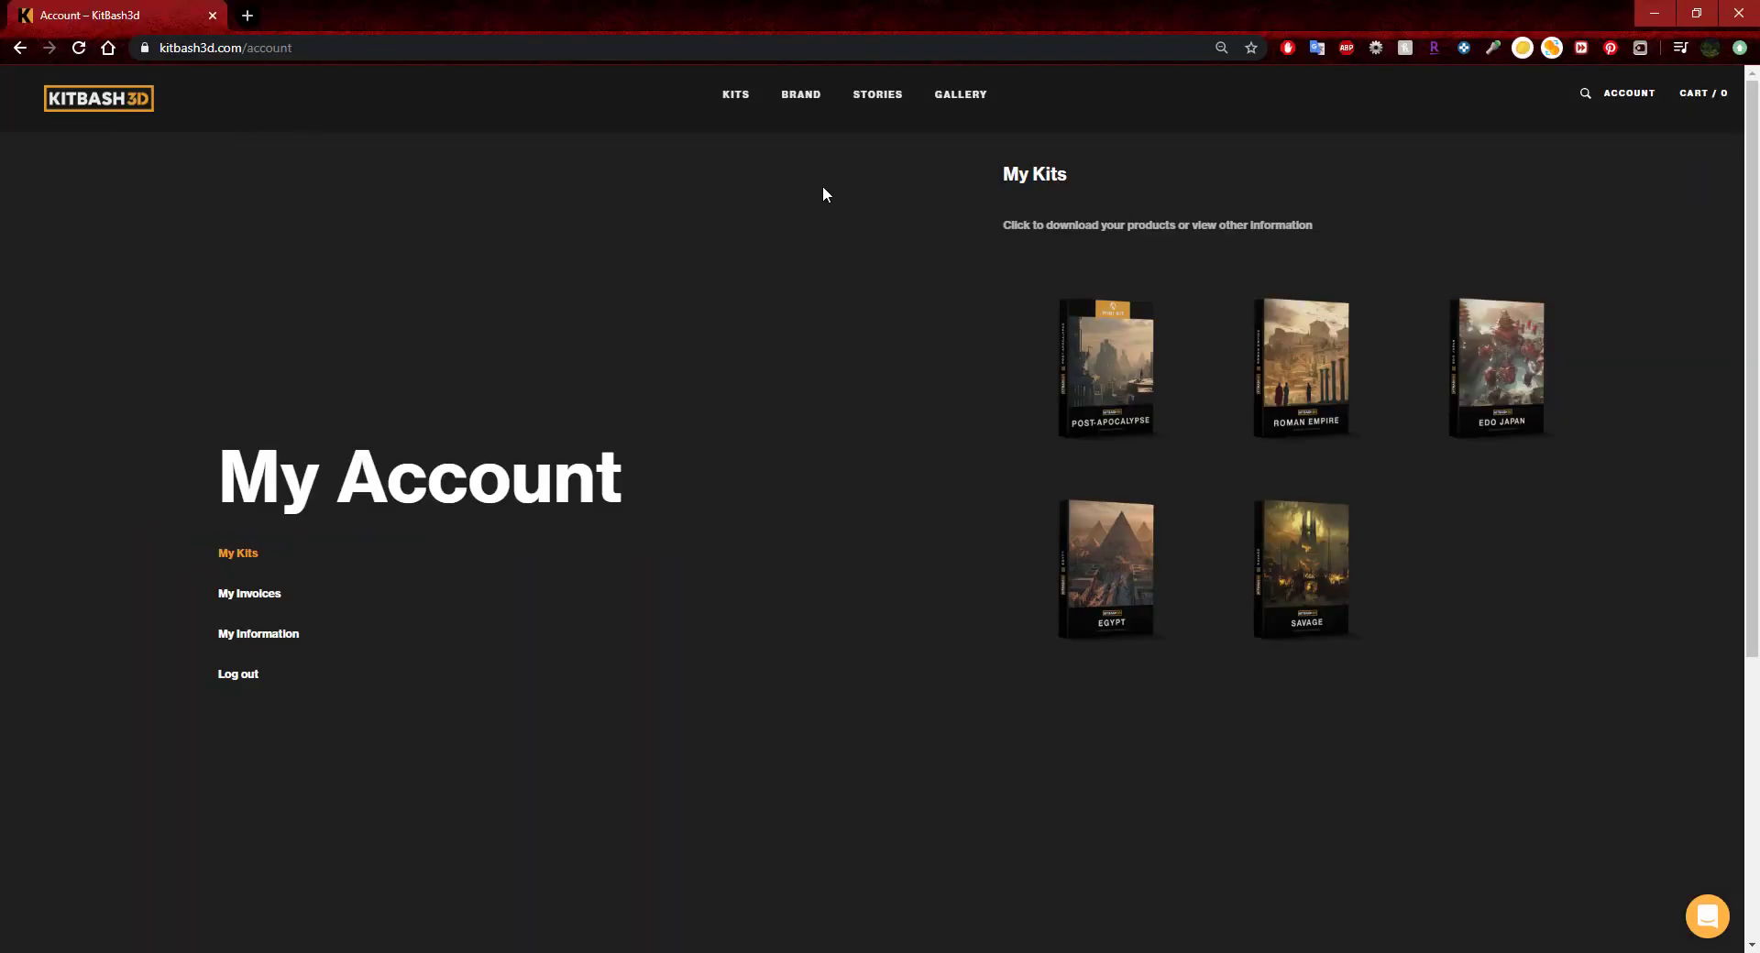
Examine the format and renderer download options of the purchased Savage kit, closing its details.
click(1320, 579)
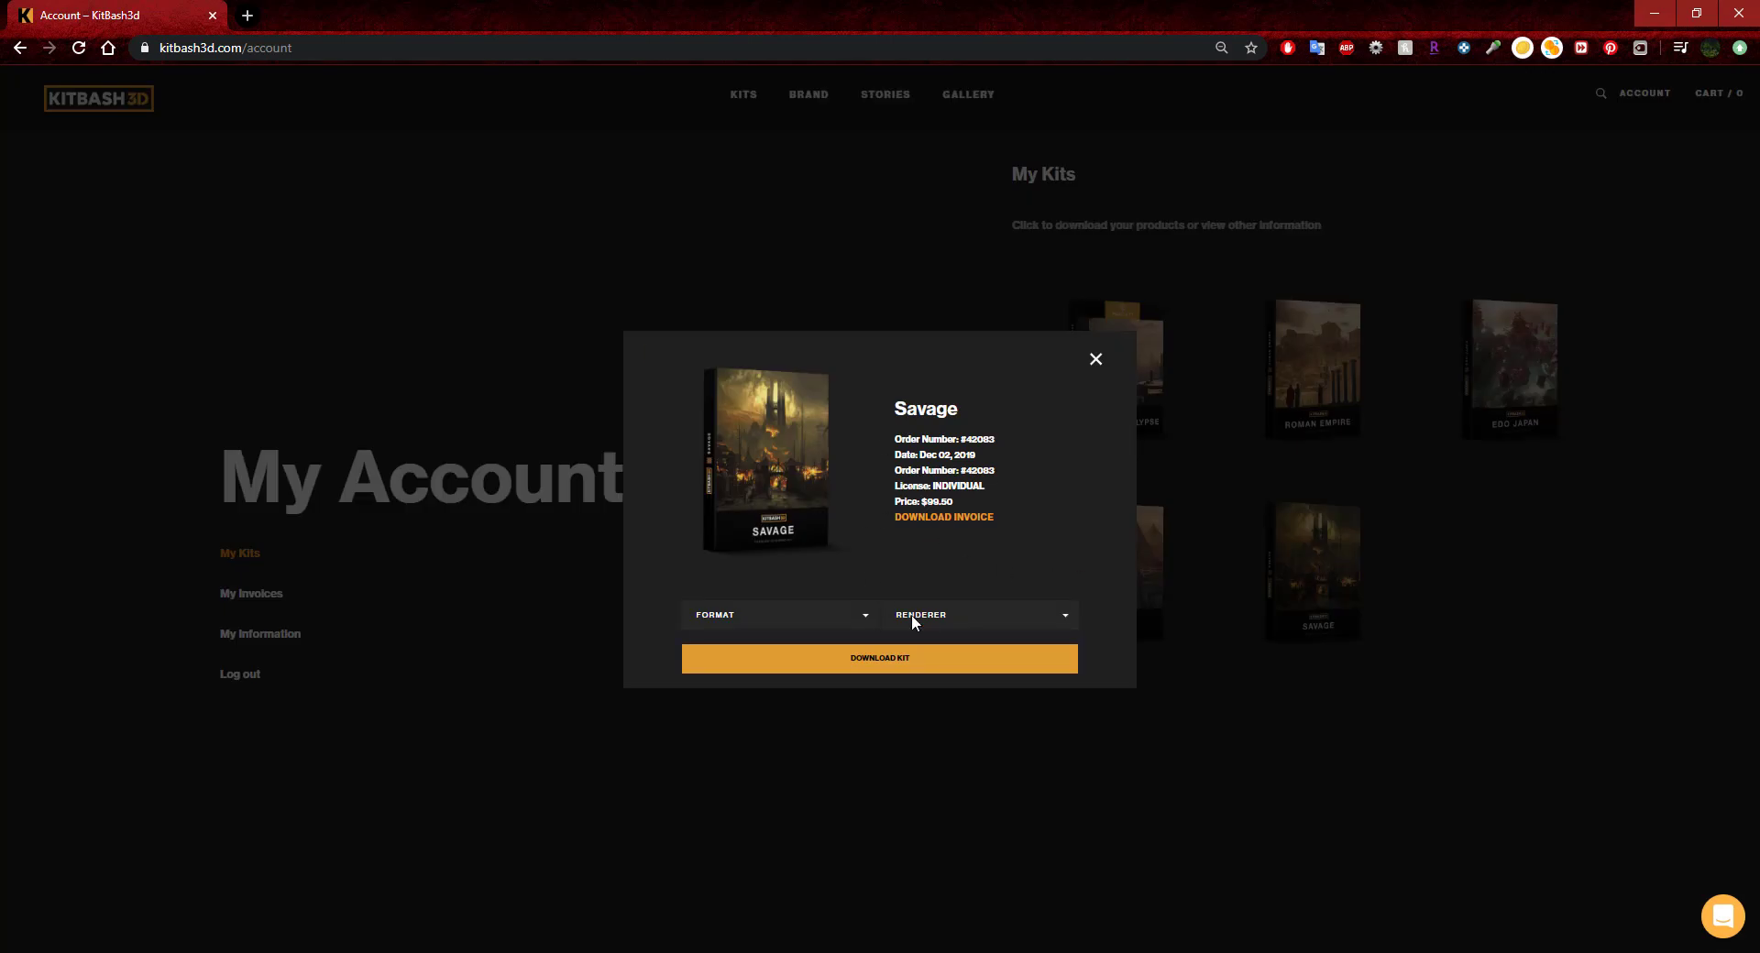
click(859, 615)
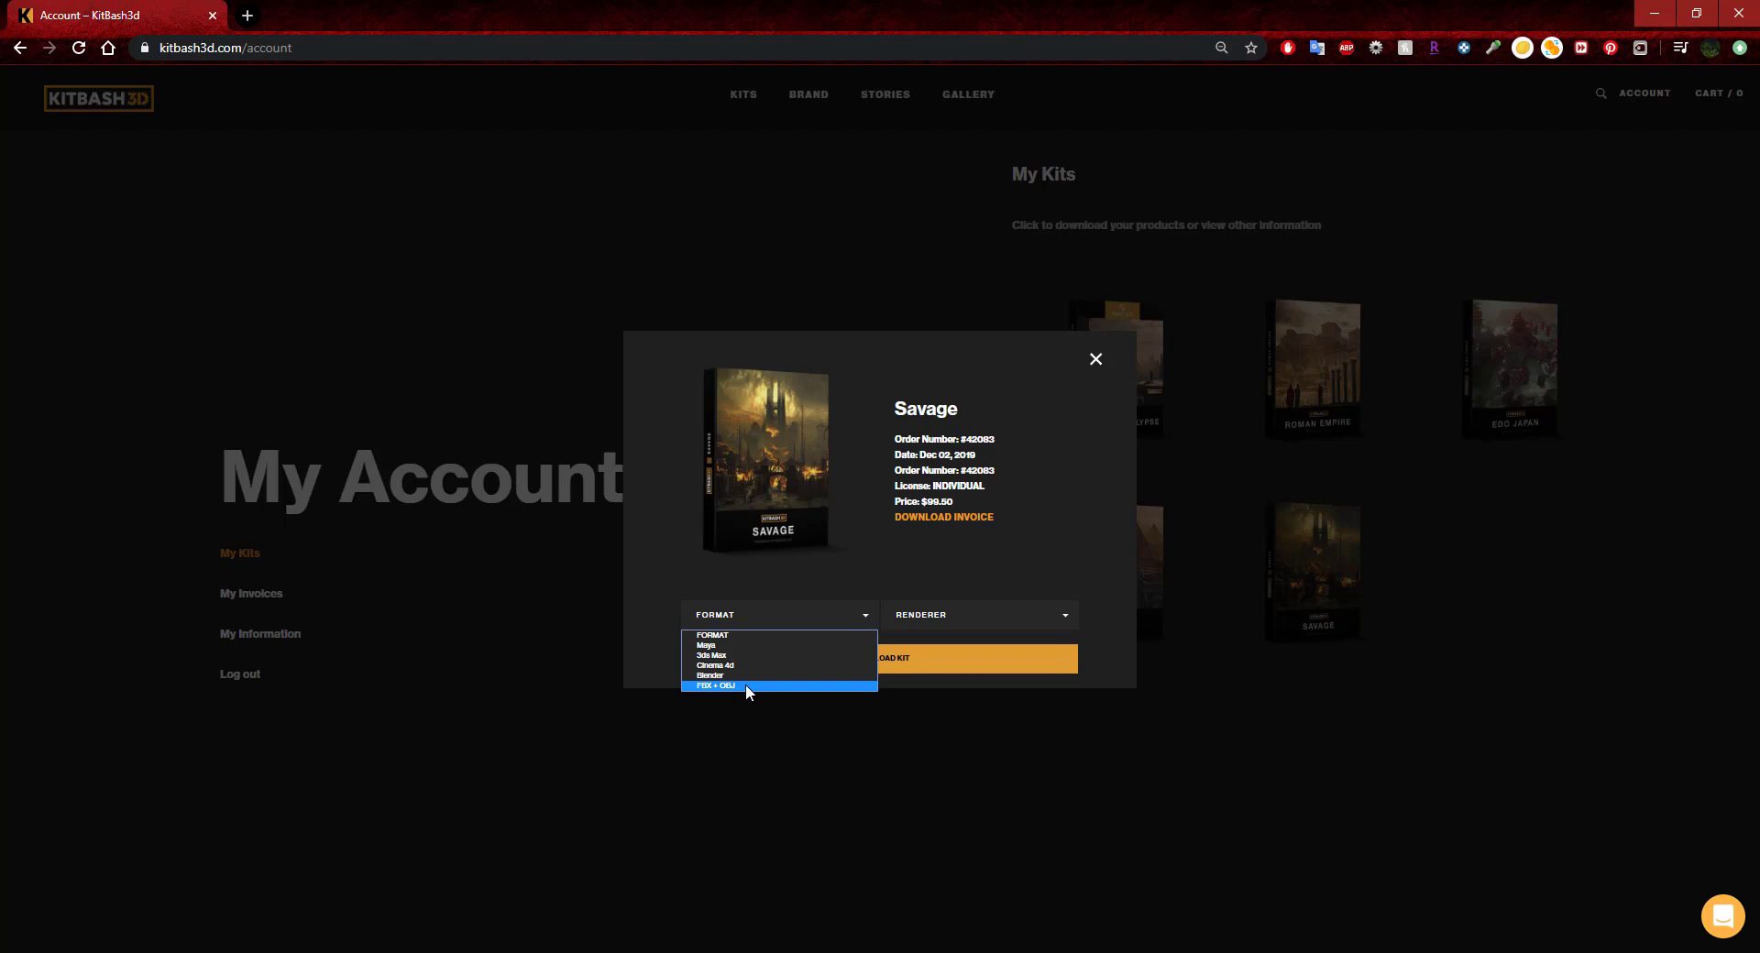
click(966, 612)
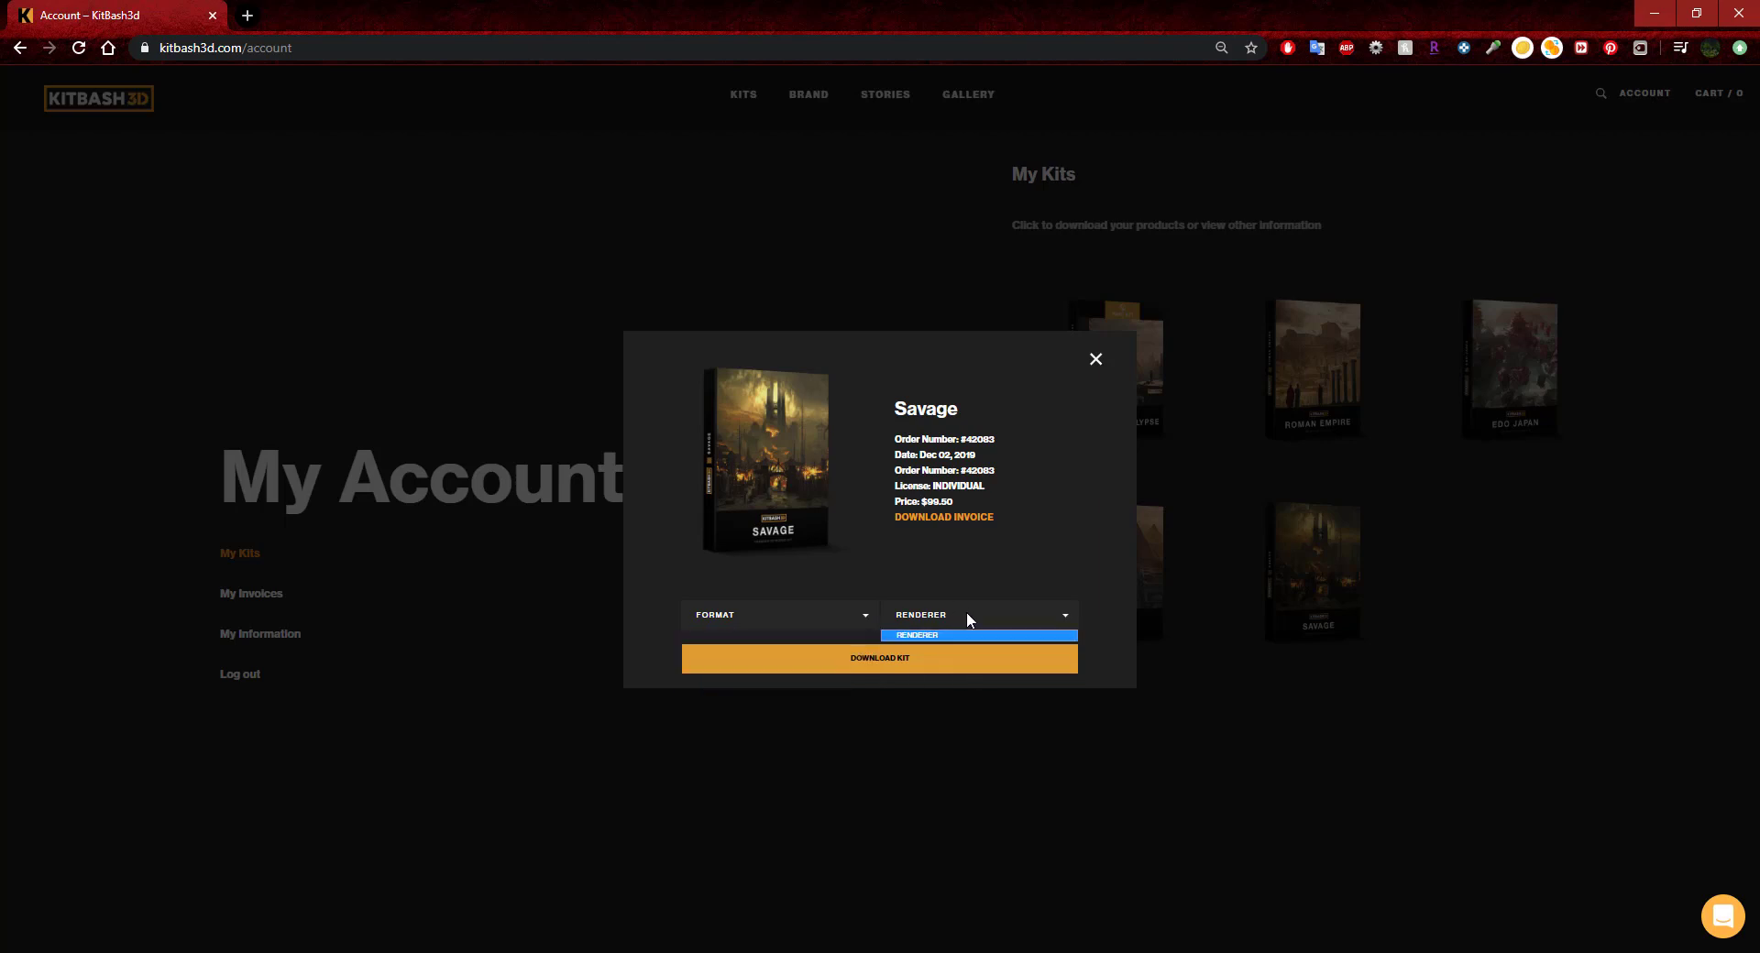
click(854, 606)
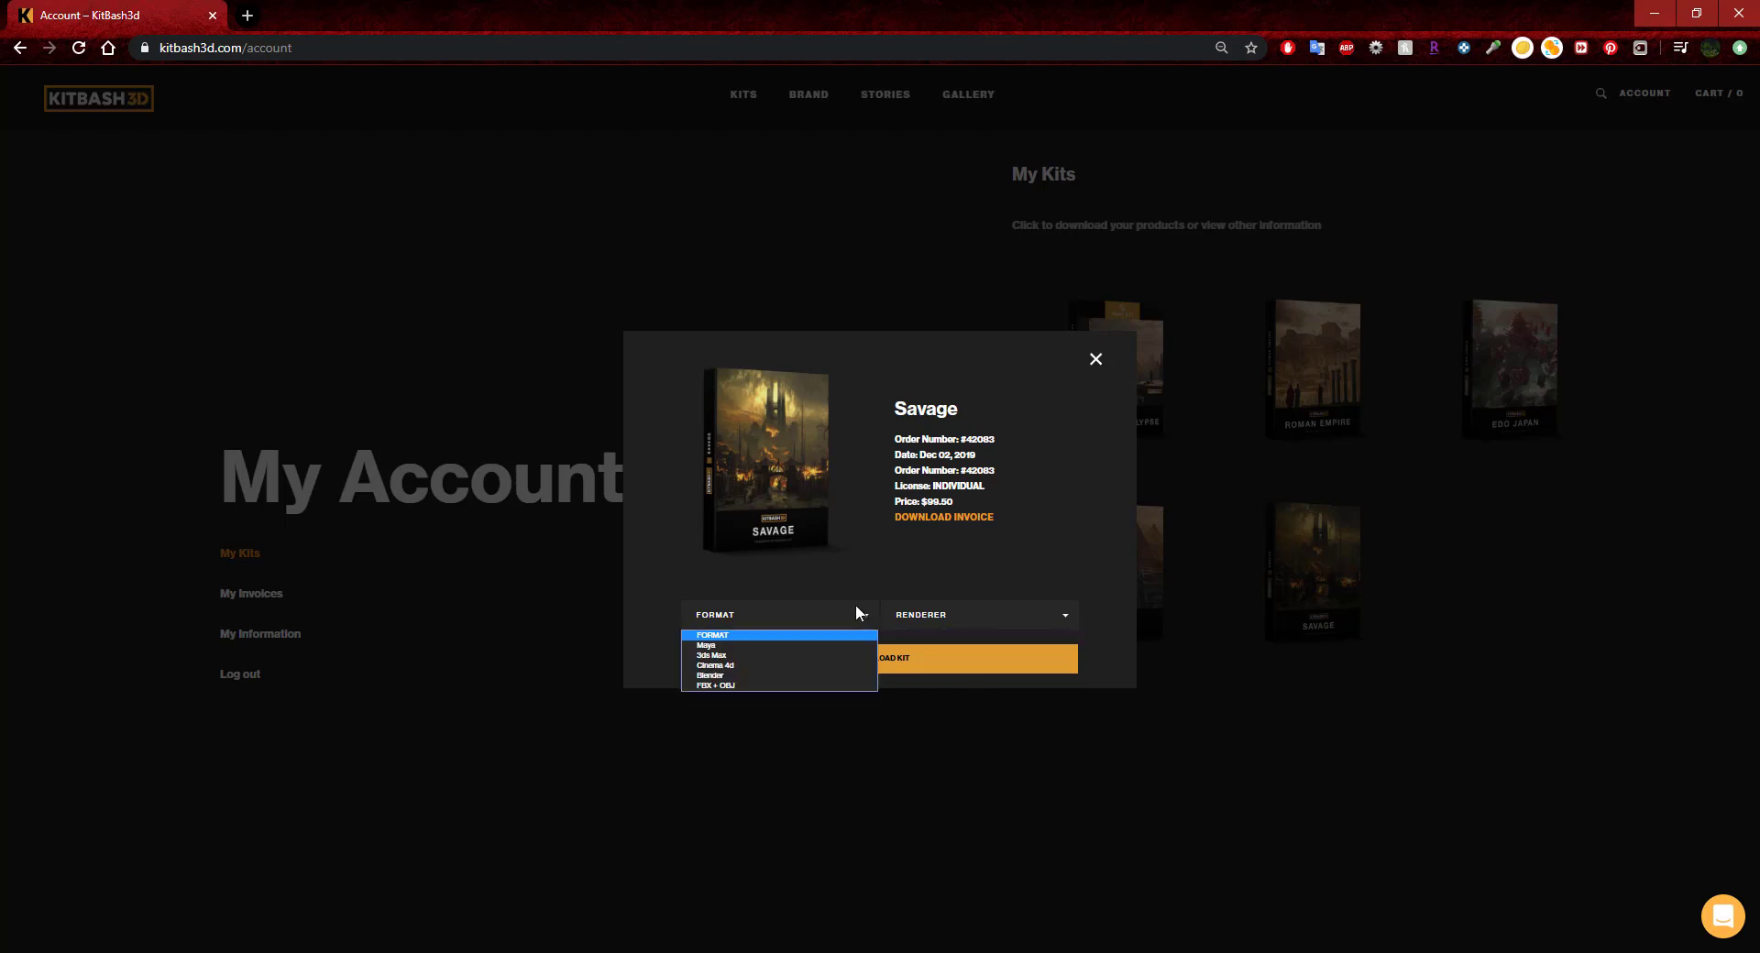
click(1096, 359)
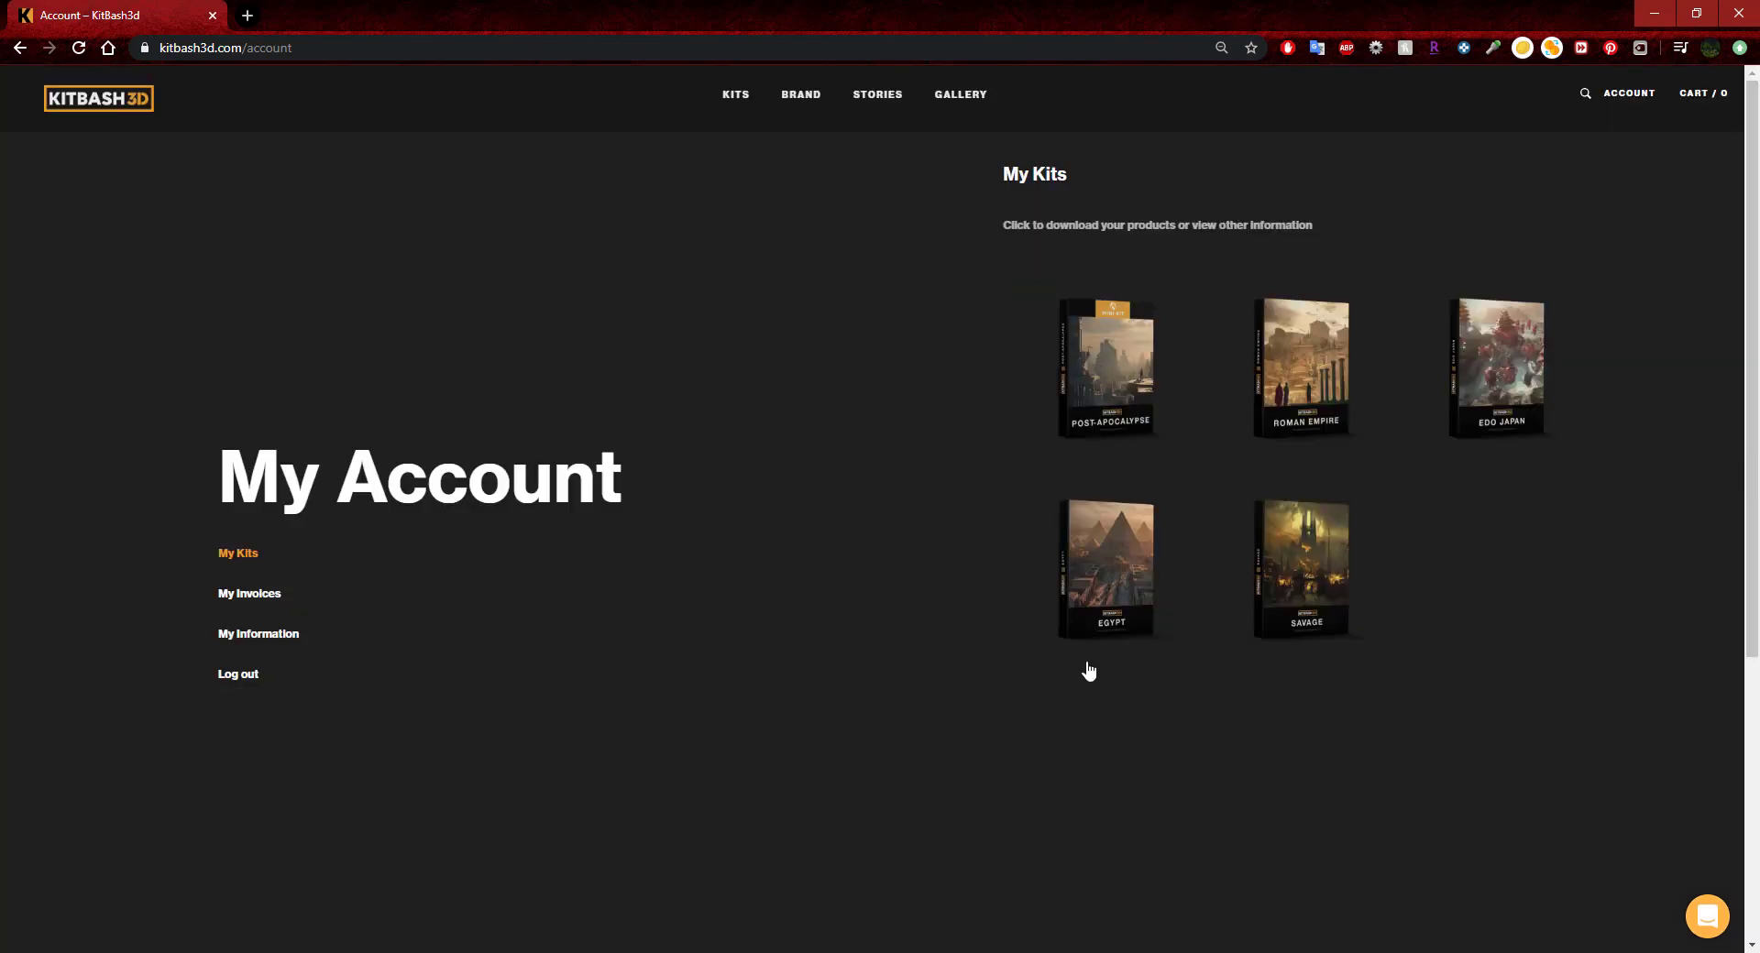
click(1301, 627)
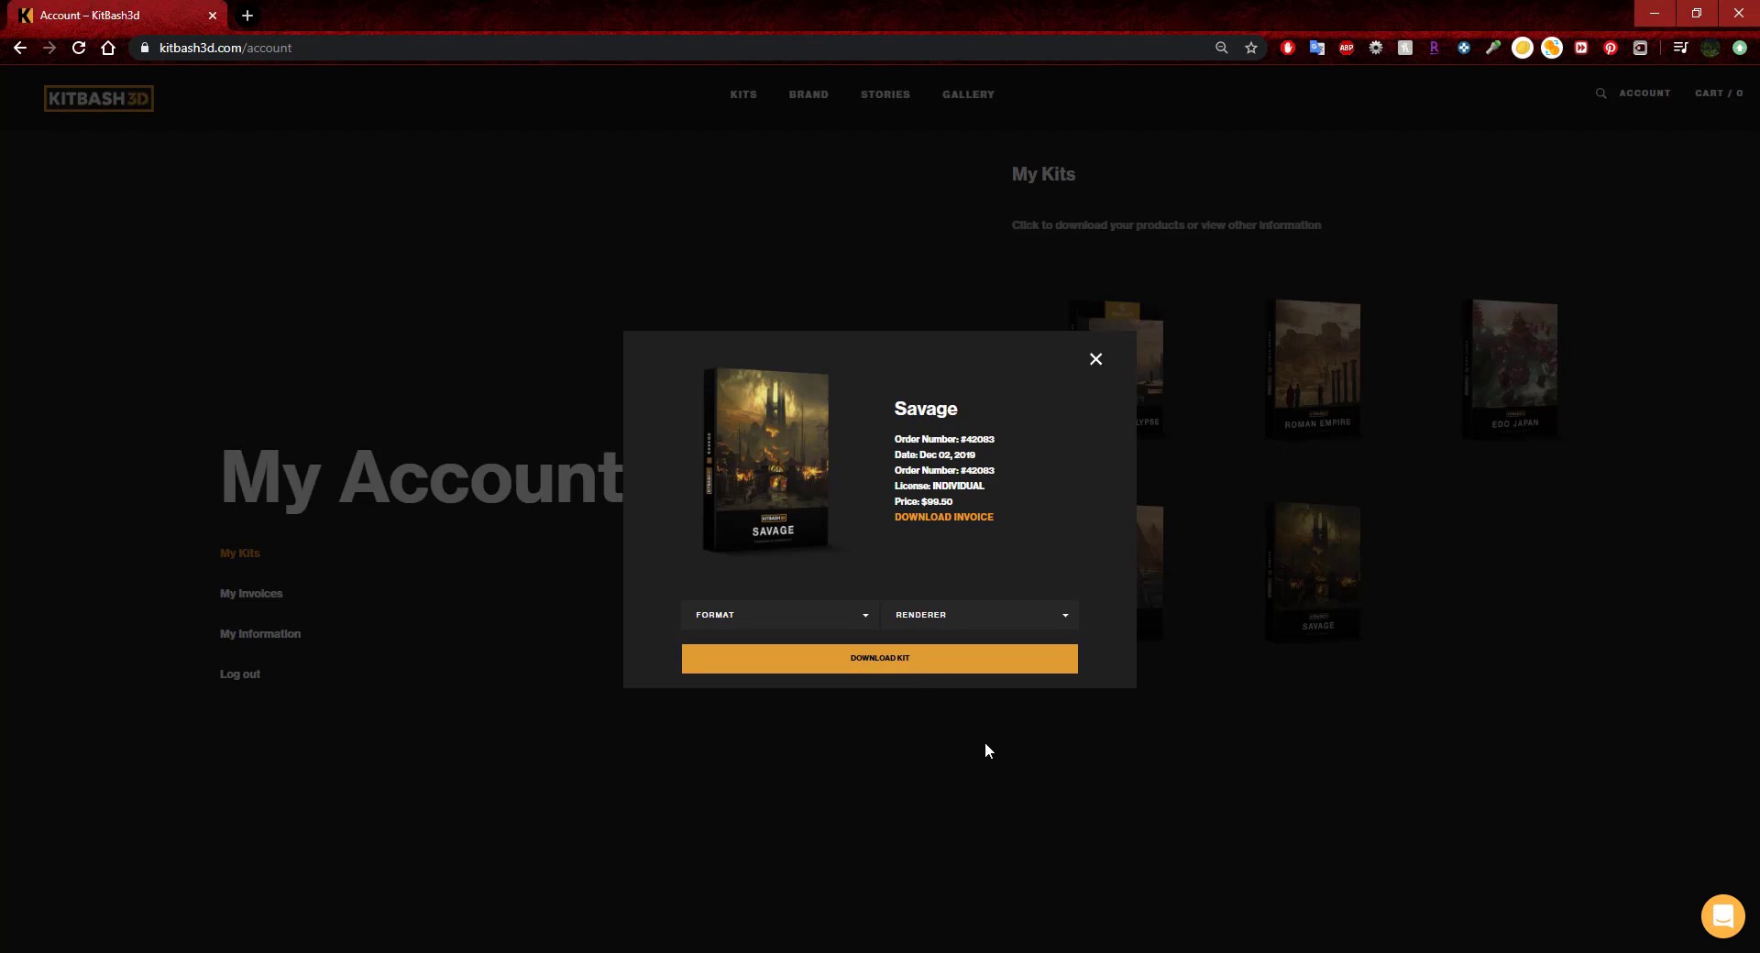
click(1095, 359)
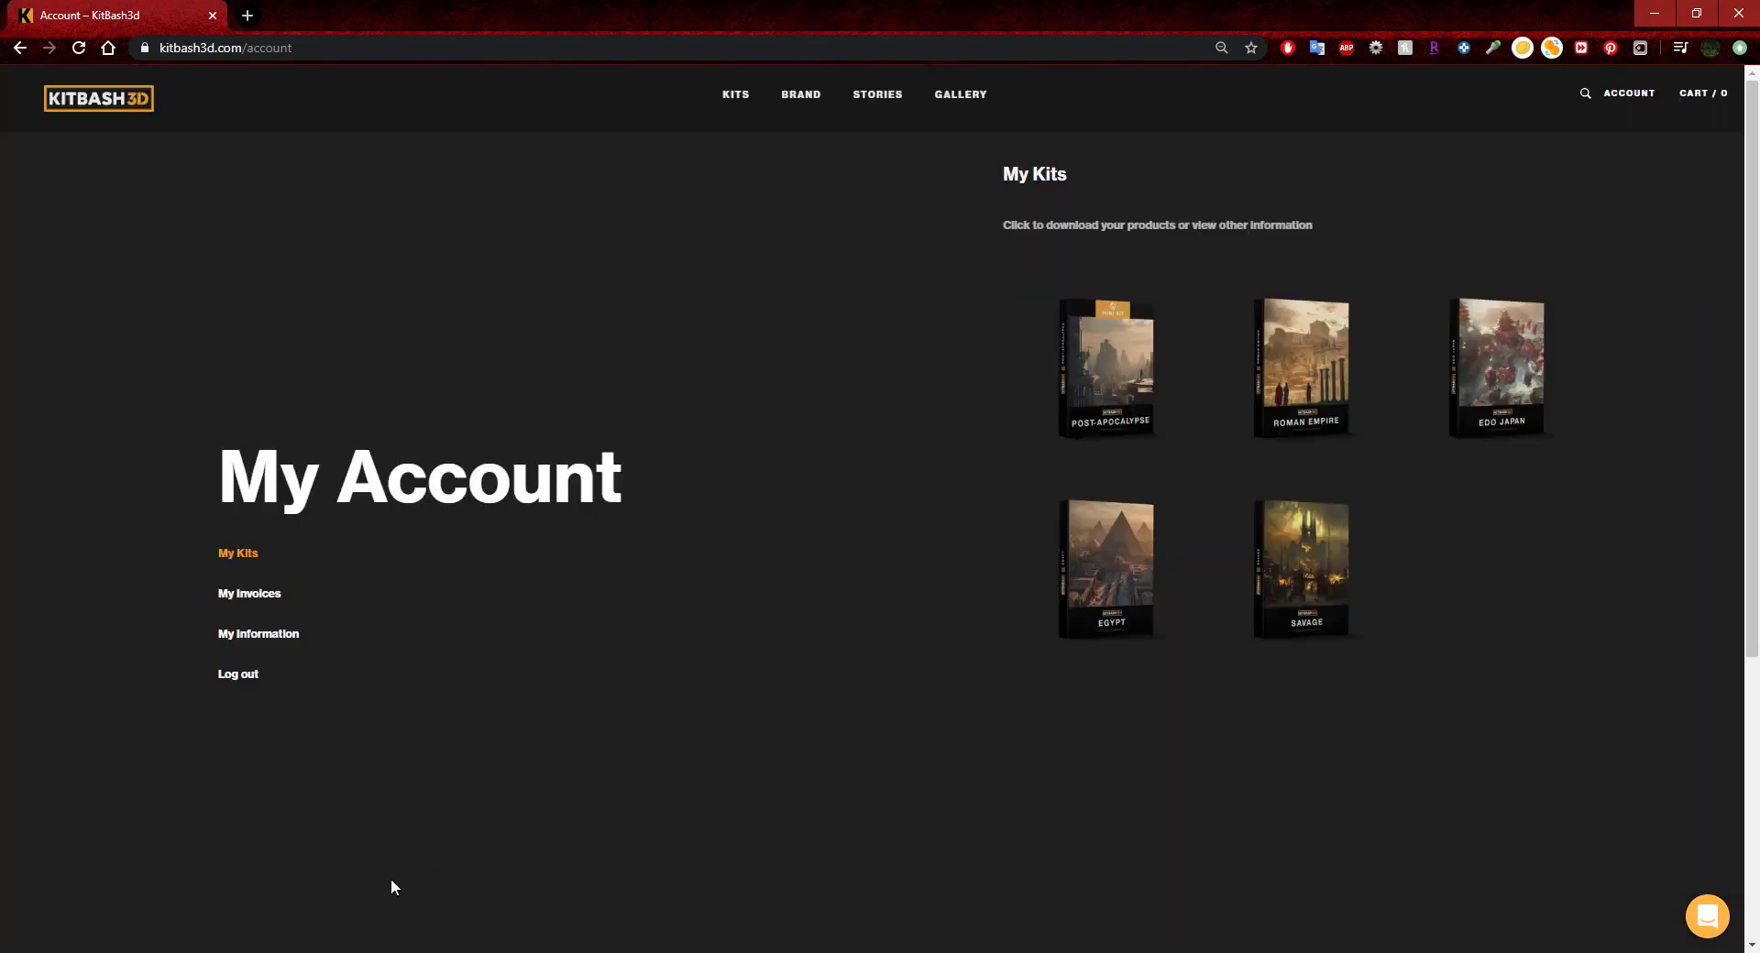
Switch to File Explorer and extract Savages.zip from the Unreal Projects folder to D:\Unreal Projects\Savages with WinRAR, closing the archive.
click(114, 951)
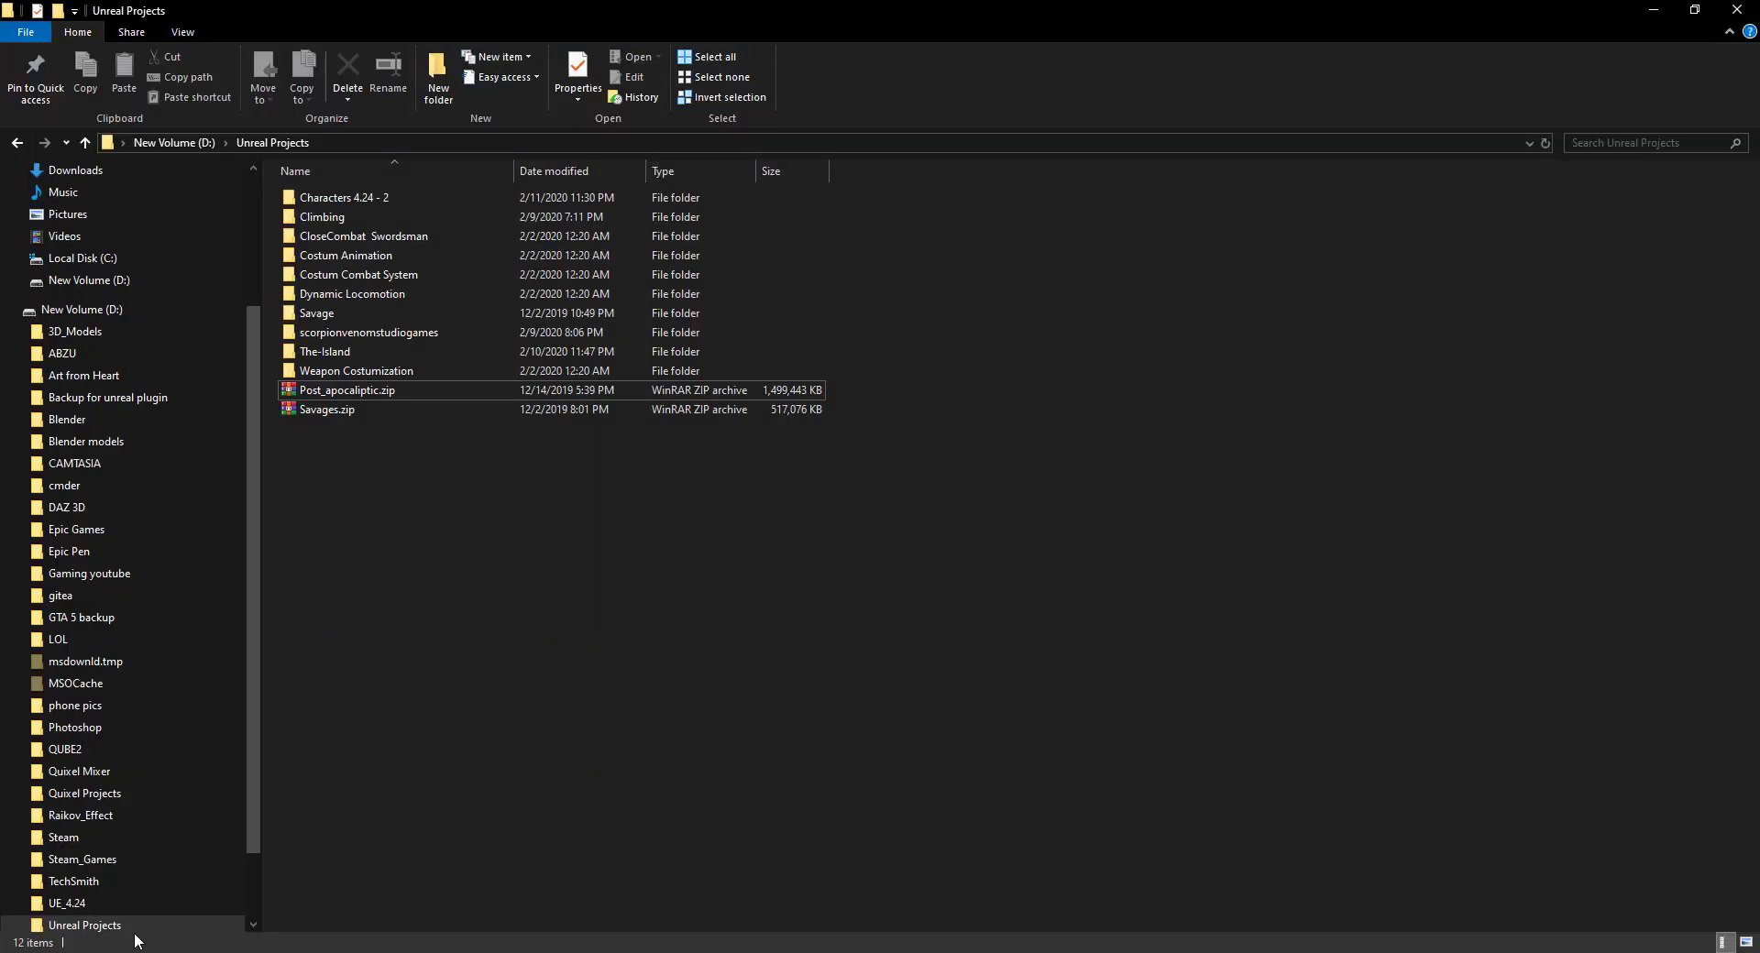
double_click(322, 410)
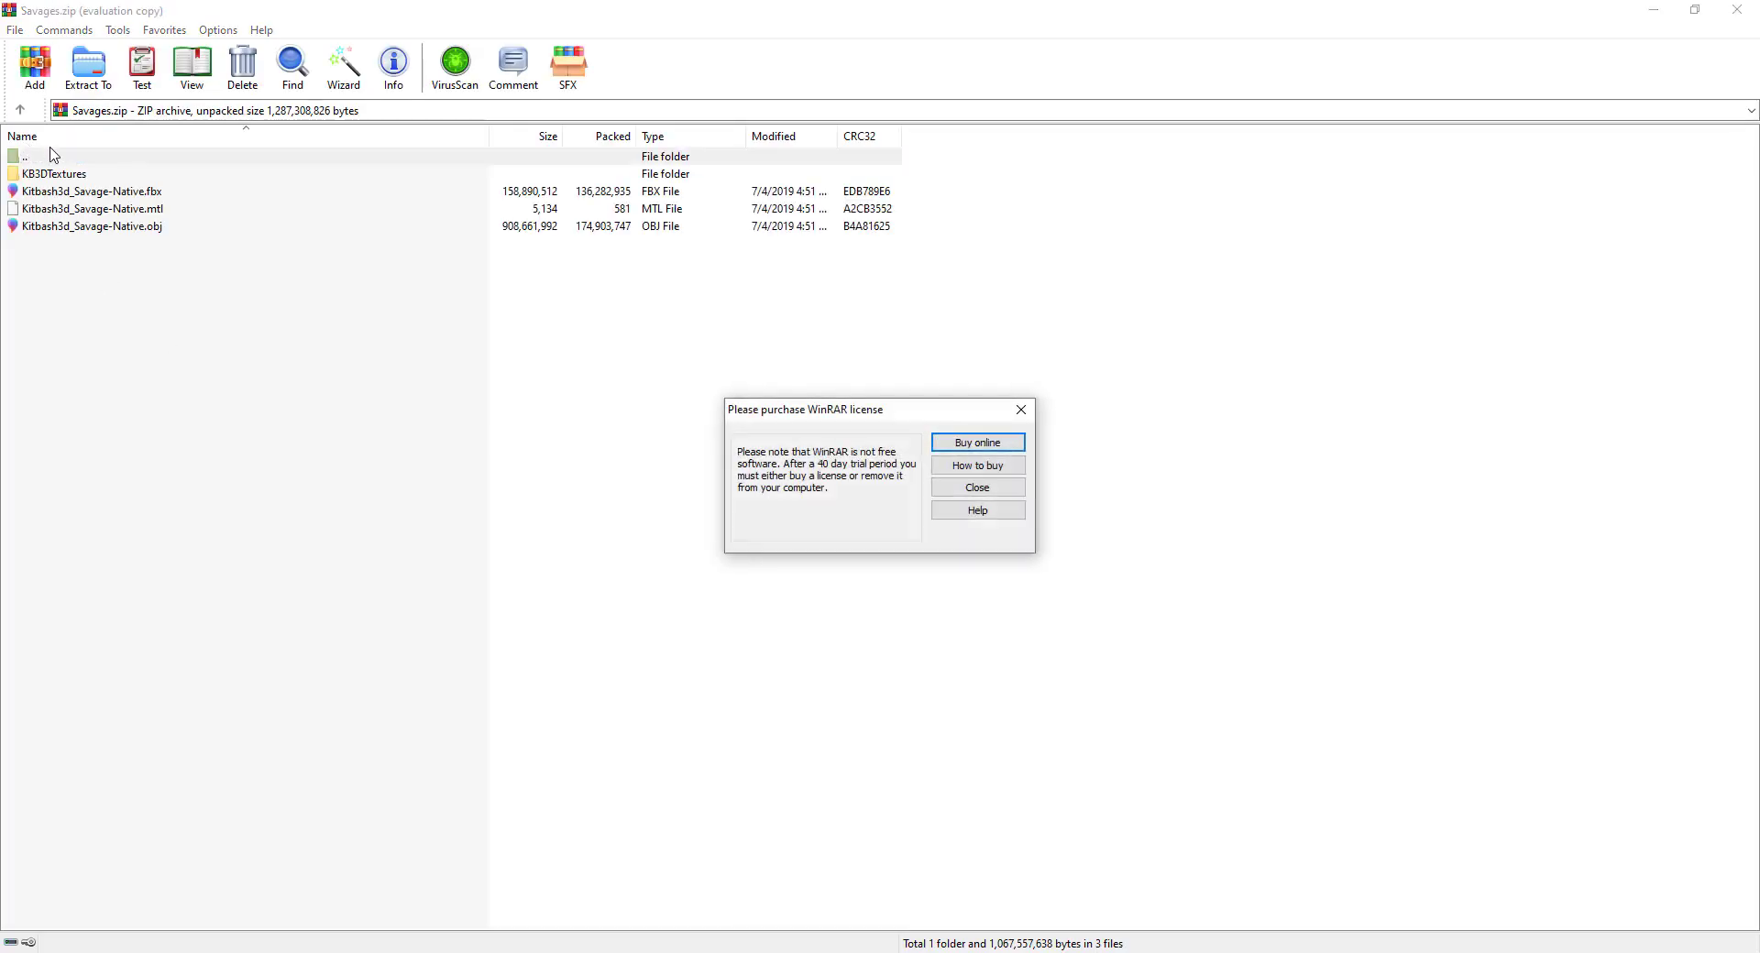
click(978, 489)
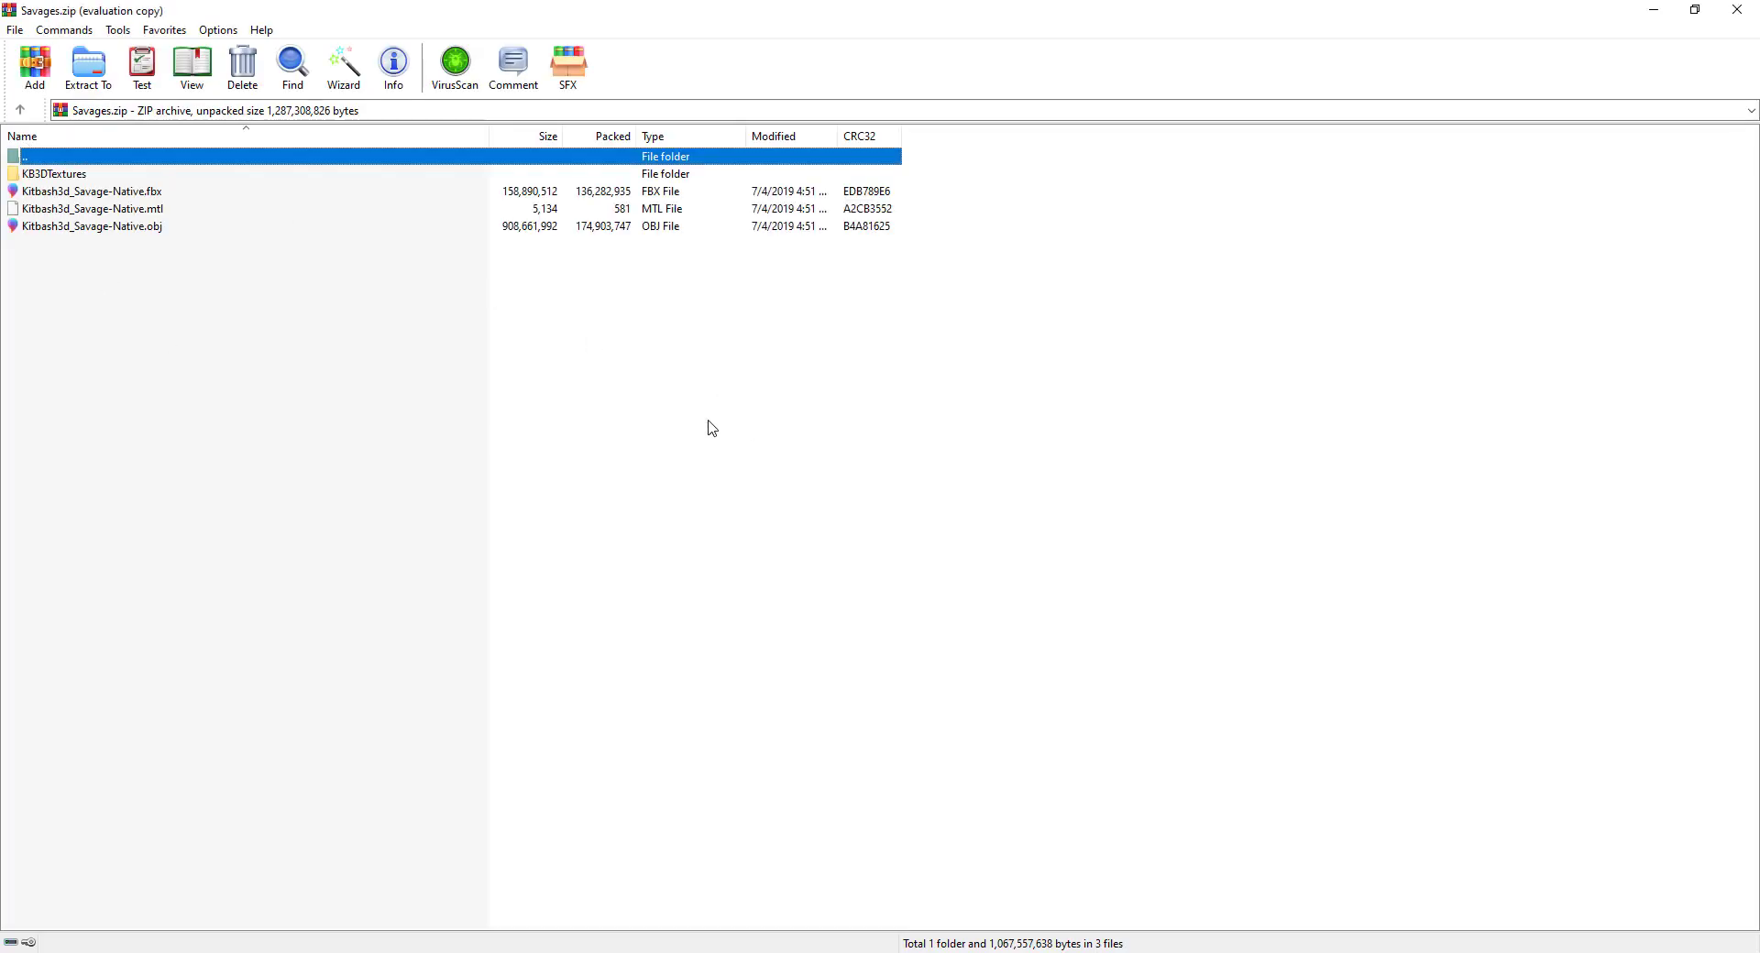
click(108, 75)
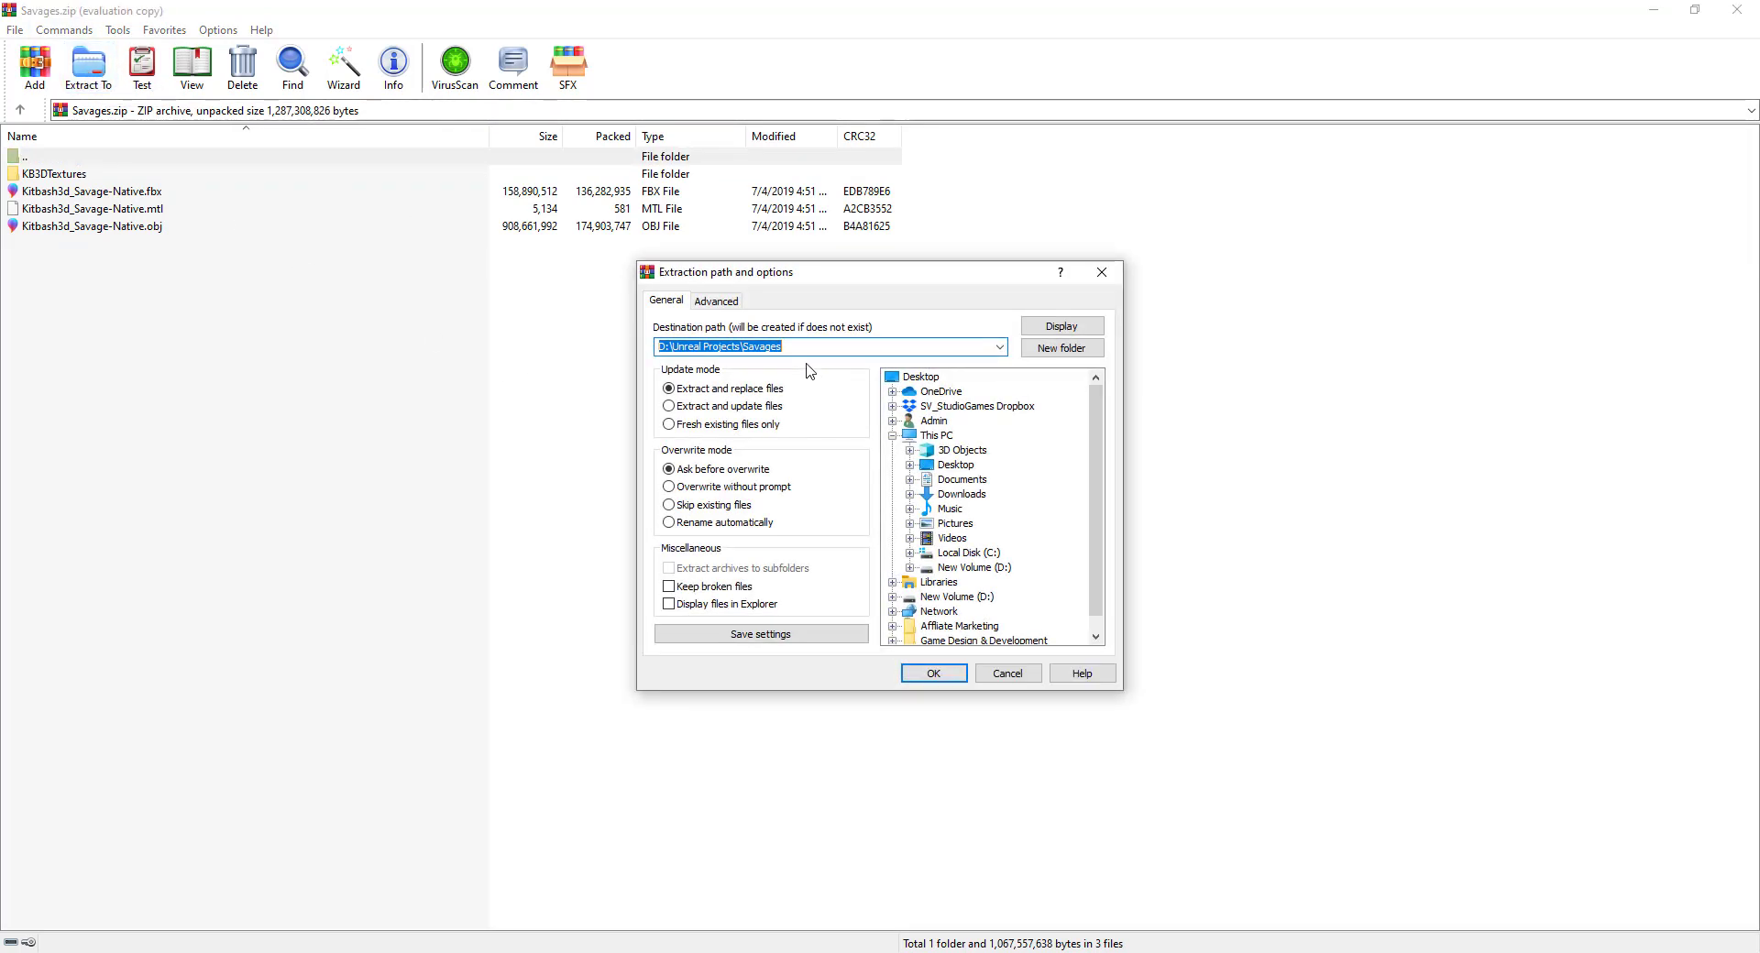
click(944, 675)
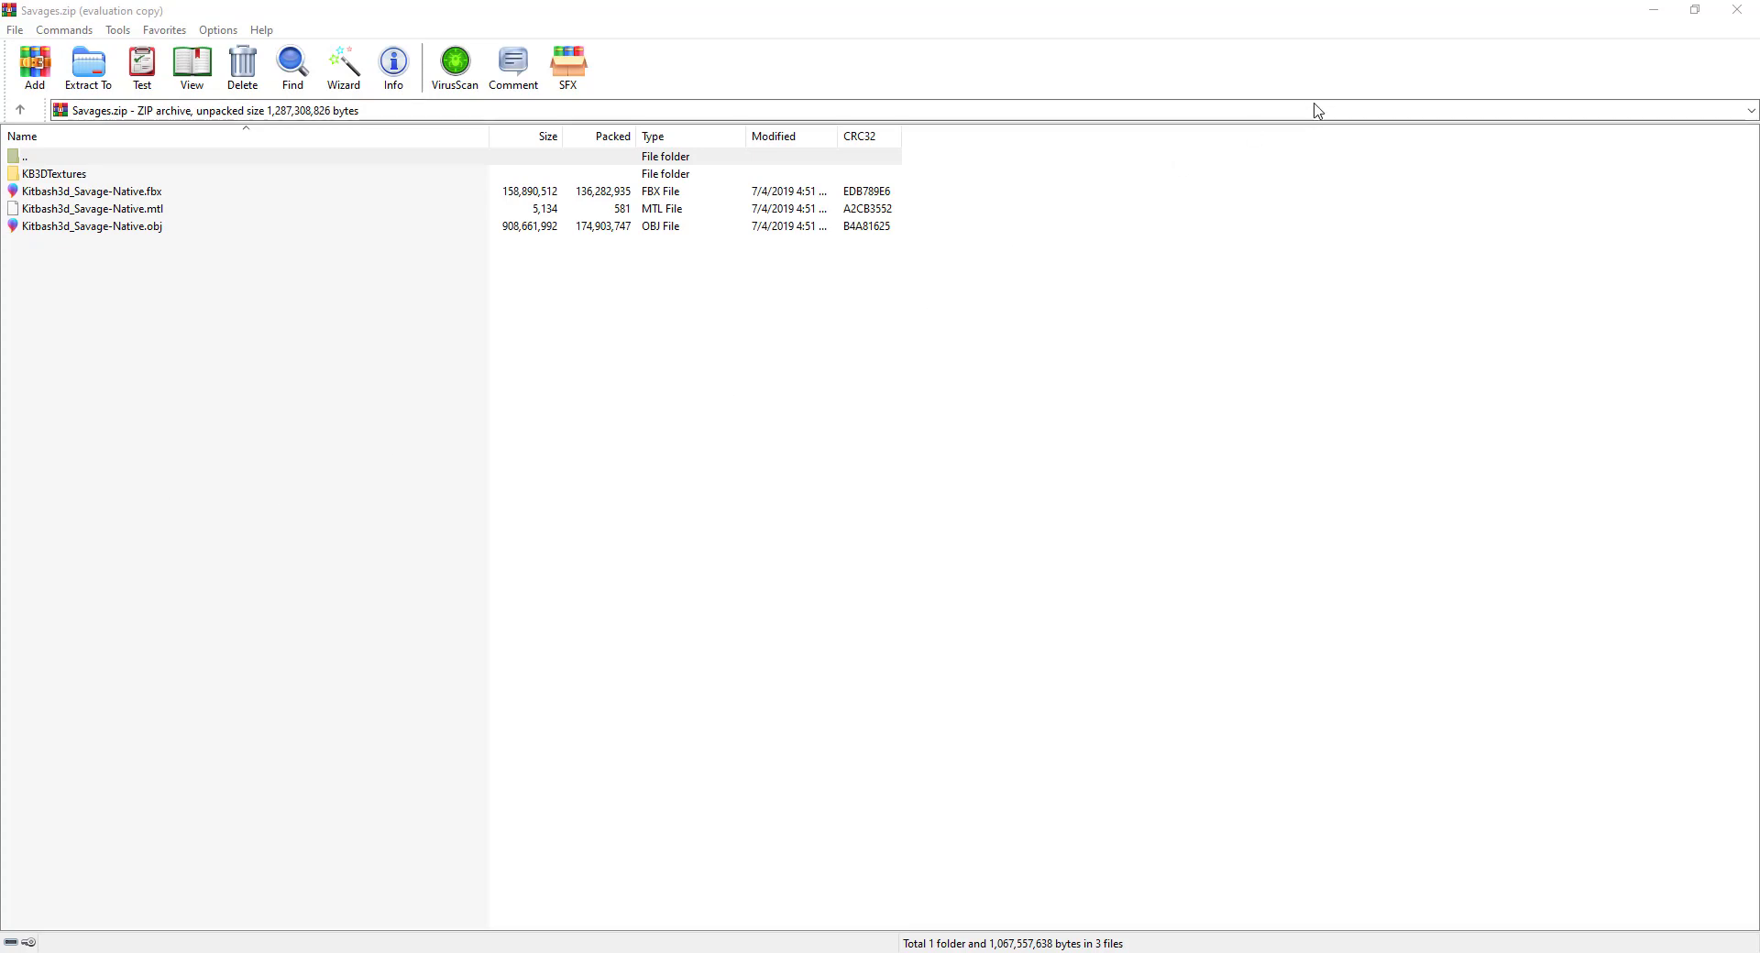
click(1735, 13)
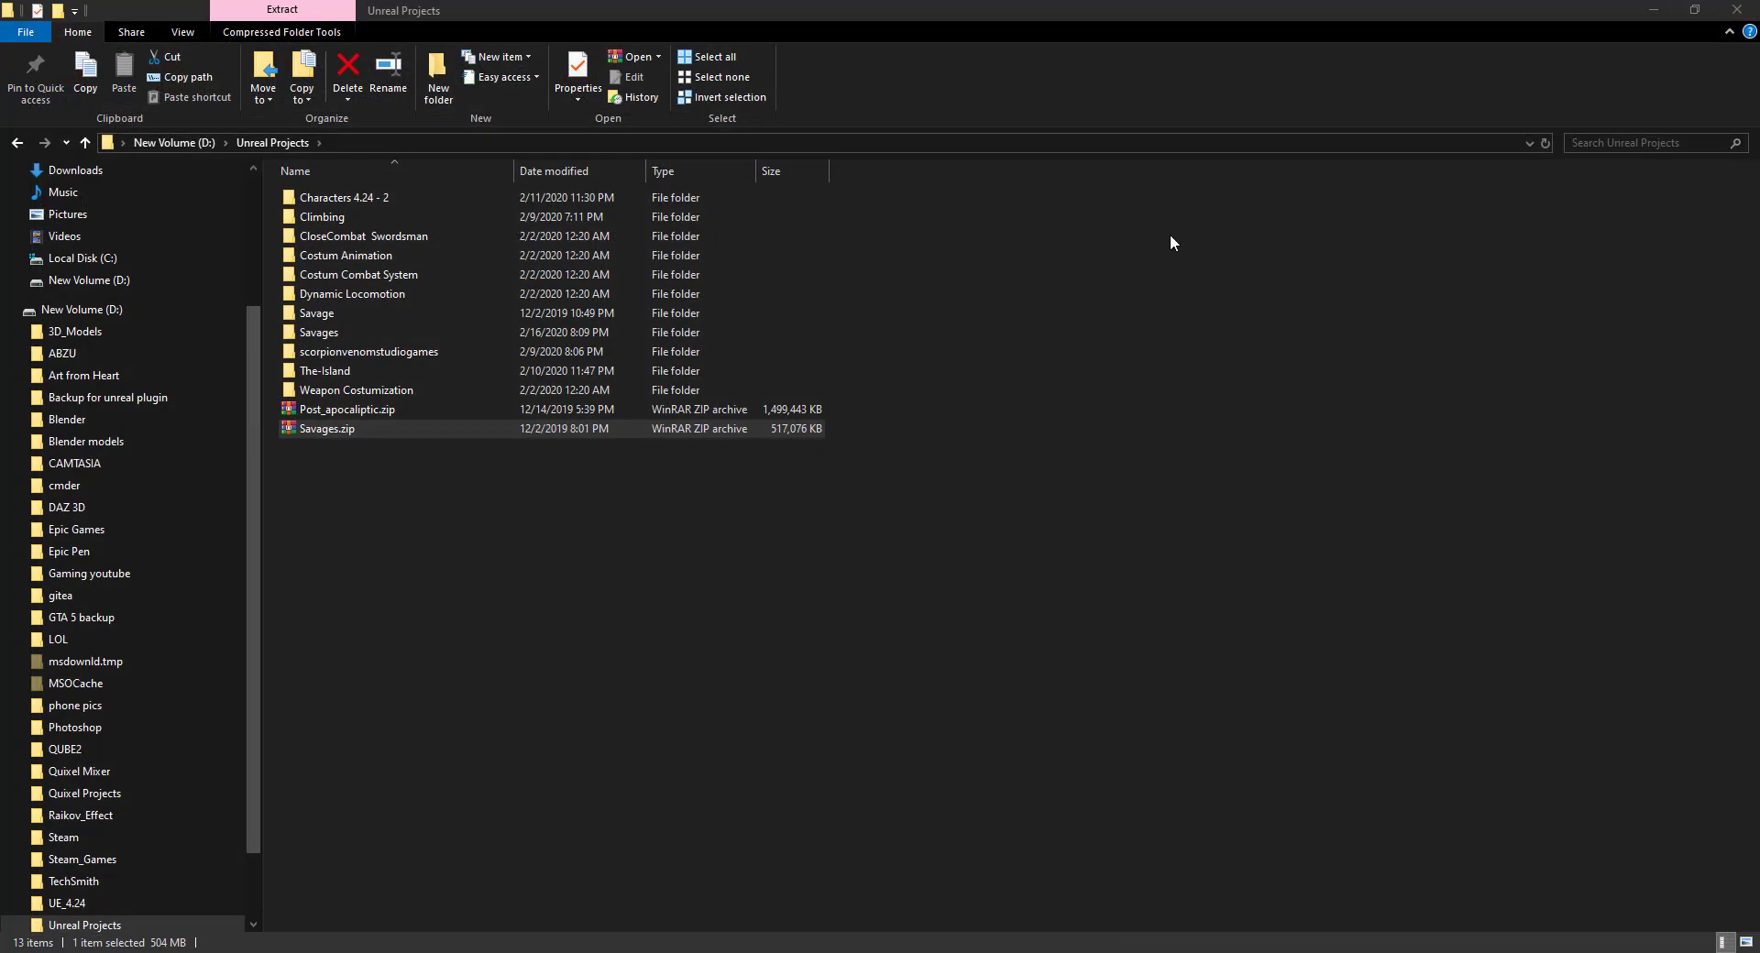
Check the contents of the Savage and Savages folders, returning to Unreal Projects after each.
click(336, 315)
double_click(339, 323)
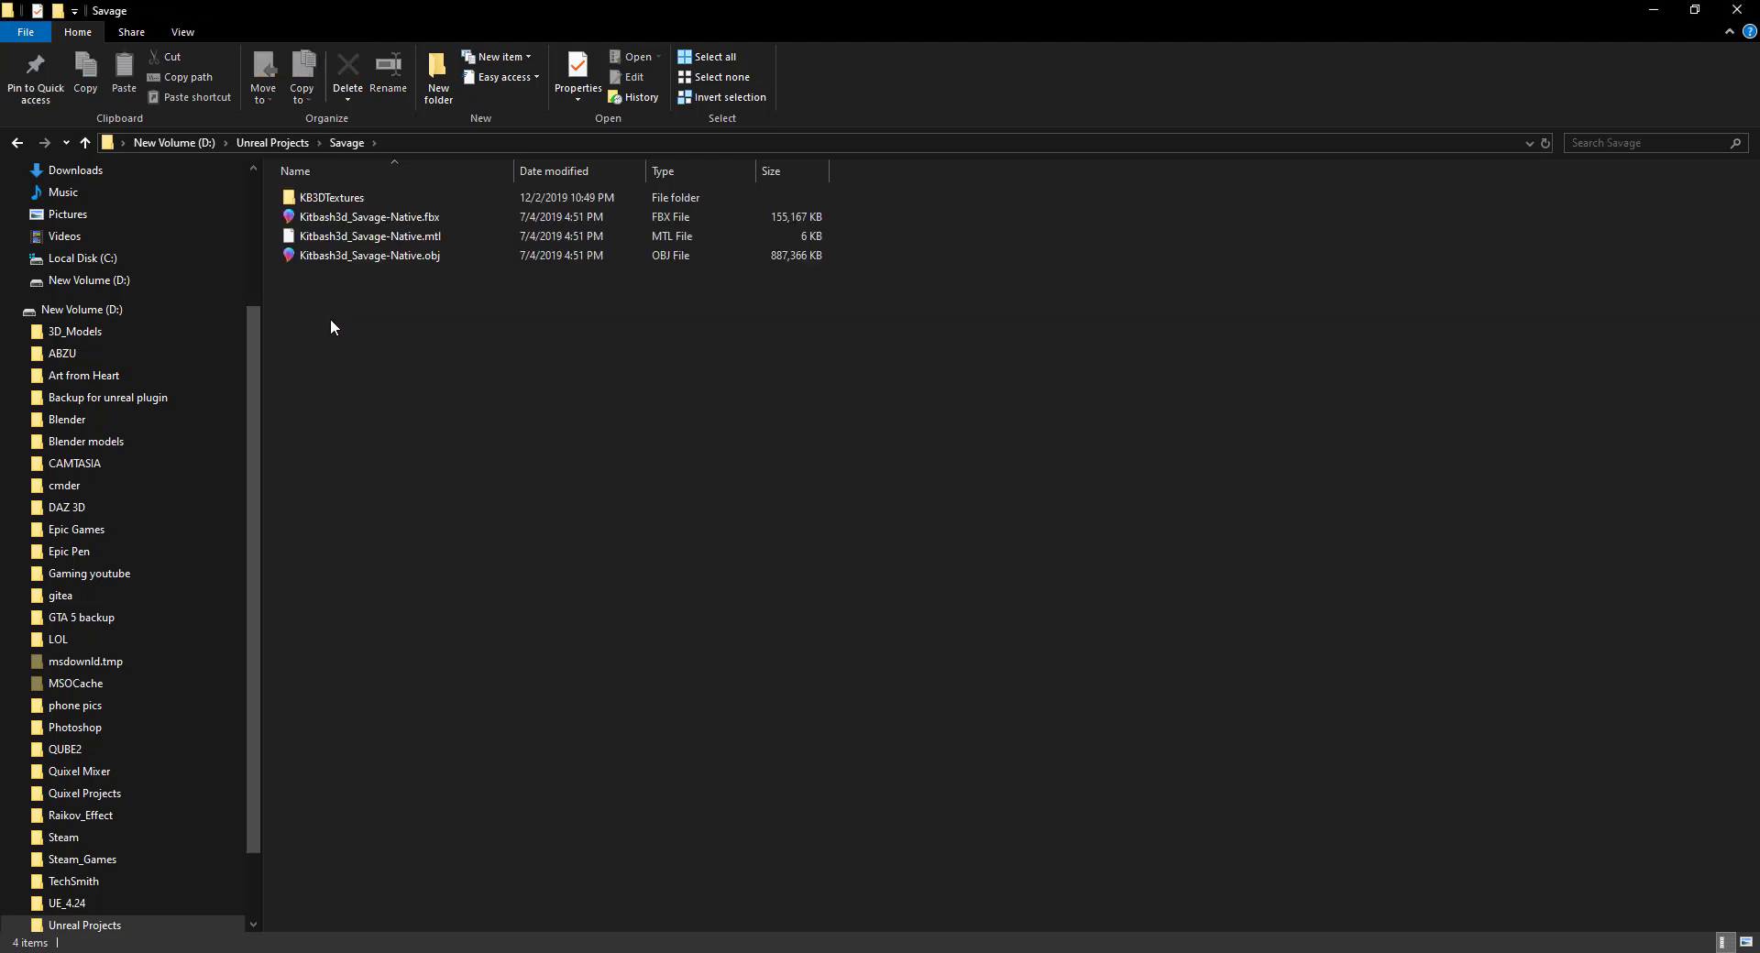
key(alt+Left)
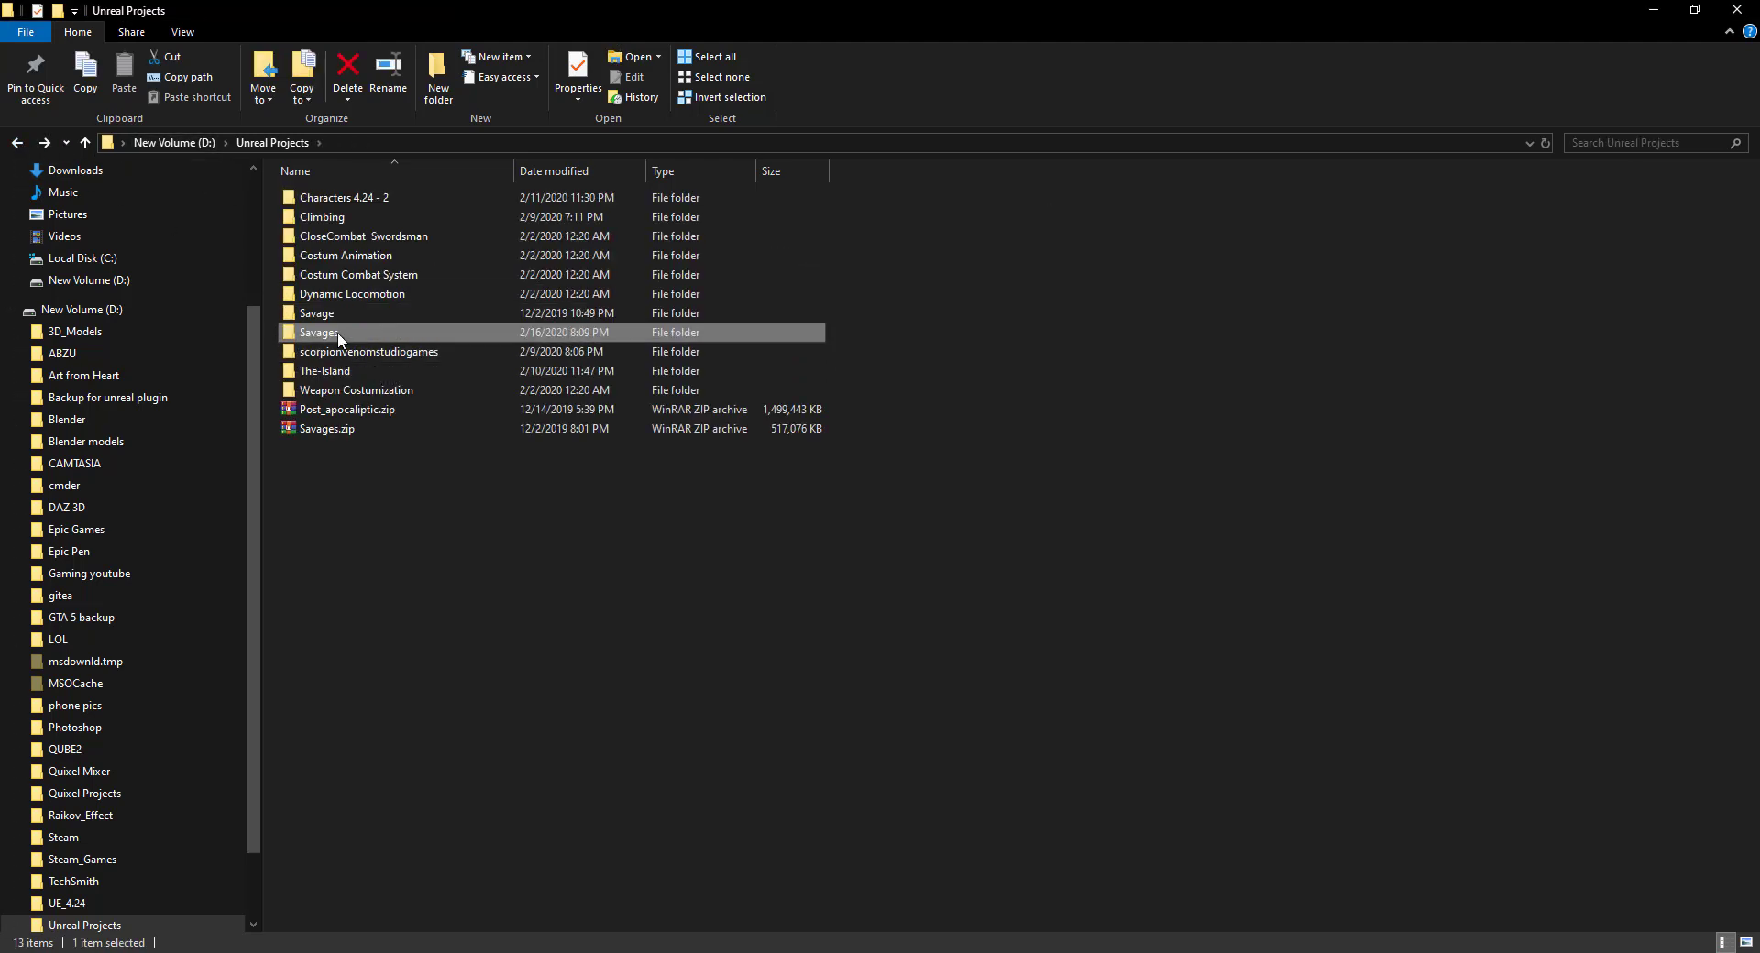
double_click(321, 332)
click(15, 143)
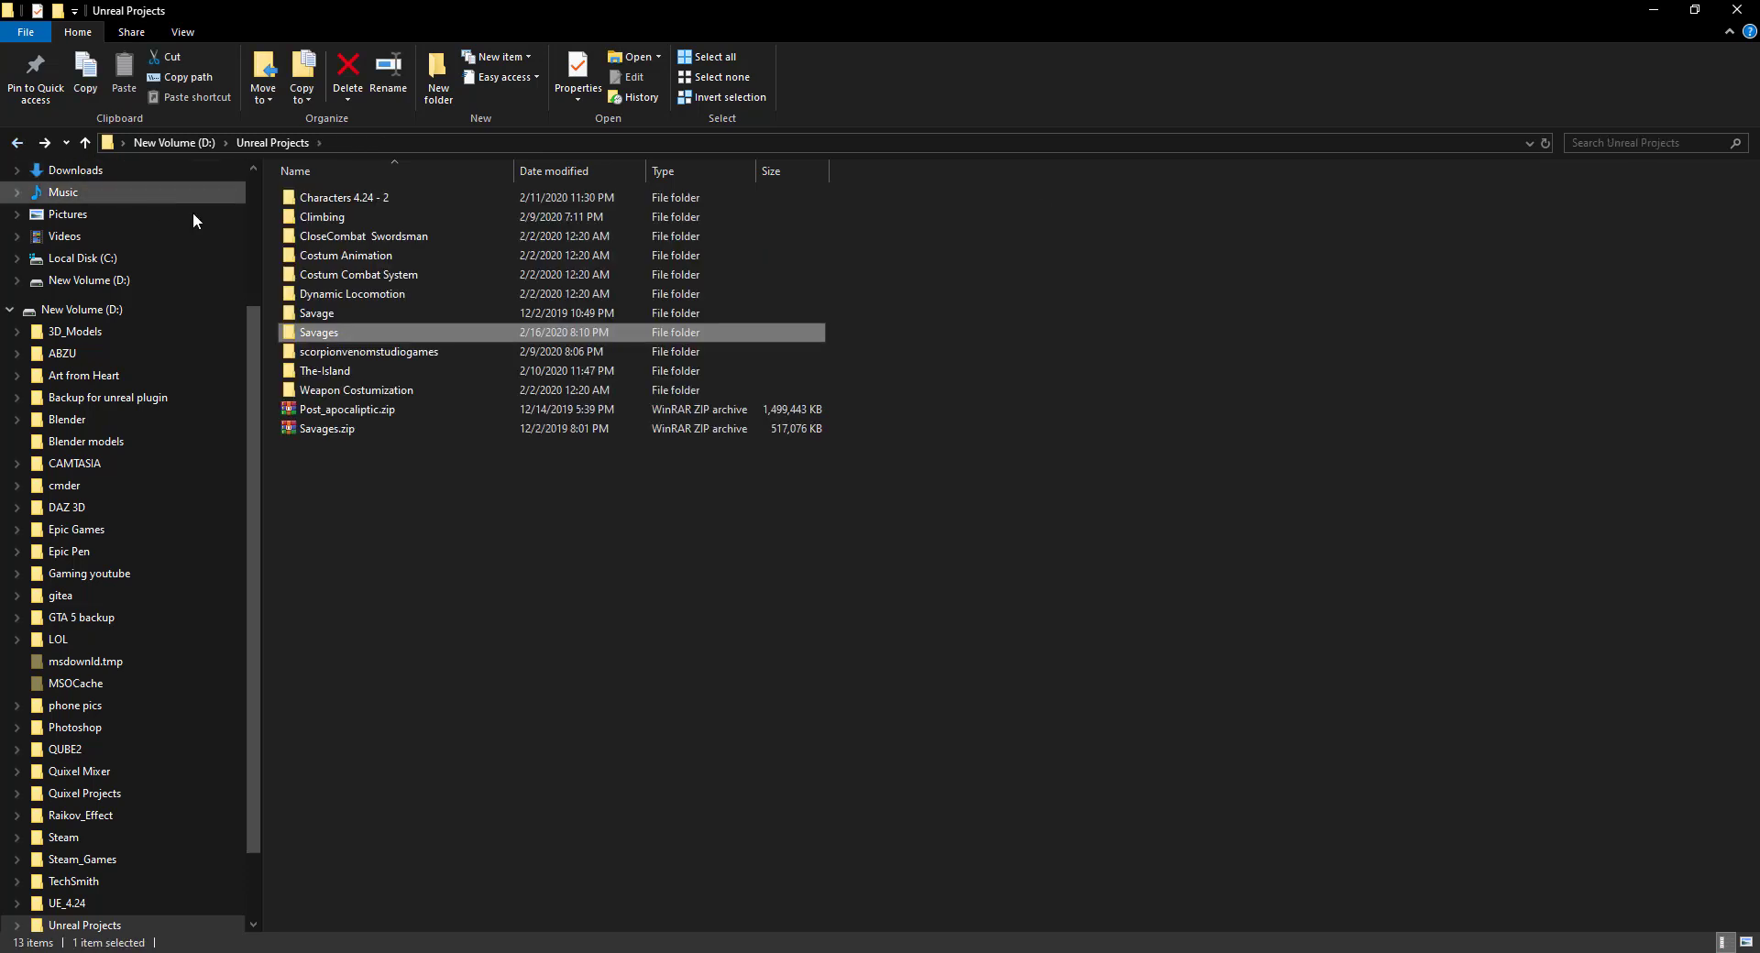
Delete the older Savage folder from Unreal Projects and open the extracted Savages folder.
click(348, 313)
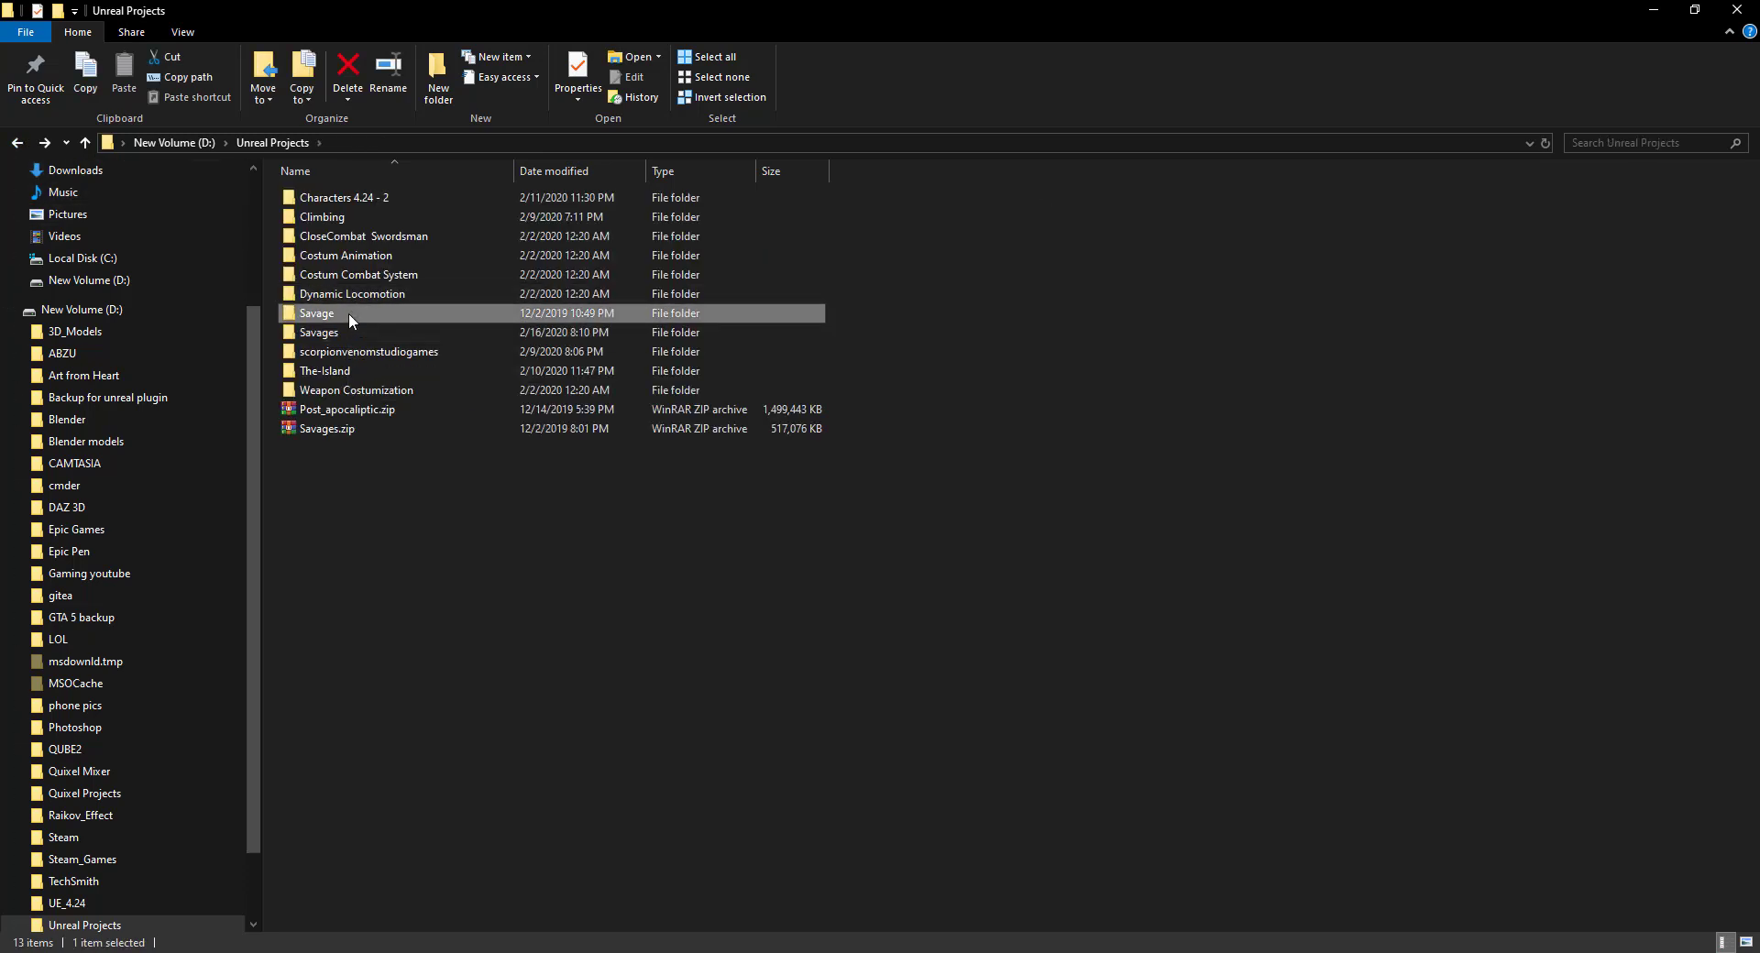
key(Delete)
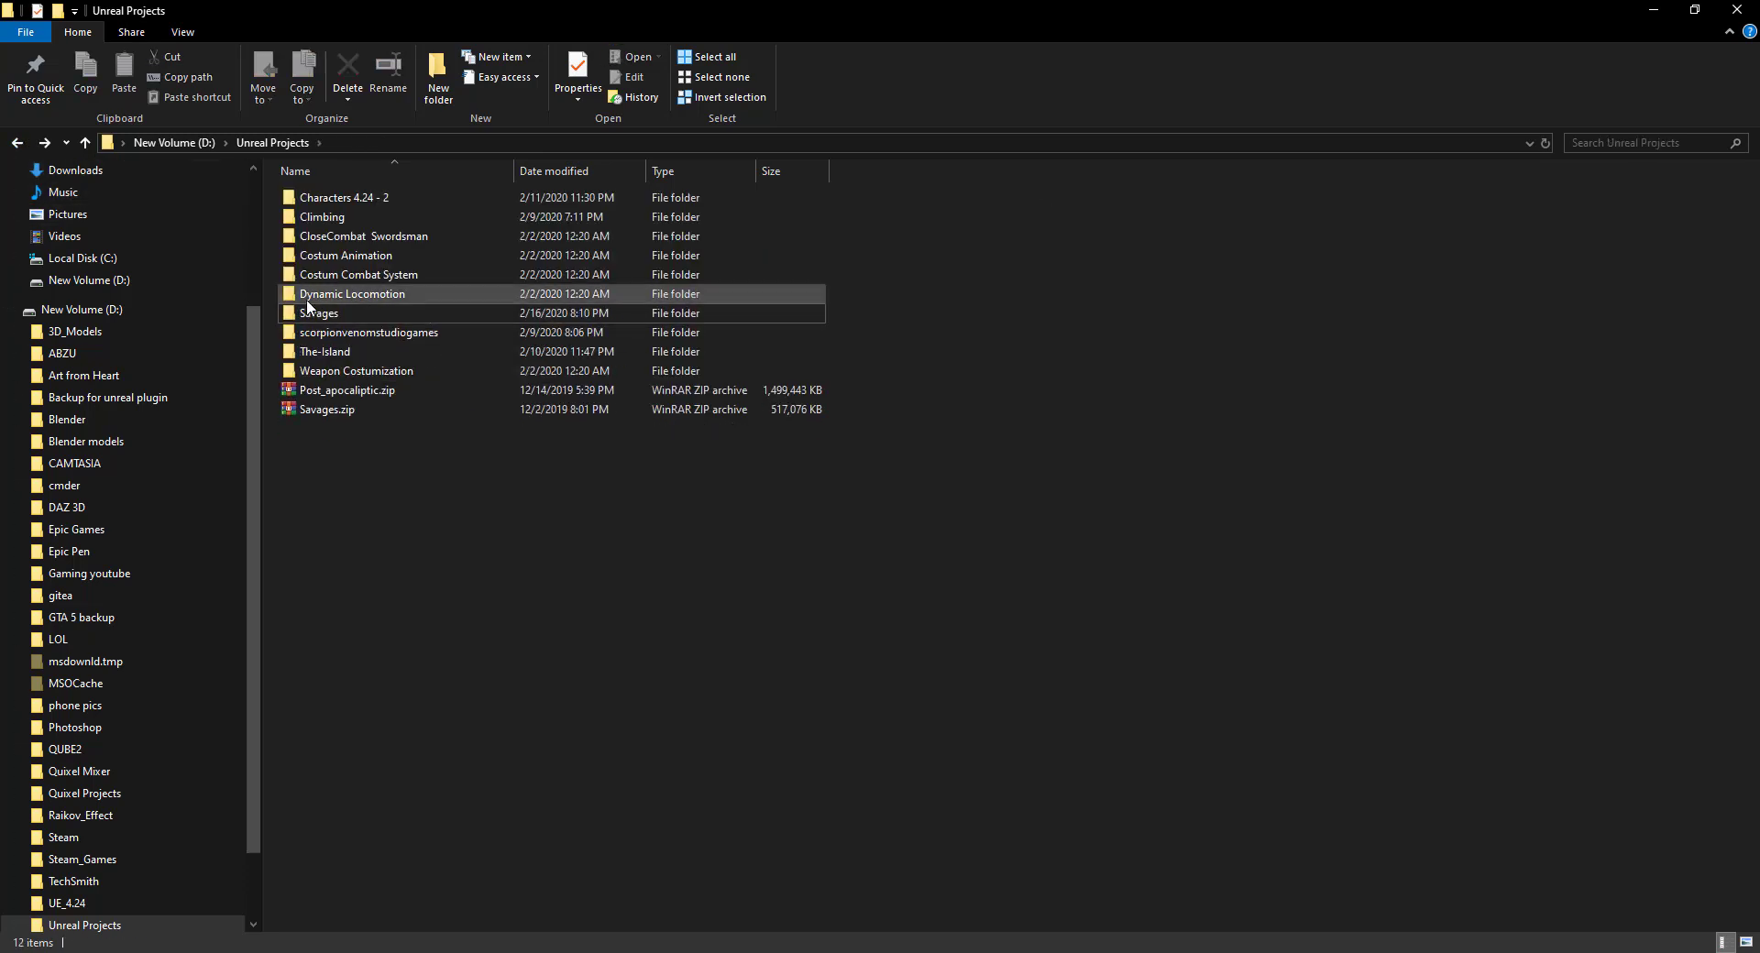
double_click(376, 310)
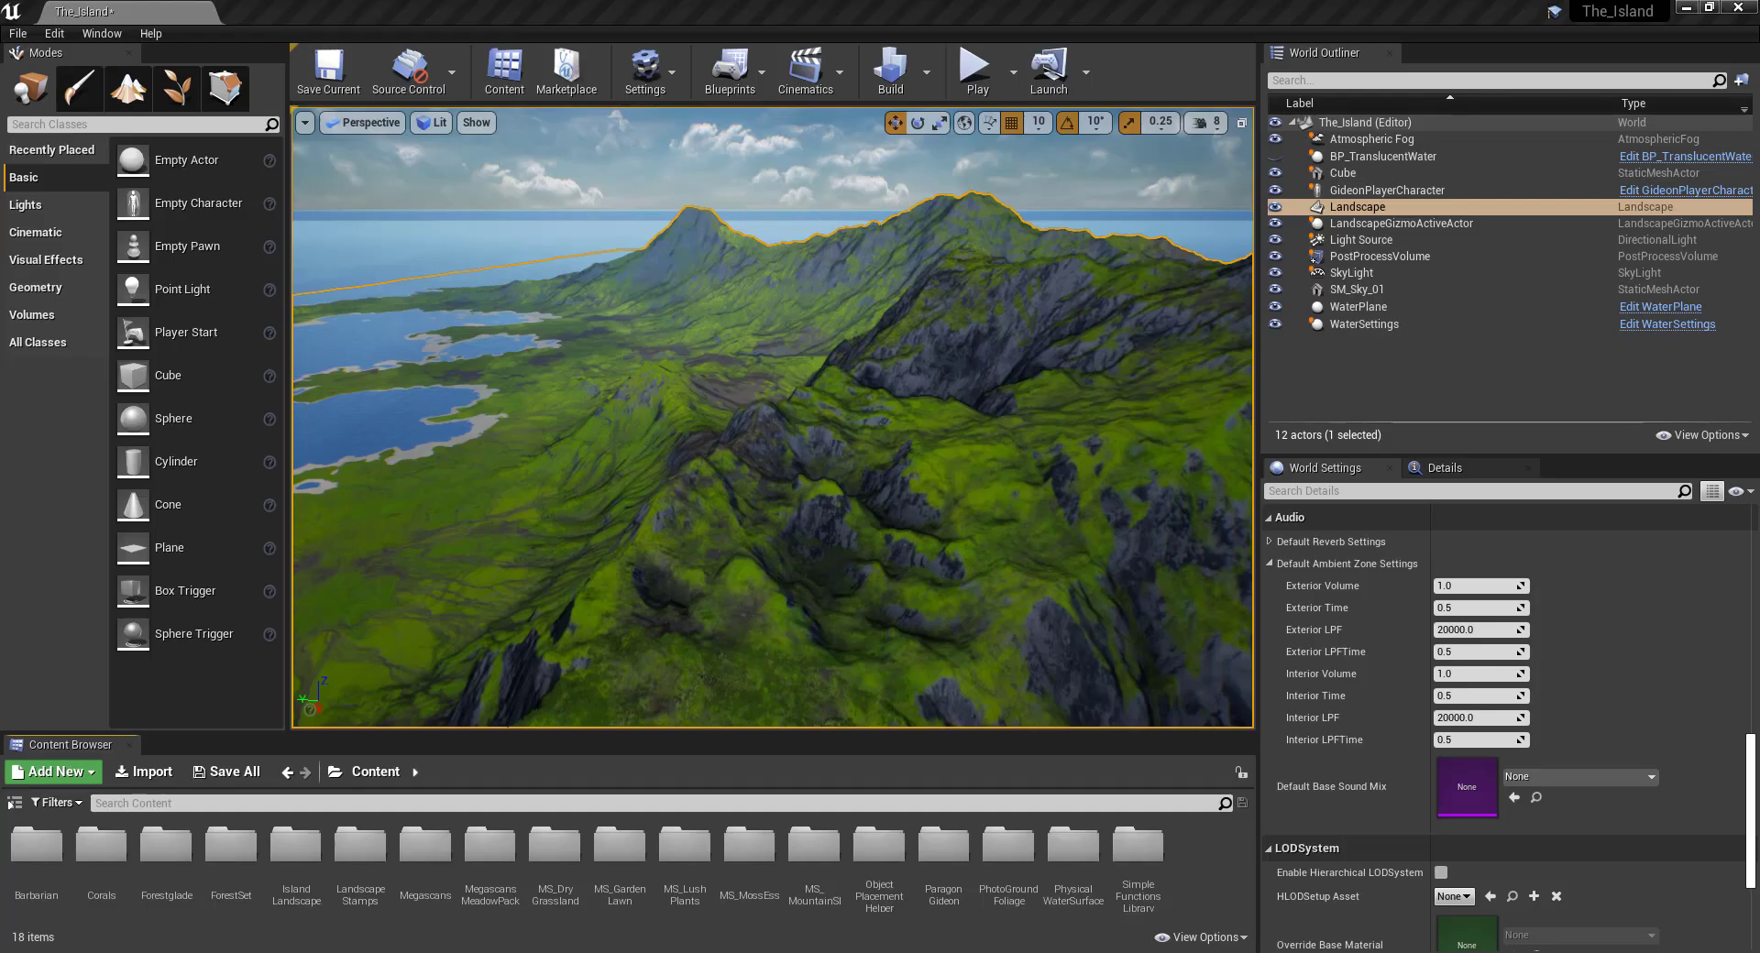
Switch to Unreal Editor and choose Kitbash3d_Savage-Native.fbx from the Savages folder for import into the project's Content folder.
right_click(1200, 856)
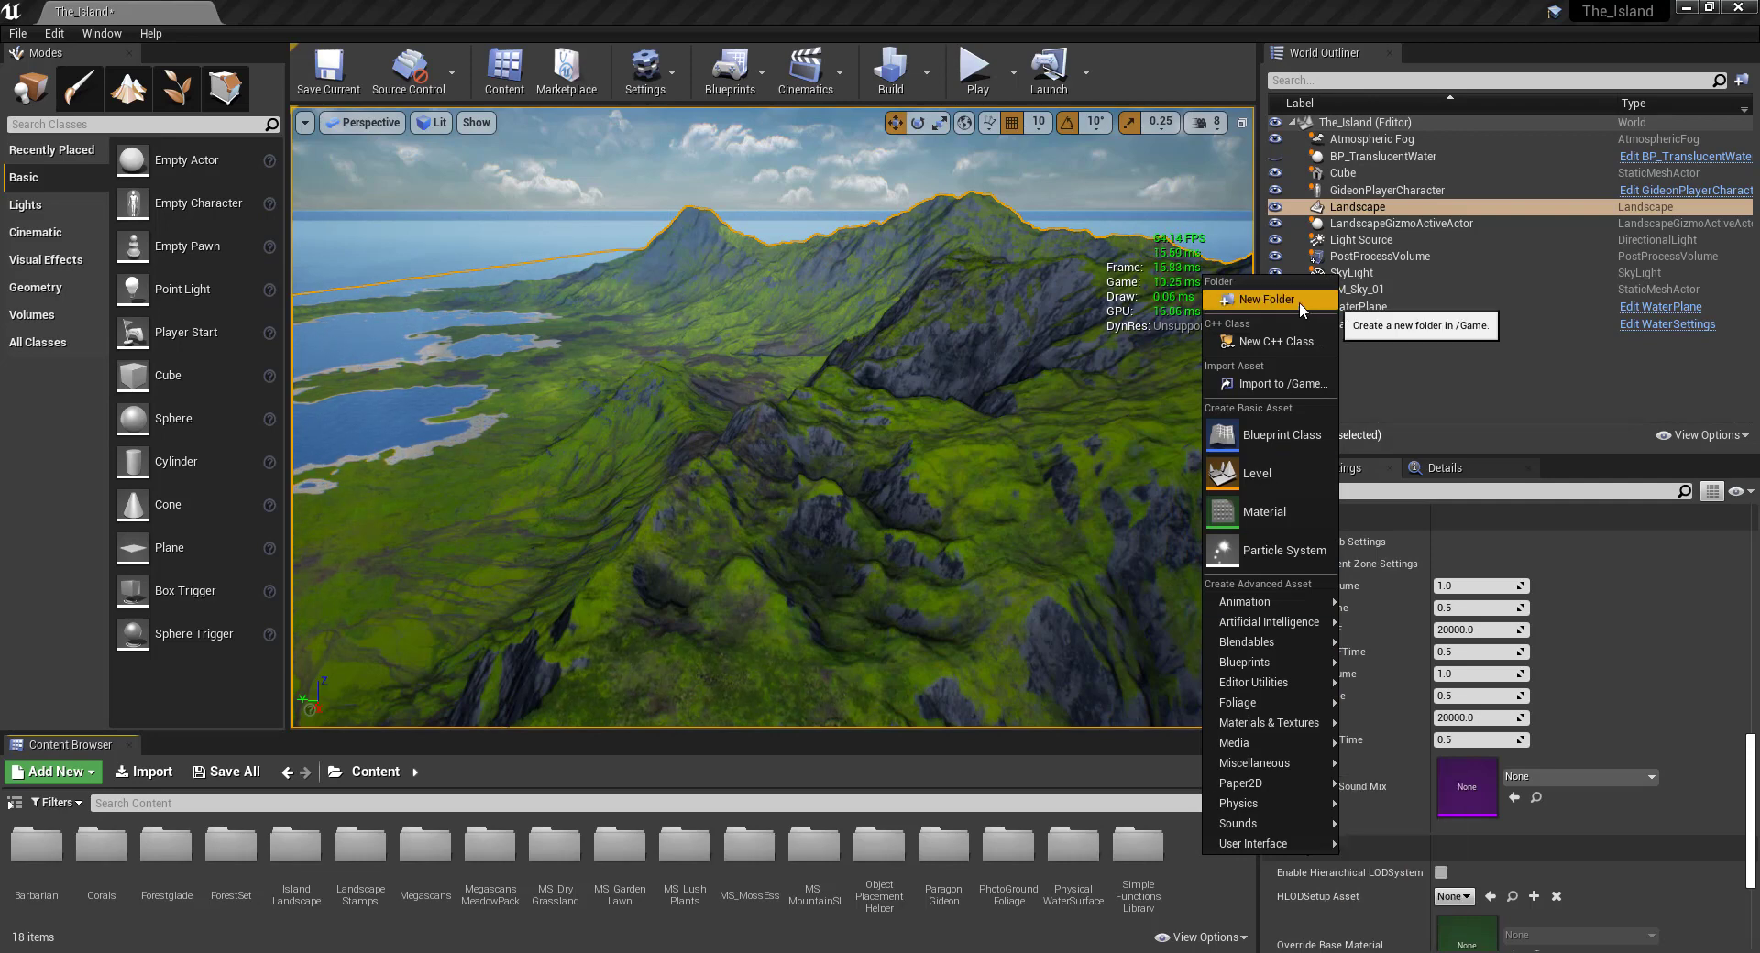
click(1300, 382)
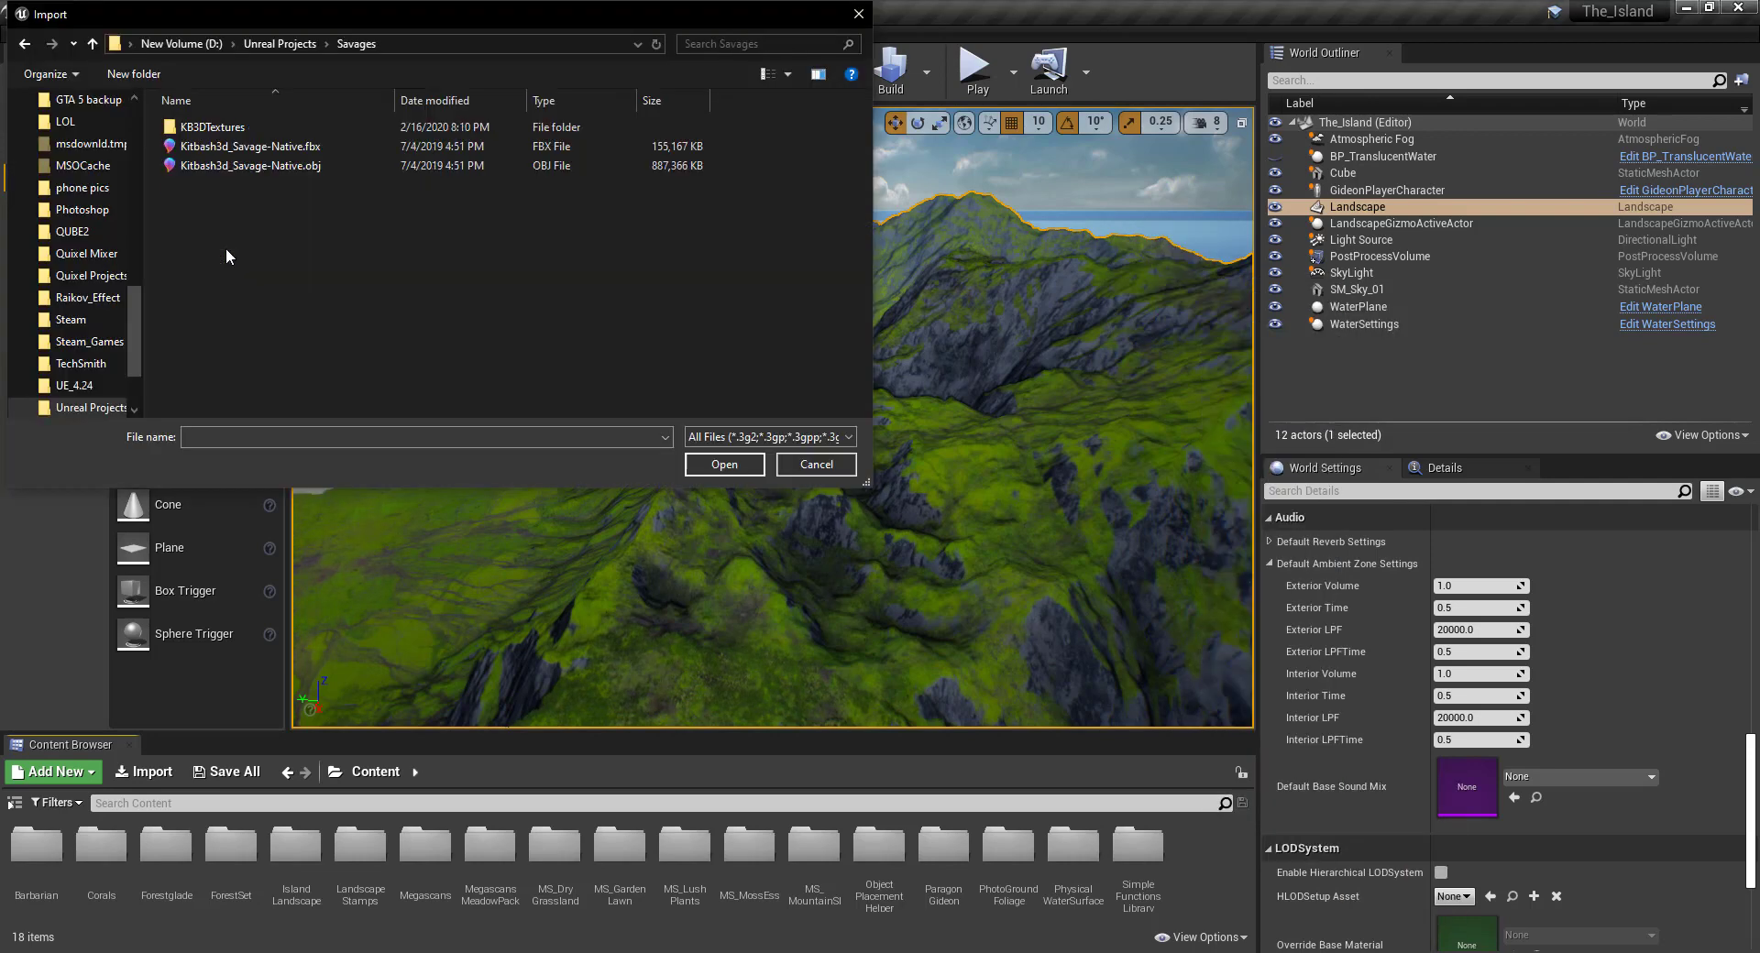
click(256, 149)
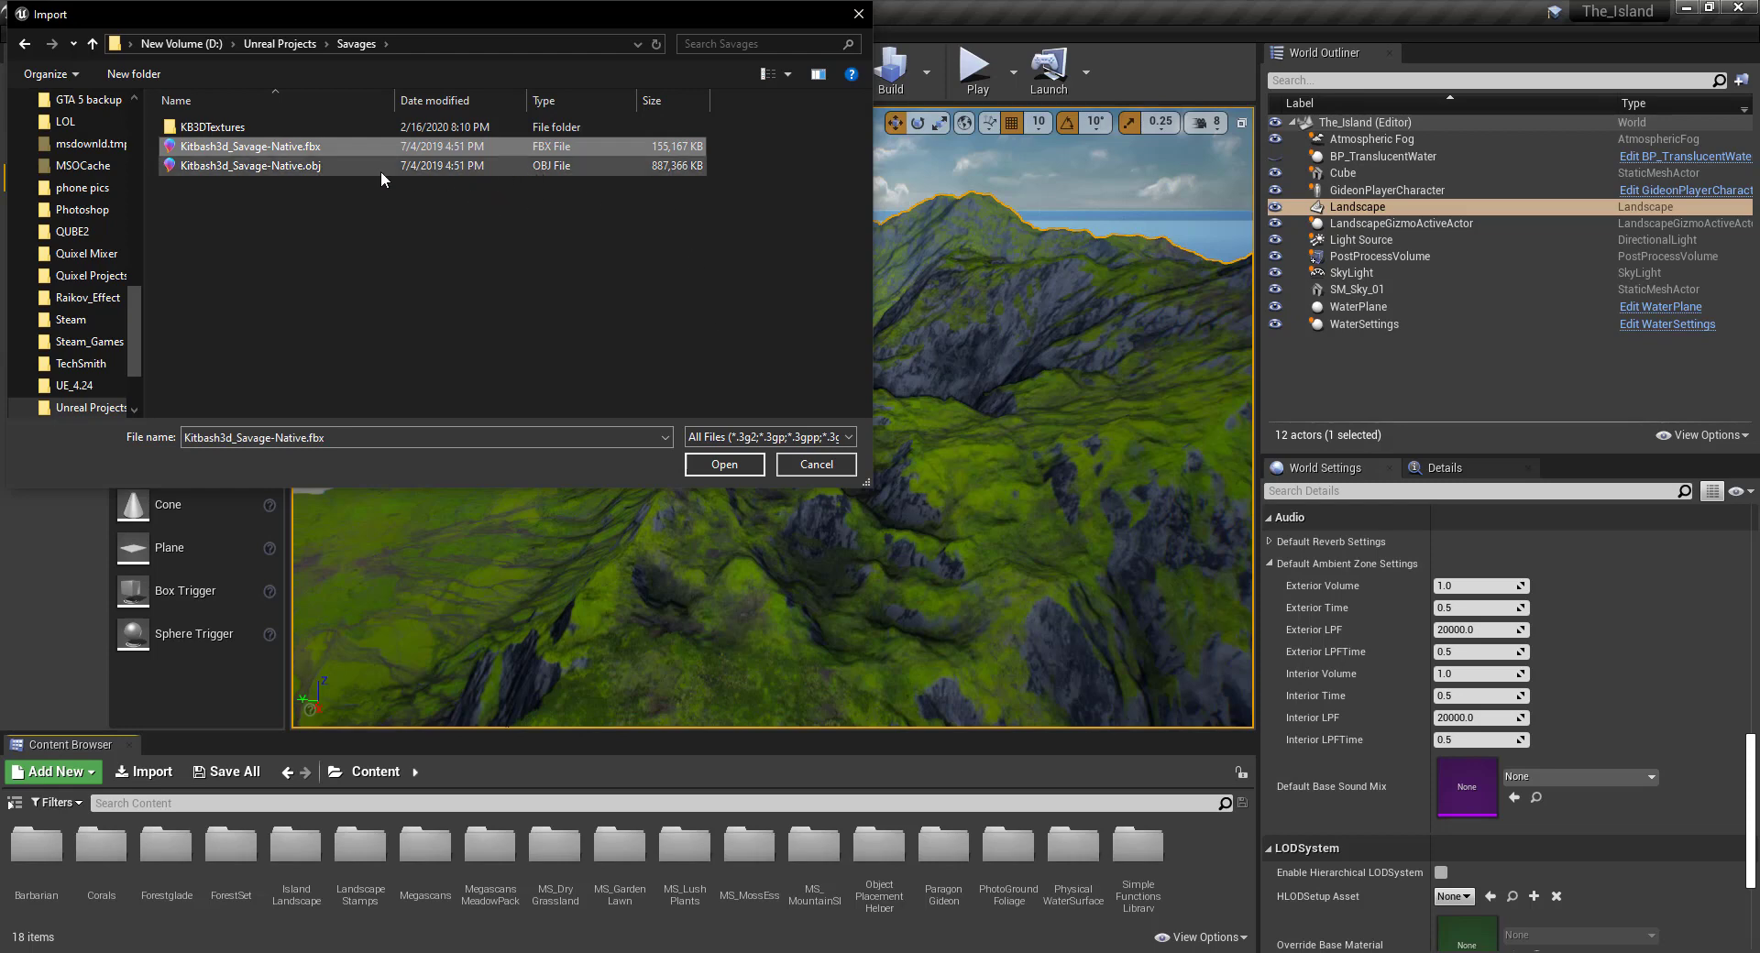
click(295, 168)
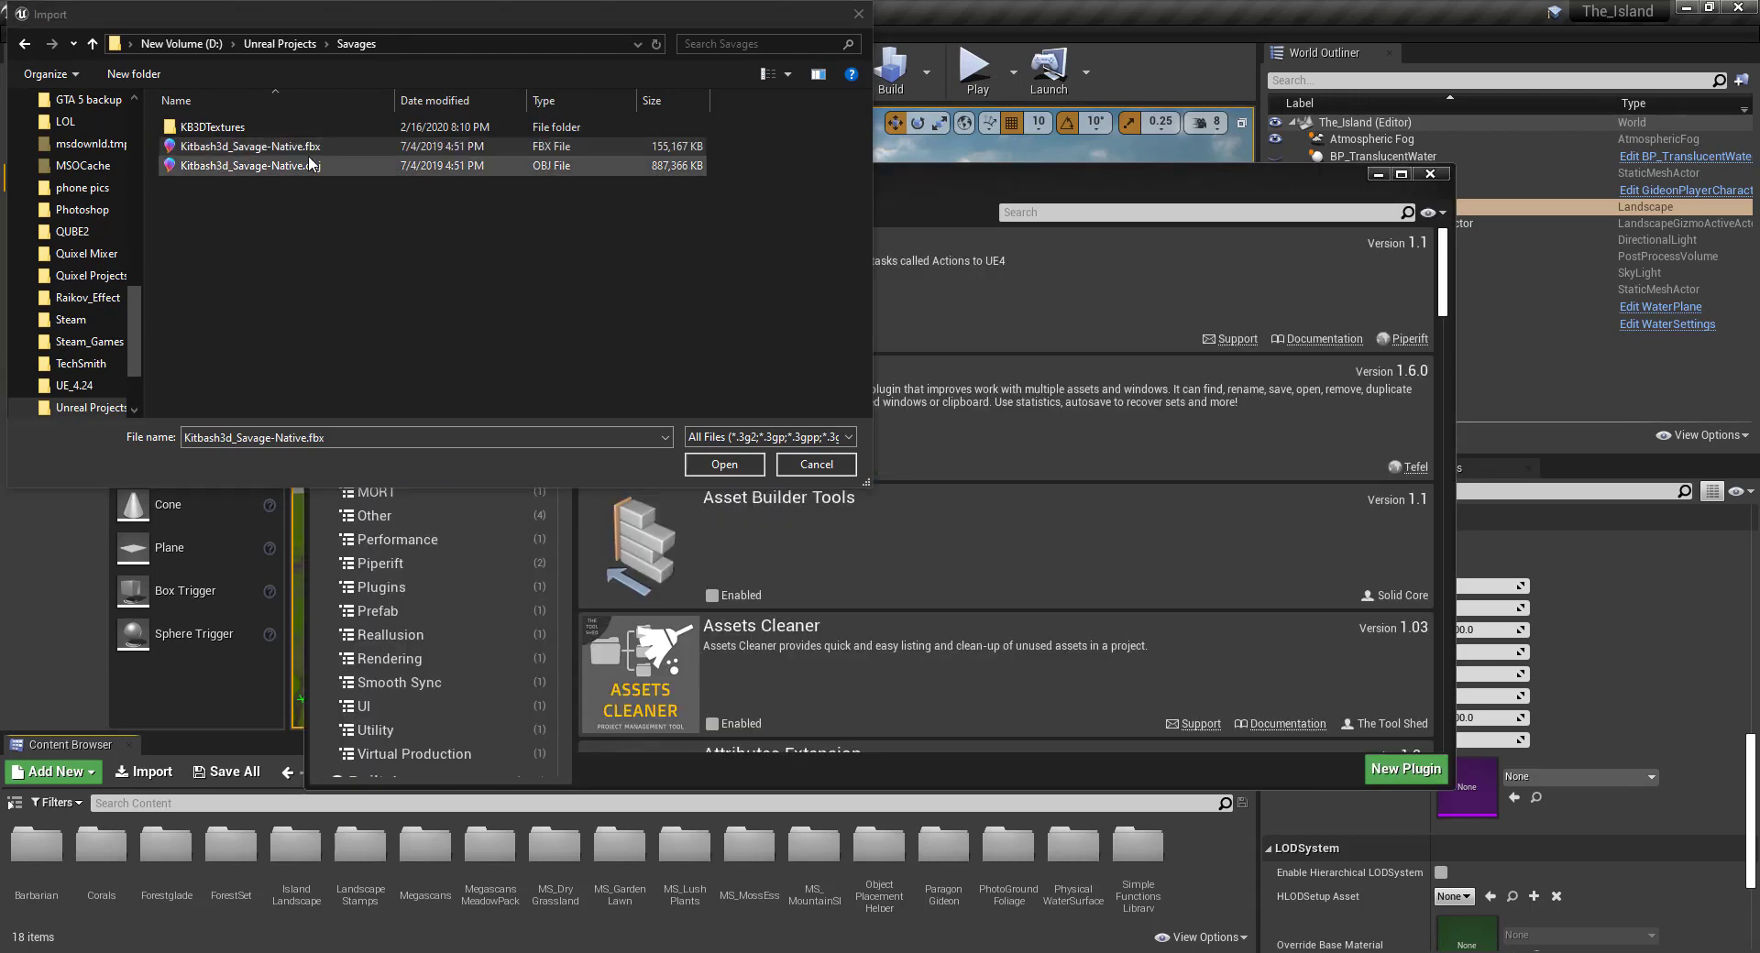
click(337, 148)
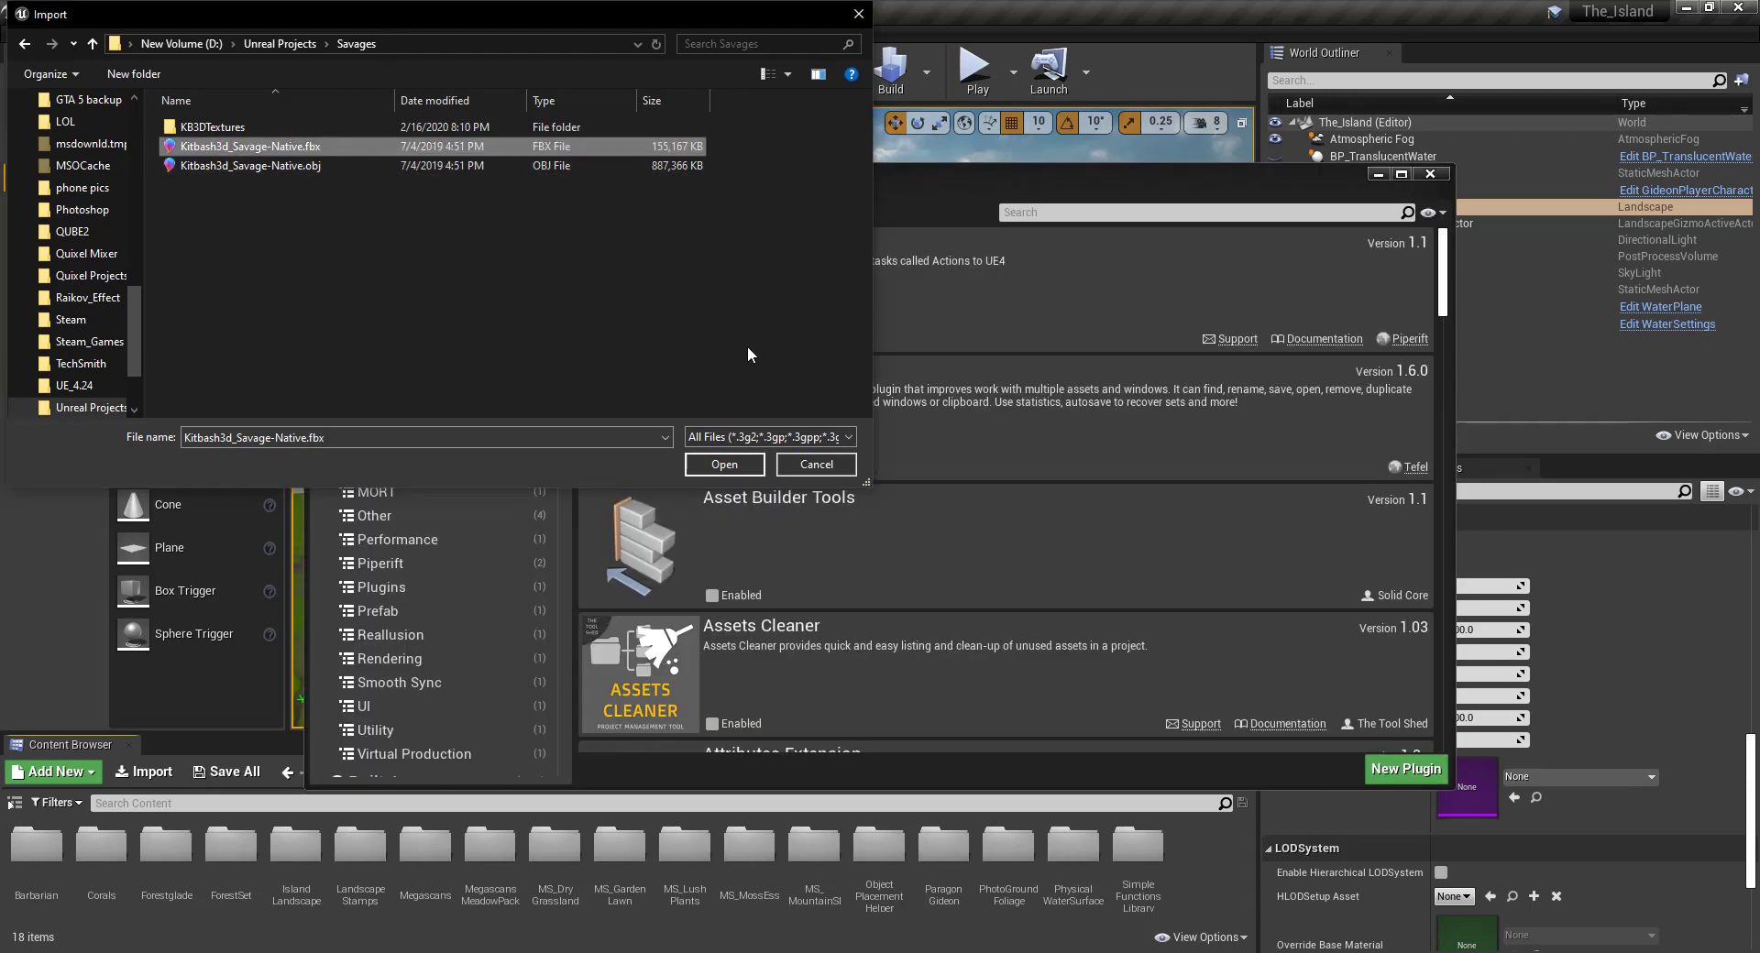
click(723, 466)
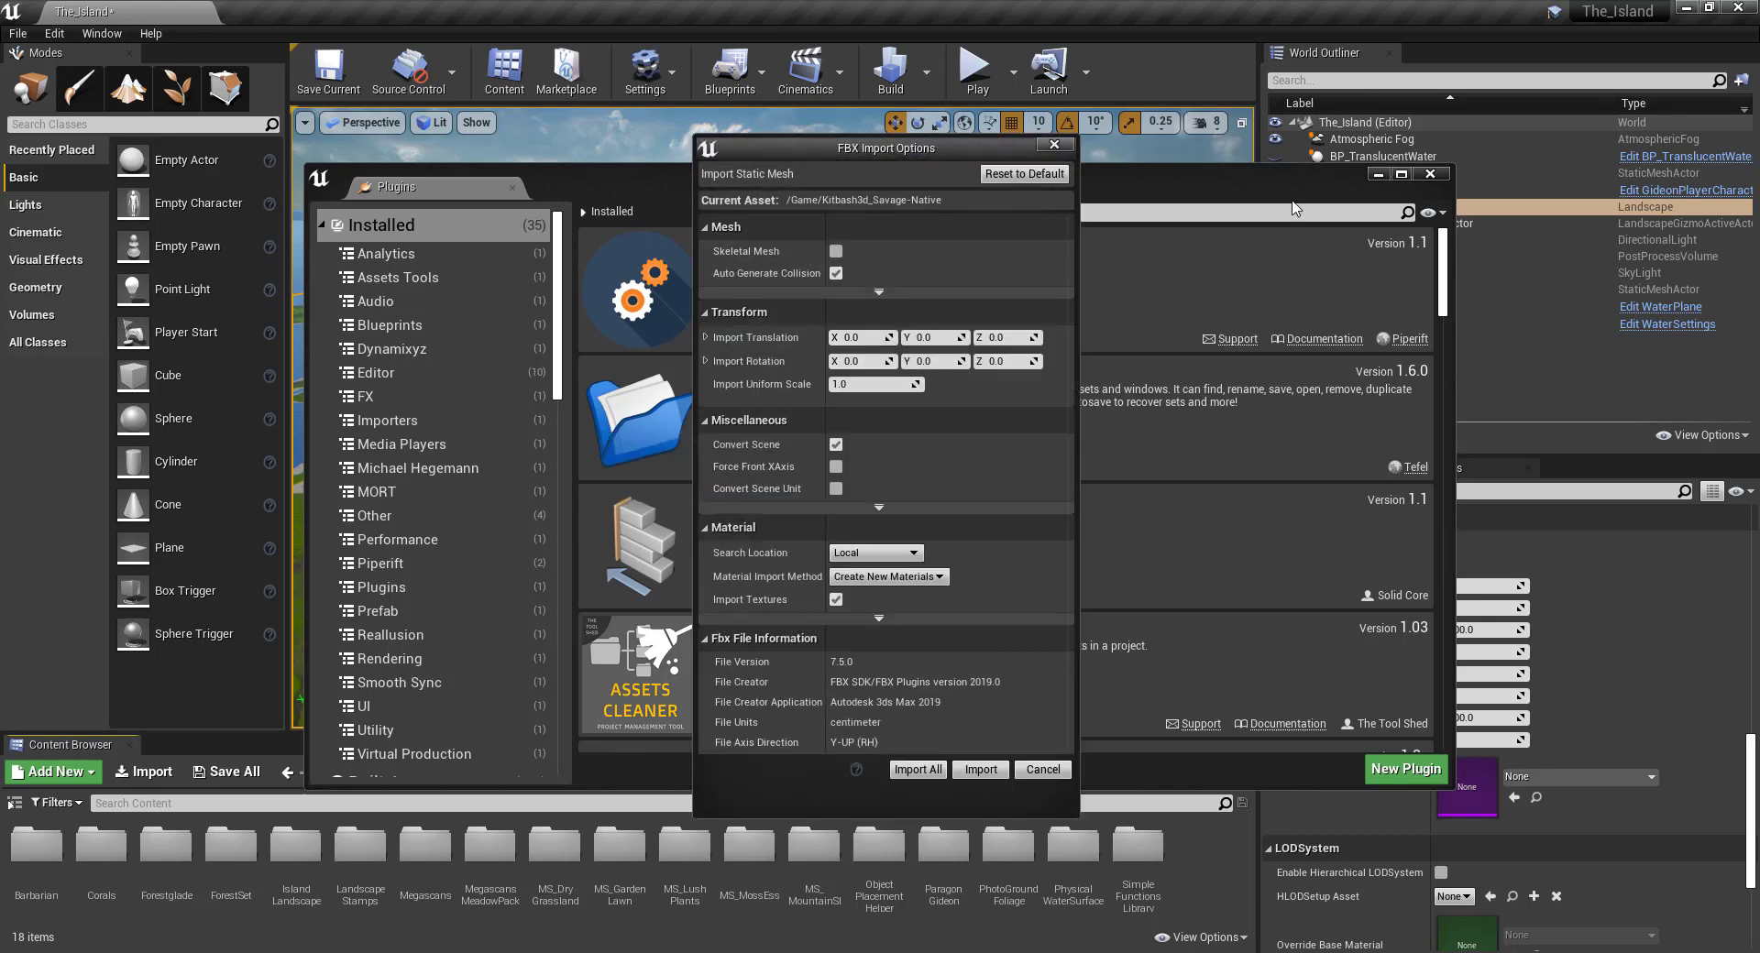
Review the FBX import options, including the advanced mesh settings, static mesh LOD group, vertex color, transform and material settings.
drag(929, 153, 843, 136)
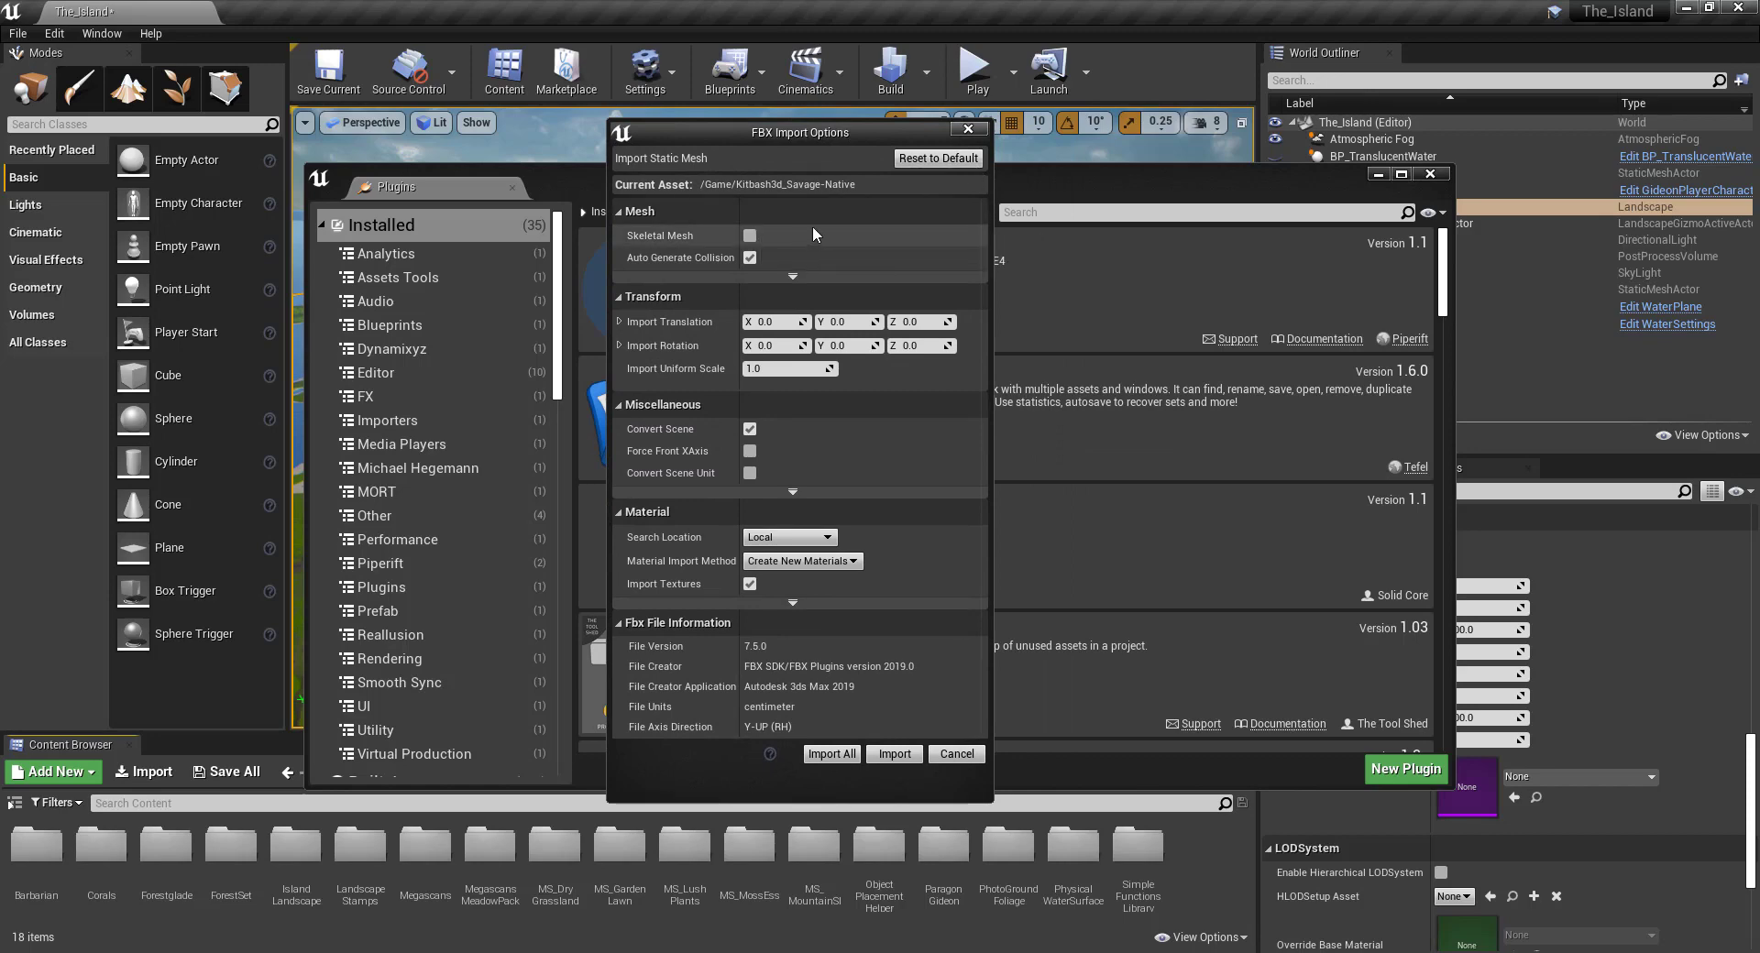
click(792, 276)
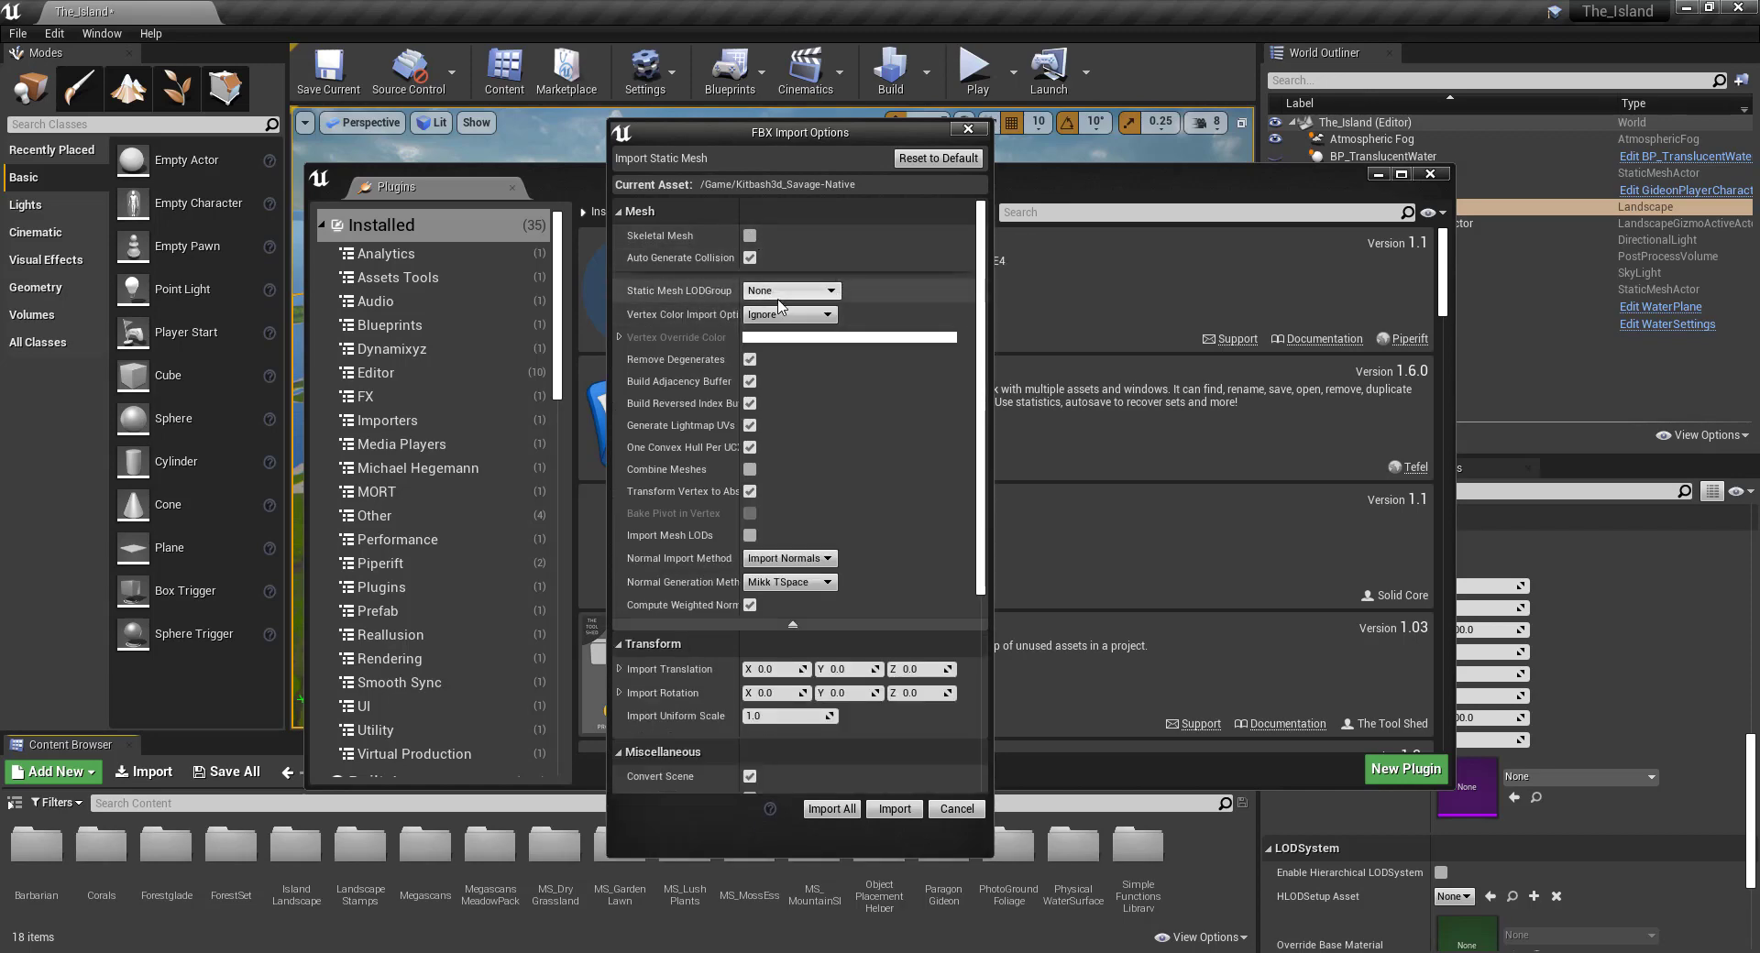
click(822, 294)
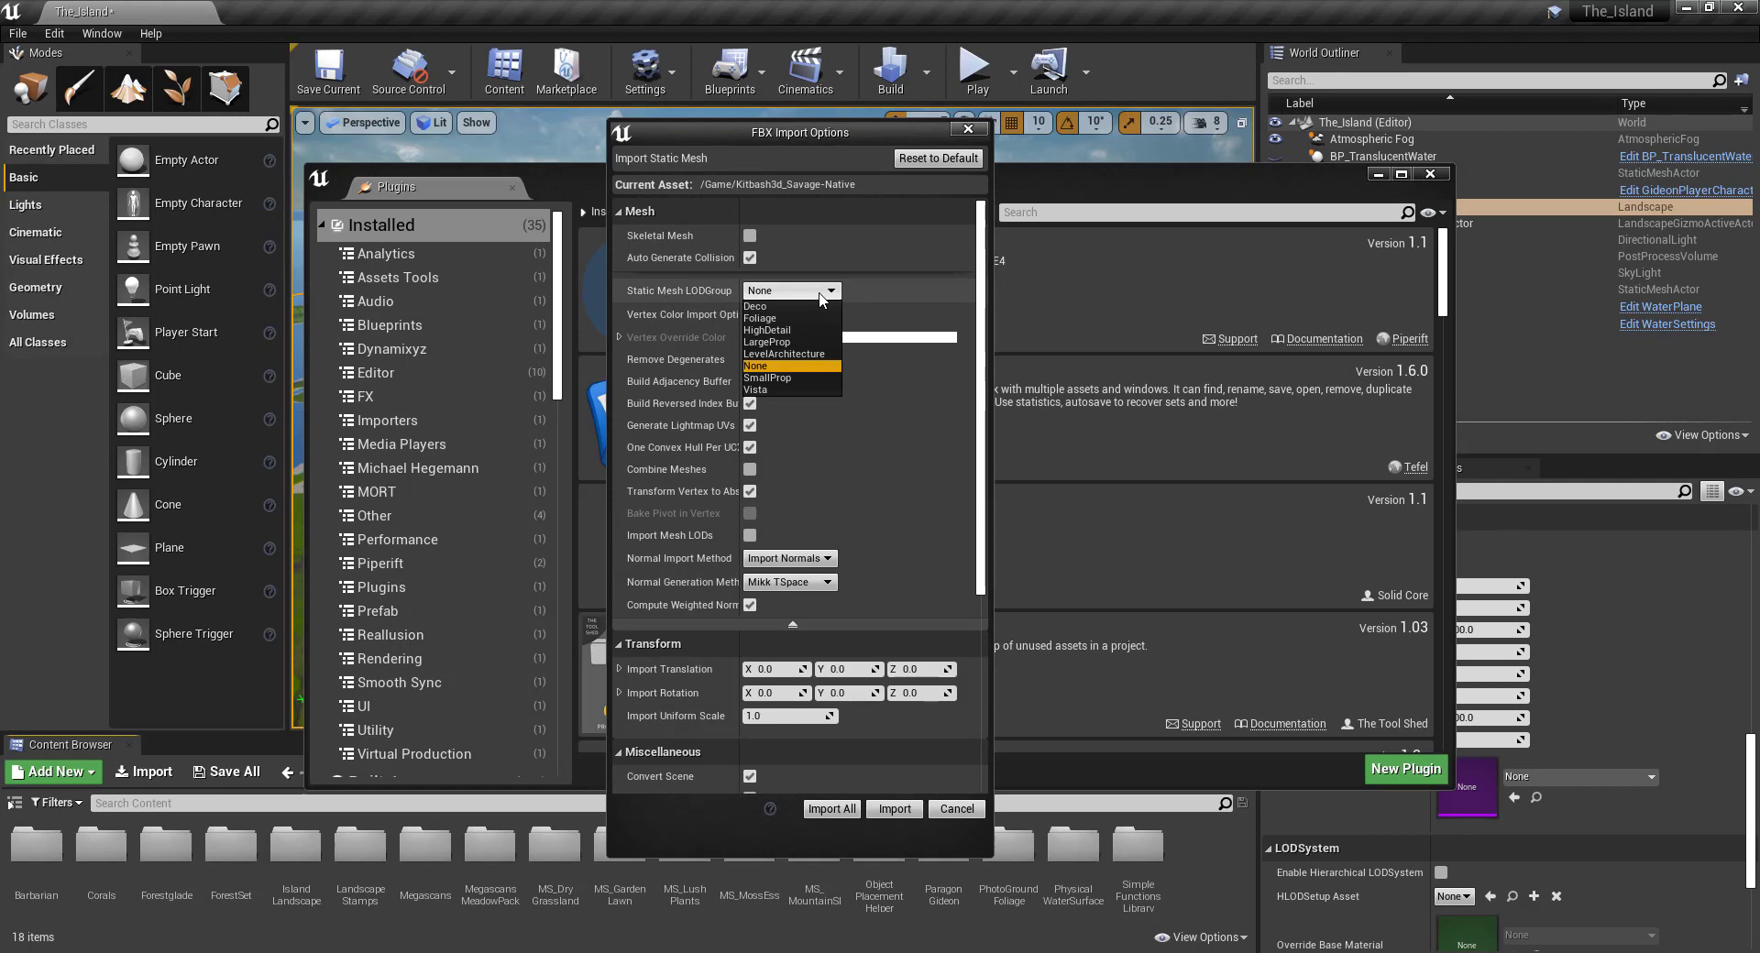
click(822, 295)
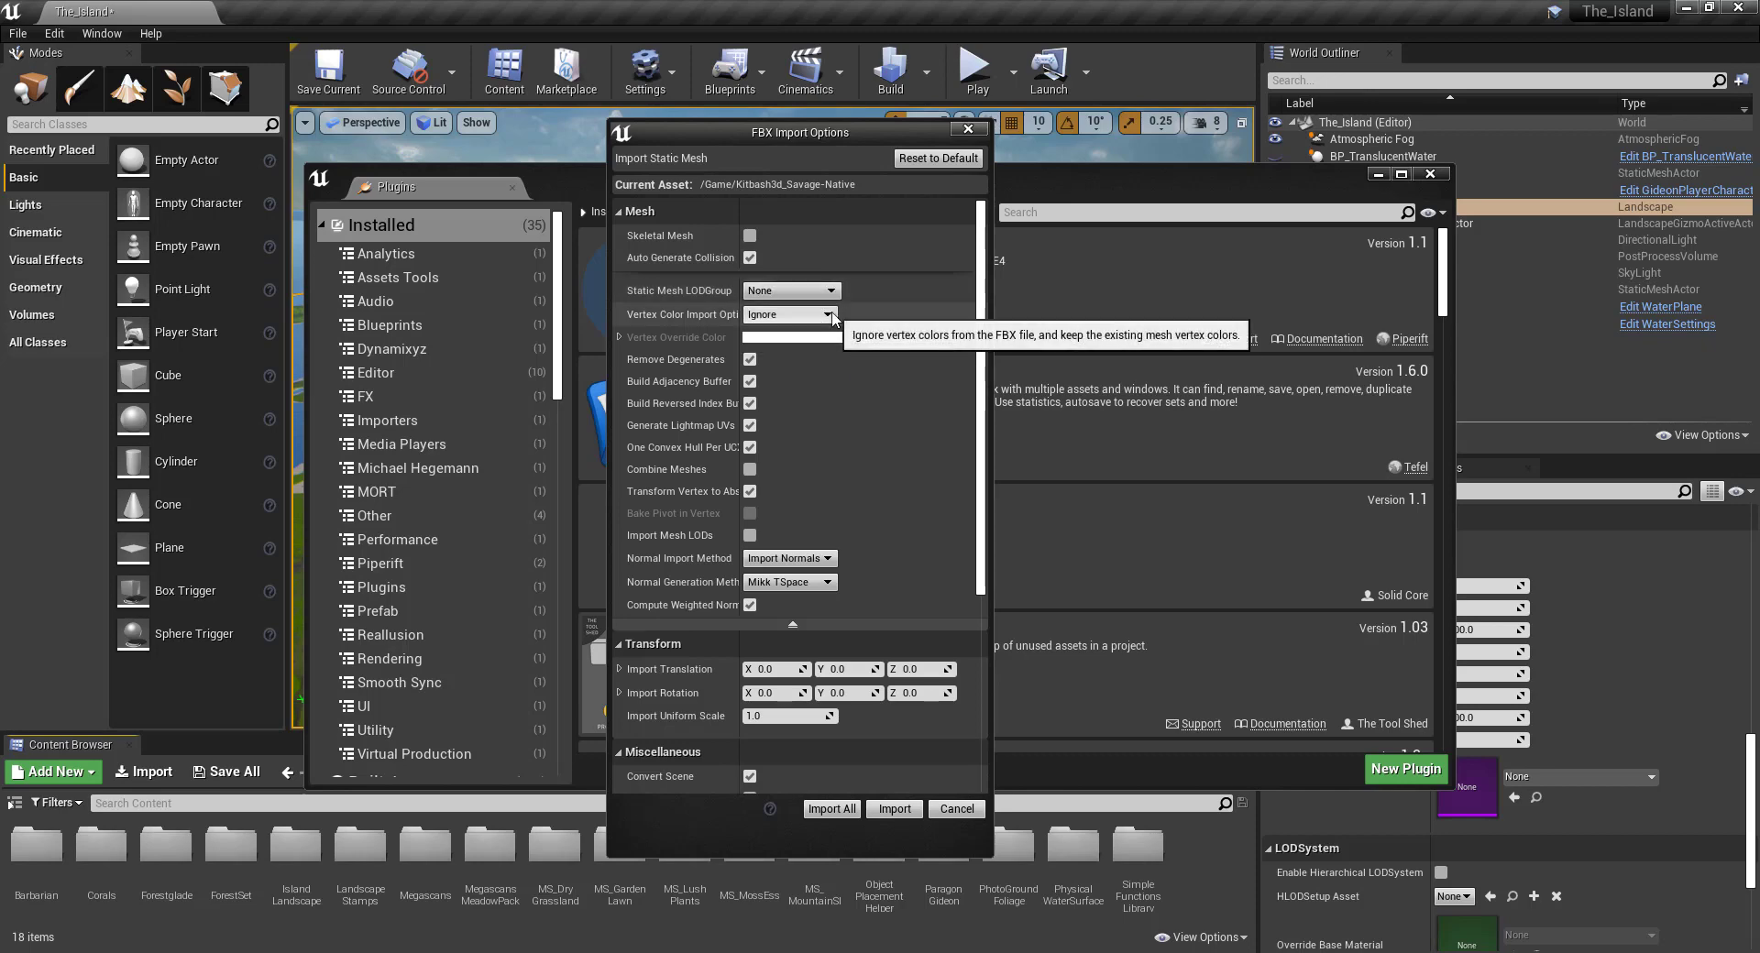
click(830, 315)
click(831, 314)
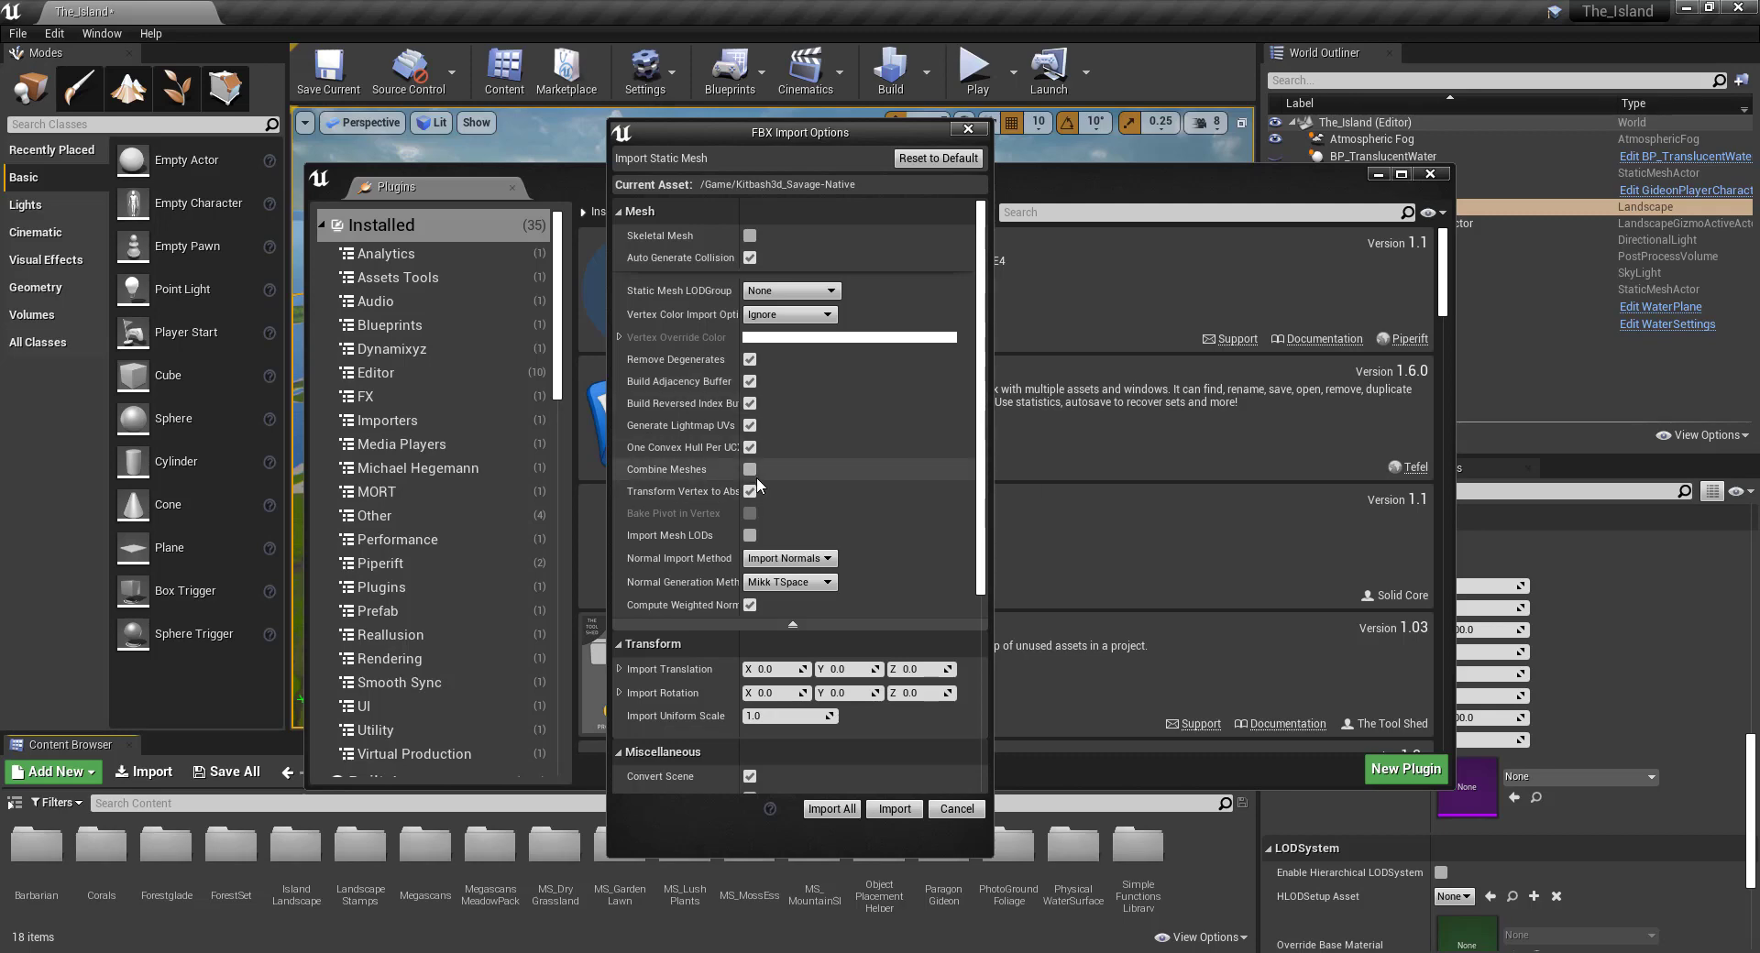
scroll(754, 483, down, 1)
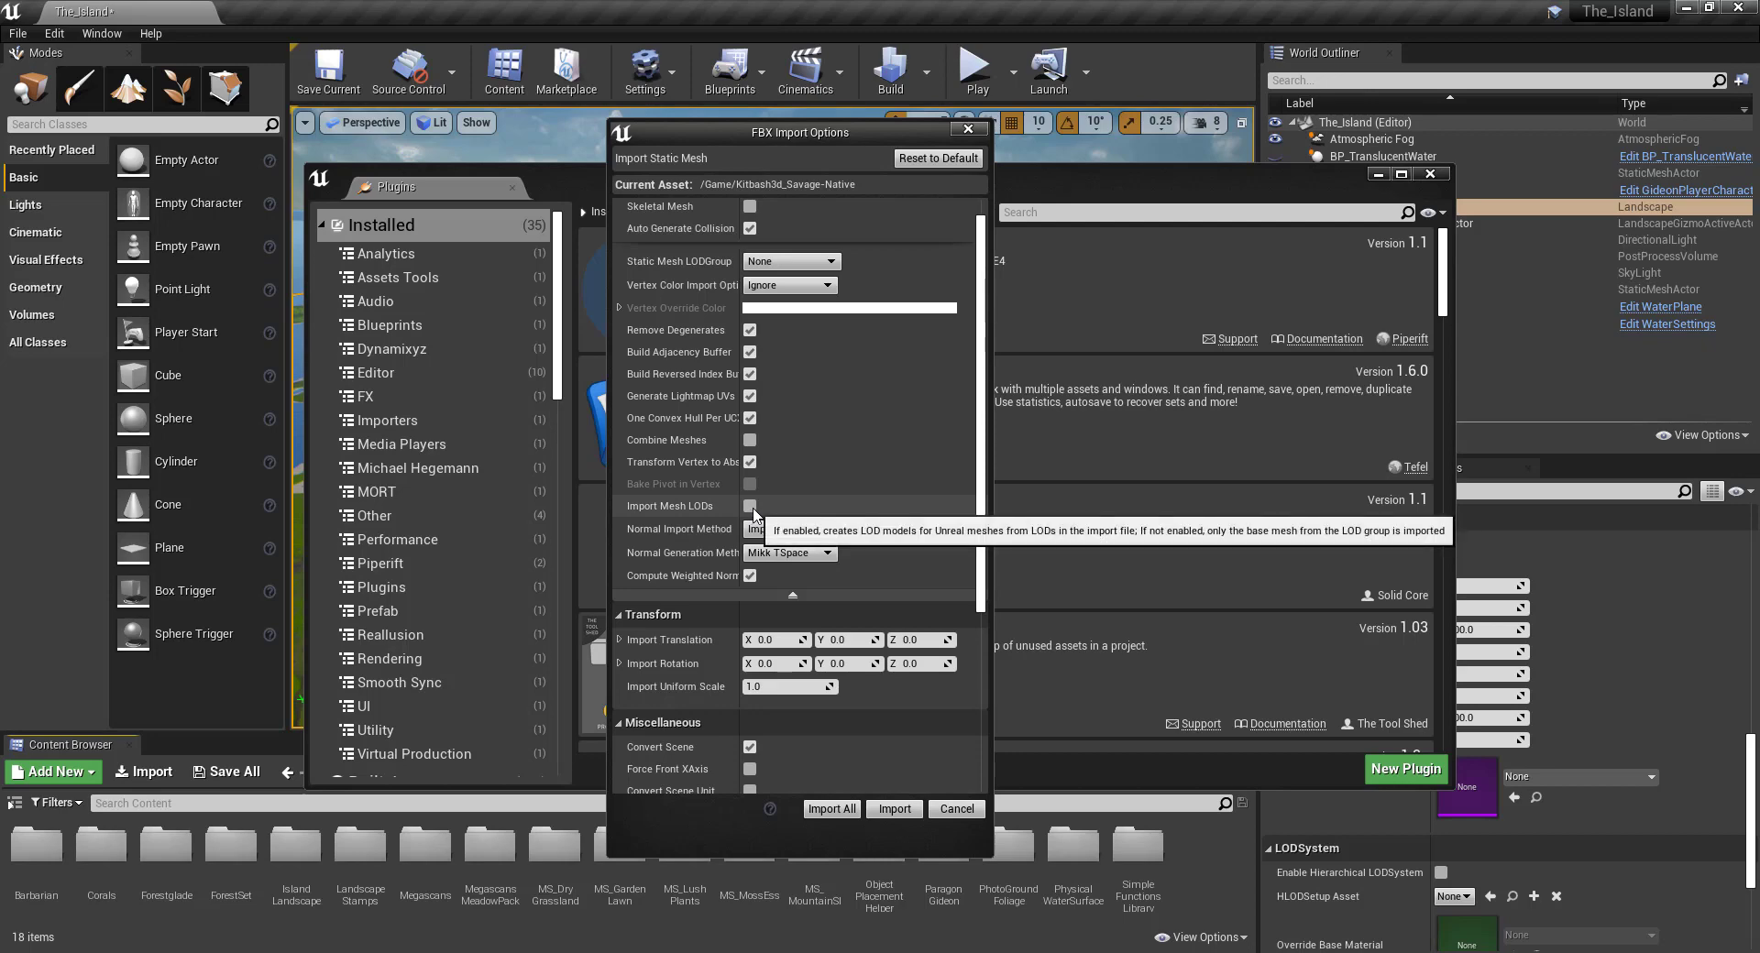
scroll(858, 482, down, 9)
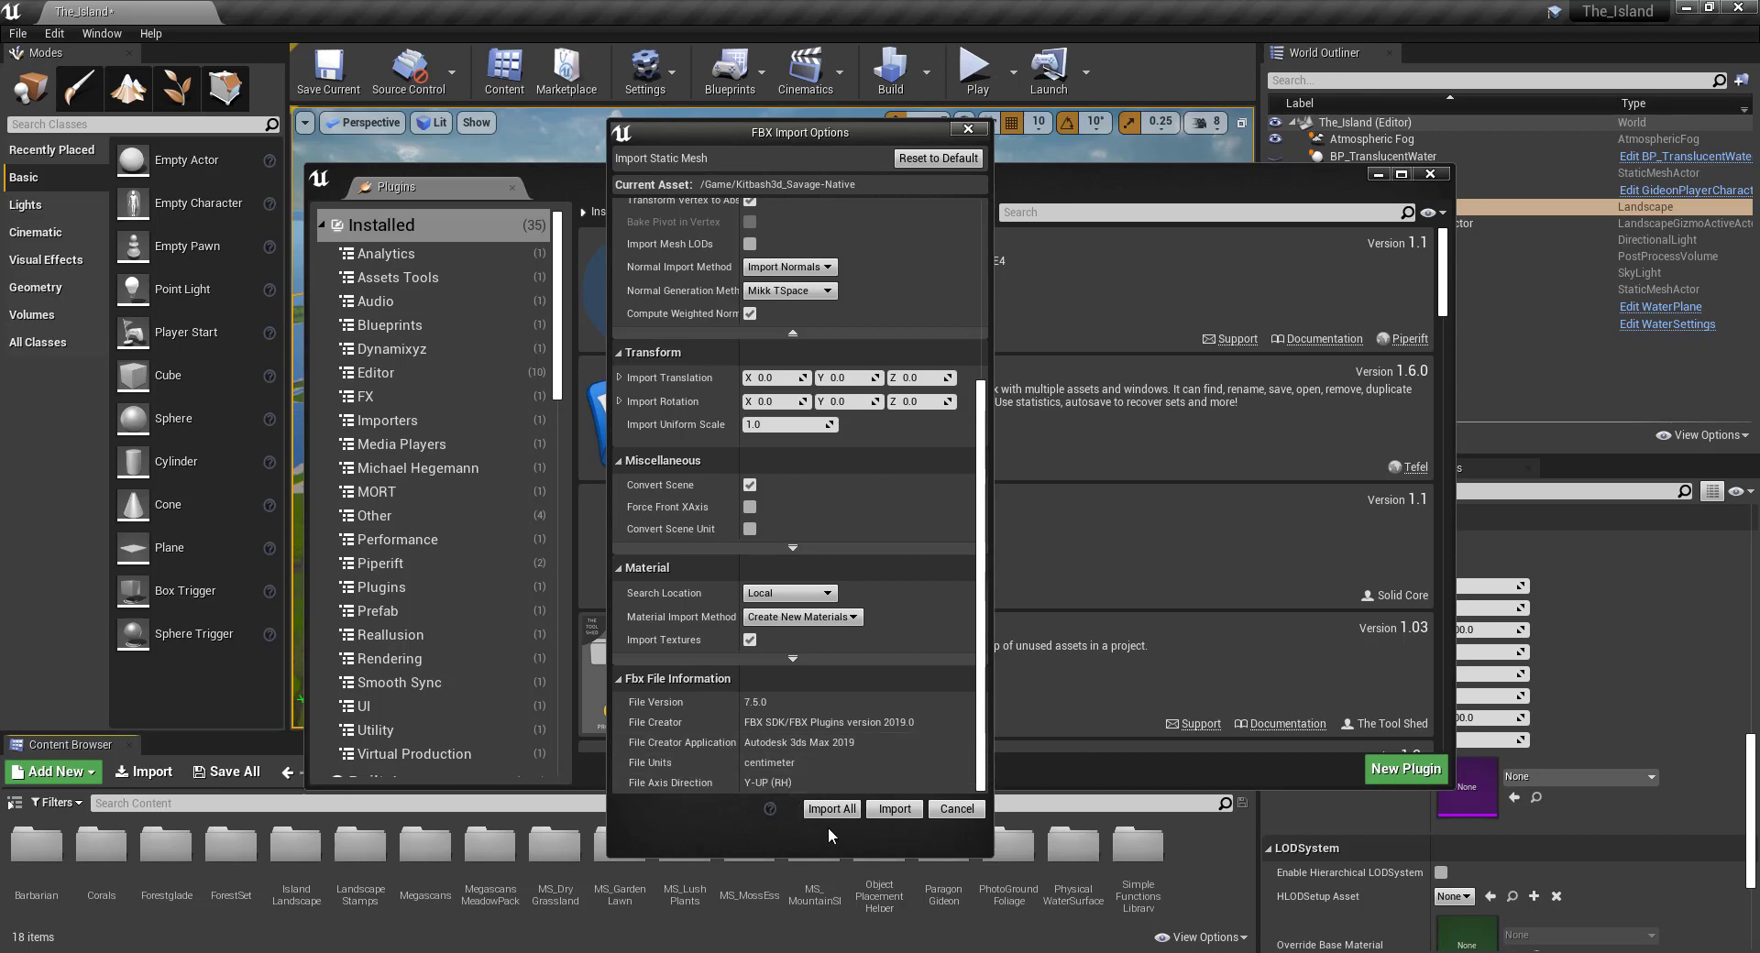
scroll(757, 574, up, 5)
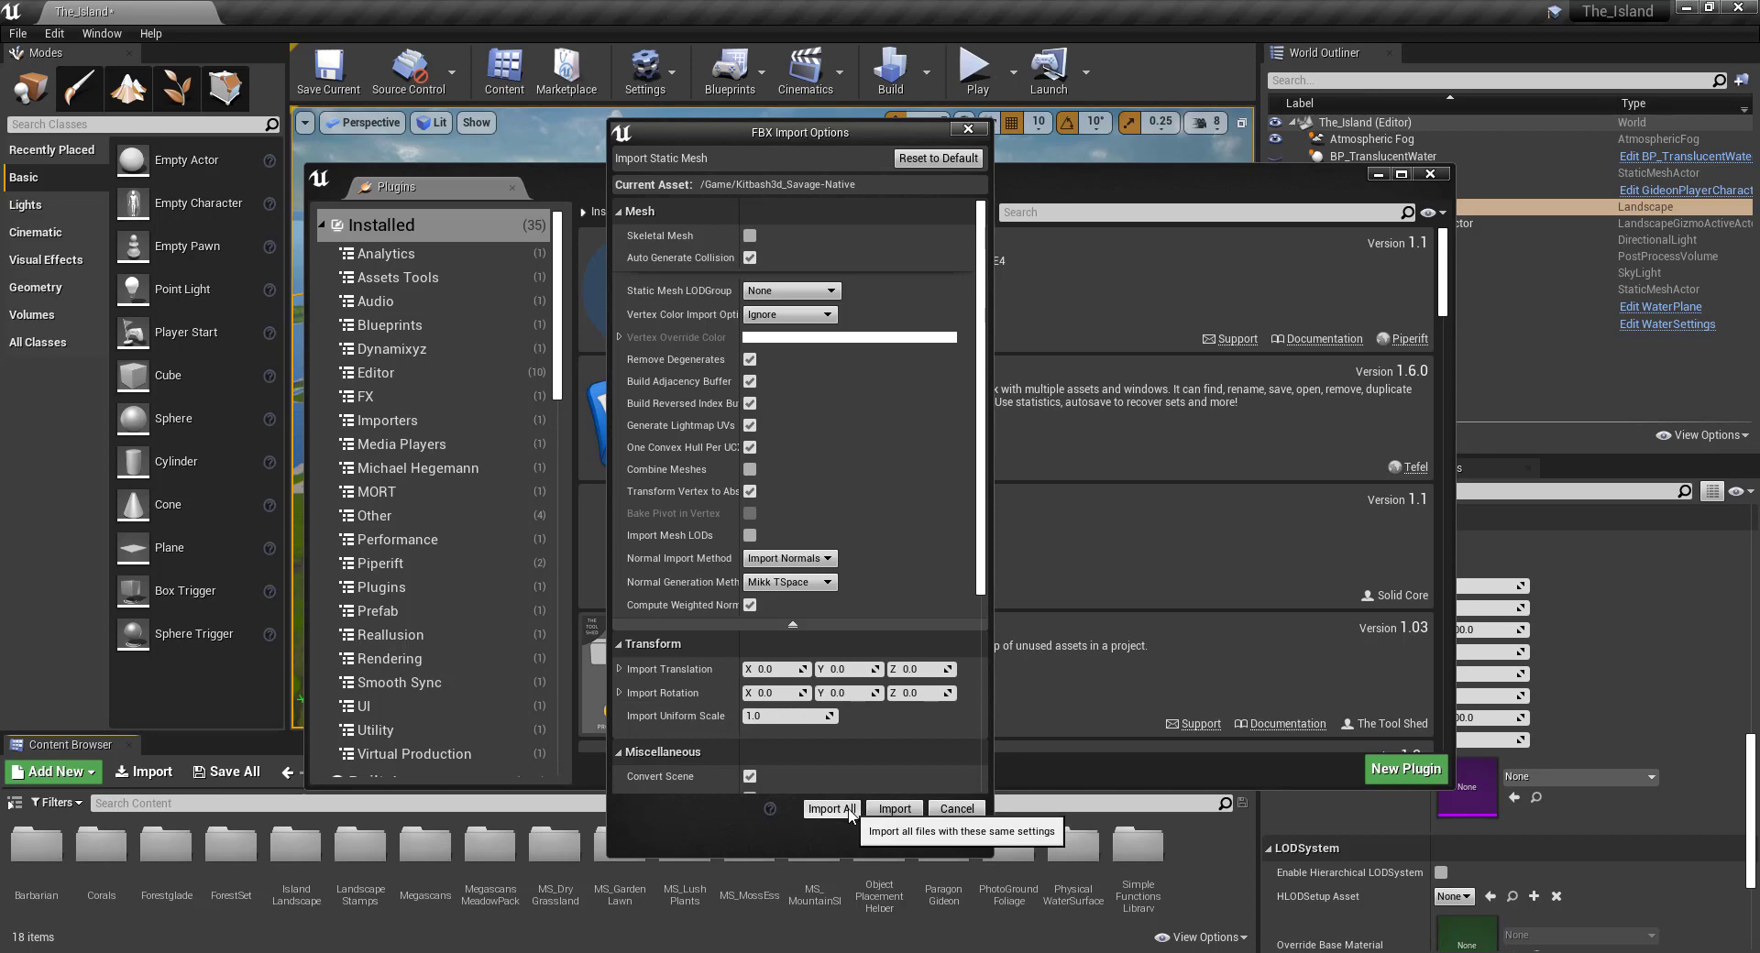
Import the Kitbash3d_Savage-Native static meshes with the current FBX import options.
click(892, 812)
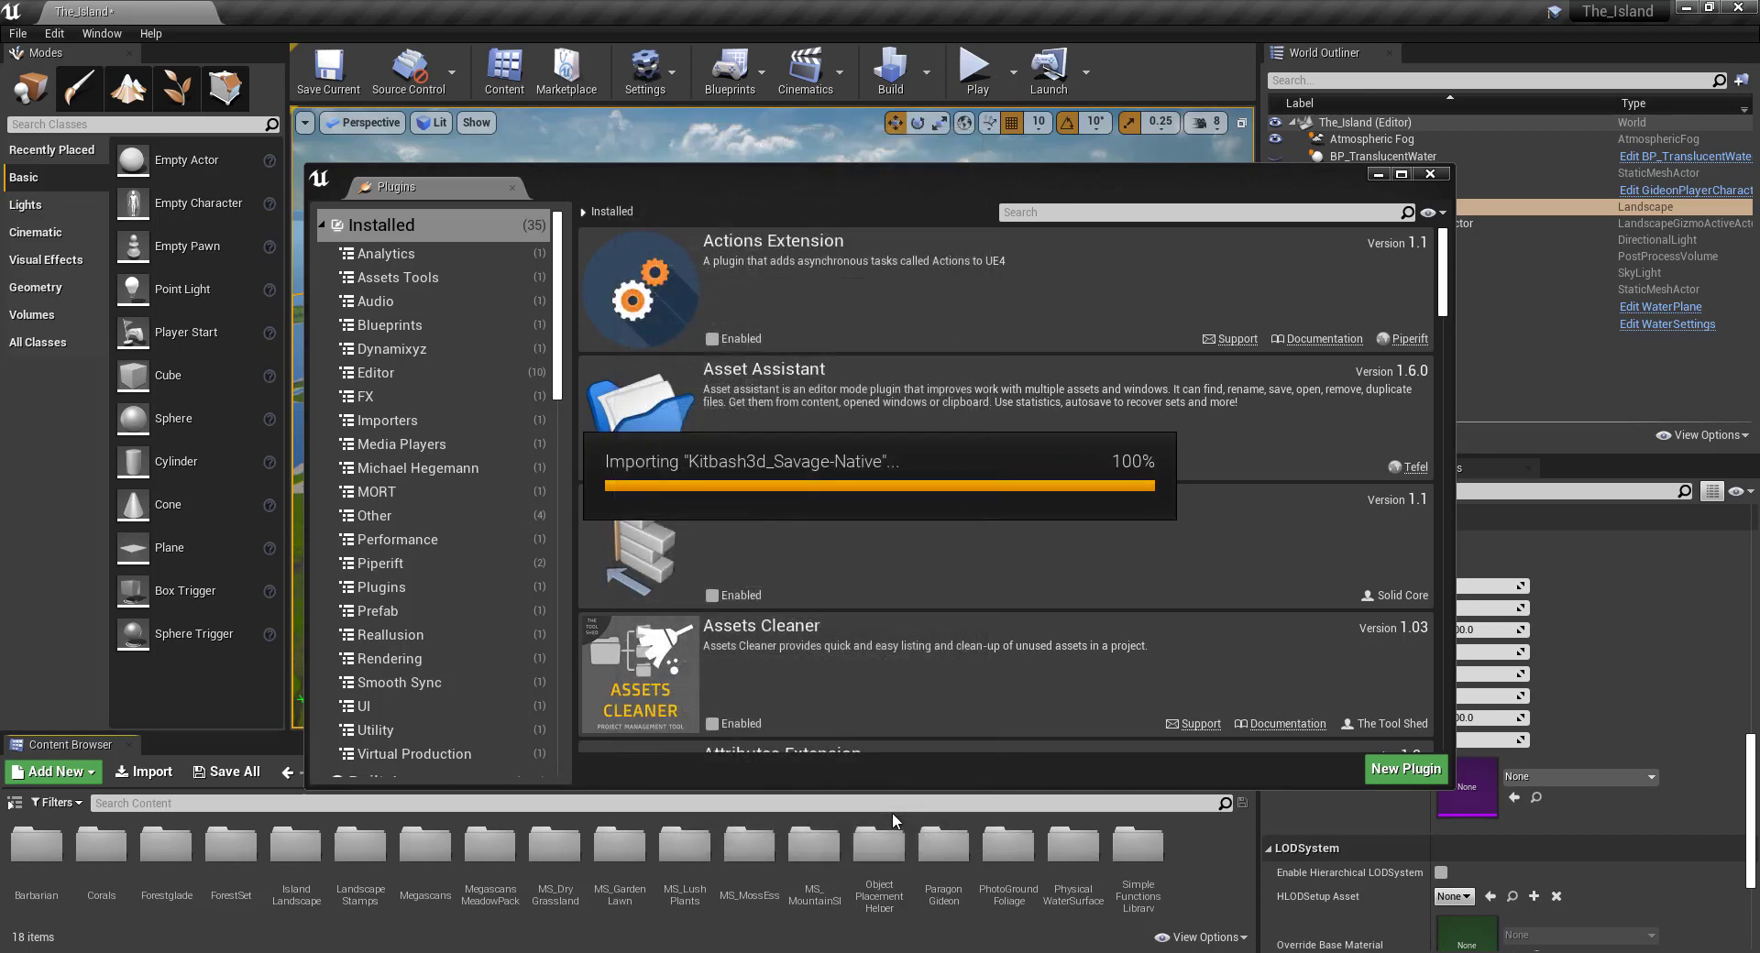
click(1126, 211)
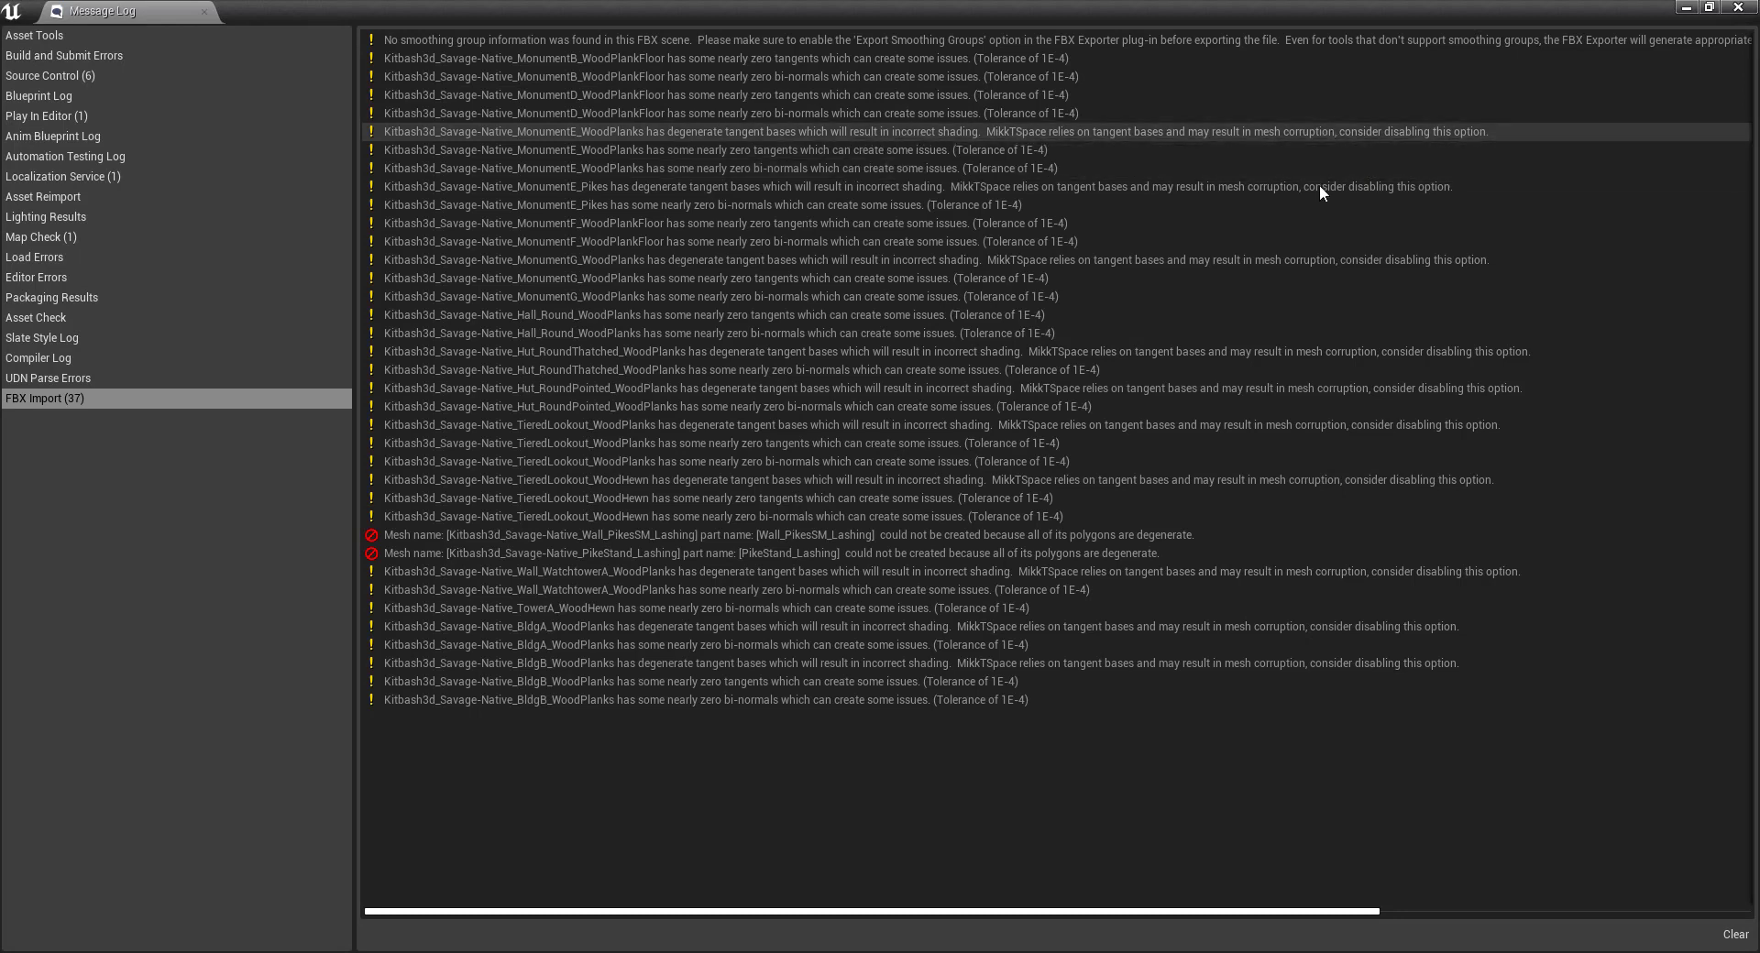
Examine the Wall_PikesSM_Lashing and PikeStand_Lashing mesh errors in the FBX import log and put the log window away.
click(669, 542)
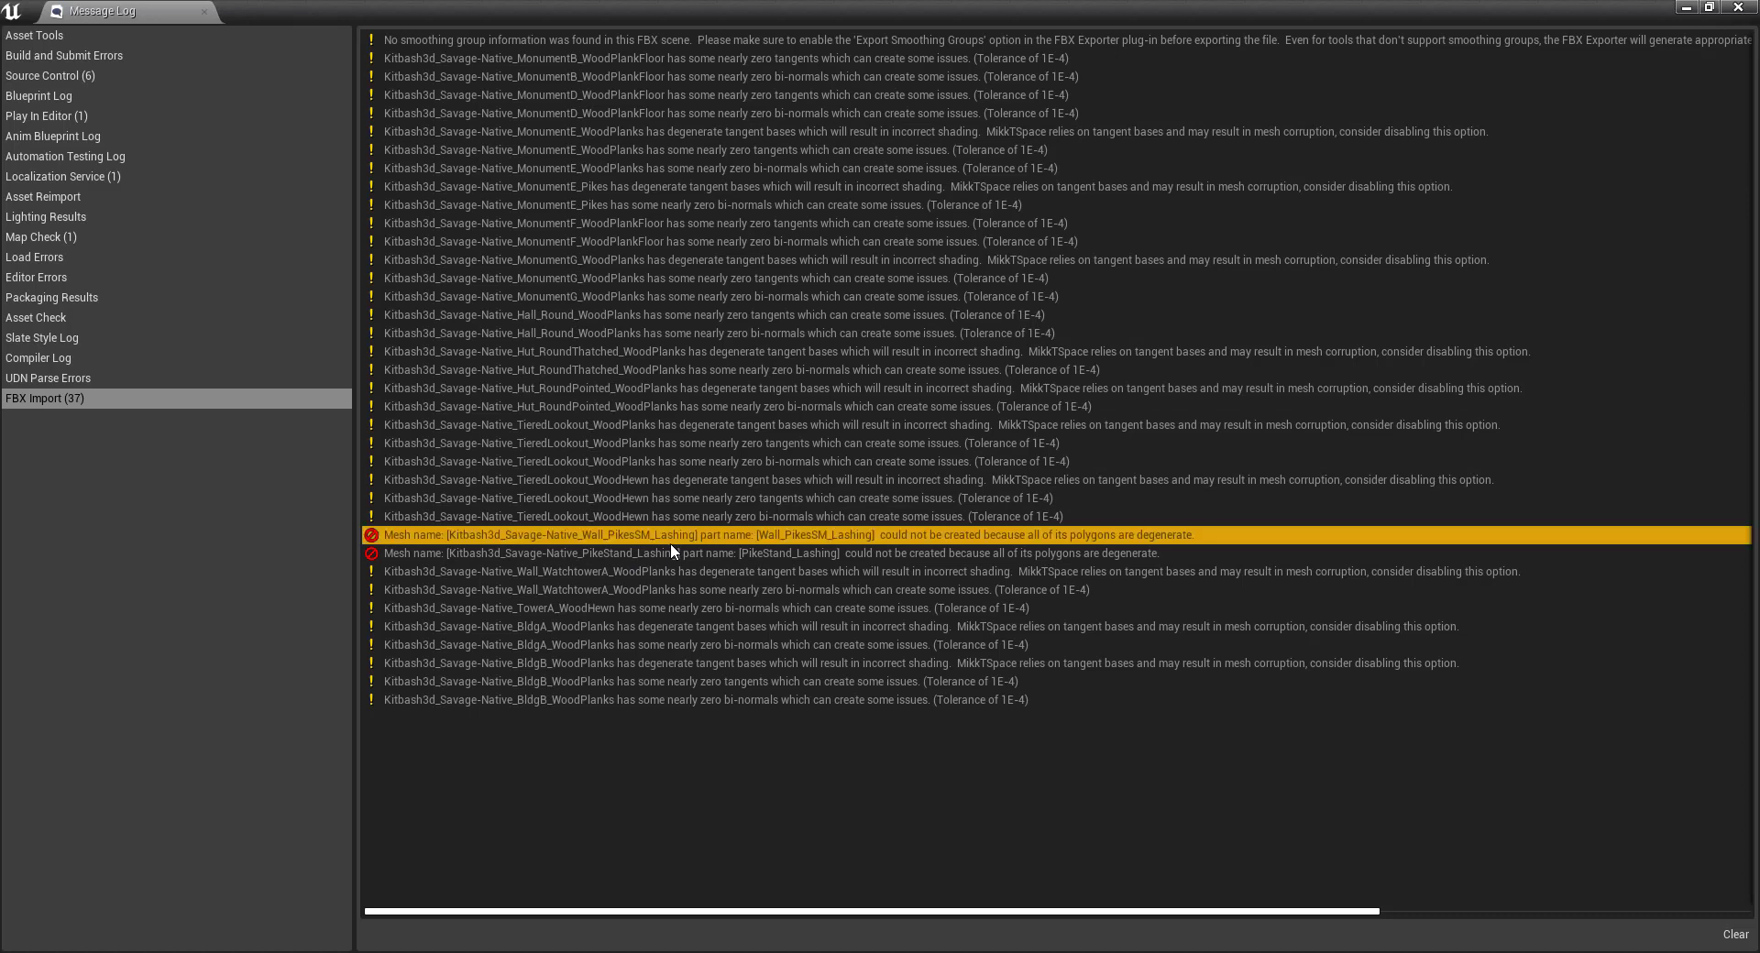
click(710, 557)
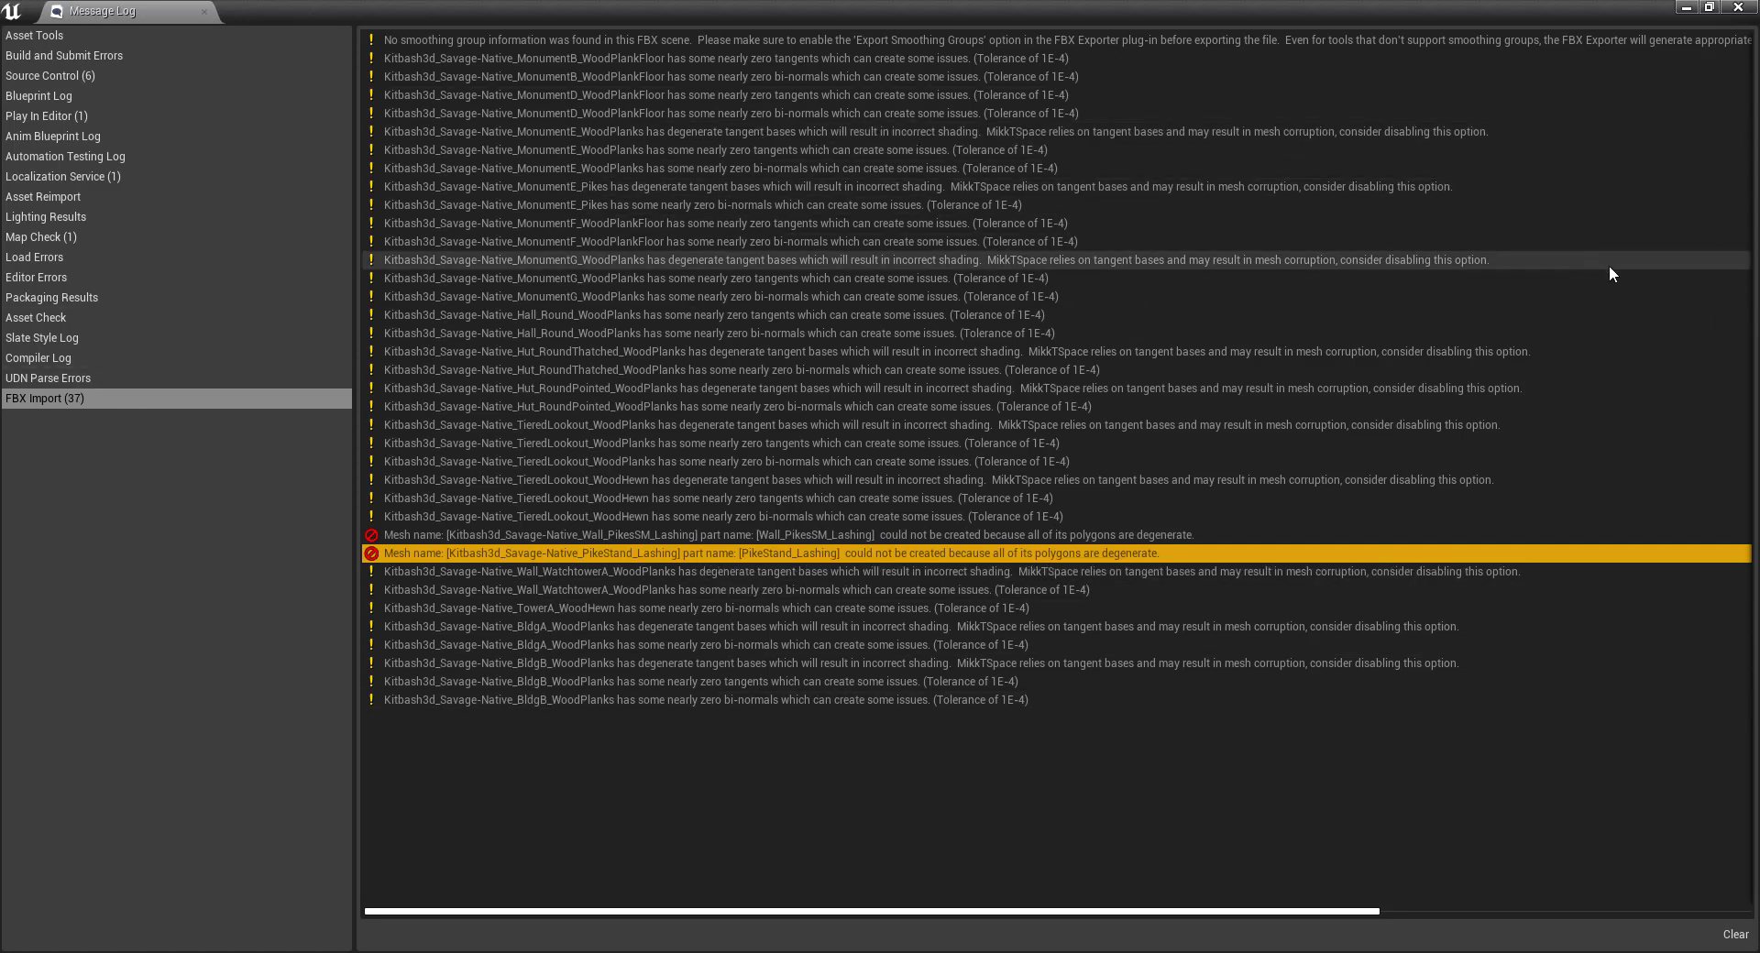
click(1686, 7)
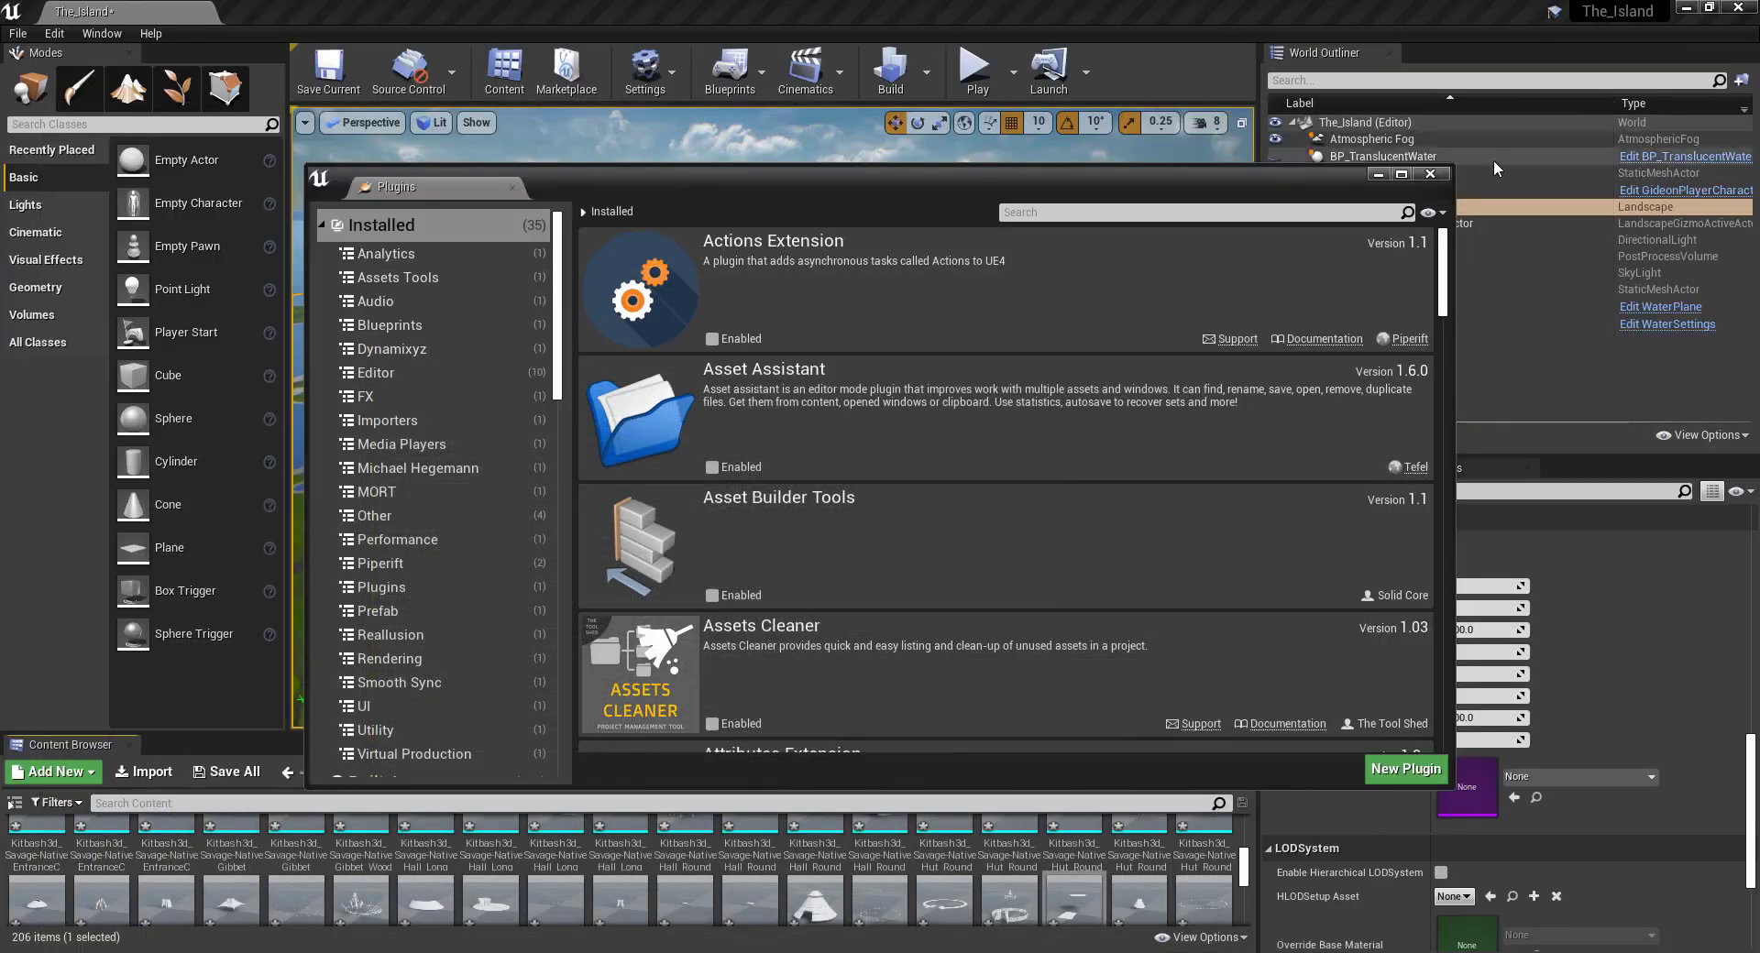
Switch to the KitBash3D account page in the browser and set the Egypt kit download to FBX + OBJ format with the Native renderer.
click(1376, 173)
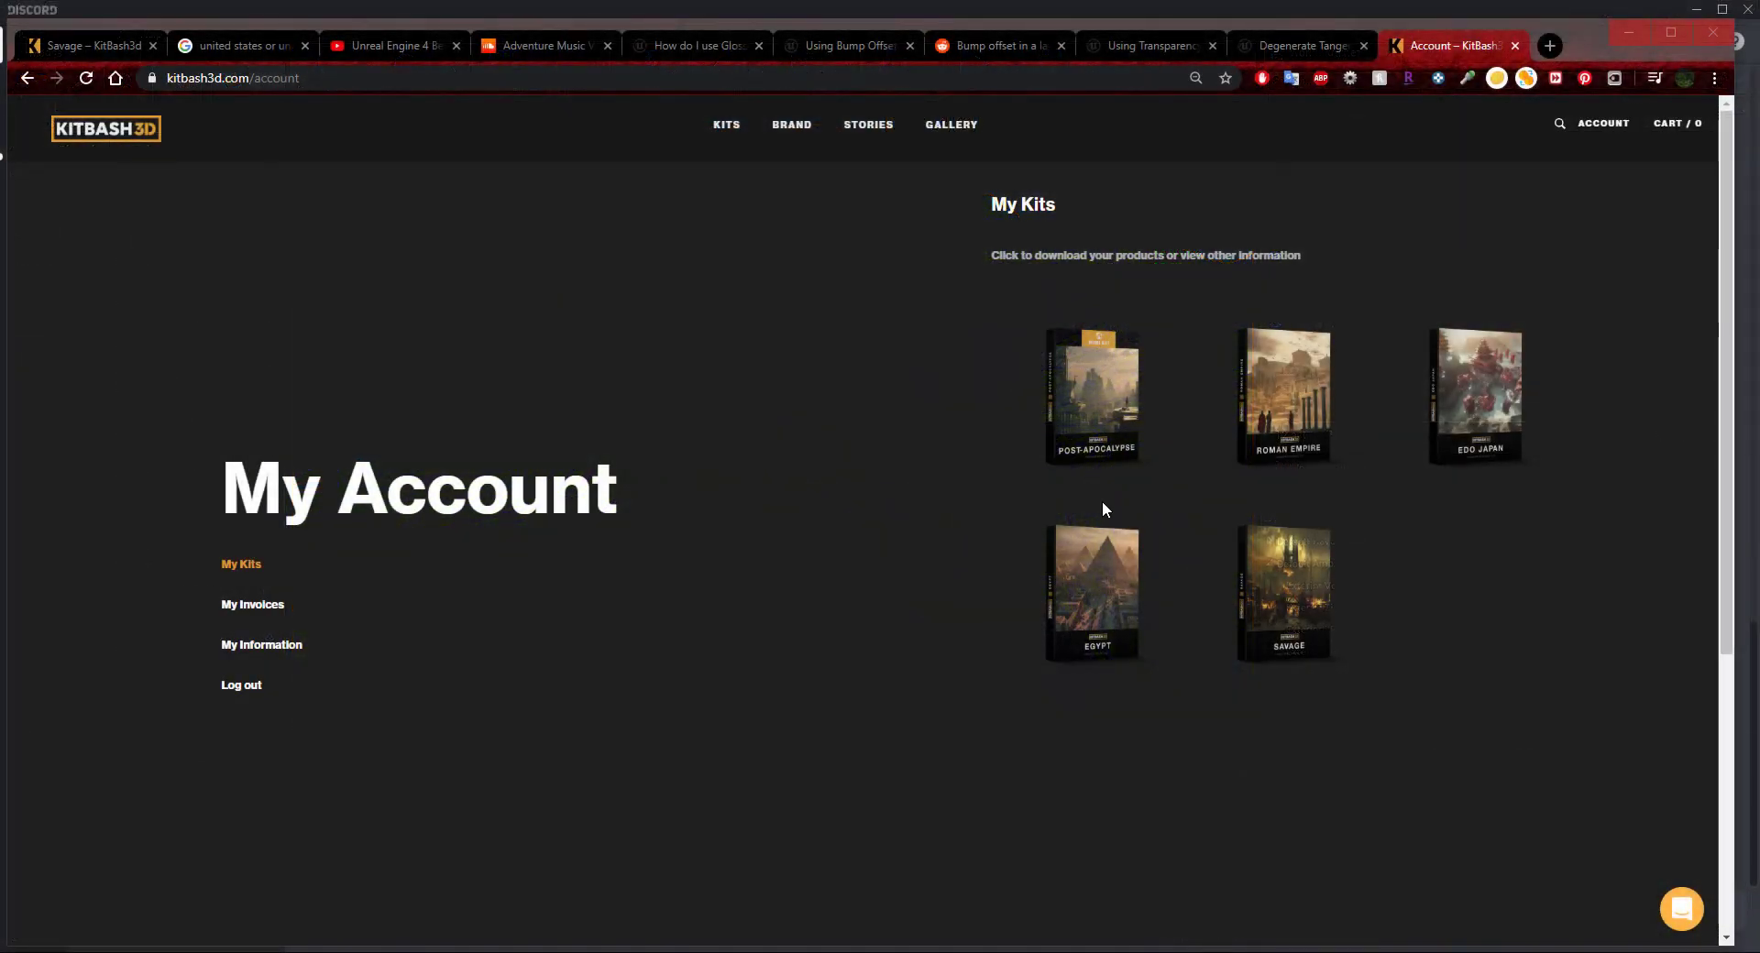
click(1106, 619)
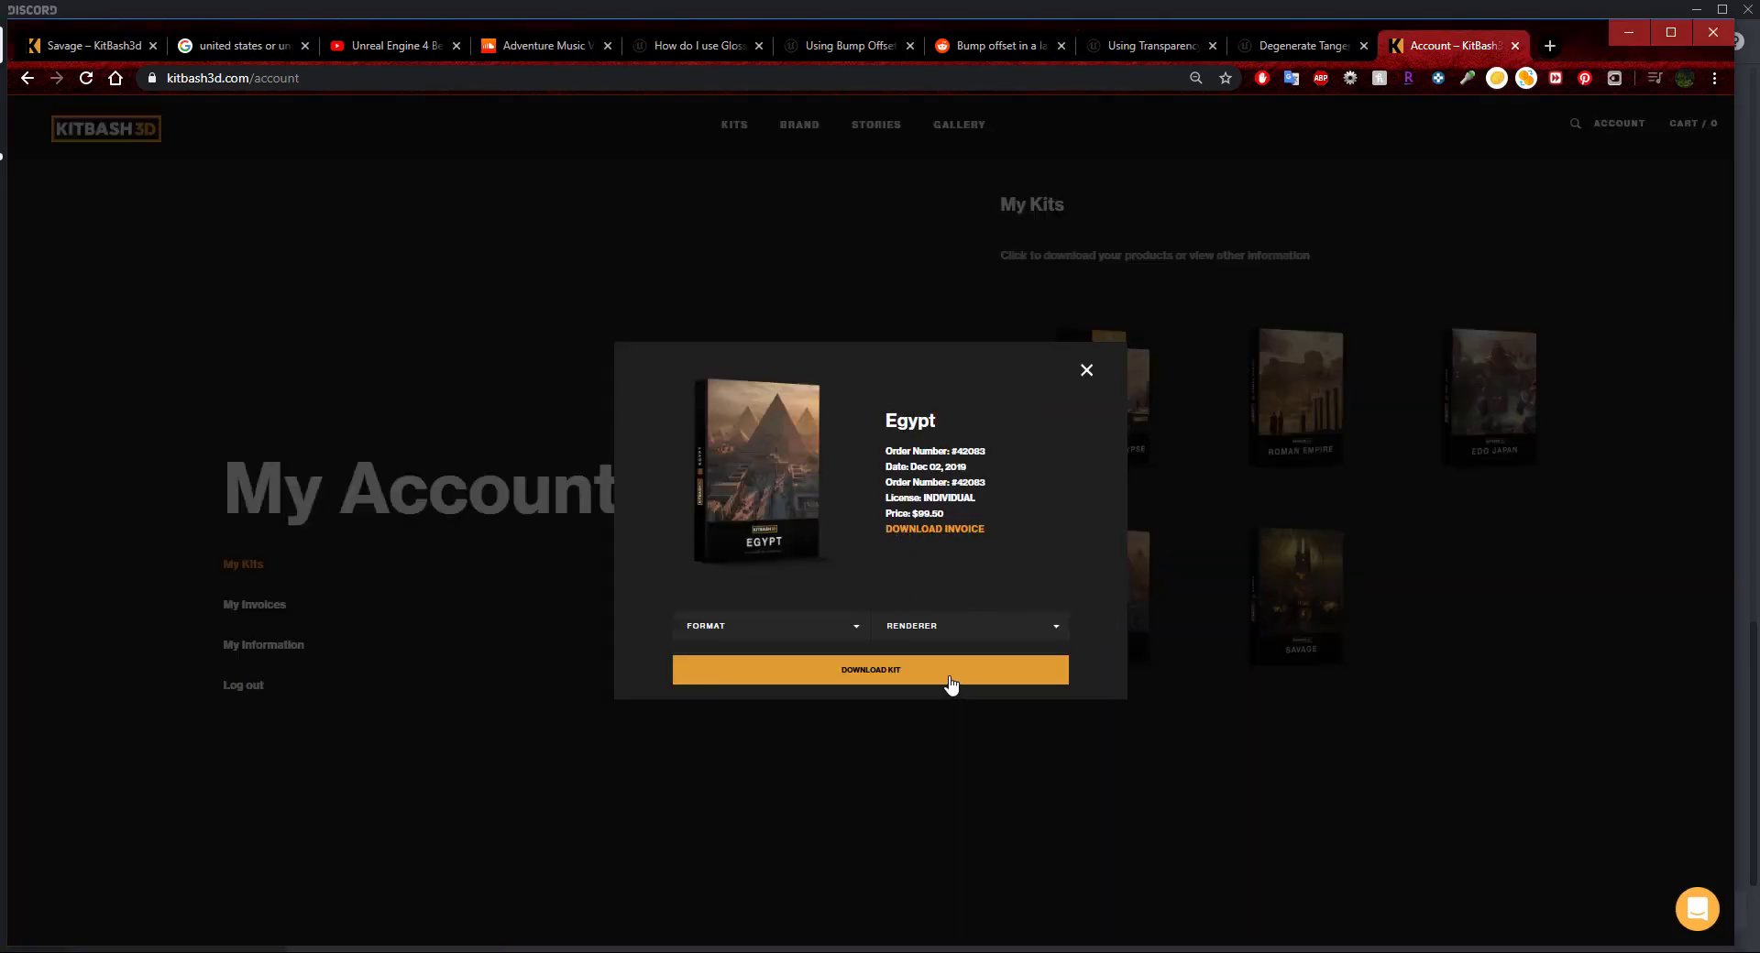
click(831, 620)
click(739, 700)
click(923, 625)
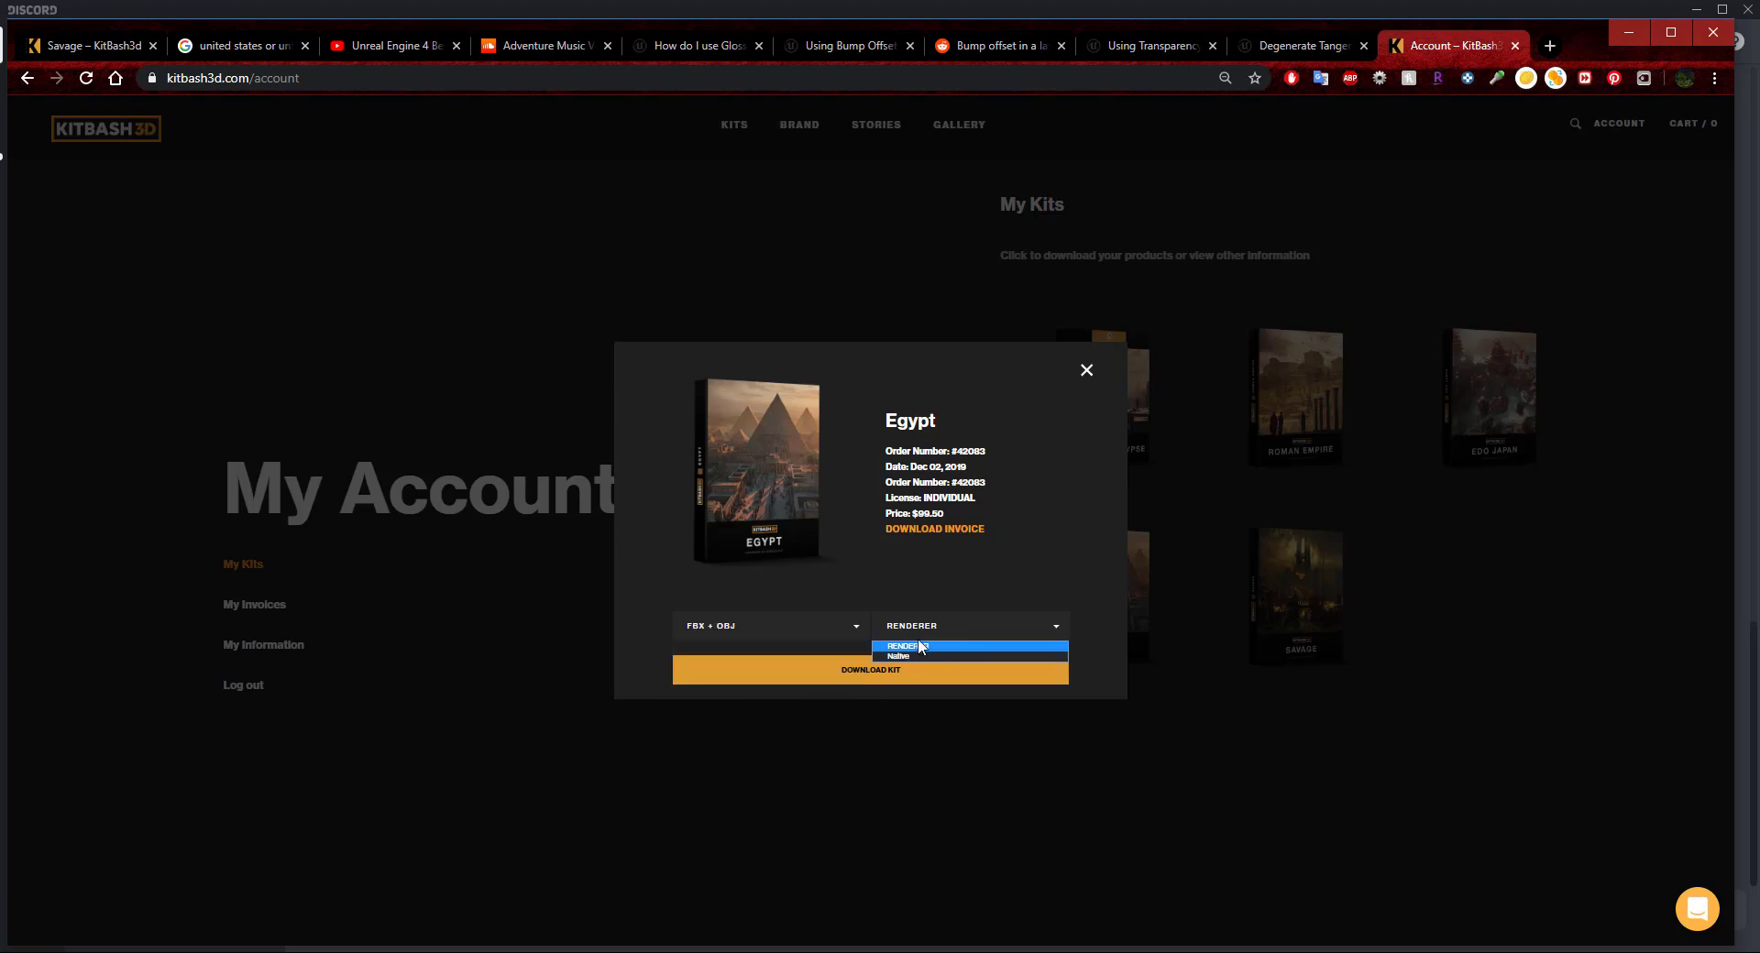
click(916, 646)
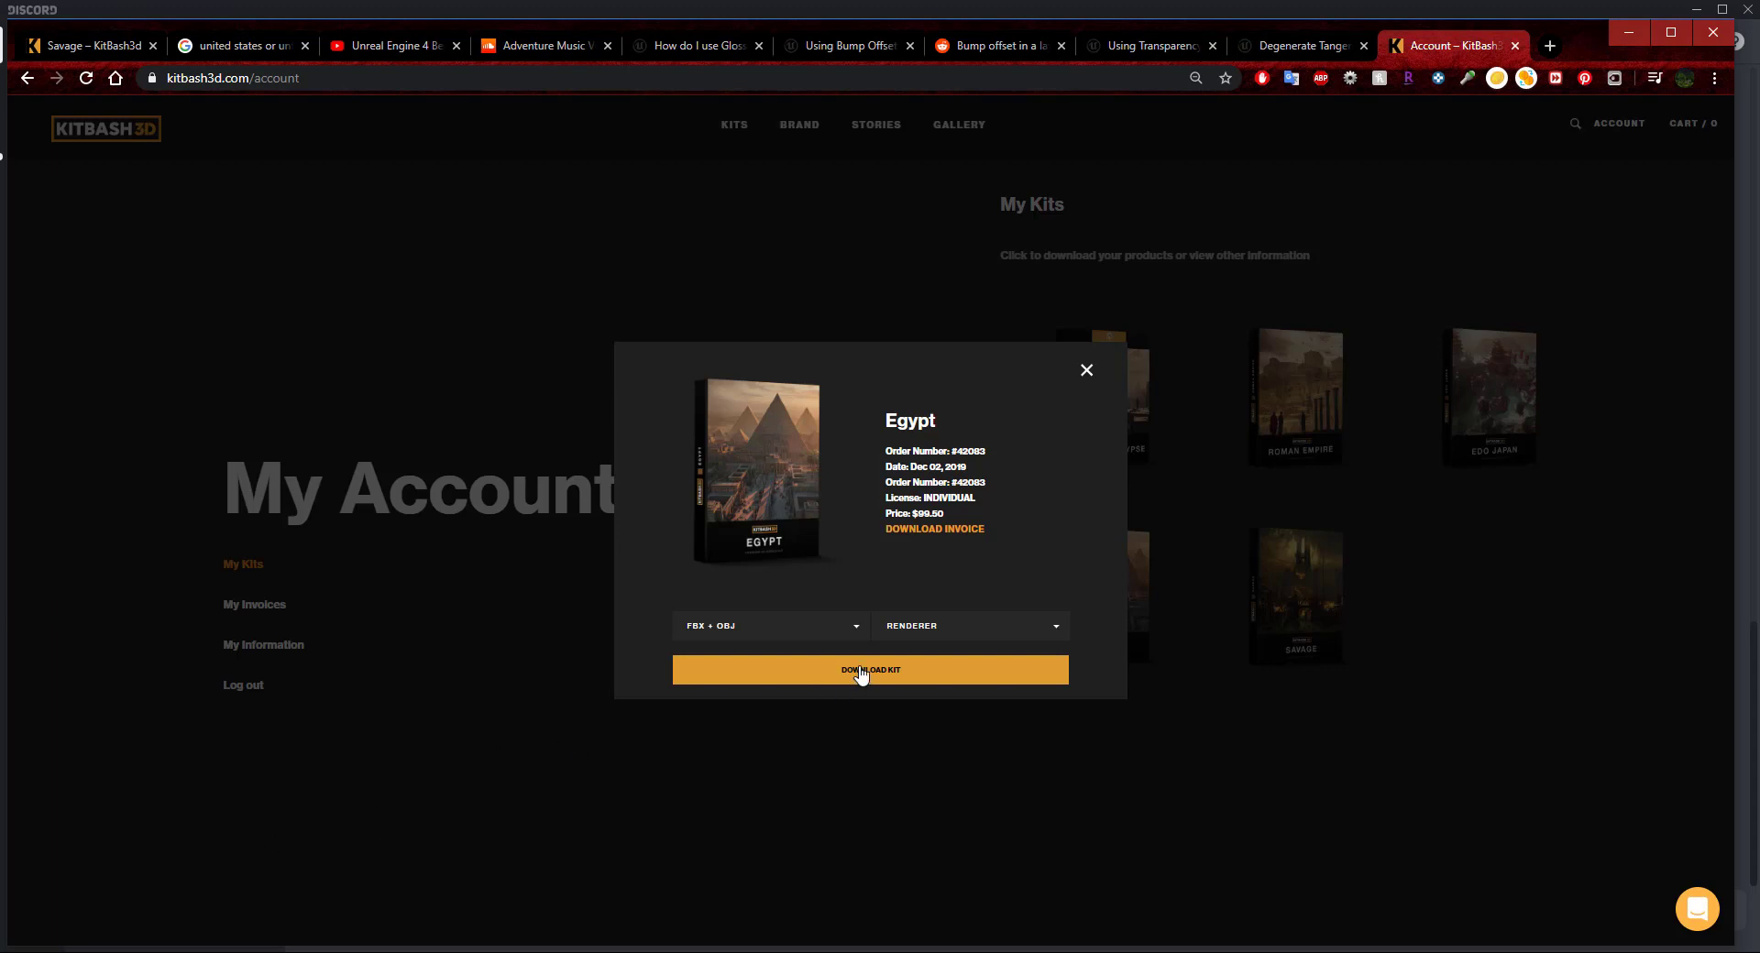
click(944, 626)
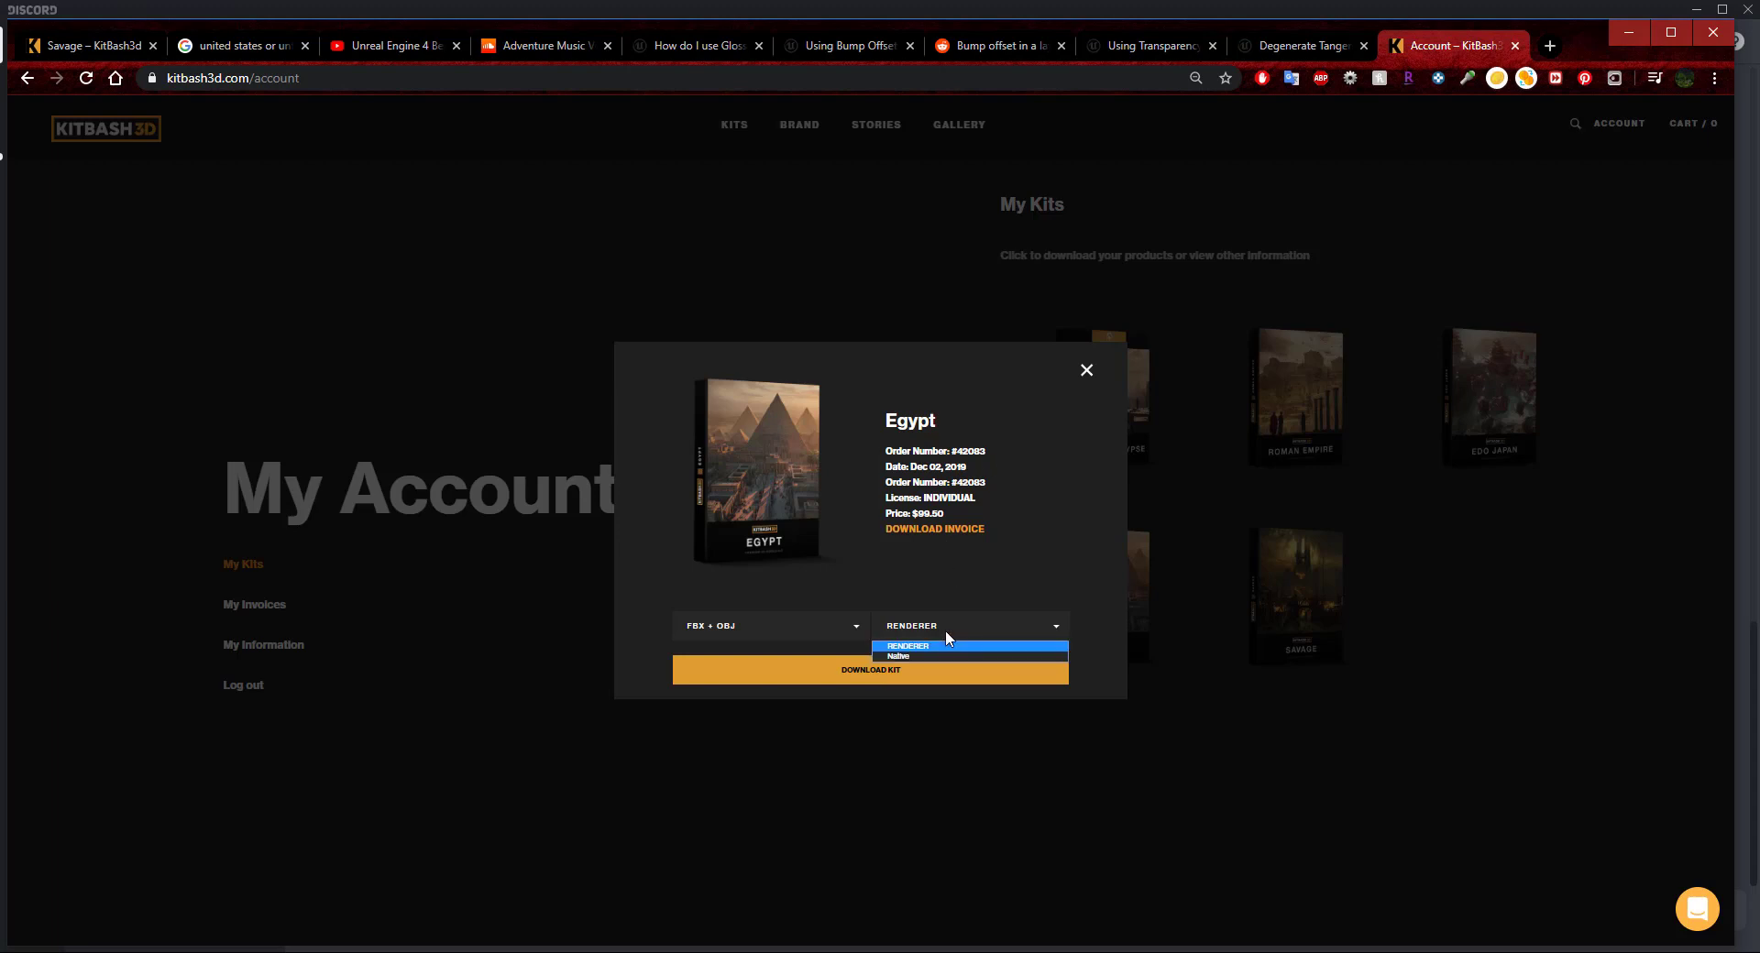
click(930, 667)
Download the Egypt kit as Egyptians.zip into the Unreal Projects folder.
click(895, 676)
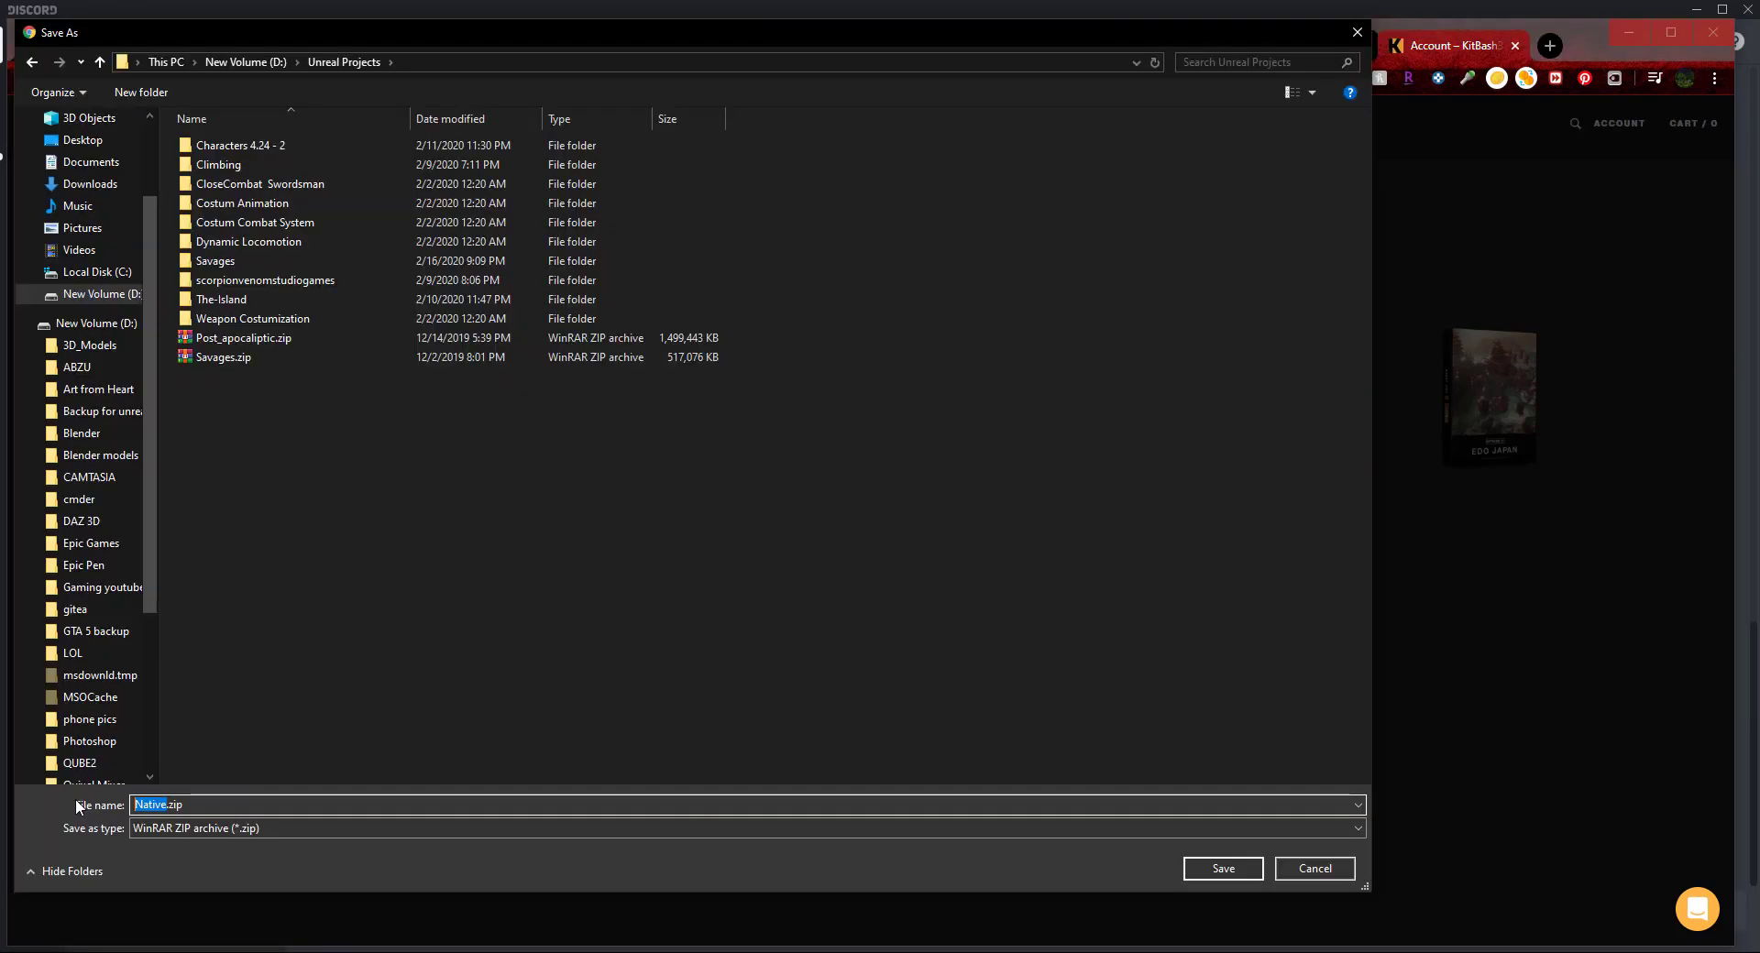
text(Egyptians)
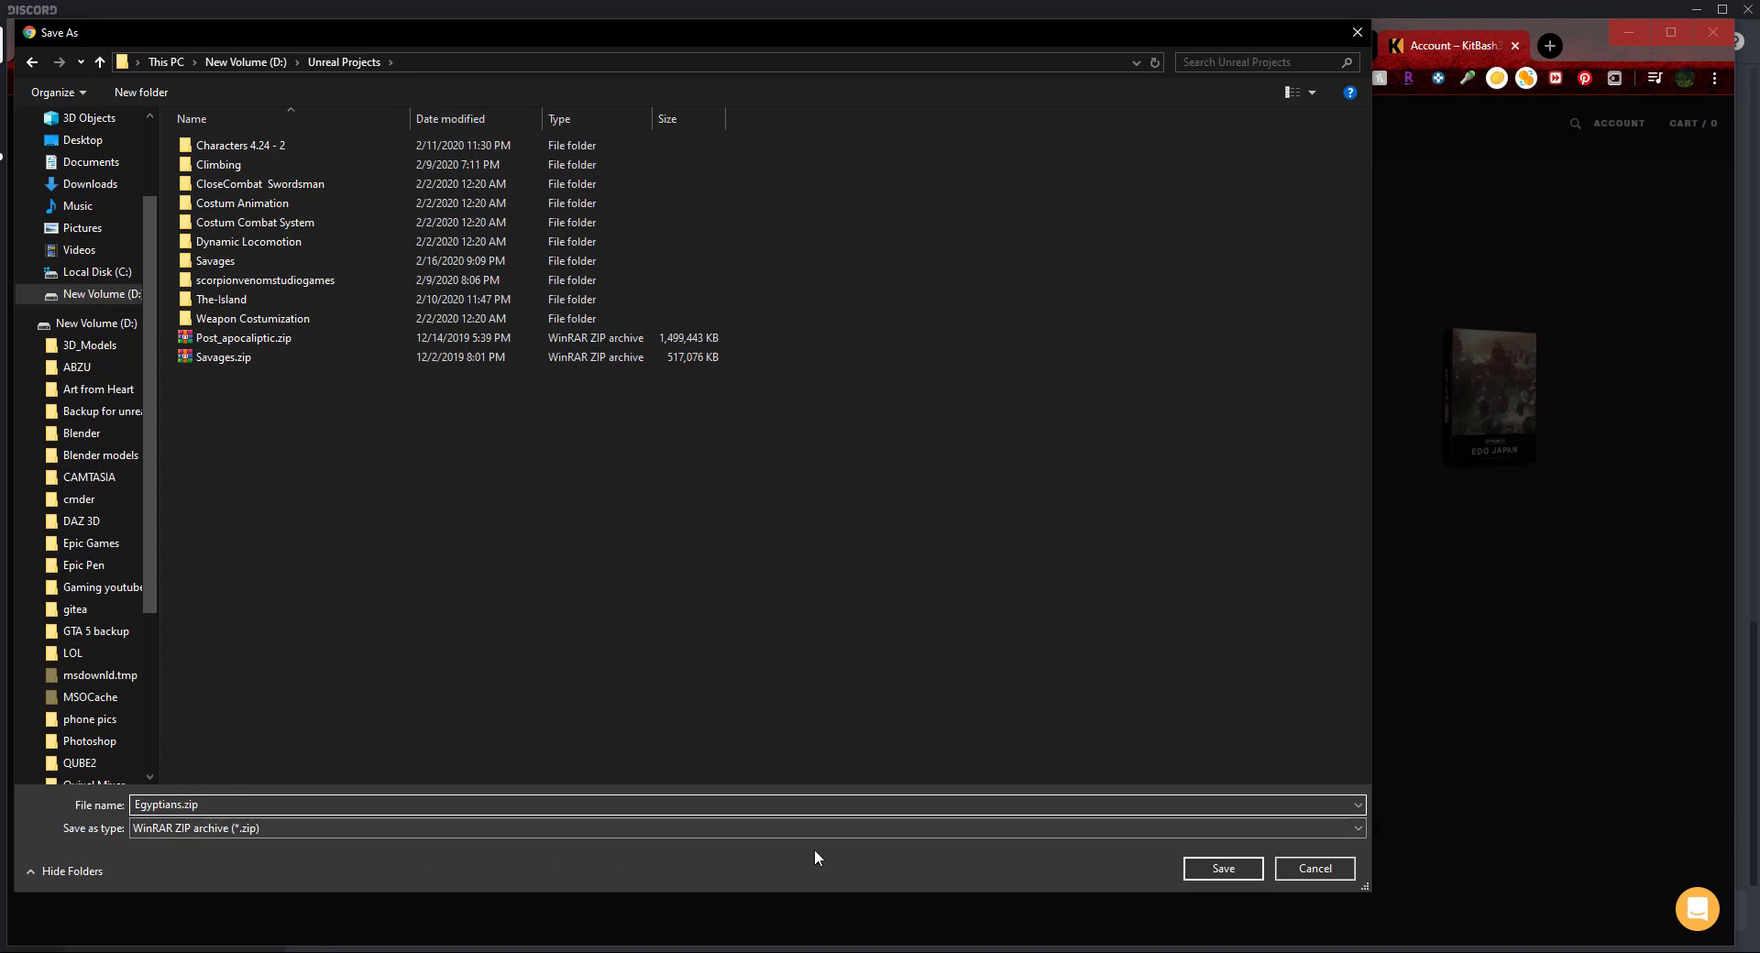
click(1204, 871)
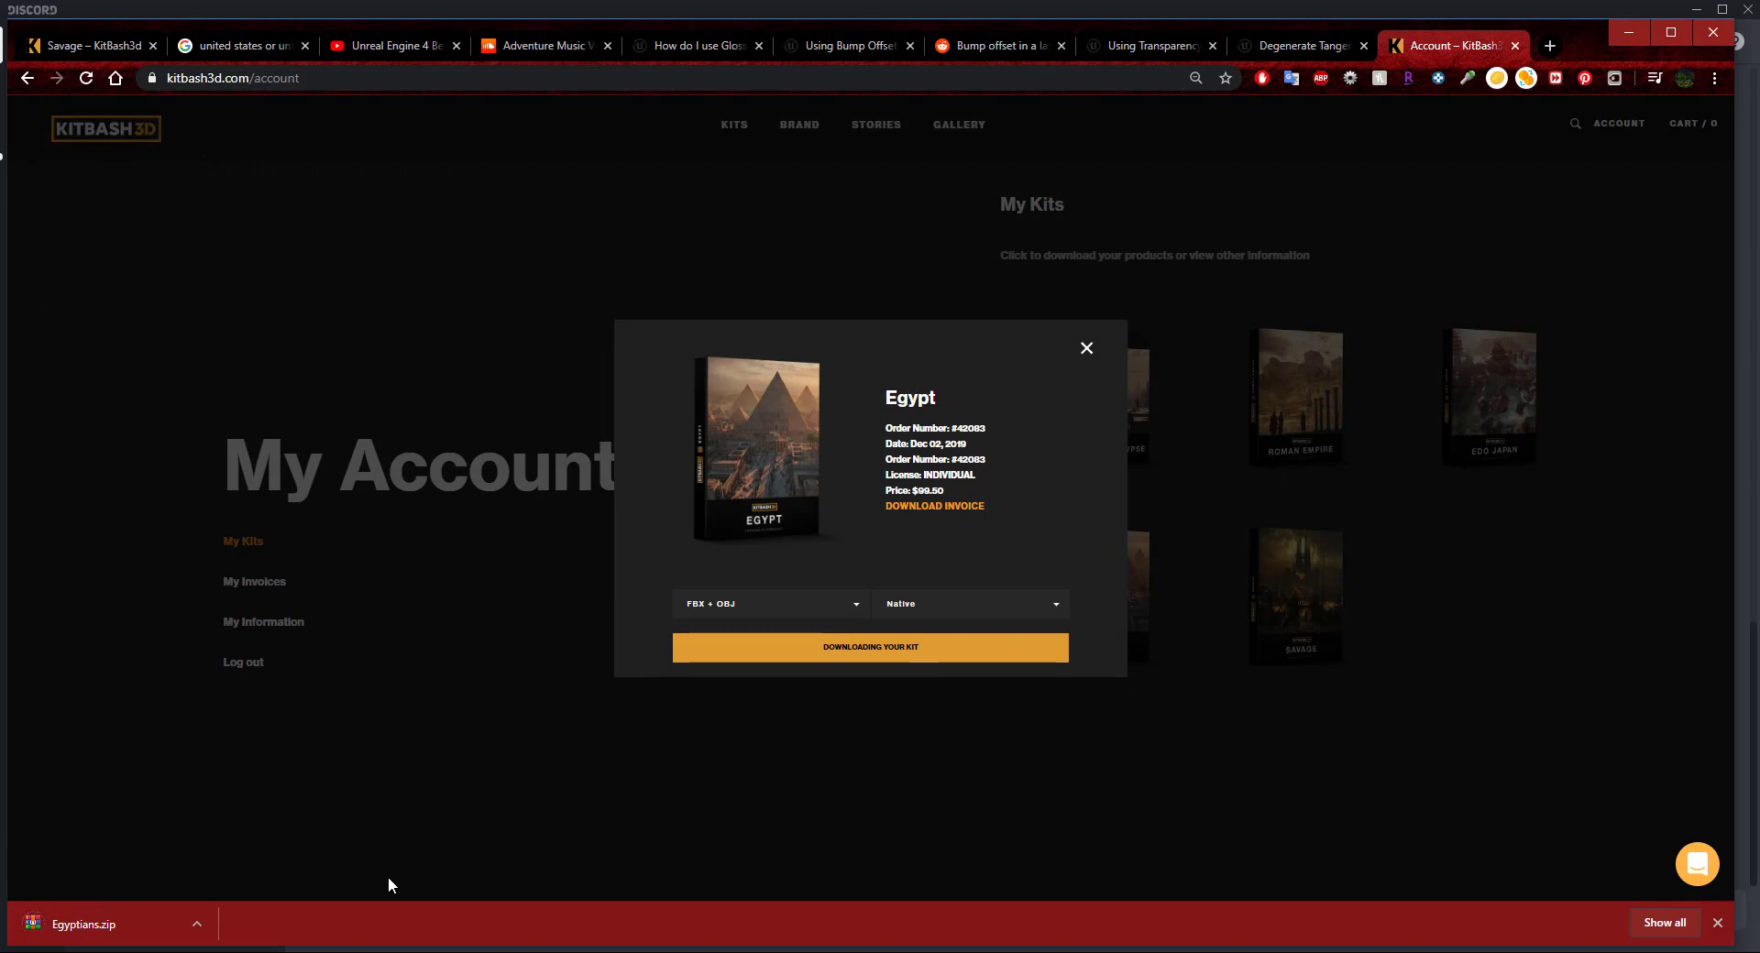
Locate the downloaded Egyptians.zip and extract it to D:\Unreal Projects\Egyptians with WinRAR, then close the archive.
click(197, 916)
click(256, 867)
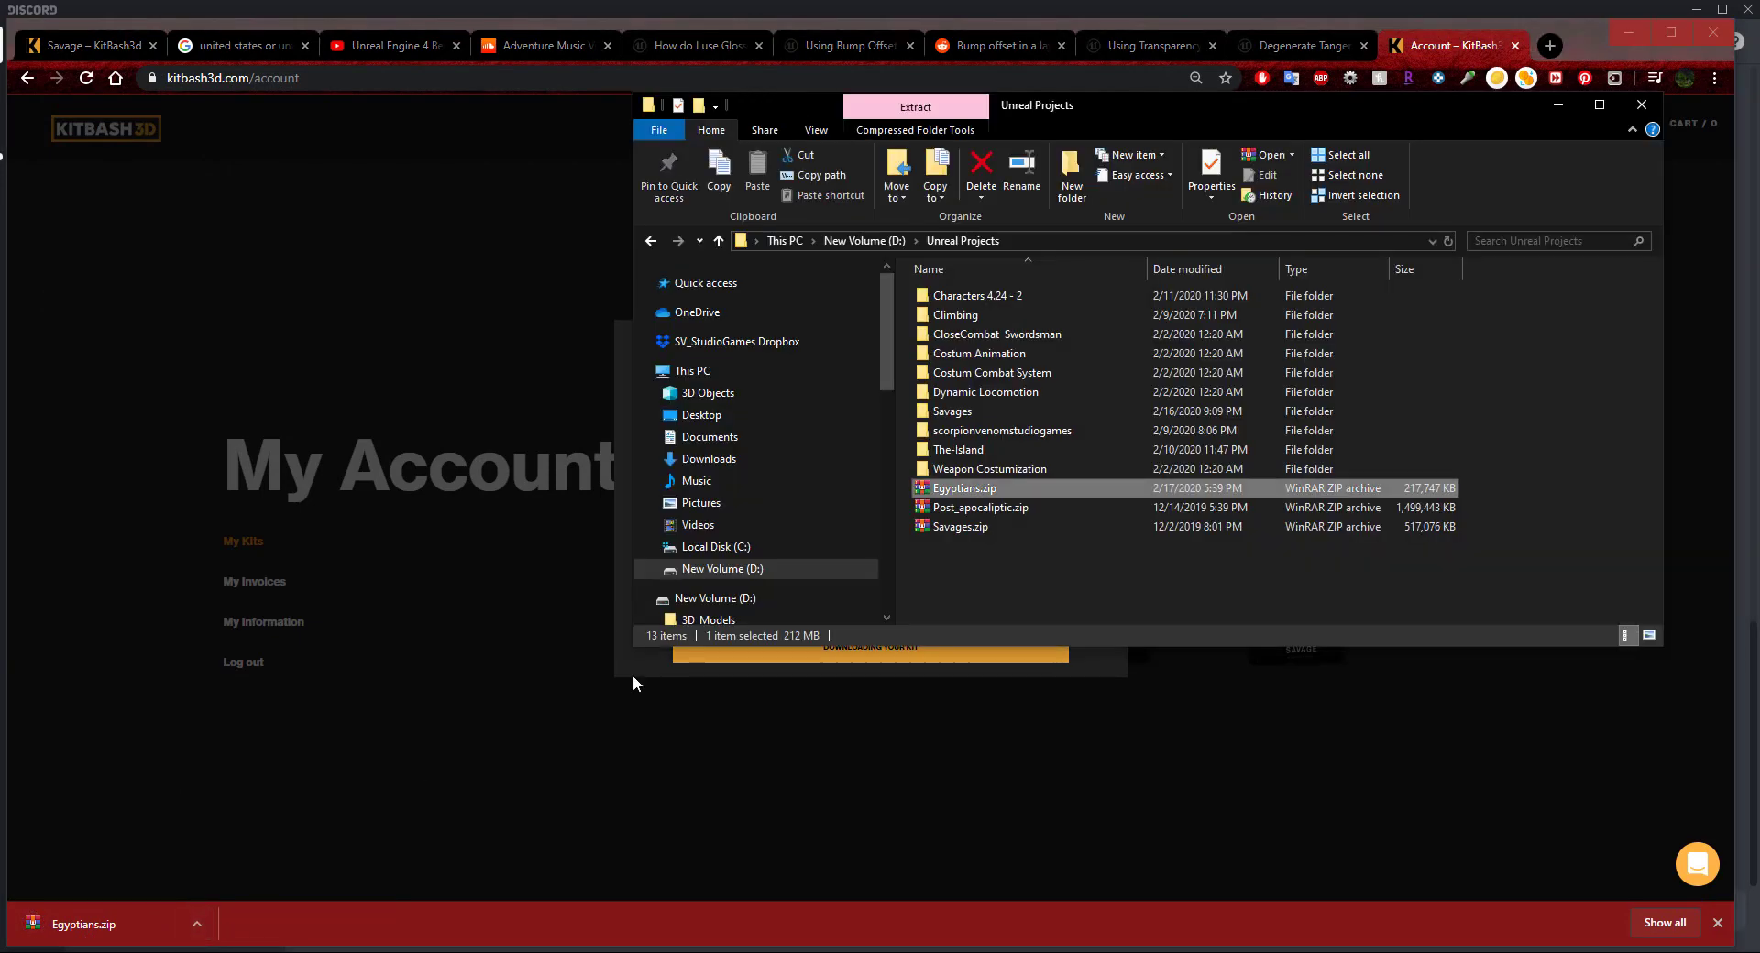
double_click(960, 490)
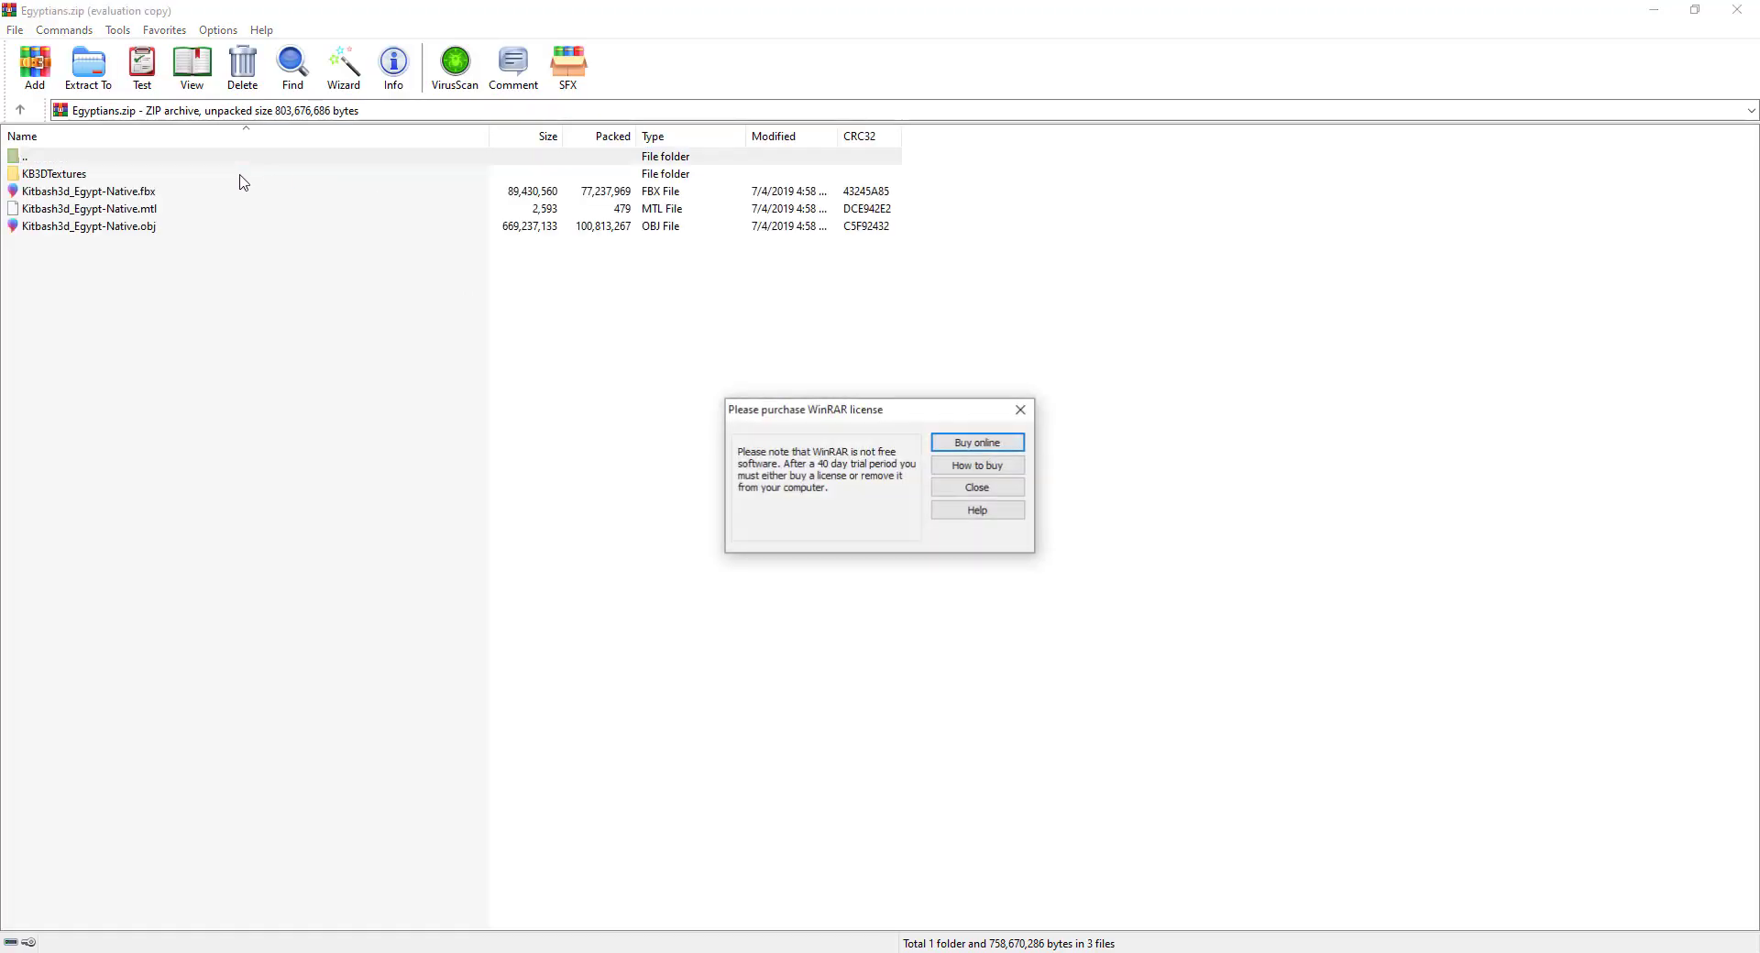
click(982, 489)
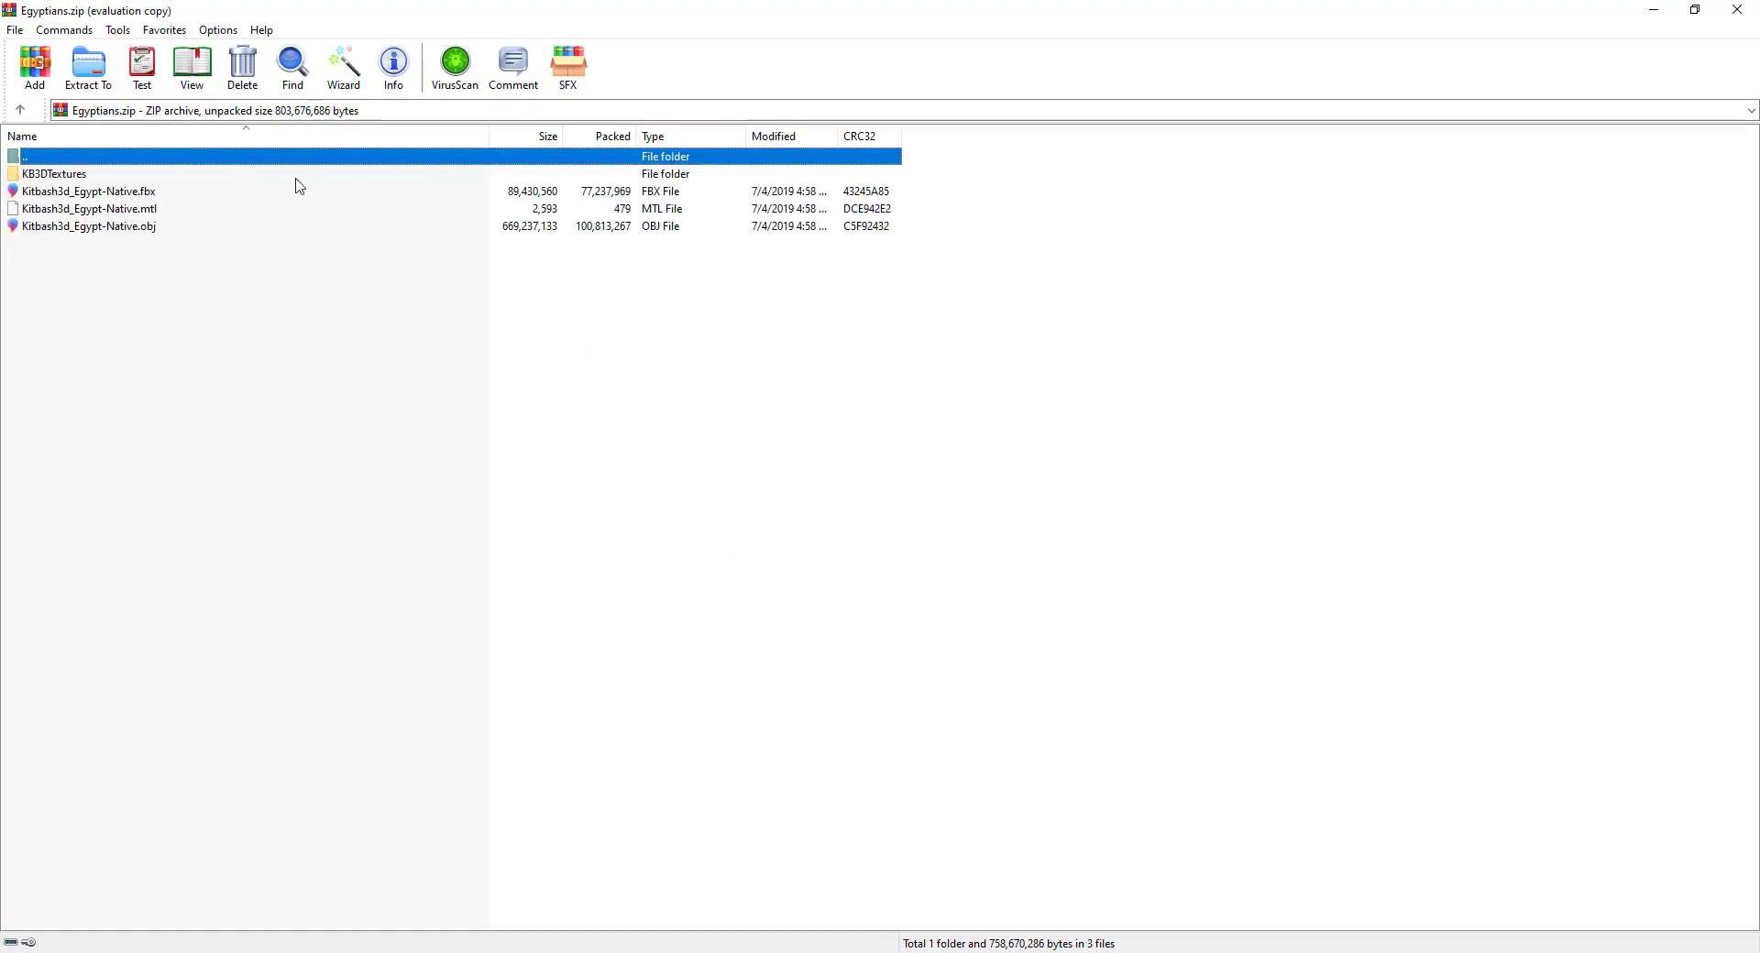
click(88, 66)
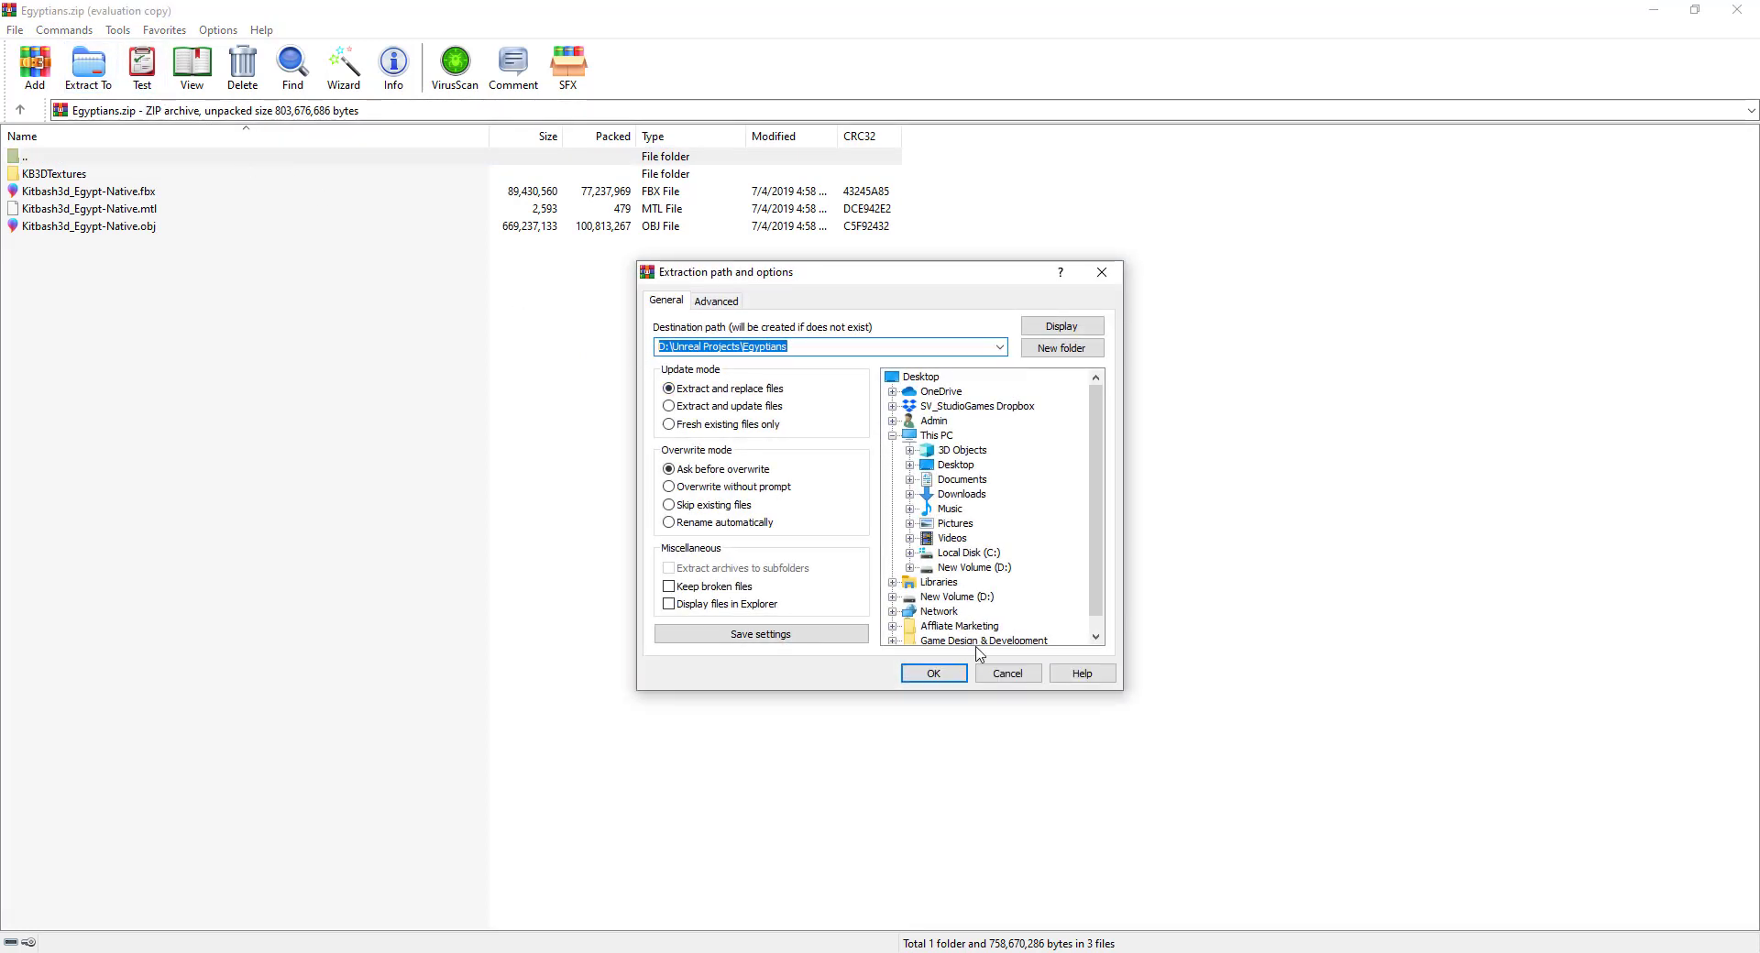
click(952, 675)
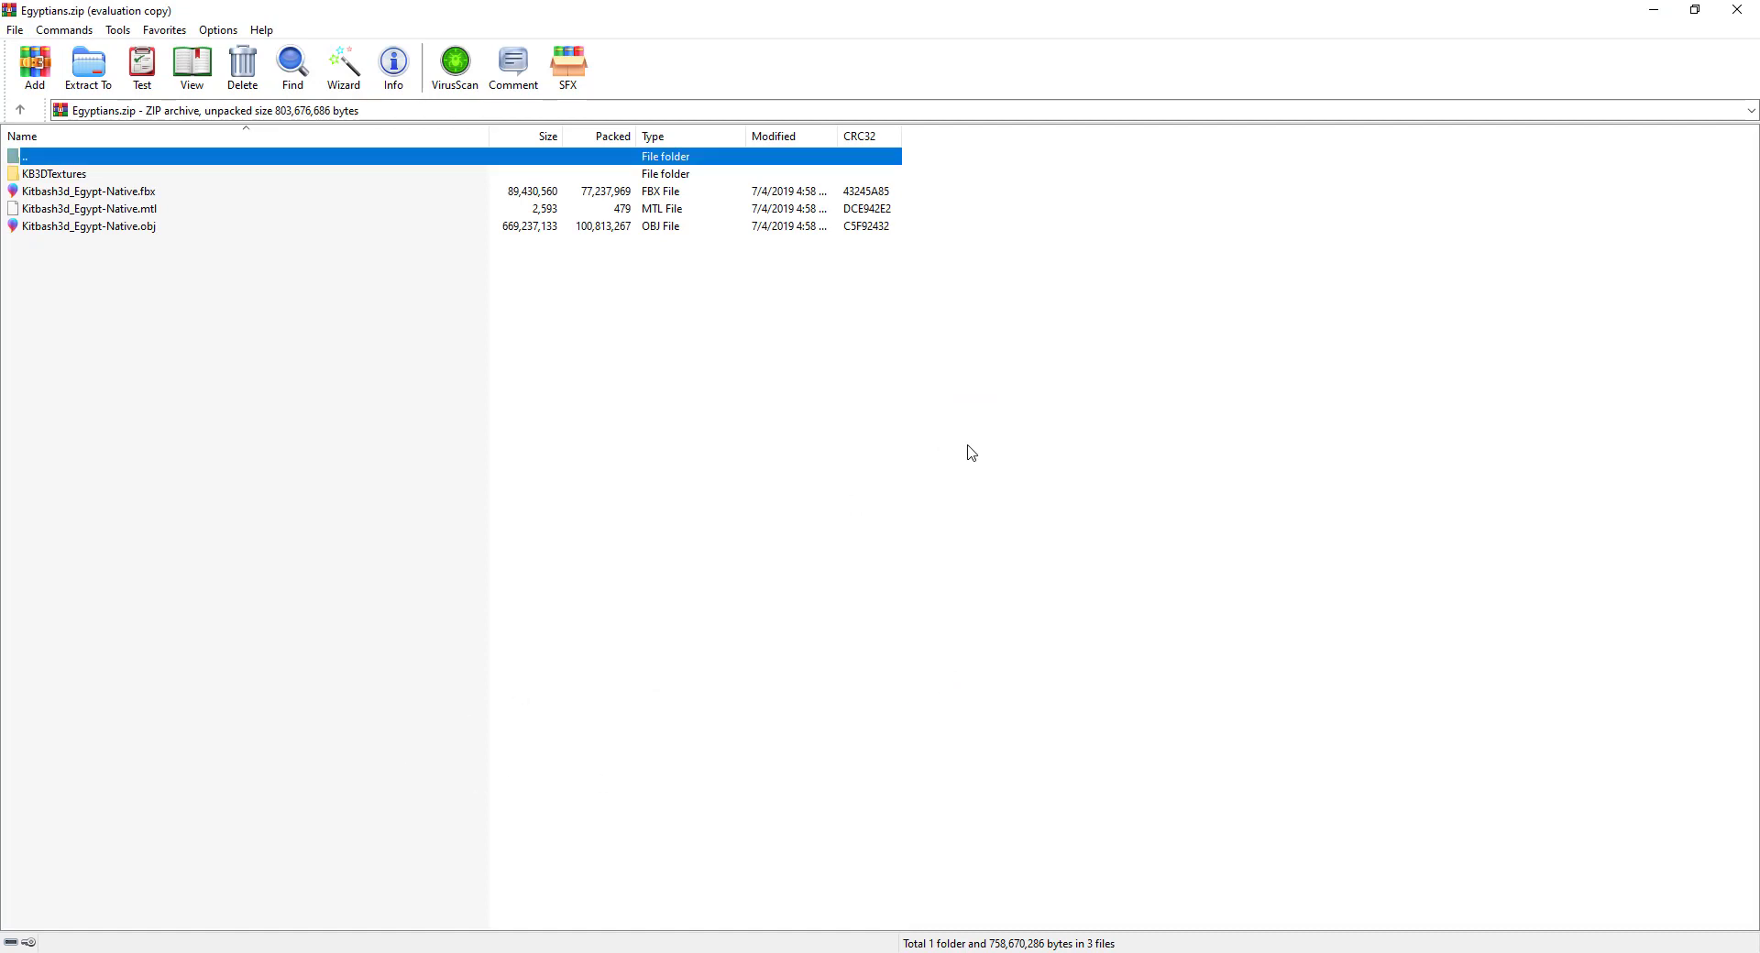
click(1736, 11)
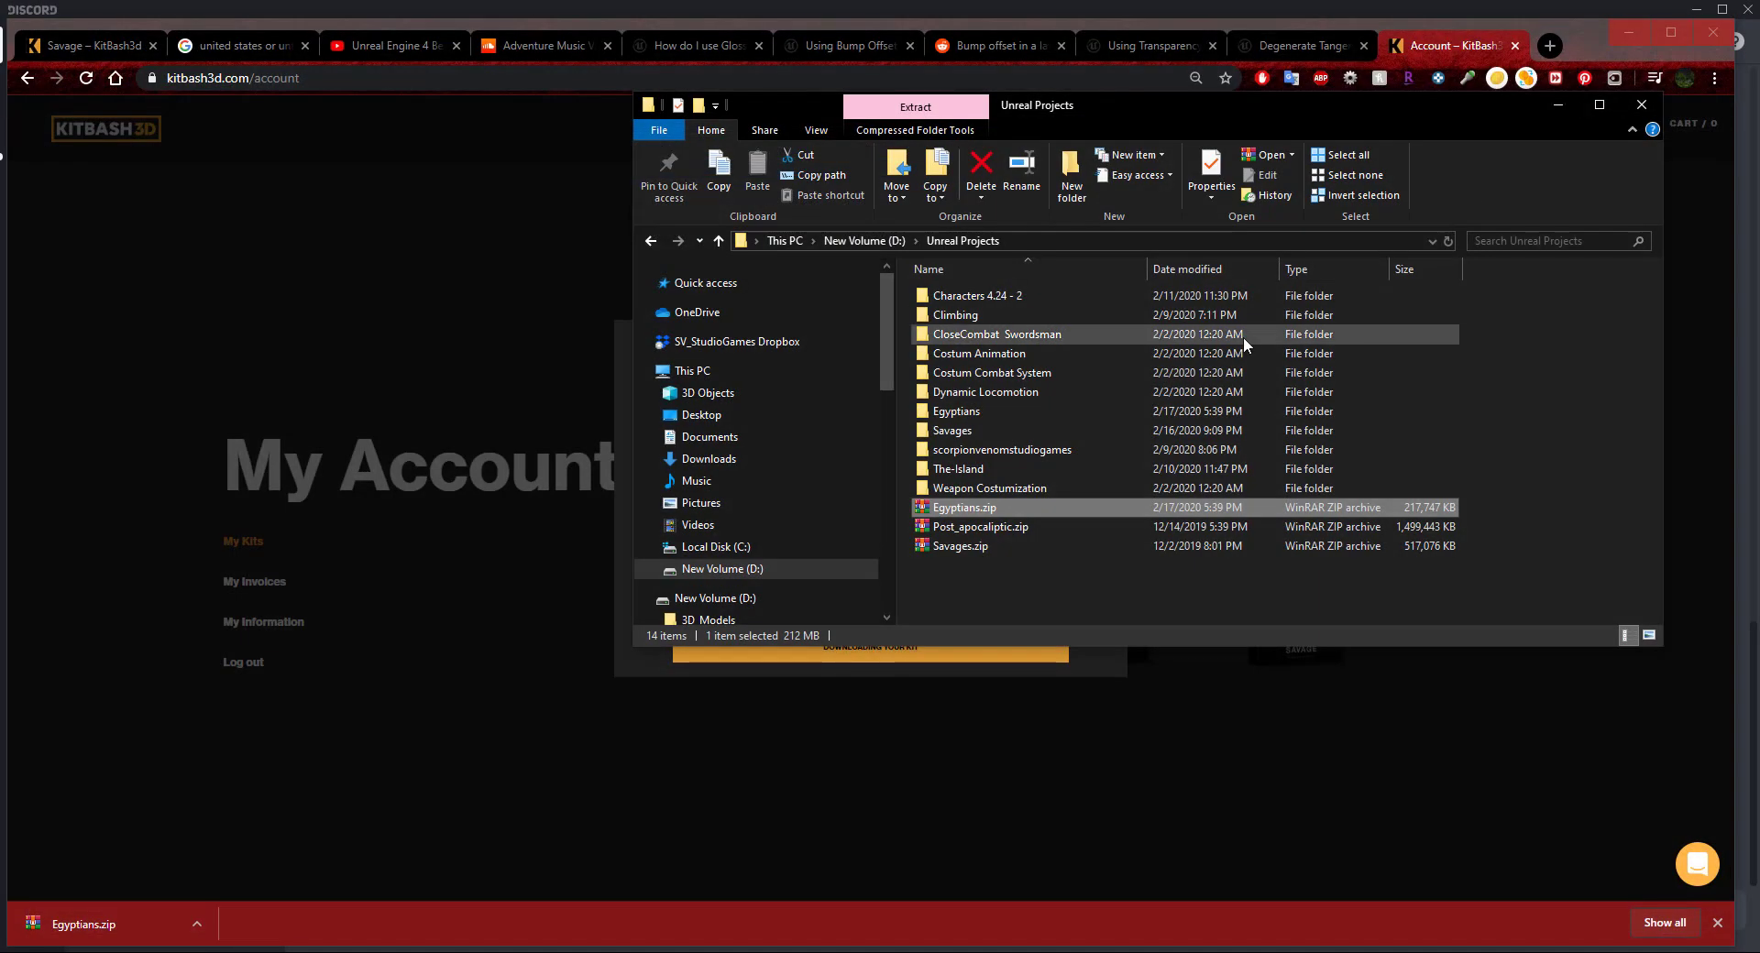
Check the properties of the extracted Egyptians folder and open the folder.
click(957, 411)
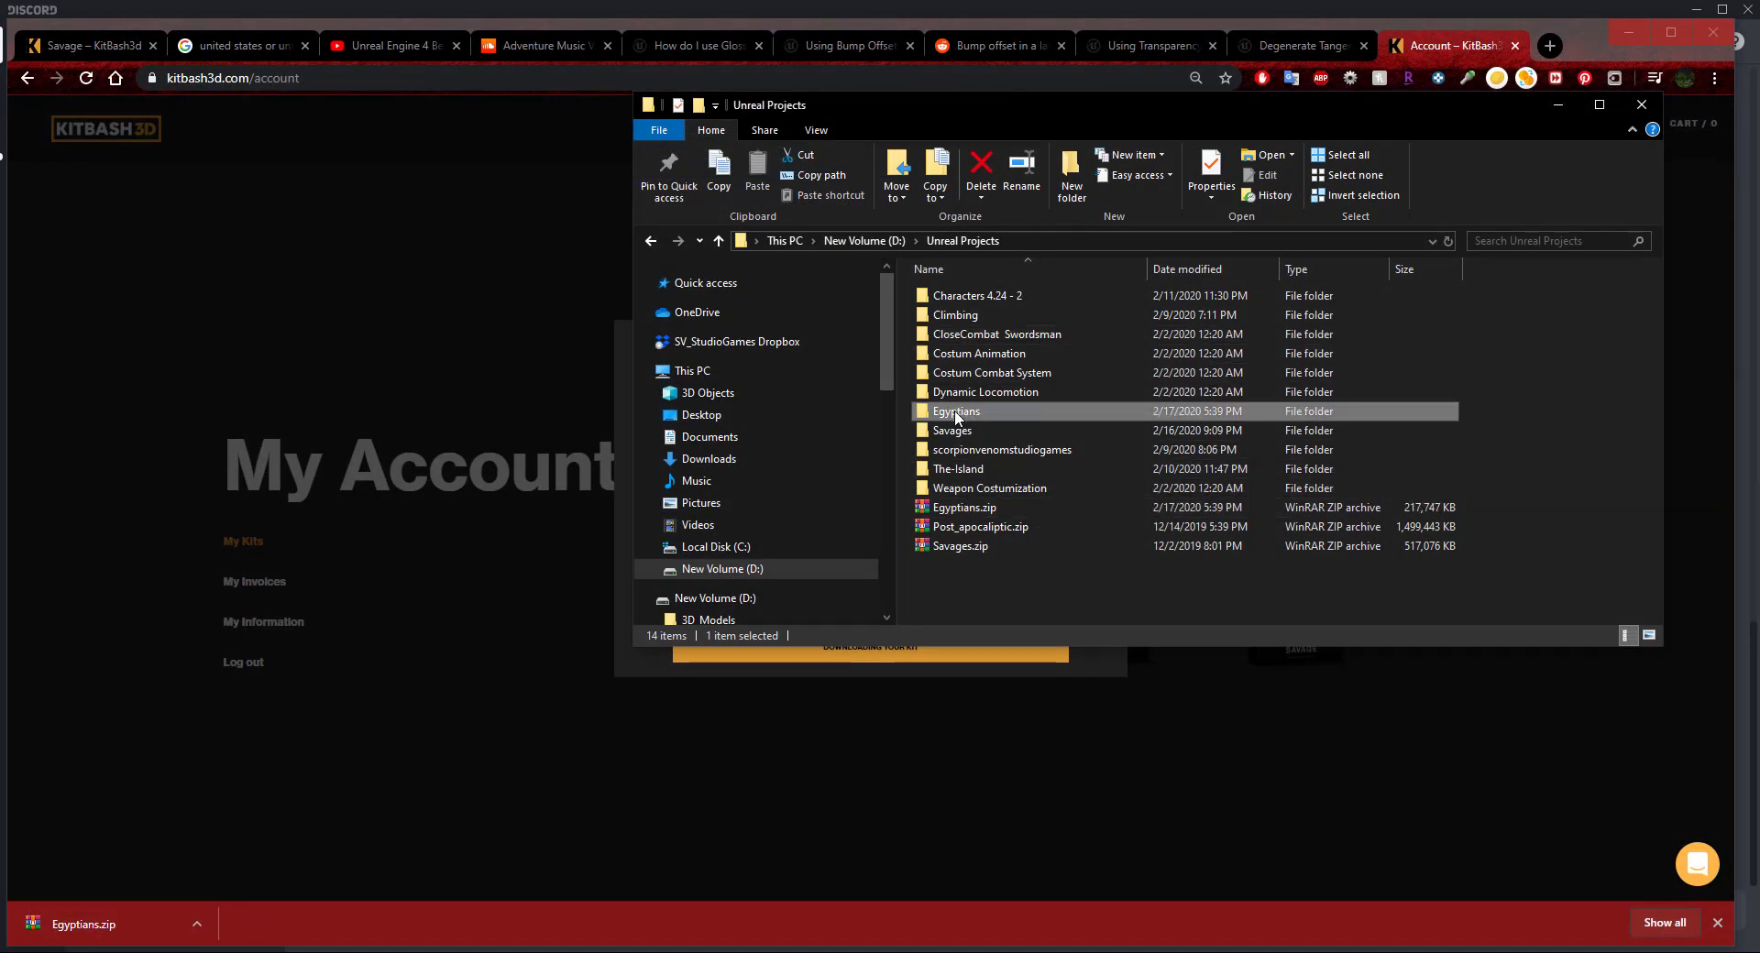
right_click(956, 413)
click(1015, 854)
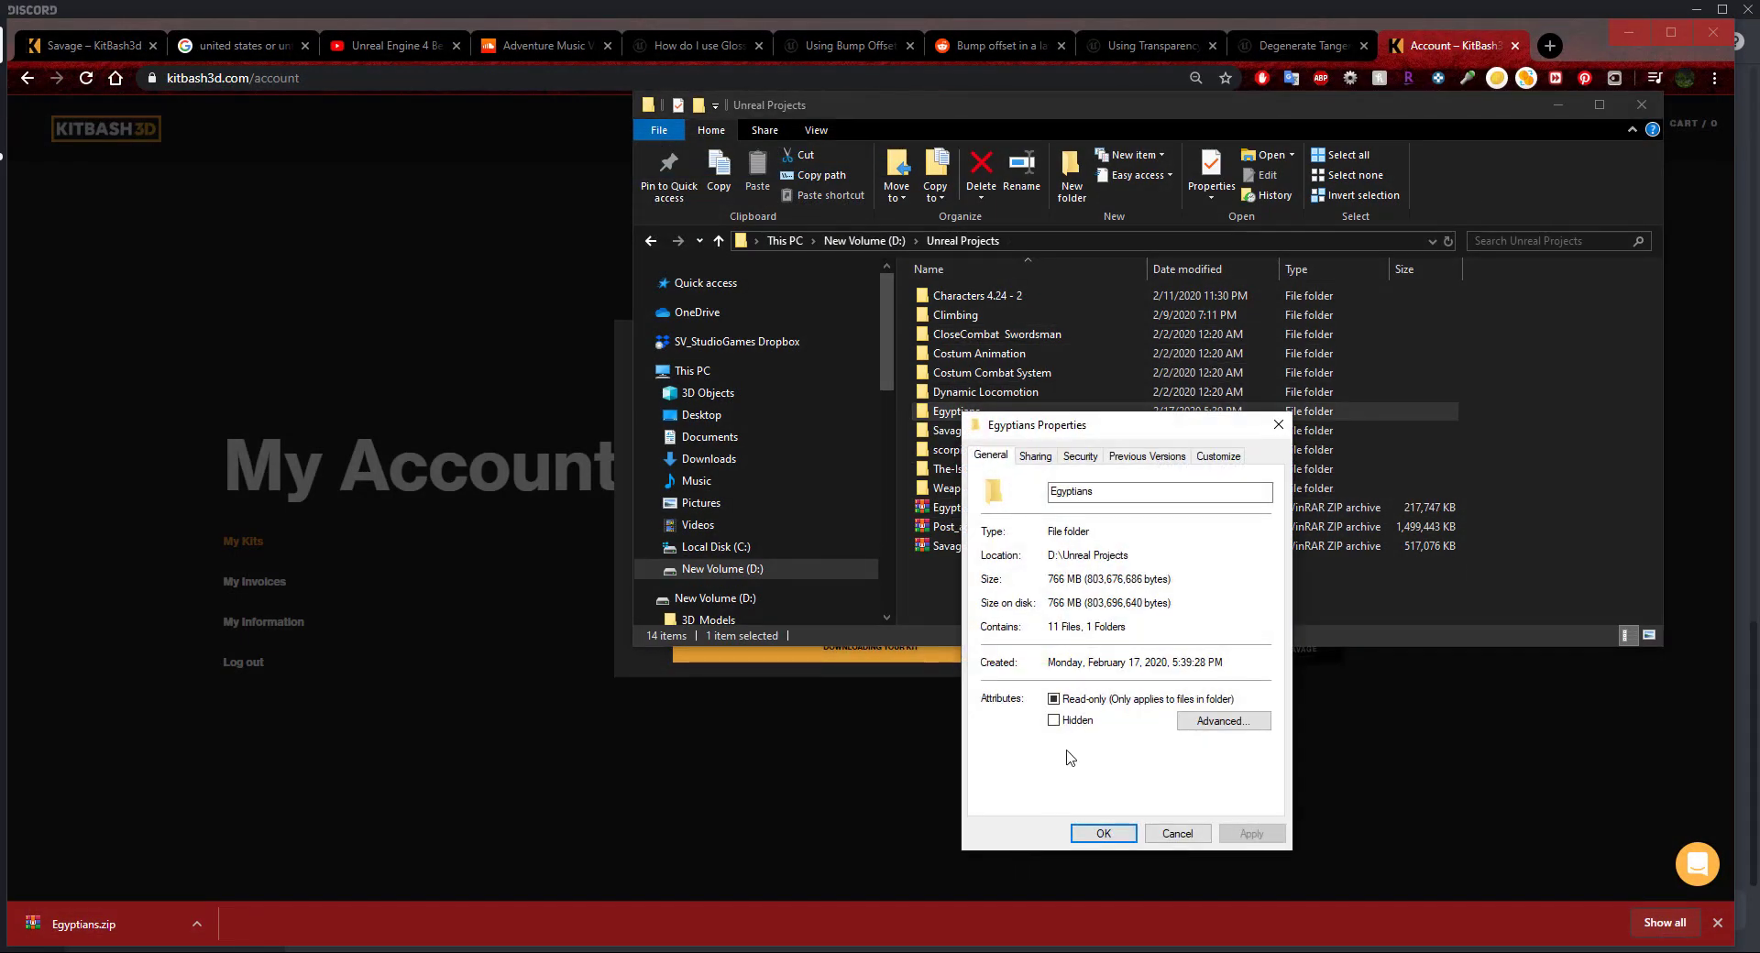
click(1104, 833)
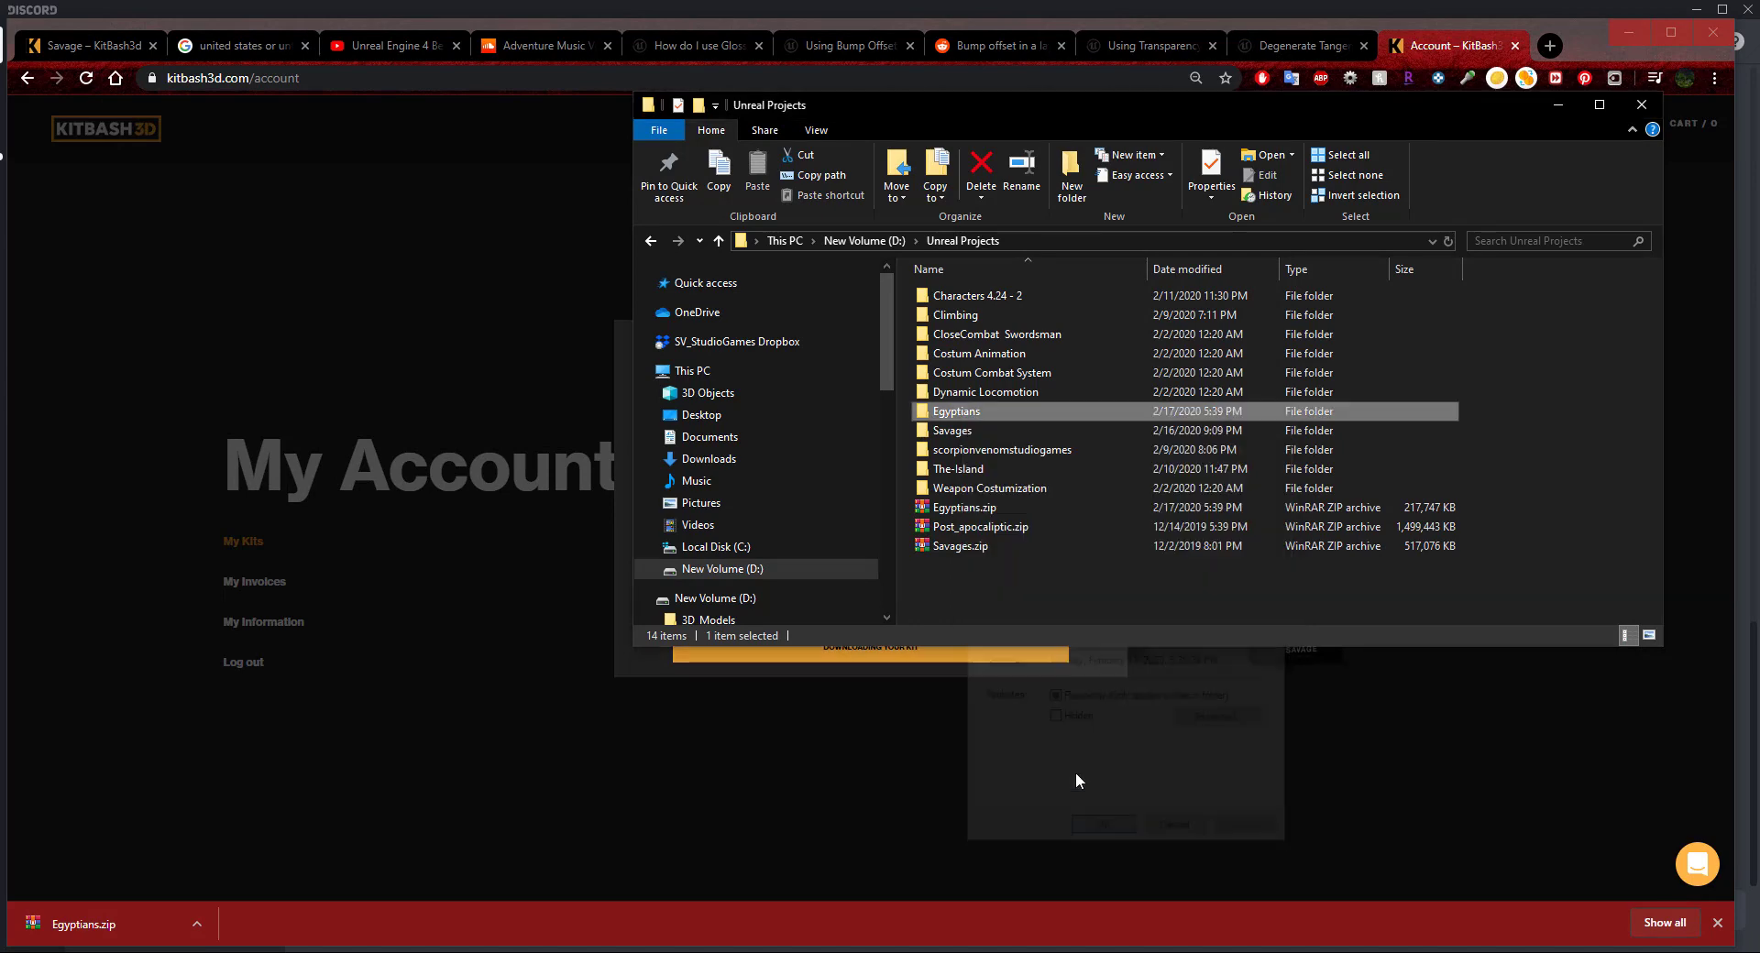
double_click(978, 416)
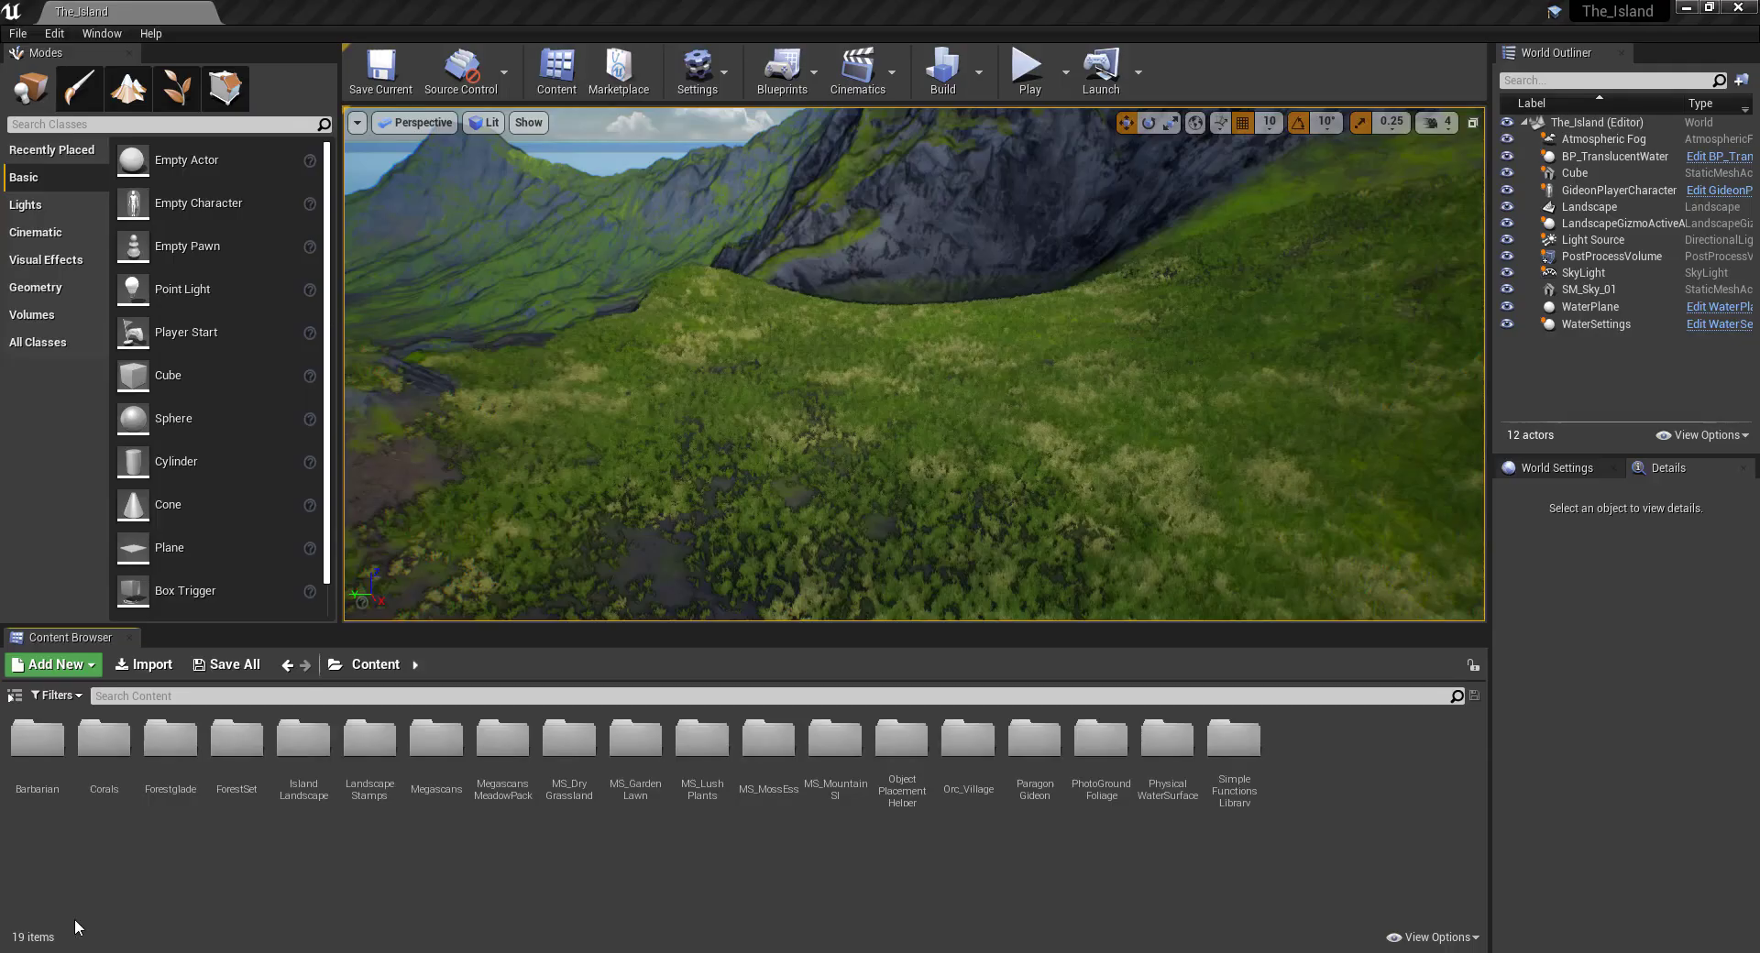
Switch to Unreal Editor and create a folder named Egyptian_City in the project's Content folder.
right_click(1166, 878)
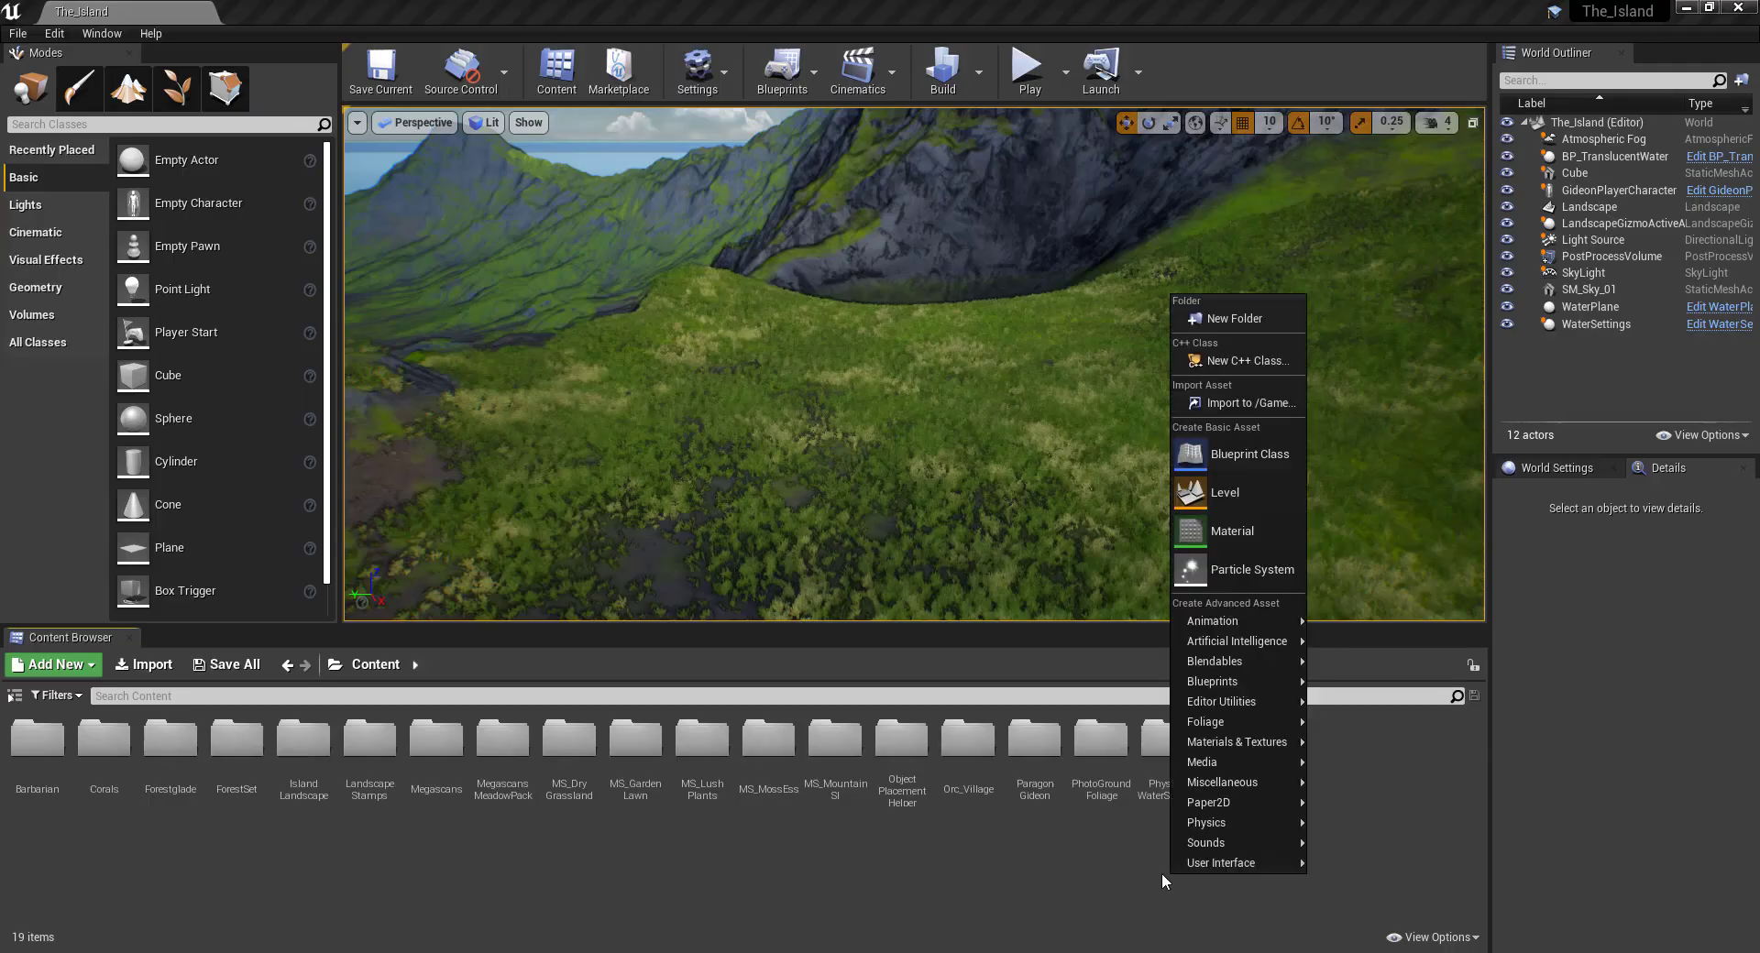
click(1239, 315)
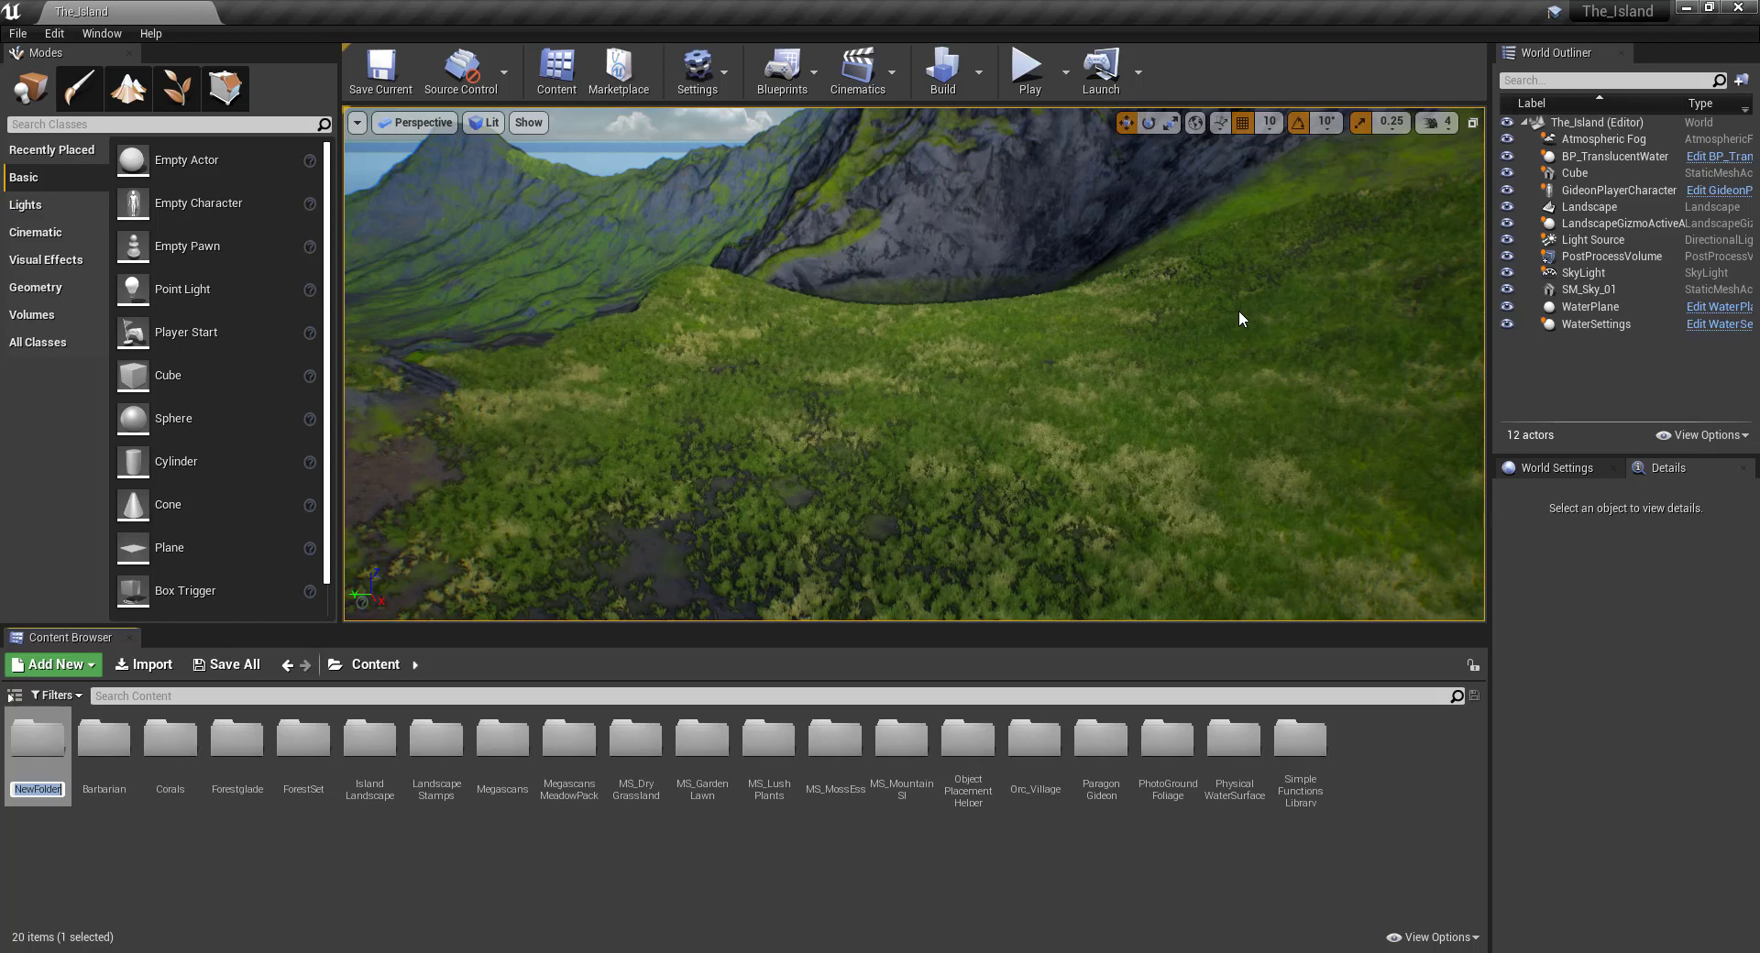
text(Egyptian)
key(Return)
text(_City)
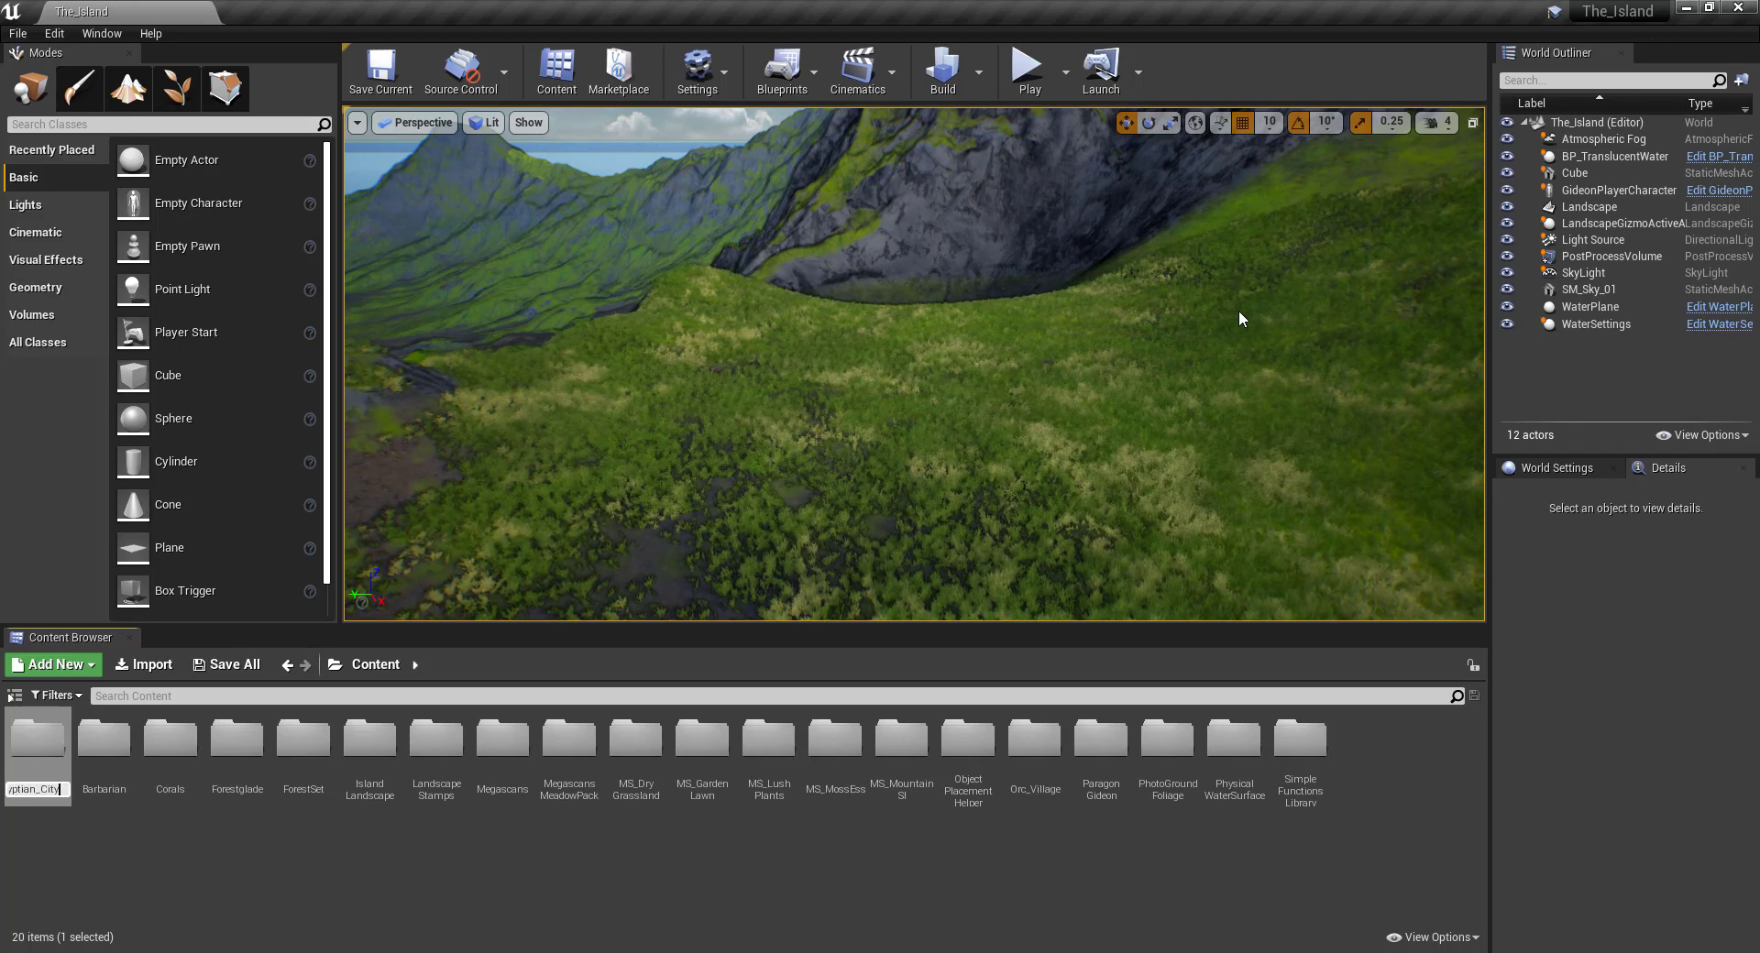
key(Return)
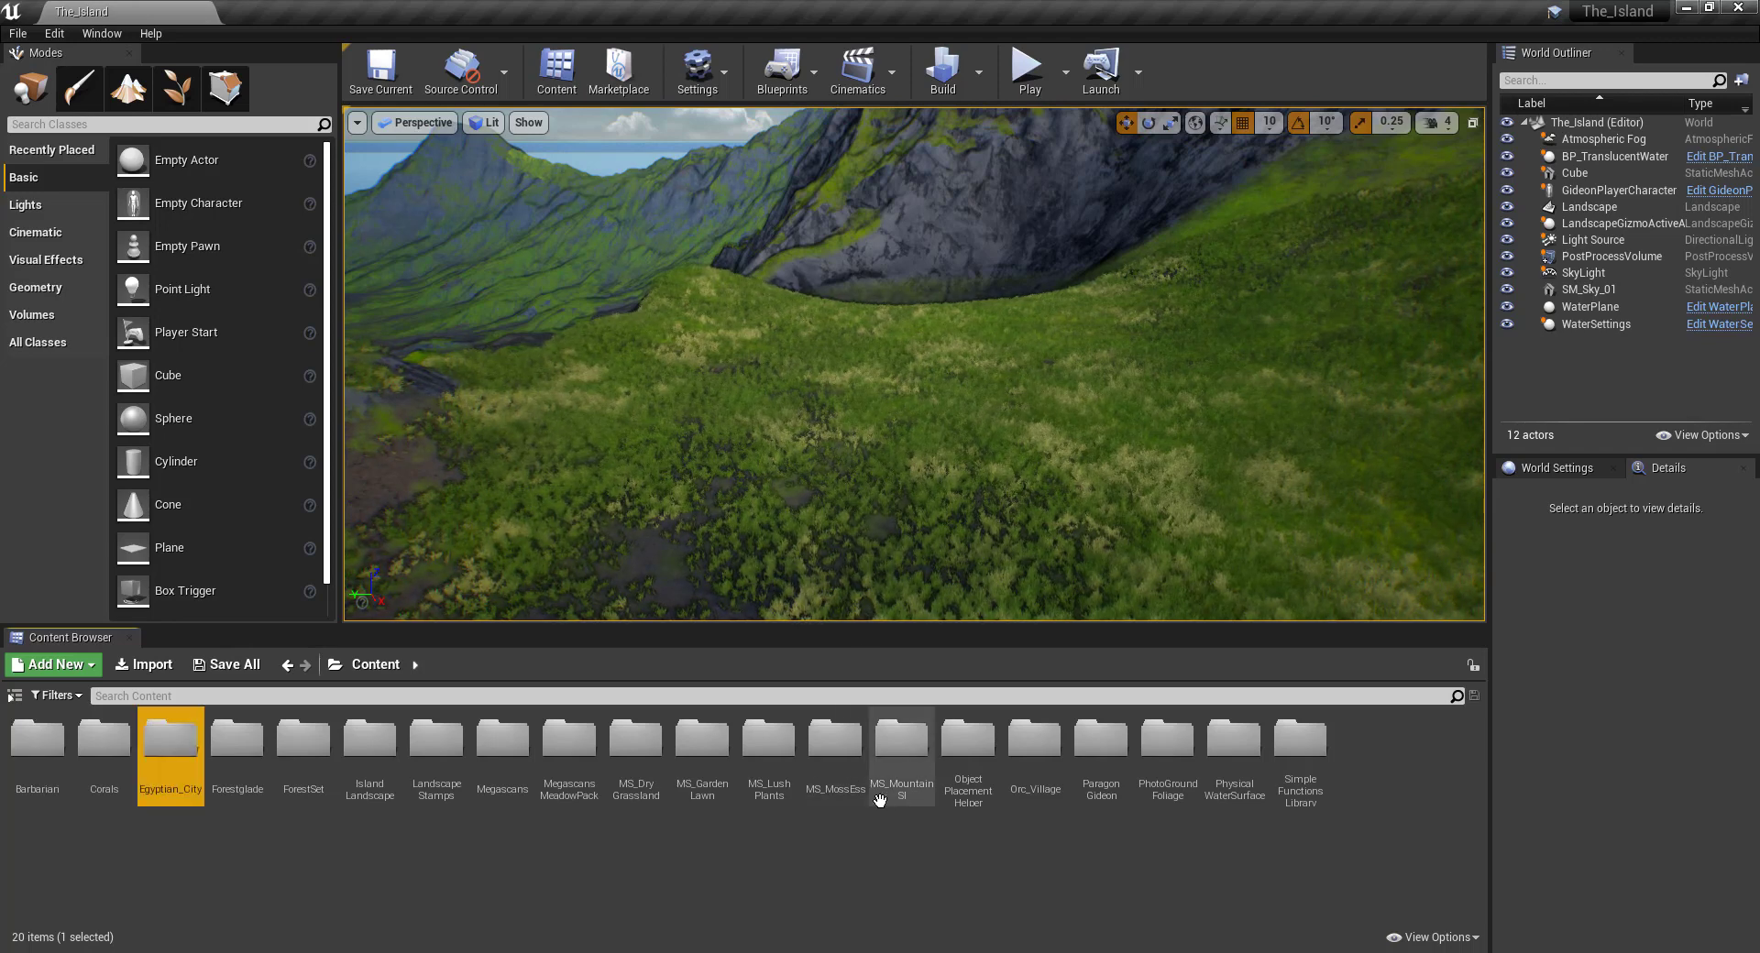
Open the Egyptian_City folder and choose Kitbash3d_Egypt-Native.fbx from the Egyptians folder for import into it.
double_click(171, 747)
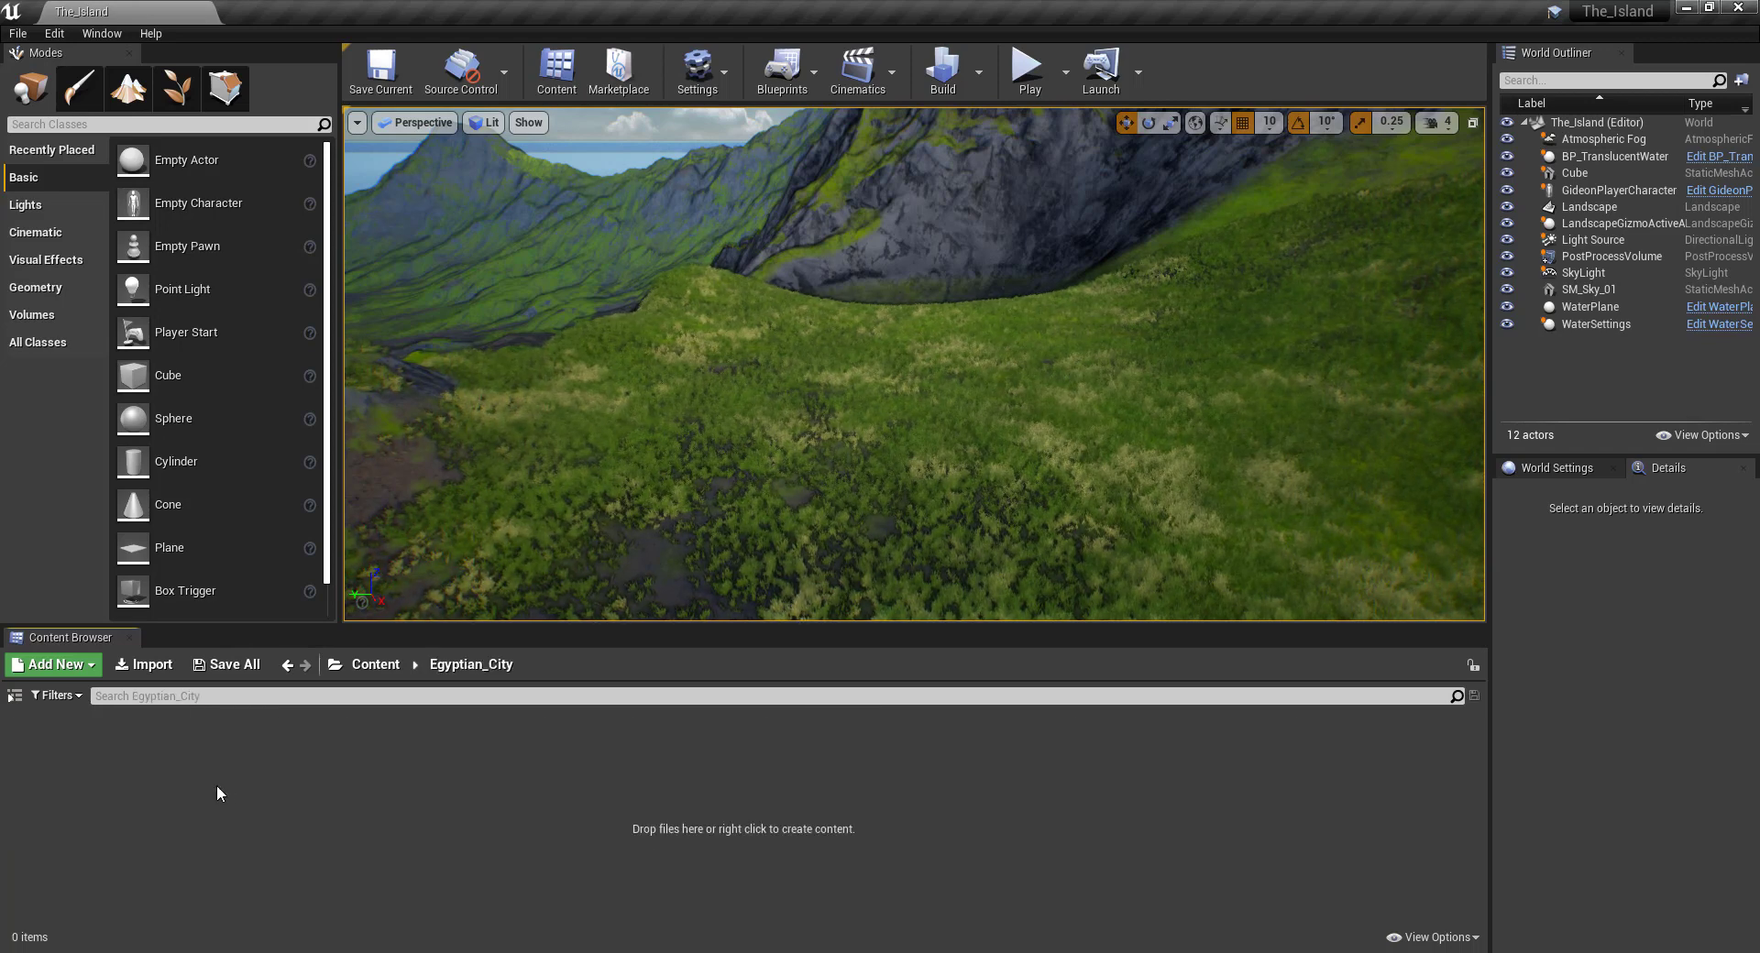
right_click(209, 788)
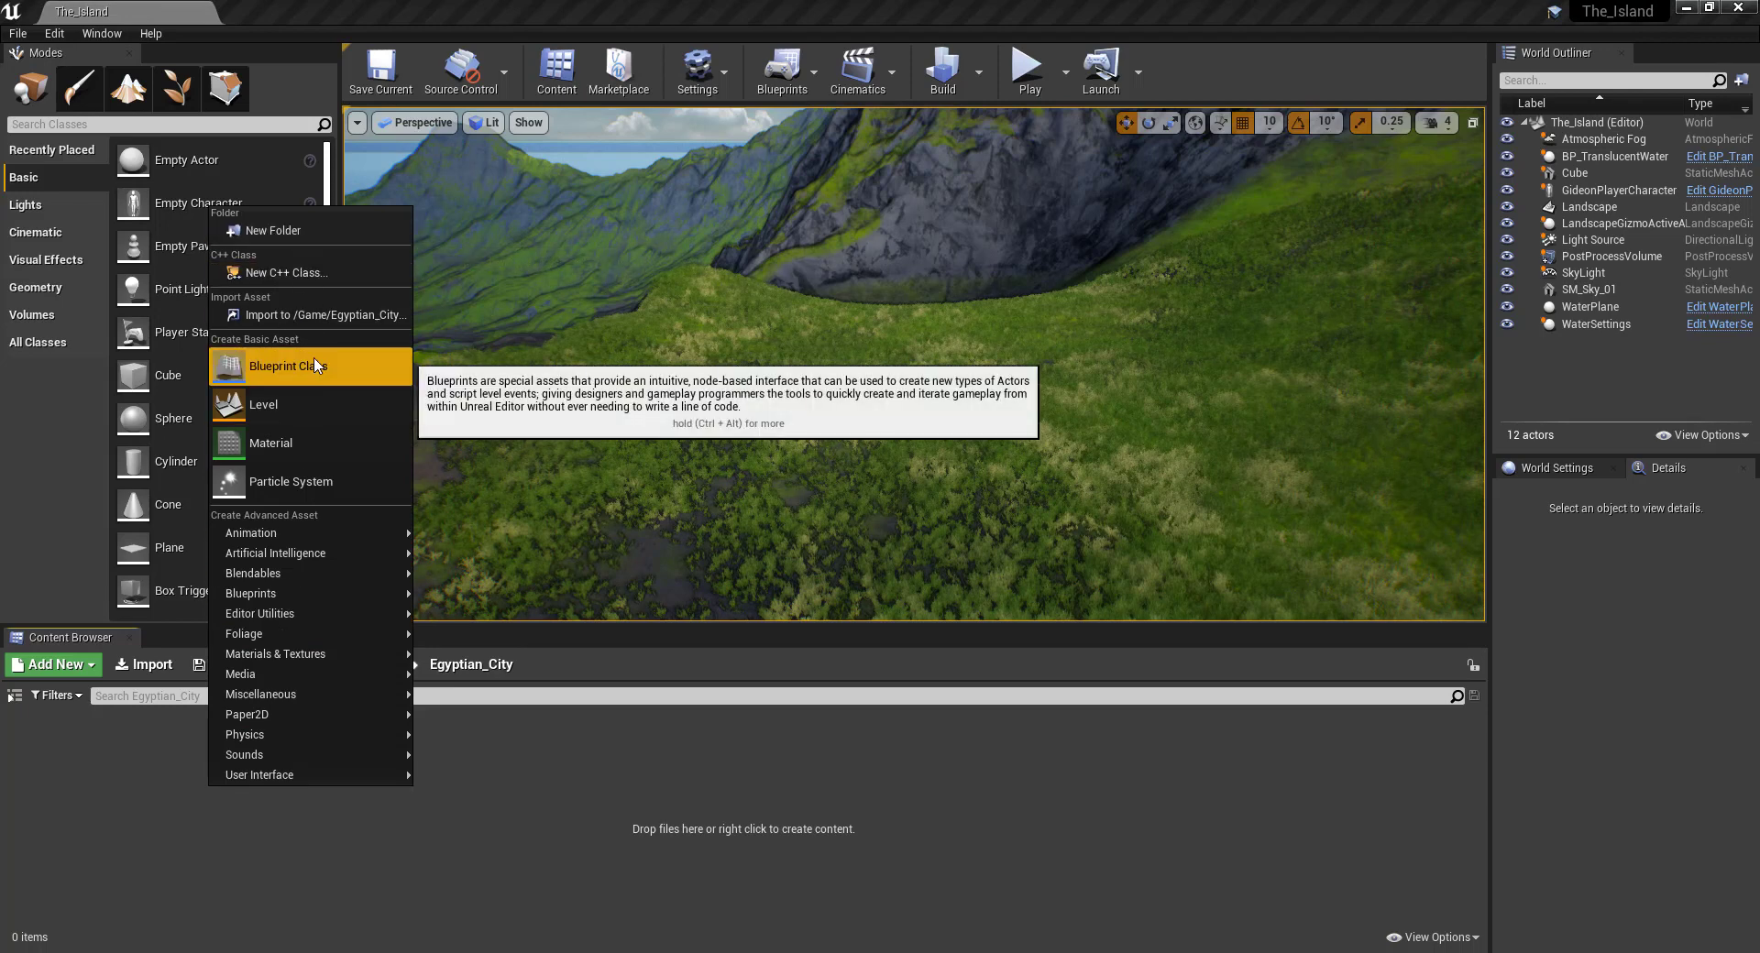
click(323, 317)
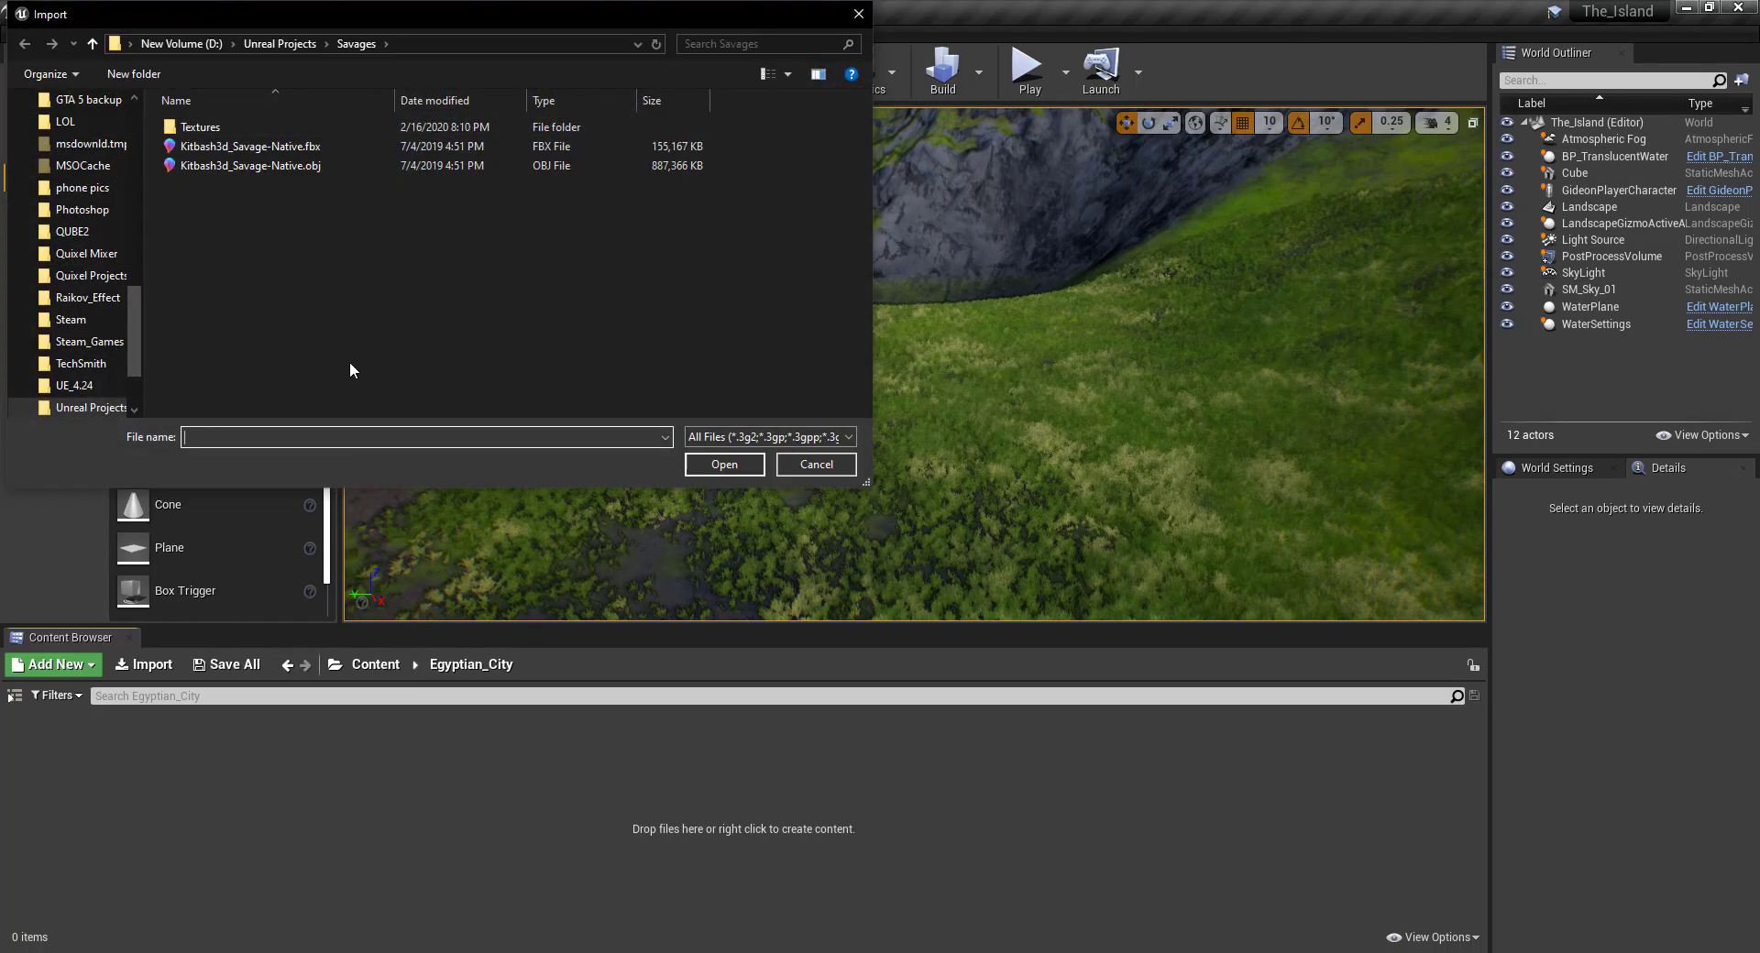
click(267, 44)
double_click(231, 244)
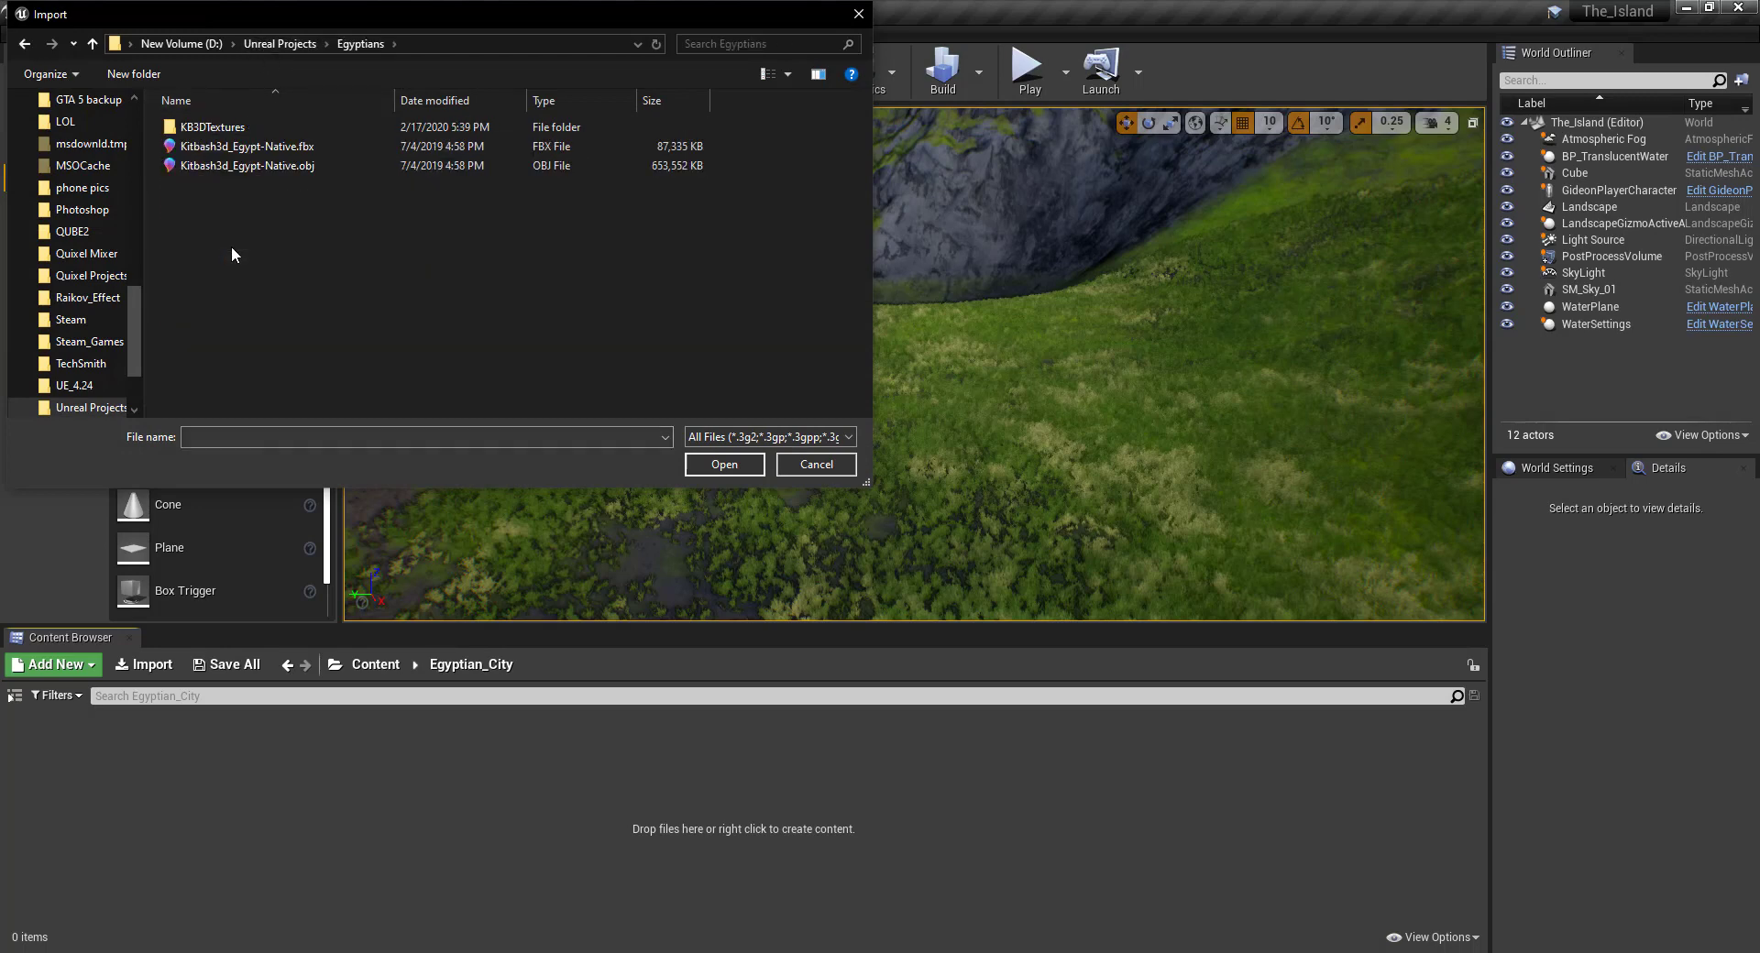
click(268, 148)
click(739, 469)
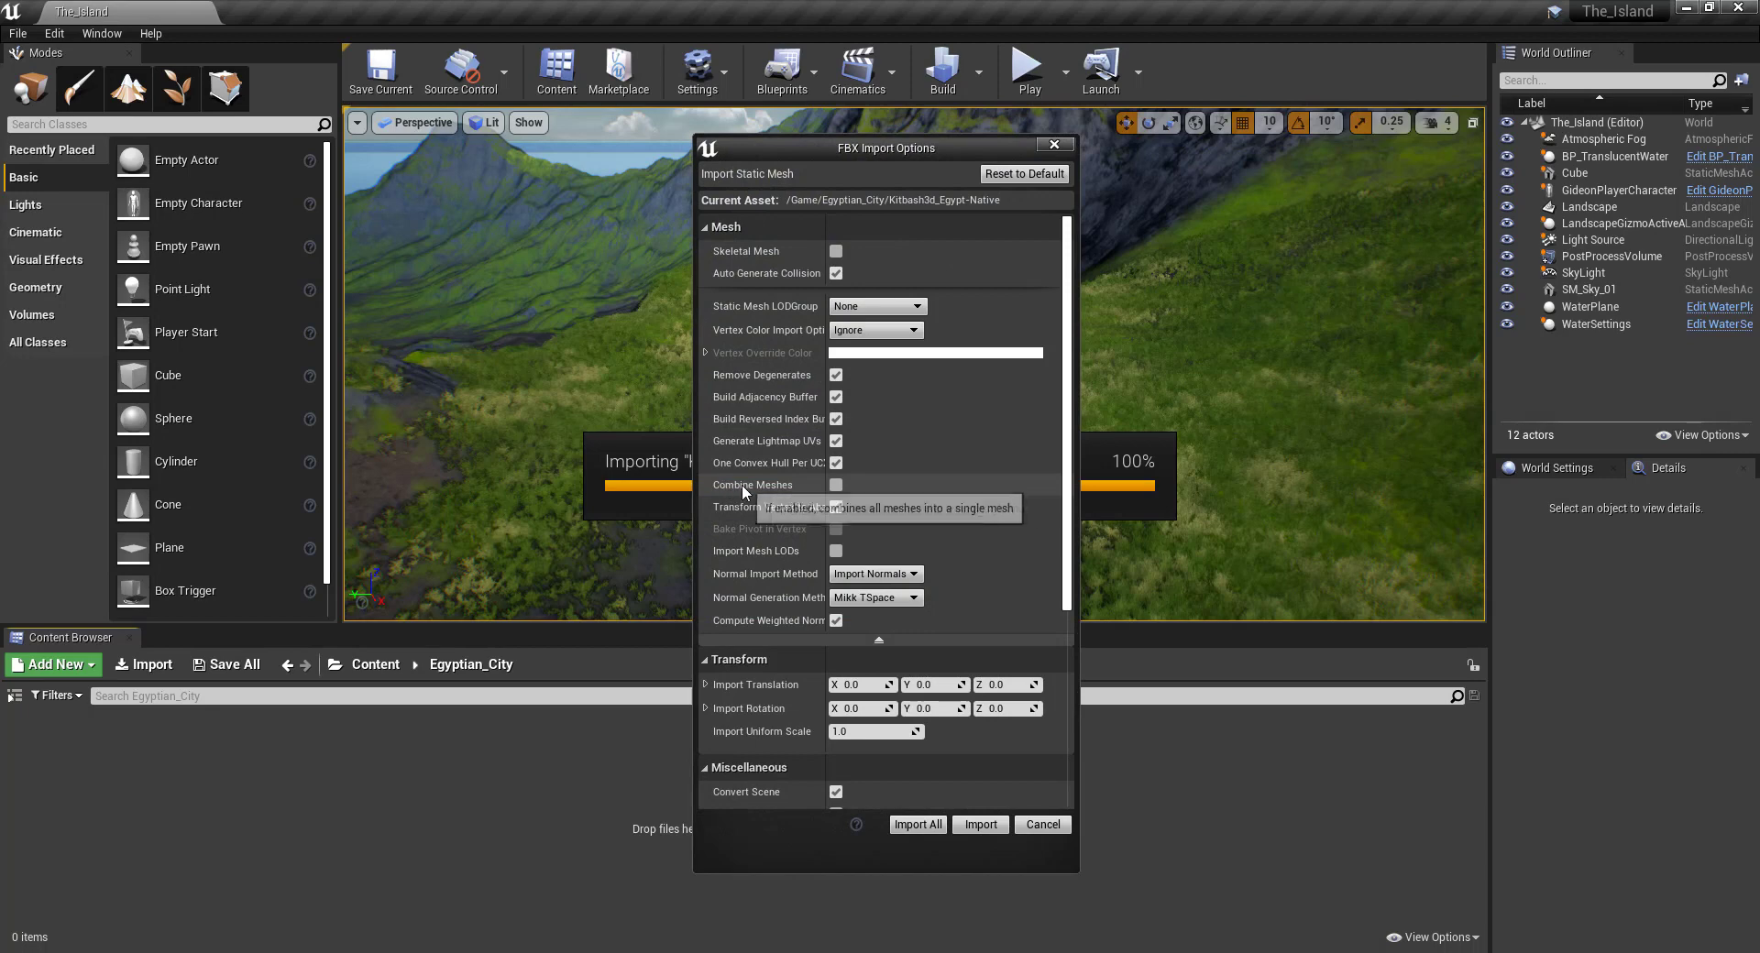
Set the normal import method to Import Normals and Tangents and import all Kitbash3d_Egypt-Native static meshes.
click(875, 574)
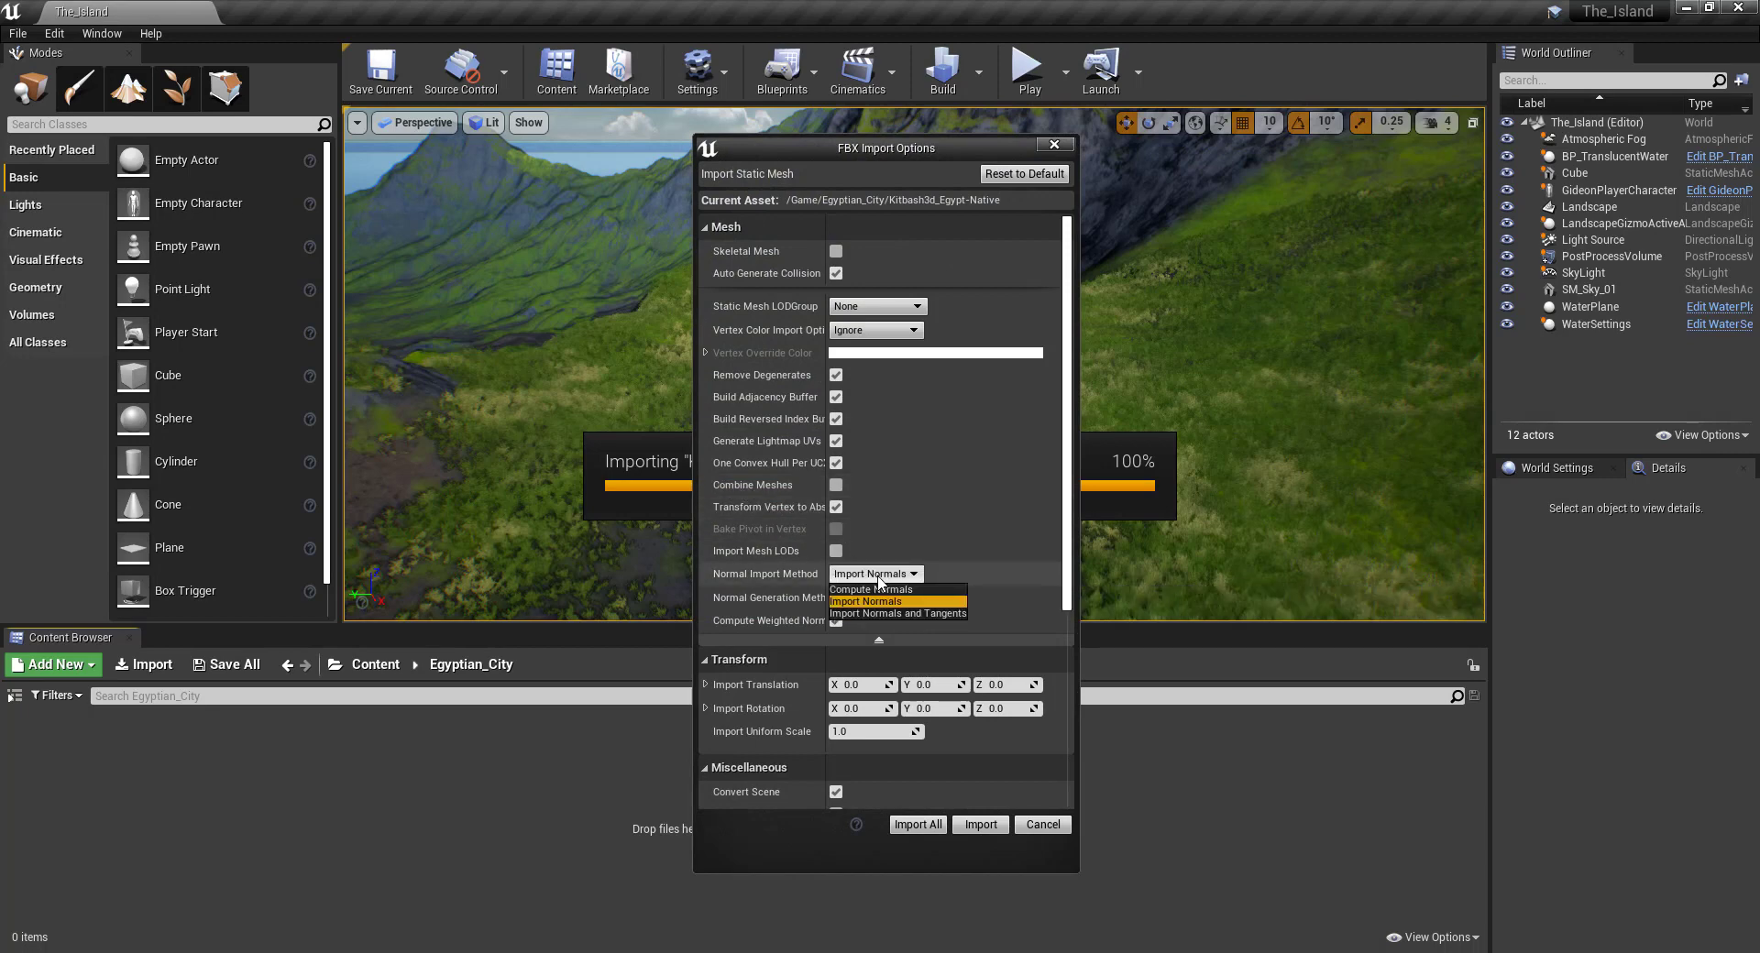
click(958, 614)
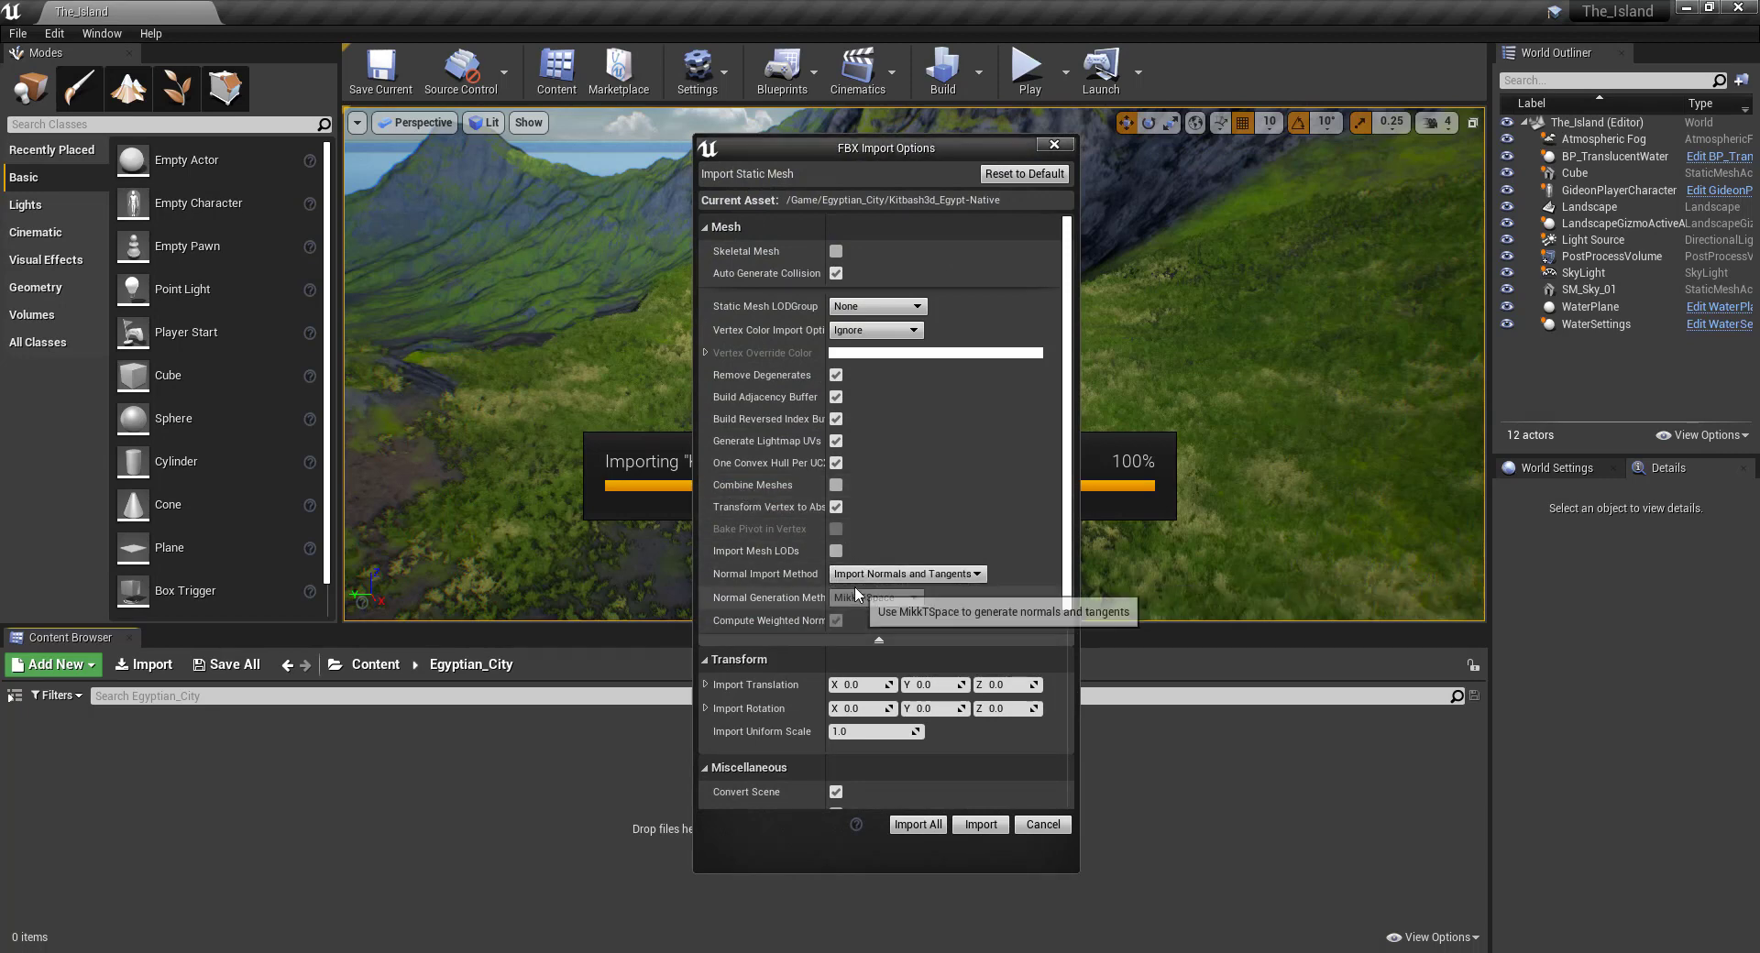
click(916, 825)
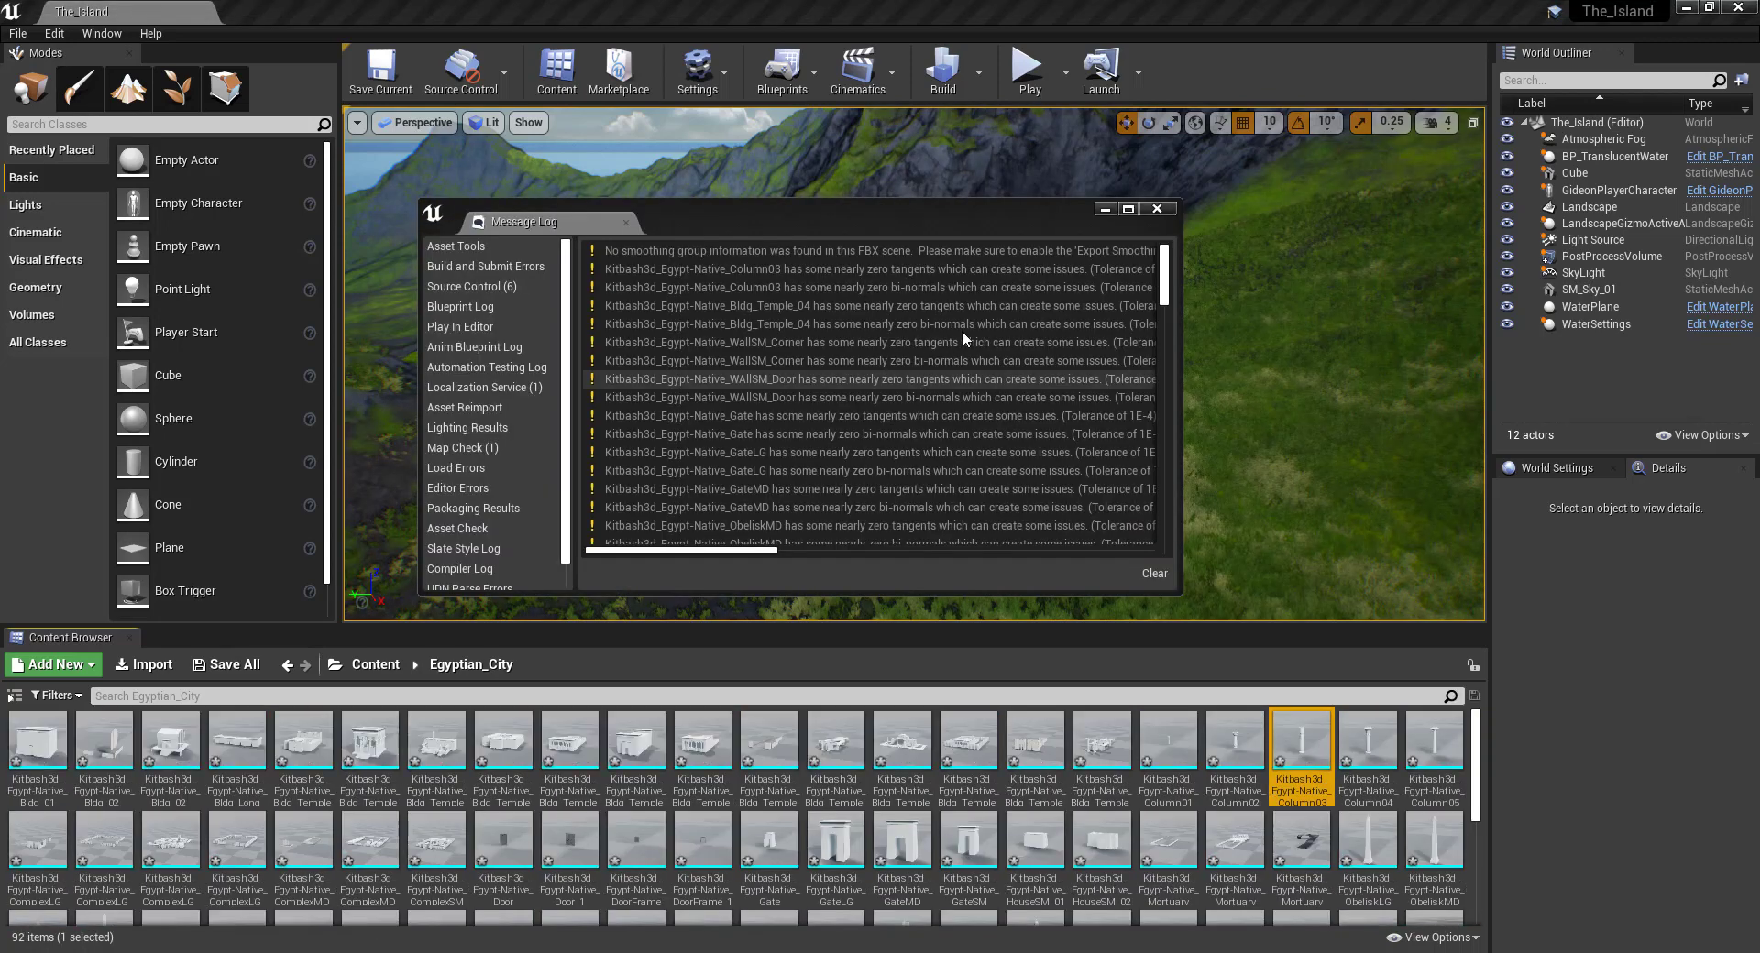
Enlarge the message log and review the FBX import warnings for the Egypt meshes.
click(1128, 209)
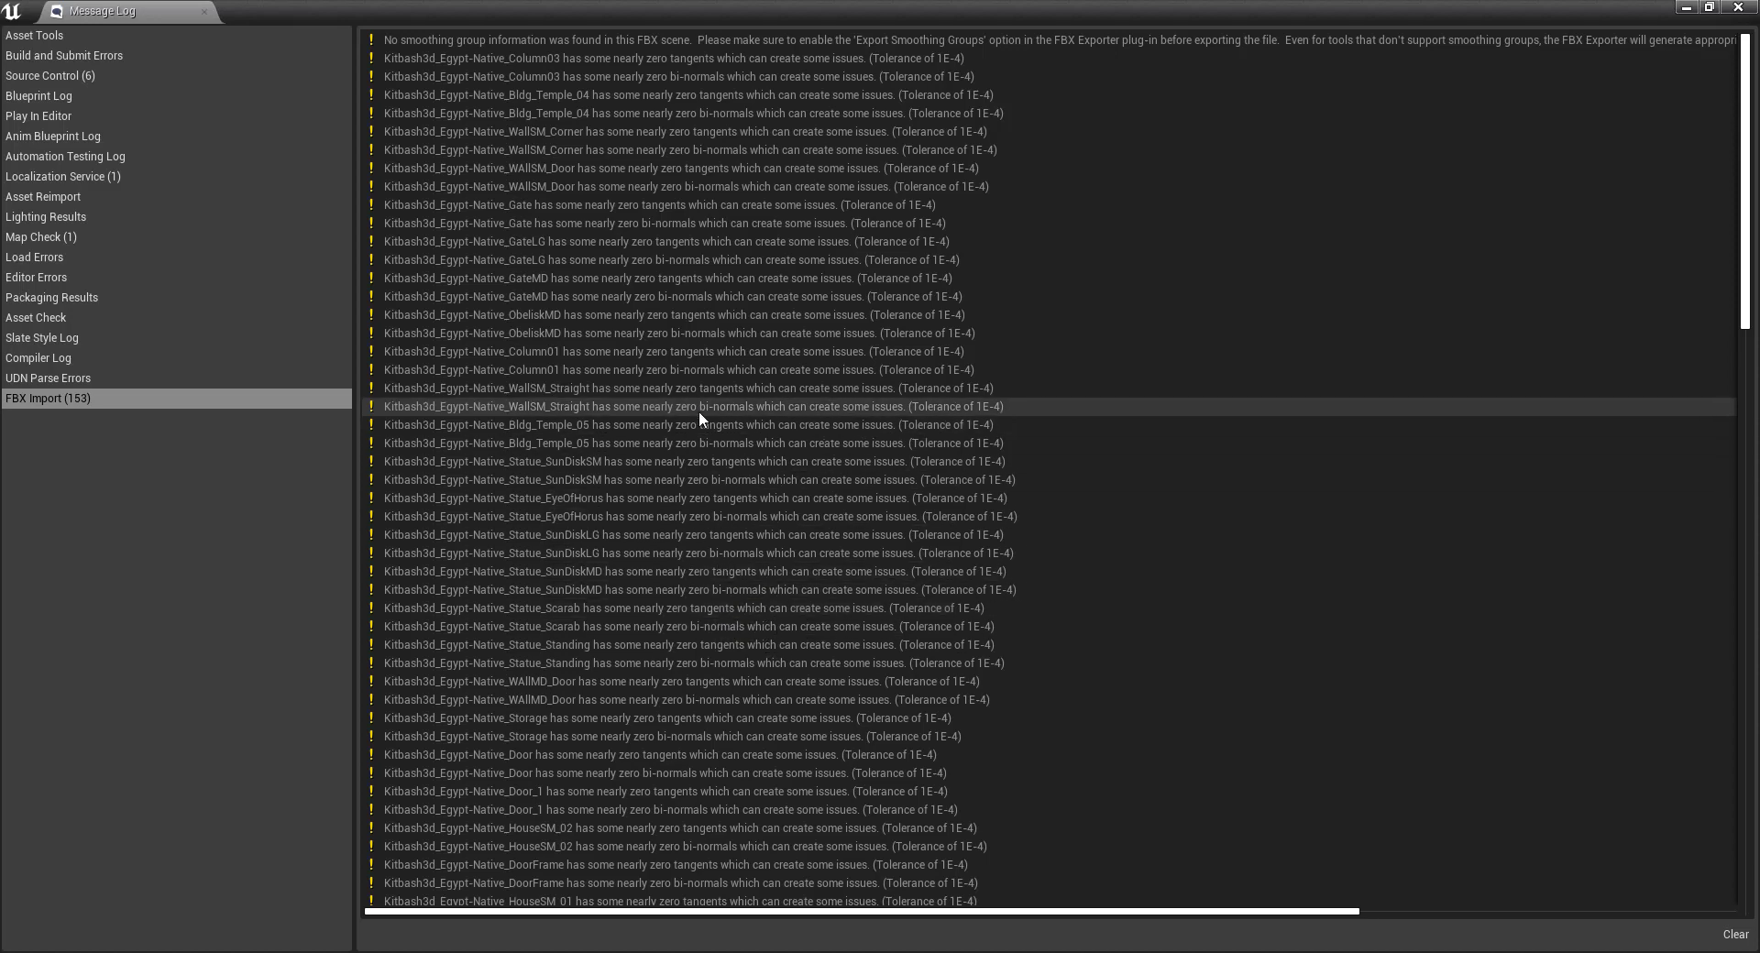
scroll(814, 223, down, 10)
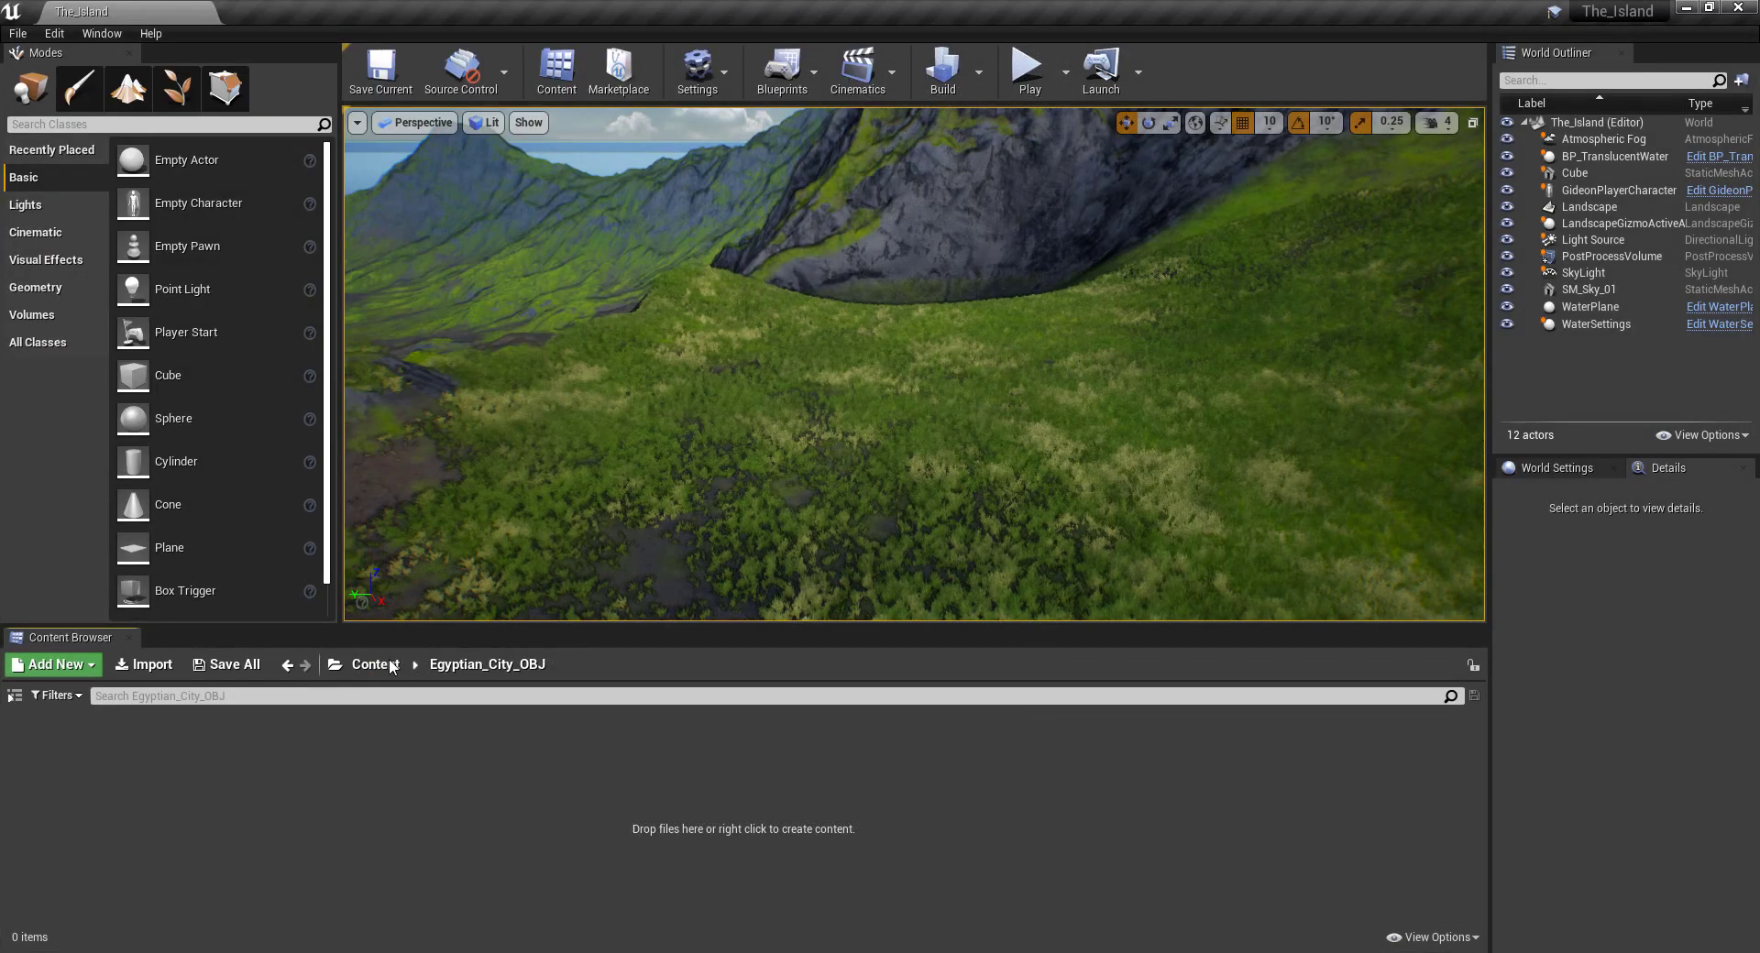
Open the Egyptian_City_OBJ folder in Content and import Kitbash3d_Egypt-Native.obj into it with the existing static mesh options.
click(390, 664)
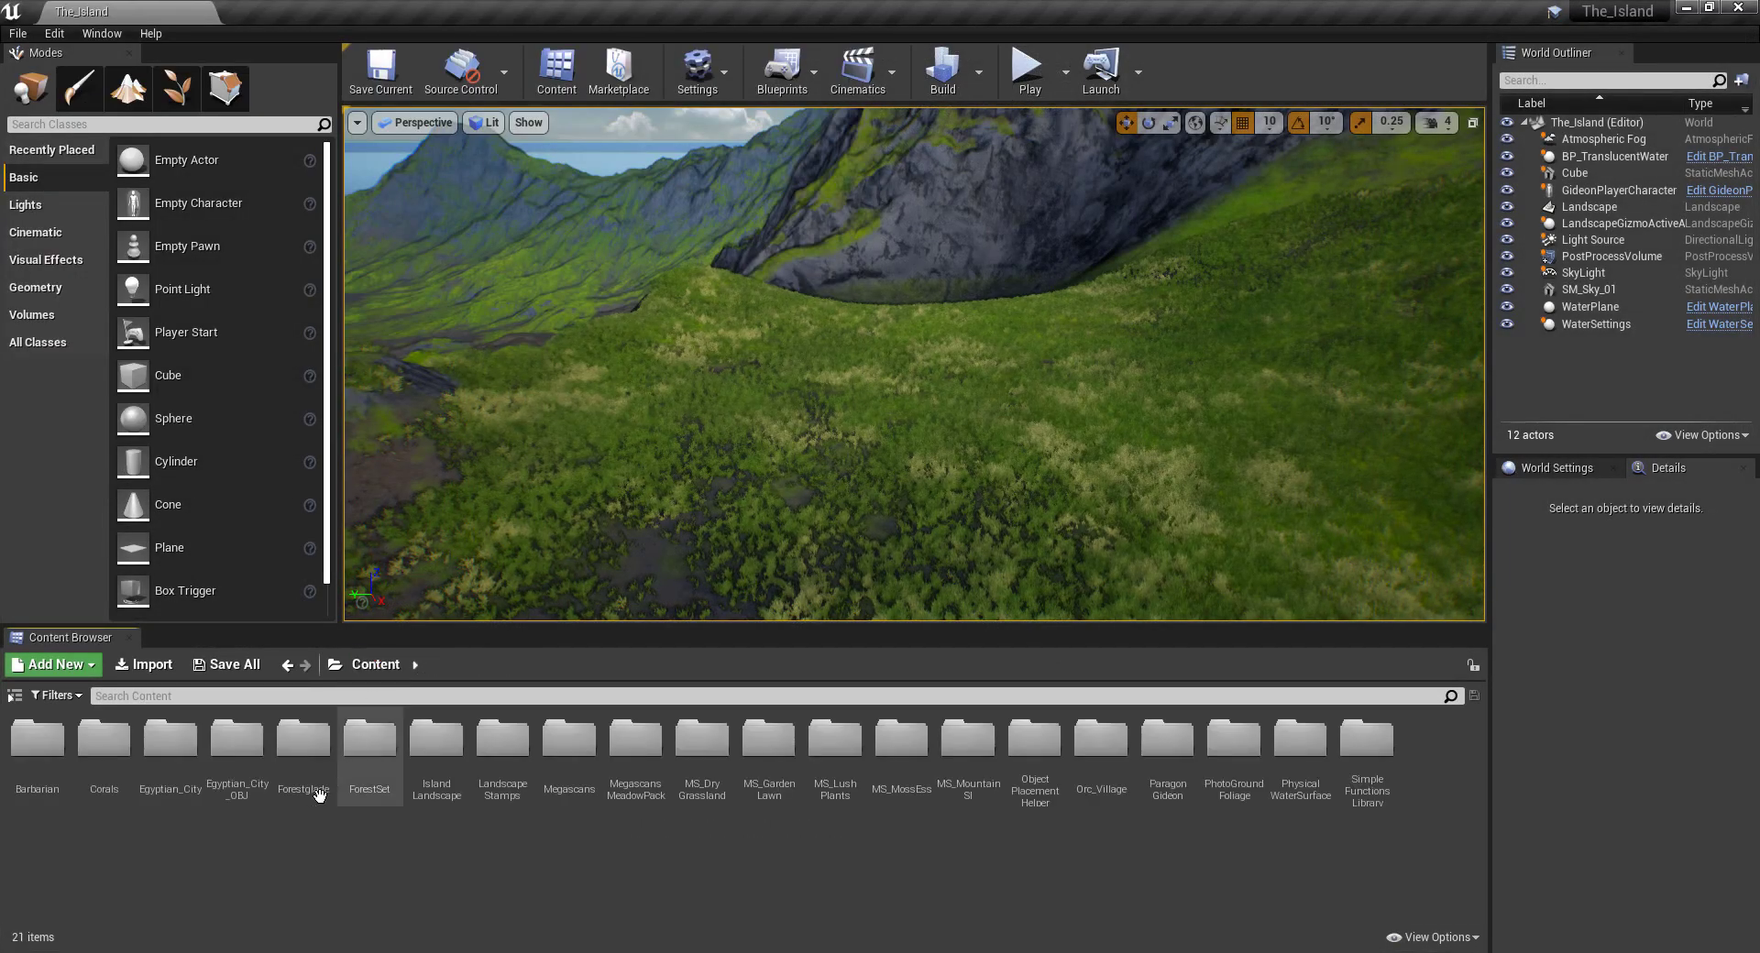
click(218, 794)
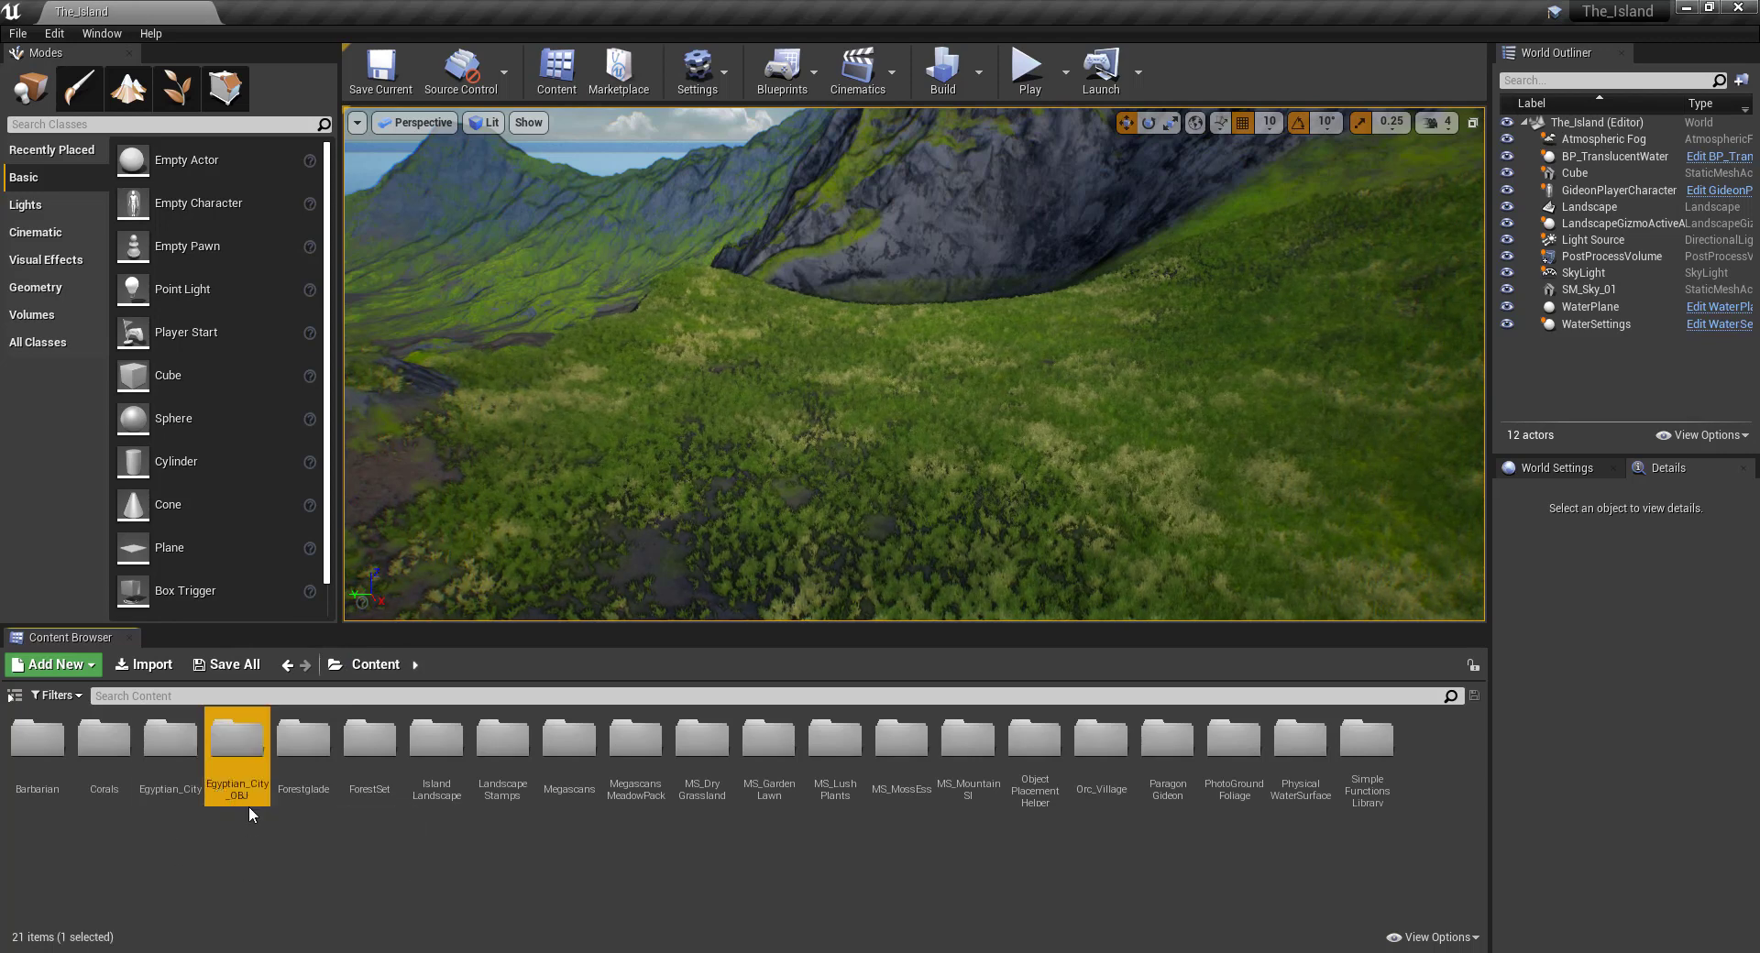
double_click(249, 799)
right_click(251, 796)
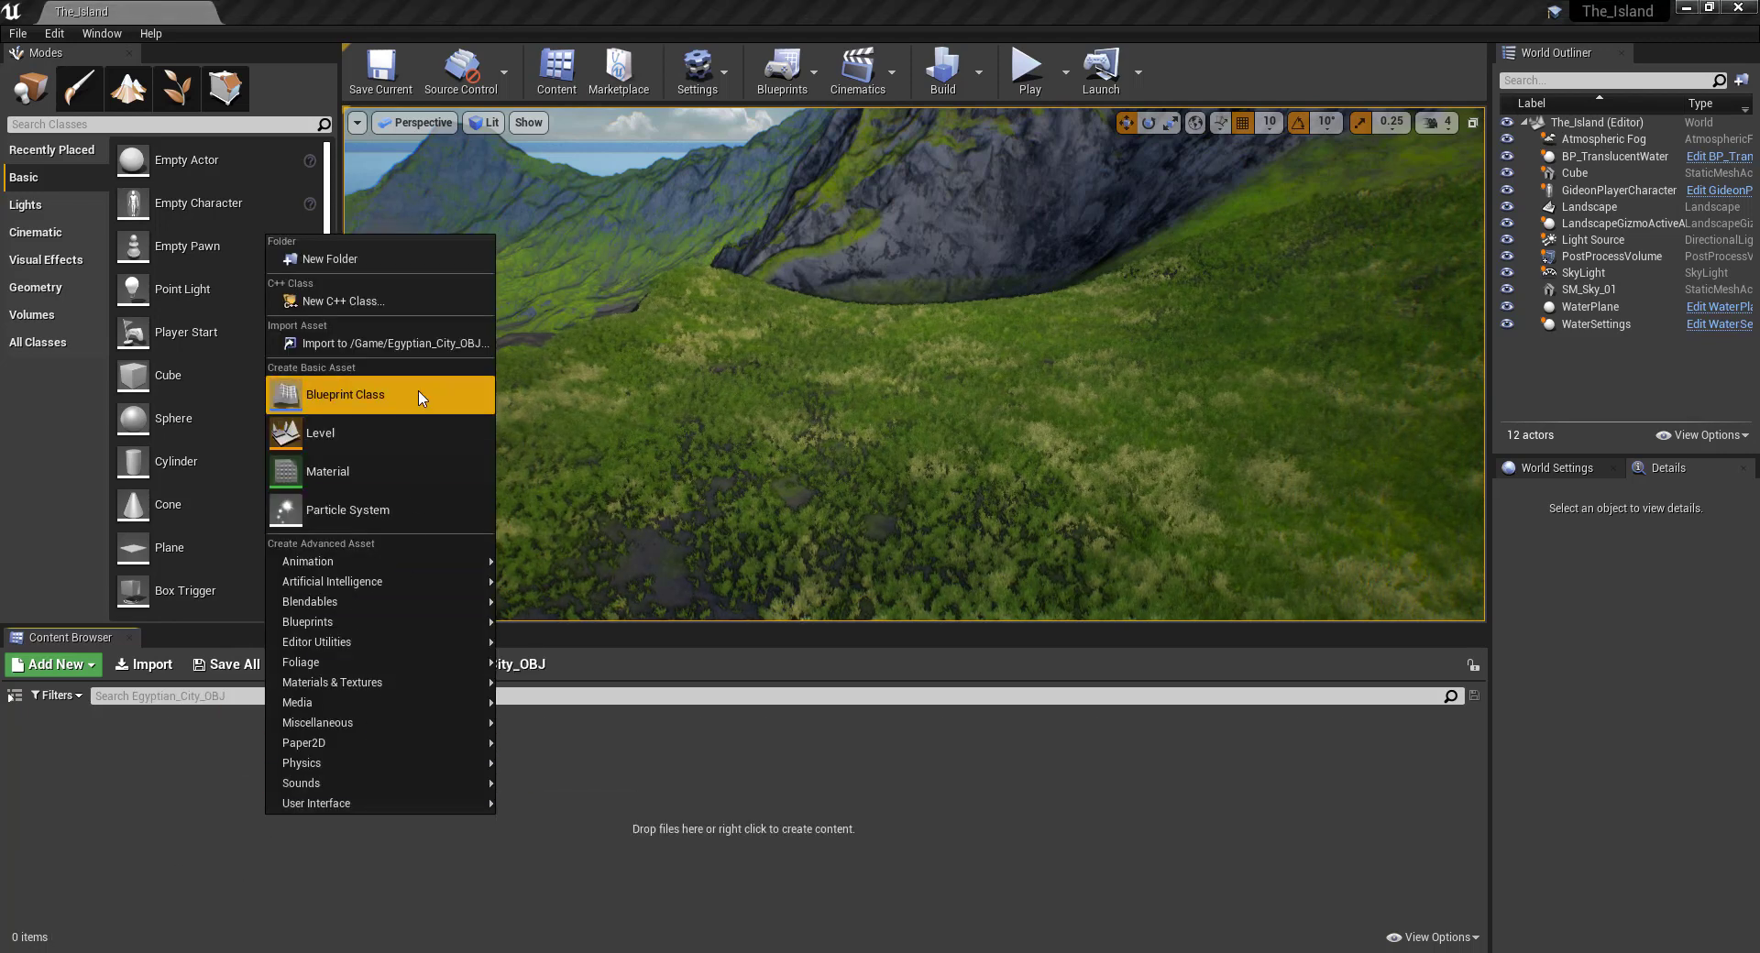
click(389, 342)
click(280, 167)
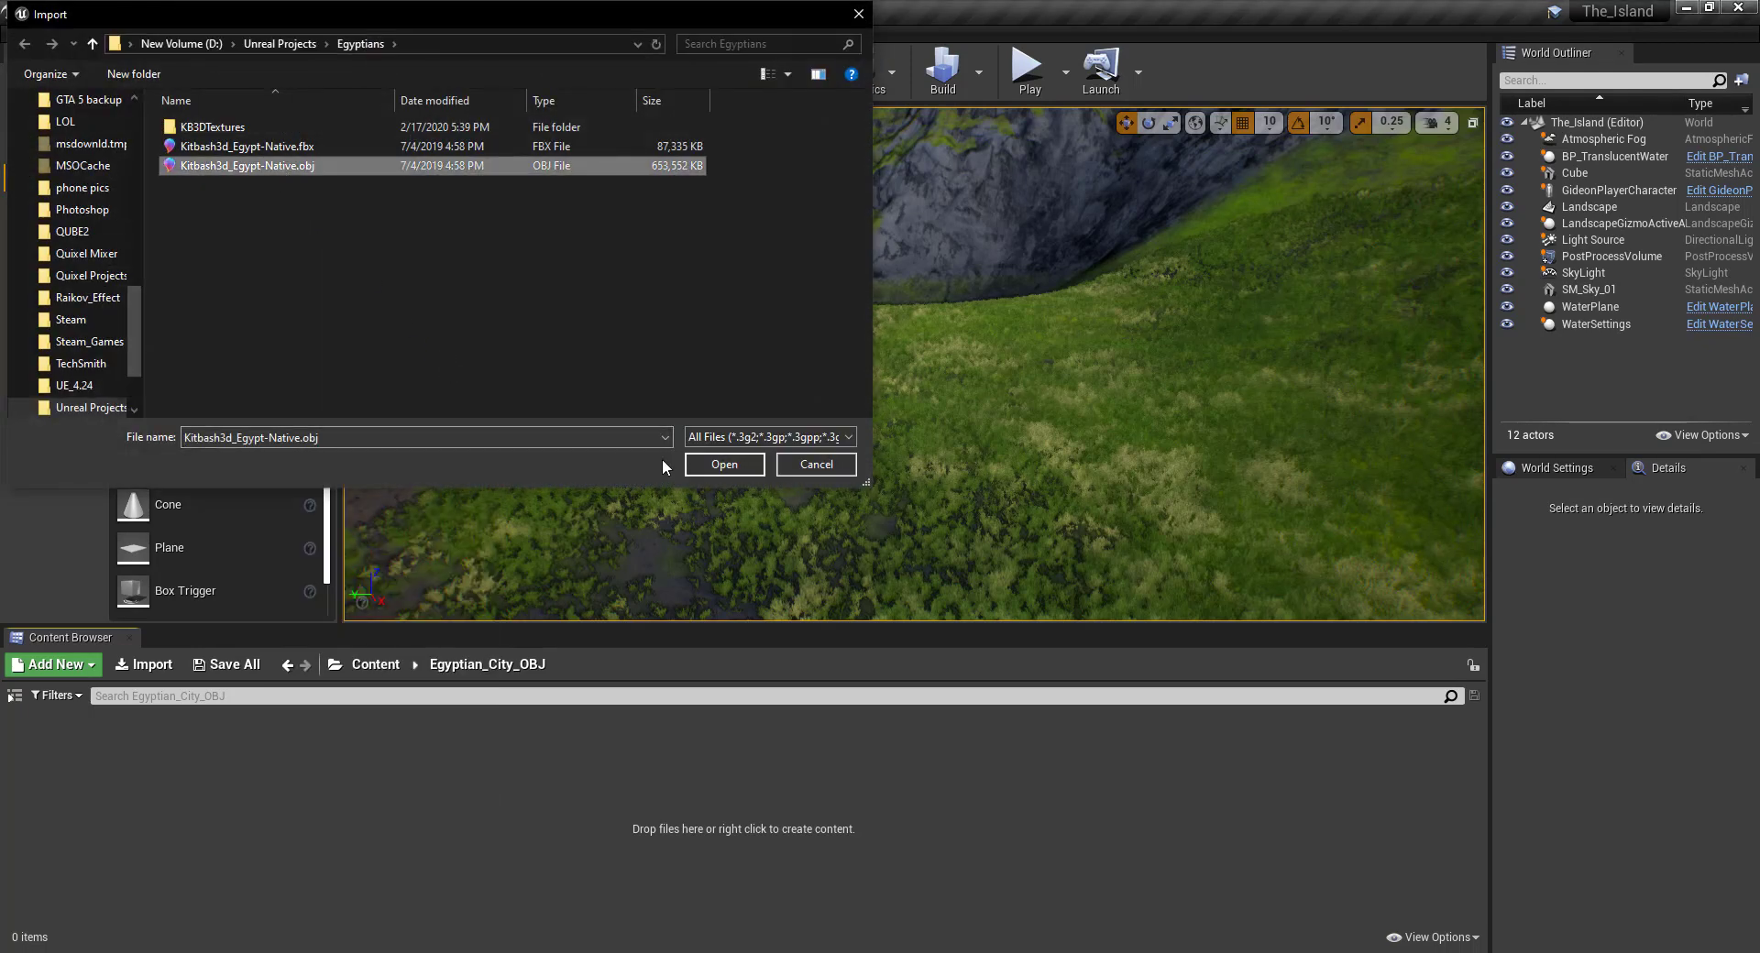
click(701, 463)
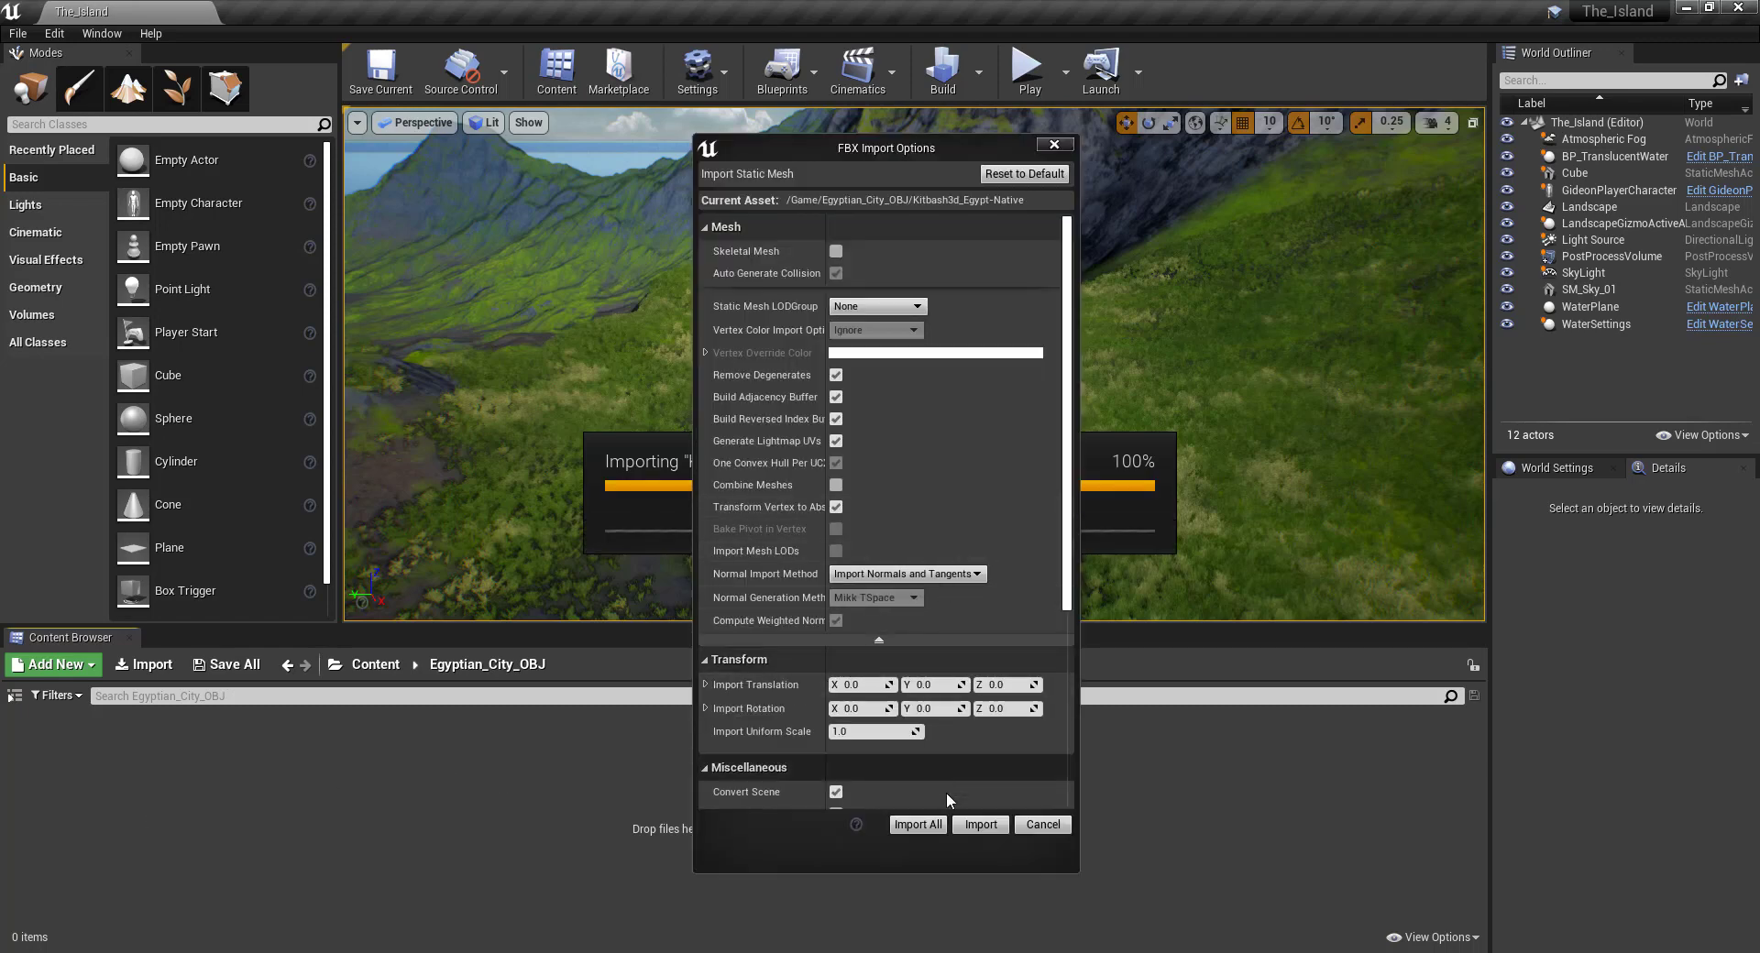
click(981, 824)
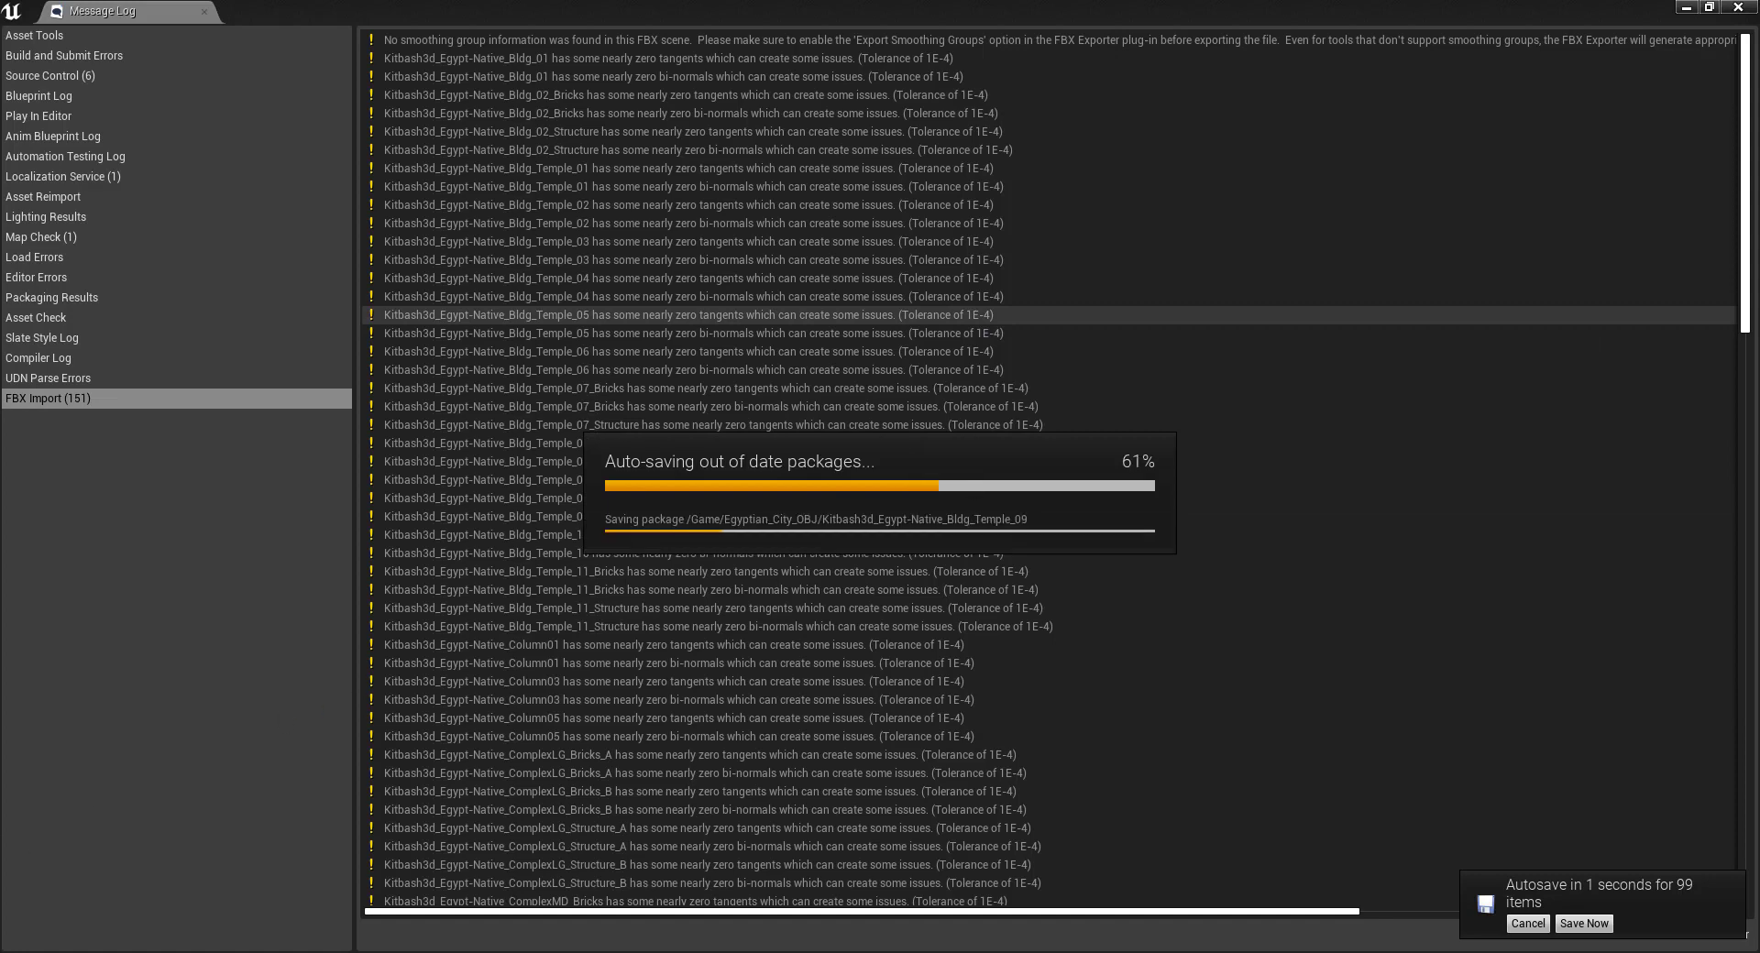
Review the message log's import warnings for the OBJ meshes and close the log.
scroll(588, 726, down, 15)
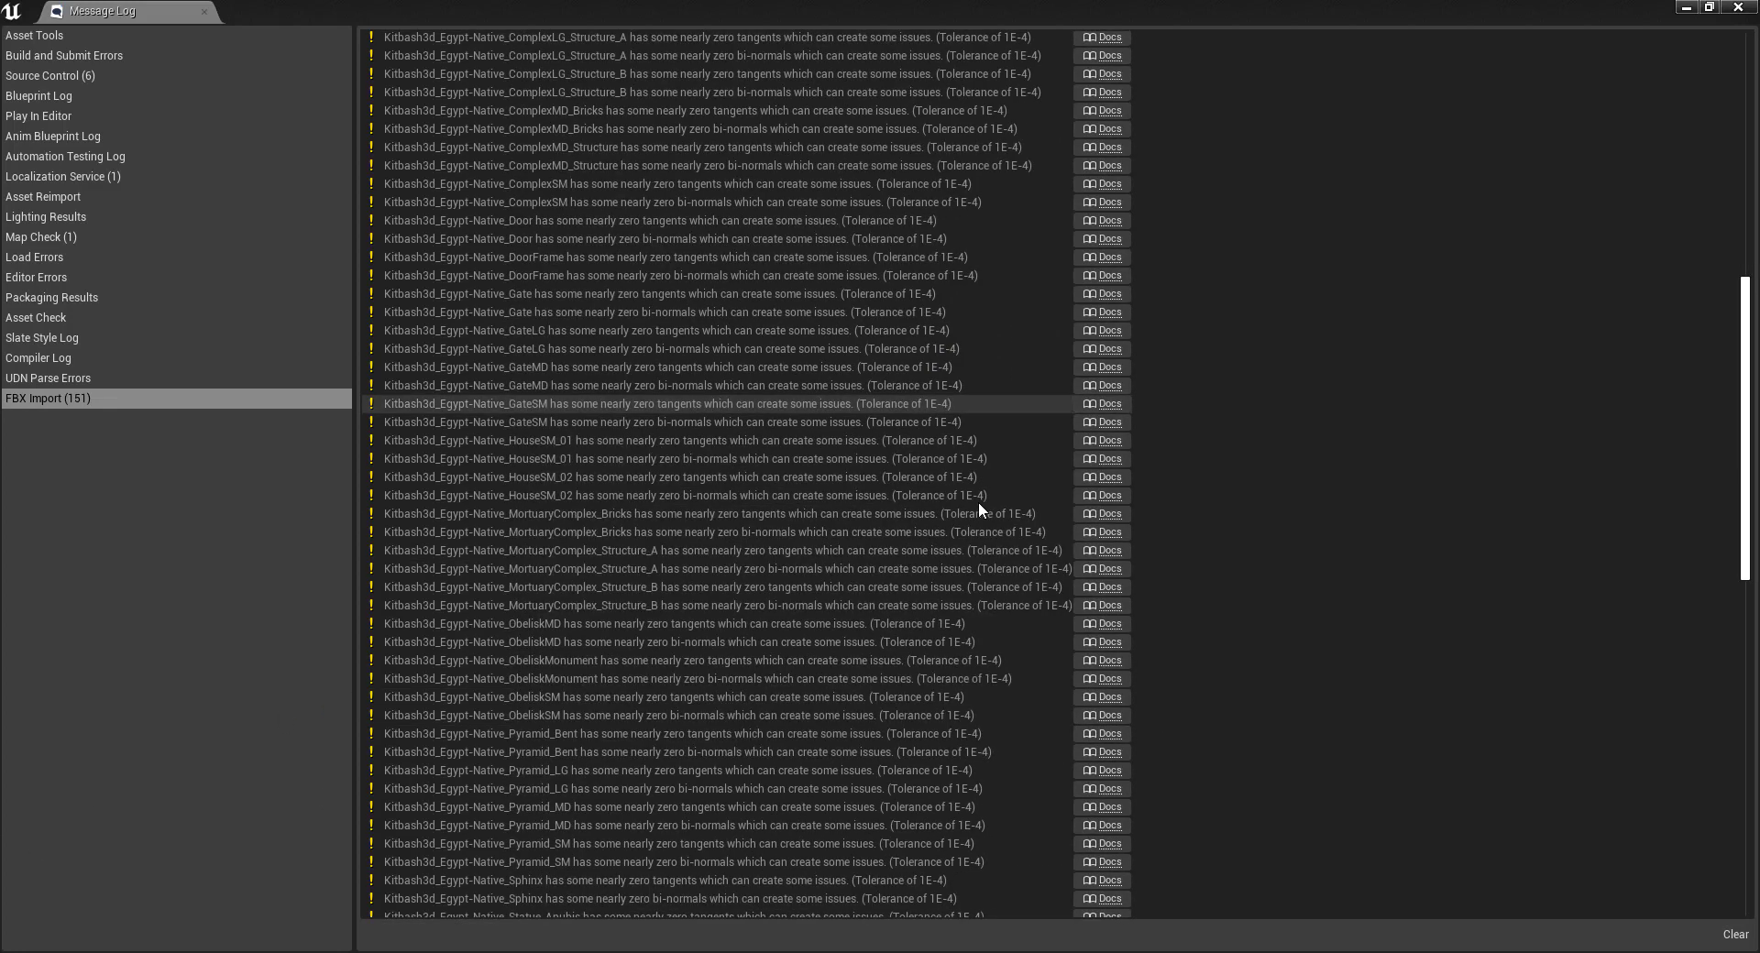
scroll(959, 536, down, 3)
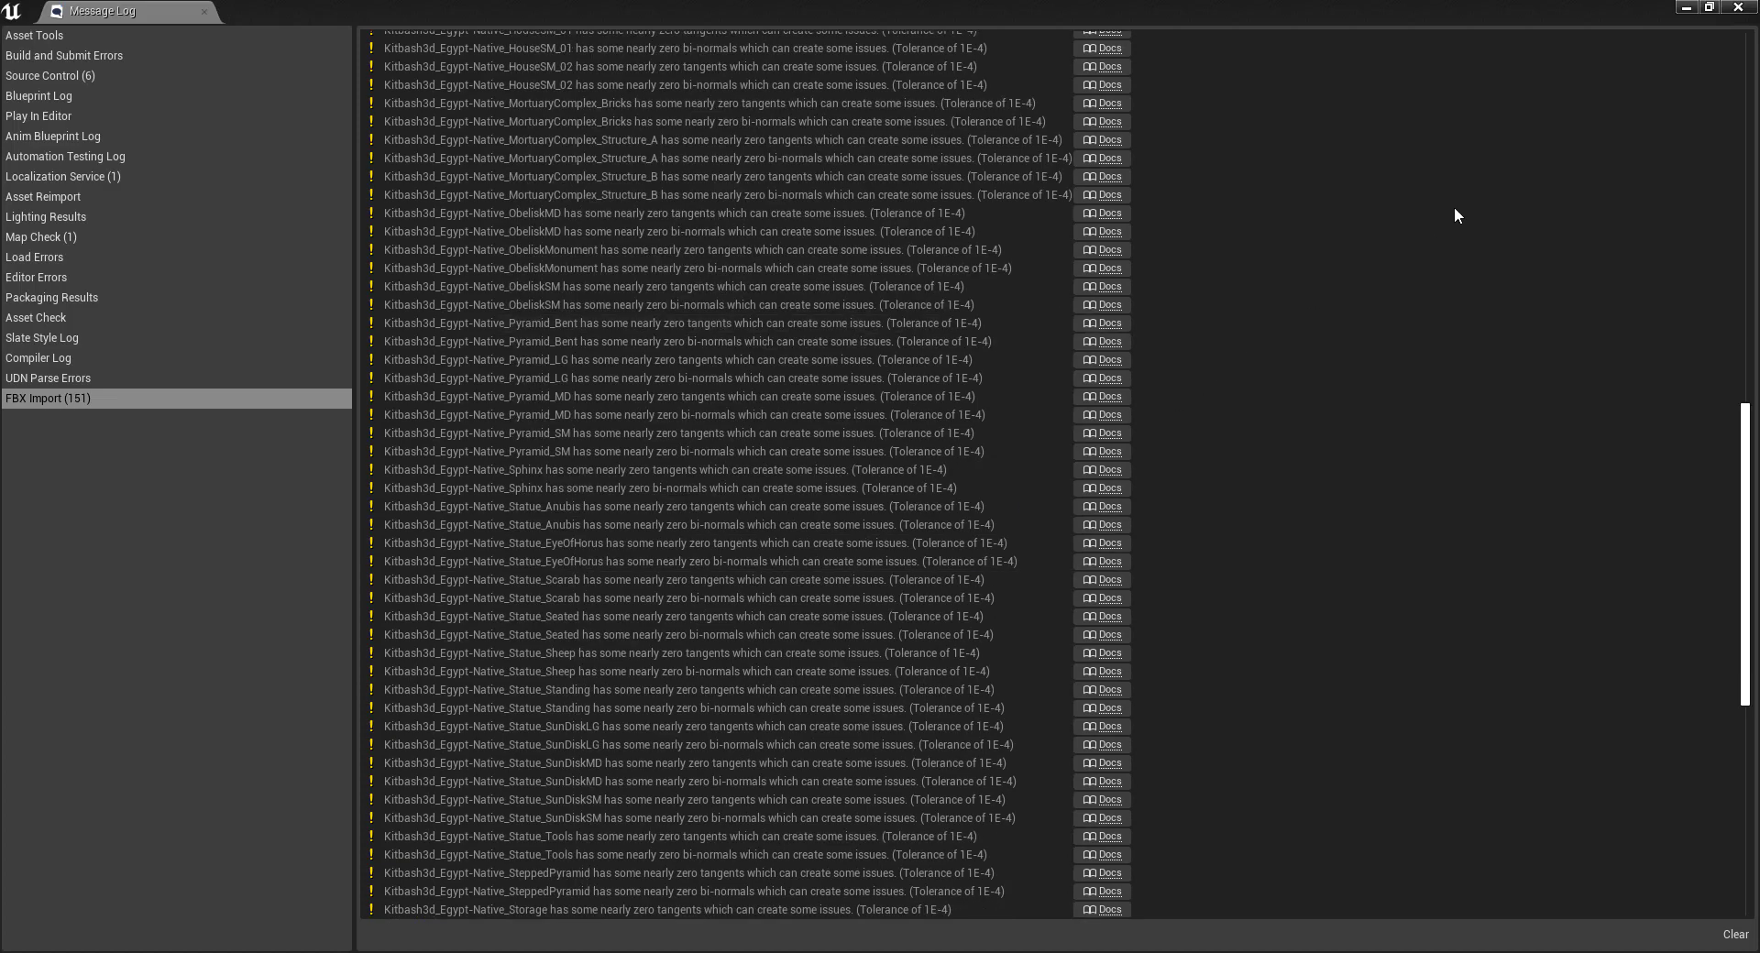
click(1737, 9)
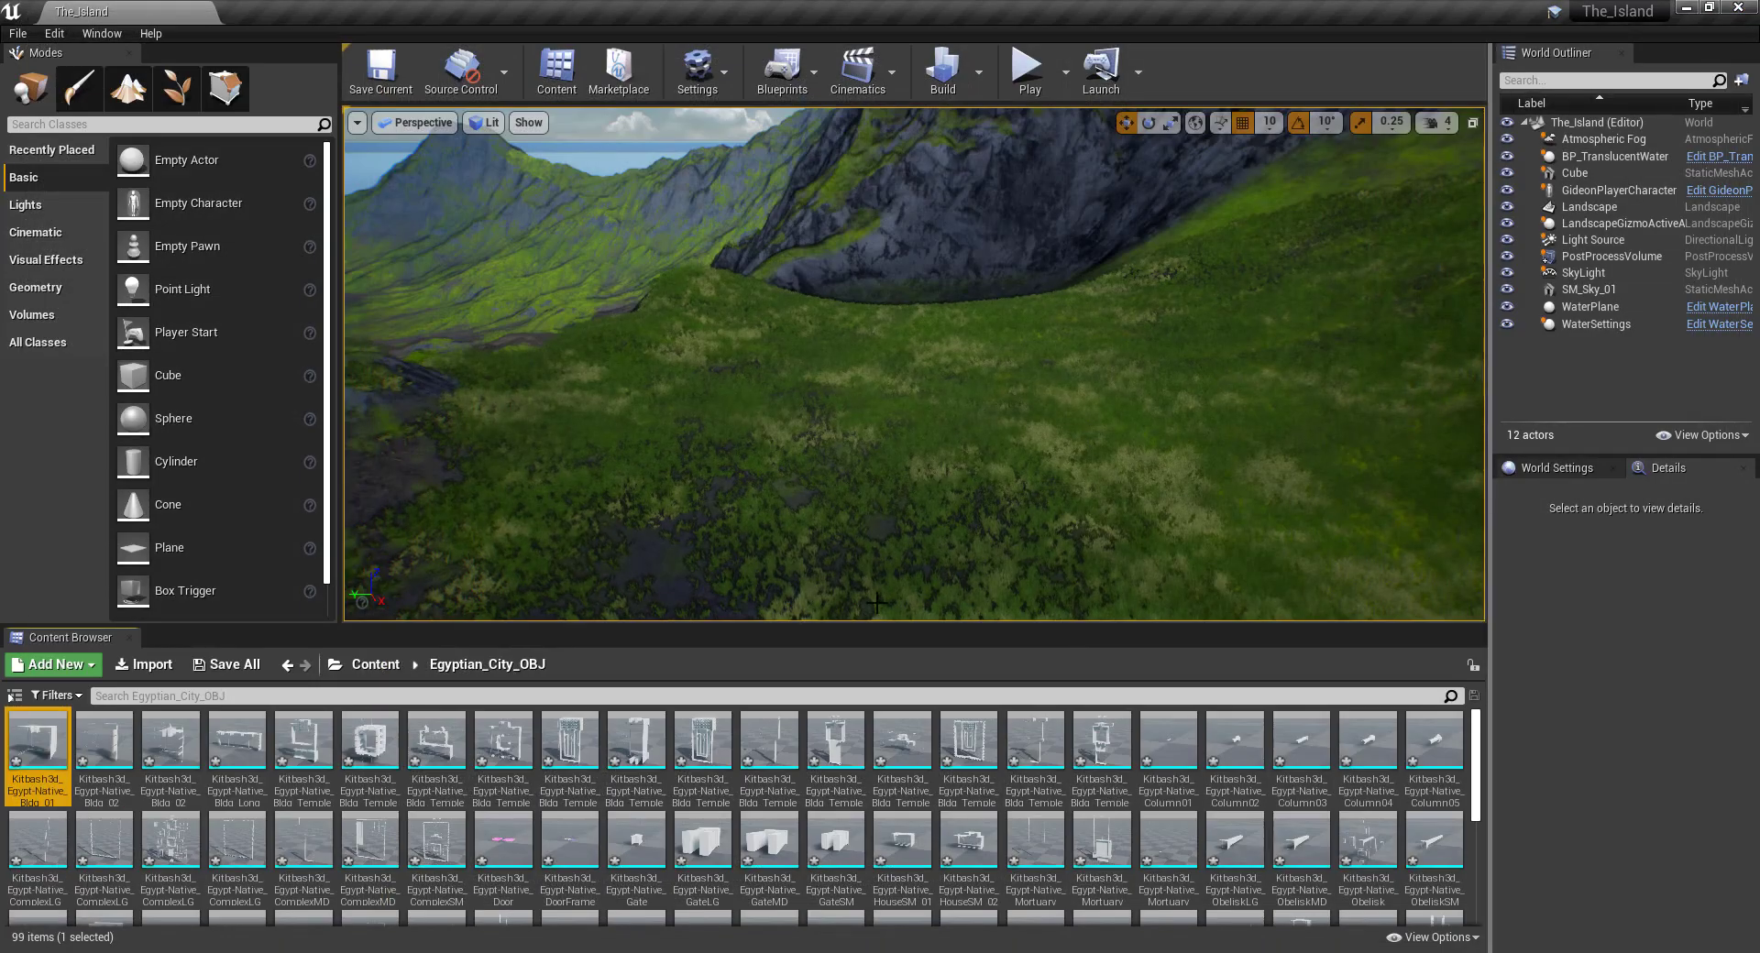
Look through the meshes and materials imported into Egyptian_City_OBJ, checking the details of the temple building meshes.
mouse_move(675, 753)
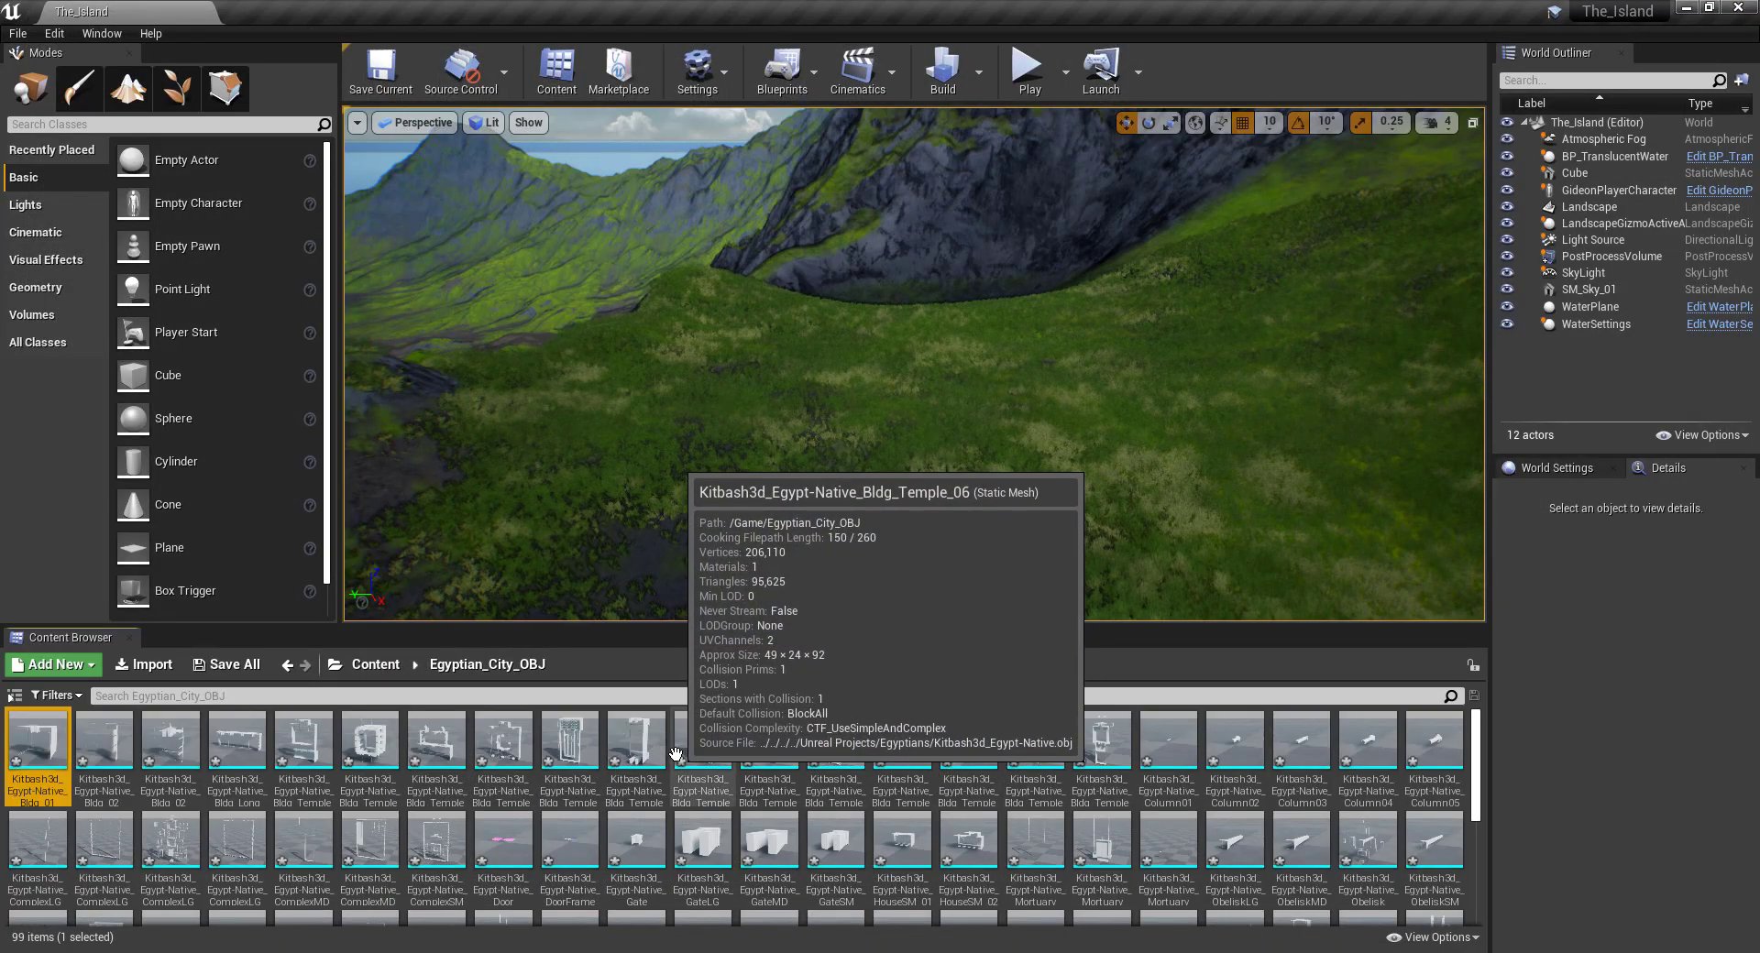
scroll(624, 807, down, 3)
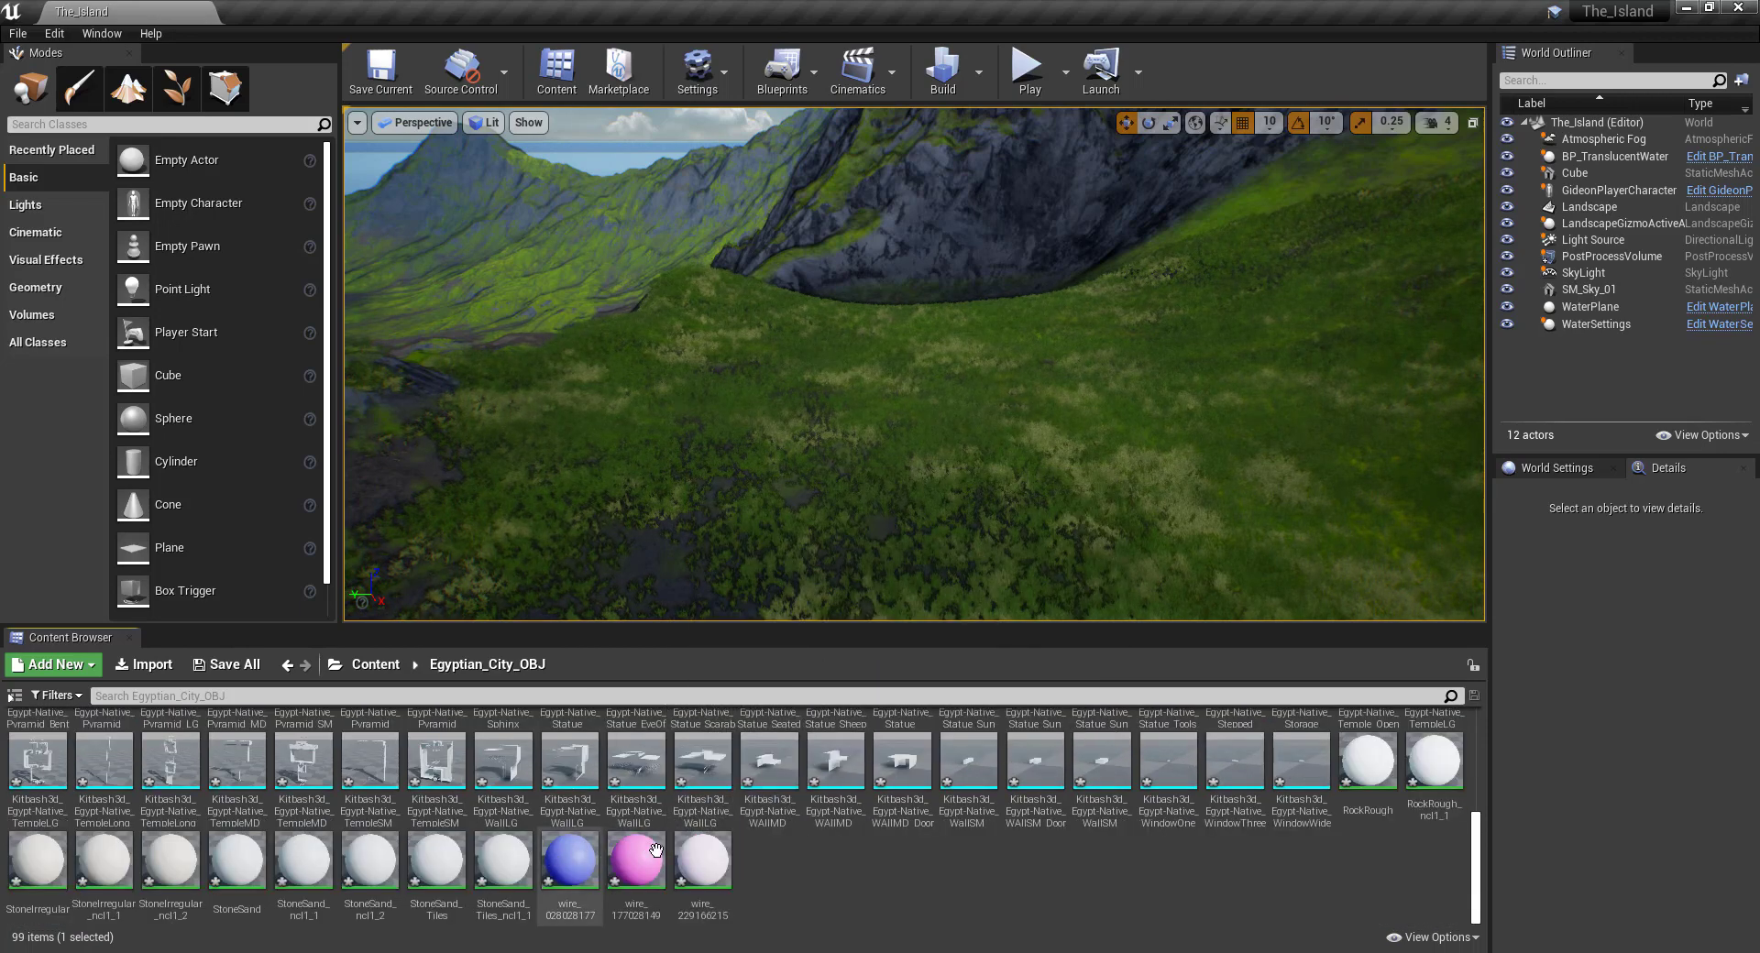
scroll(549, 845, up, 3)
mouse_move(548, 785)
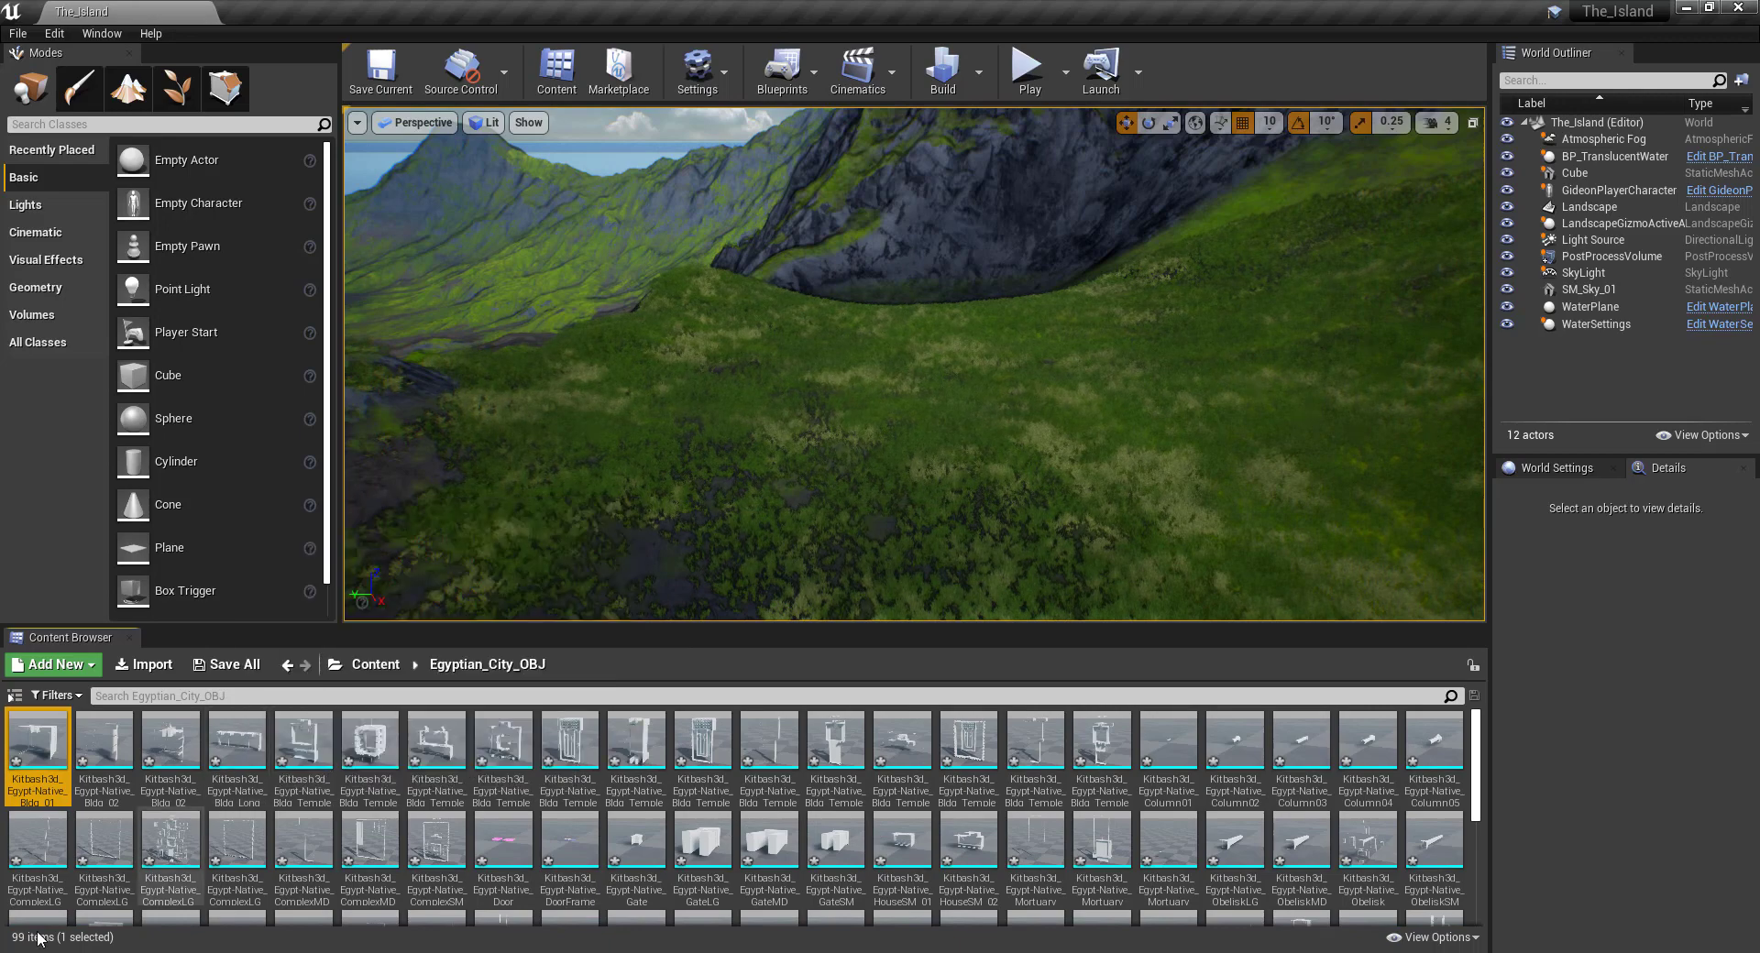
mouse_move(375, 754)
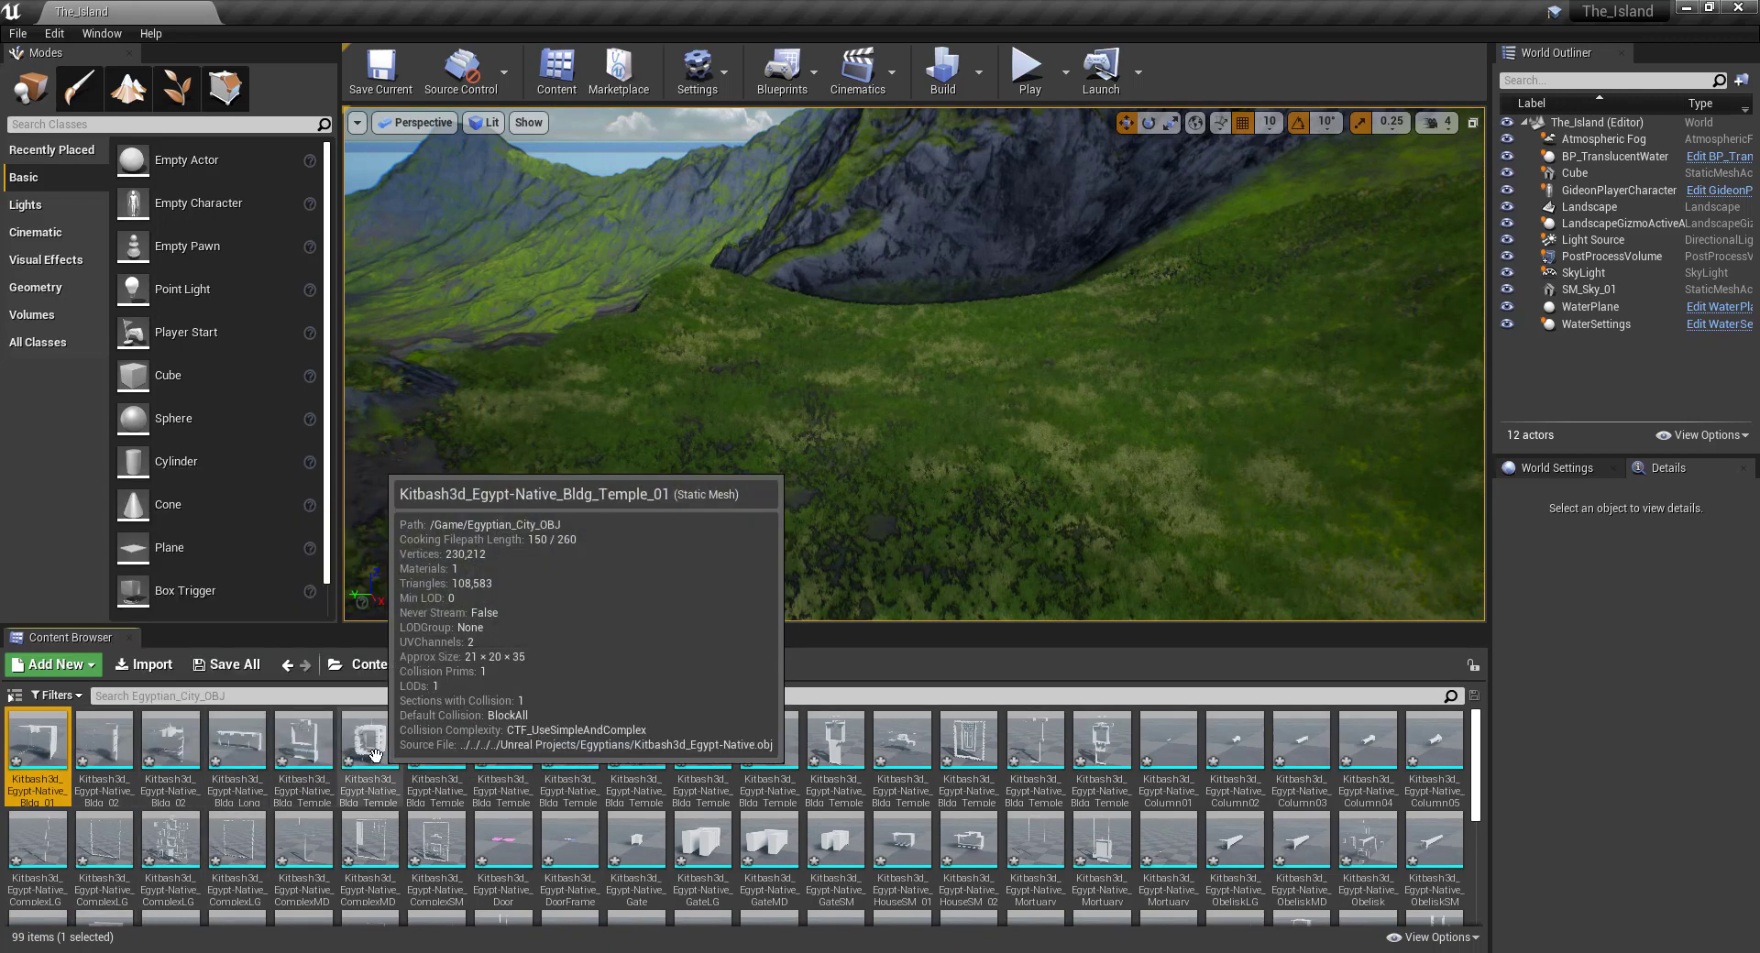
scroll(375, 754, down, 3)
scroll(375, 754, down, 3)
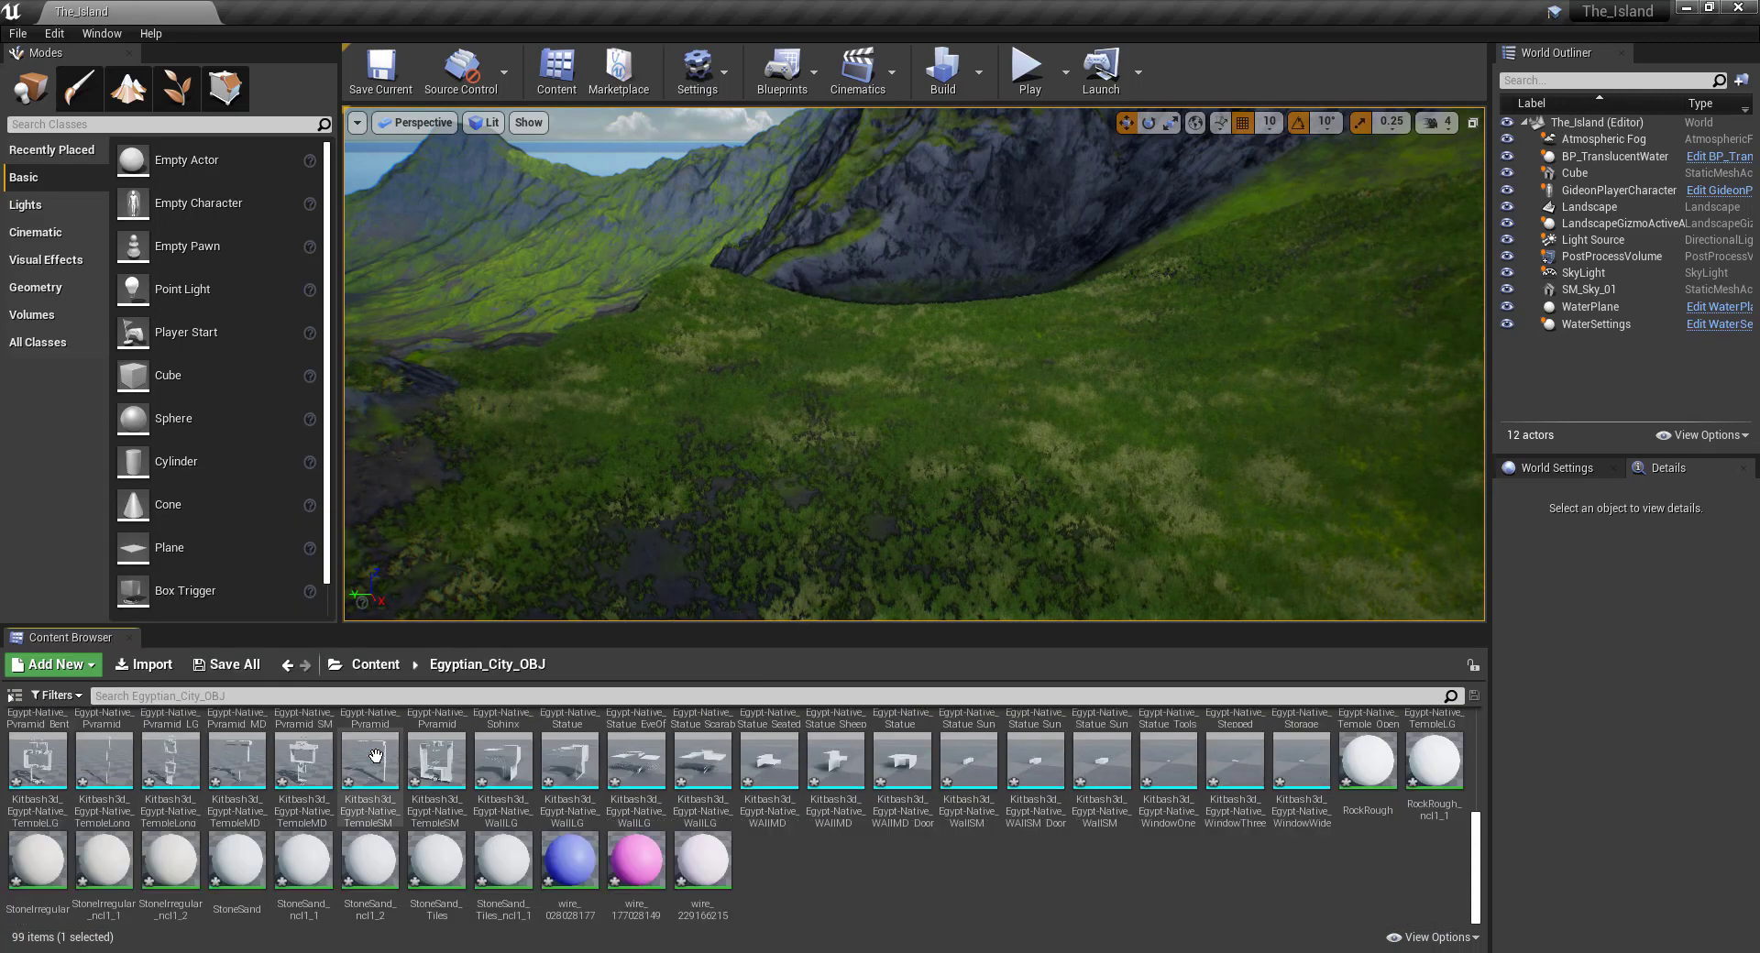
scroll(375, 754, up, 10)
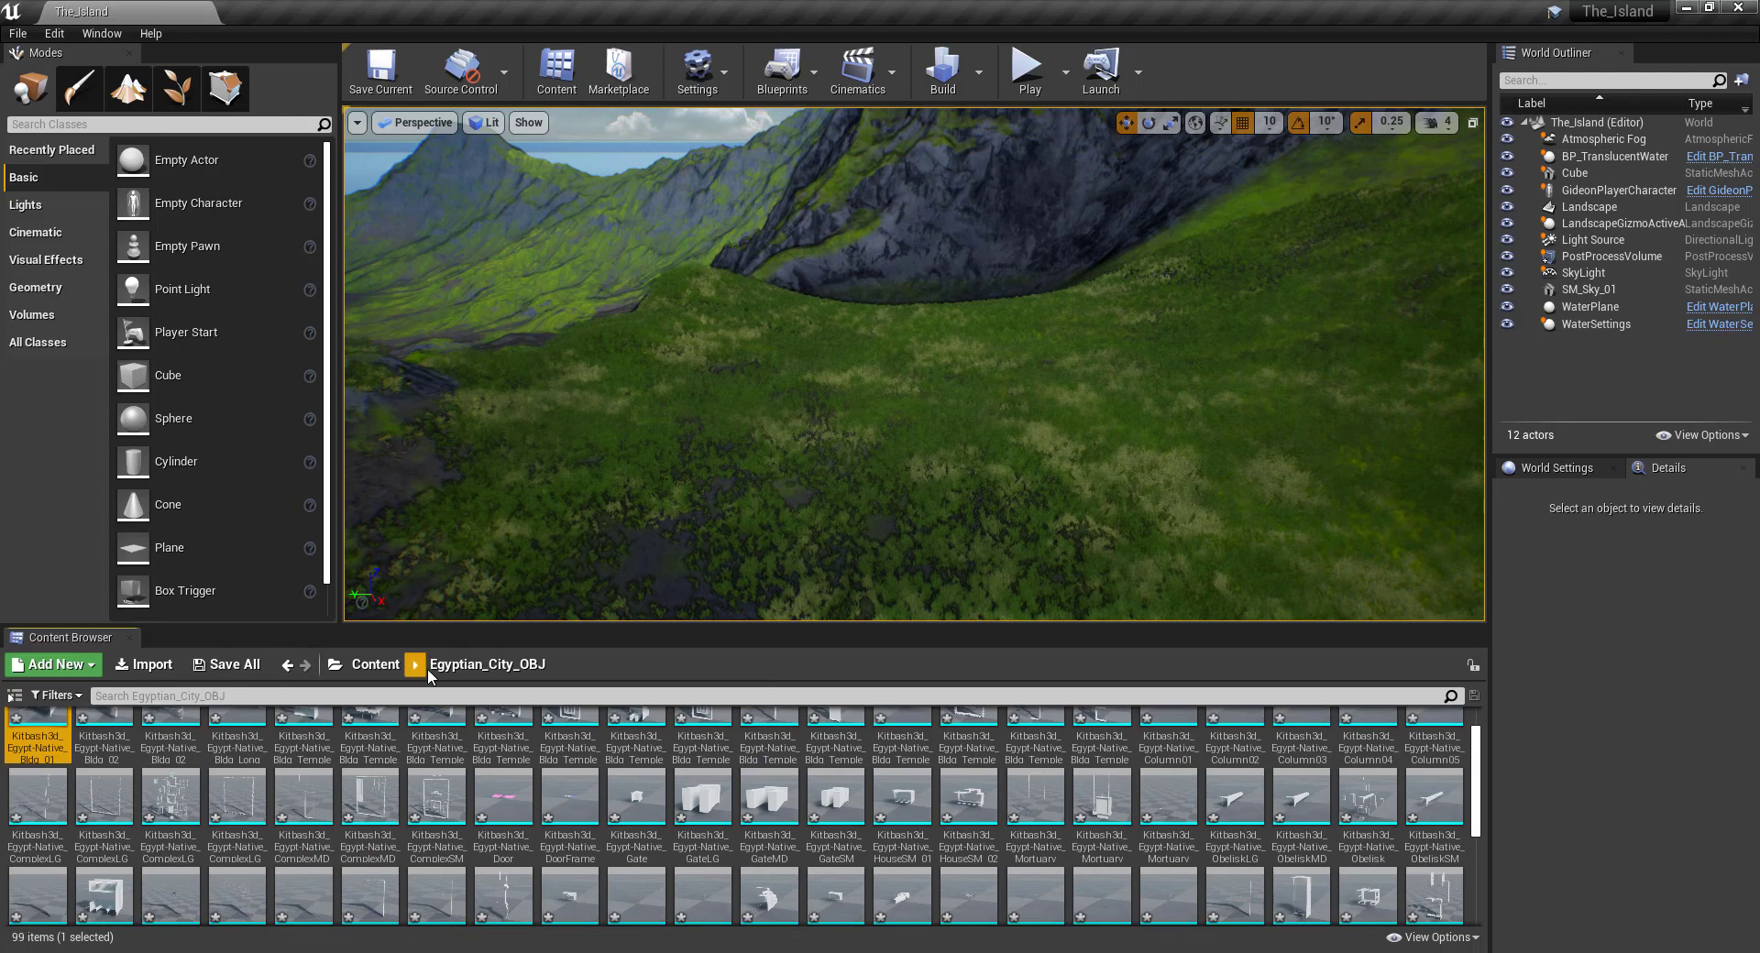
Open the Egyptian_City folder and look through its FBX-imported meshes and materials for comparison with the OBJ import.
click(377, 668)
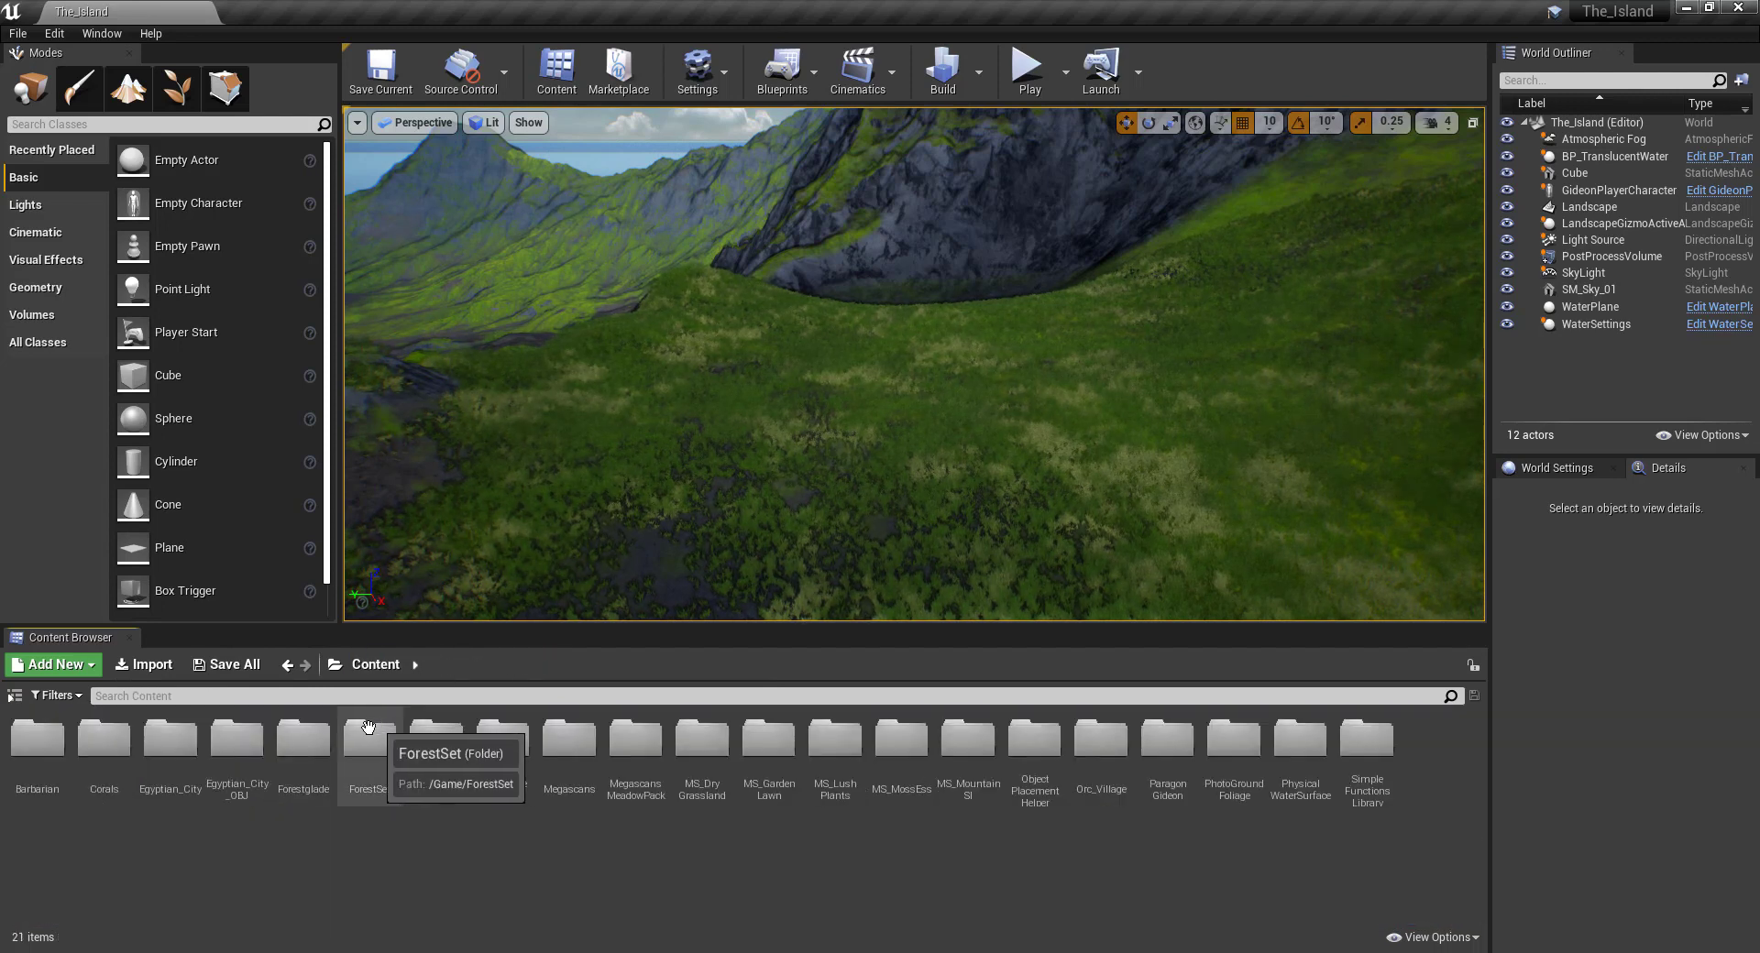
double_click(179, 779)
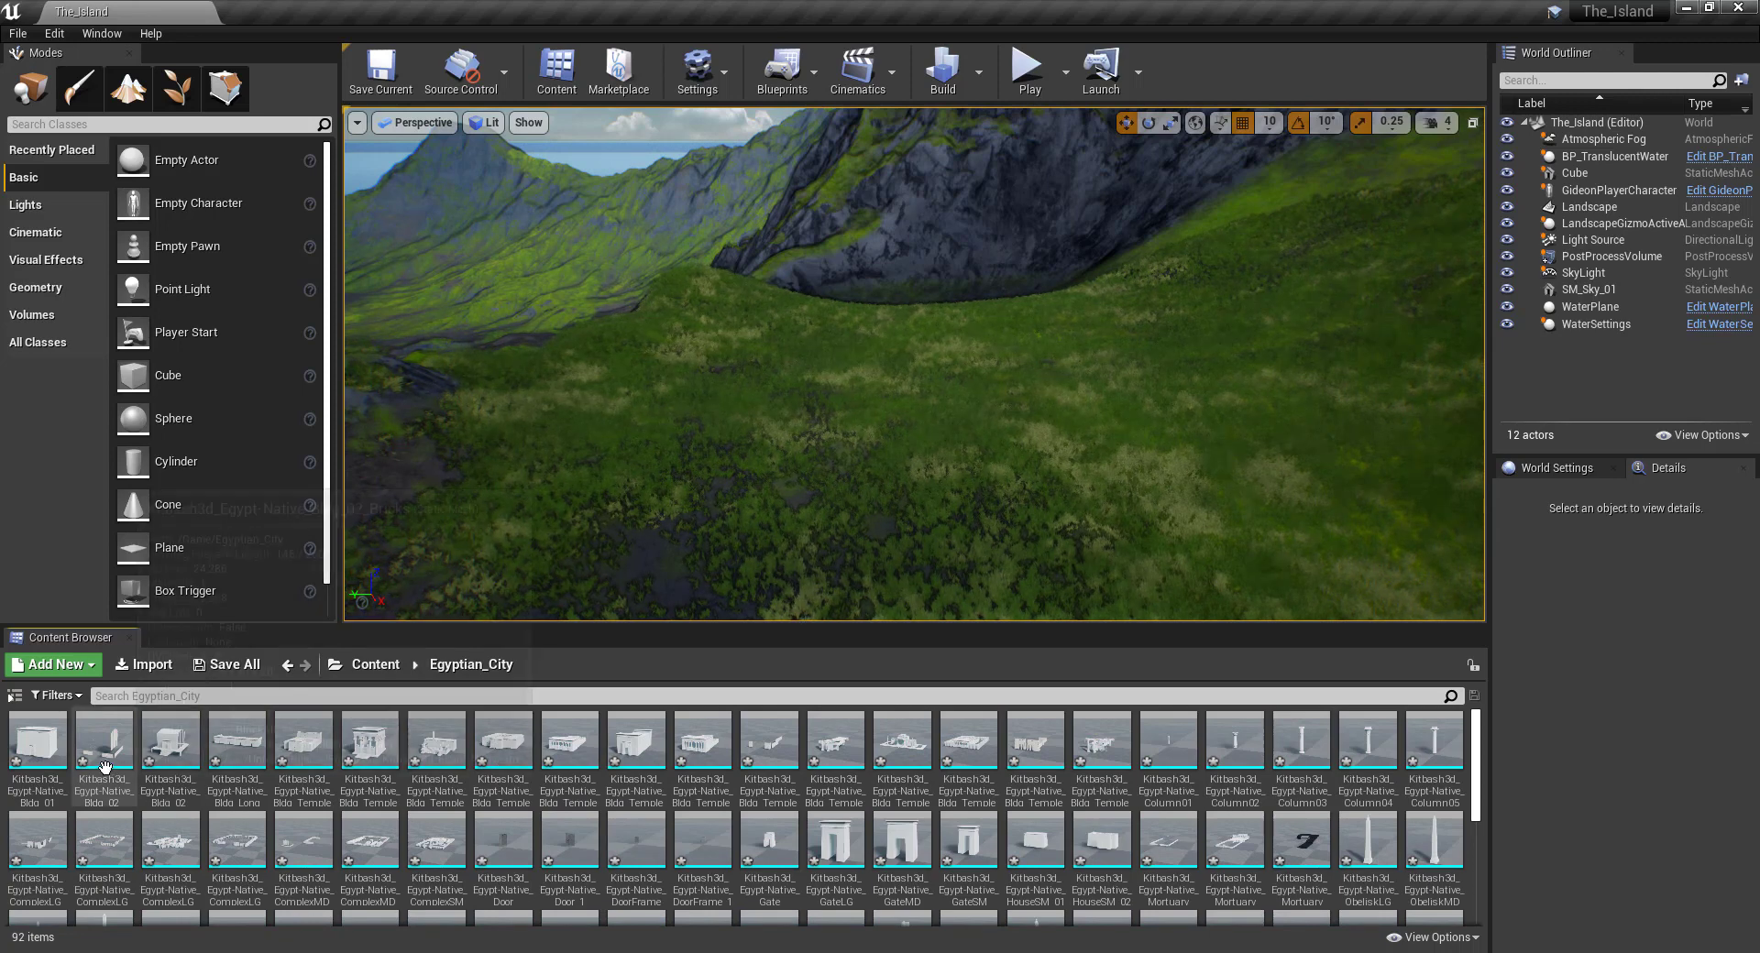
scroll(106, 768, down, 2)
scroll(106, 768, down, 4)
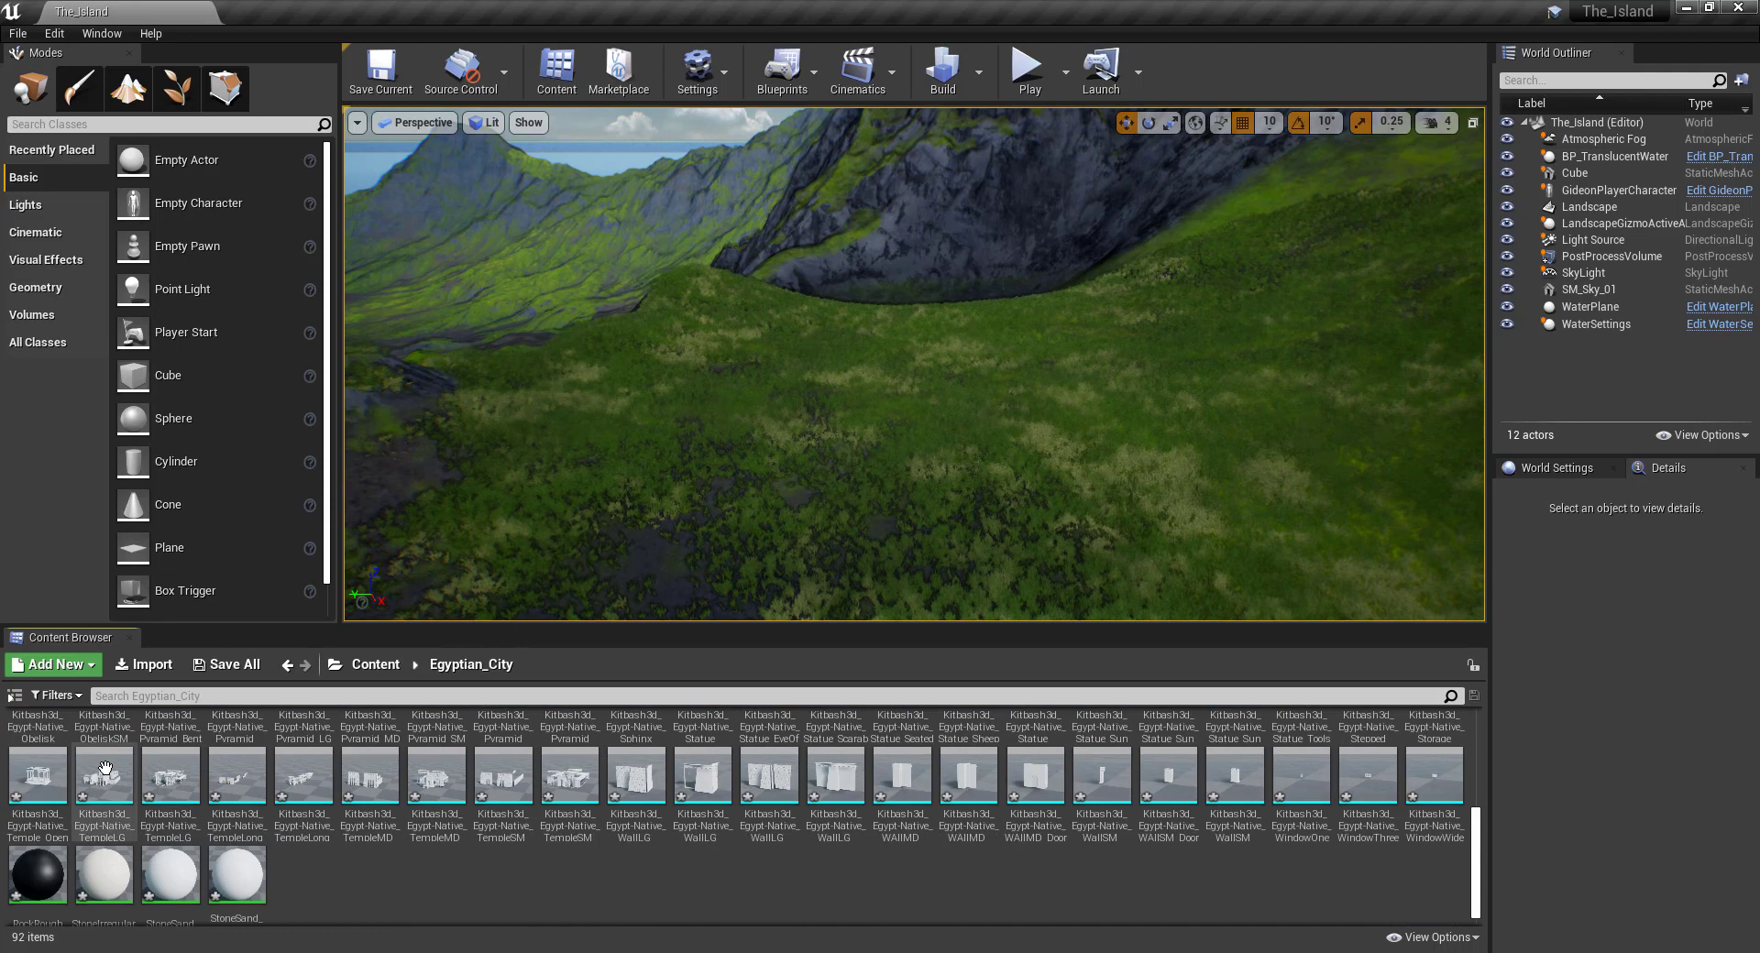
scroll(225, 795, up, 3)
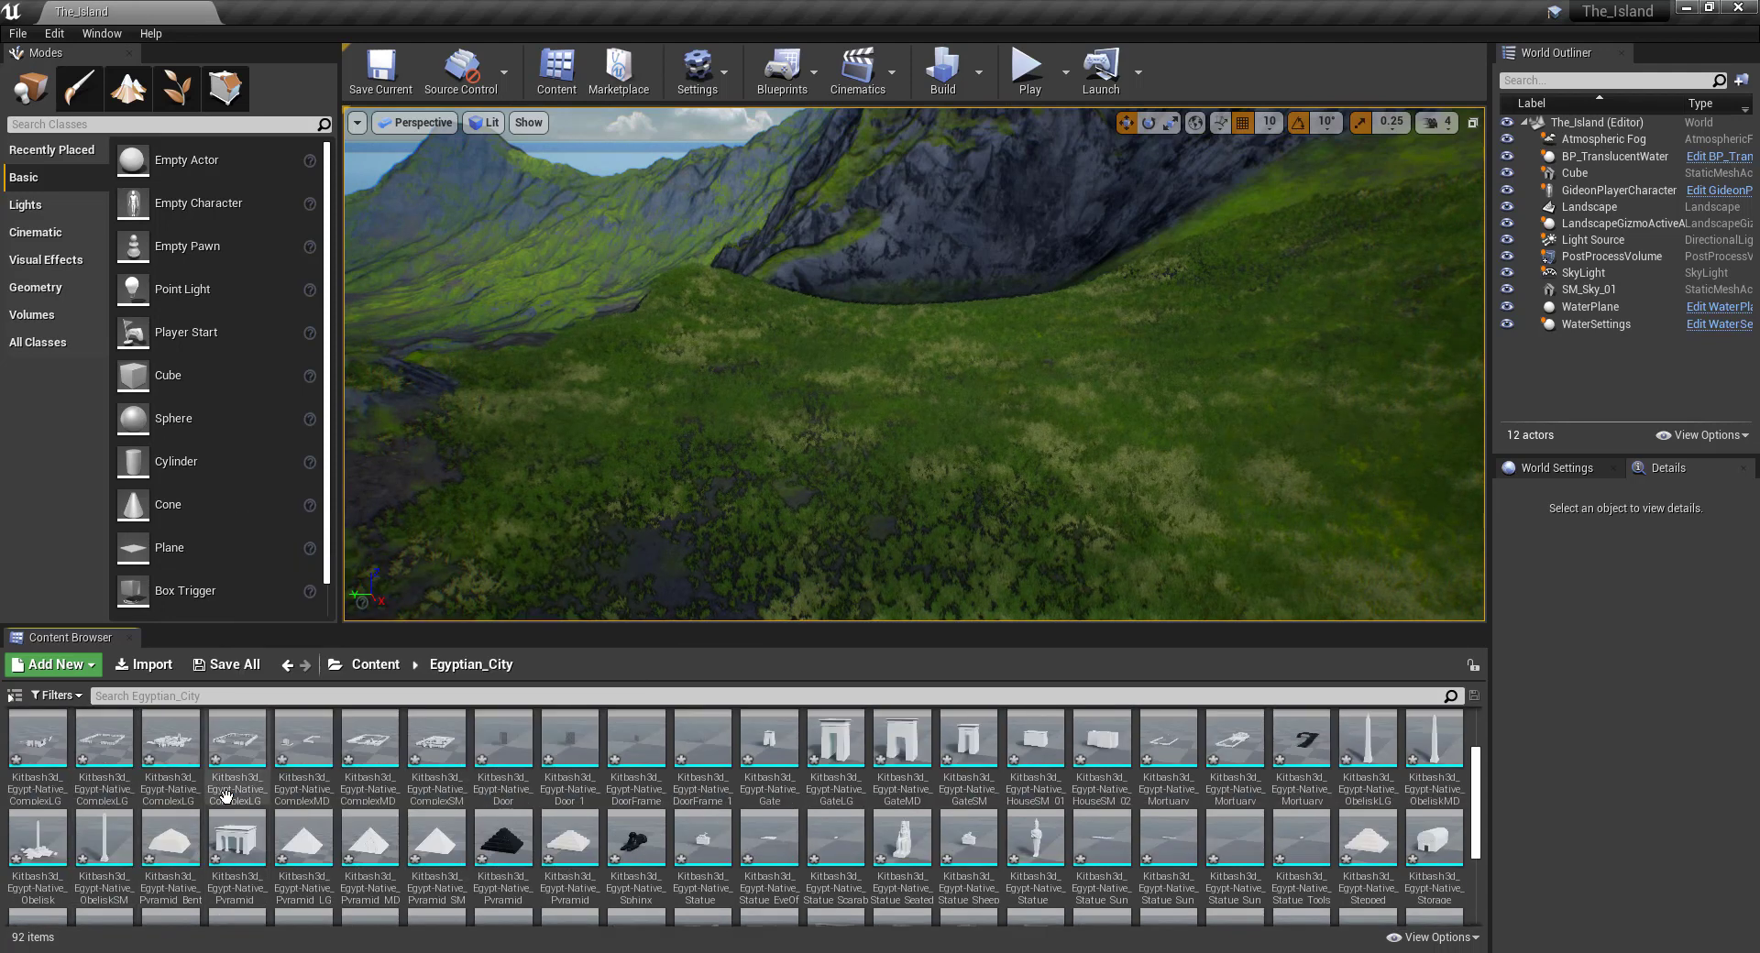
scroll(224, 796, up, 2)
Return to Egyptian_City_OBJ, inspect the Kitbash3d_Egypt-Native_Bldg_Temple_02 geometry in the mesh editor, and close it.
click(372, 680)
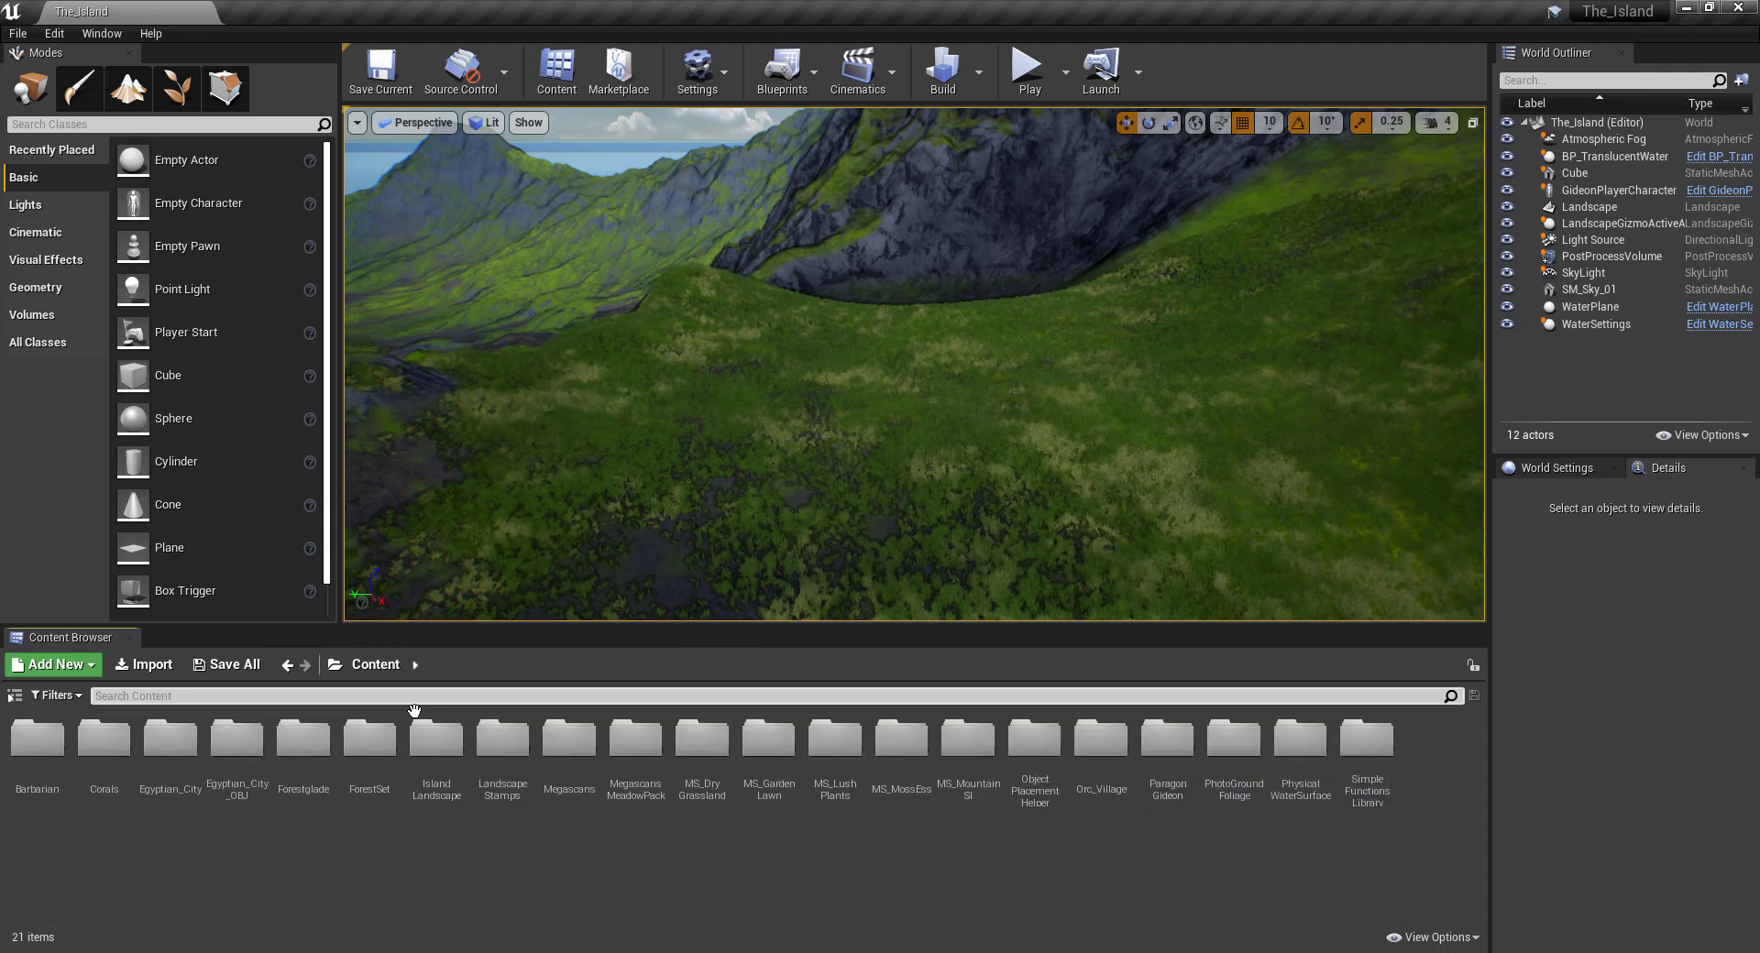
double_click(225, 779)
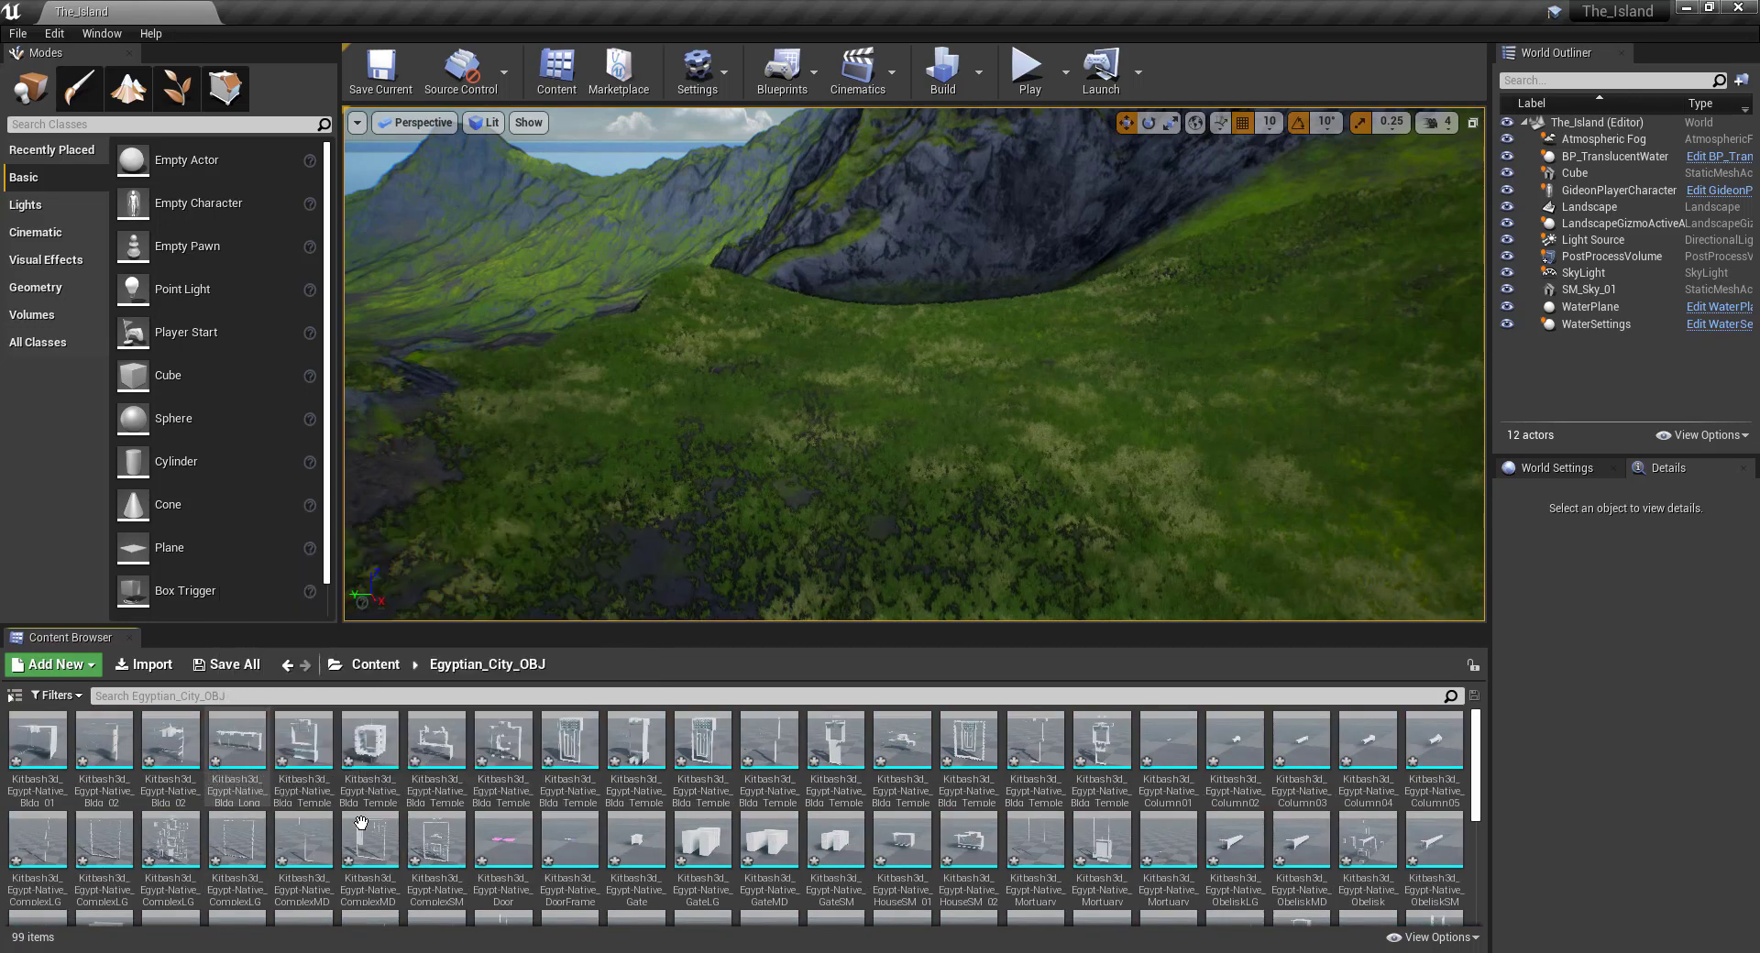
click(438, 744)
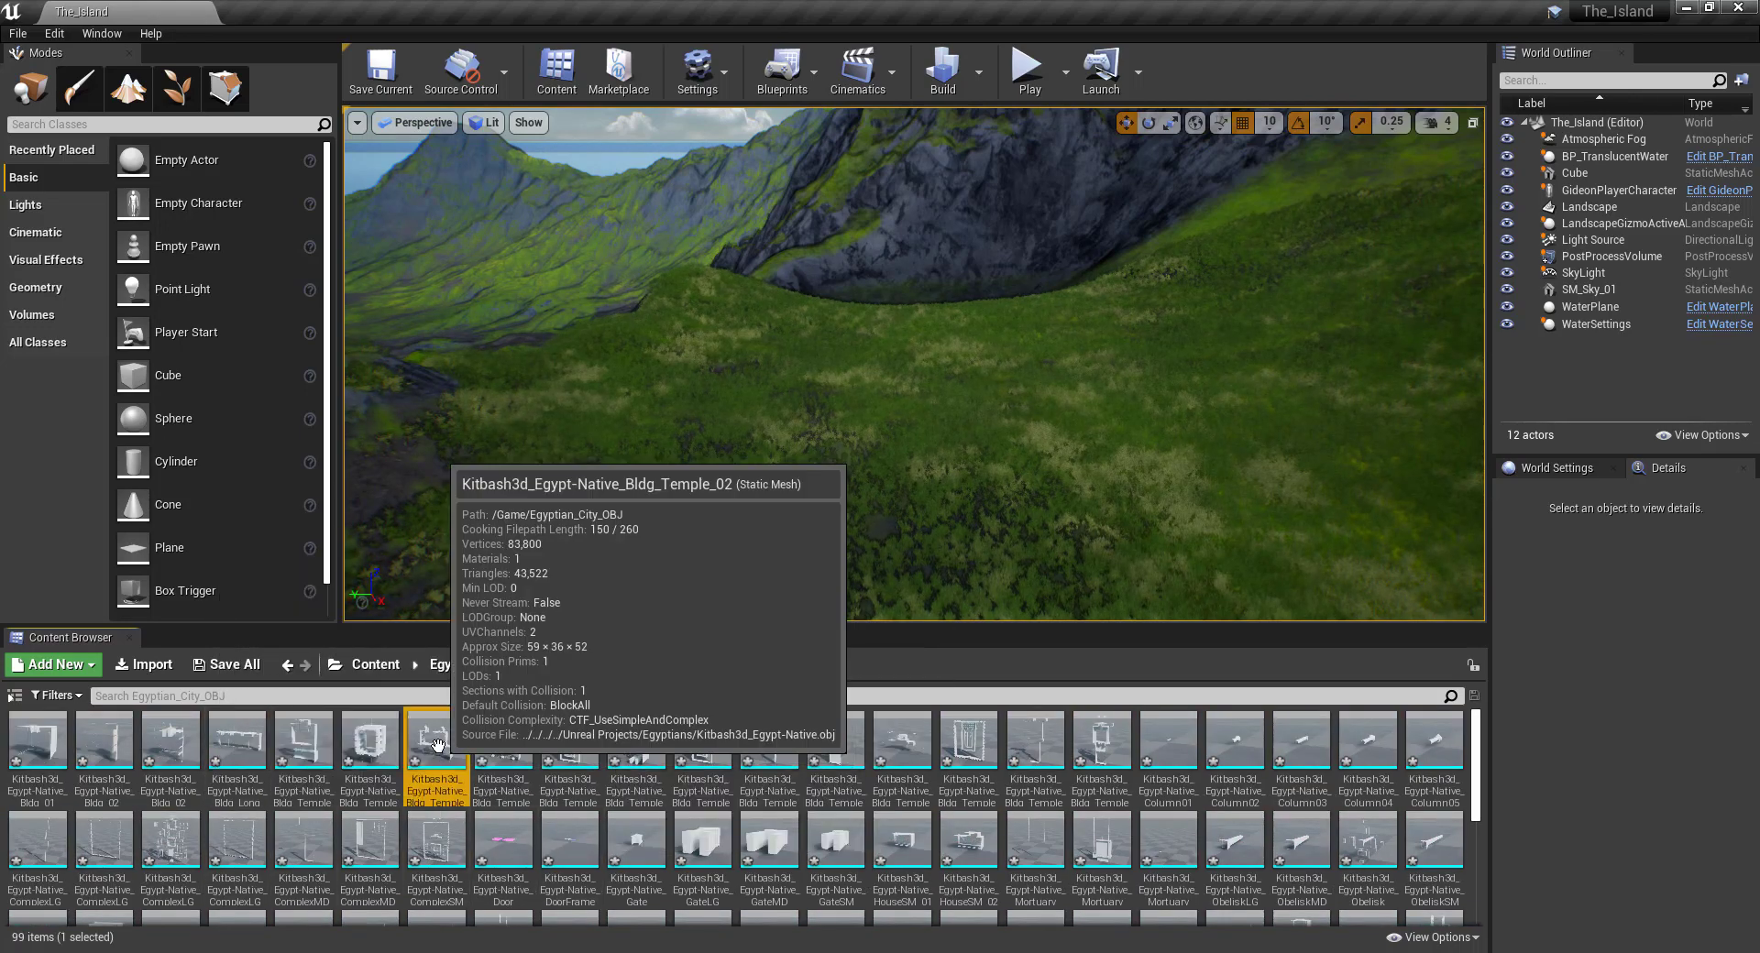
double_click(437, 744)
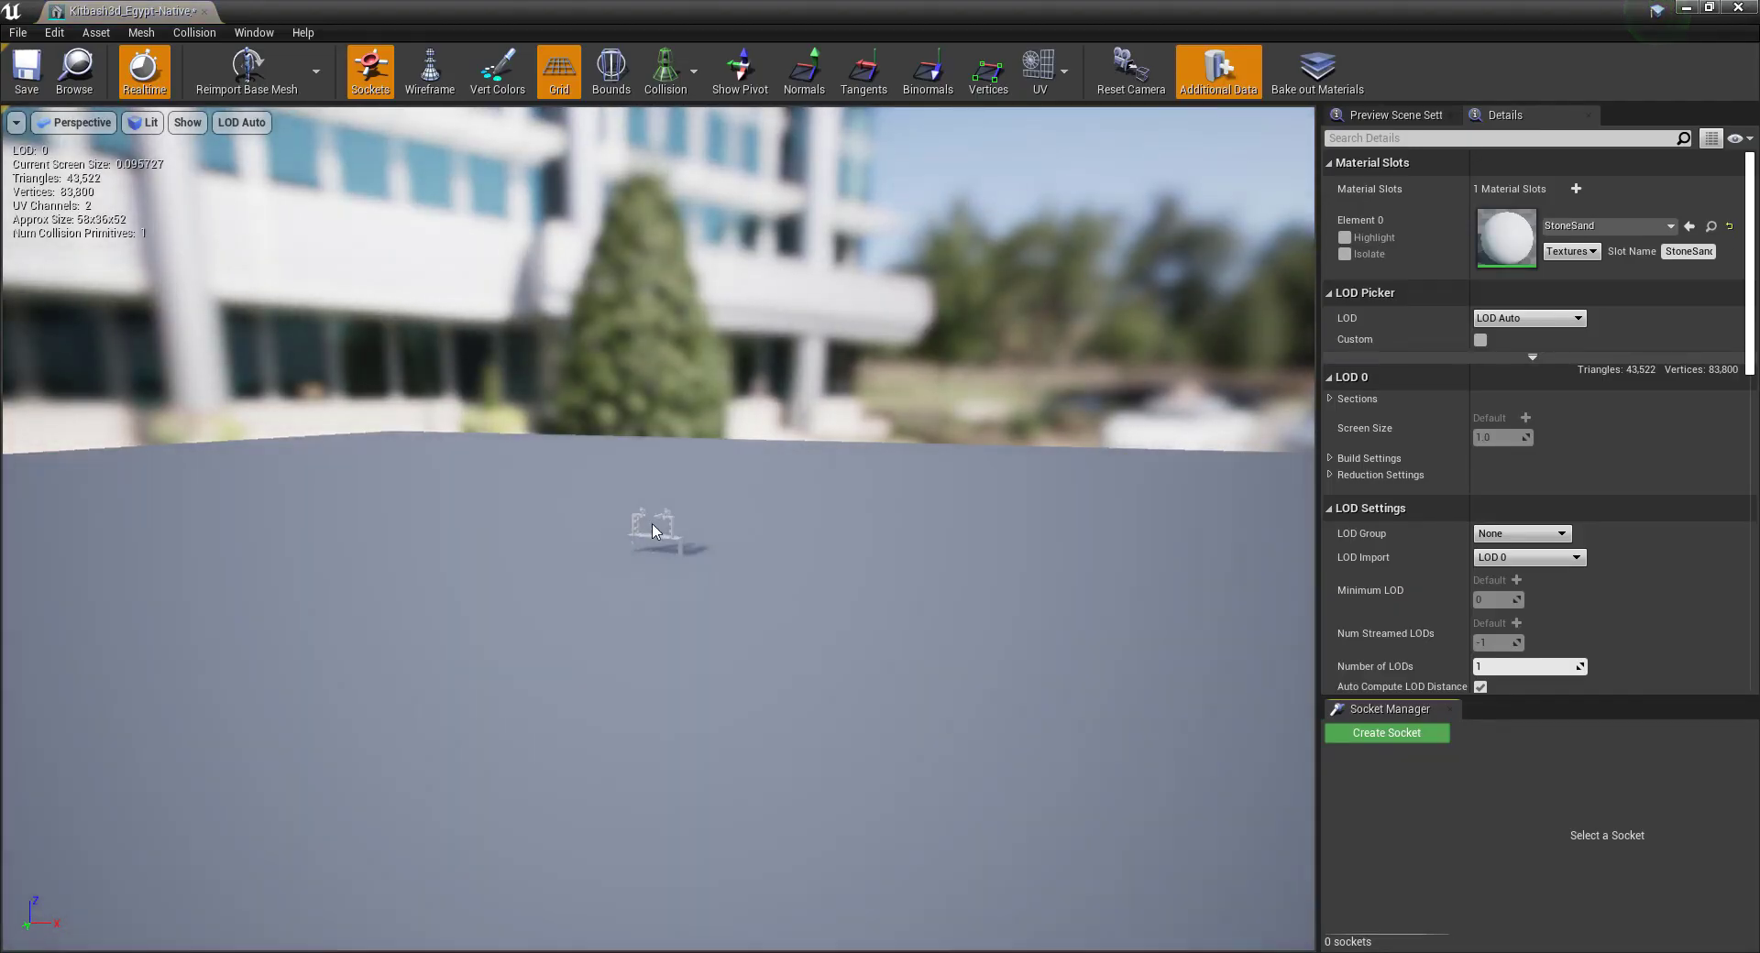
scroll(672, 522, up, 7)
scroll(642, 538, down, 5)
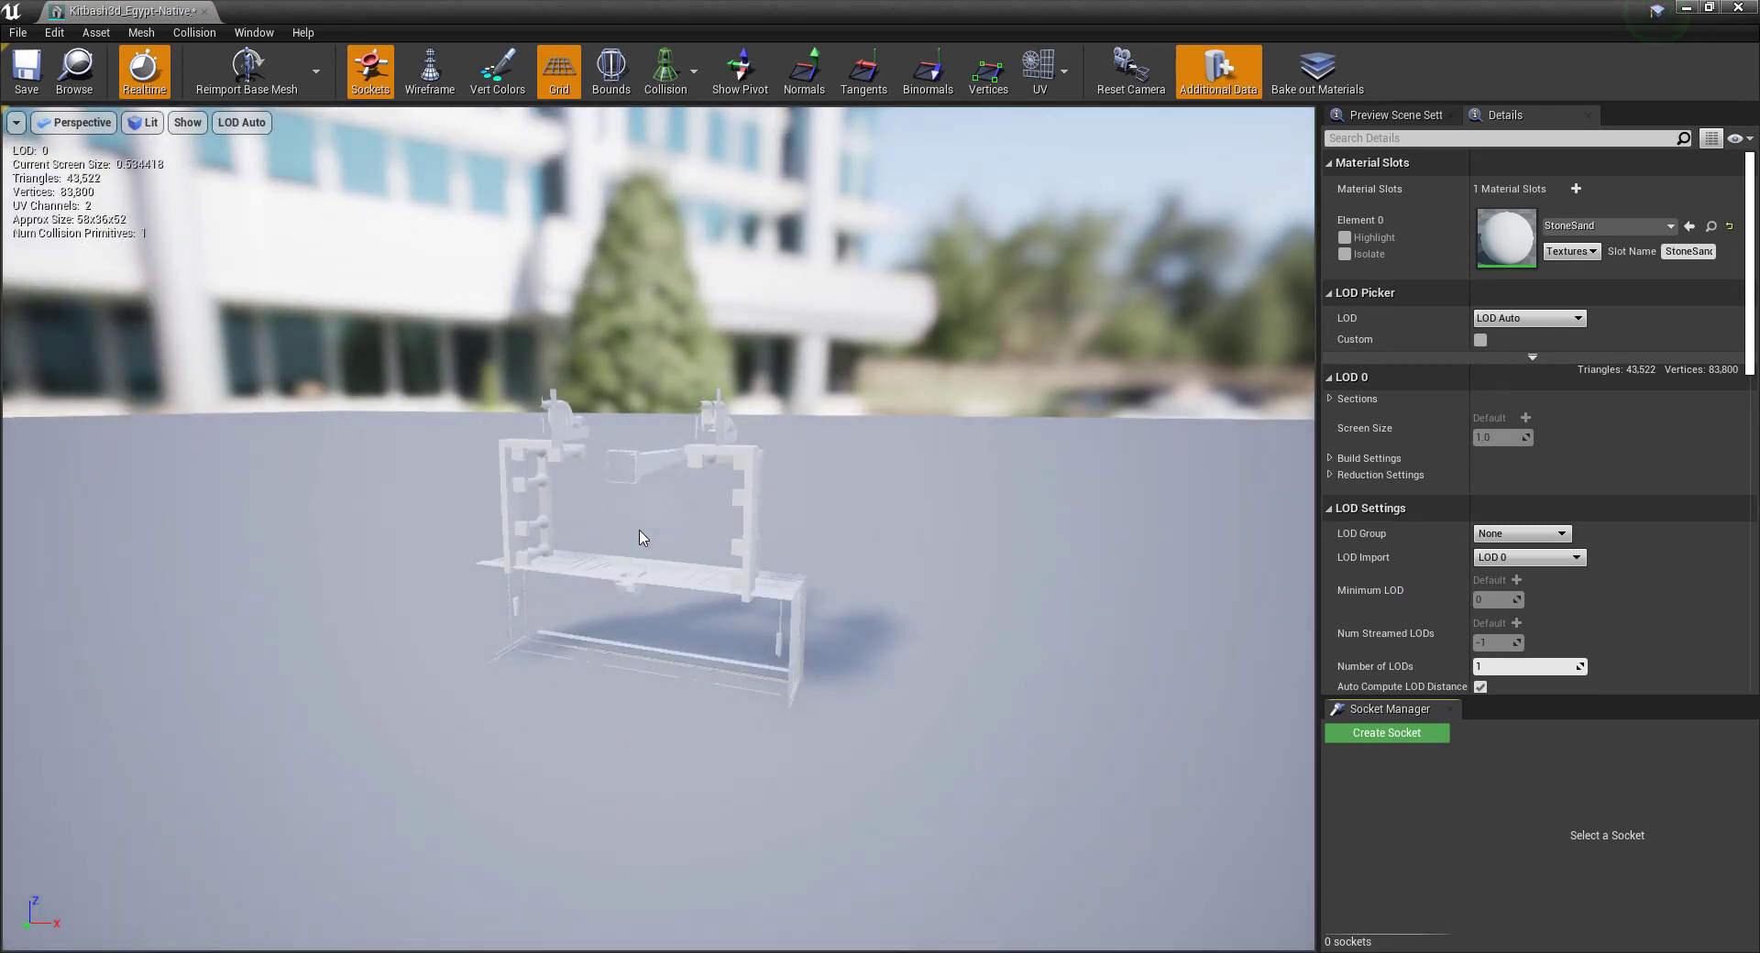
scroll(642, 539, up, 5)
scroll(639, 538, down, 6)
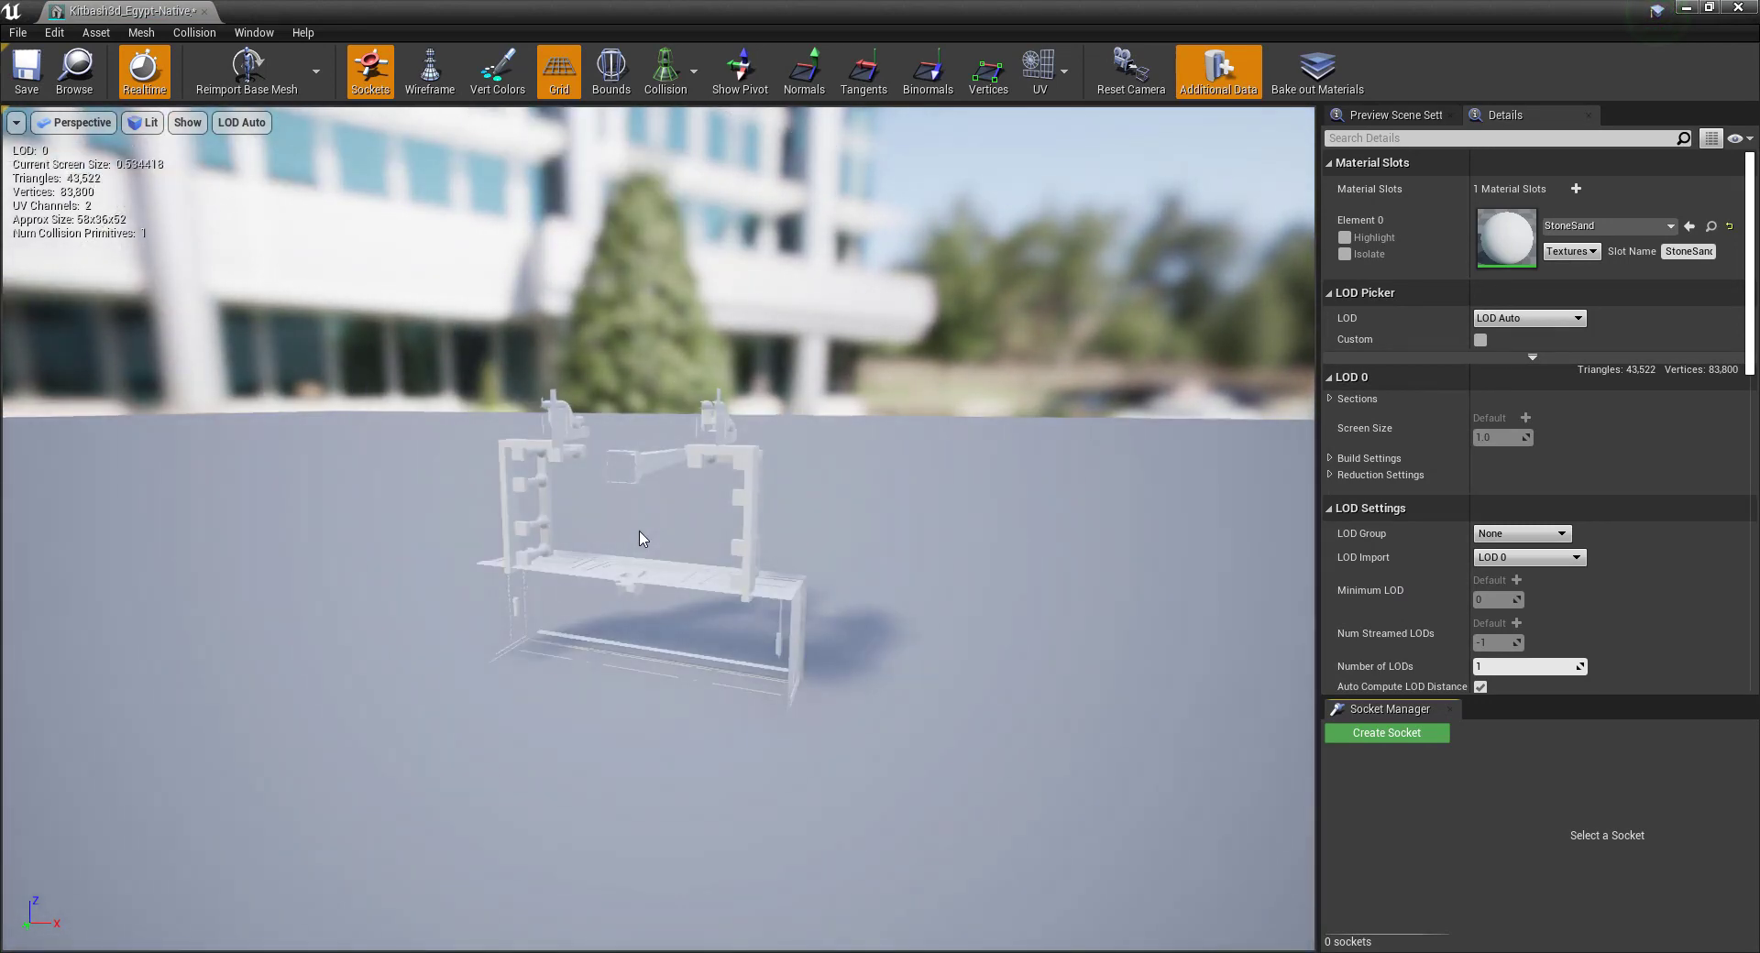
scroll(640, 537, up, 5)
scroll(641, 537, down, 5)
drag(641, 537, 622, 505)
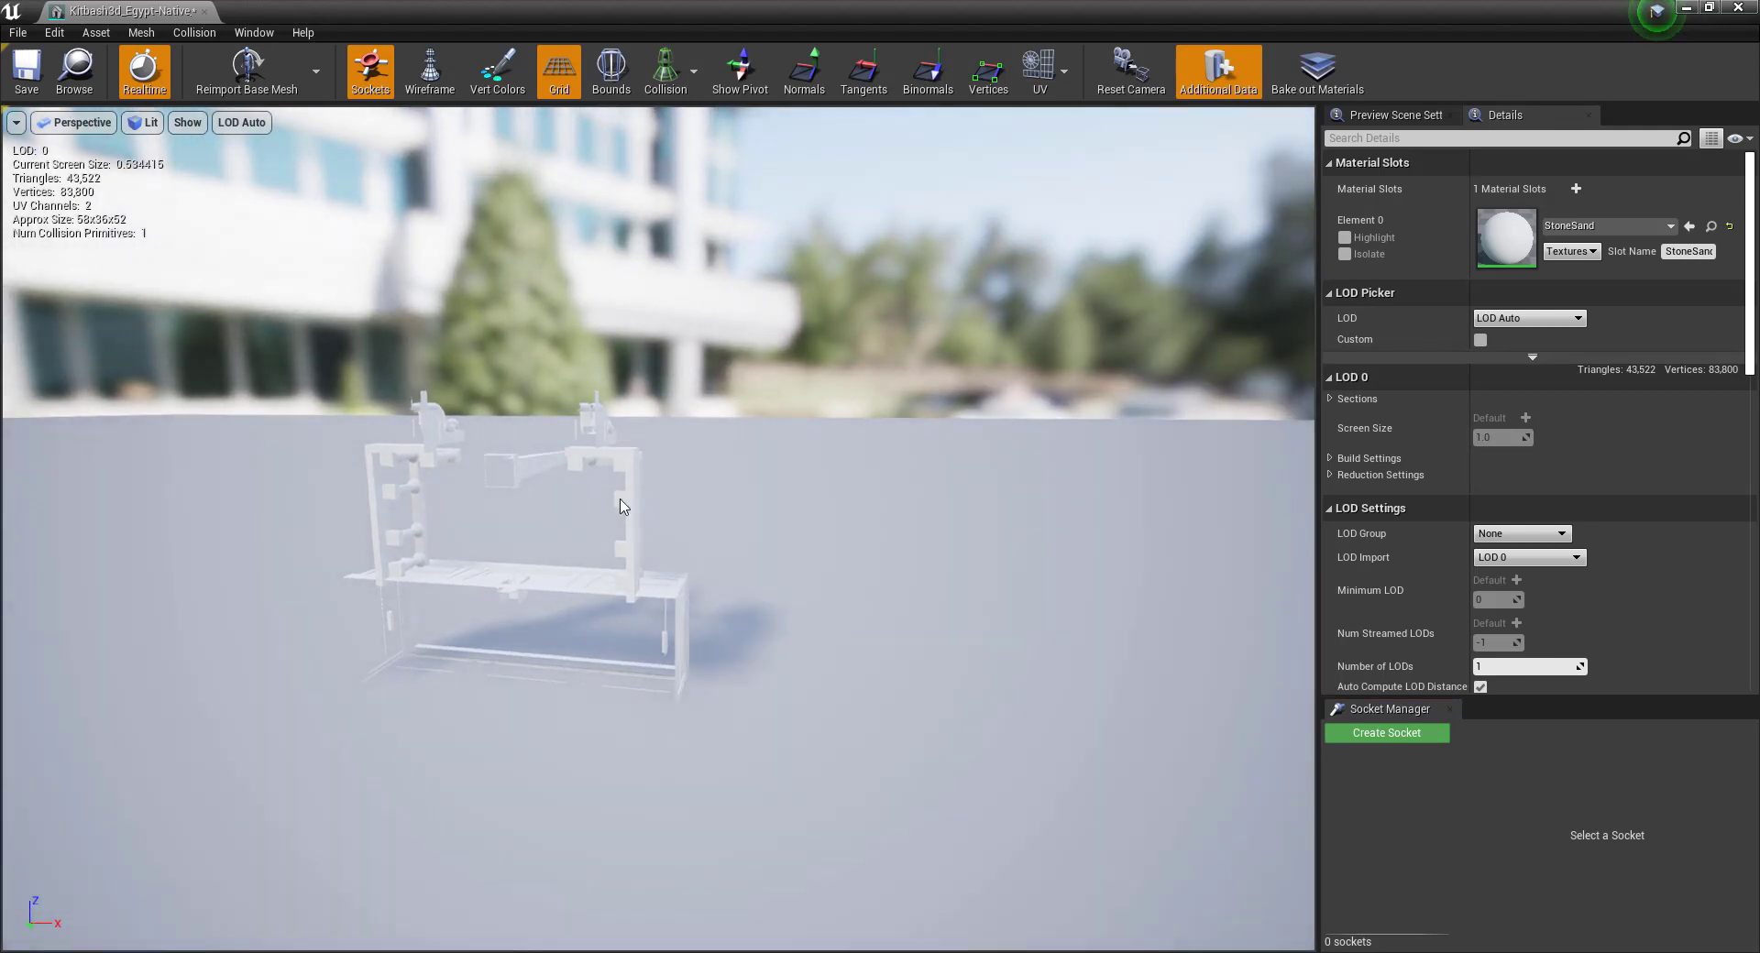
click(206, 13)
Open Kitbash3d_Egypt-Native_Bldg_Temple_04 from the OBJ import and examine its geometry for missing parts.
double_click(575, 745)
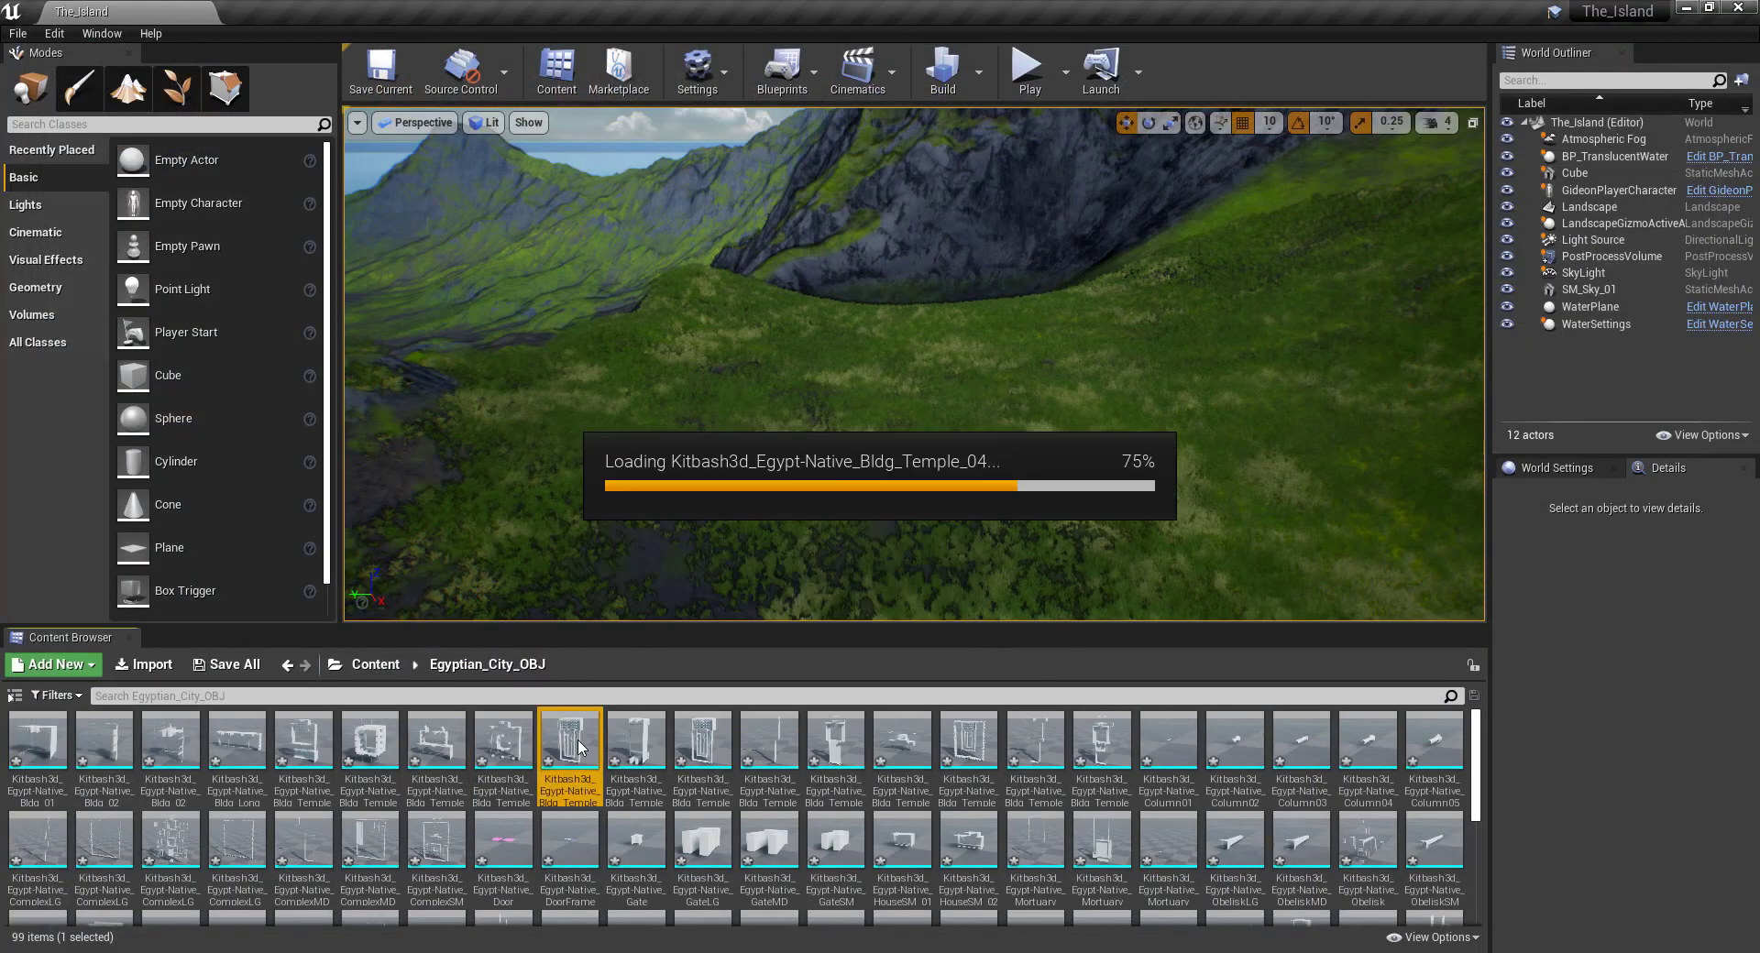
scroll(596, 505, up, 8)
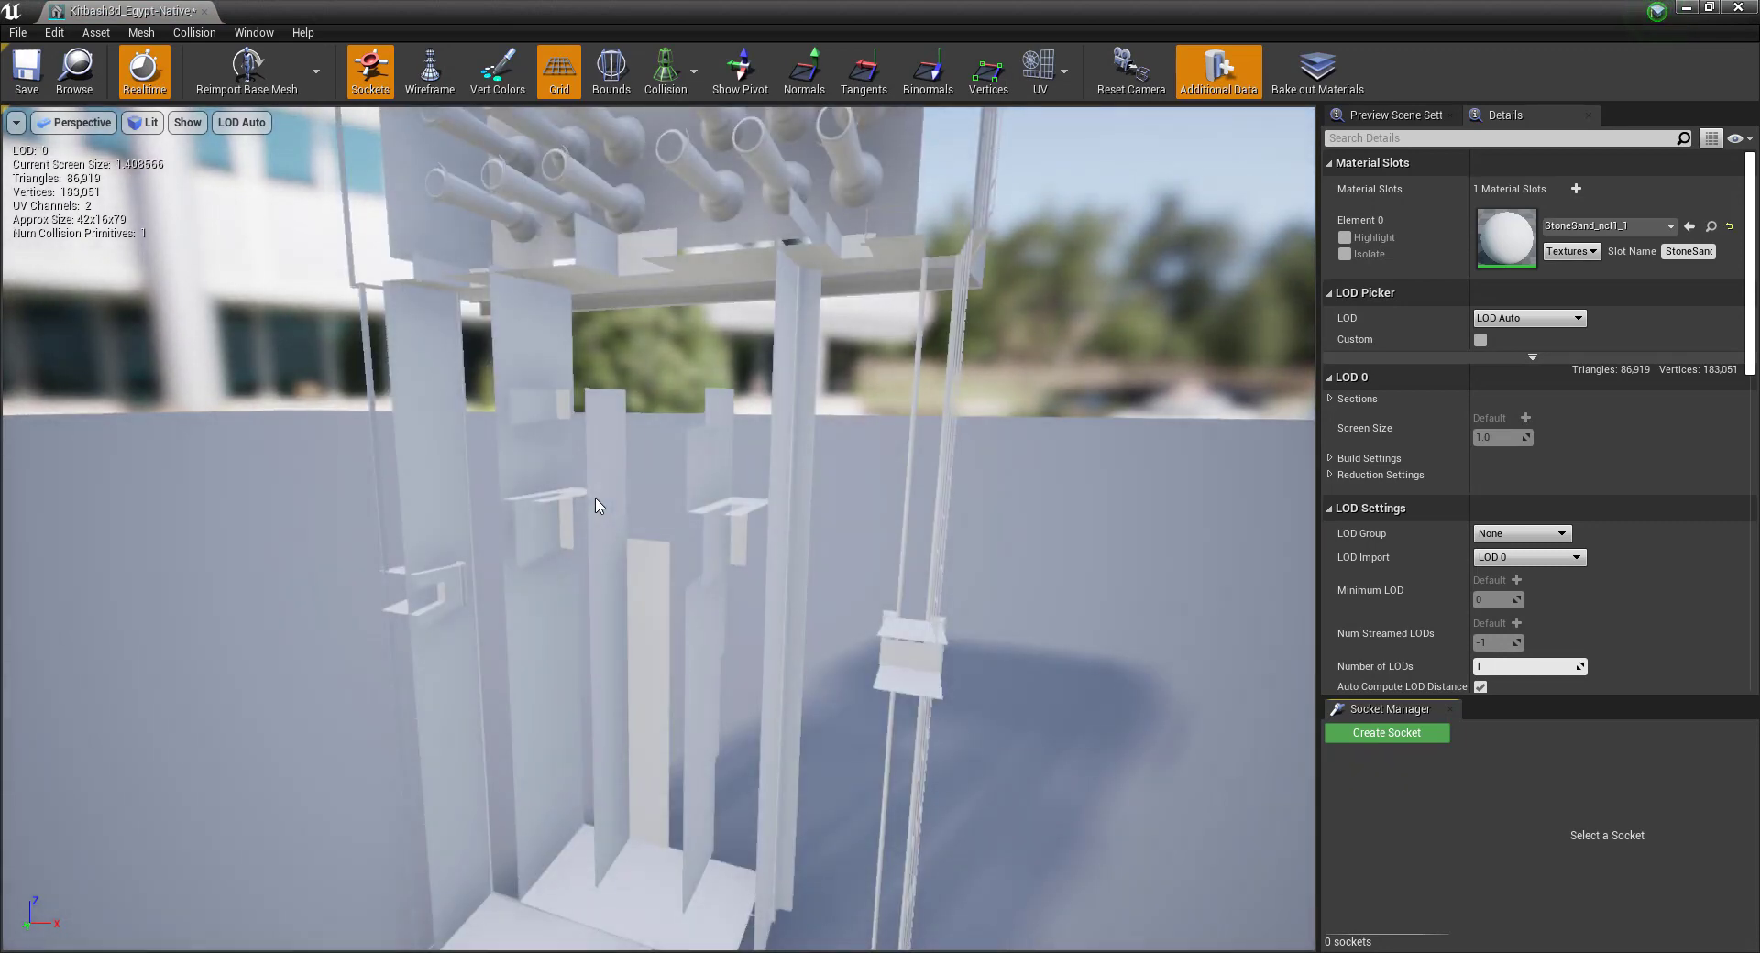
right_drag(596, 505, 601, 376)
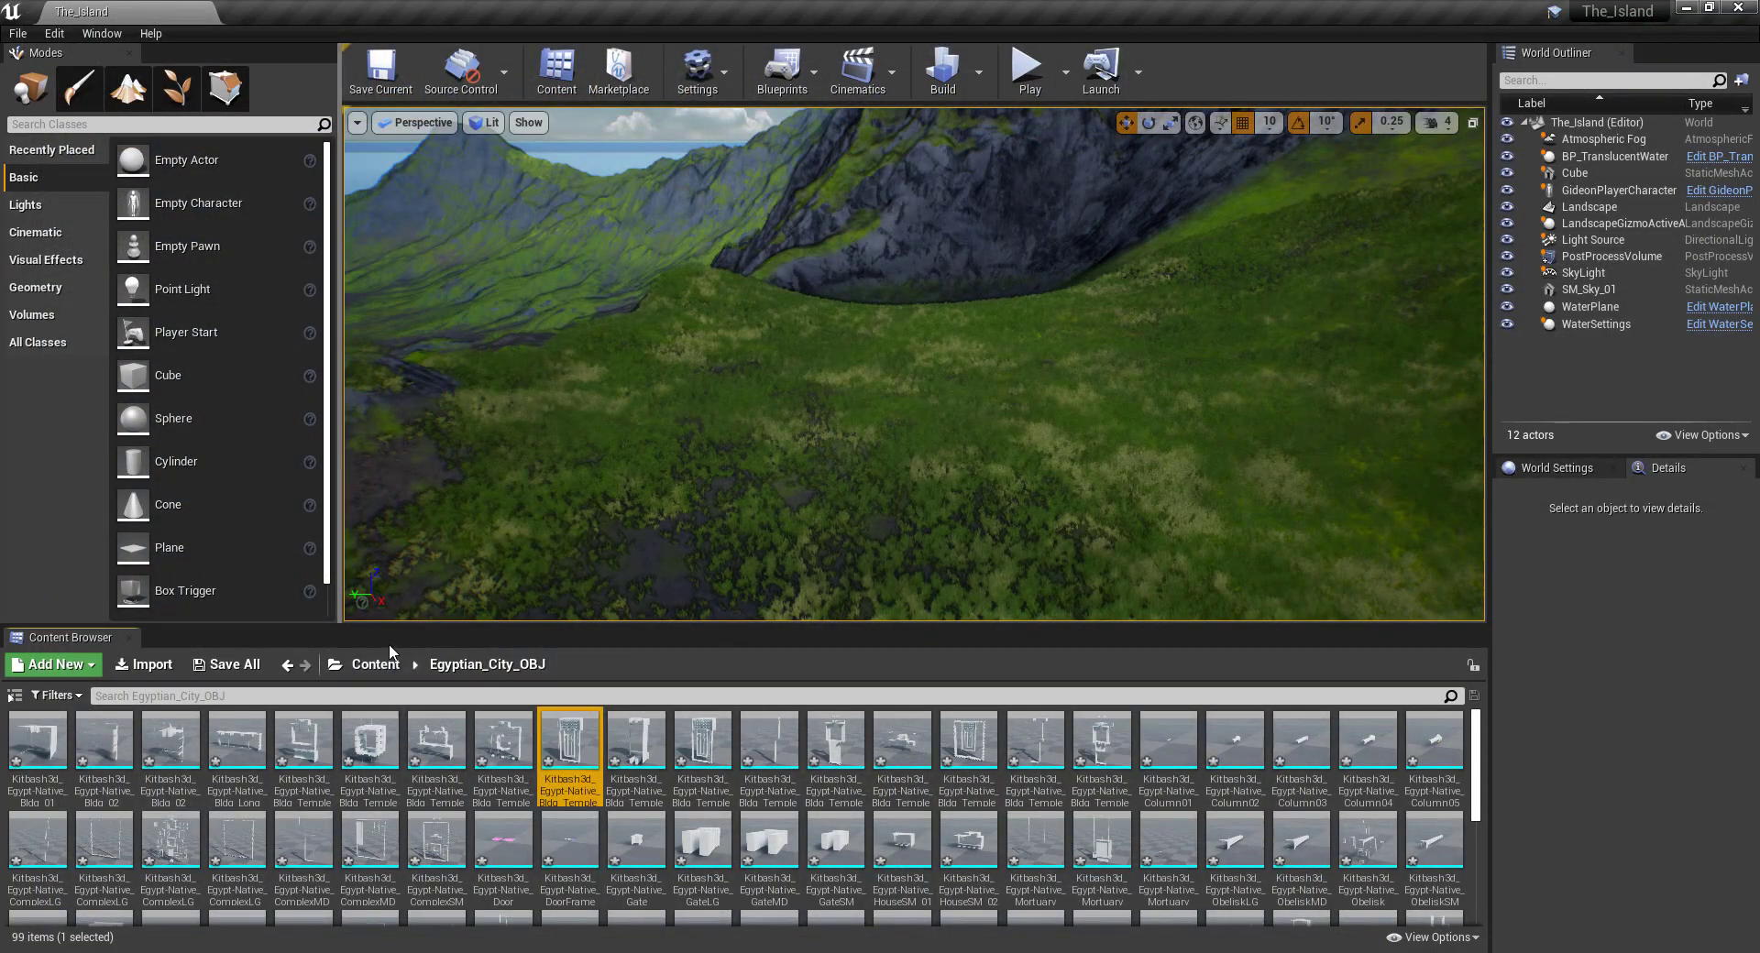
Open a TempleMD mesh from the OBJ import, examine its geometry up close, and close the mesh editor.
scroll(557, 822, down, 5)
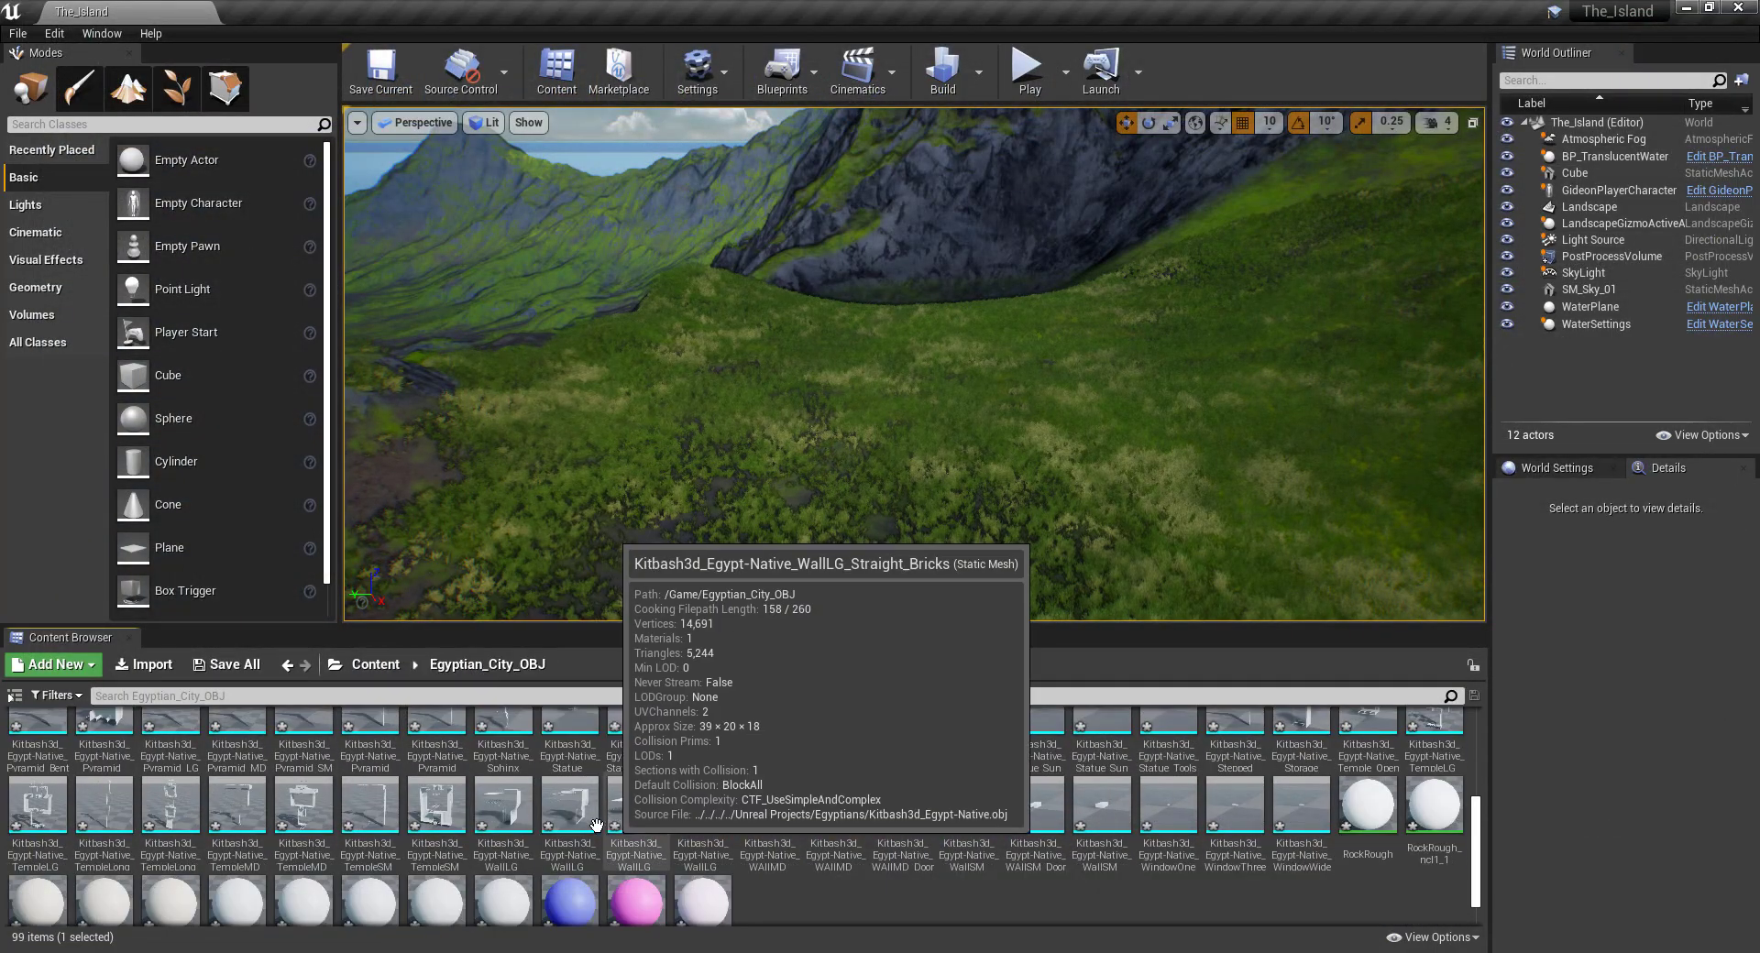
double_click(318, 813)
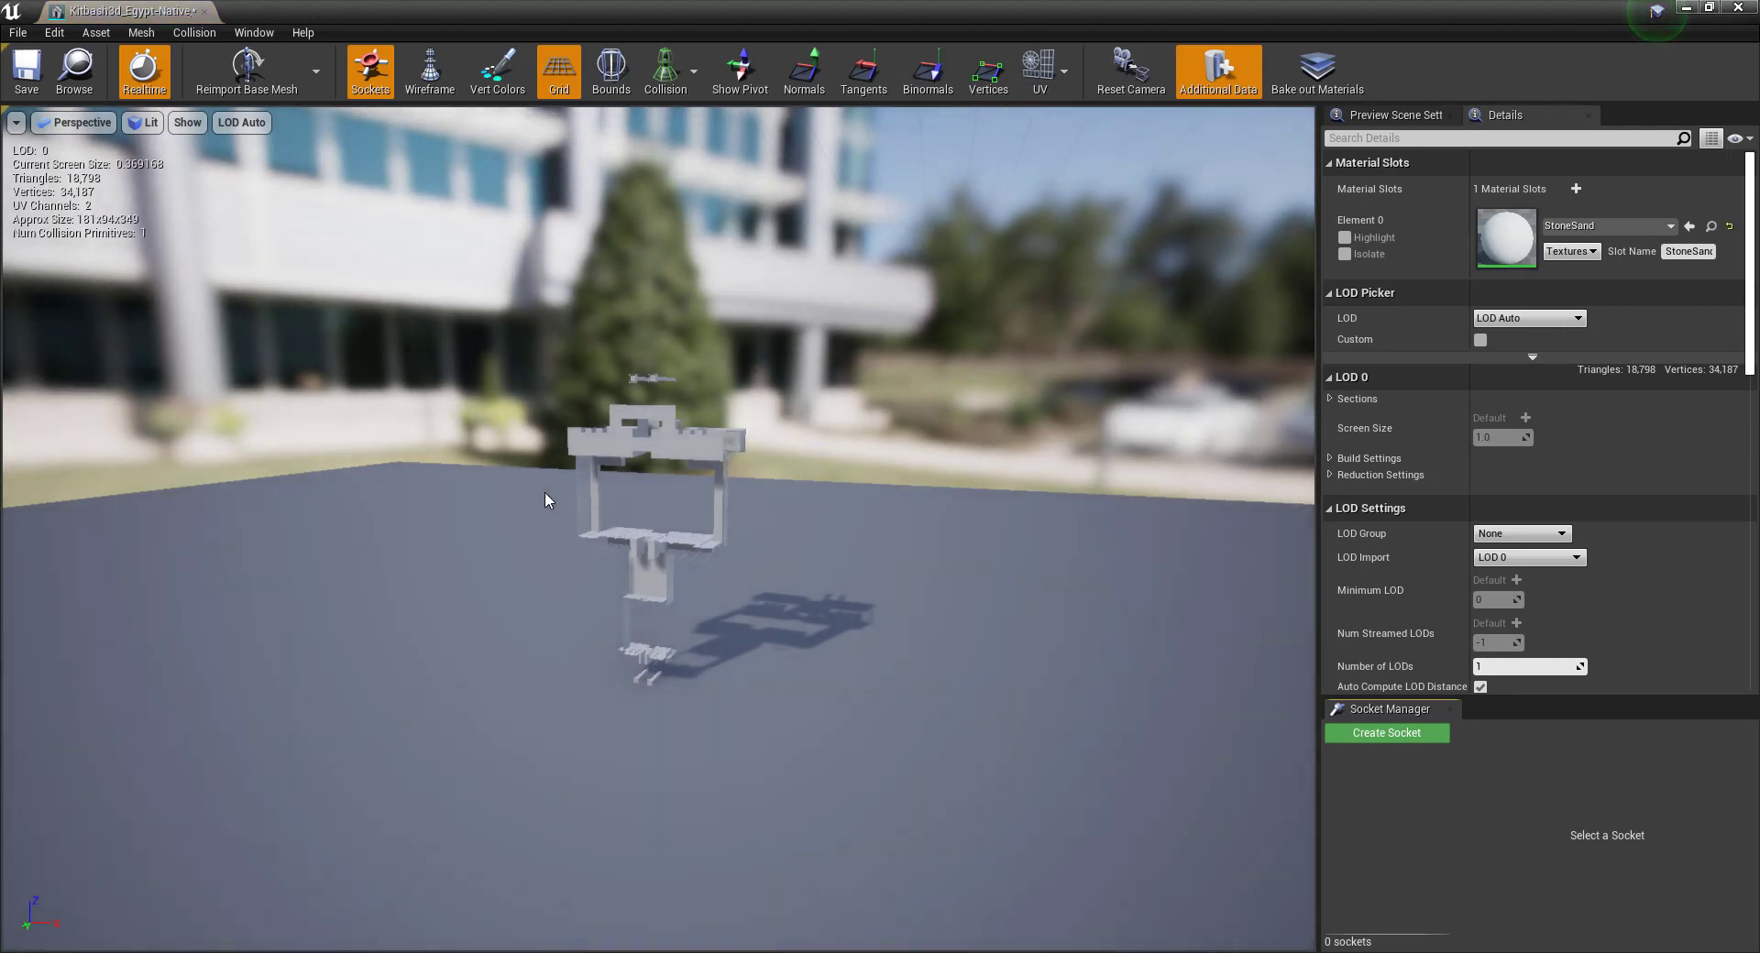
scroll(587, 513, up, 8)
right_drag(570, 513, 640, 695)
right_drag(550, 513, 550, 385)
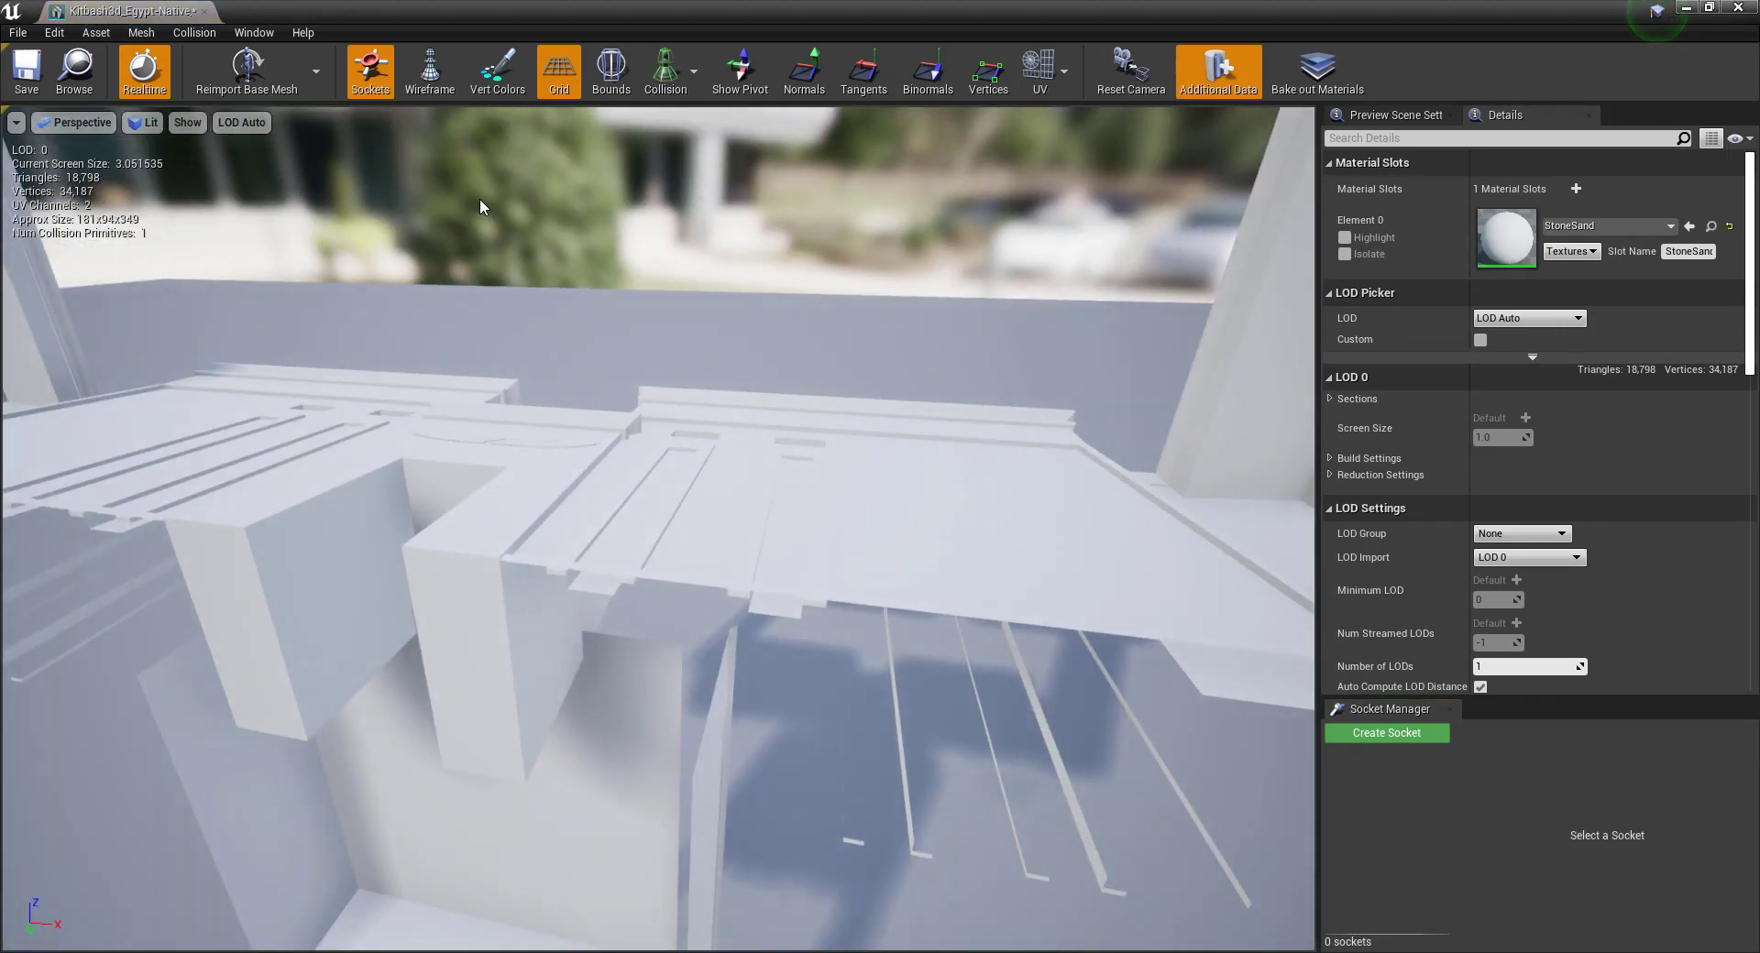
click(203, 11)
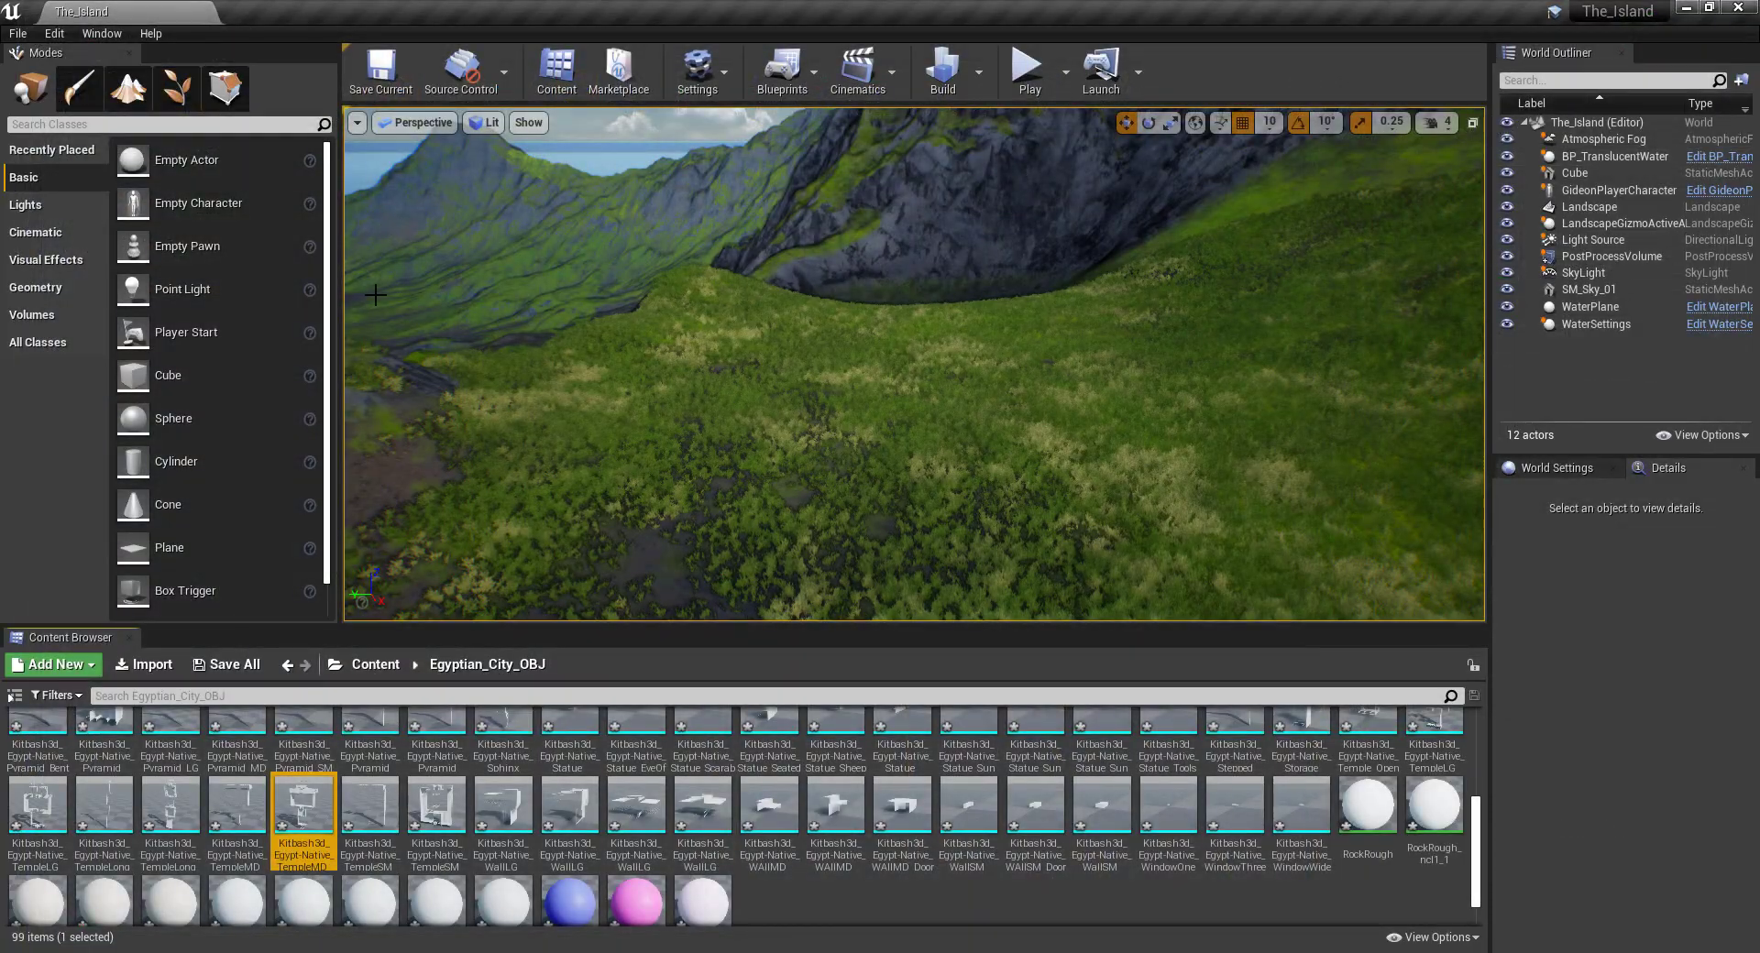
Return to the Content folder and delete the Egyptian_City_OBJ folder.
click(376, 666)
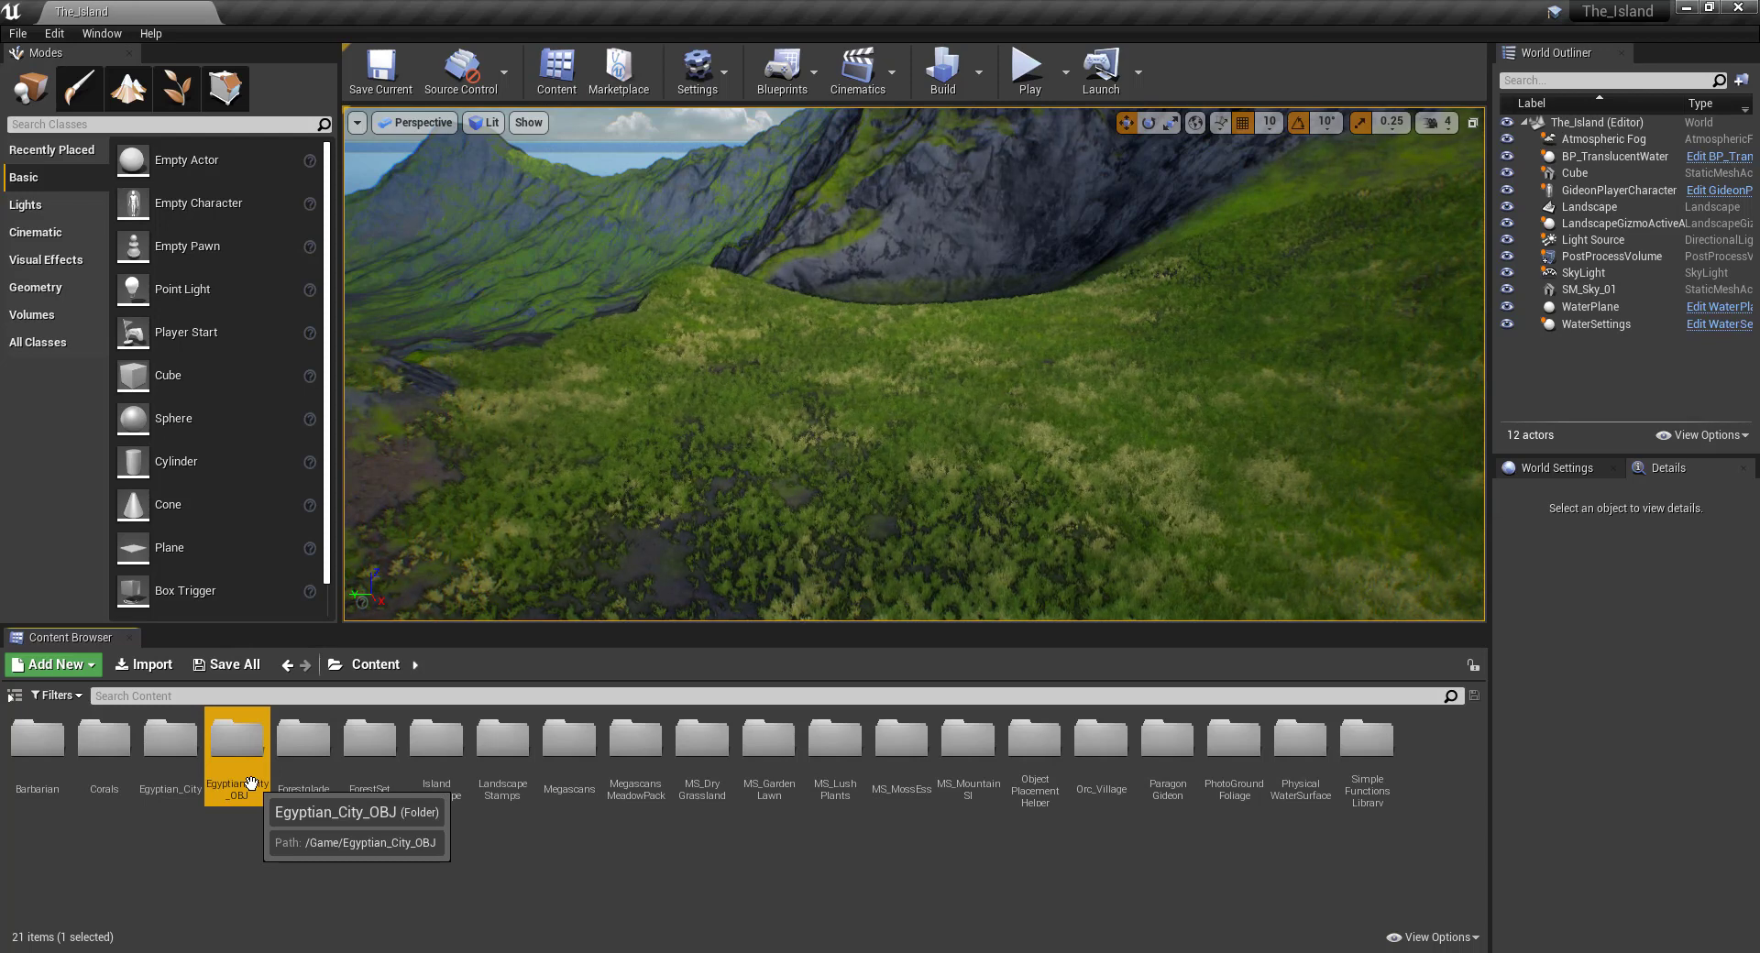
key(Delete)
click(338, 823)
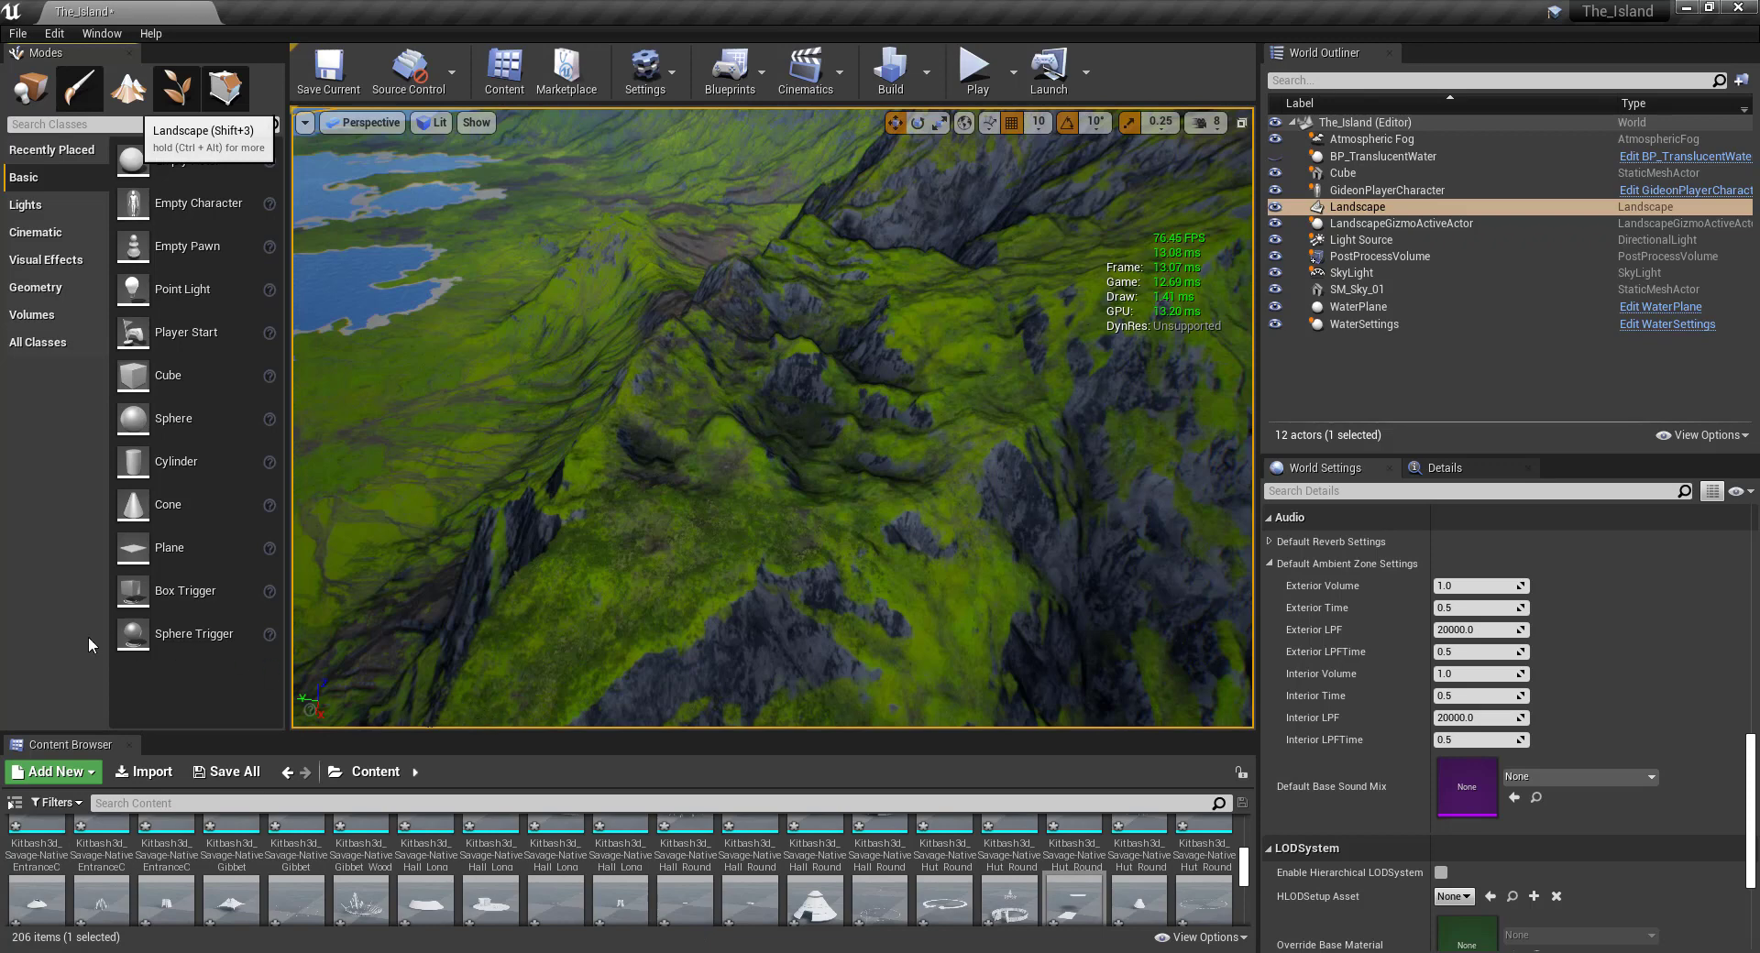
Switch to landscape editing and enlarge the Content Browser to show more rows of the Content folder.
key(shift+3)
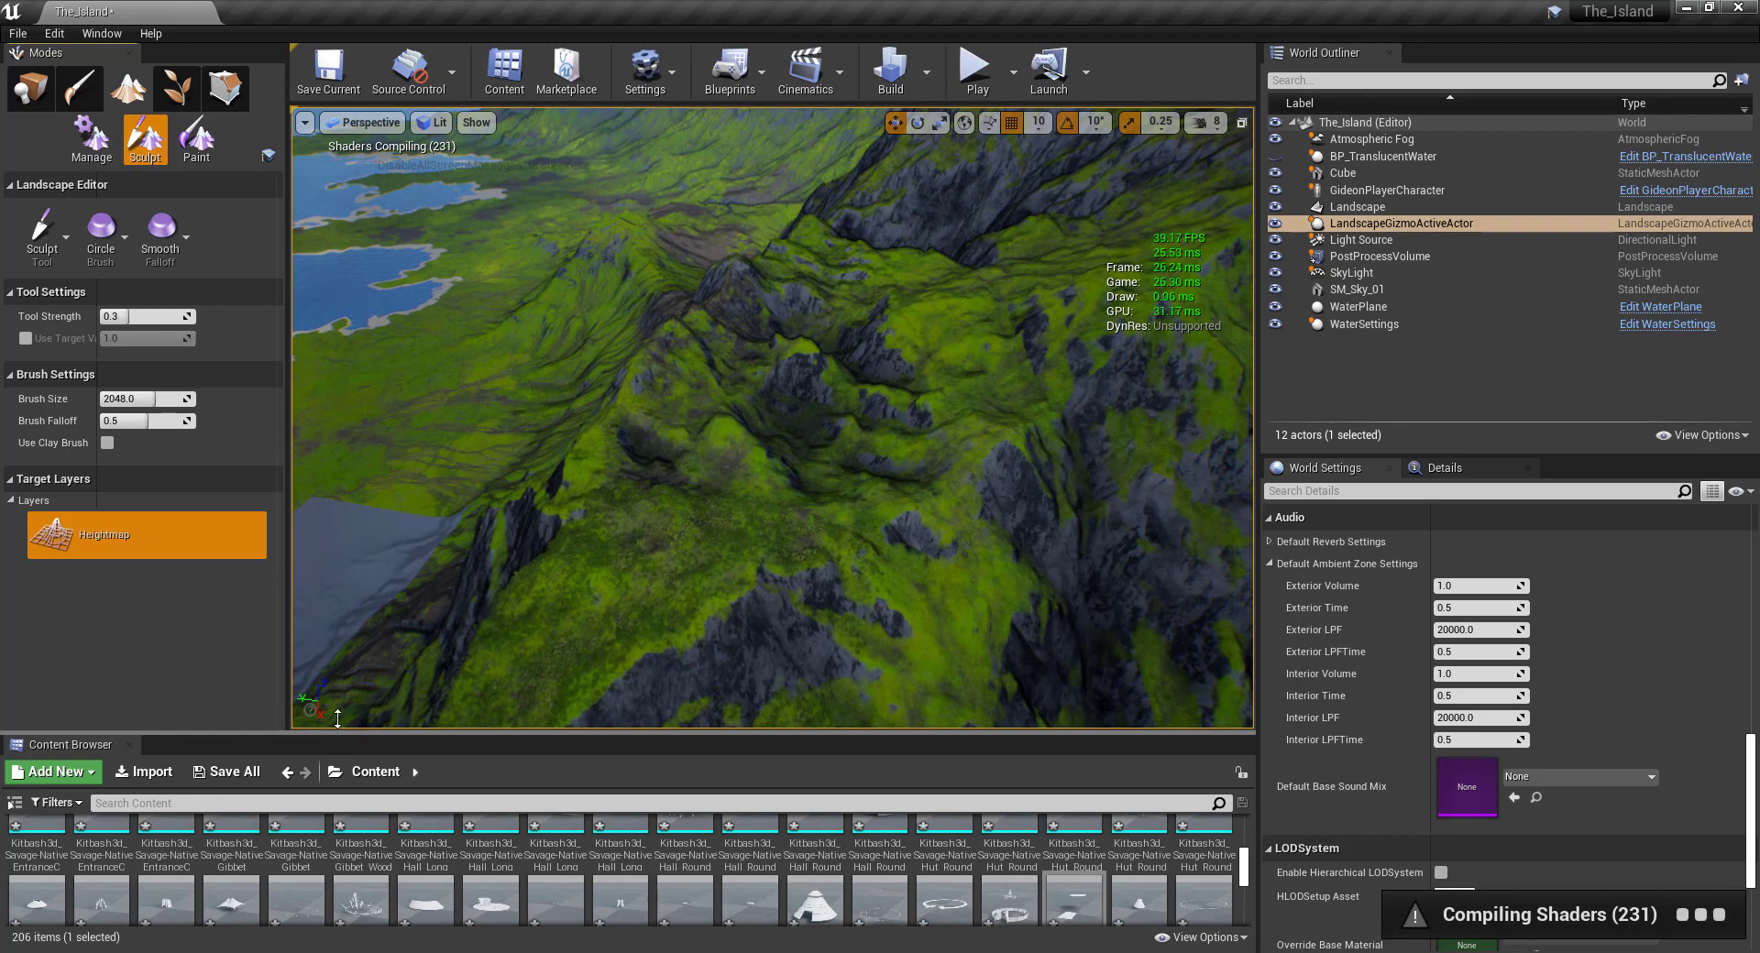
drag(338, 718, 336, 621)
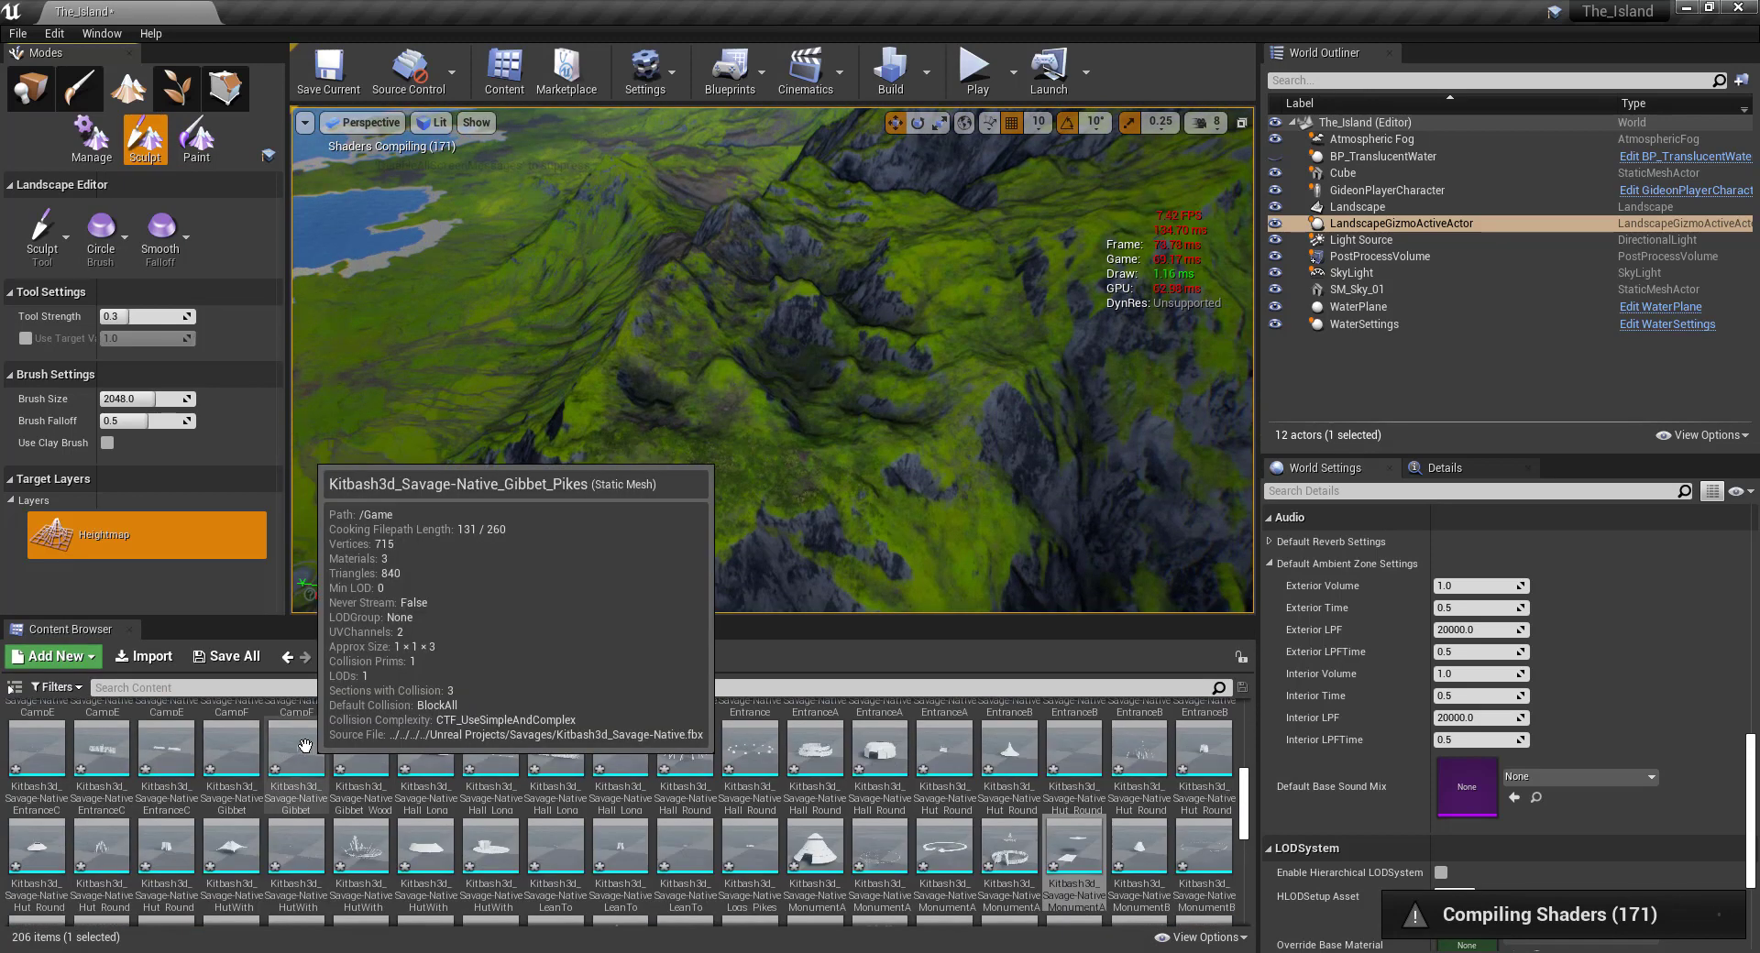
scroll(220, 737, up, 6)
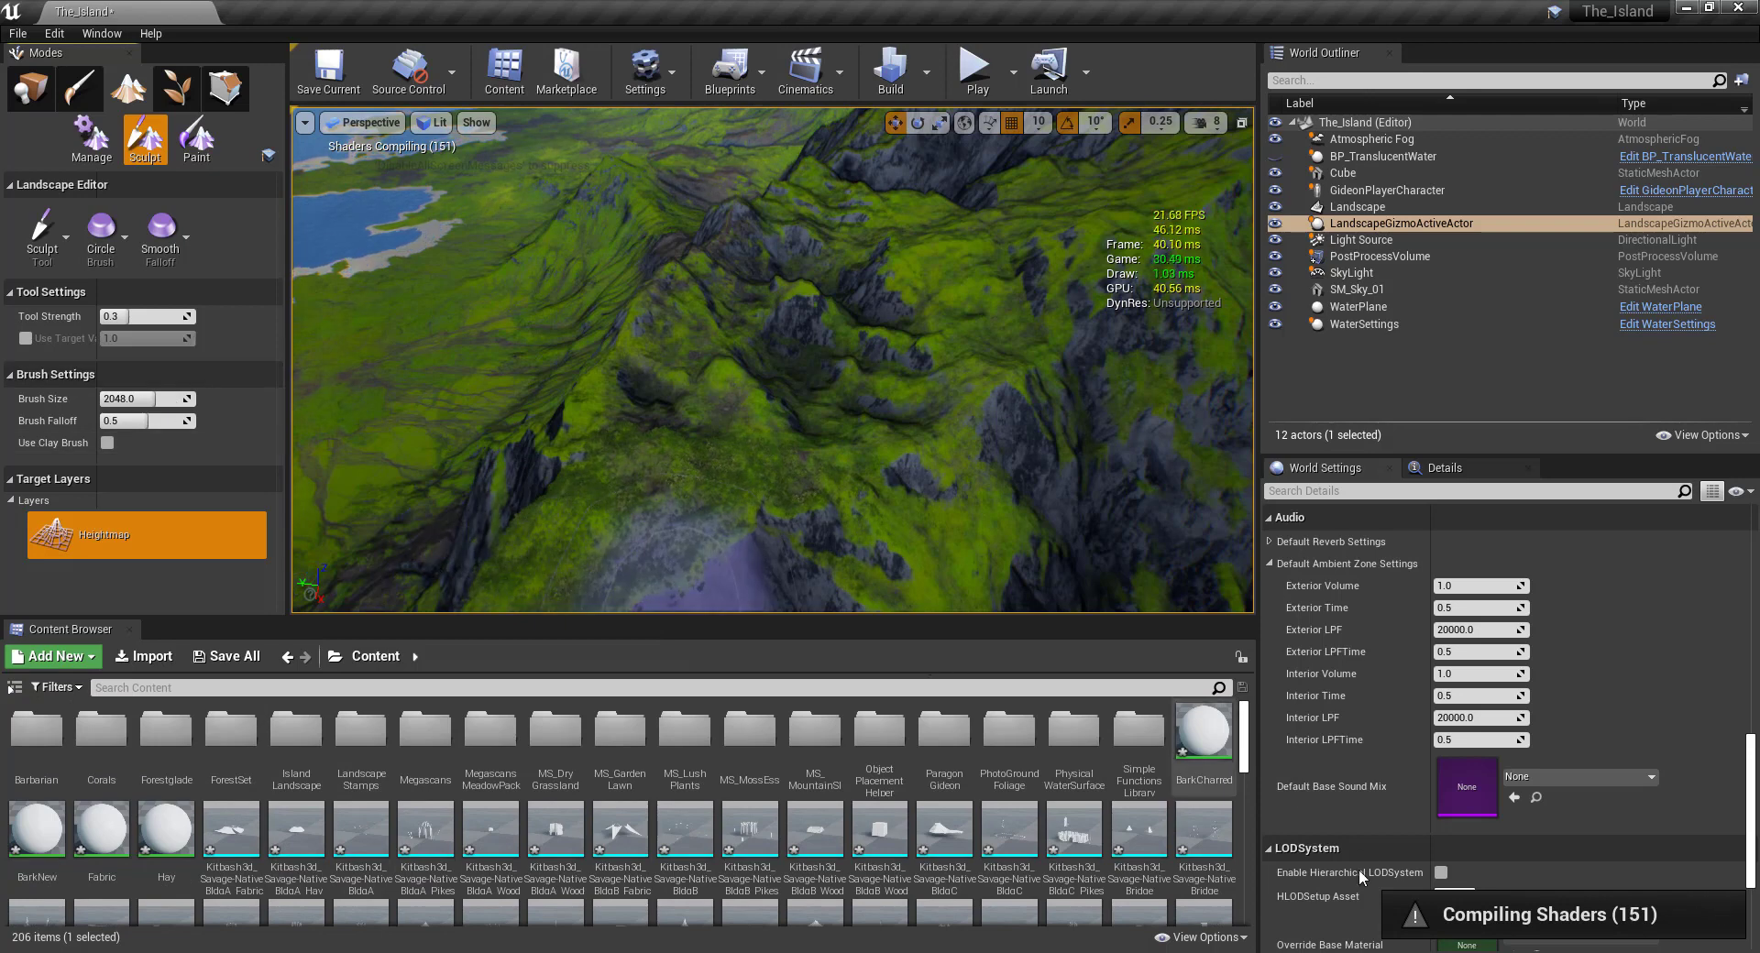
Look through the sculpting tools, keep the Sculpt tool, and give it the Alpha brush.
click(35, 229)
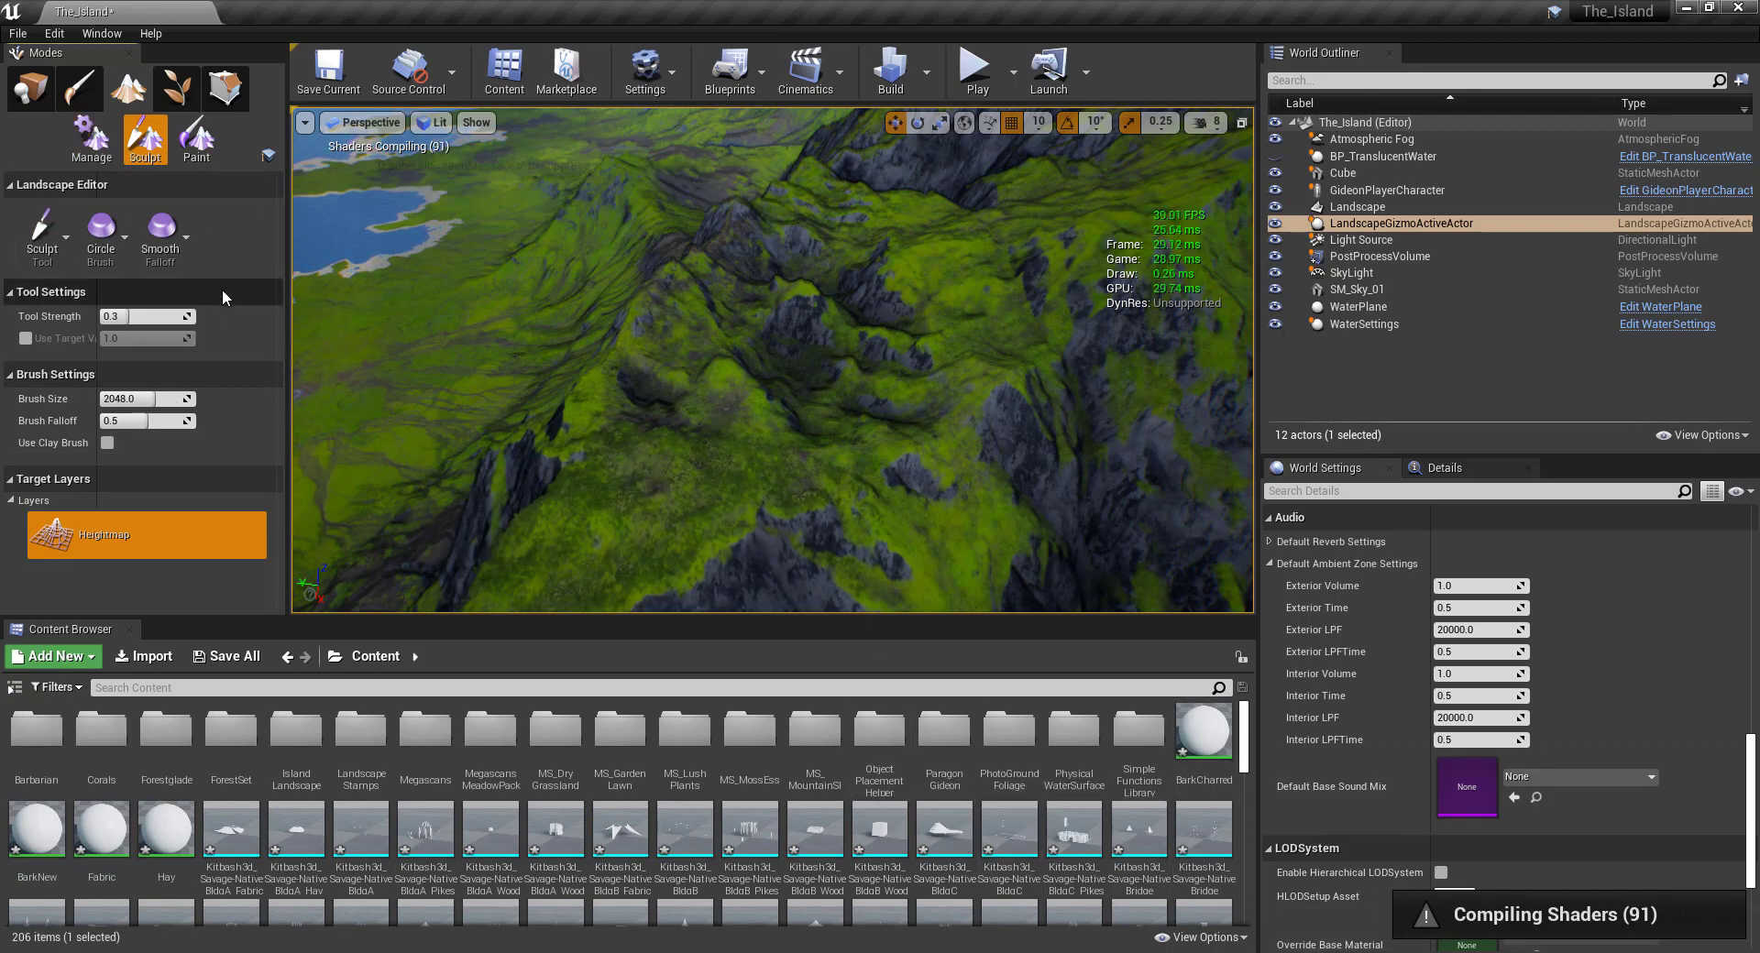
click(62, 243)
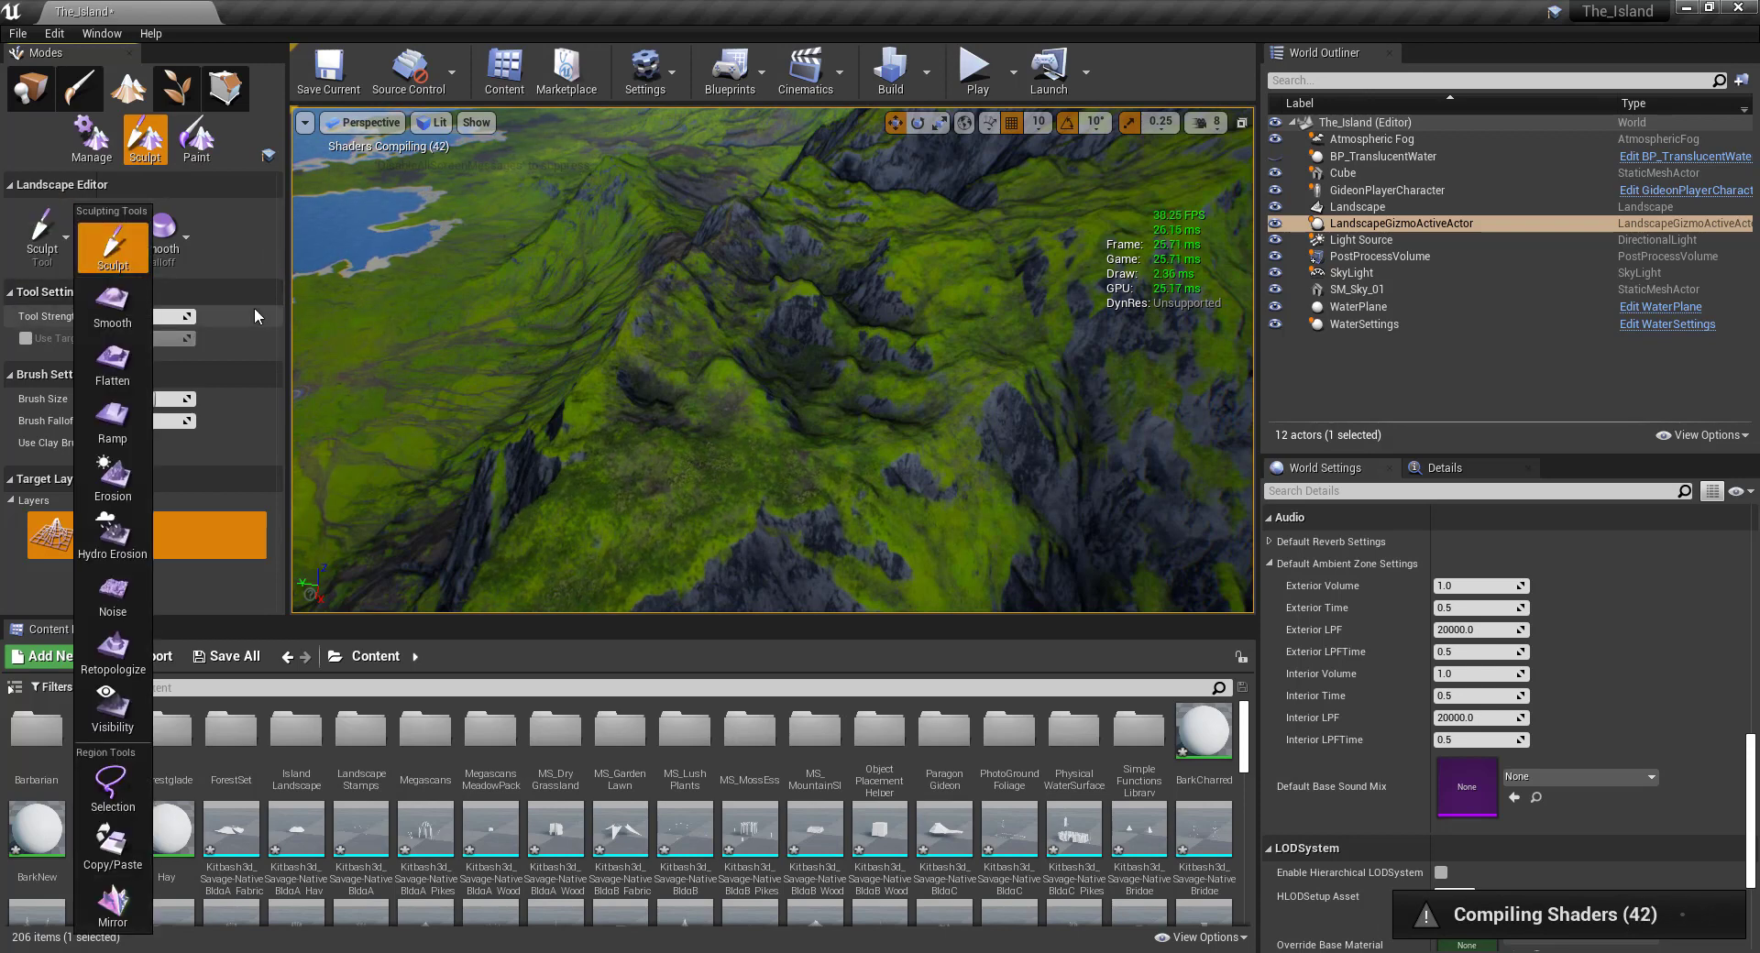
click(112, 243)
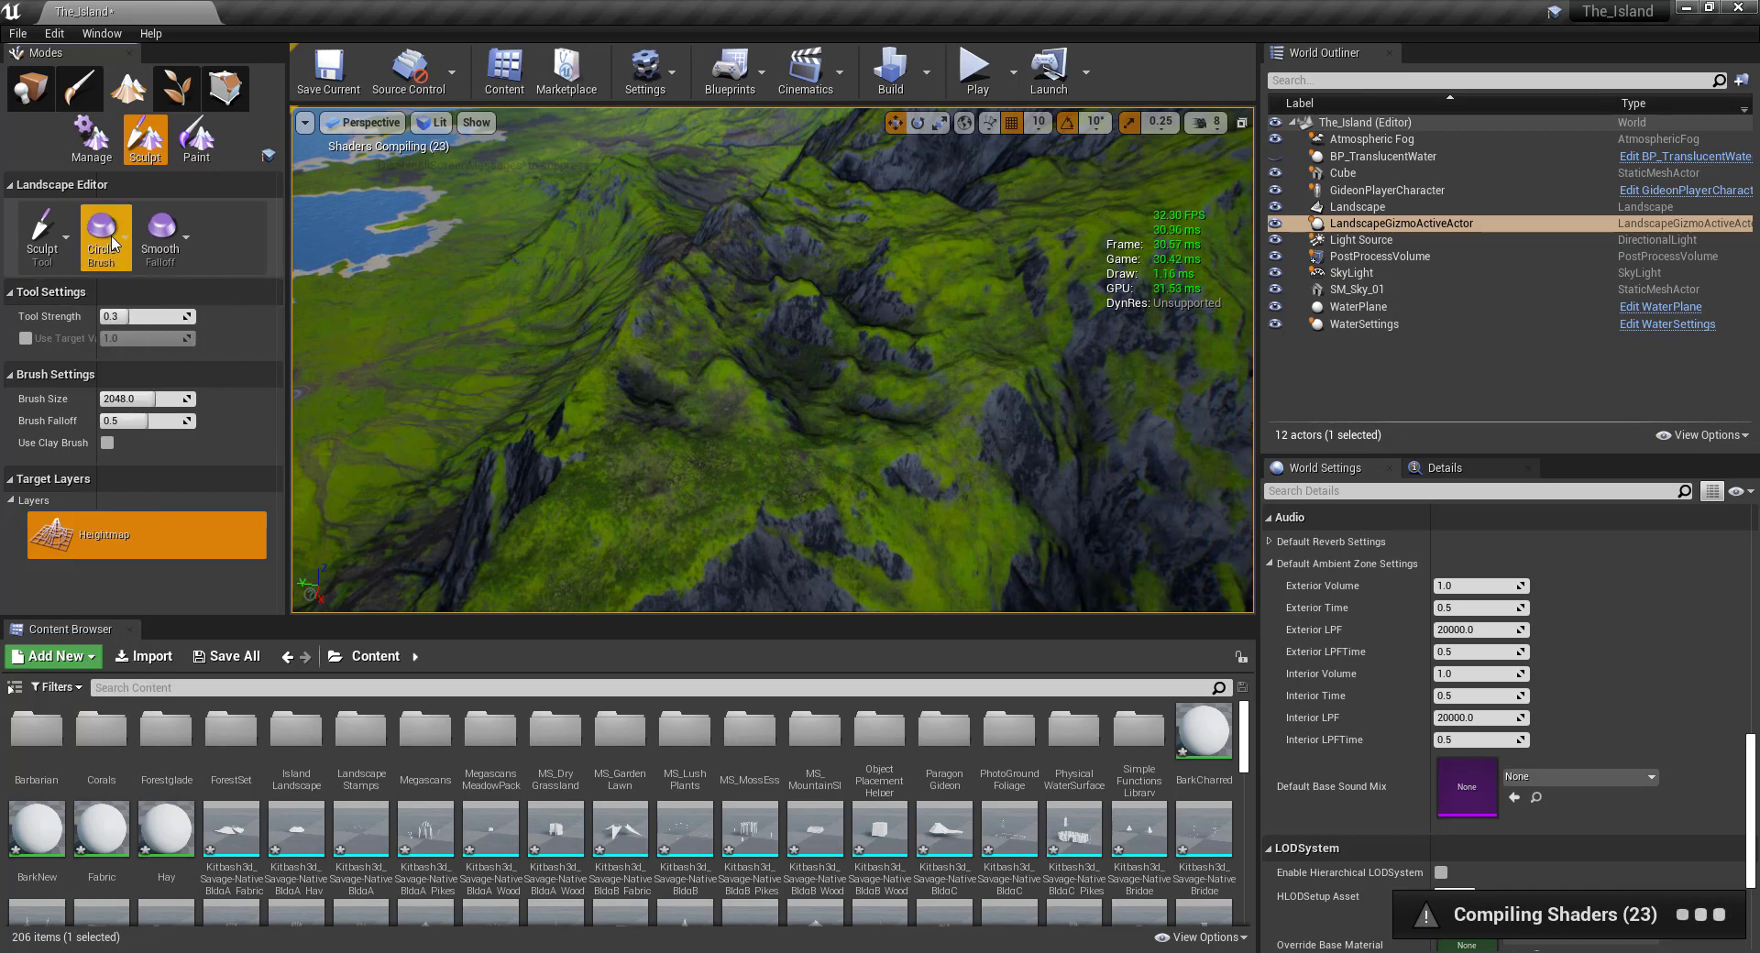
click(126, 243)
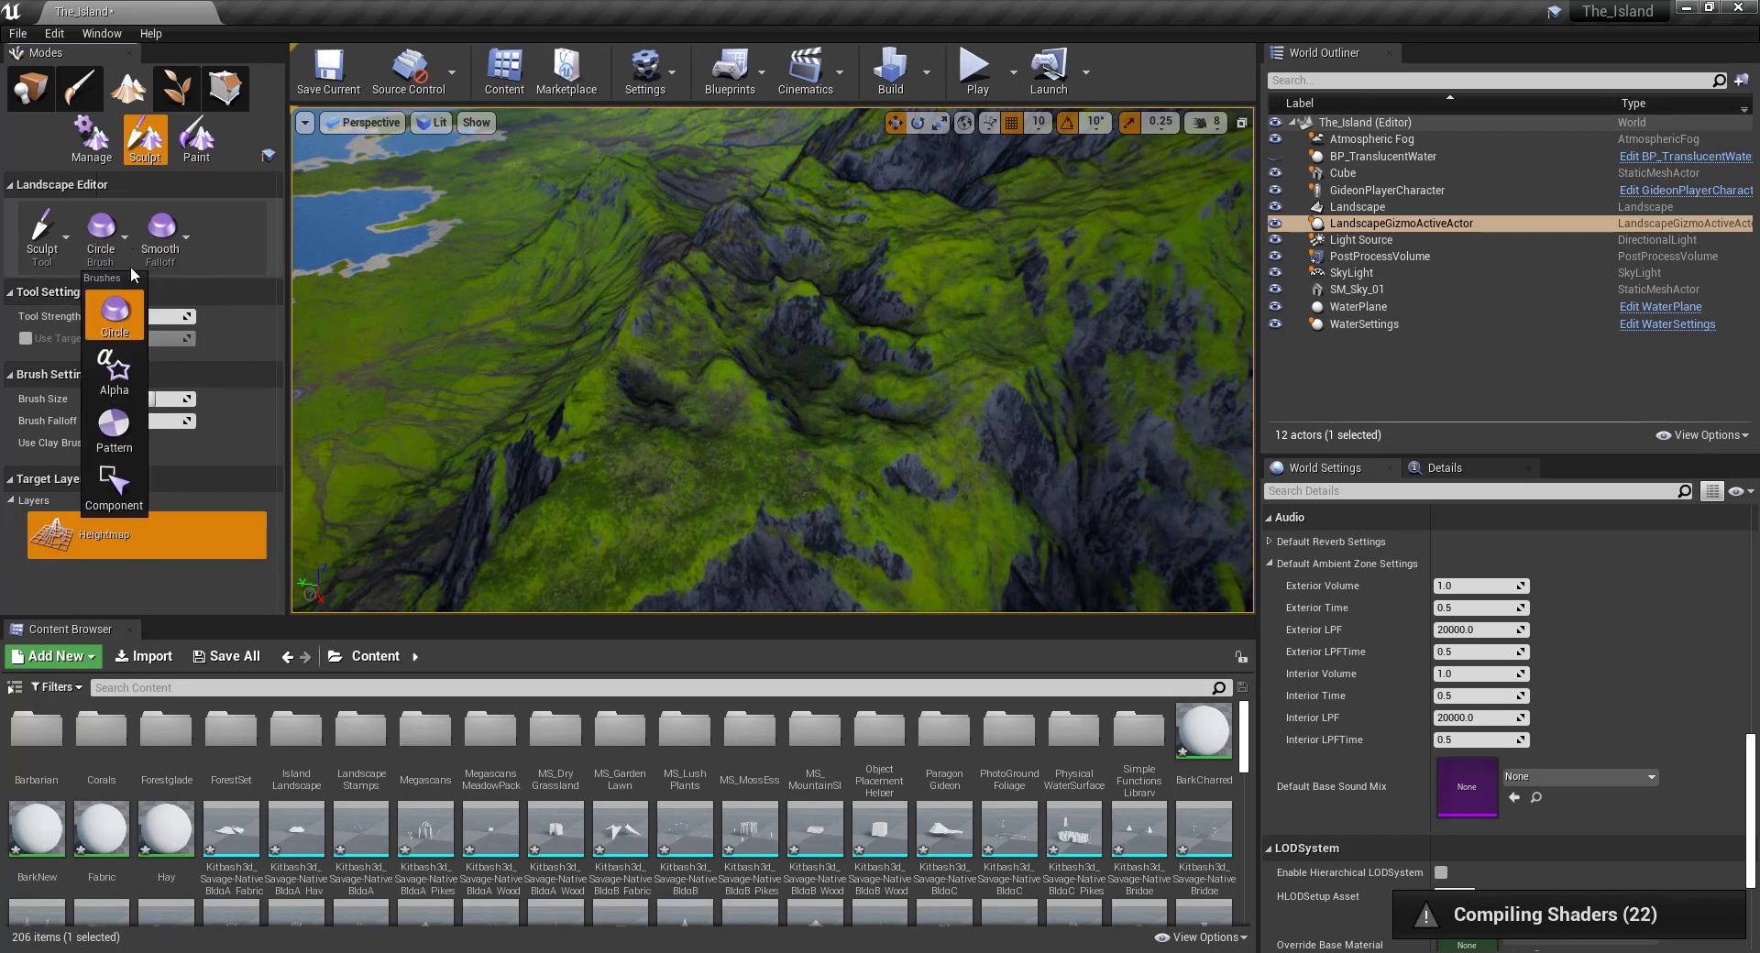
click(114, 371)
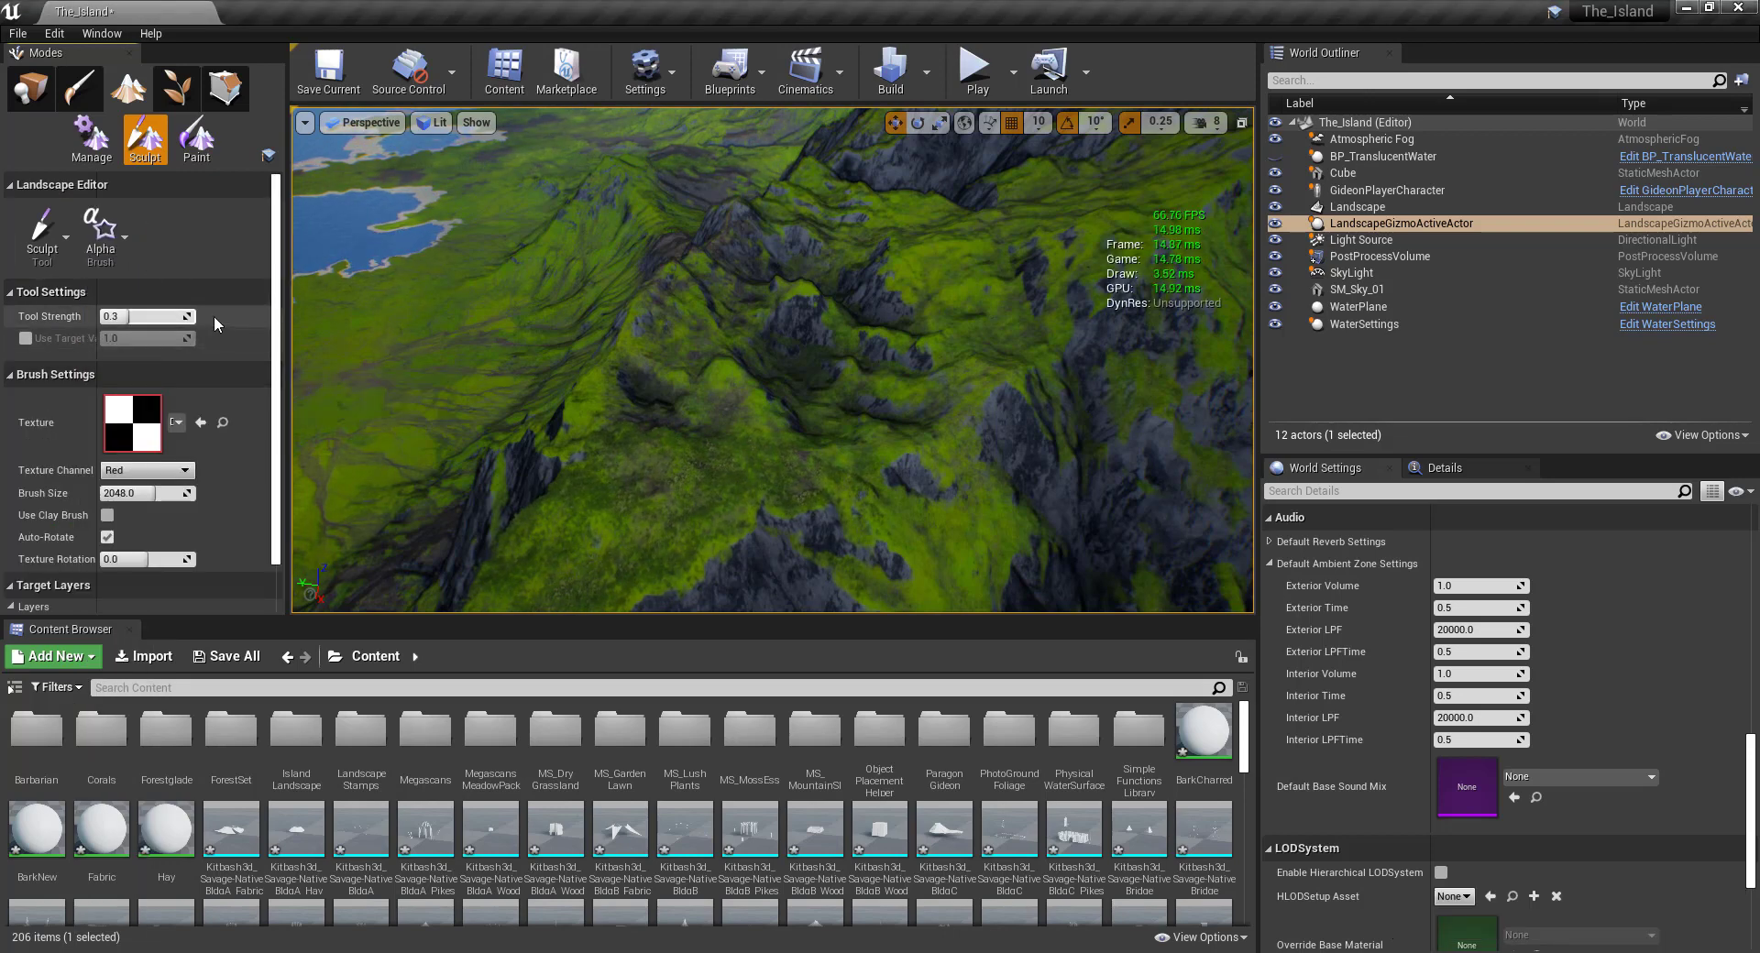
Smooth the rugged mountain terrain into a gentler valley with the Smooth tool and circular brush, at strength 0.3 and brush size 2048.
click(42, 231)
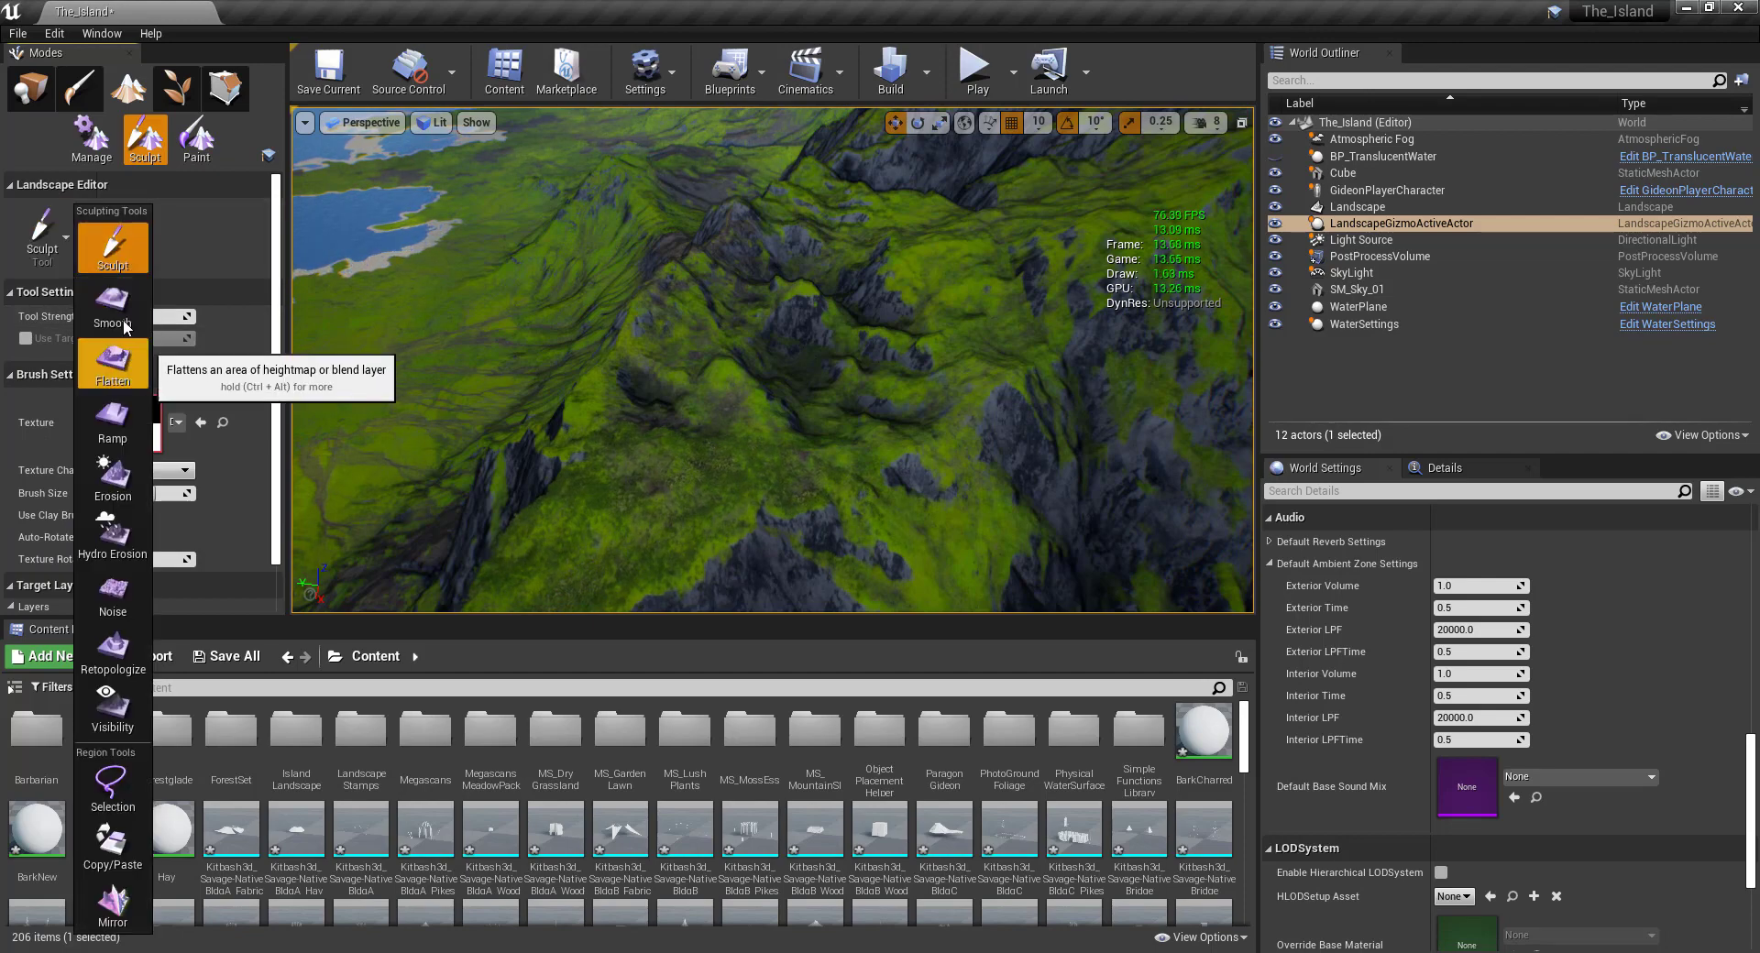
click(125, 325)
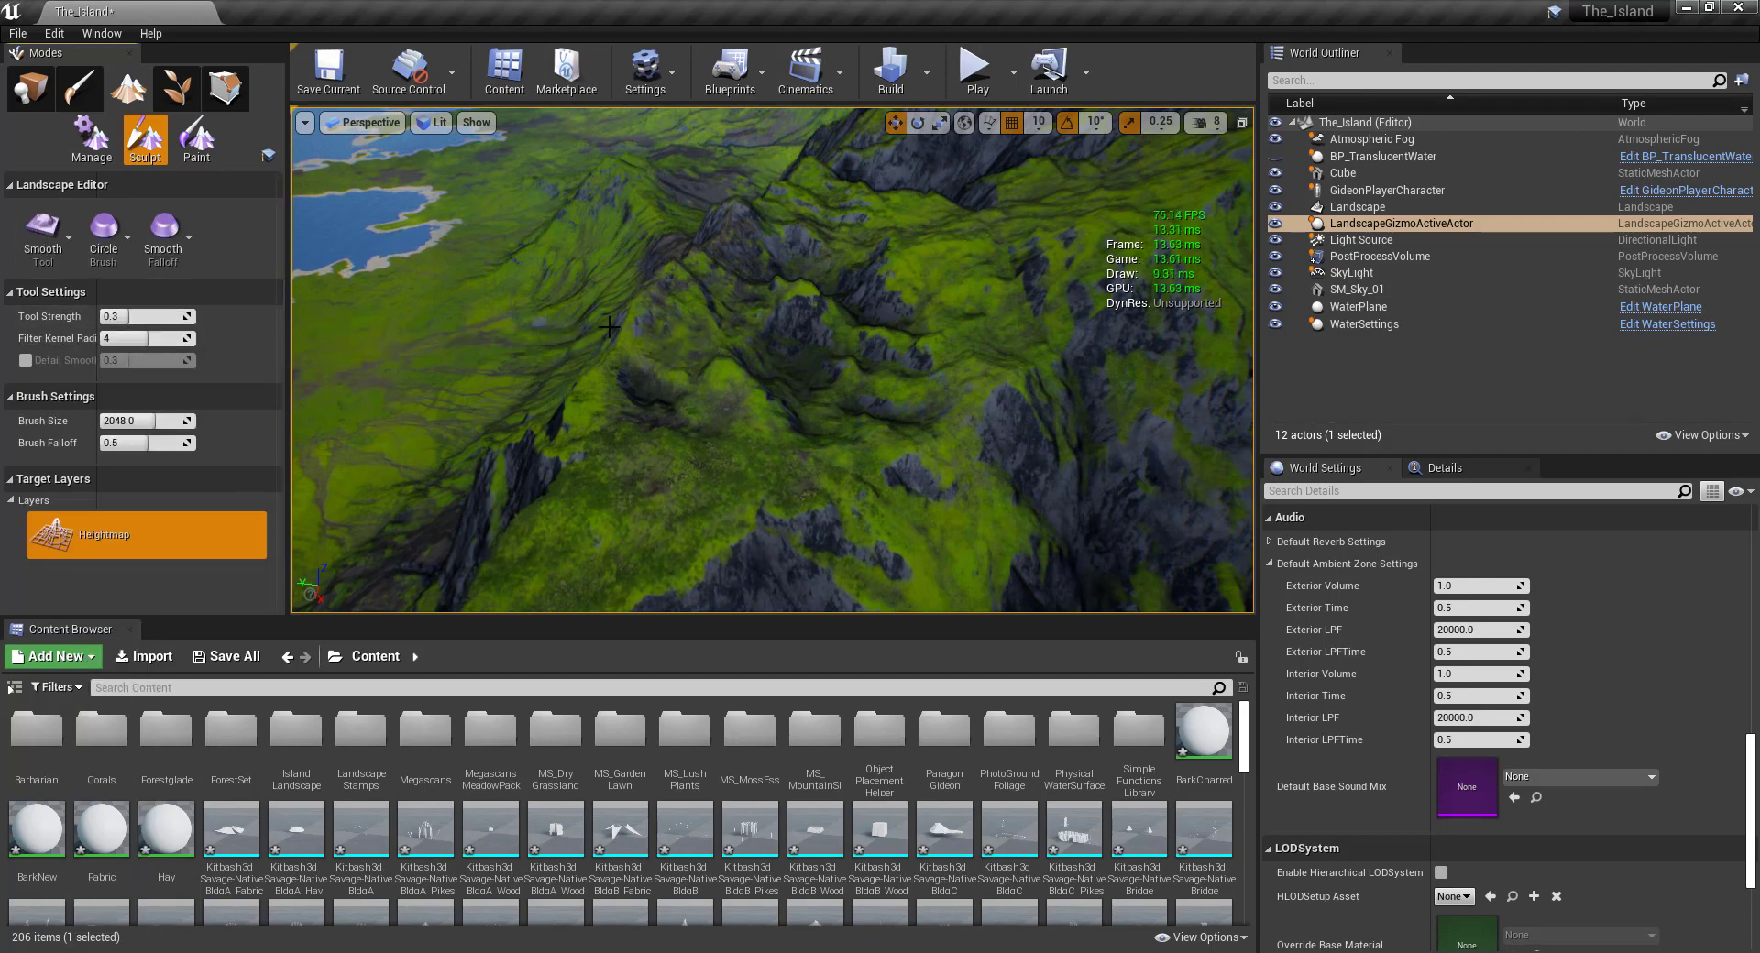
mouse_move(701, 335)
right_down()
mouse_move(733, 353)
mouse_move(770, 321)
mouse_move(788, 352)
mouse_move(797, 303)
right_up()
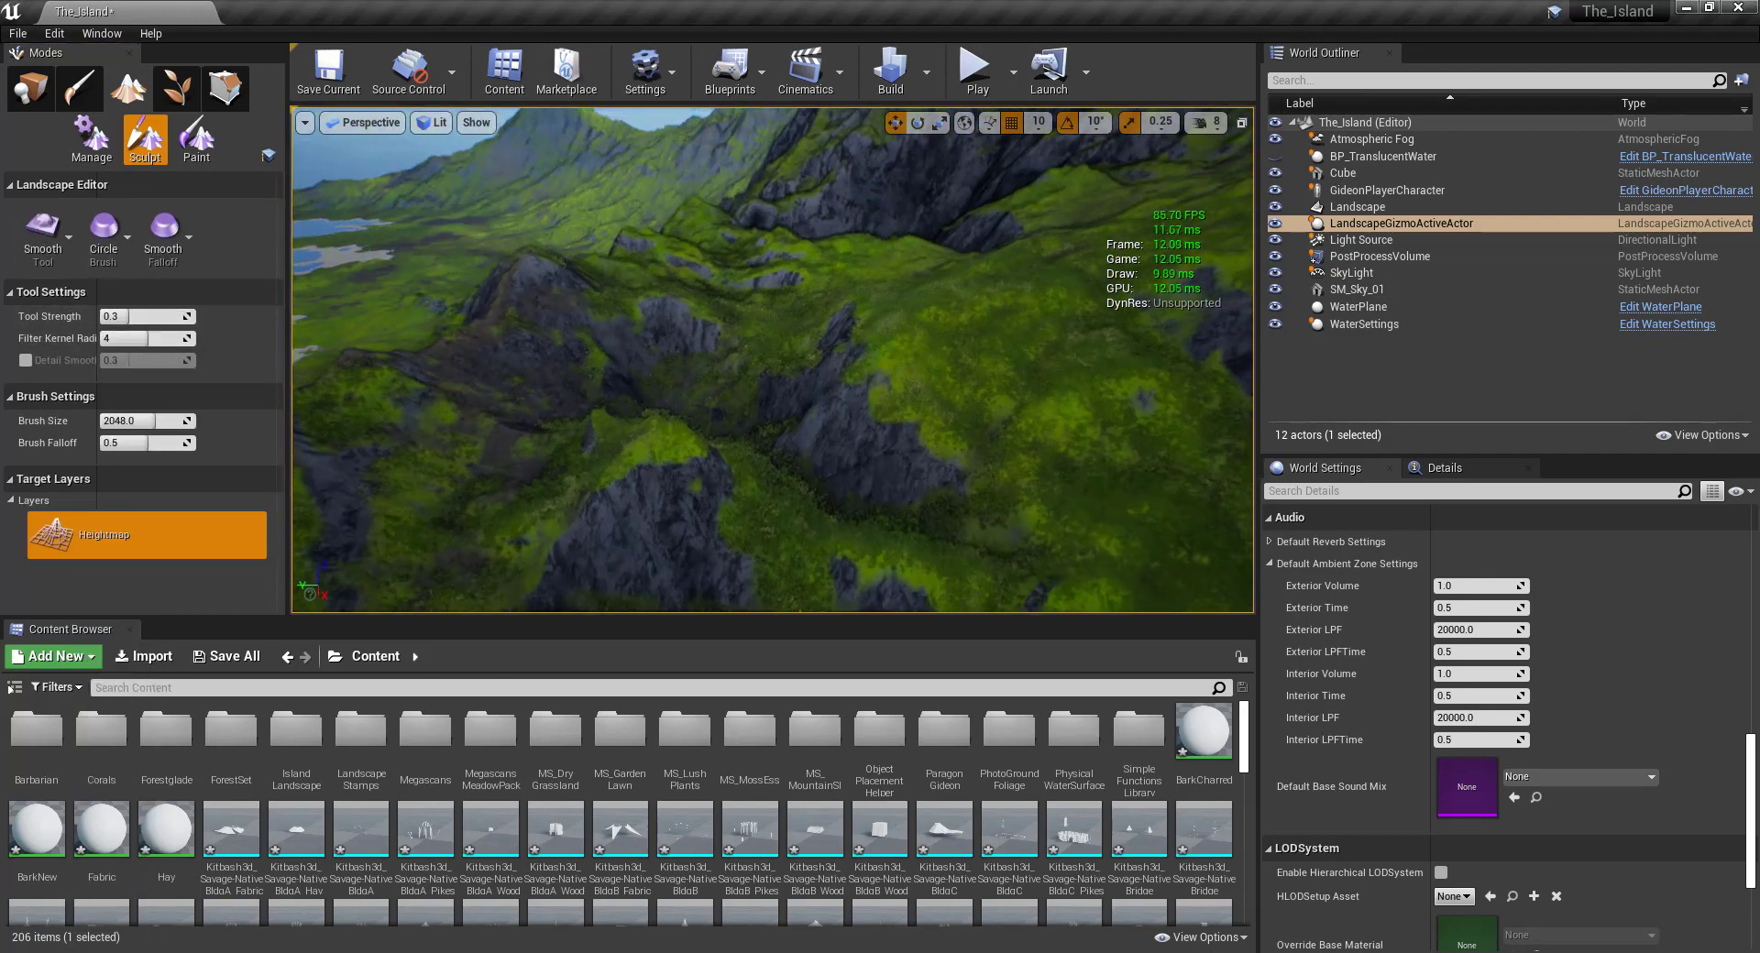
mouse_move(806, 394)
mouse_down()
mouse_move(741, 418)
mouse_move(724, 394)
mouse_move(836, 547)
mouse_move(734, 327)
mouse_move(852, 408)
mouse_move(648, 506)
mouse_move(719, 513)
mouse_up()
mouse_move(720, 514)
right_down()
mouse_move(697, 504)
mouse_move(706, 485)
mouse_move(724, 499)
right_up()
right_drag(614, 477, 589, 376)
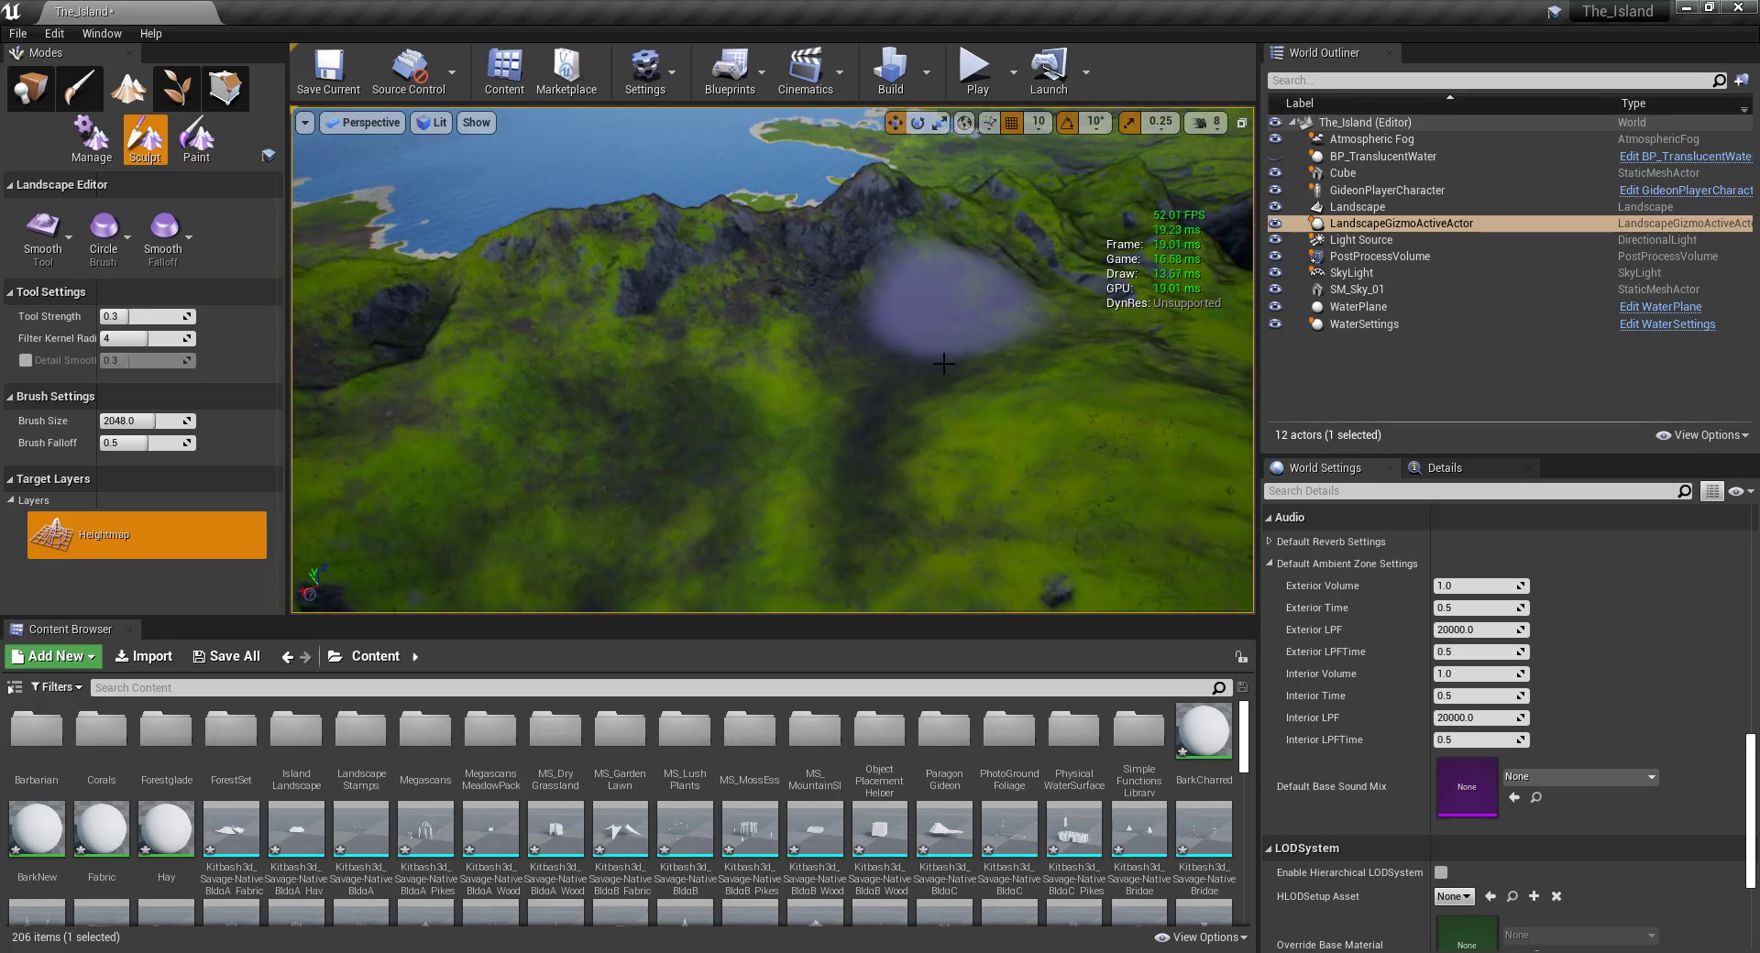
mouse_move(903, 349)
right_down()
mouse_move(884, 330)
mouse_move(898, 395)
right_up()
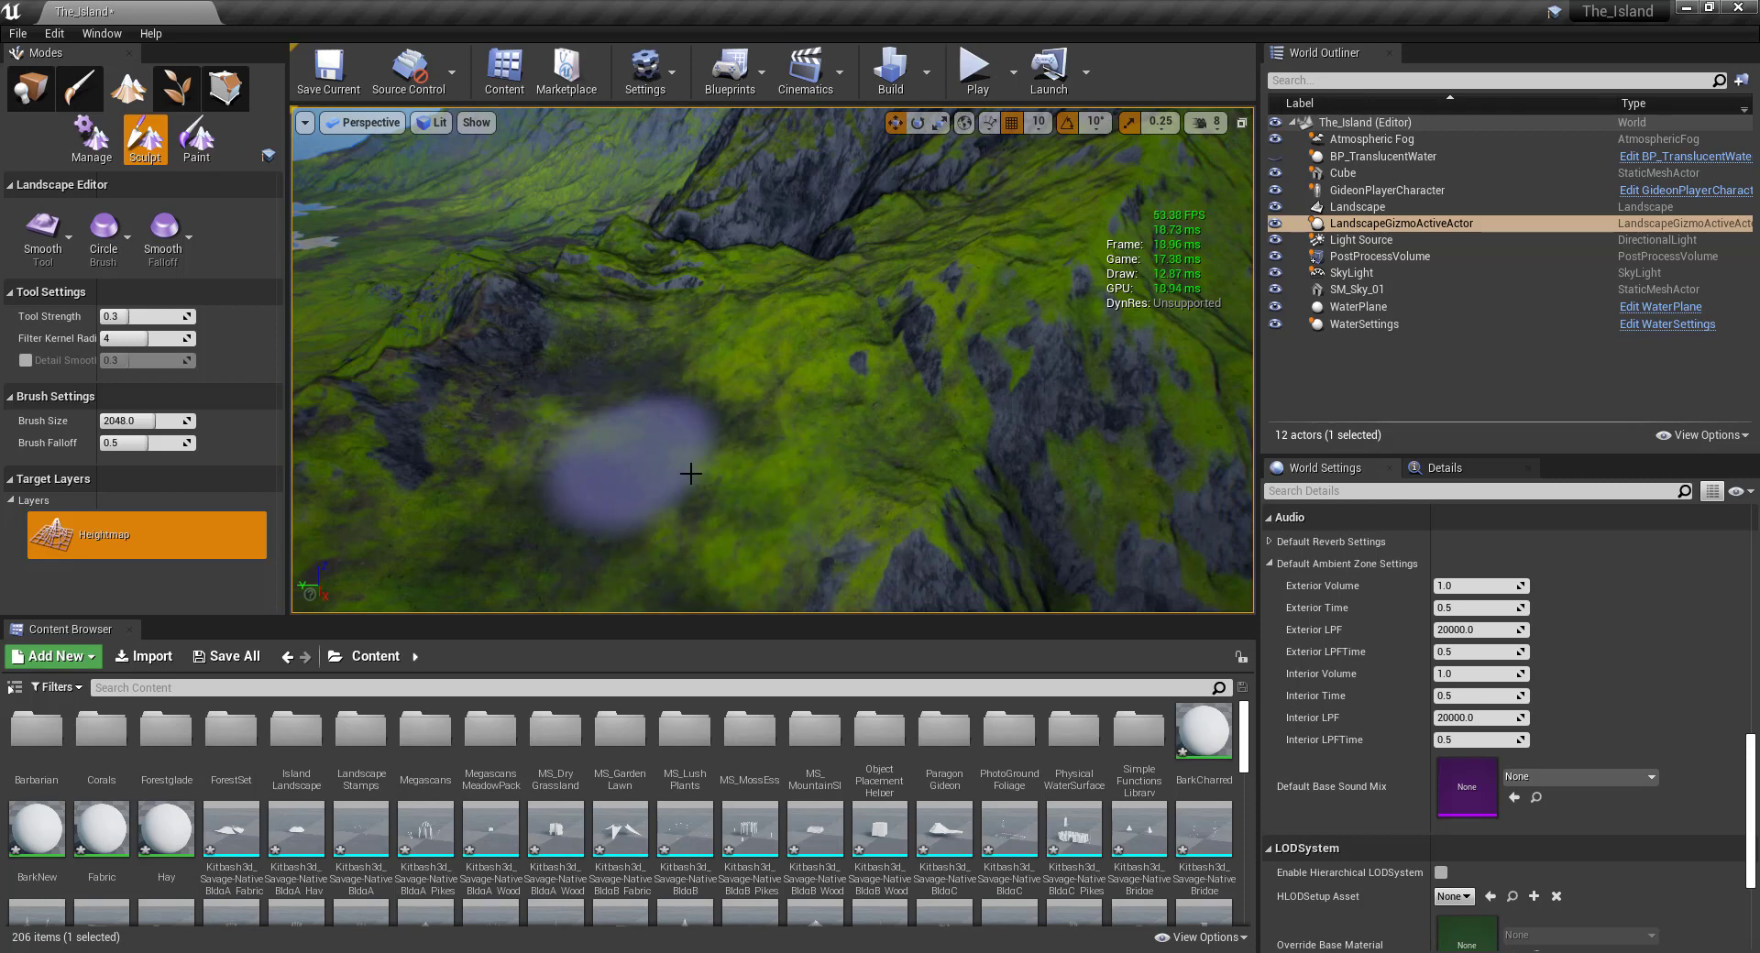
right_drag(608, 471, 591, 459)
mouse_move(707, 404)
mouse_down()
mouse_move(734, 507)
mouse_move(578, 487)
mouse_move(587, 347)
mouse_up()
right_drag(785, 495, 727, 502)
mouse_move(653, 379)
right_down()
mouse_move(712, 510)
mouse_move(711, 541)
mouse_move(678, 550)
mouse_move(683, 596)
mouse_move(642, 559)
mouse_move(682, 473)
mouse_move(779, 504)
mouse_move(825, 440)
right_up()
mouse_move(708, 523)
right_down()
mouse_move(687, 550)
mouse_move(720, 596)
mouse_move(709, 523)
right_up()
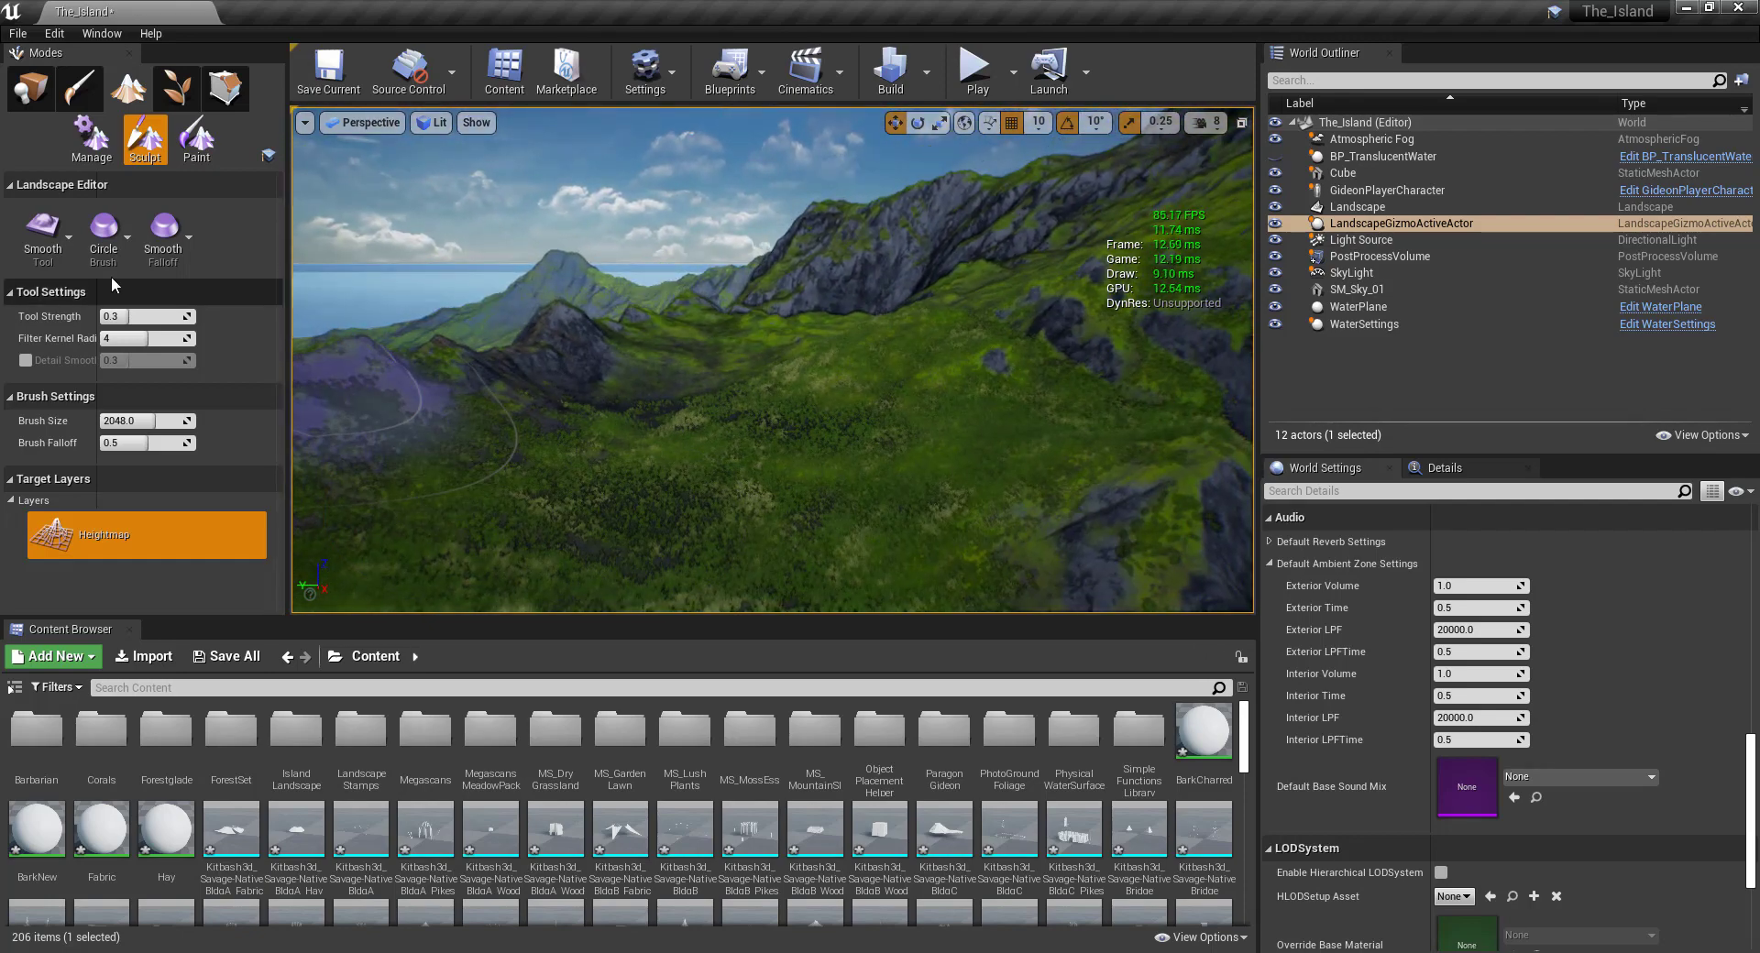
Return to the Sculpt tool with the Alpha brush and look through the textures available as its mask.
click(59, 240)
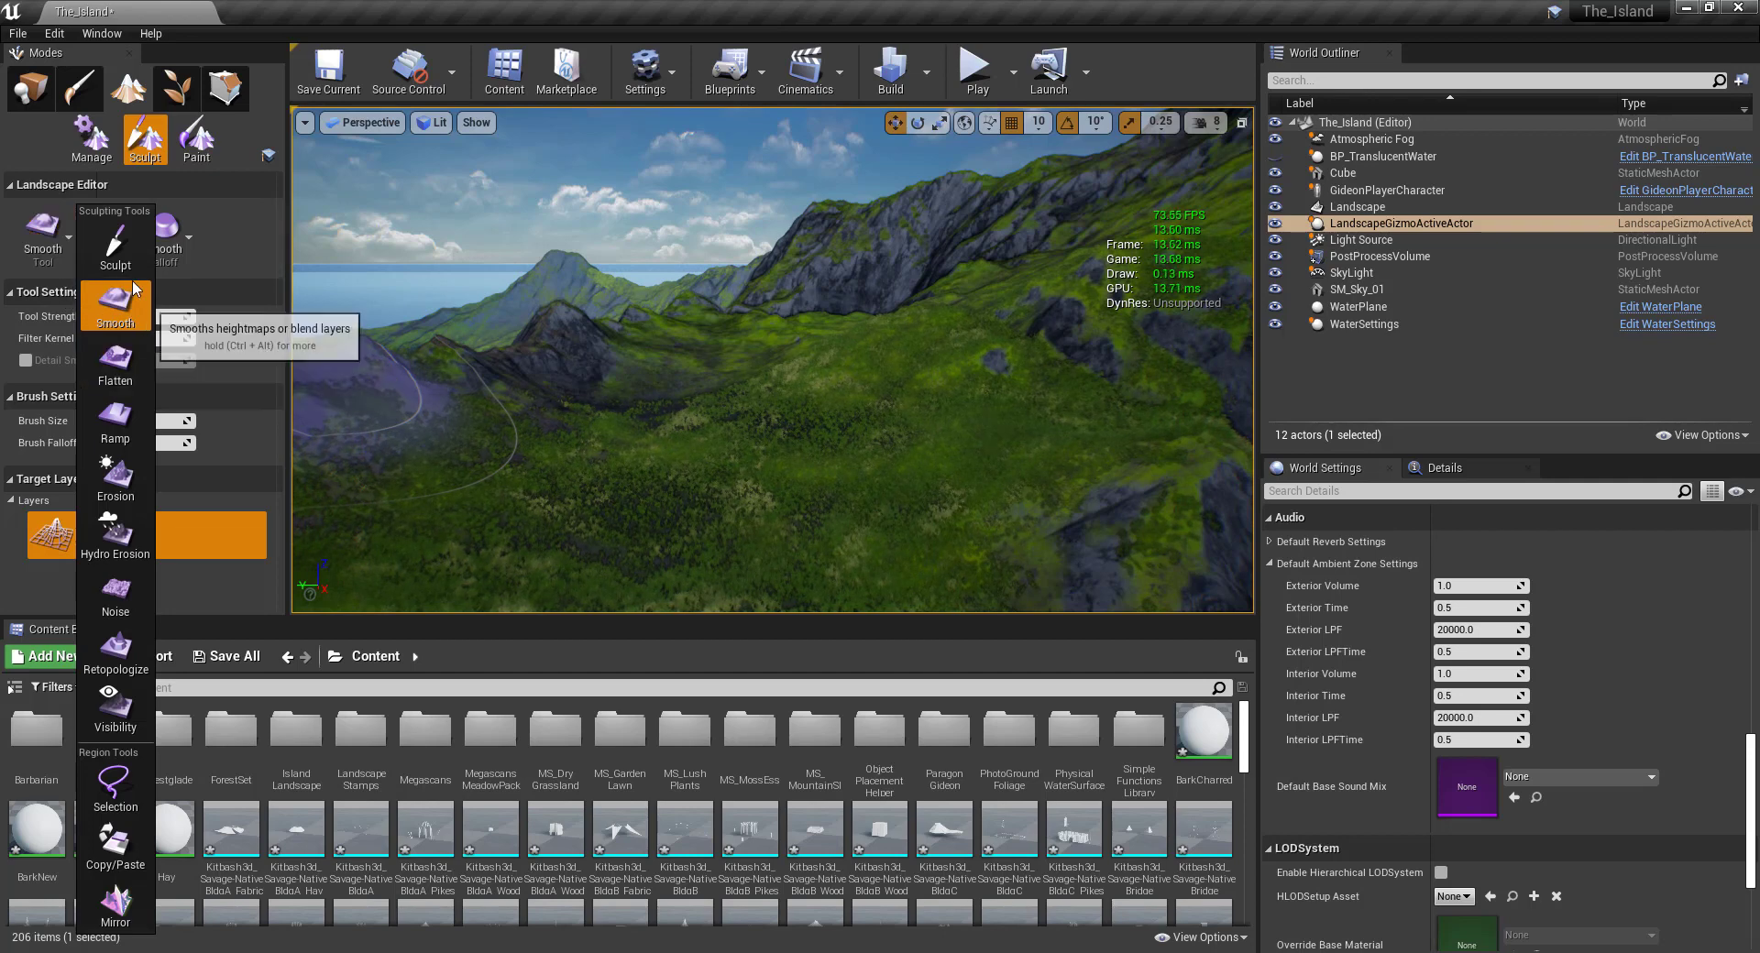
click(115, 240)
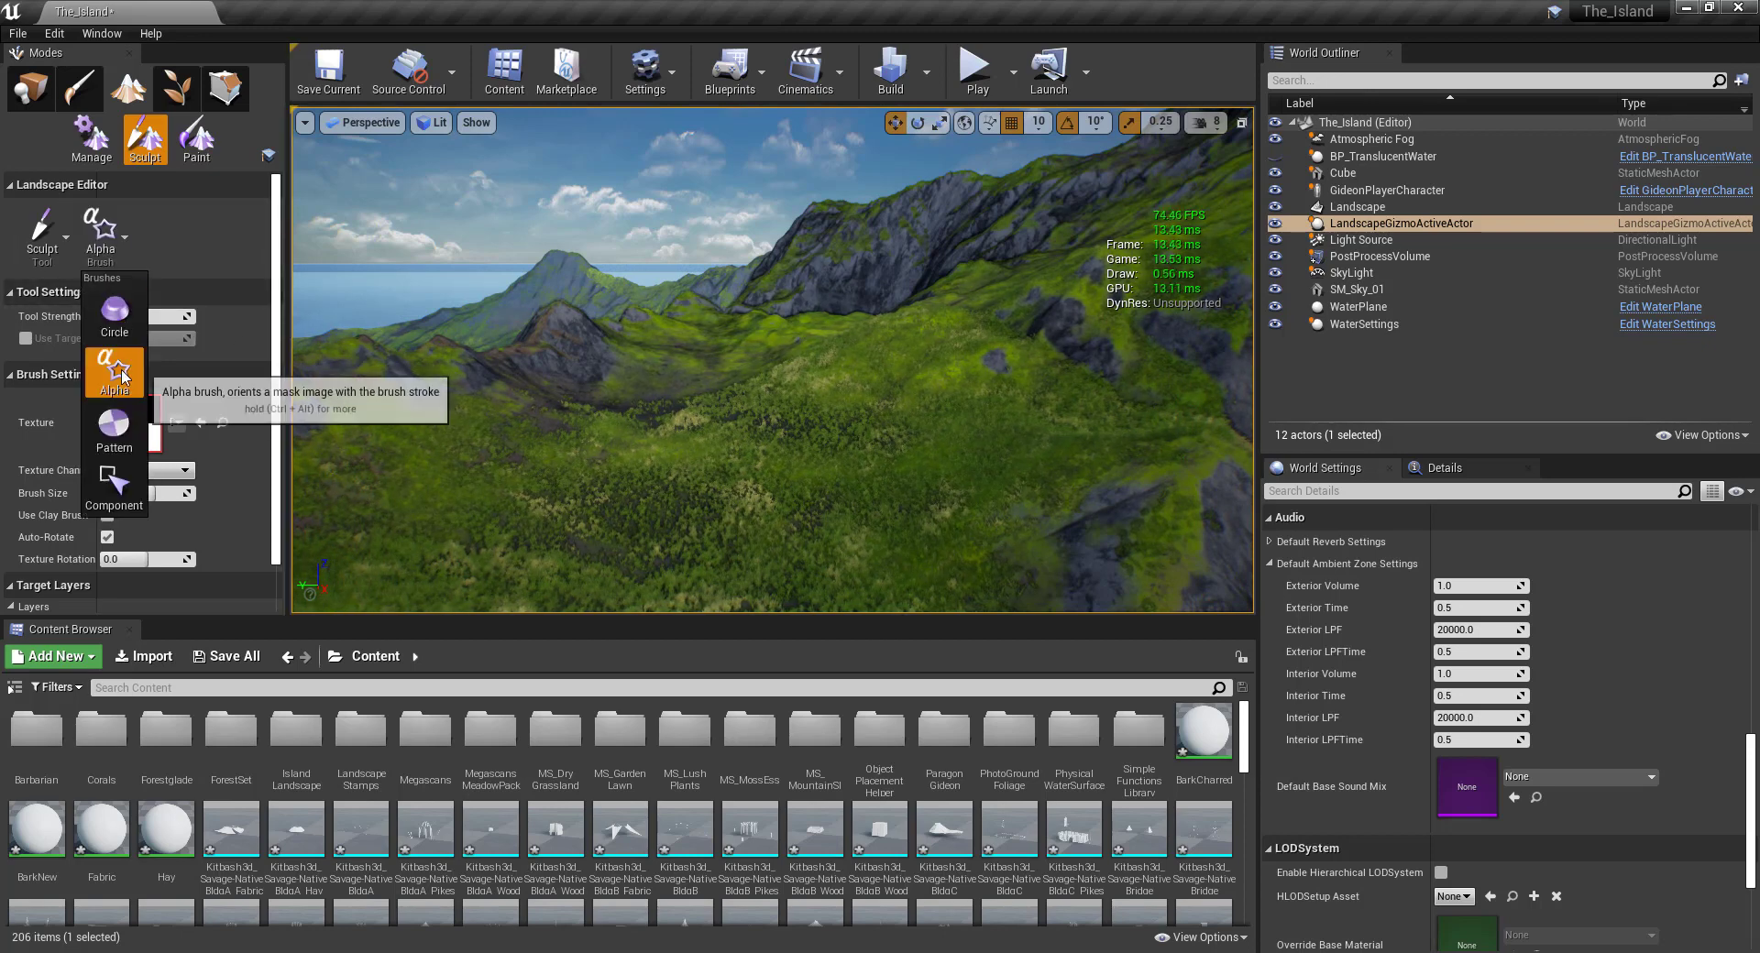
click(125, 376)
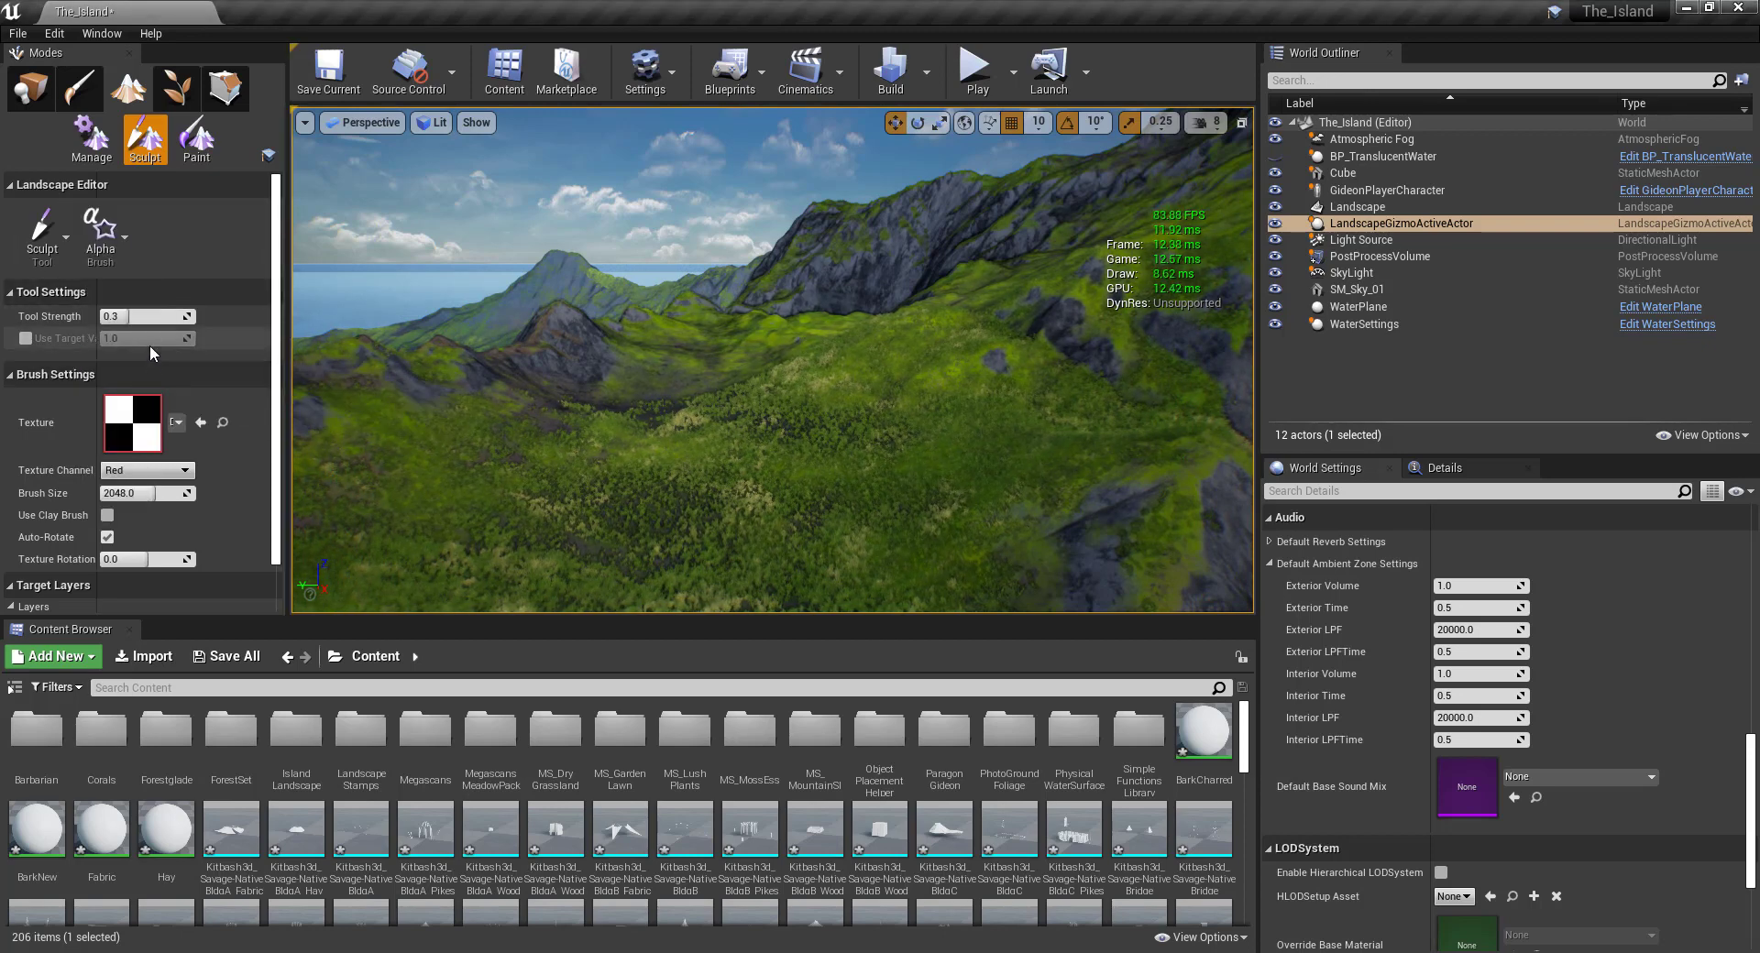
click(178, 422)
scroll(399, 647, down, 5)
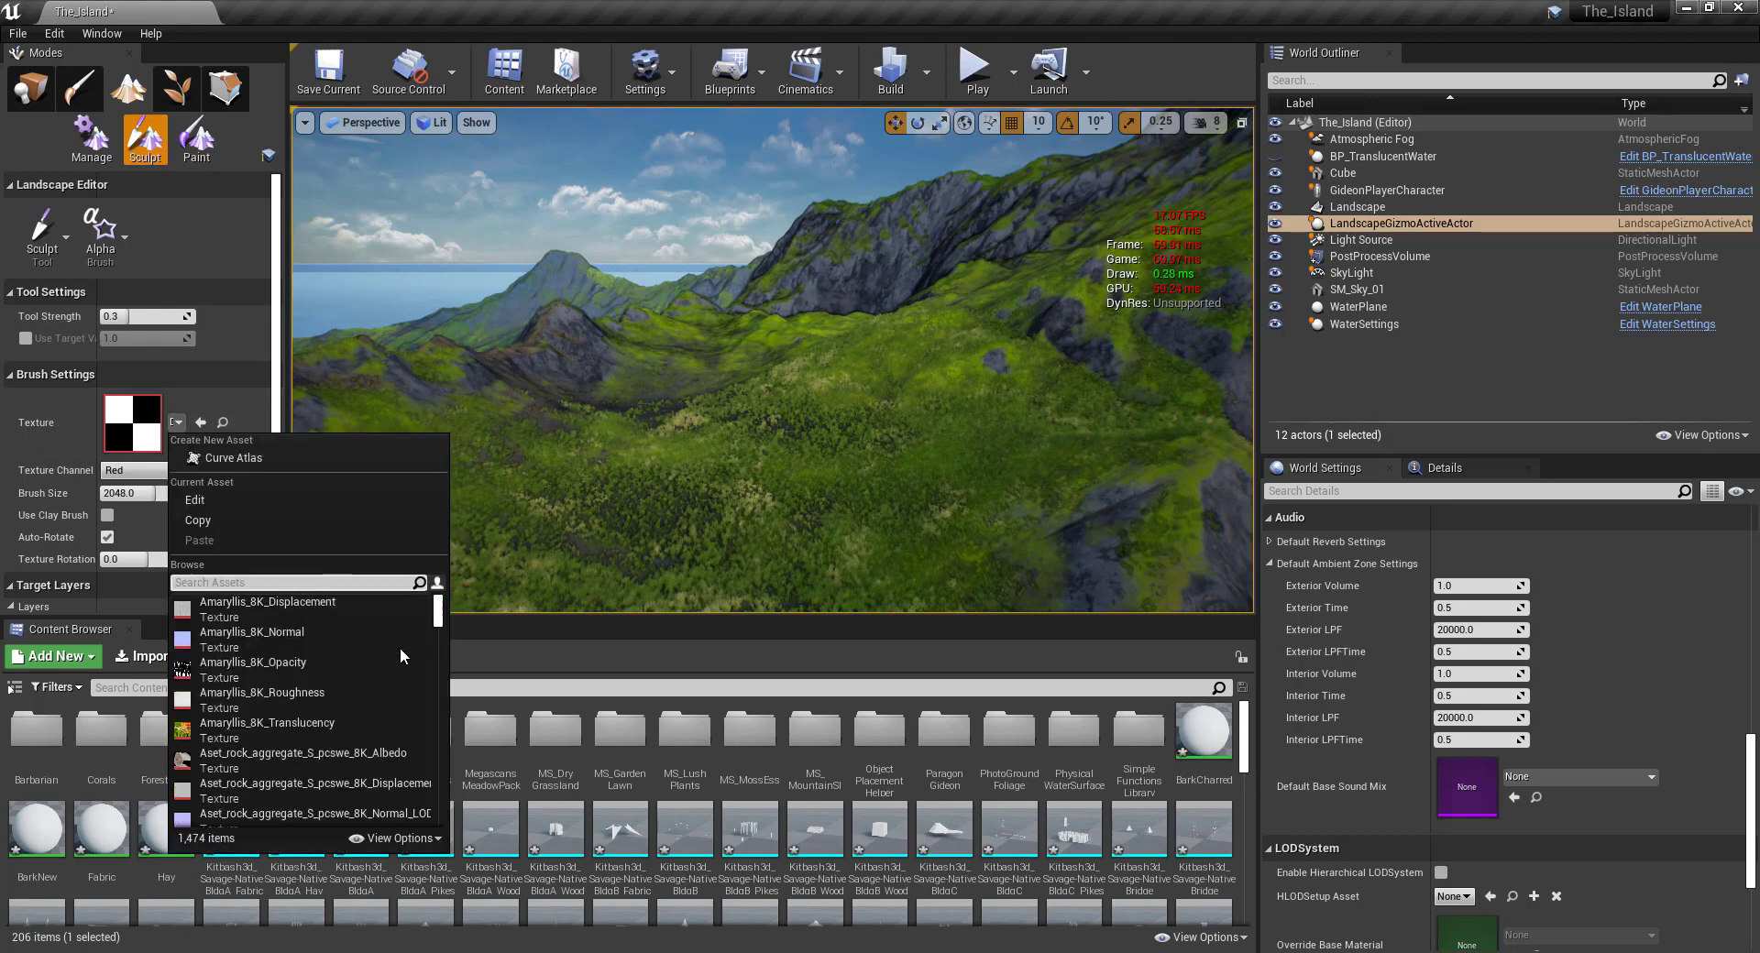
drag(440, 623, 453, 725)
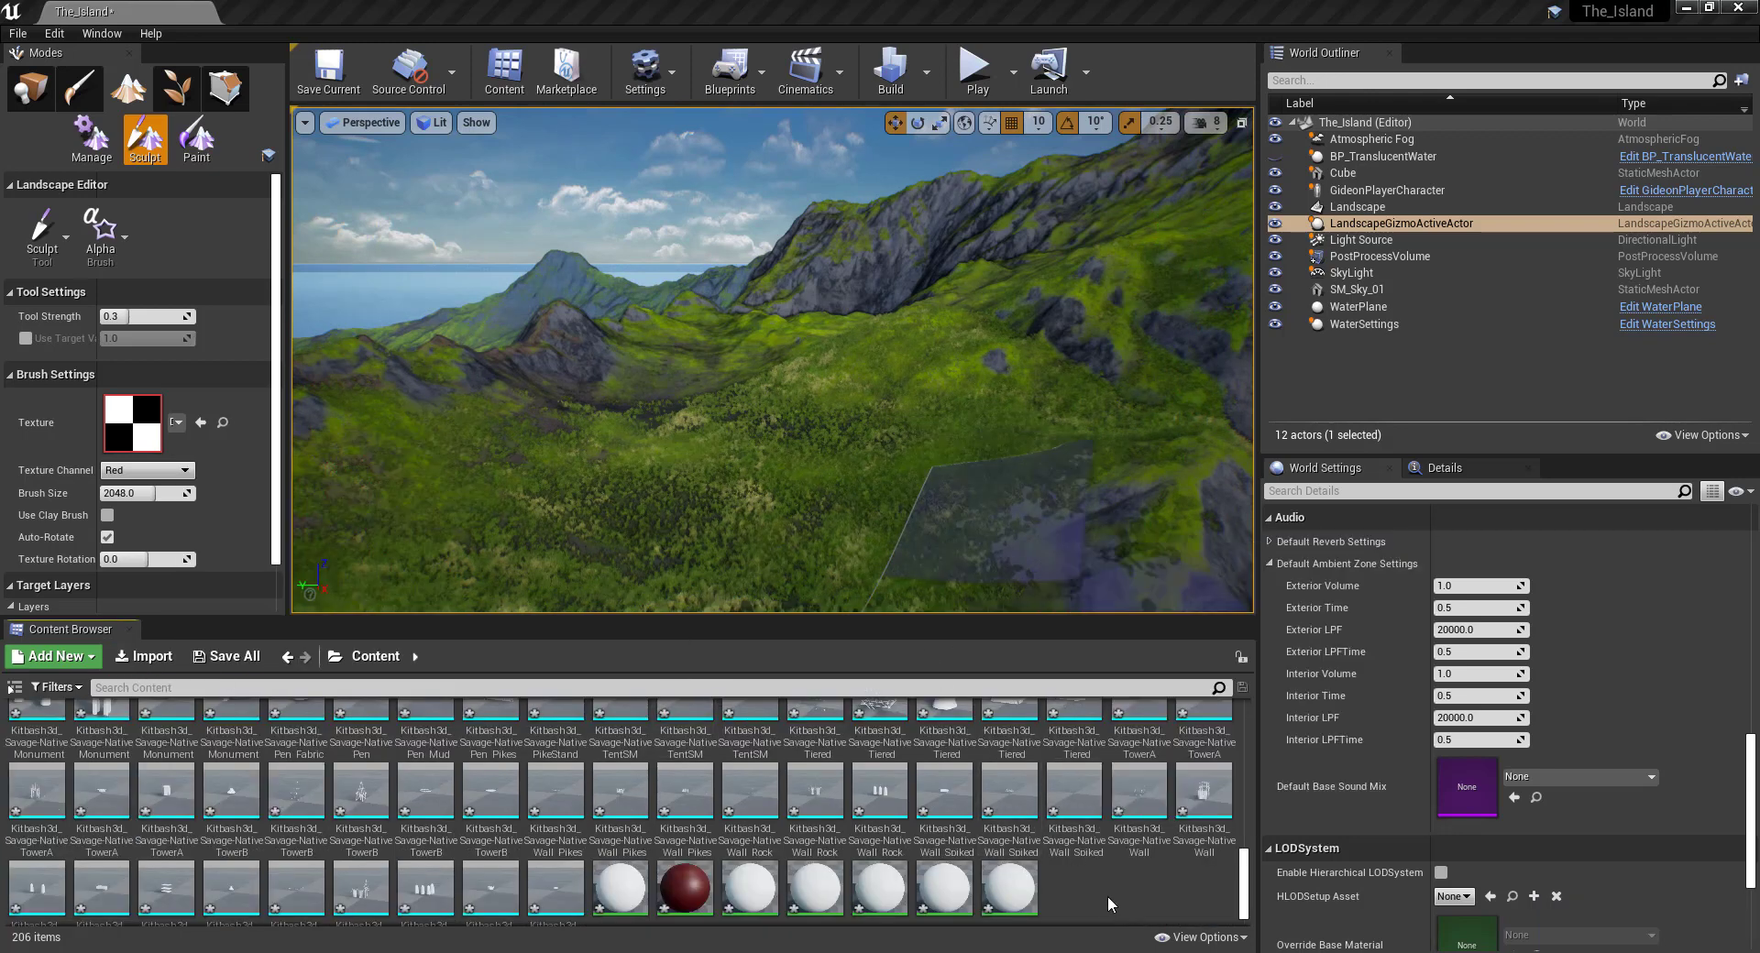
Create a new folder named Orc_Village in the Content folder.
right_click(1107, 895)
click(1147, 343)
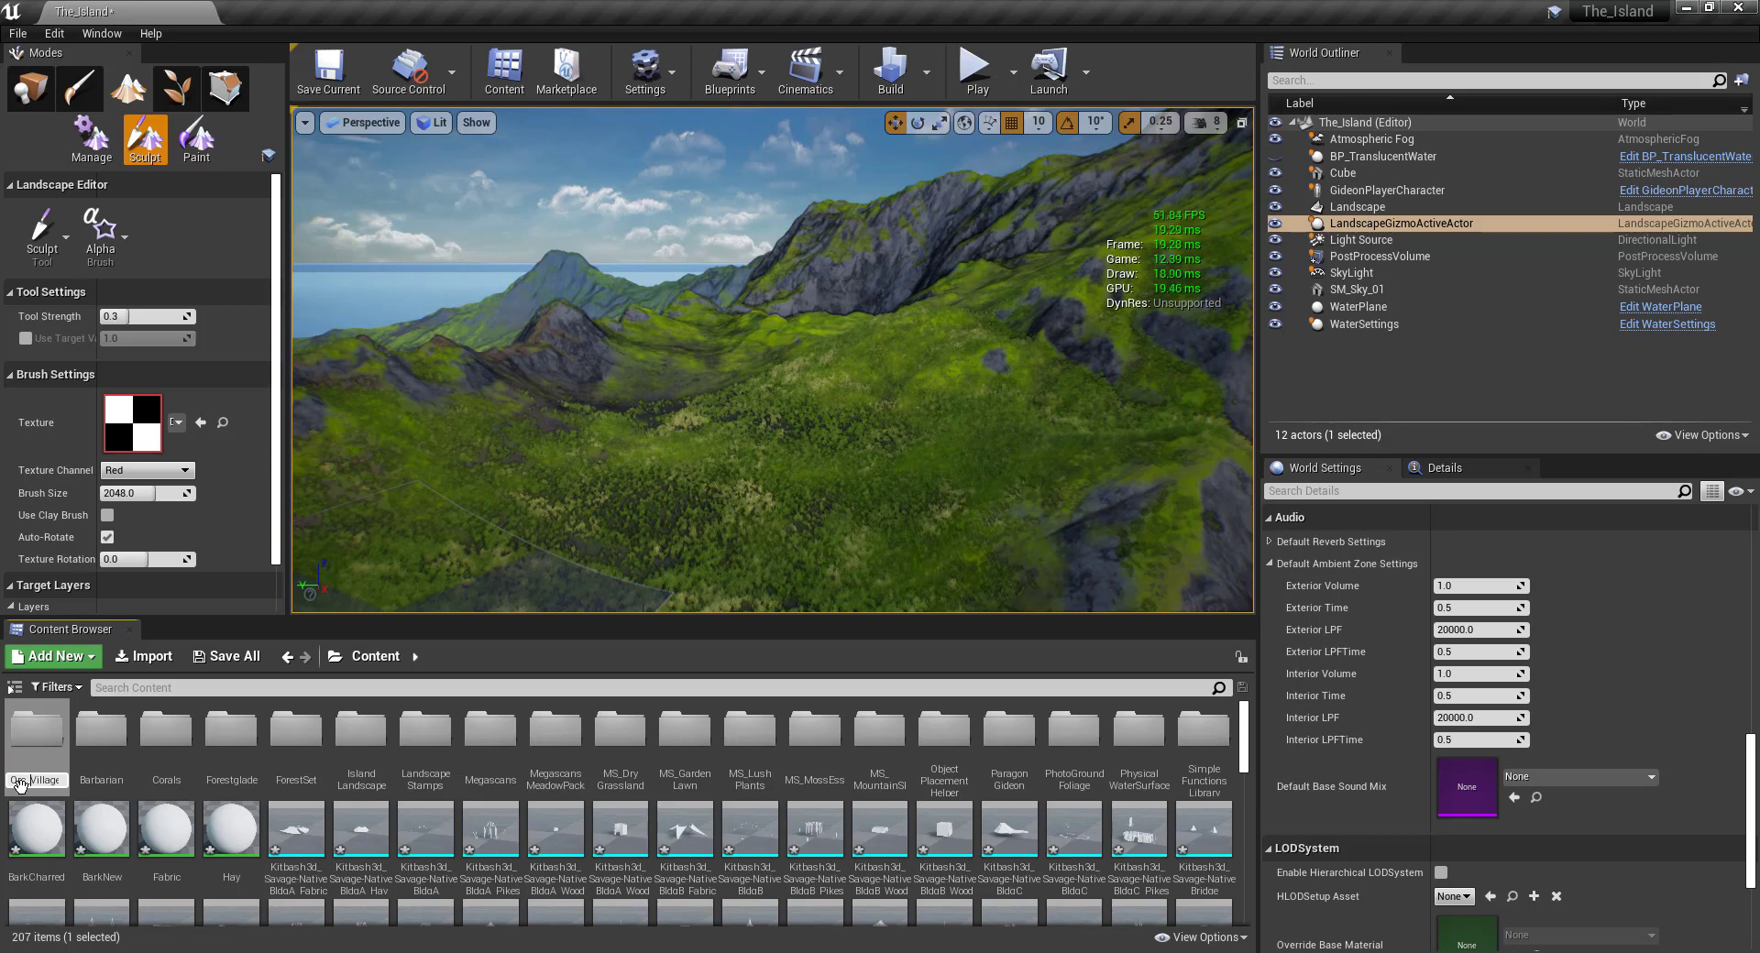
key(Return)
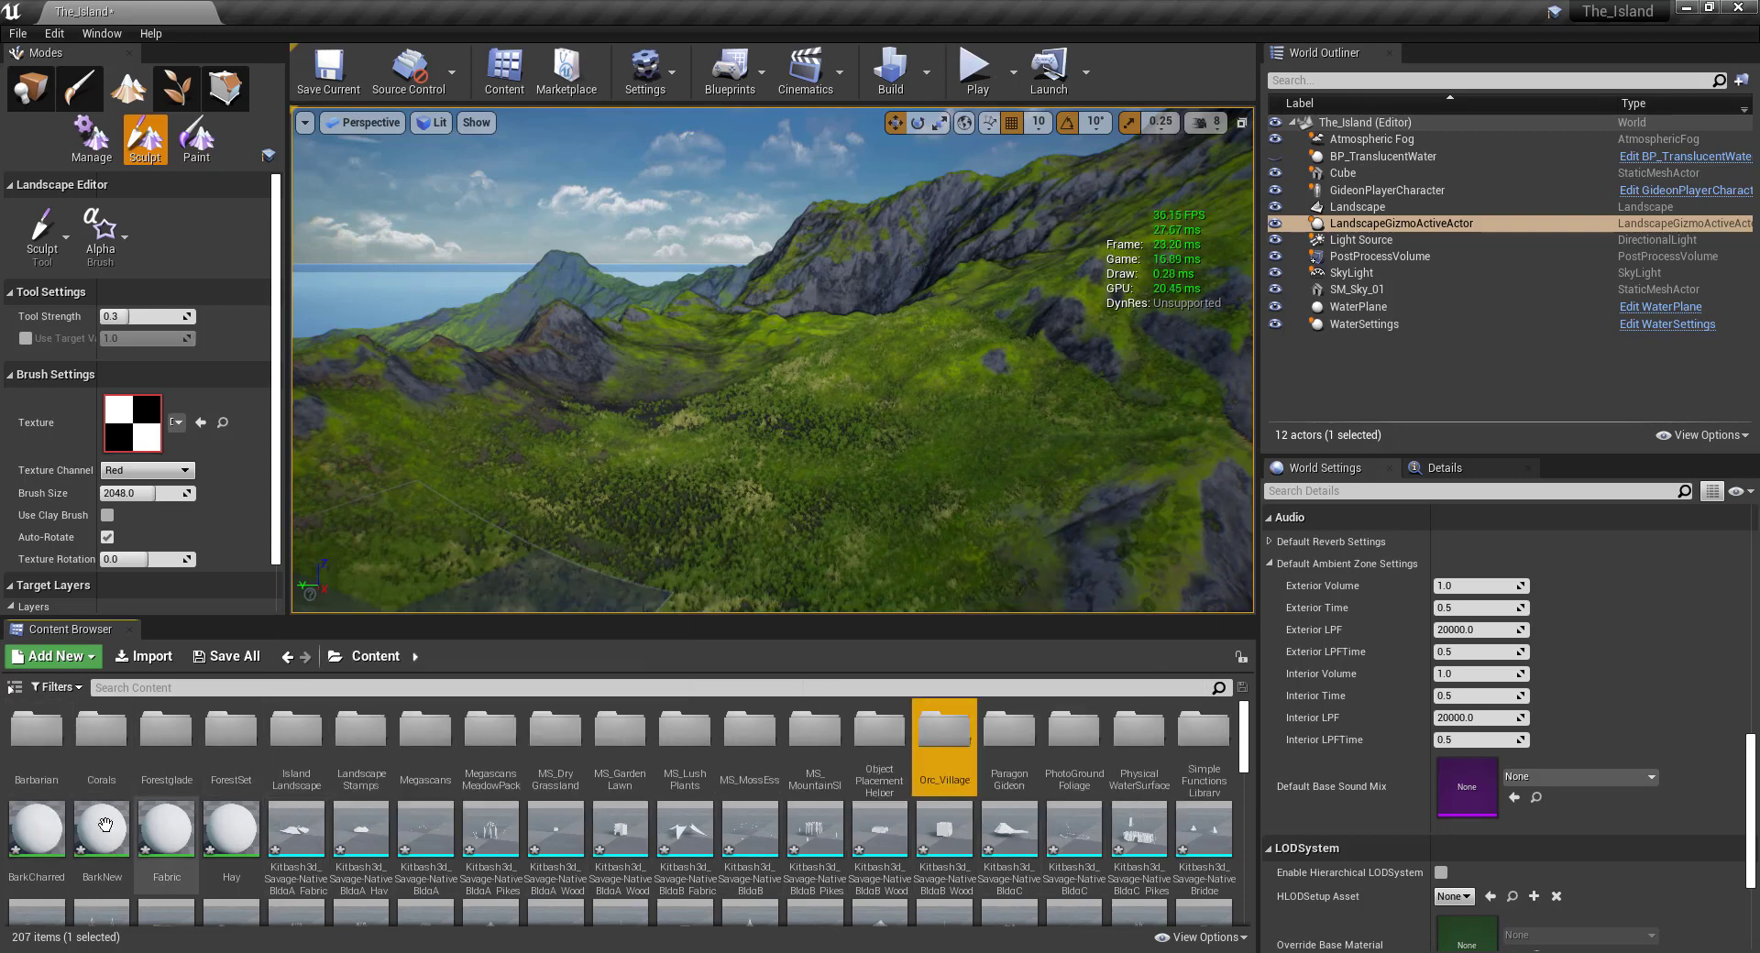
Select all loose Savage kit assets from BarkCharred through WoodPlanks and move them into the Orc_Village folder.
click(37, 827)
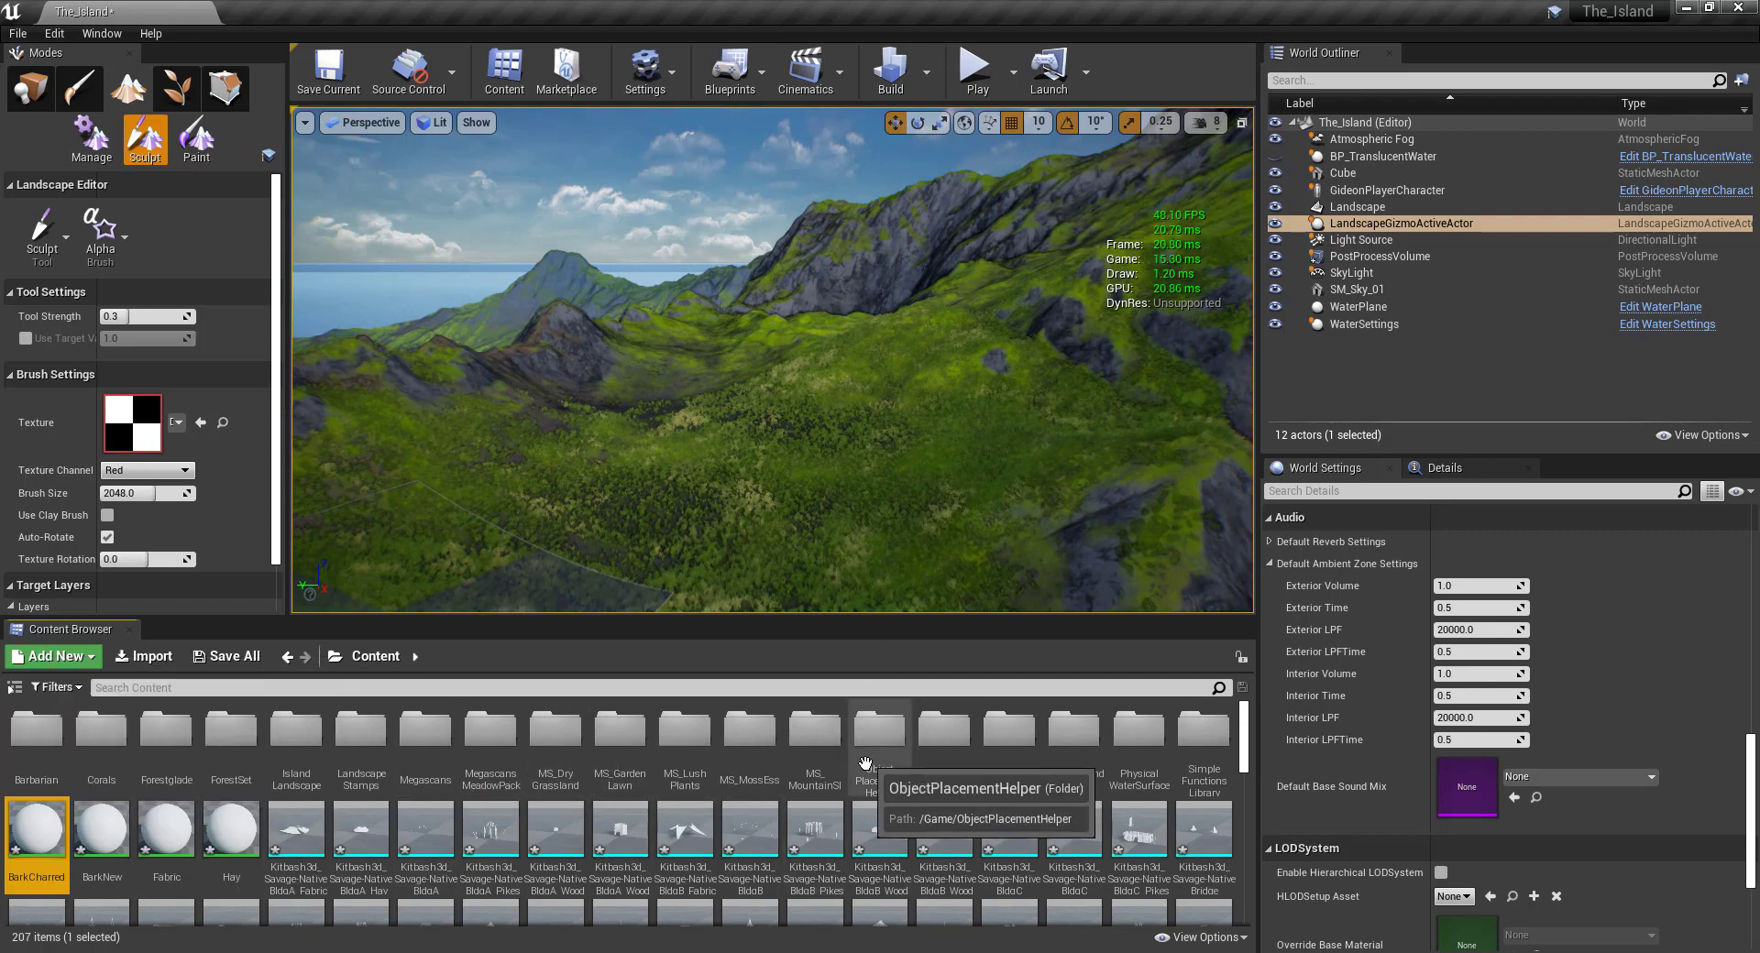
scroll(917, 811, down, 10)
scroll(1033, 818, down, 5)
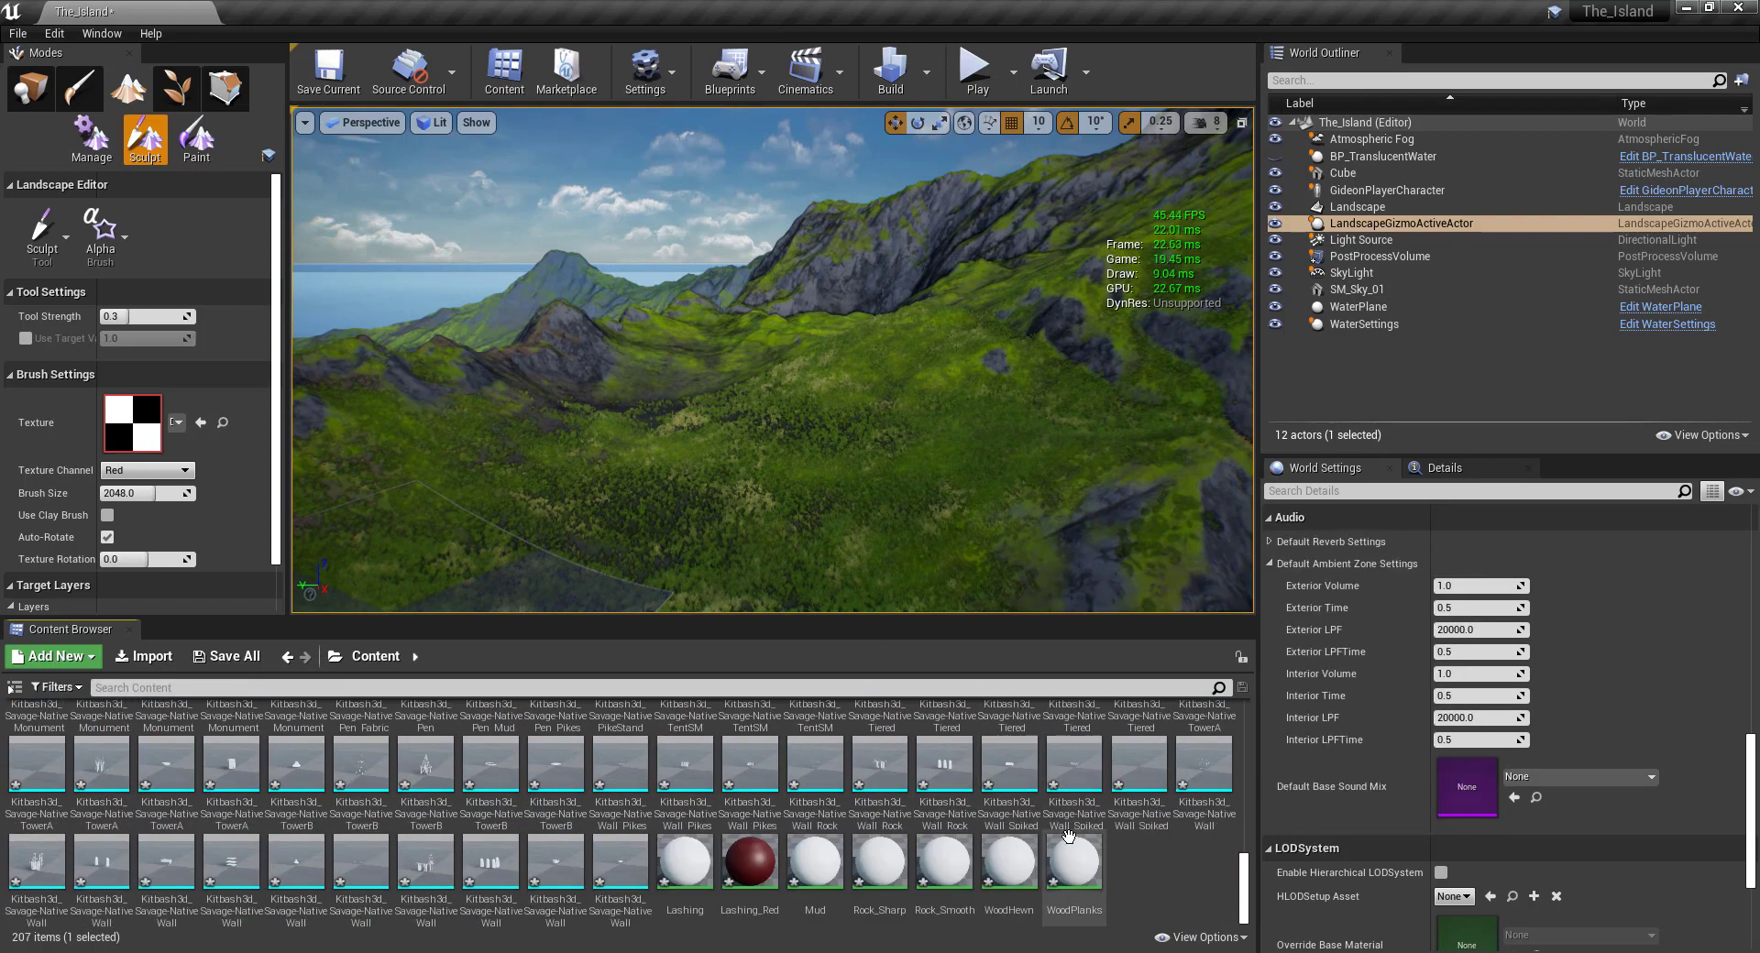
shift+click(1074, 866)
scroll(870, 827, up, 5)
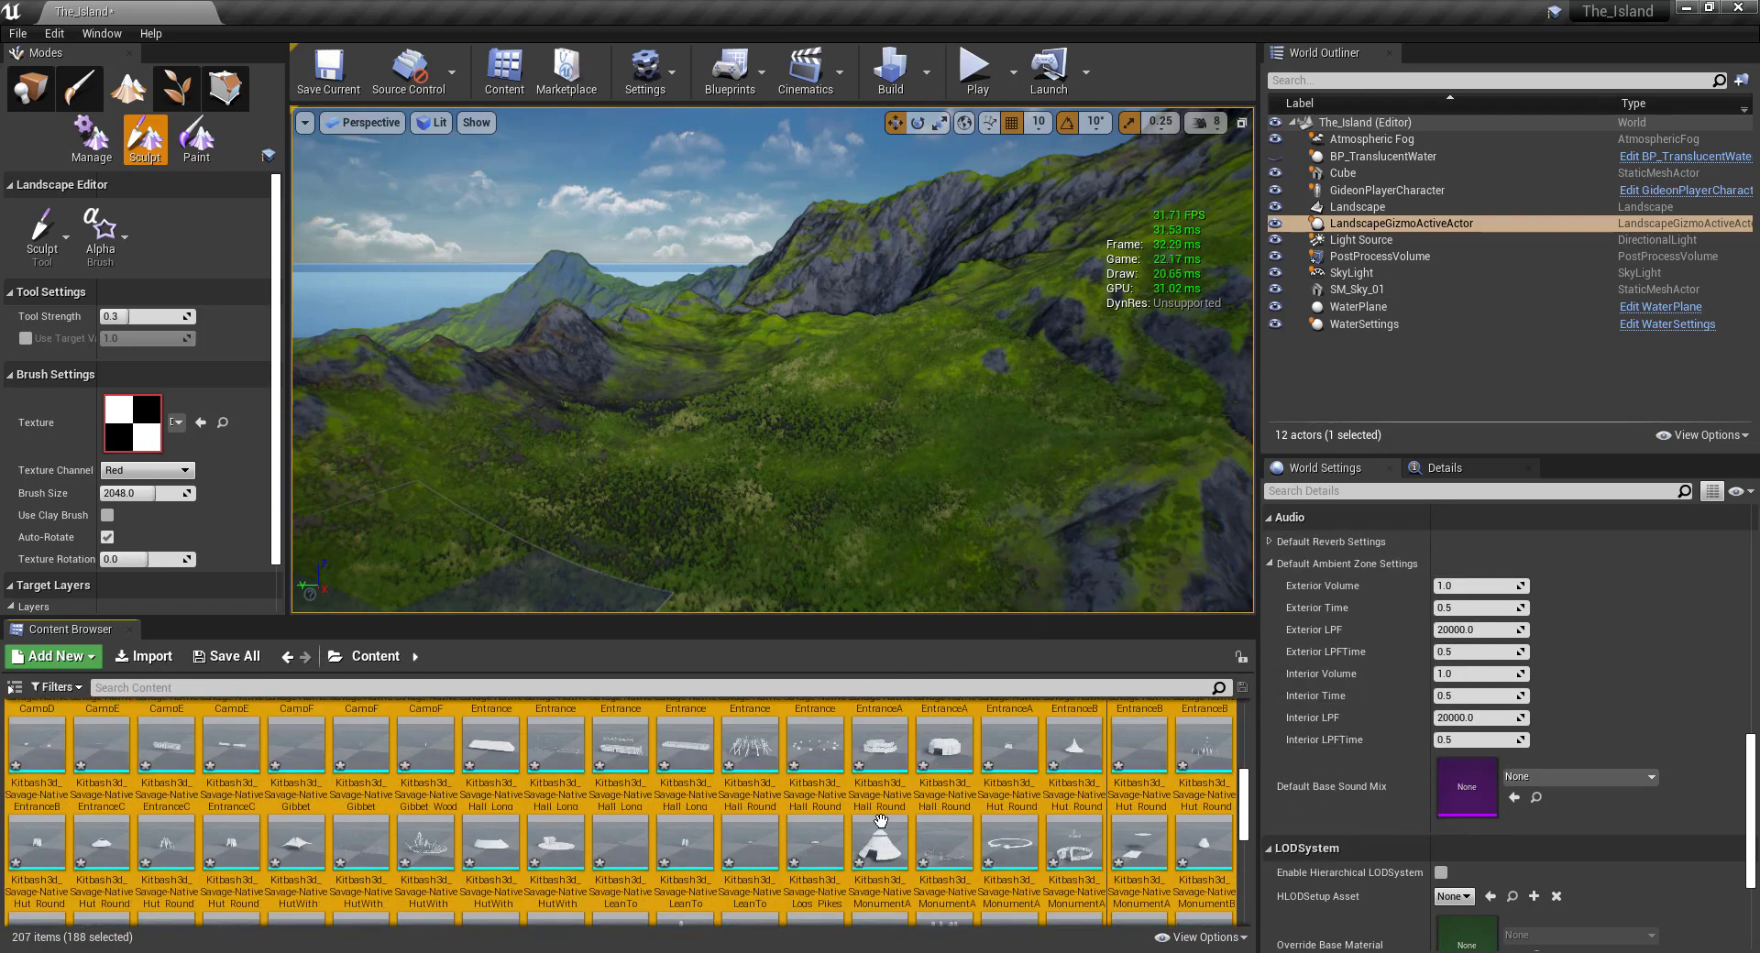
scroll(871, 825, up, 5)
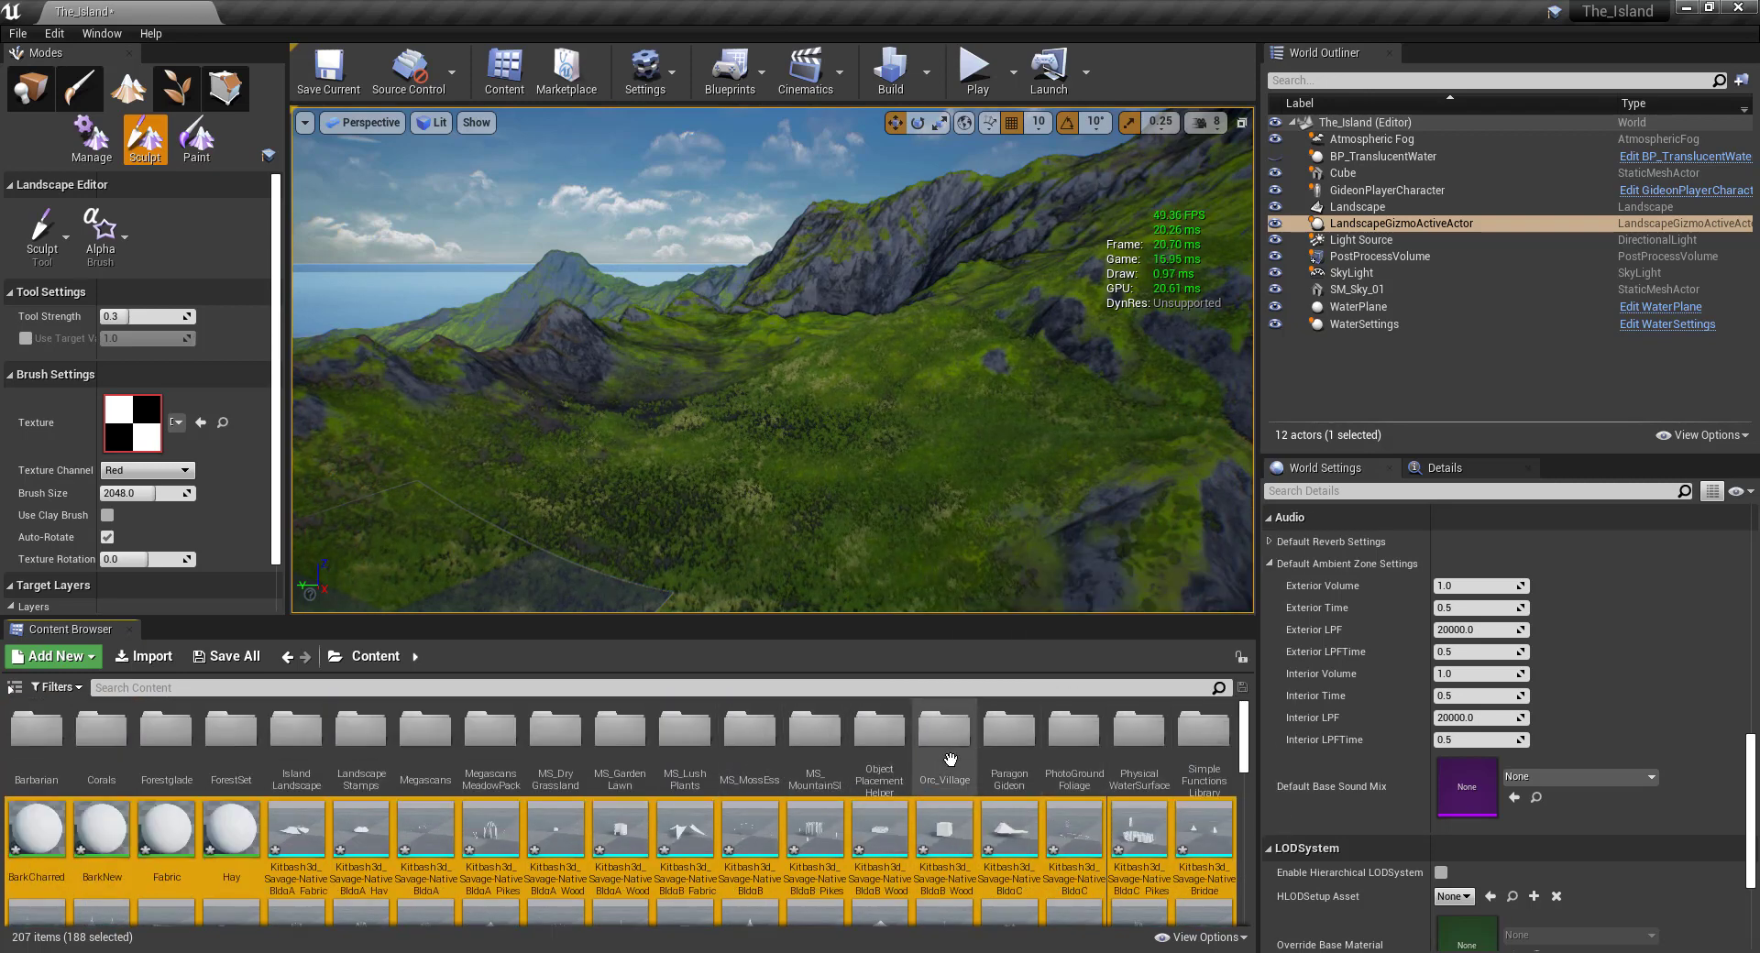
drag(935, 819, 954, 734)
click(1041, 763)
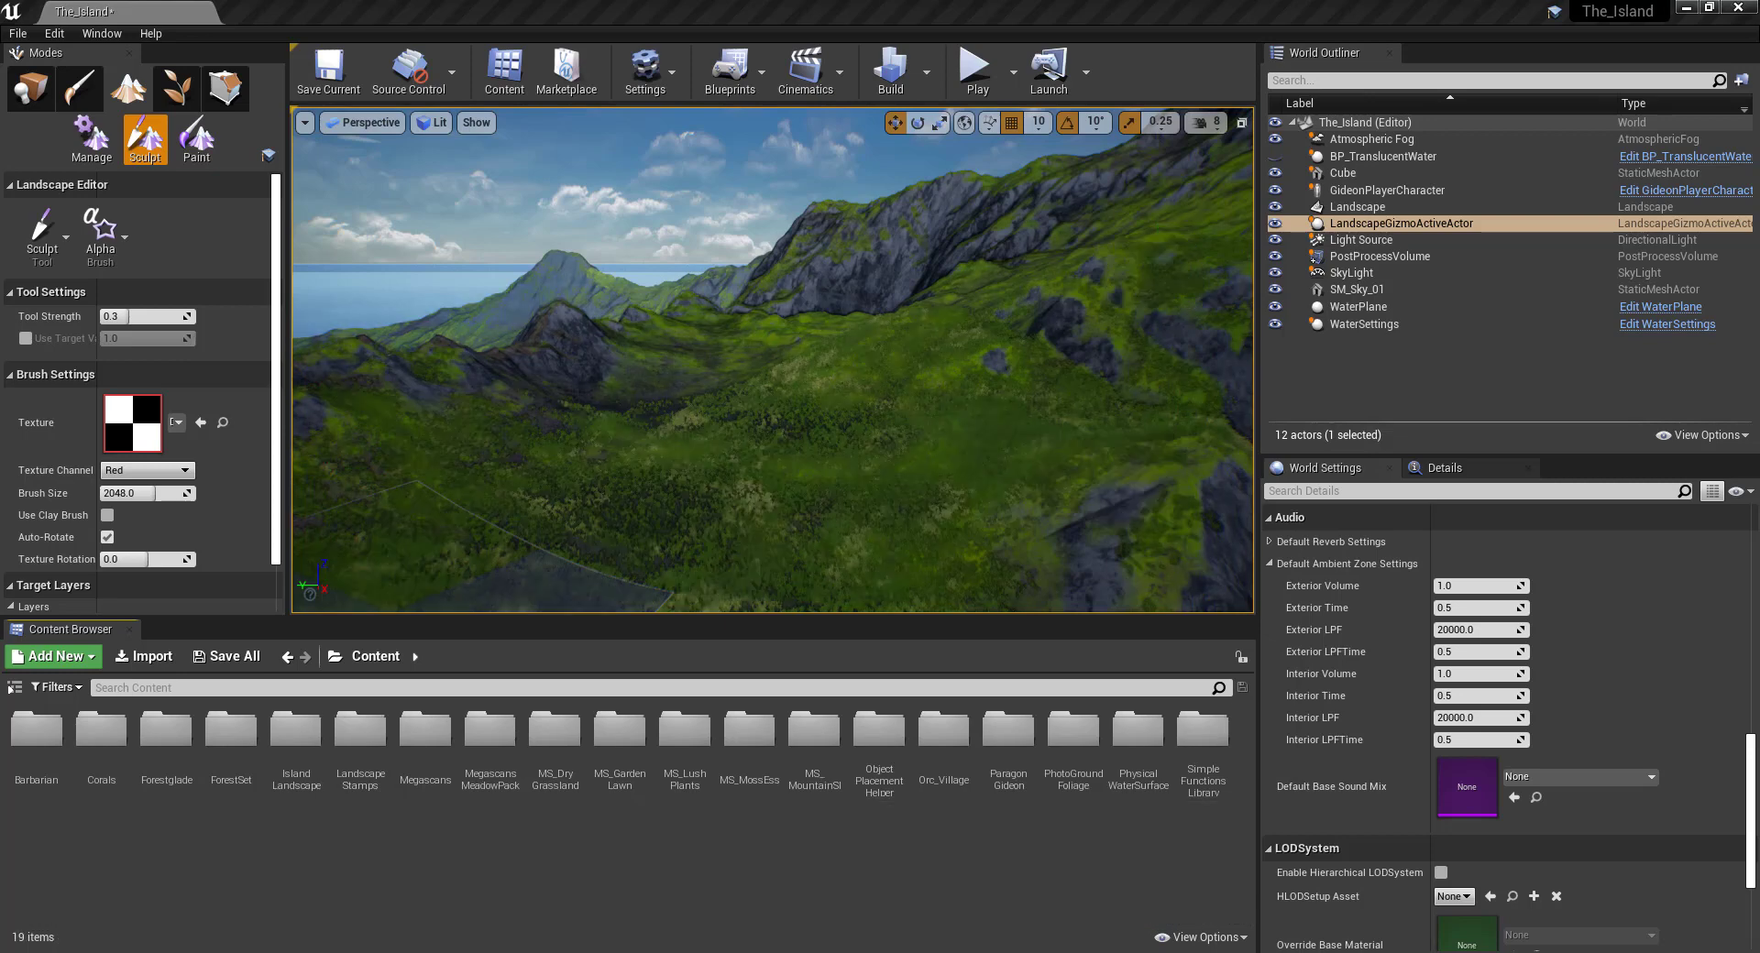
Open the Orc_Village folder and look through its Kitbash3d_Savage meshes down to the Monument pieces.
double_click(943, 730)
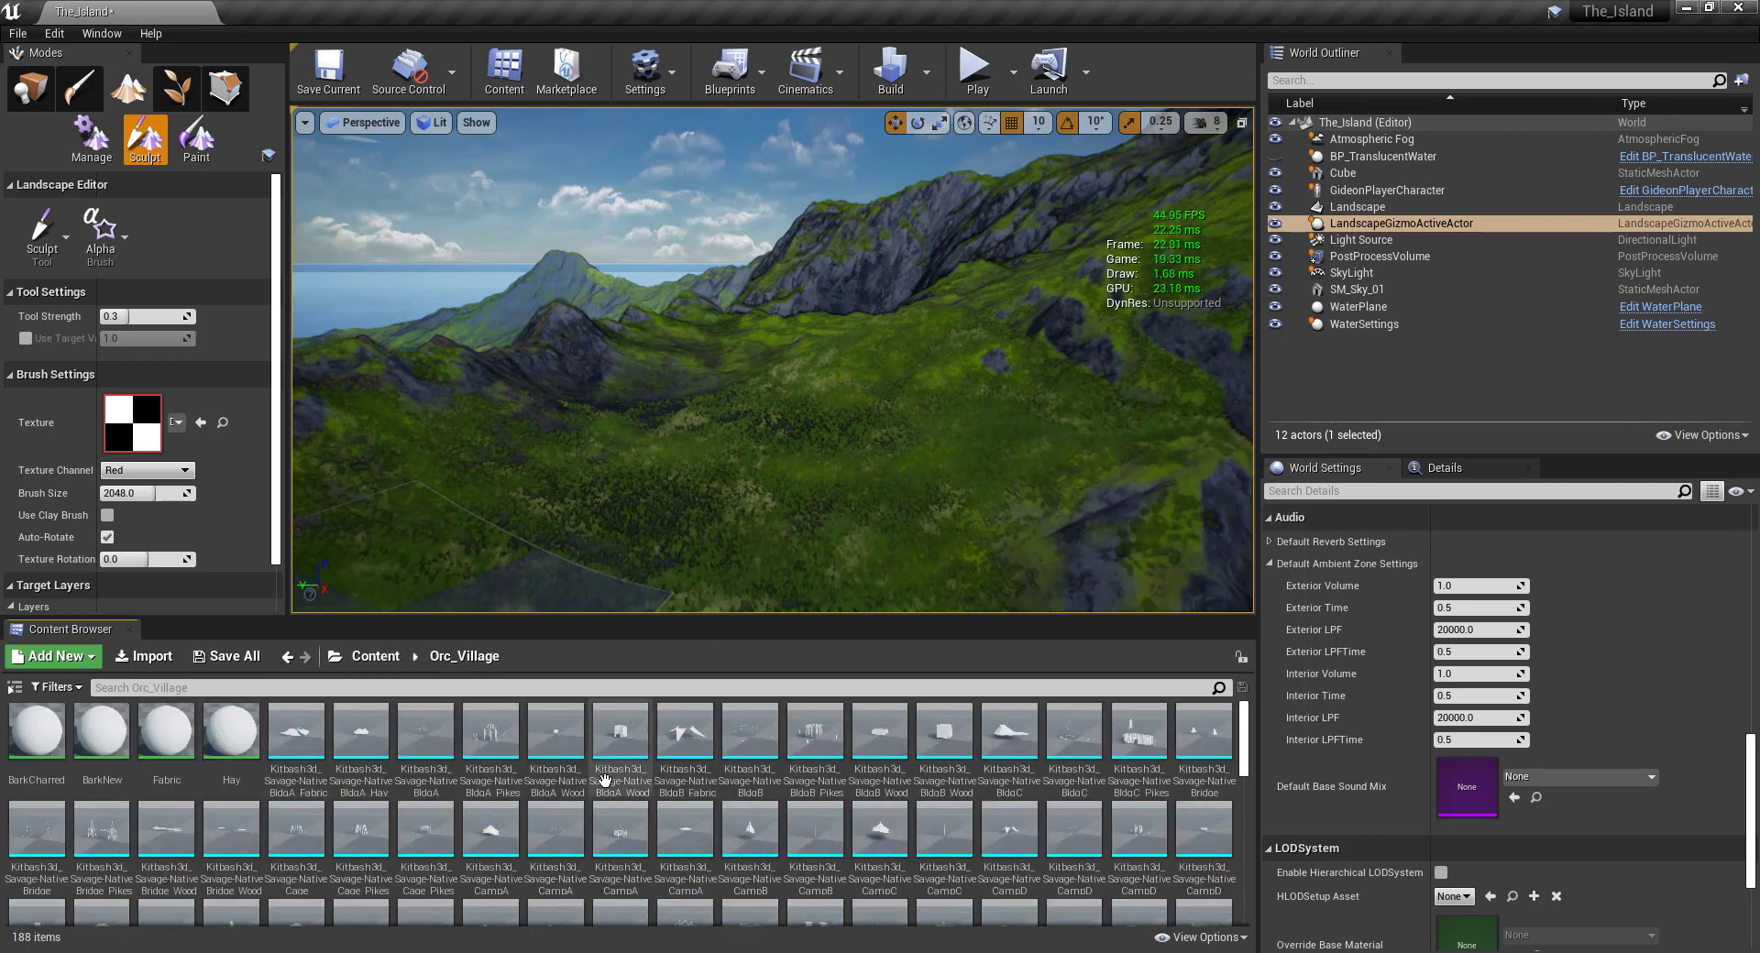
scroll(604, 780, down, 10)
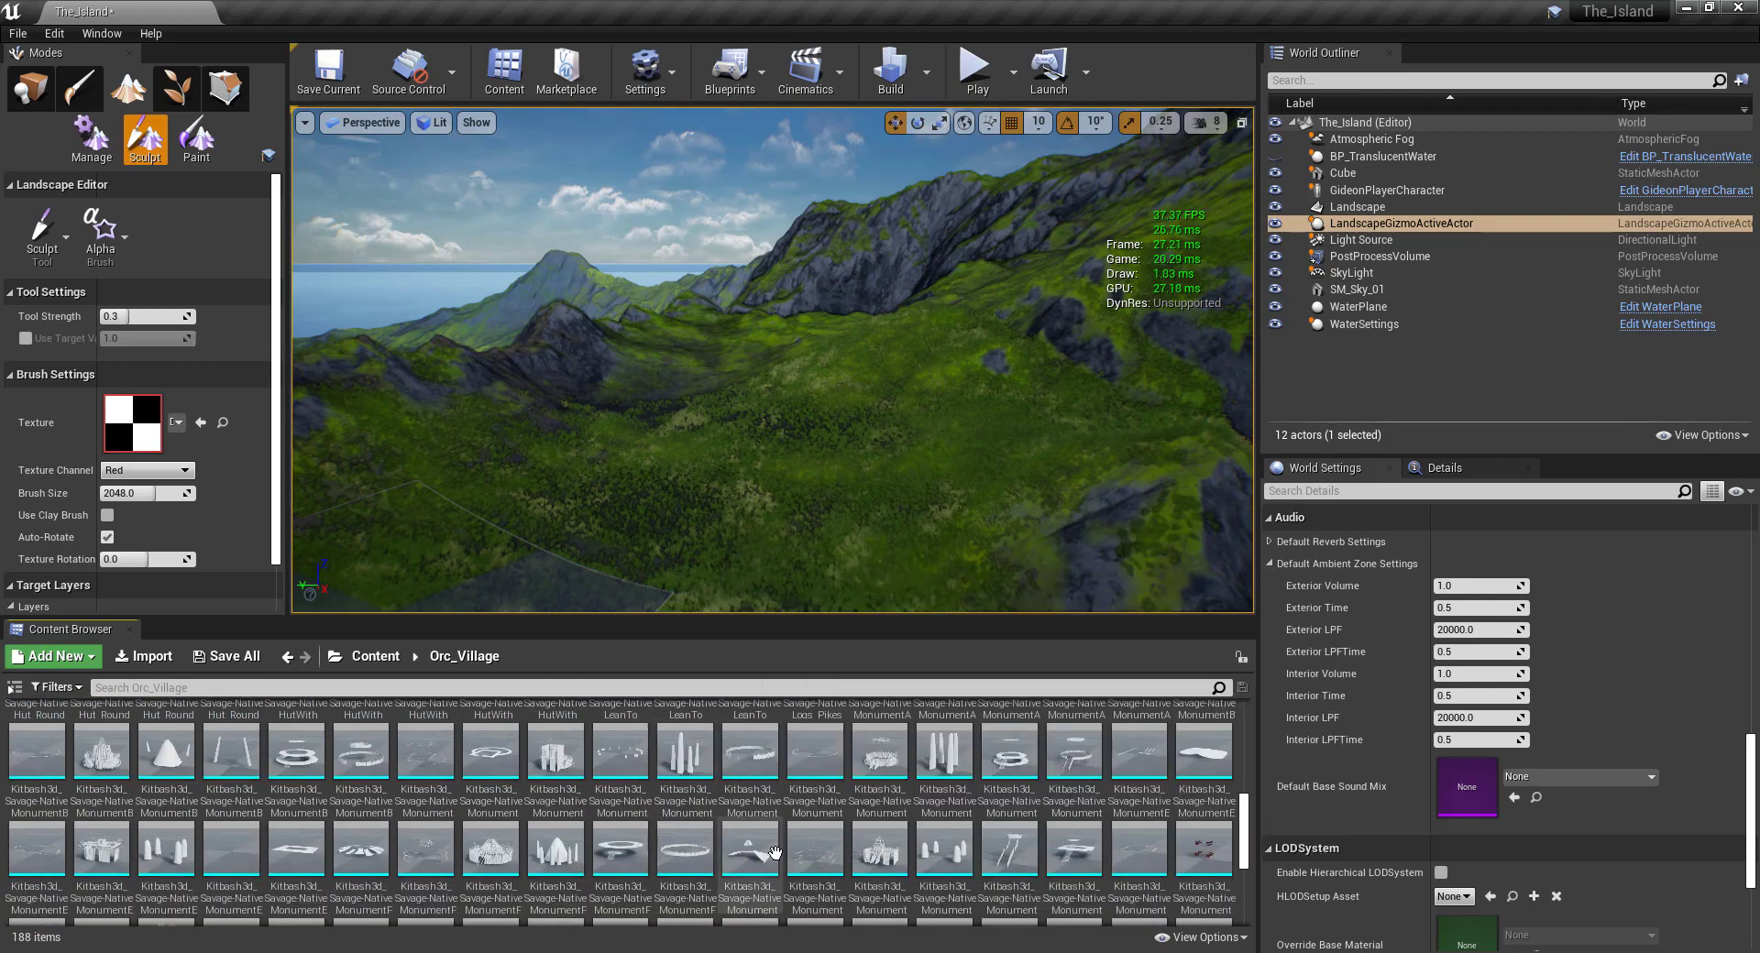
click(790, 852)
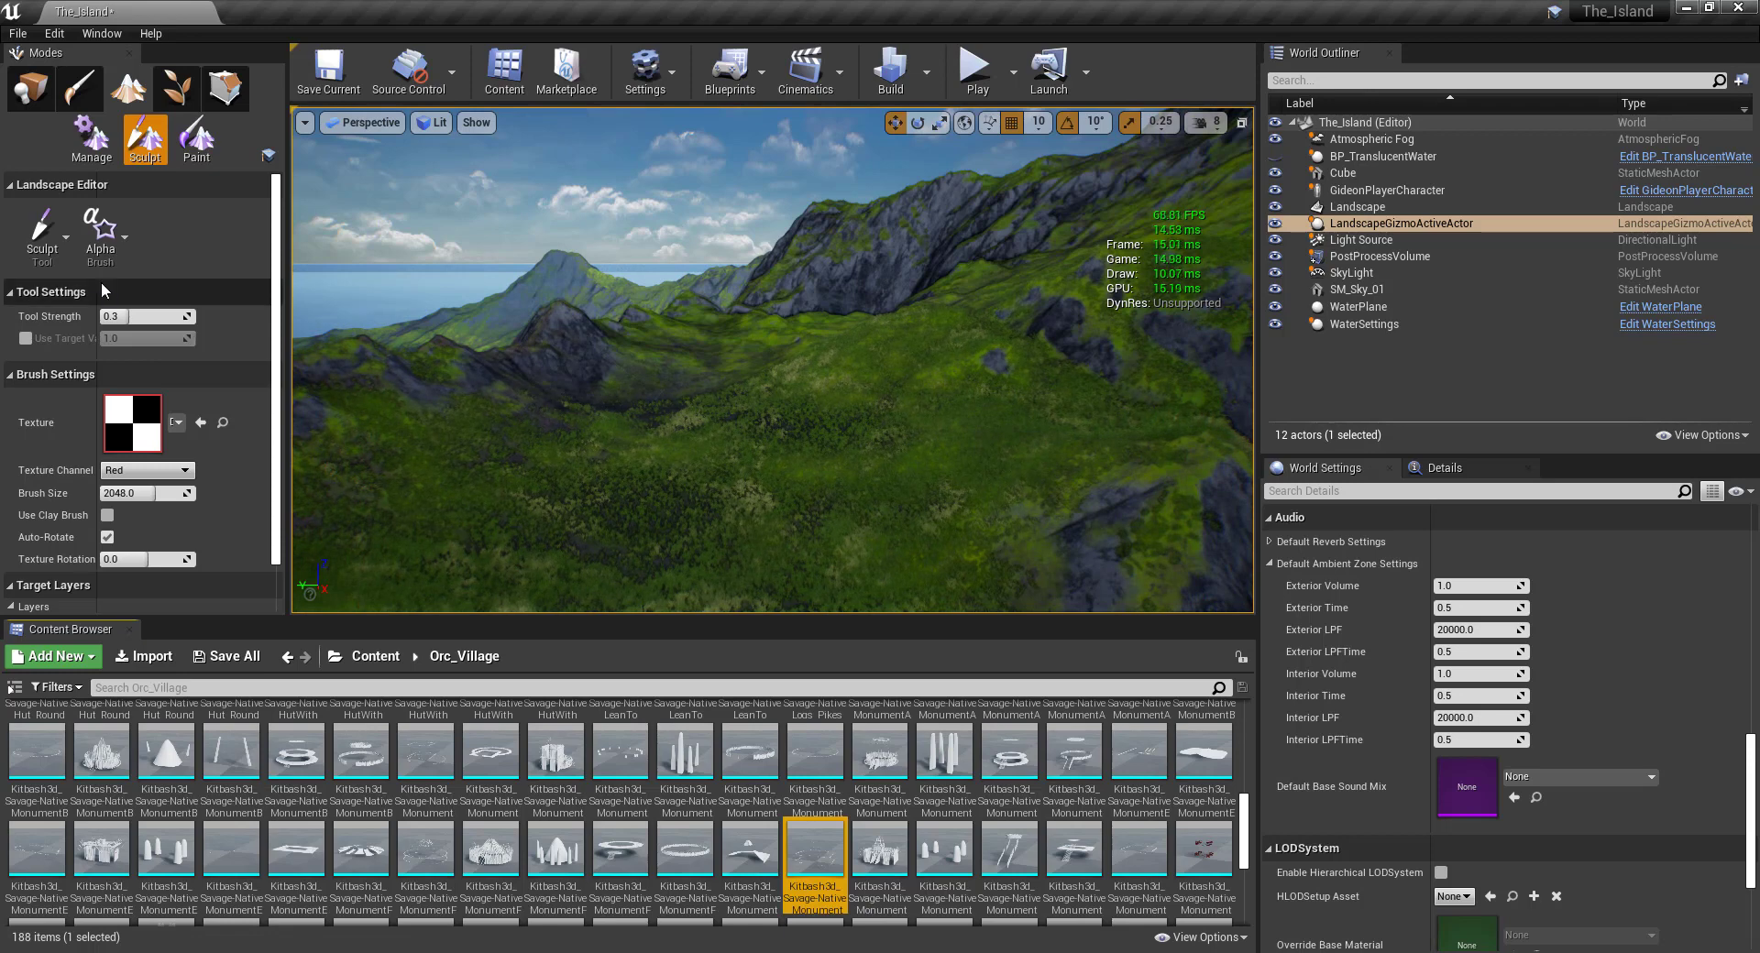
Leave landscape editing for Place mode and set the viewport camera speed to 4.
click(61, 230)
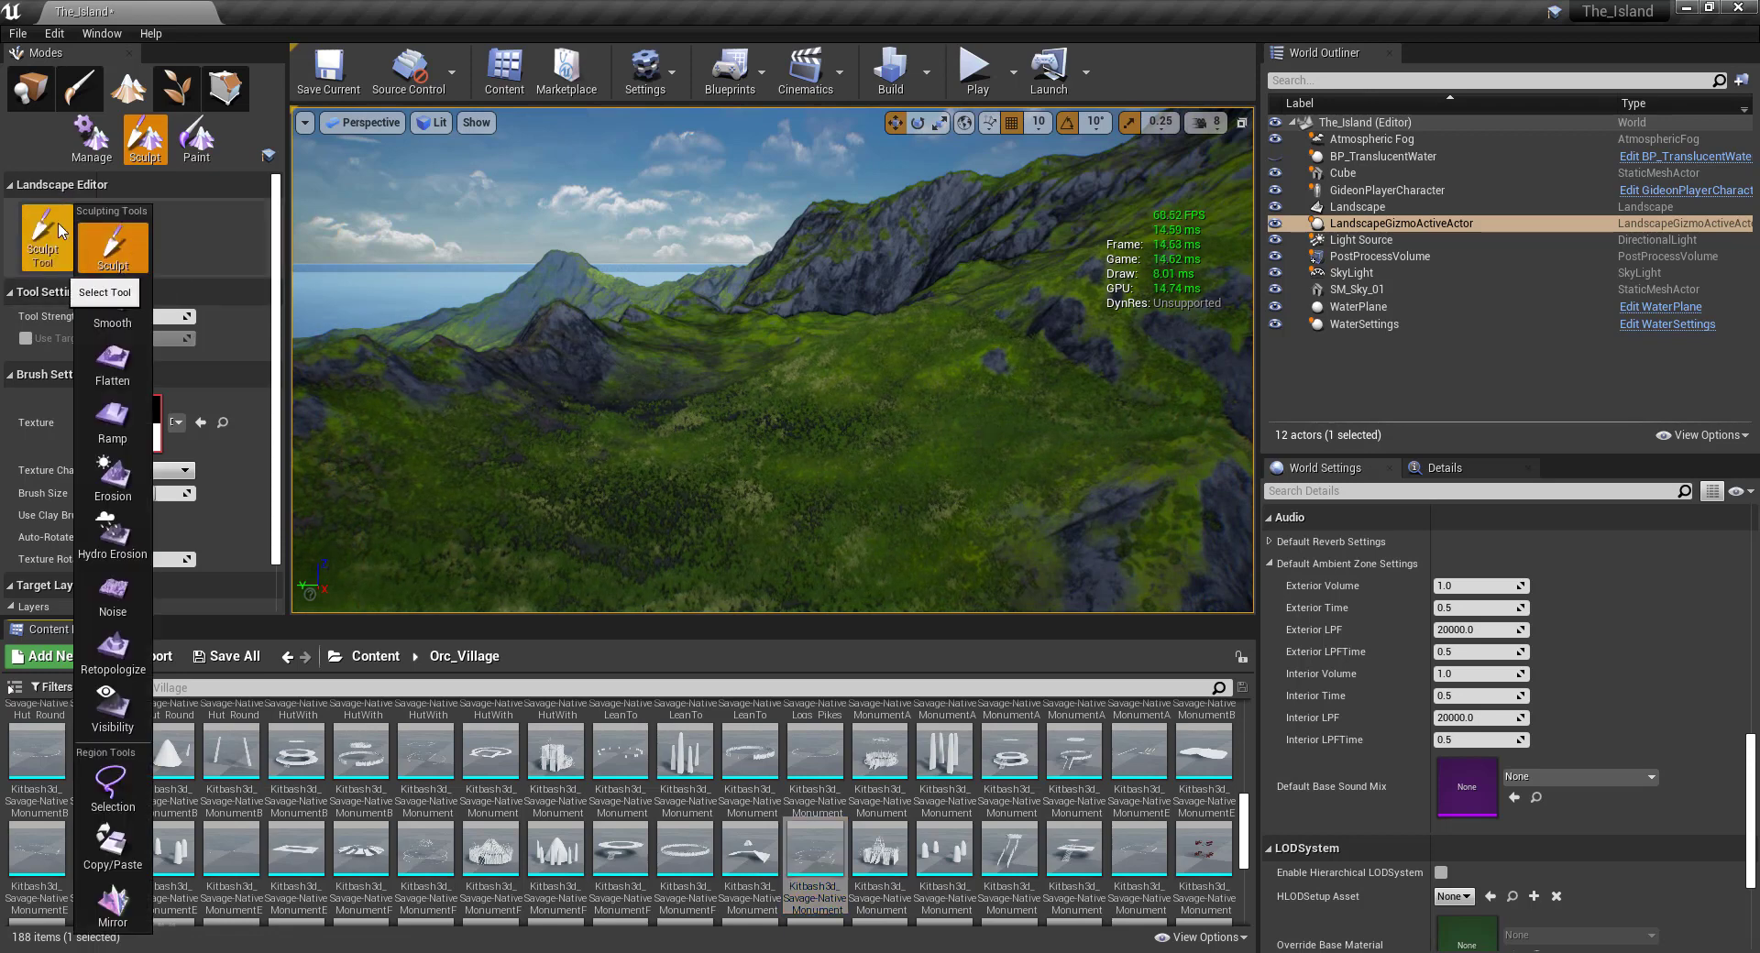
click(108, 245)
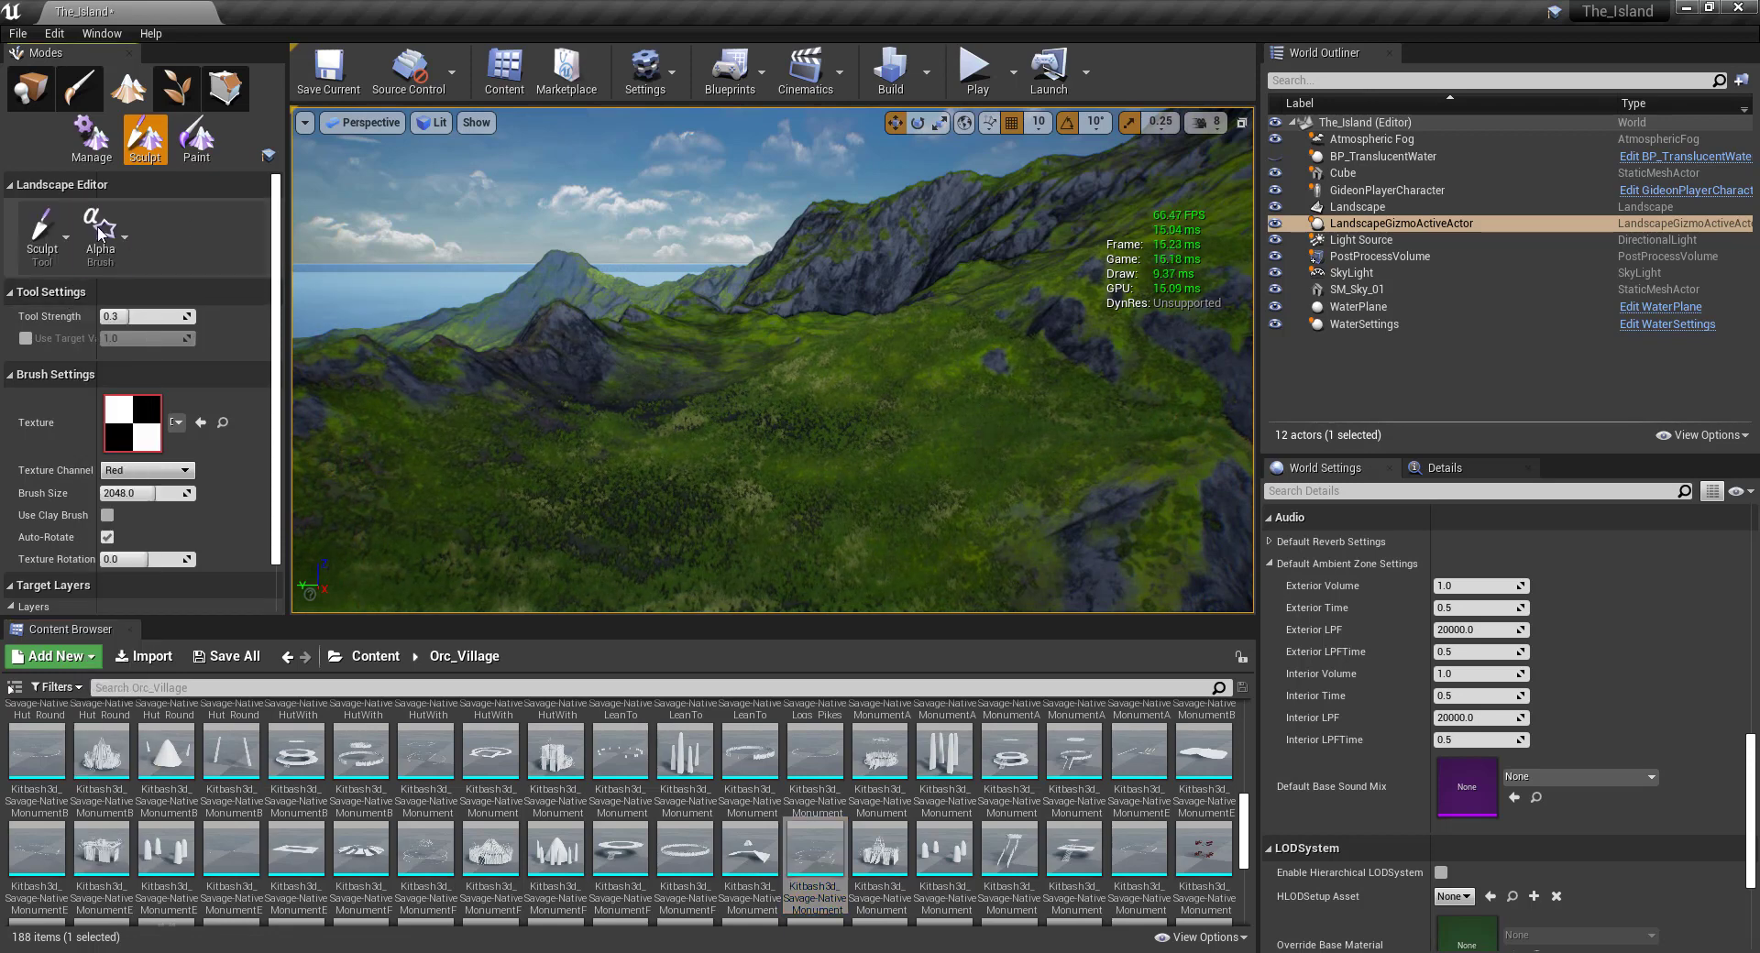
click(92, 146)
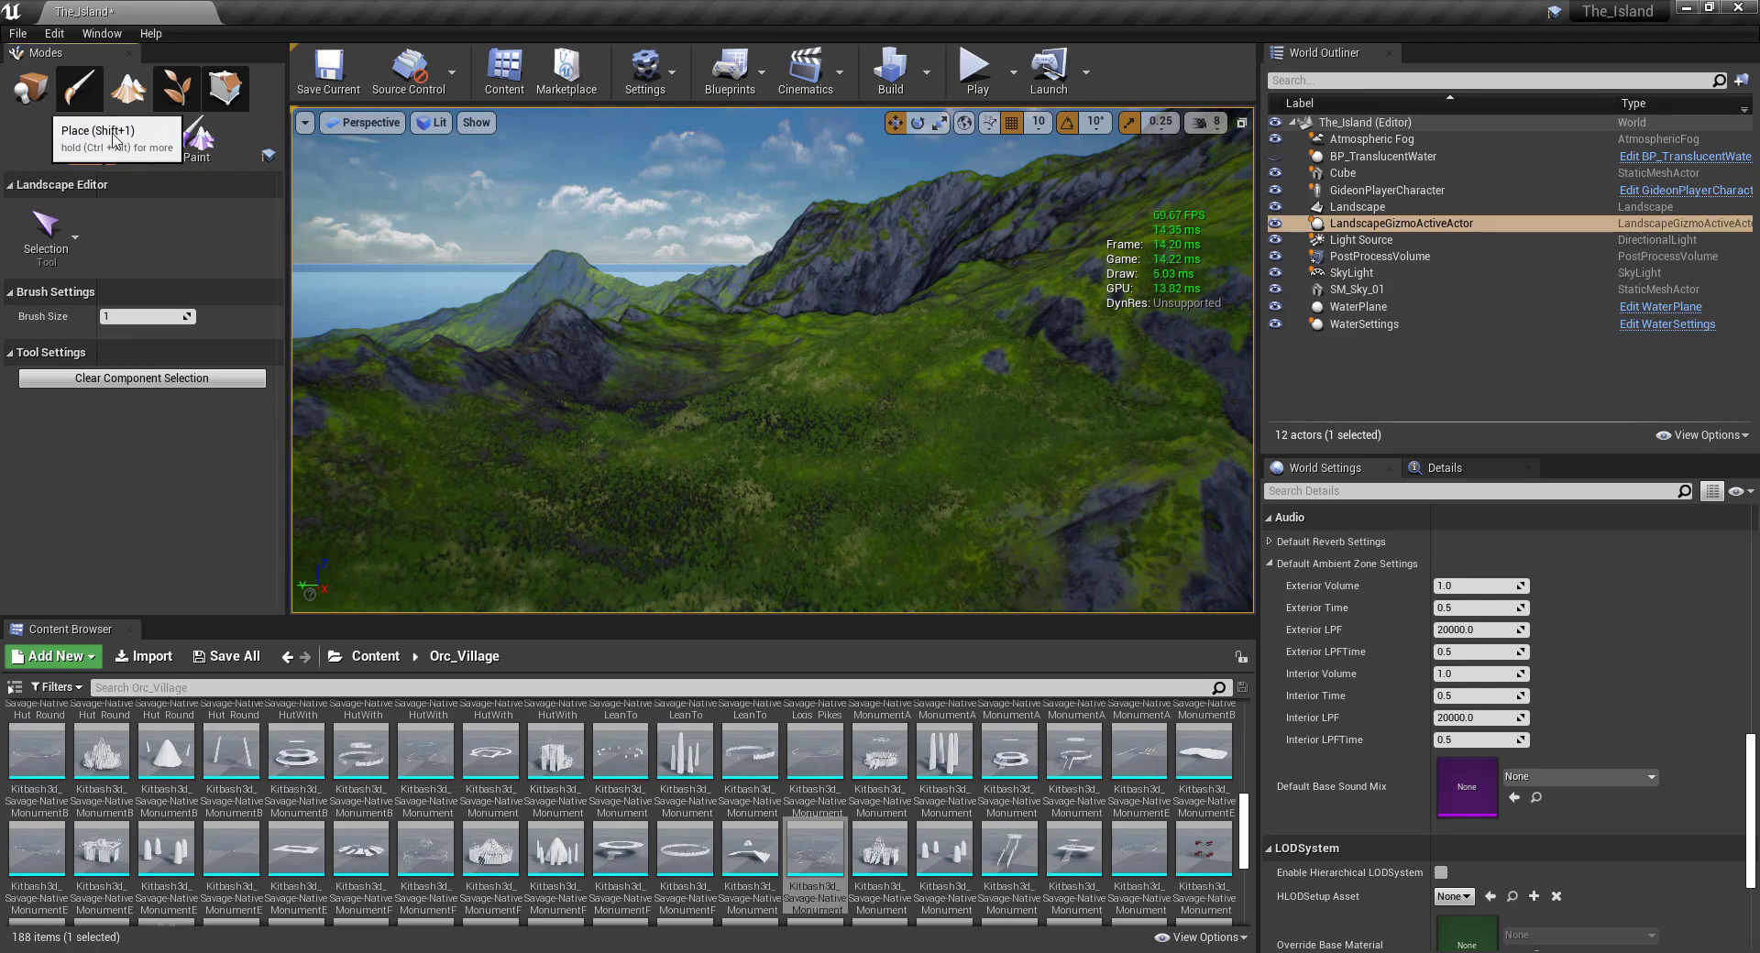
key(shift+1)
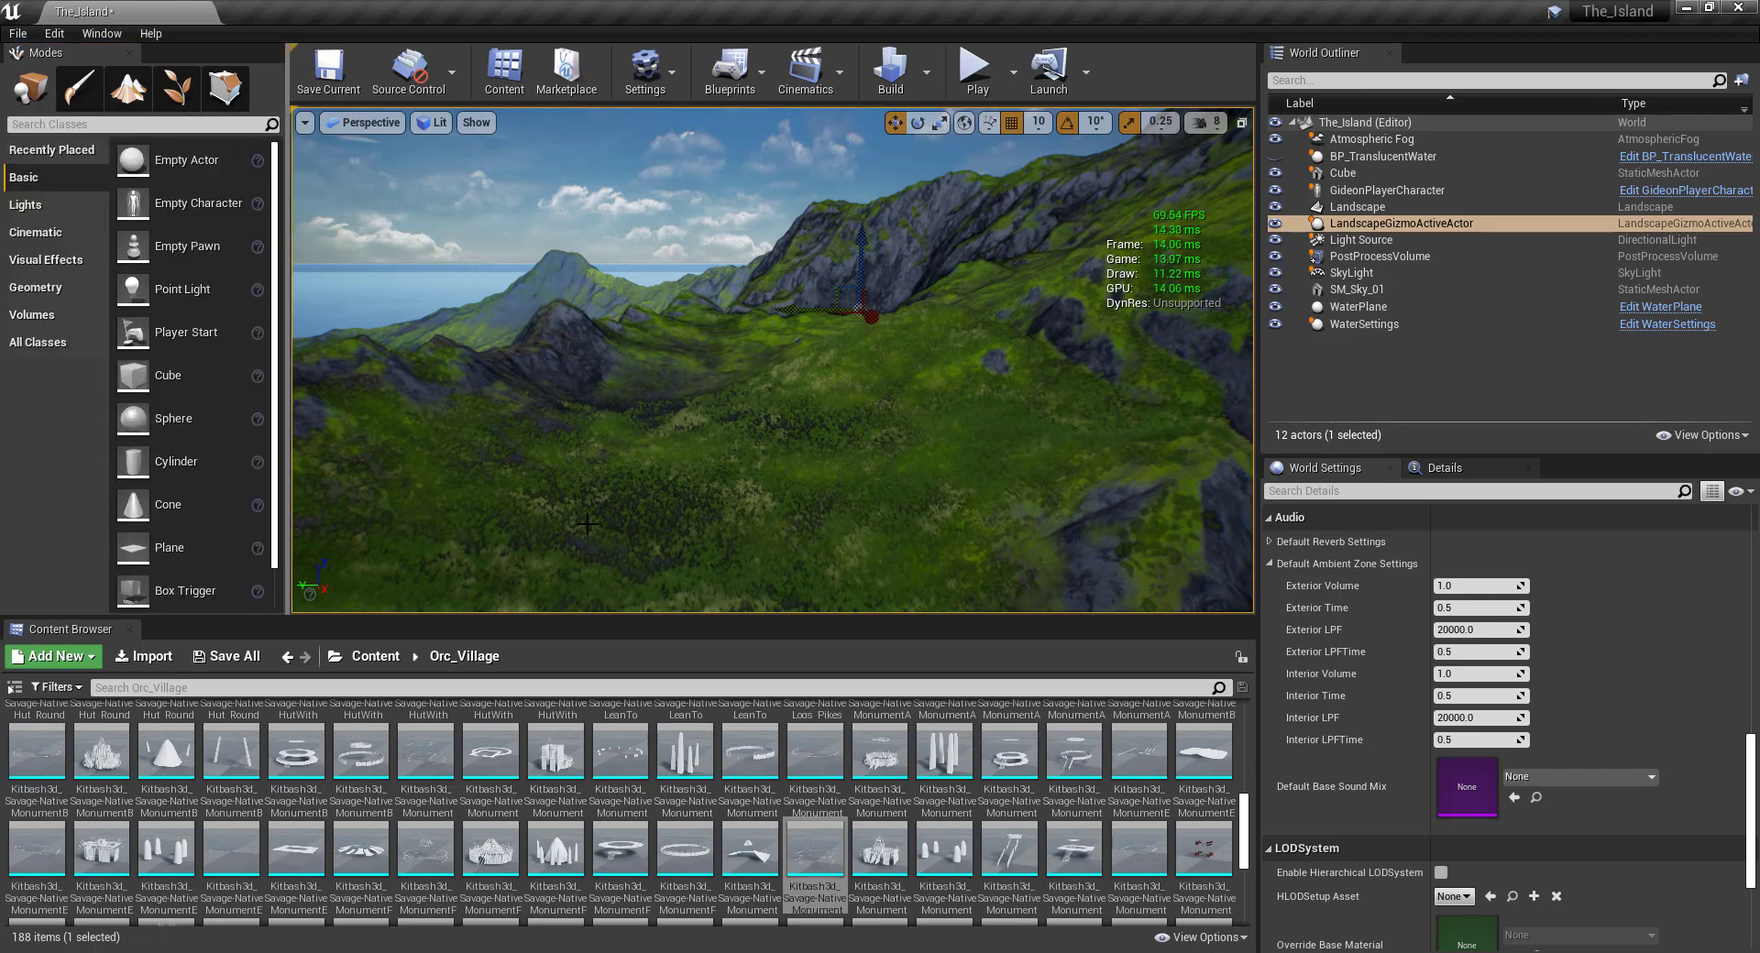
mouse_move(587, 523)
right_down()
mouse_move(587, 623)
mouse_move(513, 568)
mouse_move(495, 486)
mouse_move(431, 431)
mouse_move(357, 439)
mouse_move(303, 486)
mouse_move(612, 517)
right_up()
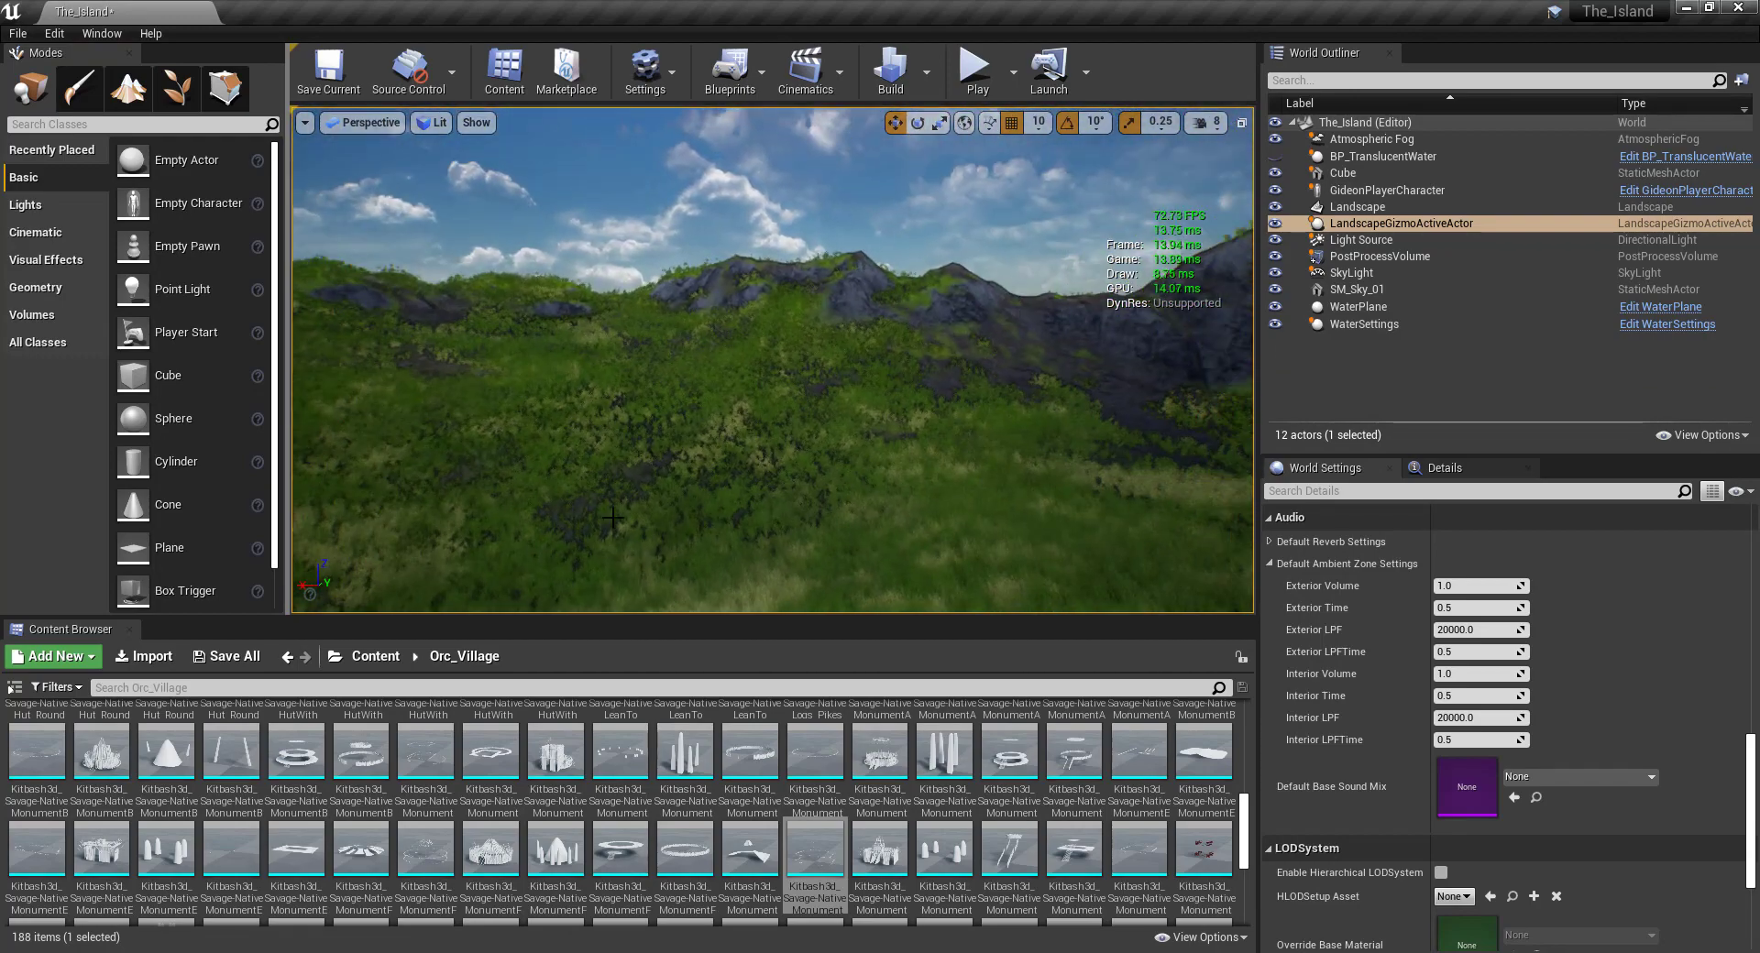
click(1206, 122)
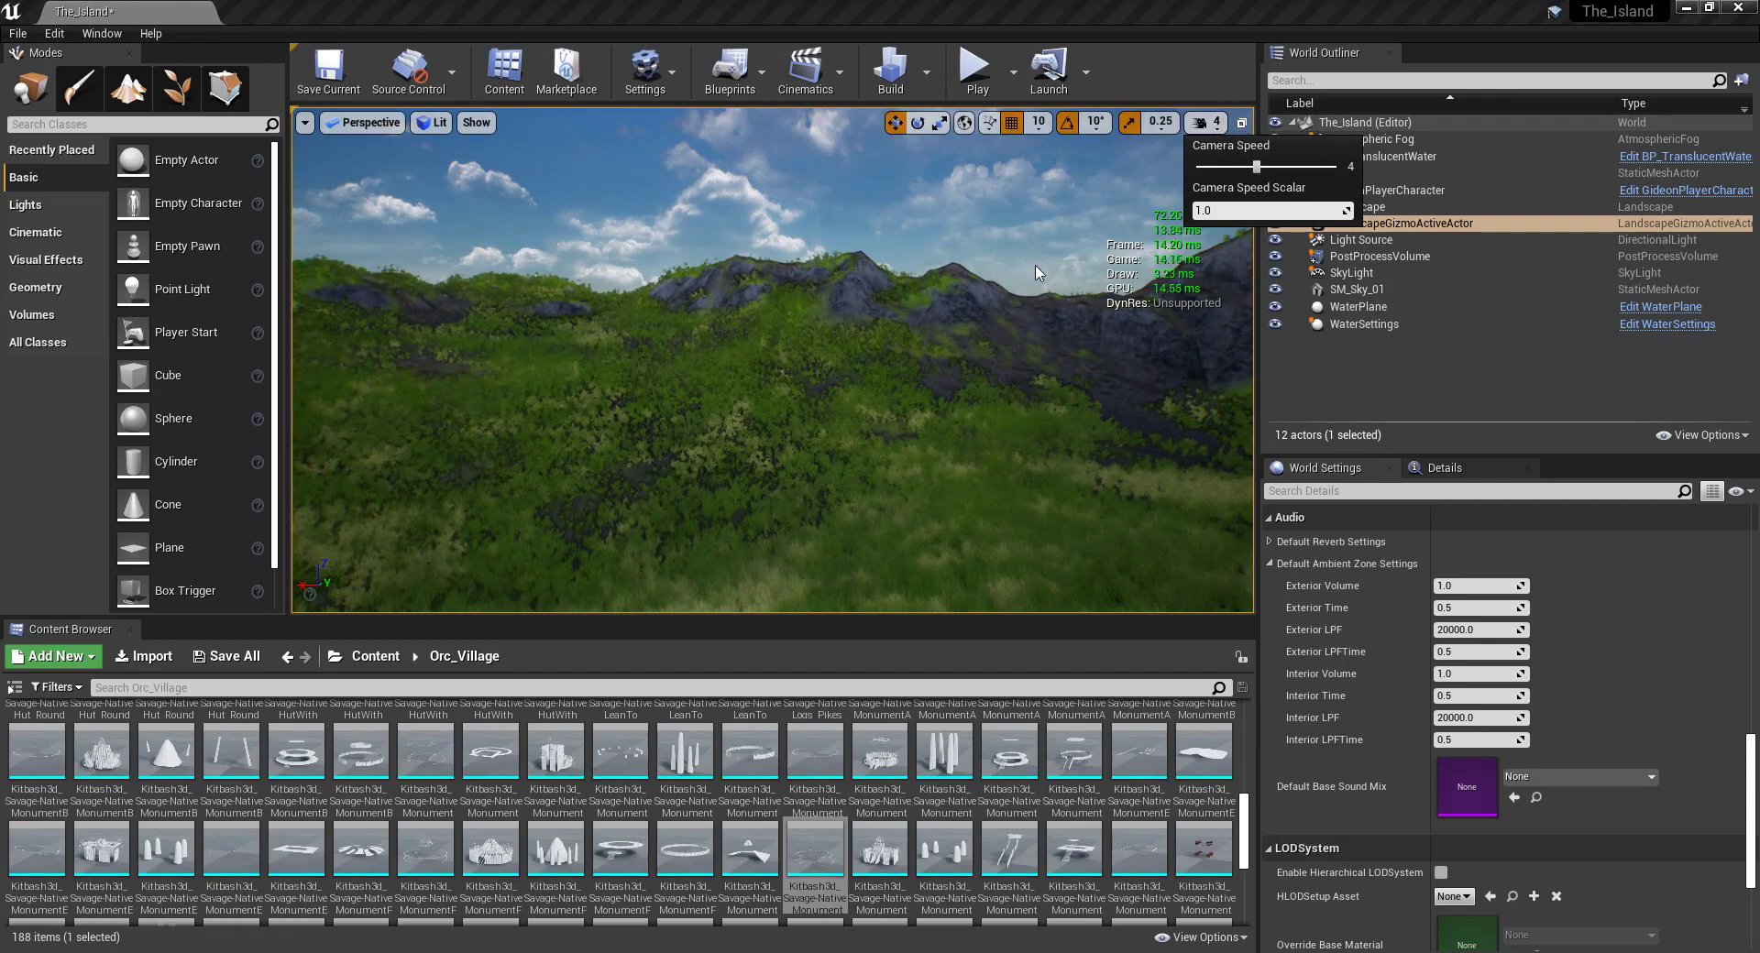
Switch from placing actors to the landscape Sculpt tools, with the view over the grassy plain.
right_drag(1037, 273, 499, 190)
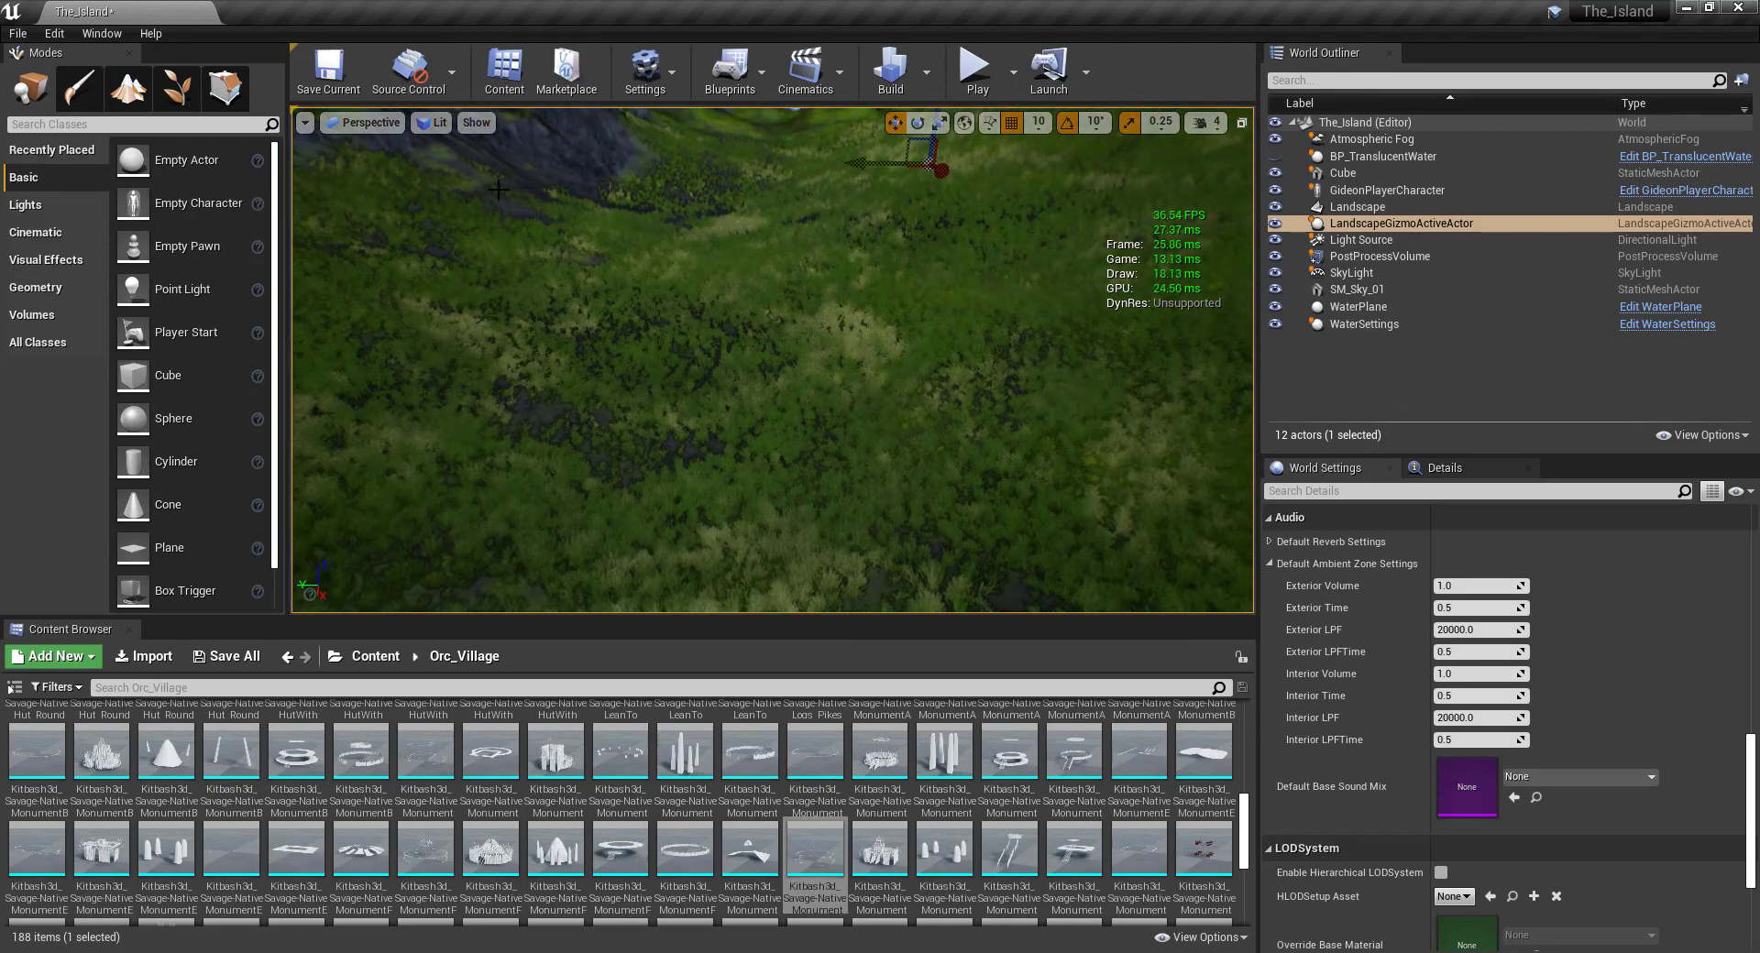
click(129, 88)
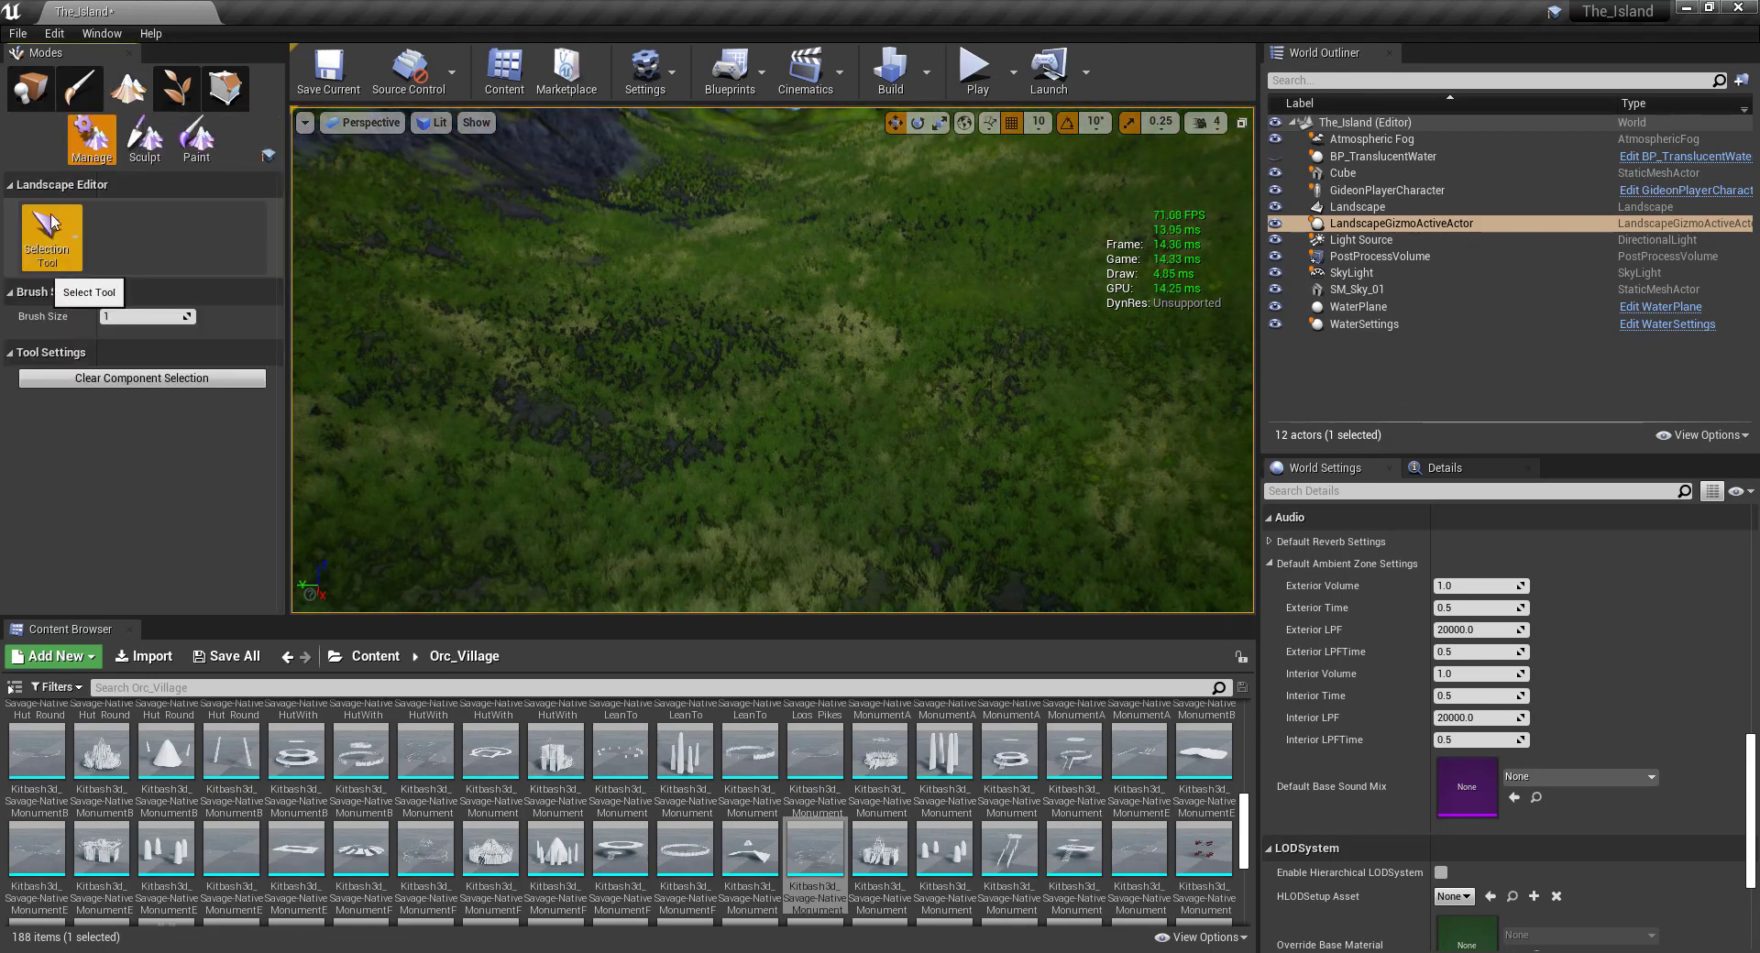
click(145, 137)
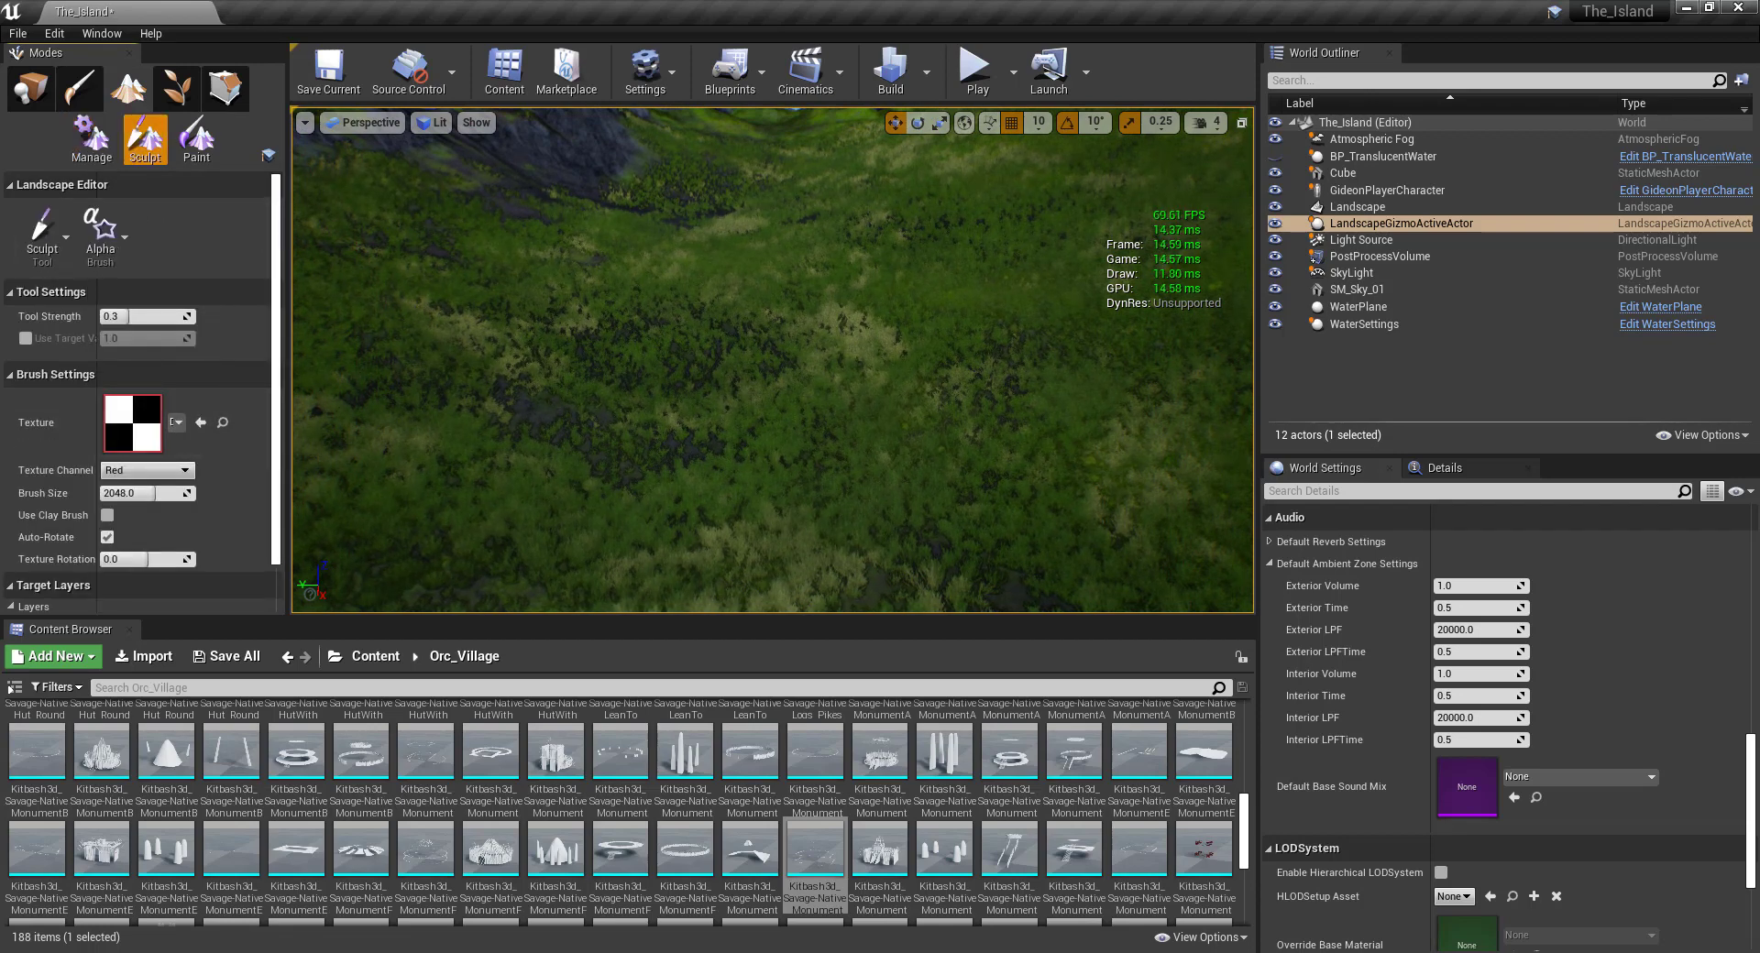
Browse the project content to the Mountains textures inside LandscapeStamps/Textures.
click(377, 656)
click(367, 761)
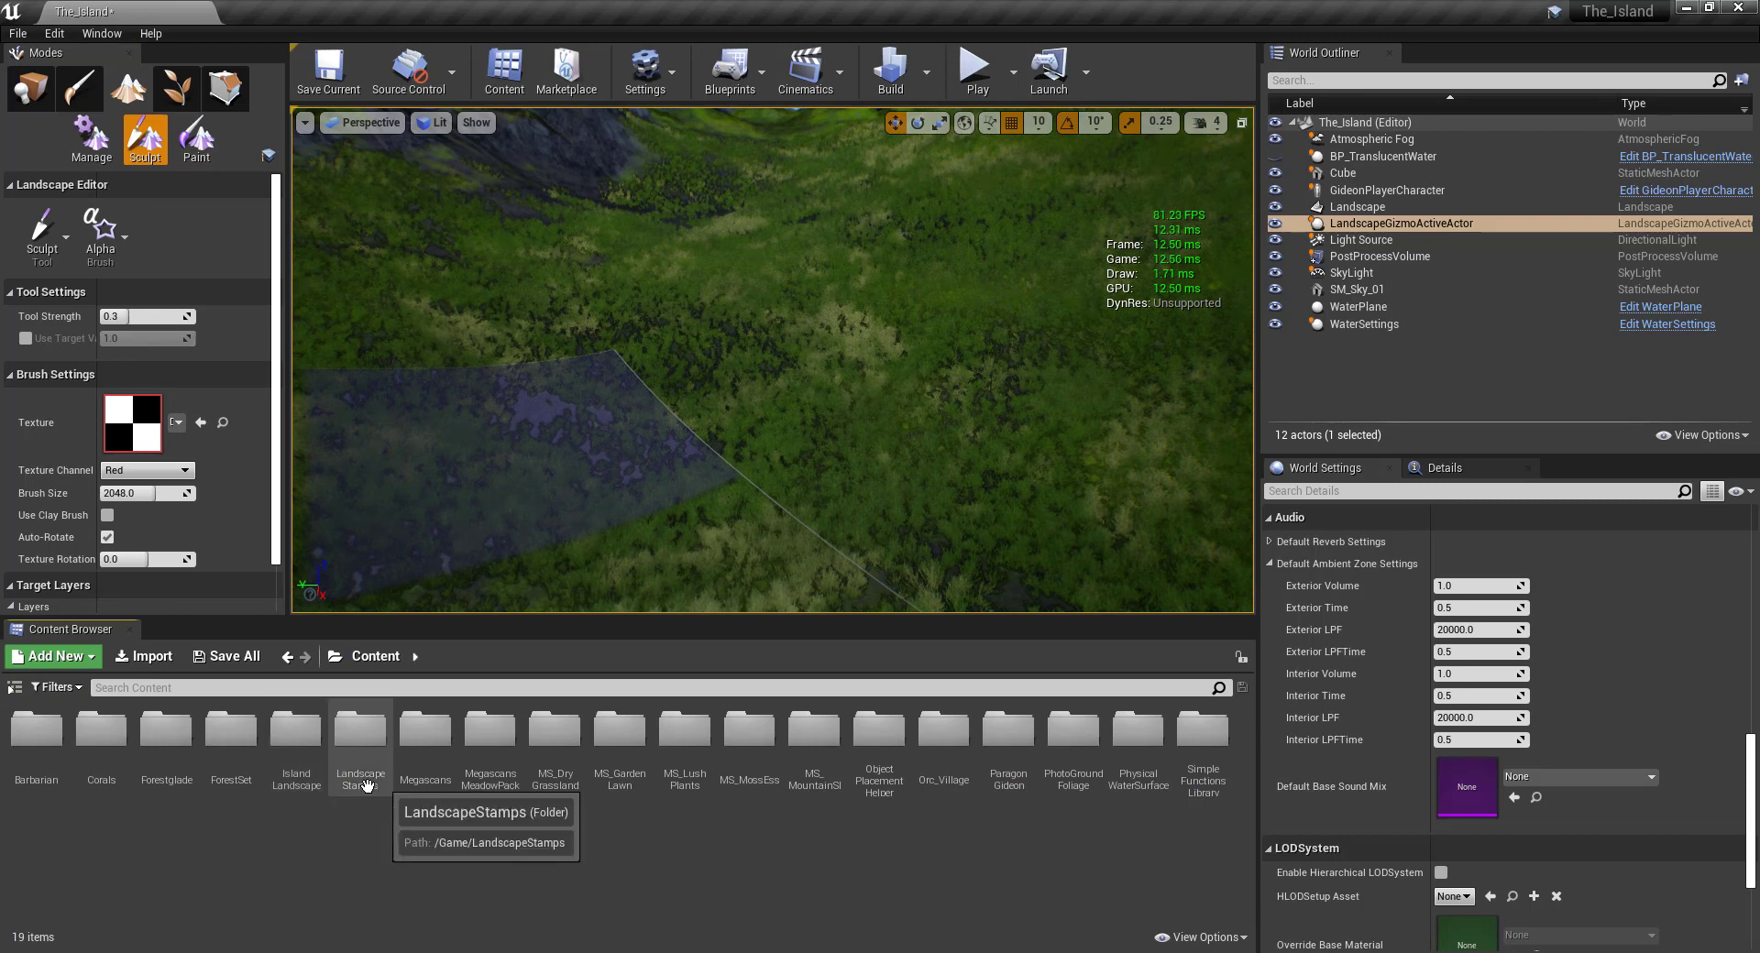
double_click(372, 777)
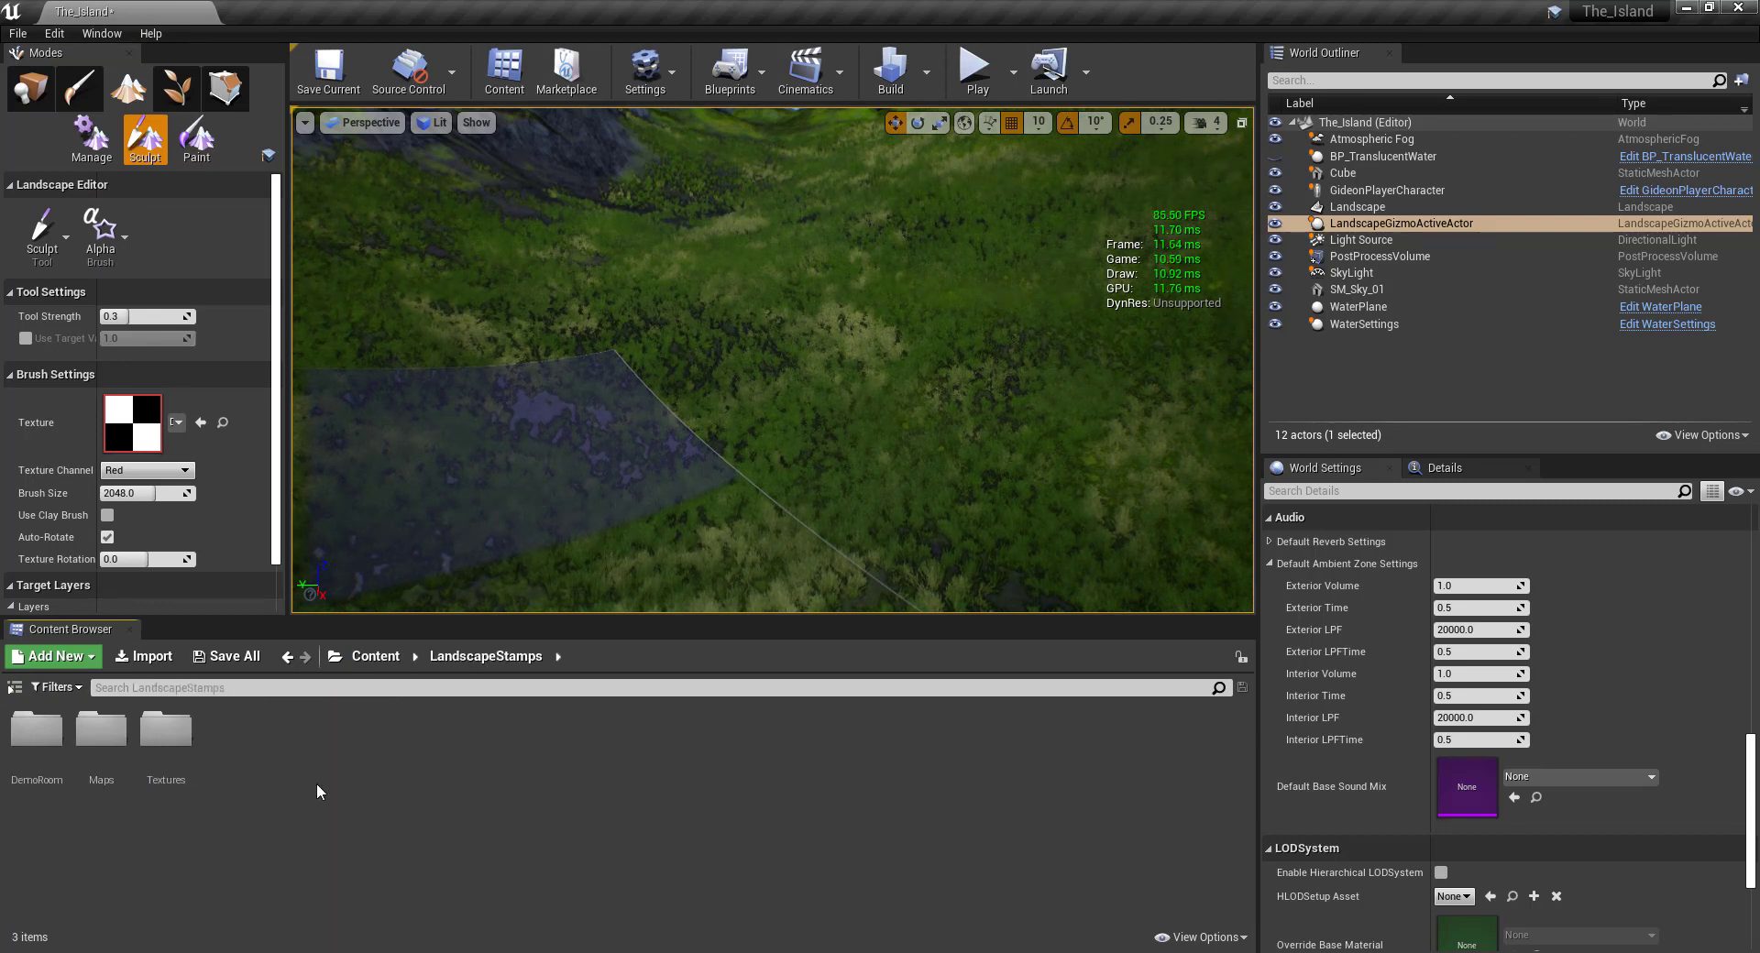
click(39, 733)
double_click(165, 733)
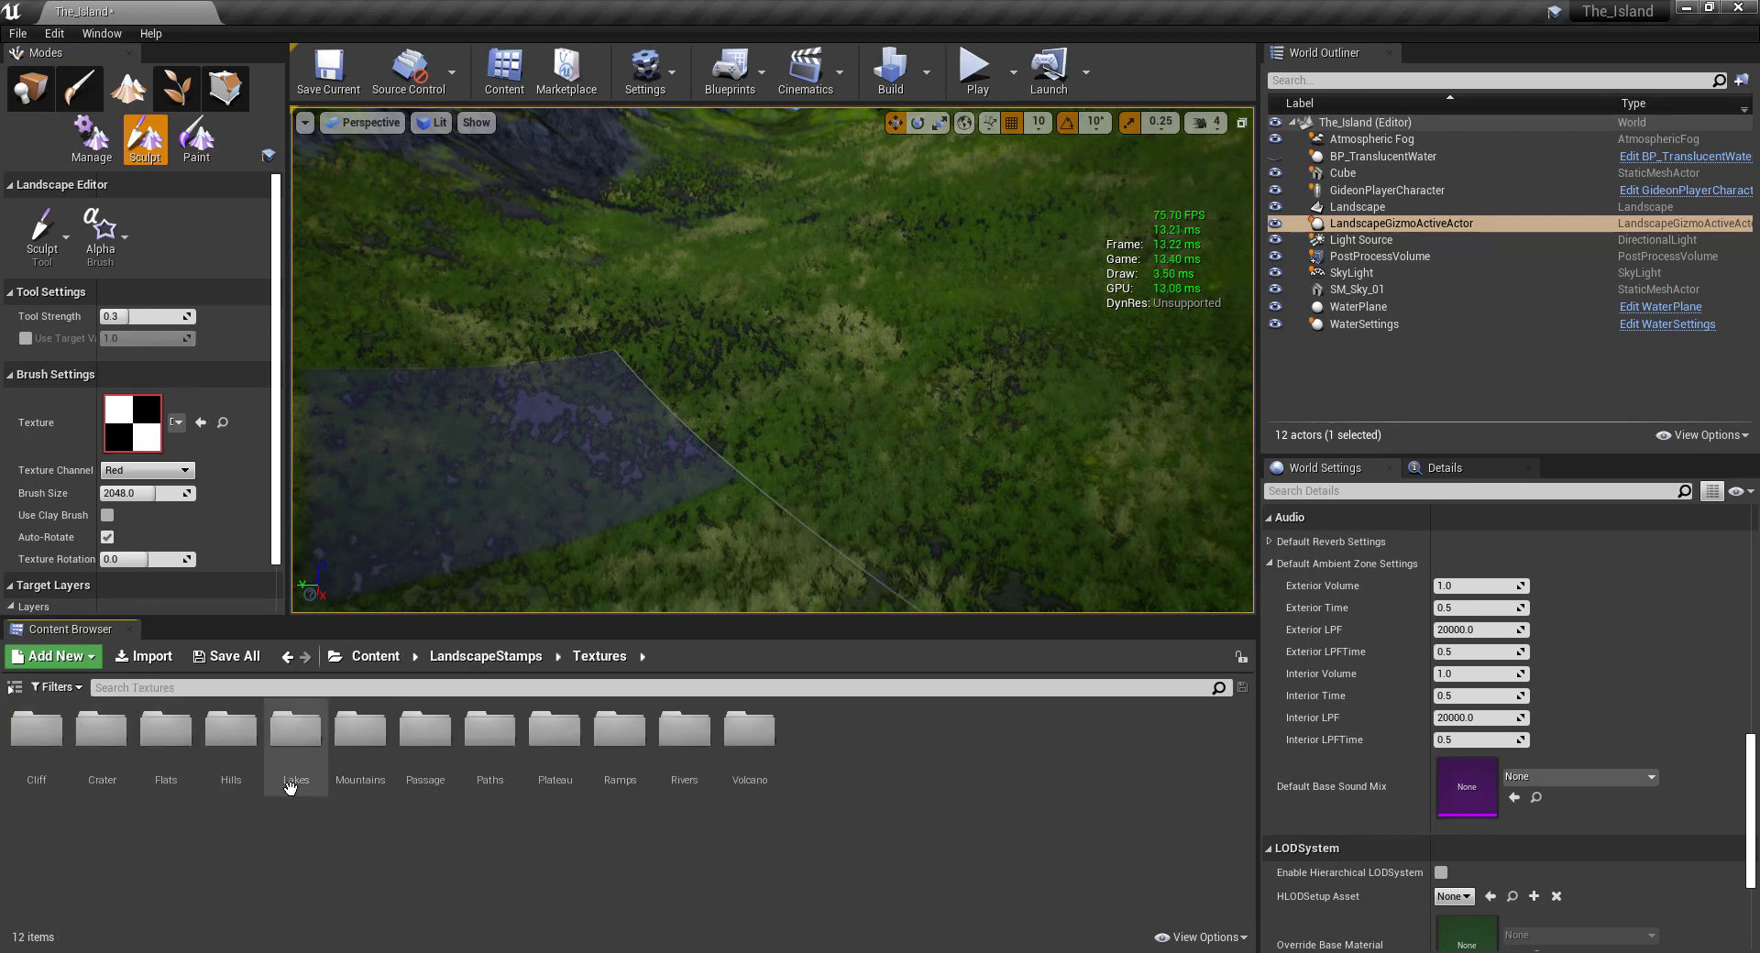
double_click(370, 750)
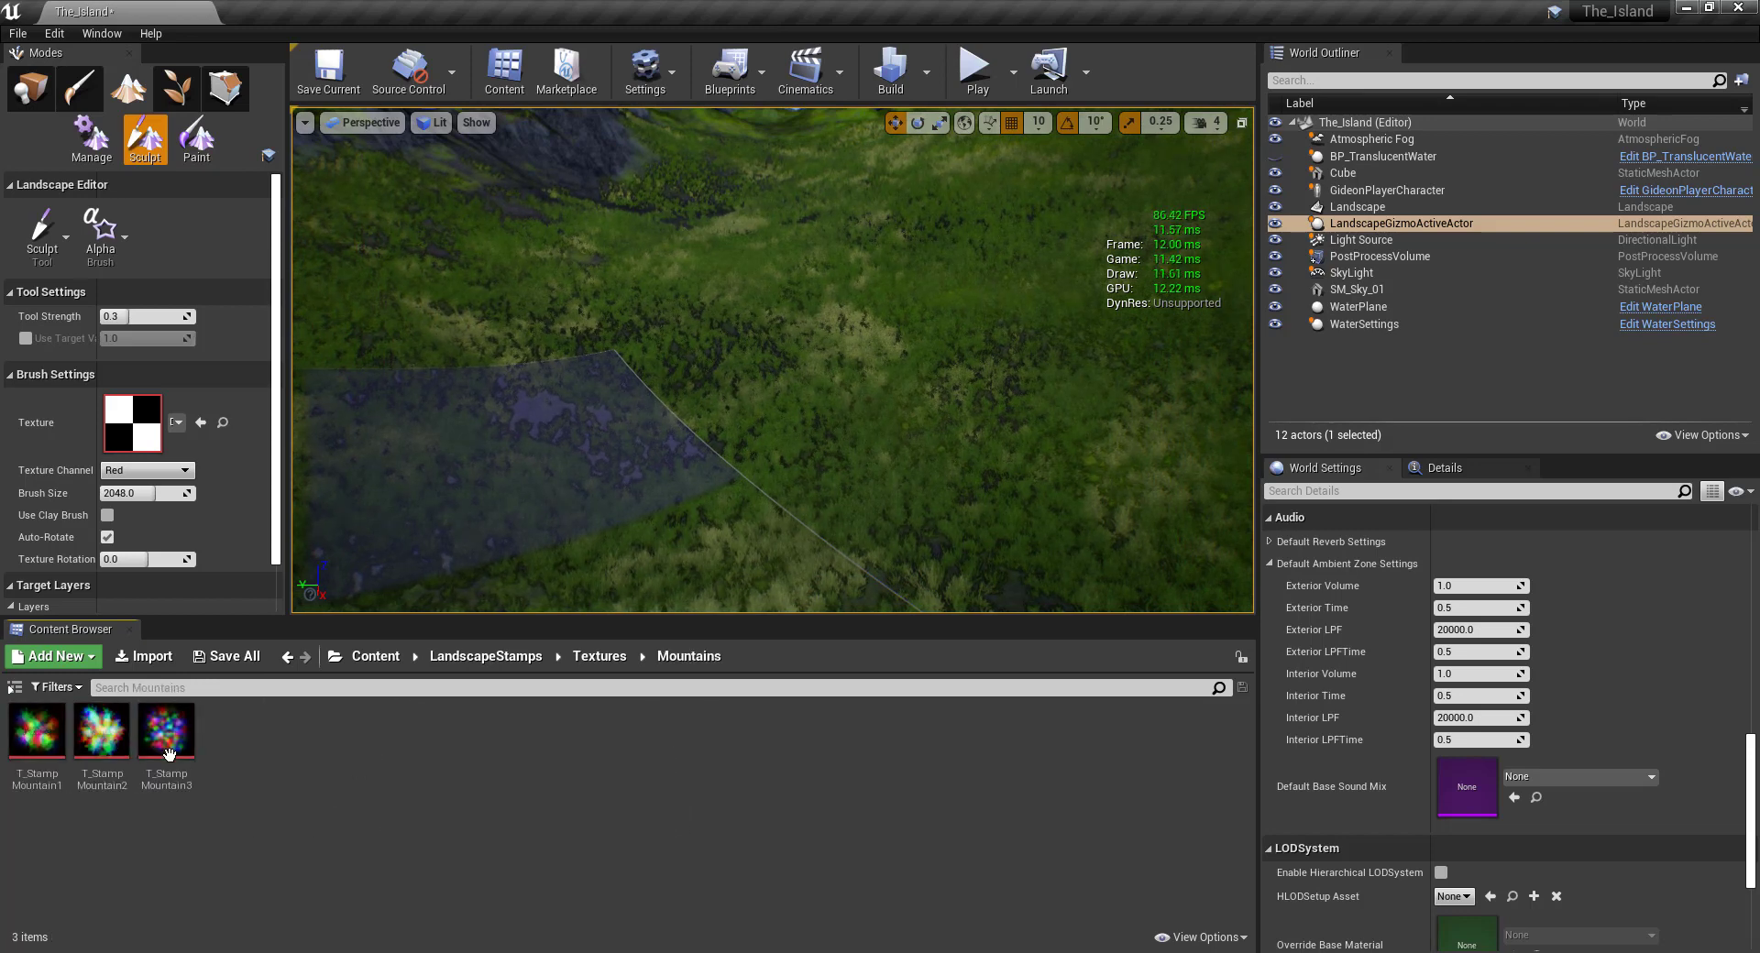
Search the available textures for "t_st" and assign a T_Stamp landscape stamp as the alpha brush texture.
click(223, 422)
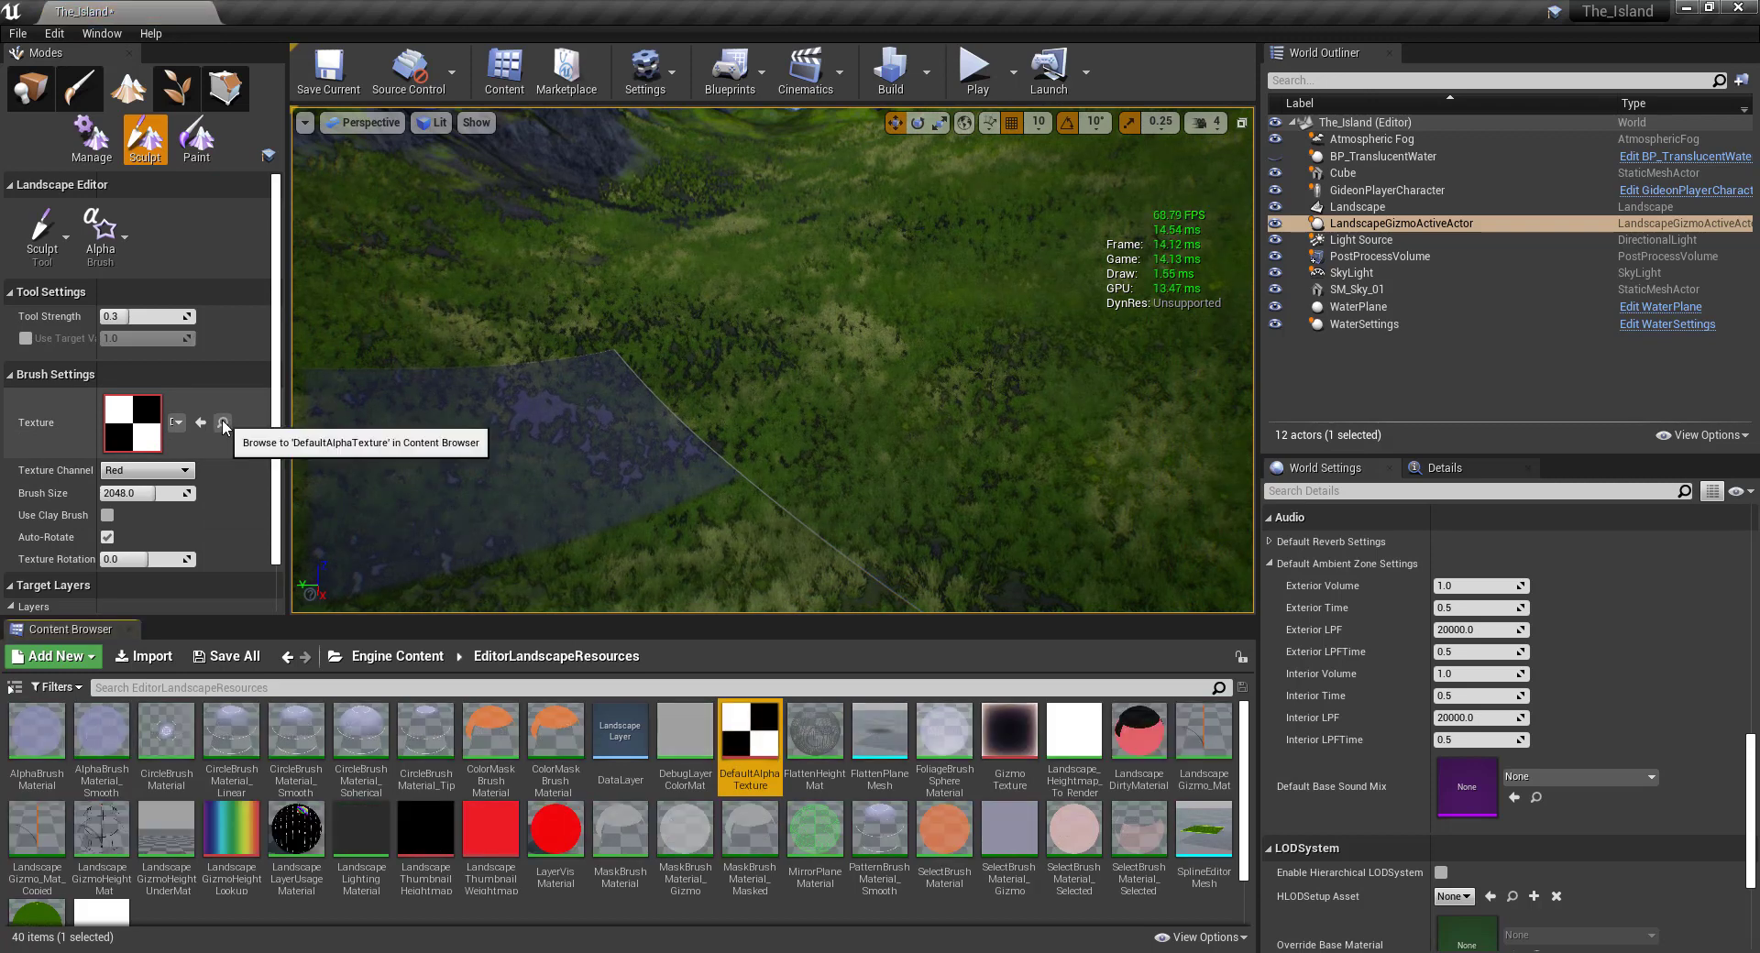
click(175, 422)
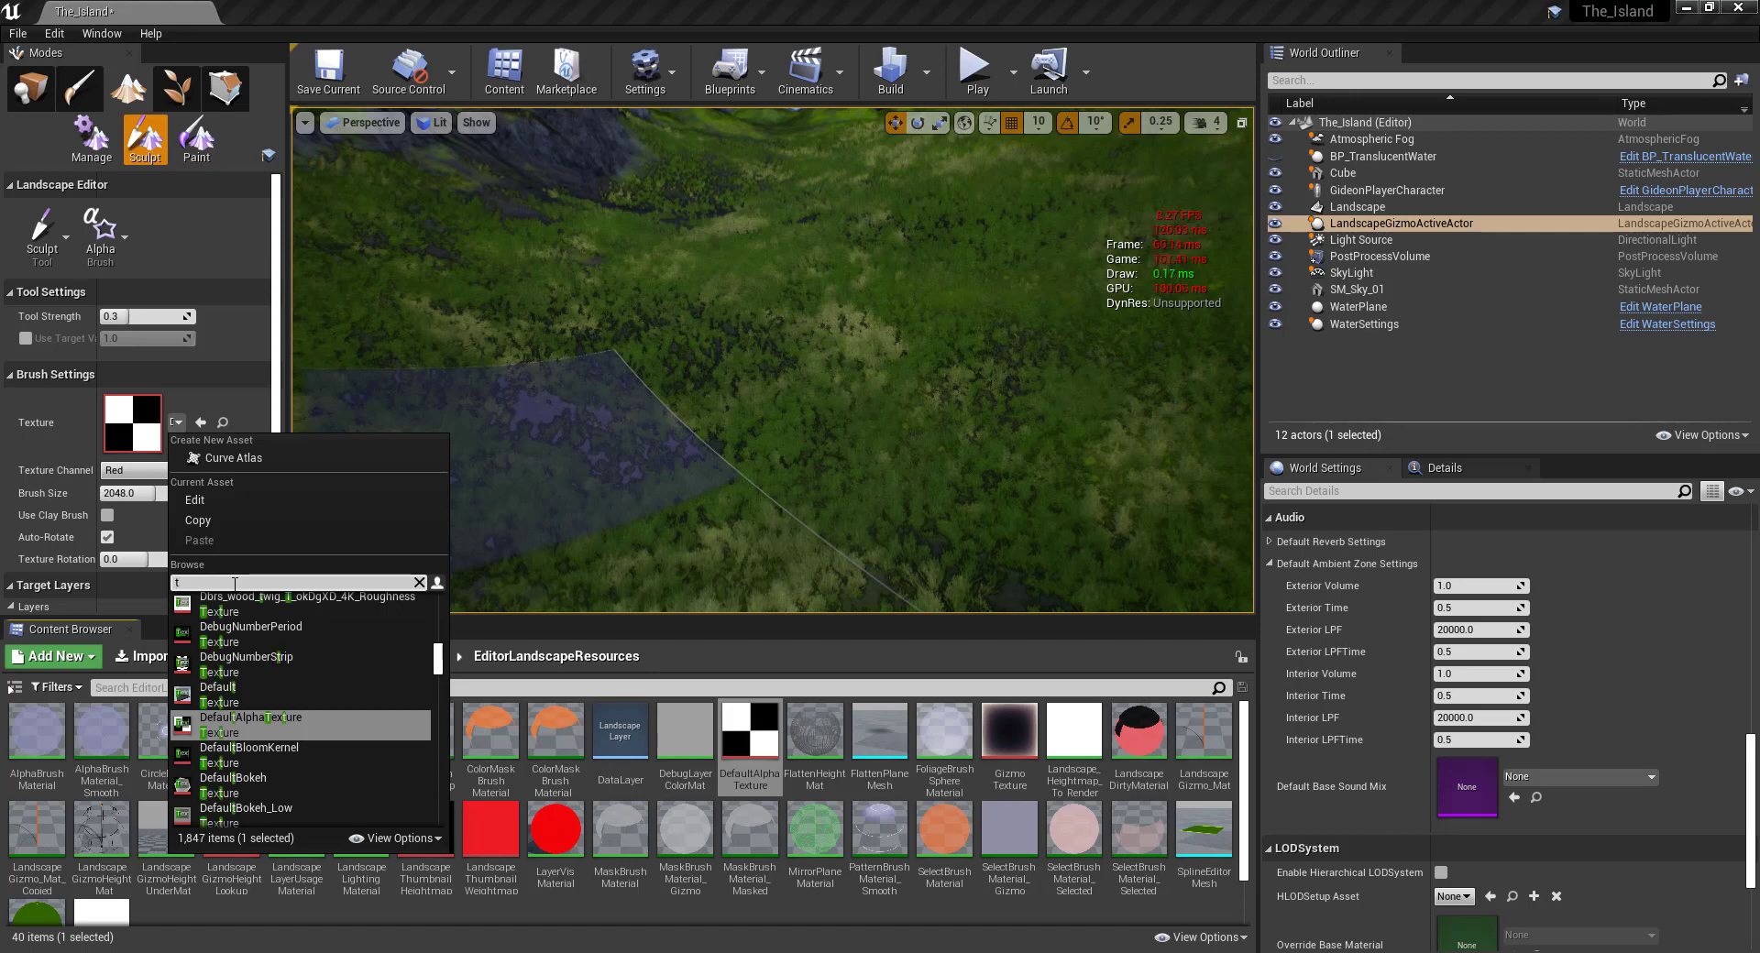
text(t_s)
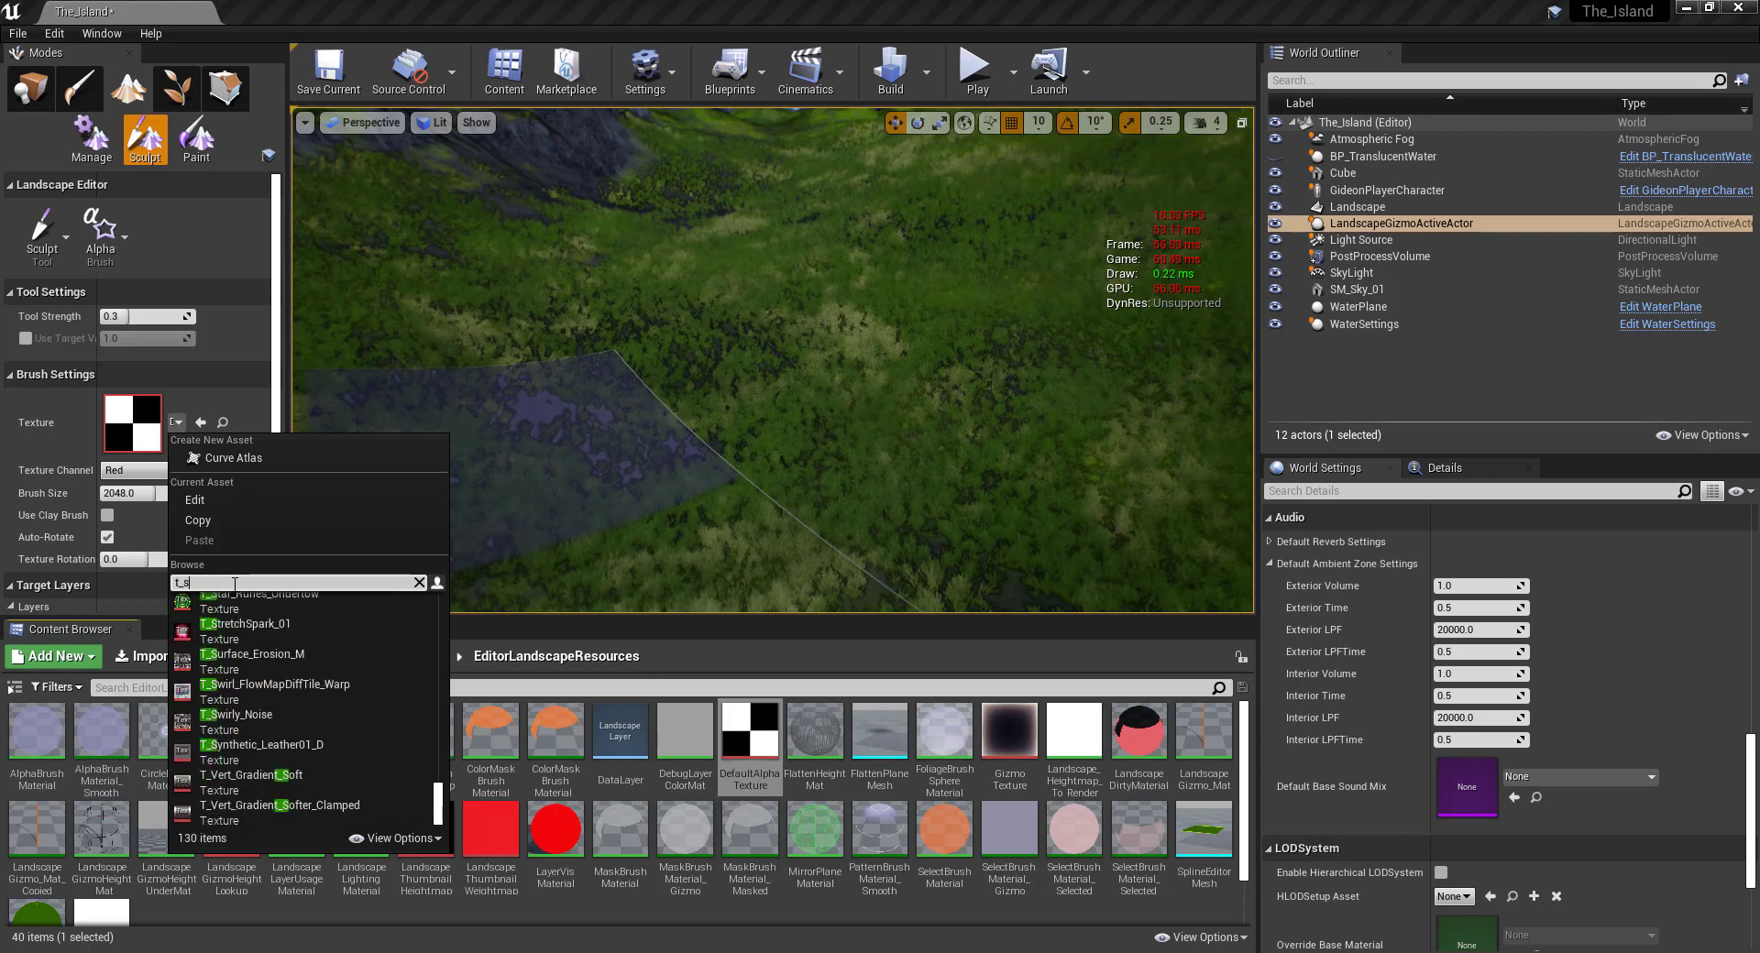
text(t)
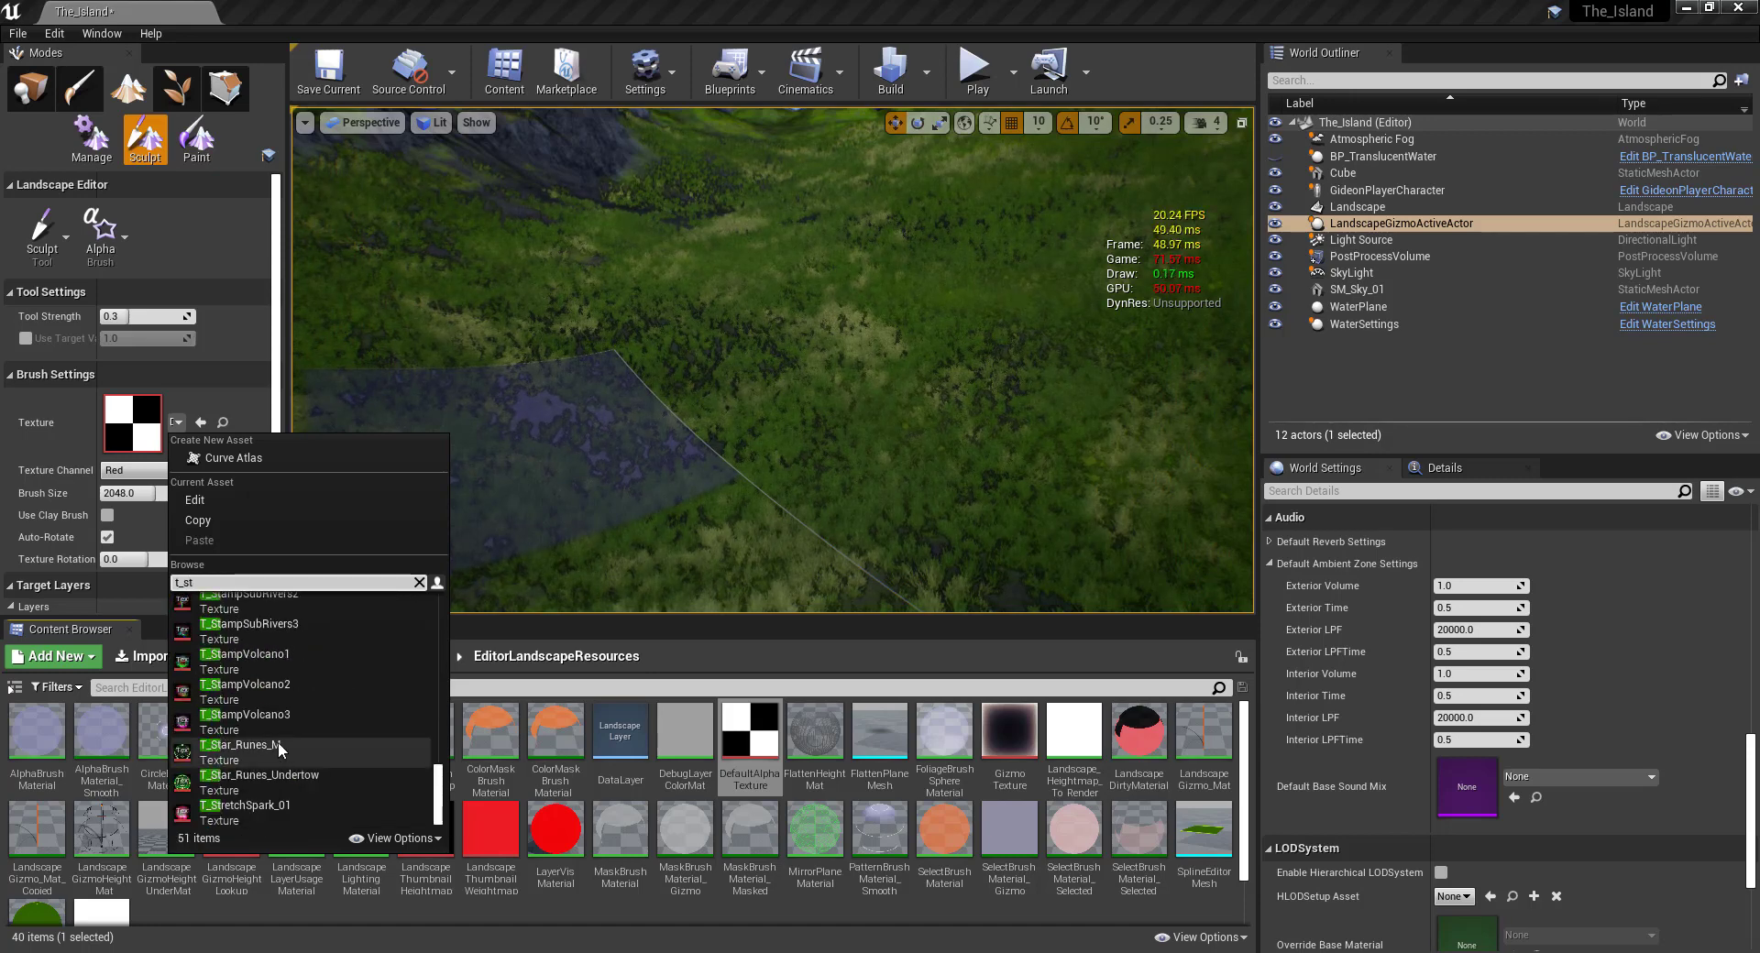
scroll(261, 707, up, 5)
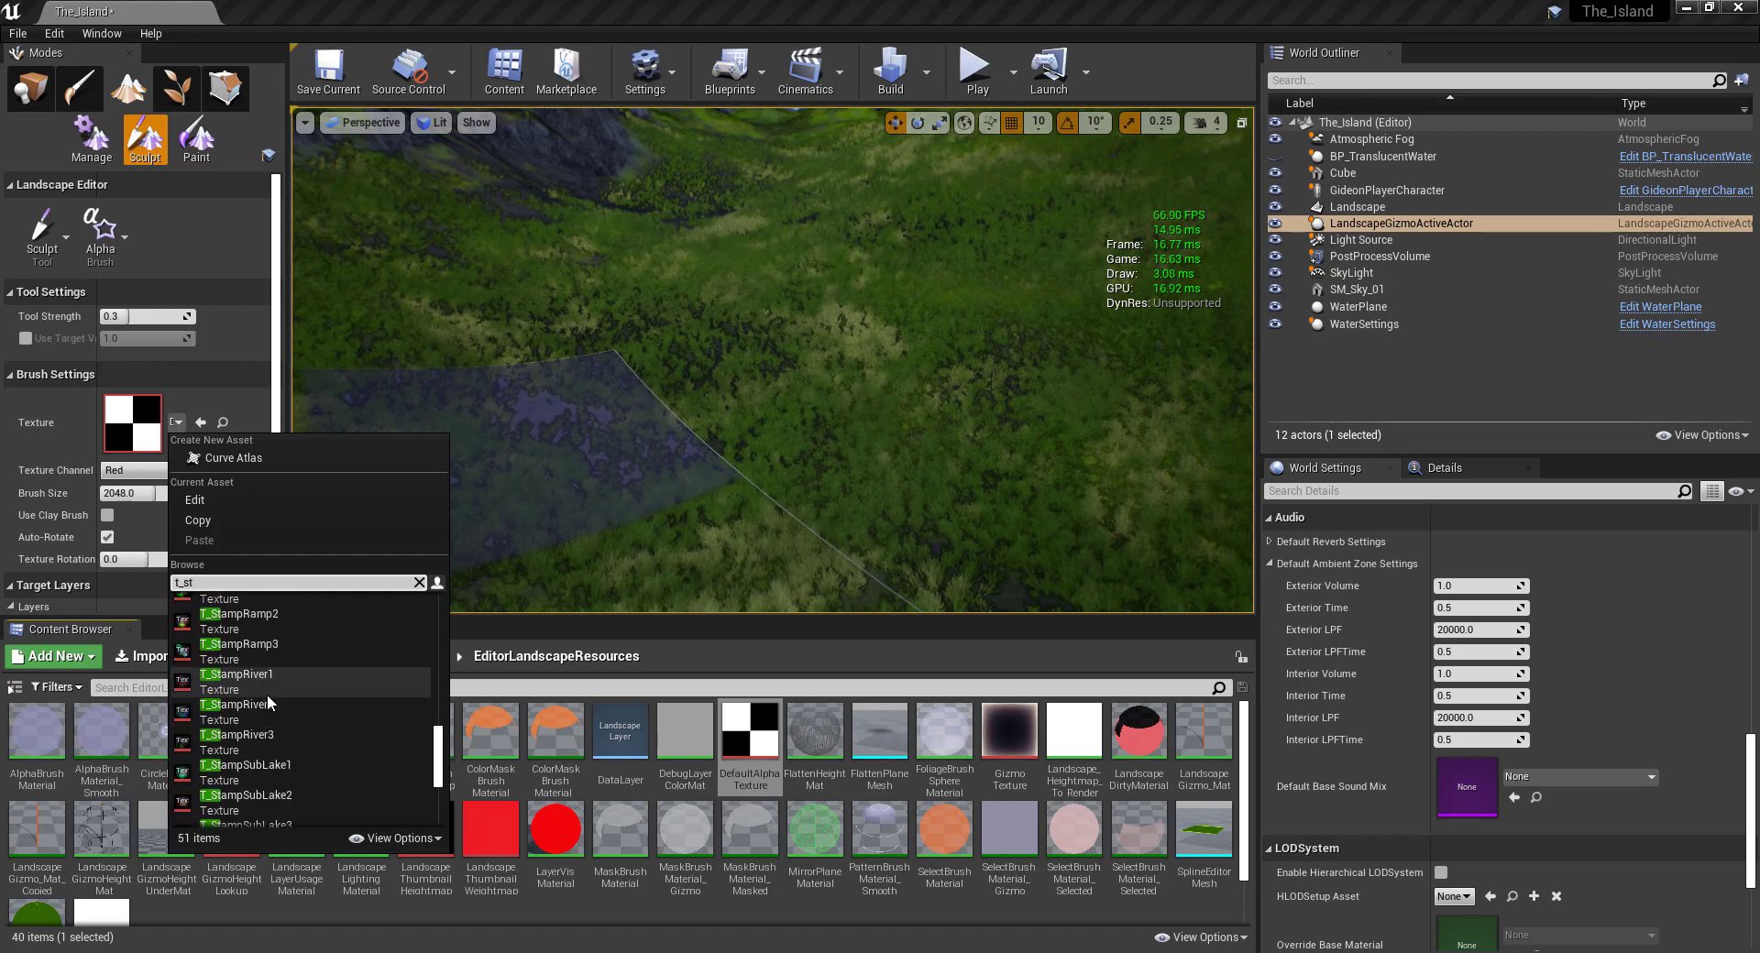
scroll(267, 695, up, 6)
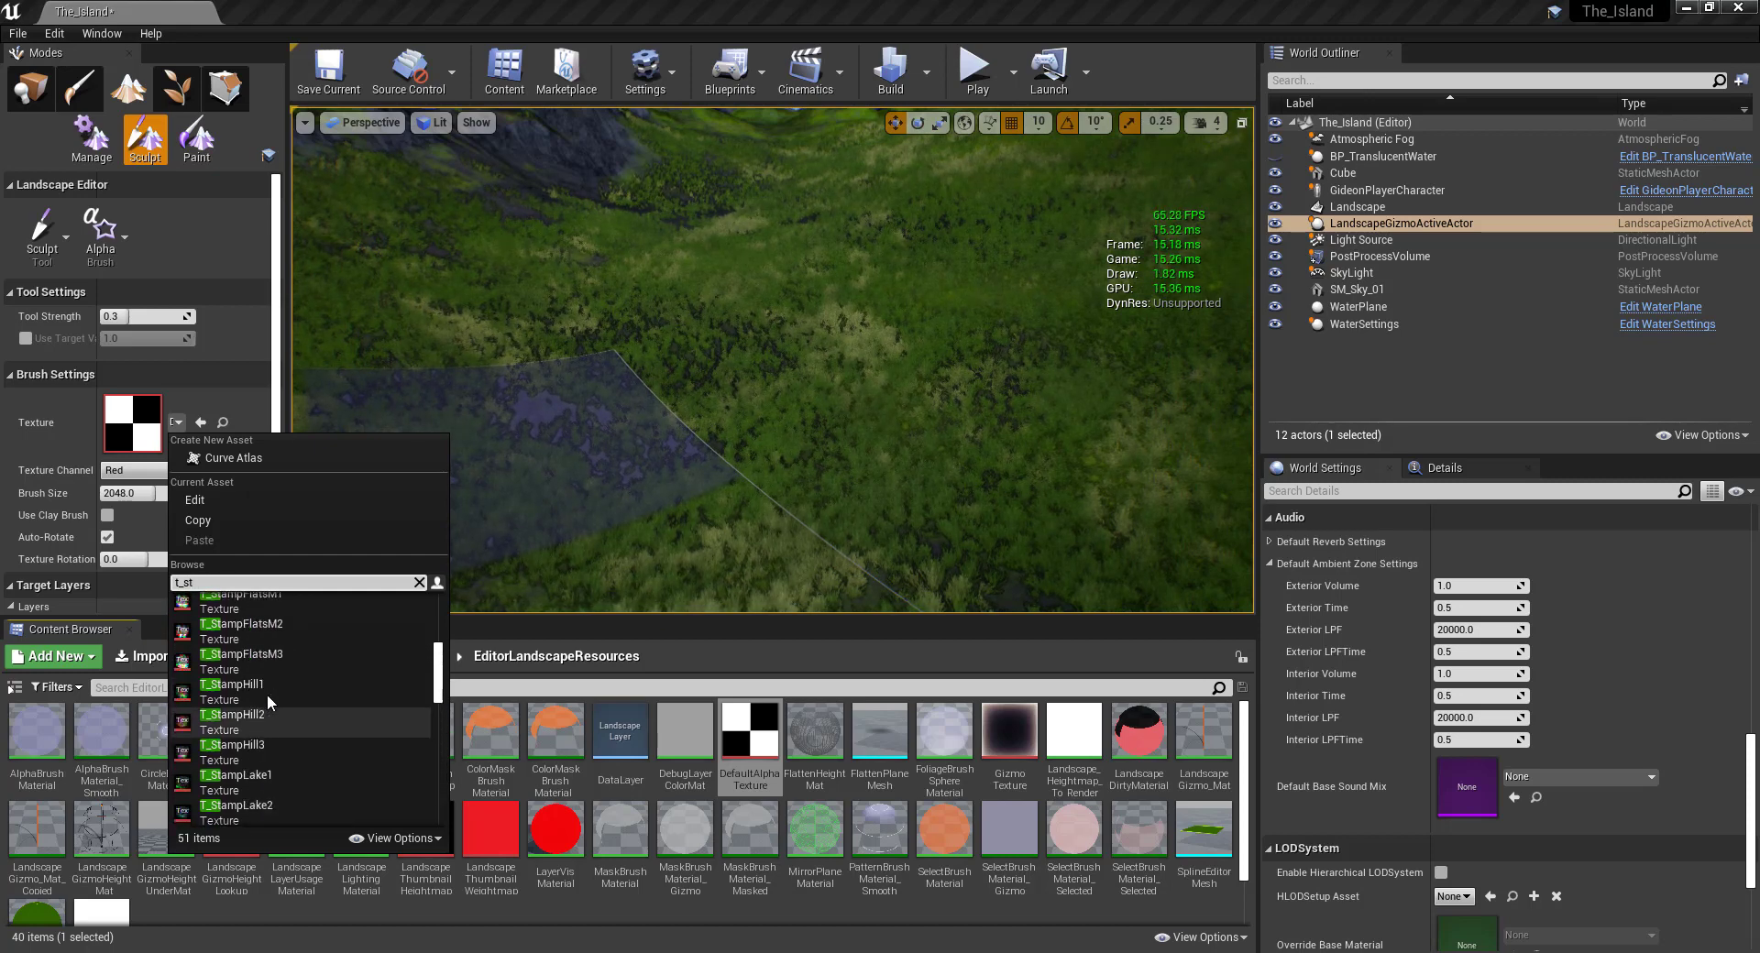
scroll(267, 694, up, 3)
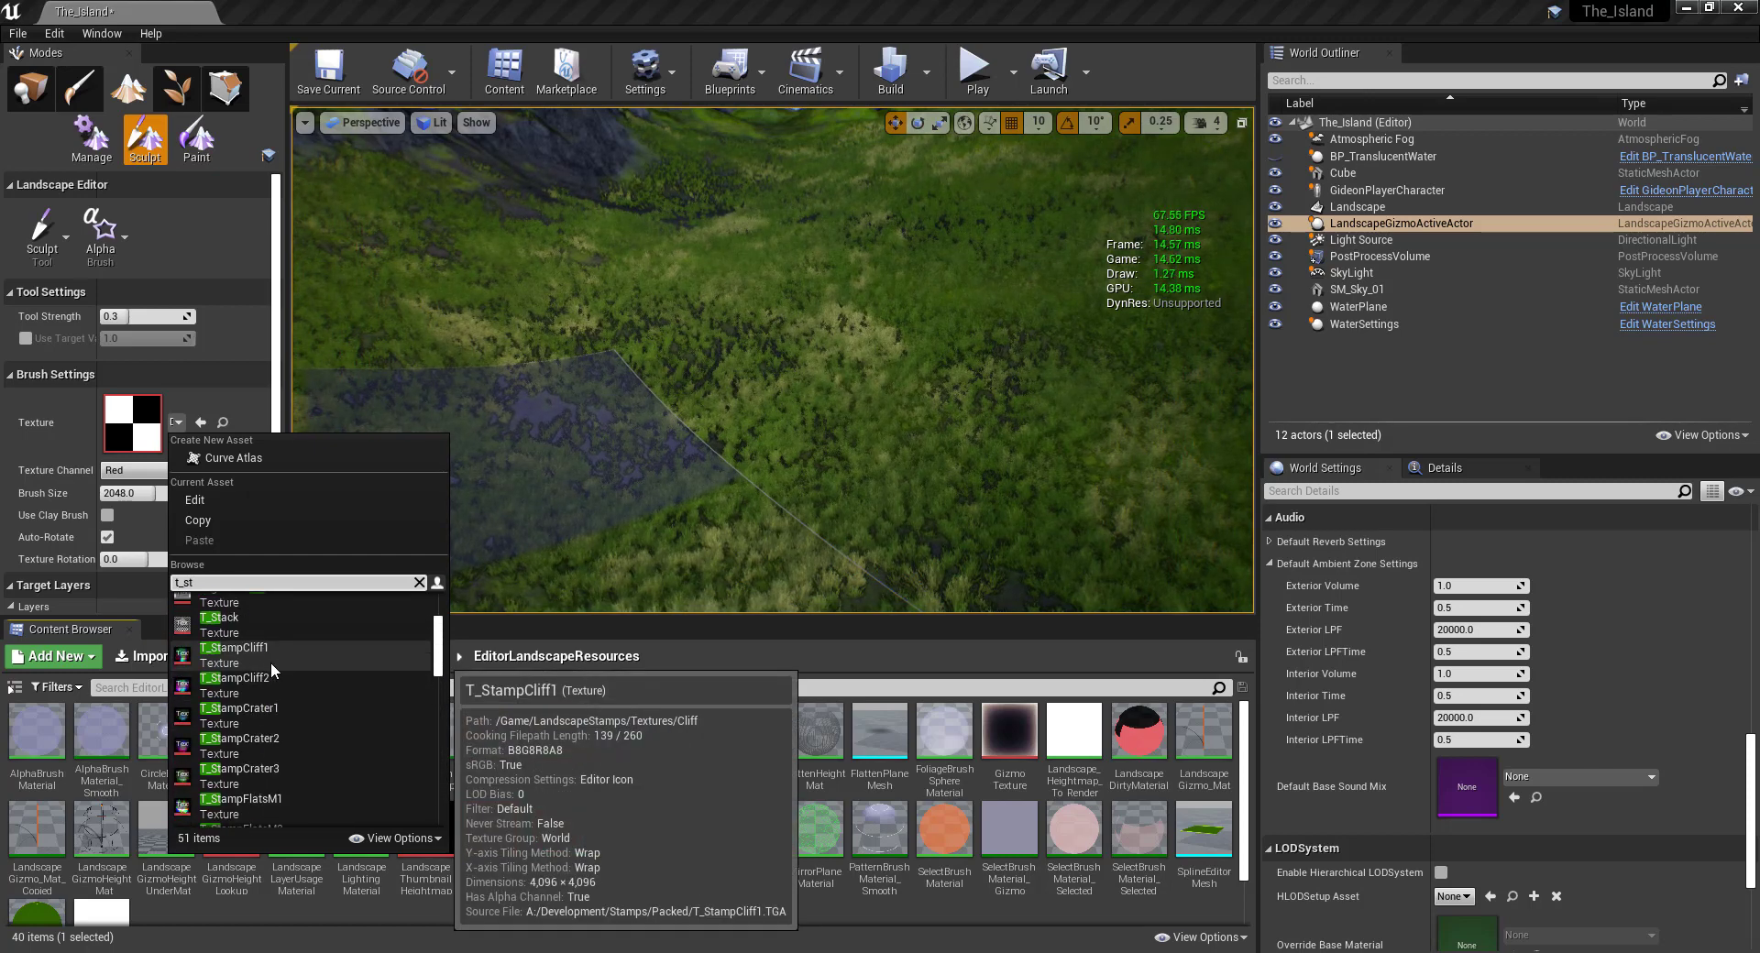
scroll(299, 746, down, 3)
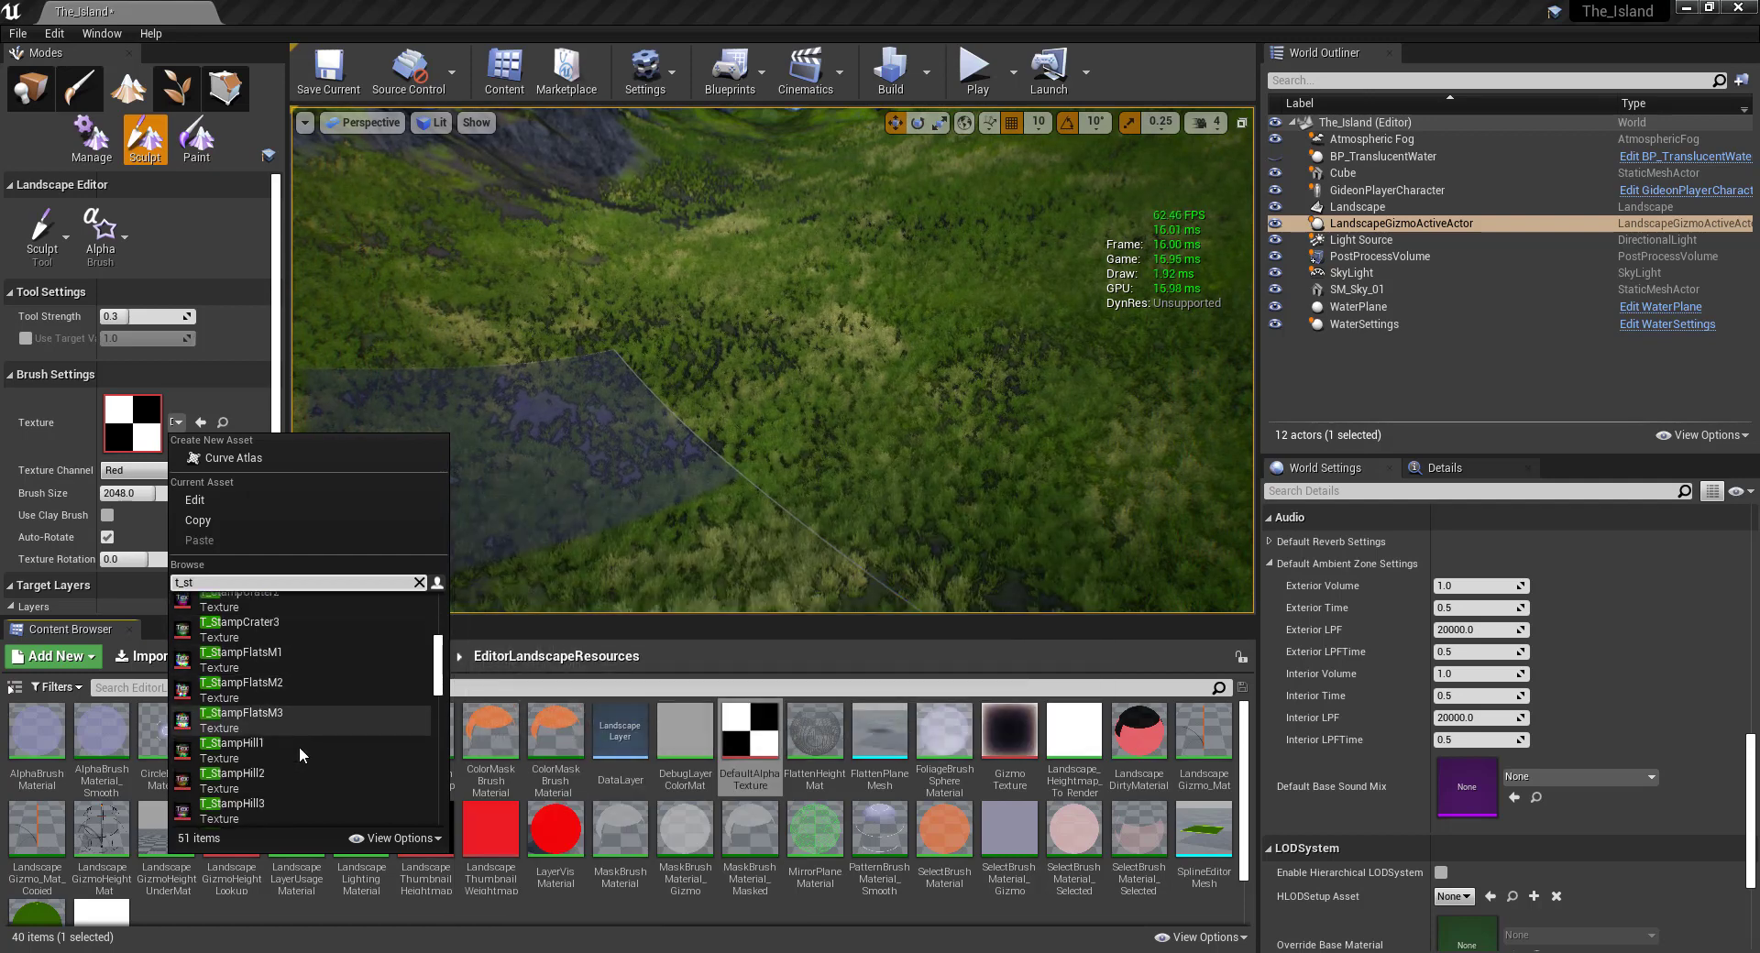
click(255, 735)
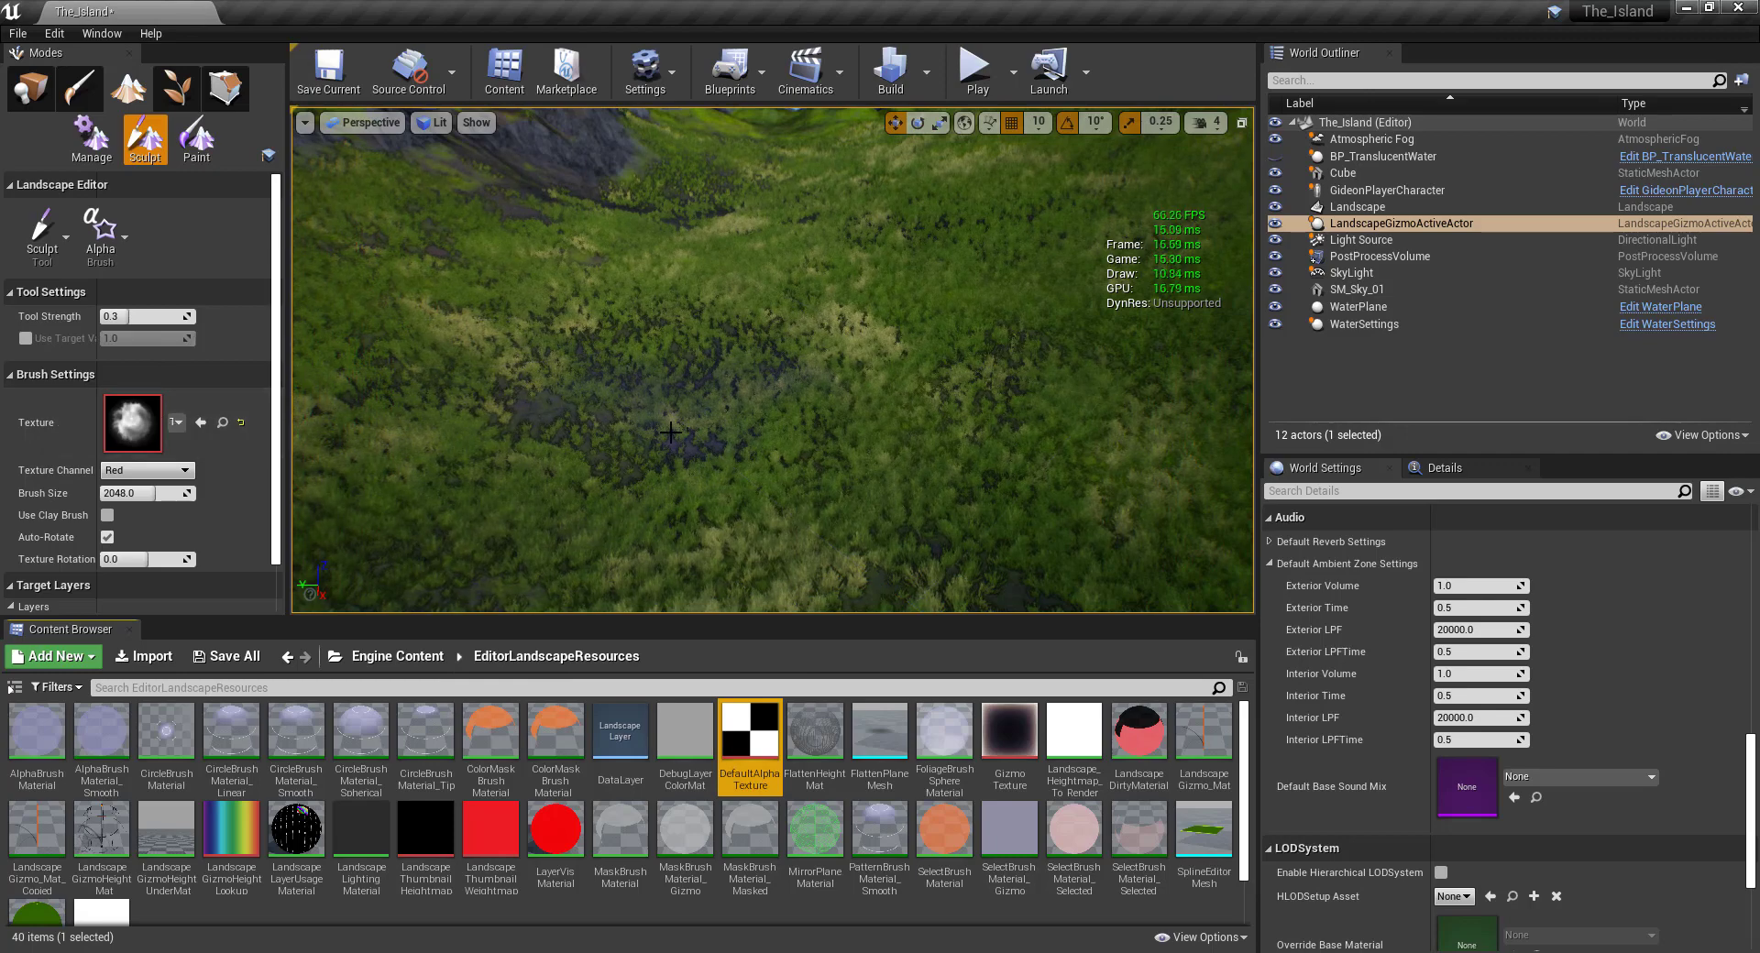
Set the sculpt brush size to about 4580 and the tool strength to about 0.29.
click(746, 391)
scroll(746, 391, down, 5)
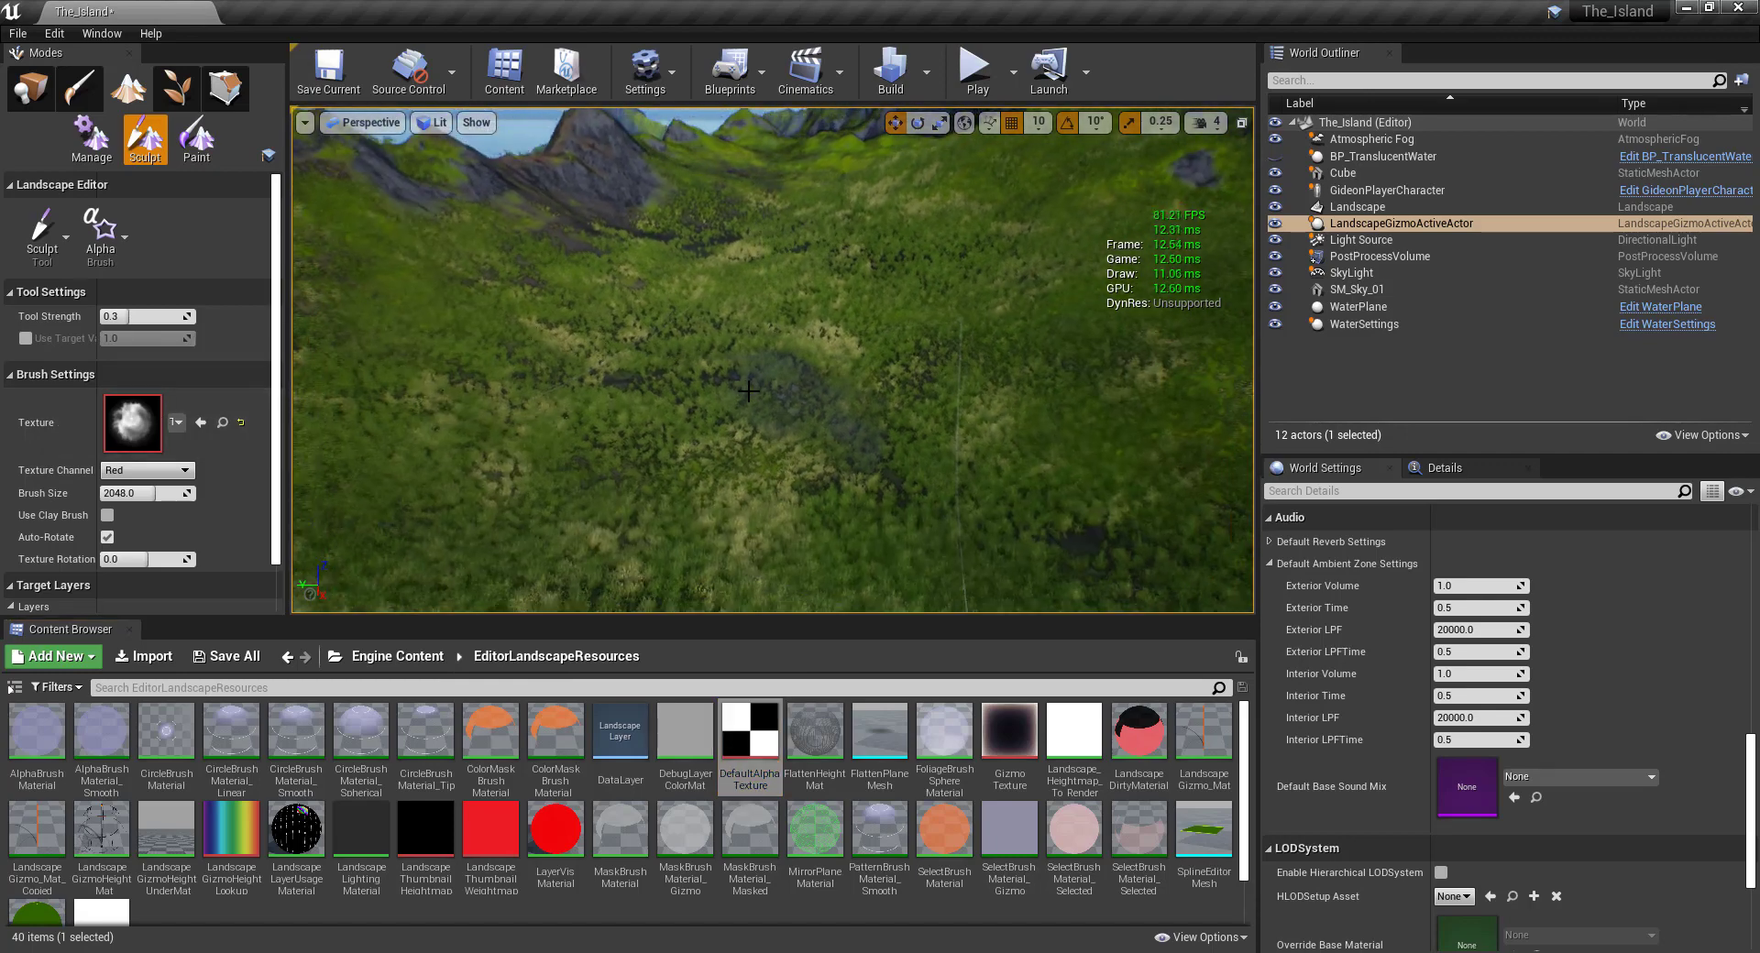
scroll(746, 391, down, 4)
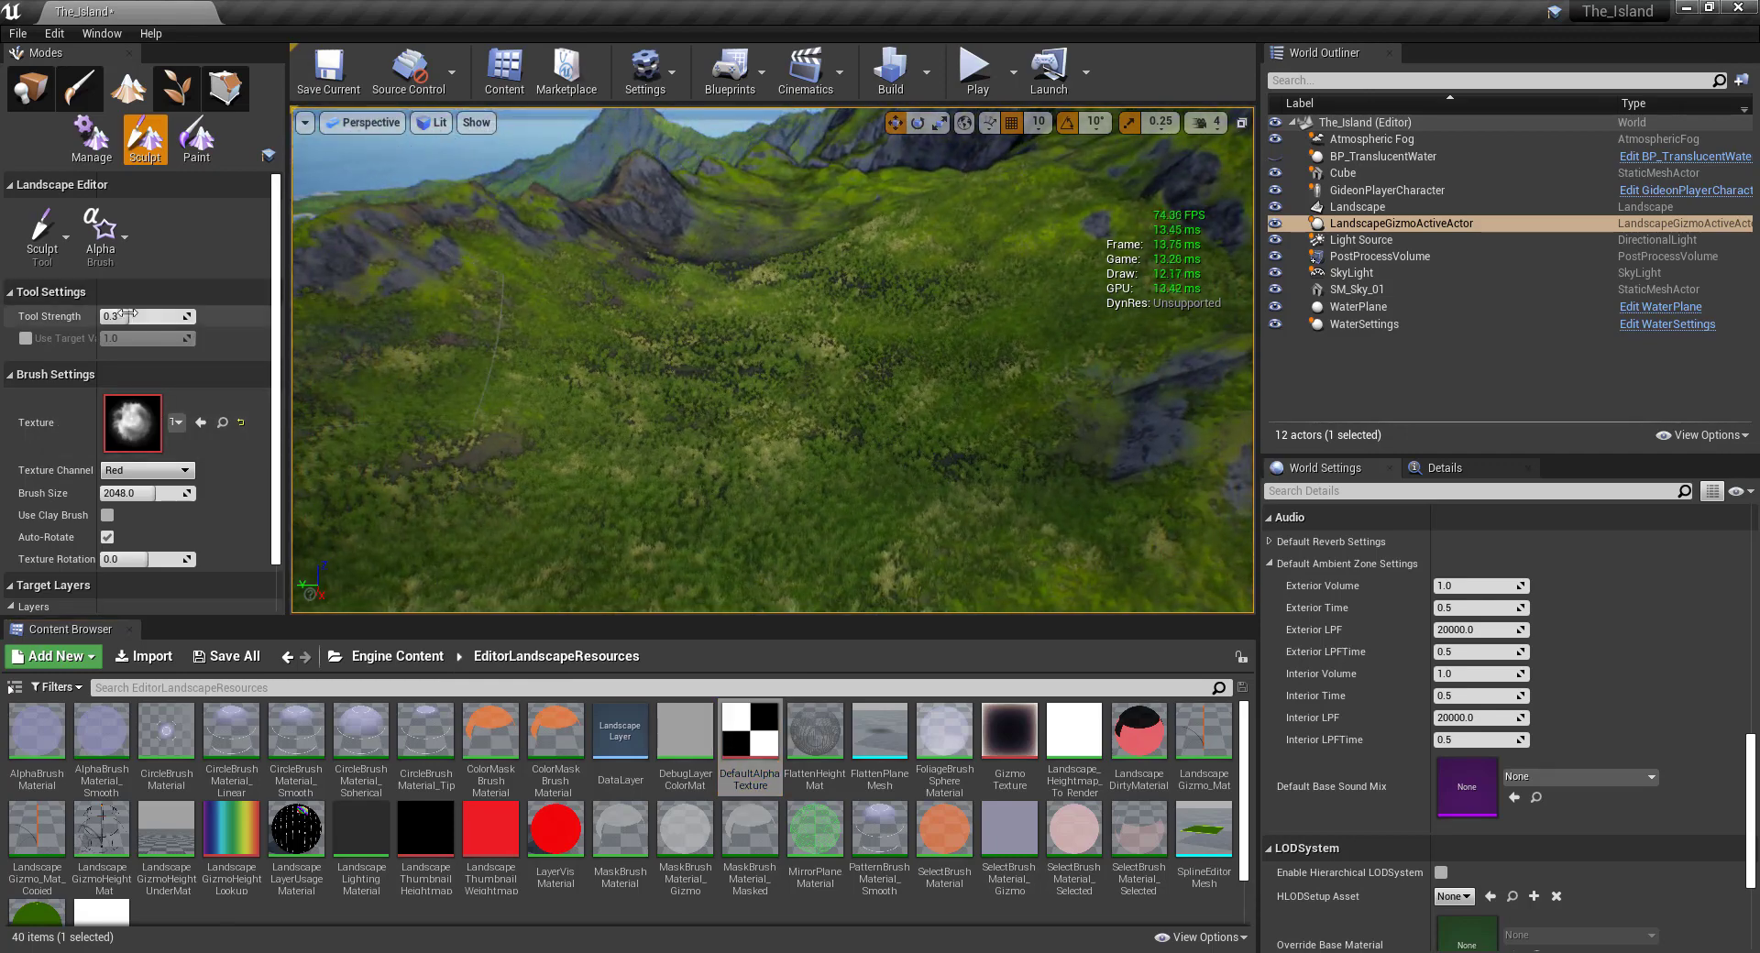
mouse_move(128, 313)
mouse_down()
mouse_move(179, 313)
mouse_move(146, 317)
mouse_up()
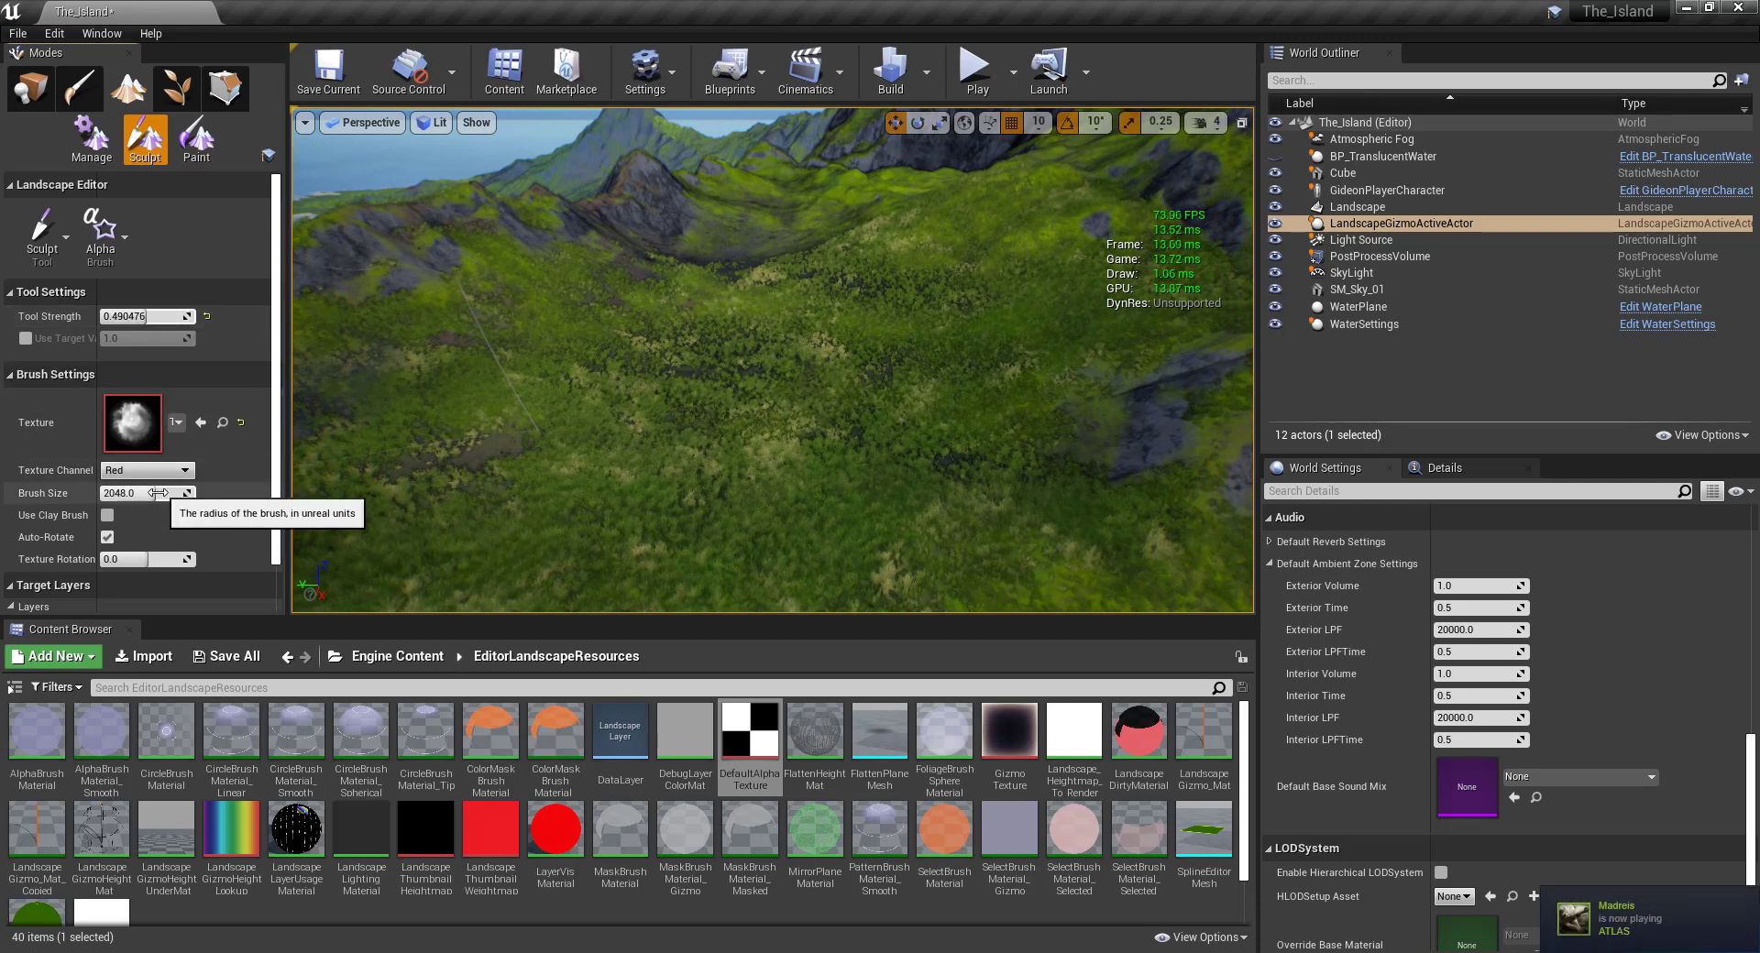
drag(152, 494, 172, 493)
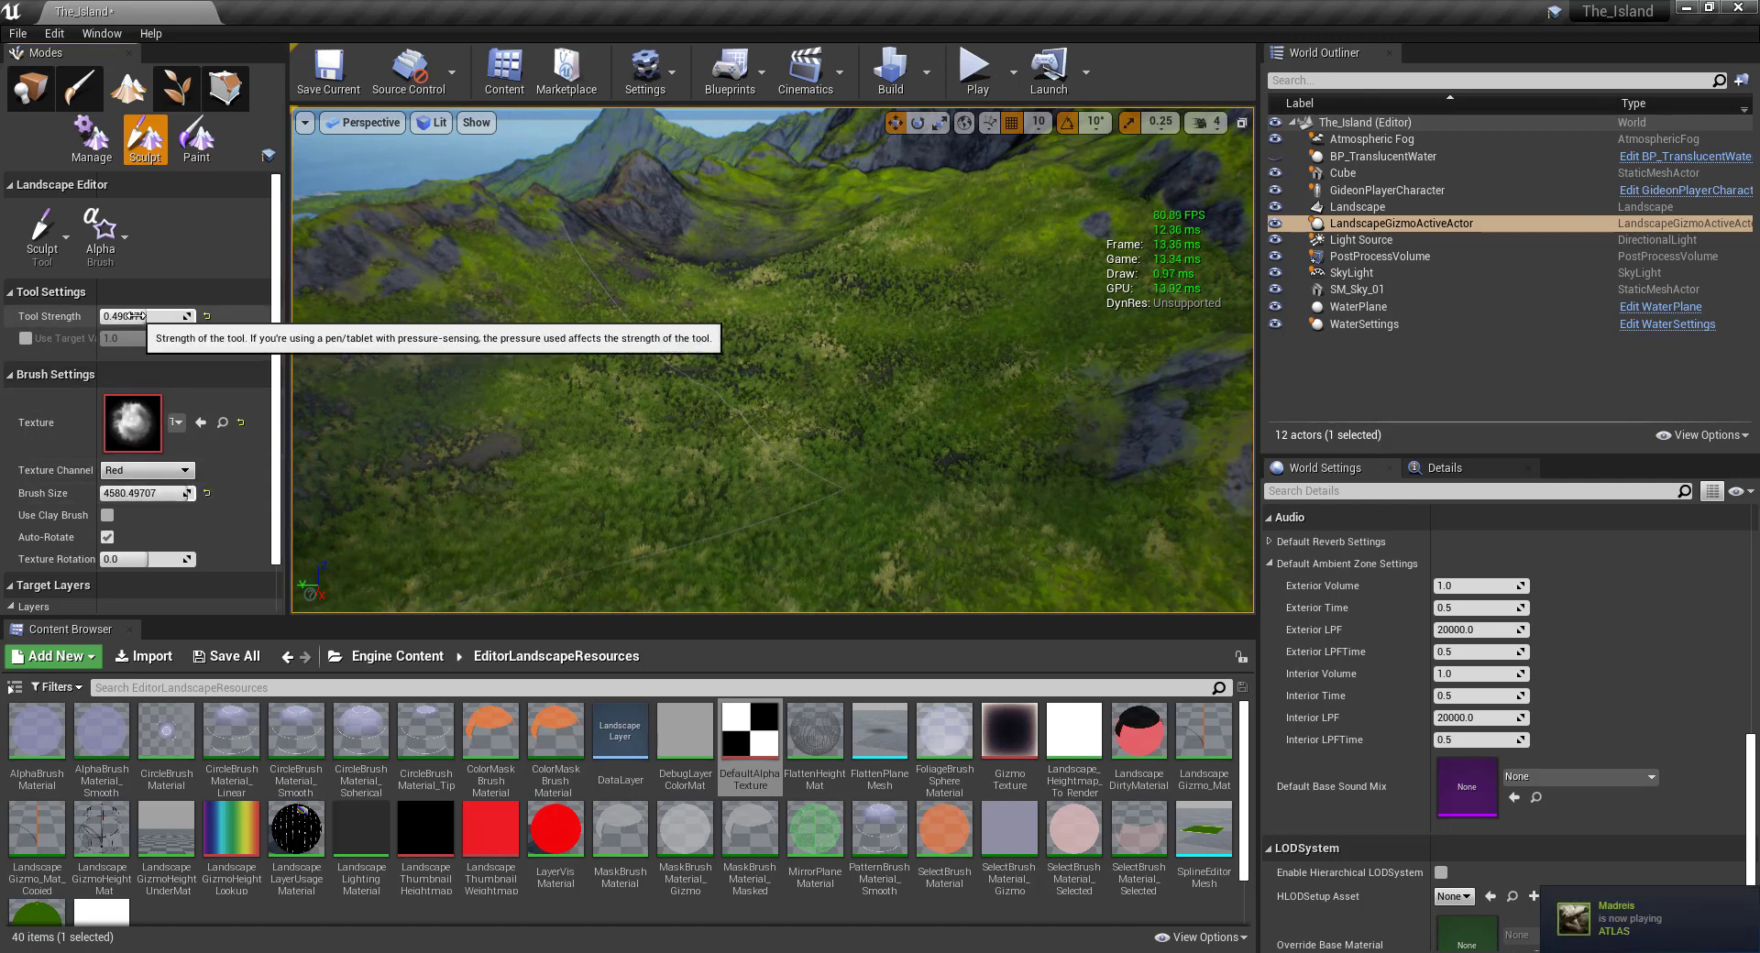
drag(138, 316, 132, 317)
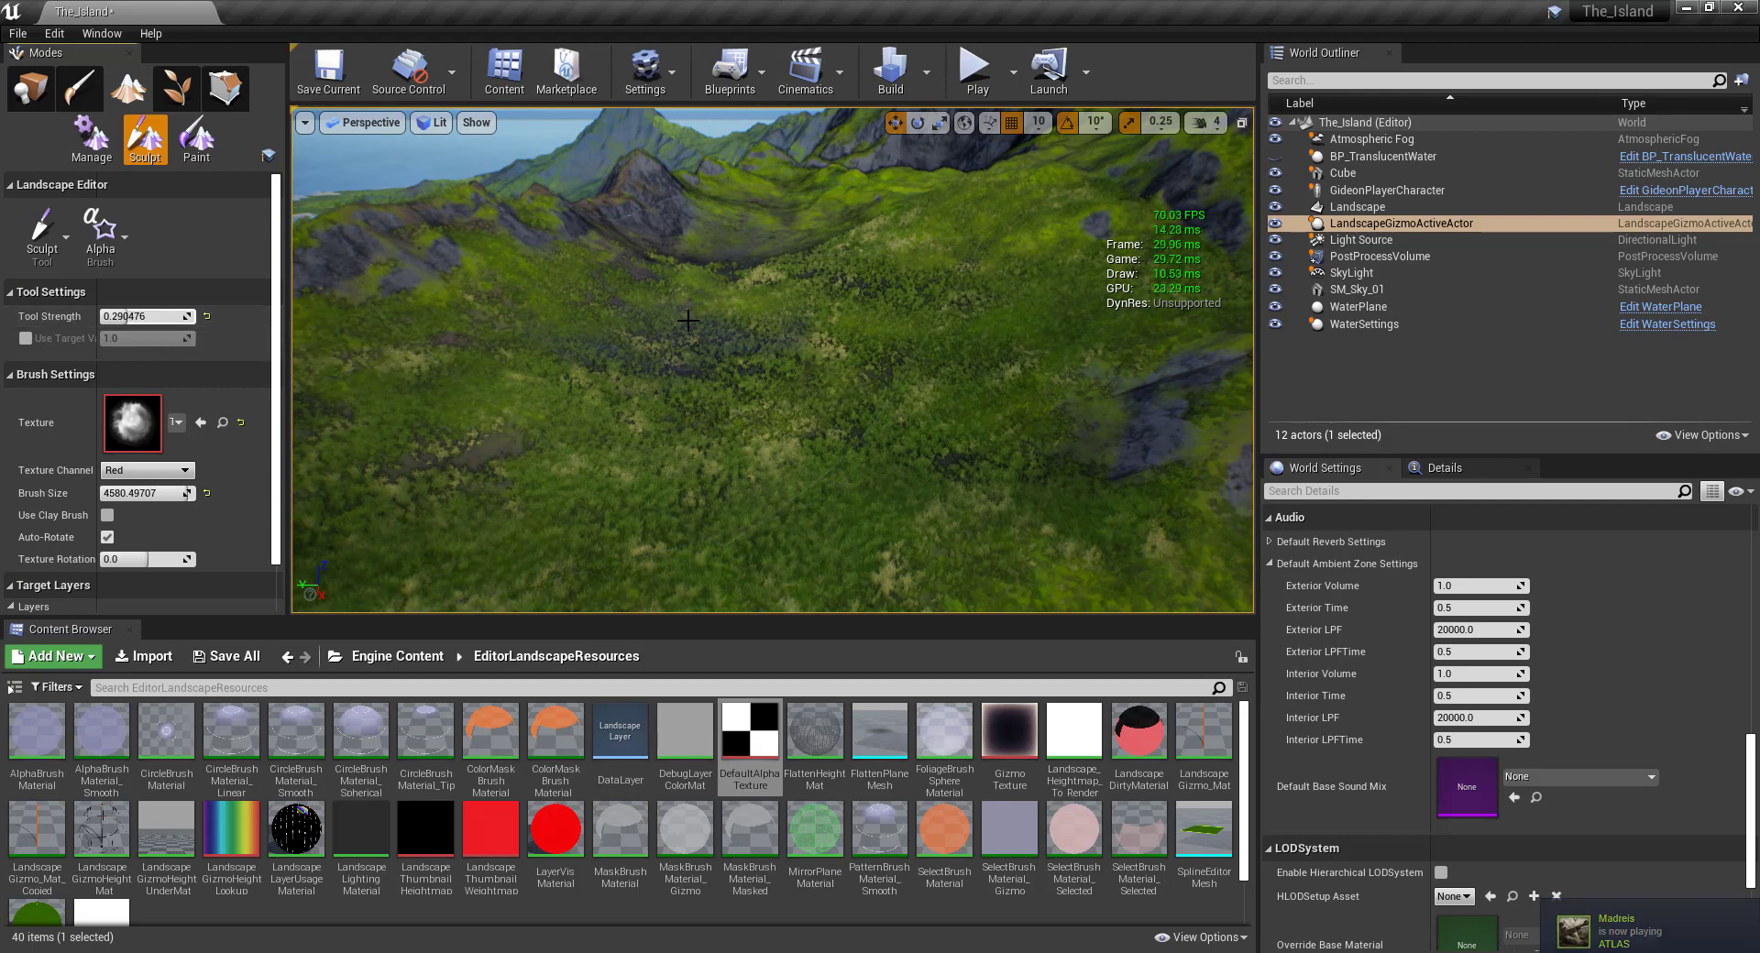
Sculpt uneven bumps across the grassy plain below the mountains with the stamp brush.
click(779, 348)
right_drag(779, 349, 825, 394)
right_drag(531, 396, 458, 365)
mouse_move(460, 367)
mouse_down()
mouse_move(434, 409)
mouse_move(766, 369)
mouse_move(773, 348)
mouse_up()
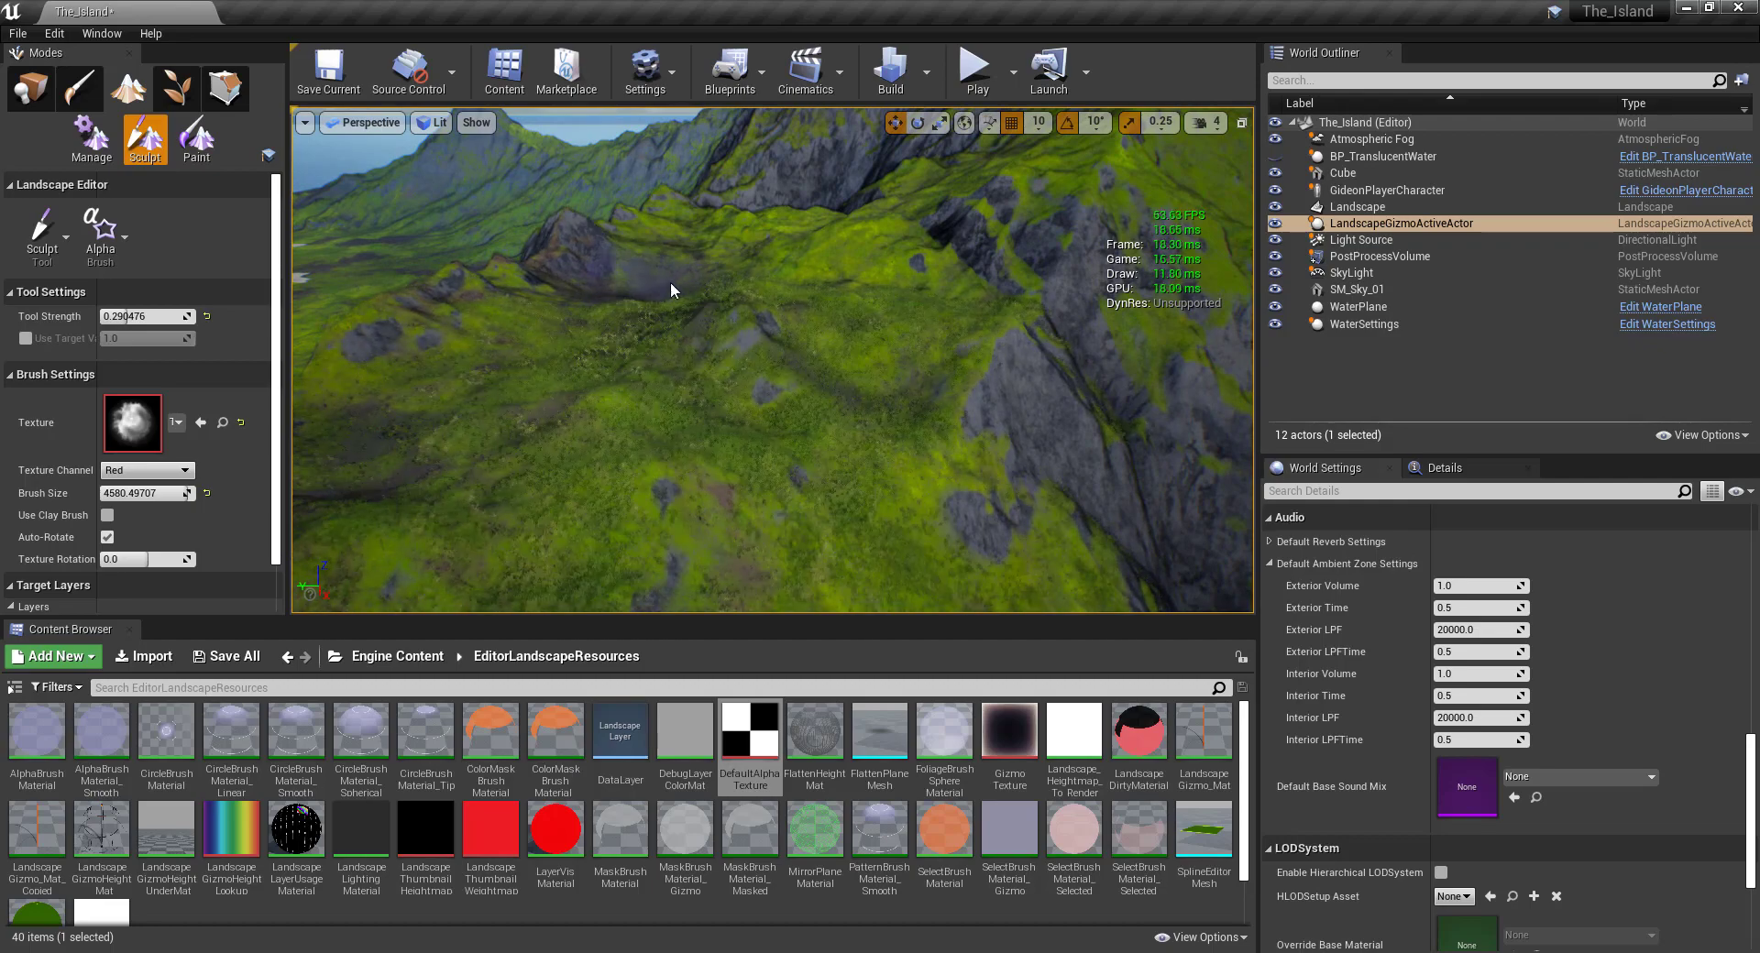
right_drag(658, 266, 710, 247)
Smooth the sculpted bumps and slopes across the plain with the landscape Smooth tool.
click(73, 238)
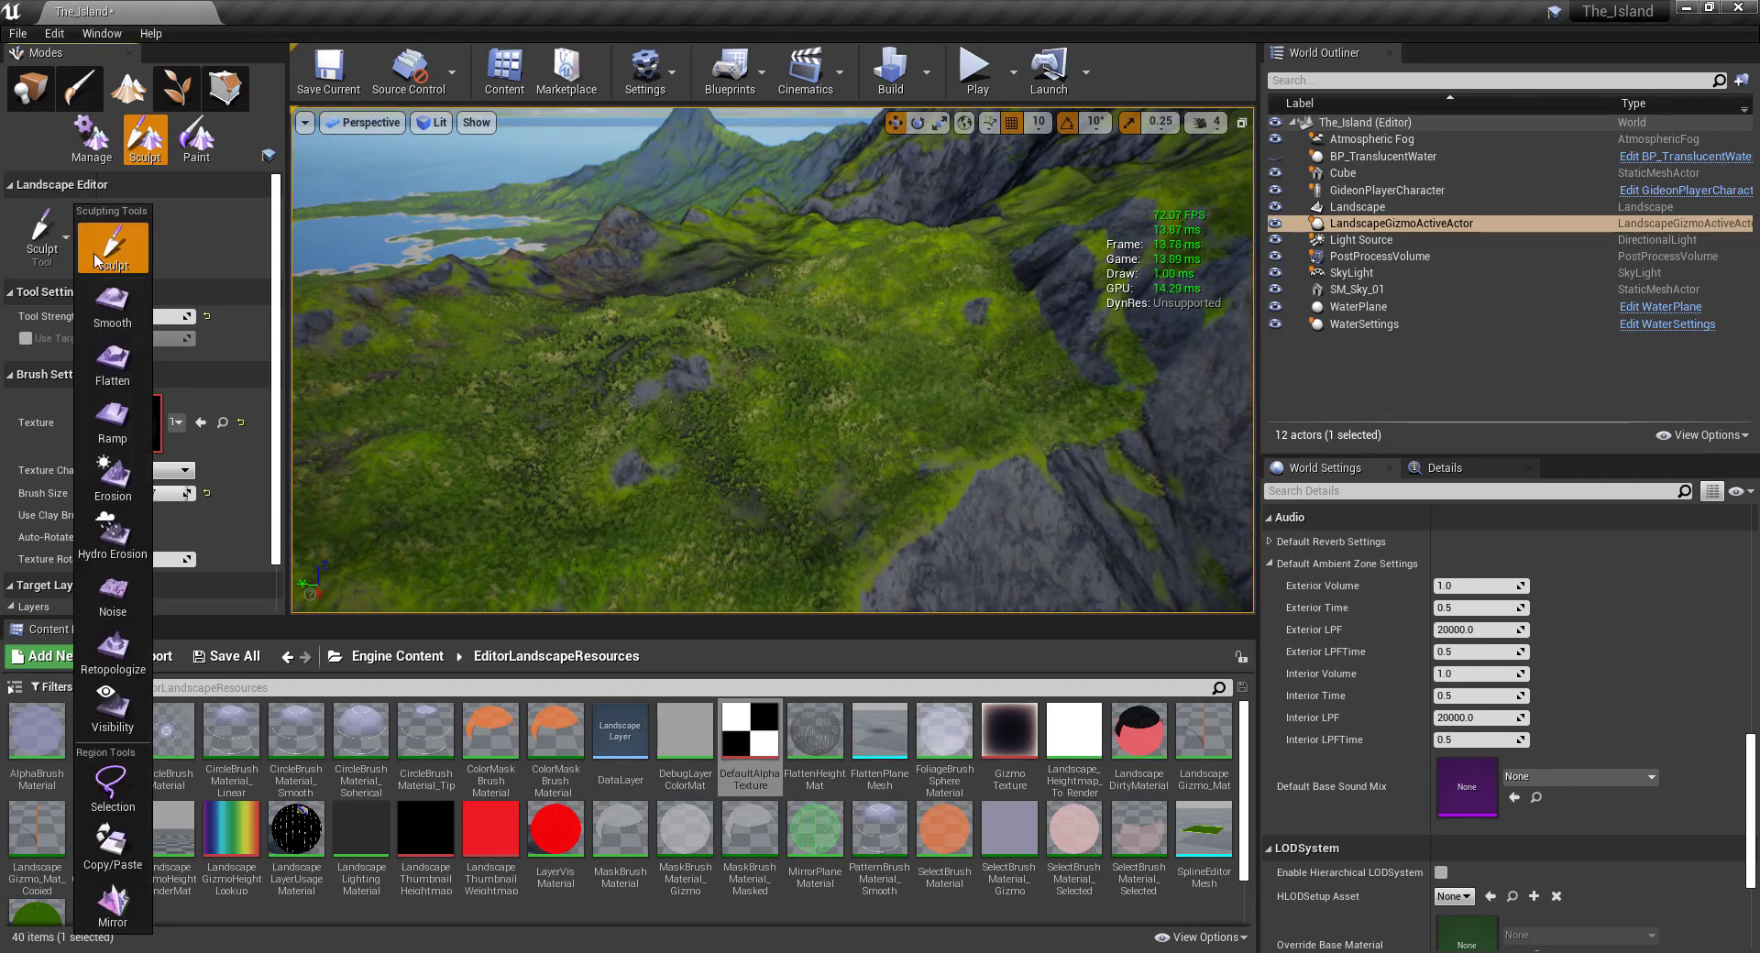
click(110, 302)
right_drag(513, 293, 586, 297)
right_drag(733, 385, 642, 367)
mouse_move(770, 375)
mouse_down()
mouse_move(818, 315)
mouse_move(868, 302)
mouse_move(809, 310)
mouse_move(852, 325)
mouse_up()
key(w)
mouse_move(852, 324)
right_down()
mouse_move(867, 307)
mouse_move(857, 357)
mouse_move(843, 275)
right_up()
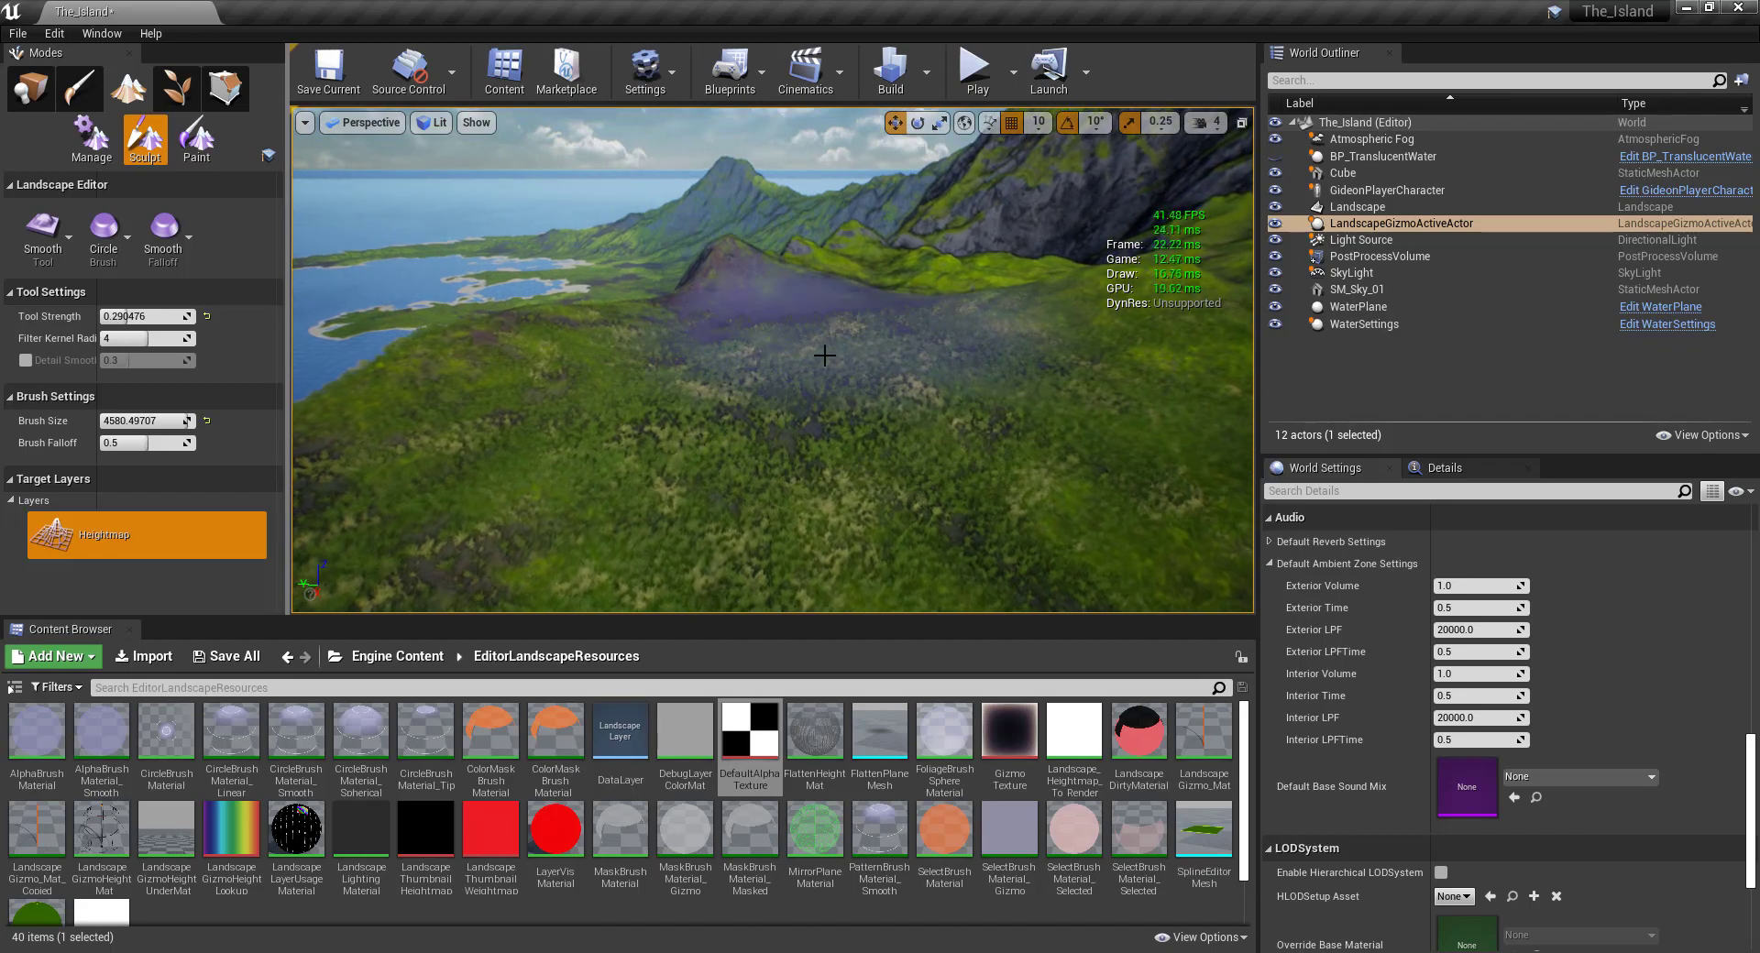
drag(824, 343, 813, 366)
key(w)
right_drag(813, 365, 885, 412)
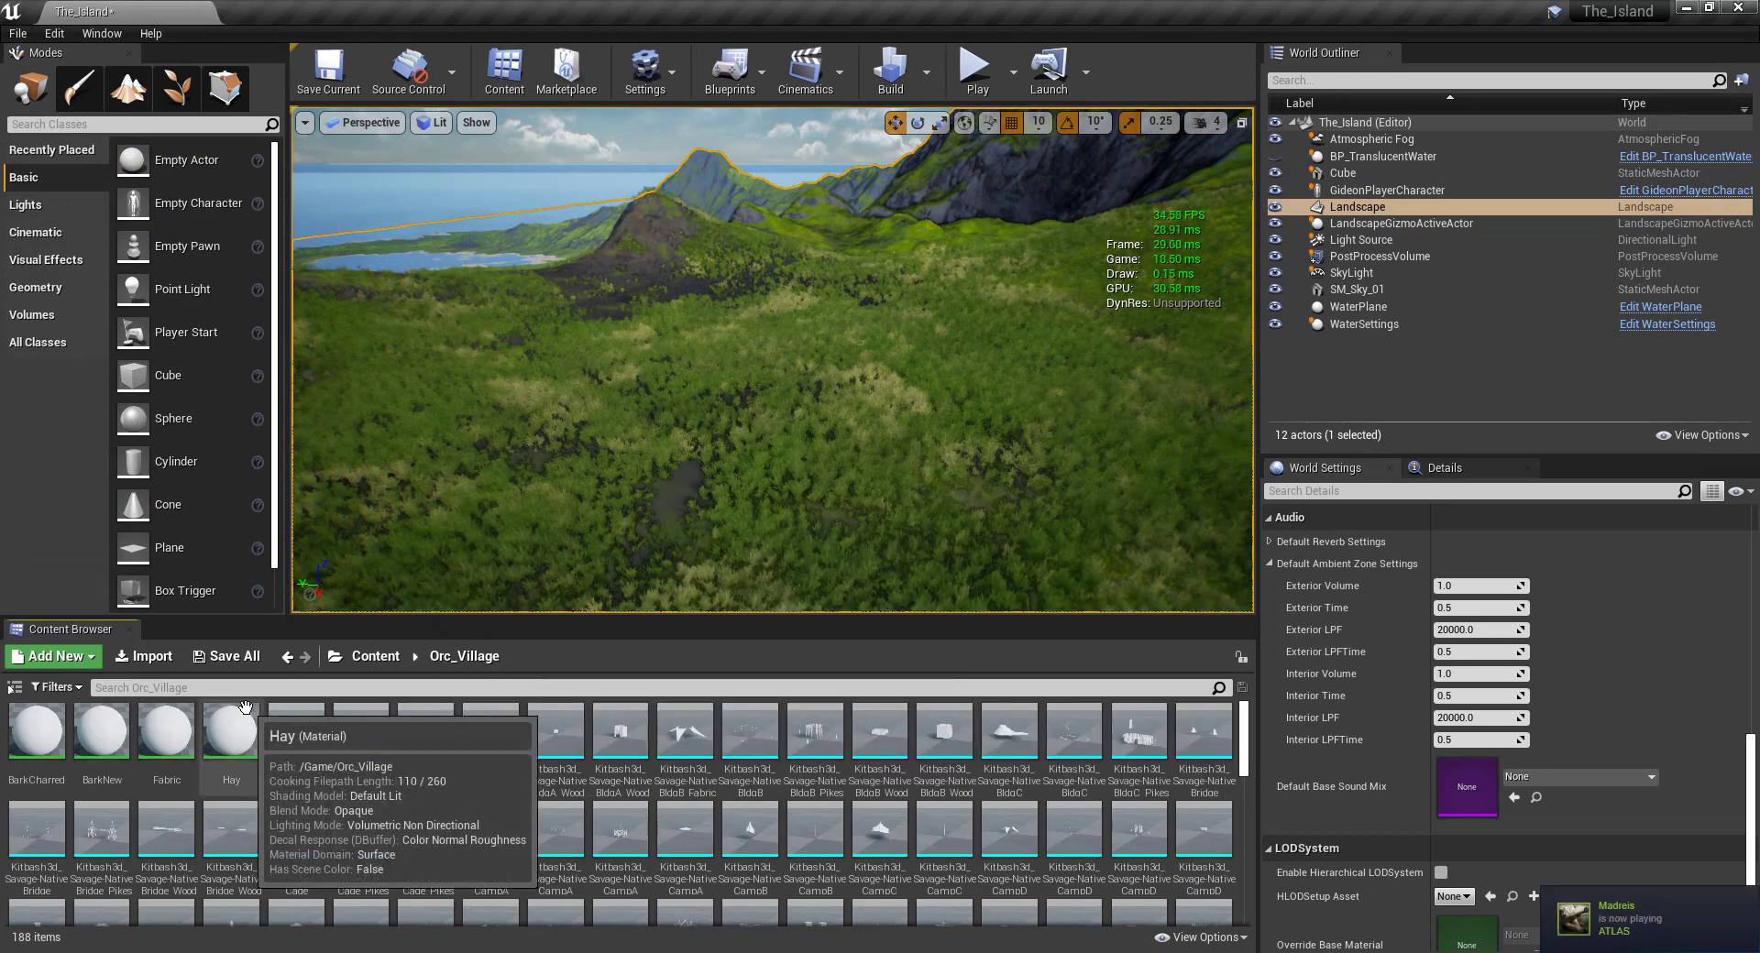
Open the BarkCharred material from Orc_Village and separate its overlapping Param node from the main material node.
click(55, 731)
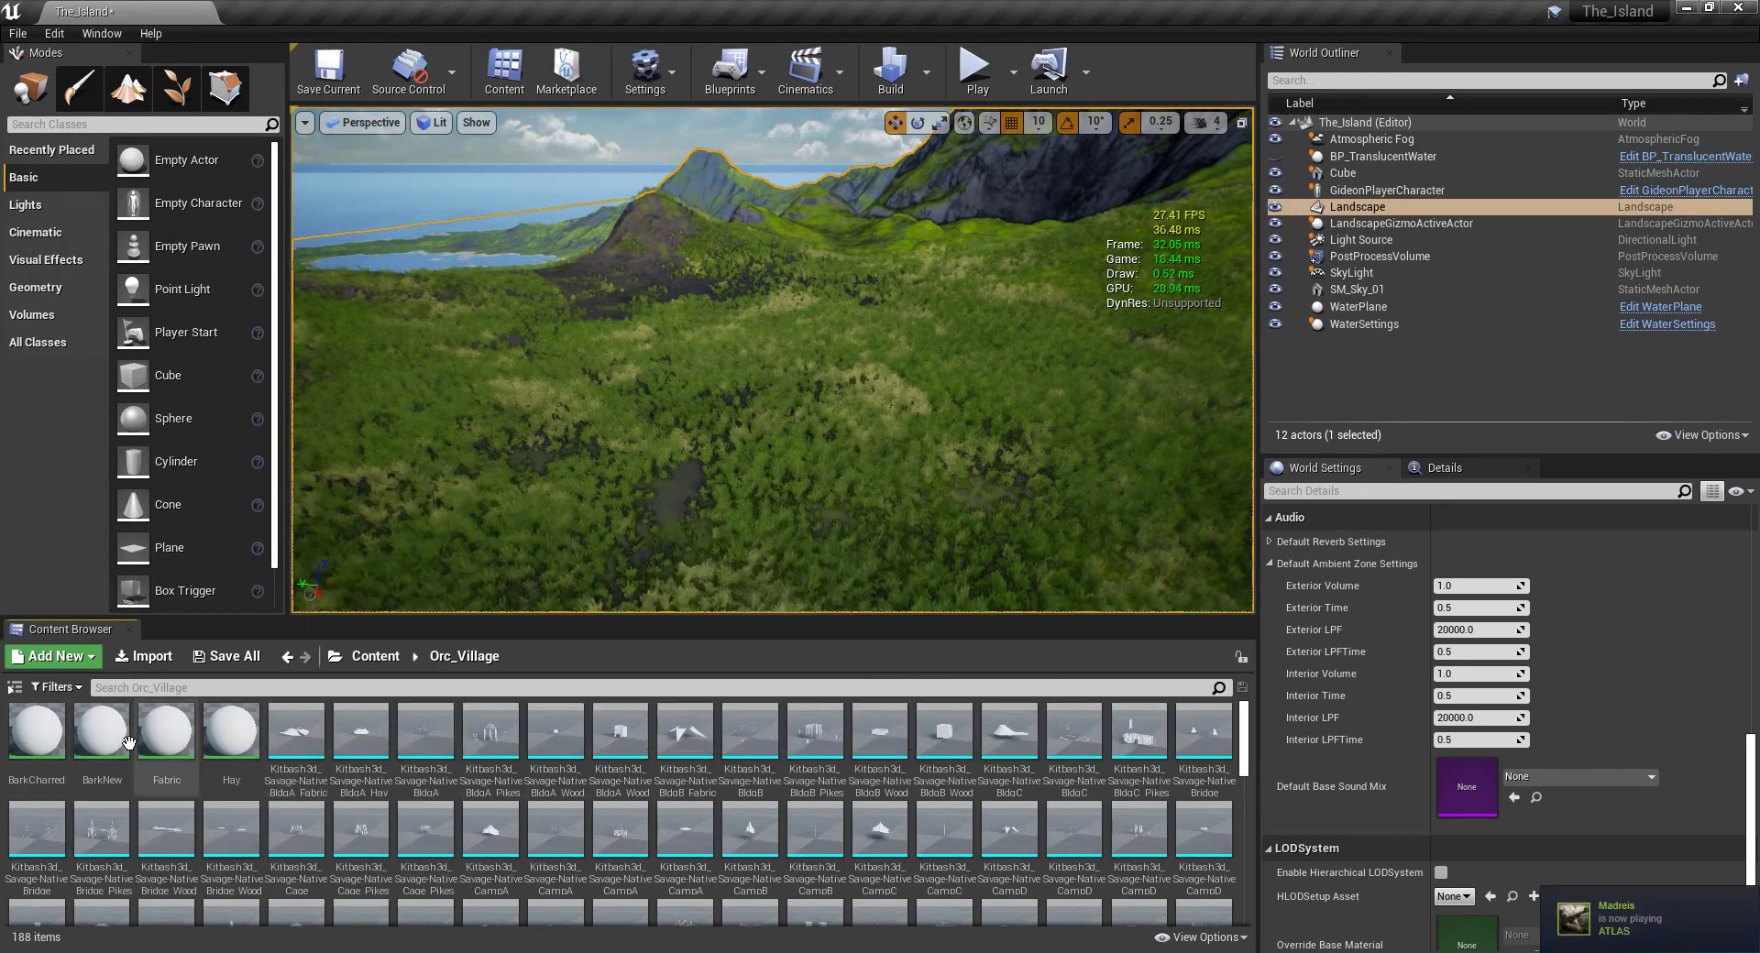
double_click(49, 736)
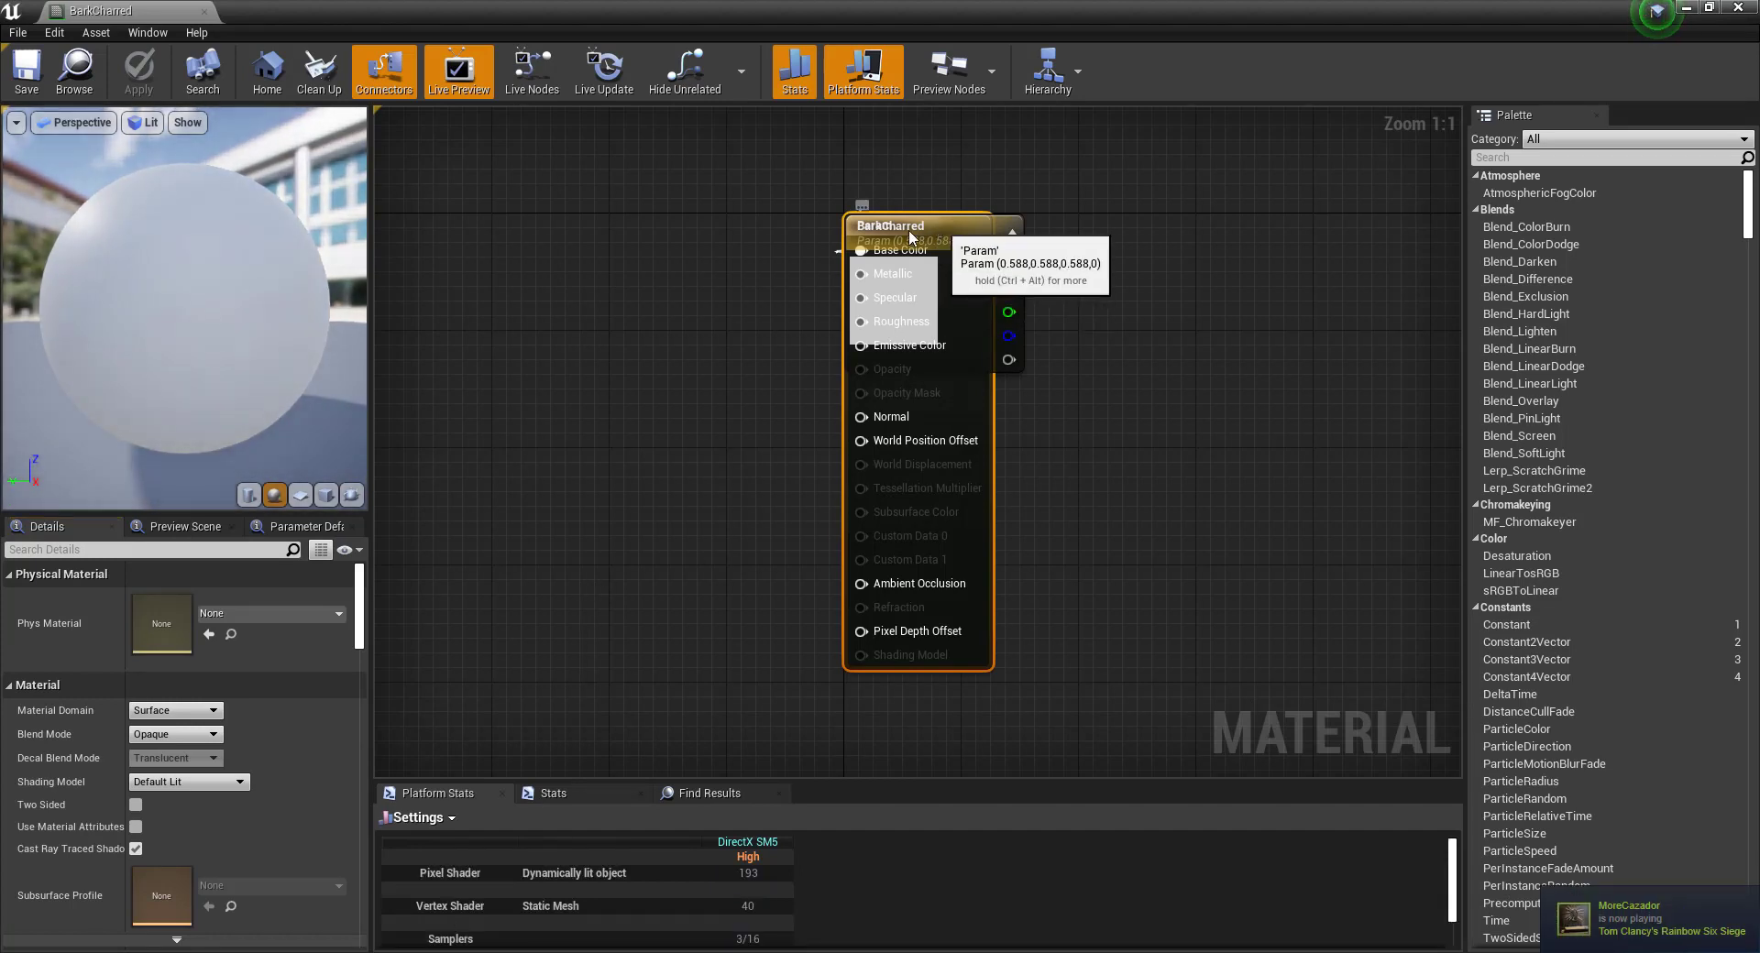
drag(943, 231, 1236, 260)
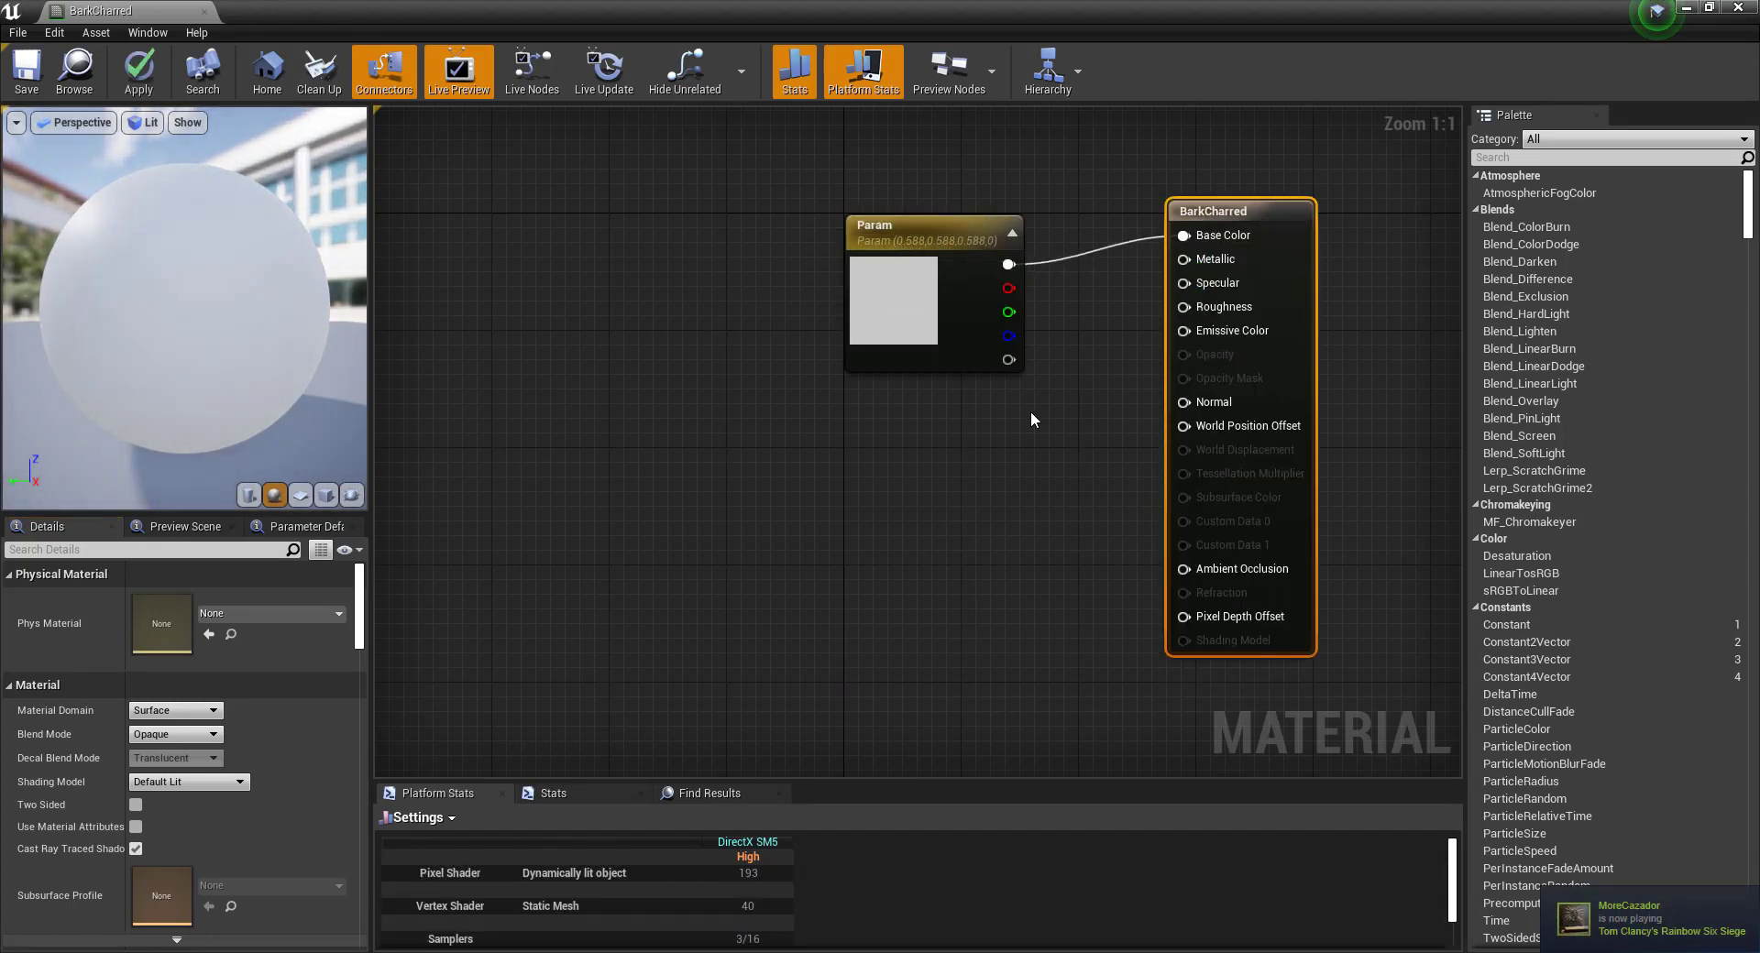
scroll(990, 449, down, 2)
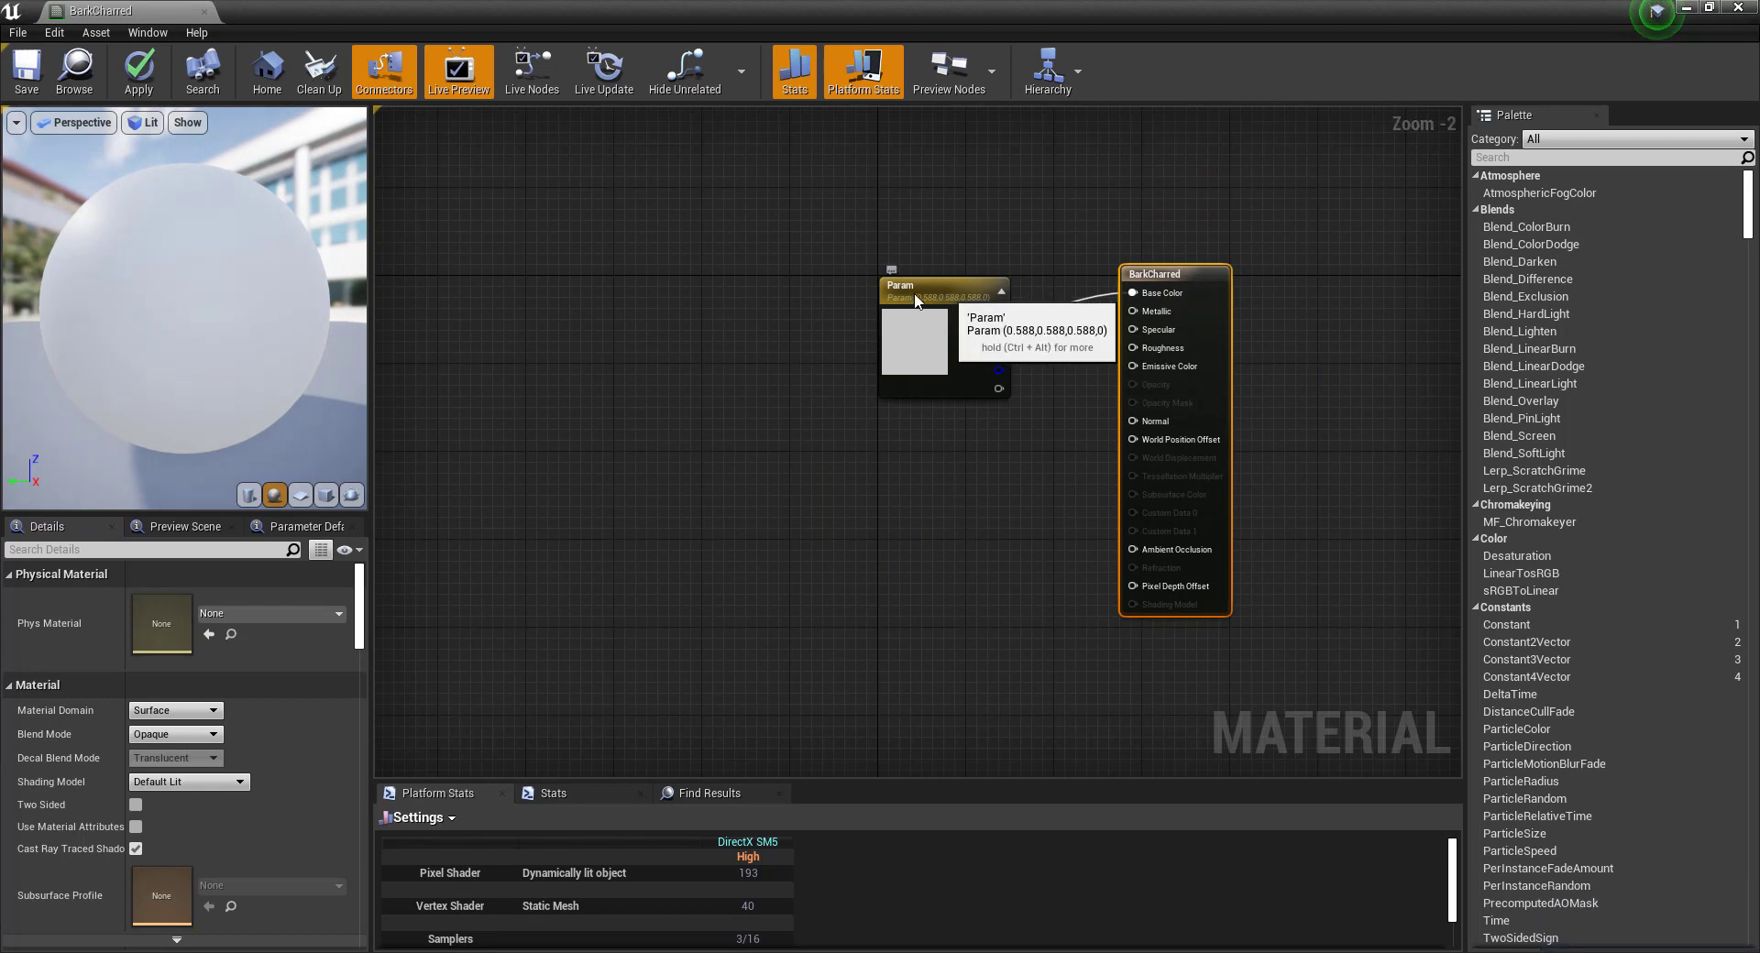
drag(914, 342, 856, 331)
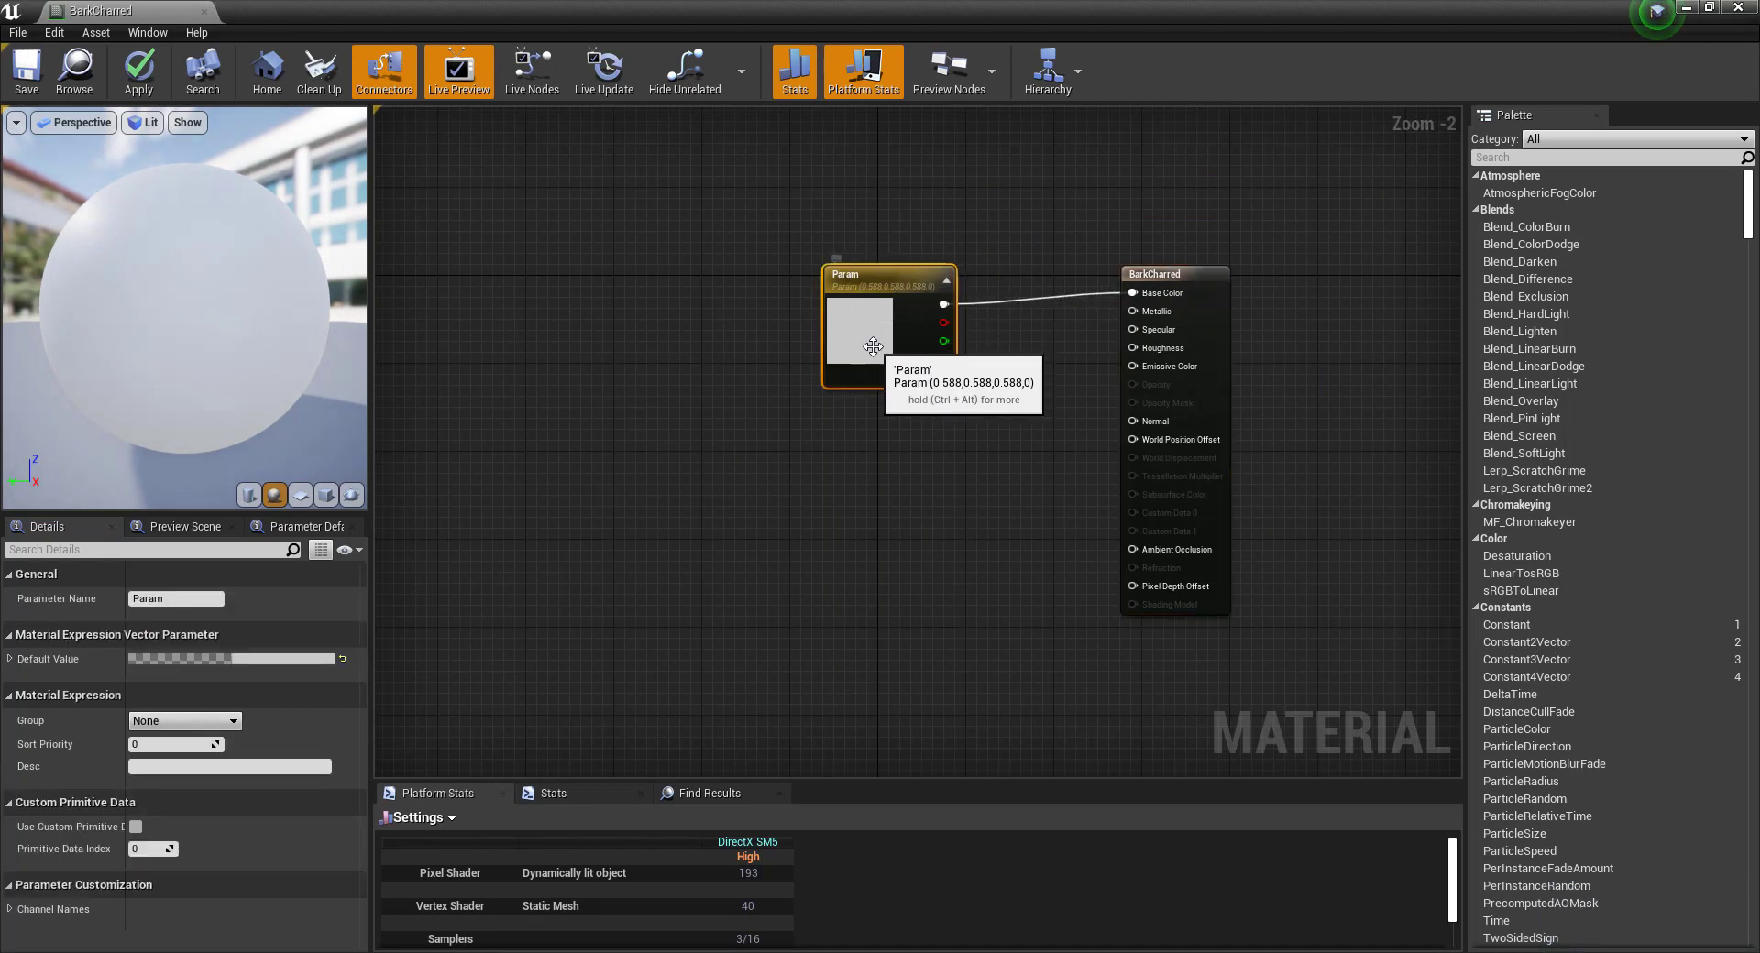
double_click(856, 331)
click(1250, 357)
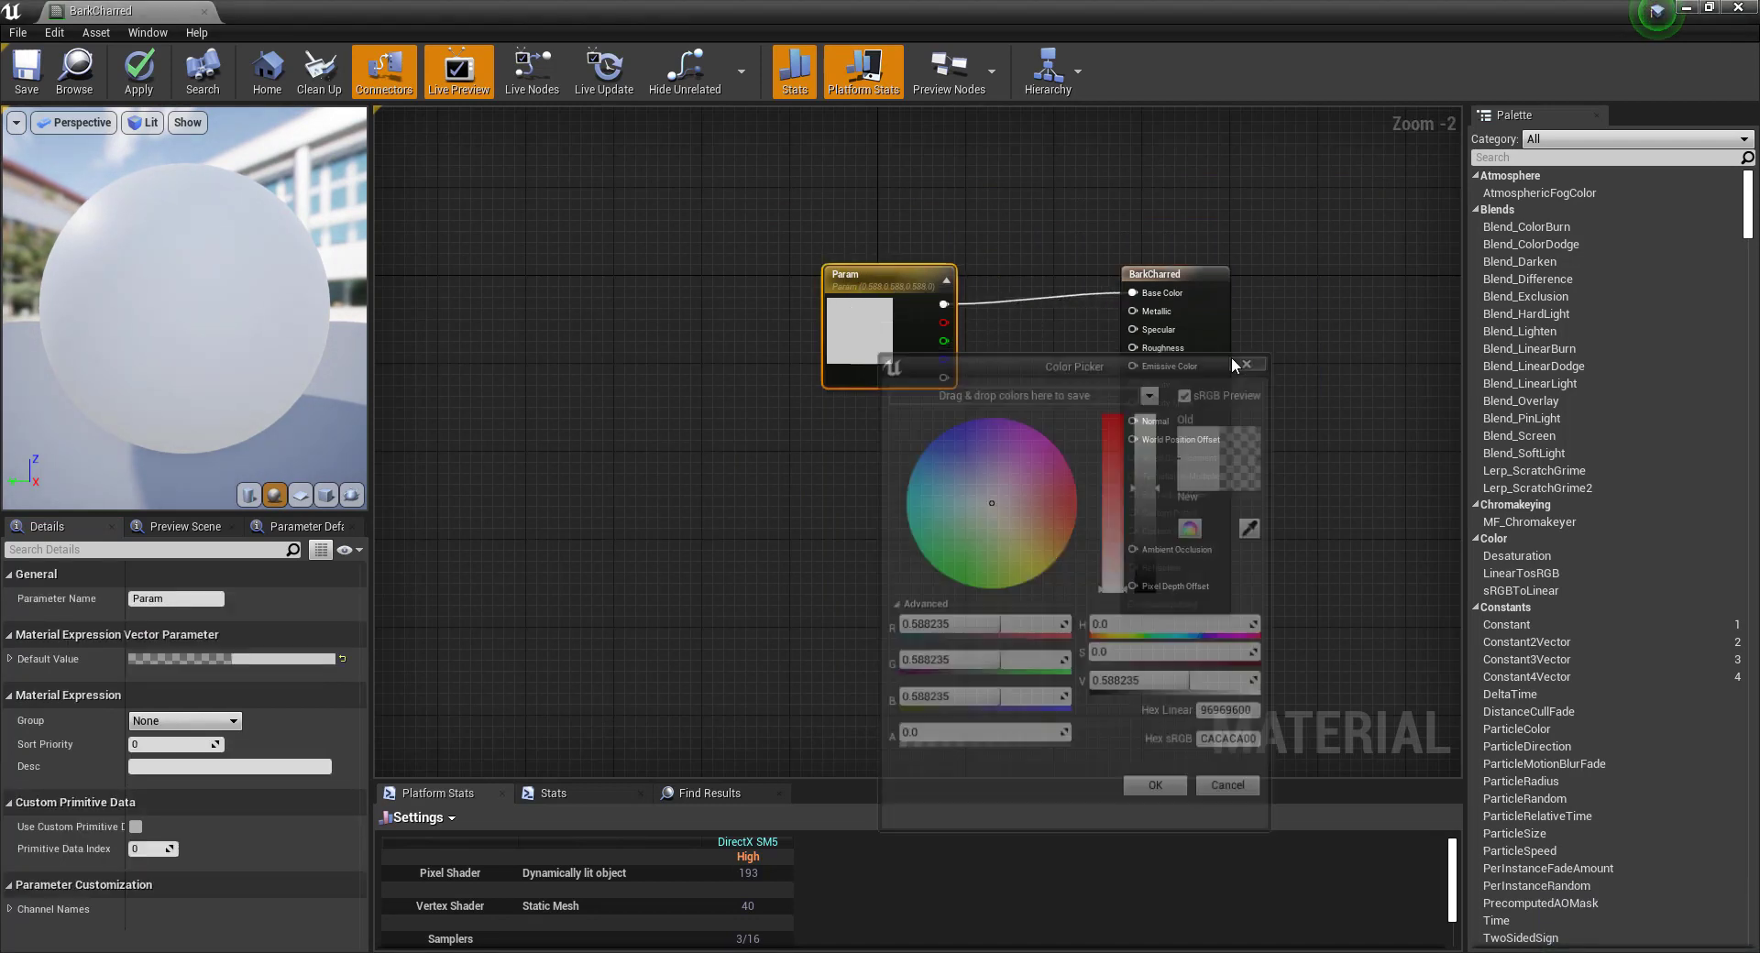
drag(918, 278, 808, 256)
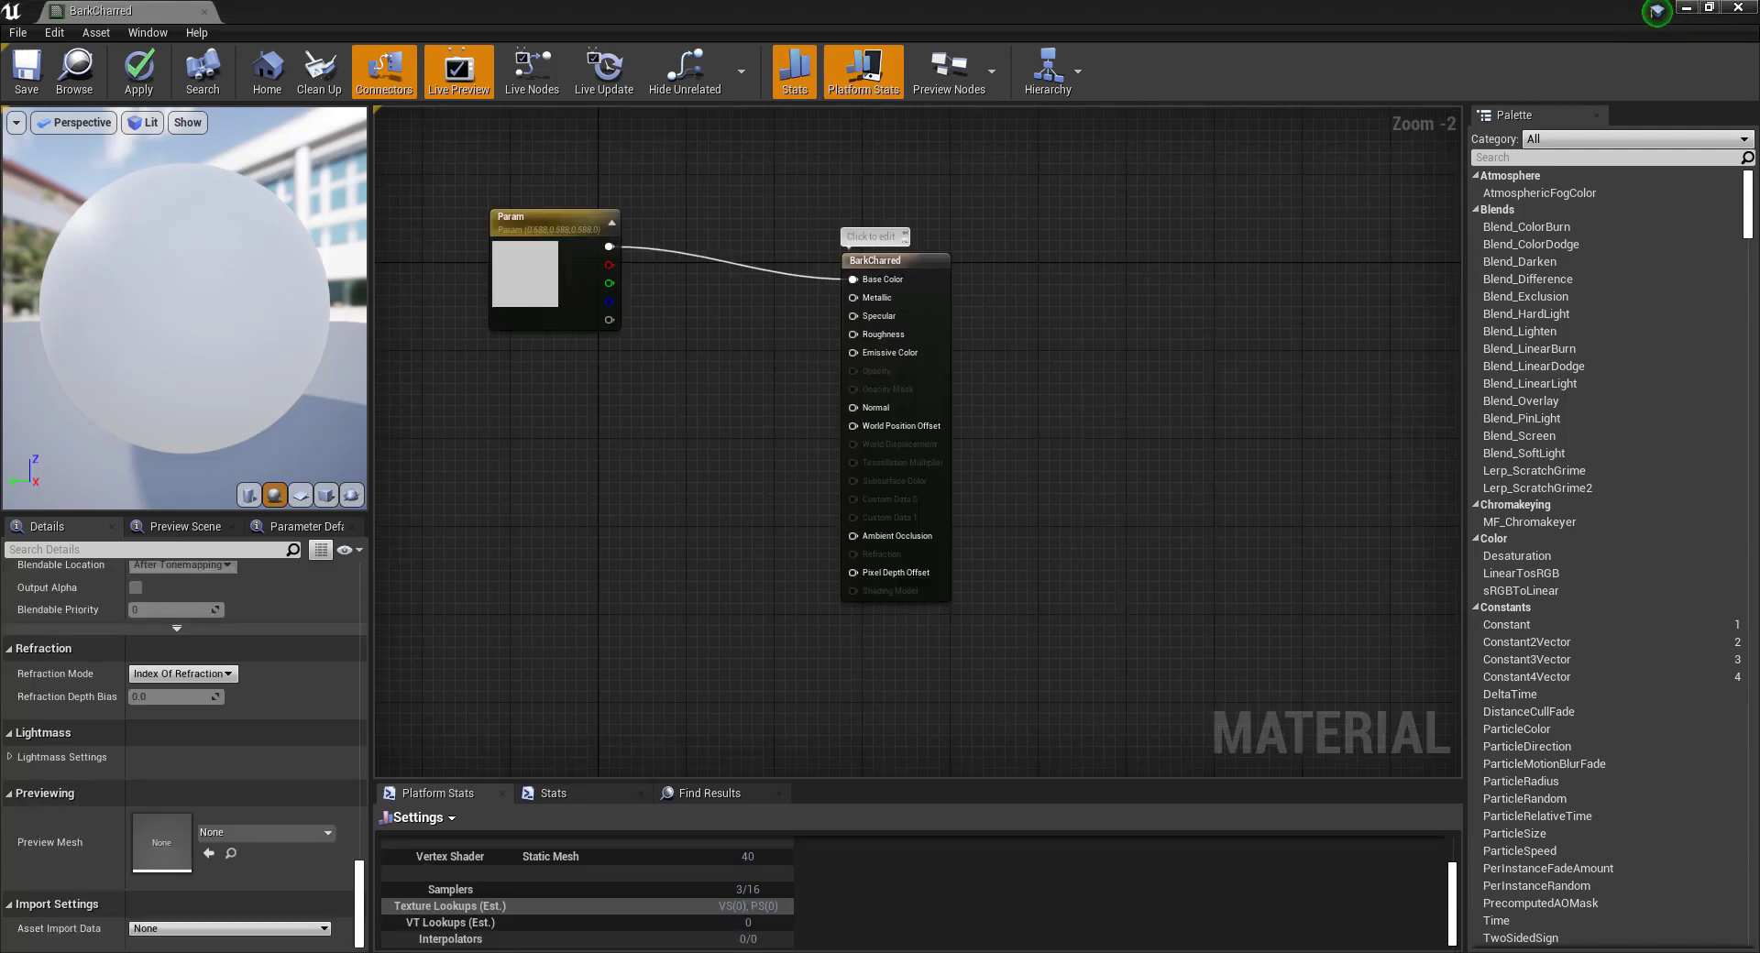
Add a TextureSample node below the Param node in the BarkCharred material graph.
right_click(586, 427)
text(textu)
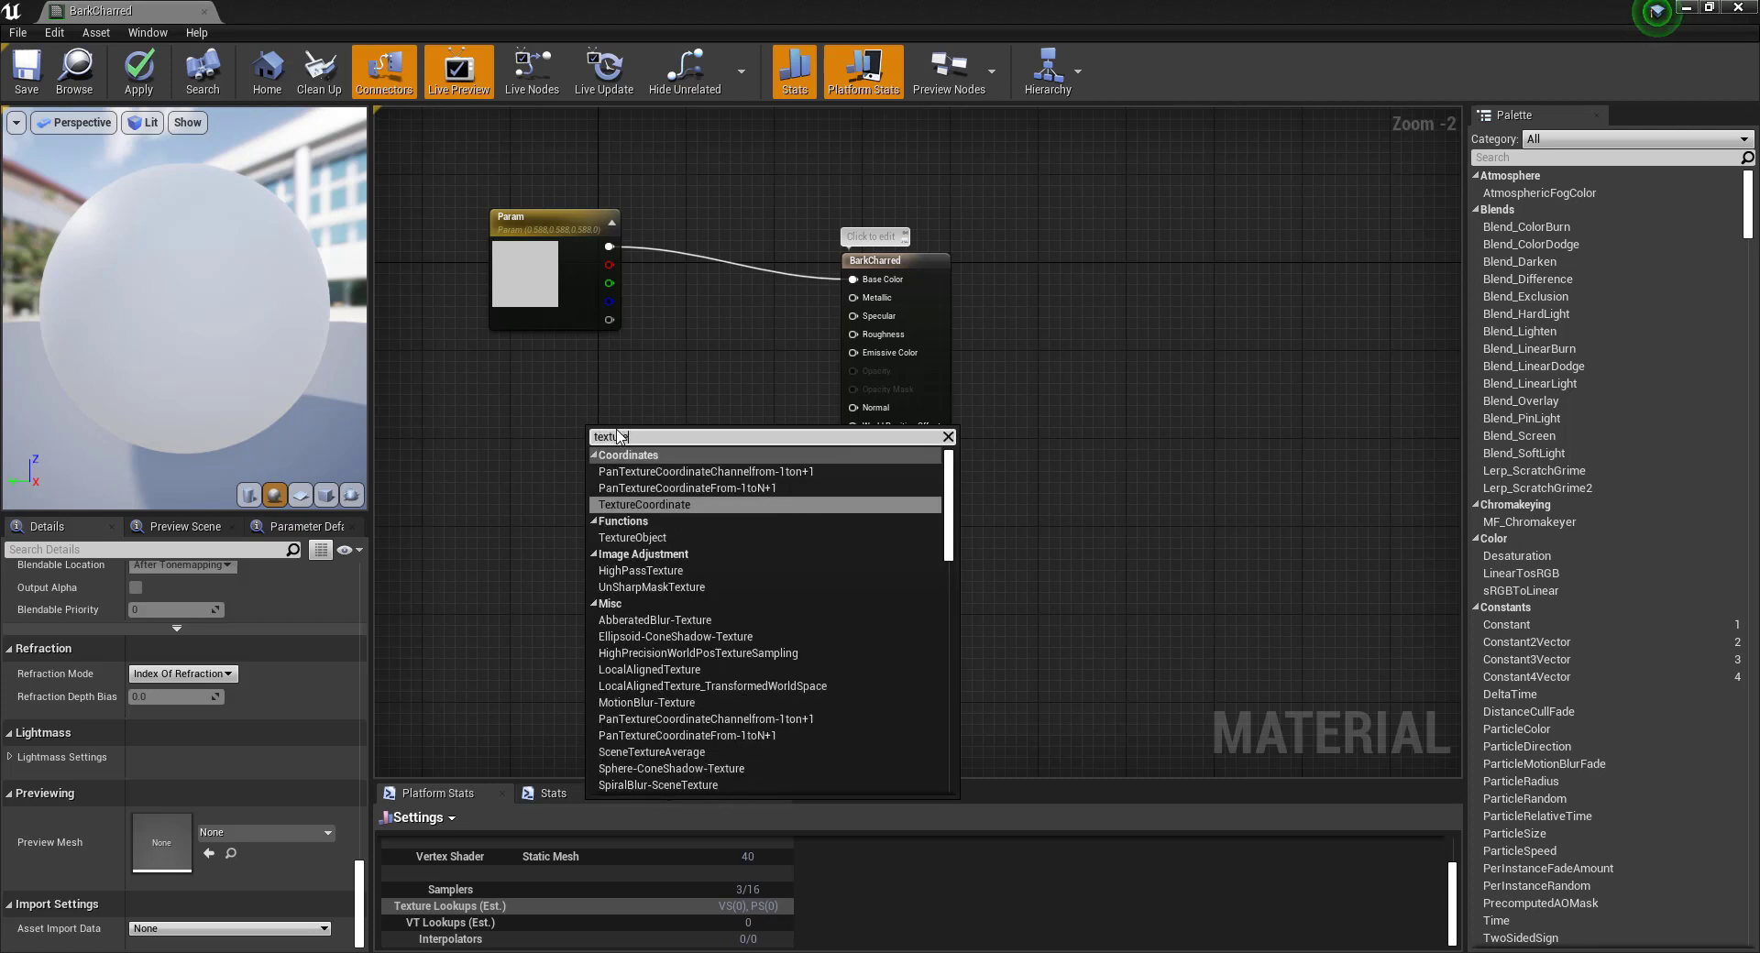
text( sa)
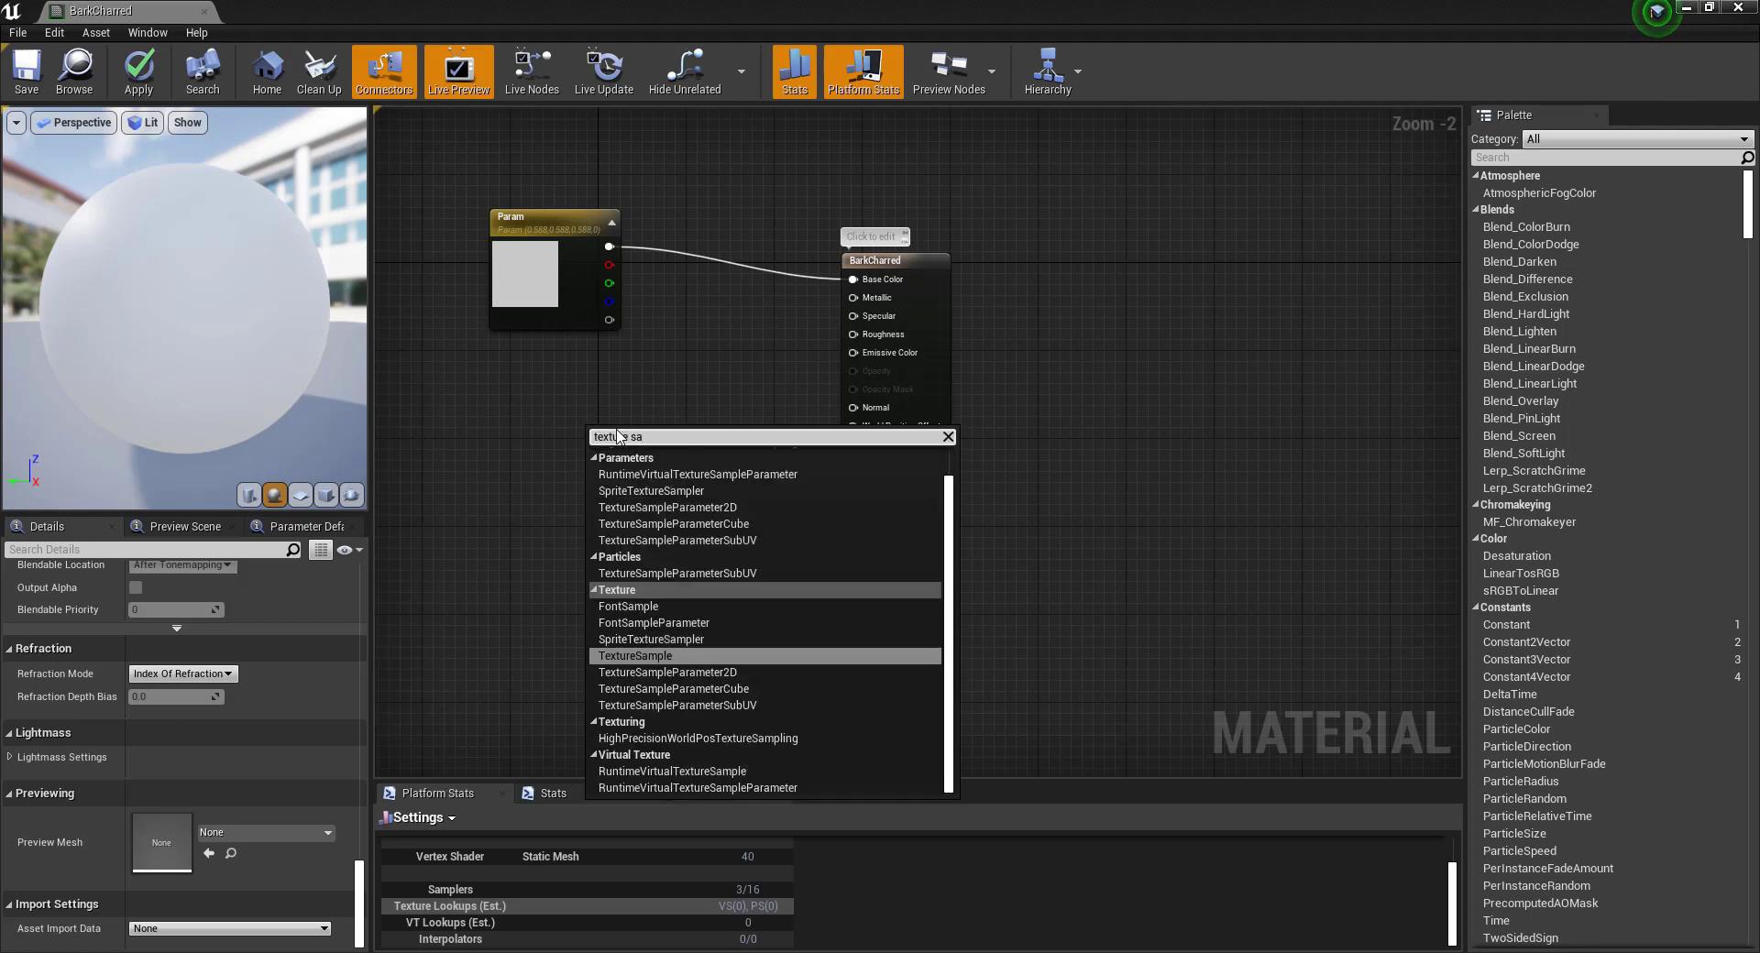
click(637, 655)
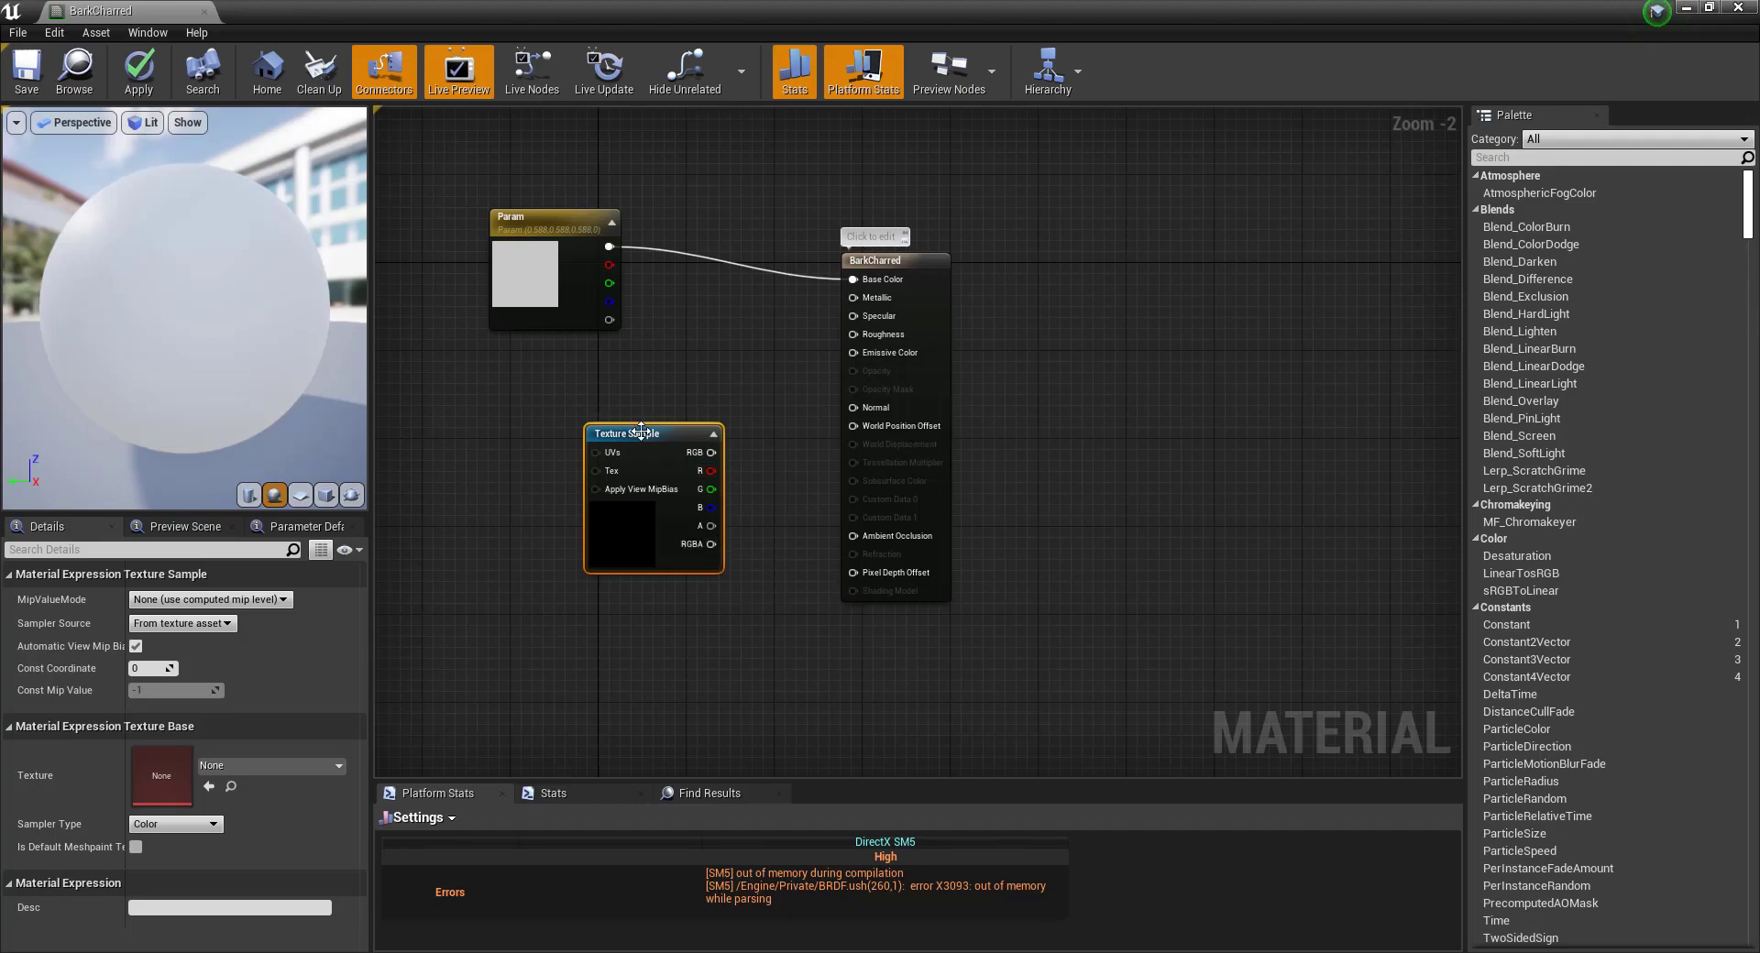
Line up the Texture Sample node under the Param node with a second Texture Sample below it, and check the upper one's texture choices.
drag(646, 435, 572, 395)
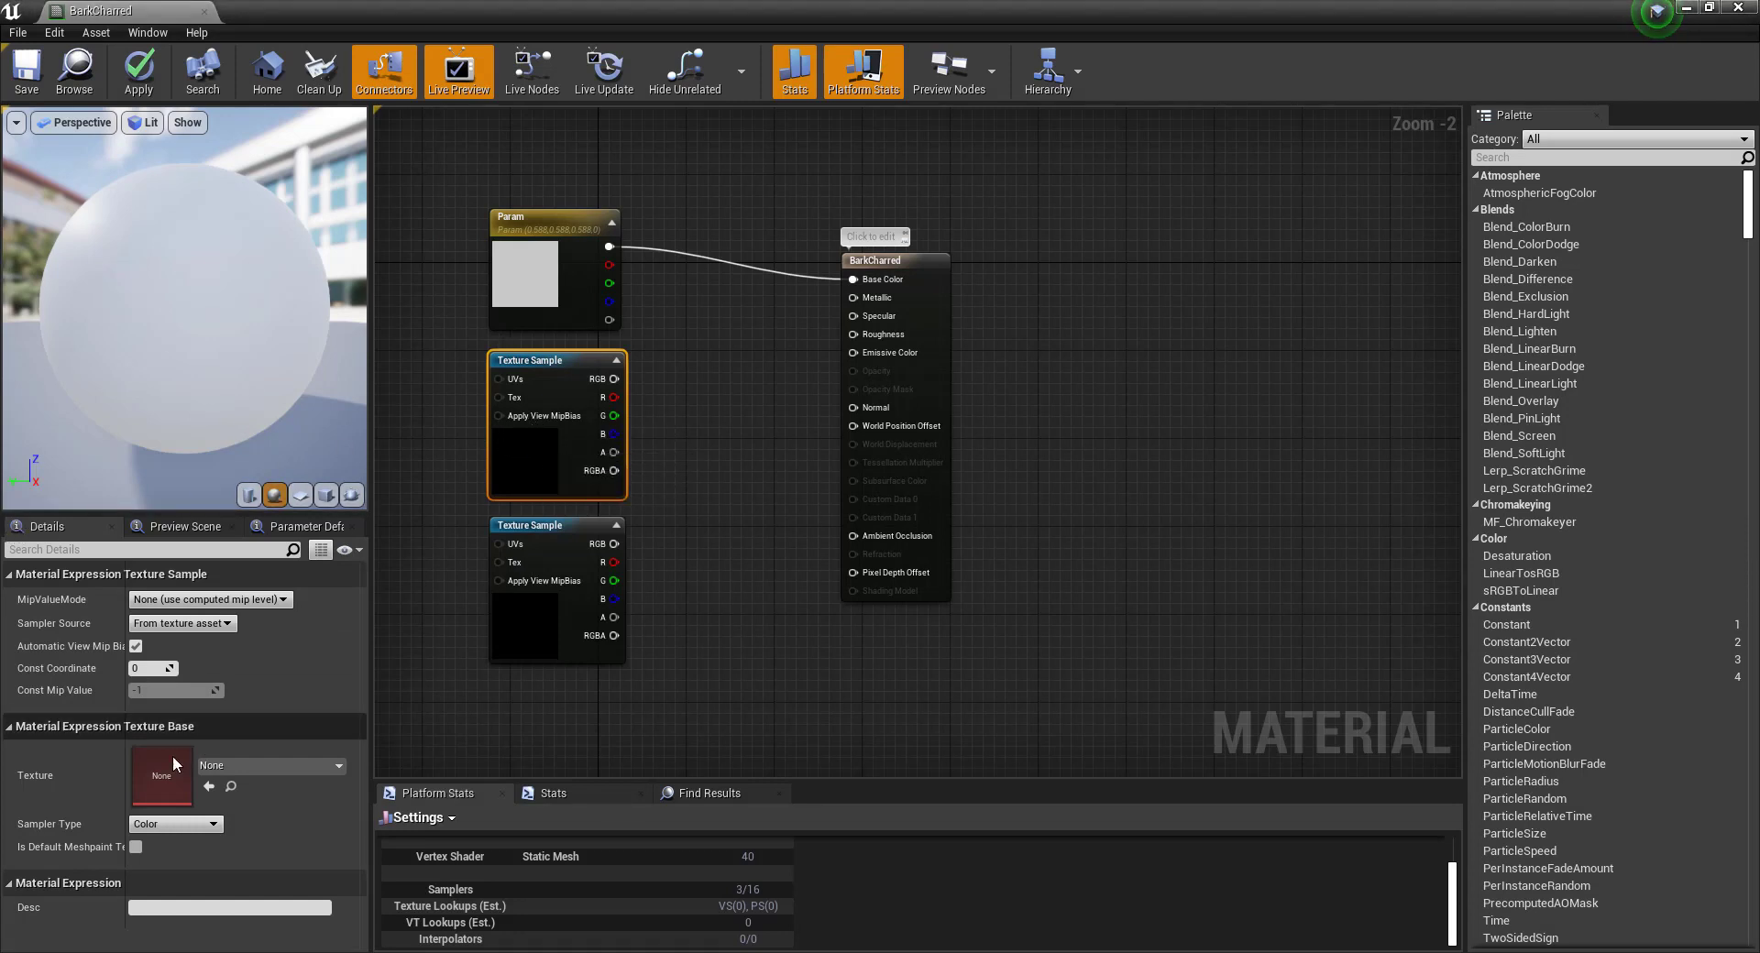
click(238, 765)
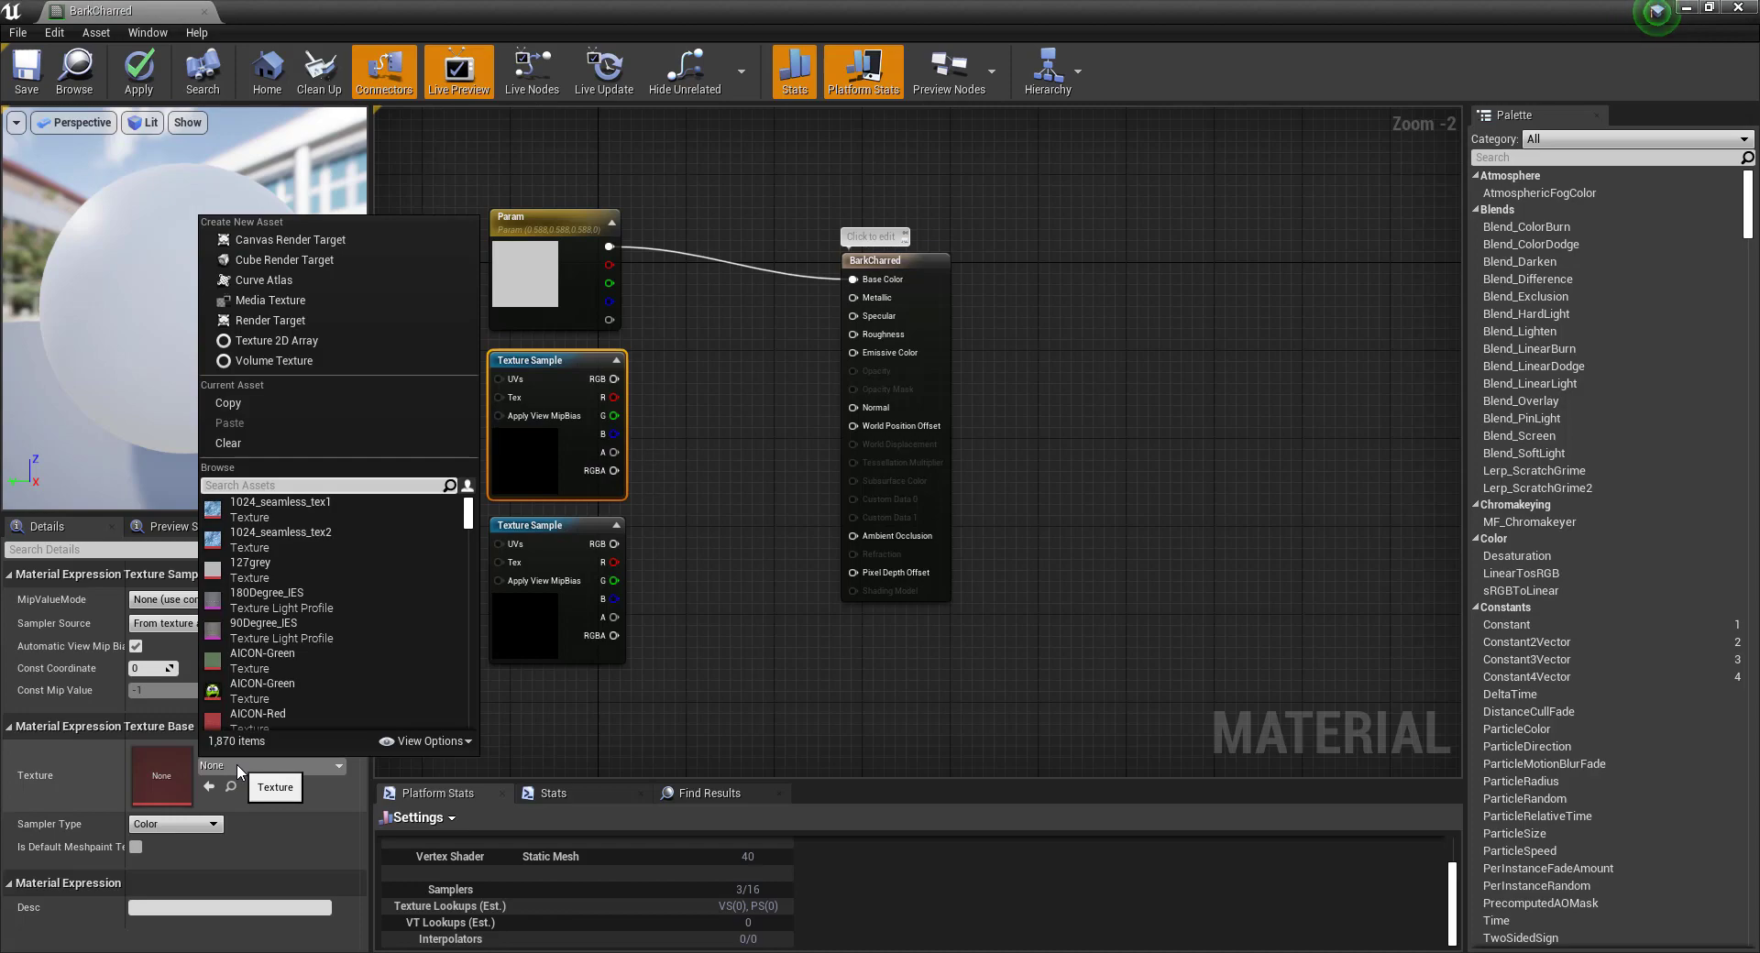
click(237, 764)
Switch to the KB3DTextures folder in File Explorer and try to assign KB3D_BarkCharred_normal.jpg to the upper Texture Sample's texture.
click(119, 952)
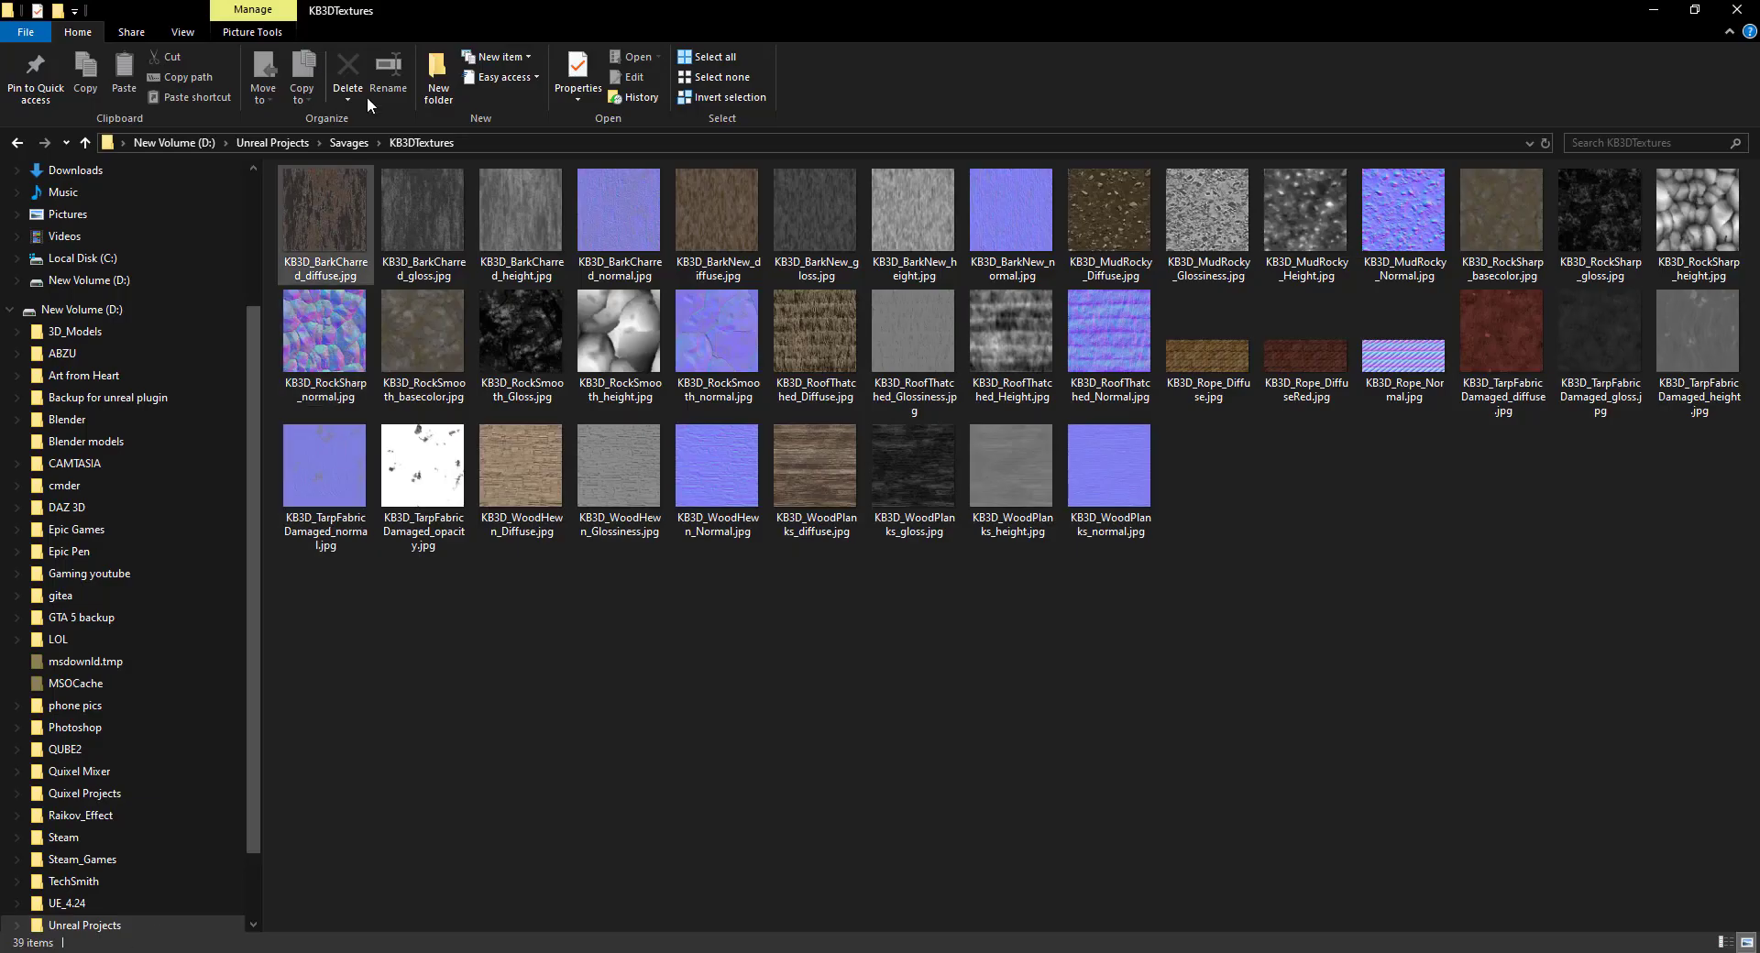
click(1691, 10)
drag(830, 403, 1090, 184)
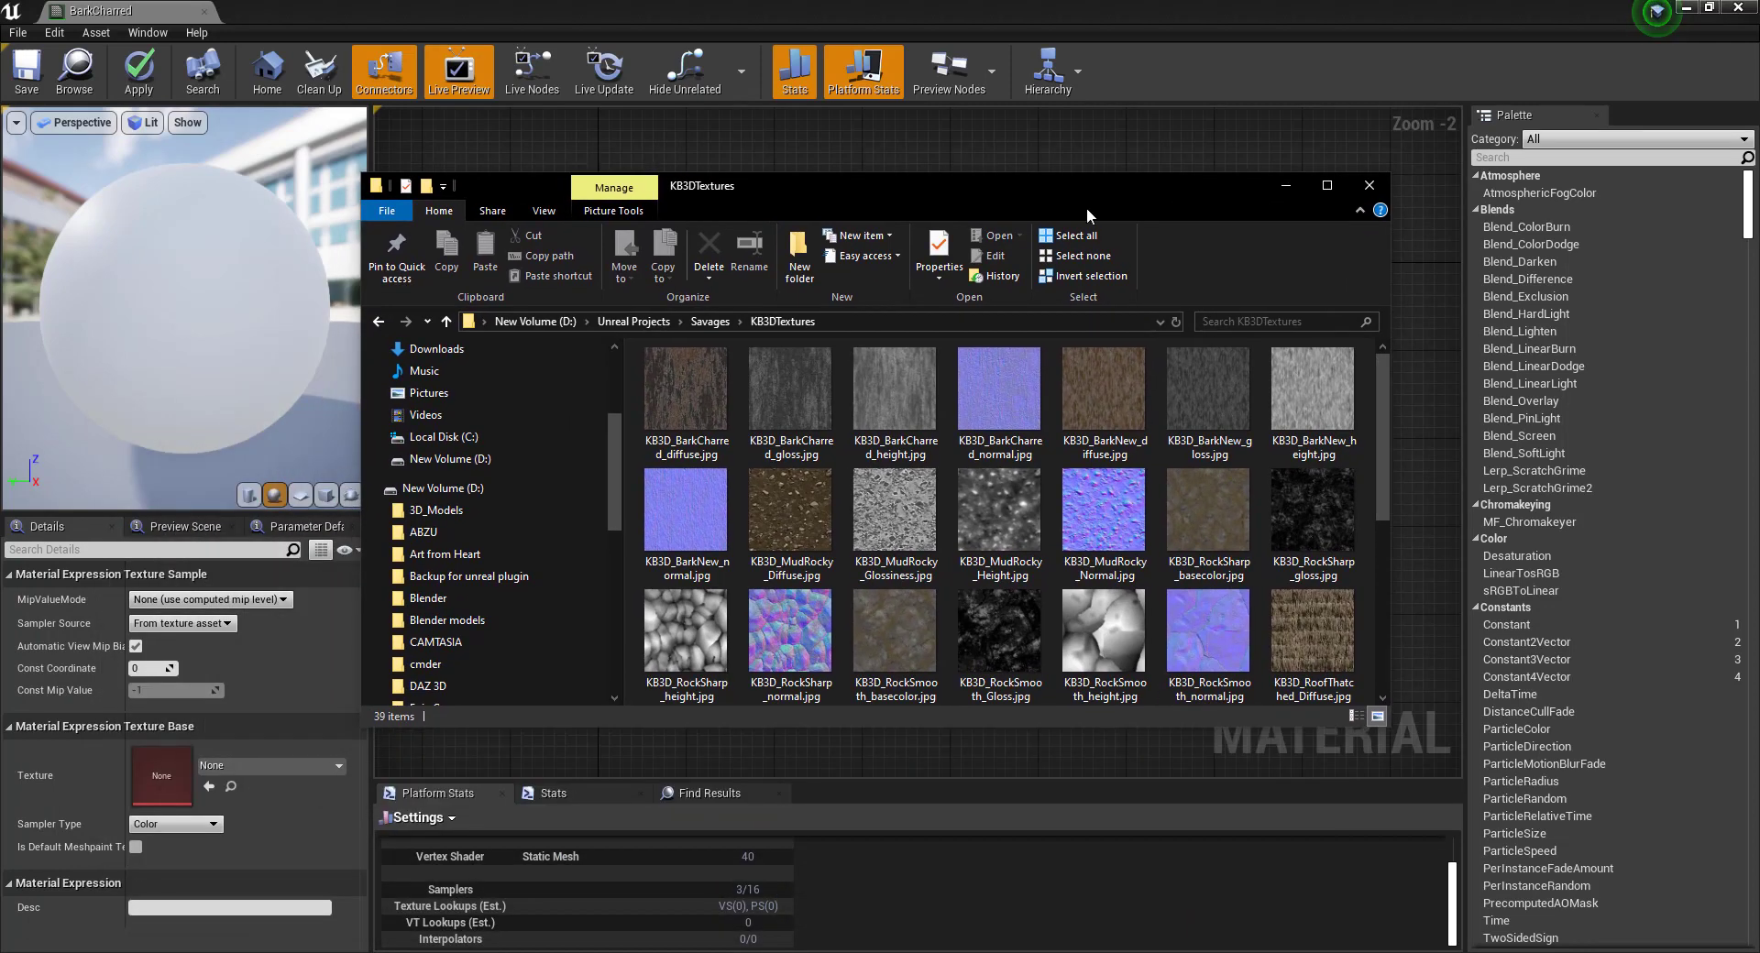
click(685, 394)
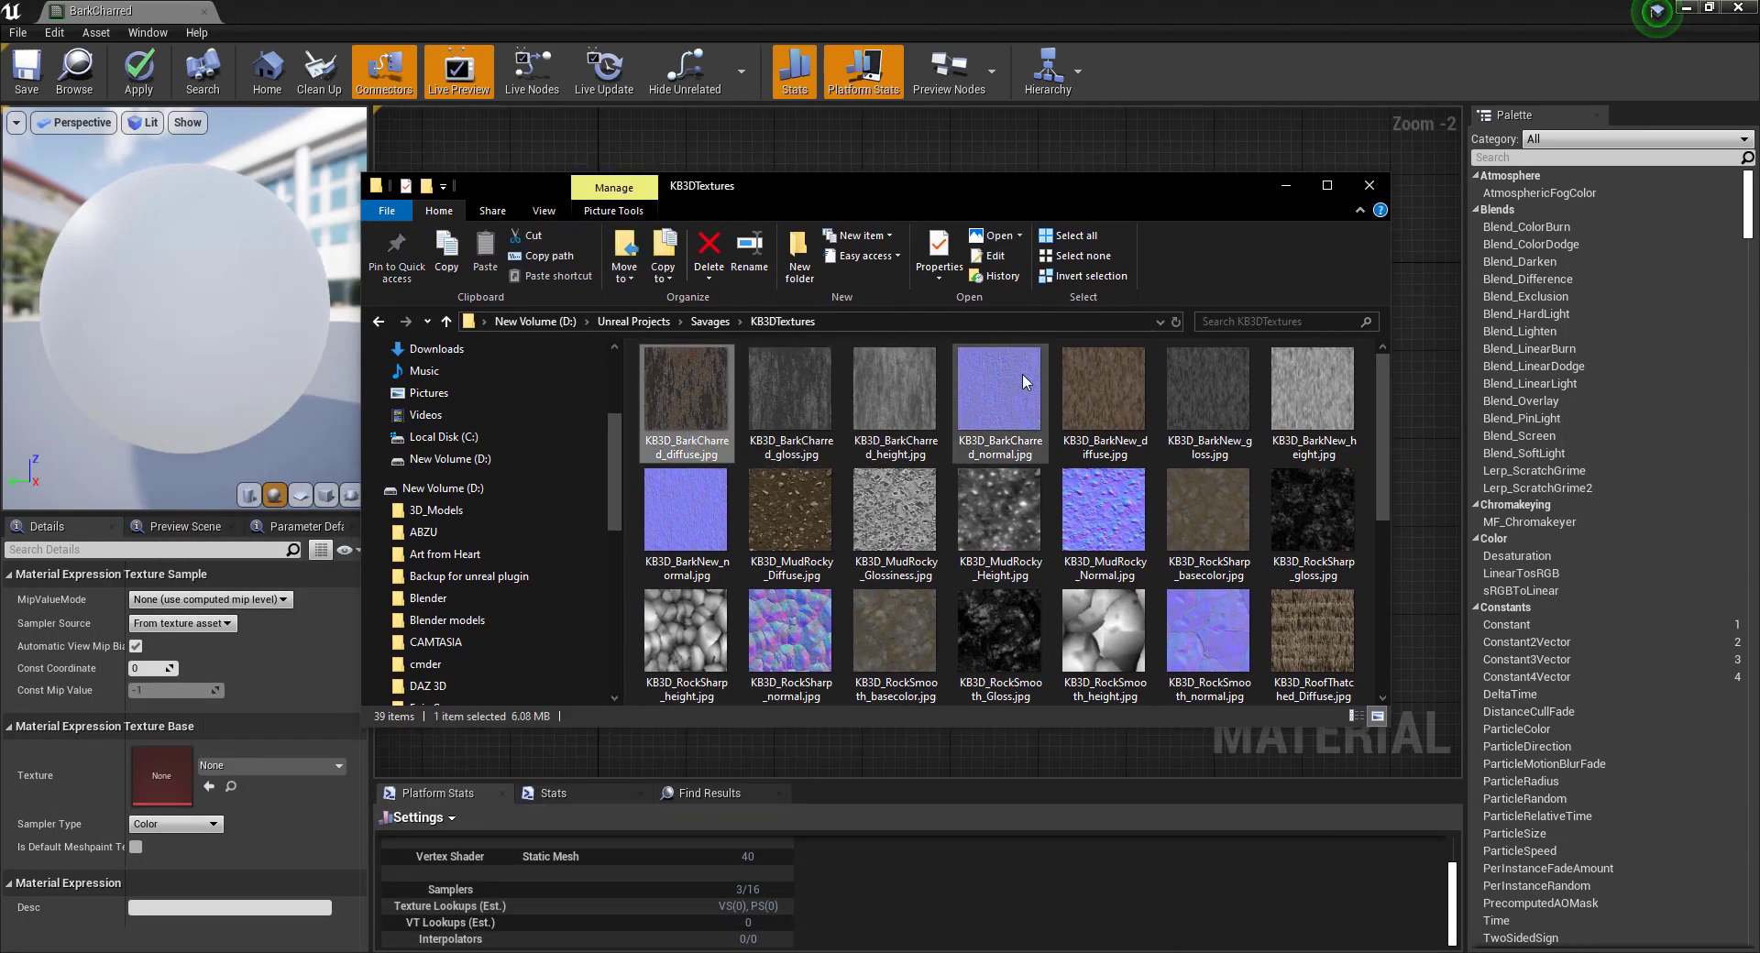
drag(1018, 385, 222, 769)
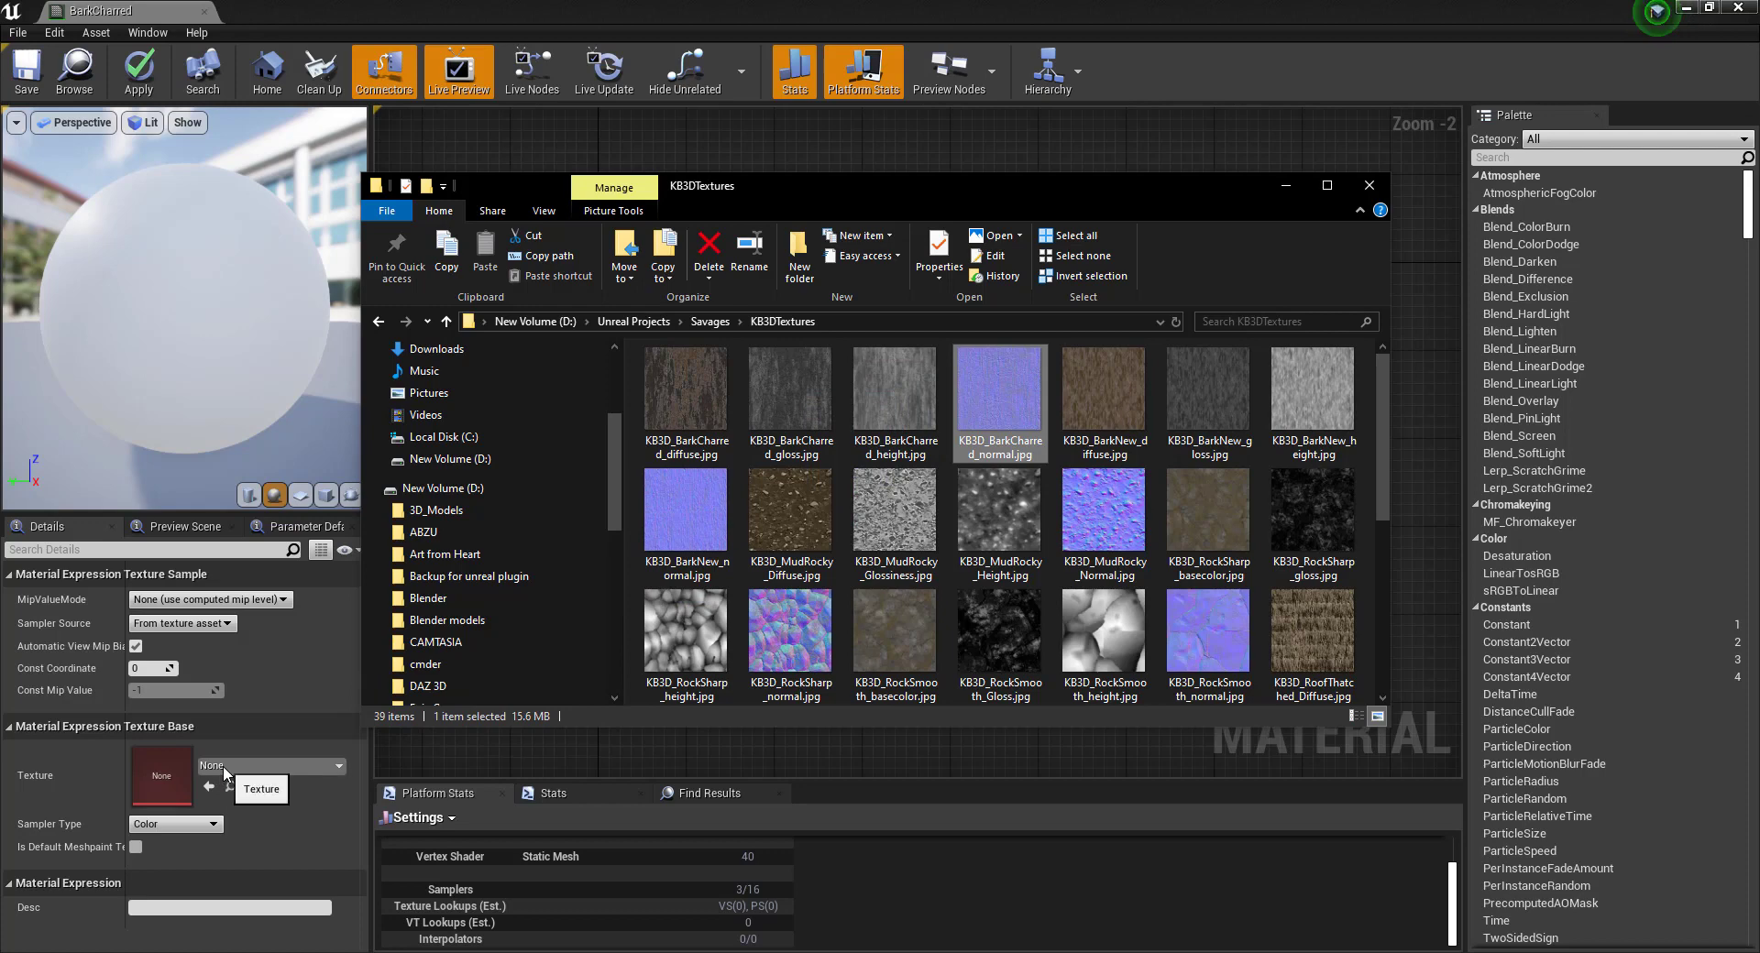
Look through the project's existing textures available for the upper Texture Sample node.
click(223, 766)
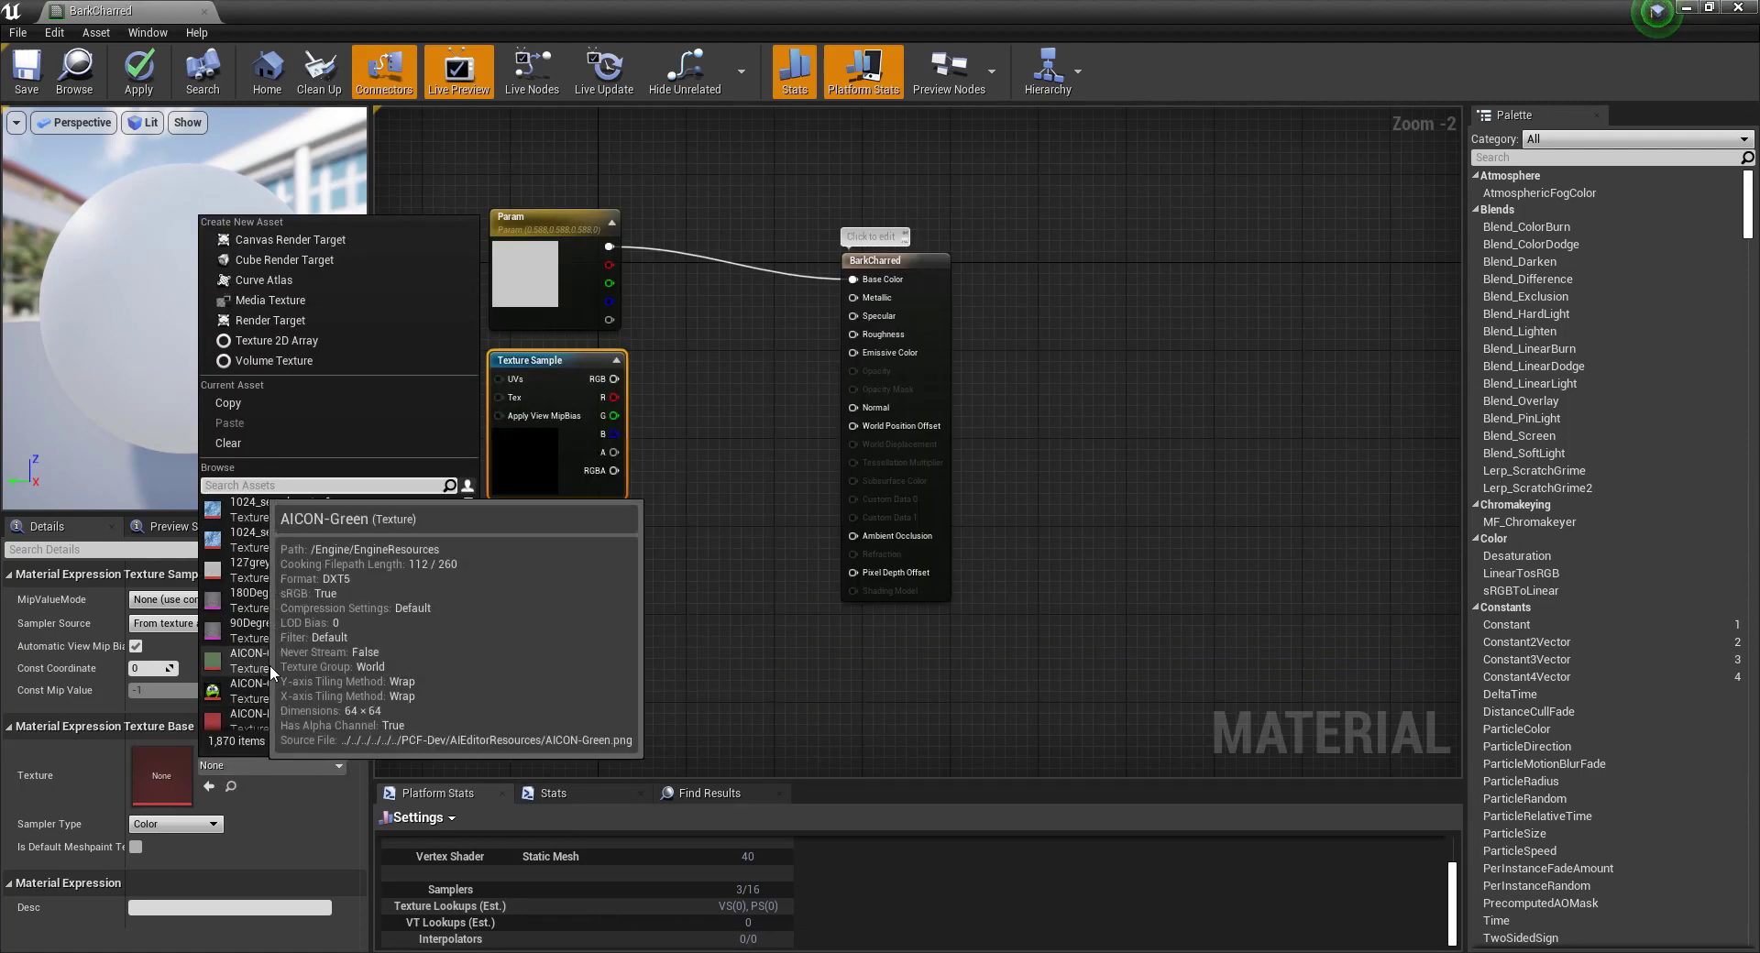
scroll(269, 664, down, 1)
scroll(260, 685, down, 5)
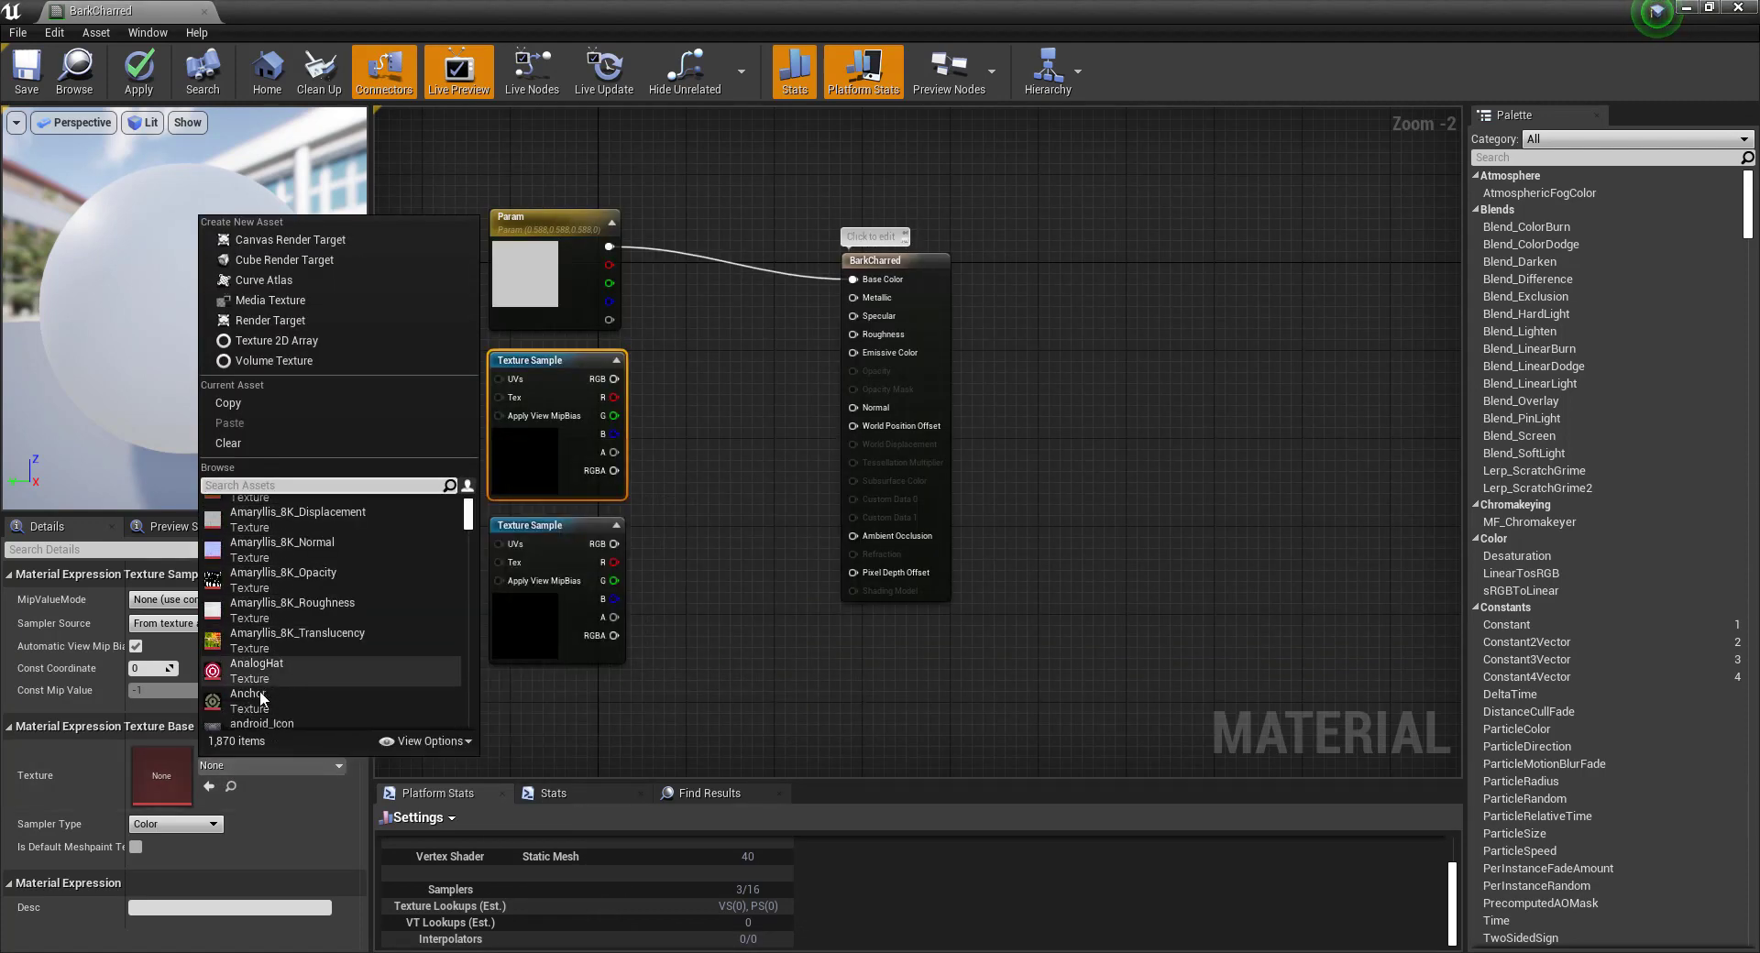
click(170, 779)
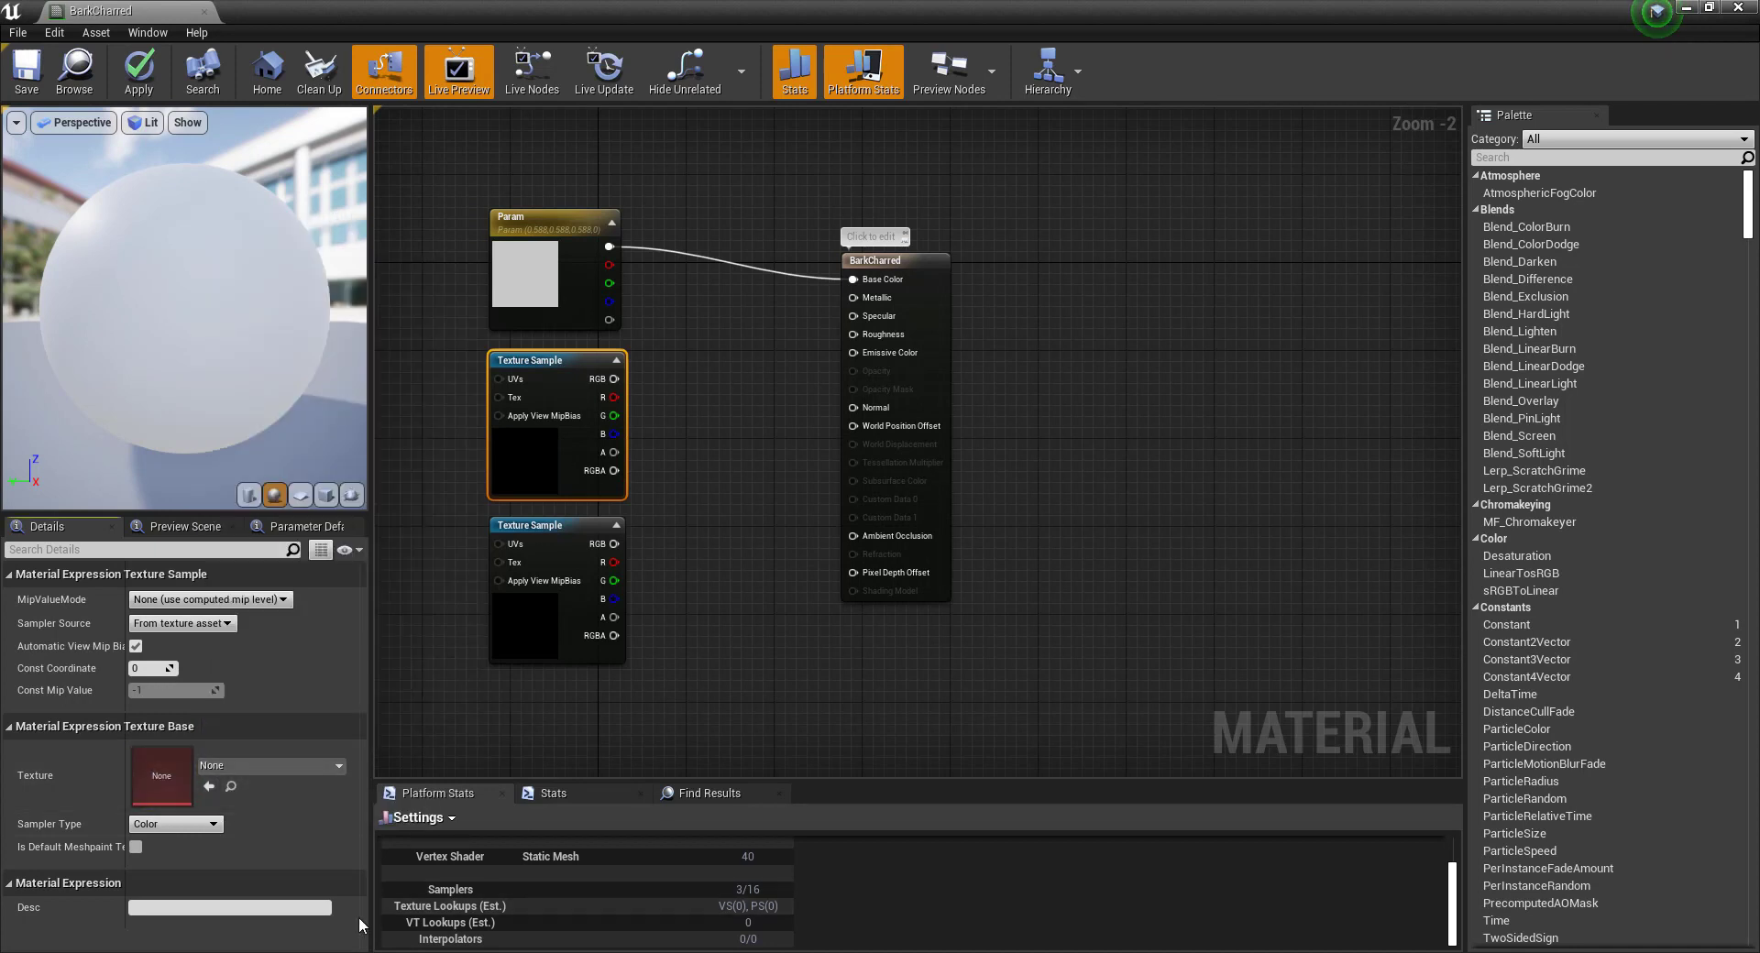
Return to File Explorer, move its window off the graph, and try to bring KB3D_BarkCharred_normal.jpg into the BarkCharred material.
key(alt+Tab)
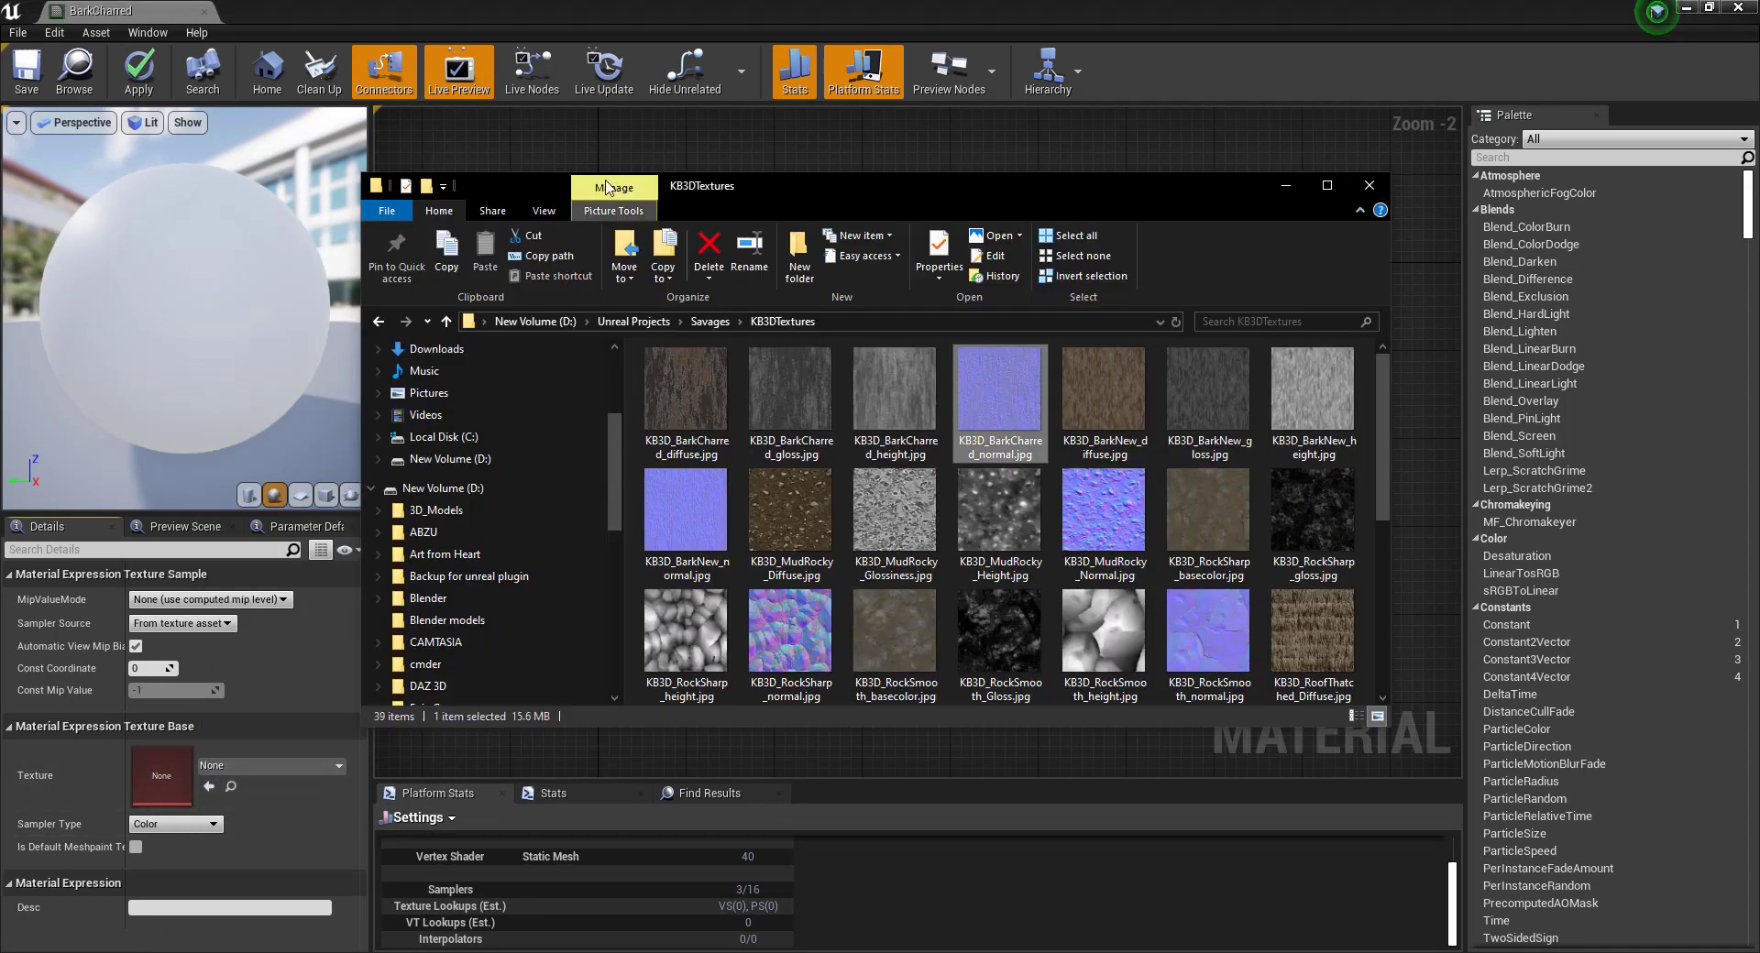
drag(809, 191, 1328, 179)
drag(1504, 379, 308, 583)
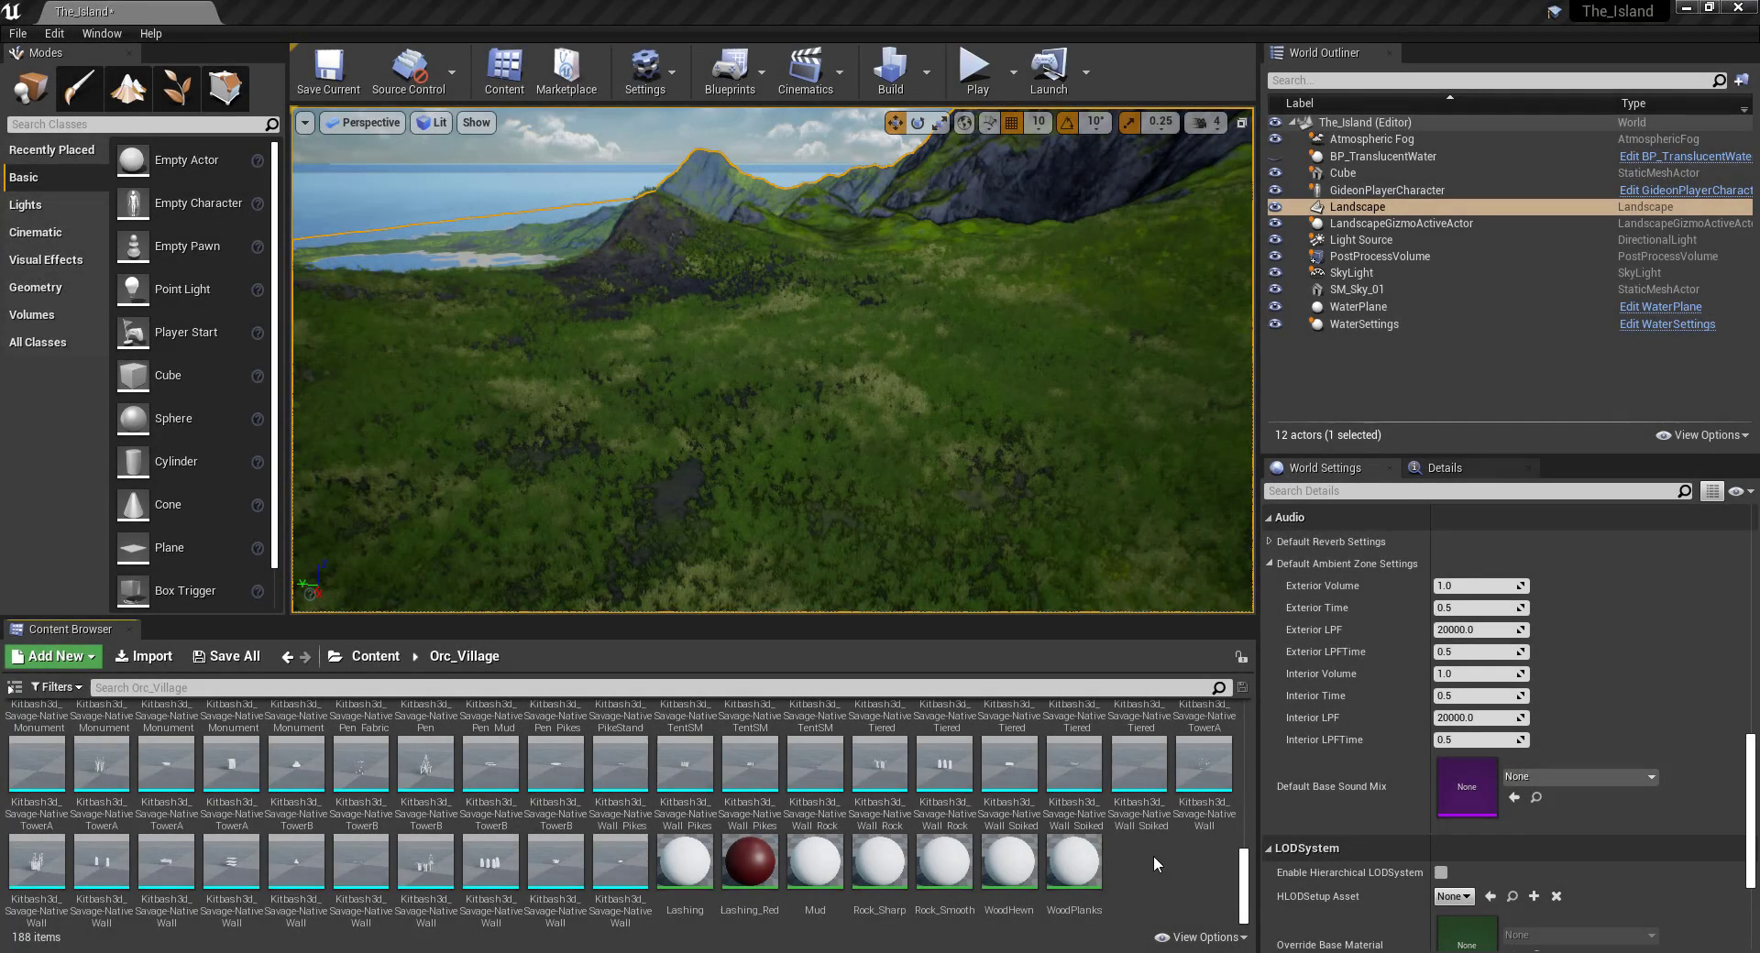
Create a folder named Textures inside Orc_Village in The_Island editor's Content Browser and open it.
right_click(1153, 855)
click(1223, 301)
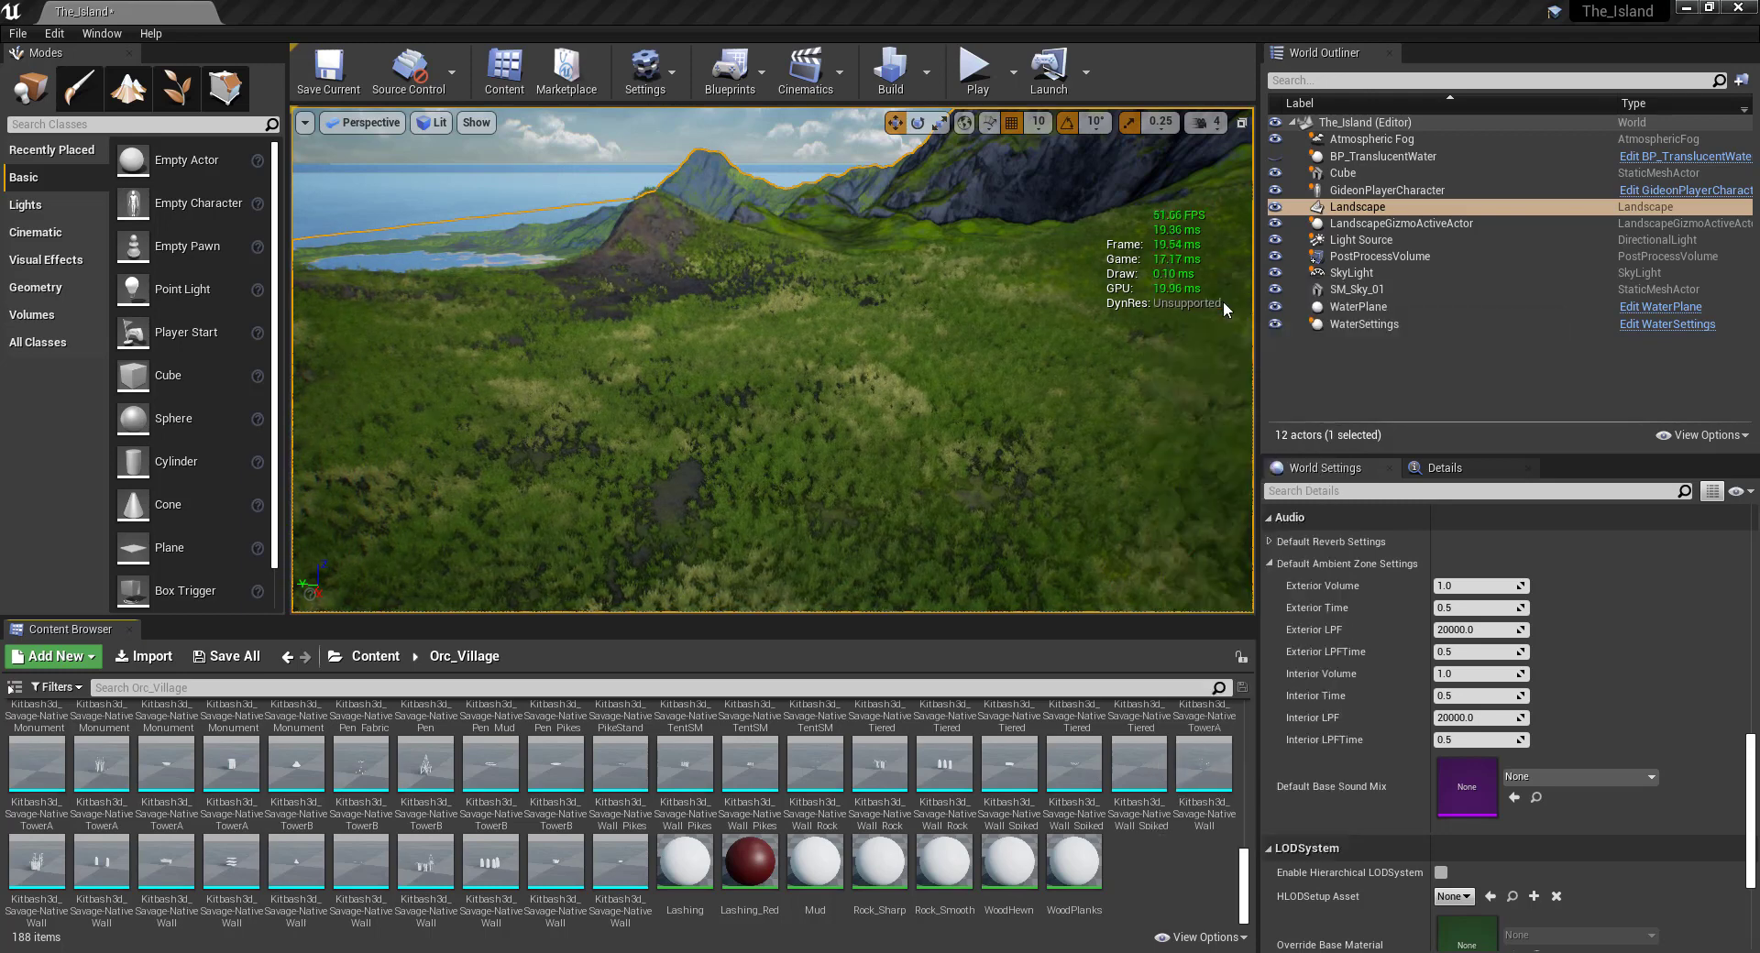
text(T)
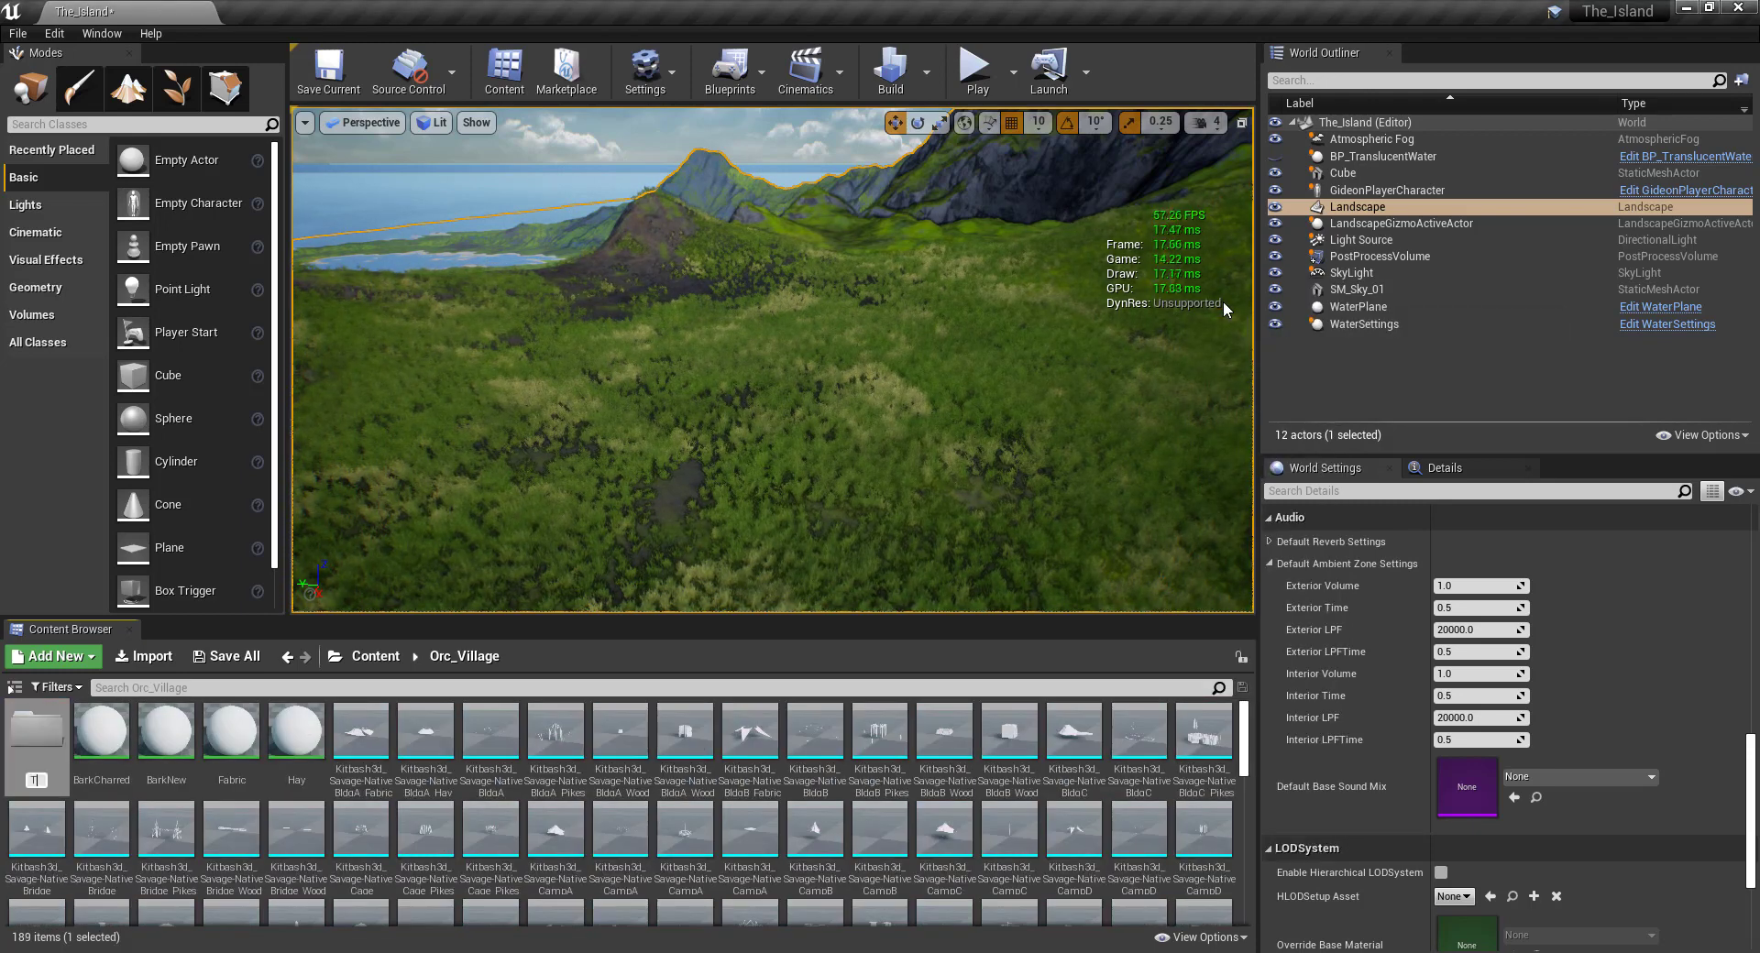
text(extures)
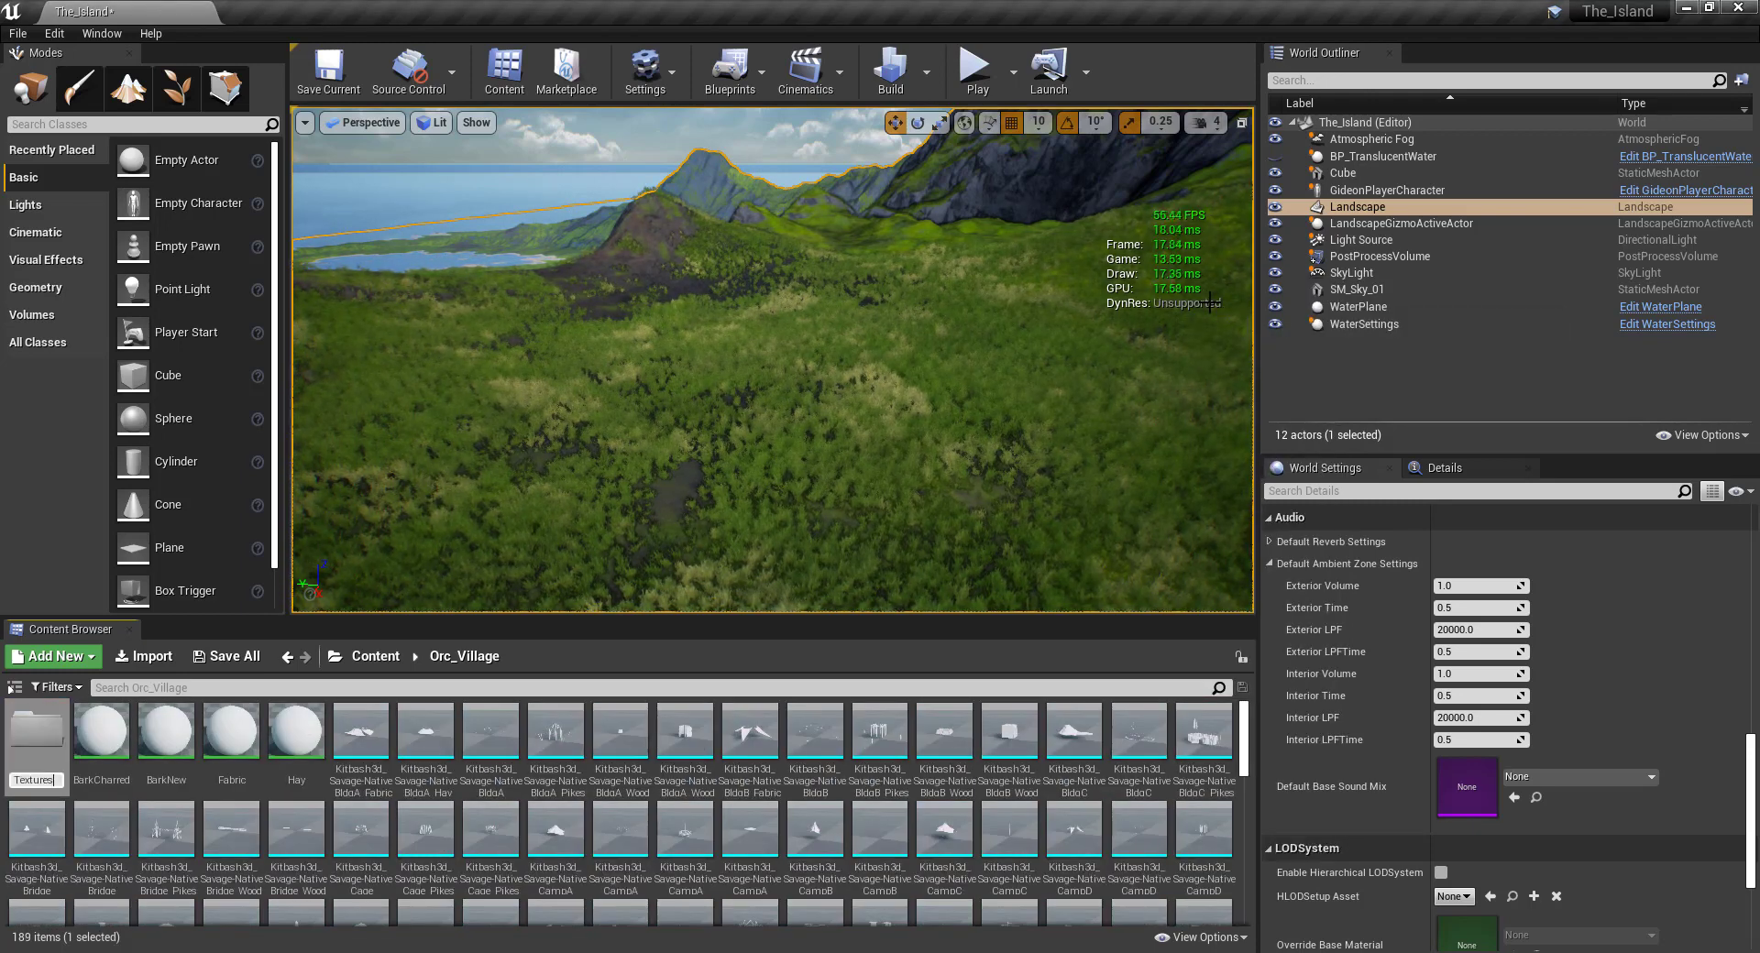
key(Return)
double_click(38, 738)
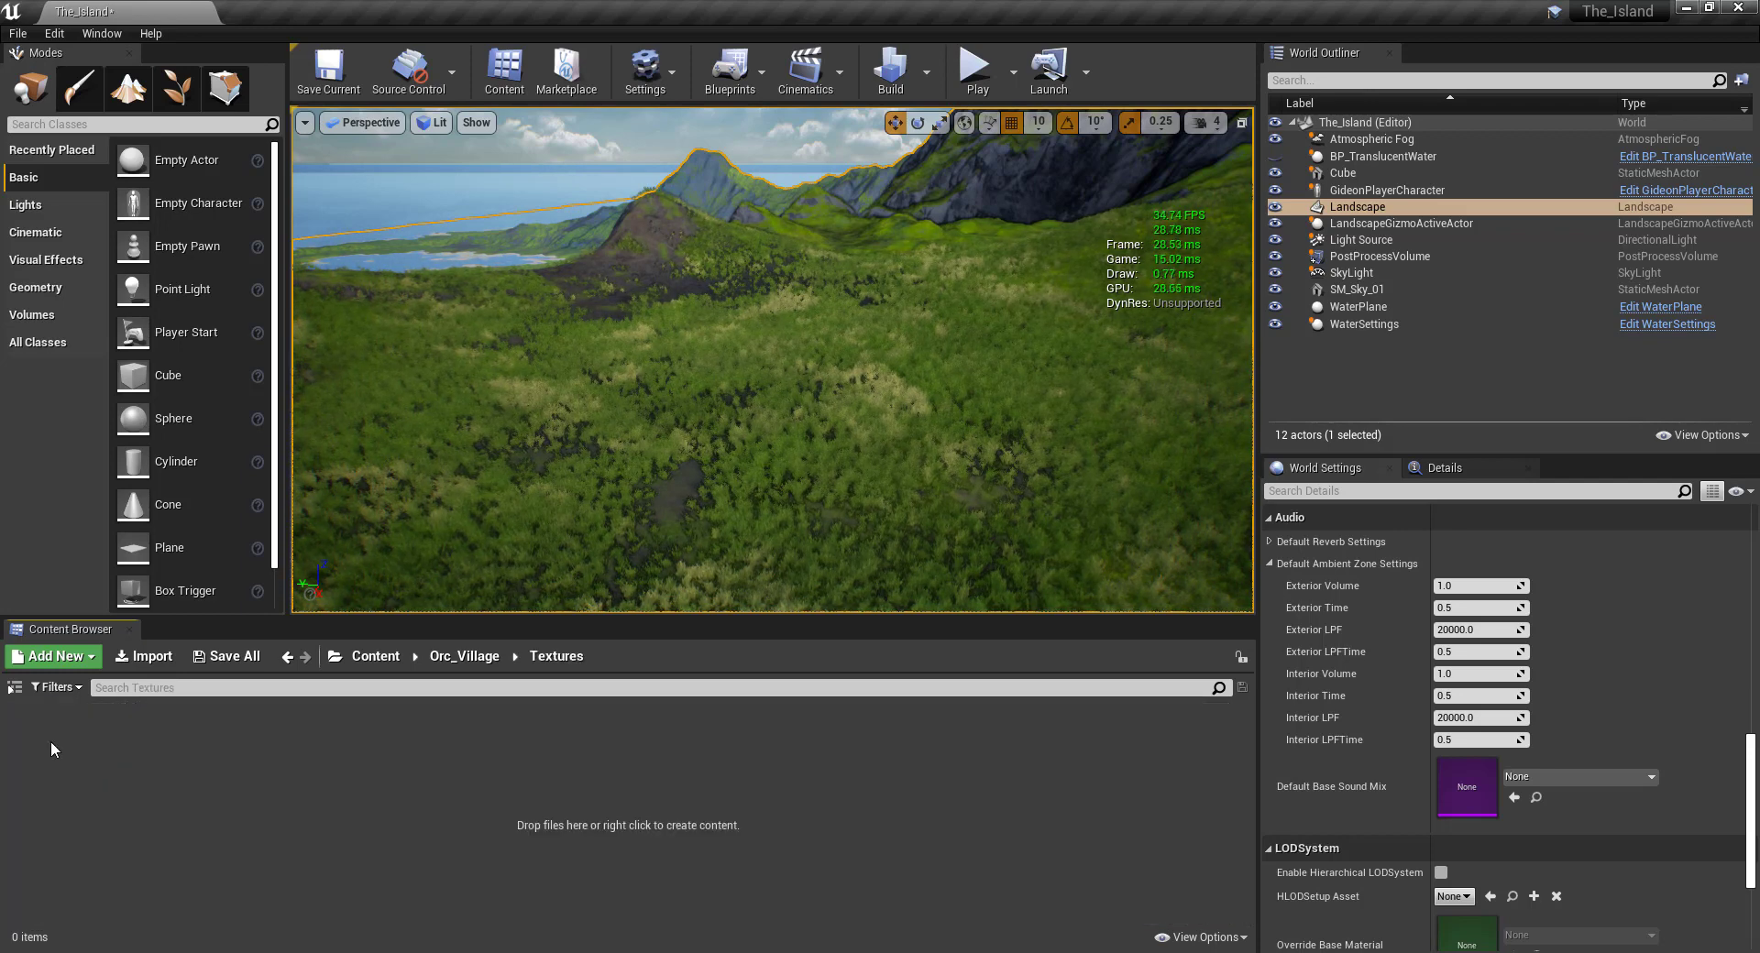
Select all the images in the KB3DTextures folder and try to import them into Orc_Village's Textures folder.
click(203, 952)
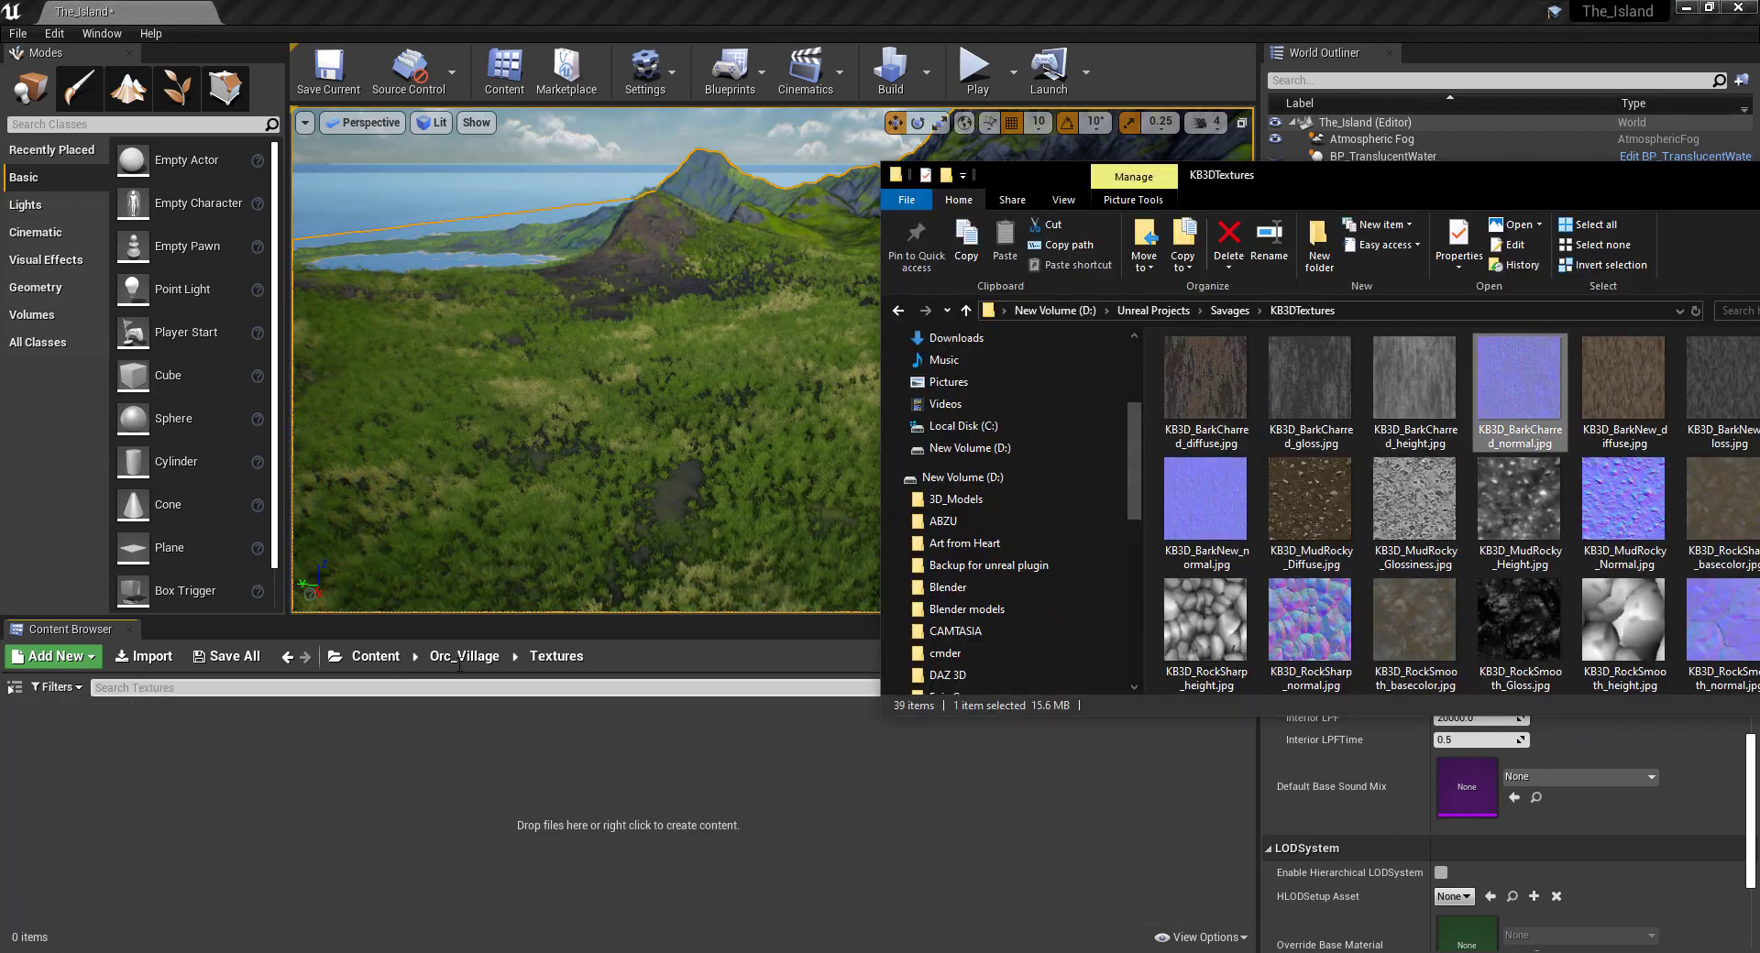
drag(1157, 361, 1714, 660)
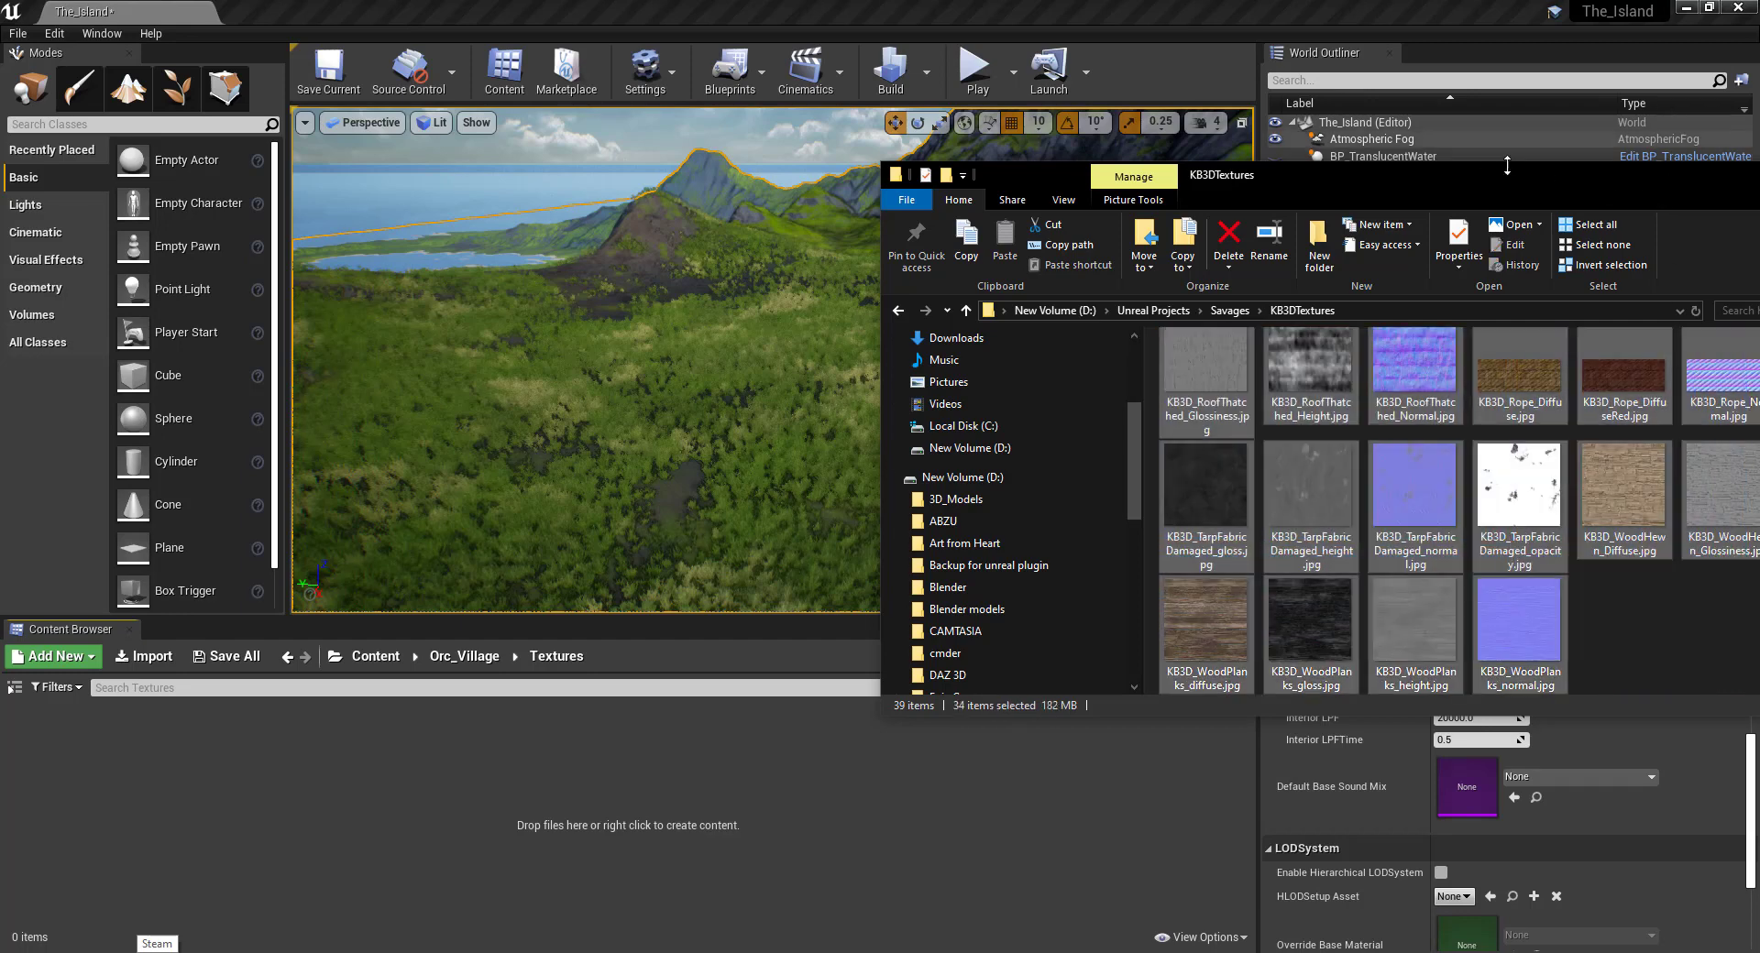
drag(1520, 181, 1276, 110)
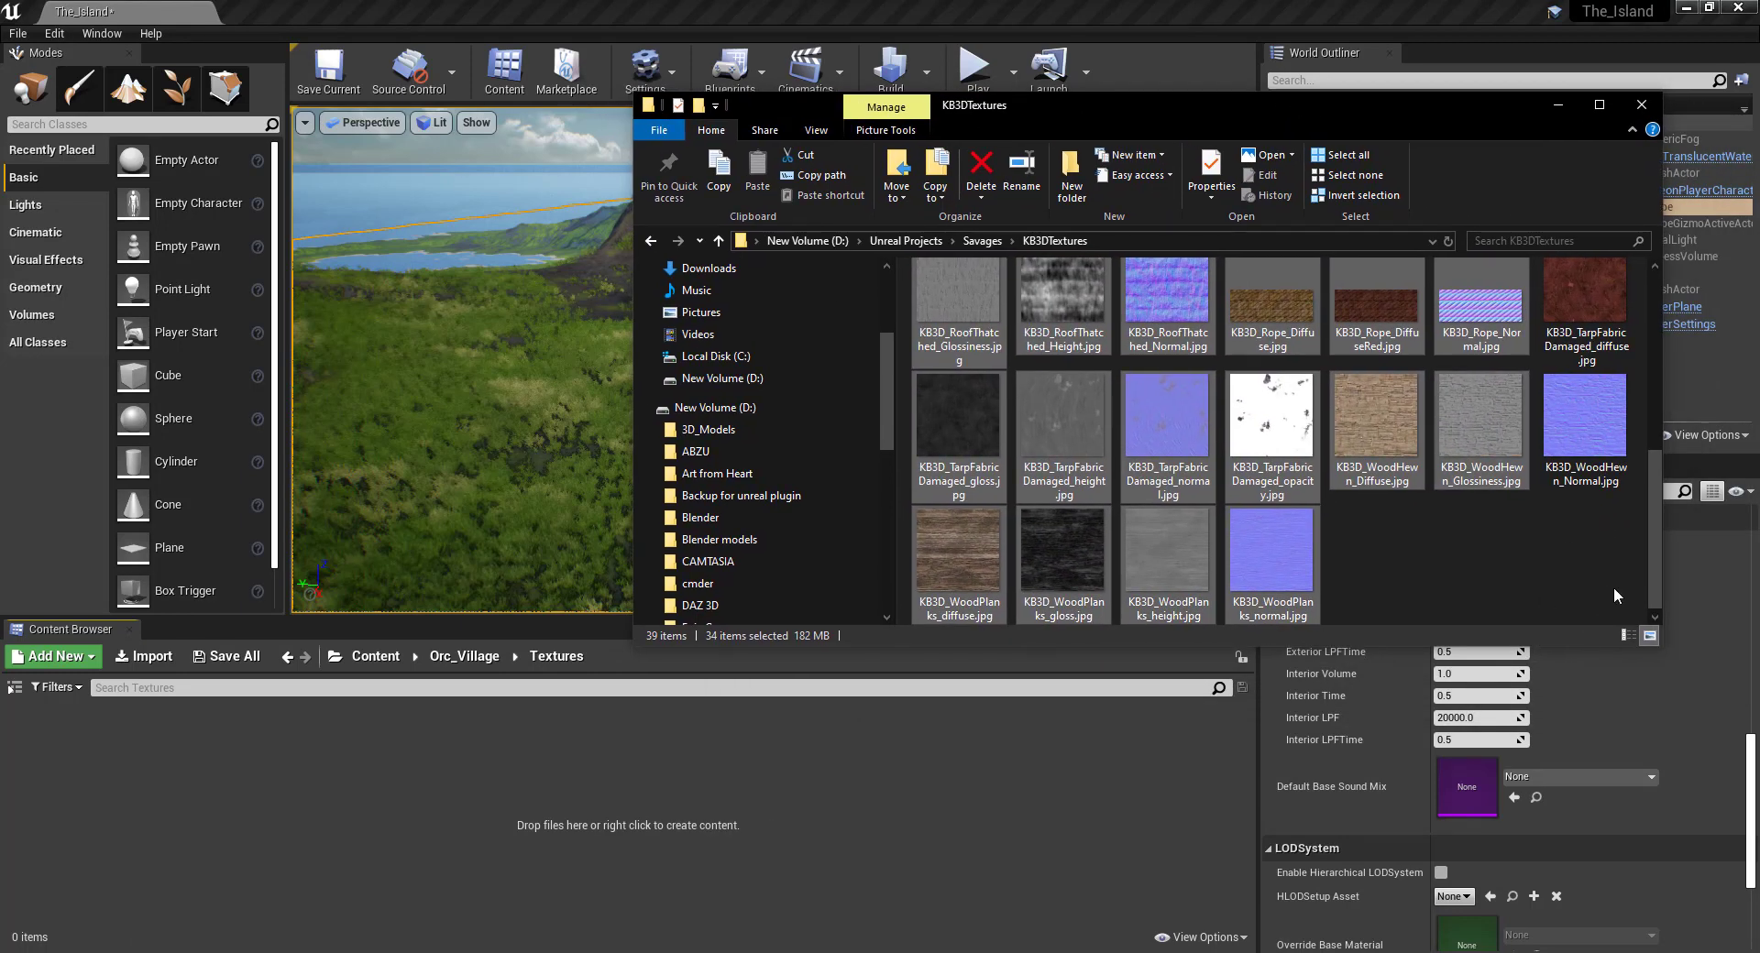
drag(1613, 586, 440, 819)
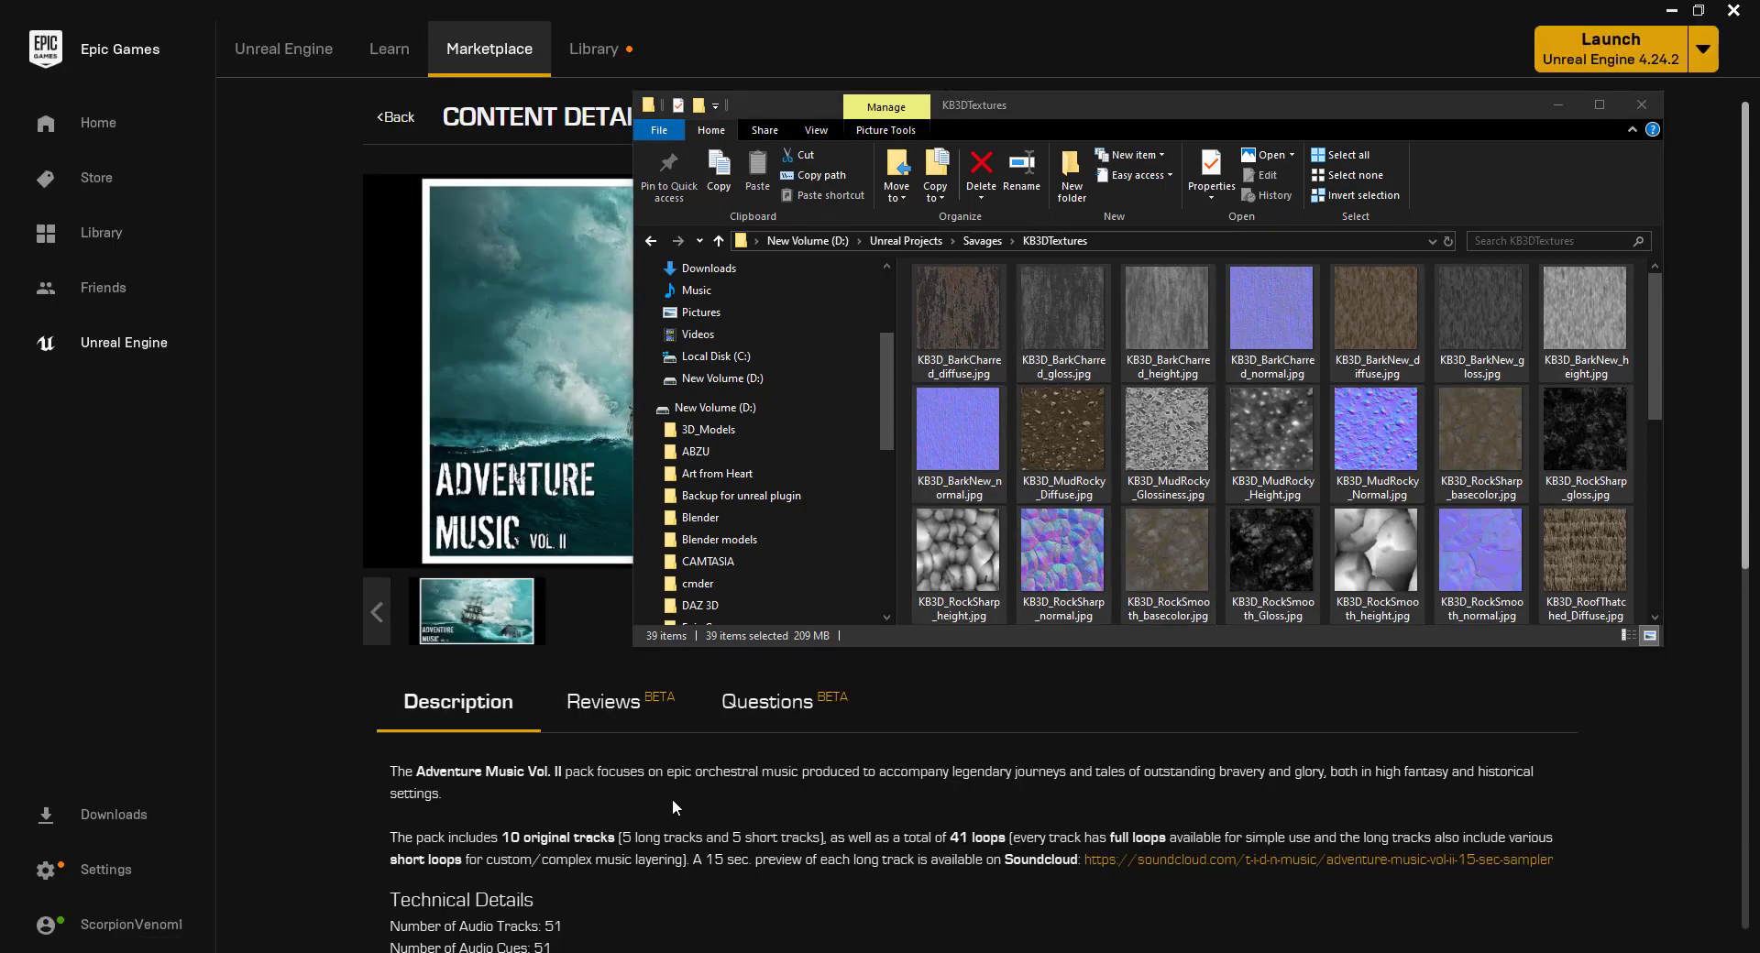
Rename the KB3DTextures folder inside Savages to Textures.
click(1599, 104)
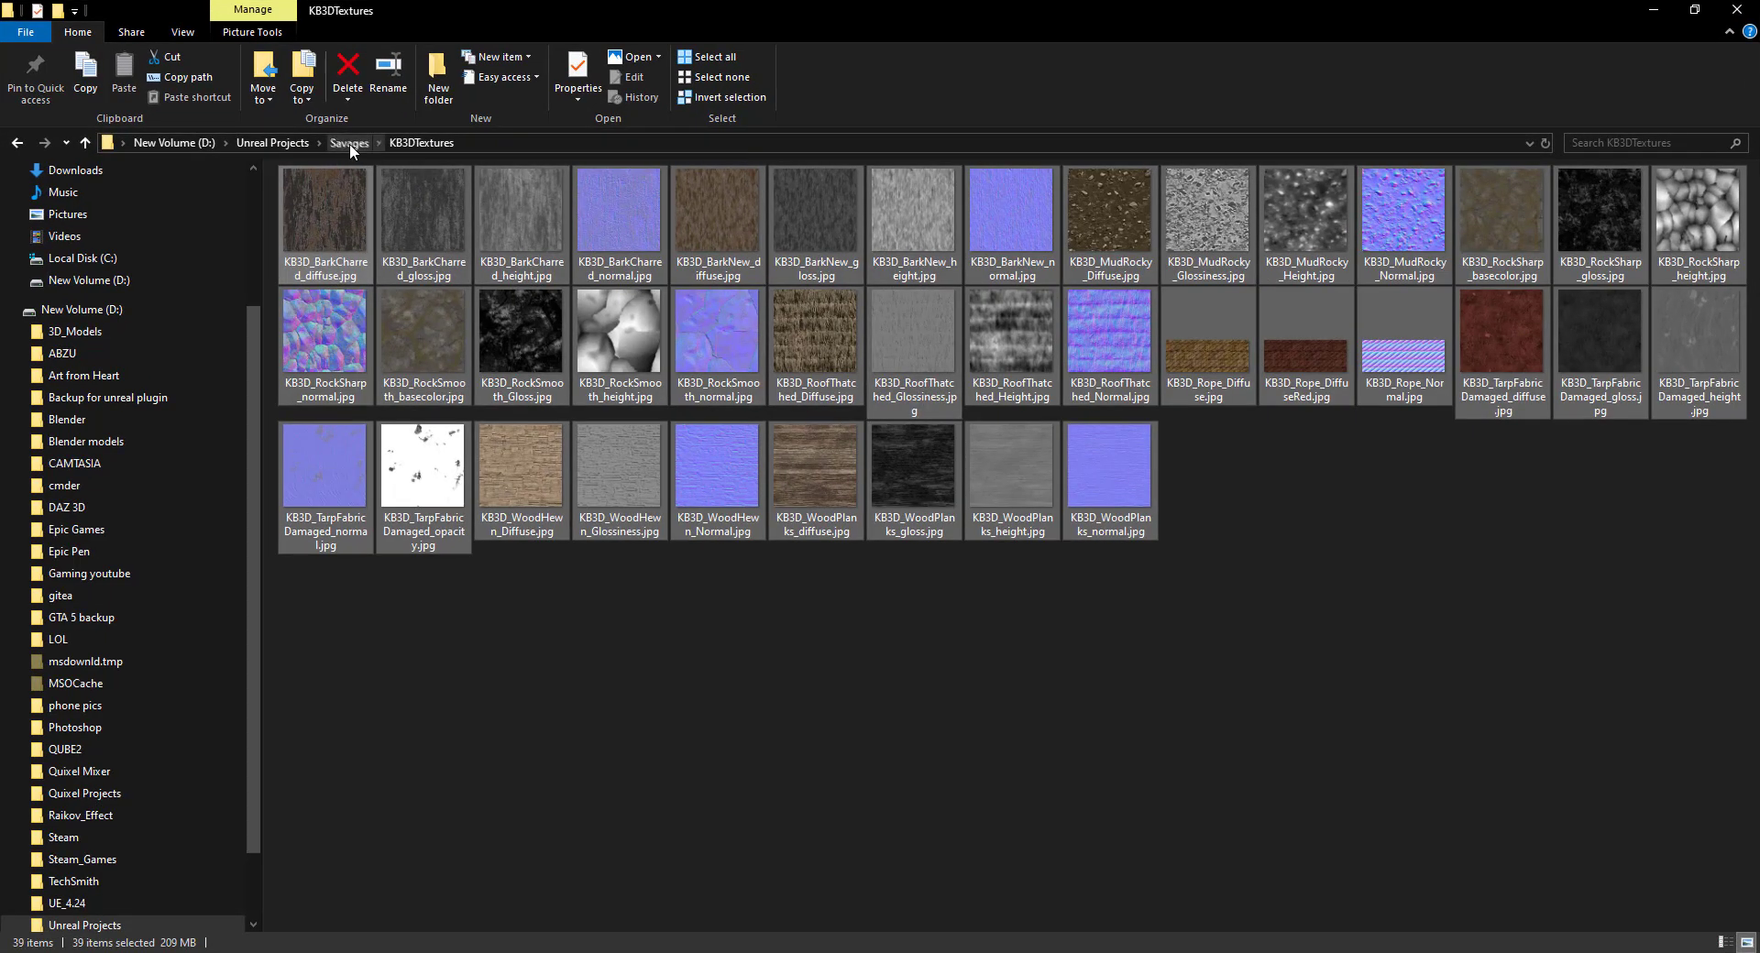
click(349, 142)
right_click(345, 198)
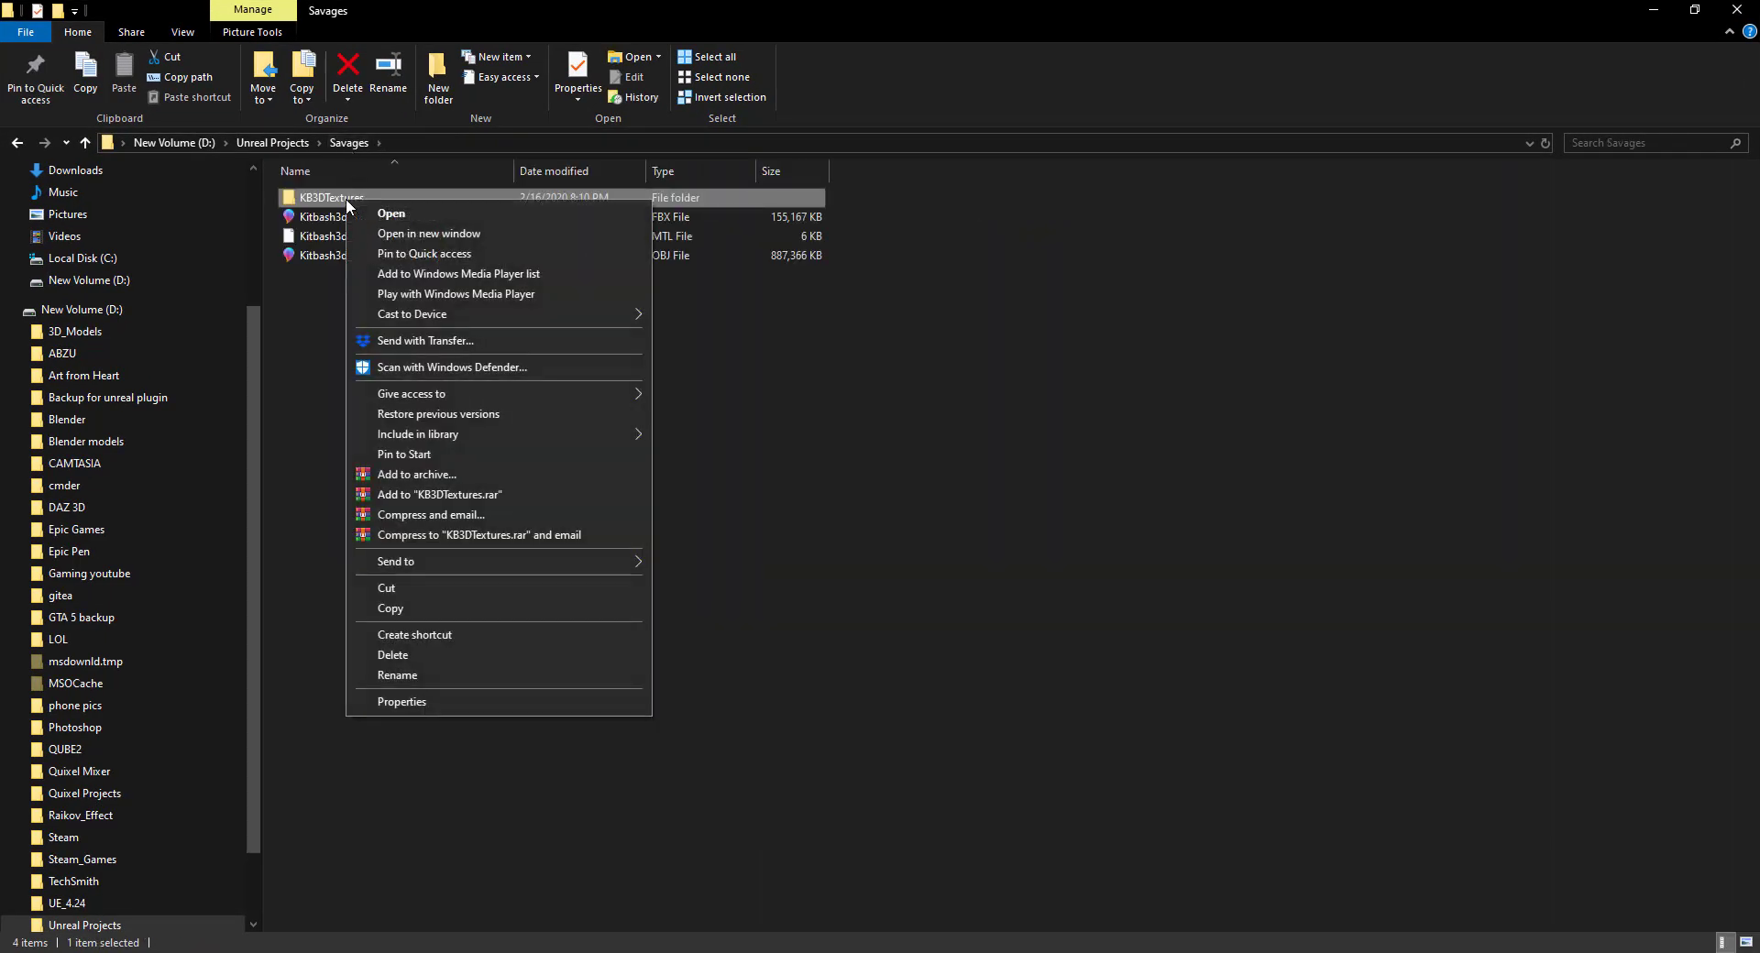
click(465, 674)
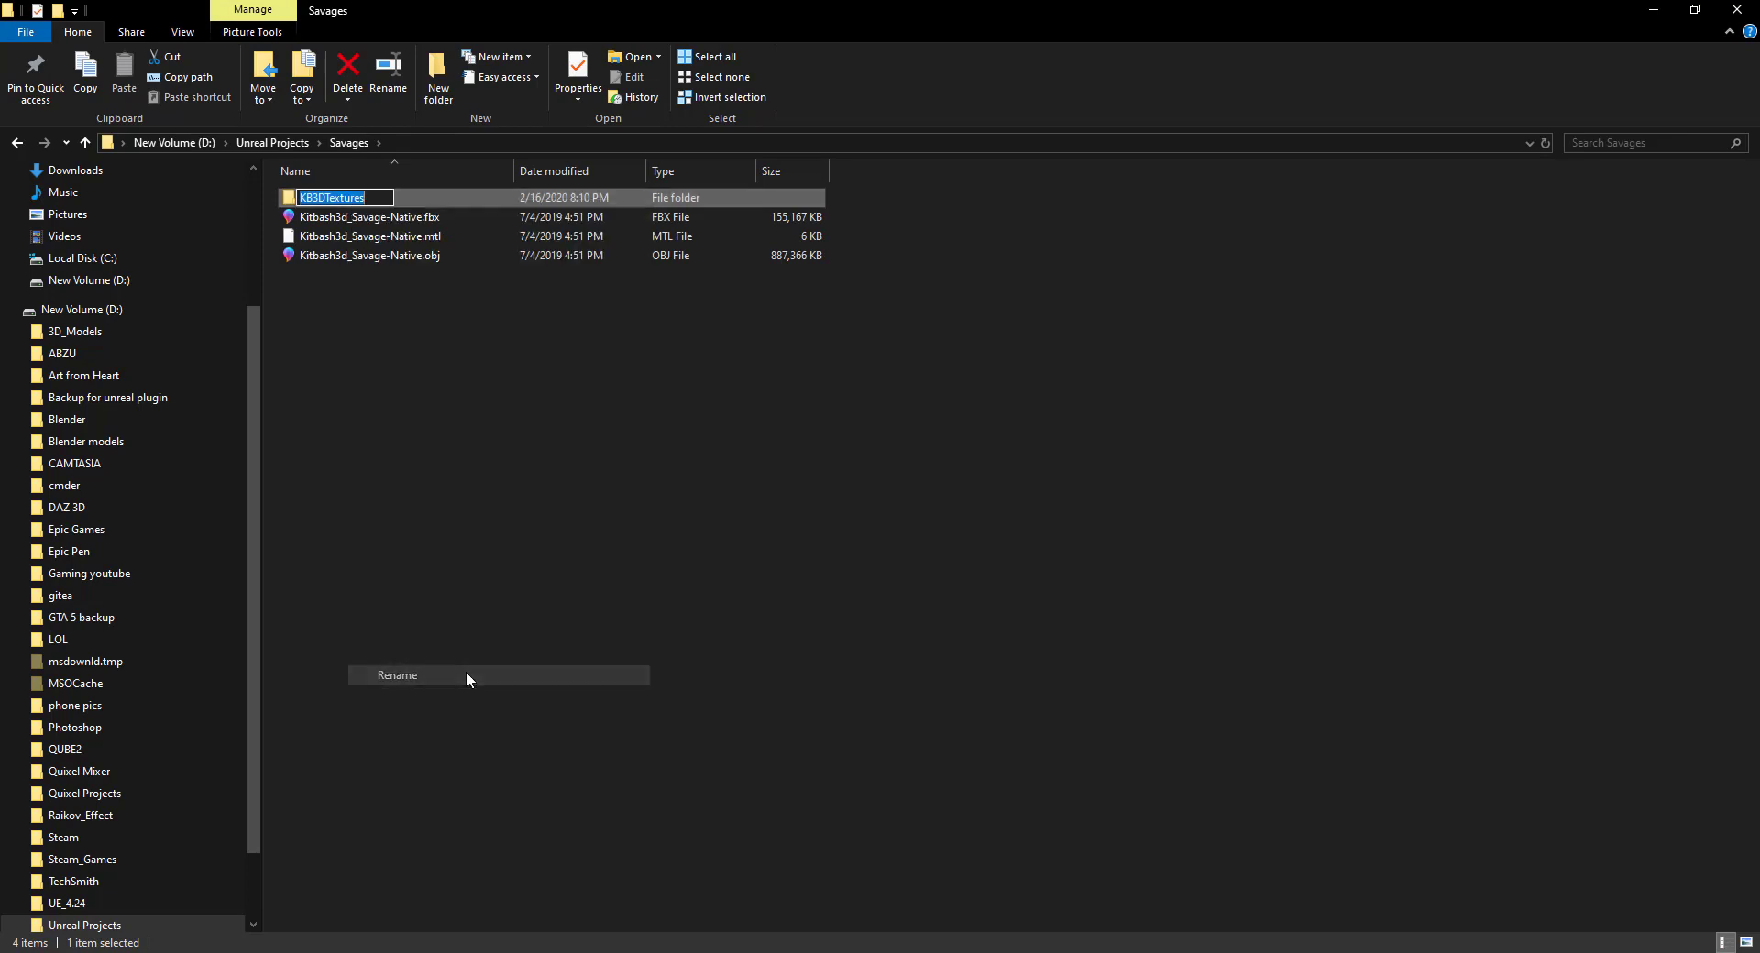
text(Texru)
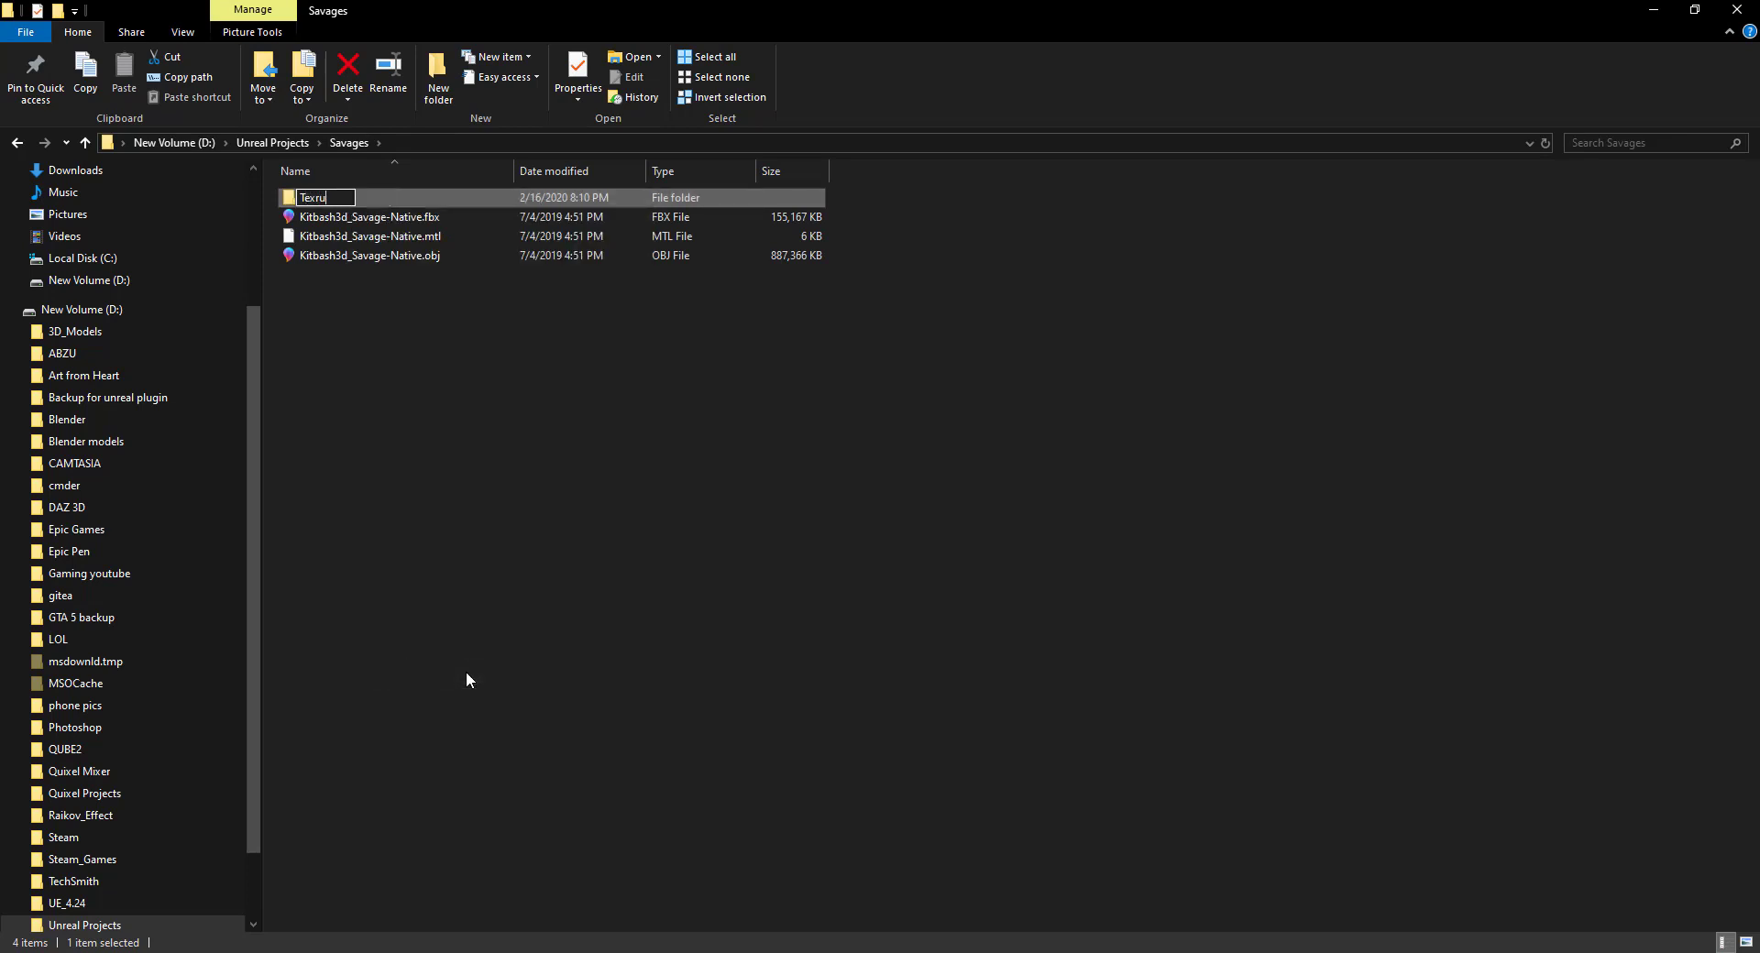
key(BackSpace)
key(BackSpace)
text(tures)
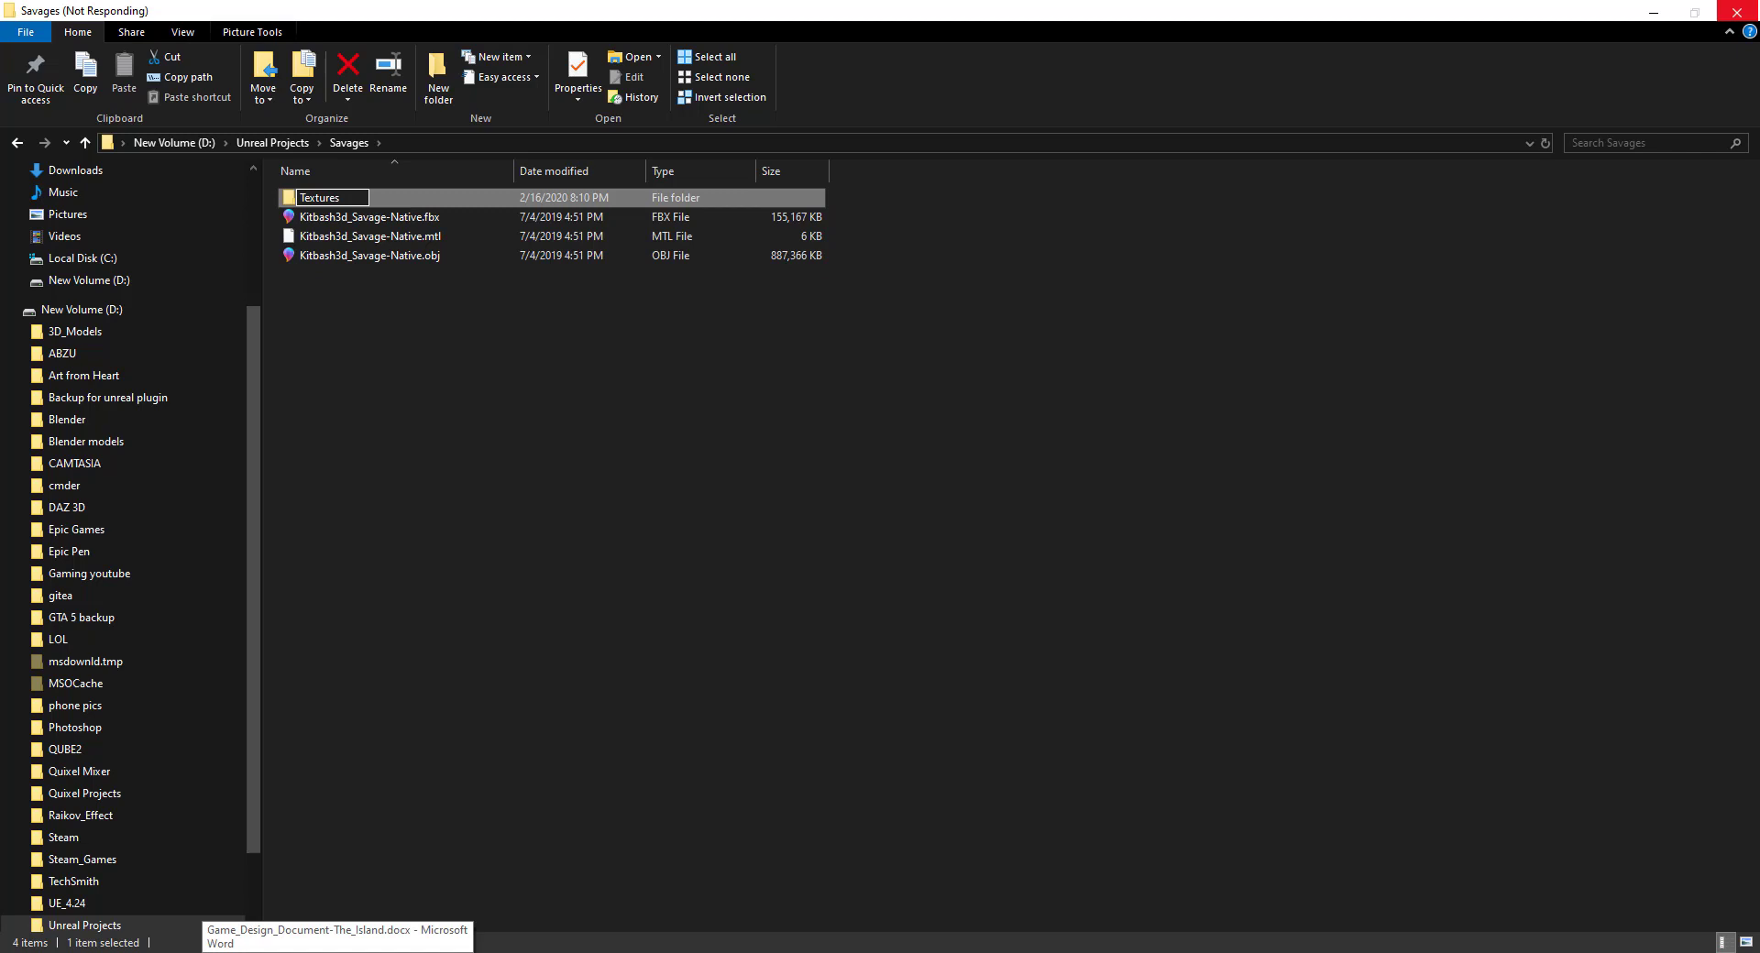
Cut the Textures folder in Savages for moving and check its properties.
right_click(370, 191)
click(449, 539)
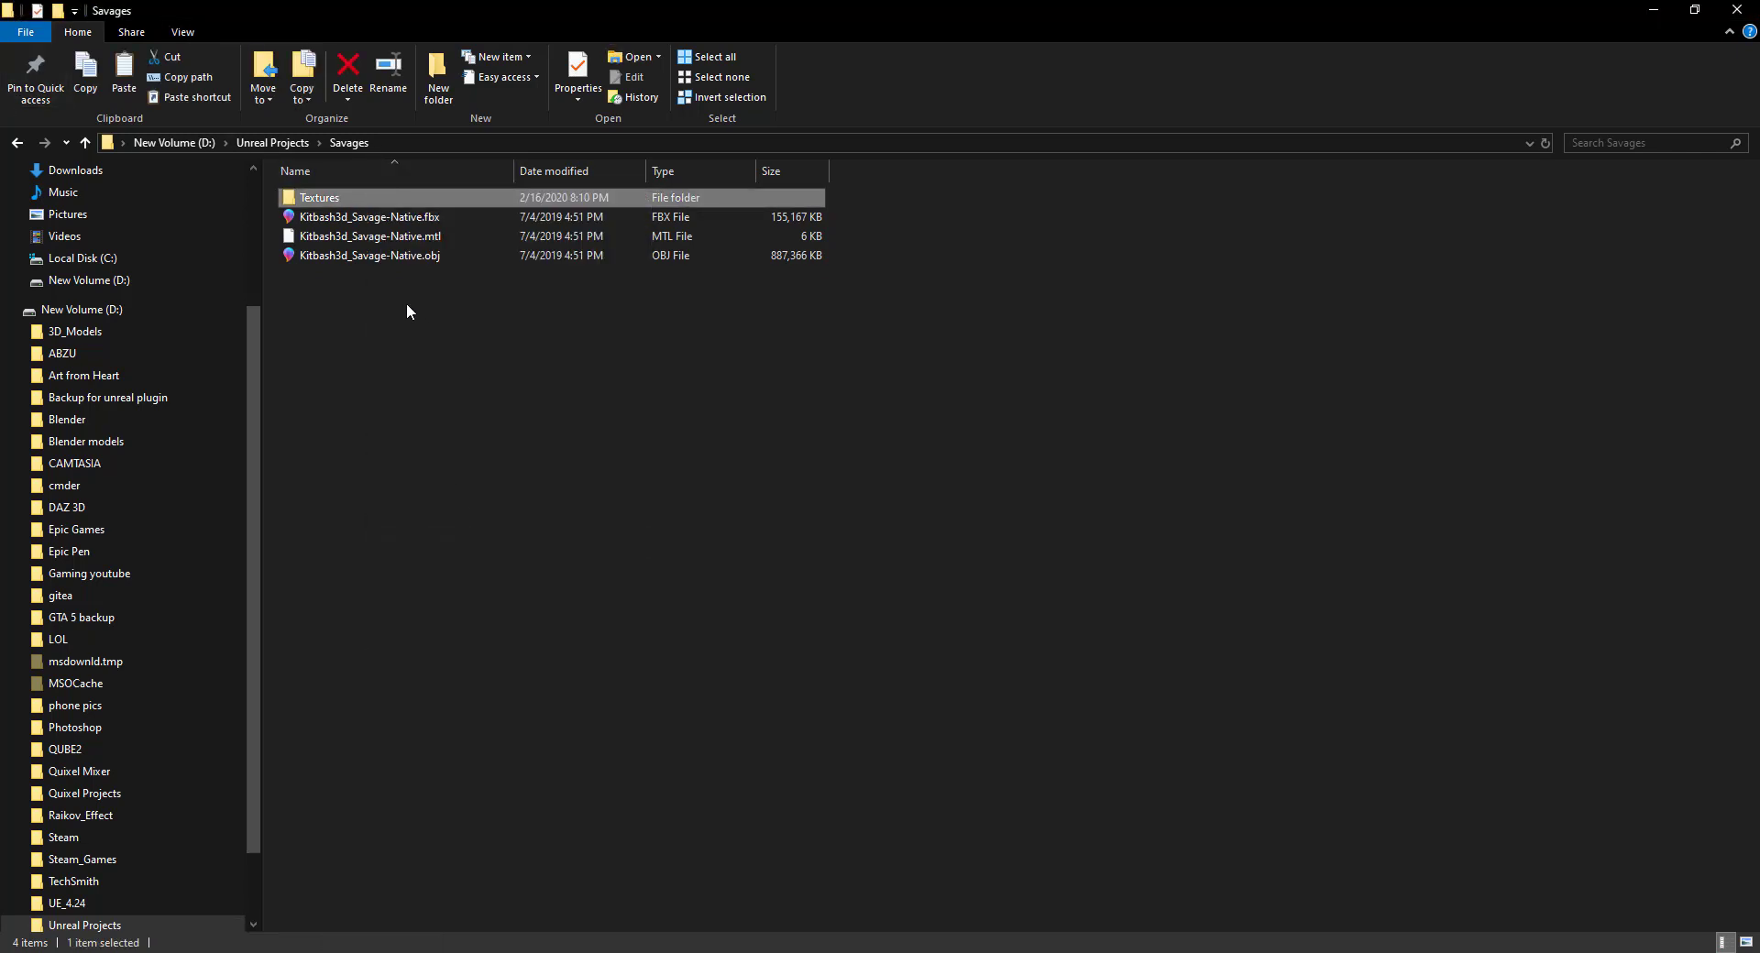
right_click(456, 195)
click(514, 658)
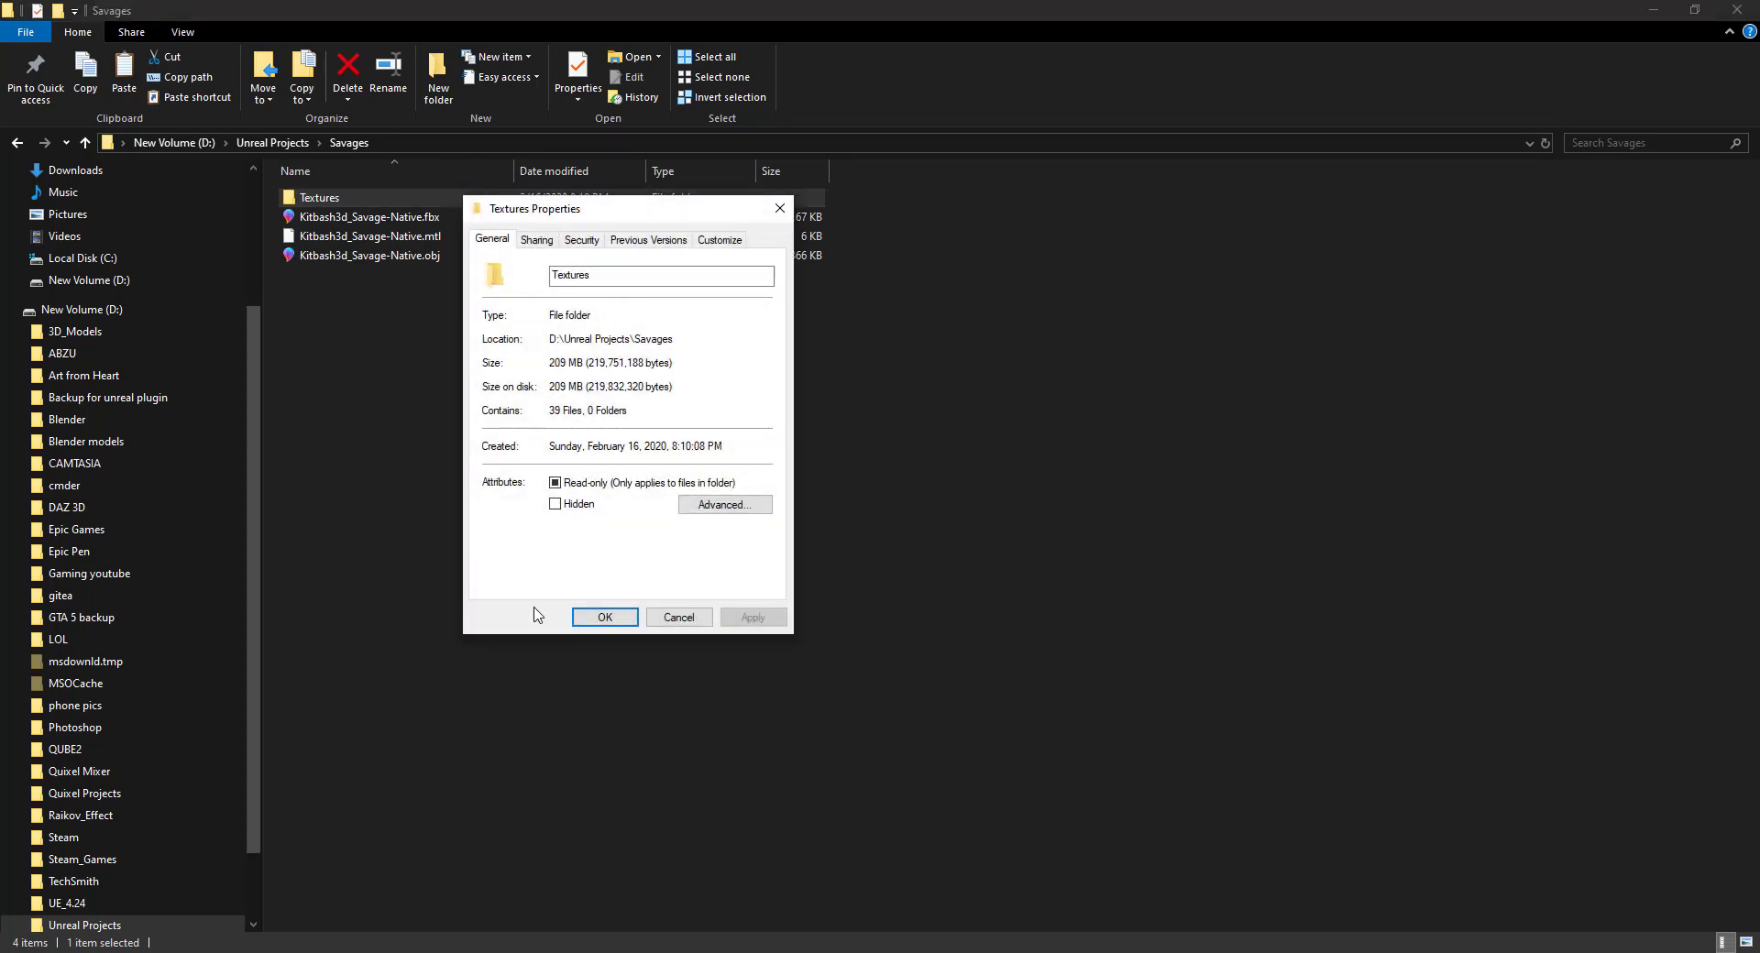
click(607, 618)
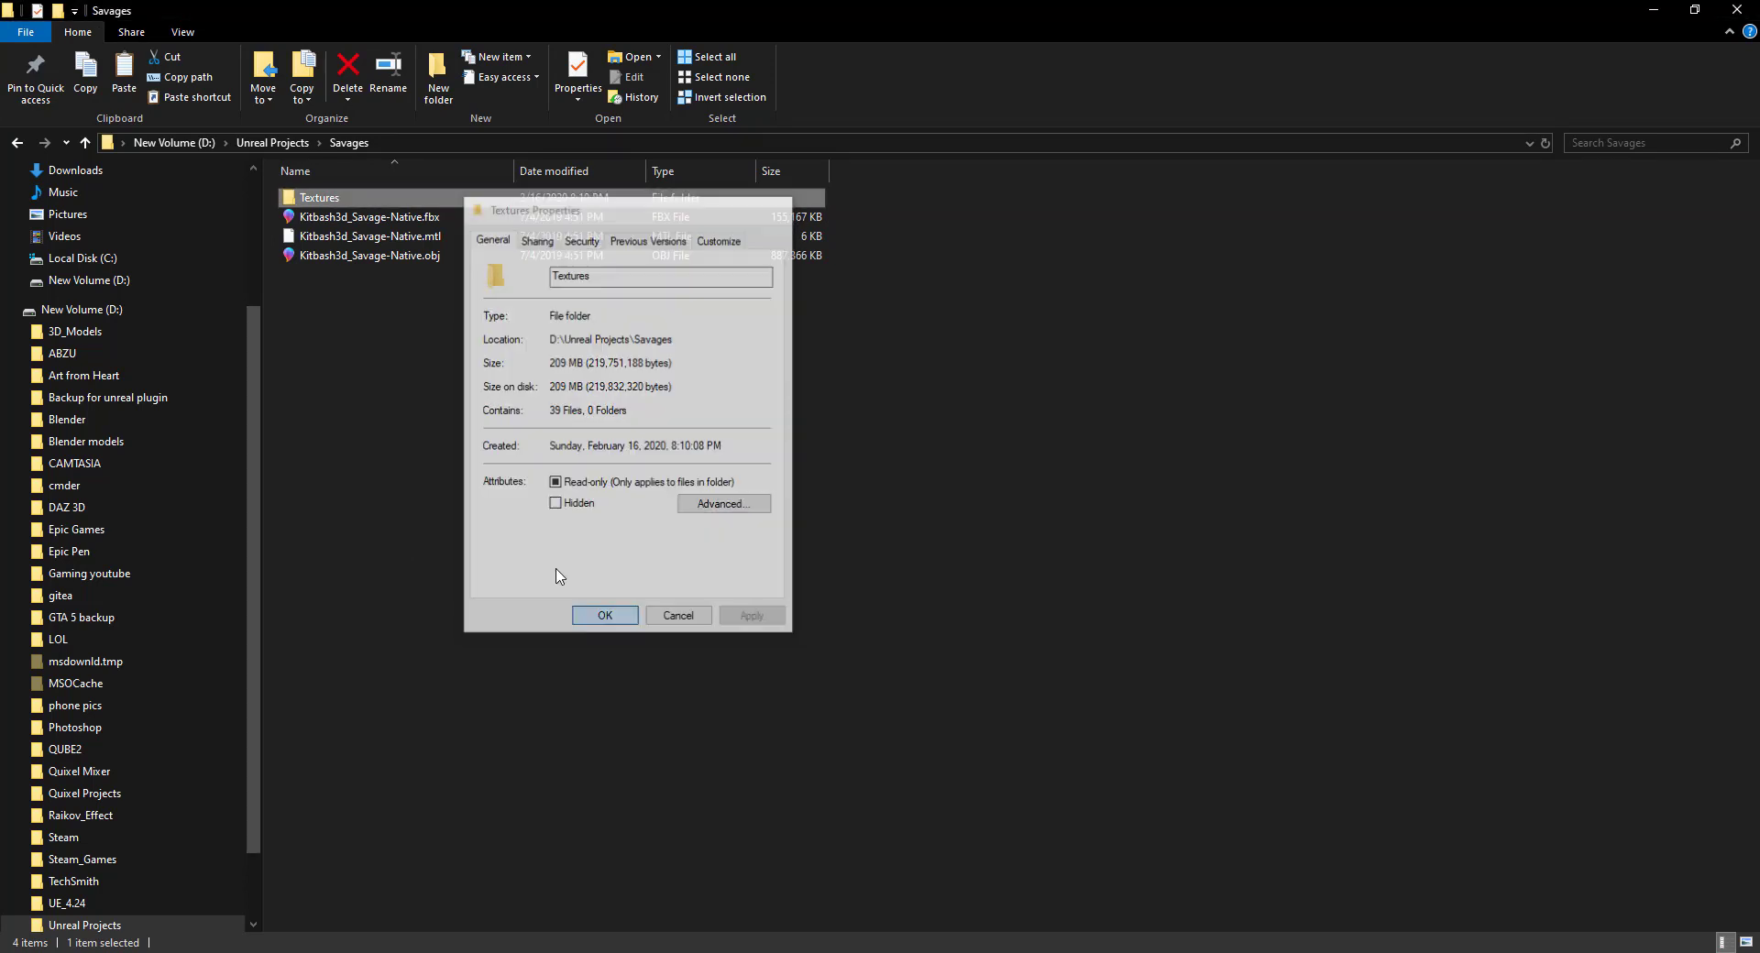
Browse to the Textures folder under Unreal Projects, The-Island, Content, Orc_Village and inspect its contents.
click(282, 144)
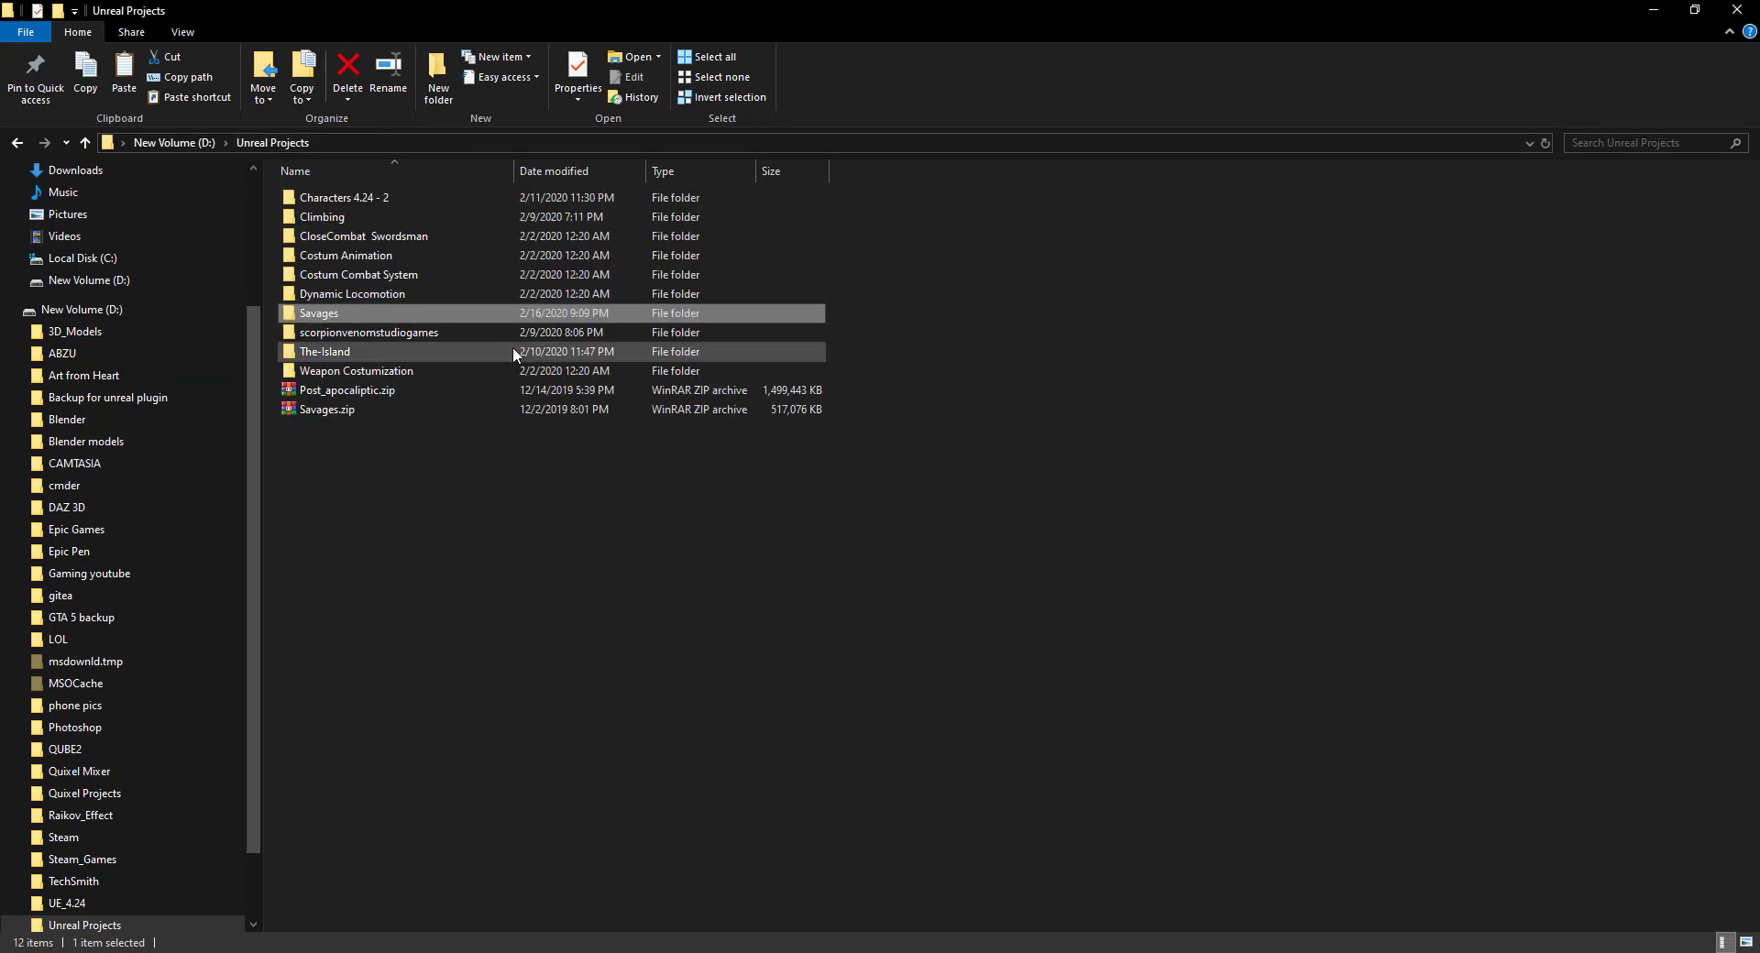
double_click(386, 357)
double_click(341, 233)
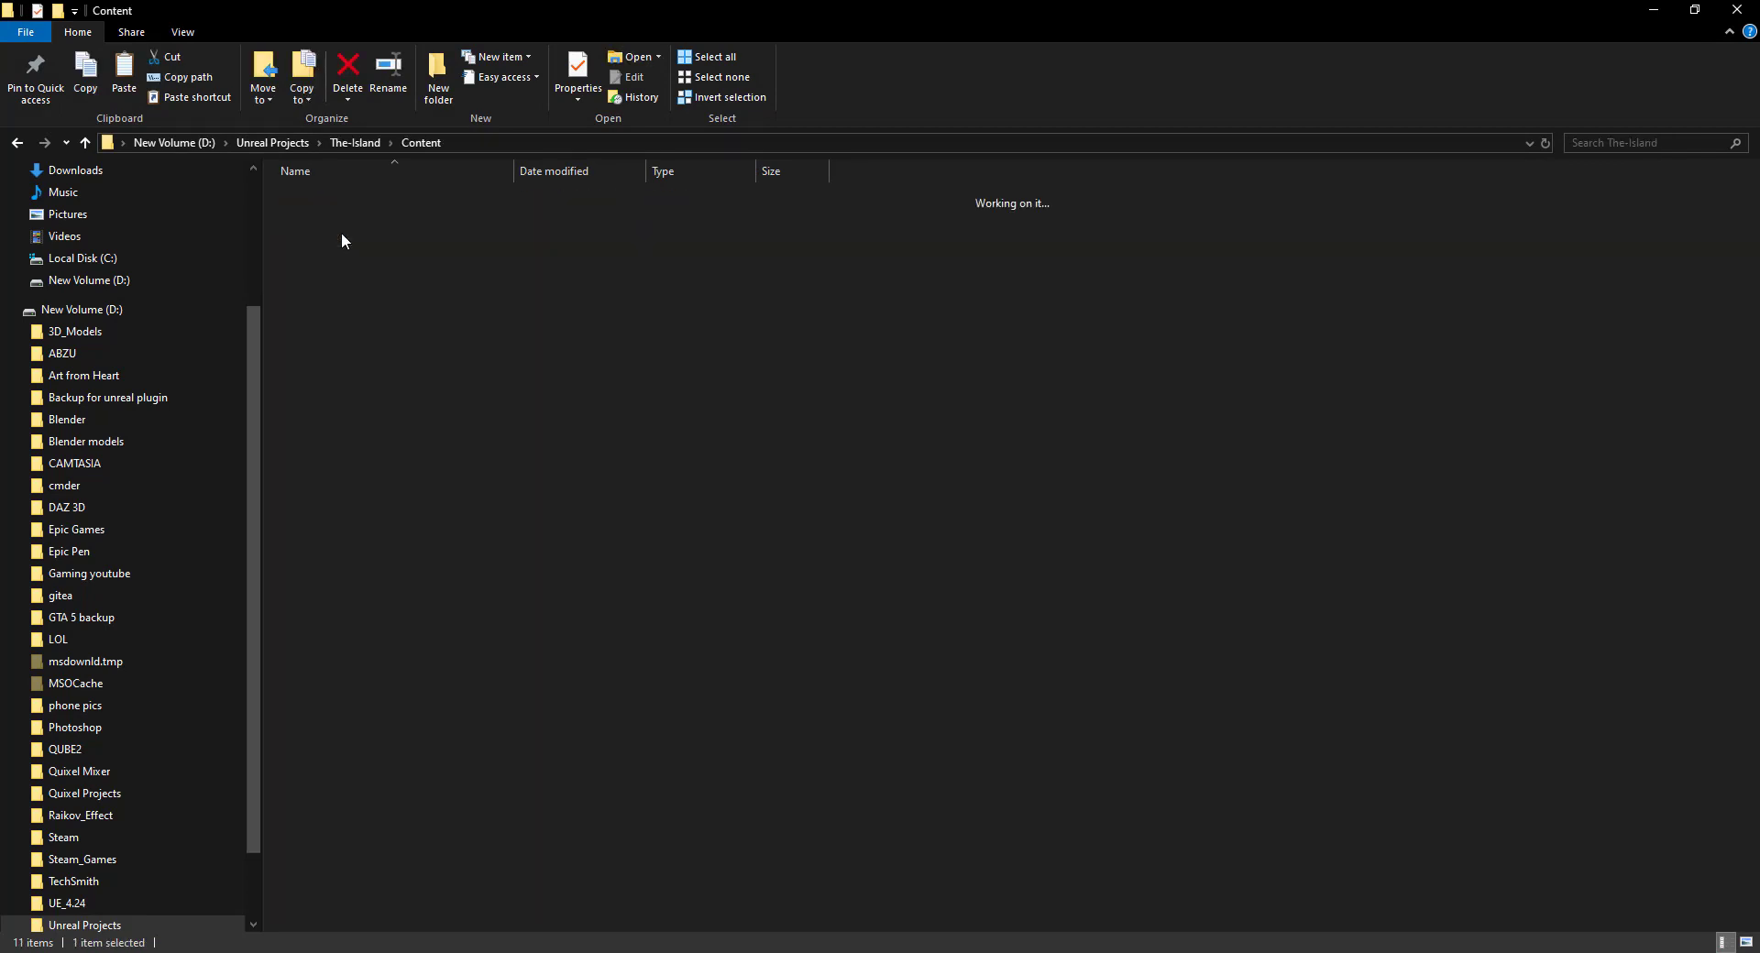
double_click(343, 506)
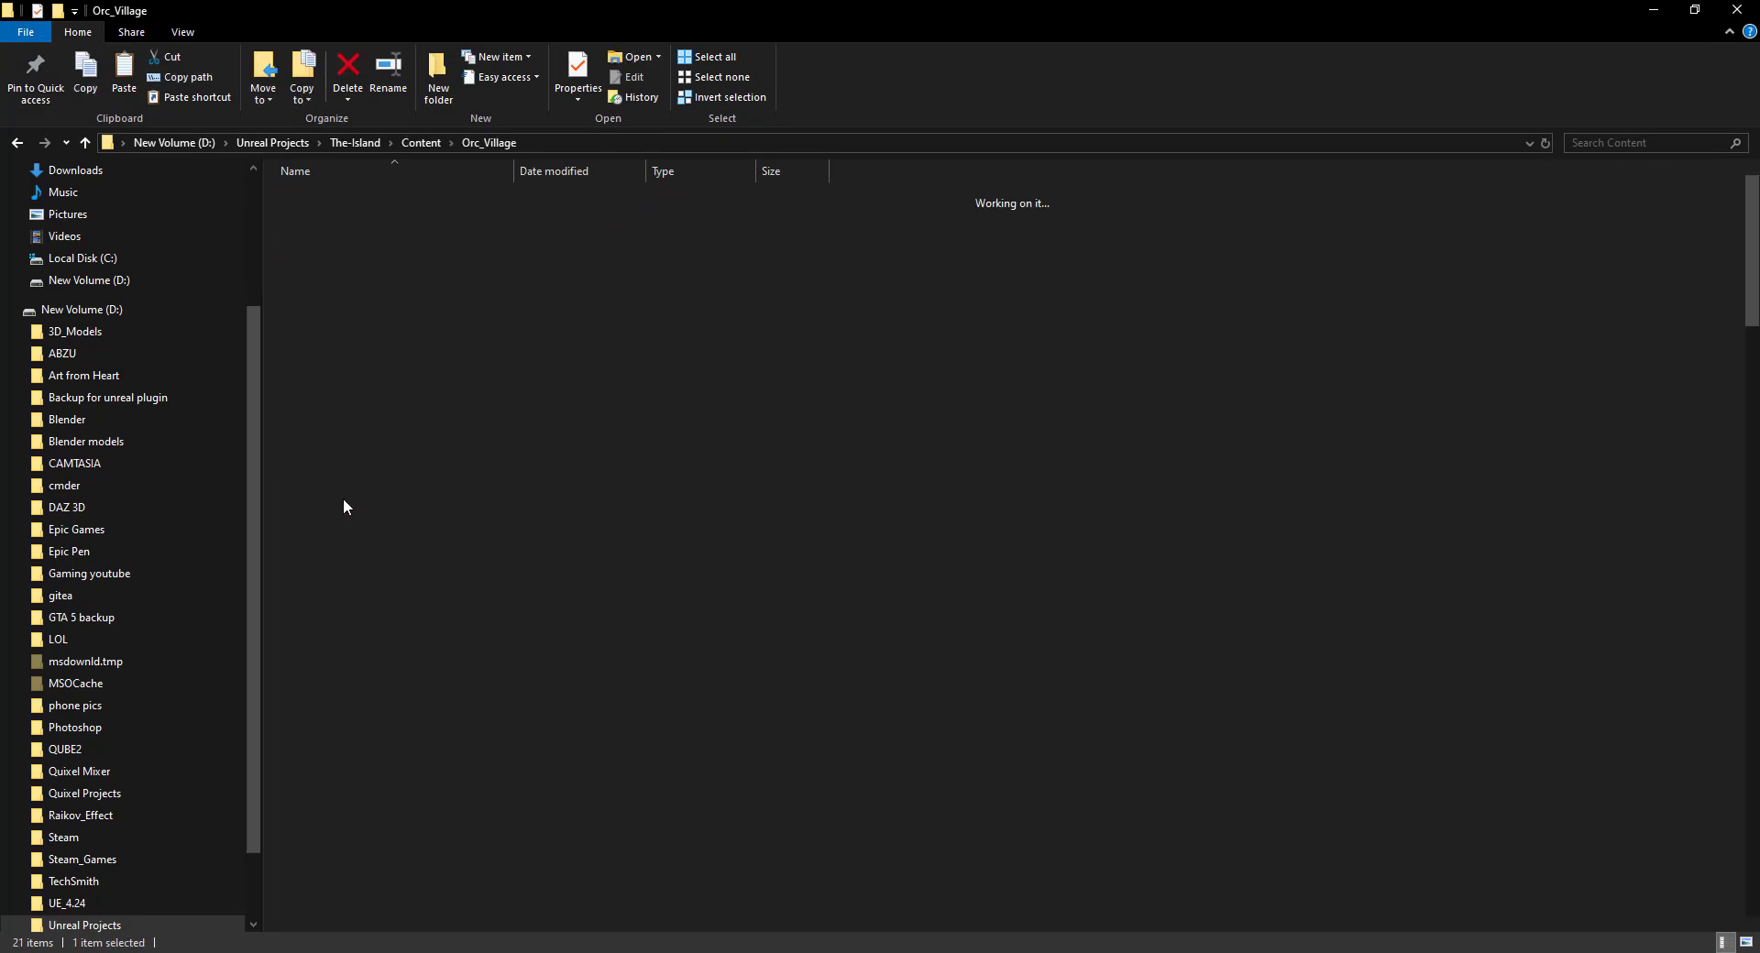
click(334, 201)
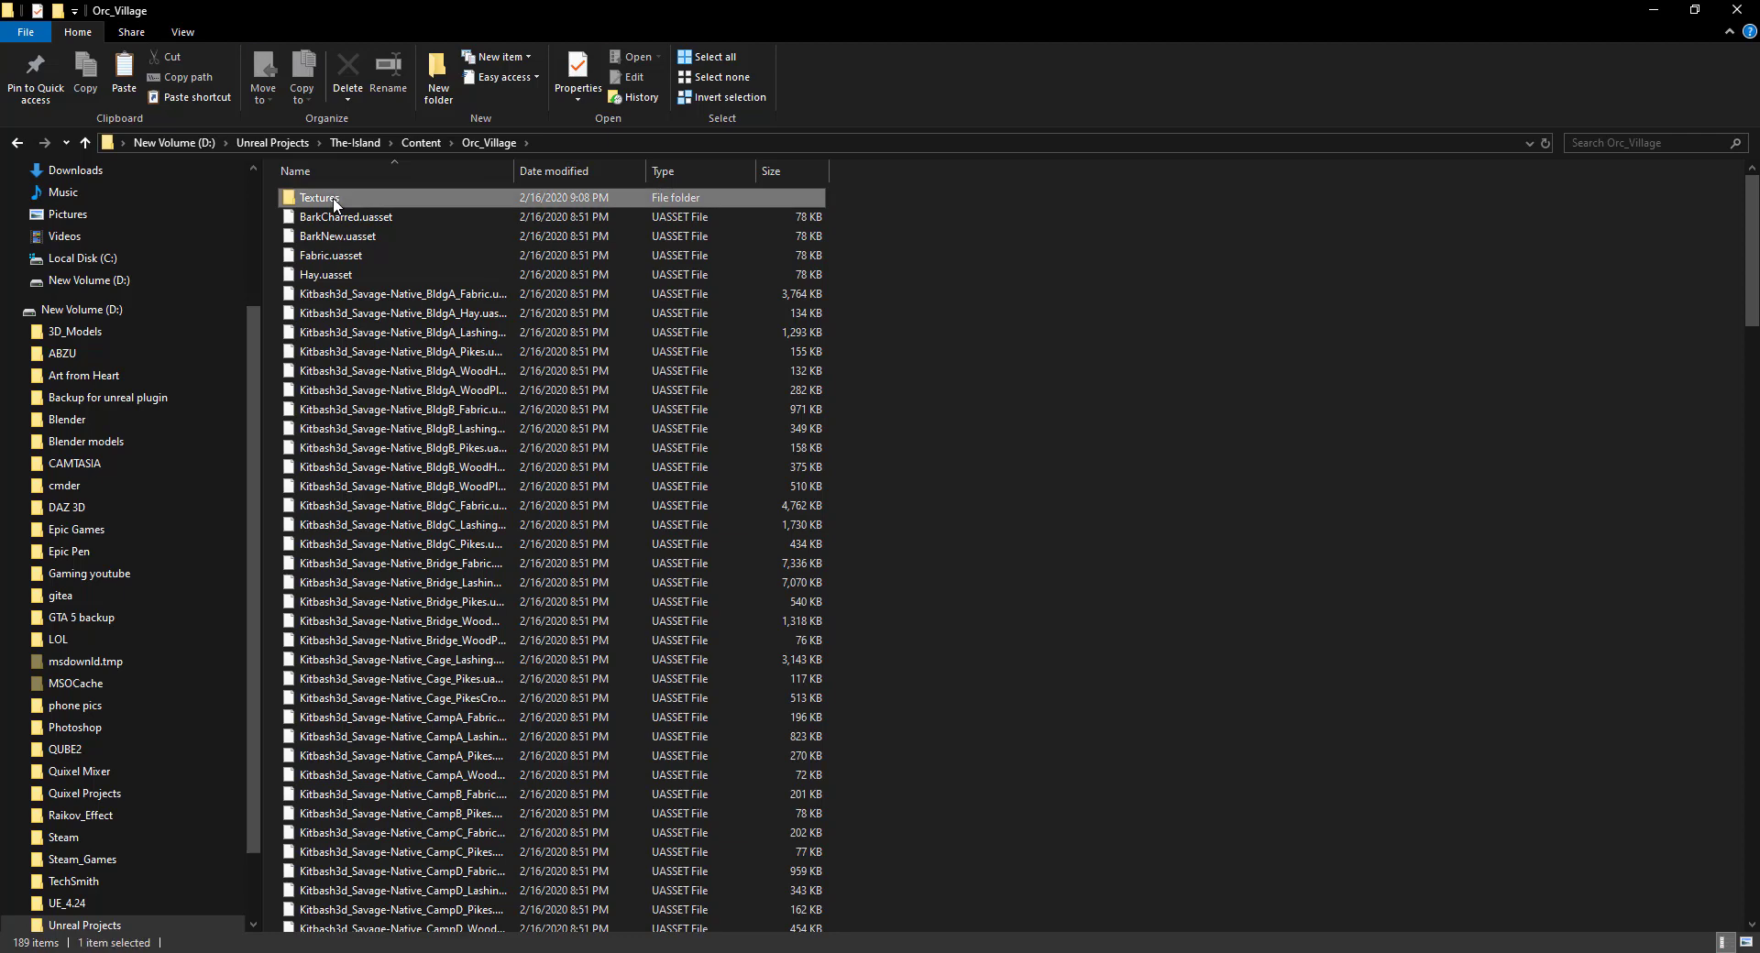
double_click(335, 202)
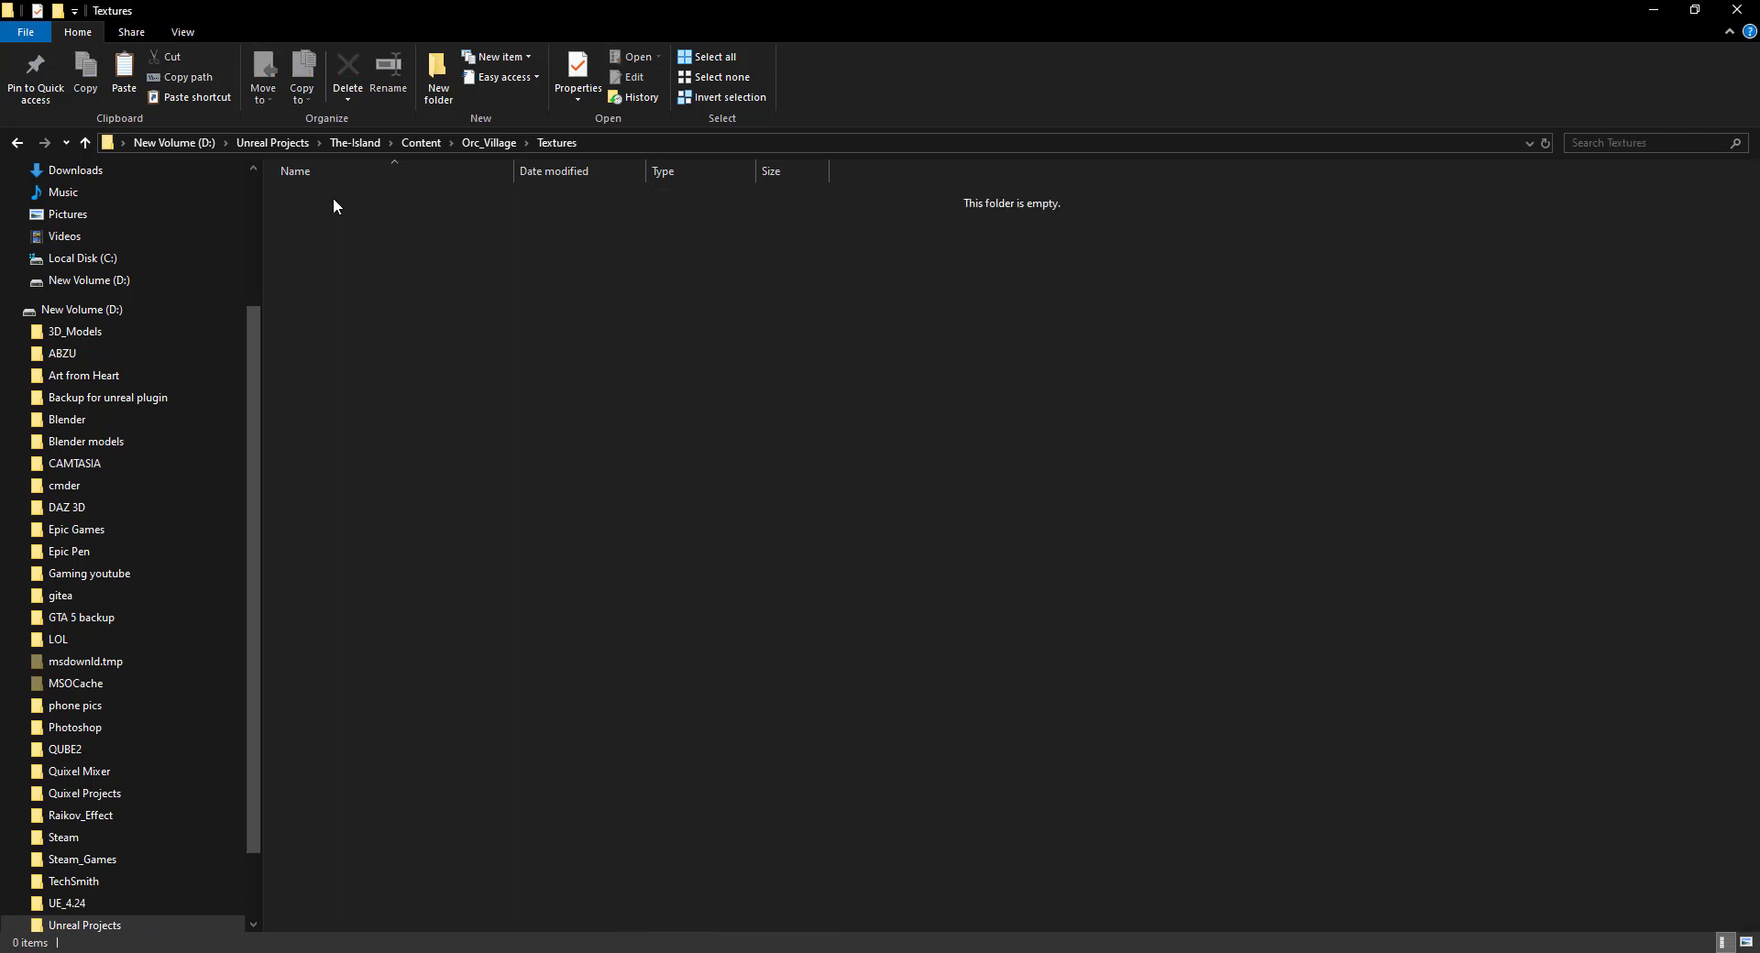
Delete the existing Textures folder in Orc_Village and paste the Textures folder from Savages in its place.
click(488, 143)
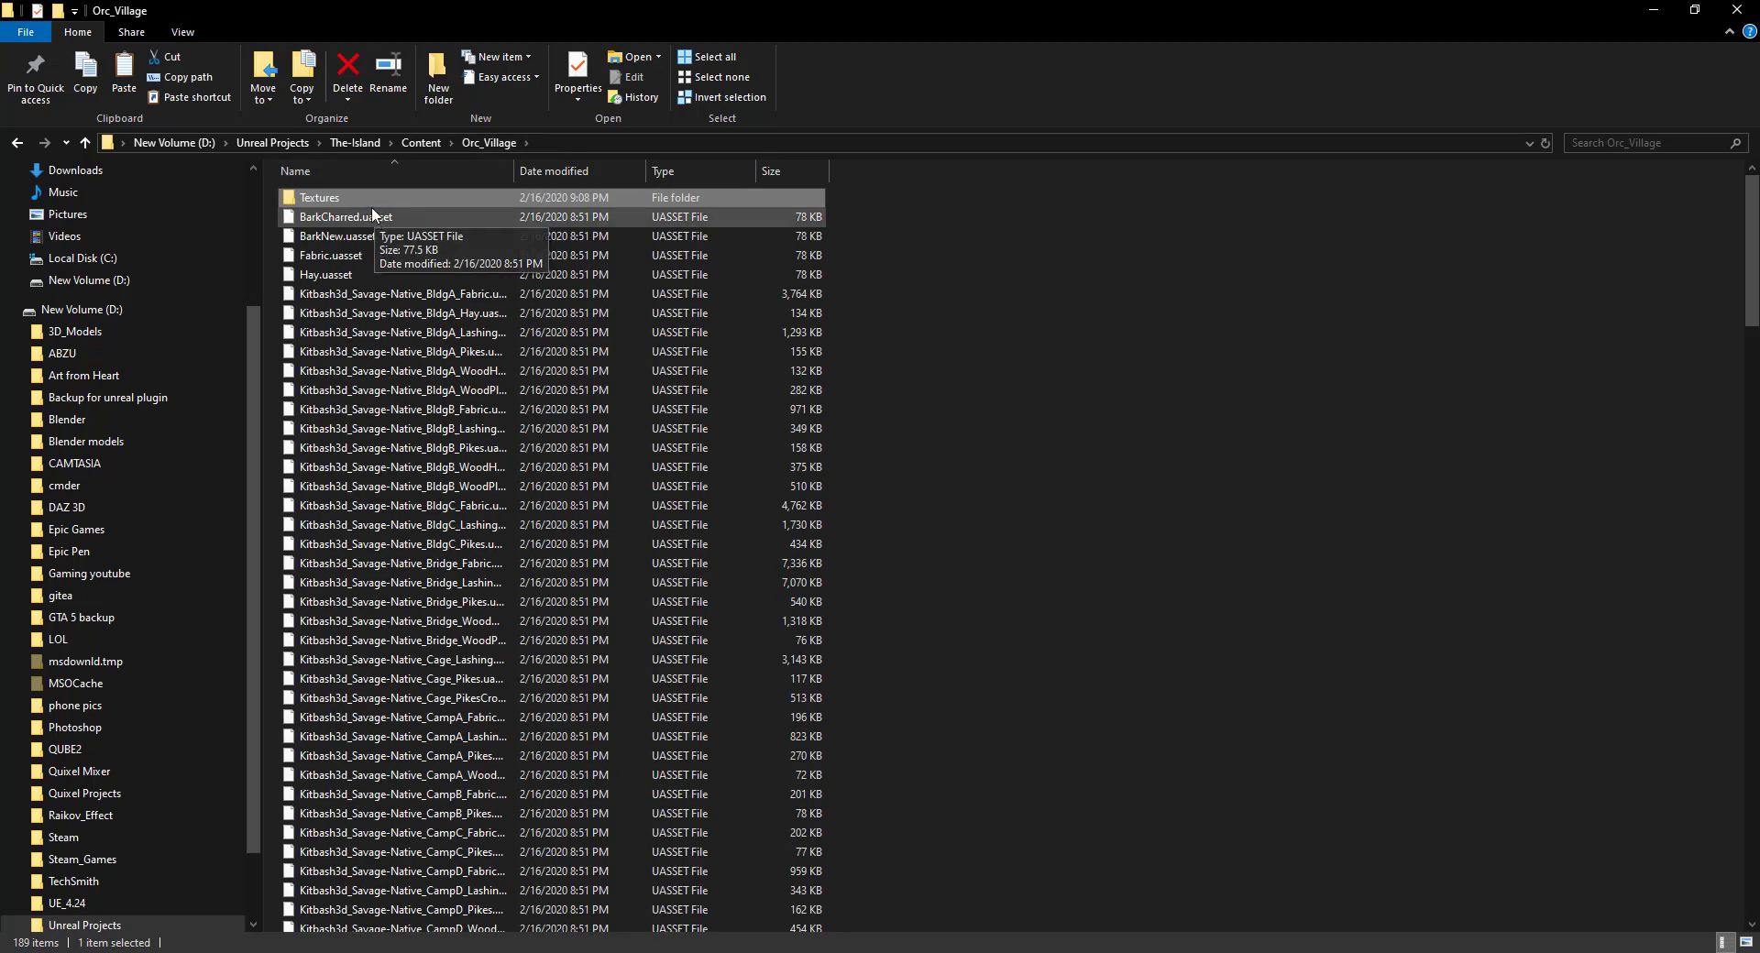
right_click(1041, 223)
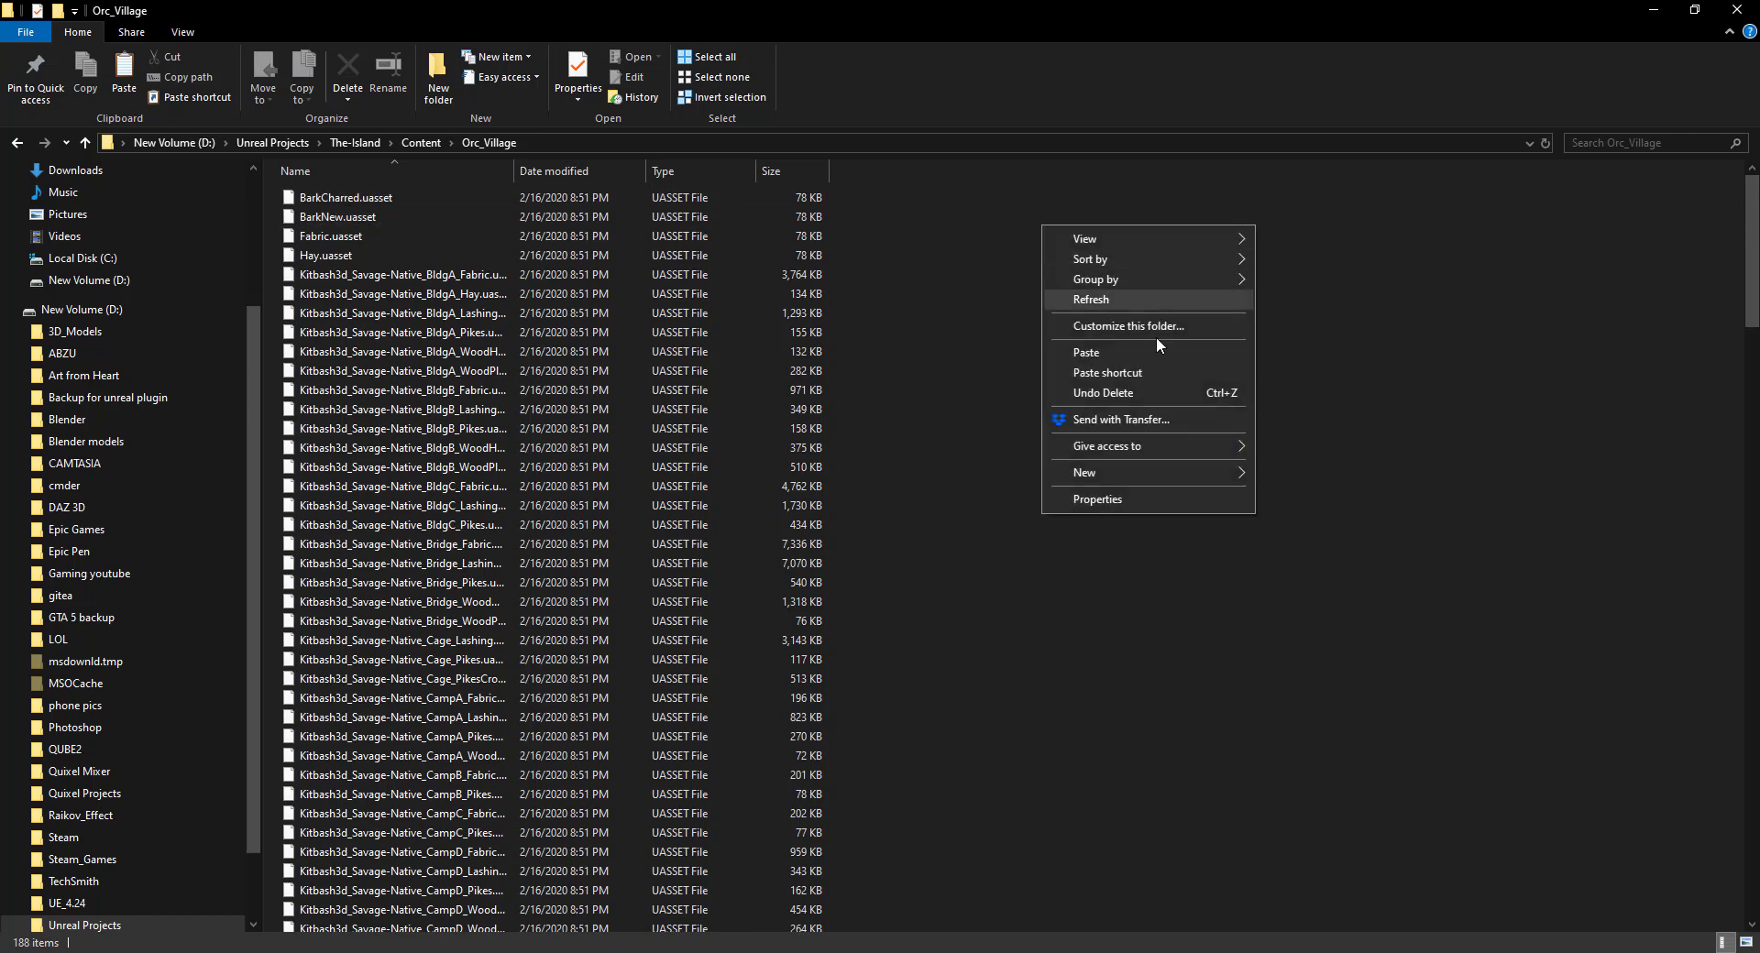
click(1164, 353)
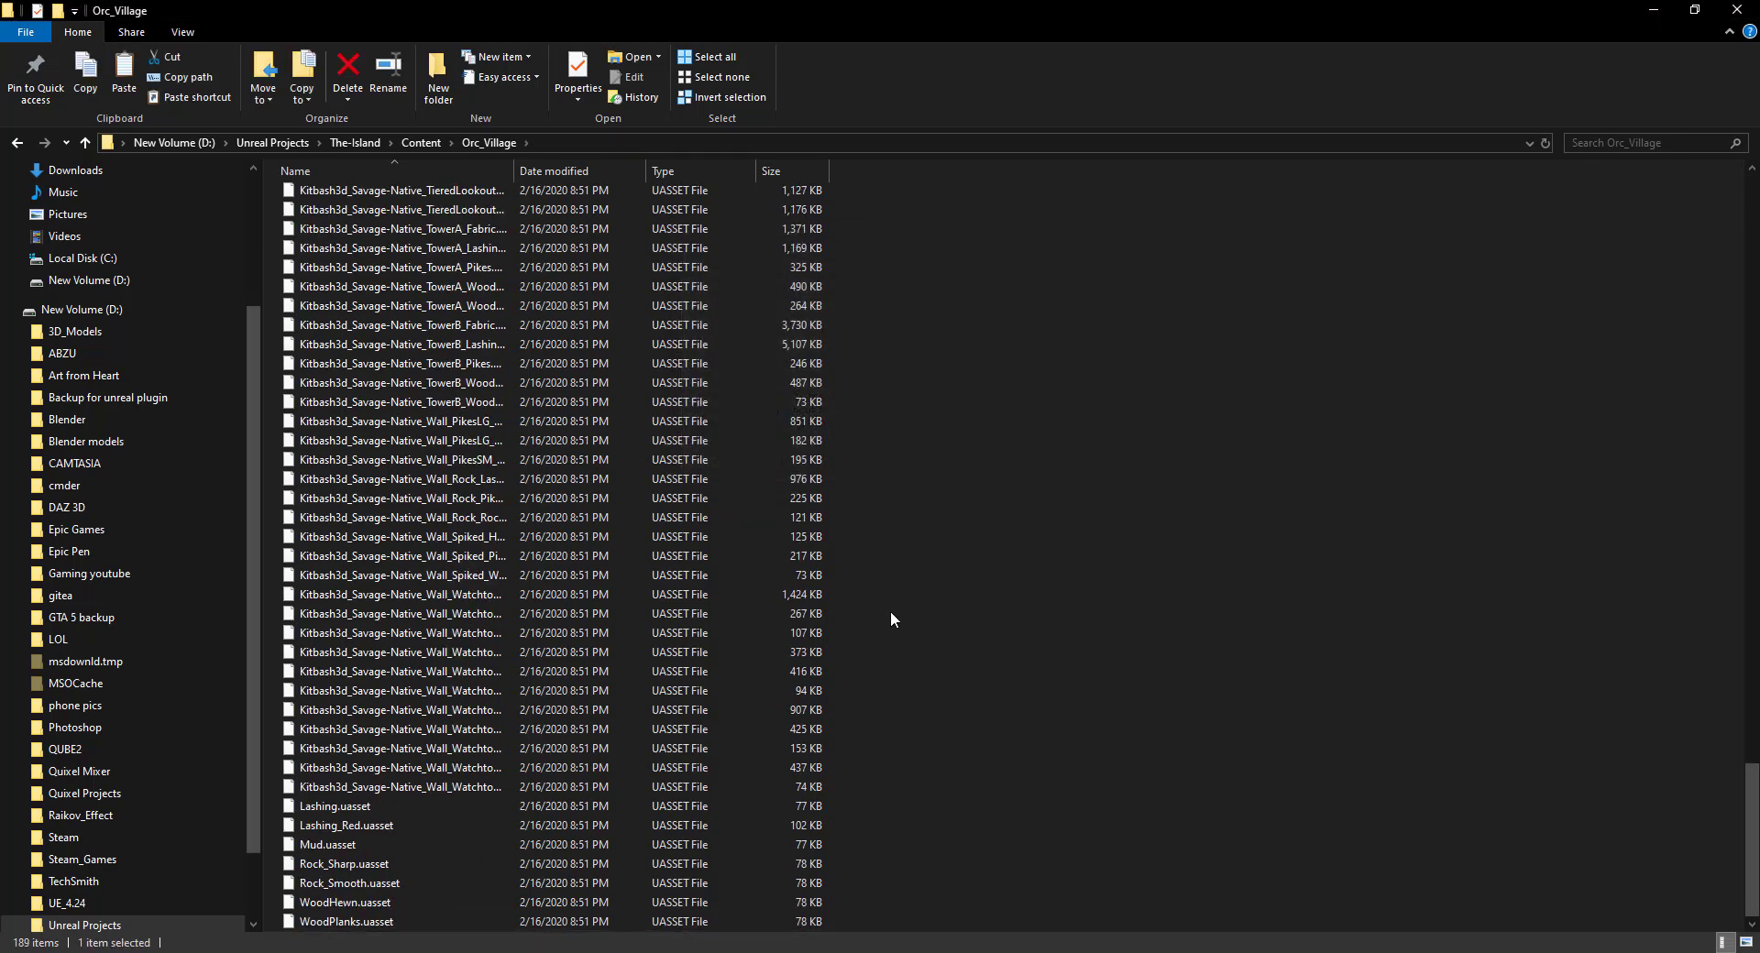
Find the Textures folder at the start of the Orc_Village listing and open it.
scroll(889, 611, up, 20)
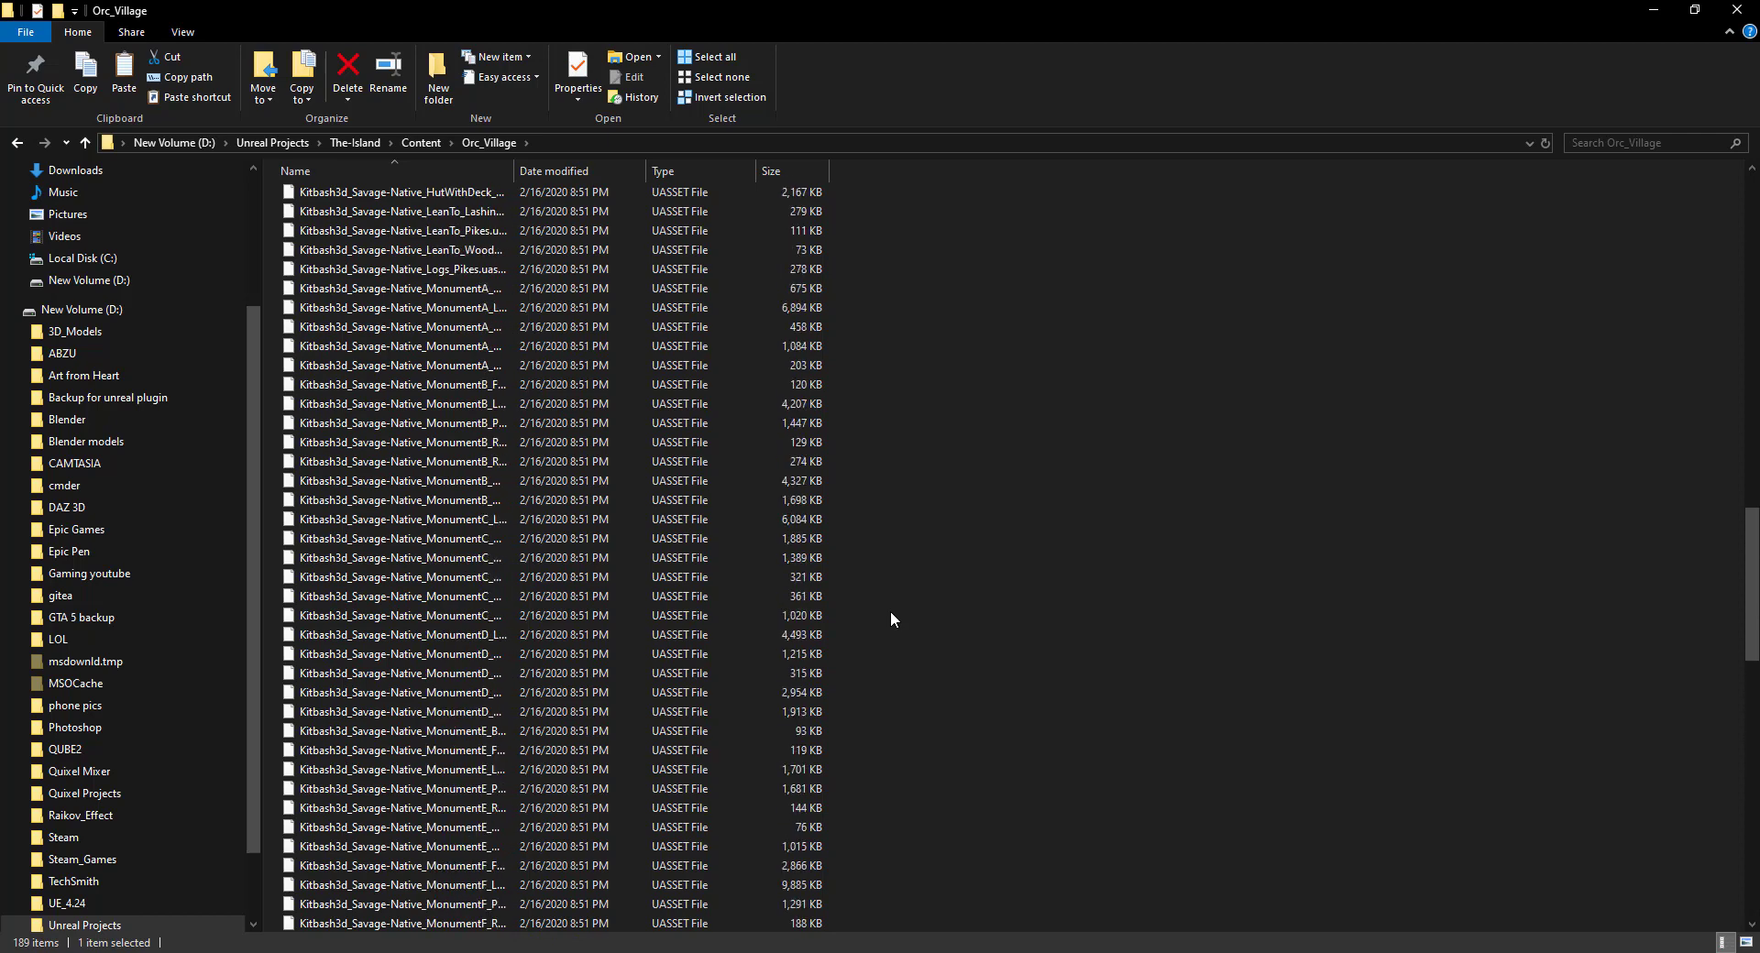
scroll(890, 614, up, 20)
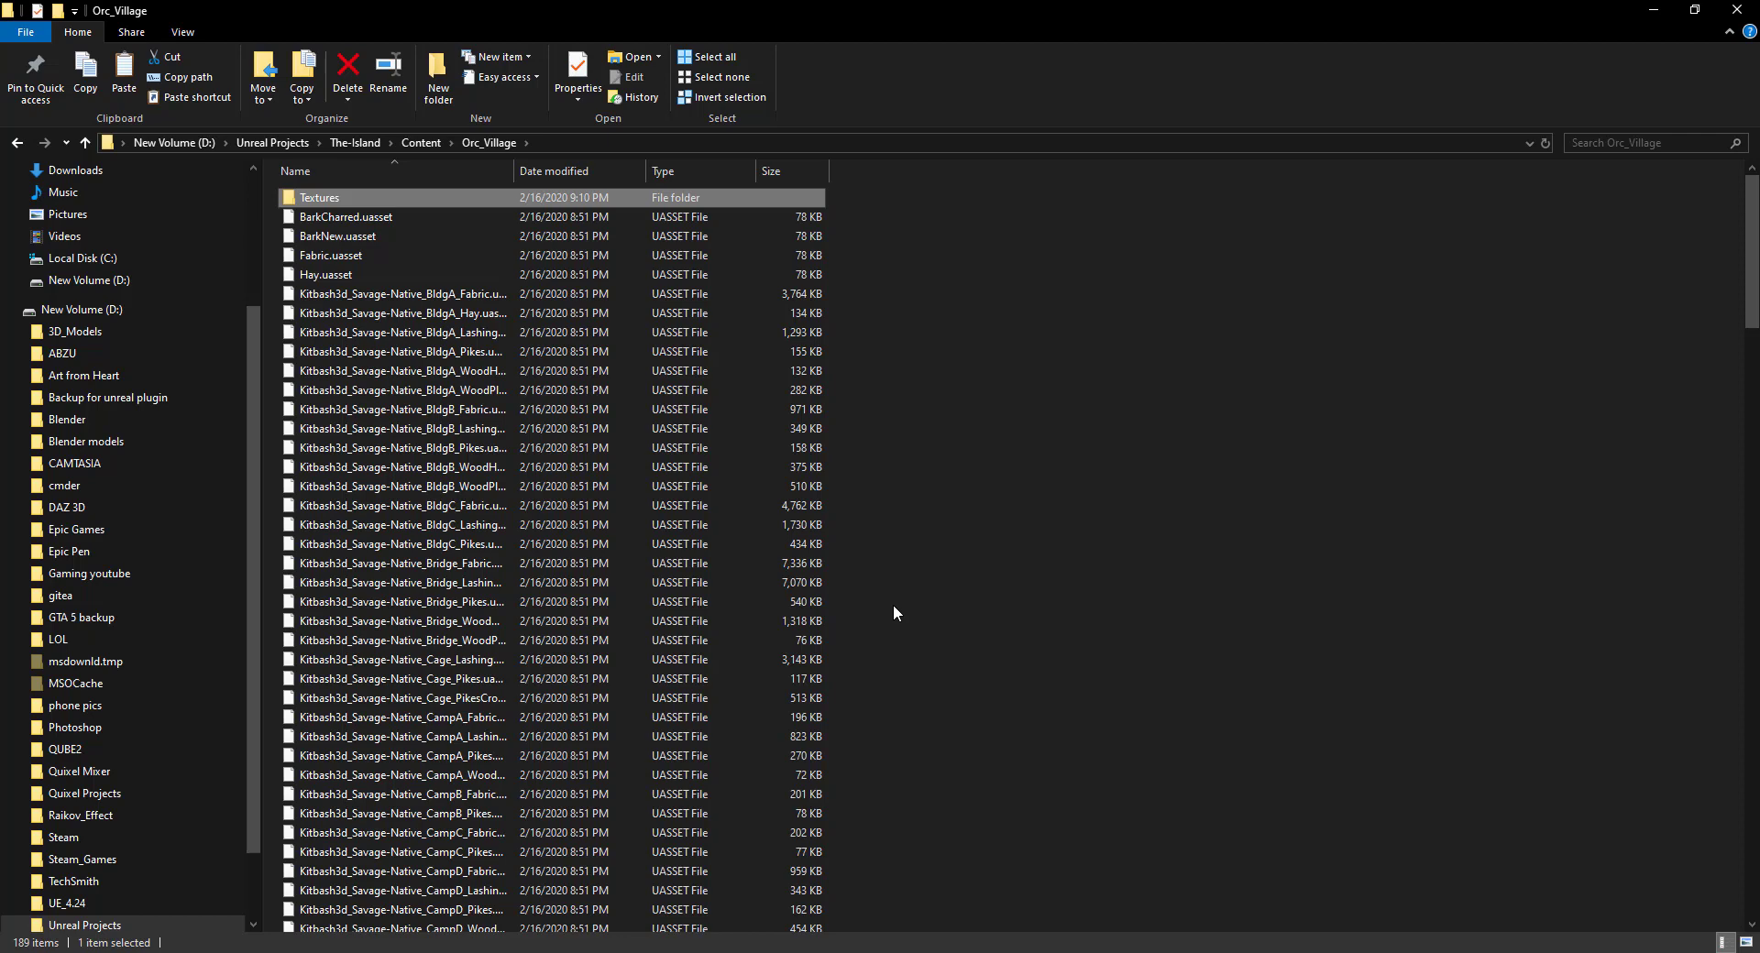
double_click(570, 201)
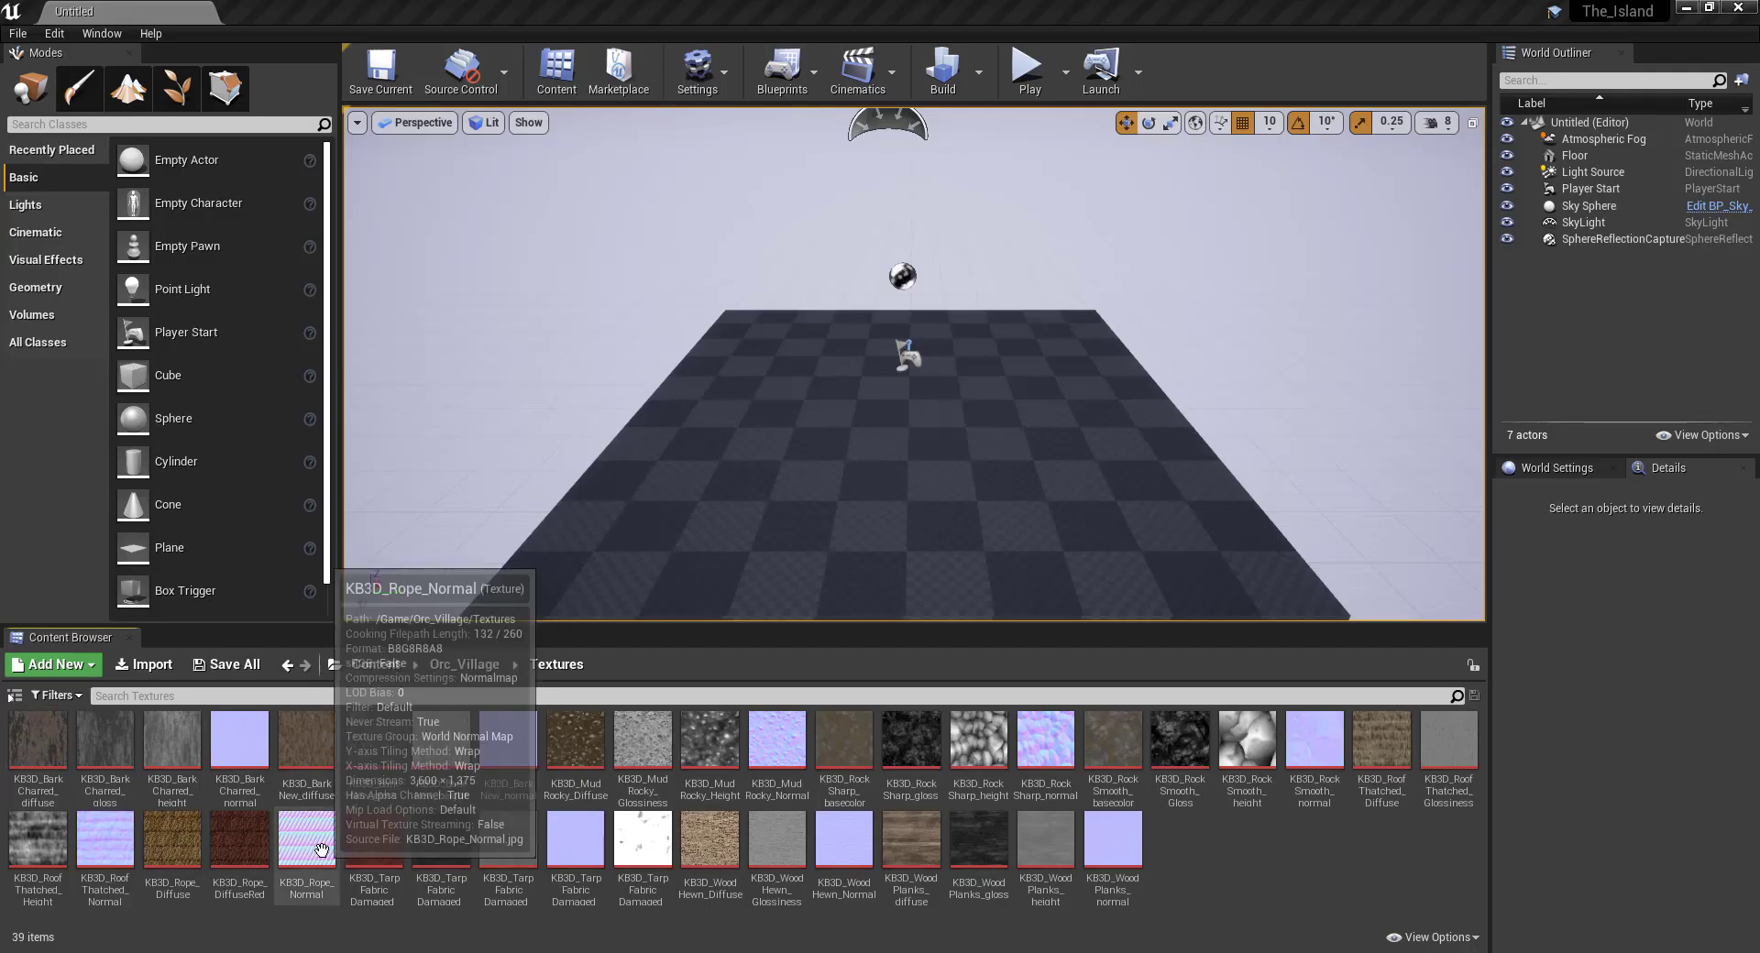
In the Unreal editor, browse from Content to the IslandLandscape Maps folder and open the The_Island level.
click(372, 667)
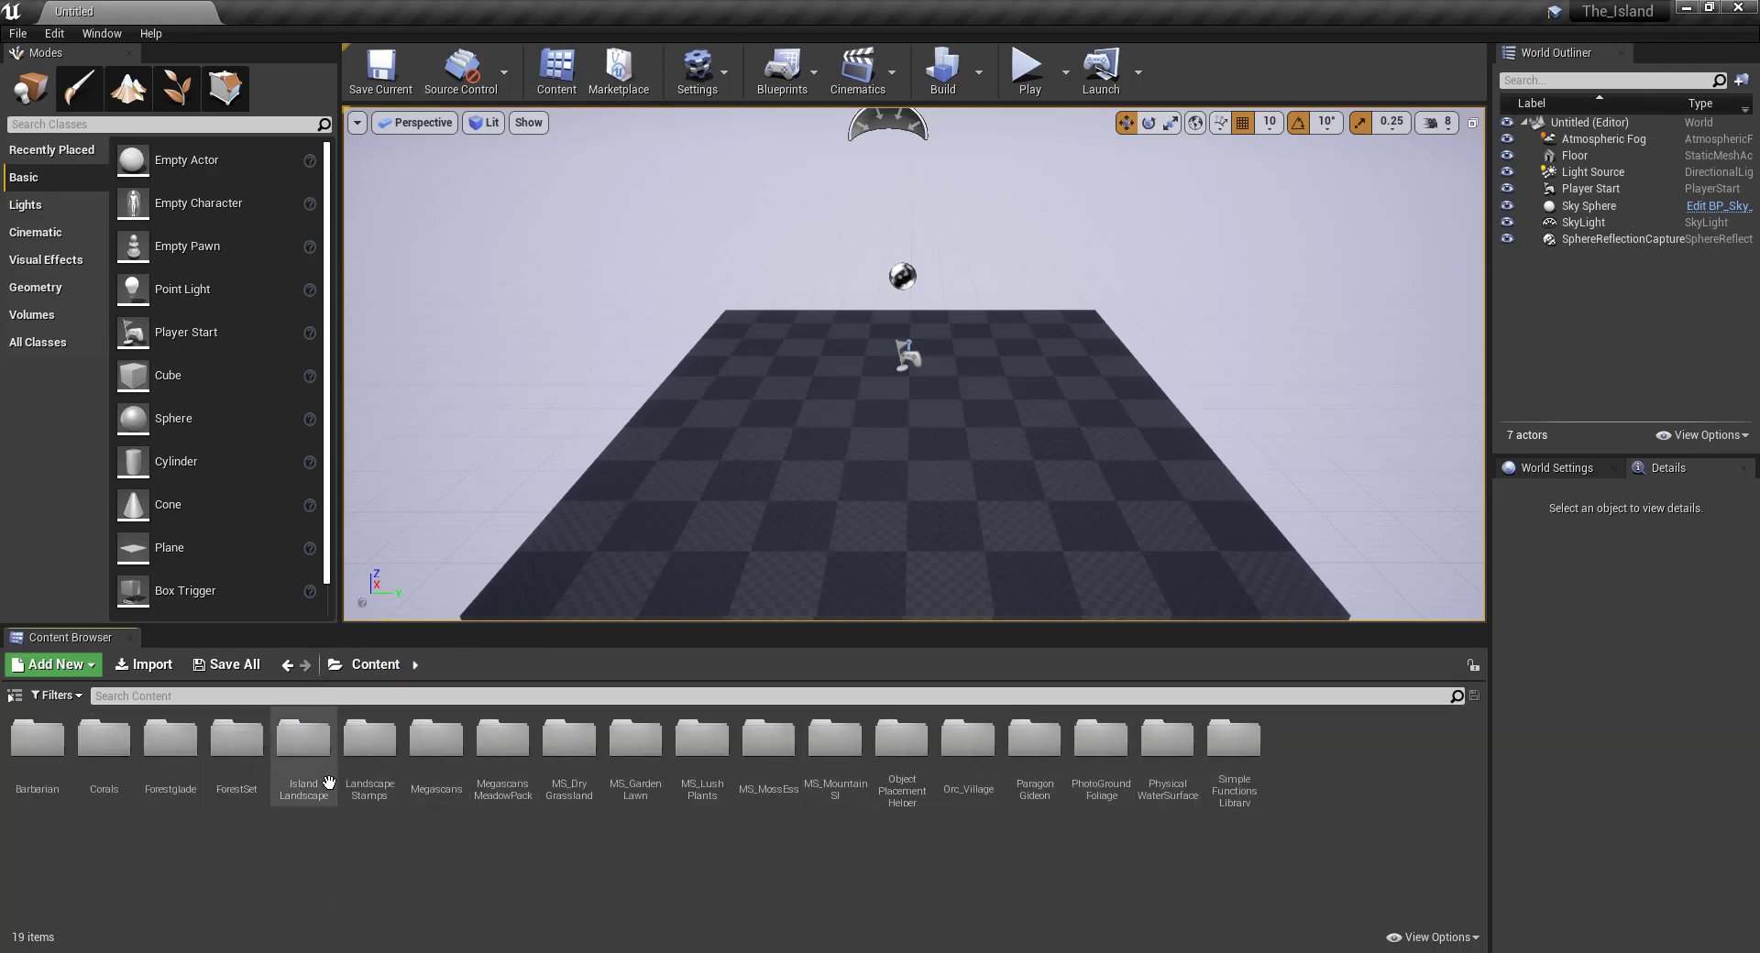
double_click(303, 743)
click(178, 747)
double_click(179, 747)
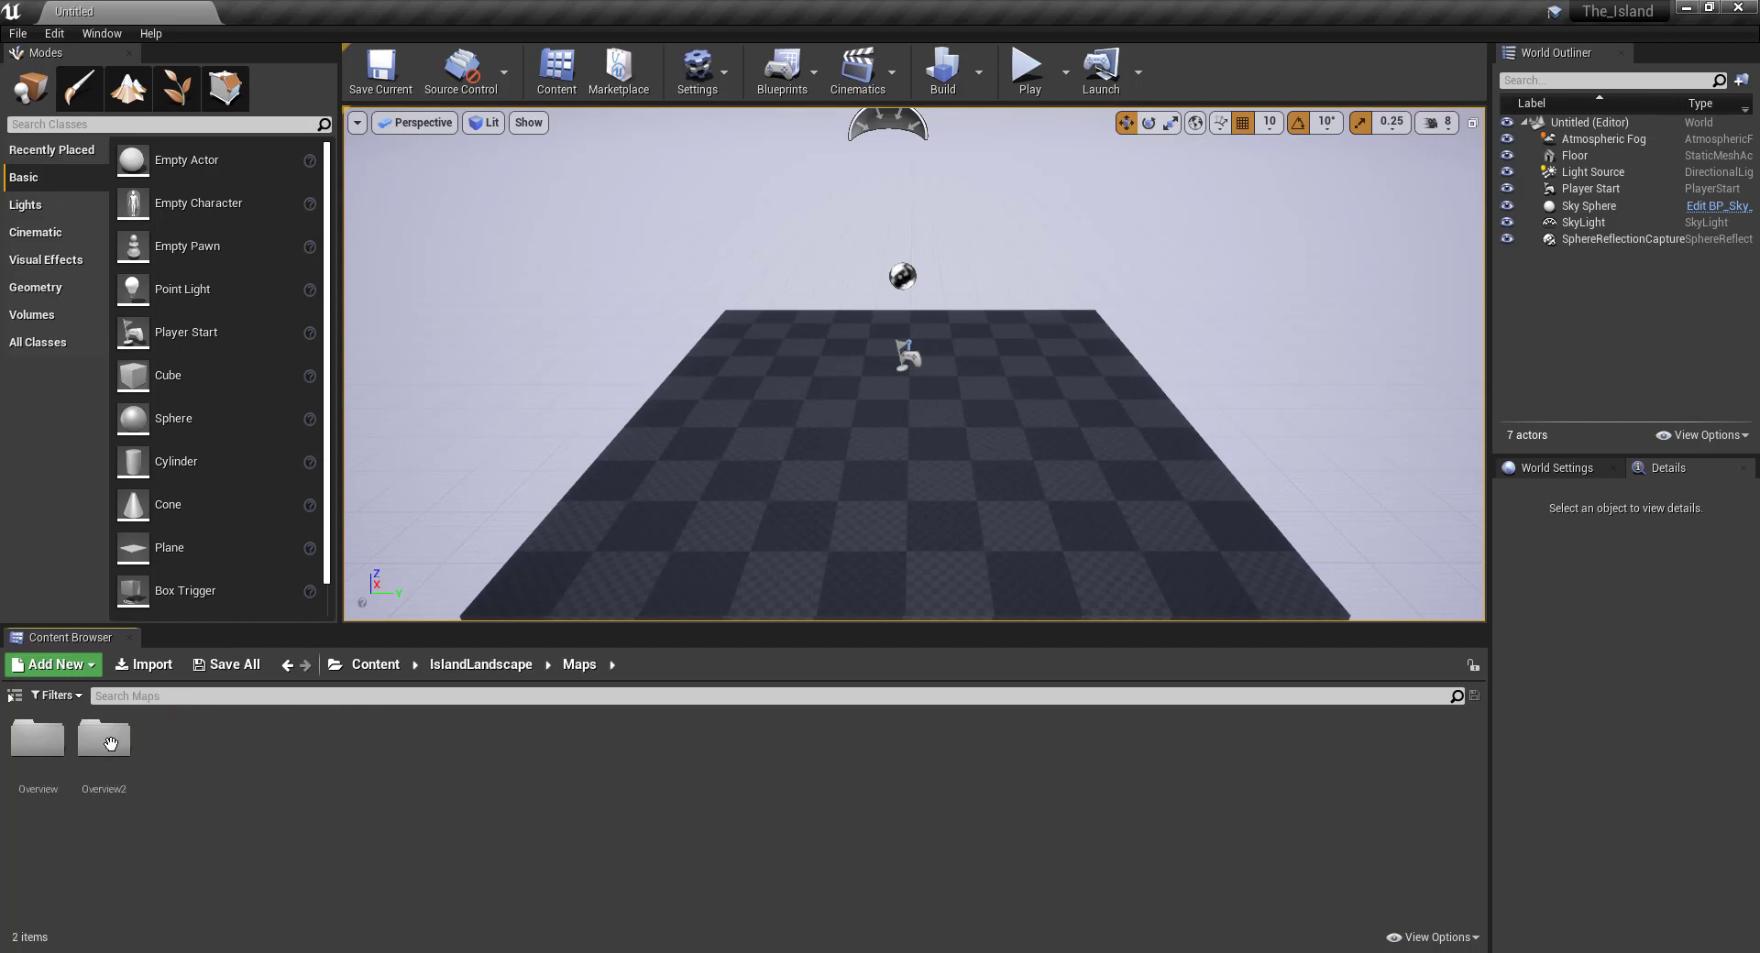
click(46, 742)
double_click(46, 743)
double_click(117, 739)
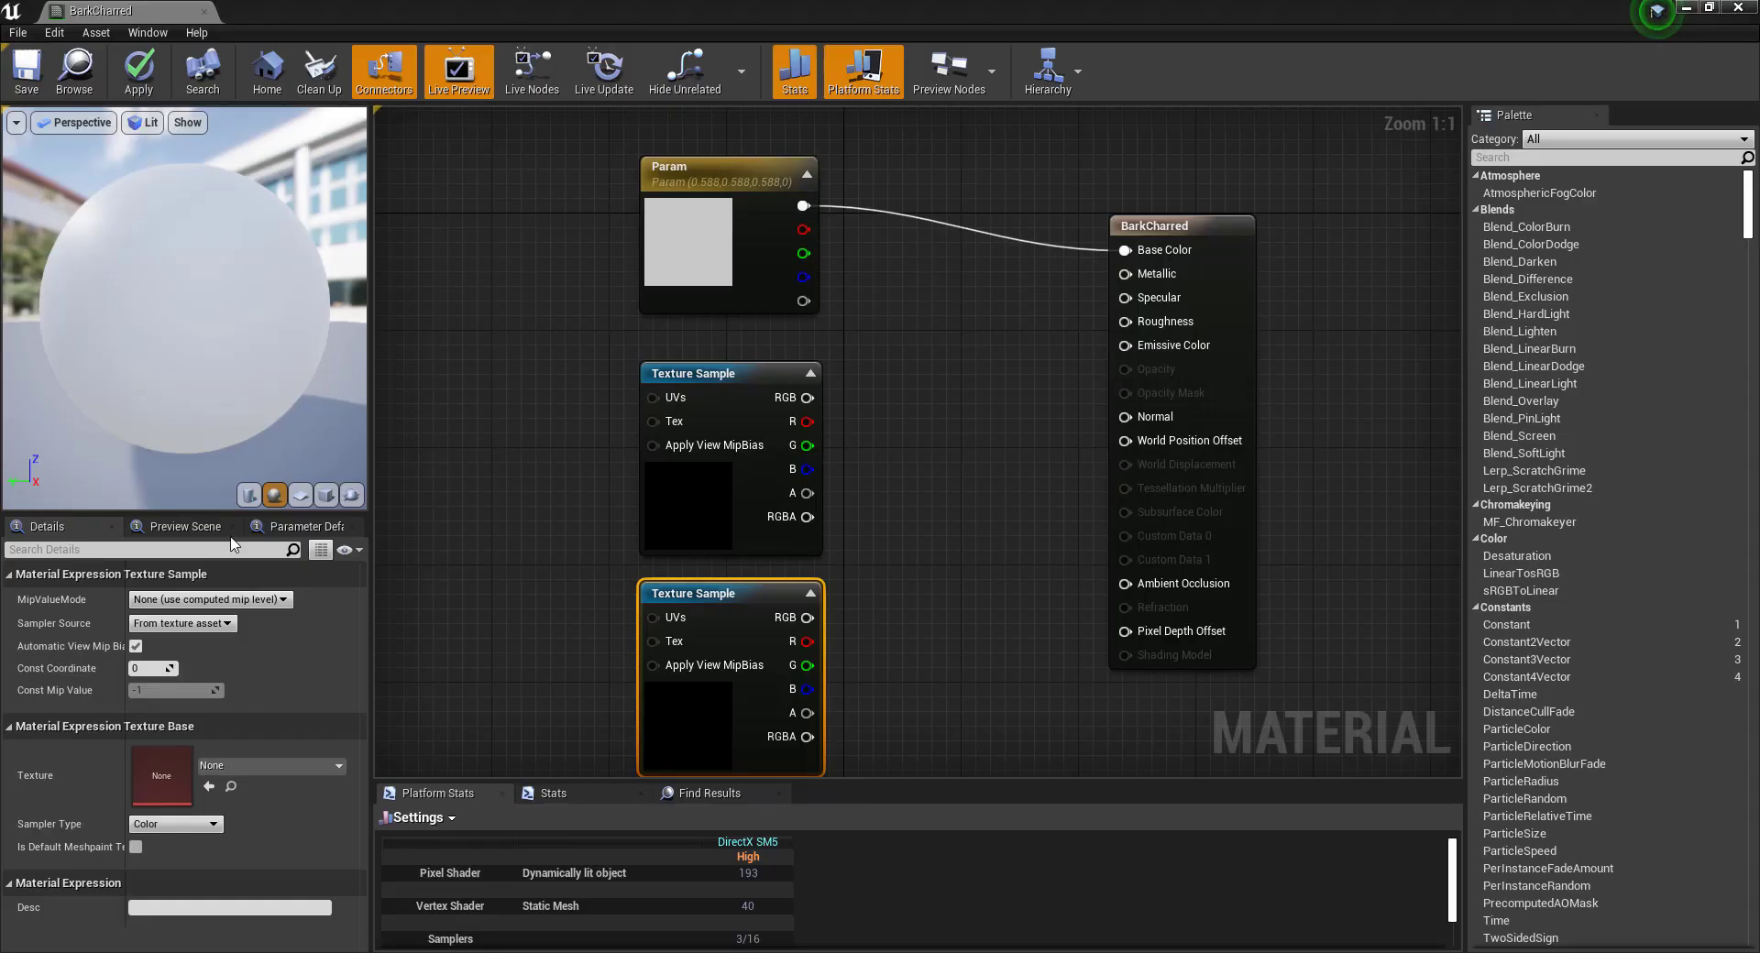
Select the upper Texture Sample node in the BarkCharred material and view its available texture assets.
click(727, 376)
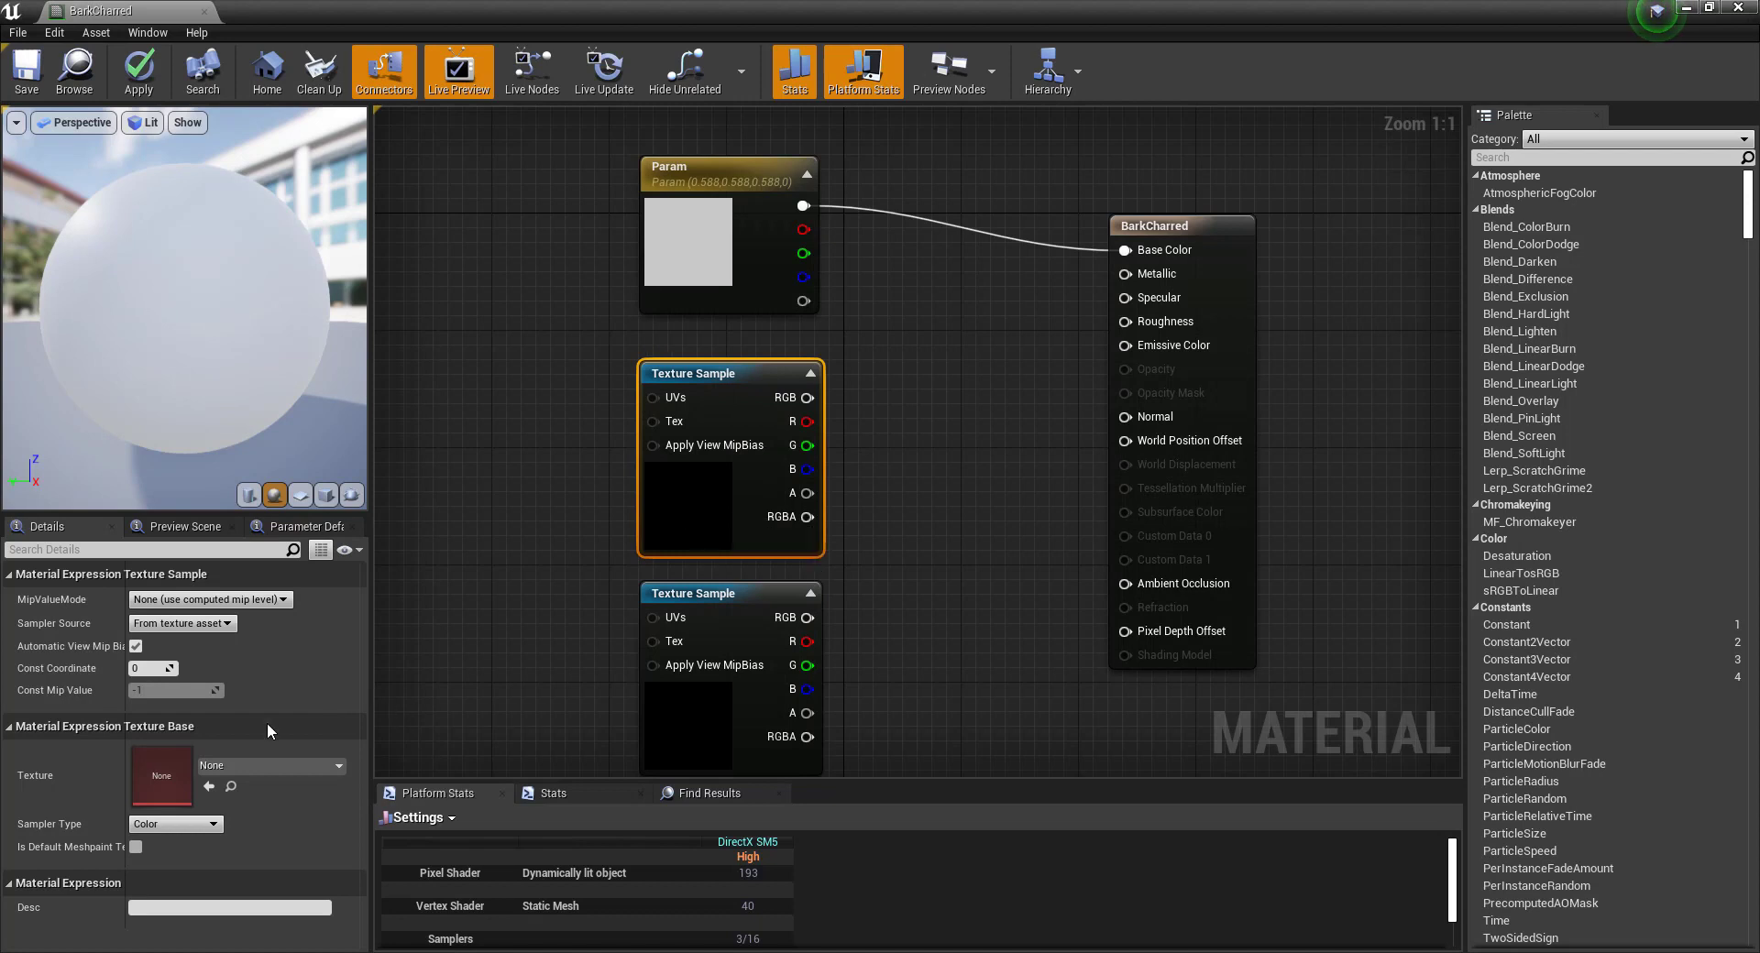
click(250, 766)
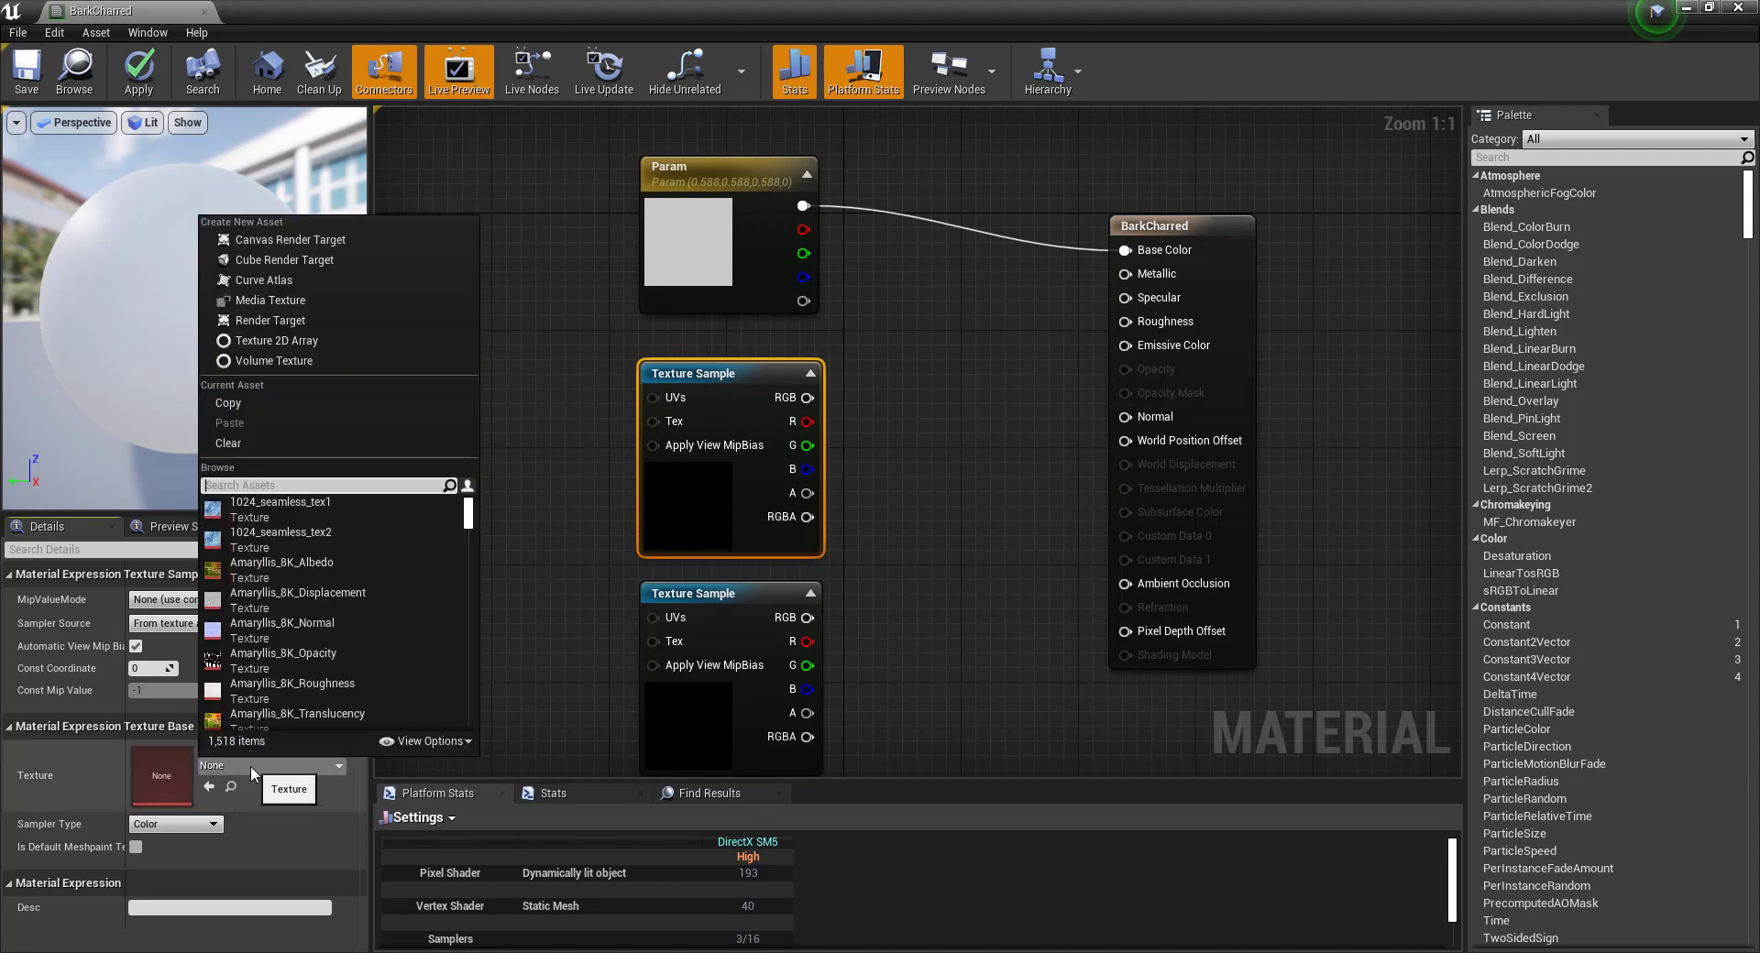
click(250, 766)
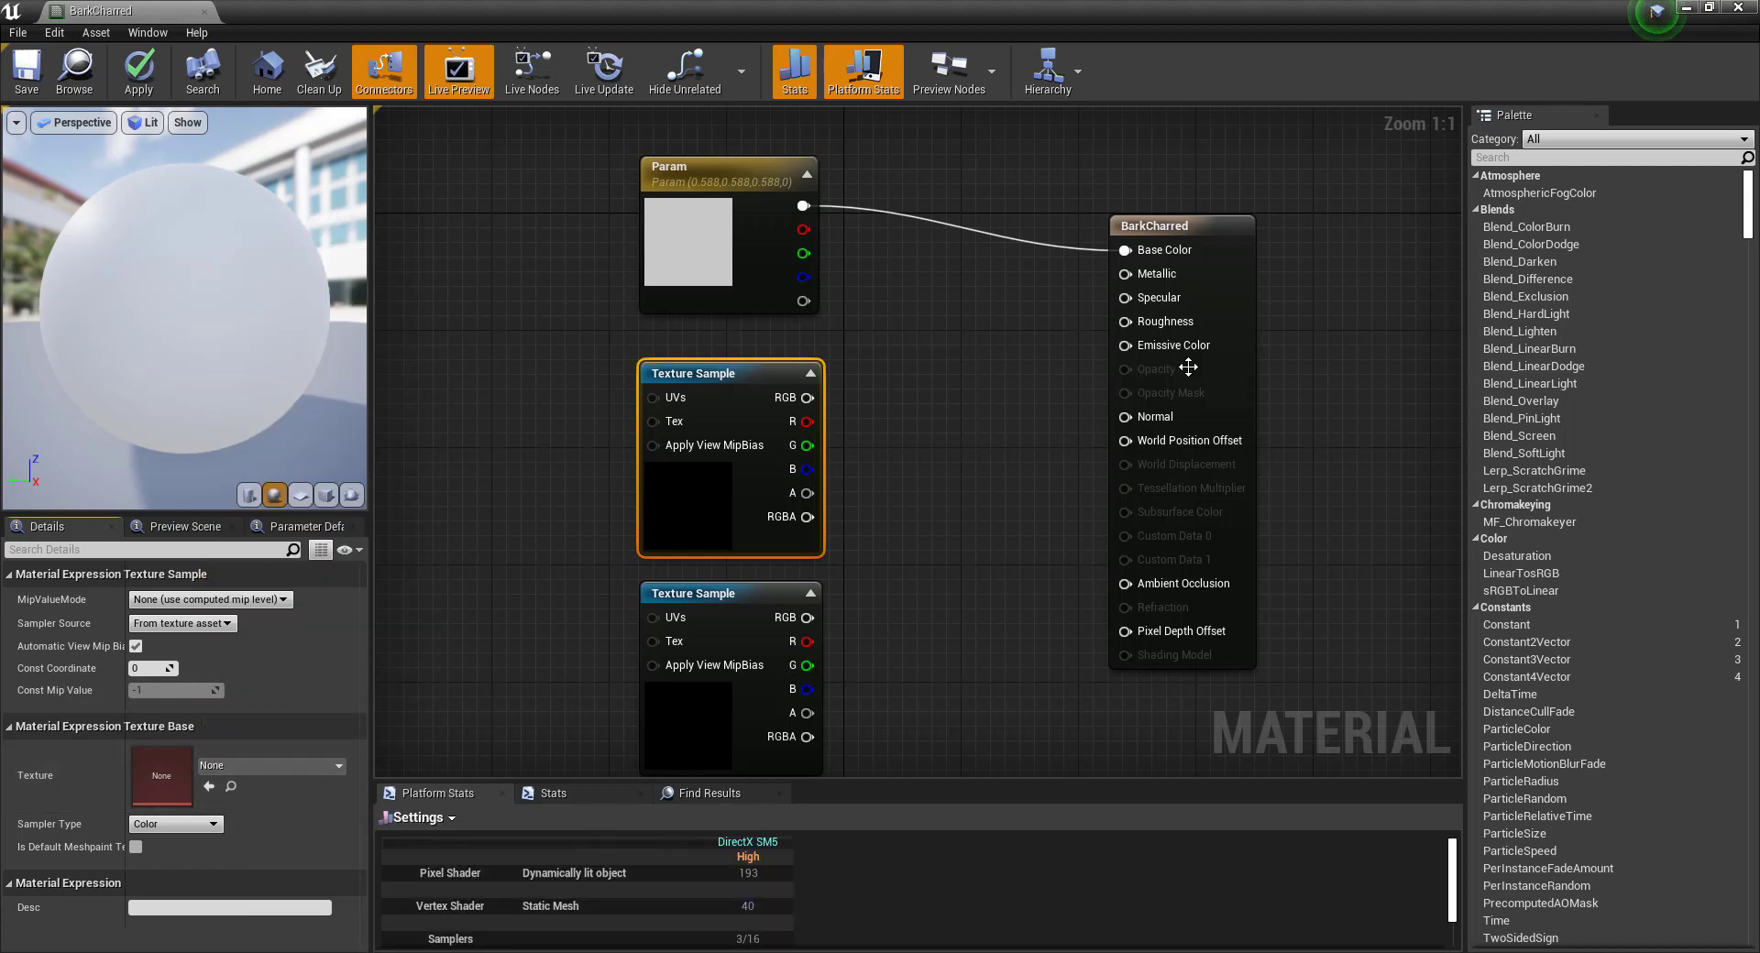
Keep the BarkCharred material open, reduce its editor window and move it aside over the viewport.
click(1732, 8)
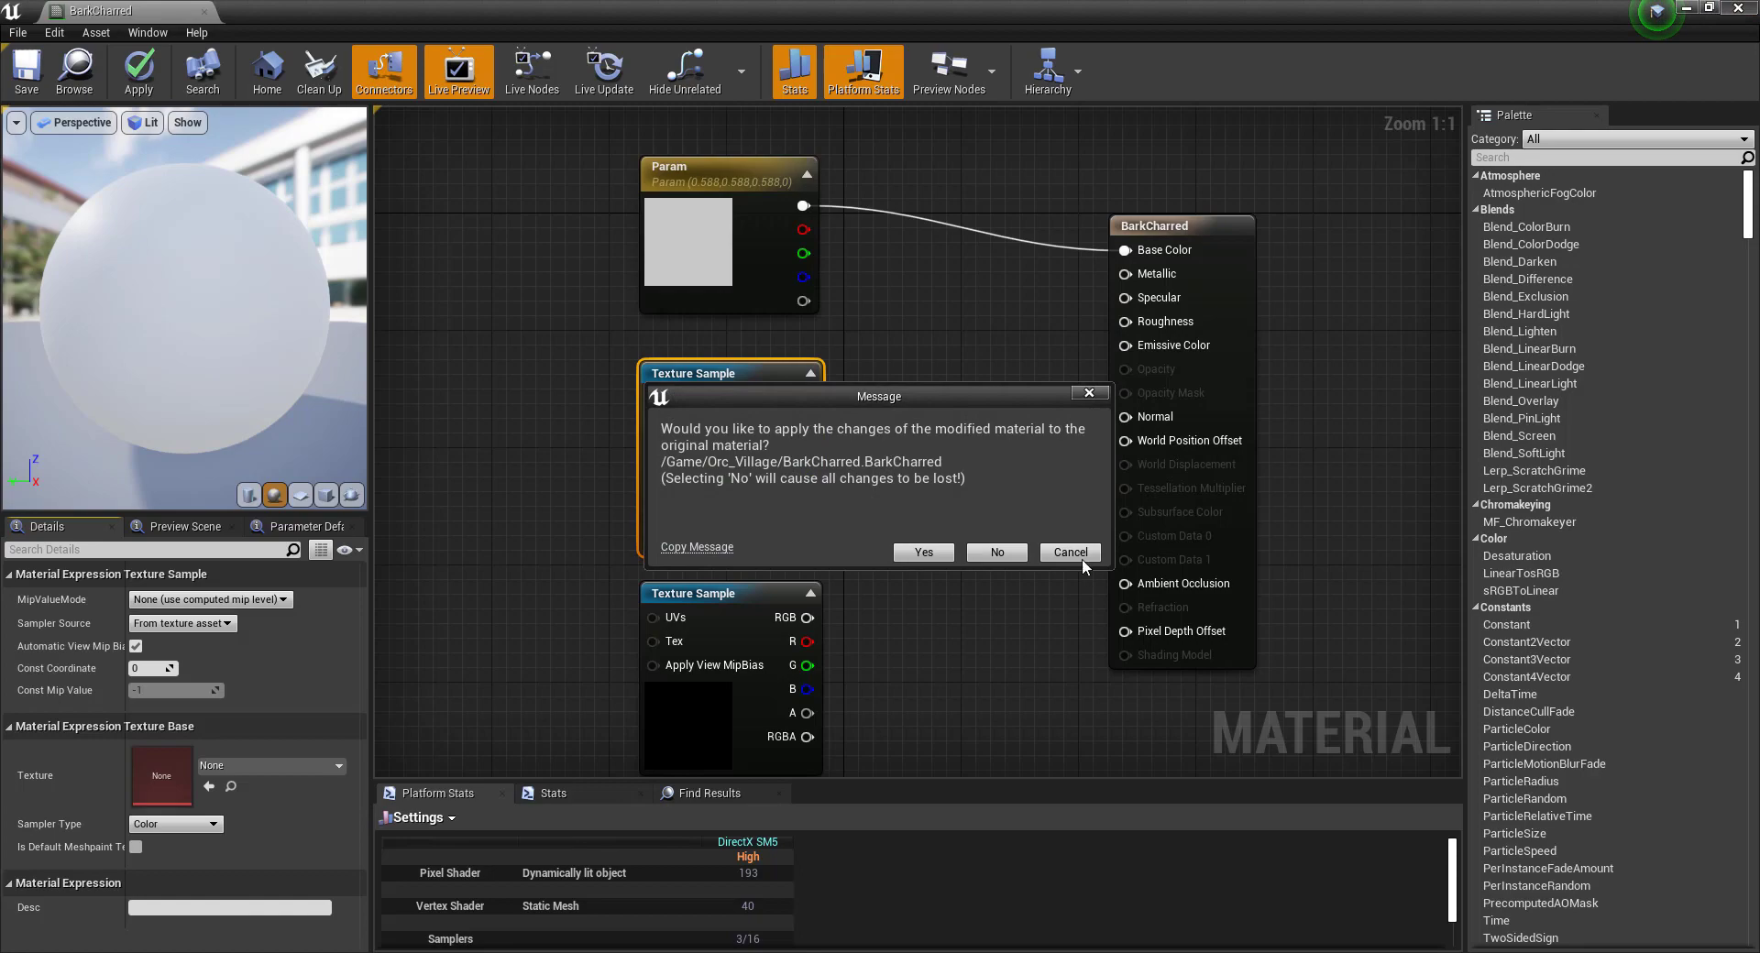
click(1080, 556)
click(1710, 8)
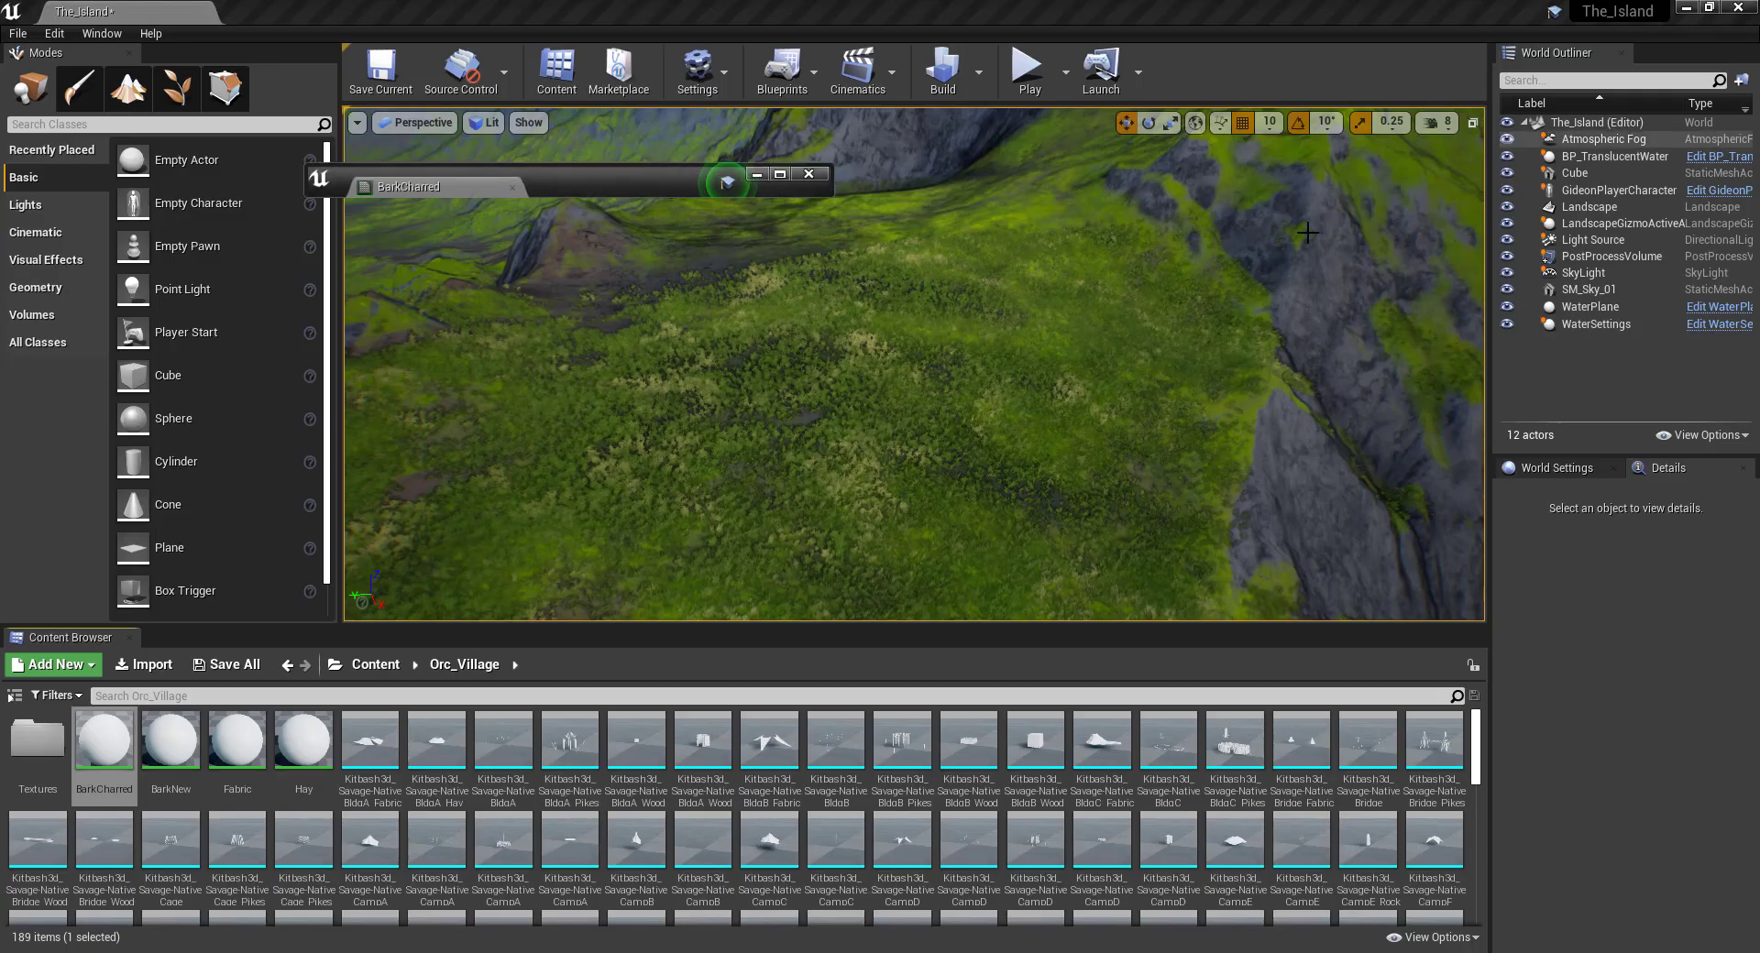
drag(659, 190, 1209, 158)
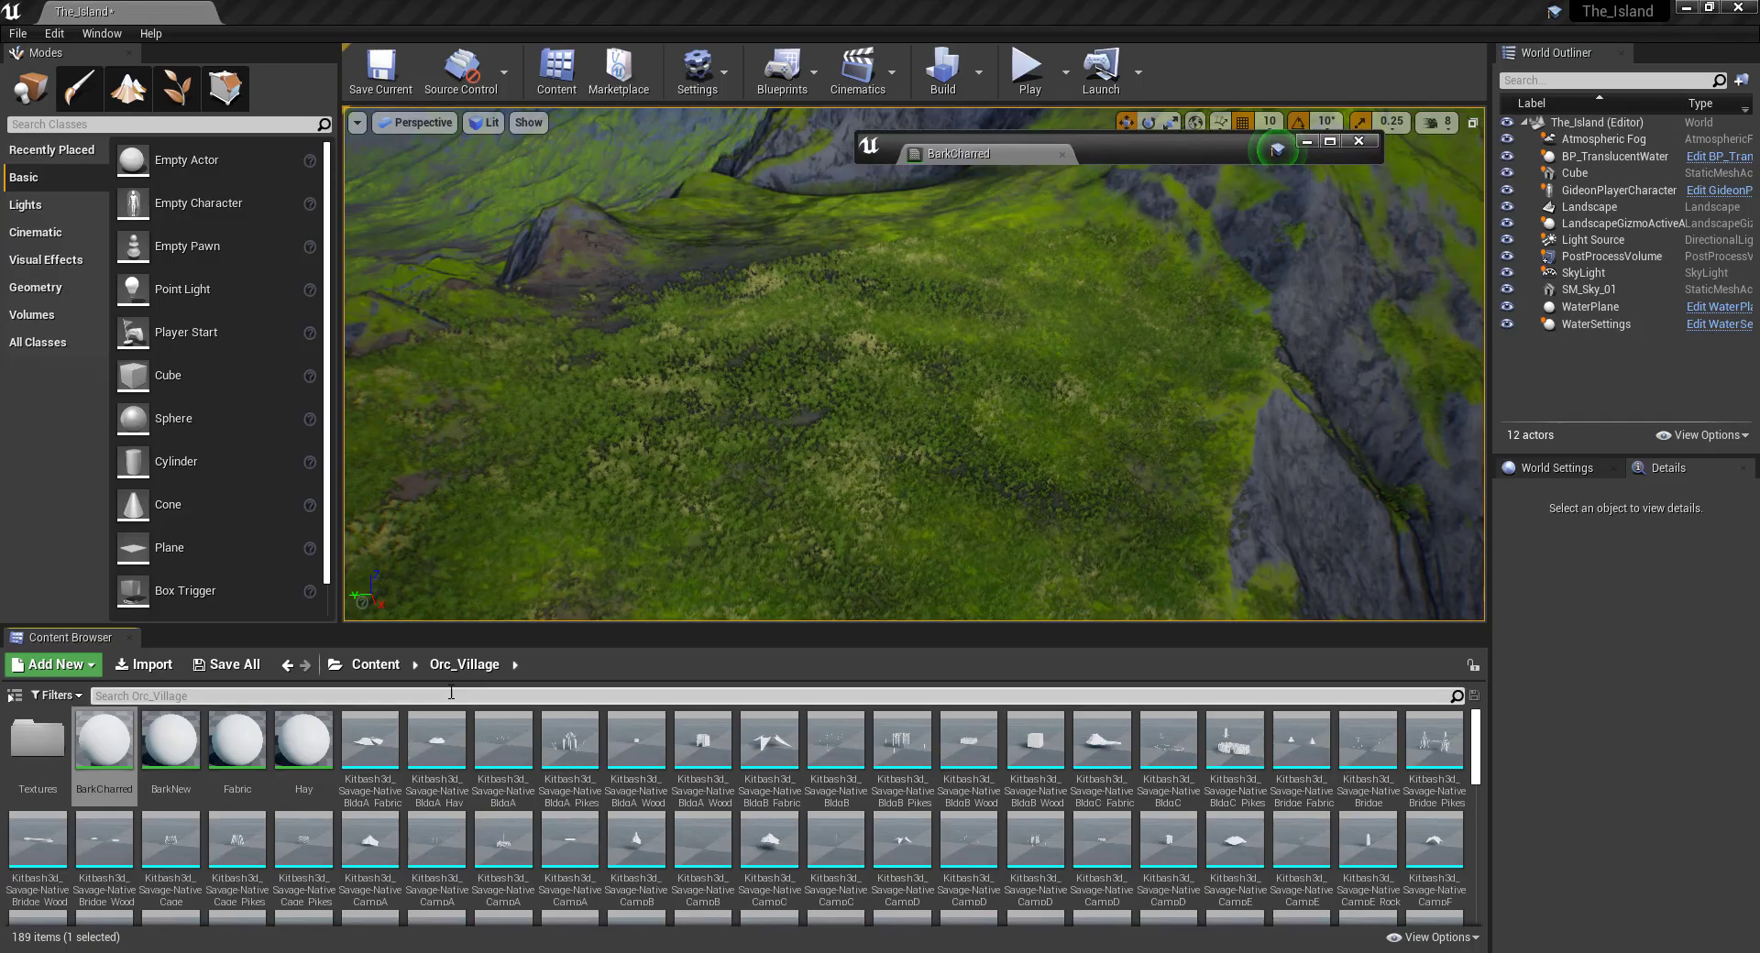
Open Orc_Village's Textures folder and copy the name of the KB3D_BarkCharred_normal texture, leaving it unrenamed.
double_click(7, 741)
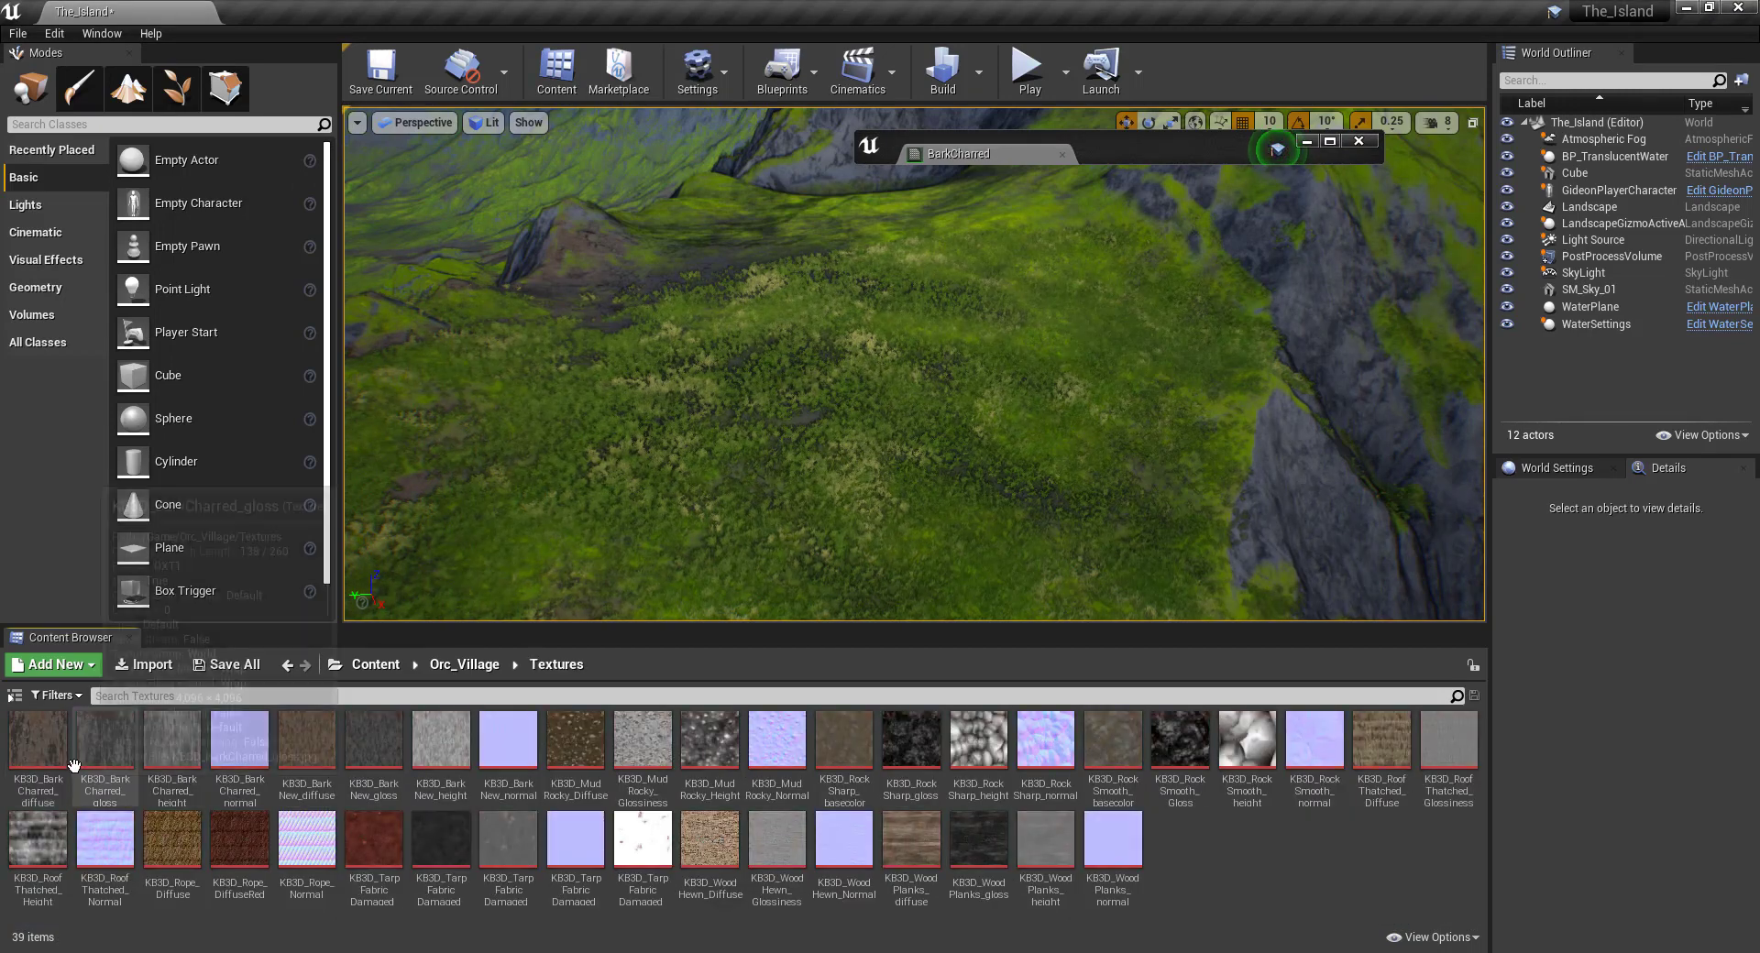
right_click(44, 762)
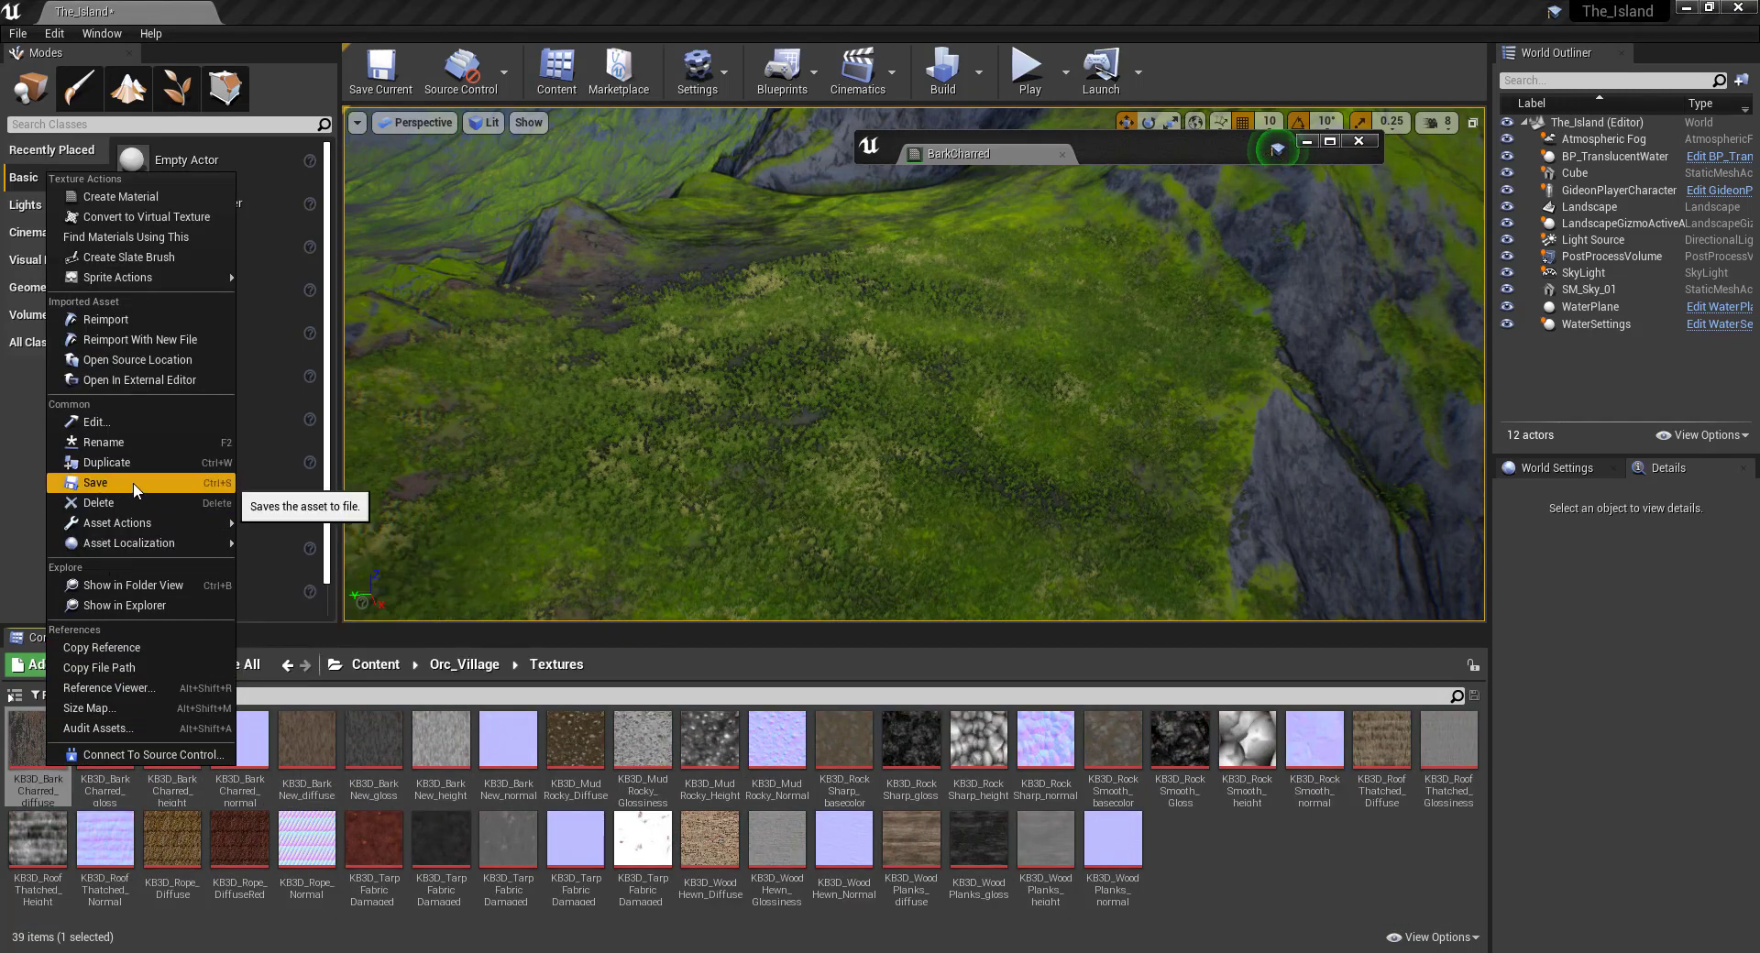
click(119, 443)
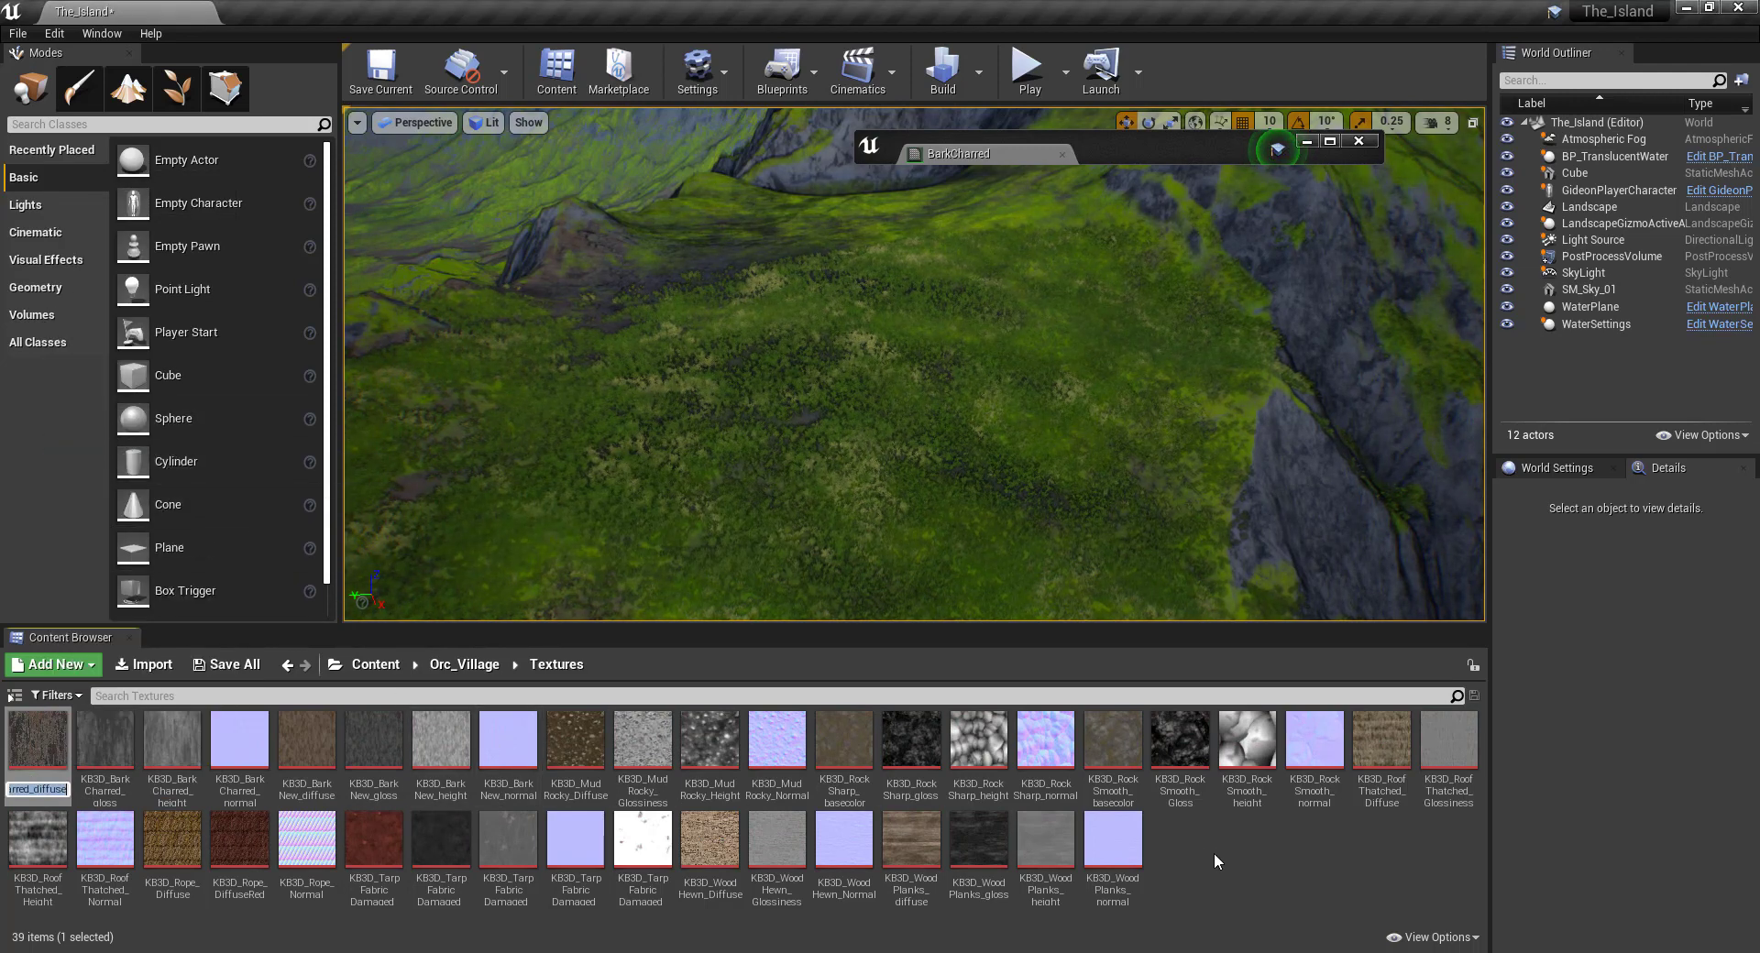
right_click(240, 747)
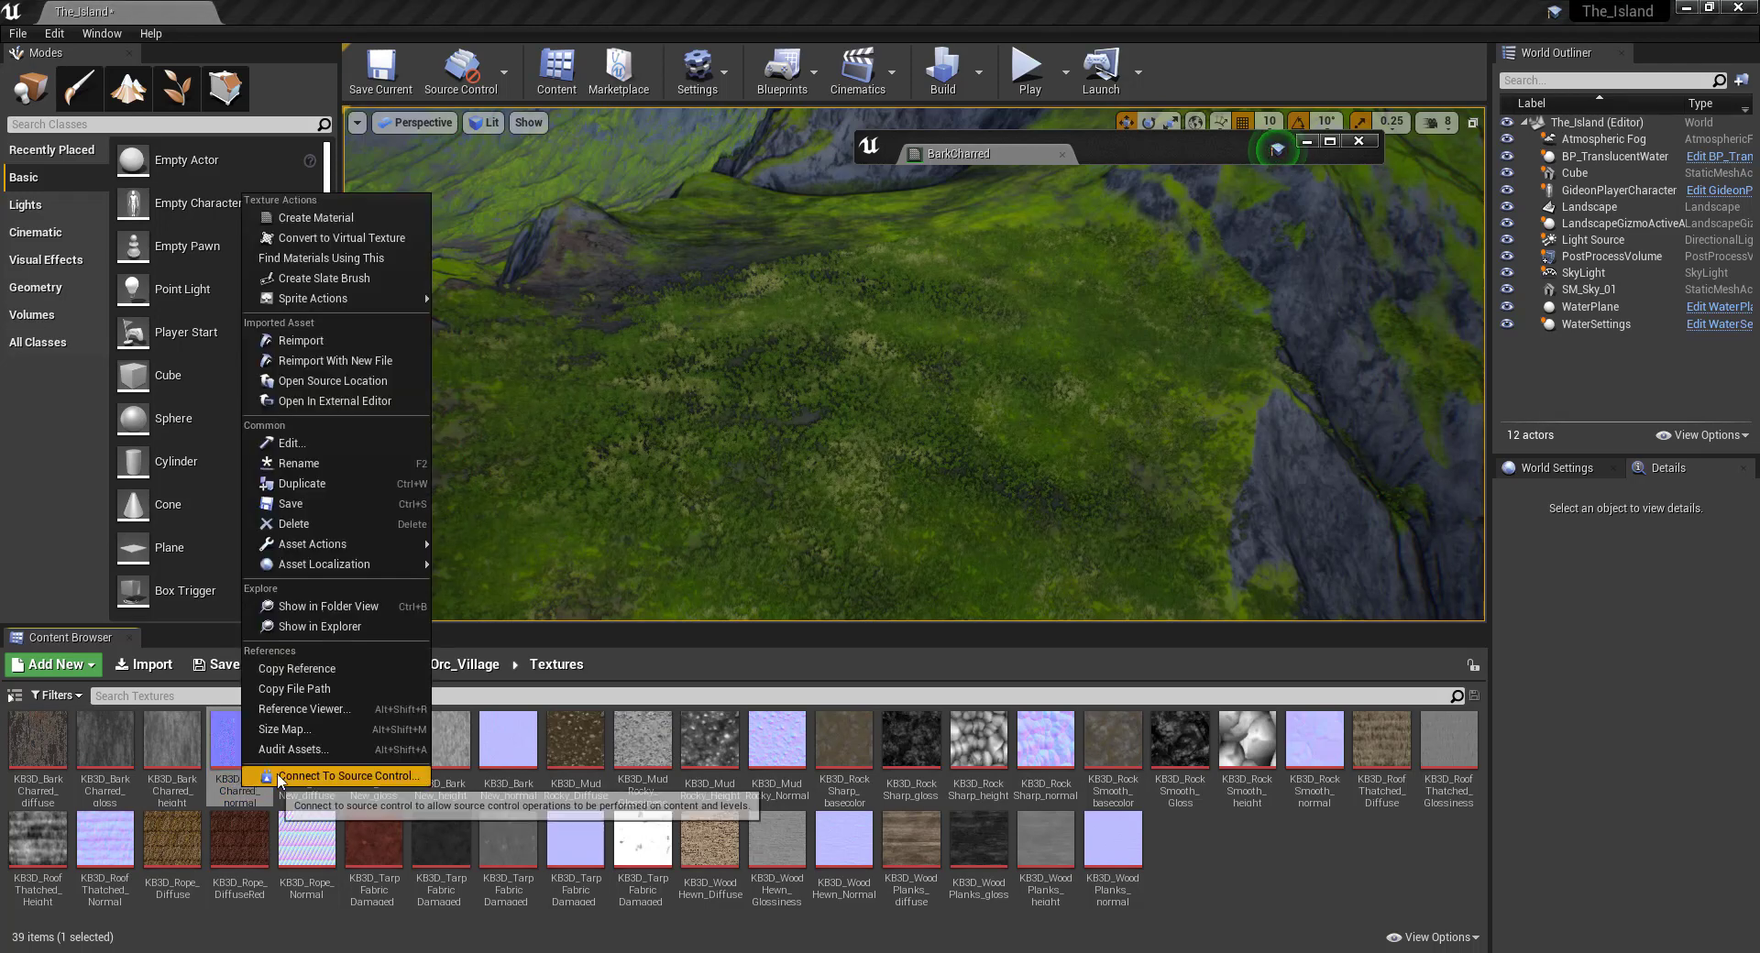
click(298, 463)
key(ctrl+c)
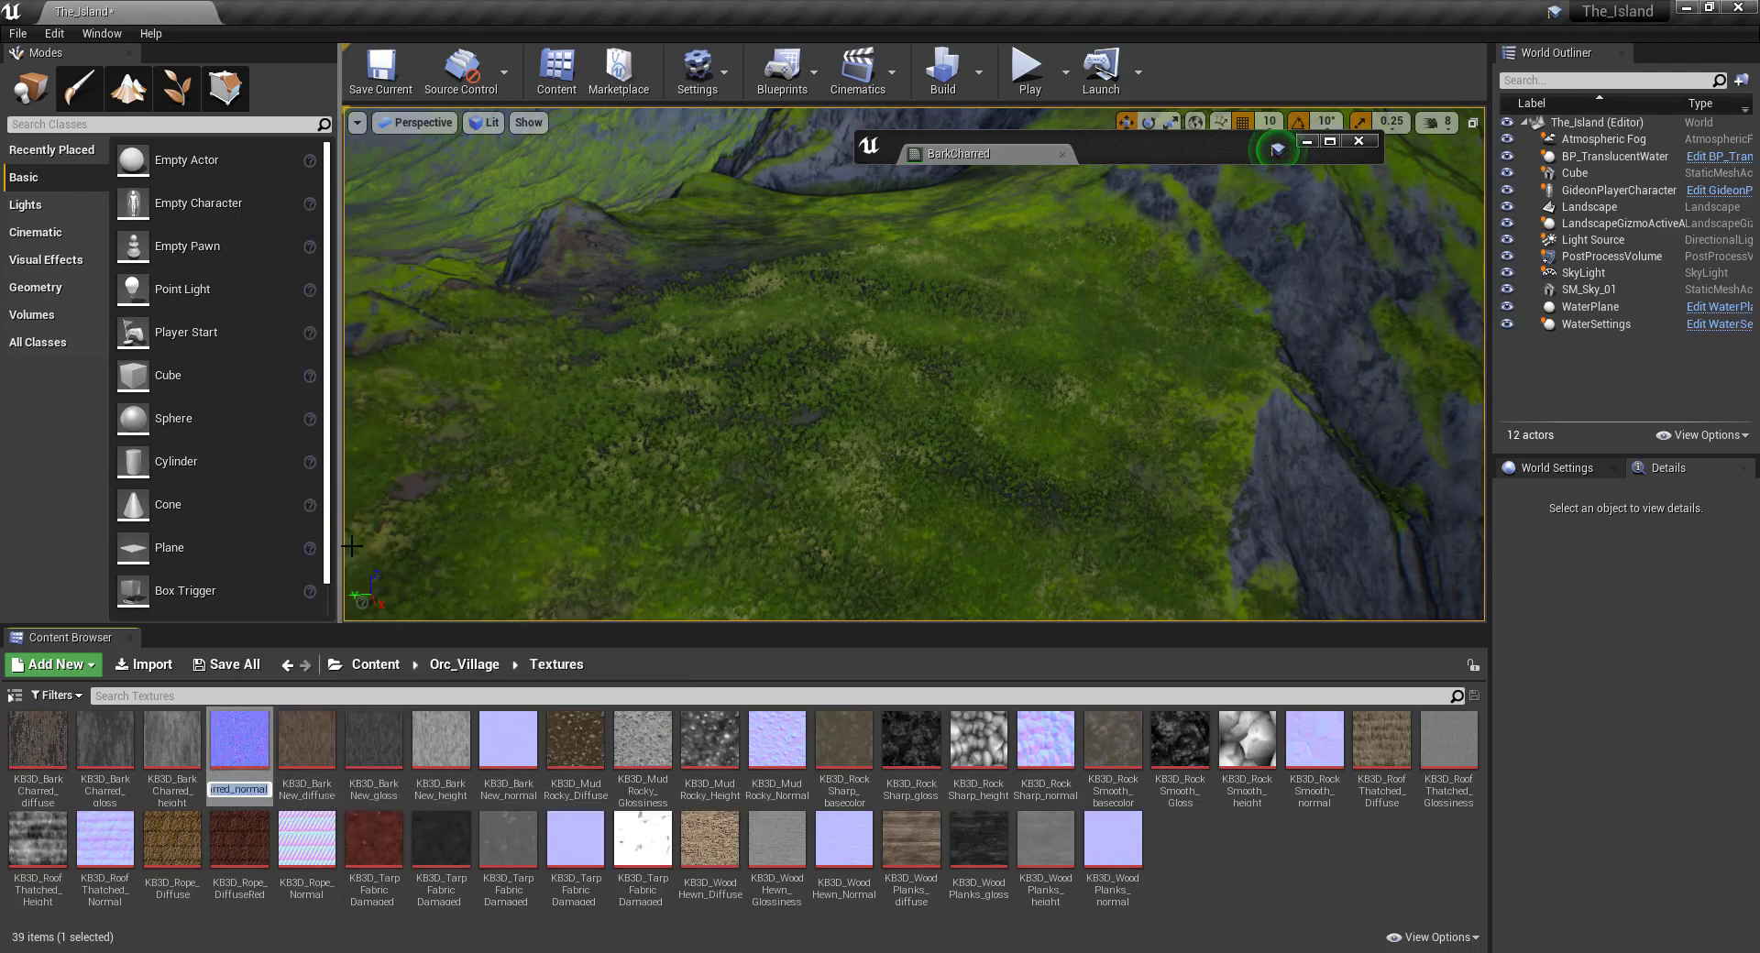
click(1219, 861)
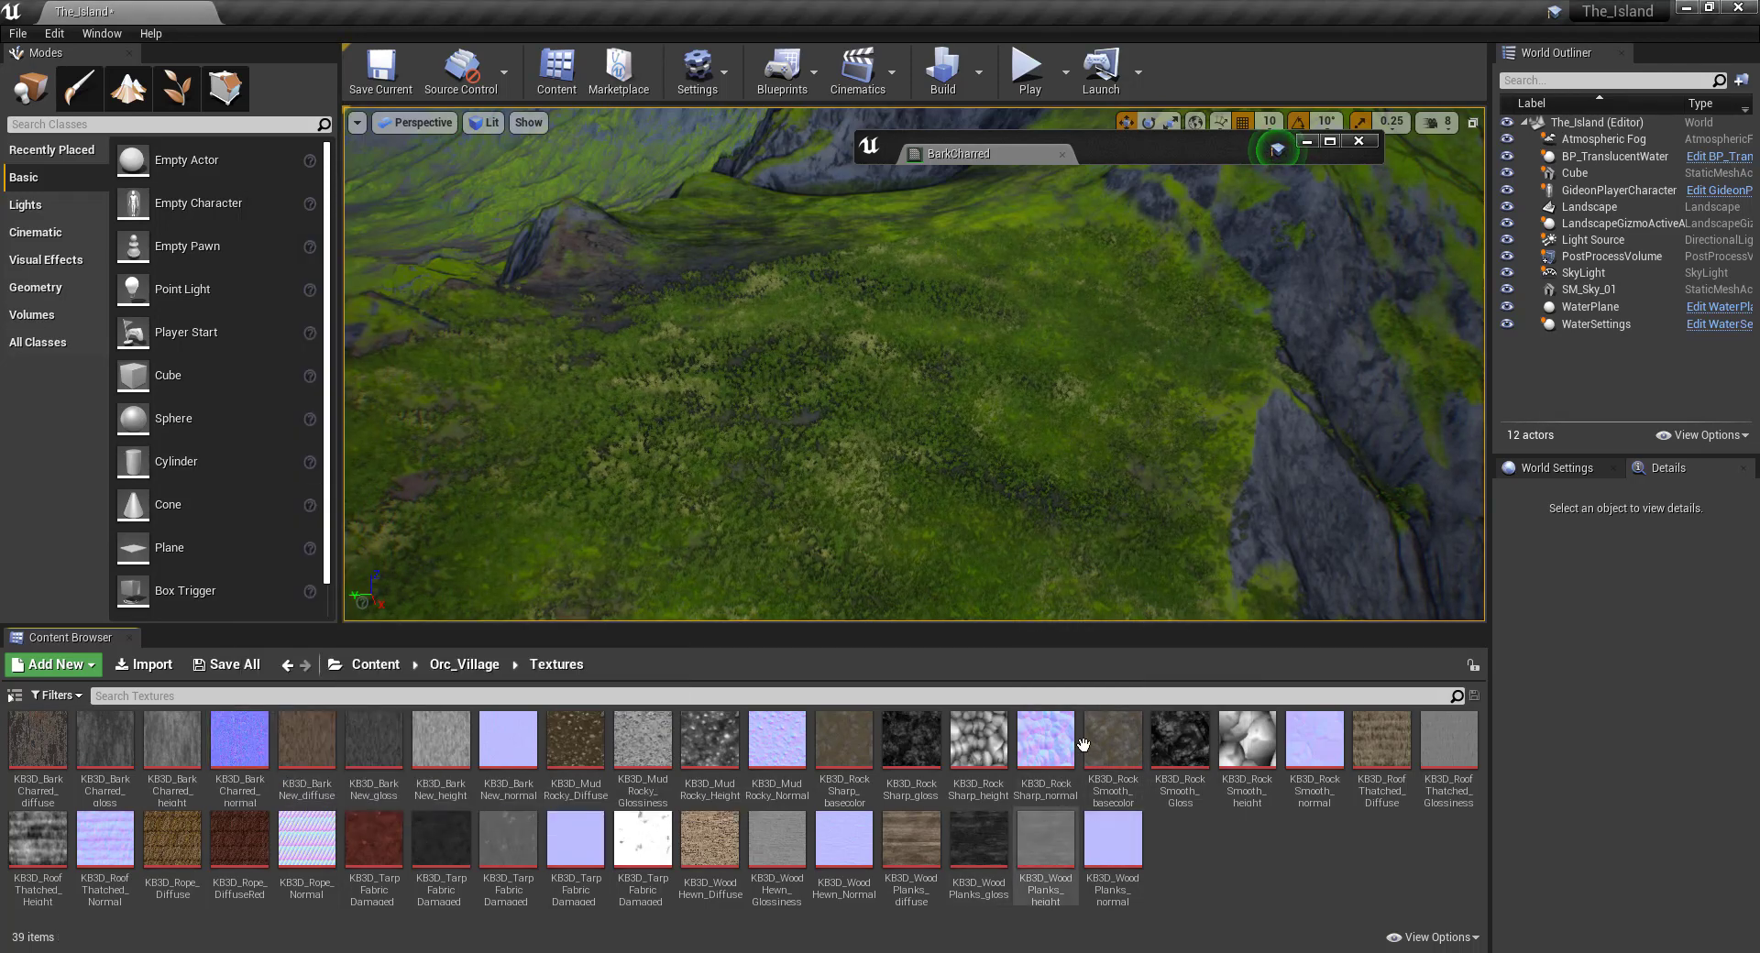
Maximize the BarkCharred material editor and assign KB3D_BarkCharred_normal to the upper Texture Sample node.
click(1329, 141)
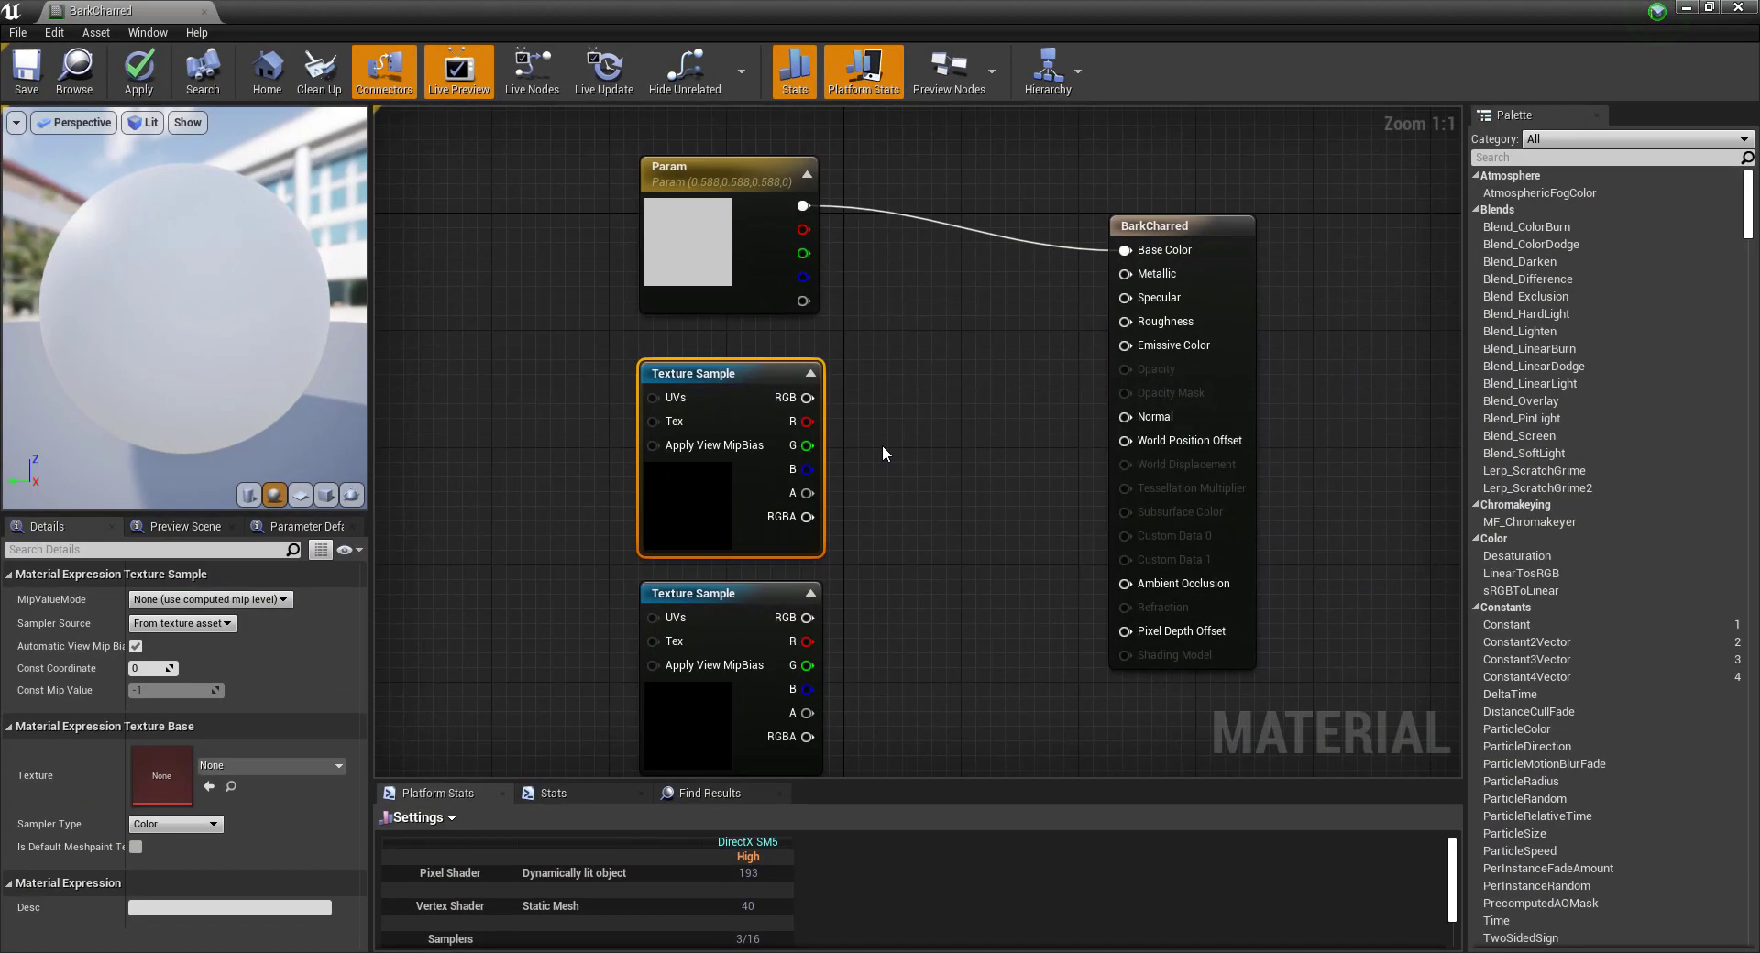
click(232, 764)
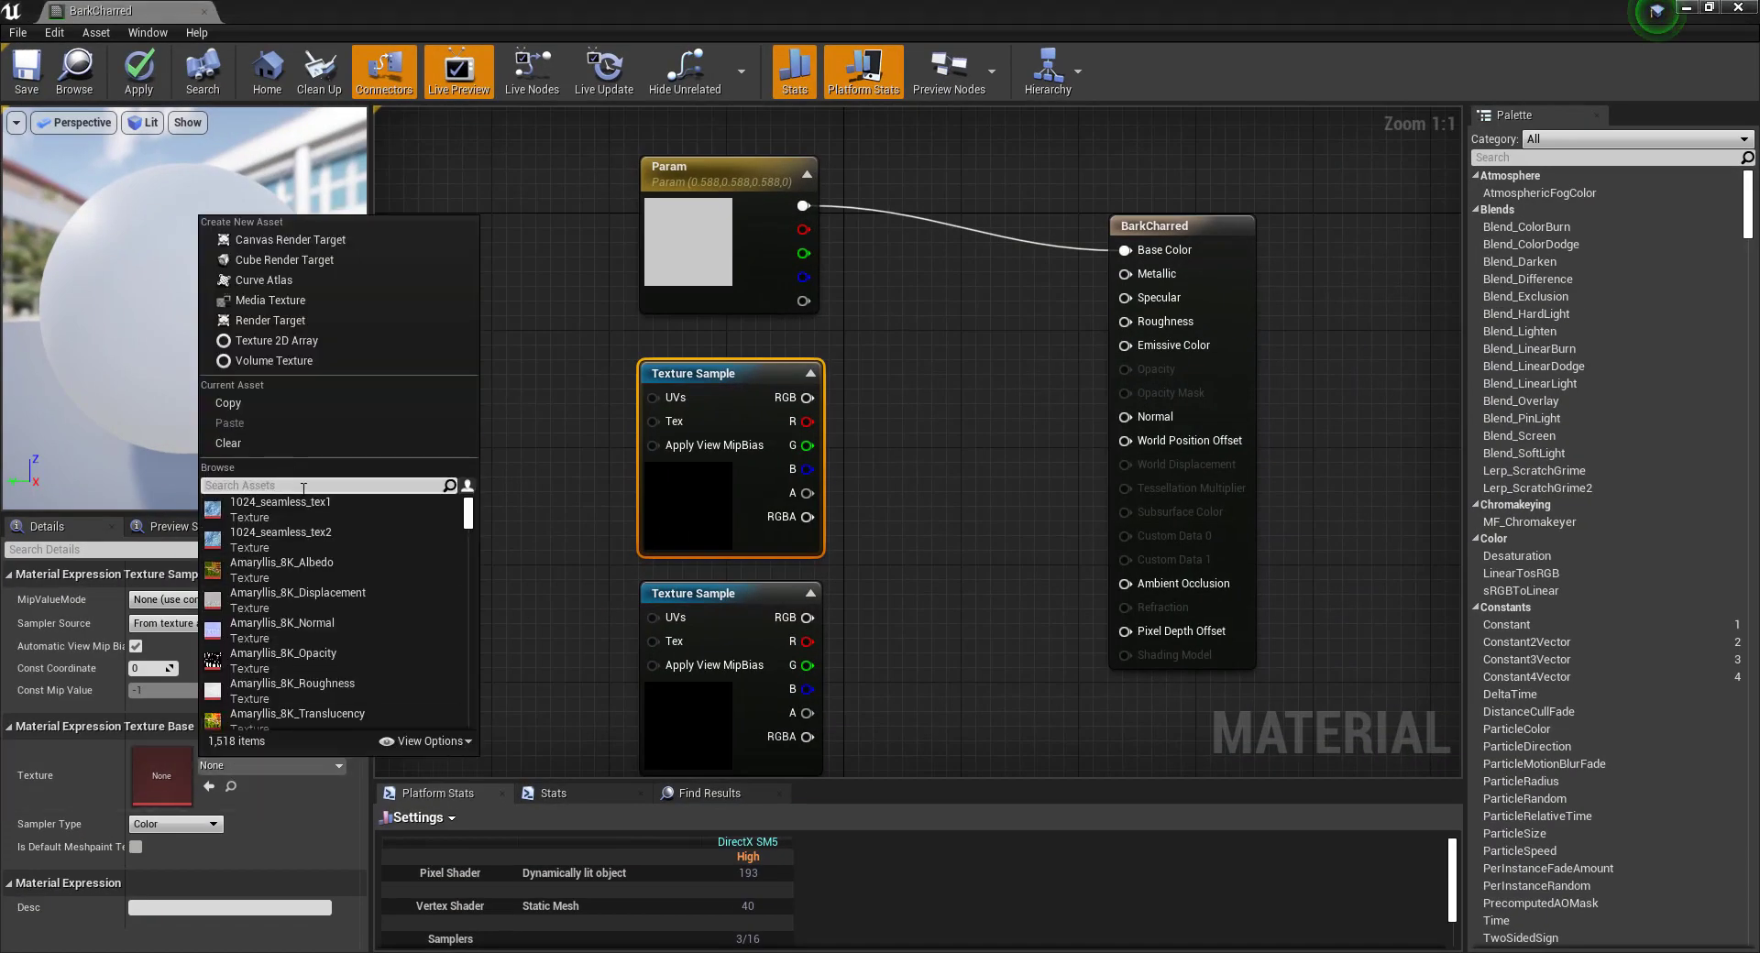
key(ctrl+v)
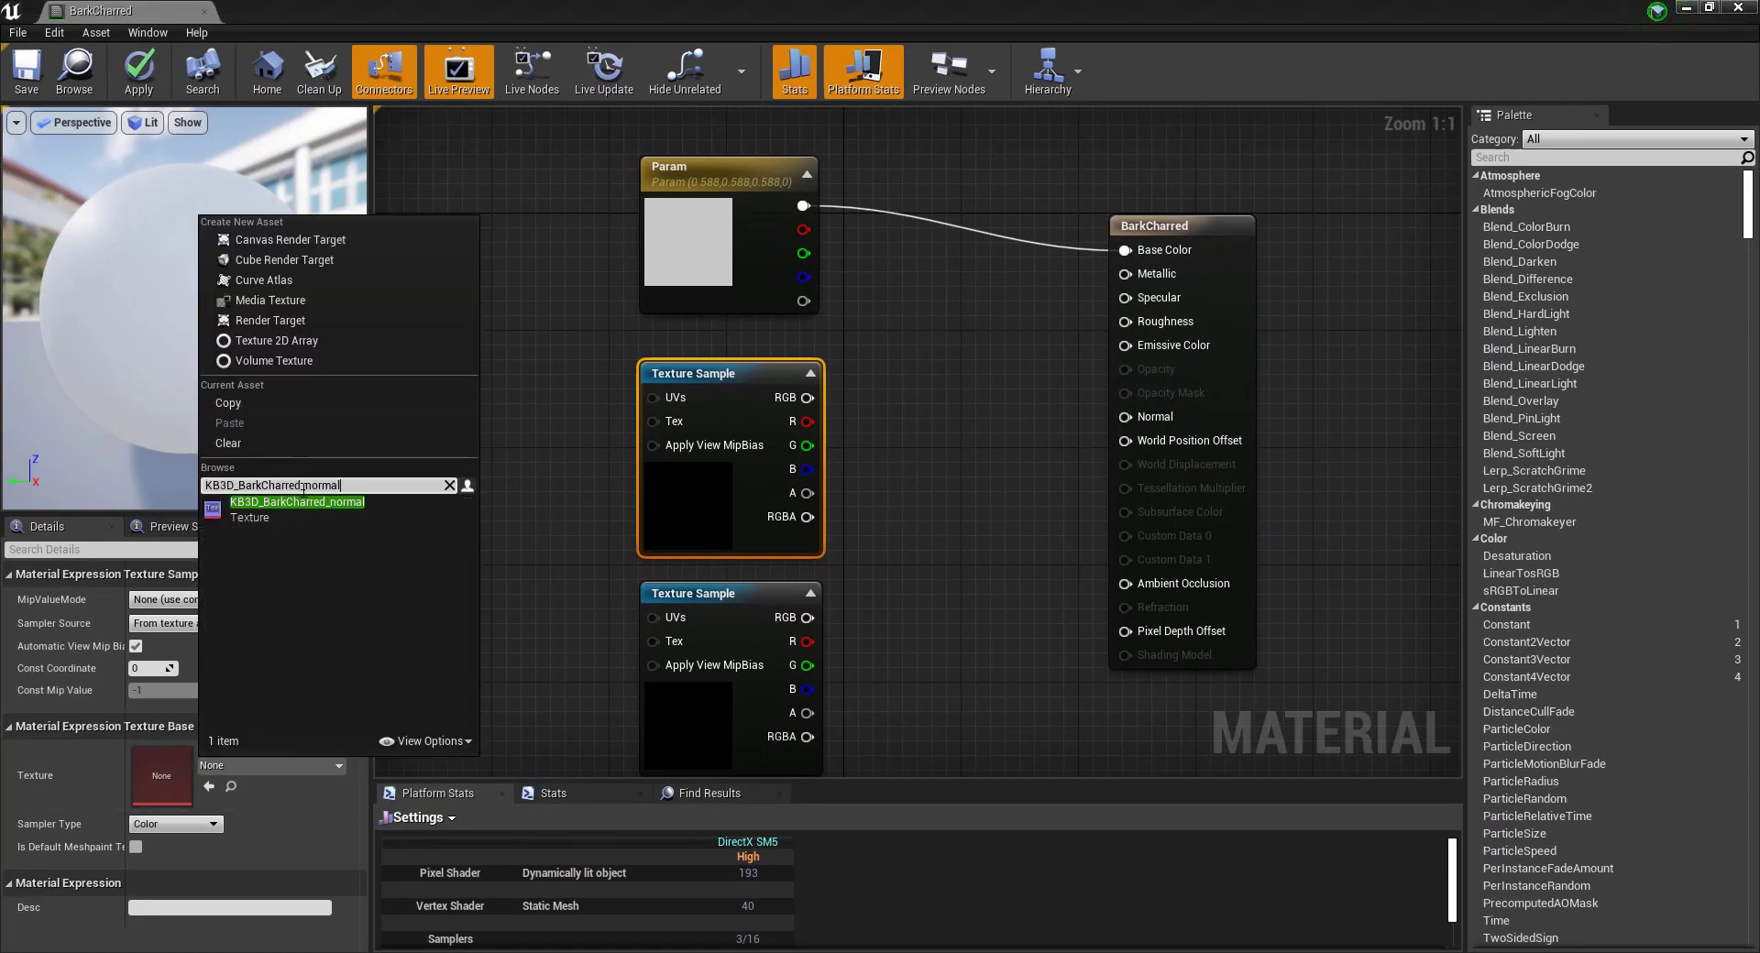
click(243, 509)
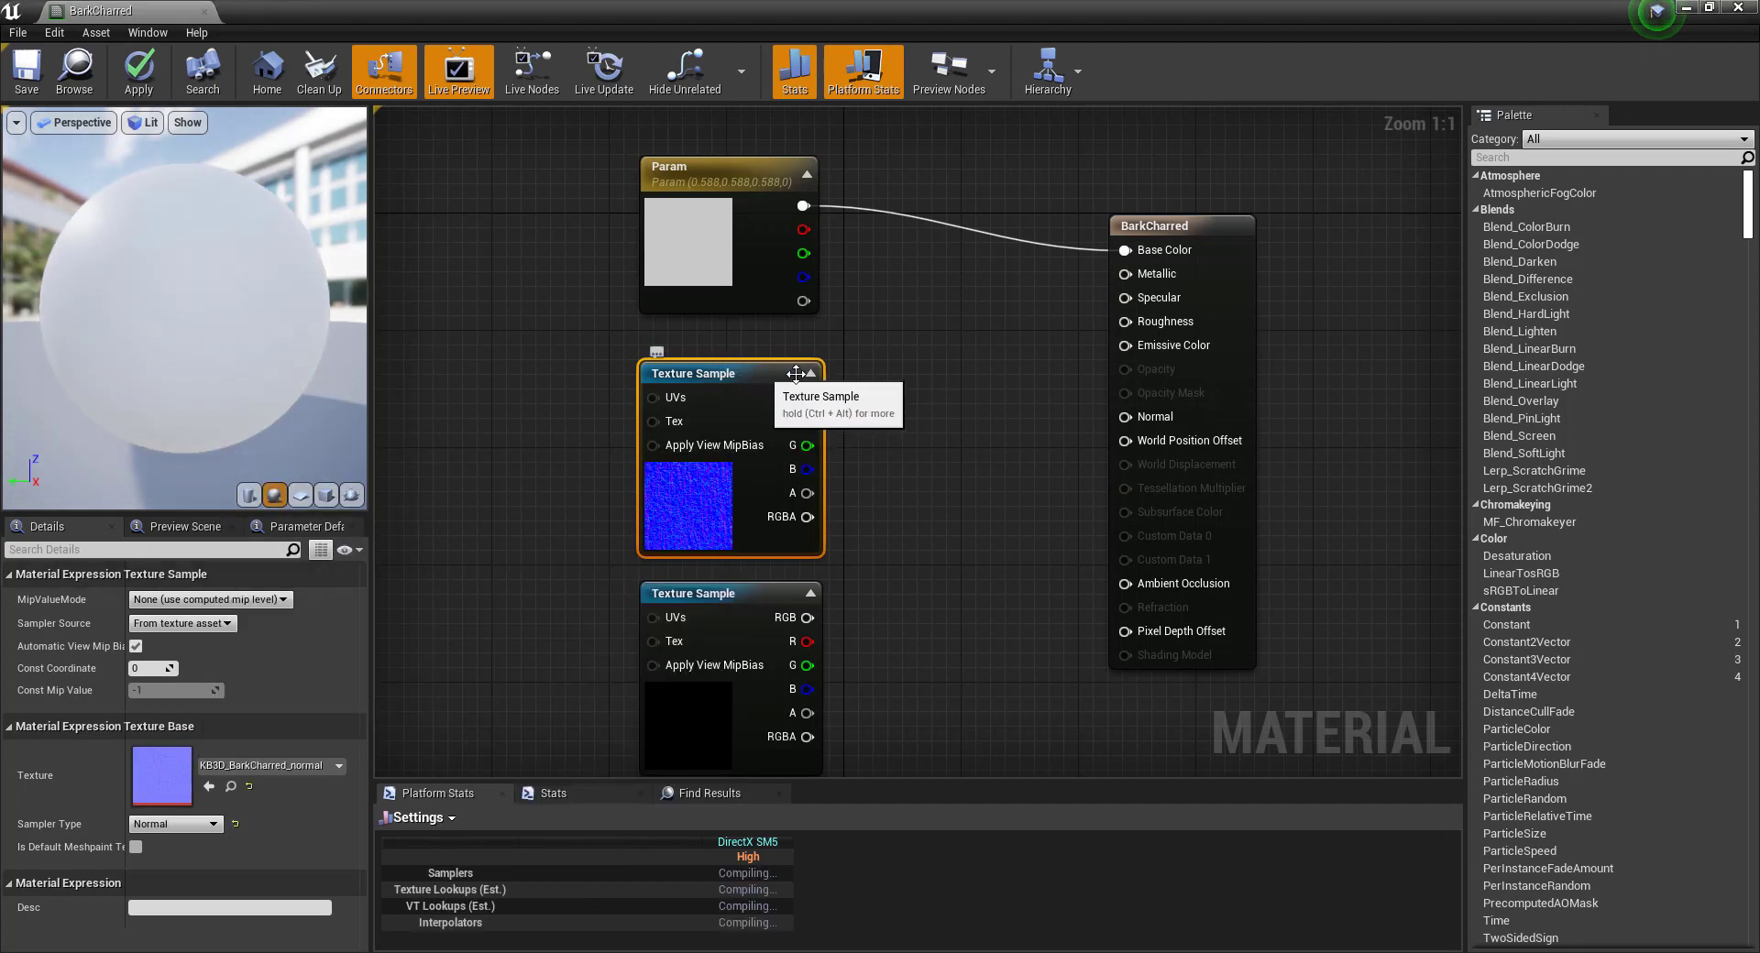
Convert the normal map's Texture Sample to a Texture Object and try to connect it to the material's Normal input.
right_click(697, 372)
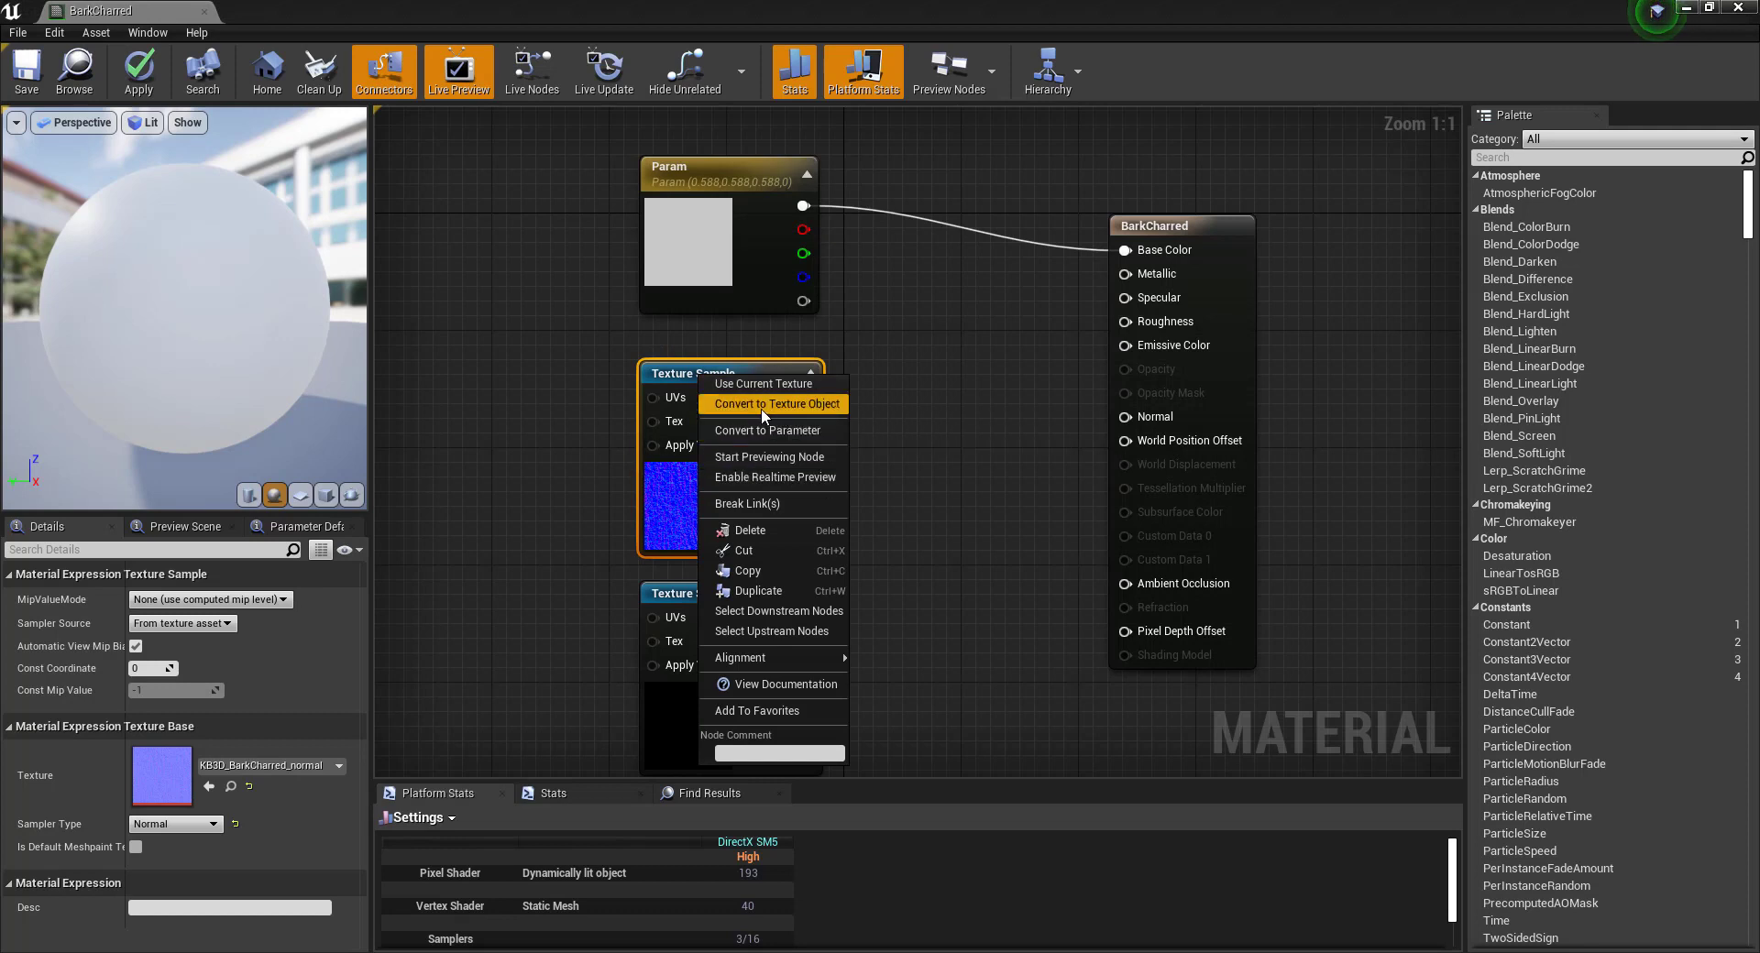
click(792, 404)
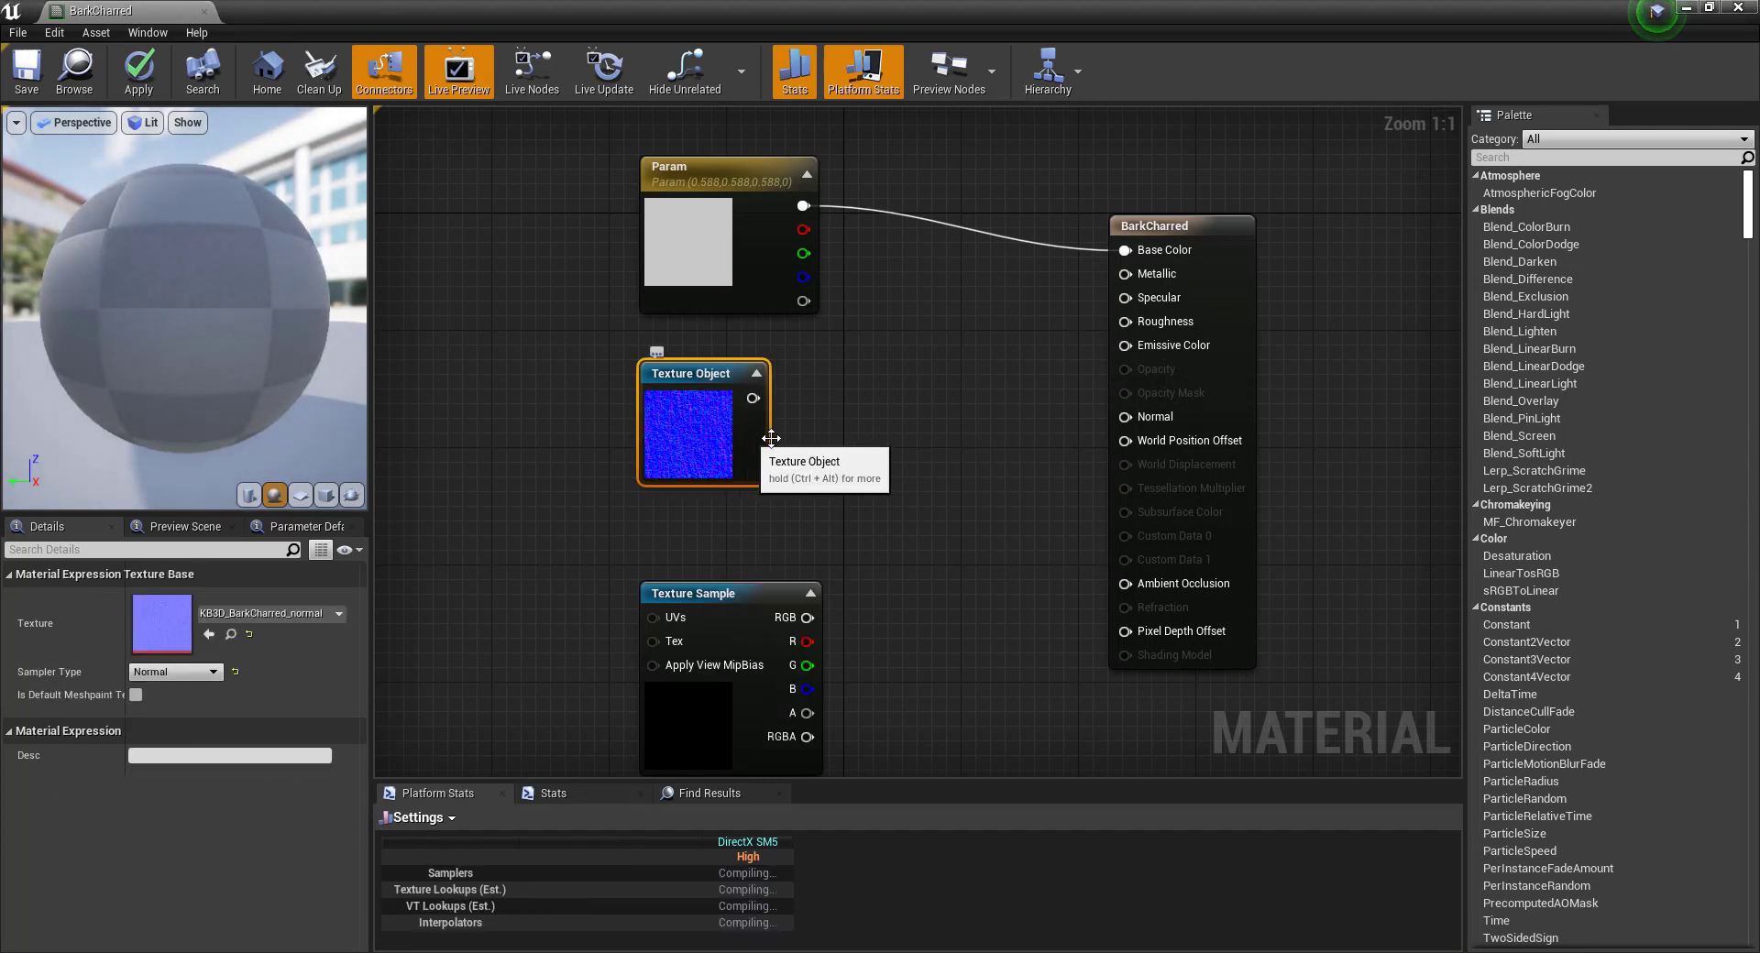
drag(751, 398, 1123, 414)
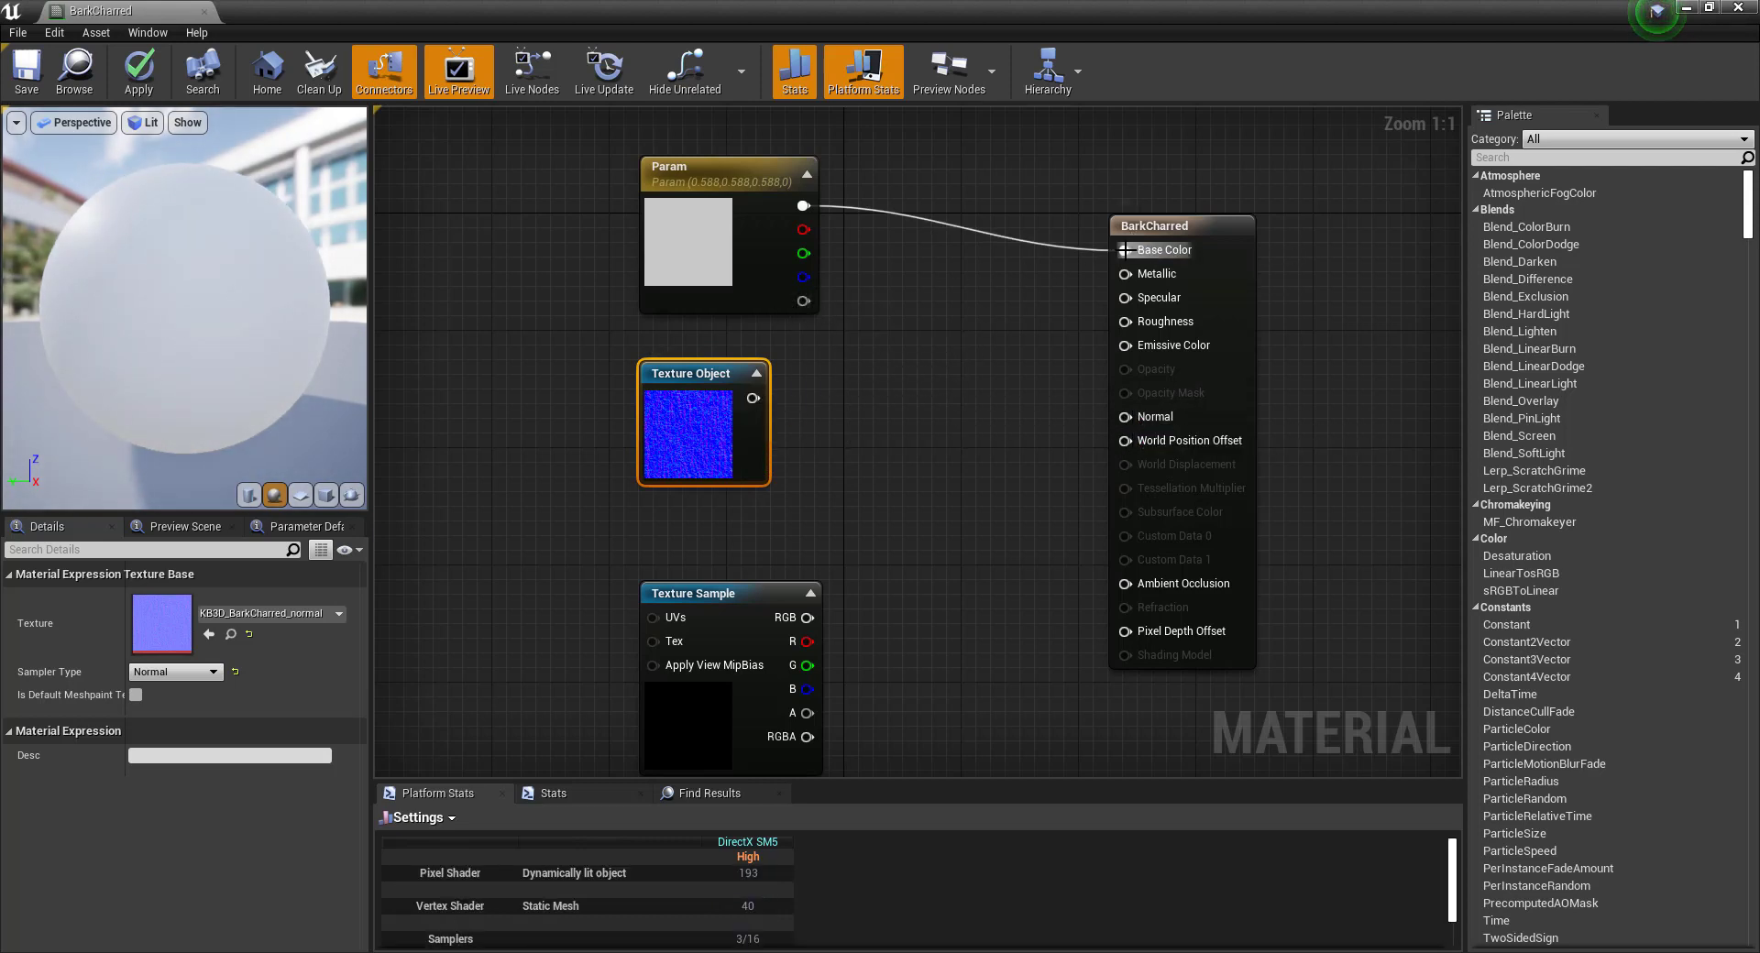
Unlink Param from Base Color, retry connecting the Texture Object to Normal, and reconnect Param to Base Color.
ctrl+drag(1124, 249, 1003, 235)
drag(751, 398, 1141, 423)
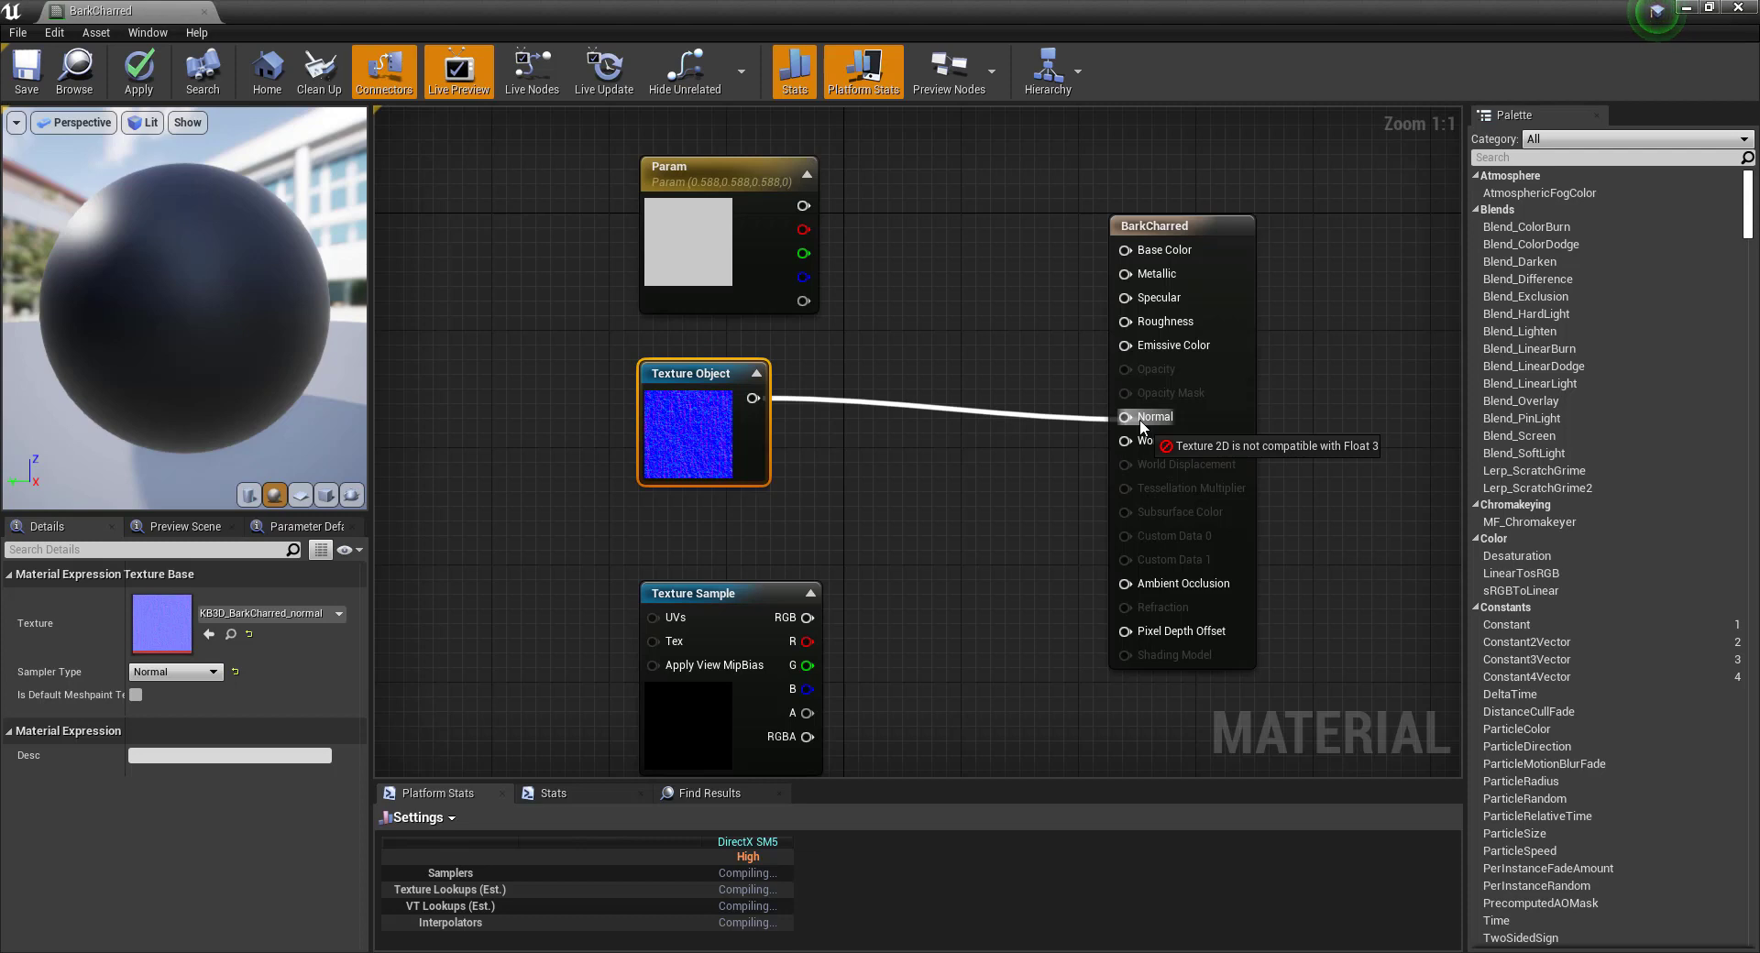
drag(1141, 423, 1141, 424)
drag(803, 205, 1126, 250)
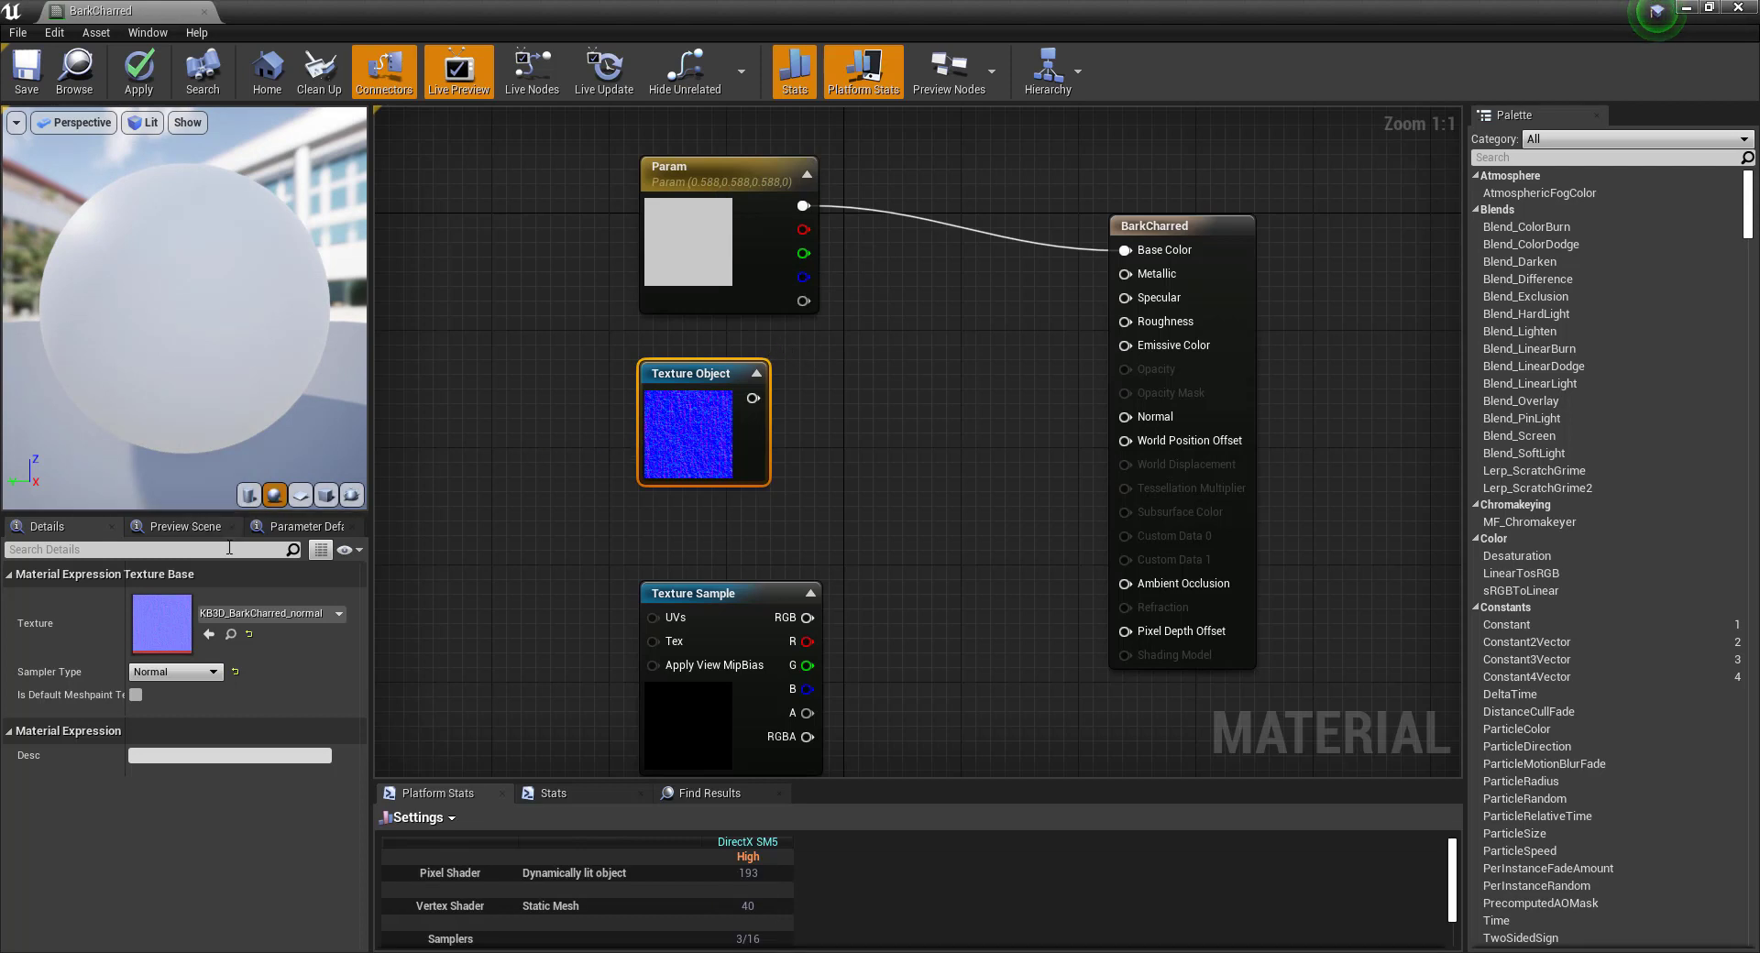
Set the Texture Object's sampler type to Masks and try again to connect it to the Normal input.
click(197, 672)
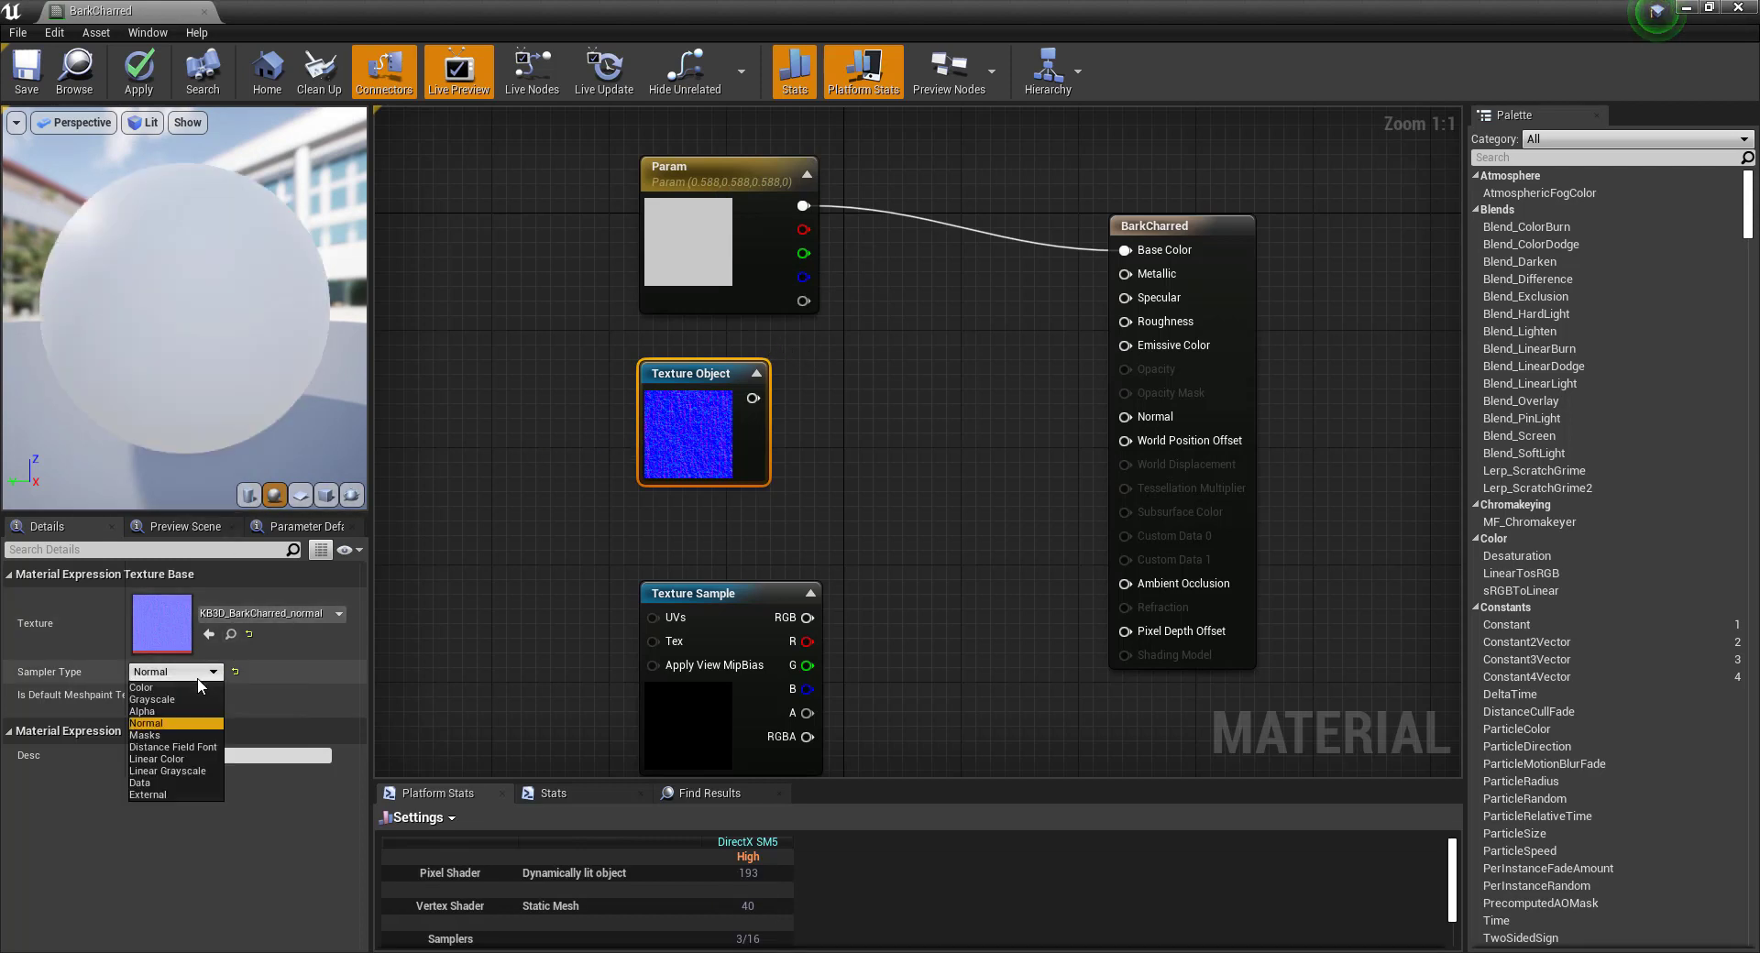
click(167, 735)
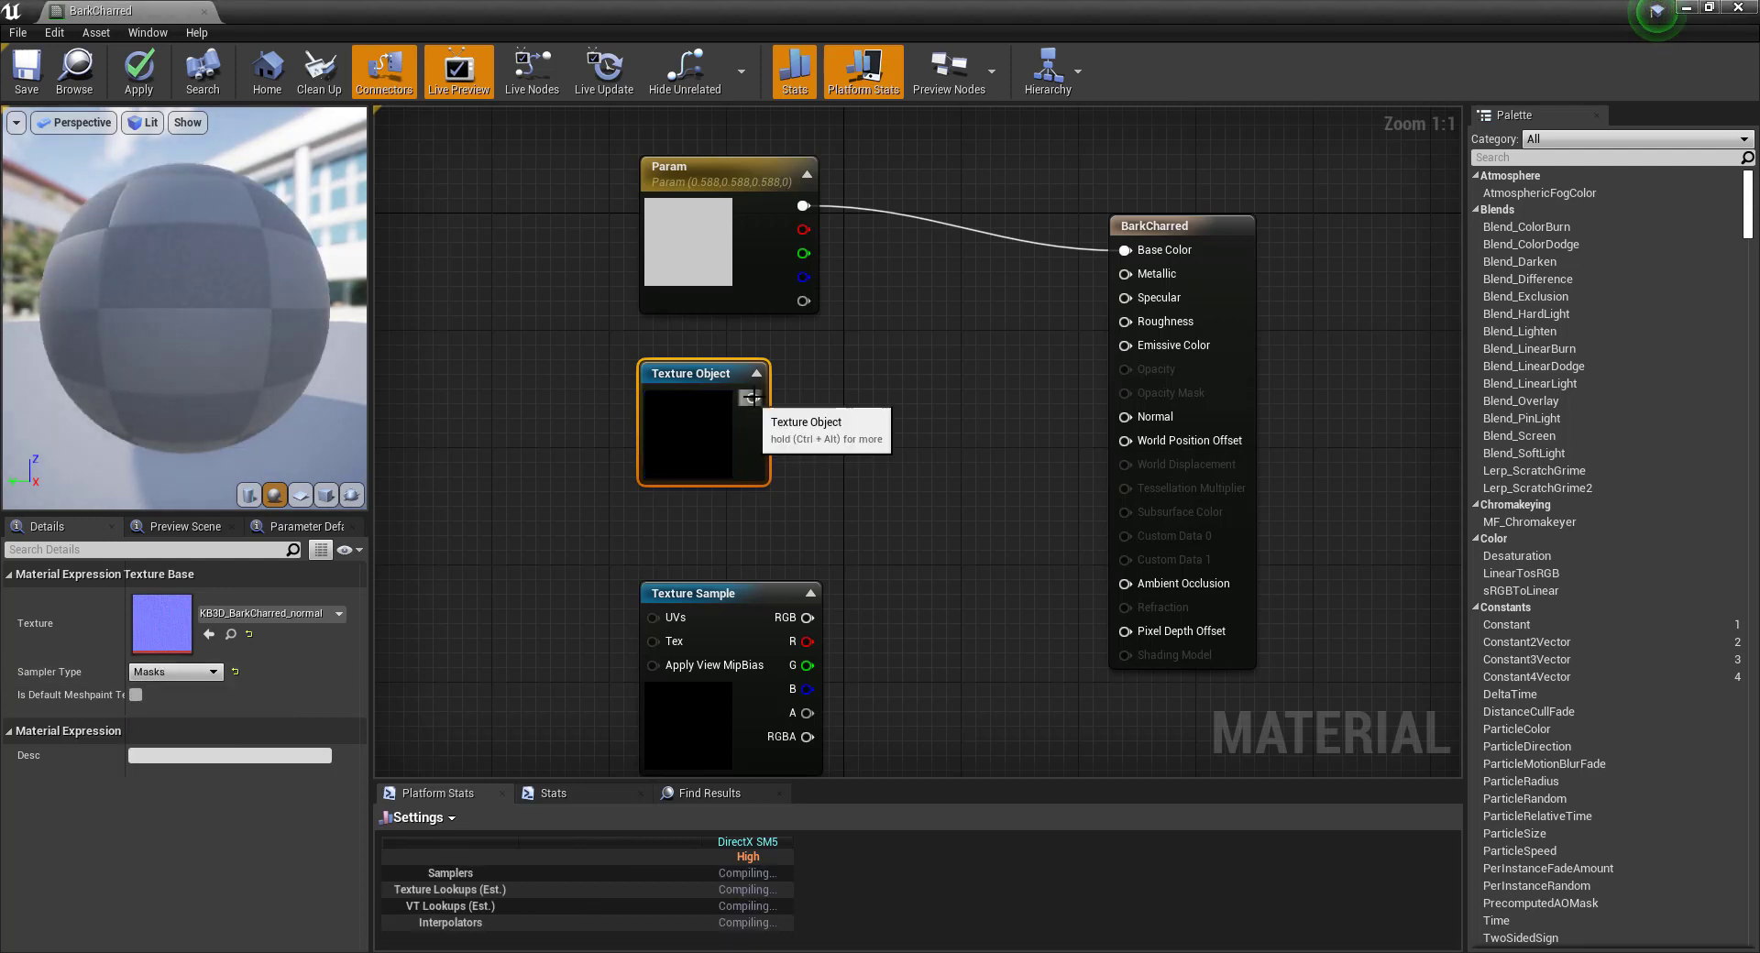
drag(753, 397, 1129, 420)
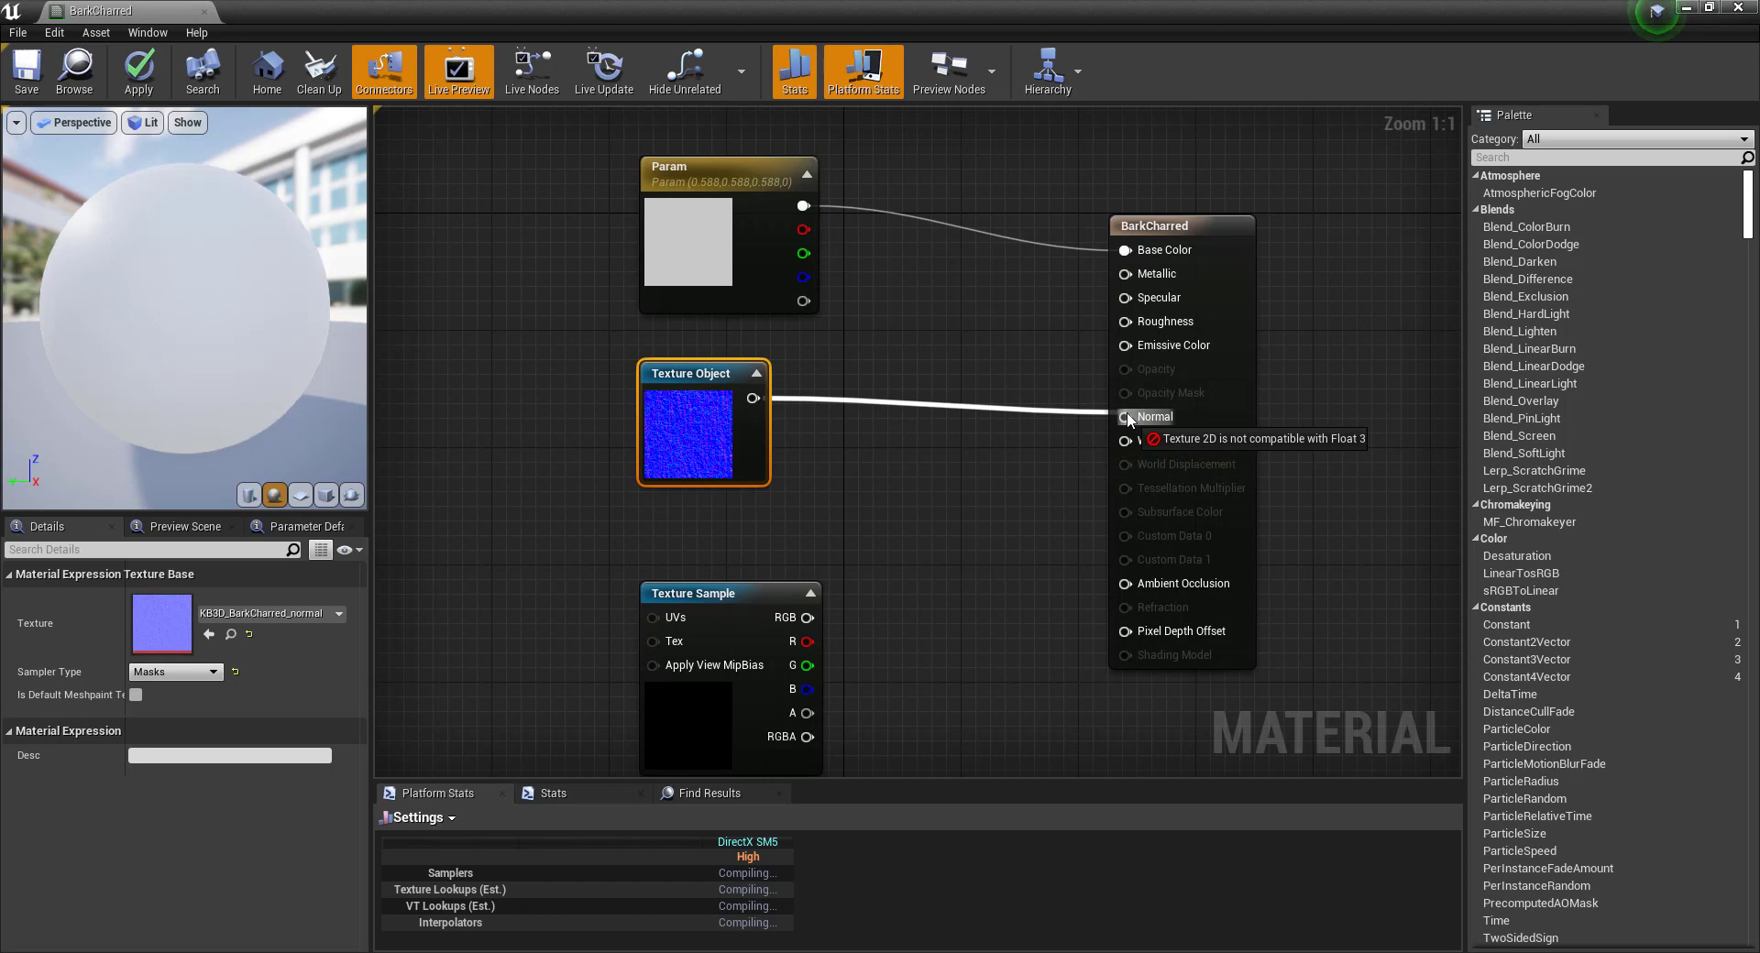
drag(1129, 419, 807, 390)
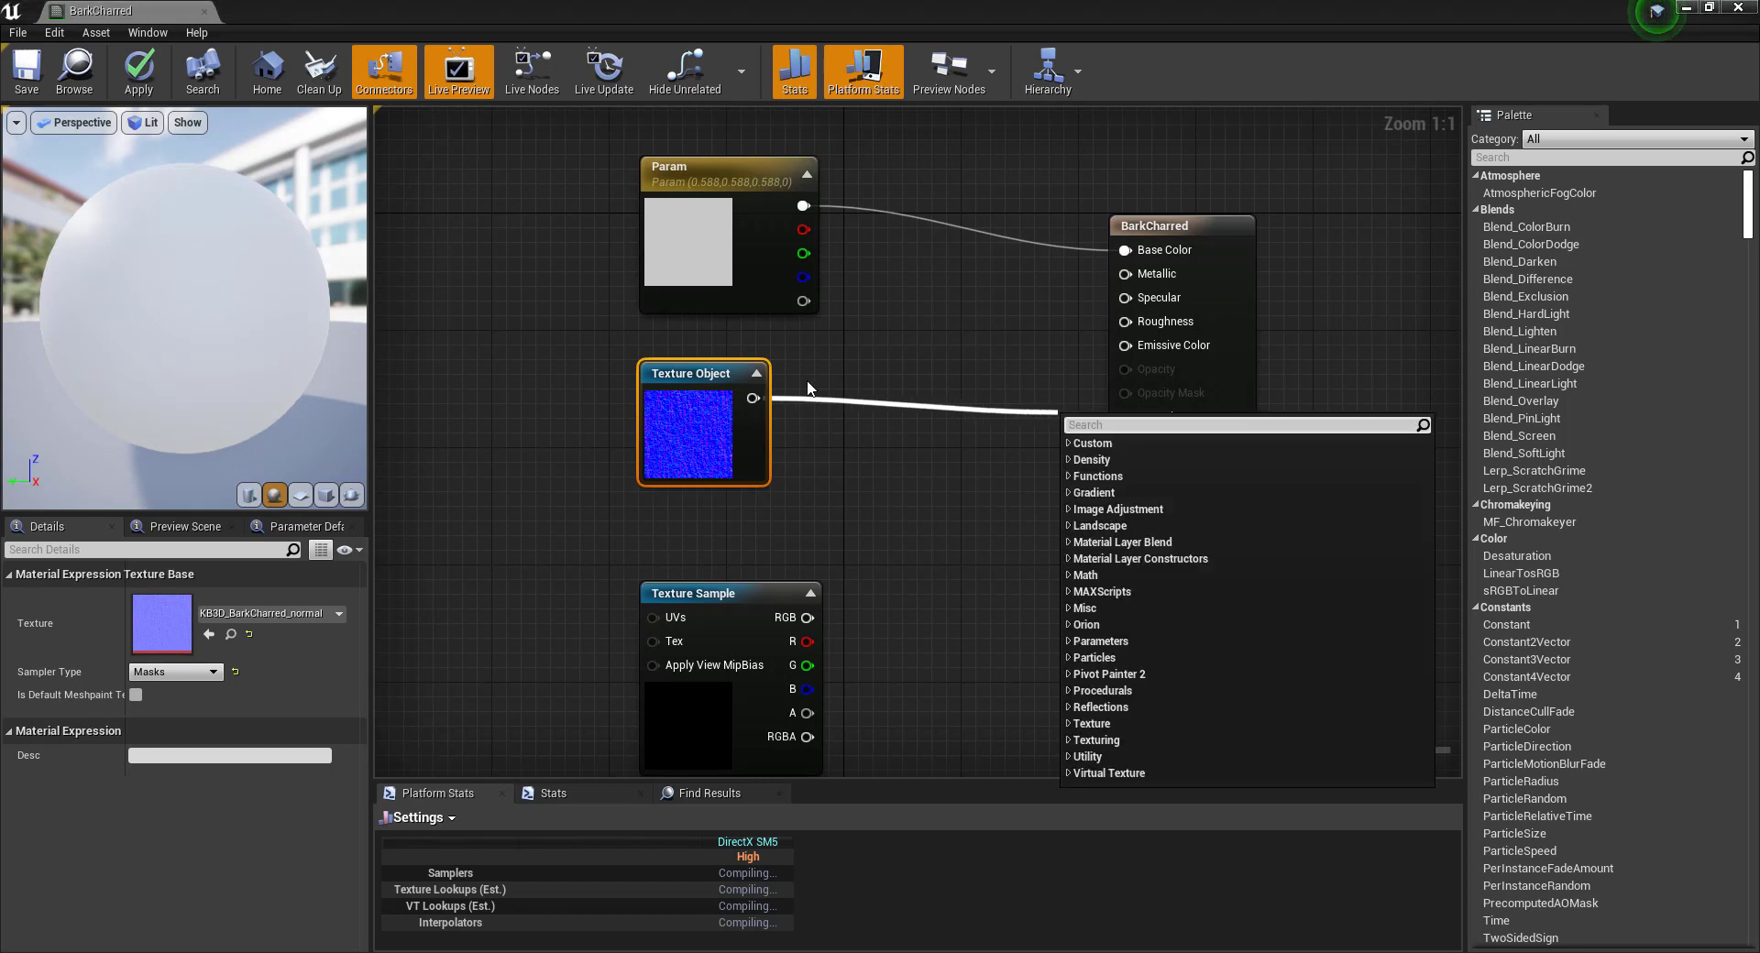
click(805, 374)
click(756, 373)
click(756, 373)
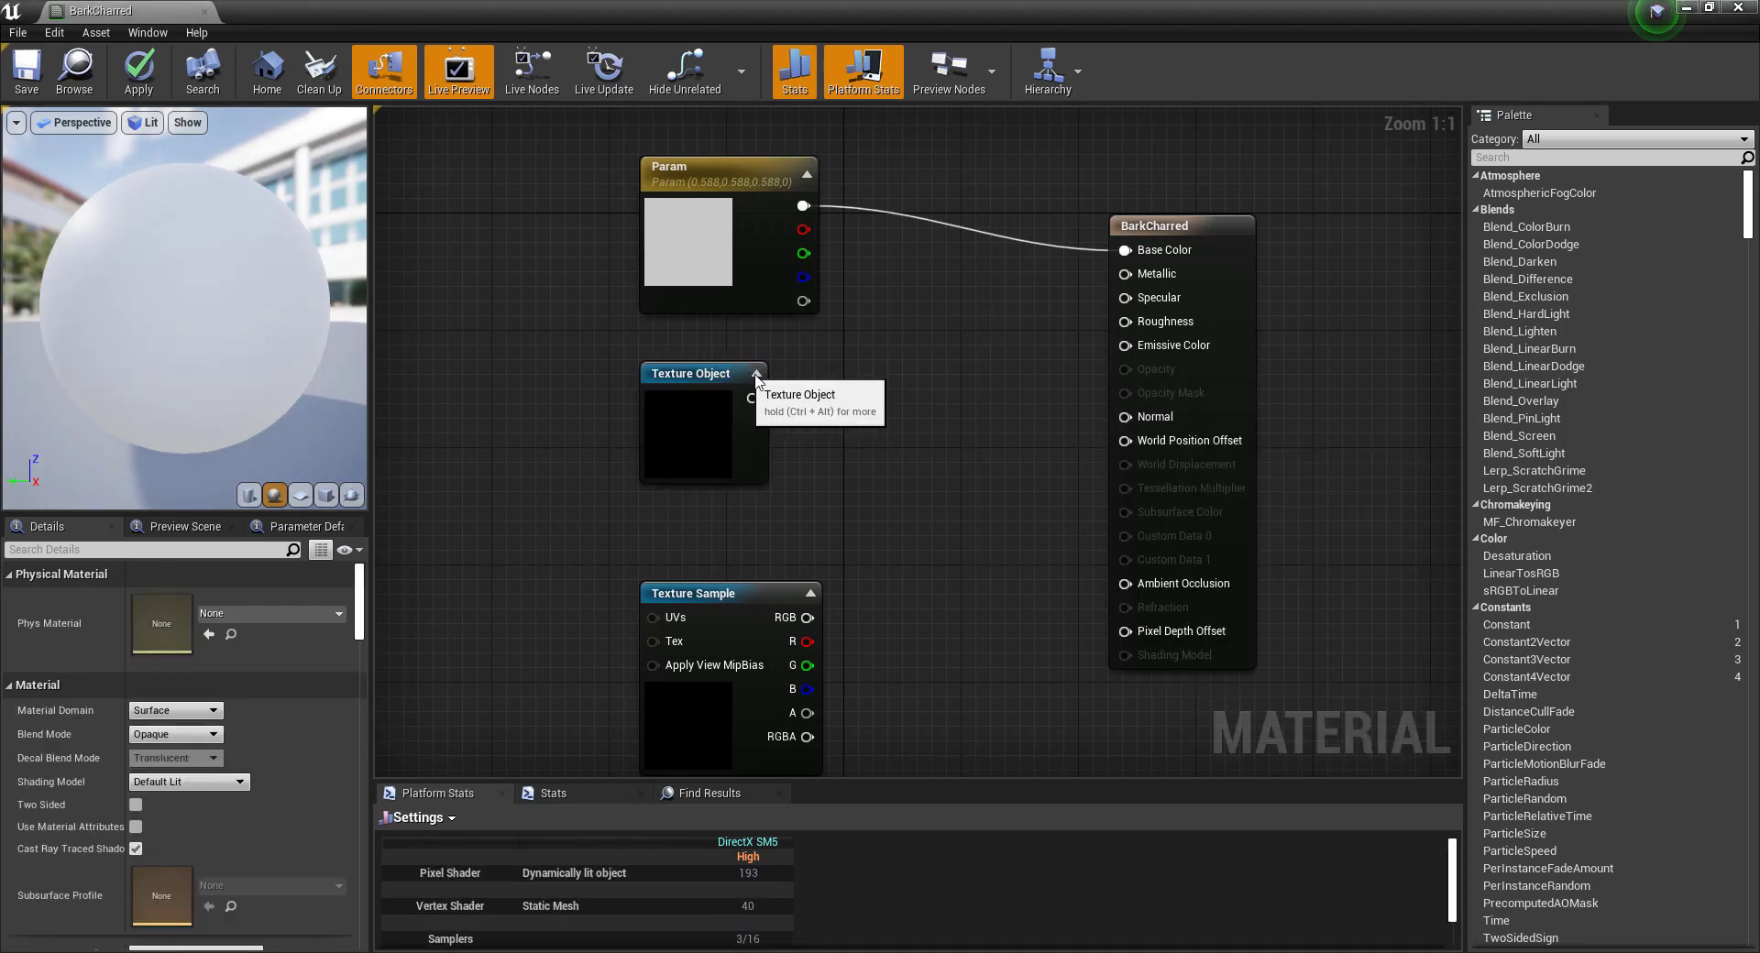
Undo the sampler type change and the conversion of the normal map's node to a Texture Object.
key(ctrl+z)
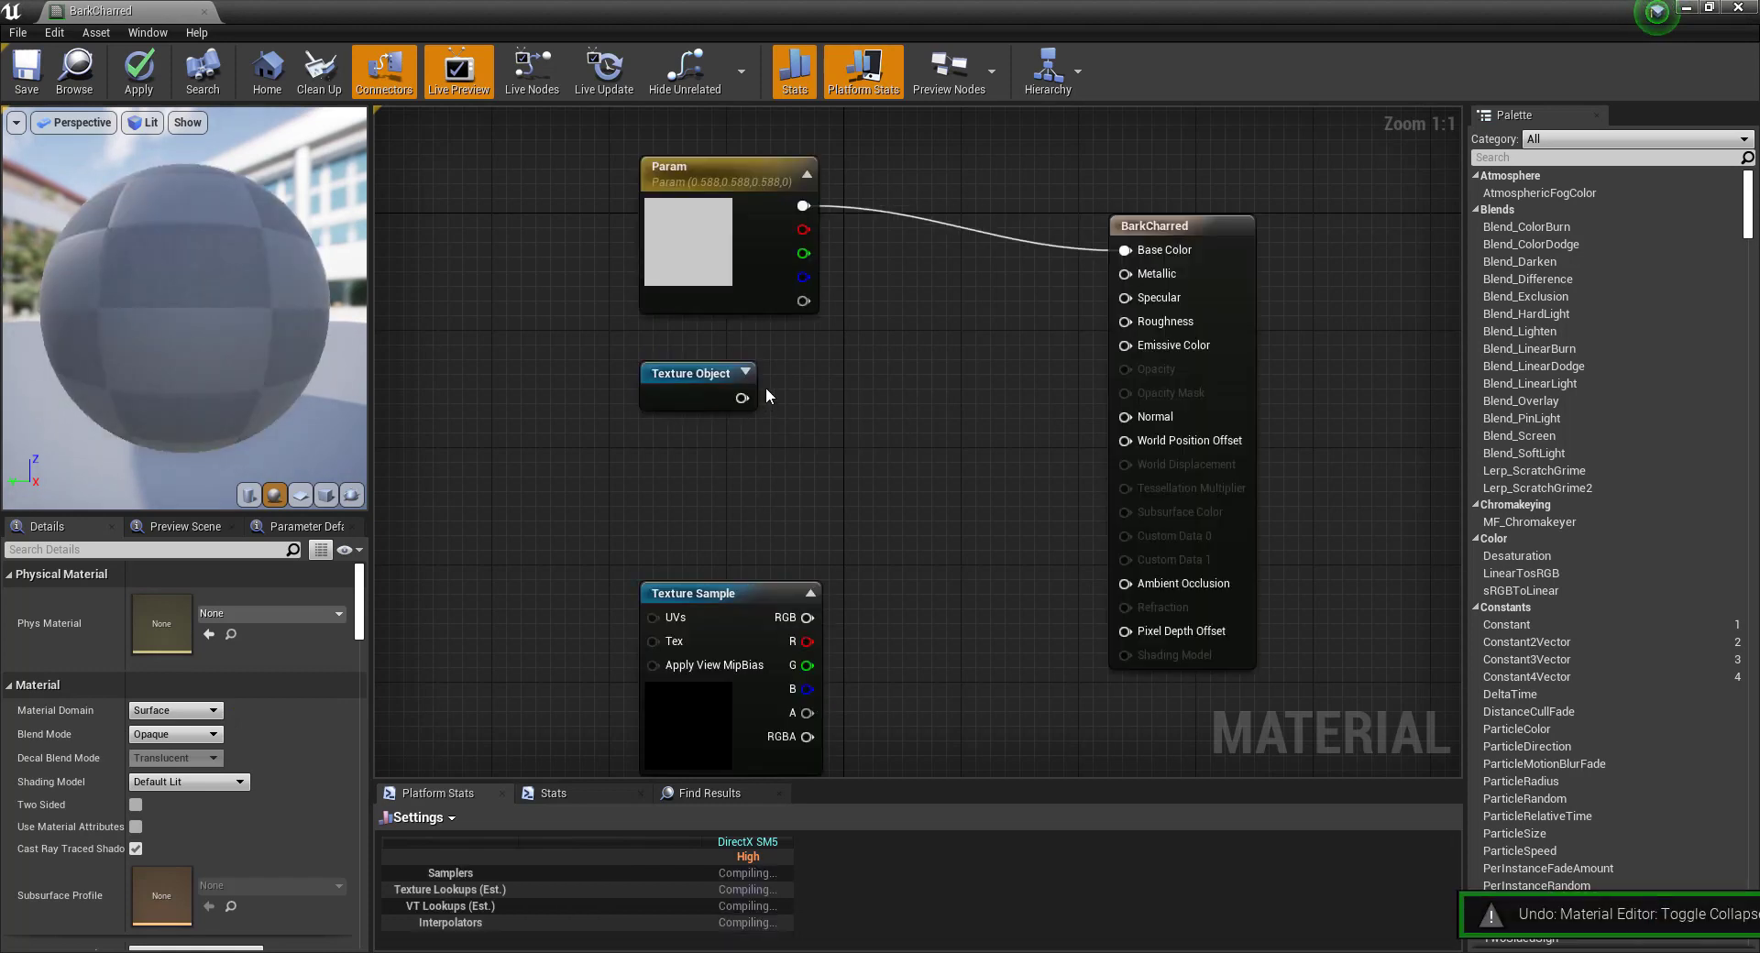
key(ctrl+z)
key(ctrl+z)
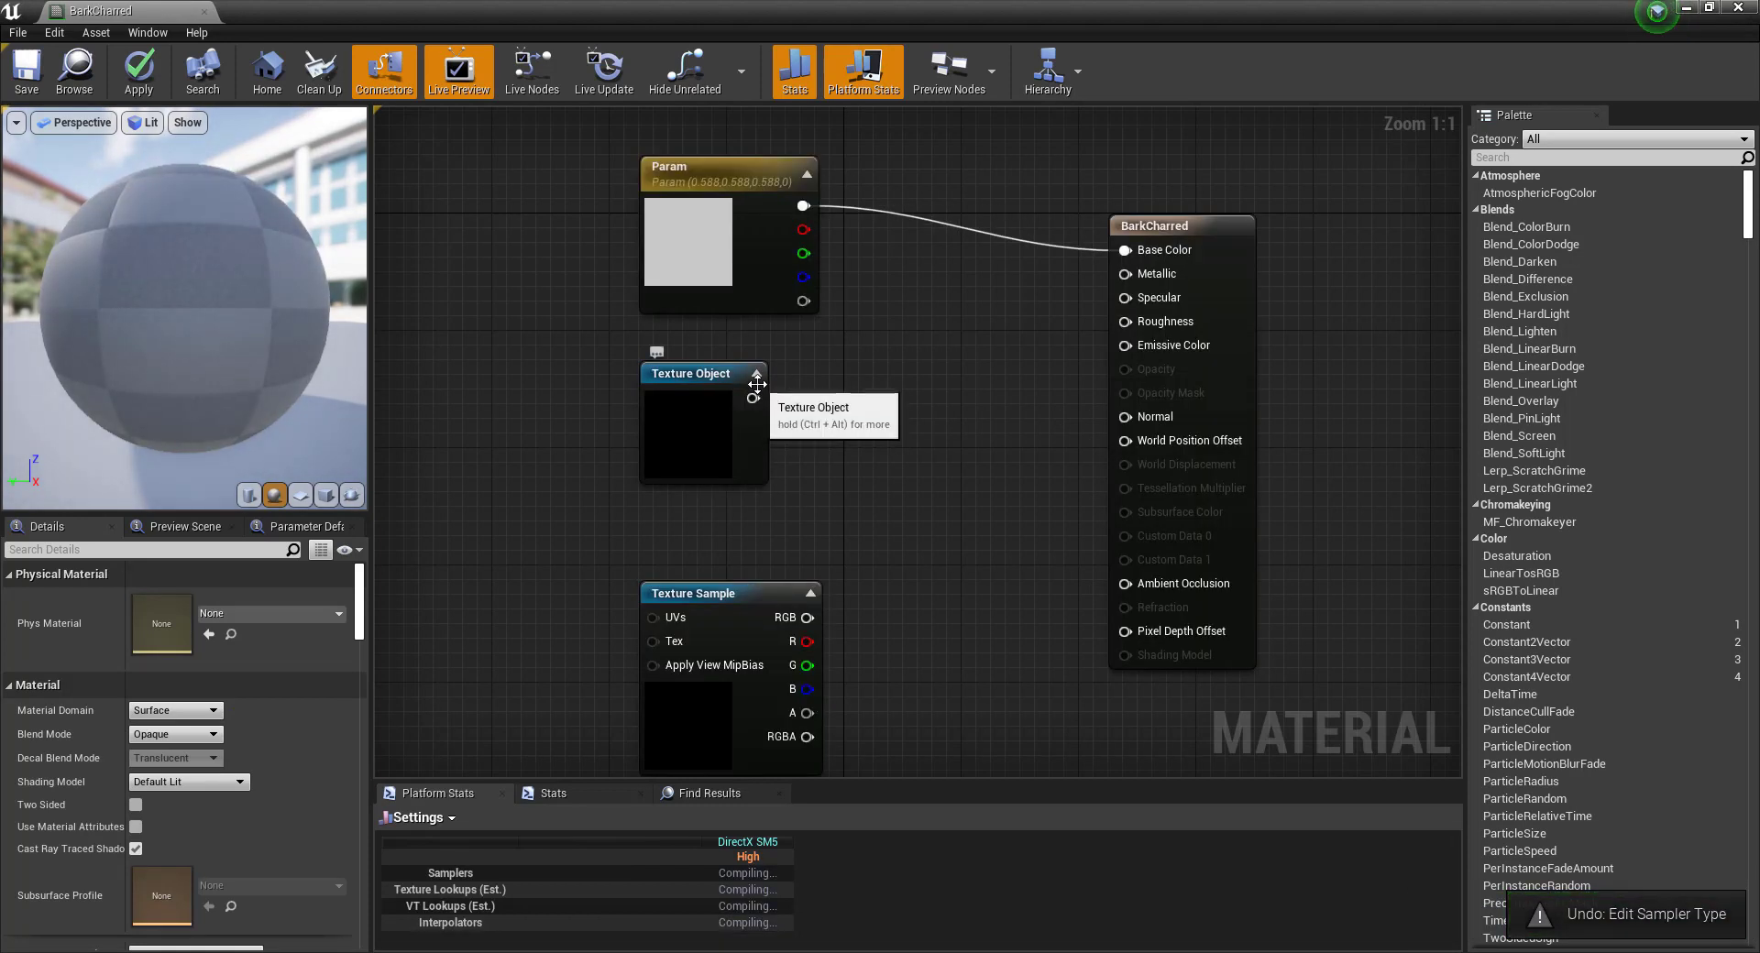
key(ctrl+z)
key(ctrl+z)
key(ctrl+z)
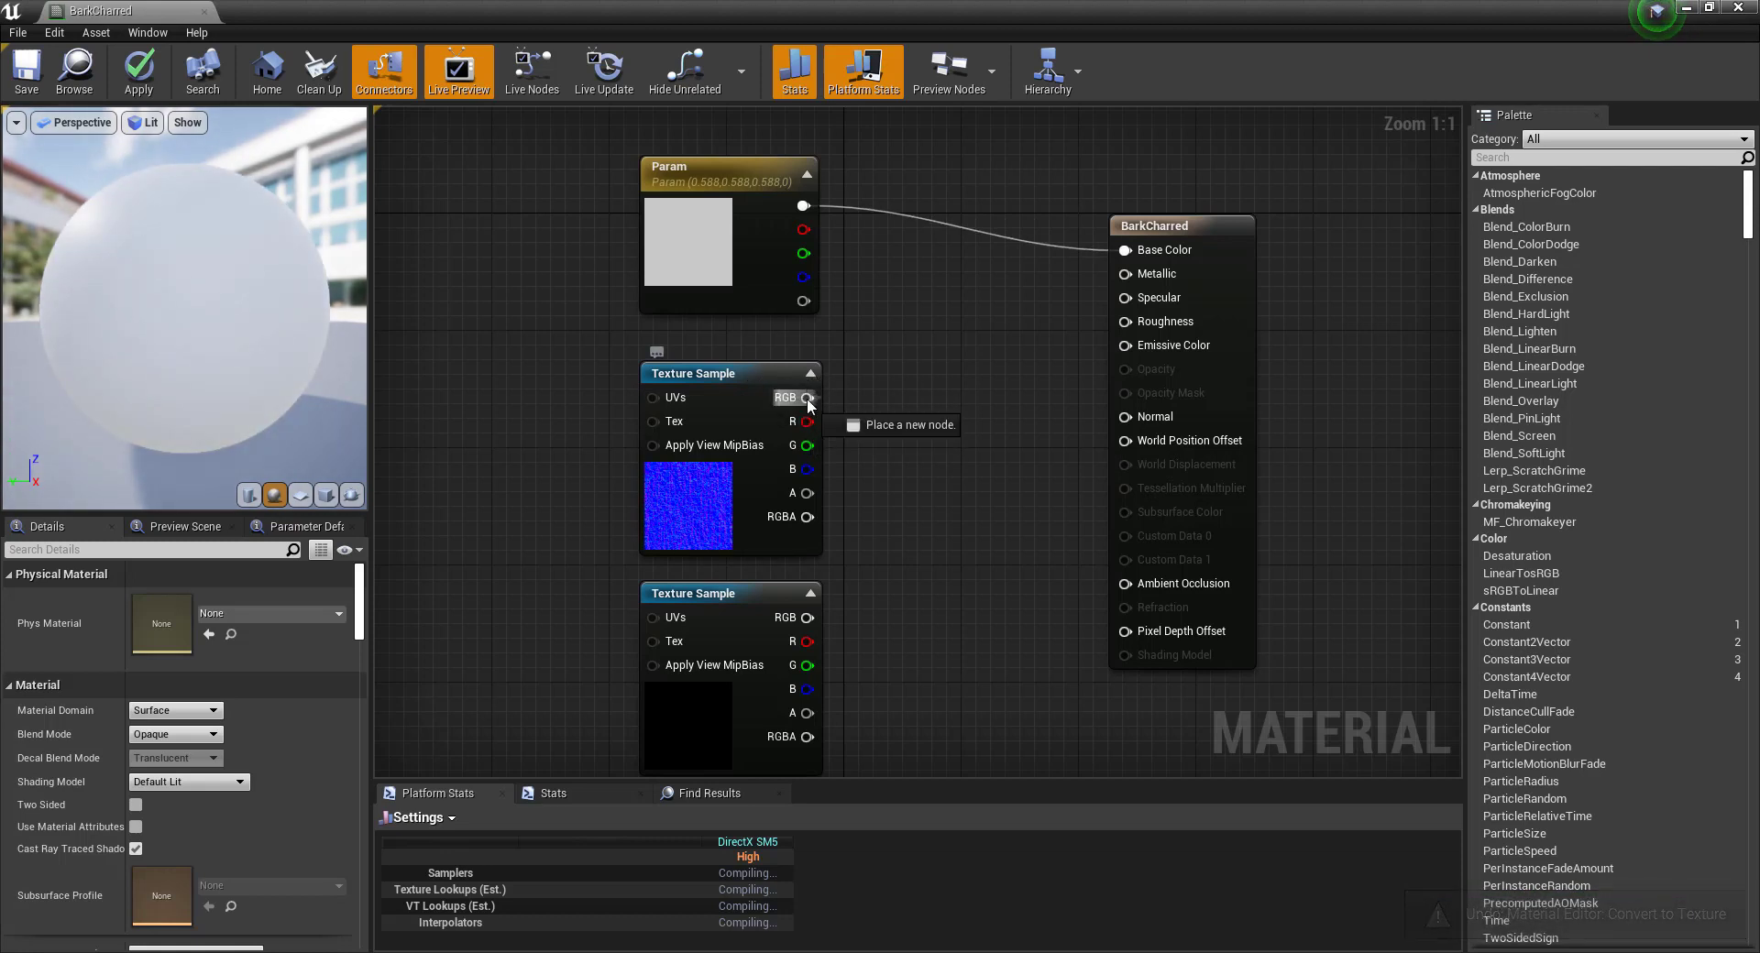
Connect the normal map's RGB output to the material's Normal input and move the Param node further up.
drag(820, 394, 1139, 427)
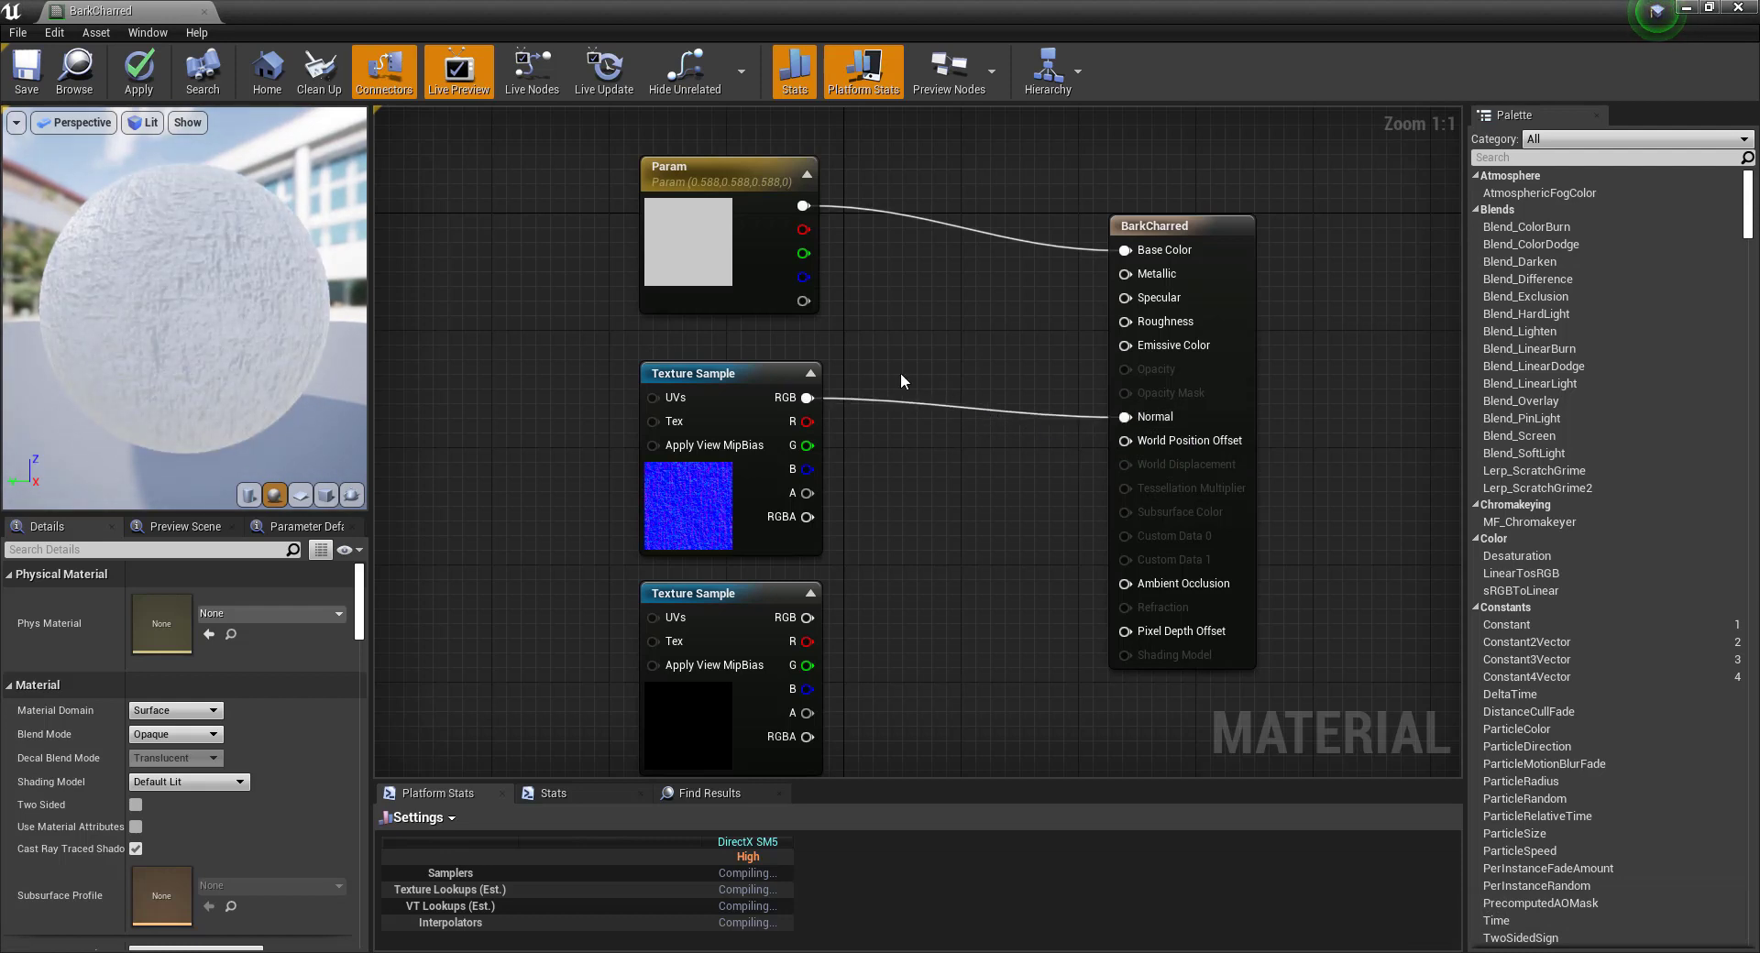
drag(716, 167, 717, 123)
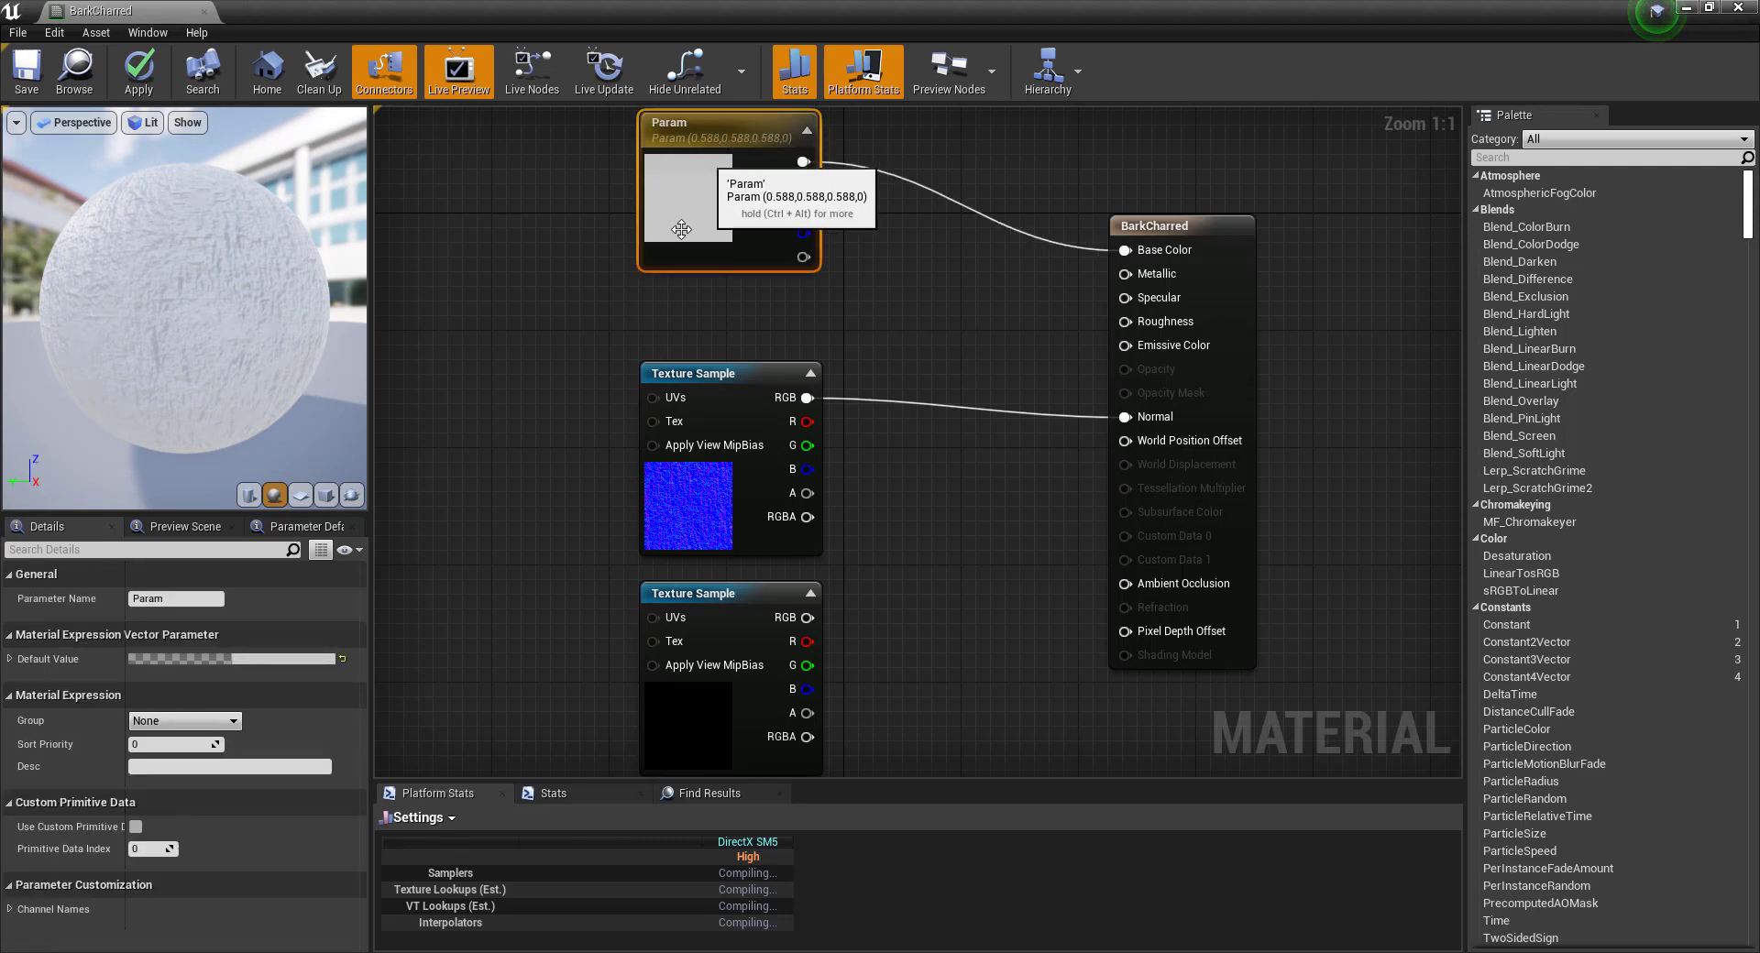
Copy the name of the KB3D_BarkCharred_diffuse texture from the Orc_Village Textures folder and return to the BarkCharred material.
click(696, 596)
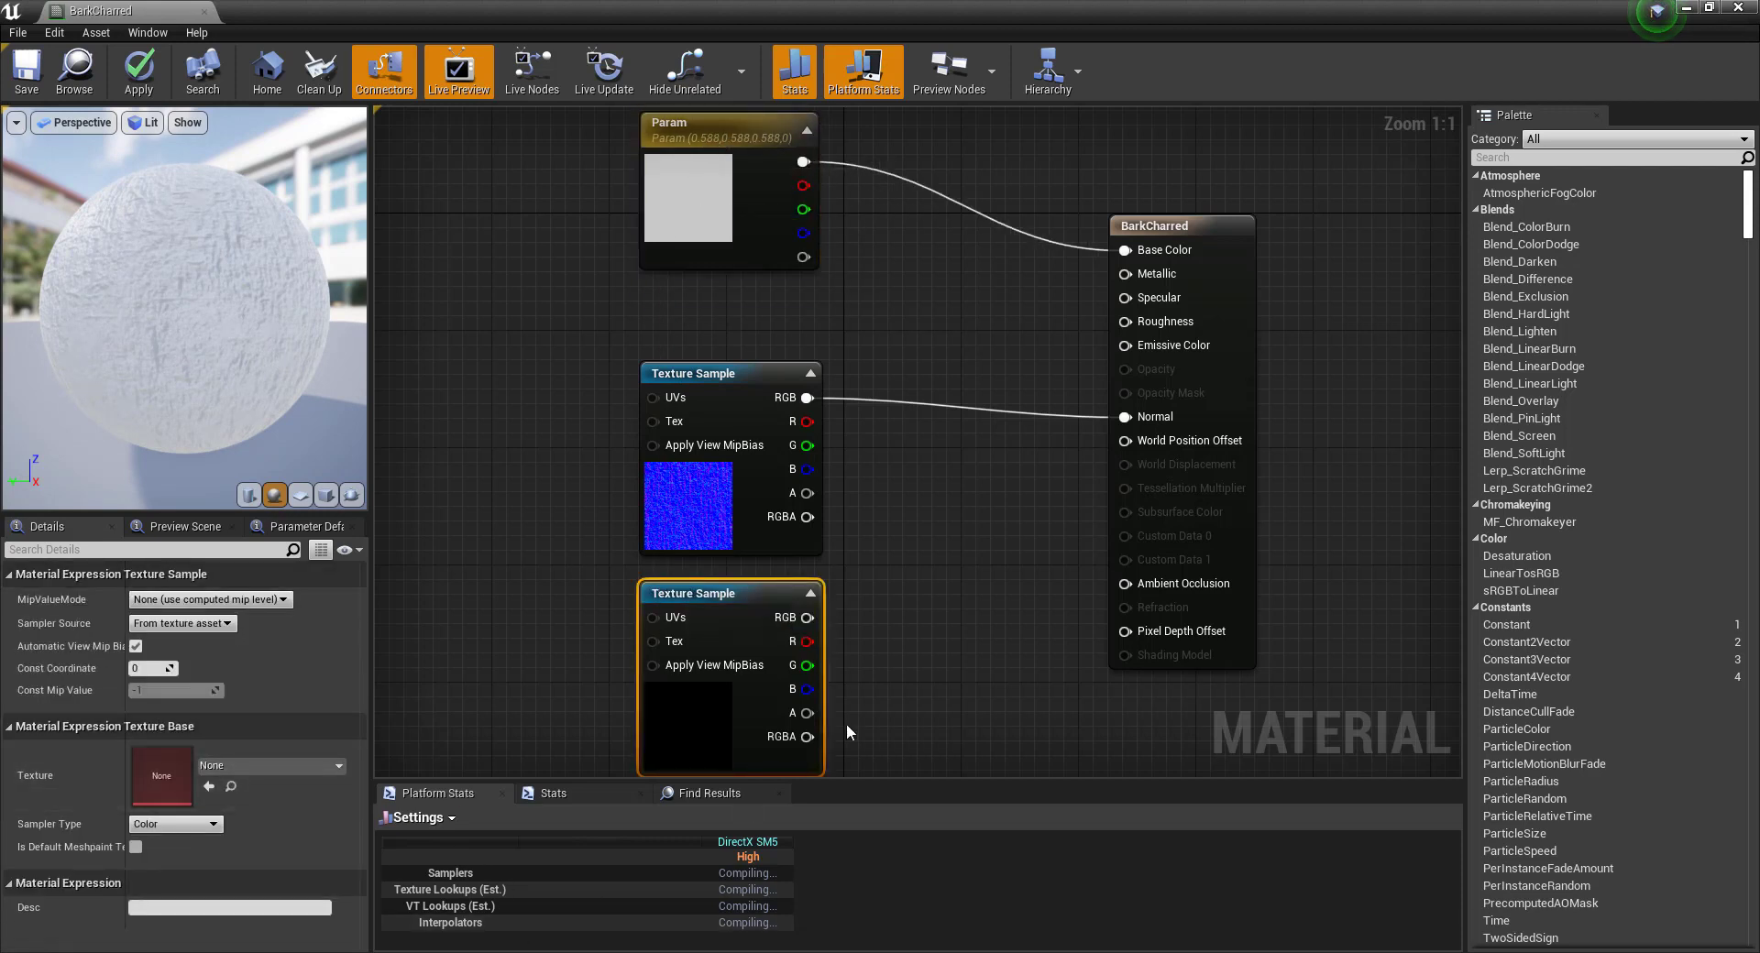
click(1687, 8)
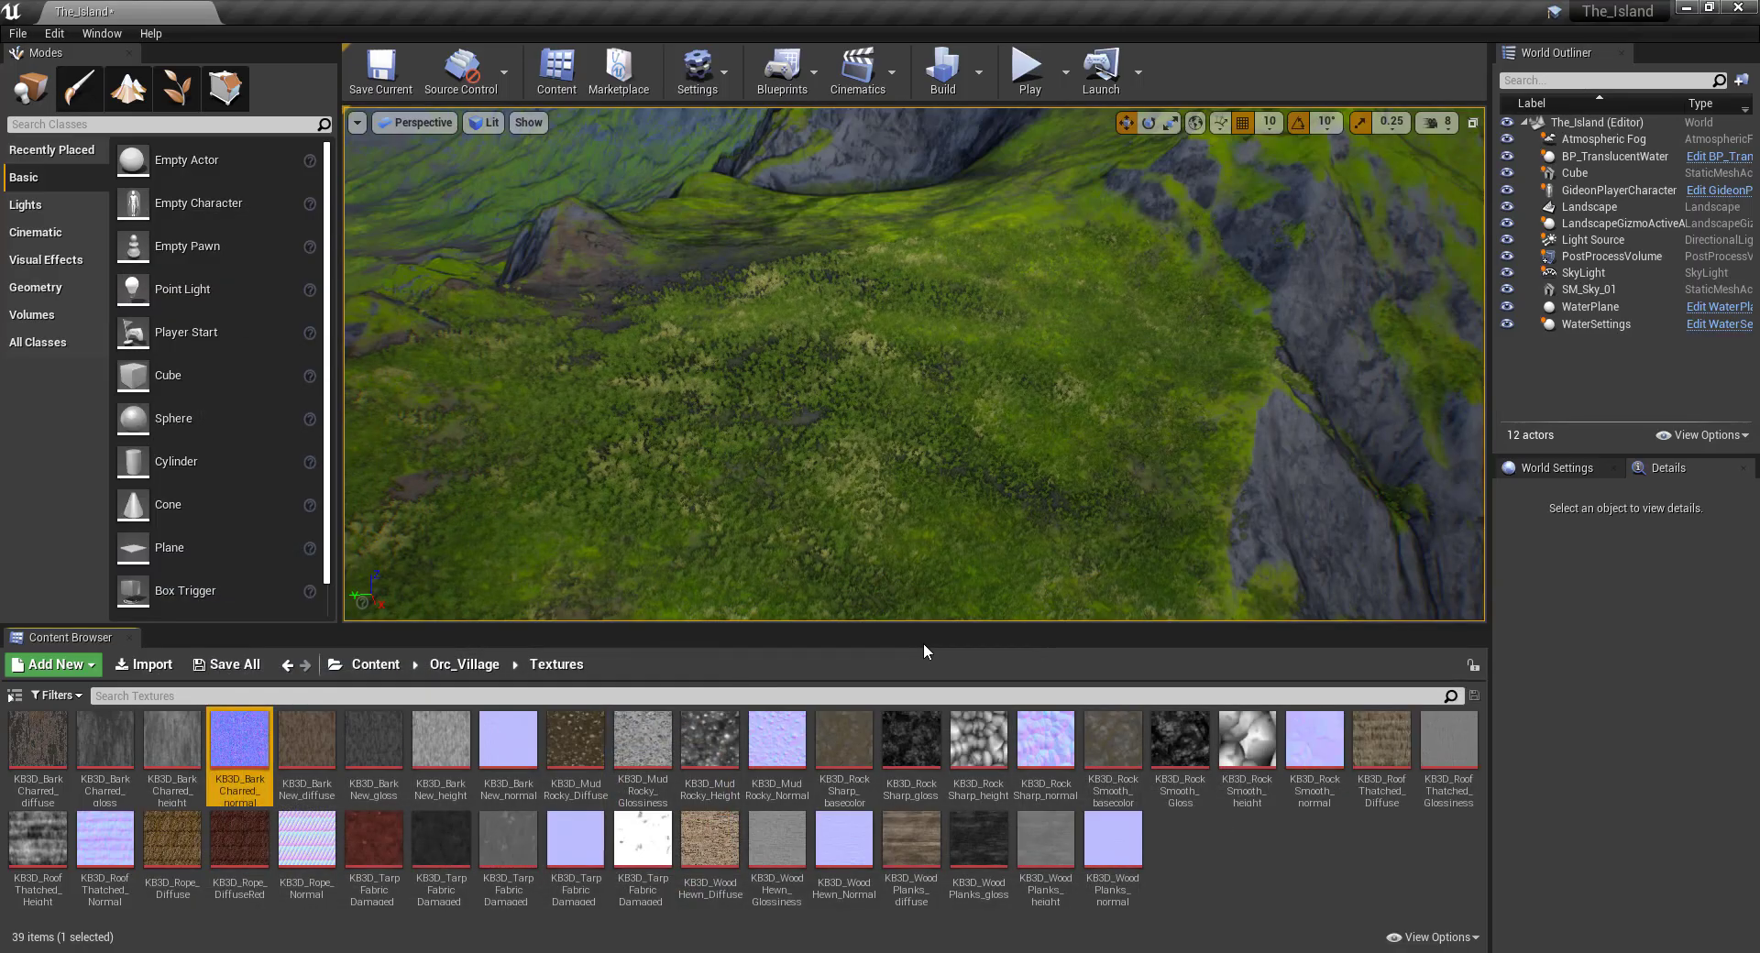
click(191, 761)
click(107, 742)
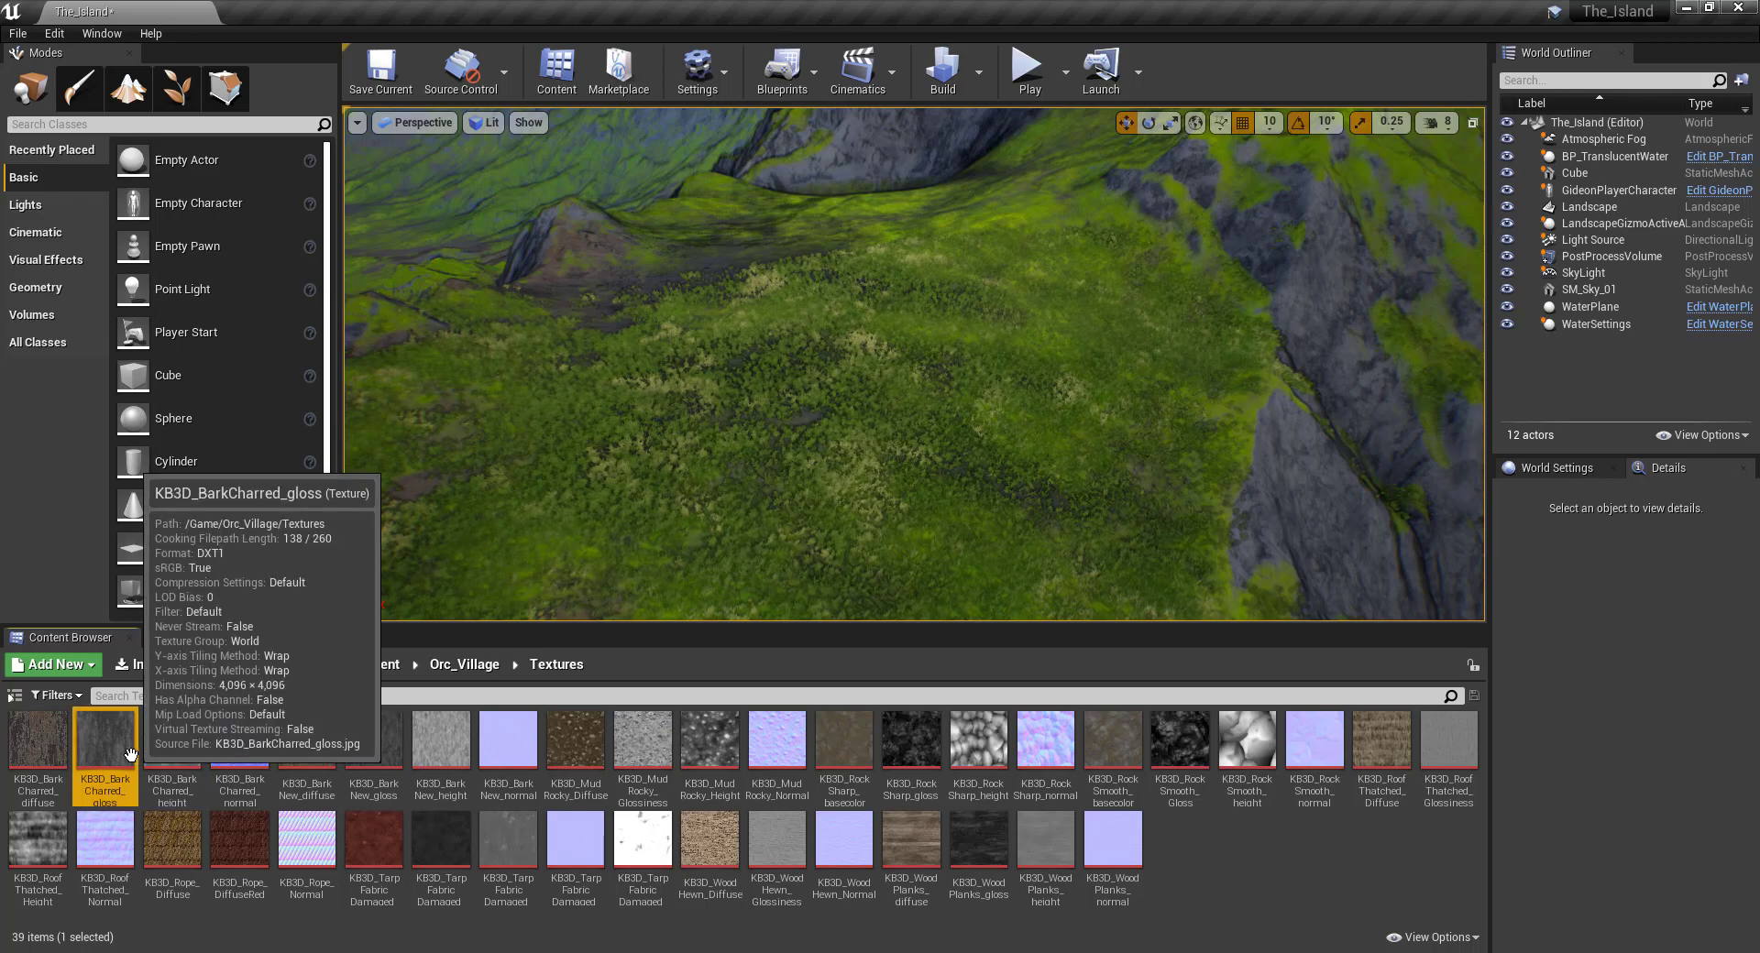
click(52, 740)
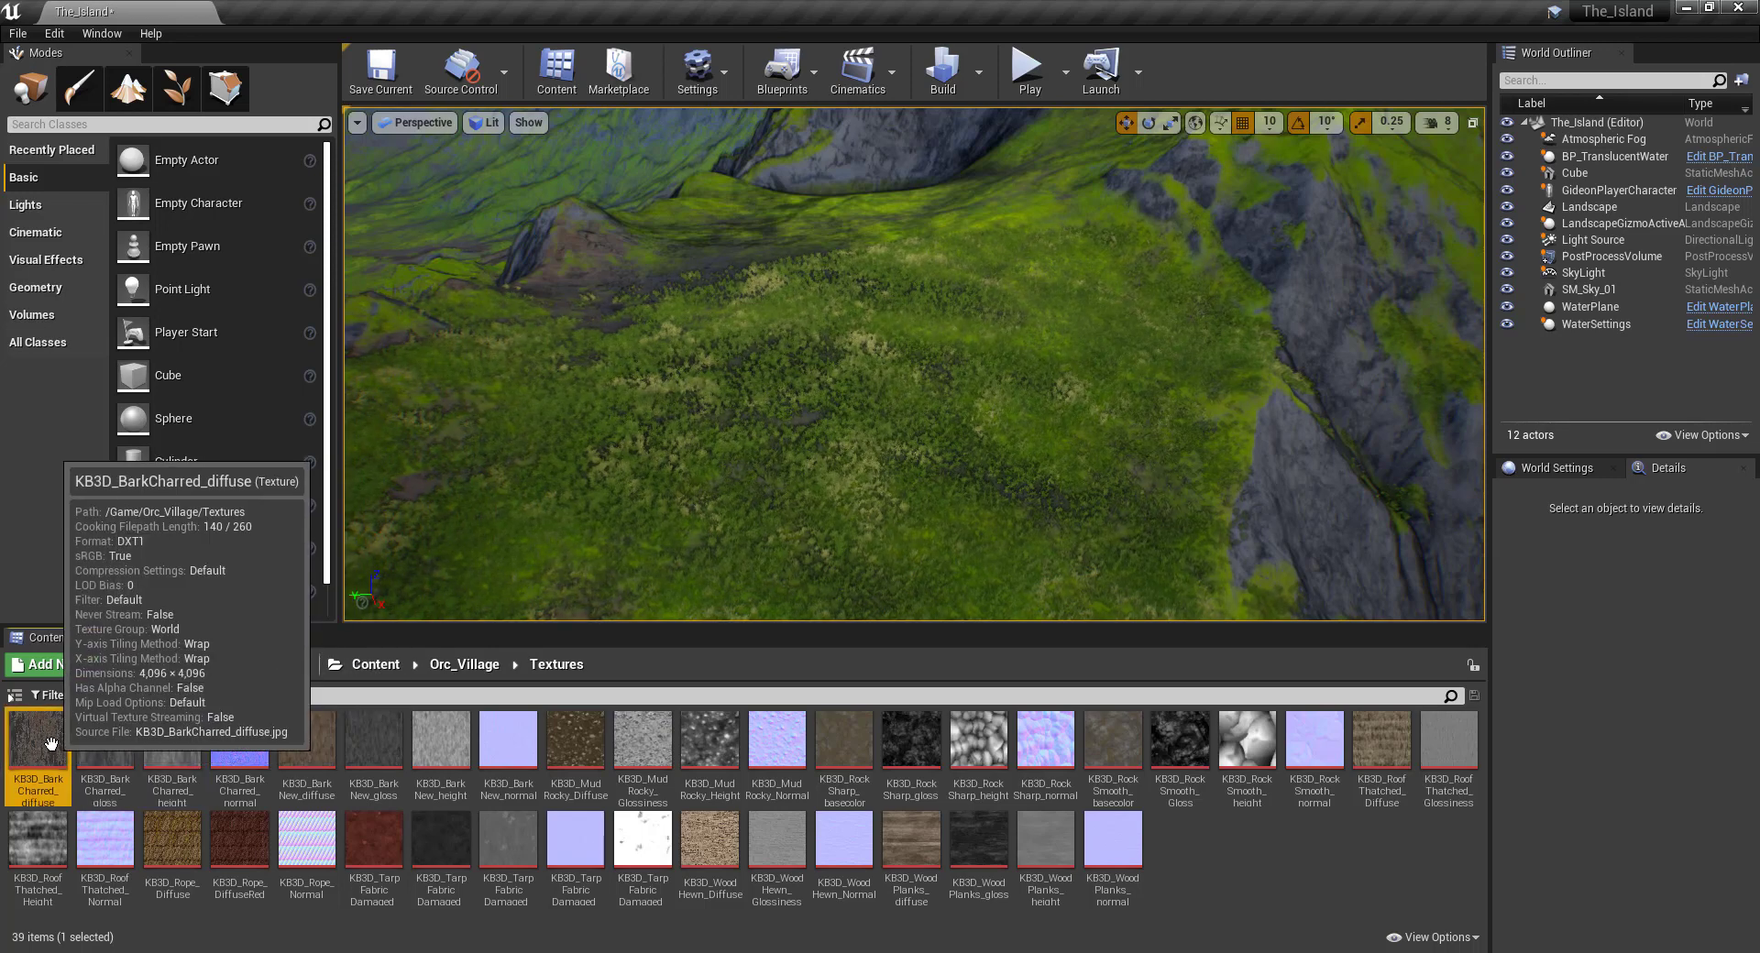
right_click(53, 742)
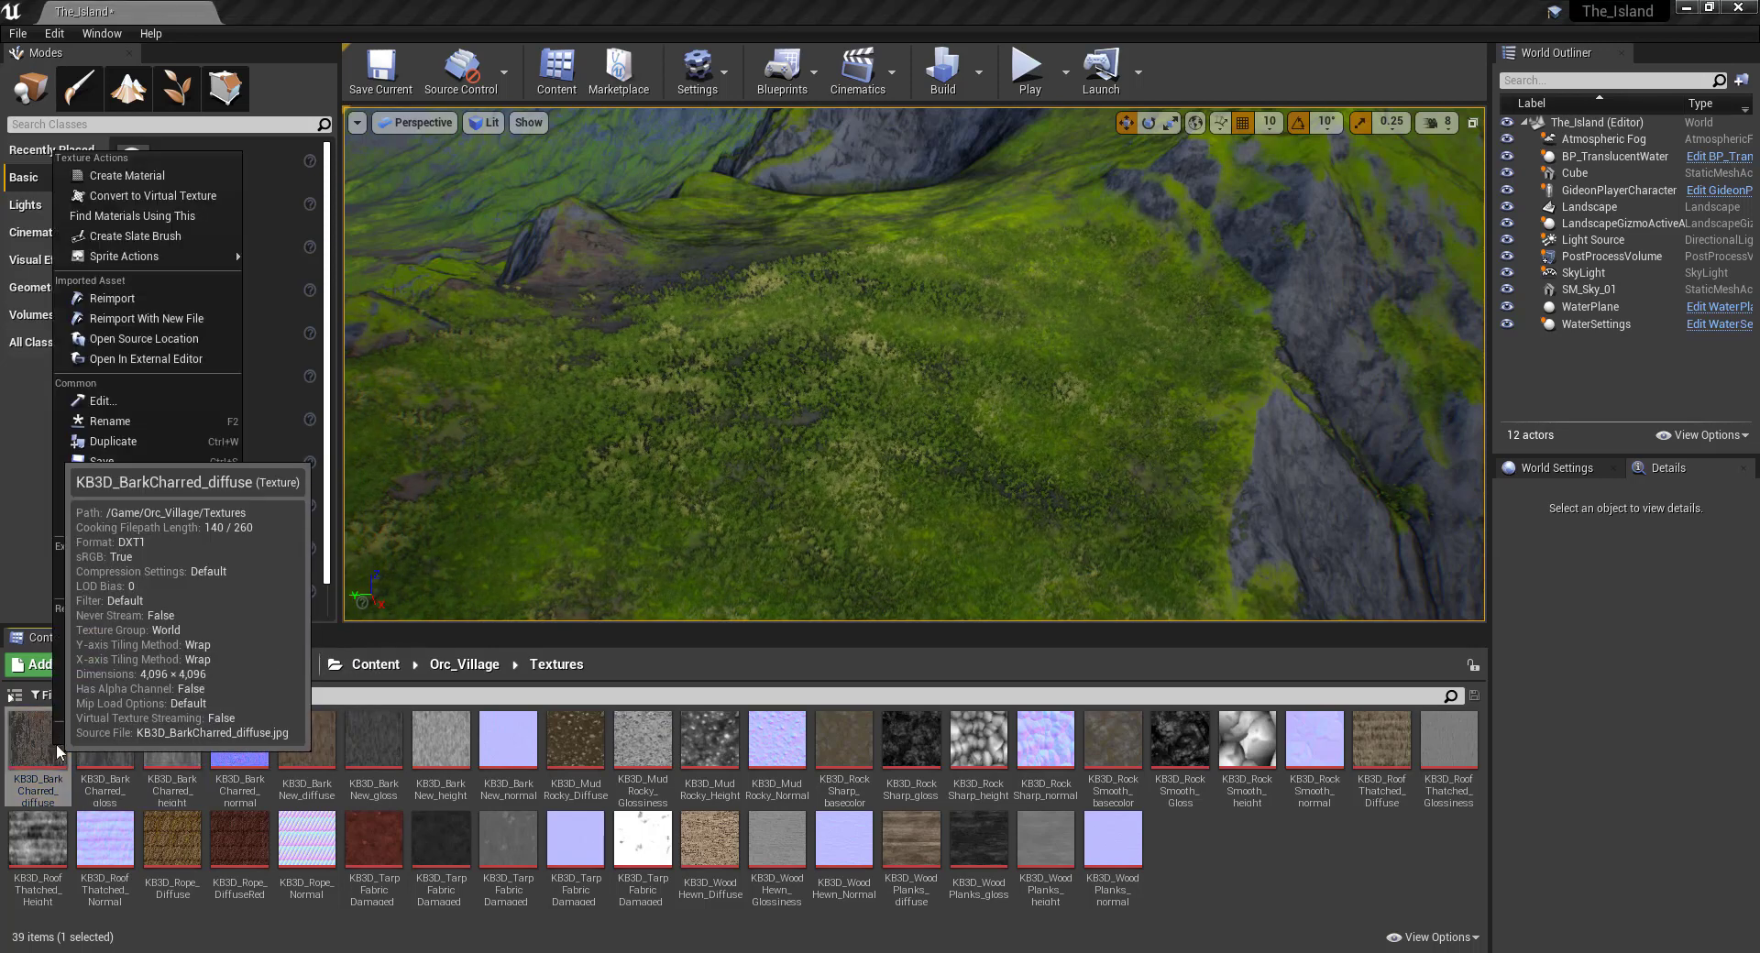
click(110, 421)
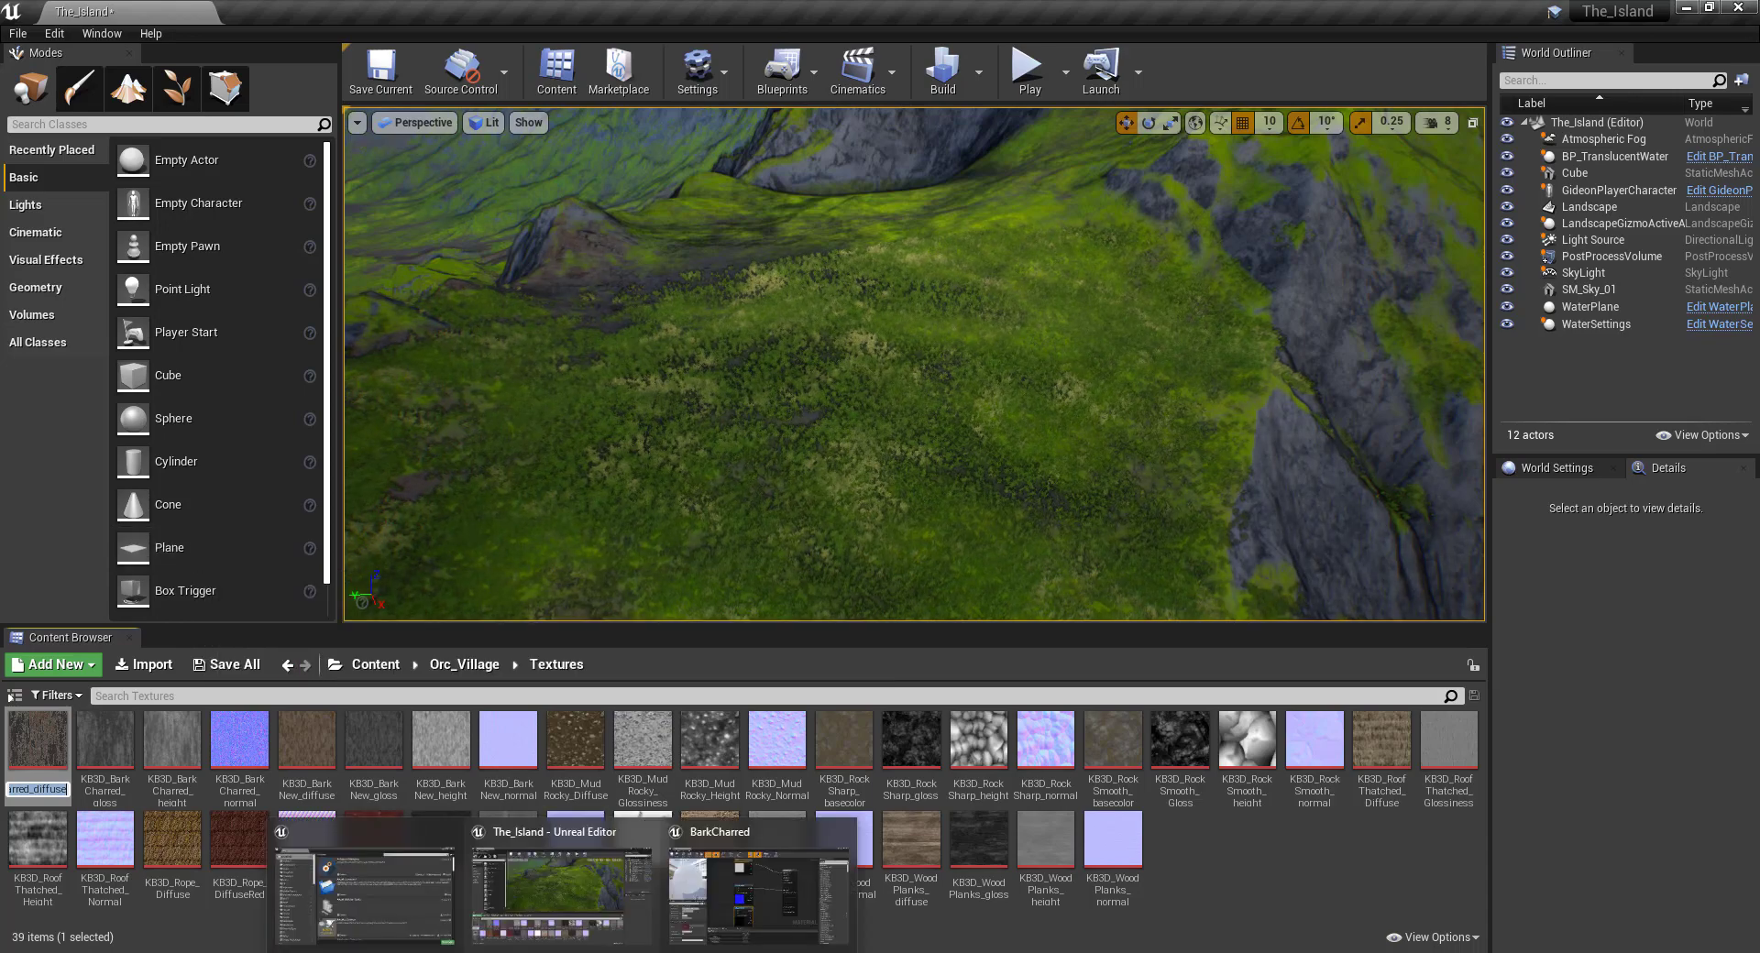
click(759, 882)
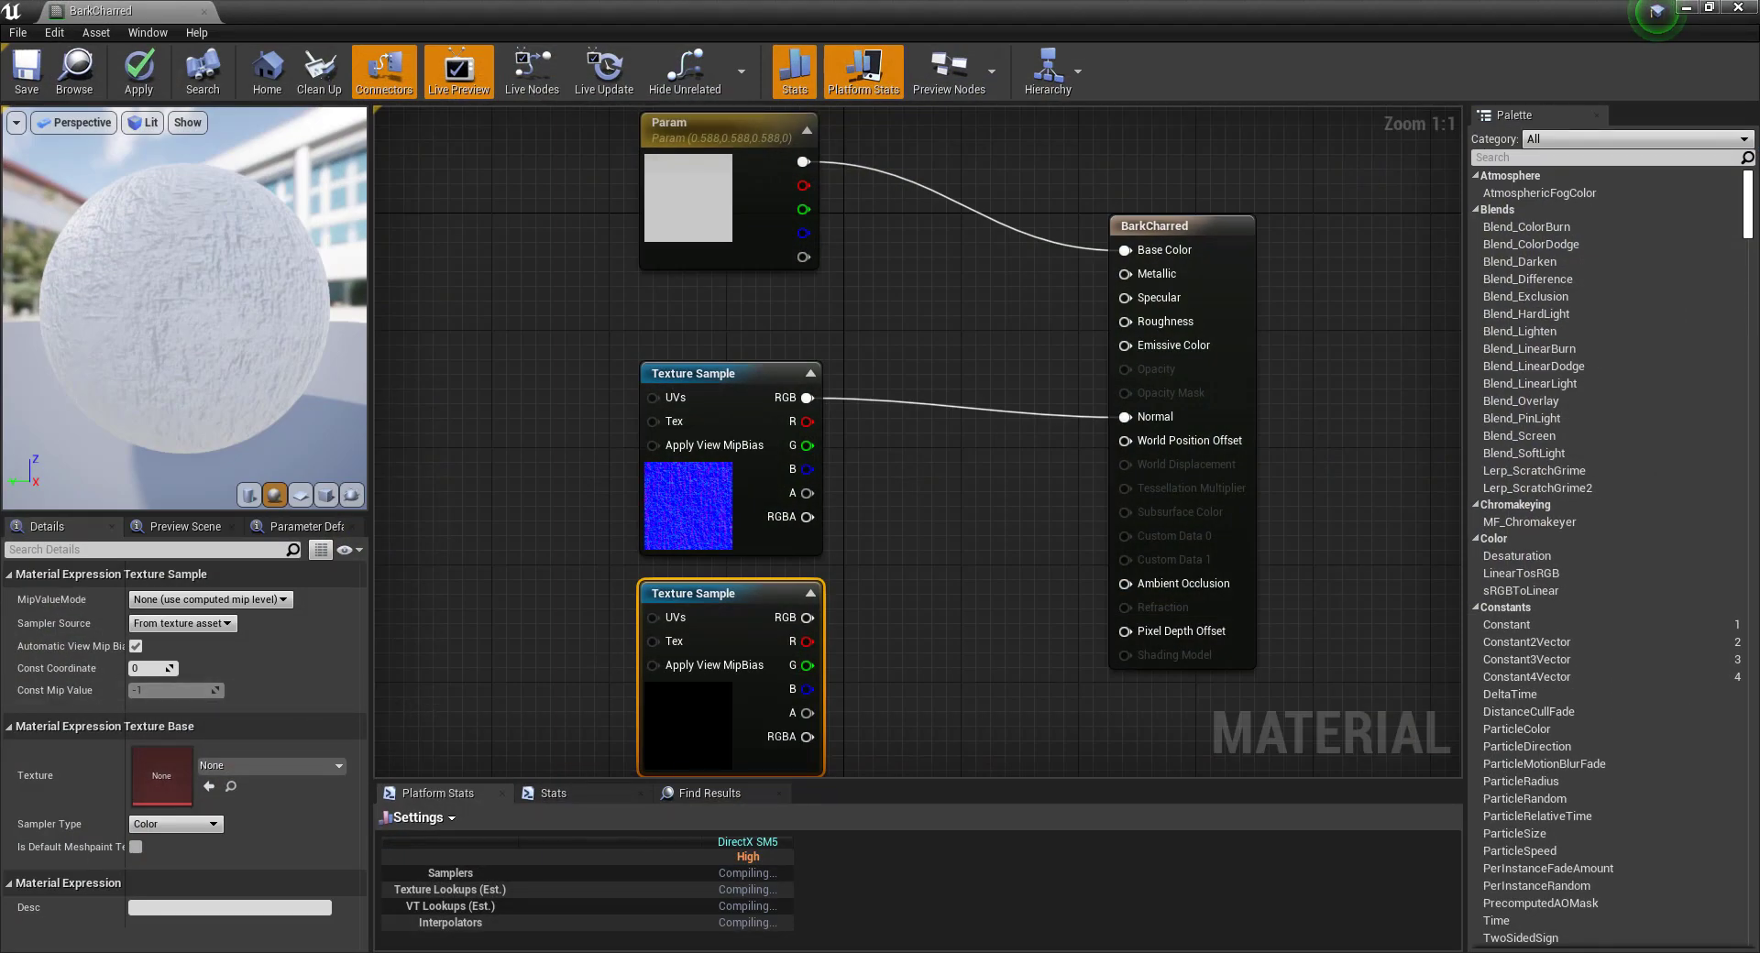
Assign the KB3D_BarkCharred_diffuse texture to the empty Texture Sample node.
scroll(691, 417, down, 1)
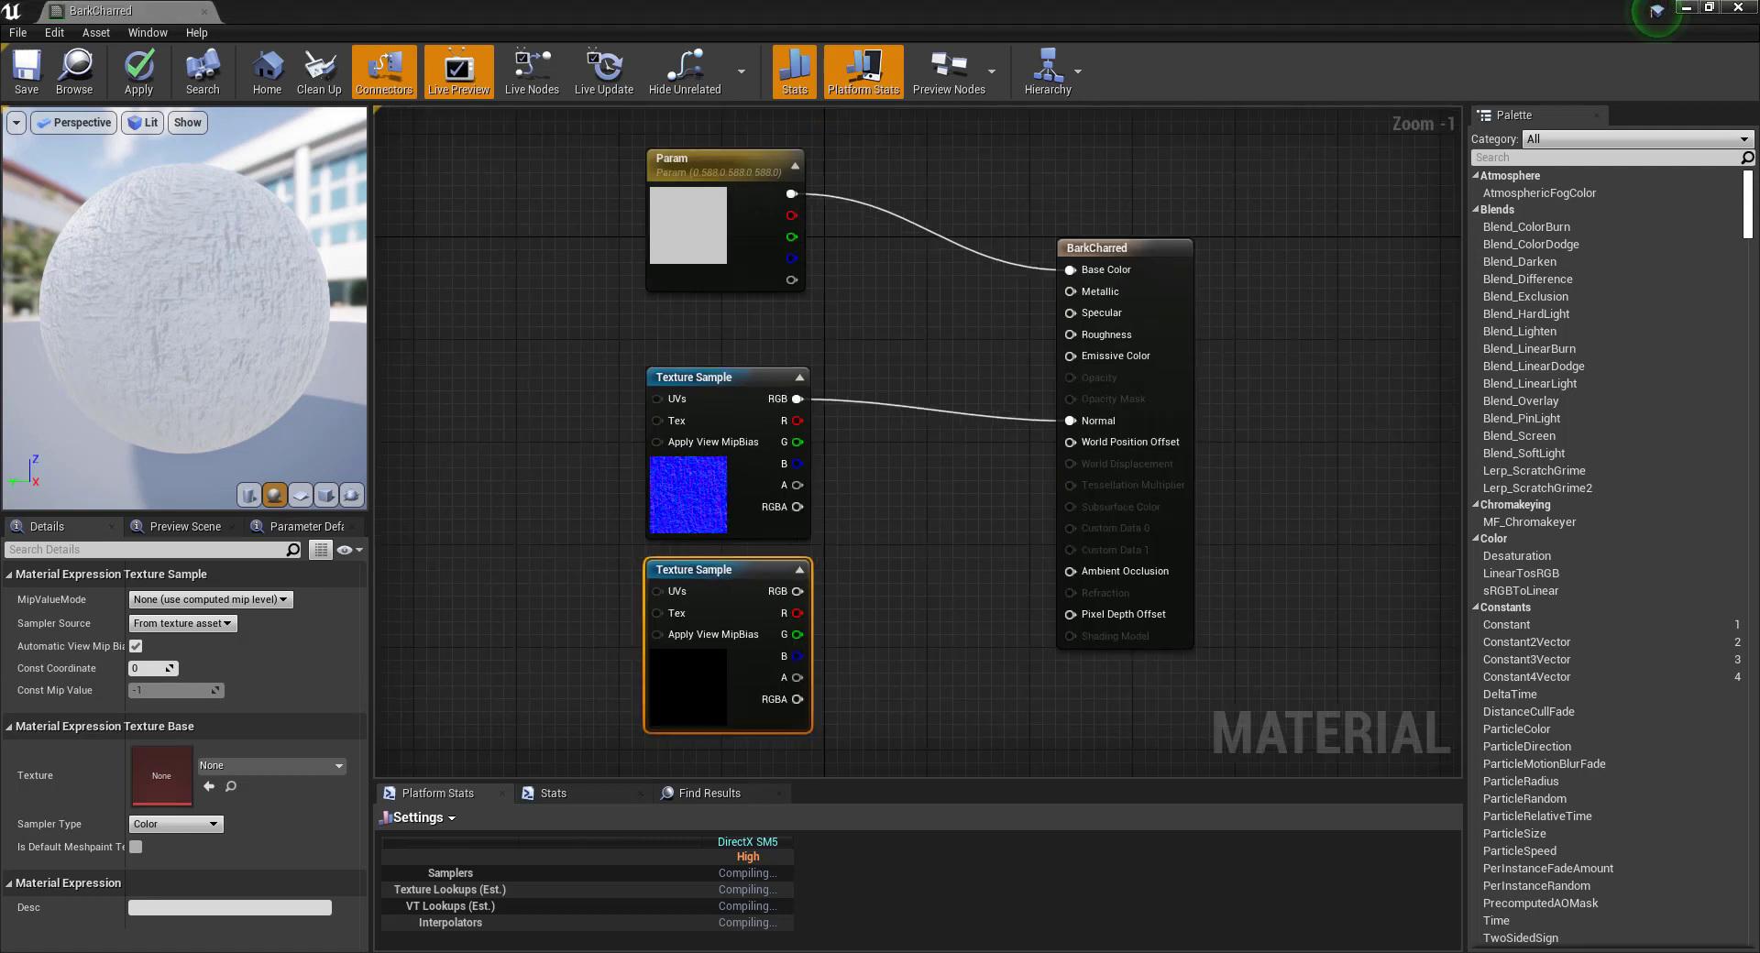
click(265, 766)
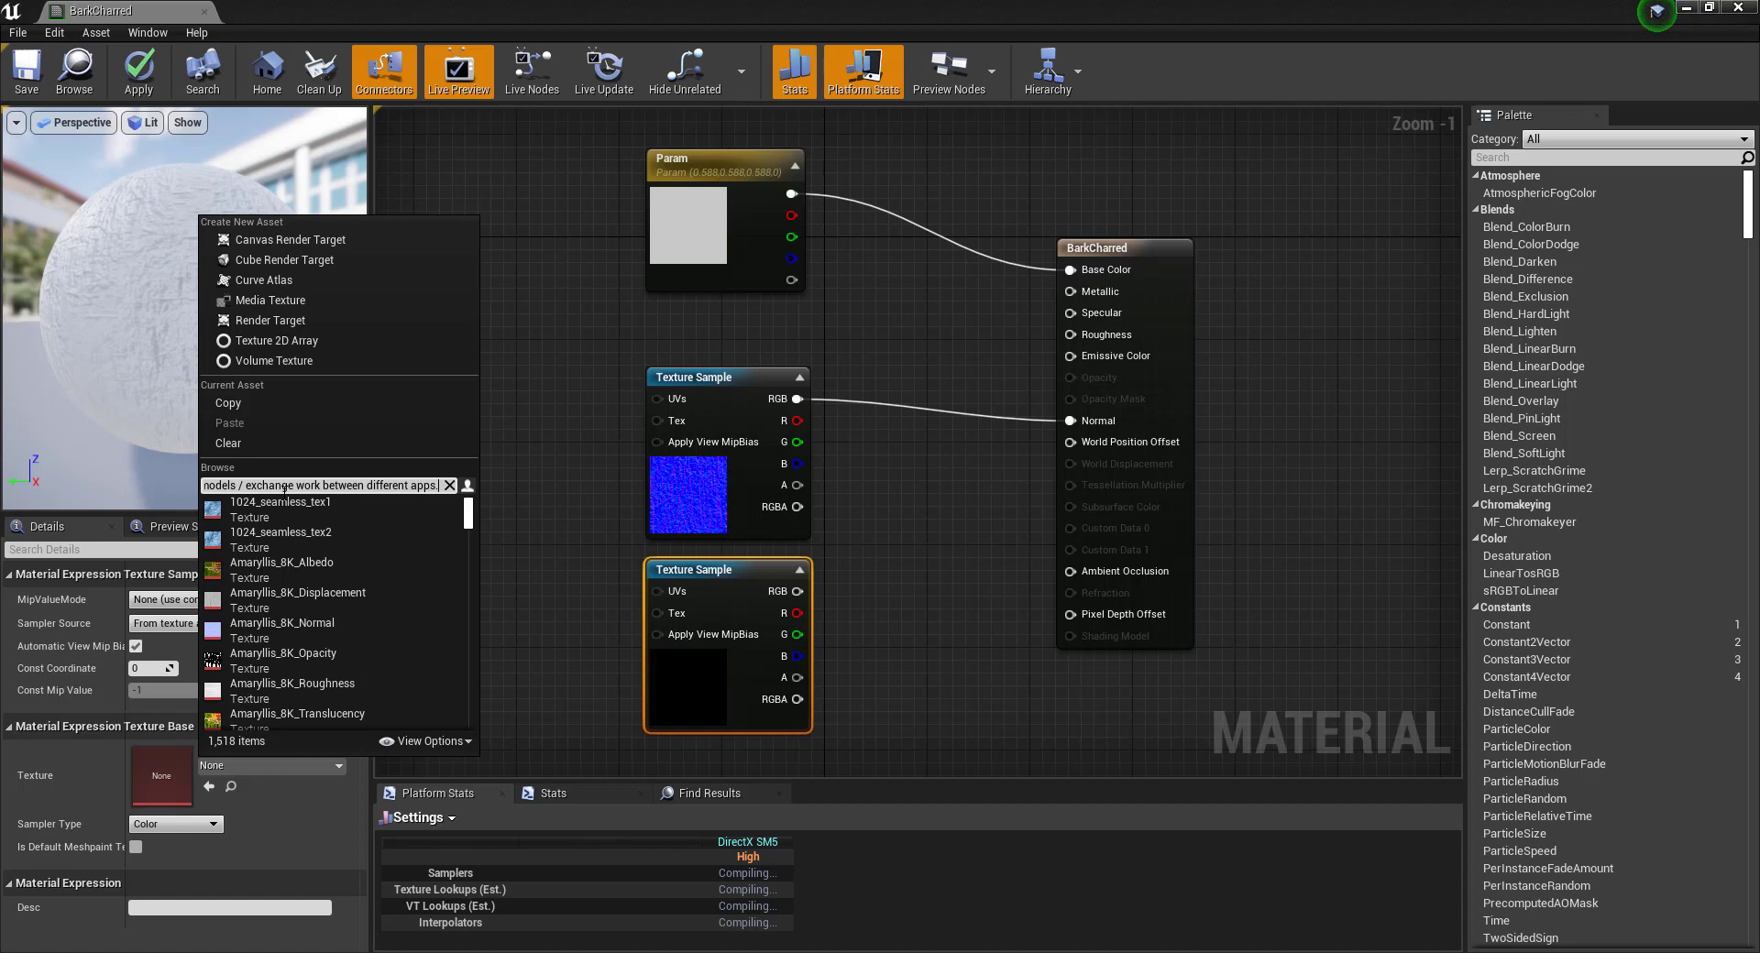
click(450, 485)
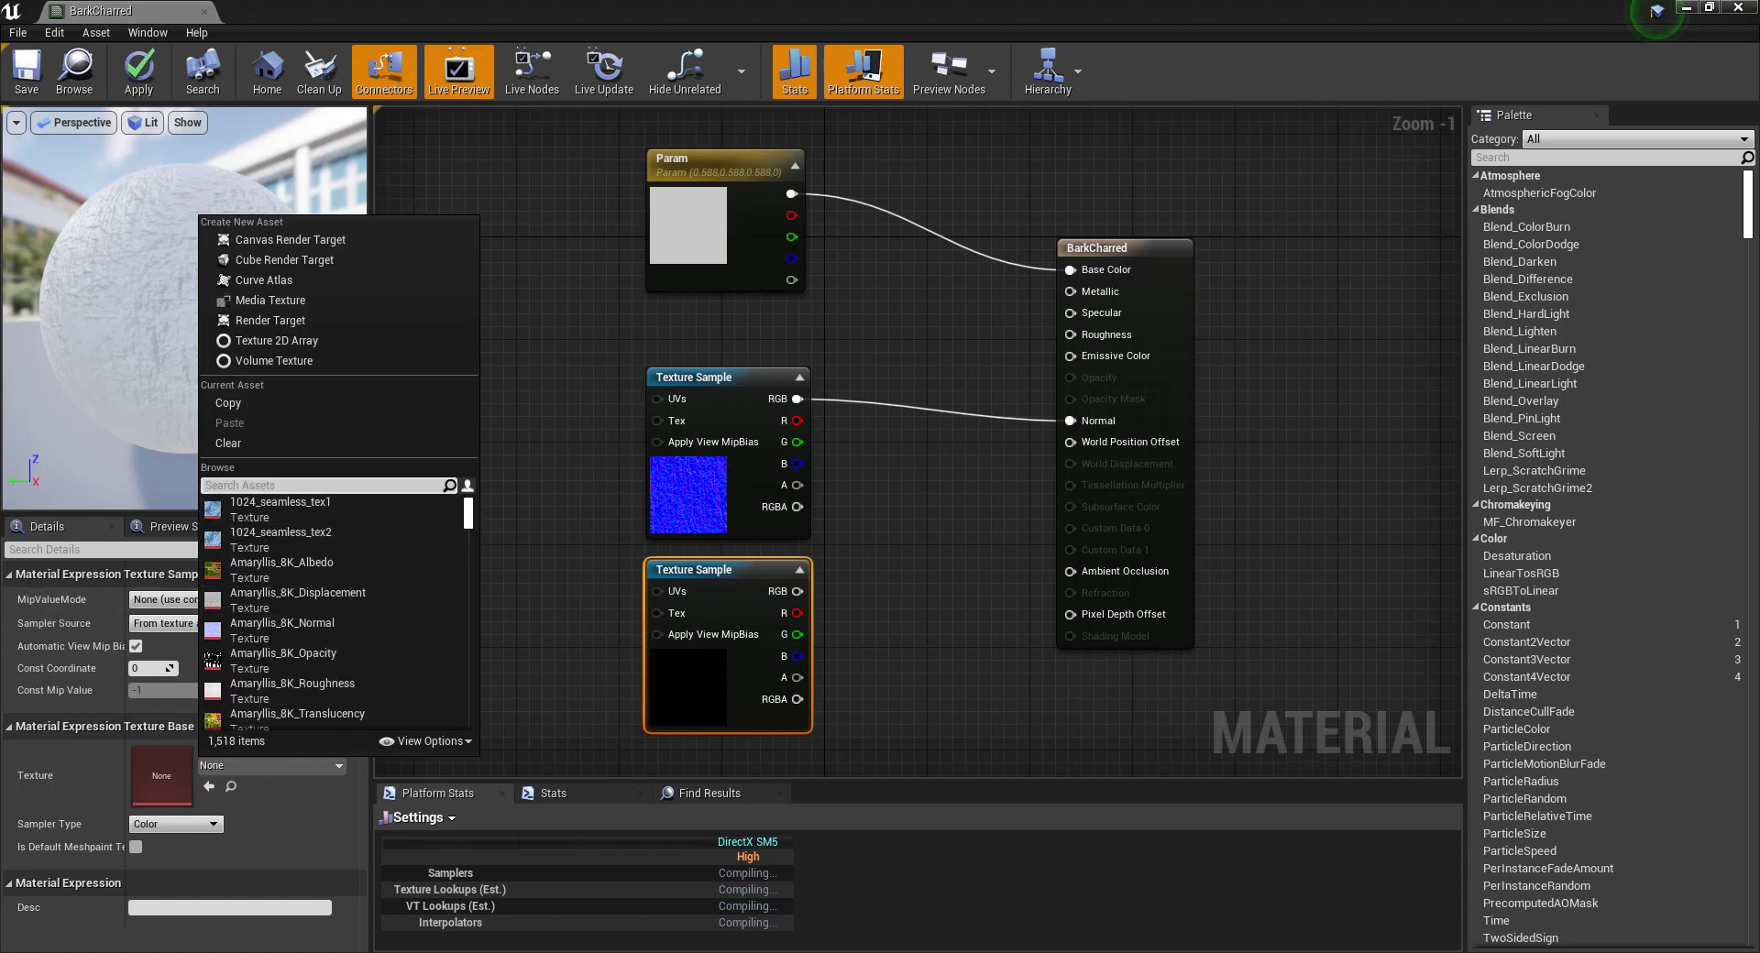
key(Escape)
click(266, 764)
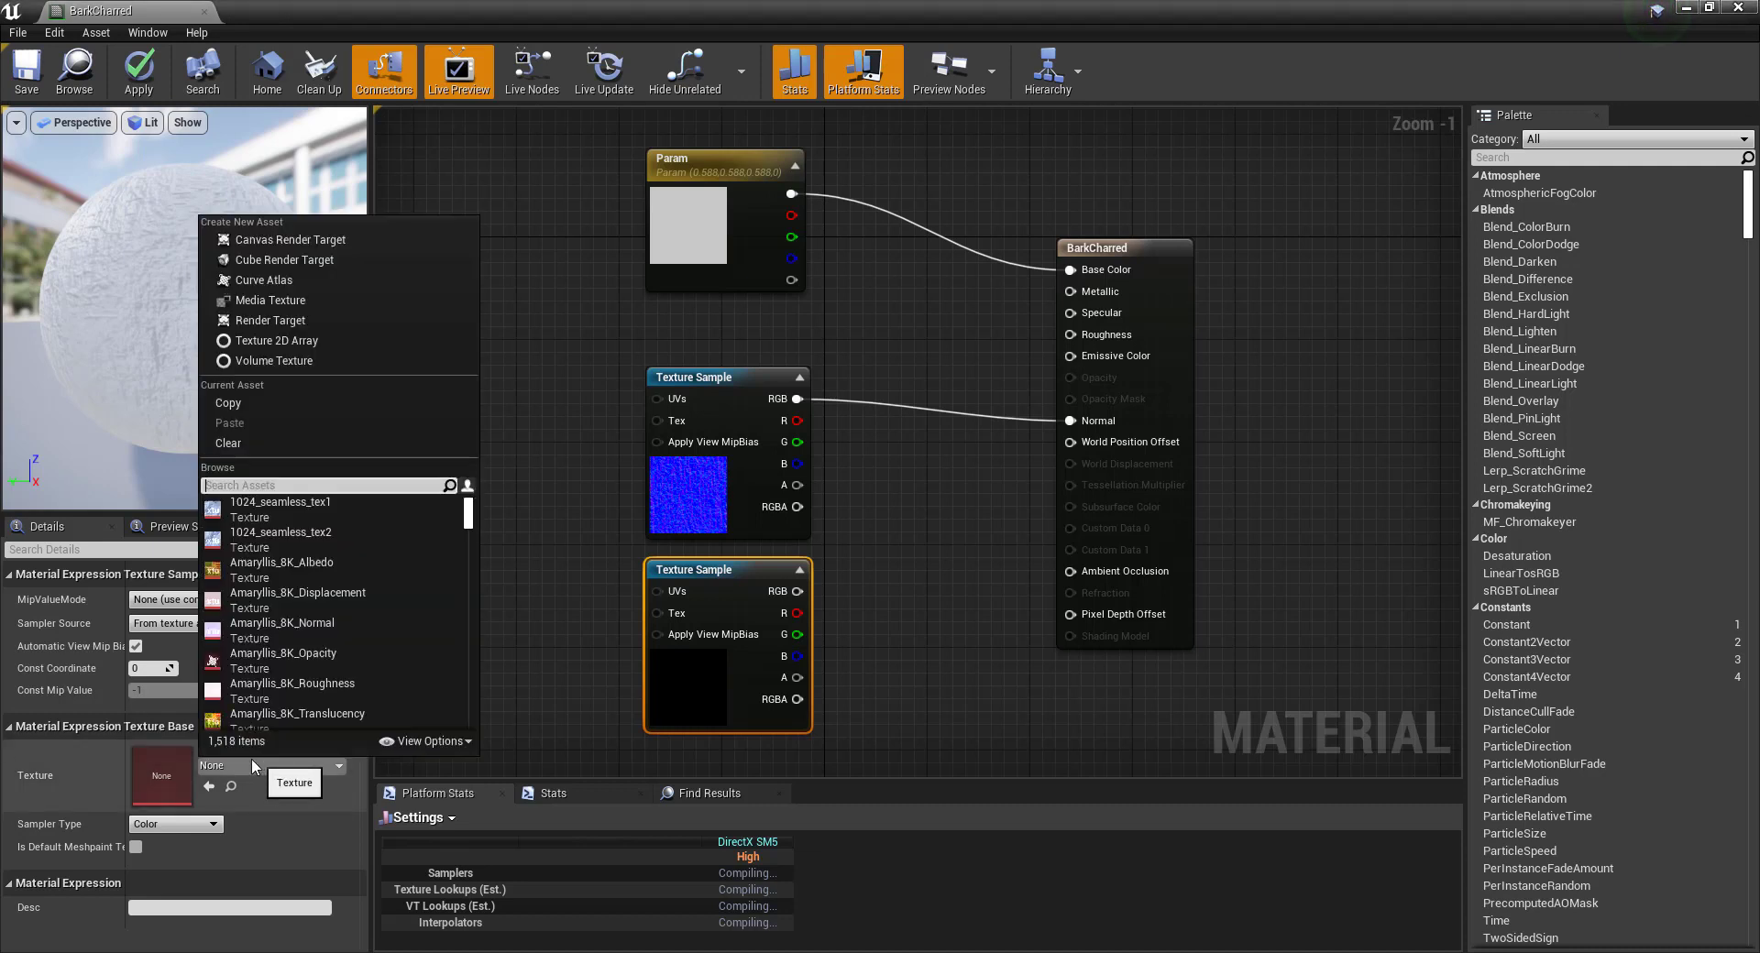
click(284, 504)
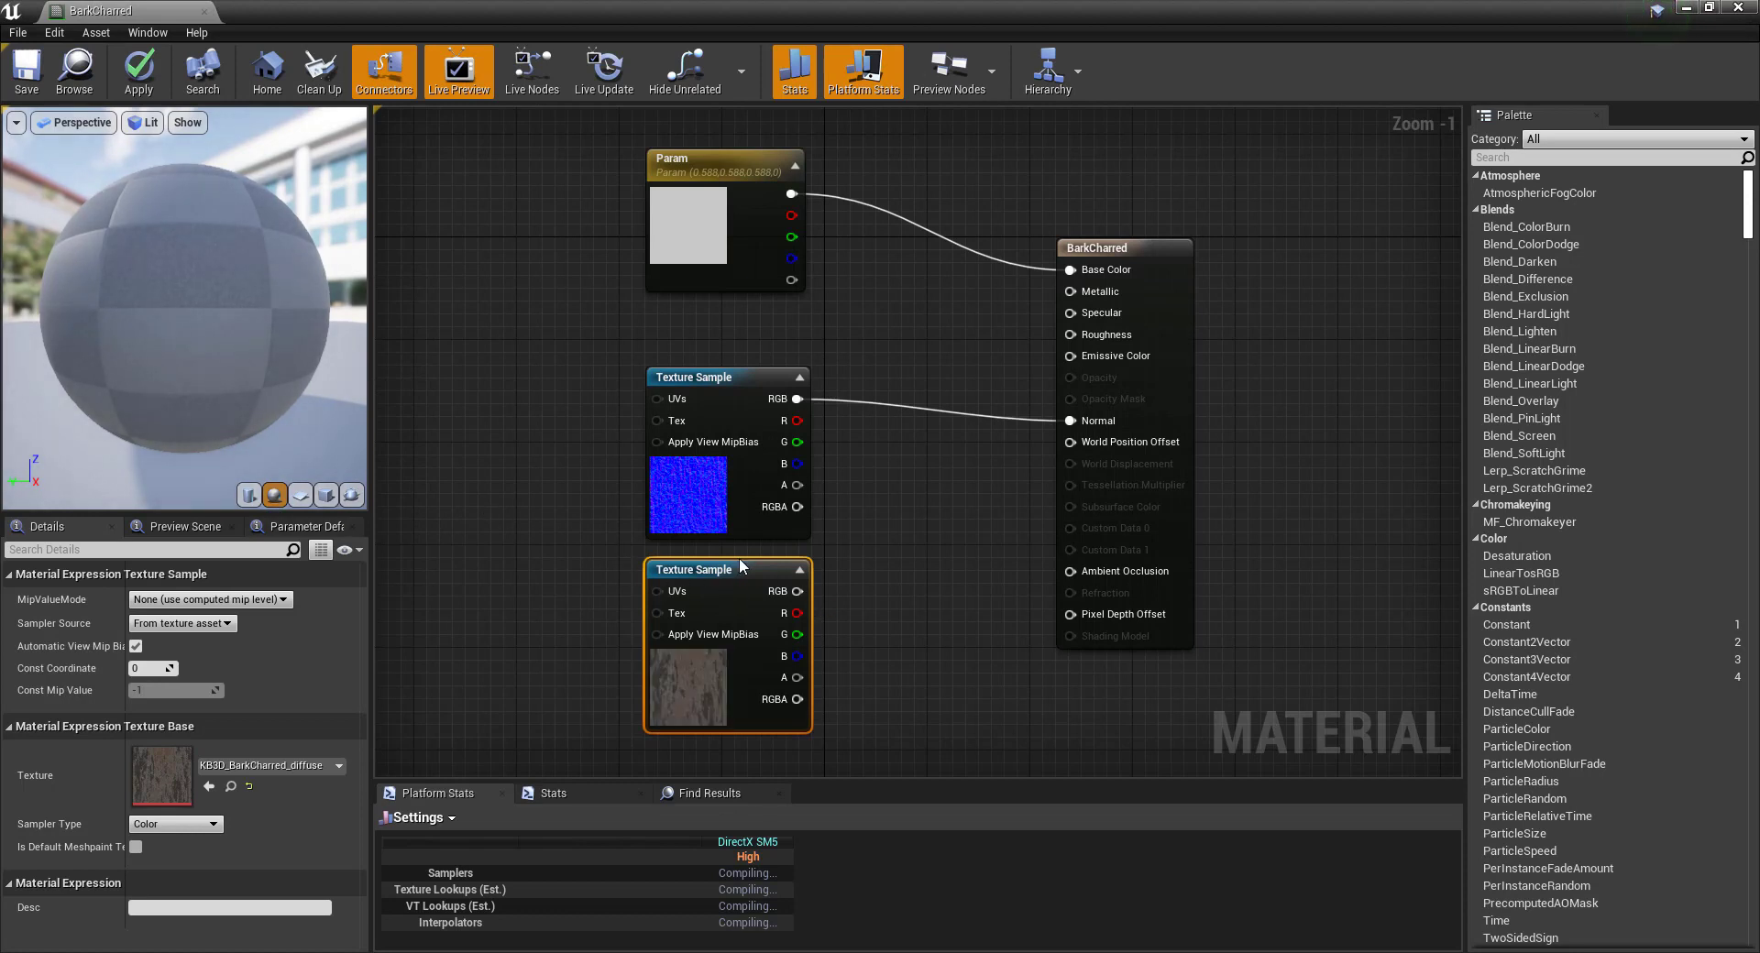
Unlink Param from Base Color, connect the diffuse Texture Sample's RGB output there instead, and move Param out of the way.
drag(733, 566, 543, 130)
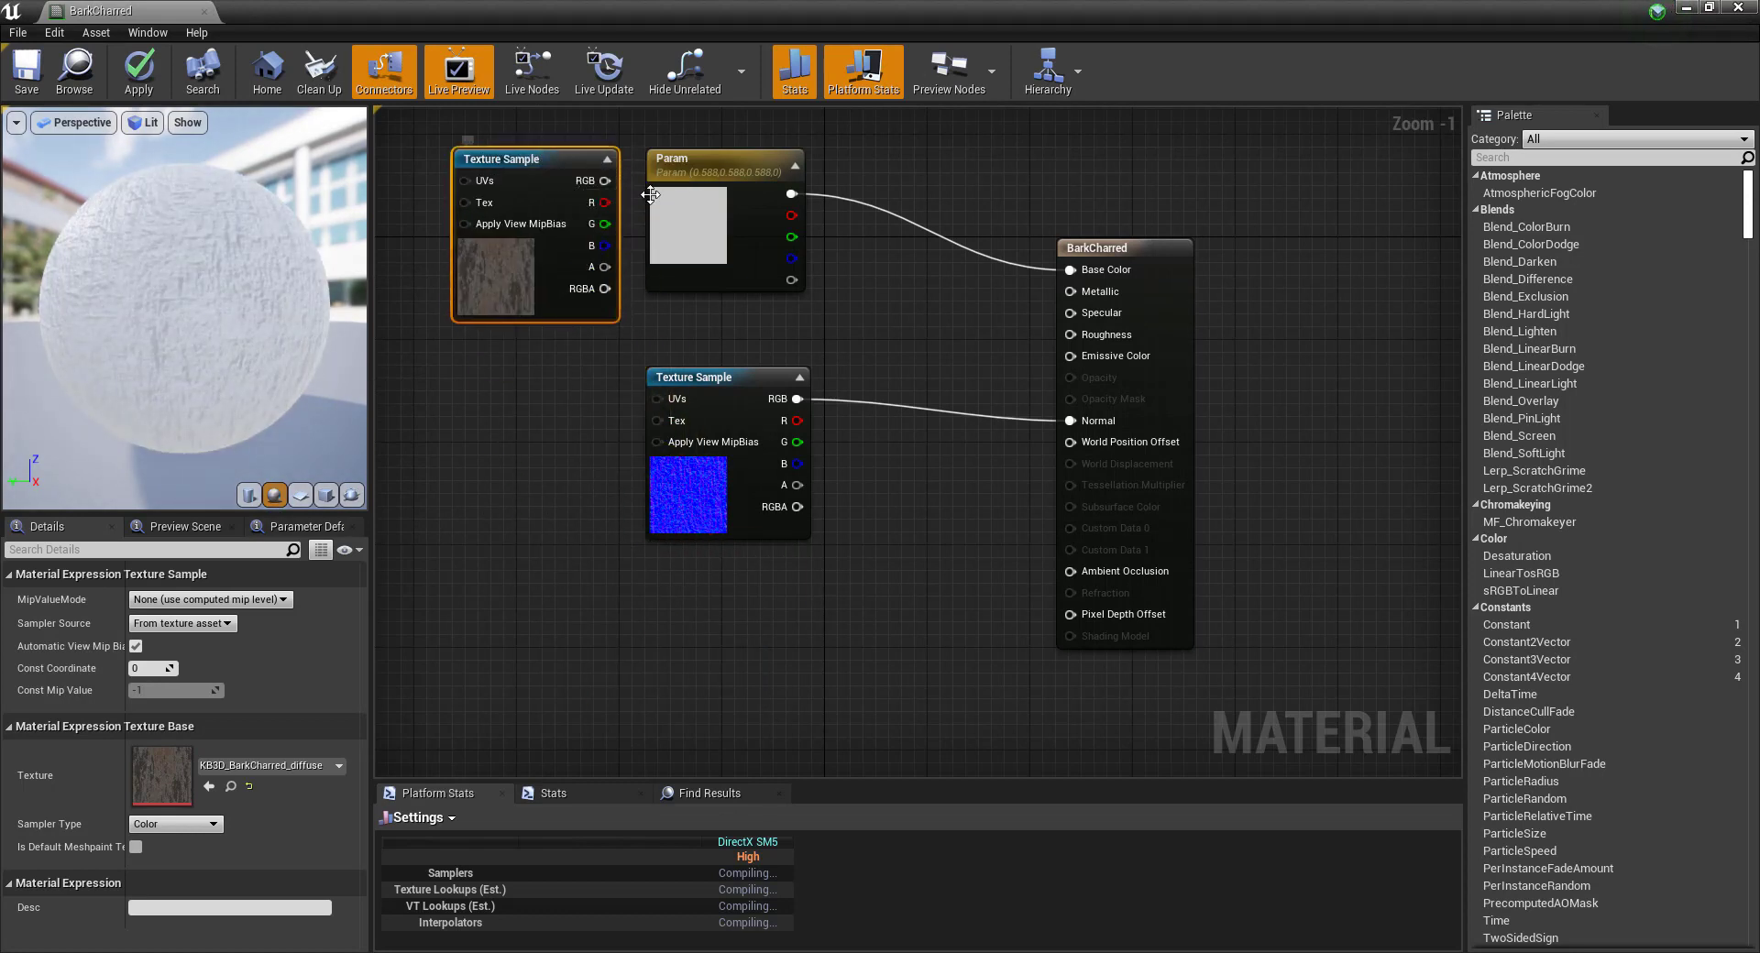
click(652, 190)
click(914, 229)
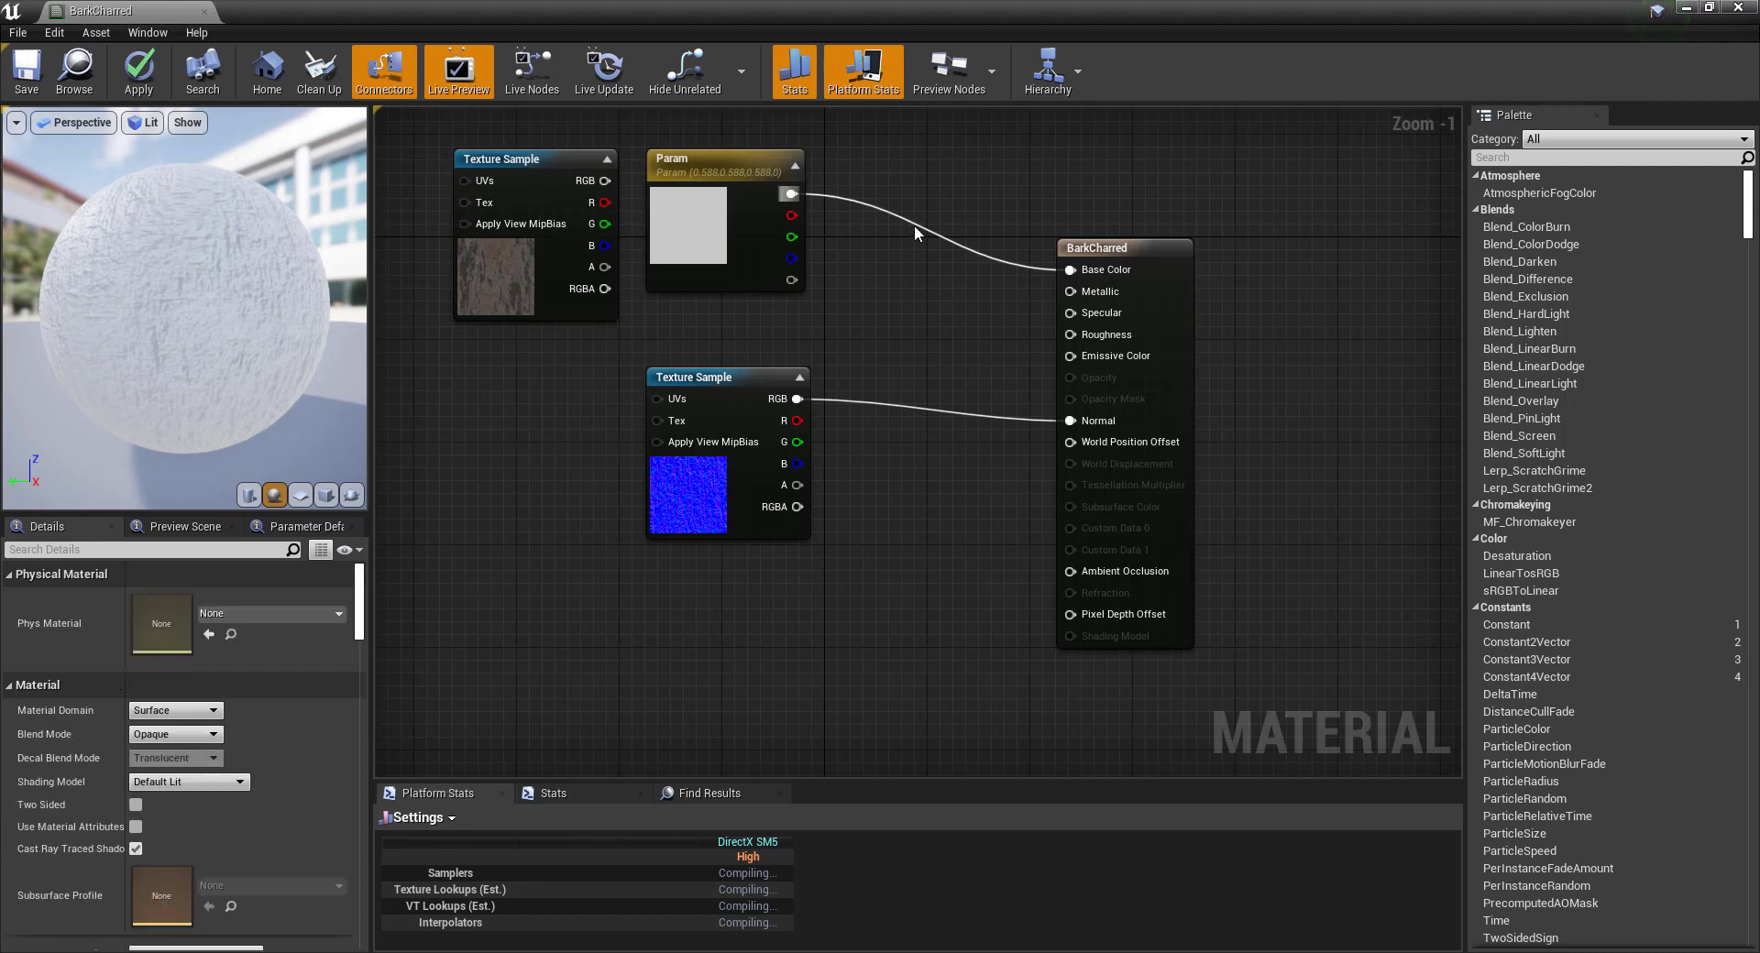
alt+click(919, 230)
drag(749, 162, 799, 149)
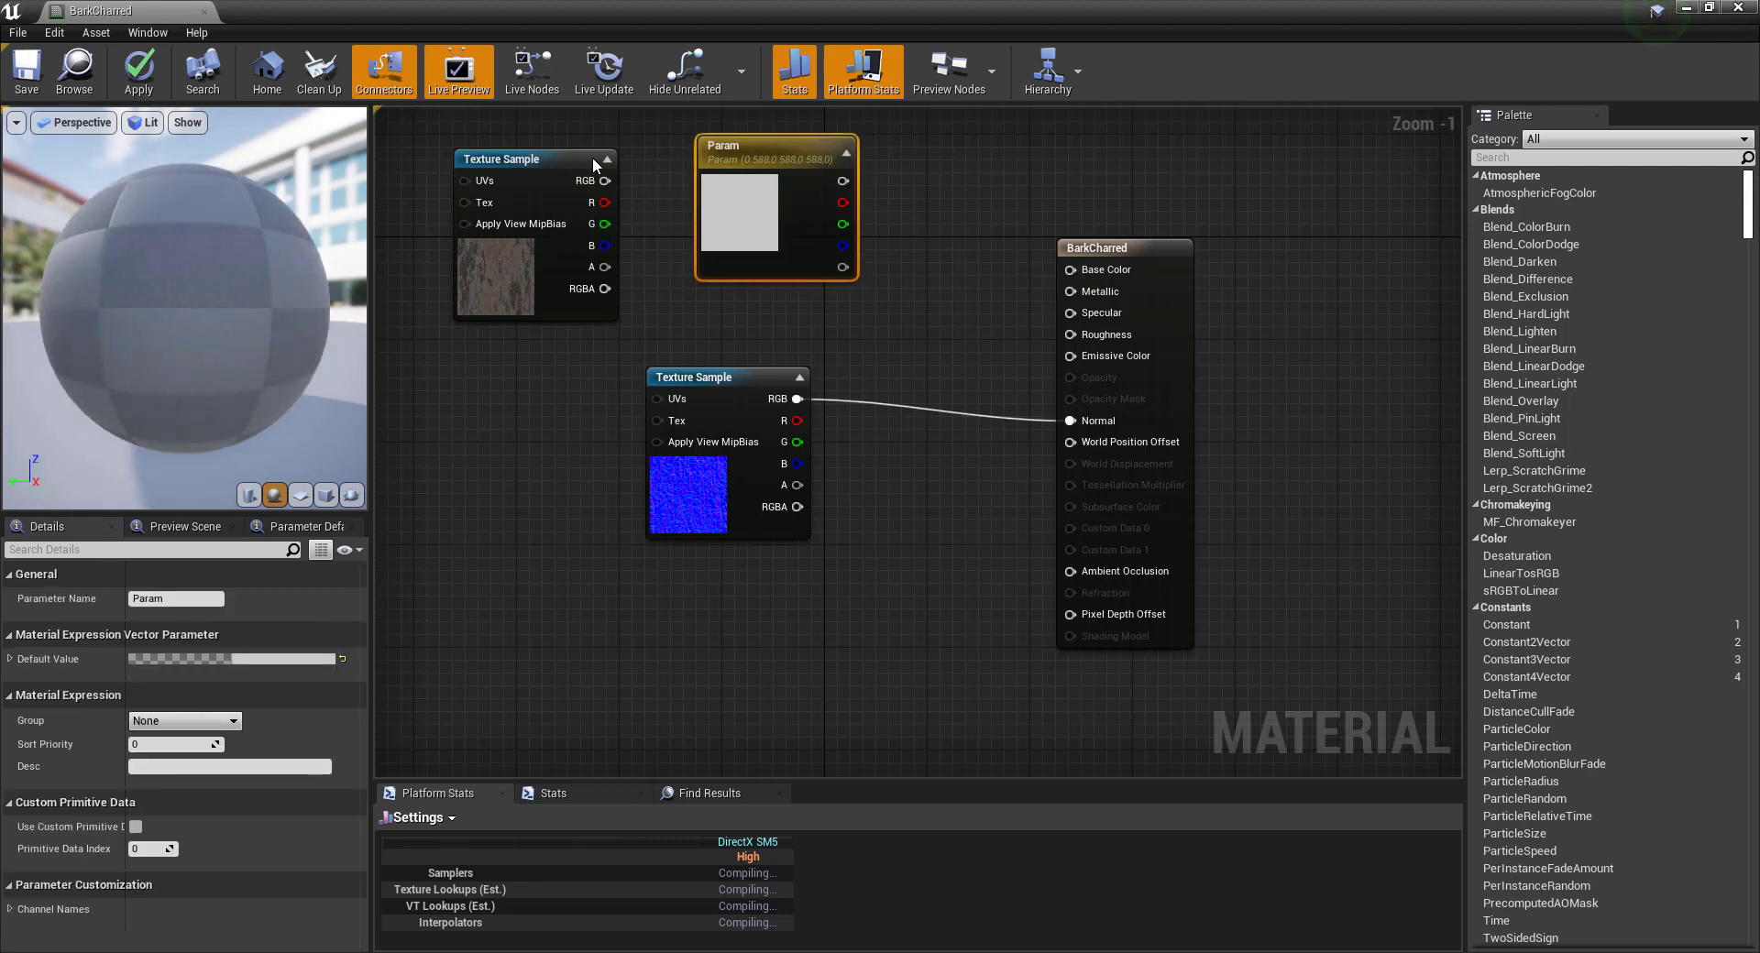
drag(605, 180, 1070, 269)
drag(842, 198, 992, 124)
Align the diffuse Texture Sample above the normal map's node and move the BarkCharred result node slightly up and away from them.
scroll(922, 228, up, 1)
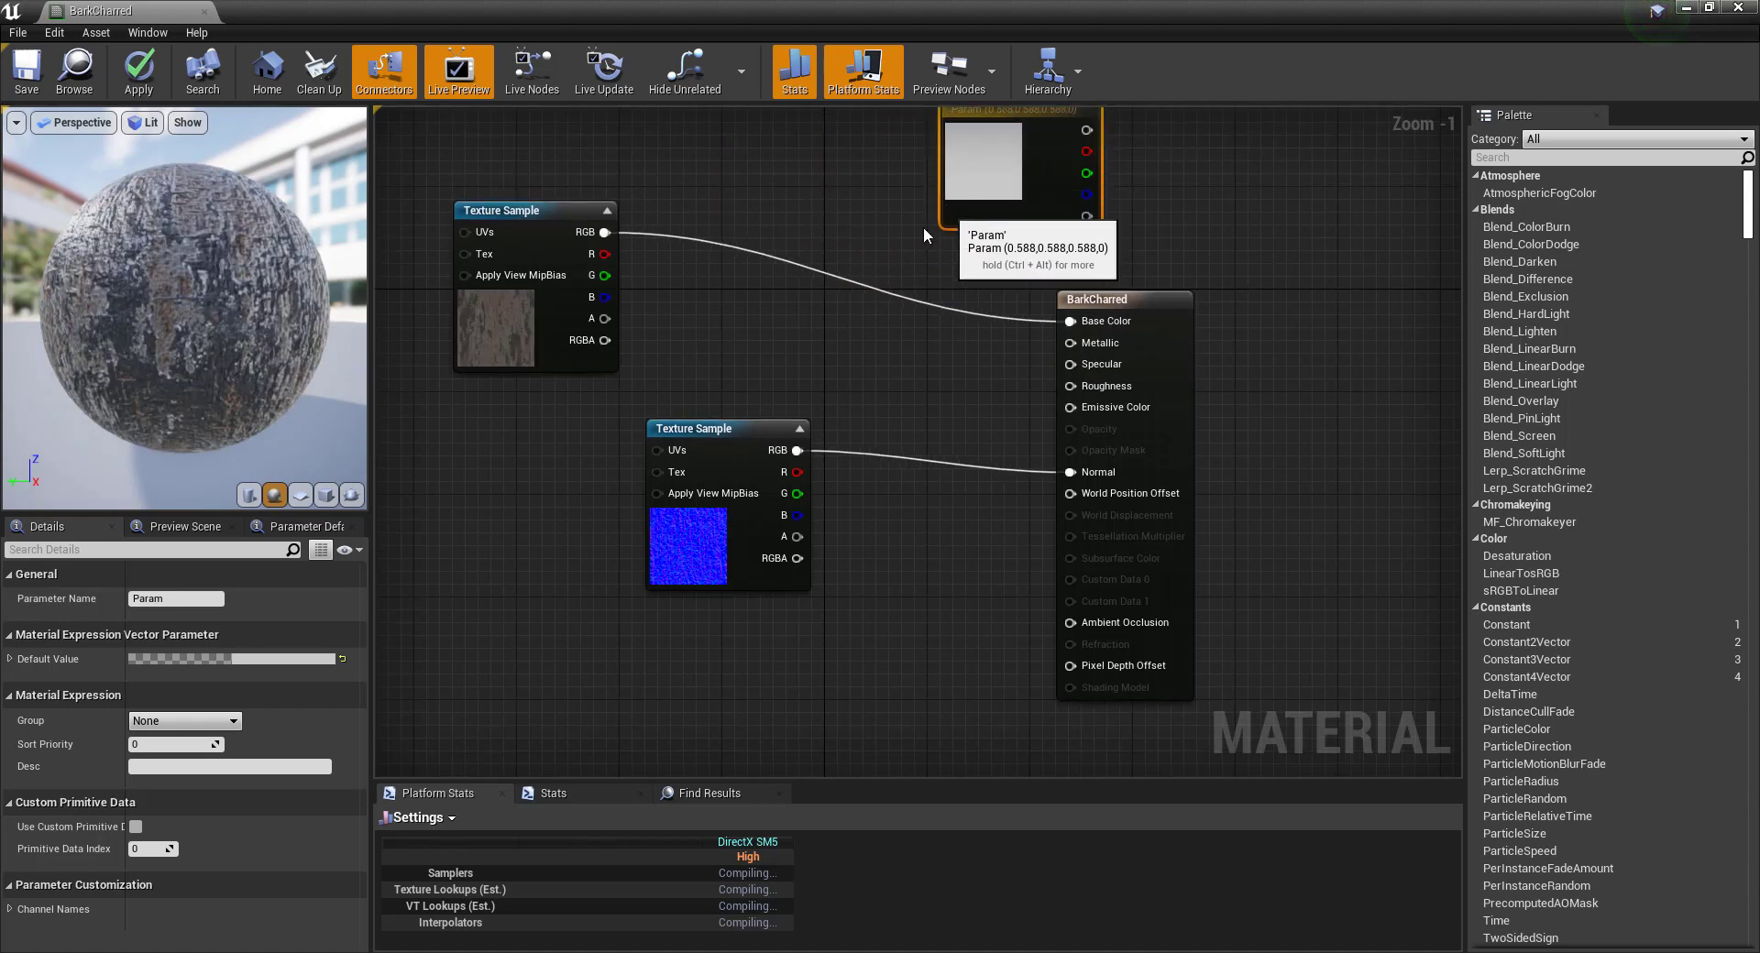
scroll(871, 242, down, 5)
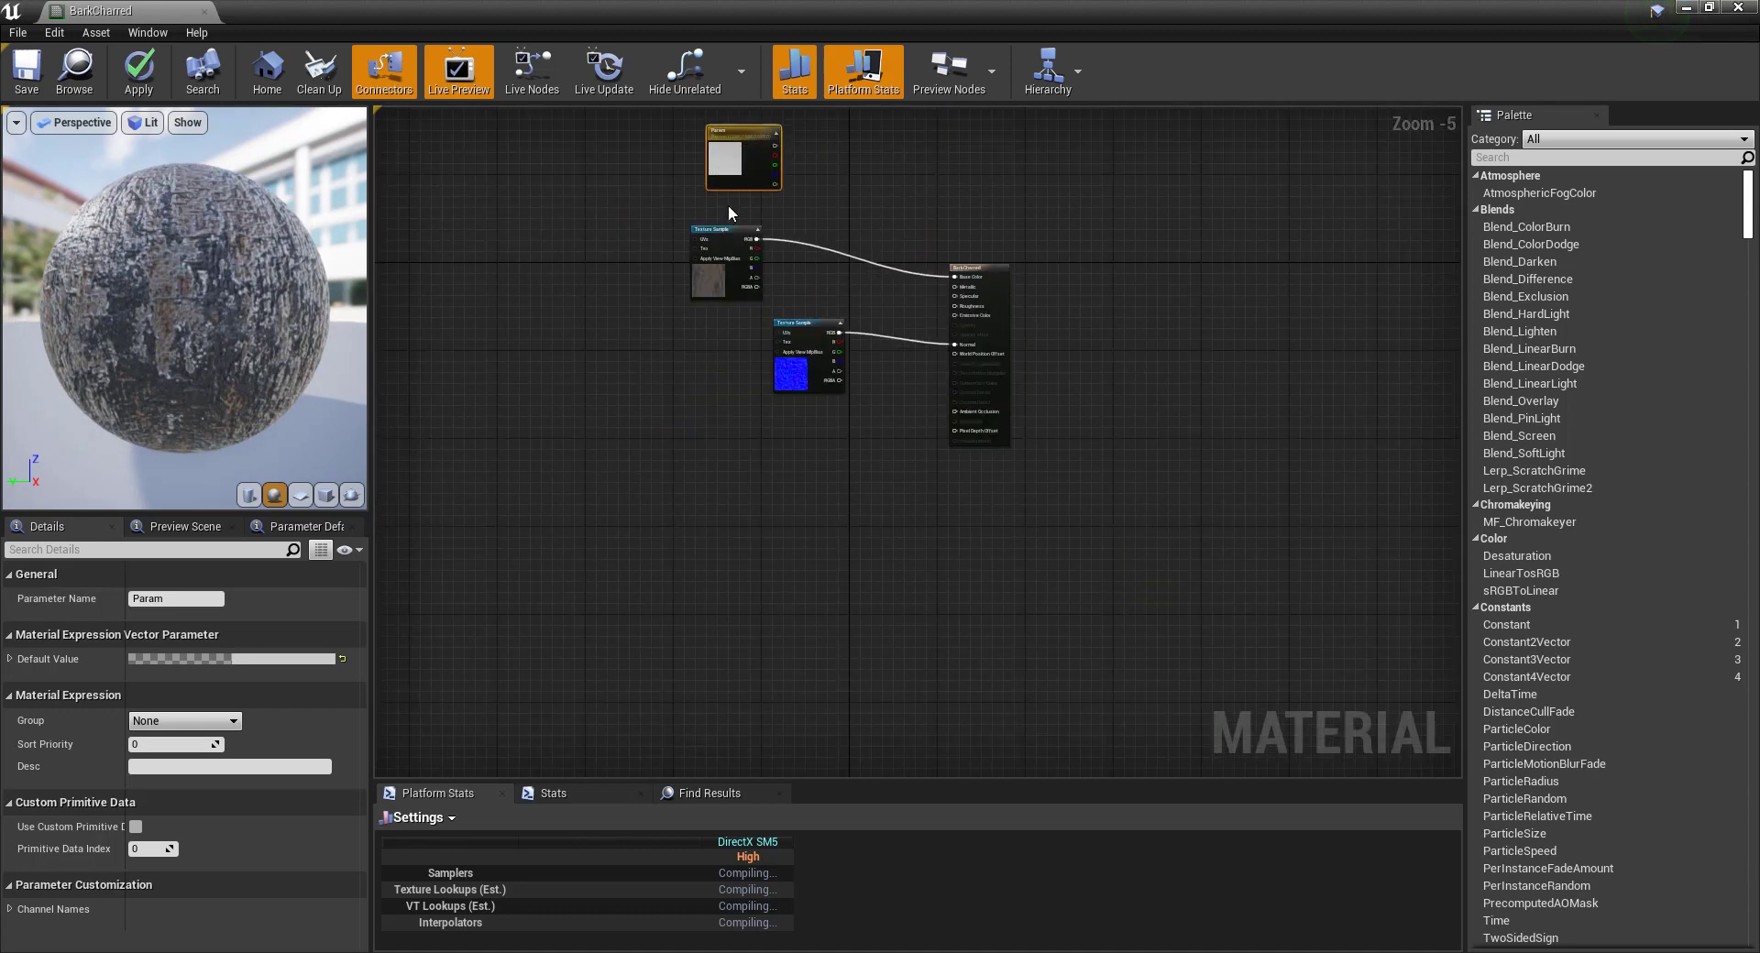
click(745, 243)
scroll(801, 328, up, 5)
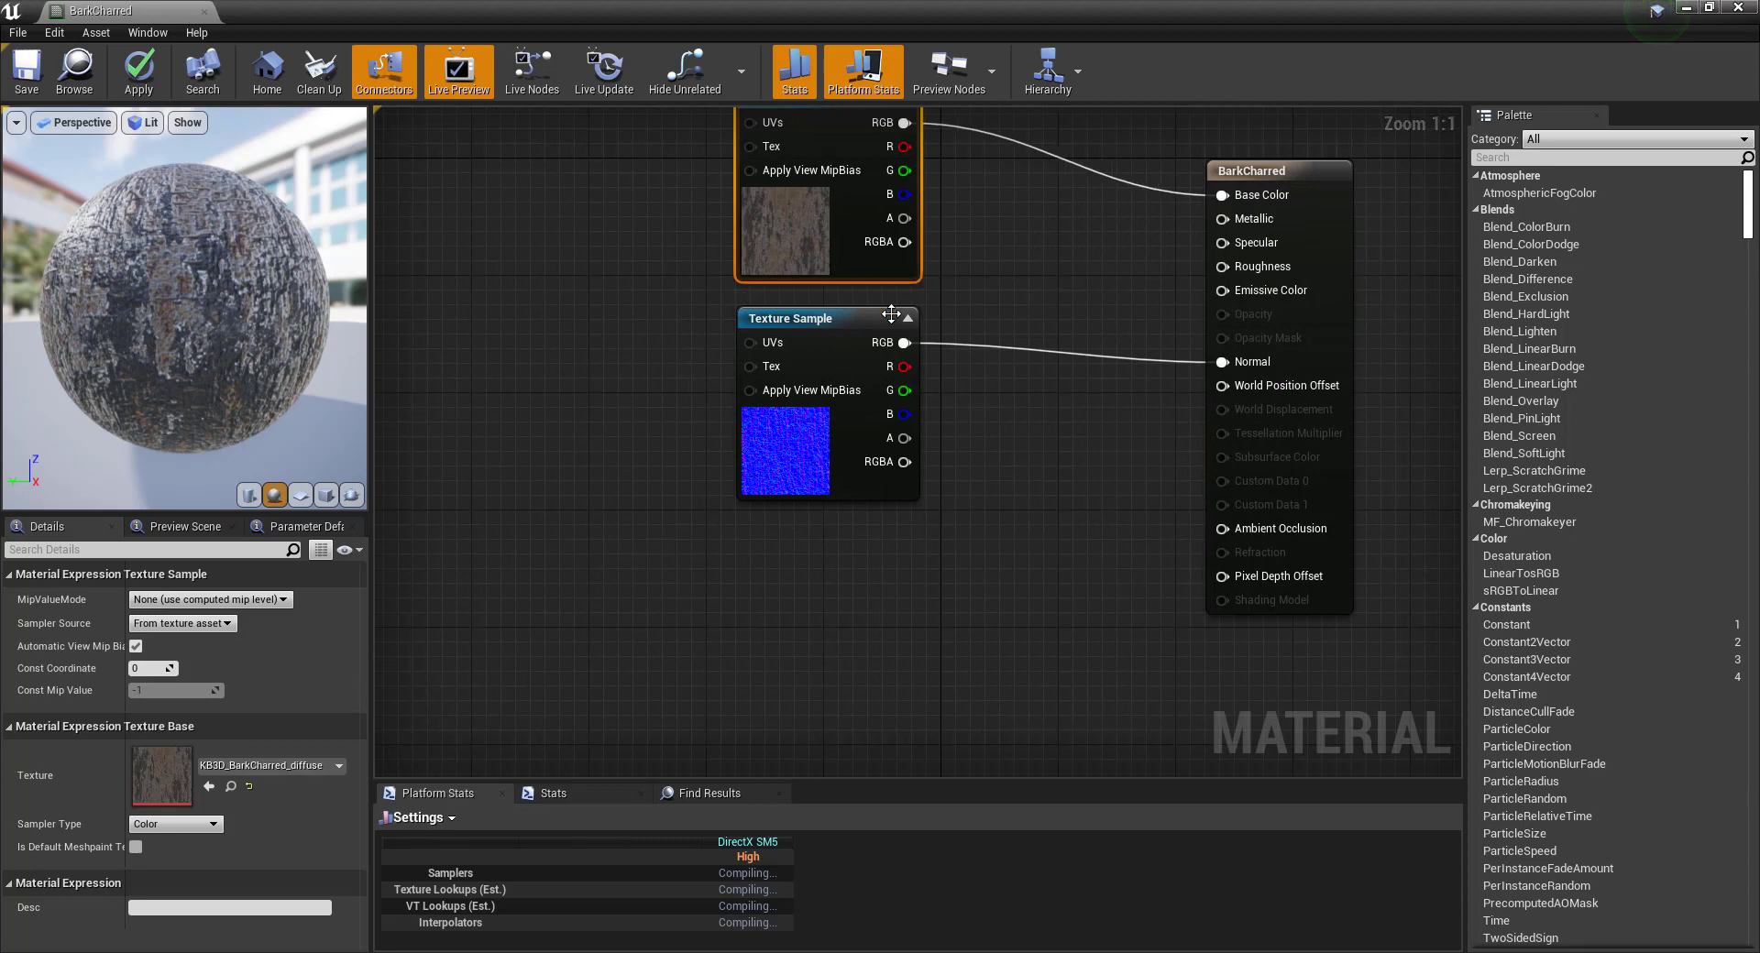
scroll(869, 331, down, 1)
scroll(946, 336, down, 2)
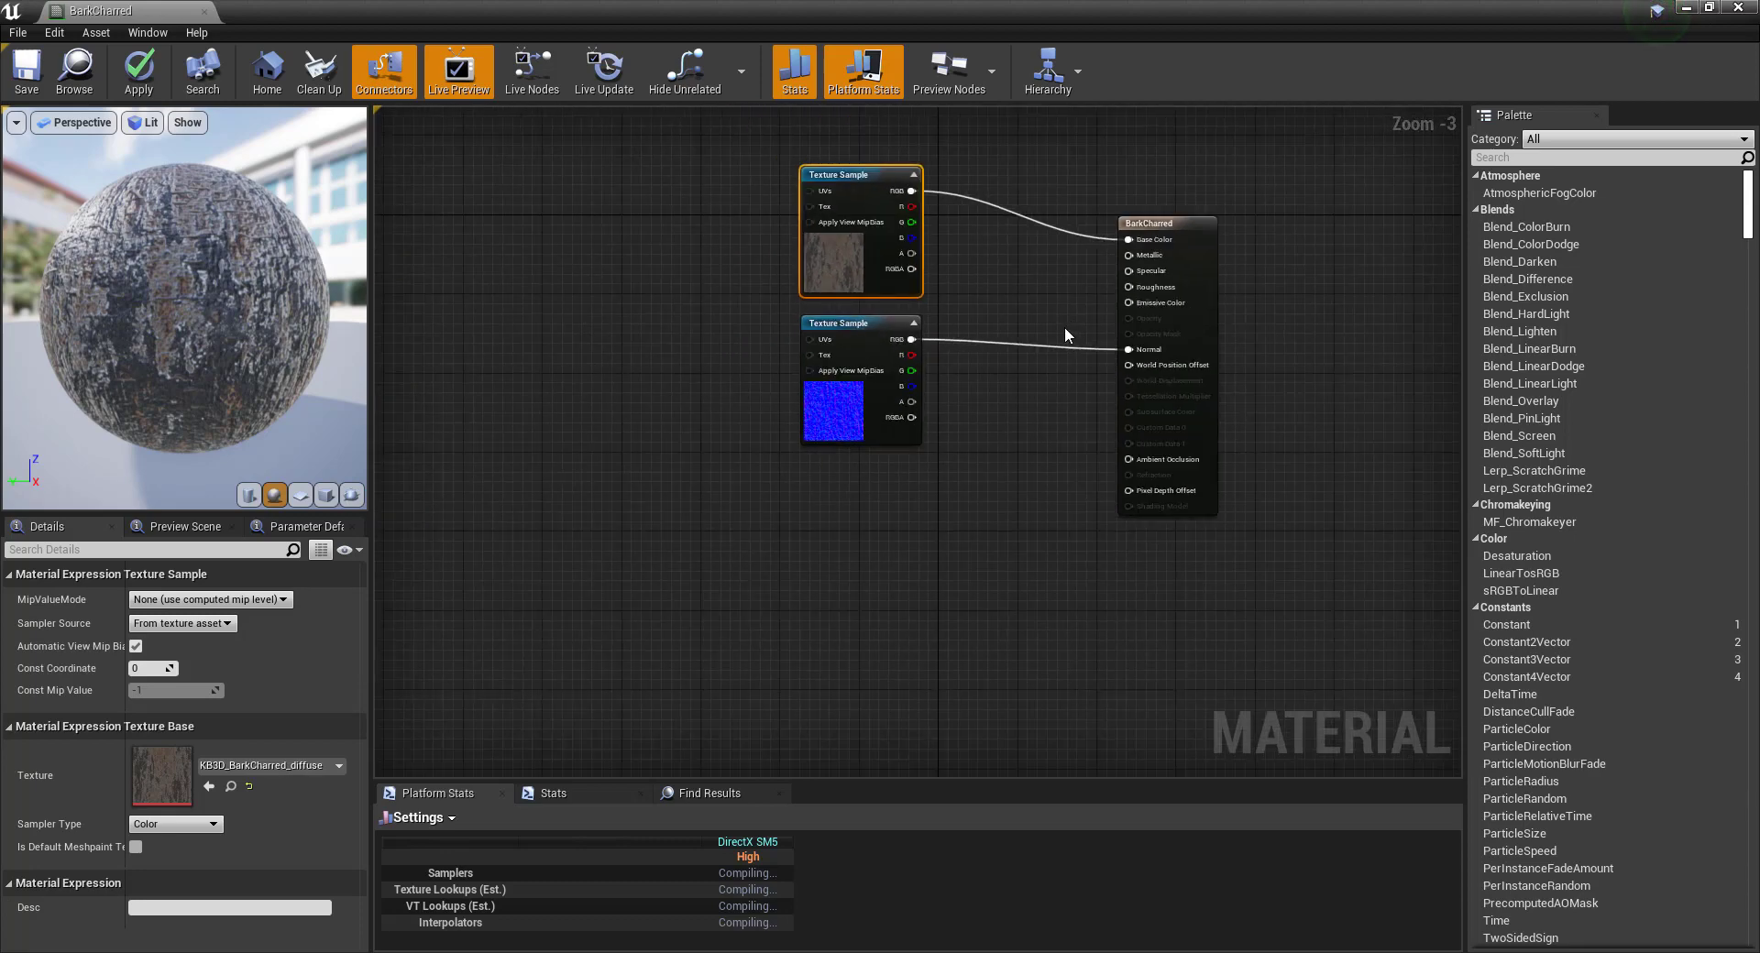
drag(1168, 214, 1204, 184)
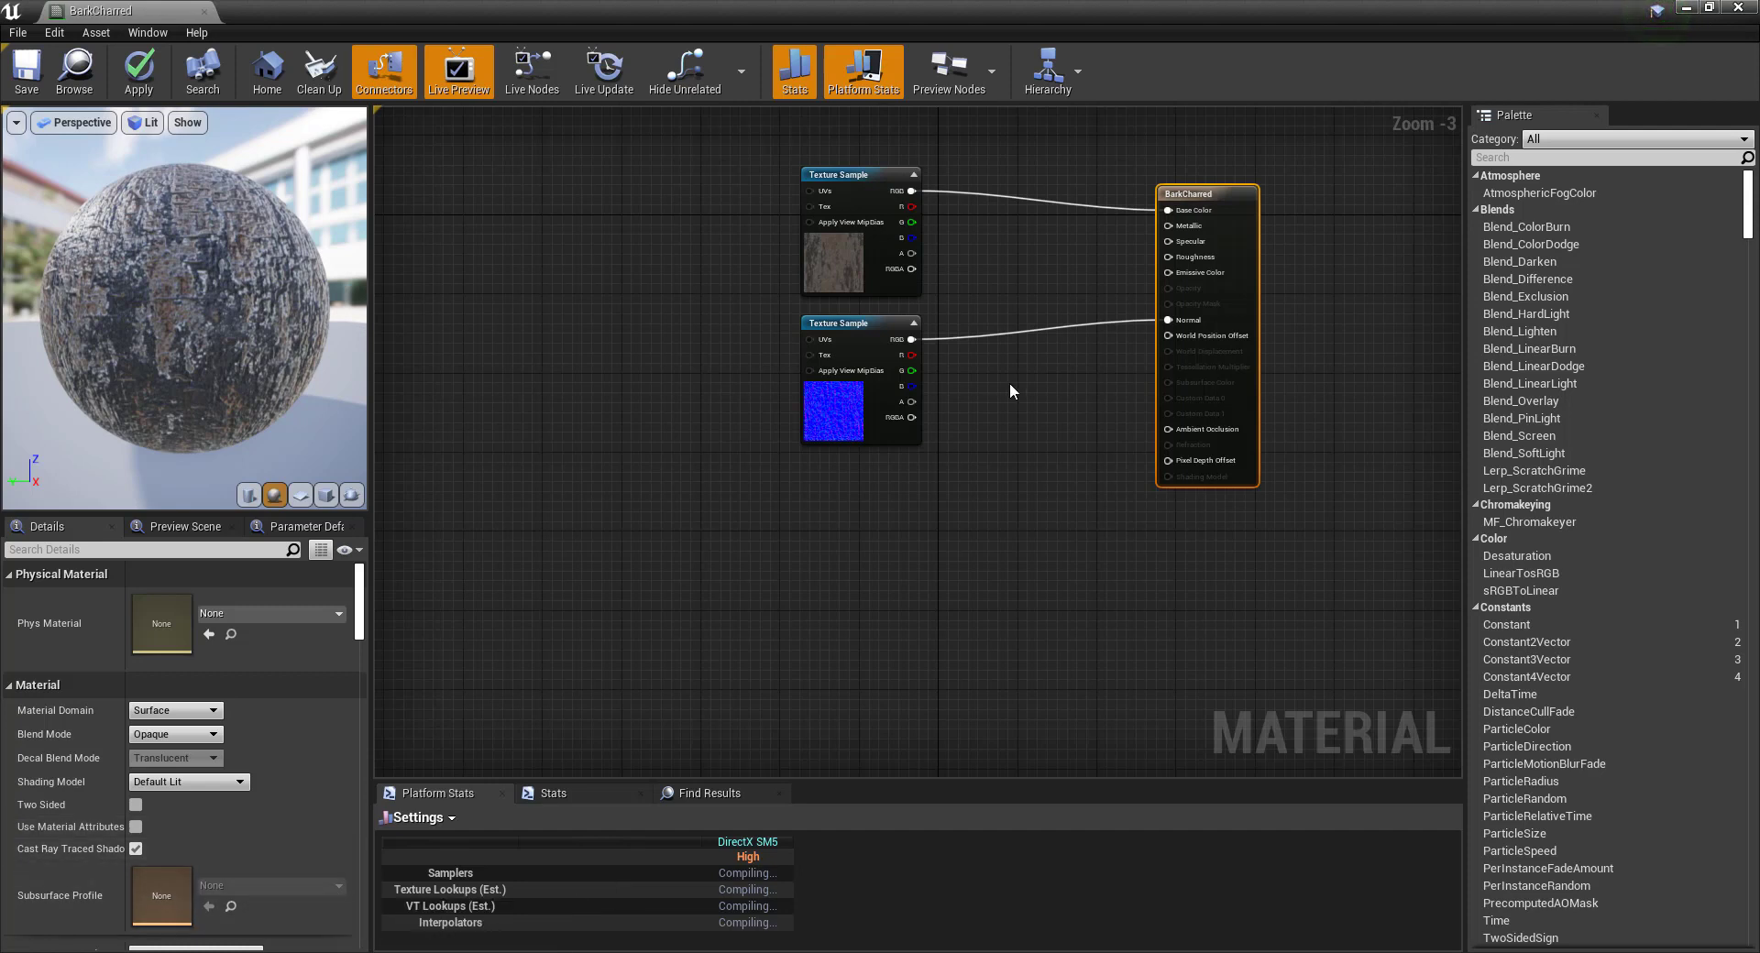
scroll(1319, 199, up, 3)
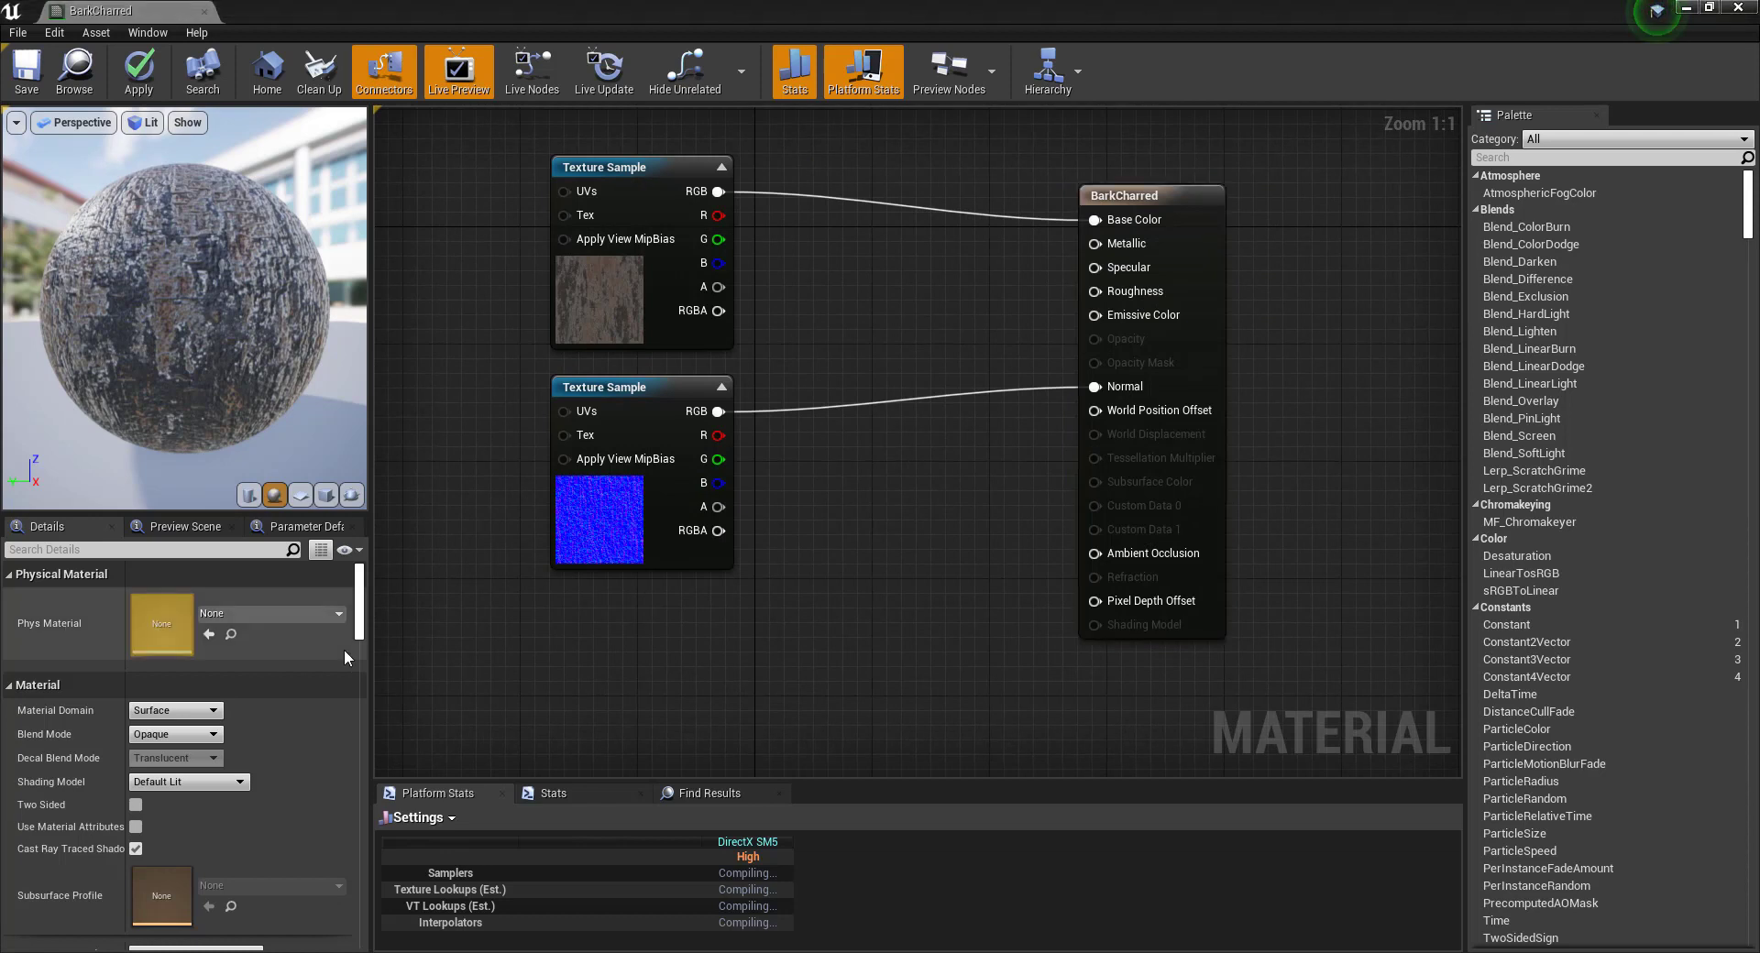
Add a OneMinus node and place it between the texture nodes and the BarkCharred result node.
right_drag(593, 638, 596, 629)
right_click(607, 629)
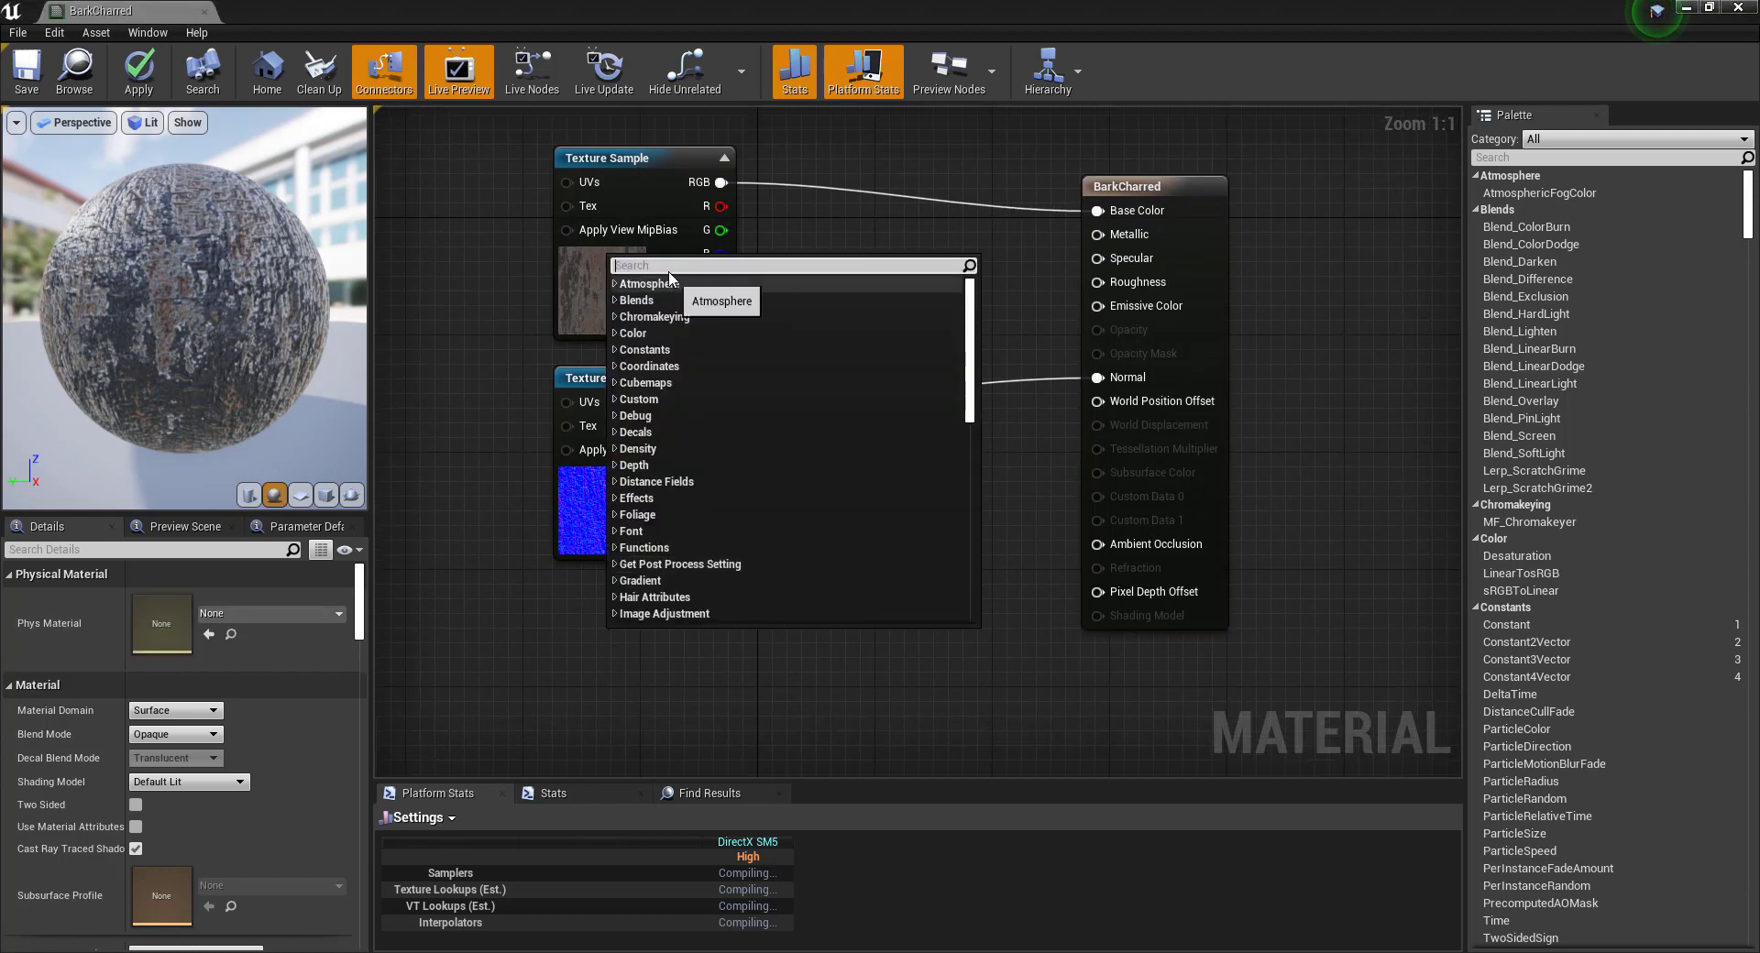
text(onem)
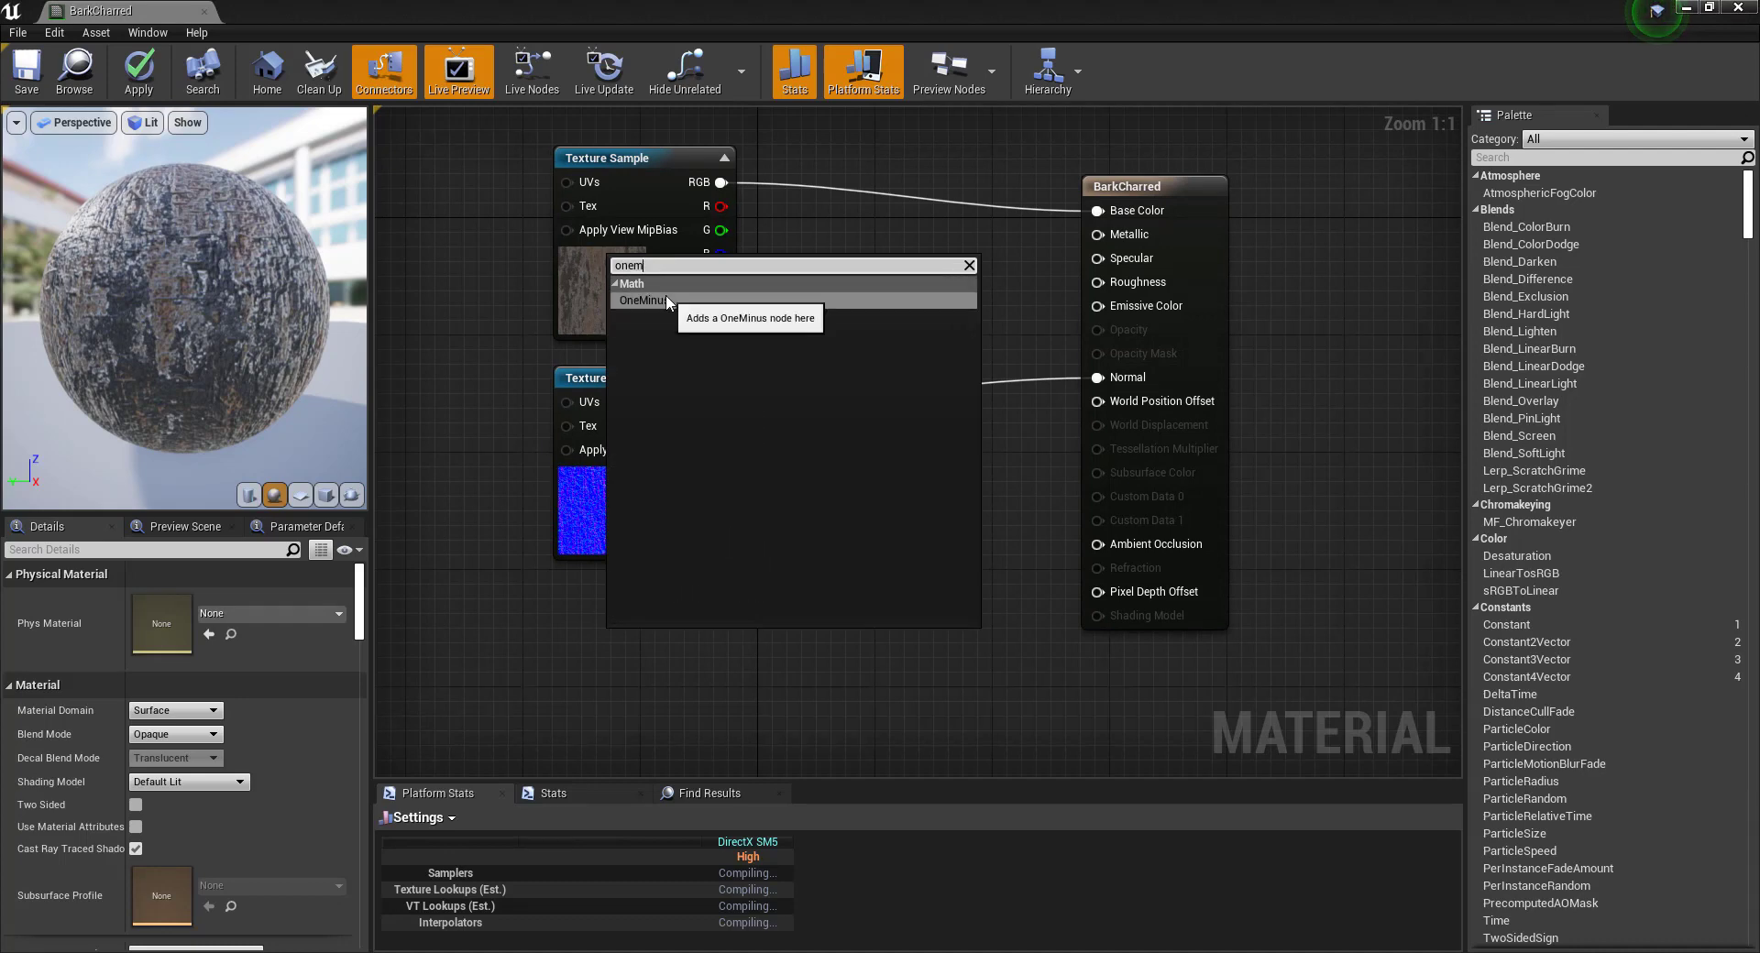
click(669, 302)
drag(644, 634, 894, 271)
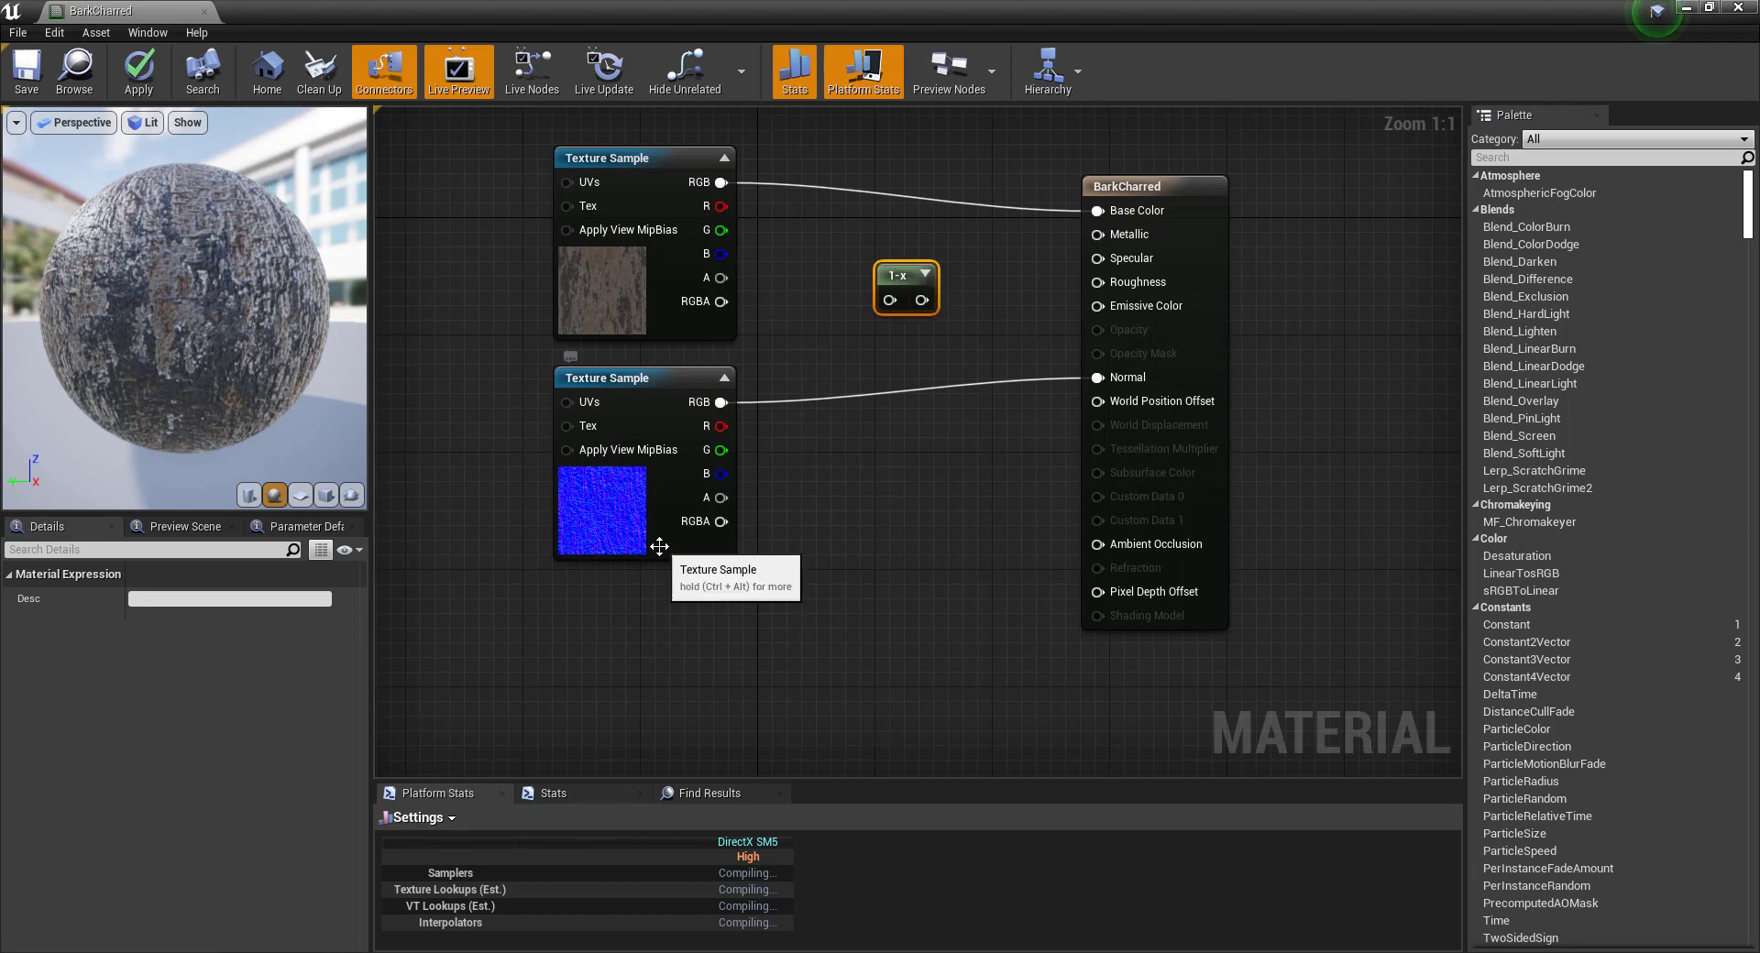
Add another Texture Sample node and place it directly below the diffuse one, moving the normal map's node further down.
click(666, 627)
right_click(665, 618)
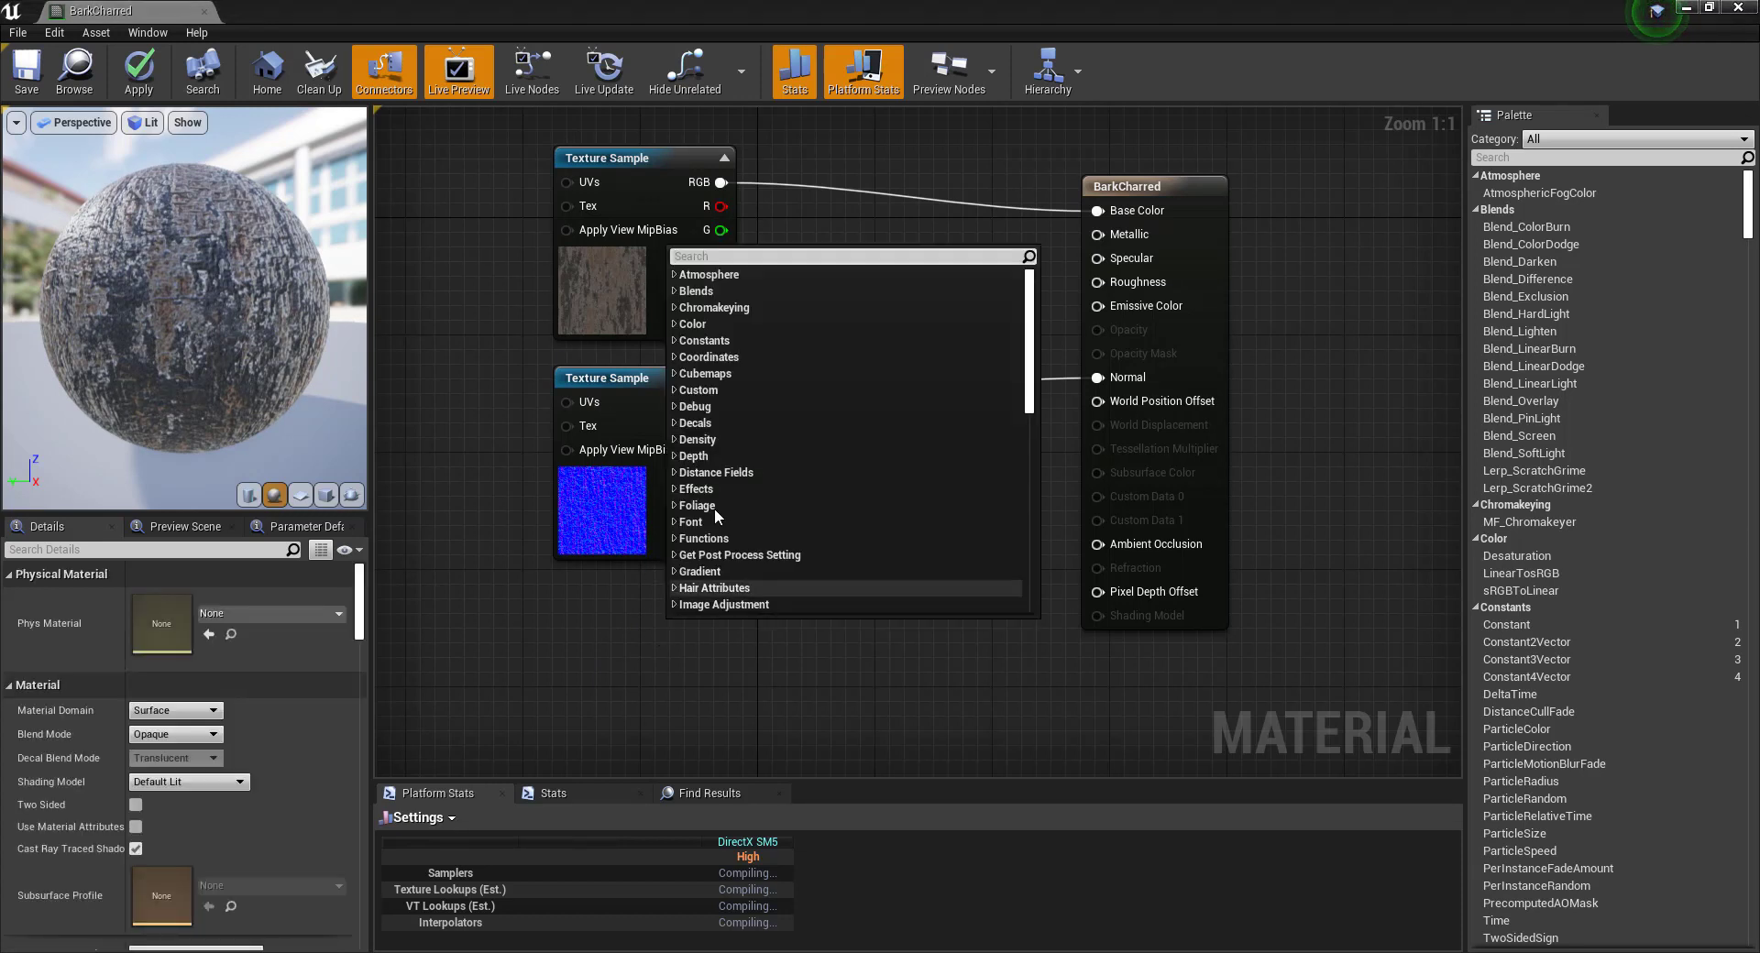
text(te)
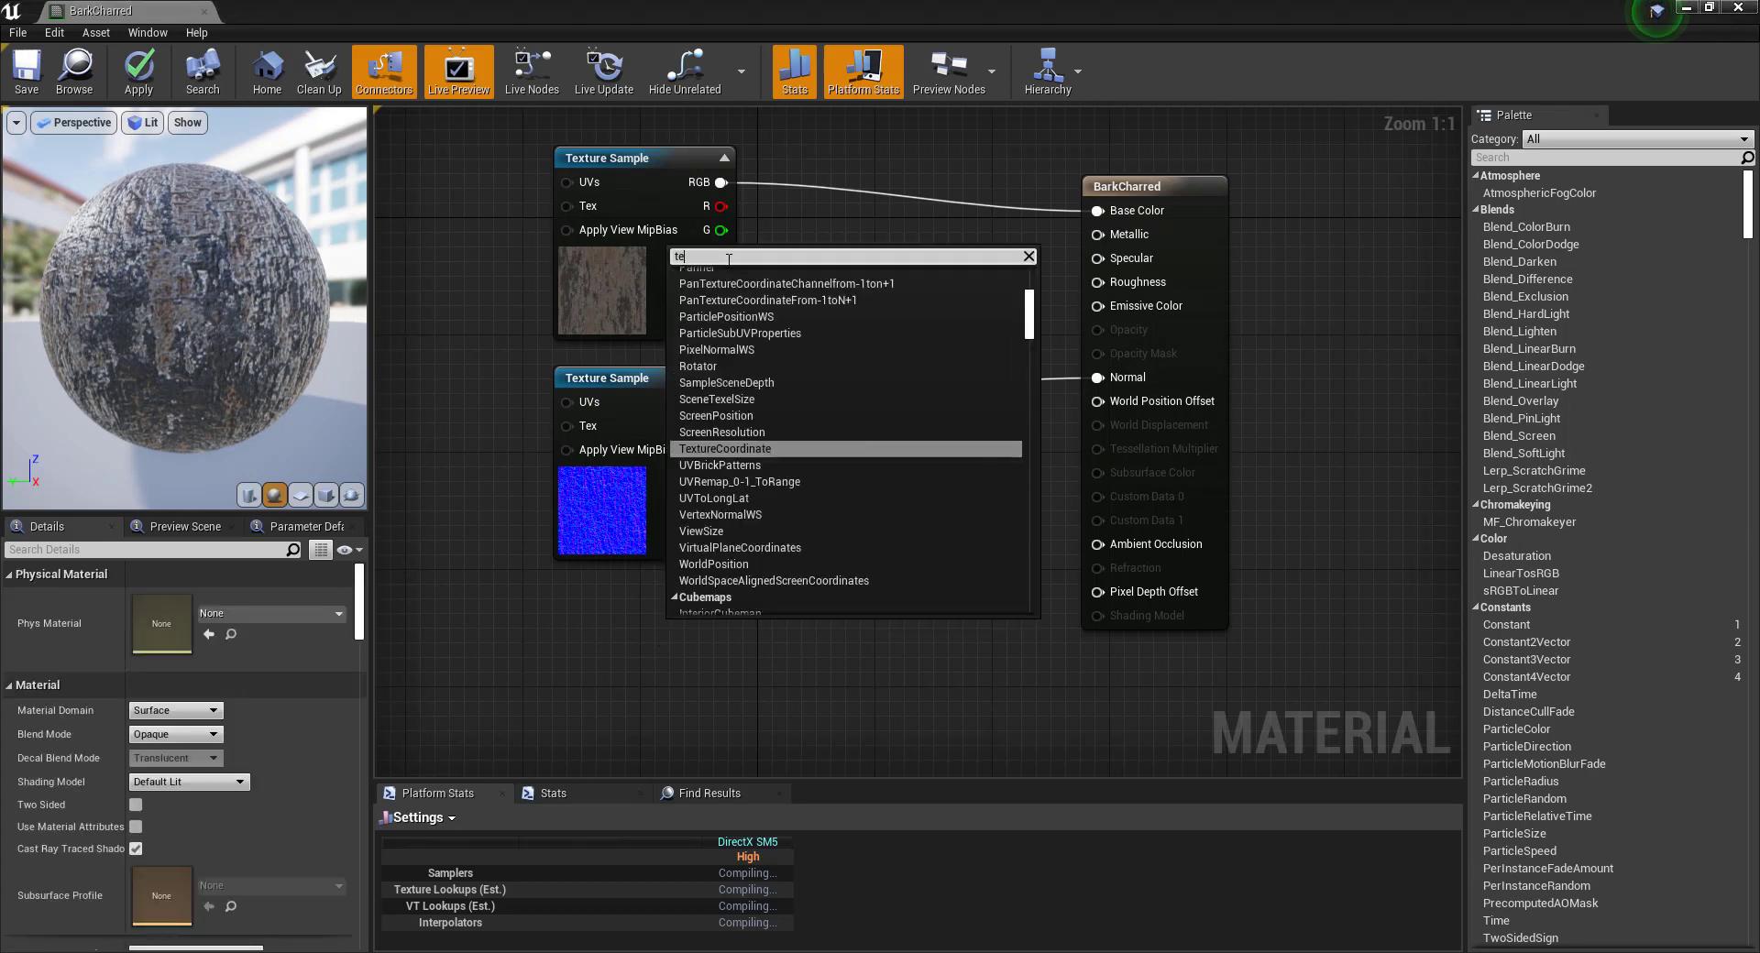
text(xture sa)
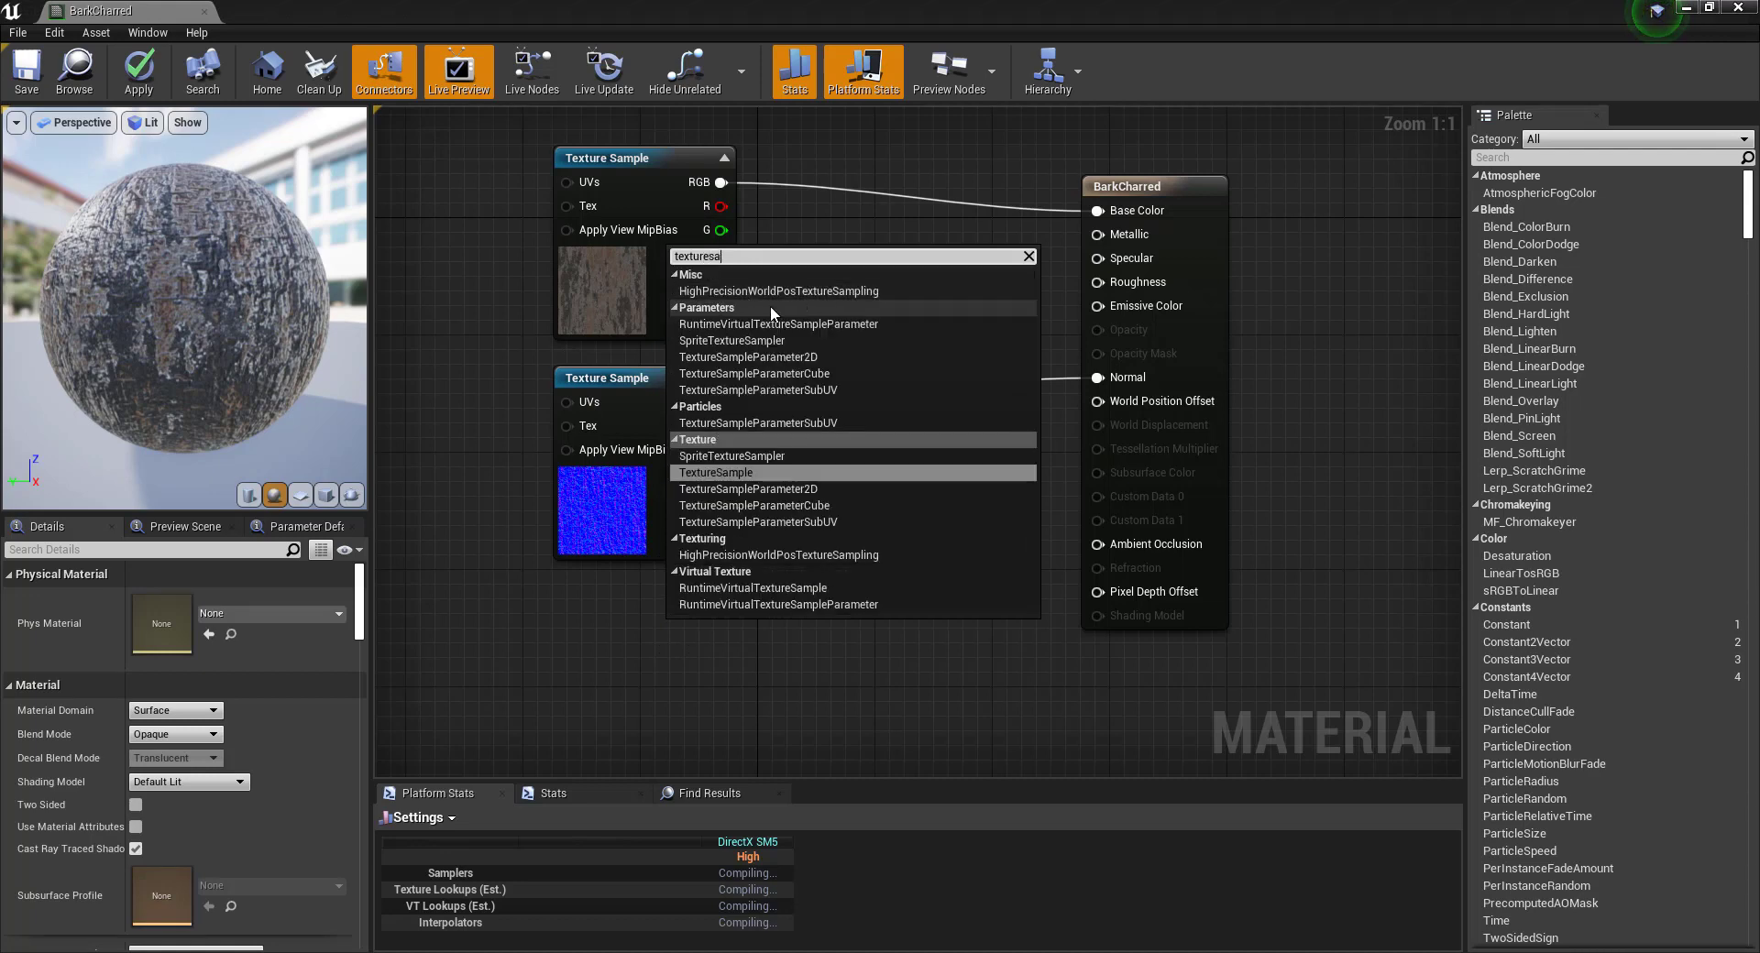
click(748, 468)
drag(746, 632, 634, 598)
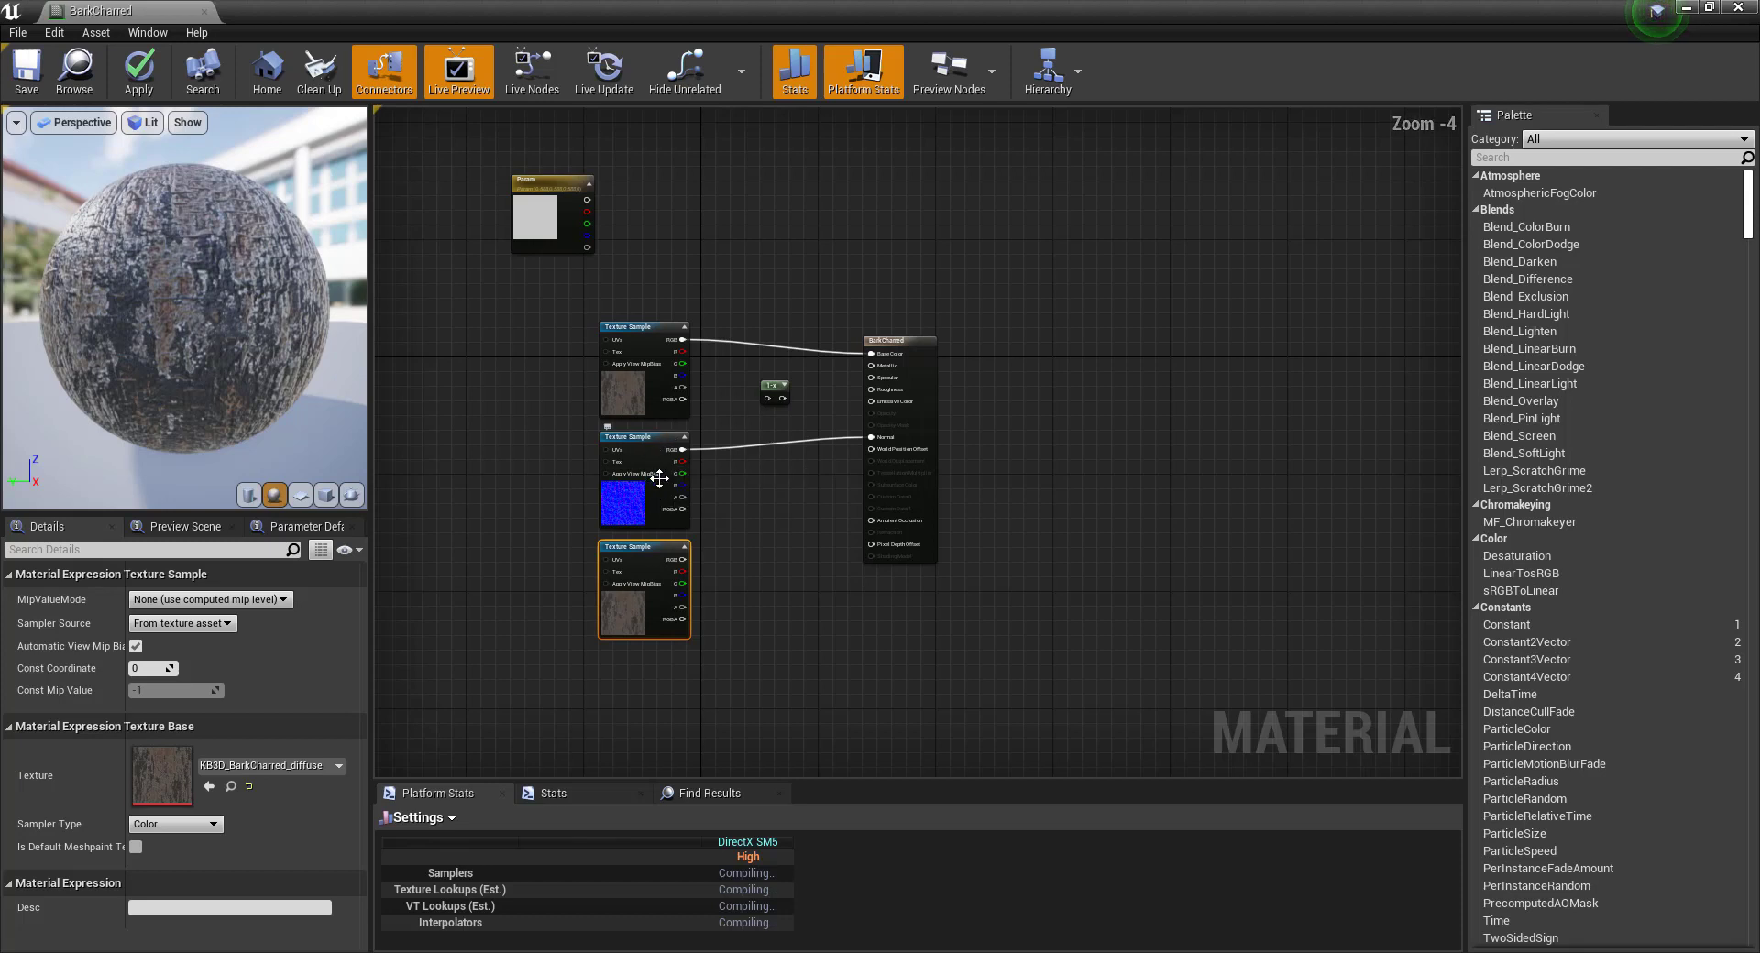
drag(668, 437, 674, 657)
drag(634, 551, 635, 441)
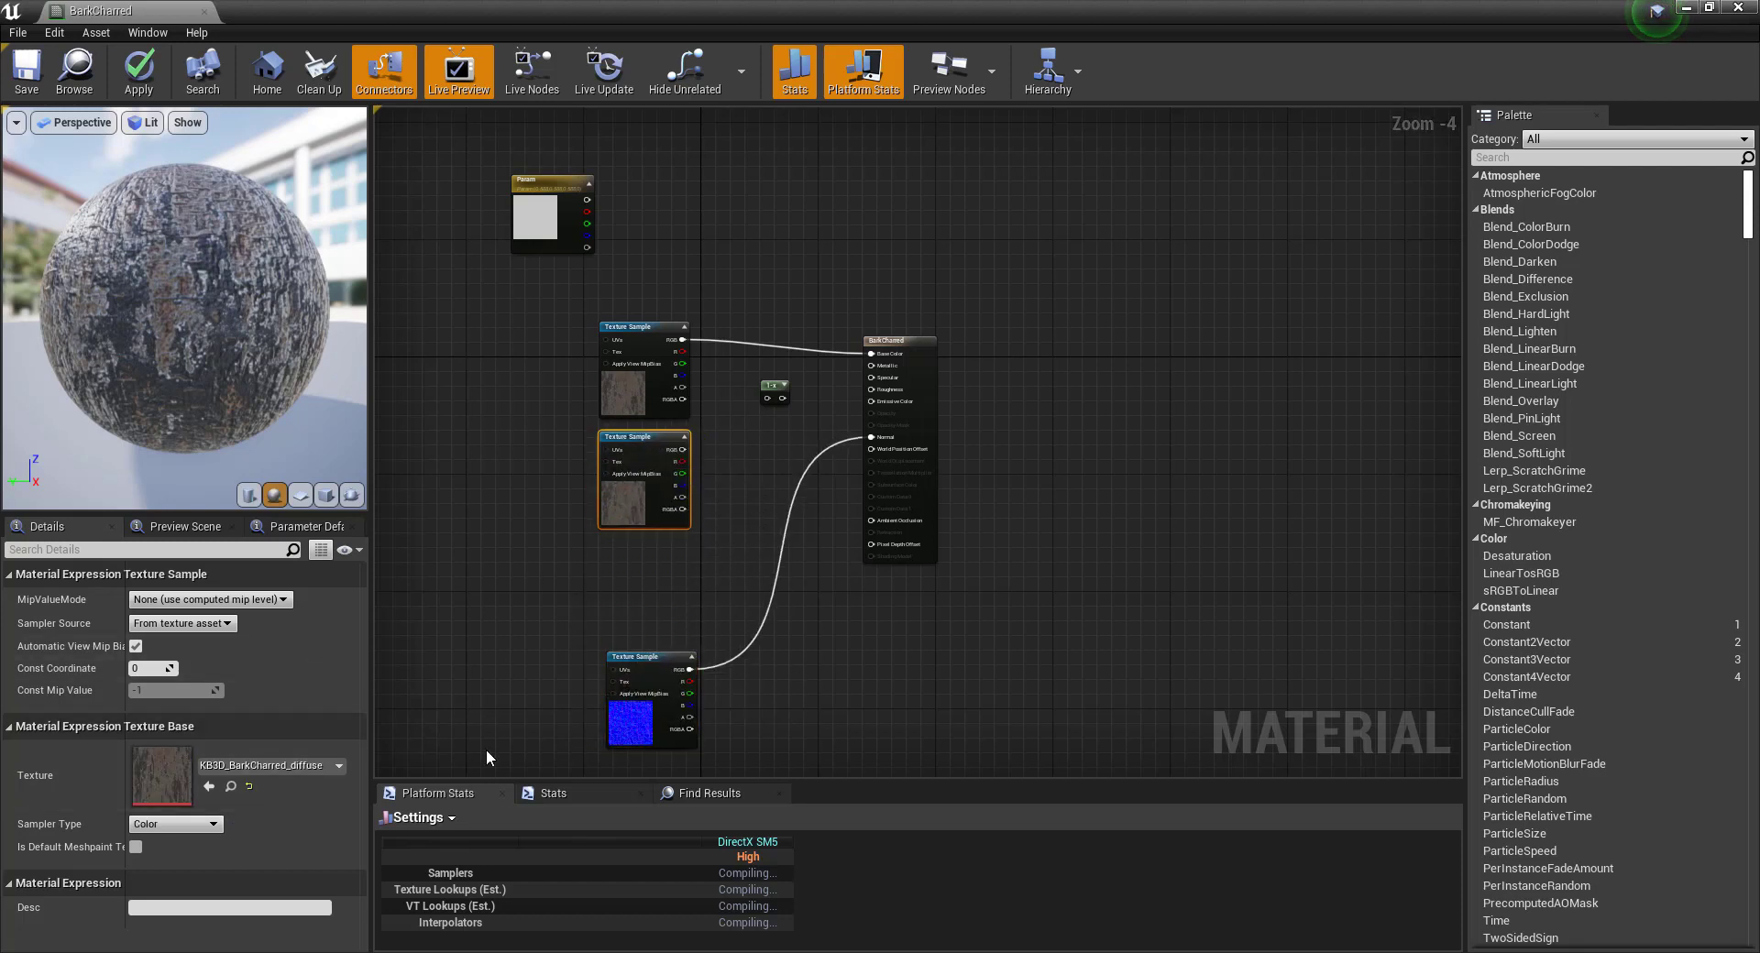
Copy the name of the KB3D_BarkCharred_gloss texture from the Textures folder and return to the BarkCharred material.
click(1685, 9)
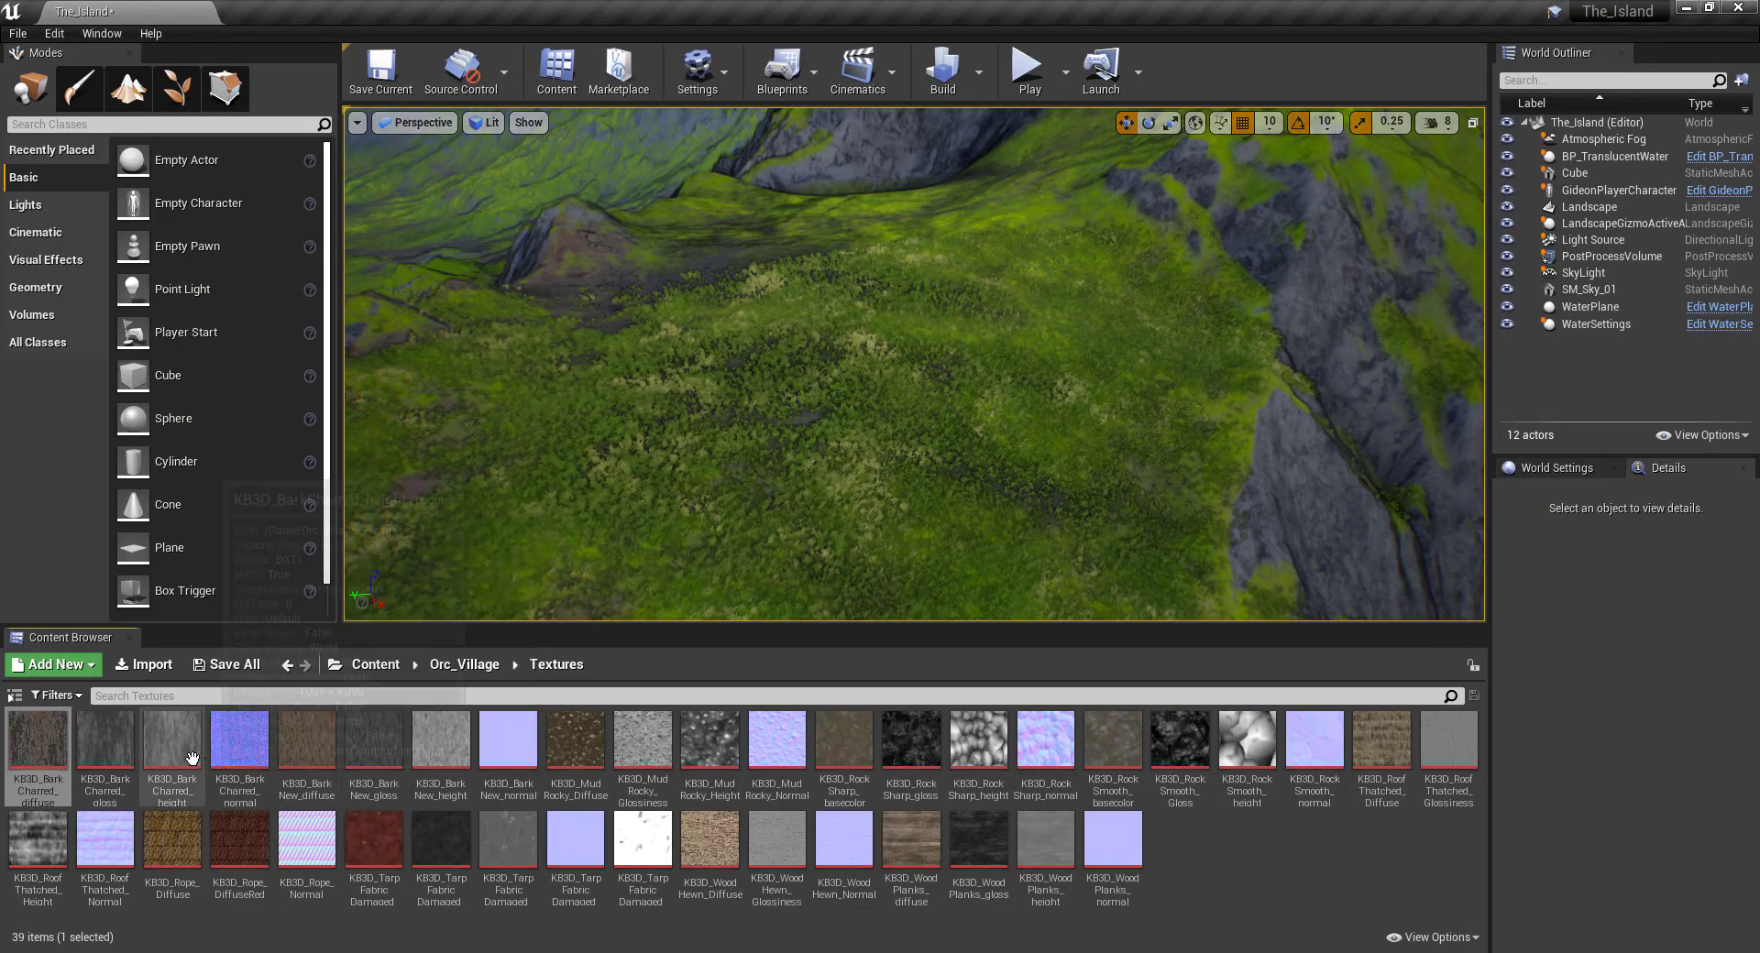
click(123, 749)
right_click(124, 748)
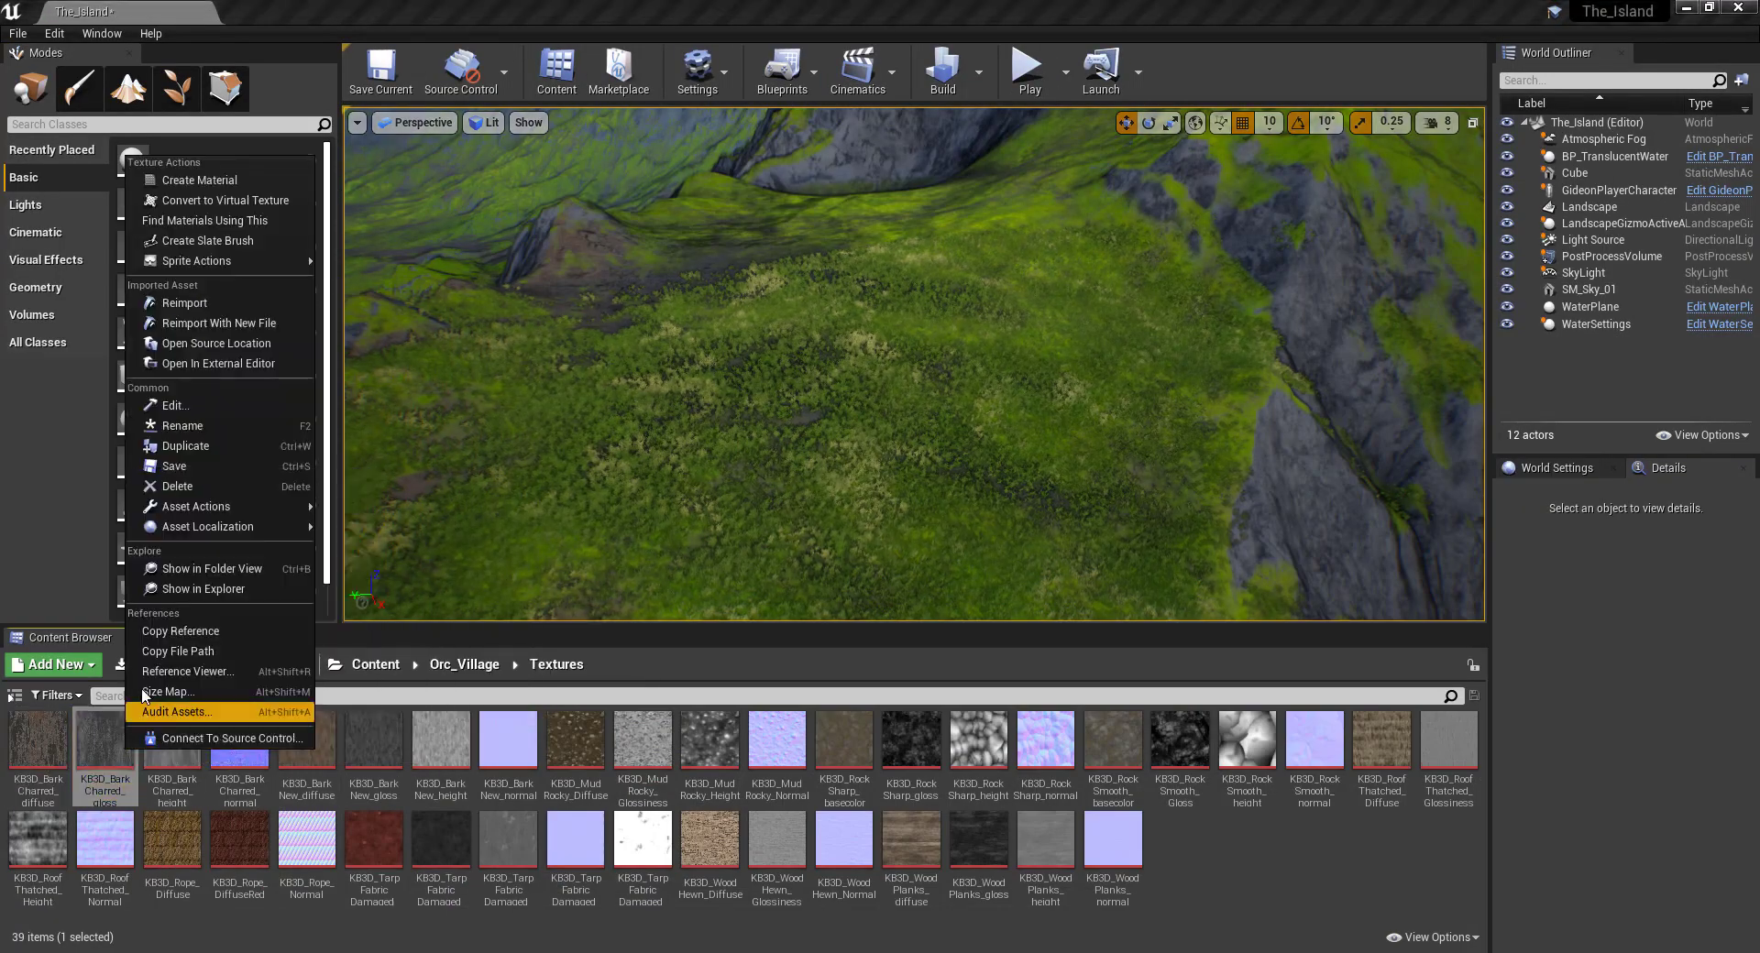
click(166, 417)
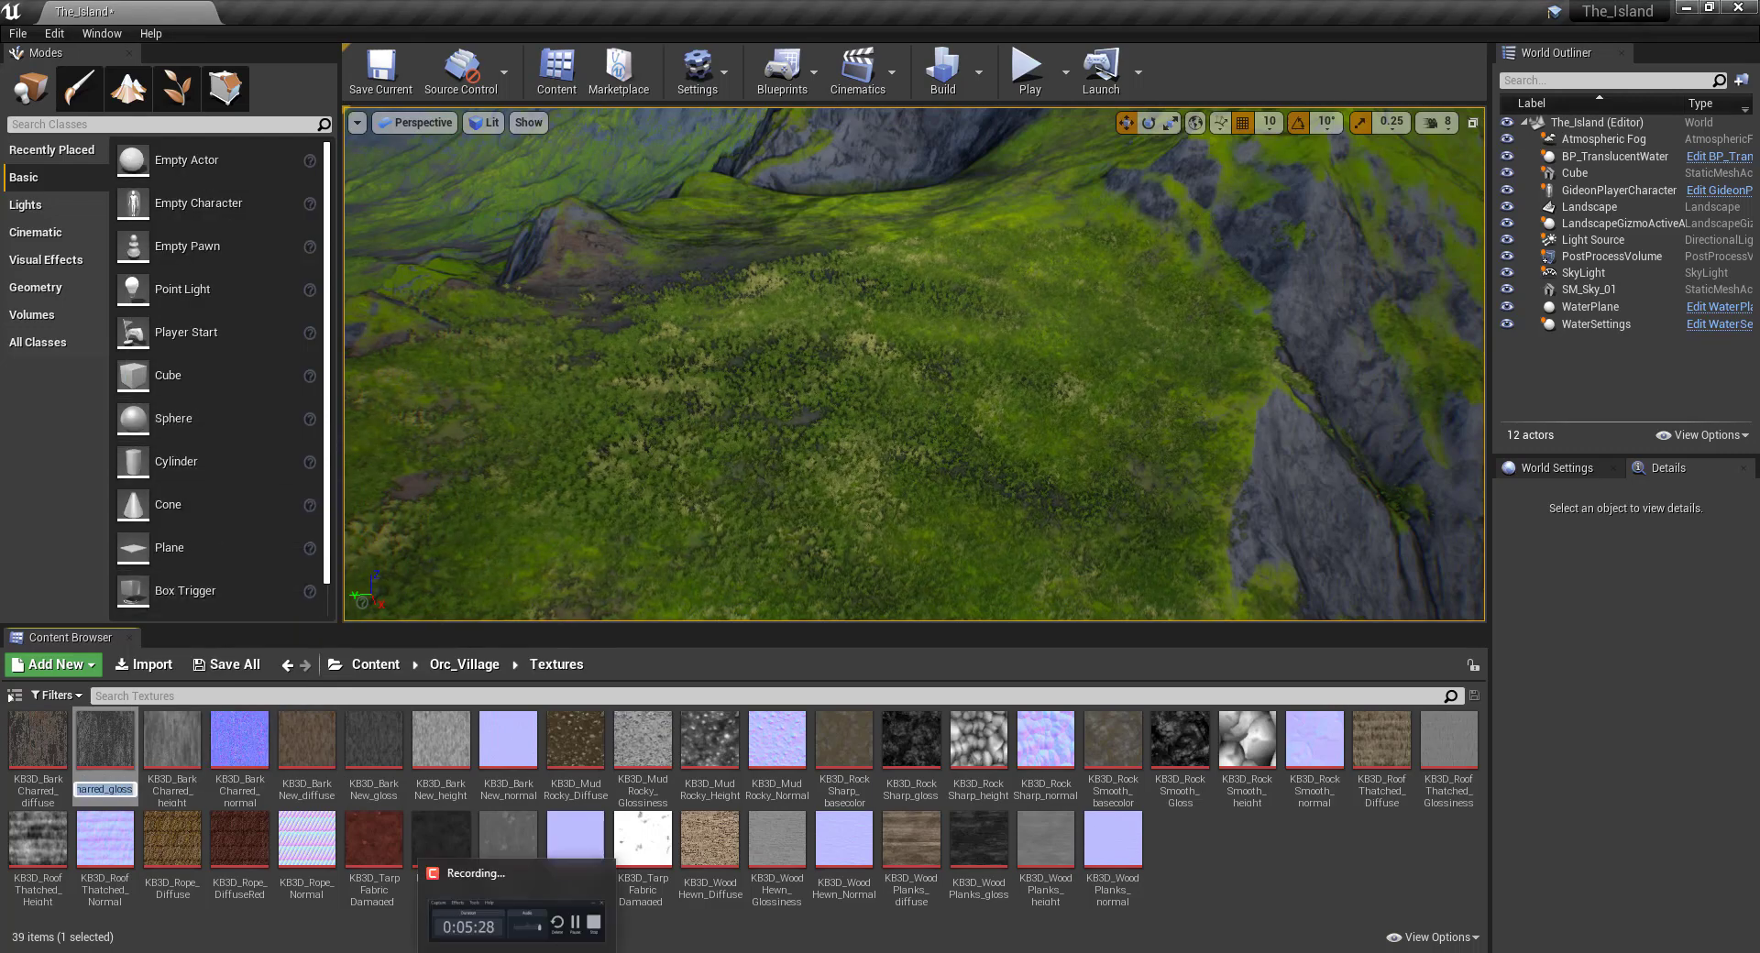
click(706, 845)
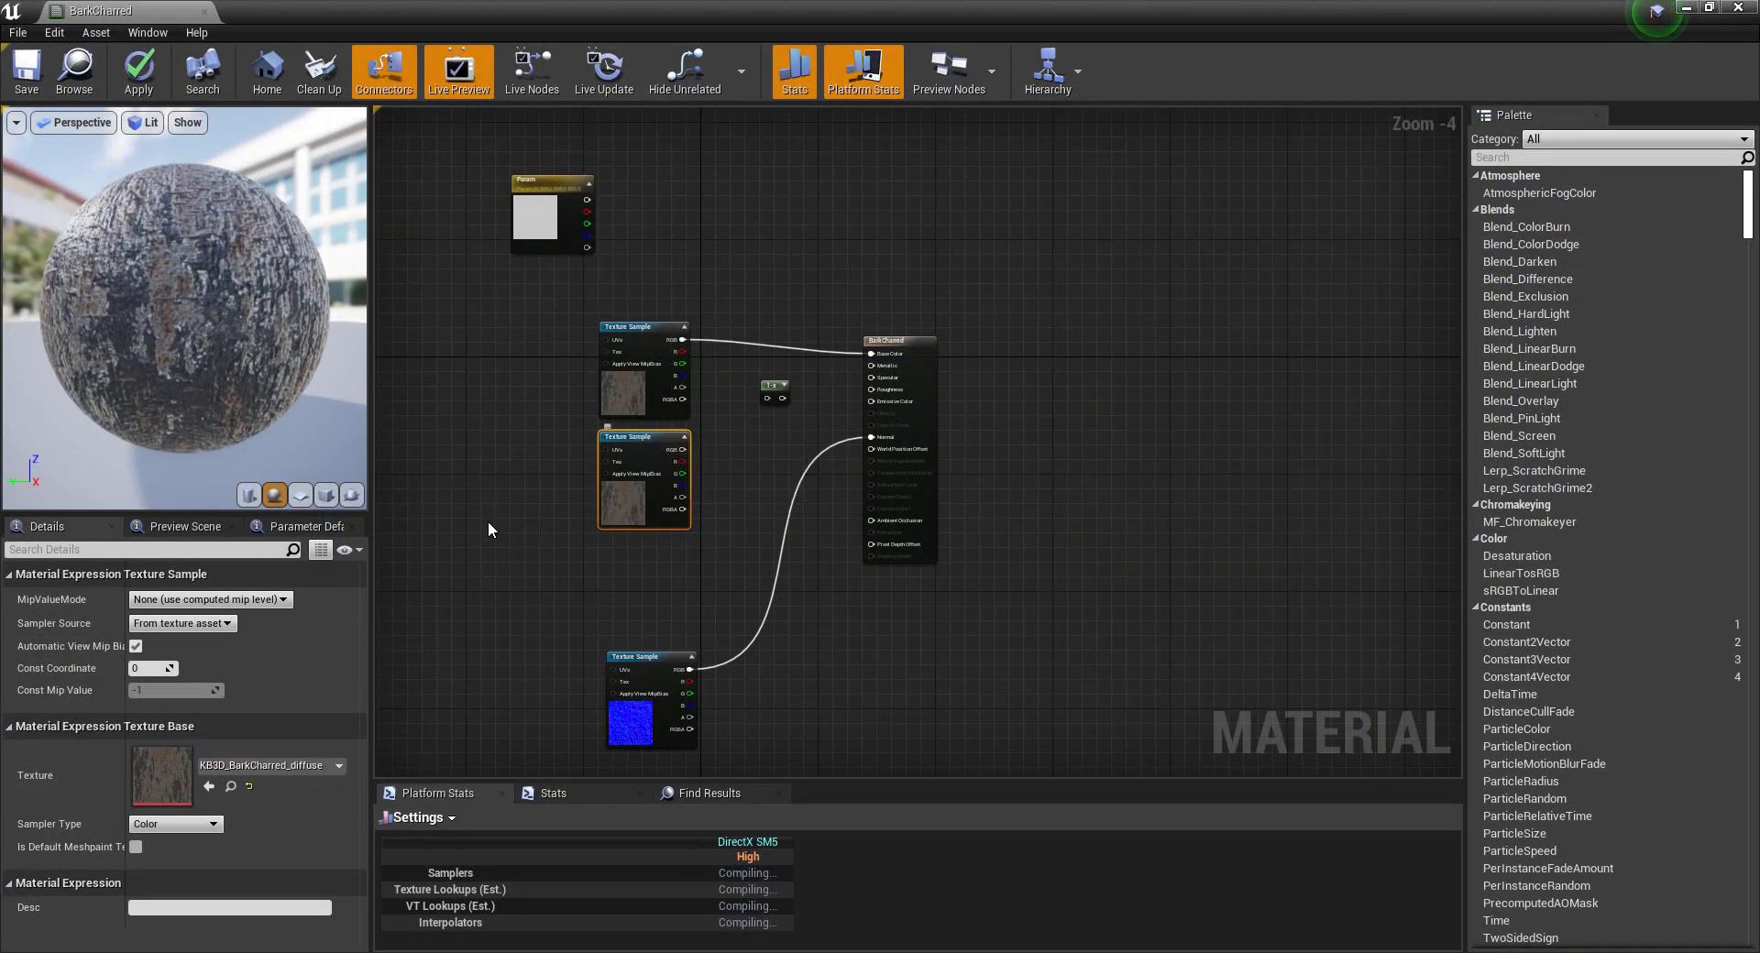
Assign KB3D_BarkCharred_gloss to the new Texture Sample and connect its RGB output through the OneMinus node to Roughness.
click(338, 766)
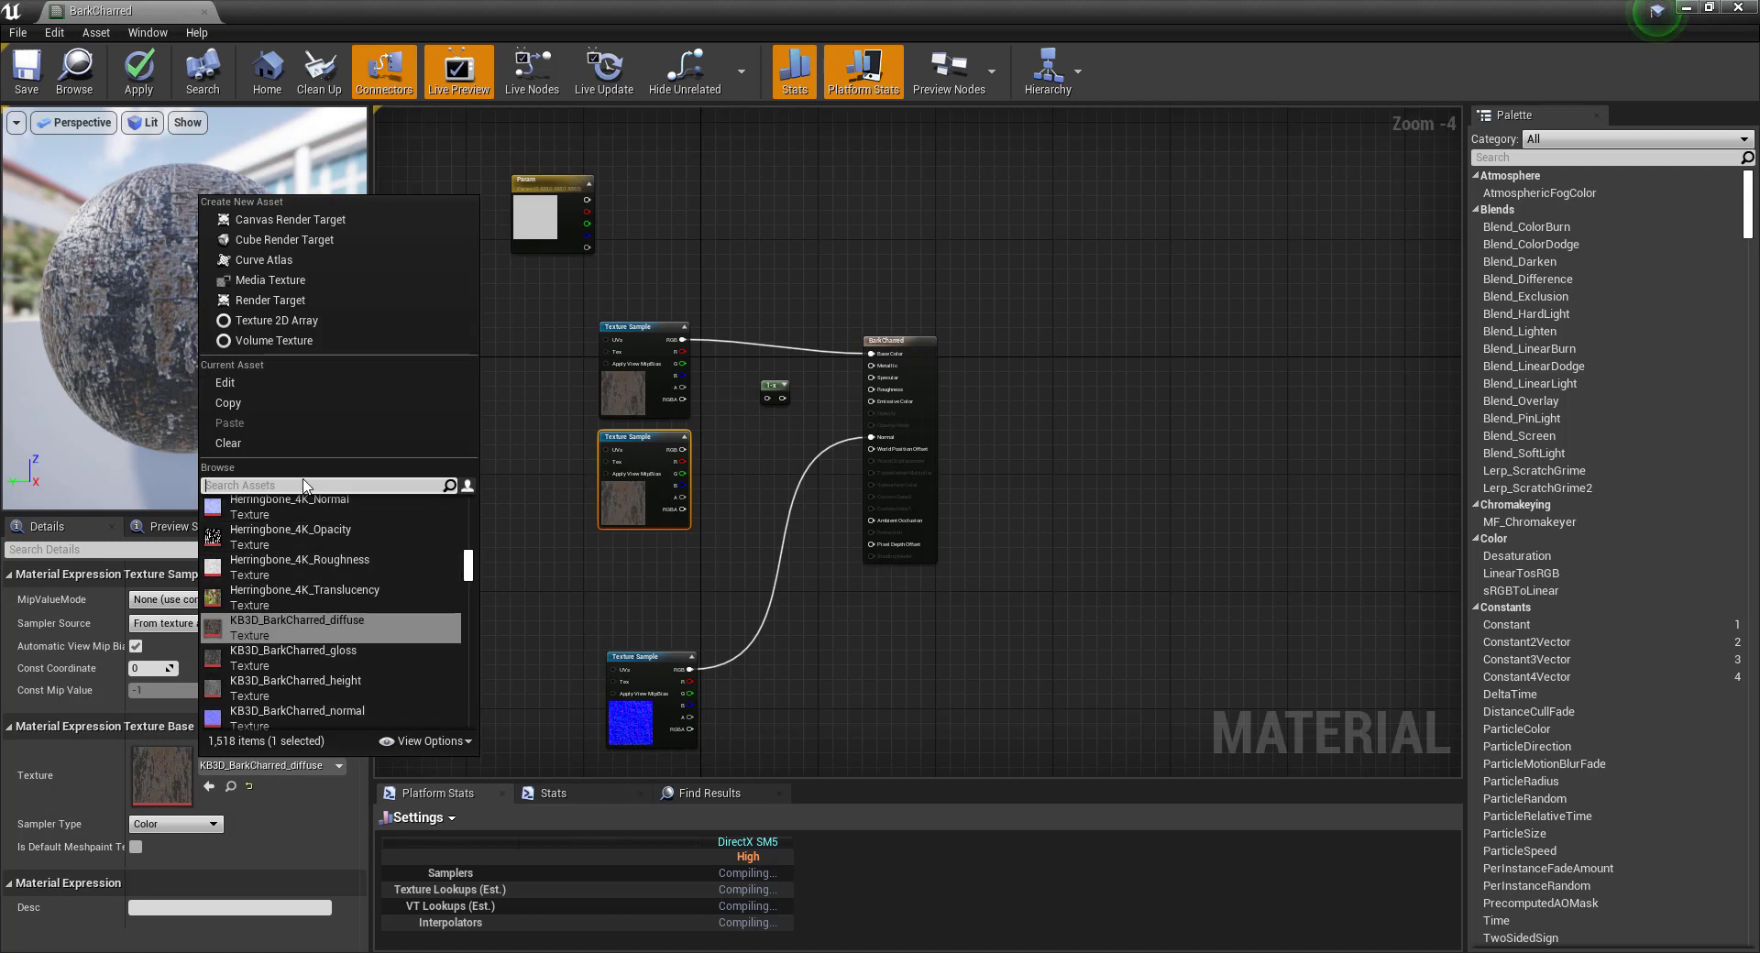
click(349, 656)
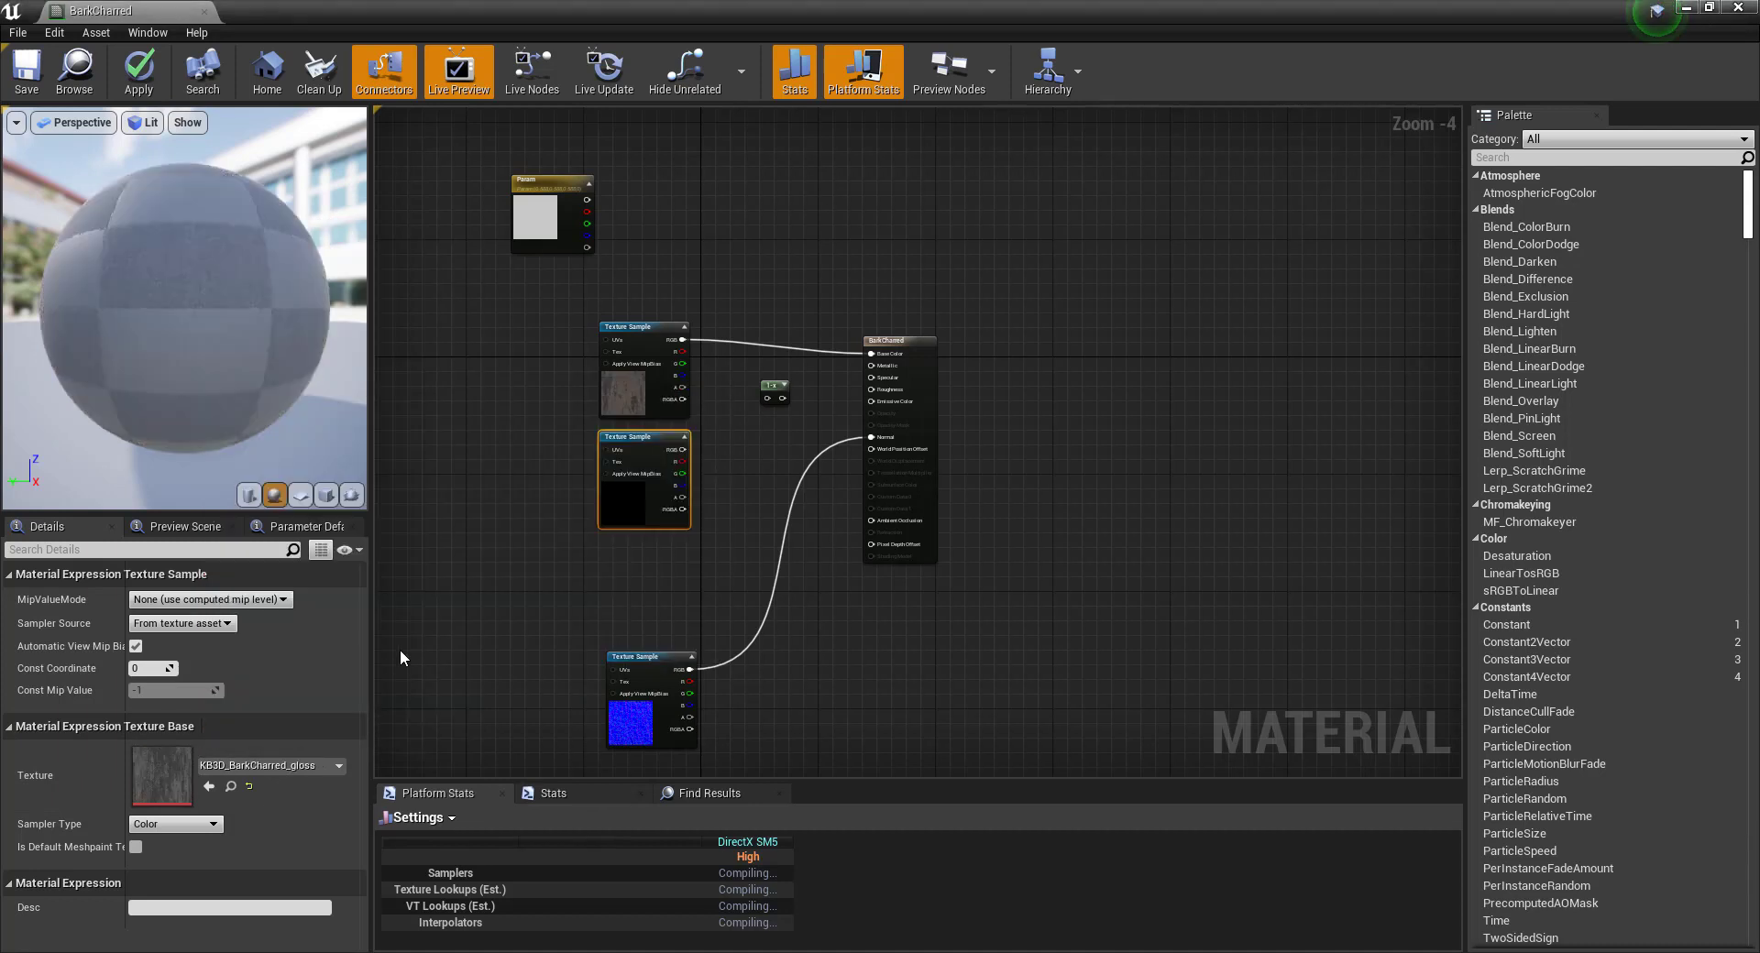
scroll(685, 437, up, 4)
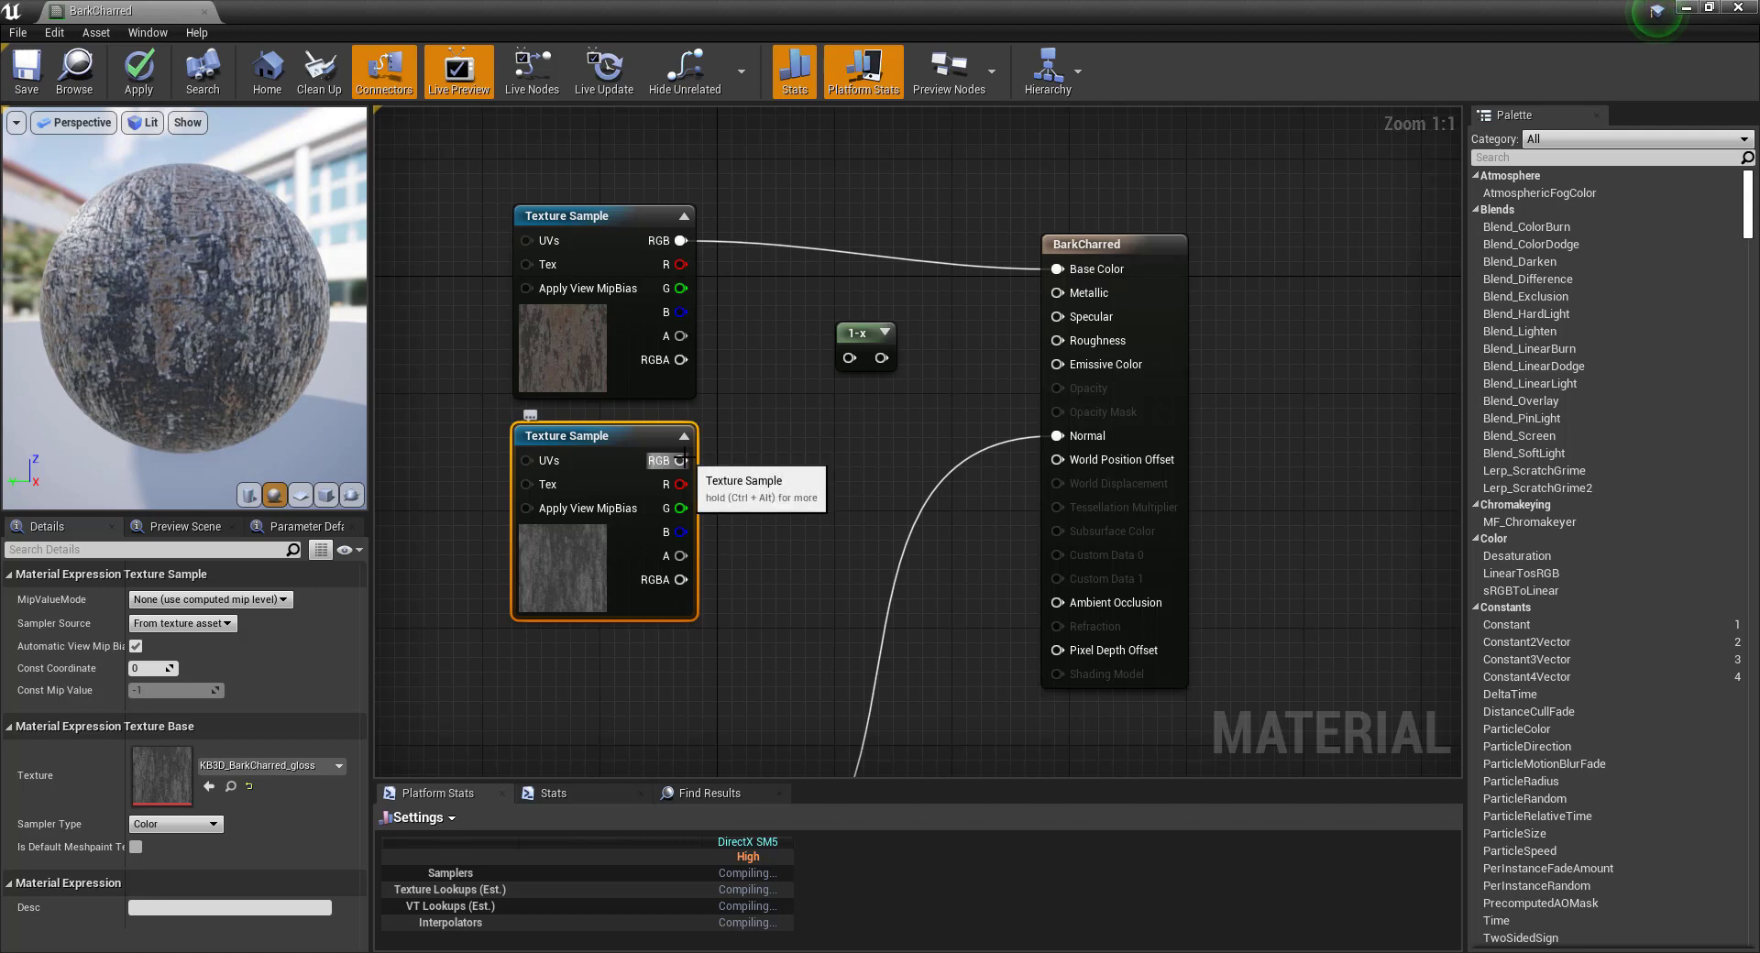
drag(679, 460, 1058, 340)
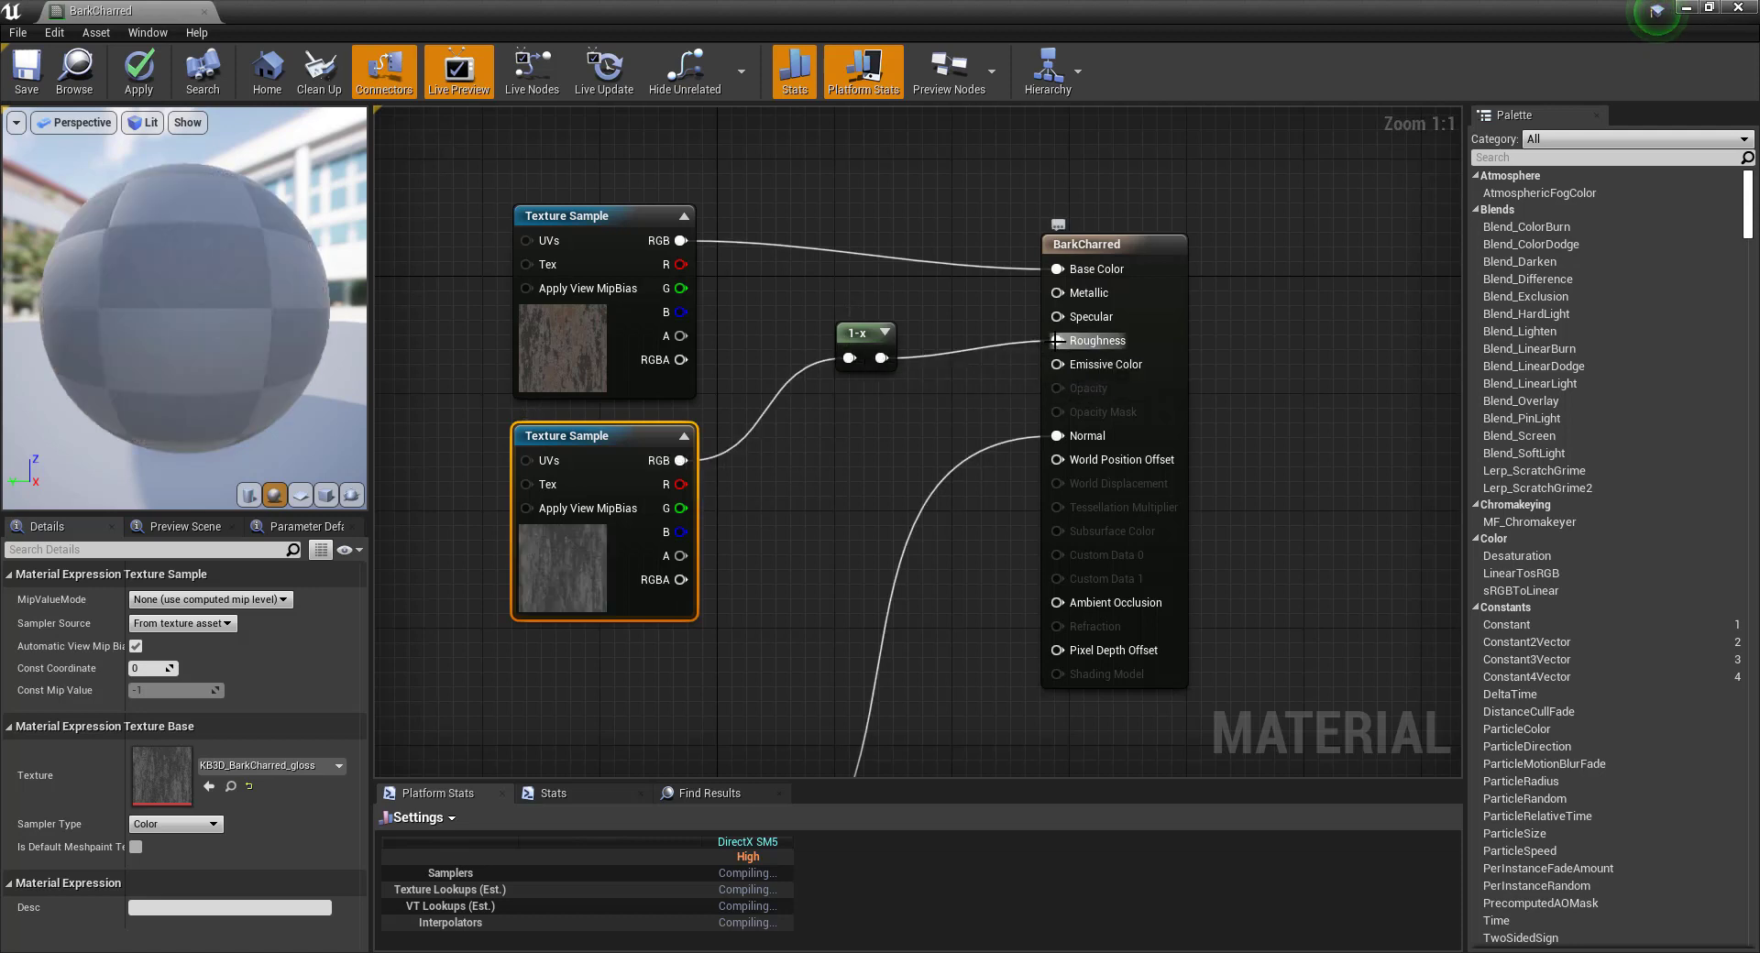
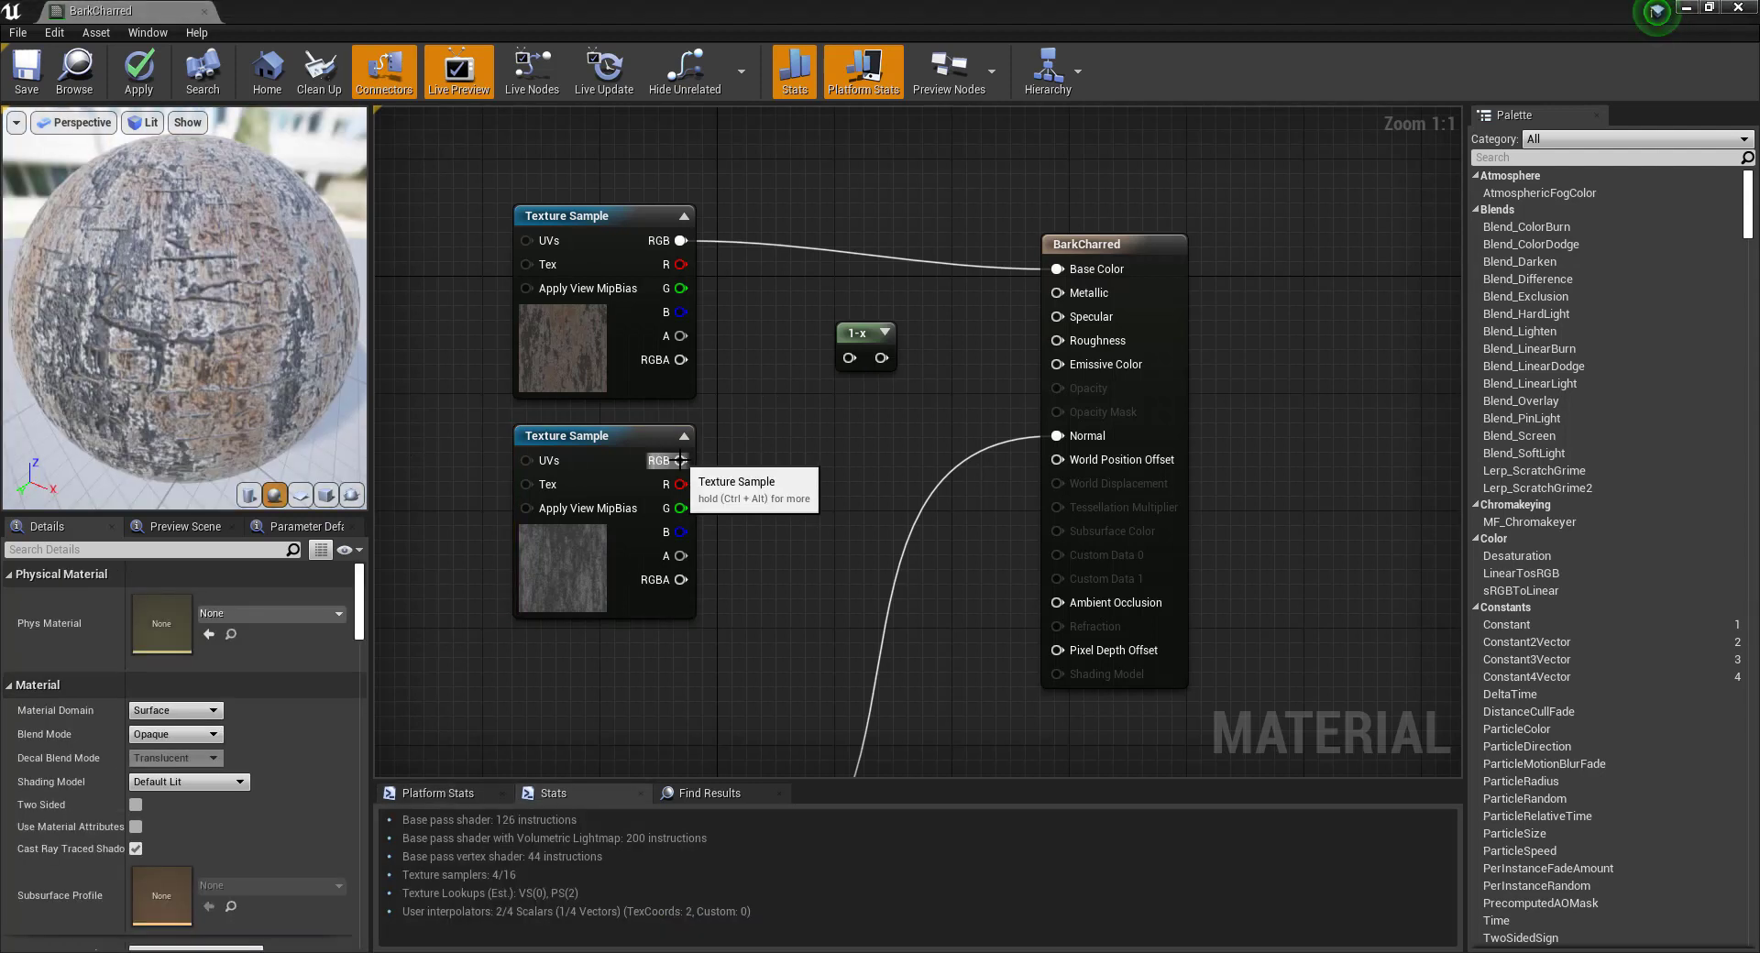
Wire the gloss texture's RGB output through the OneMinus node to Roughness, and add a BumpOffset node above the normal map's Texture Sample.
drag(681, 460, 1062, 343)
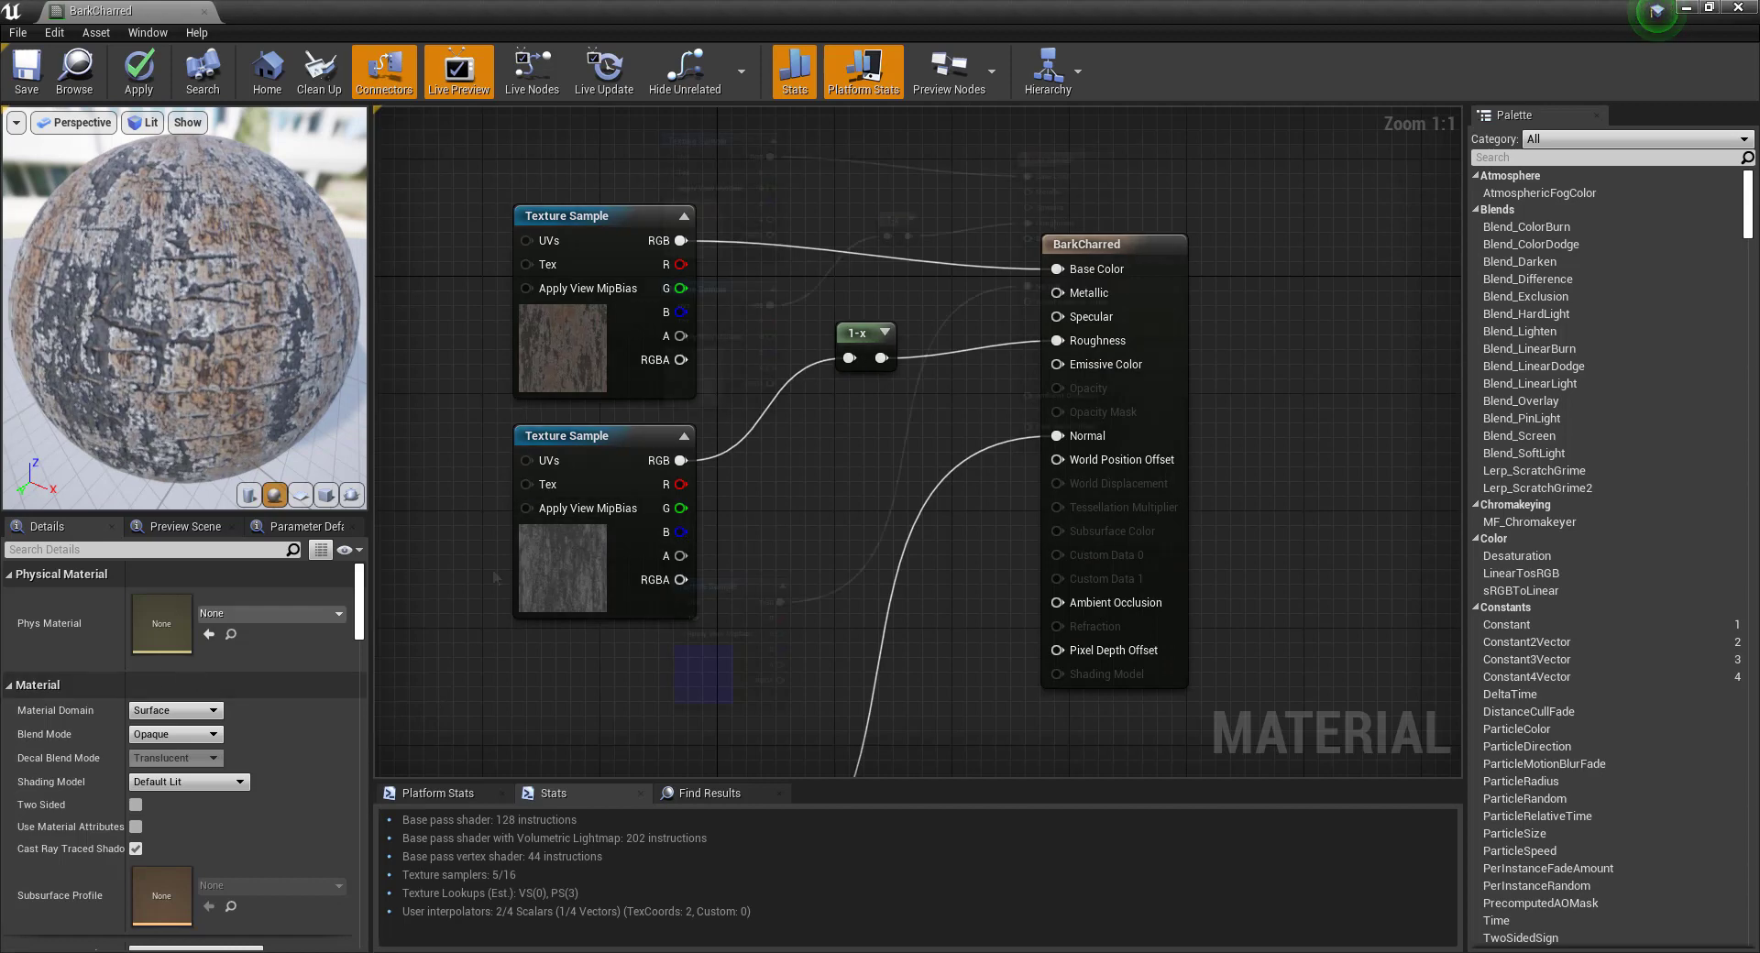
key(Home)
right_click(550, 483)
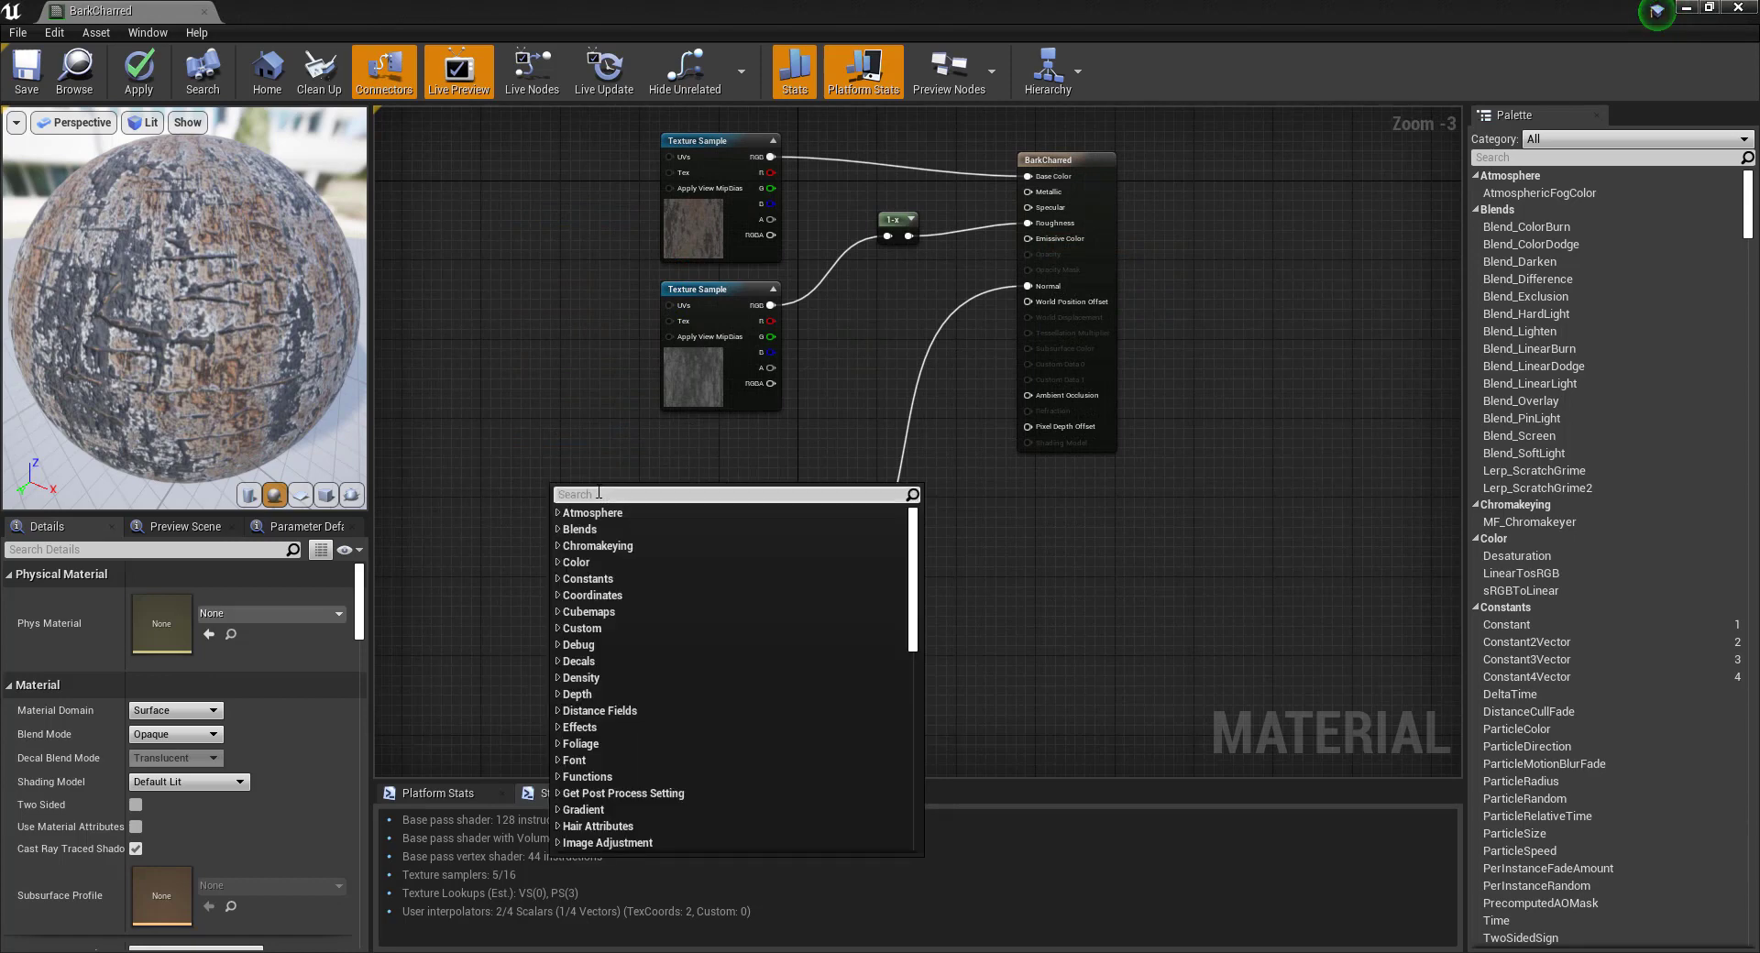
text(bu)
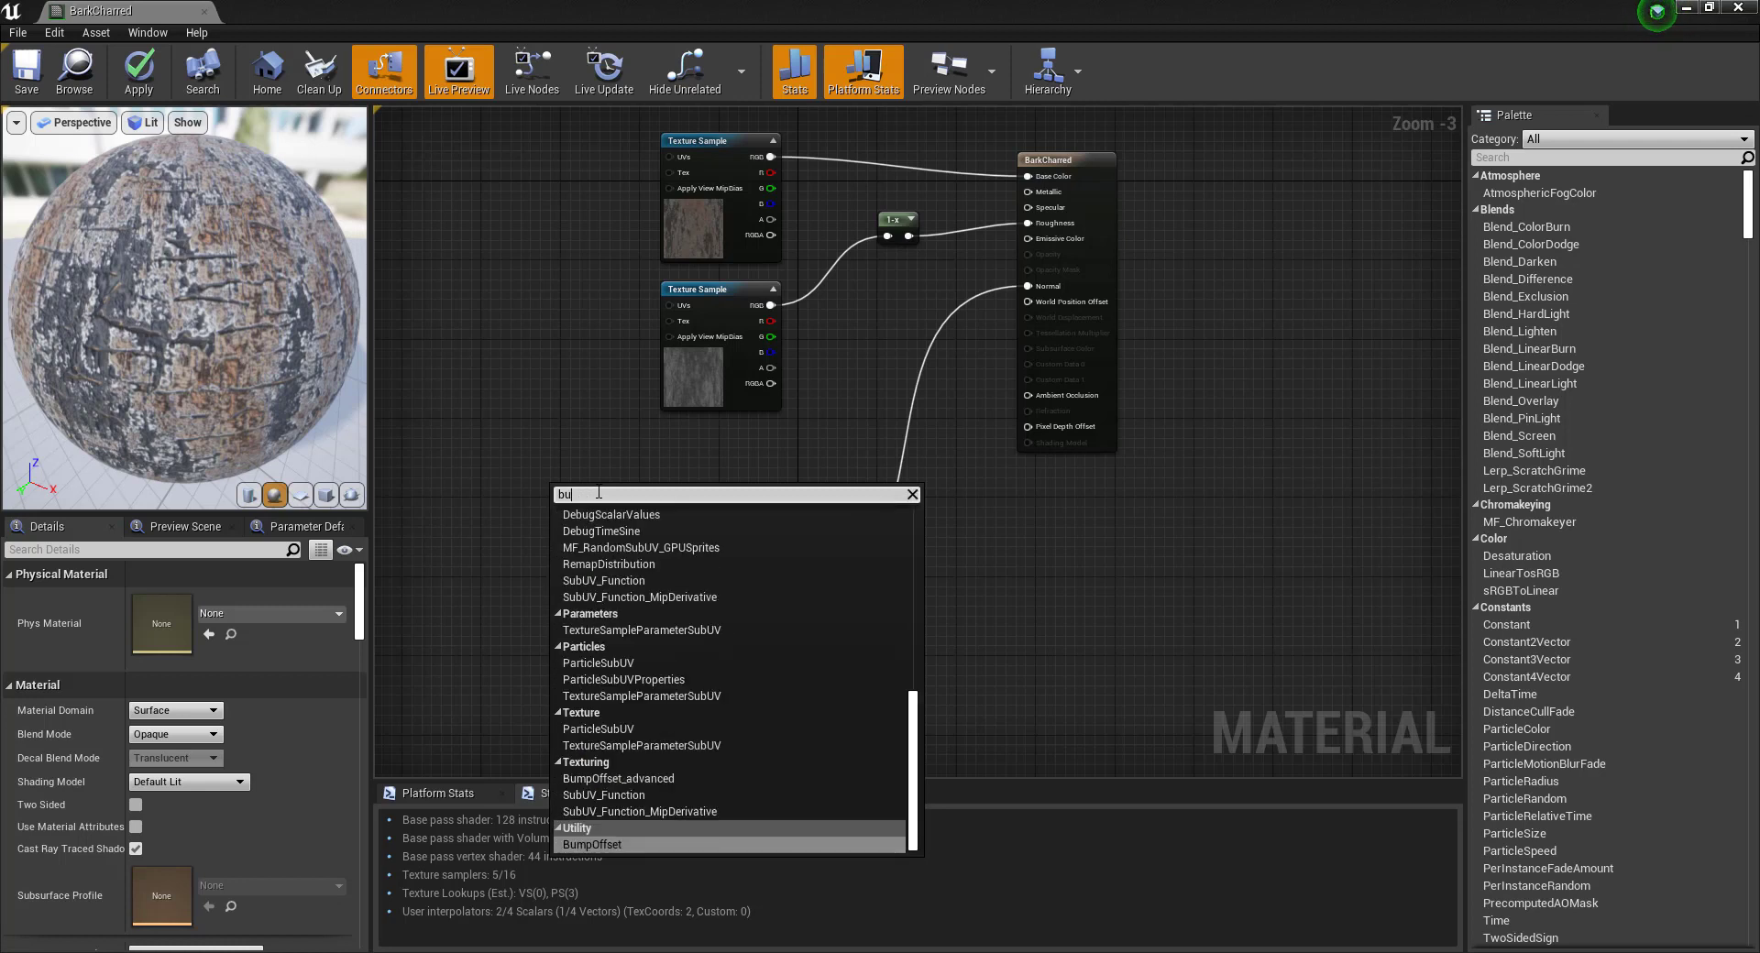
text(mp)
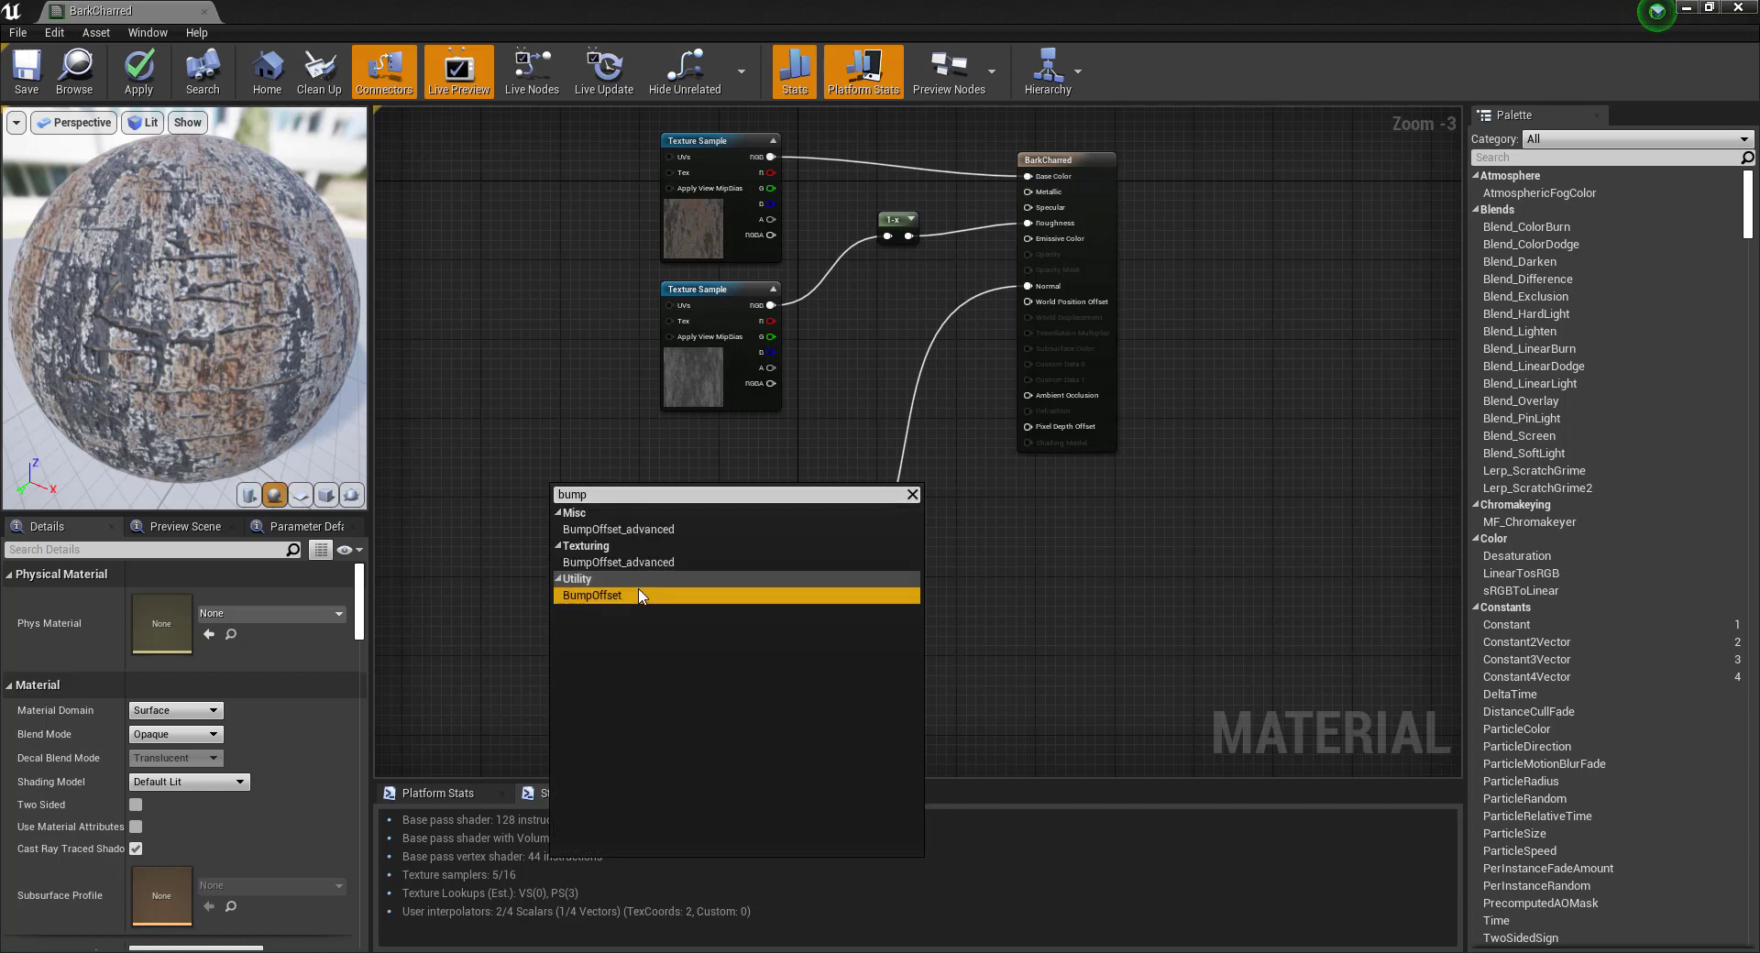
click(613, 596)
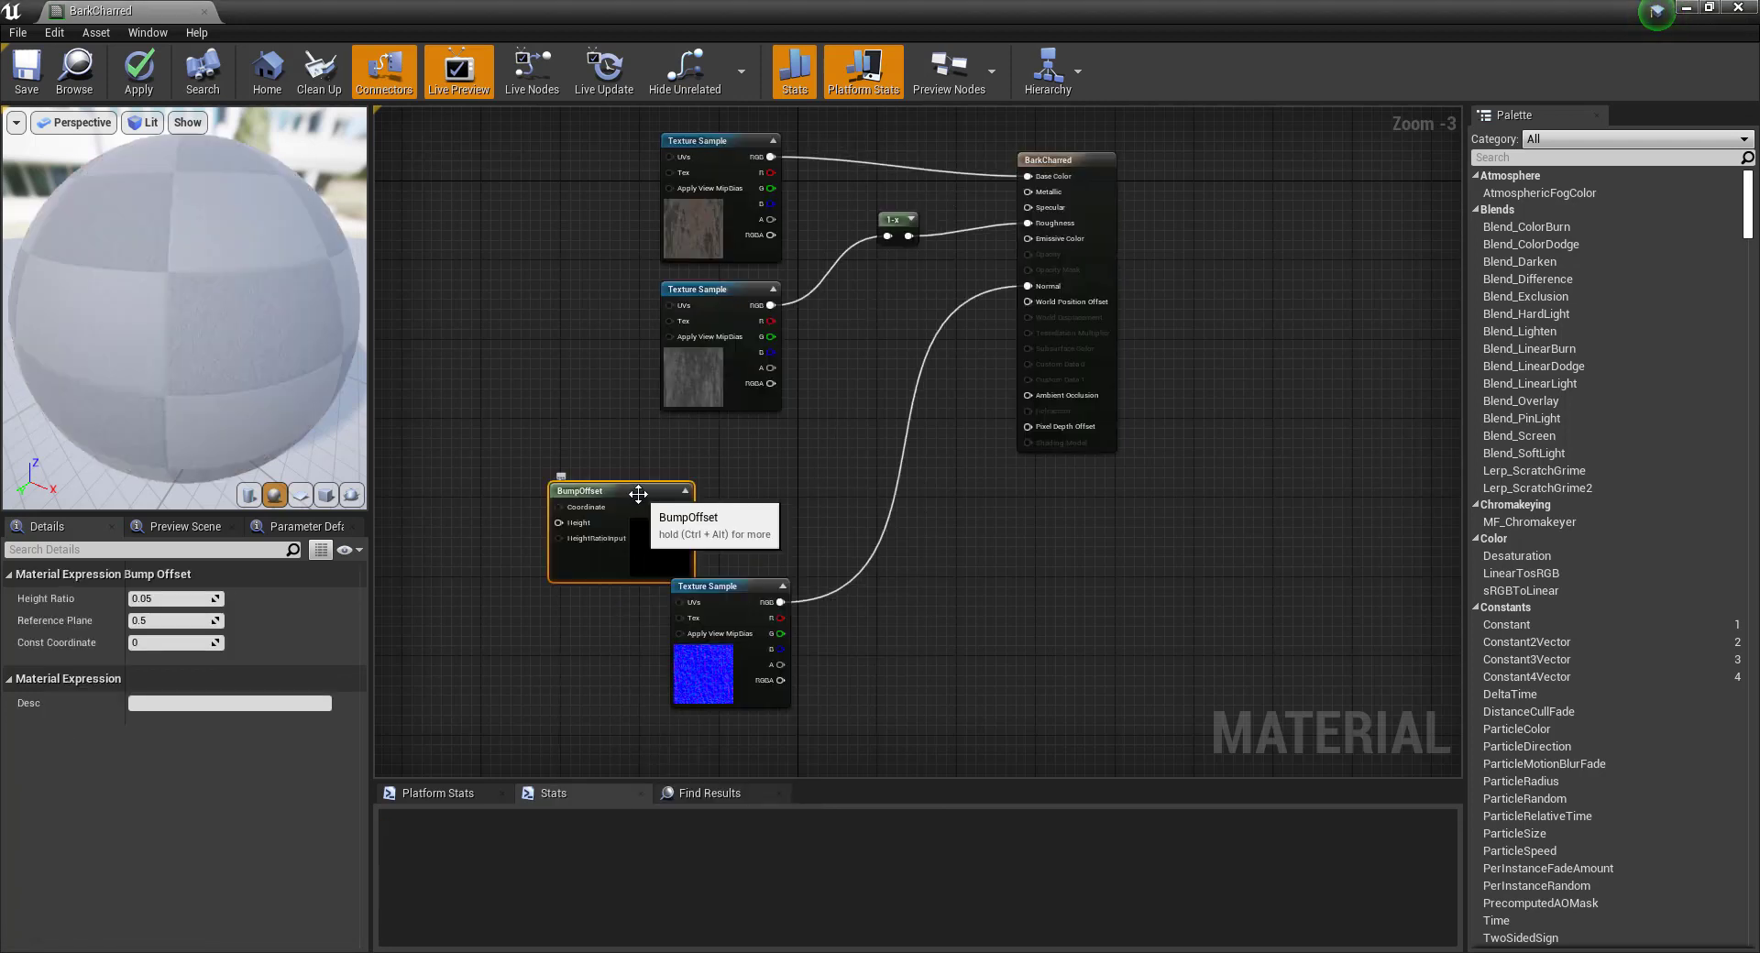
drag(636, 514, 688, 481)
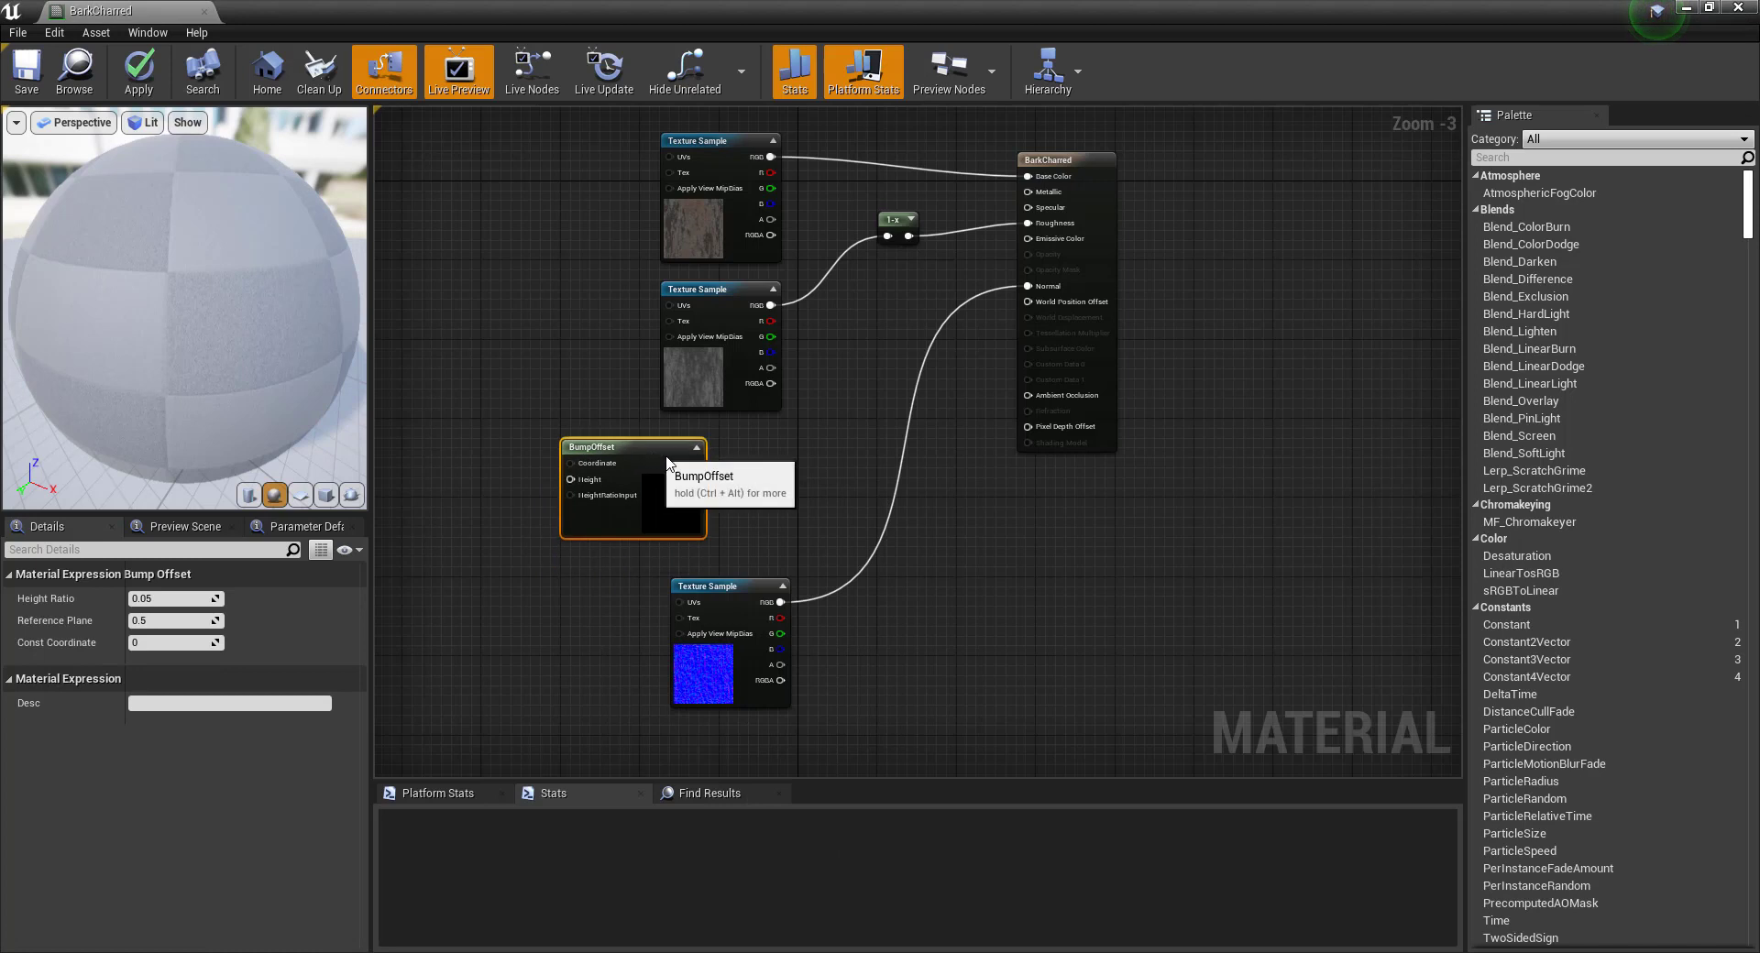
Add another Texture Sample node and place it to the left of the BumpOffset node.
right_click(498, 462)
text(te)
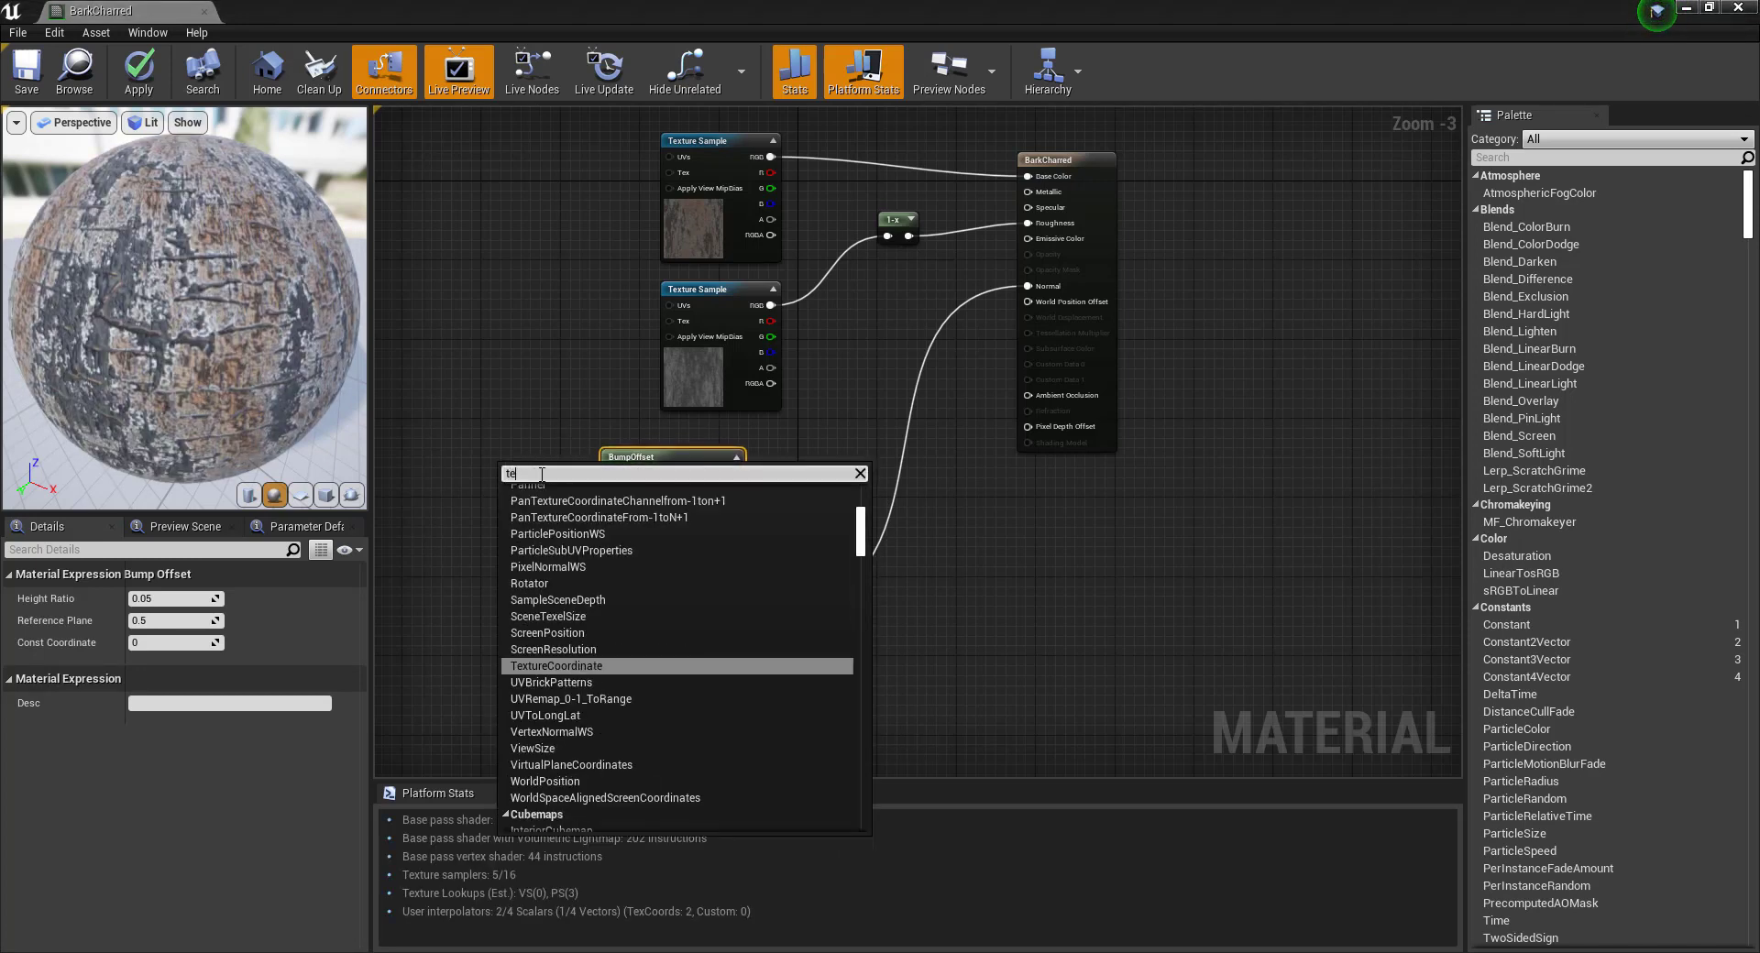
text(xture sa)
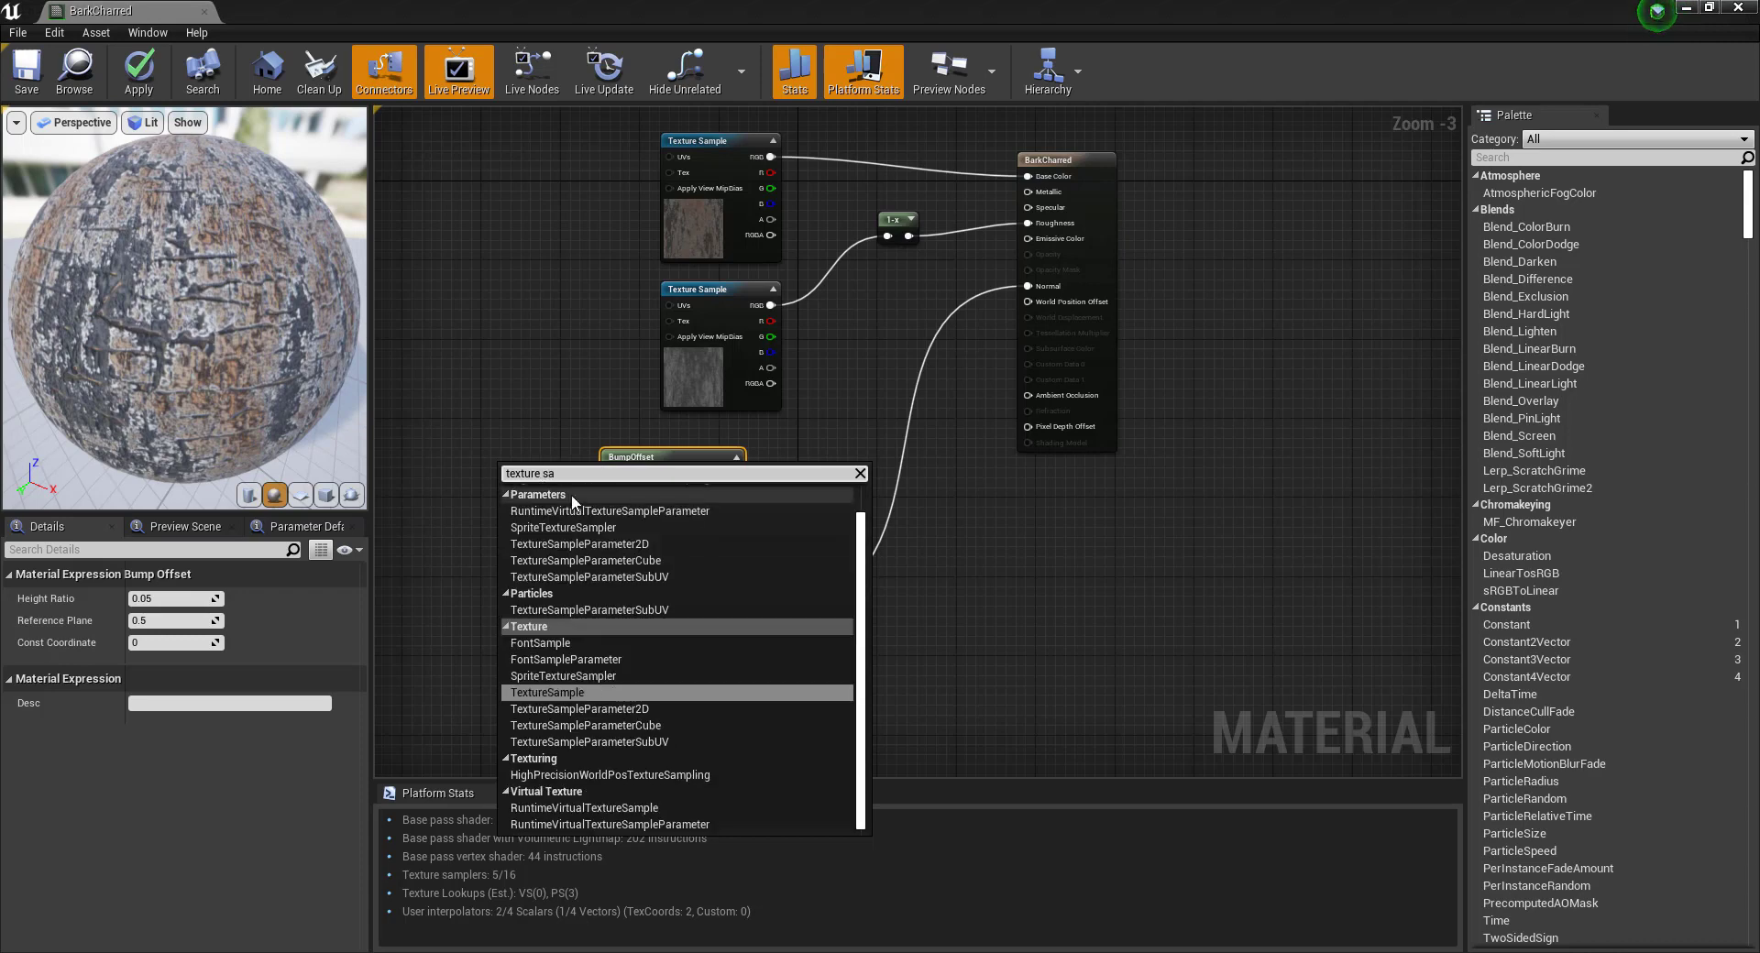
click(579, 699)
drag(544, 474, 458, 441)
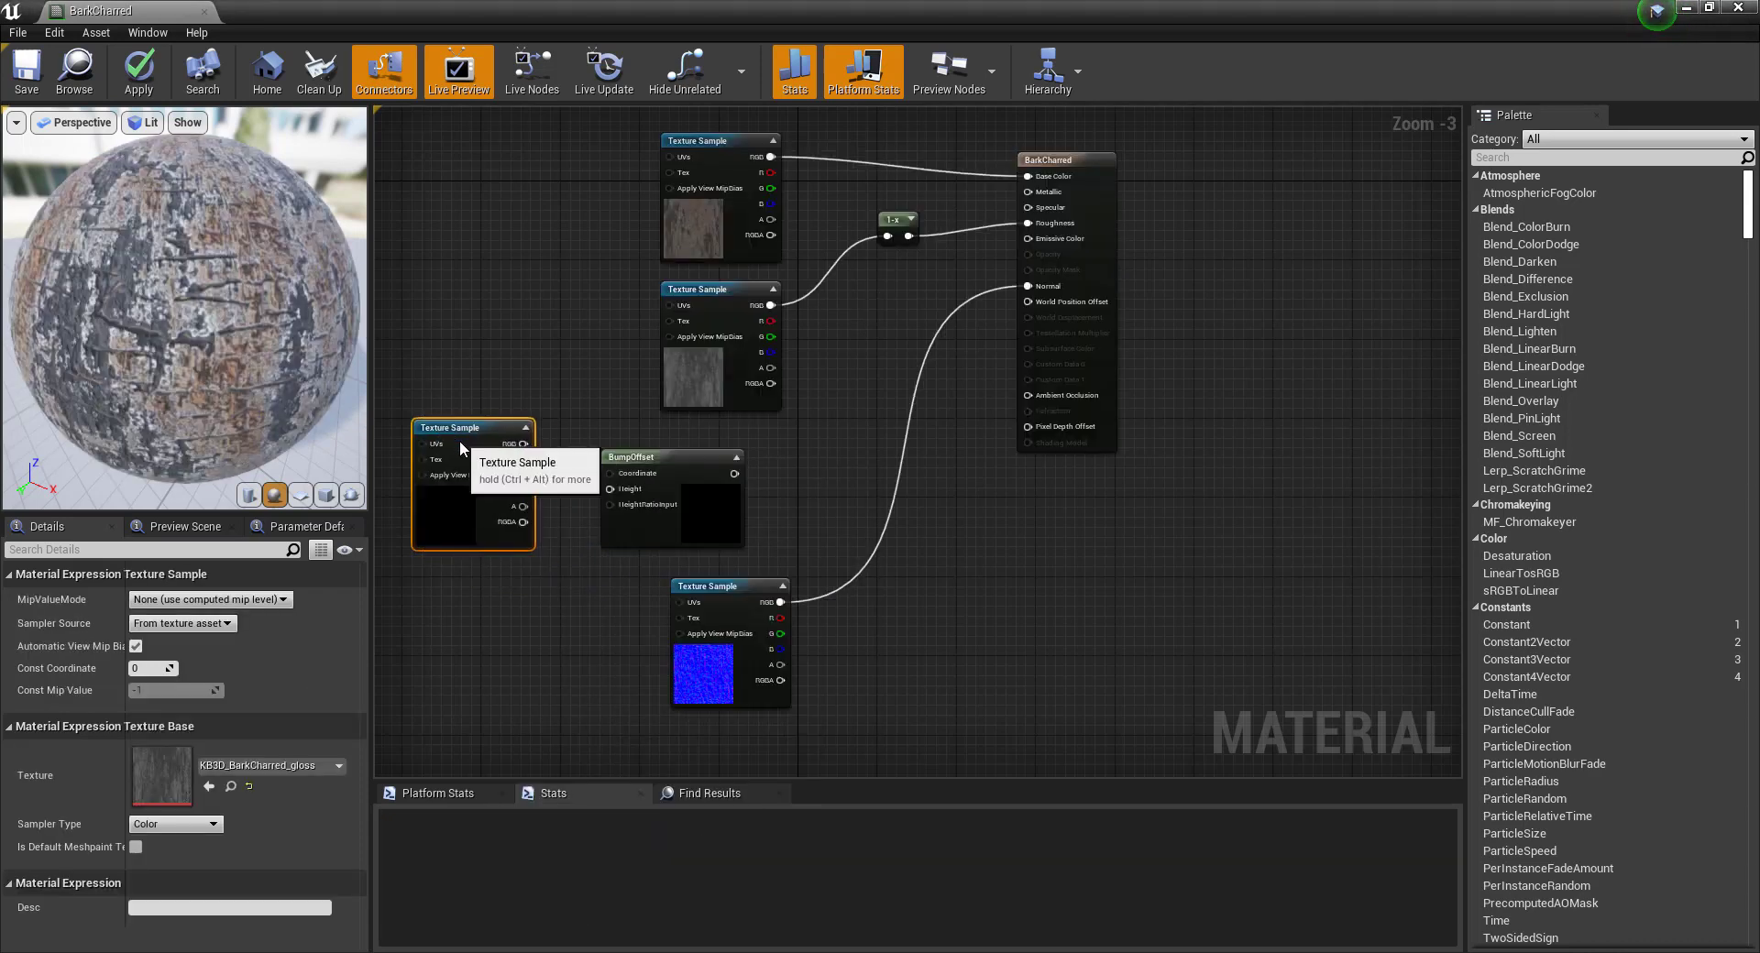
Assign KB3D_BarkCharred_height to the new Texture Sample and connect its RGB output to BumpOffset's Height input.
scroll(558, 499, up, 2)
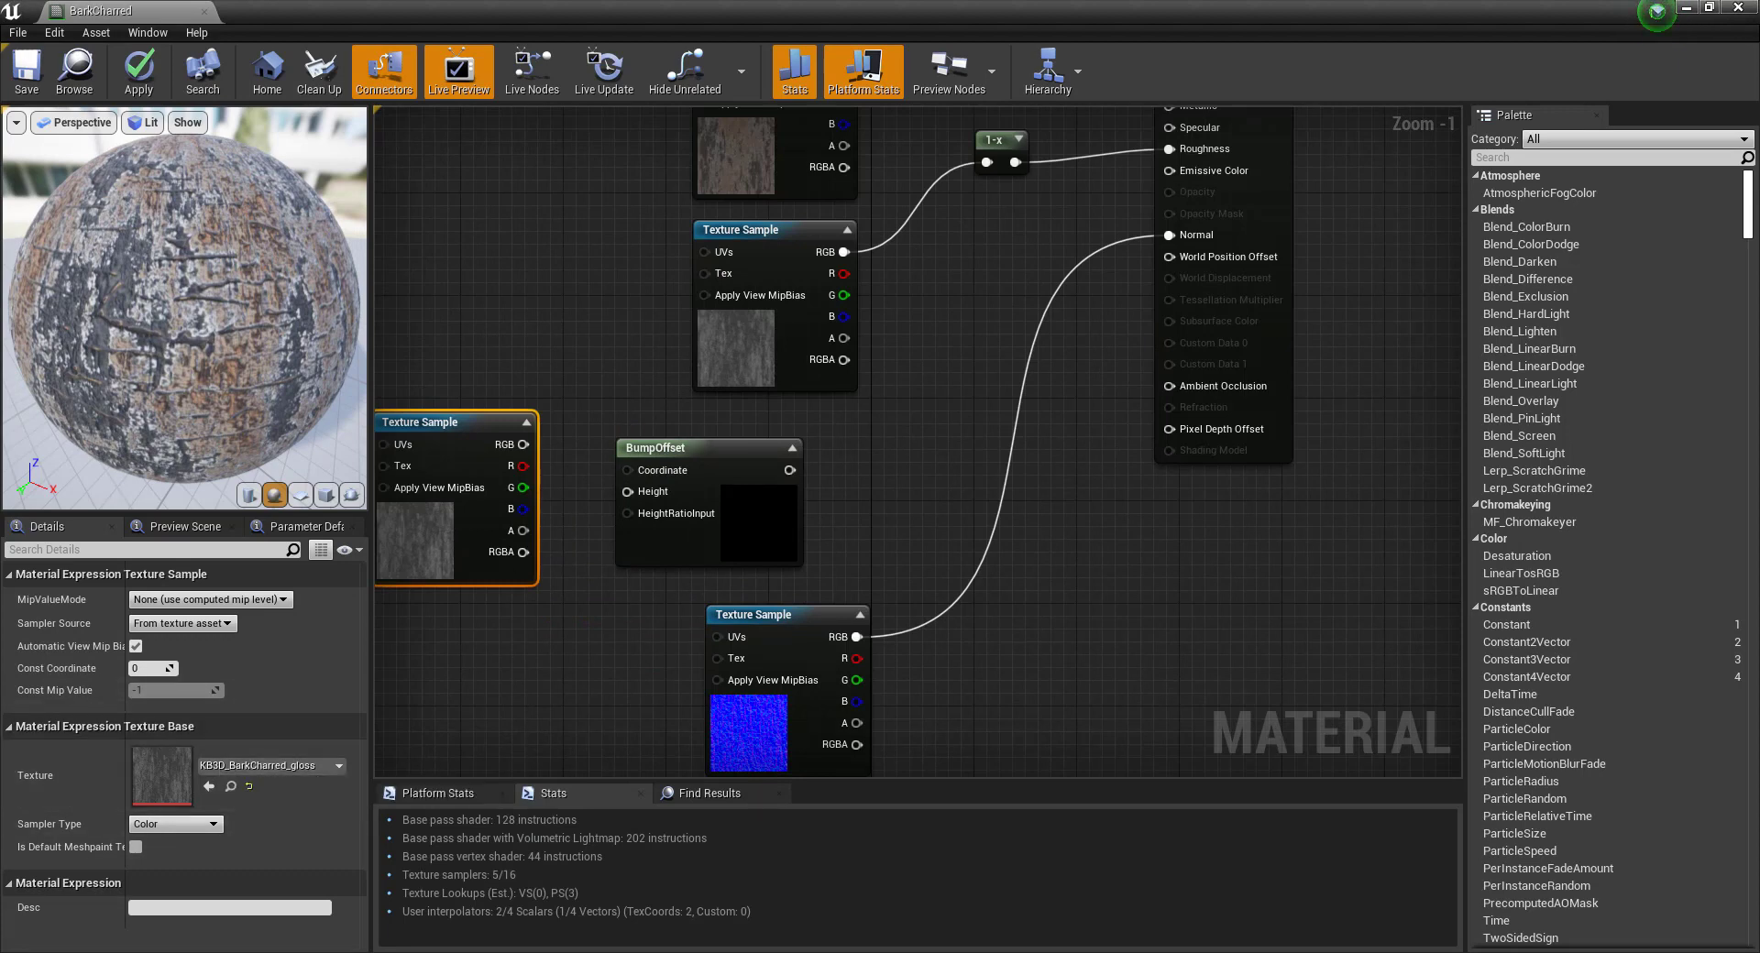
scroll(575, 434, down, 1)
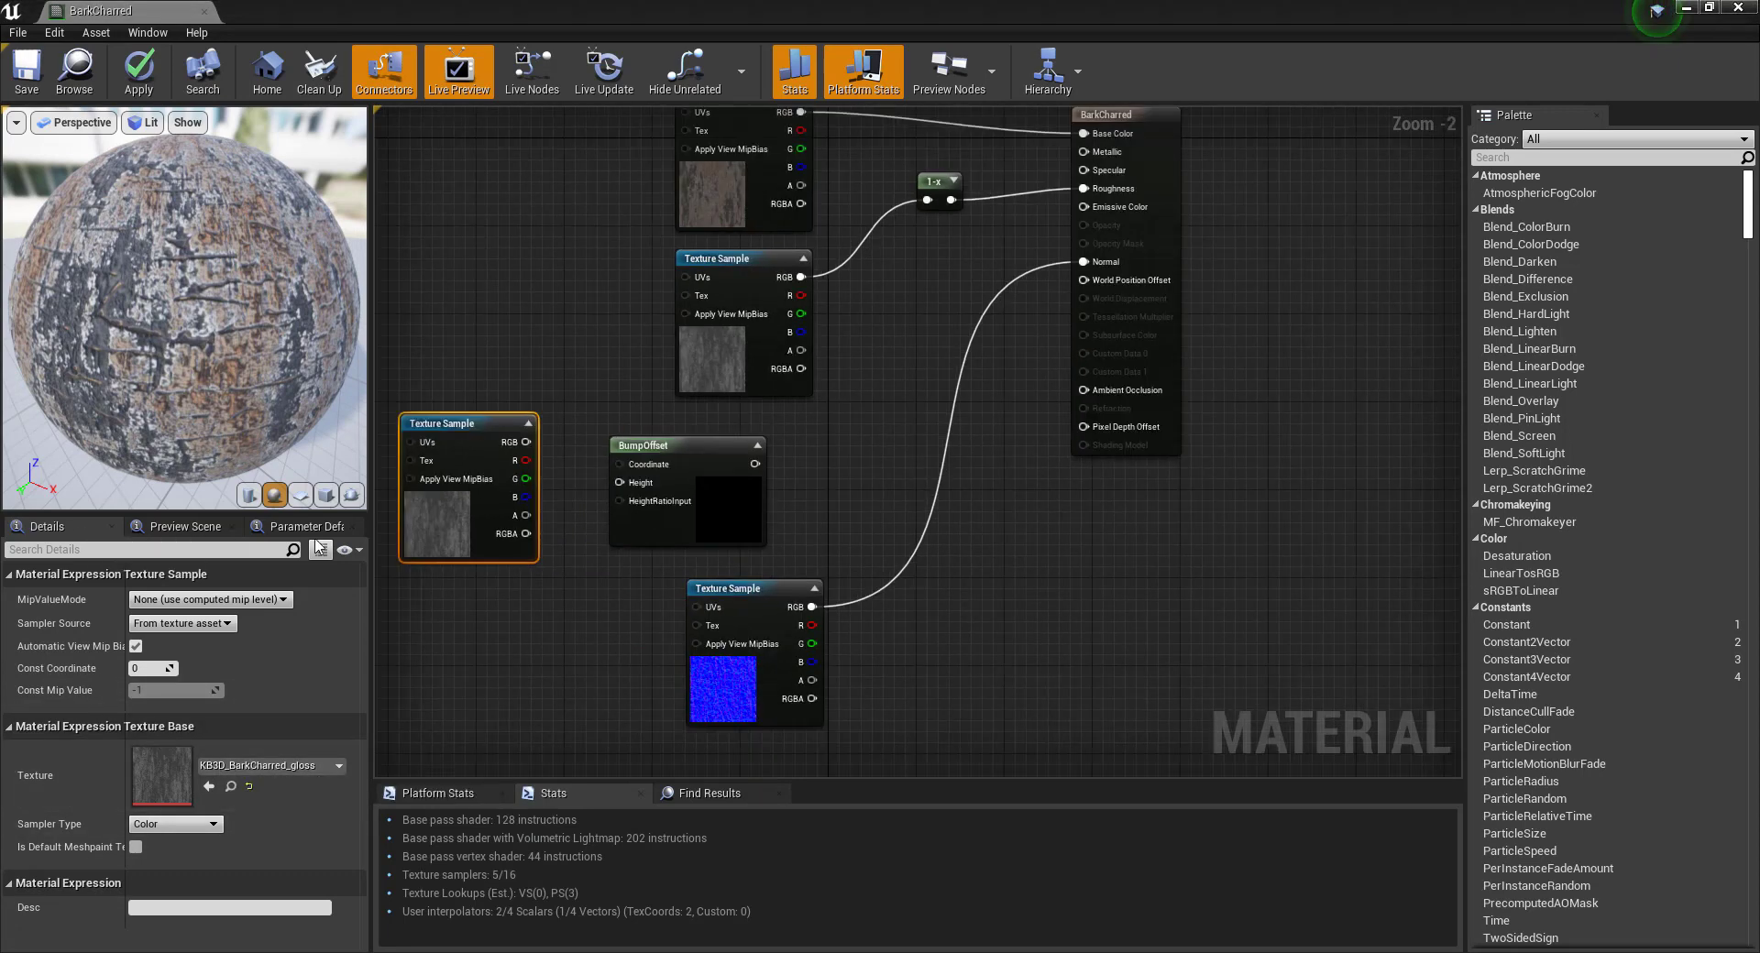
click(285, 767)
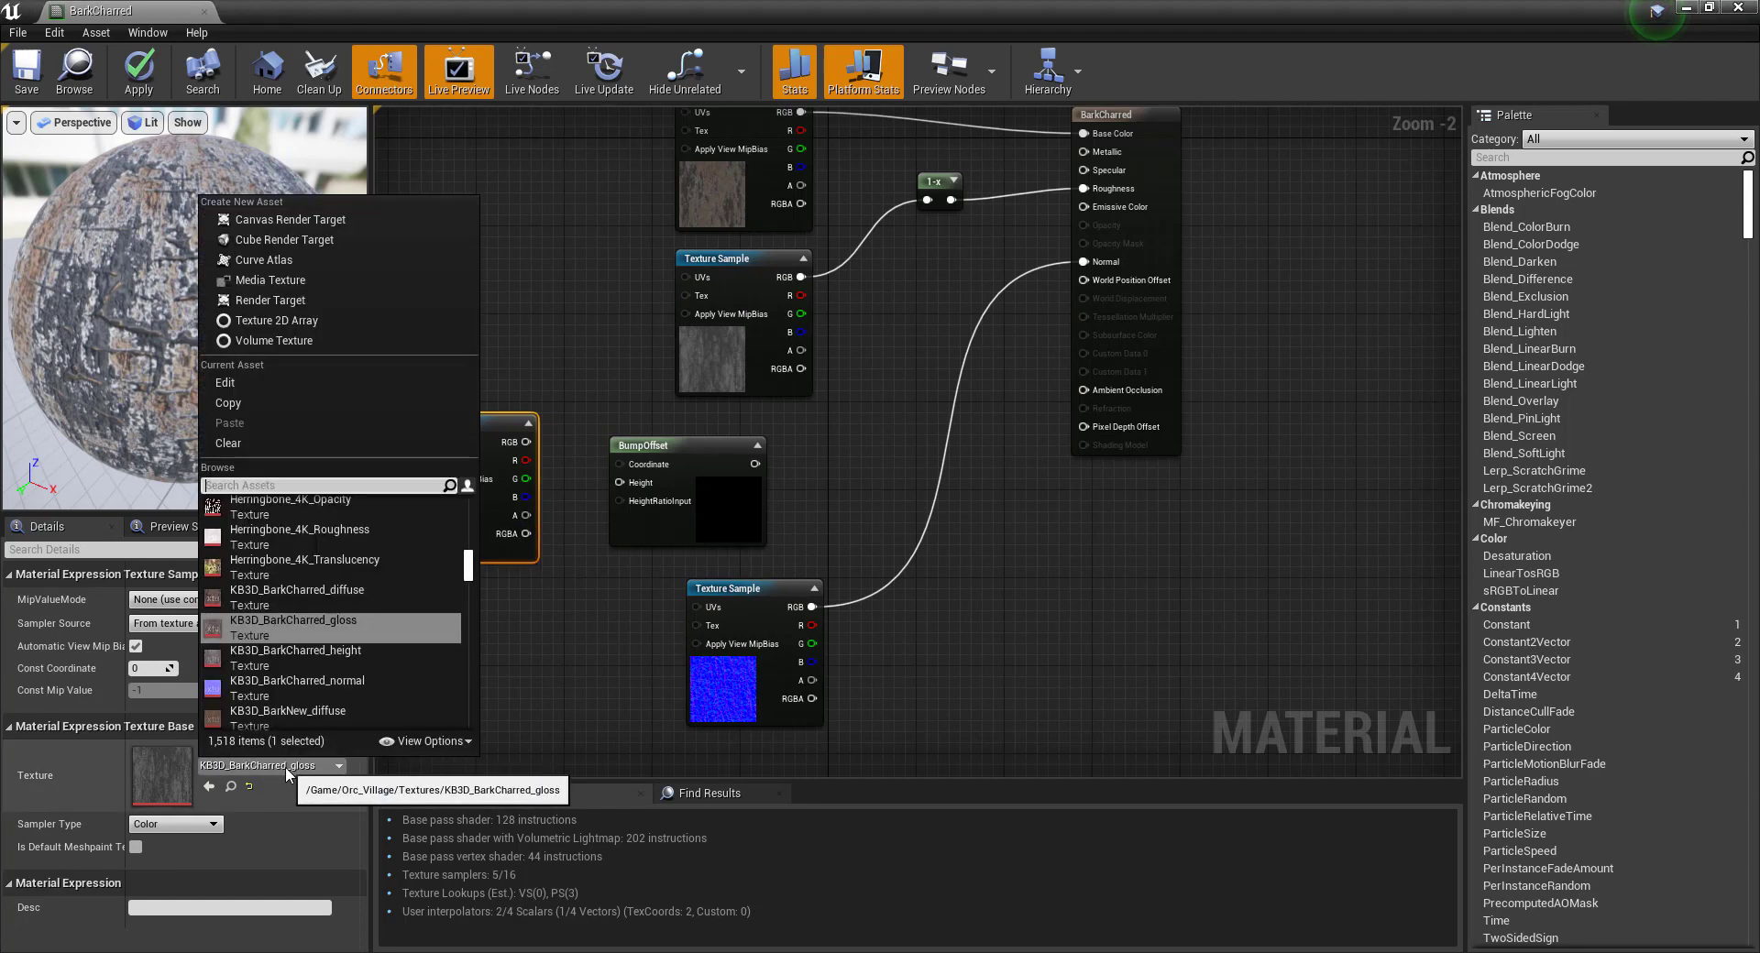
click(353, 657)
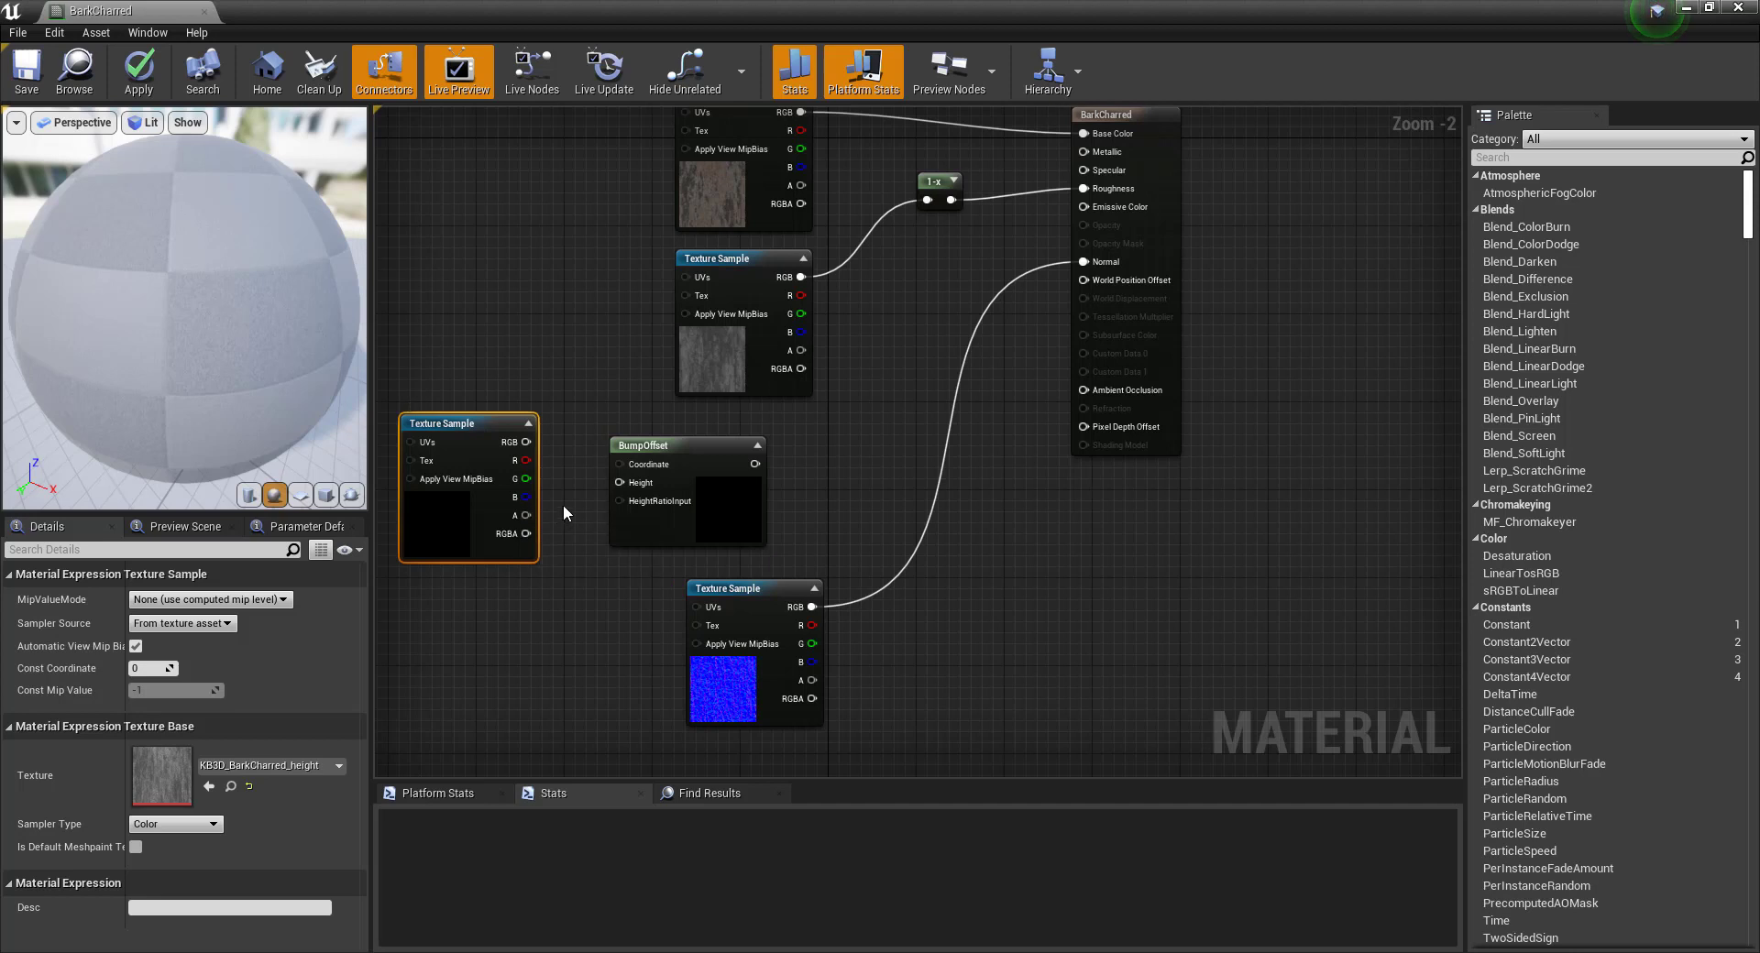
drag(527, 441, 620, 483)
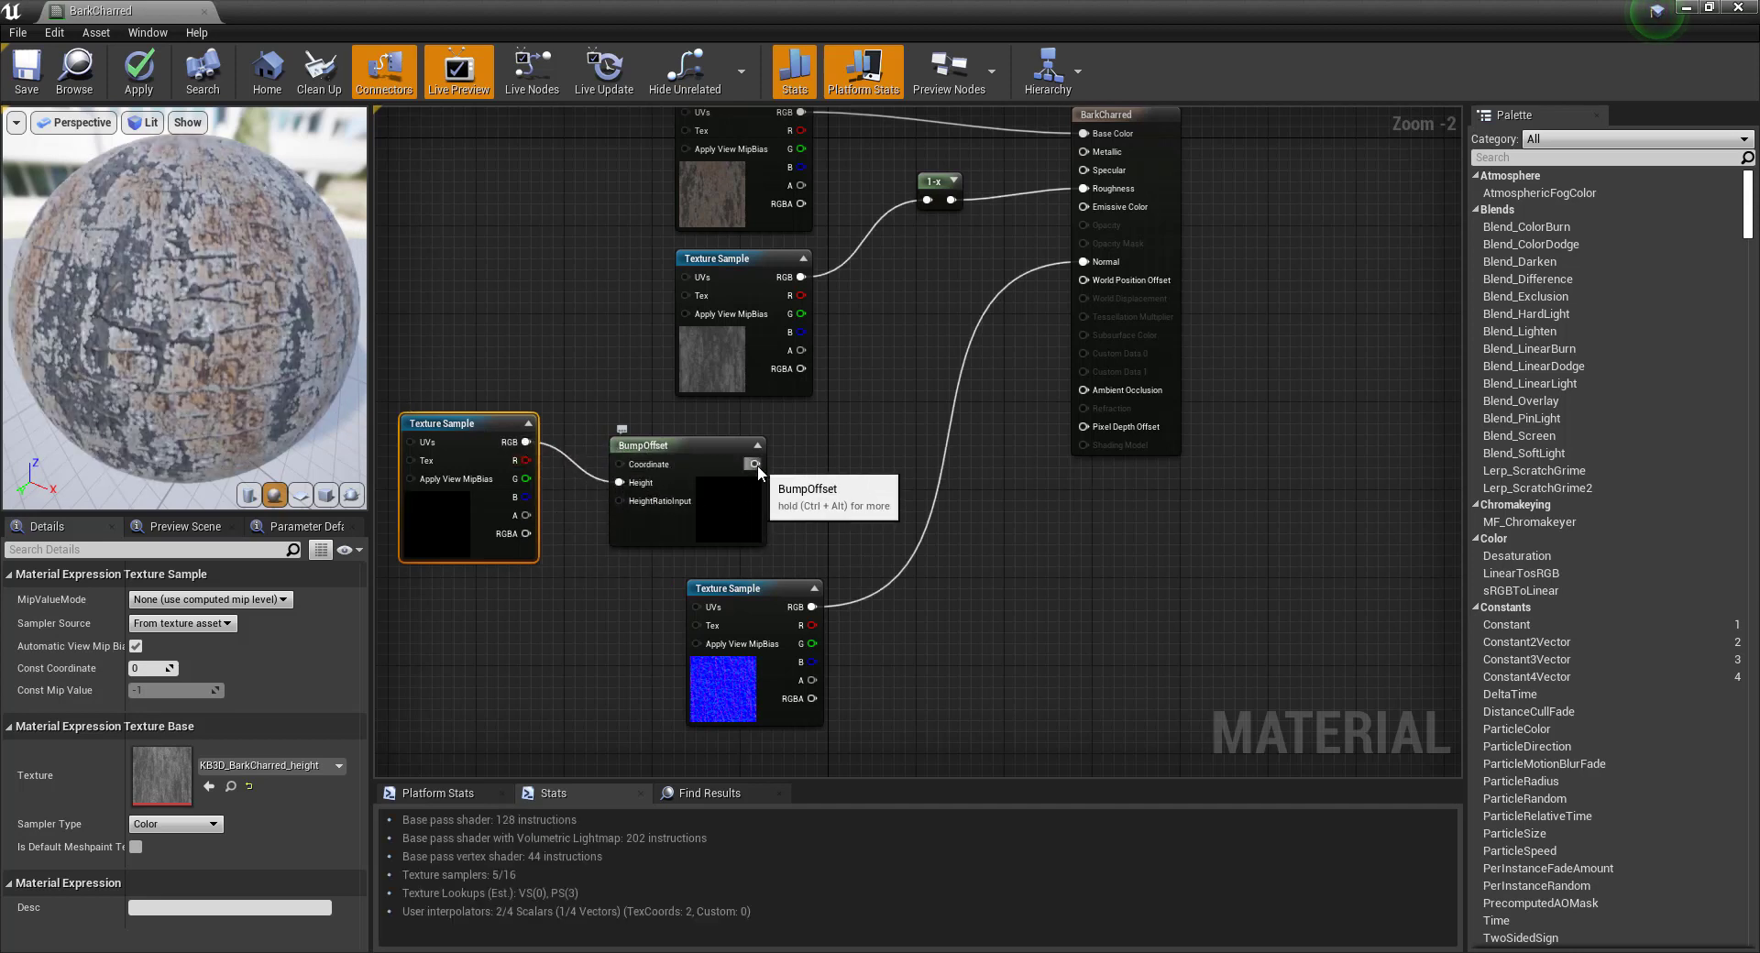
Move the height texture and BumpOffset nodes left of the other textures, and the normal map's node up directly below the gloss one.
scroll(504, 426, down, 4)
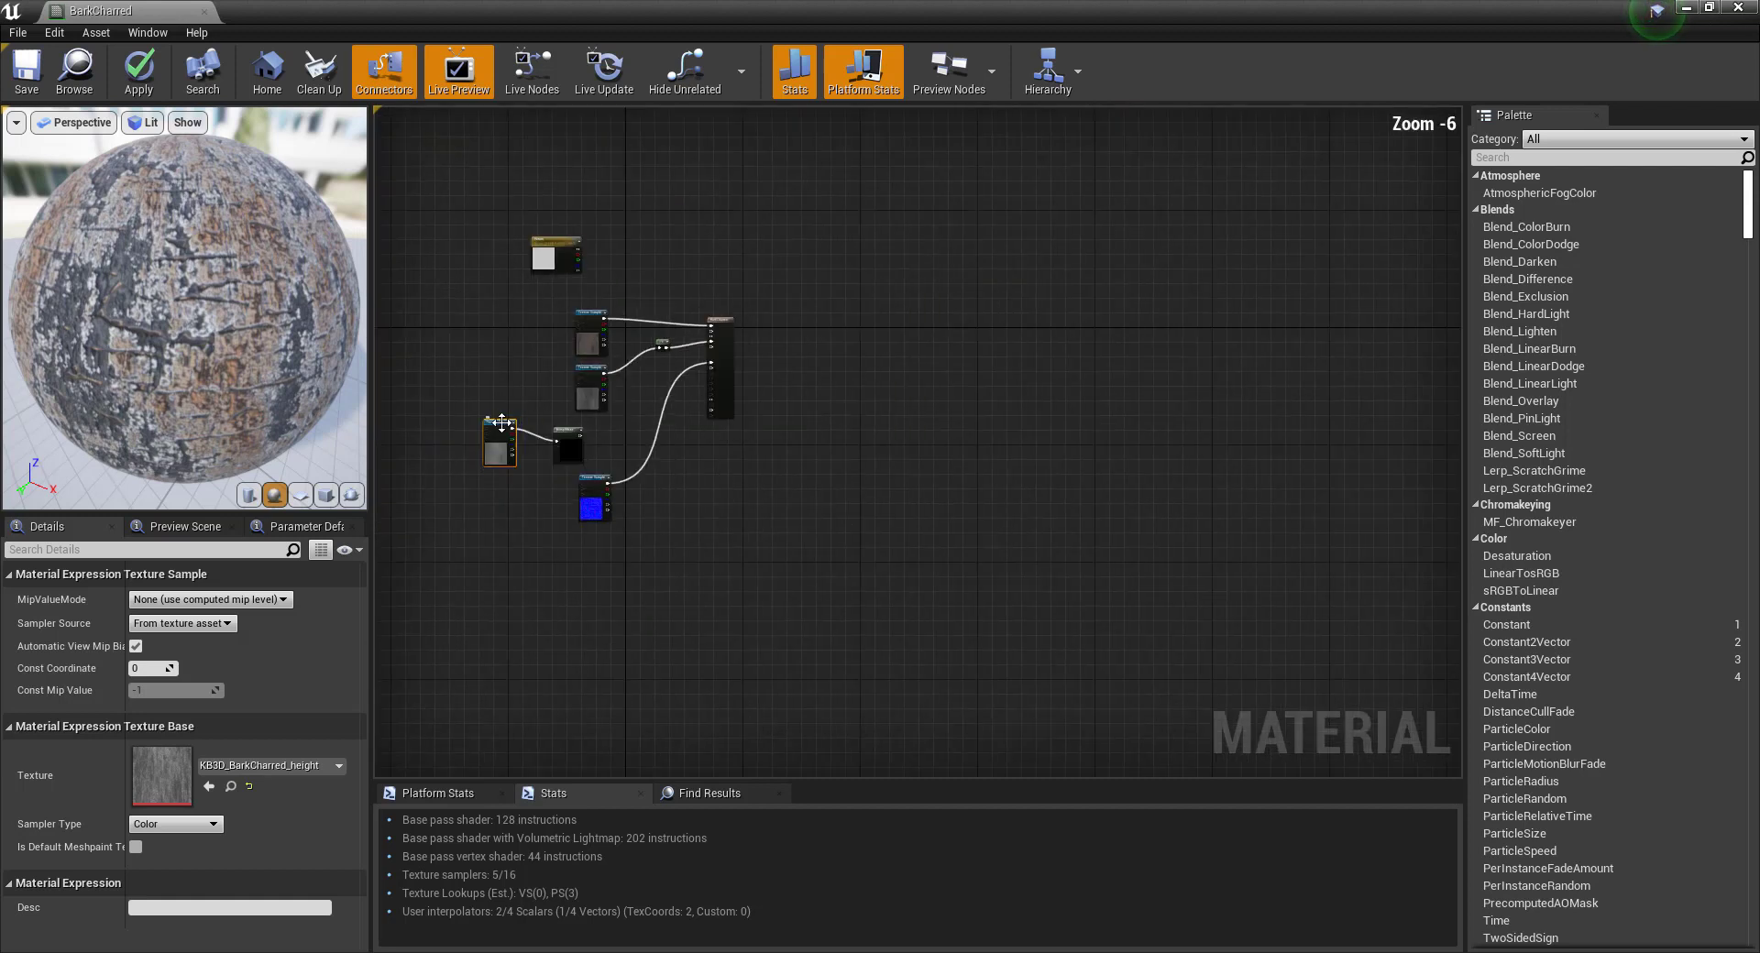
drag(502, 423, 423, 349)
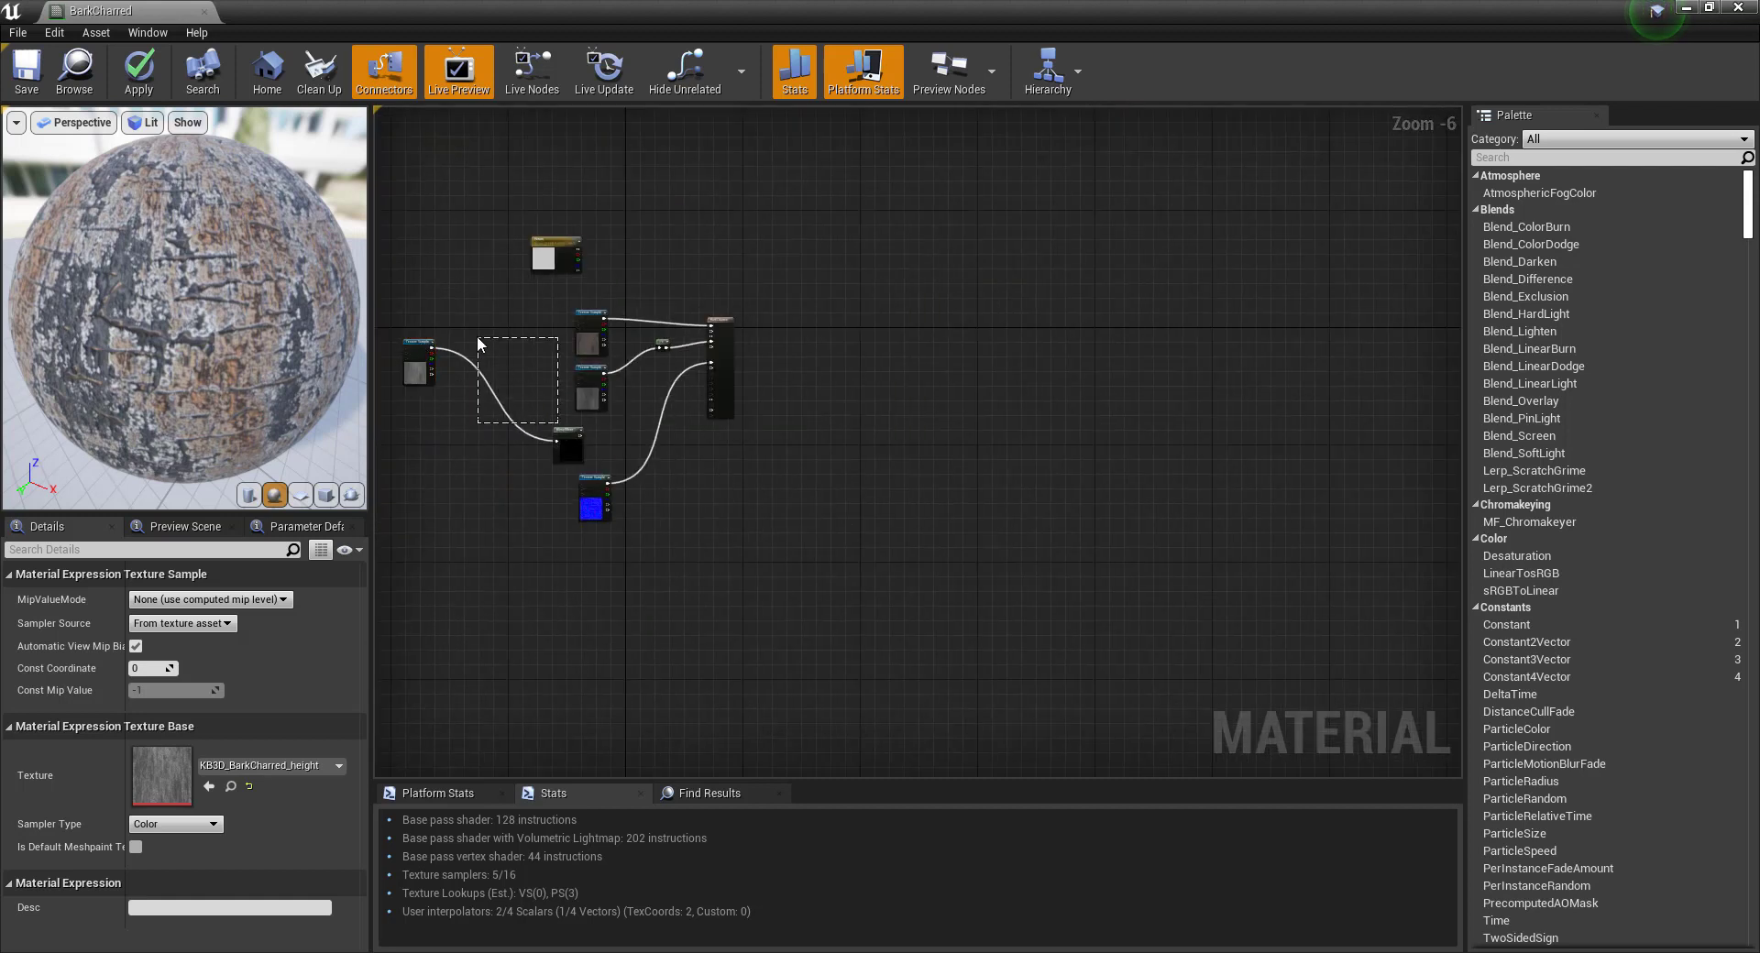
drag(562, 434, 502, 358)
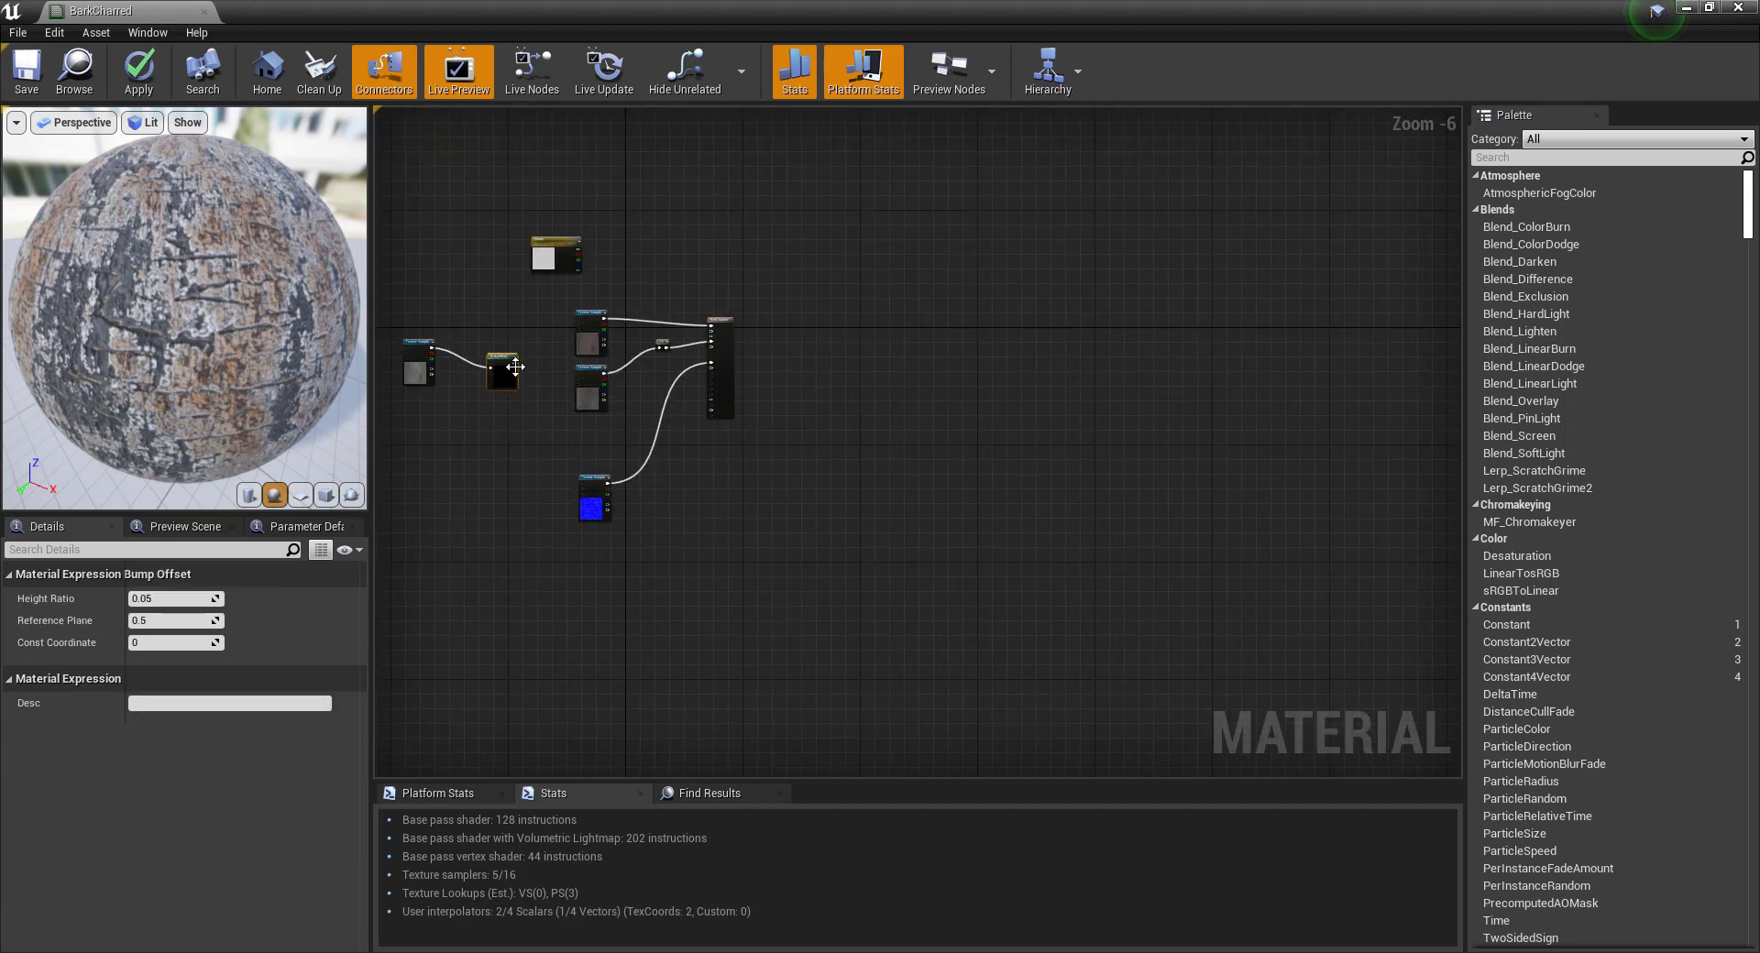
drag(598, 484, 597, 430)
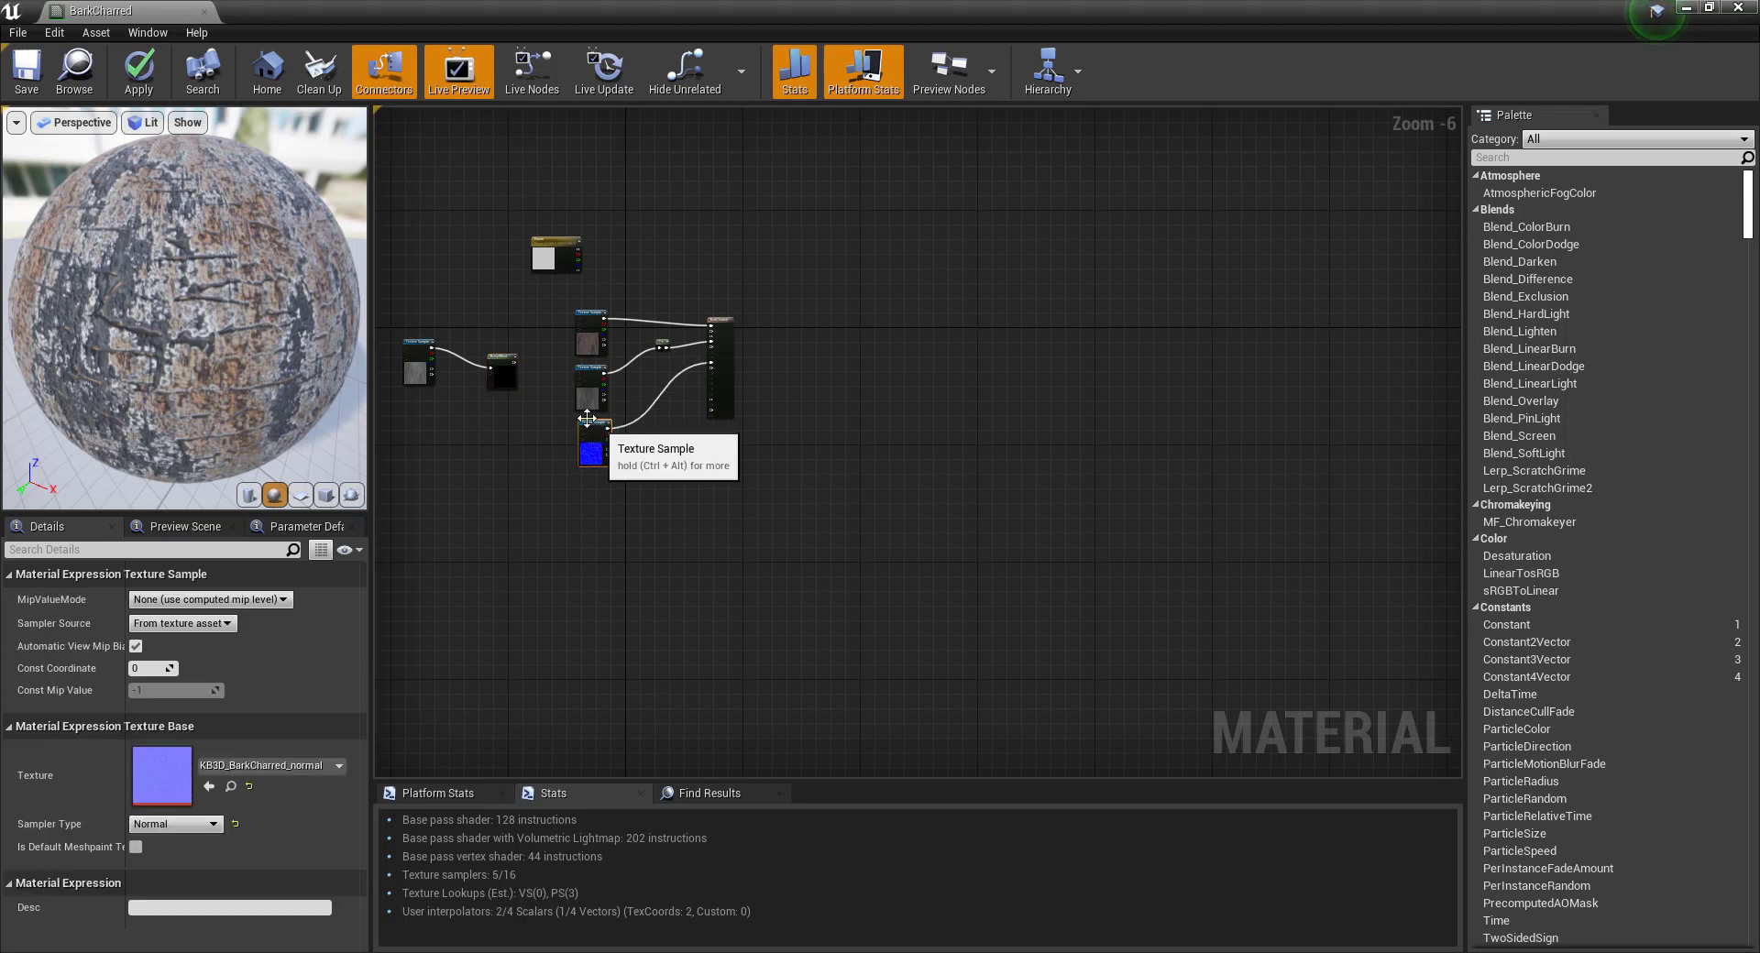
Connect BumpOffset's output to the UVs inputs of the diffuse, gloss and normal Texture Samples.
scroll(513, 311, up, 7)
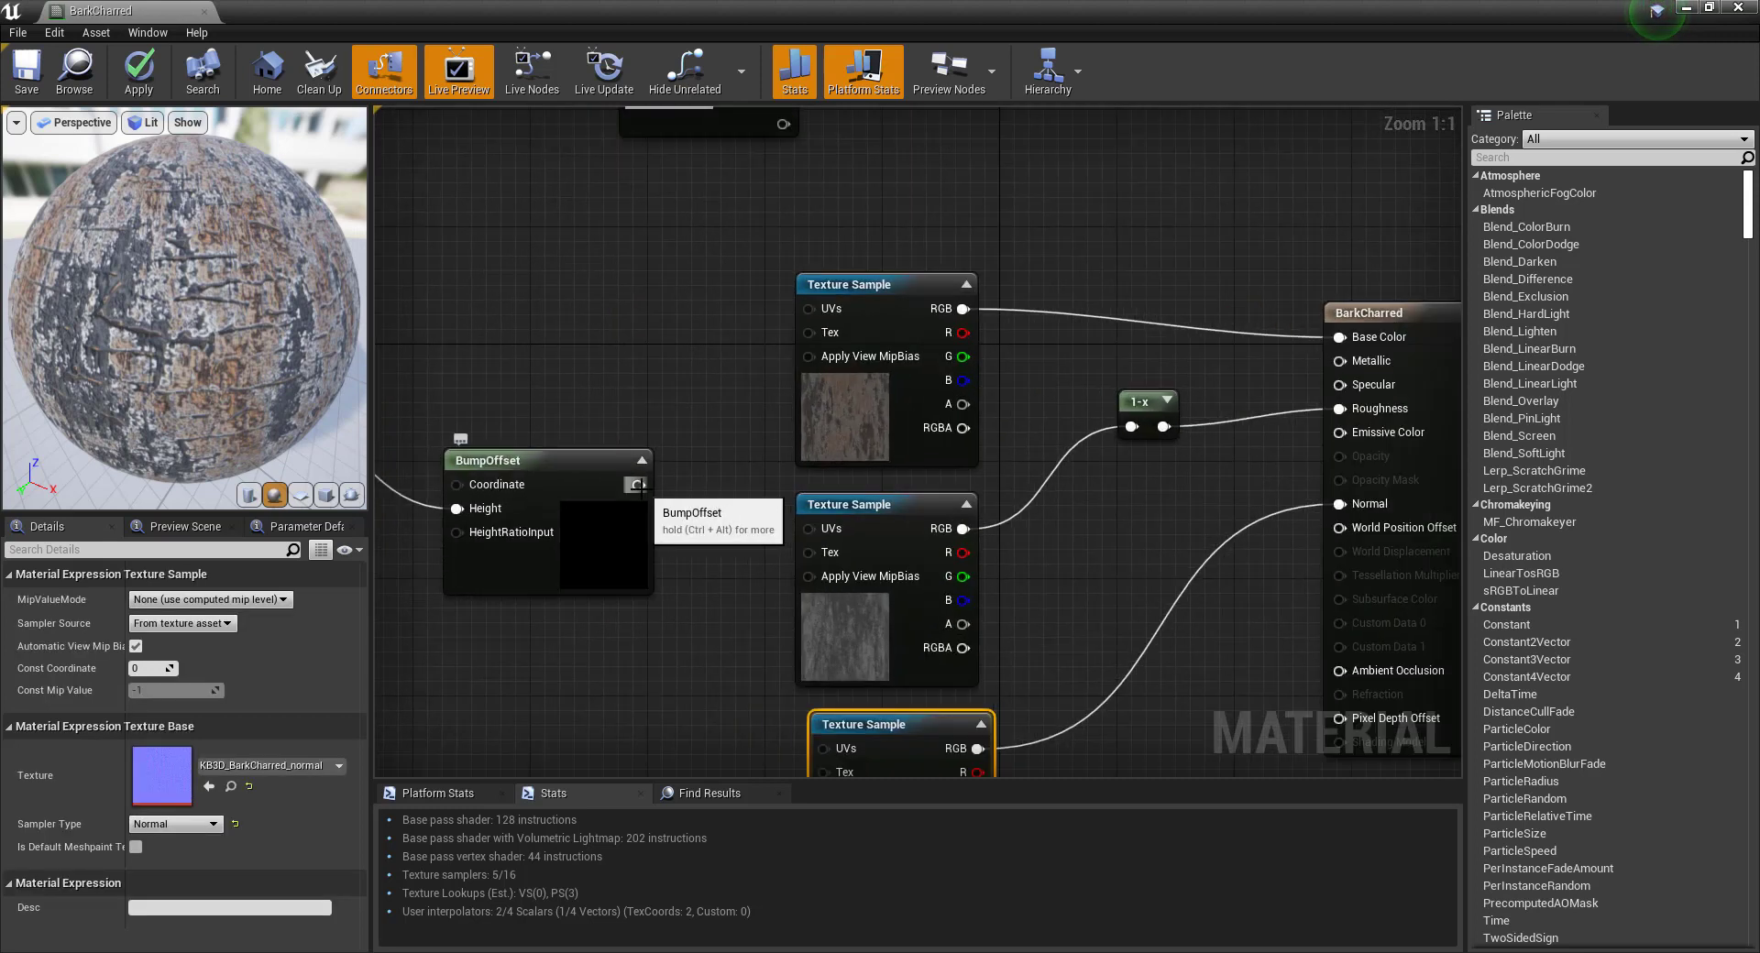
drag(642, 484, 808, 309)
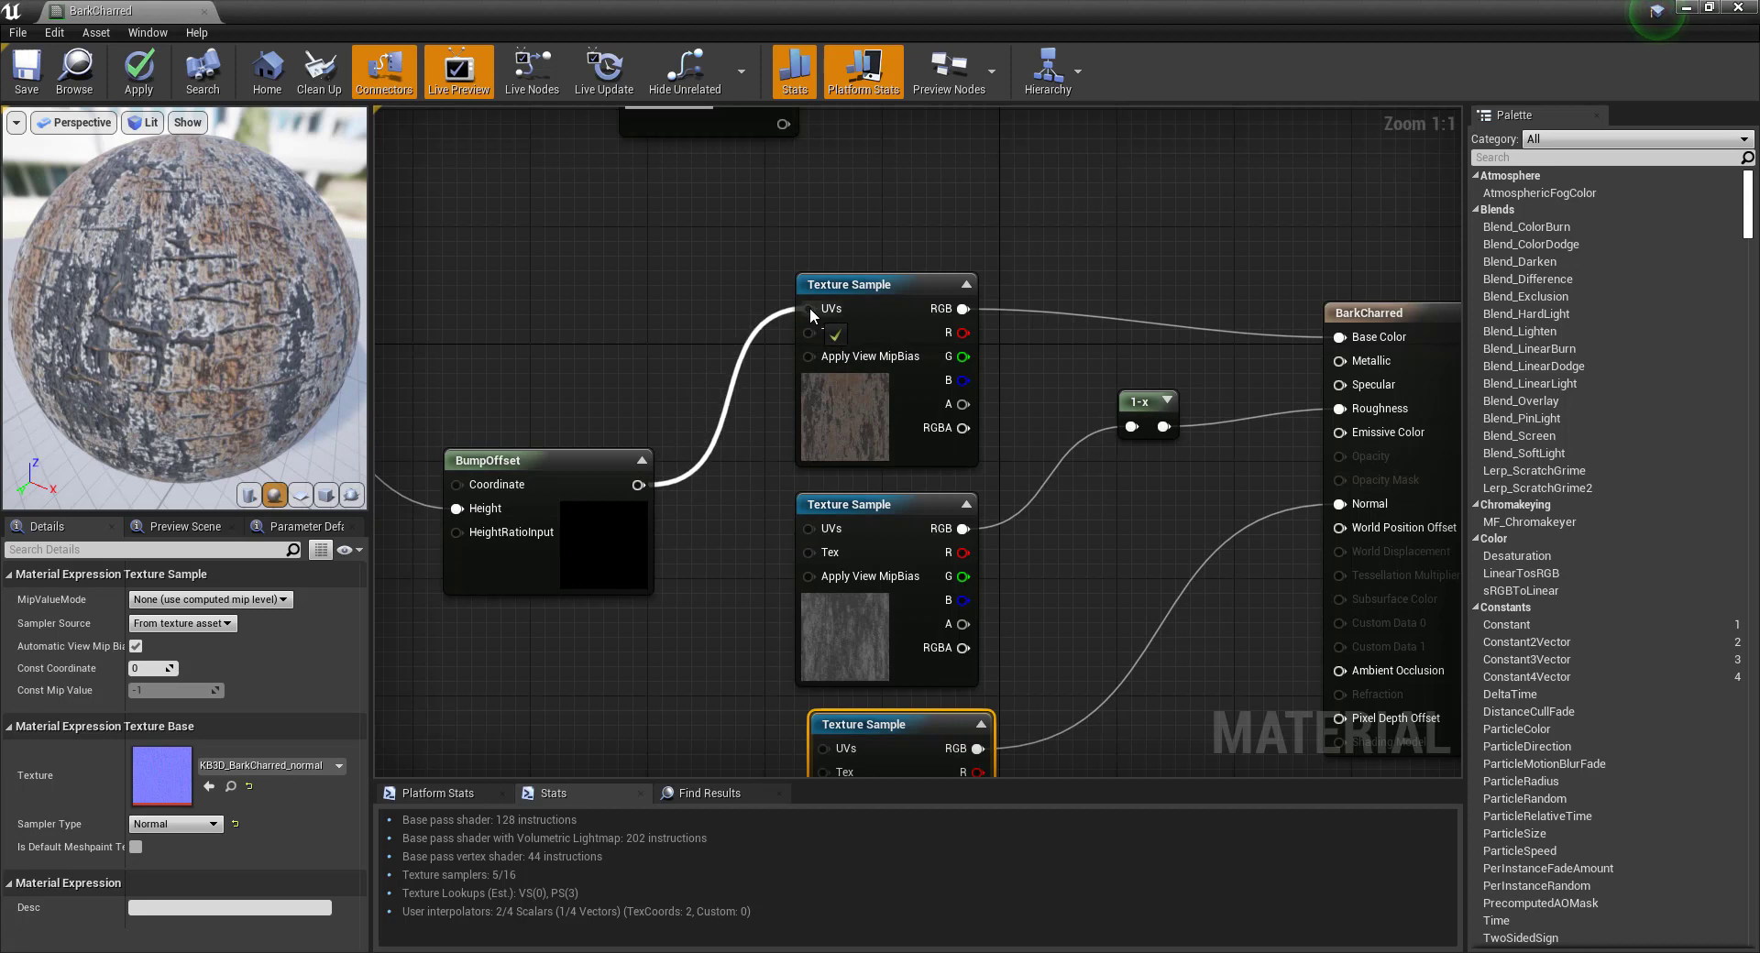
drag(639, 484, 809, 529)
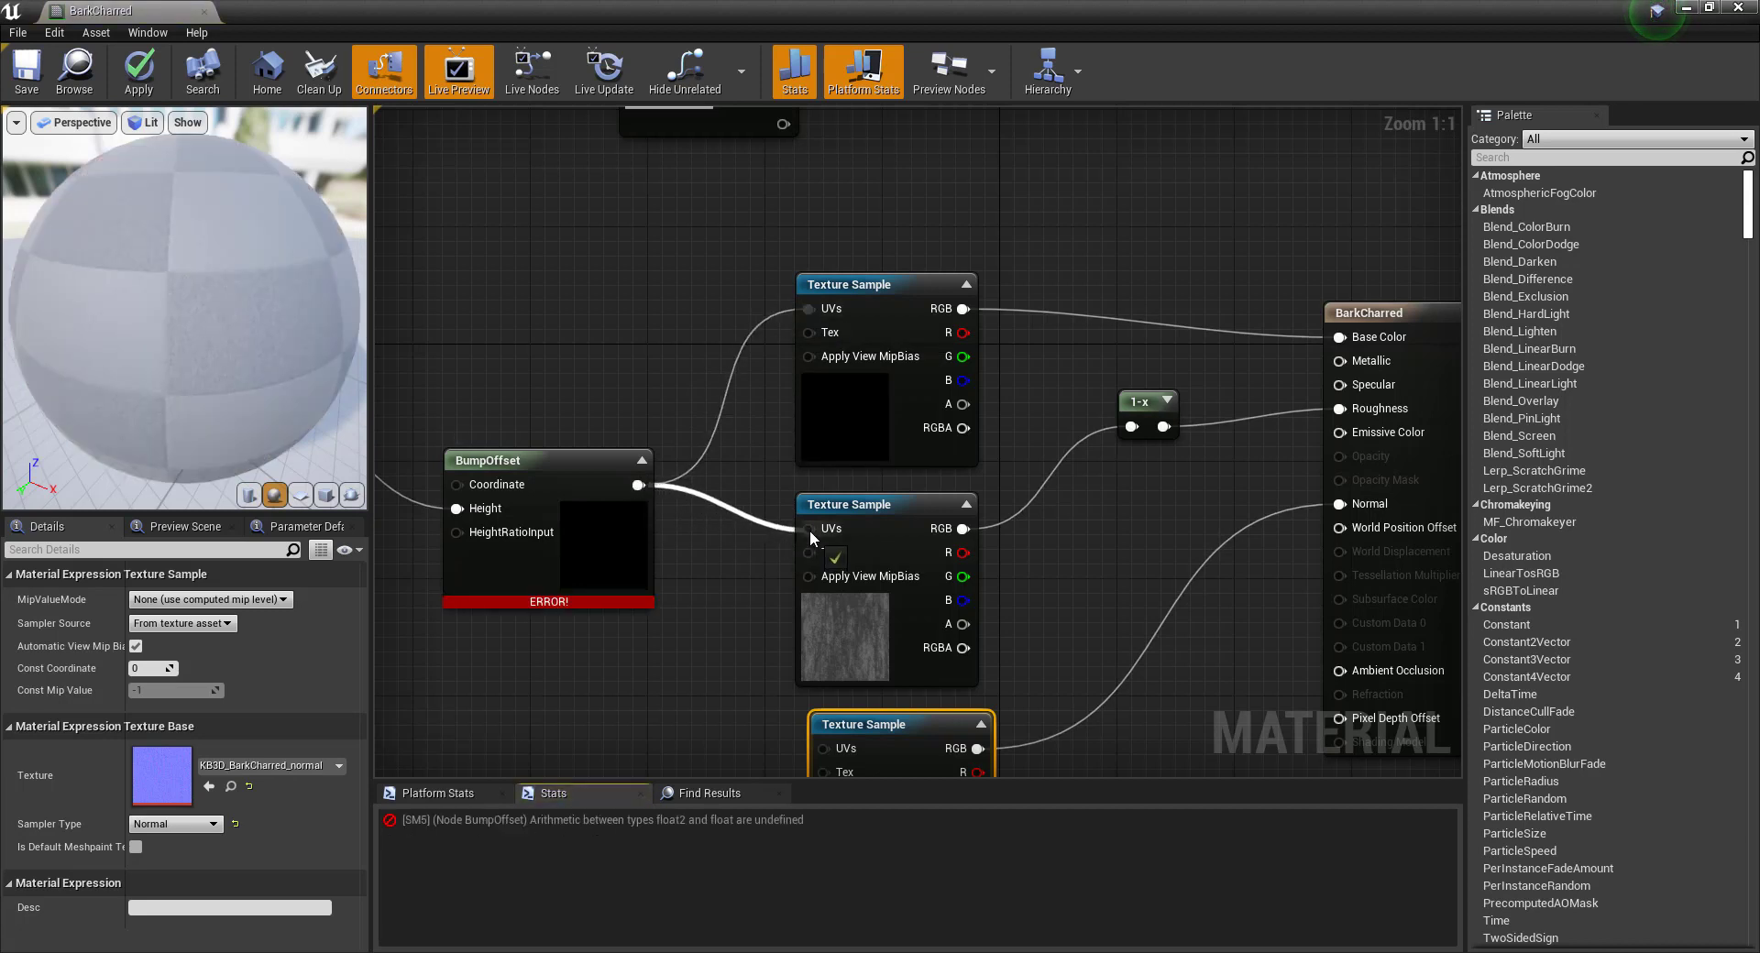
drag(641, 486, 820, 746)
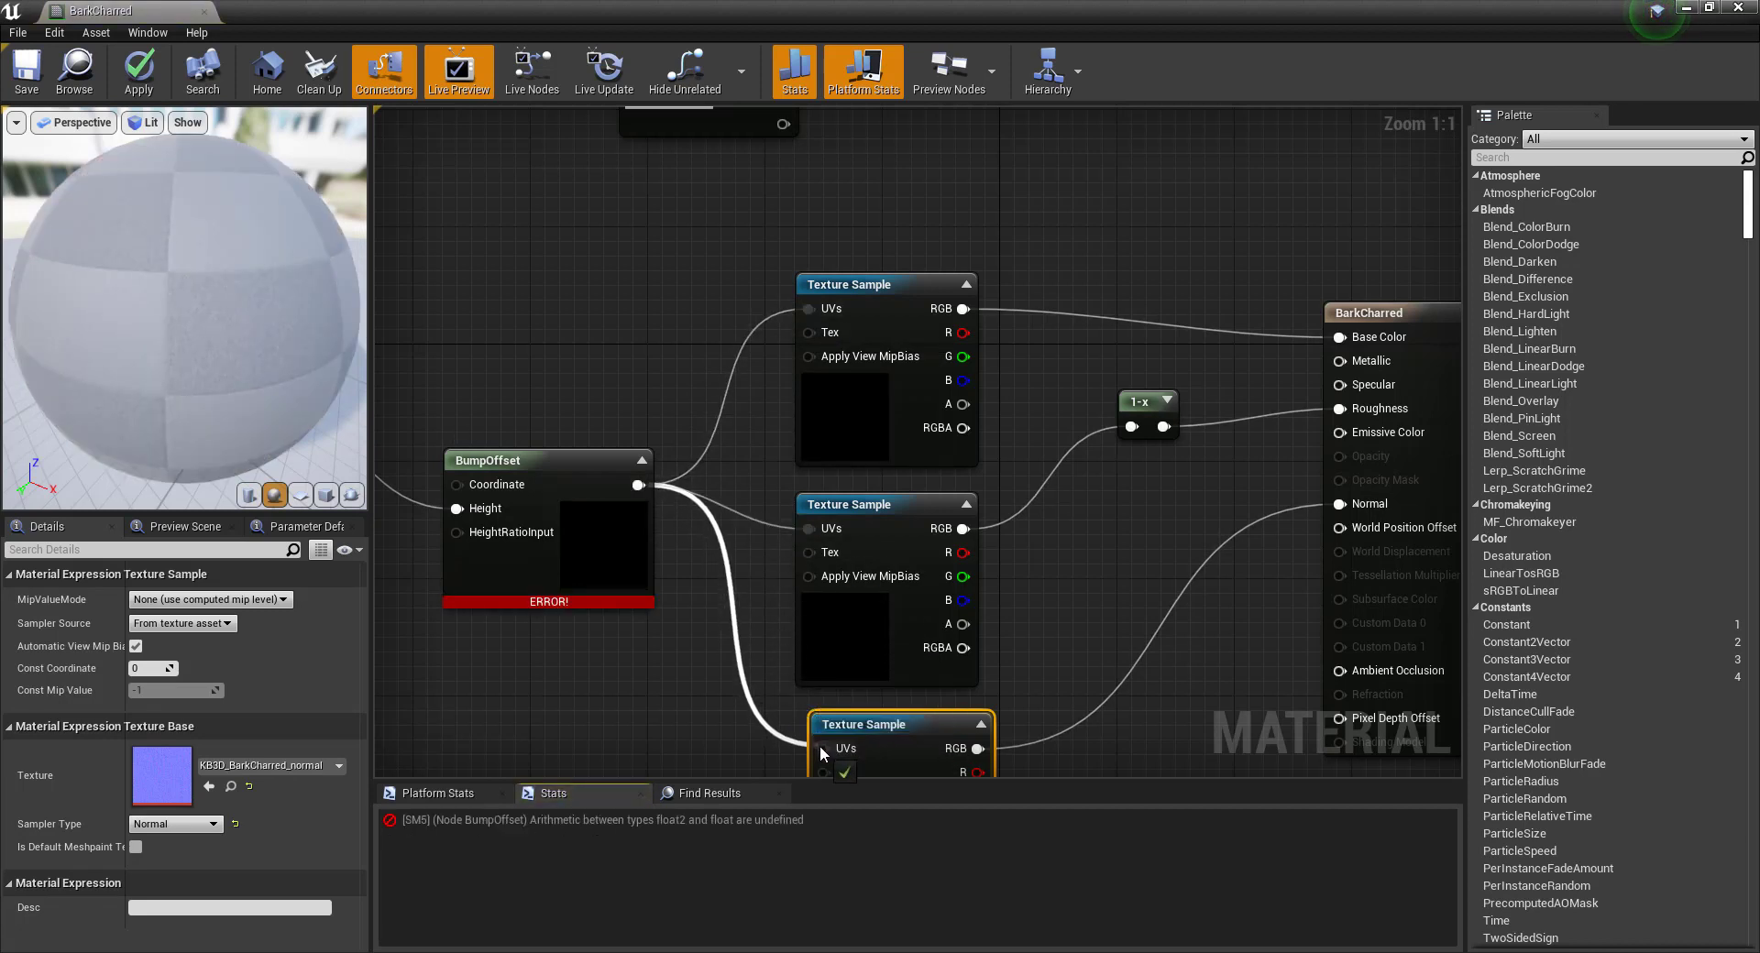
mouse_move(575, 601)
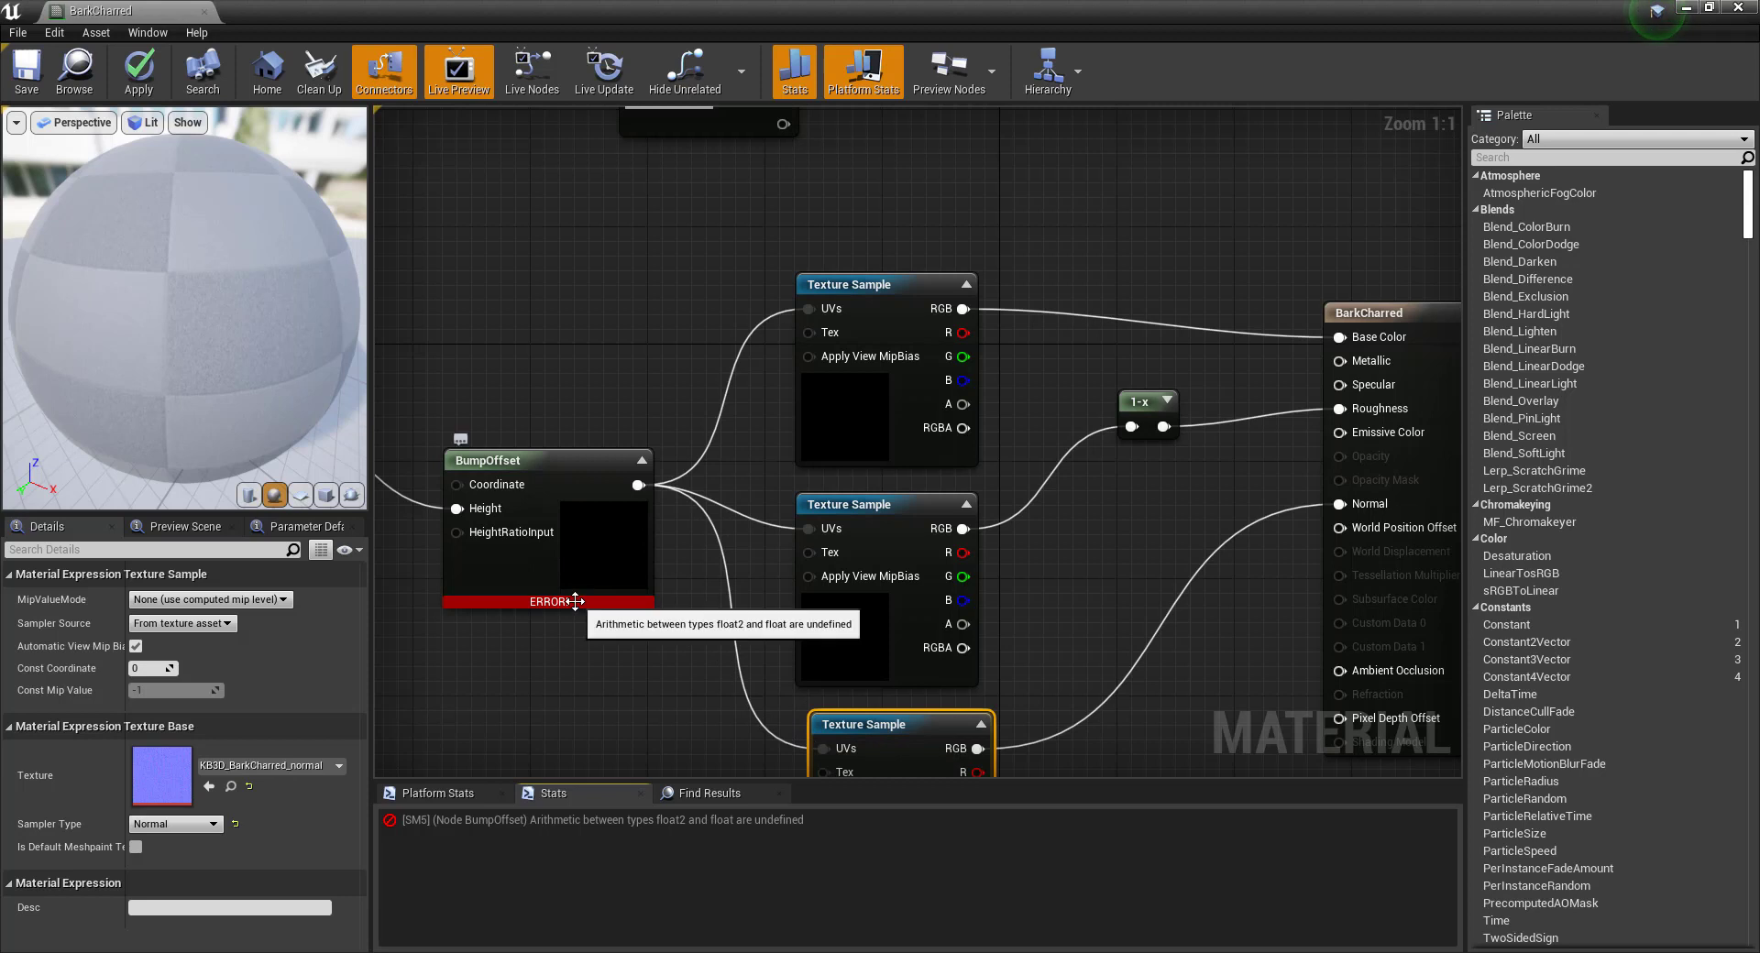
Break the link between the height texture's RGB output and BumpOffset's Height input.
scroll(574, 601, down, 2)
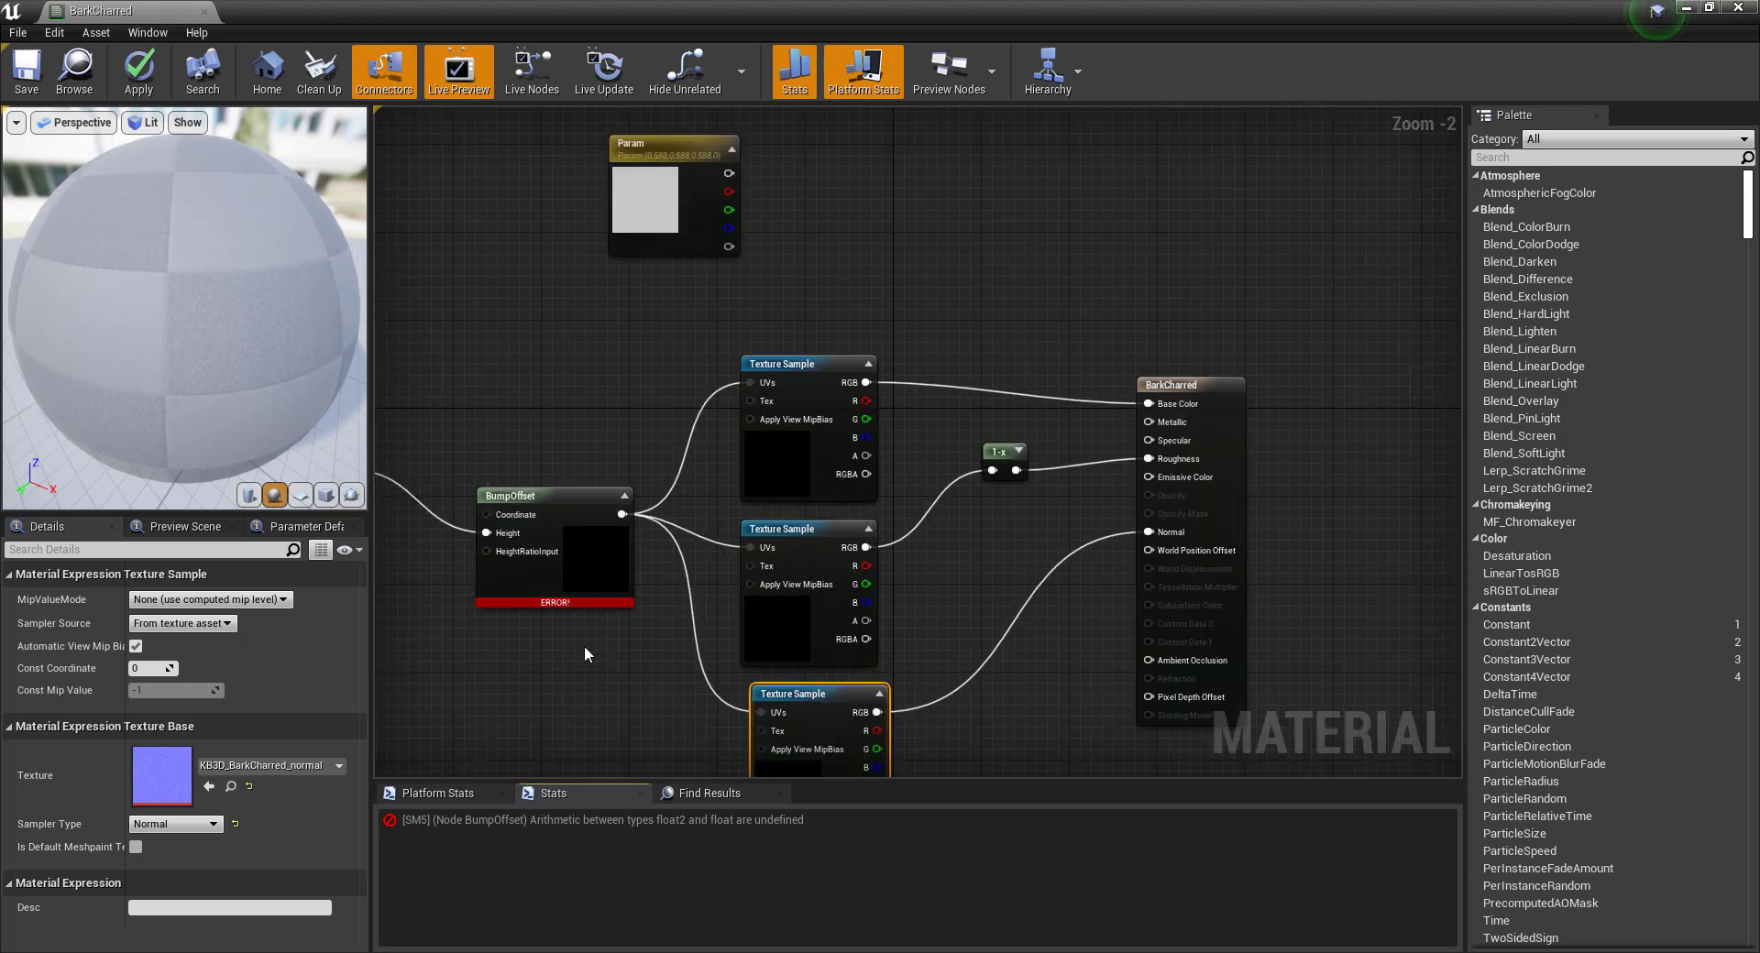
right_drag(585, 645, 755, 598)
scroll(656, 573, up, 1)
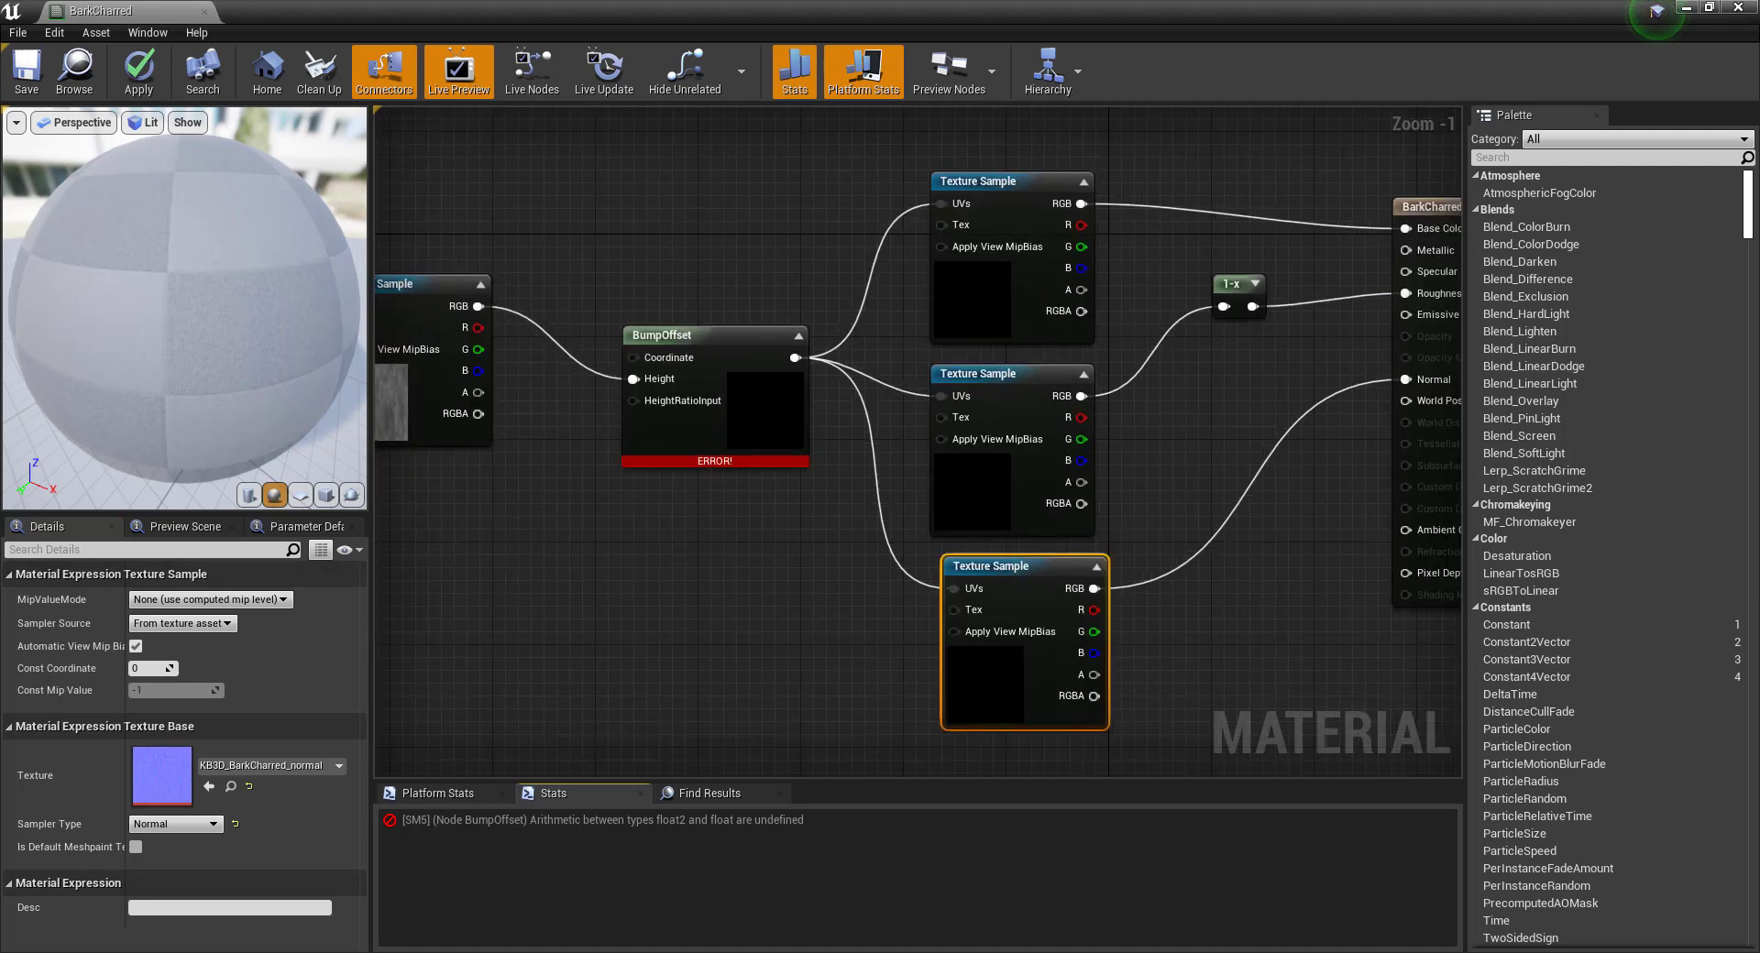
scroll(543, 448, down, 2)
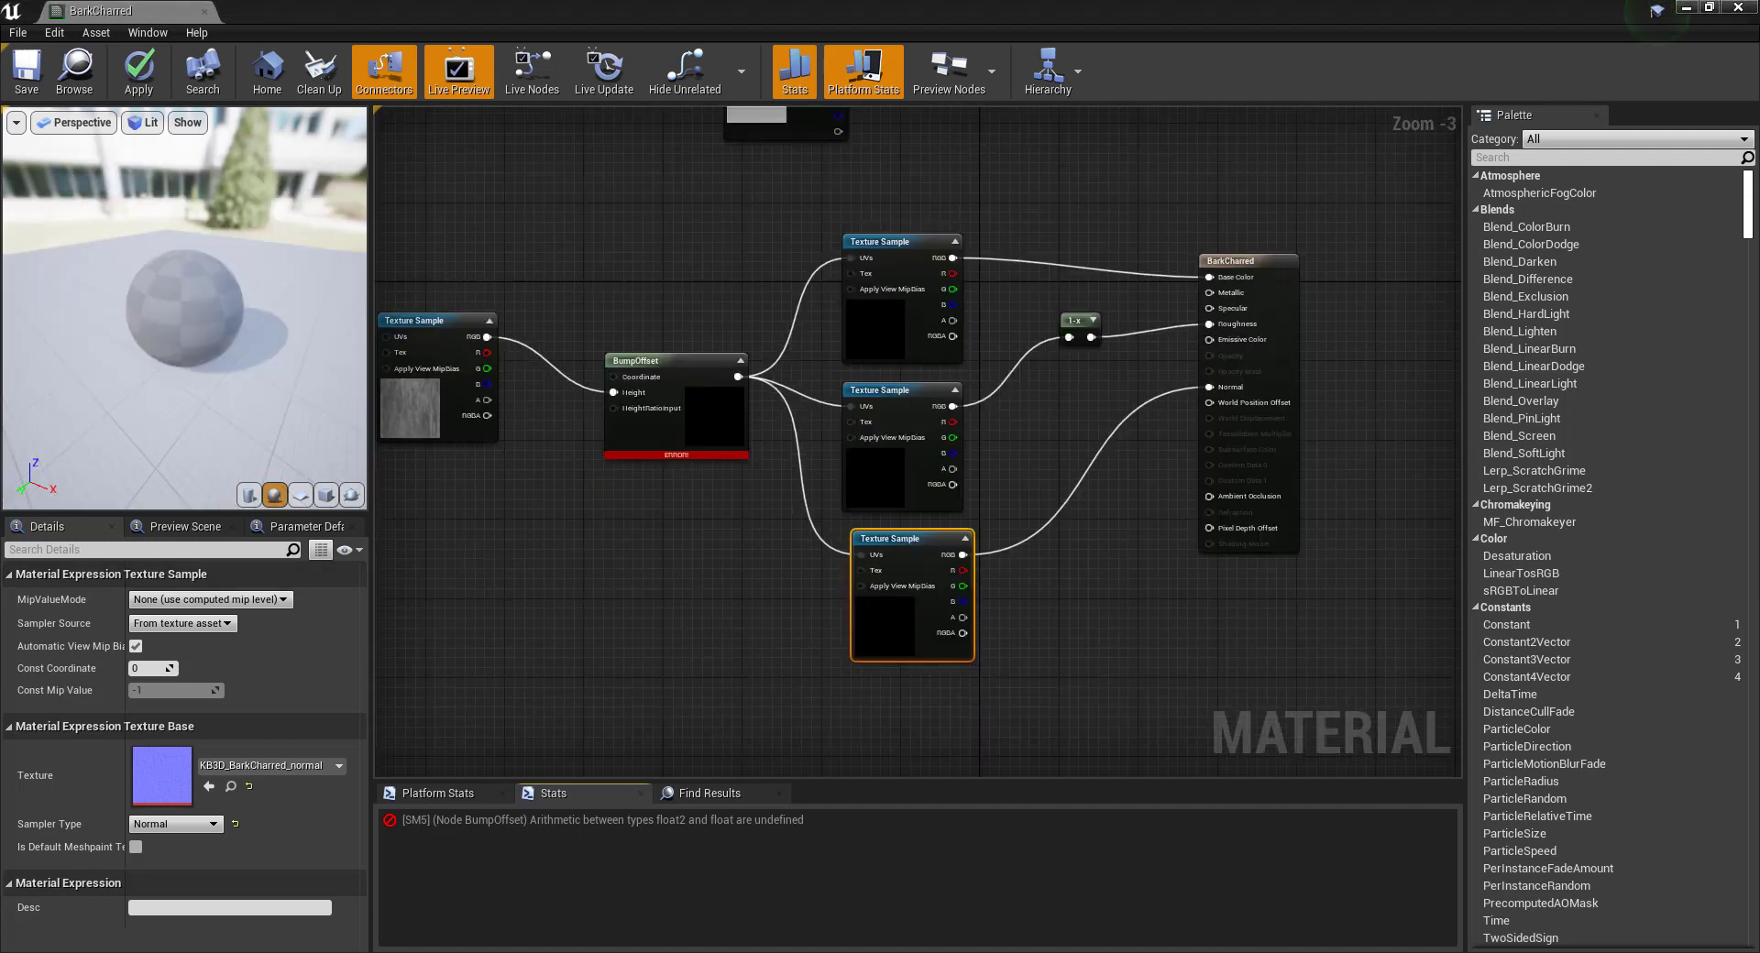
alt+click(540, 358)
Try to convert the height Texture Sample to a Texture Object and connect it to BumpOffset's Height input.
scroll(468, 355, up, 3)
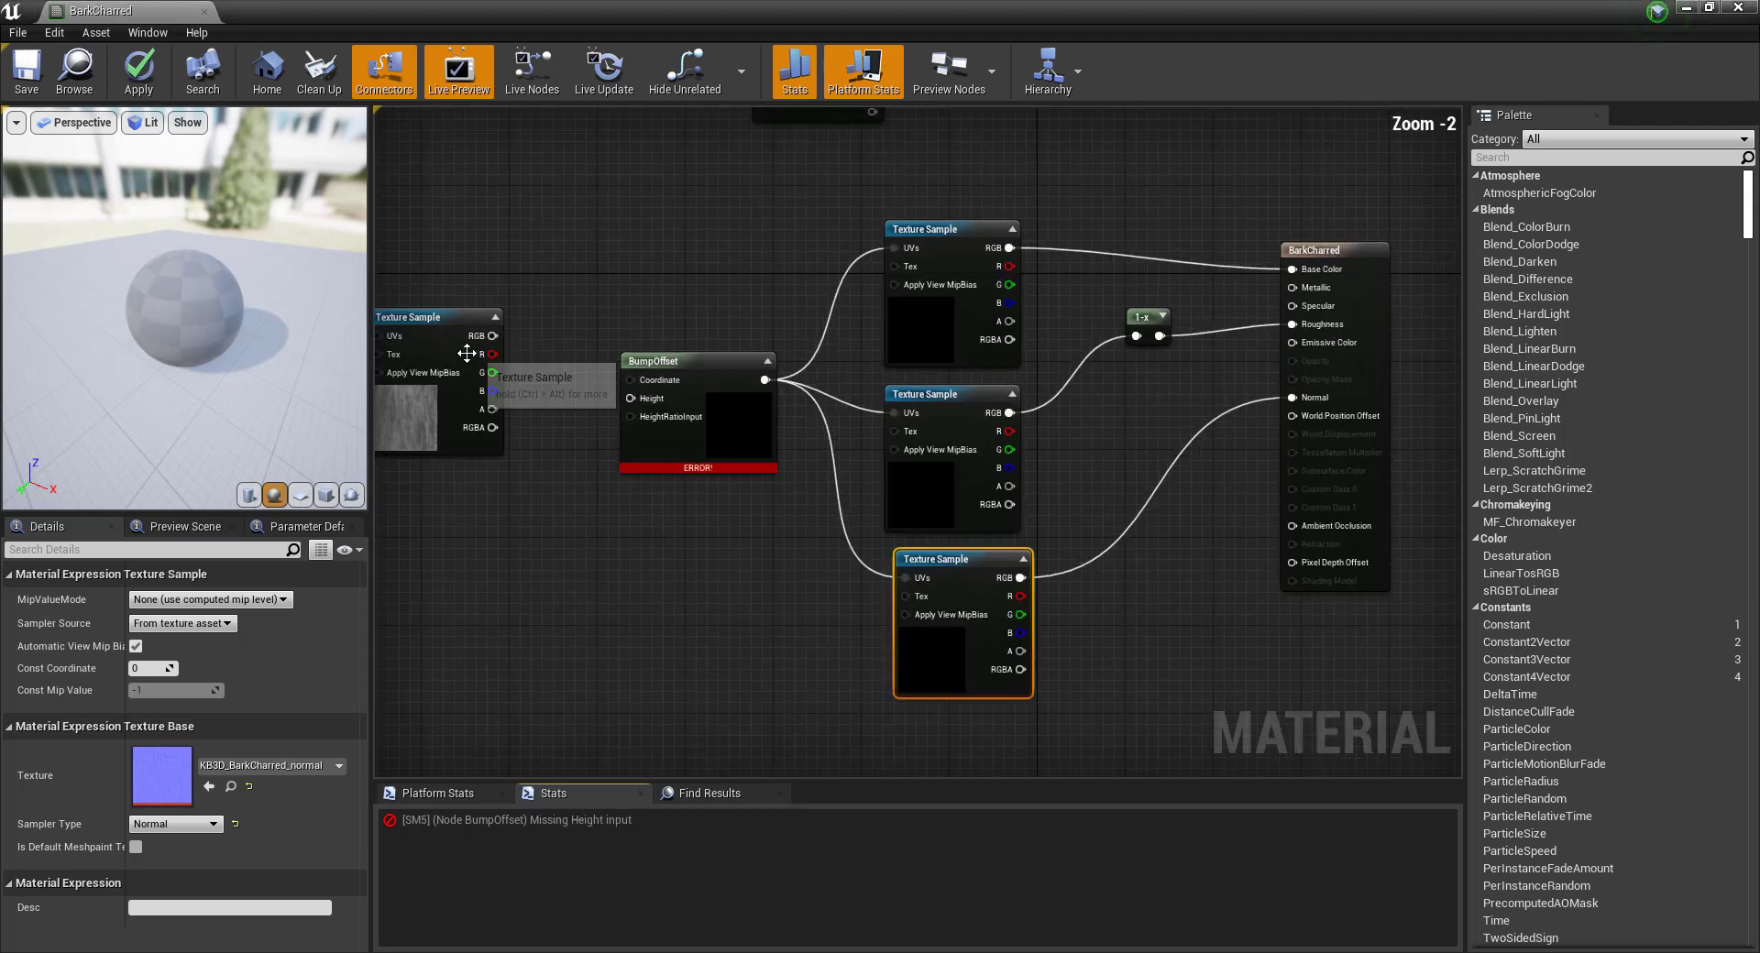
click(427, 307)
right_click(442, 307)
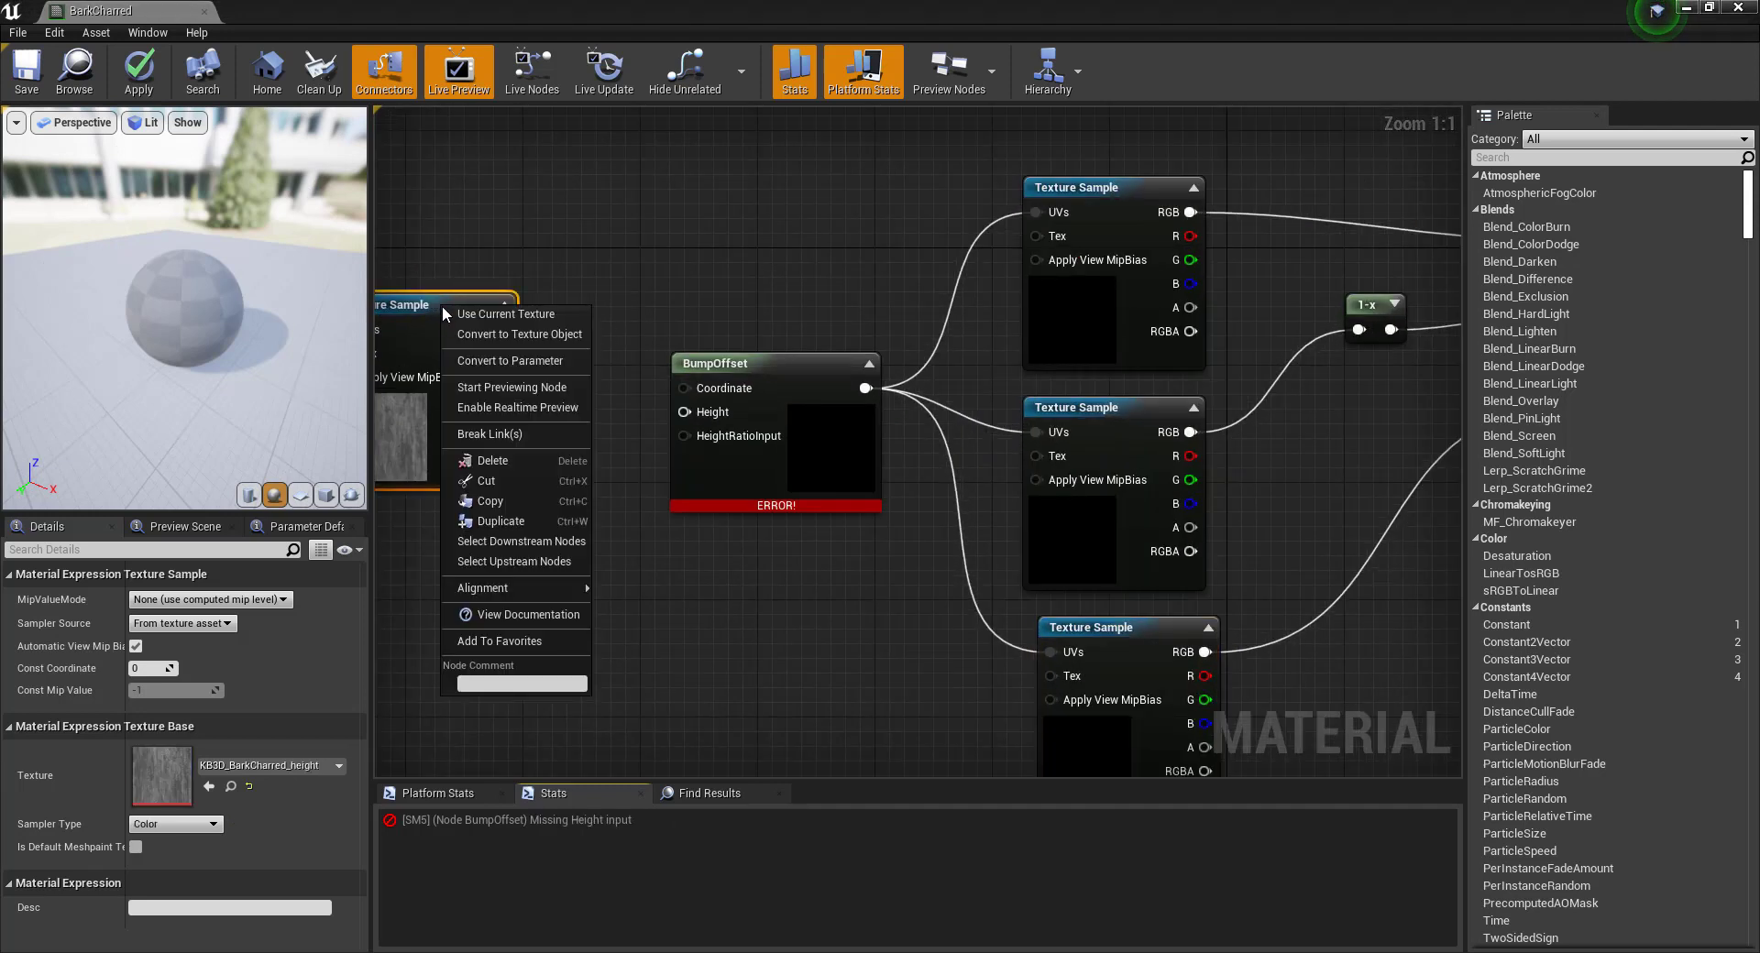
click(537, 336)
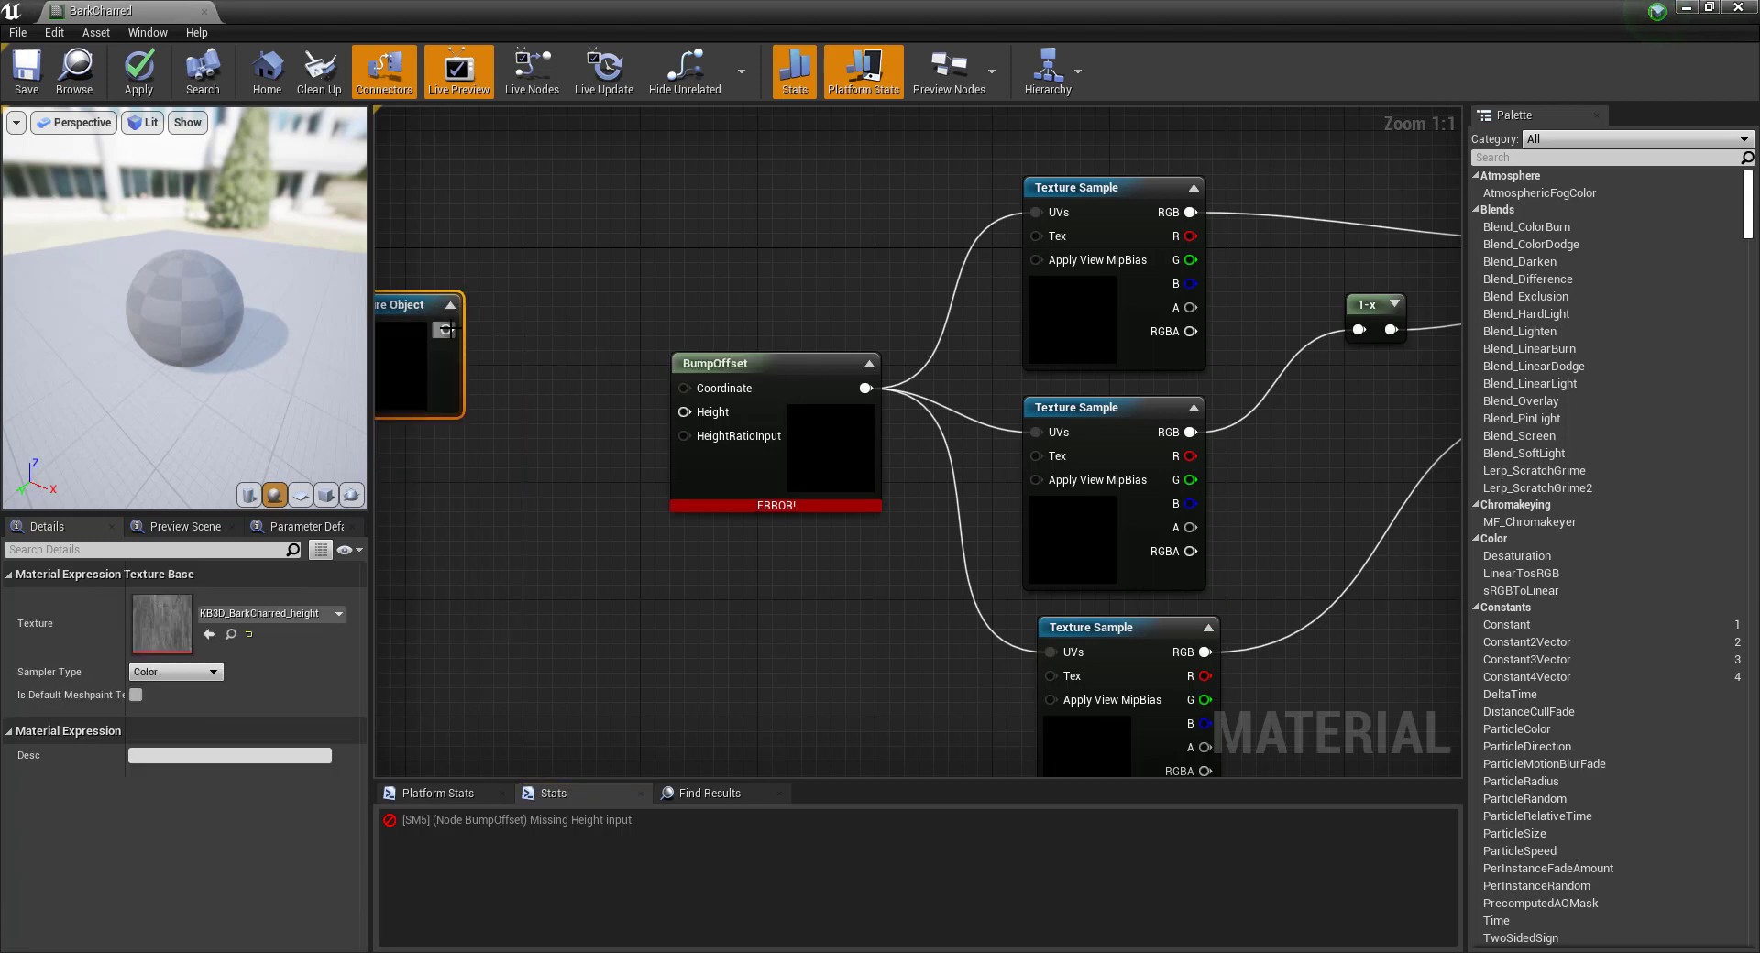
drag(449, 329, 685, 412)
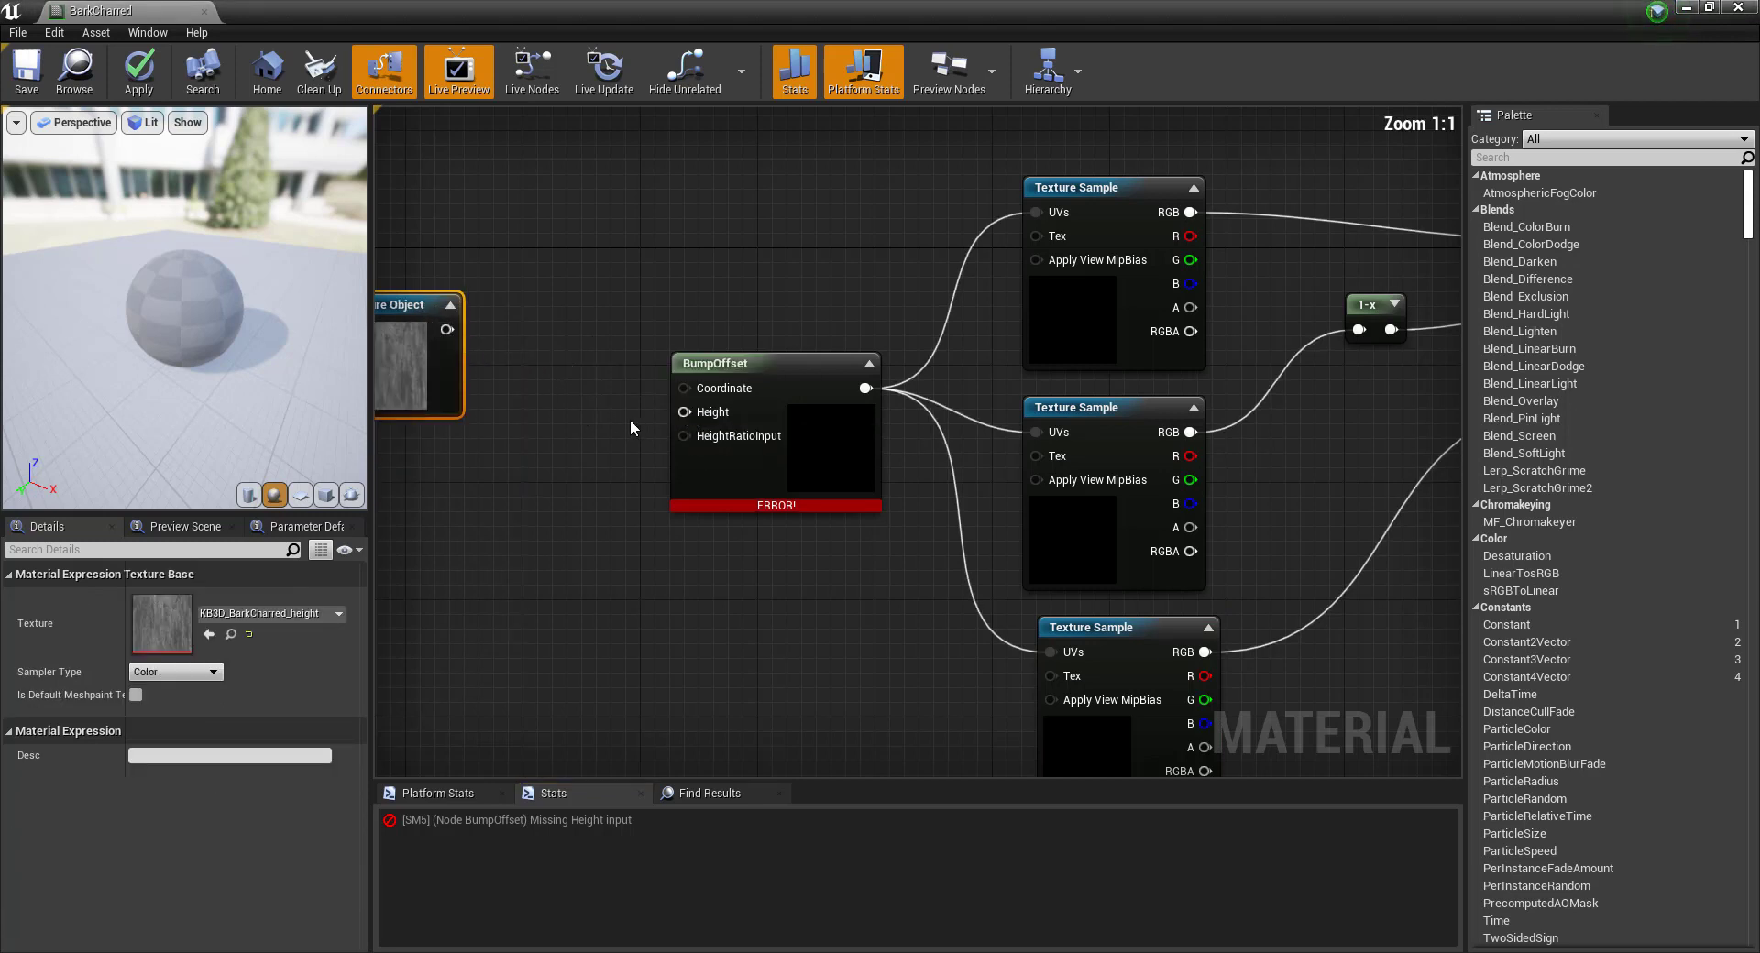
drag(446, 329, 688, 414)
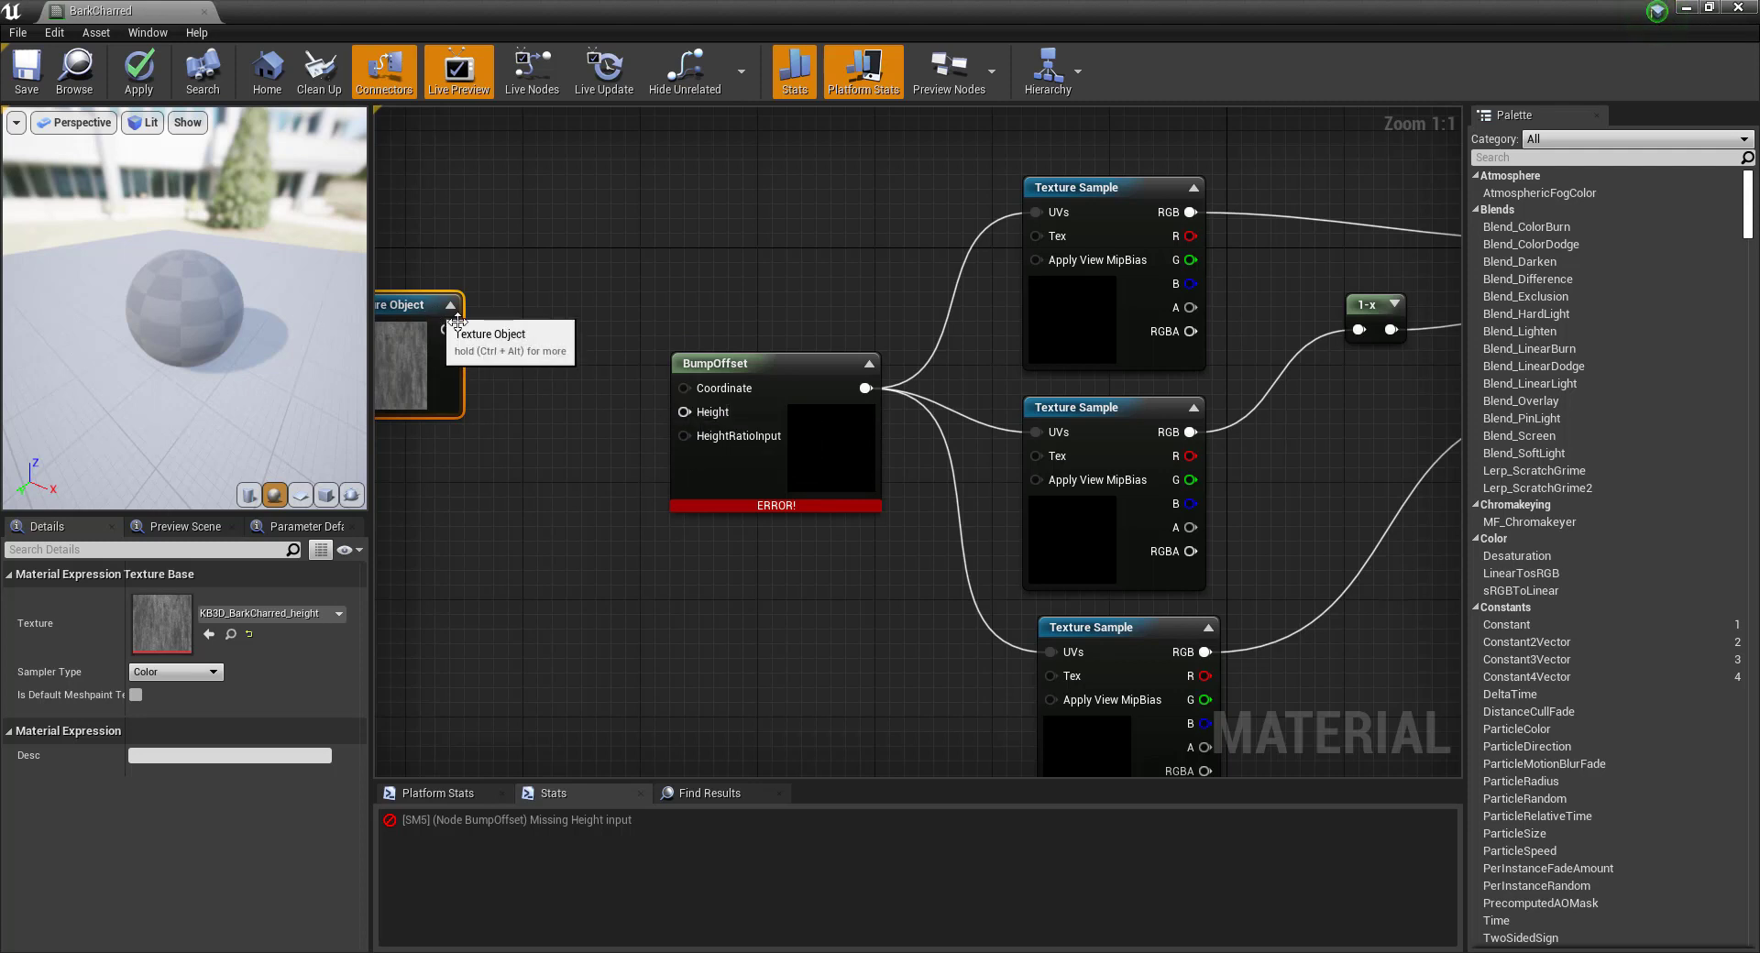
key(ctrl+z)
Move the height Texture Sample closer to the BumpOffset node and connect its RGB output to the Height input.
drag(445, 321, 500, 418)
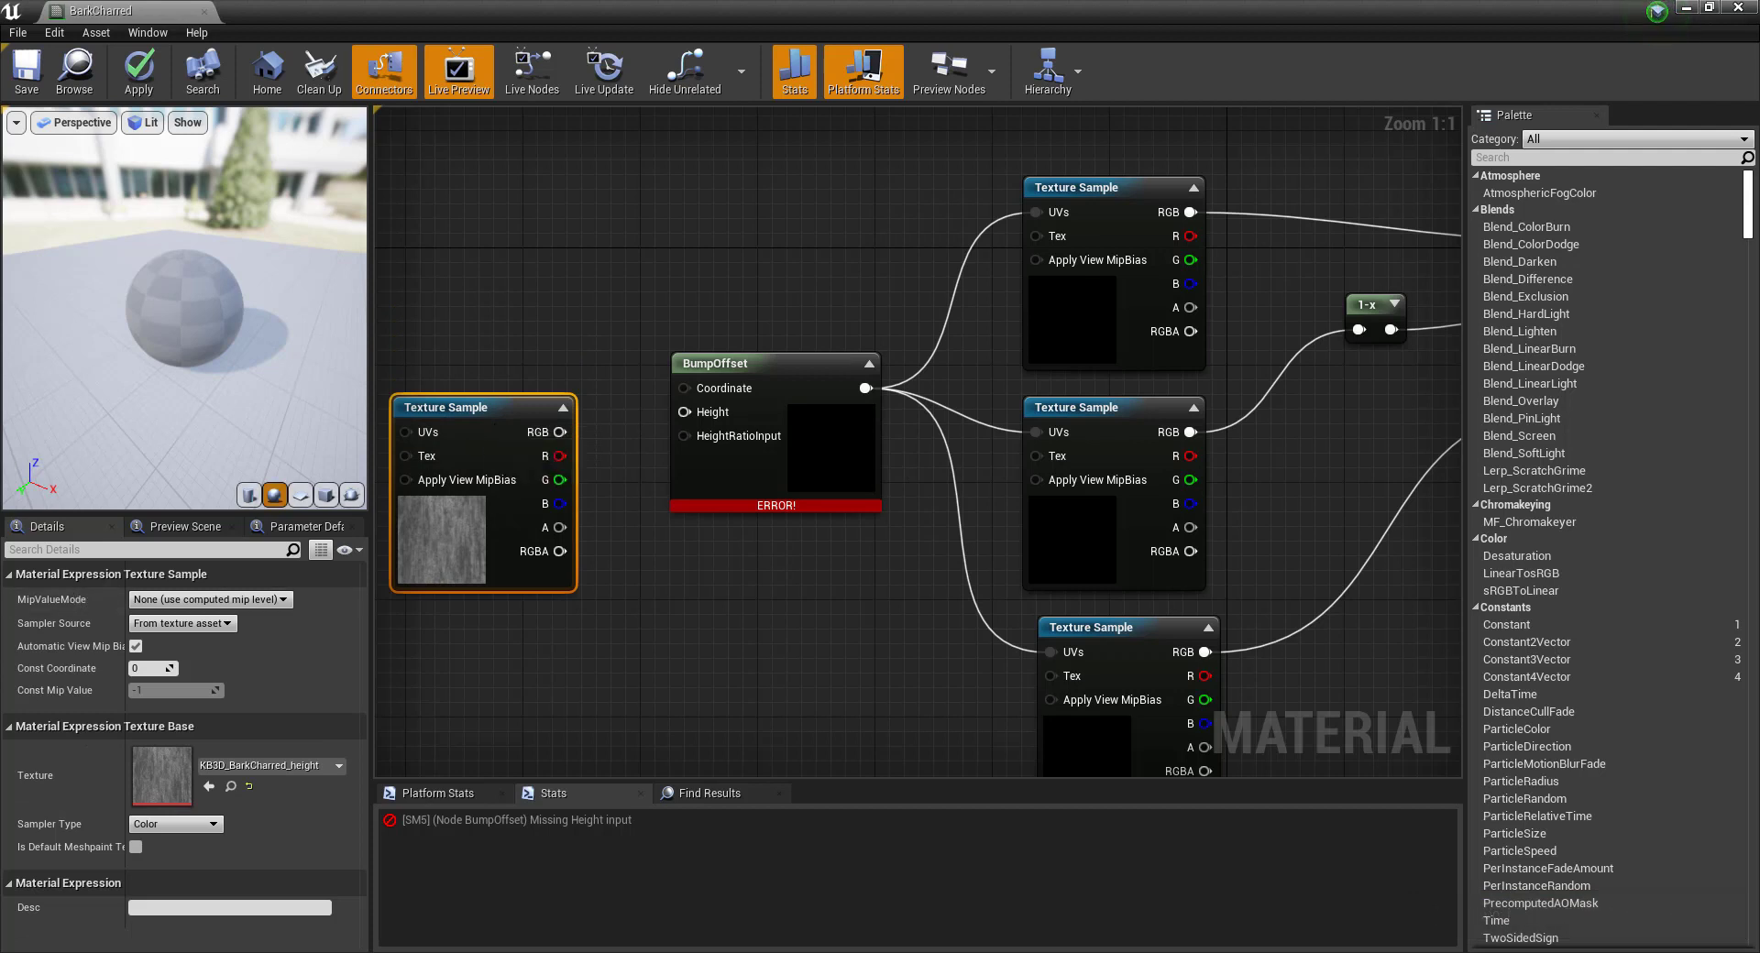
drag(560, 432, 682, 412)
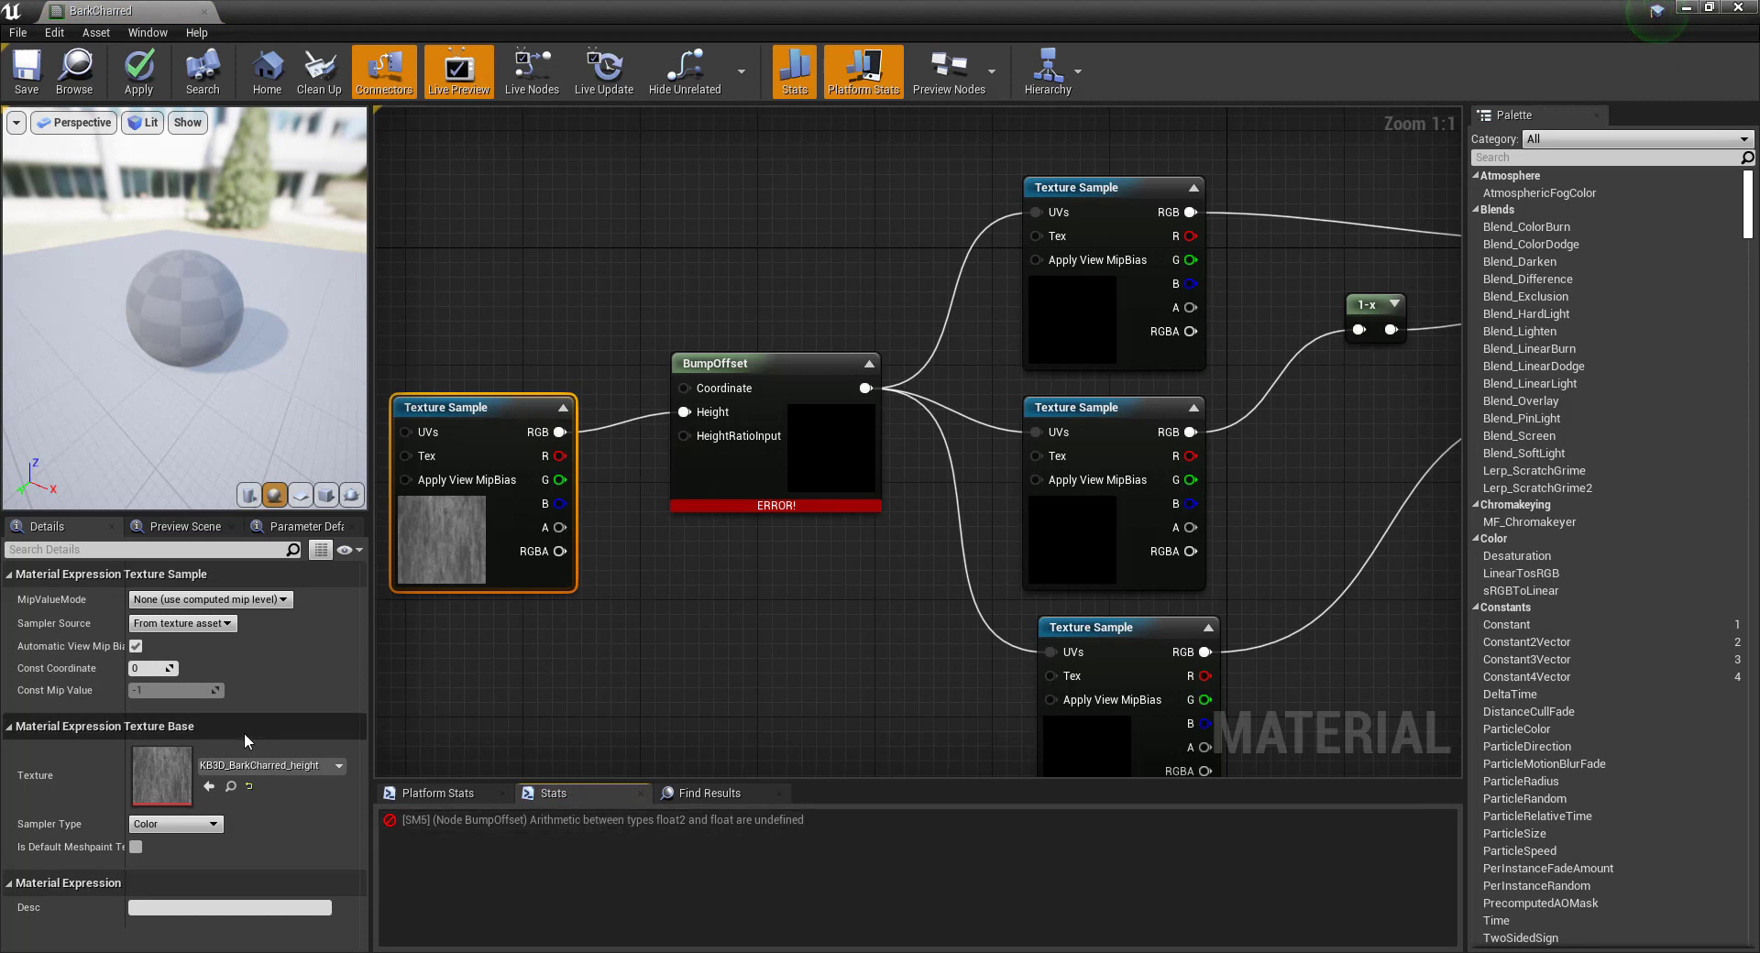
key(ctrl+z)
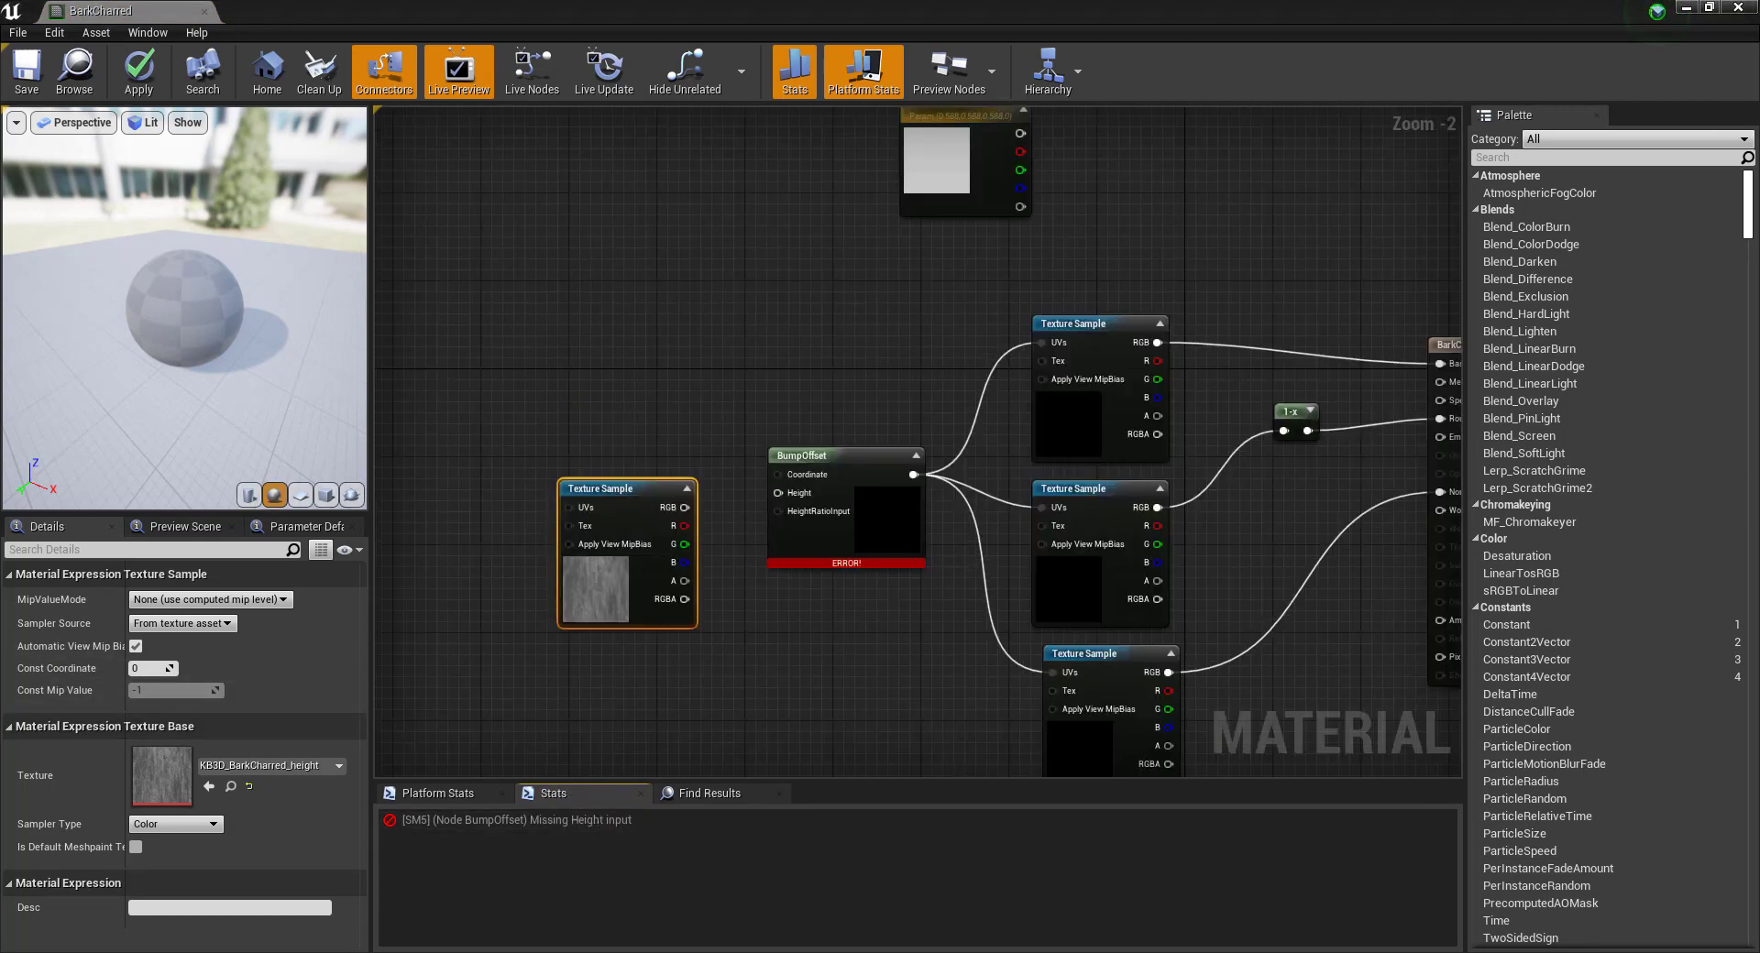
drag(684, 507, 786, 493)
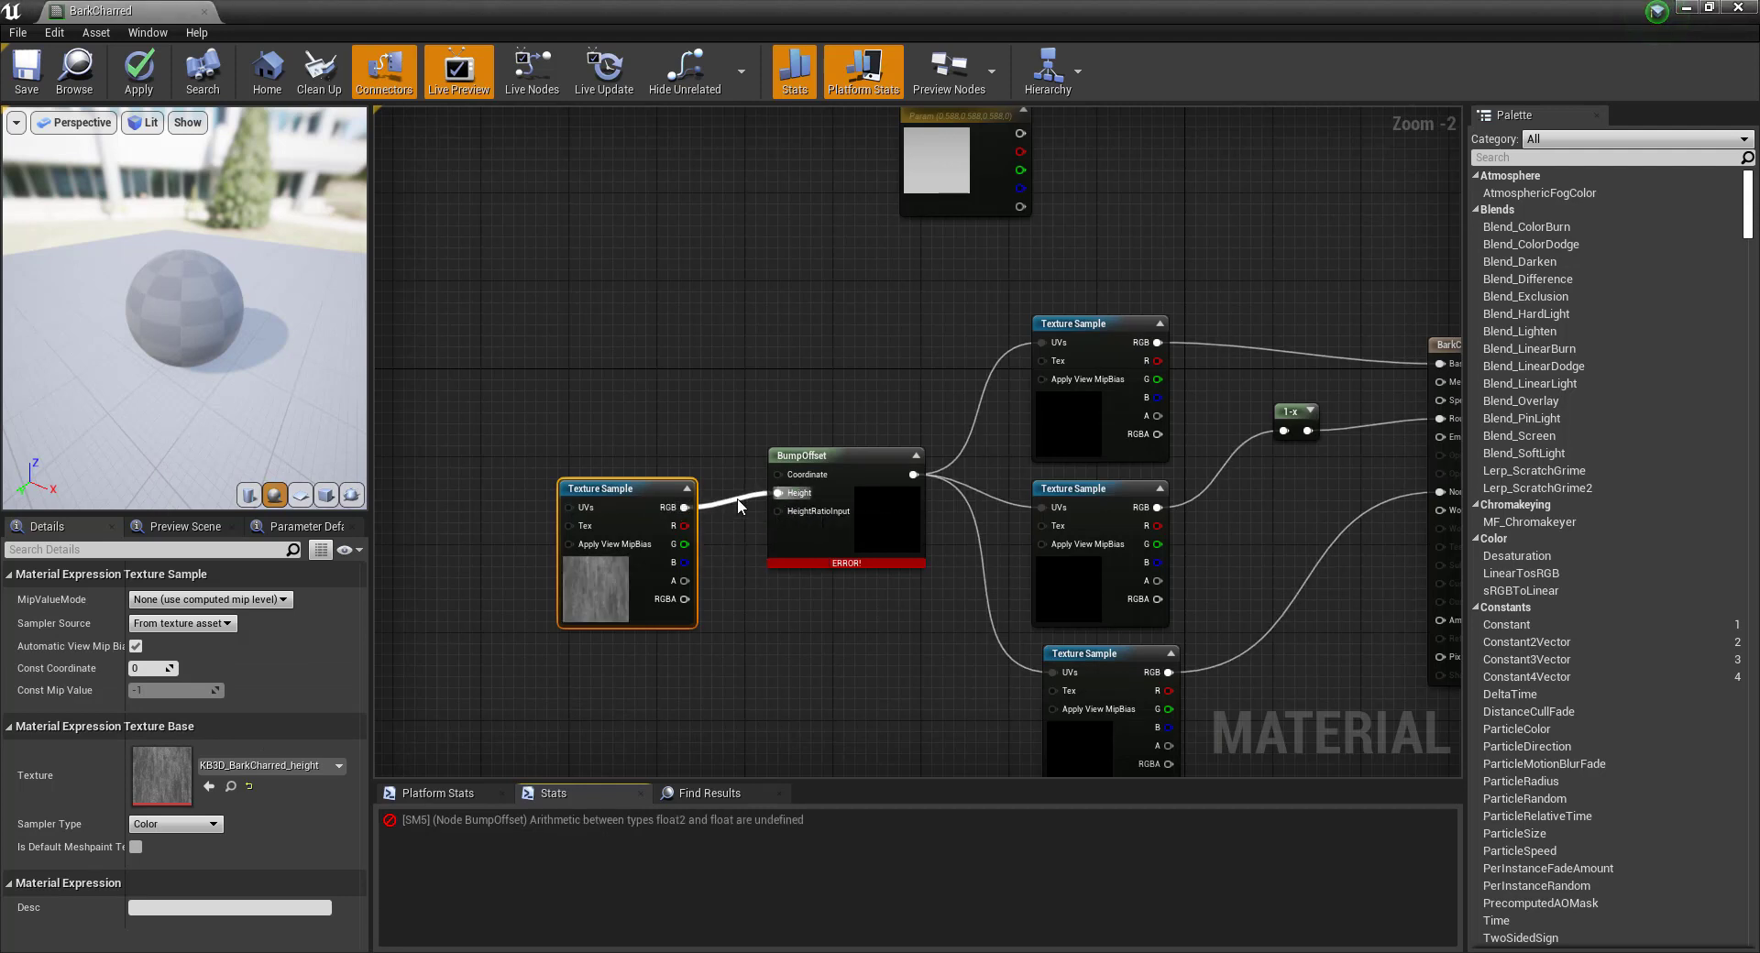
Replace the height Texture Sample's RGB link with its A output connected to BumpOffset's Height input.
alt+click(731, 500)
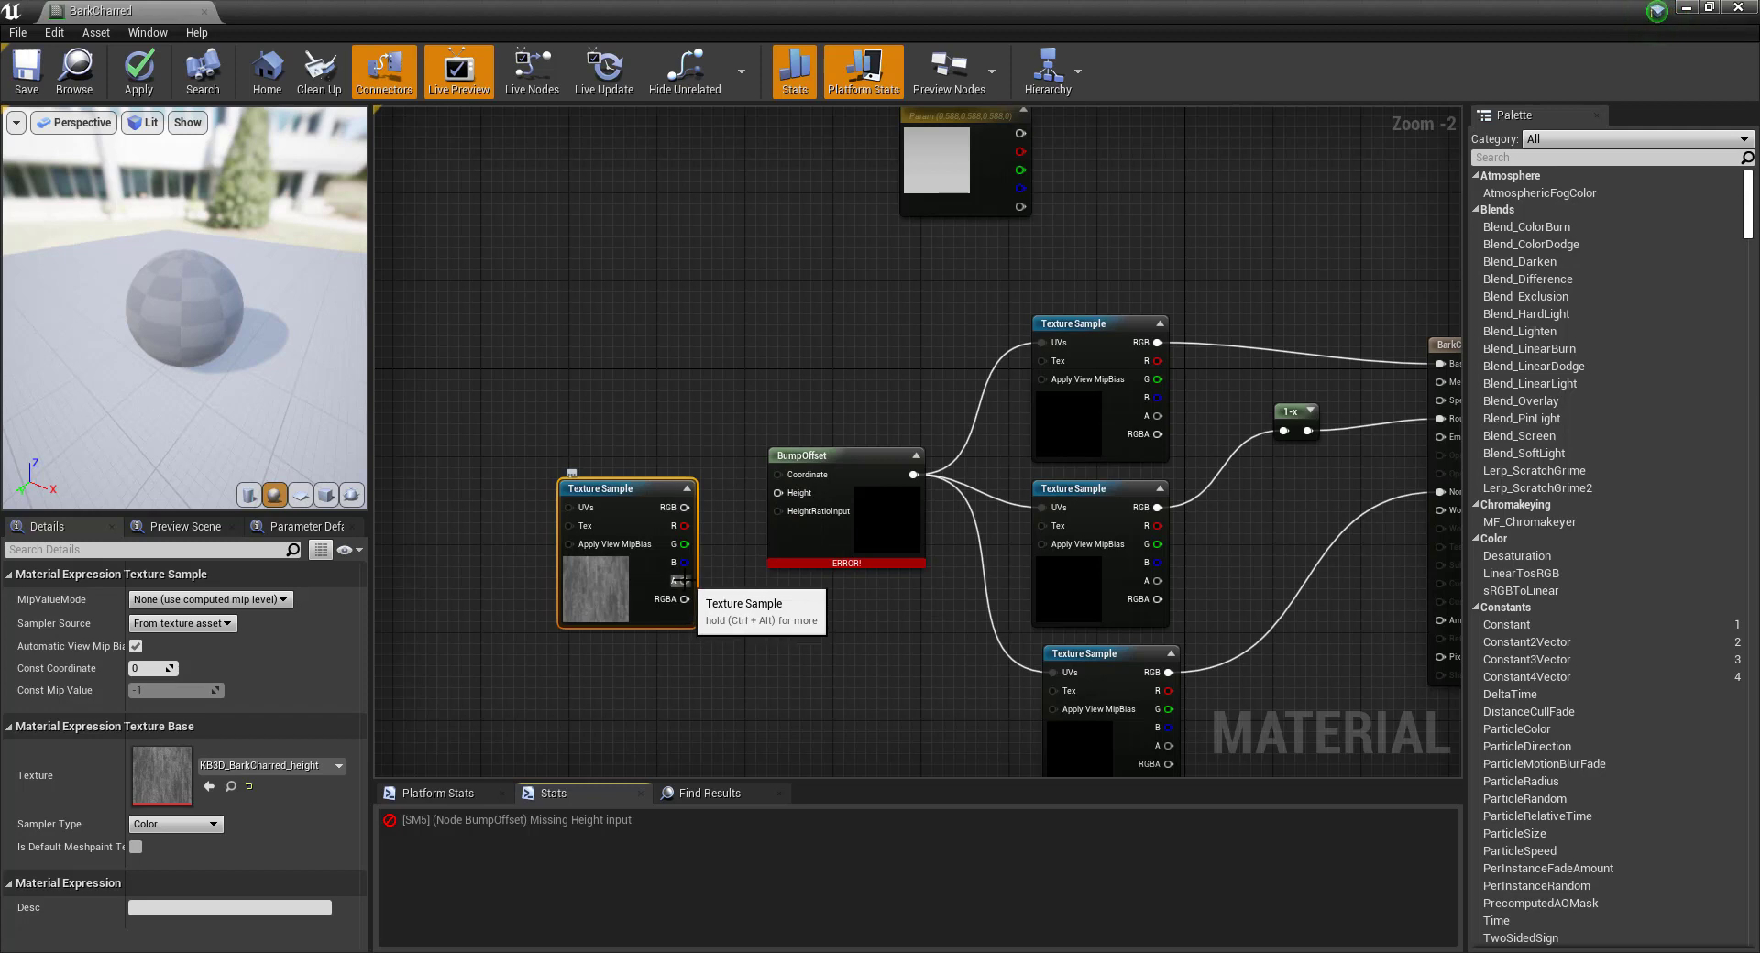
drag(684, 581, 779, 493)
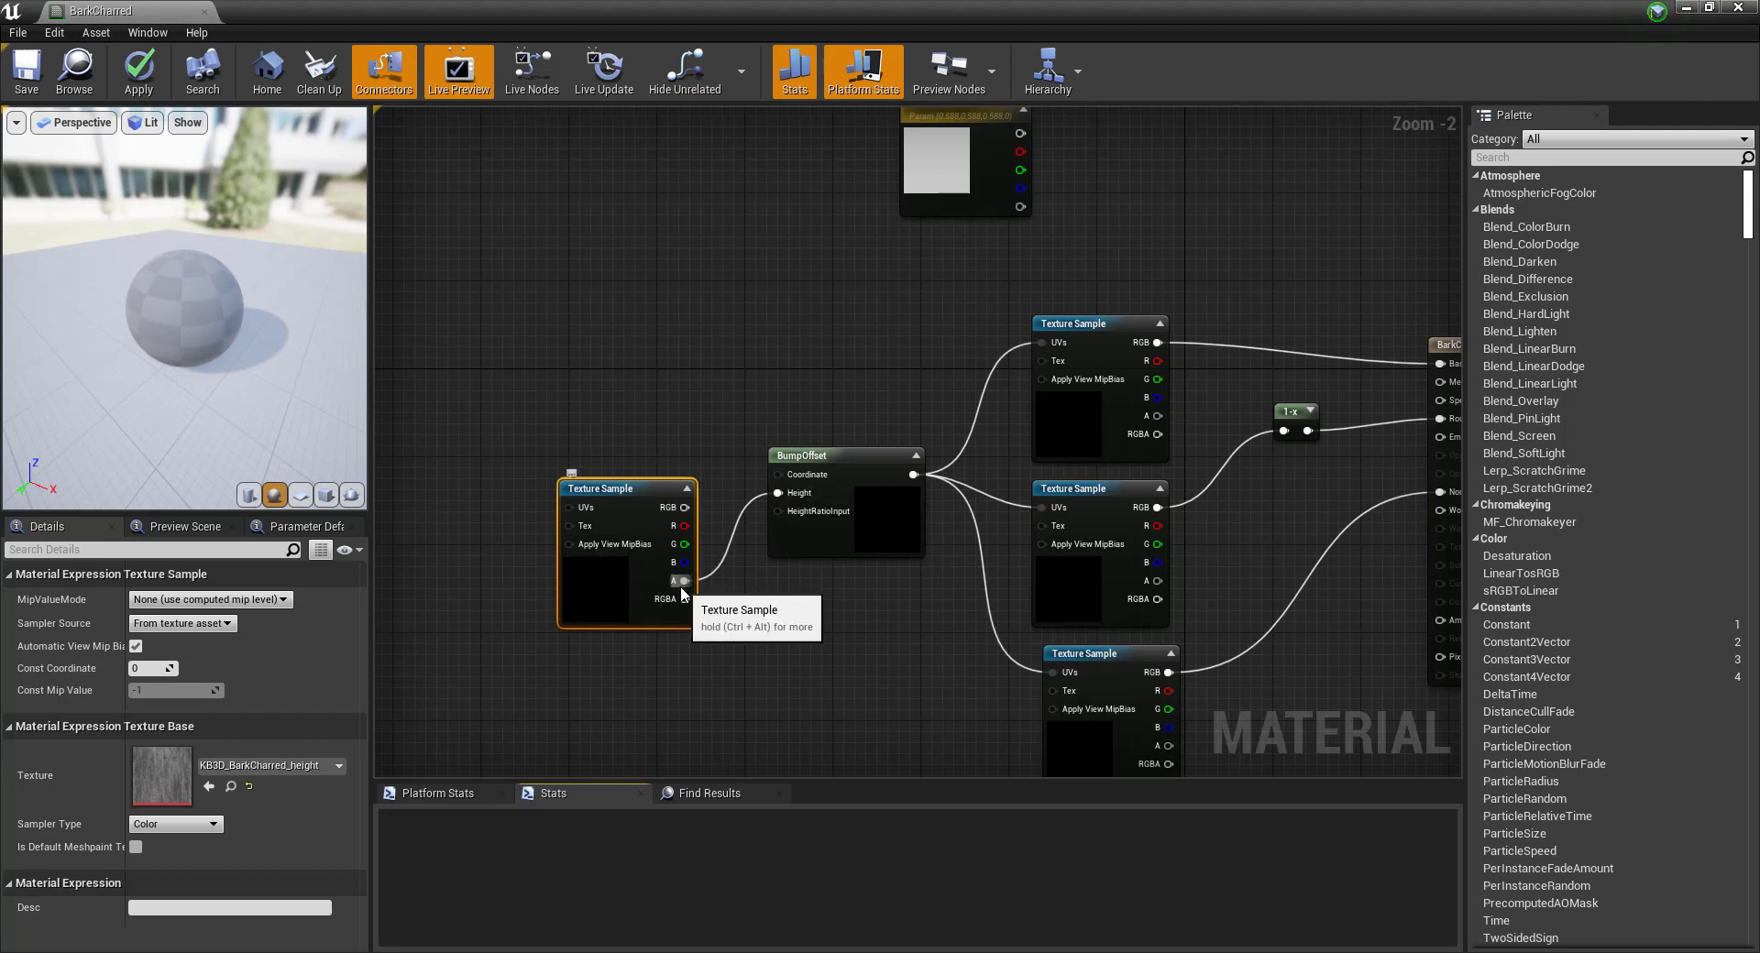
scroll(861, 515, up, 2)
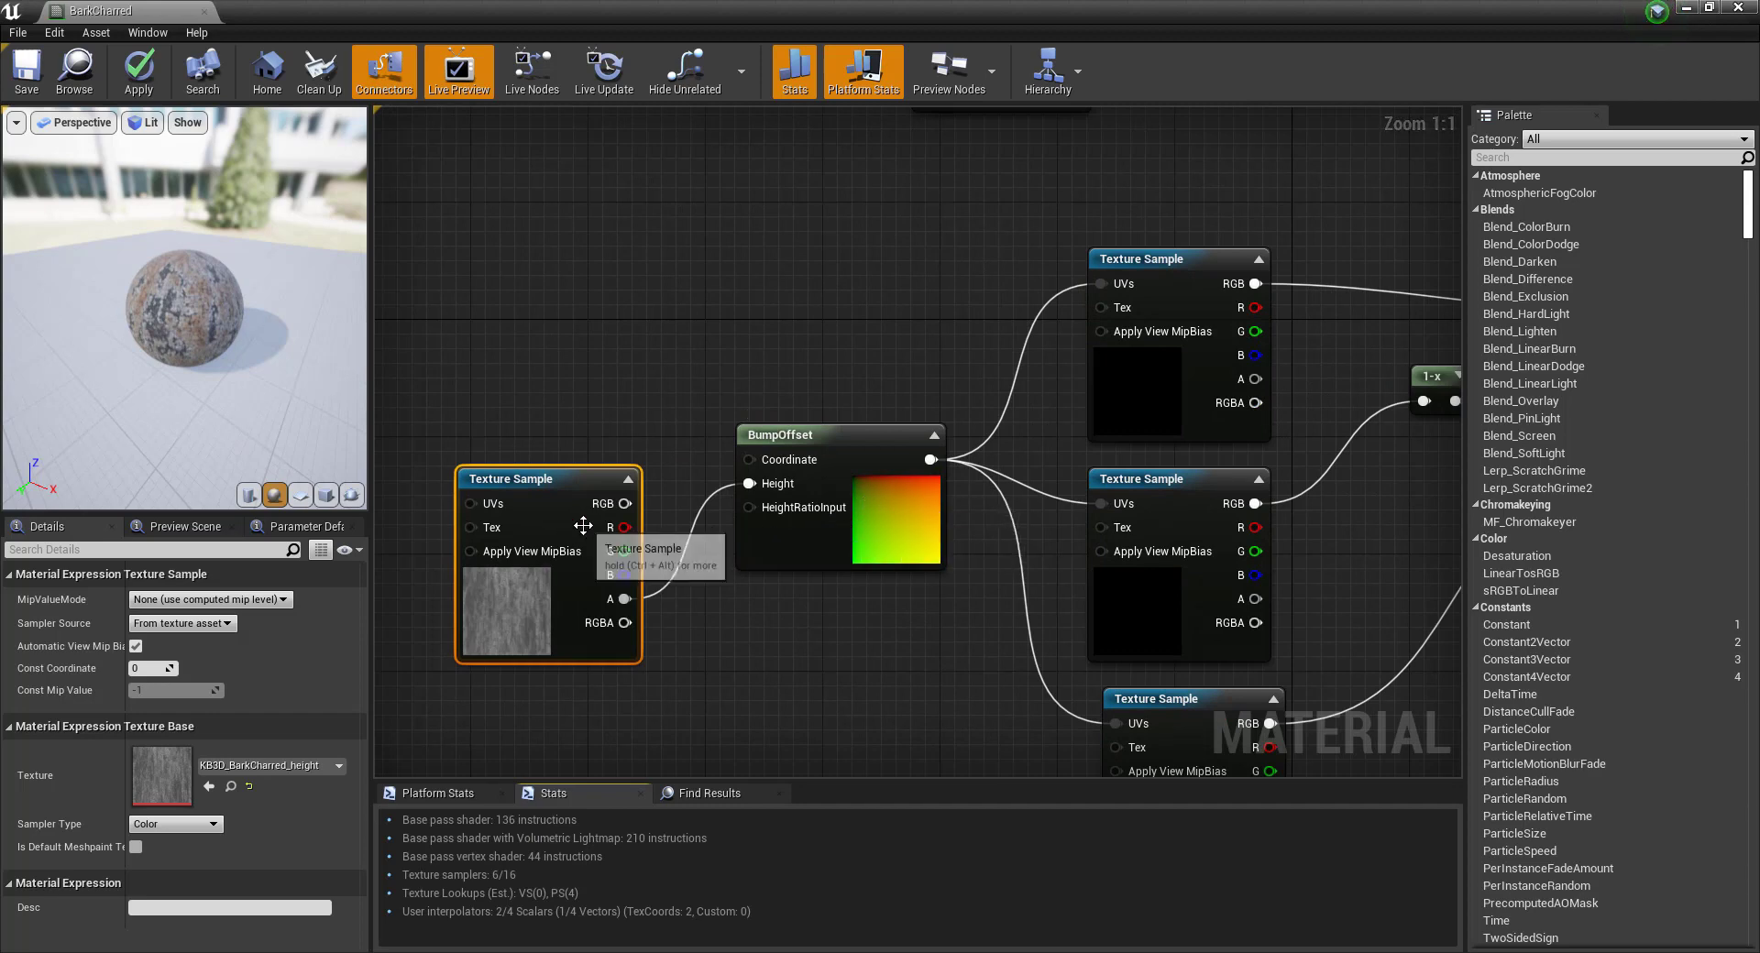
Check the bark surface on the preview sphere, and apply and save the BarkCharred material.
scroll(211, 317, up, 5)
scroll(209, 321, down, 2)
drag(209, 320, 165, 322)
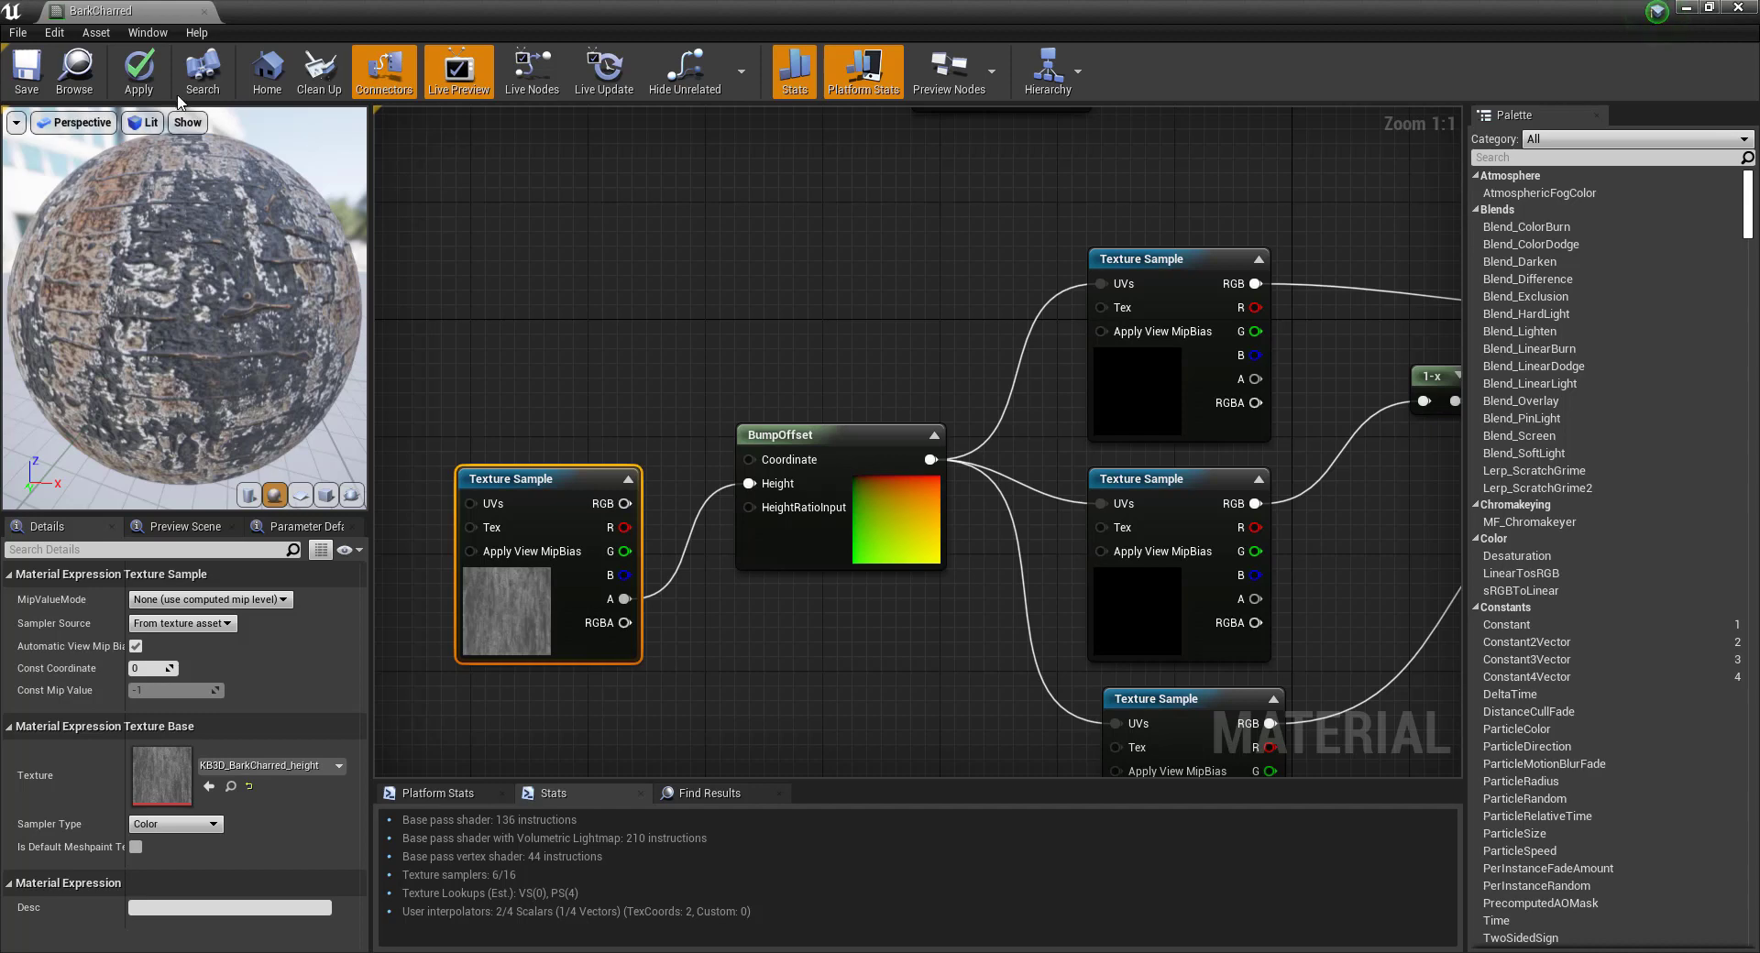
click(139, 73)
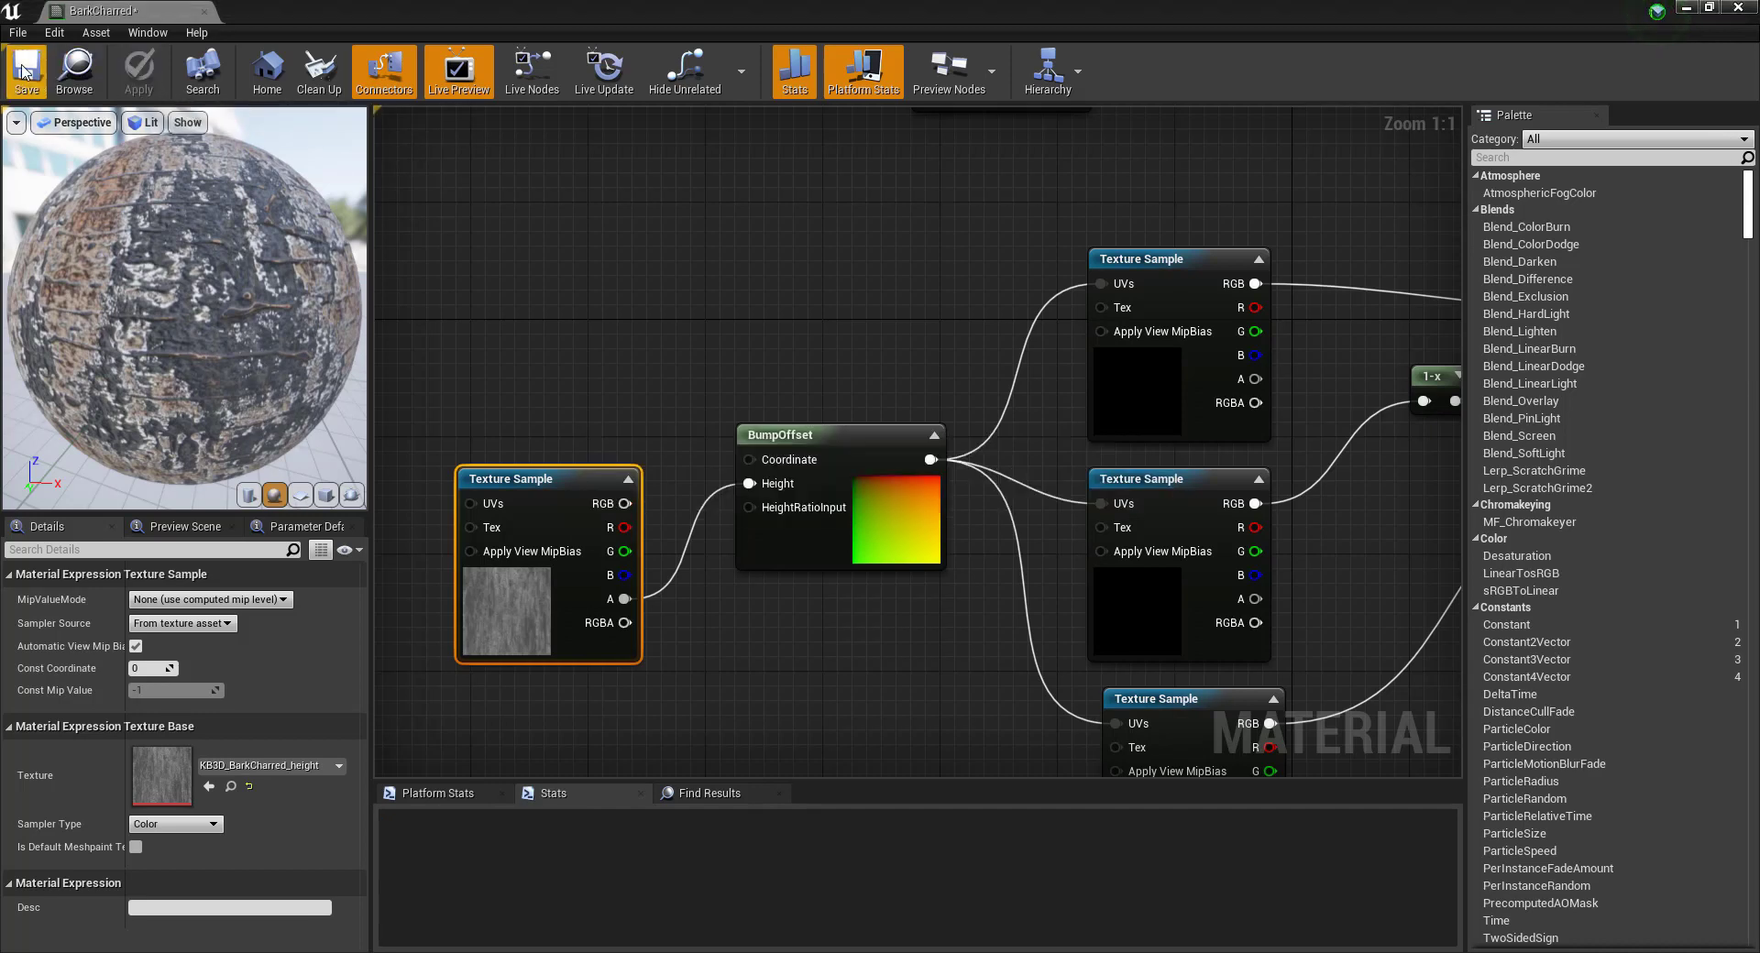
click(26, 74)
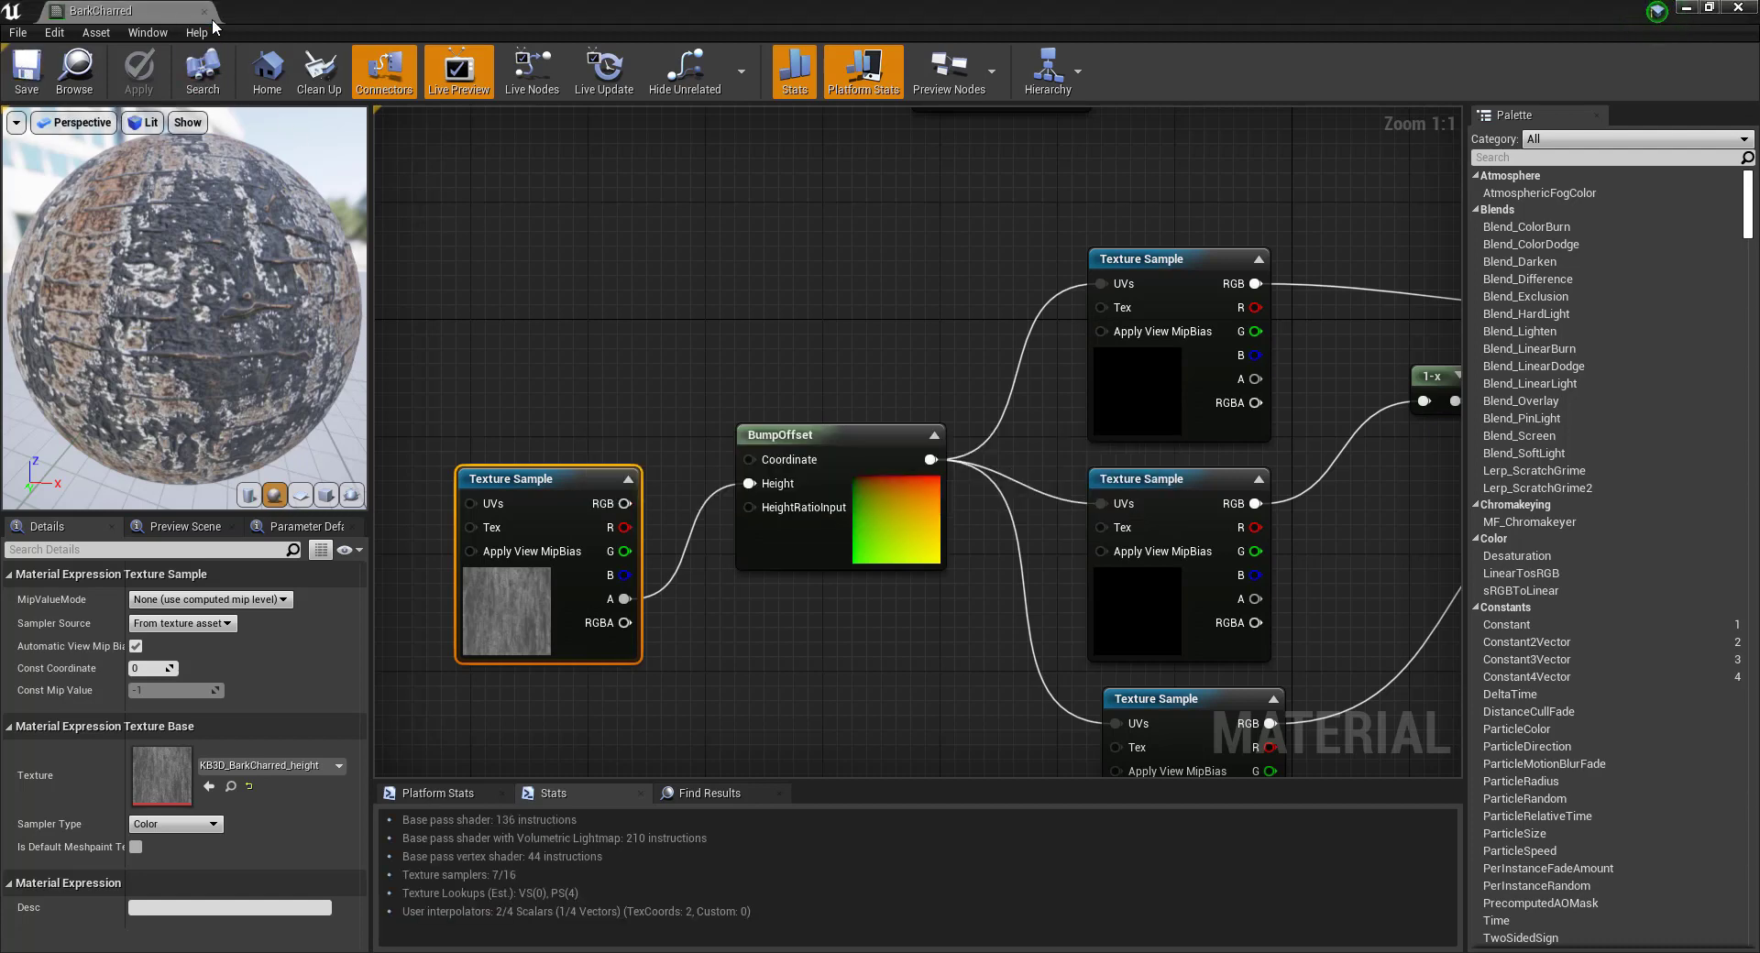
Move the Param node directly above the diffuse Texture Sample.
scroll(577, 254, down, 4)
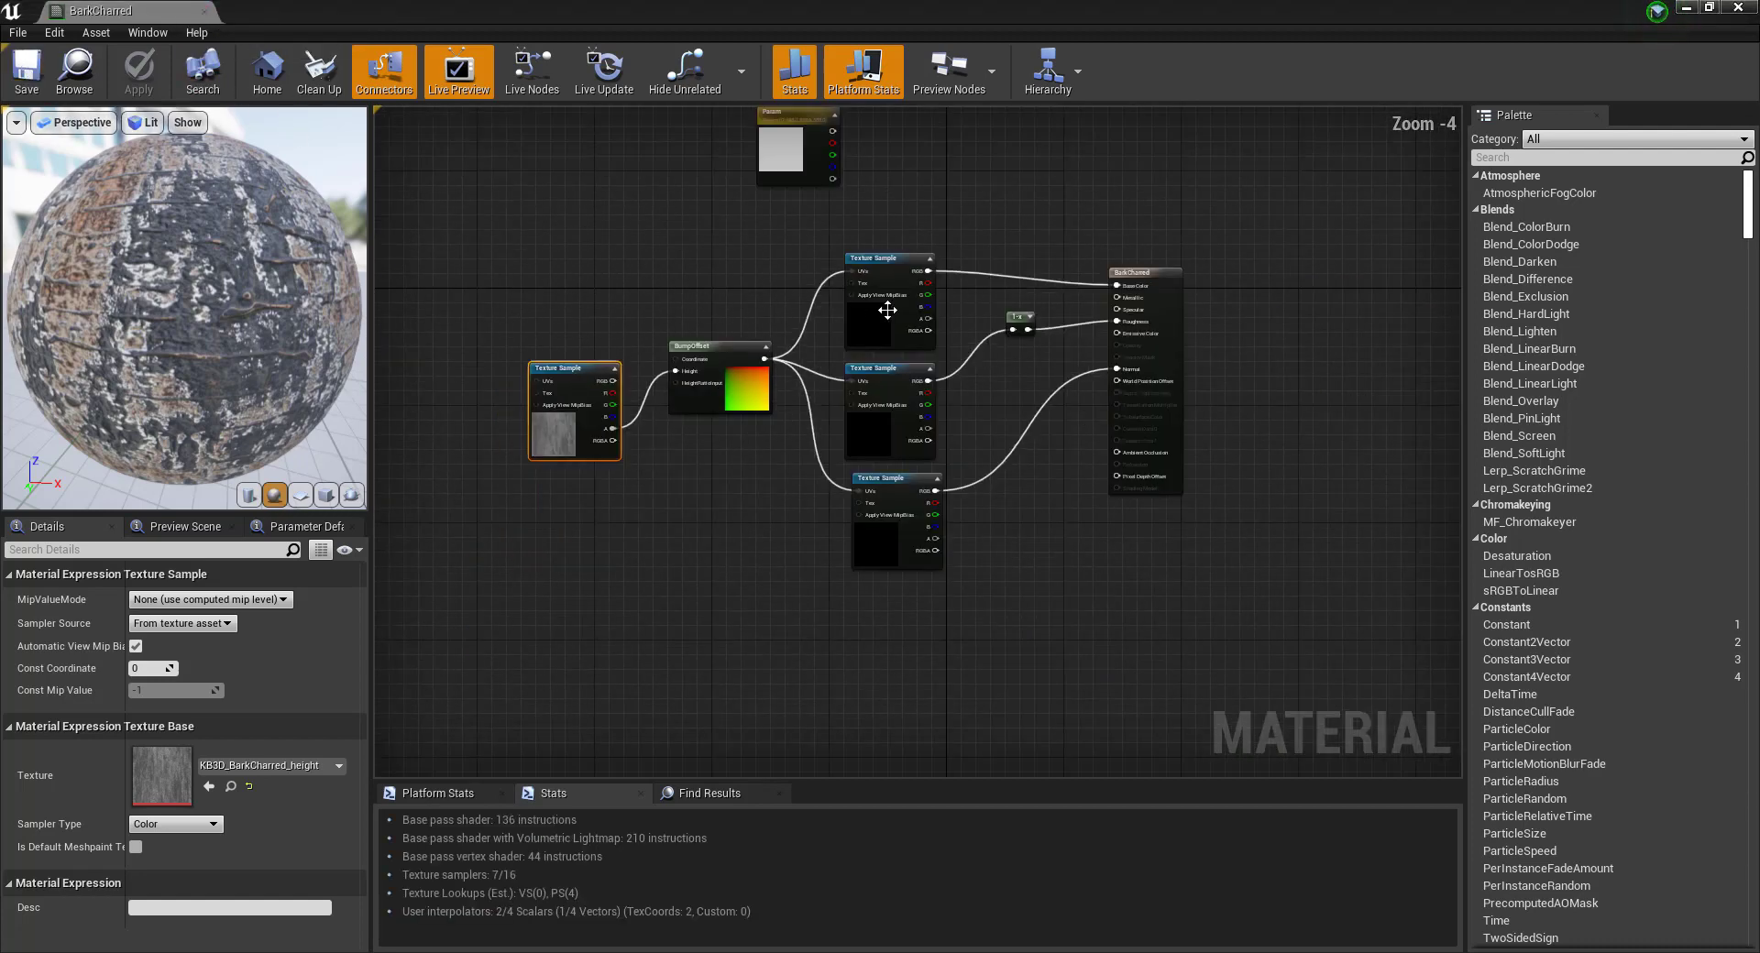
scroll(887, 310, up, 1)
drag(845, 182, 793, 233)
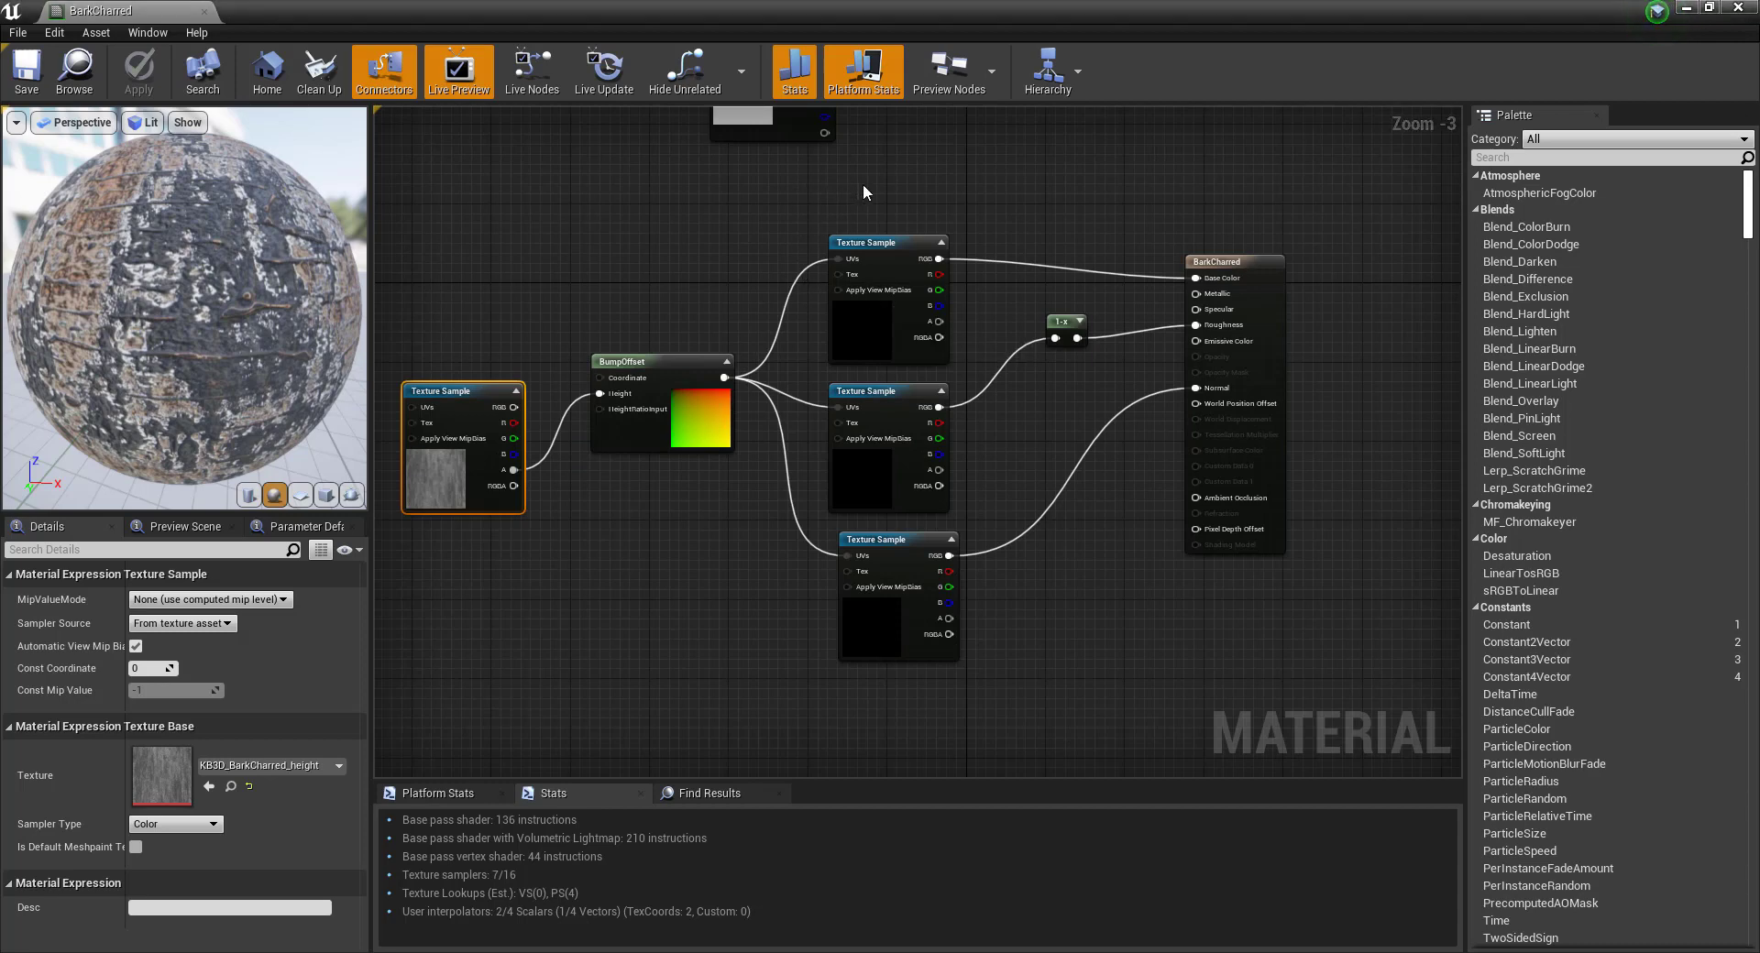
scroll(812, 203, down, 1)
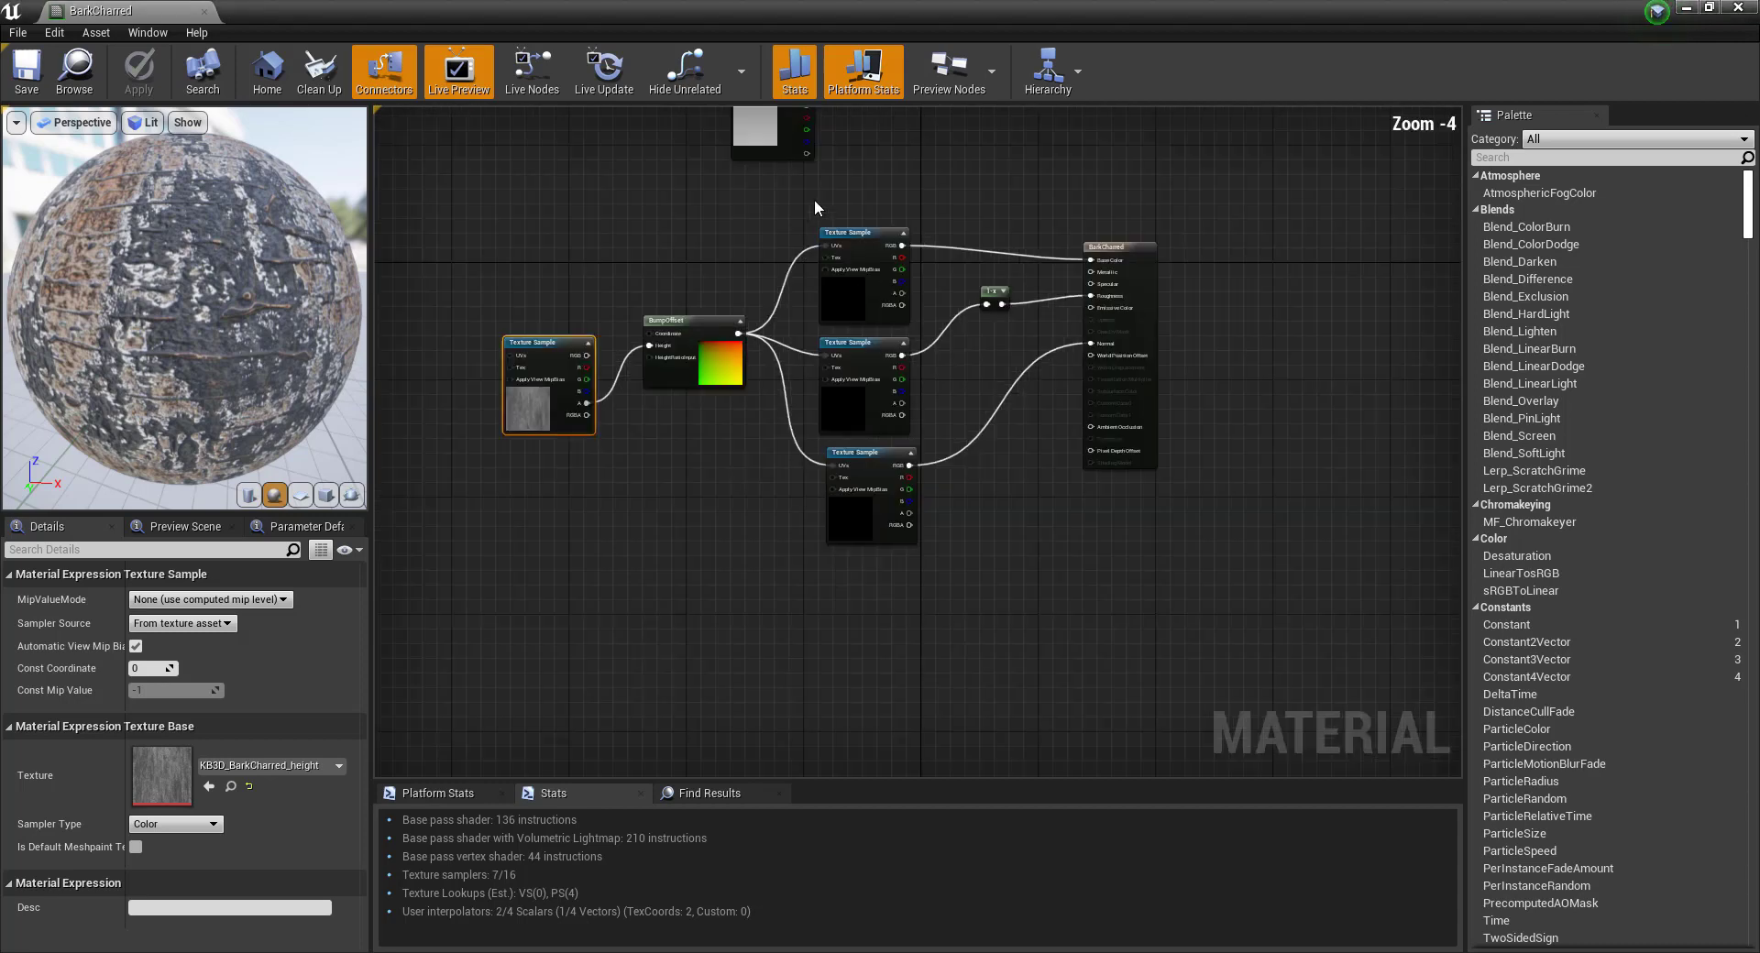
scroll(817, 185, up, 3)
right_drag(822, 185, 683, 298)
click(742, 366)
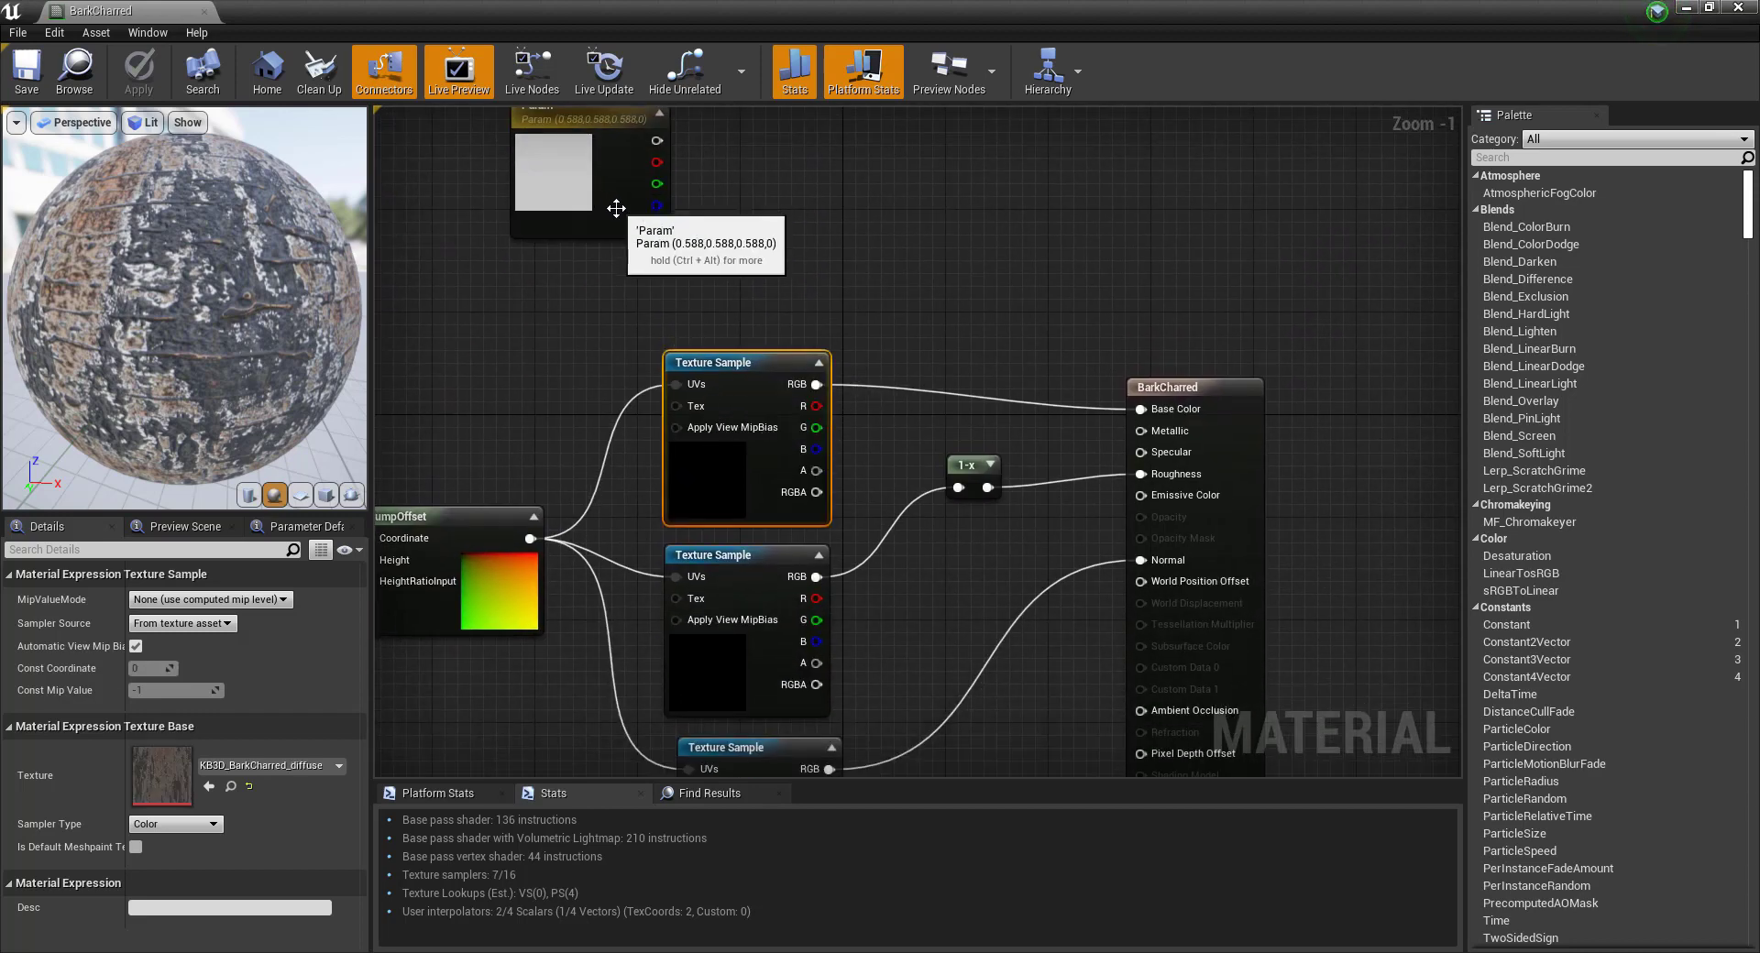
drag(607, 213, 766, 294)
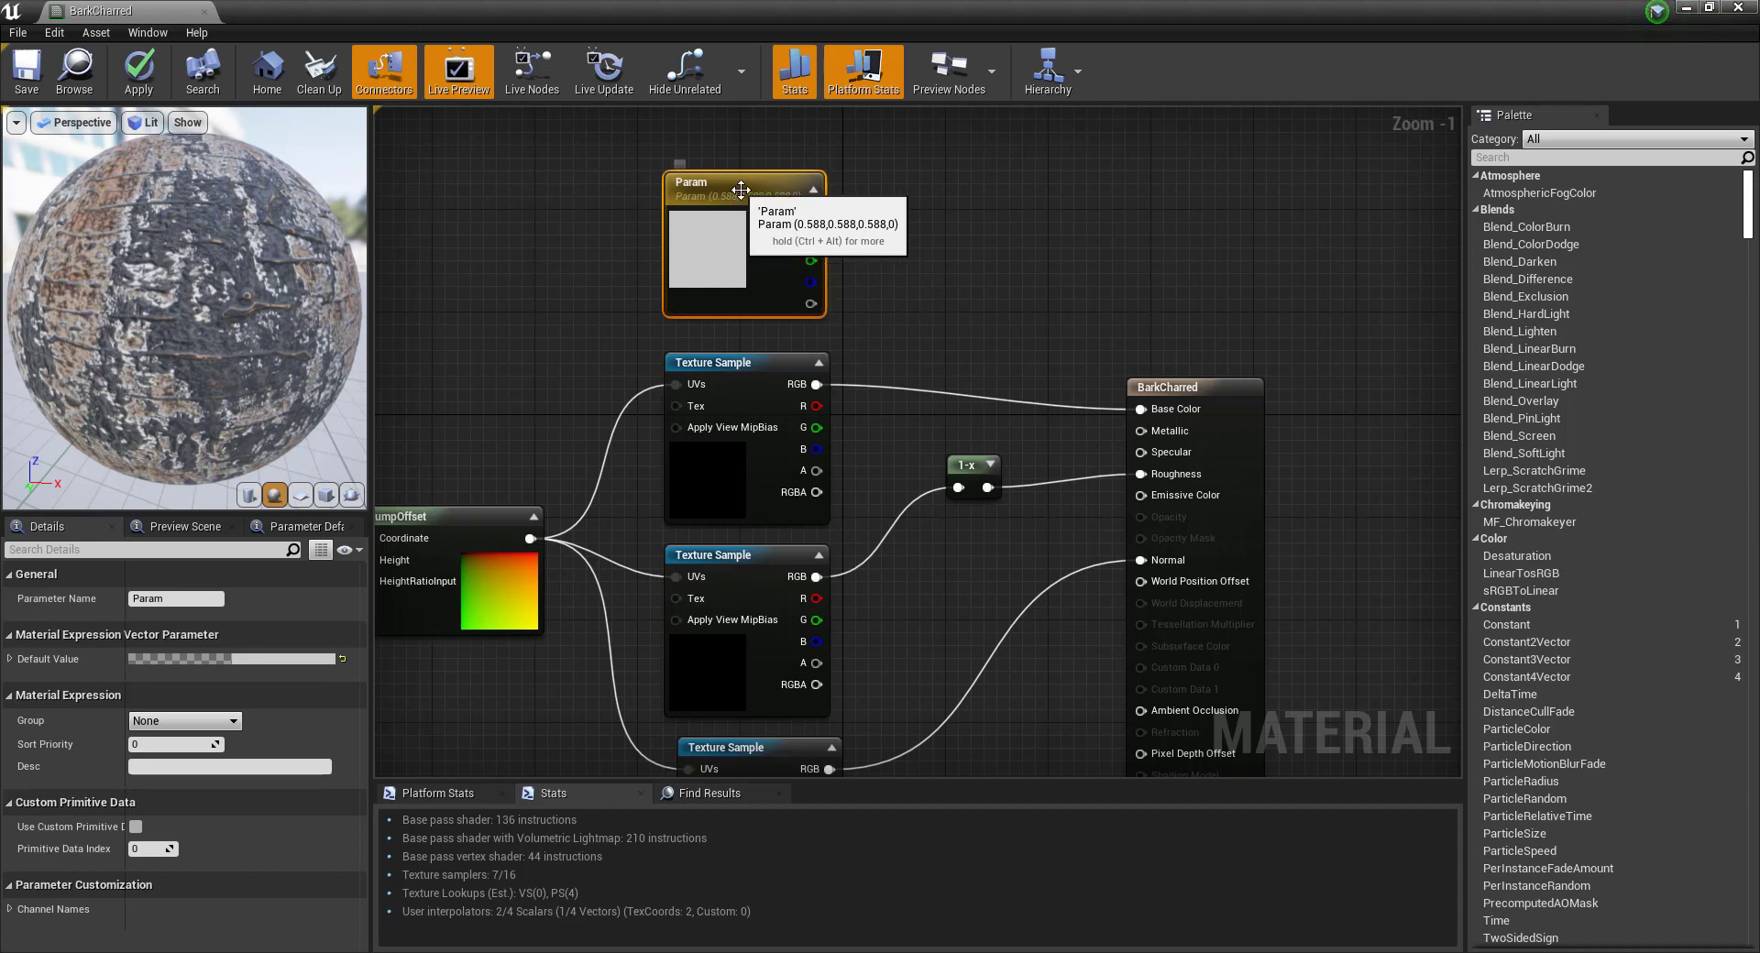
Add a Multiply node with Param into A and the diffuse RGB into B, and connect its output to Base Color.
key(F2)
right_click(911, 258)
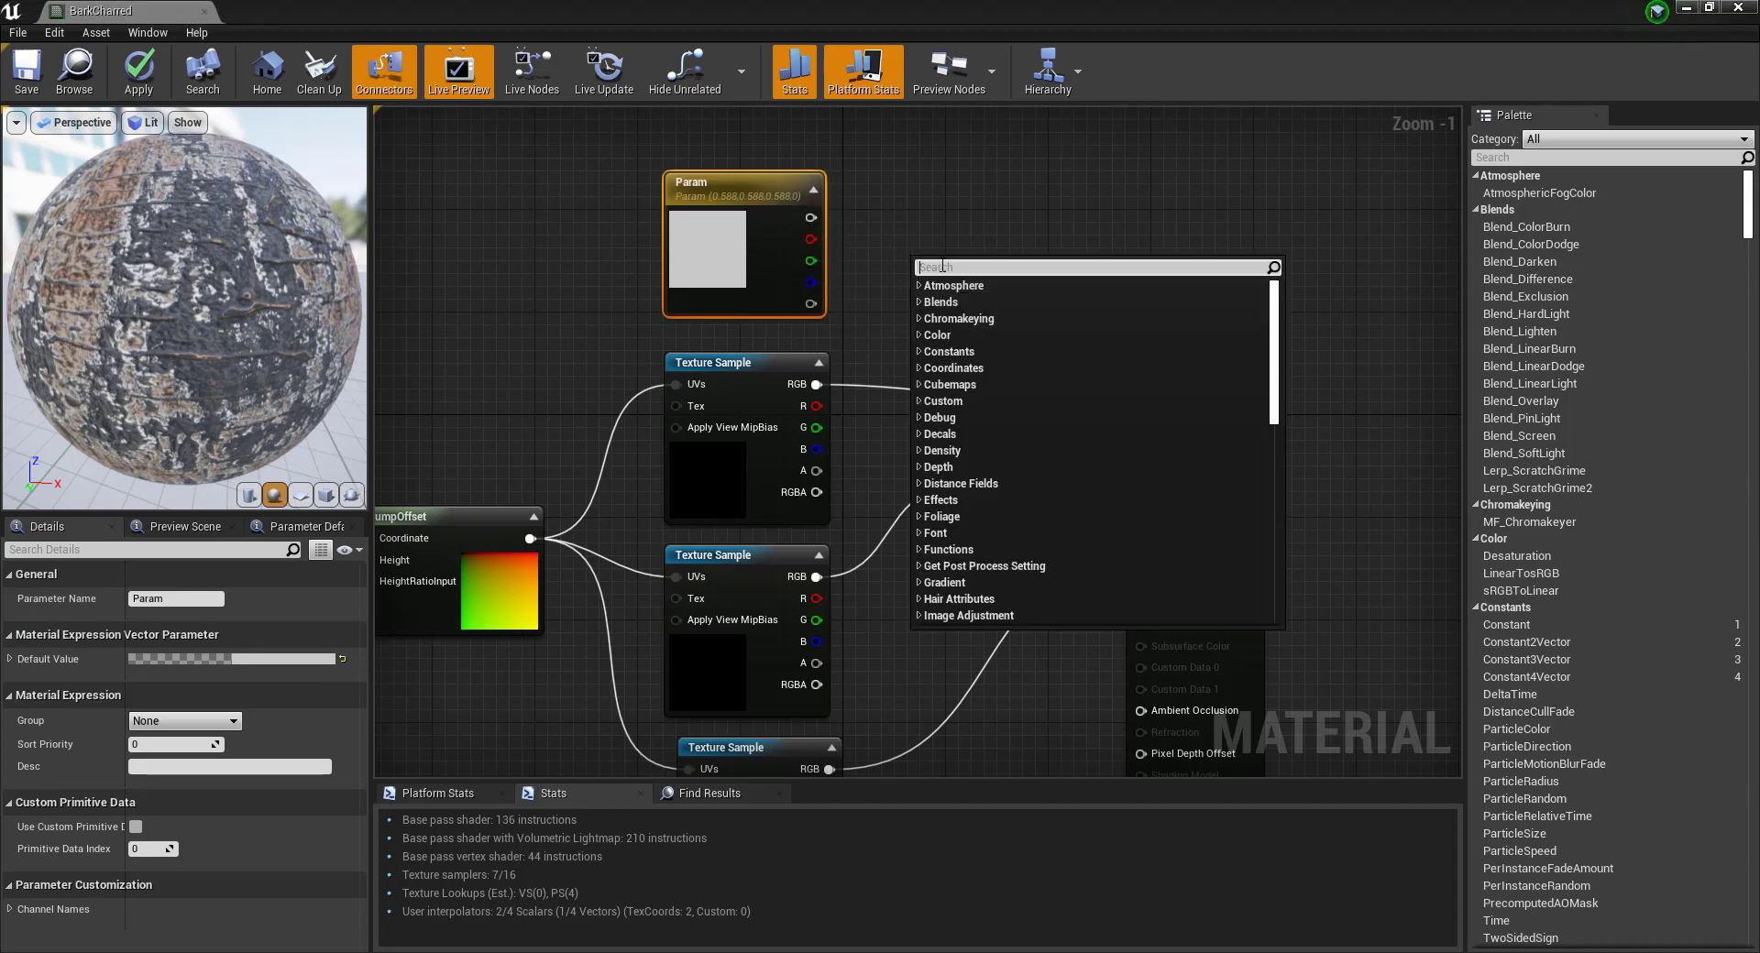
text(mul)
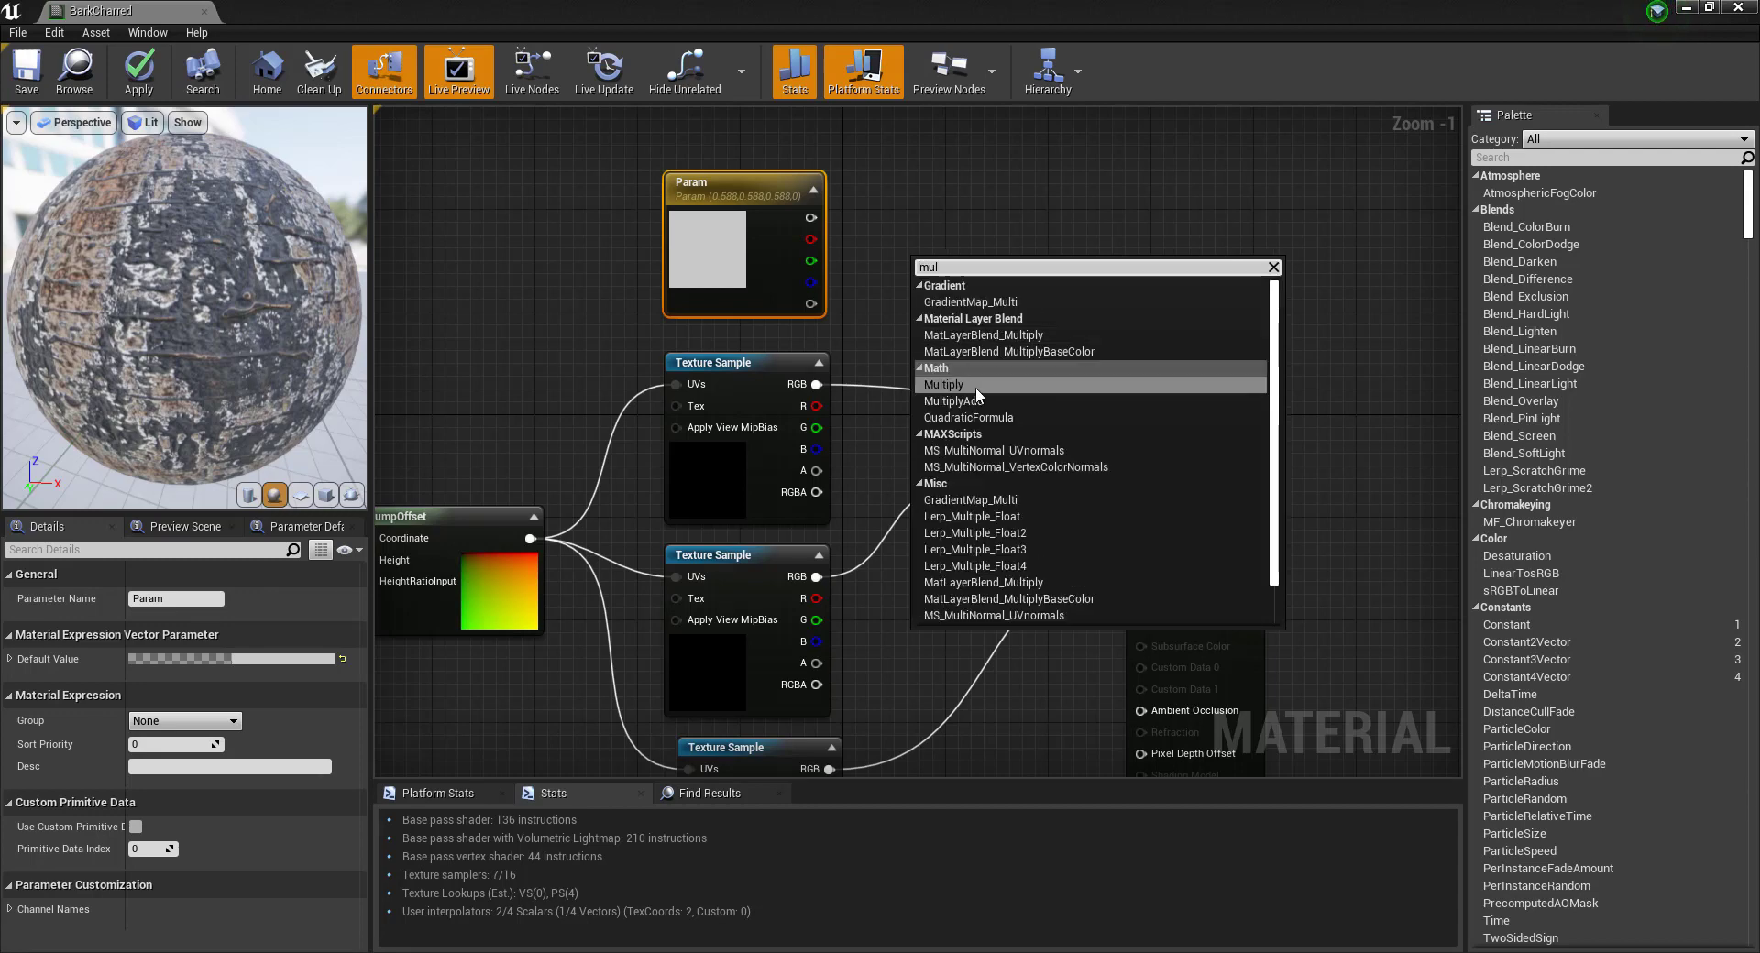
click(944, 384)
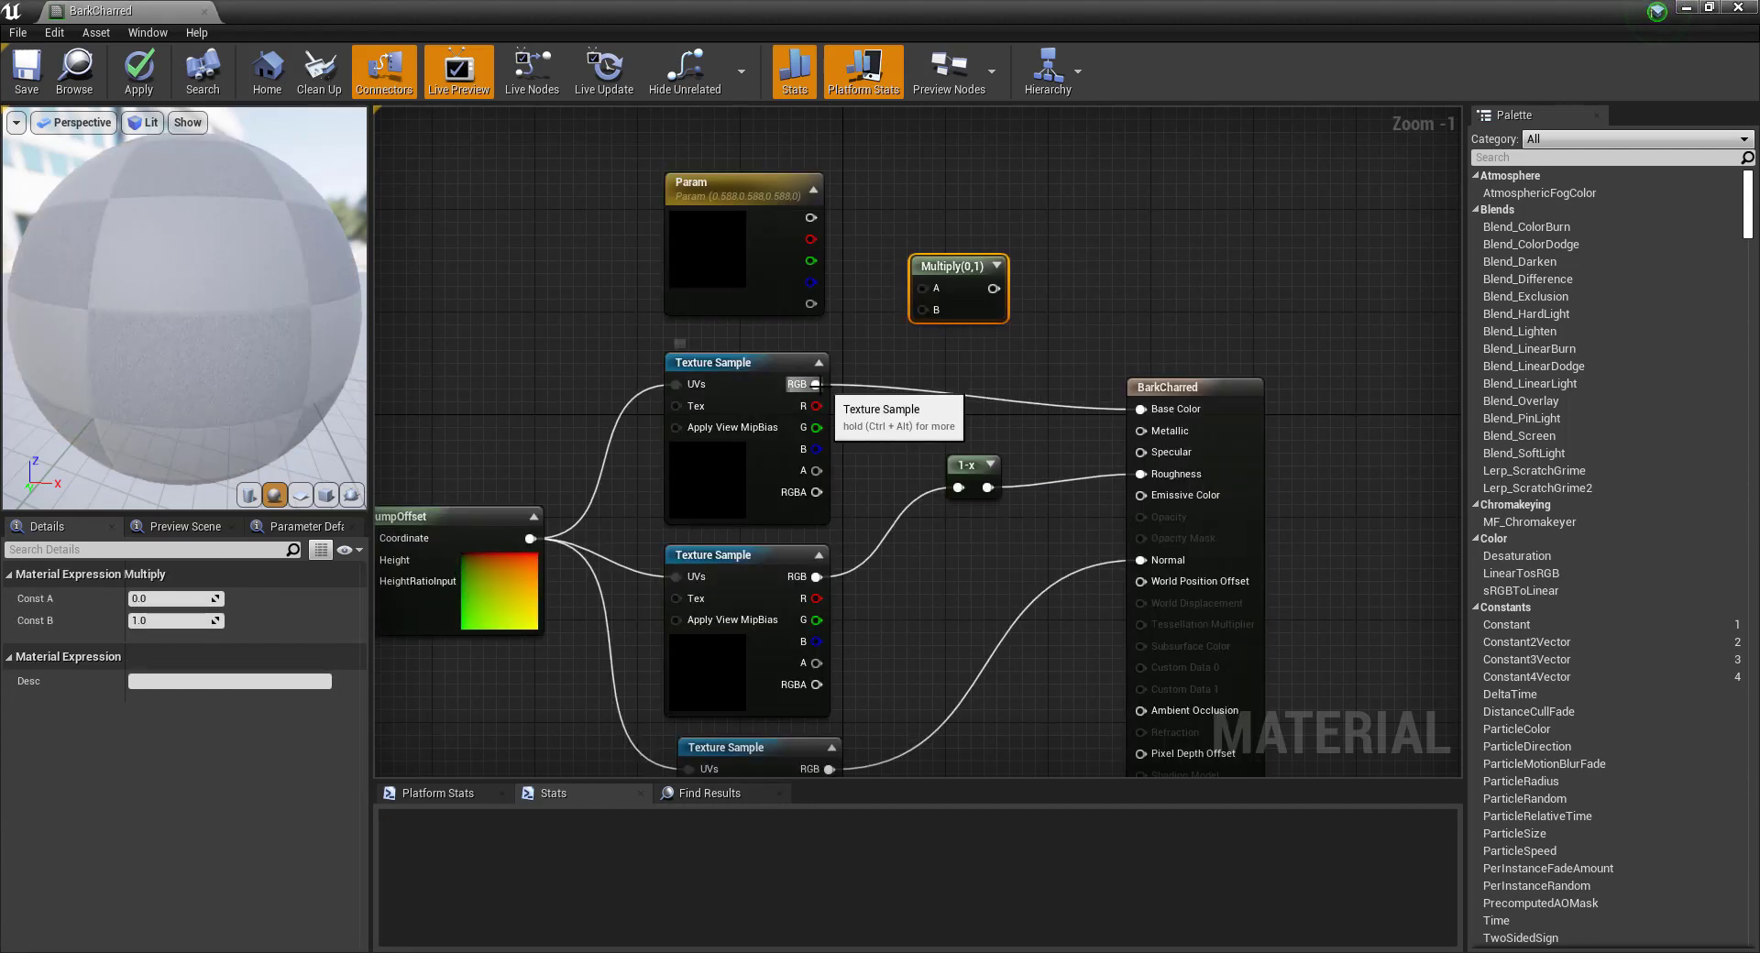
alt+click(854, 385)
drag(826, 385, 921, 309)
drag(811, 217, 1136, 408)
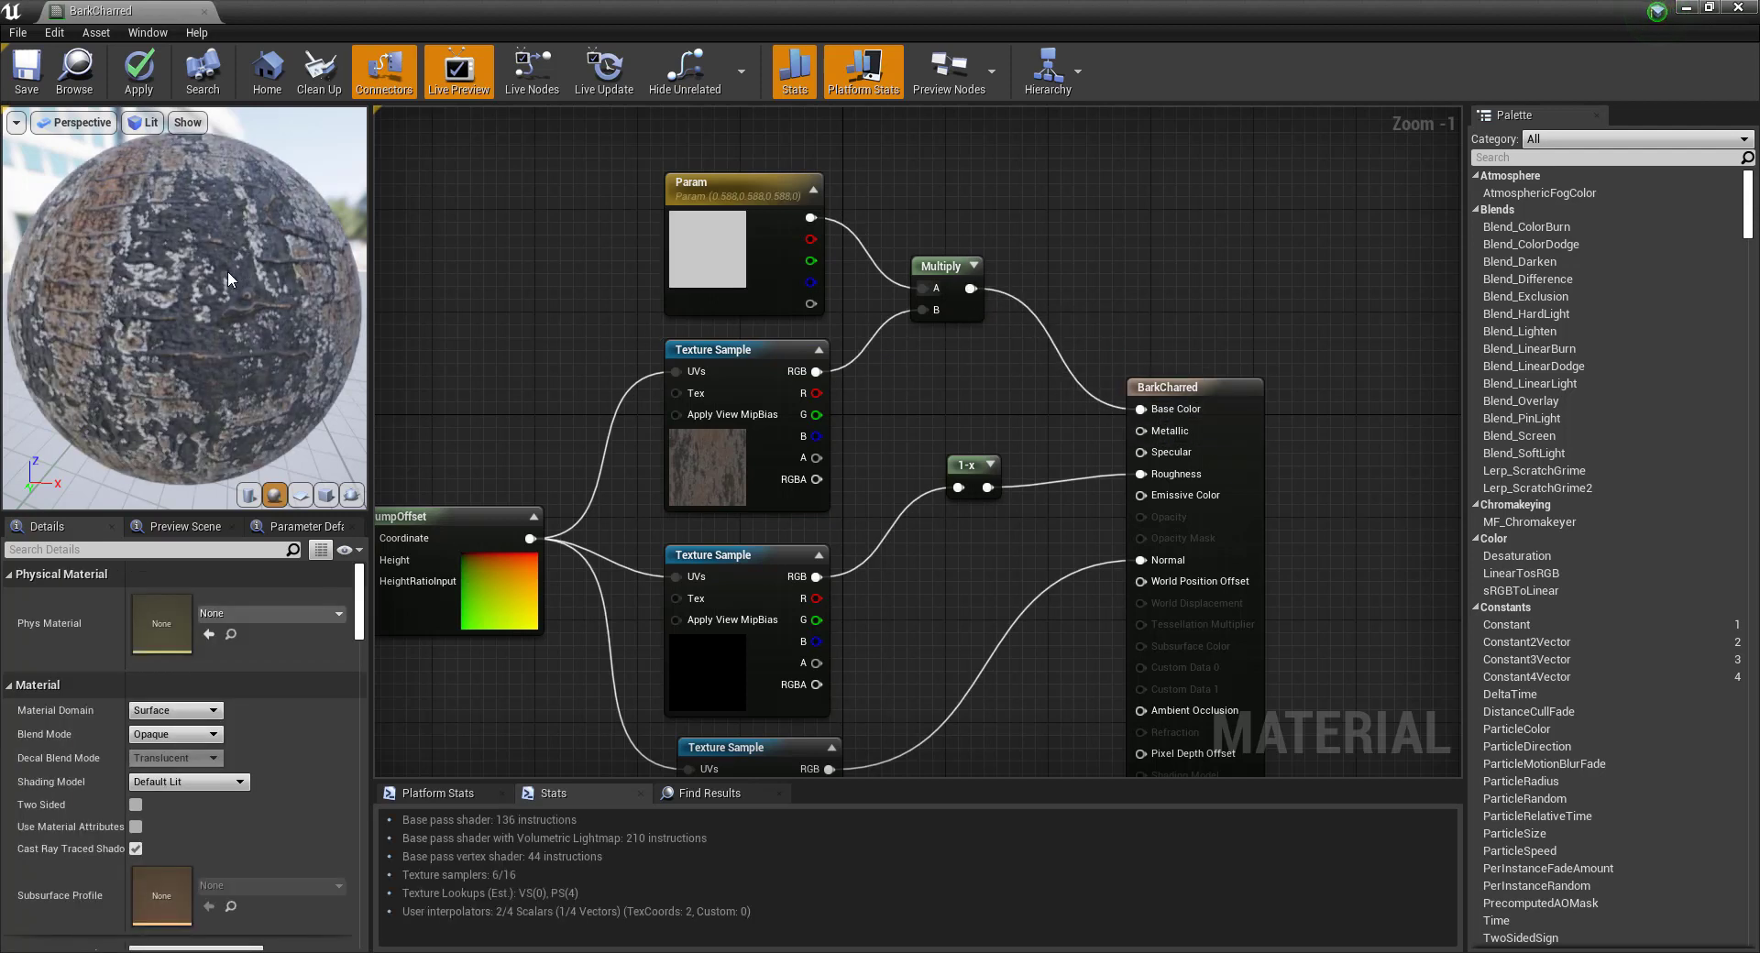
Examine the multiplied bark material on the preview sphere up close and from other sides.
scroll(235, 277, up, 5)
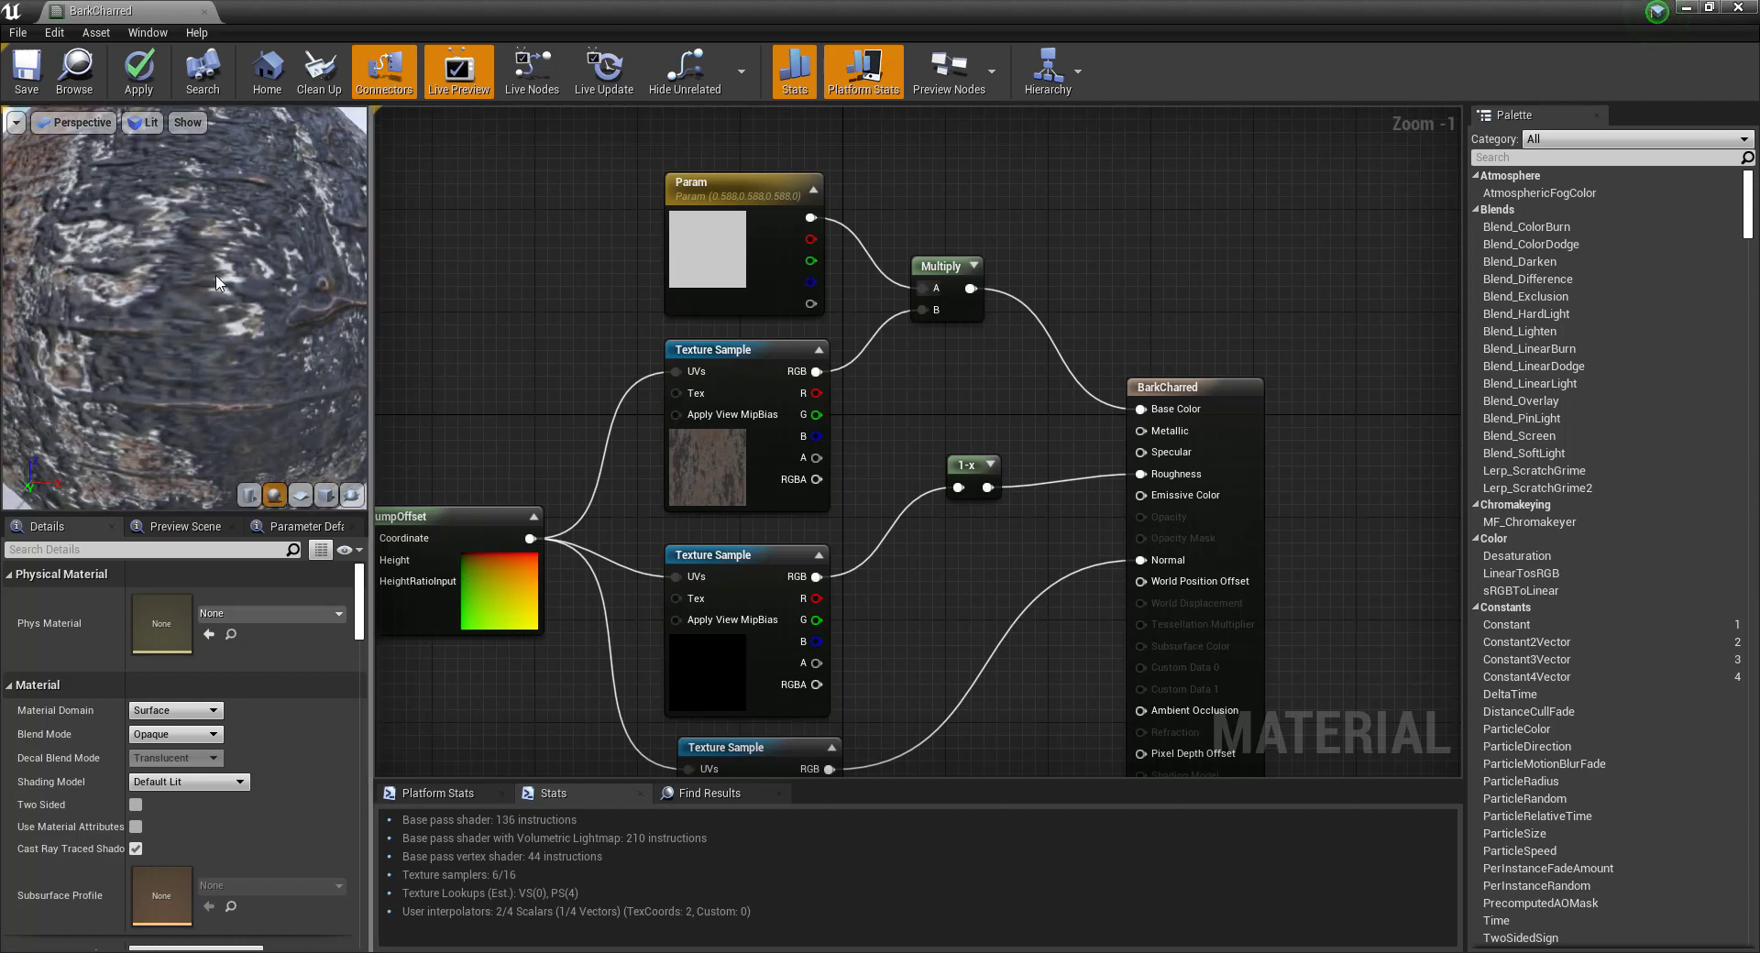
scroll(198, 268, down, 8)
drag(166, 259, 275, 262)
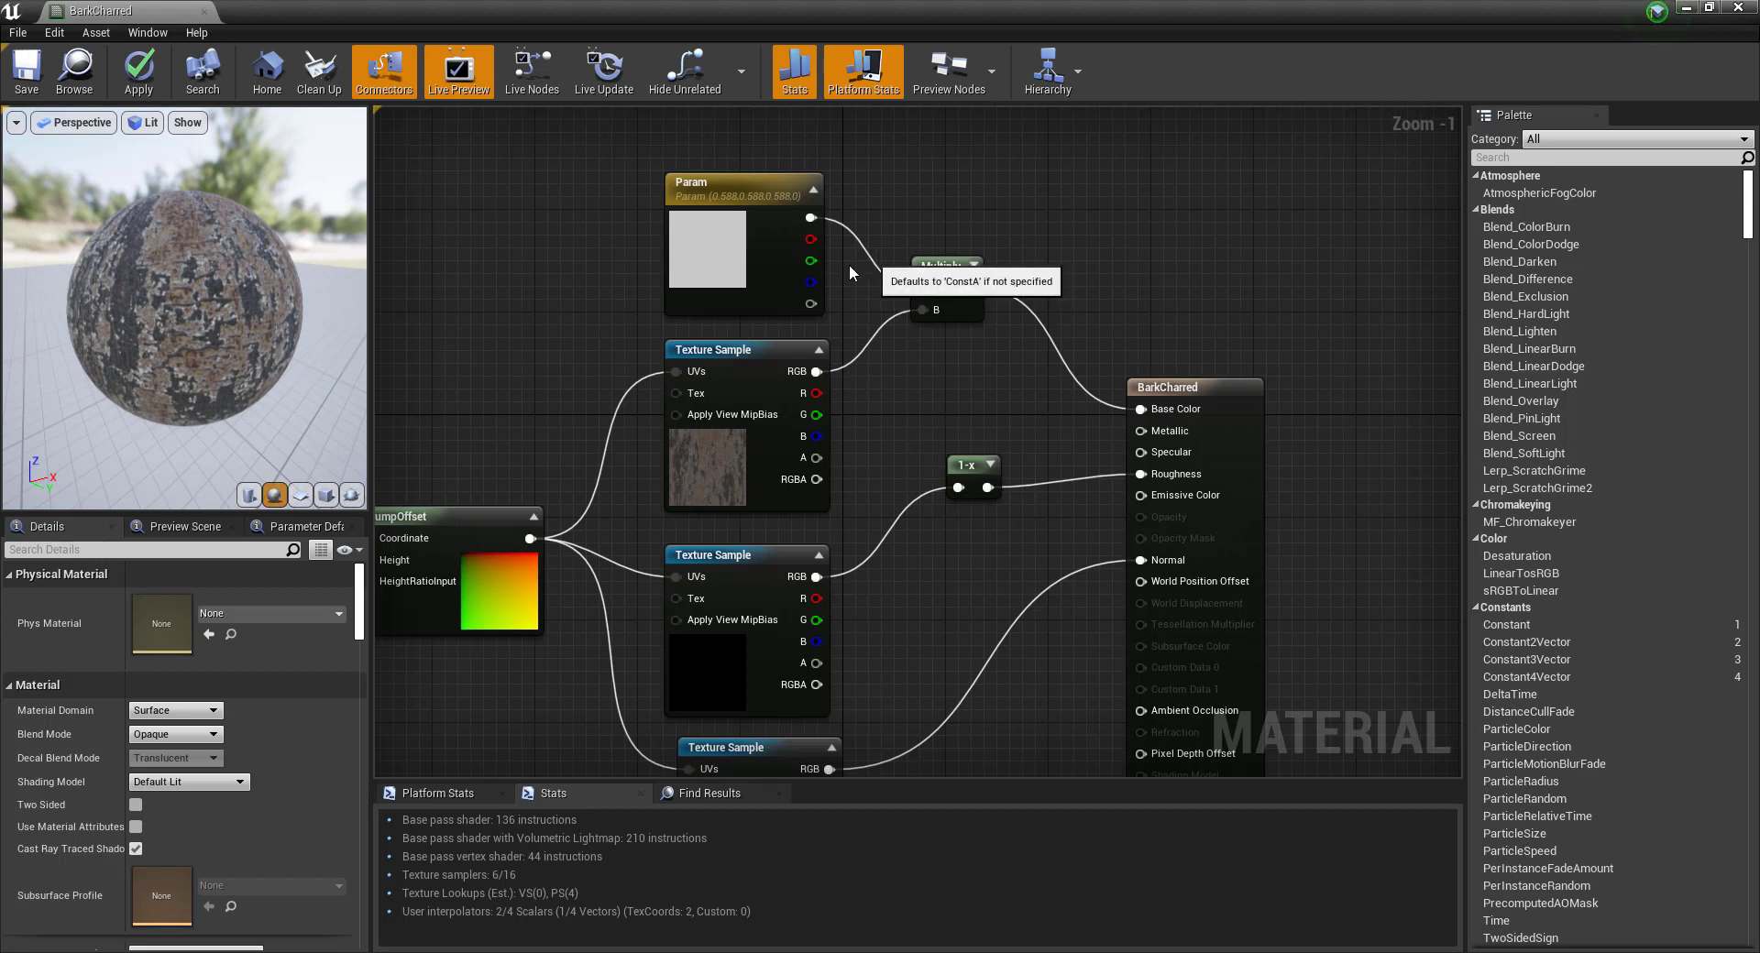
scroll(275, 264, down, 4)
scroll(246, 260, up, 10)
scroll(246, 261, down, 6)
scroll(246, 261, up, 6)
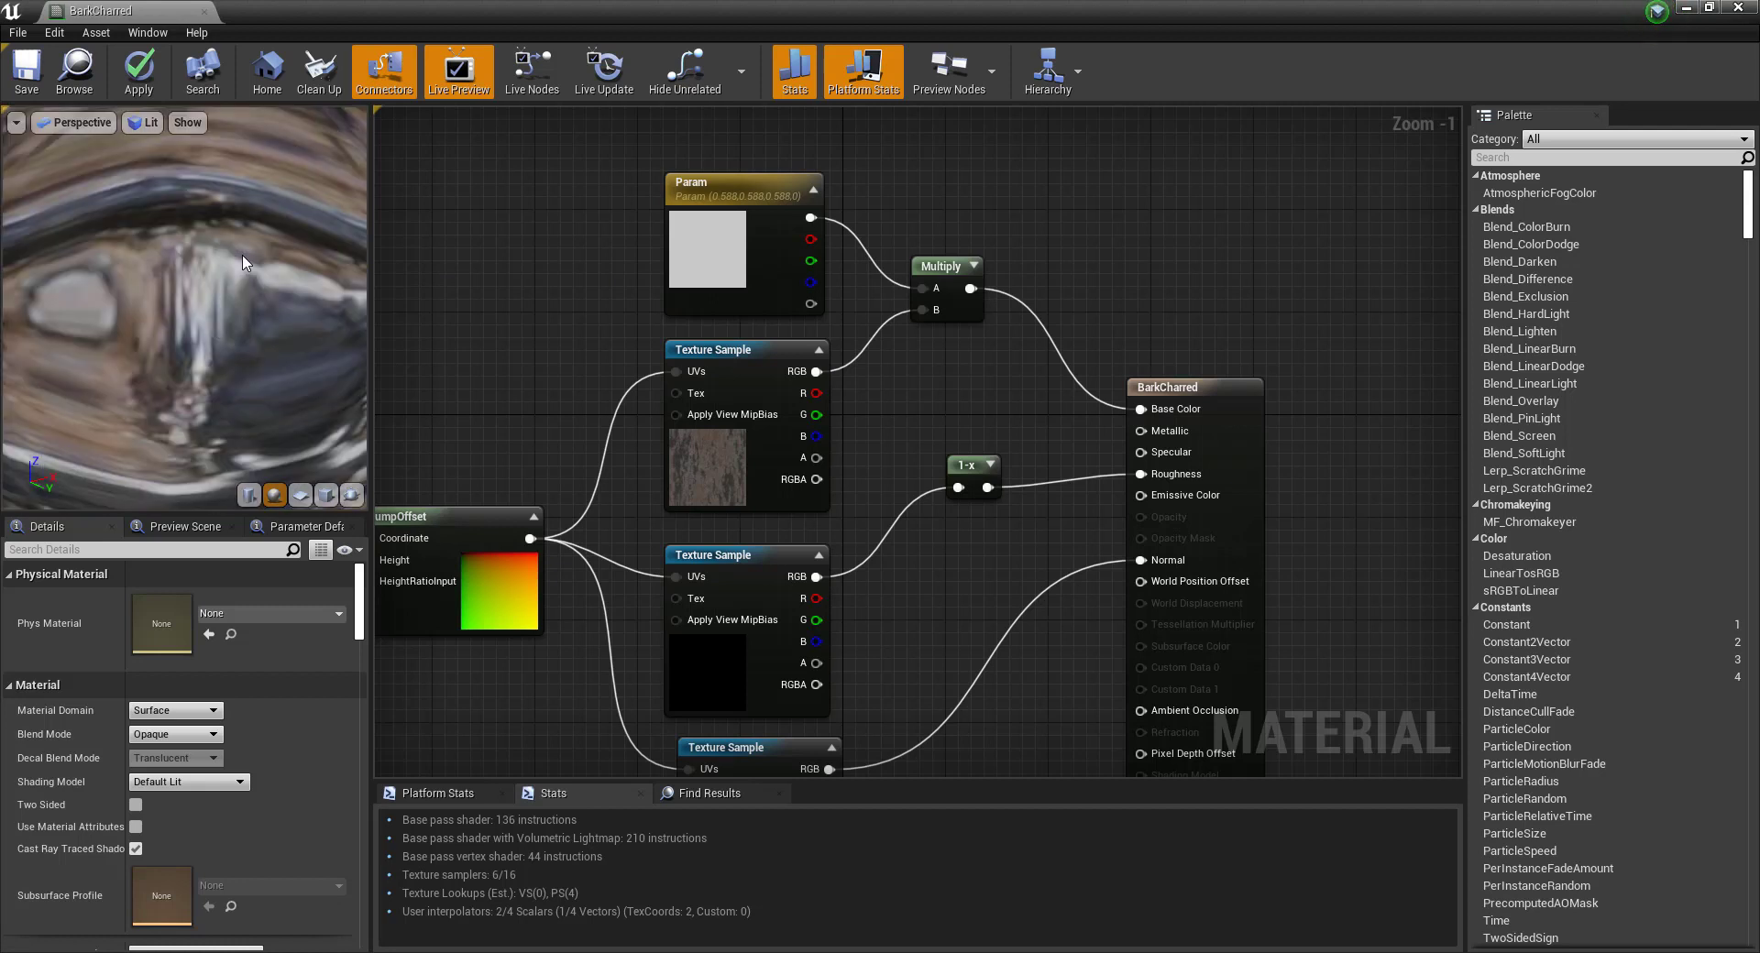
Fit the whole sphere in the preview and enlarge the preview viewport in width and height.
scroll(259, 256, down, 6)
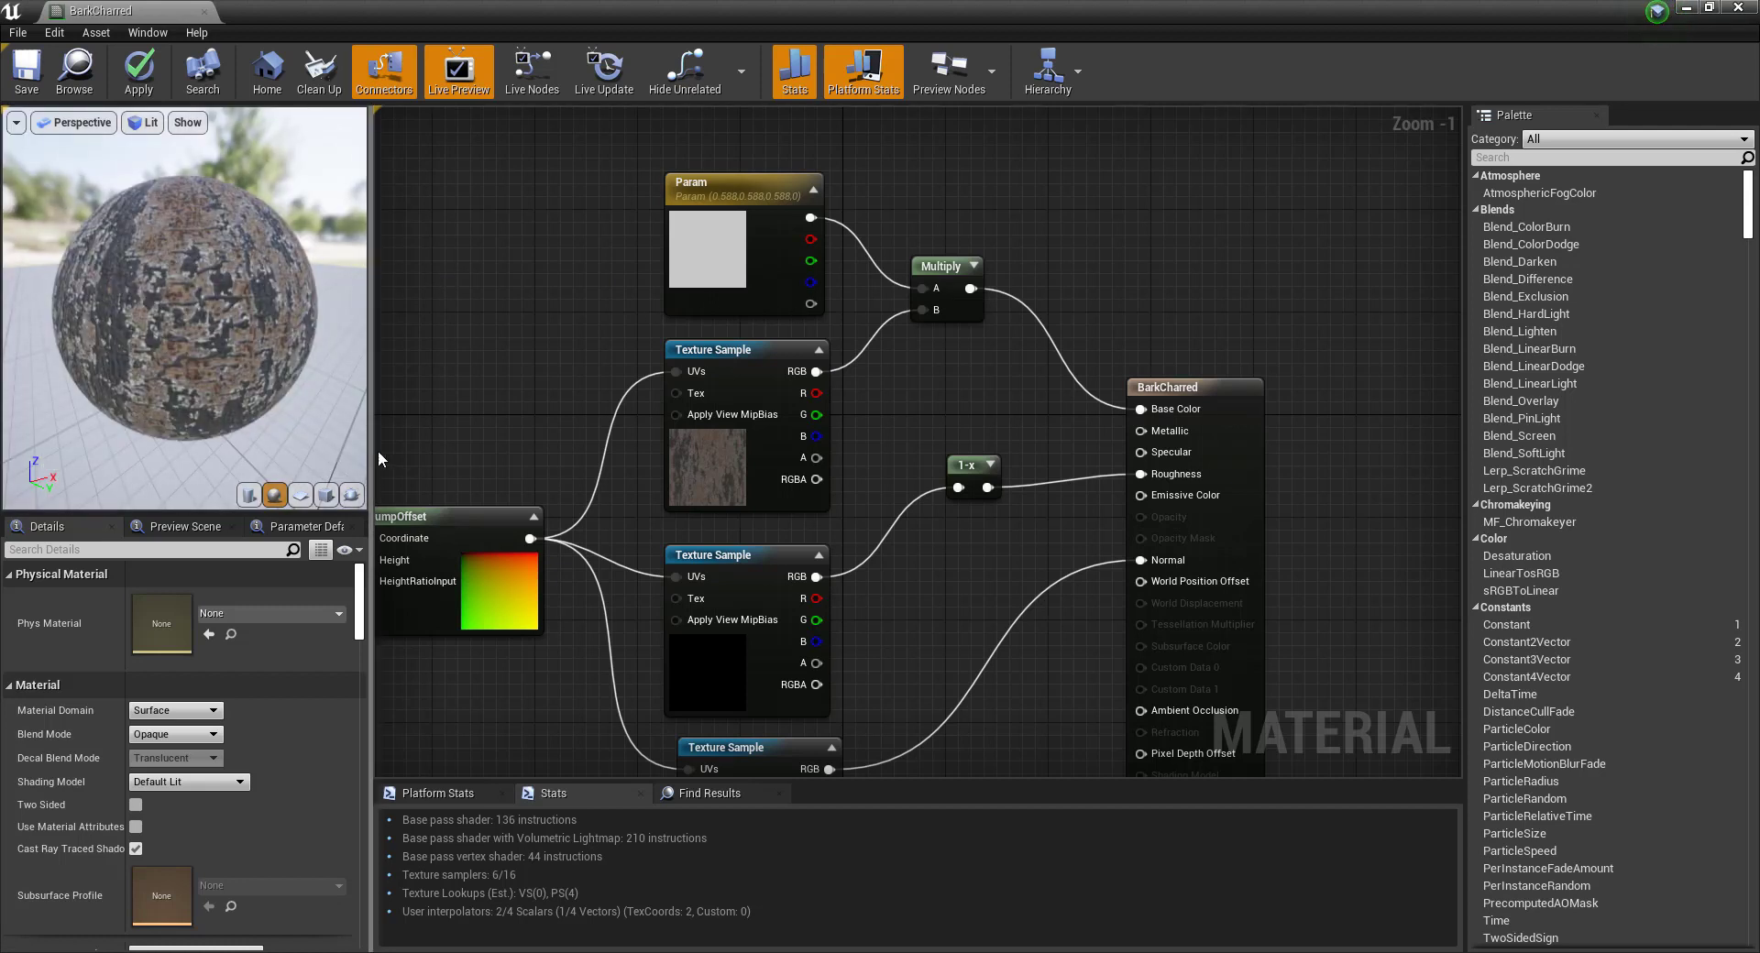
drag(371, 458, 499, 469)
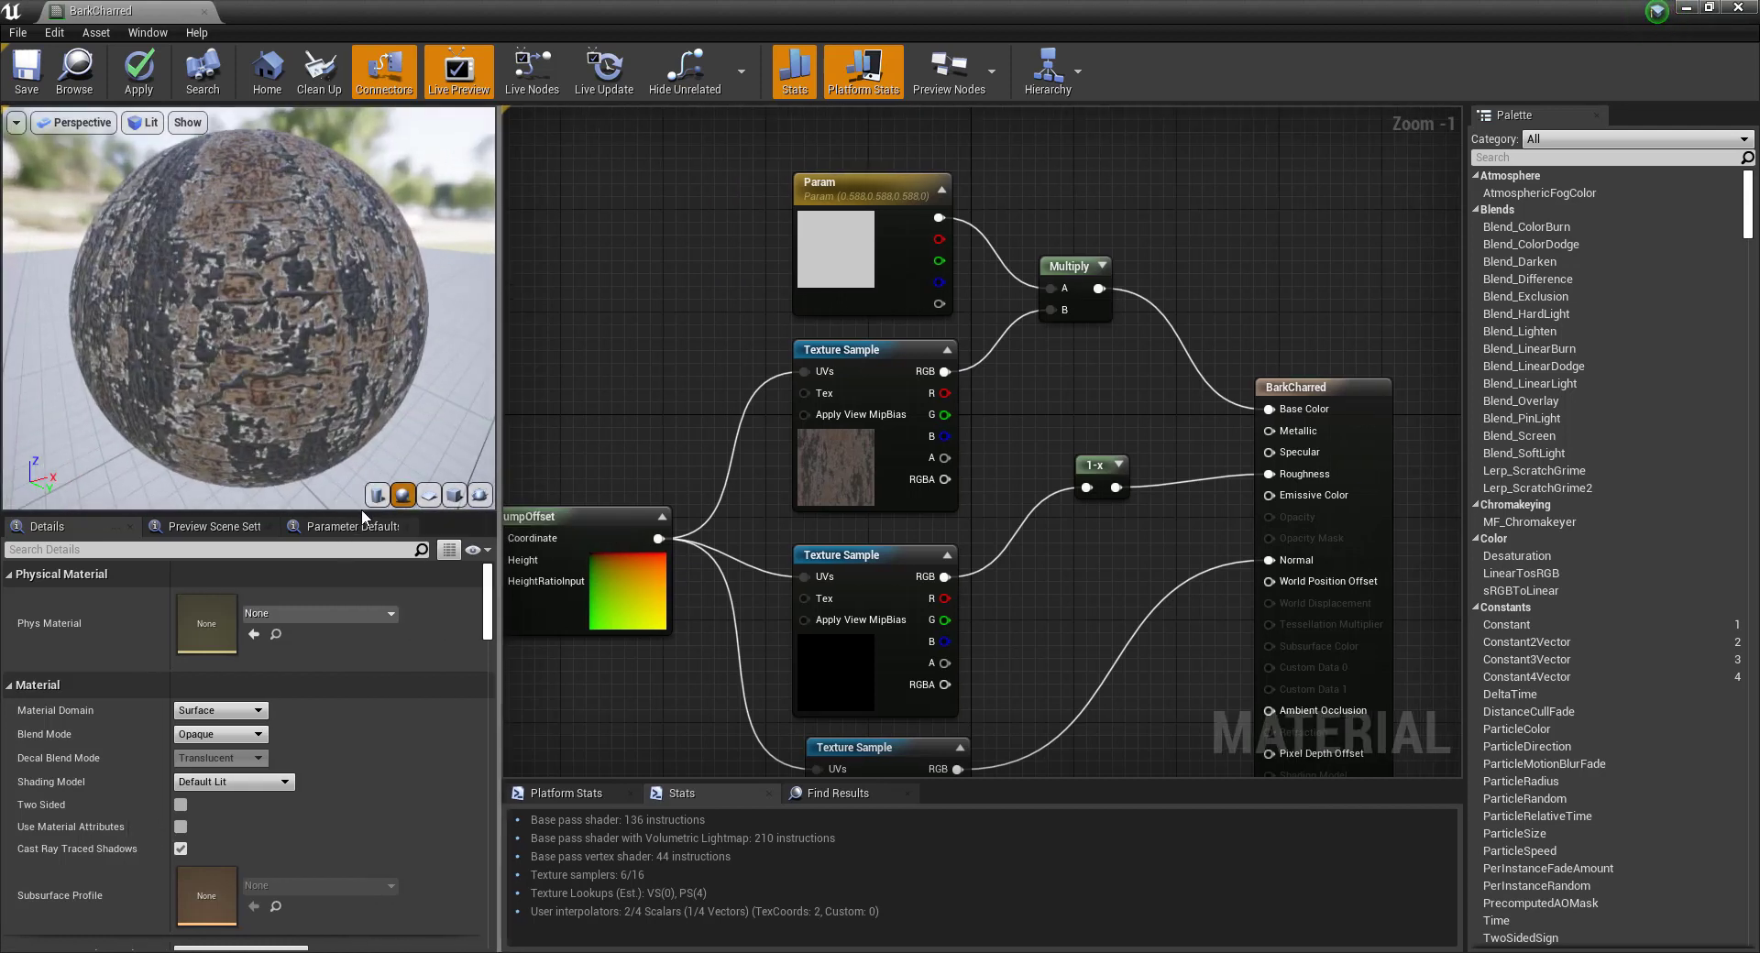
drag(354, 515, 349, 639)
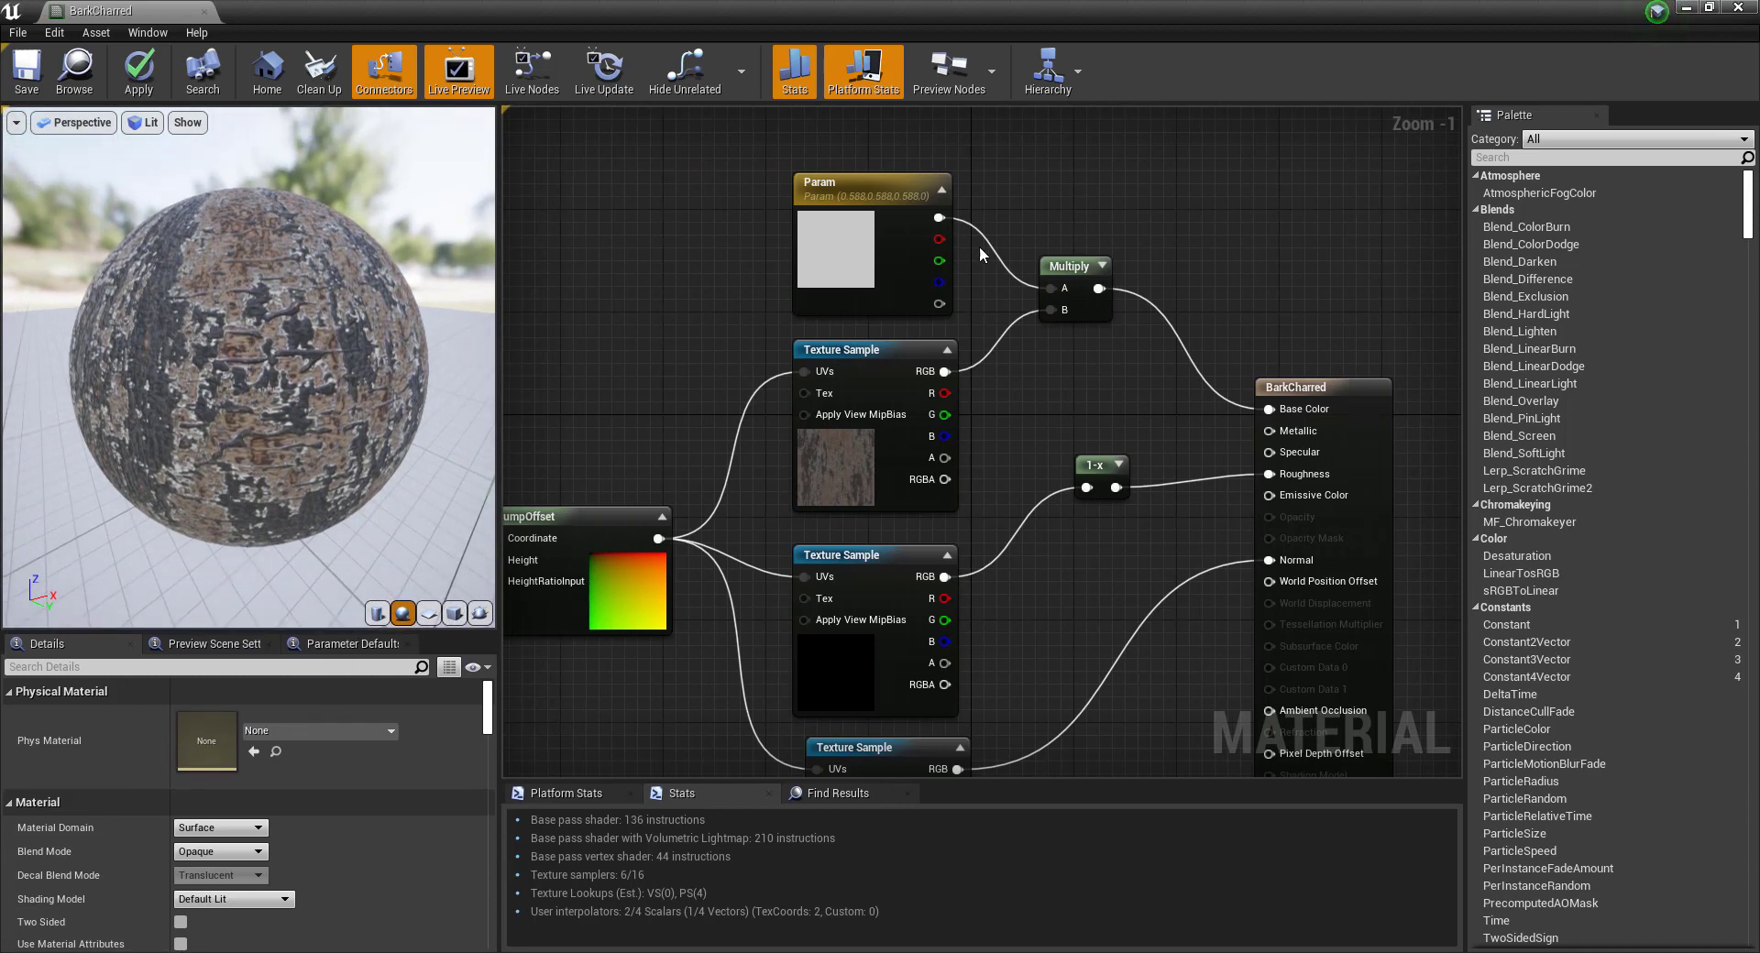
Break the link from Param to Multiply's A input and inspect the effect on the preview sphere.
alt+click(938, 218)
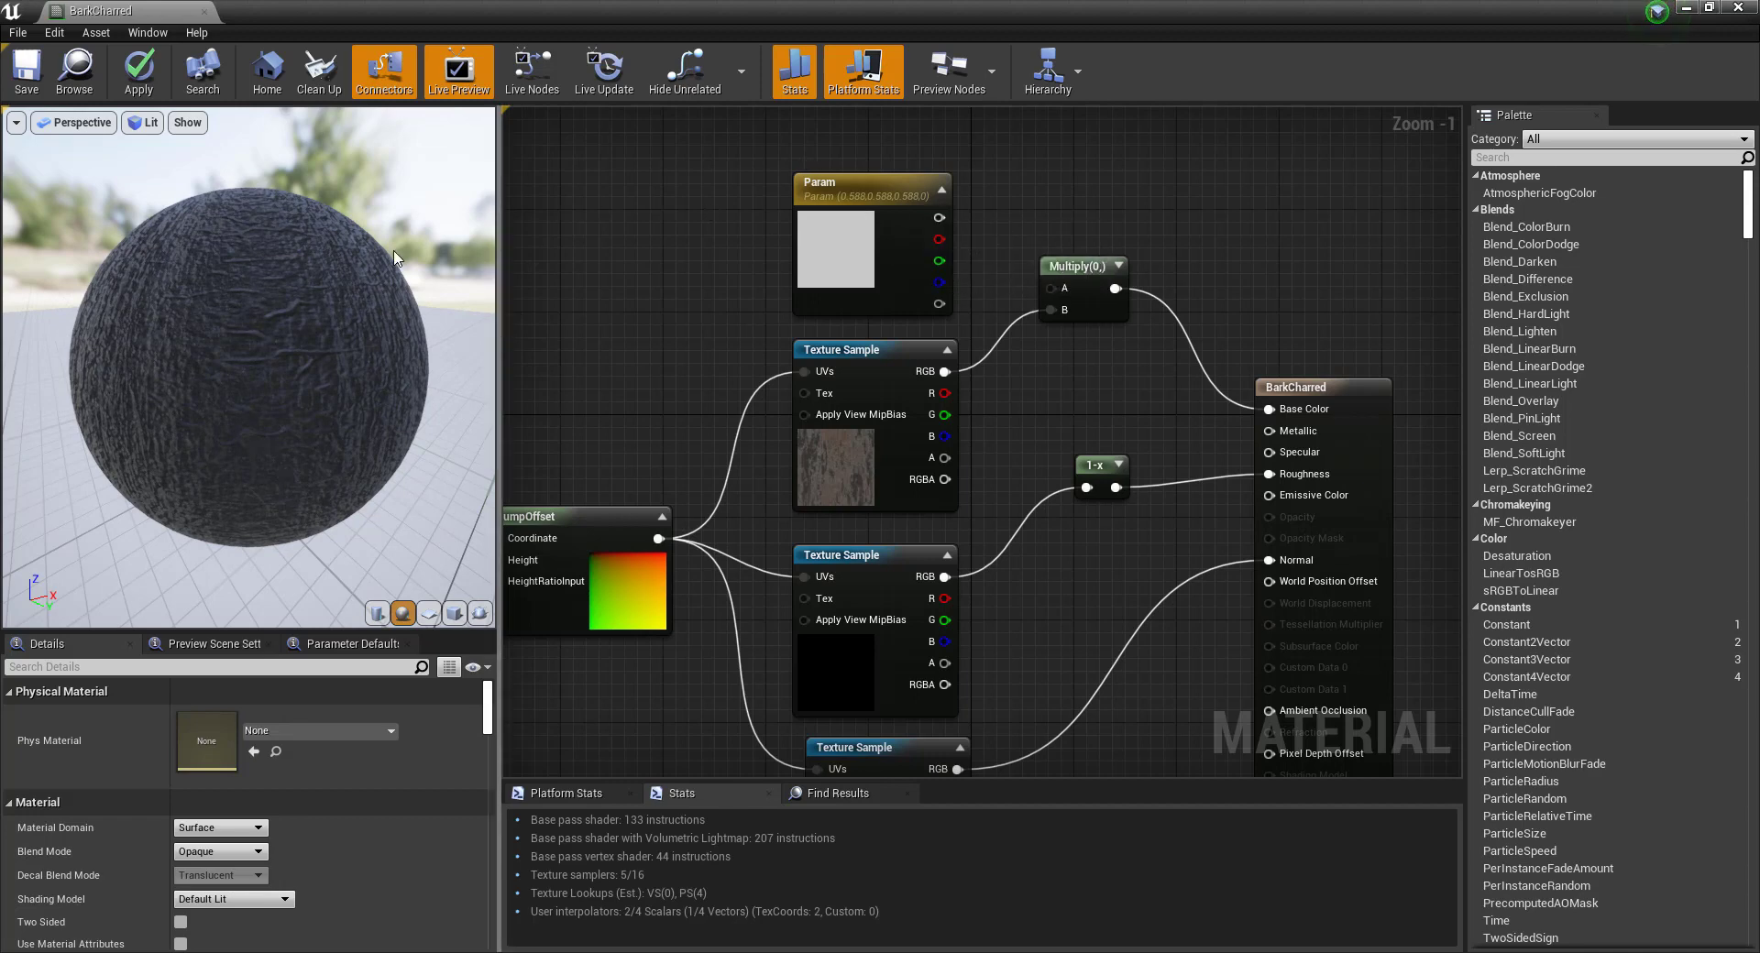
scroll(393, 257, up, 4)
scroll(393, 257, down, 4)
drag(387, 246, 437, 253)
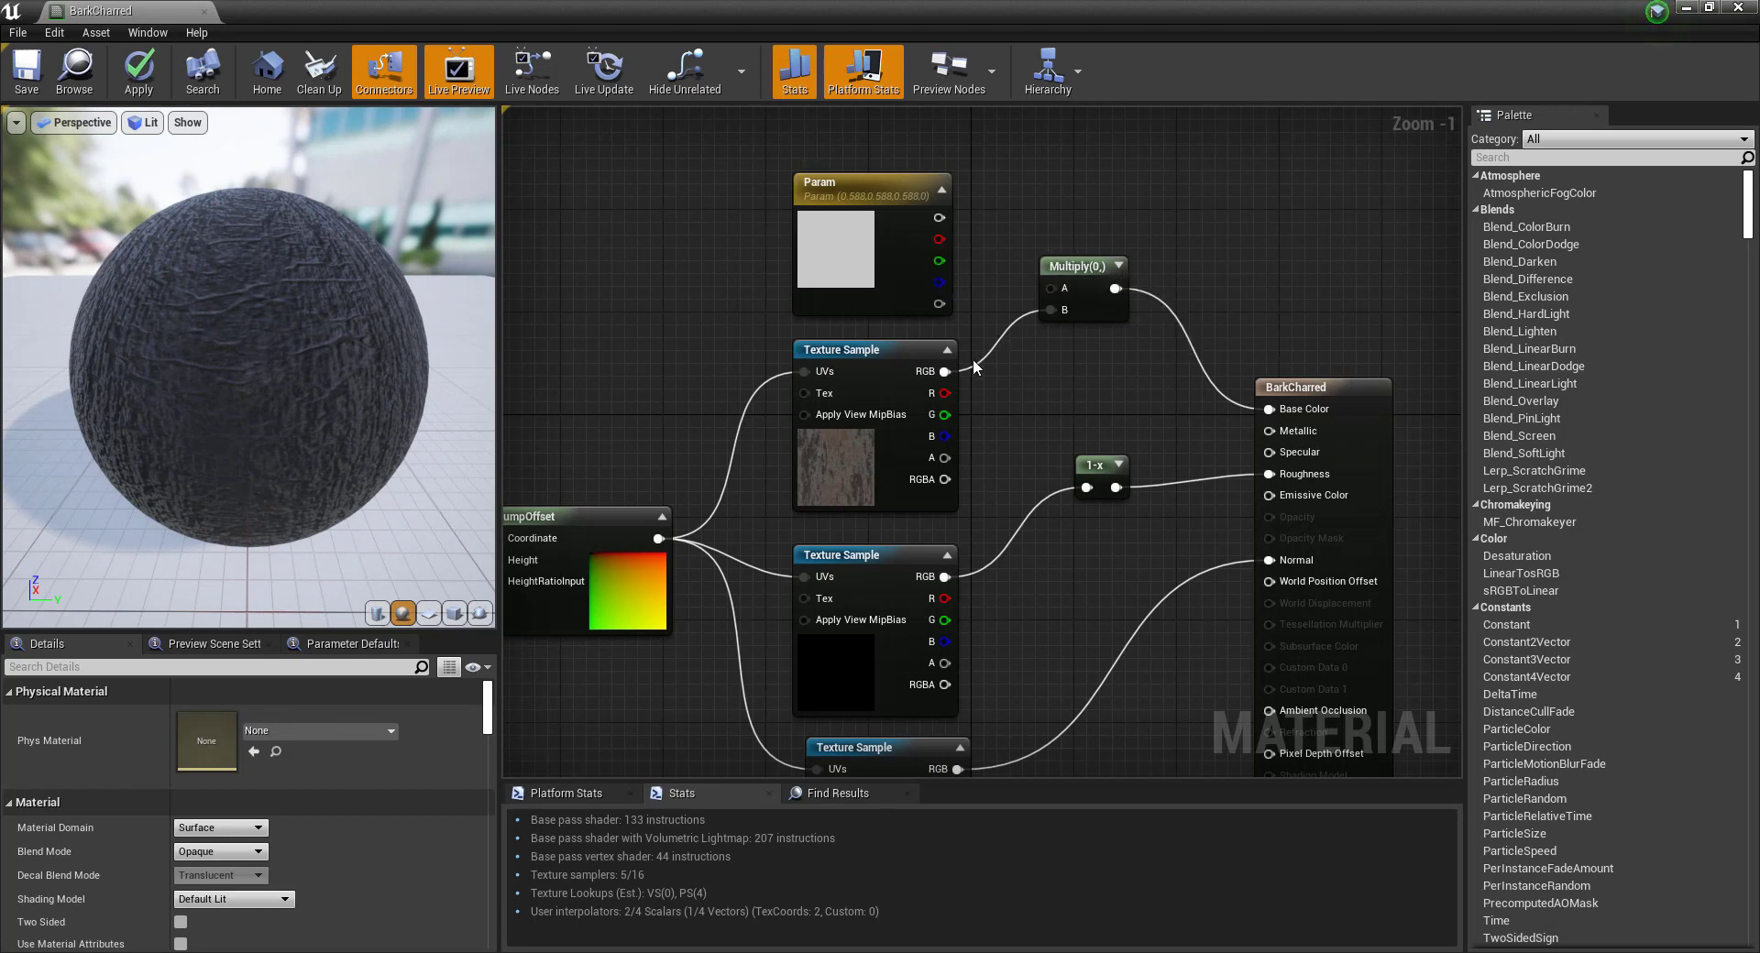
Break Multiply's remaining links and connect the diffuse Texture Sample's RGB output directly to Base Color.
alt+click(1004, 338)
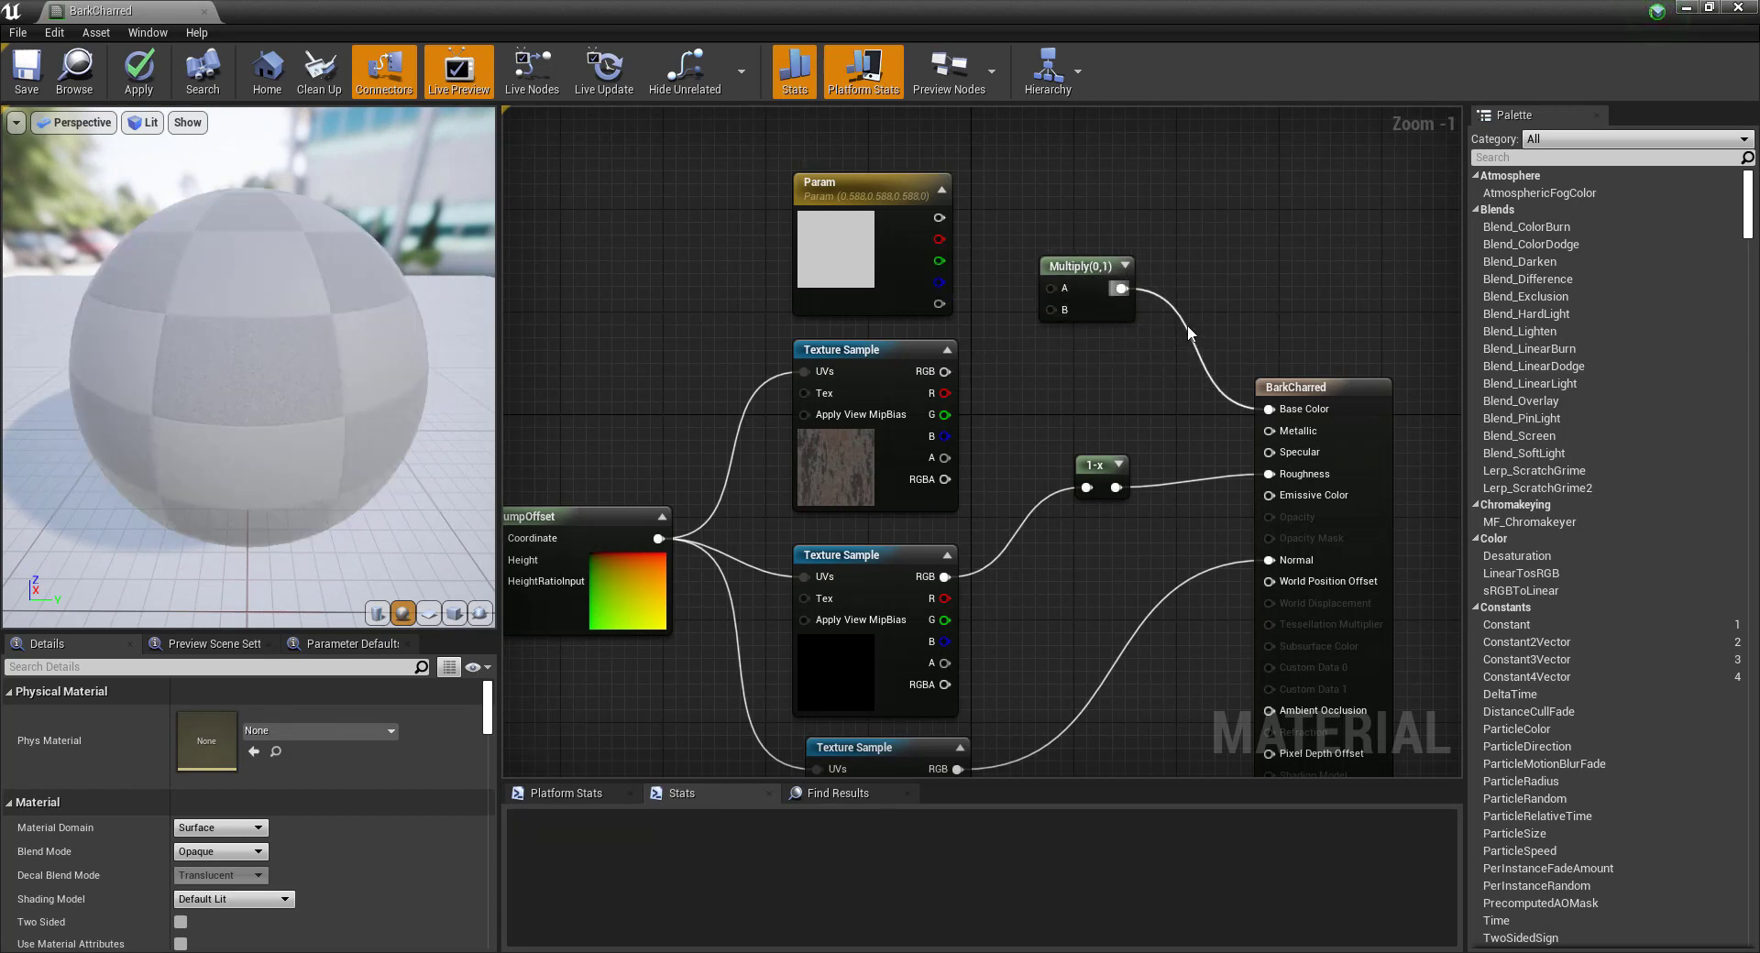
alt+click(1120, 289)
drag(945, 371, 1313, 415)
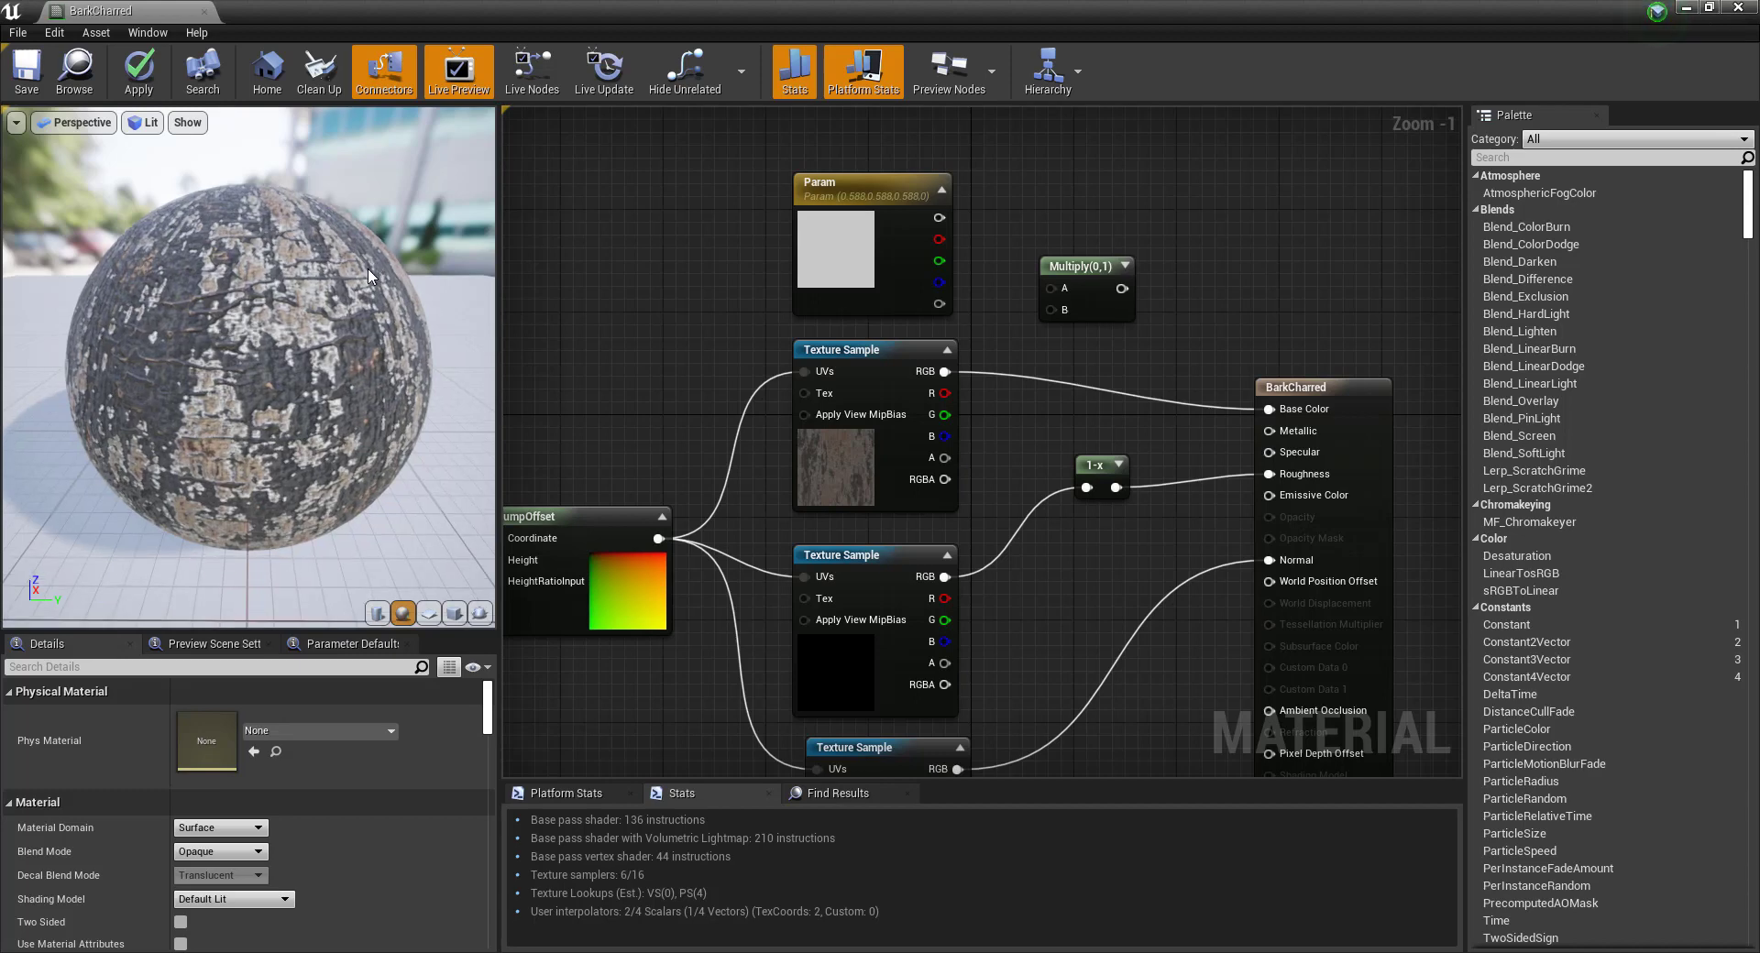
Remove the direct diffuse link and route Param and the diffuse RGB through Multiply's A and B inputs into Base Color.
alt+click(1044, 380)
drag(938, 217, 1050, 288)
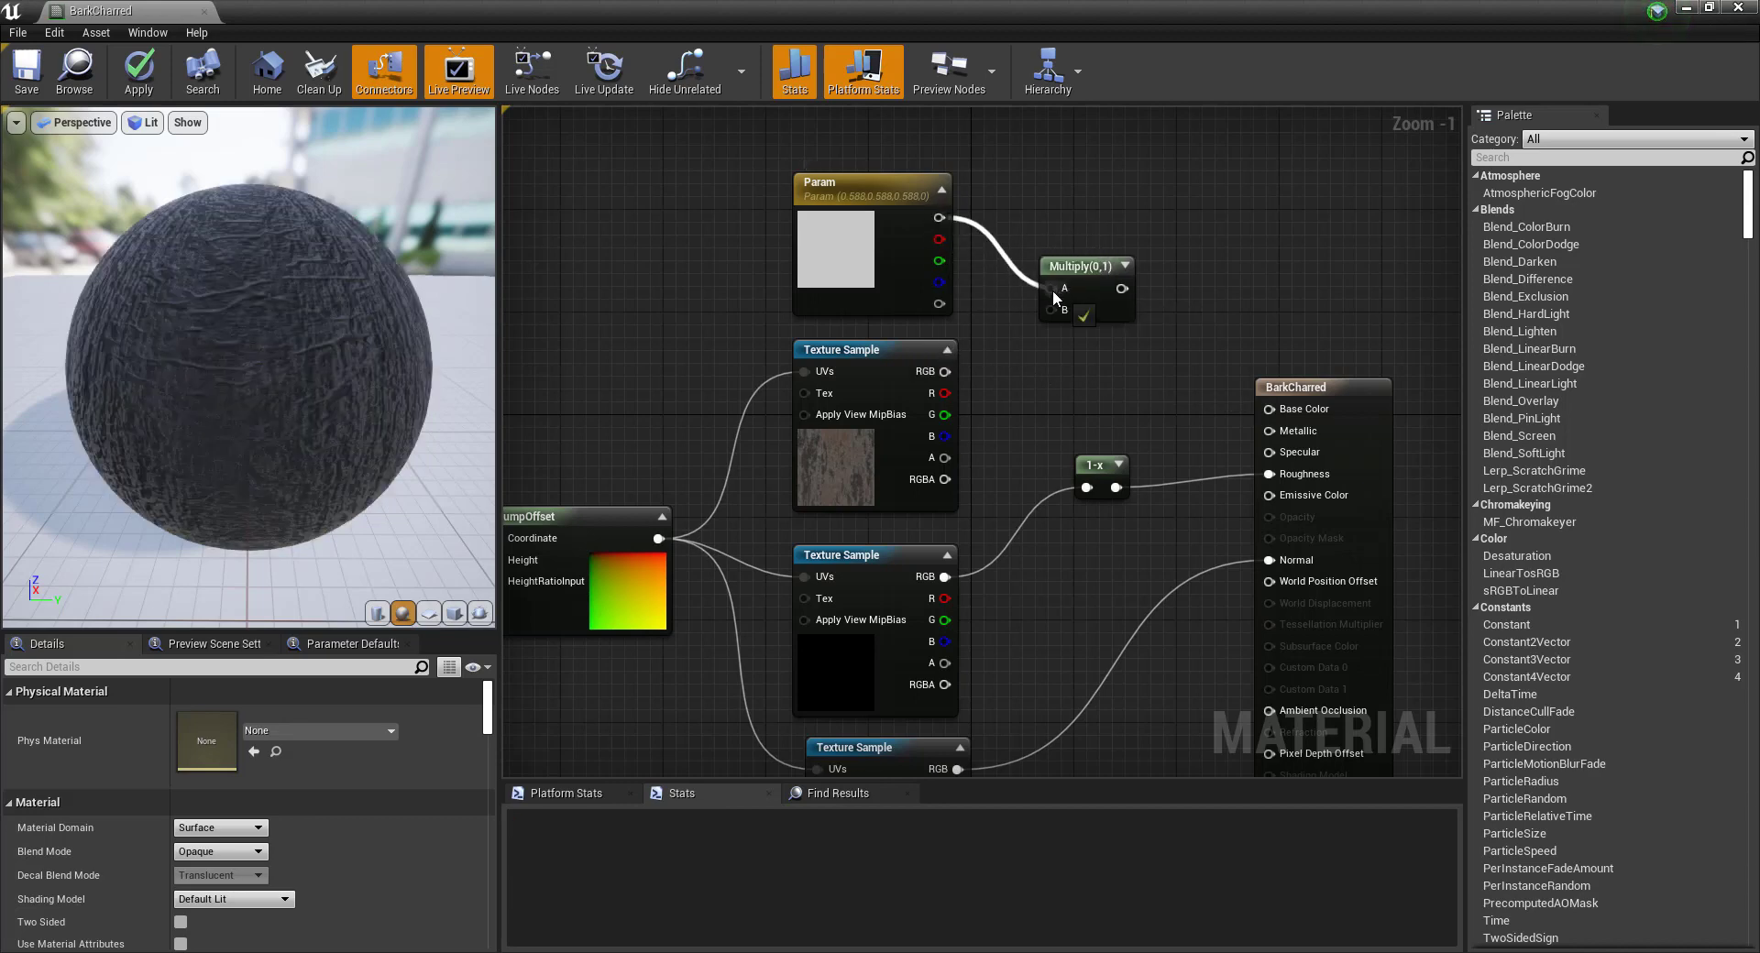
drag(944, 371, 1267, 415)
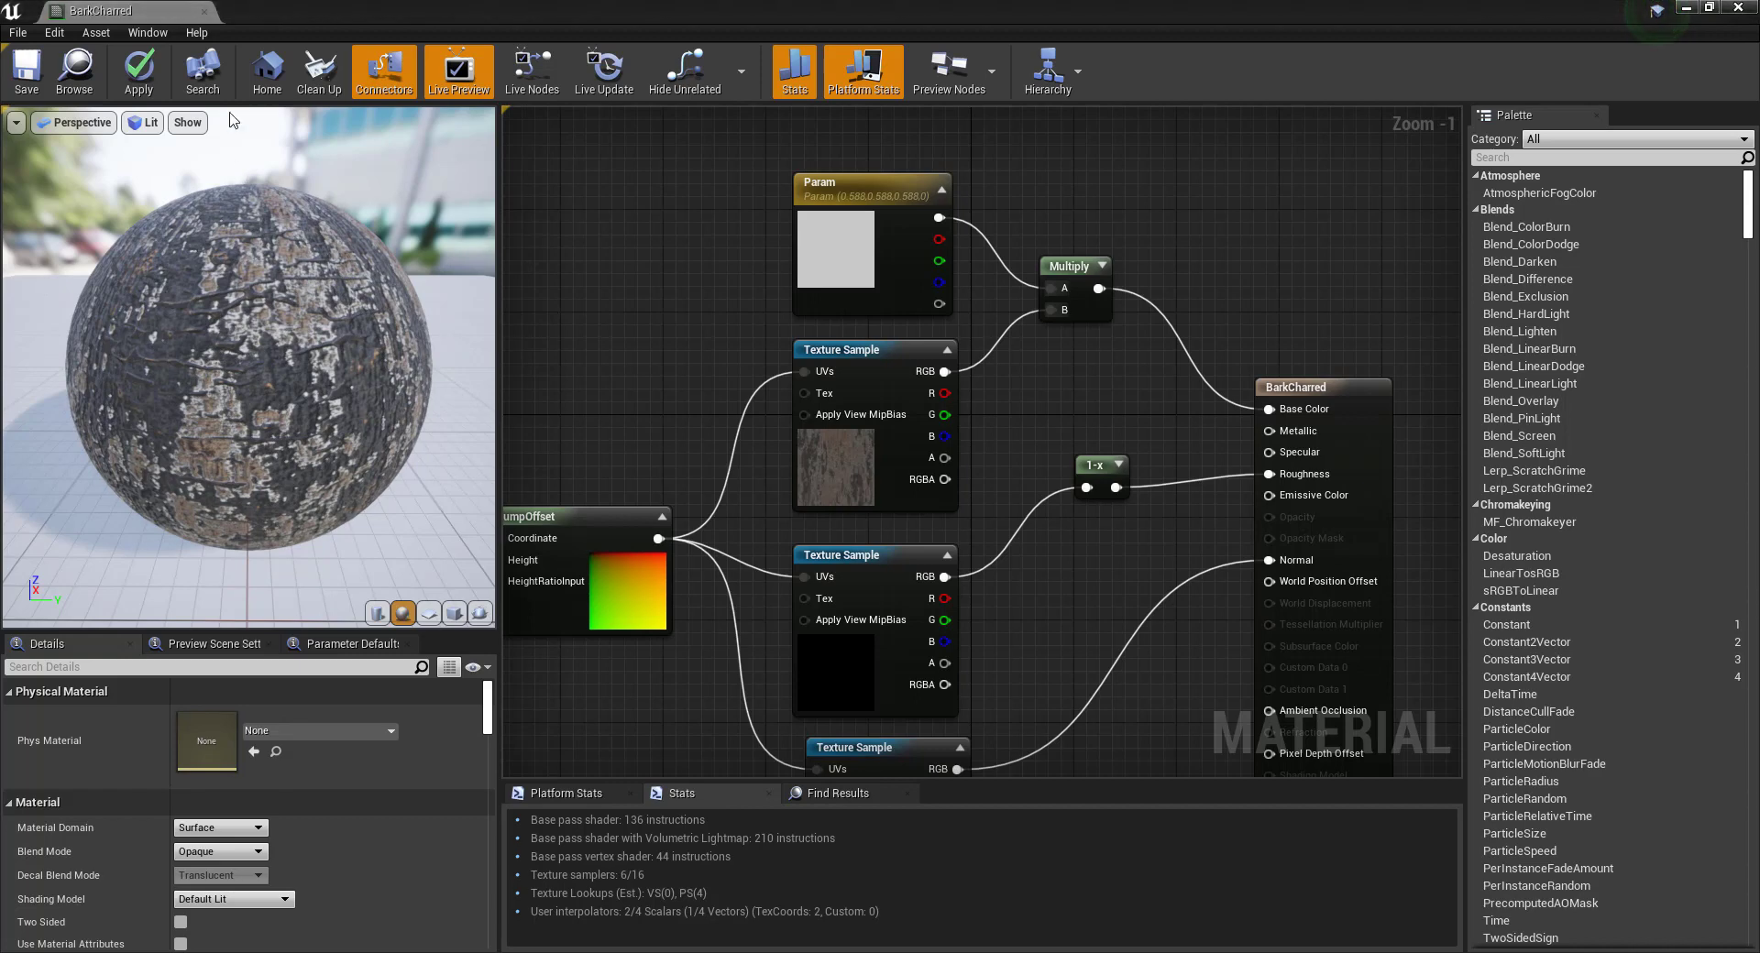
Apply and save the BarkCharred material and return to the level editor.
click(139, 79)
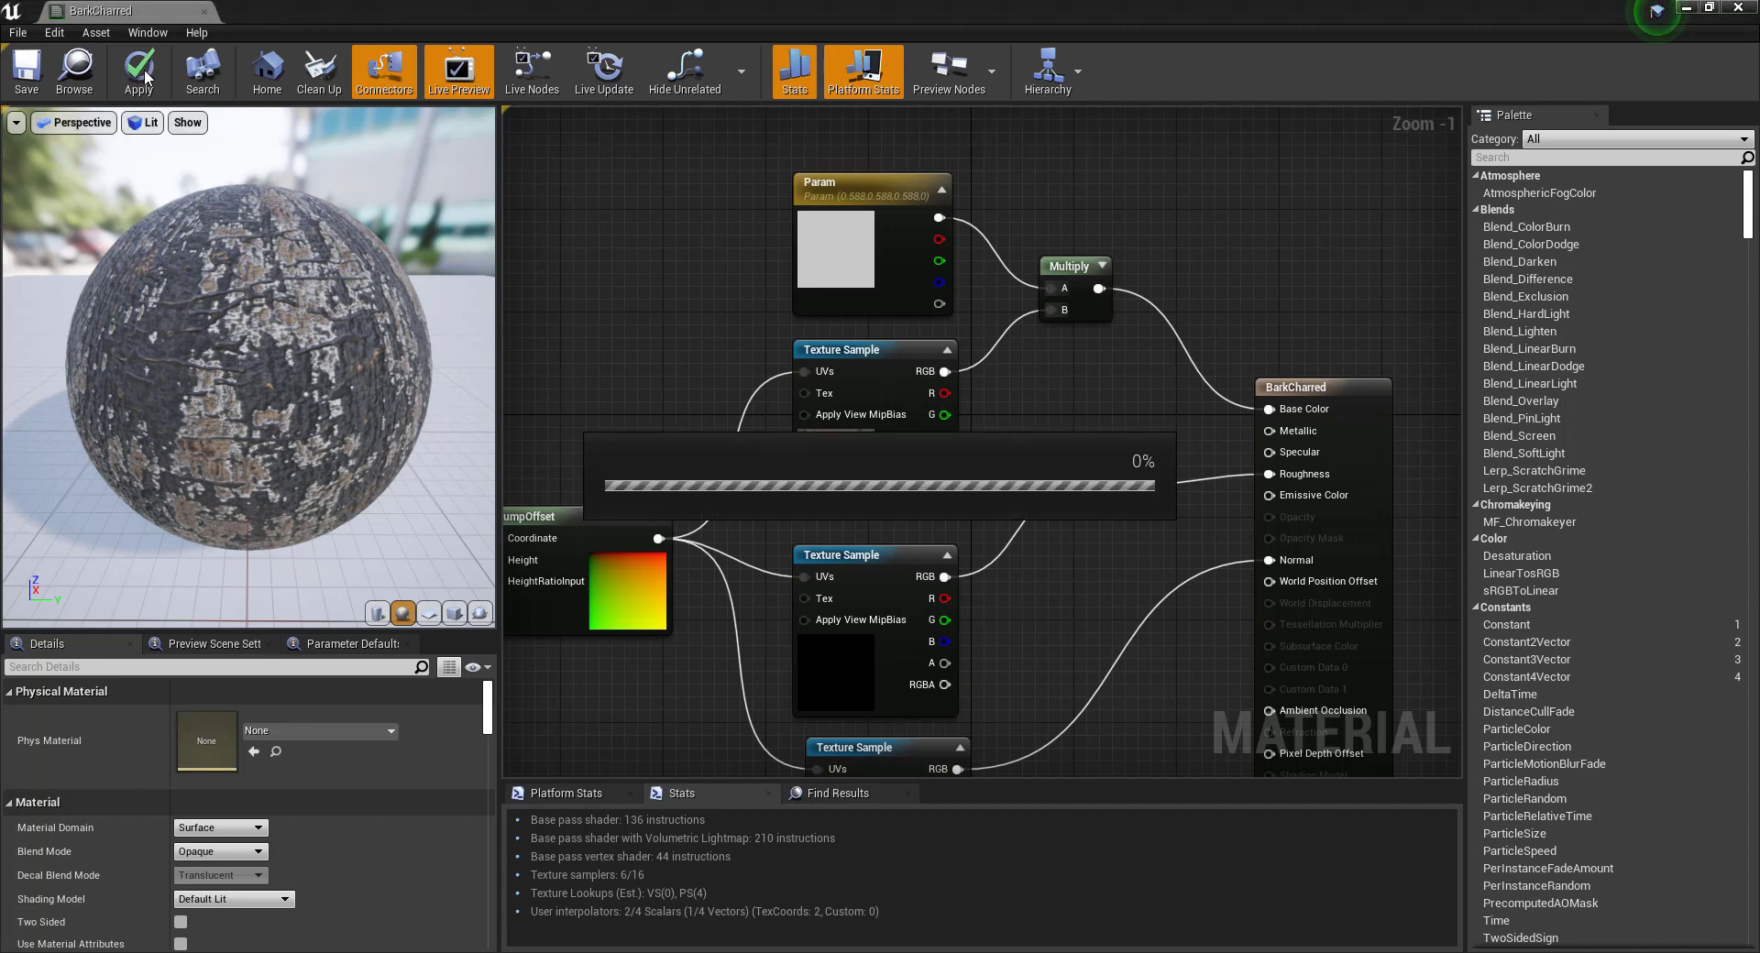
click(26, 72)
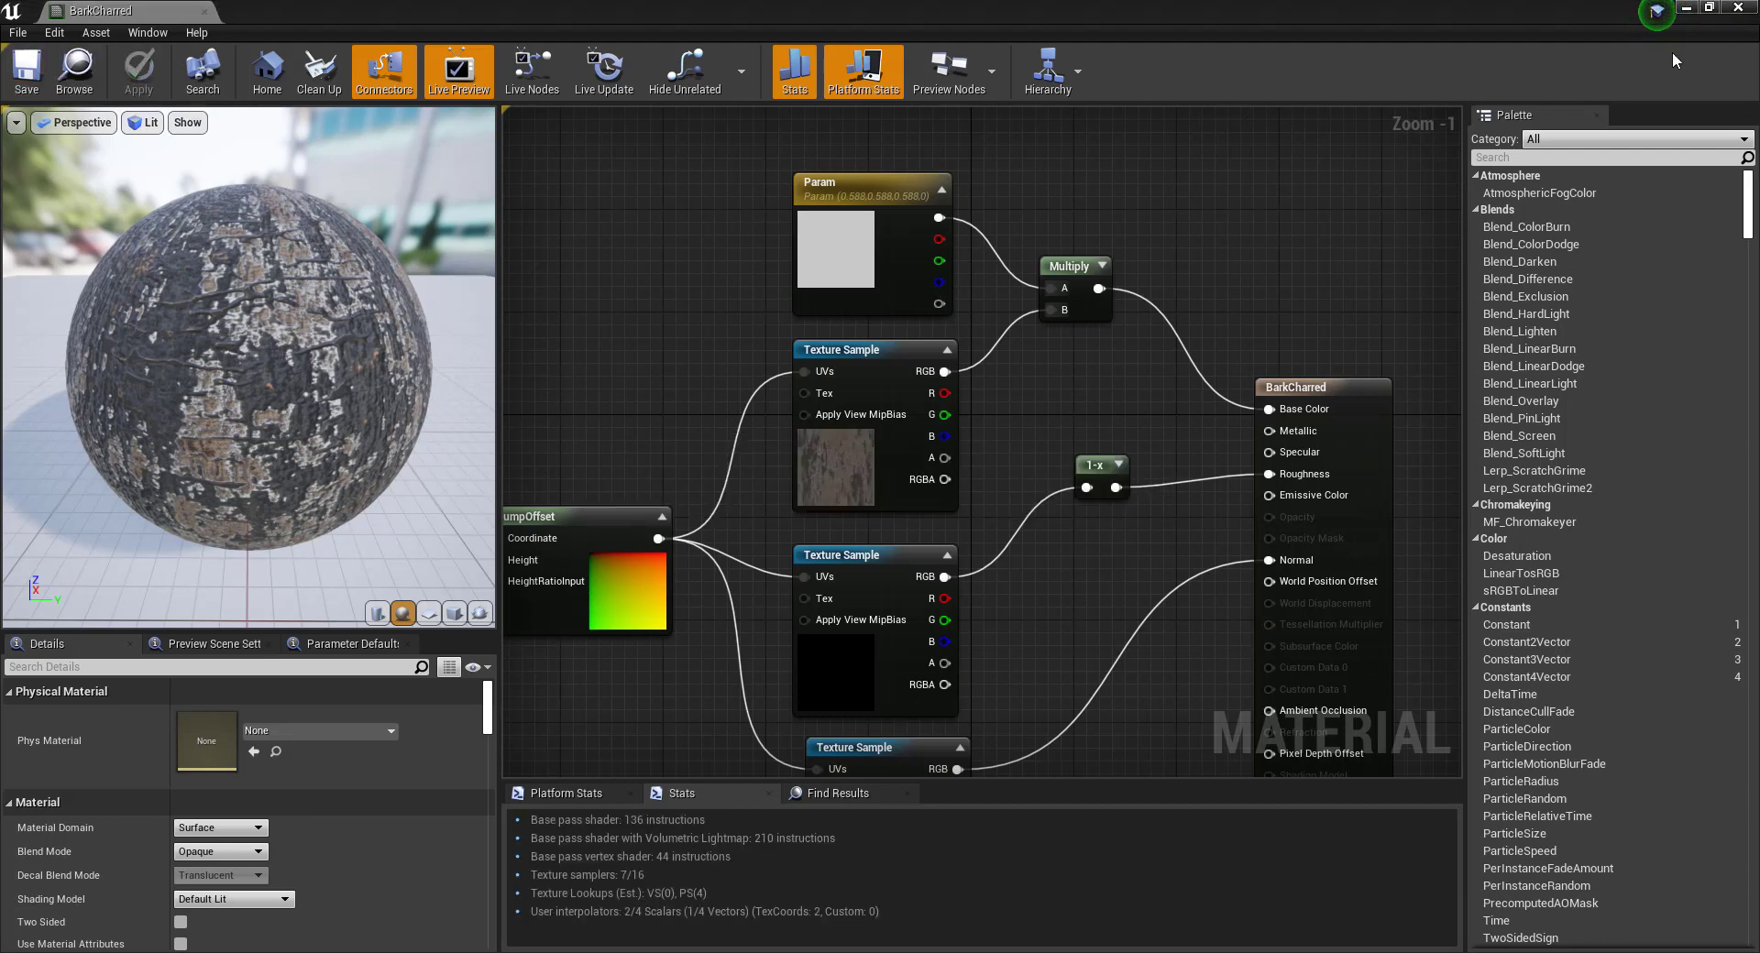
click(1738, 8)
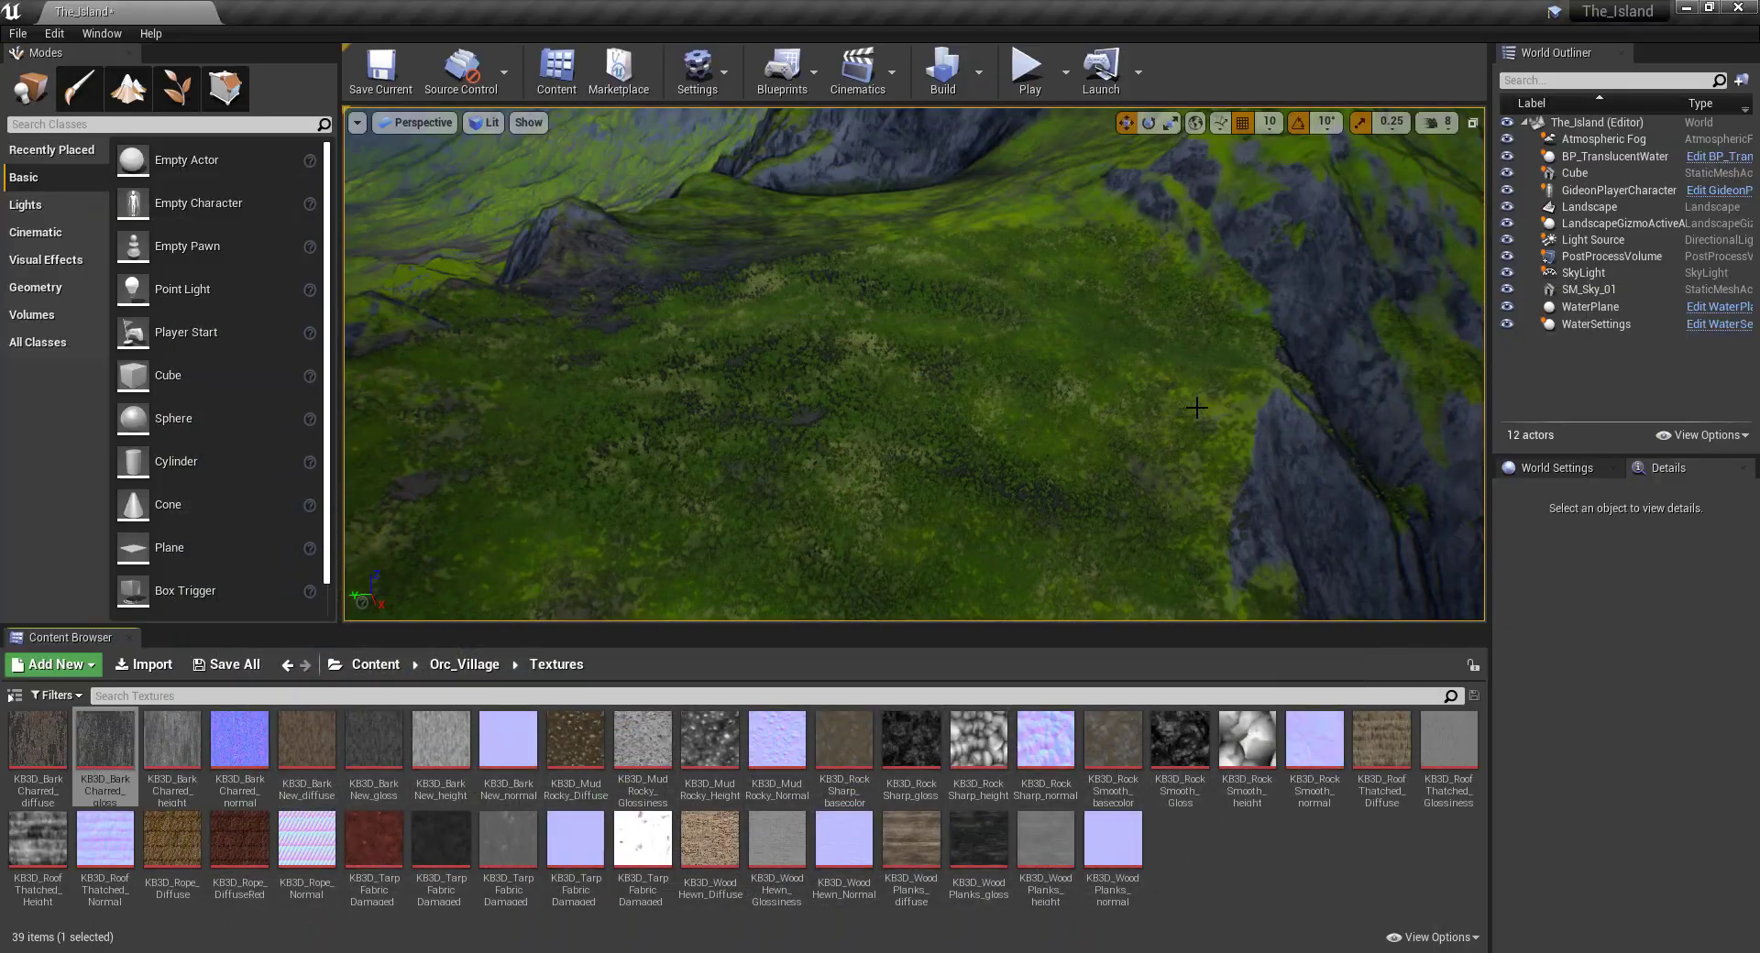
Open a Savage-Native MonumentH static mesh from the Orc_Village folder and inspect its geometry and material slot.
click(464, 664)
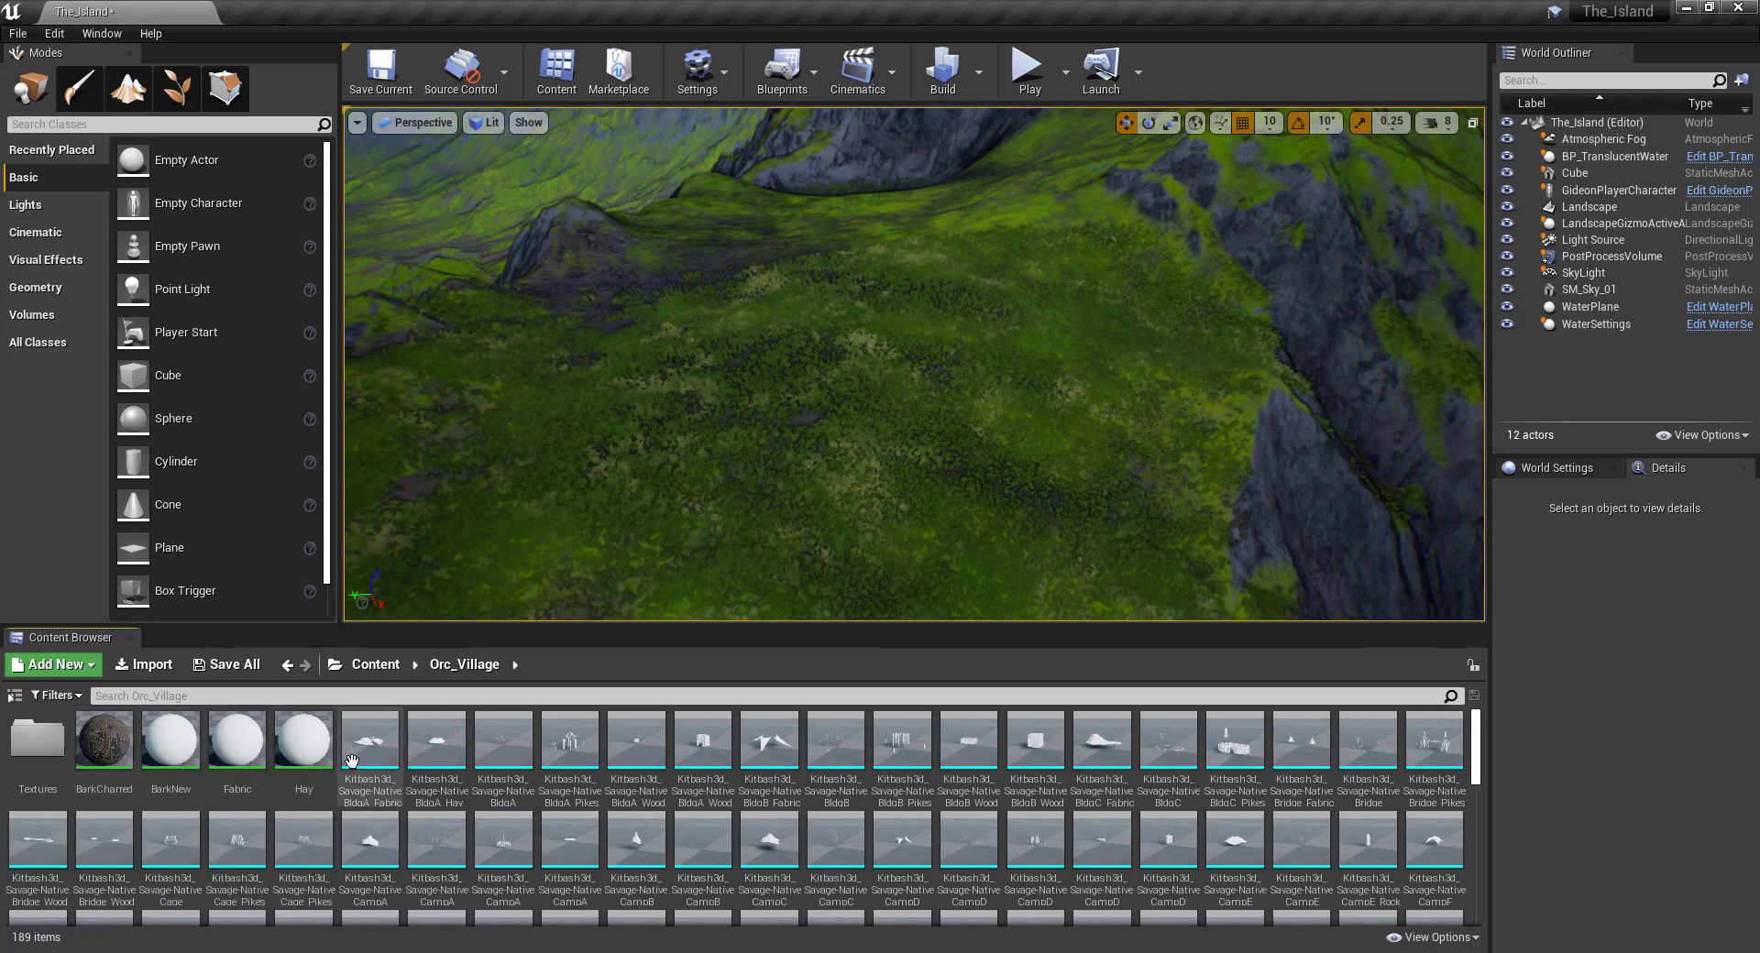
scroll(351, 761, down, 5)
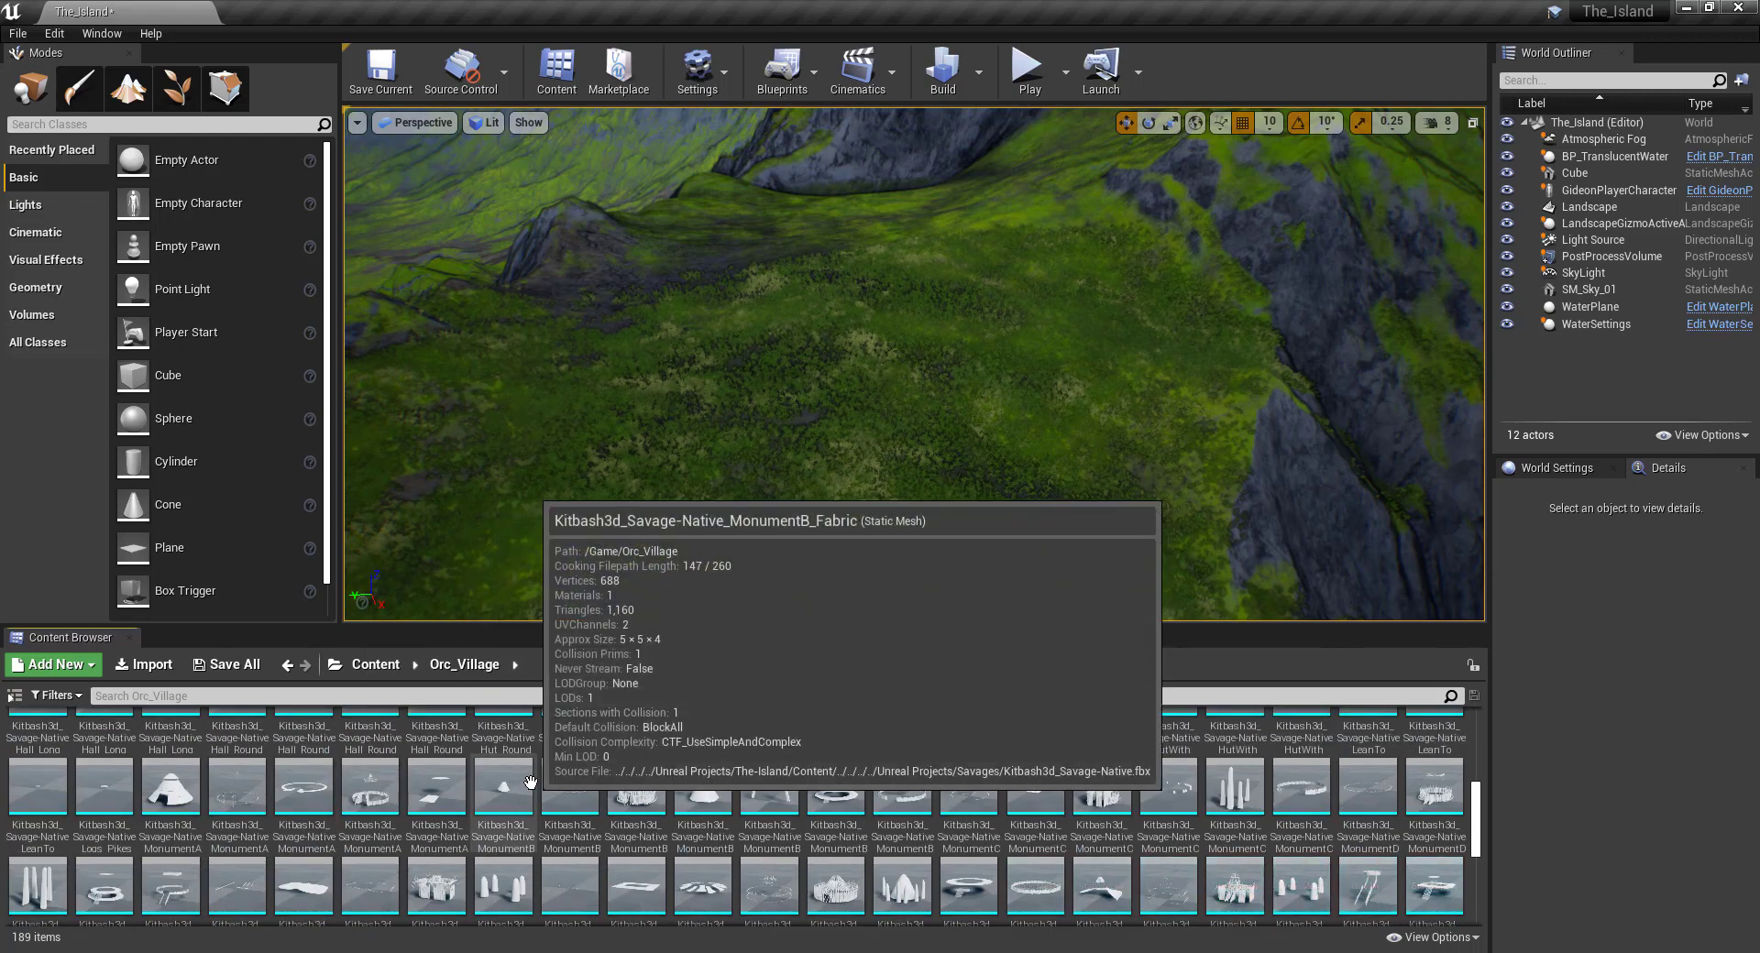
scroll(529, 782, down, 3)
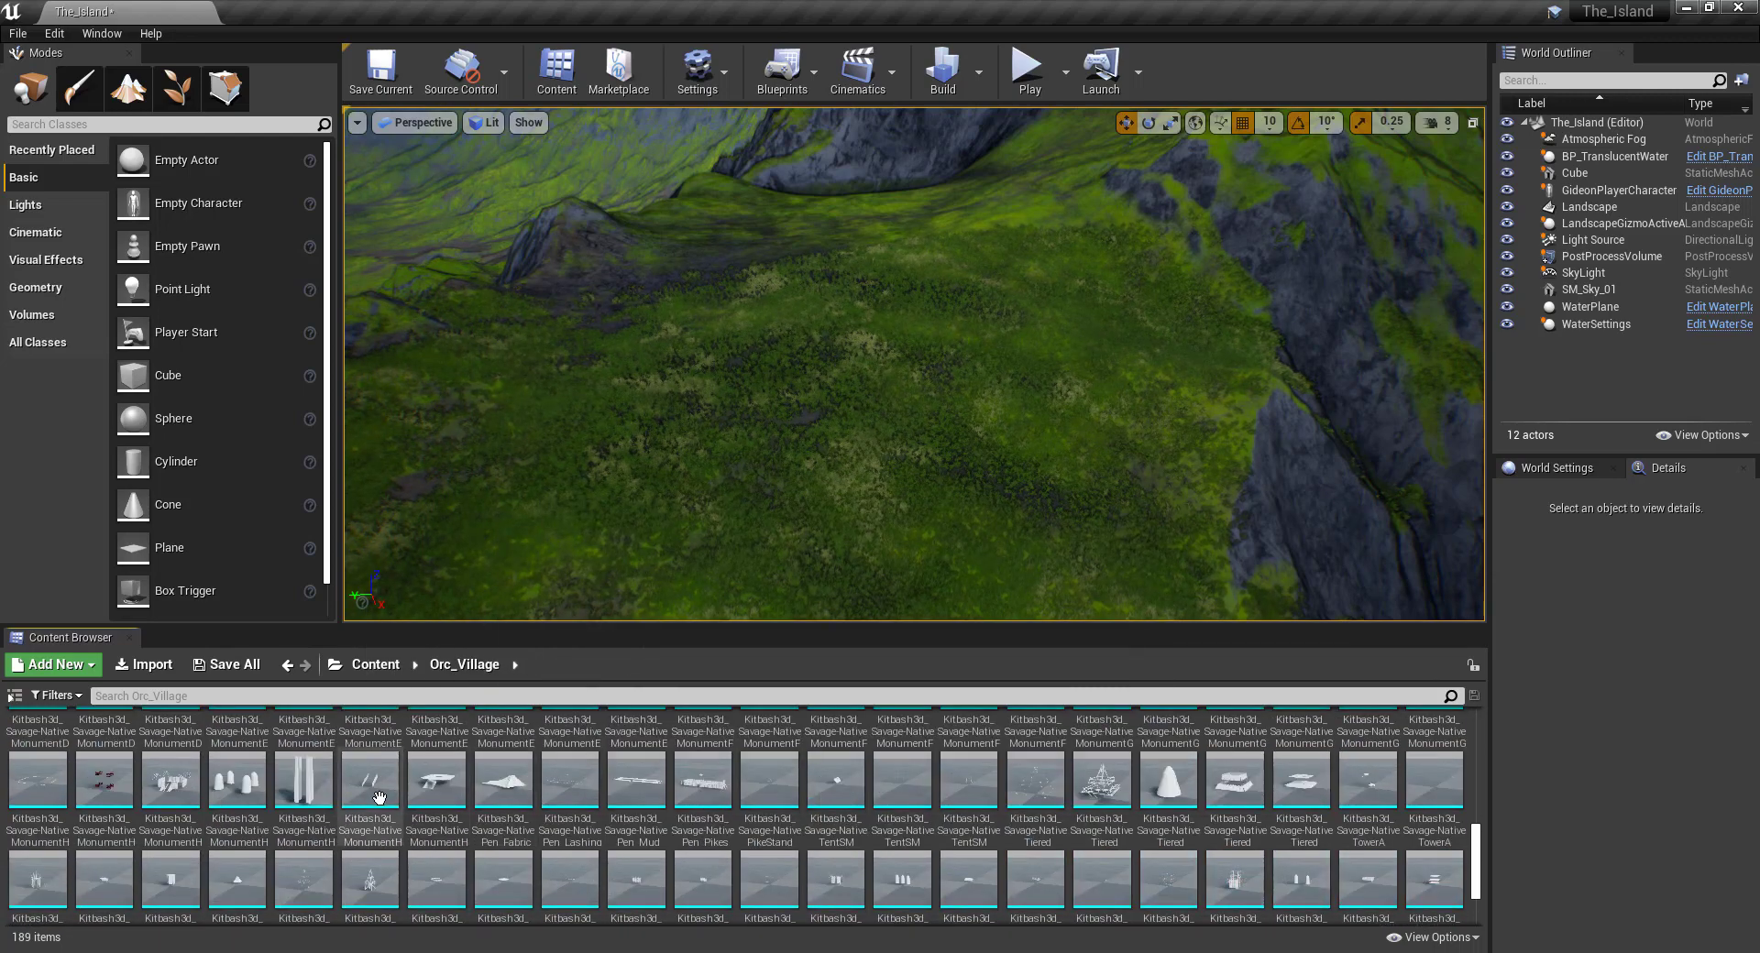
double_click(122, 795)
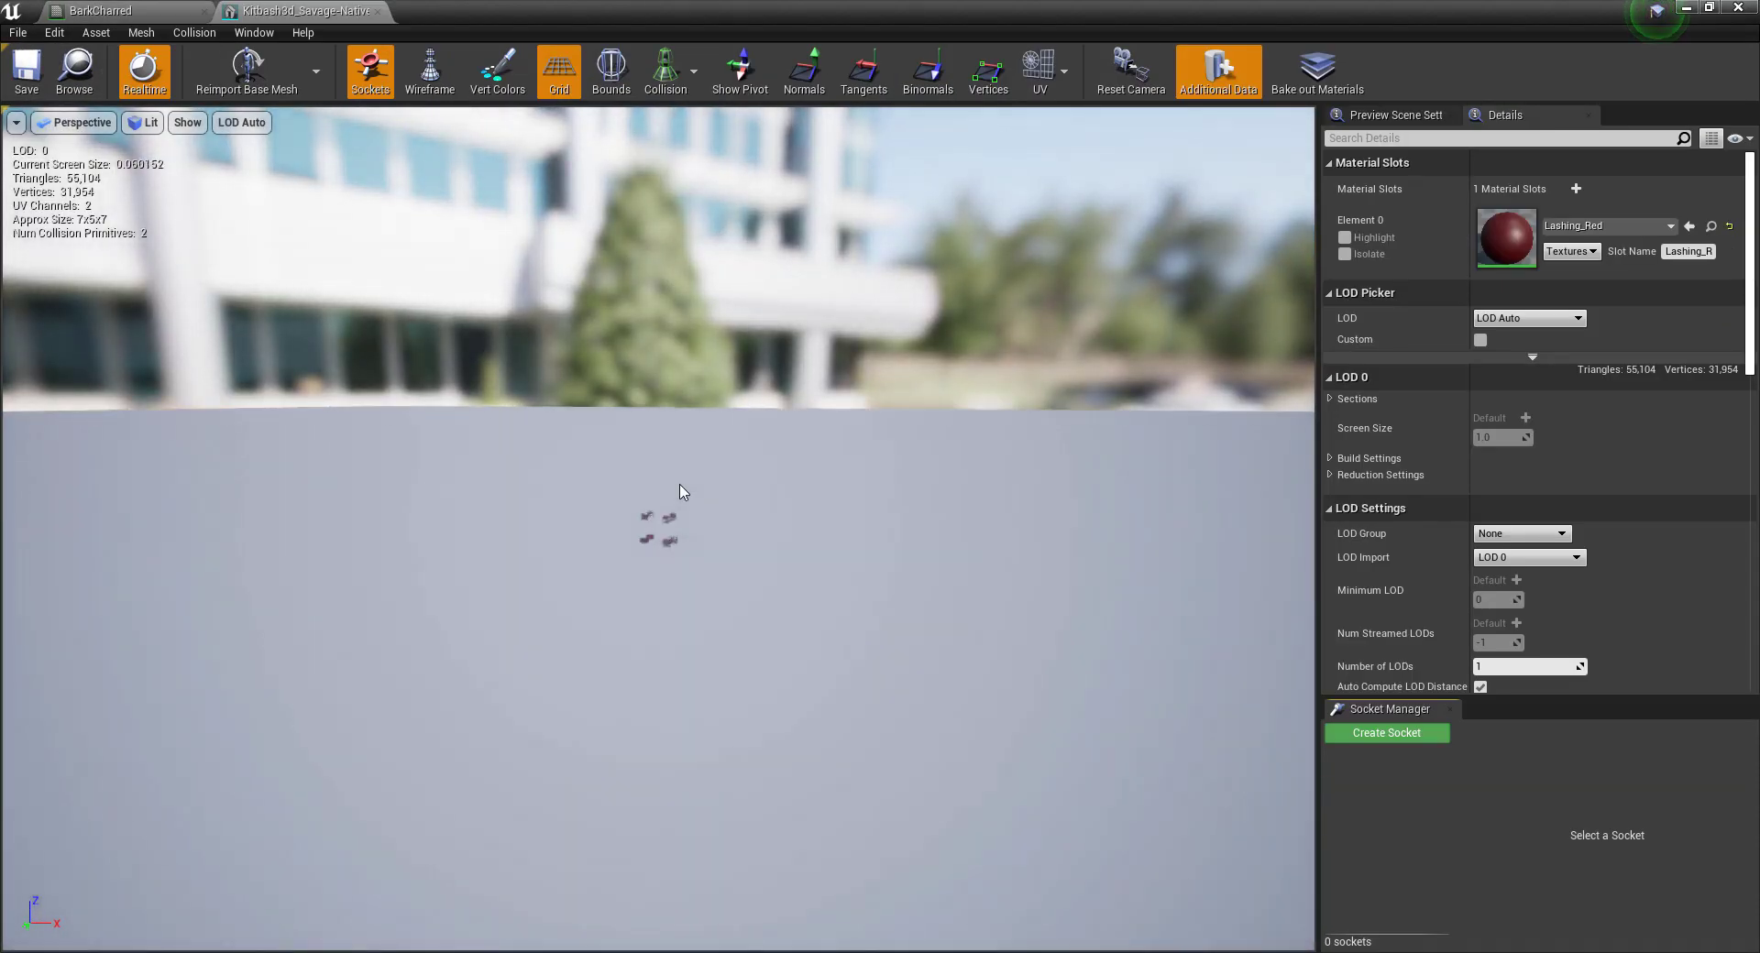
scroll(683, 492, up, 5)
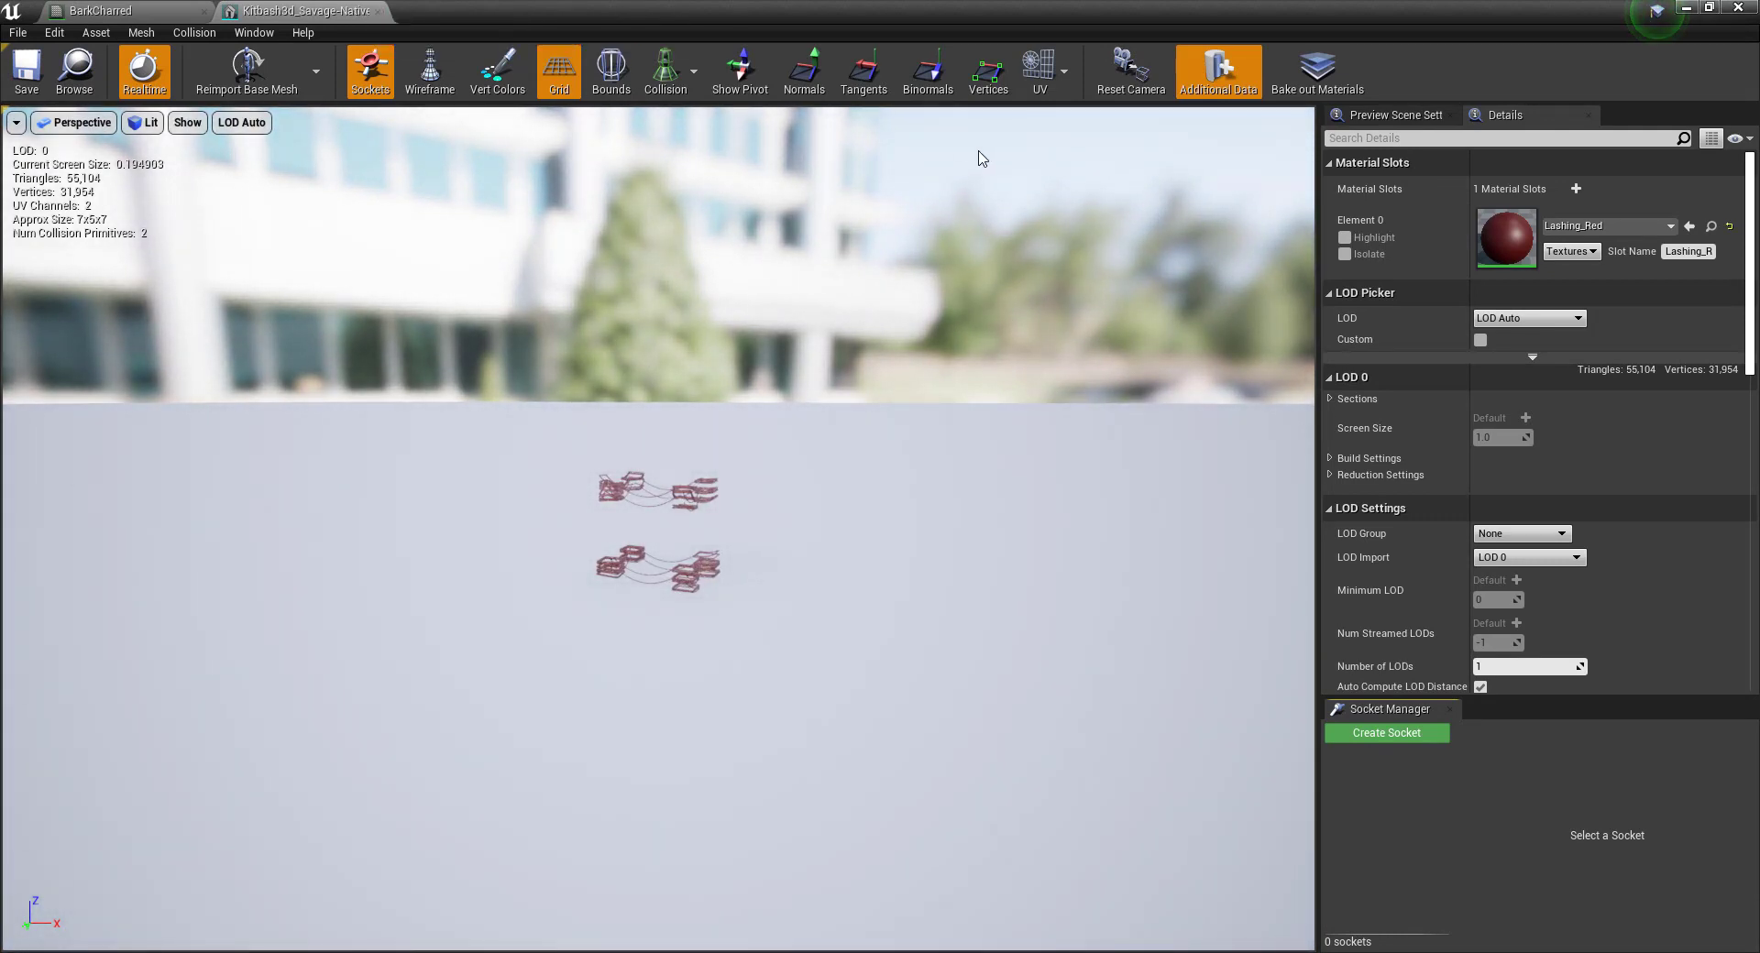
Close the MonumentH mesh, open the Savage-Native BldgA Pikes mesh from Orc_Village to examine its material slots, and return to the level editor.
click(377, 11)
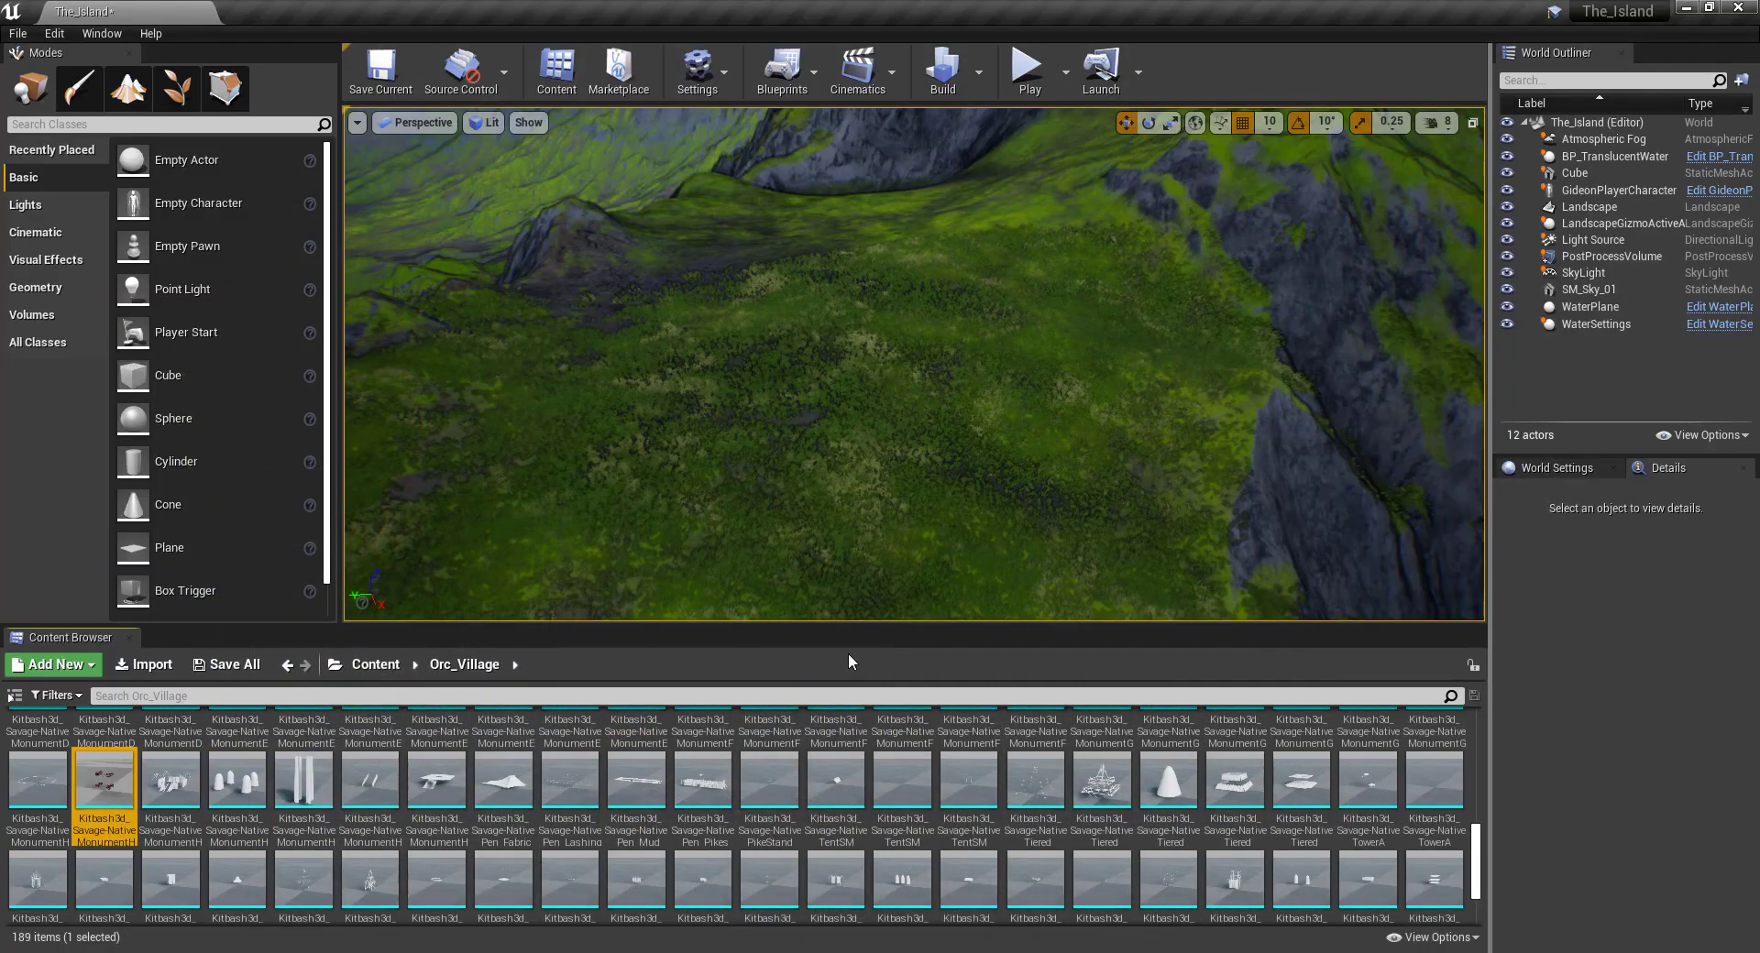
scroll(642, 825, down, 1)
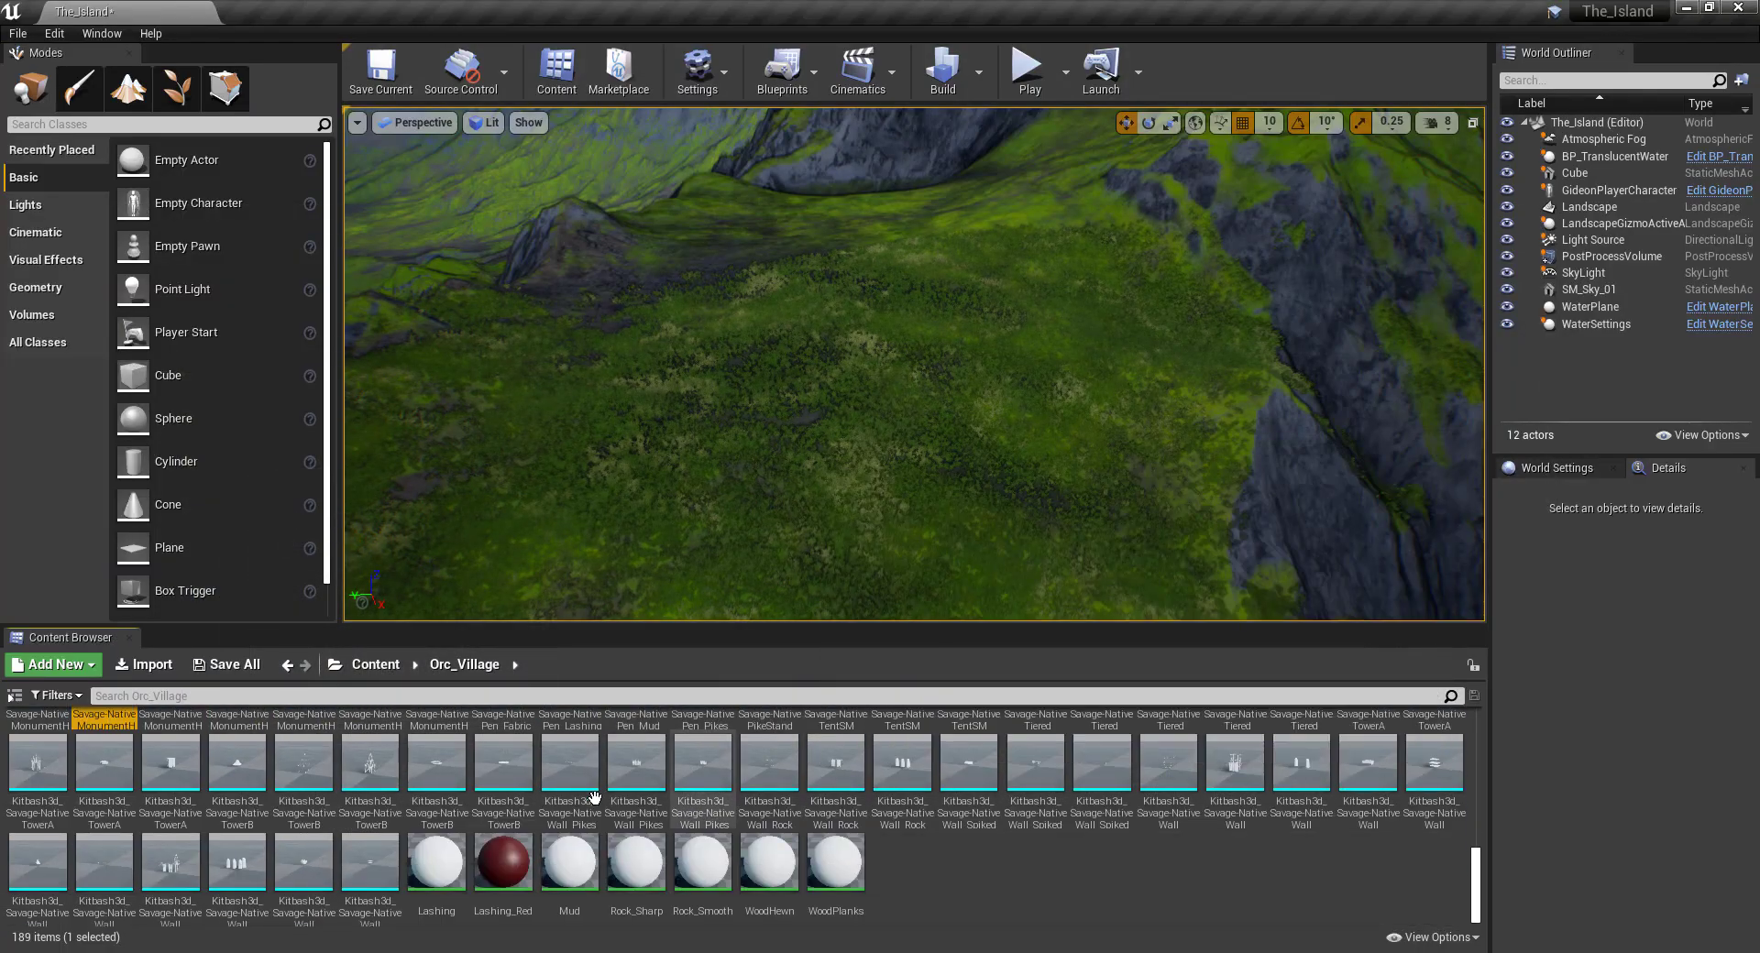
scroll(541, 793, up, 4)
scroll(733, 794, up, 3)
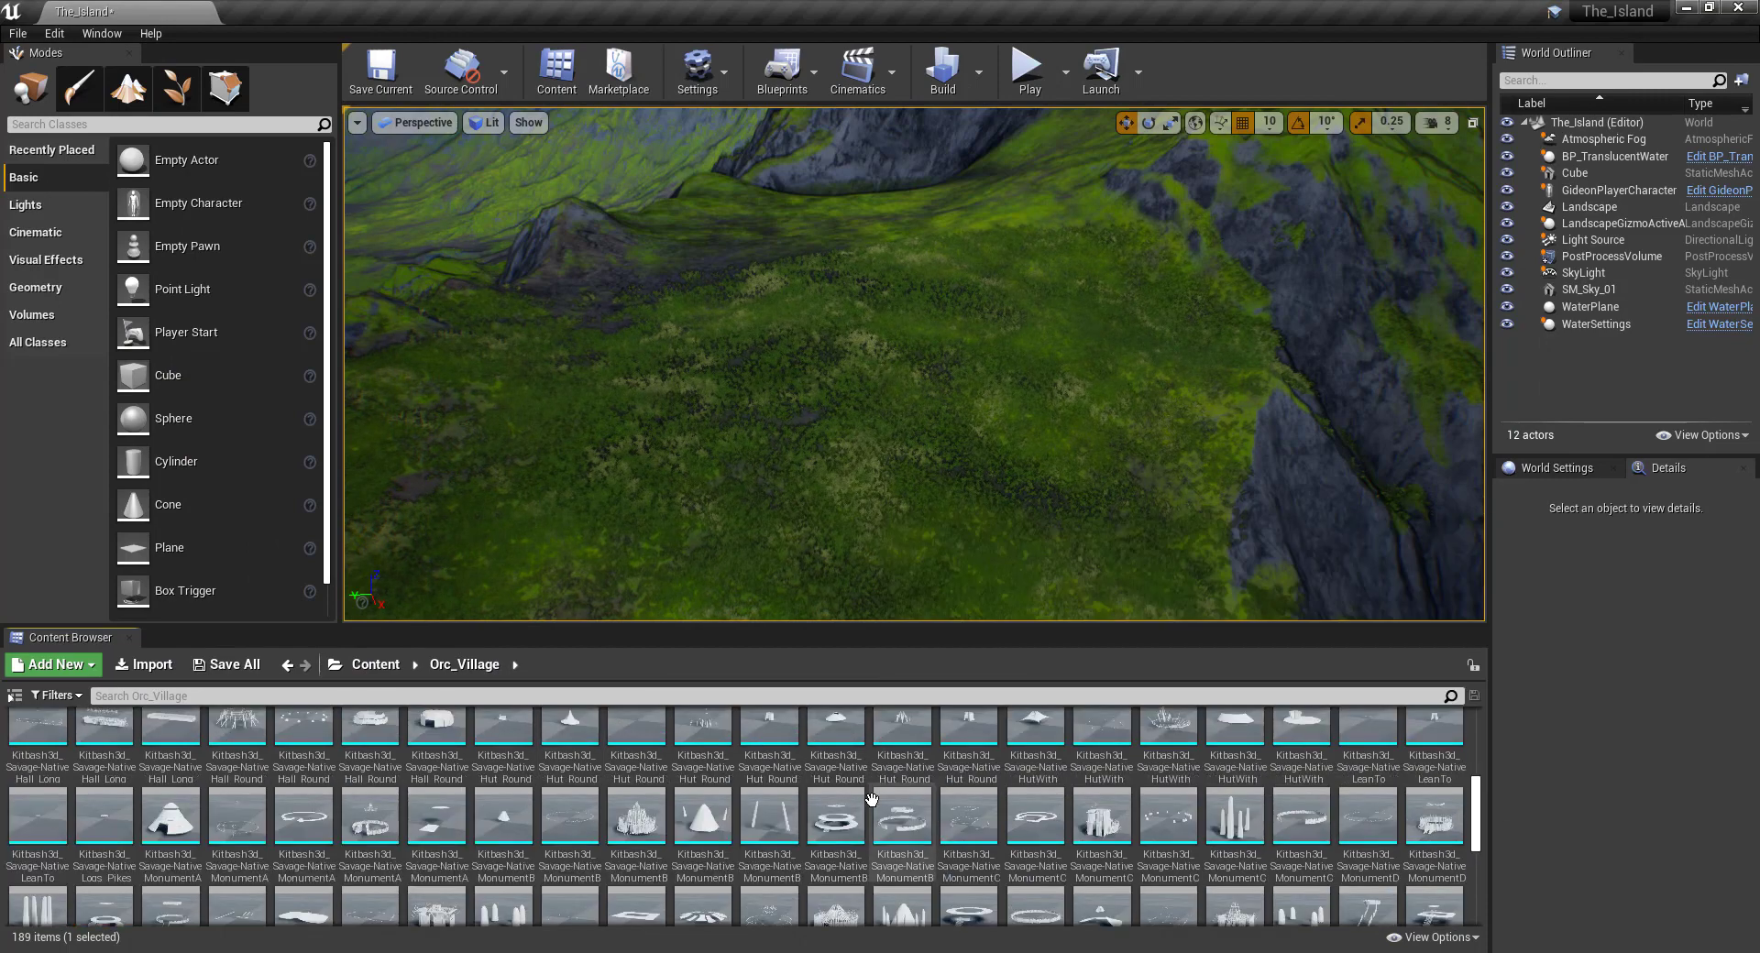
scroll(724, 788, up, 2)
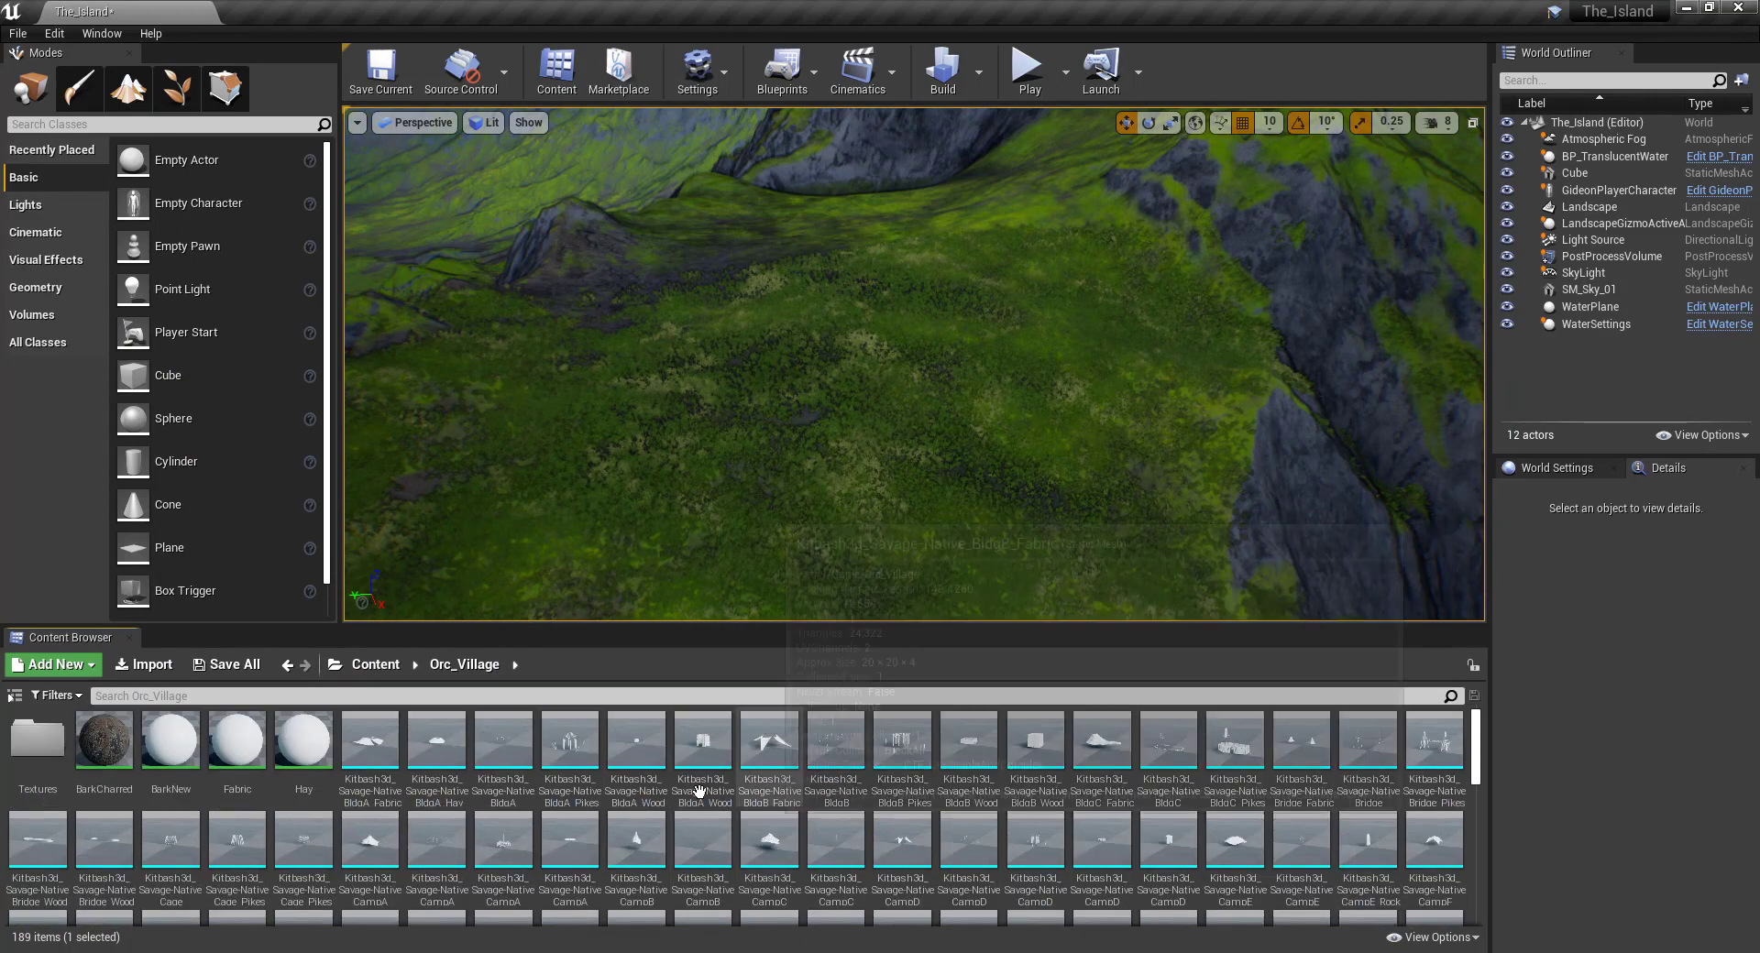
double_click(569, 742)
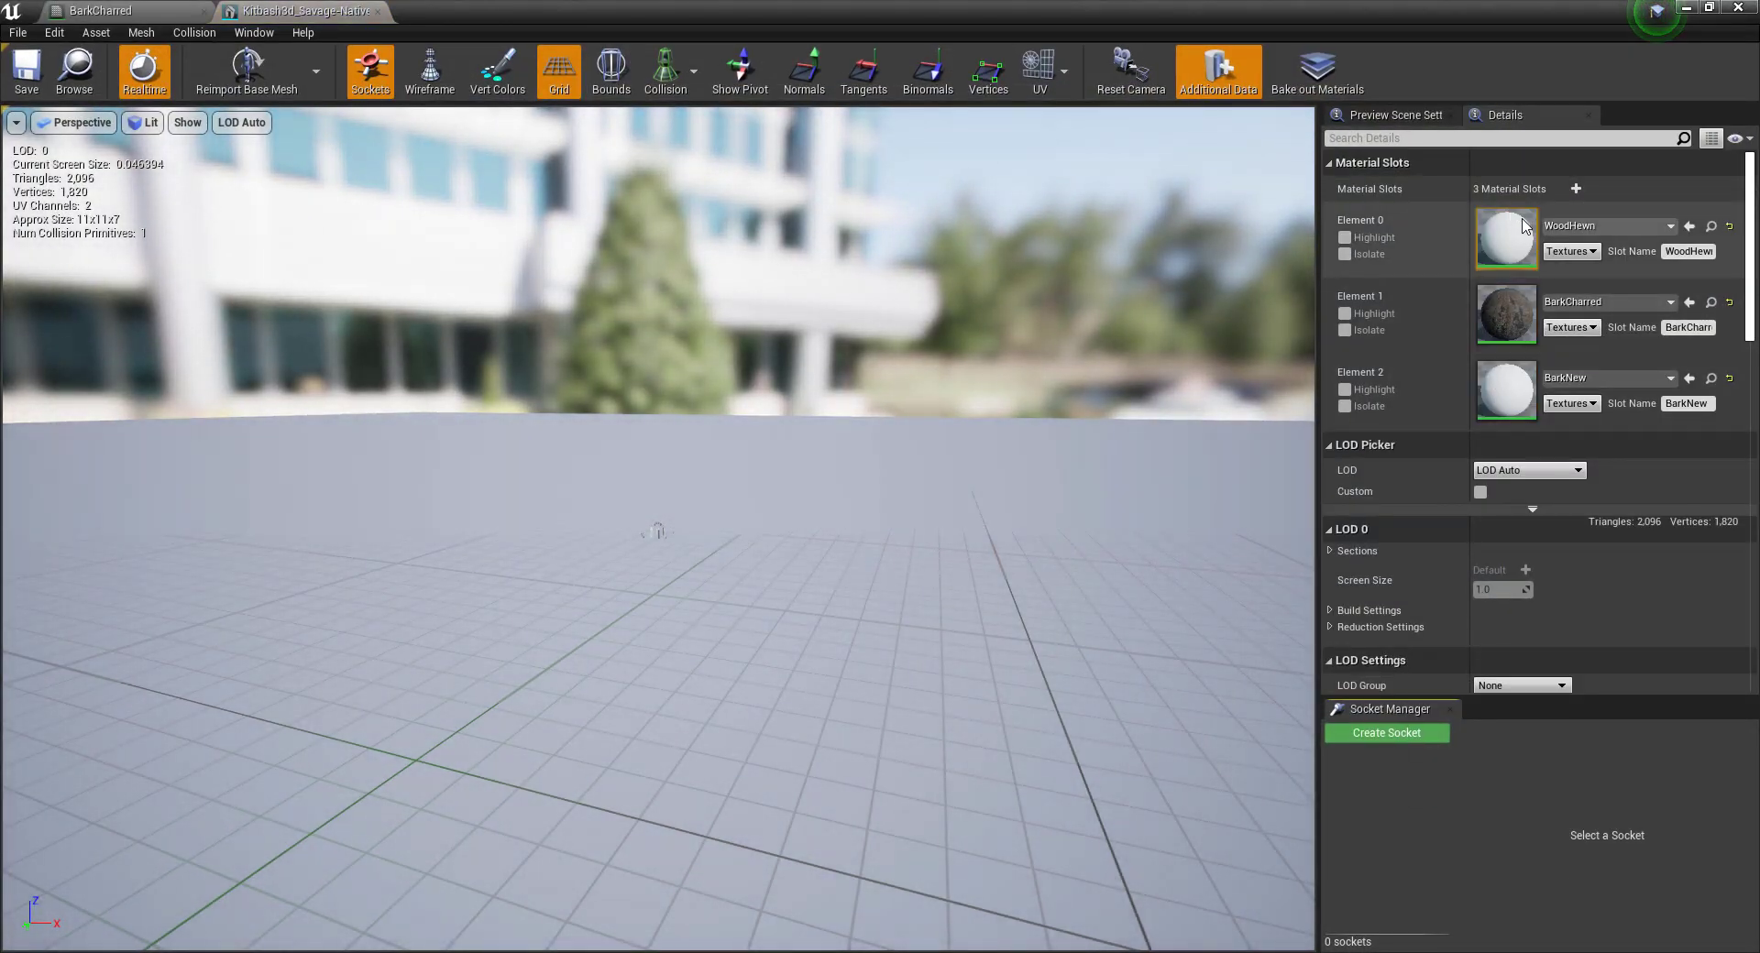
scroll(1533, 394, down, 2)
scroll(1521, 367, up, 2)
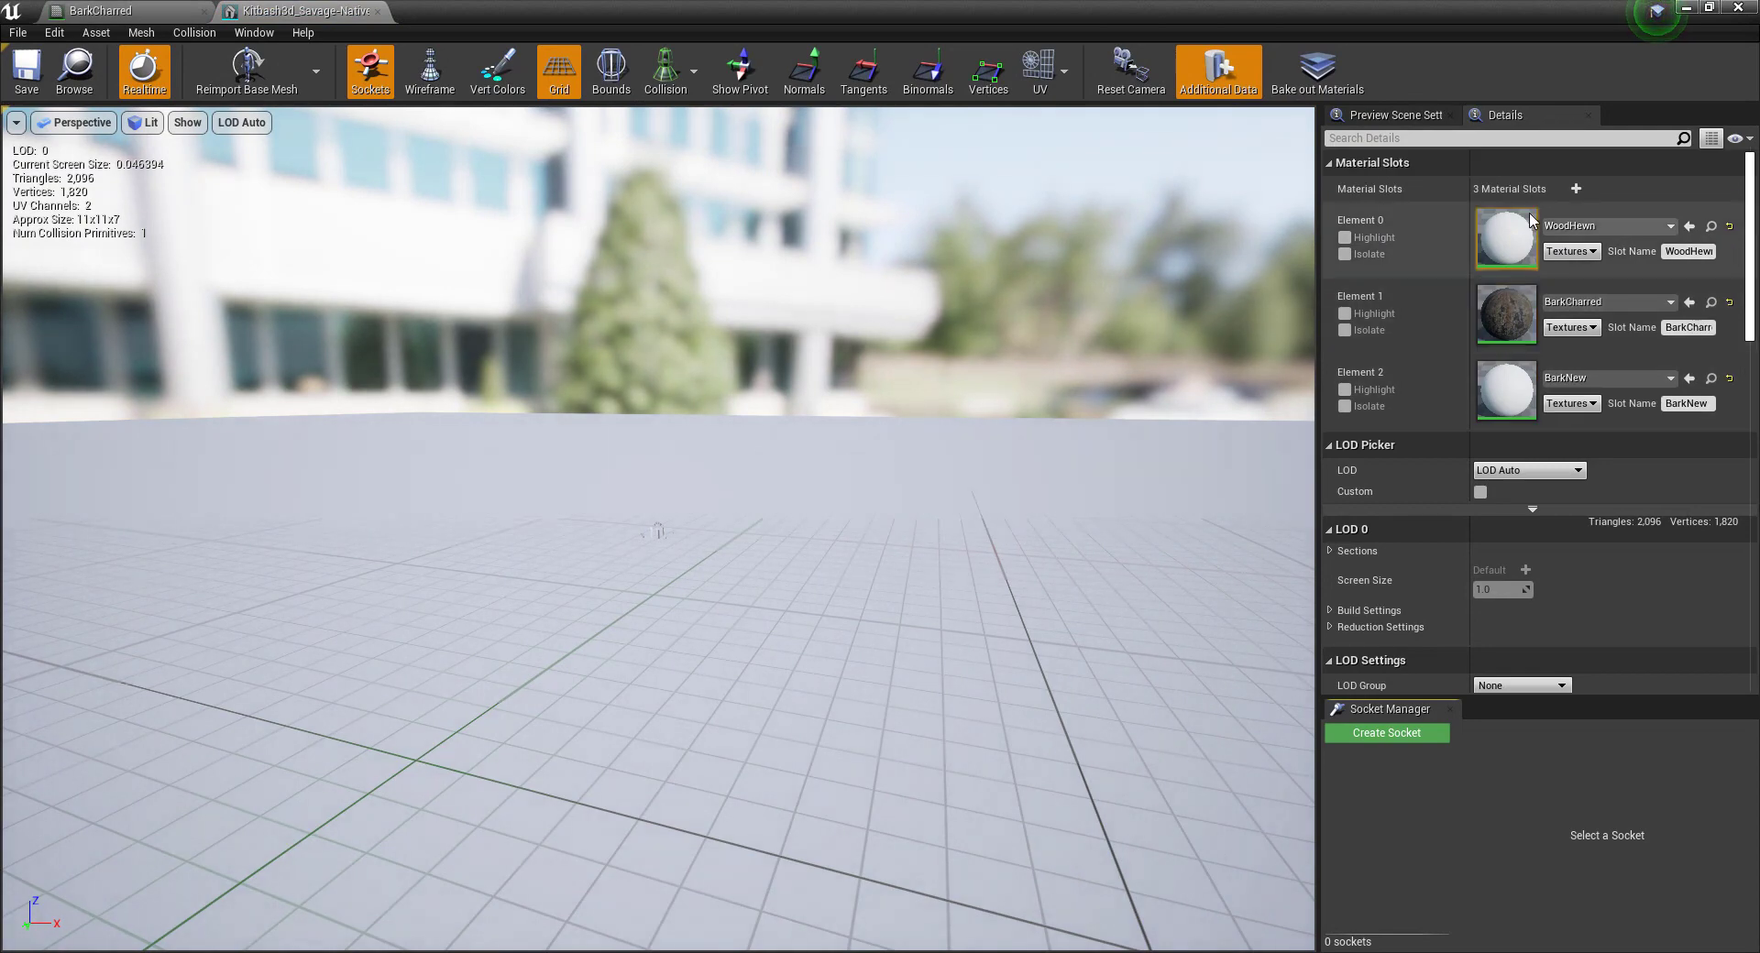
click(376, 11)
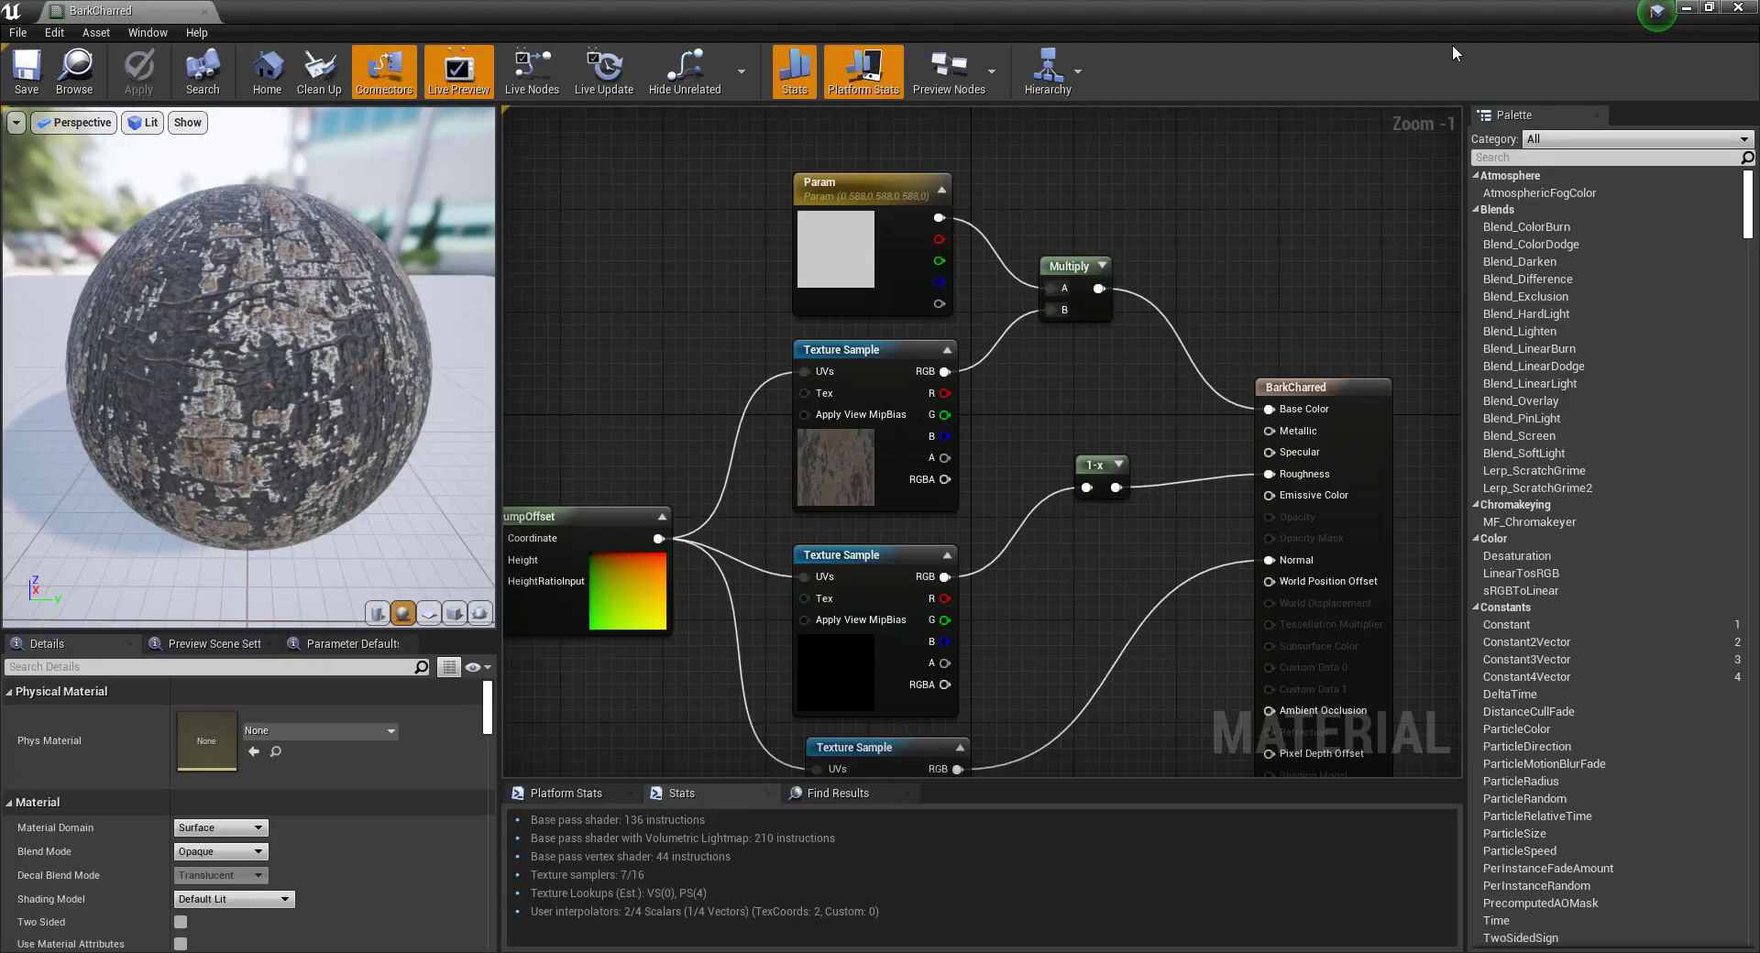
click(1687, 8)
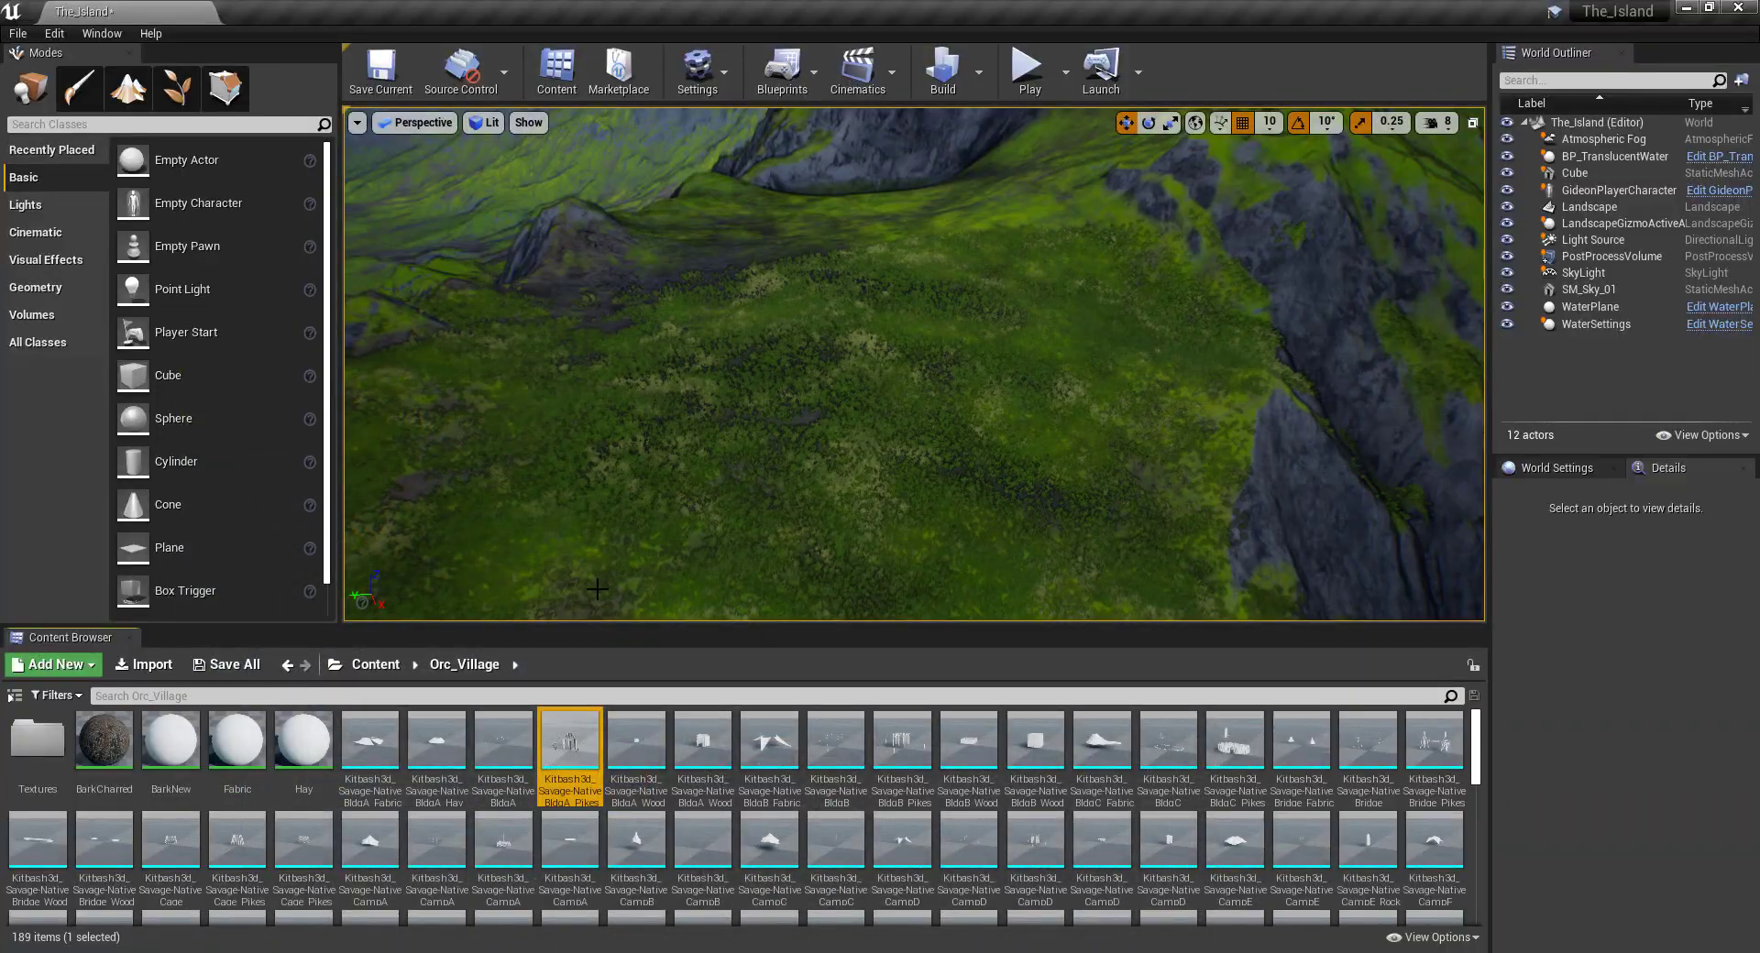
Reopen the BarkCharred material and enclose all nodes except the main material node in a comment box titled Texture.
double_click(104, 741)
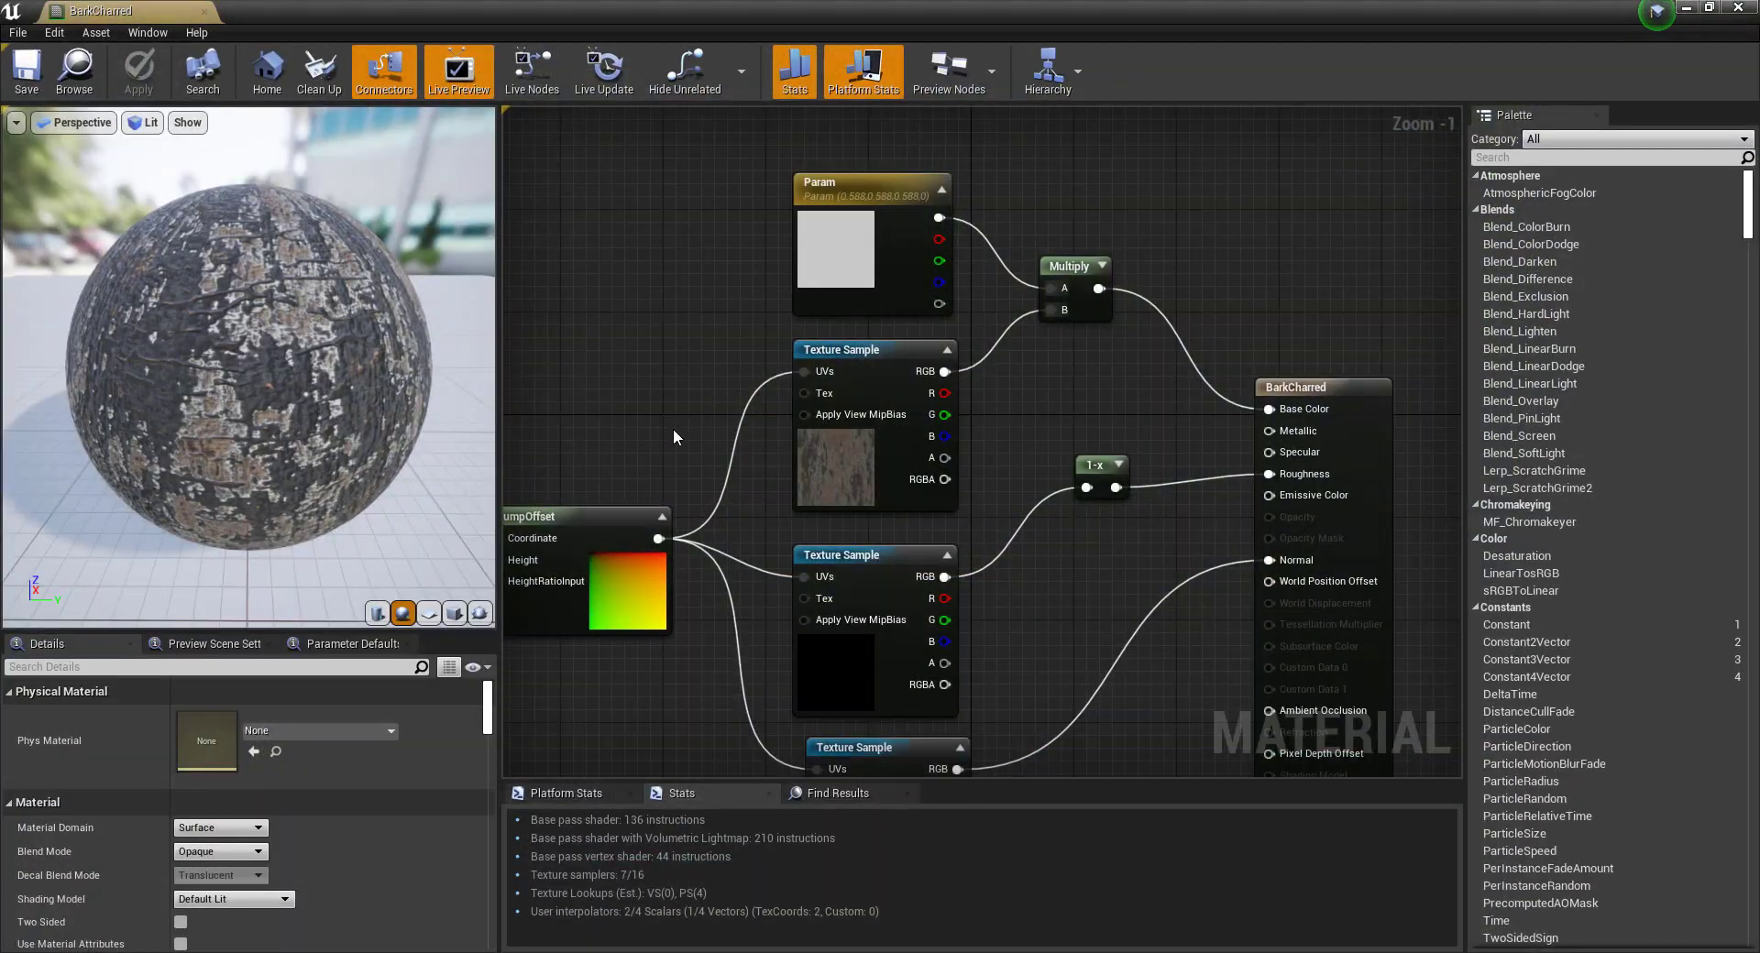
scroll(672, 427, down, 3)
scroll(889, 315, down, 2)
scroll(883, 309, up, 2)
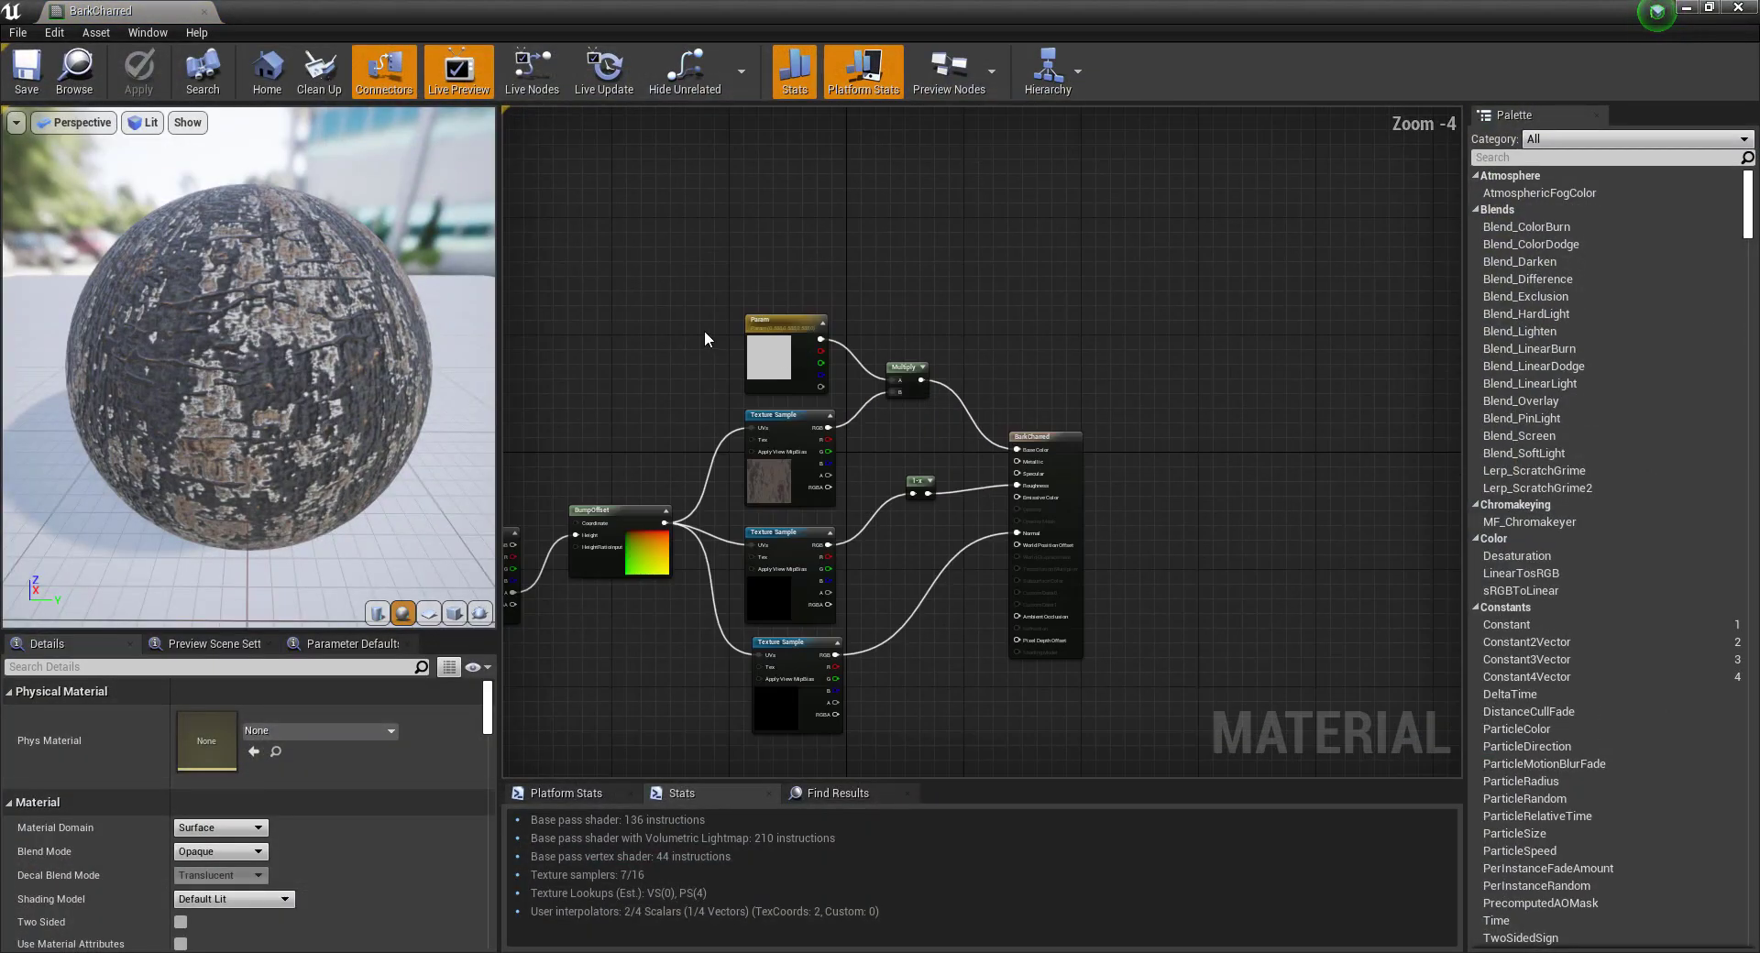
scroll(707, 322, up, 4)
scroll(713, 315, down, 4)
scroll(665, 332, down, 1)
right_drag(625, 350, 794, 336)
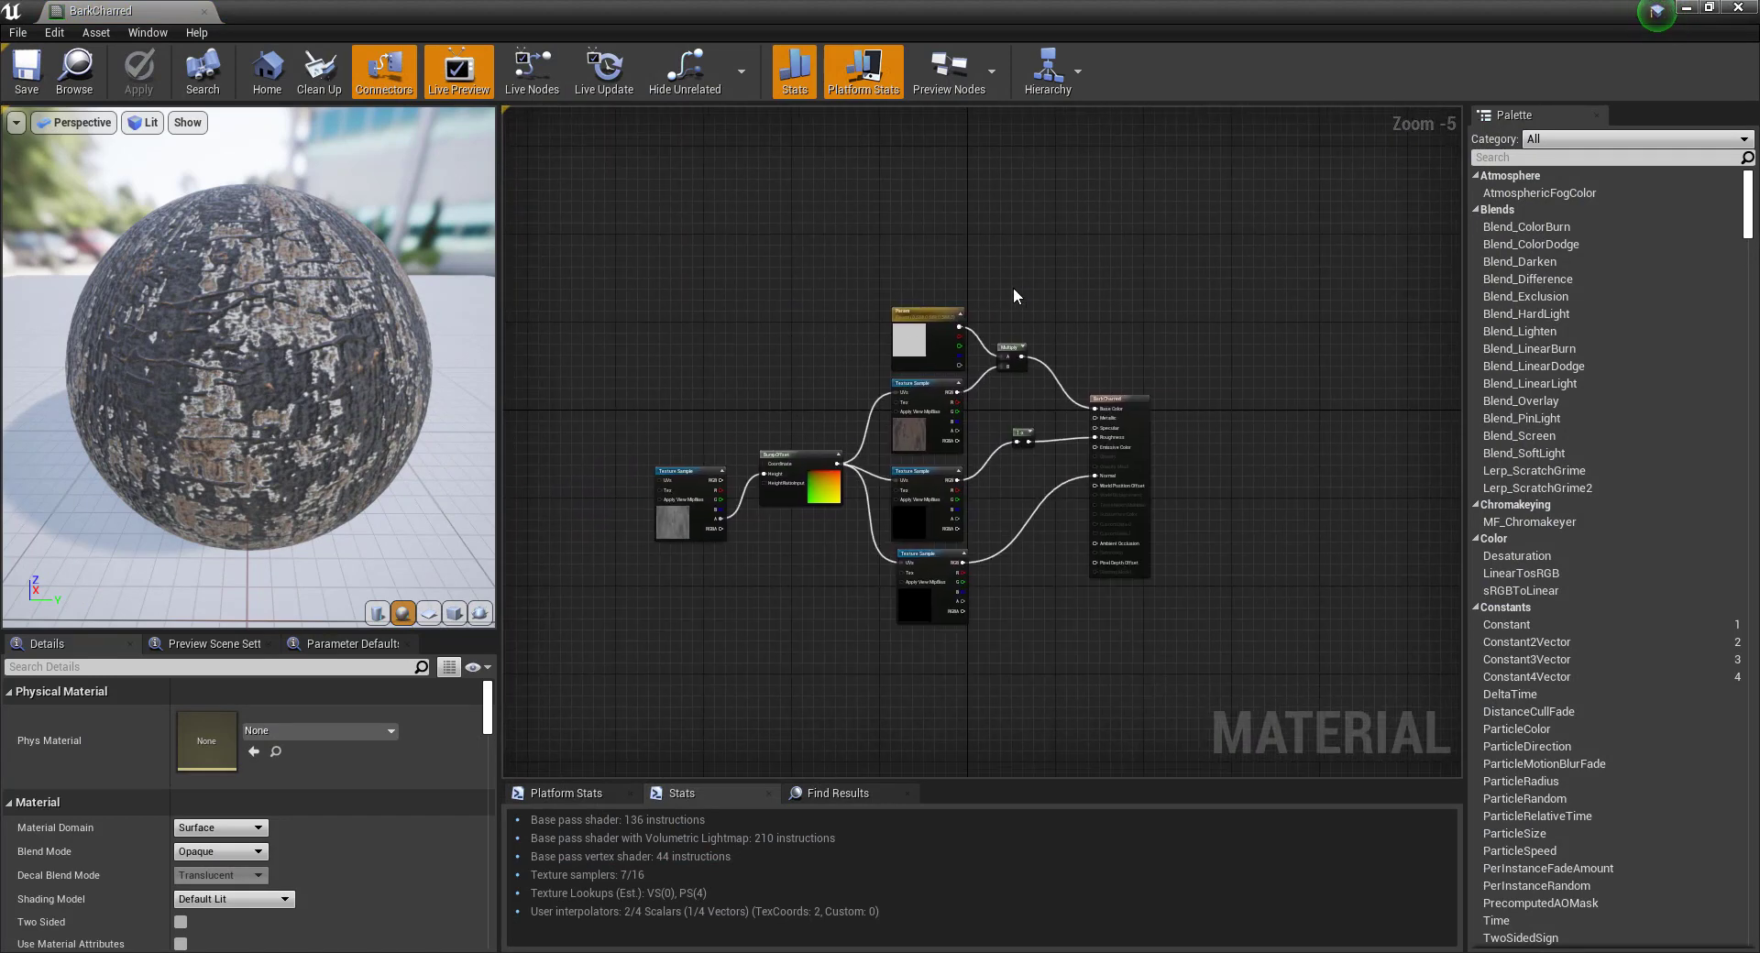
drag(1066, 273, 613, 641)
key(c)
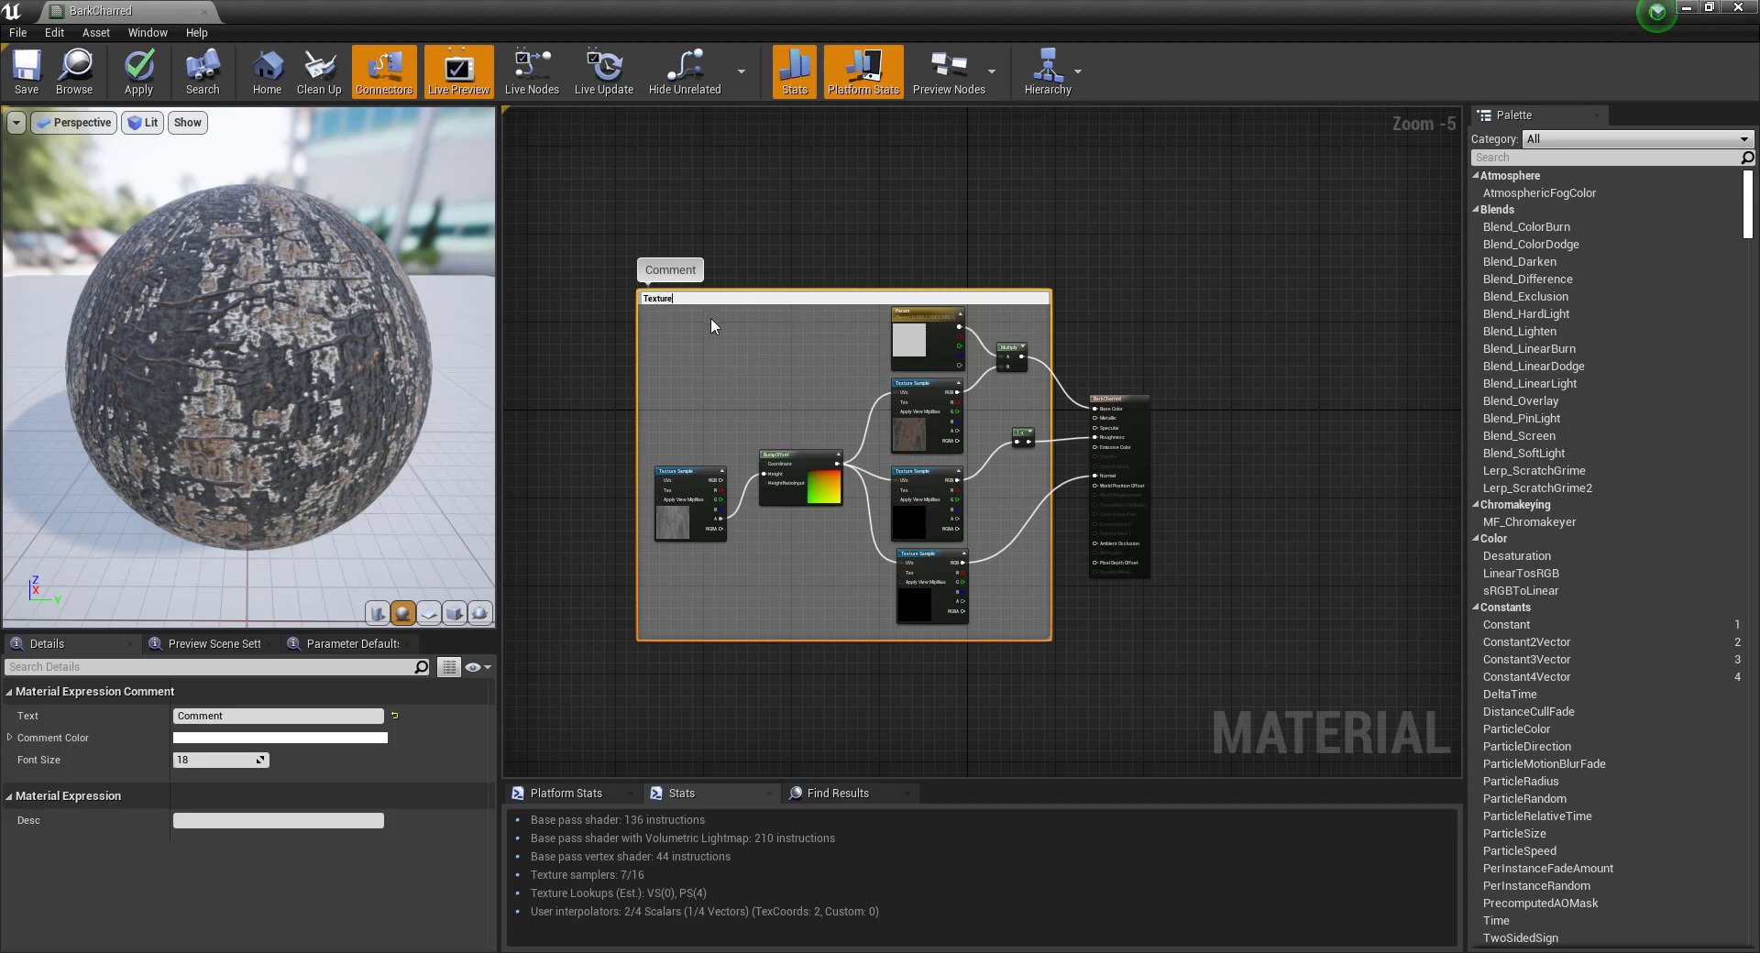
click(778, 220)
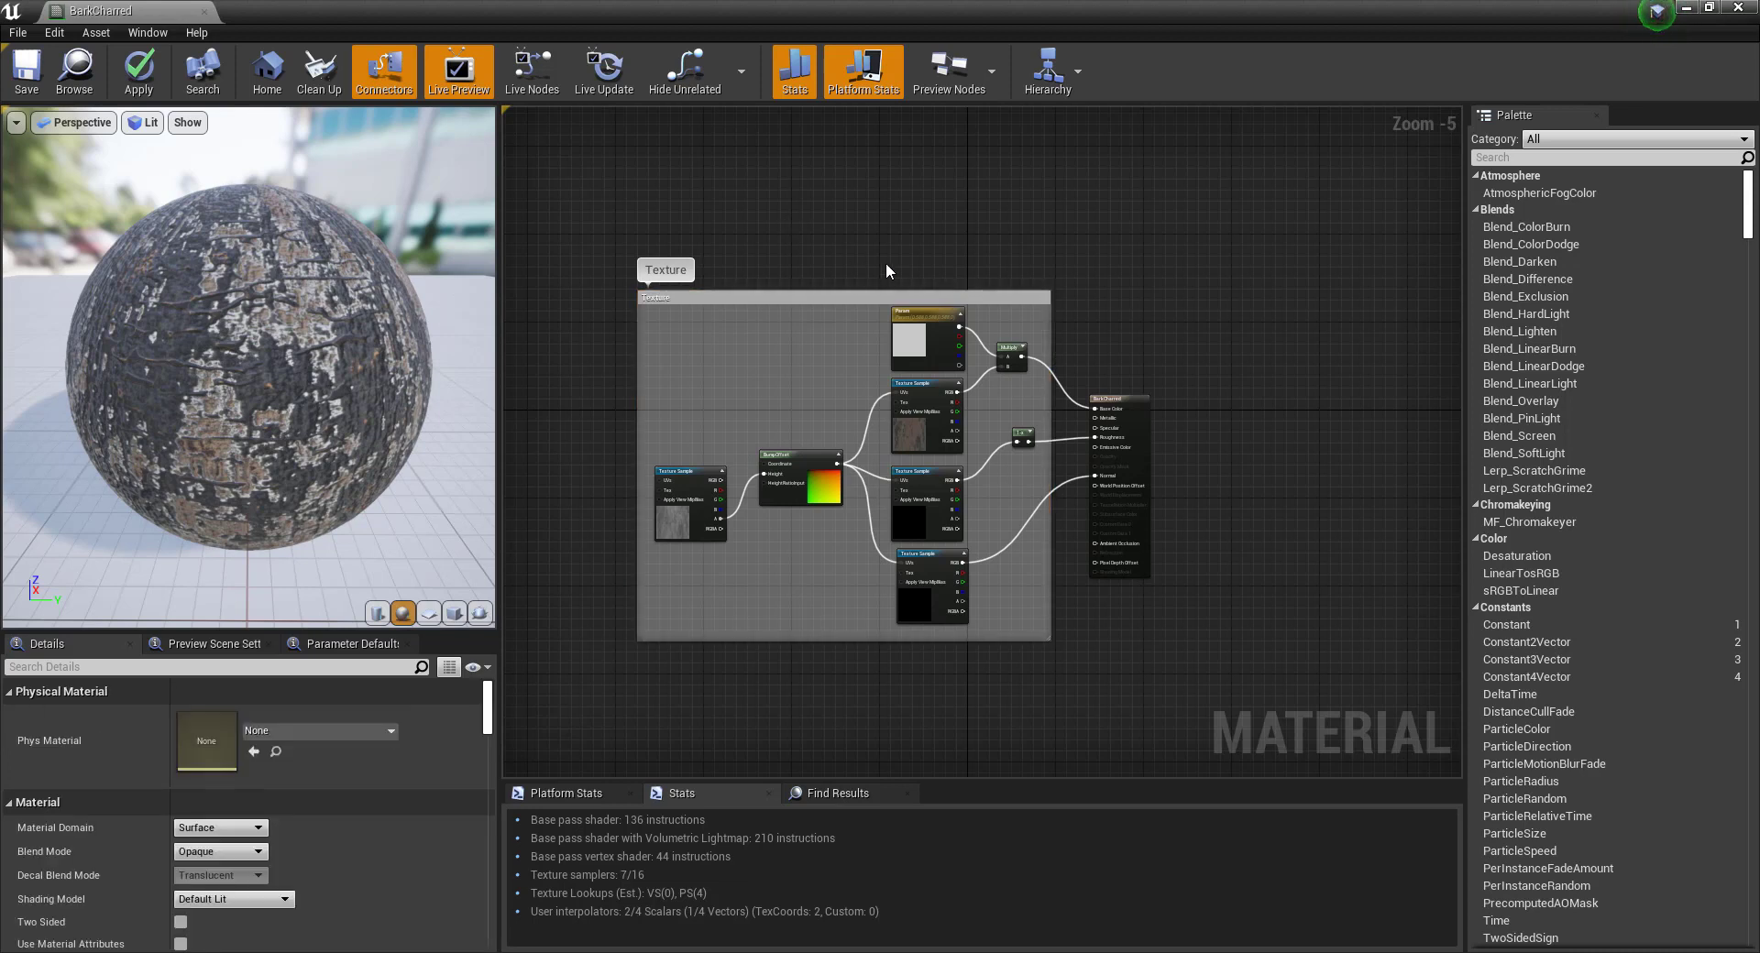
Rename the comment box around the BarkCharred nodes to Texture_Settings.
scroll(875, 275, up, 1)
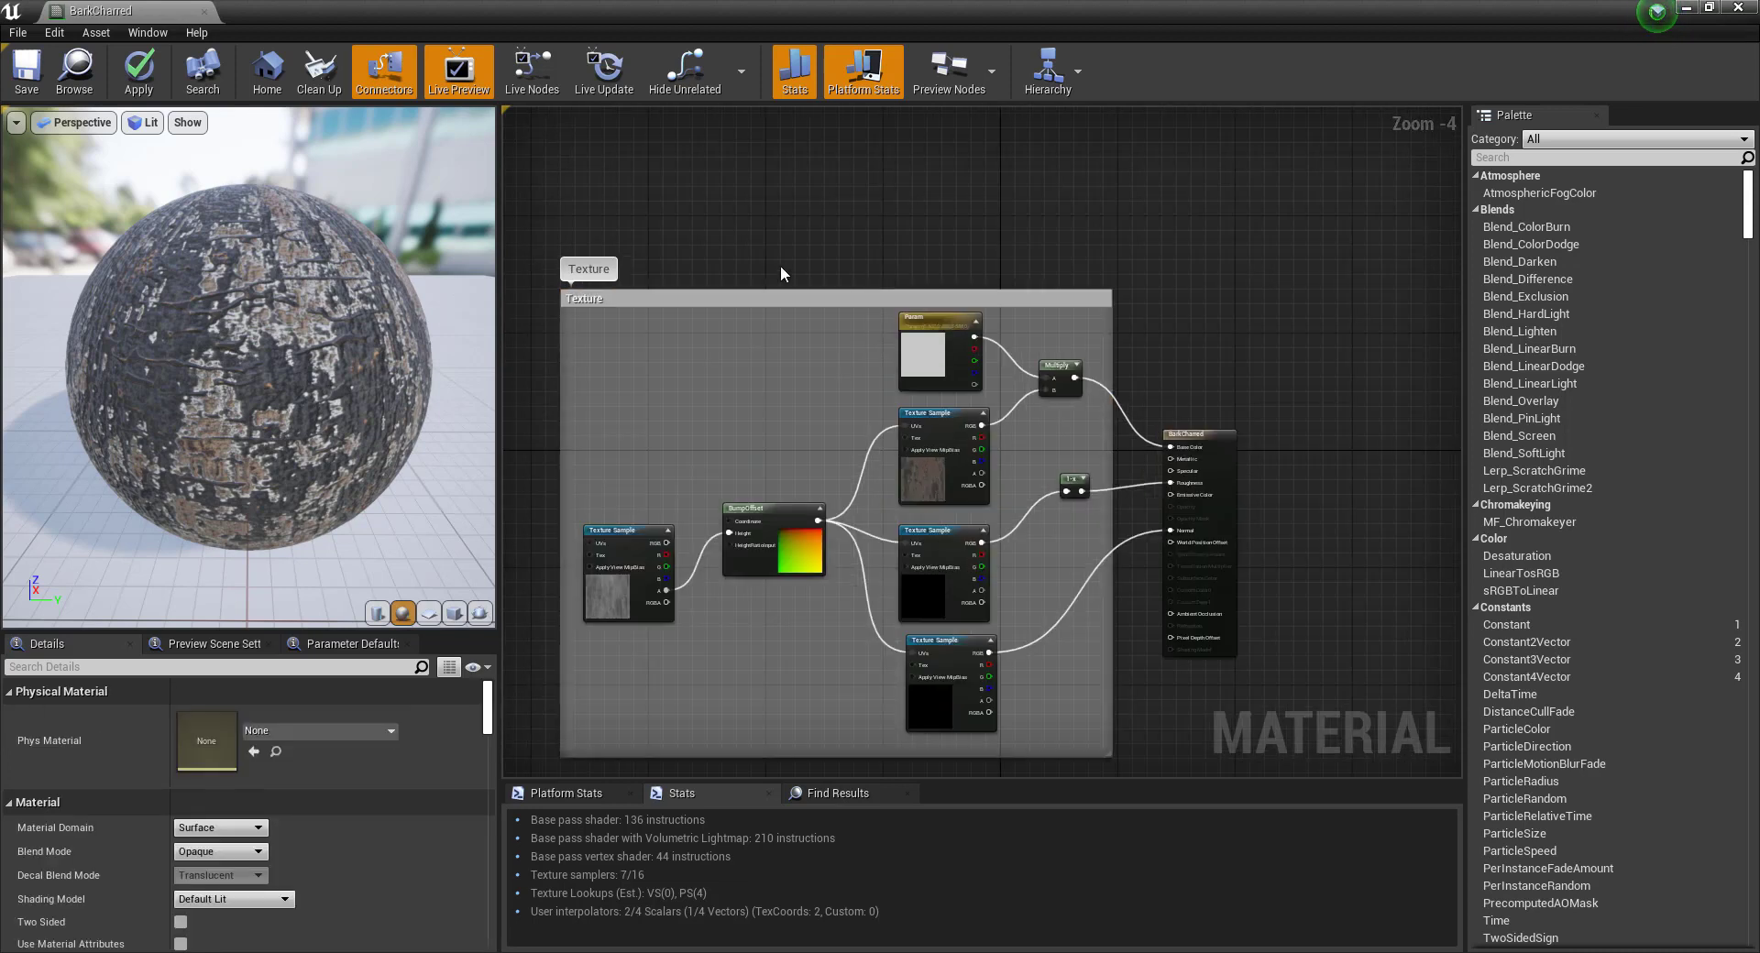
click(813, 295)
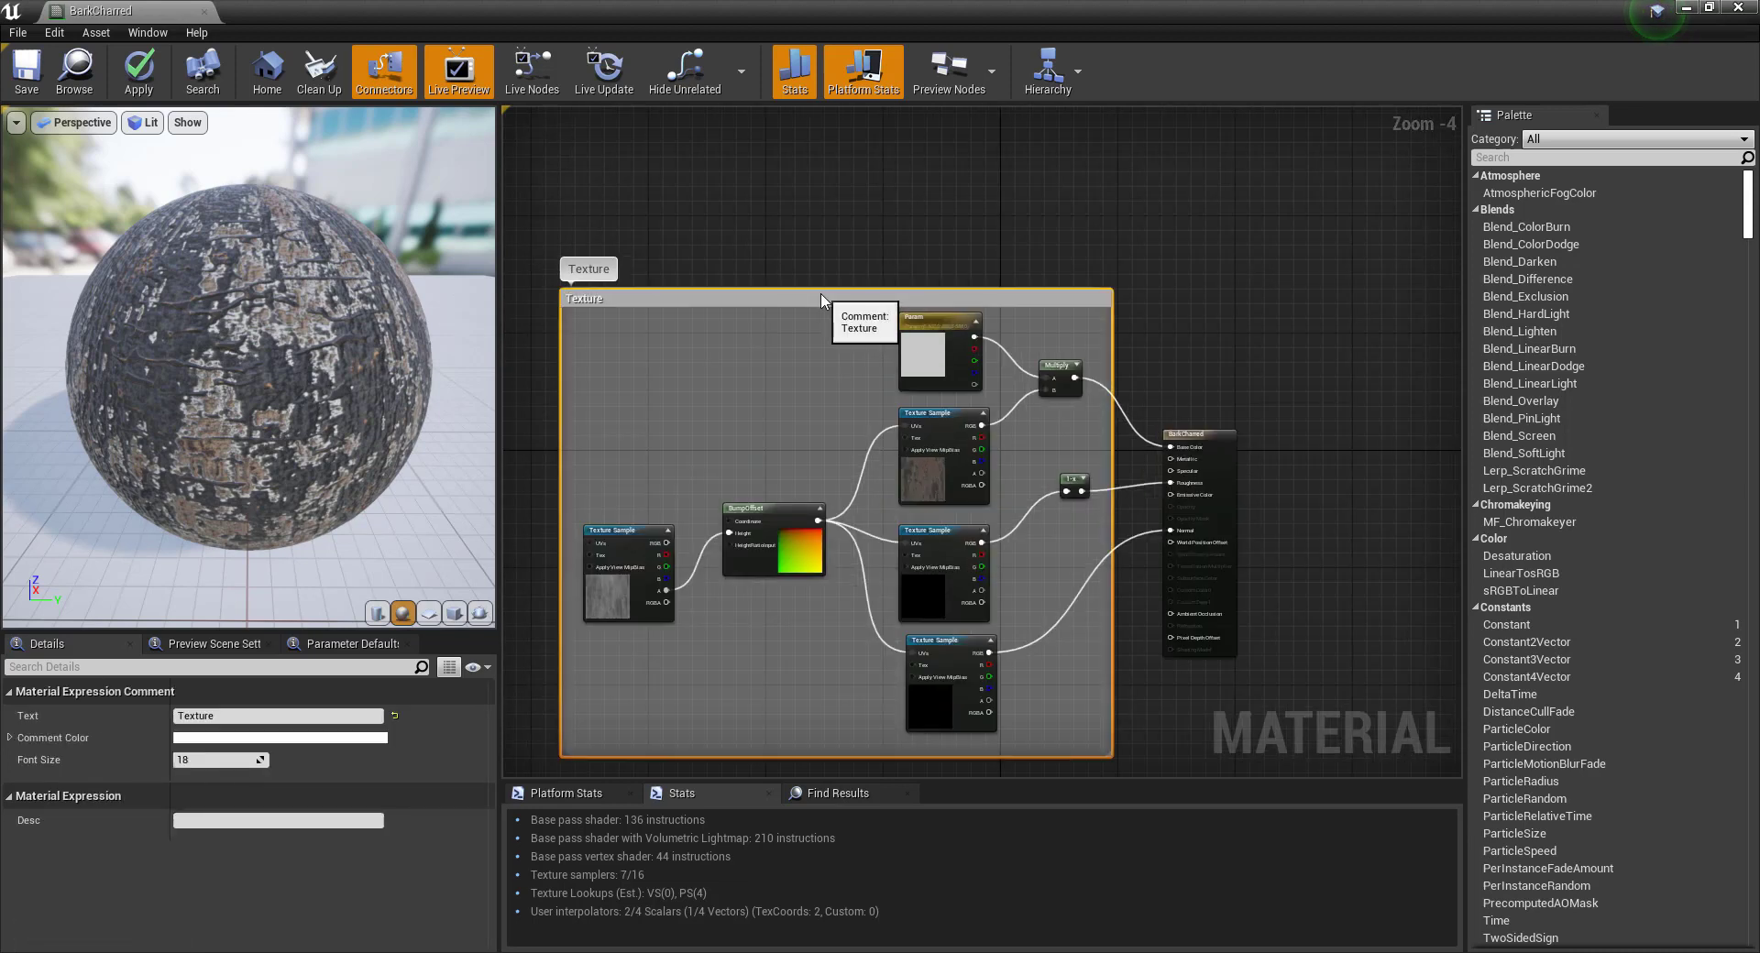
double_click(626, 297)
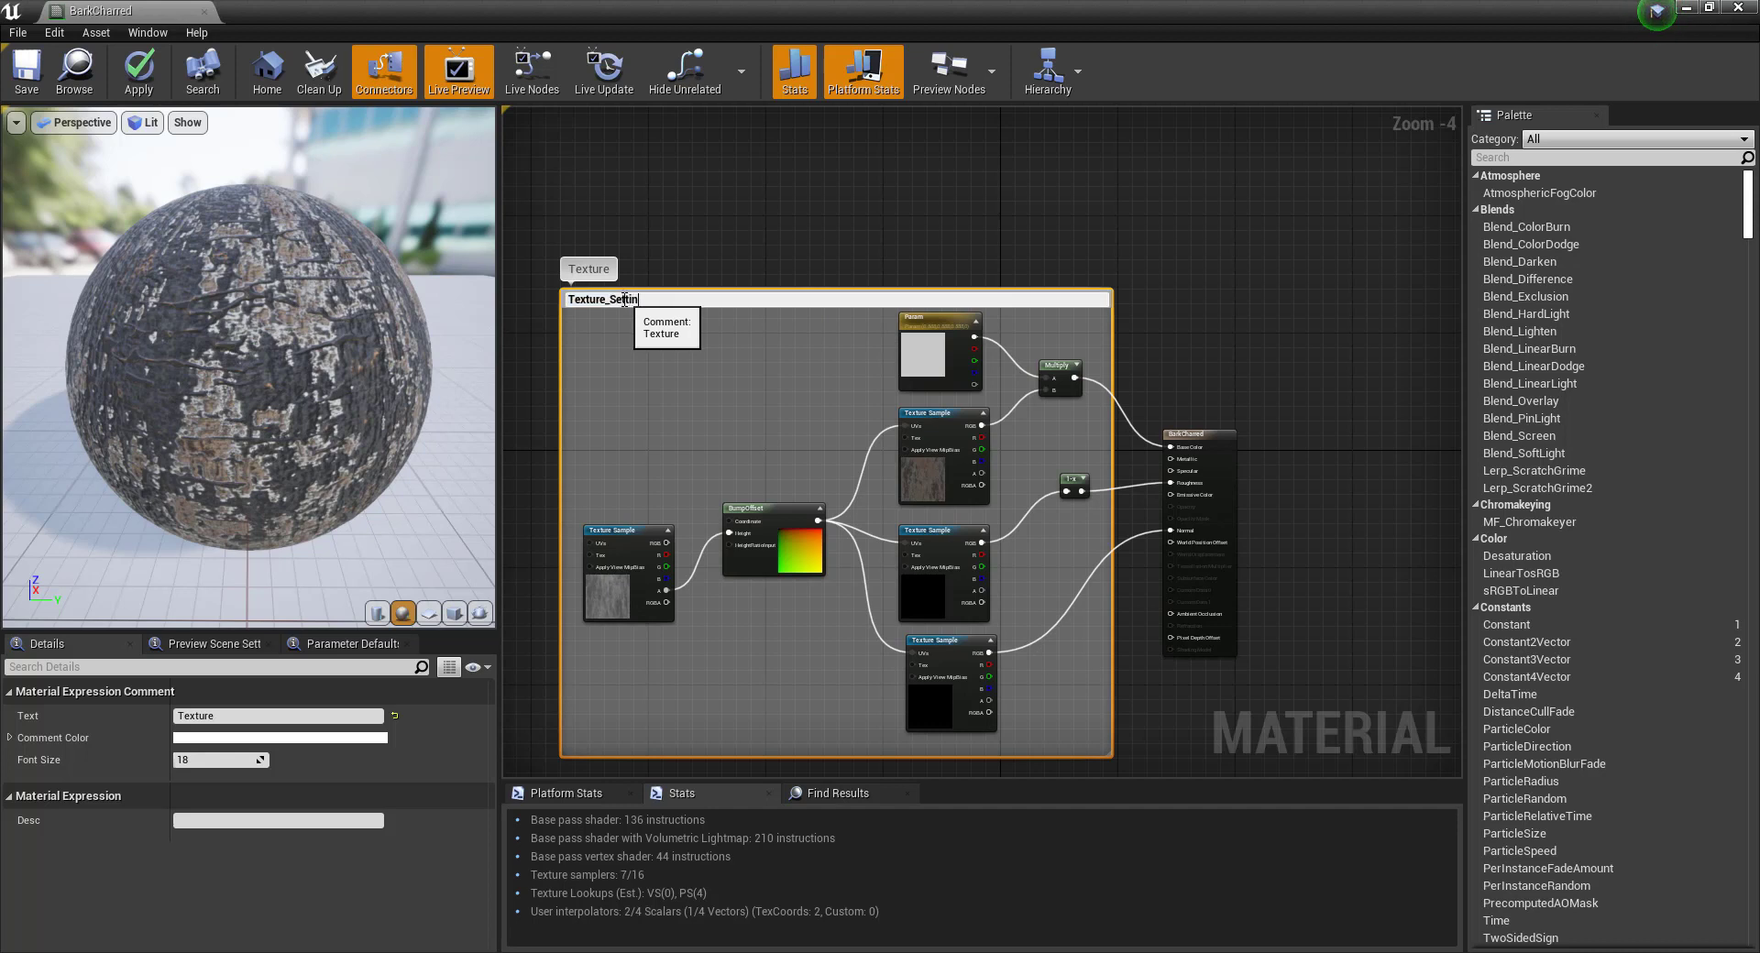
text(Texture_Settings)
click(720, 216)
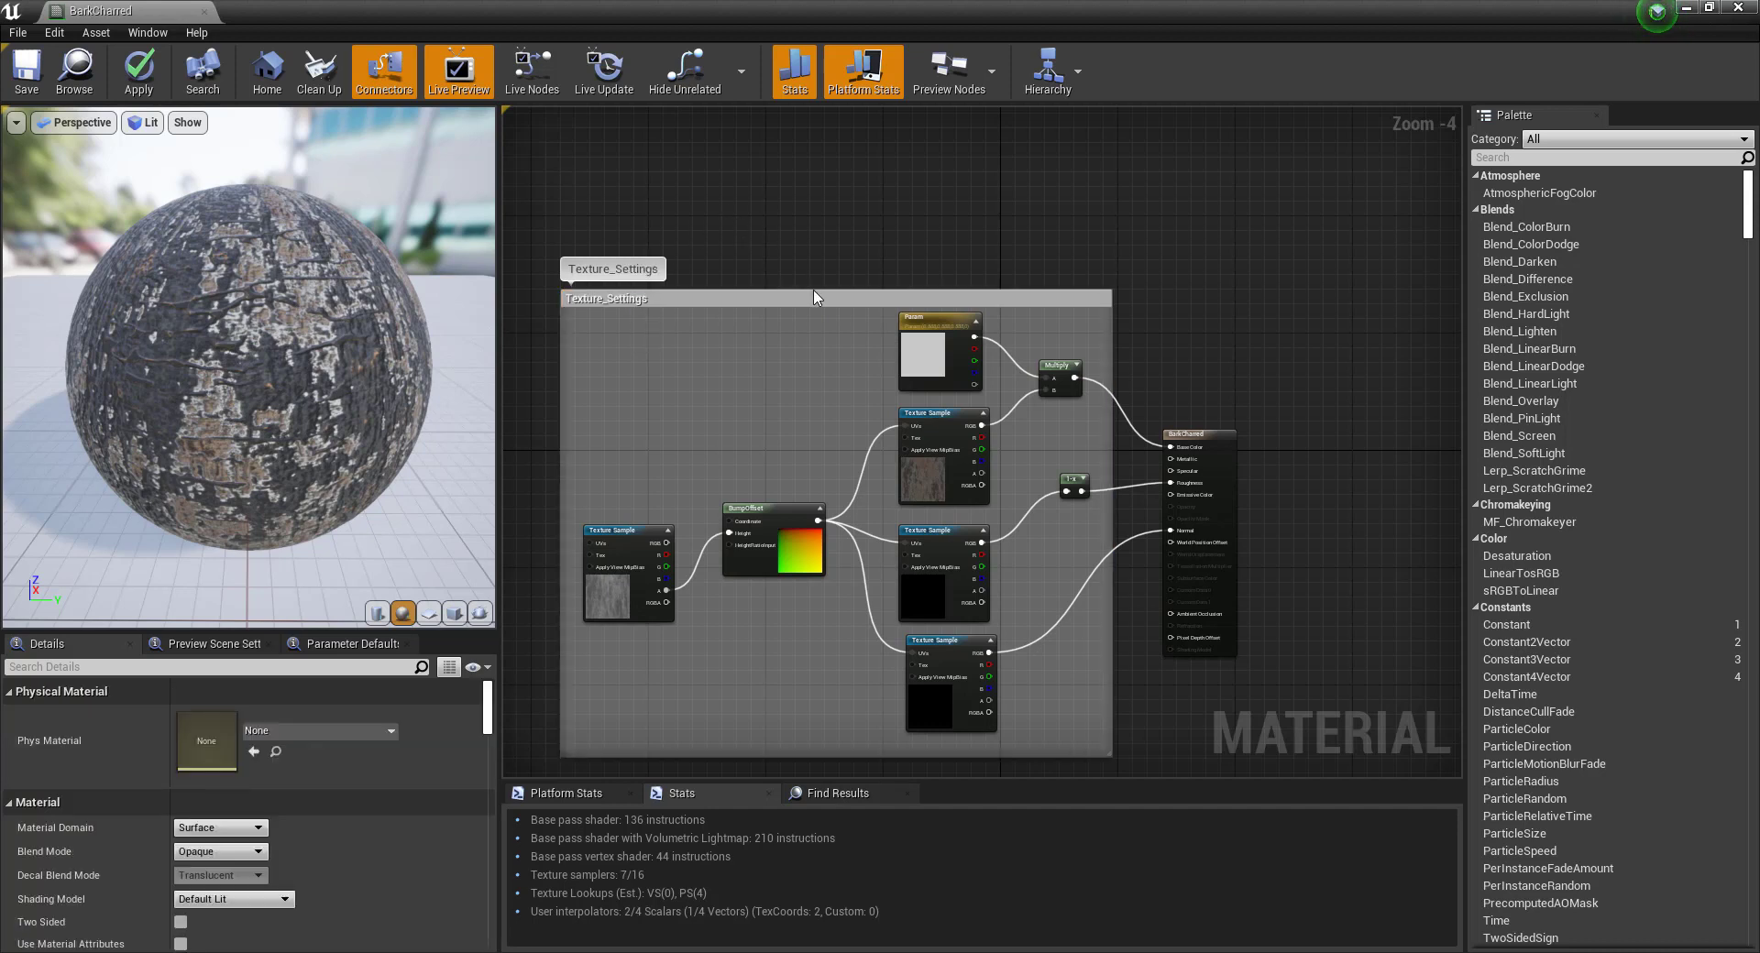
Copy the Texture_Settings comment box, then apply and save the BarkCharred material and close its editor.
click(803, 306)
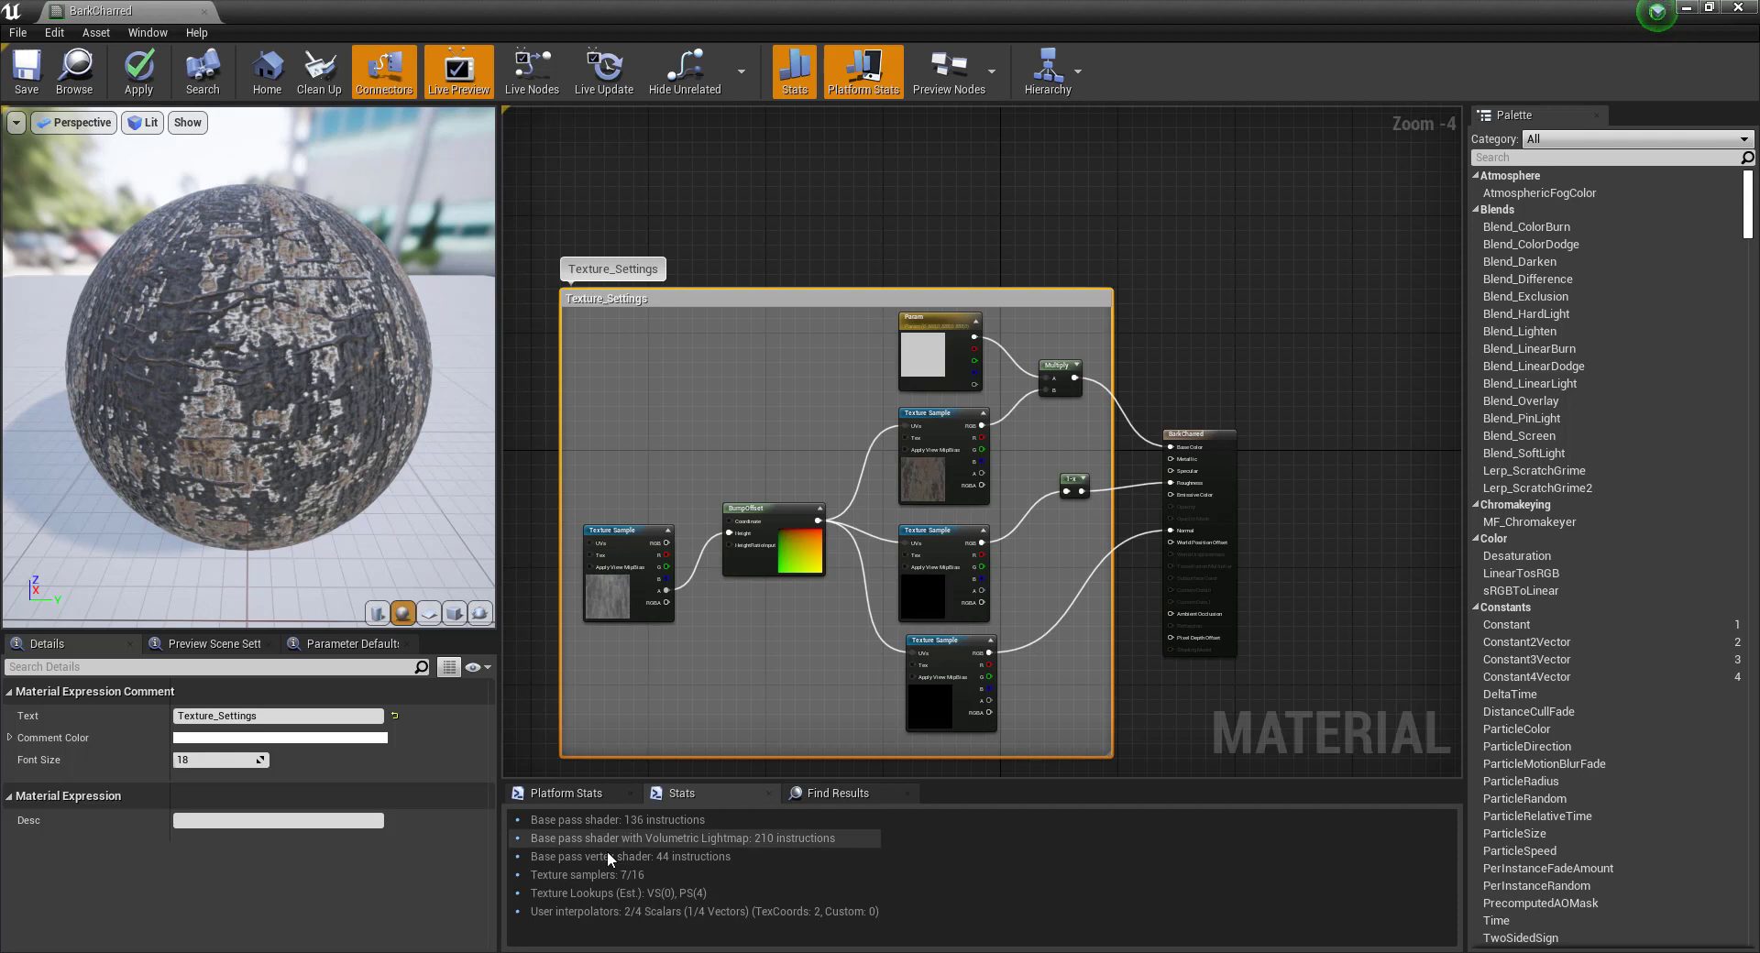
click(517, 952)
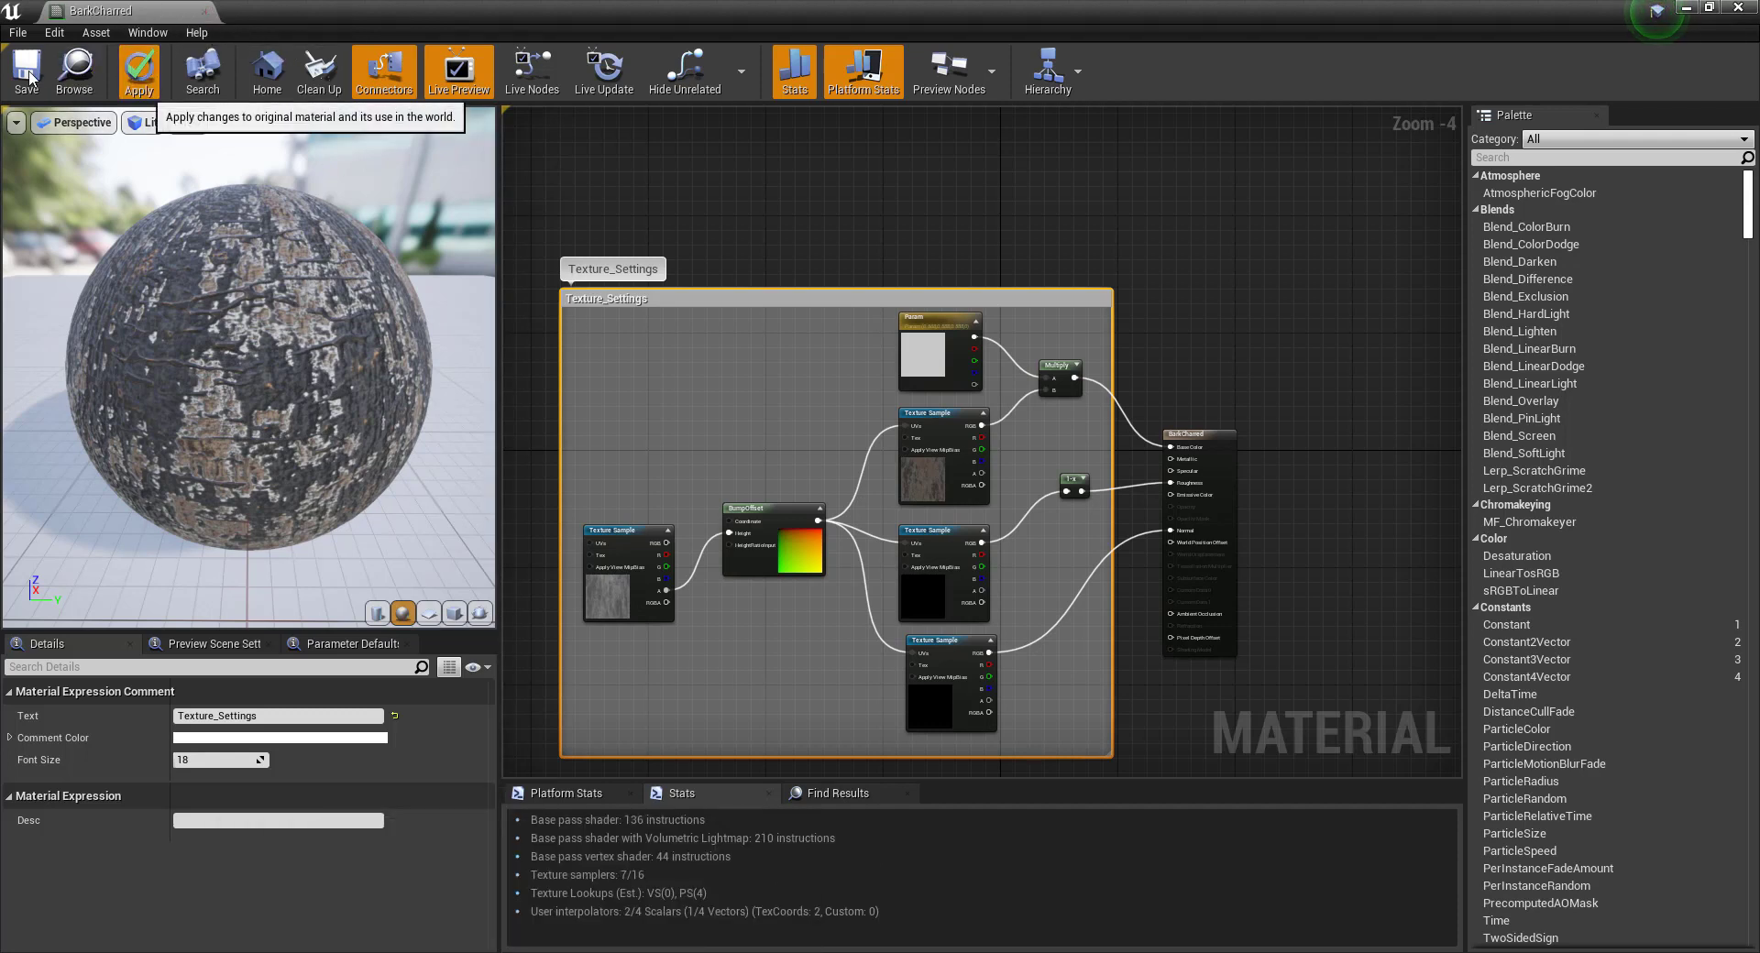
click(147, 79)
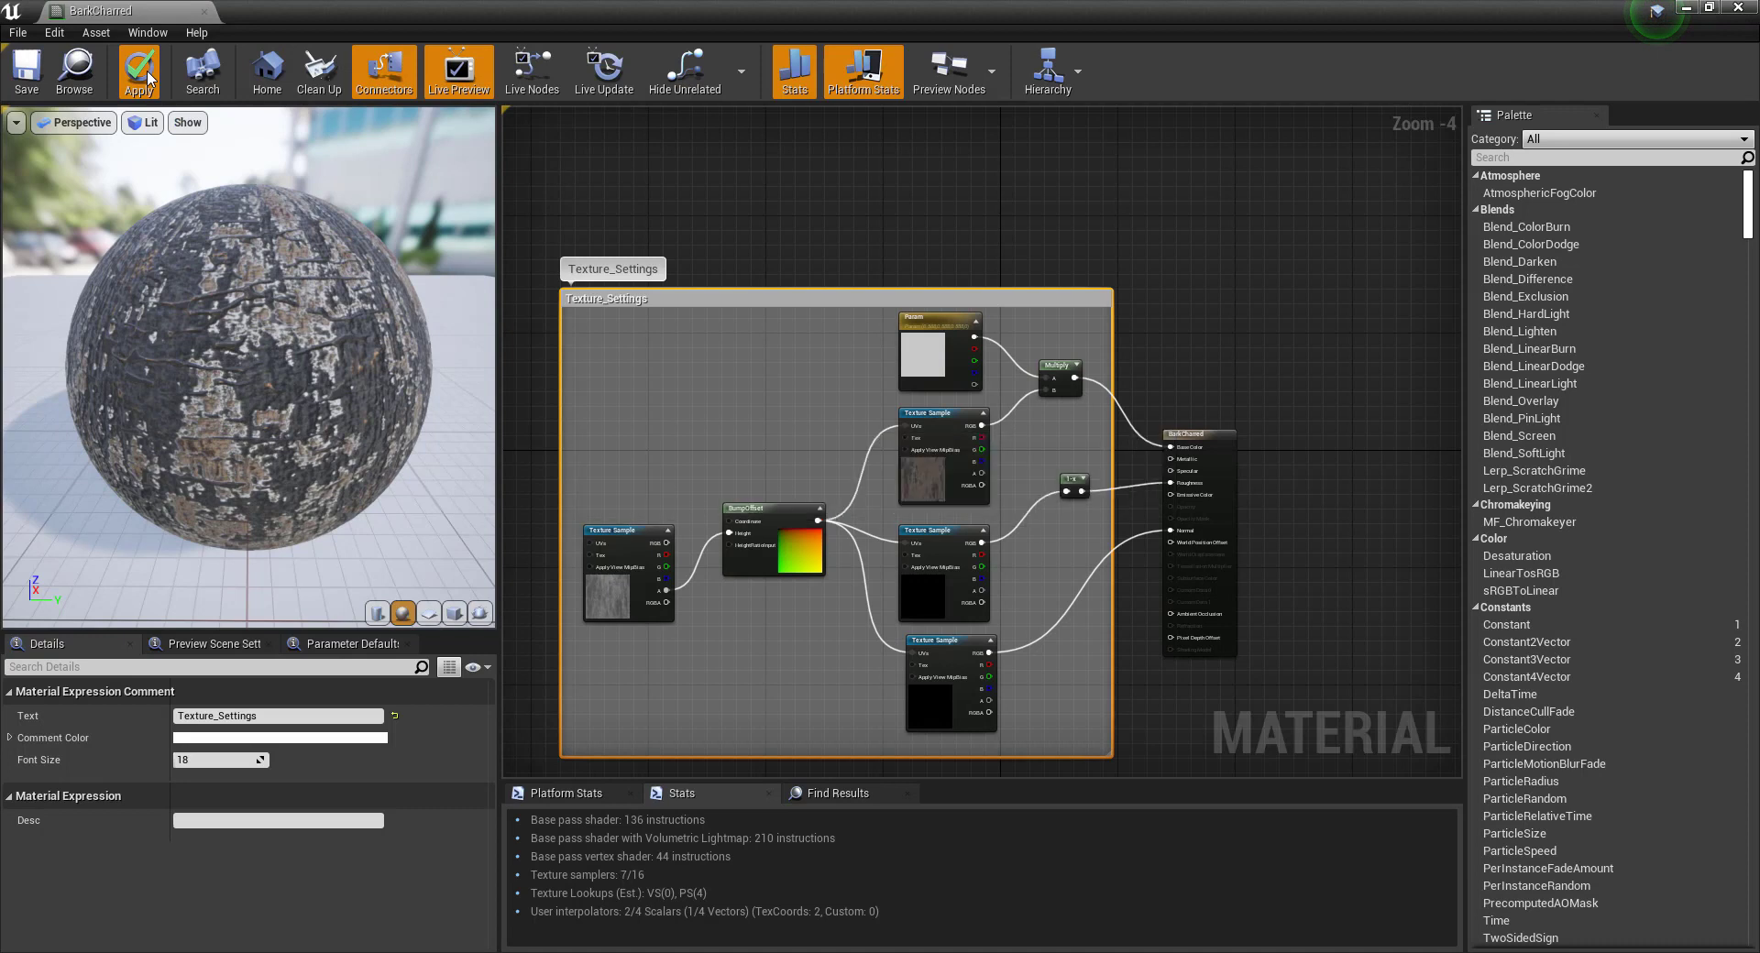
click(26, 71)
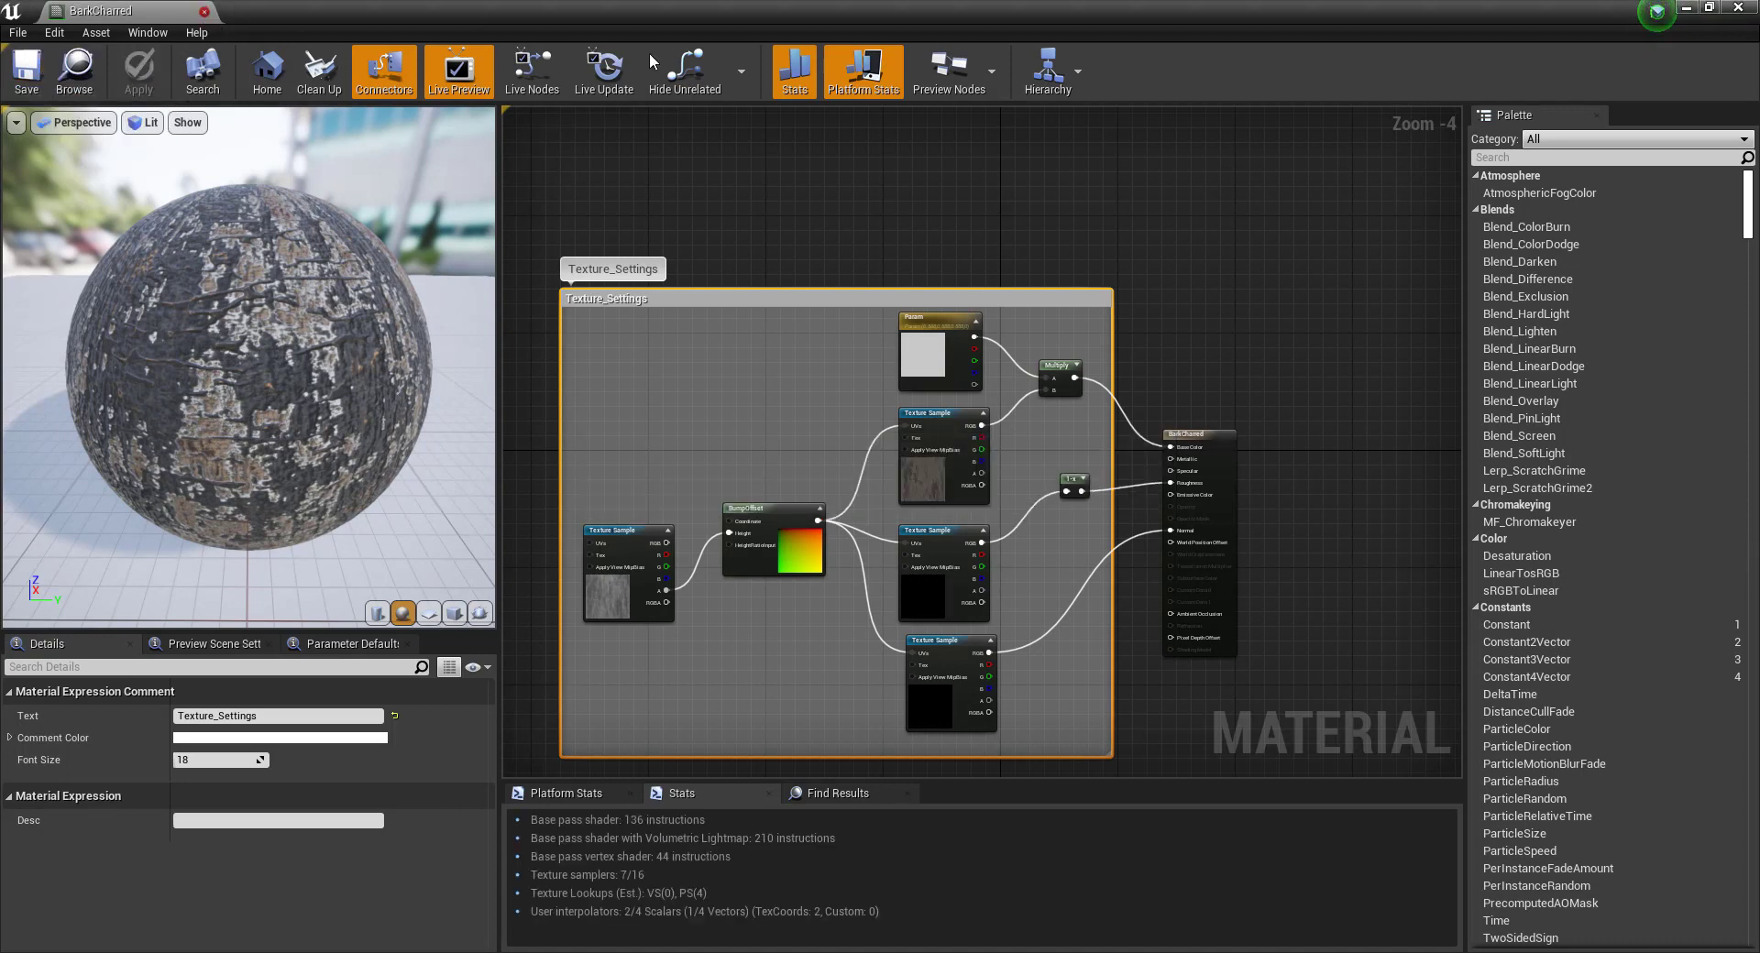
click(1739, 9)
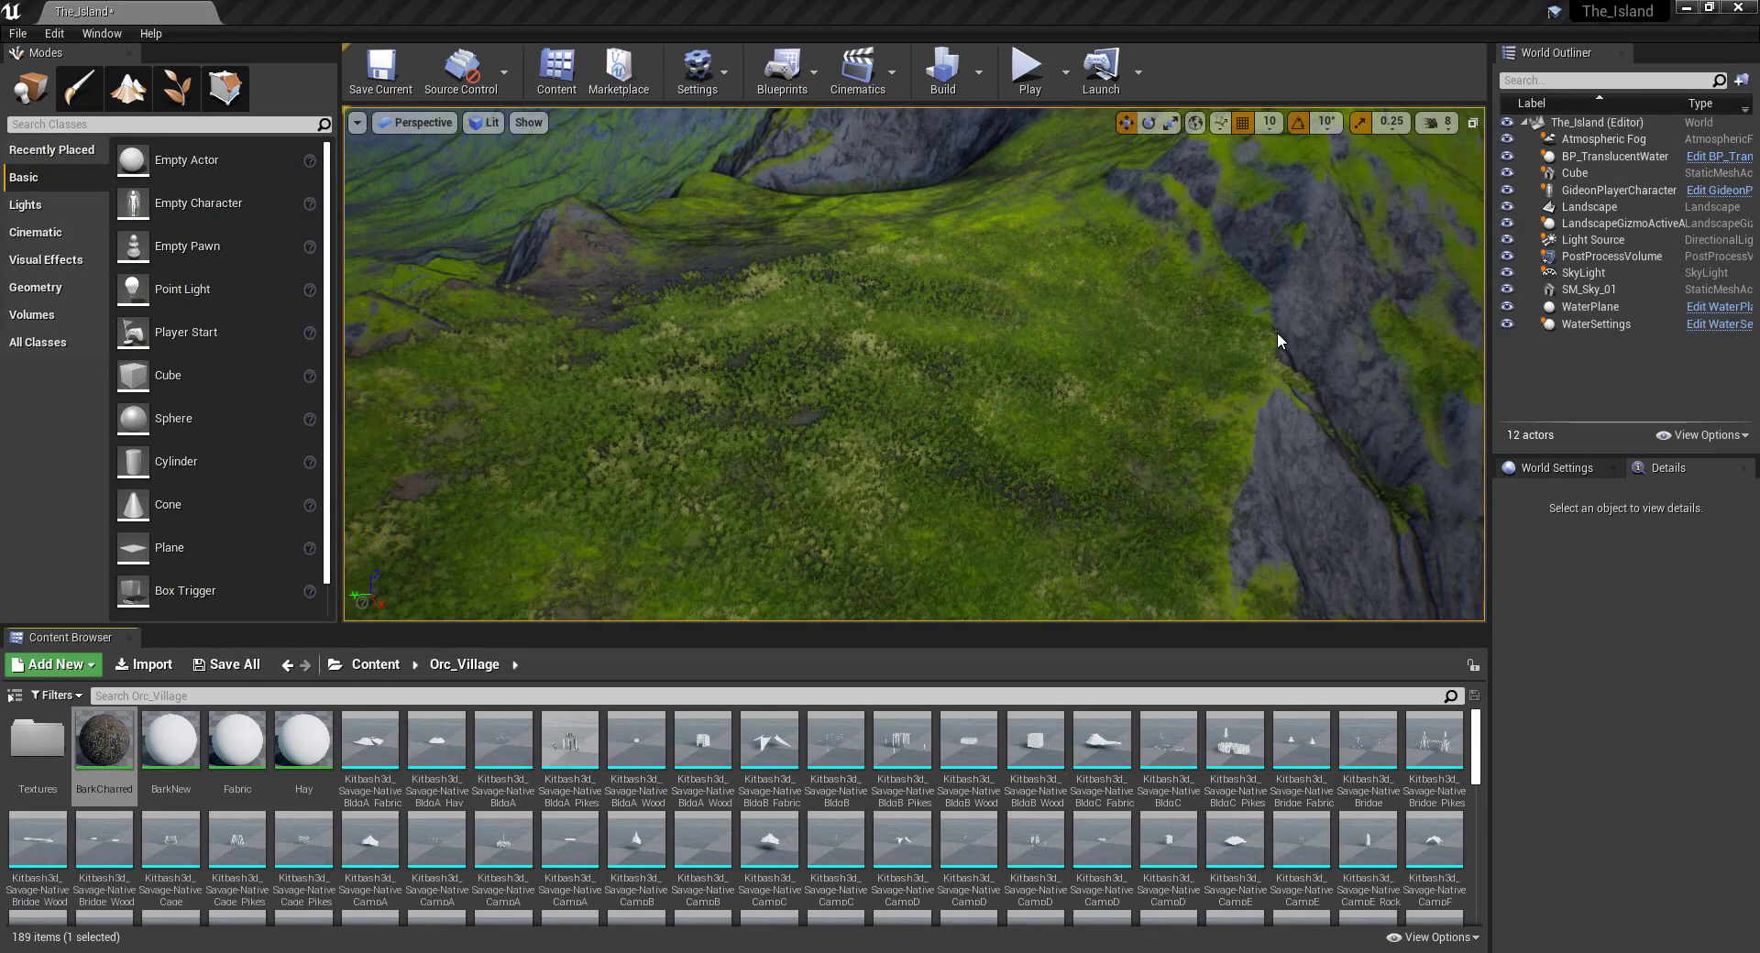
Open the BarkNew material, disconnect Param from Base Color, and move the Param node clear of the main material node.
double_click(170, 761)
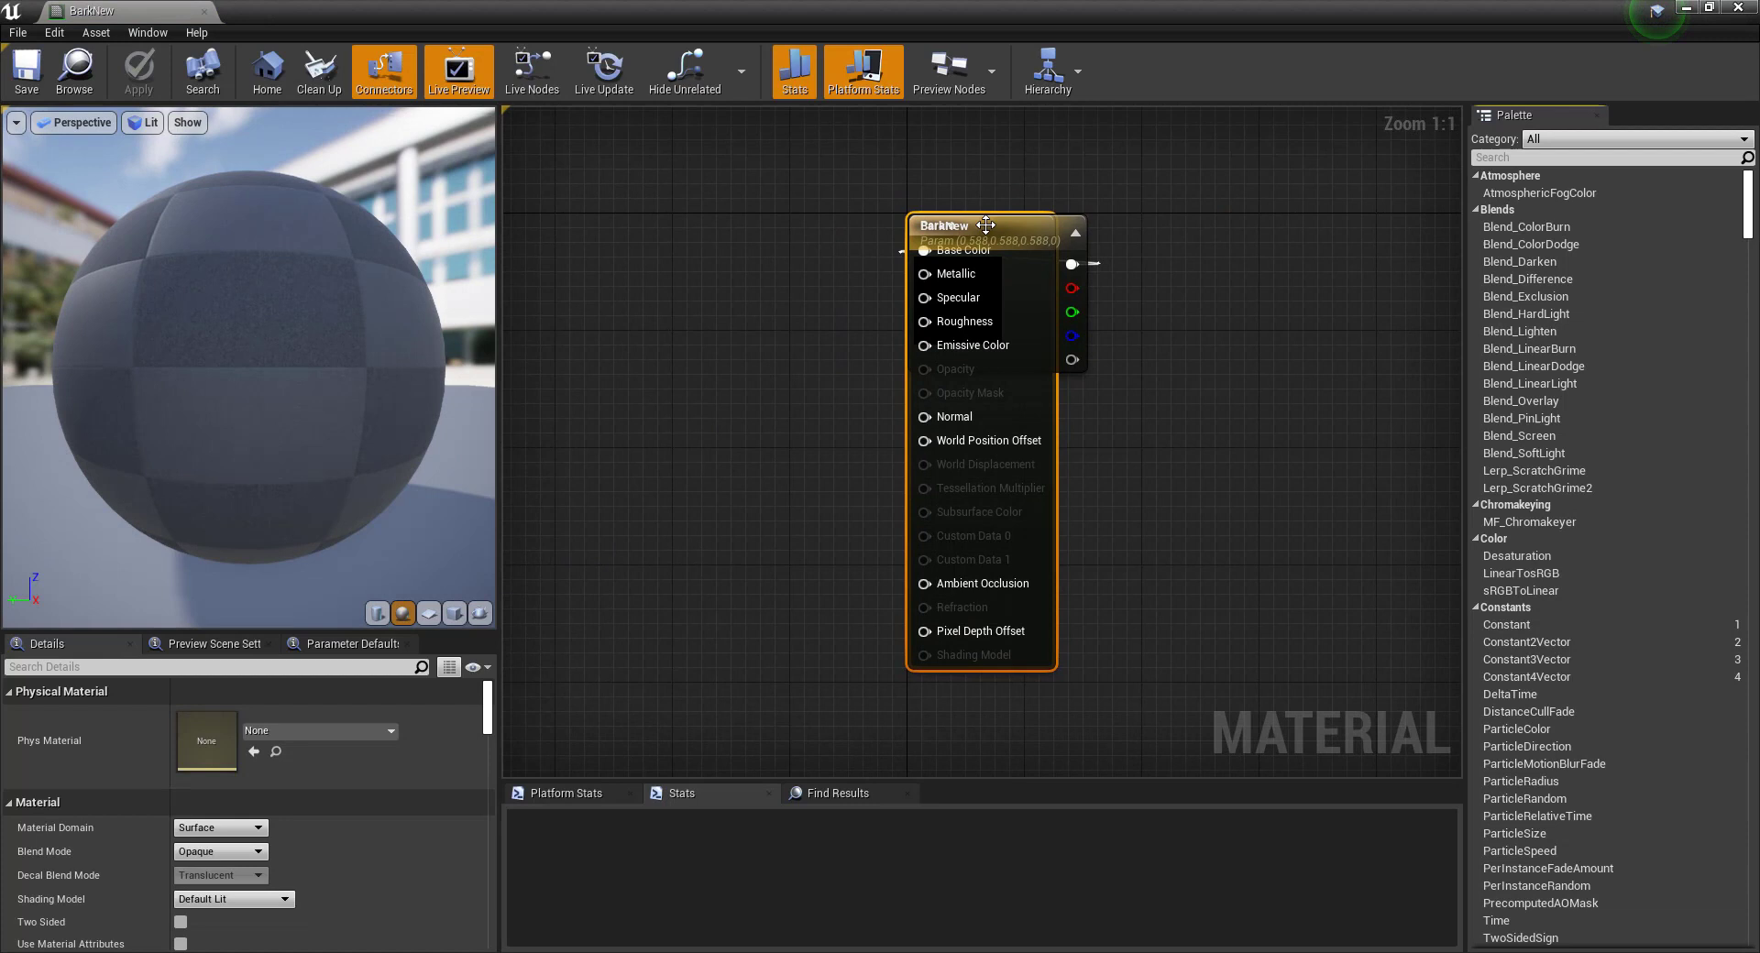
drag(985, 224, 1205, 225)
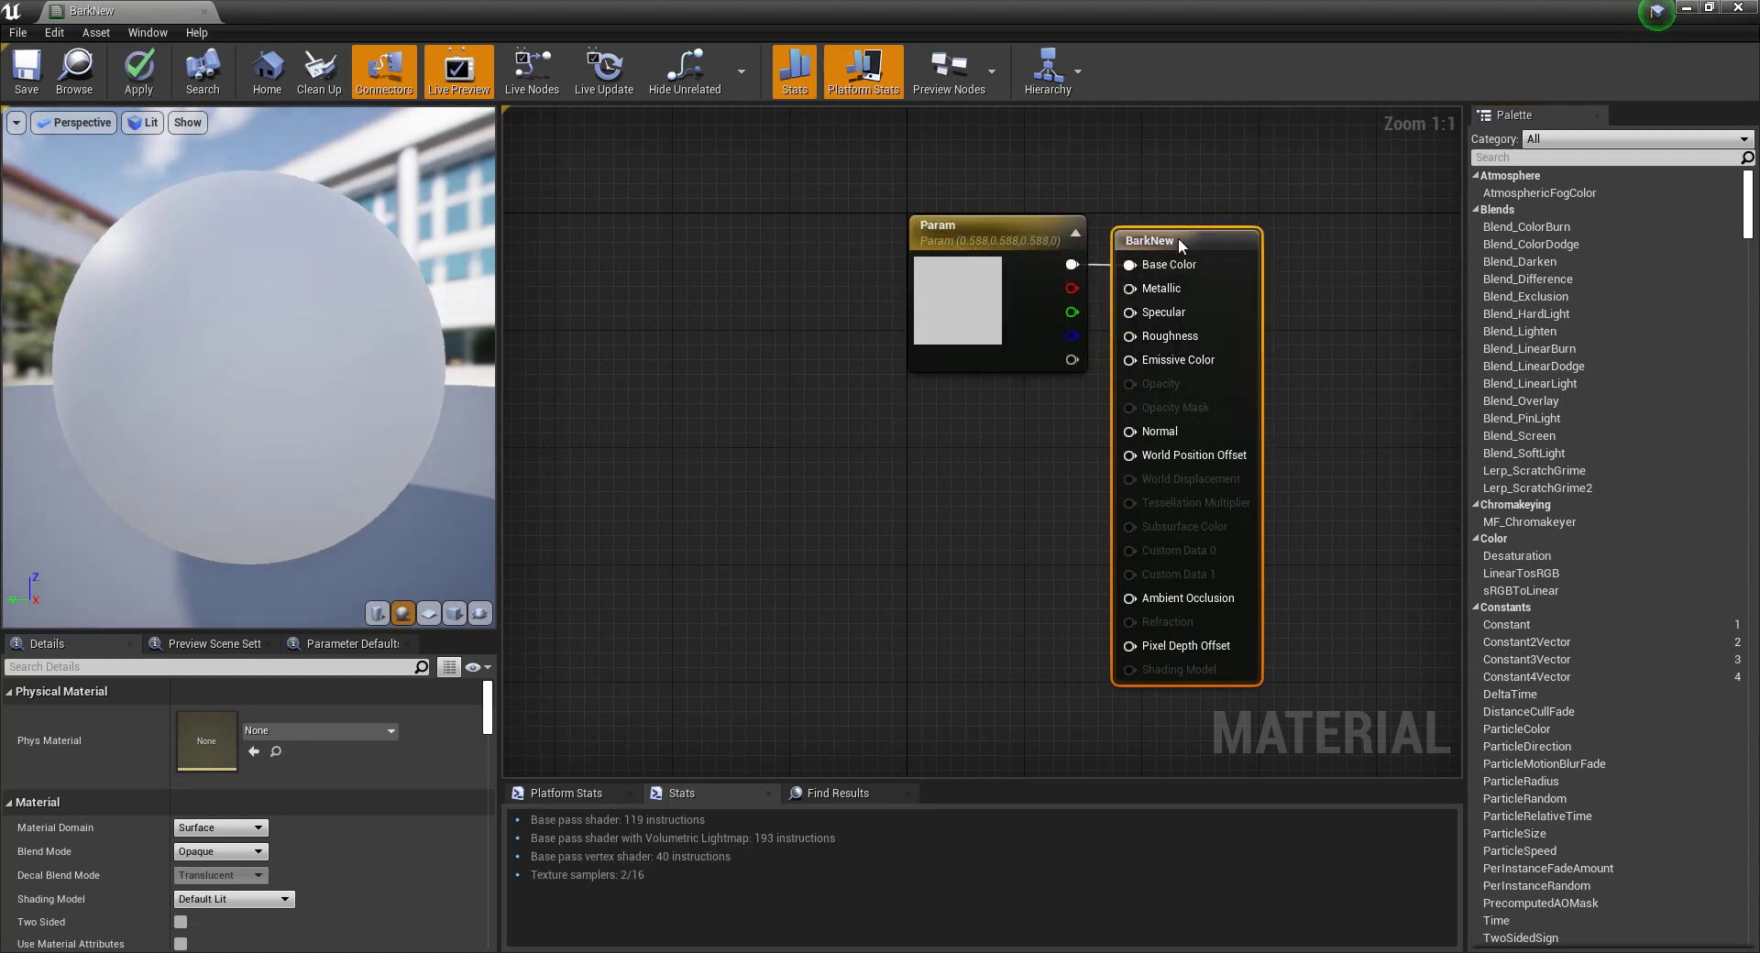
click(917, 229)
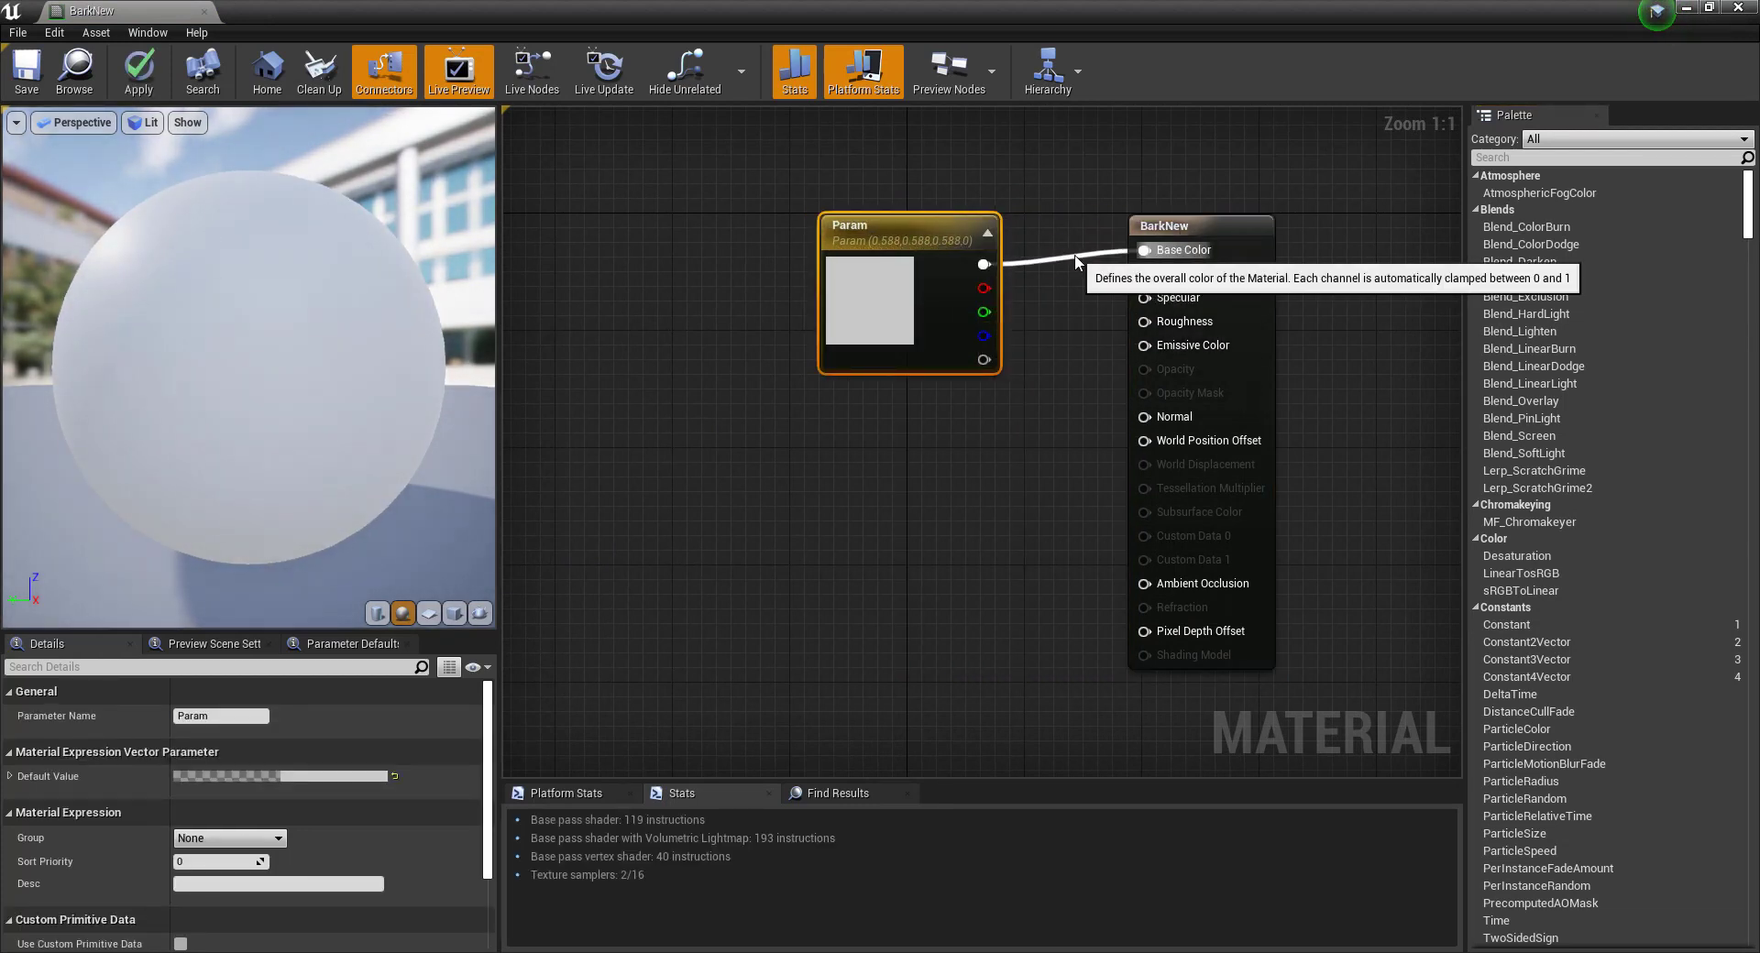
scroll(921, 254, down, 6)
scroll(920, 260, down, 1)
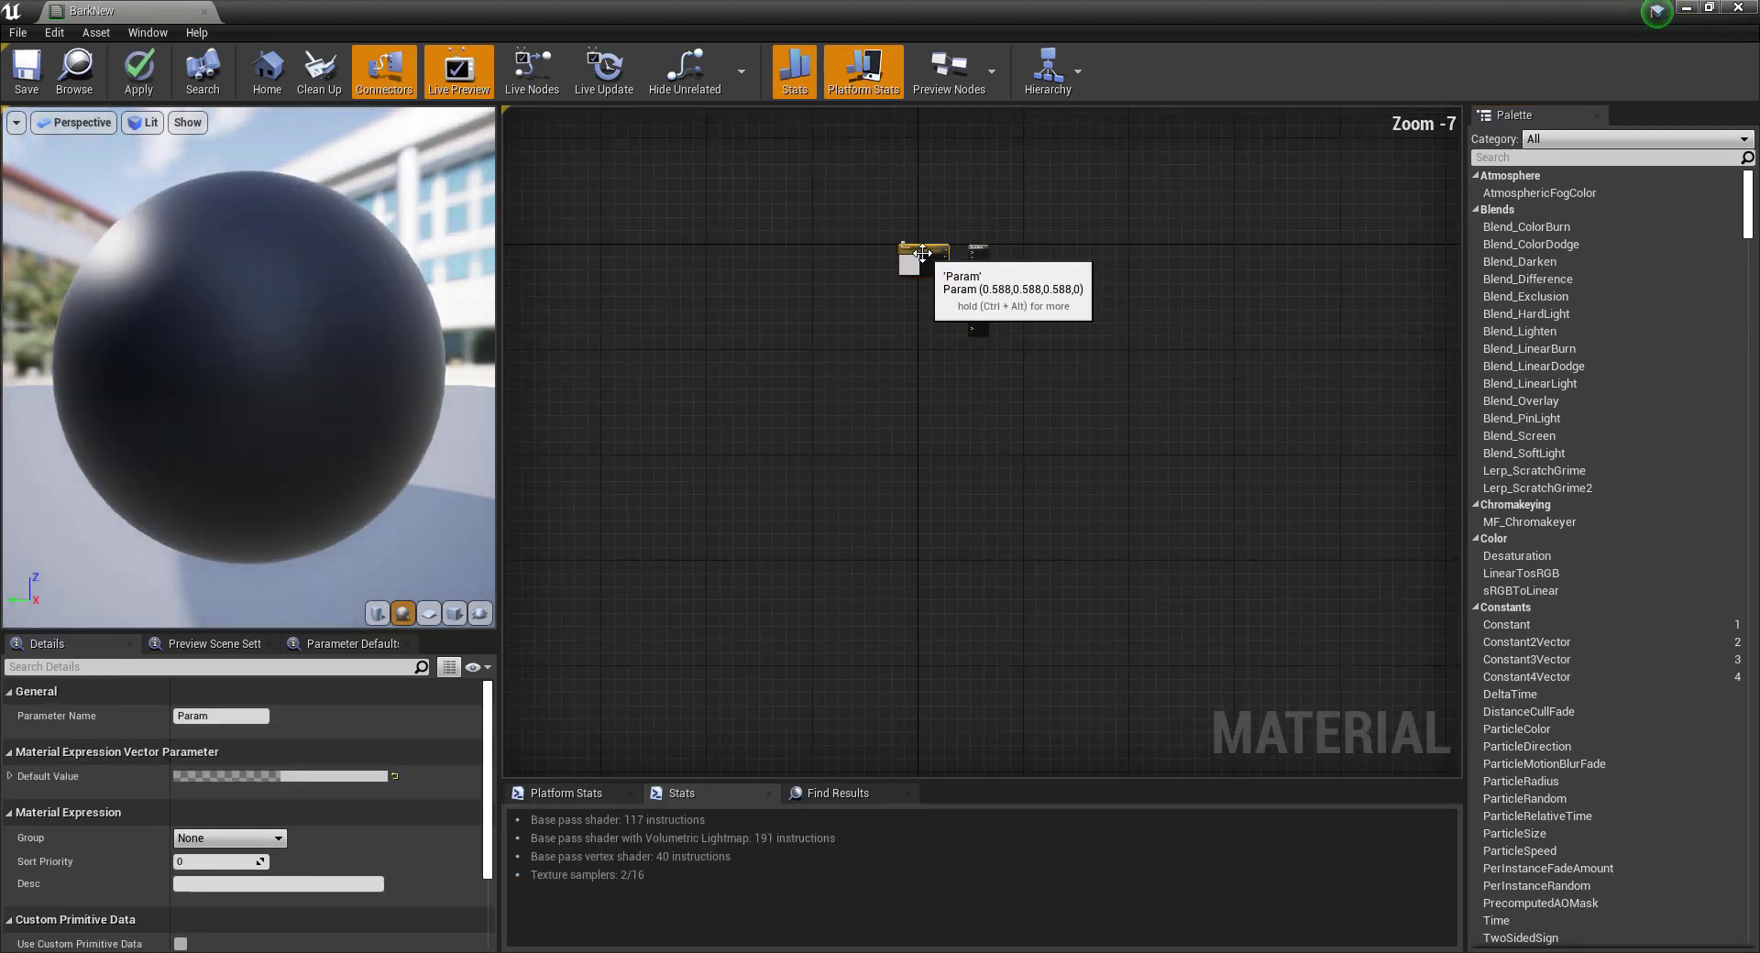
drag(923, 256, 1198, 185)
scroll(905, 223, up, 3)
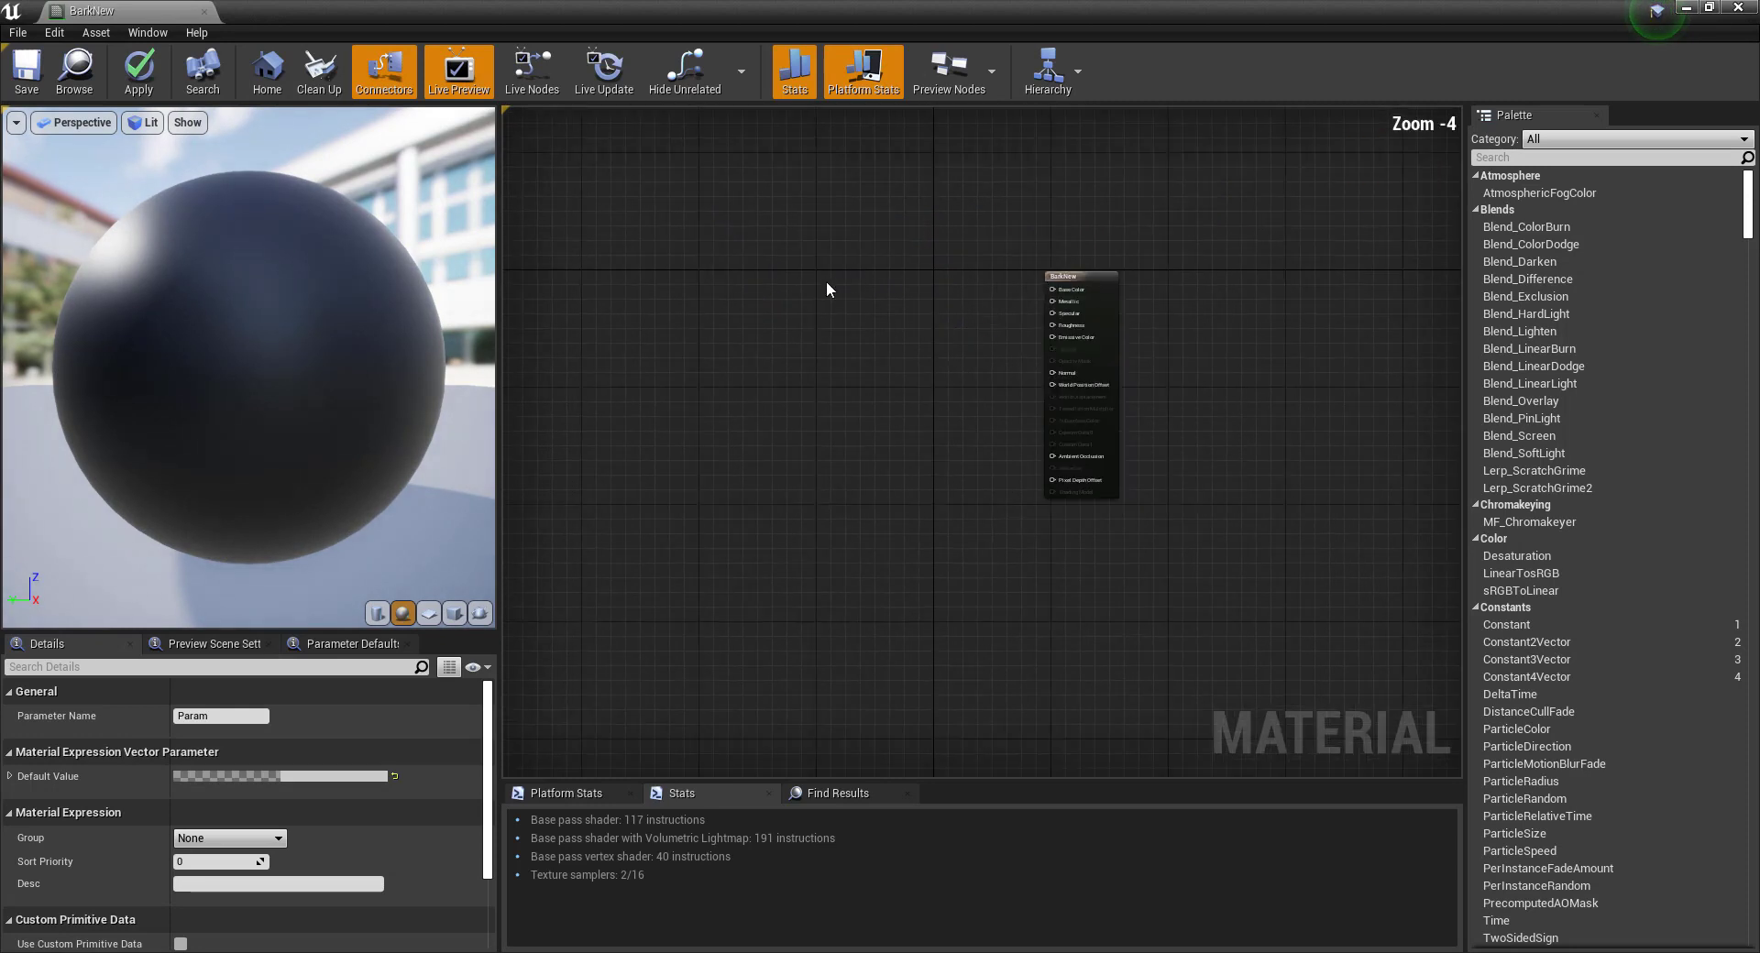
Paste the Texture_Settings comment box into the BarkNew graph and place it beside the input pins of the main material node.
click(772, 277)
key(ctrl+v)
drag(945, 286, 629, 246)
scroll(688, 238, down, 1)
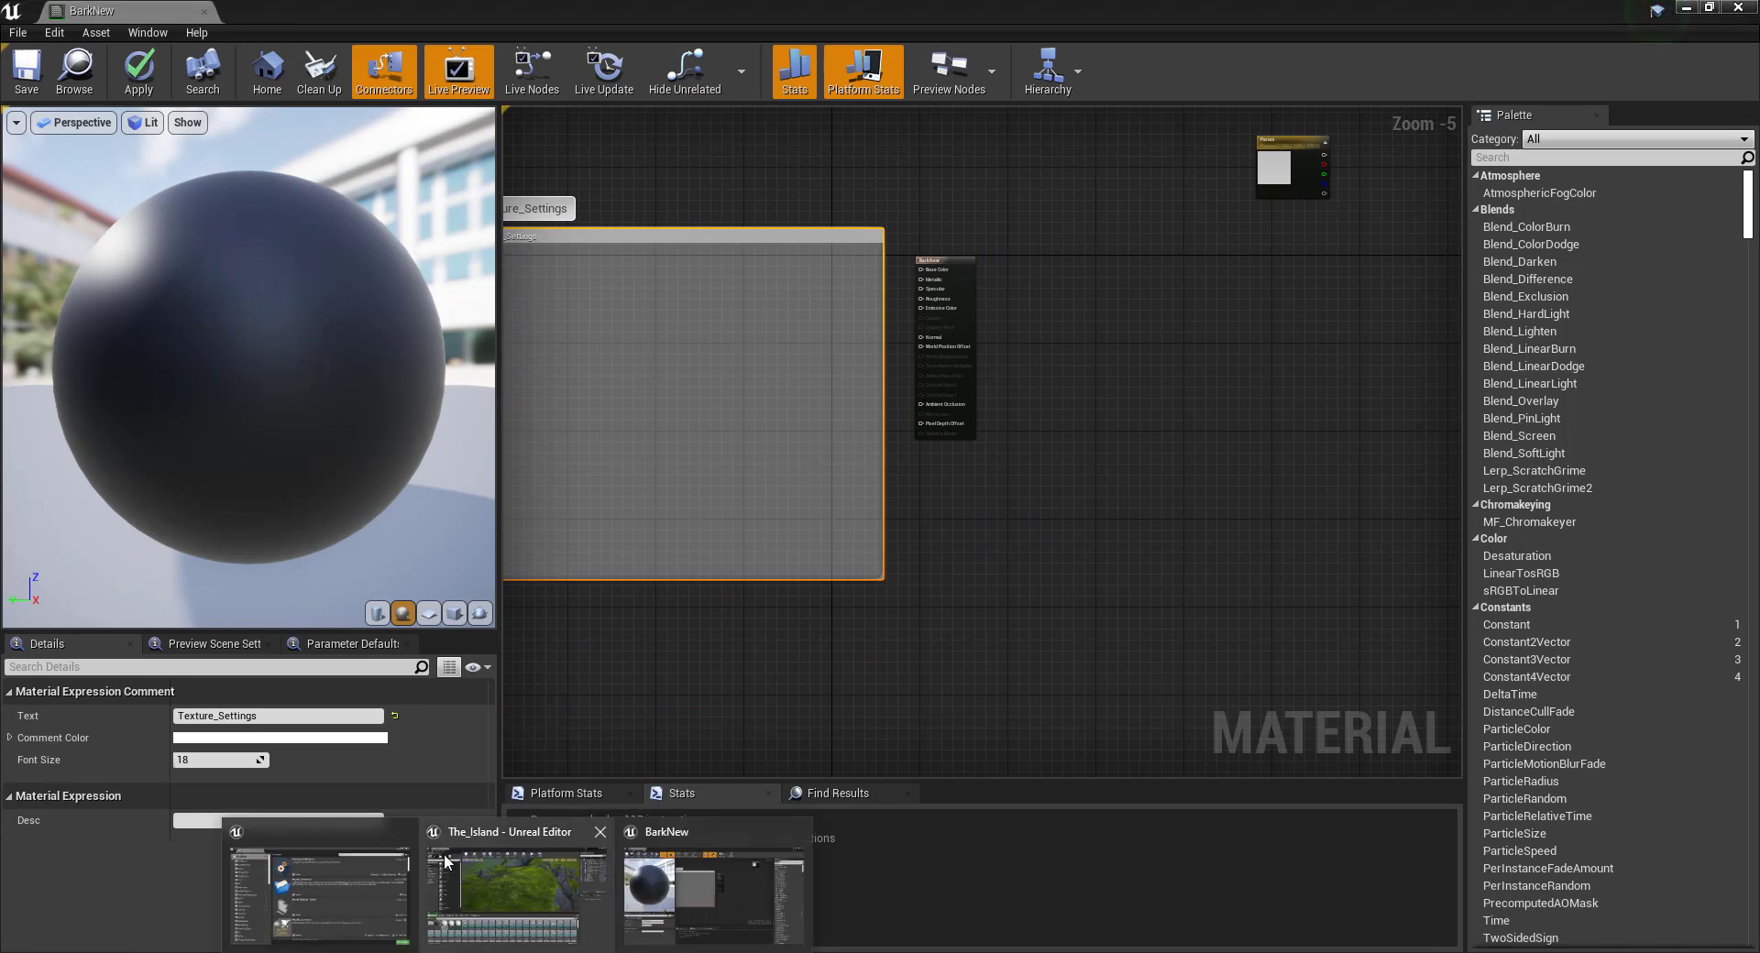
Reopen the BarkCharred material and copy the Texture_Settings comment box together with all the nodes inside it.
click(1684, 9)
double_click(103, 740)
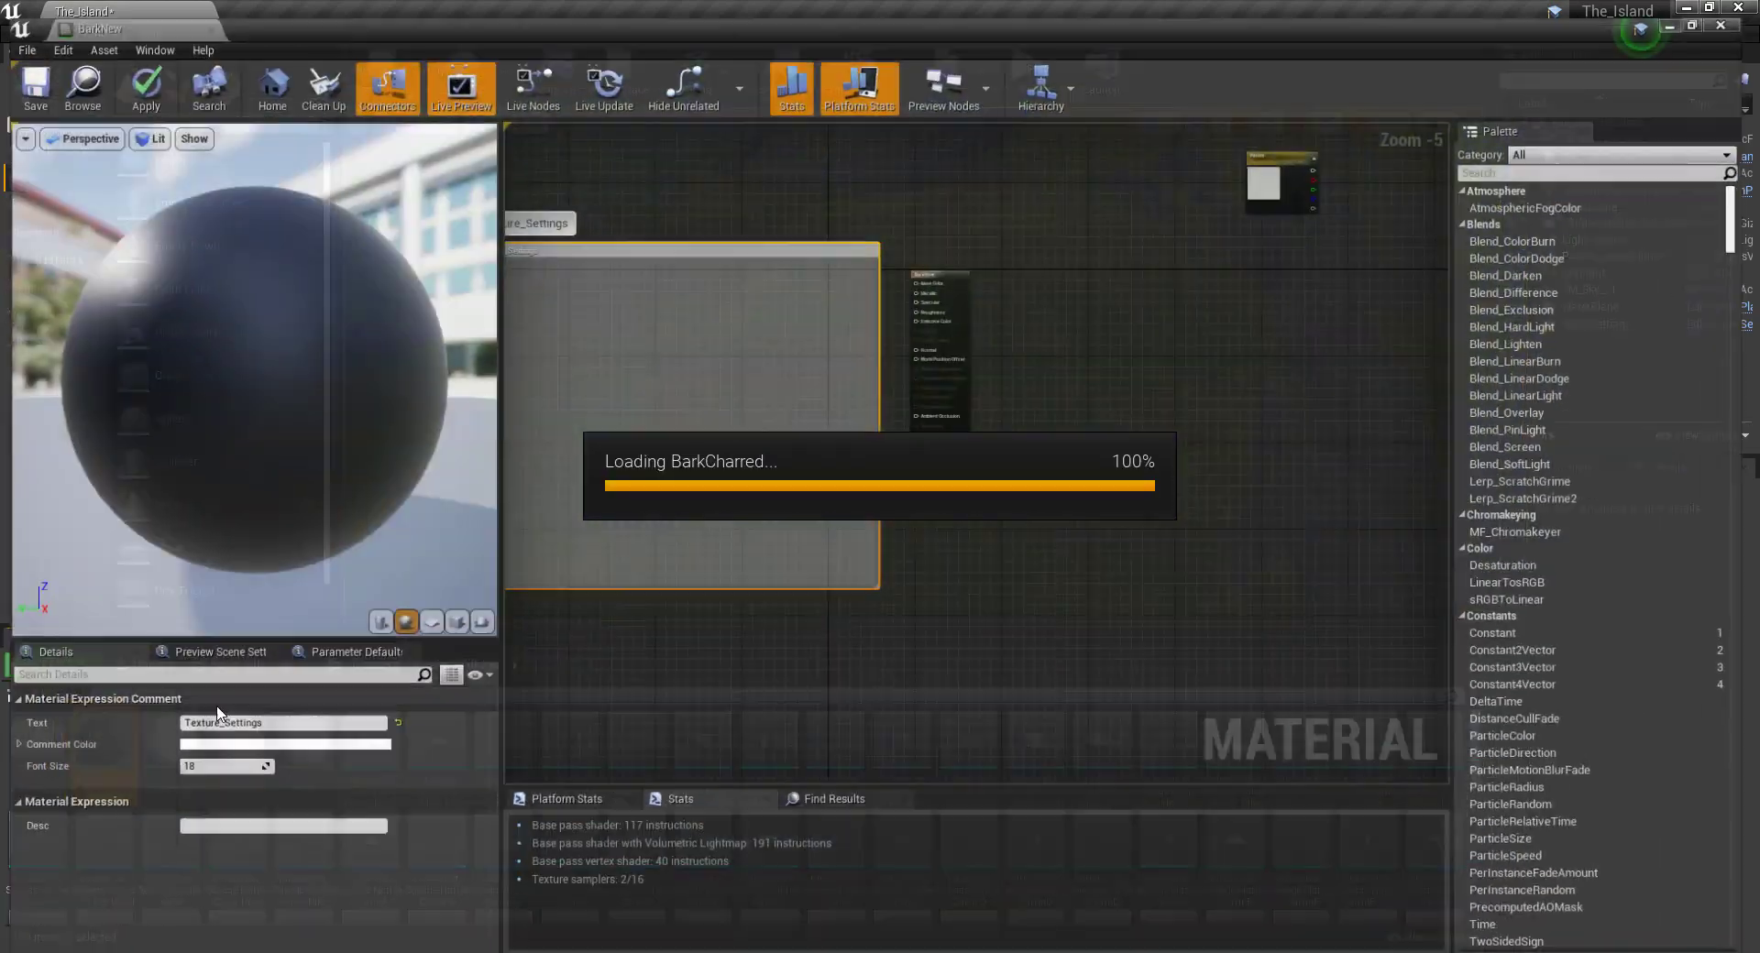
scroll(711, 297, down, 8)
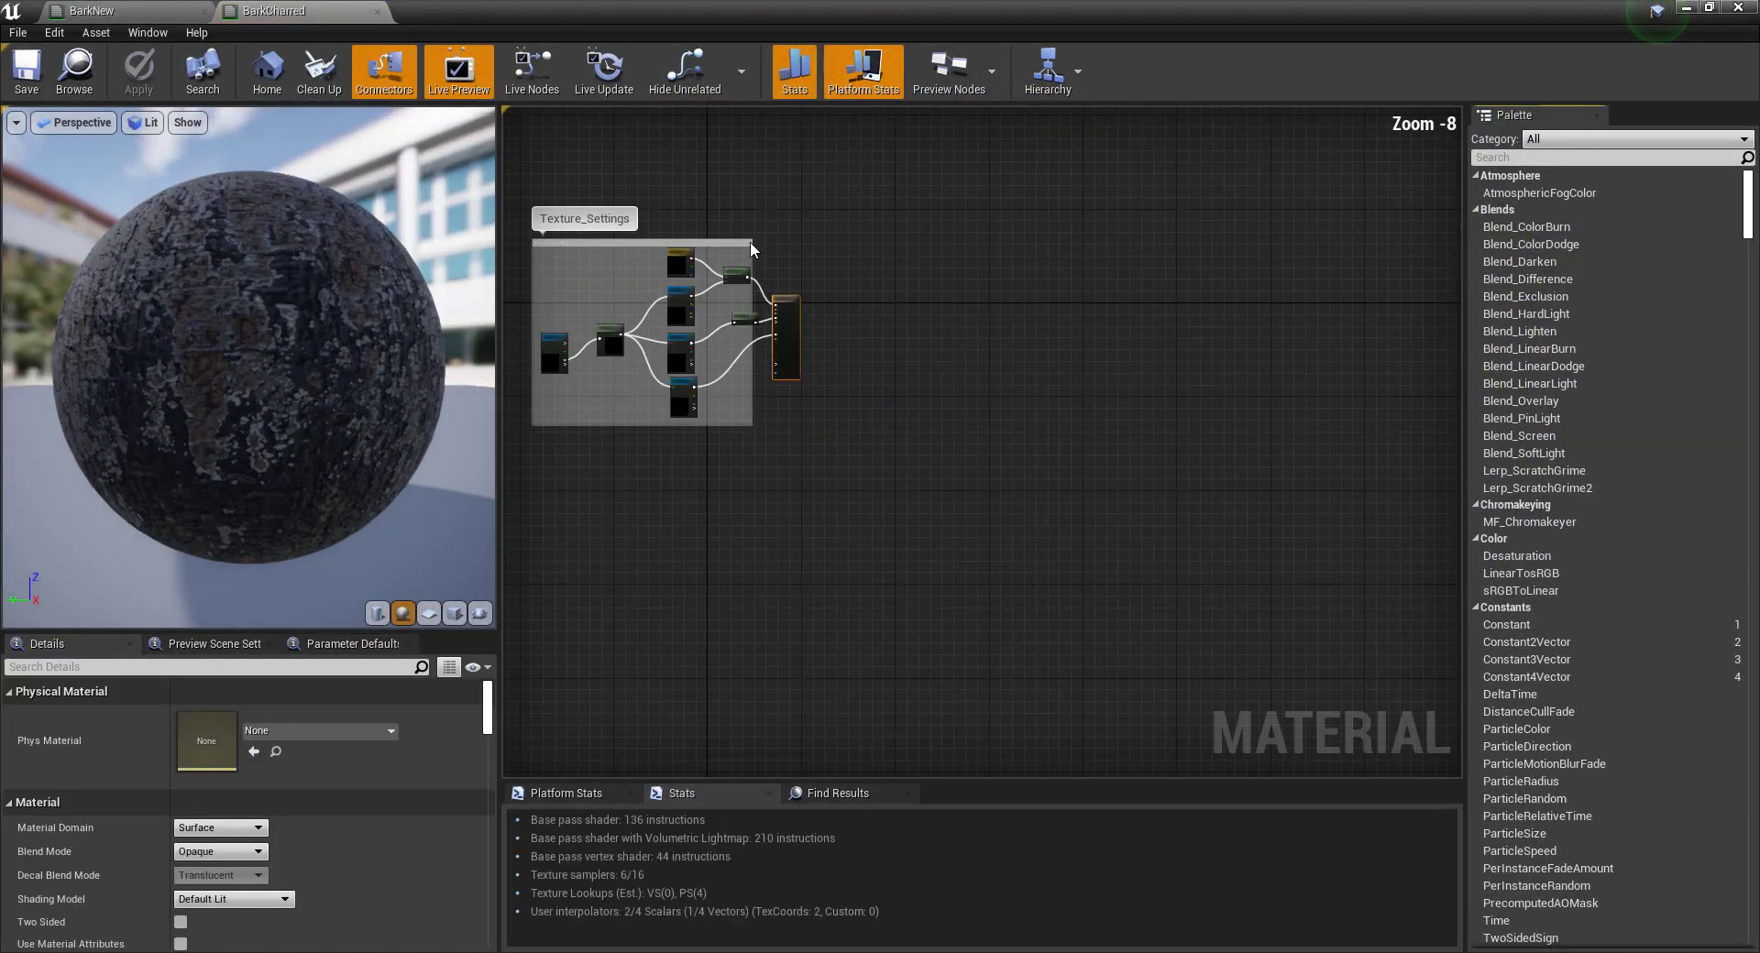
drag(515, 446, 574, 447)
scroll(589, 448, up, 1)
scroll(586, 445, up, 3)
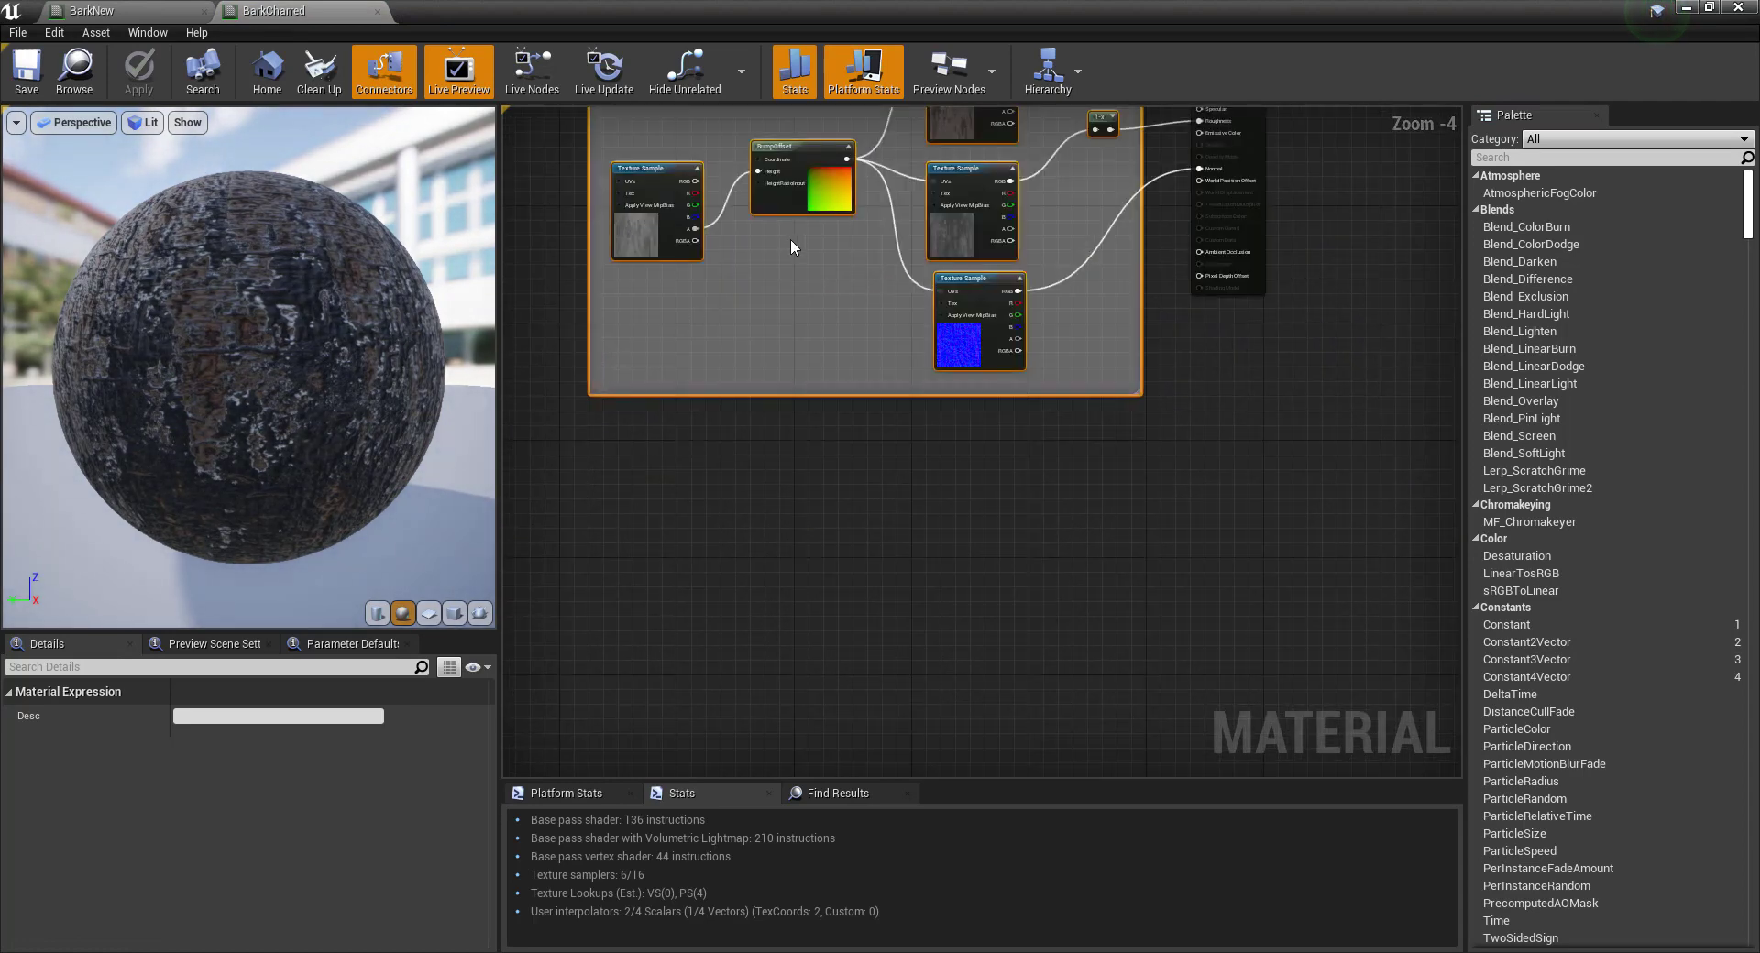
scroll(809, 349, up, 4)
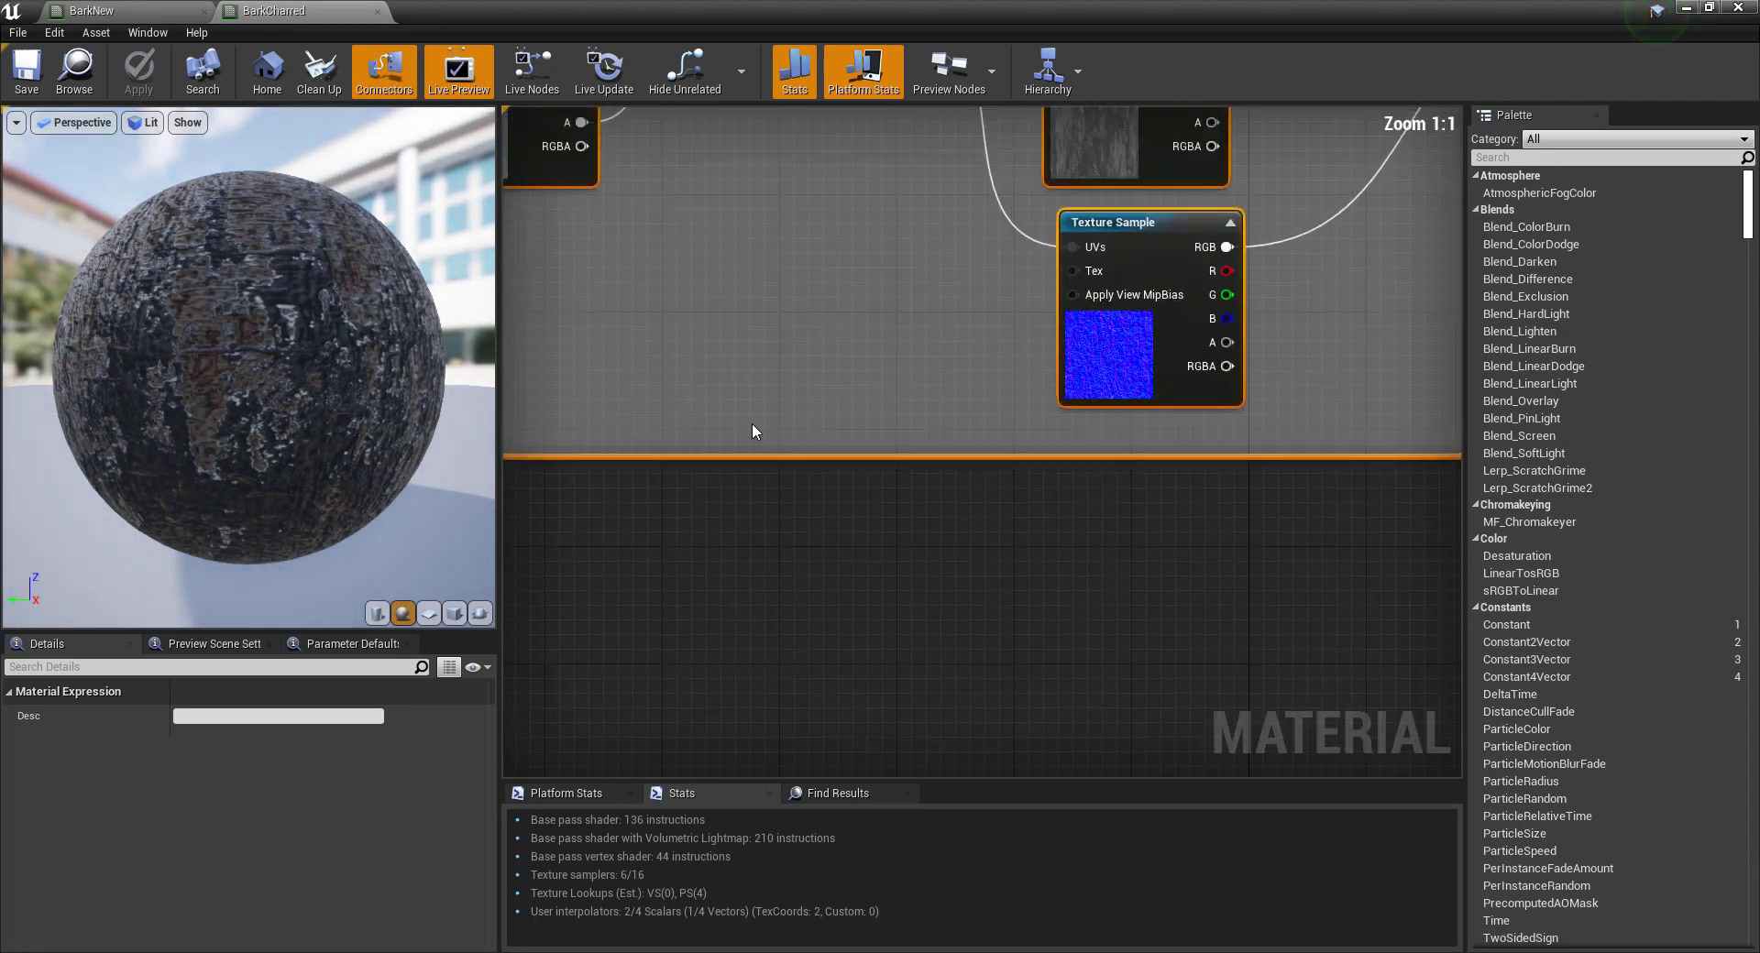
scroll(754, 431, down, 12)
scroll(915, 271, up, 8)
scroll(880, 273, down, 4)
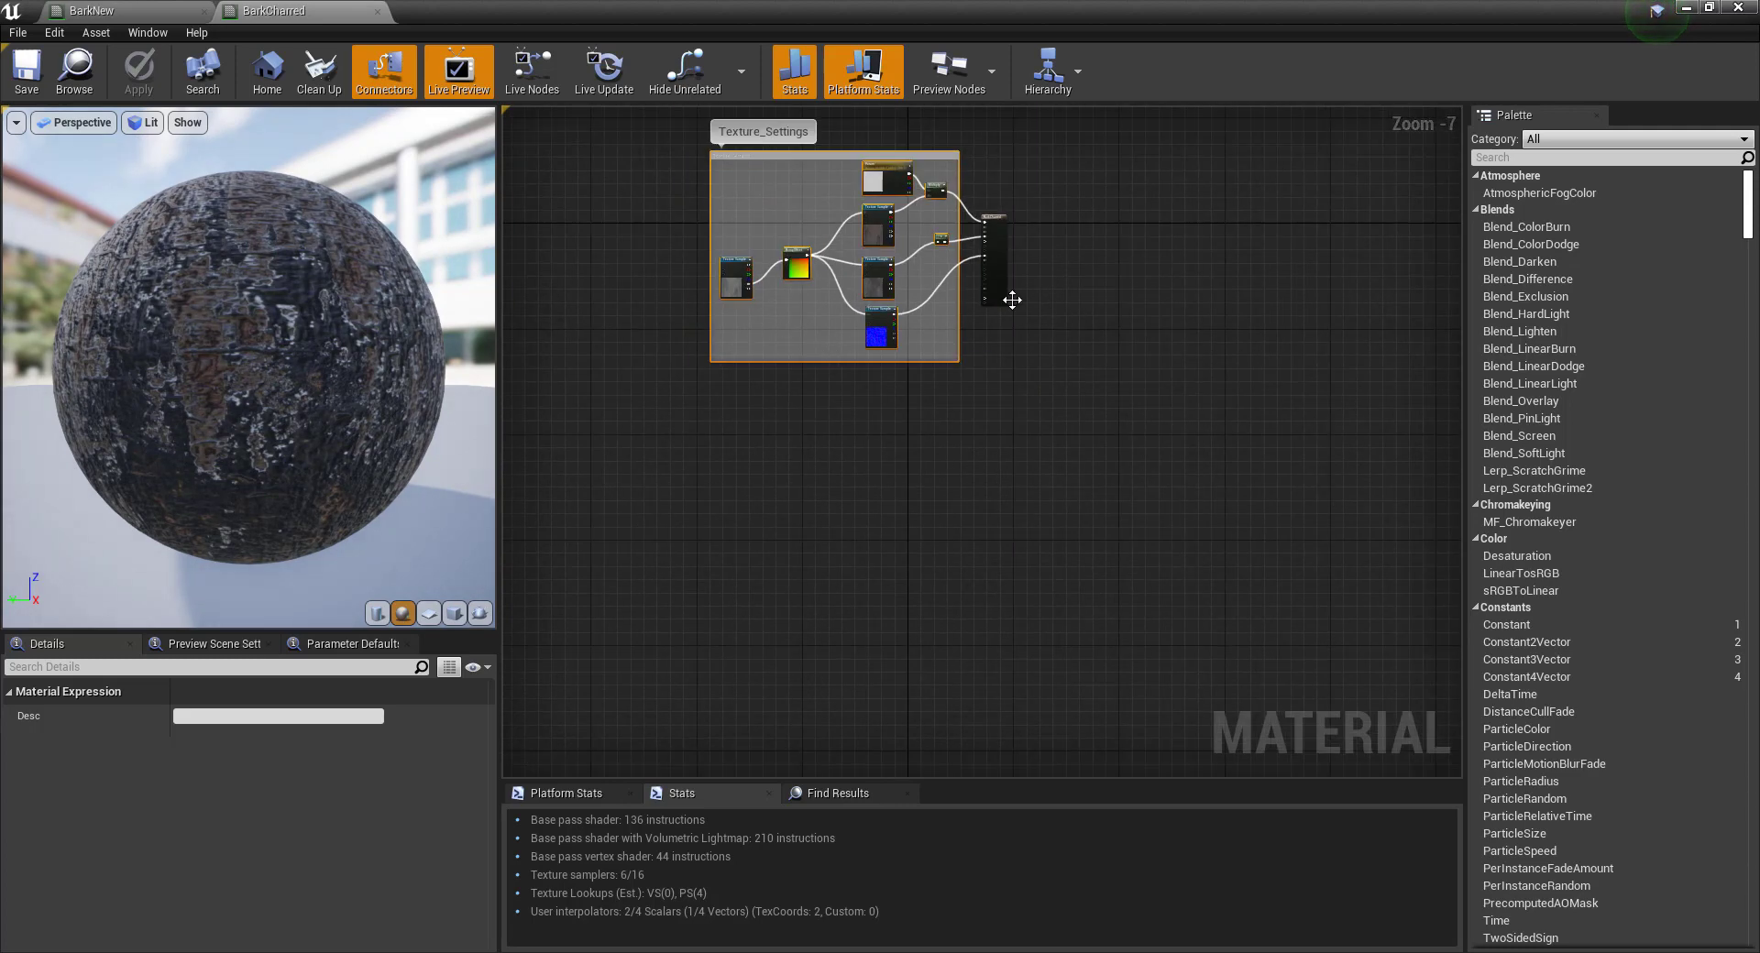
Return to the BarkNew material and delete the empty Texture_Settings comment box beside the main material node.
click(143, 17)
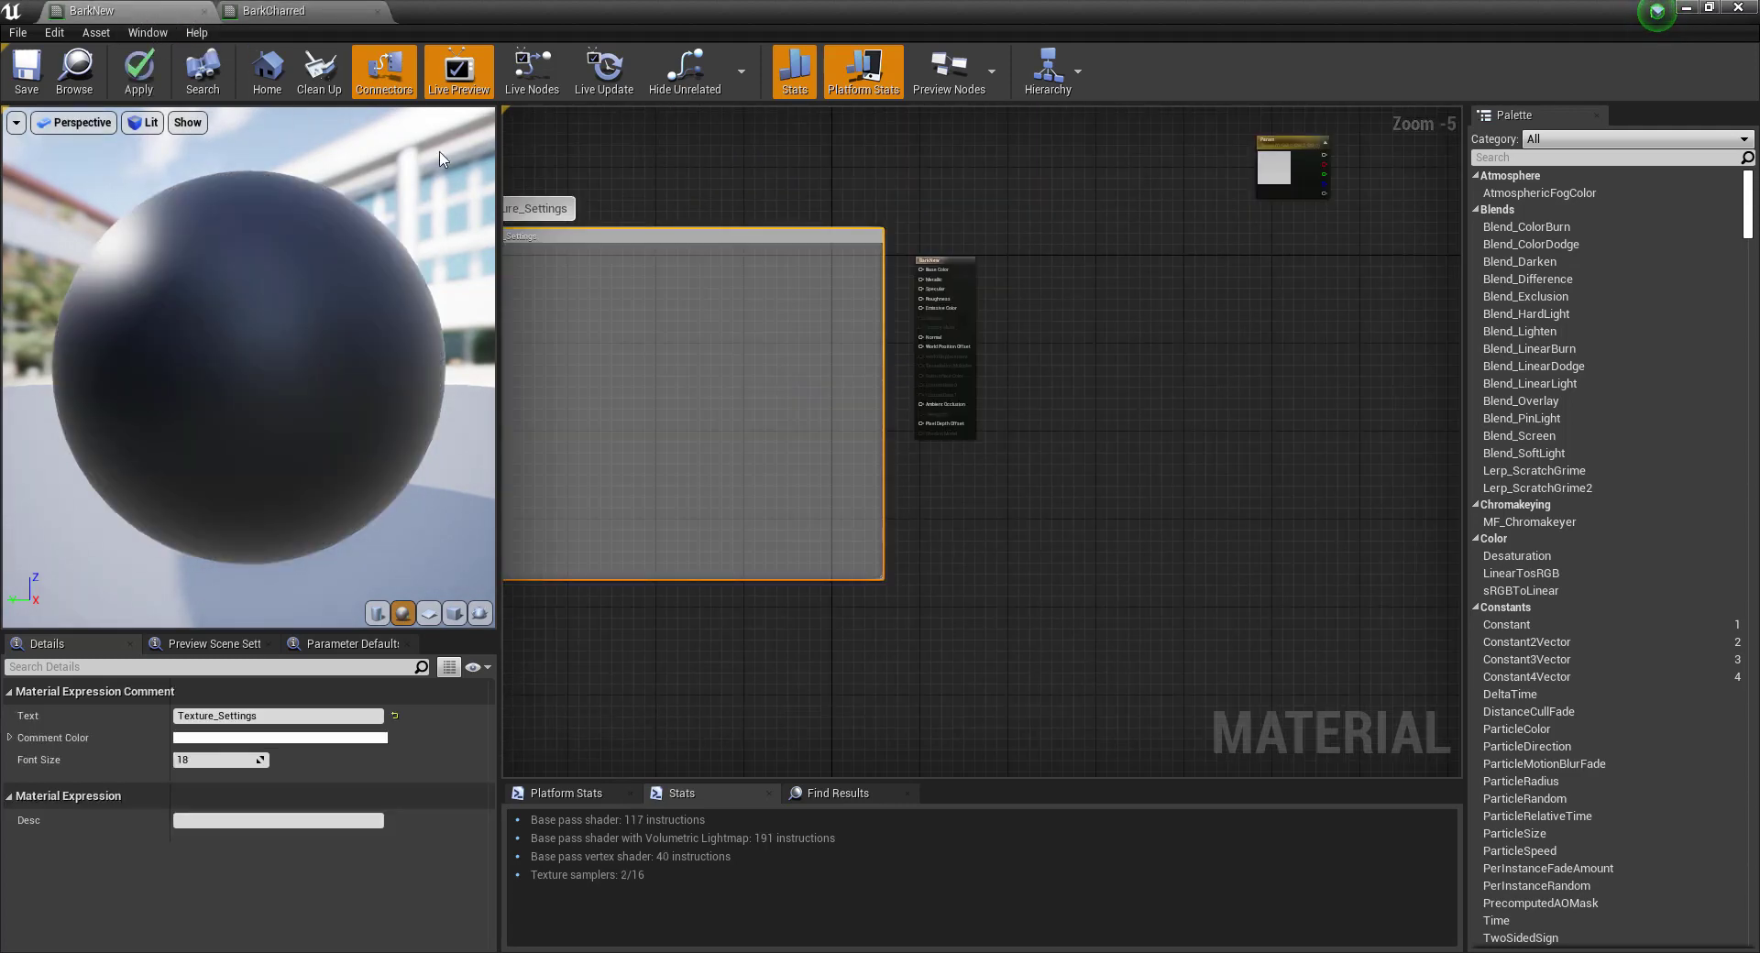
click(719, 262)
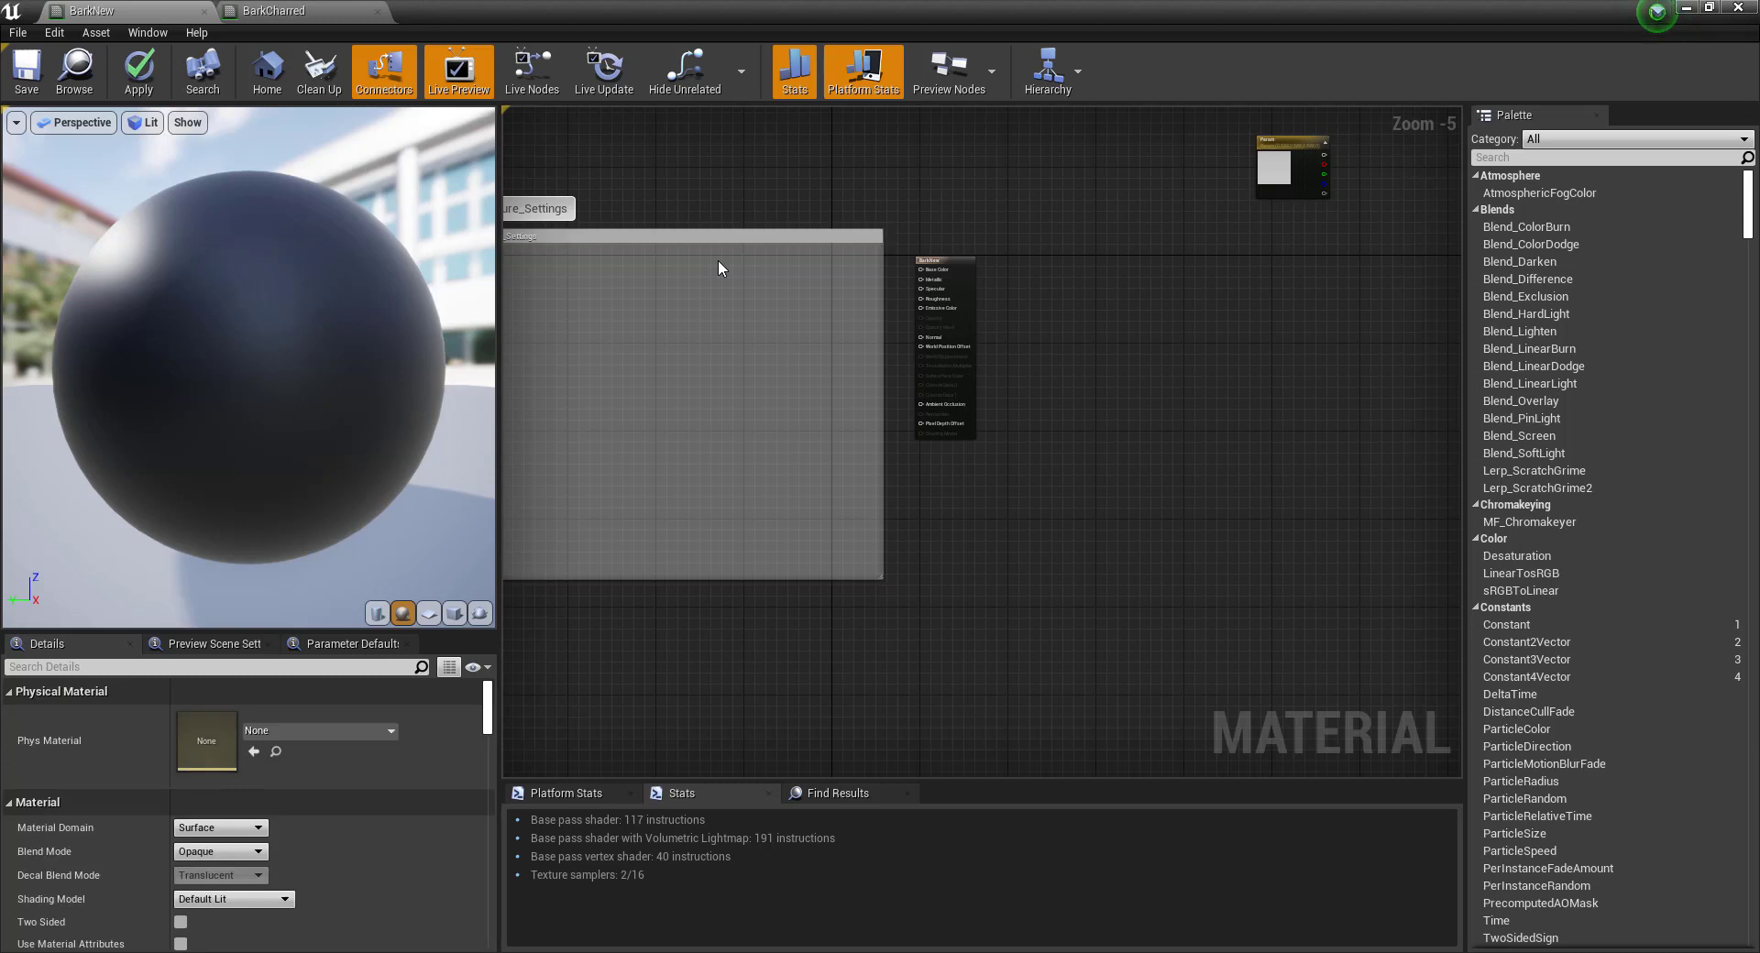
click(756, 237)
key(Delete)
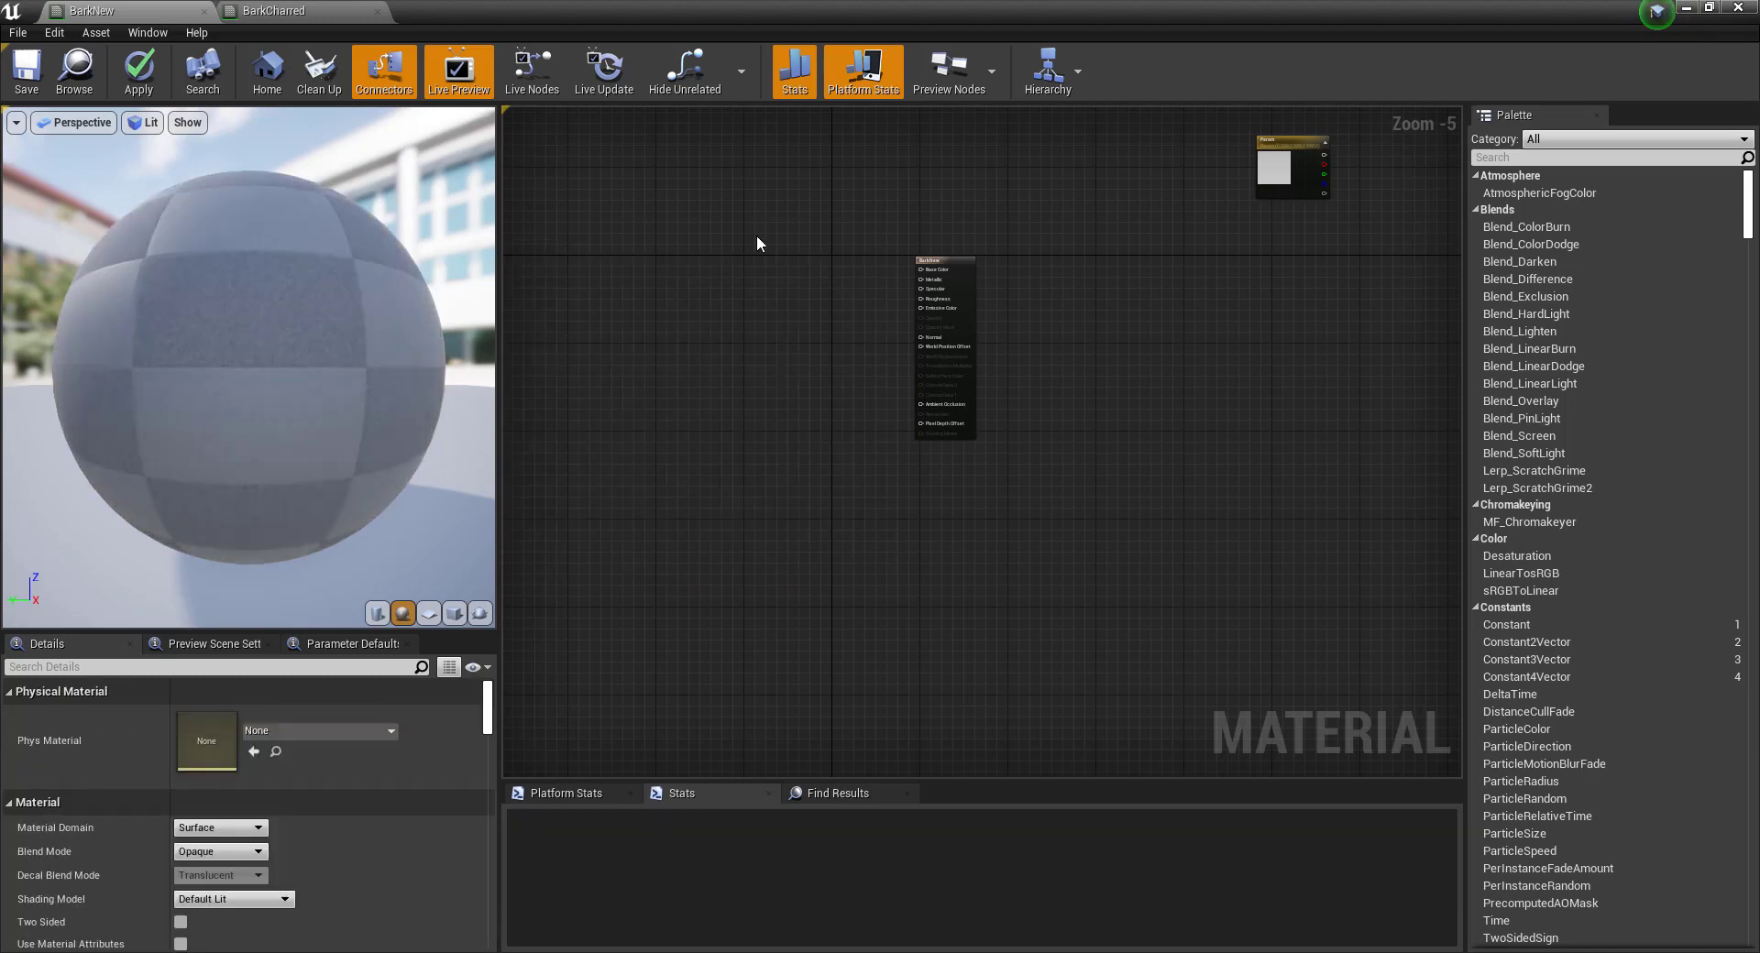
Paste the copied Texture_Settings network into the BarkNew graph and place it clear of the main node's input pins.
key(ctrl+z)
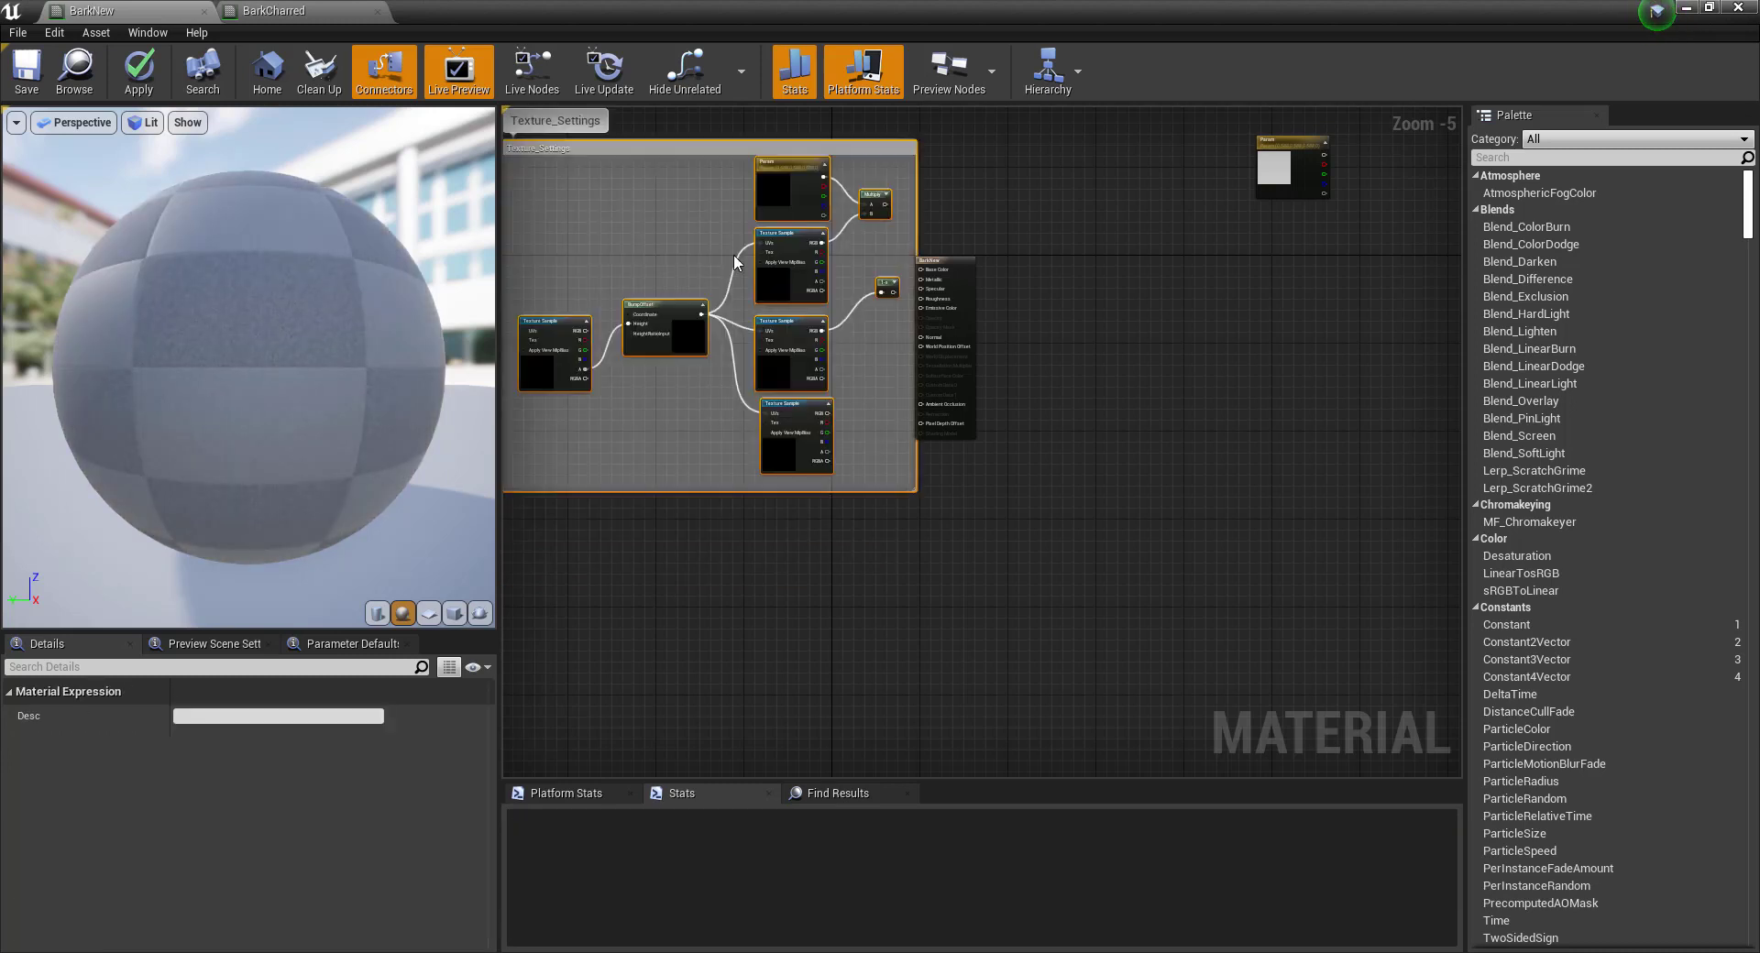
drag(780, 146, 742, 162)
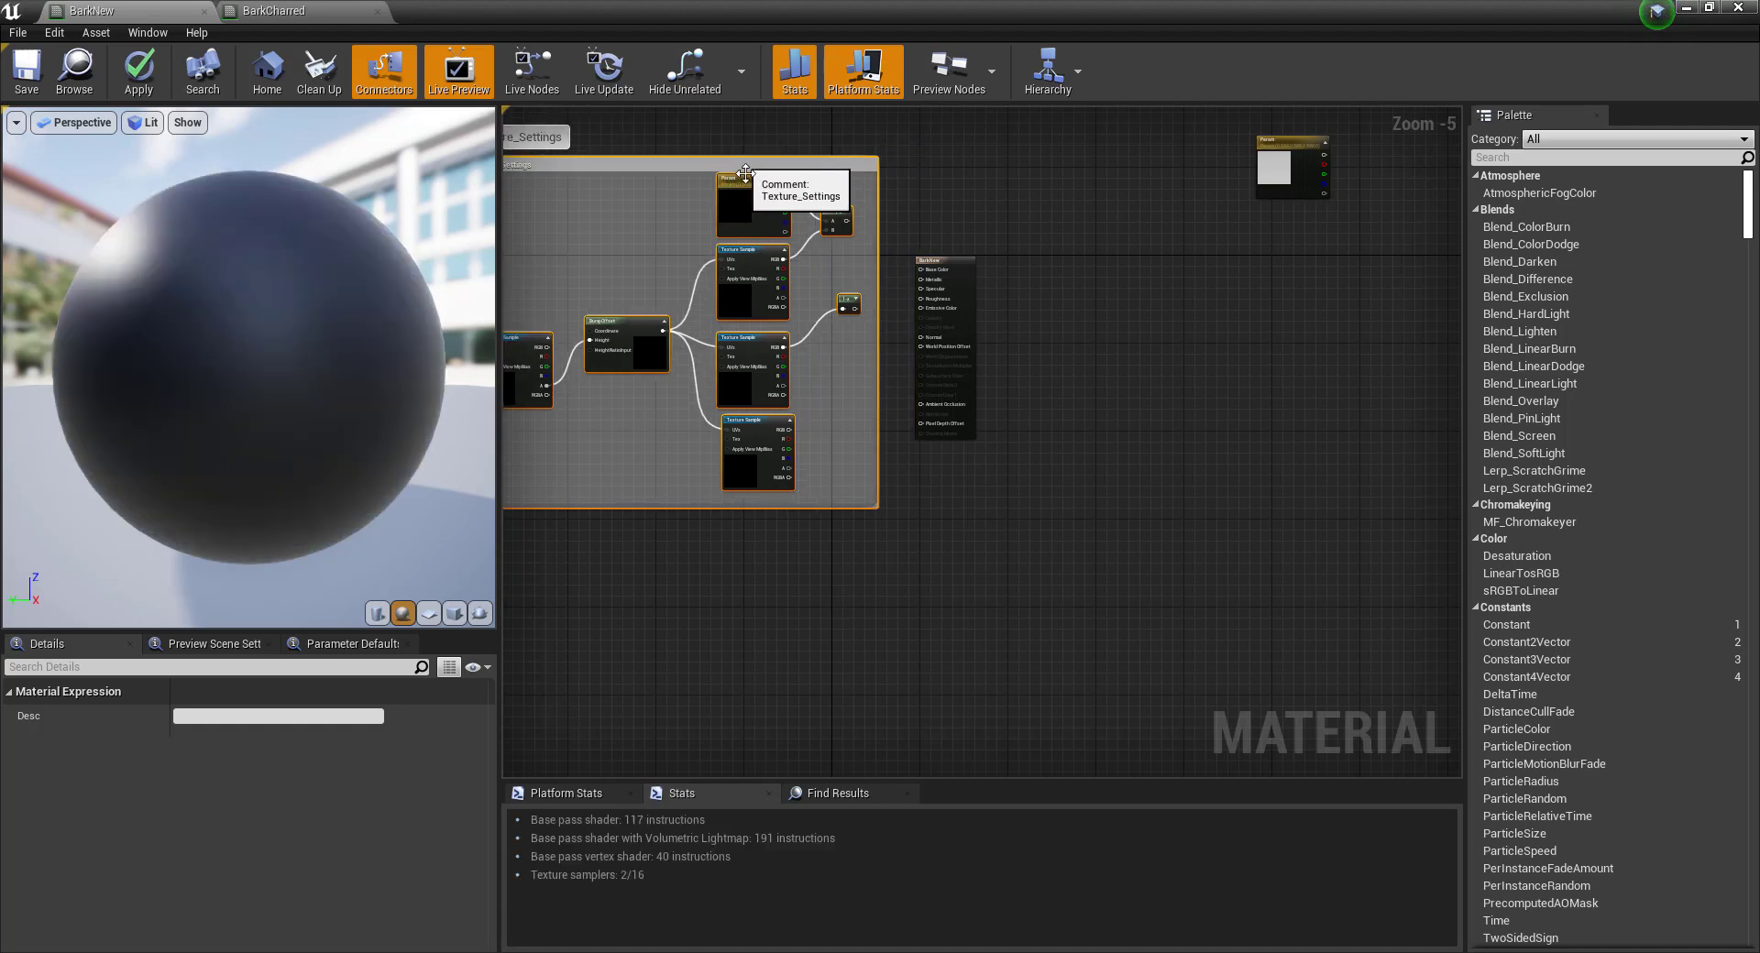
click(738, 202)
scroll(1011, 195, up, 3)
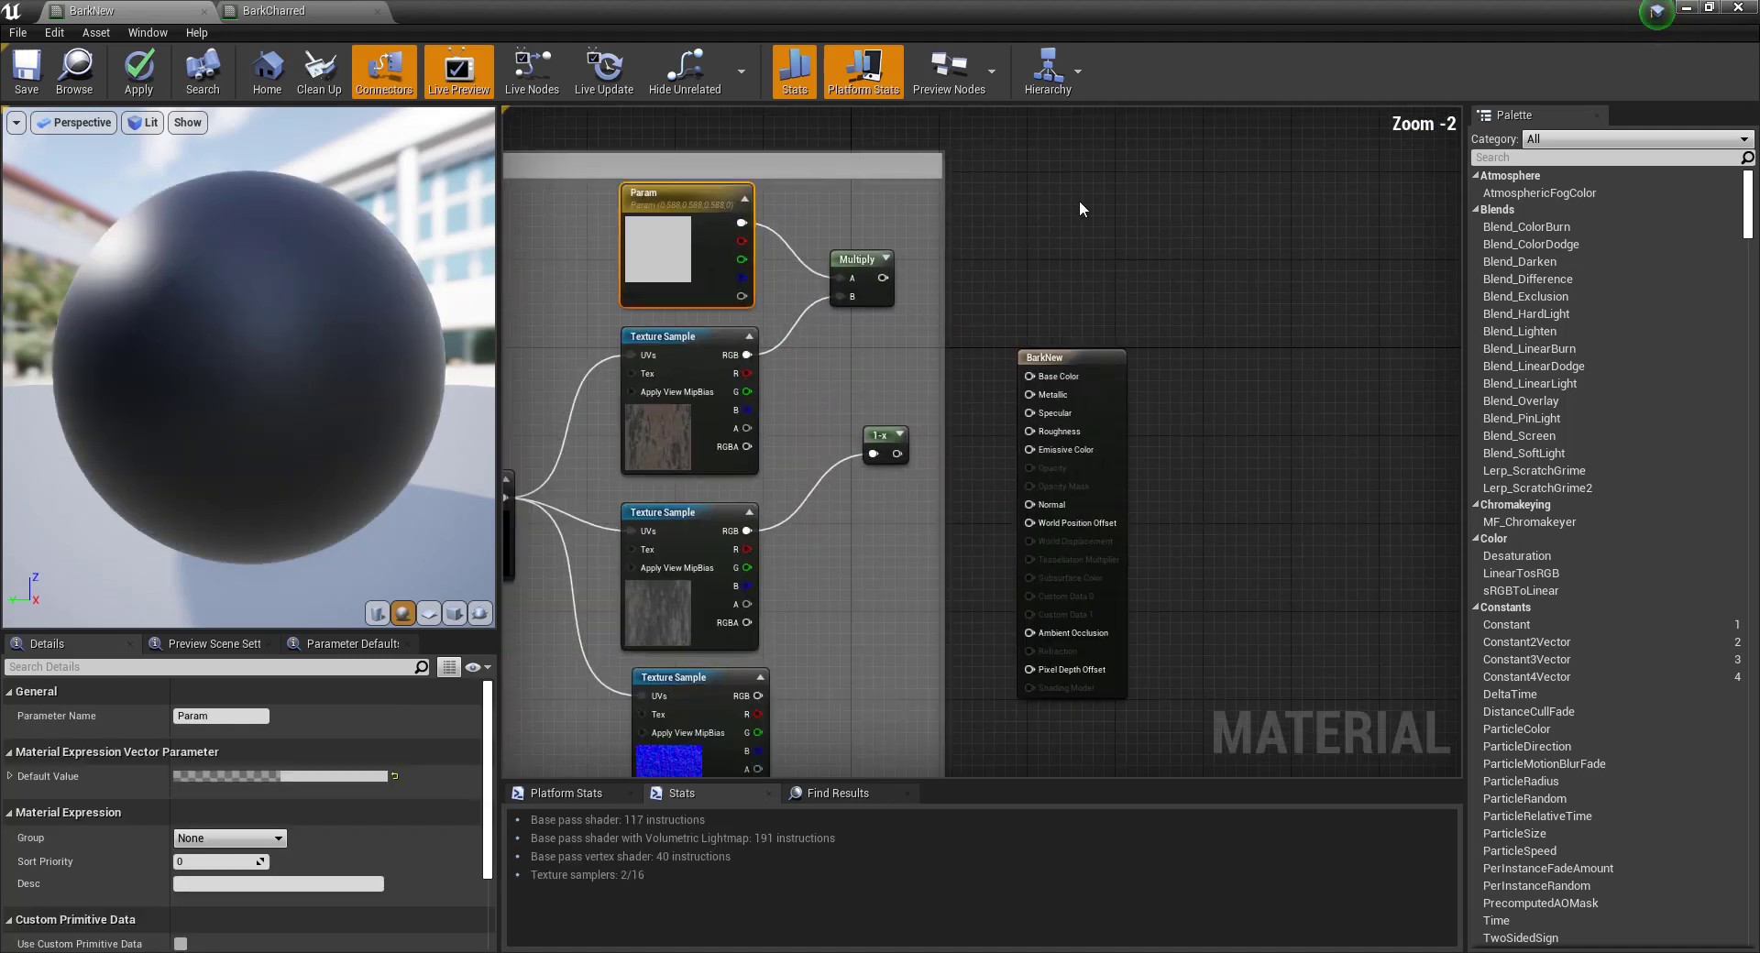
Bring the old unconnected Param node near the main material node, compare it with the pasted Param, and delete the old one.
scroll(1213, 222, down, 6)
scroll(1313, 185, up, 6)
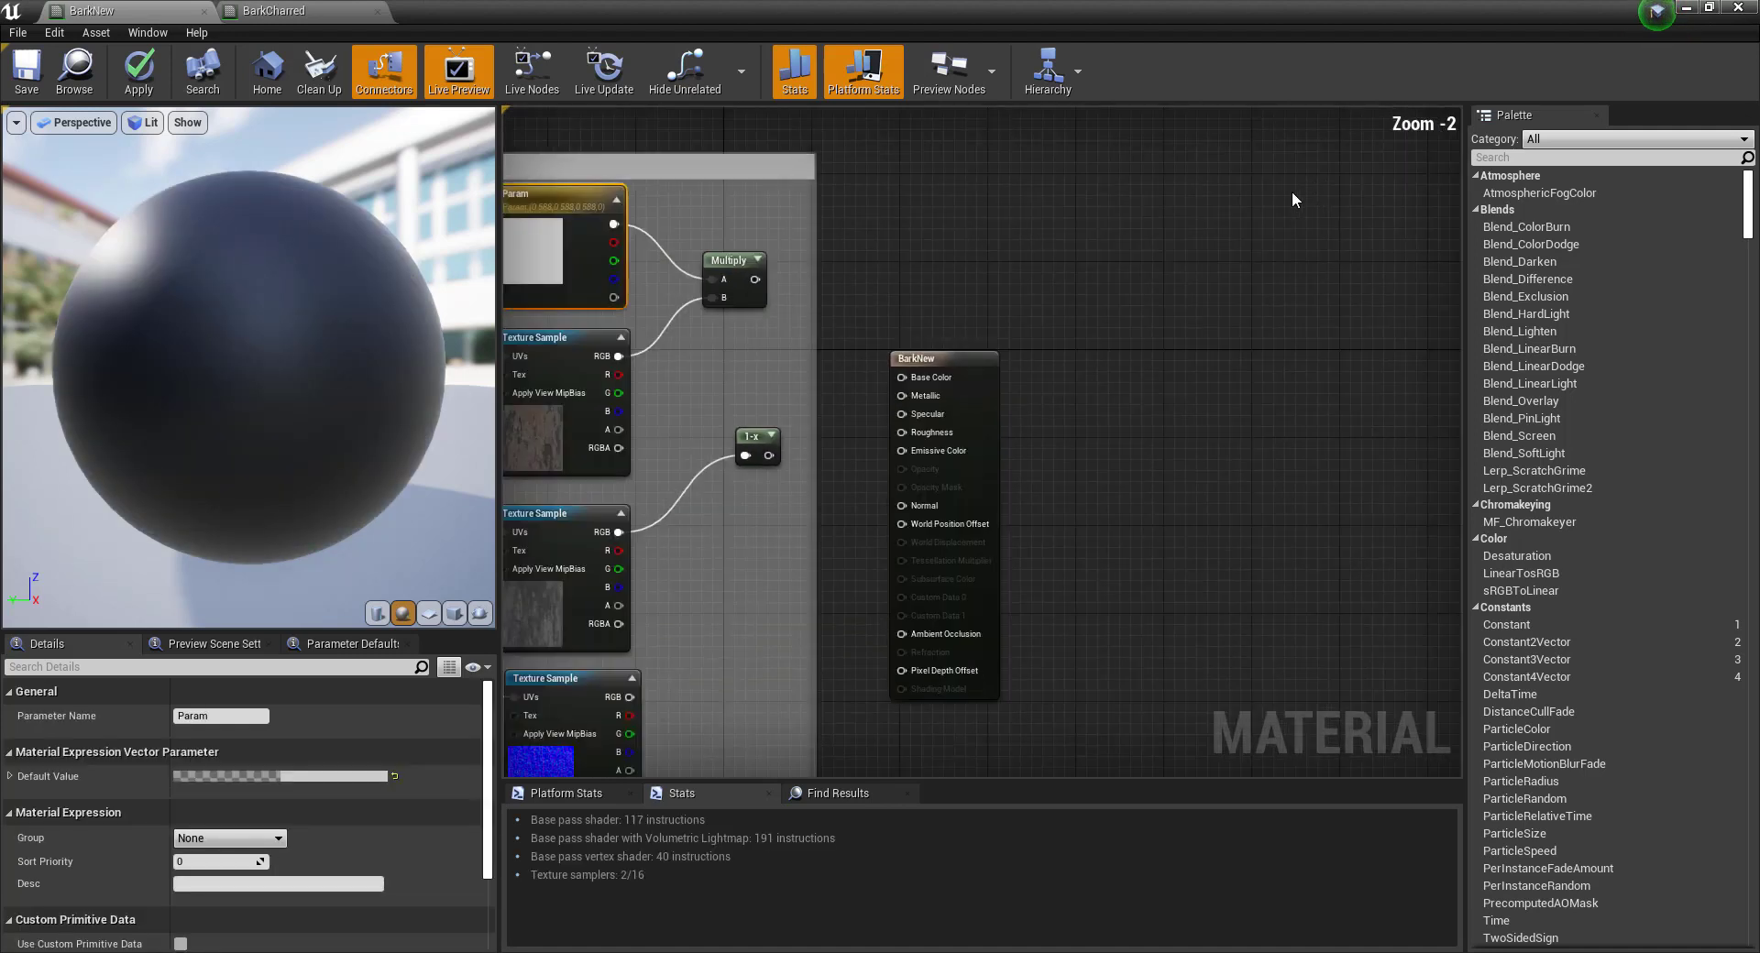
scroll(1290, 191, down, 2)
drag(1351, 201, 1311, 213)
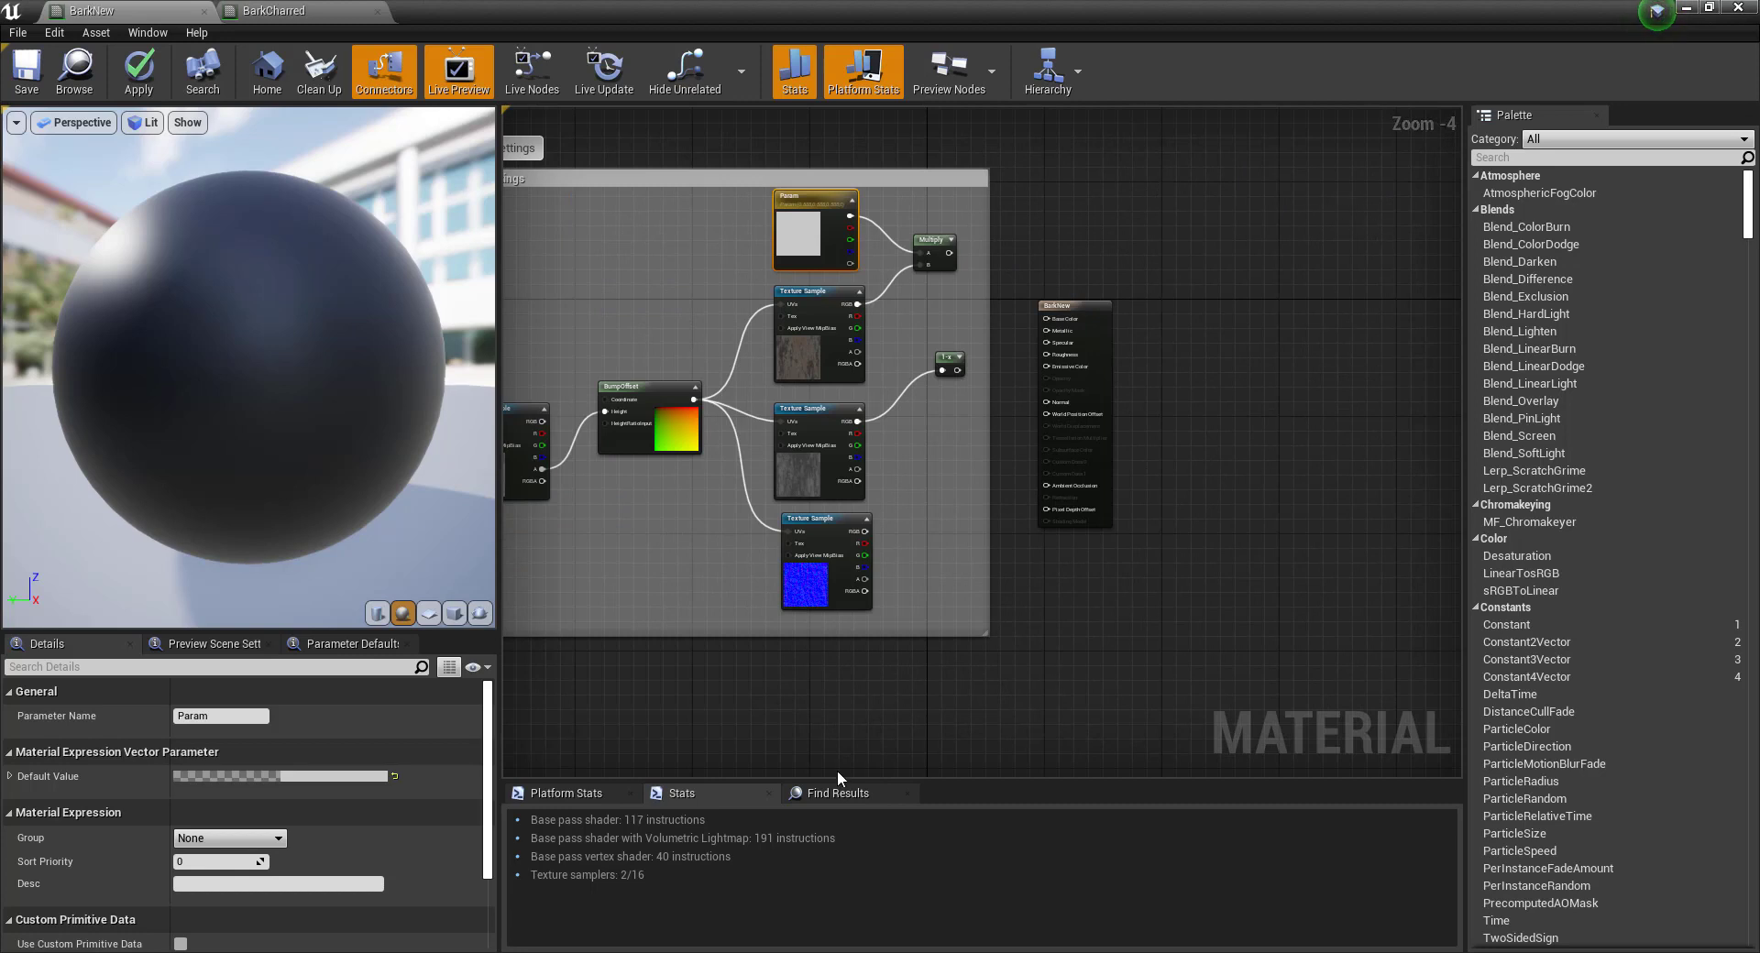
scroll(1427, 251, down, 3)
scroll(1452, 226, up, 2)
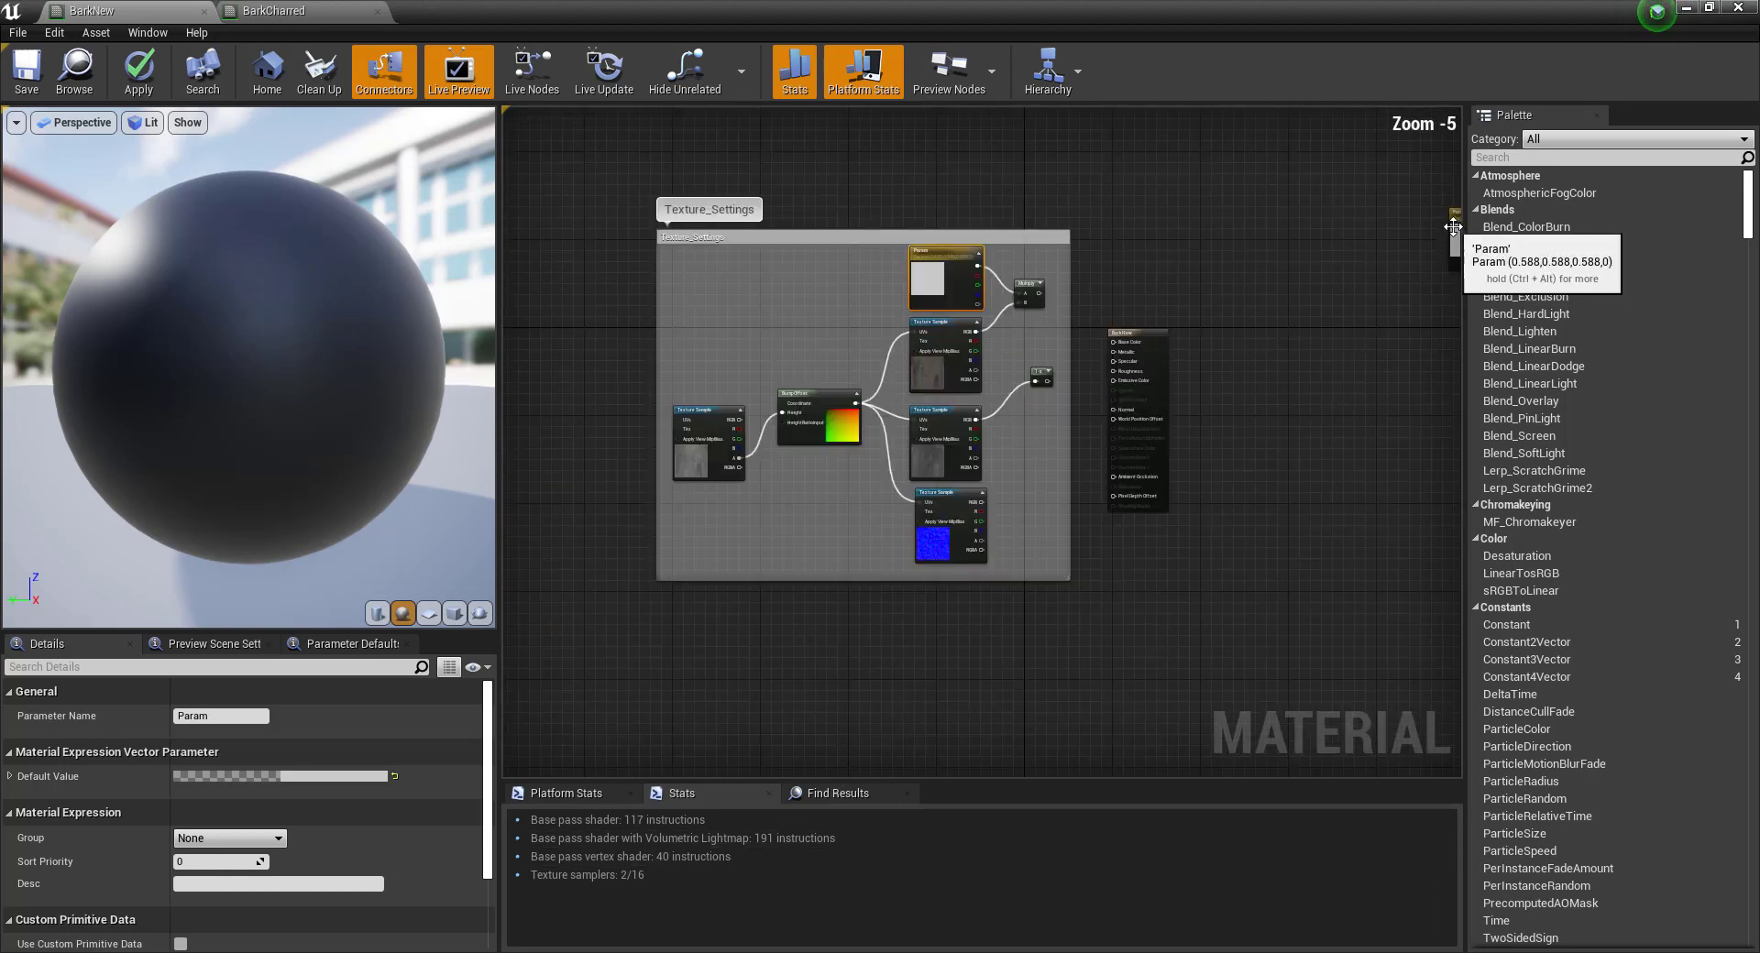
drag(1453, 226, 1059, 231)
scroll(910, 277, up, 2)
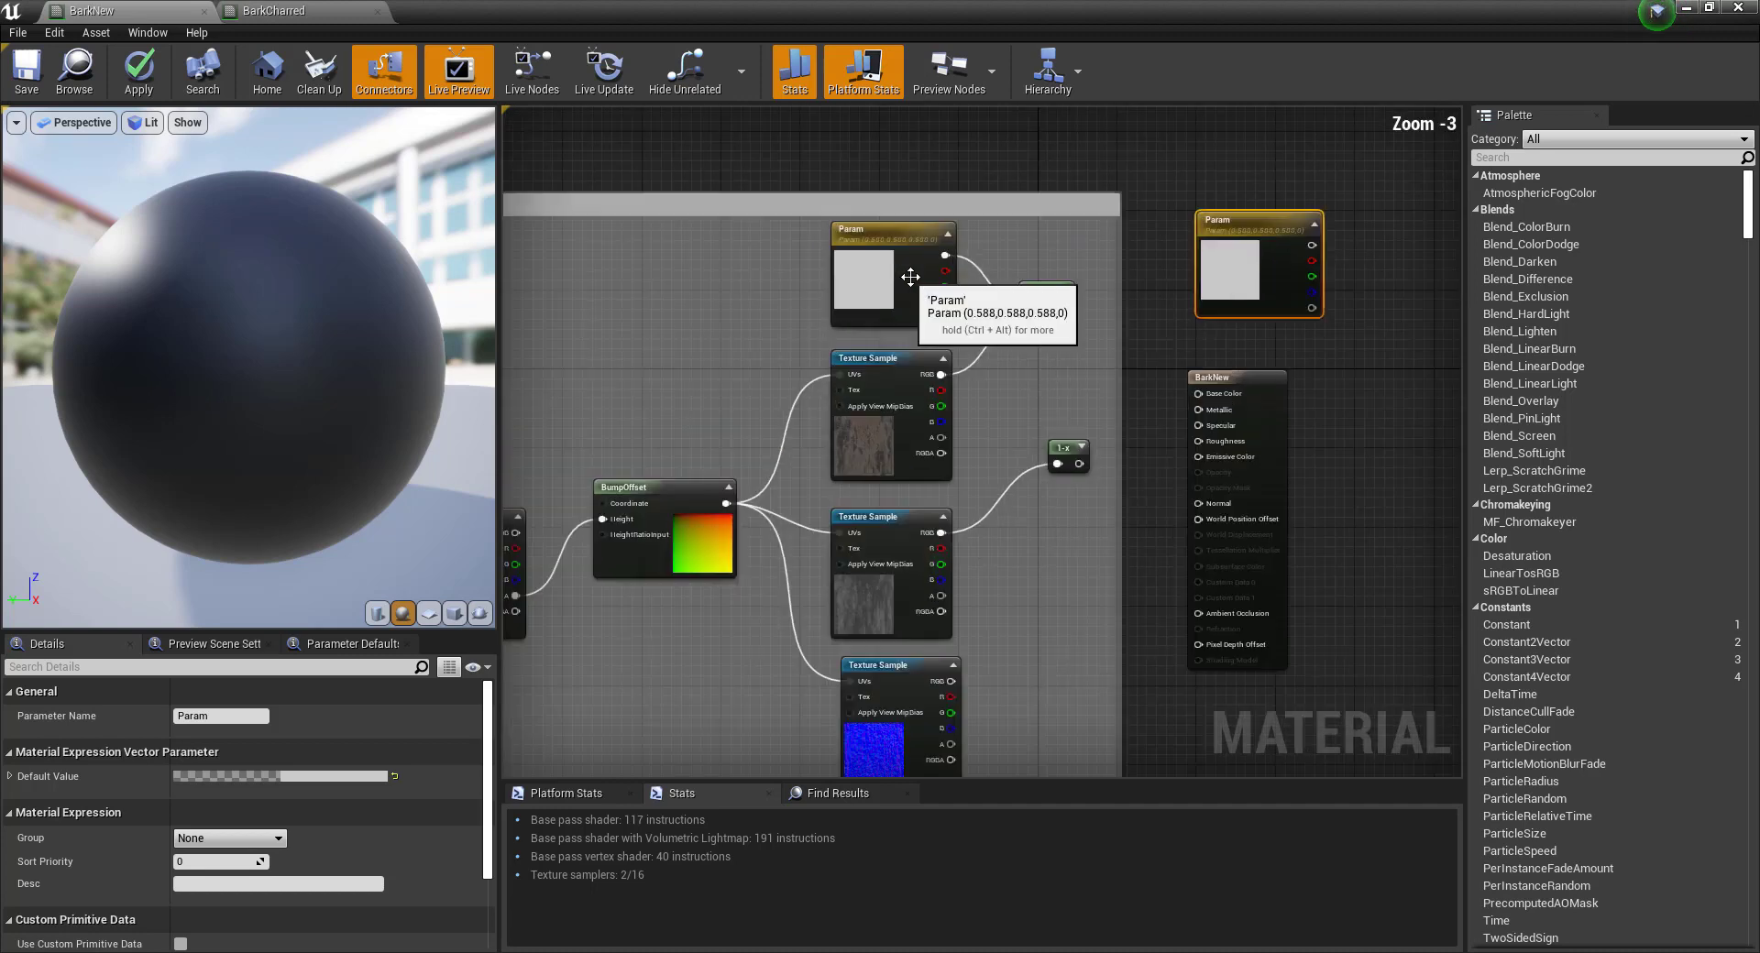
scroll(910, 277, up, 1)
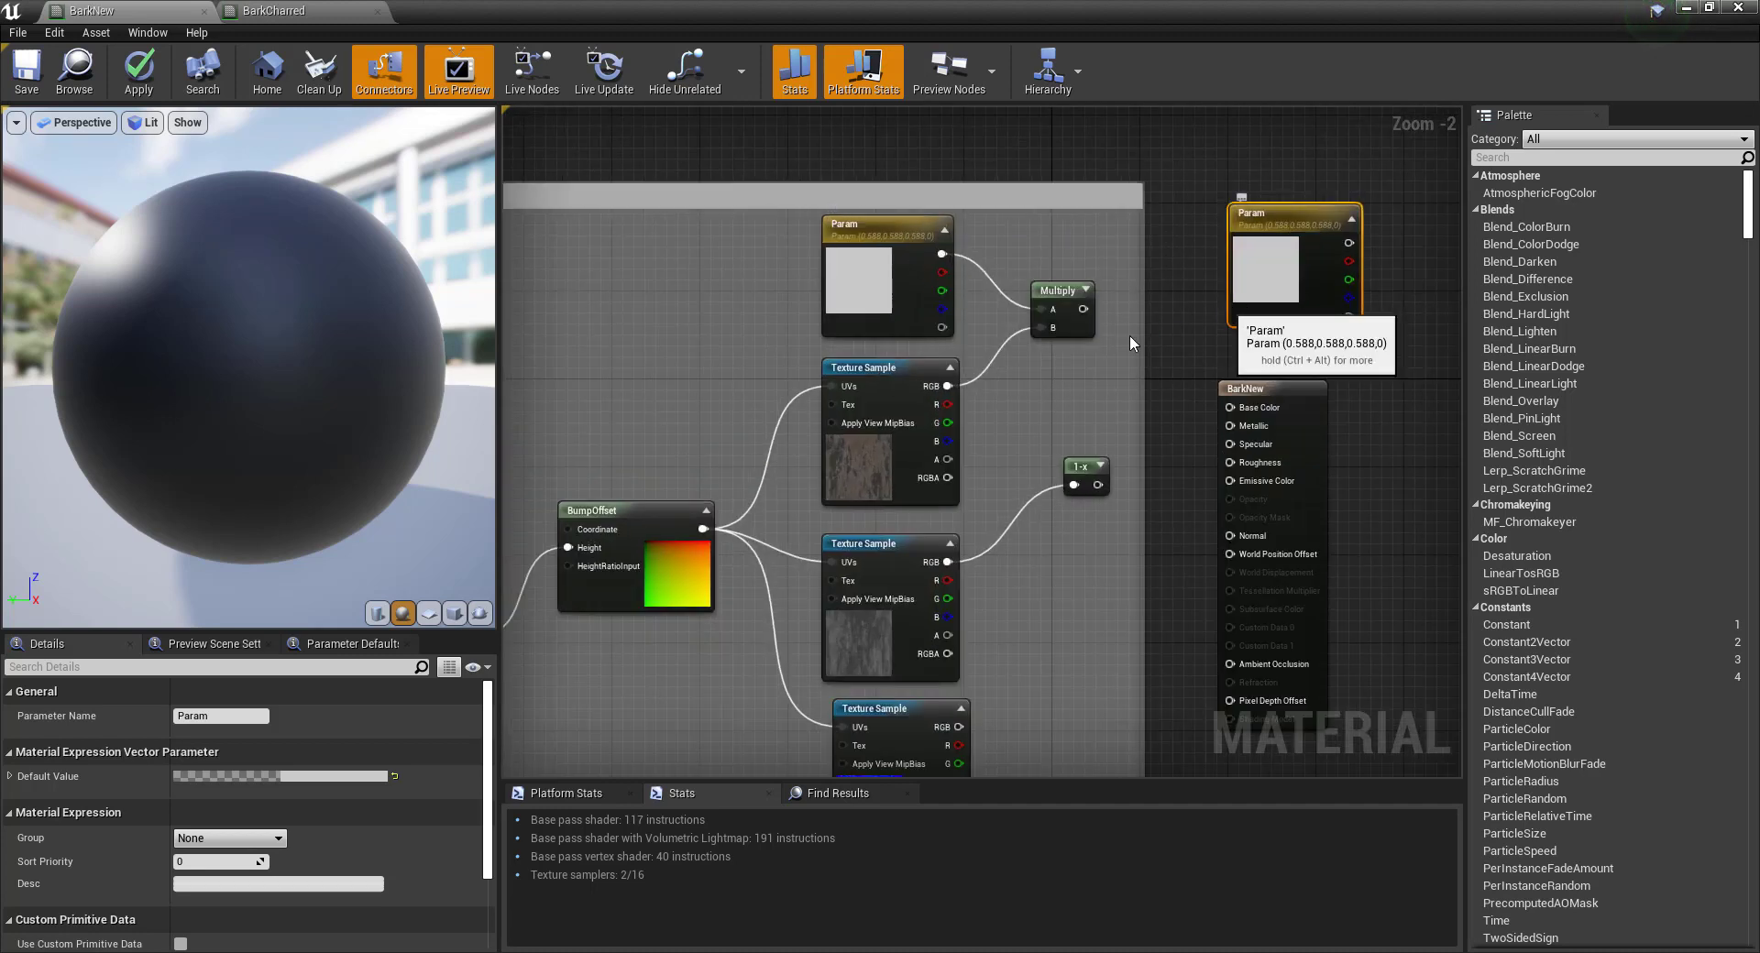
key(Delete)
Connect Multiply to Base Color, 1-x to Roughness, and the normal map Texture Sample's RGB to Normal on the BarkNew node.
drag(1083, 309, 1223, 405)
drag(1098, 484, 1230, 462)
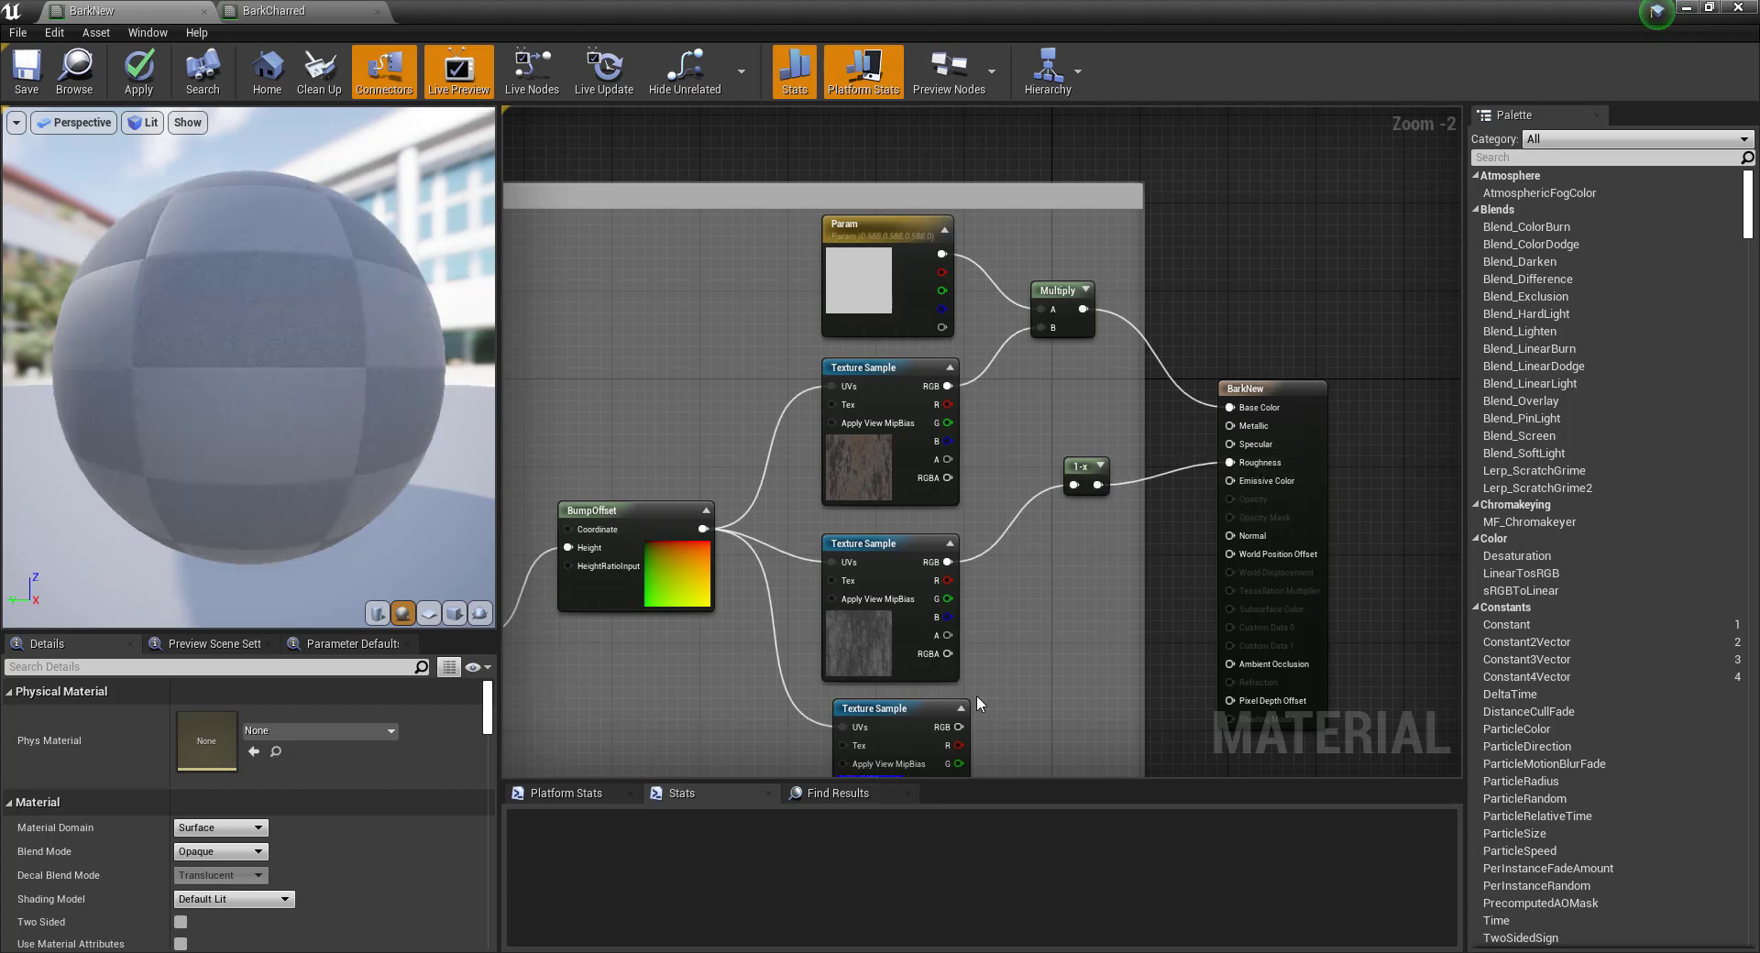
drag(958, 727, 1229, 535)
scroll(1070, 623, down, 8)
scroll(1054, 614, up, 6)
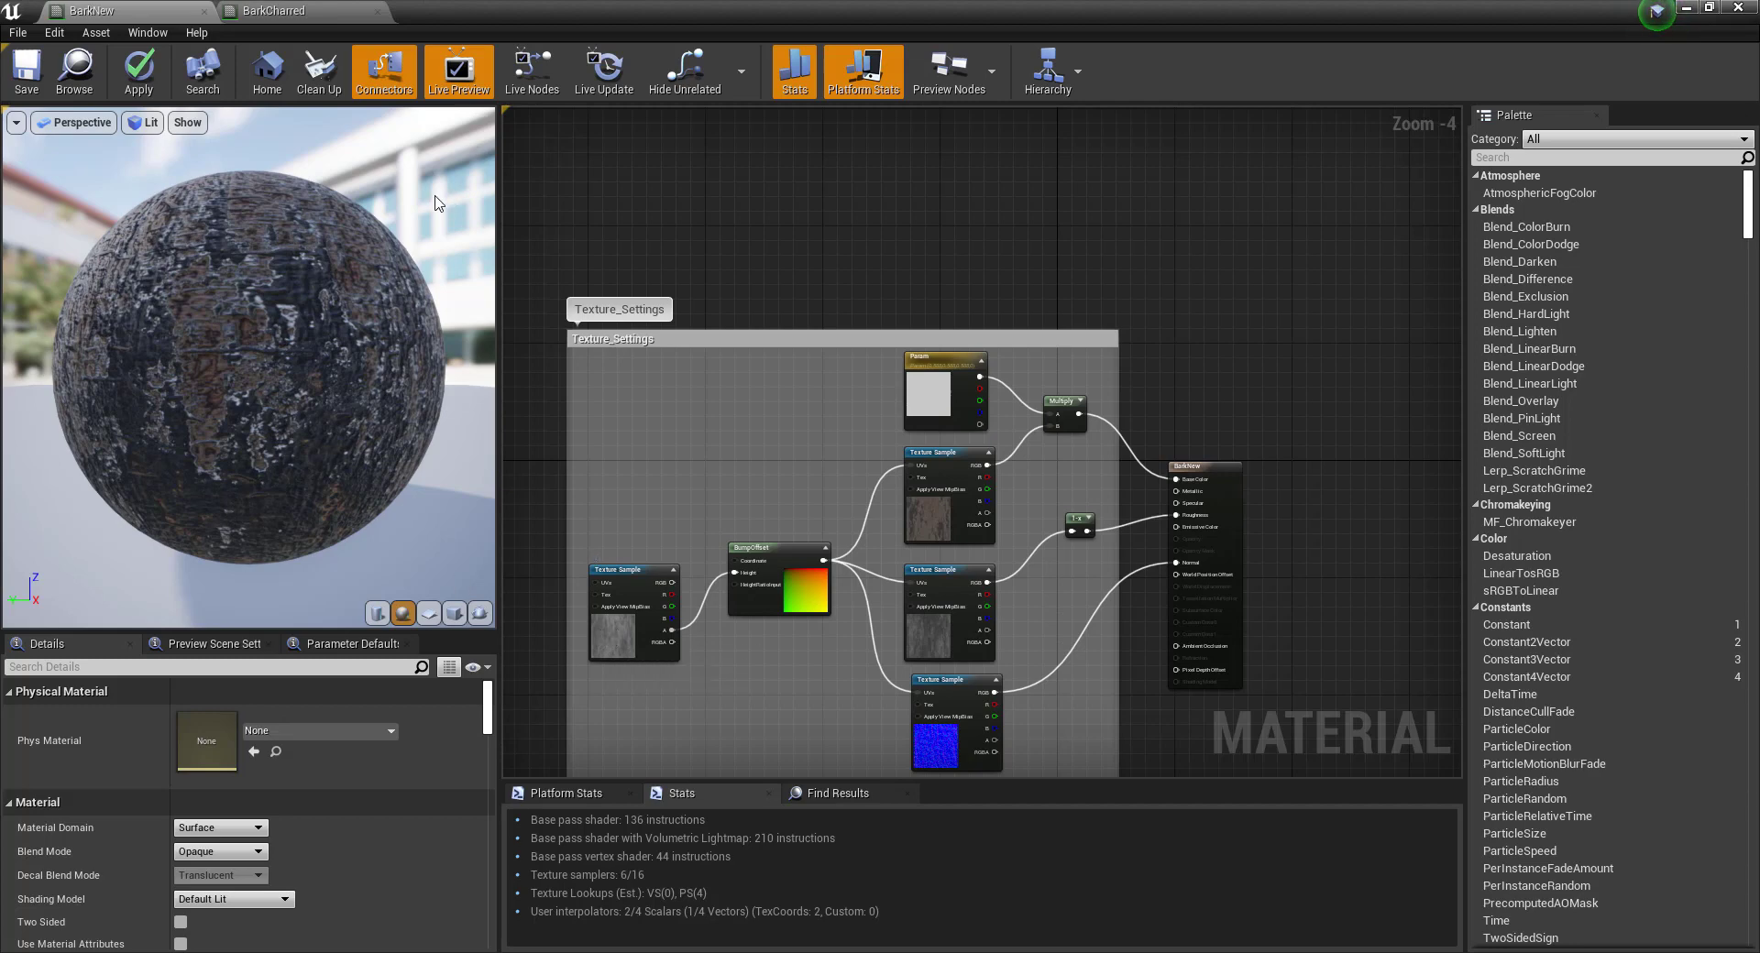
Compare the node connections in the BarkCharred material with those in the BarkNew material.
click(309, 13)
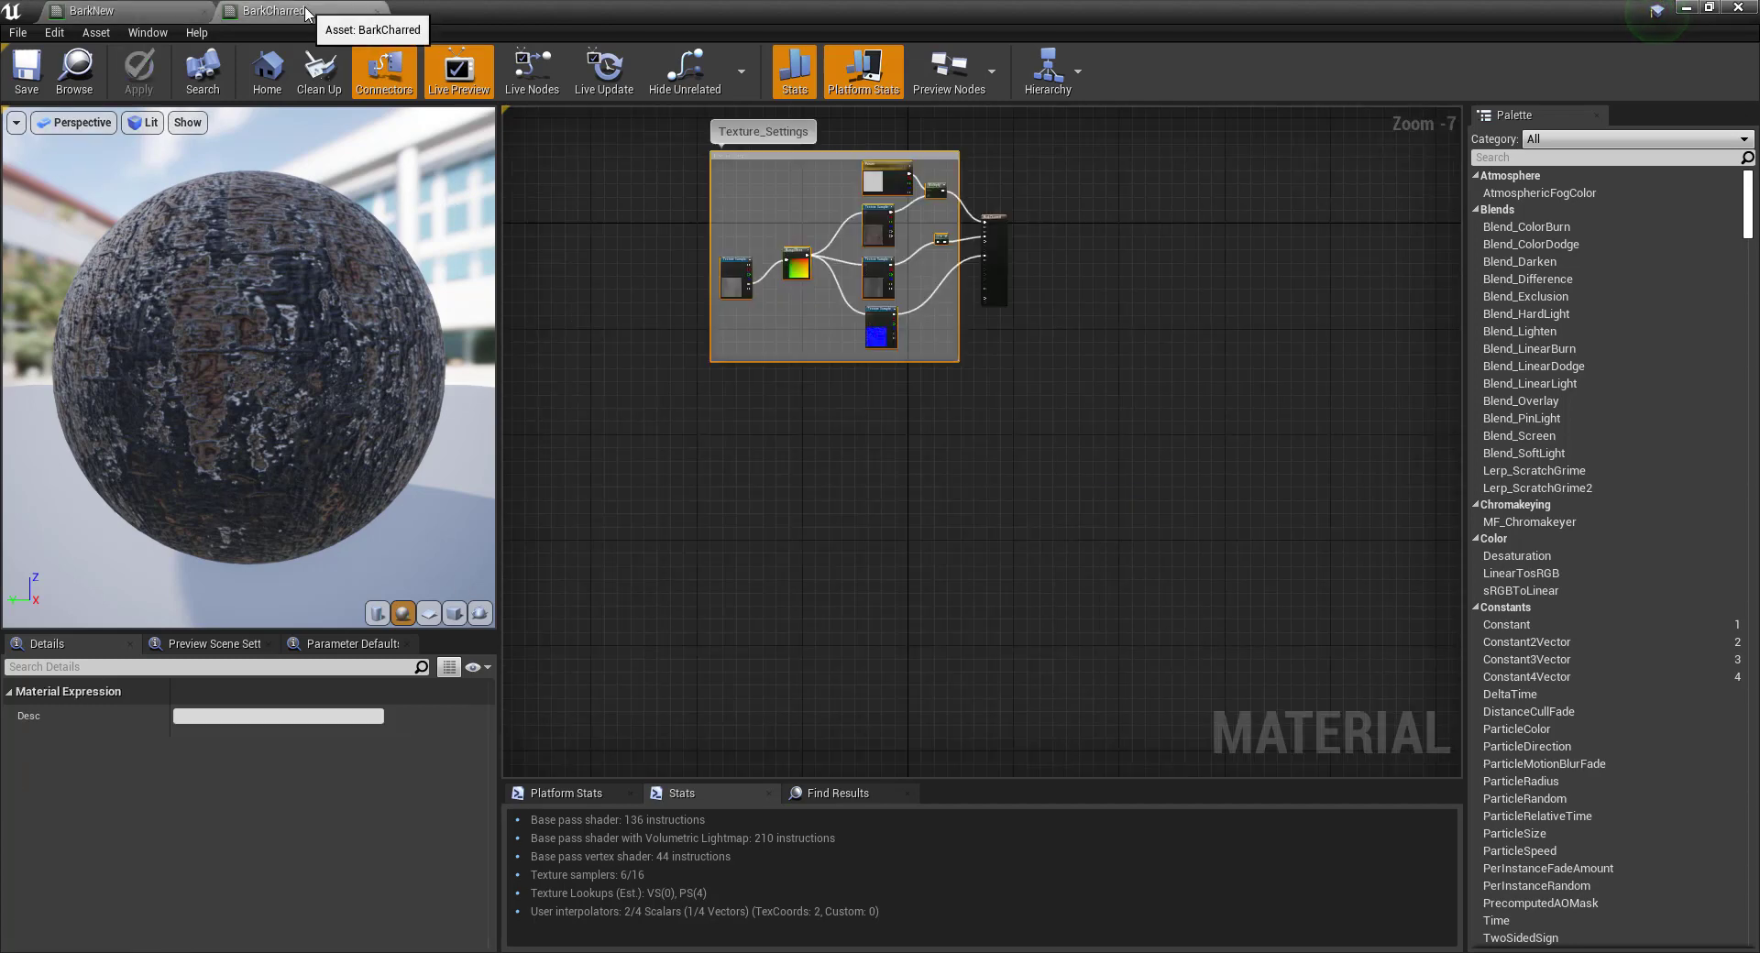
key(Home)
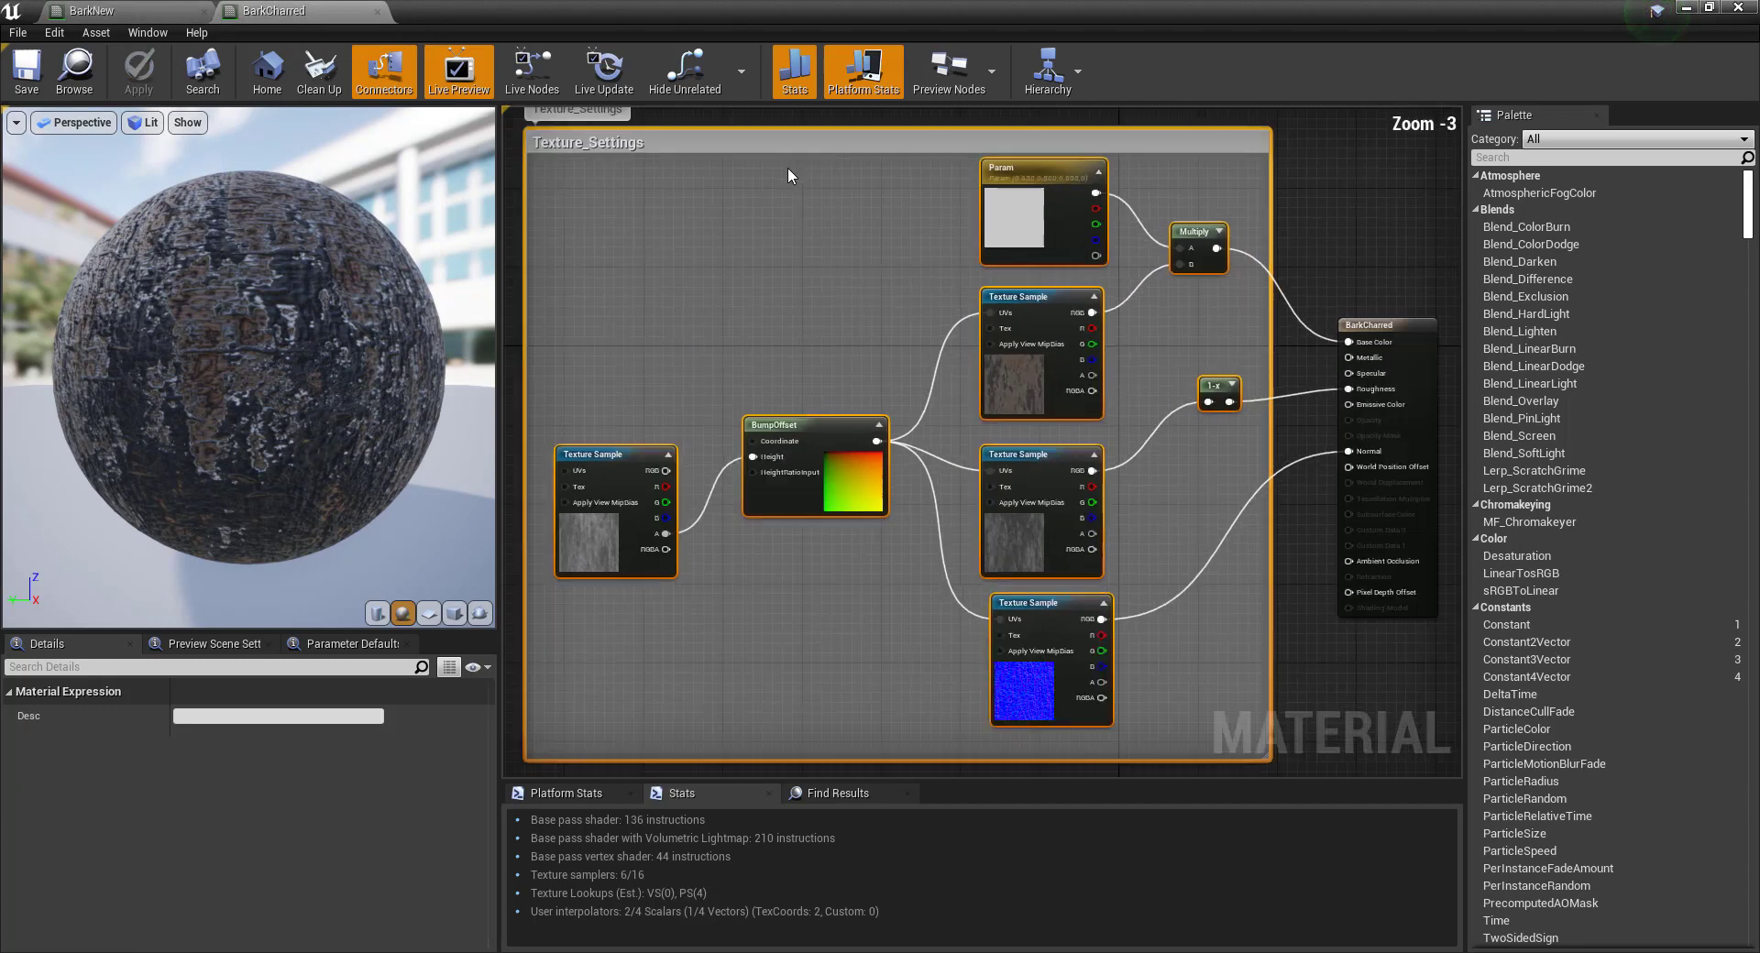
click(92, 10)
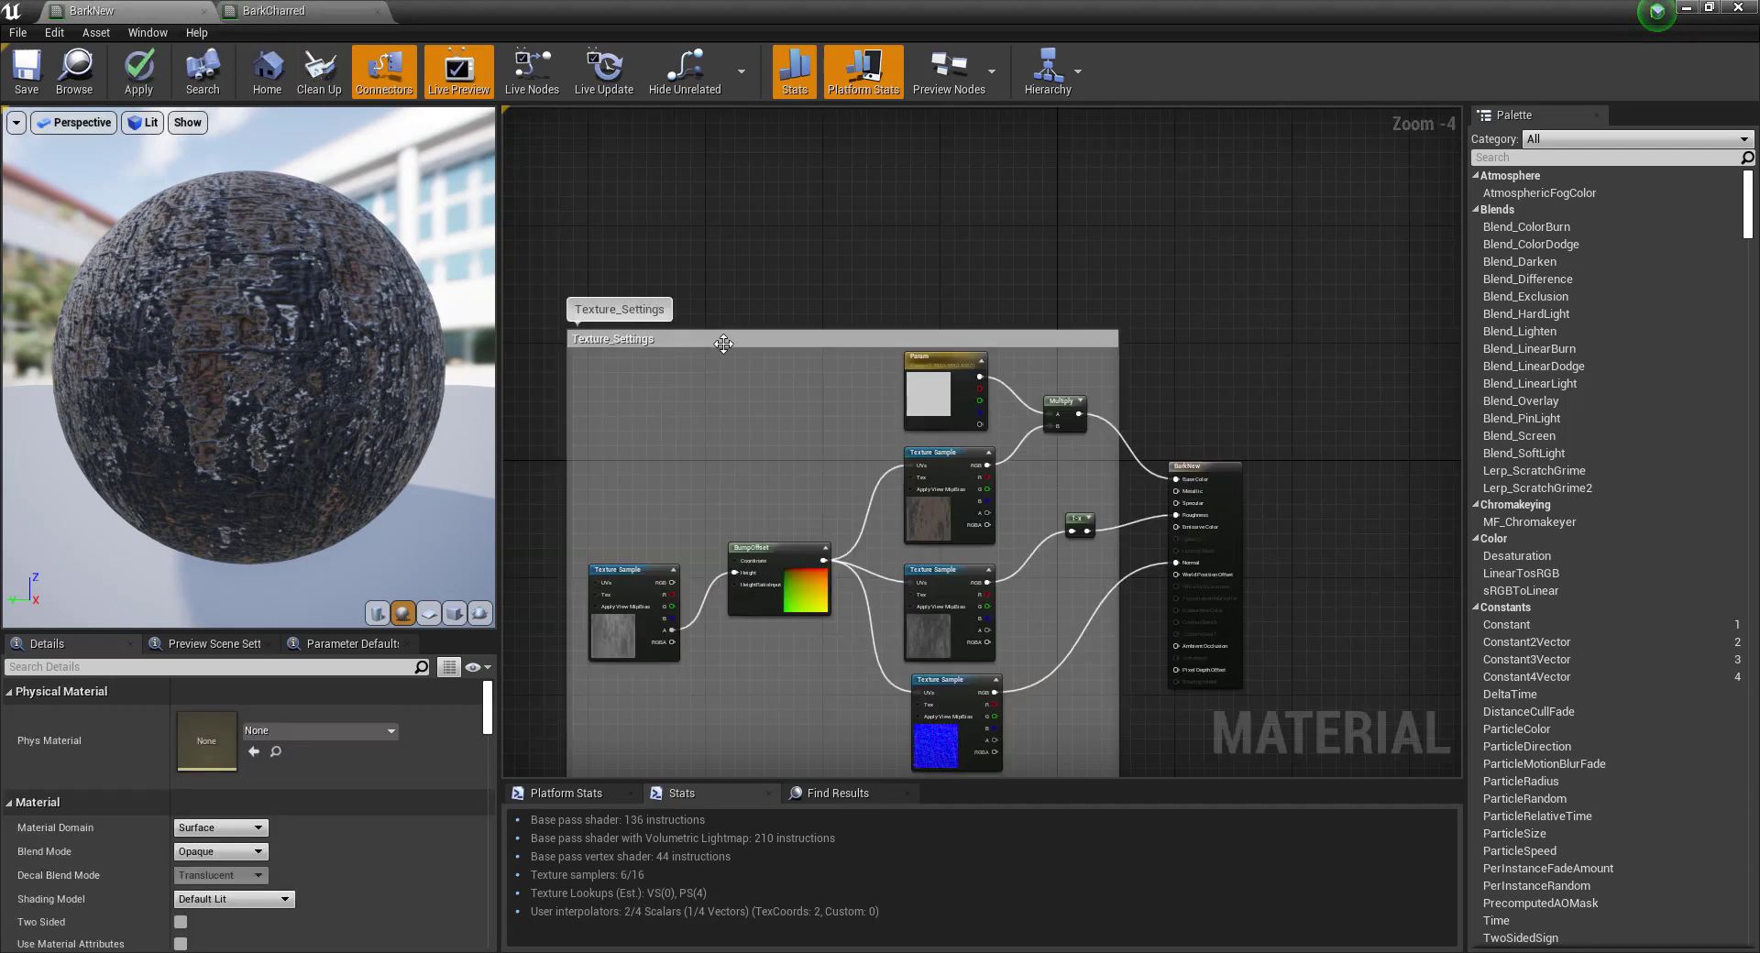
scroll(856, 388, up, 3)
right_drag(856, 388, 505, 189)
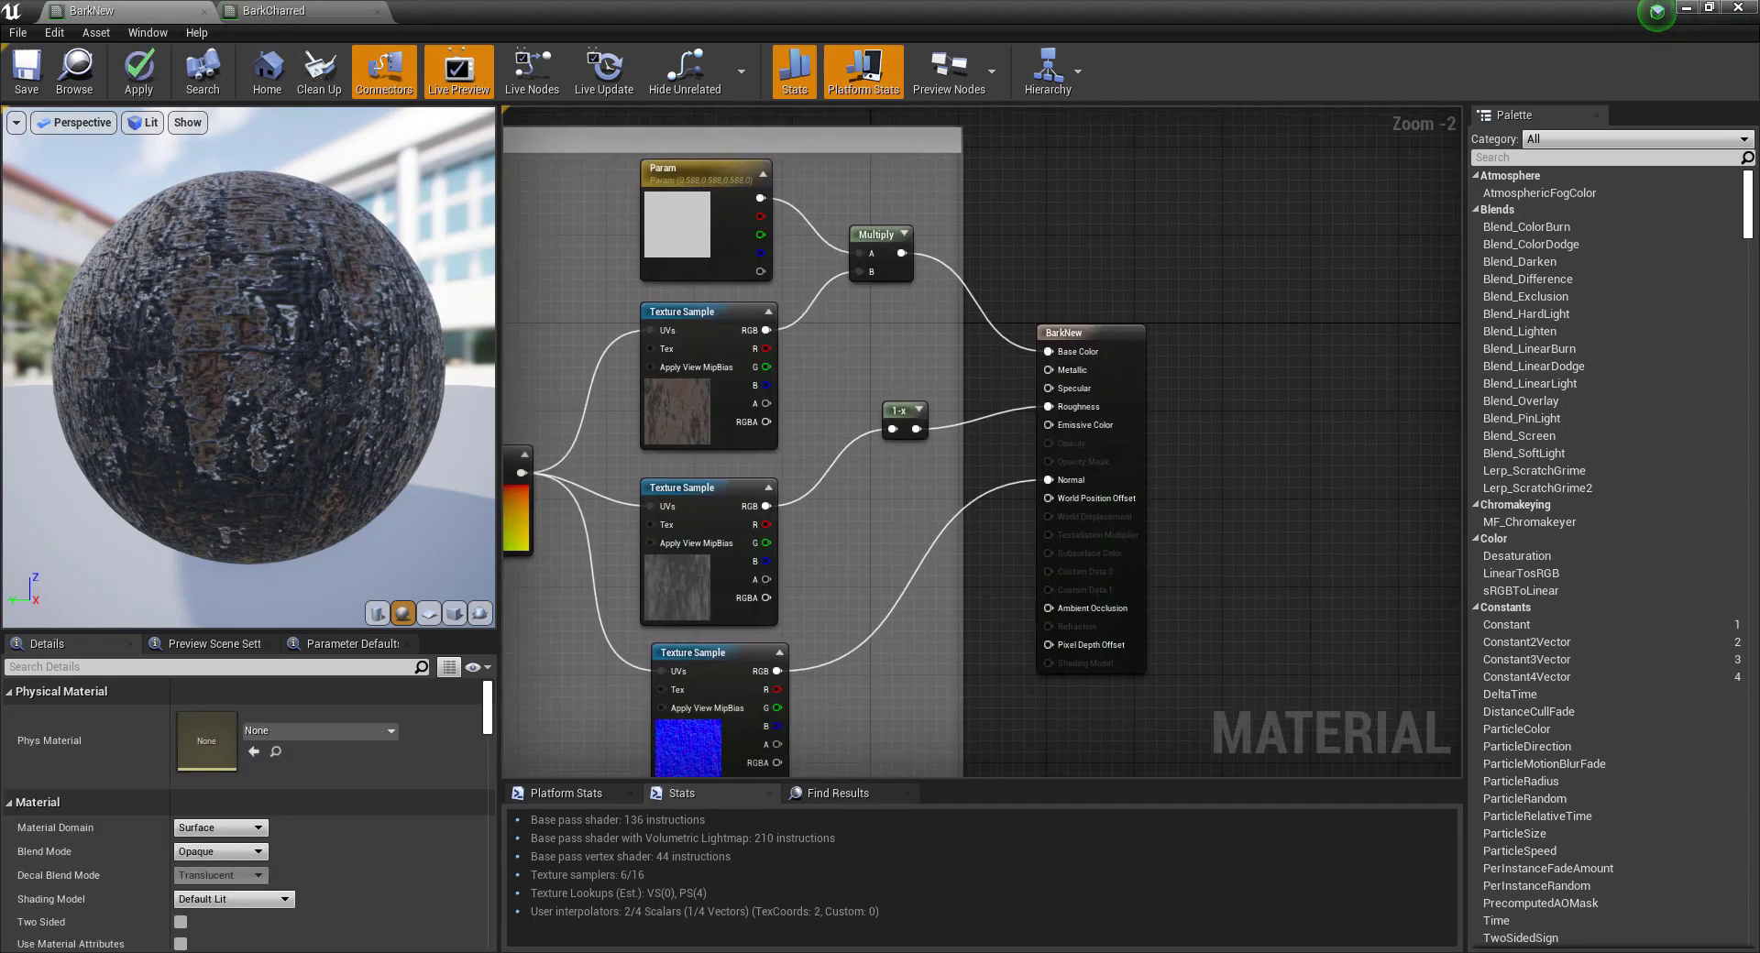
key(super)
click(321, 10)
click(321, 11)
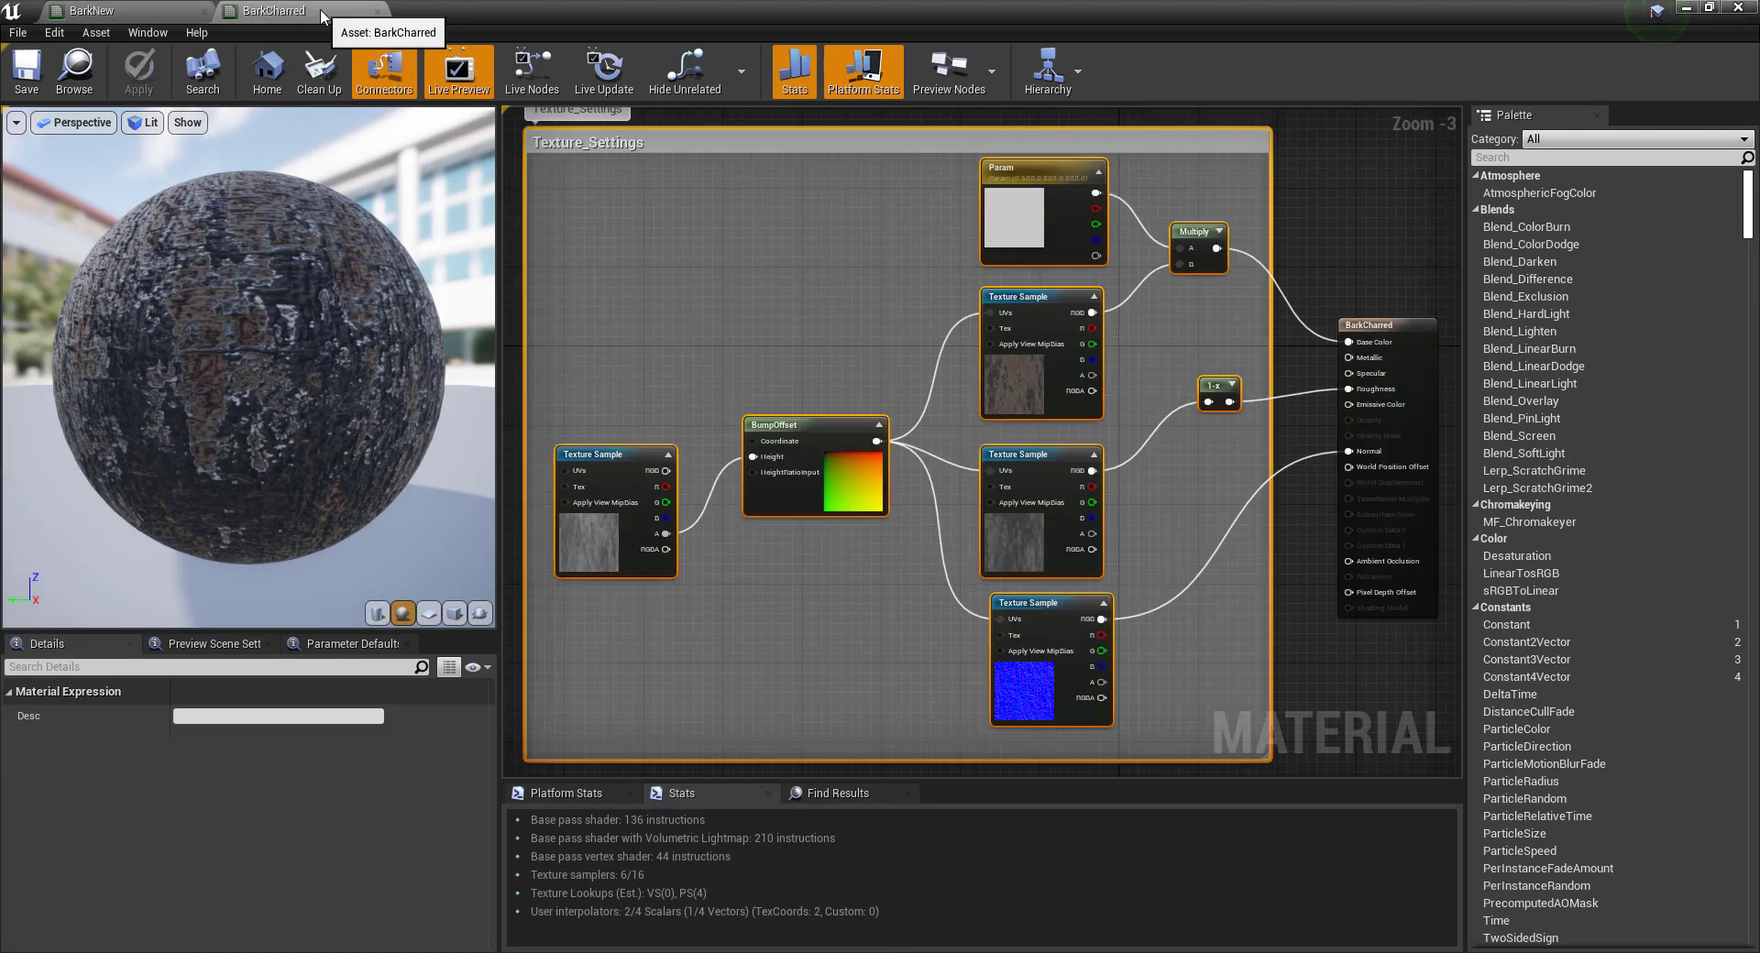
click(174, 18)
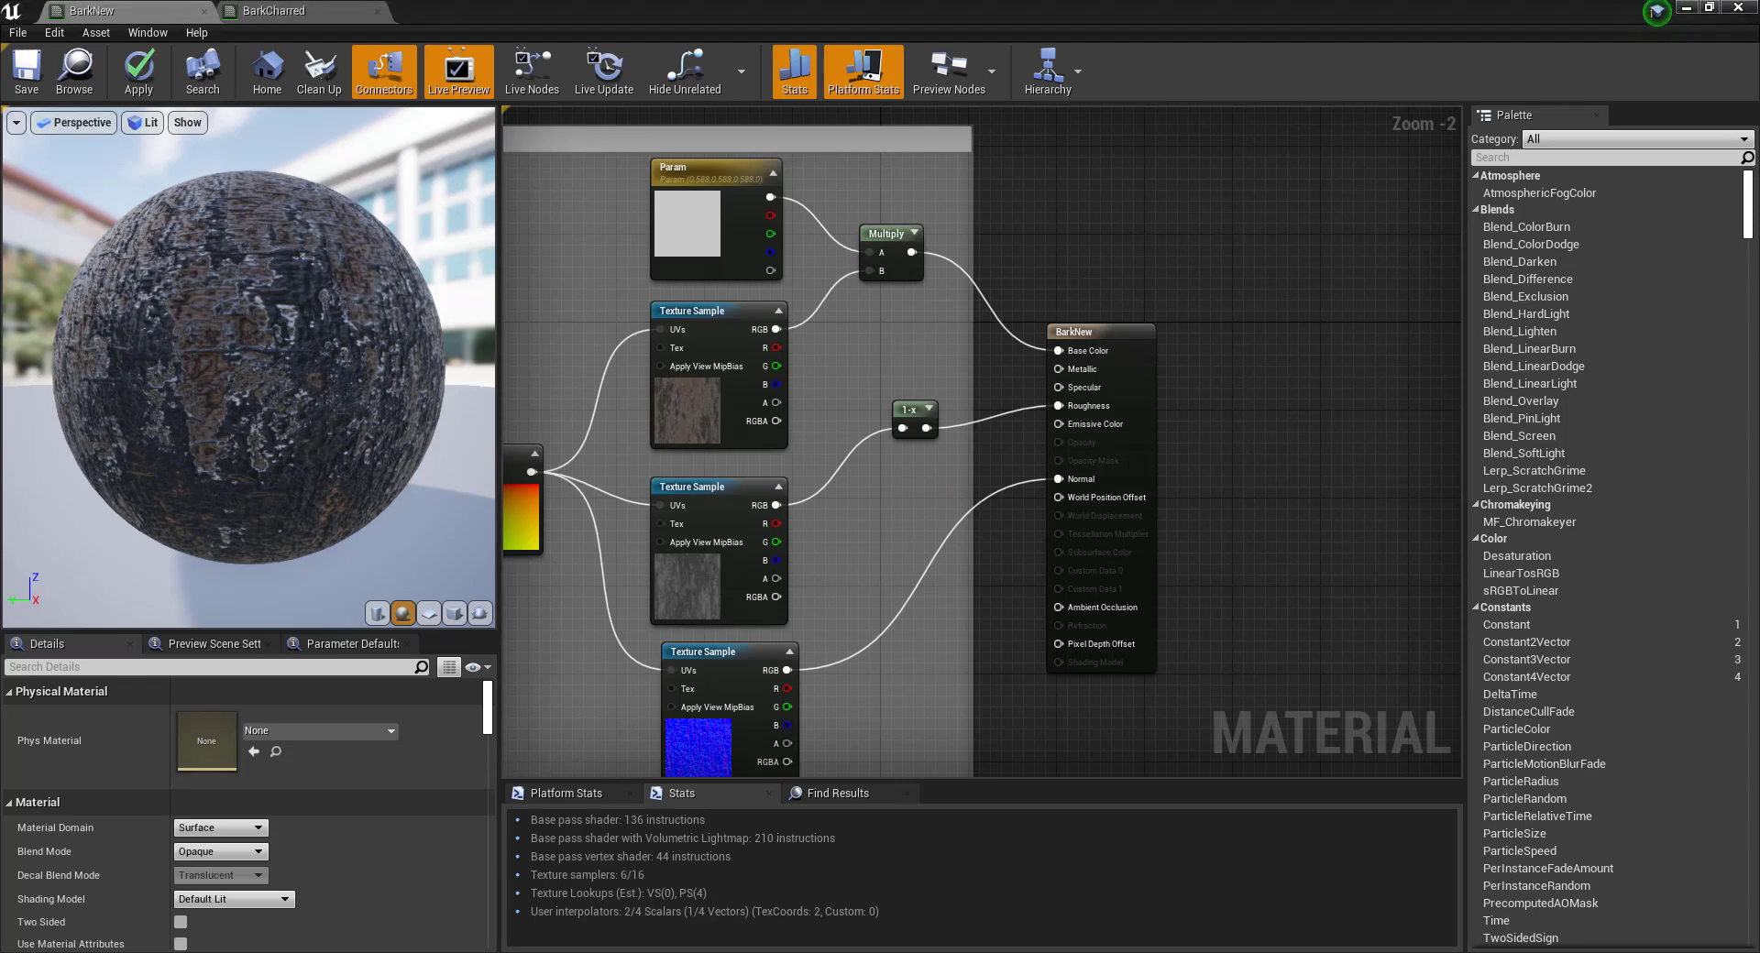
Copy the name of the KB3D_BarkNew_normal texture from Orc_Village's Textures folder and return to the BarkNew material.
key(alt+Tab)
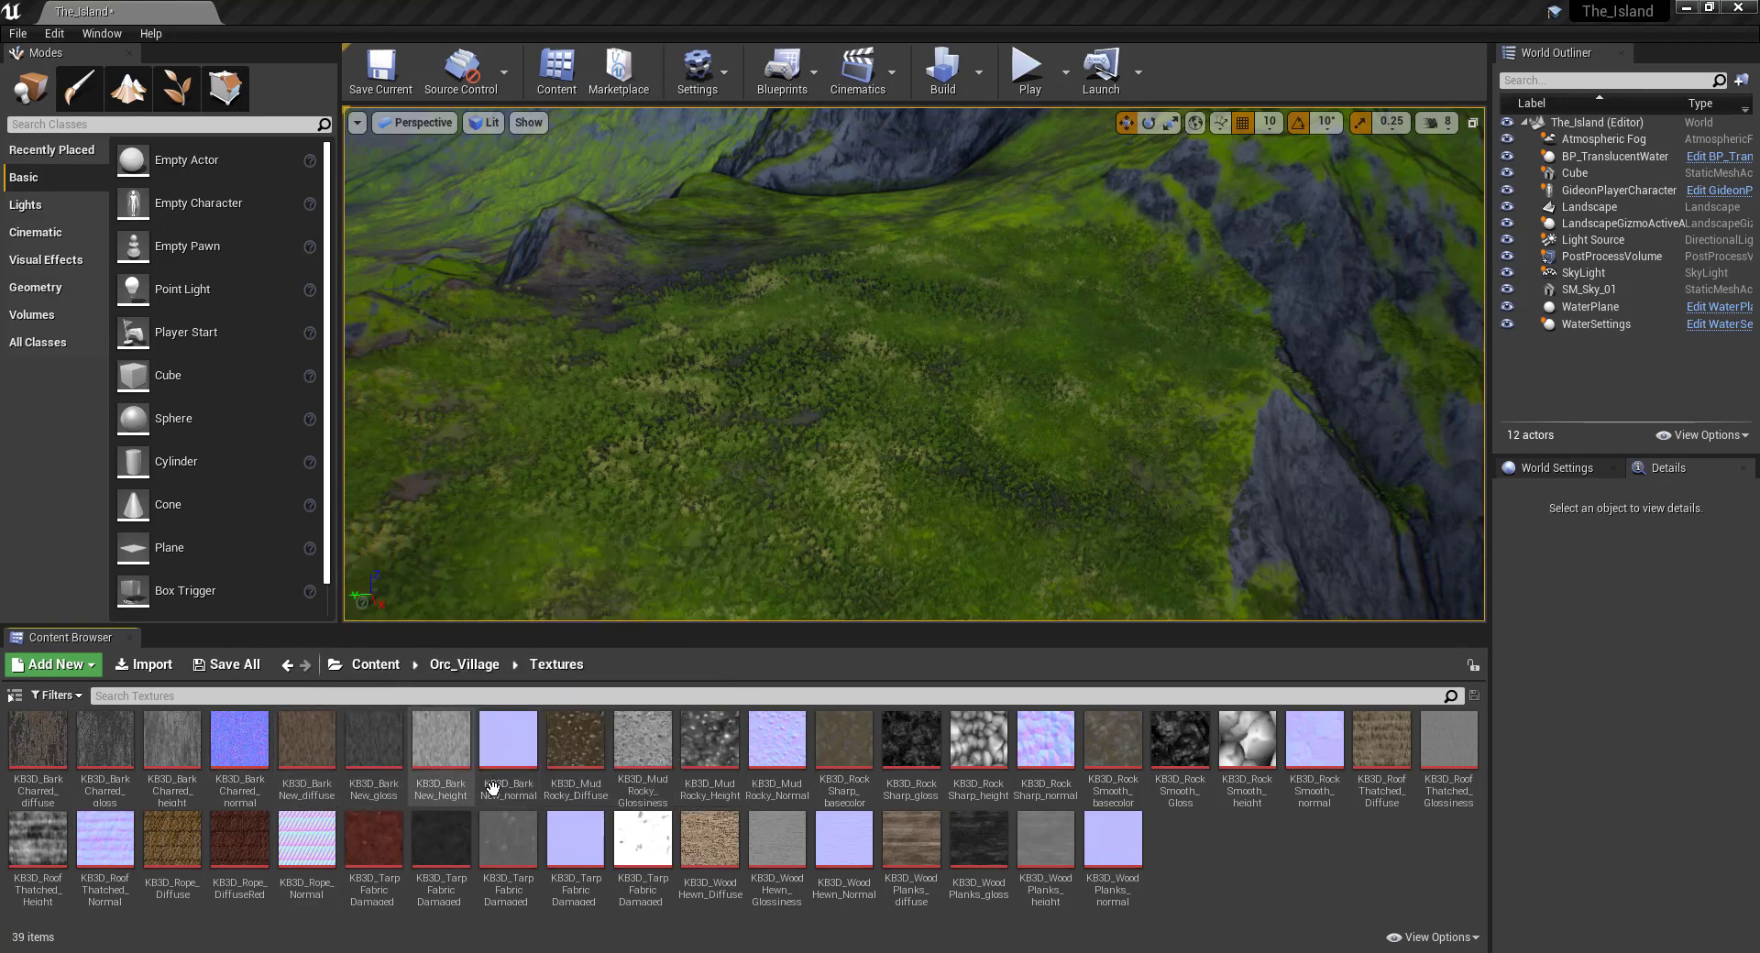
right_click(521, 781)
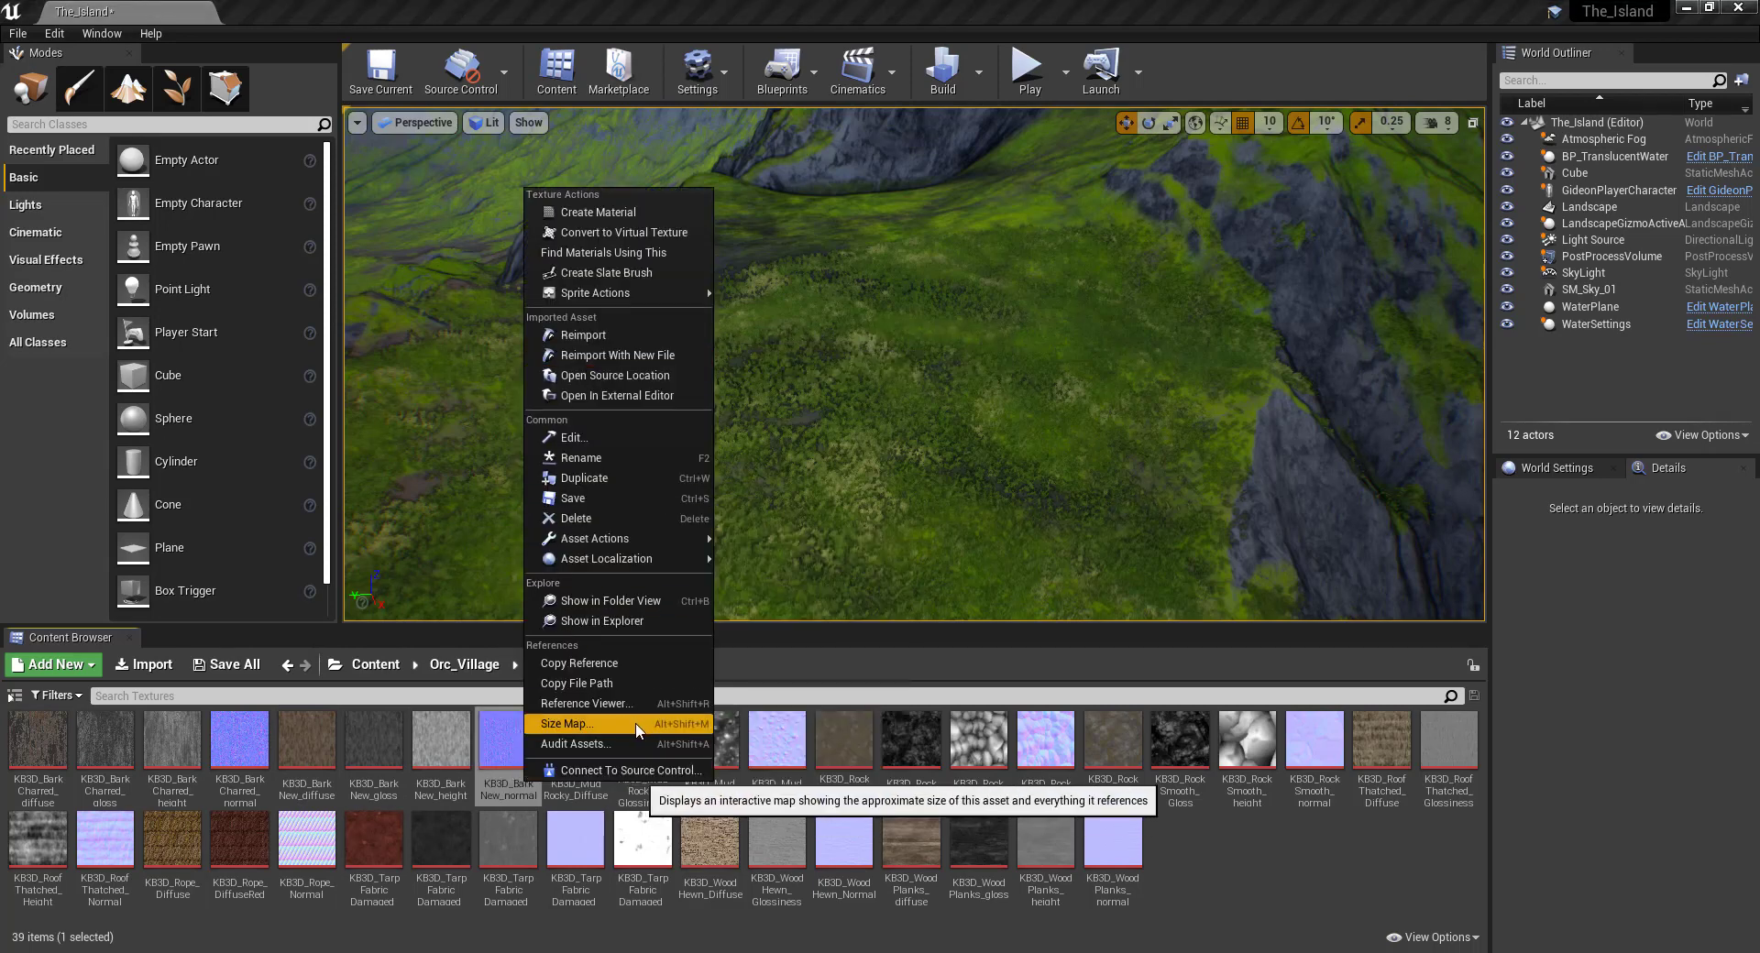
click(548, 804)
key(F2)
key(ctrl+c)
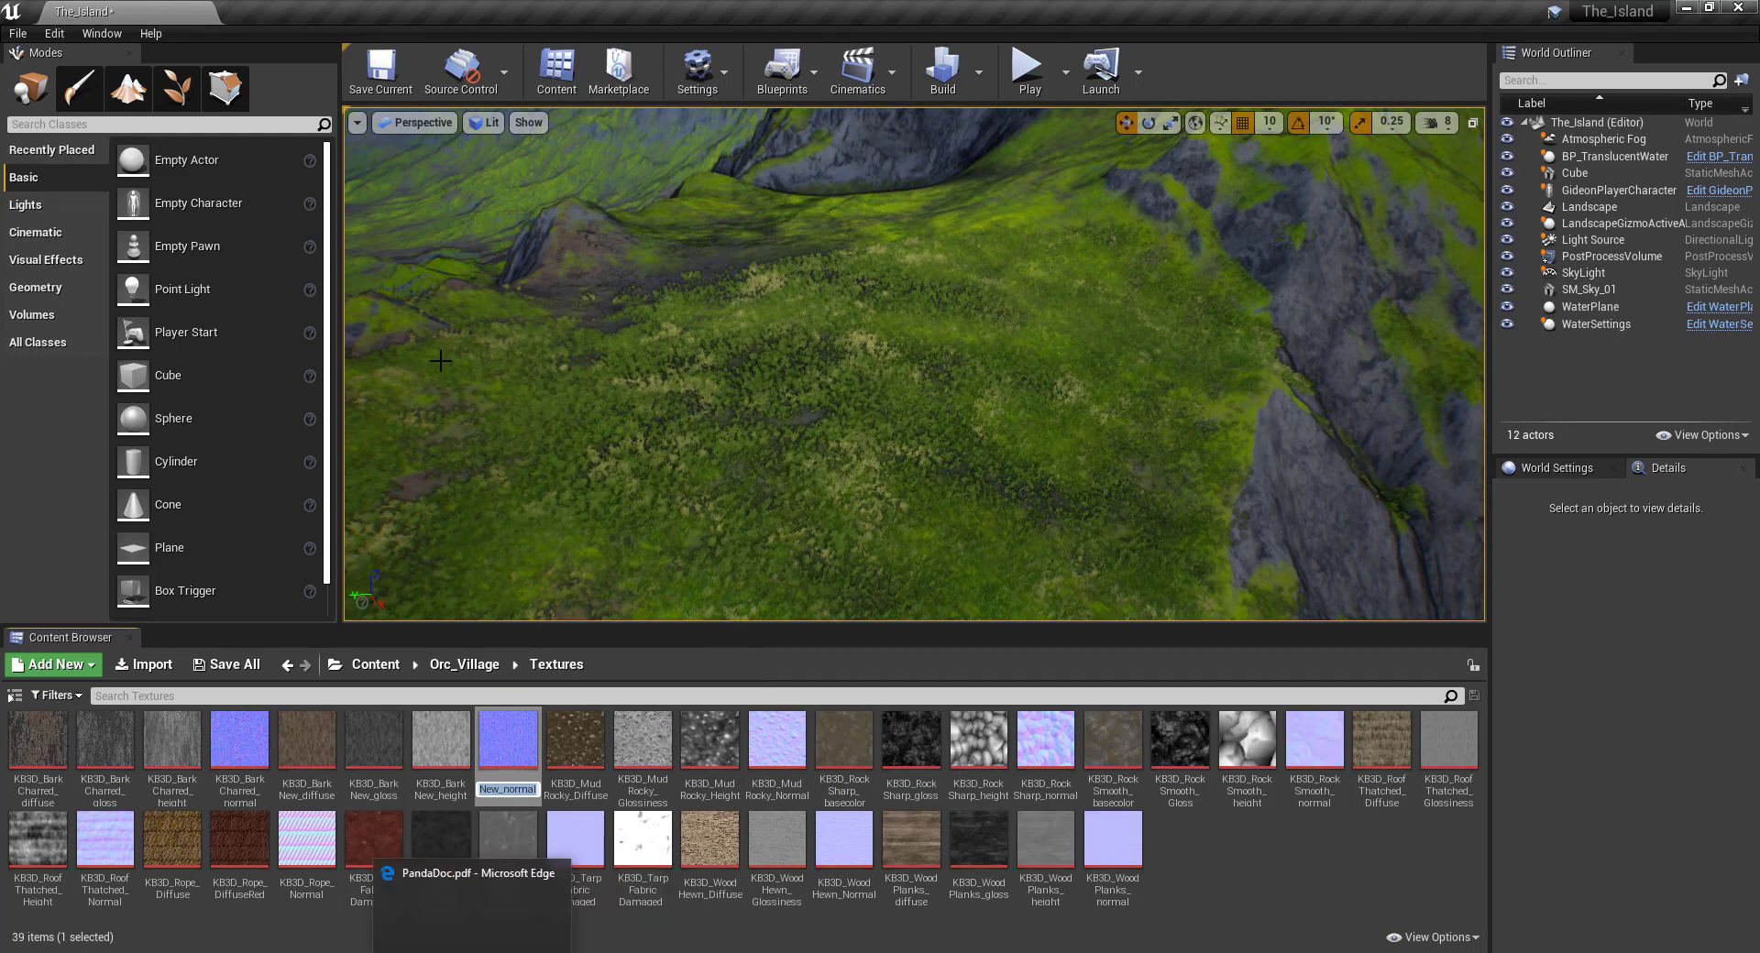
click(679, 829)
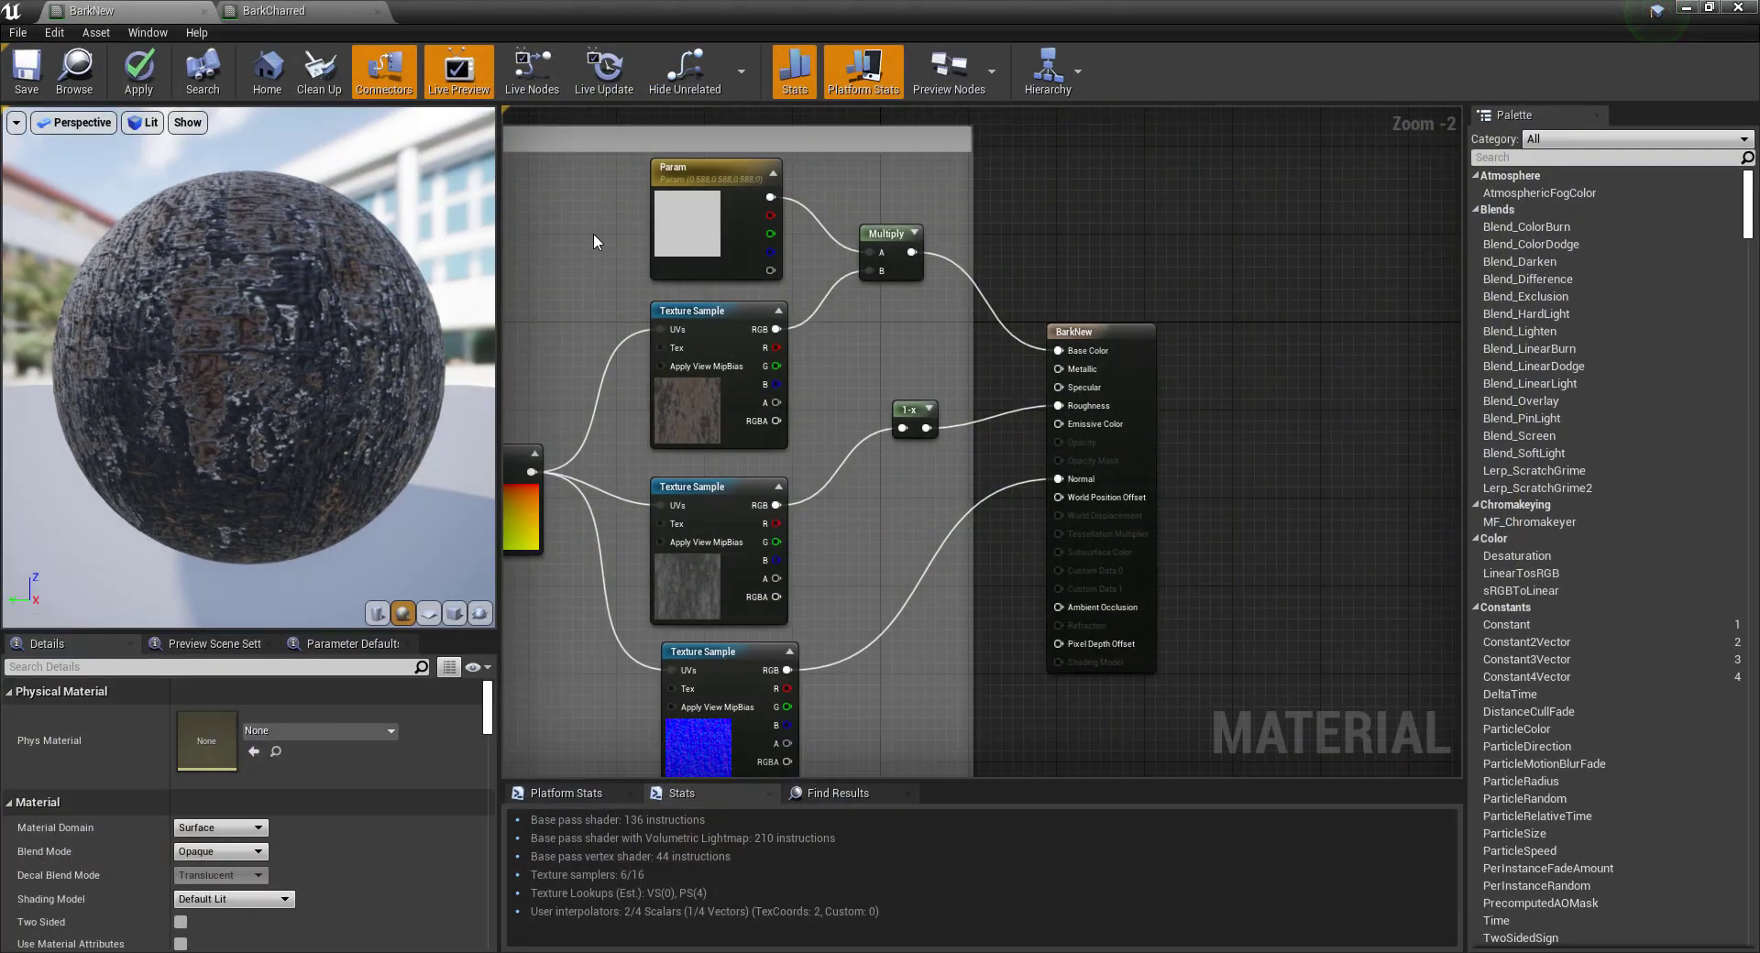
Assign the KB3D_BarkNew_normal texture to the Texture Sample feeding the Normal input.
click(727, 728)
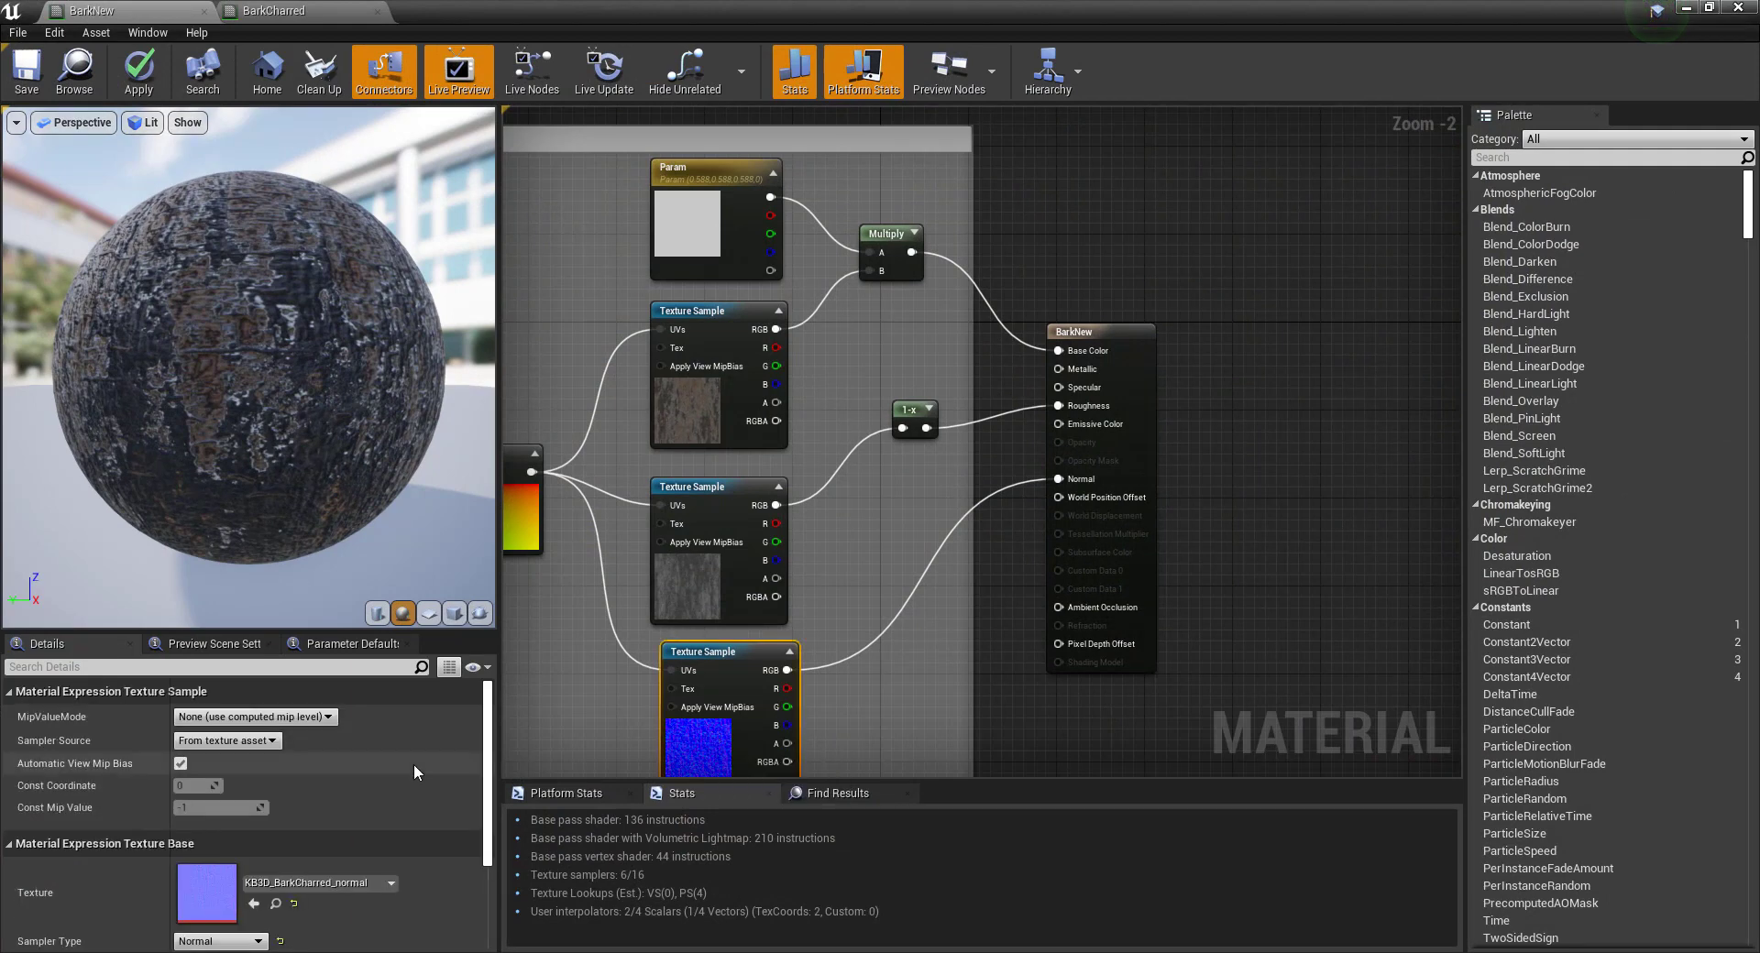
click(335, 885)
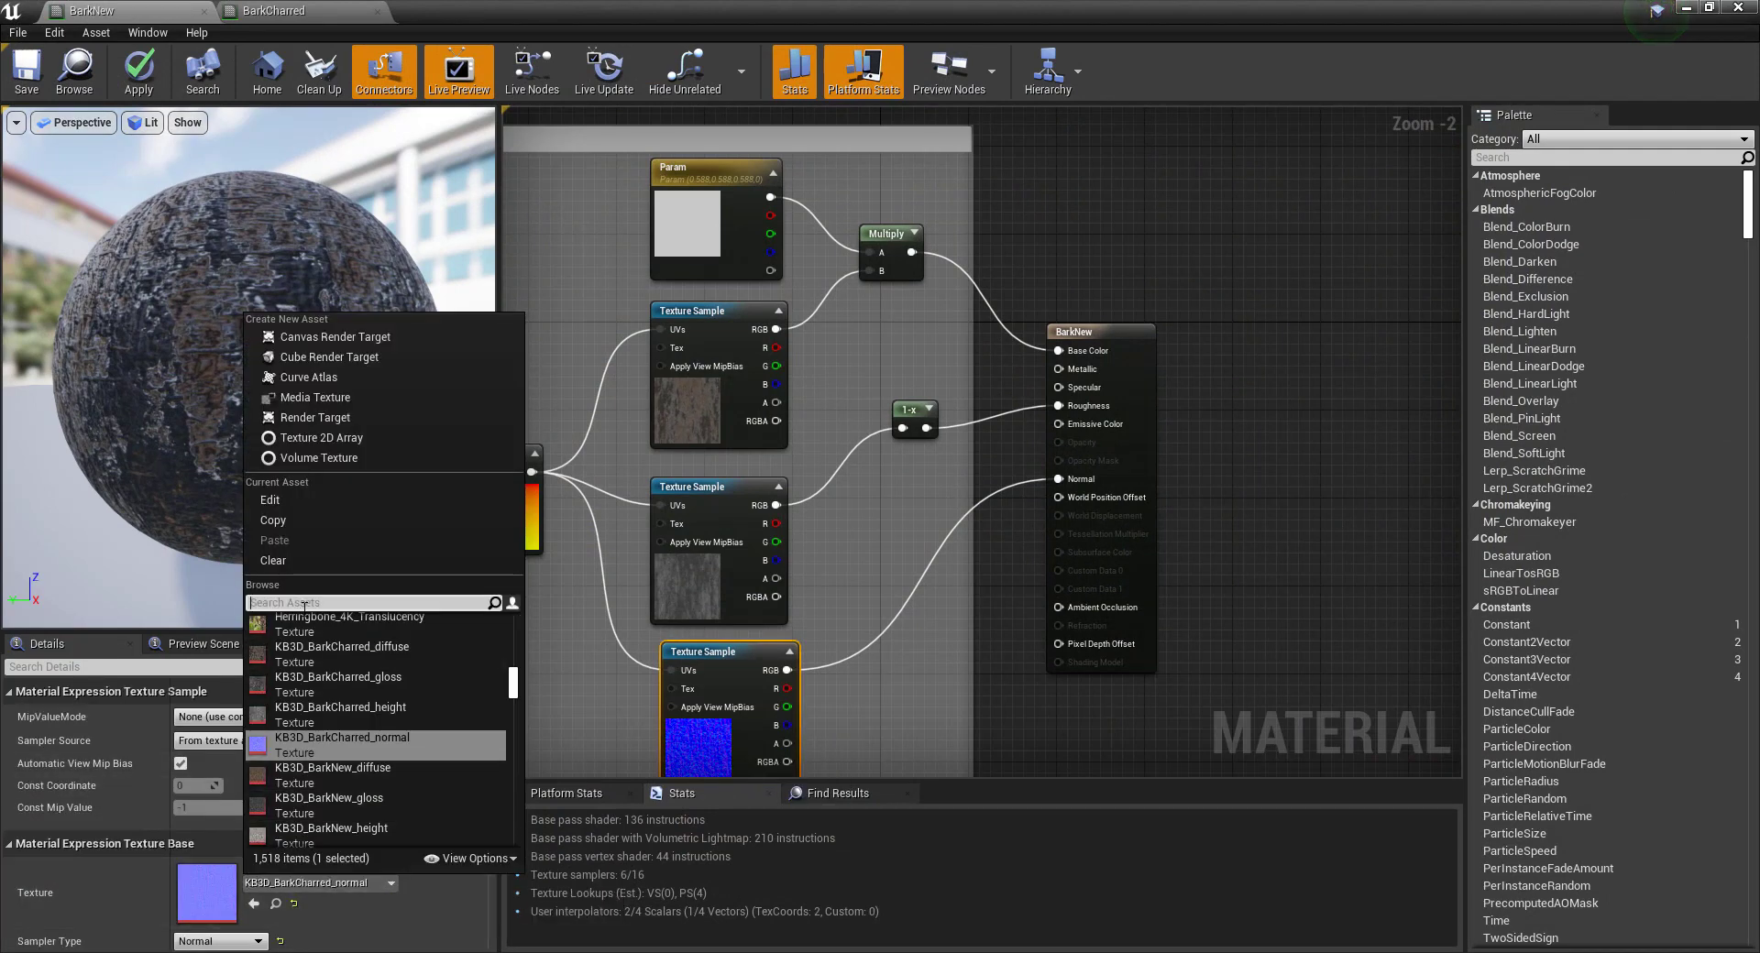
key(ctrl+v)
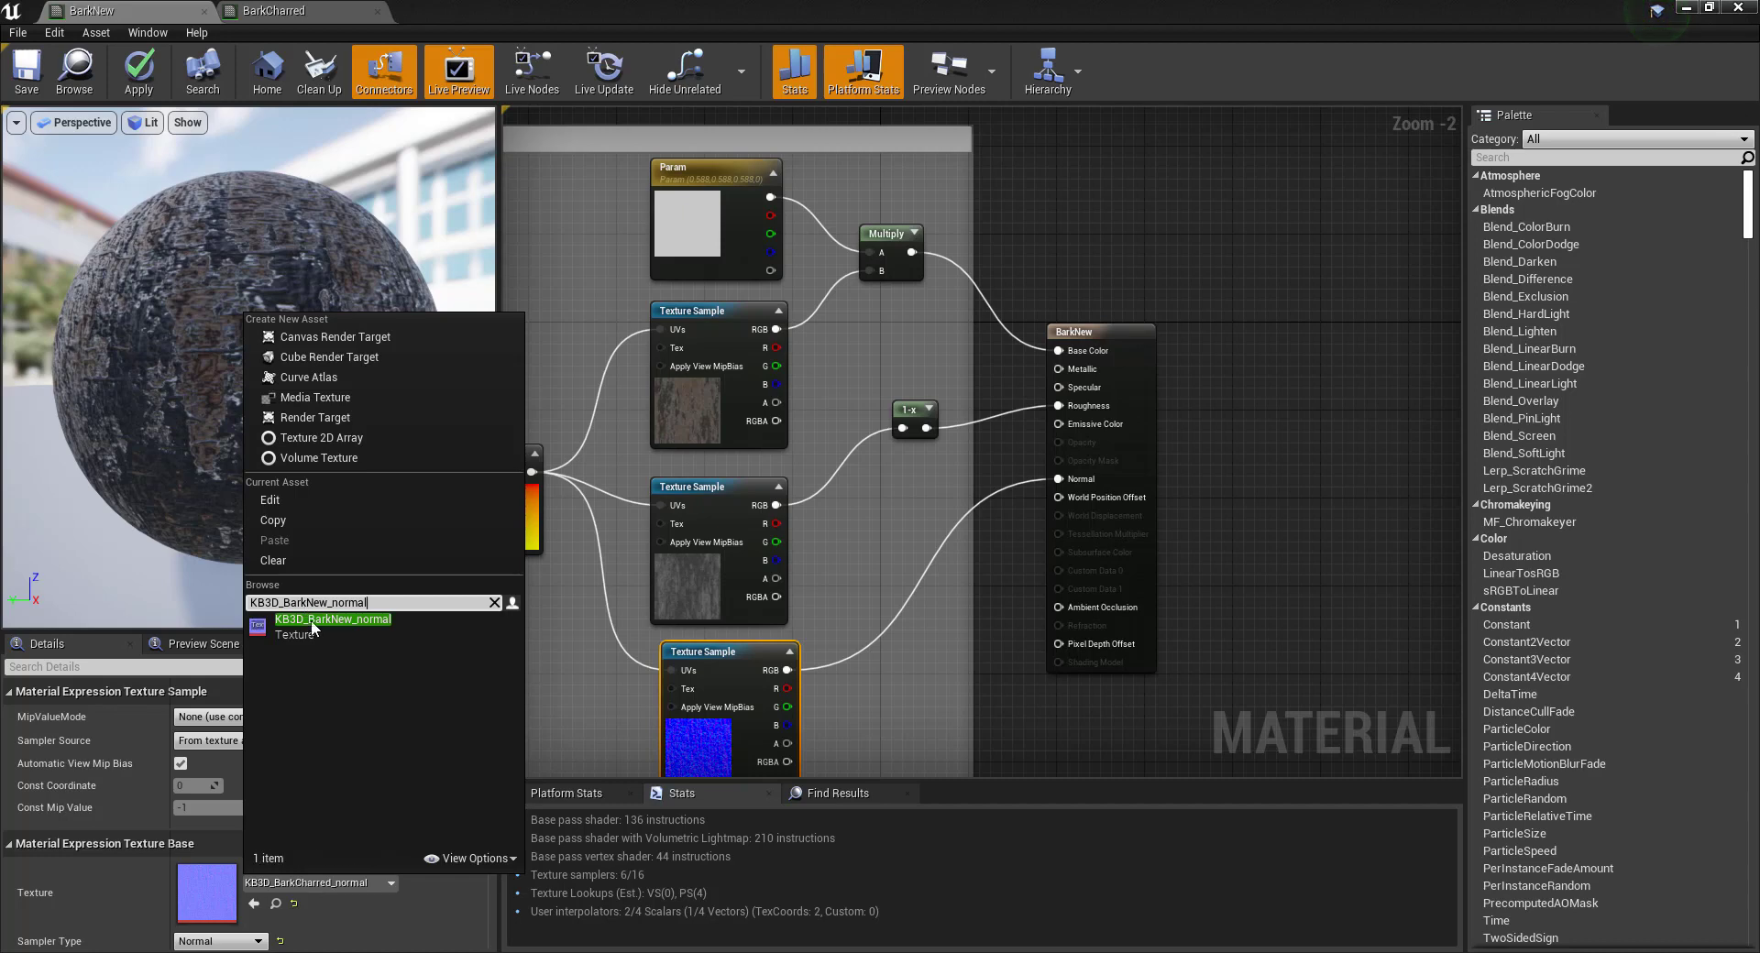
click(310, 620)
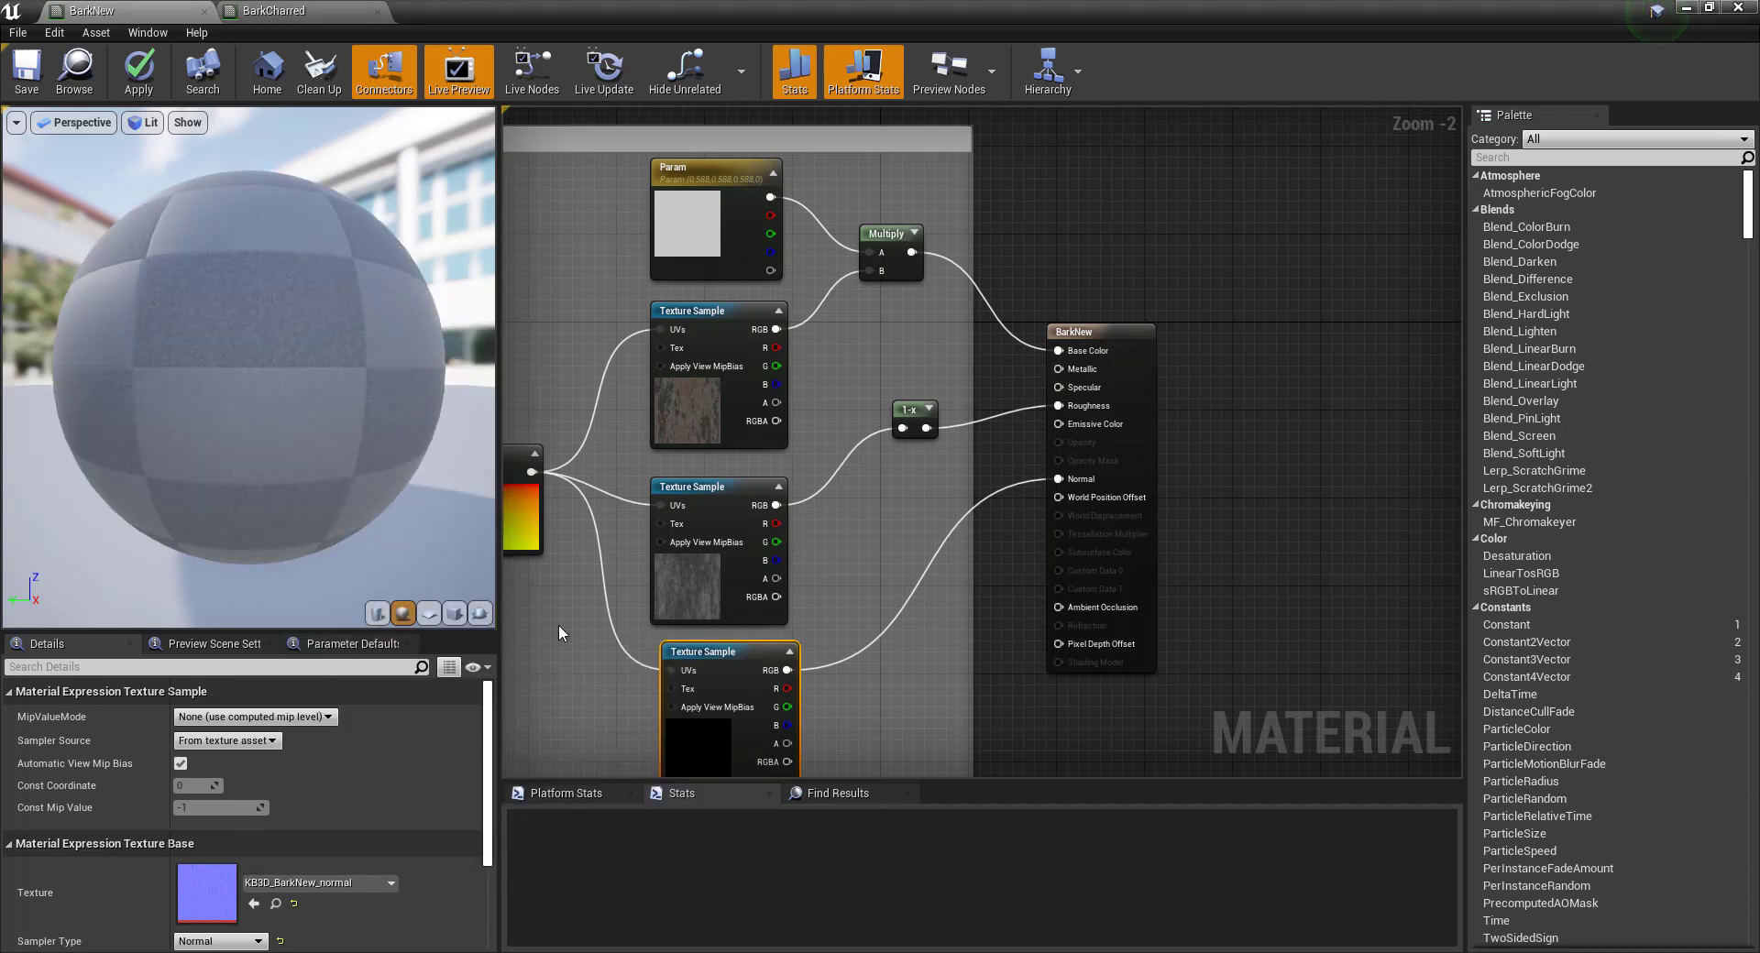
Assign the KB3D_BarkNew_diffuse texture to the Texture Sample feeding the Multiply node.
right_drag(559, 627, 699, 528)
right_drag(818, 463, 646, 619)
click(761, 486)
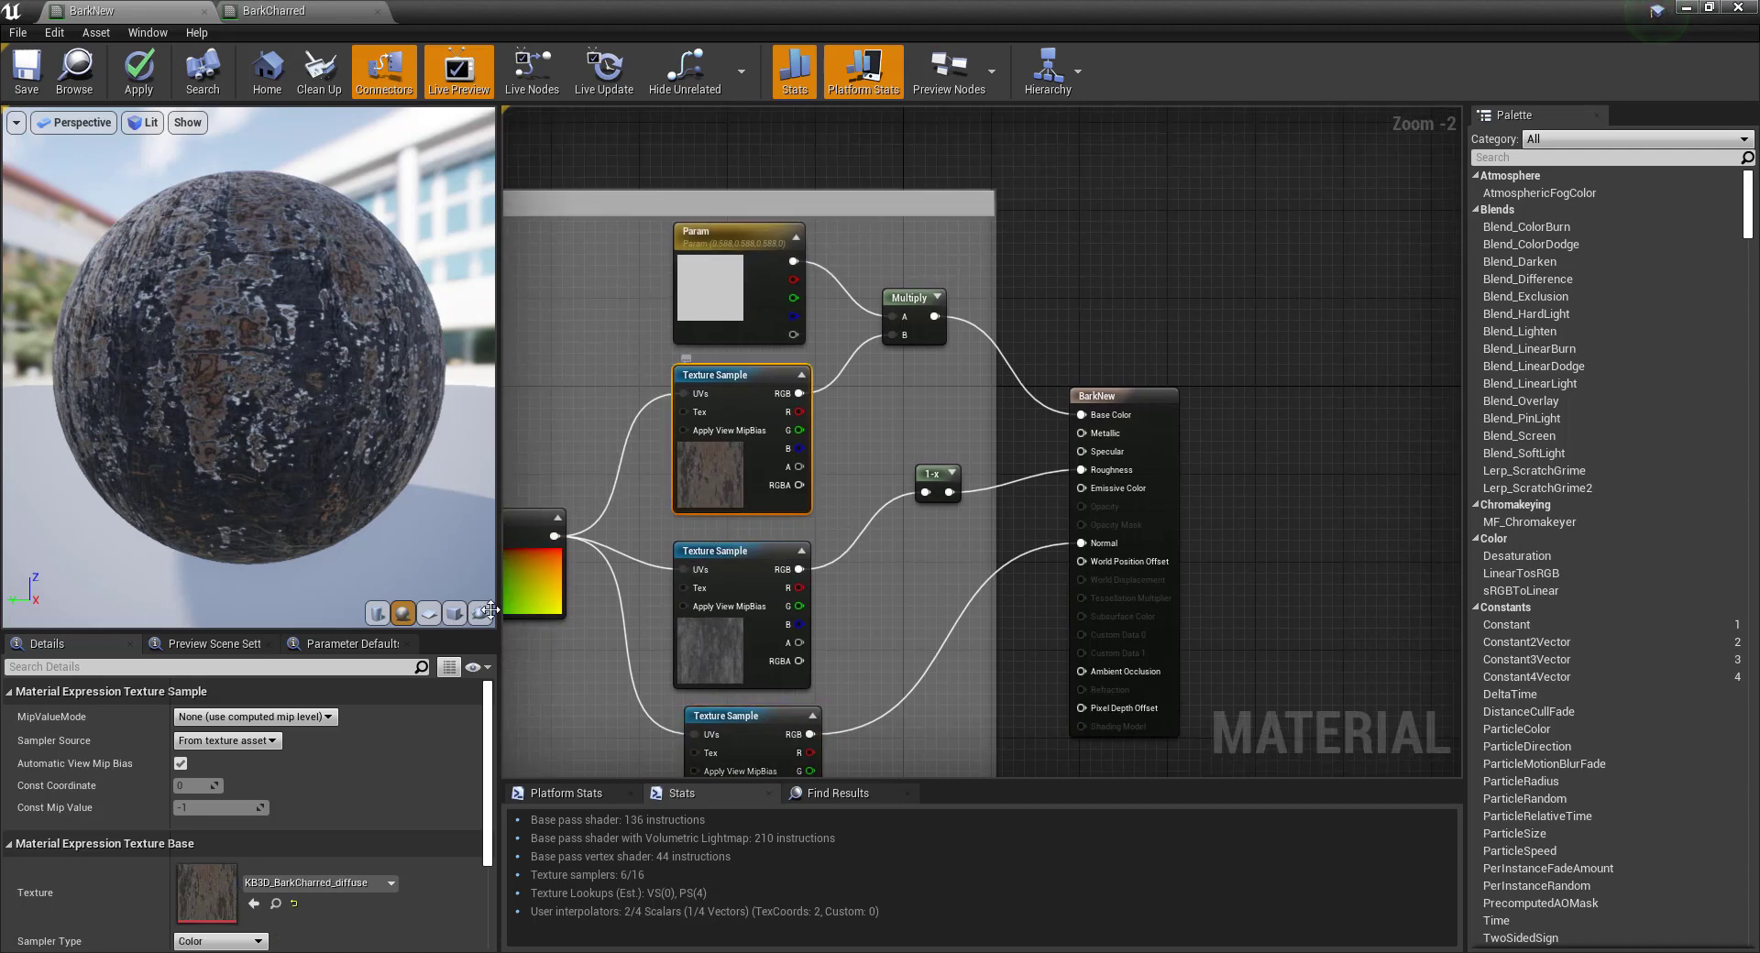
click(373, 884)
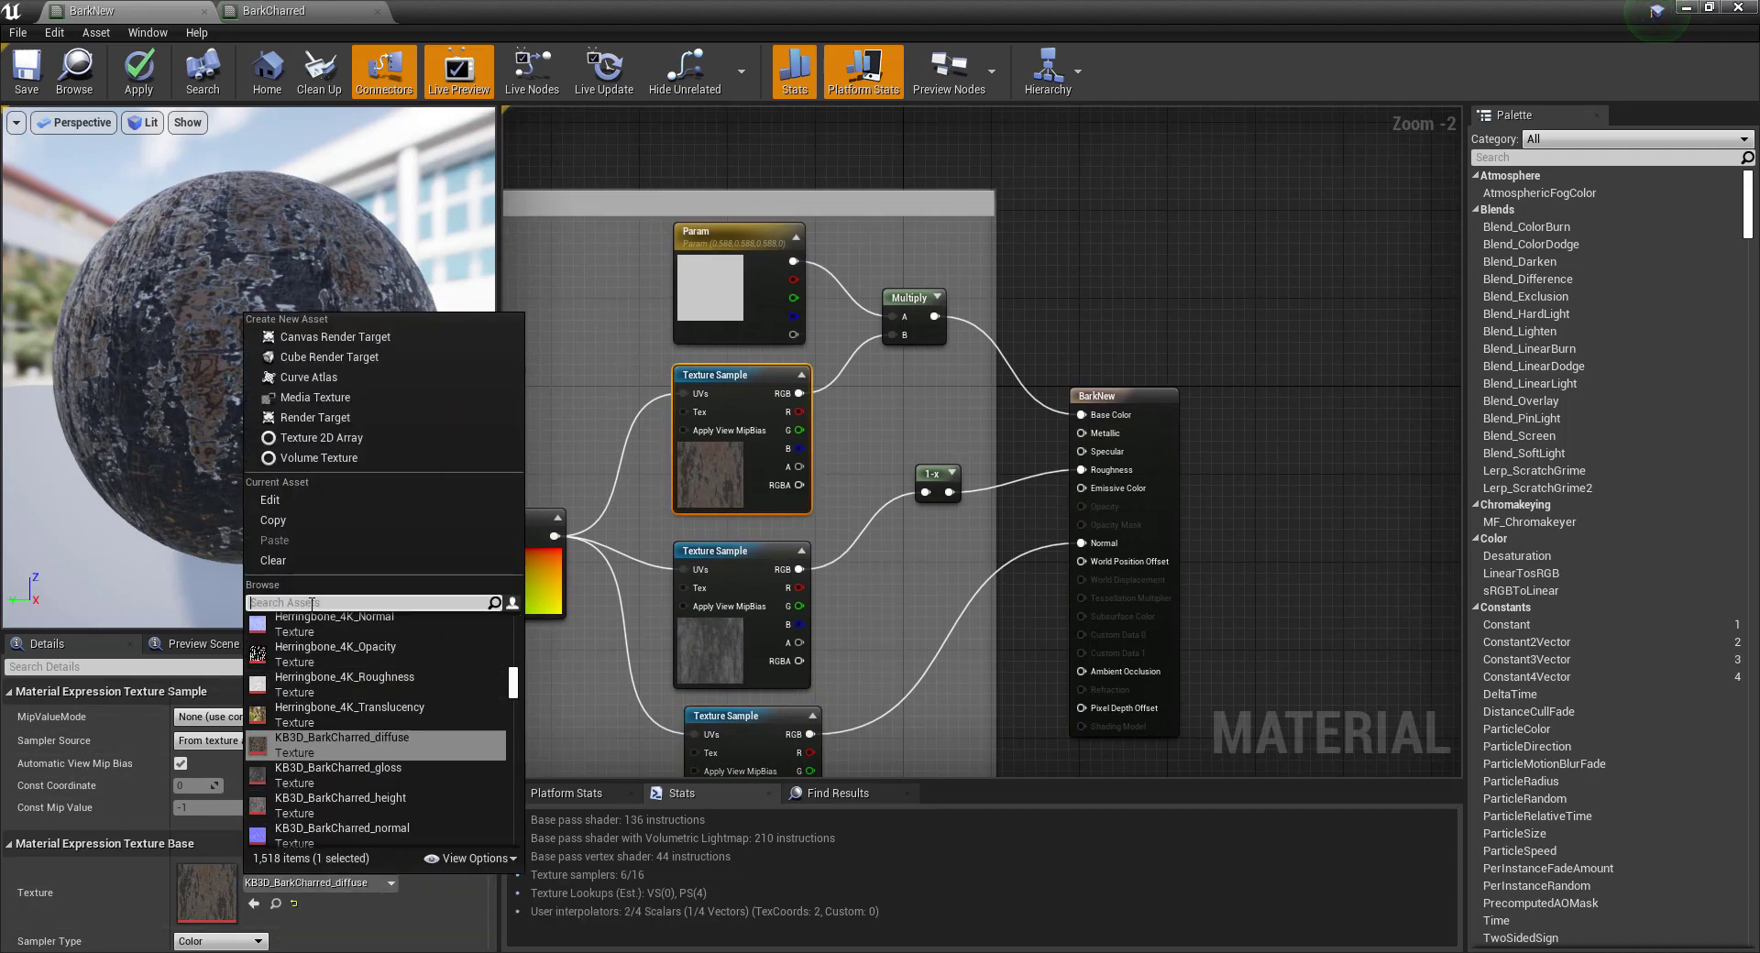
text(KB3D_BarkNew_normal)
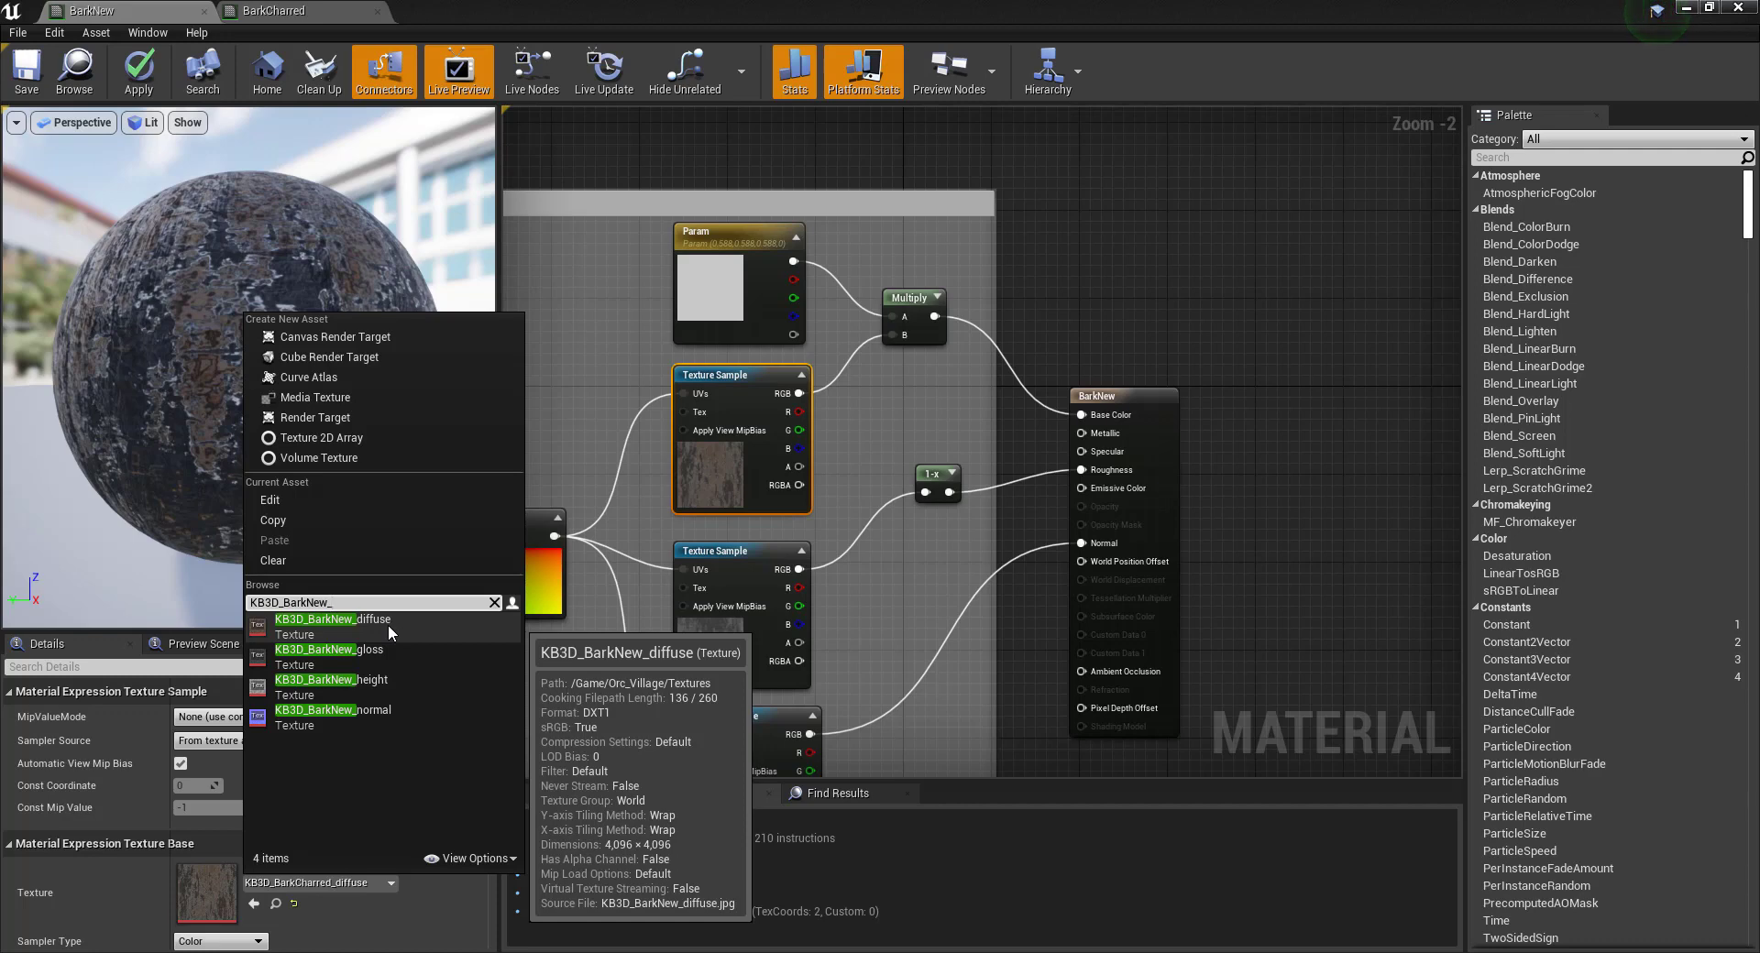
click(388, 627)
Assign the KB3D_BarkNew_gloss texture to the Texture Sample feeding the 1-x node.
click(714, 640)
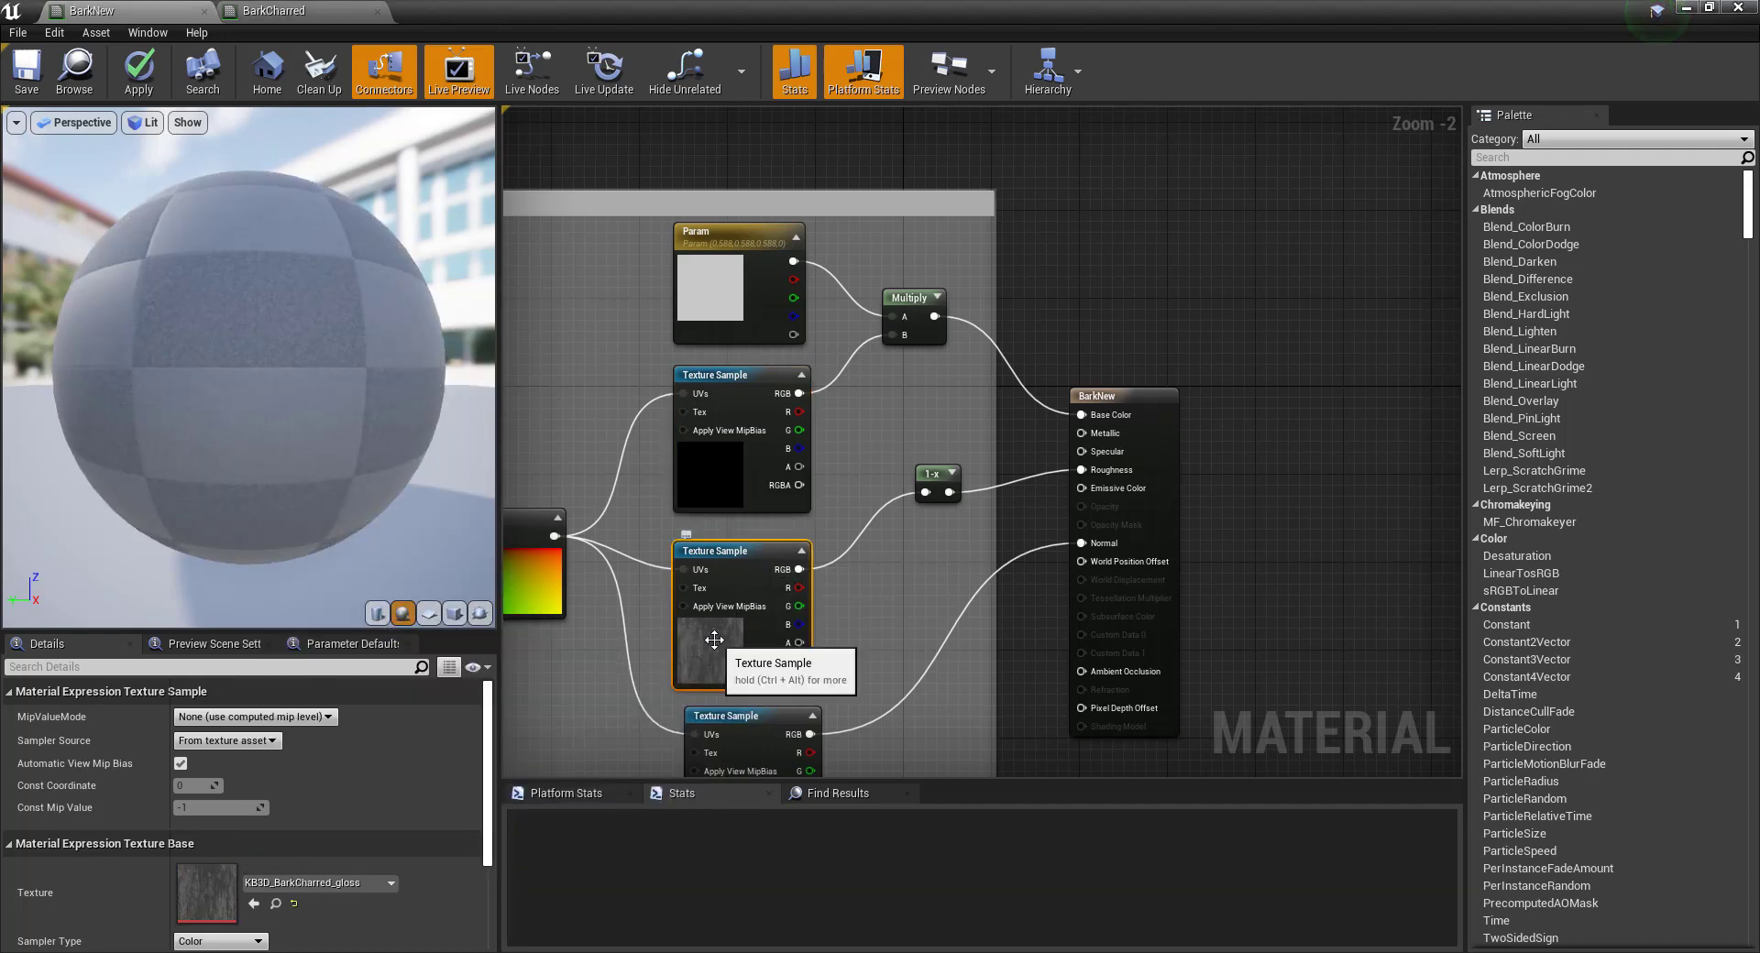
click(360, 882)
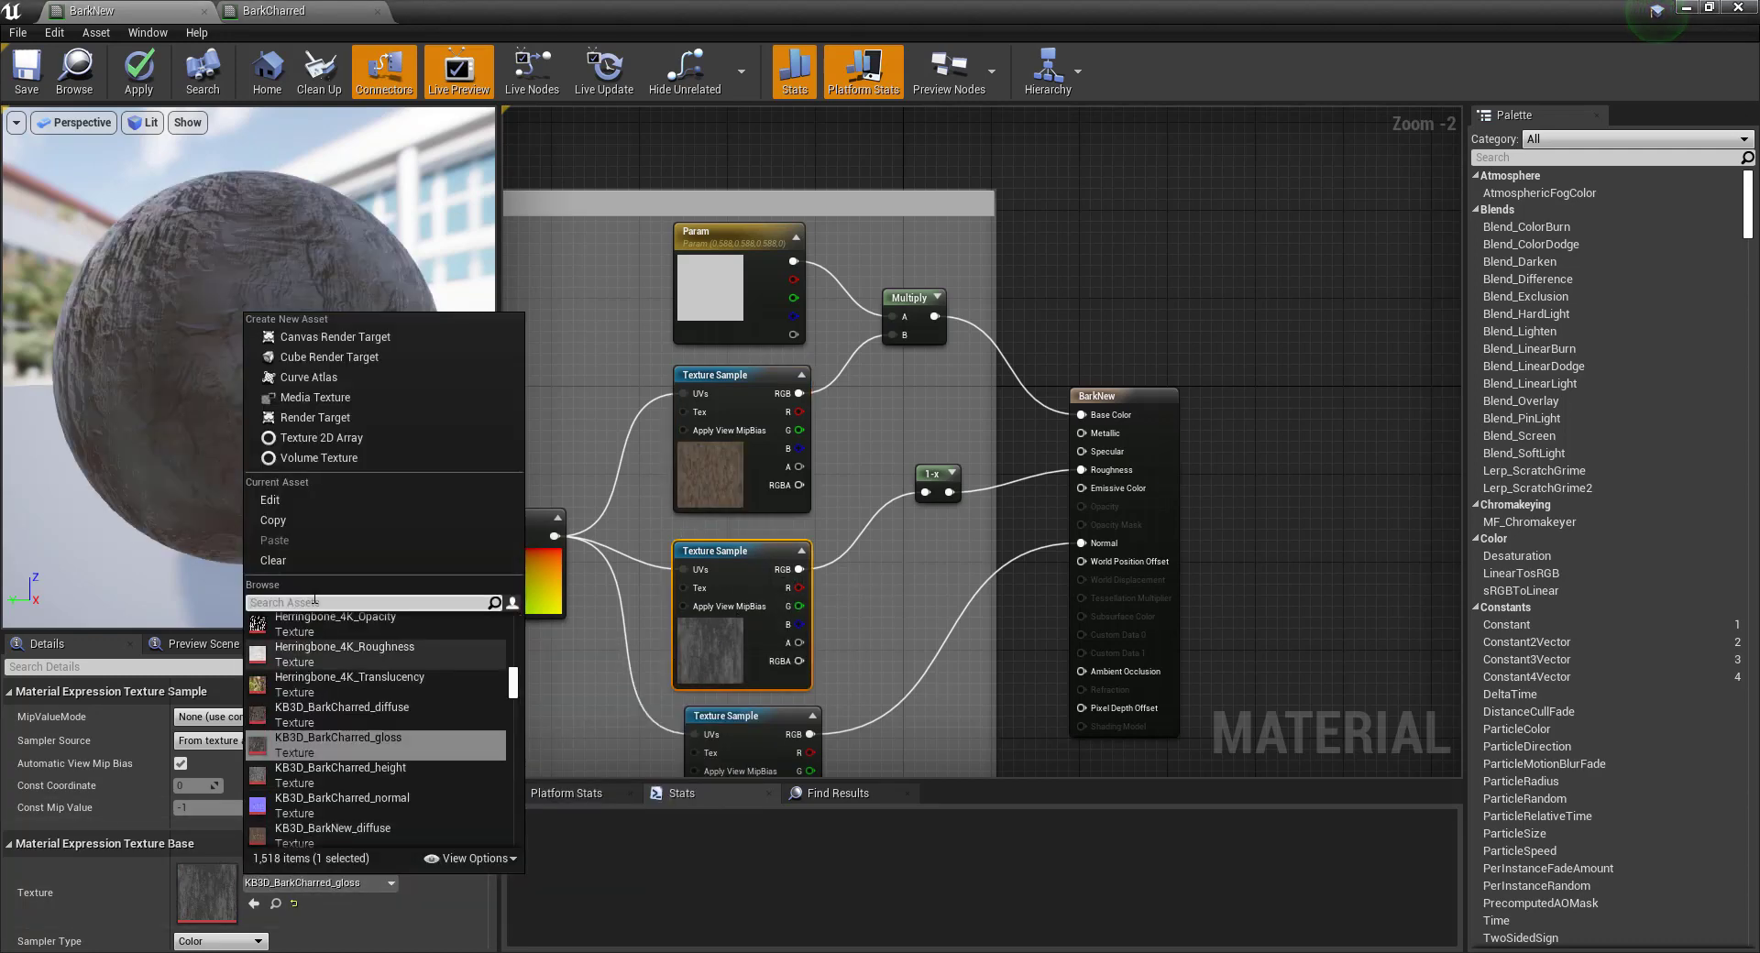
text(KB3D_BarkNew_normal)
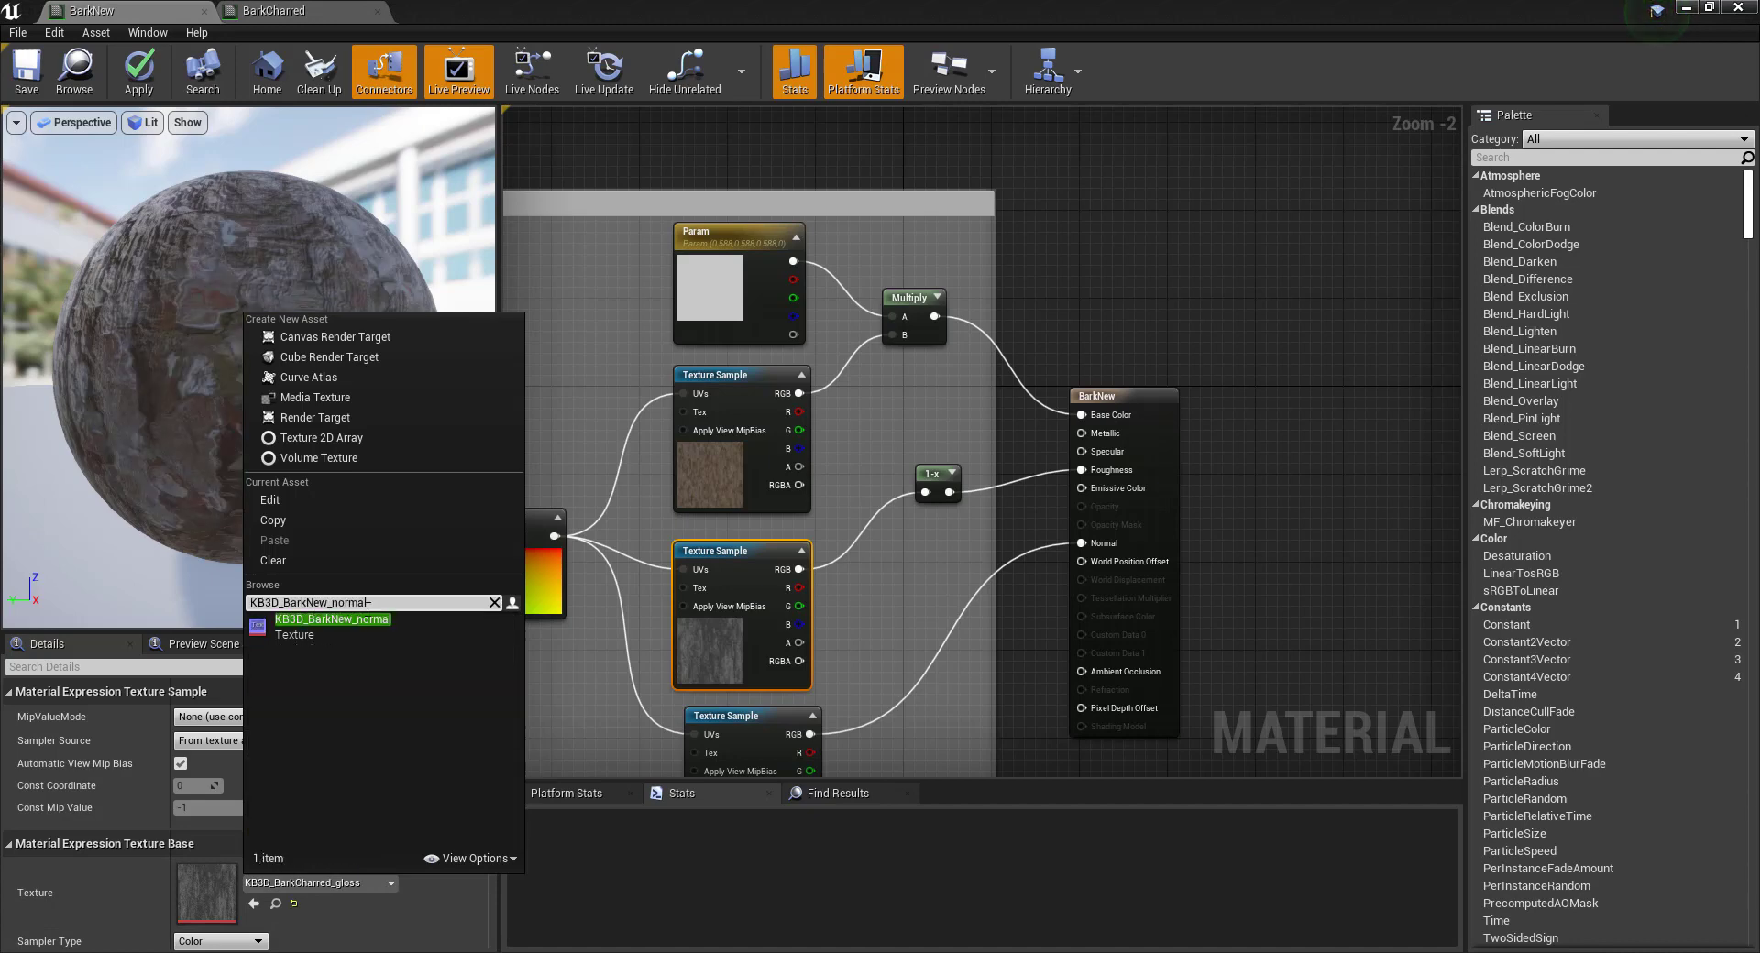
key(BackSpace)
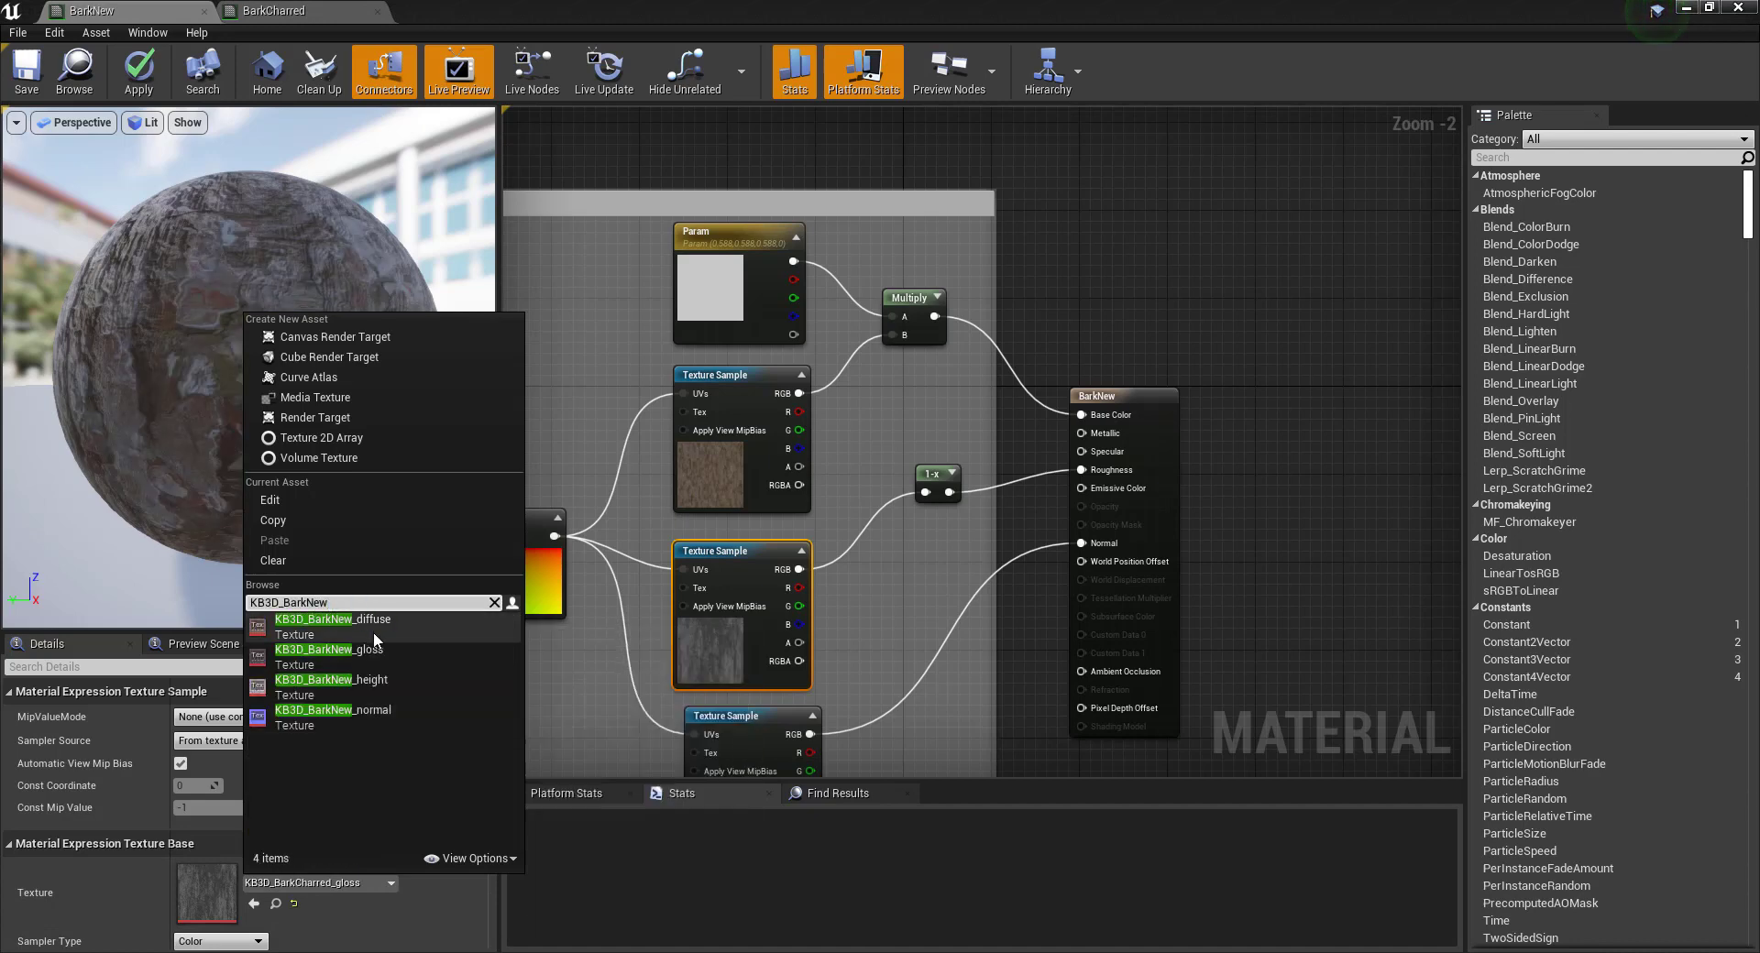
click(385, 656)
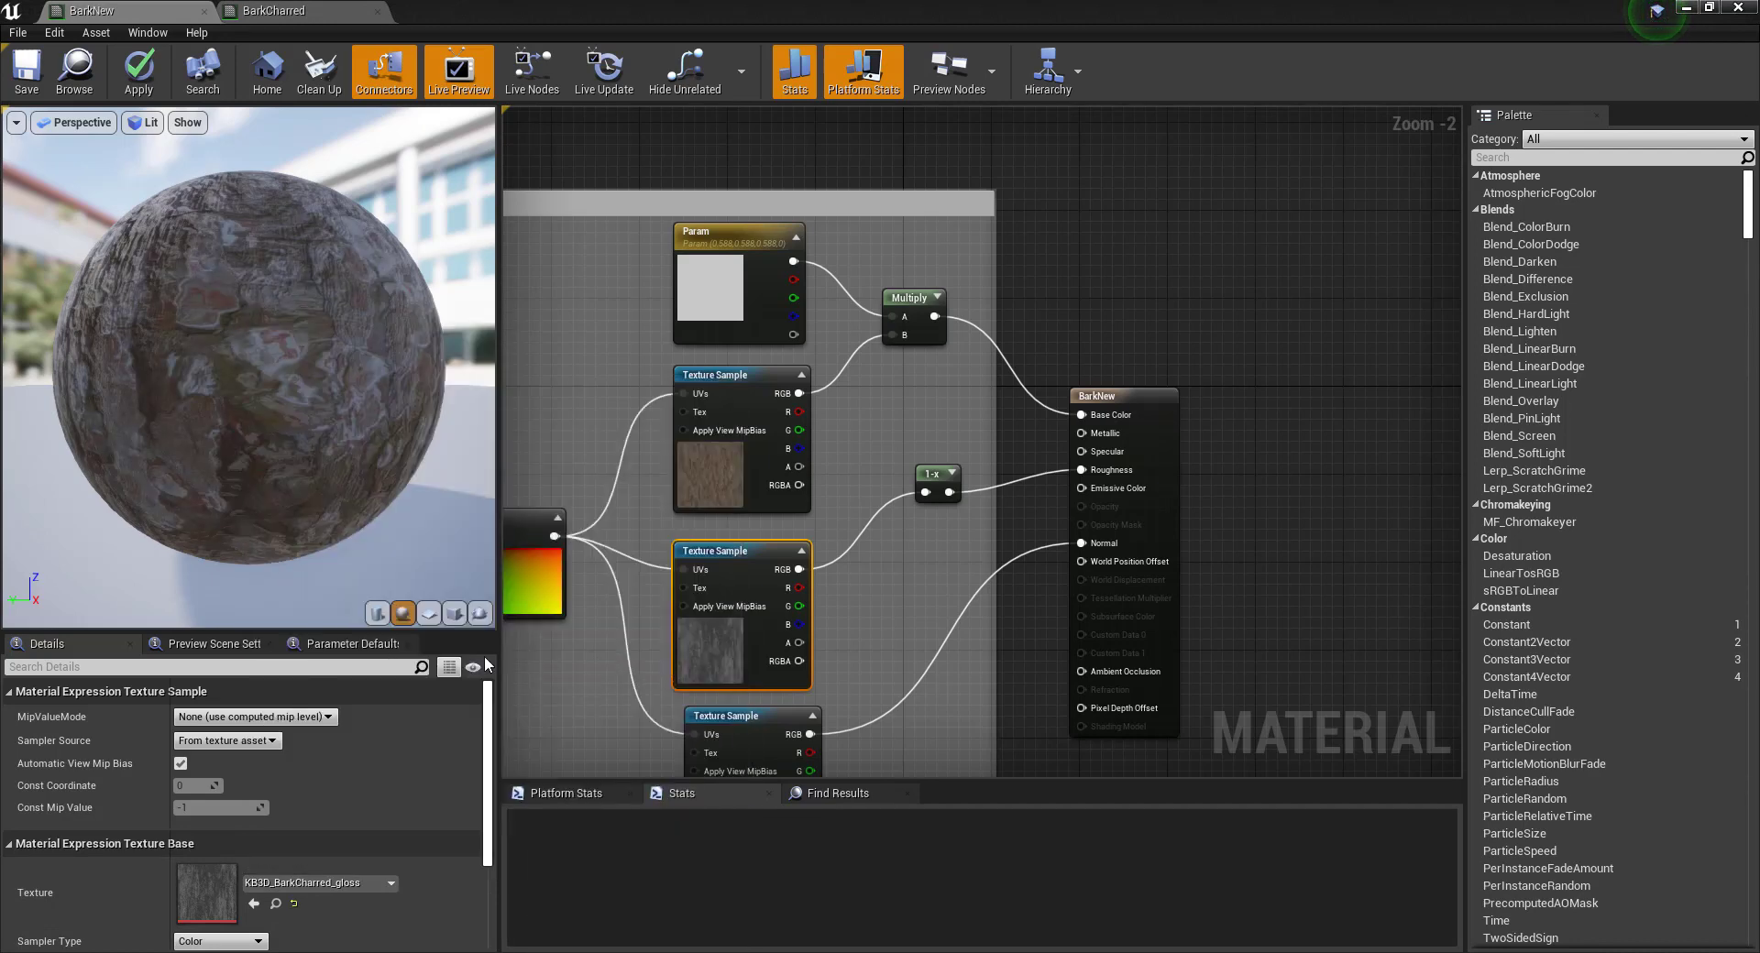
Assign the KB3D_BarkNew_height texture to the Texture Sample feeding the BumpOffset node's Height input.
right_drag(563, 658, 961, 612)
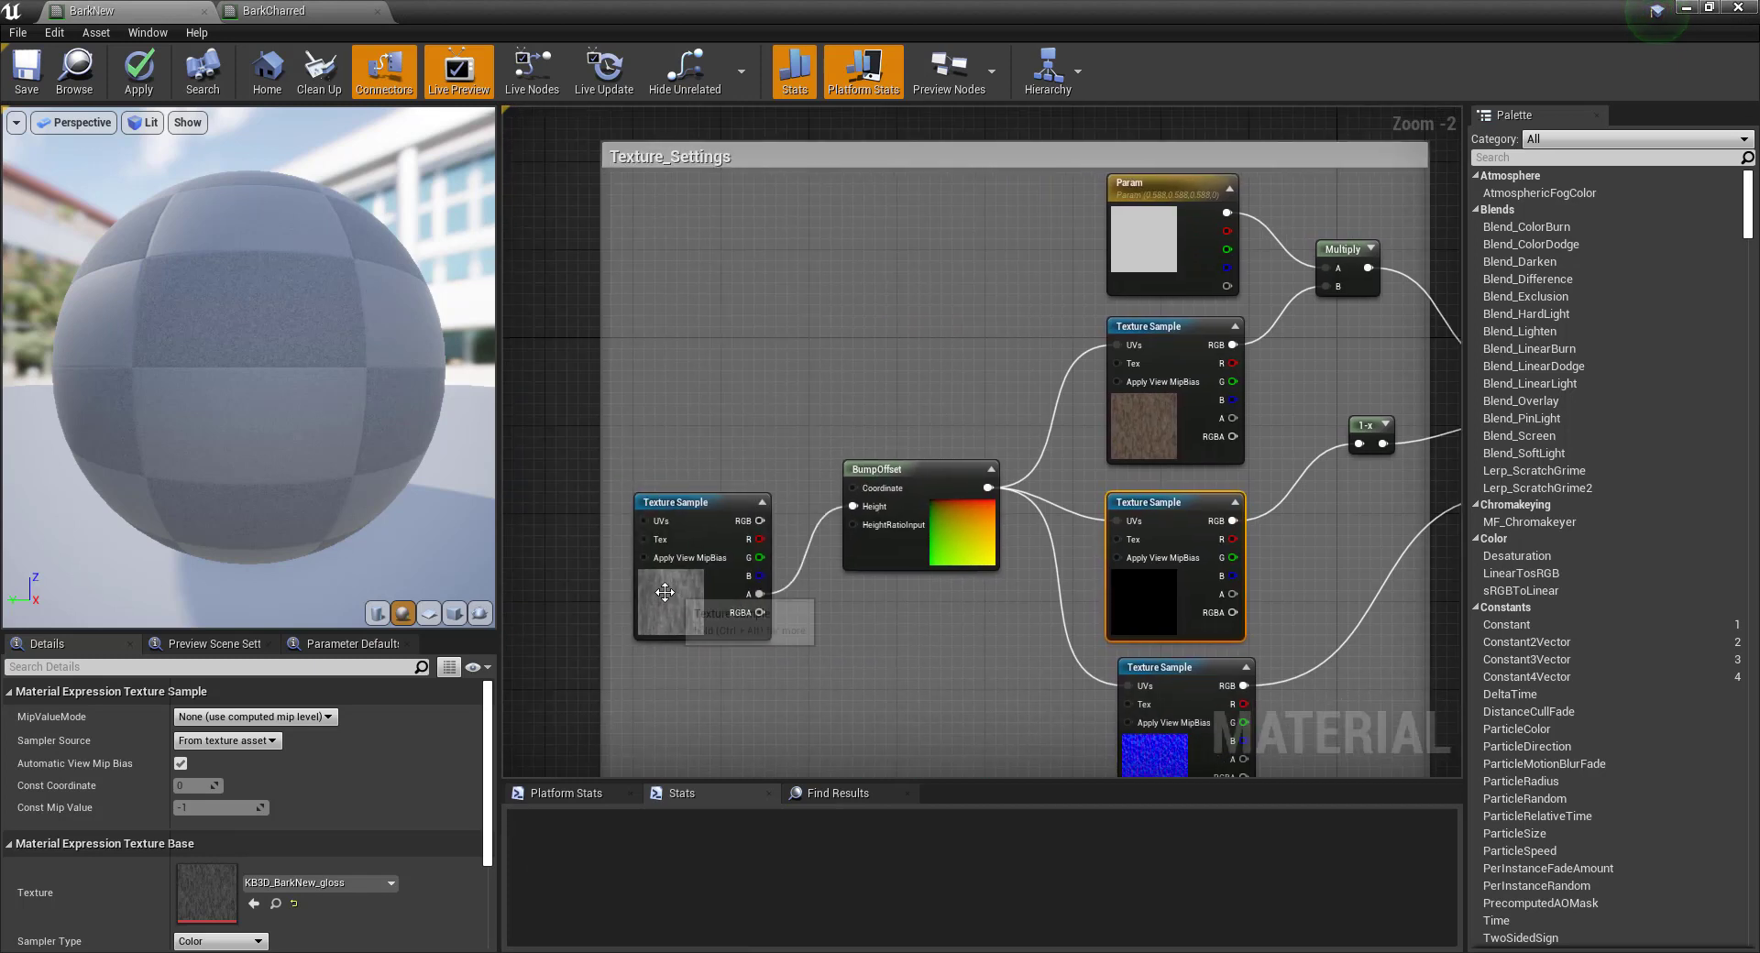
click(693, 600)
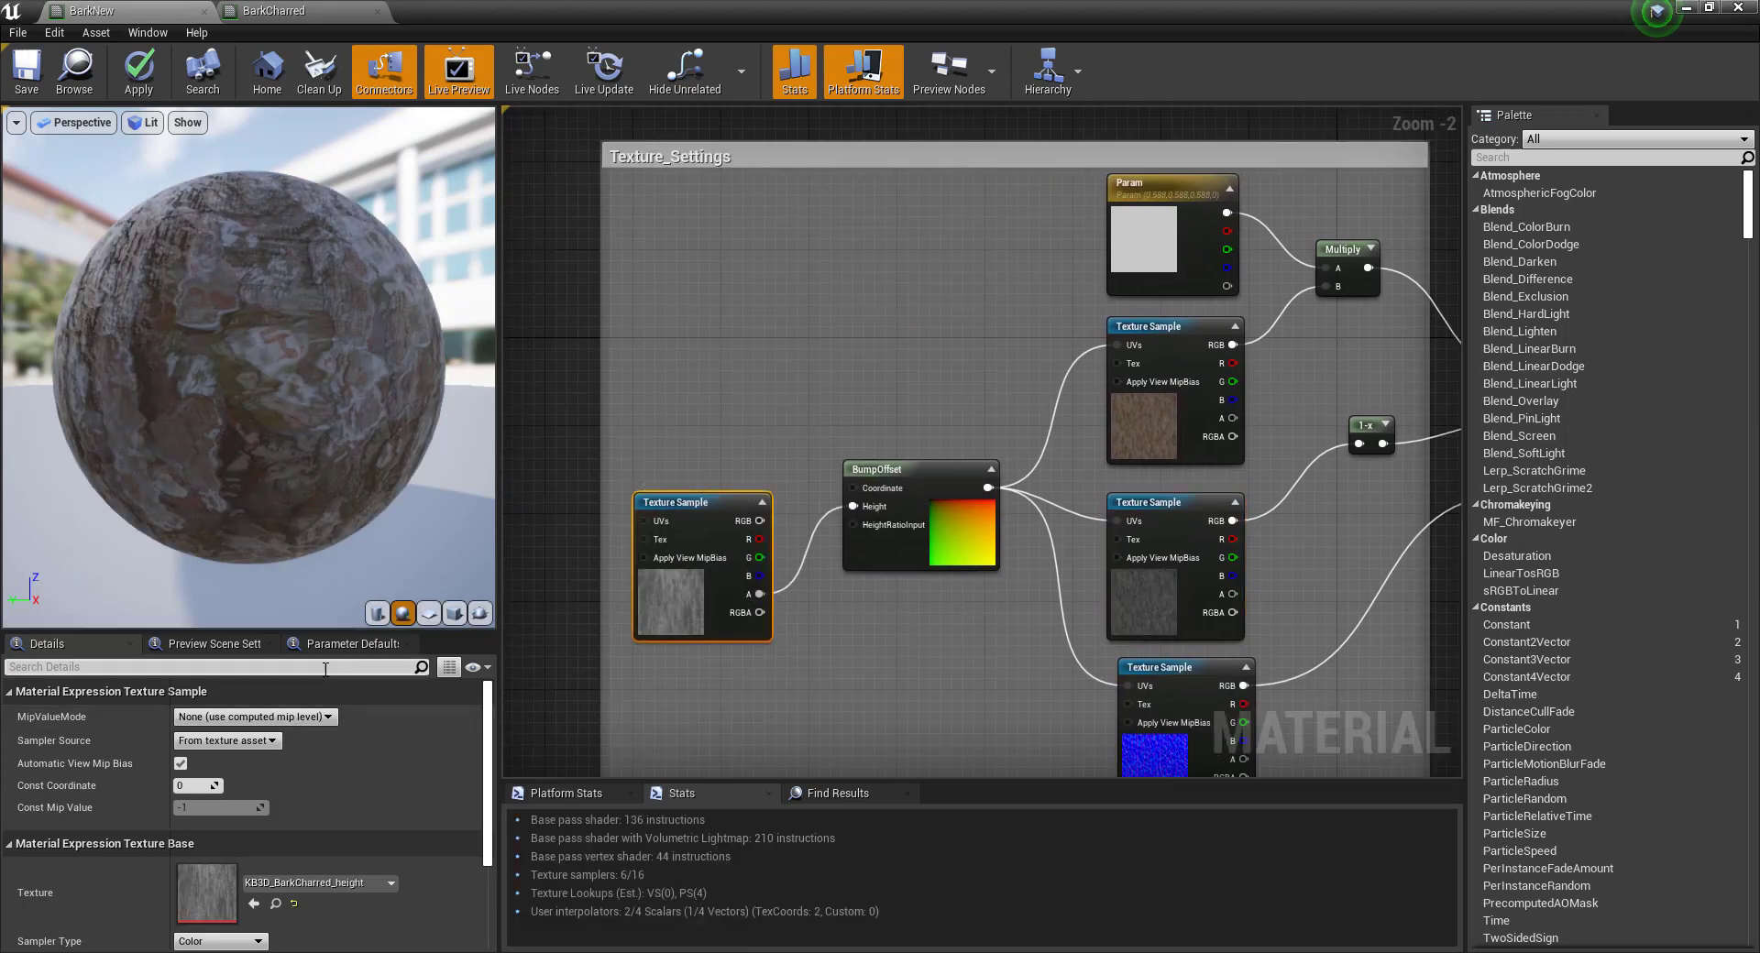
click(389, 882)
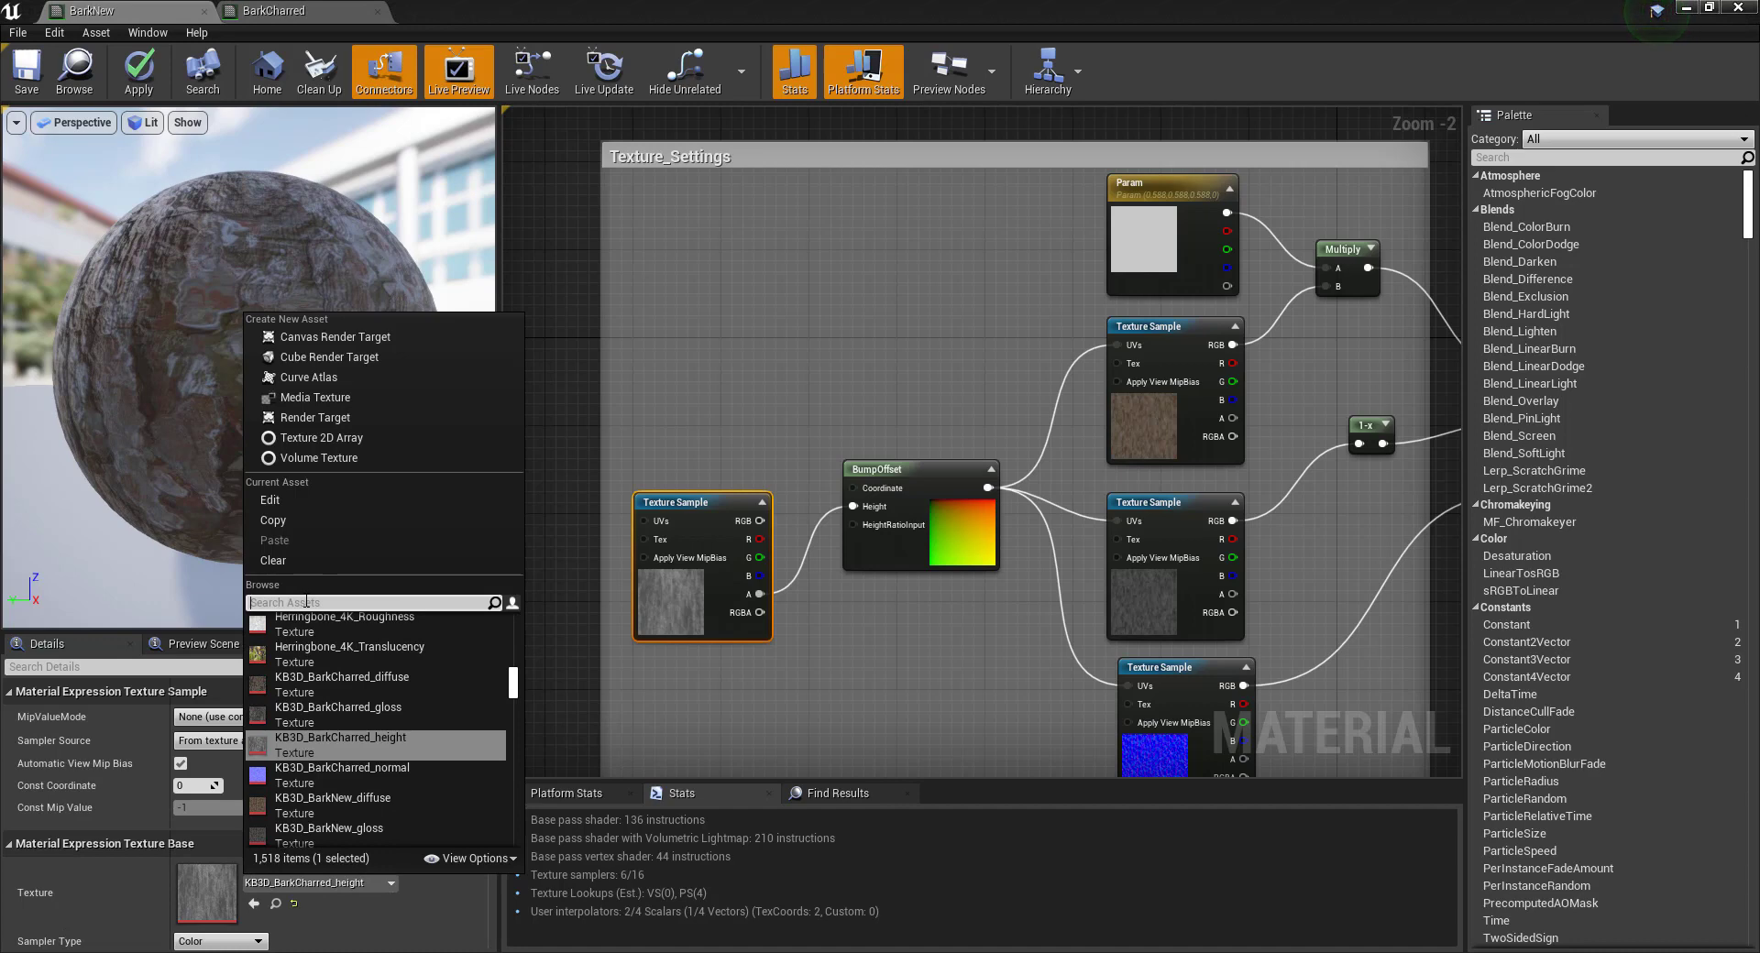
text(KB3D_BarkNew_normal)
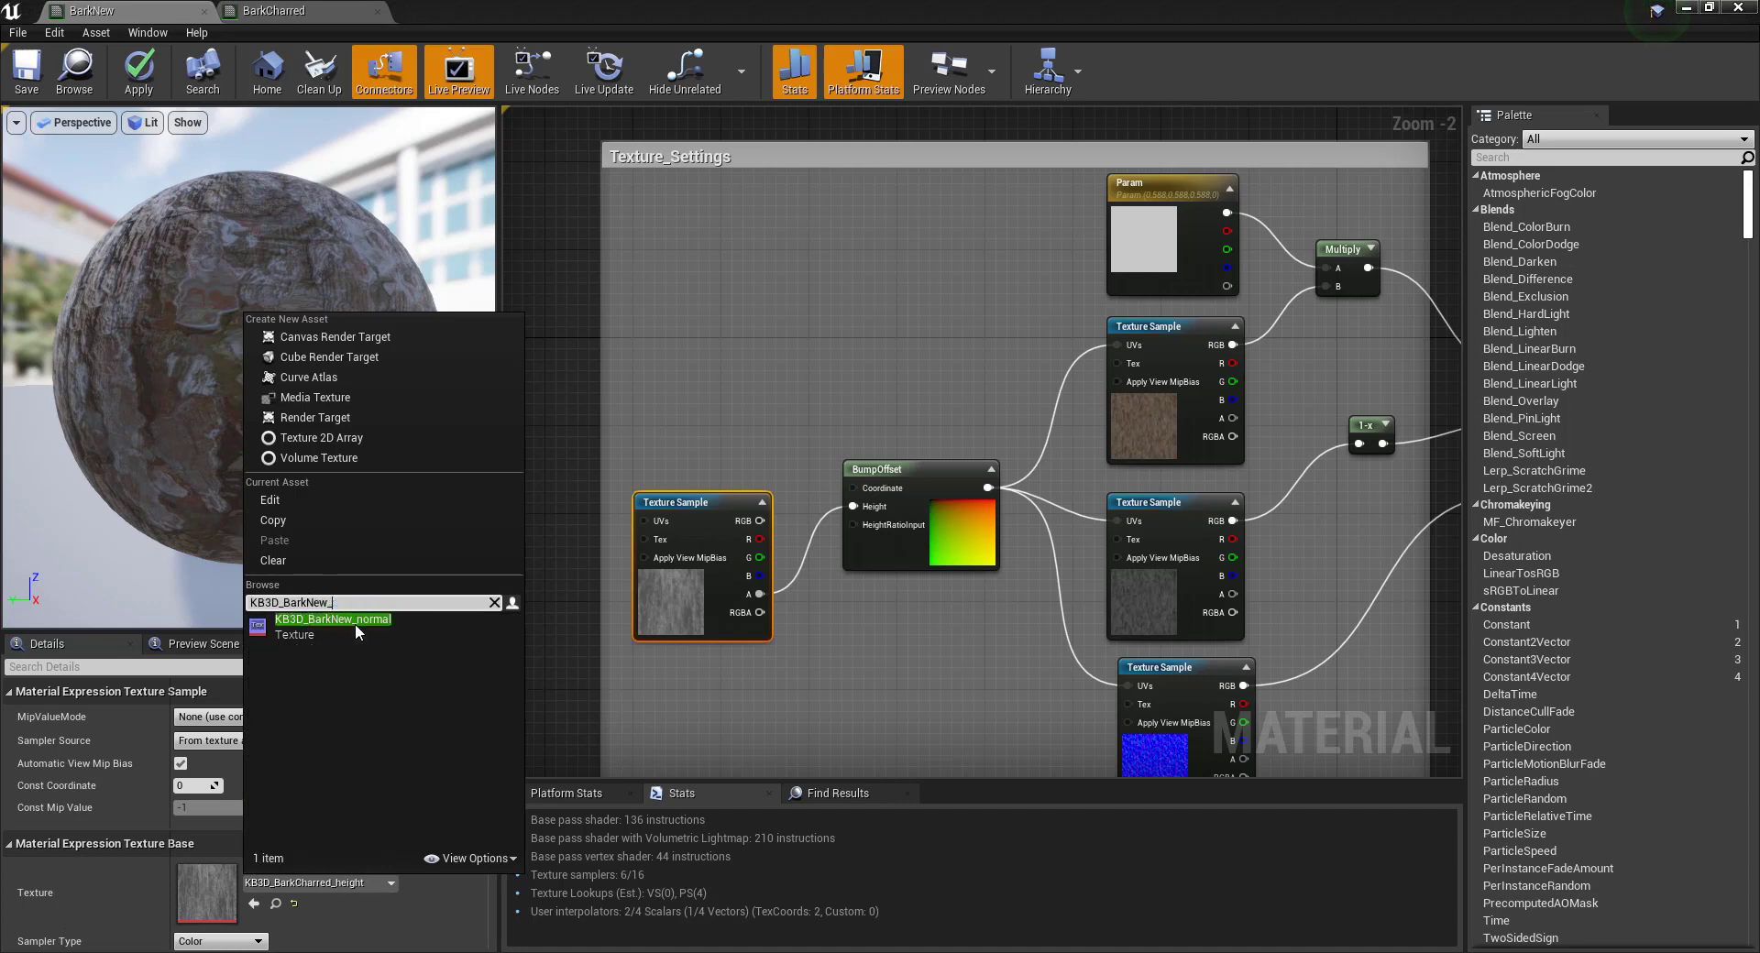
key(BackSpace)
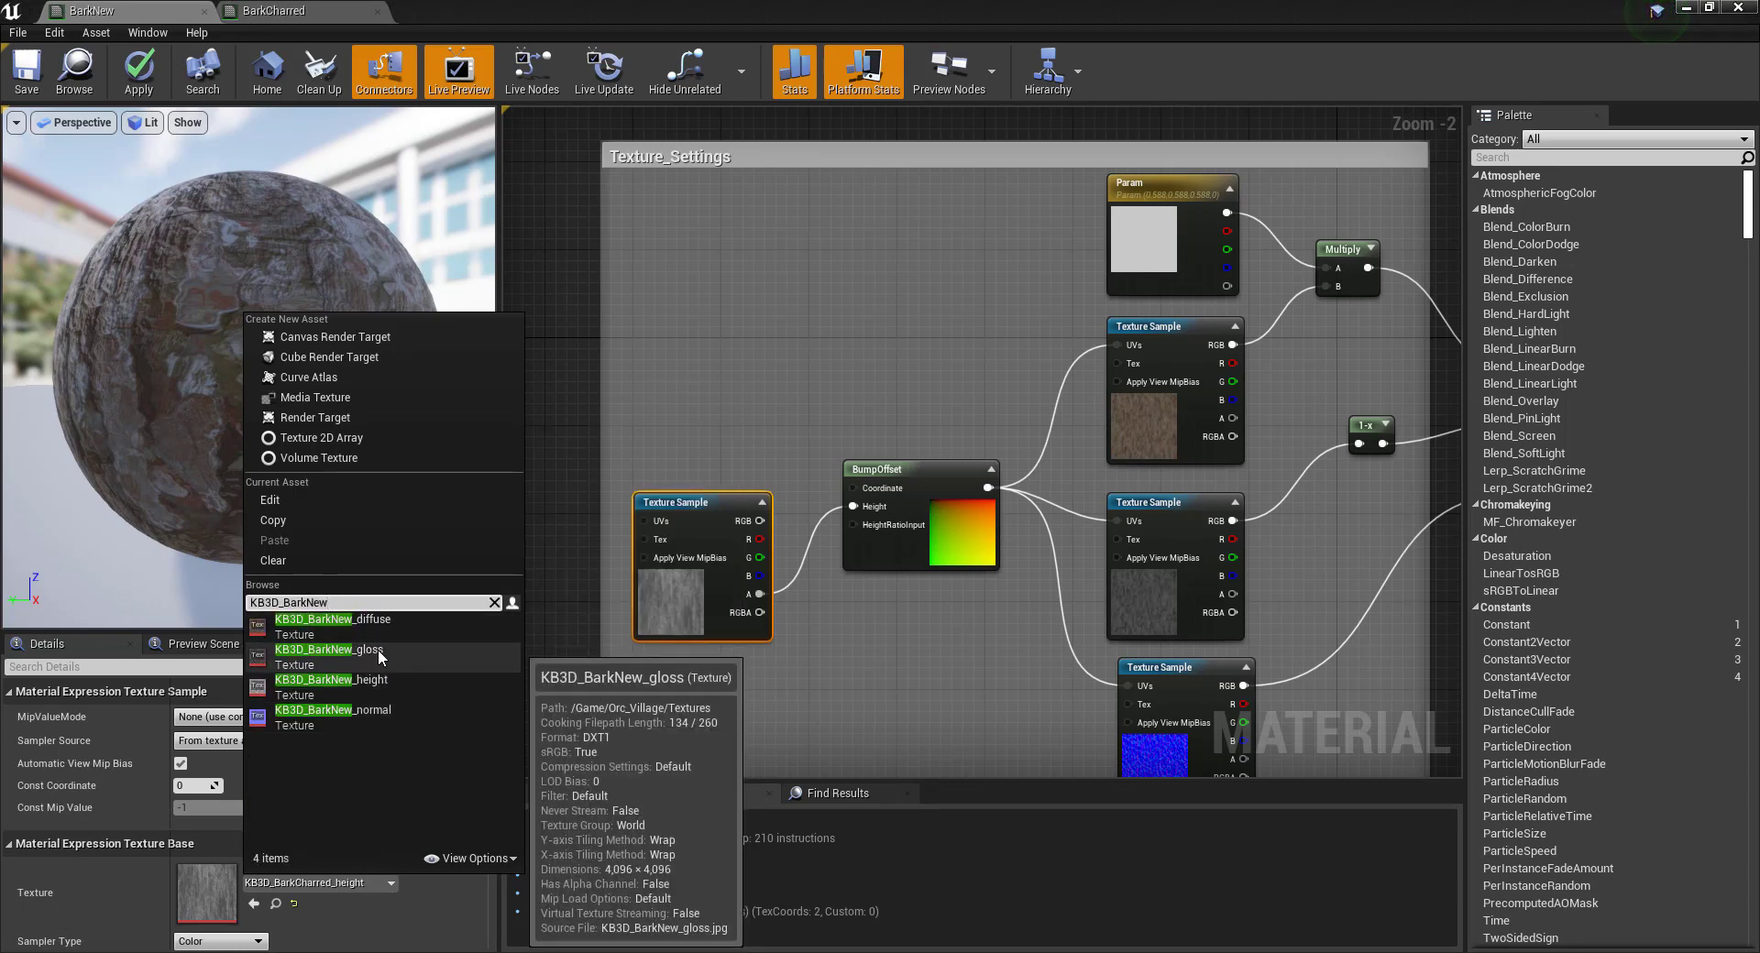
click(389, 680)
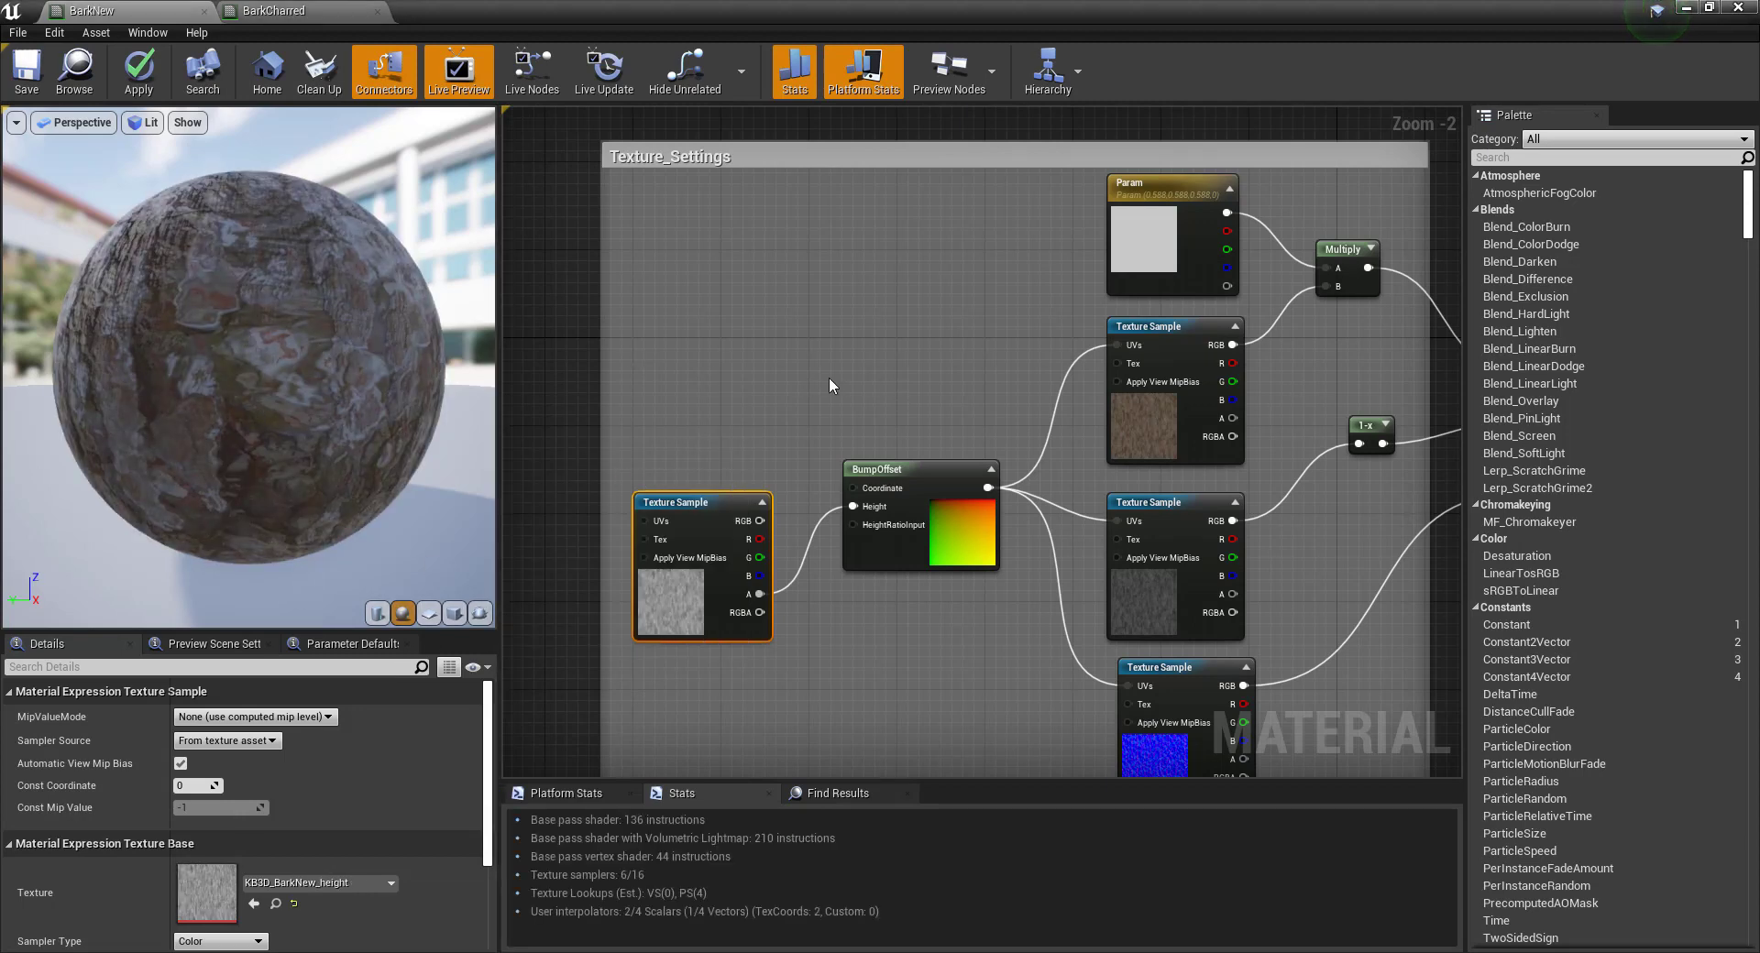
Break the Multiply node's links and reconnect Param to A, the diffuse Texture Sample to B, and its output to Base Color.
right_drag(829, 376, 494, 369)
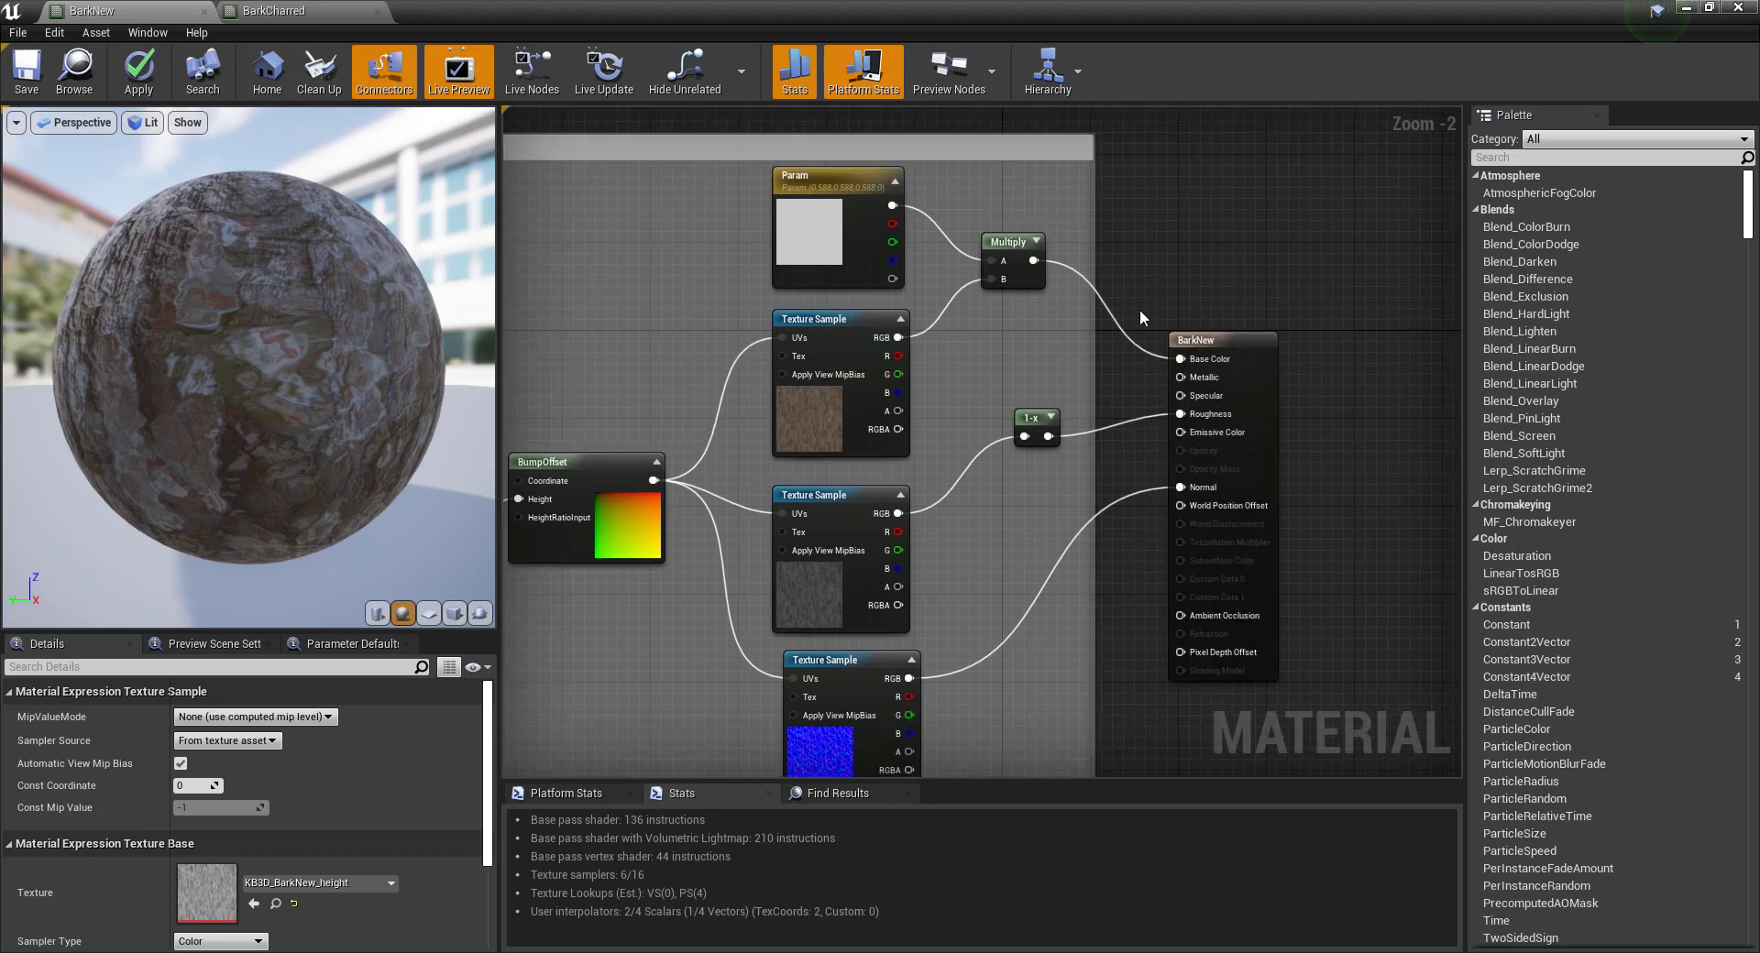
click(1113, 316)
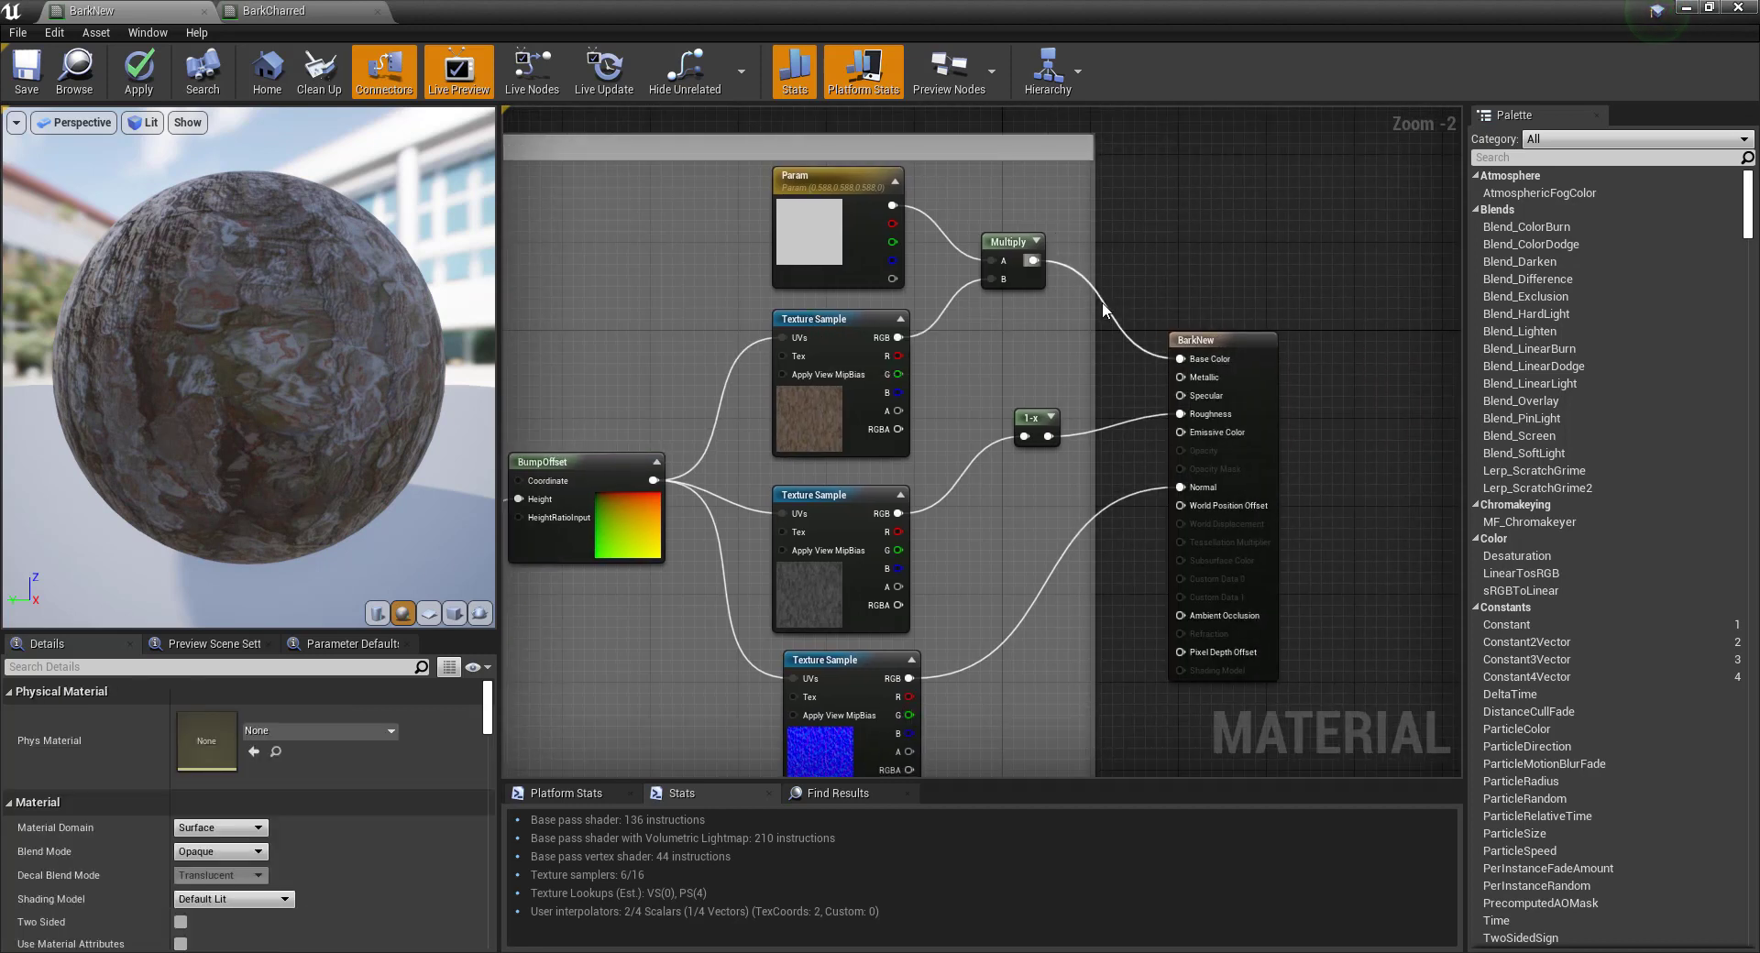
key(super)
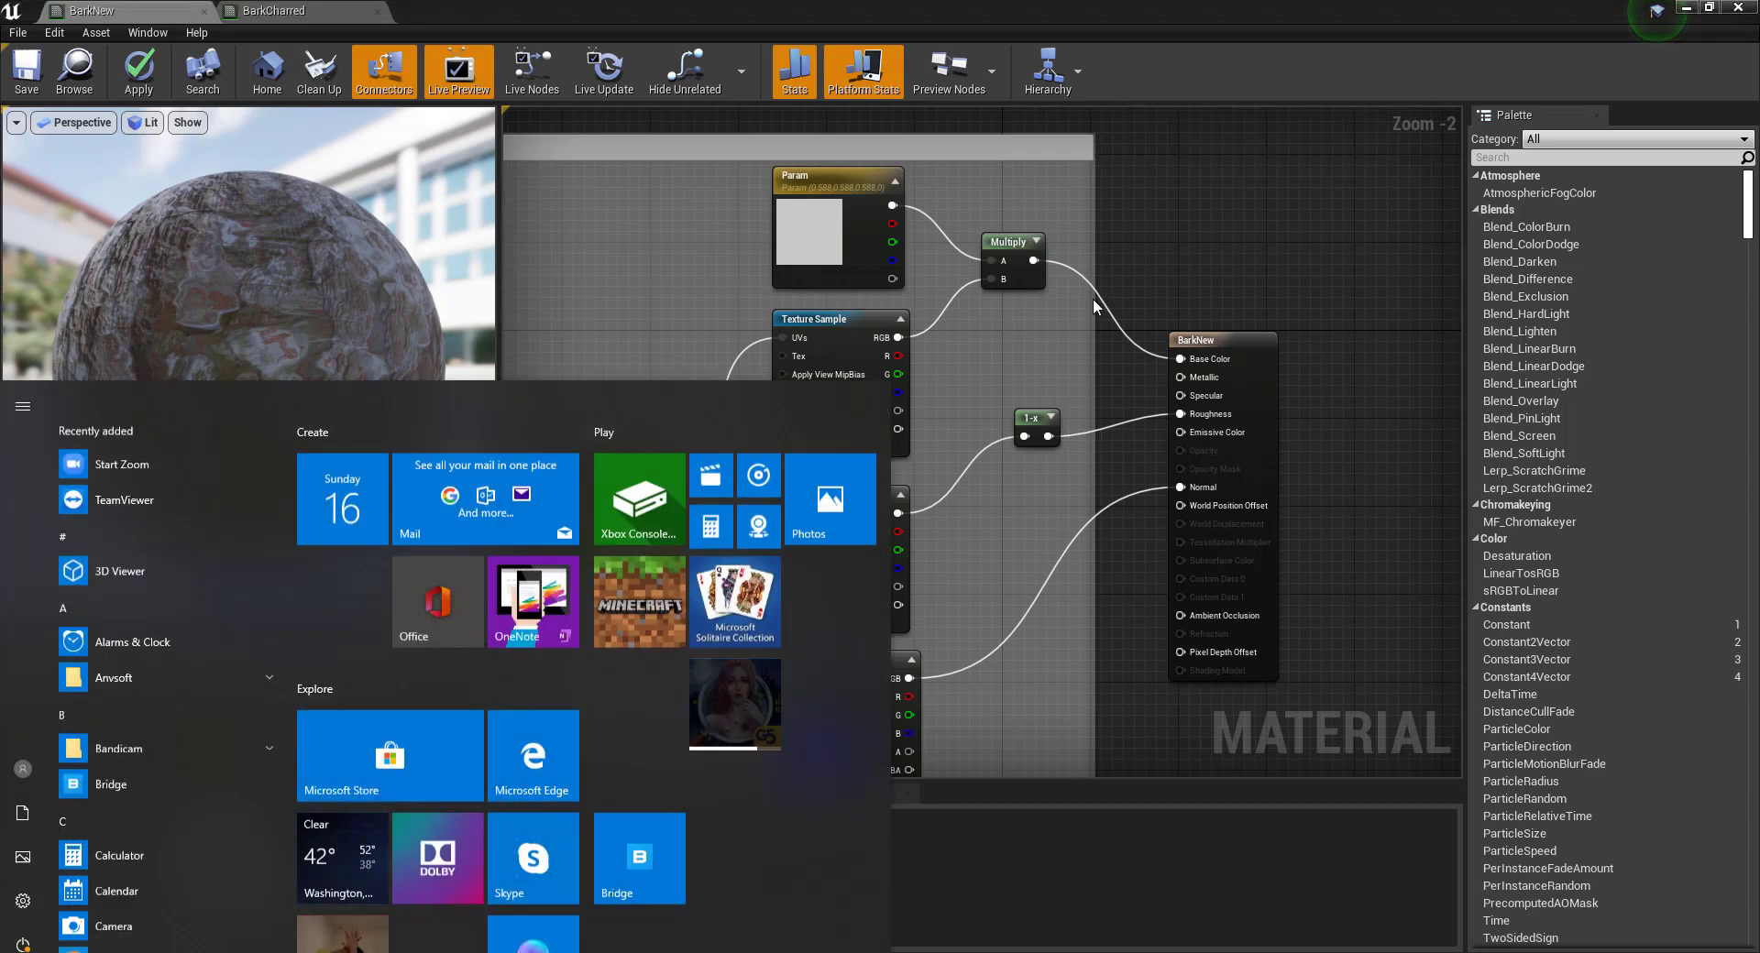
key(super)
alt+click(1095, 300)
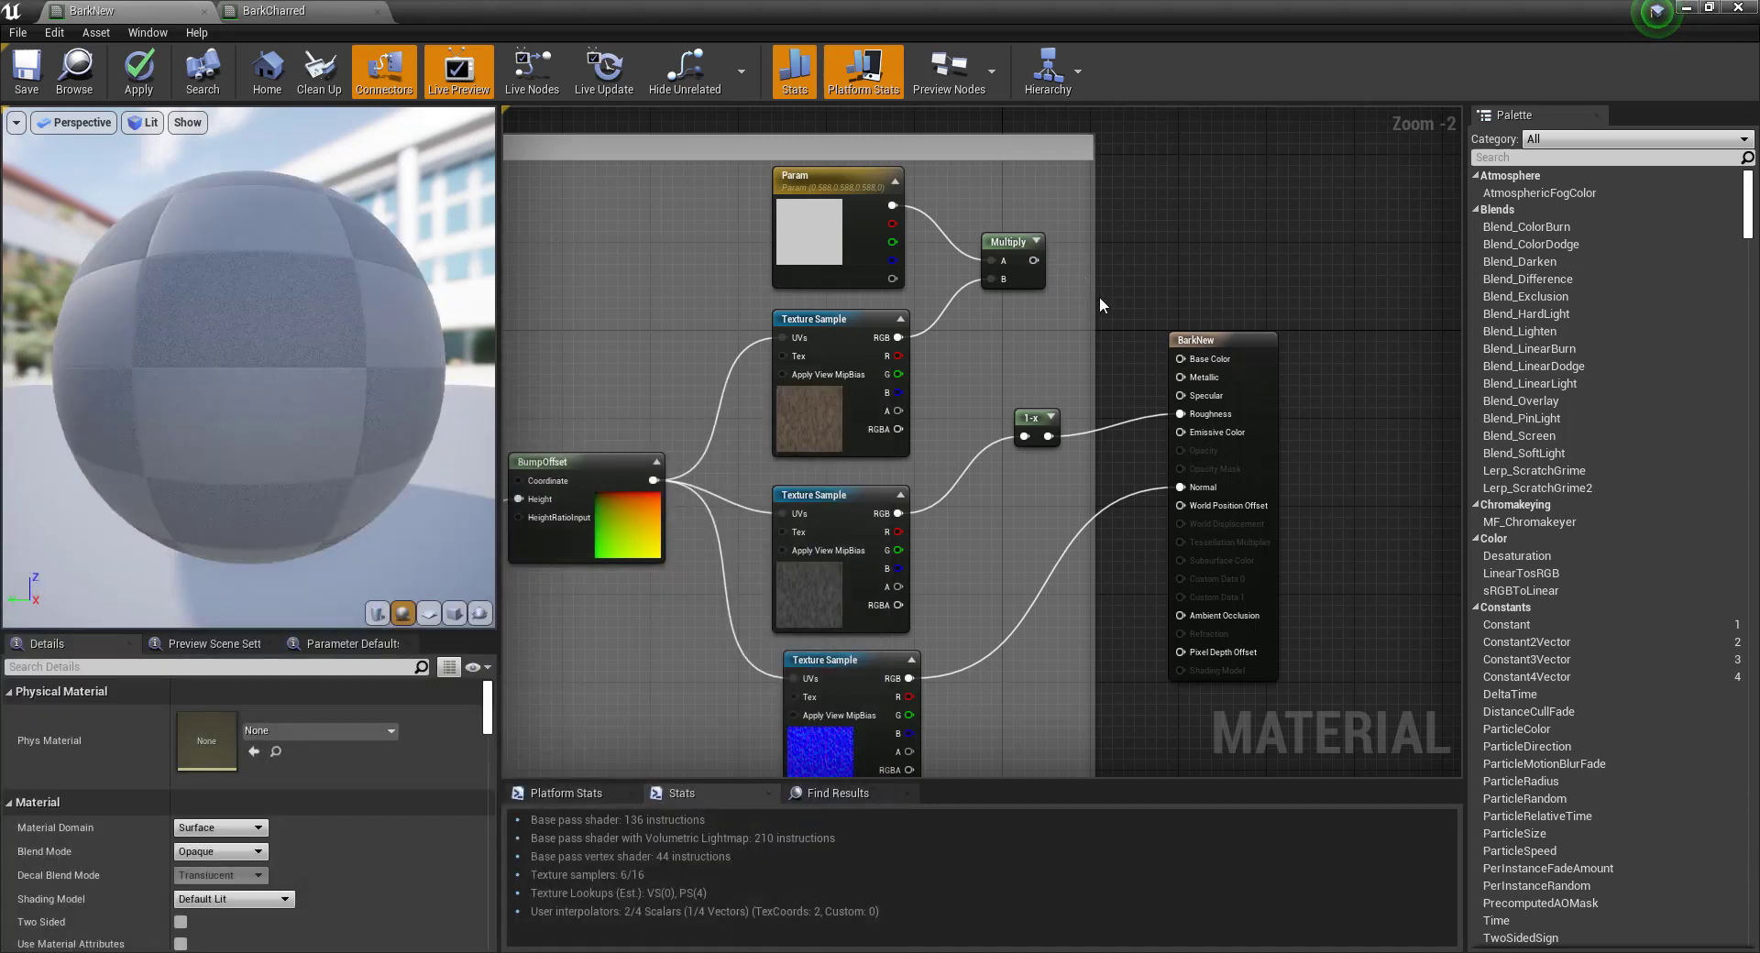
alt+click(949, 300)
drag(899, 338, 1002, 279)
drag(891, 205, 994, 260)
drag(1153, 328, 1181, 358)
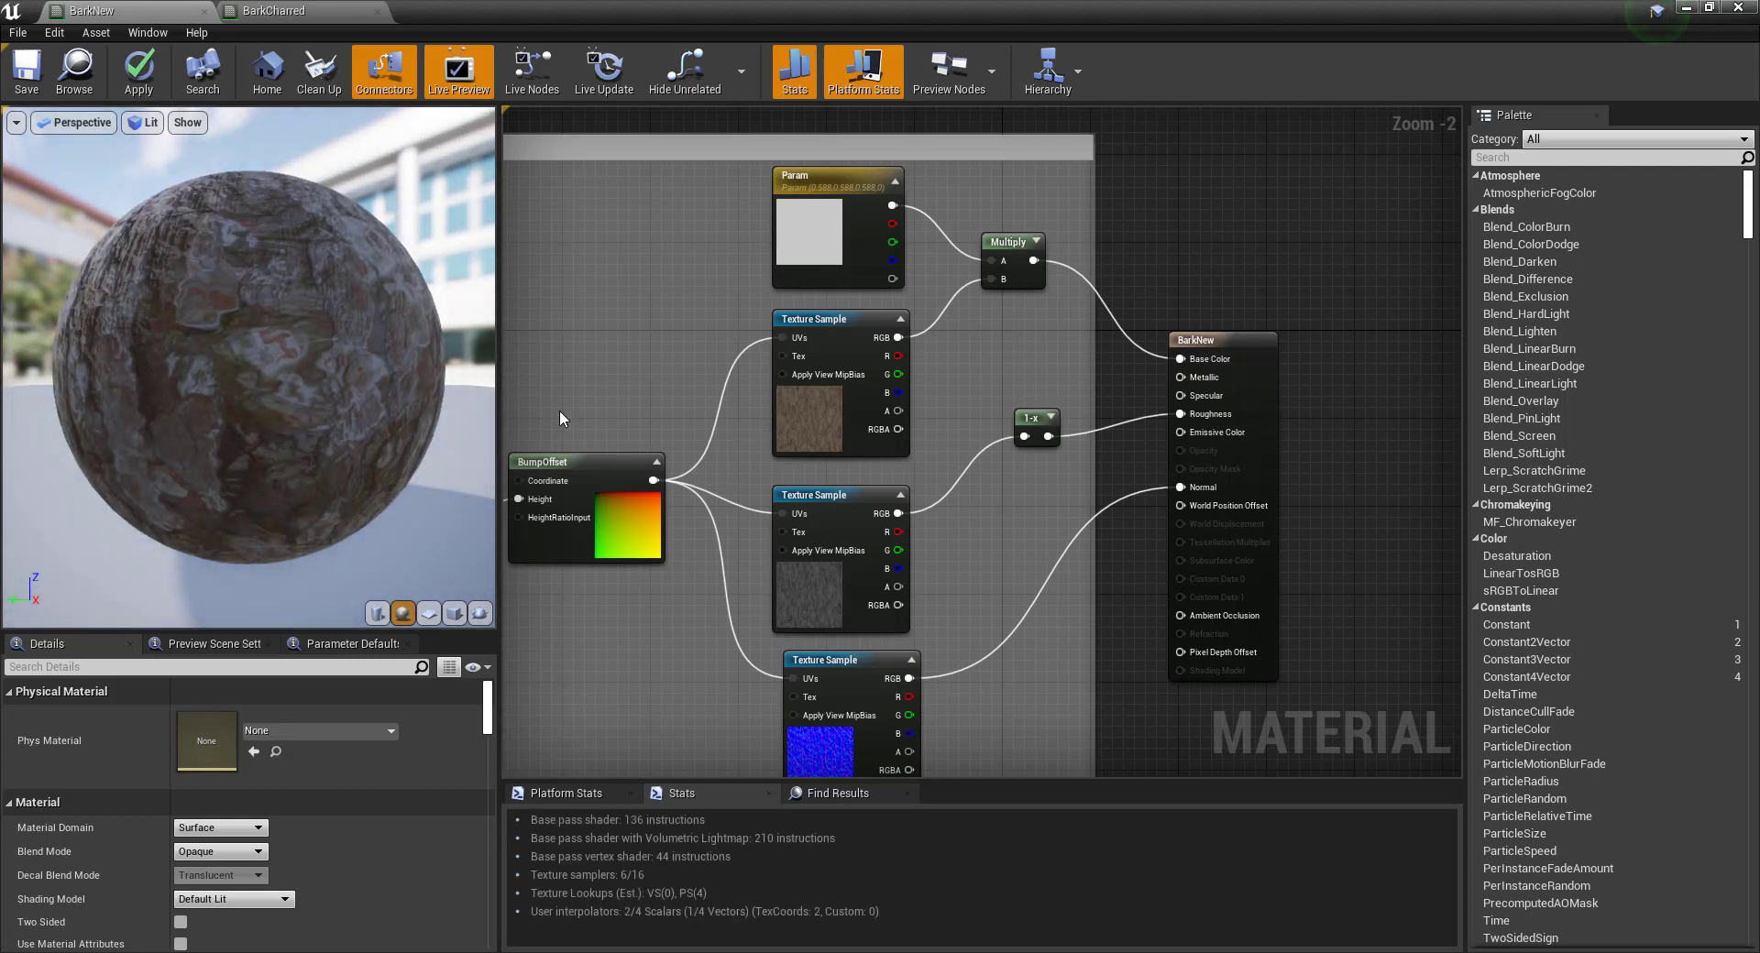
Apply the changes to the BarkNew material and save it.
click(139, 73)
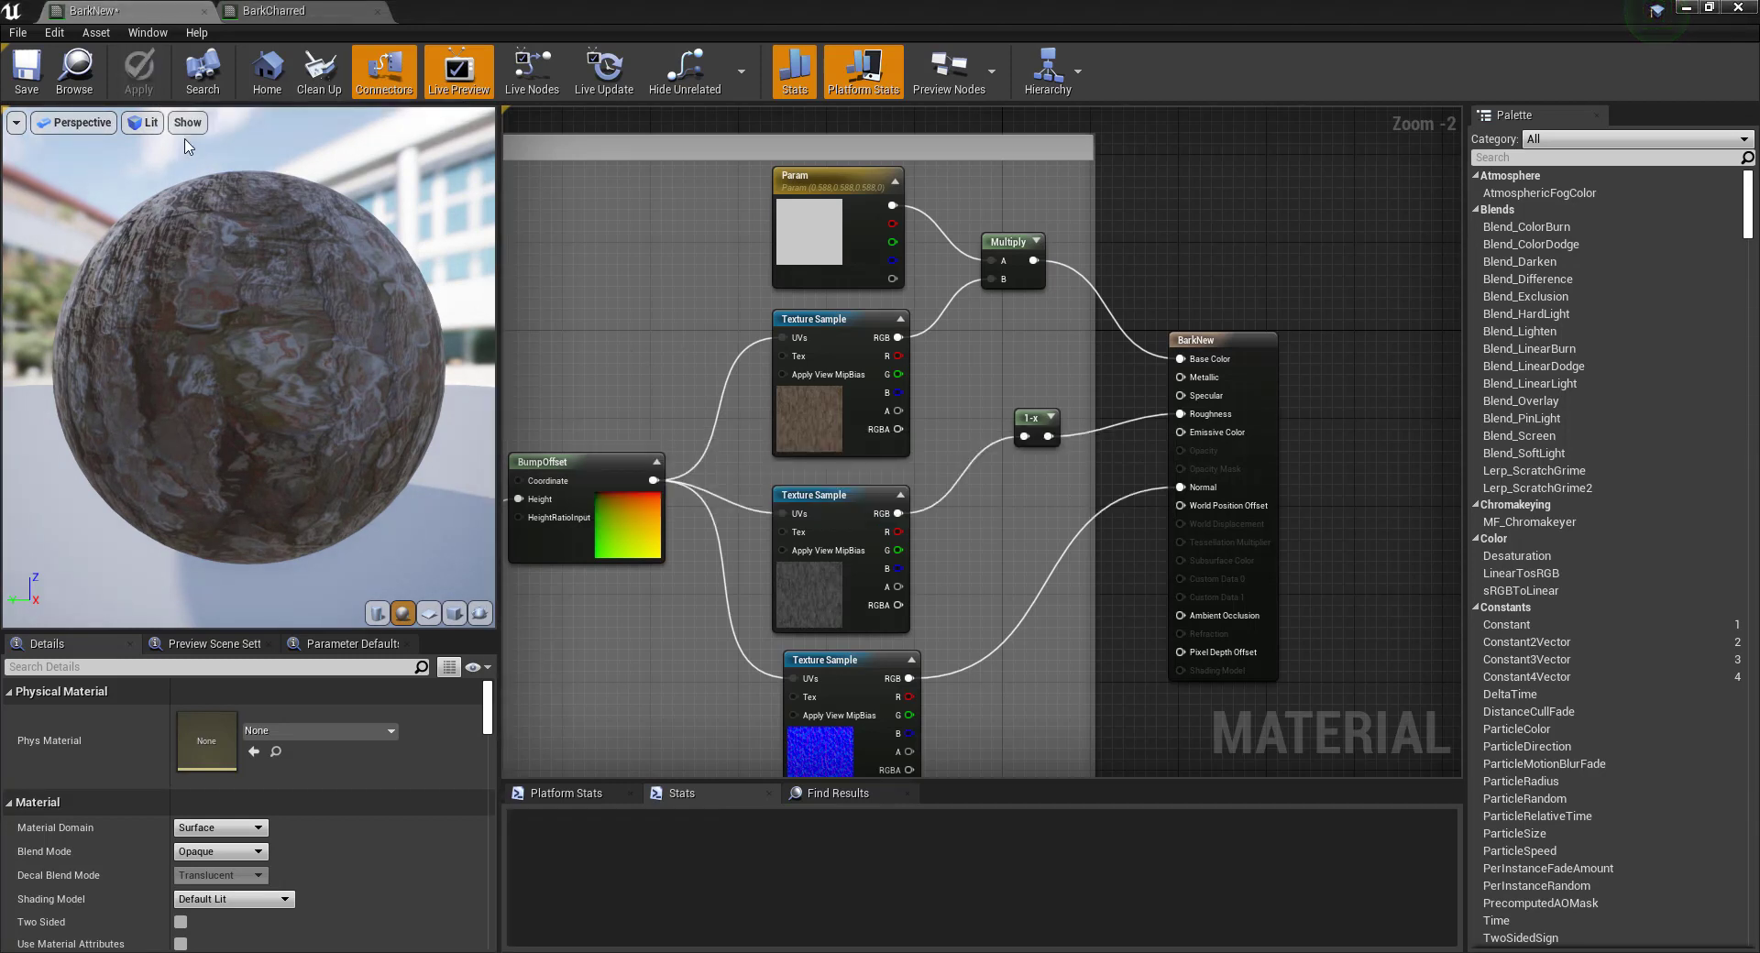
click(28, 72)
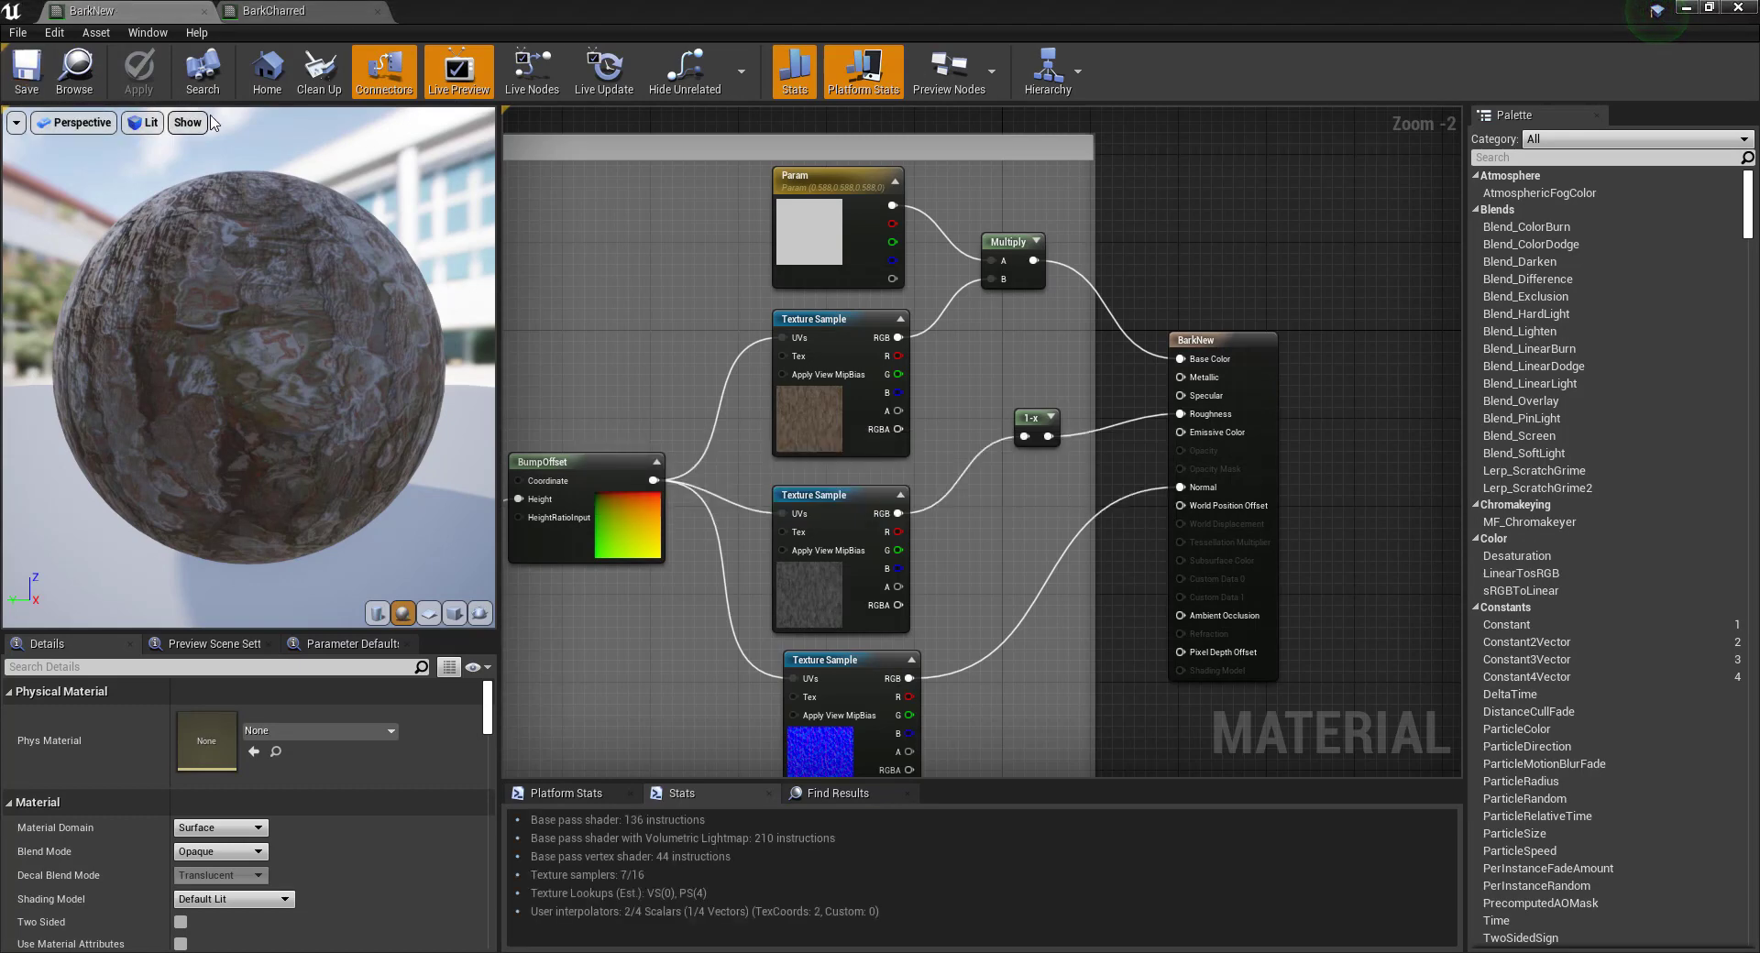
Try the Masks sampler type on the Texture Sample feeding the Normal input.
scroll(601, 179, down, 3)
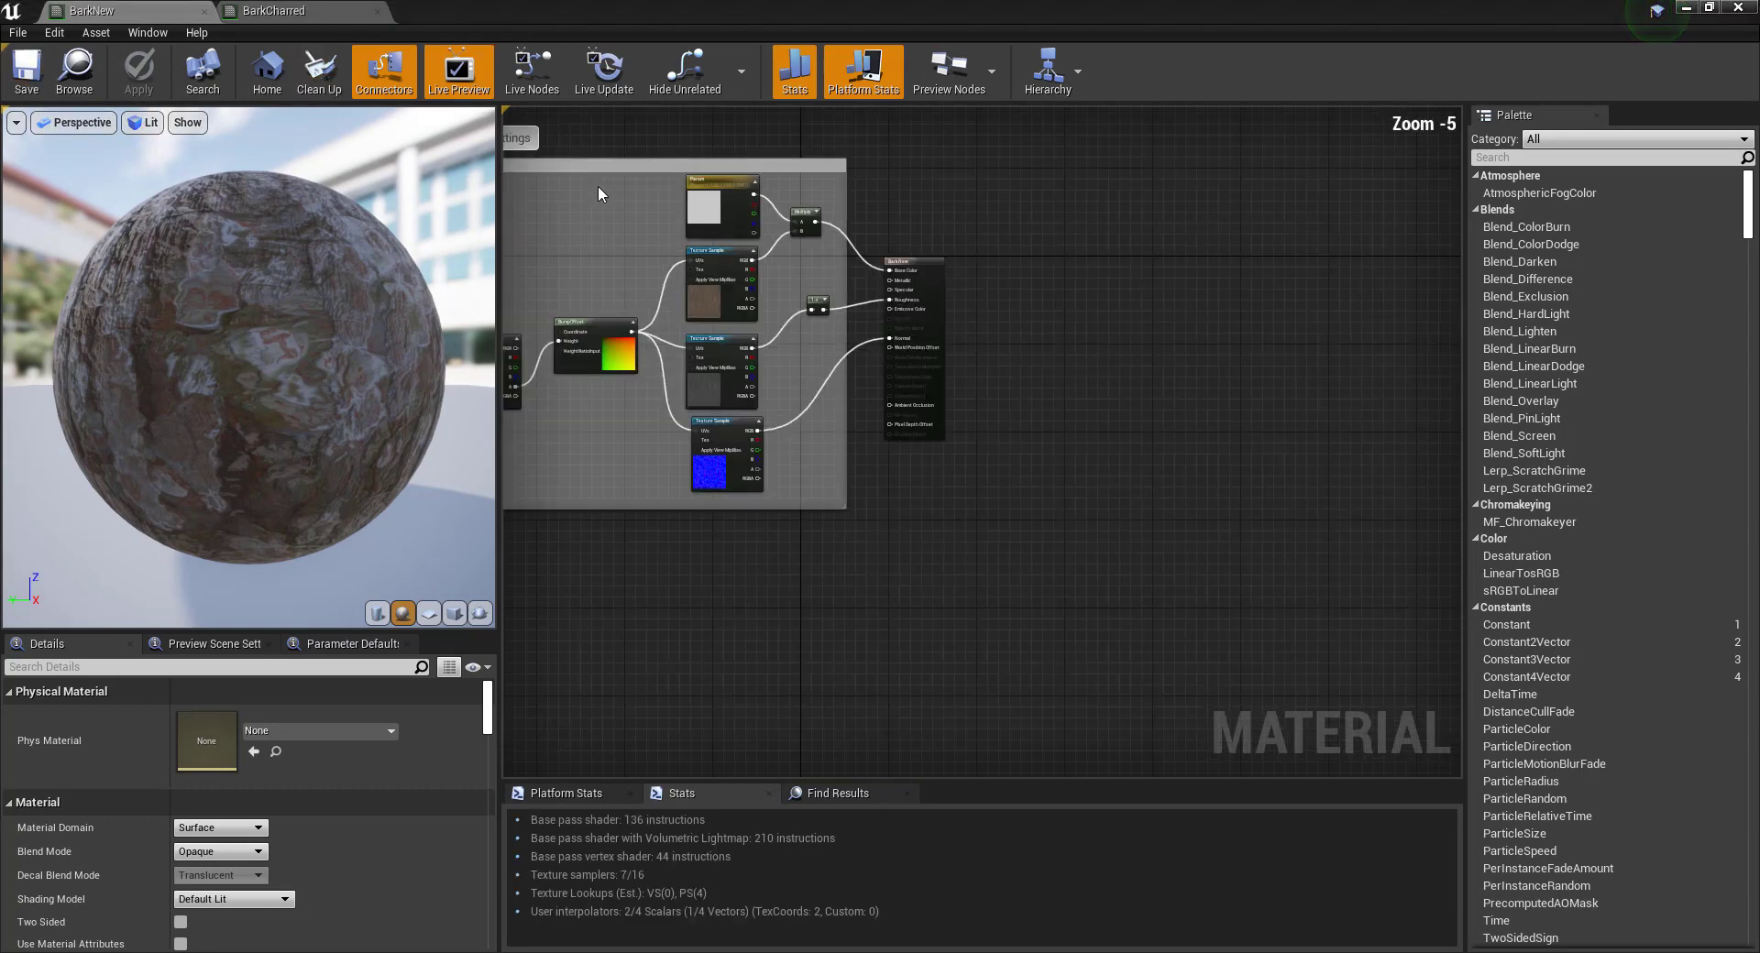
scroll(562, 234, up, 2)
right_drag(514, 222, 706, 301)
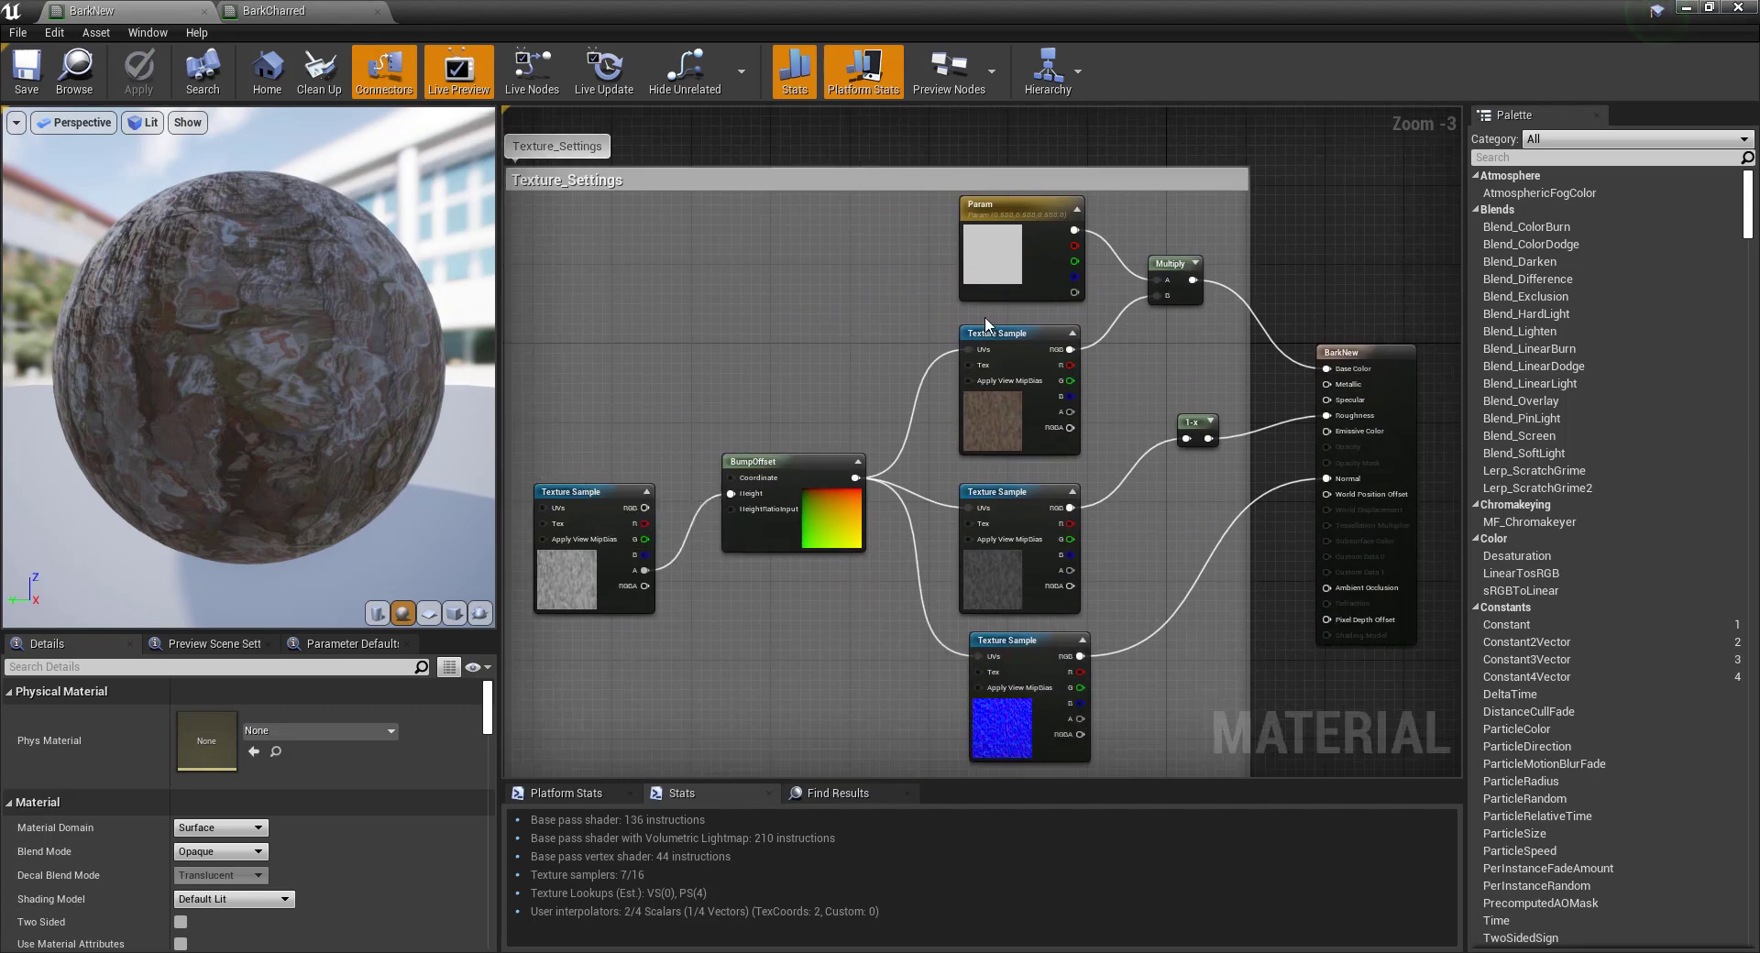
scroll(980, 321, up, 2)
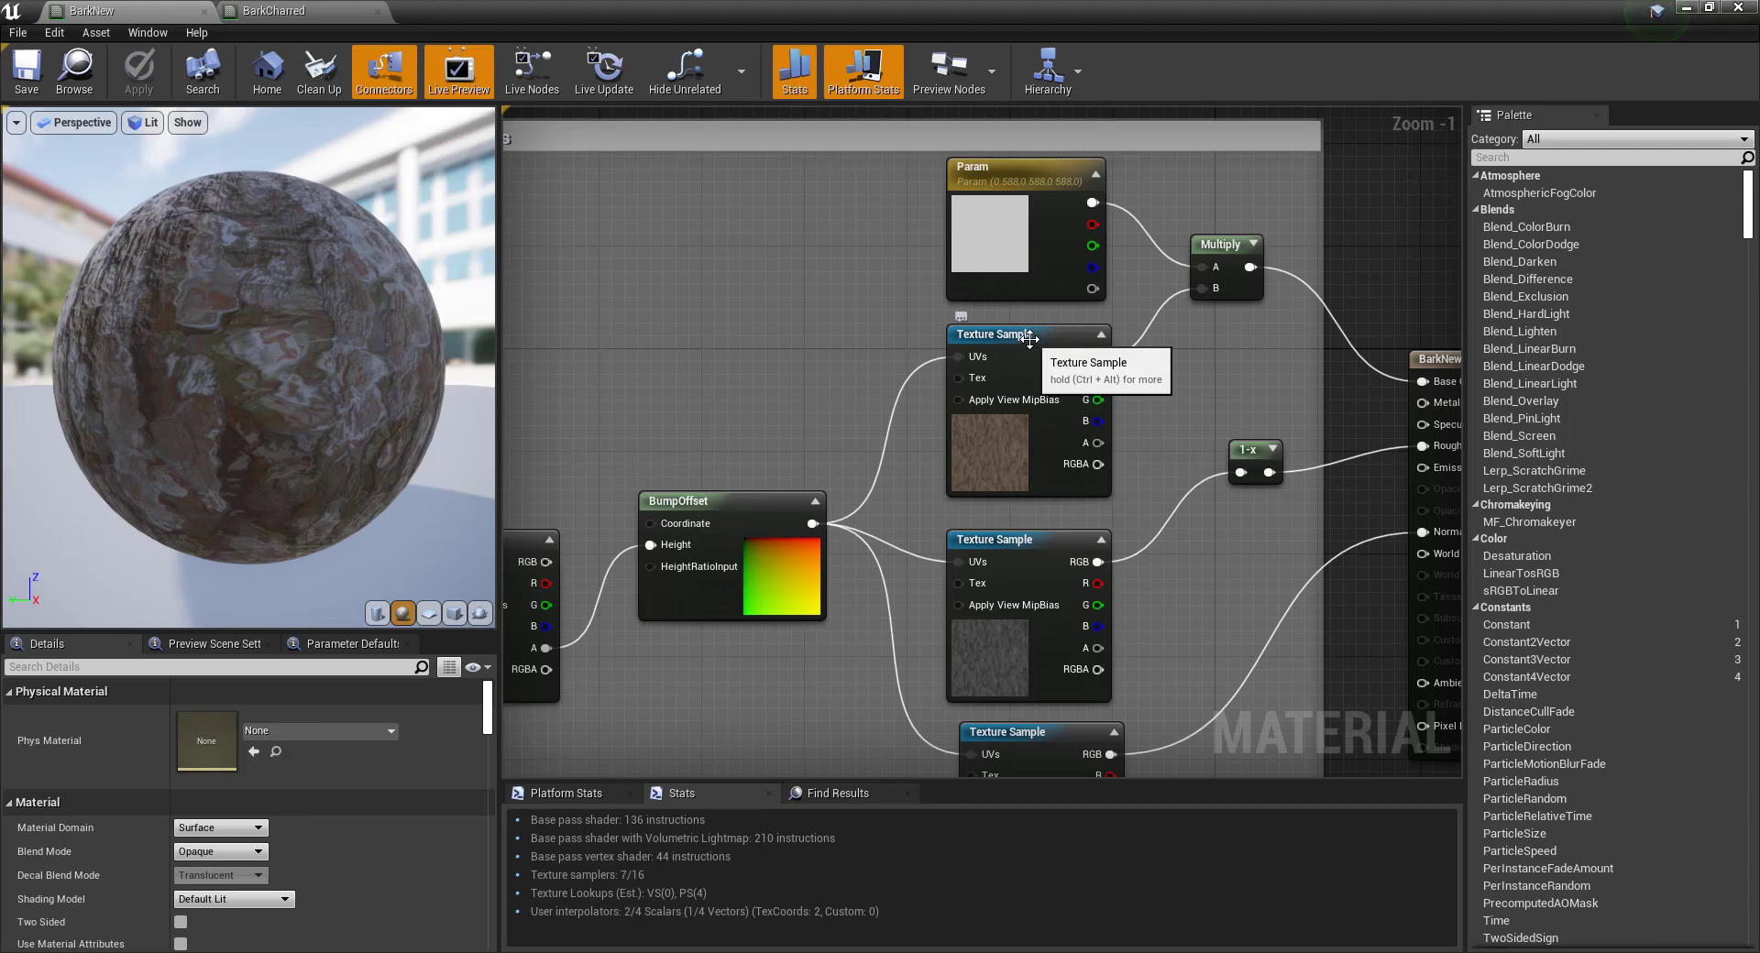
click(1029, 332)
scroll(1022, 394, down, 2)
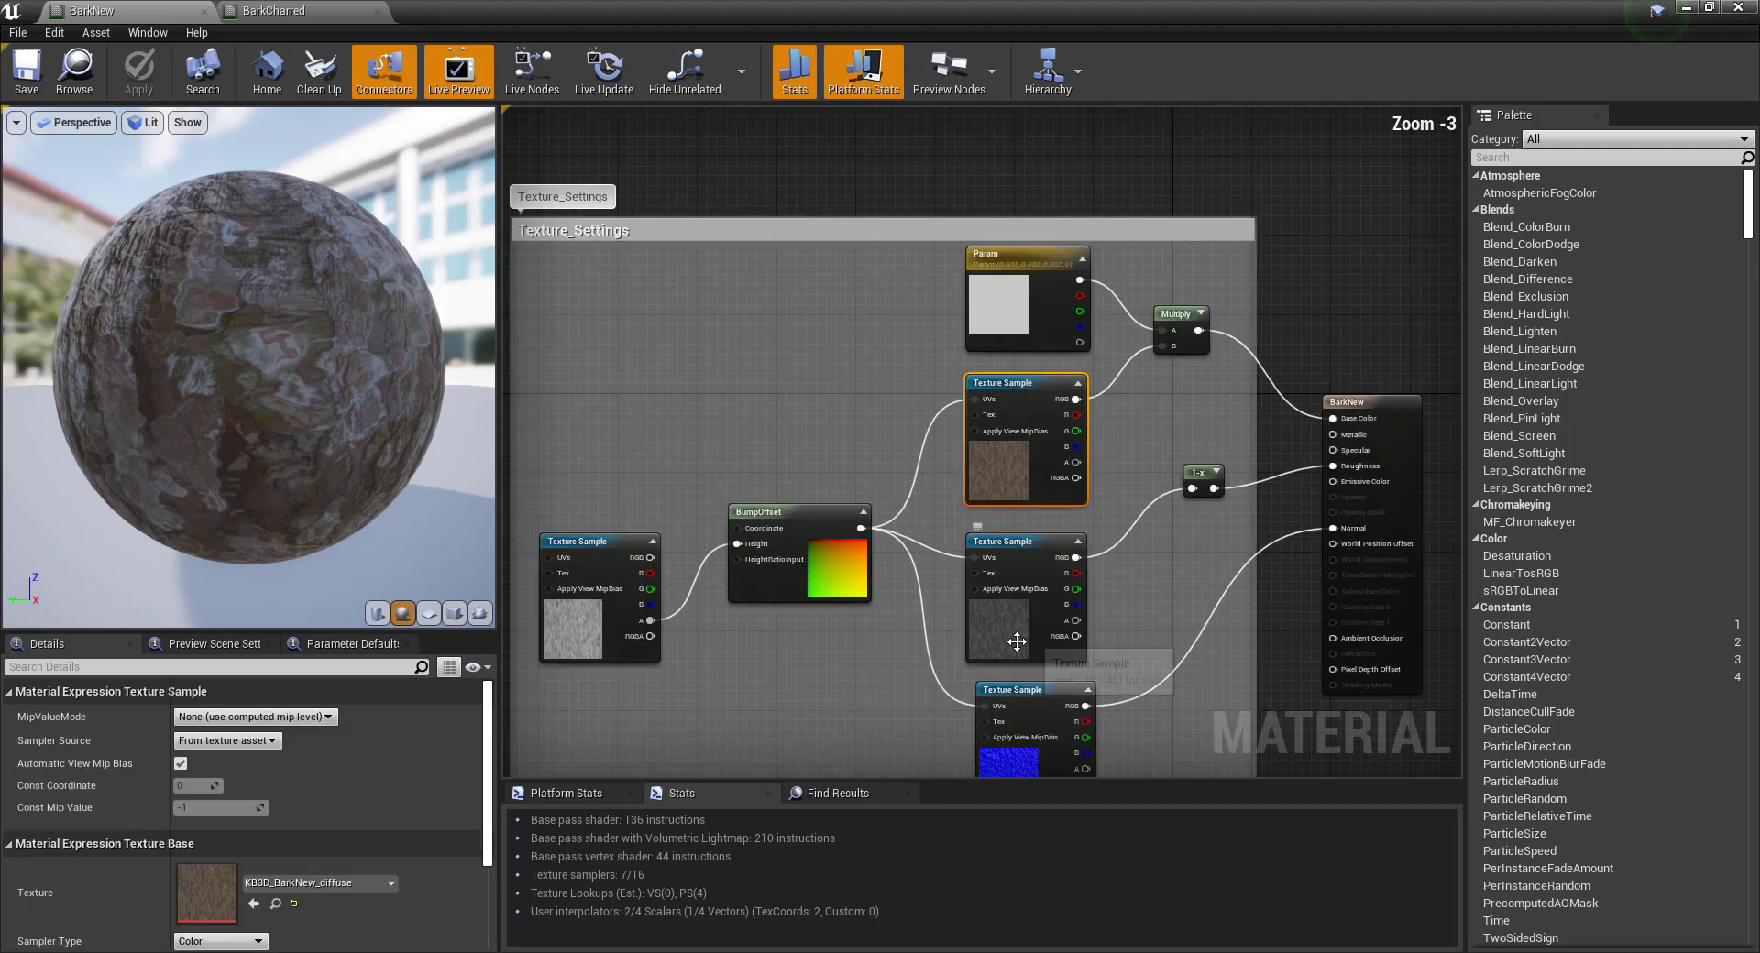
scroll(1013, 678, up, 1)
click(1008, 696)
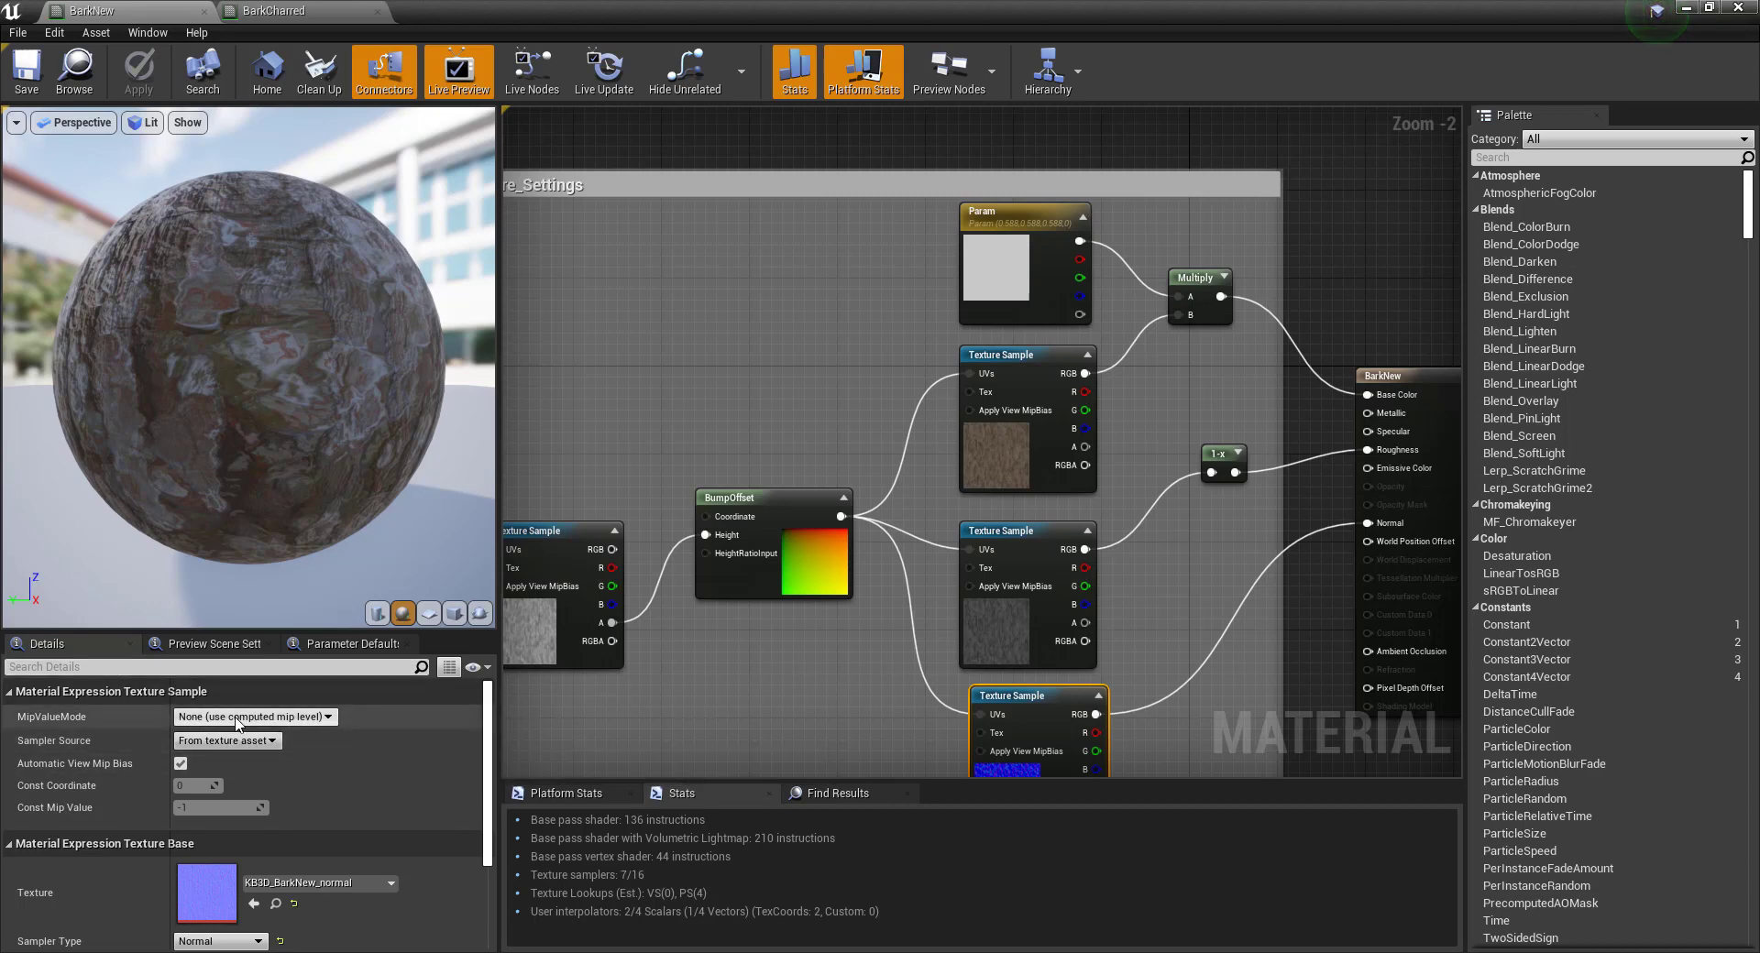
scroll(233, 742, down, 2)
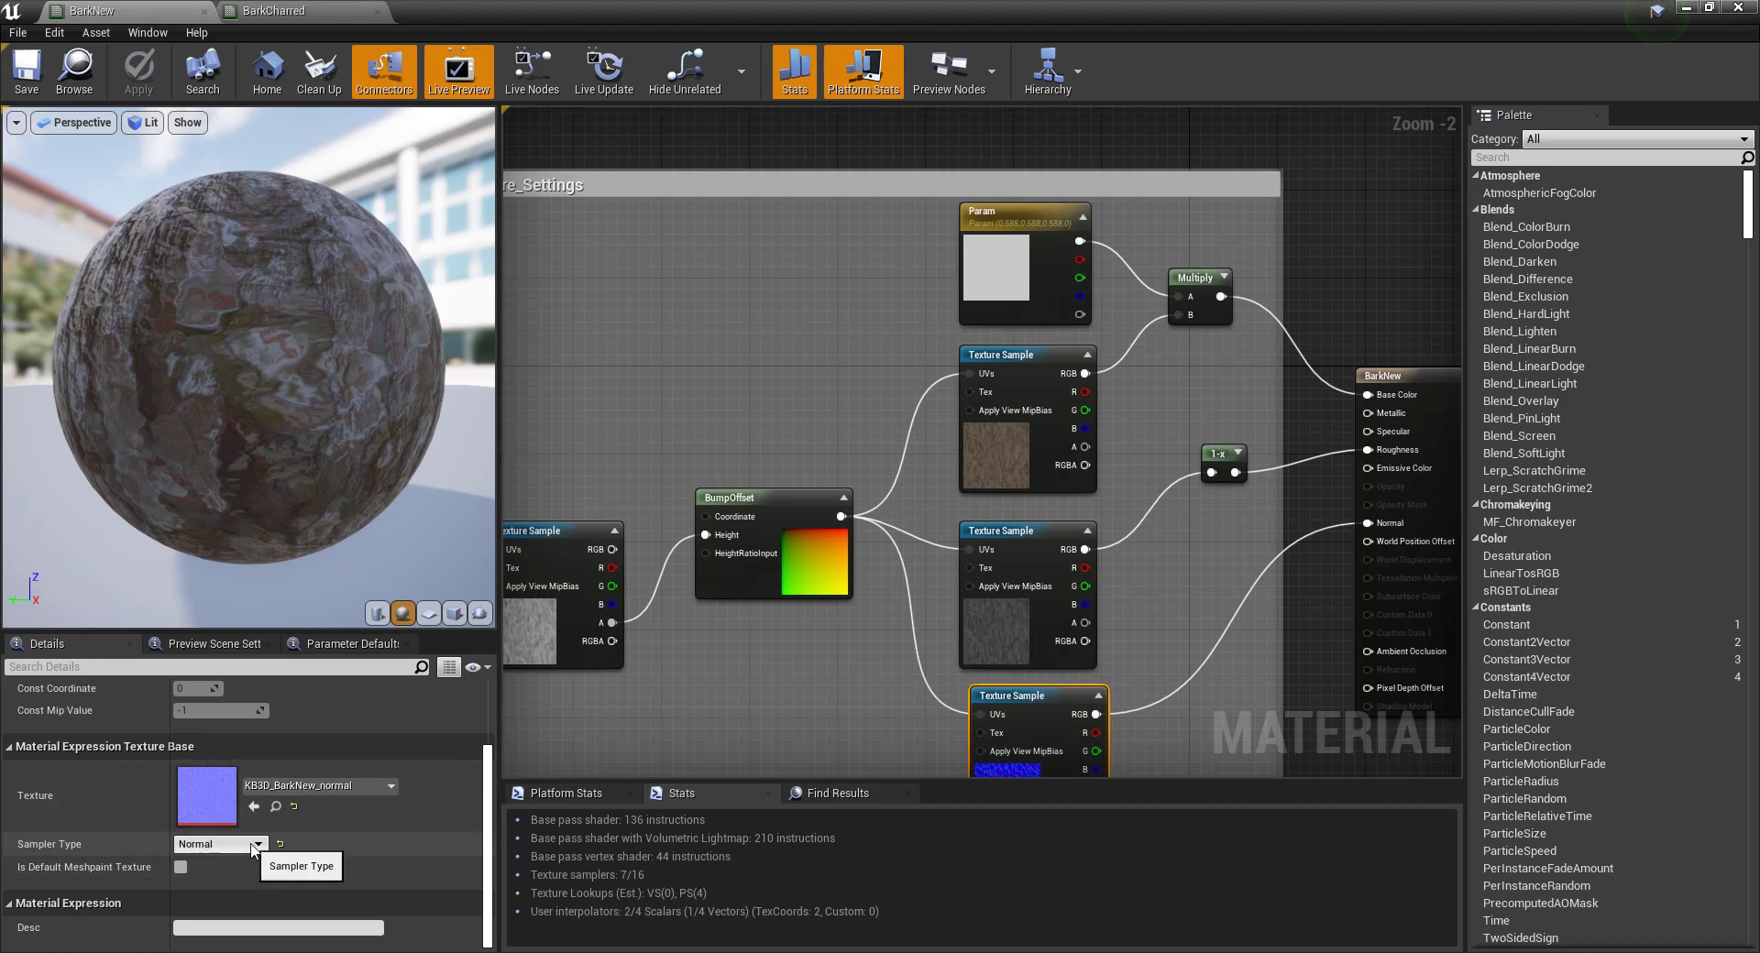
click(254, 845)
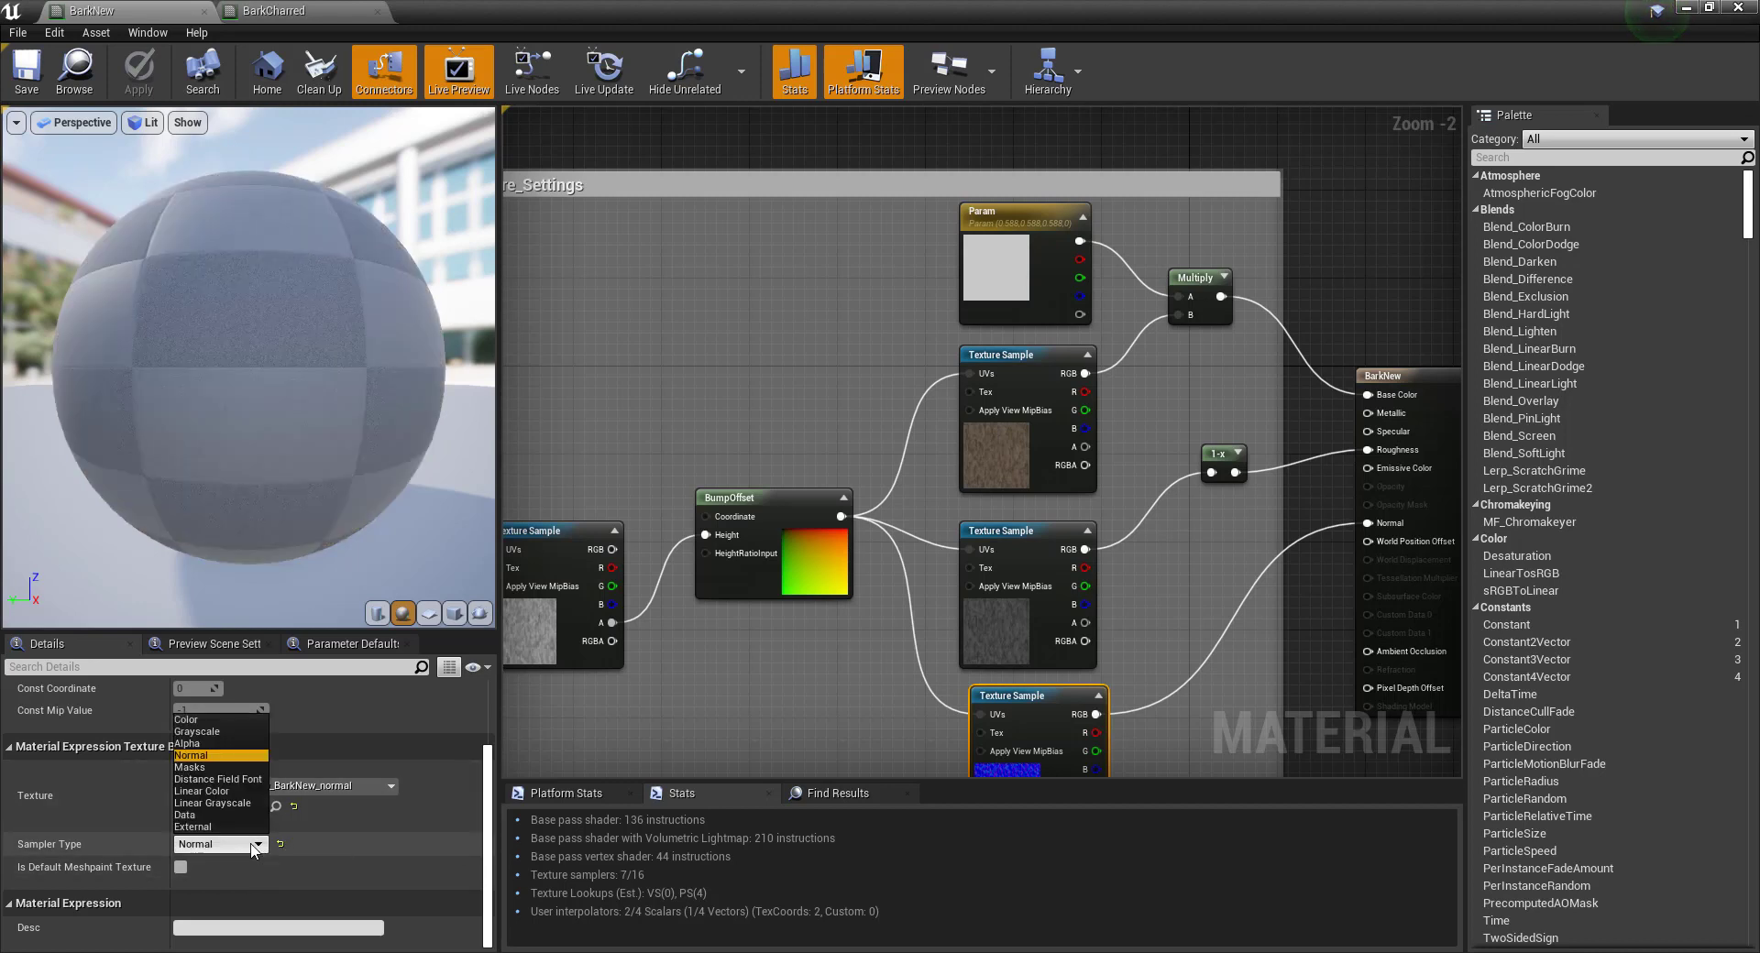
click(203, 768)
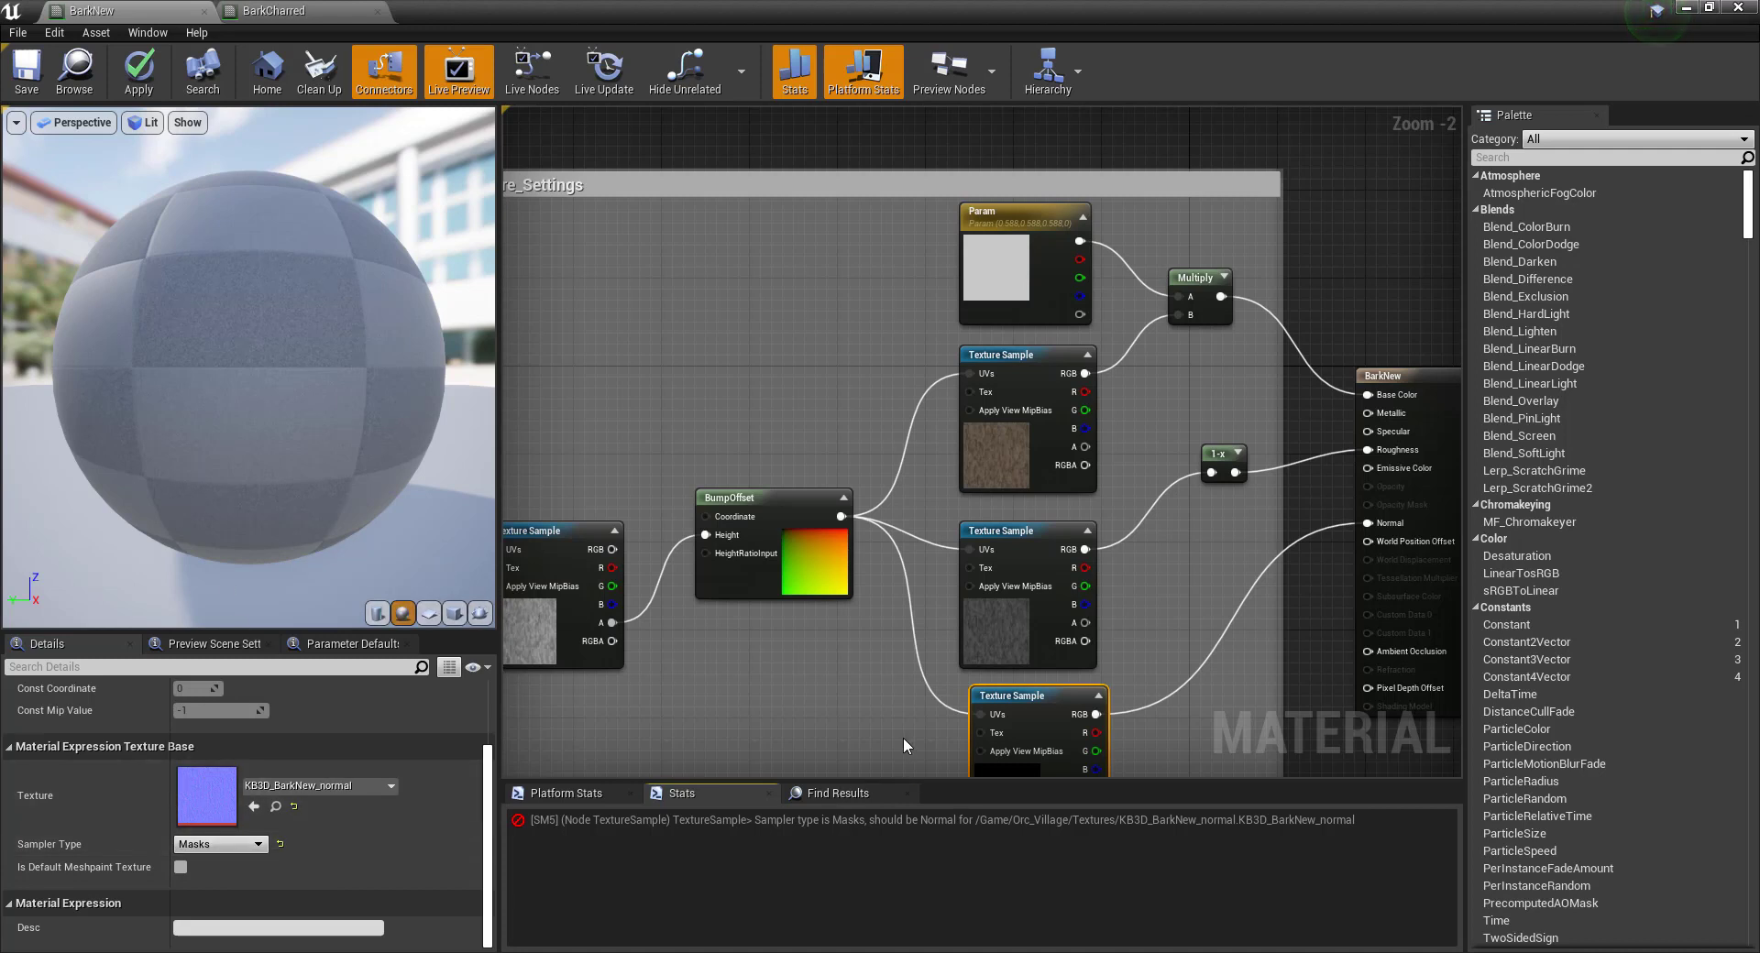
Set the normal Texture Sample's sampler type back to Normal.
scroll(903, 736, down, 2)
scroll(900, 737, up, 3)
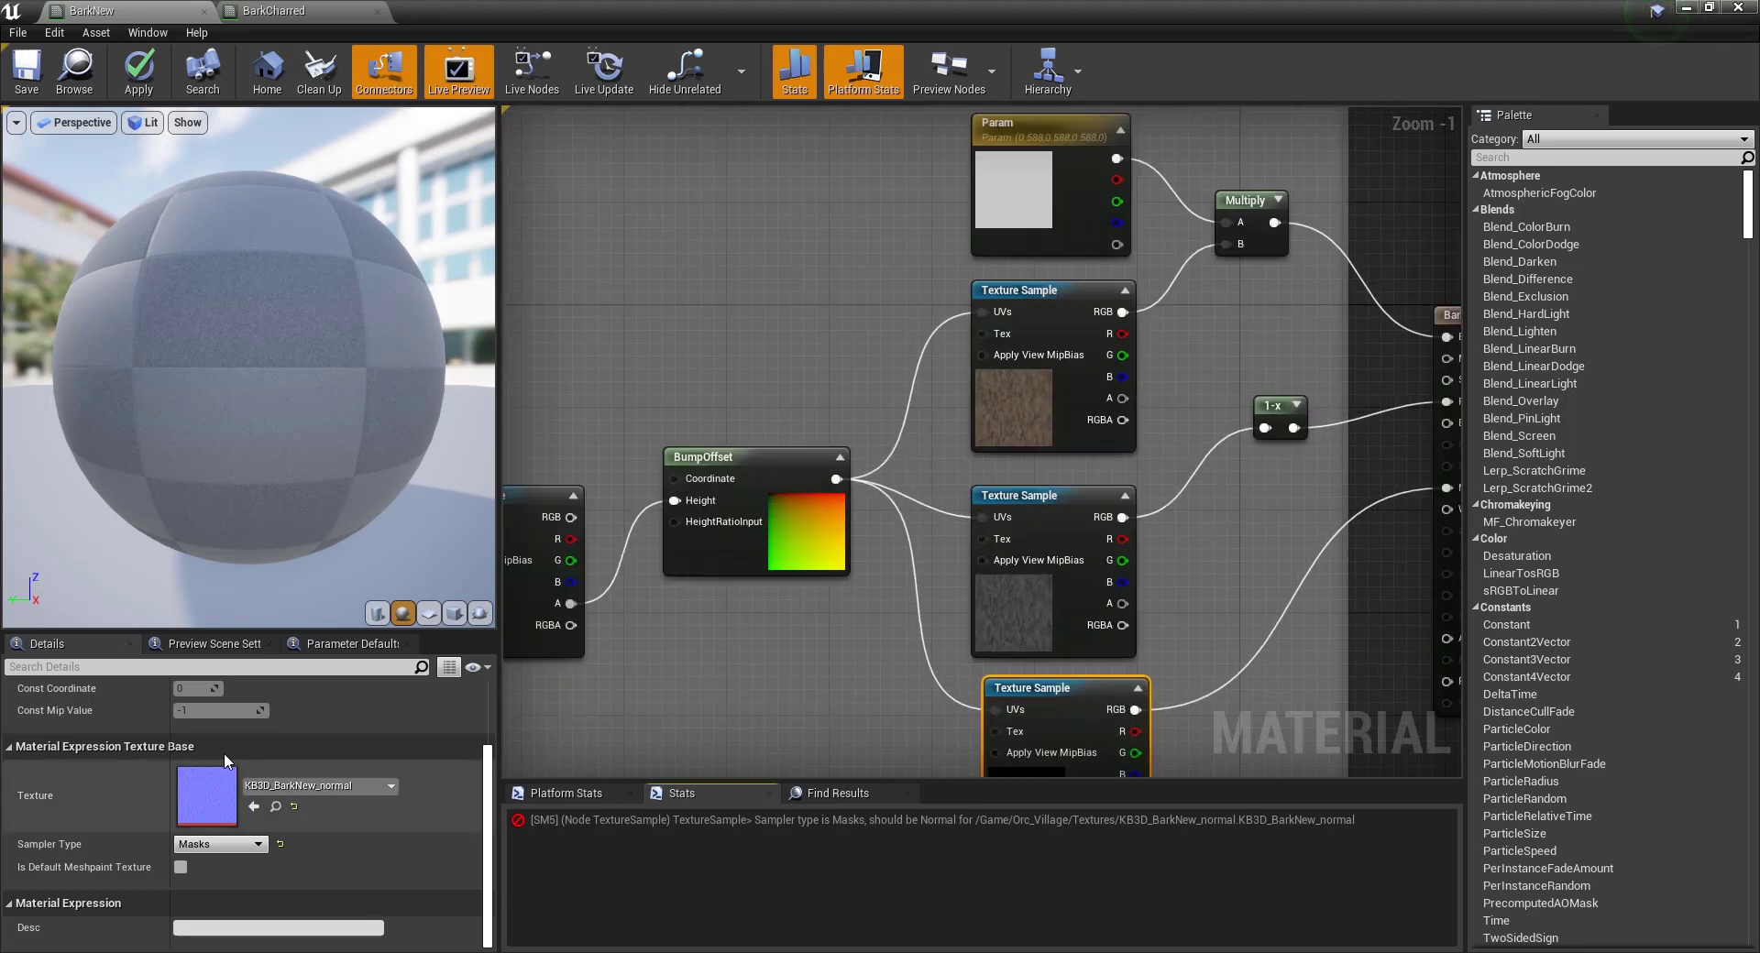
click(231, 845)
click(196, 754)
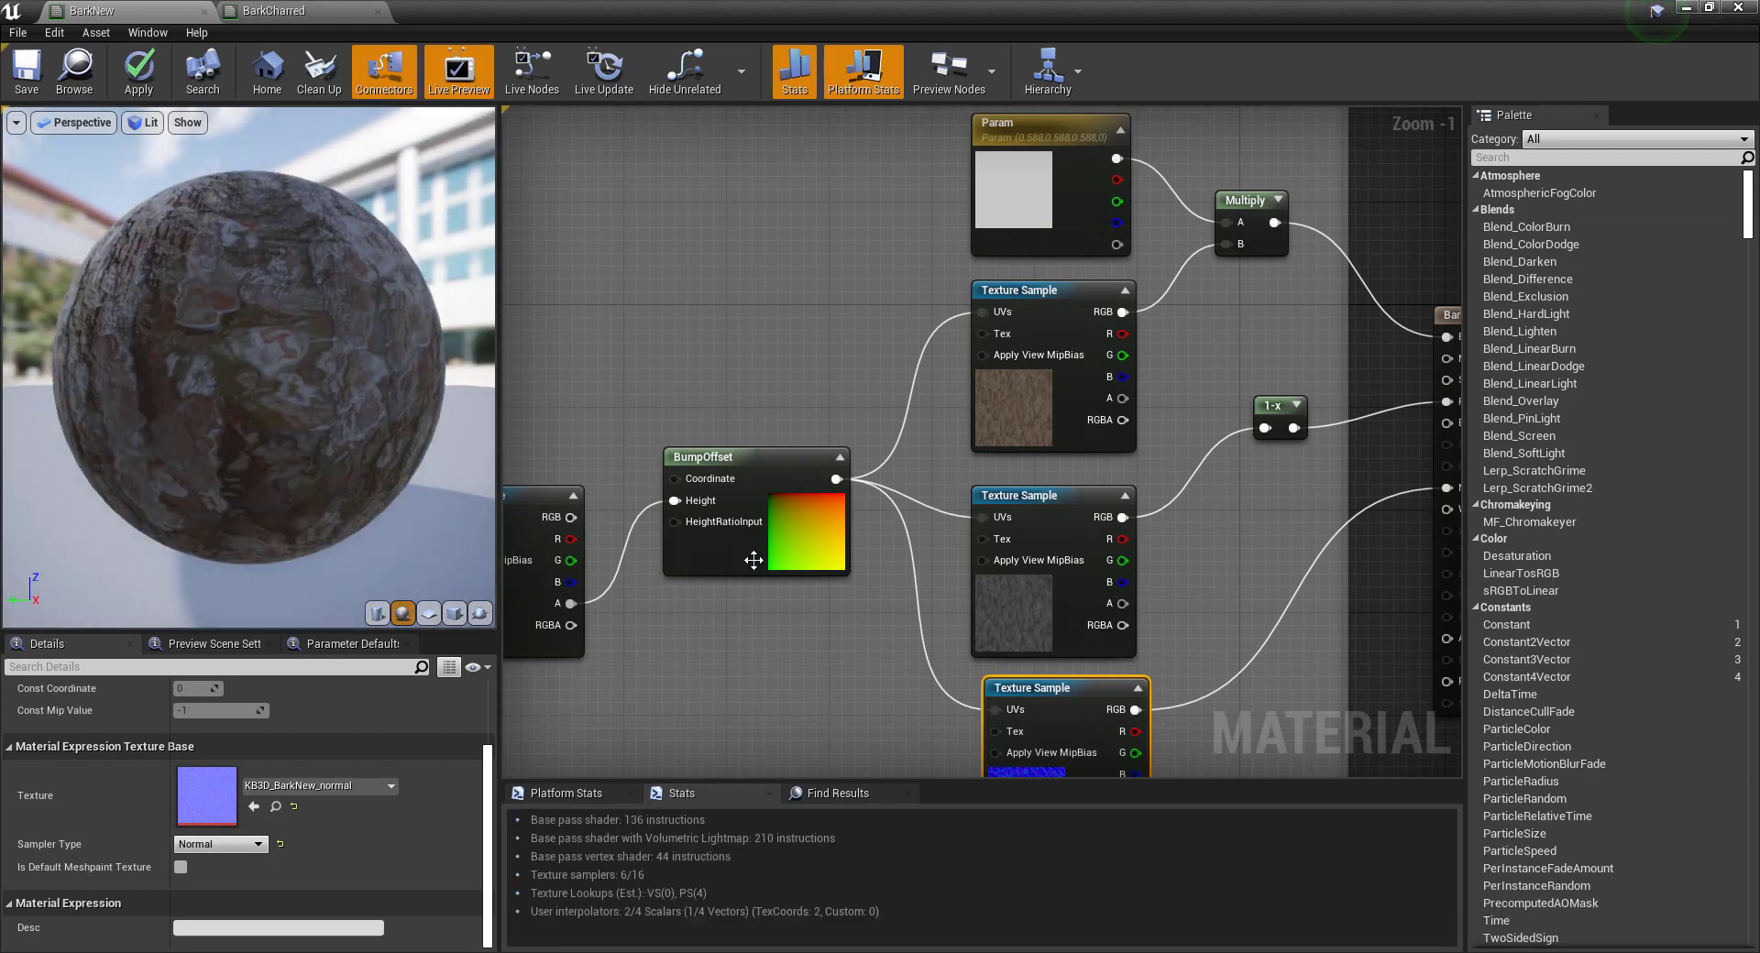
scroll(282, 729, up, 3)
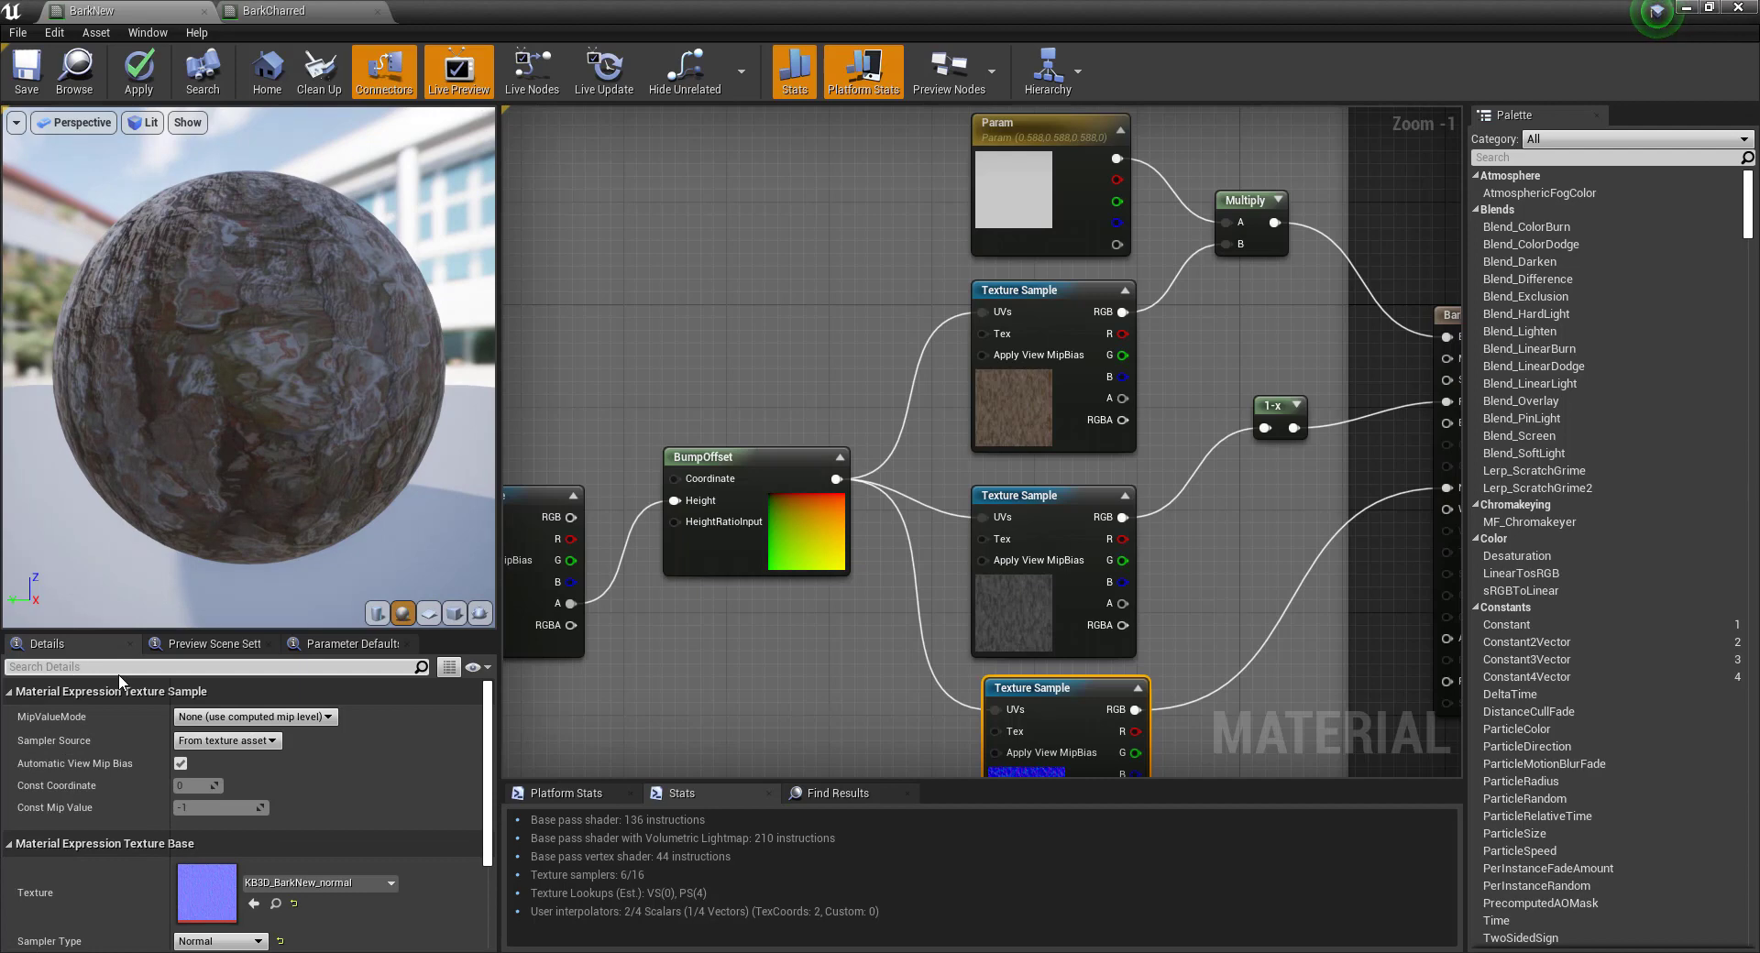
click(213, 726)
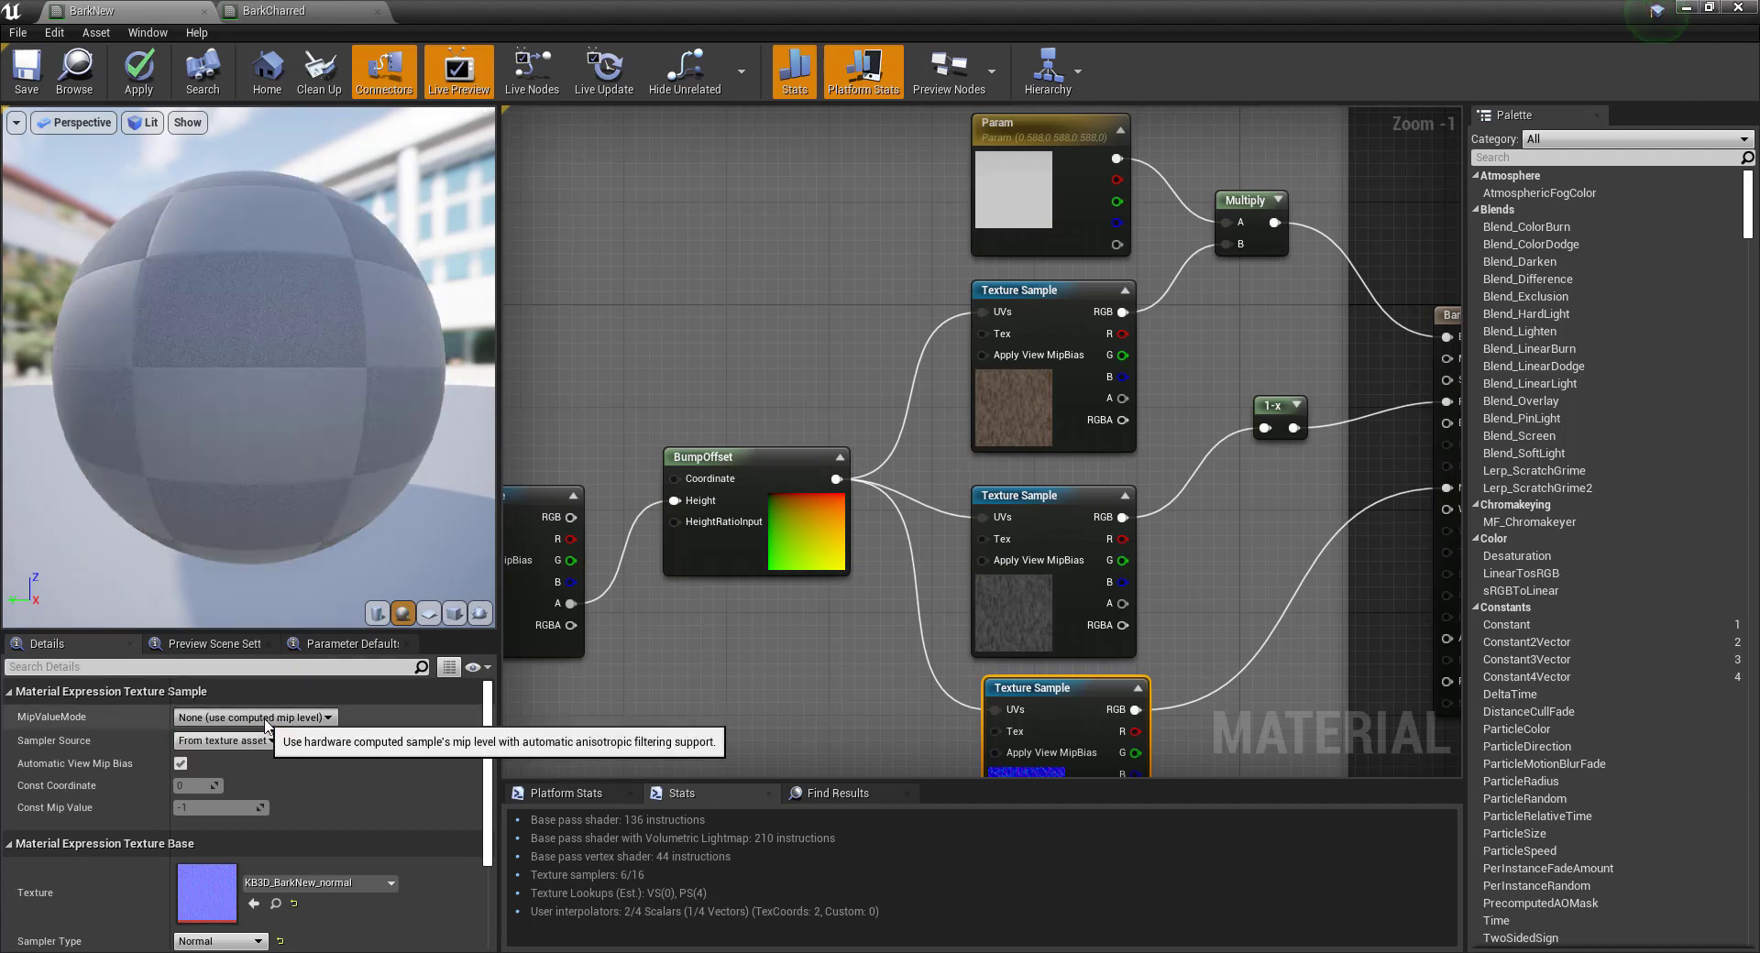
click(266, 731)
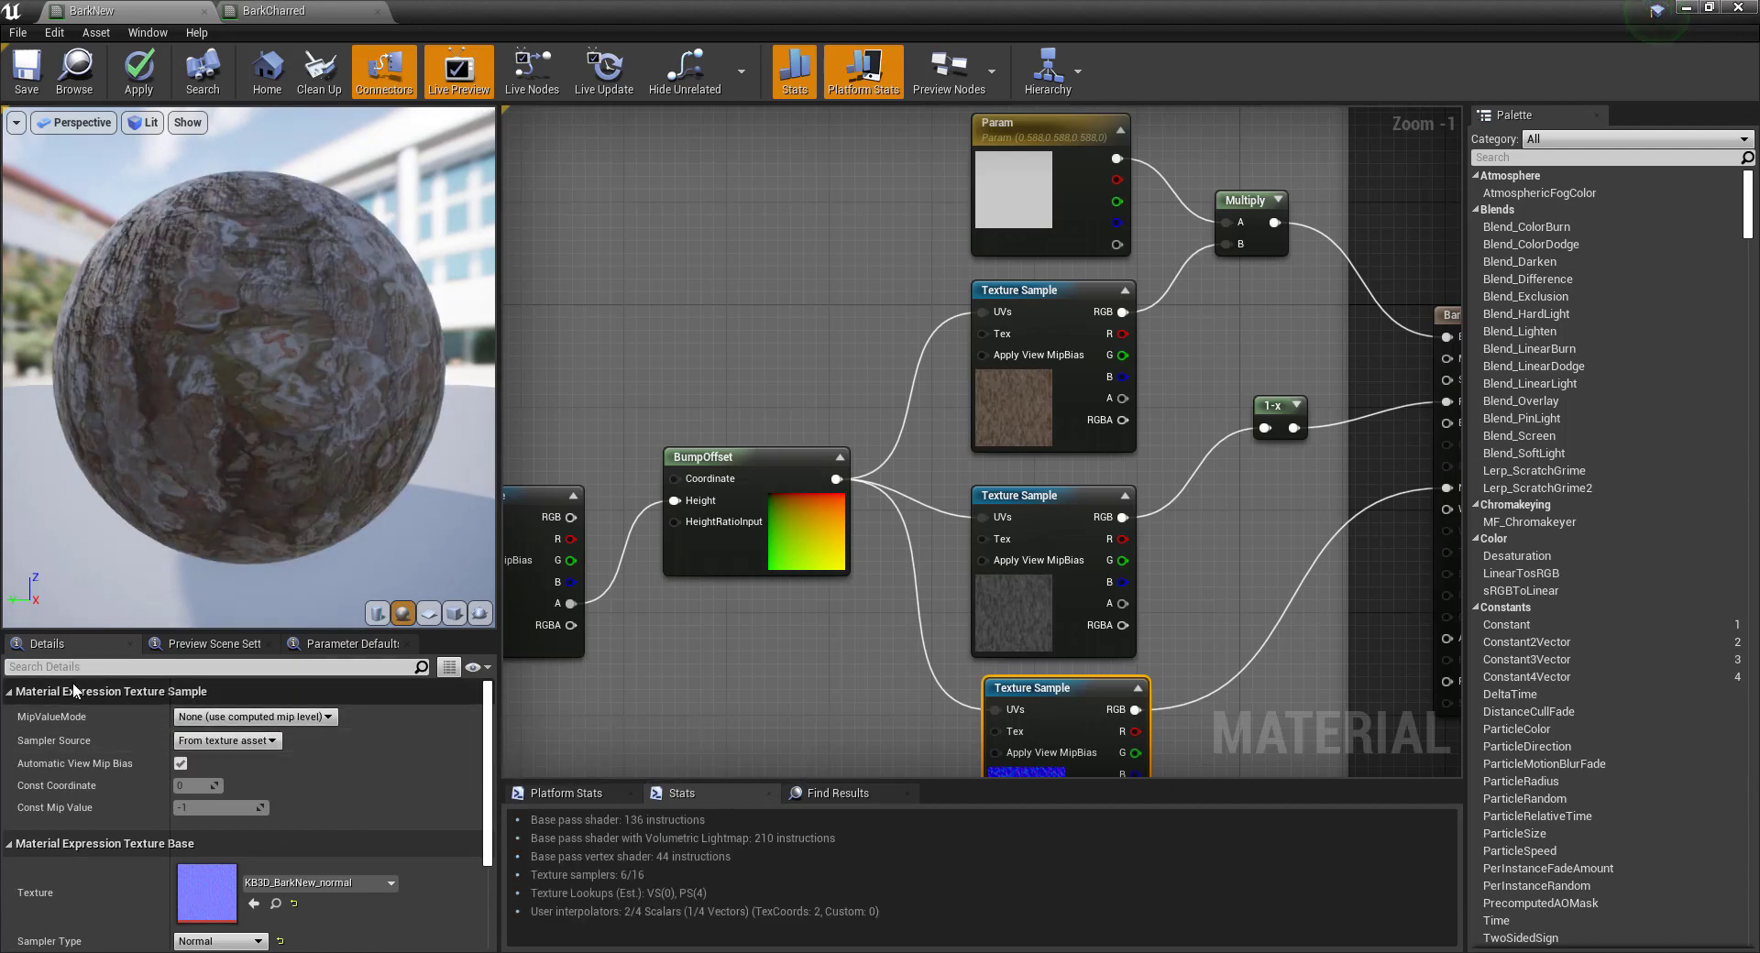
click(9, 692)
click(9, 718)
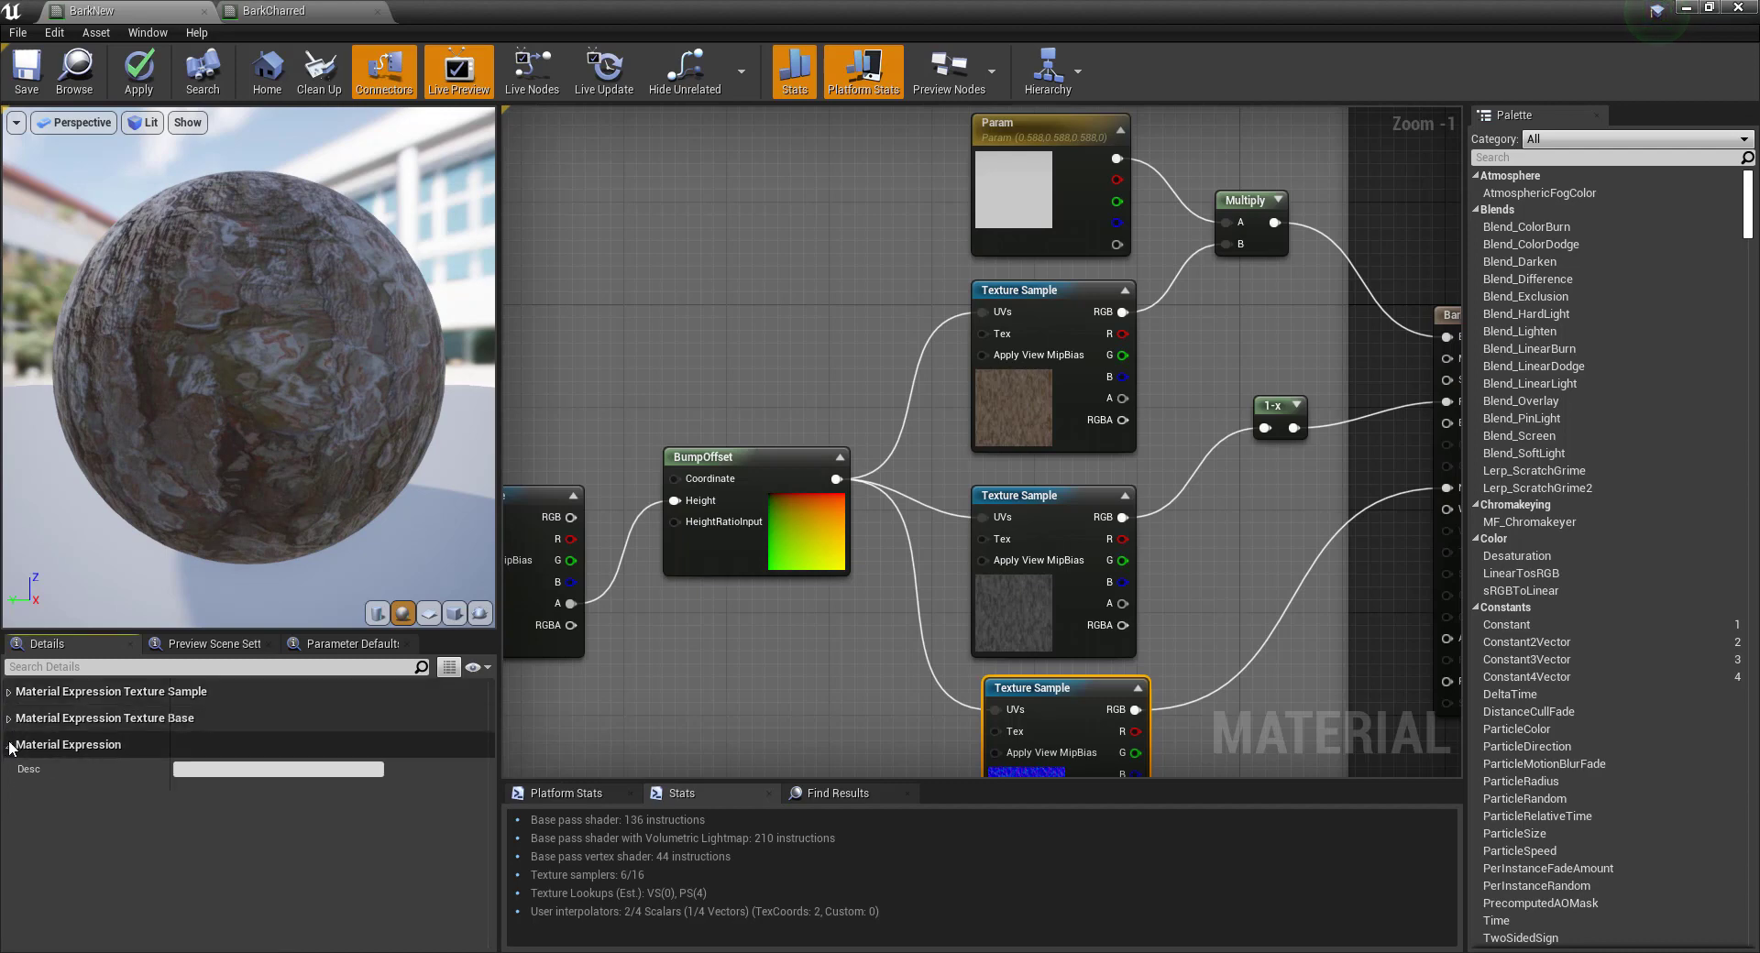
click(9, 745)
click(9, 745)
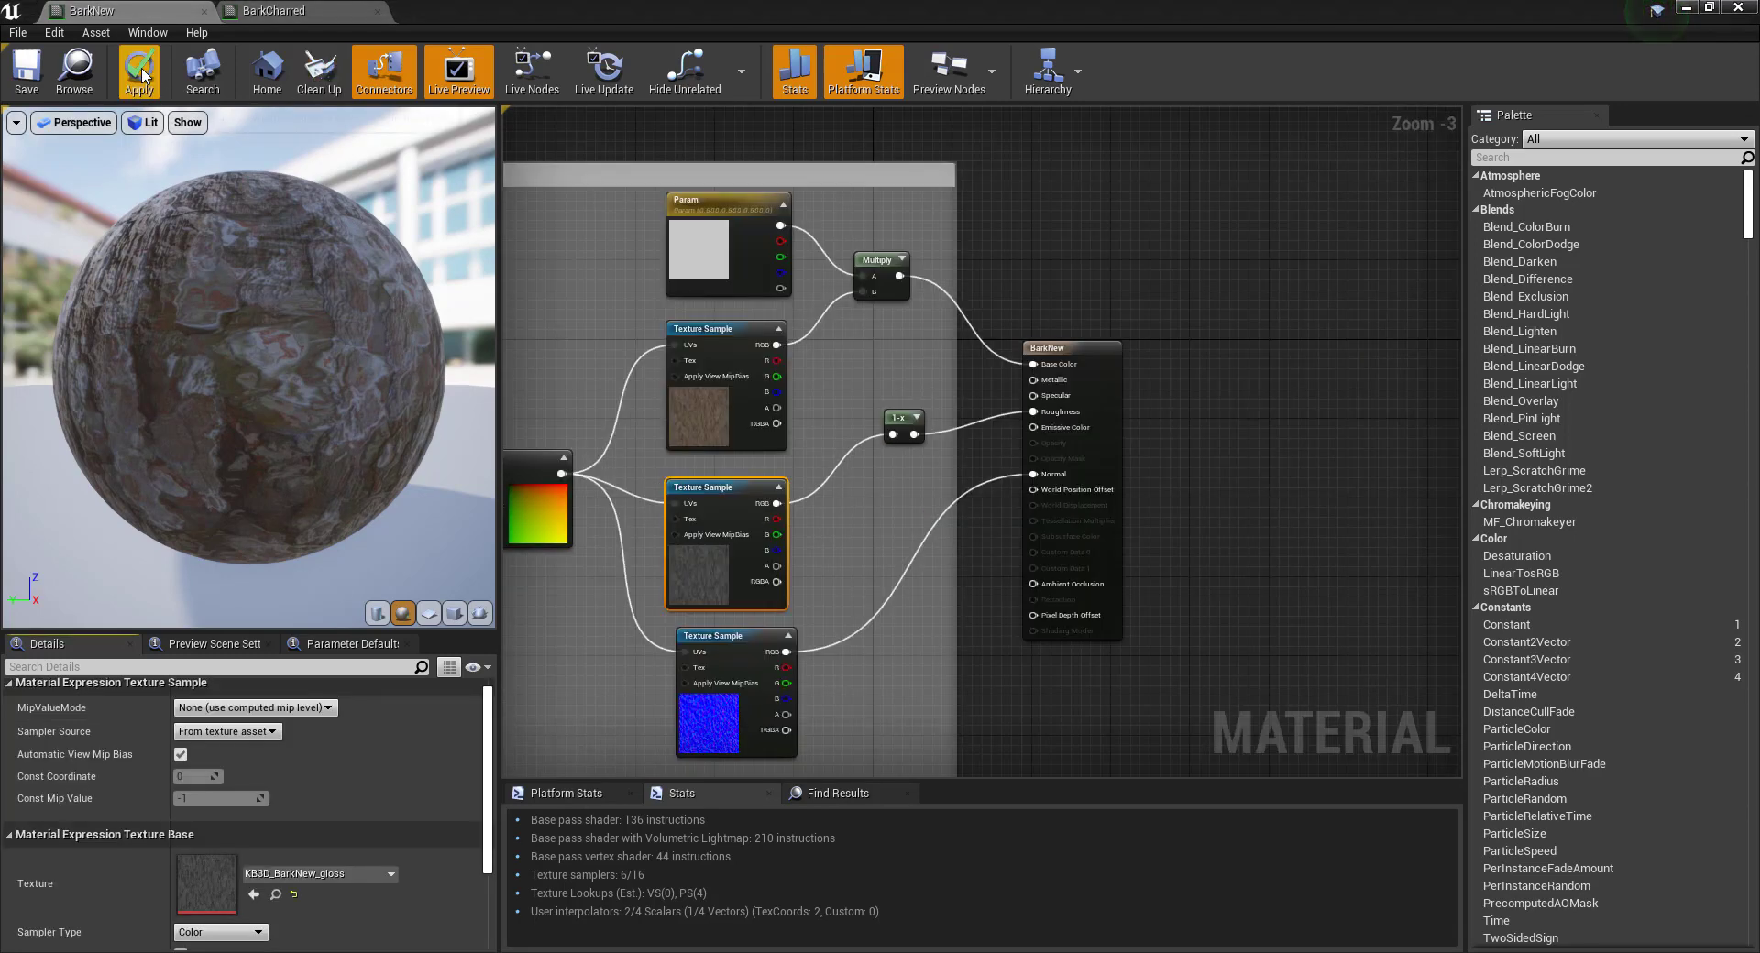
Apply the BarkNew material's changes and close the BarkCharred material.
click(43, 72)
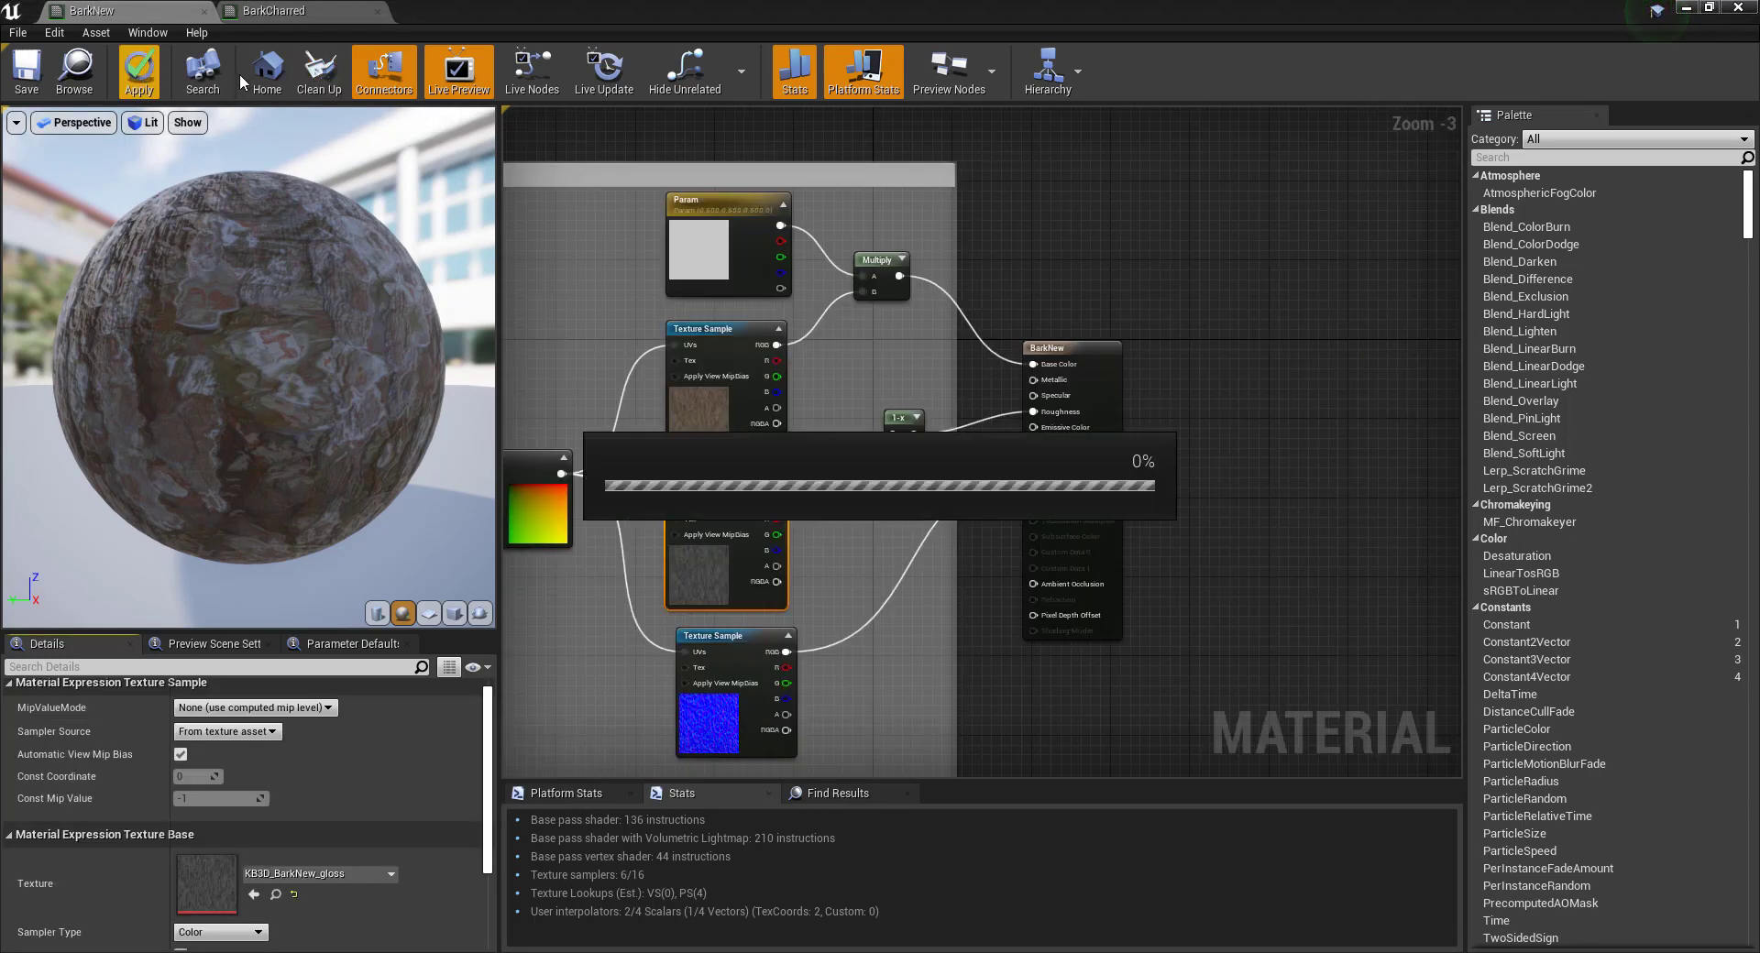
click(339, 11)
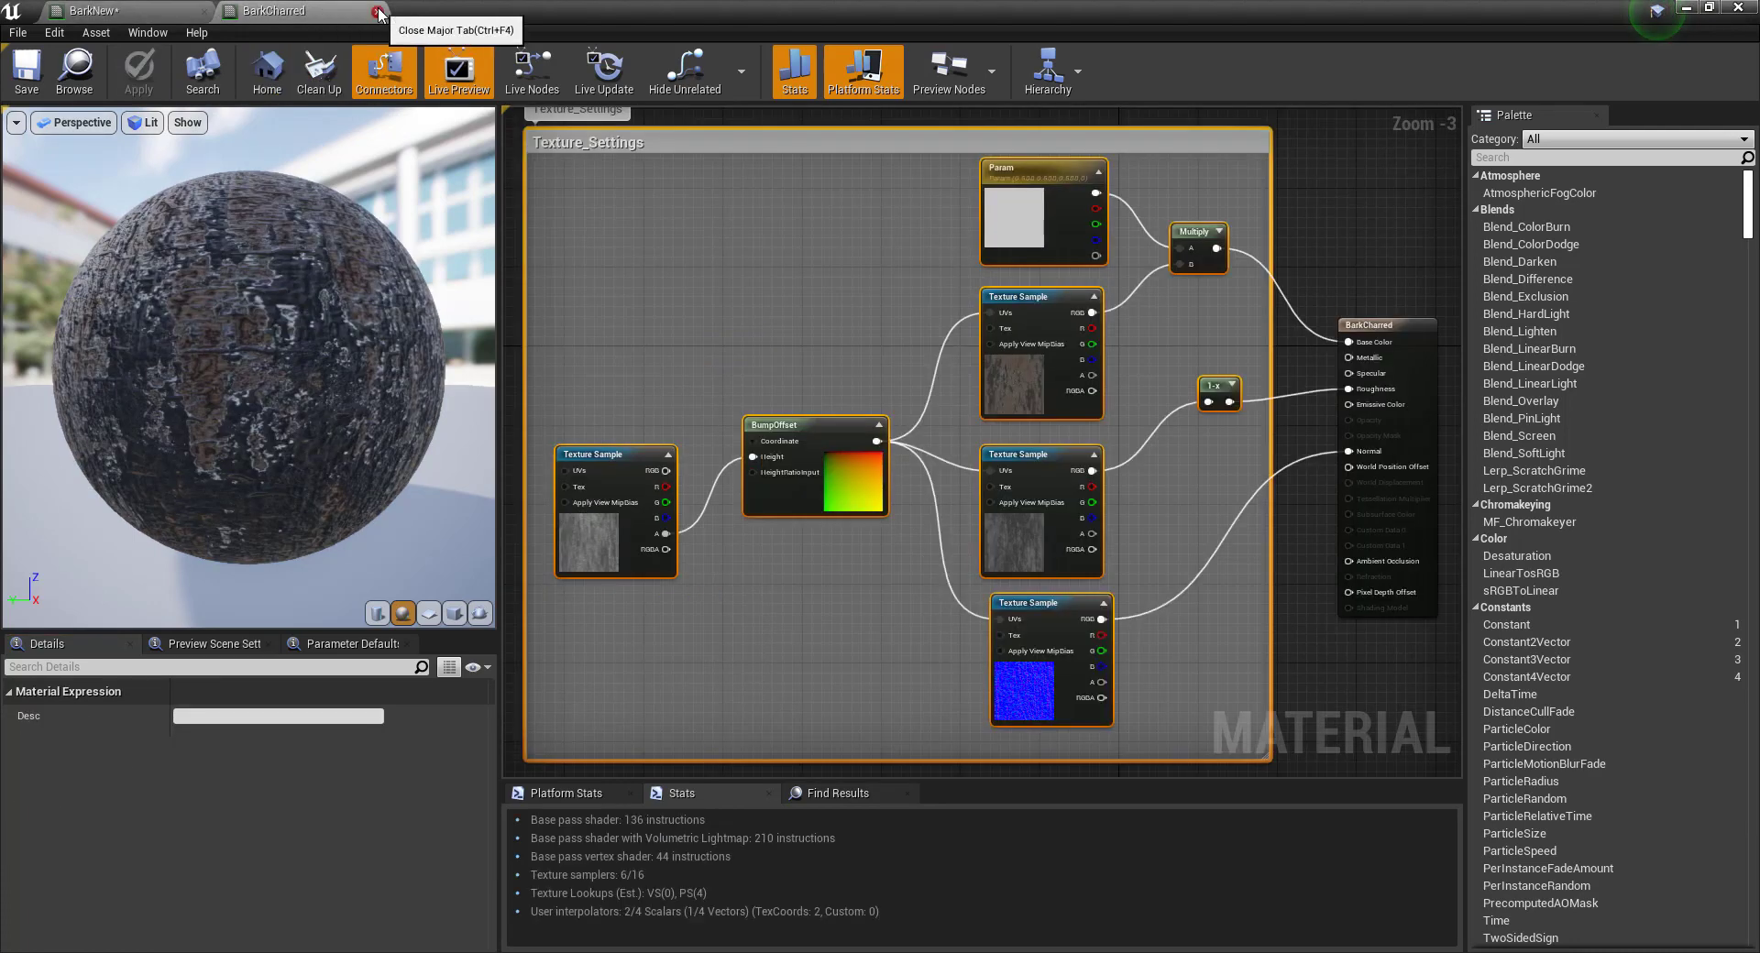
click(376, 11)
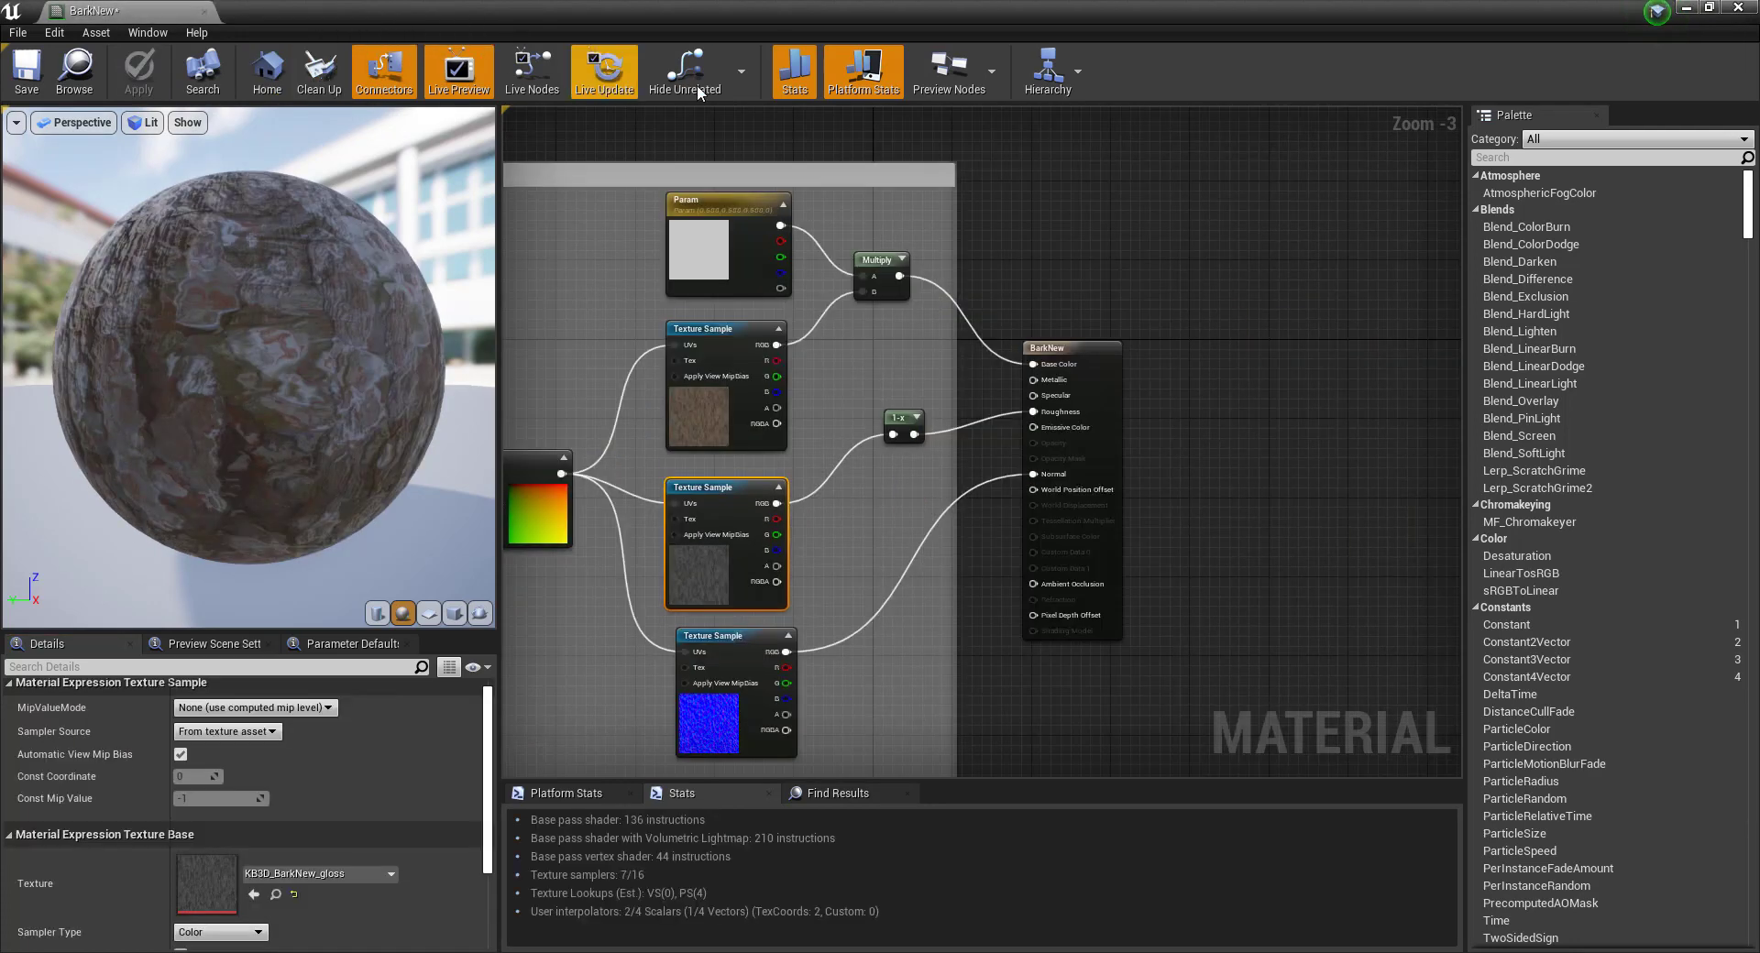
Return to the Orc_Village folder, save the BarkNew material there and open the Fabric material.
click(1684, 11)
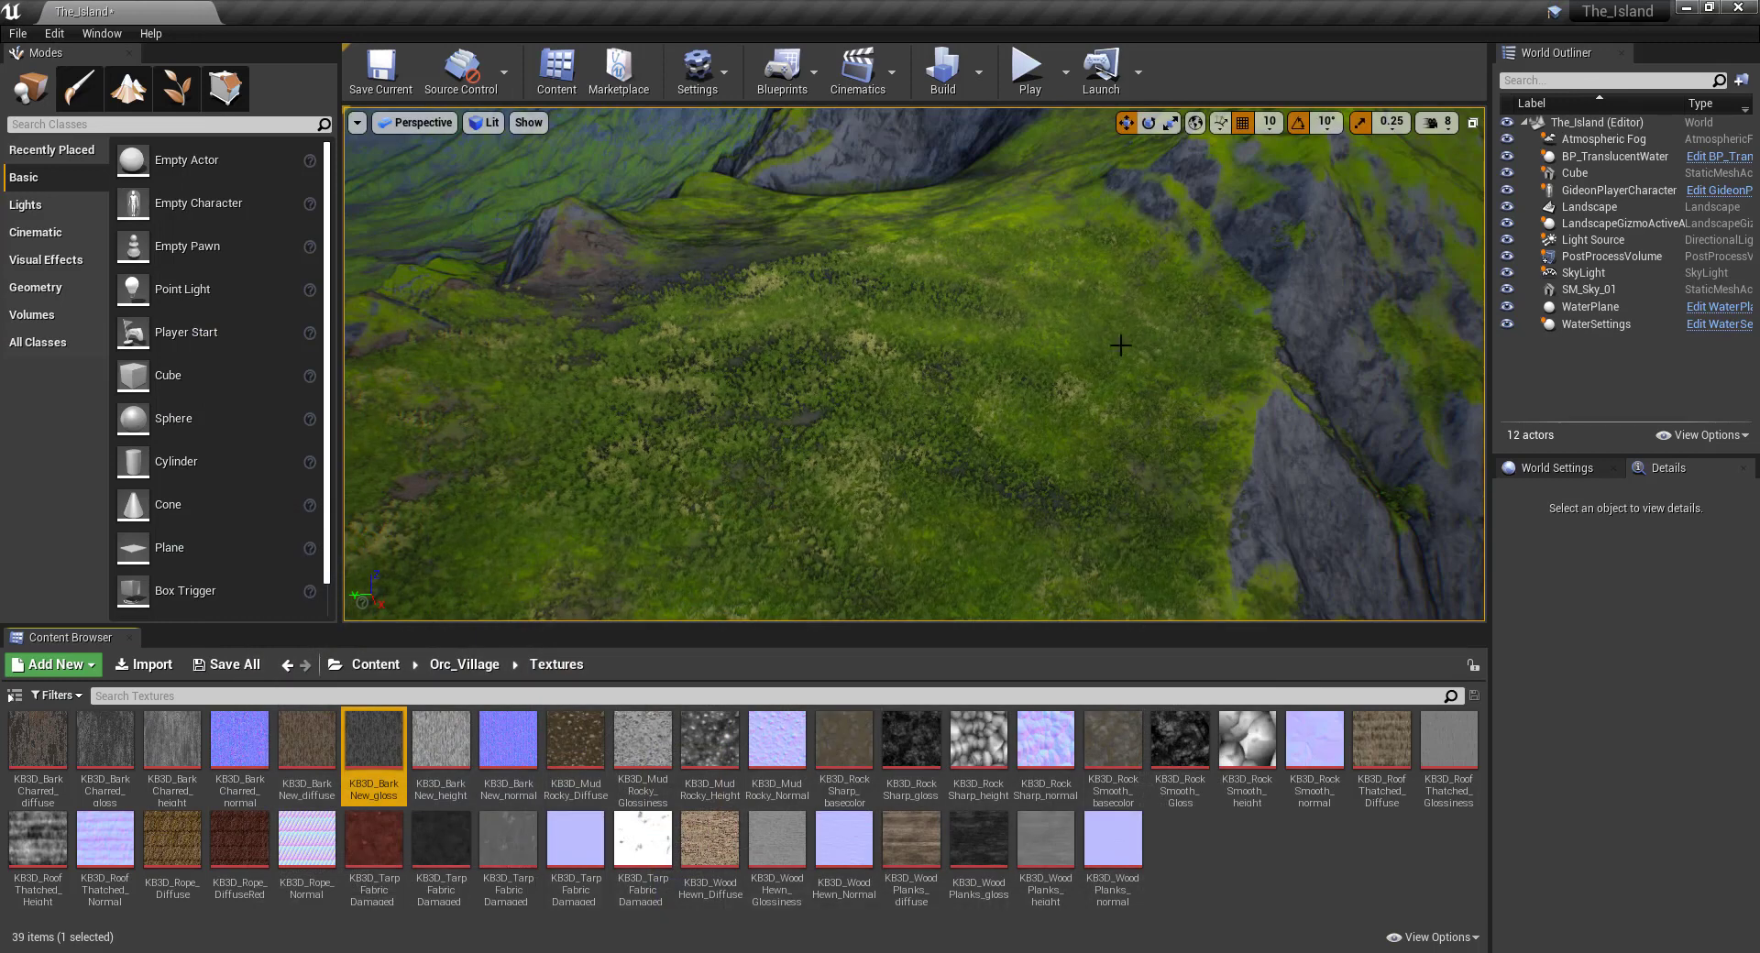
click(463, 664)
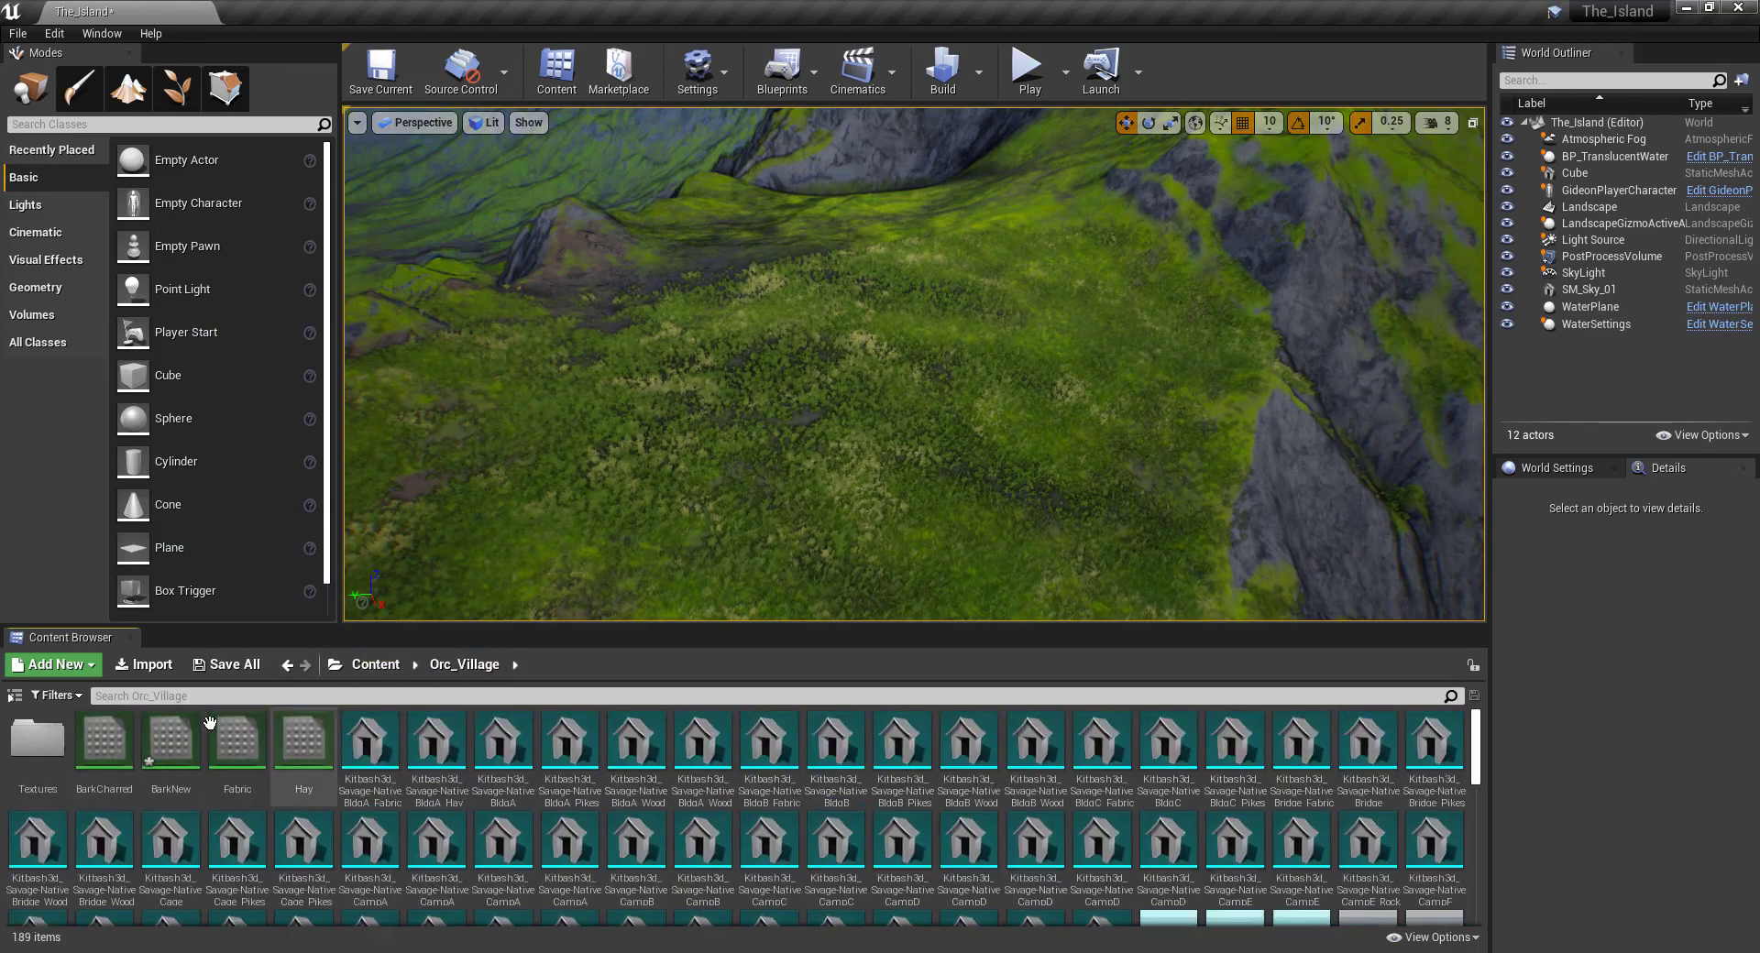
right_click(170, 752)
click(153, 752)
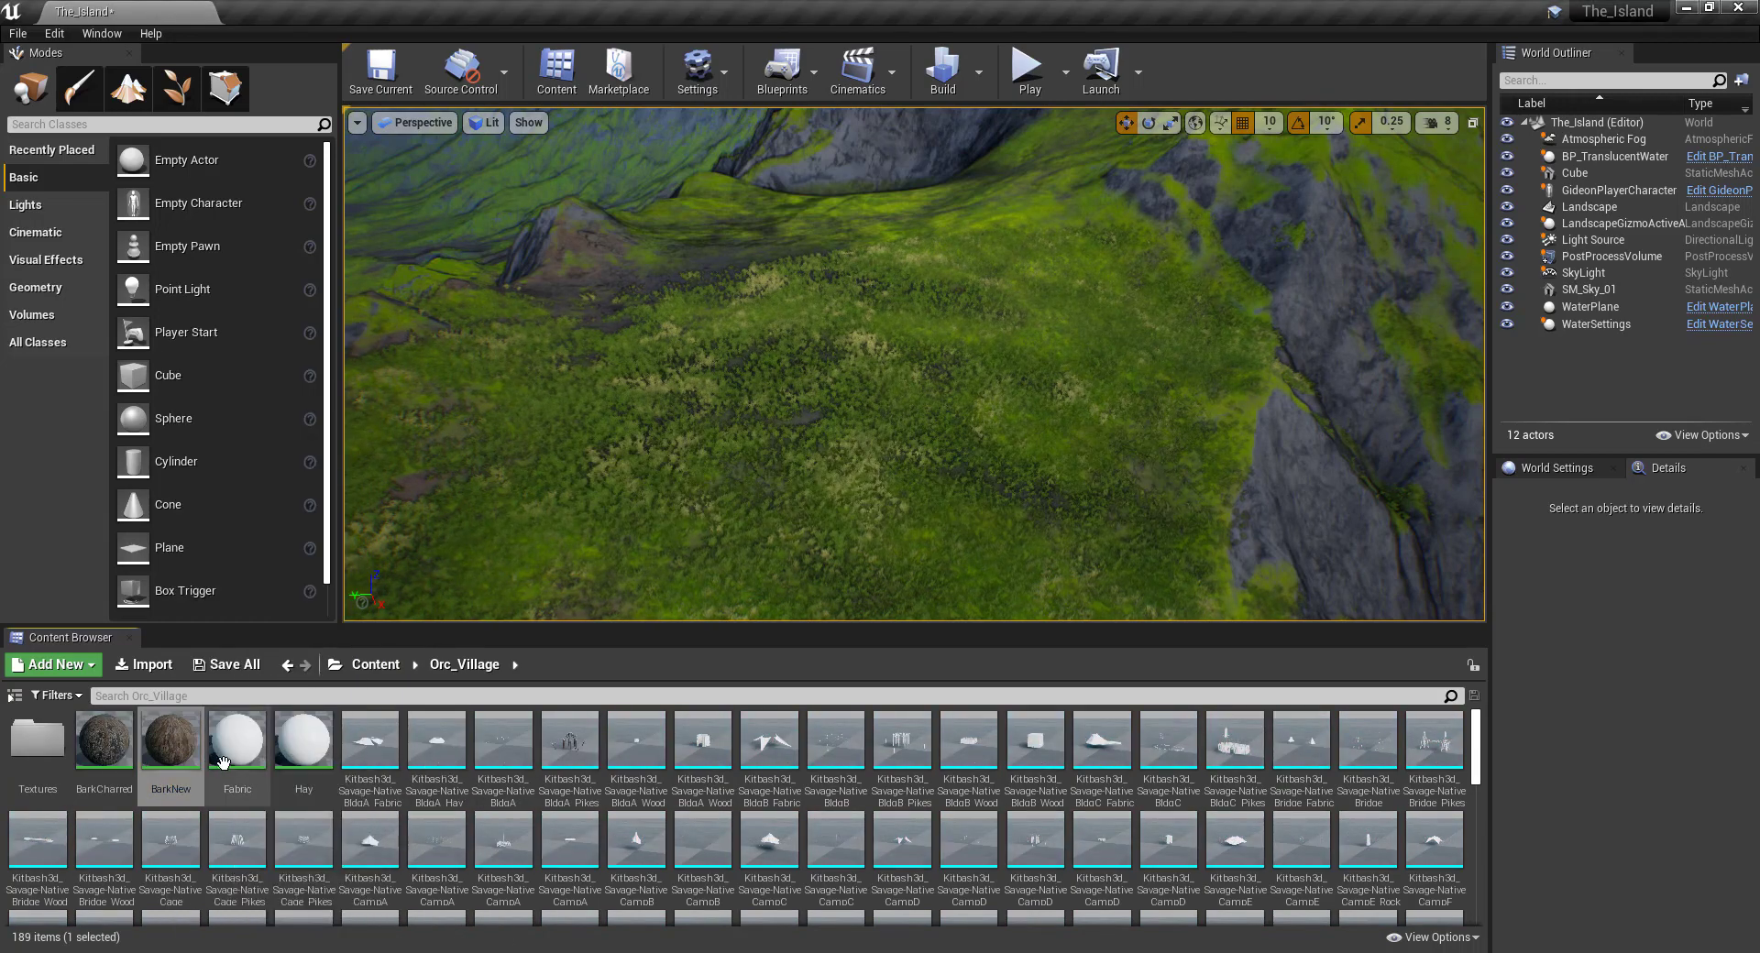
double_click(250, 756)
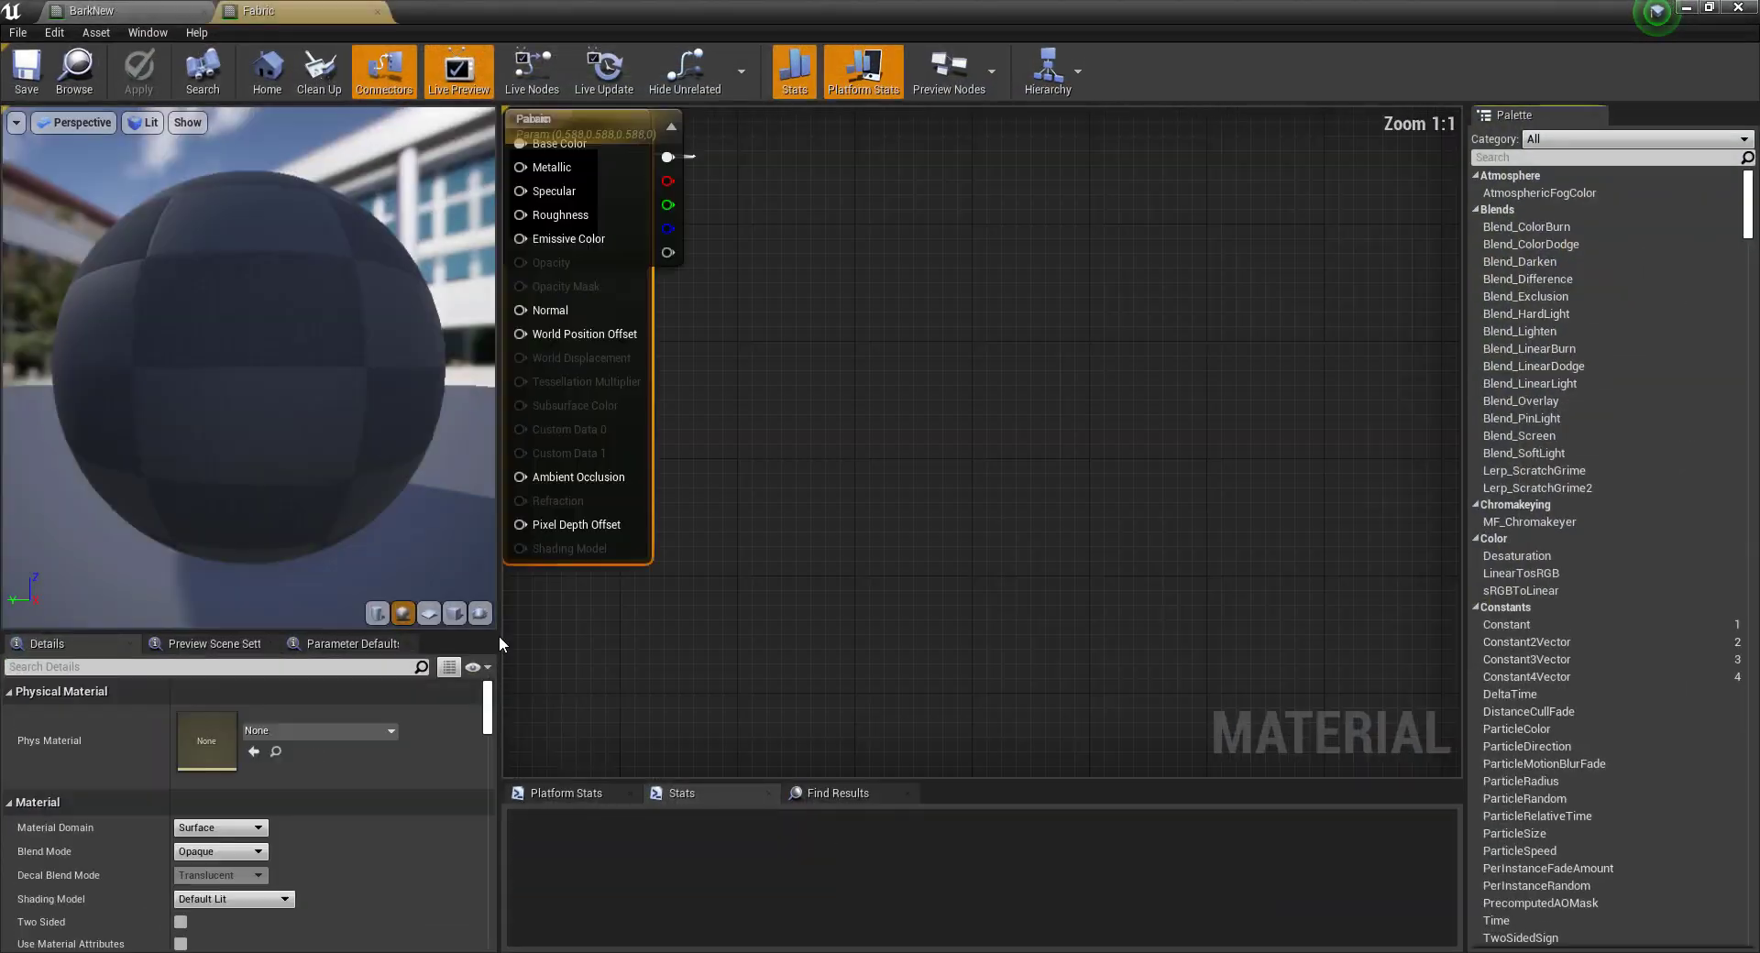
Move the Fabric output node clear of the Param node and delete the Param node.
drag(969, 241, 1232, 255)
drag(1118, 266, 1188, 264)
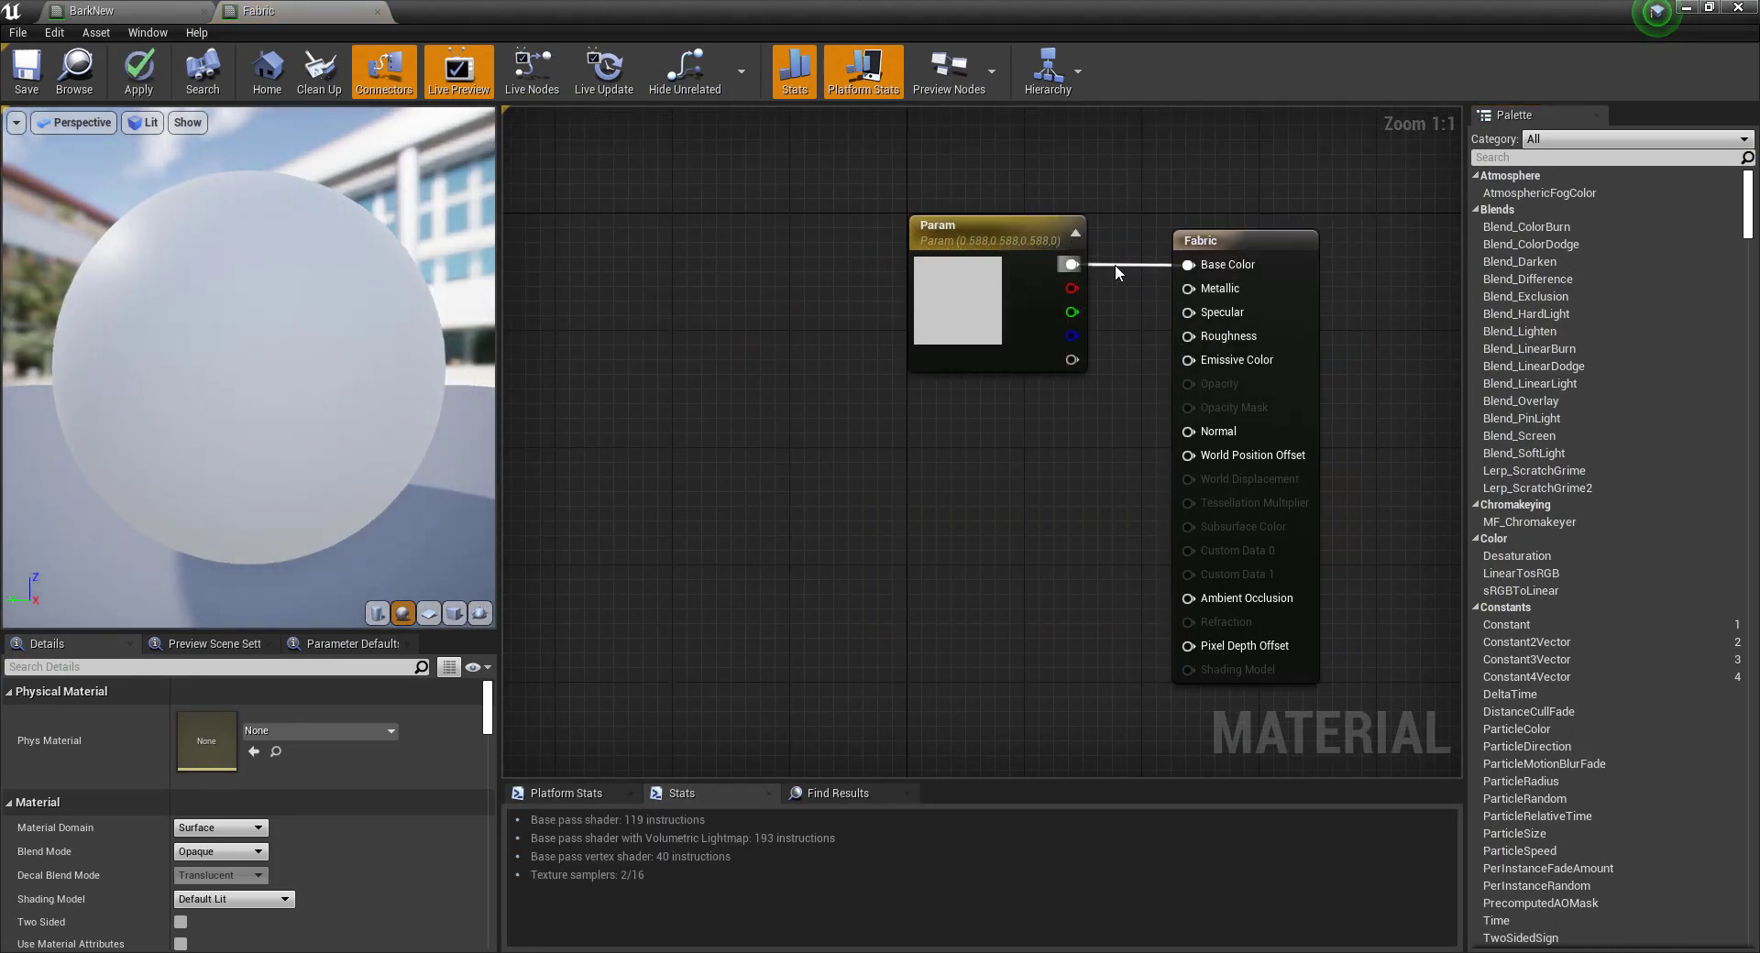
click(1020, 236)
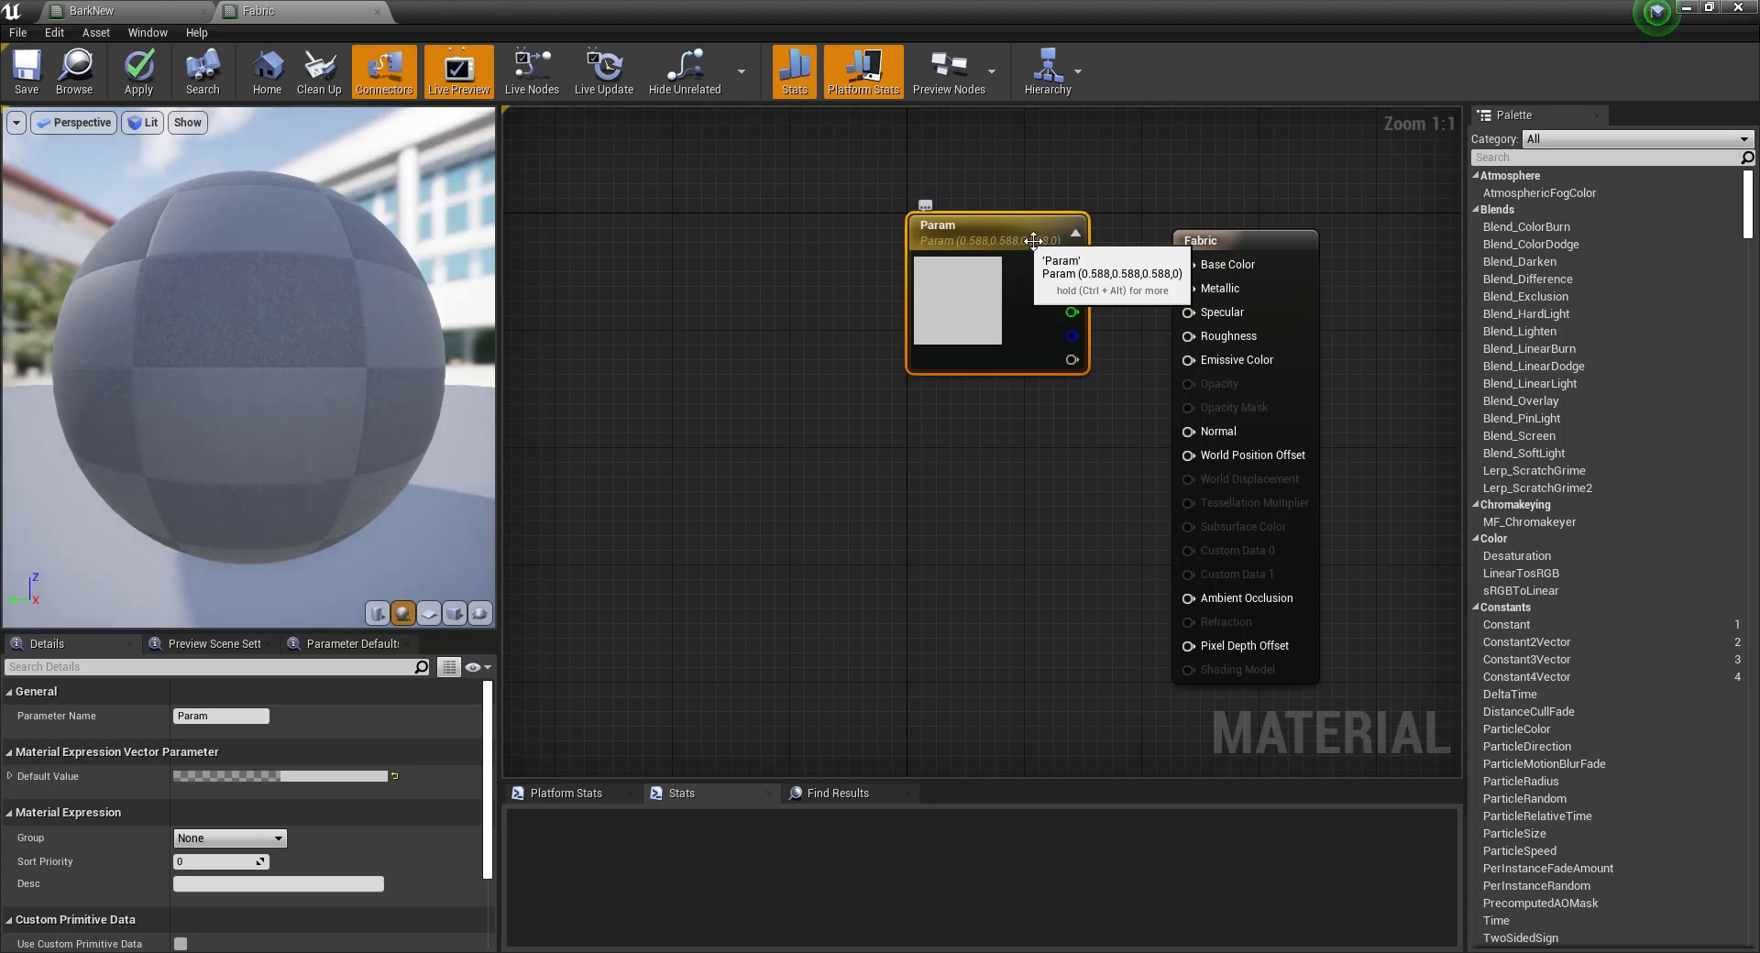
key(Delete)
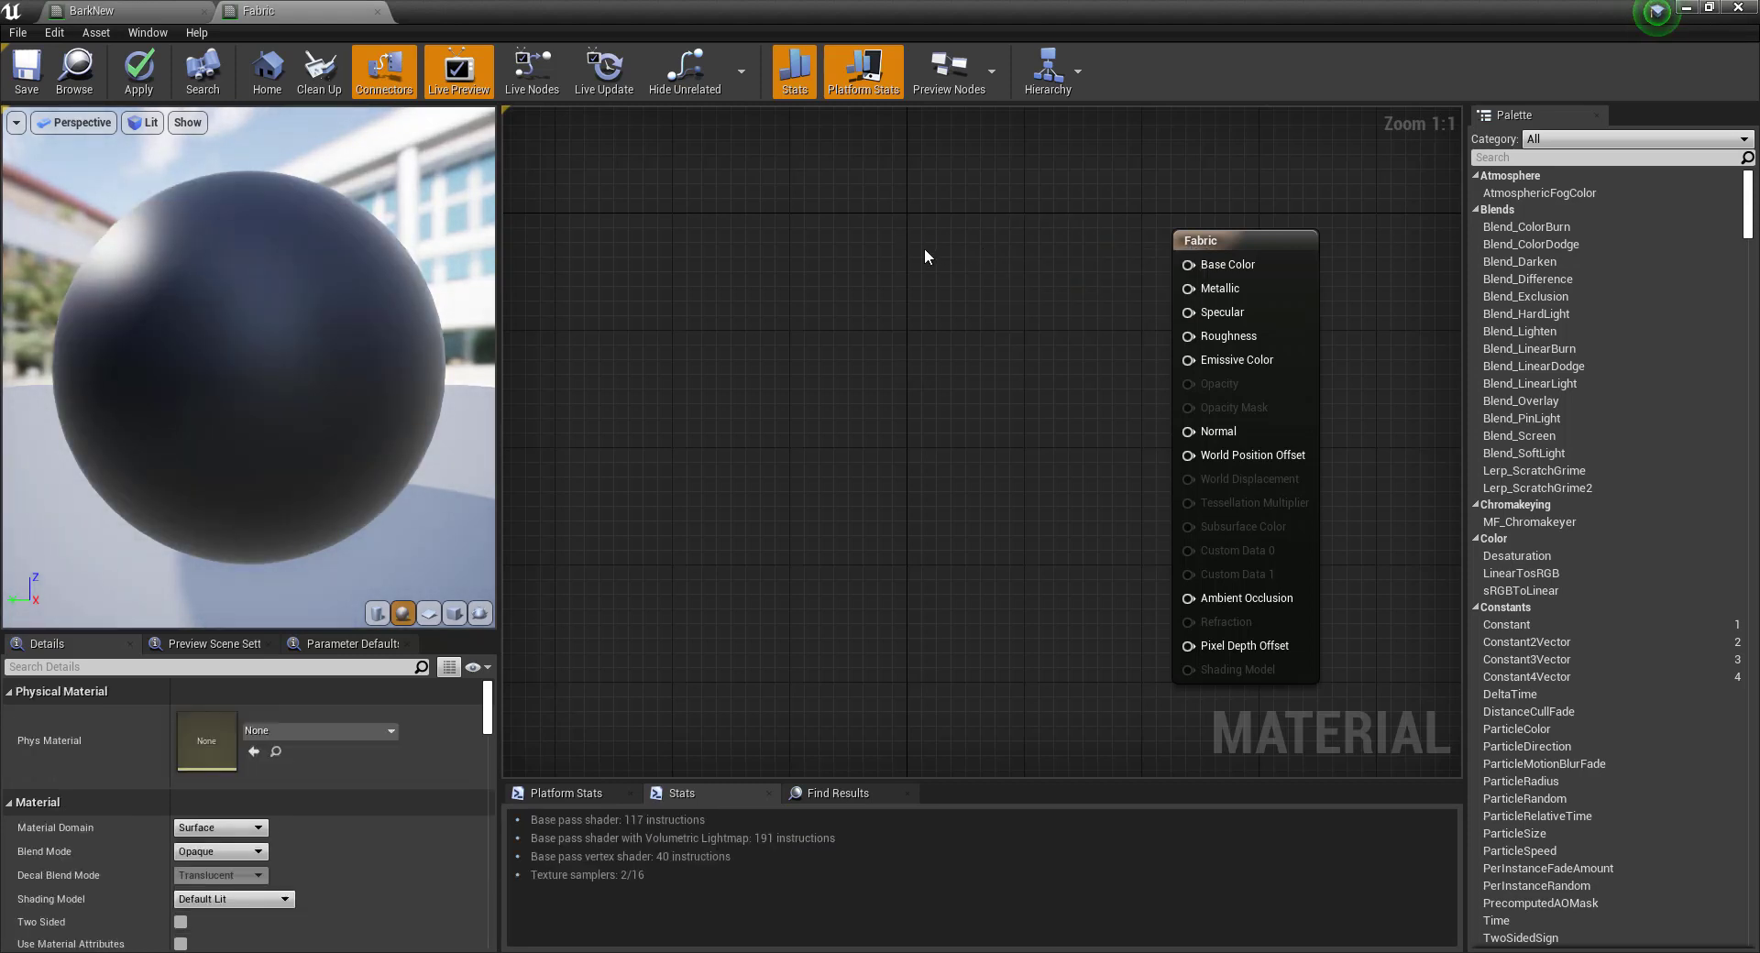
scroll(926, 252, down, 8)
scroll(920, 256, up, 5)
right_click(909, 259)
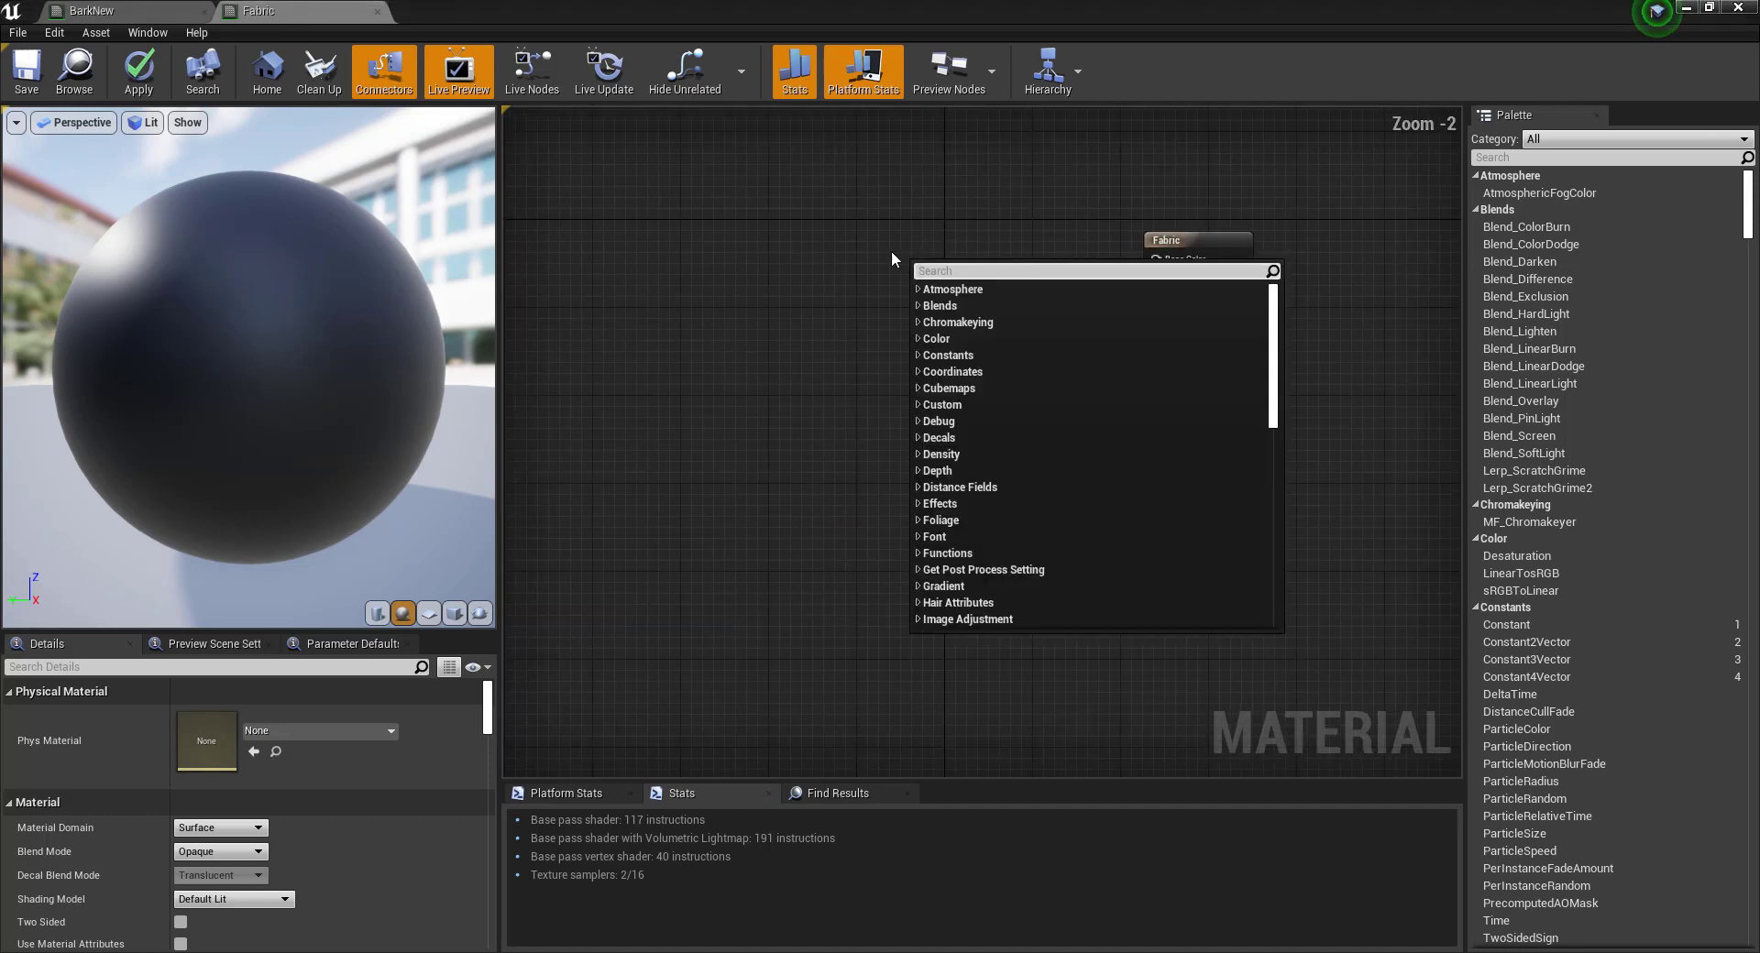
click(891, 251)
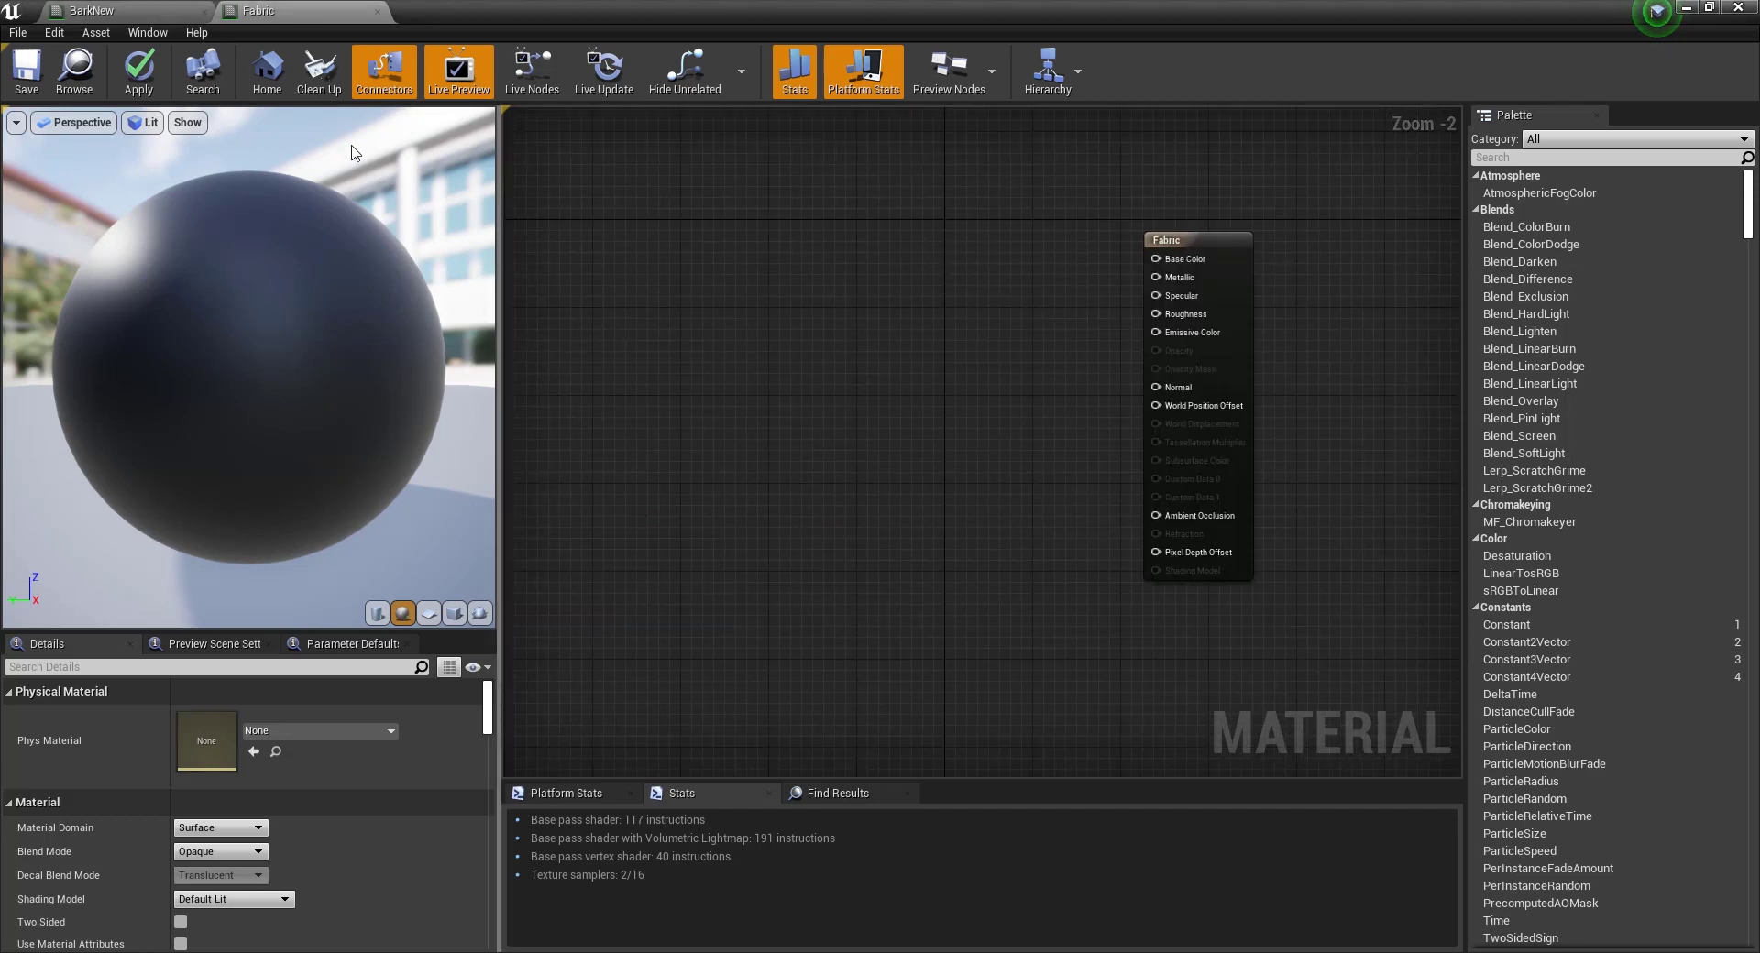
Copy the whole Texture_Settings network from the BarkNew material and paste it into the Fabric material graph.
click(139, 11)
scroll(806, 273, down, 4)
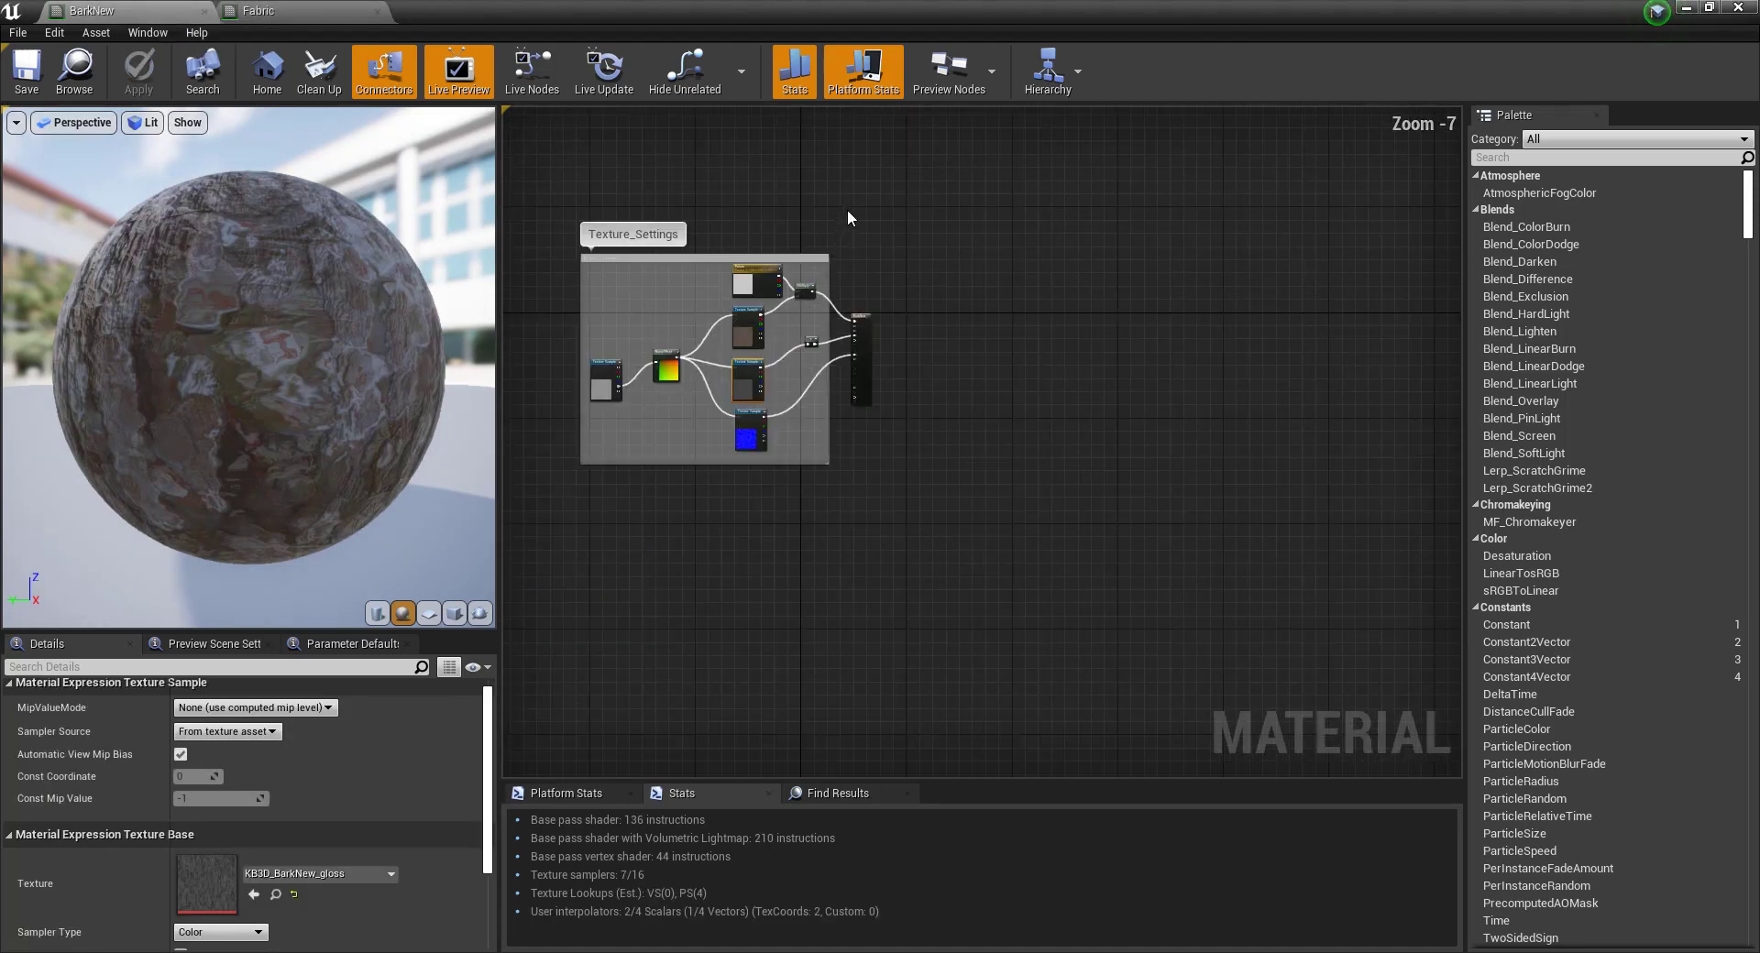
drag(847, 209, 558, 503)
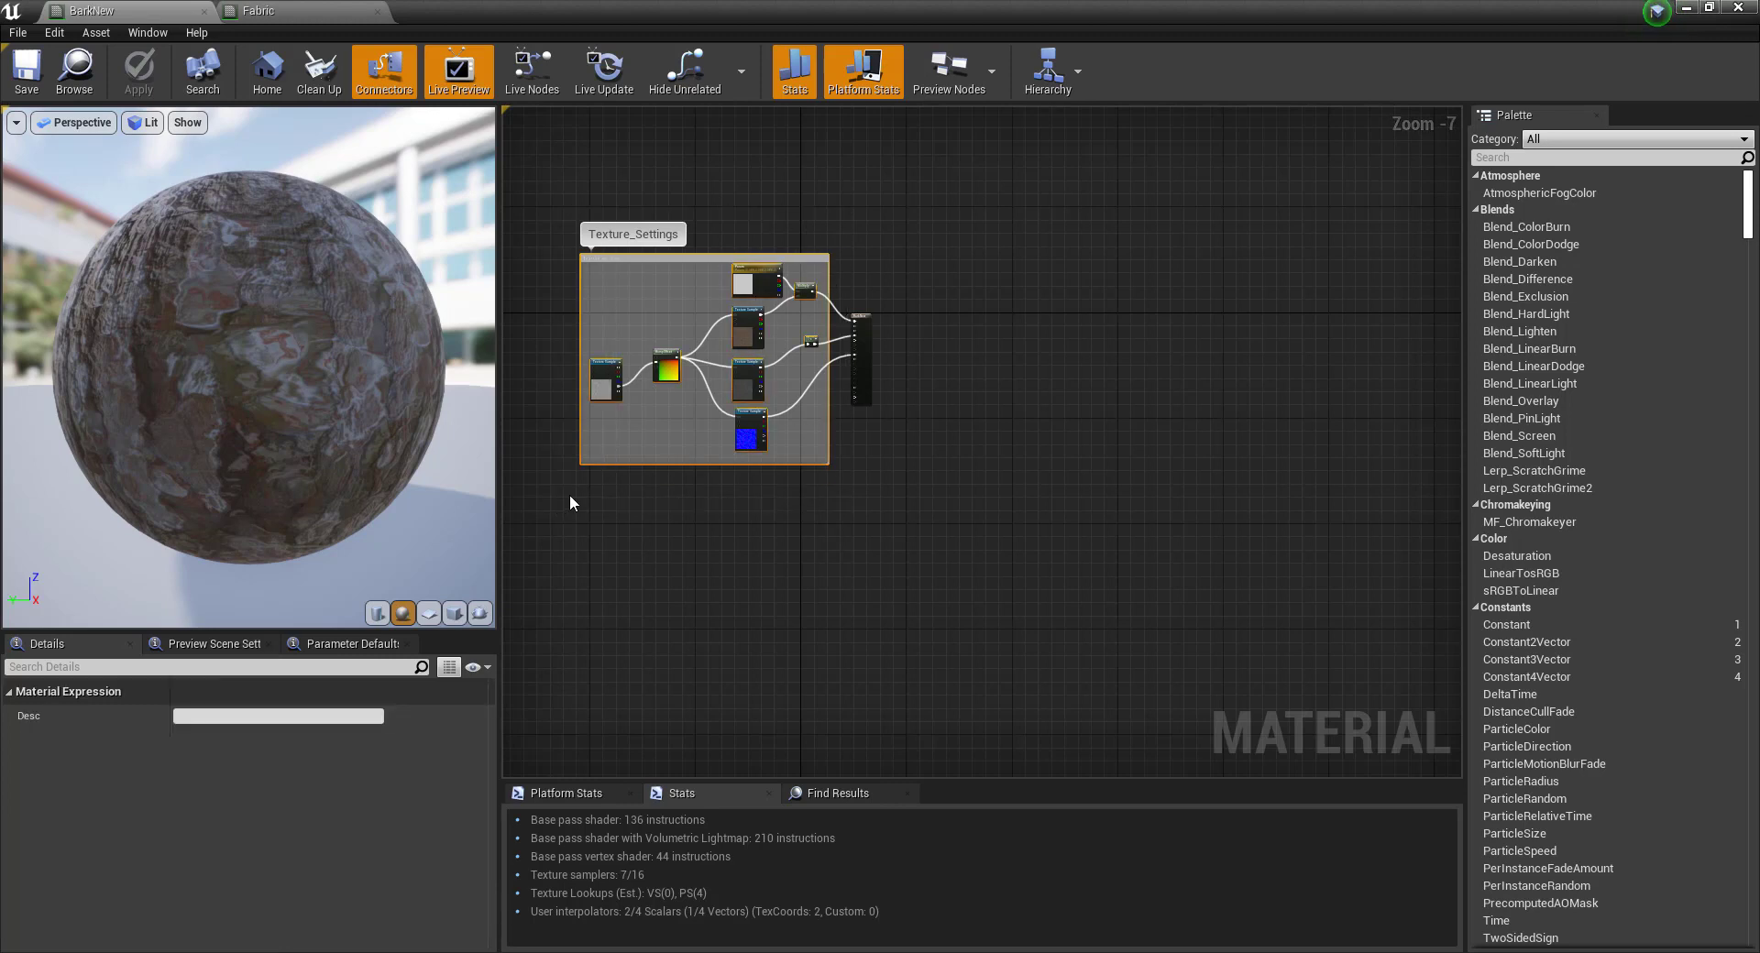
click(266, 10)
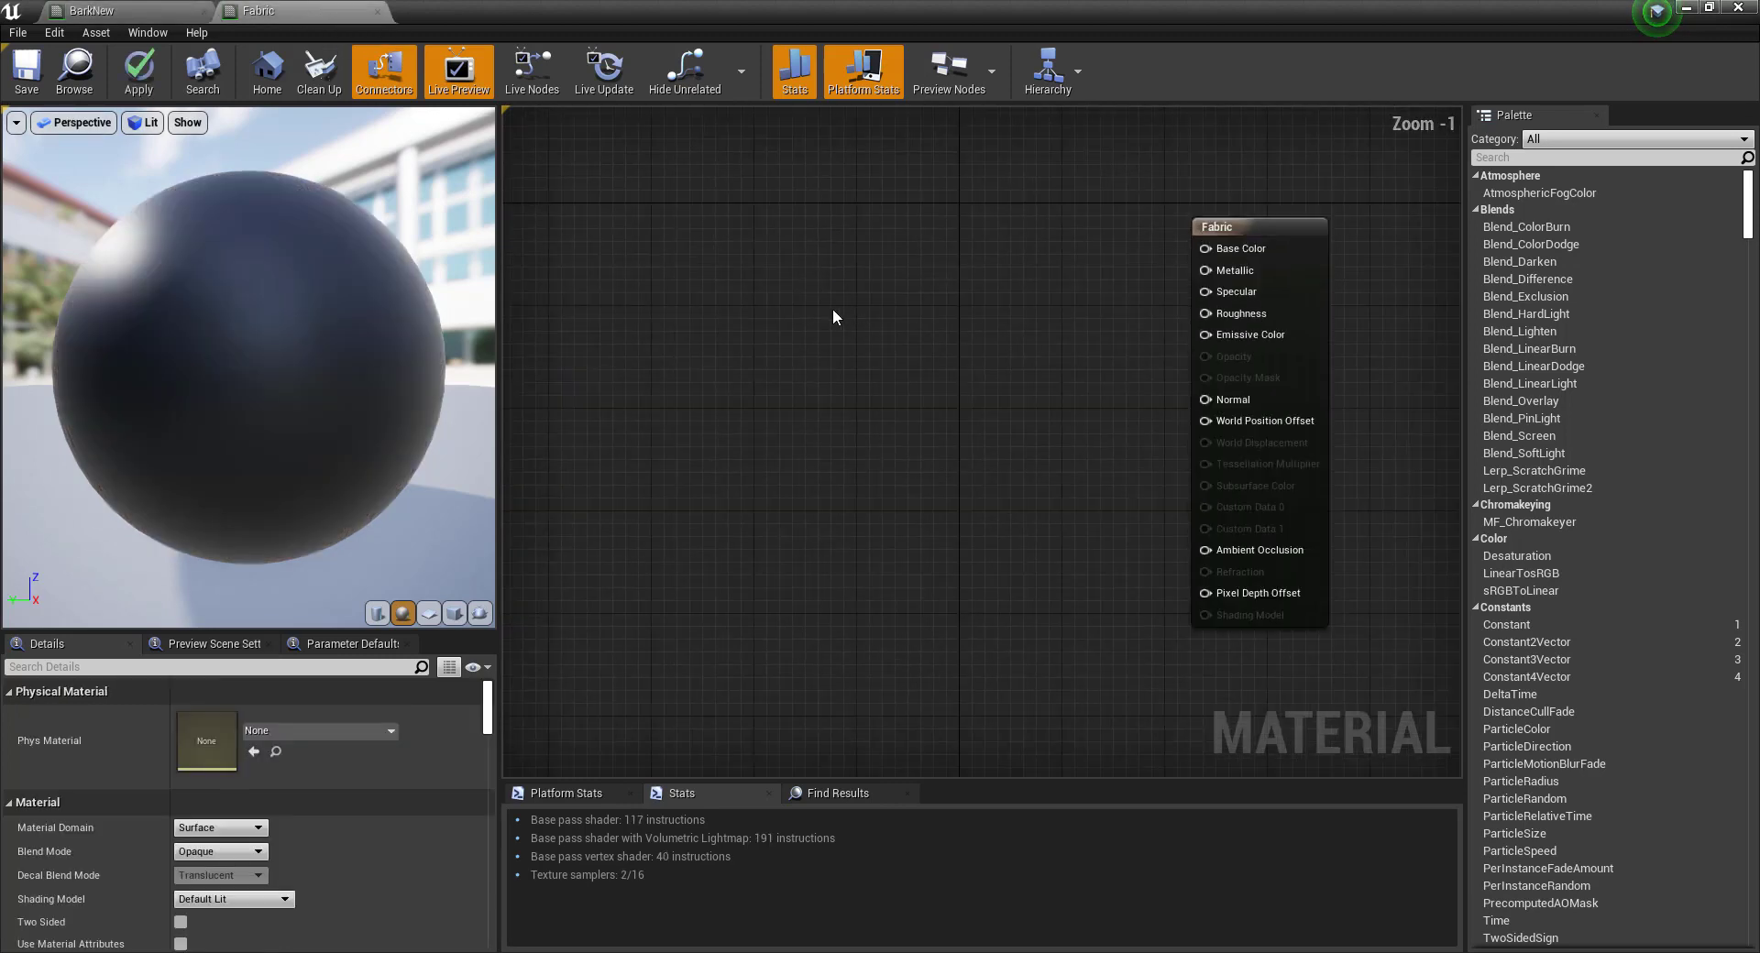
right_click(887, 293)
click(844, 280)
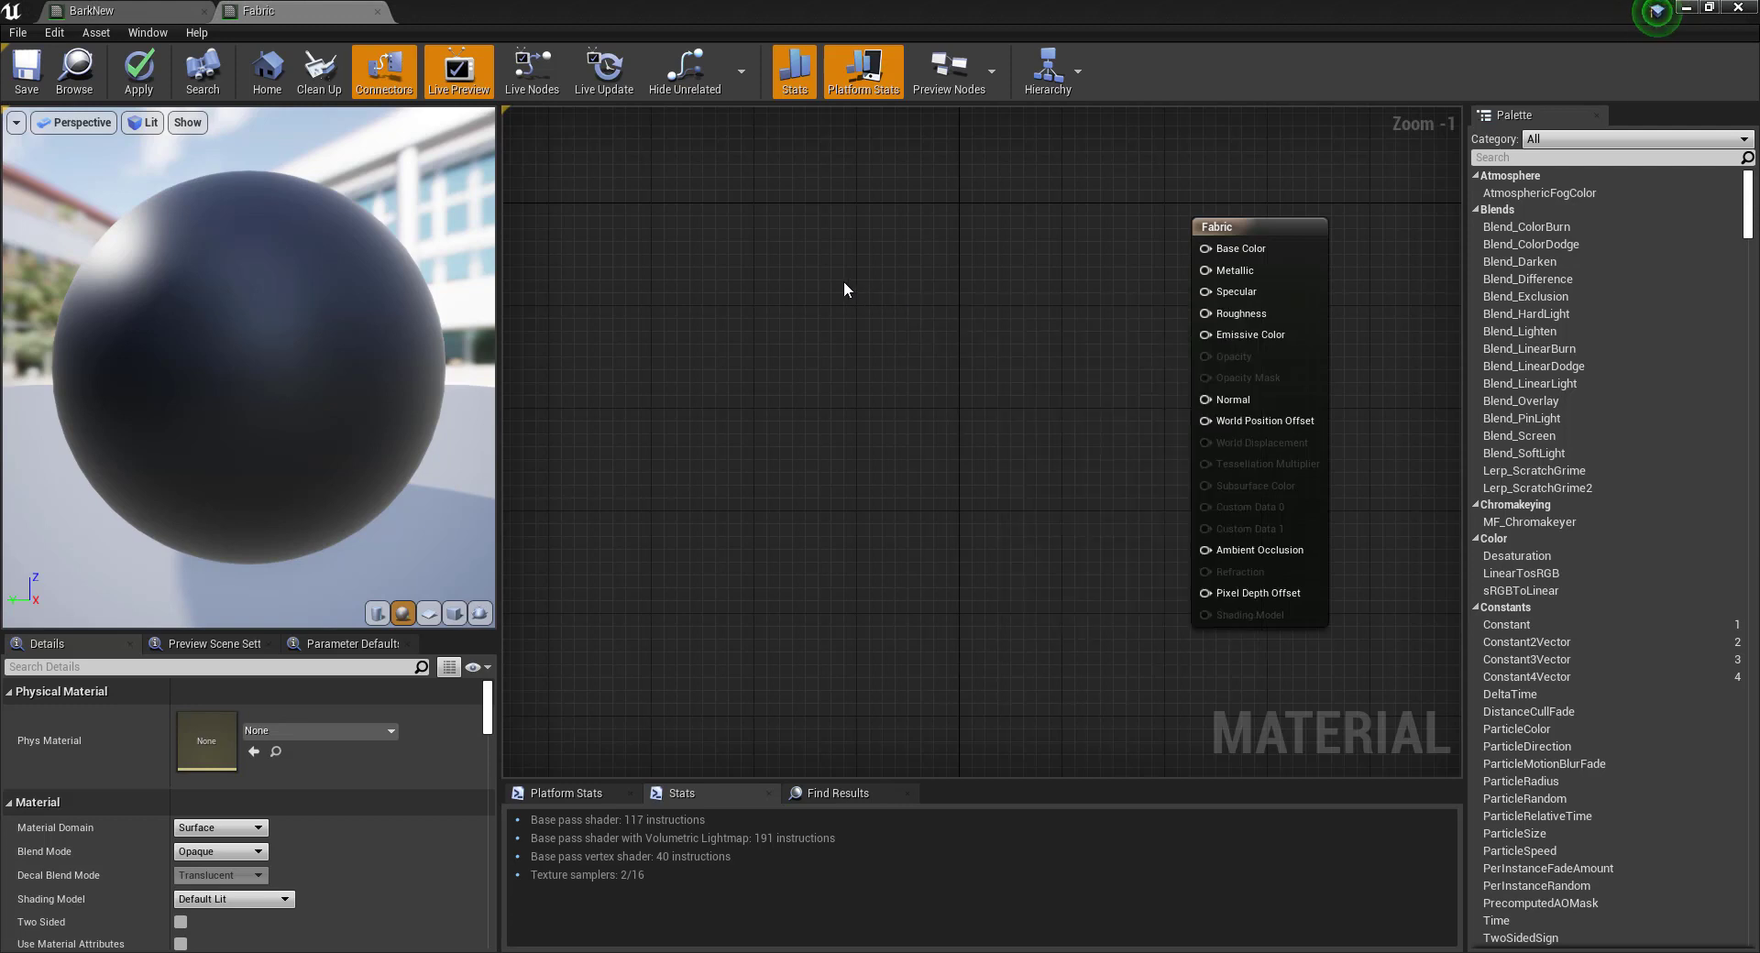
key(ctrl+v)
scroll(844, 281, down, 3)
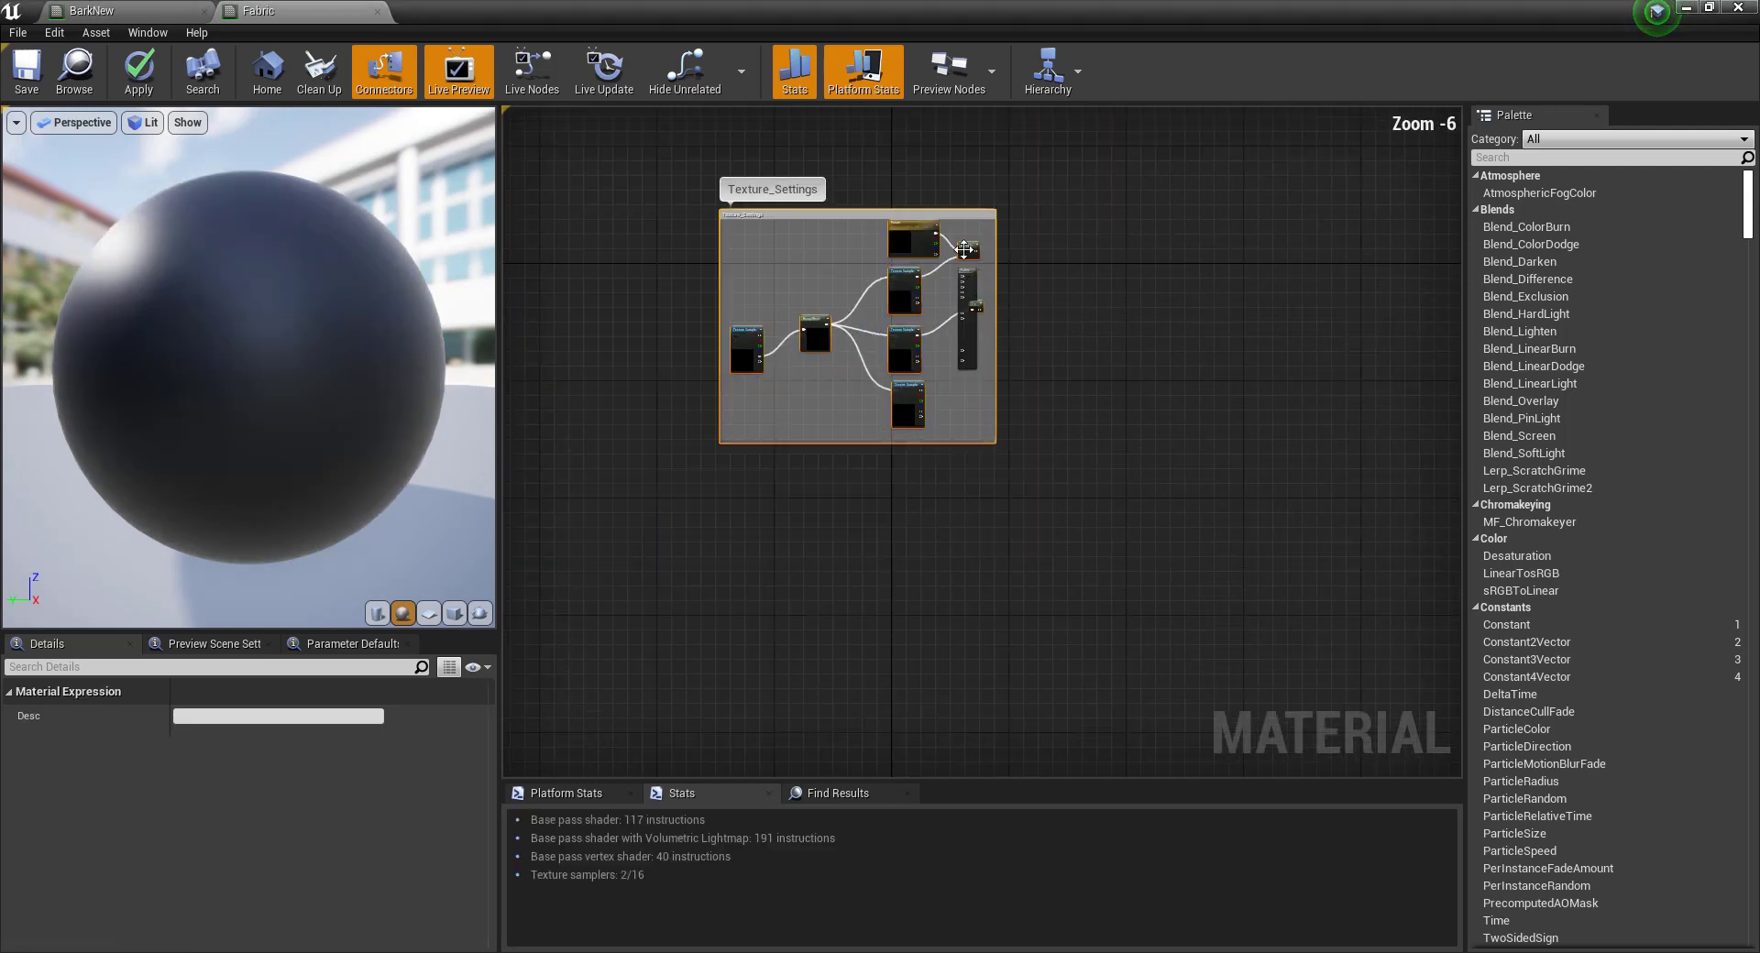
Move the Fabric output node outside the comment box and wire Multiply to Base Color, 1-x to Roughness and the normal Texture Sample to Normal.
drag(994, 278, 1137, 261)
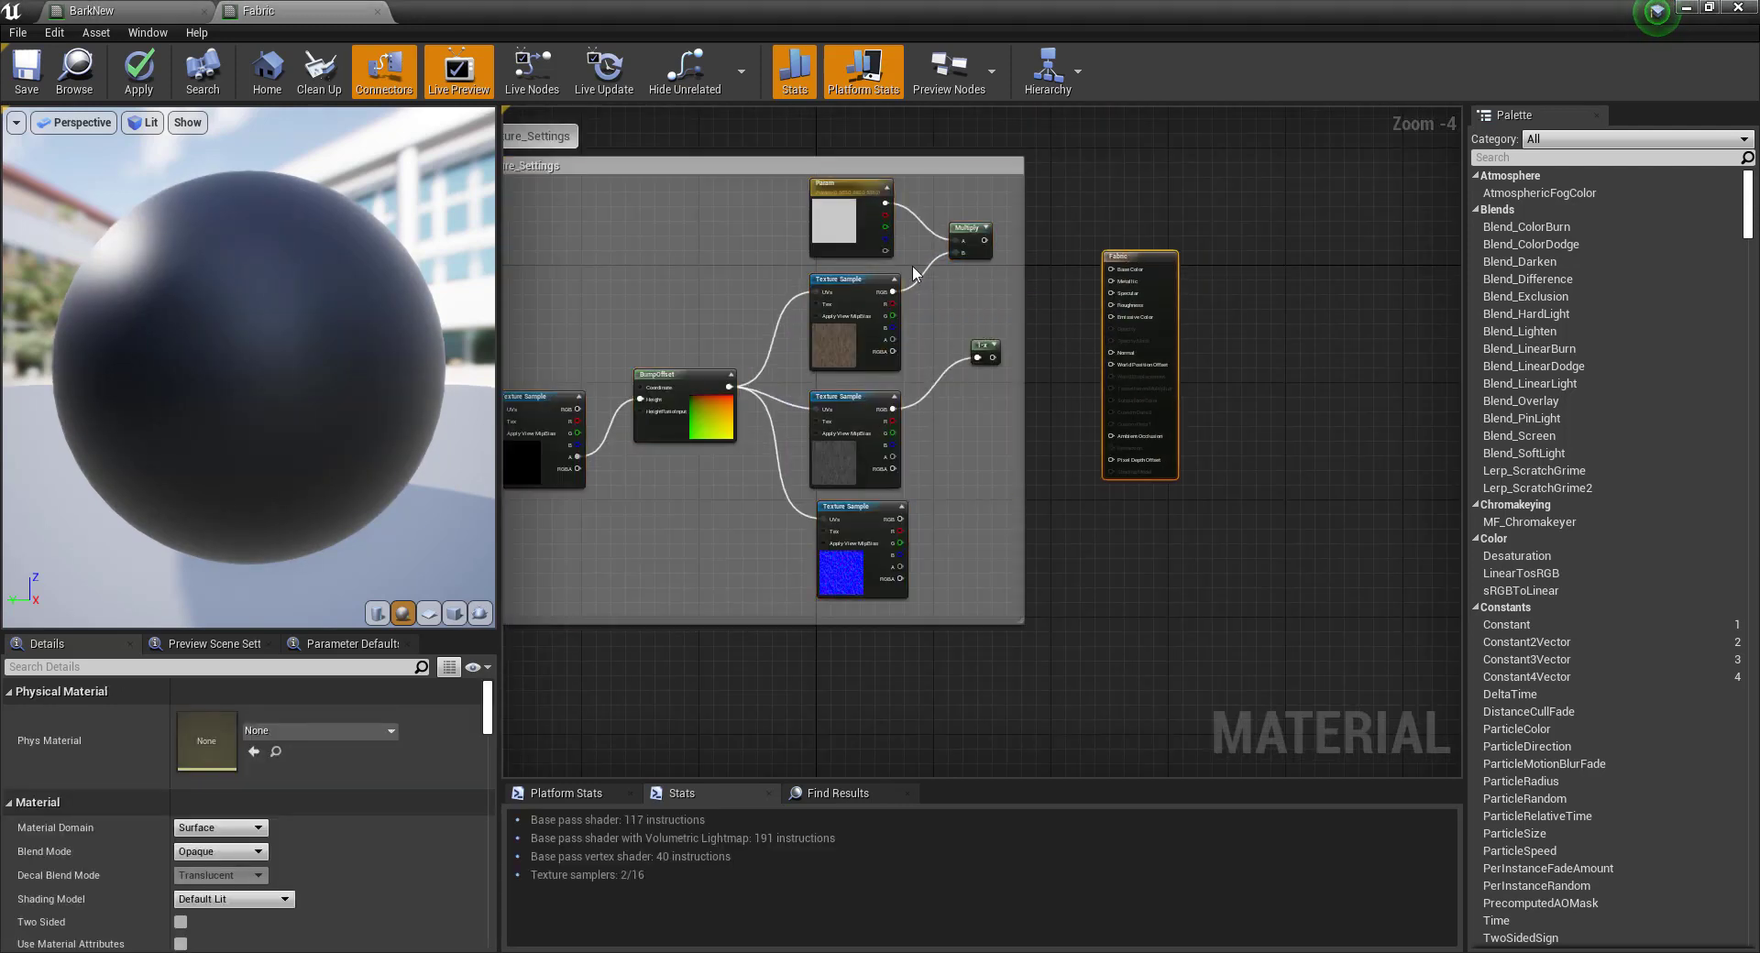
scroll(960, 261, up, 1)
drag(1007, 231, 1181, 271)
drag(1022, 389, 1181, 317)
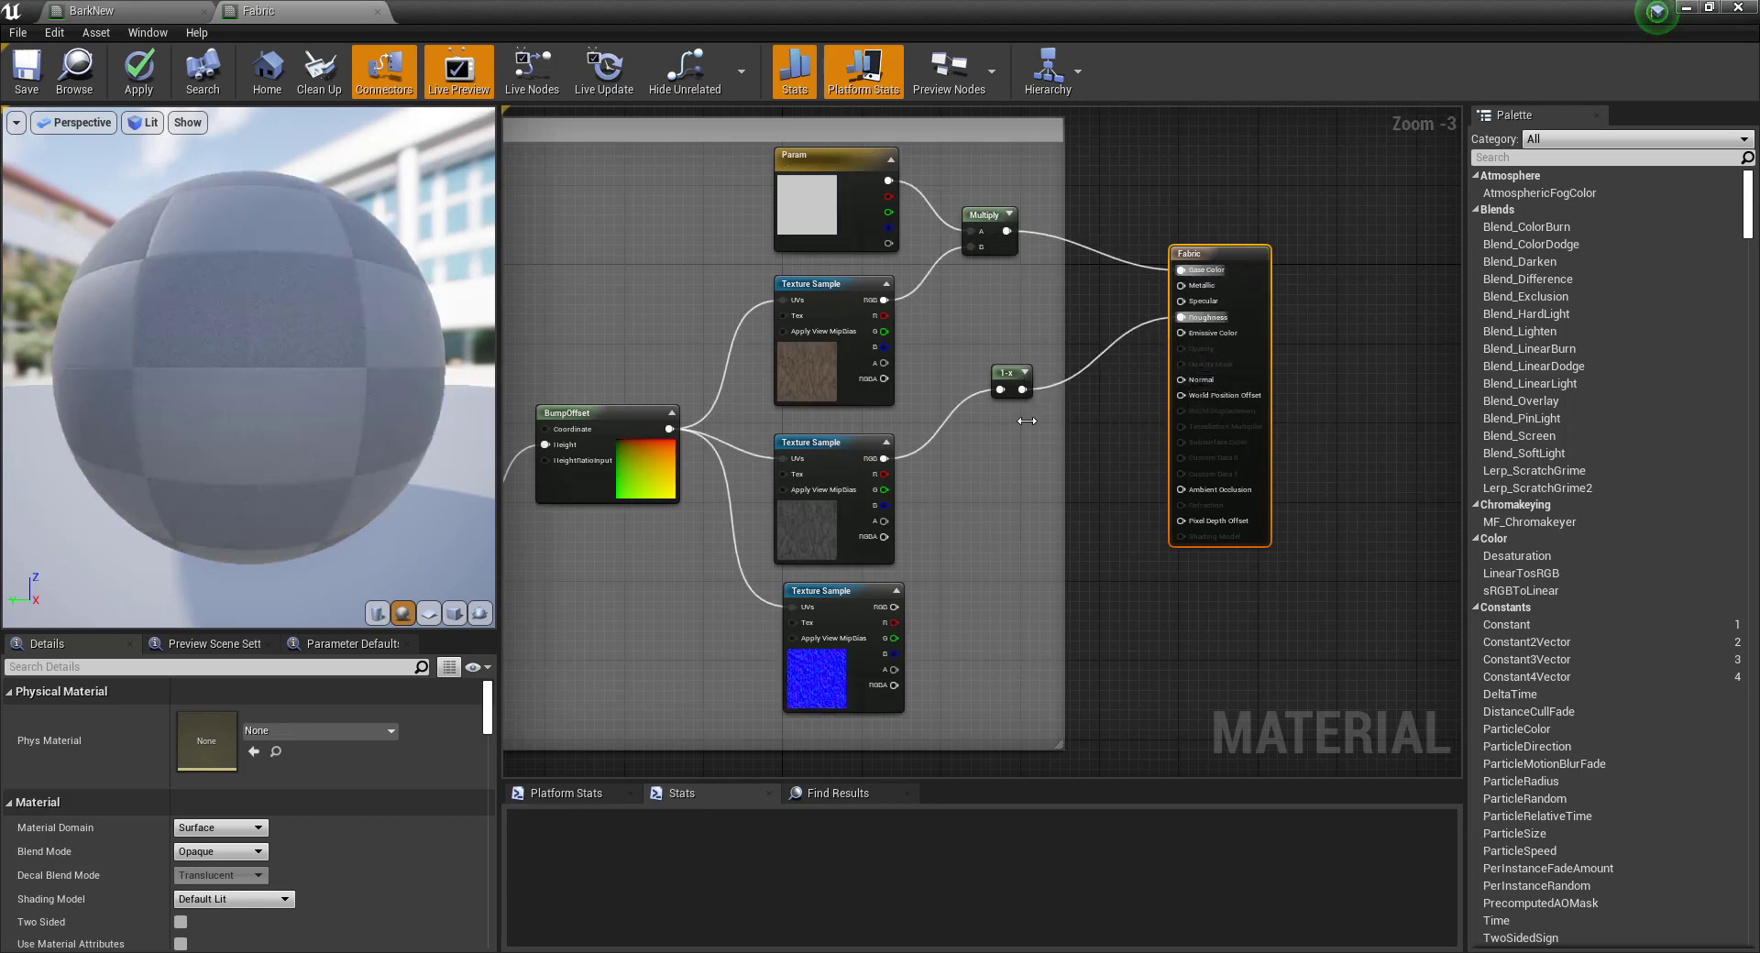
drag(893, 607, 1185, 383)
Select Fabric's diffuse Texture Sample, then open the name of KB3D_TarpFabricDamaged_diffuse in the Orc_Village Textures folder for copying.
click(811, 362)
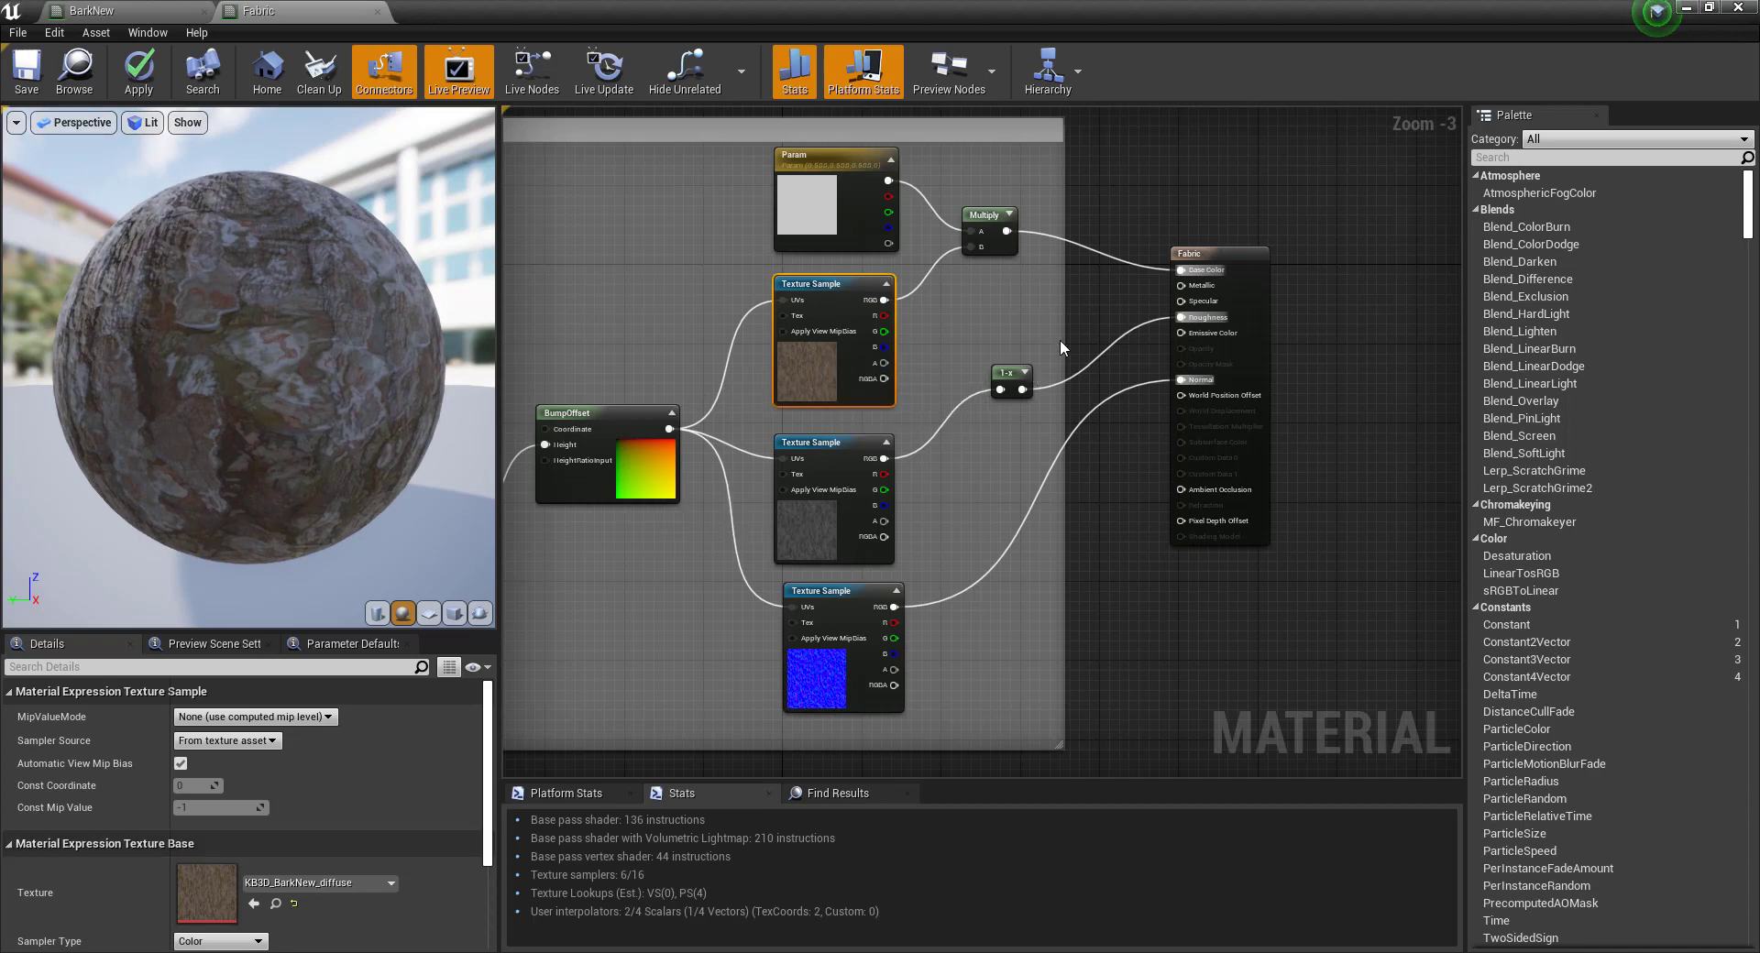
click(1685, 17)
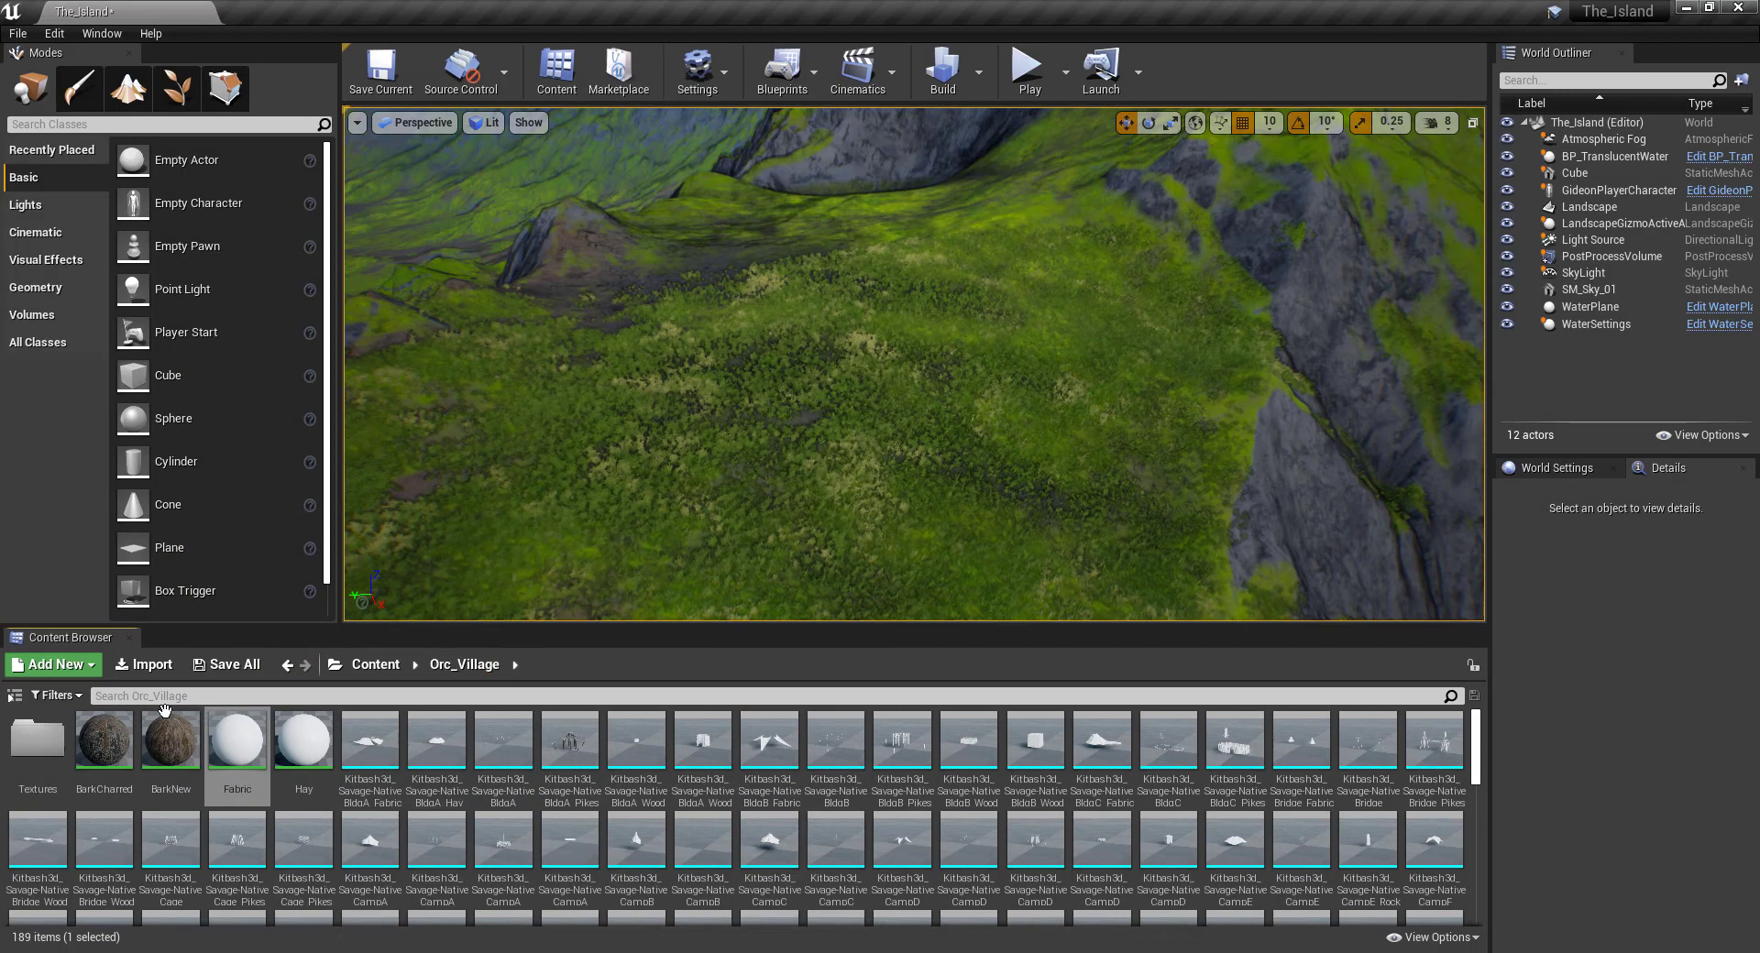
double_click(37, 740)
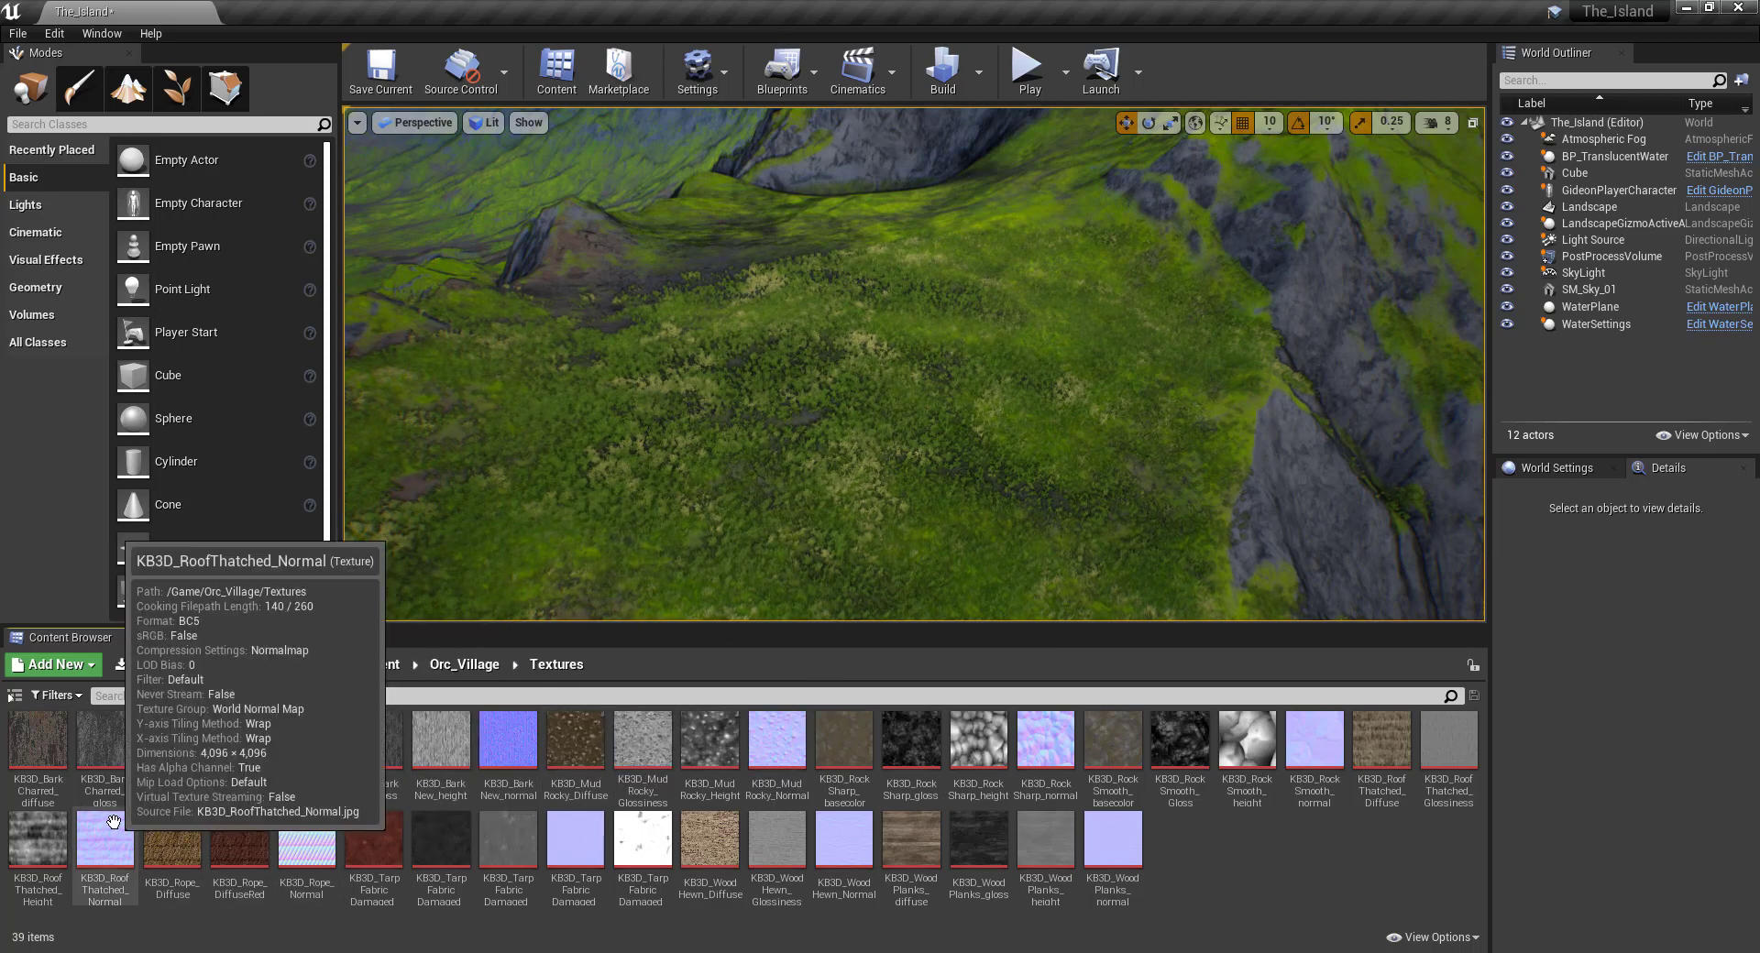
right_click(450, 895)
click(432, 870)
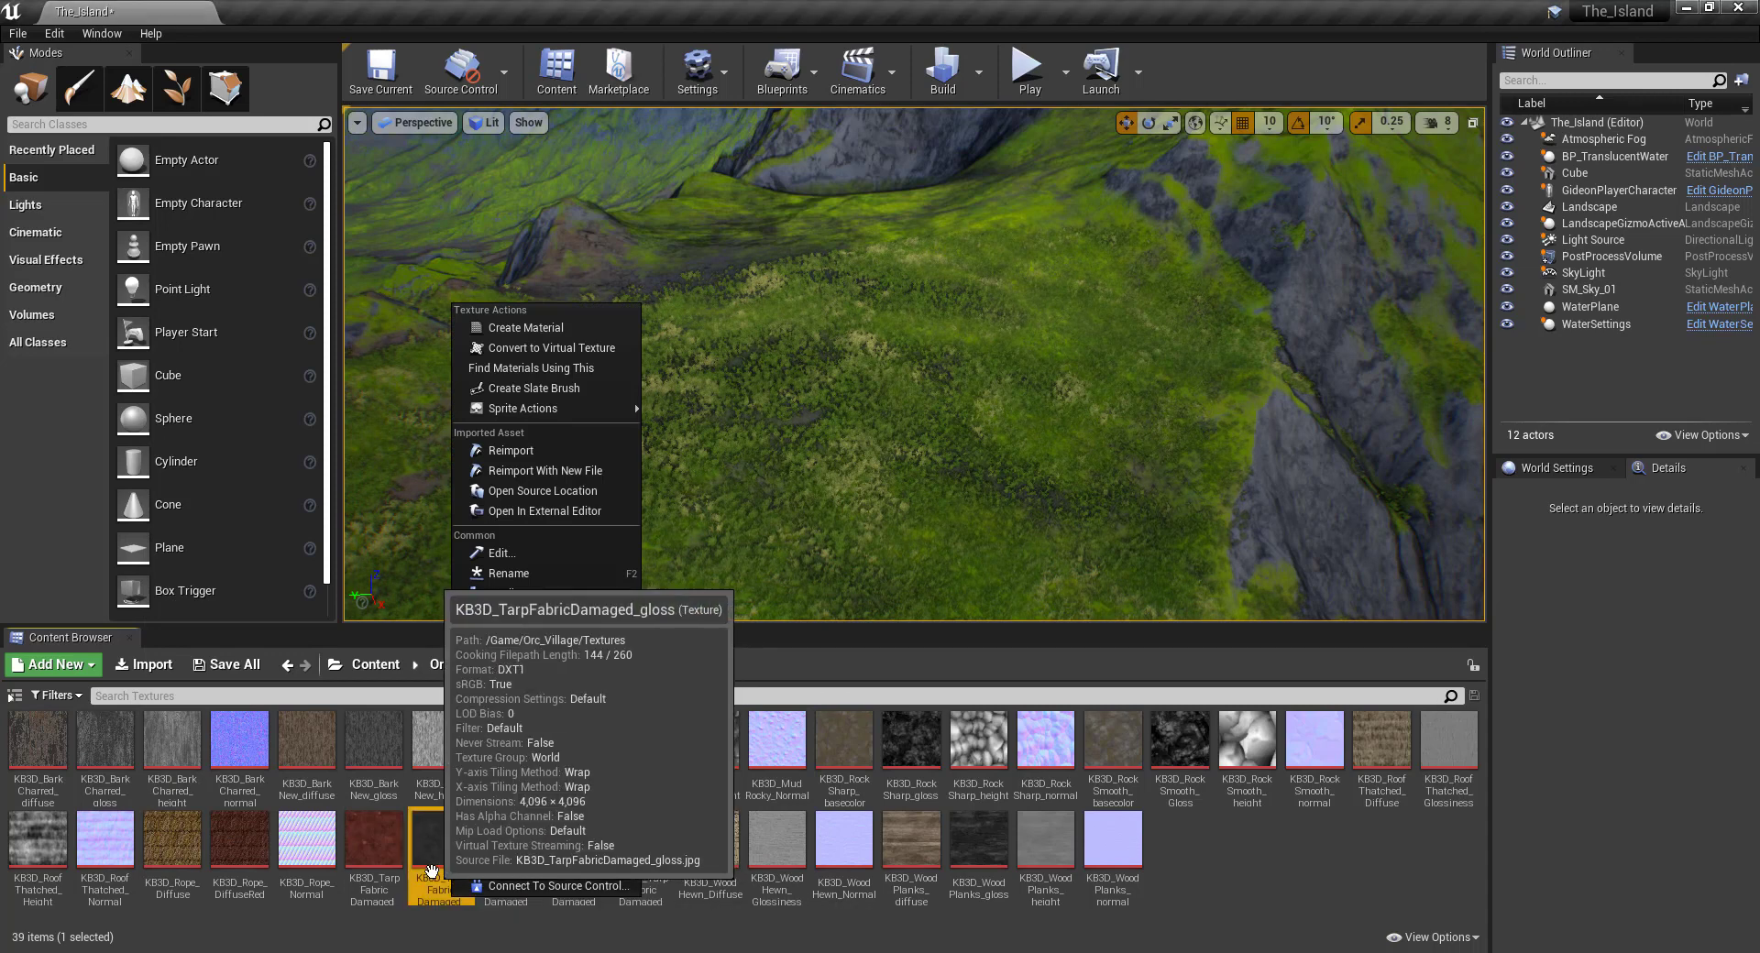
click(384, 859)
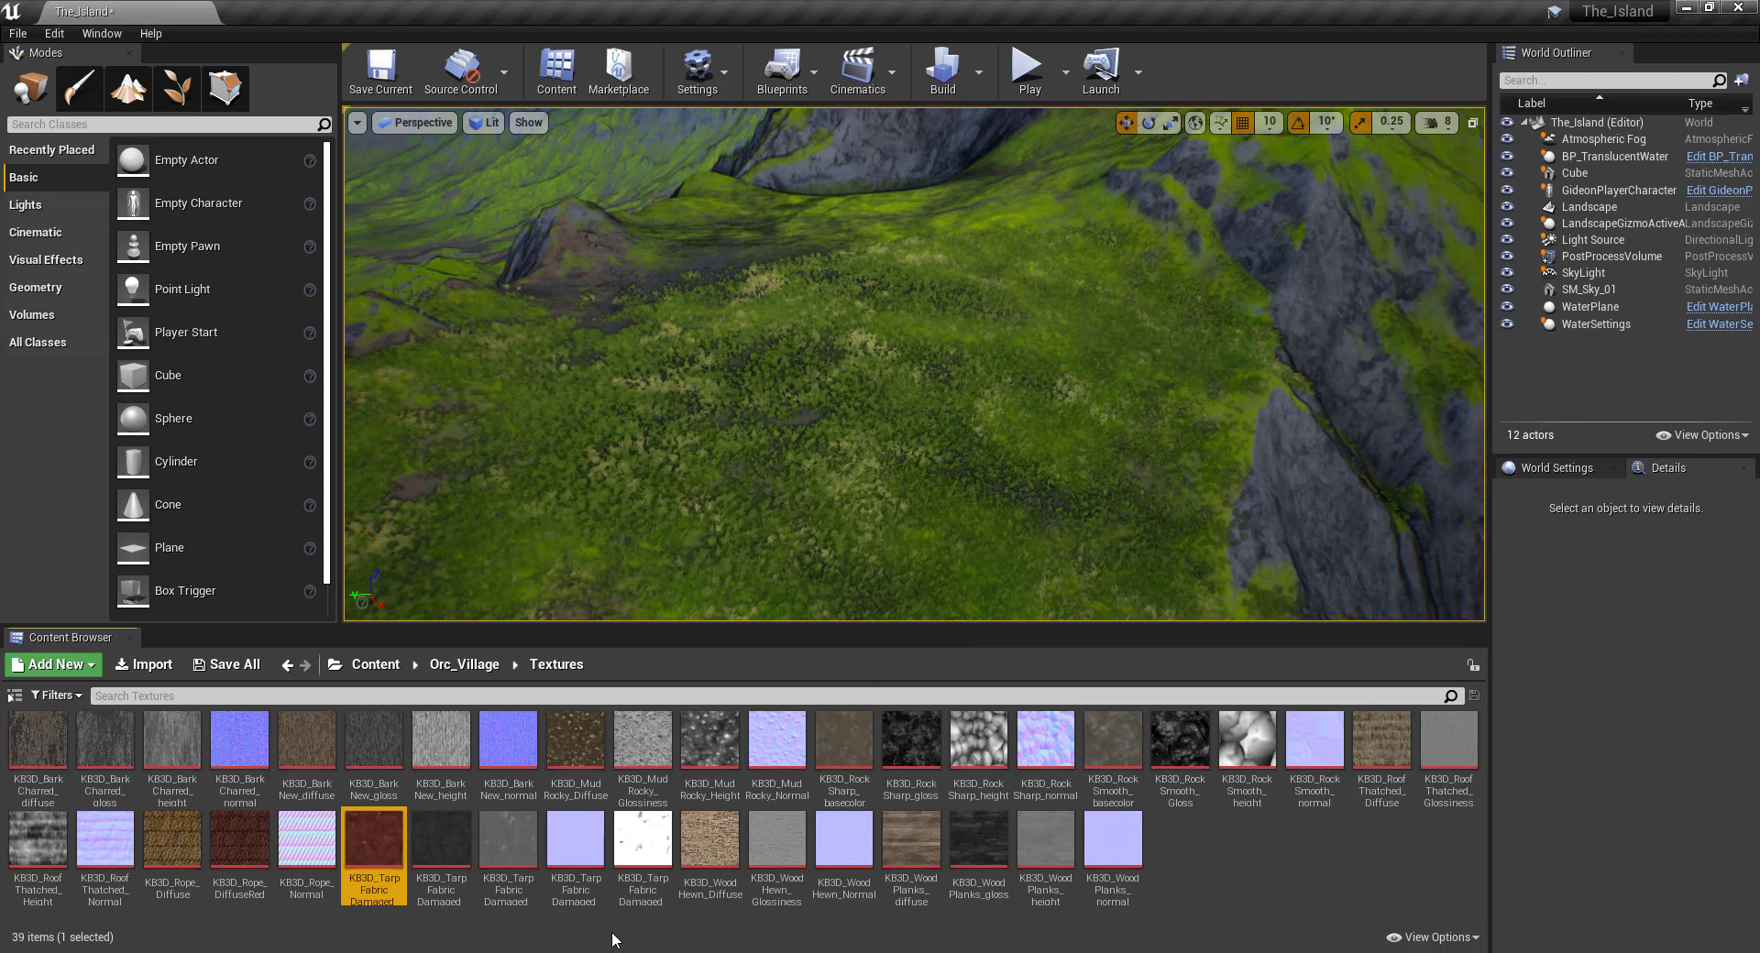
key(F2)
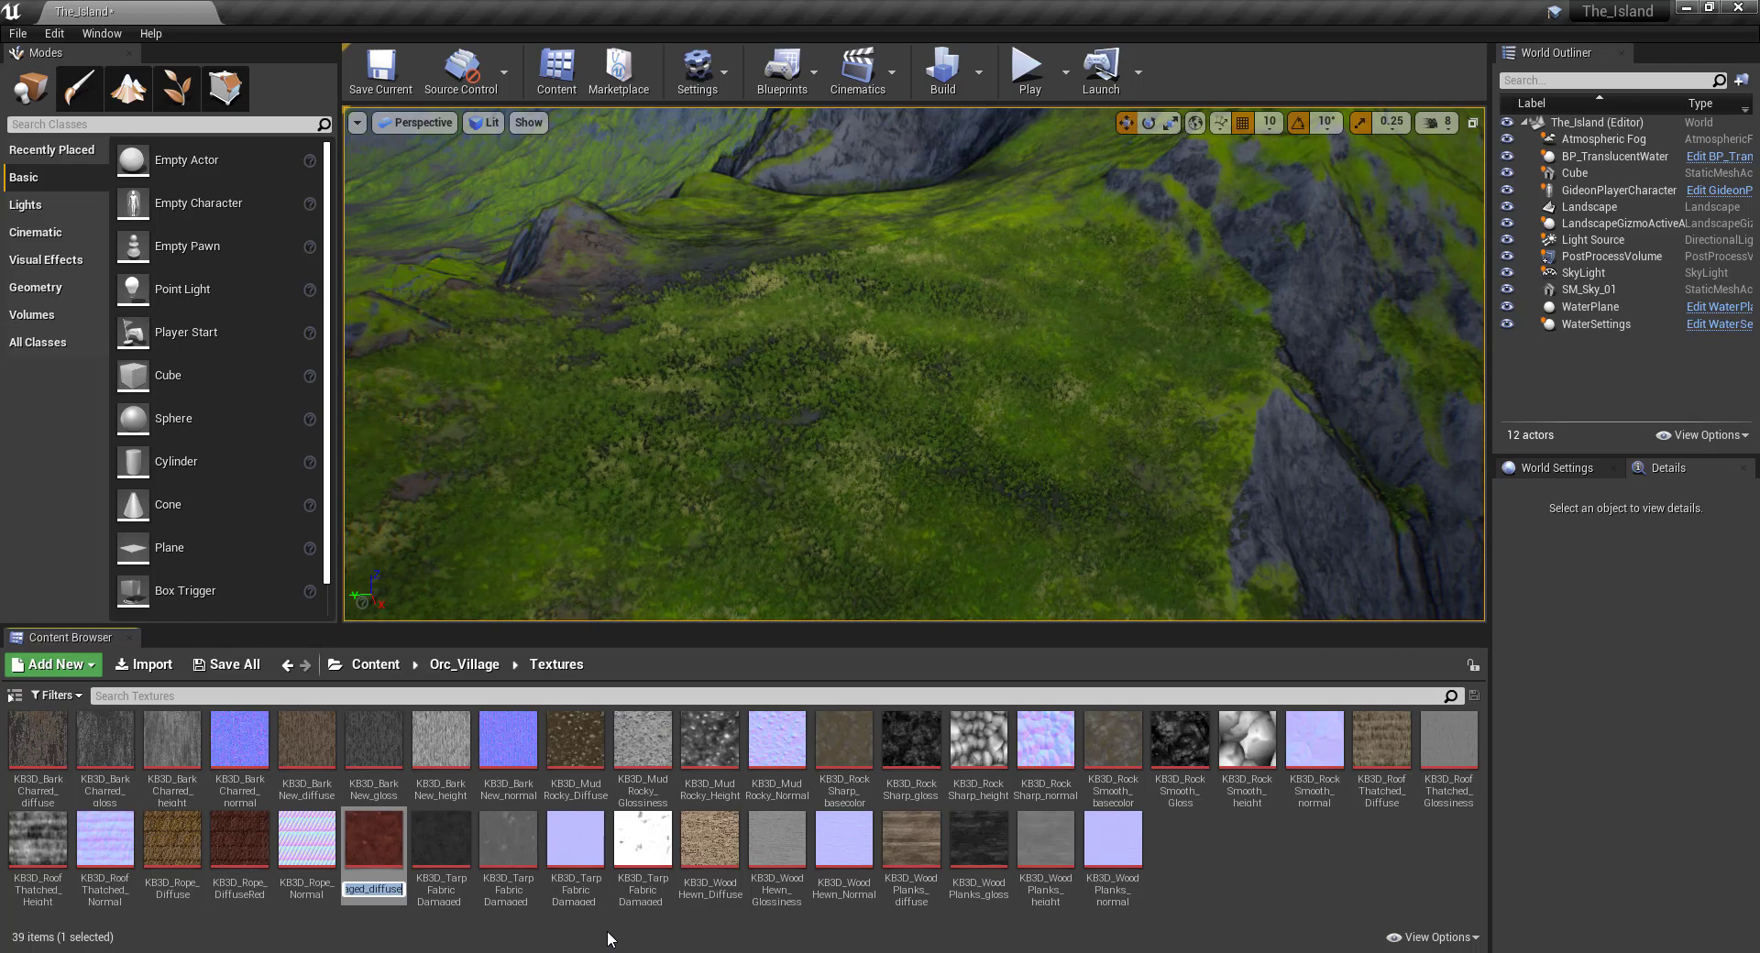
Return to the Fabric material and try to find the diffuse sample's replacement texture by pasting the clipboard into the texture search.
mouse_move(536, 952)
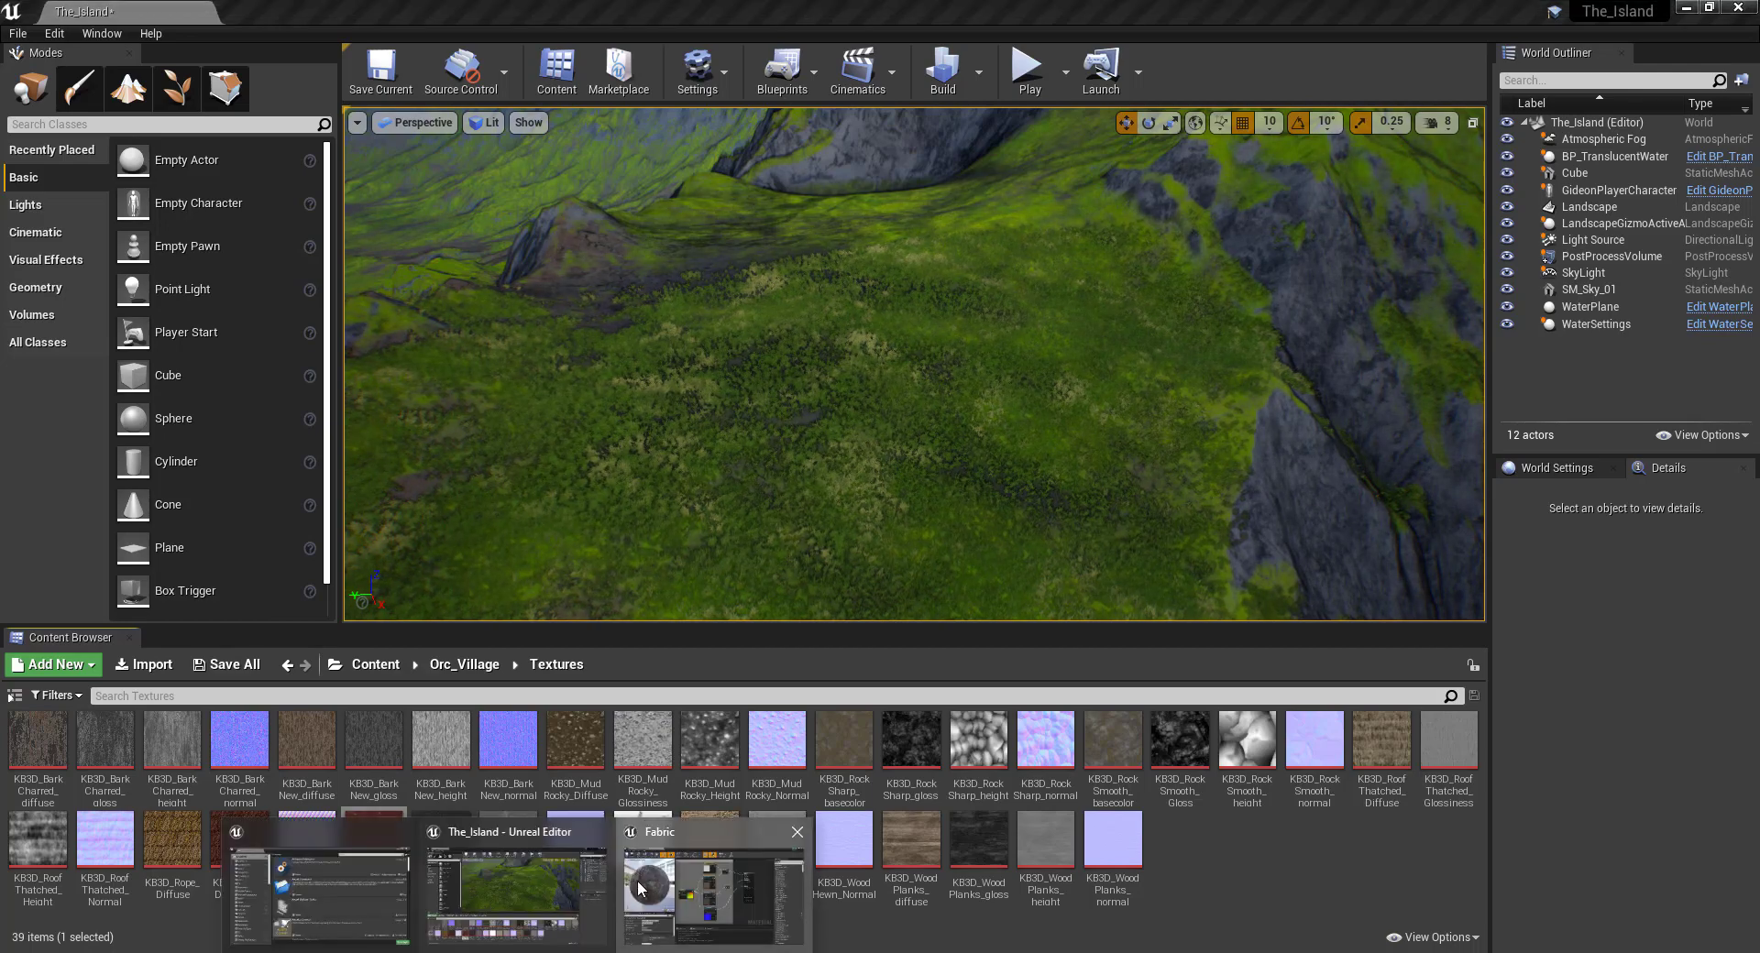
click(669, 894)
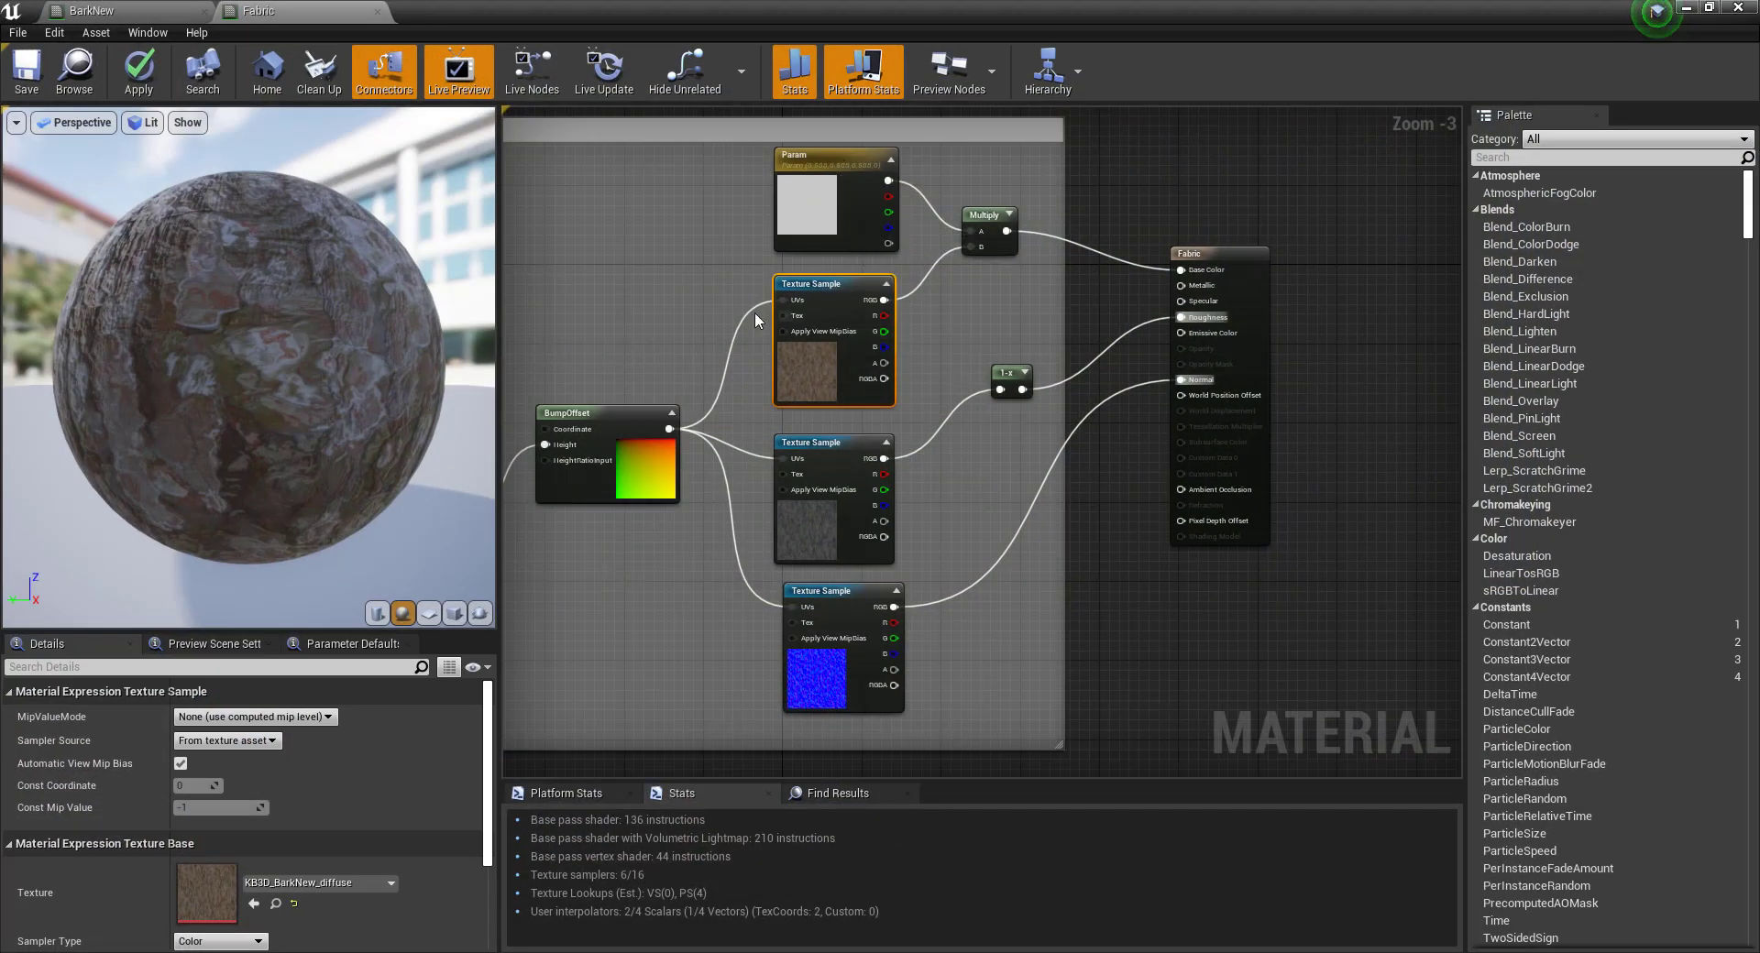
click(332, 882)
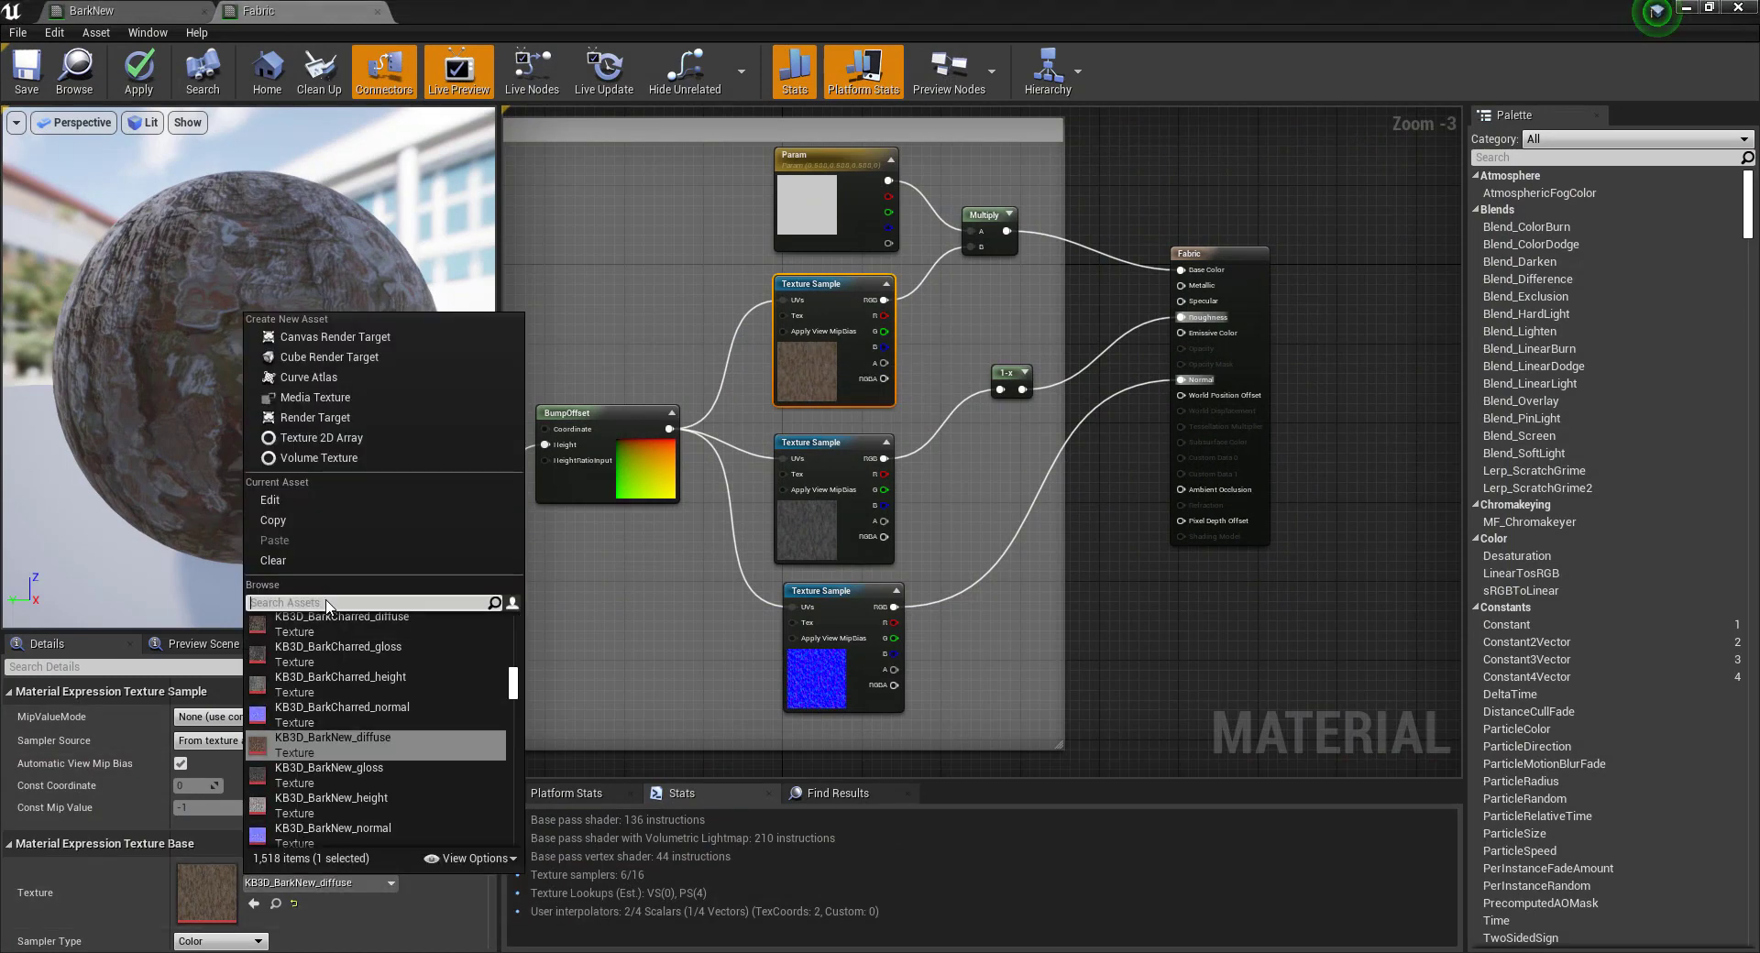
key(ctrl+v)
click(494, 603)
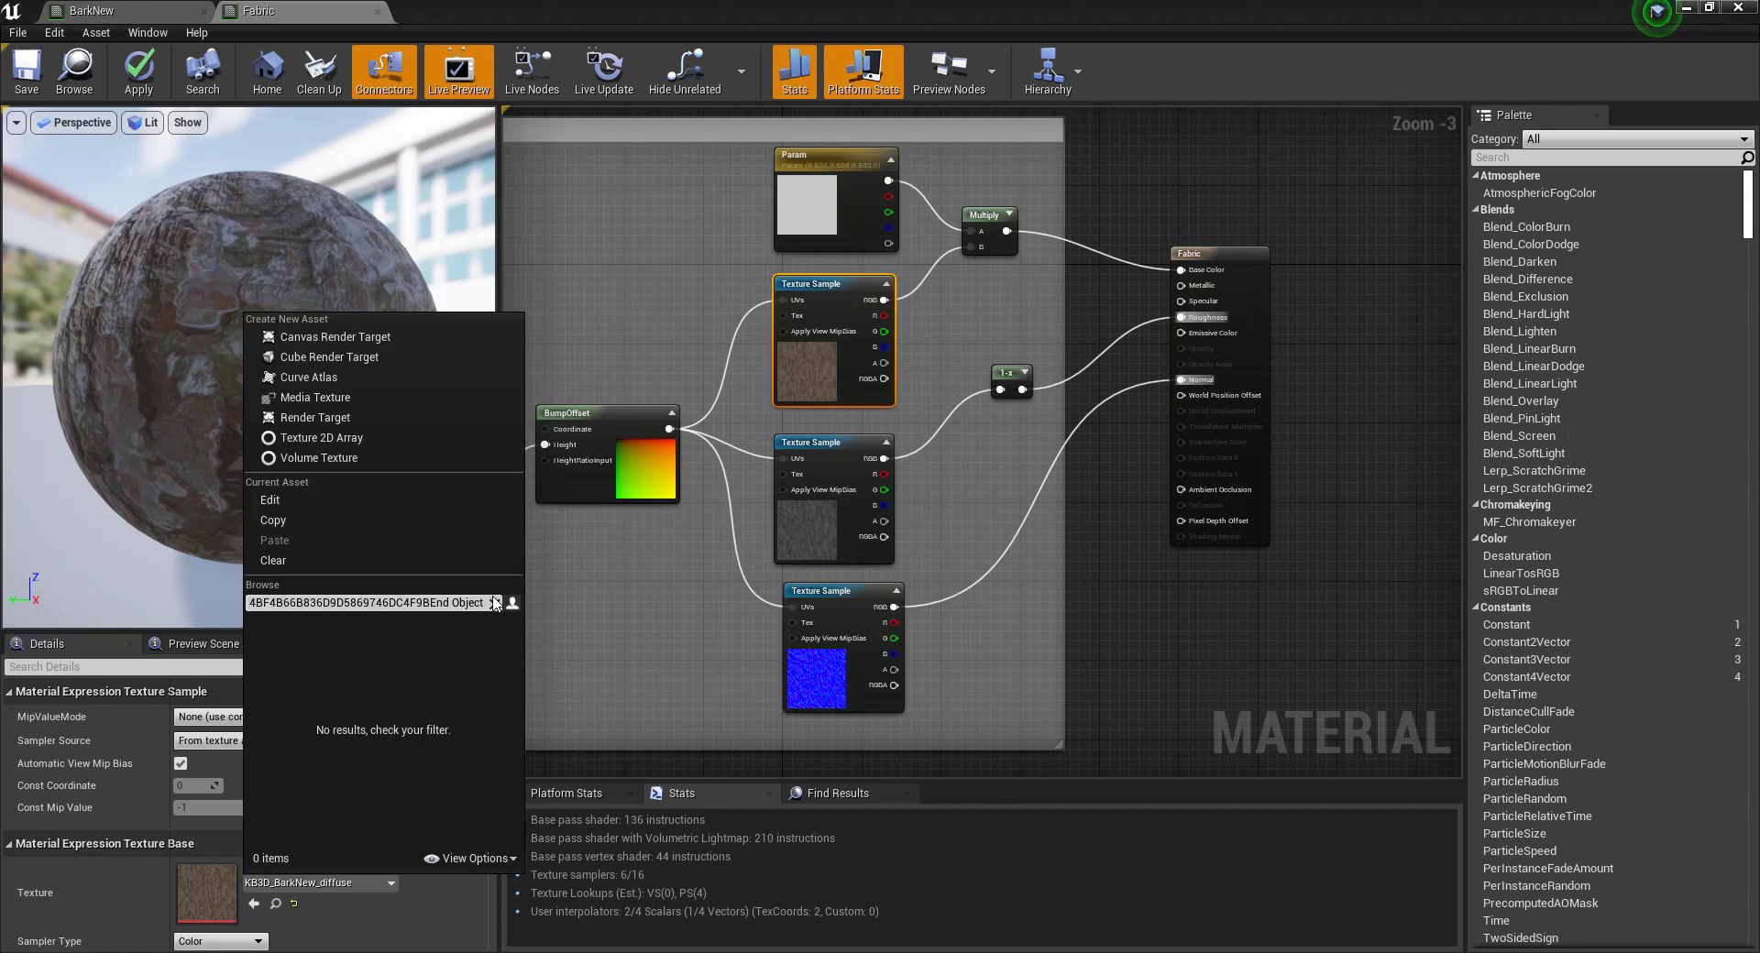
Copy the name of the KB3D_TarpFabricDamaged_diffuse texture from the Textures folder and return to the Fabric material.
click(516, 952)
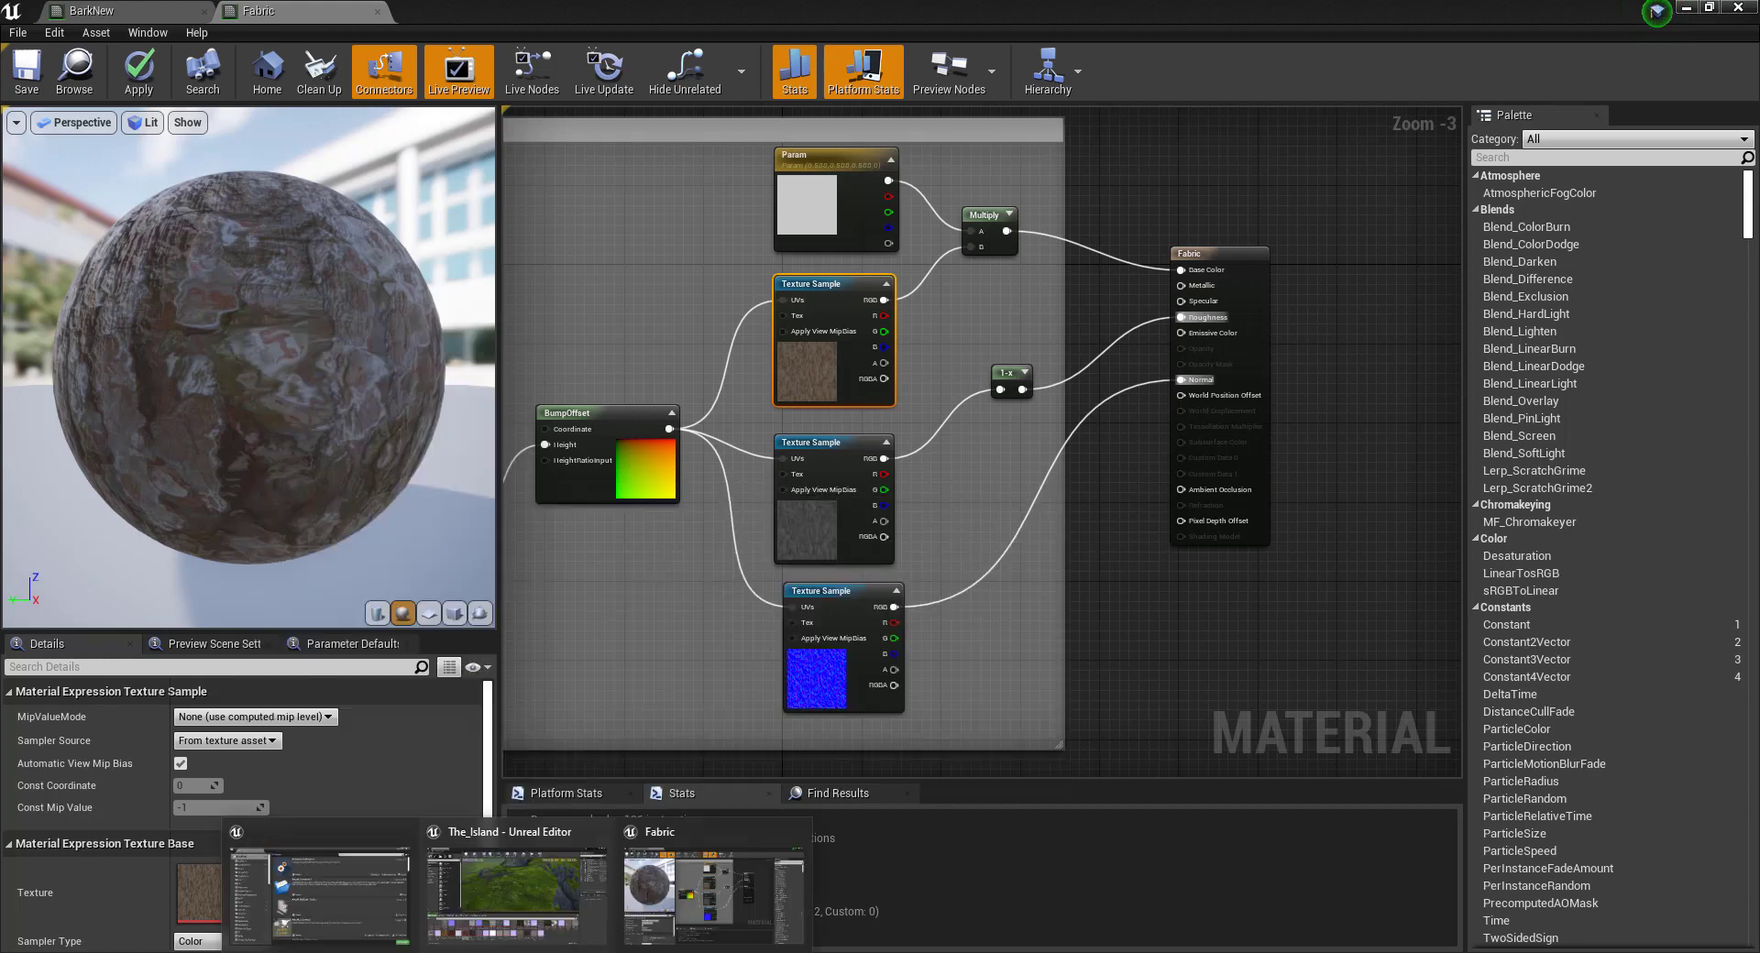
click(497, 909)
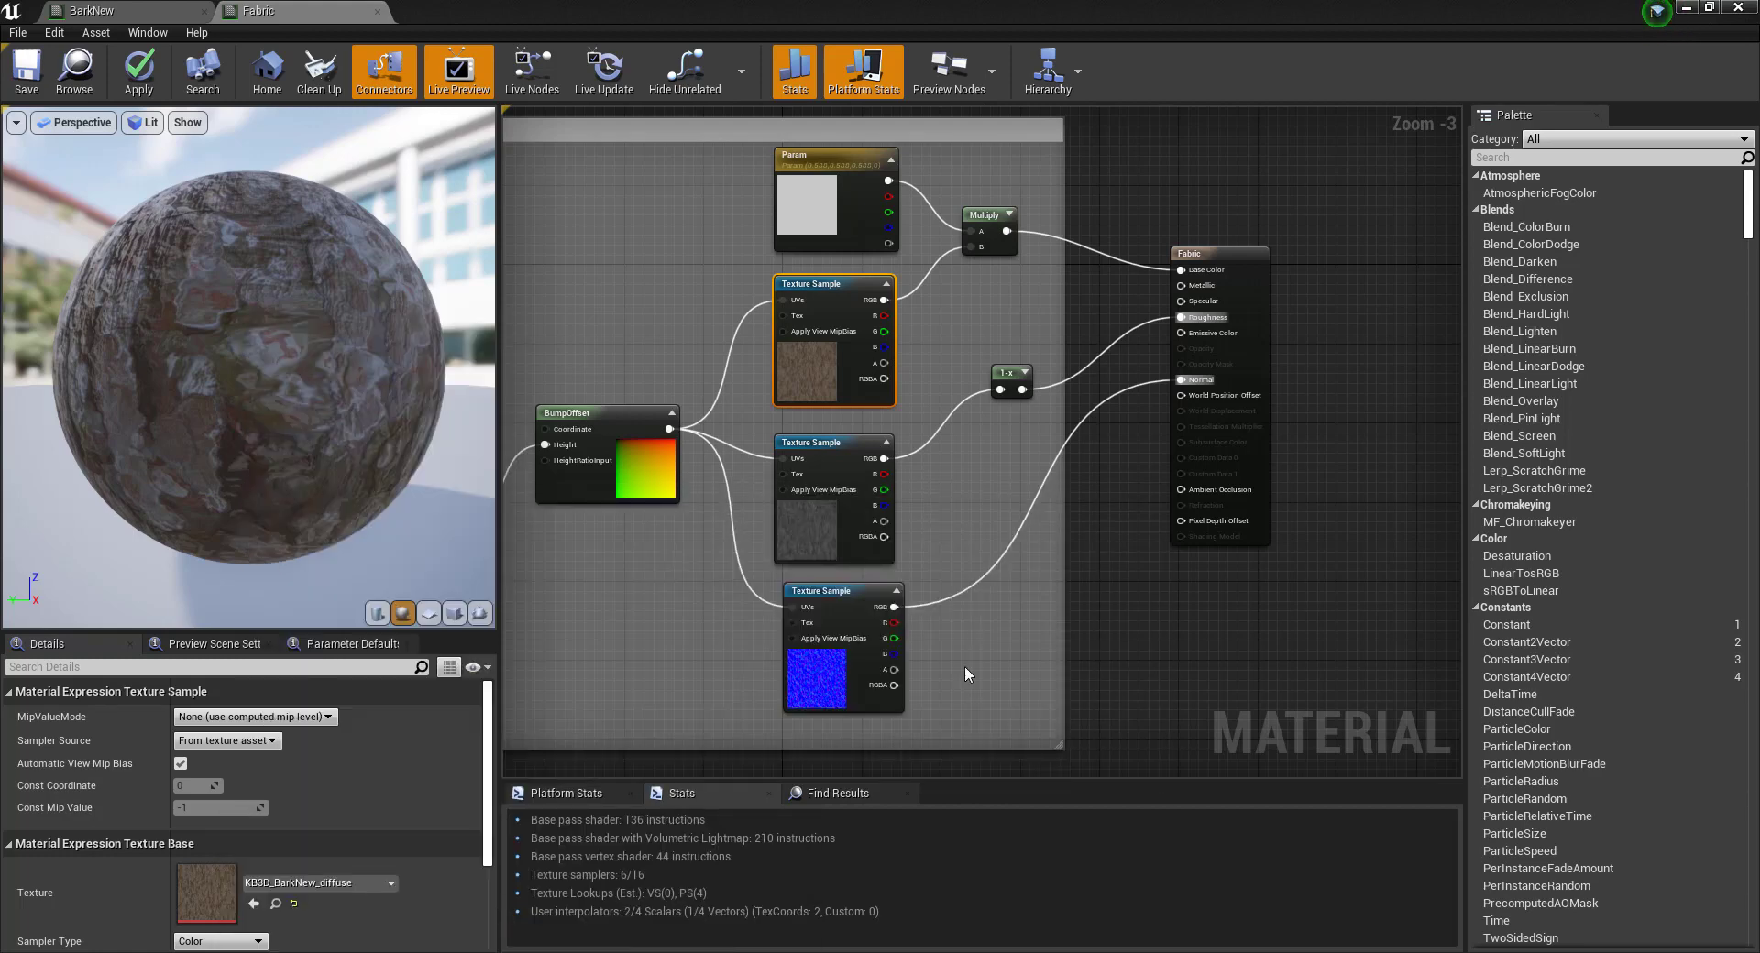
click(1684, 9)
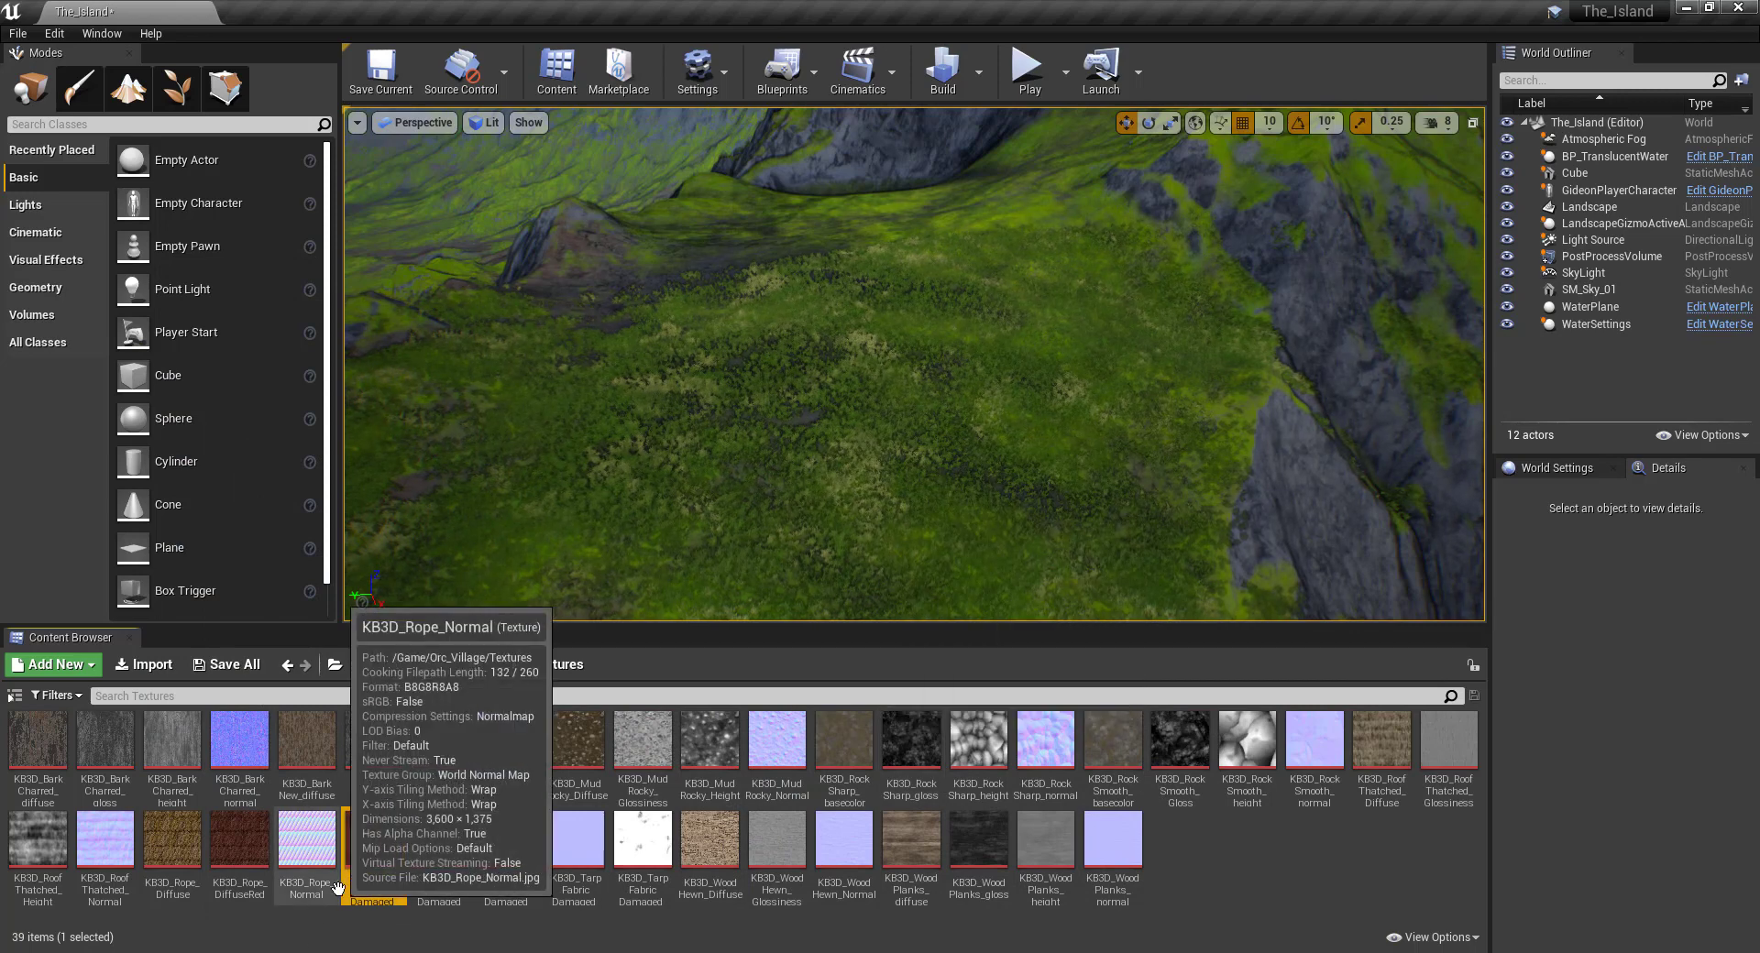
click(393, 903)
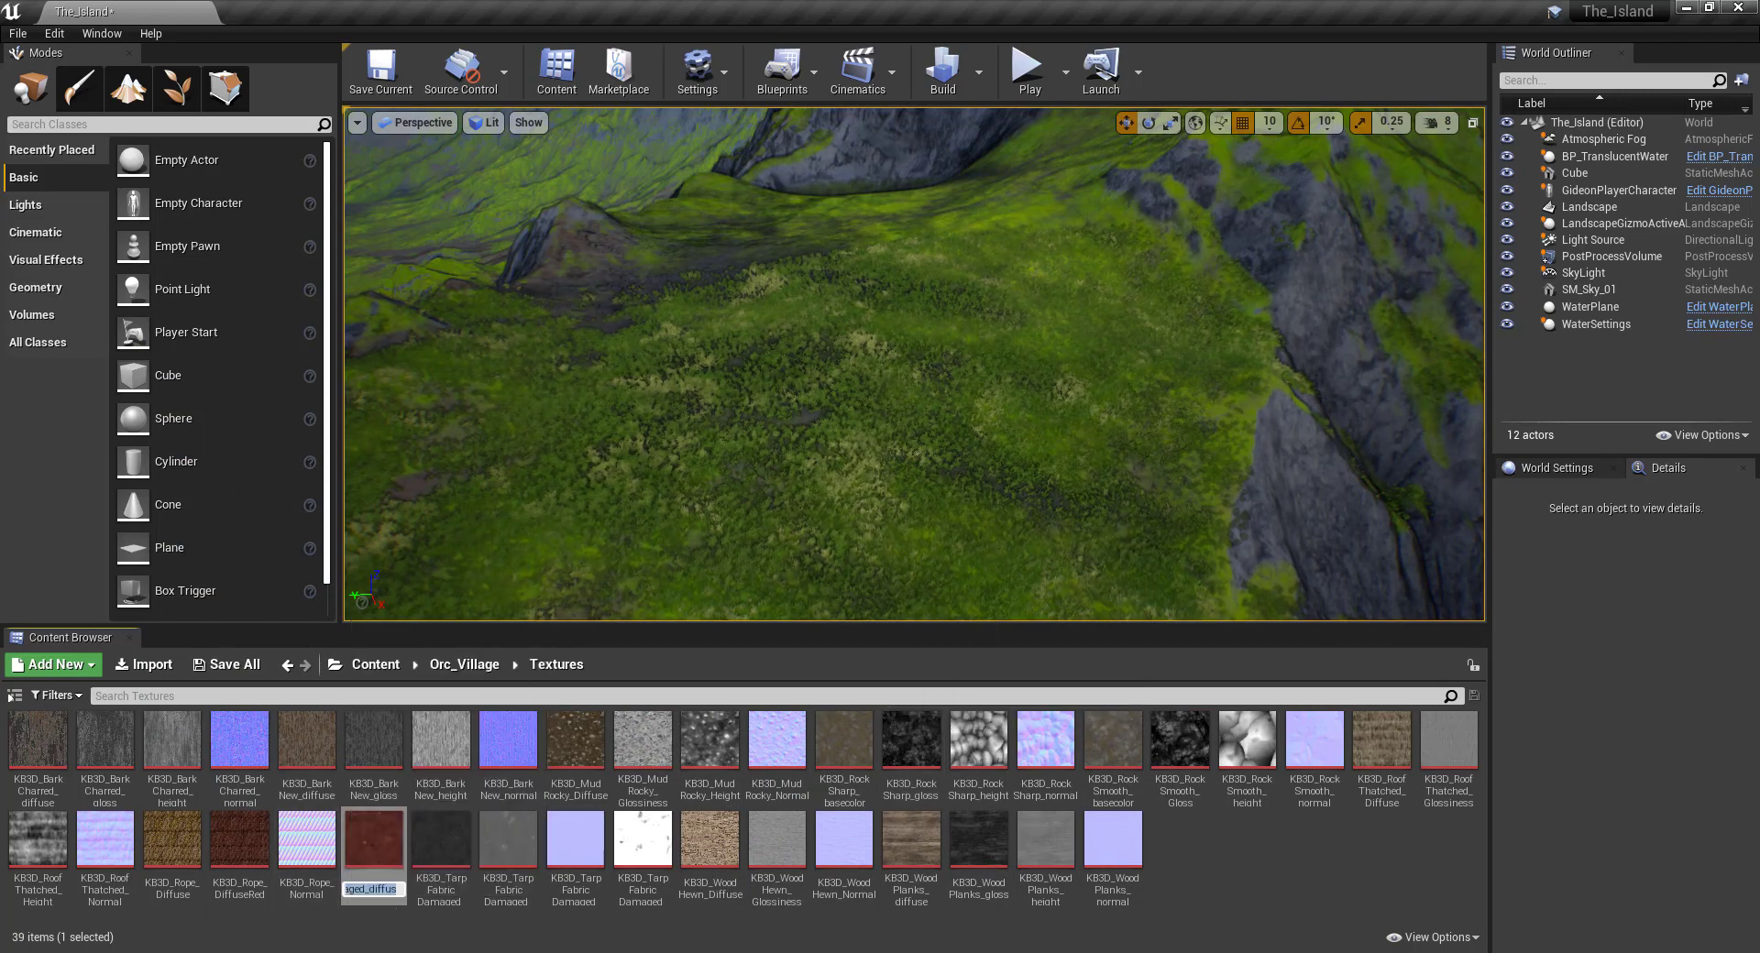
click(609, 844)
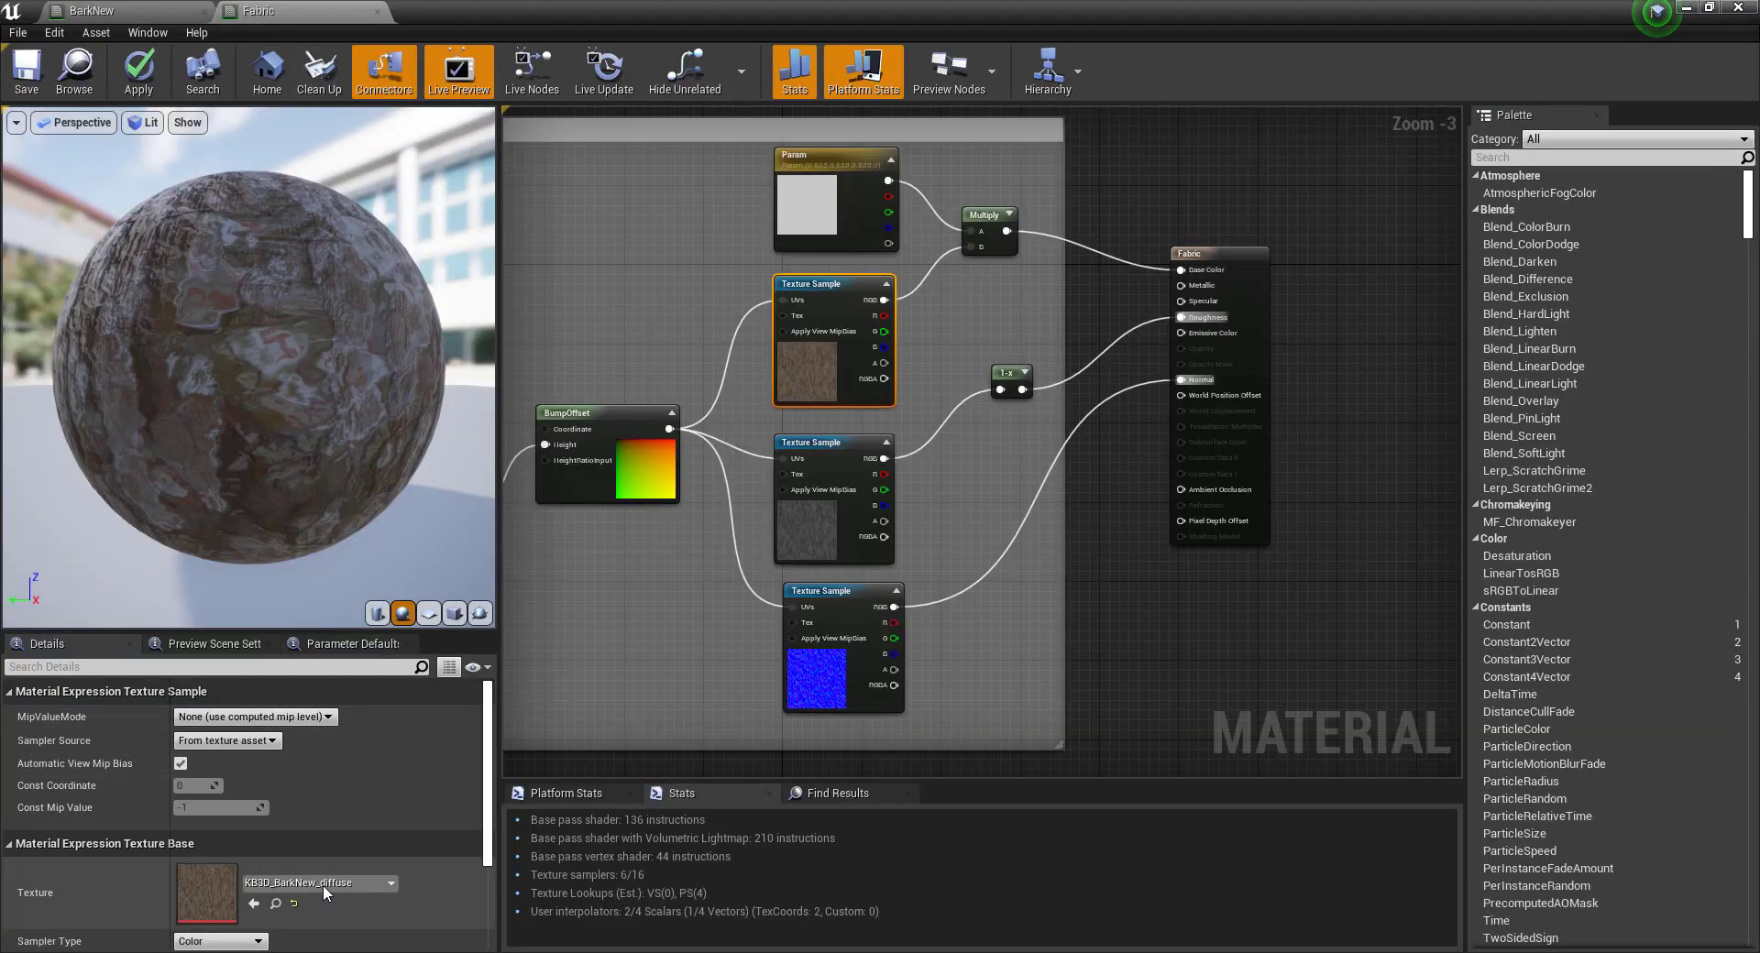
Assign the KB3D_TarpFabricDamaged_diffuse texture to the Texture Sample feeding the Multiply node.
click(323, 883)
text(KB3D_TarpFabricDamaged_diffuse)
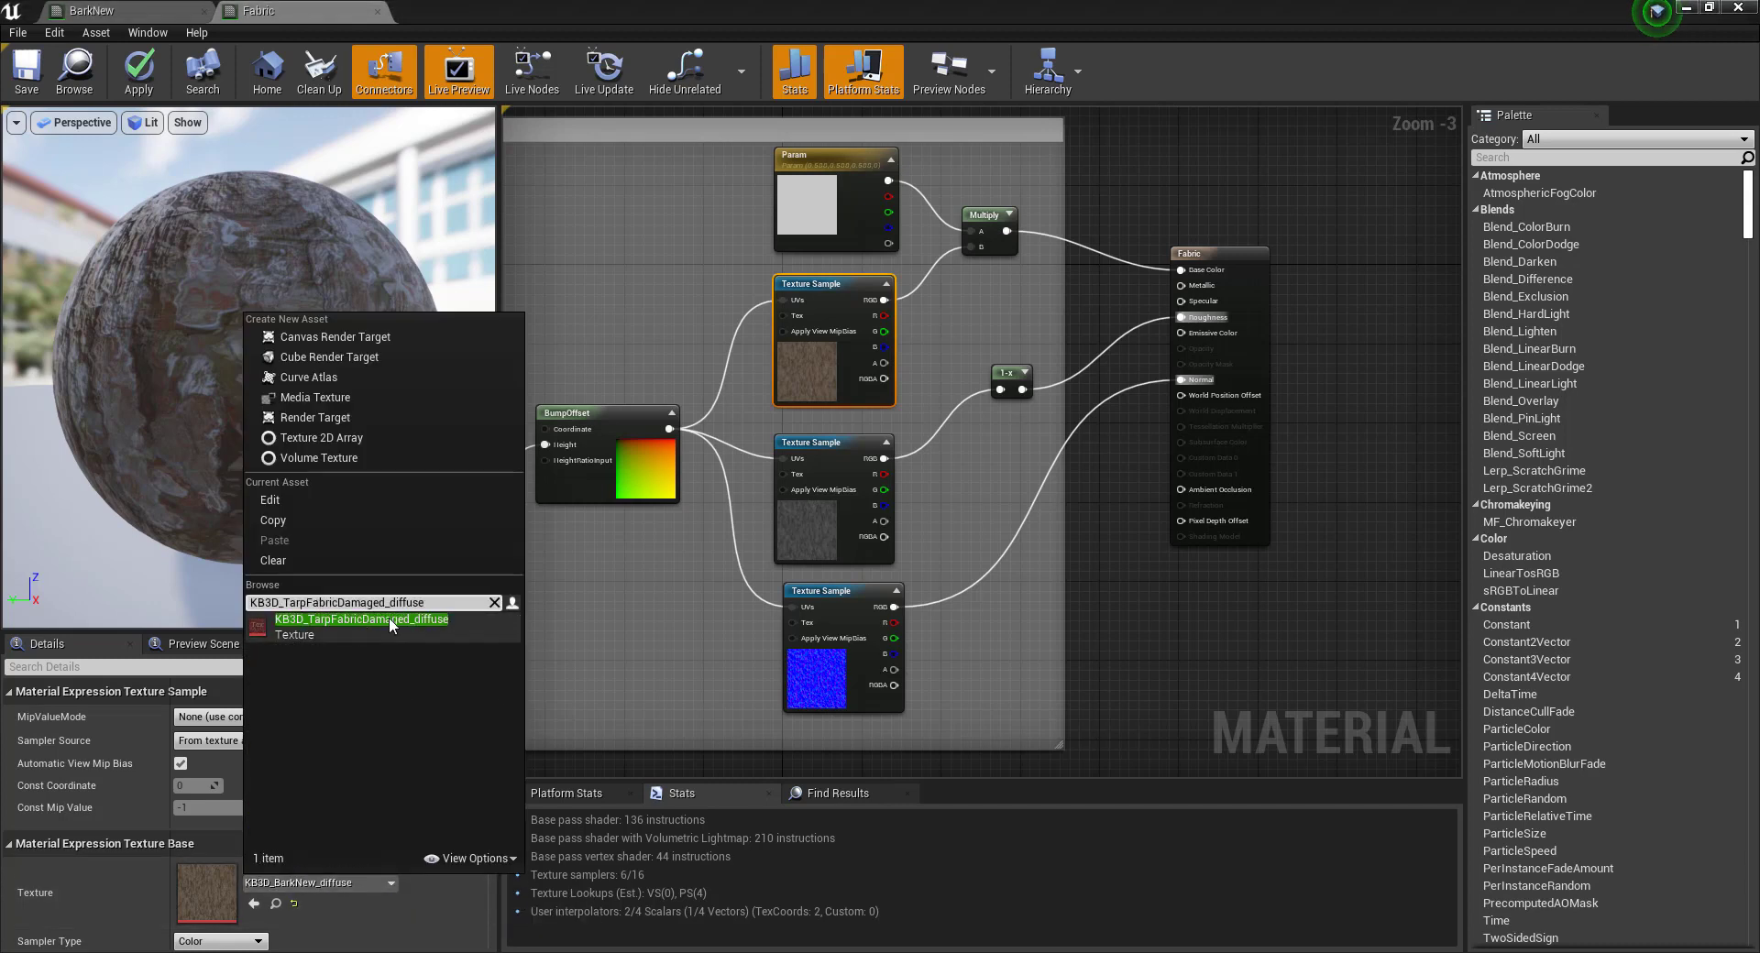
key(BackSpace)
key(BackSpace)
key(BackSpace)
key(BackSpace)
key(BackSpace)
key(BackSpace)
key(BackSpace)
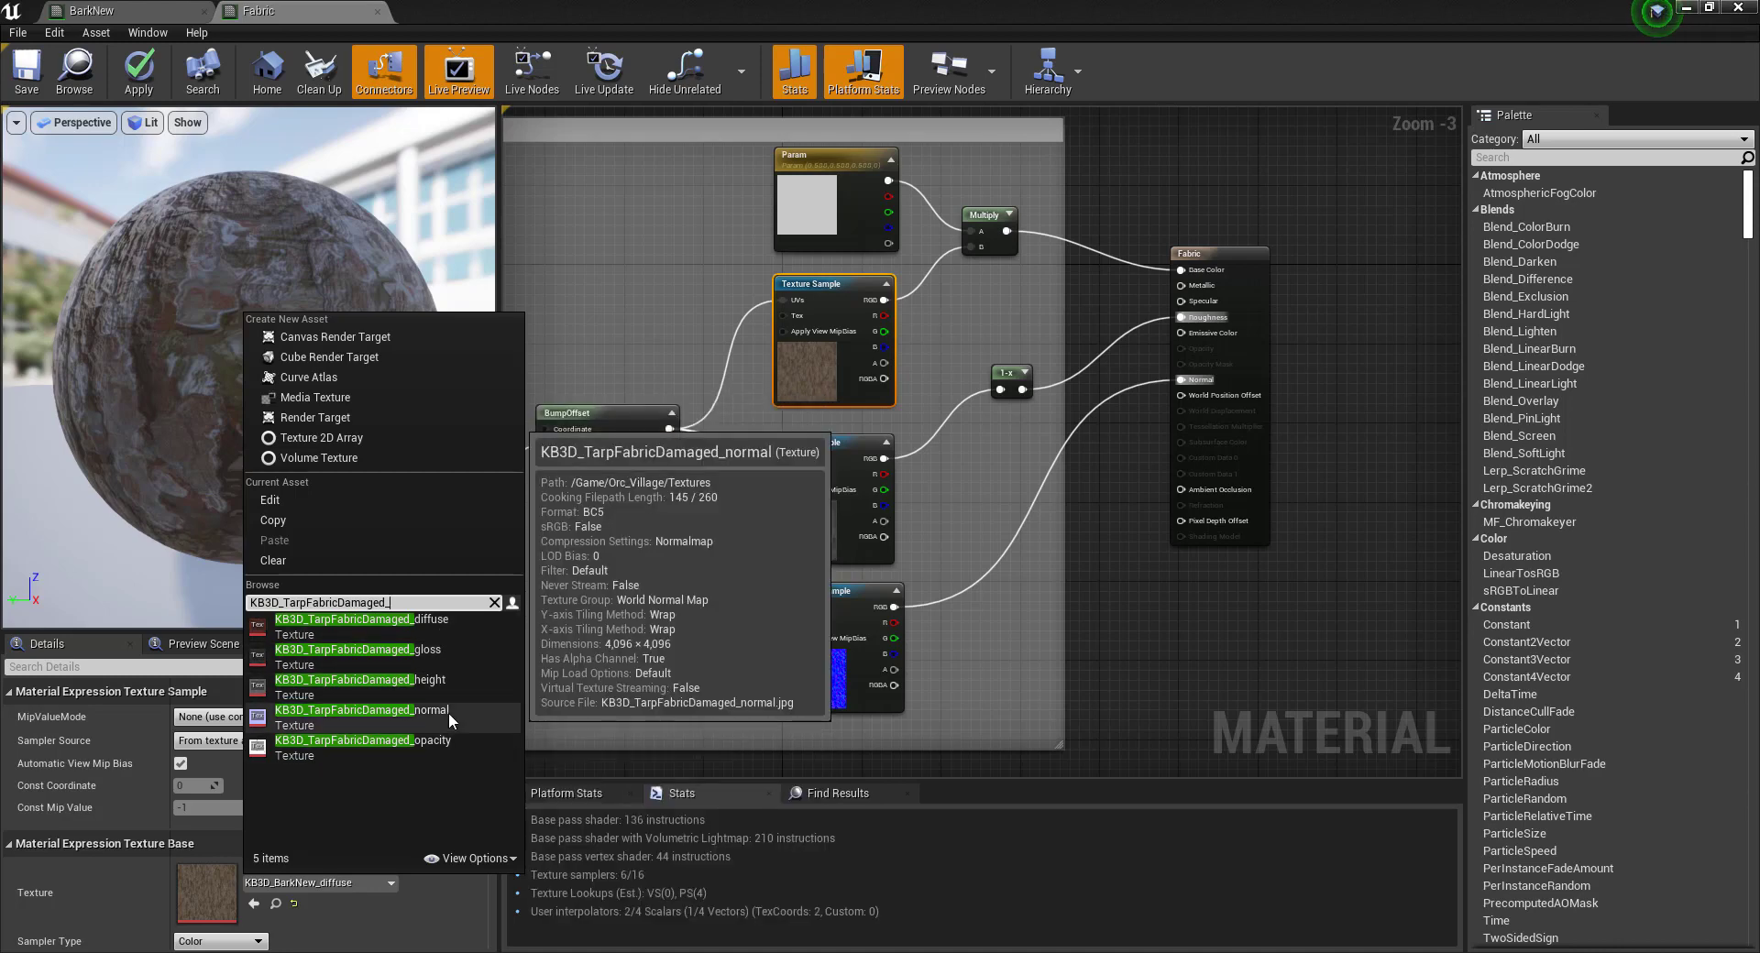
click(447, 625)
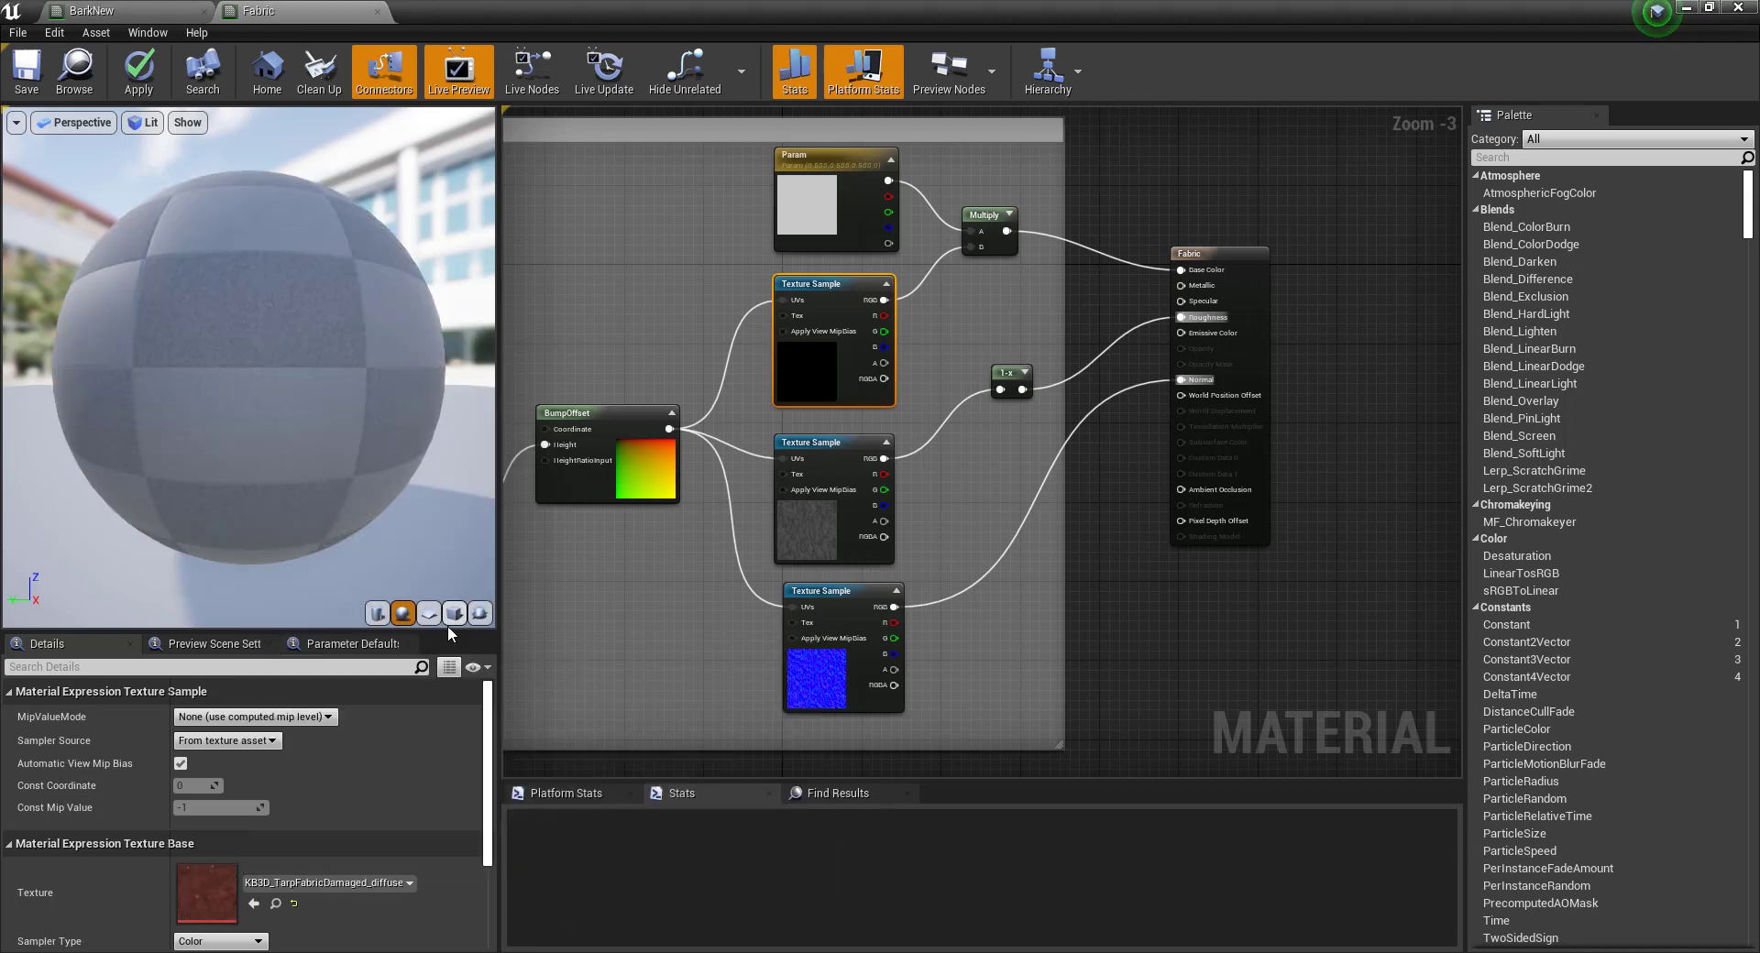
Assign the KB3D_TarpFabricDamaged_normal texture to the Texture Sample feeding the Normal input.
click(812, 683)
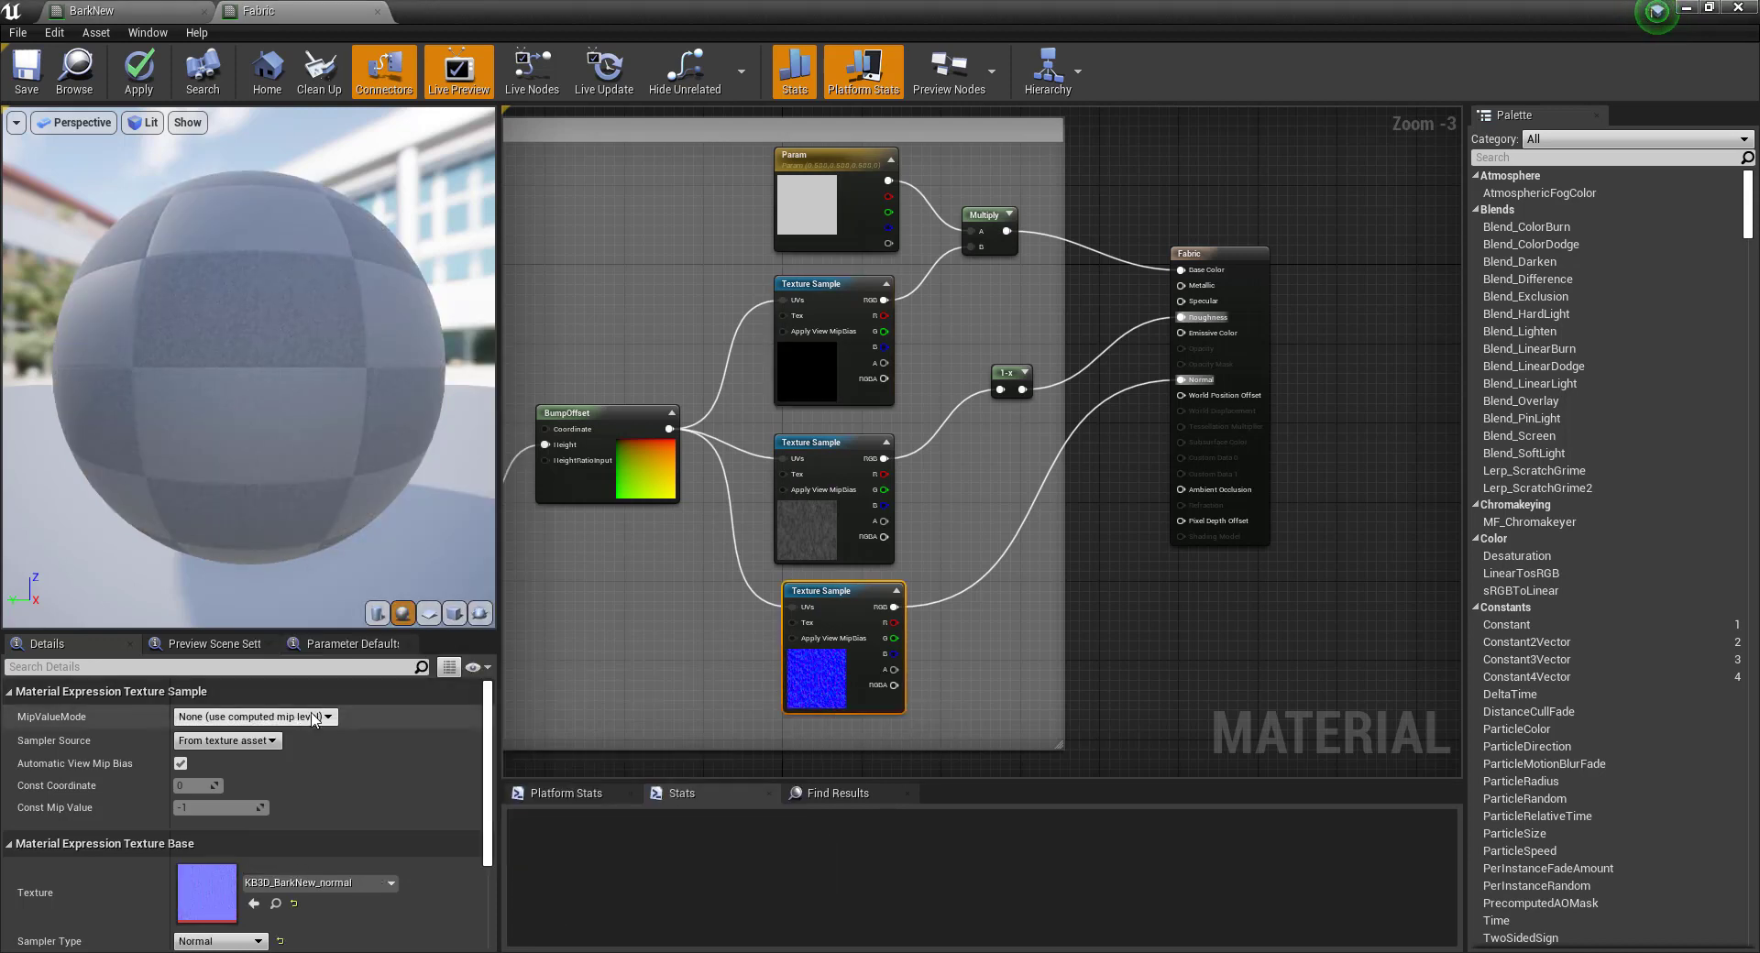
click(381, 884)
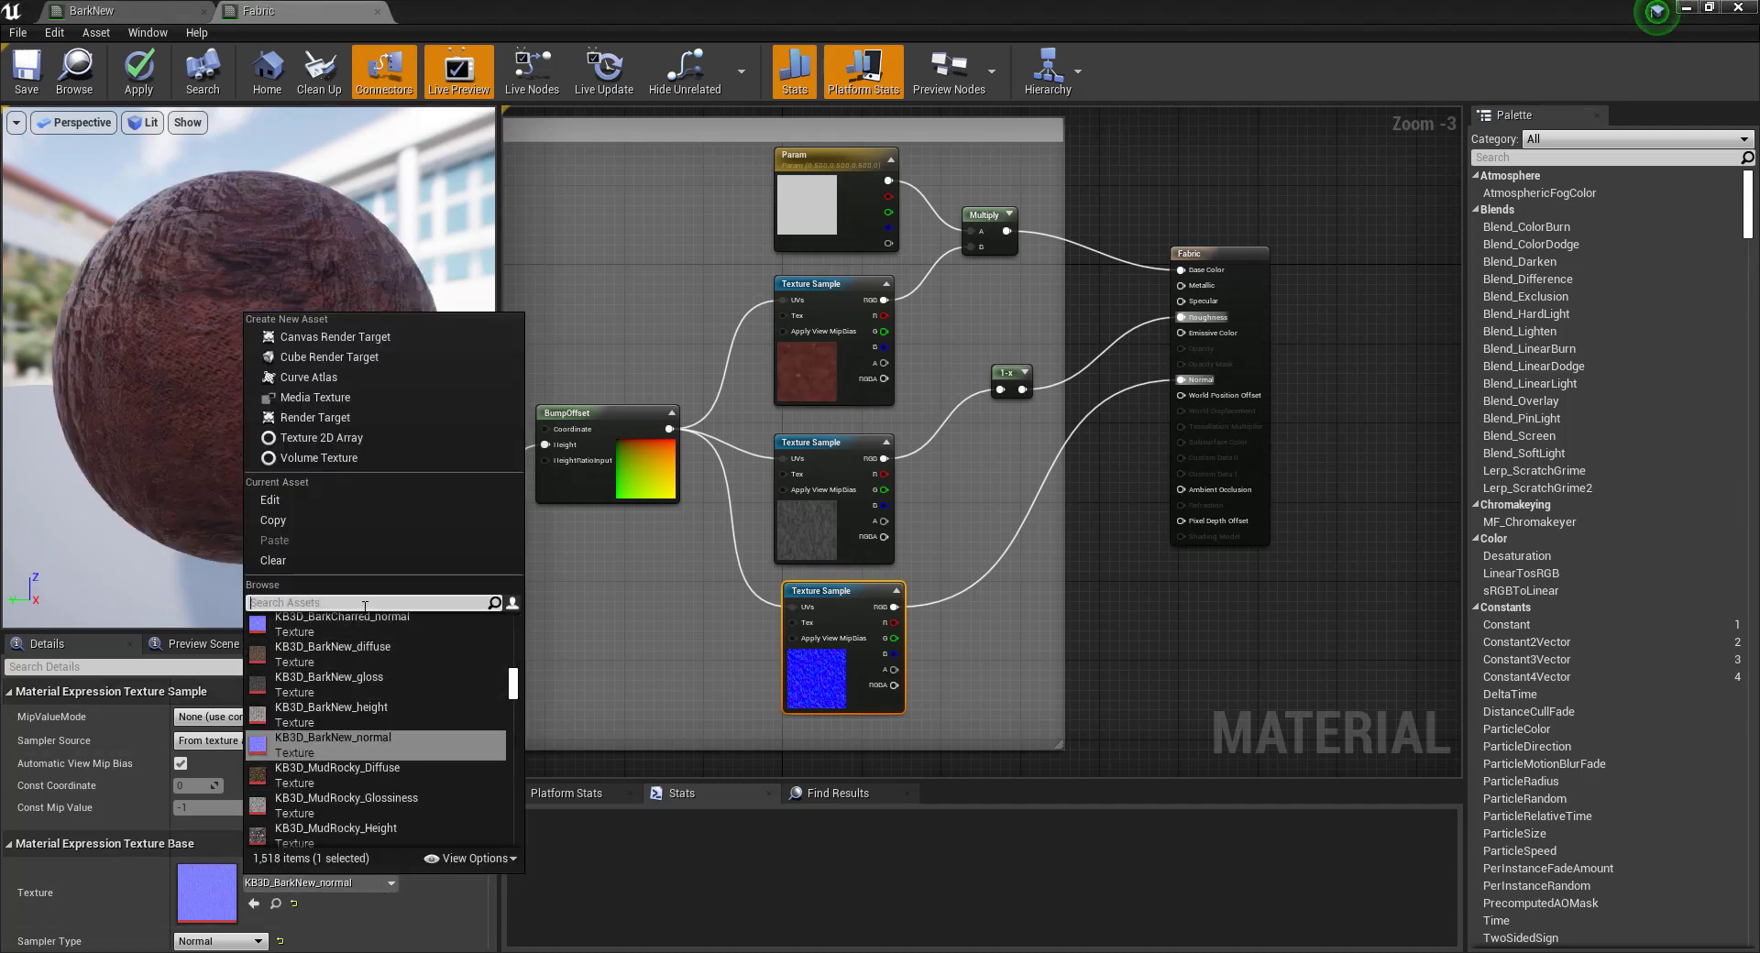
text(KB3D_TarpFabricDamaged_diffuse)
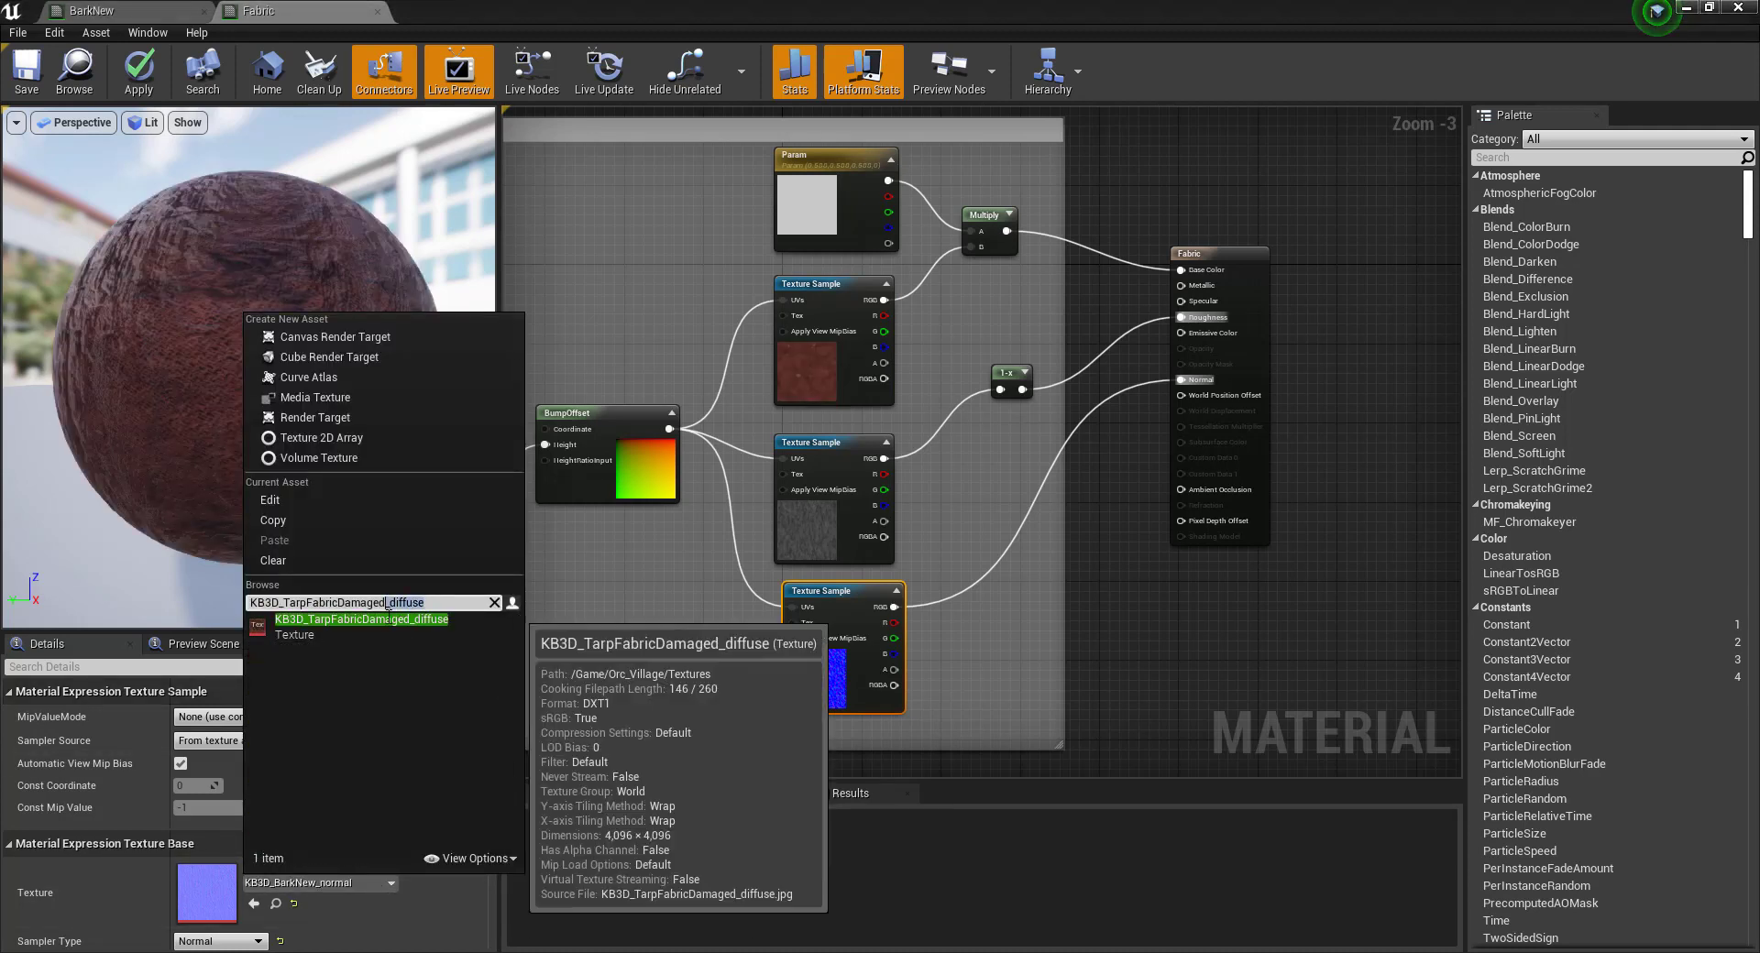
text(normal)
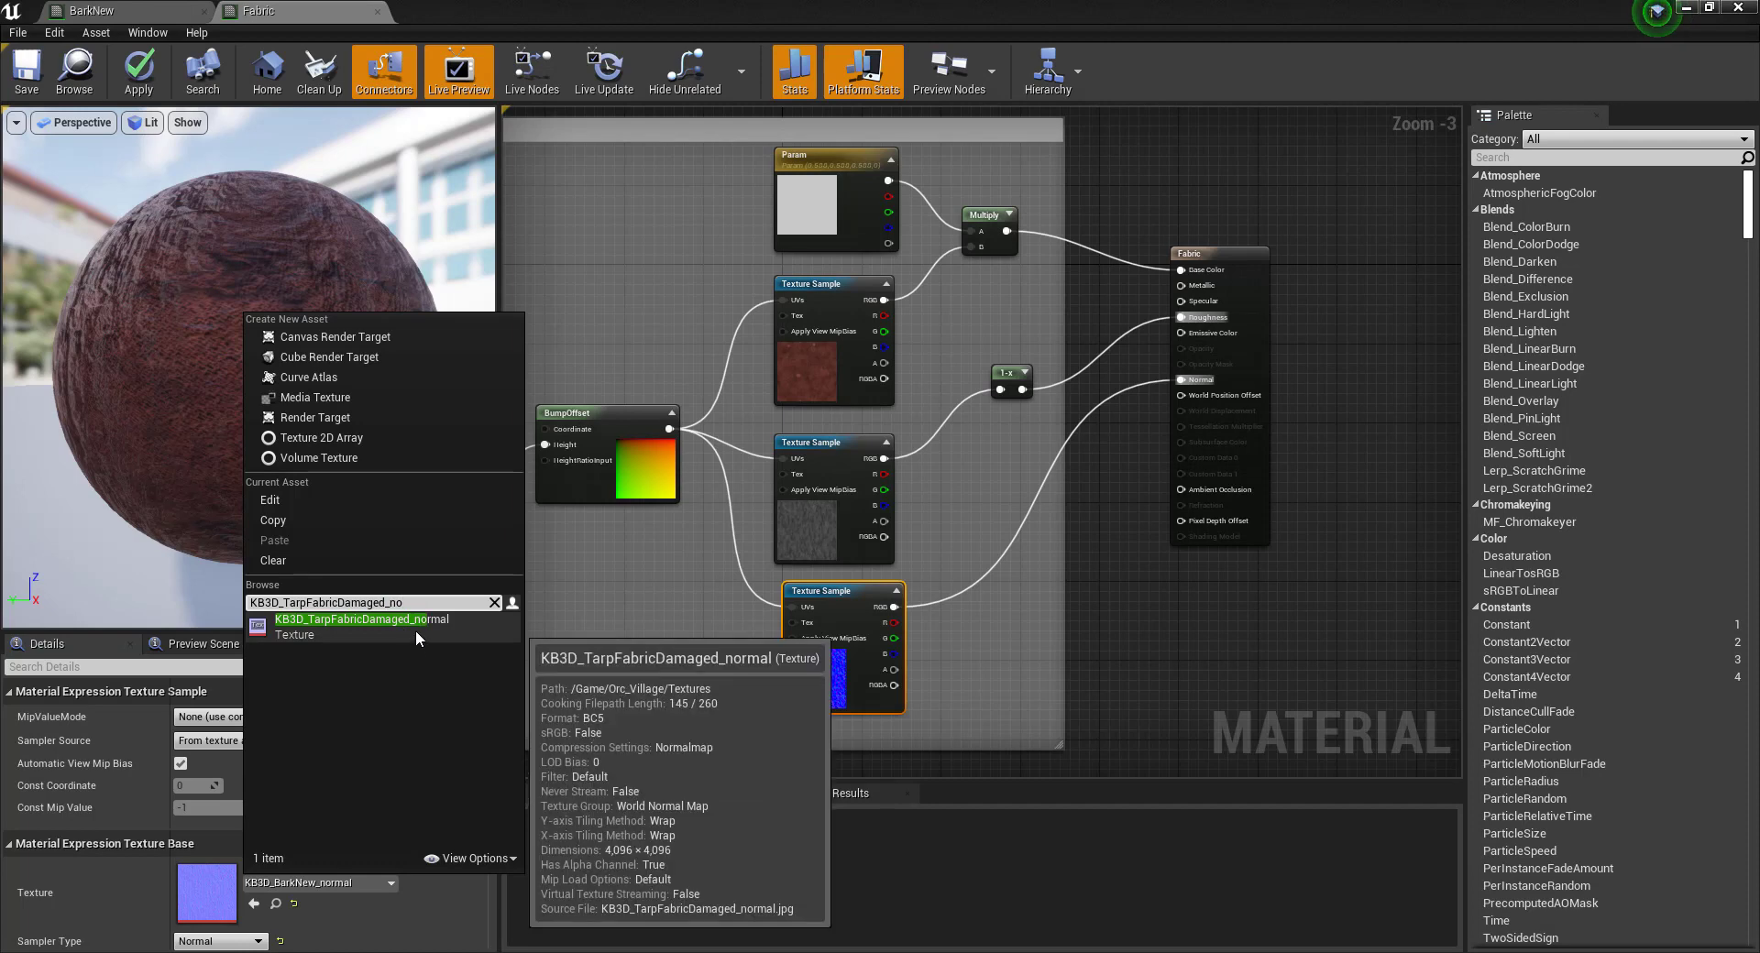
click(415, 630)
click(805, 537)
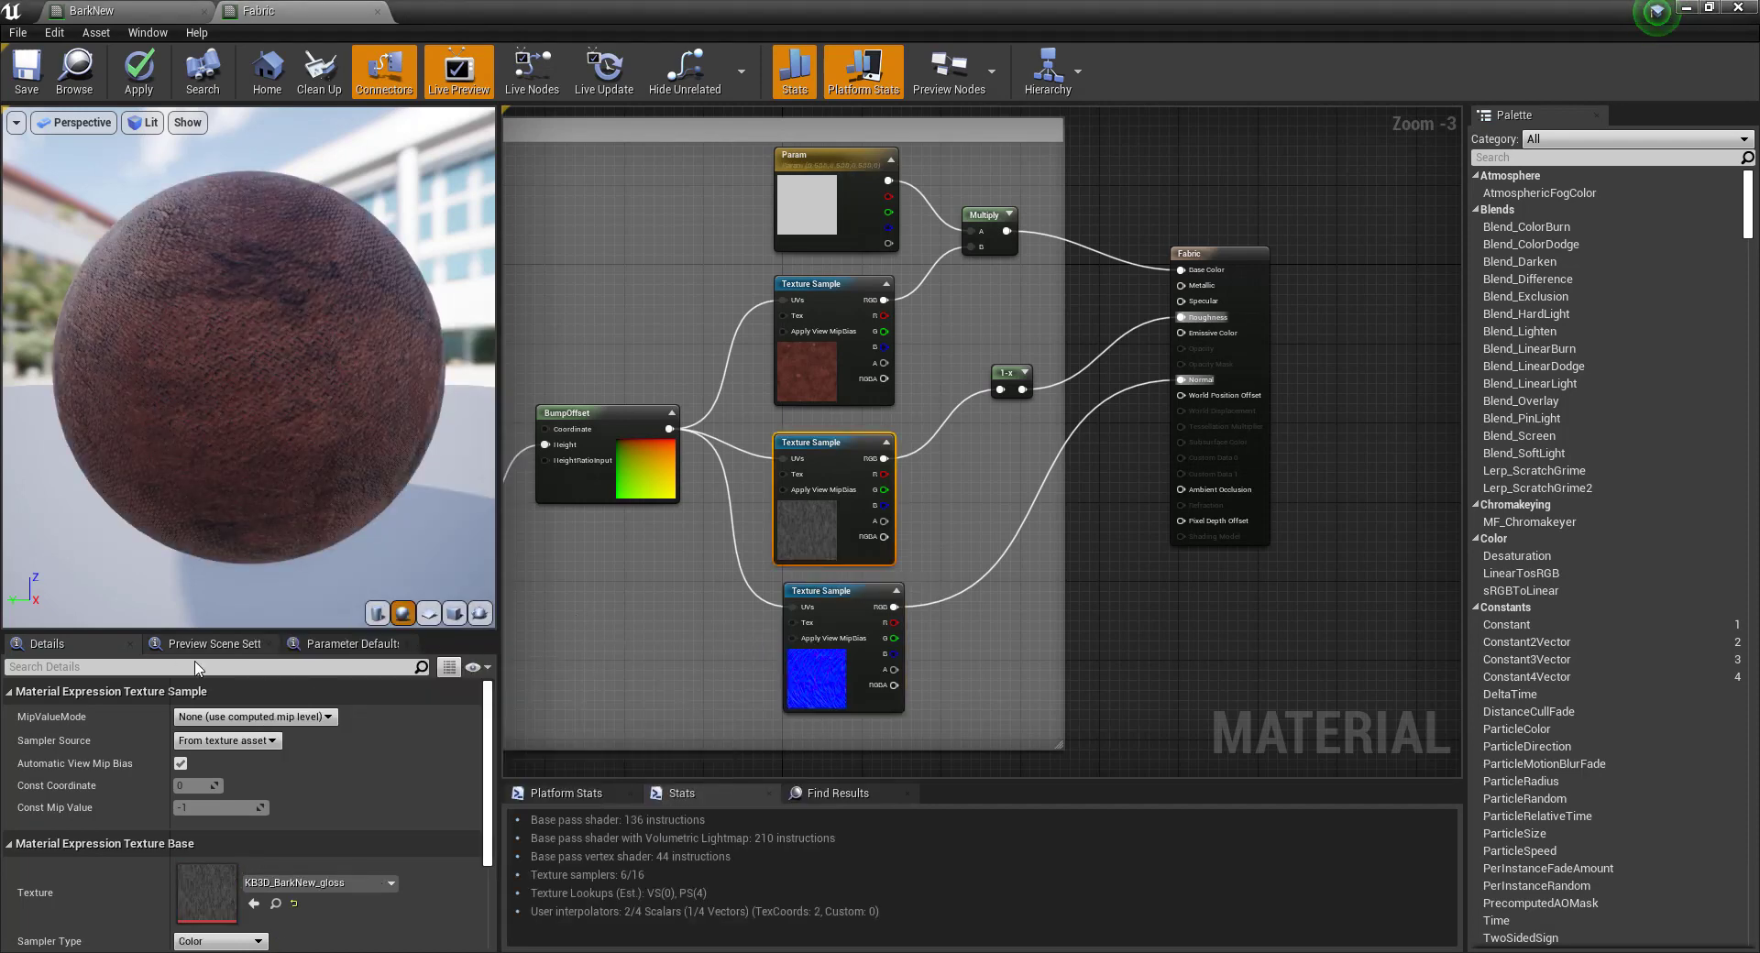
click(359, 885)
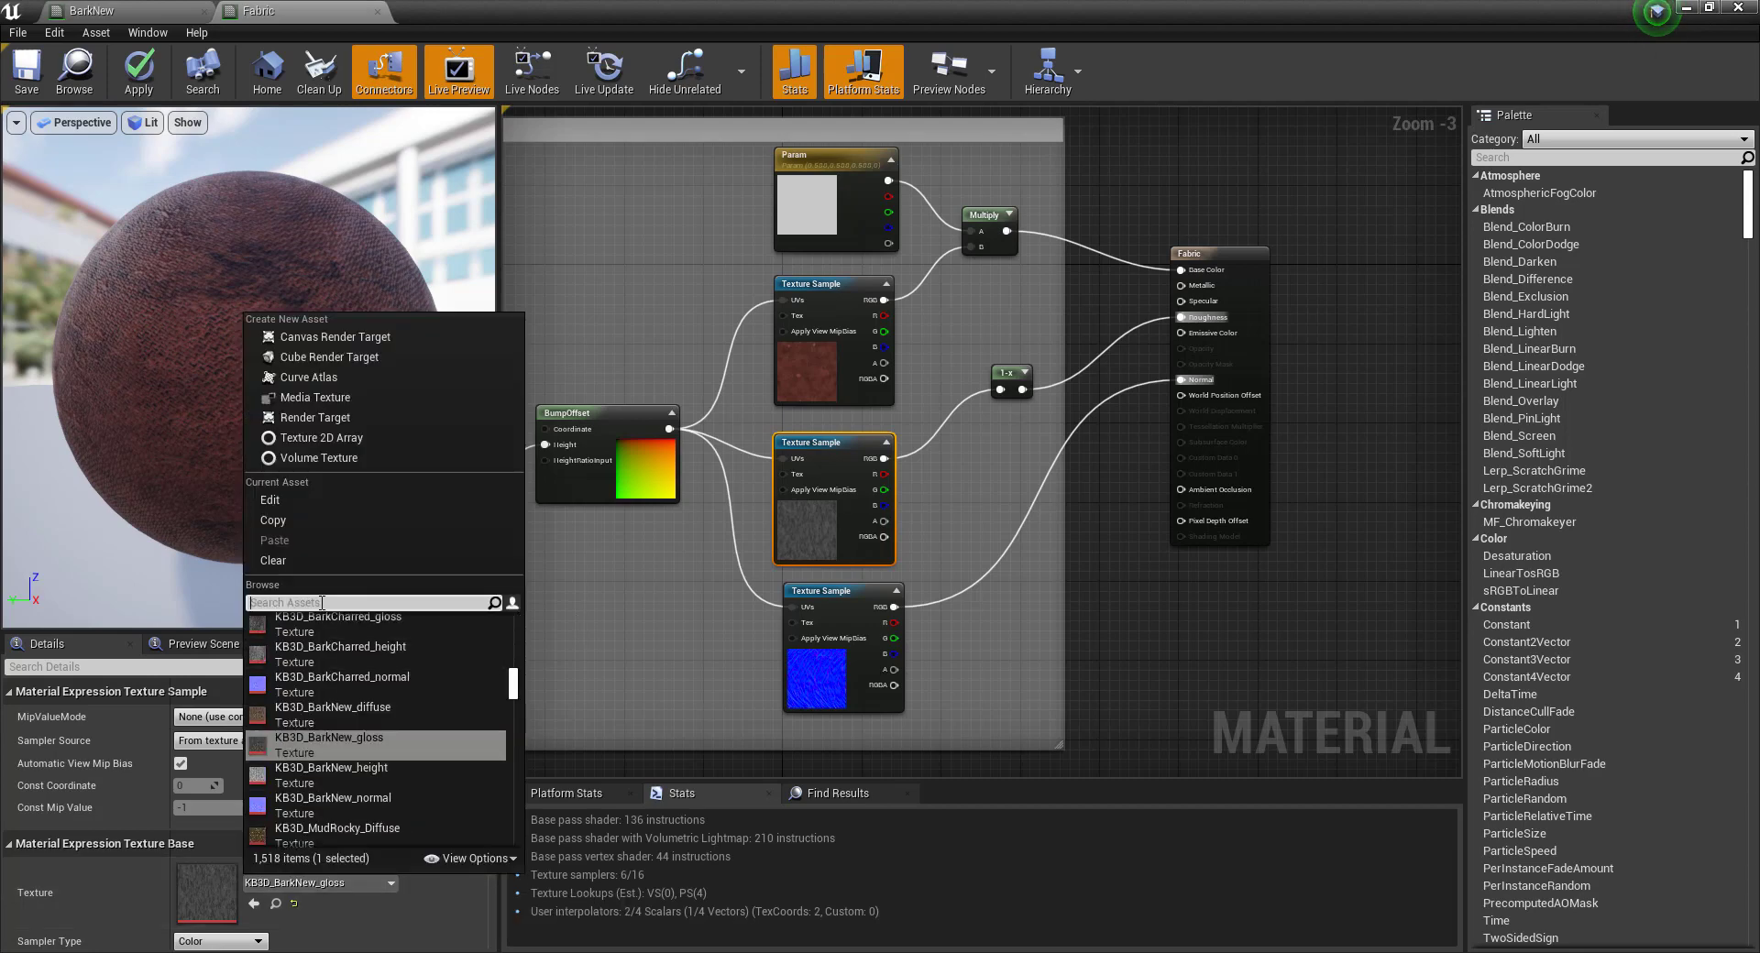
text(KB3D_TarpFabricDamaged_diffuse)
double_click(410, 602)
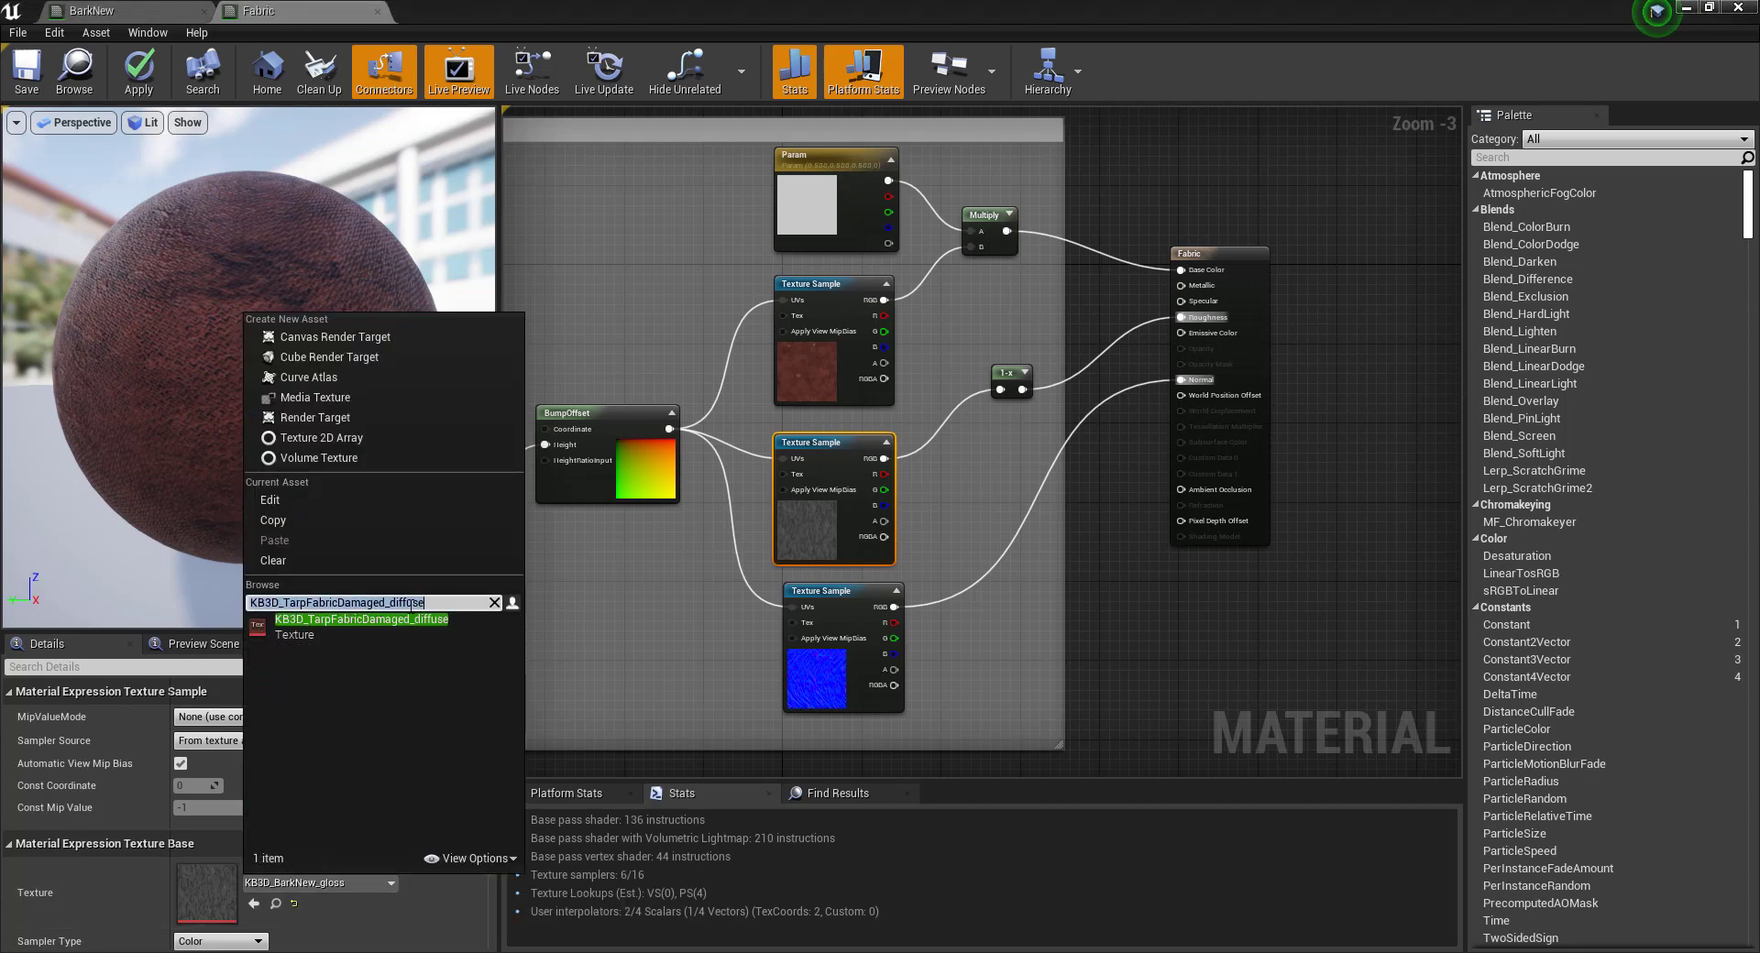
click(431, 605)
double_click(403, 608)
click(432, 605)
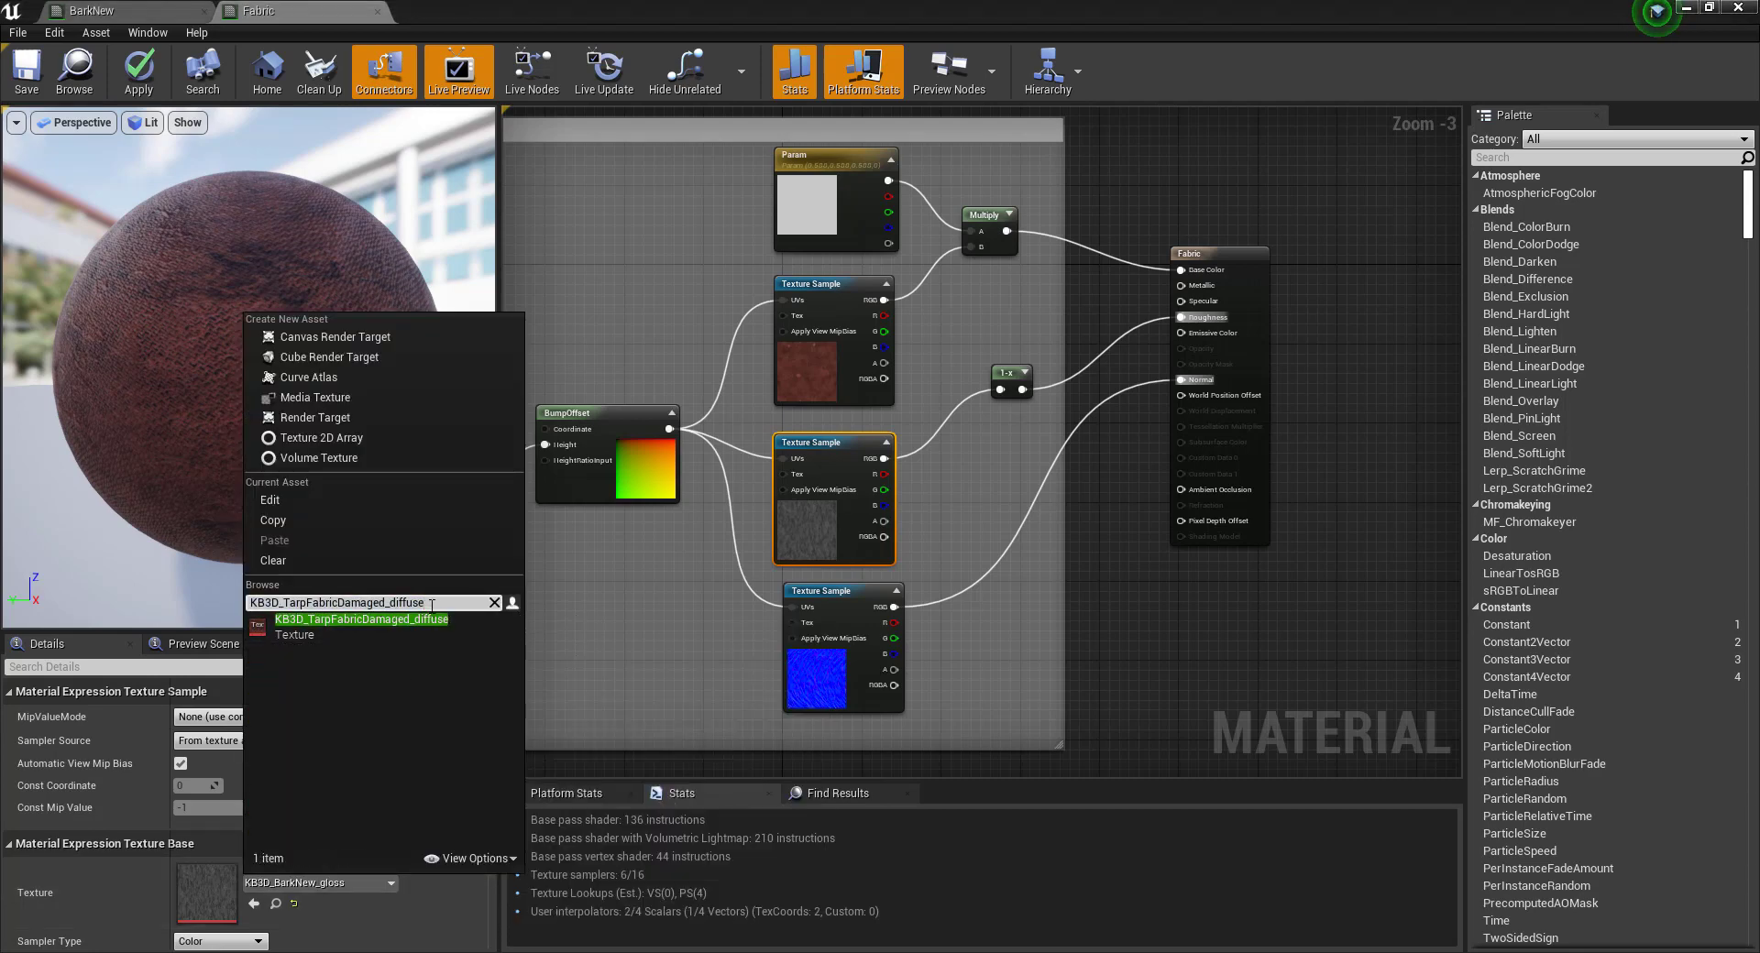
key(BackSpace)
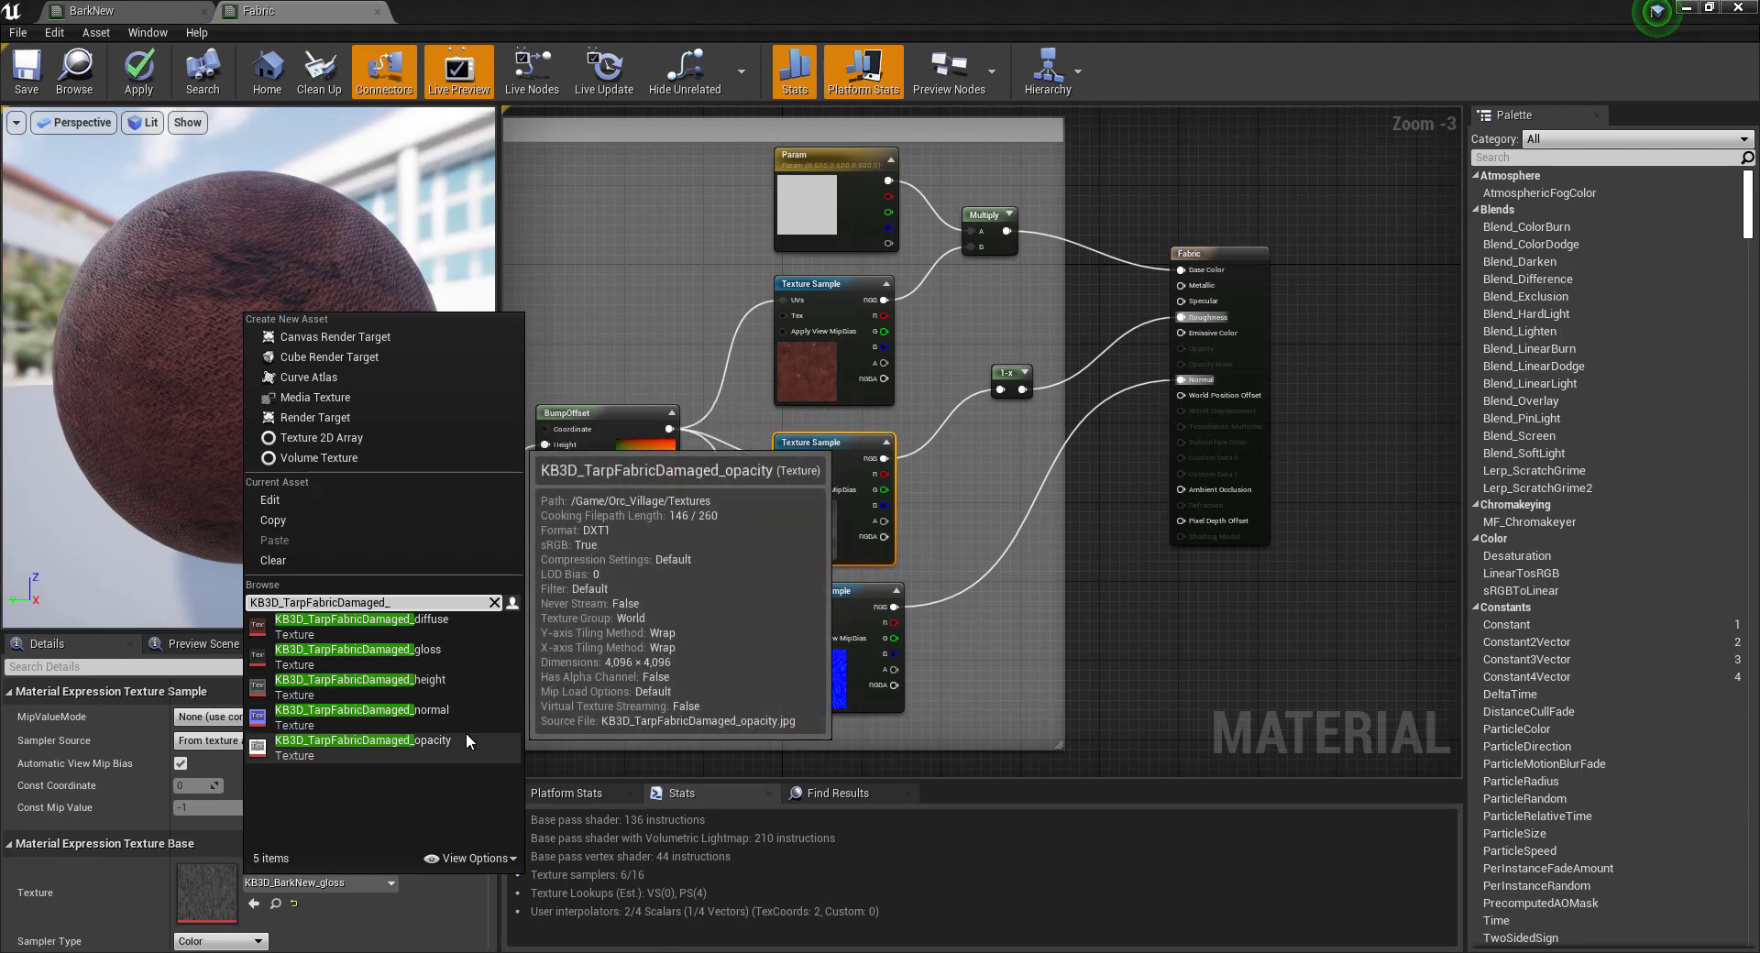
right_click(685, 546)
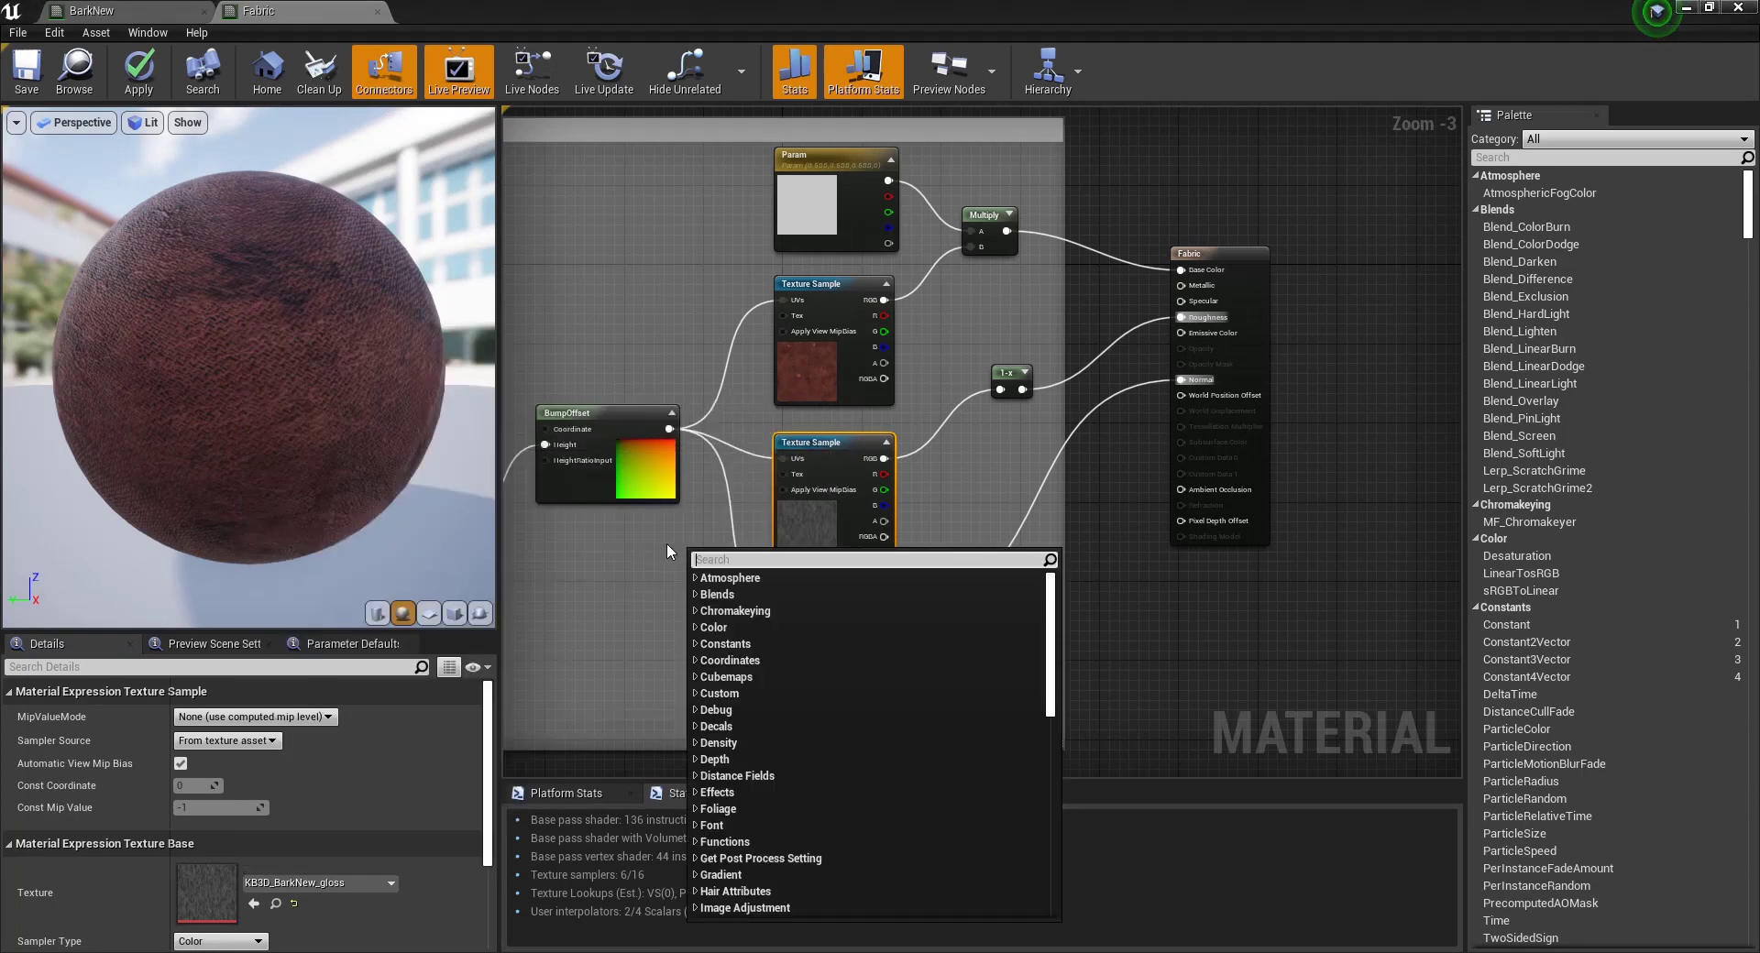
click(632, 536)
Assign the KB3D_TarpFabricDamaged_height texture to the Texture Sample feeding the BumpOffset node's Height input.
scroll(631, 538, up, 3)
scroll(649, 533, down, 4)
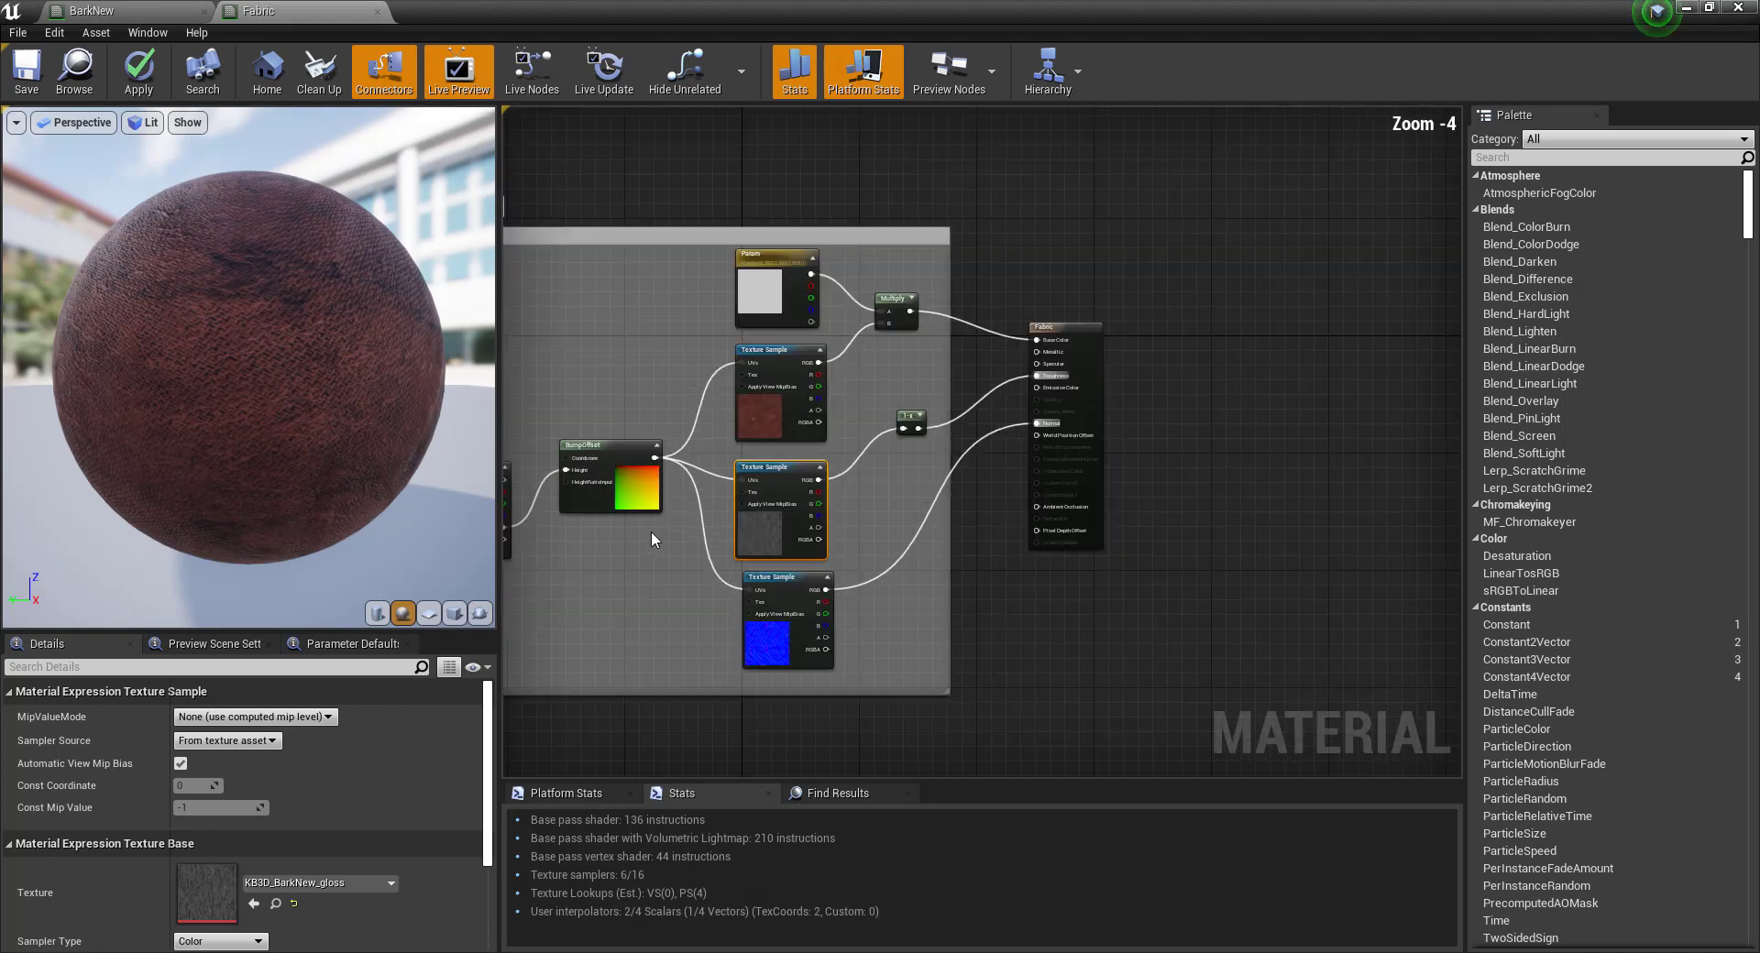
scroll(569, 559, up, 4)
scroll(603, 554, down, 2)
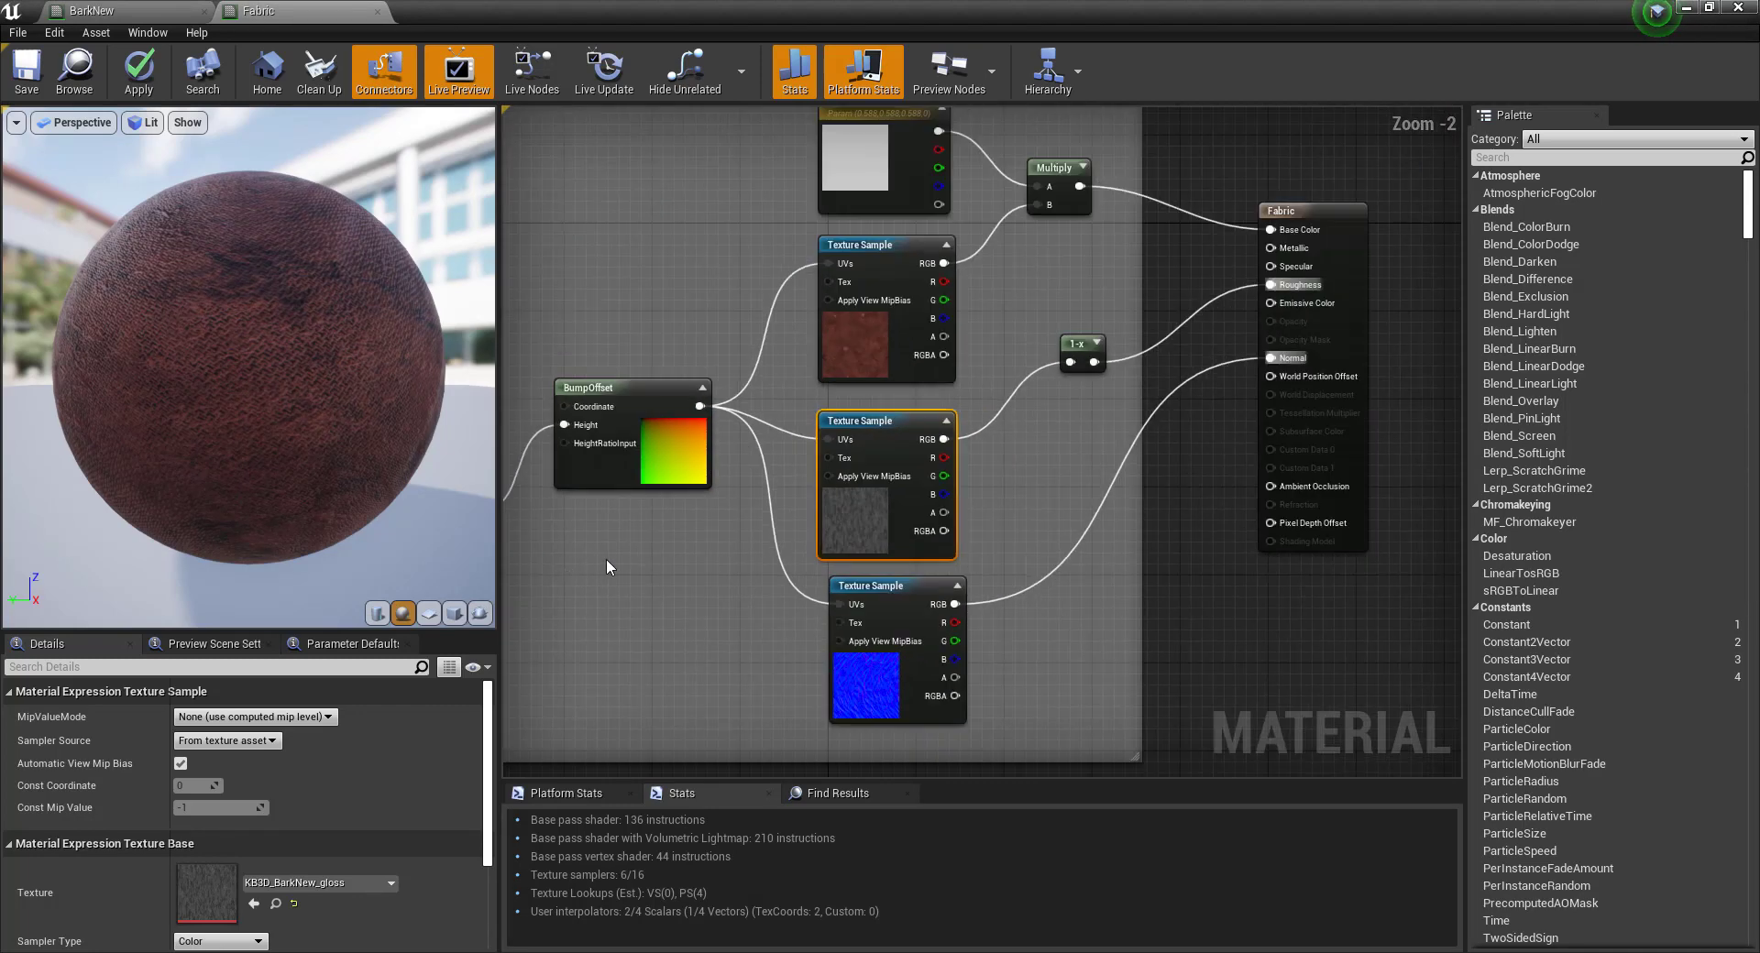
scroll(601, 566, down, 2)
scroll(581, 561, down, 1)
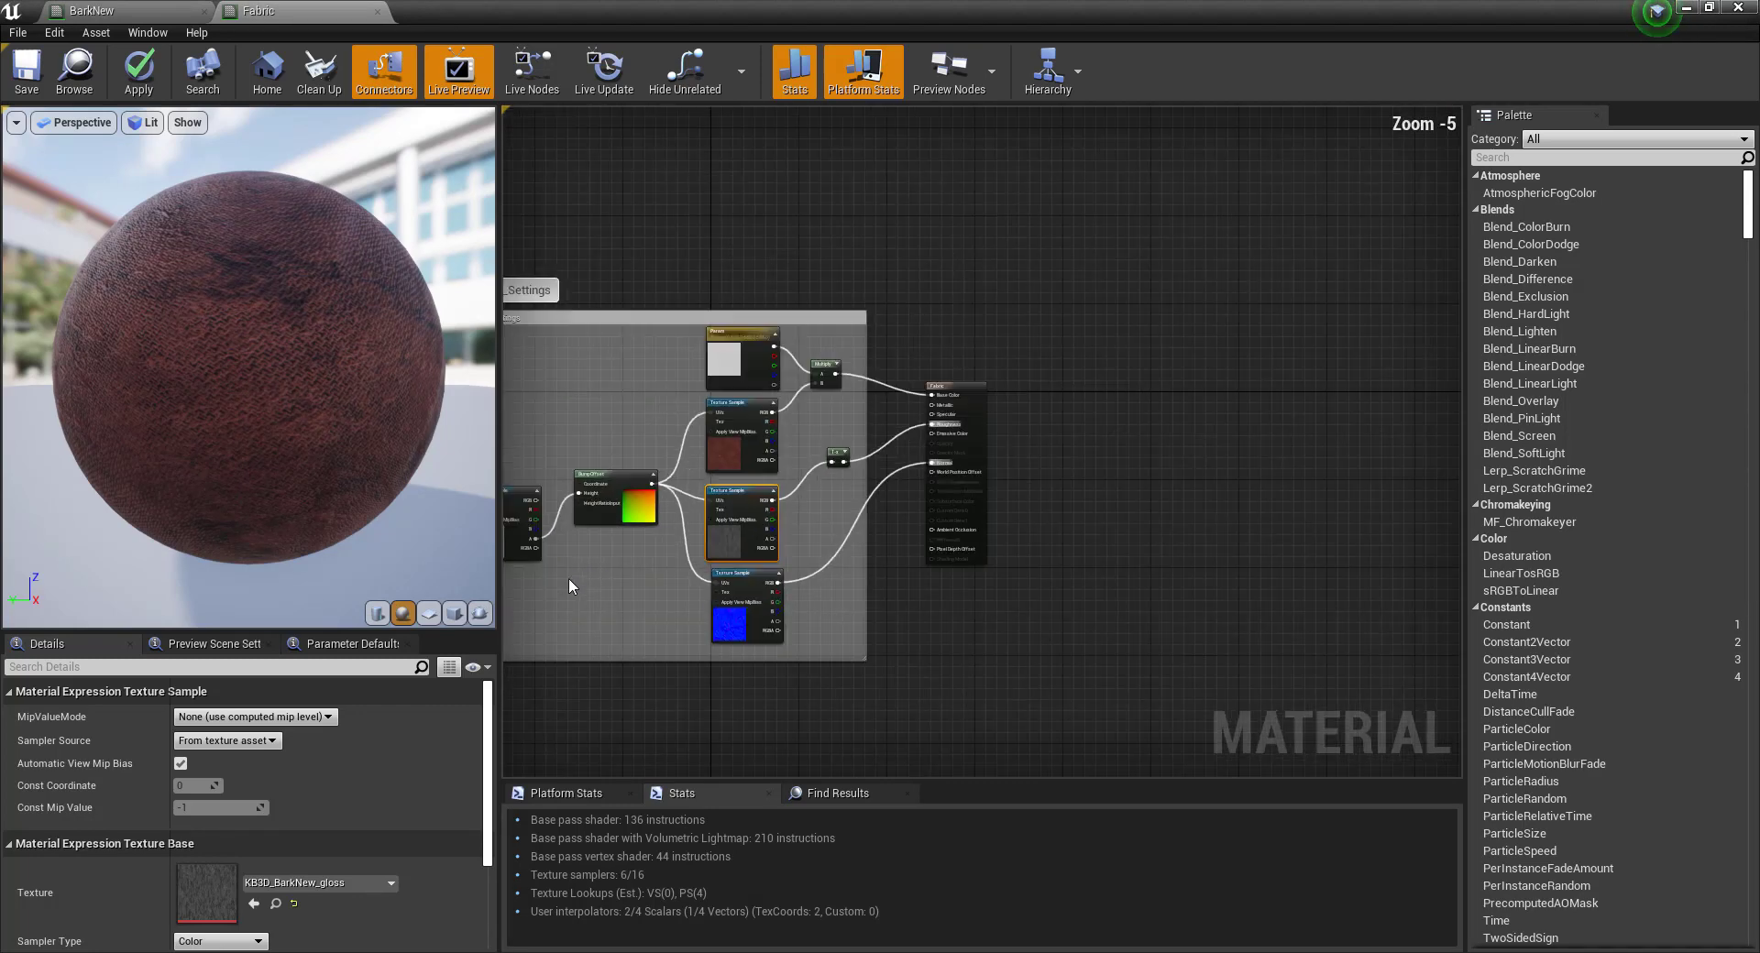
click(586, 683)
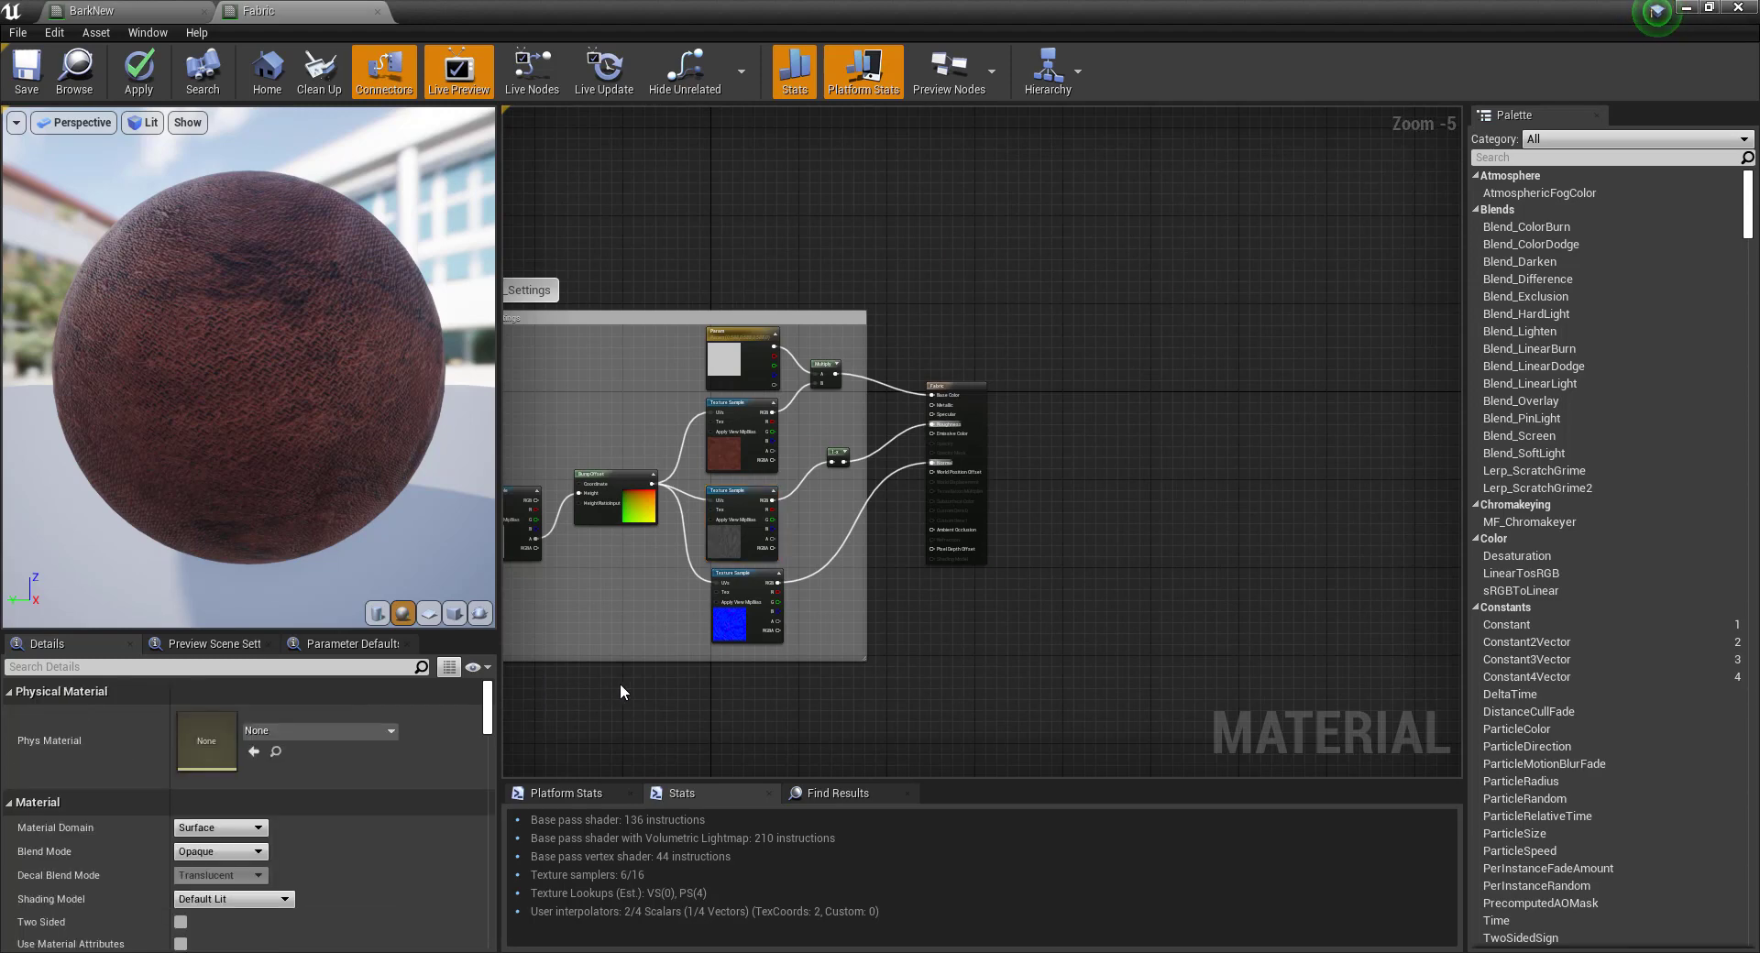
right_drag(587, 681, 818, 632)
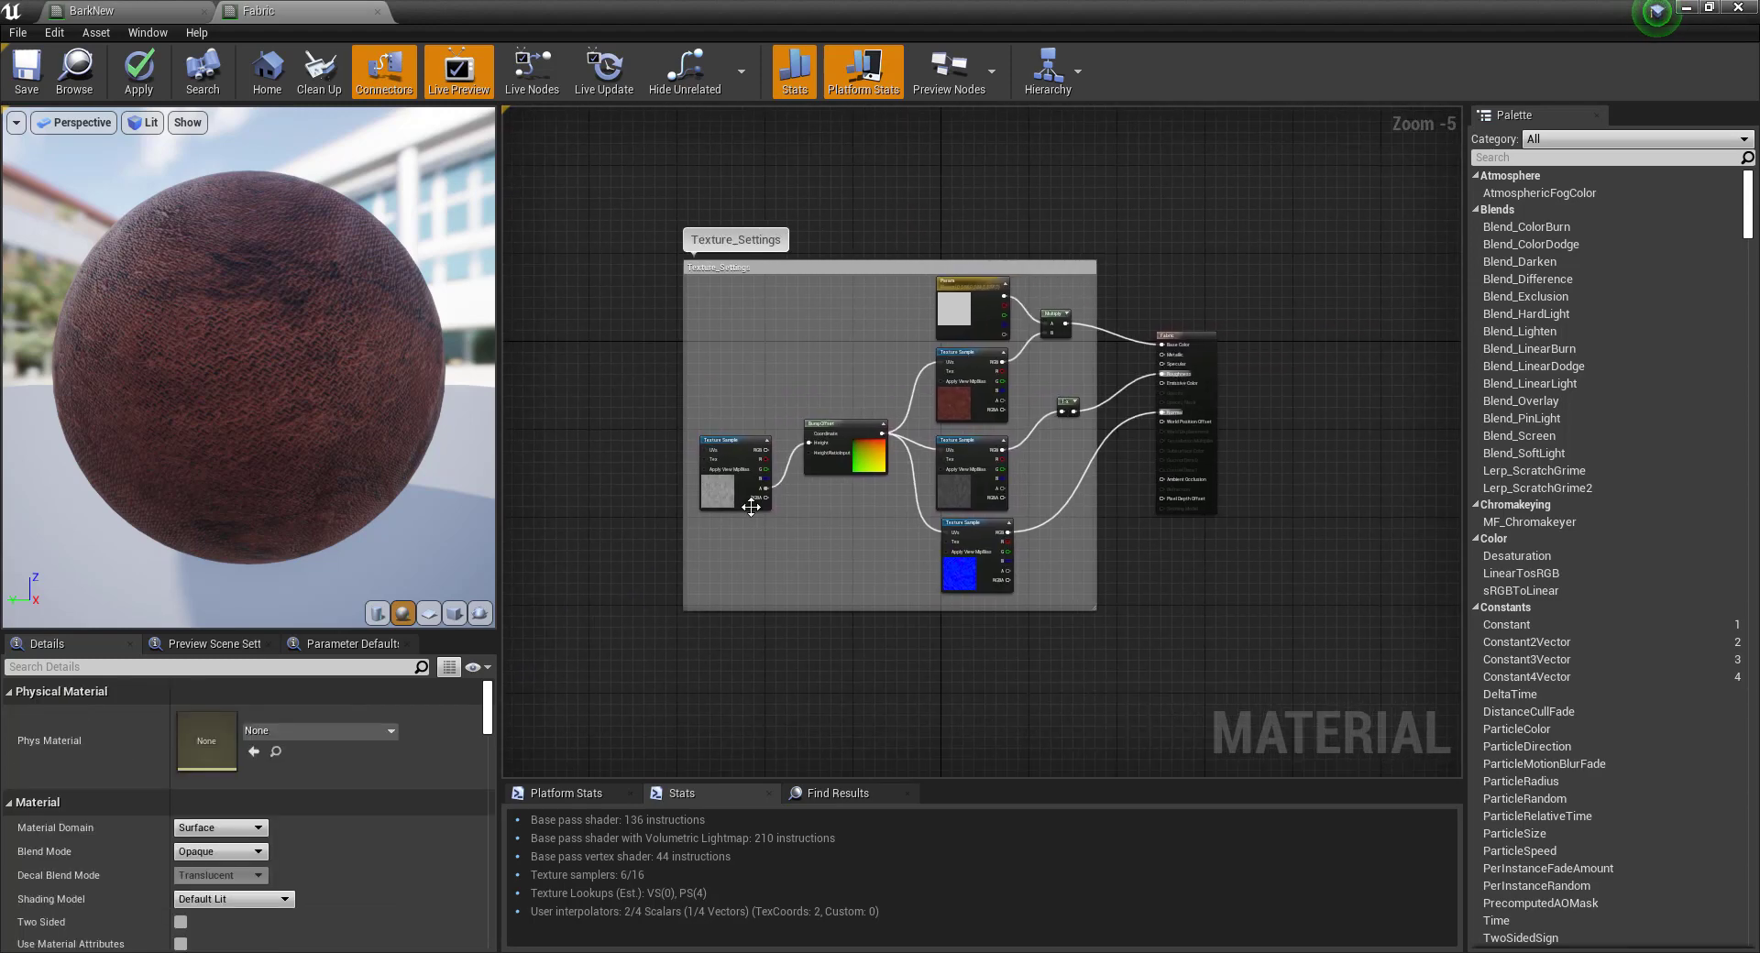
scroll(753, 504, up, 4)
click(682, 470)
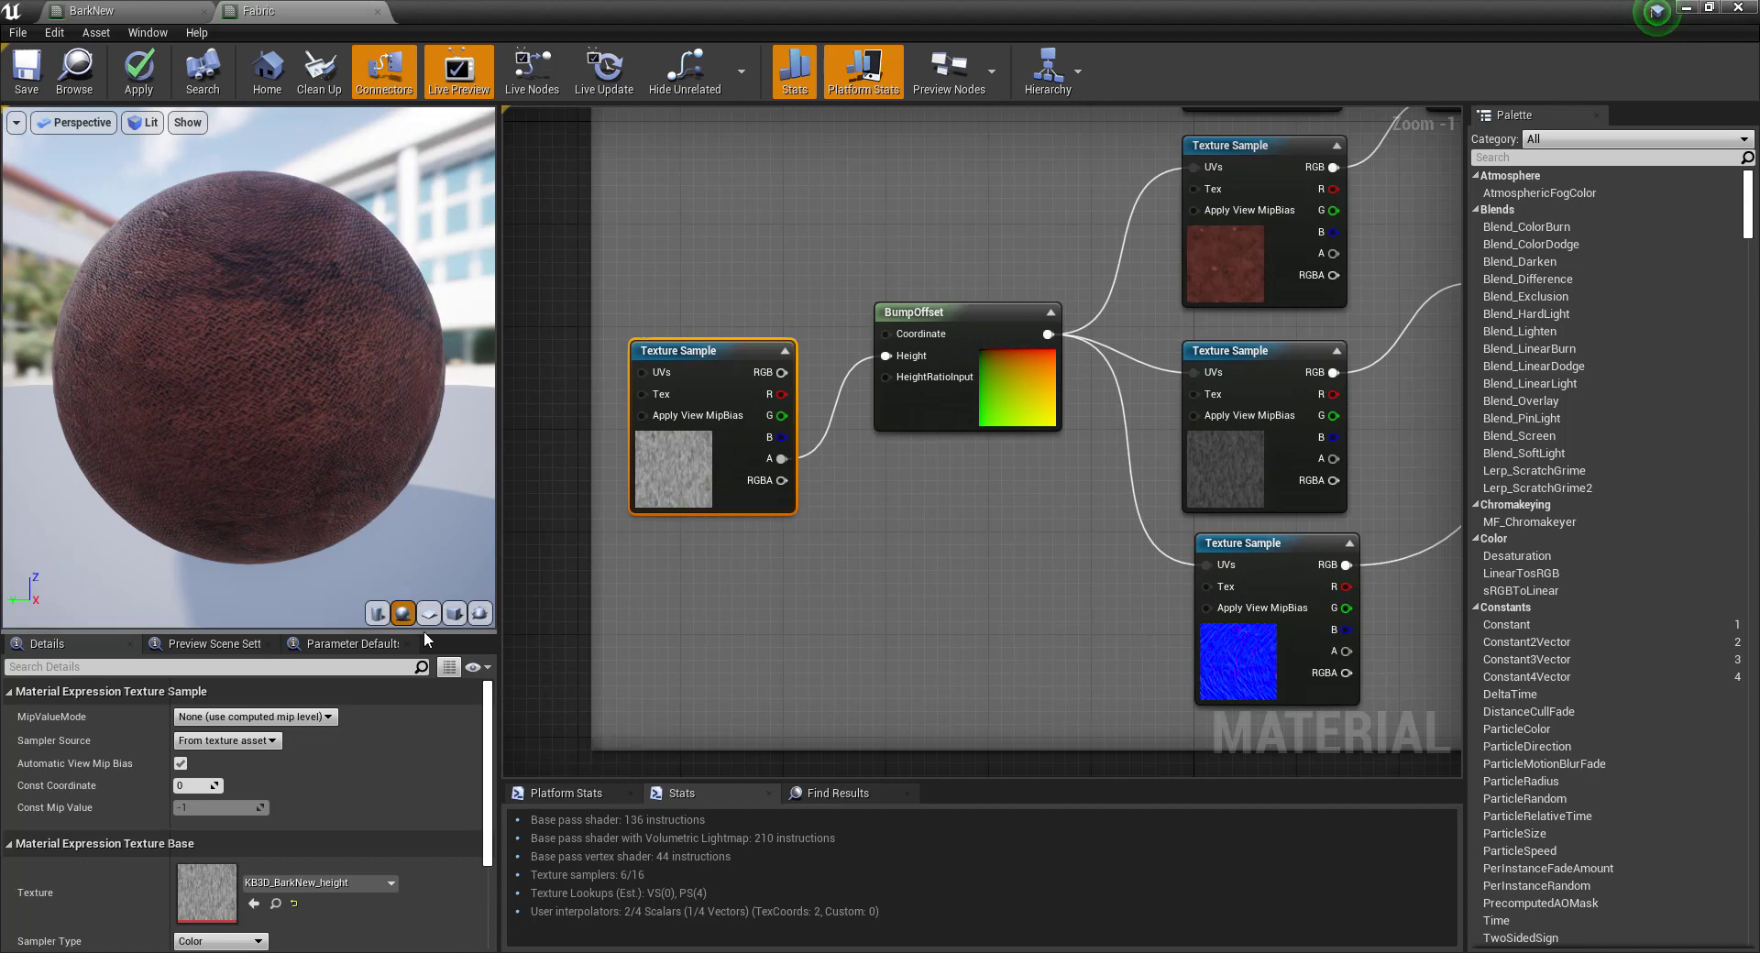
click(332, 882)
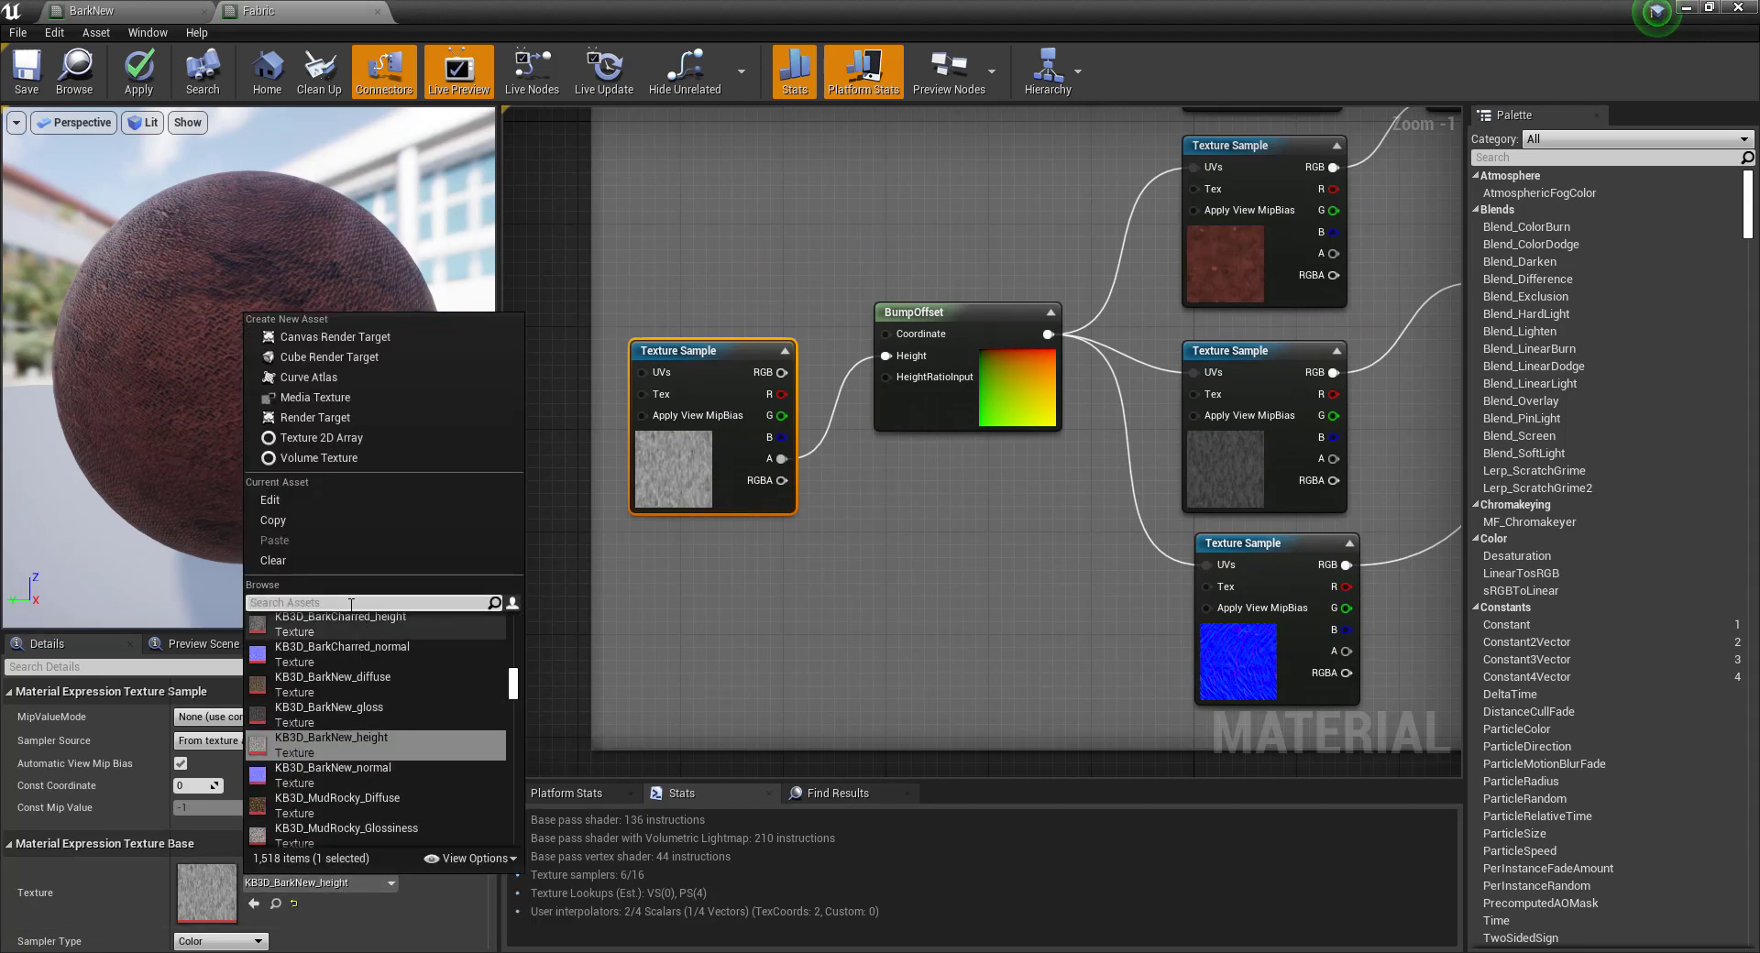
text(KB3D_TarpFabricDamaged_diffuse)
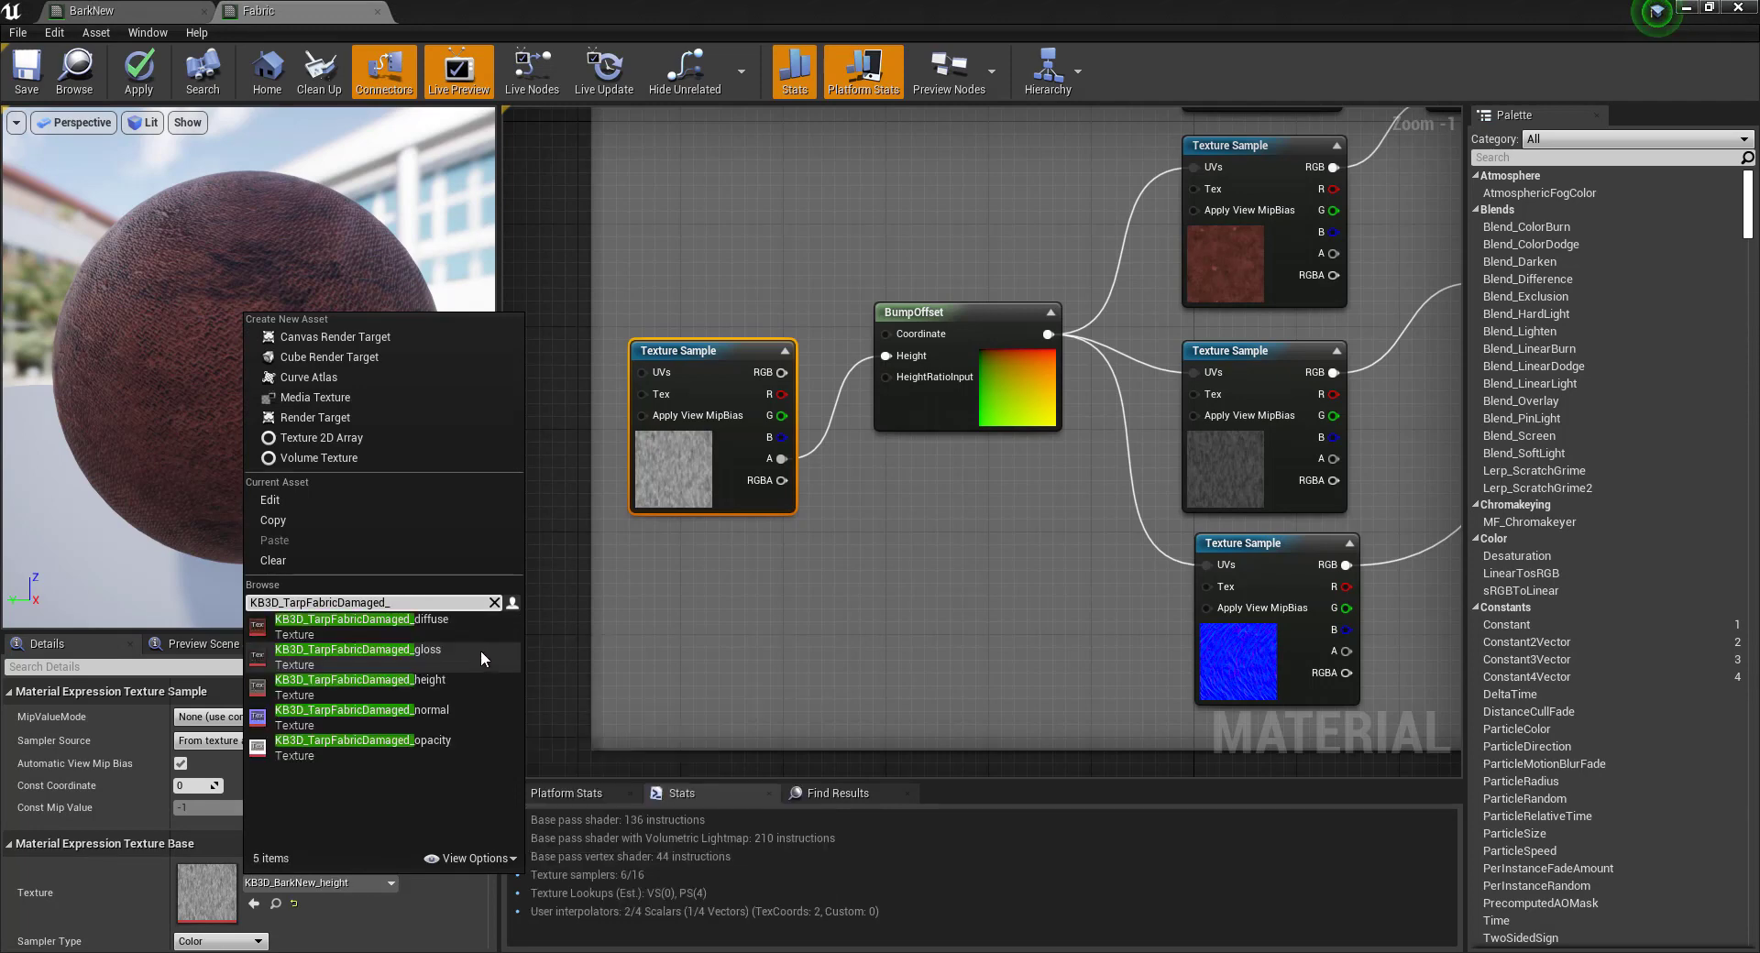
click(449, 681)
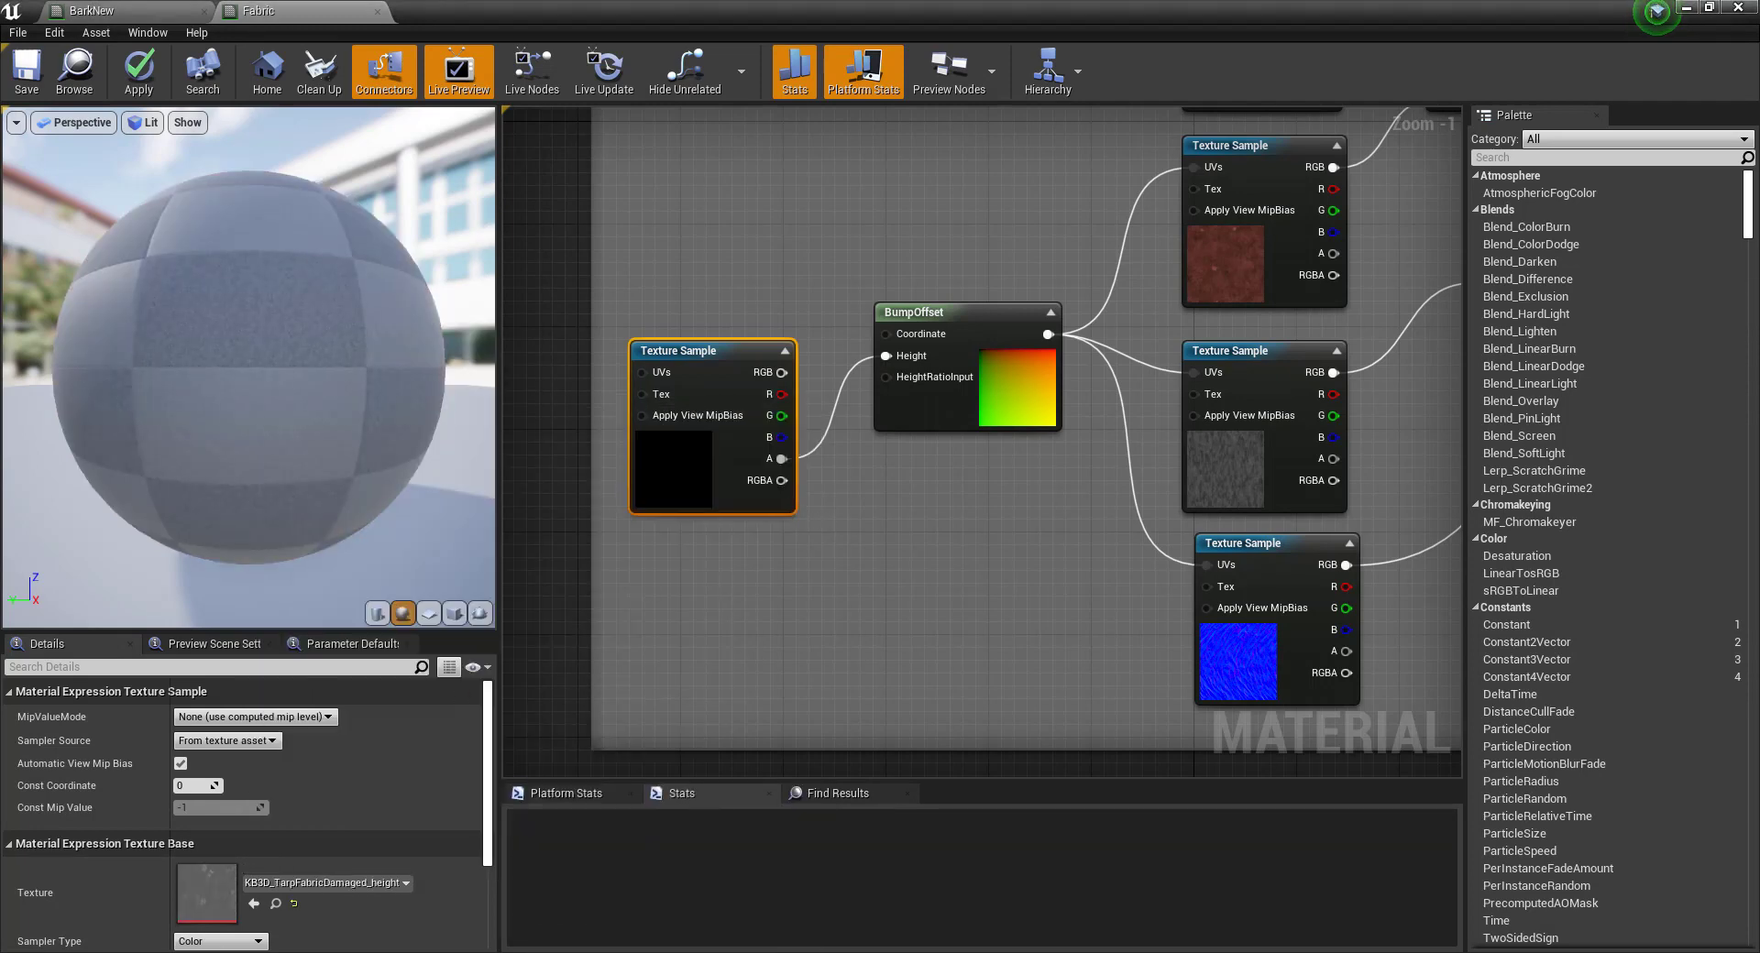
Assign the KB3D_TarpFabricDamaged_gloss texture to the Texture Sample feeding the 1-x node.
right_drag(977, 472, 590, 480)
click(844, 460)
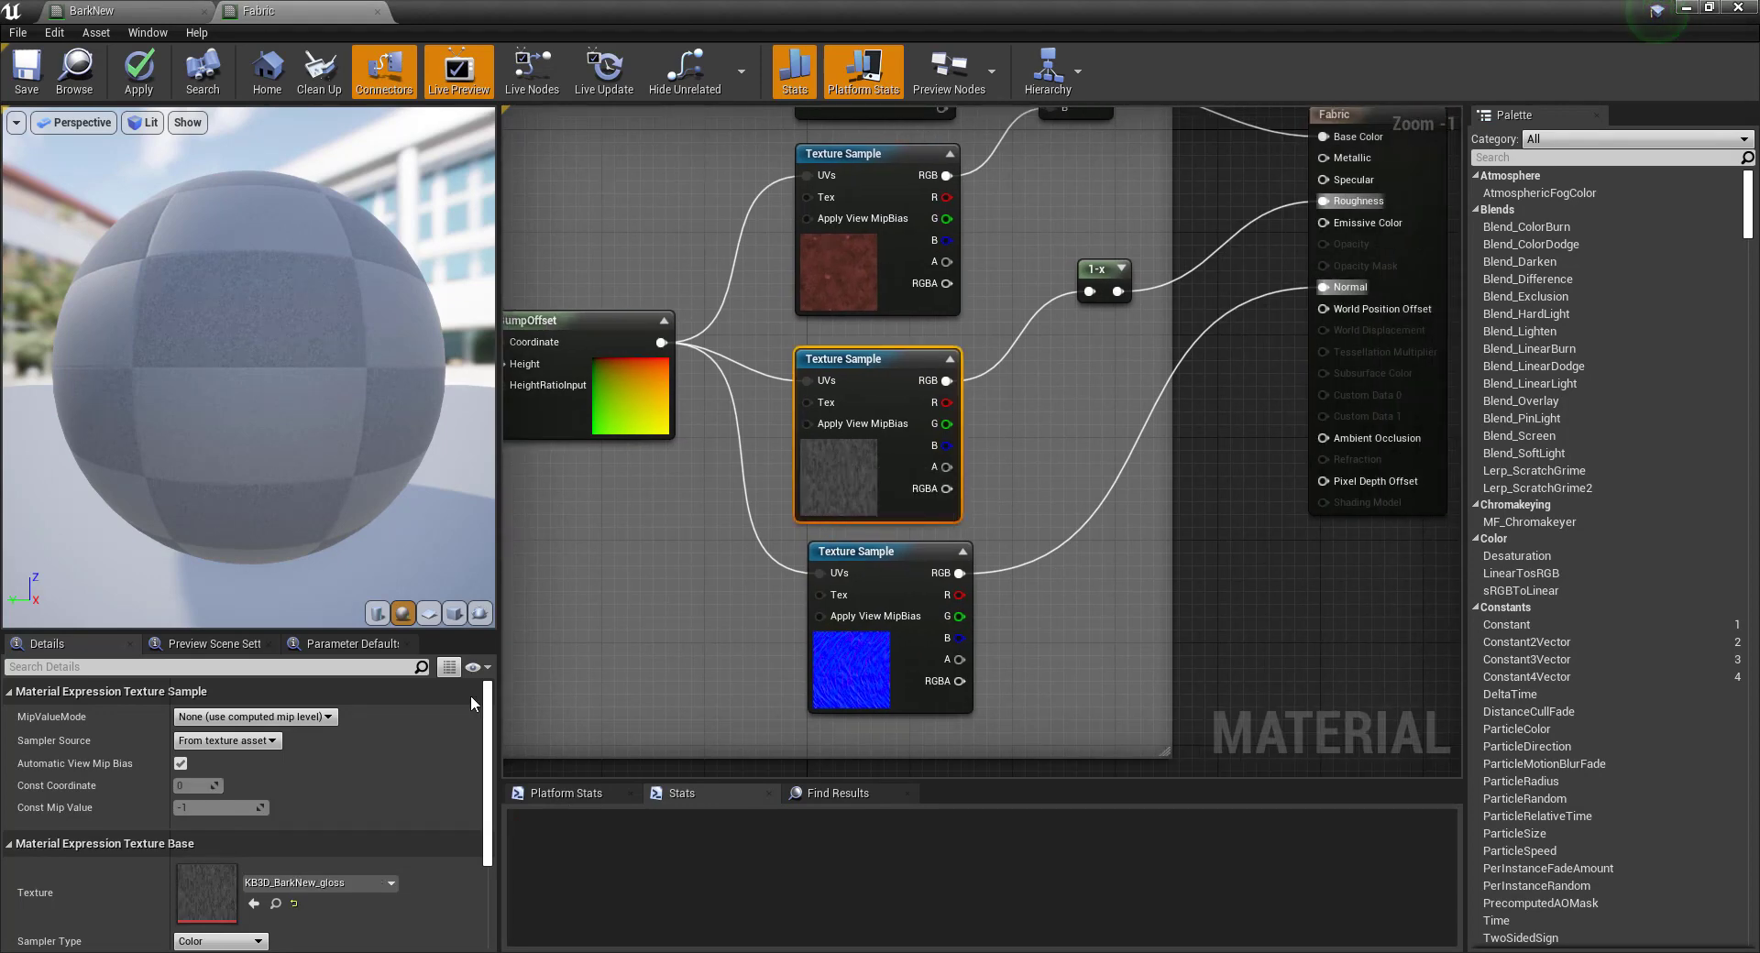
click(357, 882)
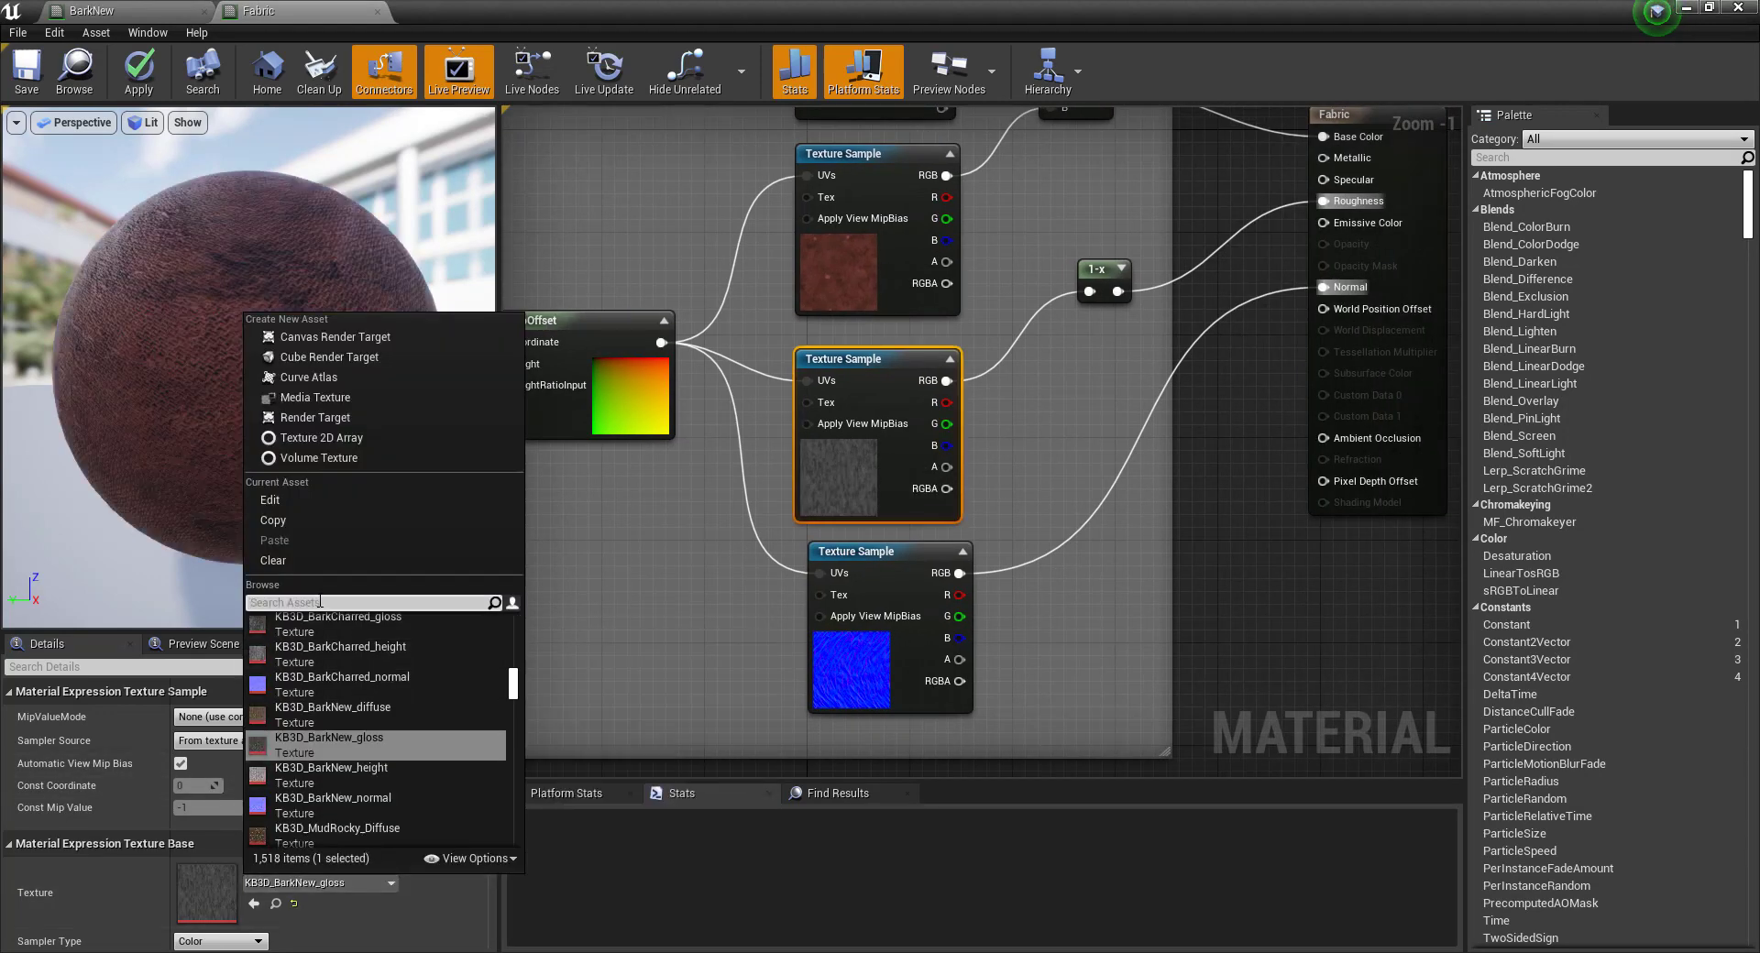
click(320, 601)
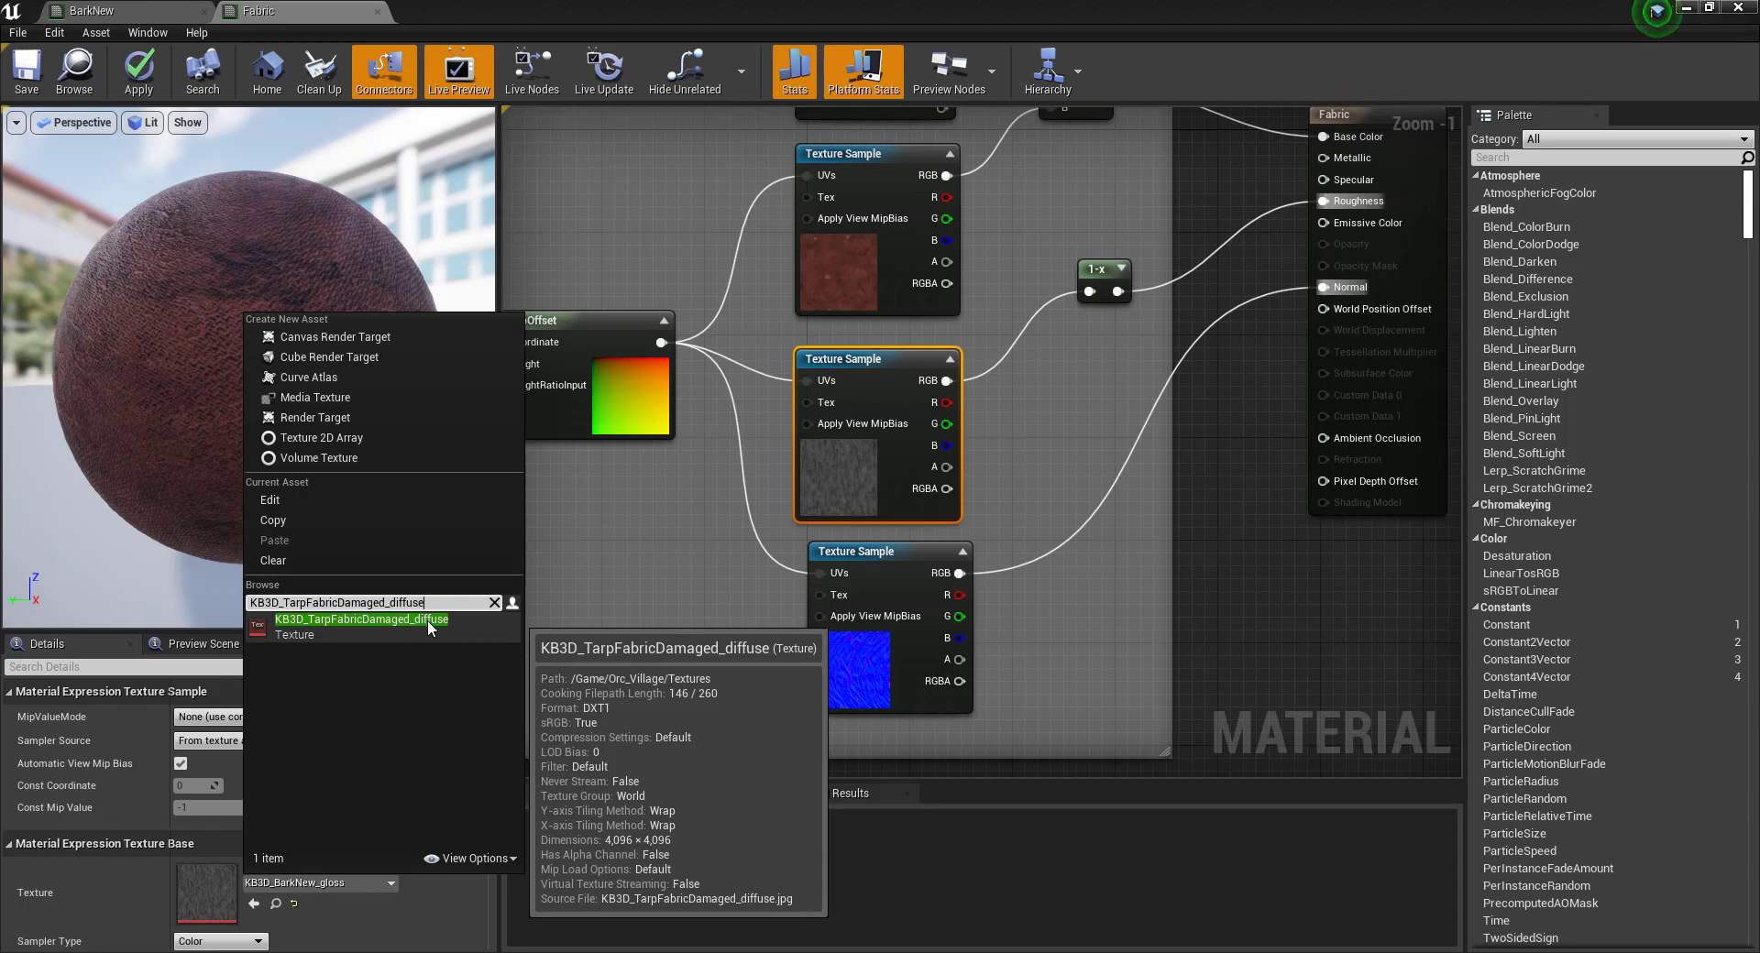
key(BackSpace)
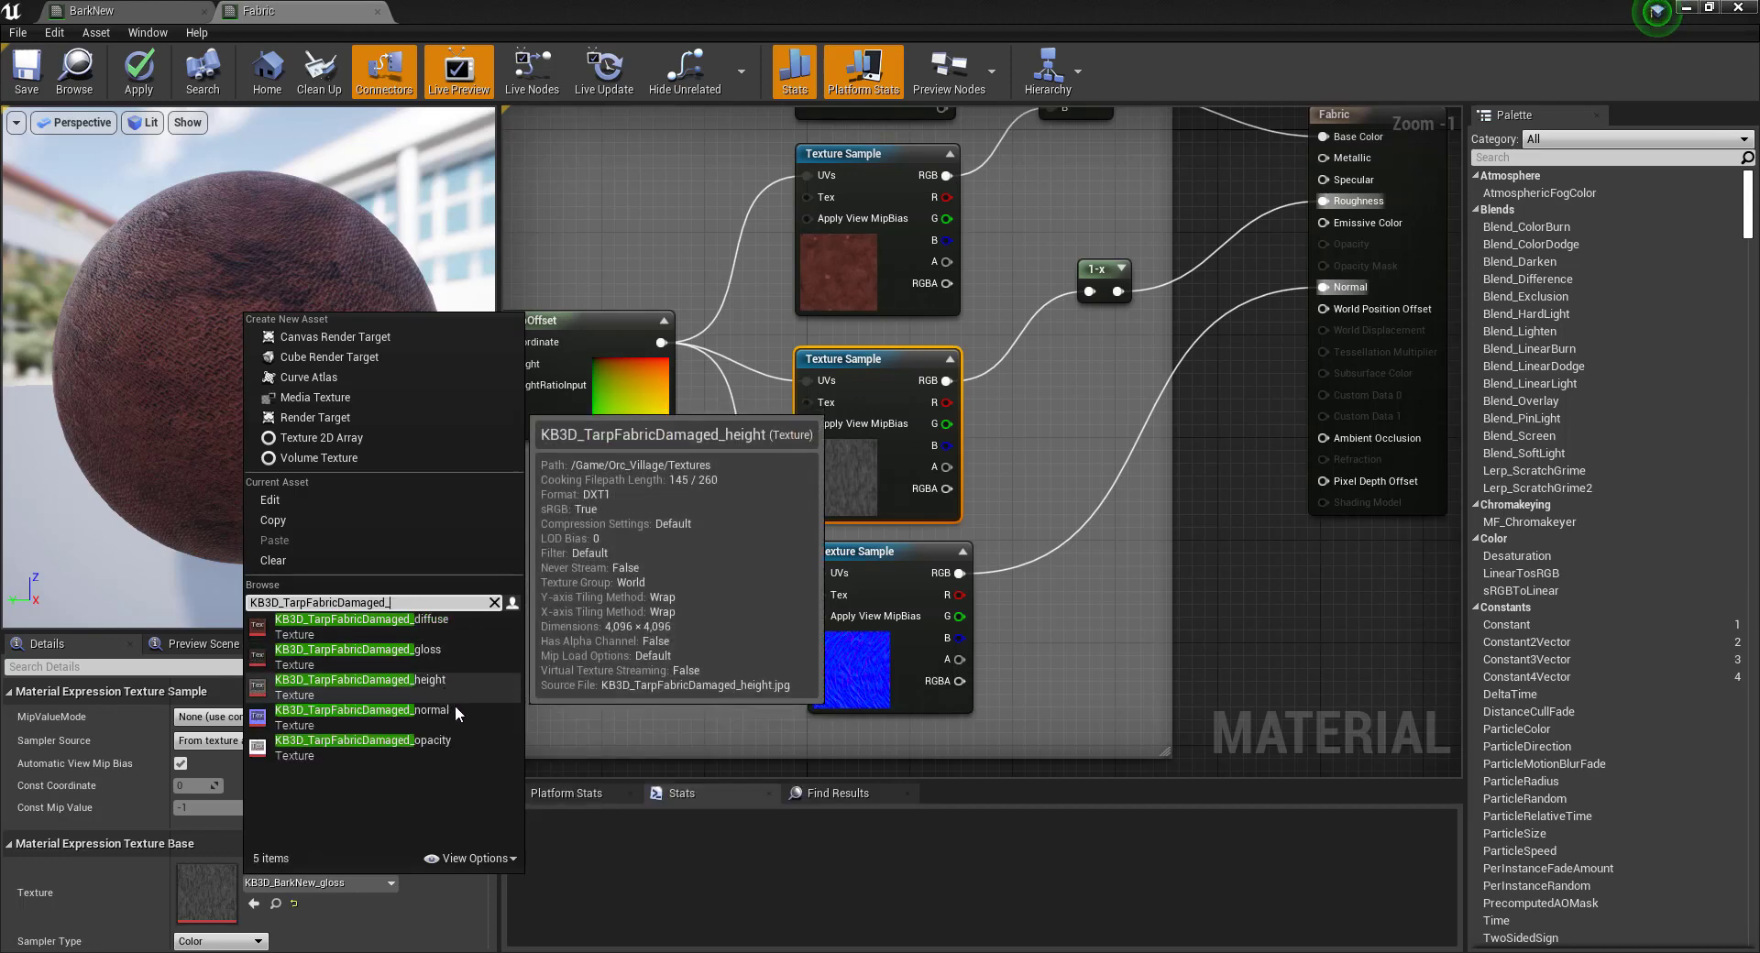
click(443, 647)
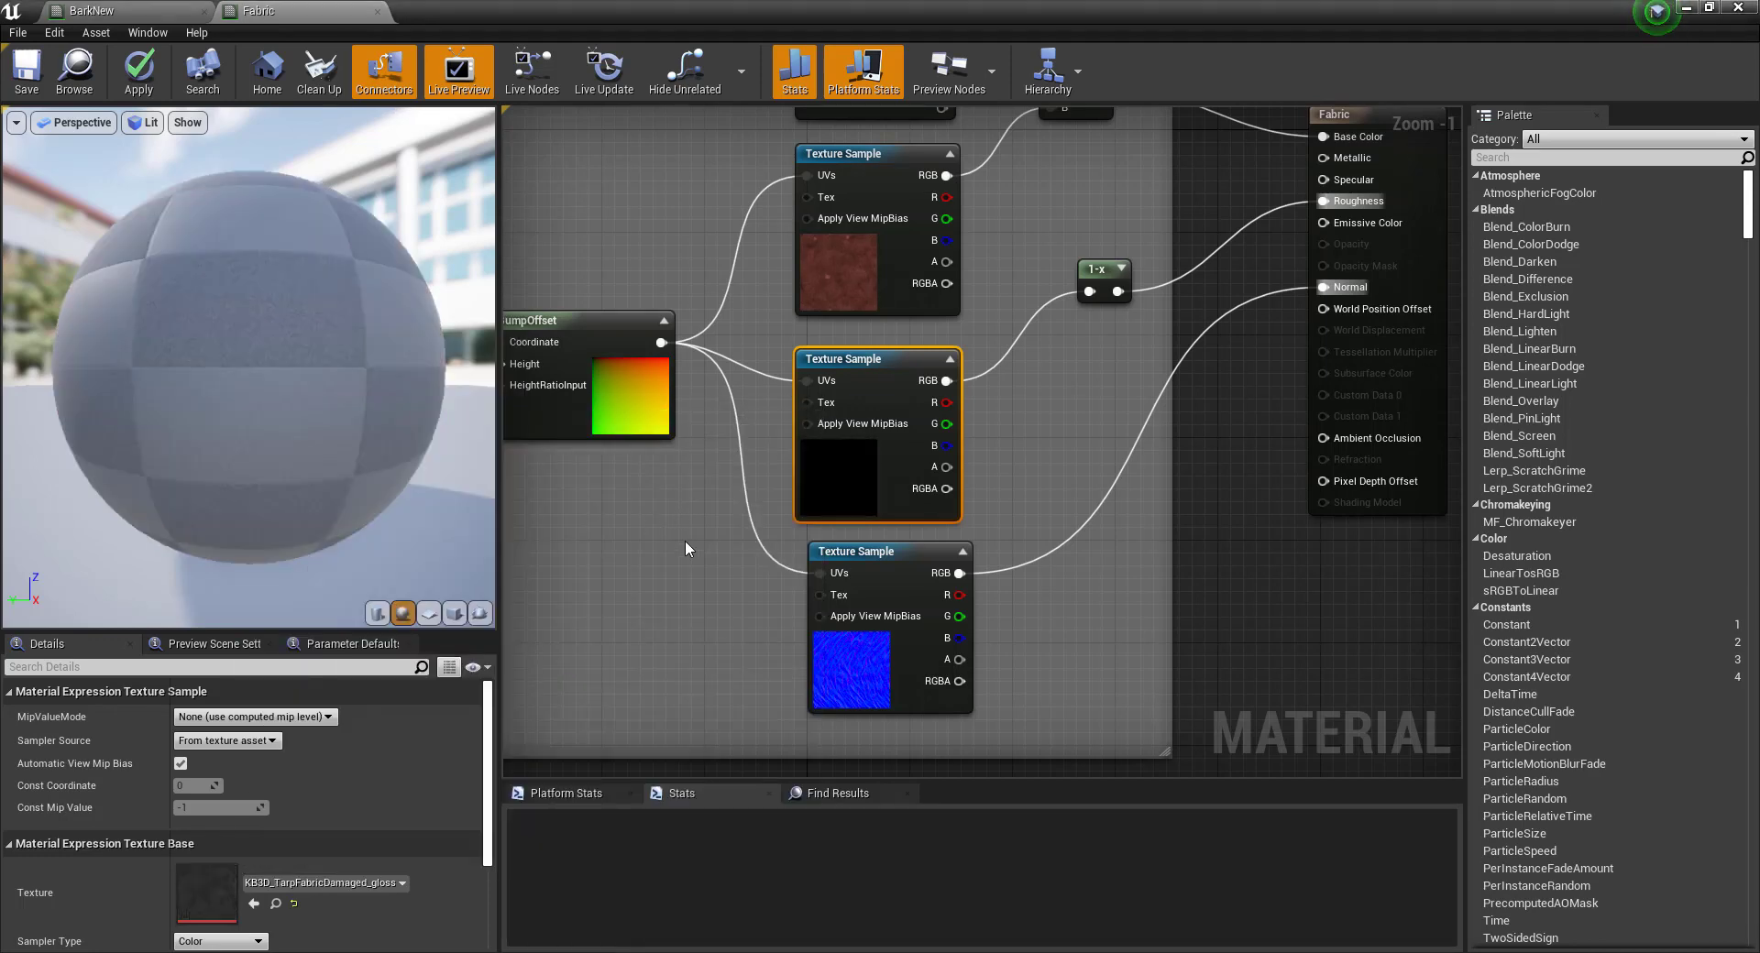
Apply the texture changes to the Fabric material and save it.
scroll(696, 539, down, 1)
scroll(690, 511, down, 1)
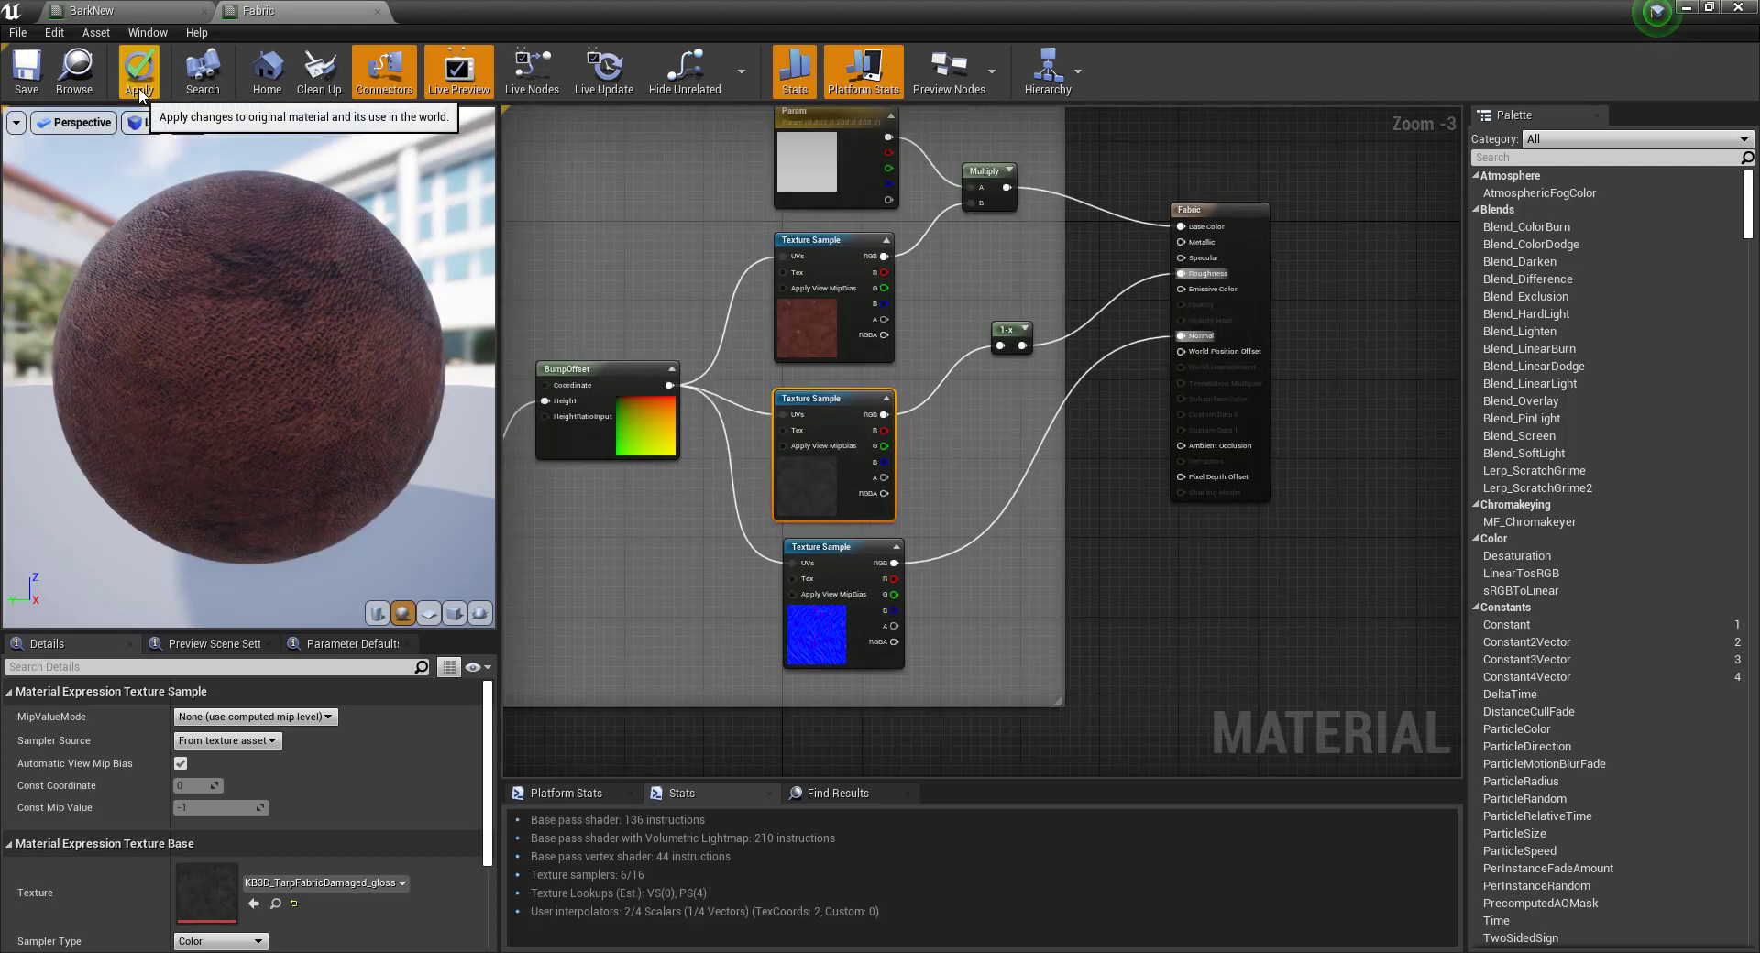
click(117, 97)
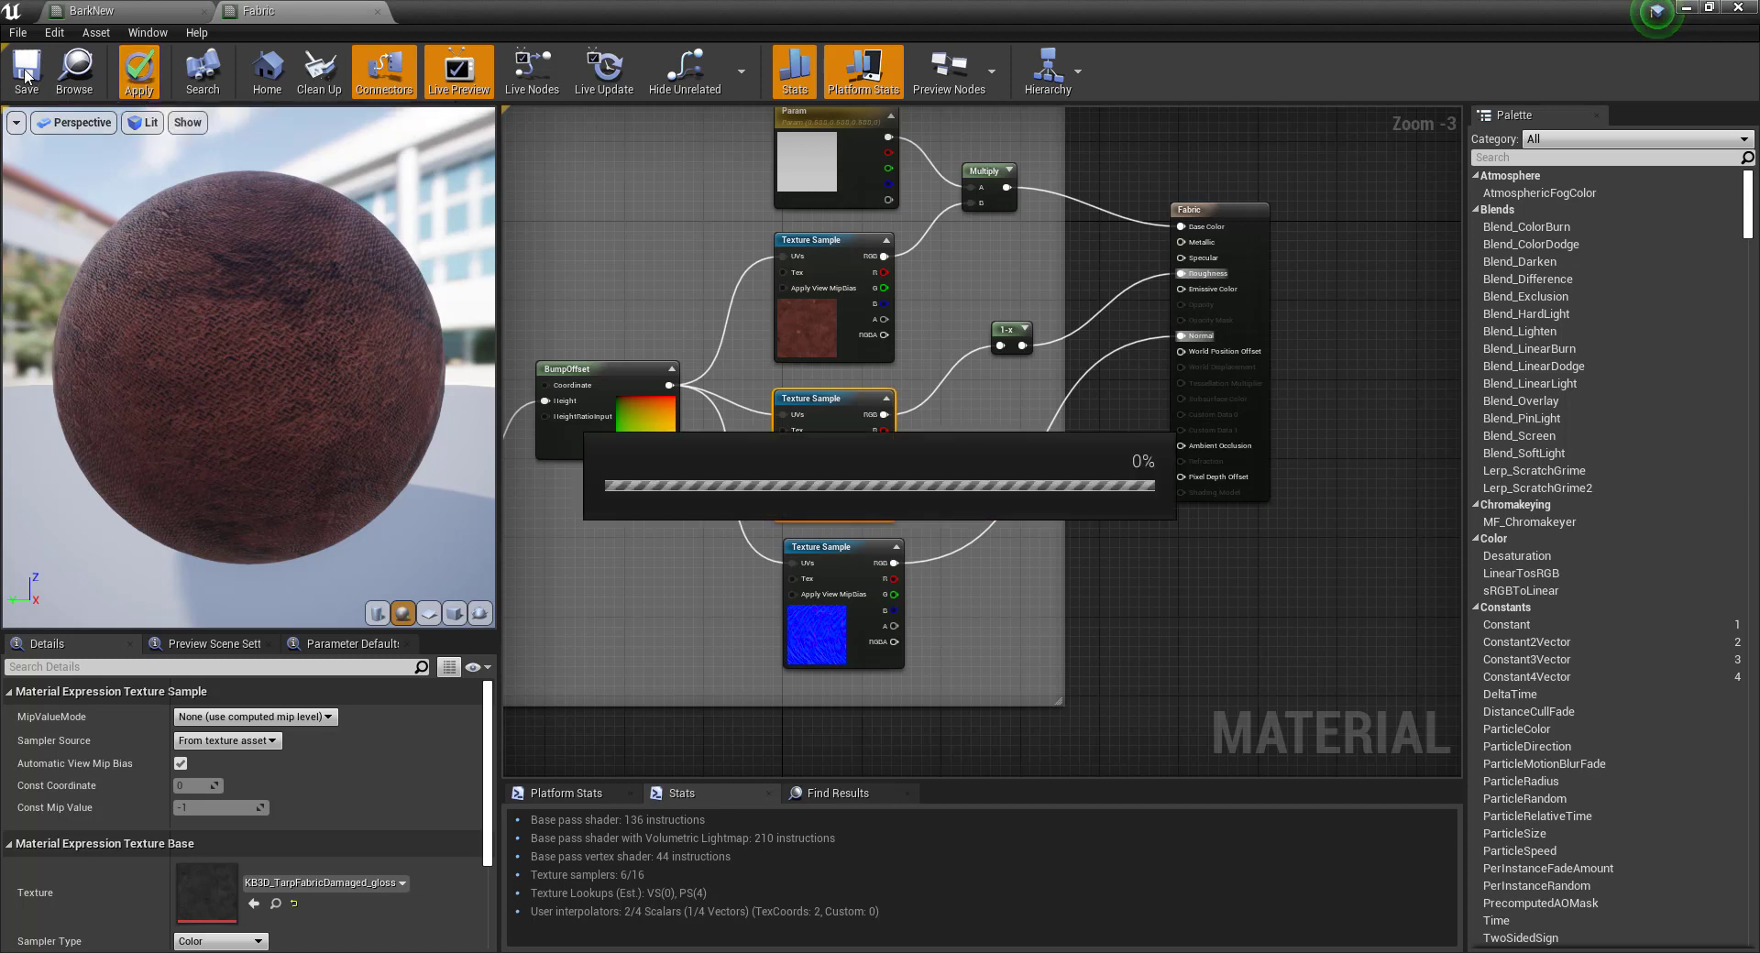
click(26, 76)
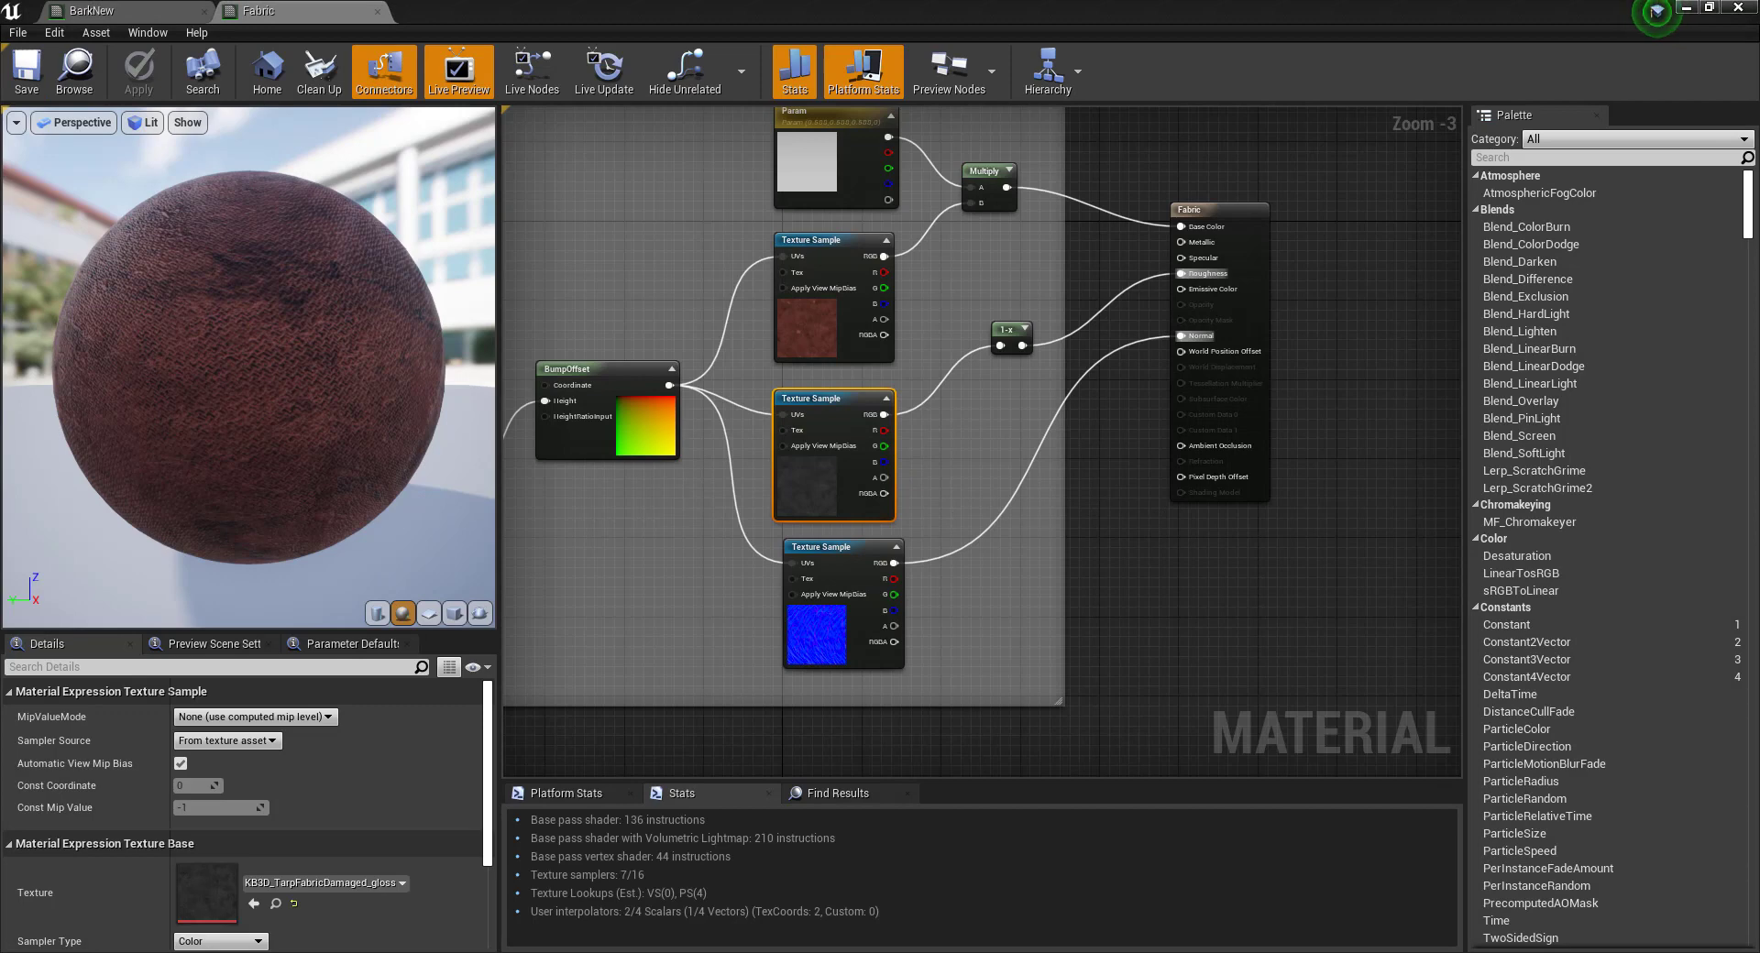
Set the Fabric material's Blend Mode to Translucent.
click(1100, 559)
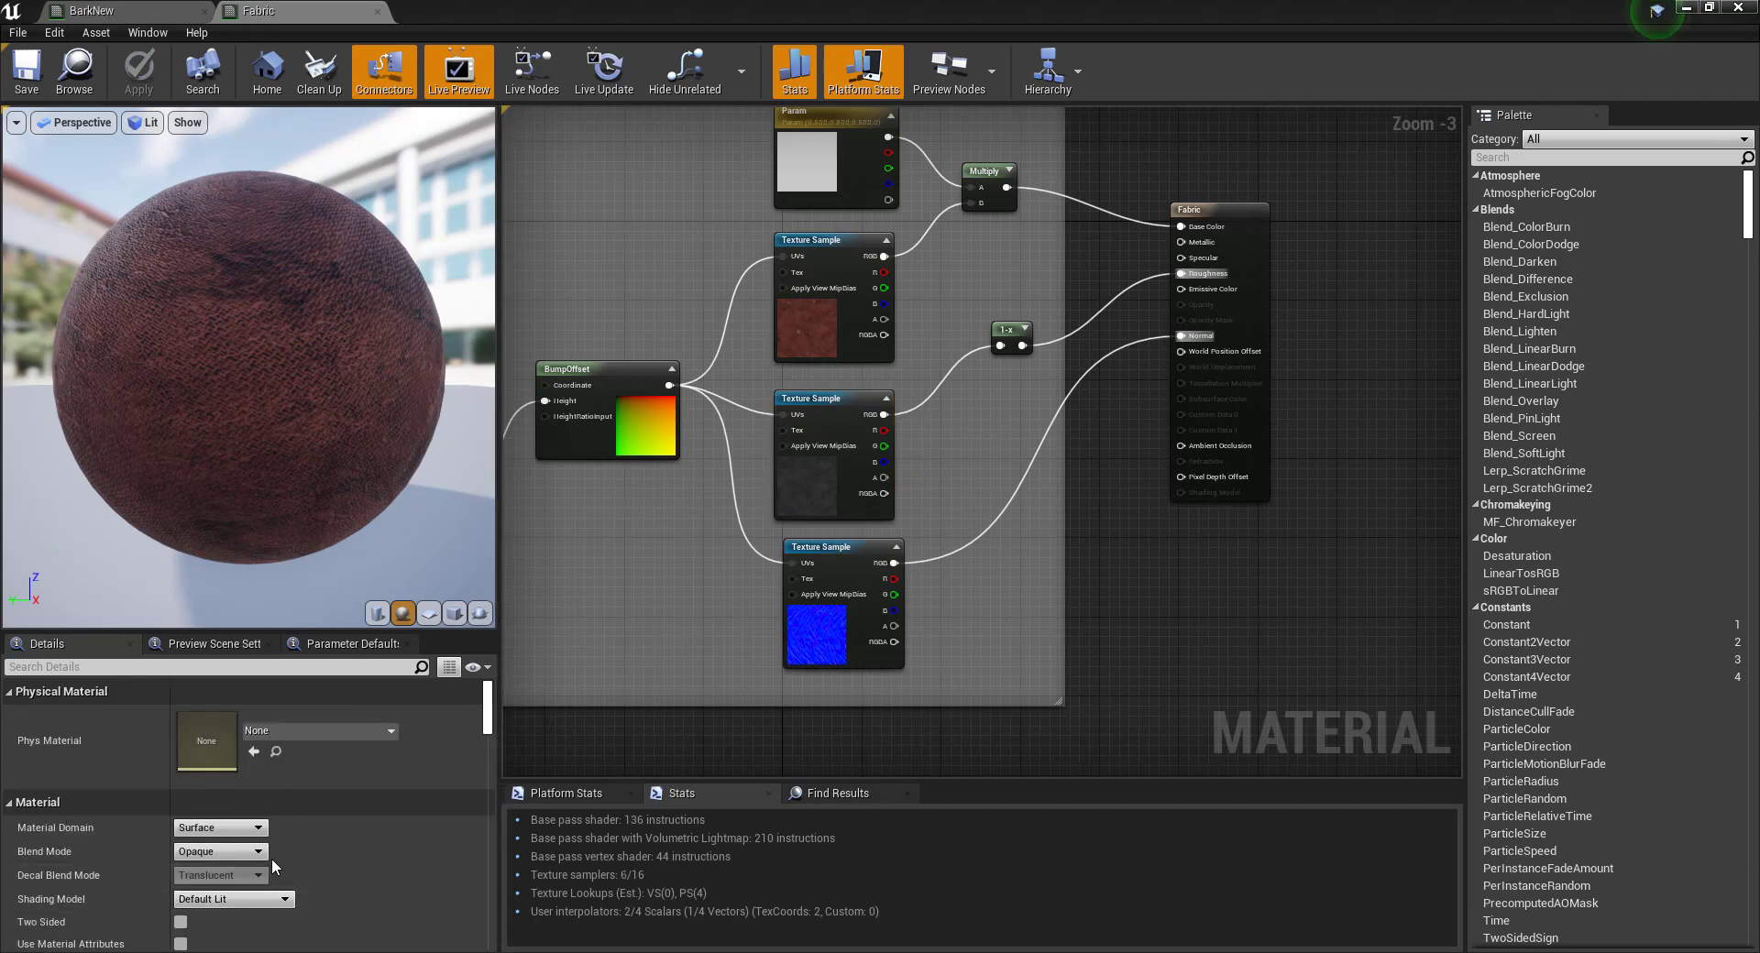
click(246, 855)
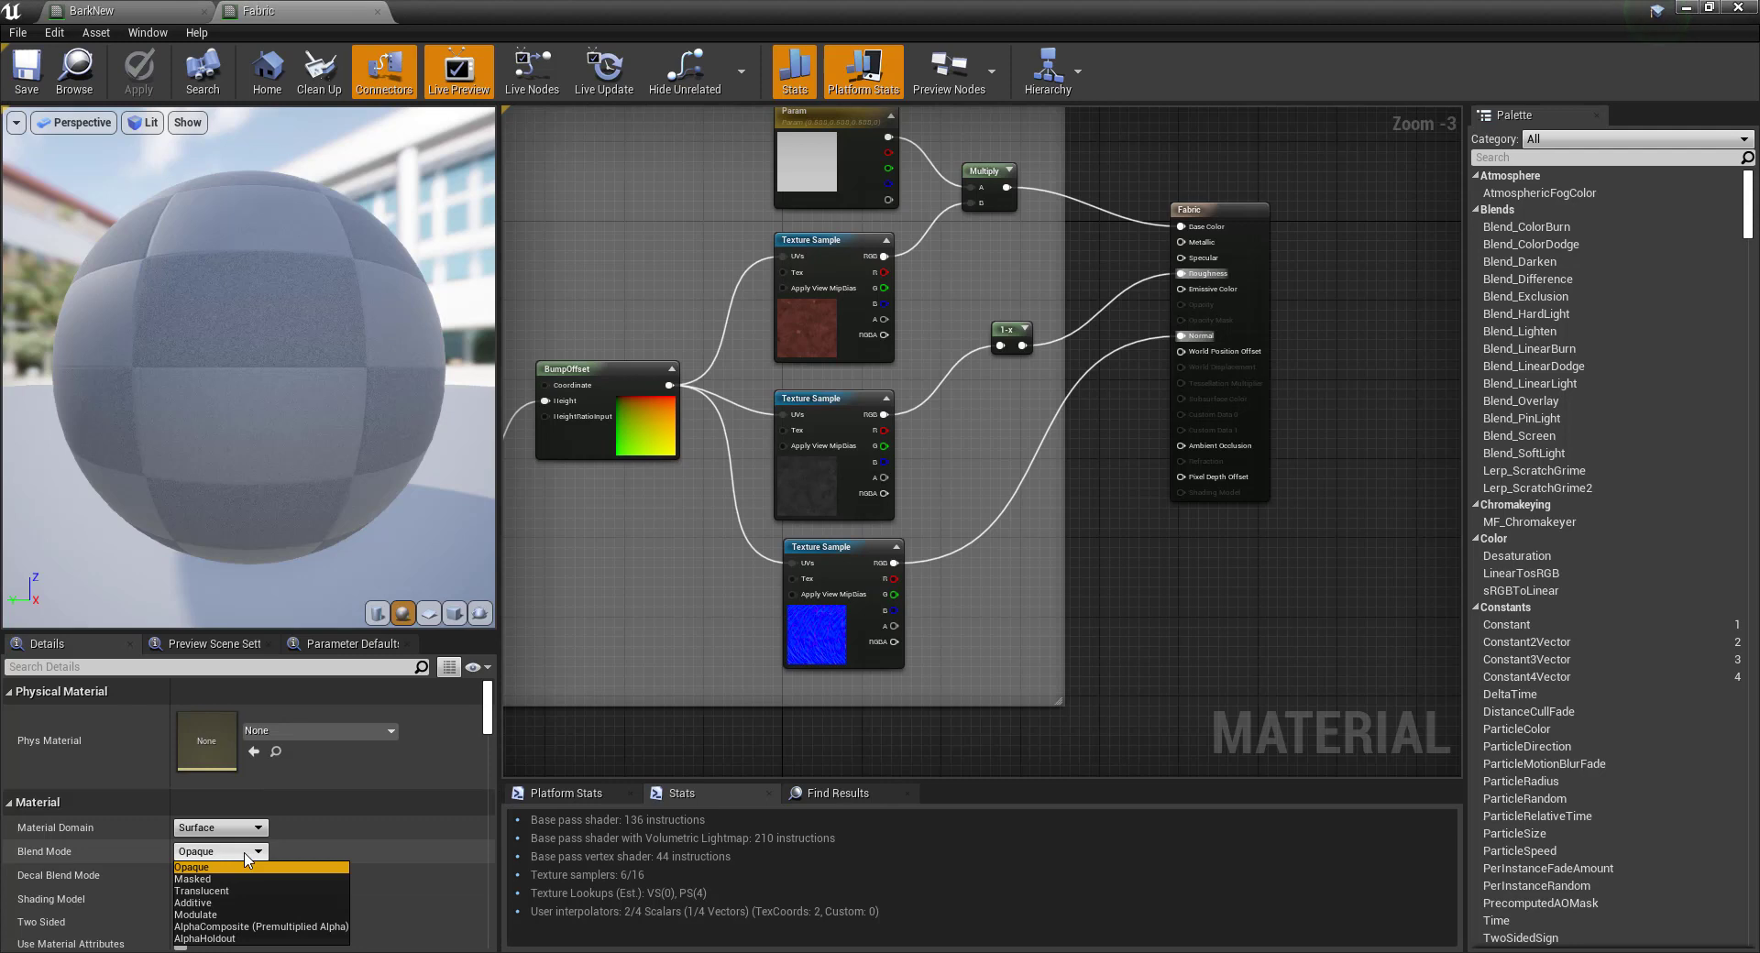
click(203, 890)
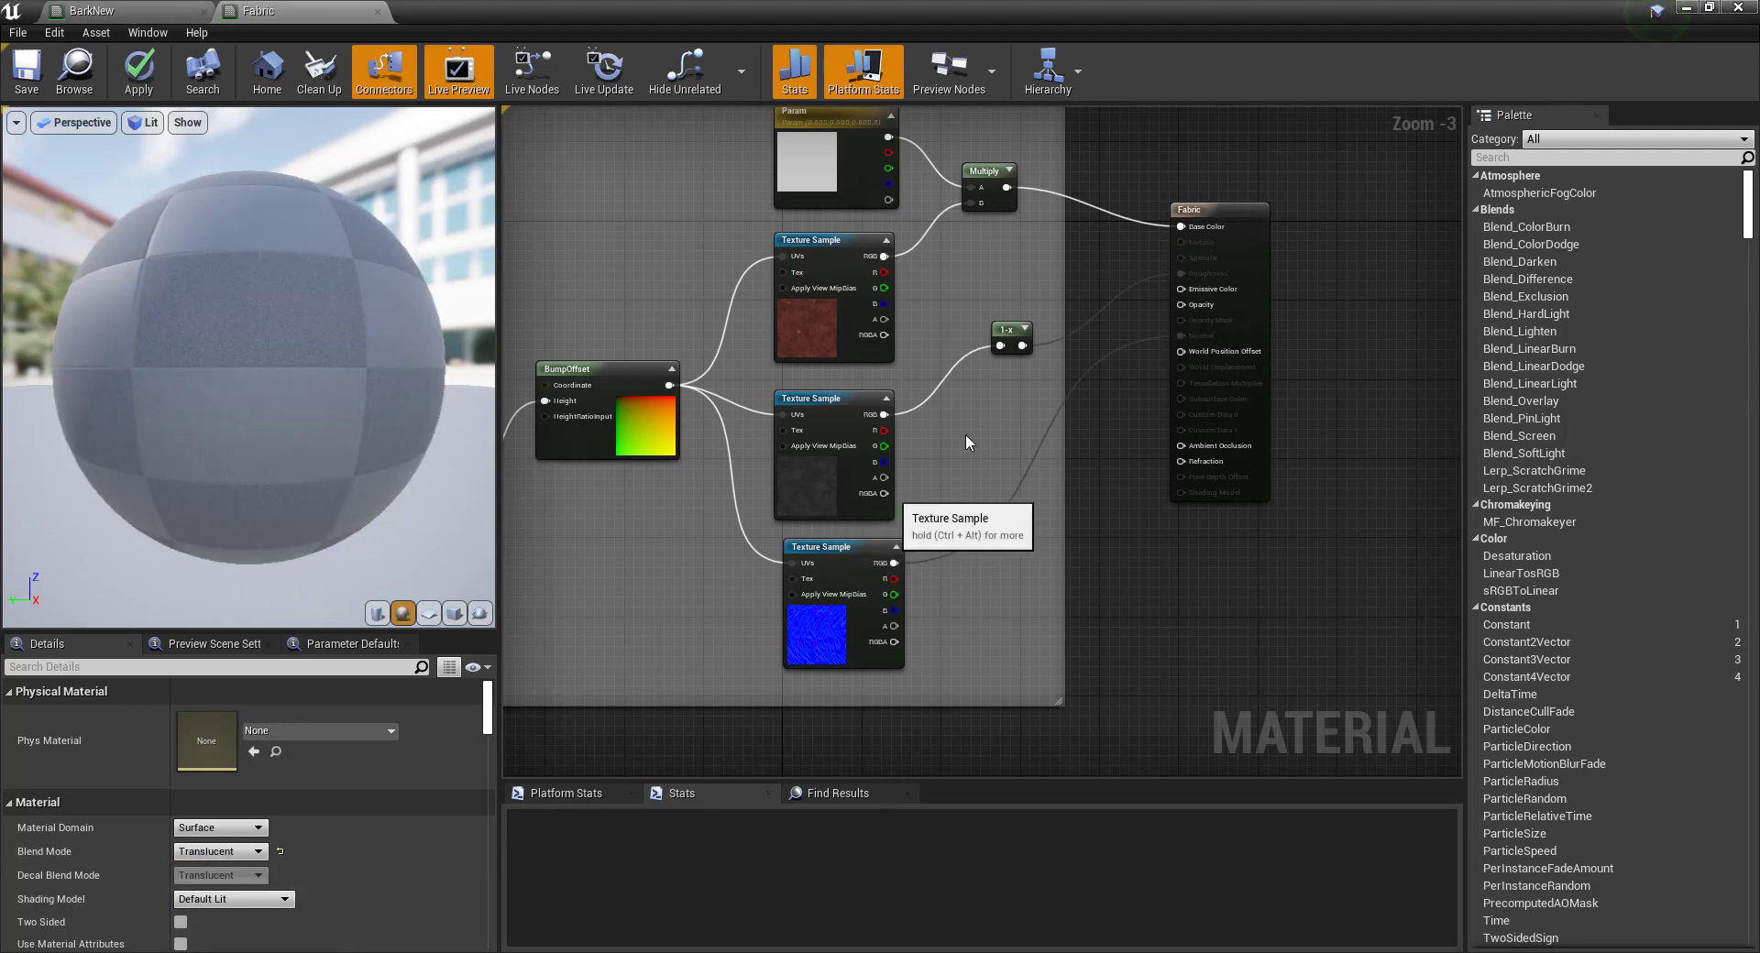
scroll(1172, 339, up, 2)
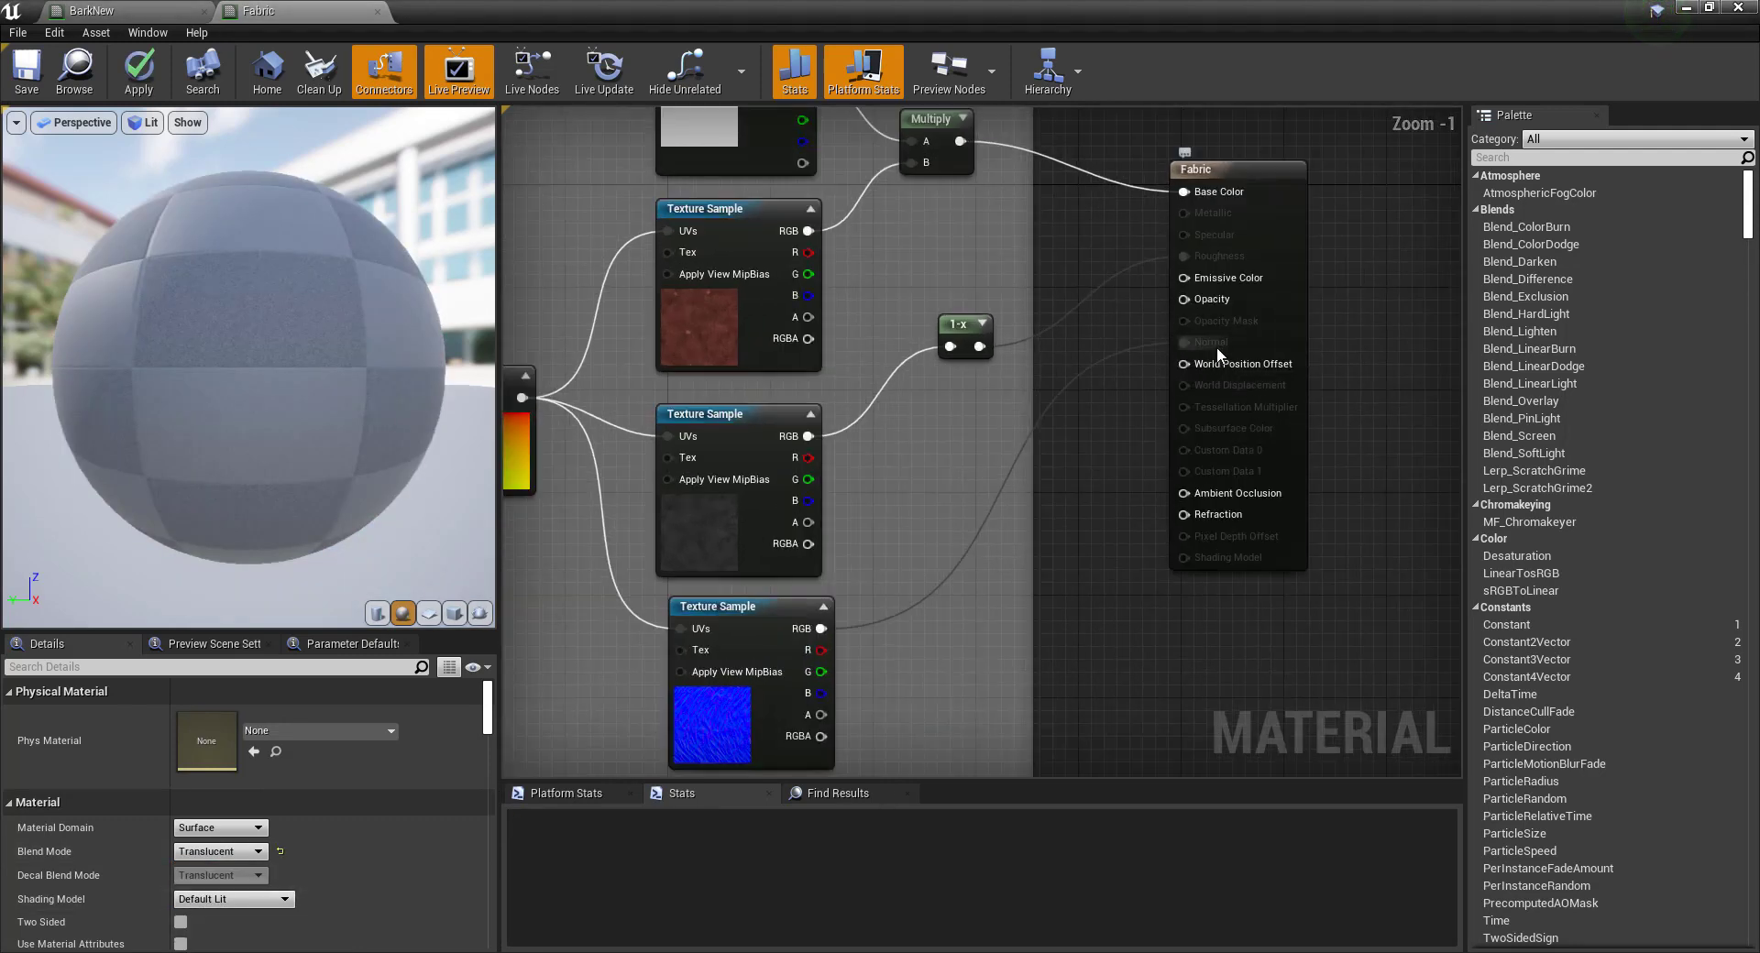
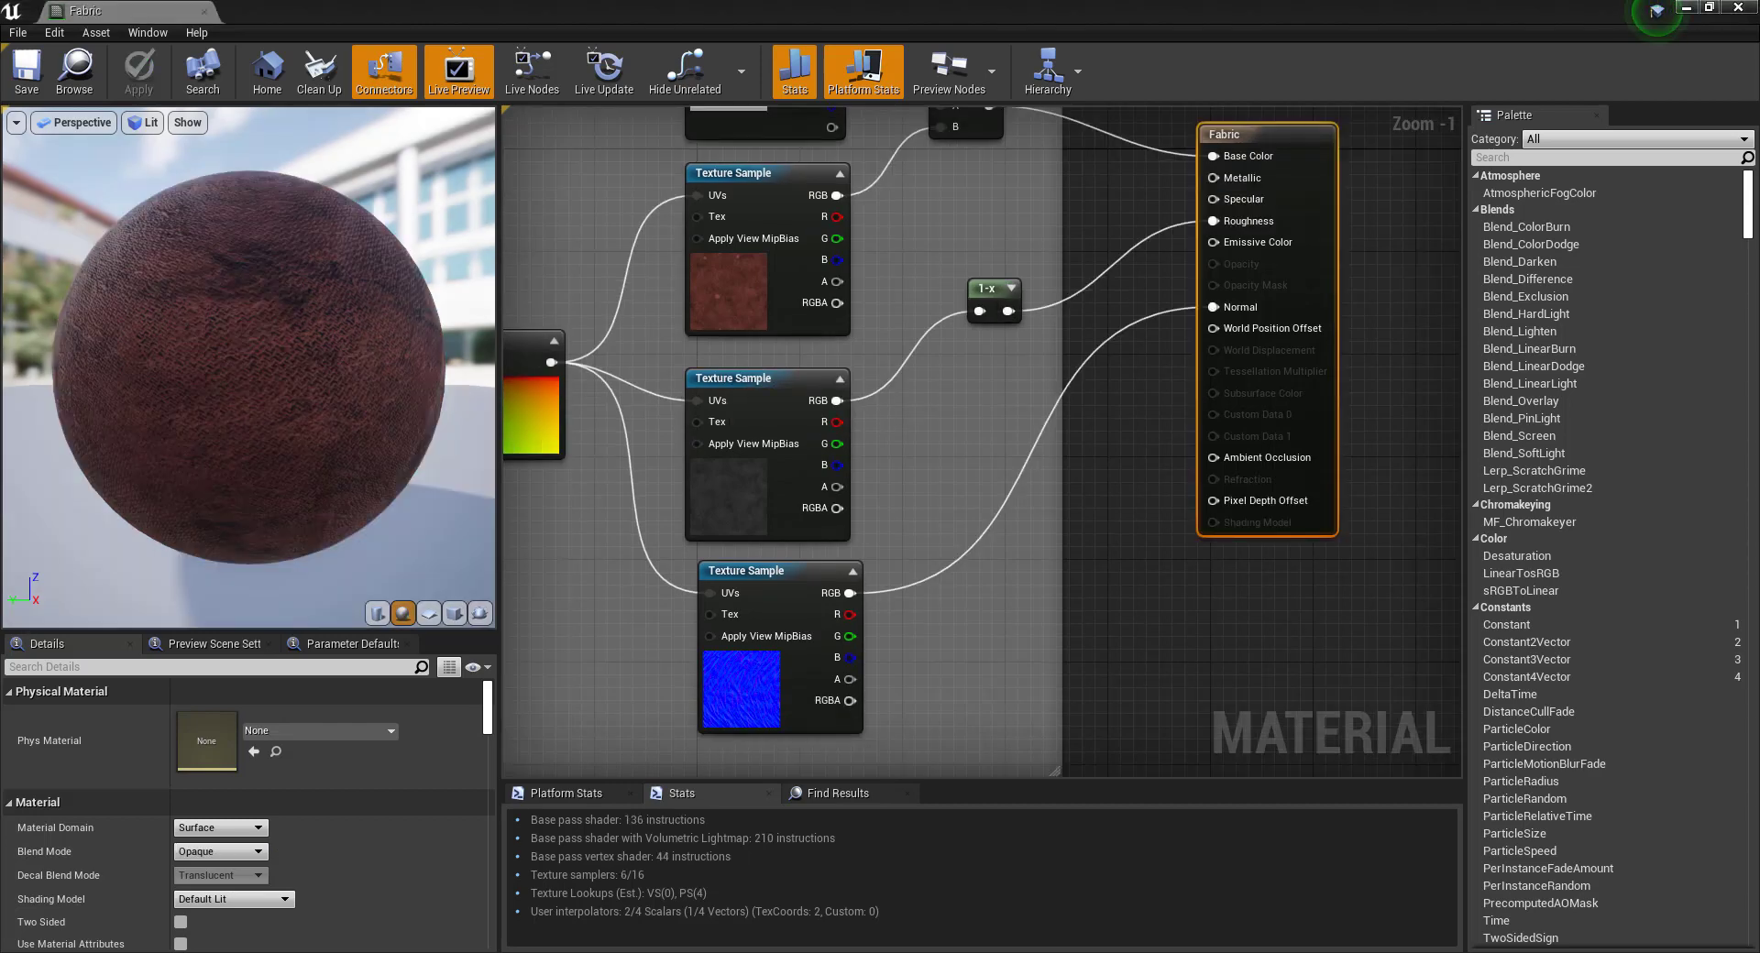
Duplicate the normal map's Texture Sample beside it and assign the KB3D_TarpFabricDamaged_opacity texture to the copy.
scroll(648, 651, down, 3)
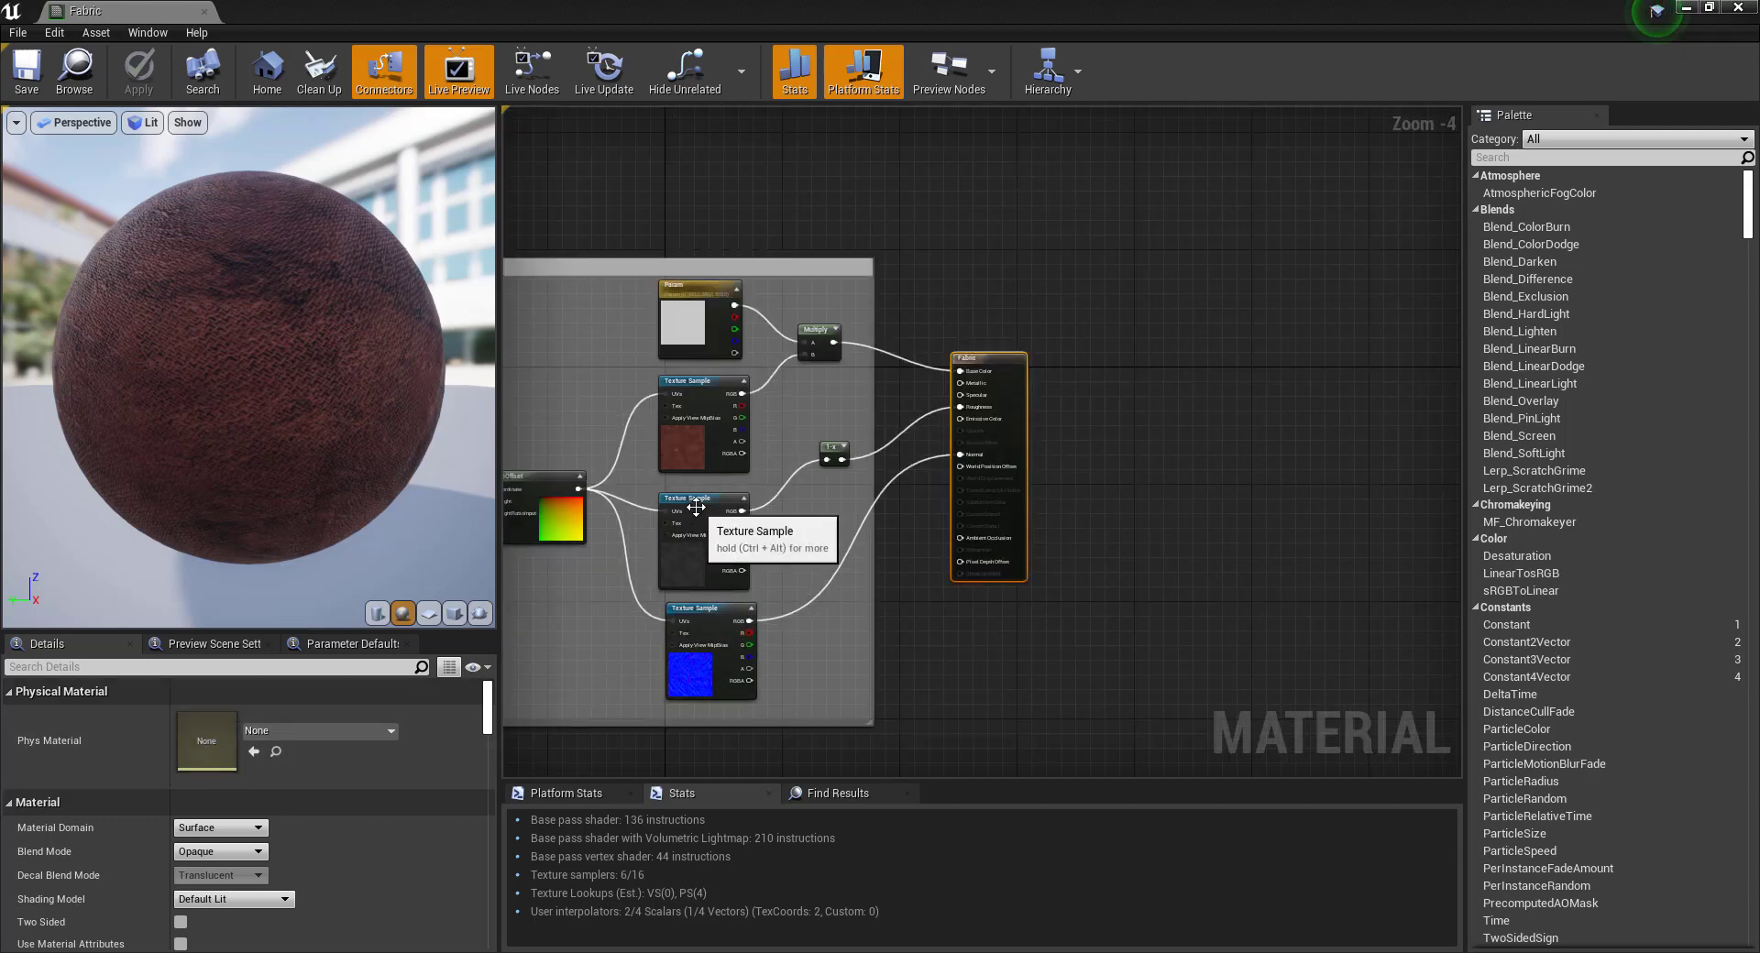
click(708, 617)
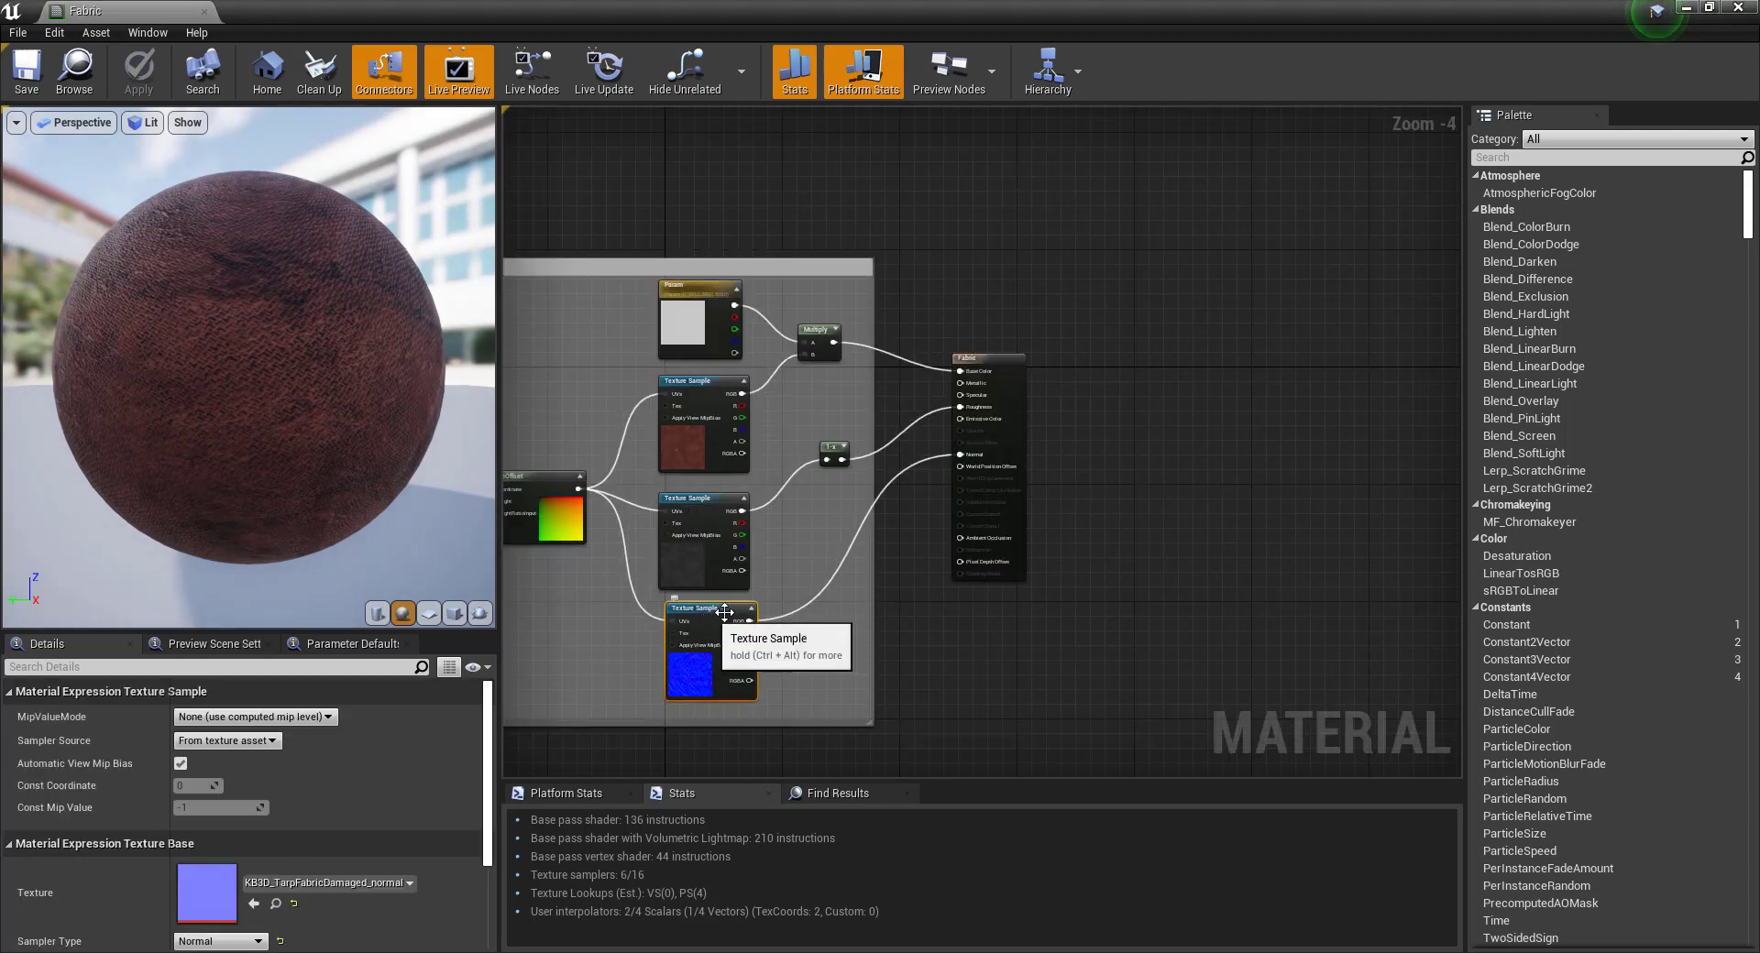
key(ctrl+w)
drag(724, 613, 845, 609)
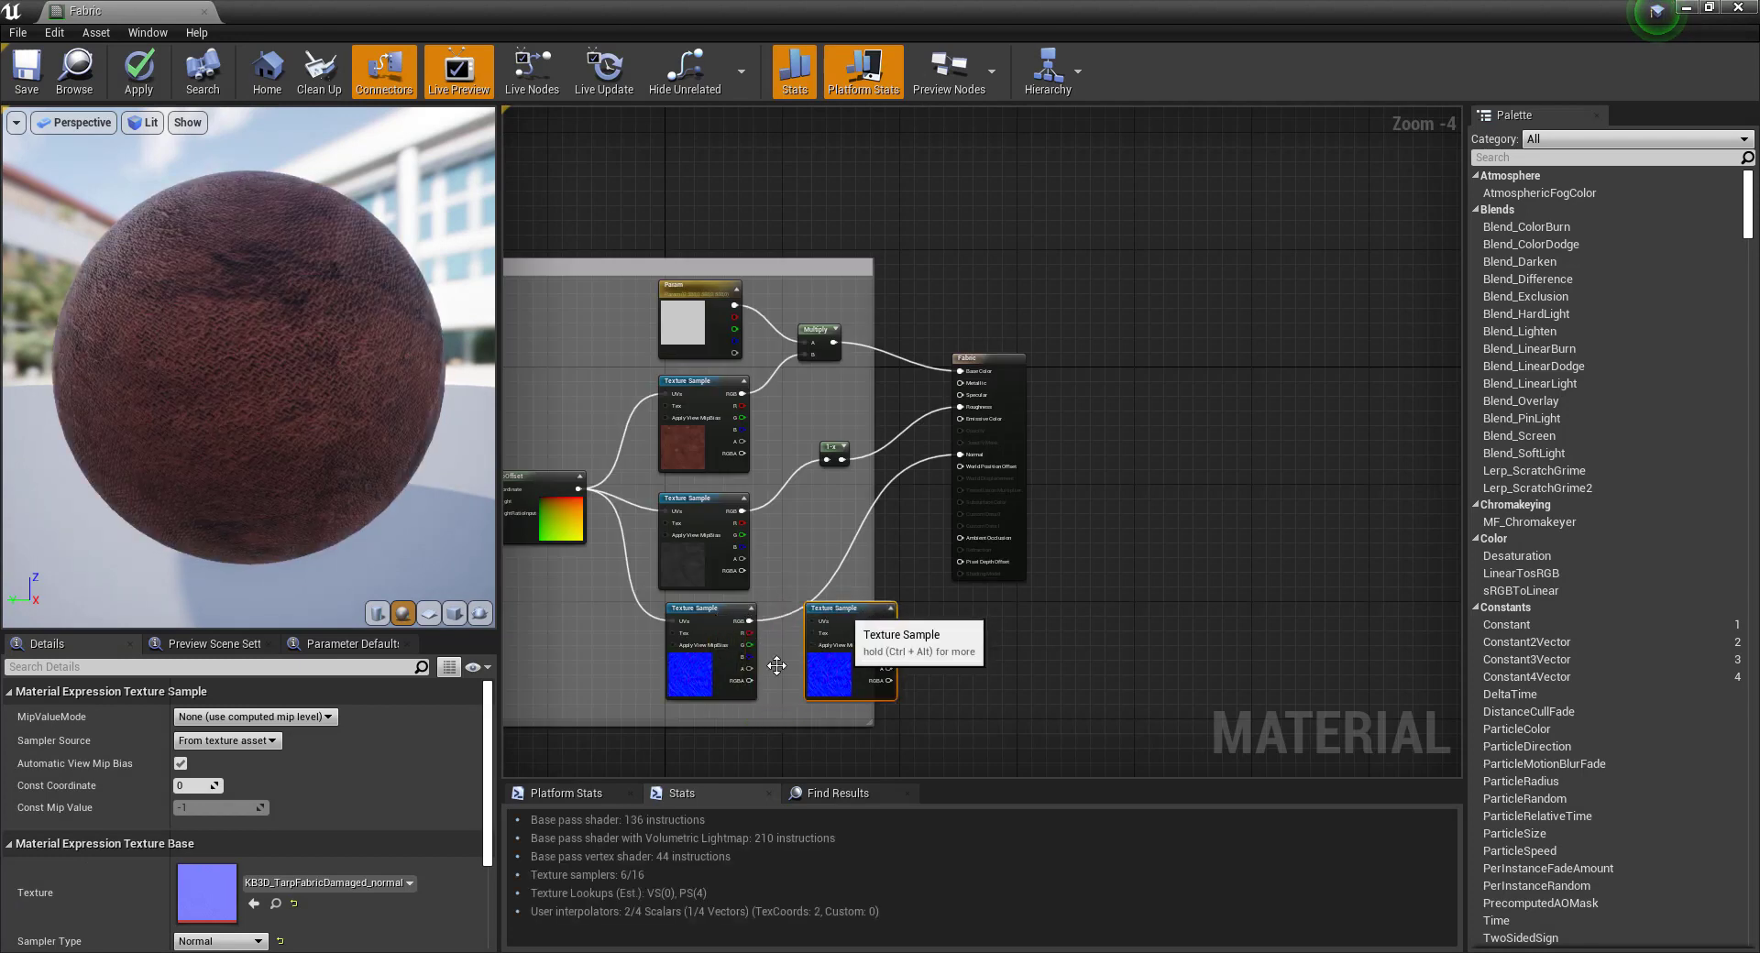
click(316, 883)
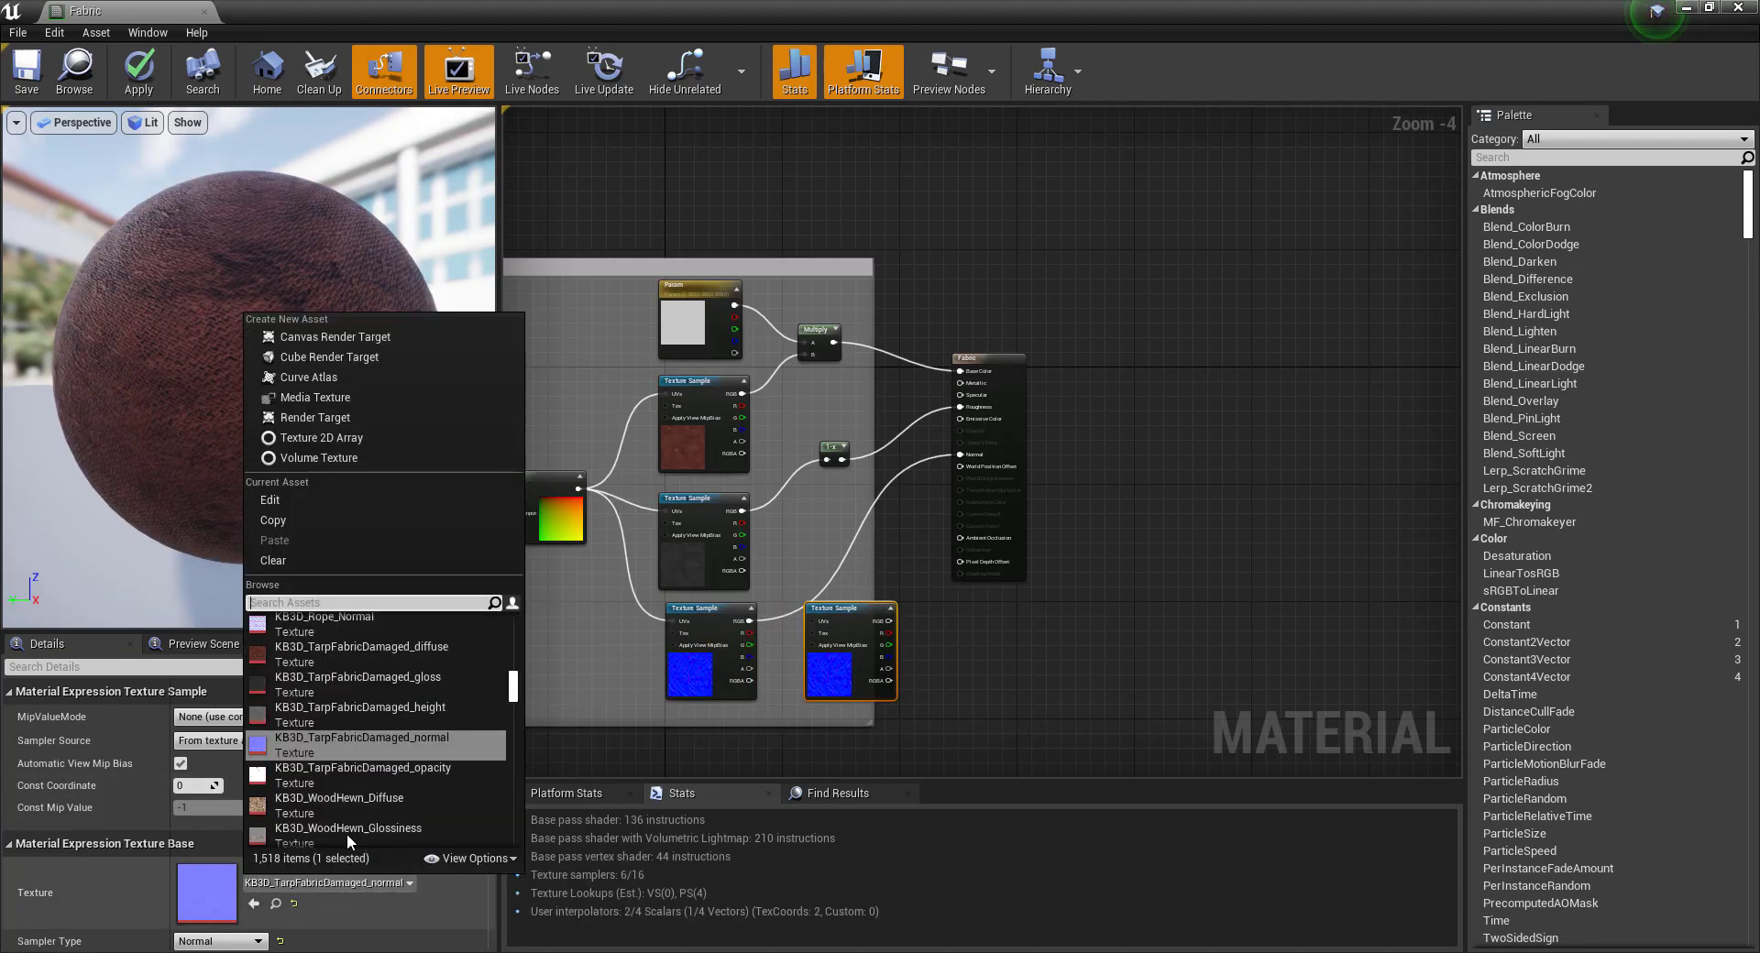
click(423, 777)
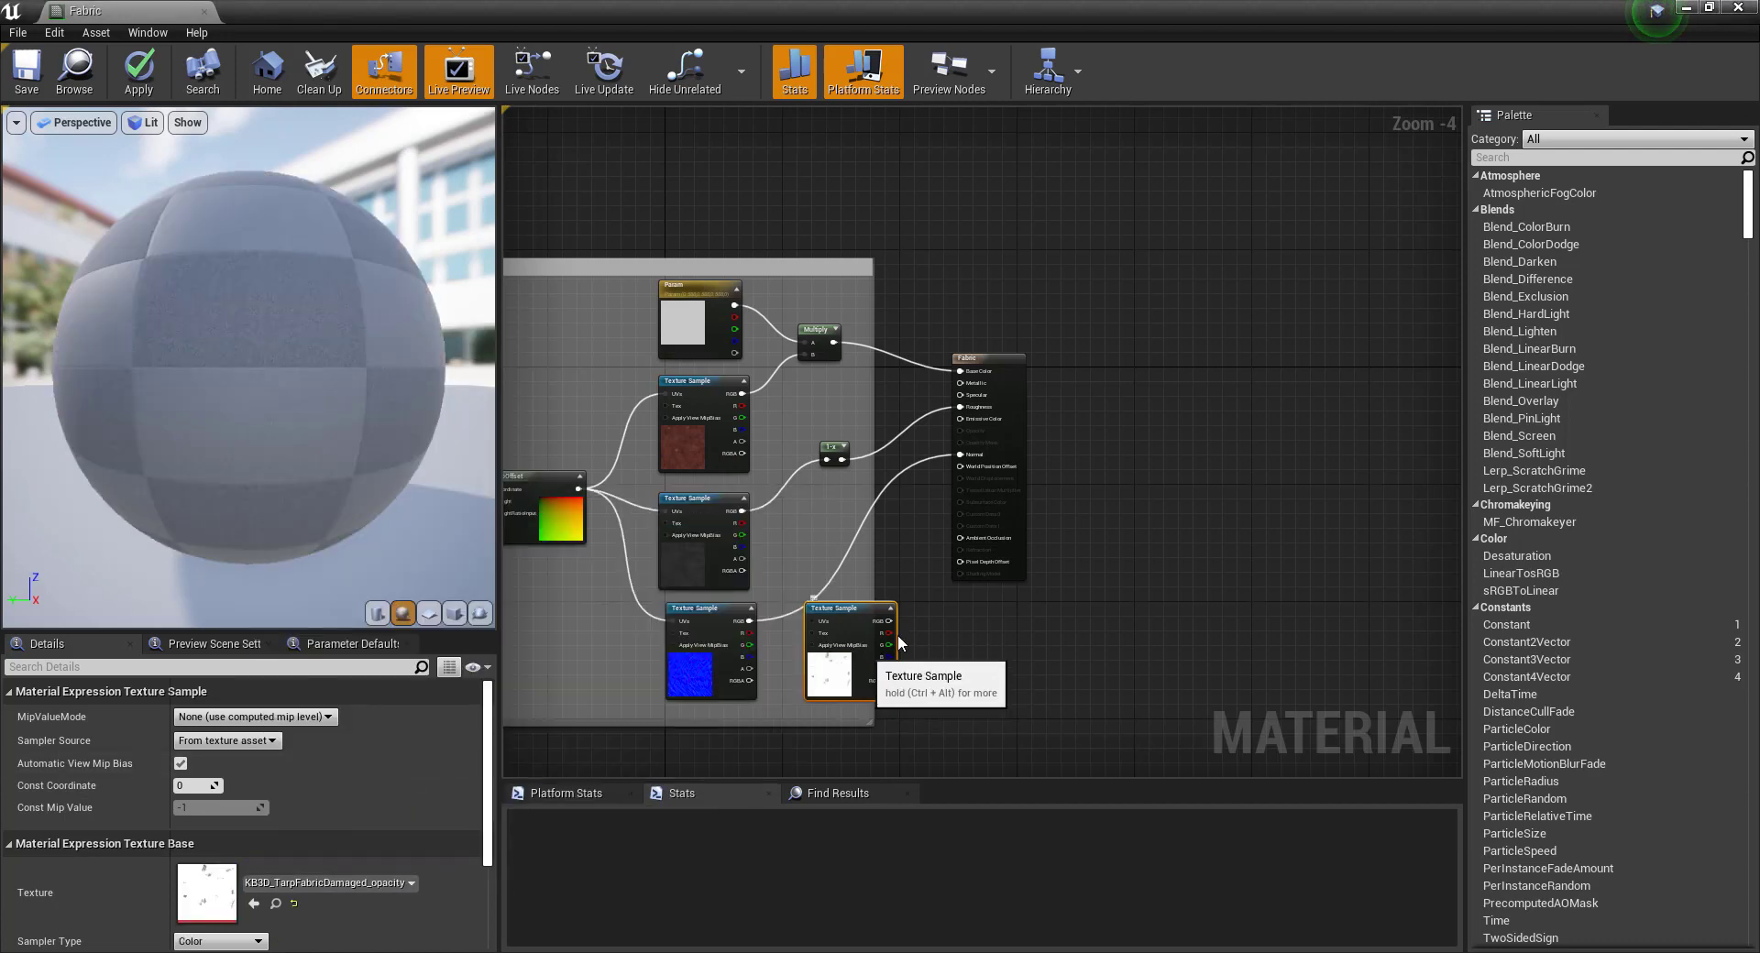
Set the Fabric material's Blend Mode to Translucent and connect the opacity texture's RGB output to the Opacity input.
click(977, 365)
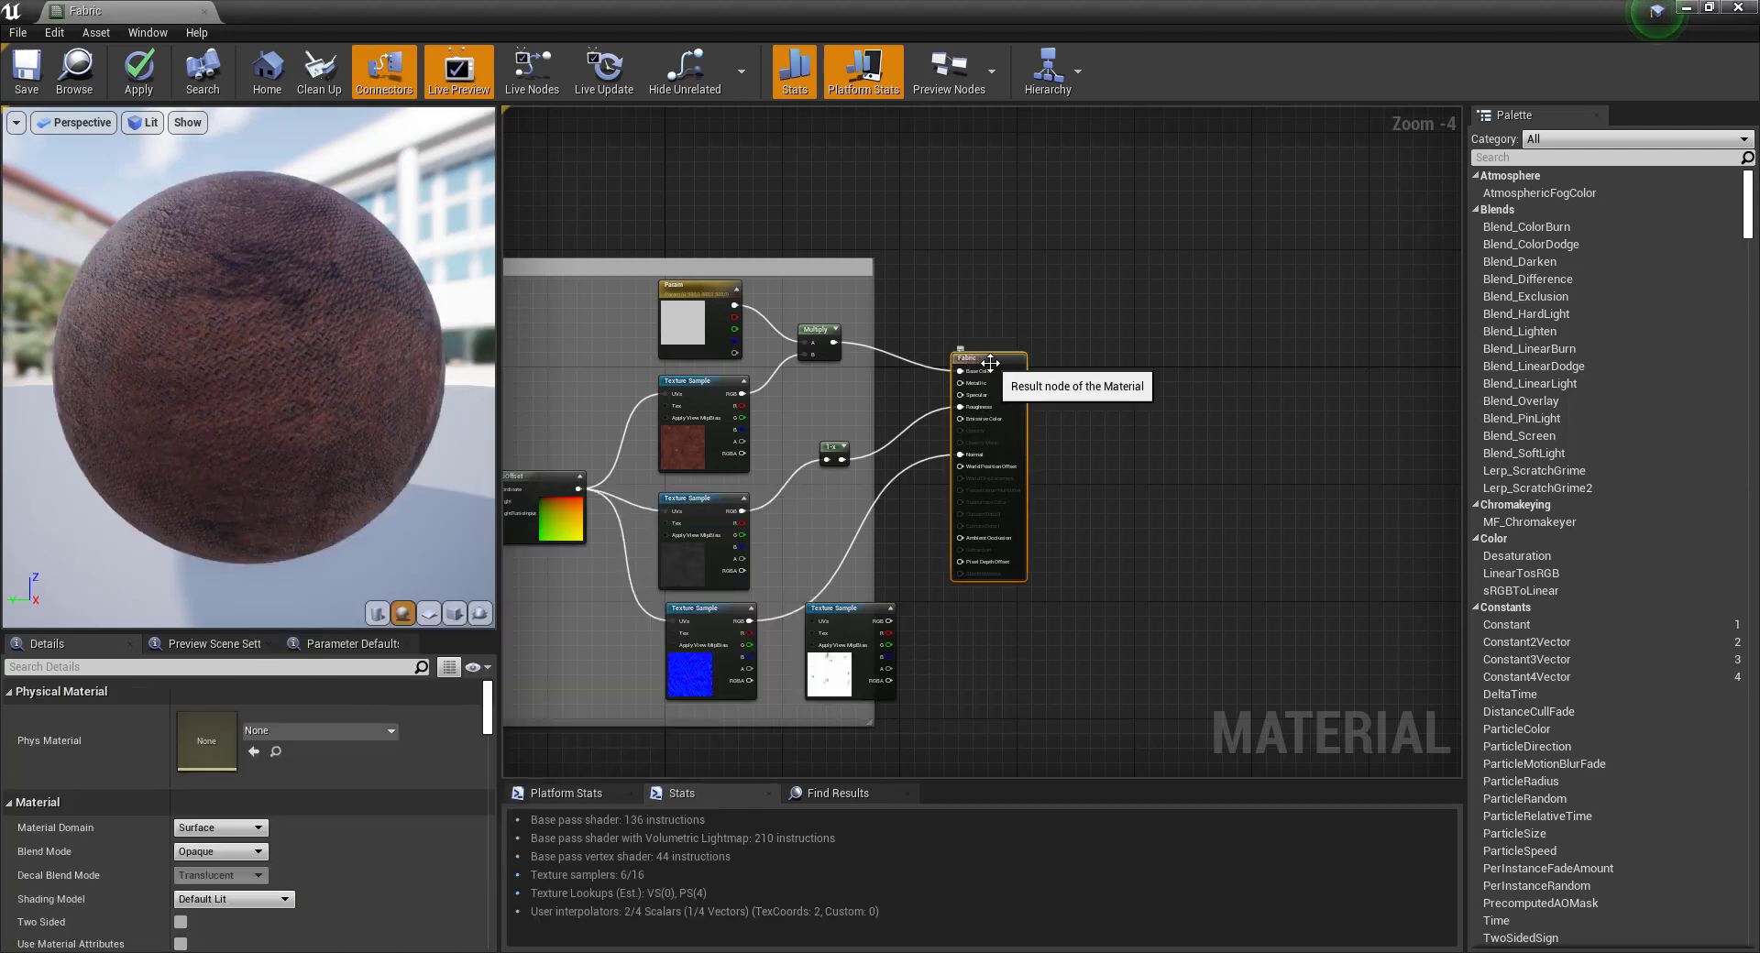
click(248, 851)
click(231, 897)
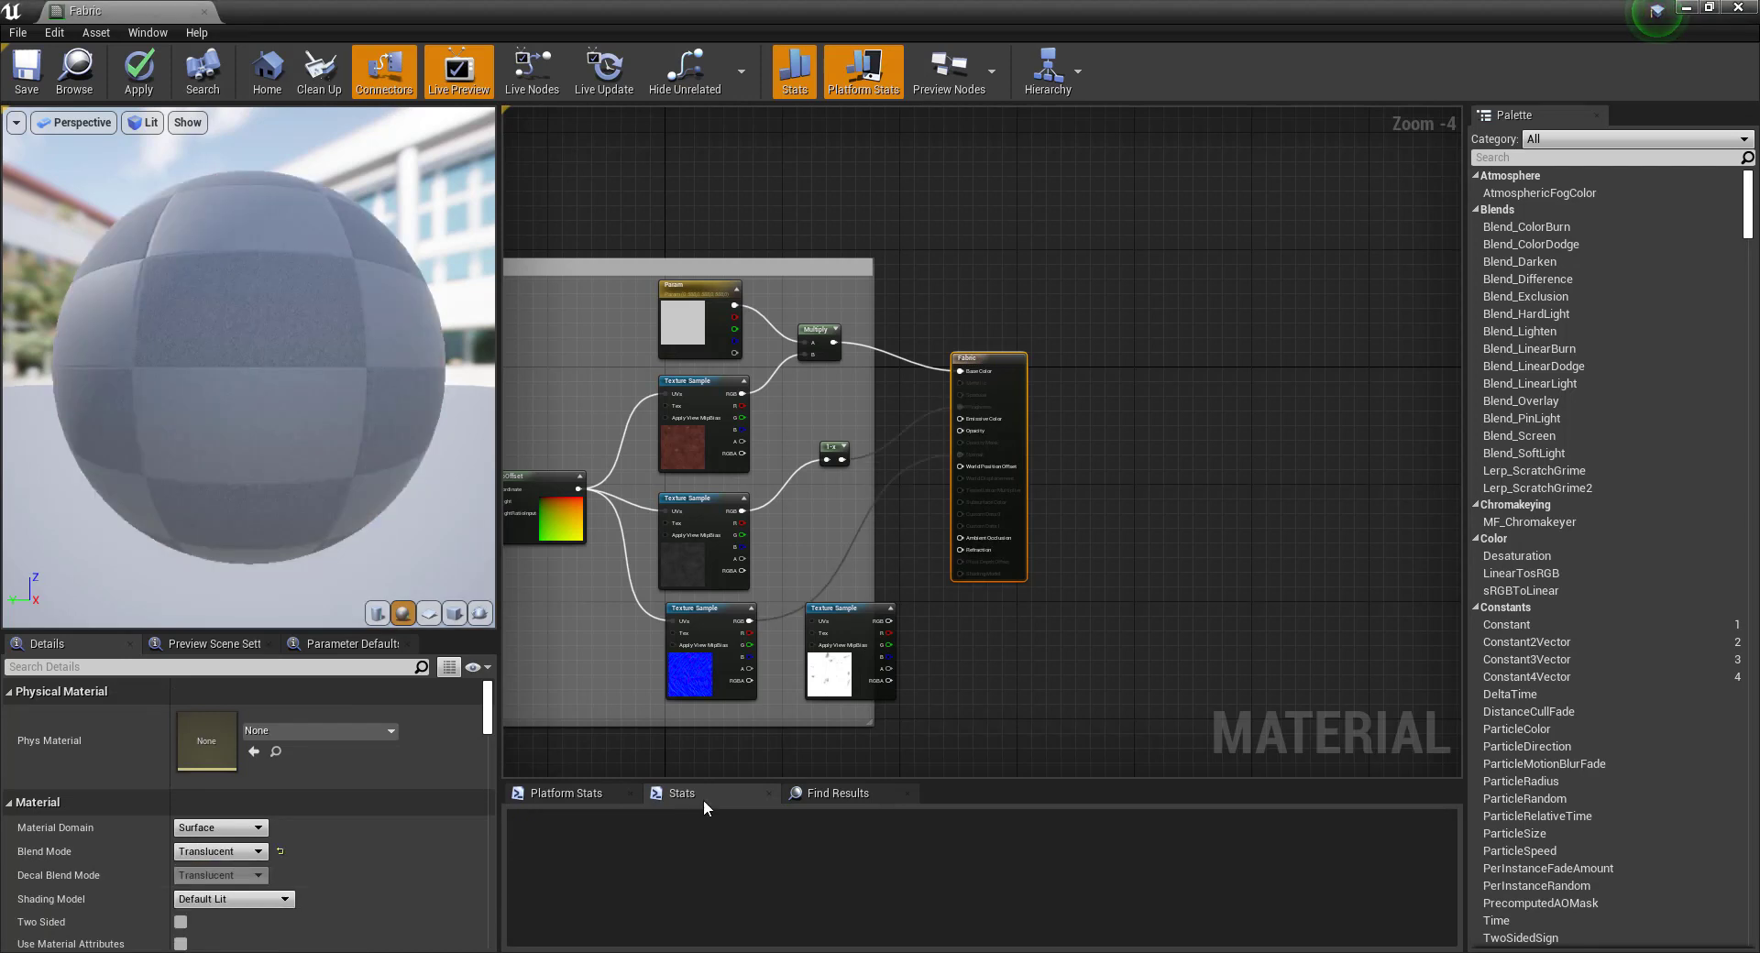
drag(888, 621, 958, 430)
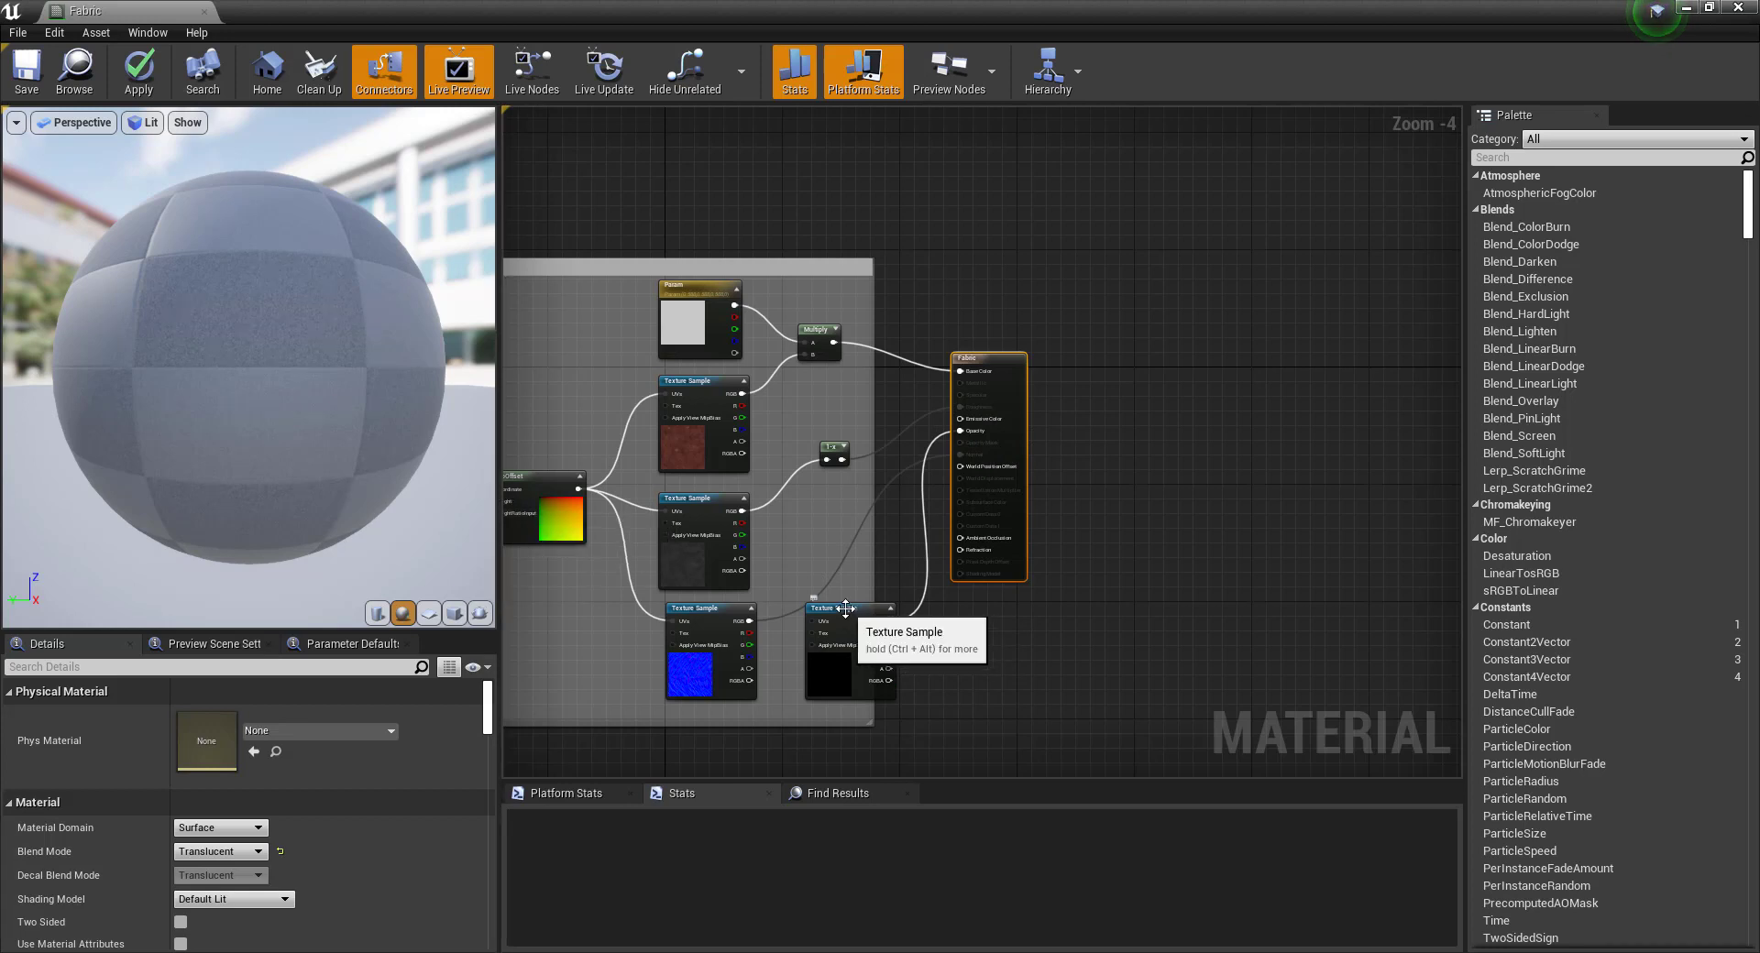
drag(845, 608, 811, 626)
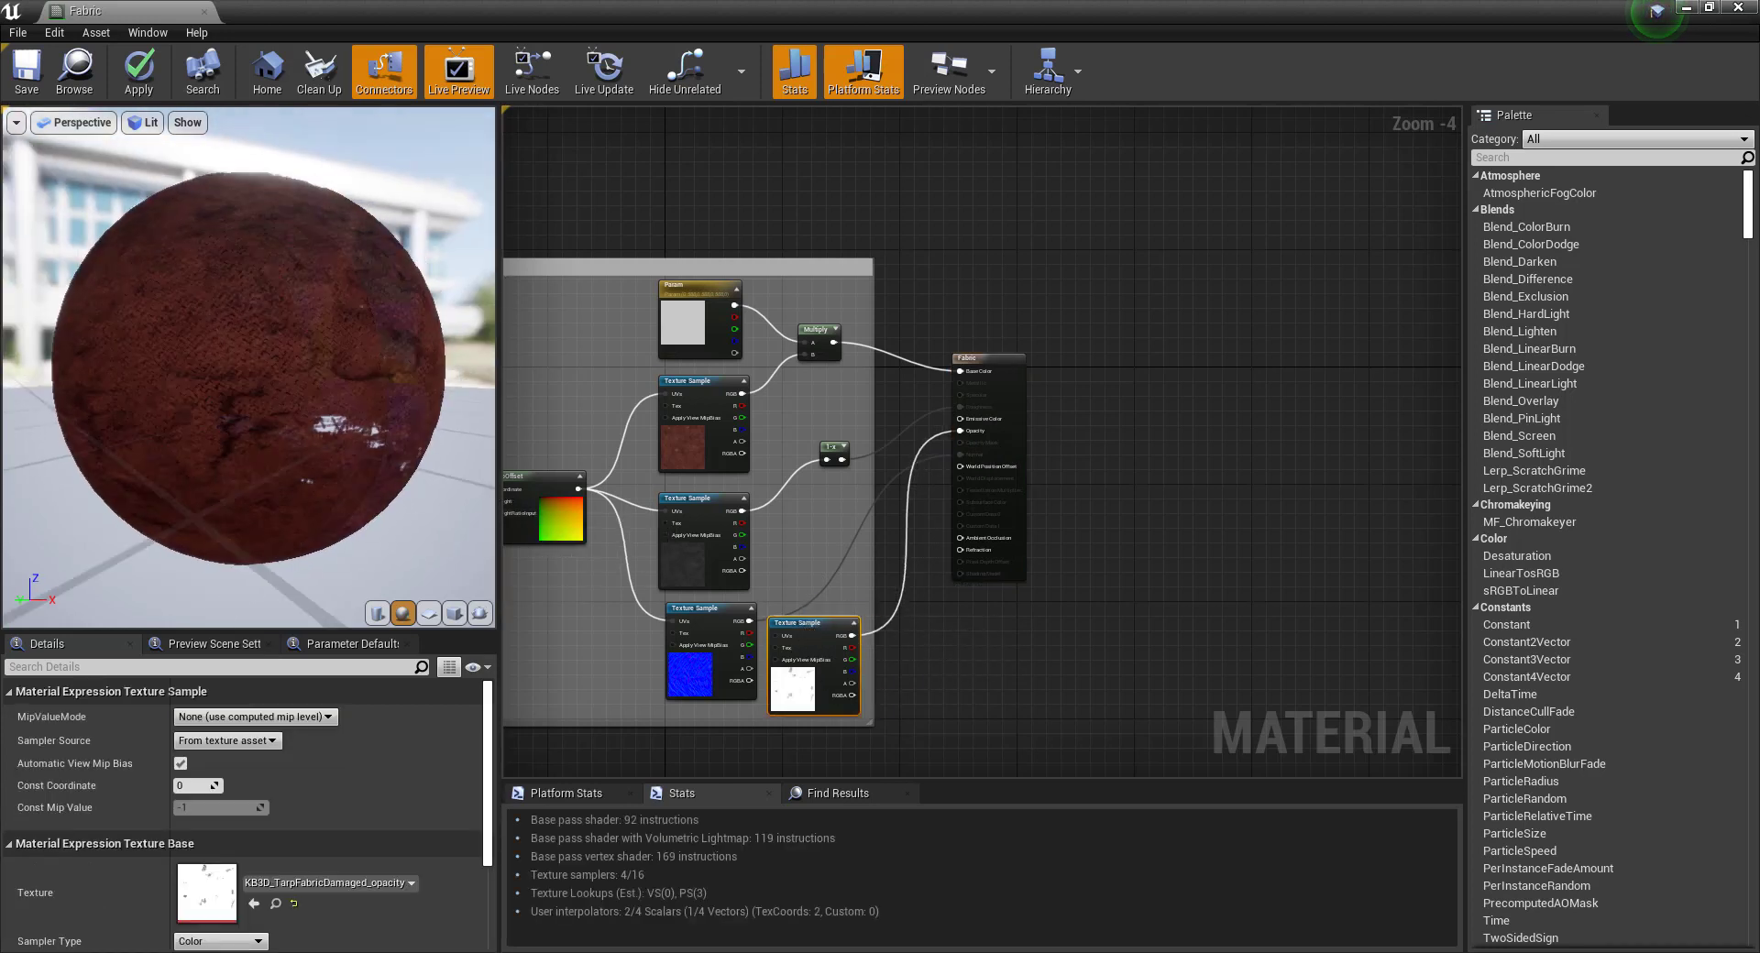
Inspect the Fabric material's opacity on the preview sphere from several angles and distances.
drag(245, 310, 174, 248)
scroll(244, 309, up, 6)
scroll(244, 310, down, 3)
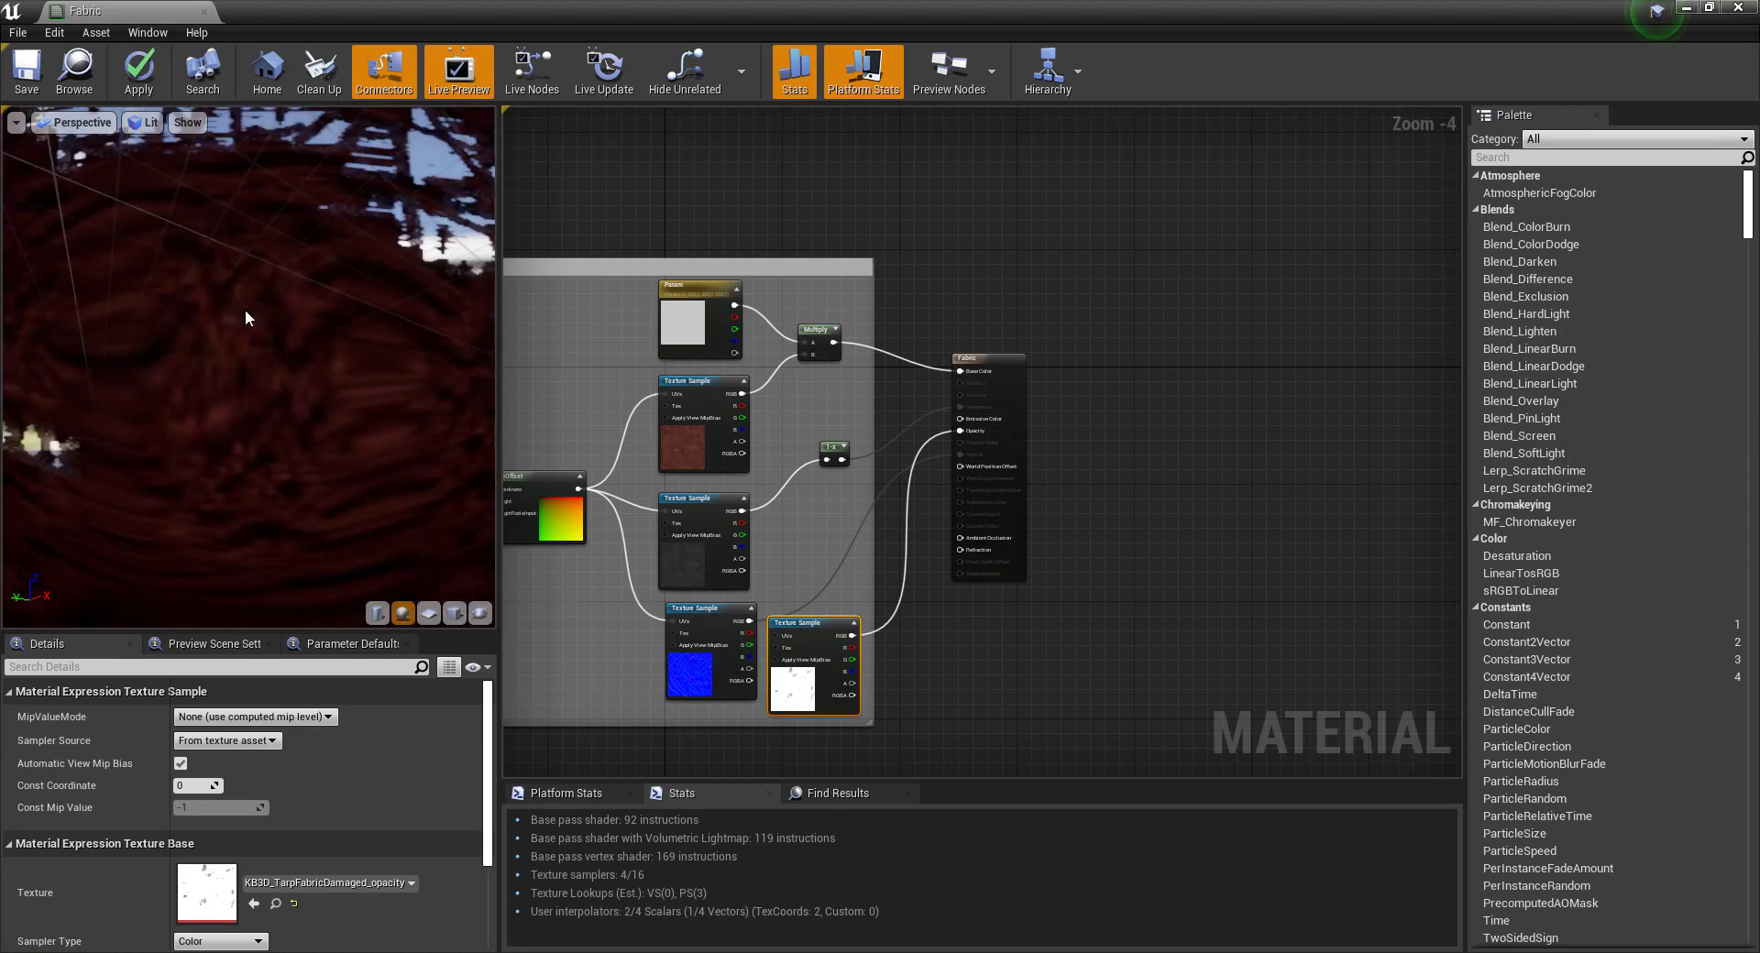
drag(255, 309, 206, 412)
scroll(255, 310, down, 8)
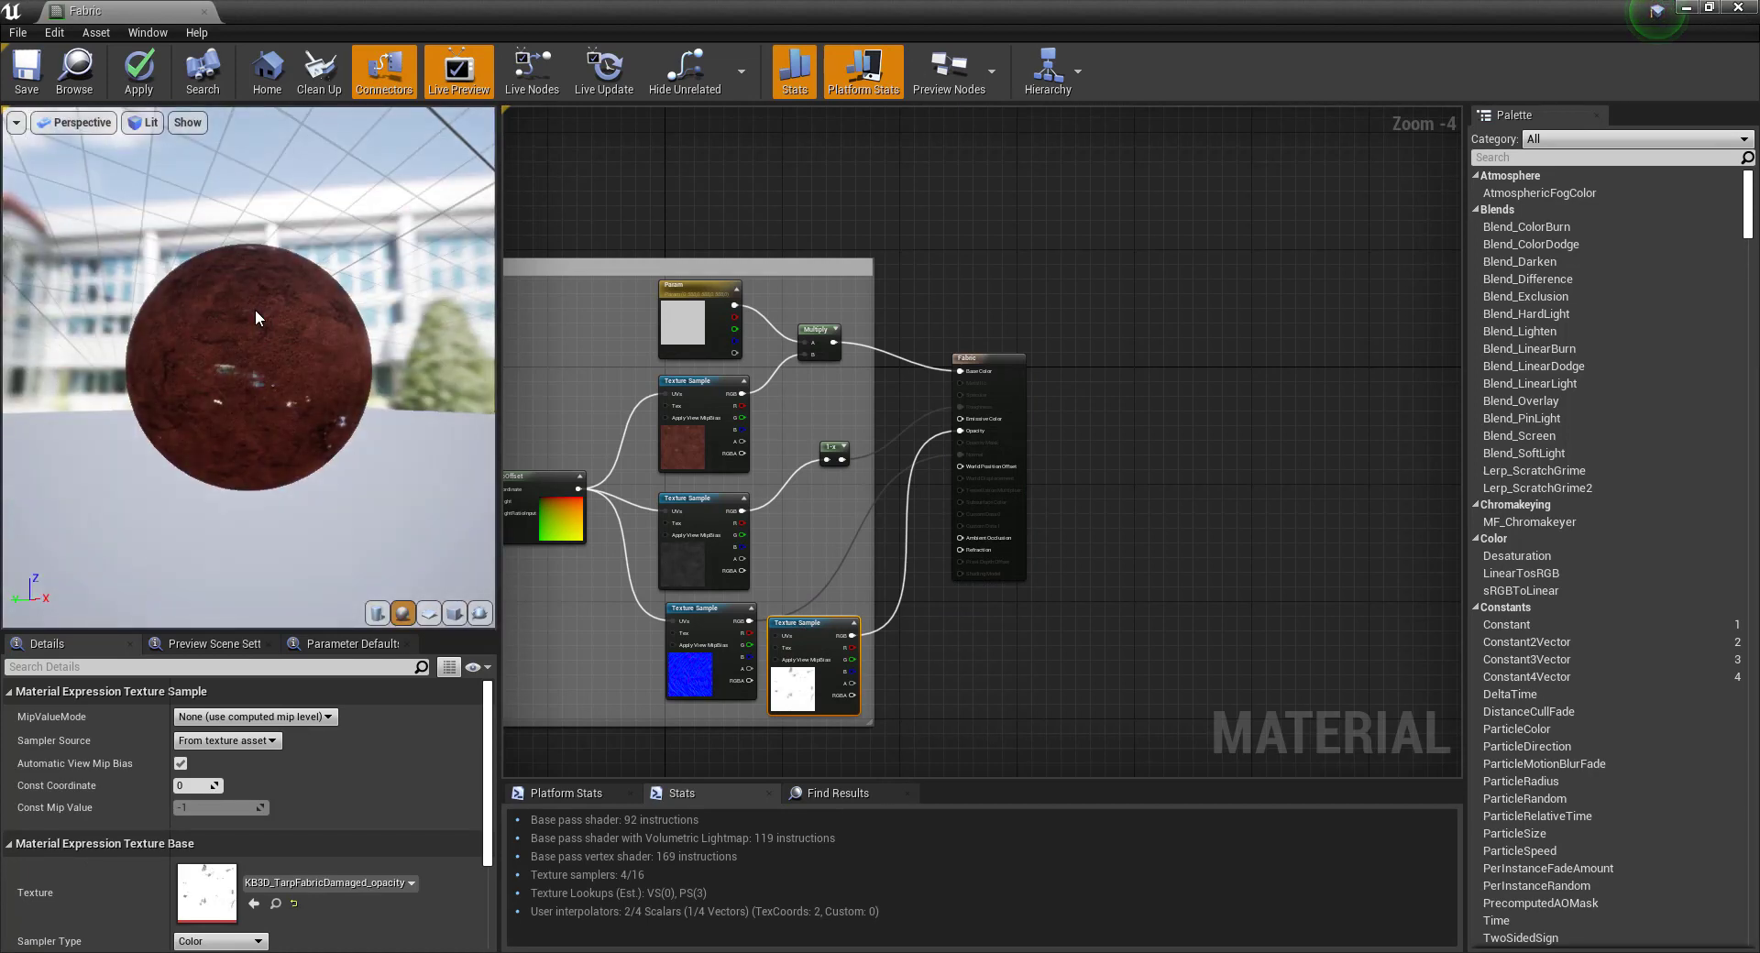
scroll(255, 309, up, 3)
drag(246, 315, 403, 367)
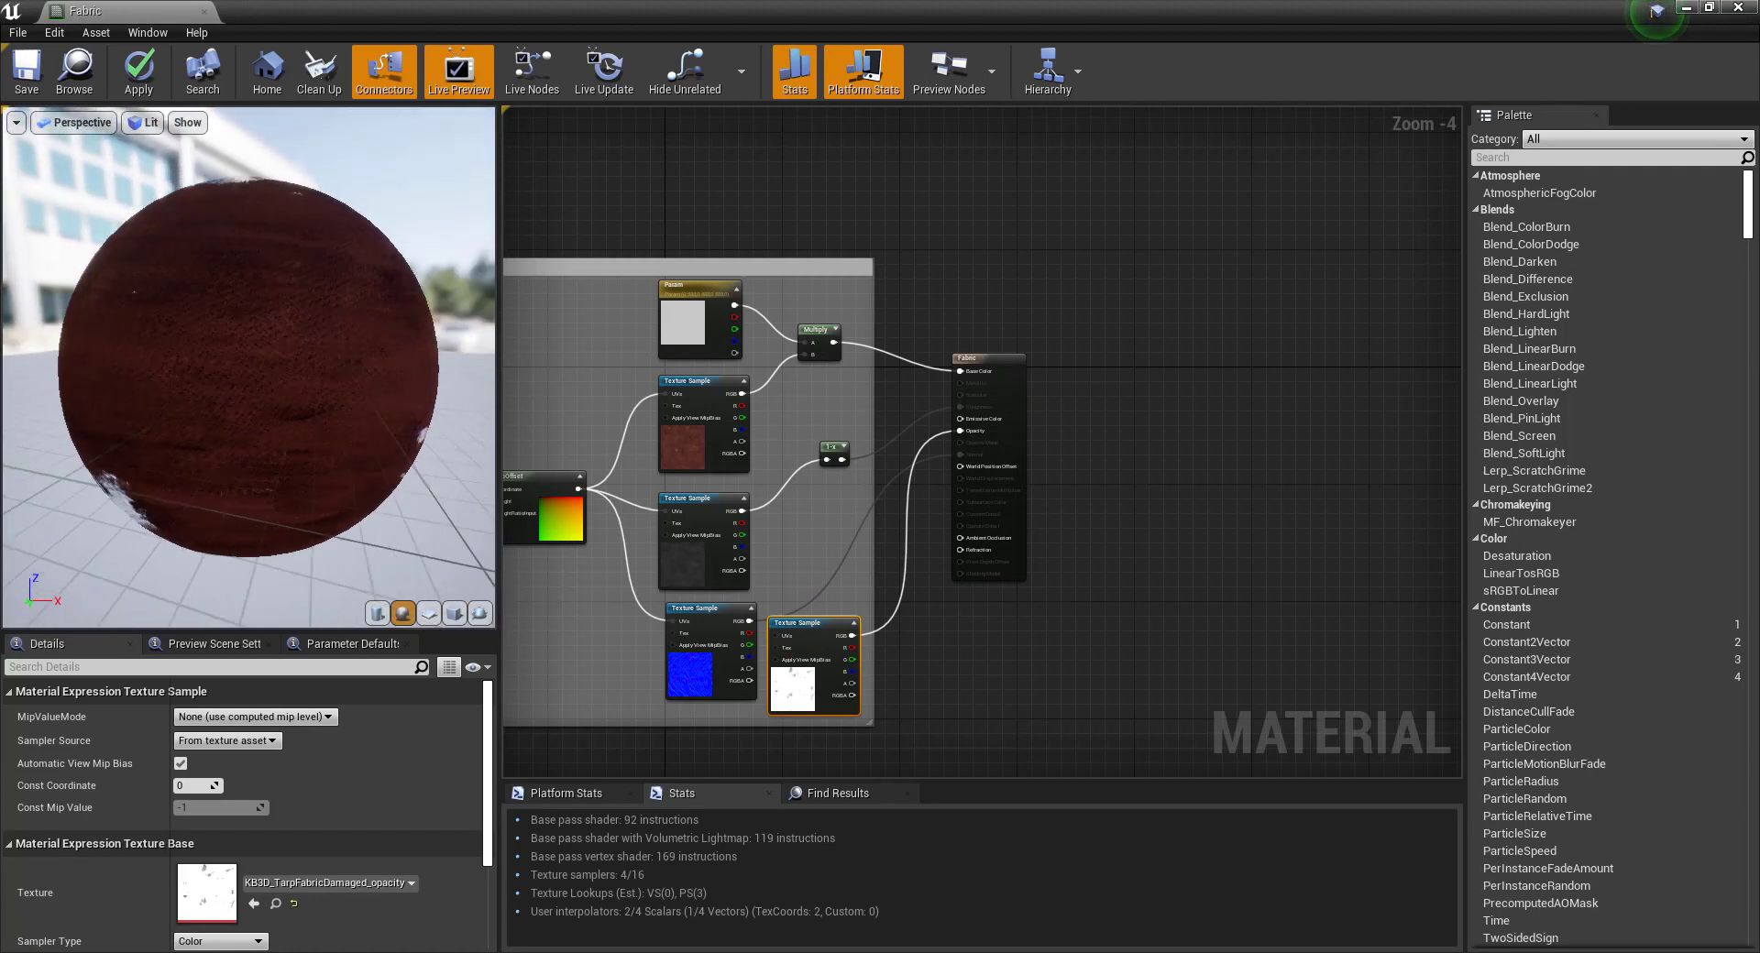
drag(137, 362, 449, 294)
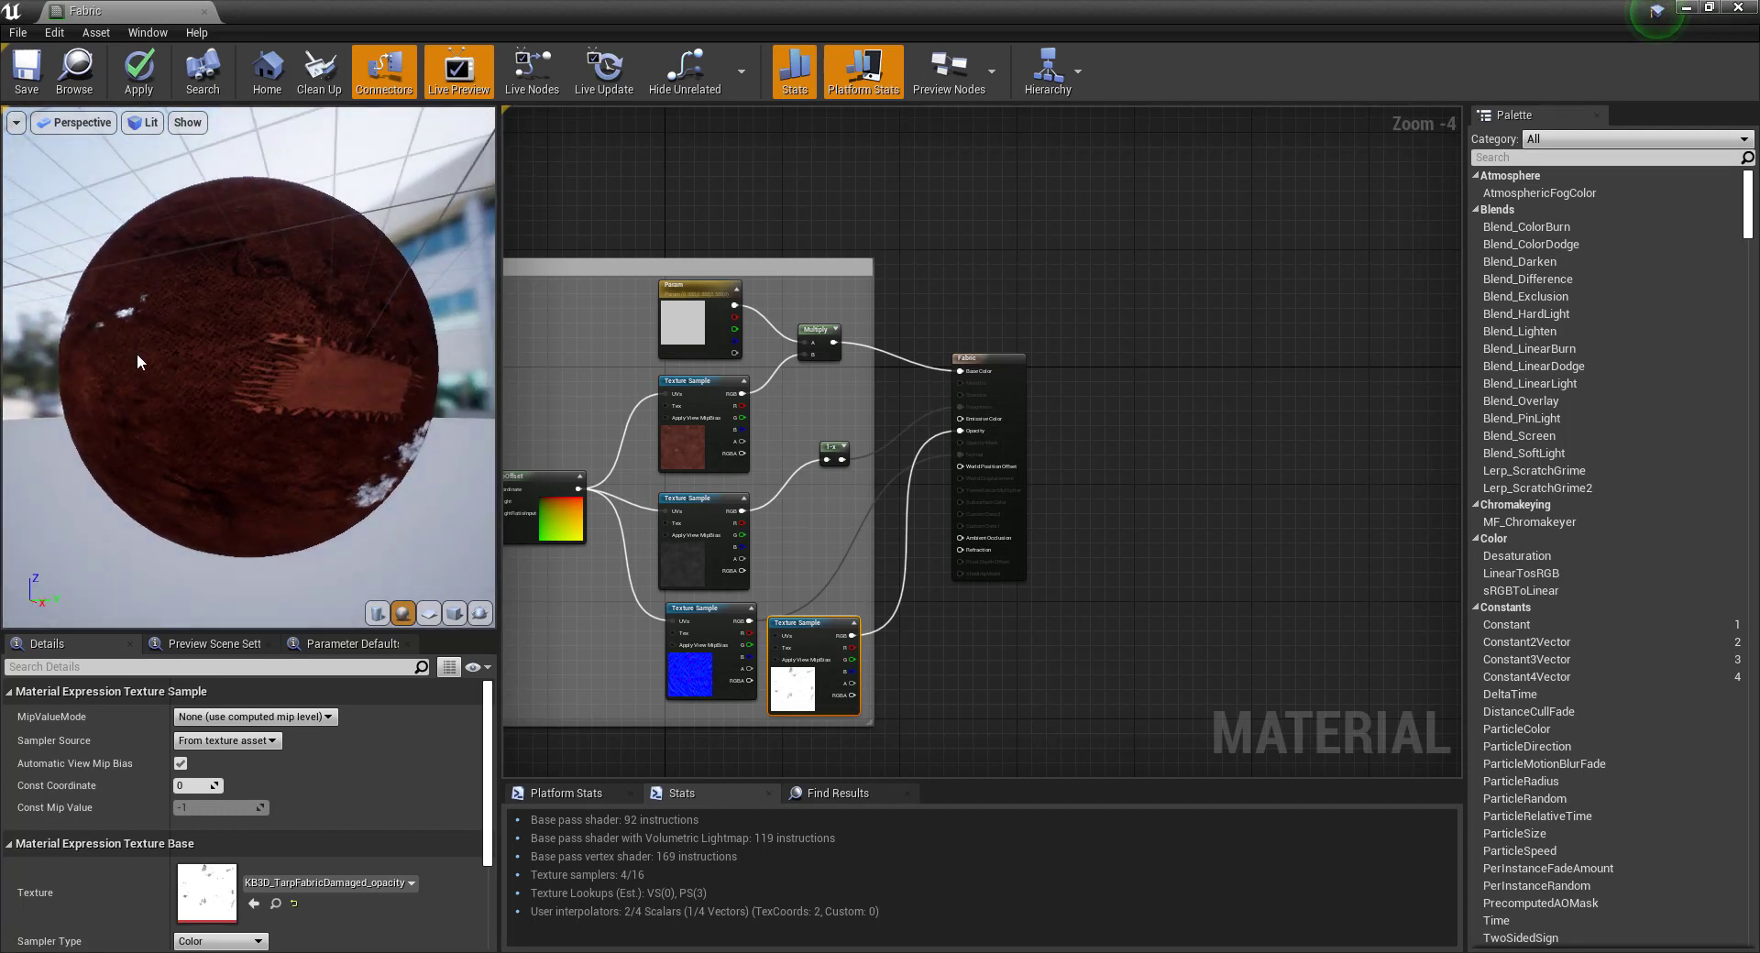
scroll(137, 362, down, 3)
scroll(691, 494, up, 1)
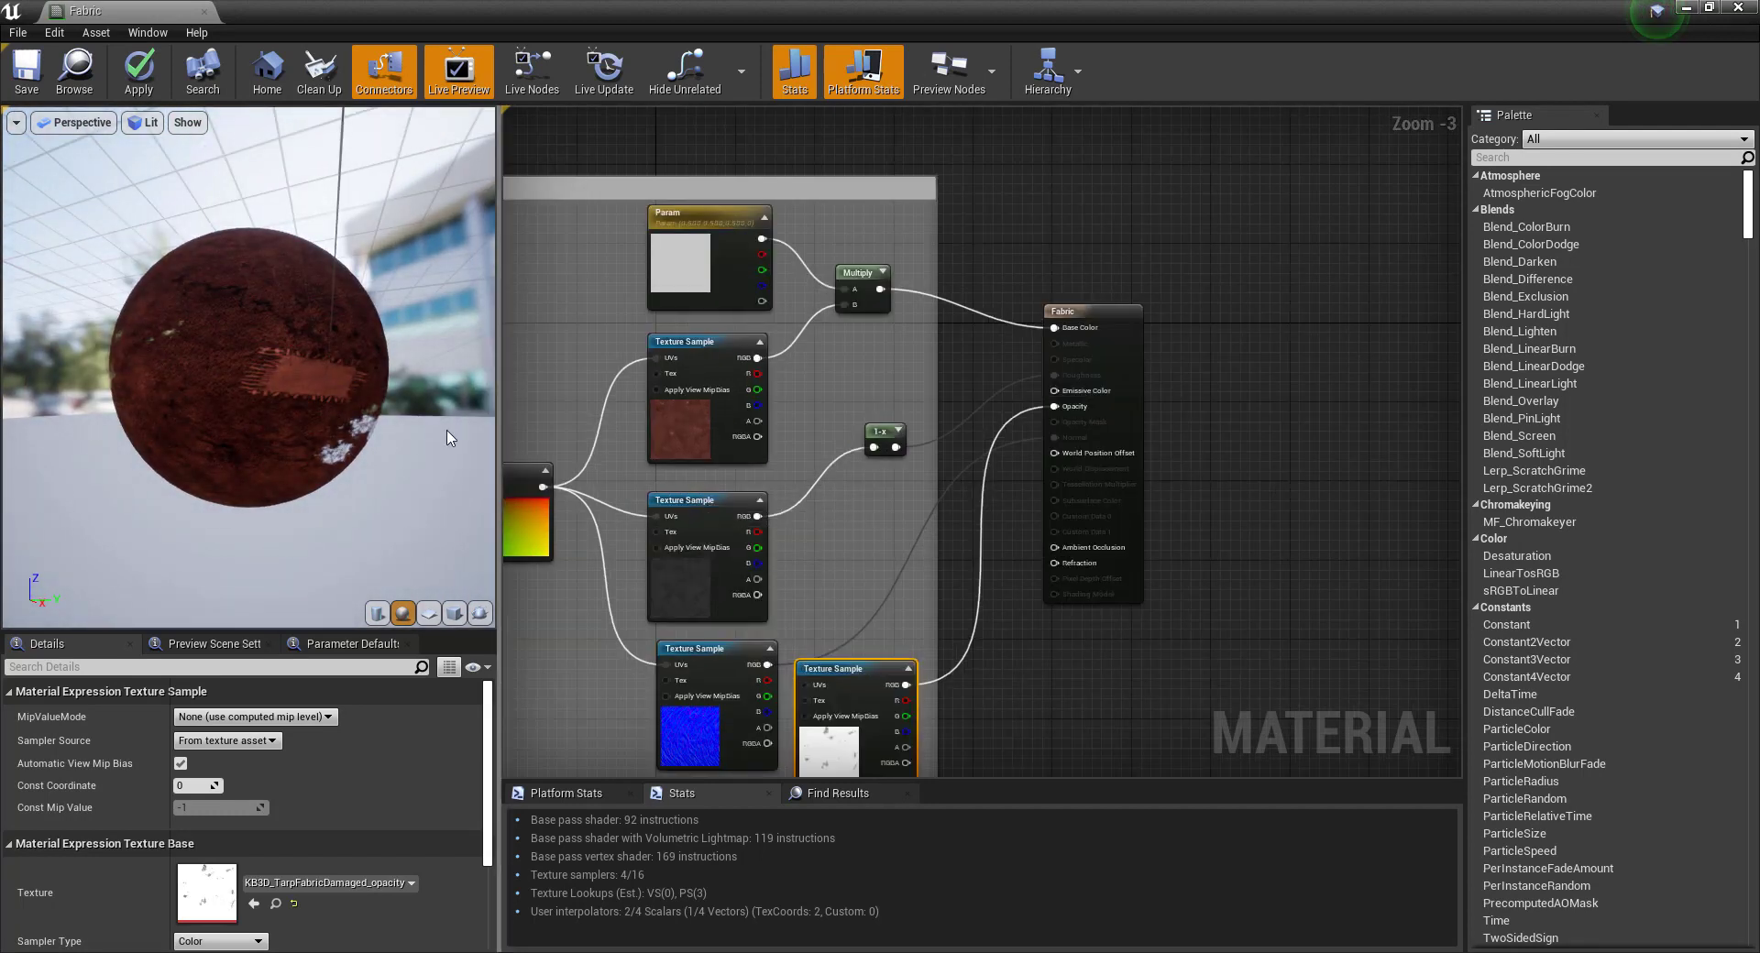
drag(413, 414, 490, 458)
drag(248, 367, 294, 408)
drag(188, 481, 178, 472)
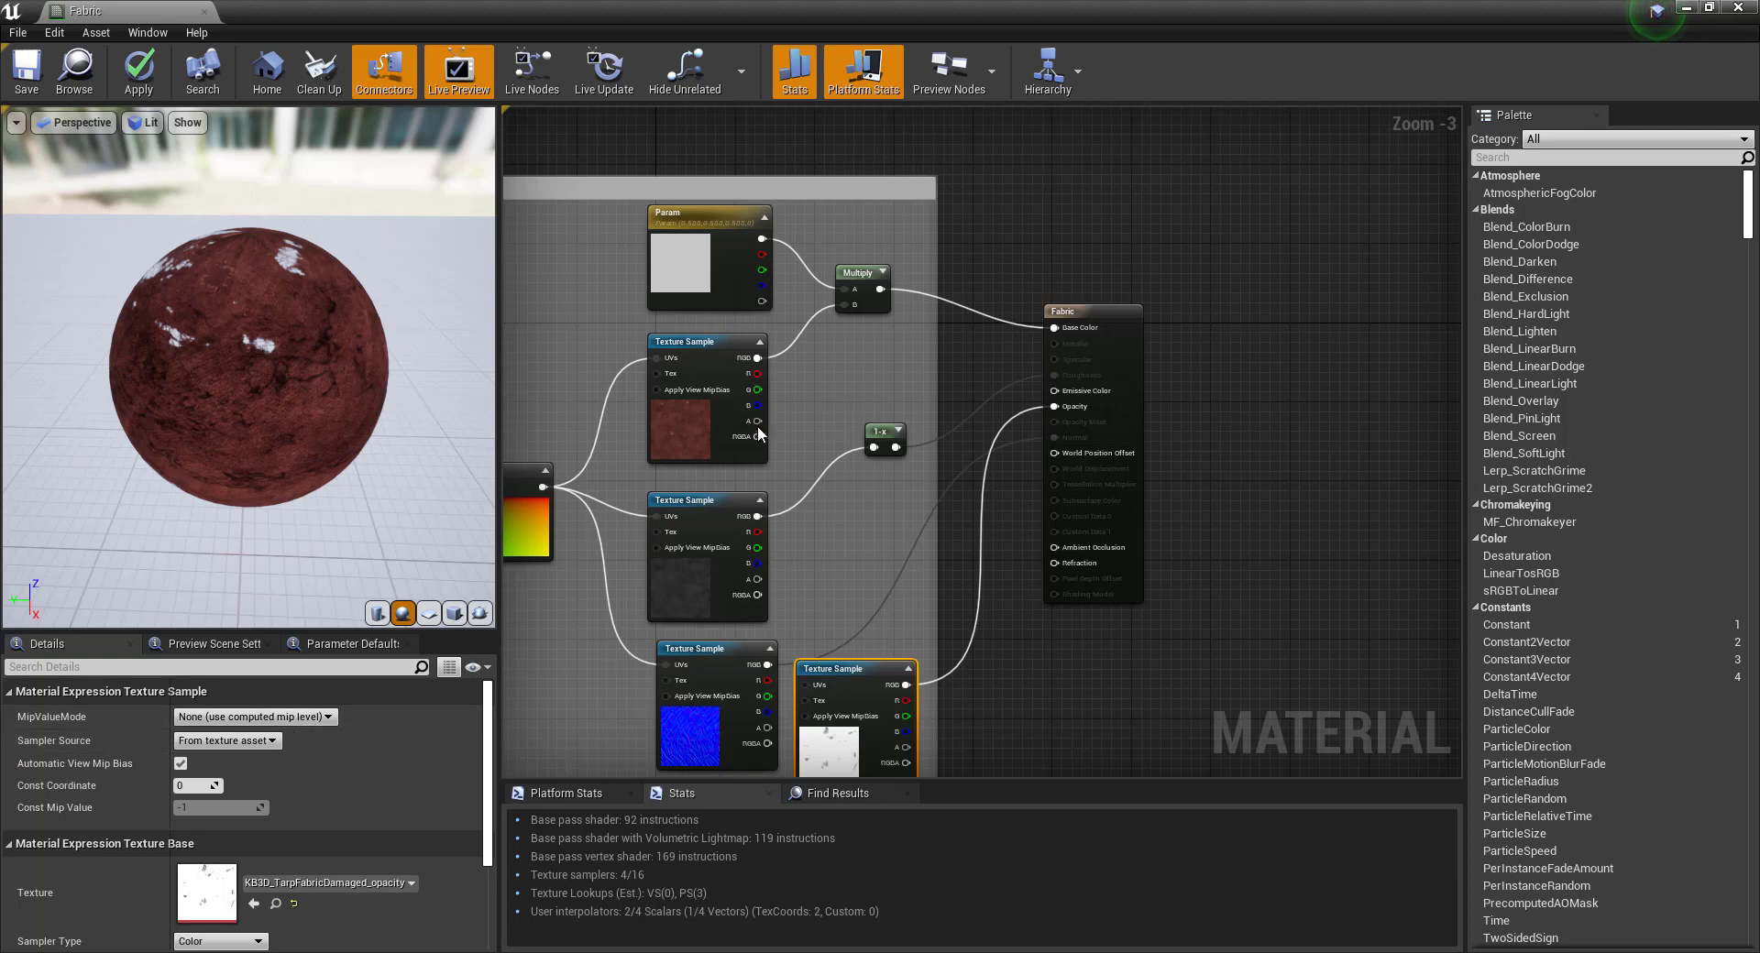
Try connecting the 1-x node's output to the Fabric material's World Position Offset input, and undo the connection.
click(1093, 311)
scroll(1017, 394, up, 1)
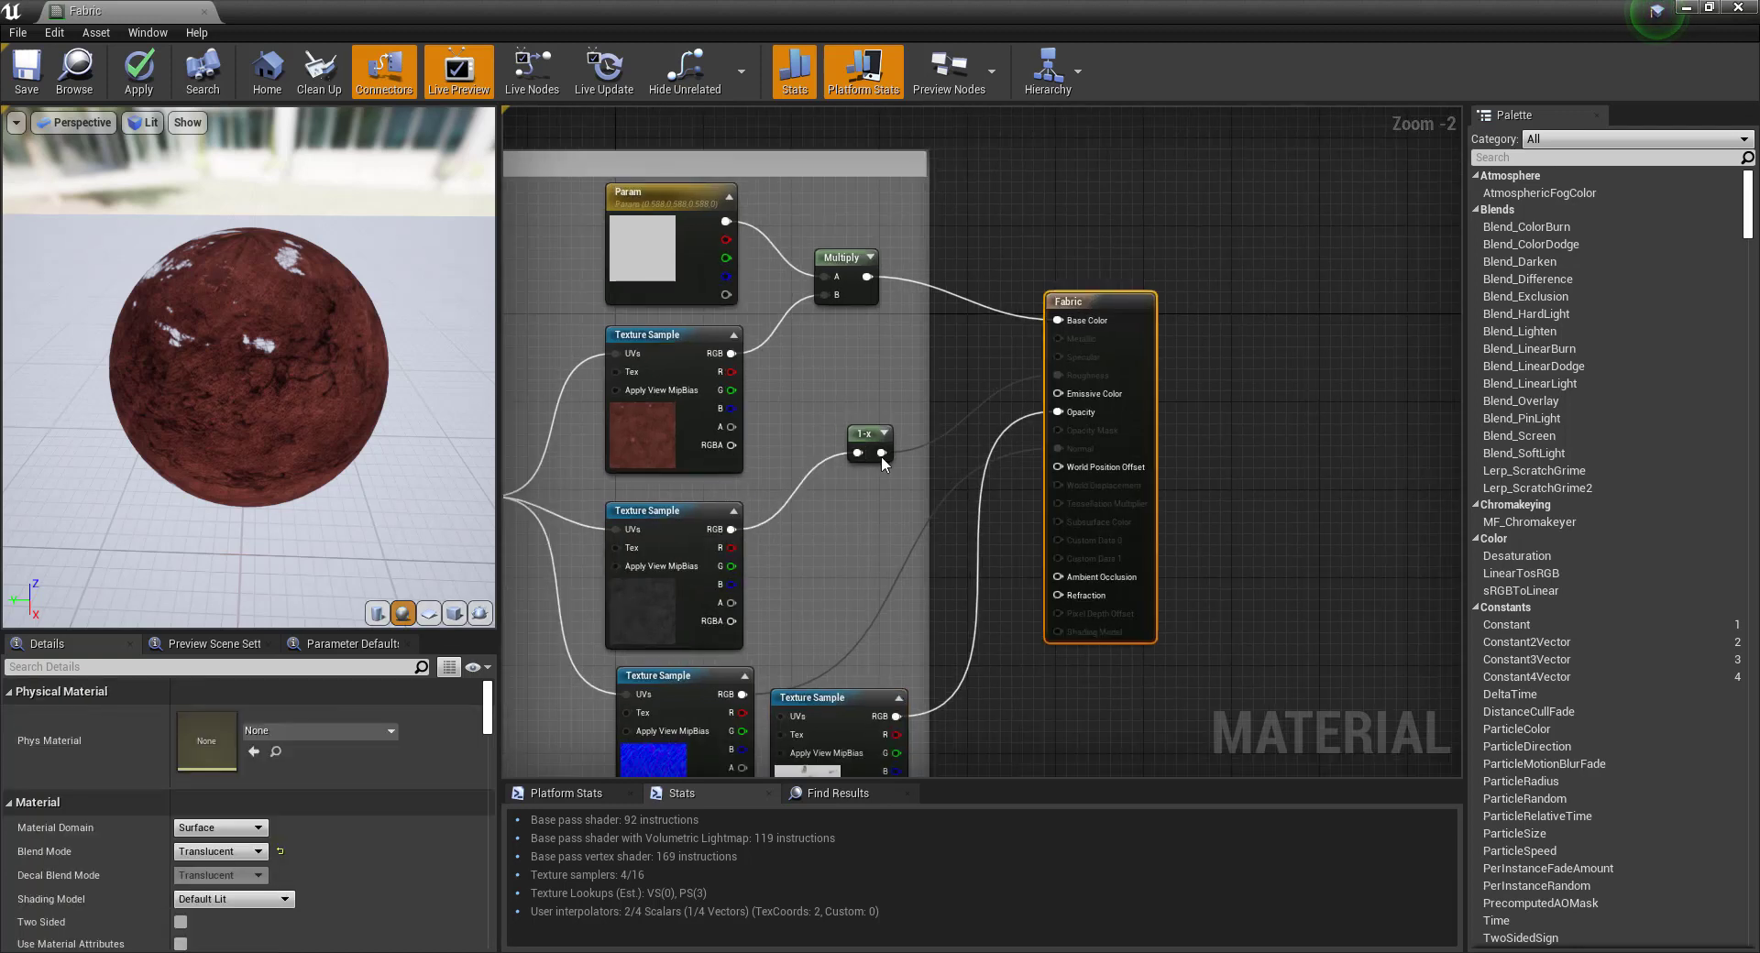
click(953, 423)
mouse_move(882, 453)
mouse_down()
mouse_move(1038, 478)
mouse_move(888, 449)
mouse_up()
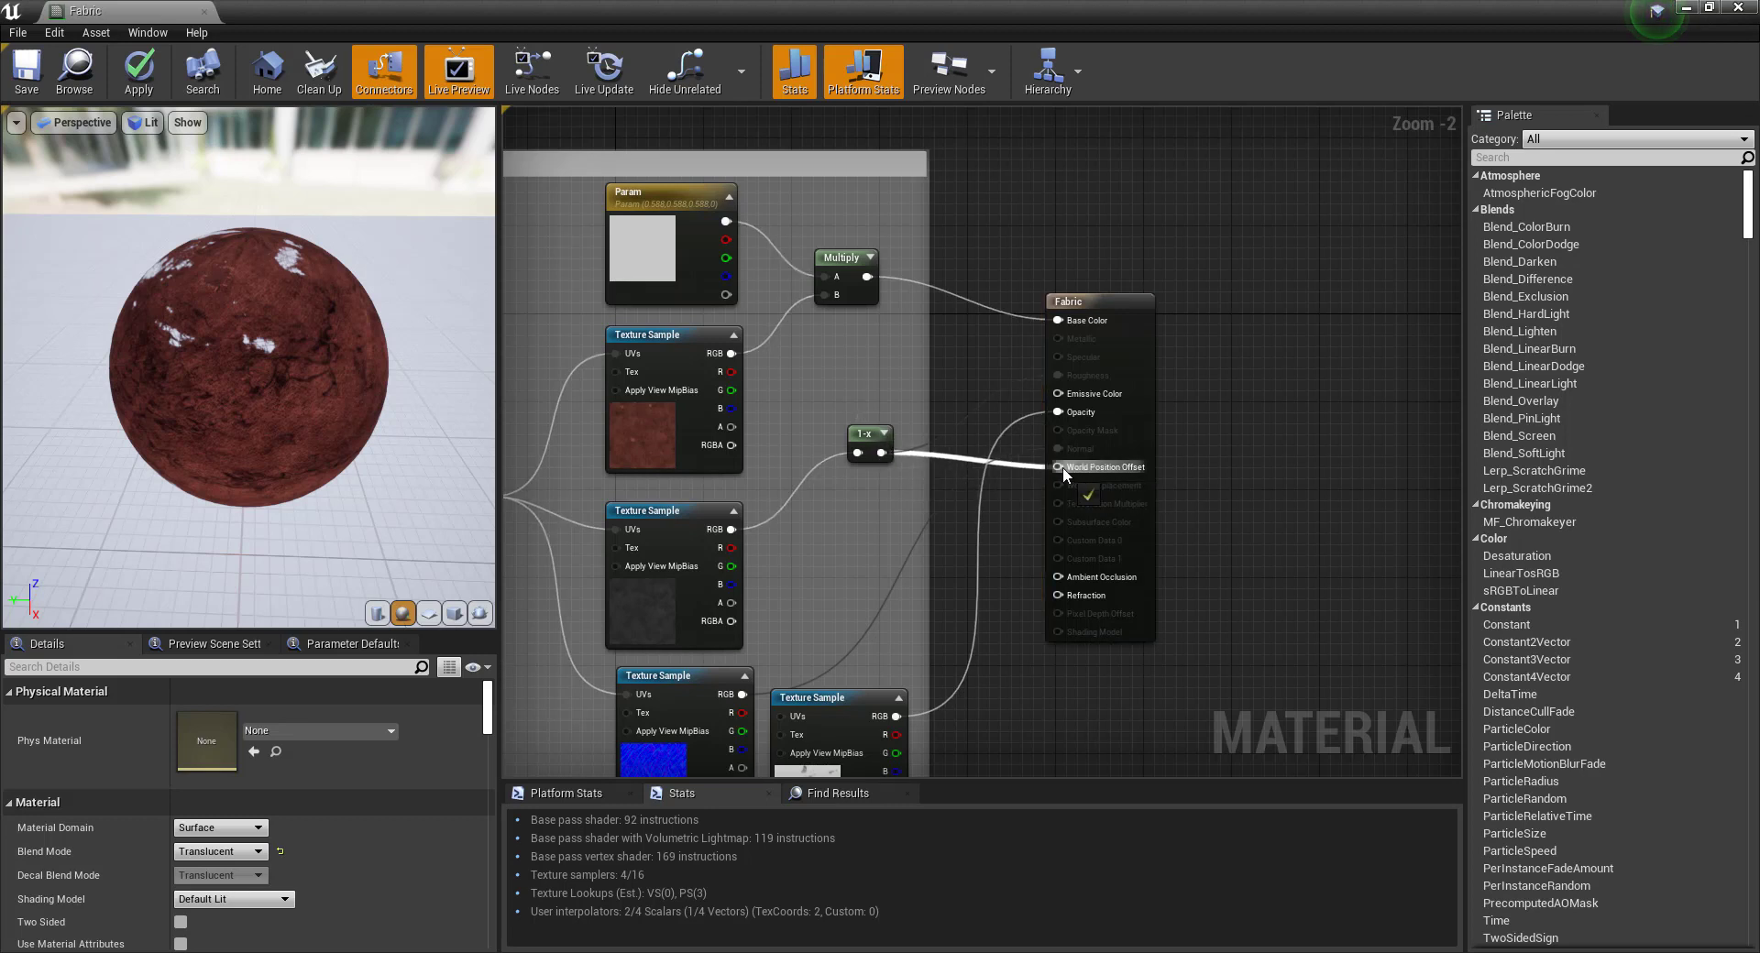
drag(1063, 466, 1063, 465)
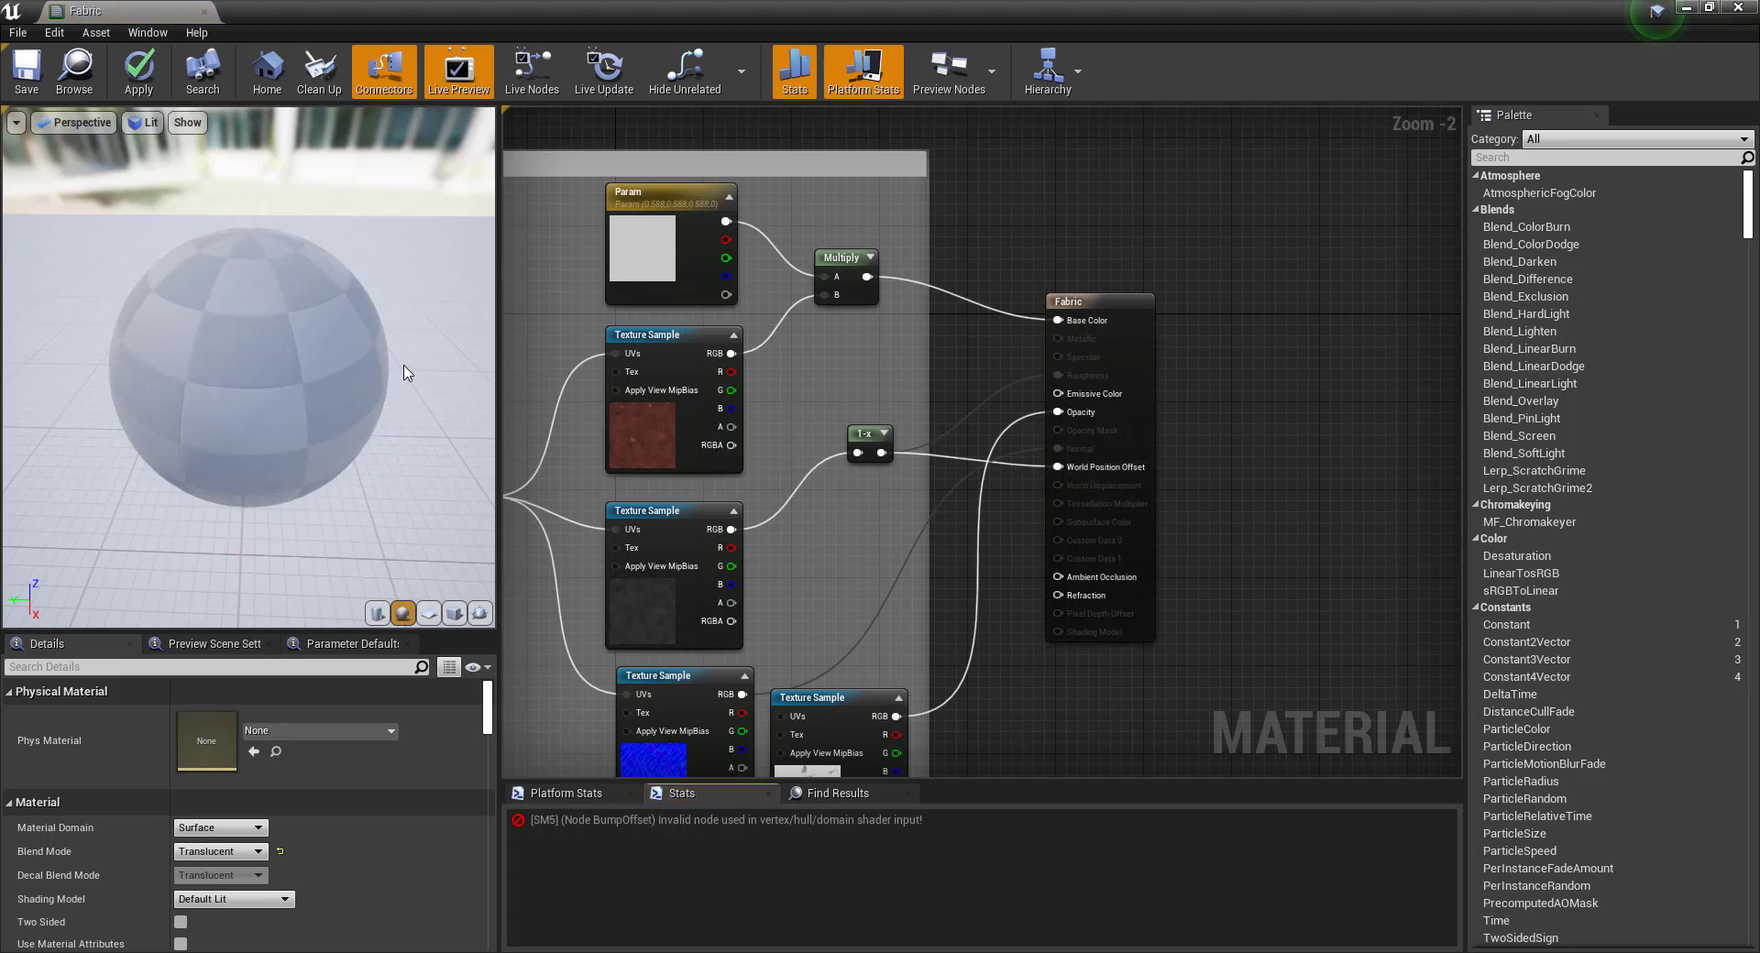
scroll(570, 426, down, 2)
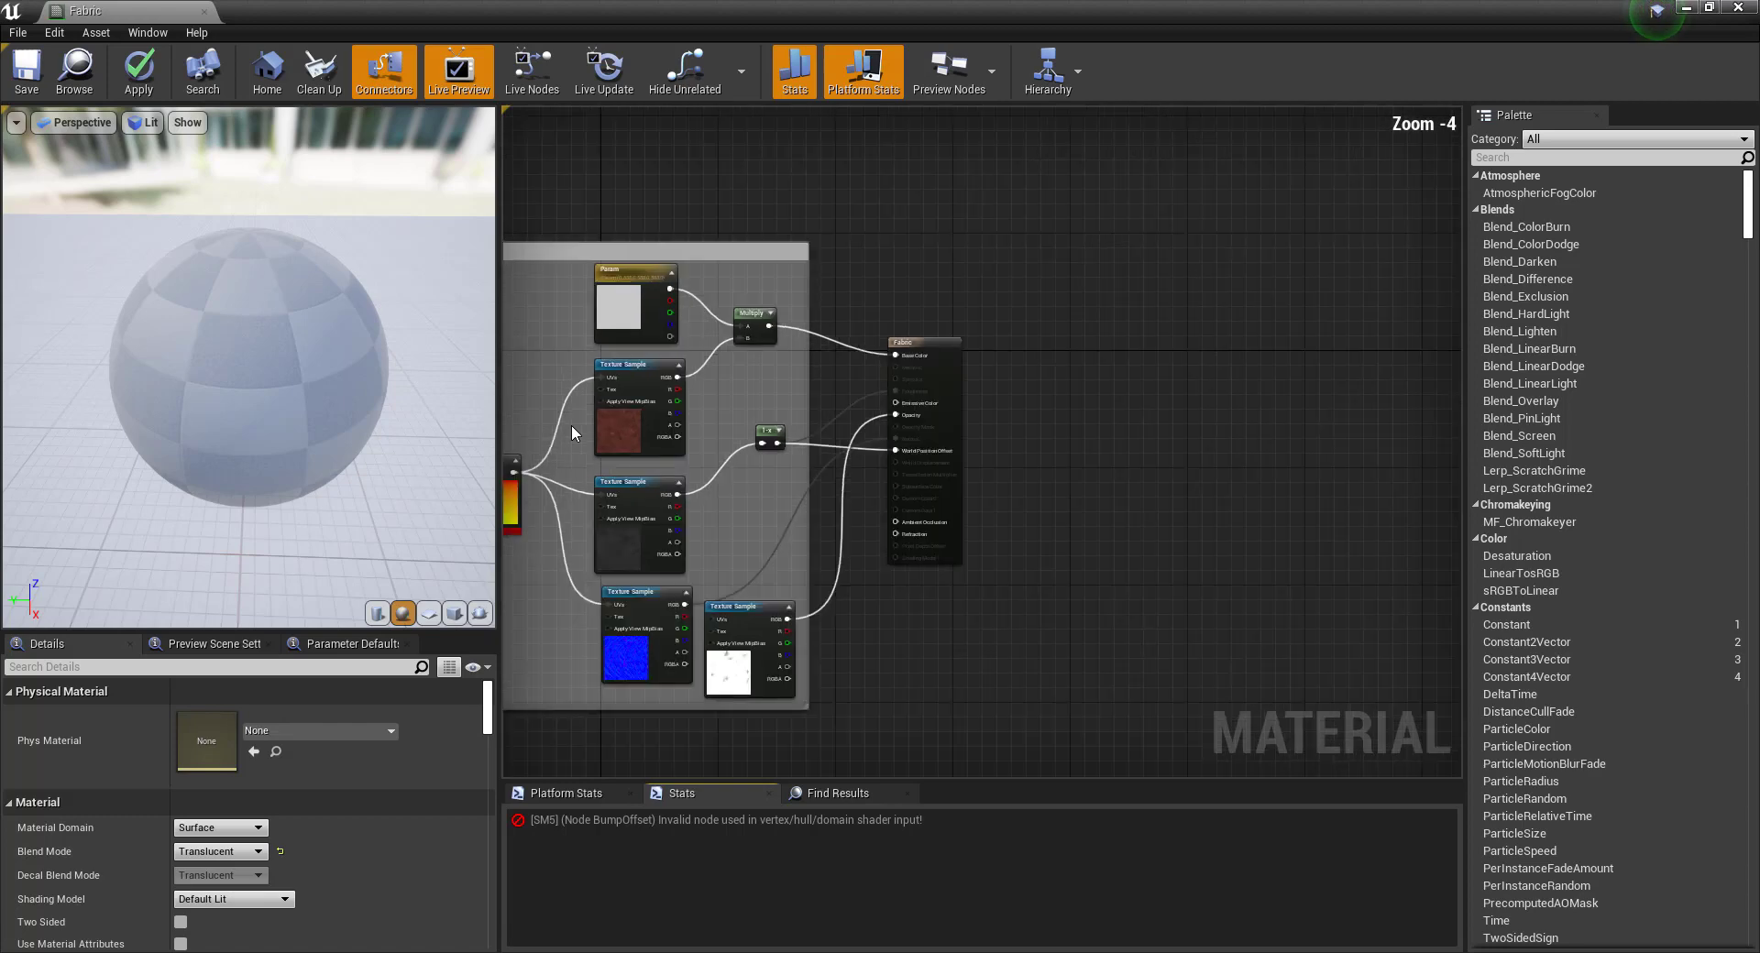
scroll(570, 425, up, 1)
drag(381, 383, 466, 318)
drag(382, 383, 454, 361)
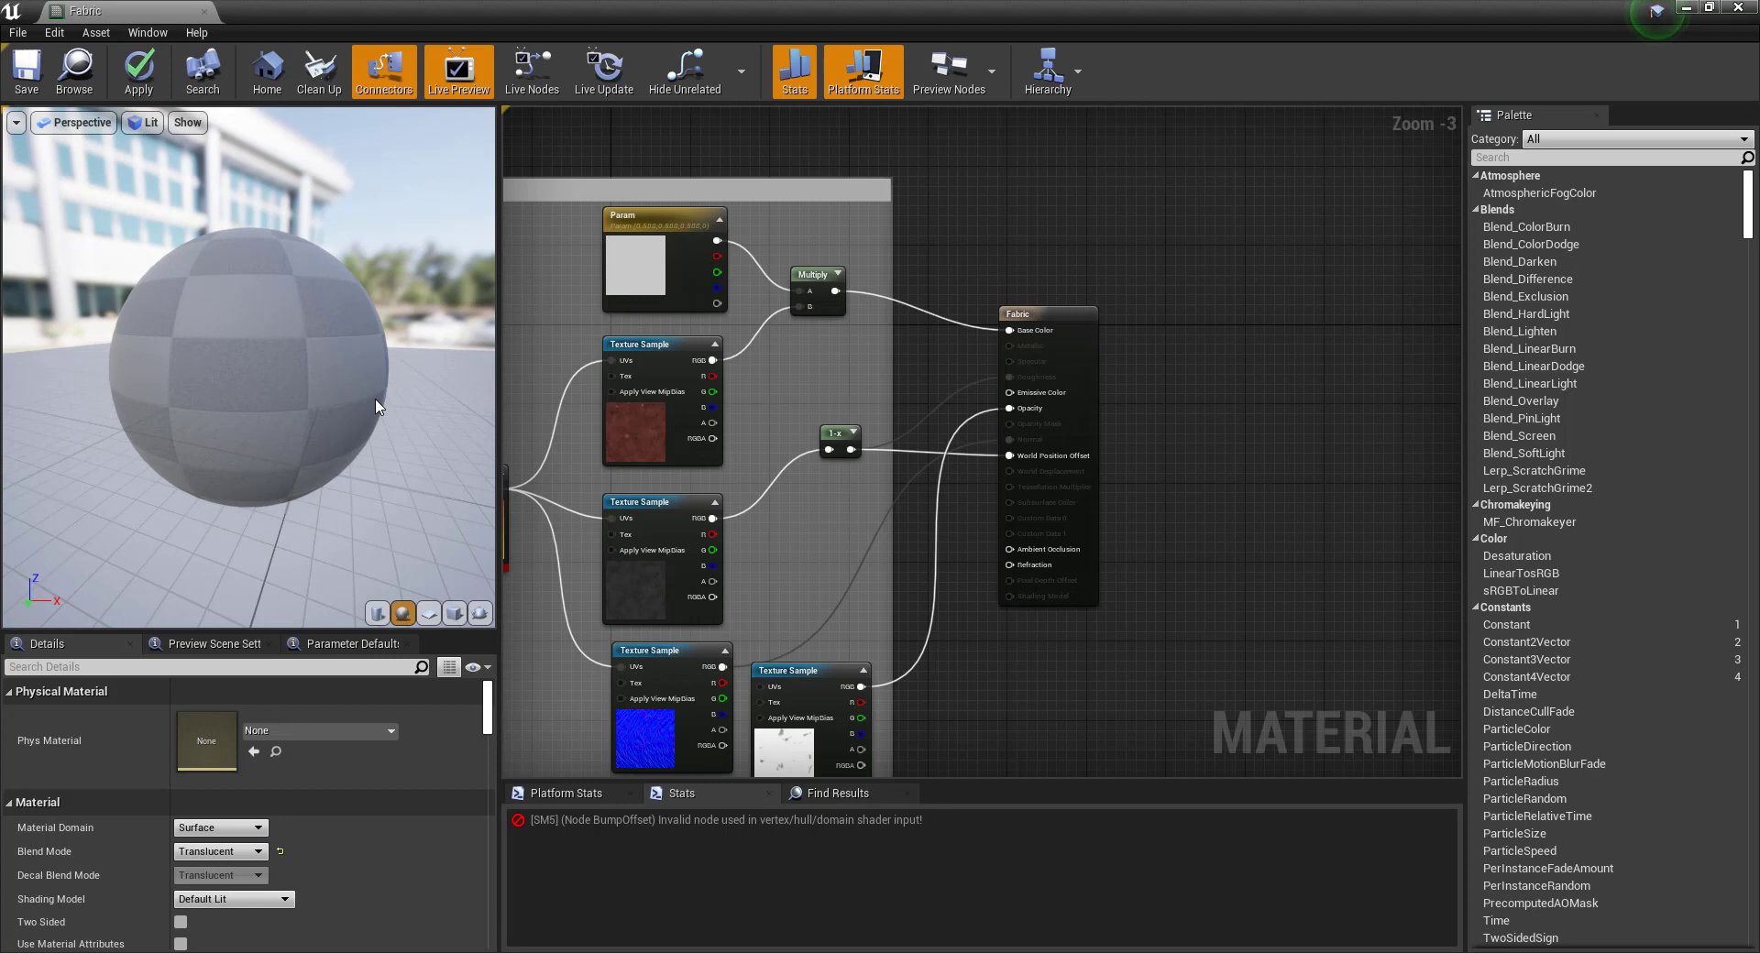
key(ctrl+z)
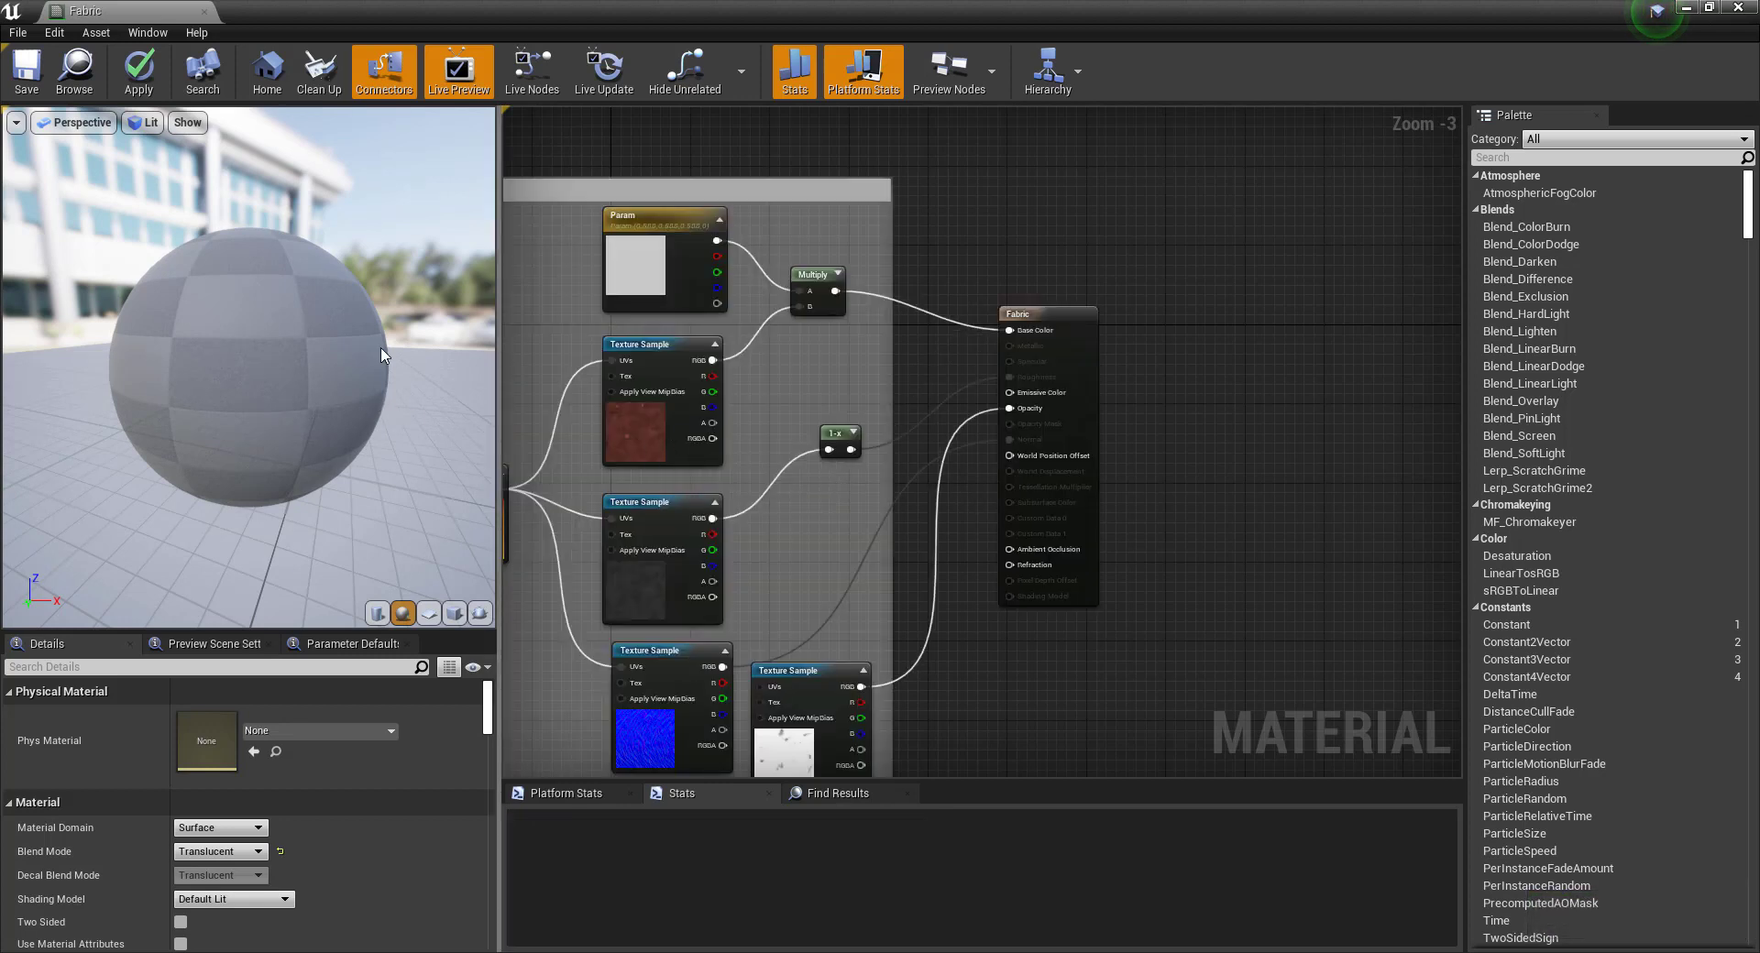
Check the torn areas up close on the preview sphere and apply the opacity changes to the Fabric material.
drag(312, 294, 348, 486)
scroll(285, 294, up, 5)
drag(284, 290, 335, 376)
drag(215, 357, 214, 375)
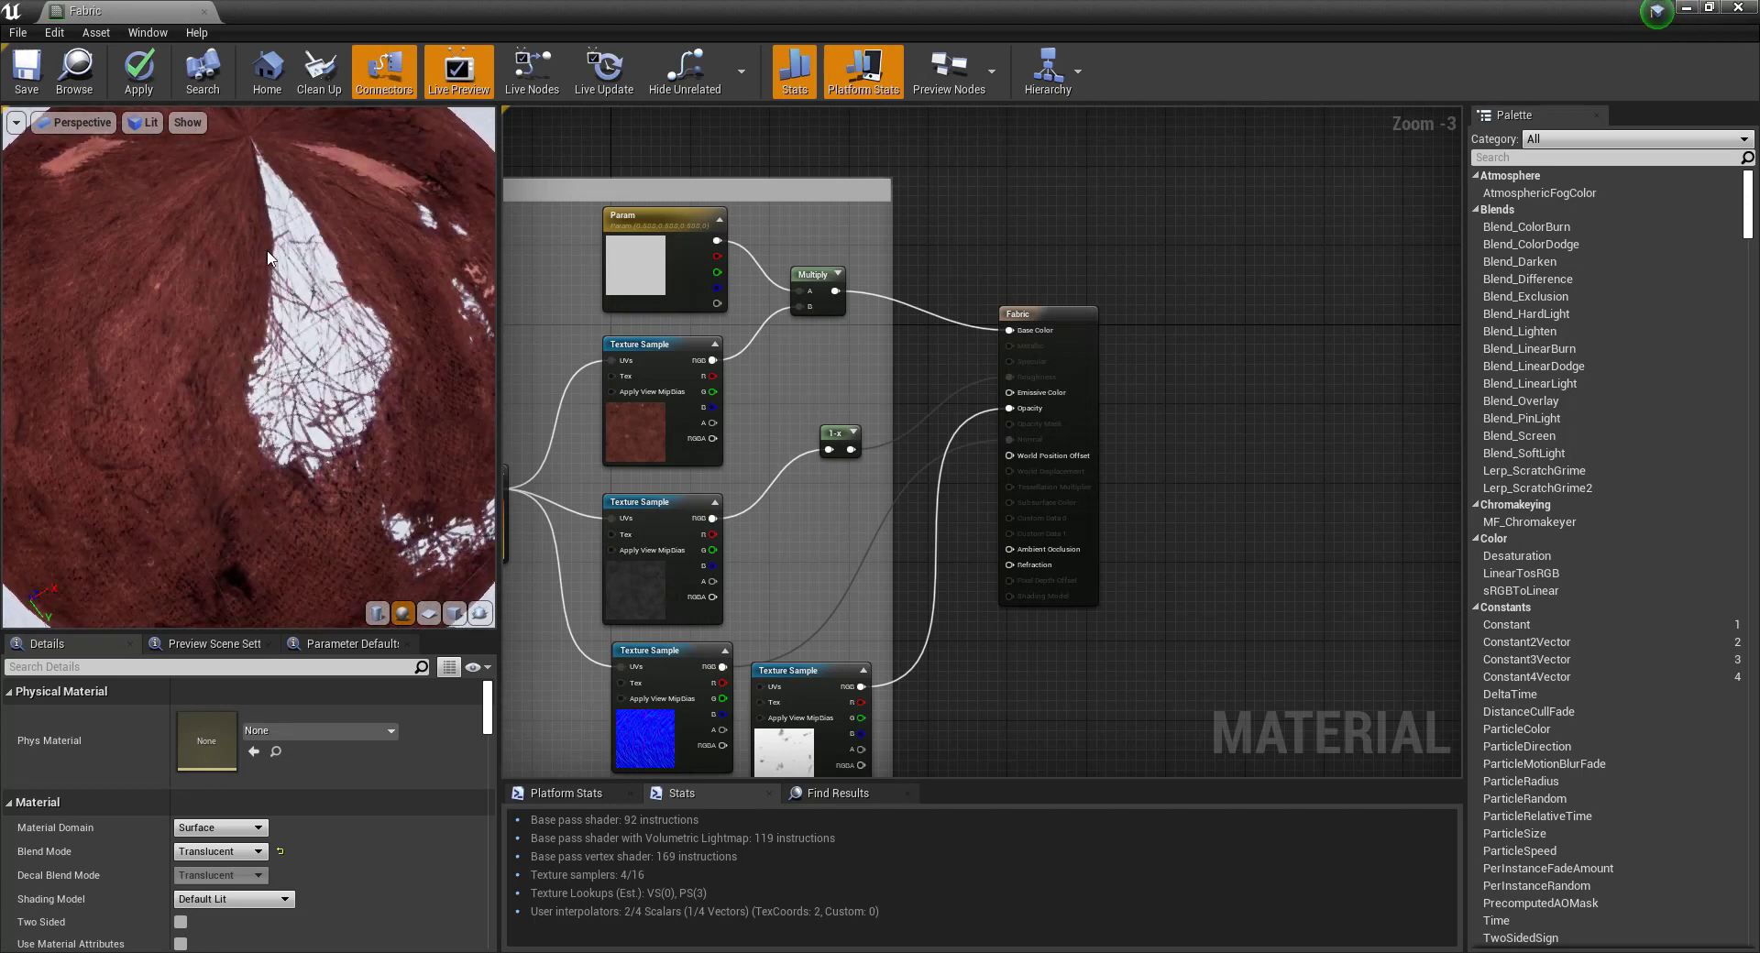
click(138, 73)
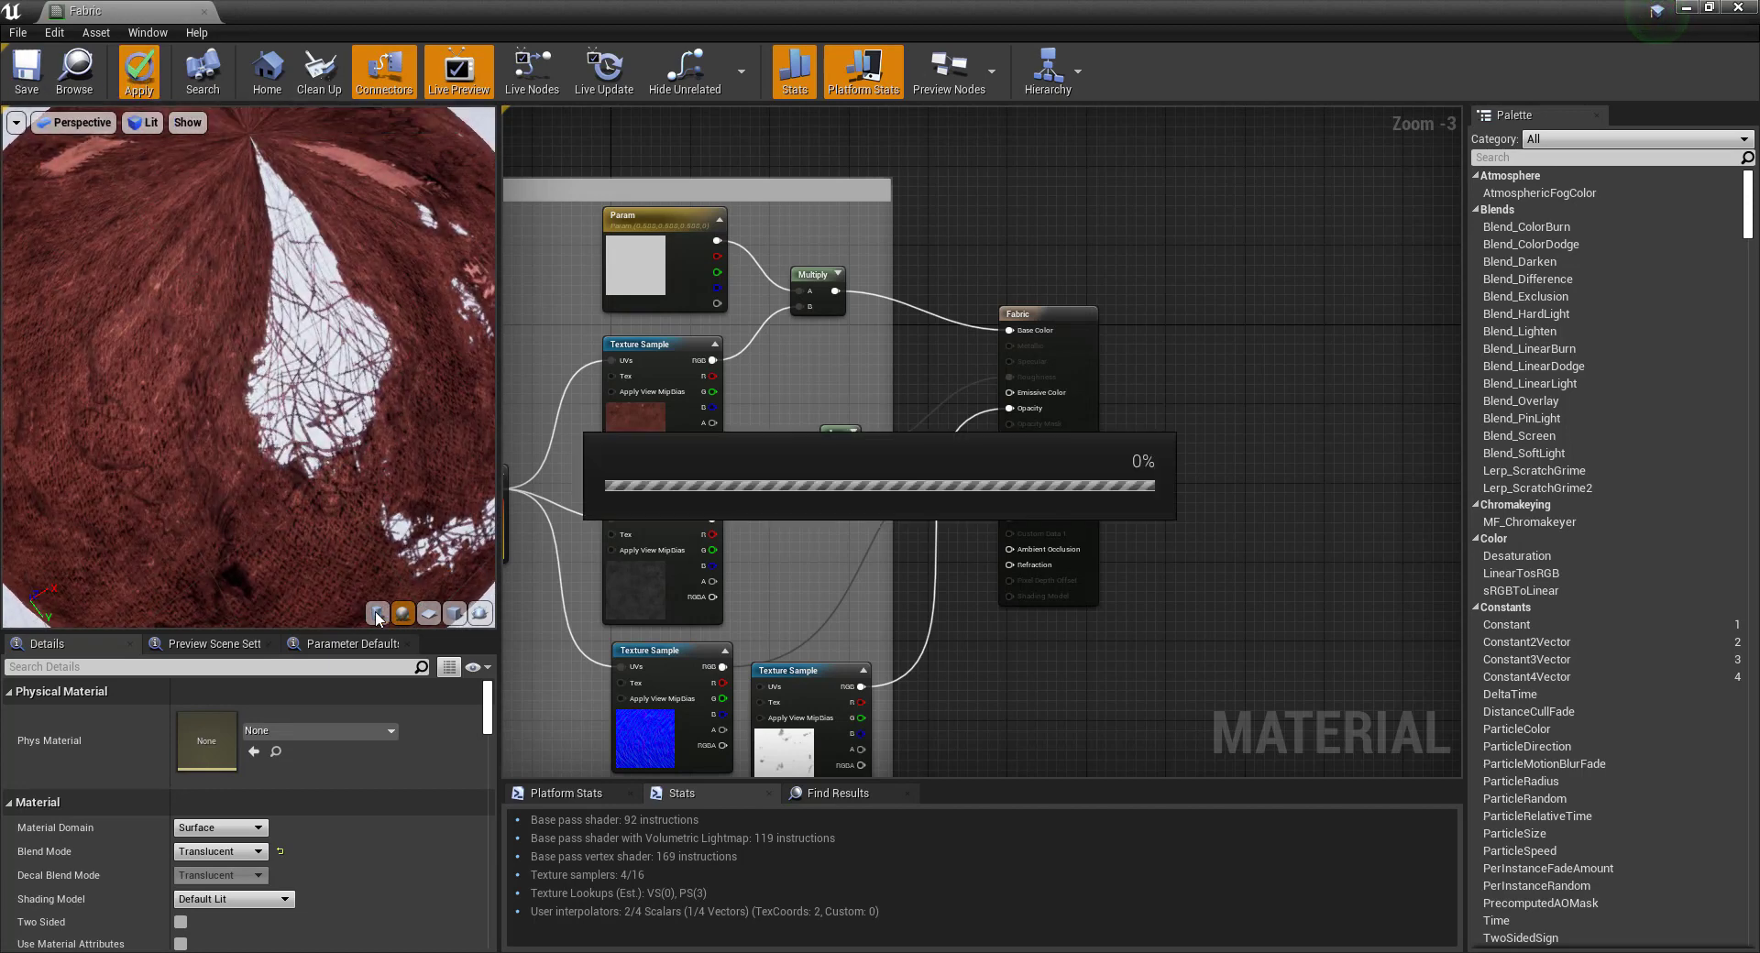
Preview the Fabric material on a plane and examine its transparent holes from several angles.
click(428, 612)
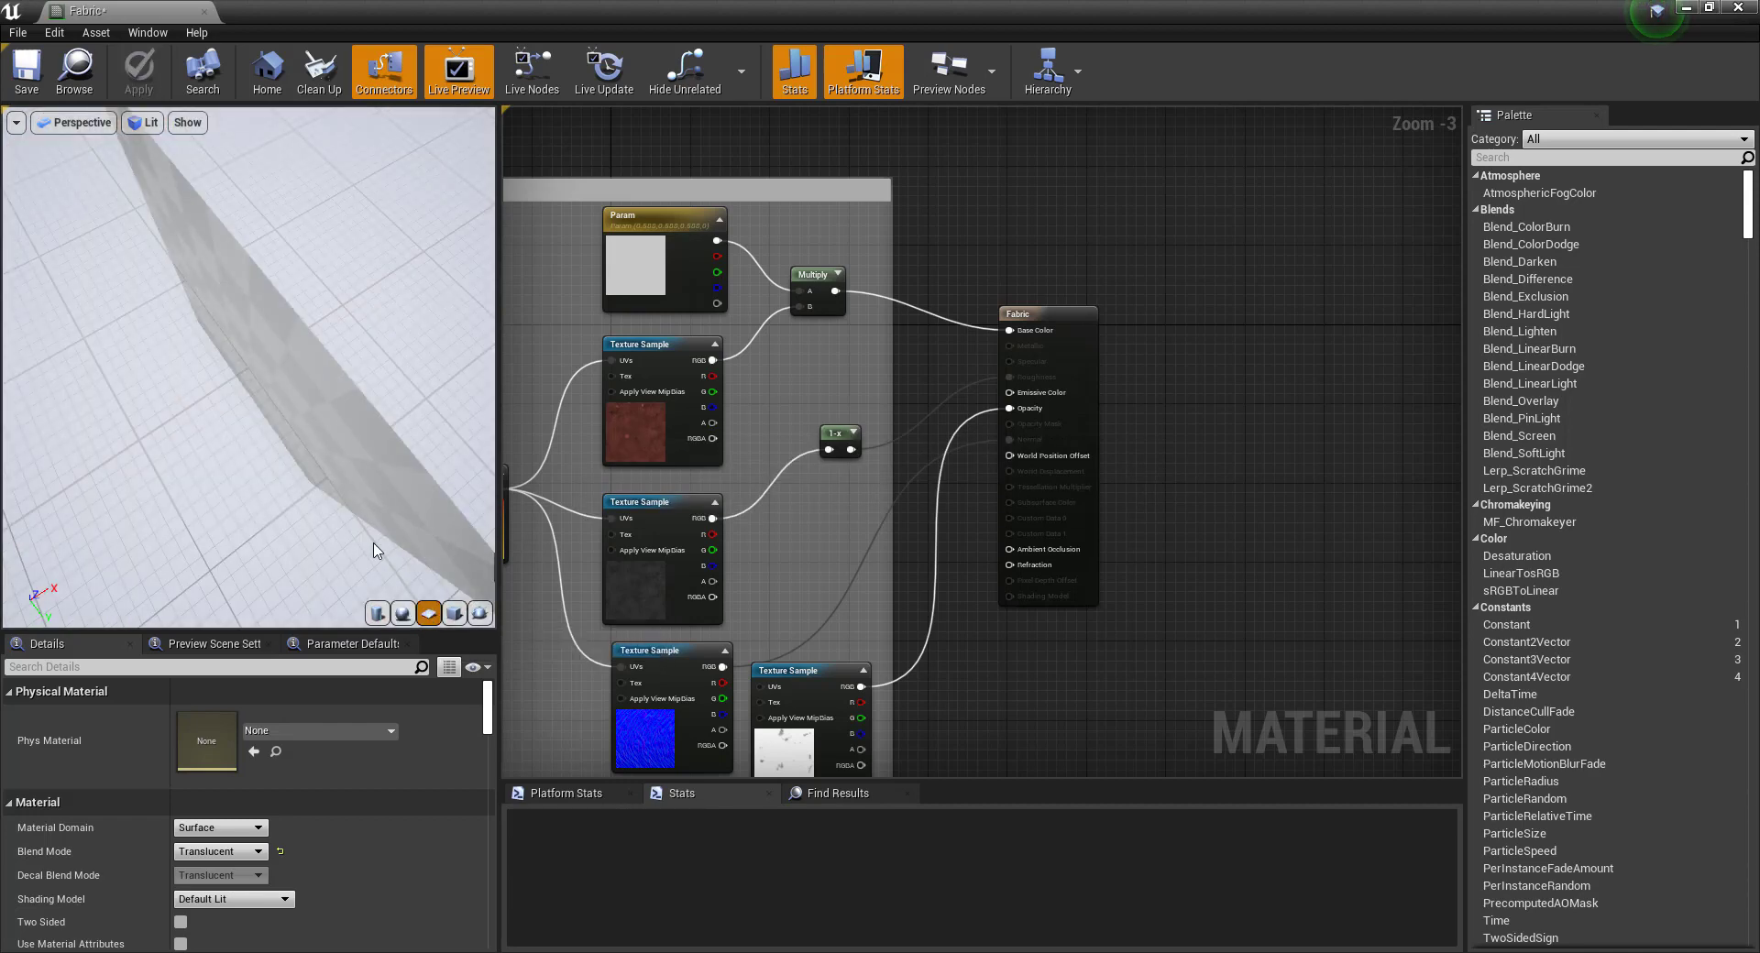
drag(275, 365, 307, 320)
scroll(268, 306, up, 6)
drag(273, 409, 288, 348)
scroll(274, 409, up, 5)
scroll(273, 409, down, 6)
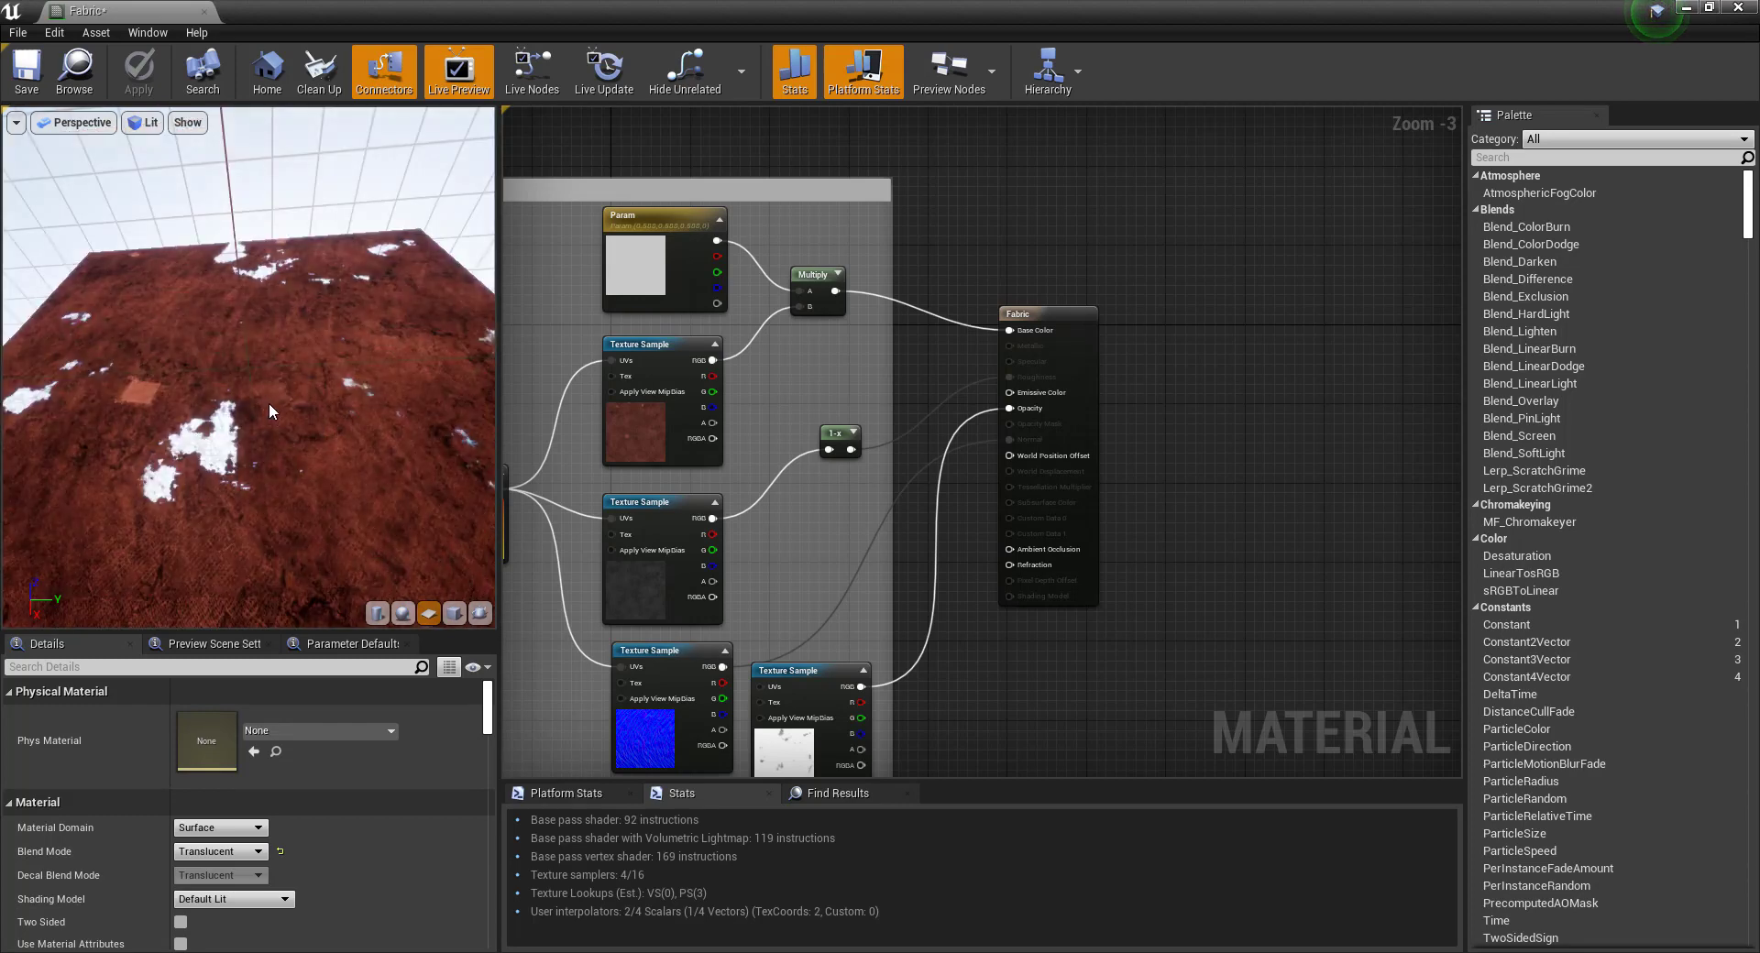
drag(273, 409, 213, 391)
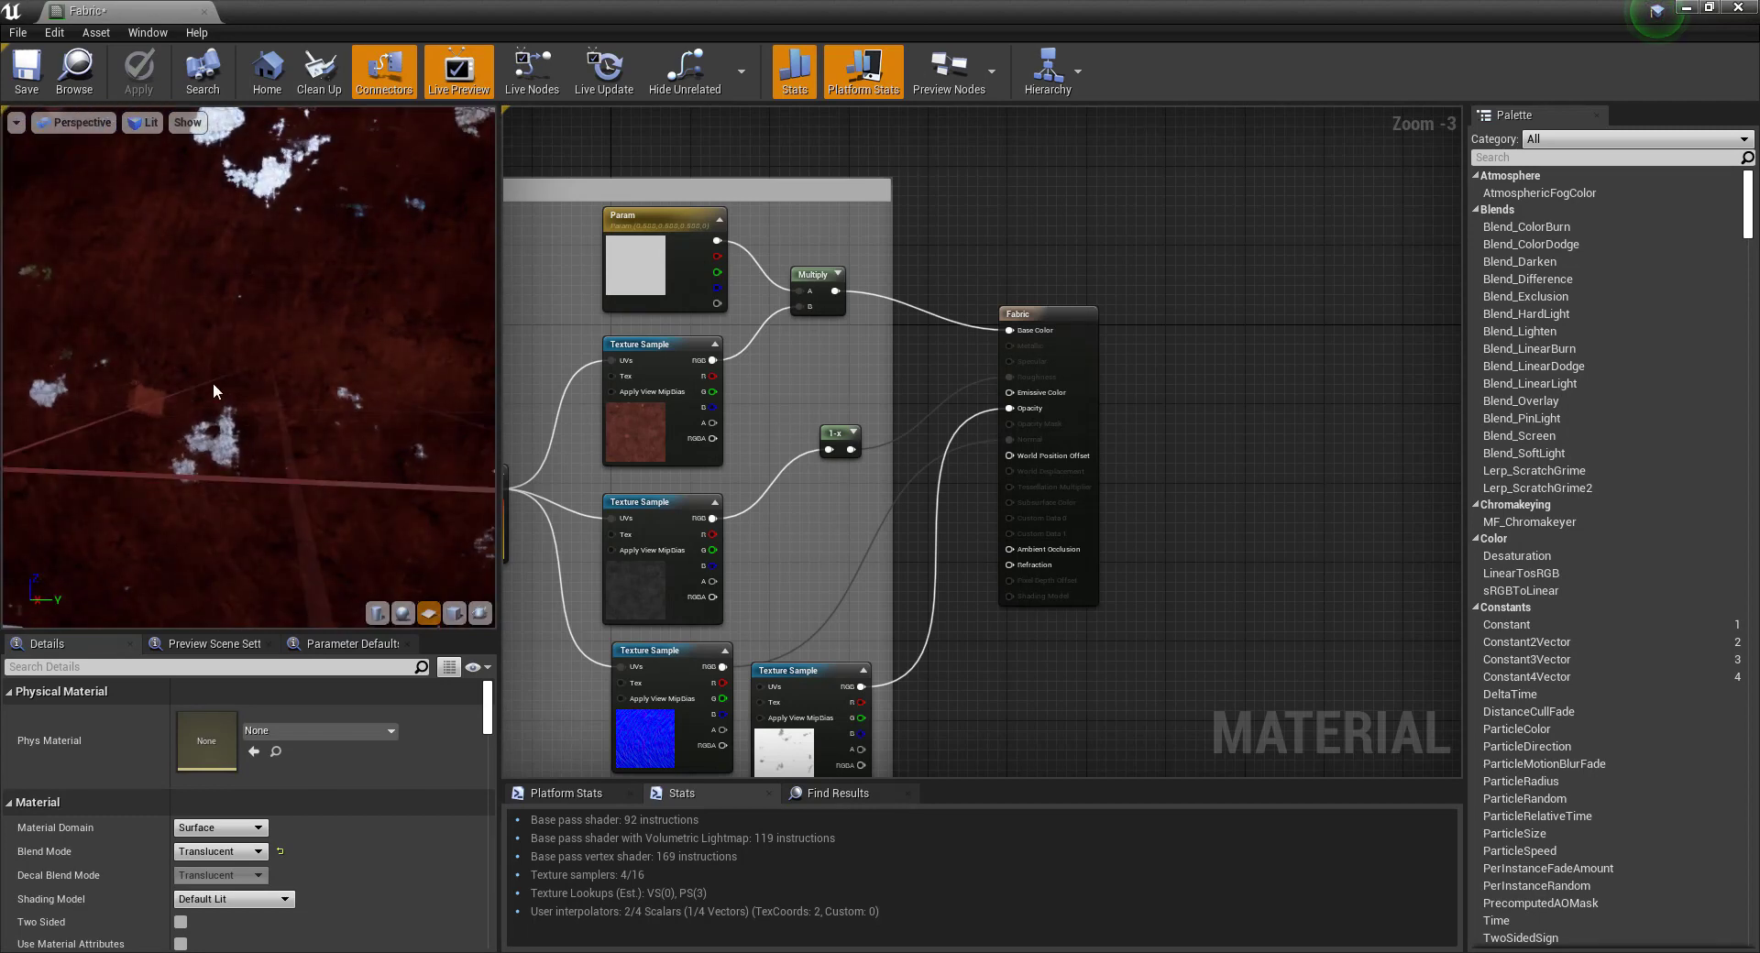
scroll(242, 394, down, 4)
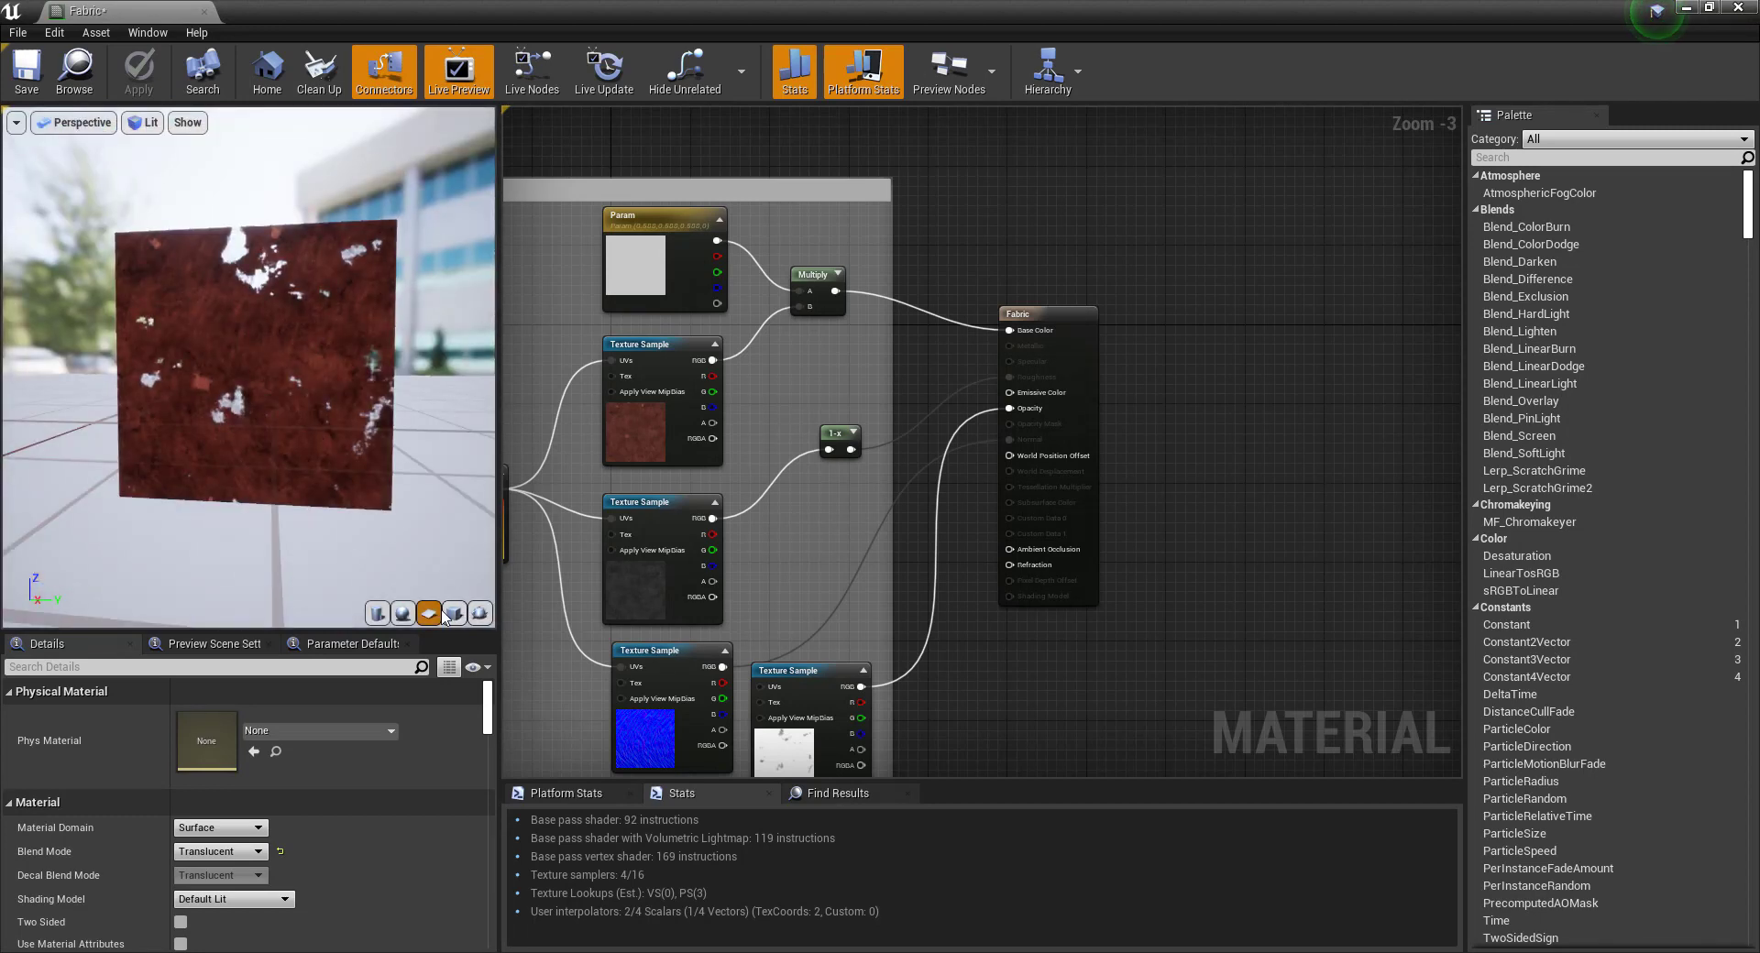
Preview the Fabric material on a cube and examine how the torn areas look across its faces.
click(442, 613)
drag(400, 515, 229, 513)
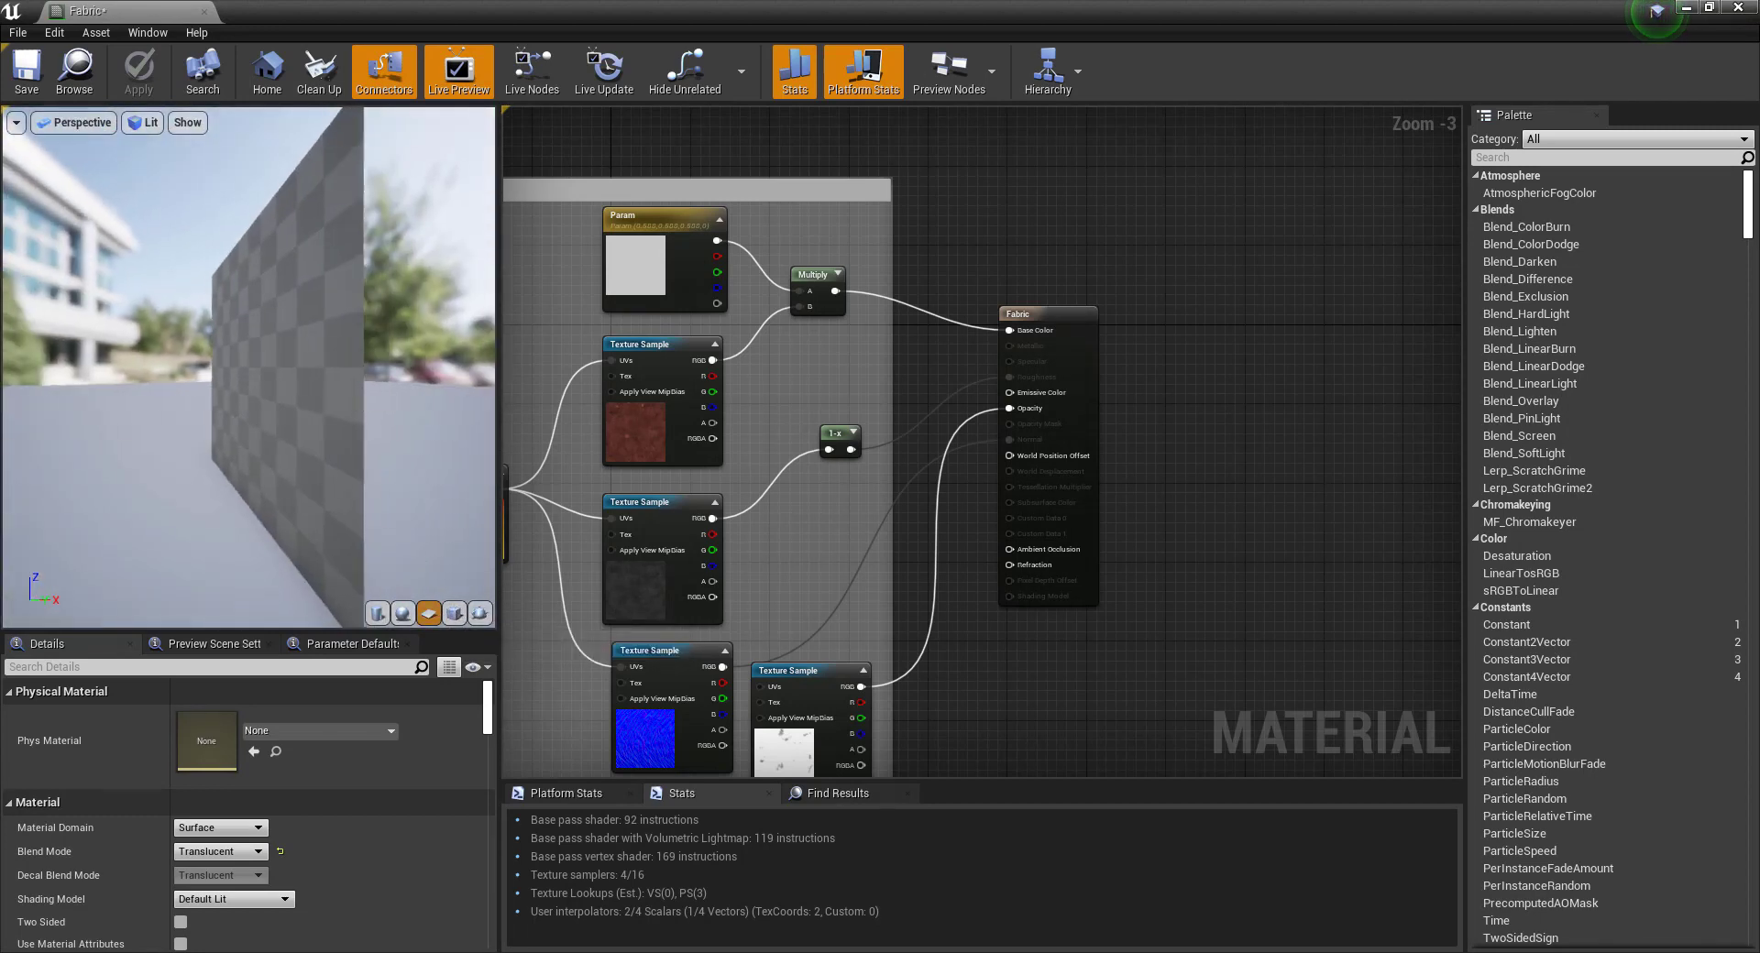
click(454, 613)
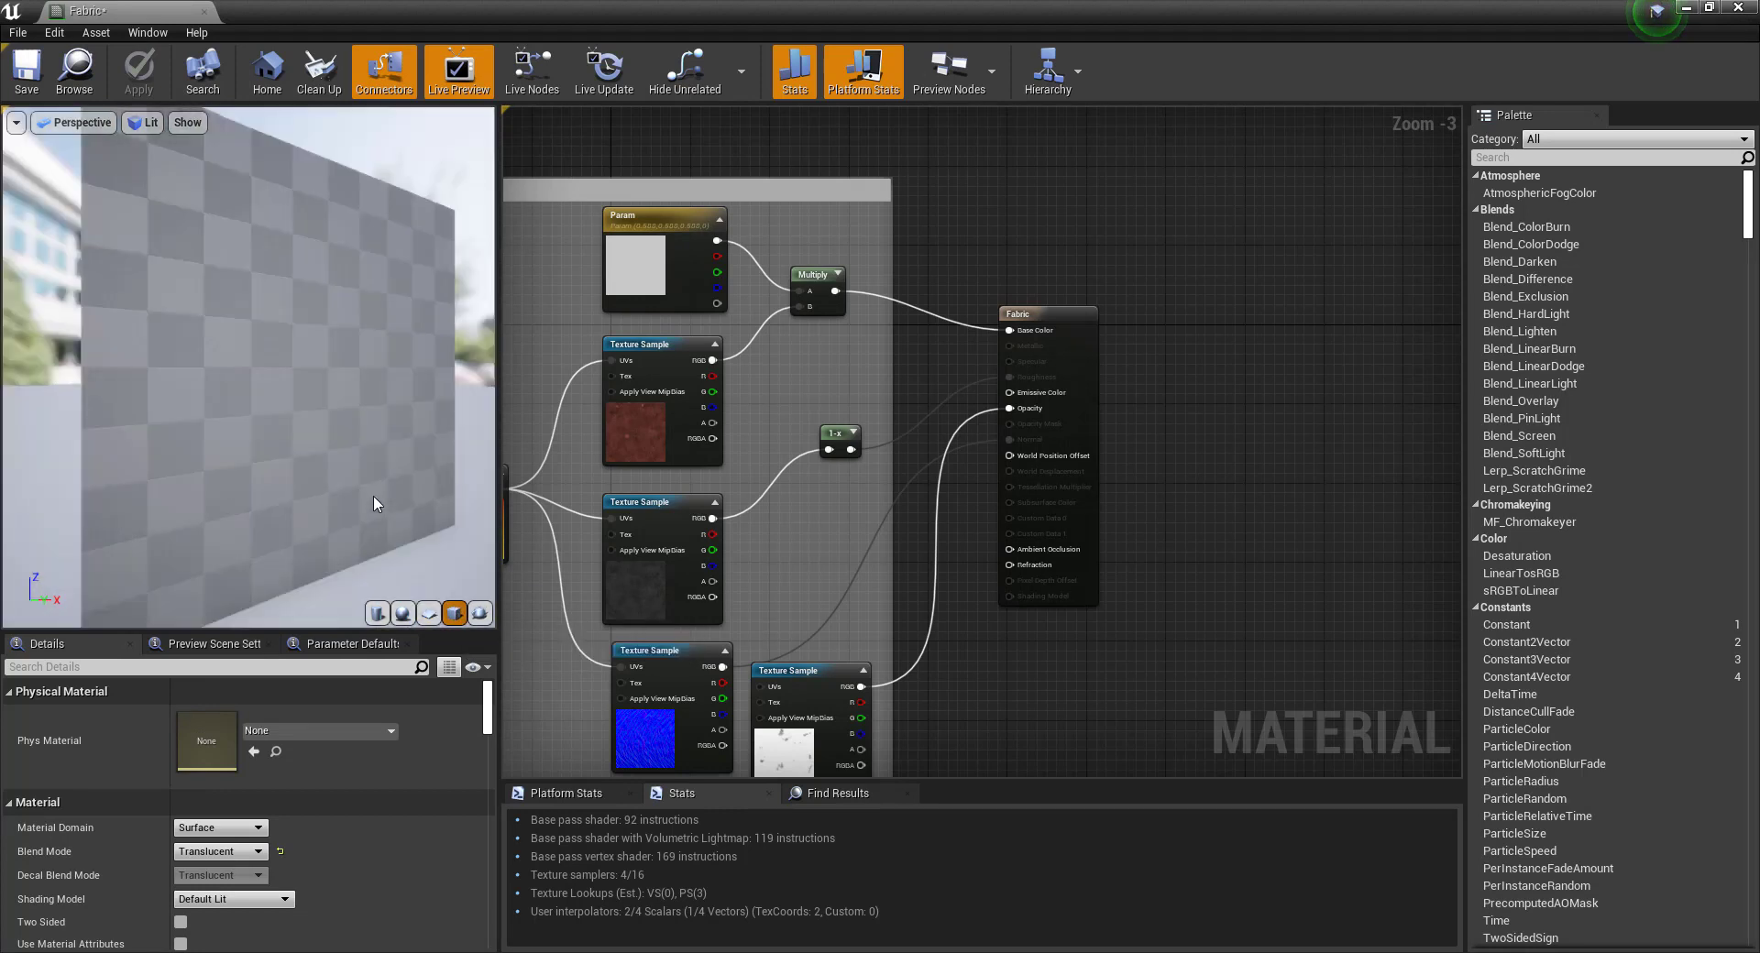
scroll(374, 498, down, 6)
drag(263, 371, 197, 326)
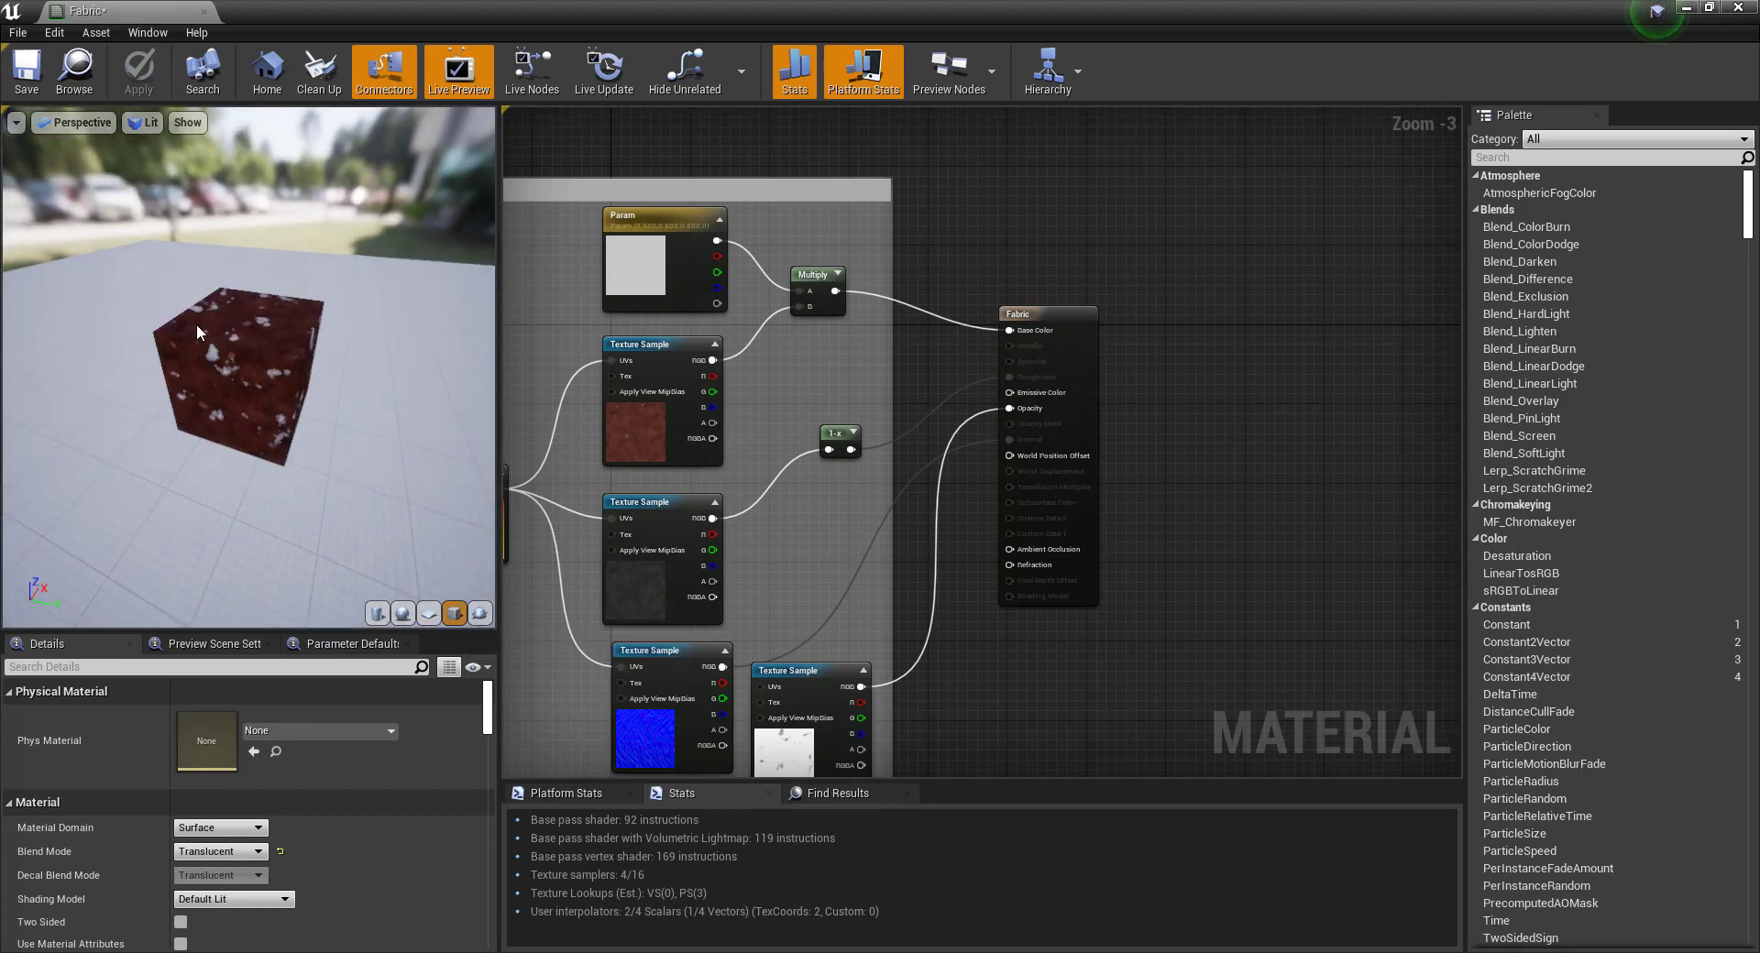
scroll(196, 326, up, 5)
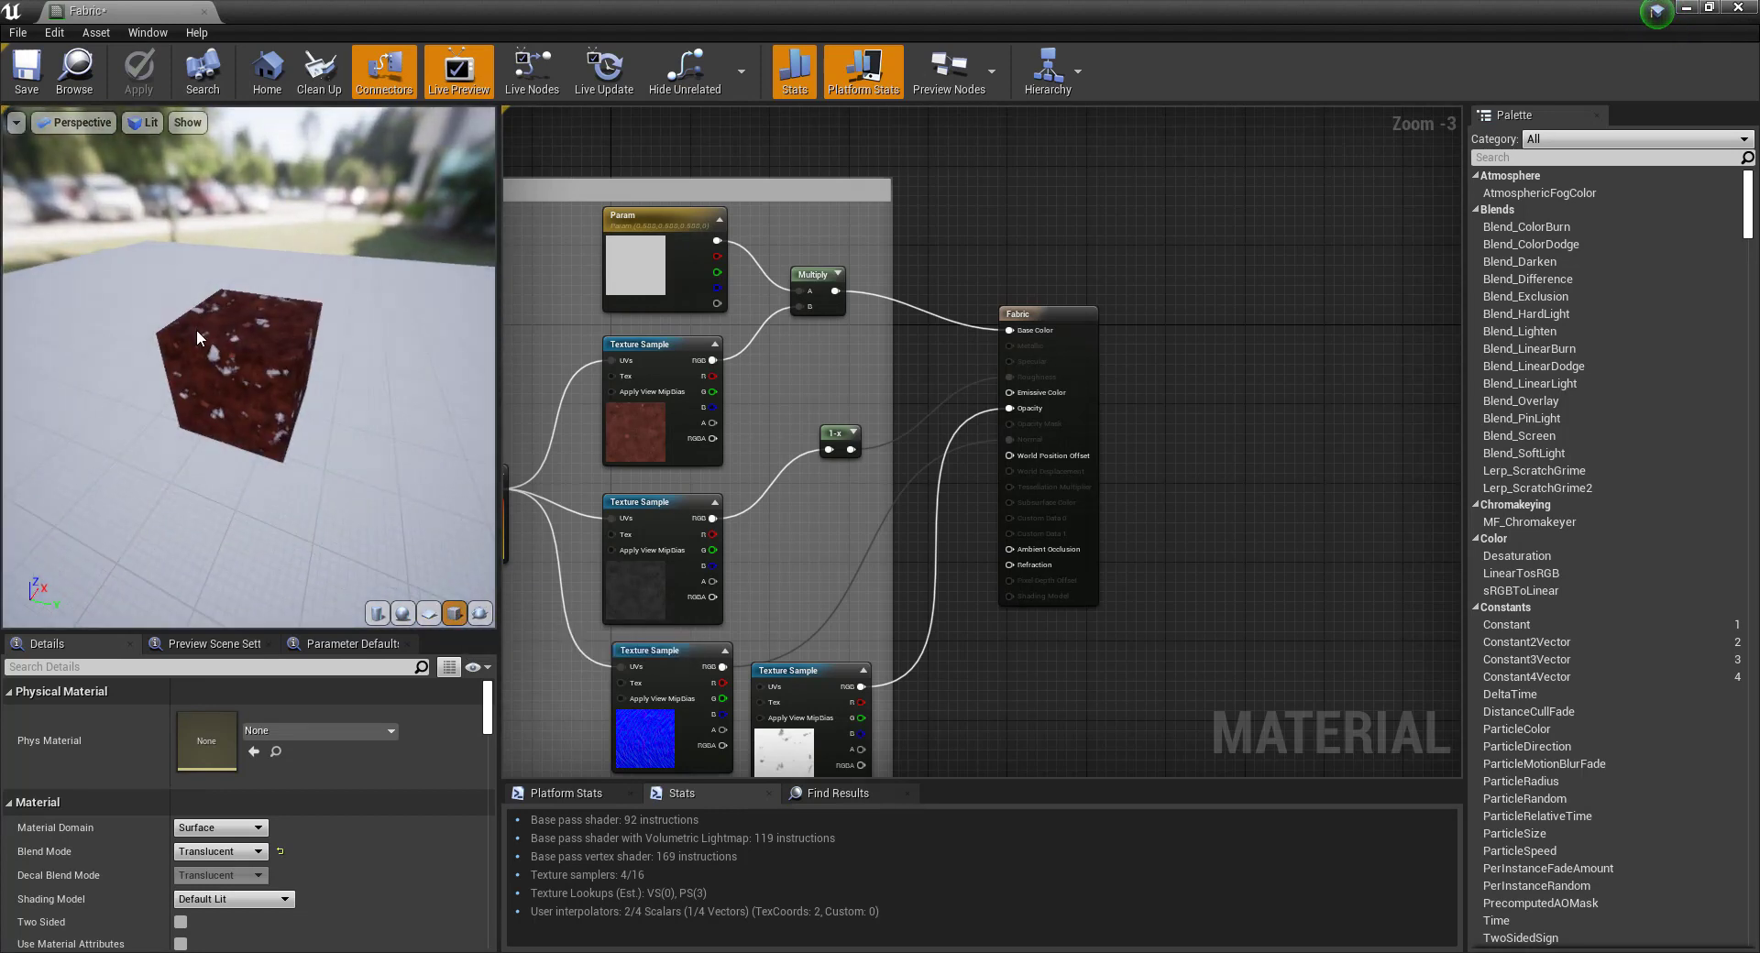
Close the Fabric material editor and select the Hay material in the Orc_Village folder.
click(154, 86)
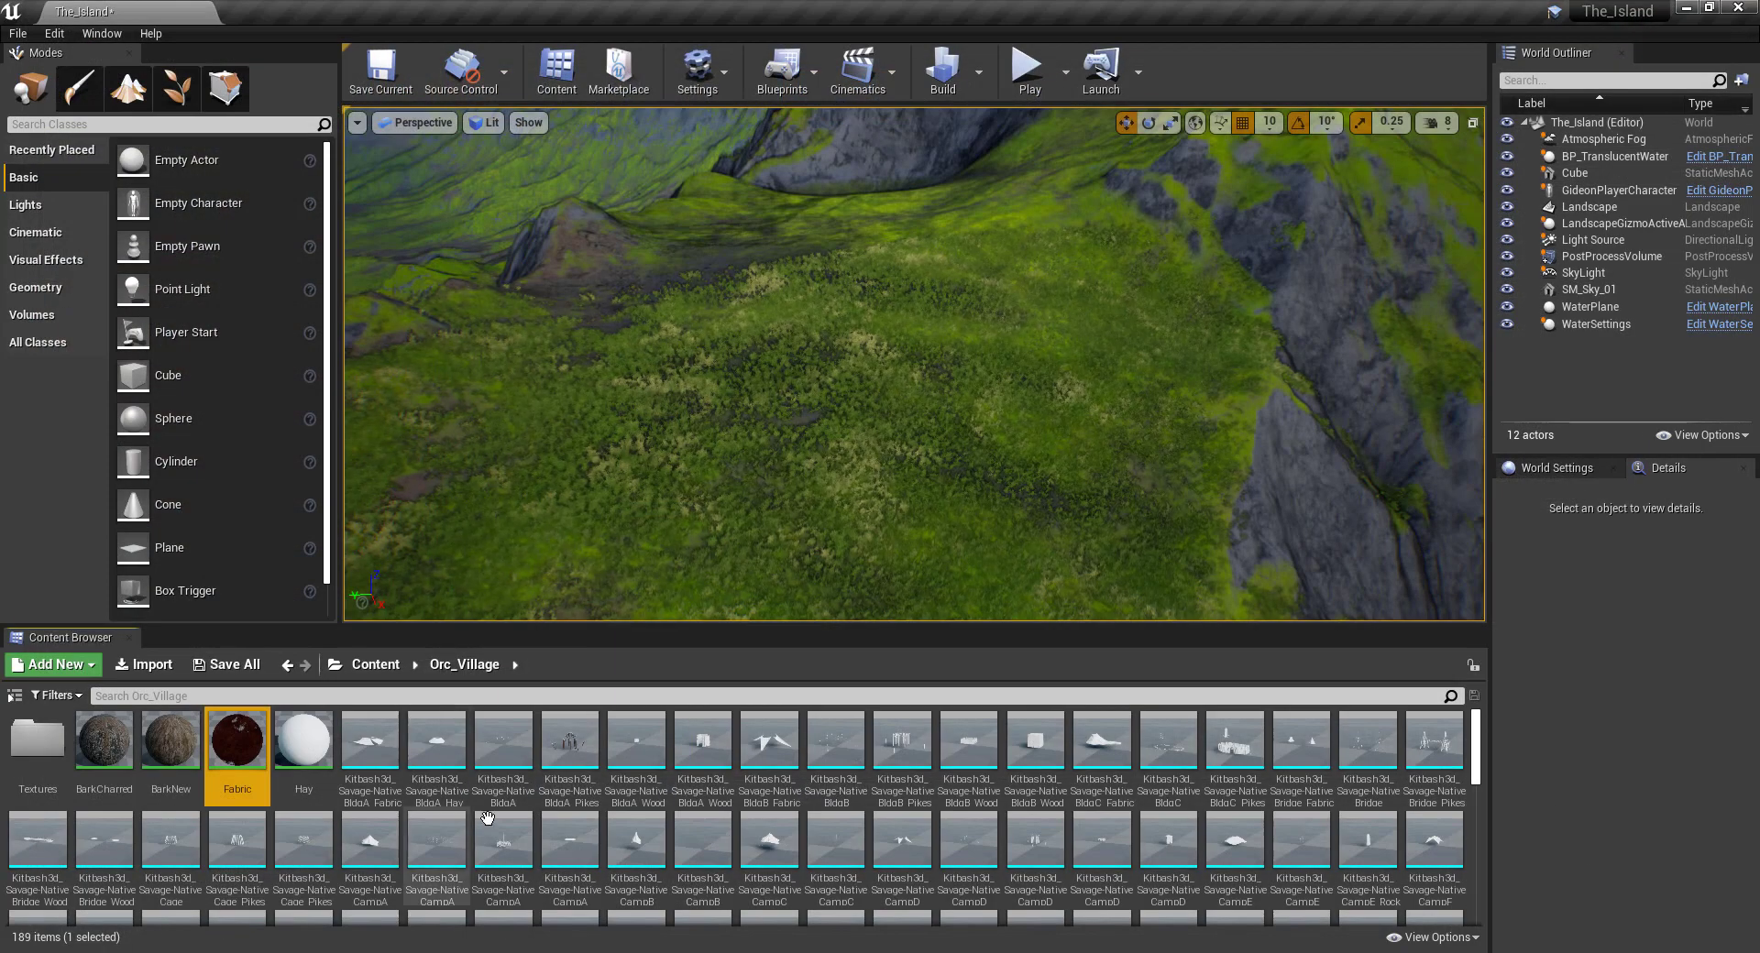
scroll(531, 829, down, 4)
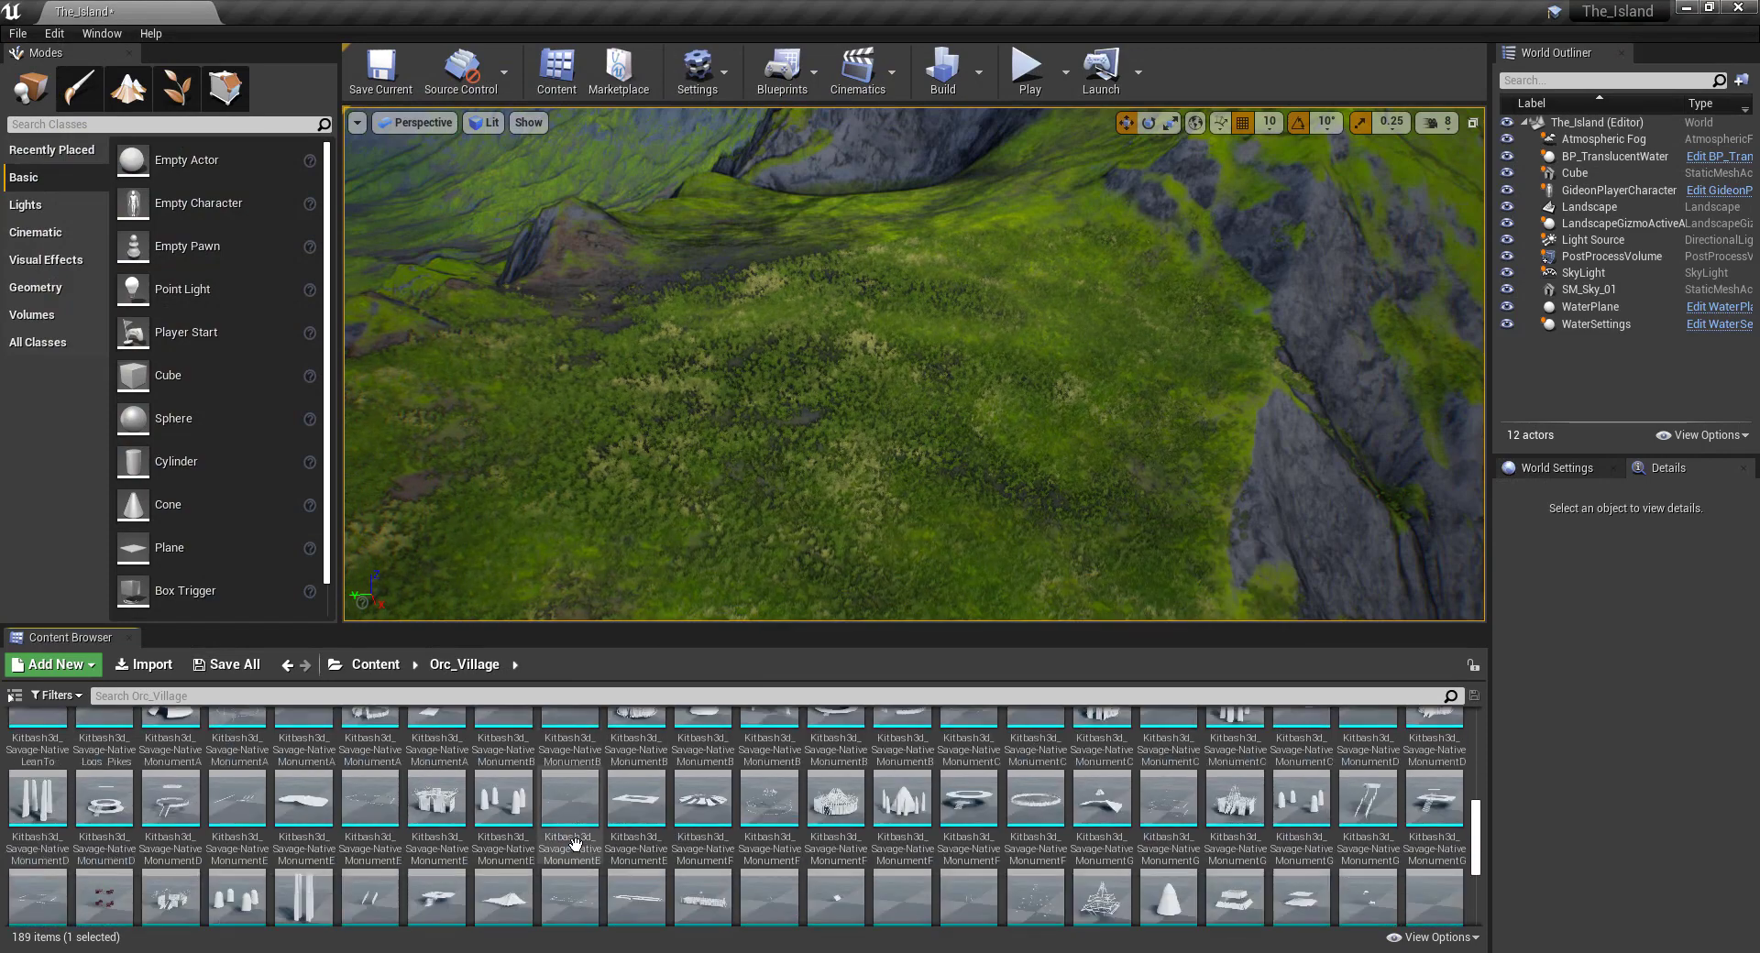
scroll(541, 834, up, 4)
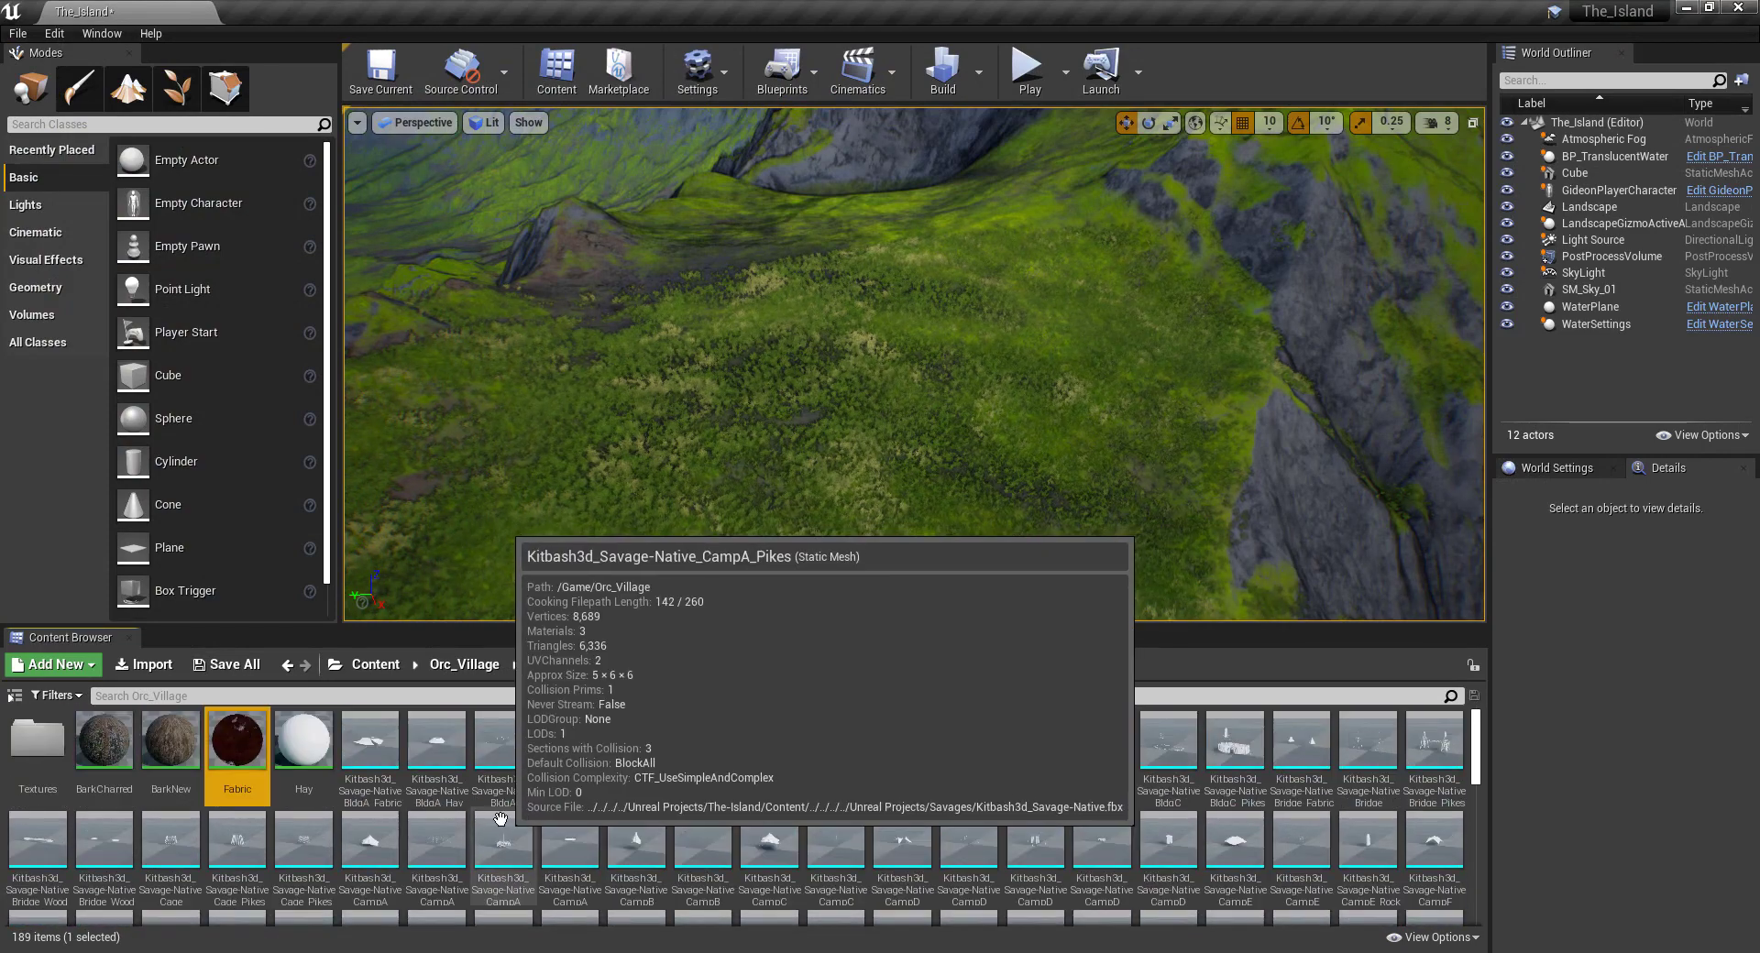
click(320, 736)
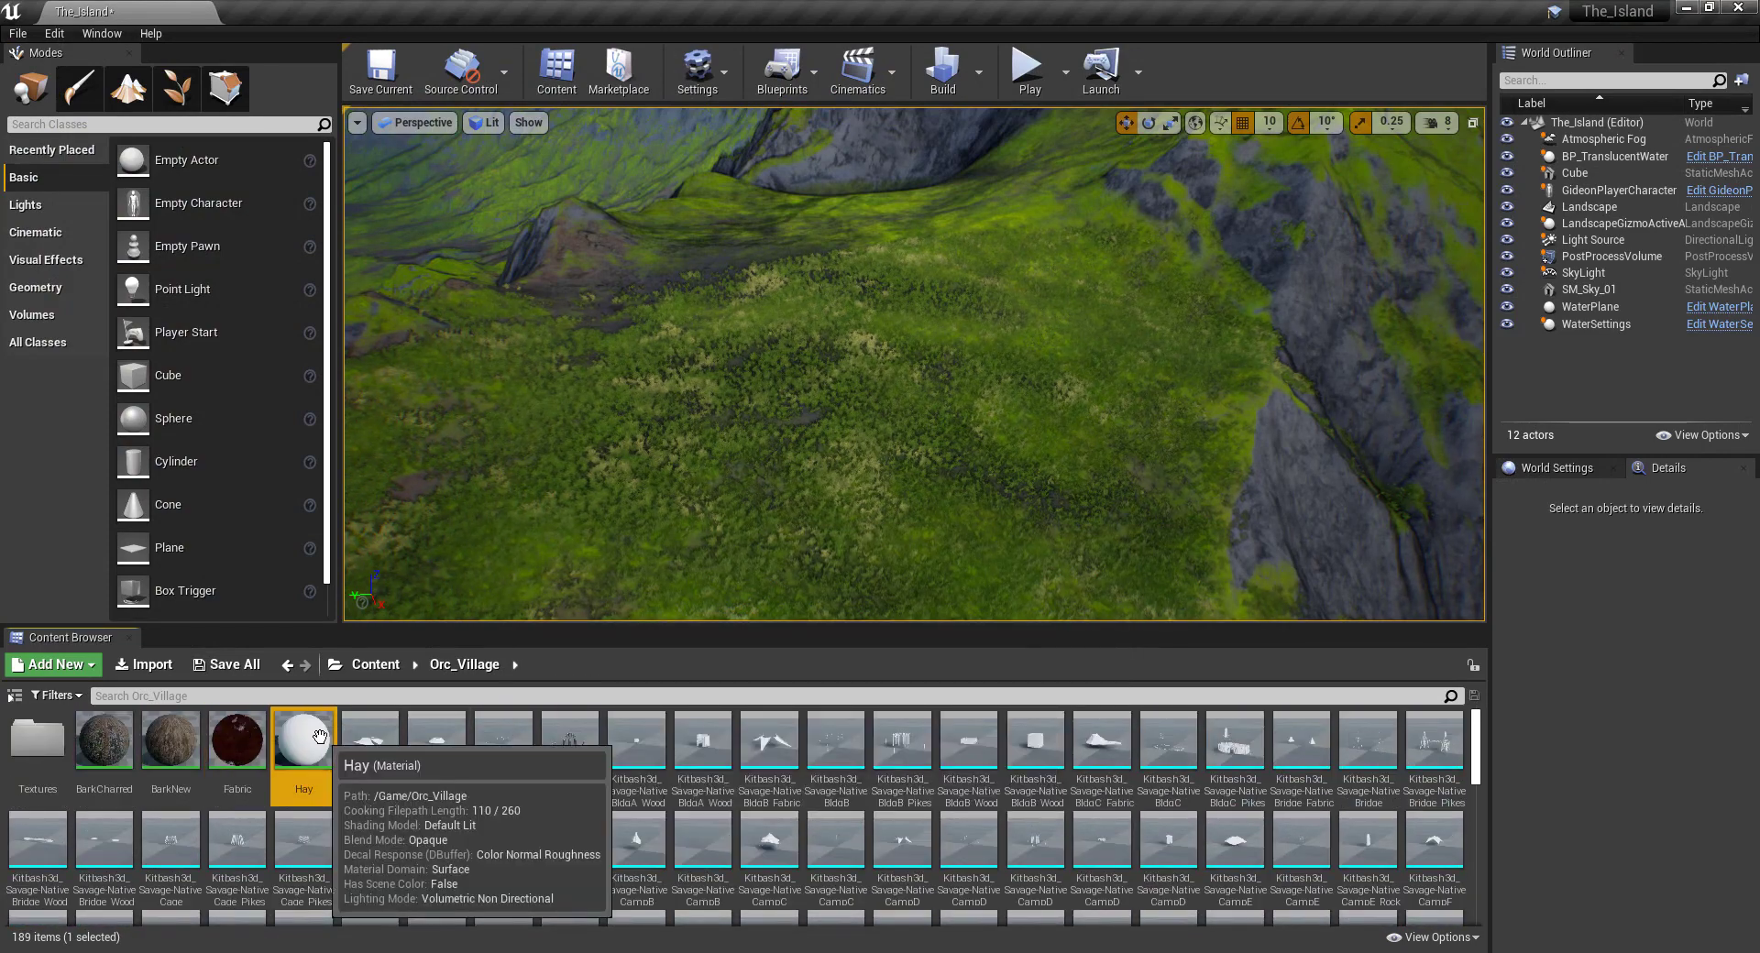
Examine the torn Fabric material on the BldgA fabric mesh and check the material on the BldgA hay mesh.
double_click(370, 744)
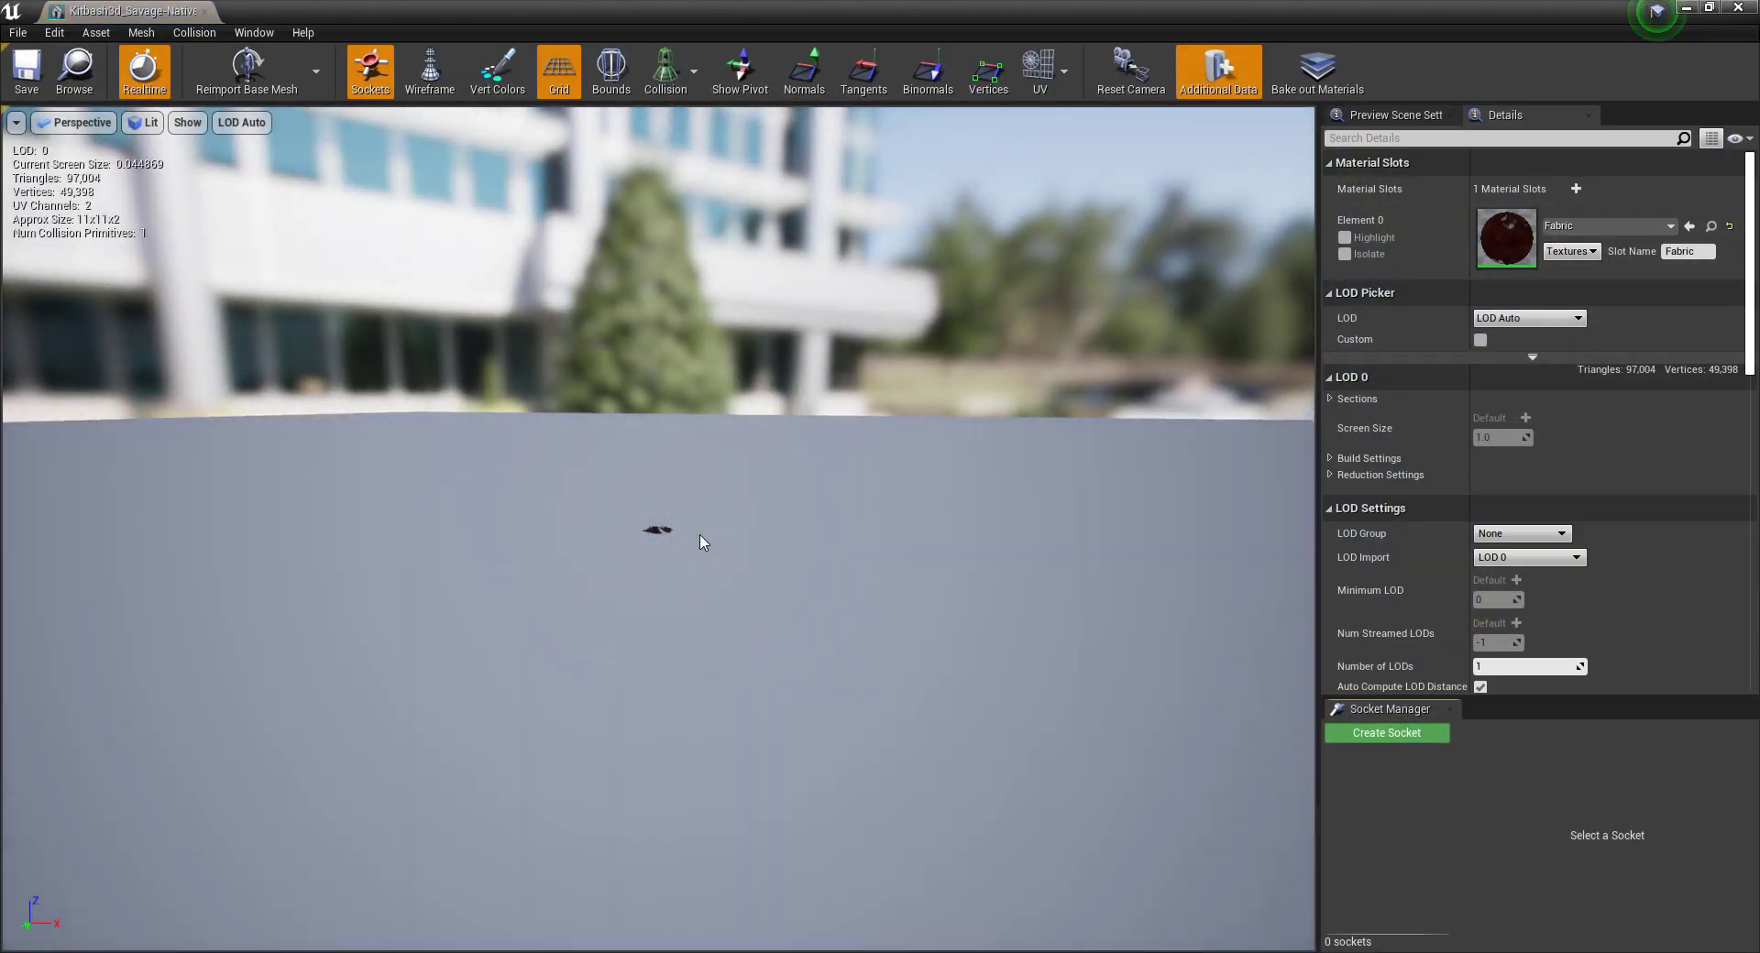
scroll(697, 536, up, 3)
scroll(694, 529, up, 2)
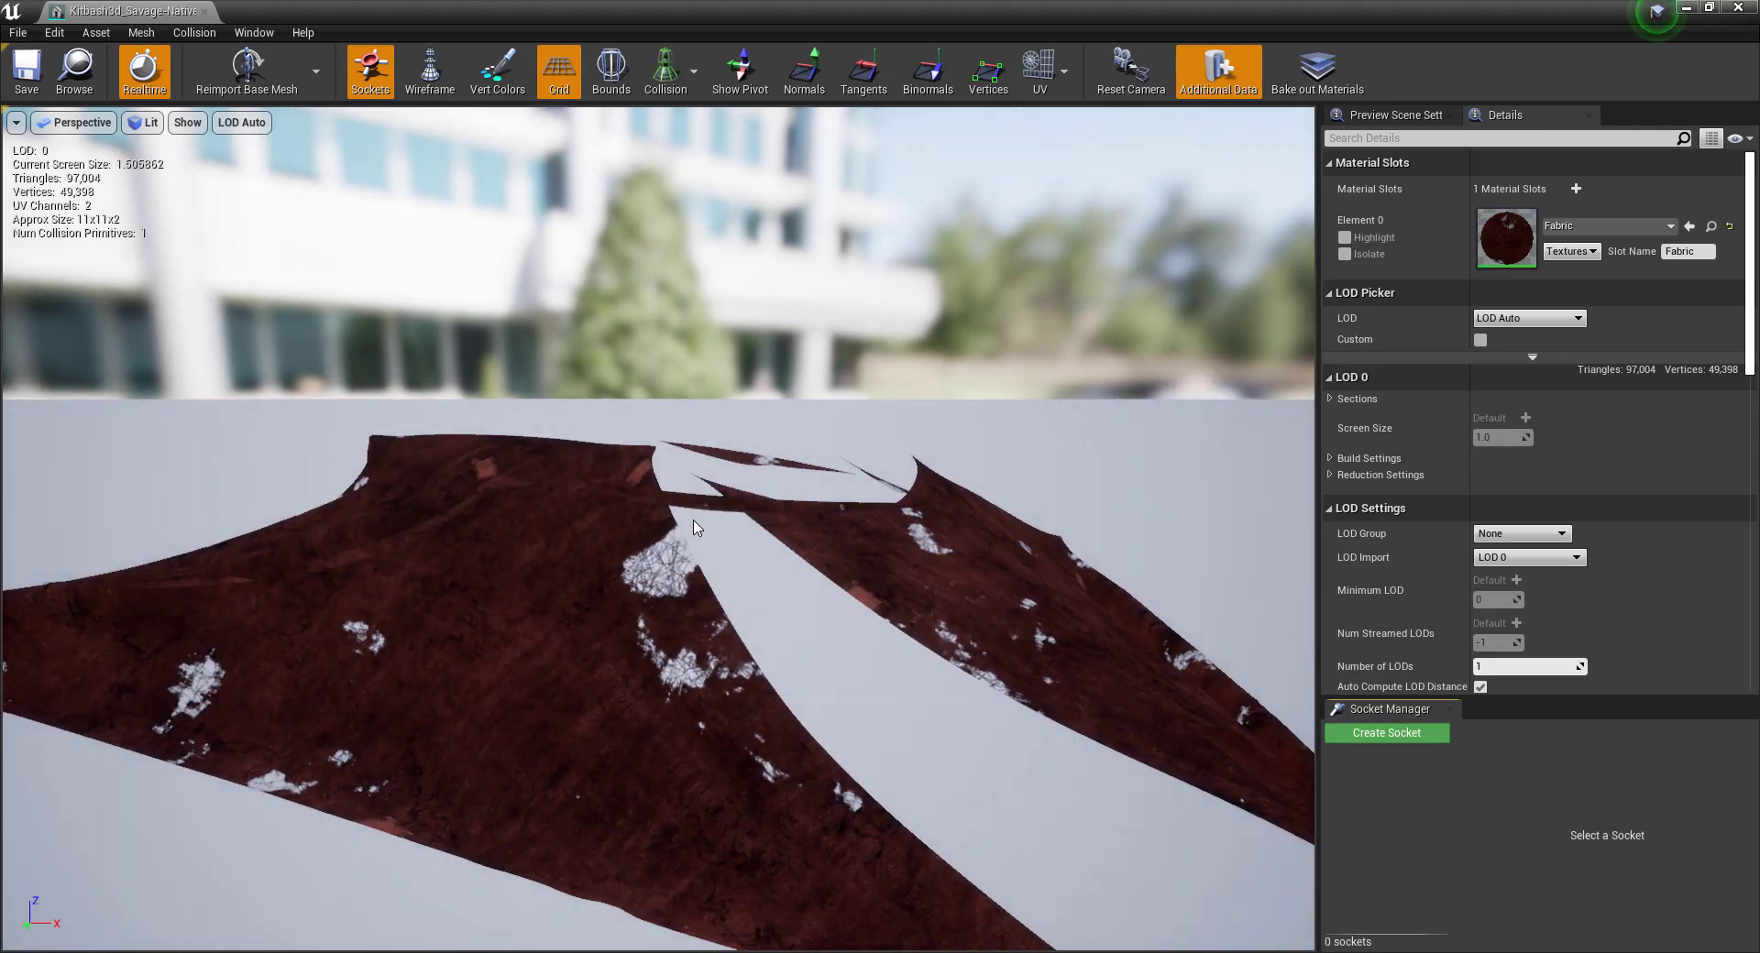
drag(693, 529, 1210, 504)
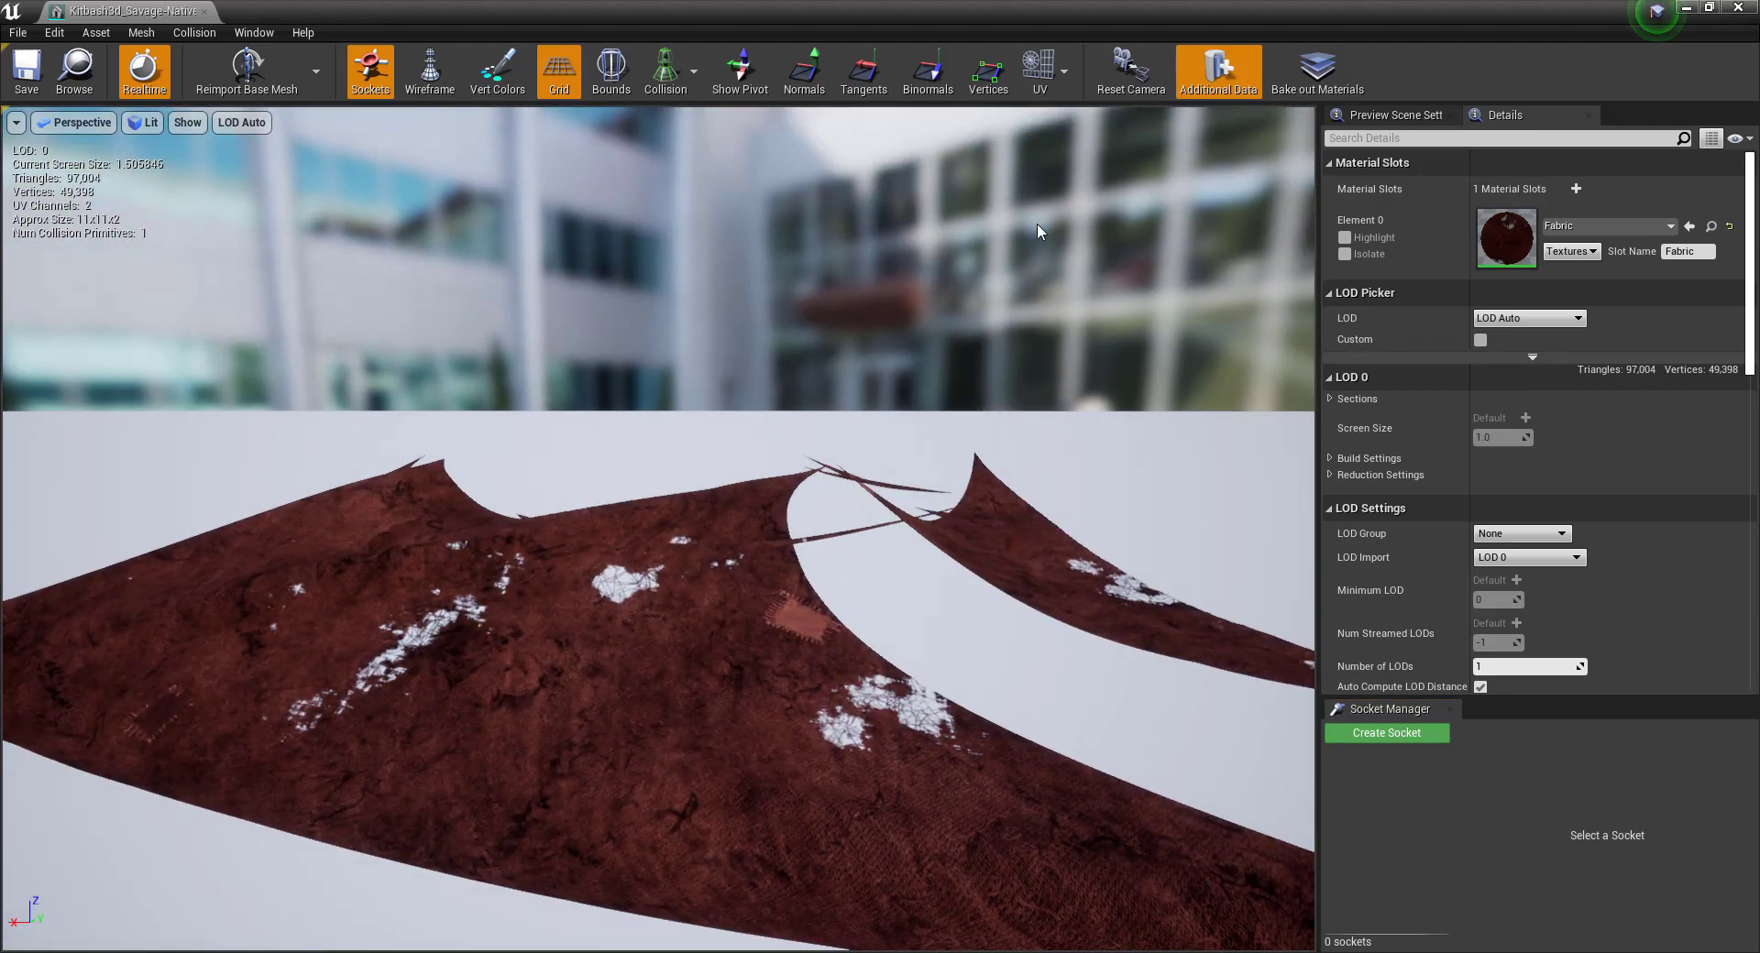
click(204, 11)
double_click(437, 740)
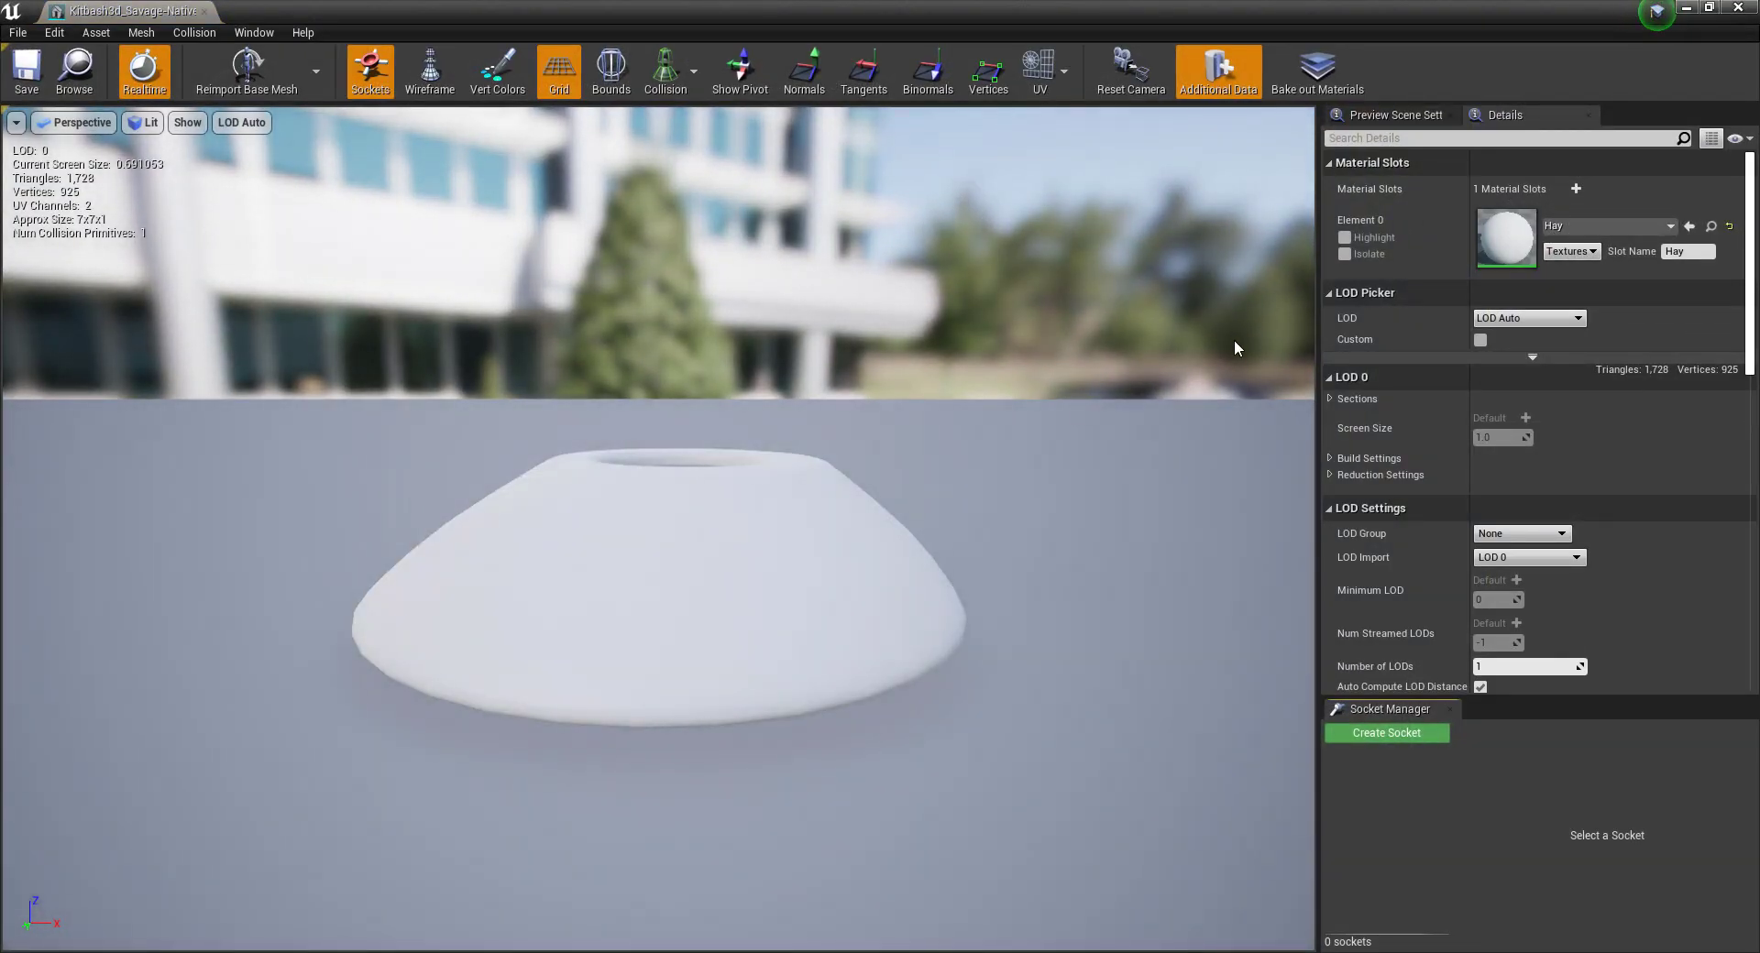
click(206, 11)
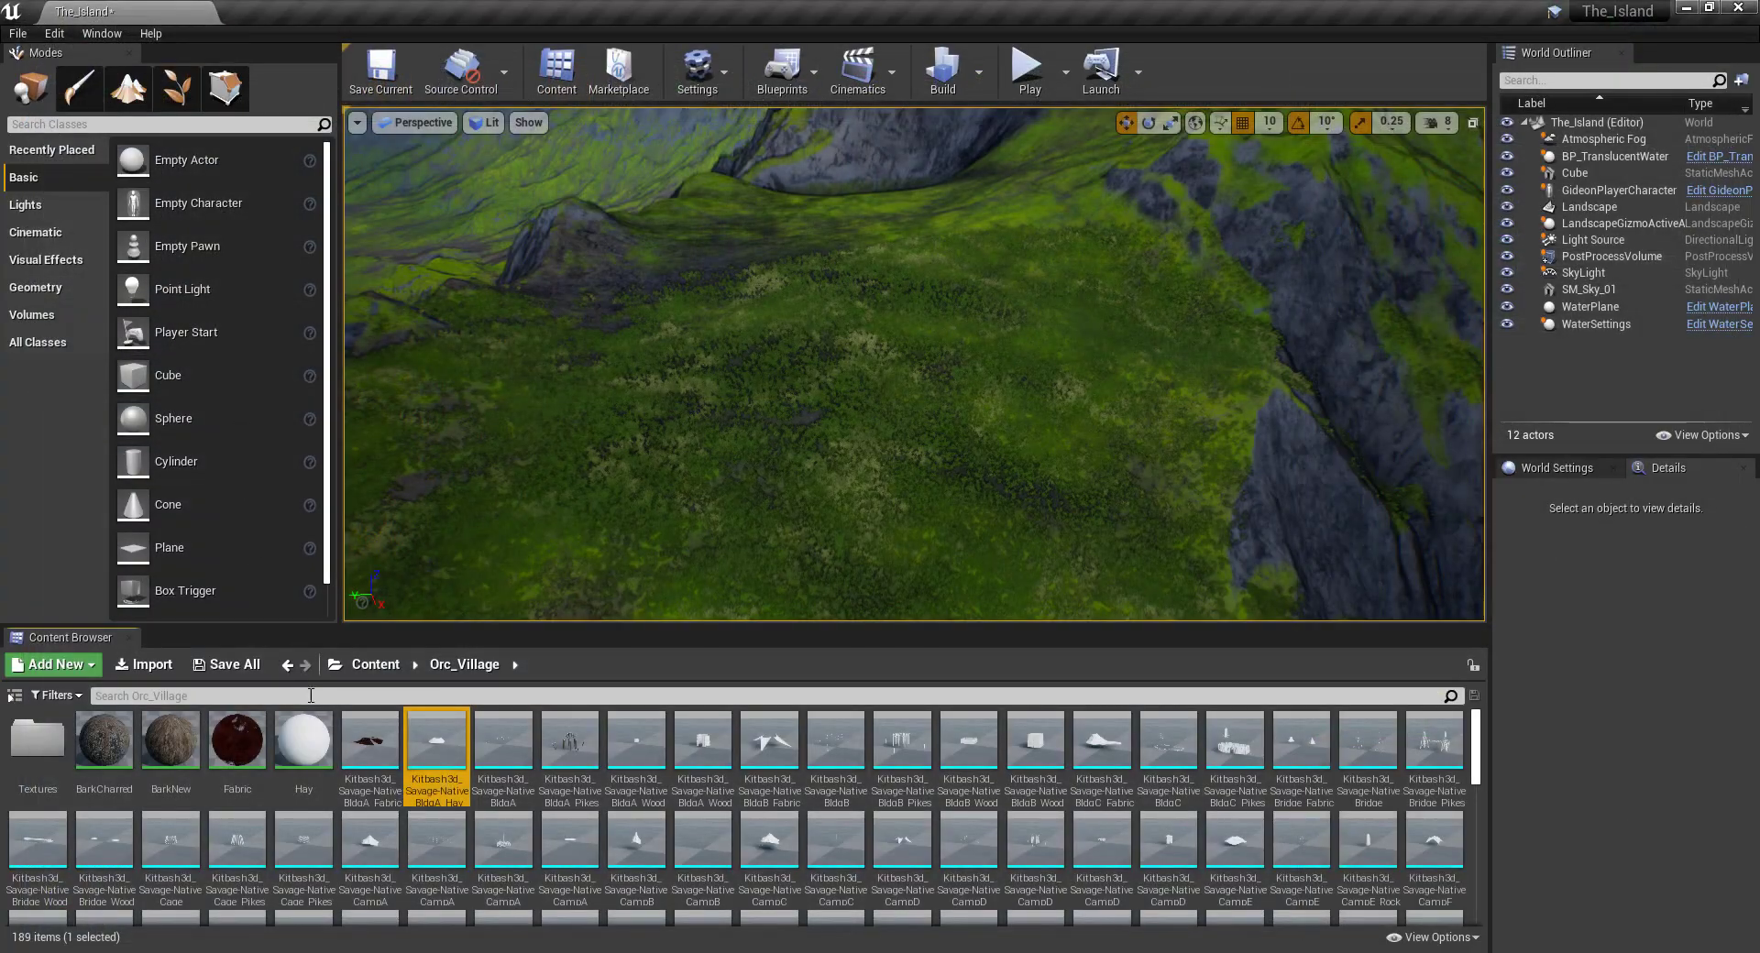
Open the Hay material, move its result node aside and delete the default Param node.
double_click(303, 741)
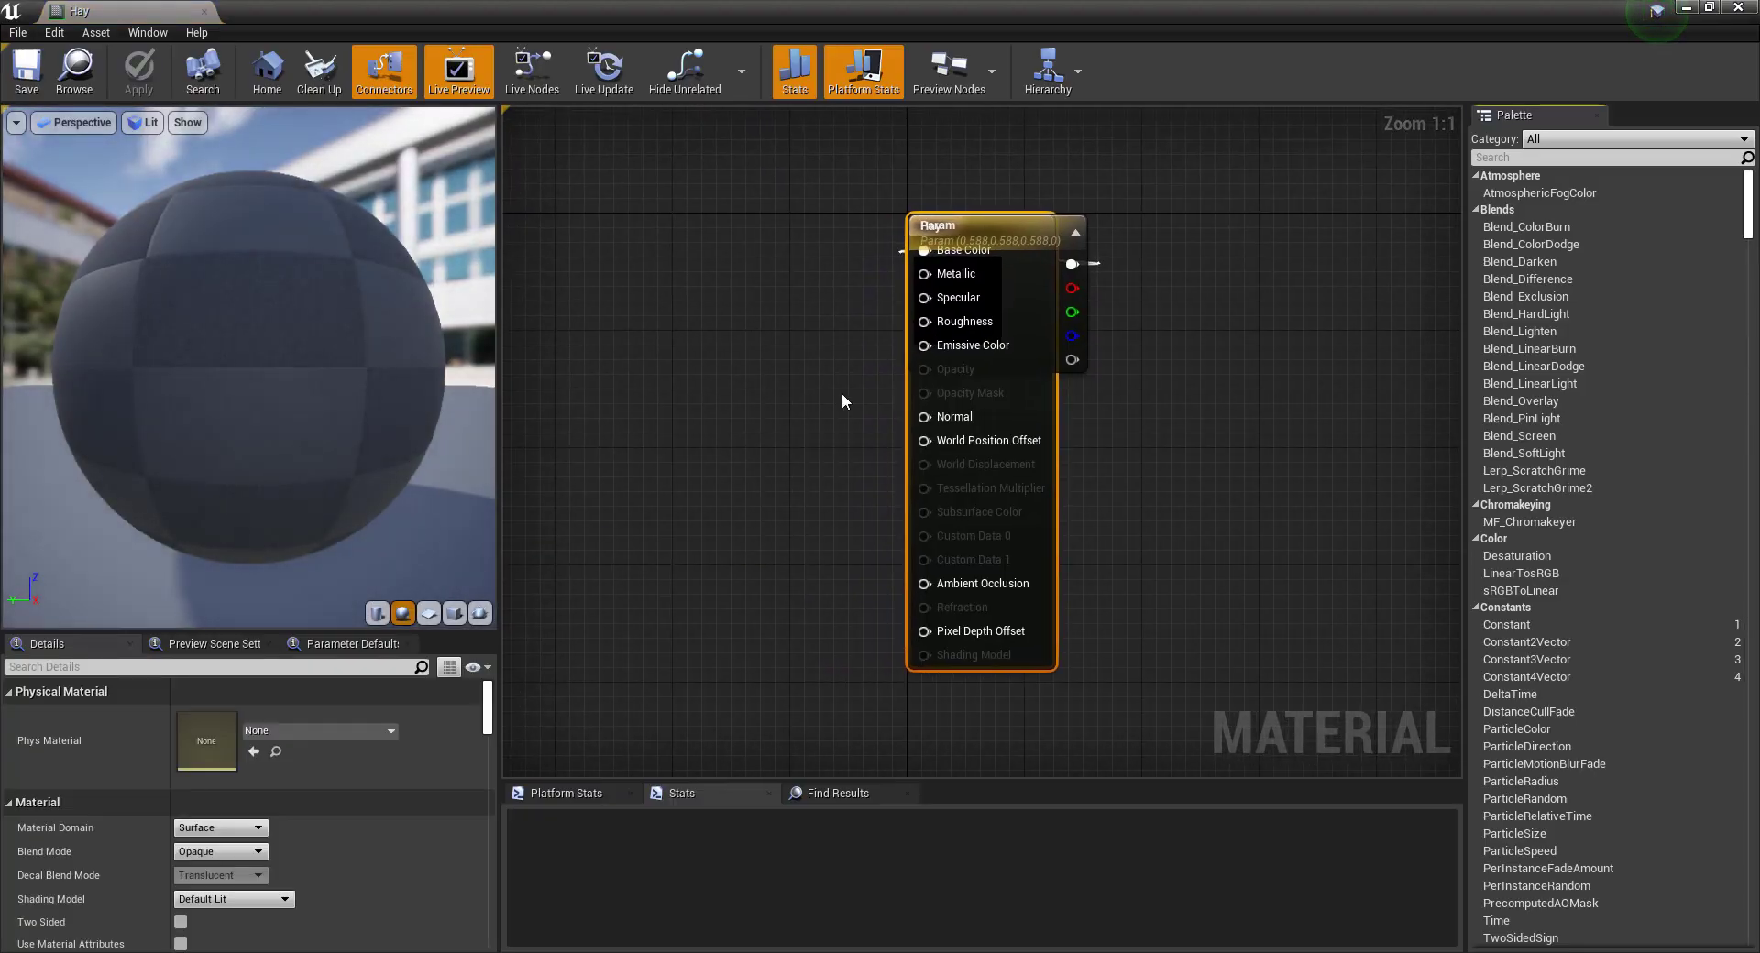
drag(986, 225, 1199, 222)
click(1021, 227)
key(Delete)
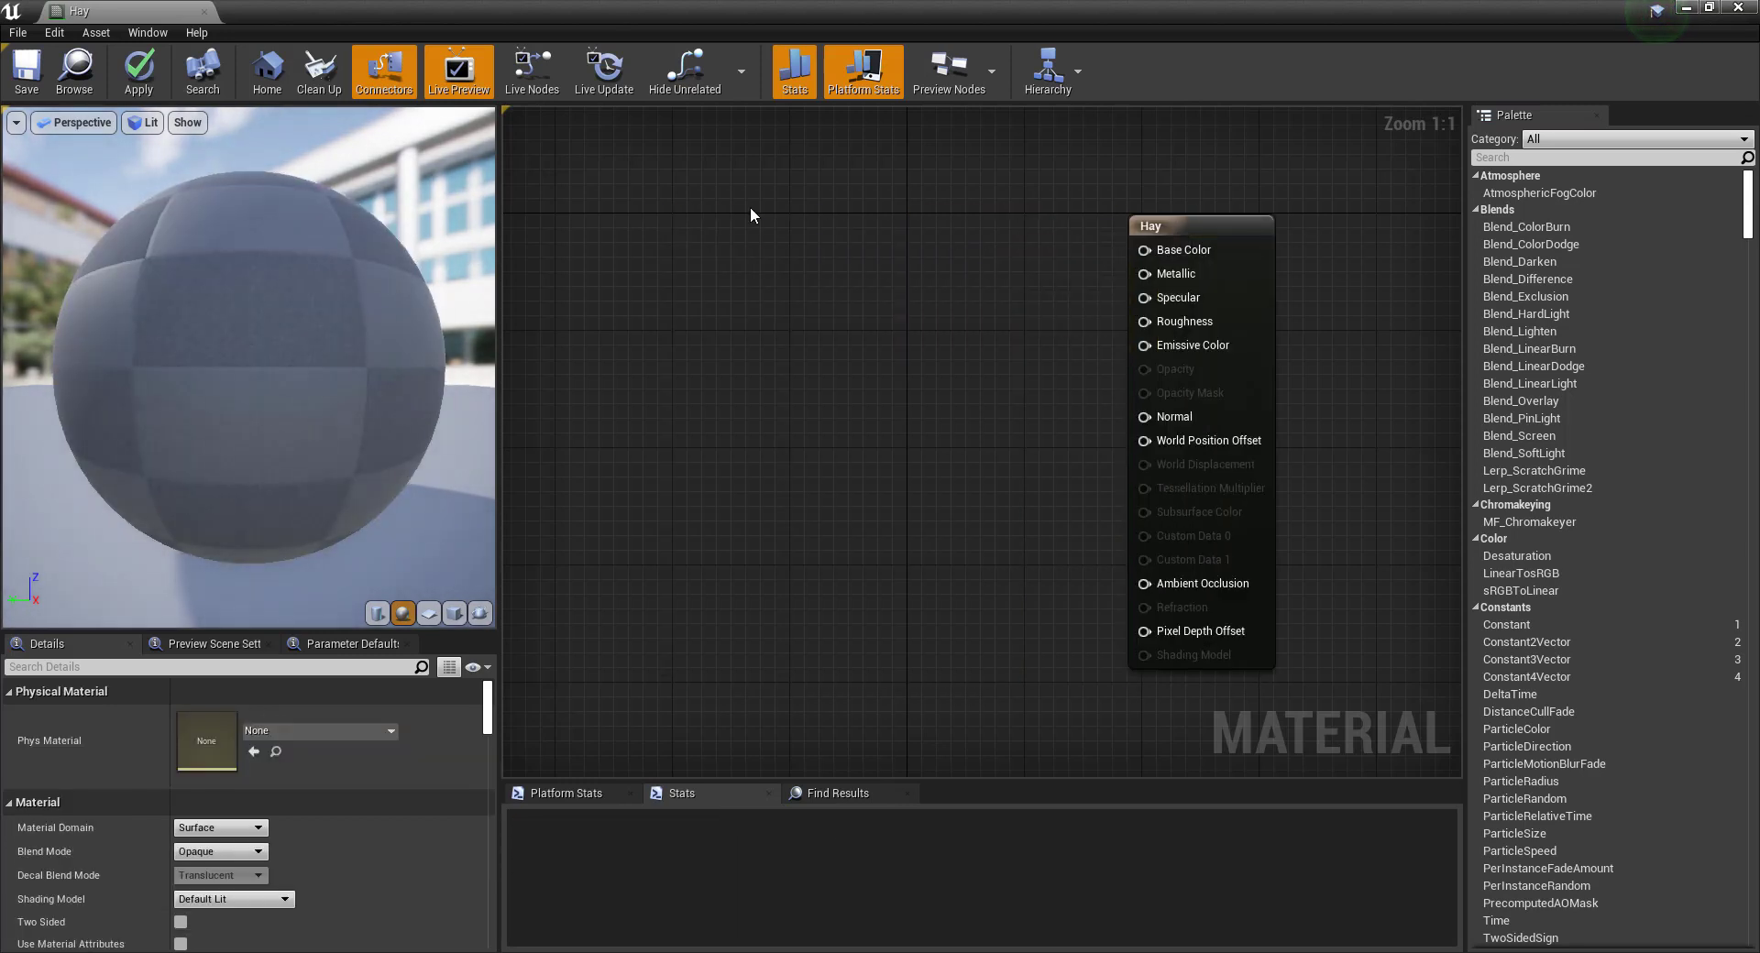
Copy the whole Texture_Settings node group from the BarkNew material into the Hay material graph.
click(1687, 8)
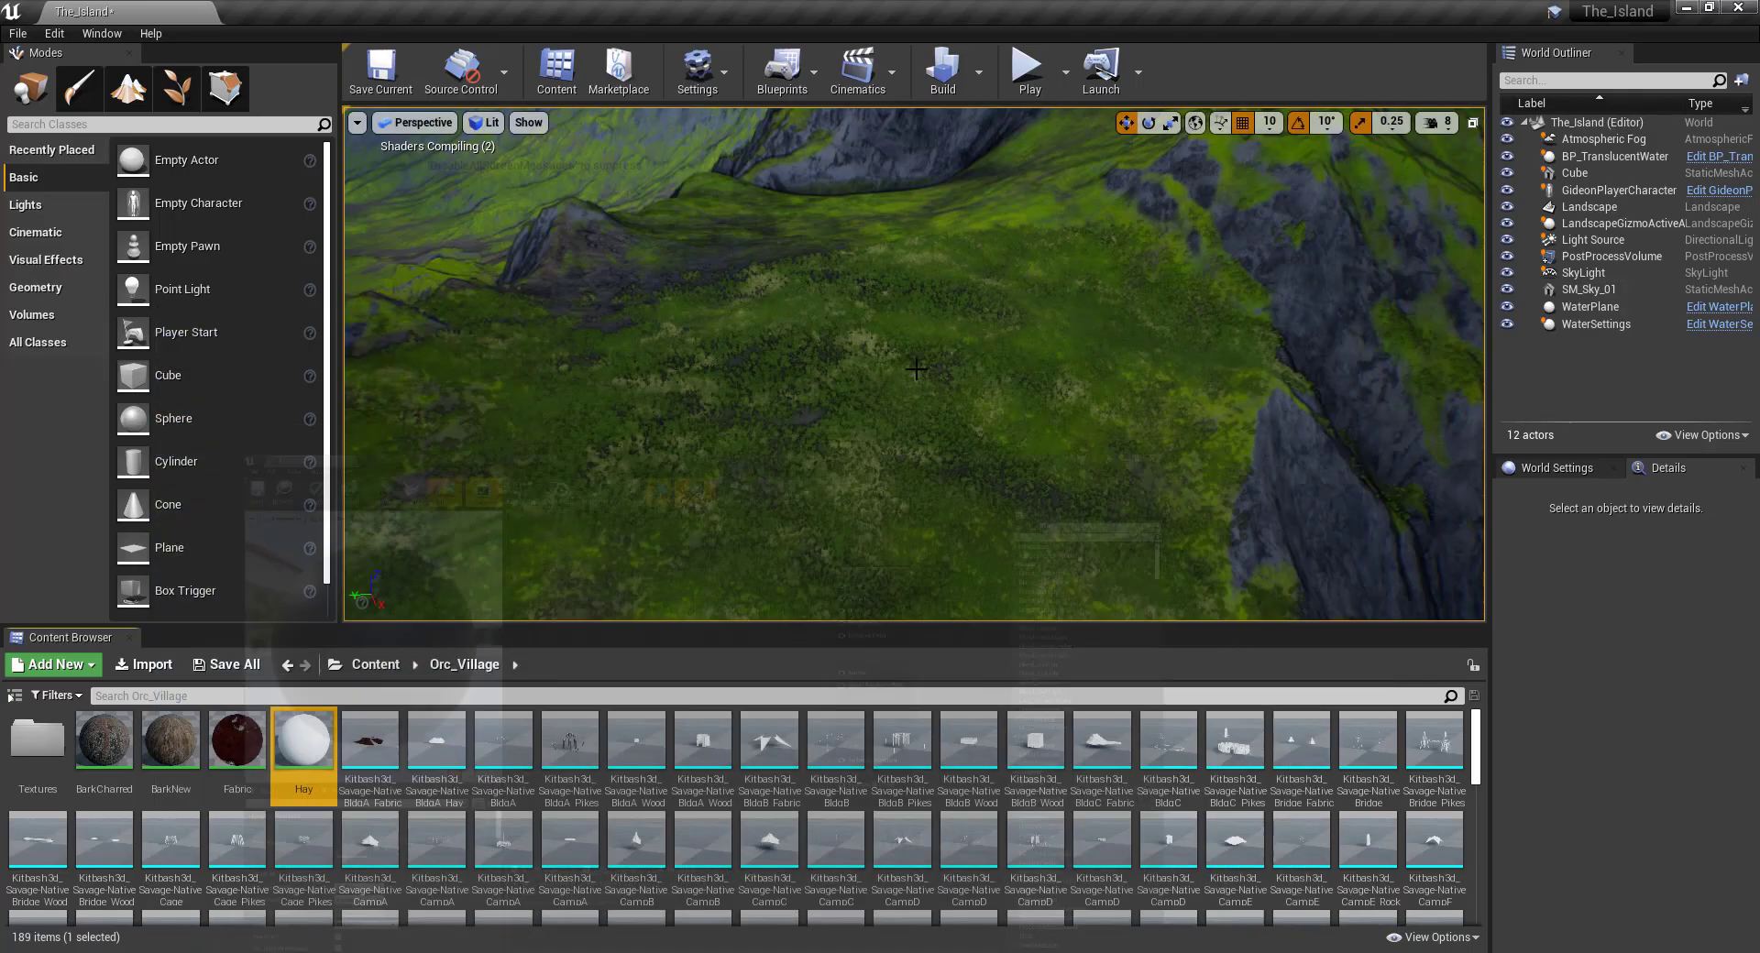
double_click(174, 738)
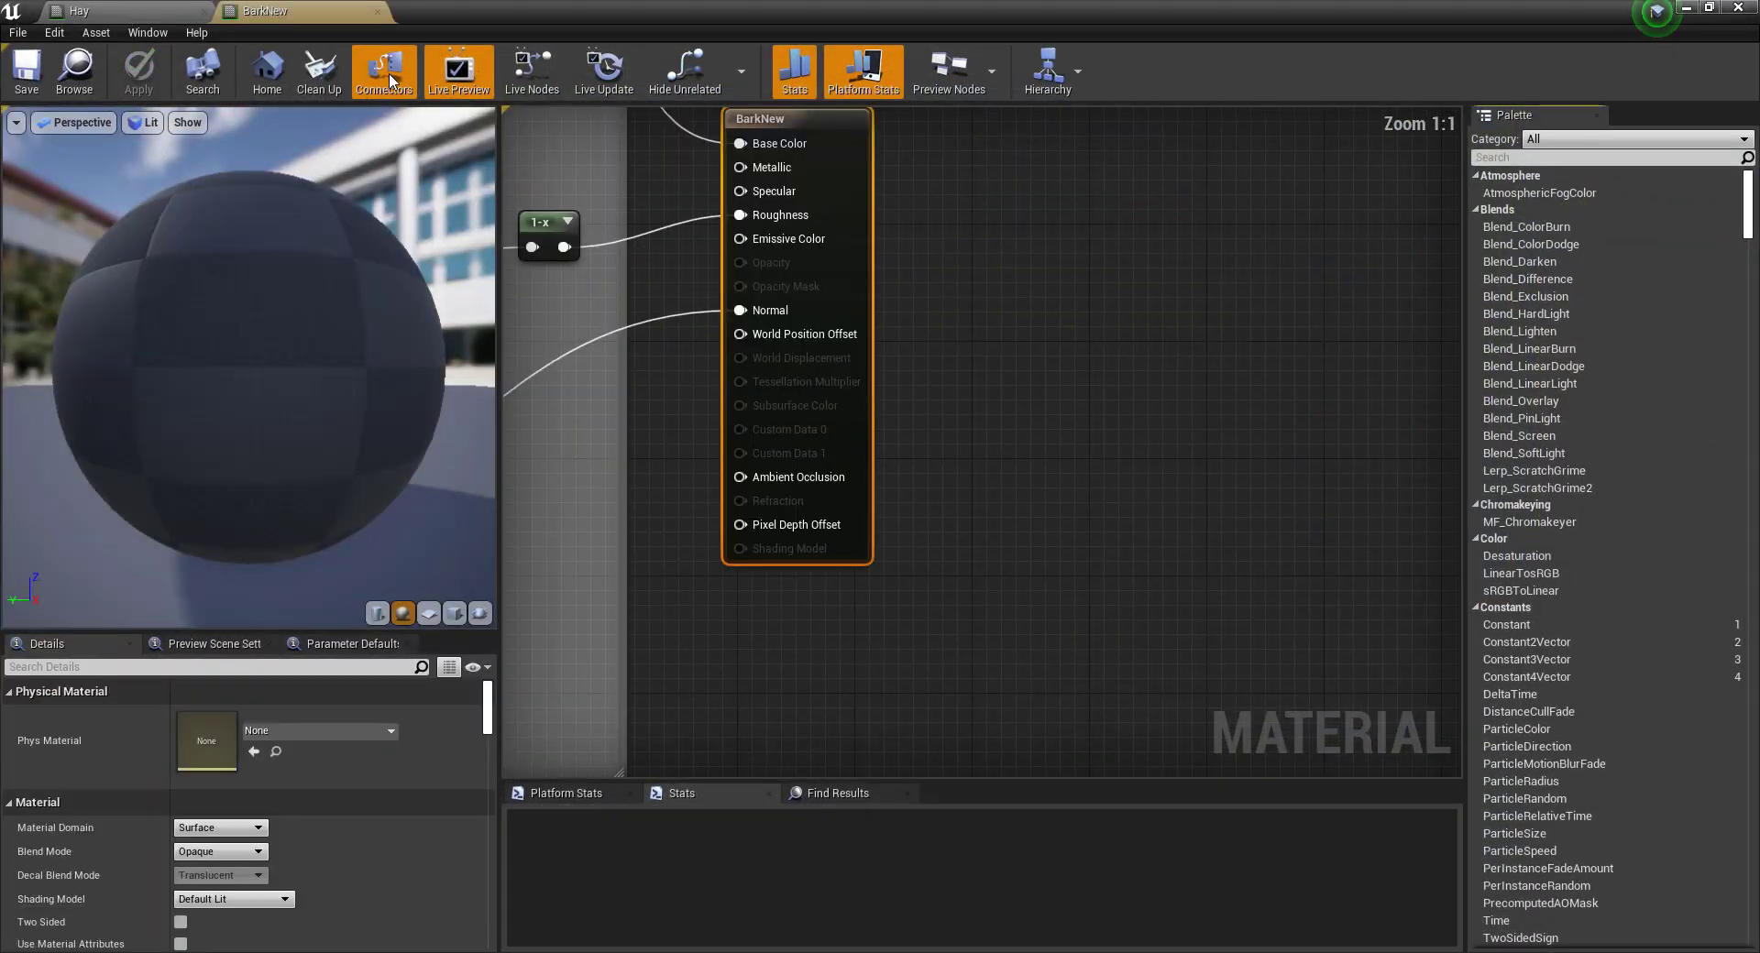
drag(495, 450, 557, 468)
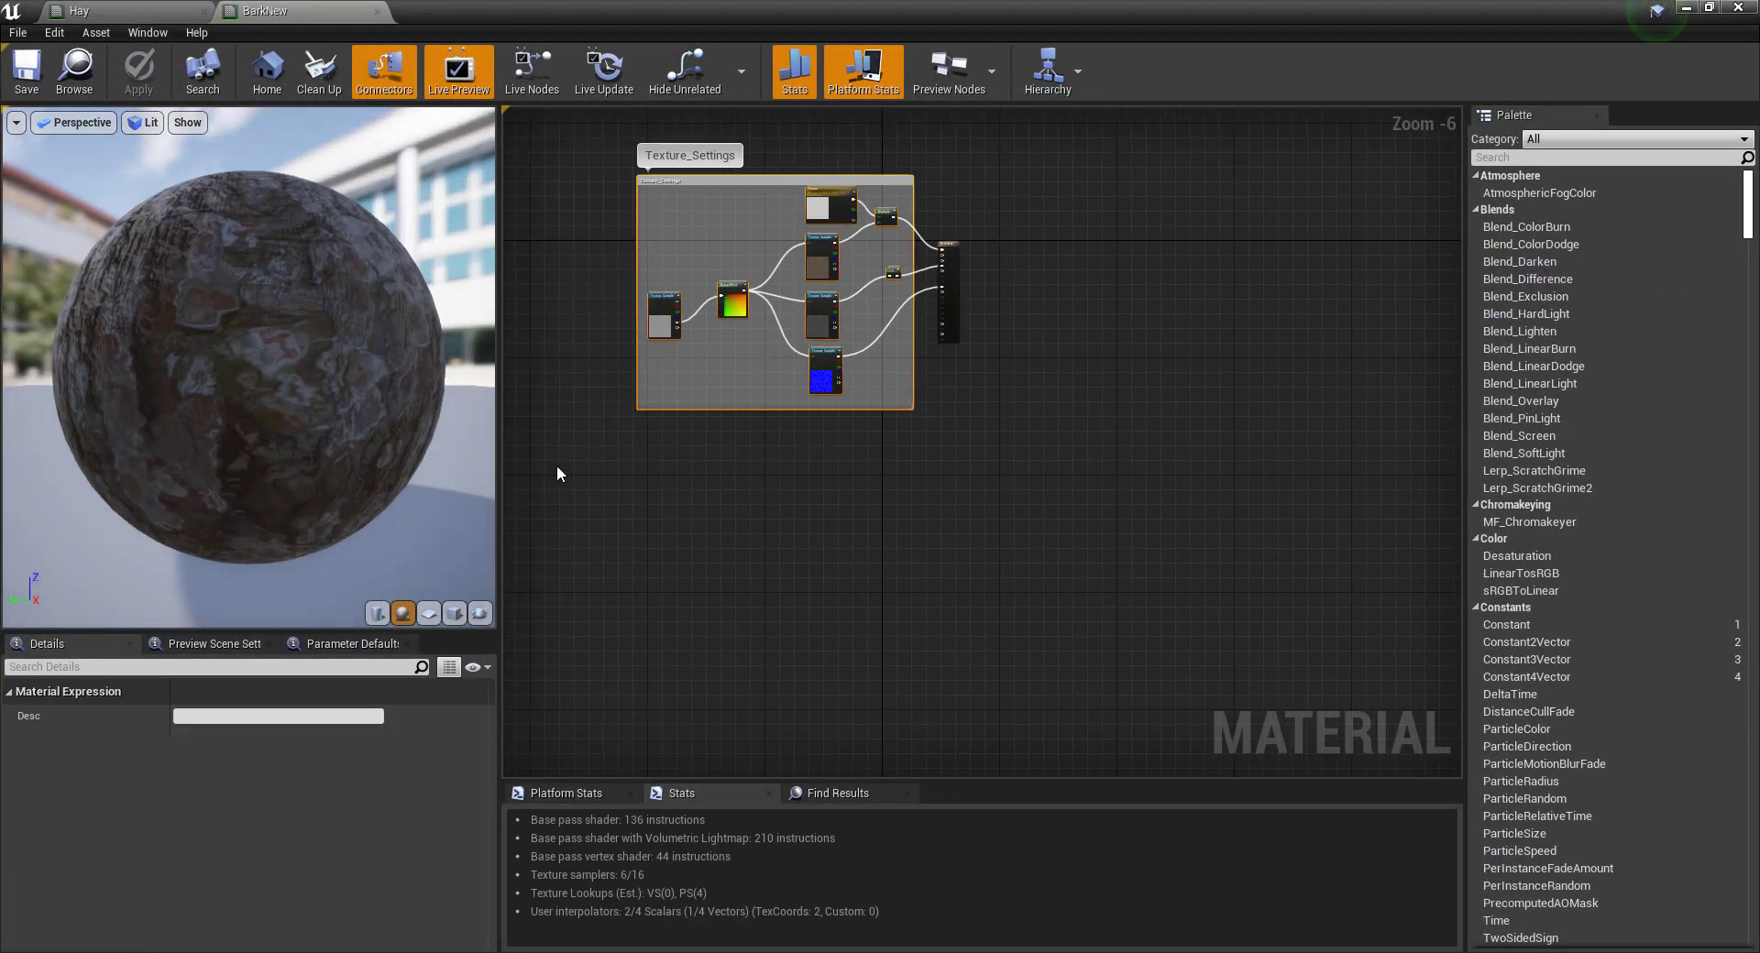
key(ctrl+c)
click(124, 13)
key(ctrl+v)
key(ctrl+z)
scroll(723, 332, down, 4)
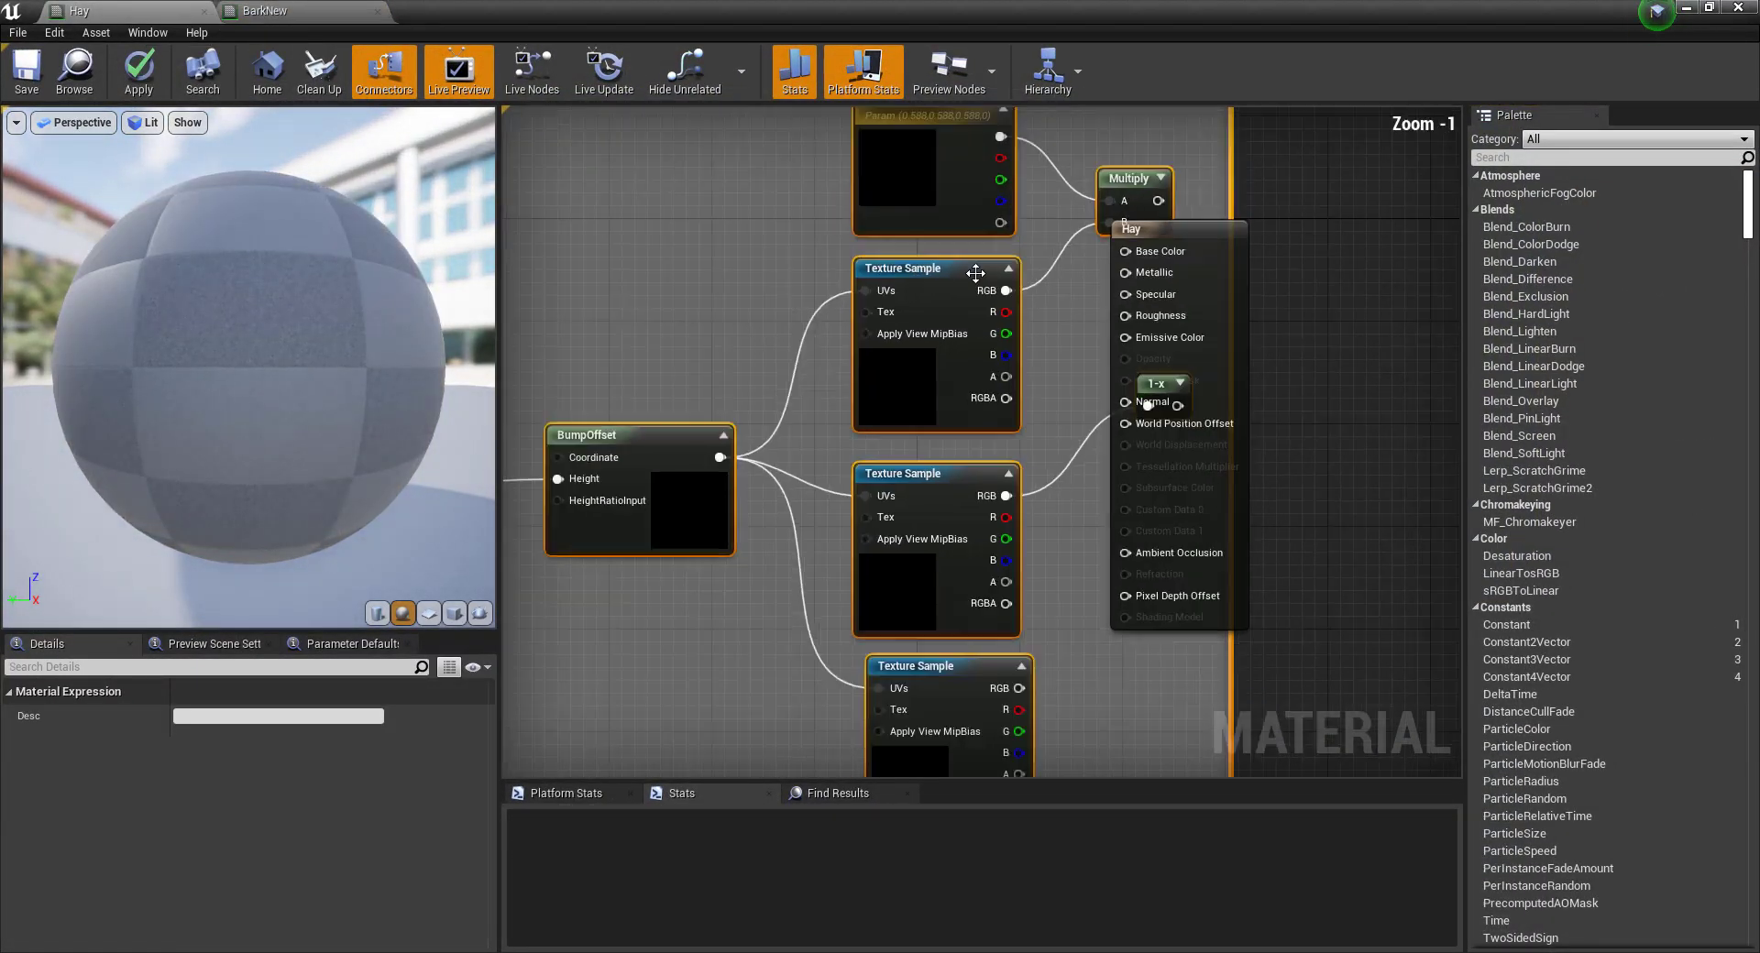
Assign KB3D_RoofThatched_Diffuse to Hay's colour texture sample and connect the Multiply output to Base Color.
click(915, 357)
click(319, 883)
scroll(400, 734, up, 10)
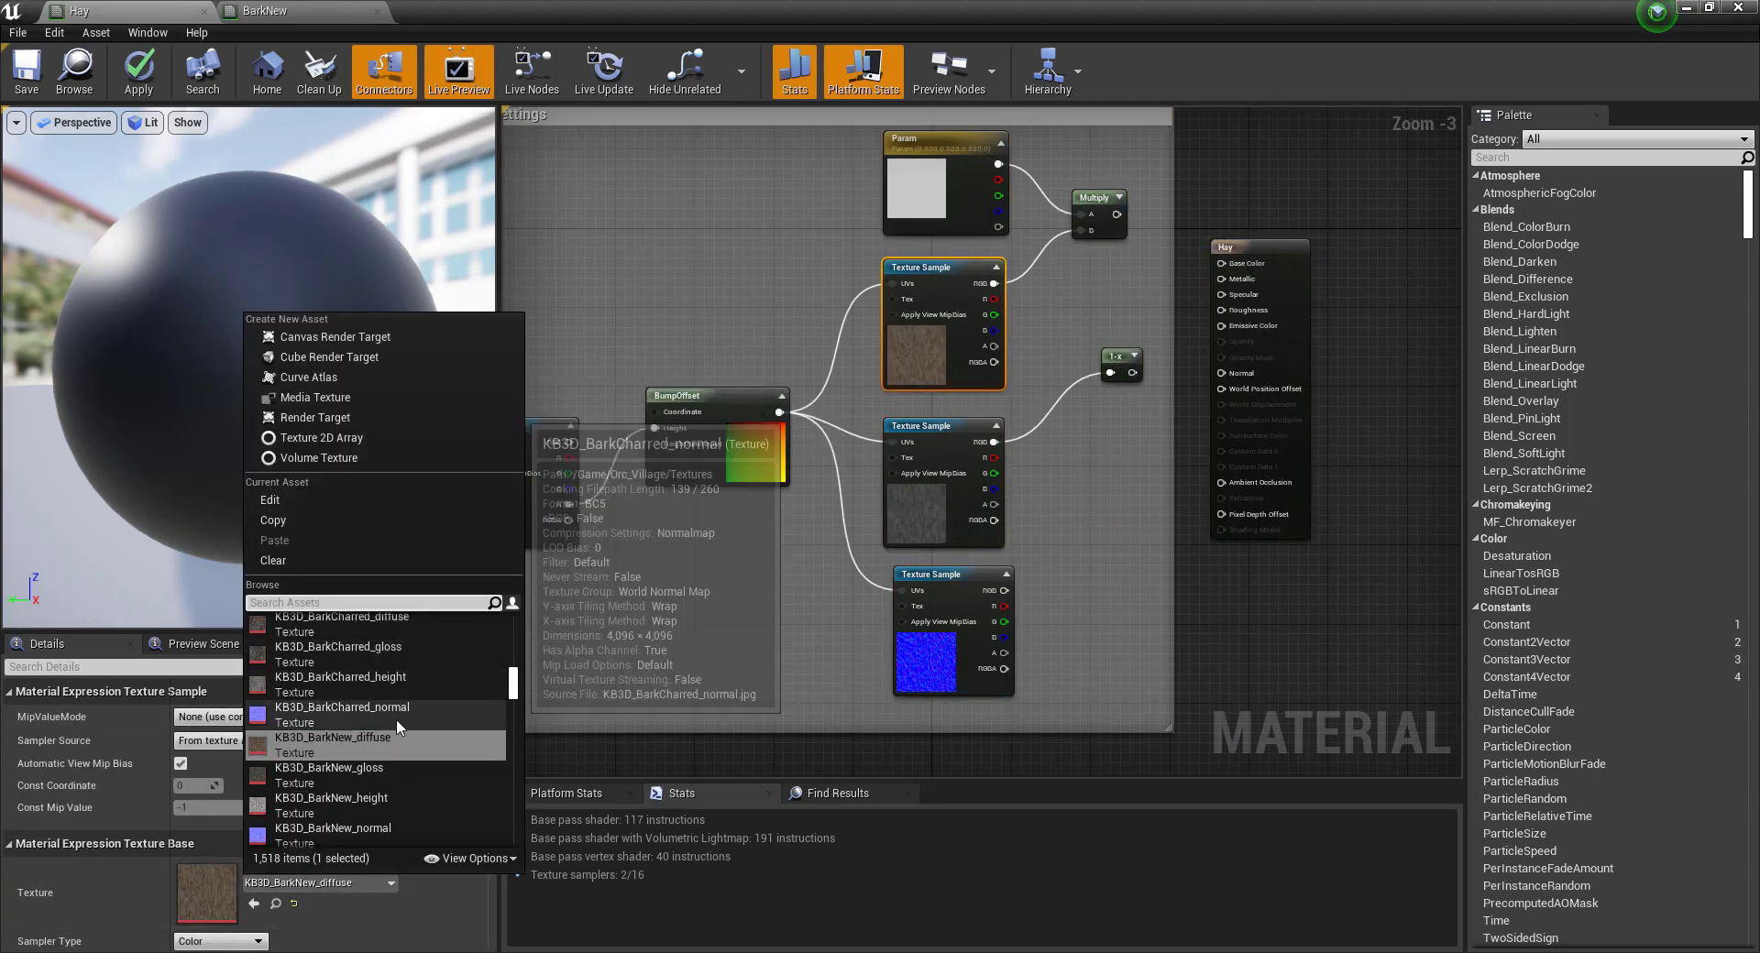
scroll(399, 730, down, 15)
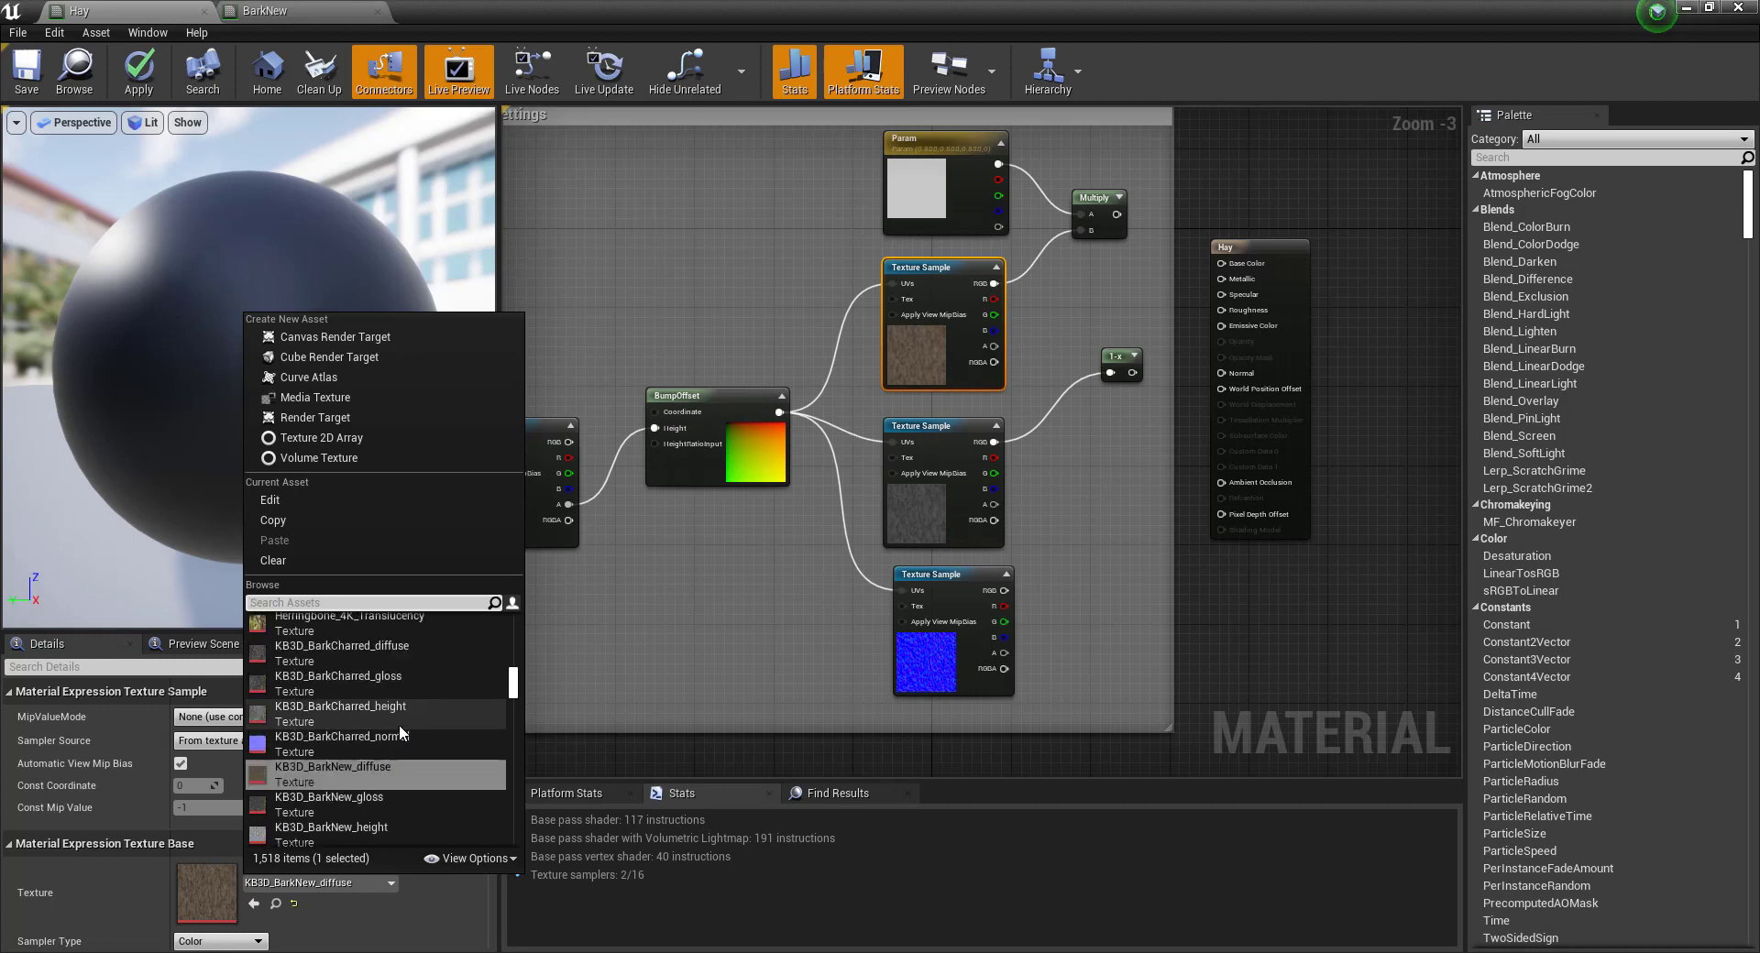
scroll(400, 730, down, 10)
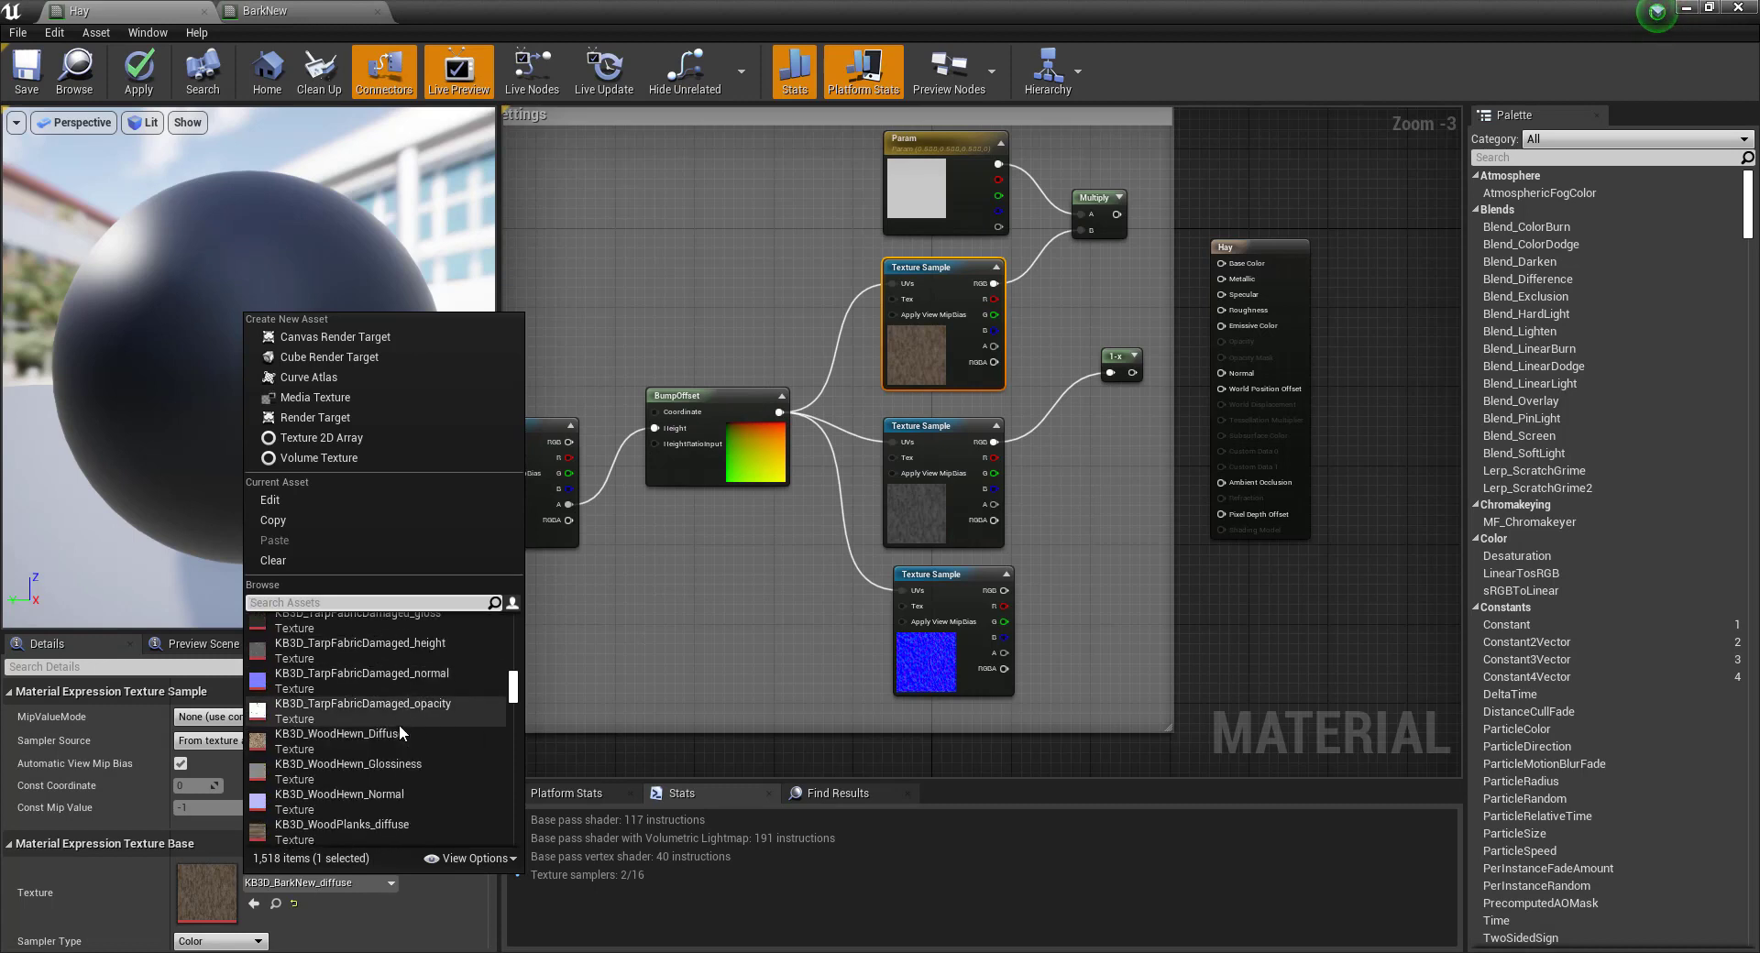
scroll(400, 733, up, 5)
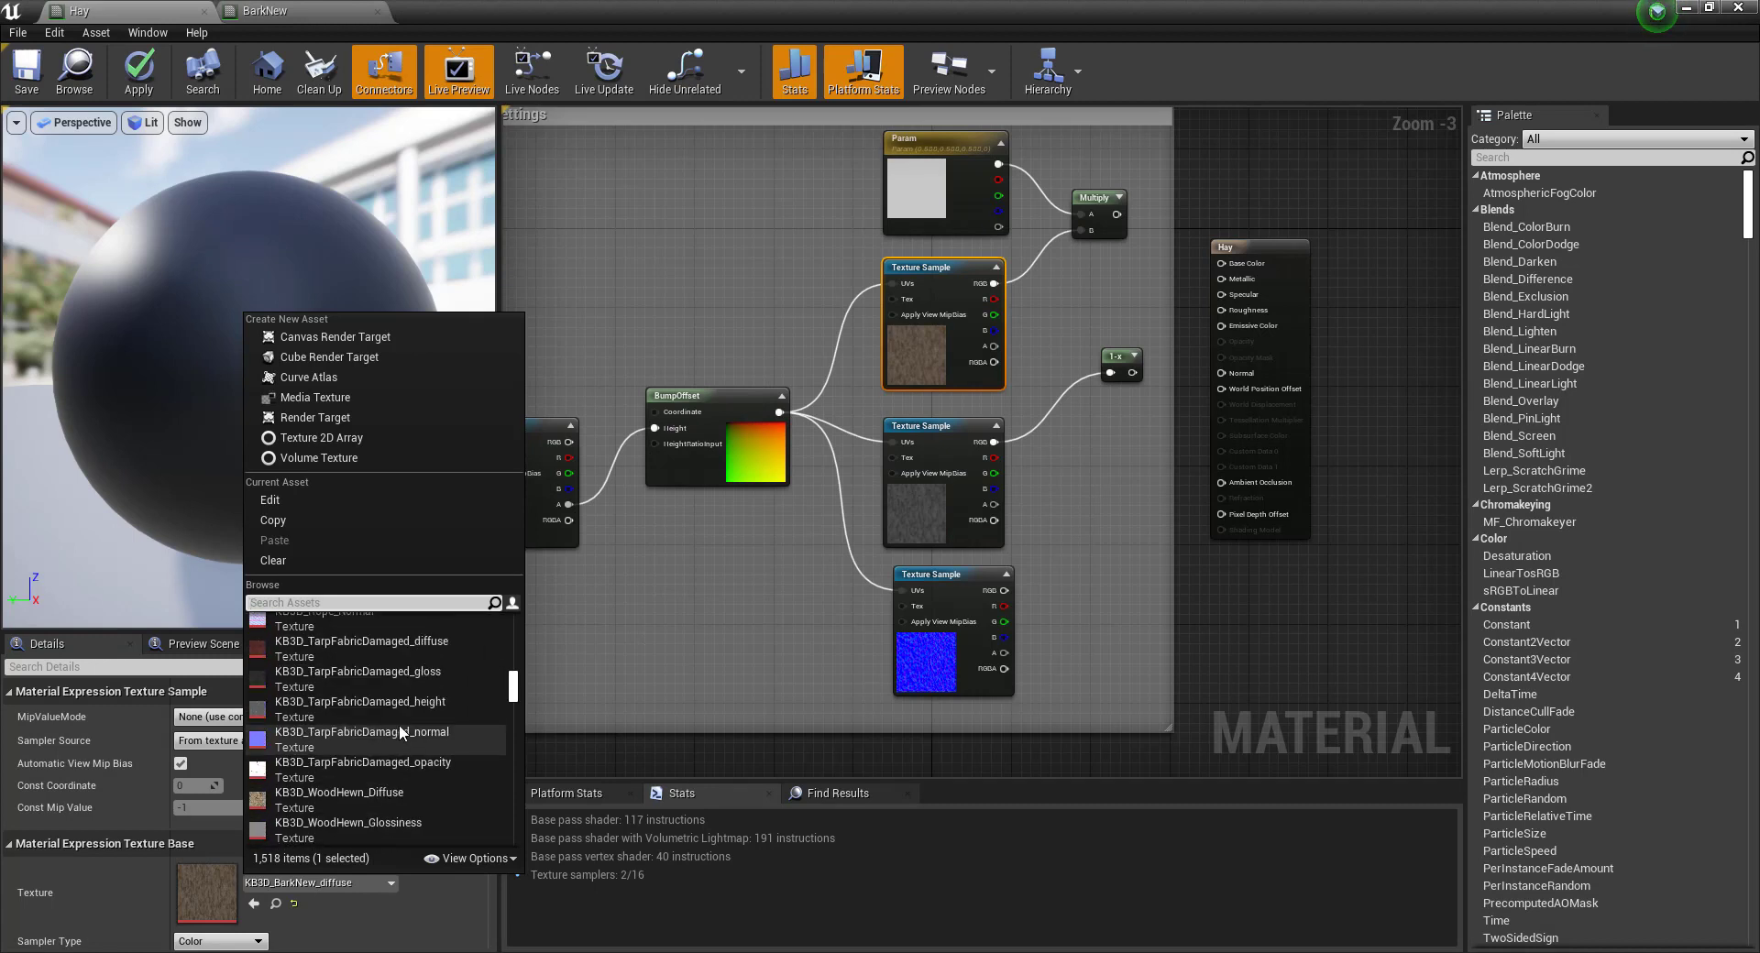
scroll(399, 728, down, 8)
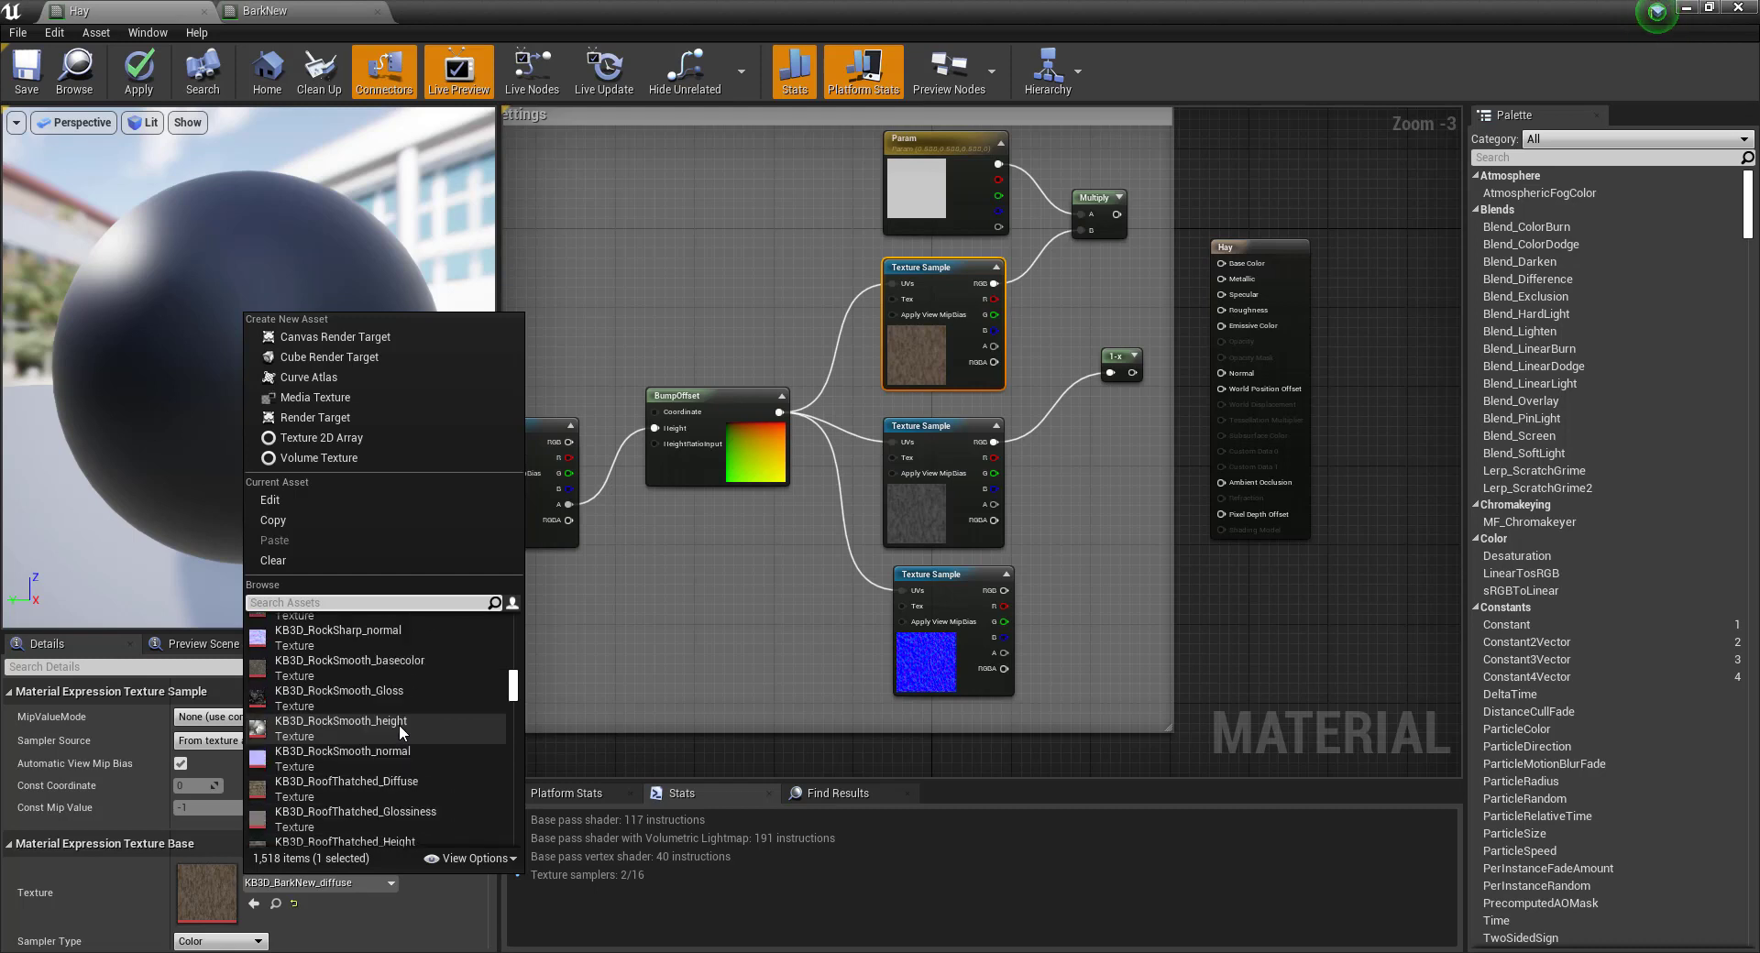
scroll(400, 733, up, 5)
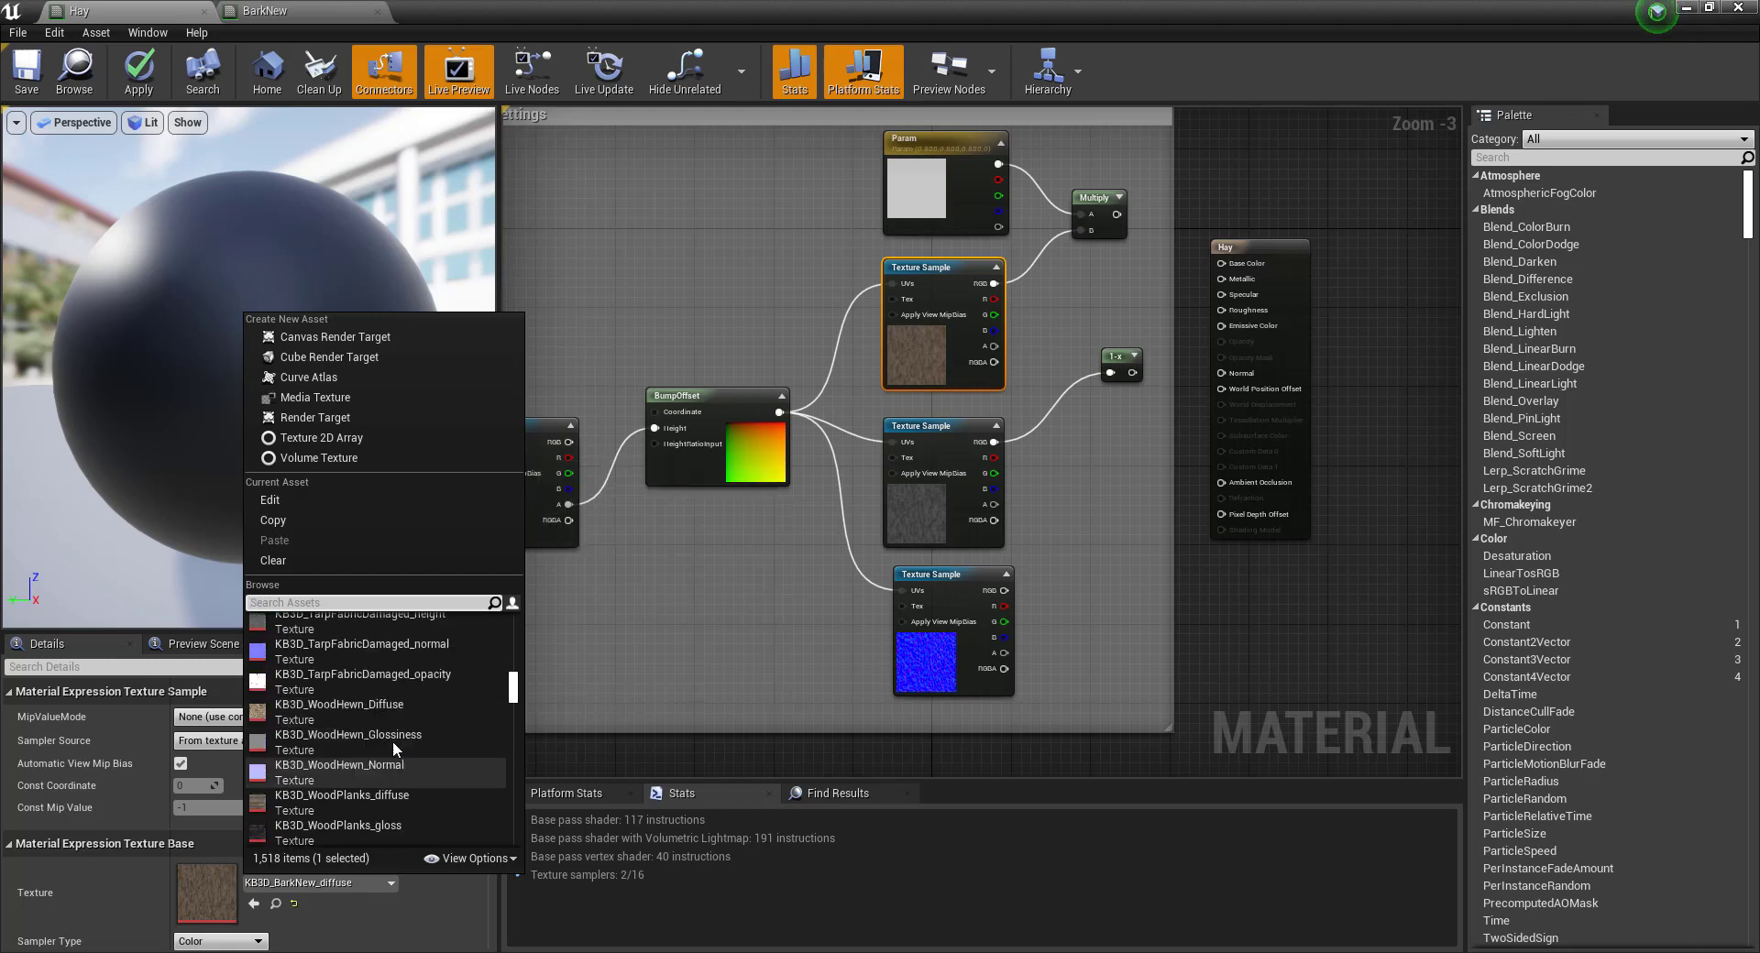
click(393, 741)
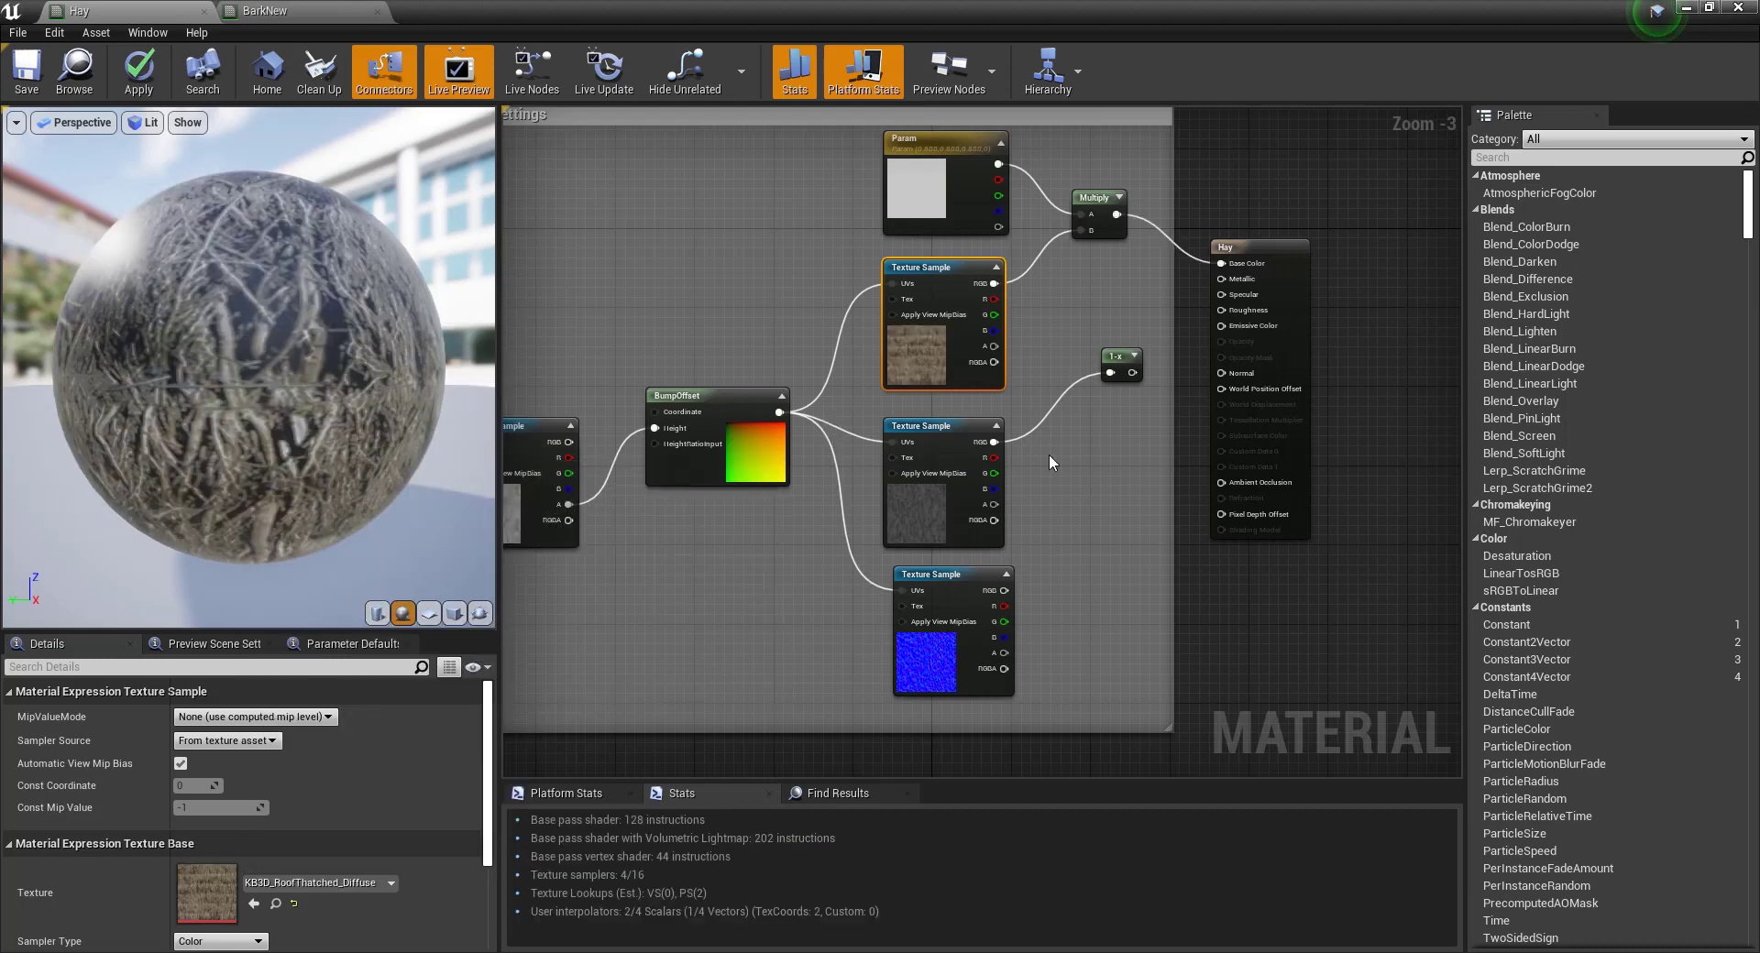
Assign KB3D_RoofThatched_Normal to the normal map texture sample of the Hay material.
click(935, 653)
click(353, 883)
text(KB3D_RoofThatched_no)
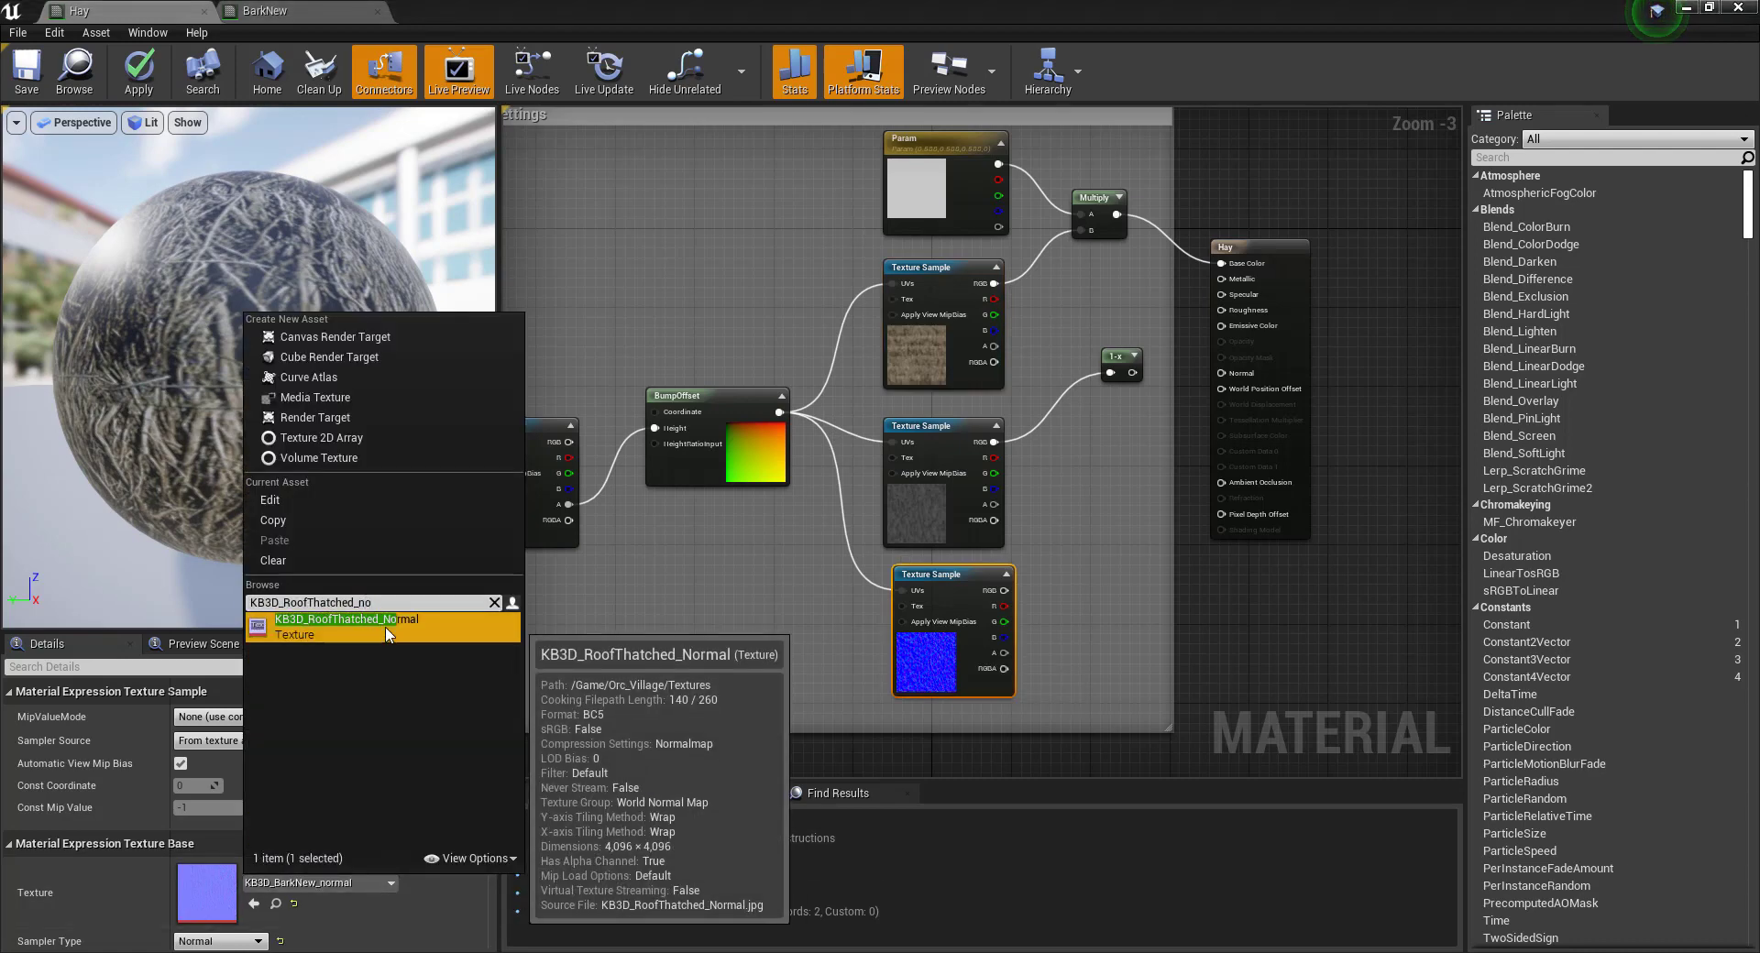
click(360, 620)
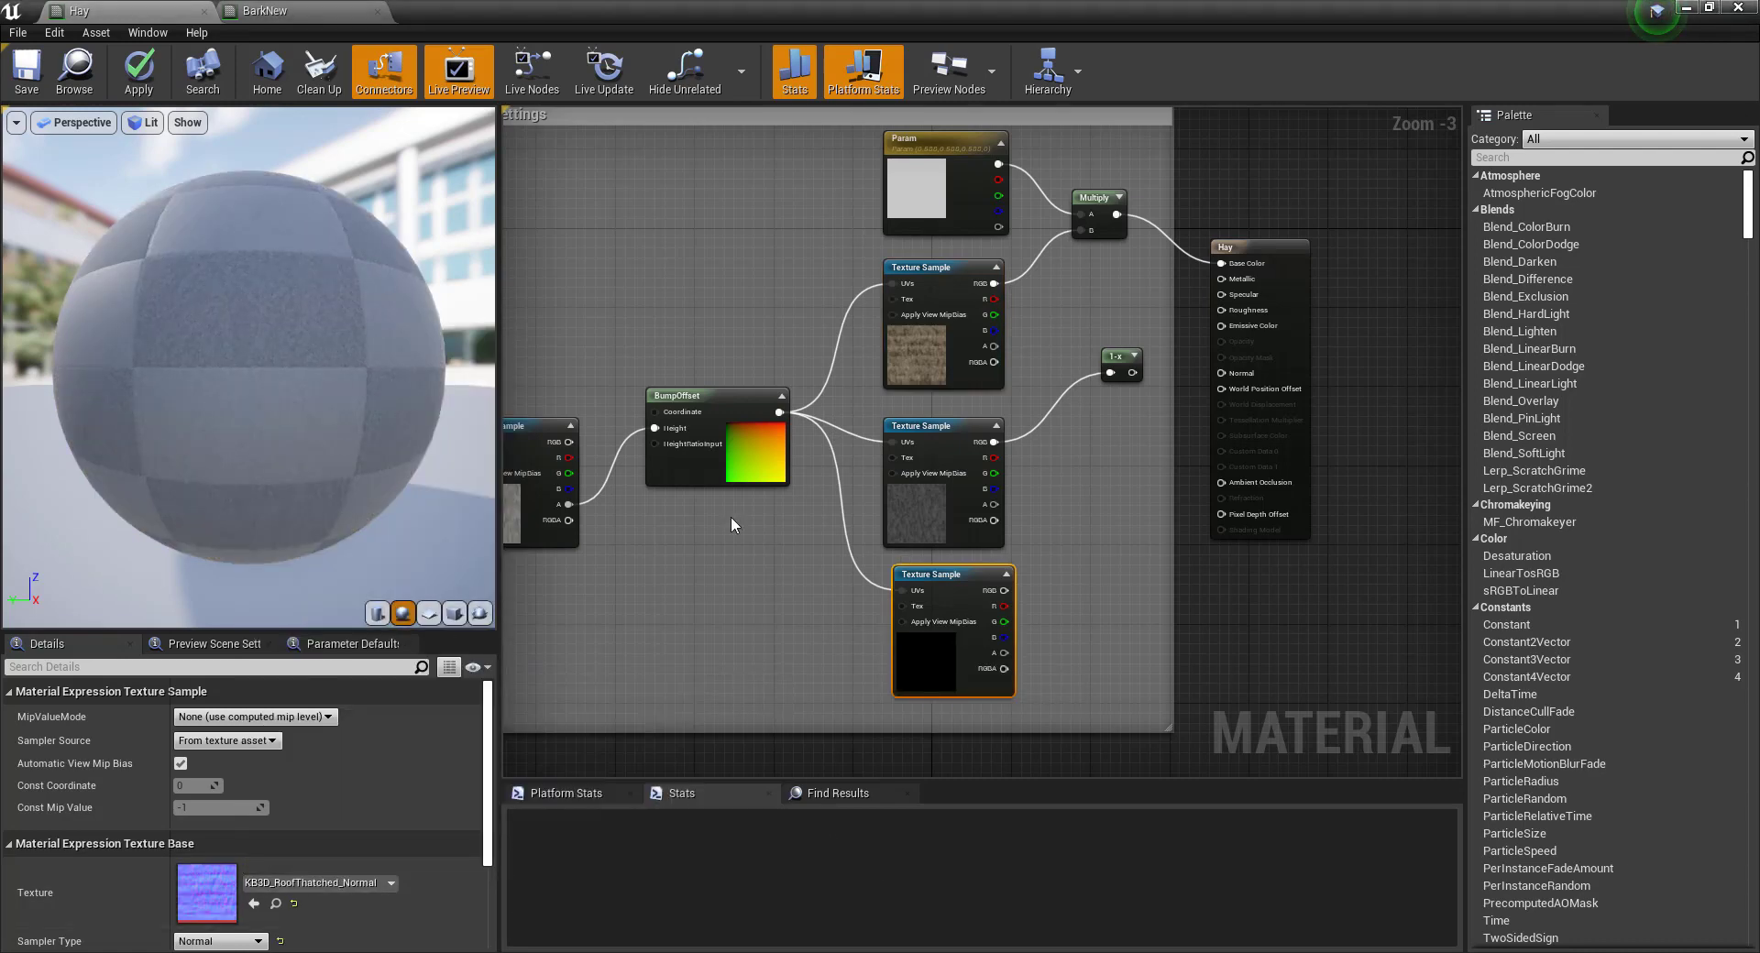
Assign KB3D_RoofThatched_Glossiness to the texture sample feeding the 1-x node in the Hay material.
click(906, 503)
click(312, 883)
text(KB3D_RoofThatched_)
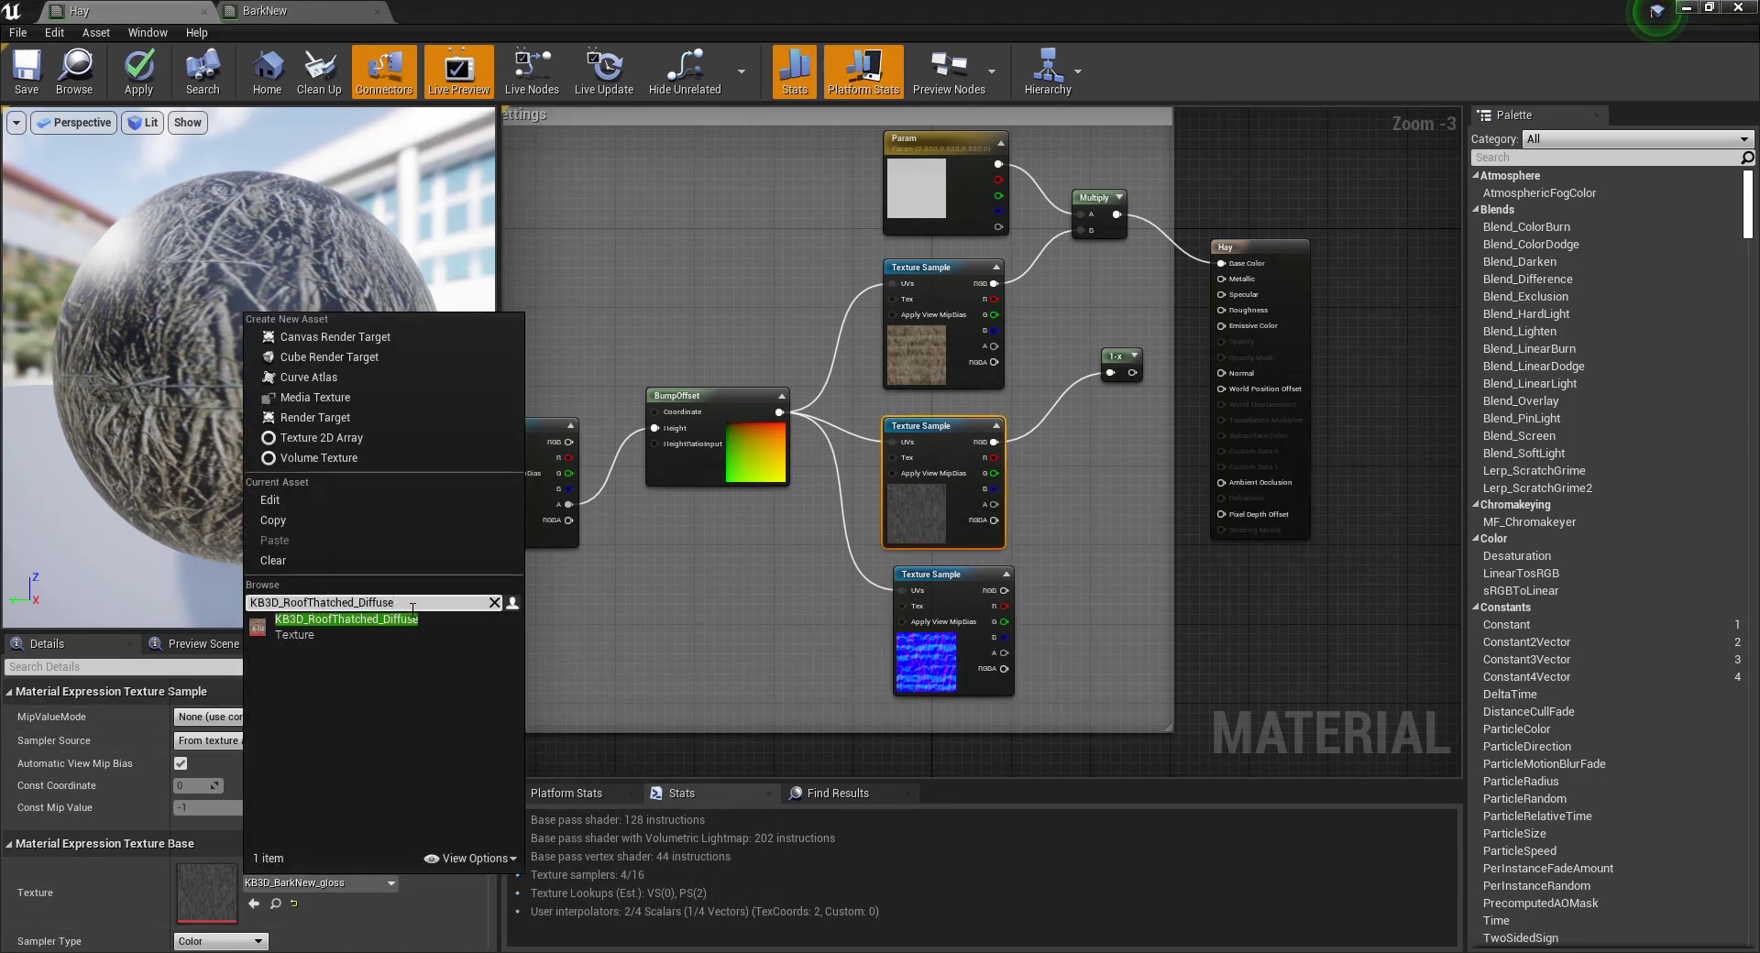
click(420, 649)
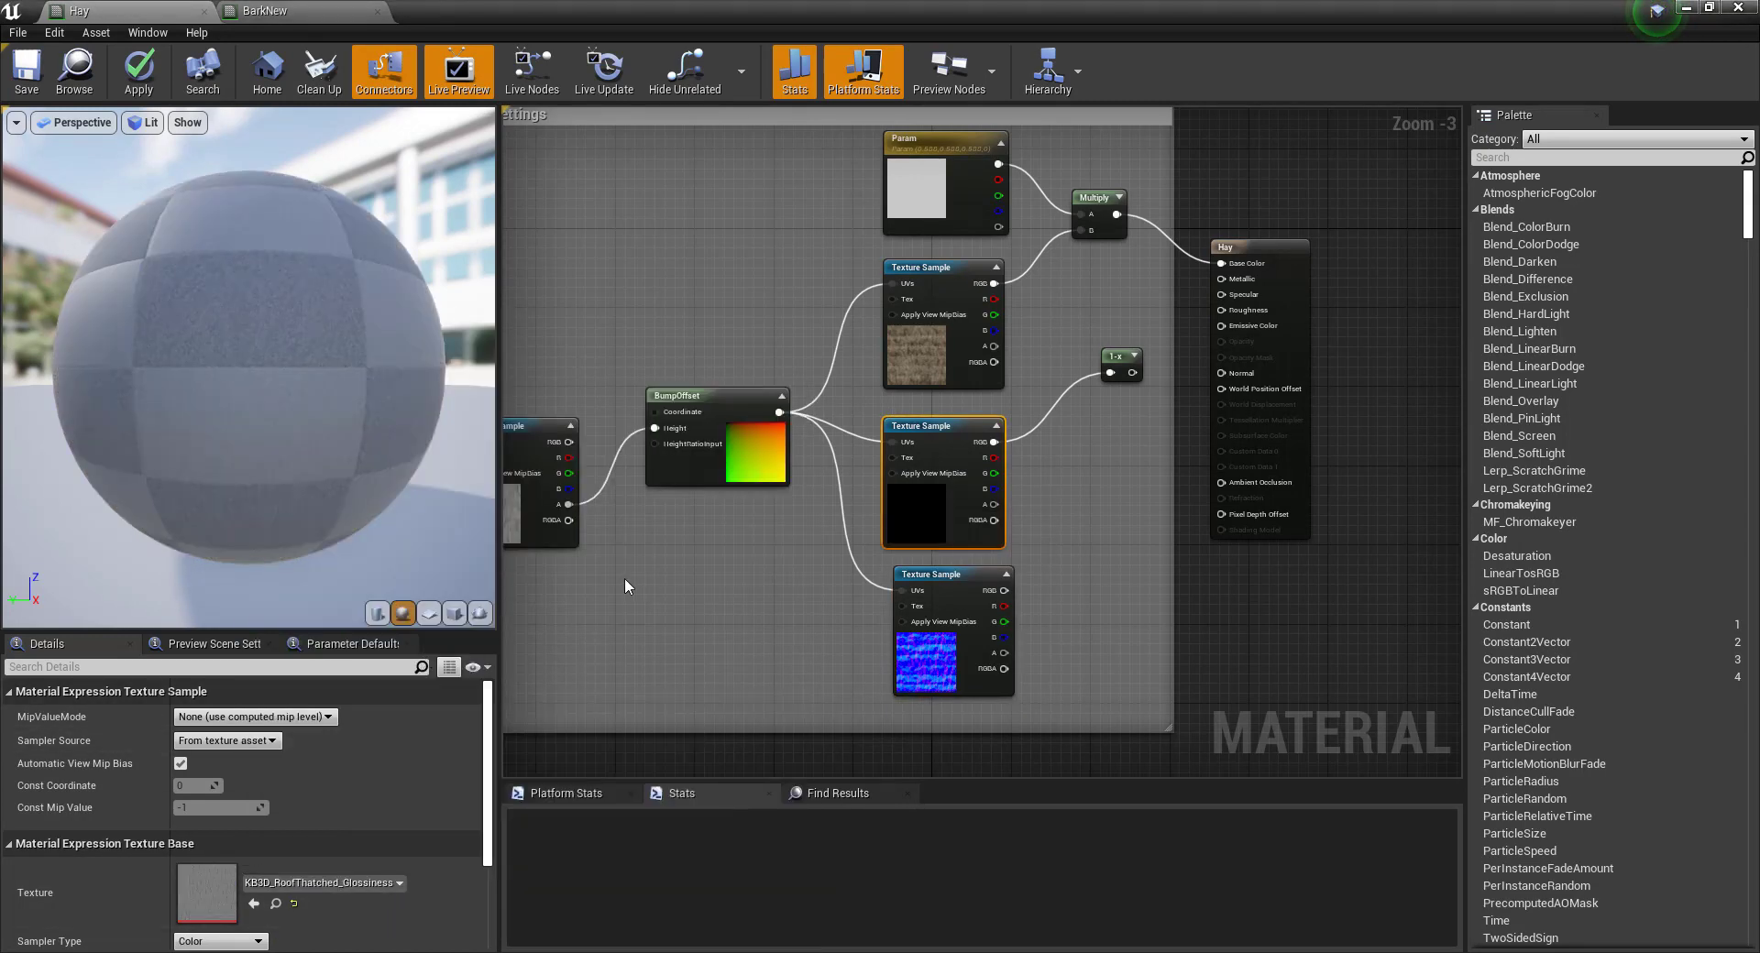
Assign KB3D_RoofThatched_Height to the texture sample that drives the BumpOffset height in the Hay material.
click(521, 531)
click(312, 884)
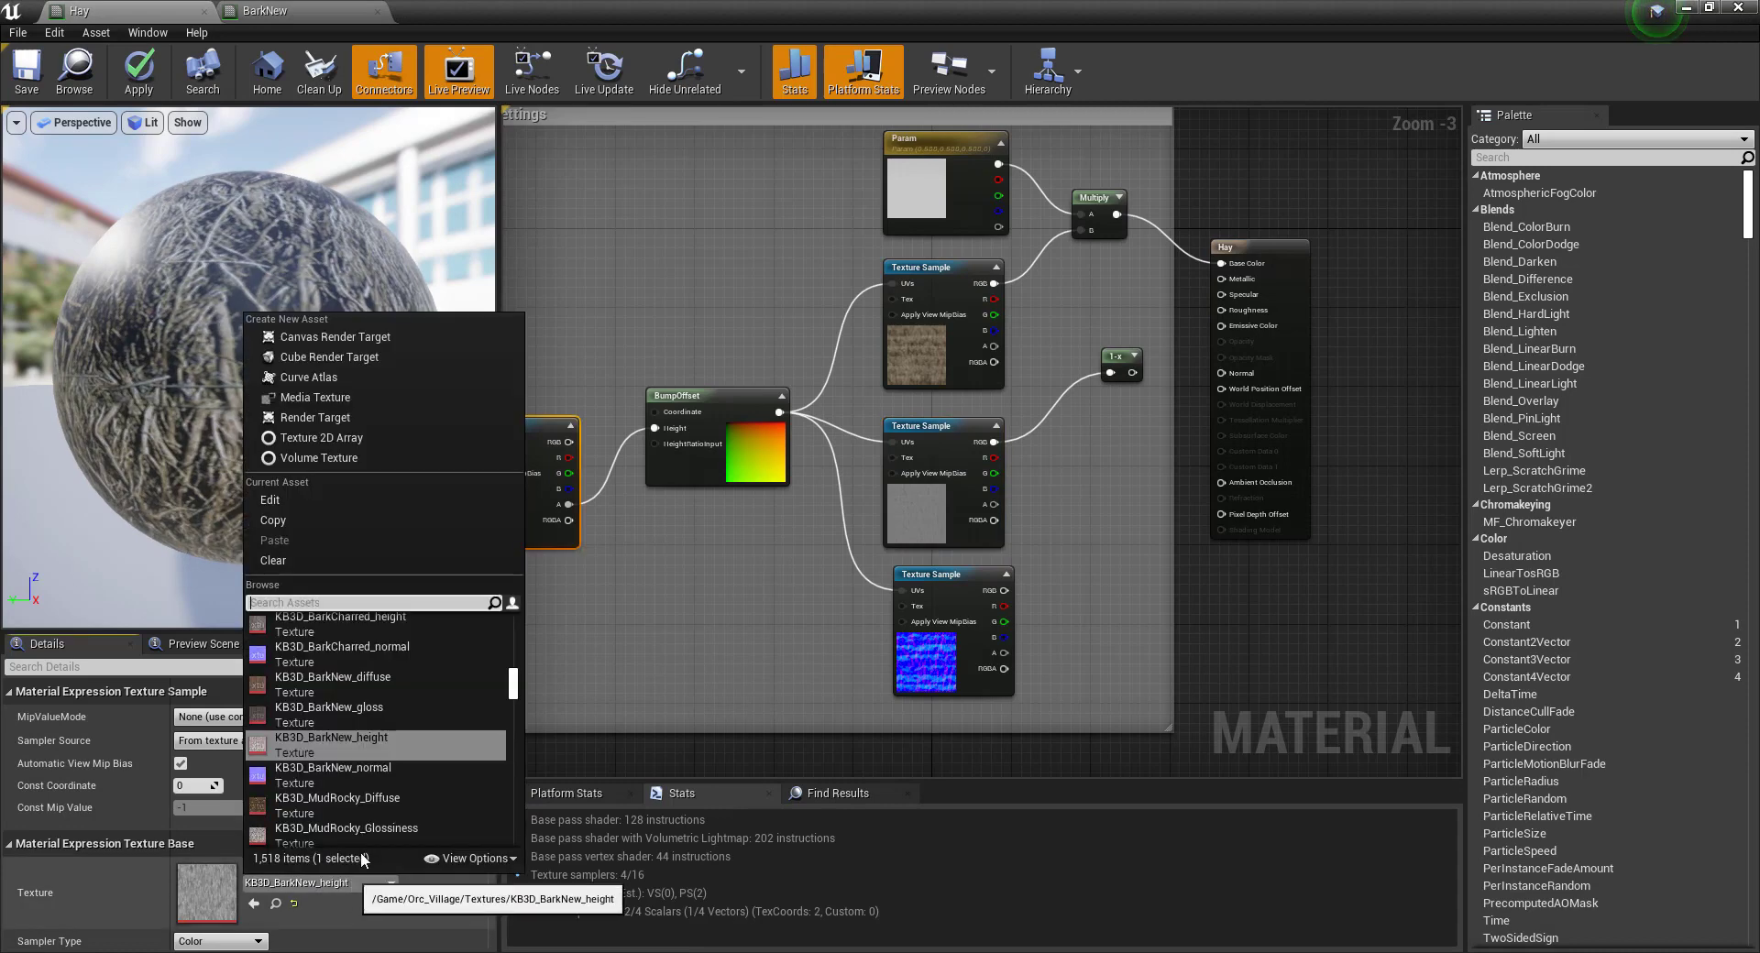
text(Diffuse)
key(BackSpace)
key(BackSpace)
key(BackSpace)
key(BackSpace)
key(BackSpace)
key(BackSpace)
key(BackSpace)
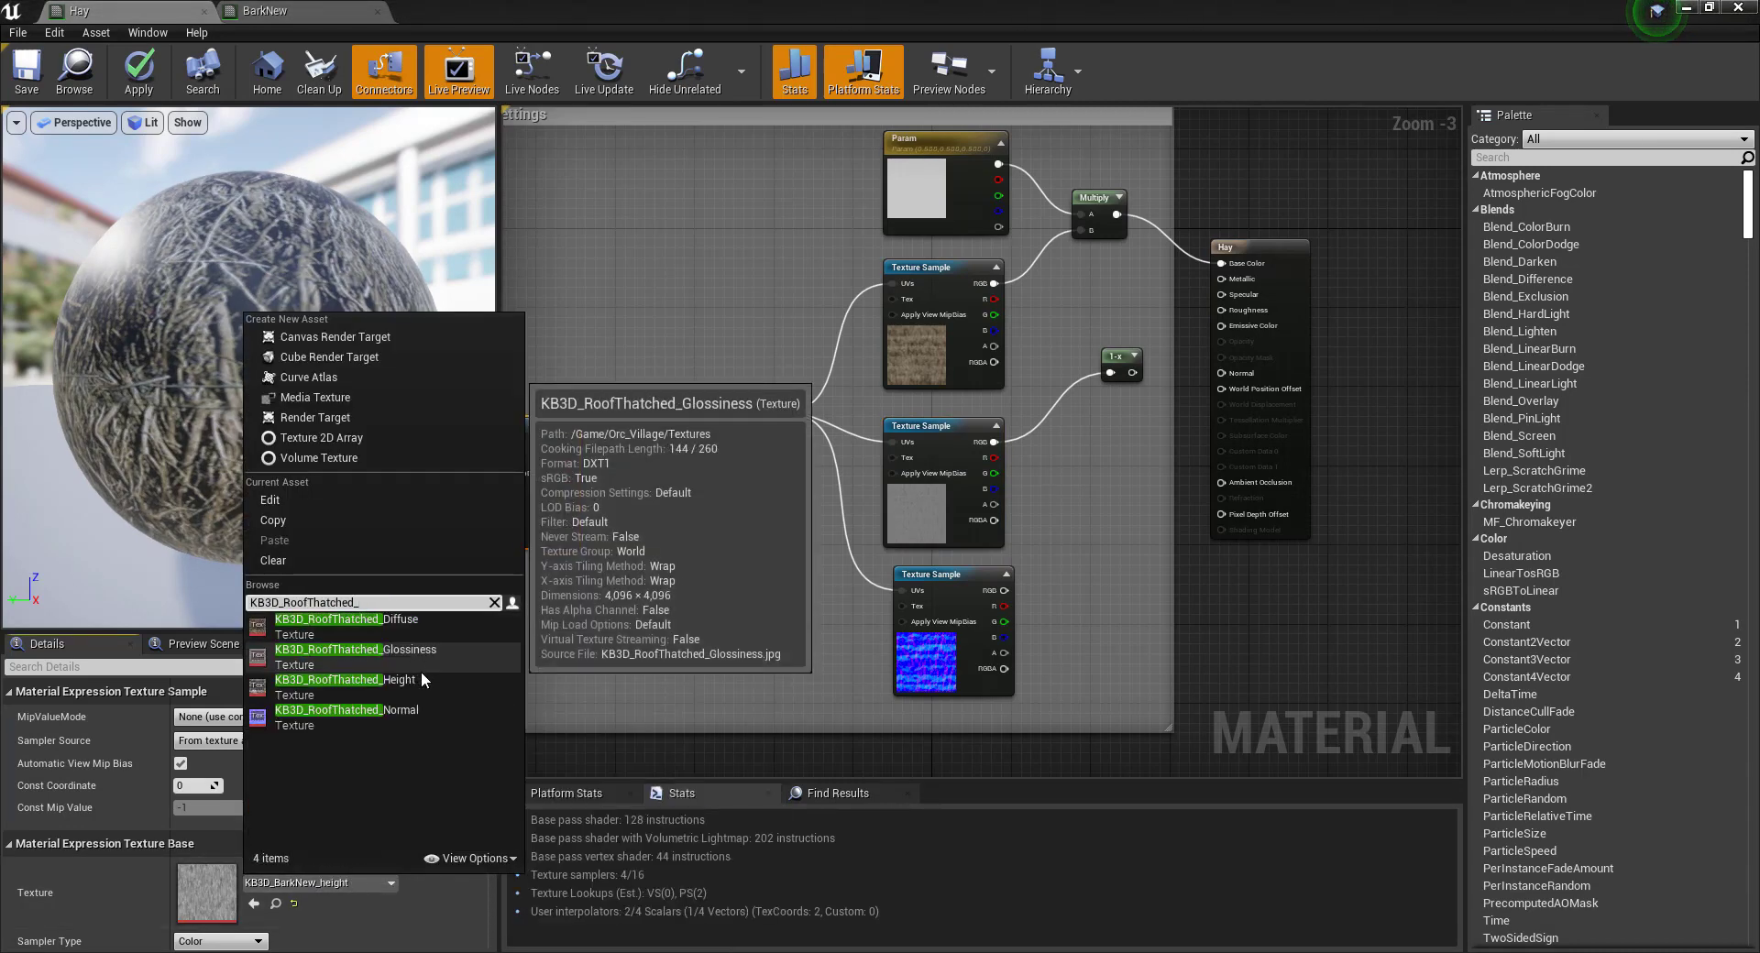
click(348, 679)
Connect the 1-x output to Roughness and the normal sample to Normal, and examine the result on the preview sphere.
drag(1132, 373, 1219, 312)
drag(1005, 591, 1220, 373)
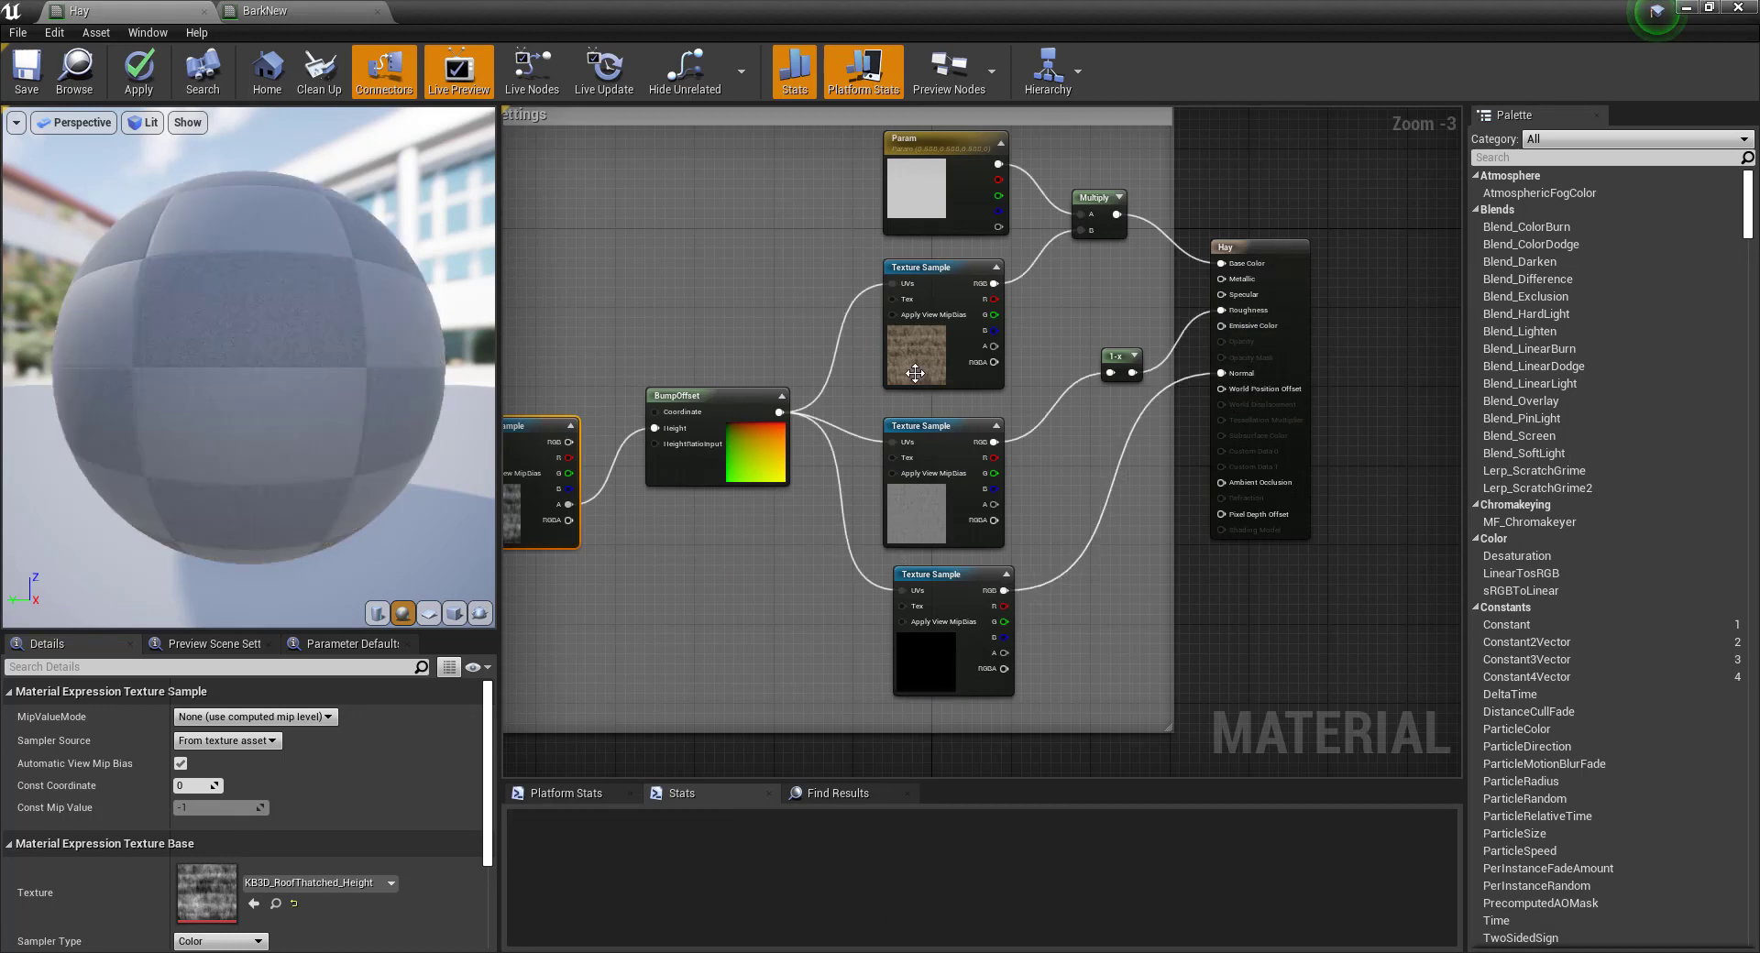
scroll(315, 377, down, 6)
drag(309, 364, 376, 392)
scroll(1204, 370, up, 1)
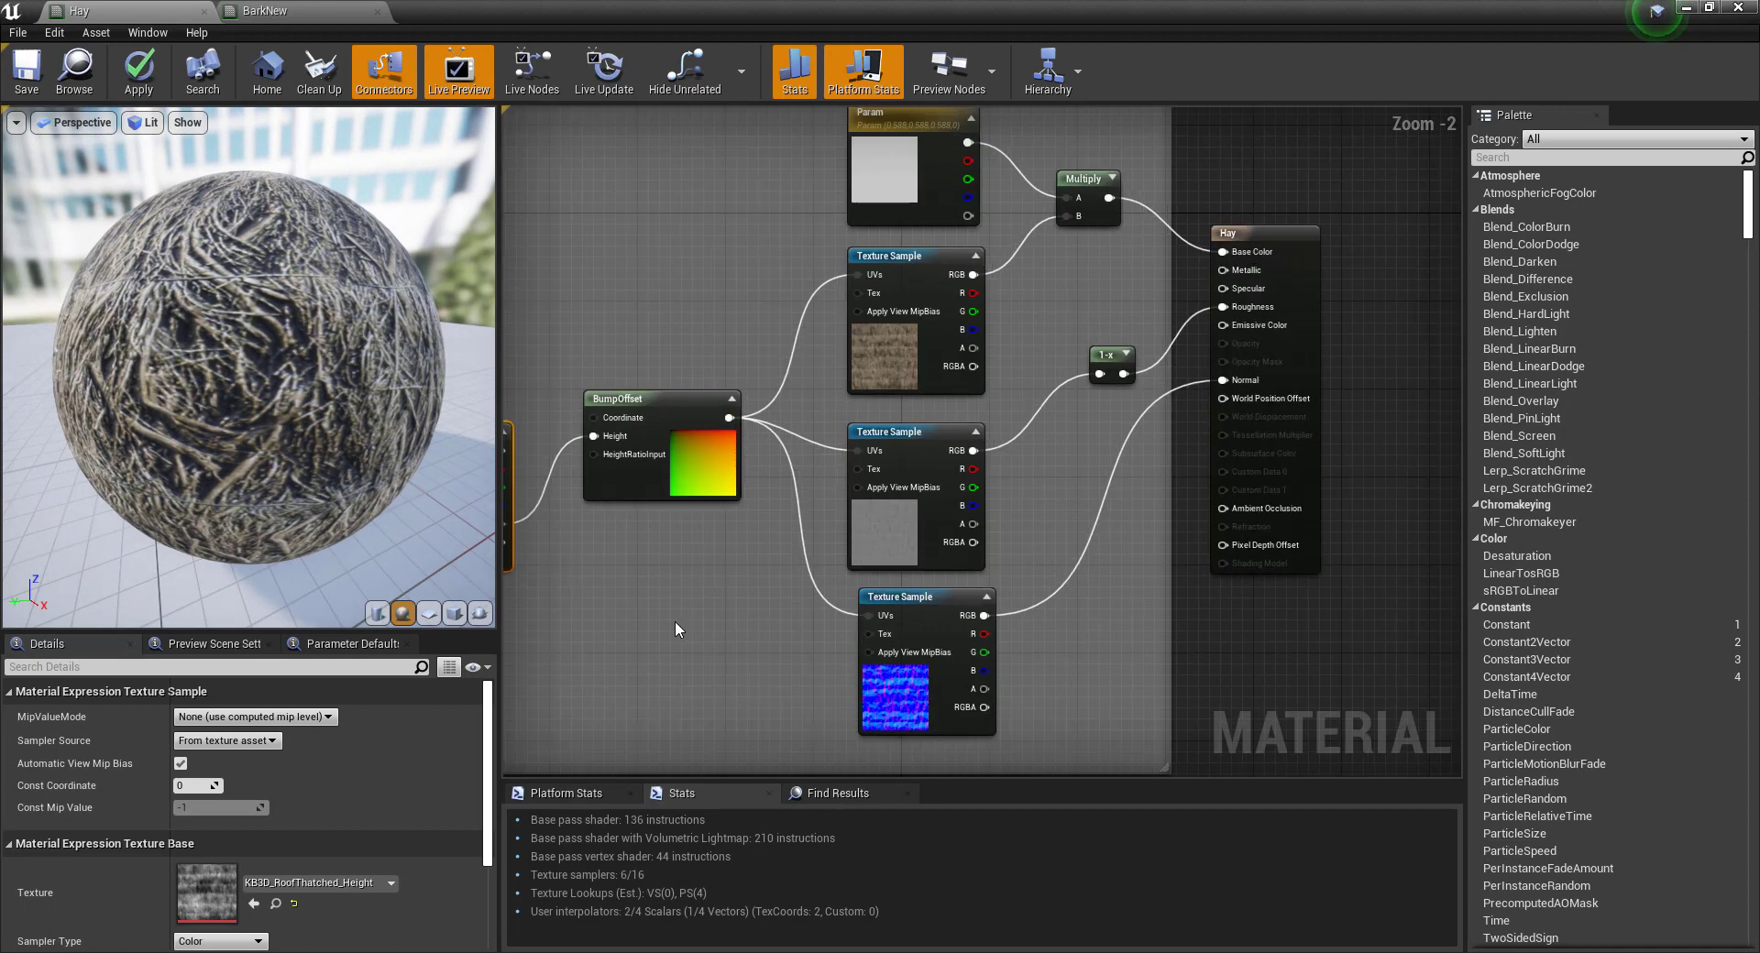
mouse_move(436, 475)
right_down()
mouse_move(437, 532)
mouse_move(436, 467)
right_up()
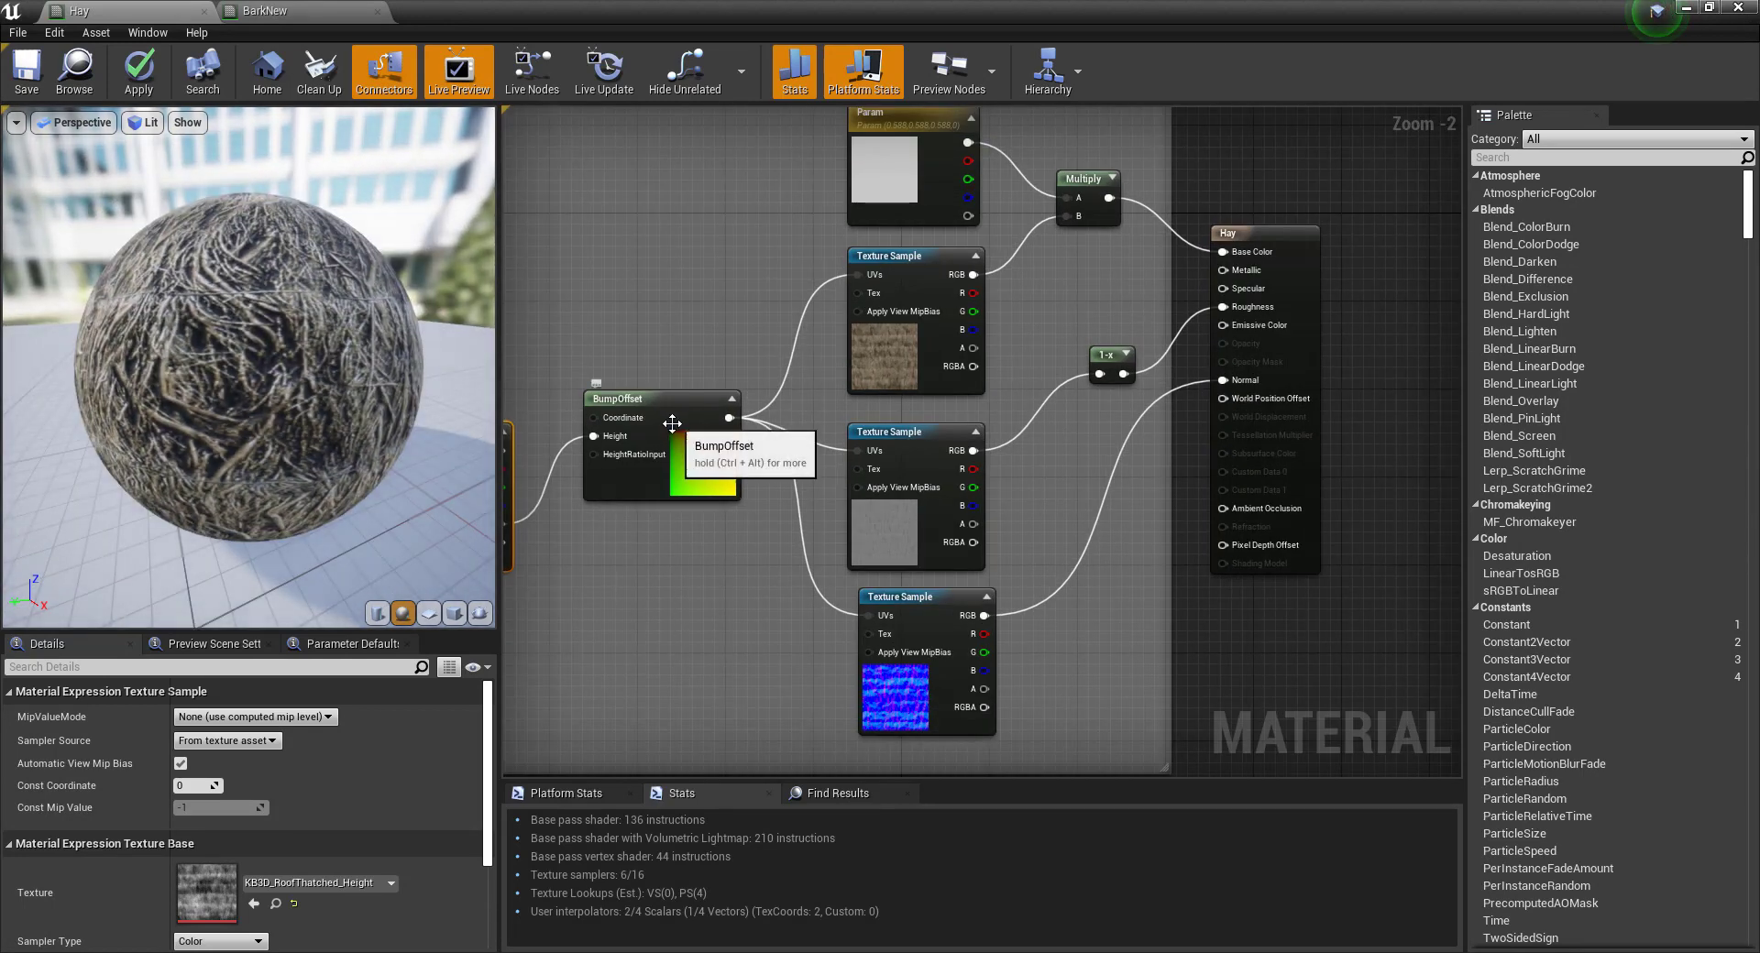
Check the textures assigned to the Hay texture samples, and save and close the Hay material.
scroll(698, 456, down, 4)
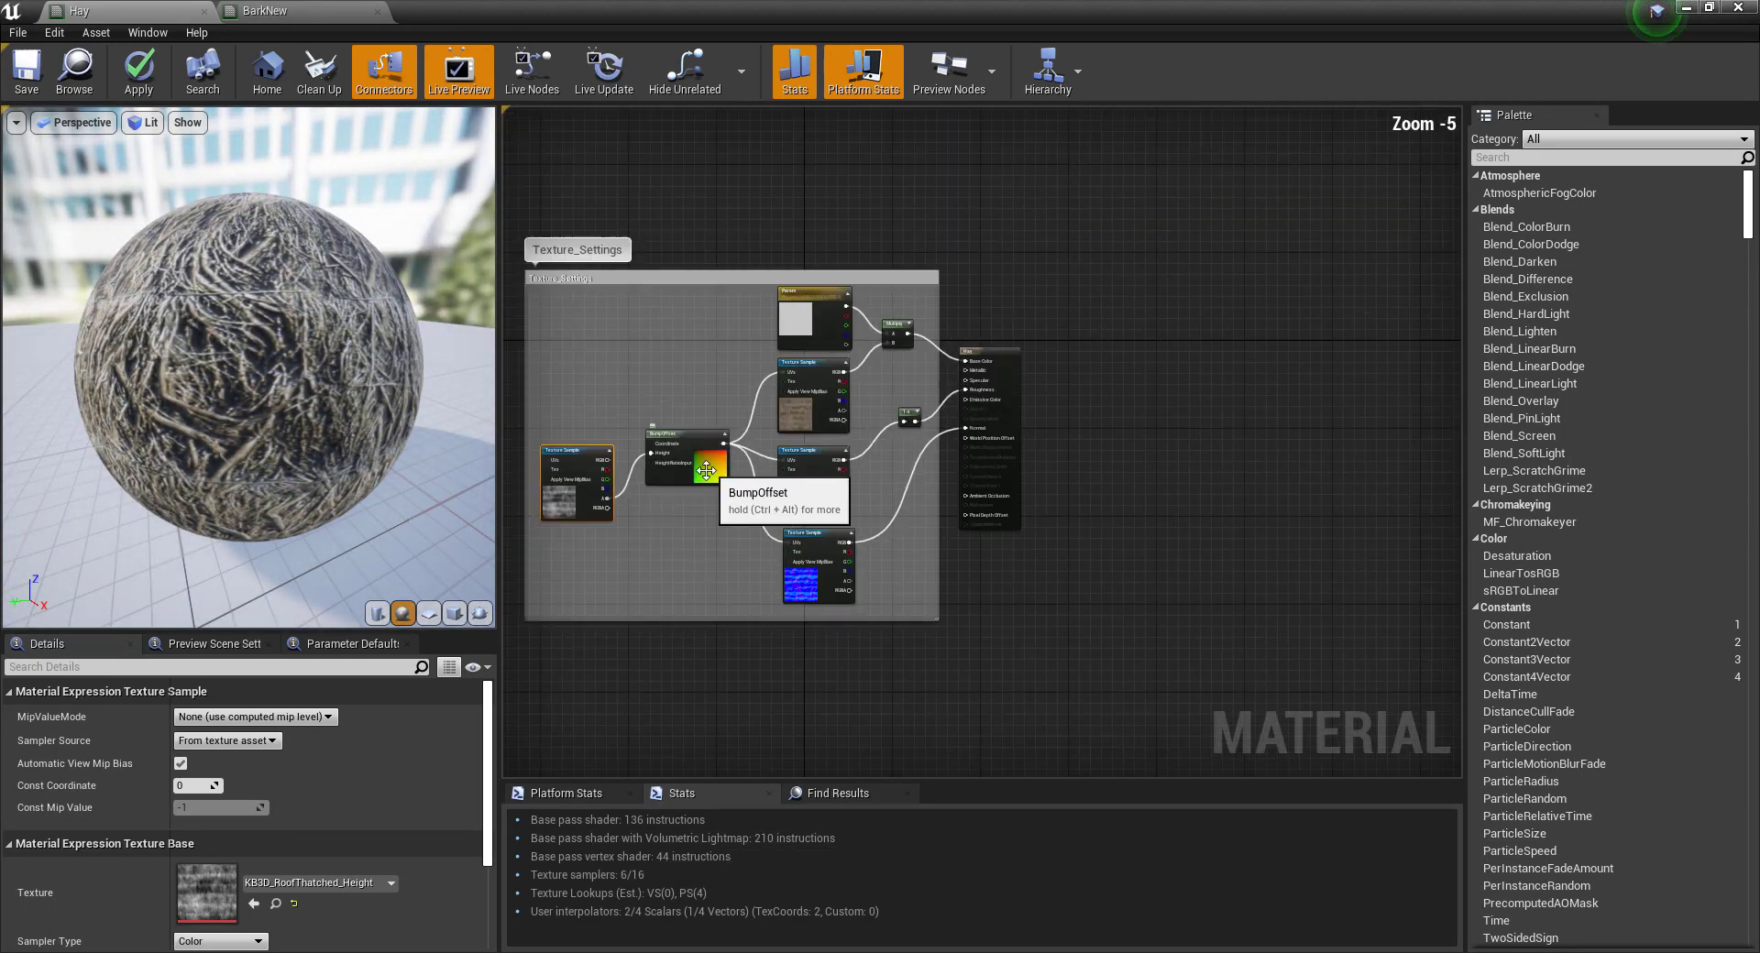
scroll(696, 388, up, 2)
click(829, 507)
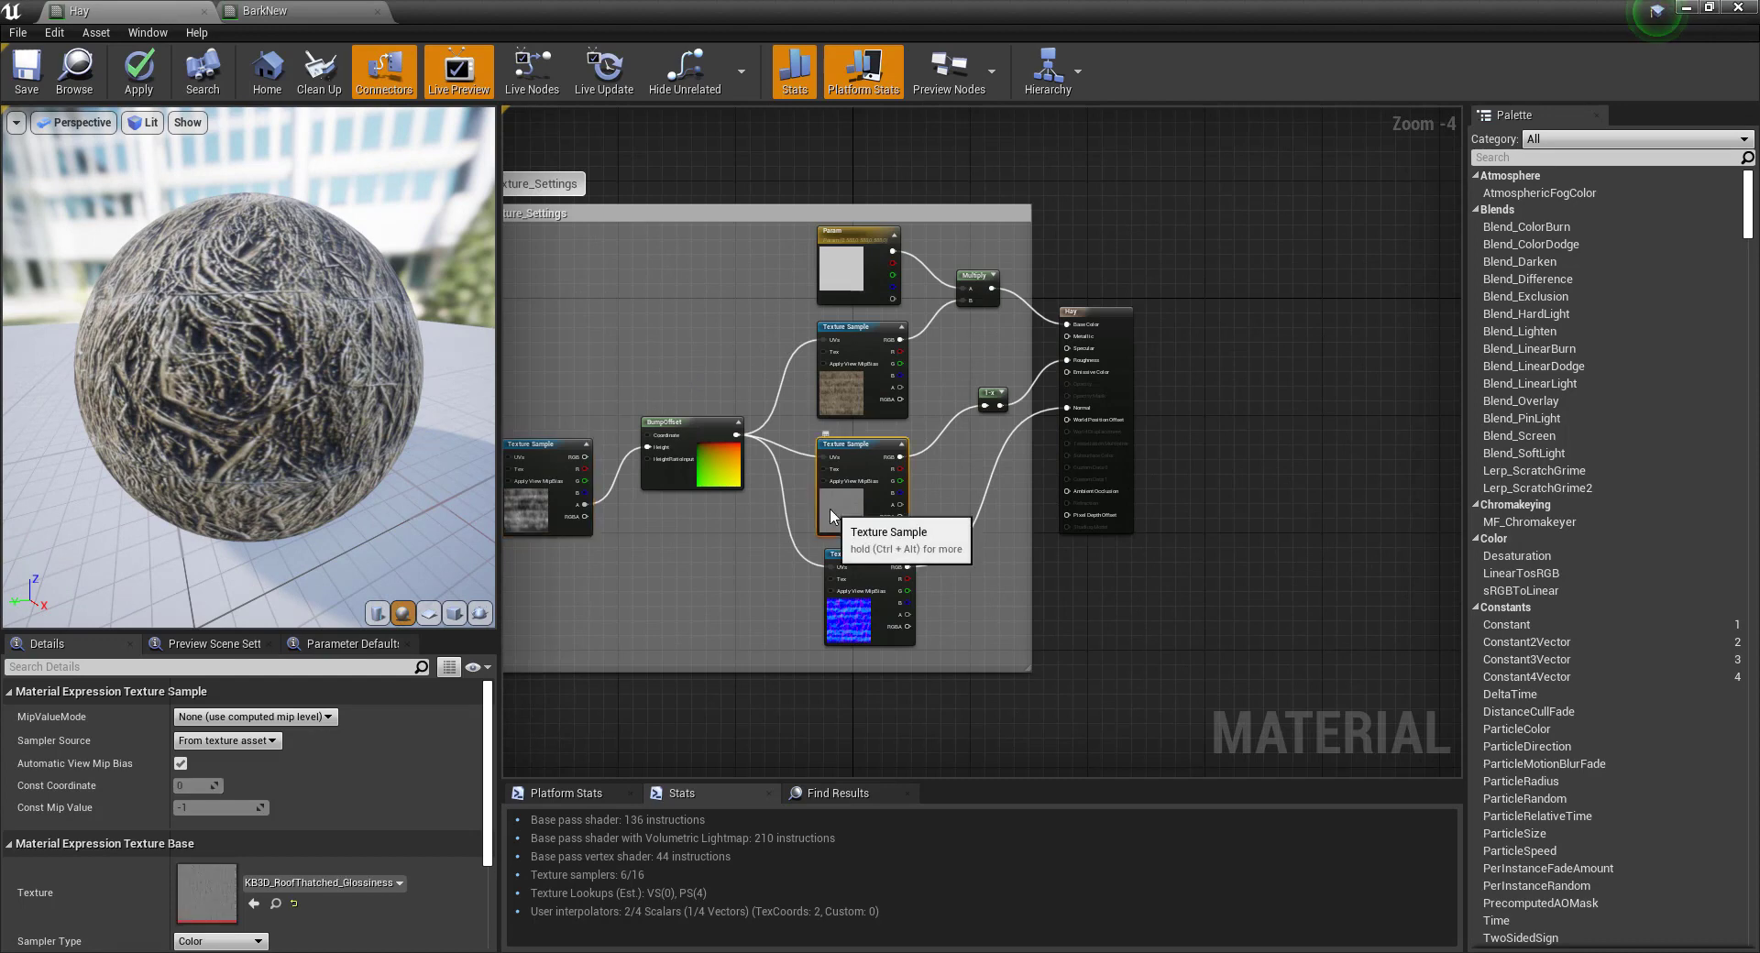
click(849, 638)
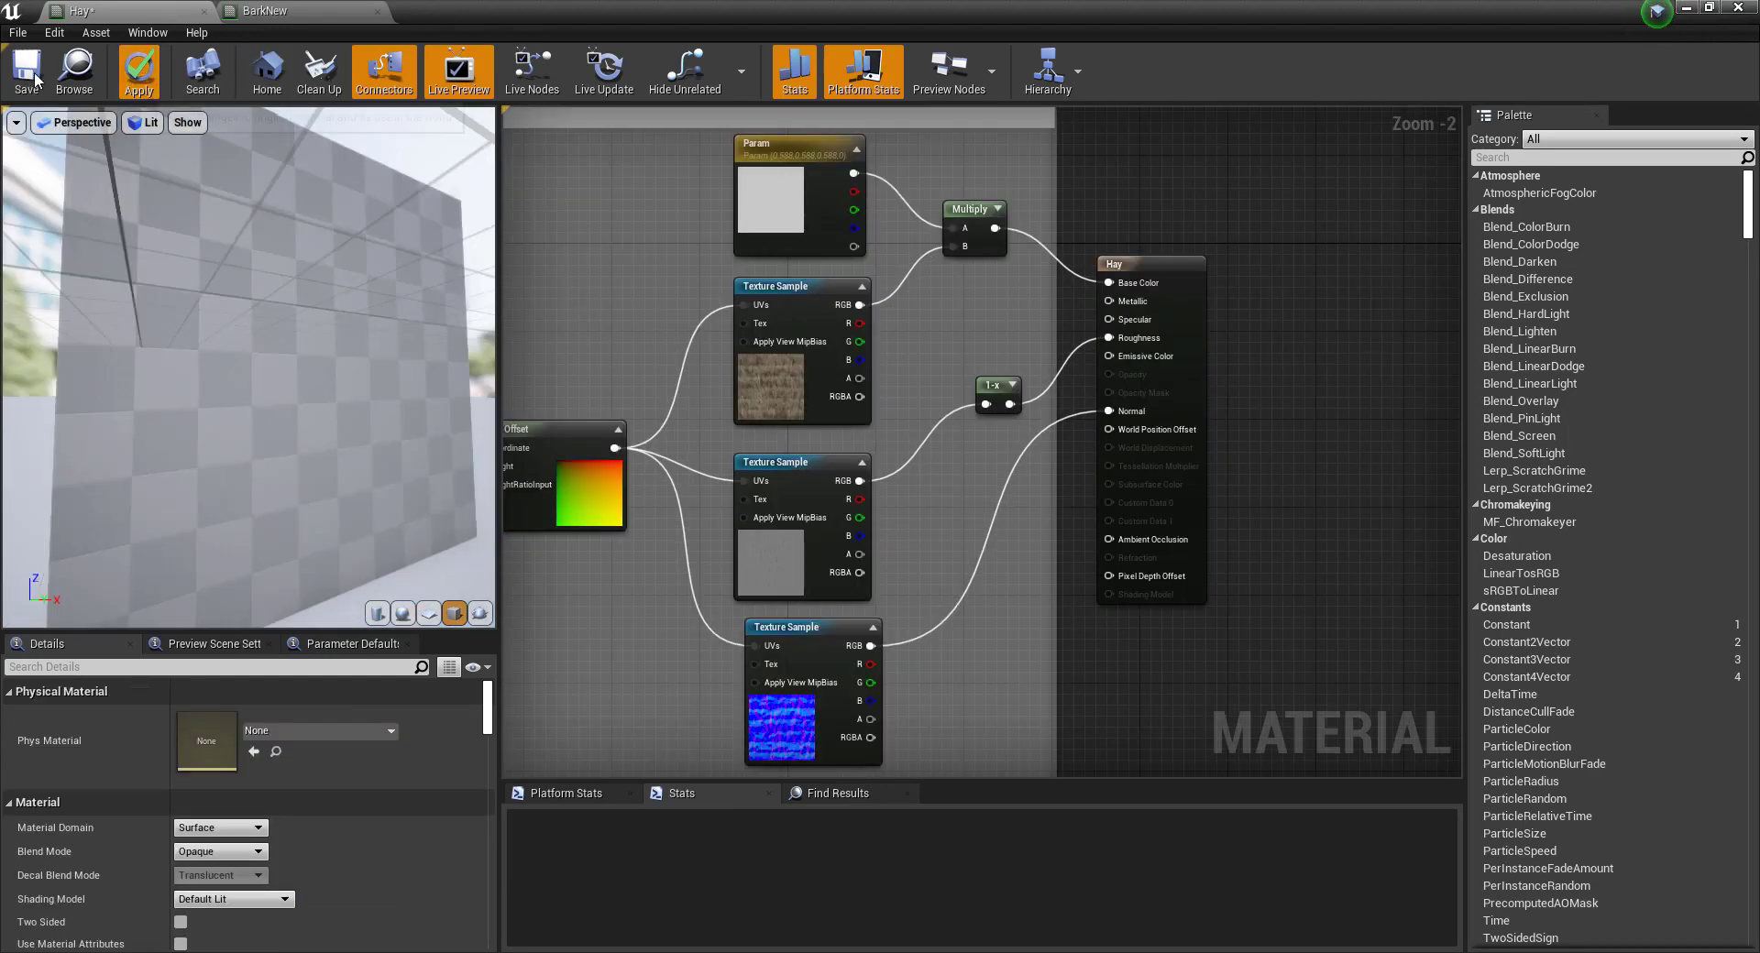
click(28, 73)
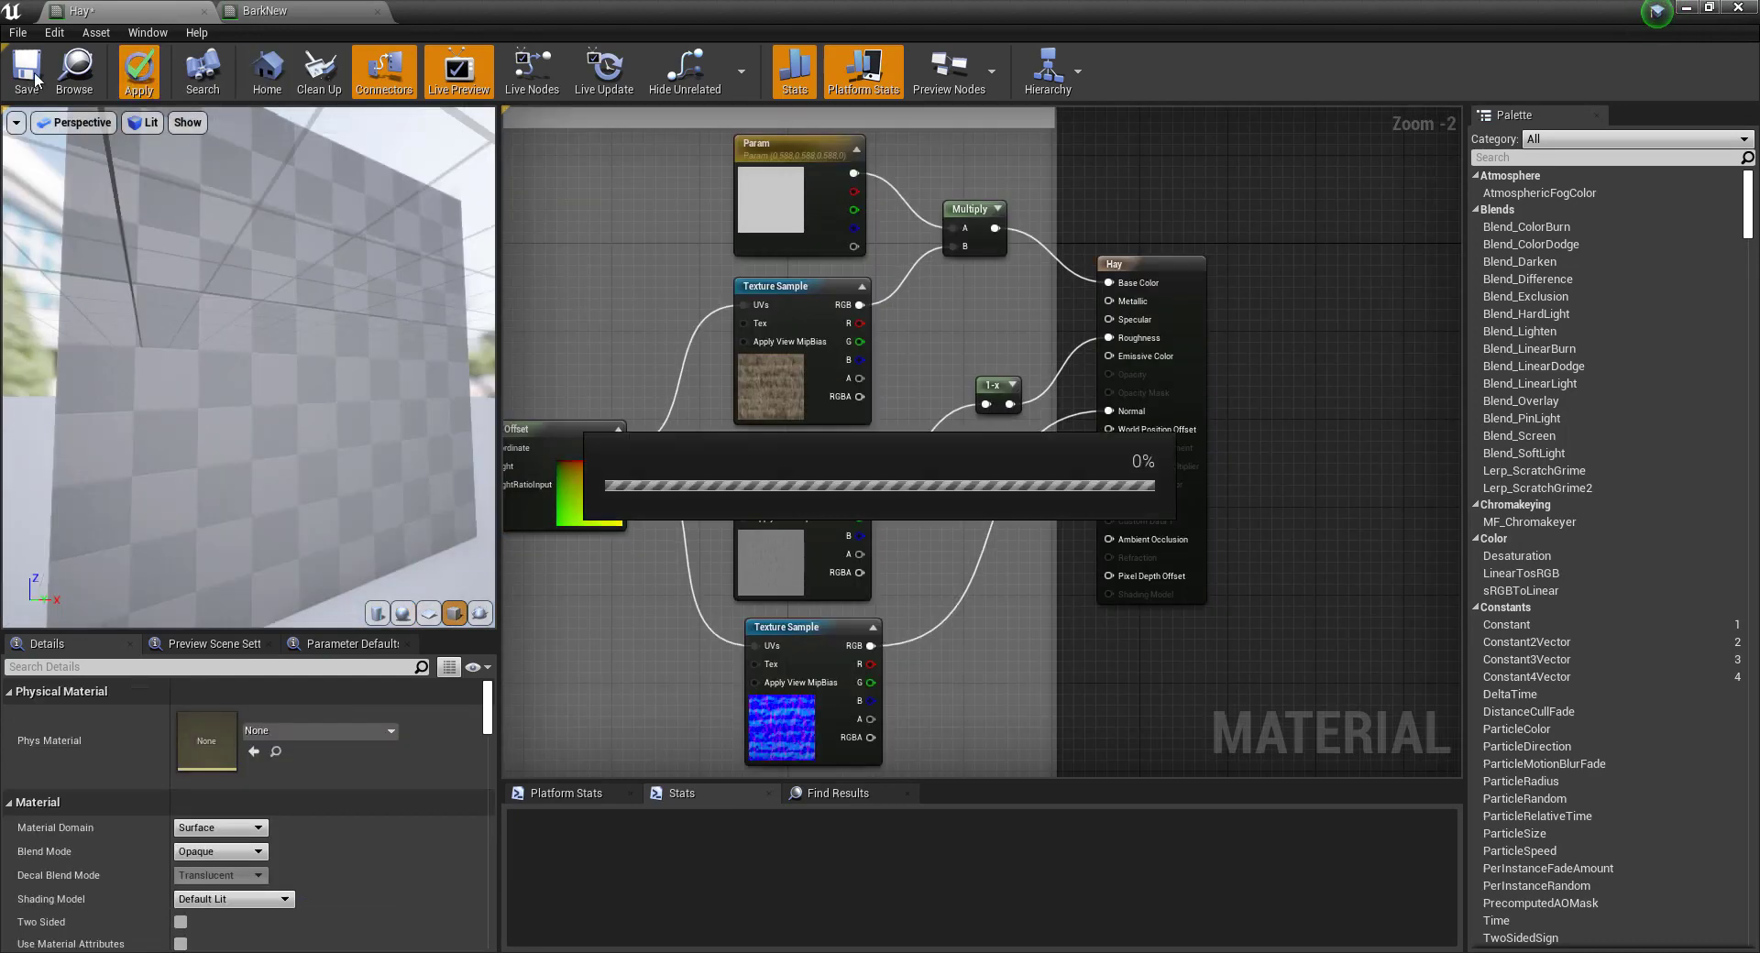
click(203, 11)
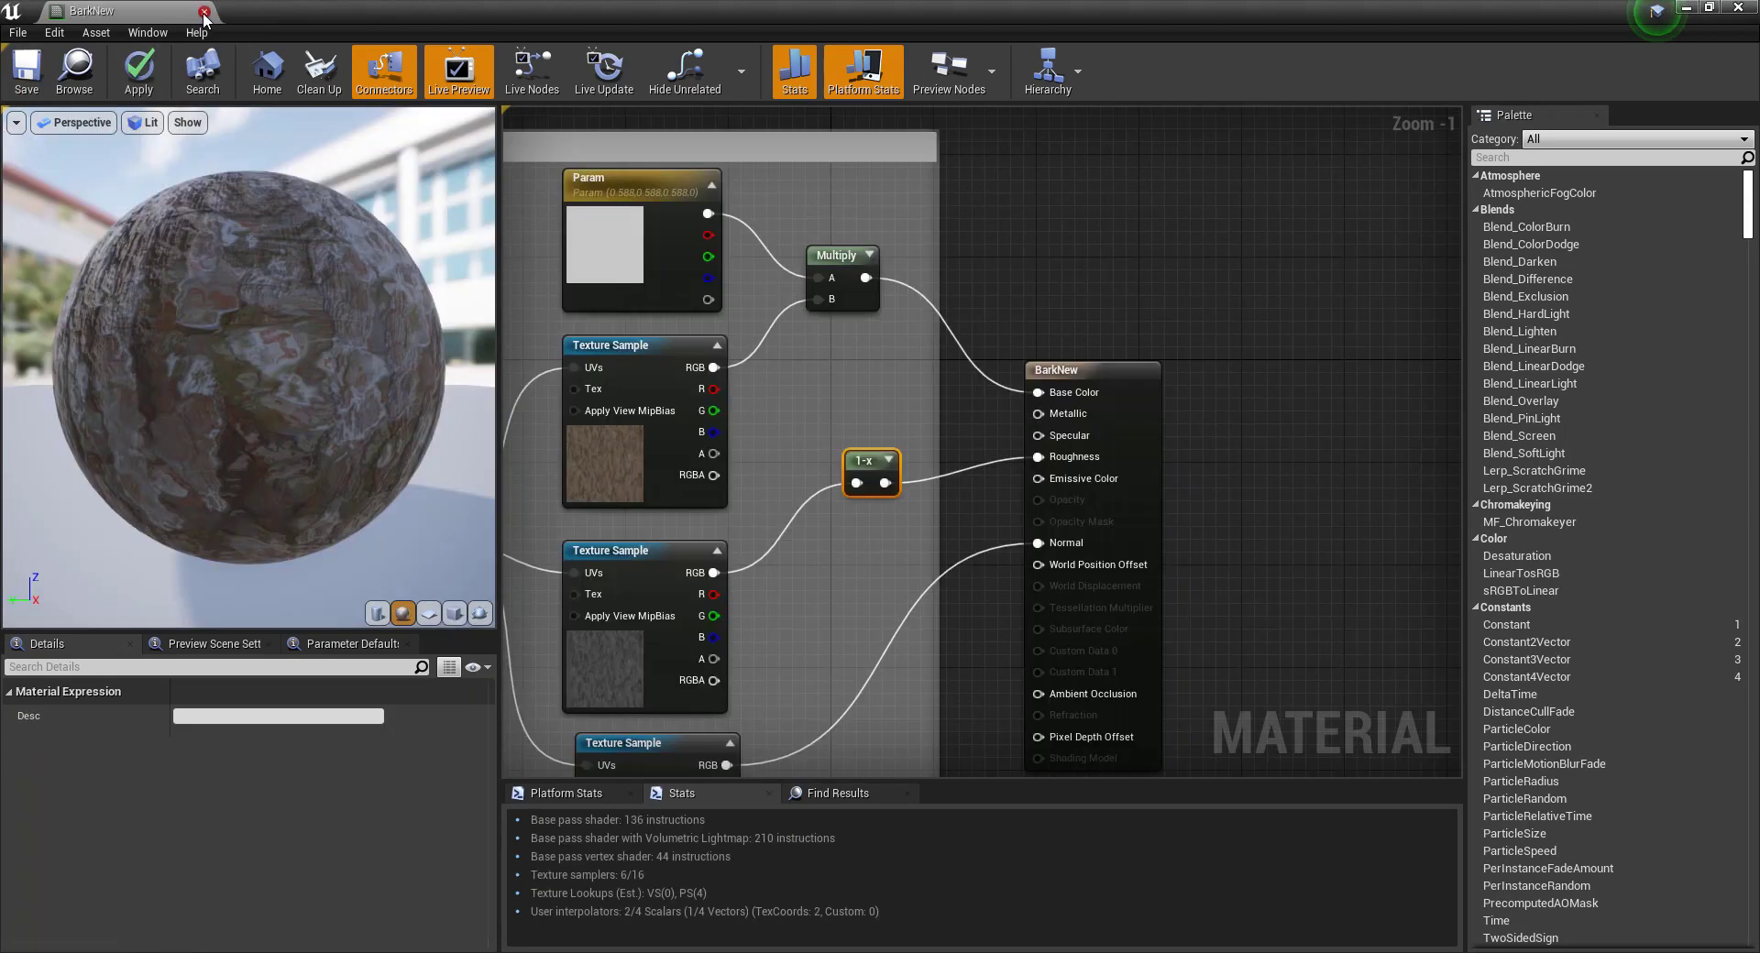
Save the BarkNew material and close its editor.
click(204, 11)
click(1068, 552)
scroll(916, 504, down, 3)
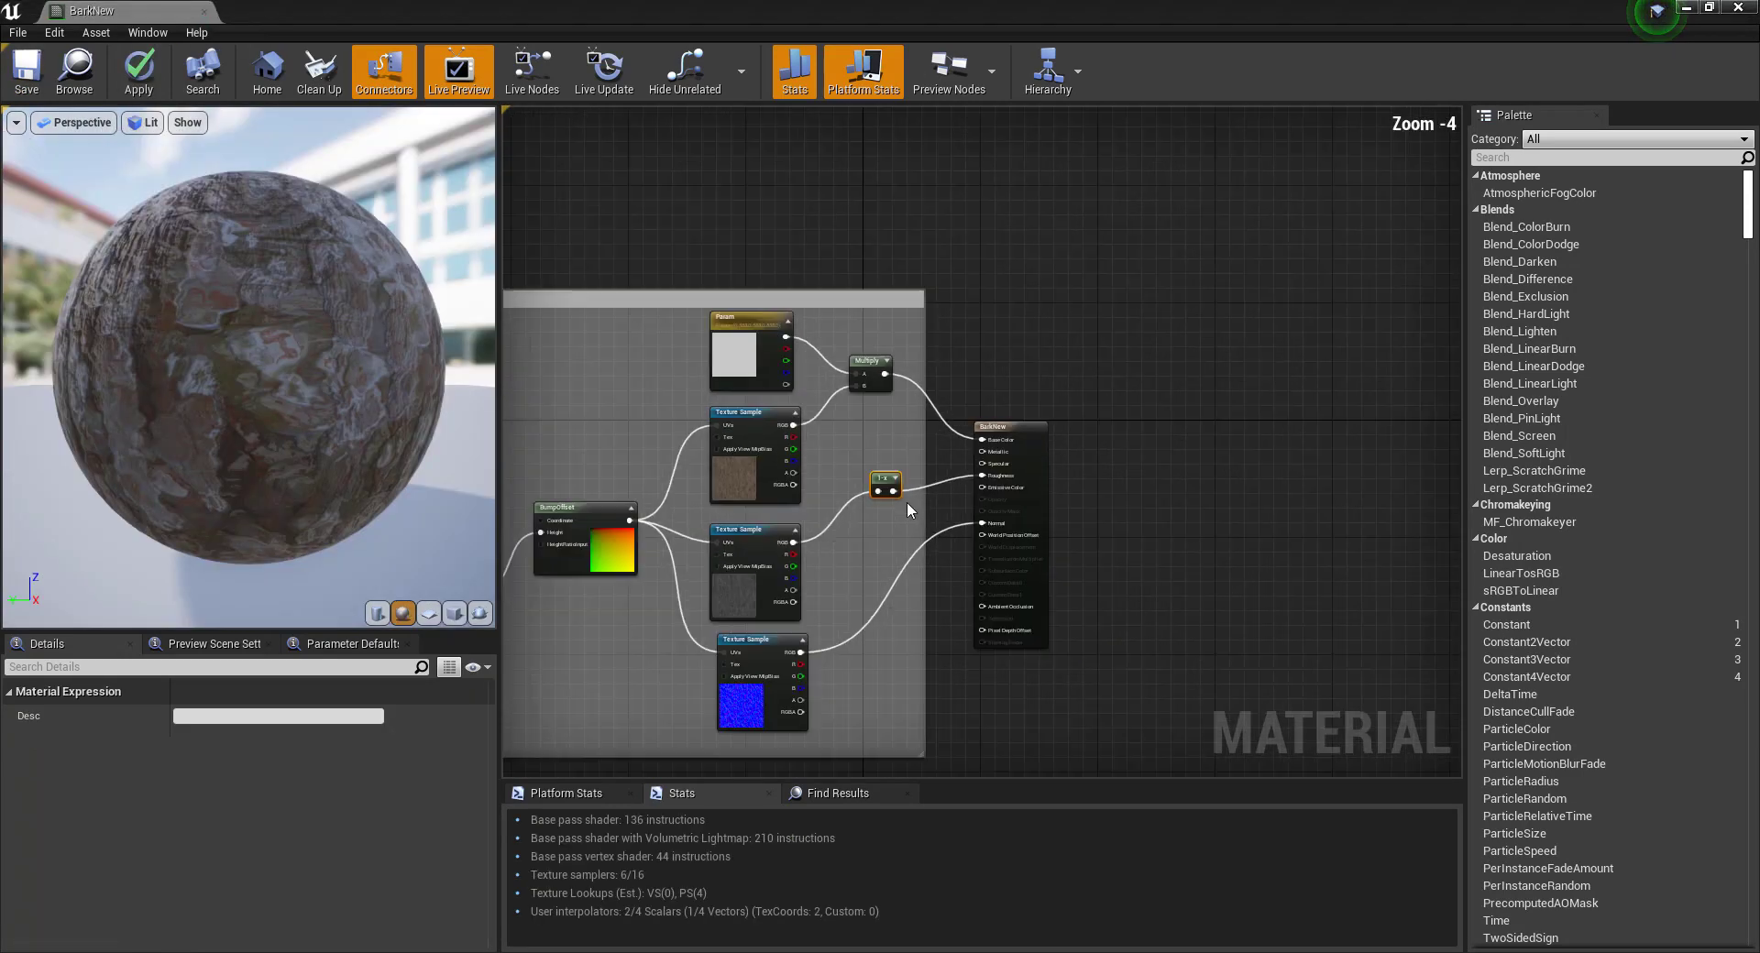
click(959, 495)
click(22, 75)
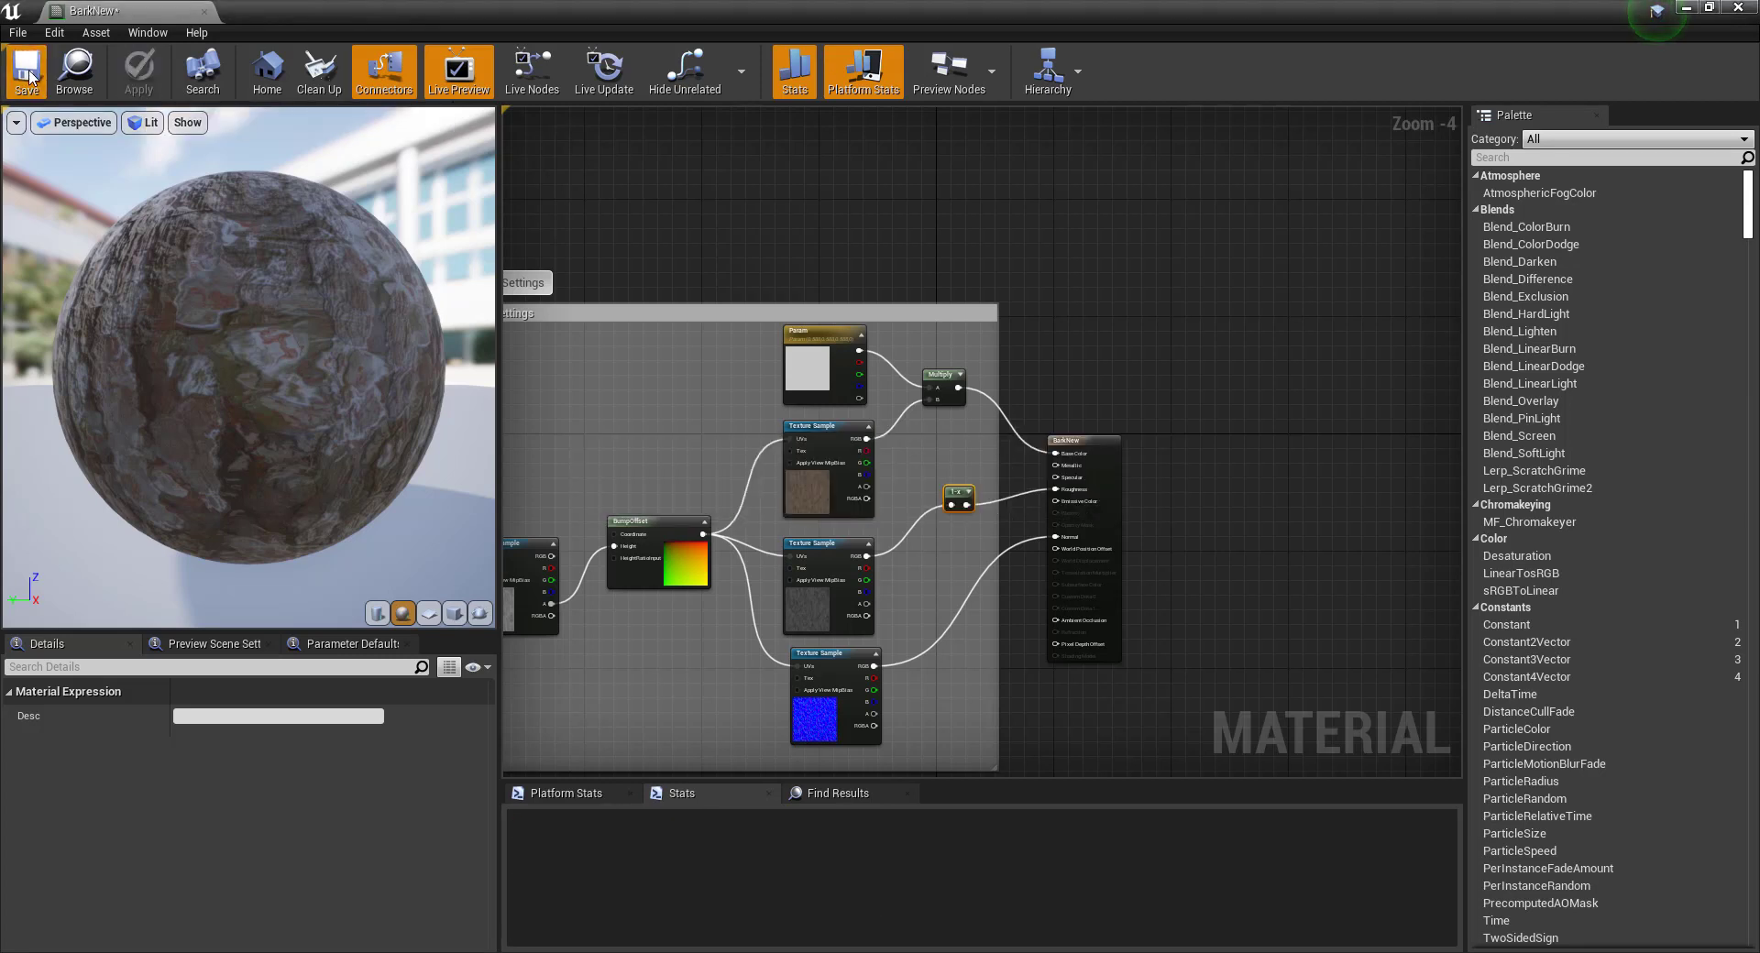
click(203, 12)
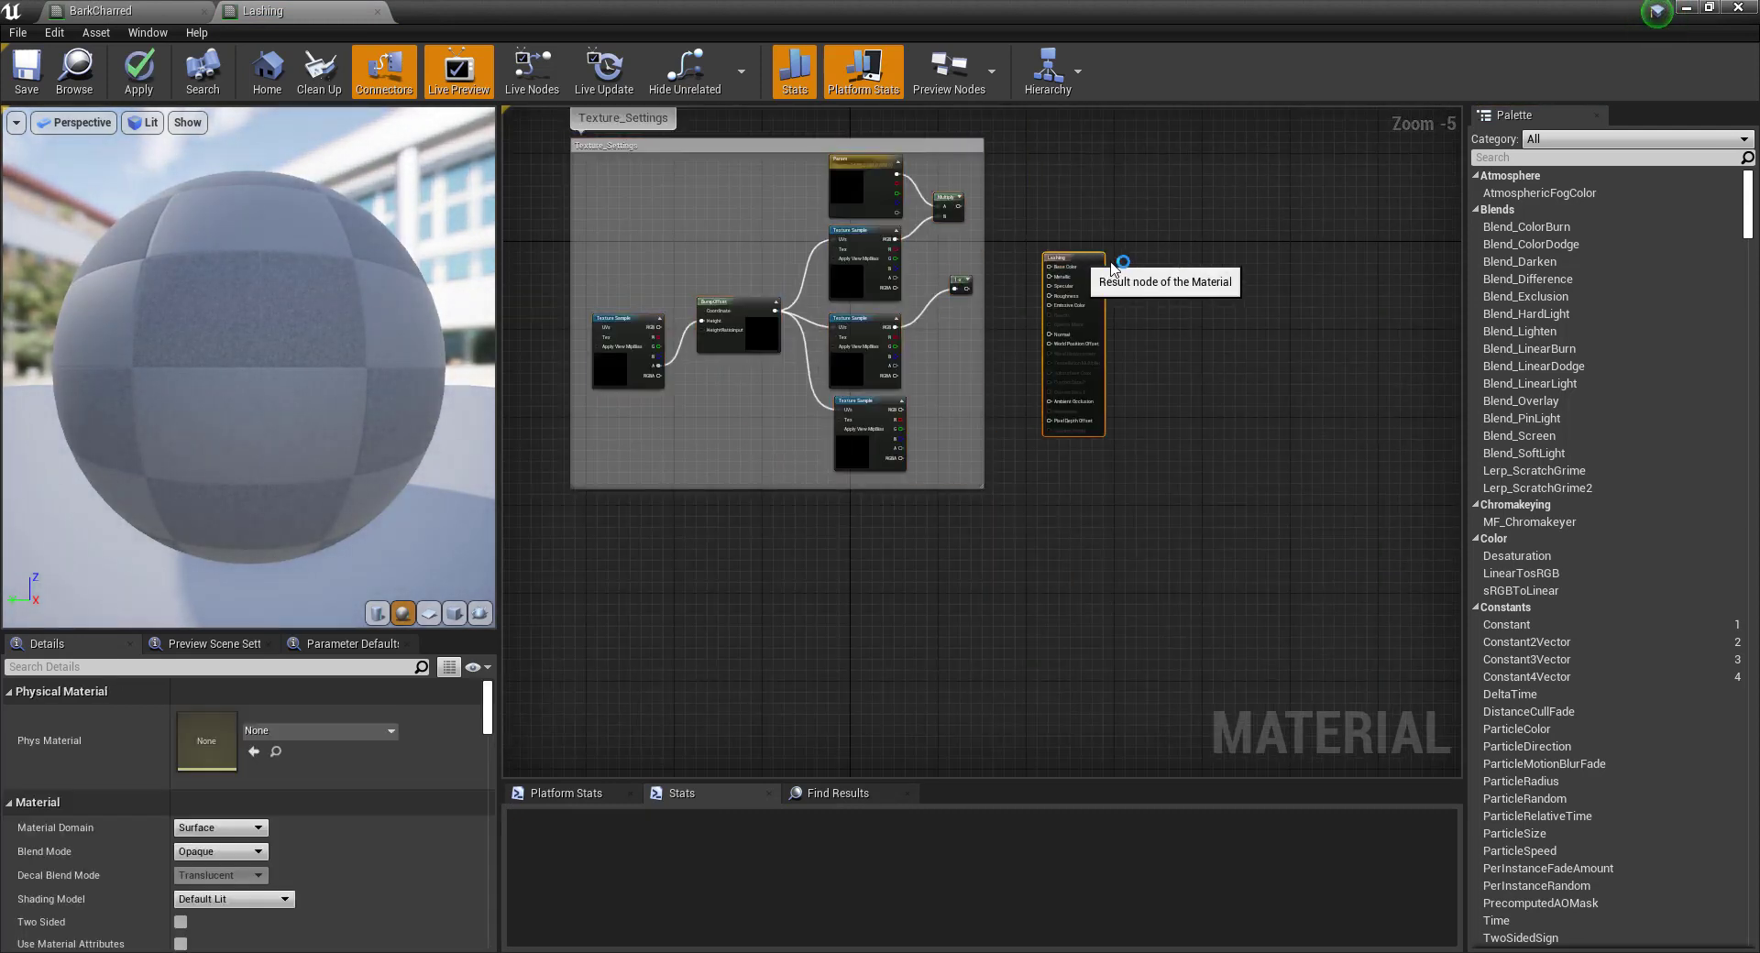
Select the colour texture sample in the Lashing graph, and copy the name of the KB3D_Rope_Diffuse texture from Orc_Village Textures.
click(471, 884)
click(669, 894)
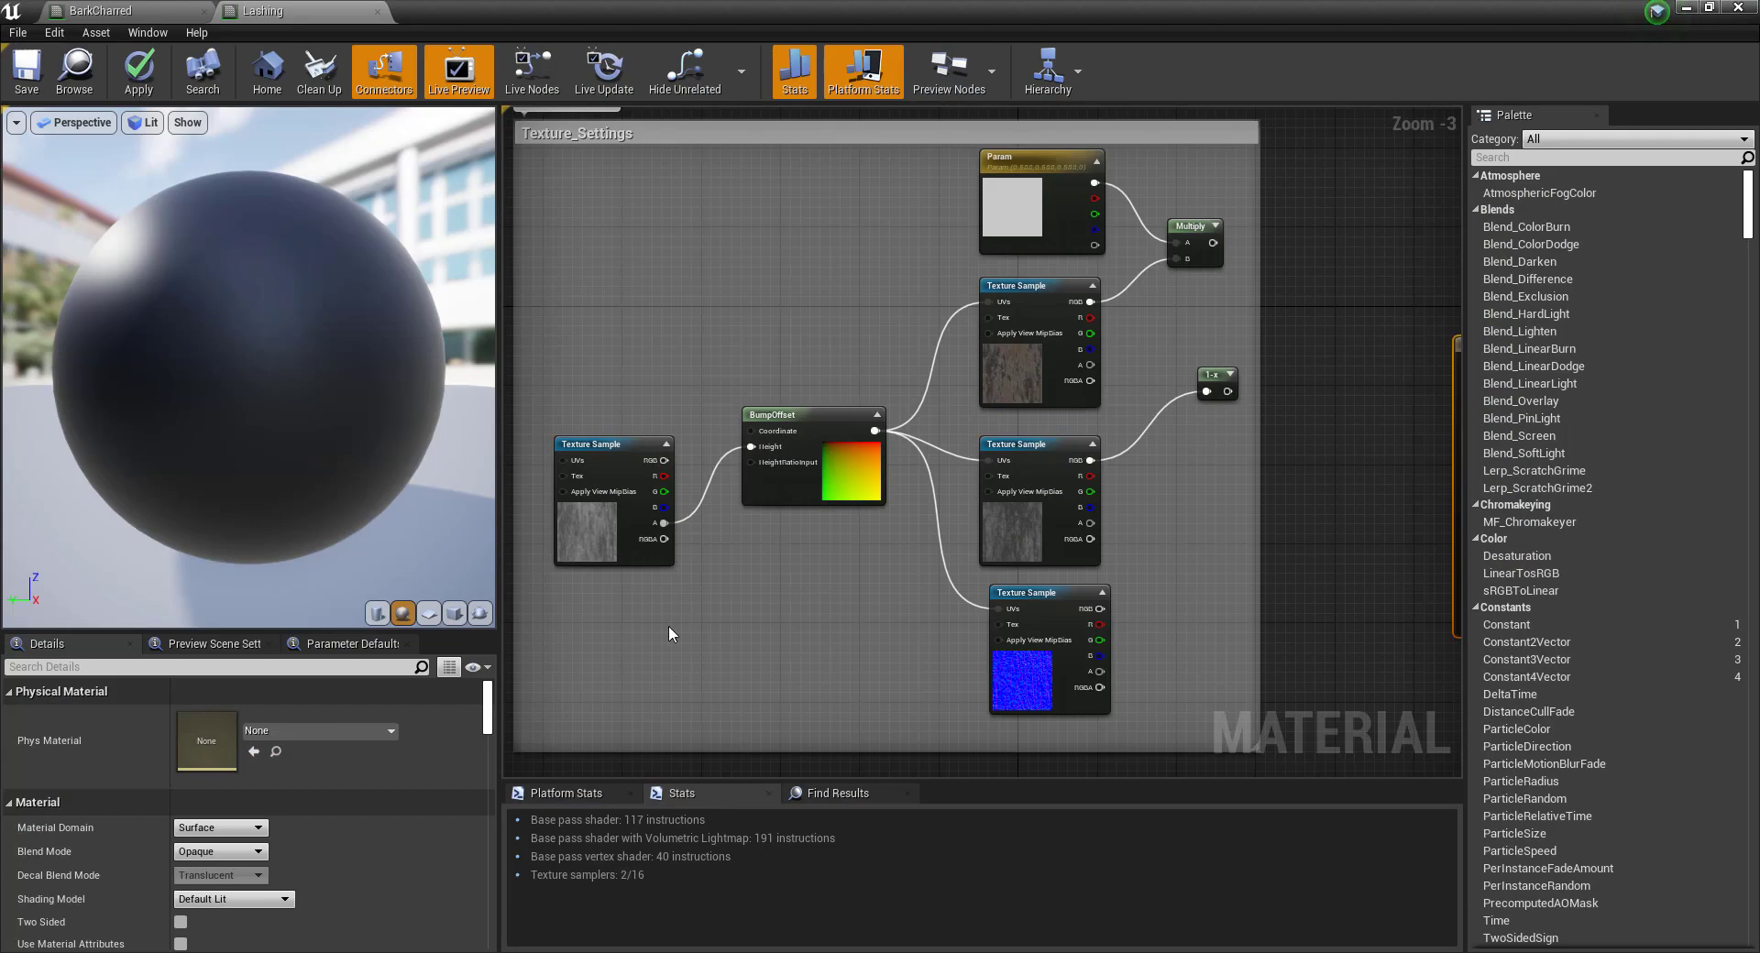
scroll(995, 321, down, 3)
scroll(828, 336, up, 2)
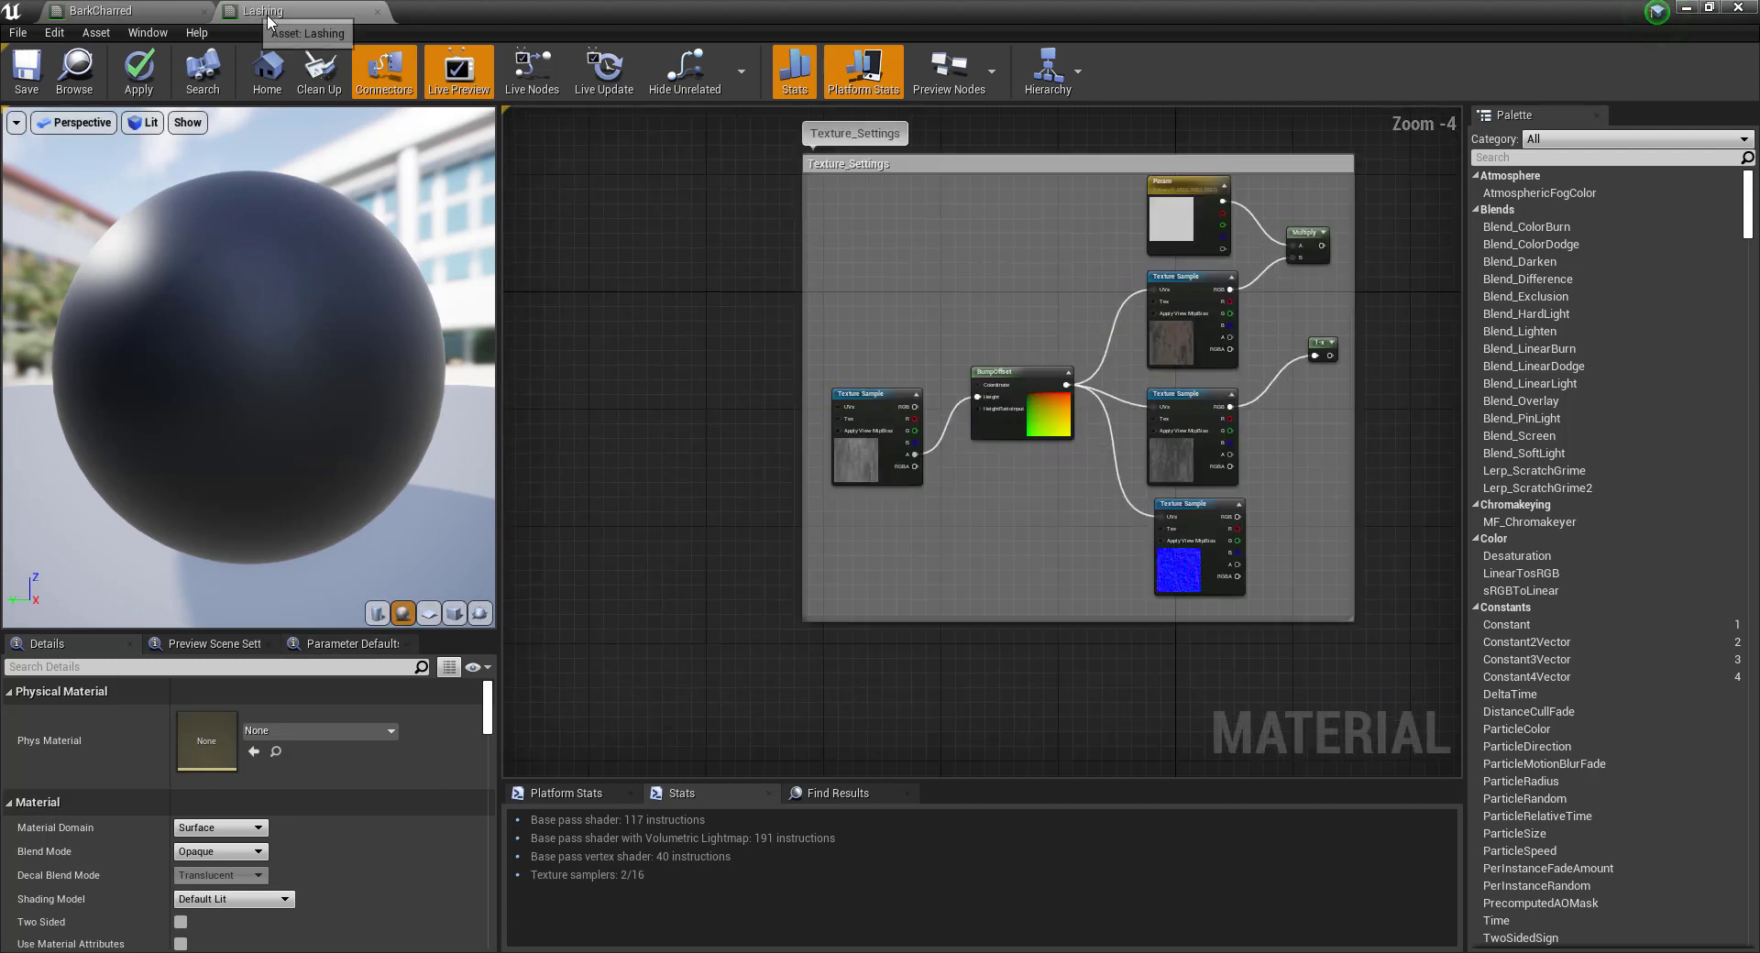
click(1181, 330)
click(1687, 8)
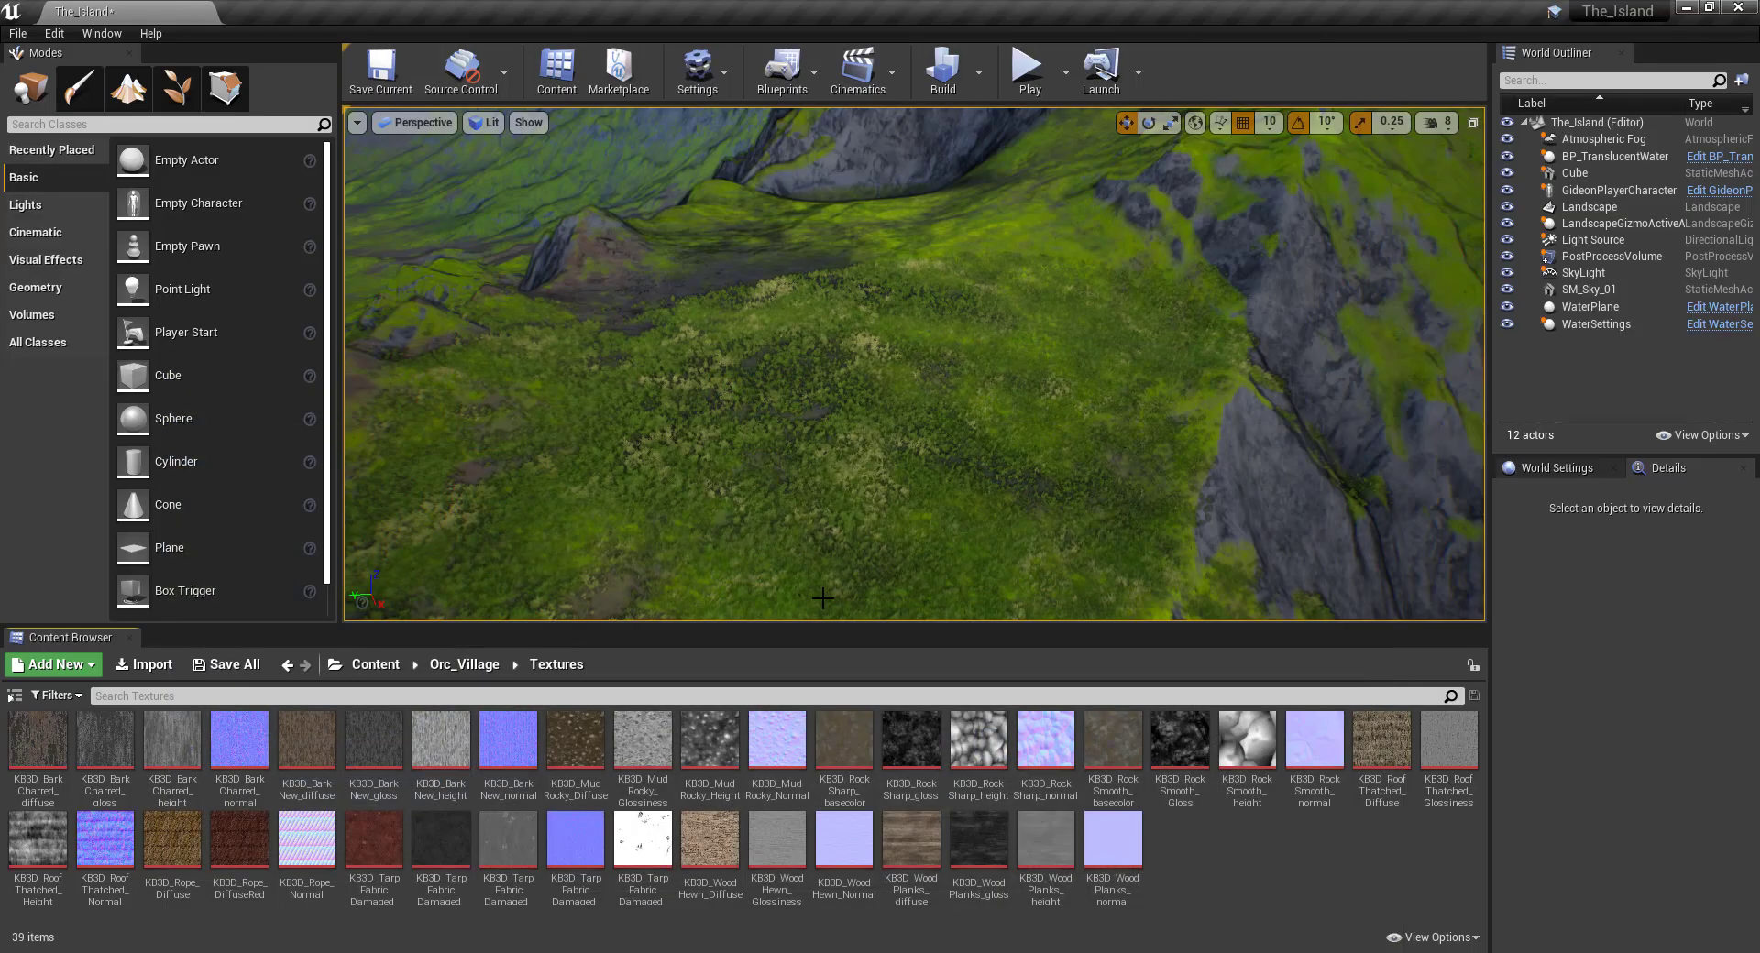
right_click(179, 845)
click(238, 532)
key(ctrl+c)
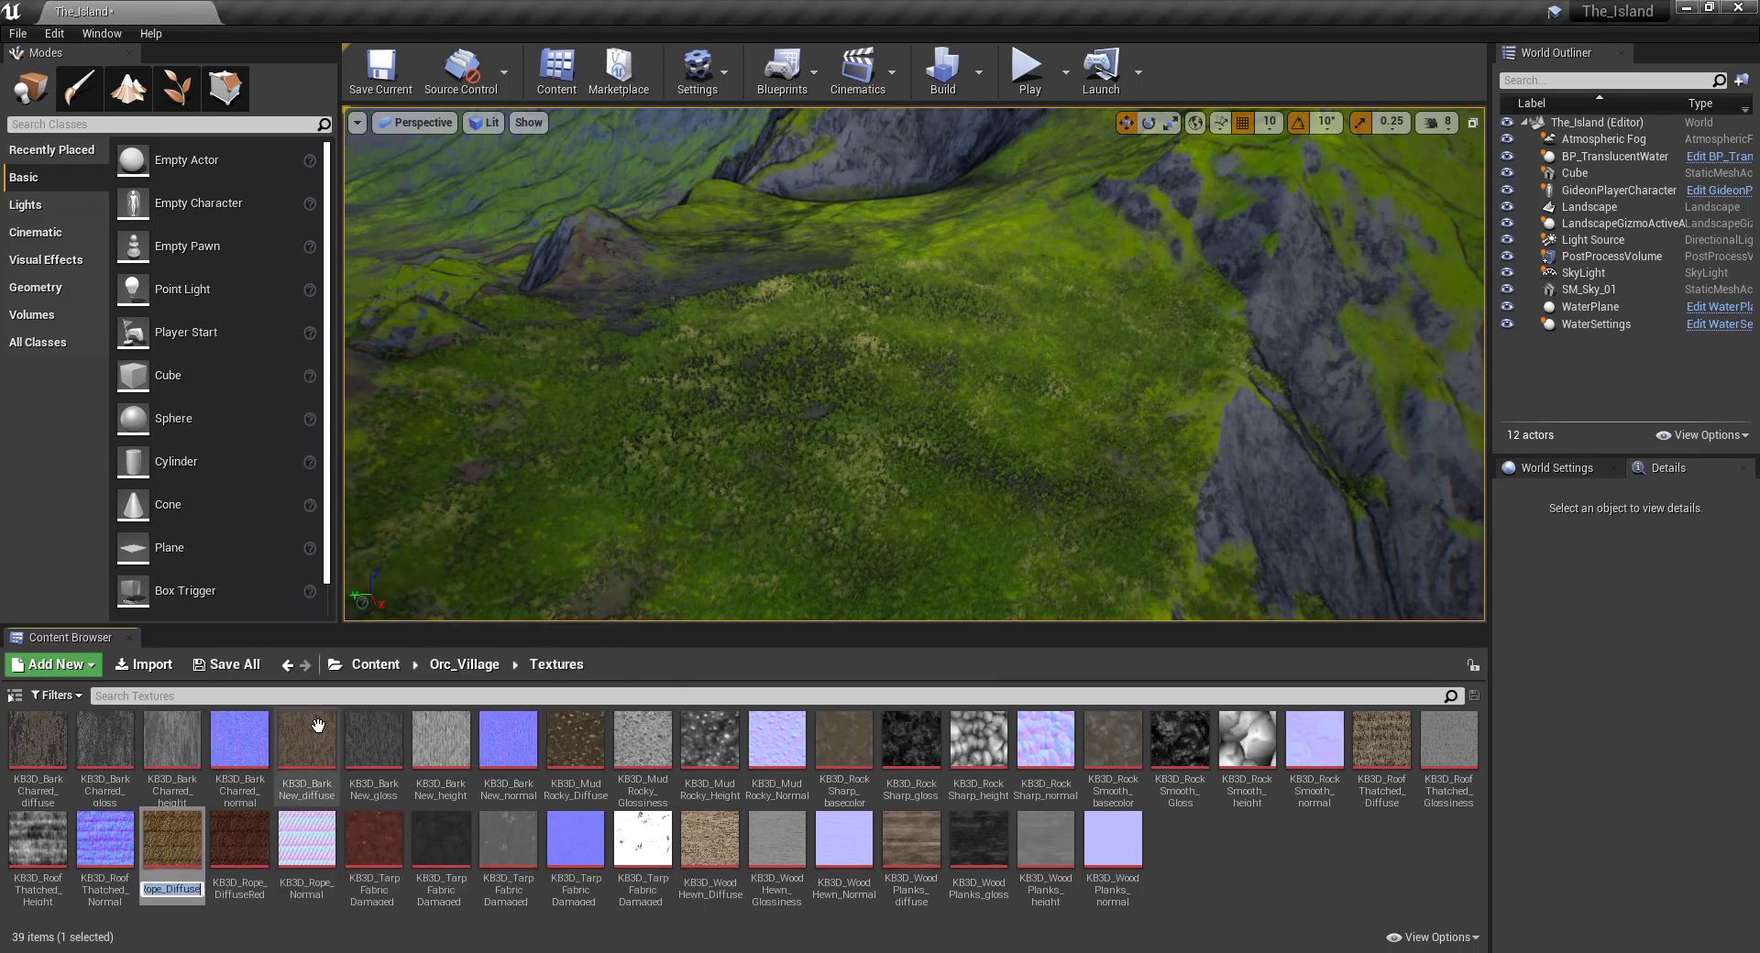
mouse_move(473, 952)
click(656, 880)
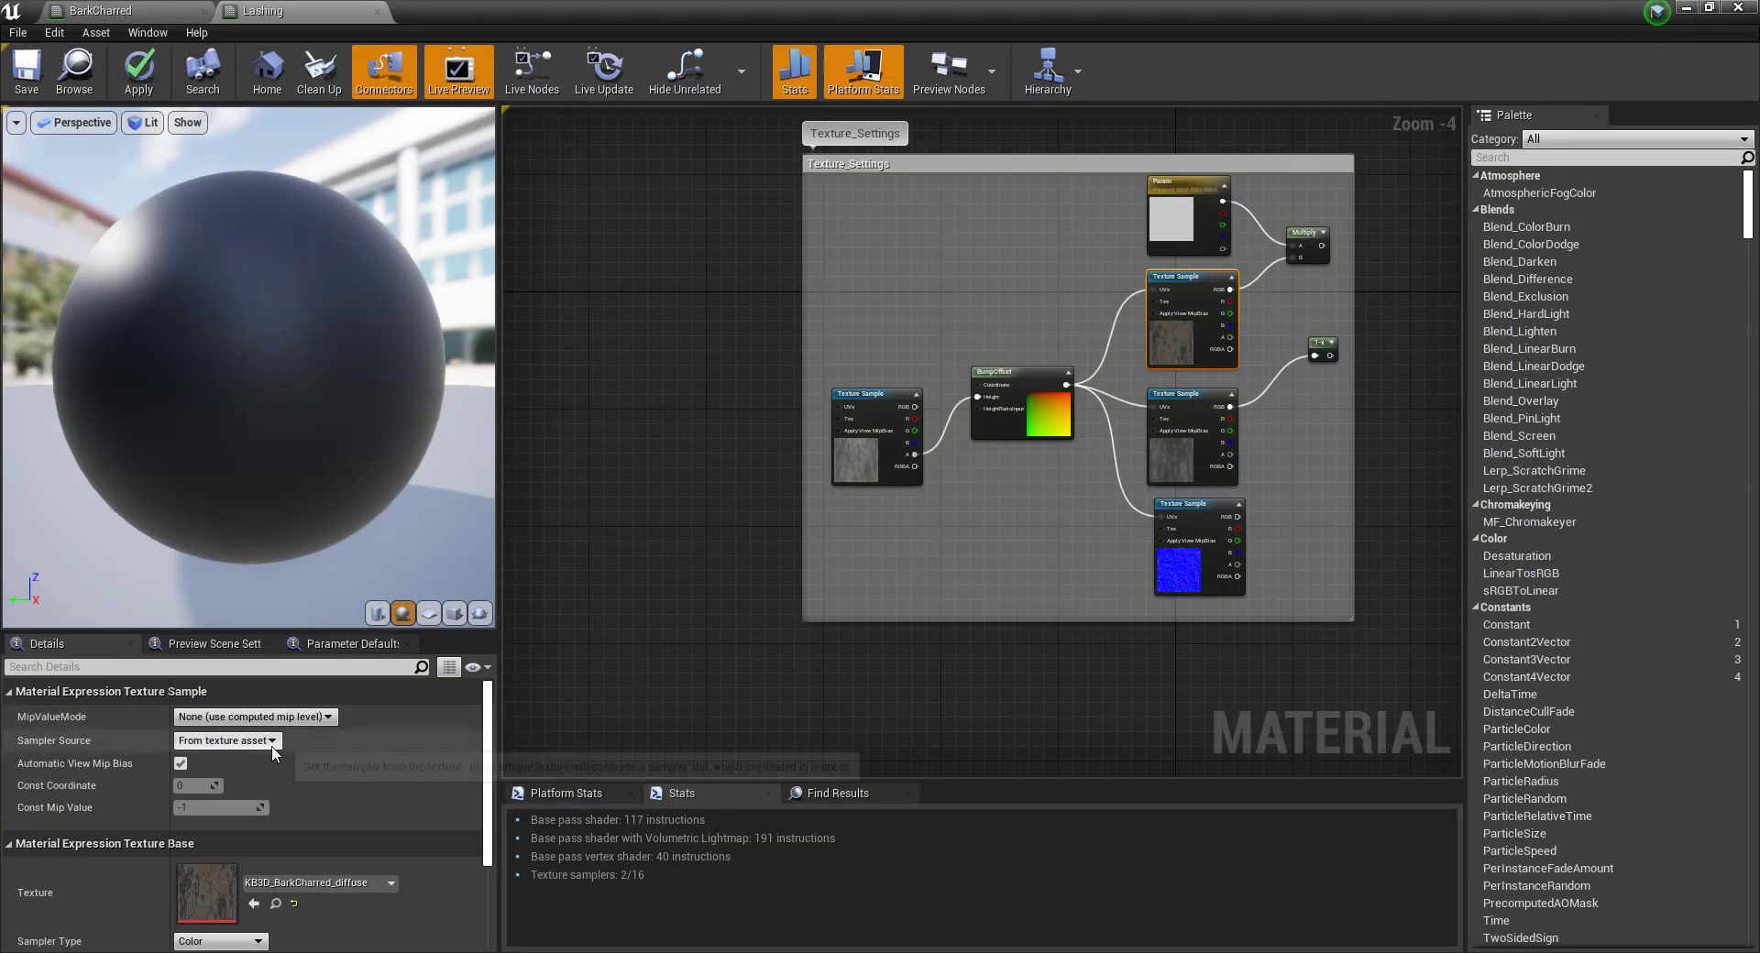
Assign KB3D_Rope_Diffuse to the texture sample that feeds the Multiply node in Lashing.
click(330, 884)
key(ctrl+v)
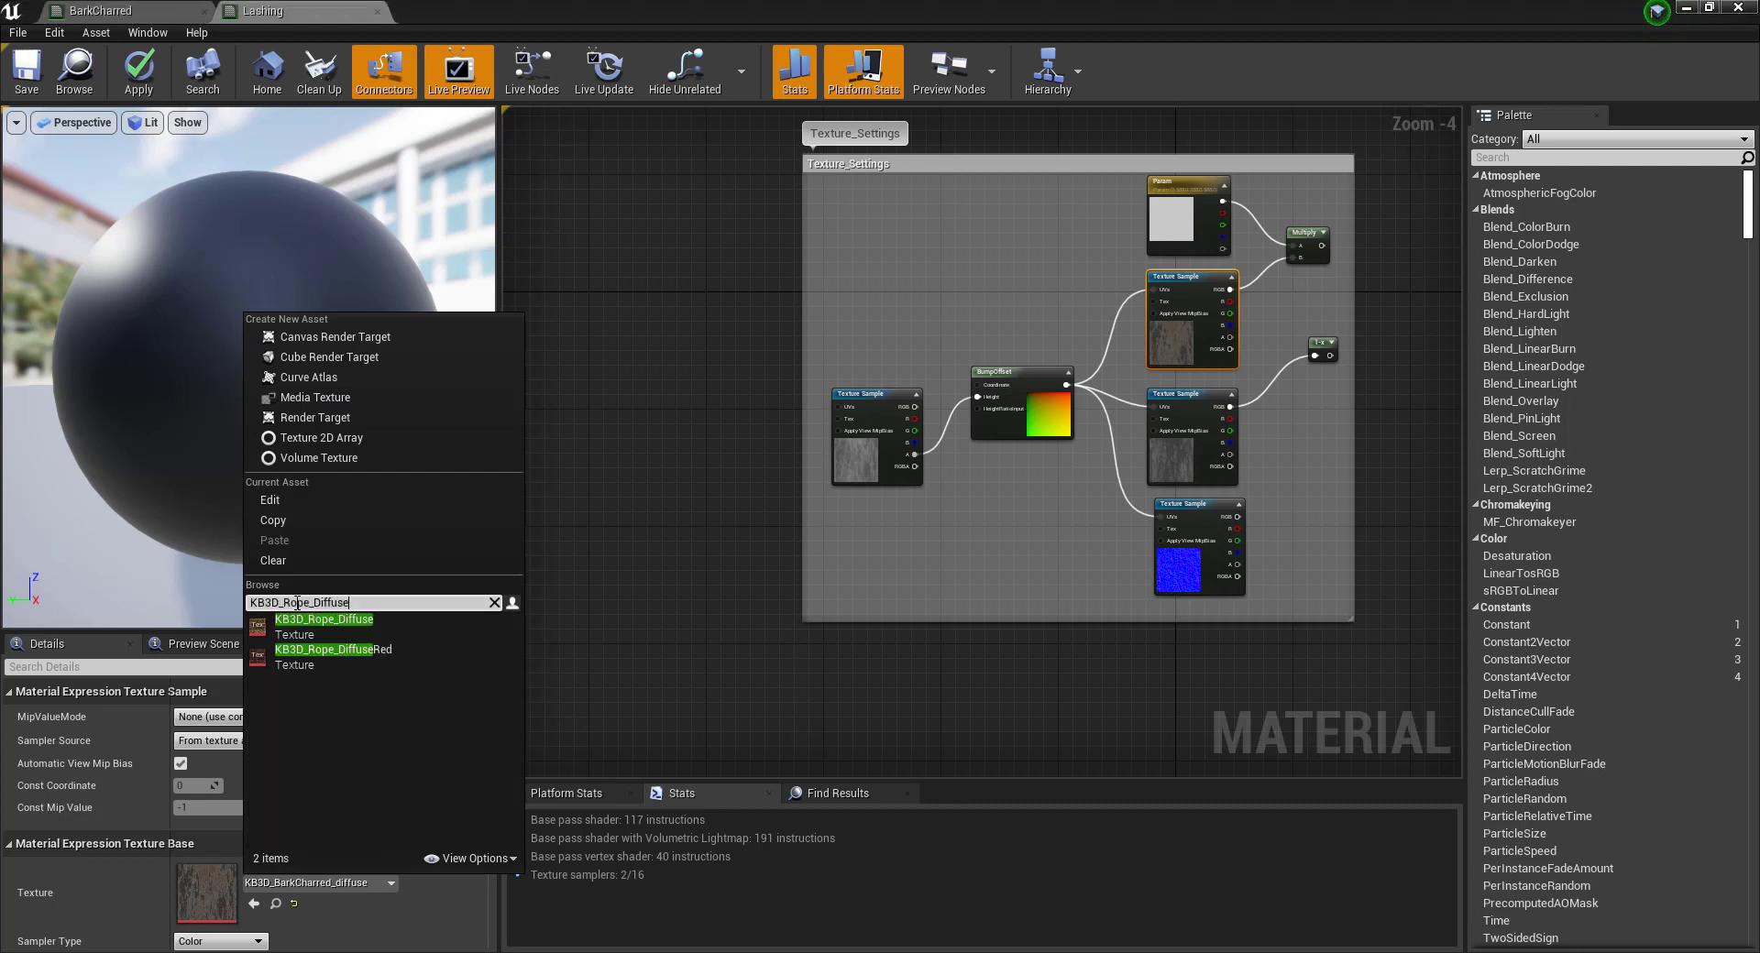
click(336, 624)
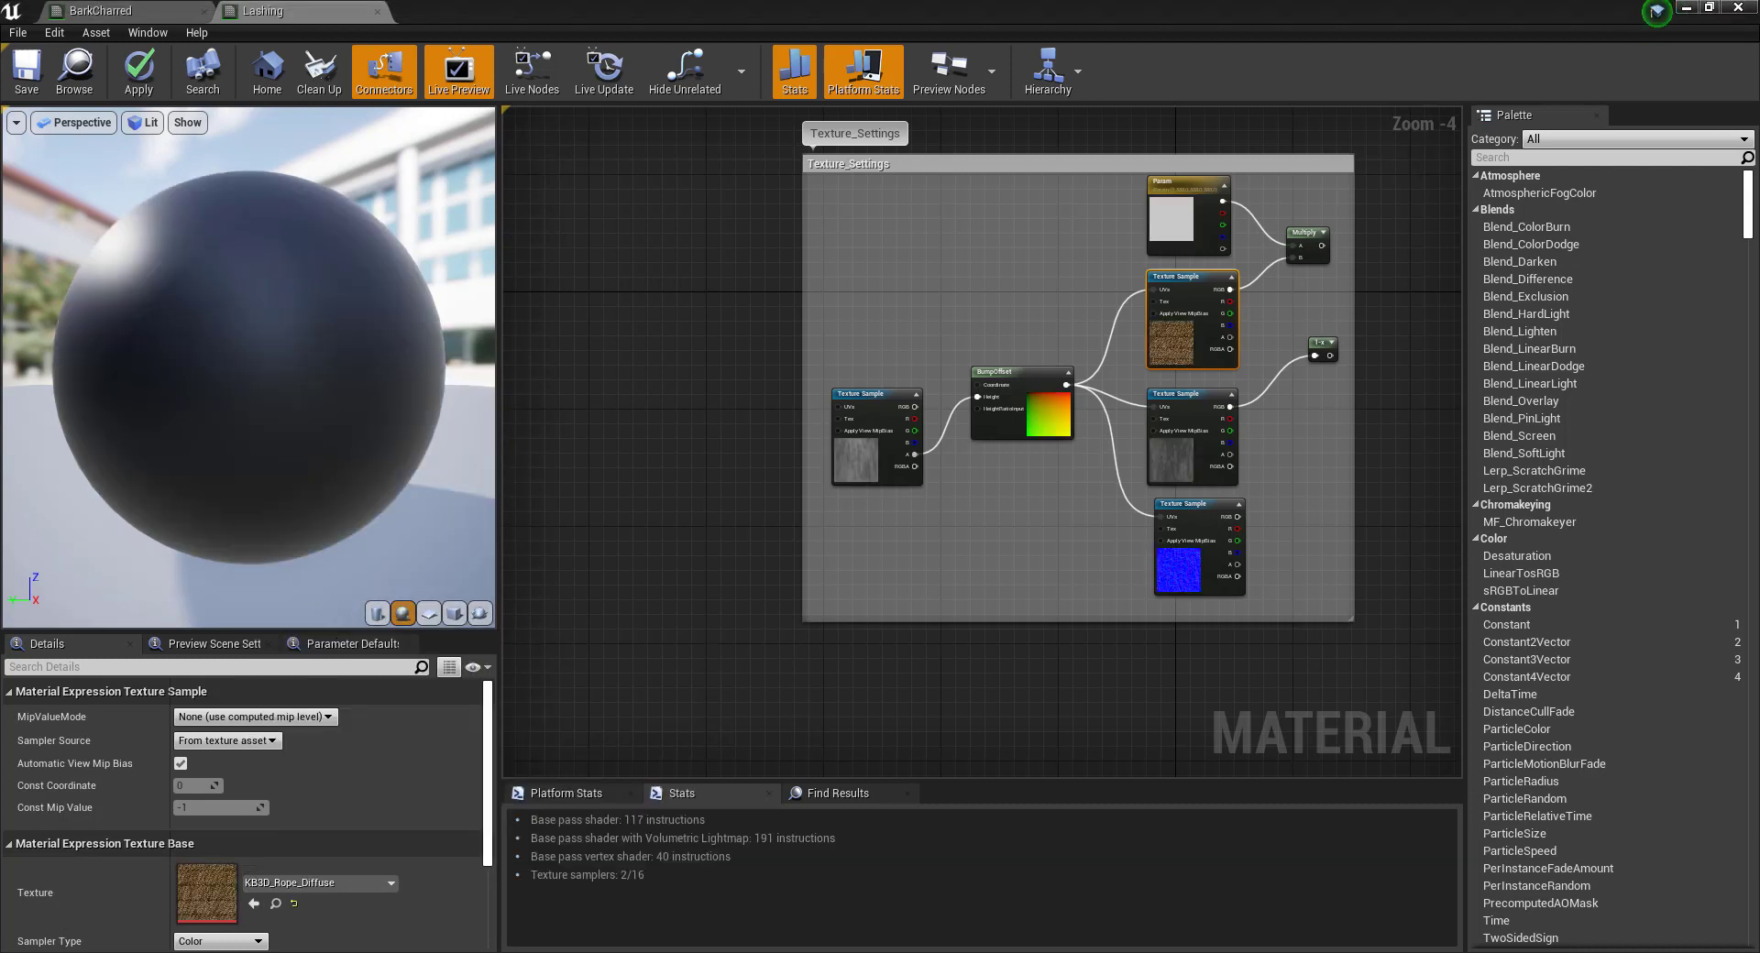
Connect Multiply to Base Color, 1-x to Roughness and the normal texture sample to Normal on the Lashing result node.
right_drag(1382, 390, 970, 420)
scroll(960, 307, up, 2)
drag(882, 263, 1158, 392)
drag(894, 427, 1160, 447)
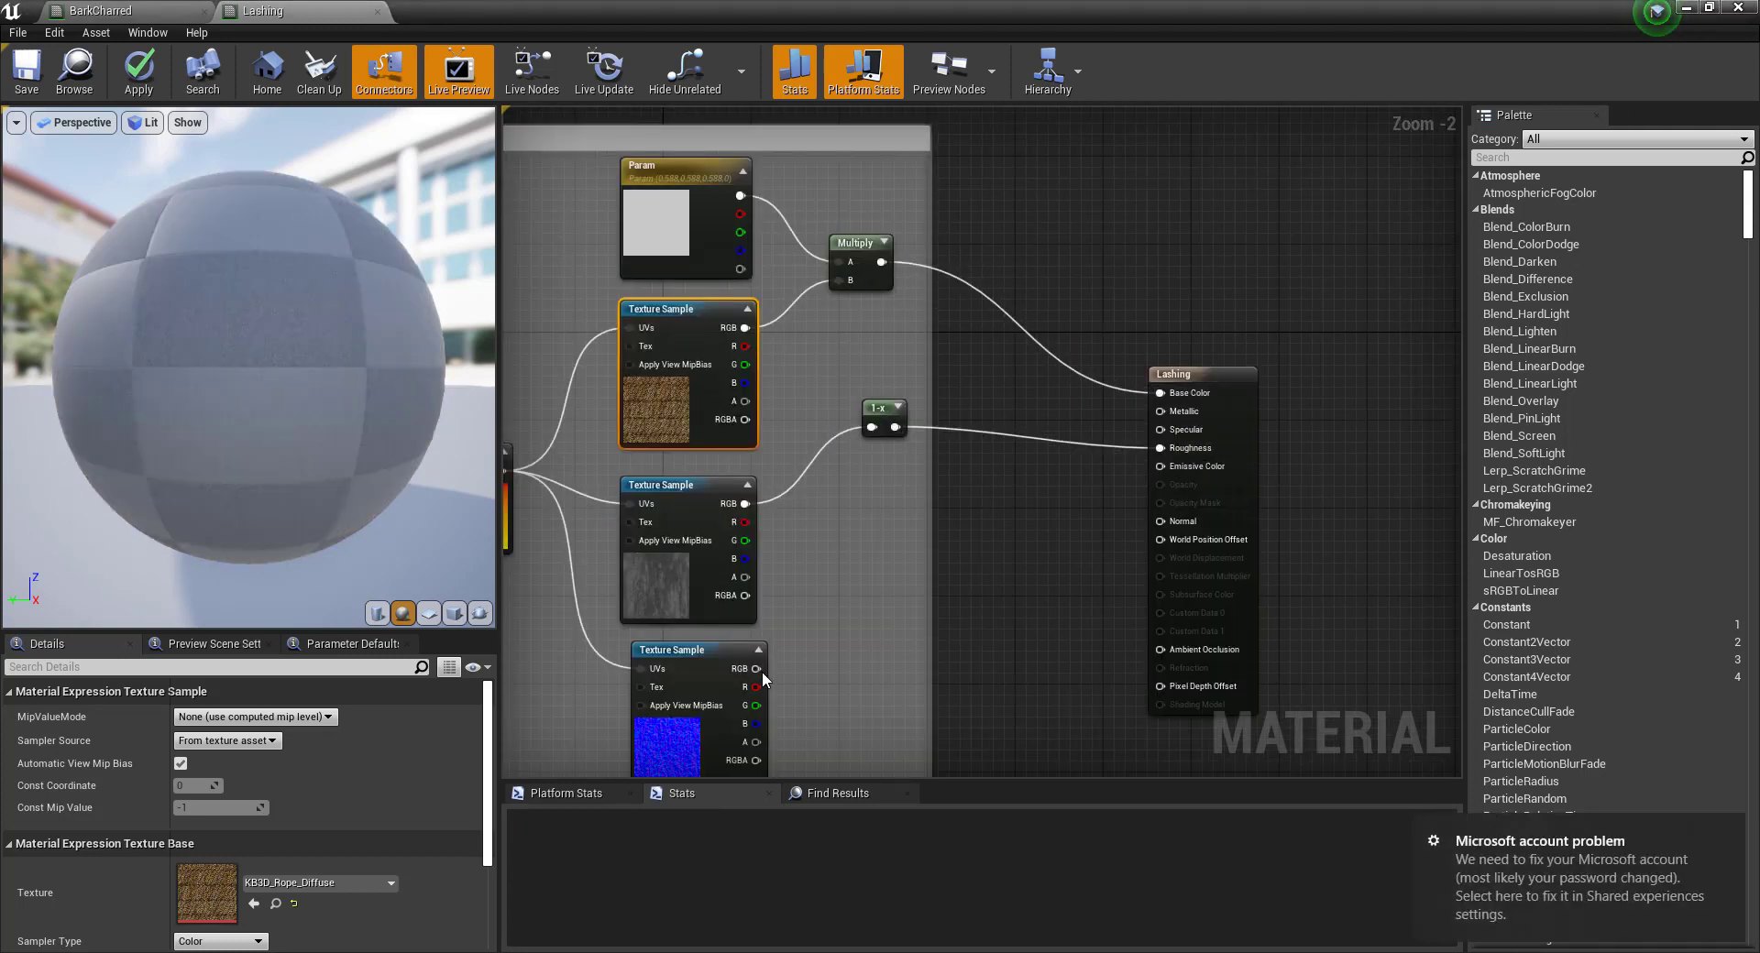
drag(757, 668, 1159, 521)
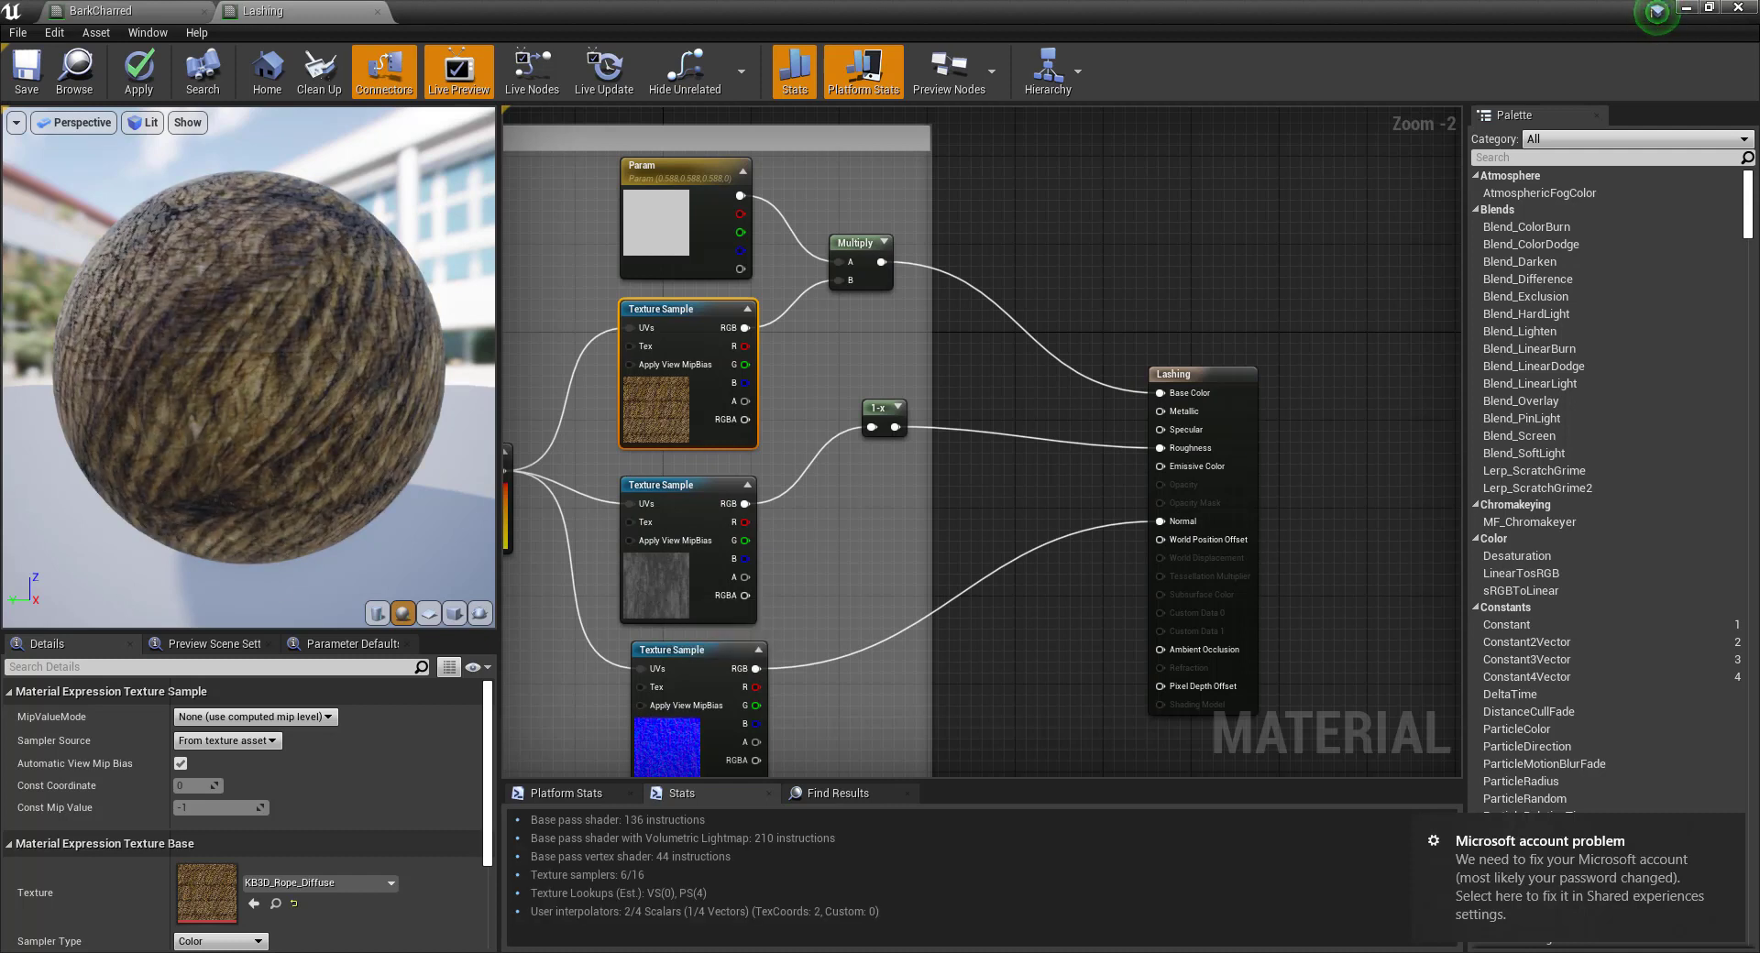
Assign KB3D_Rope_Normal to the normal texture sample in the Lashing material.
click(666, 729)
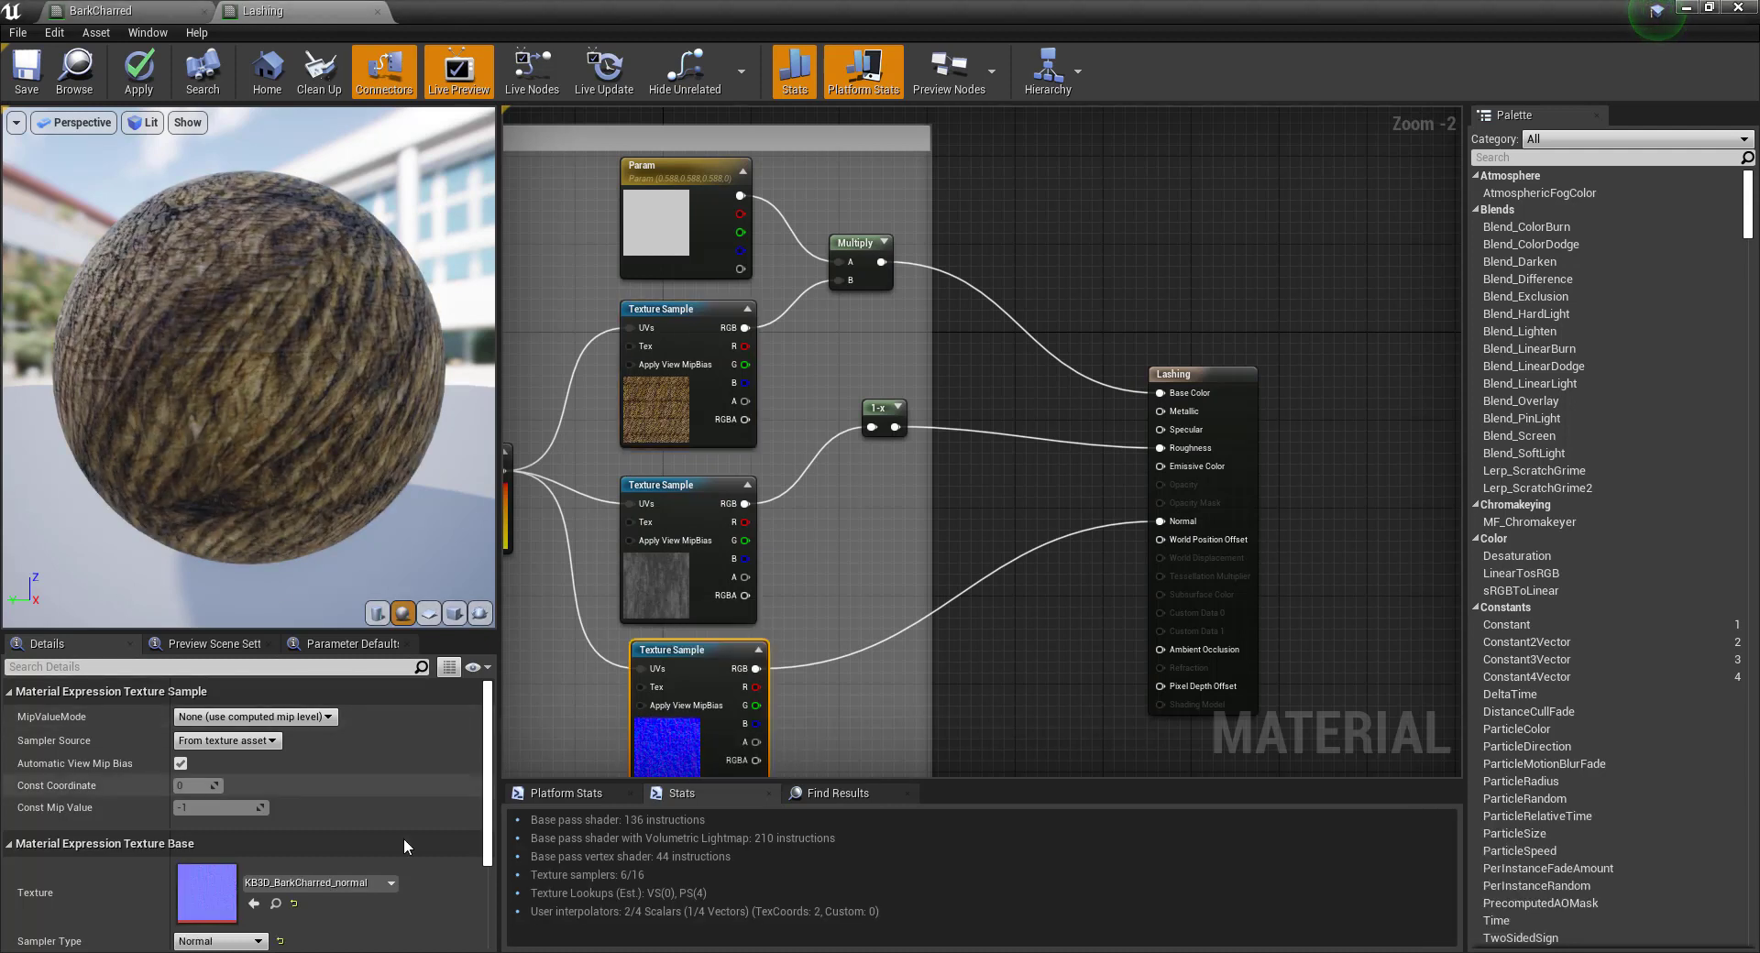
click(339, 883)
key(BackSpace)
key(BackSpace)
key(BackSpace)
key(BackSpace)
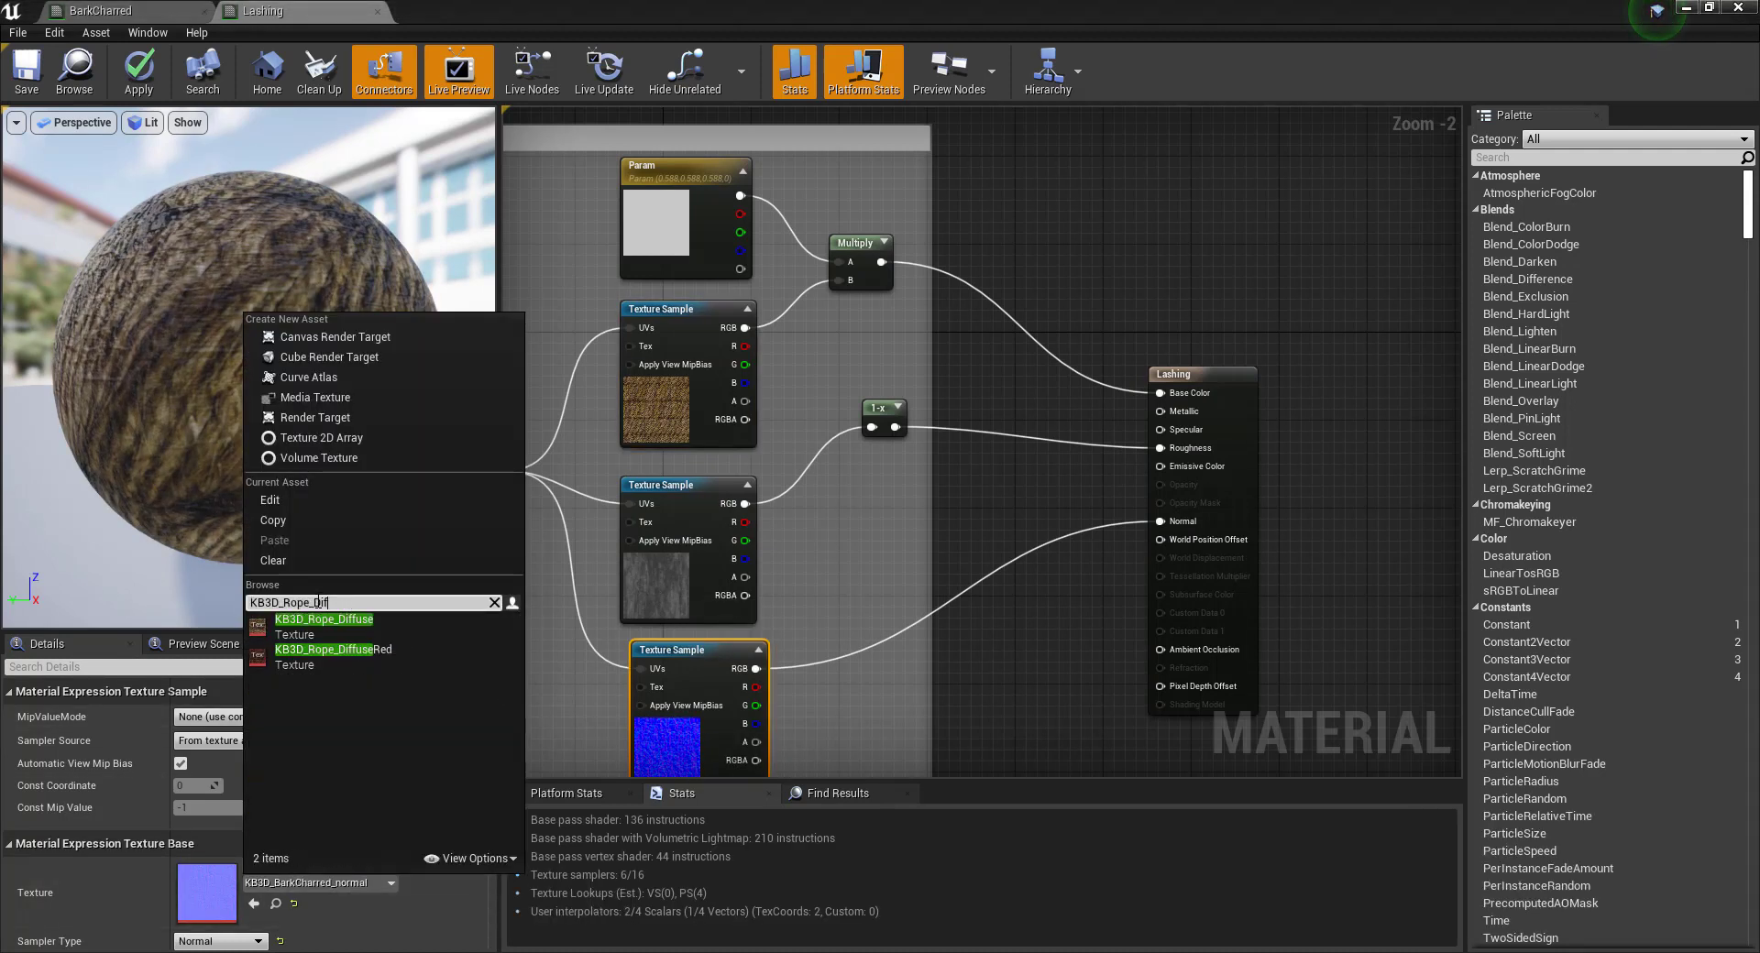
text(norma)
click(323, 626)
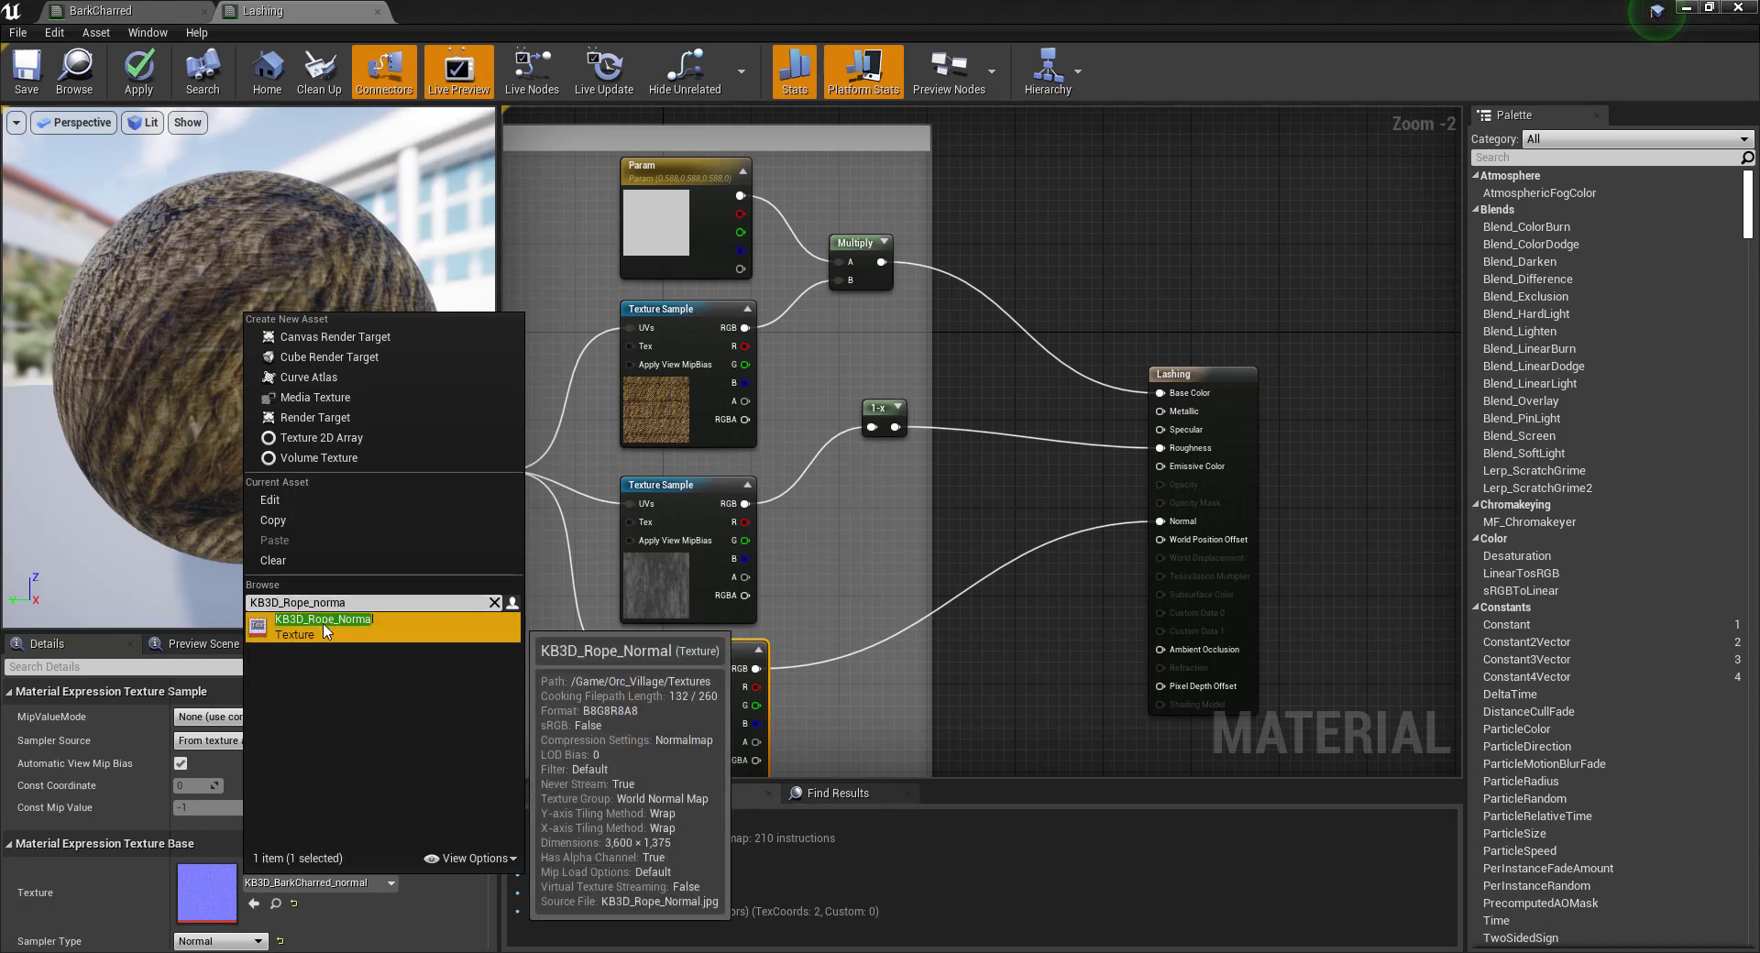
Search the KB3D_Rope textures for a gloss map to use in the gloss texture sample.
right_drag(570, 620, 843, 543)
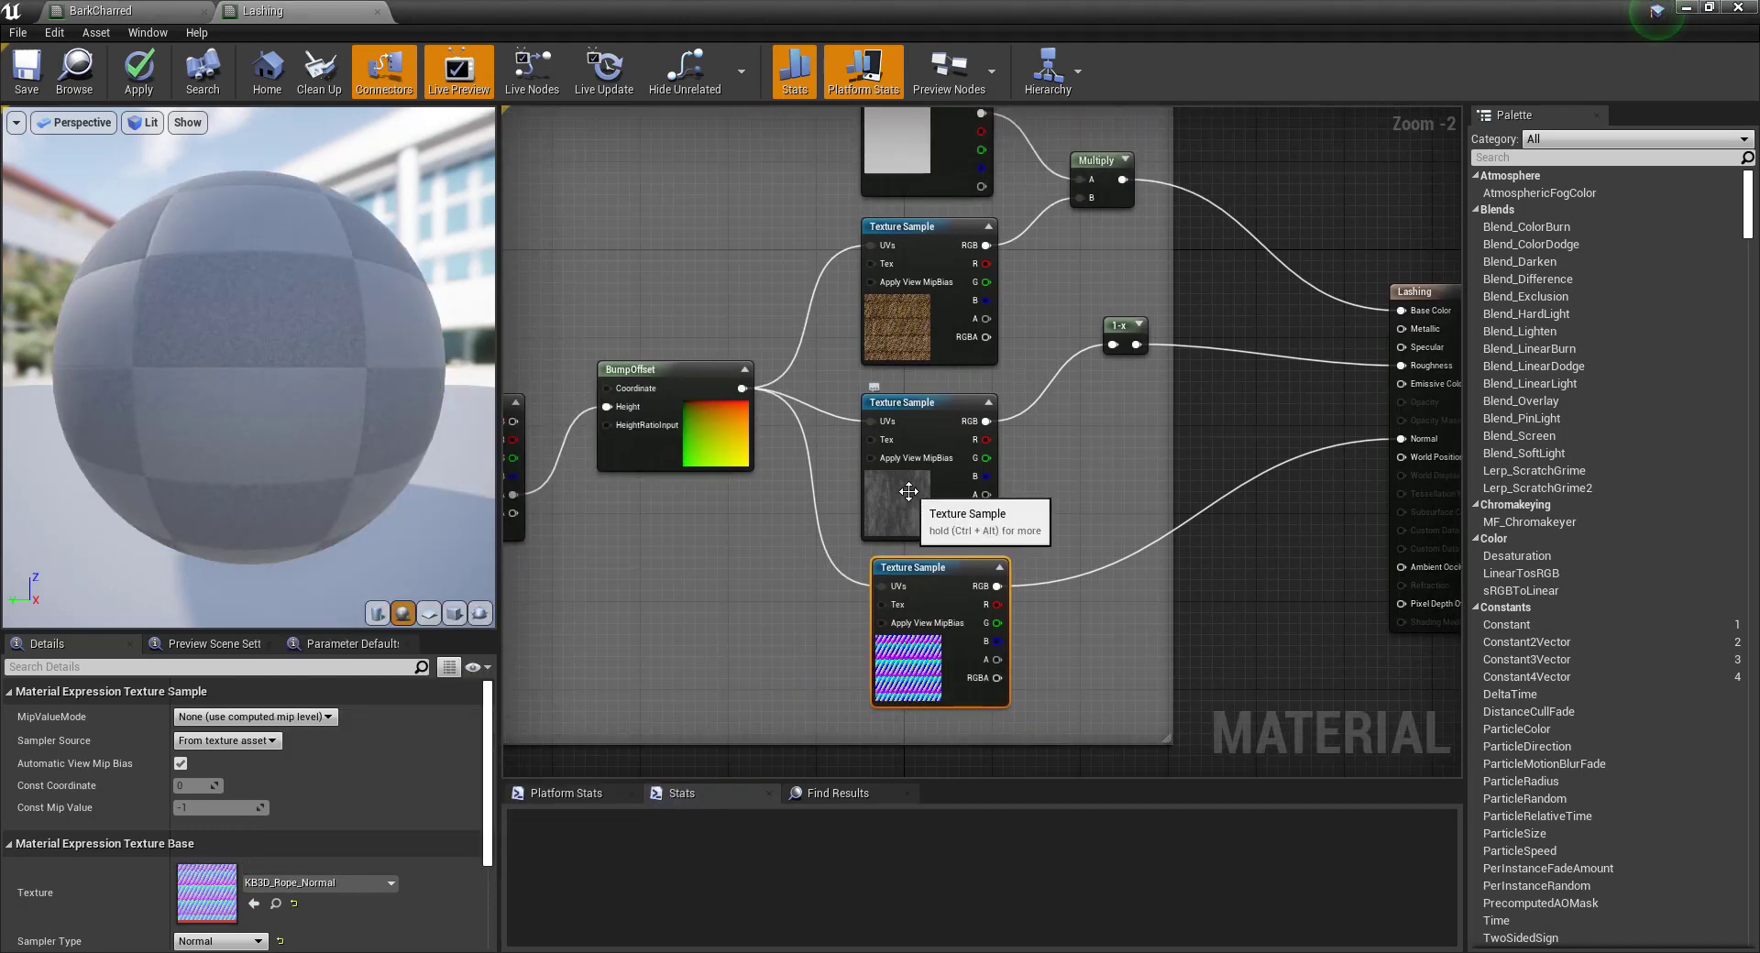
click(872, 532)
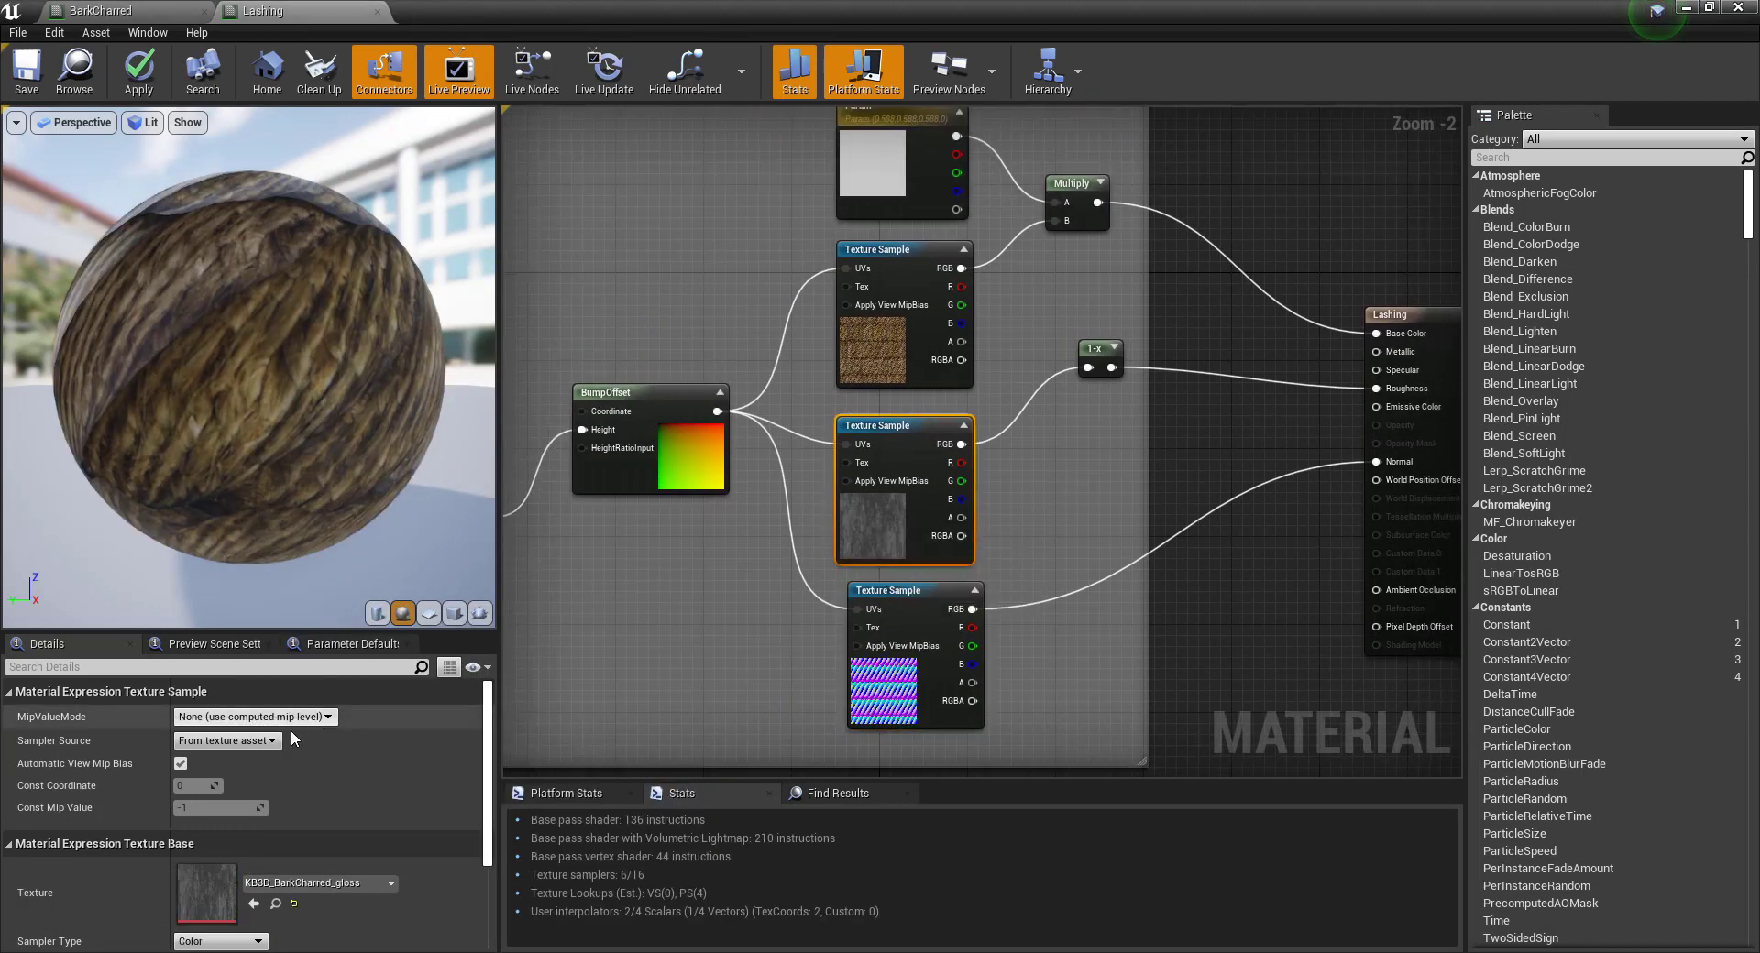
click(372, 883)
text(KB3D_Rope_Diffuse)
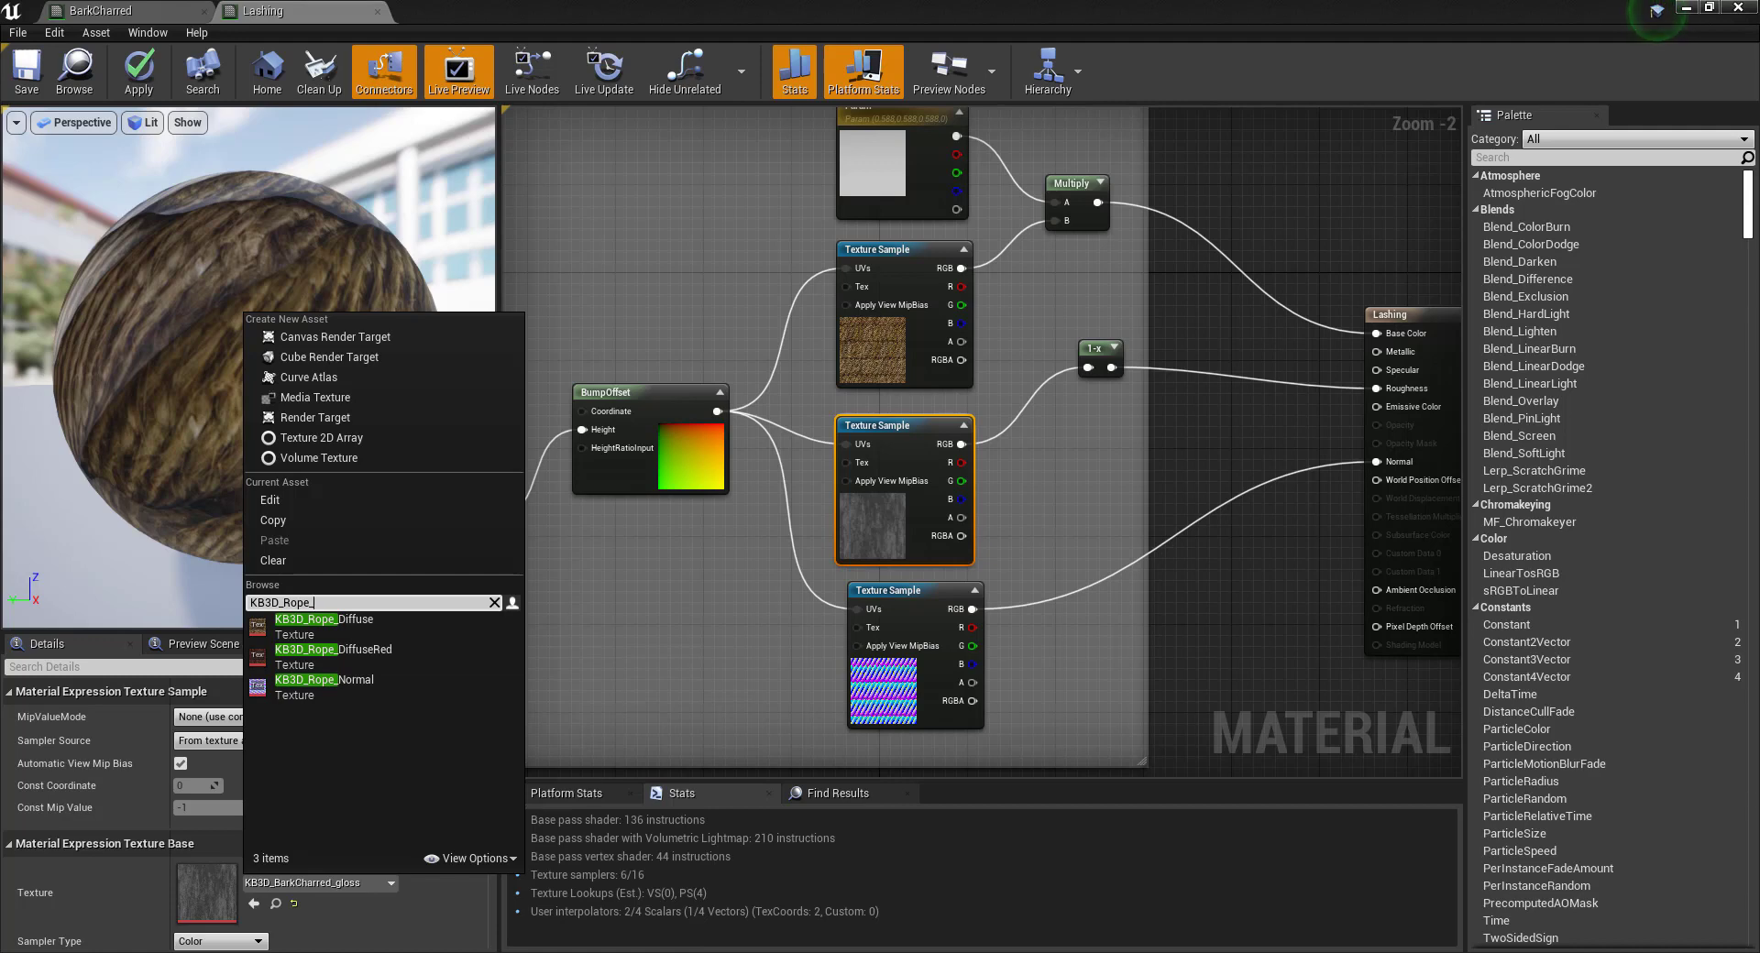
click(120, 493)
Delete the 1-x node, the gloss texture sample, the BumpOffset node and the height texture sample from the Lashing graph.
scroll(753, 491, down, 2)
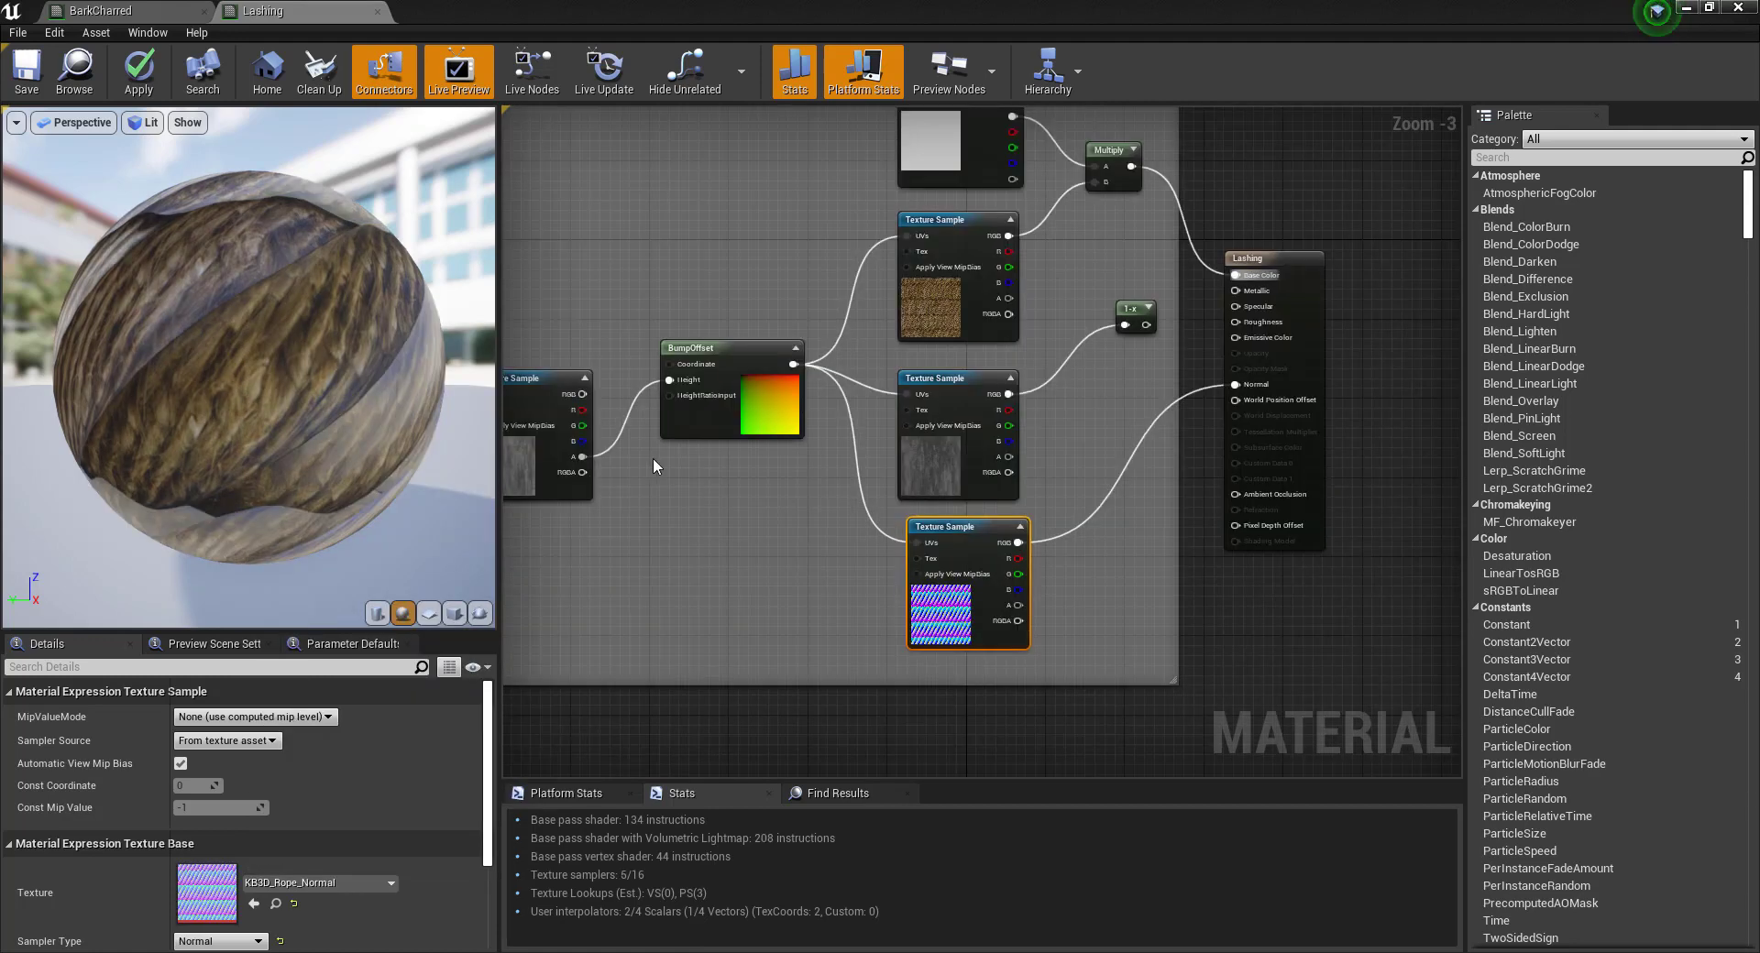
scroll(1061, 384, down, 2)
scroll(1105, 351, up, 1)
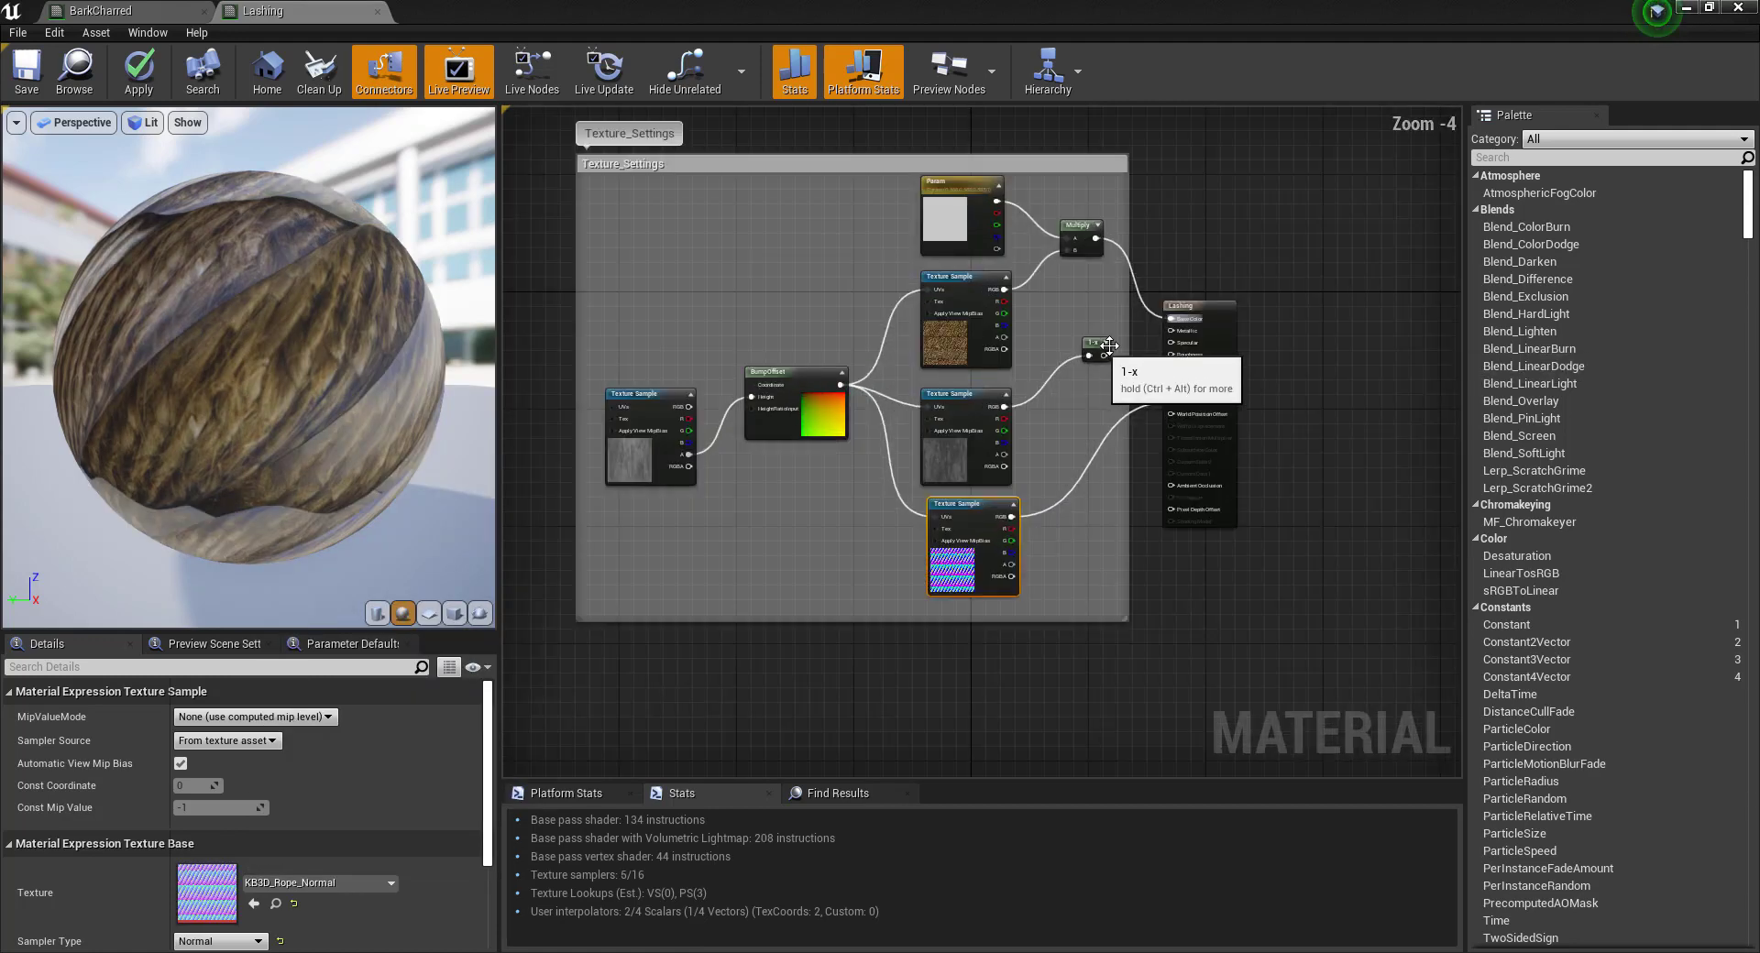
click(1098, 347)
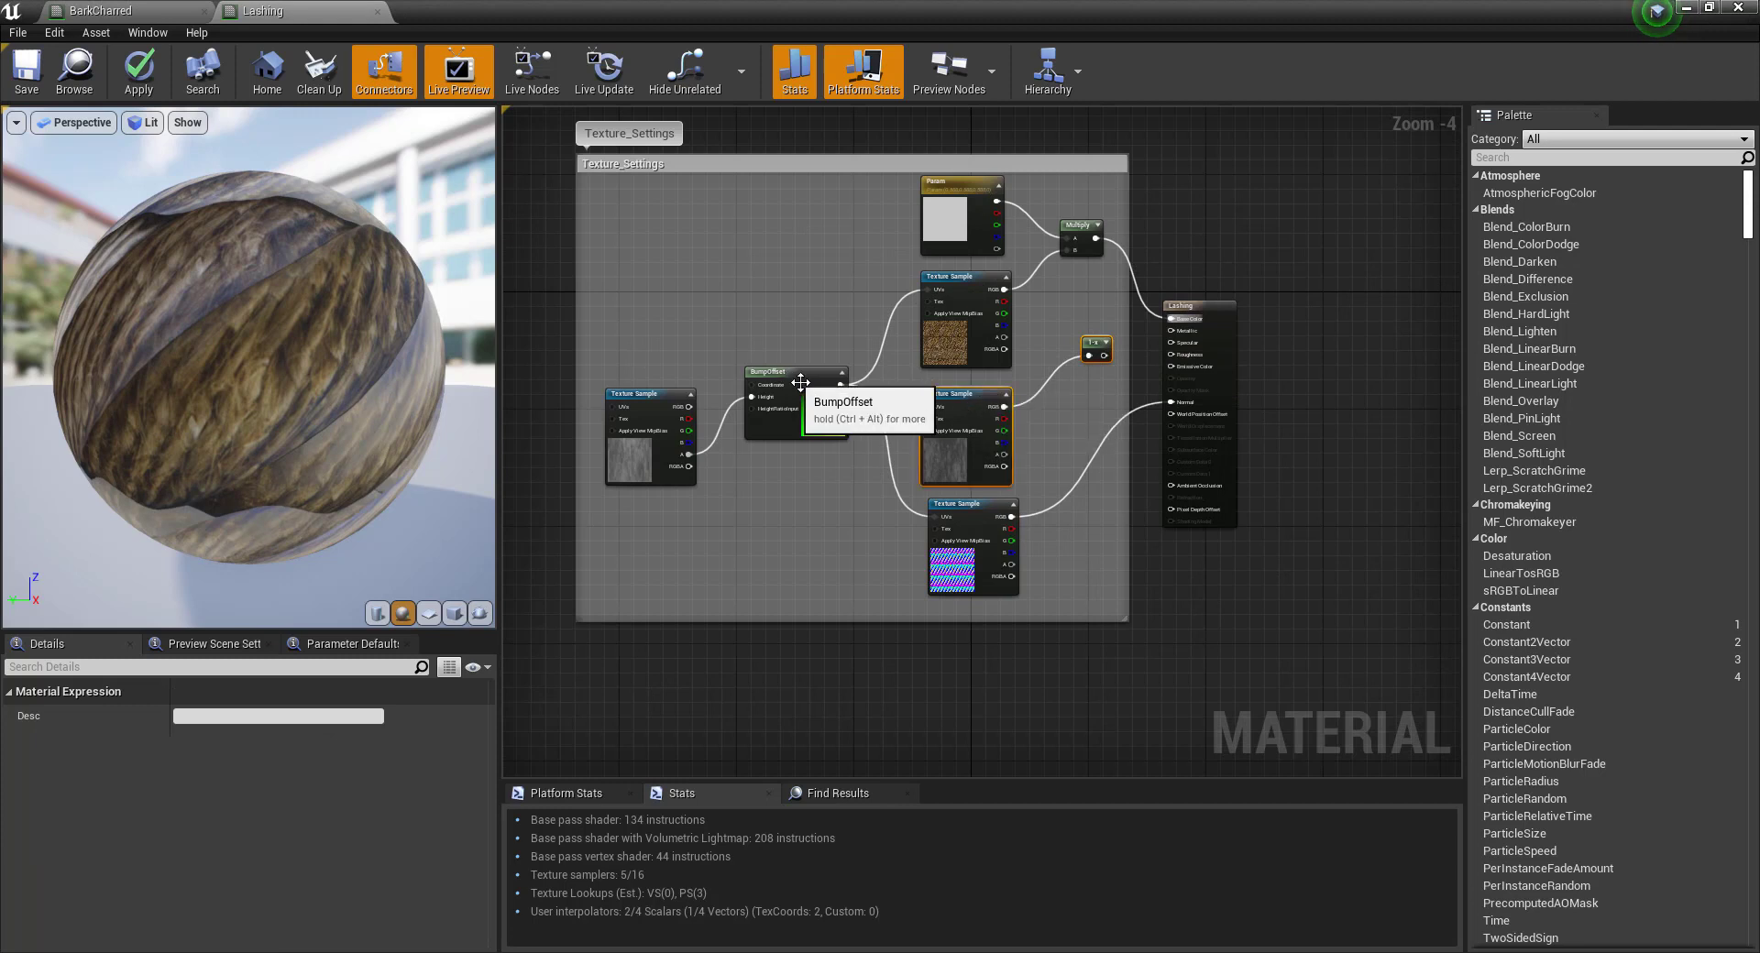
ctrl+click(775, 403)
ctrl+click(655, 404)
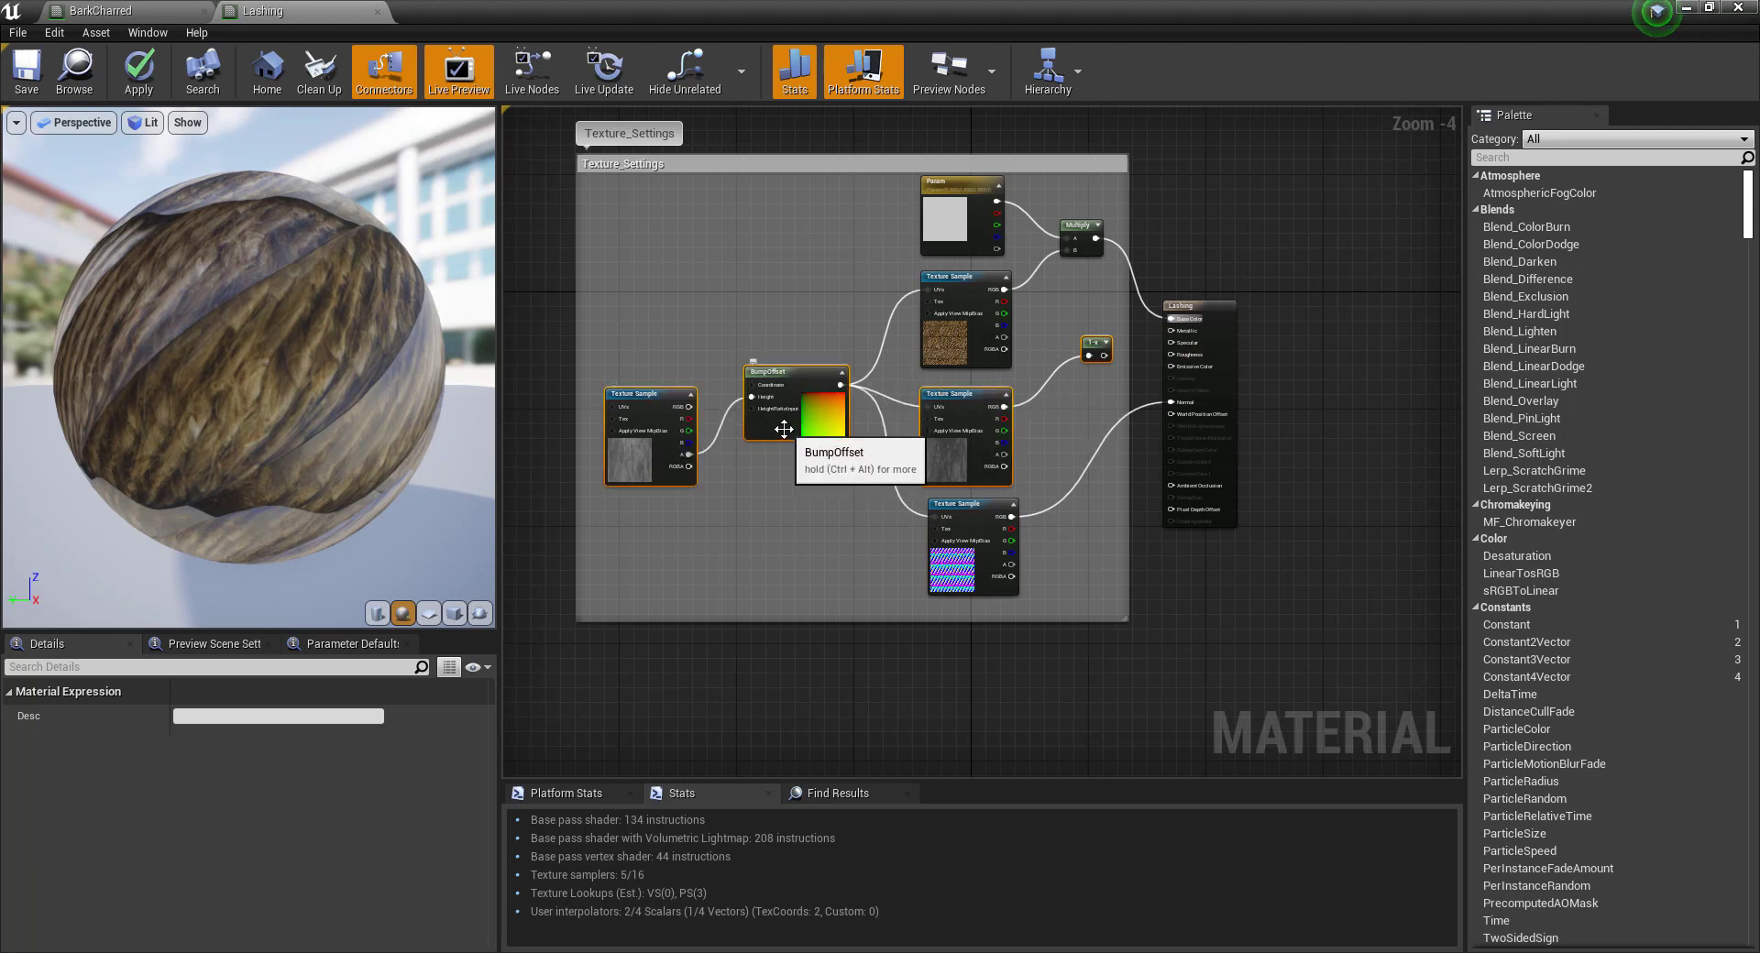
key(Delete)
Add a scalar parameter named Metalic that feeds the Metallic input of the Lashing result node.
scroll(1030, 249, up, 2)
click(953, 174)
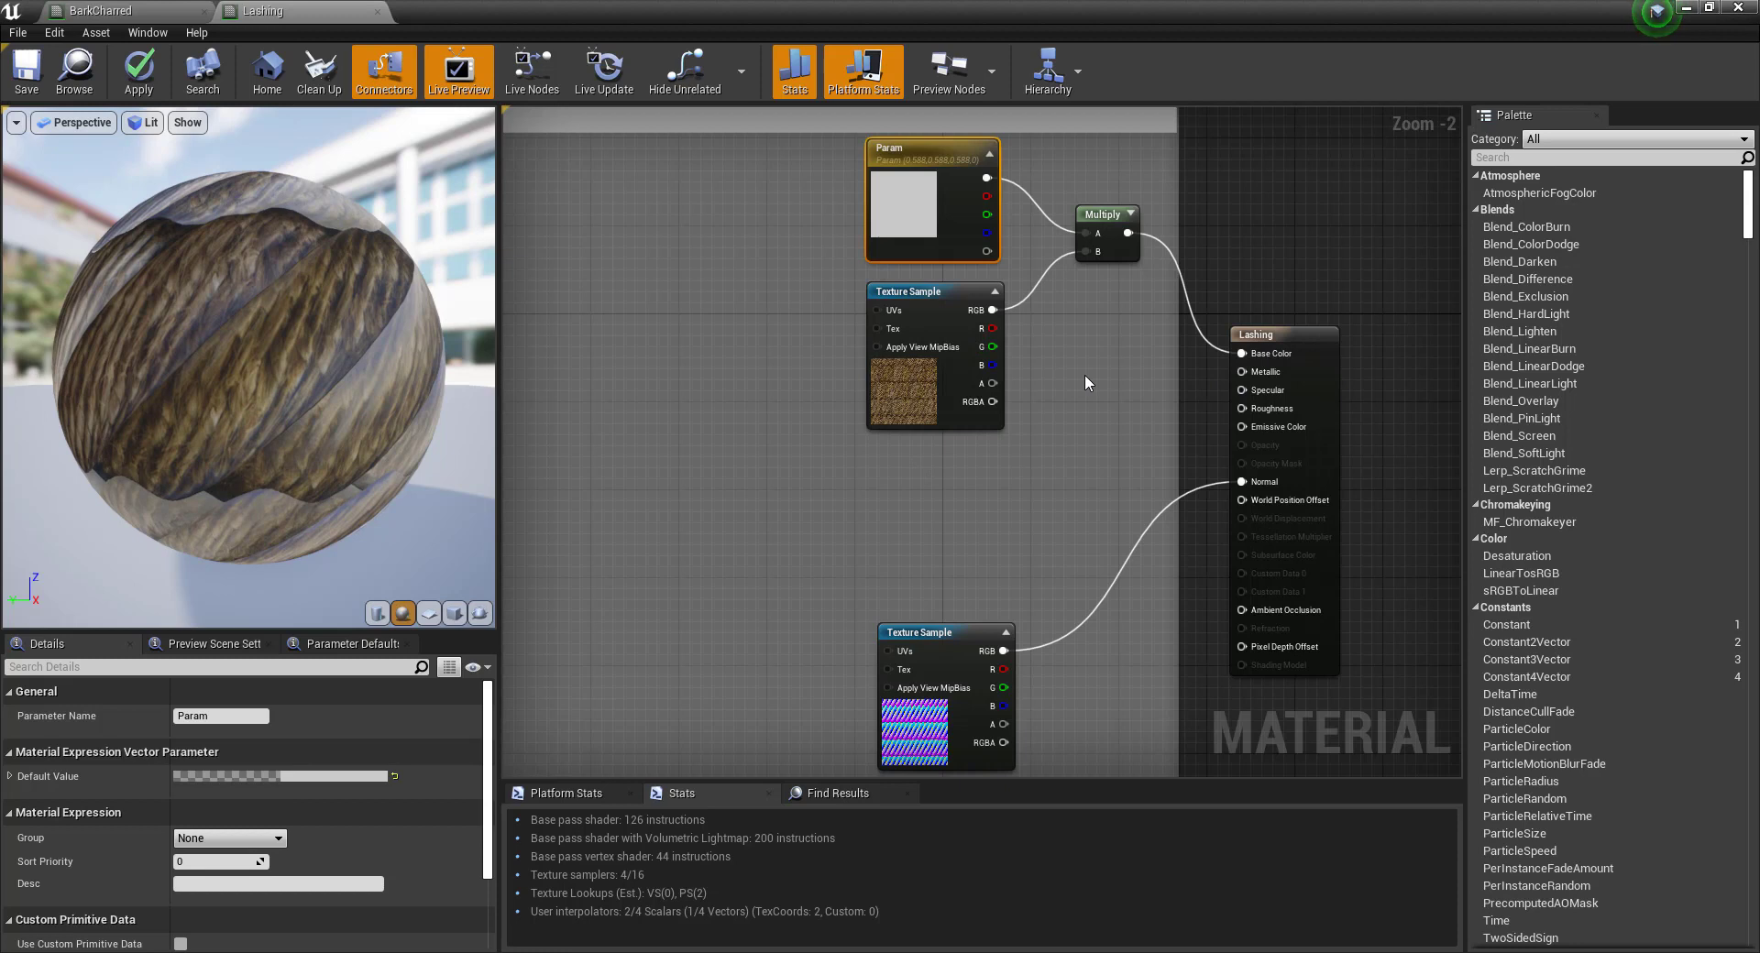
drag(1242, 371, 1083, 383)
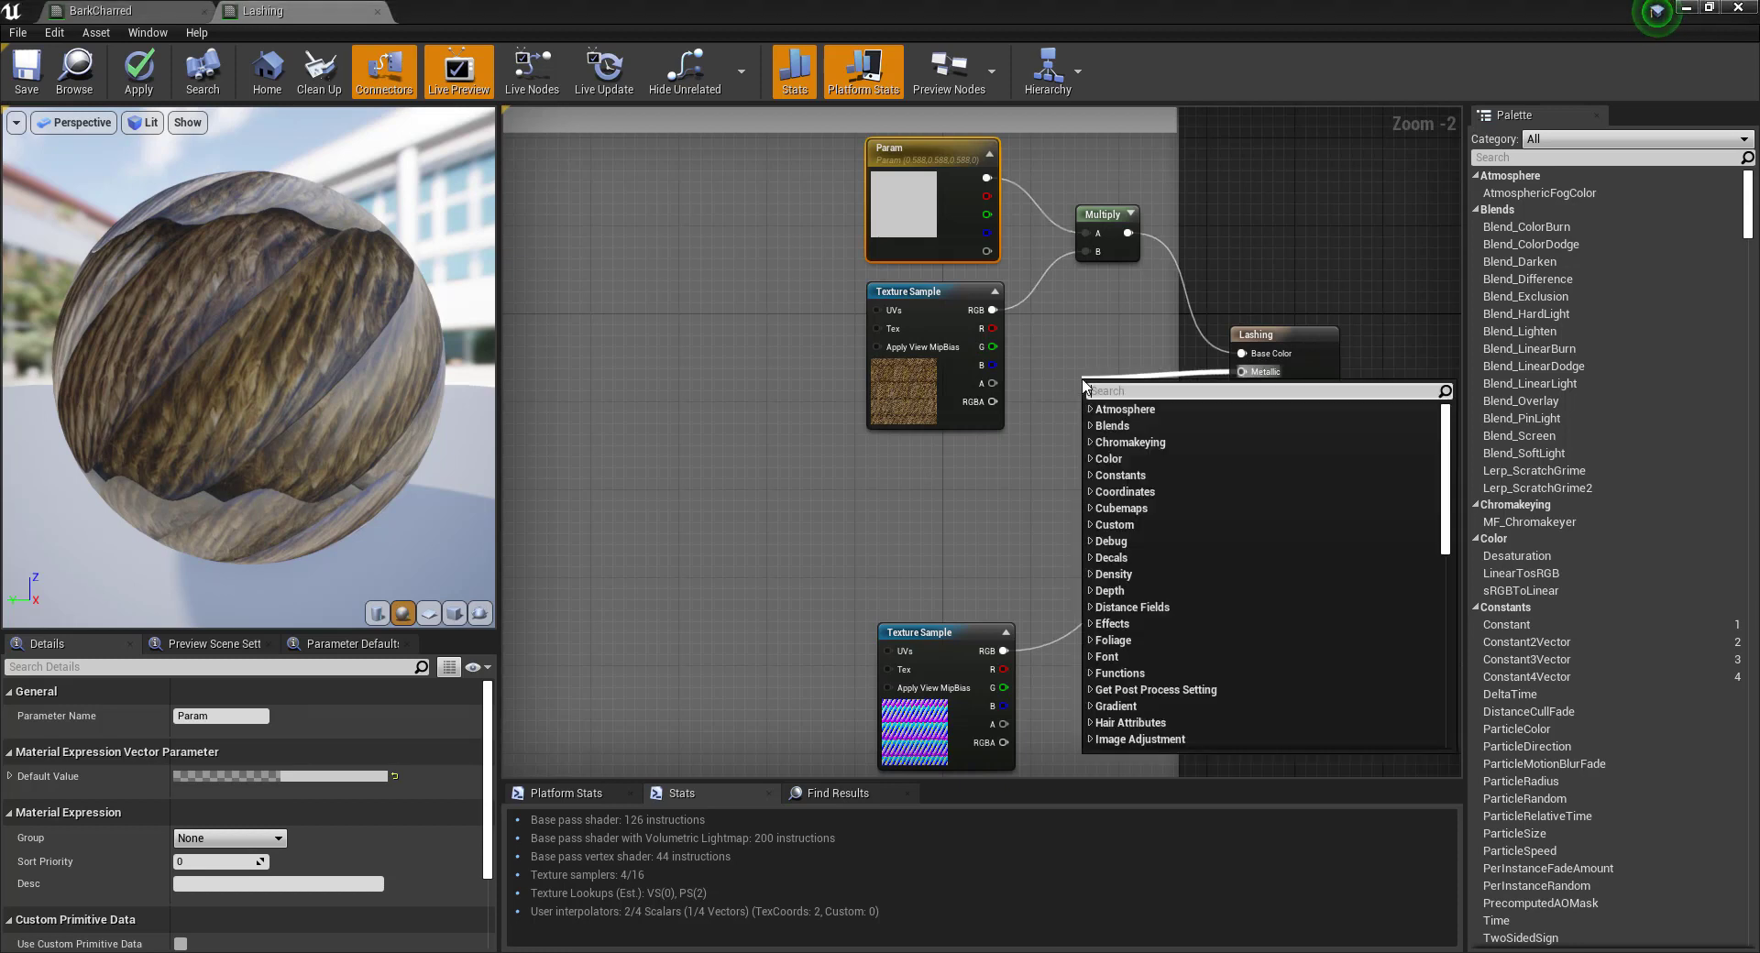
text(Sc)
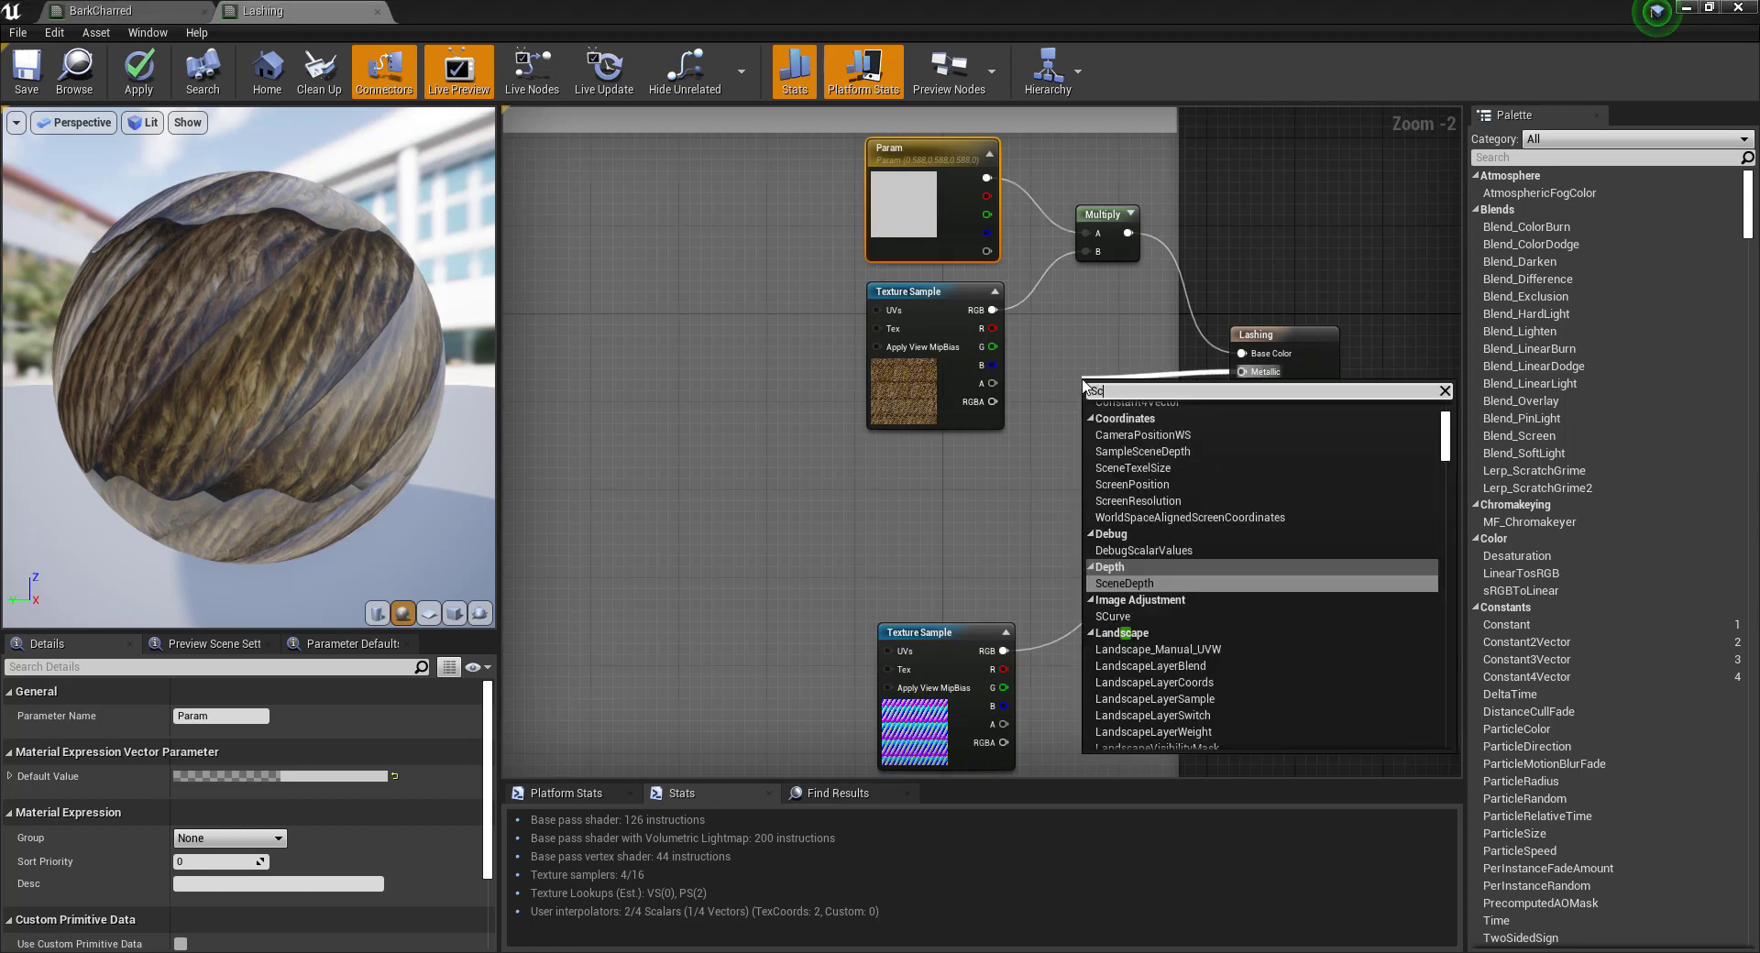
text(lar)
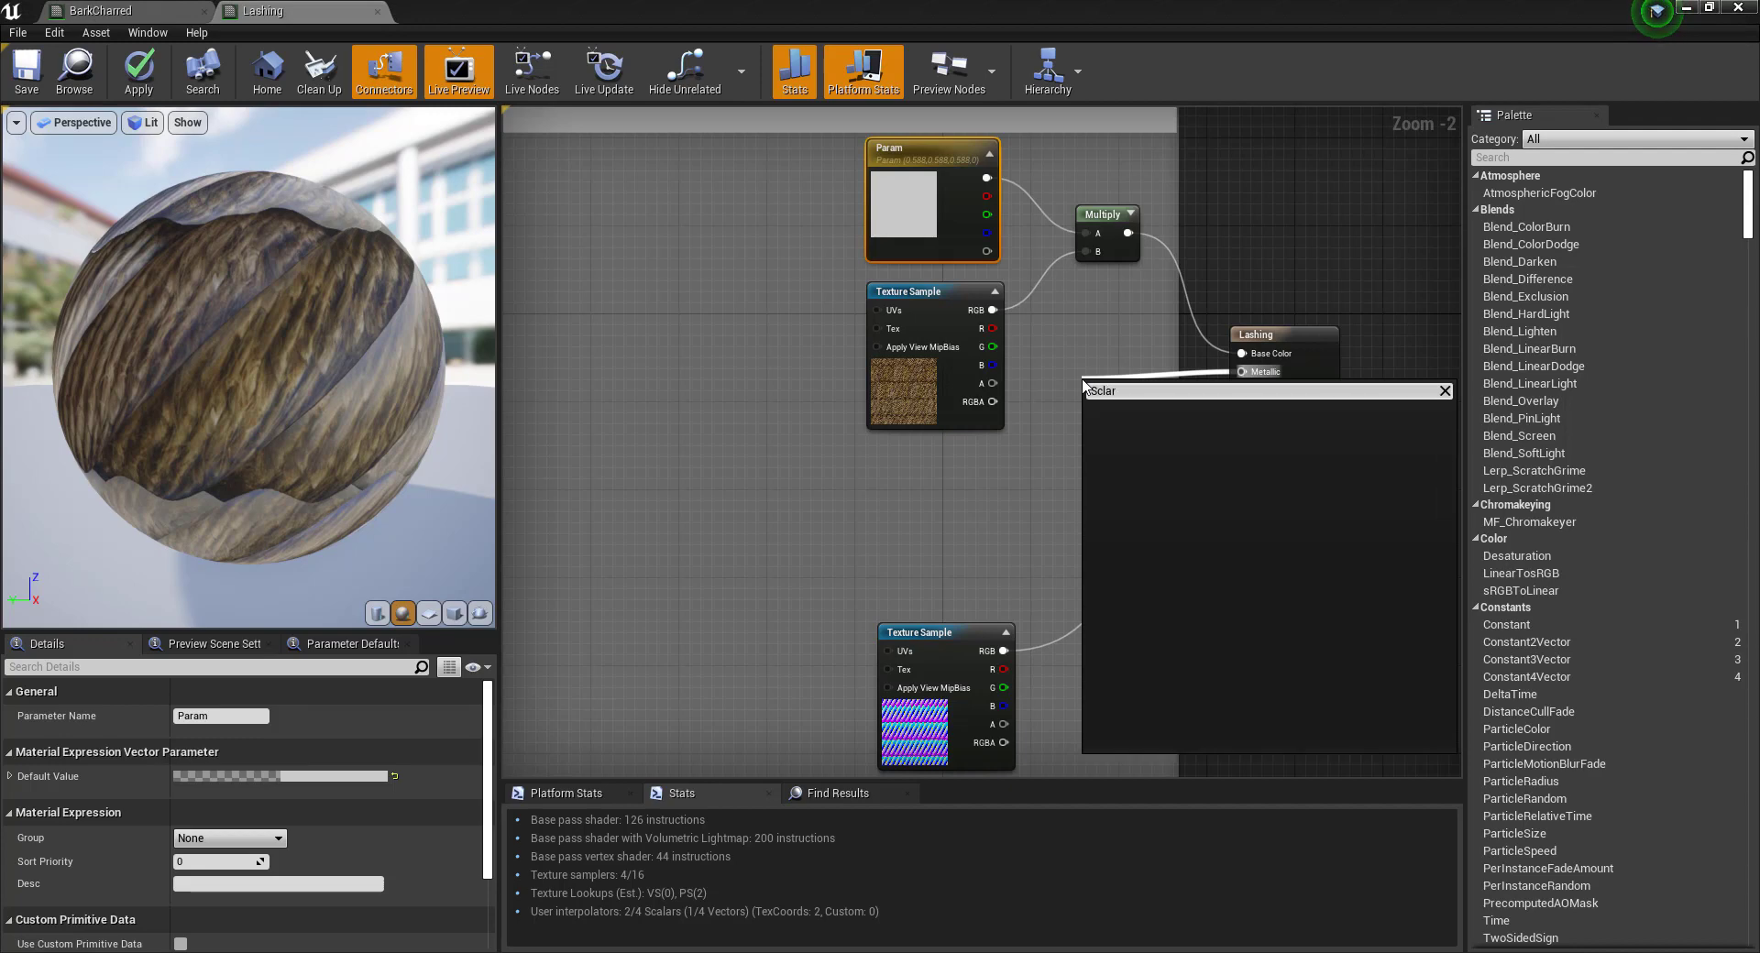
key(BackSpace)
key(BackSpace)
text(a)
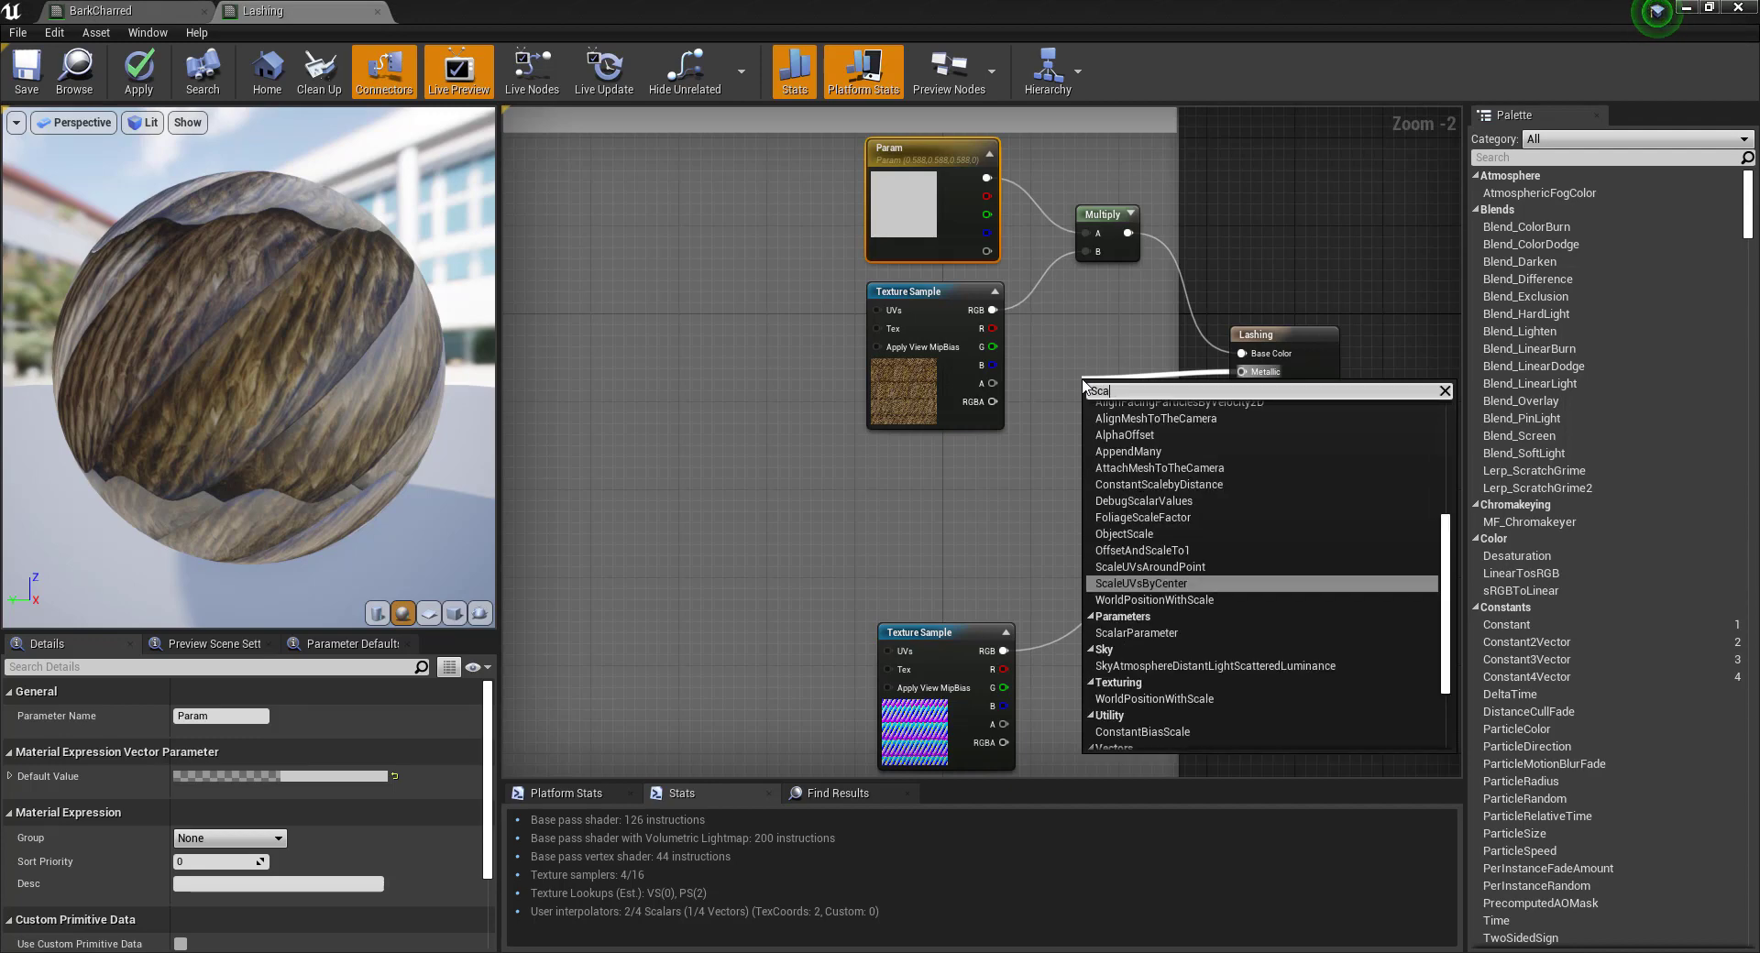
text(lar)
click(1169, 492)
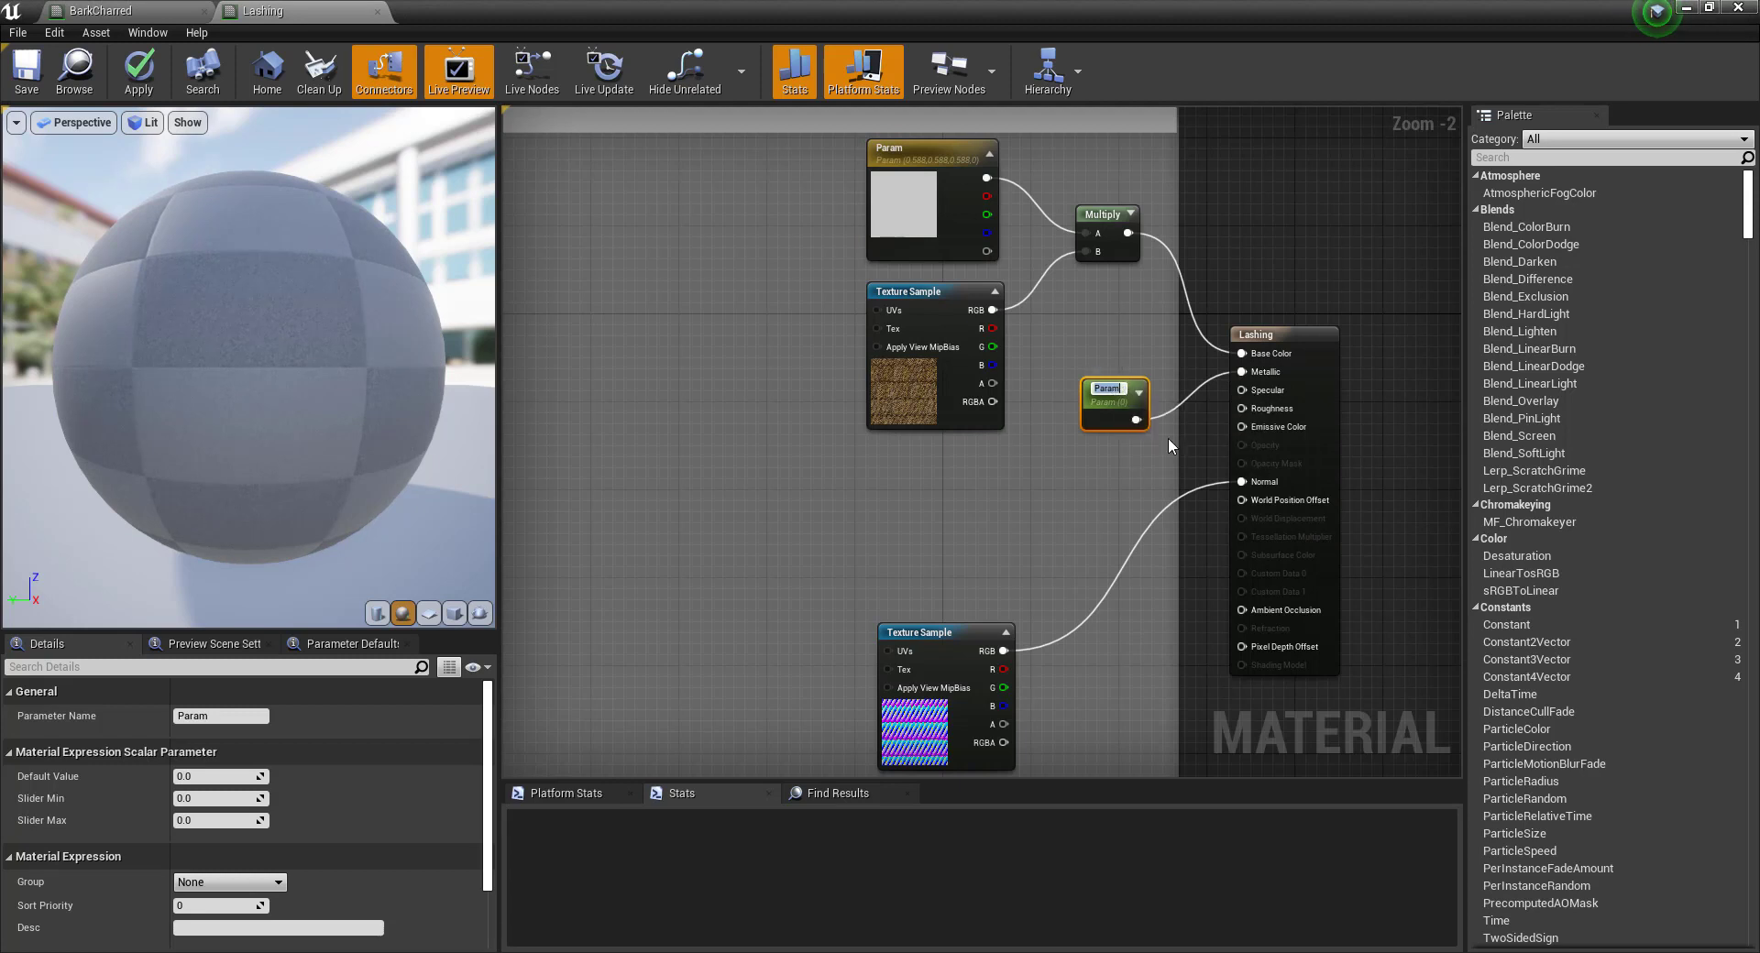
text(Metalic)
key(Return)
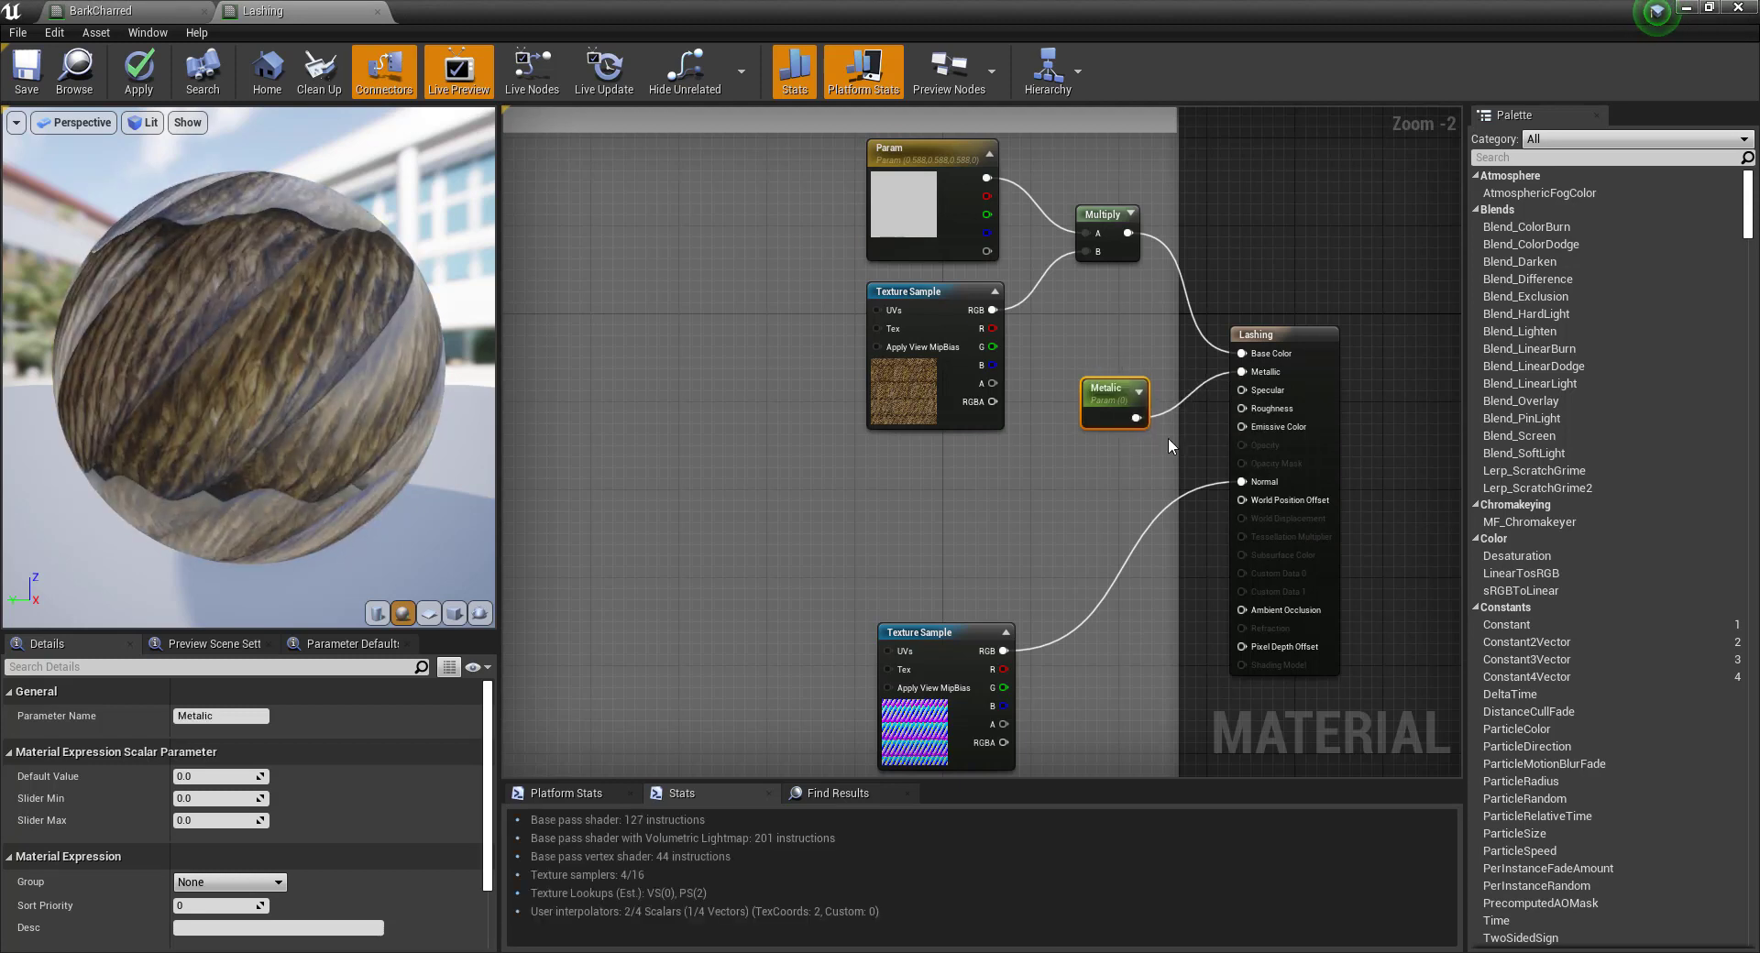
Move the Metalic parameter up below the Multiply node, and duplicate it twice, stacking the copies beneath it.
drag(1113, 391, 1095, 337)
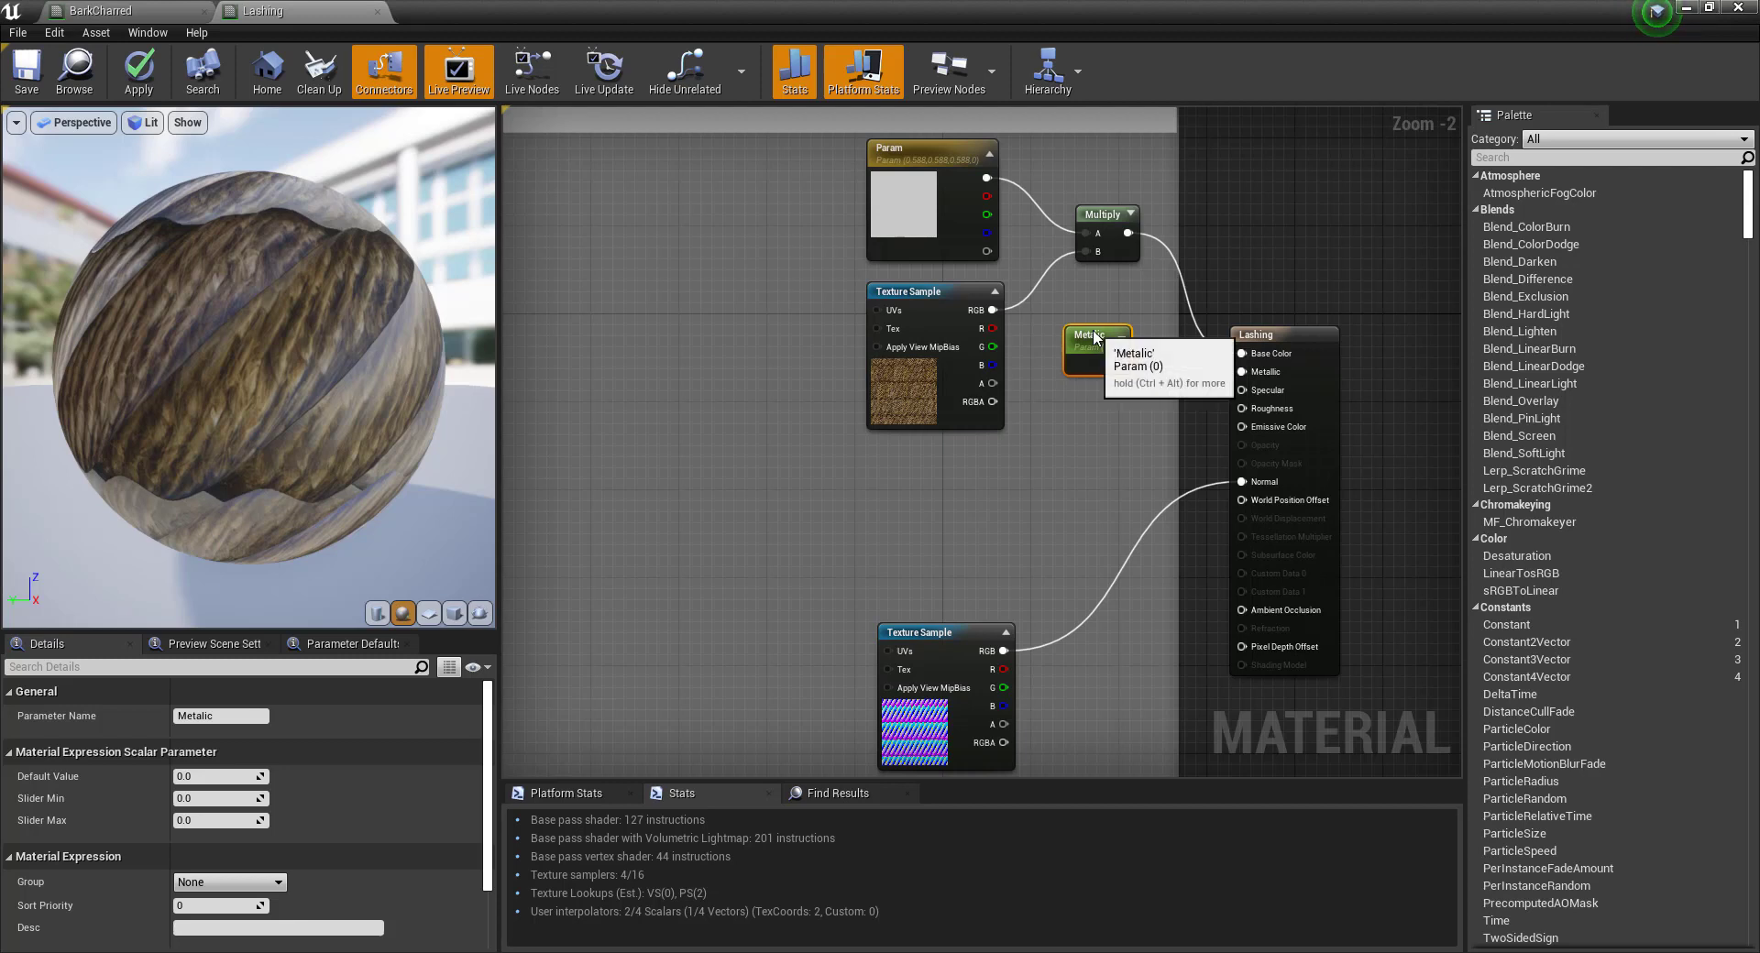
key(ctrl+w)
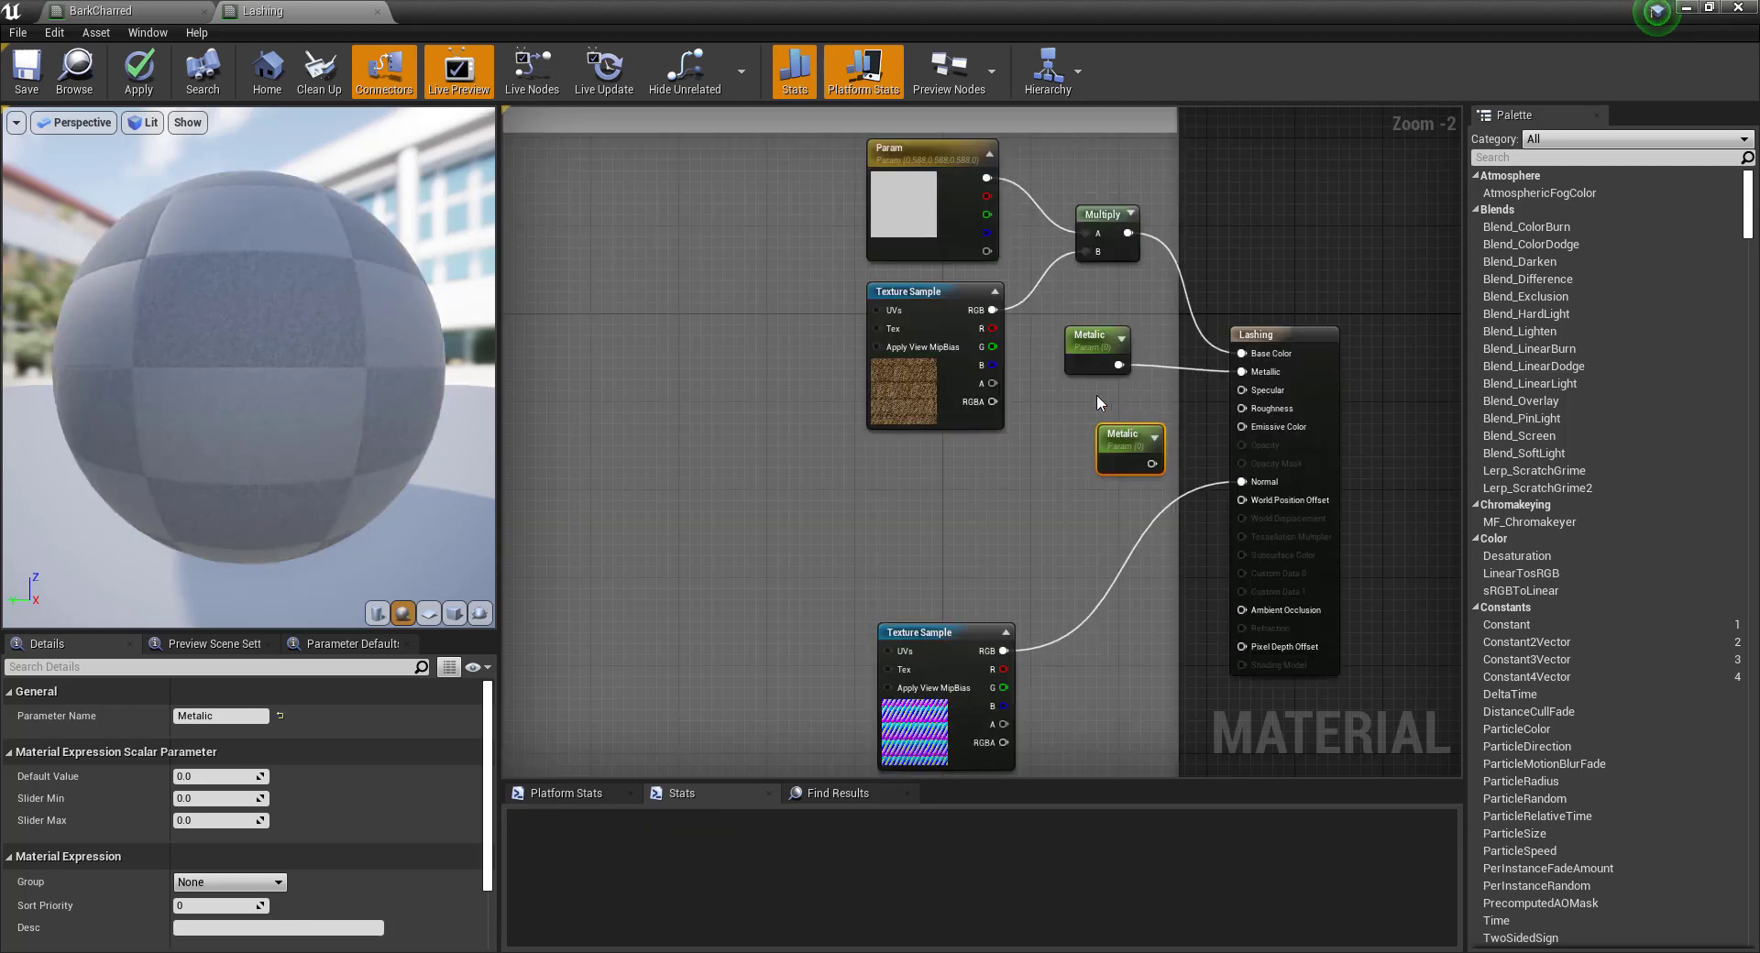
drag(1097, 397, 1099, 453)
key(ctrl+w)
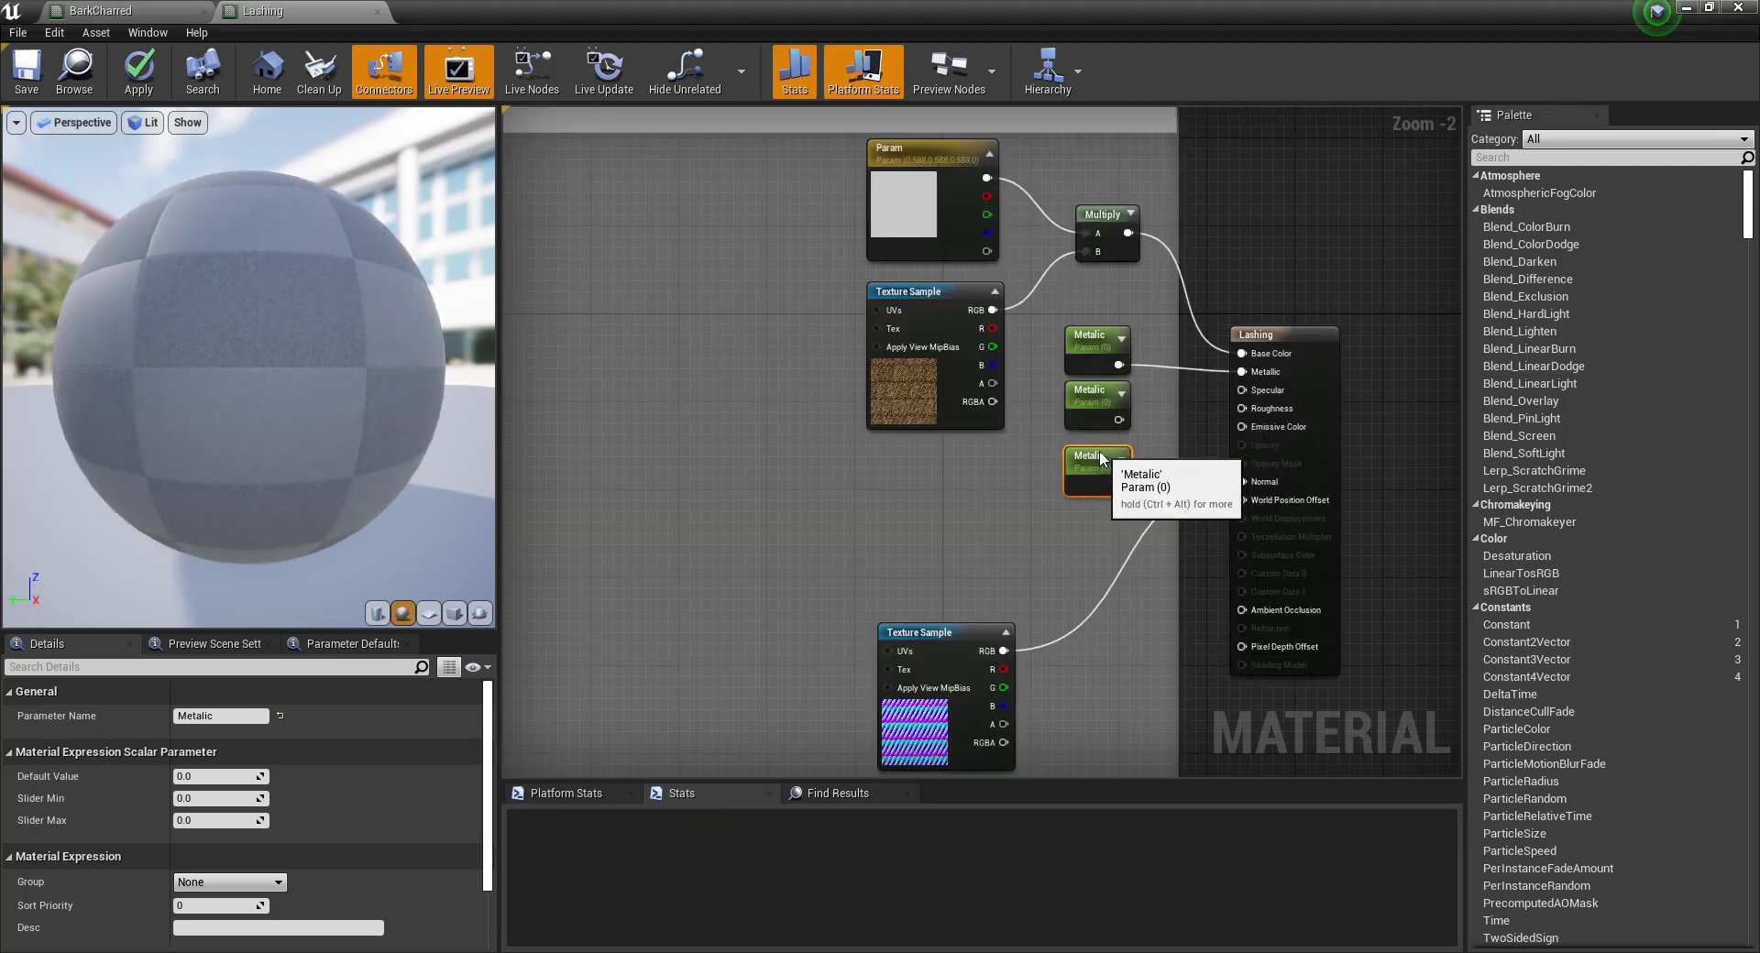
Rename the first Metalic copy as Specular and connect it to the Specular input of Lashing.
click(1095, 401)
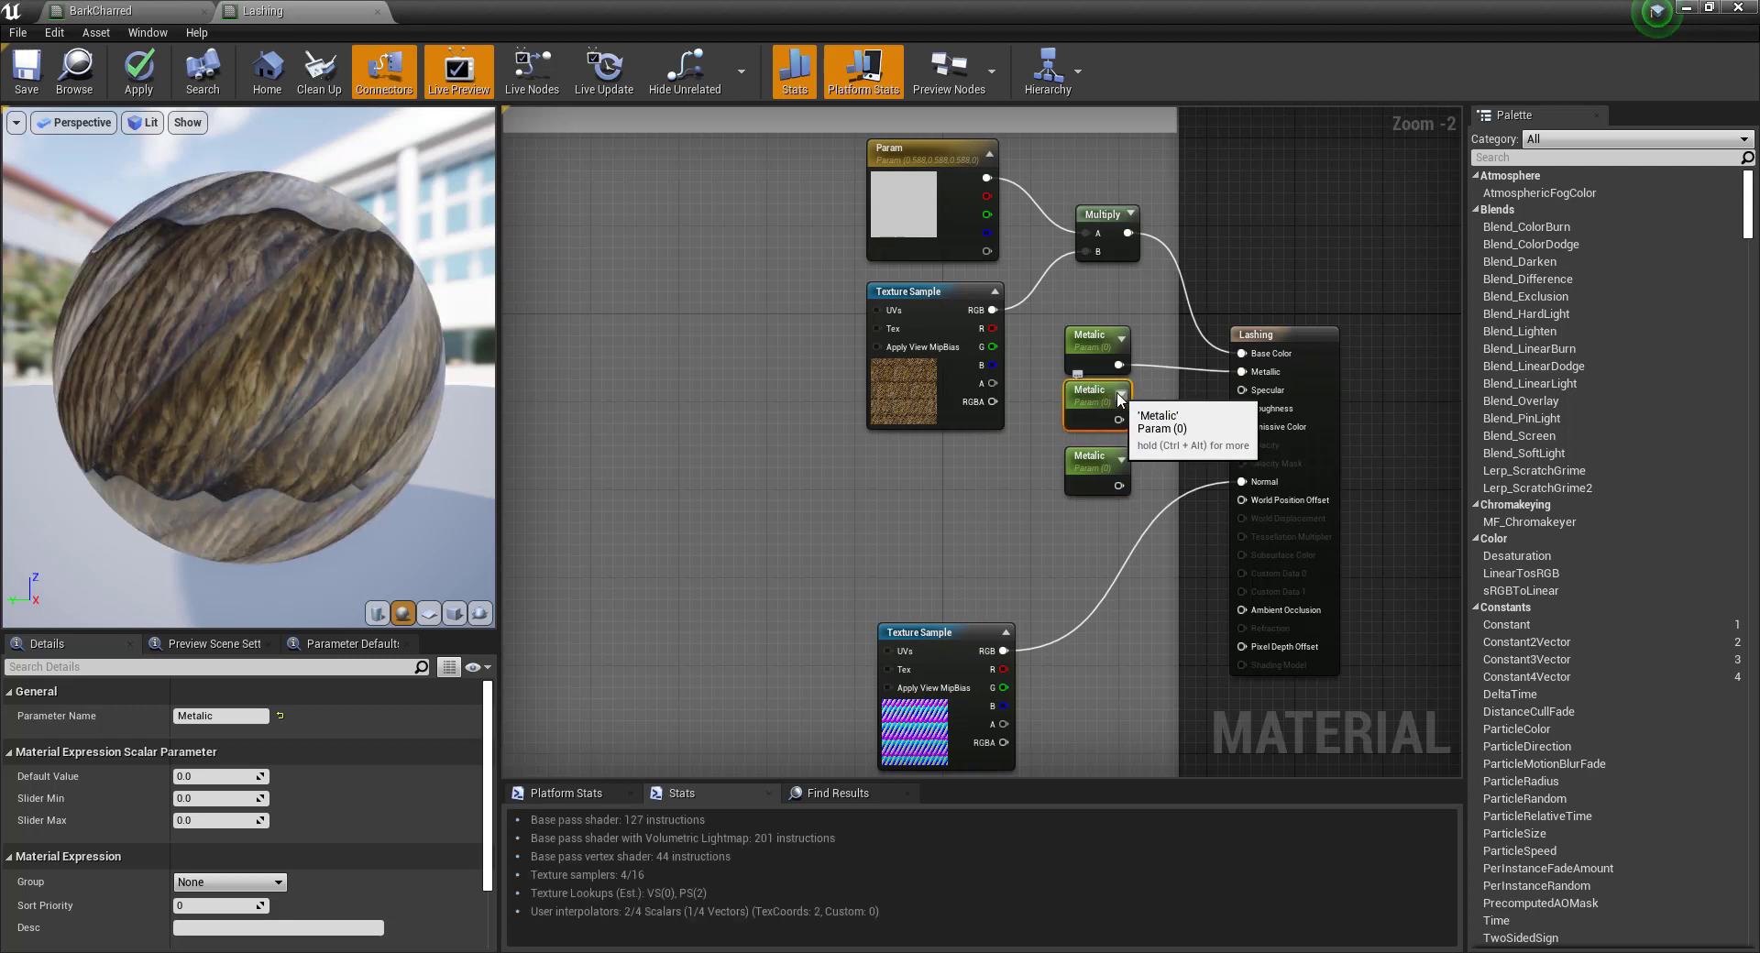
drag(248, 718, 96, 703)
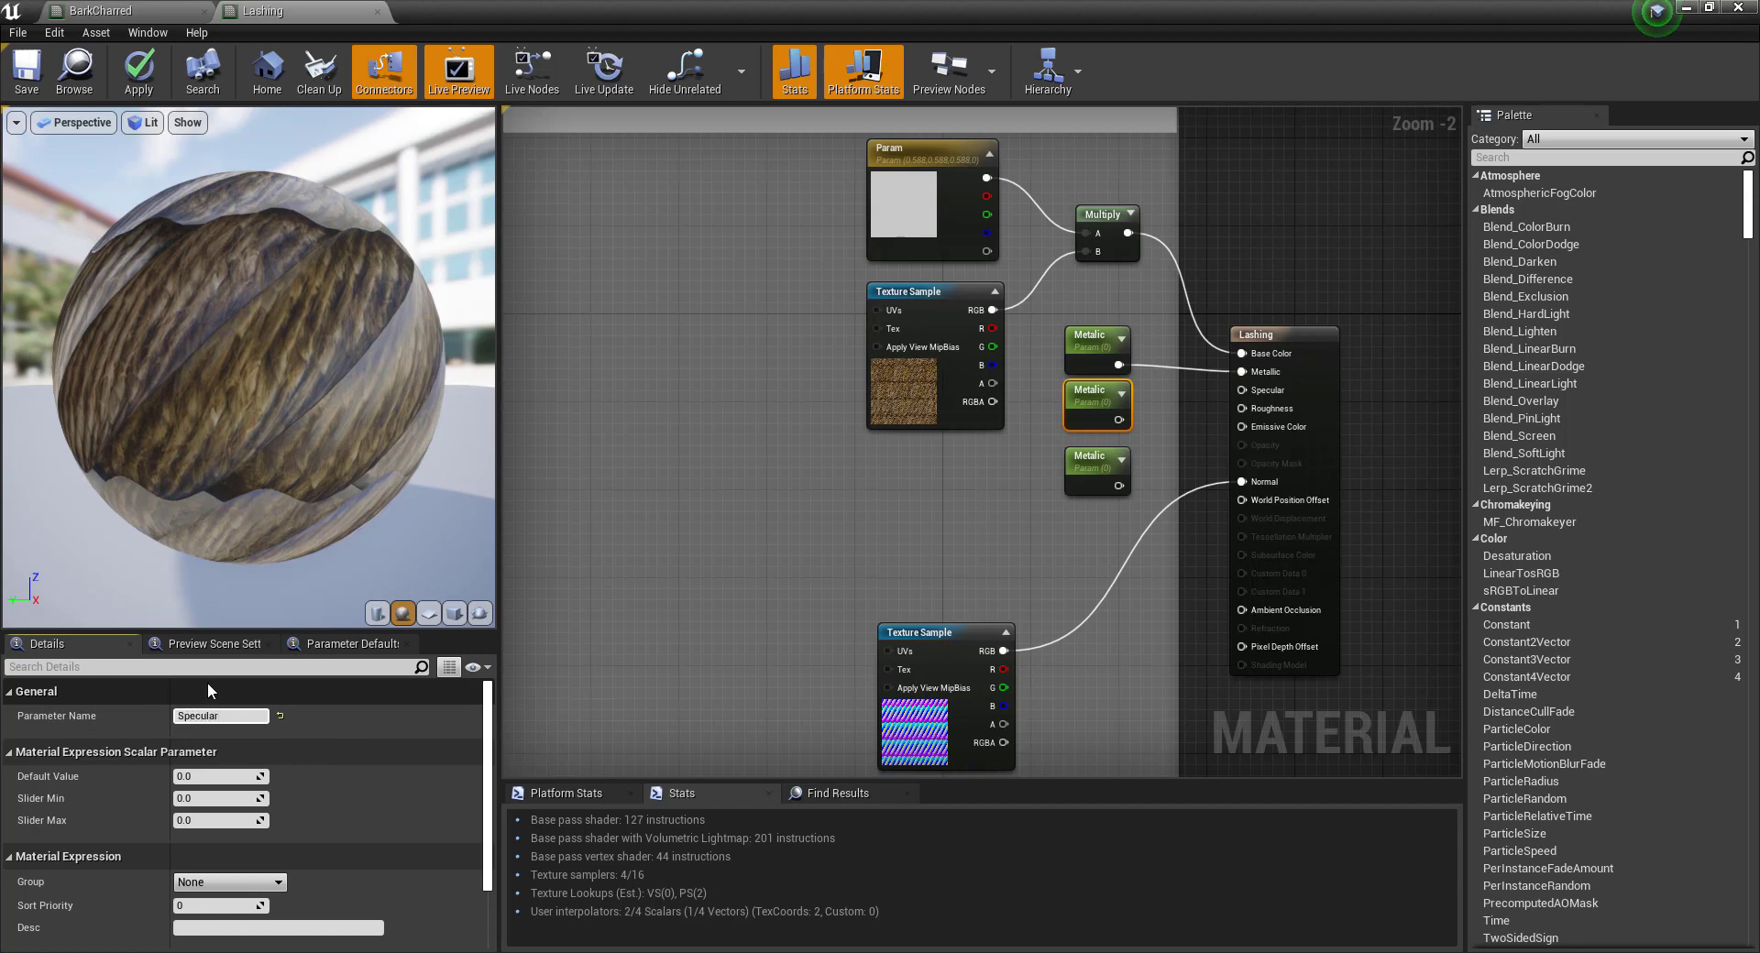
key(Return)
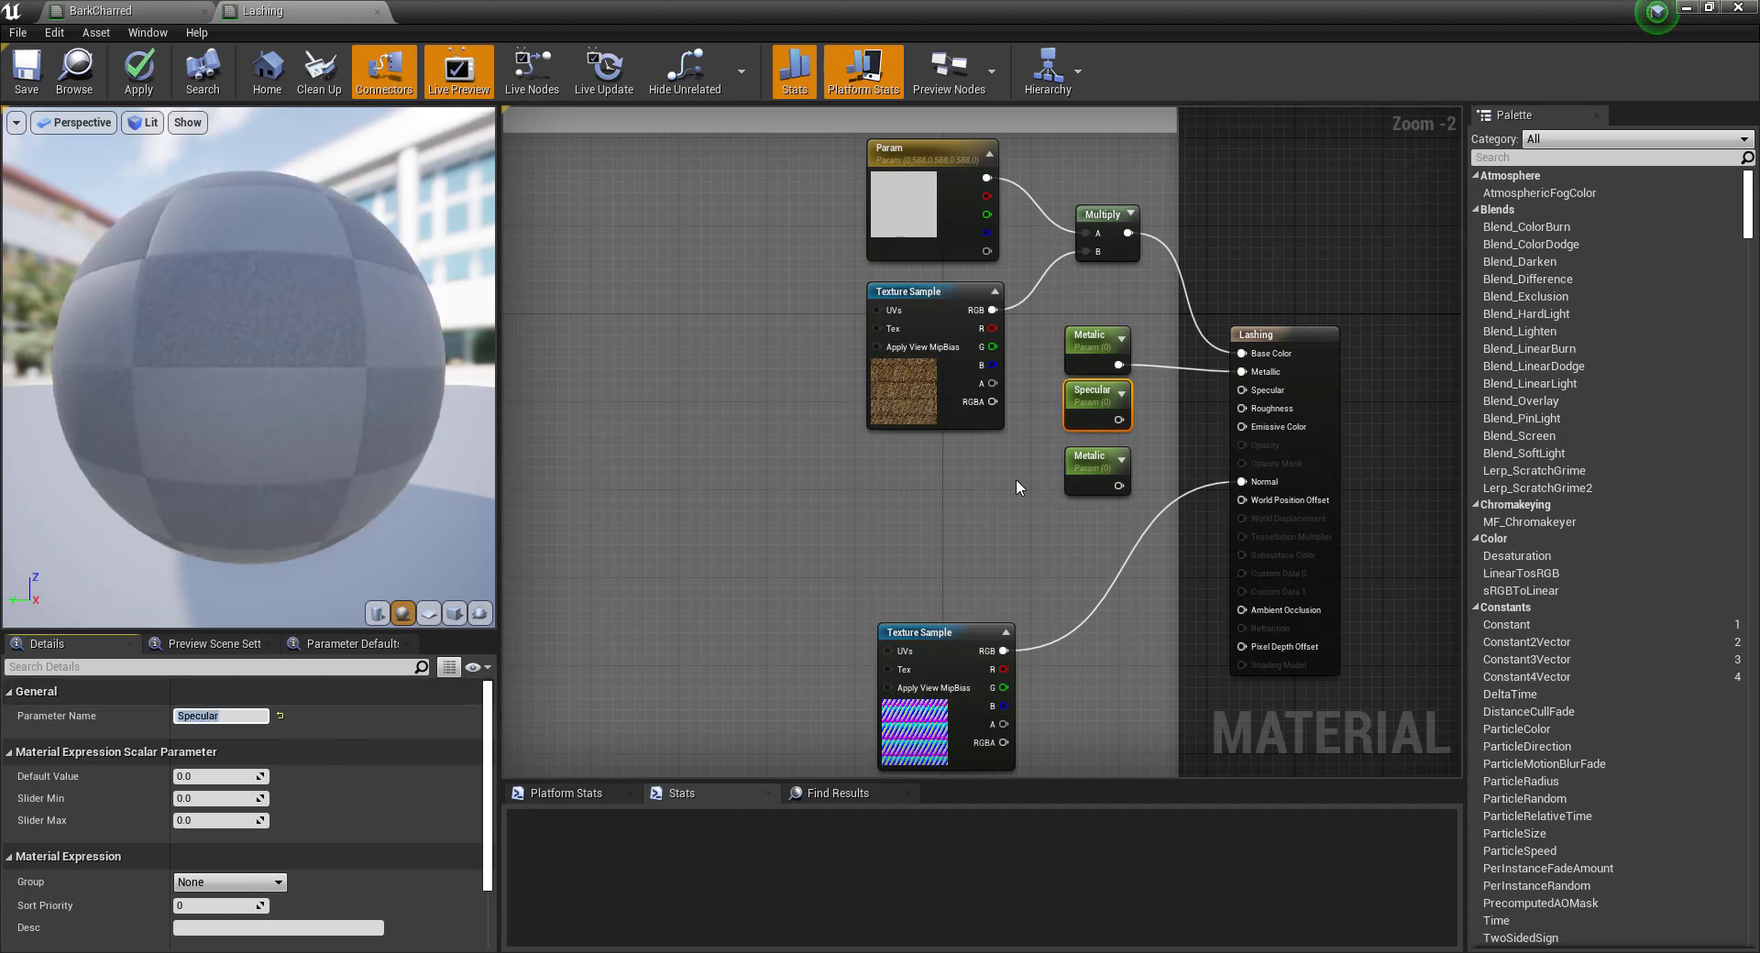
drag(1119, 419, 1244, 391)
Rename the second Metalic copy, below the Specular parameter, as Roughness.
click(1093, 458)
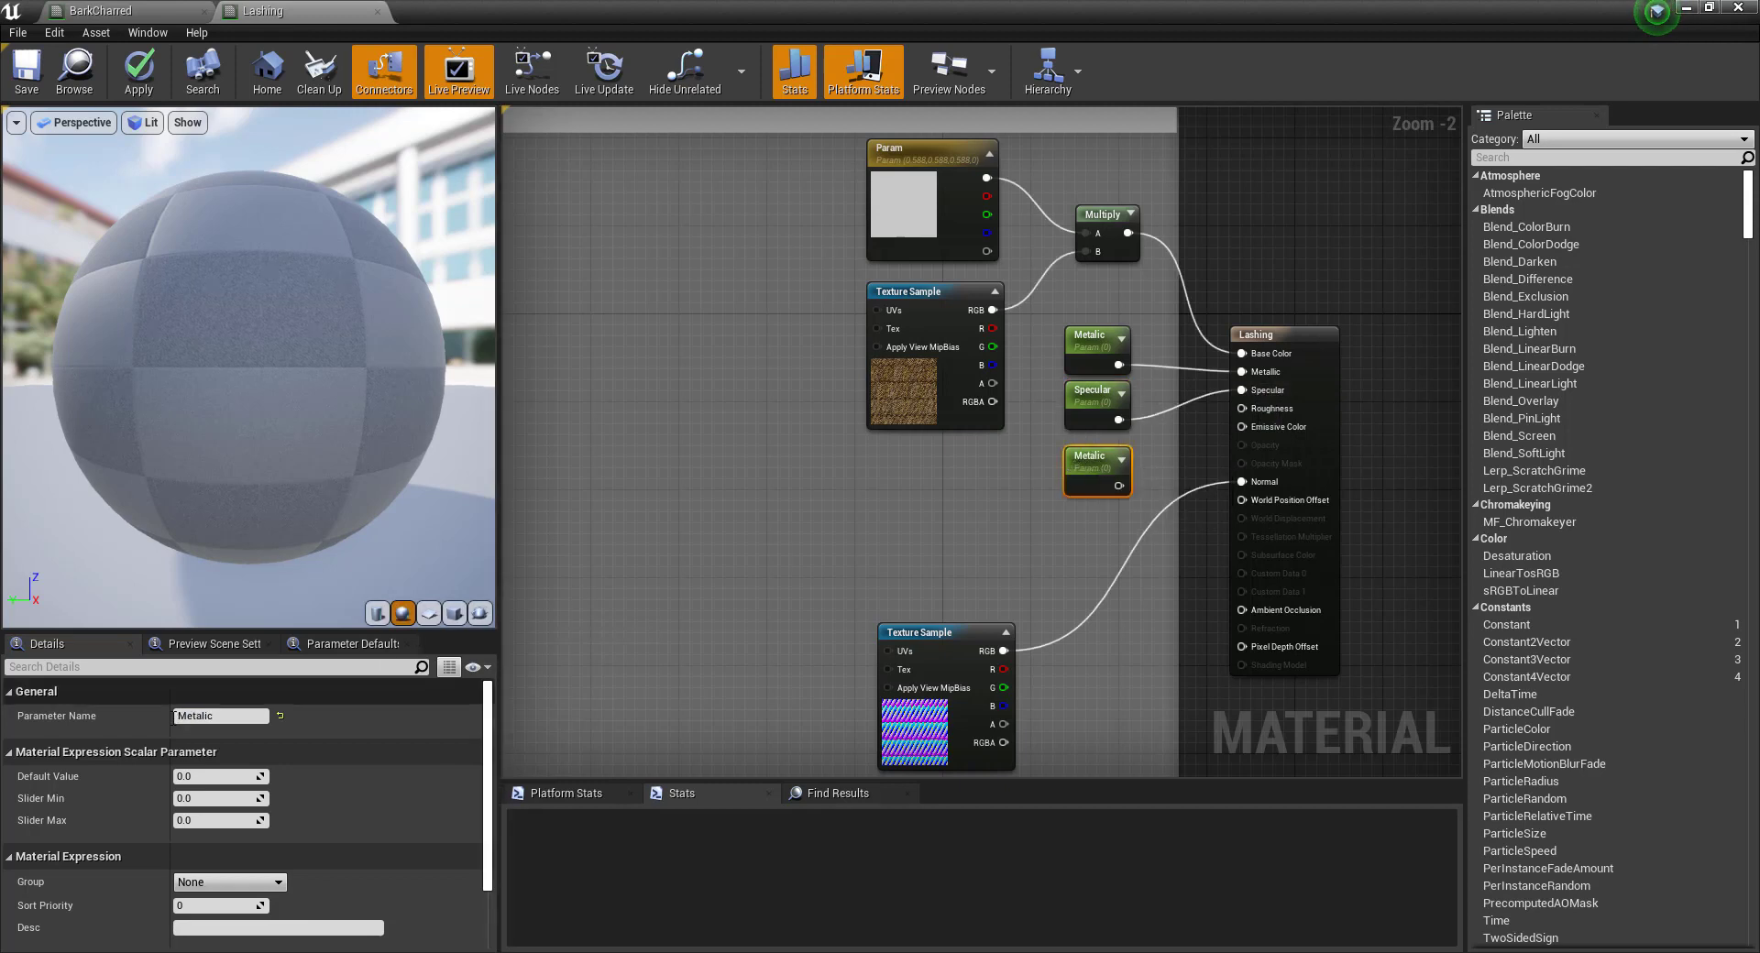
click(225, 716)
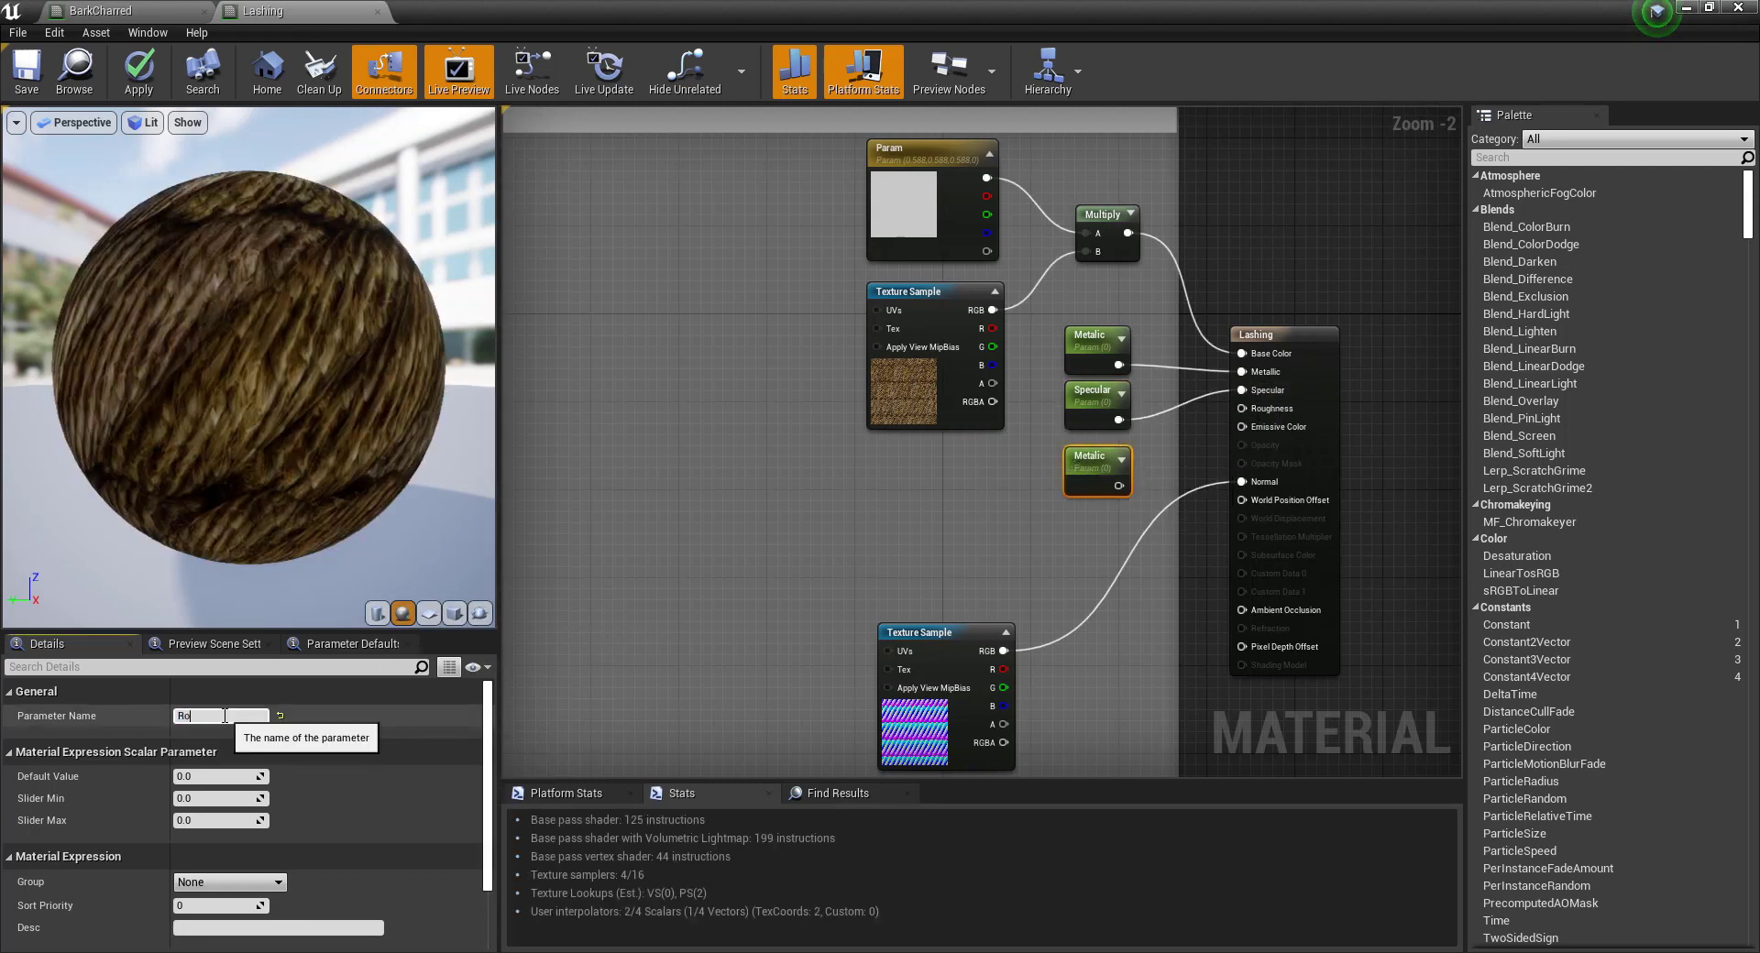
text(Roughness)
key(Return)
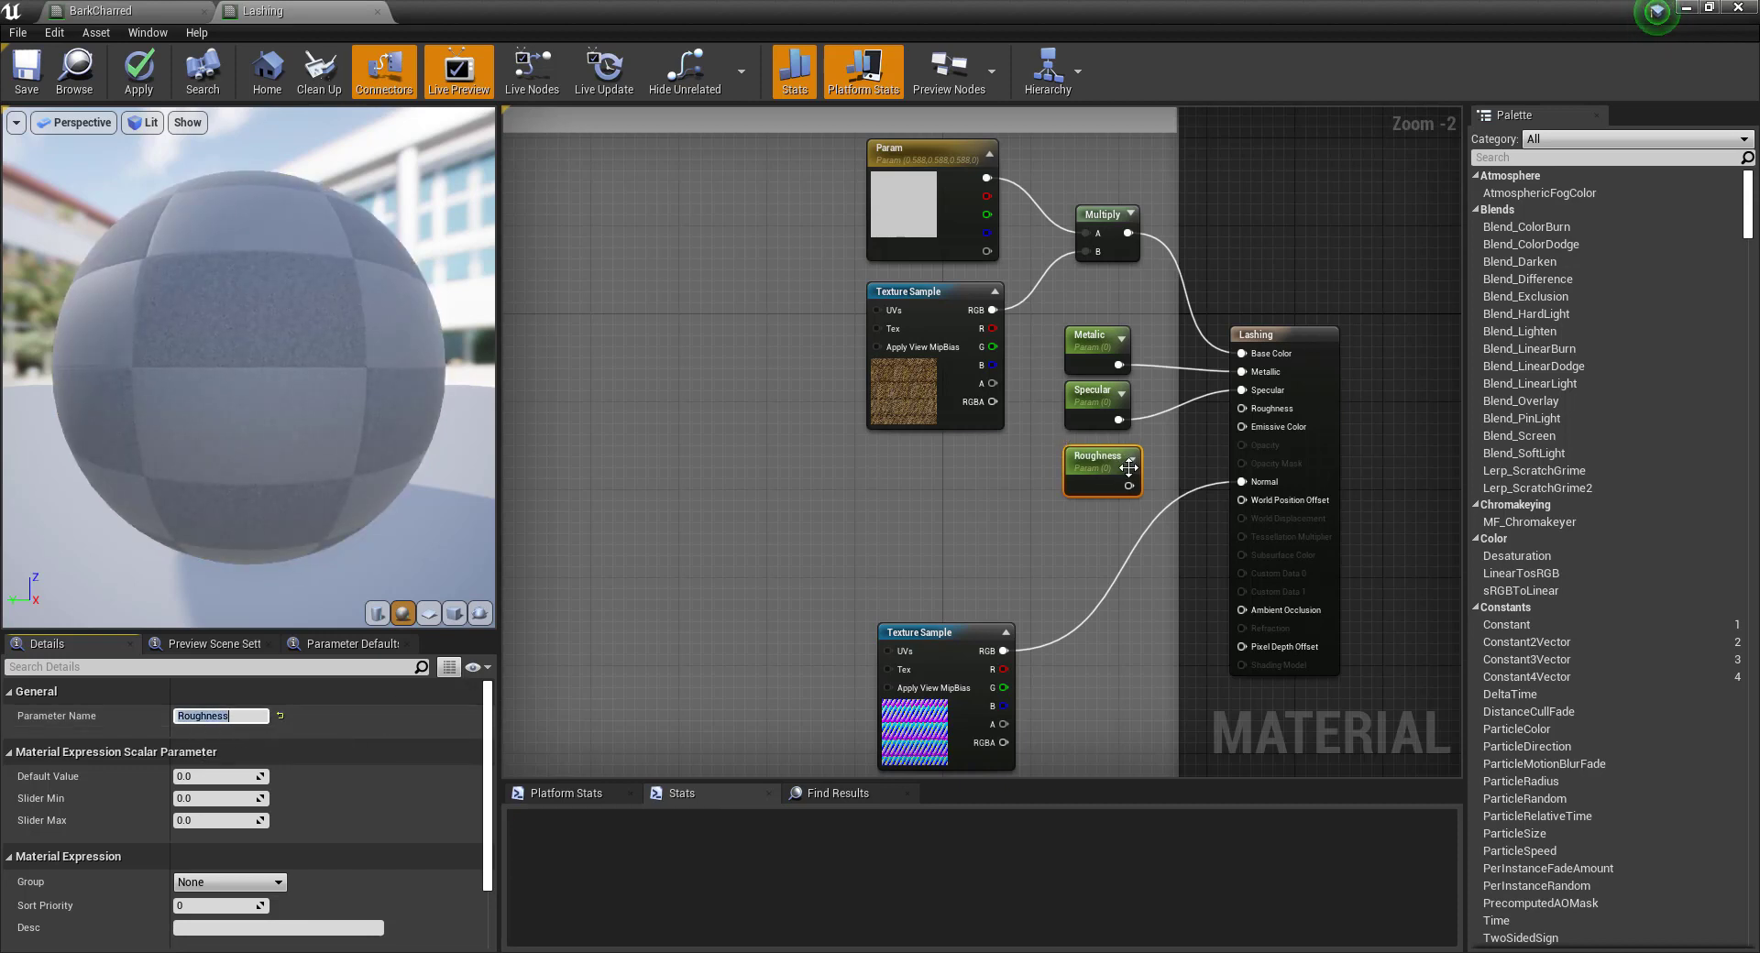
Connect the Roughness parameter to the Roughness input of Lashing, and preview the material on a cylinder.
drag(1128, 485, 1260, 410)
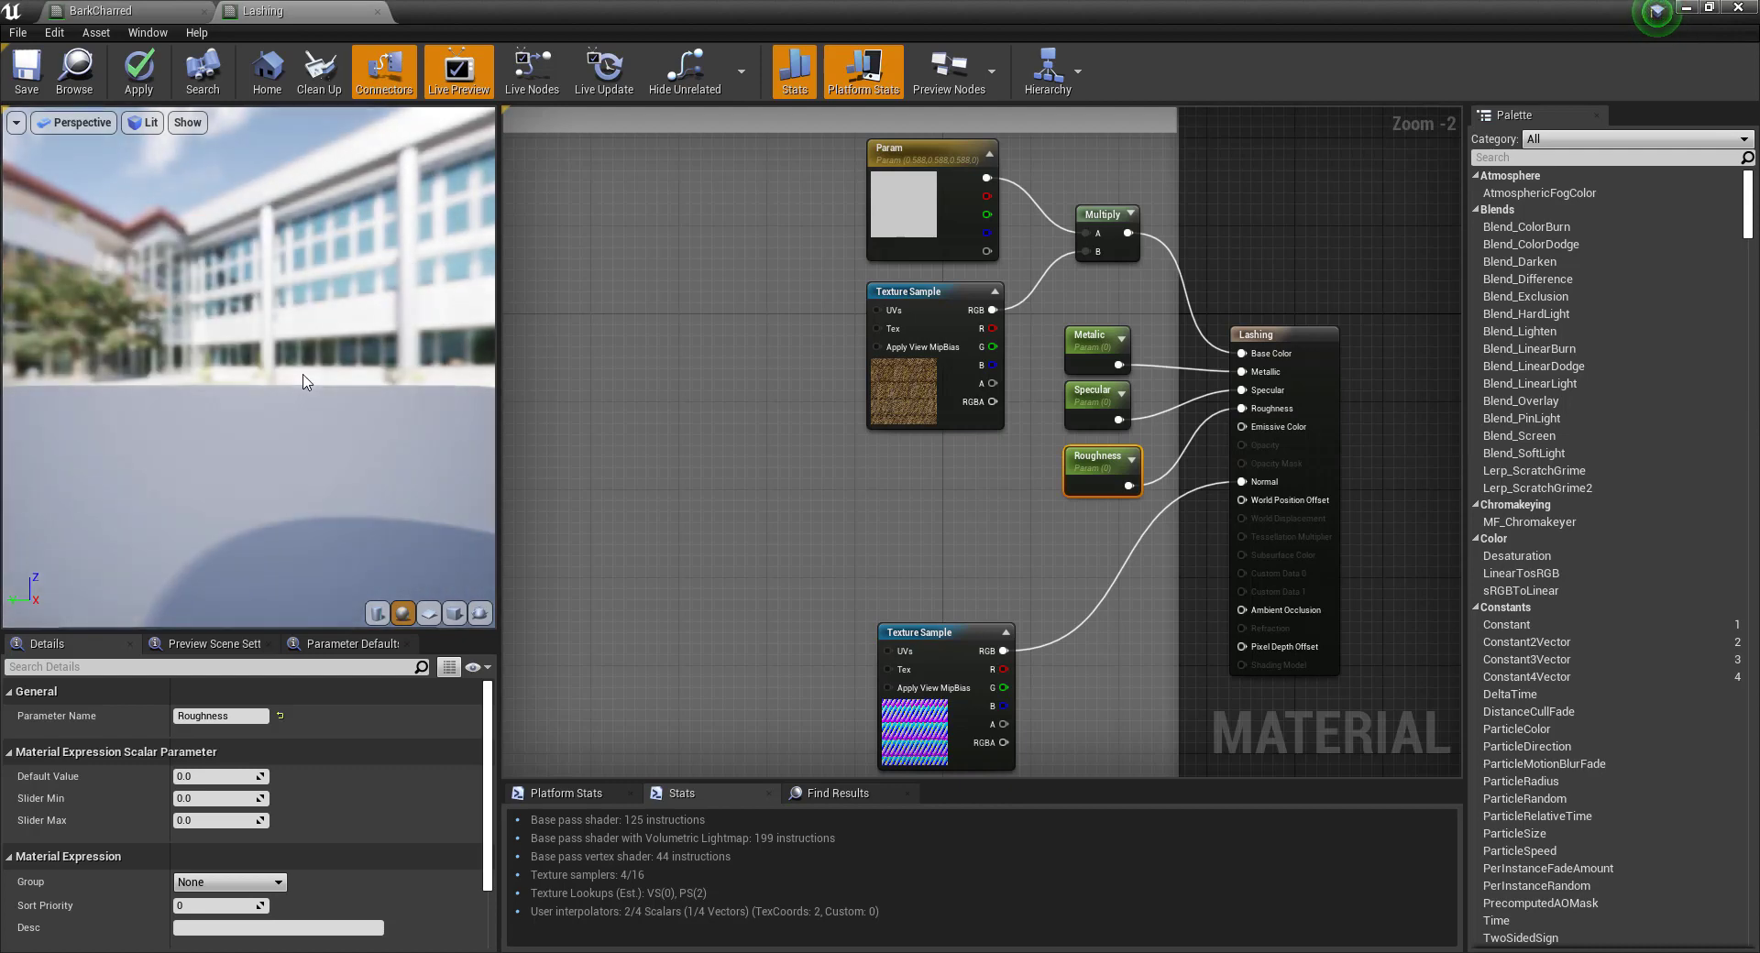
click(378, 614)
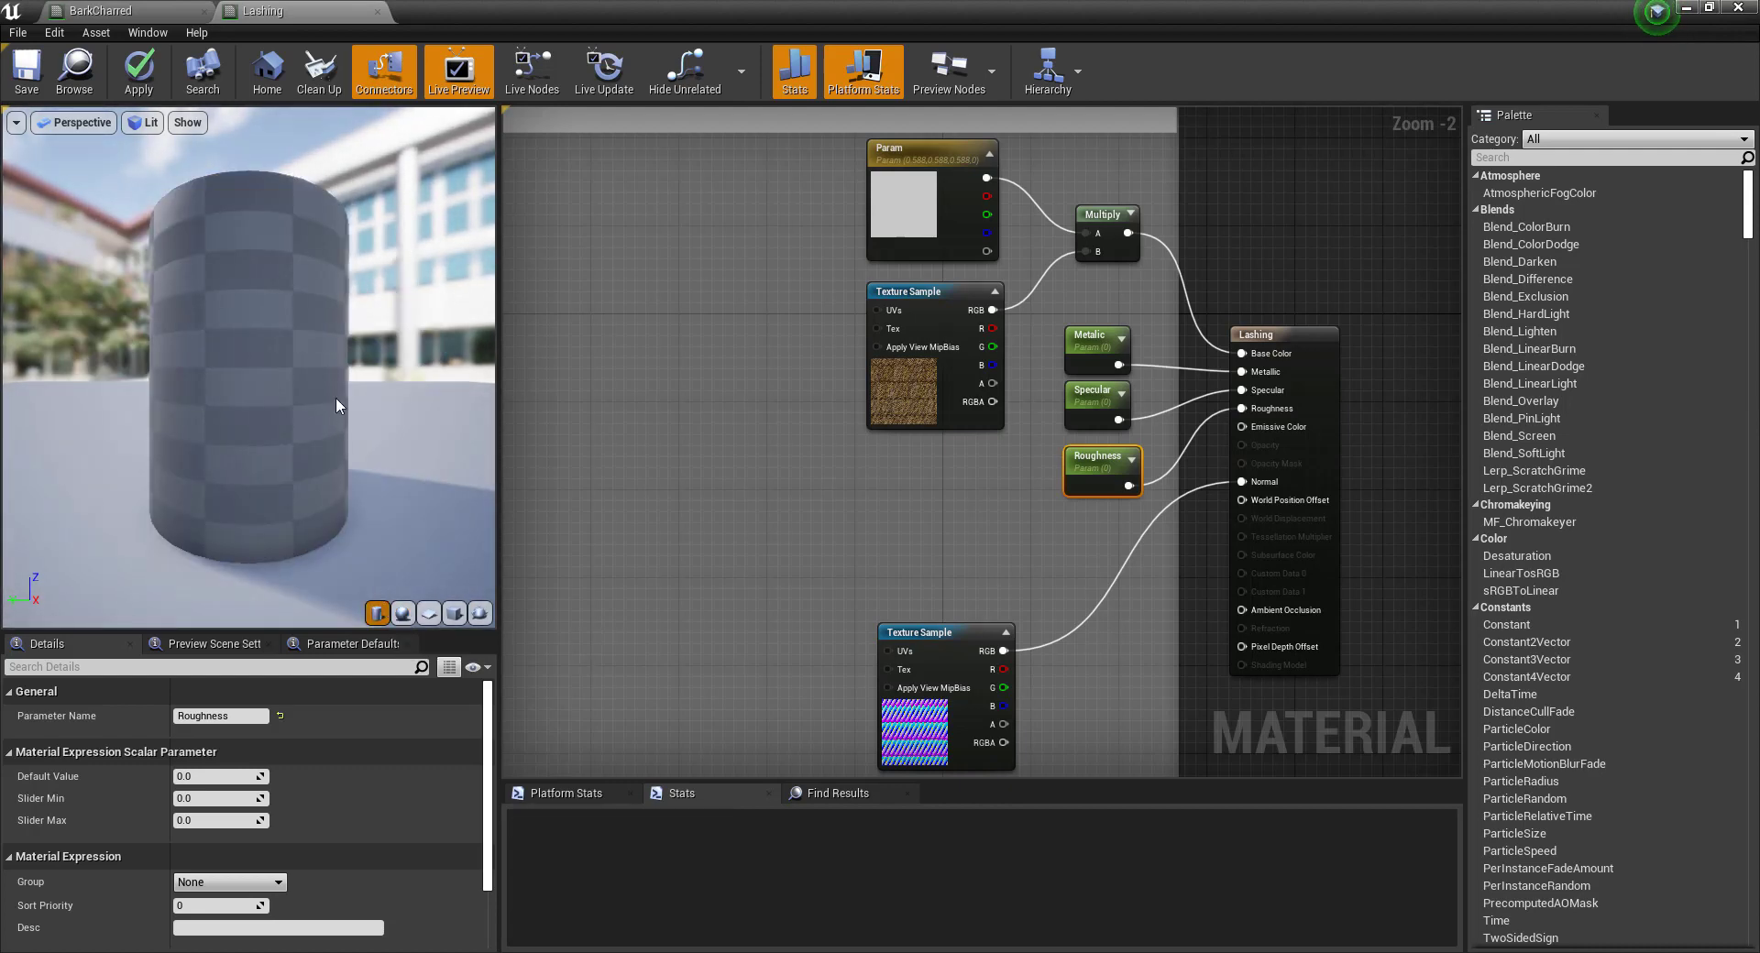
drag(241, 367, 197, 362)
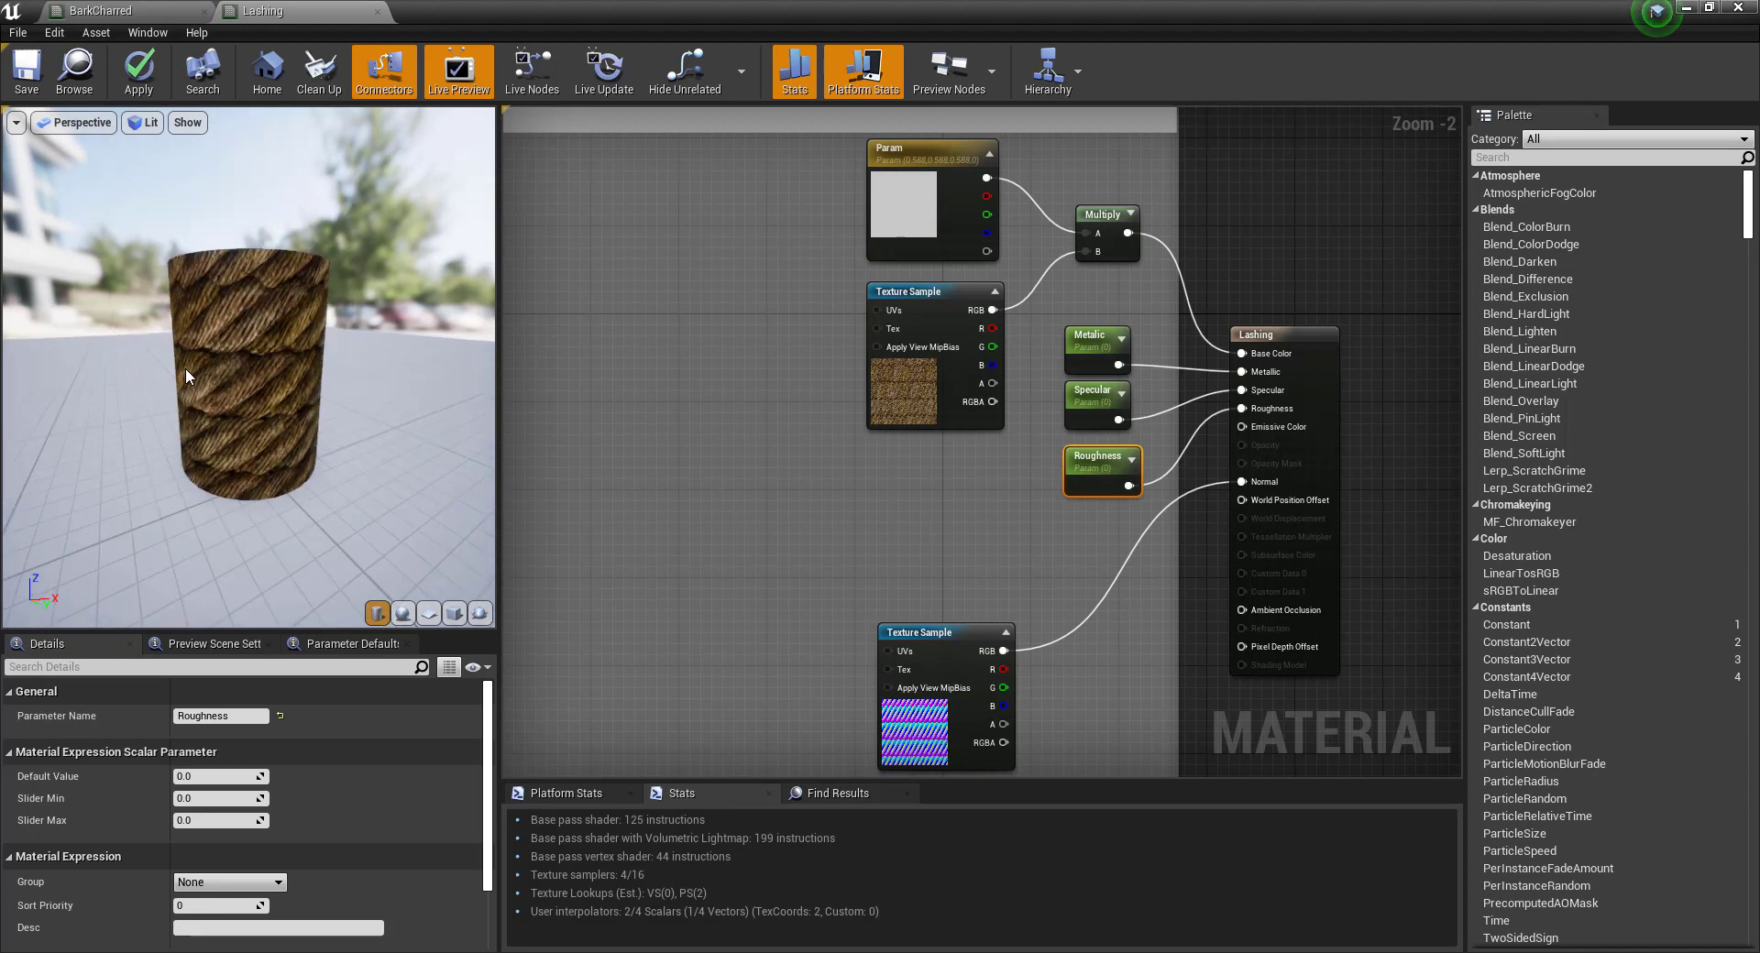
scroll(185, 375, up, 5)
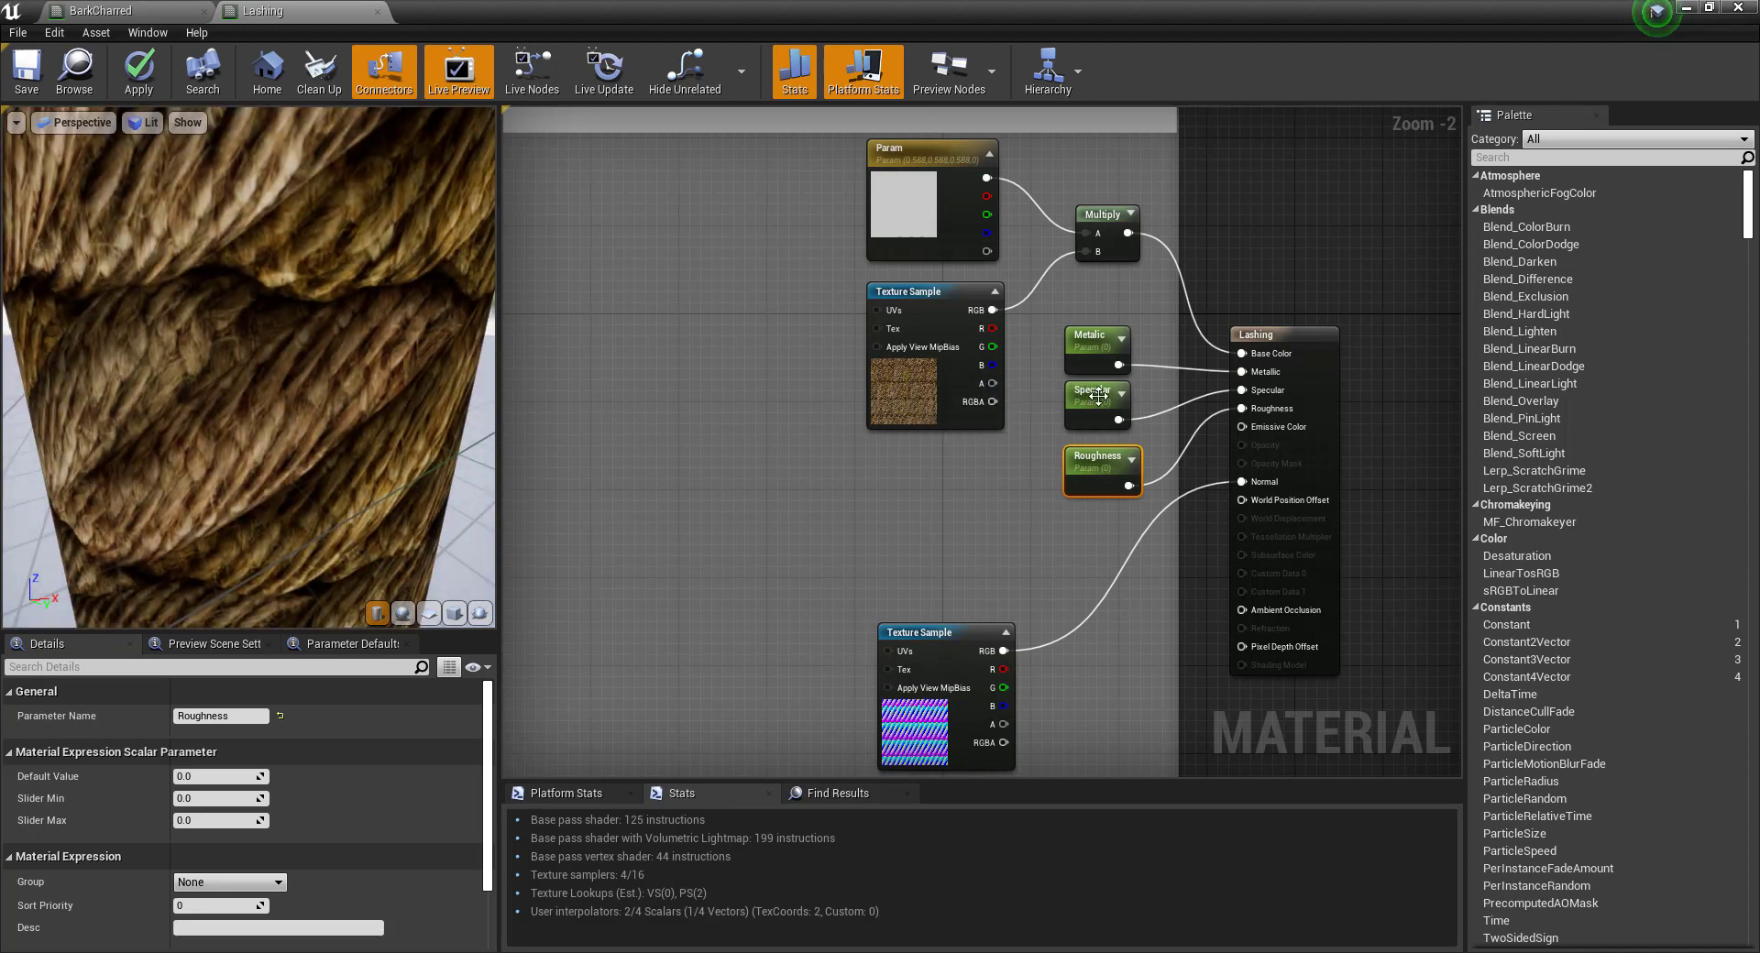
Set the slider maximum of the Specular parameter to 1.
click(1083, 342)
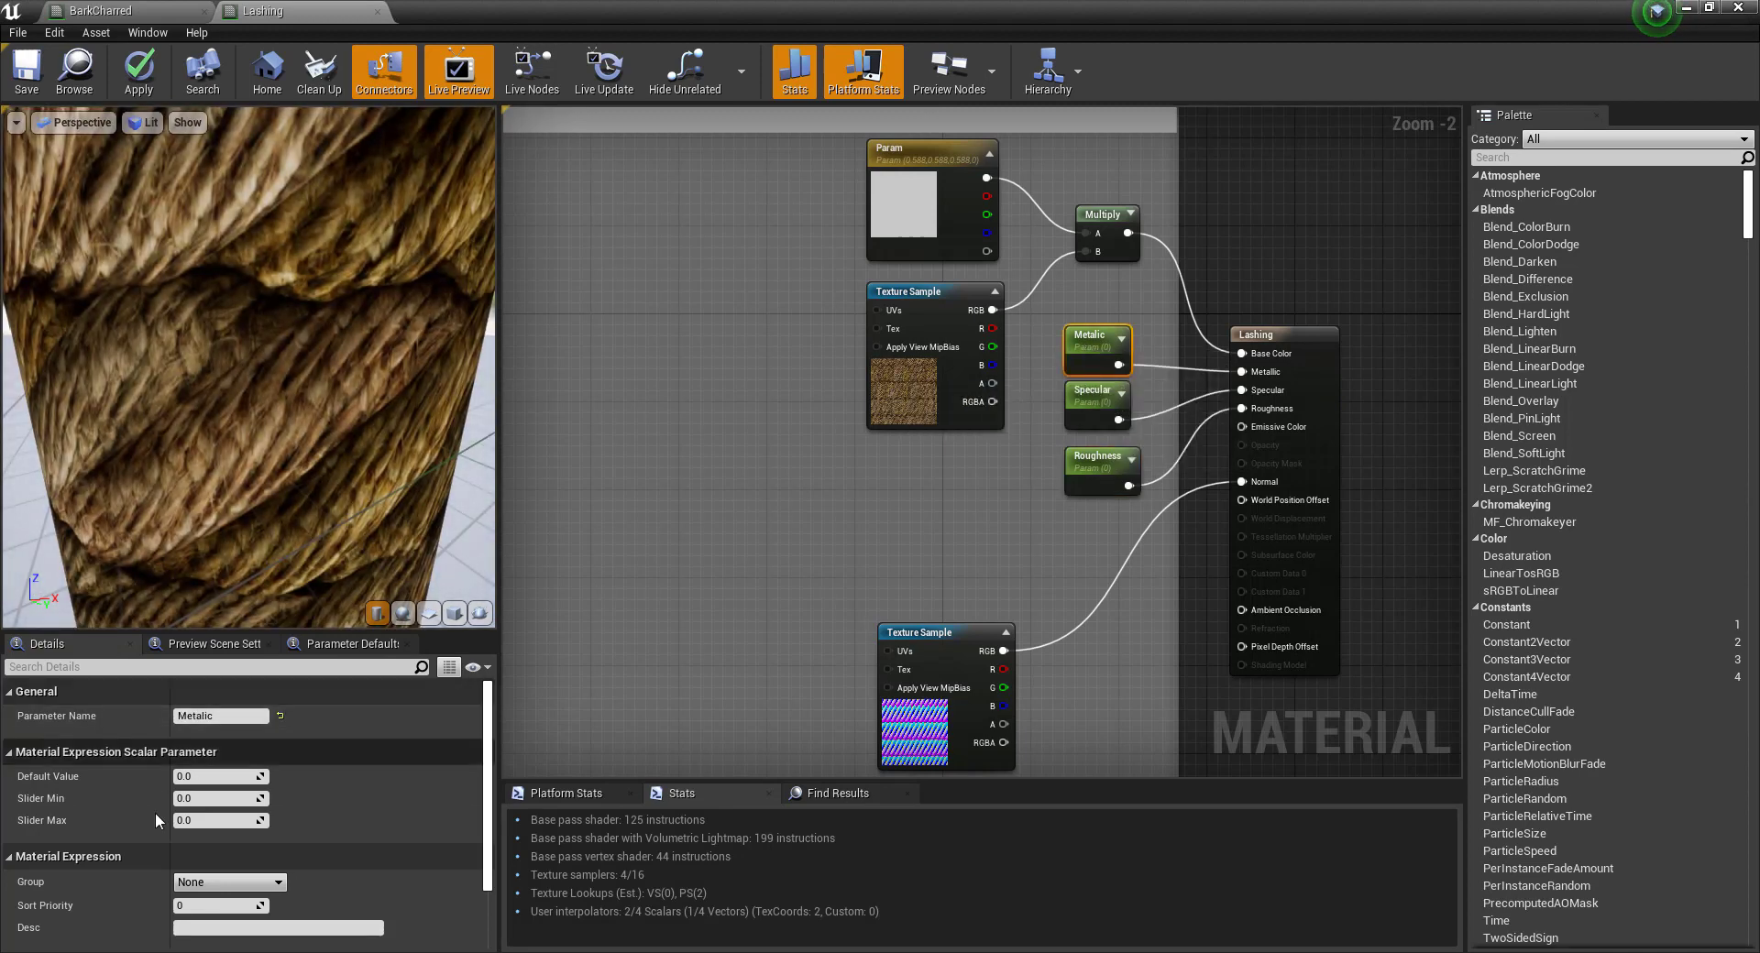
click(1097, 396)
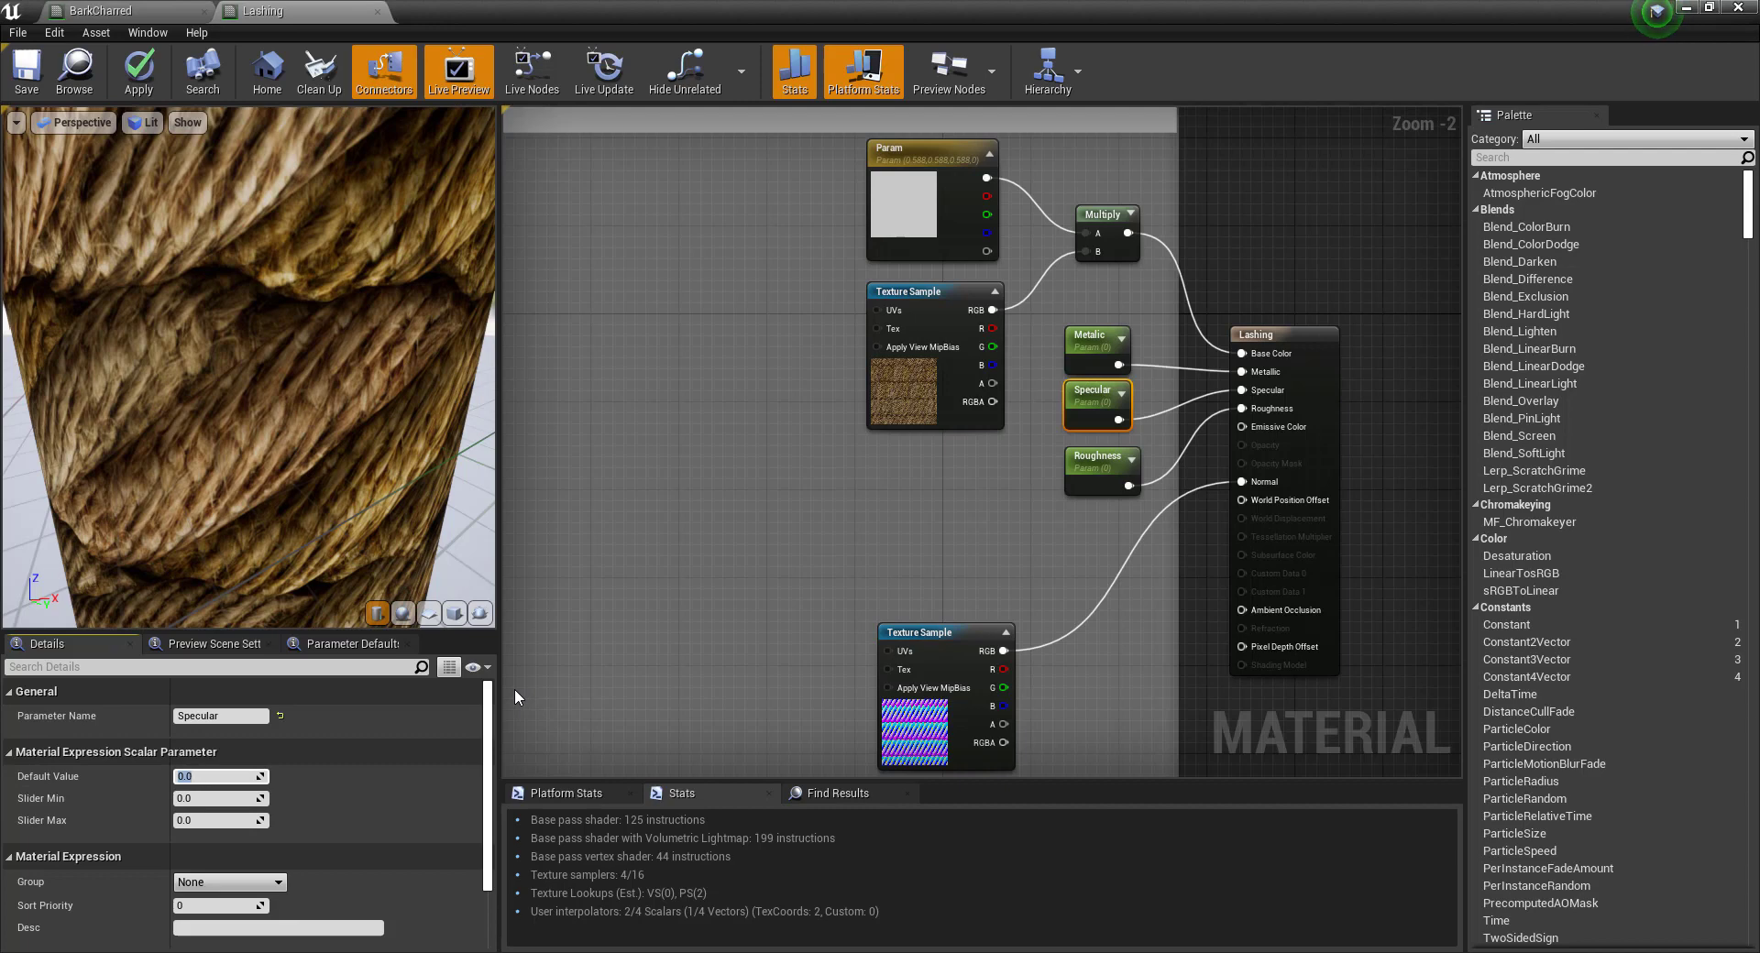
key(Tab)
key(Tab)
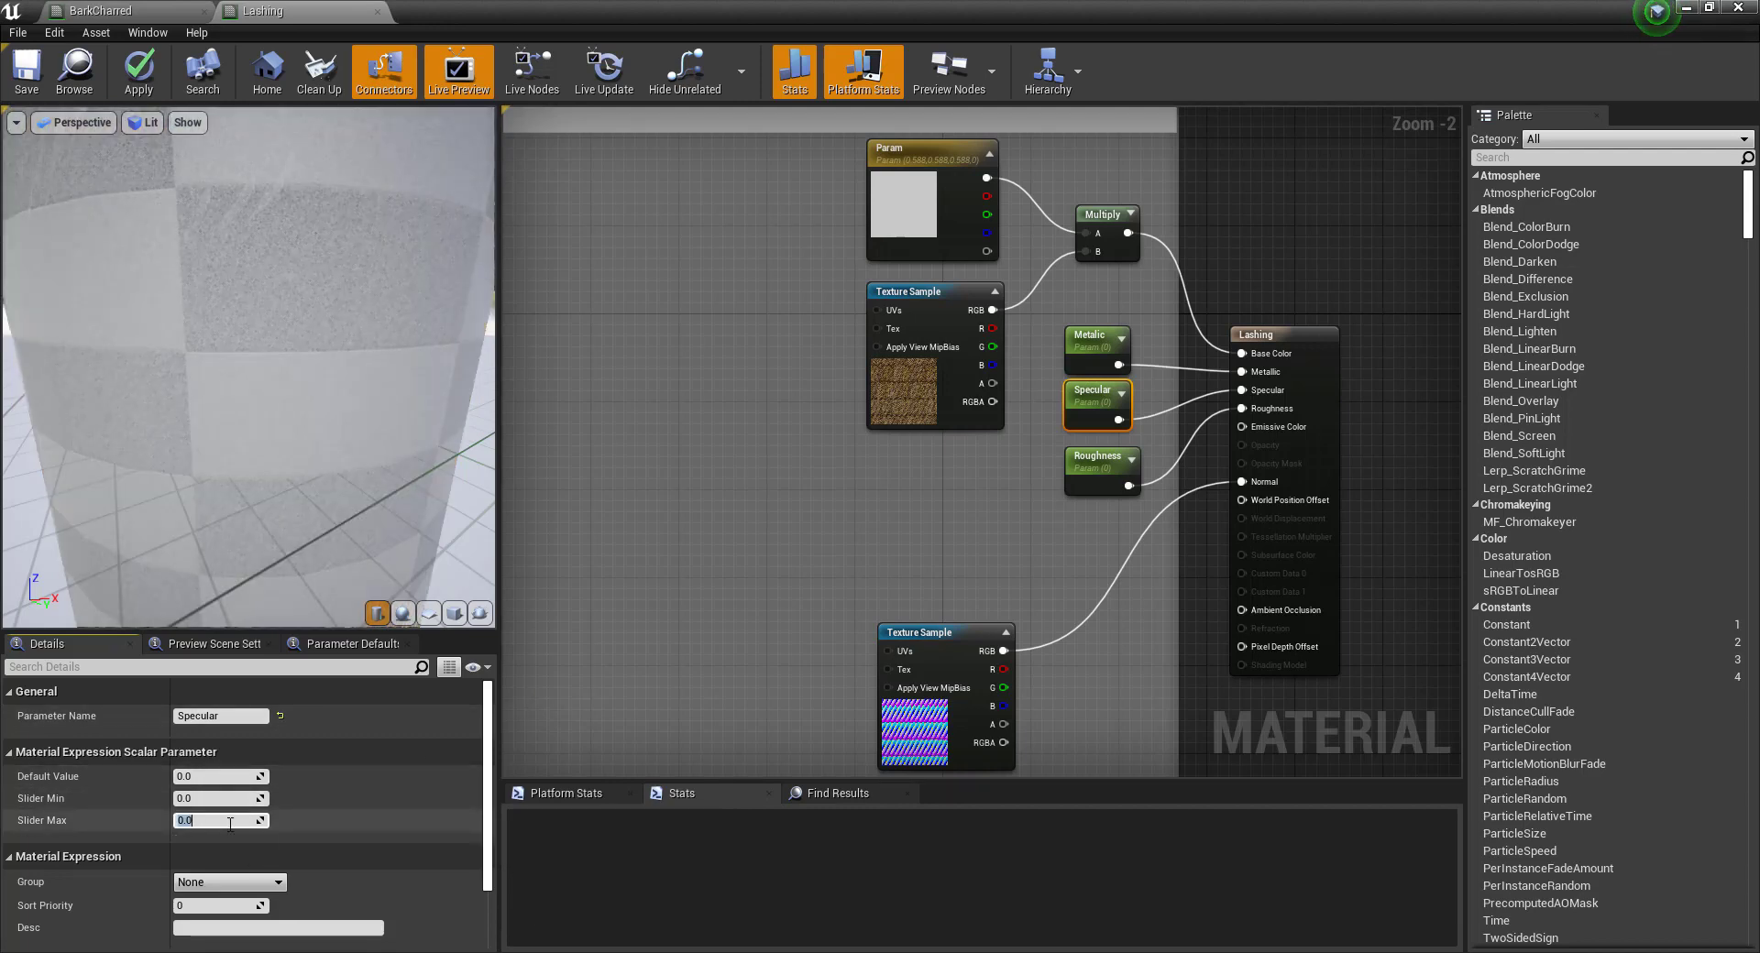
text(1)
key(Return)
Set the slider maximum to 1 for both the Roughness and the Metalic parameters.
click(1097, 459)
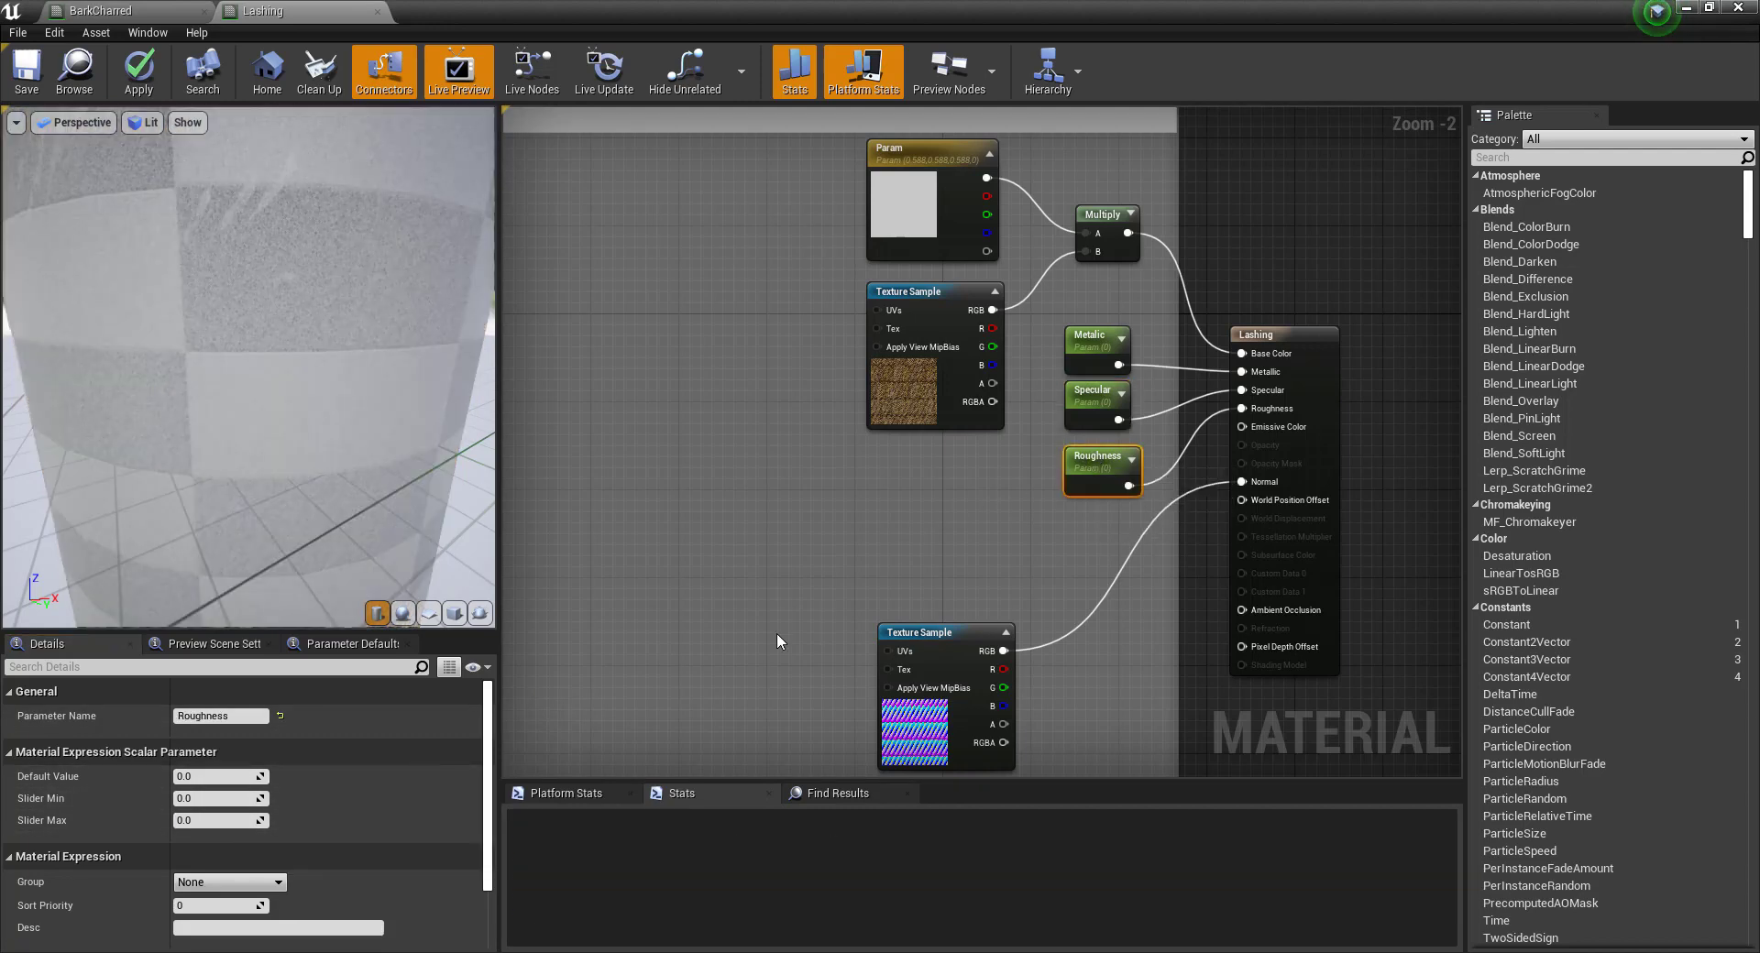
click(218, 820)
text(1)
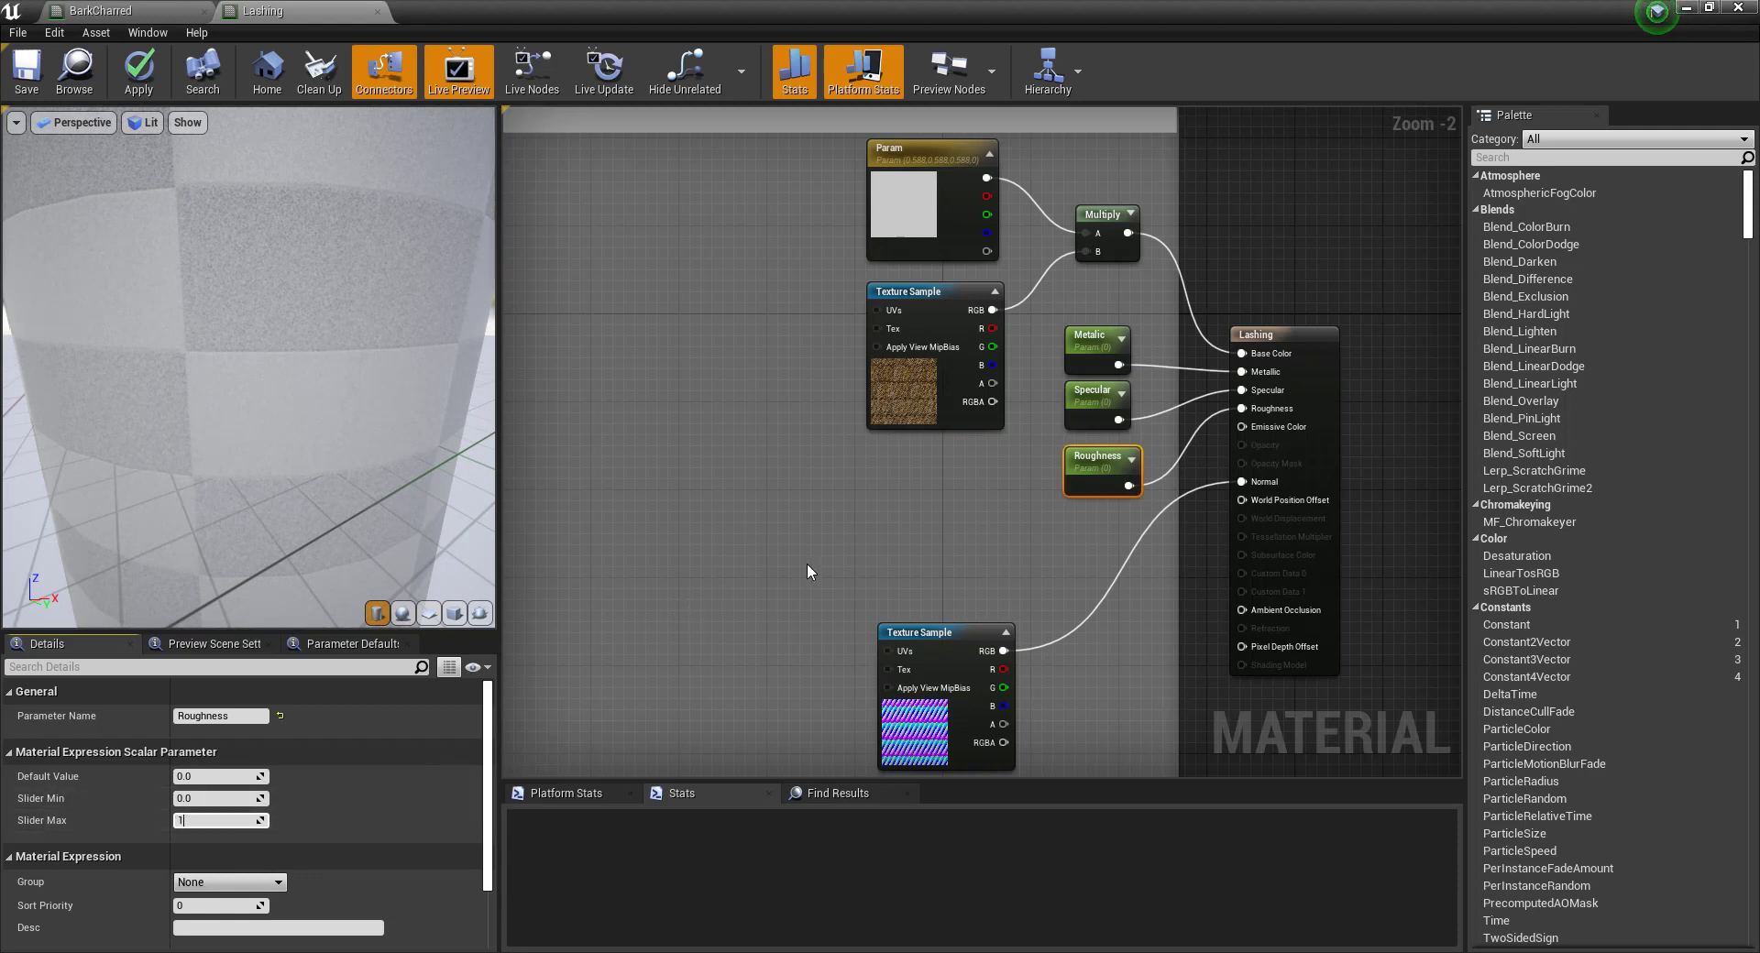
click(1095, 341)
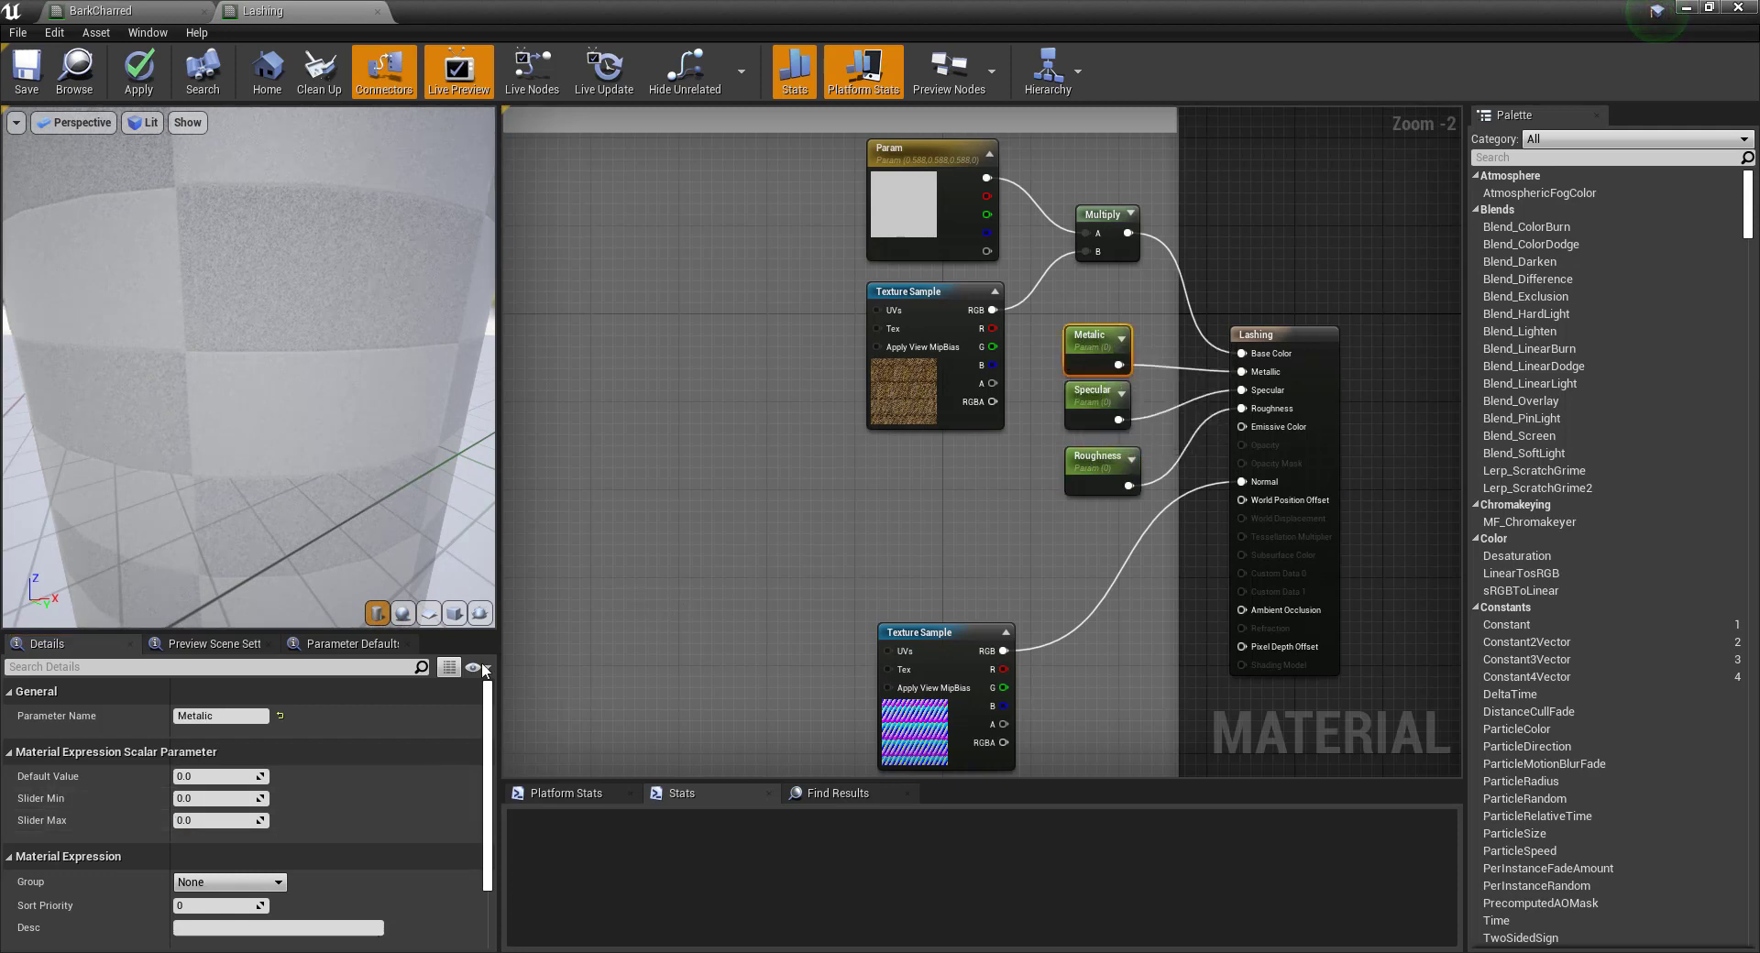
click(213, 821)
text(1)
key(Return)
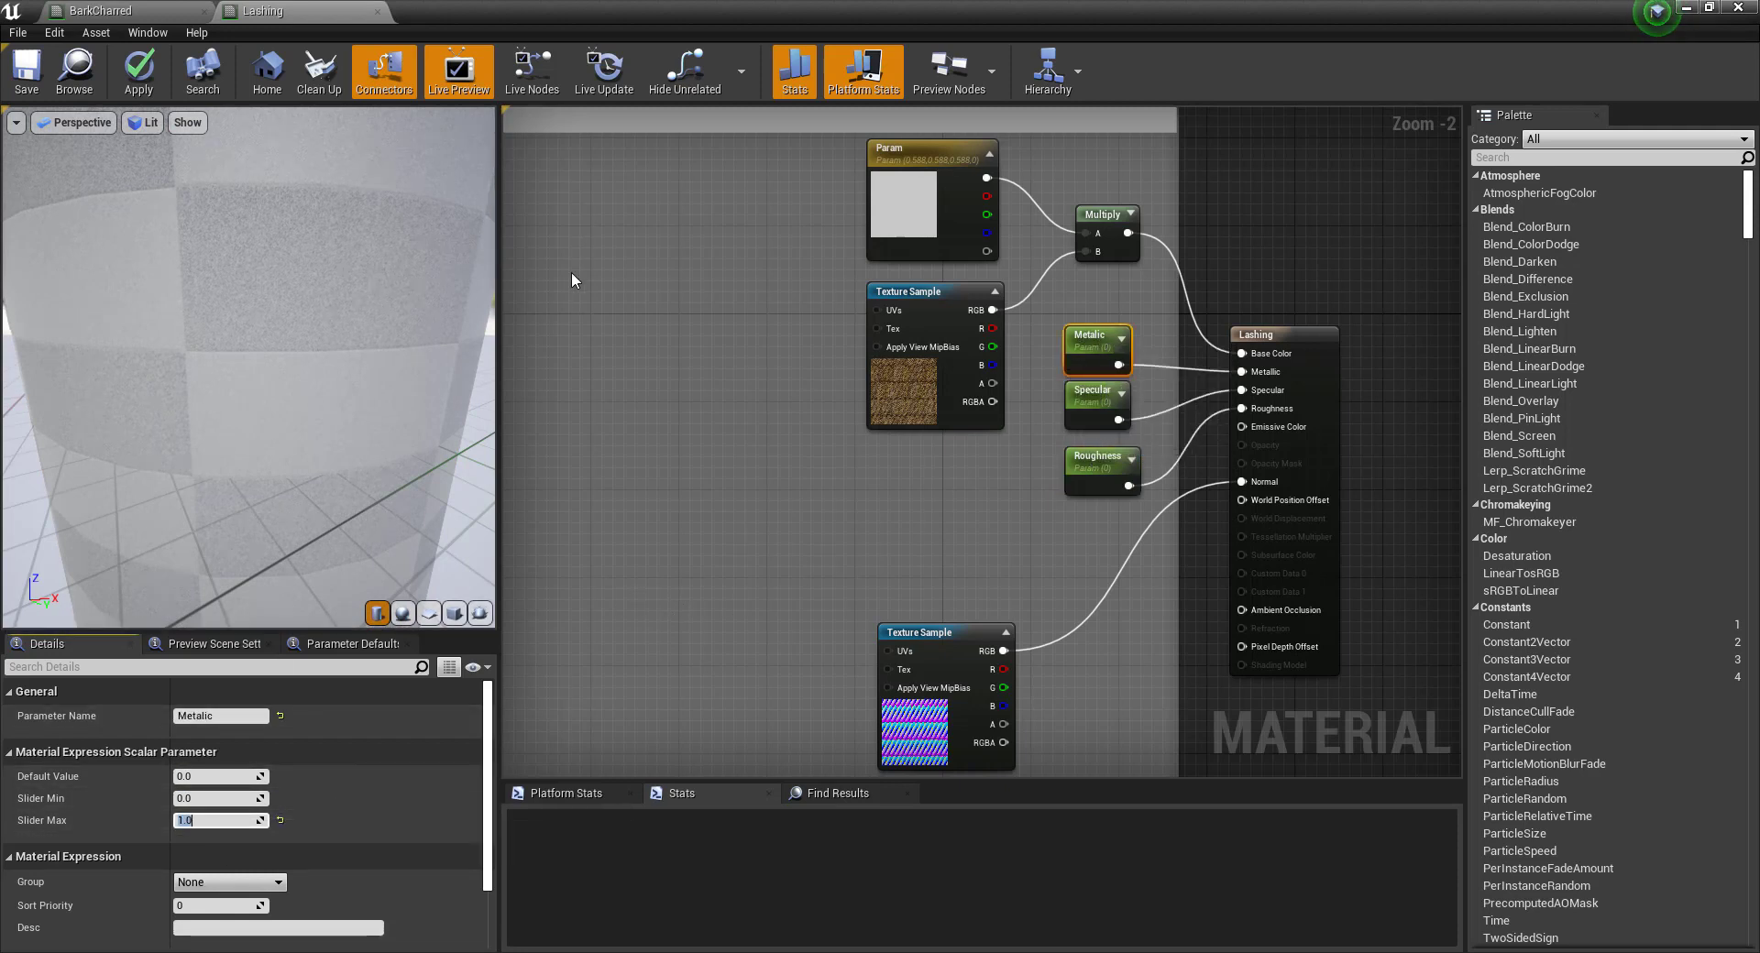
click(1096, 403)
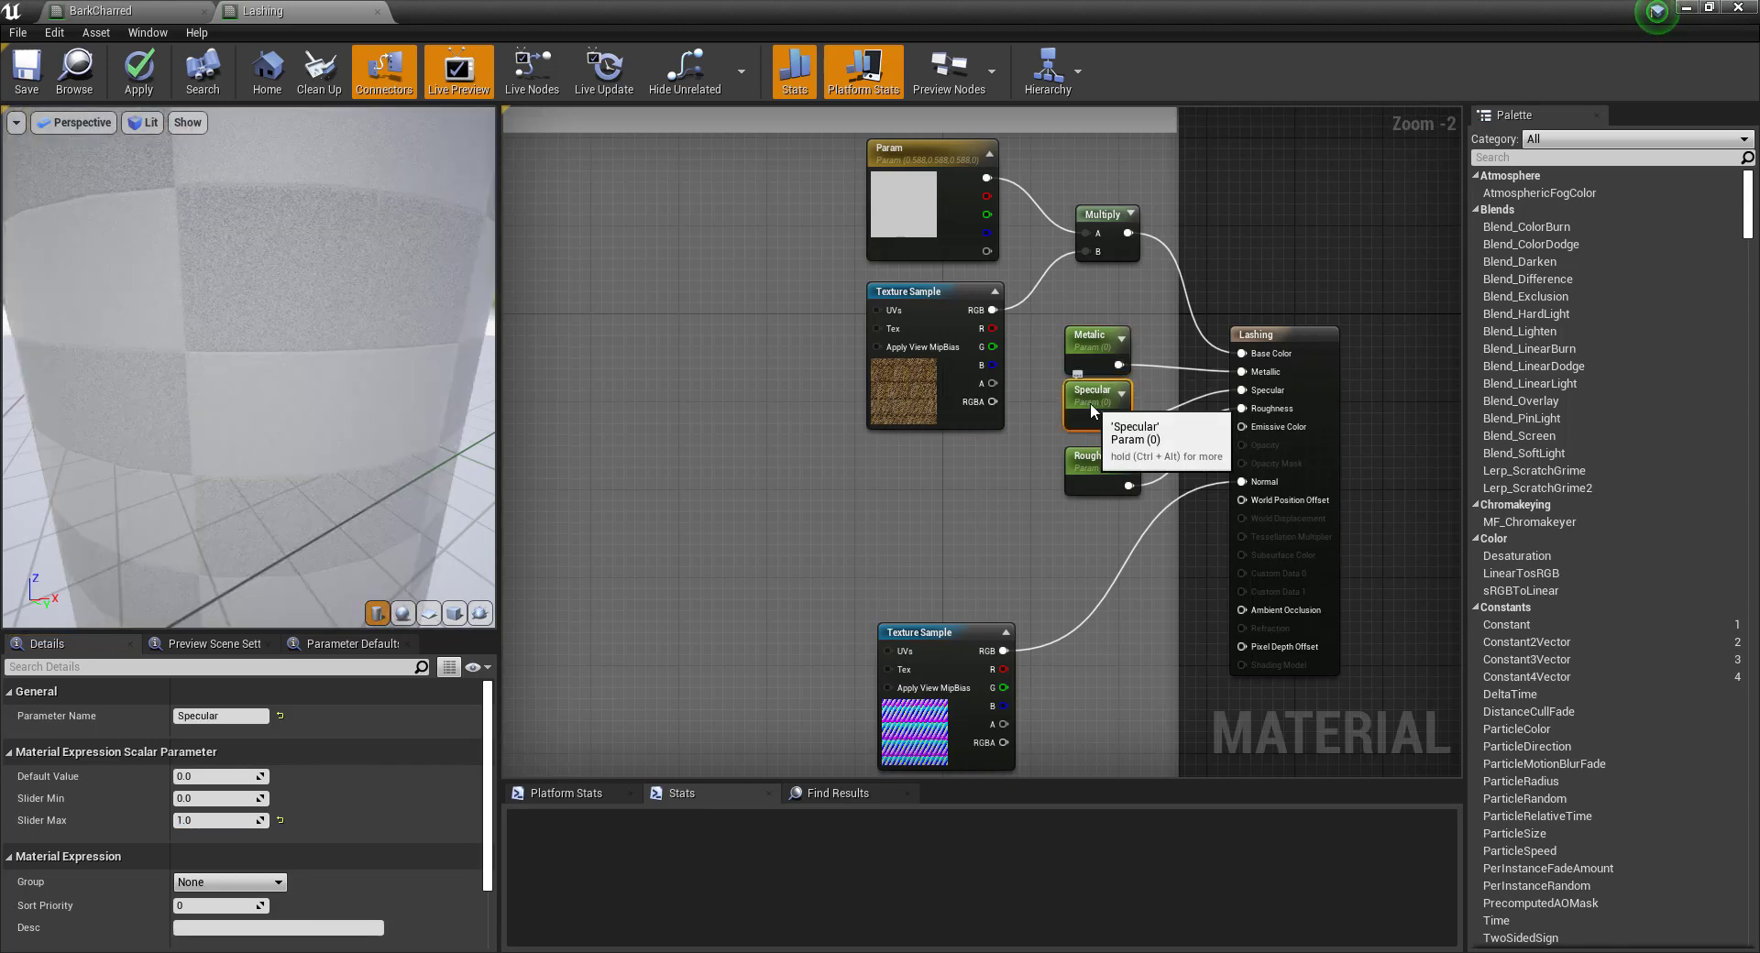
Try a slider minimum of 0.2 on the Metalic parameter and set it back to 0.
click(1087, 355)
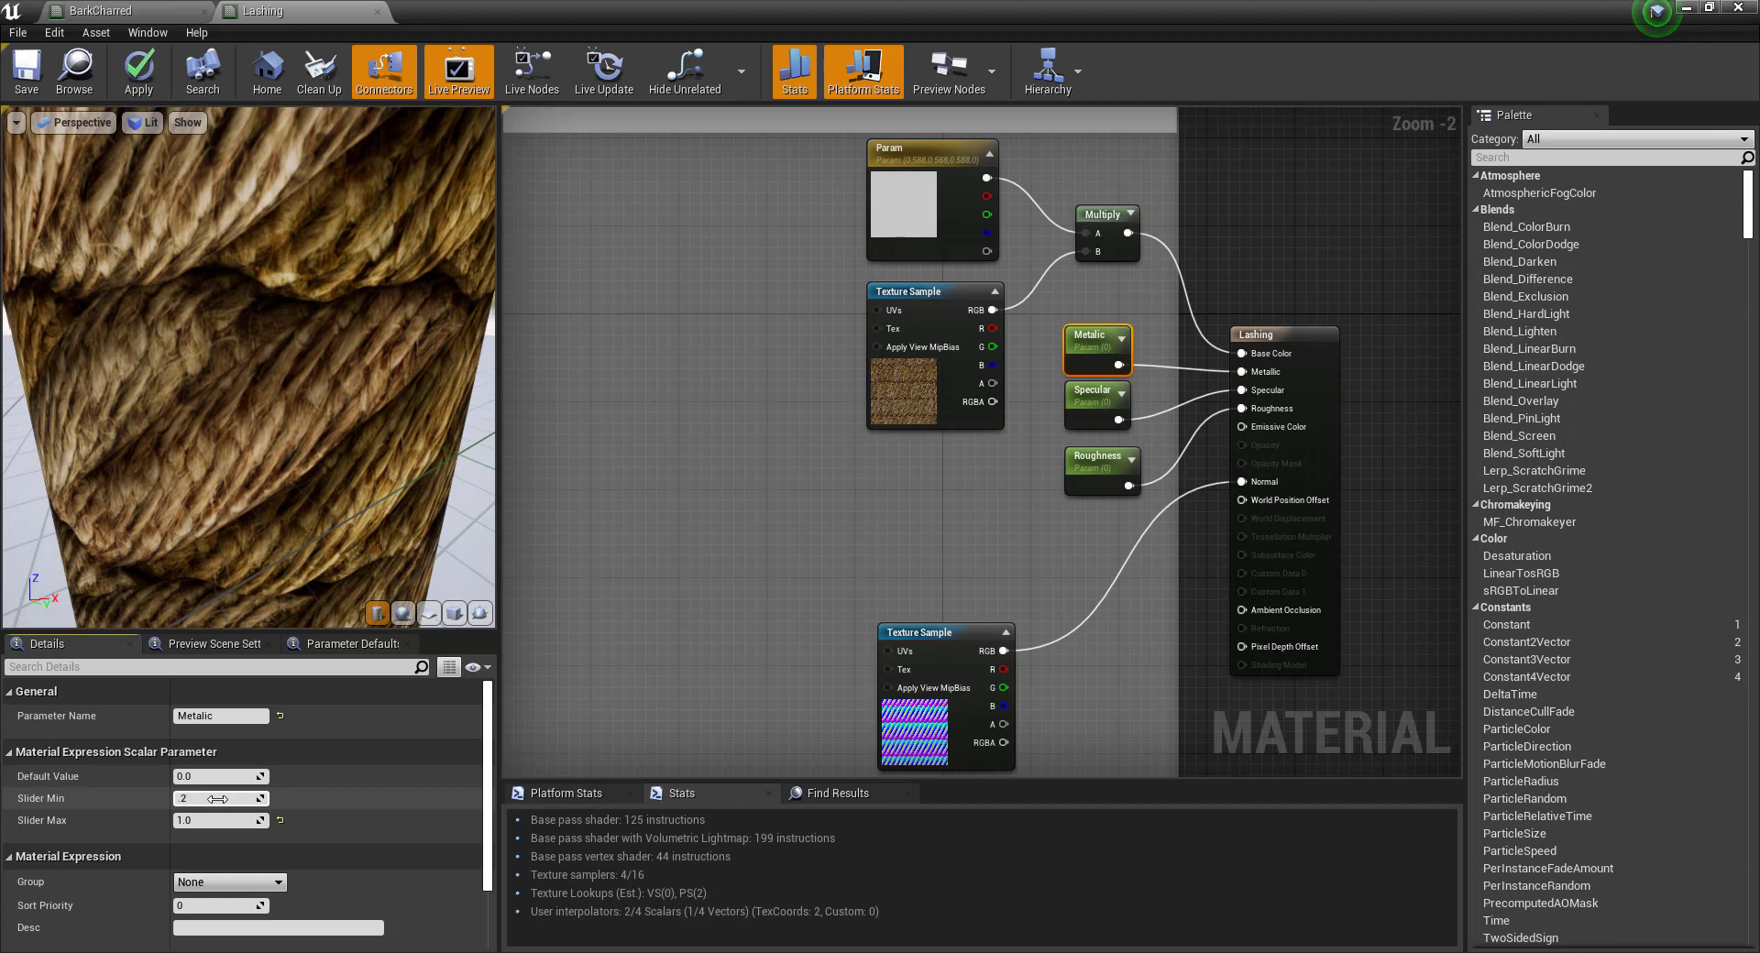
key(Return)
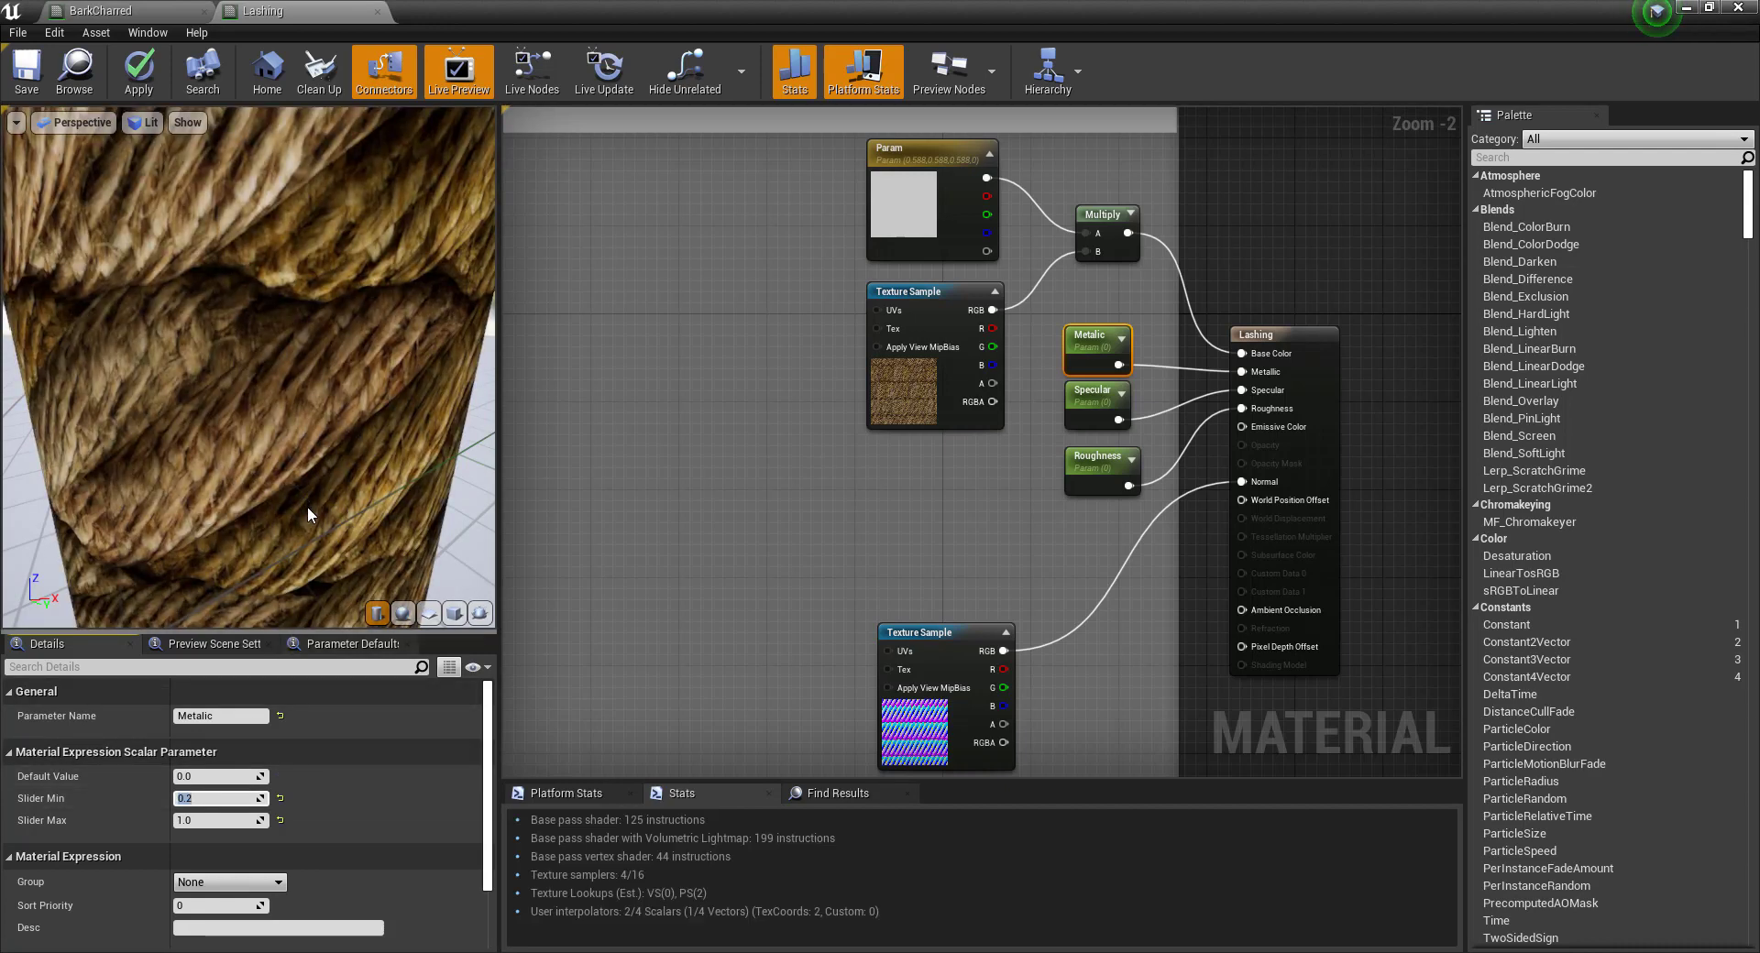
scroll(393, 507, down, 5)
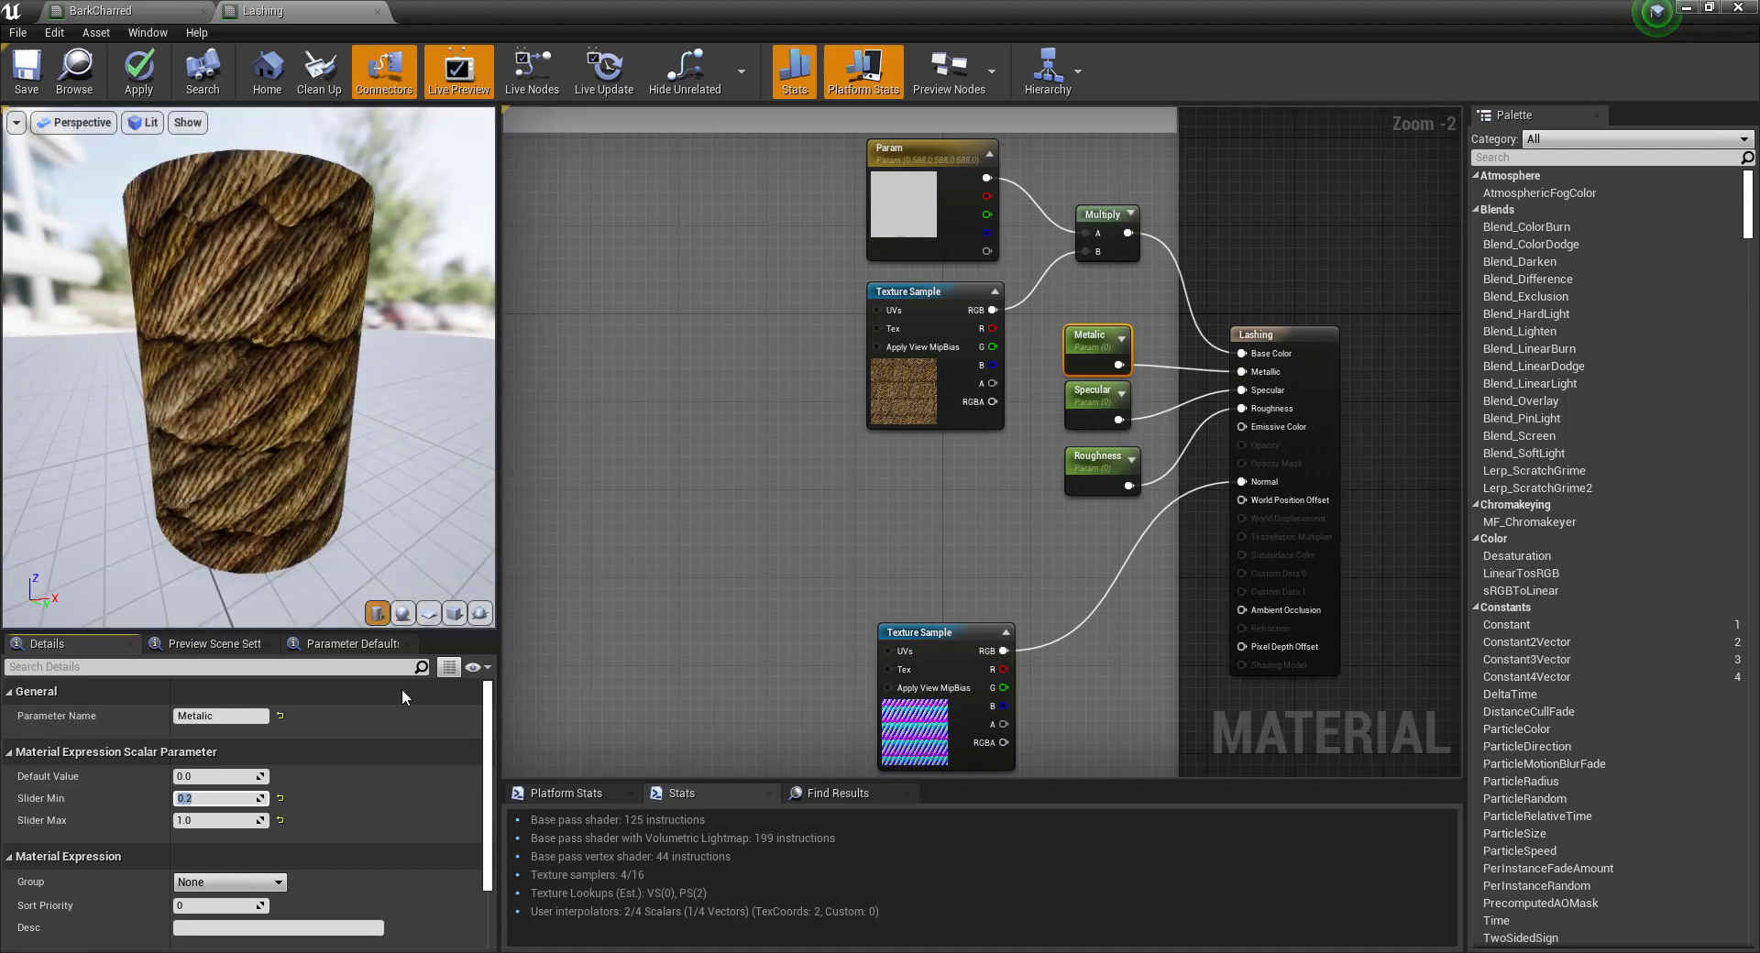
text(0)
key(Return)
Try a default value of 0.5 on the Specular parameter and set it back to 0.
click(1100, 396)
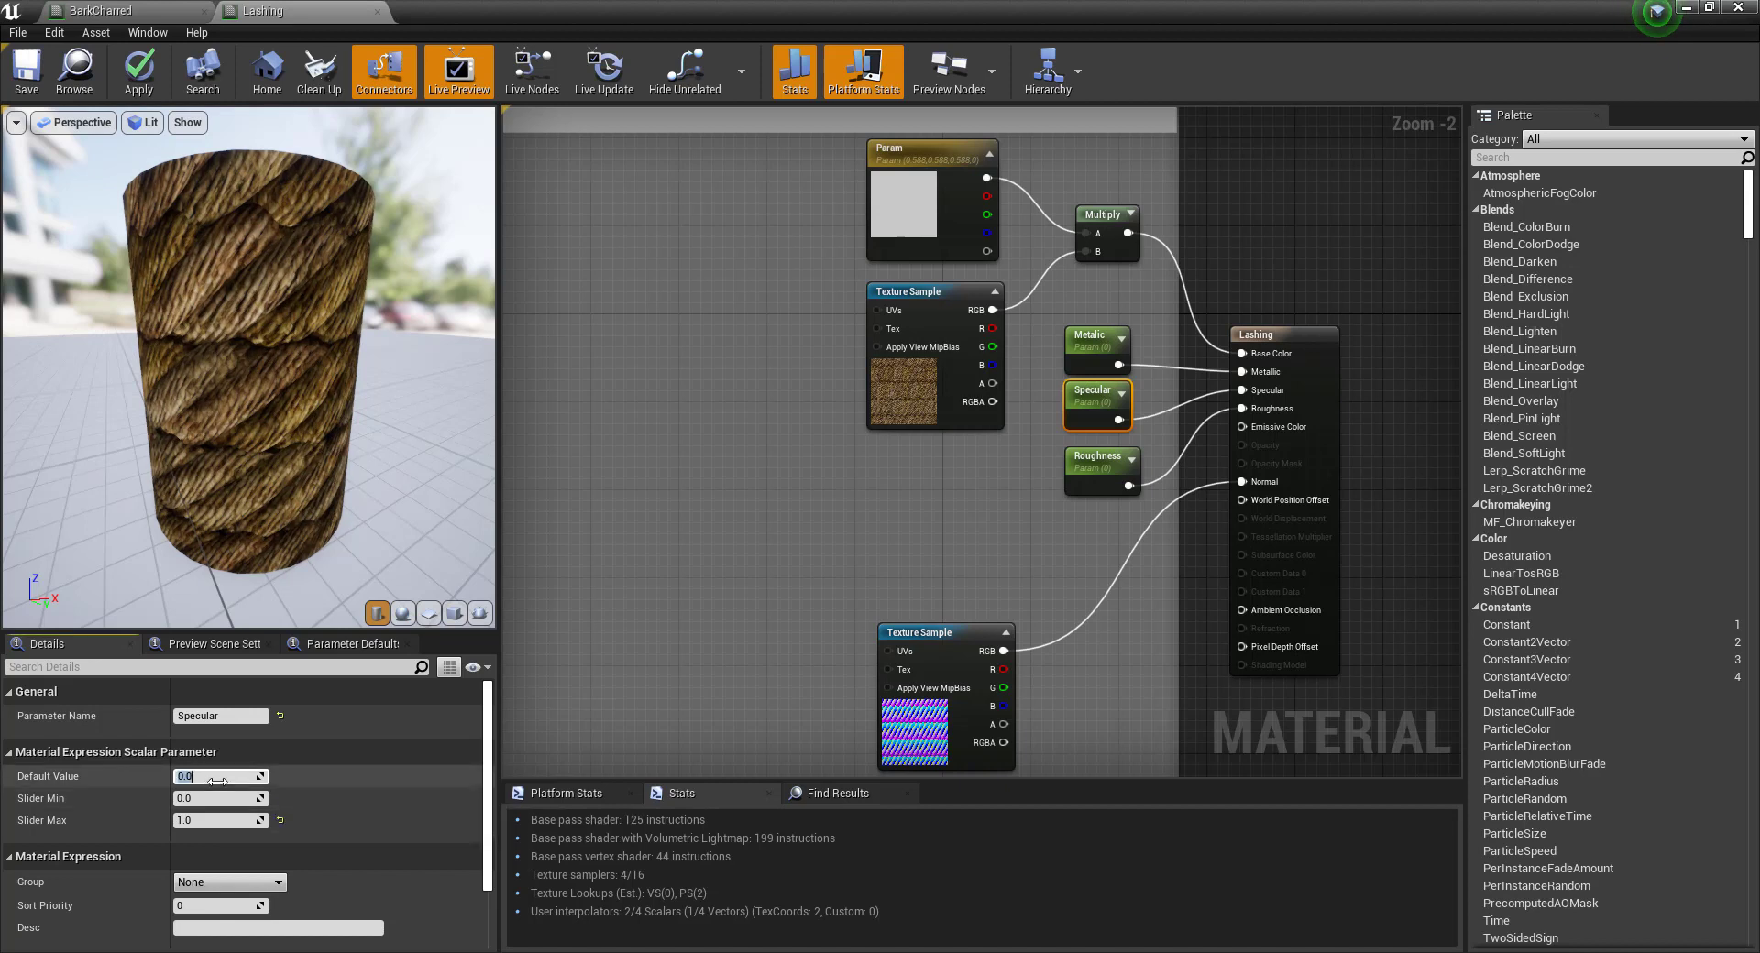
key(Return)
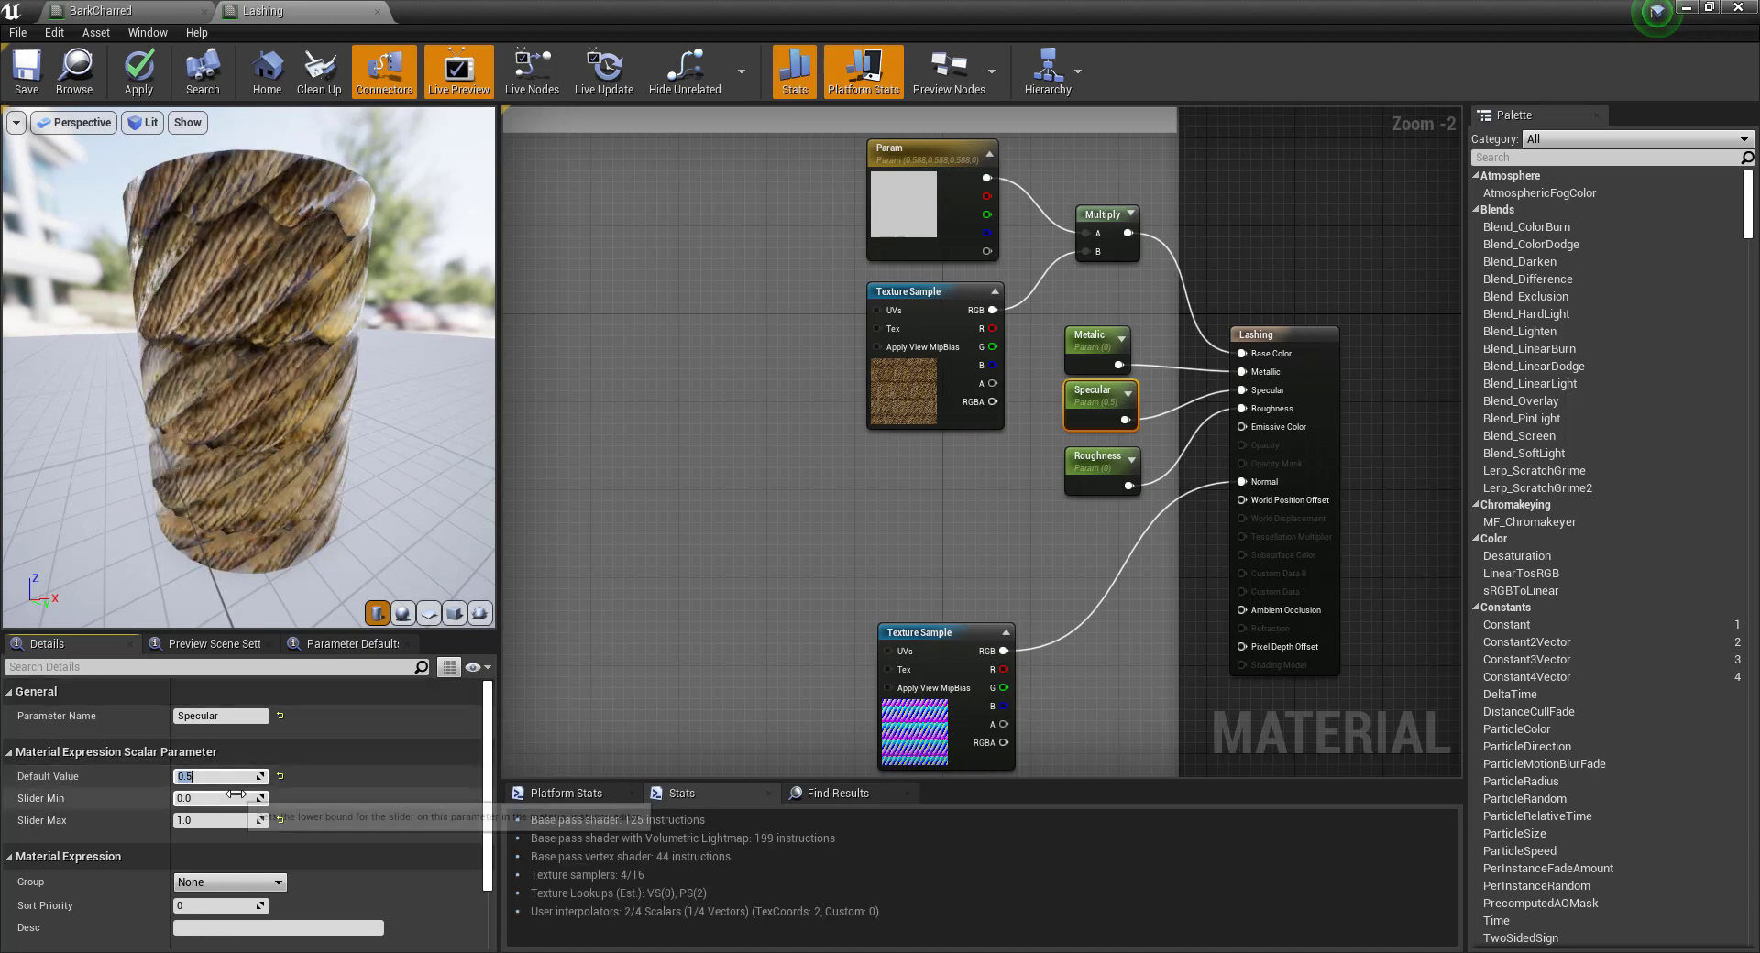
text(0)
key(Return)
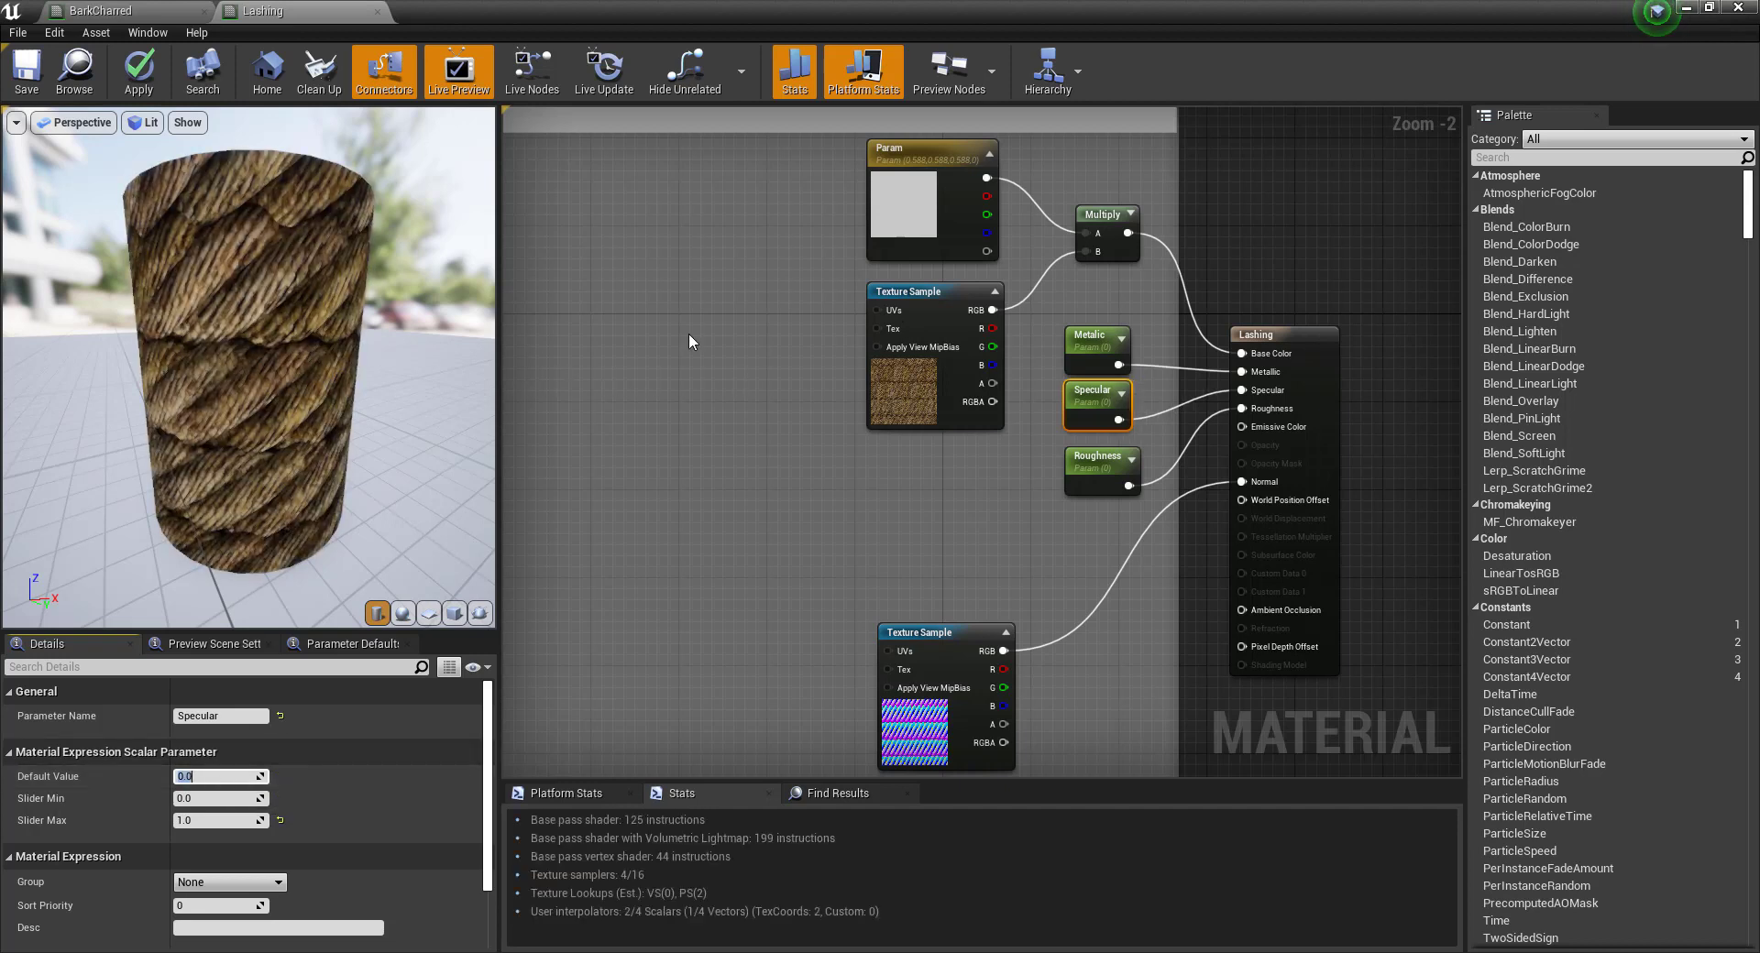
Try a default value of 0.5 on the Metalic parameter and return it to 0.
click(1107, 332)
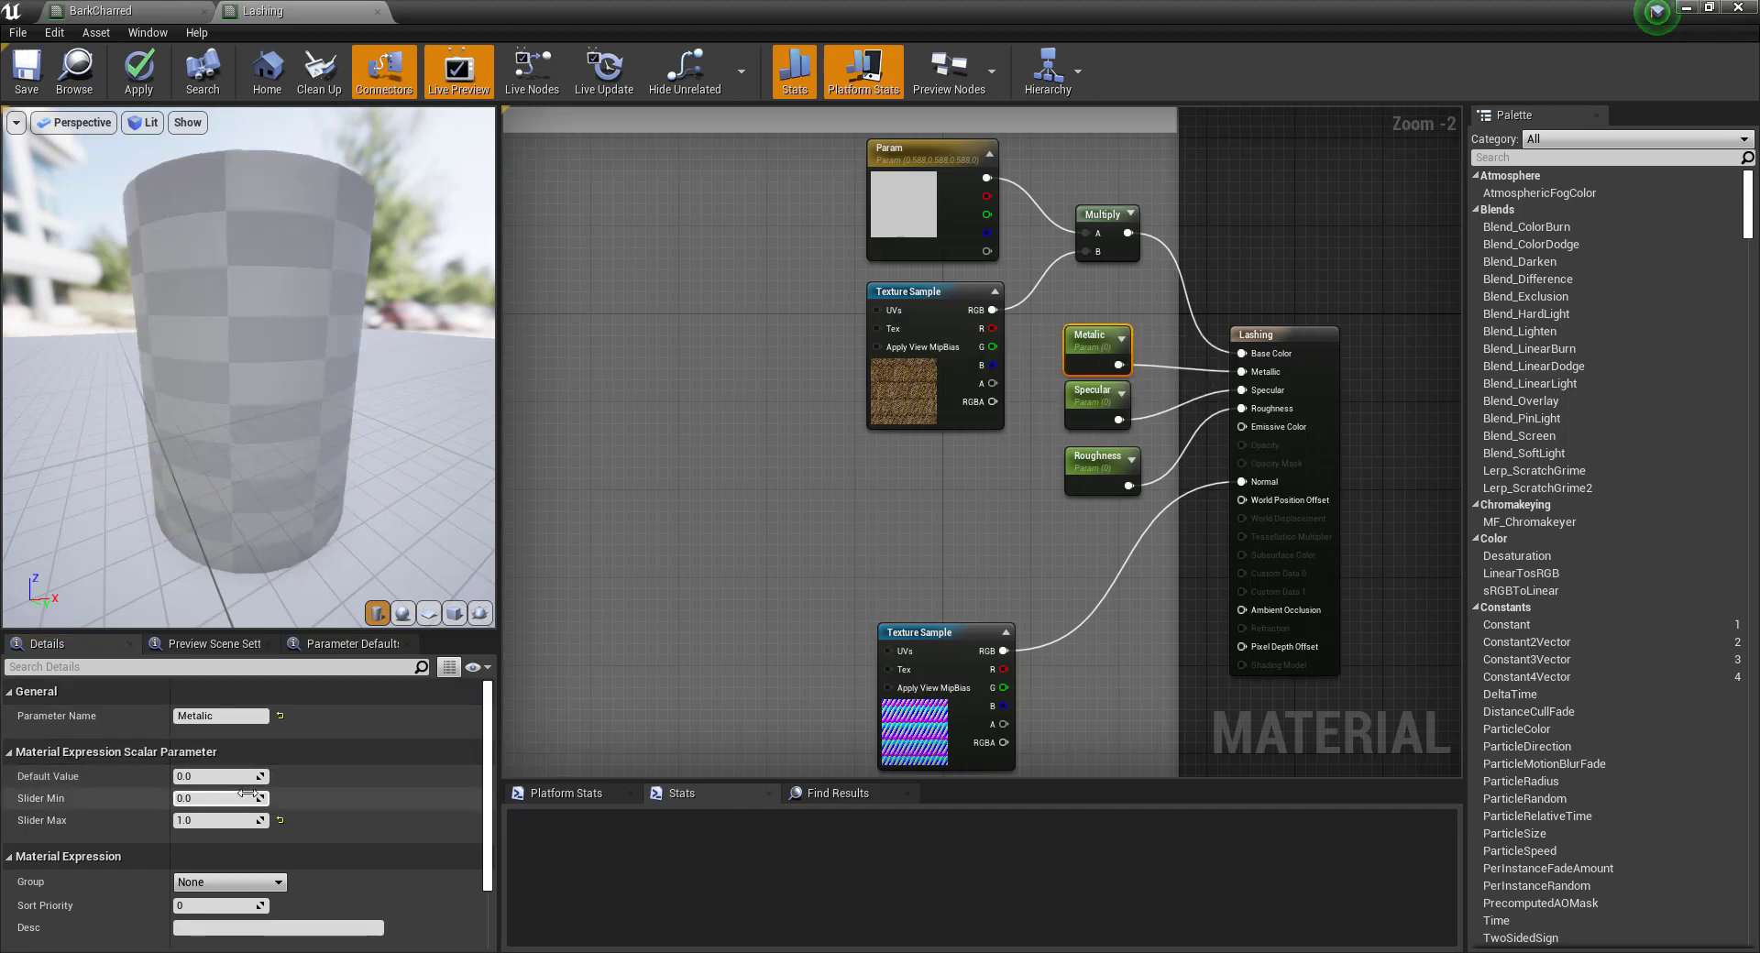
click(213, 778)
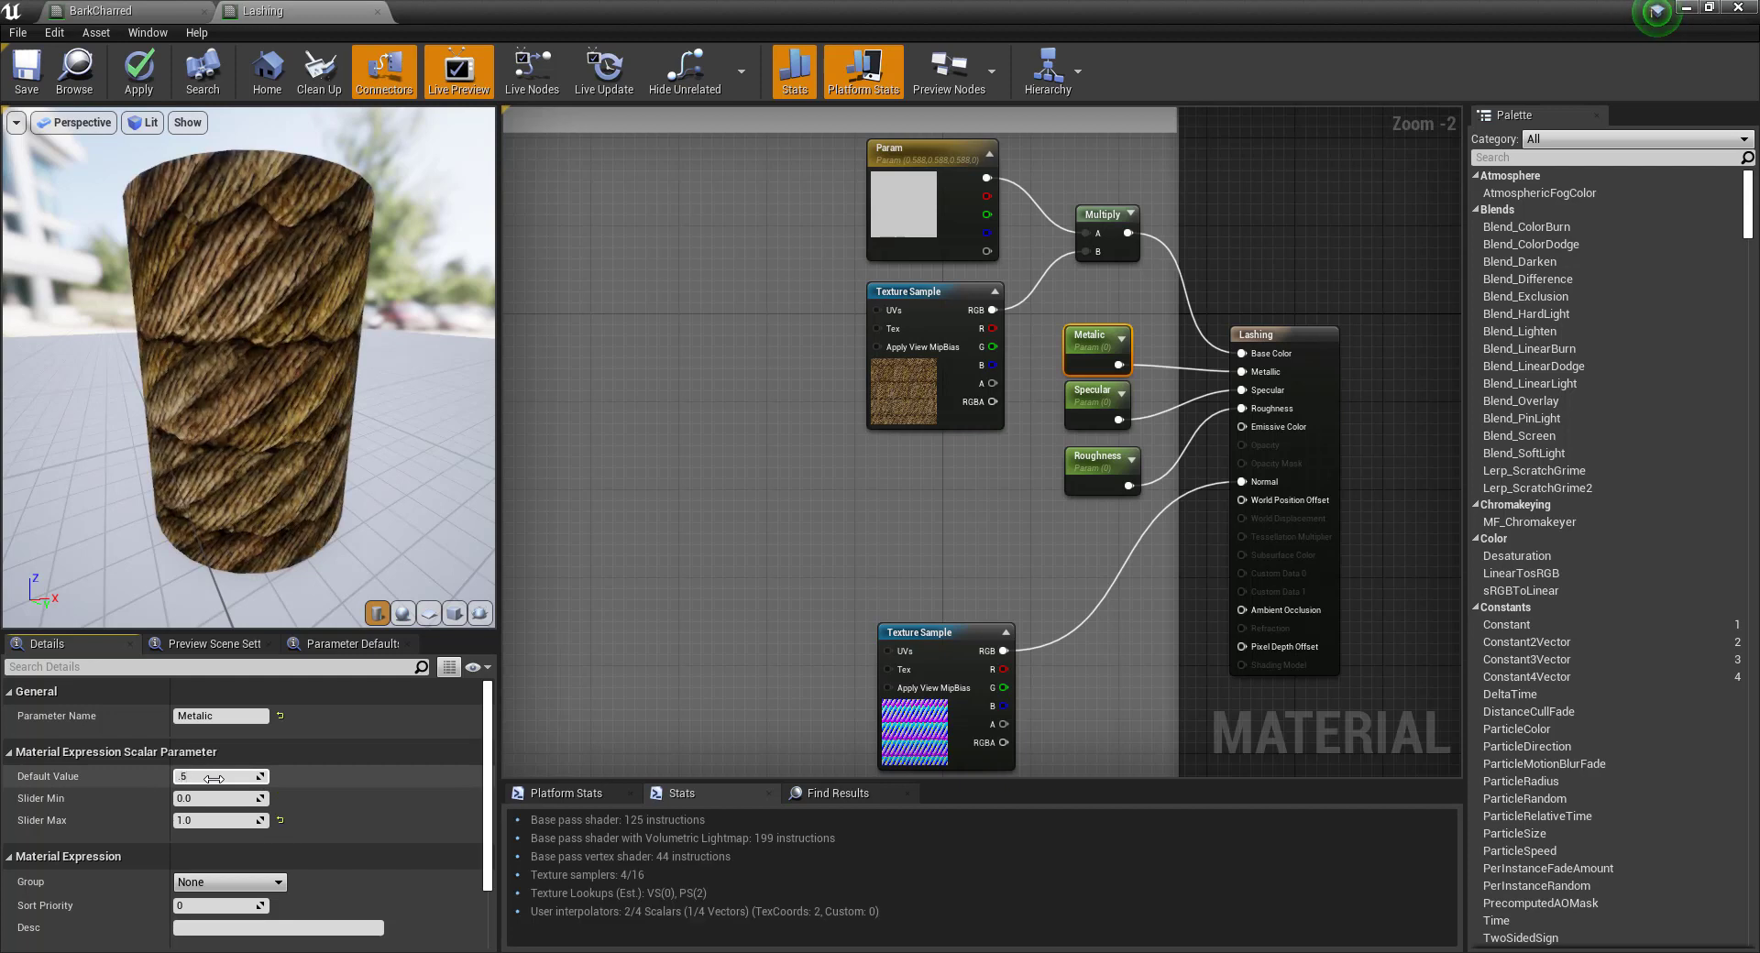
text(.5)
key(Return)
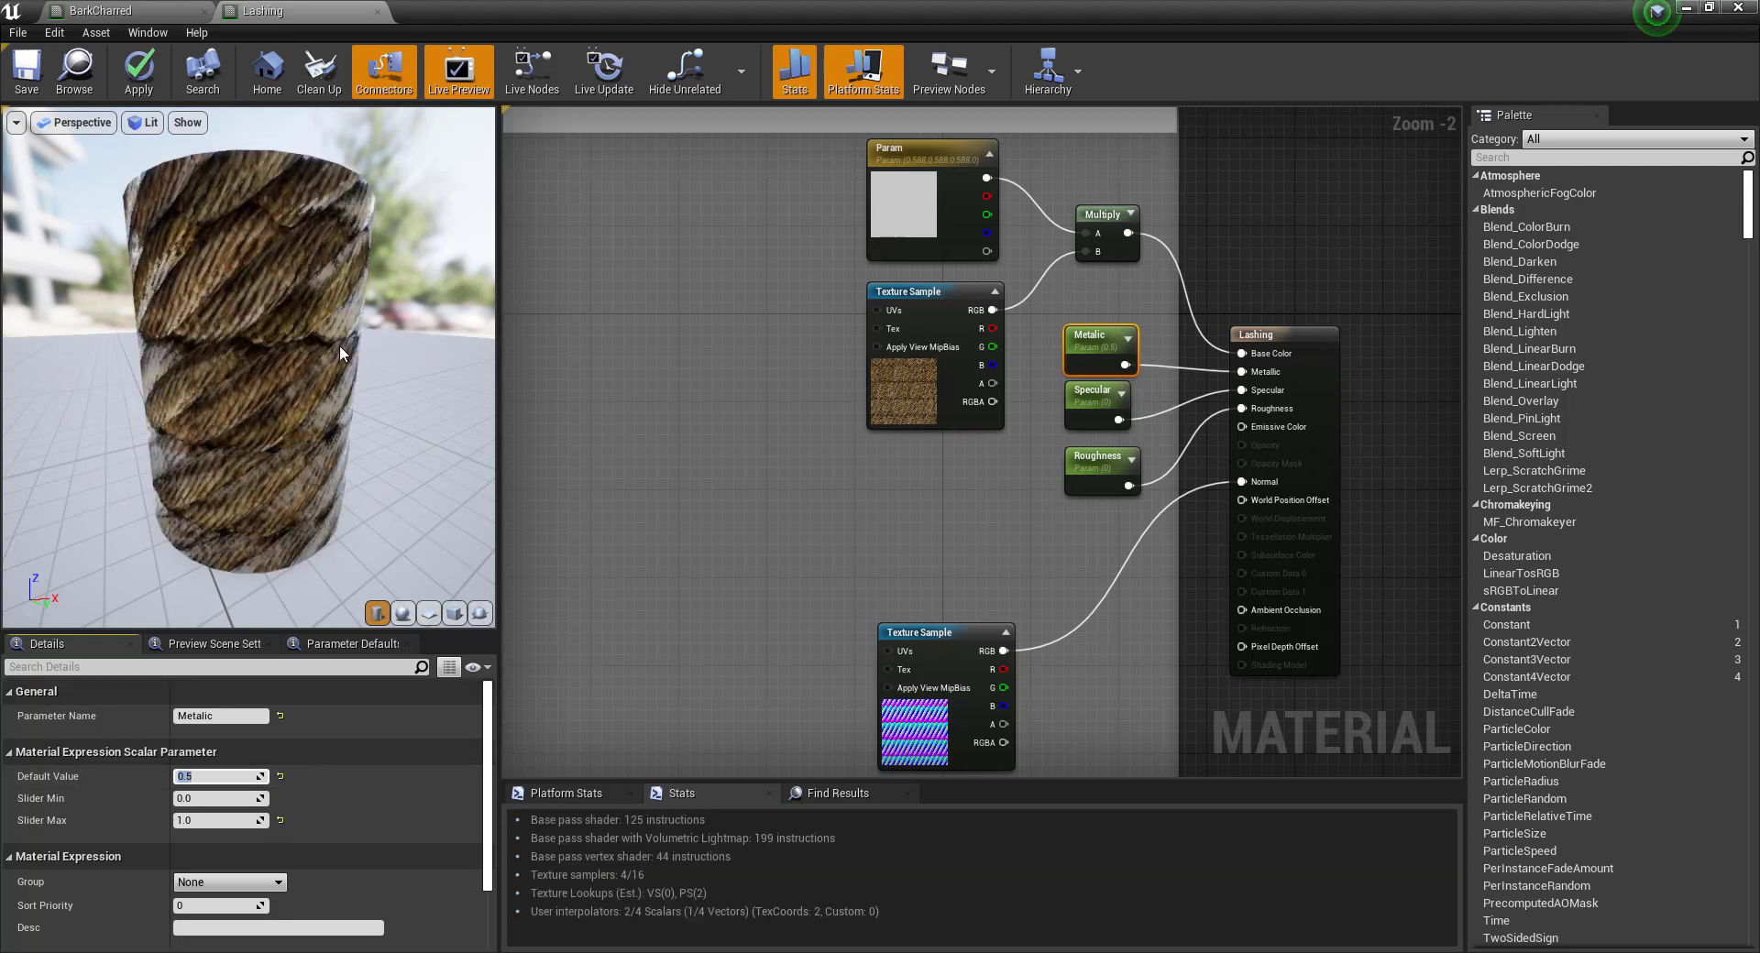
mouse_move(339, 345)
mouse_down()
mouse_move(394, 347)
mouse_move(335, 354)
mouse_up()
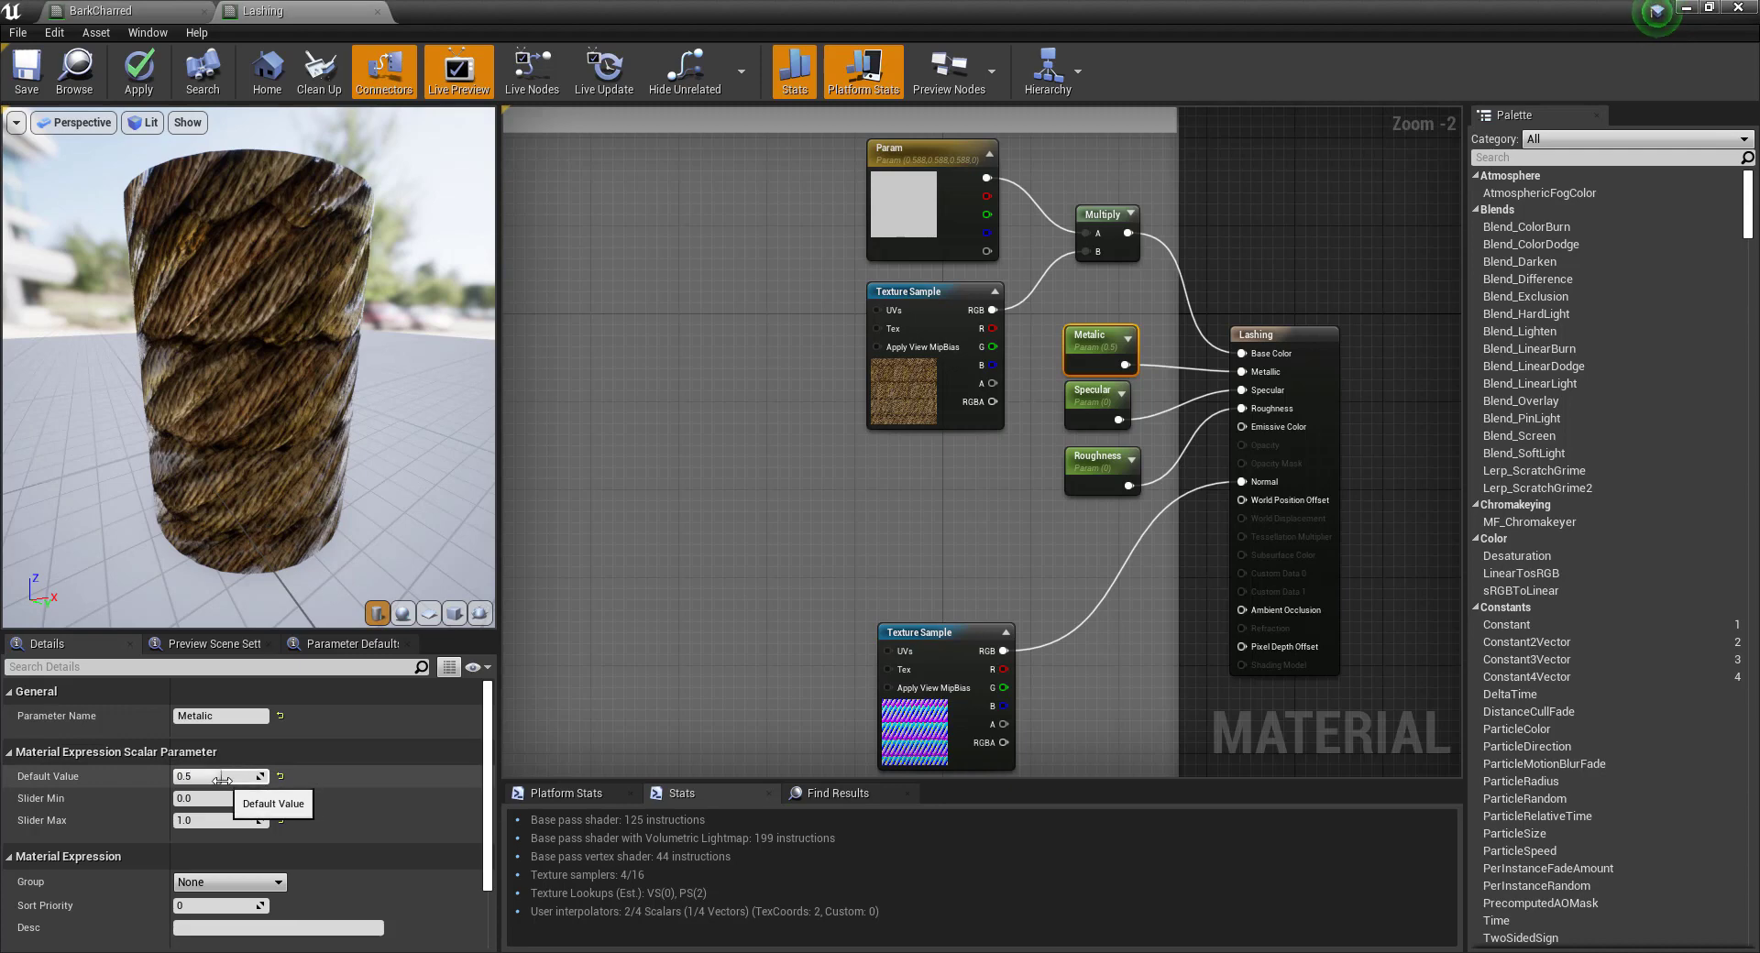
drag(223, 777, 179, 777)
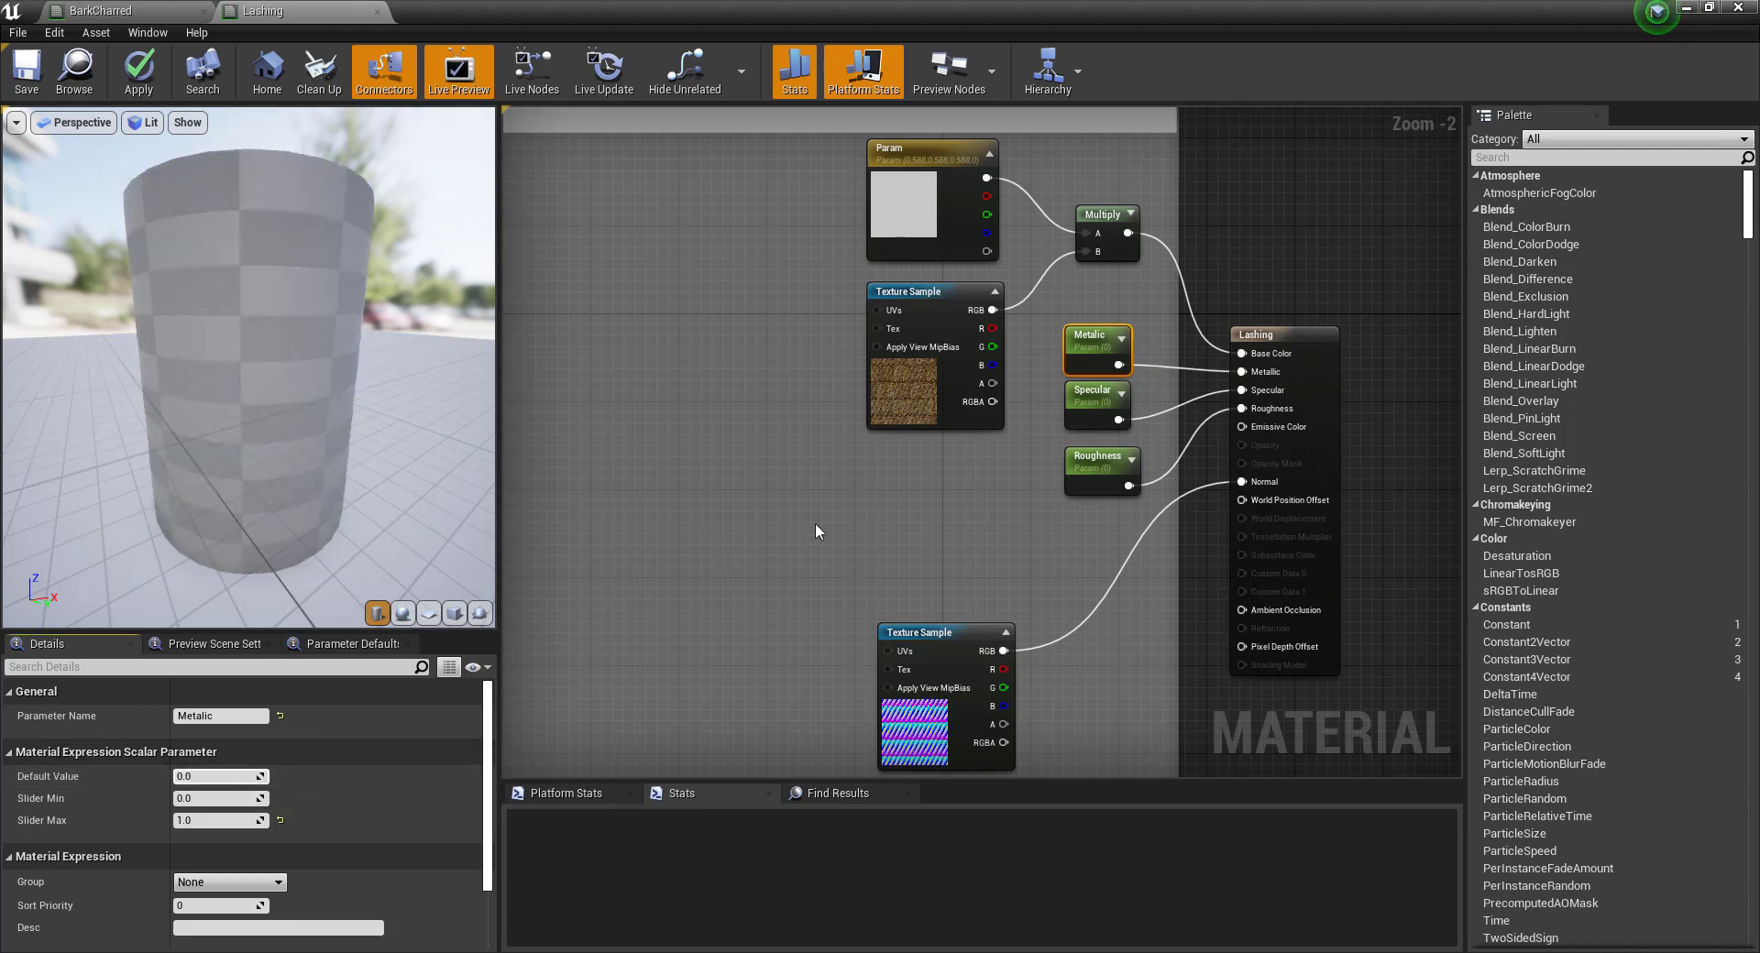
Try a default value of 0.5 on the Roughness parameter, return it to 0, and inspect the rope cylinder.
click(1099, 461)
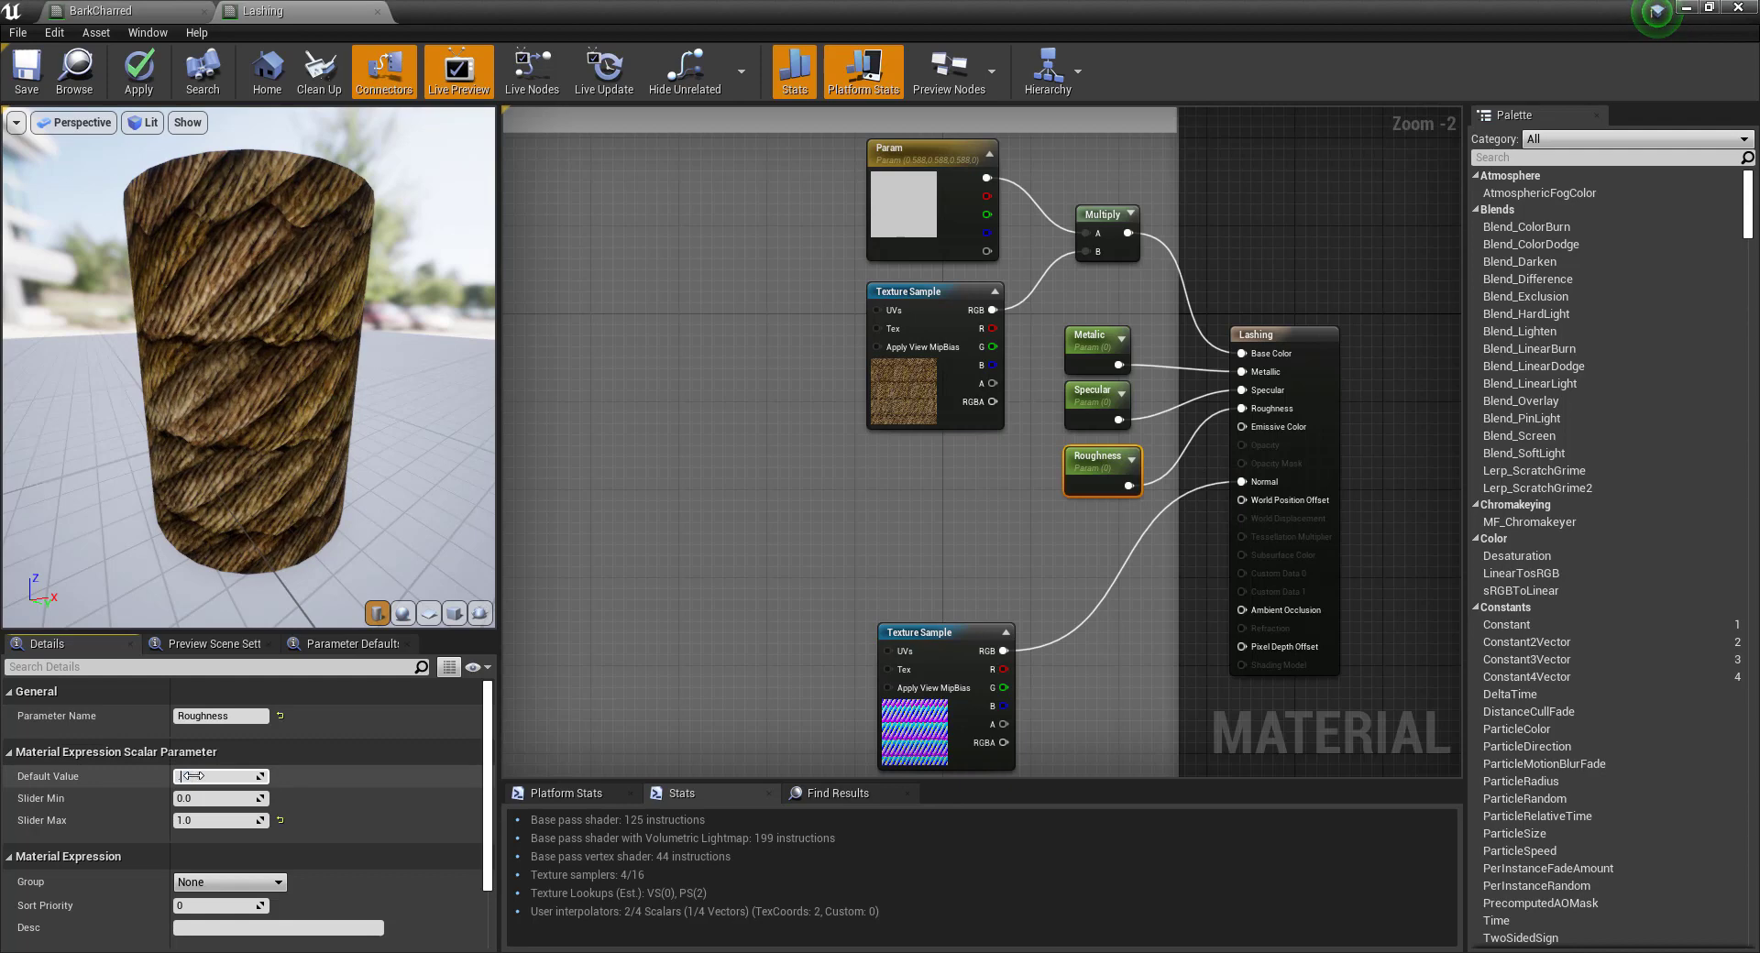
key(Return)
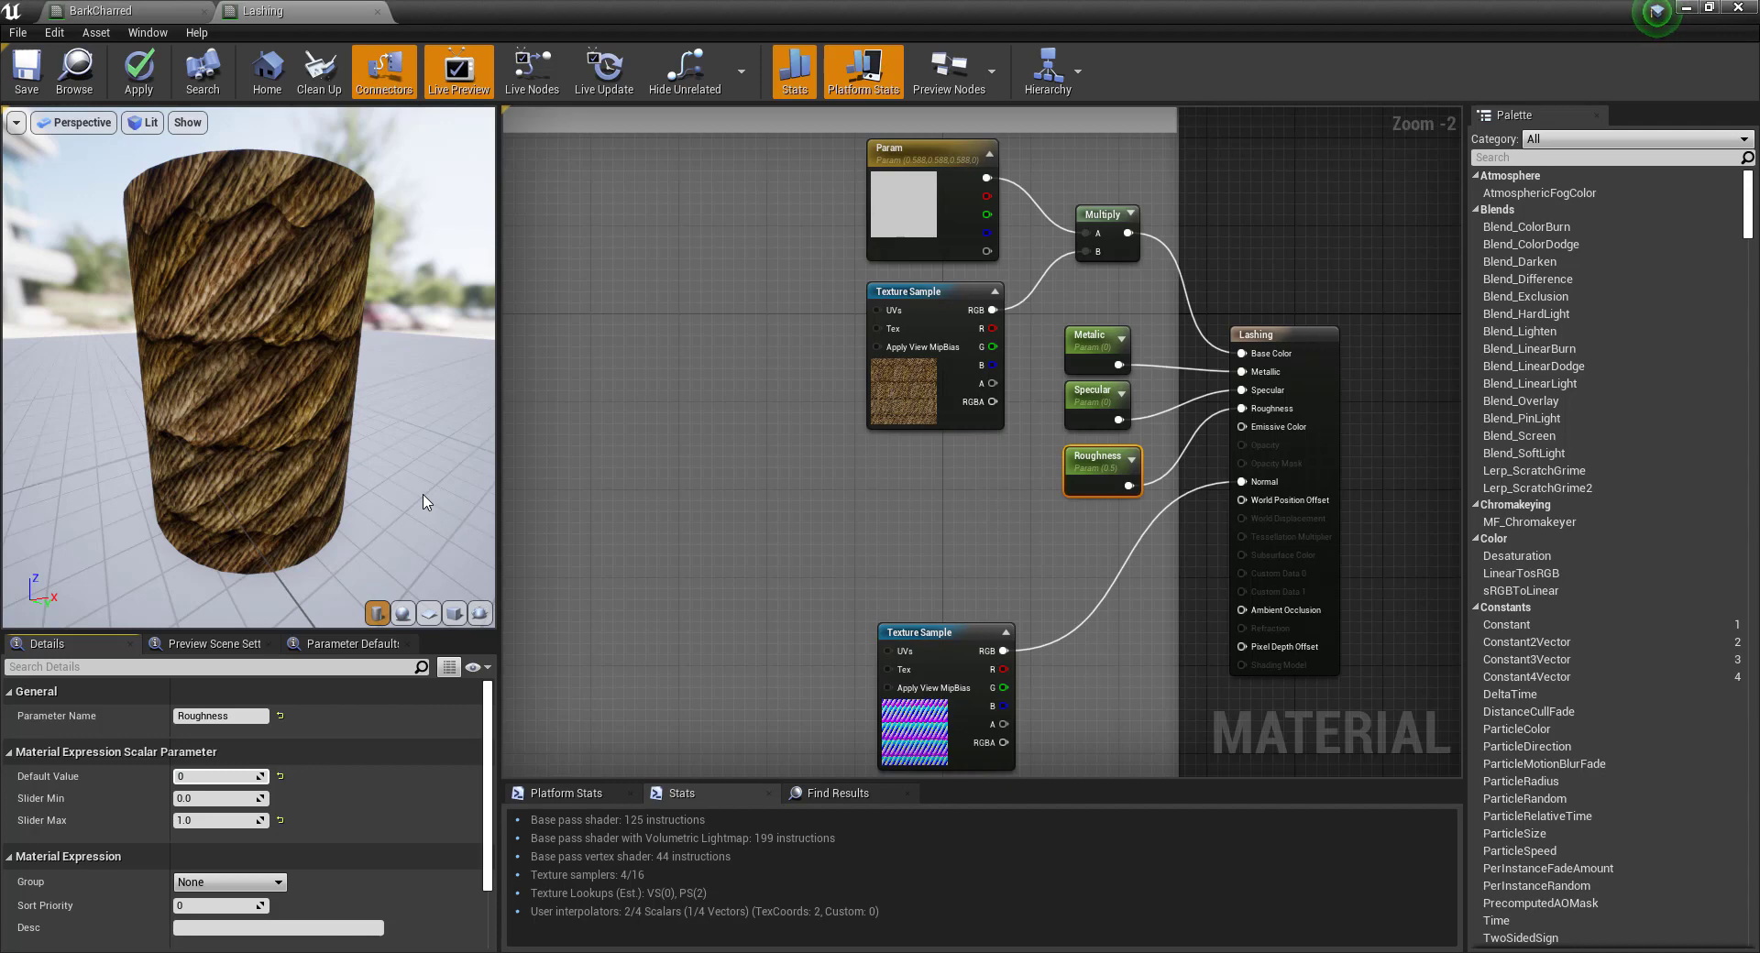
key(Return)
drag(408, 417, 378, 348)
scroll(398, 328, up, 6)
scroll(393, 332, down, 6)
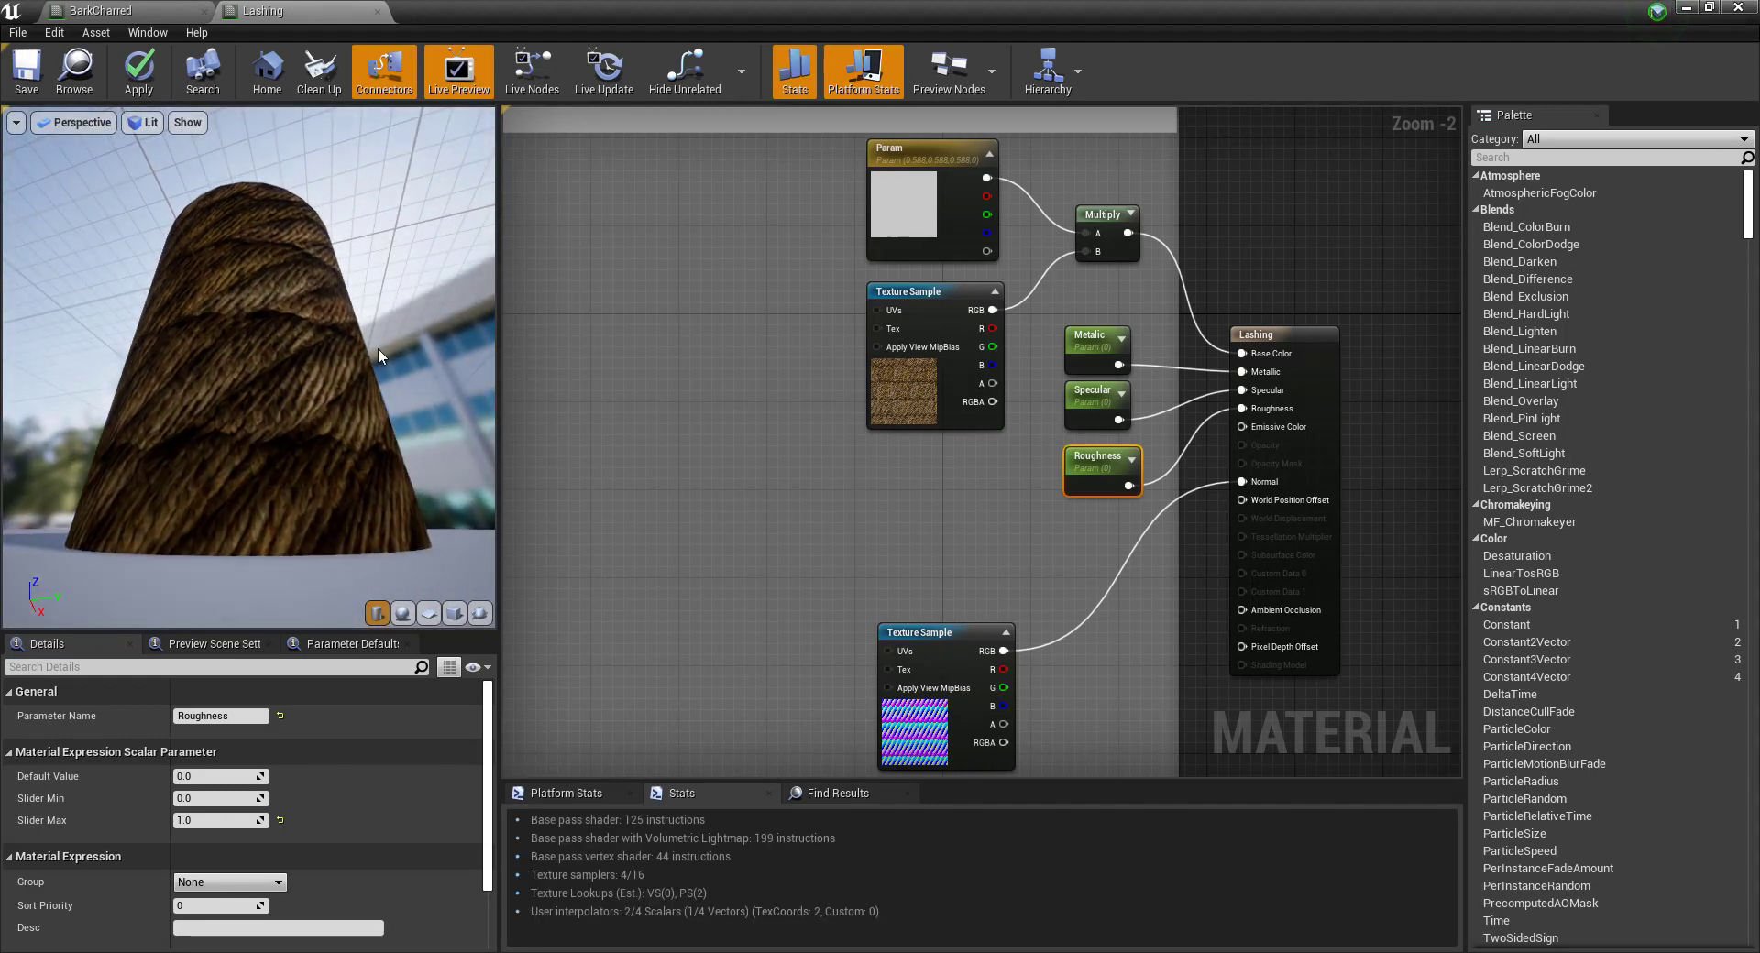
Compare Roughness default values of 0.5 and 0.1 on the preview cylinder, and reset the value to 0.
click(215, 780)
text(.5)
key(Return)
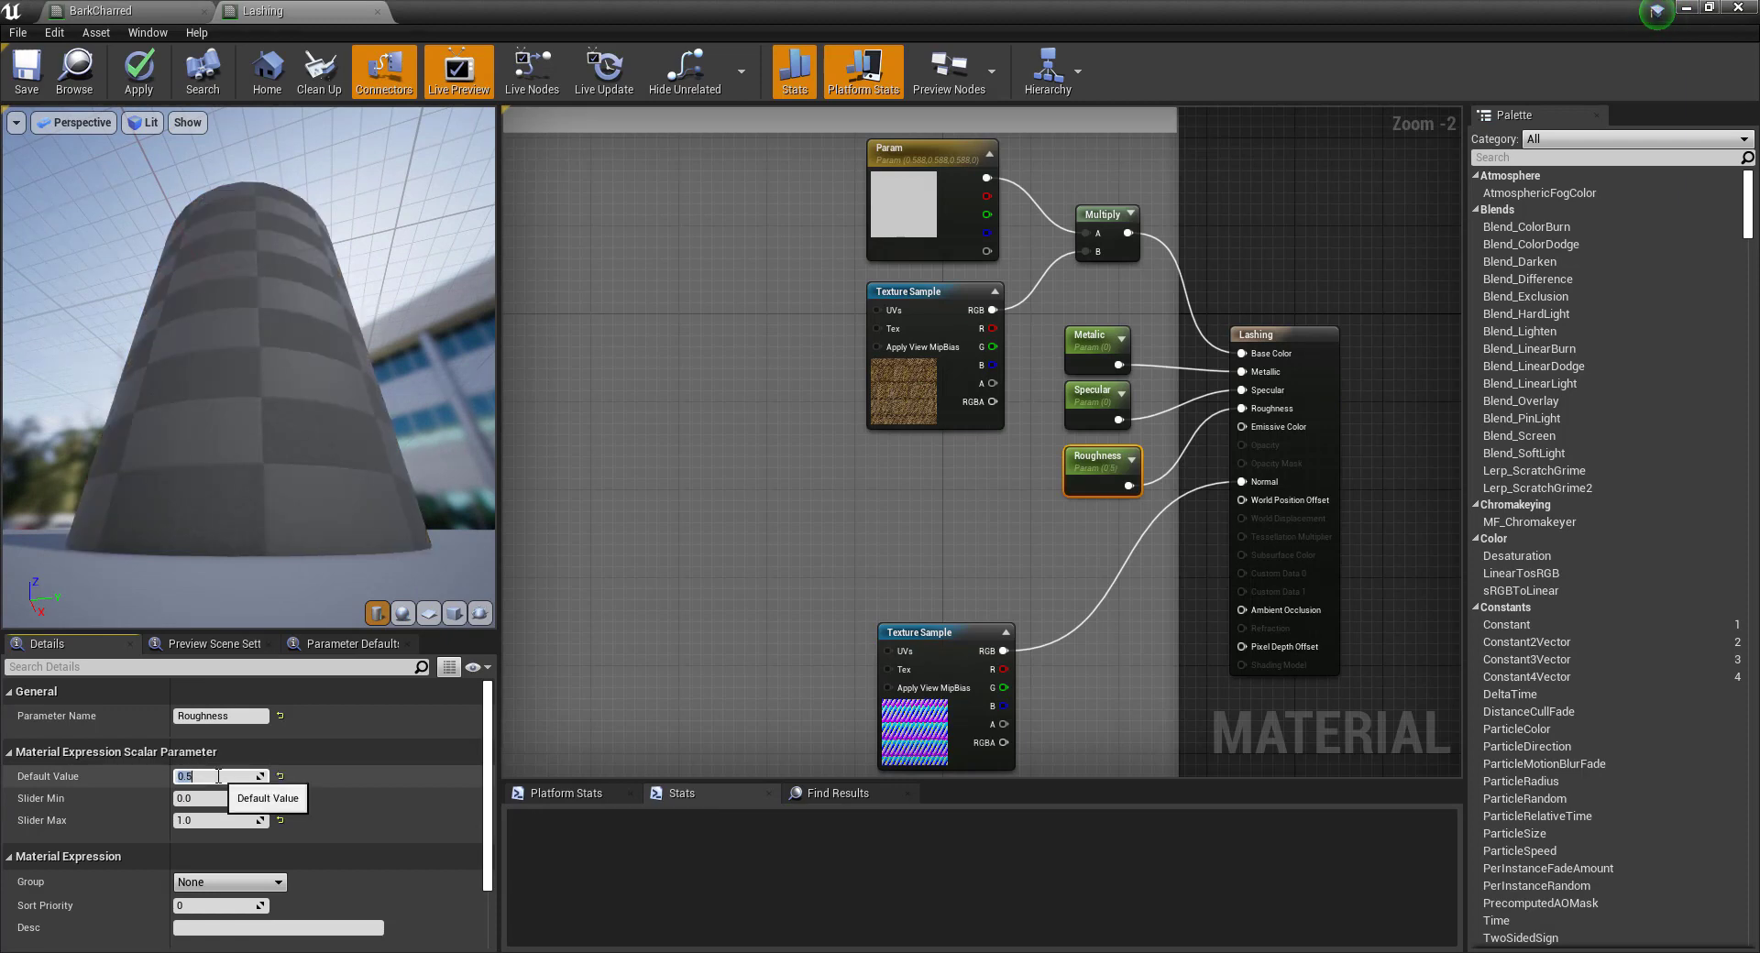
drag(178, 465, 280, 490)
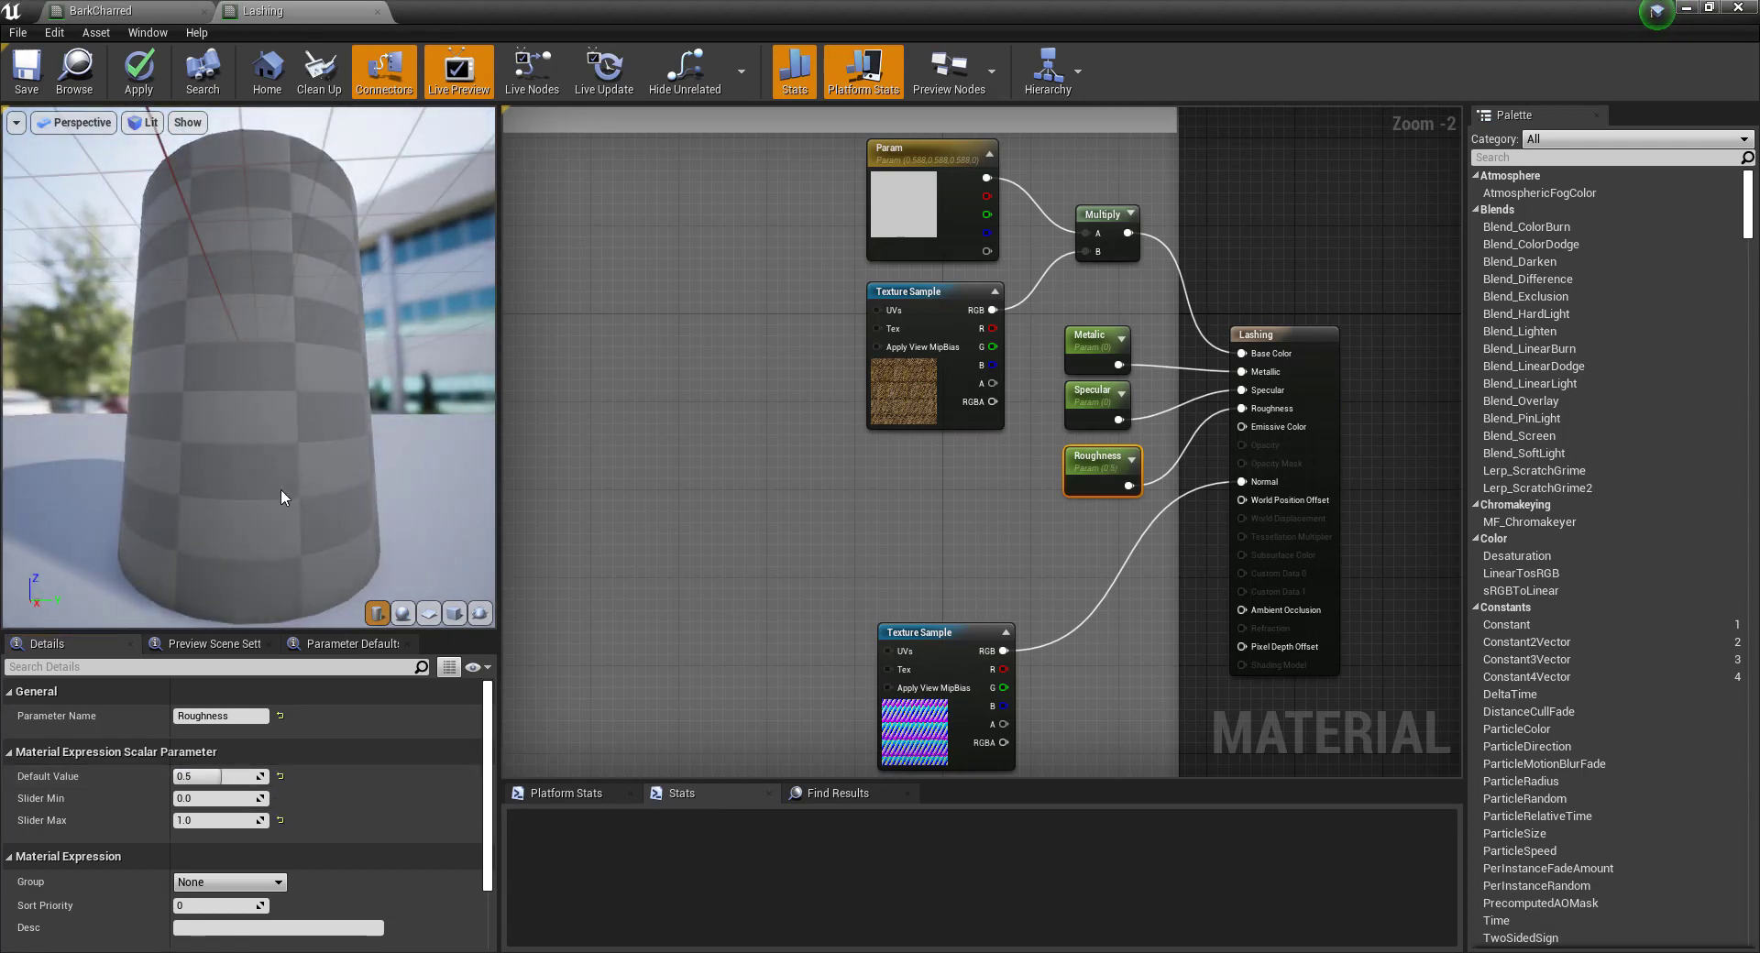
click(221, 780)
text(.1)
key(Return)
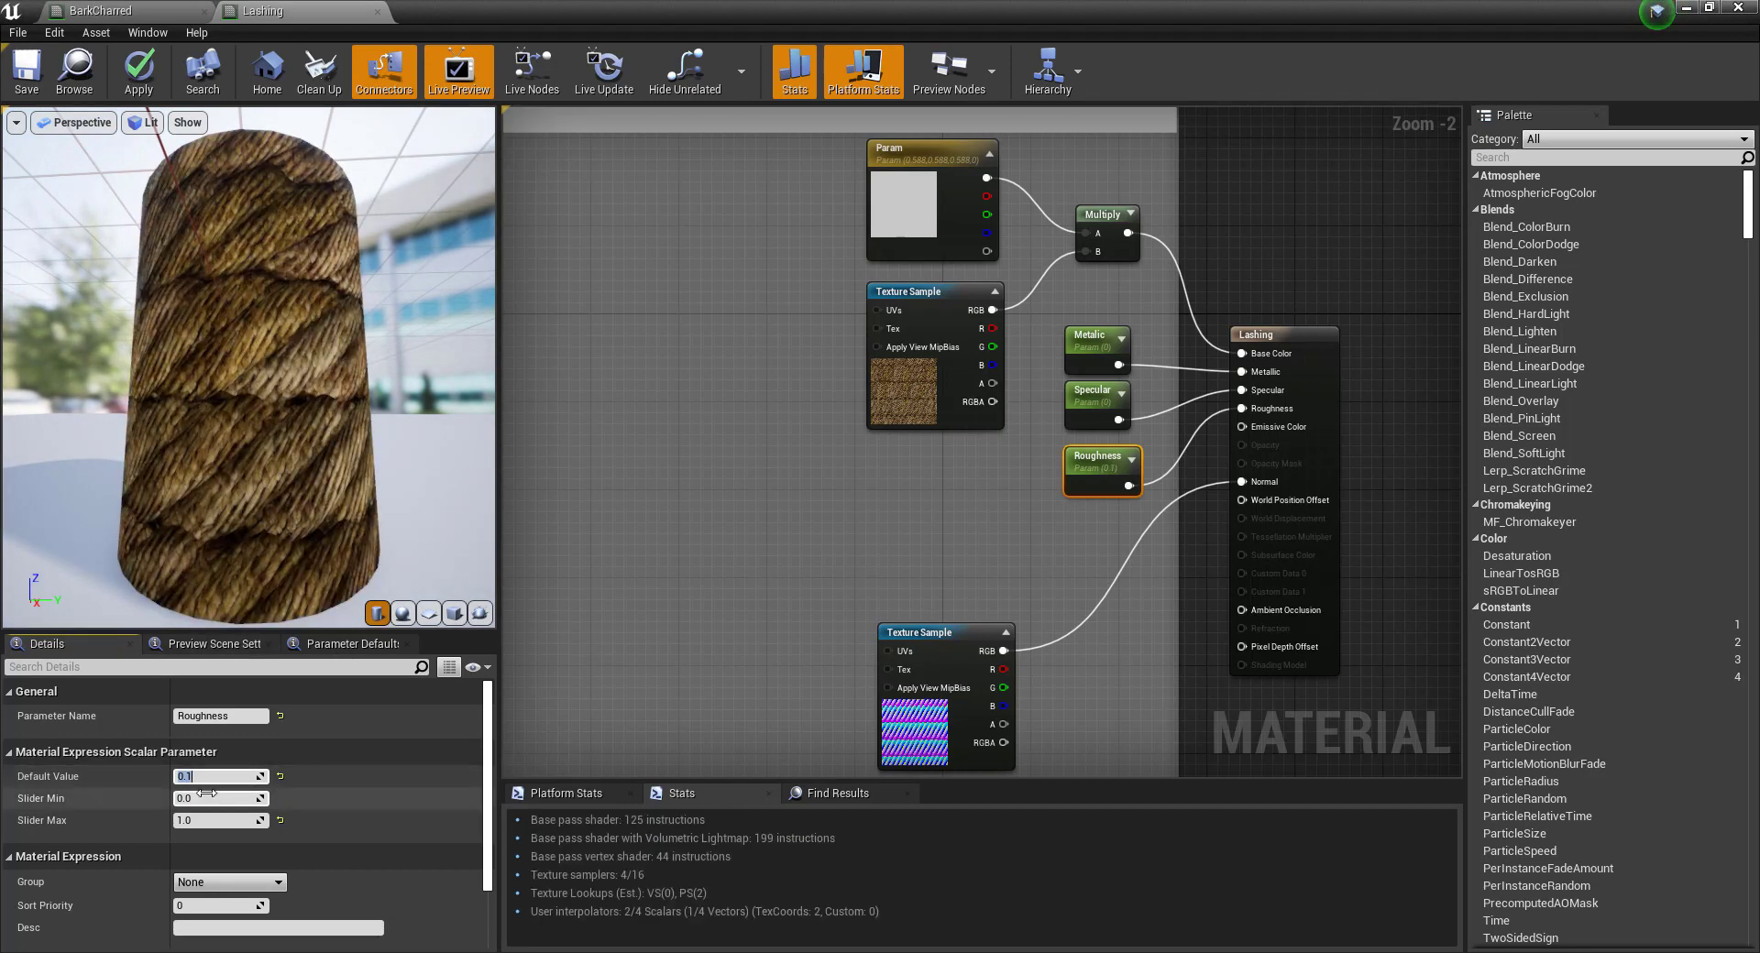
text(0)
key(Return)
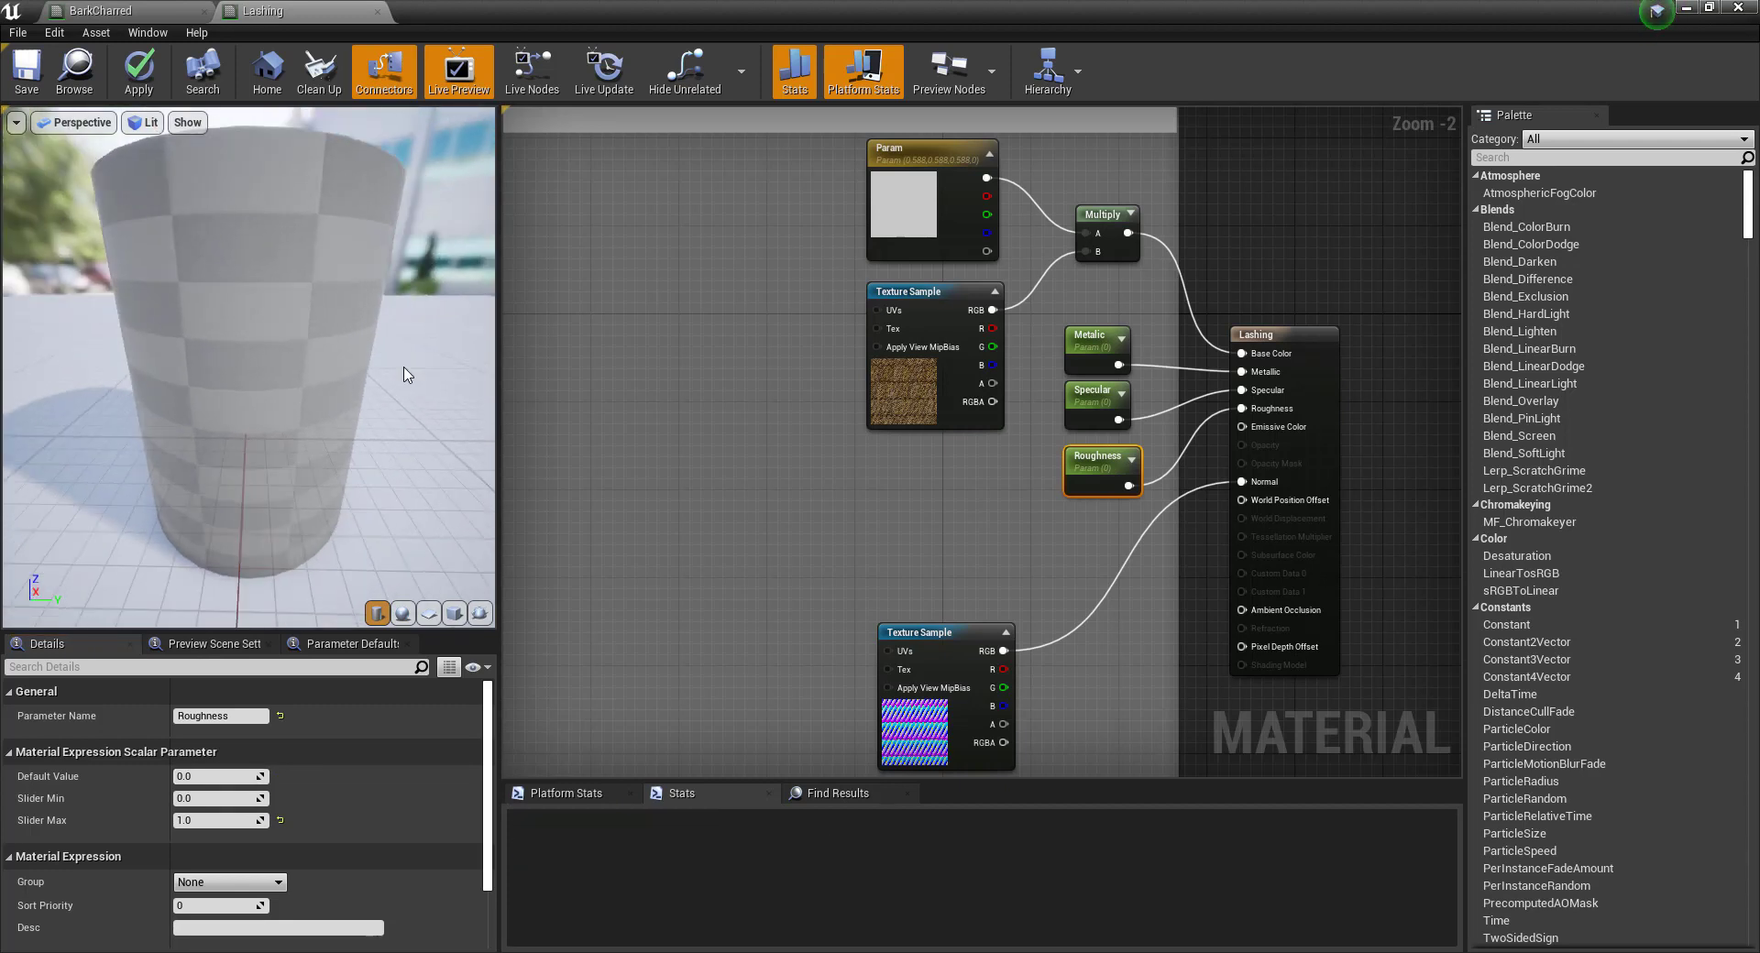
Set the default value of the Roughness parameter to 0.5 and save the Lashing material.
click(216, 777)
text(0.5)
key(Return)
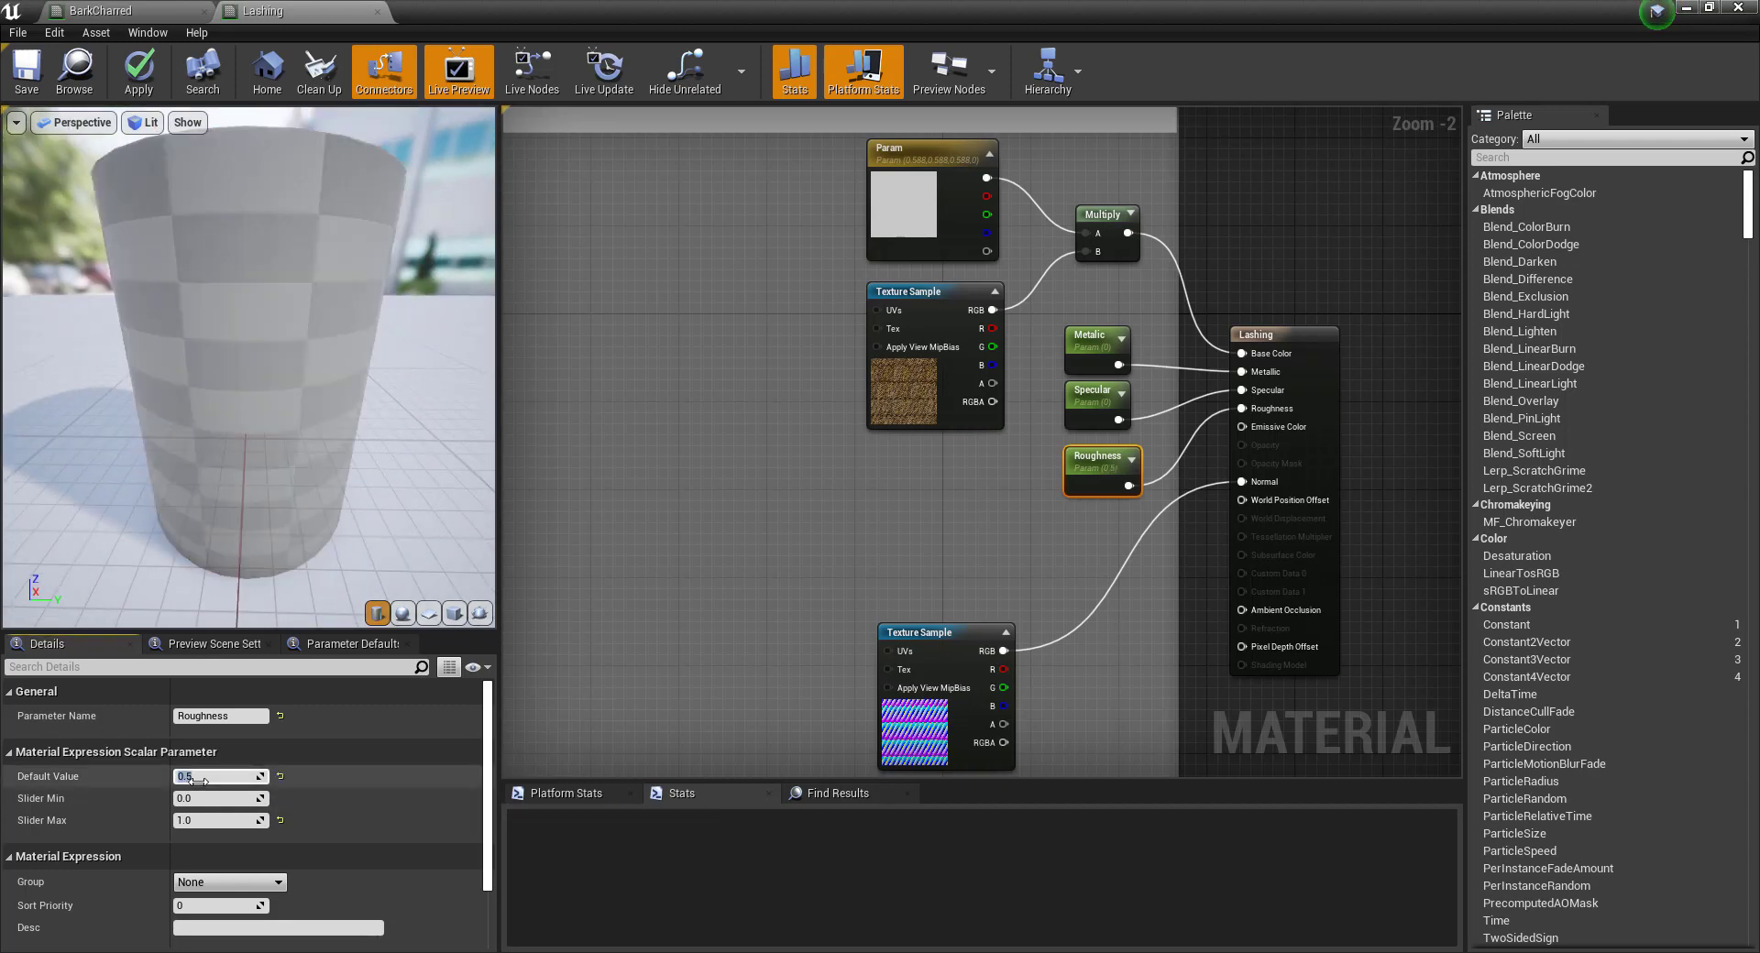
click(27, 76)
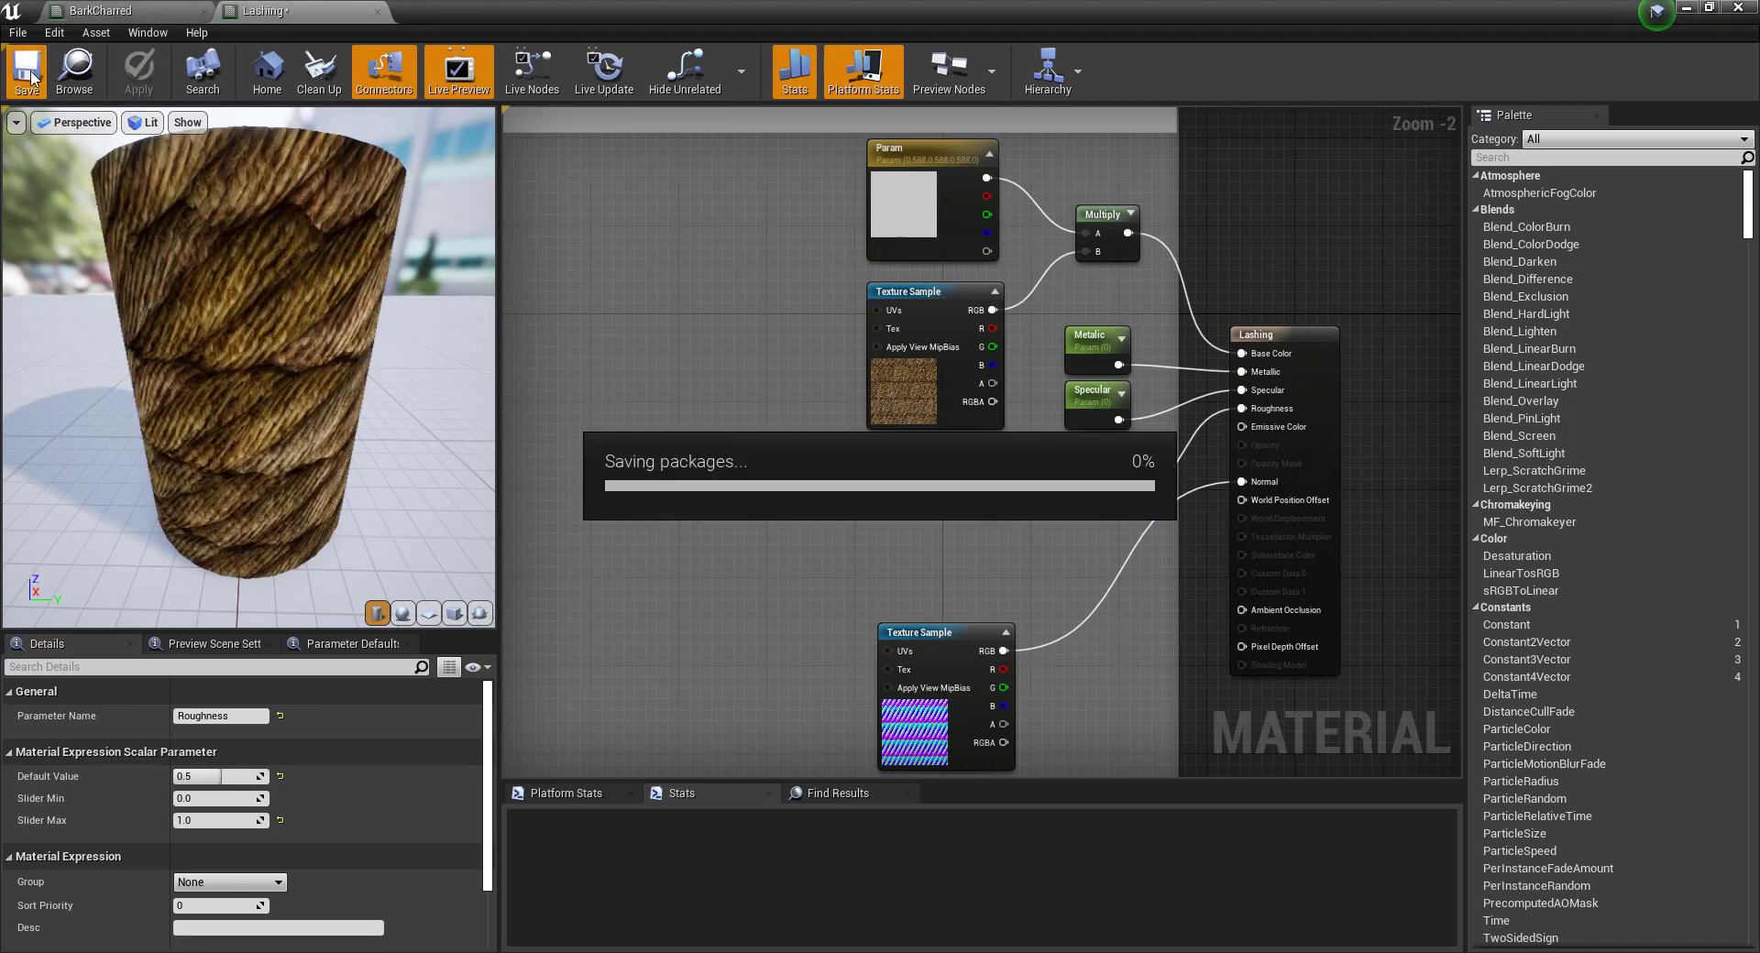
Open the Lashing_Red material from the Orc_Village folder and select its Param node.
scroll(705, 308, down, 4)
drag(878, 205, 562, 496)
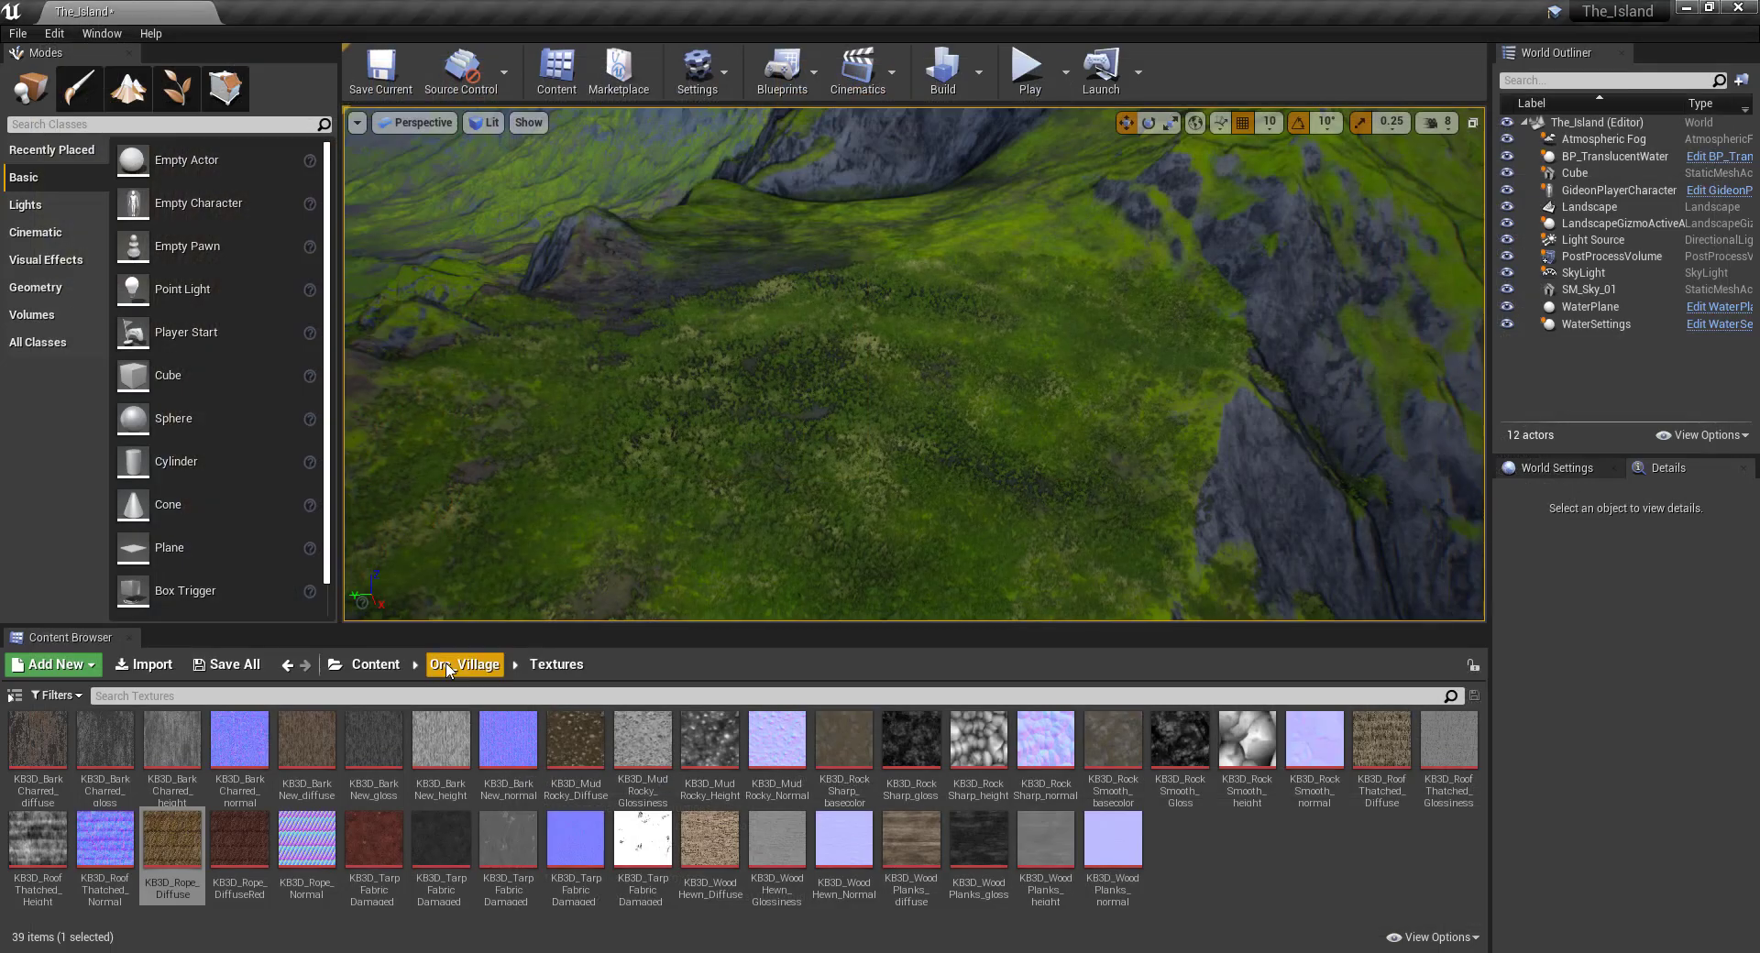
click(463, 664)
scroll(714, 834, down, 2)
double_click(503, 857)
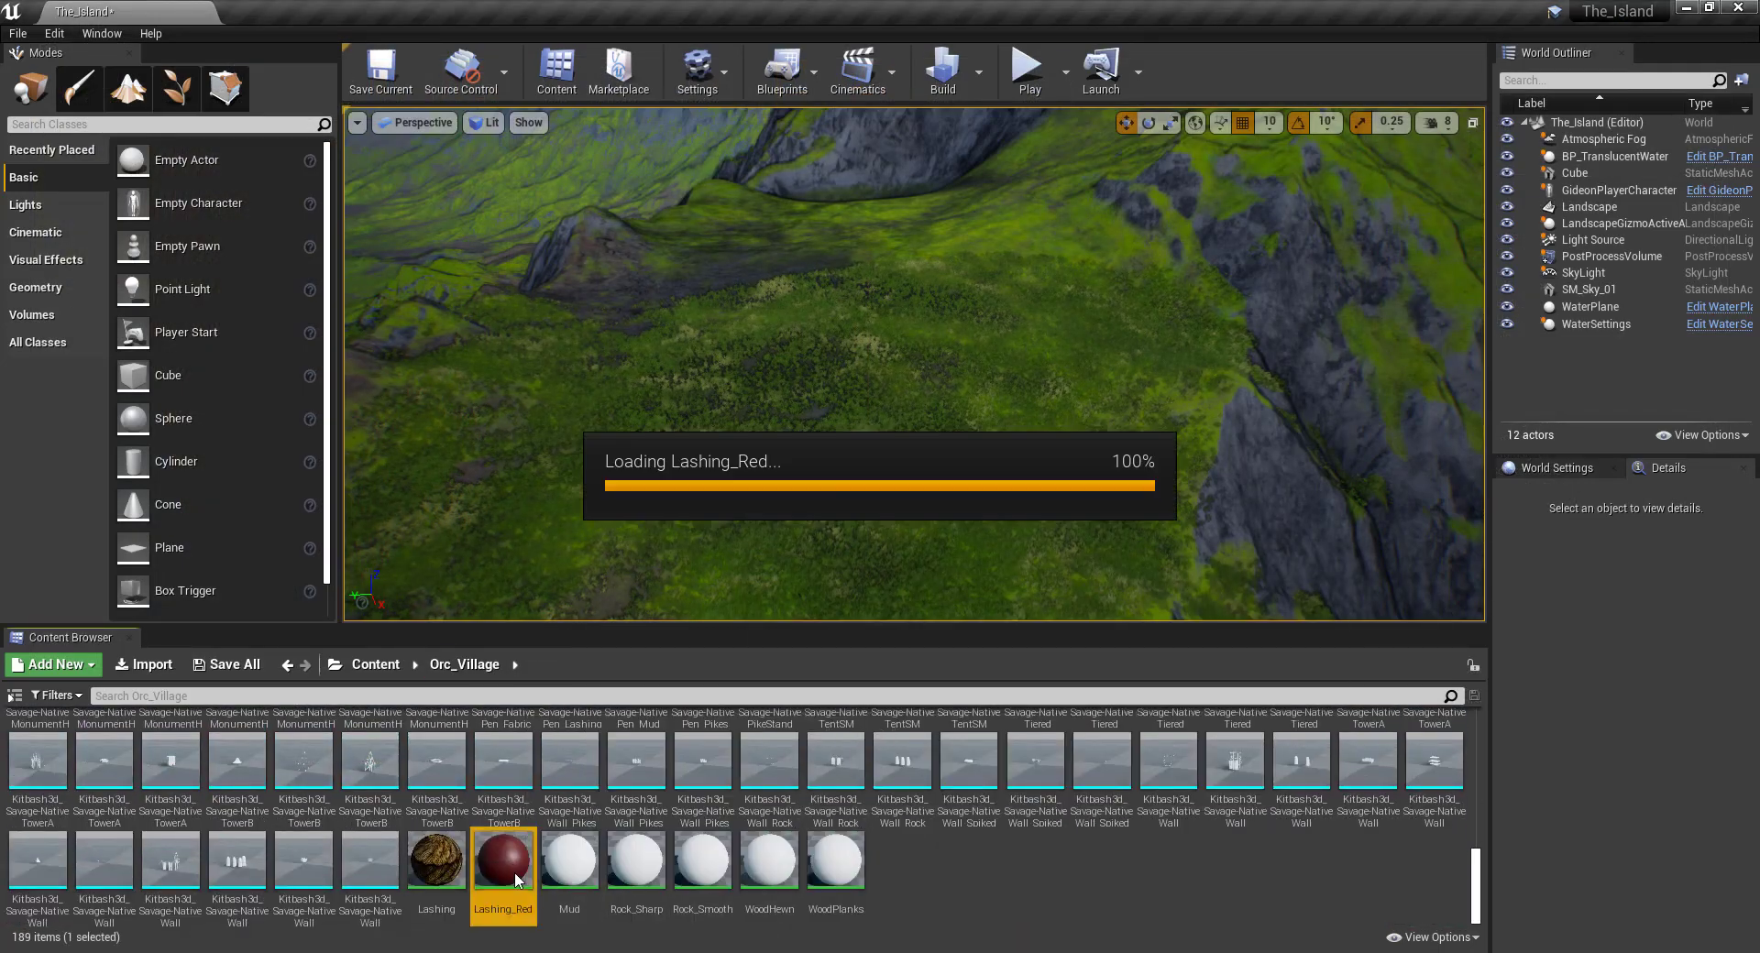
drag(1261, 261, 1319, 262)
click(984, 236)
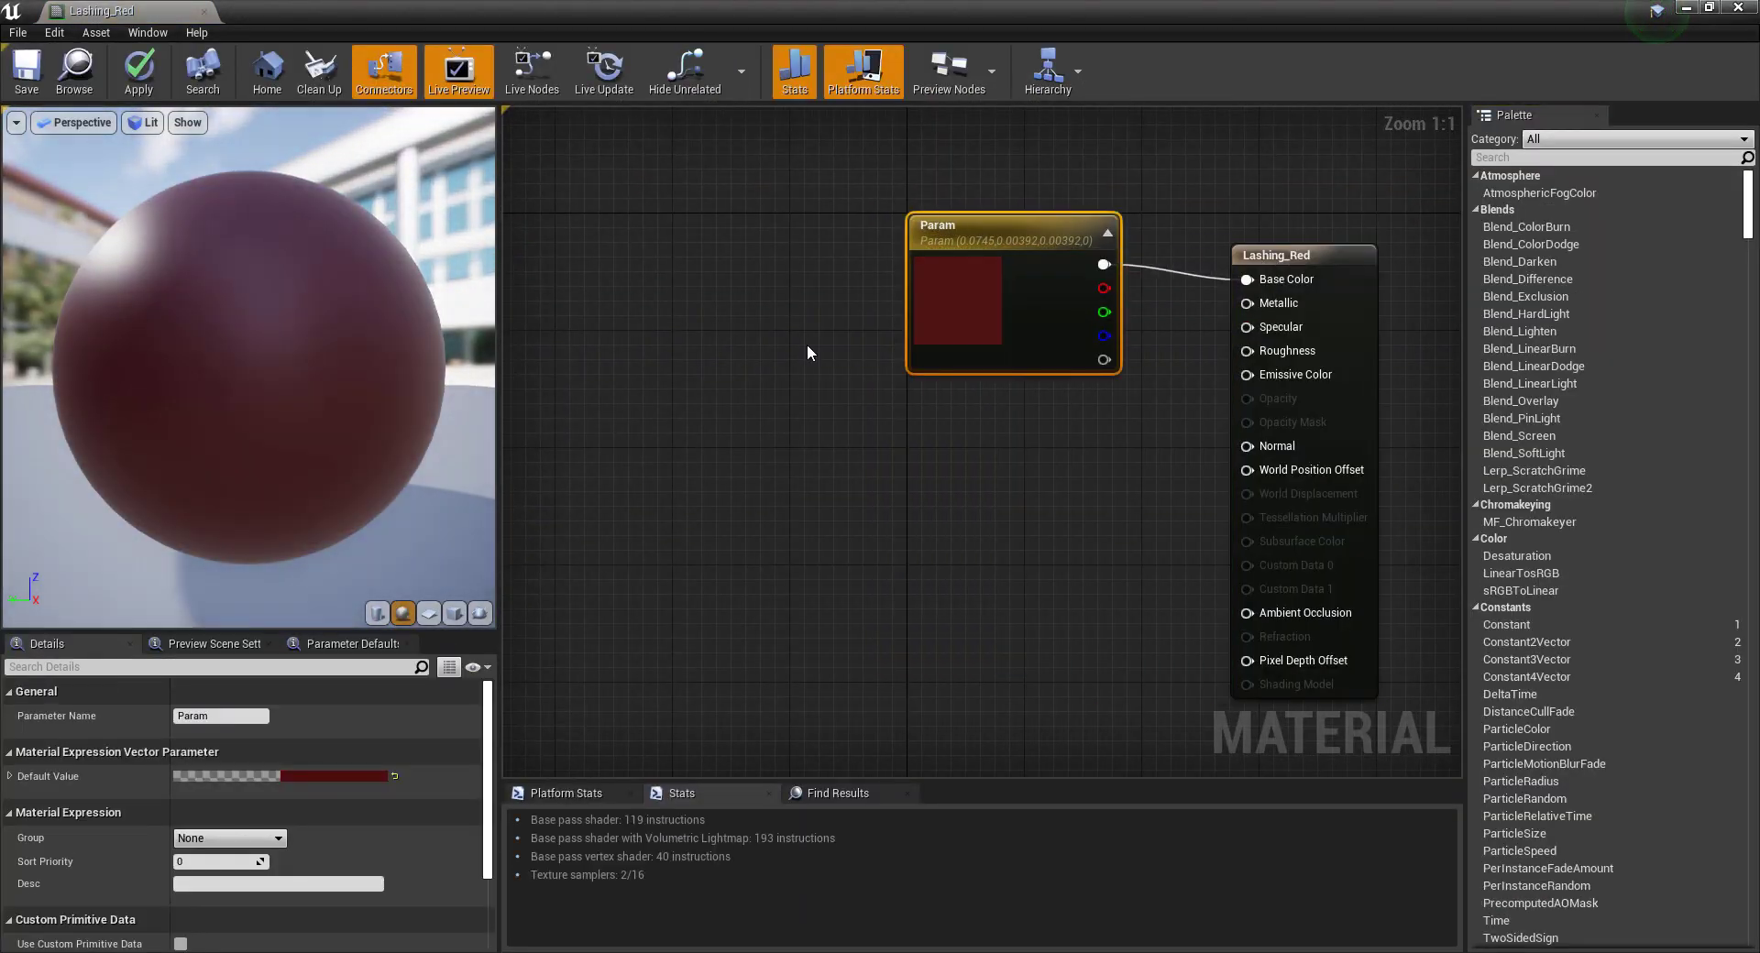
key(Delete)
key(ctrl+z)
scroll(724, 348, down, 6)
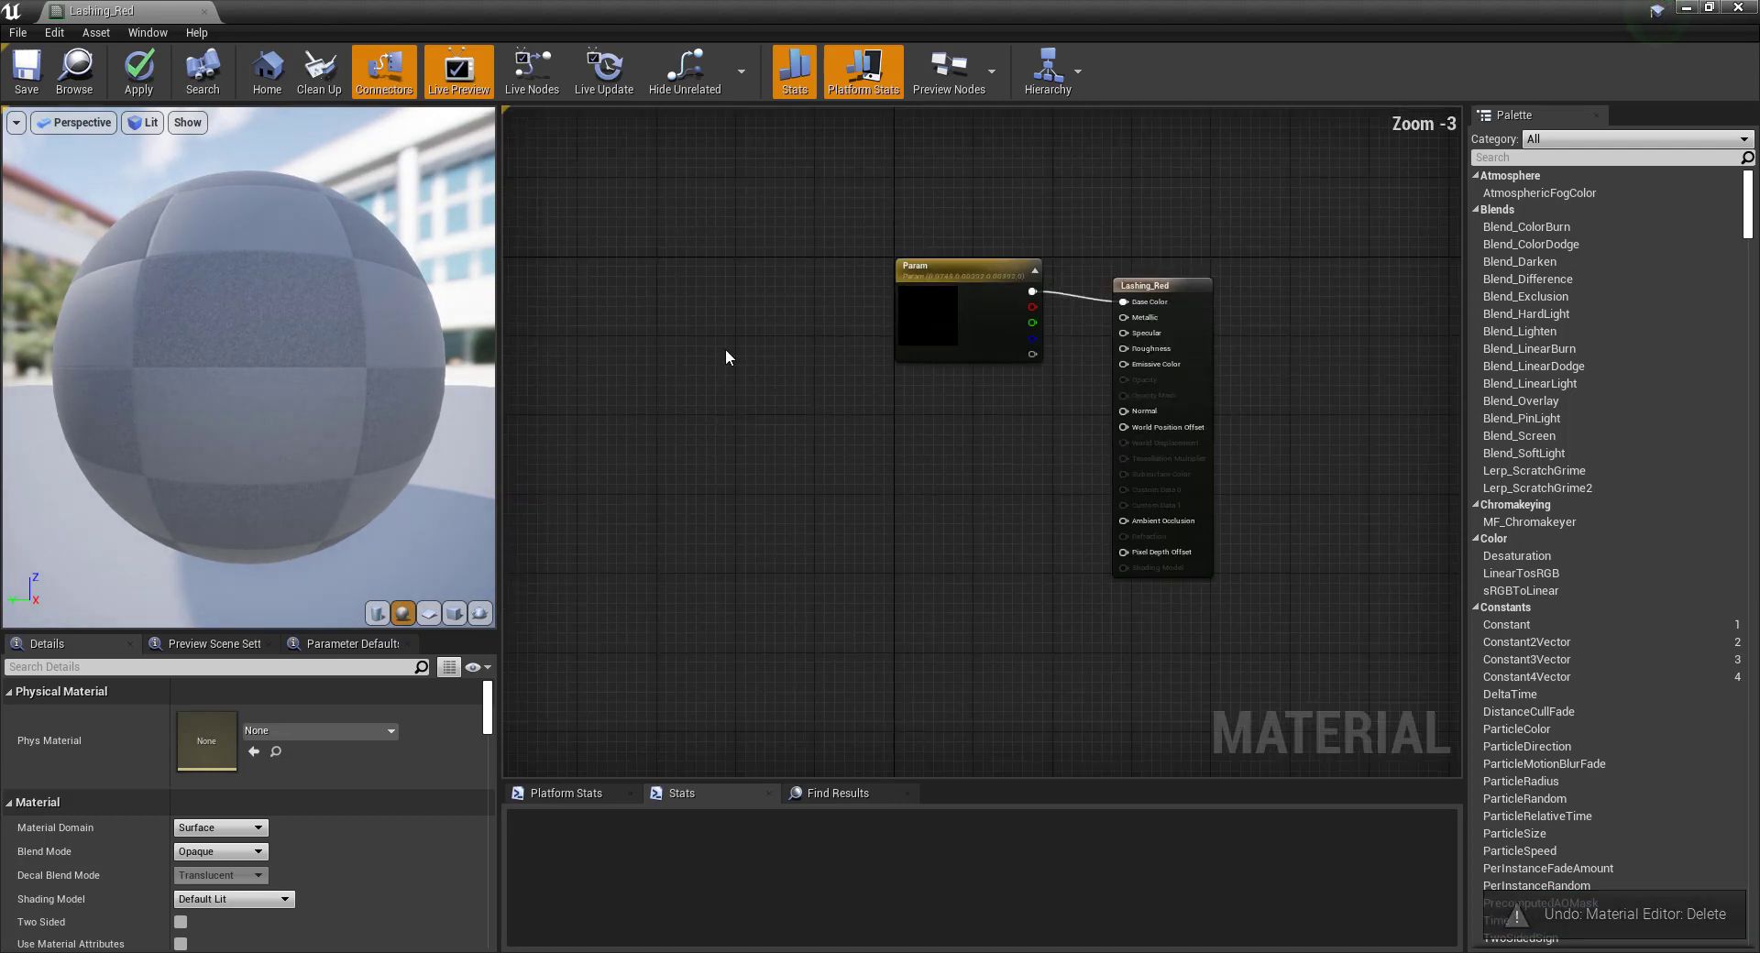
Replace the pasted group's Param with the dark red Param, wire it into Multiply's A input, and connect Multiply to Base Color.
scroll(739, 312, up, 2)
click(762, 264)
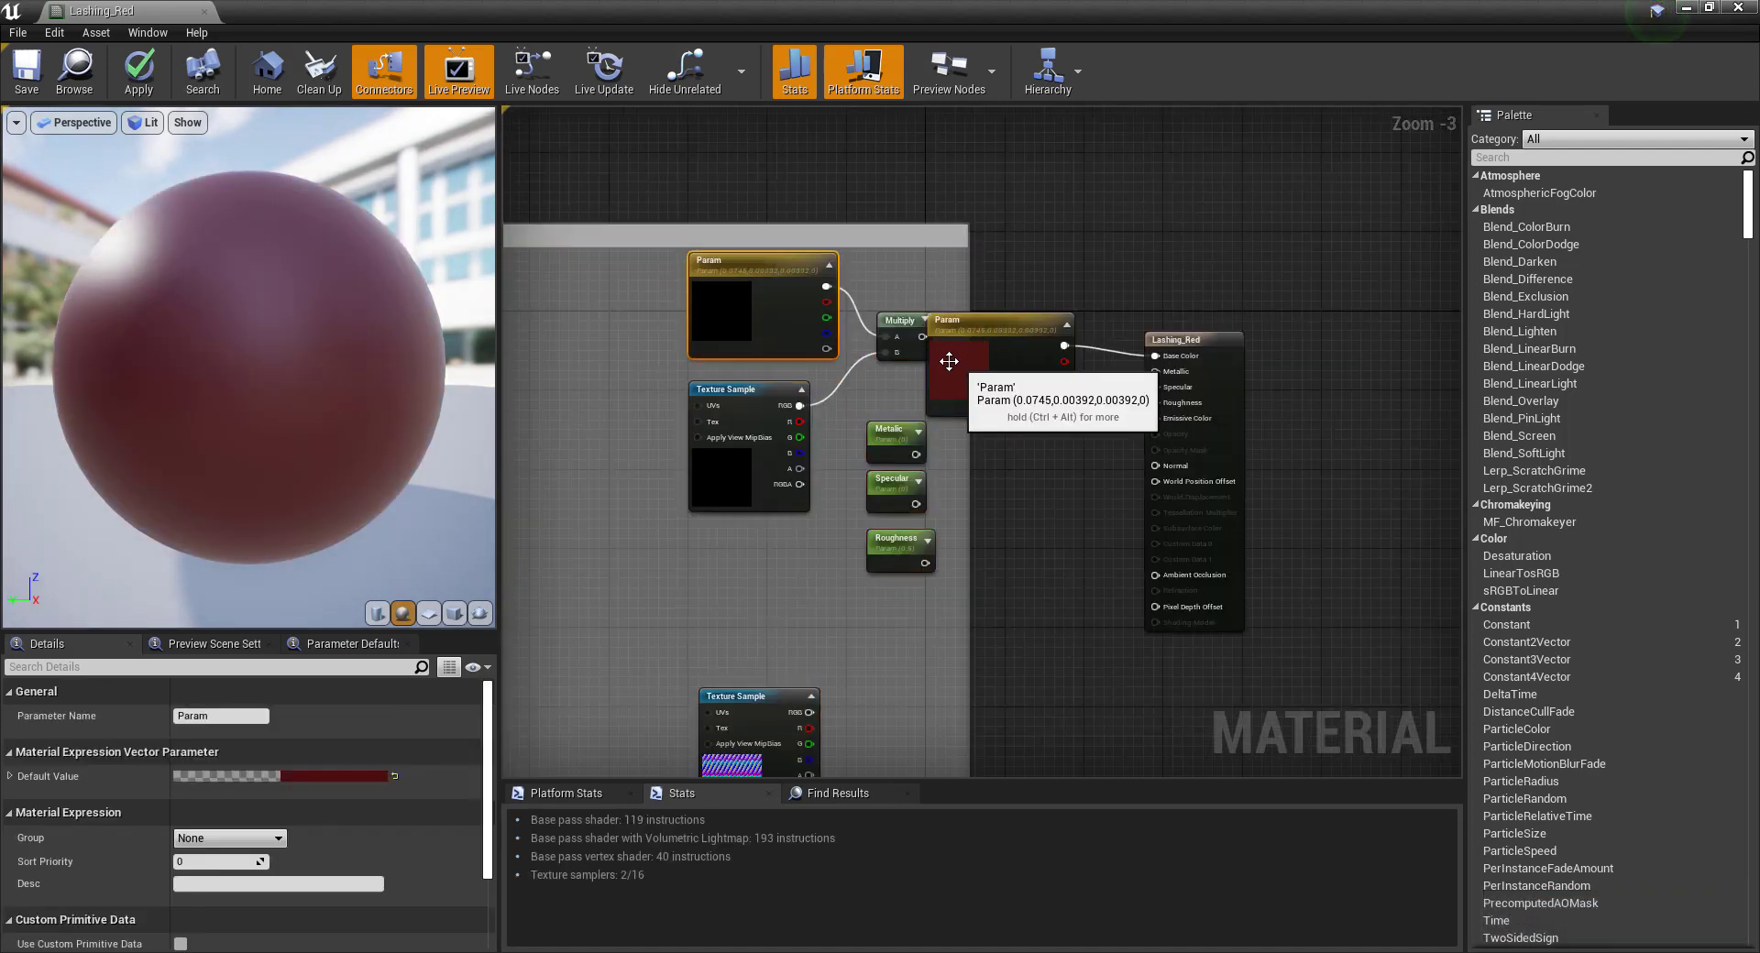
key(Delete)
drag(1002, 327, 741, 245)
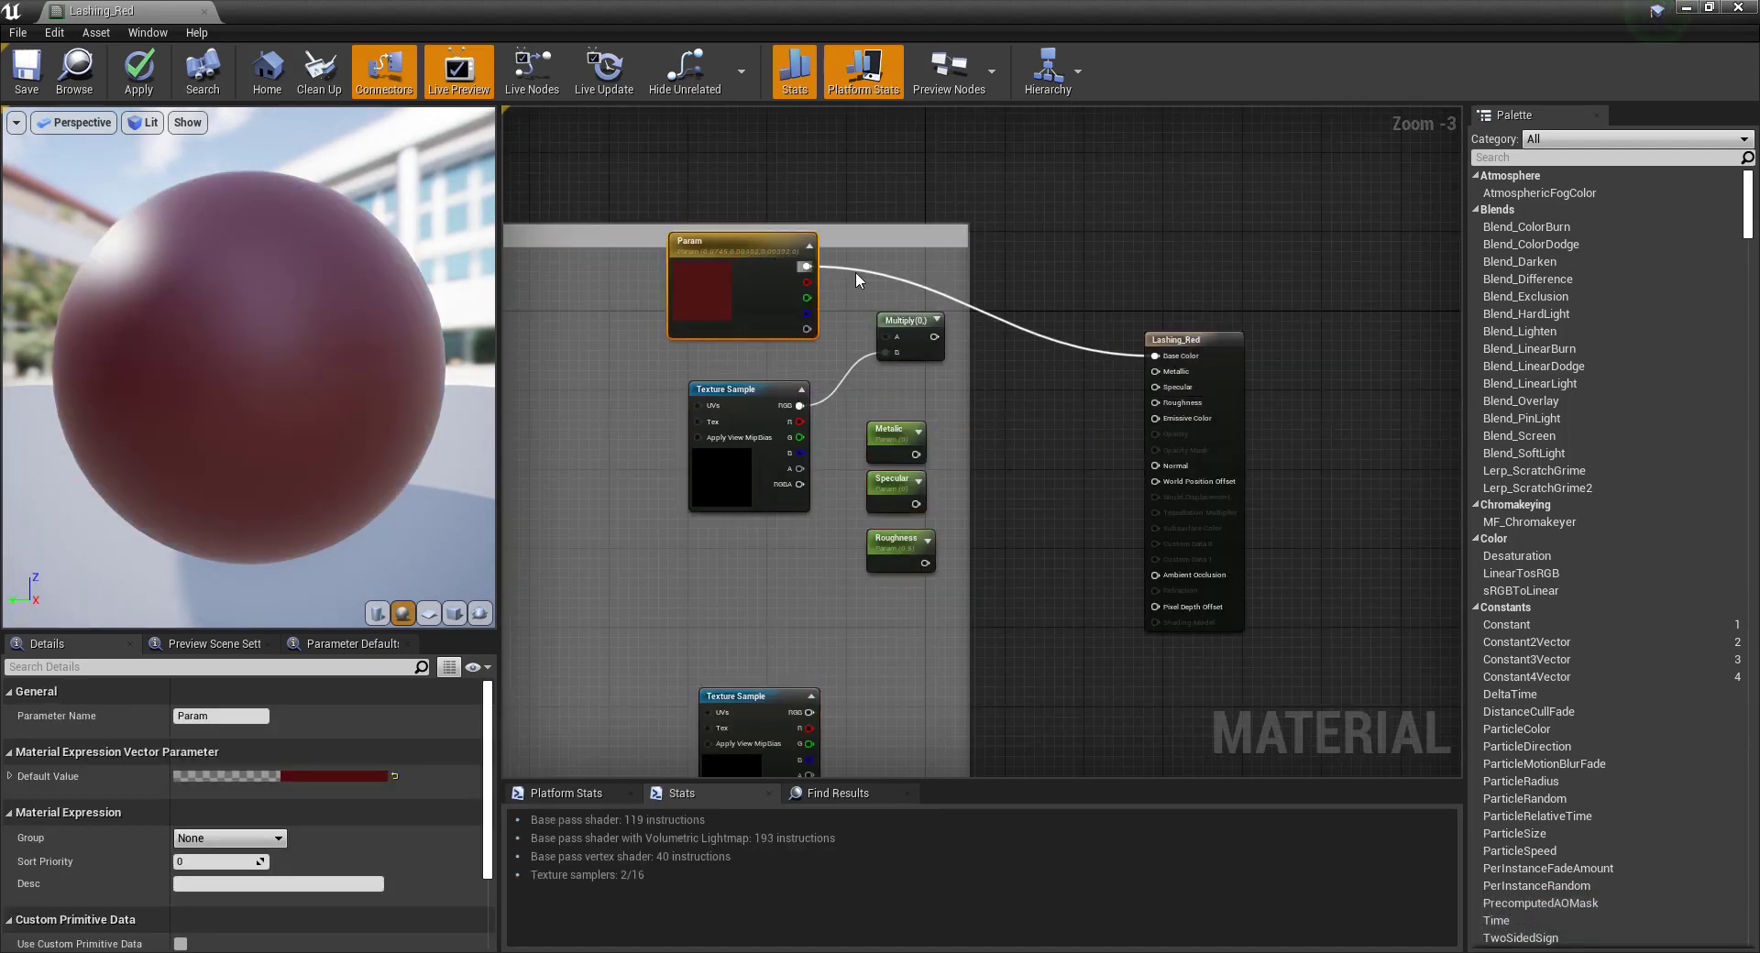
alt+click(816, 271)
drag(883, 332, 1155, 356)
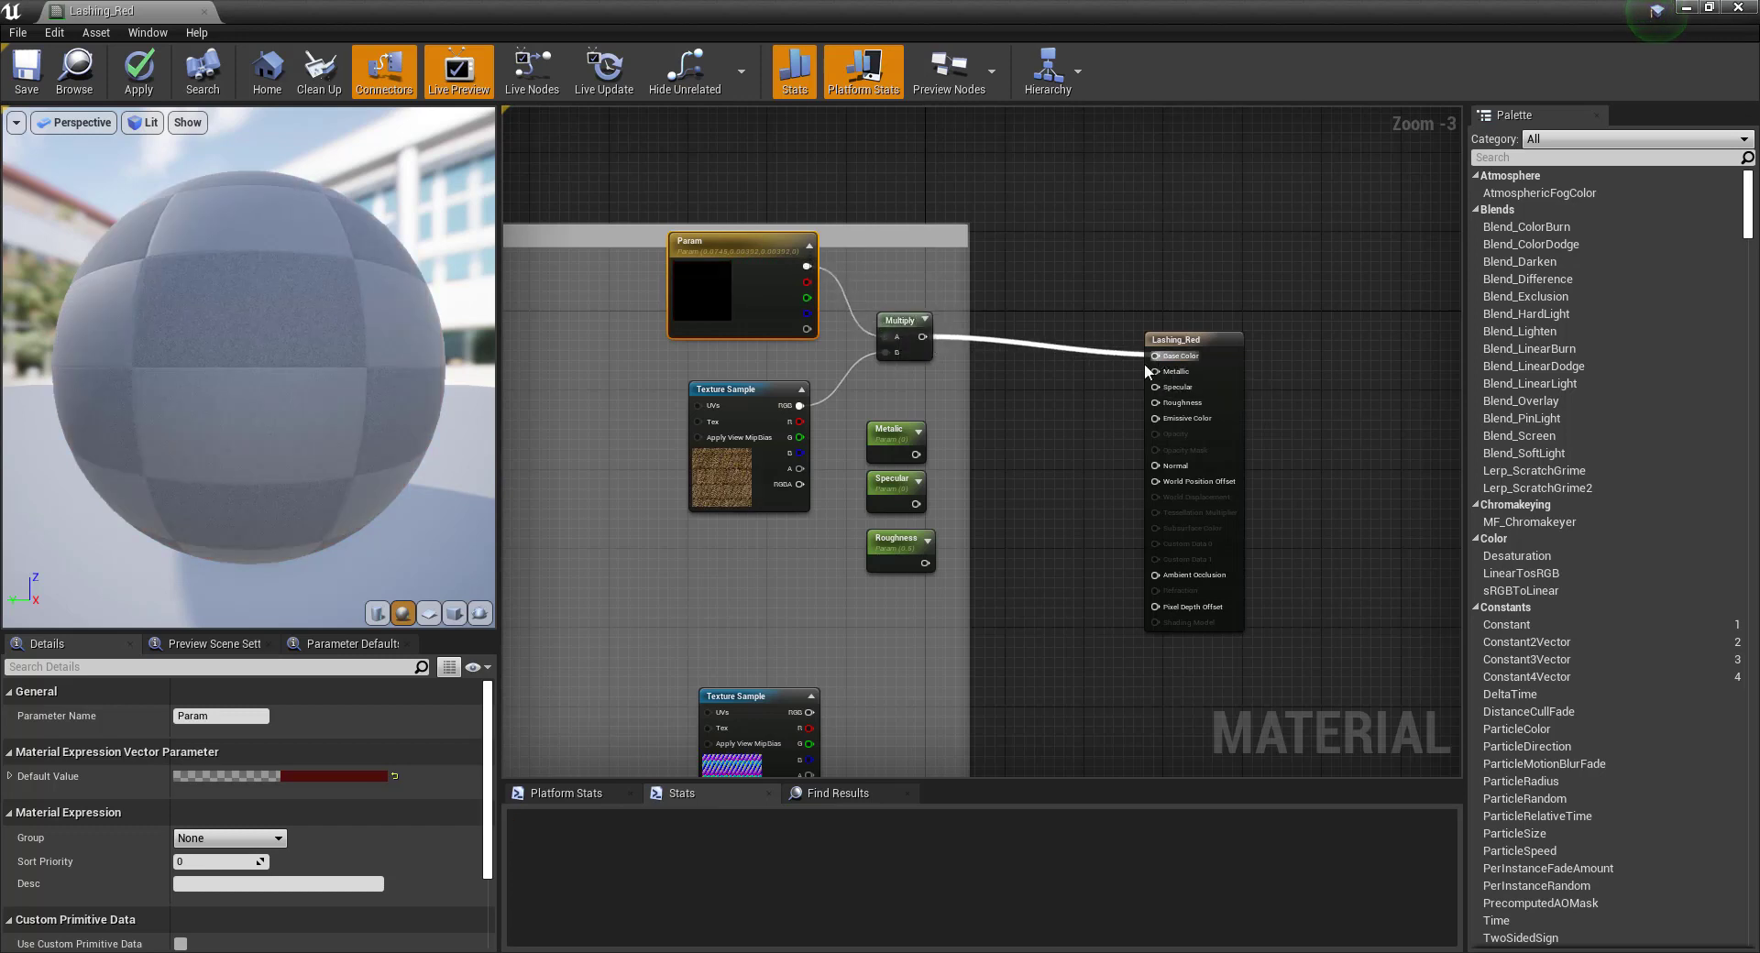
Connect the Metallic, Specular and Roughness parameters and the normal Texture Sample to their matching inputs on the Lashing_Red node.
drag(916, 453, 1151, 369)
click(901, 454)
drag(915, 455, 1155, 371)
drag(916, 504, 1155, 387)
drag(924, 563, 1155, 402)
drag(806, 712, 1155, 465)
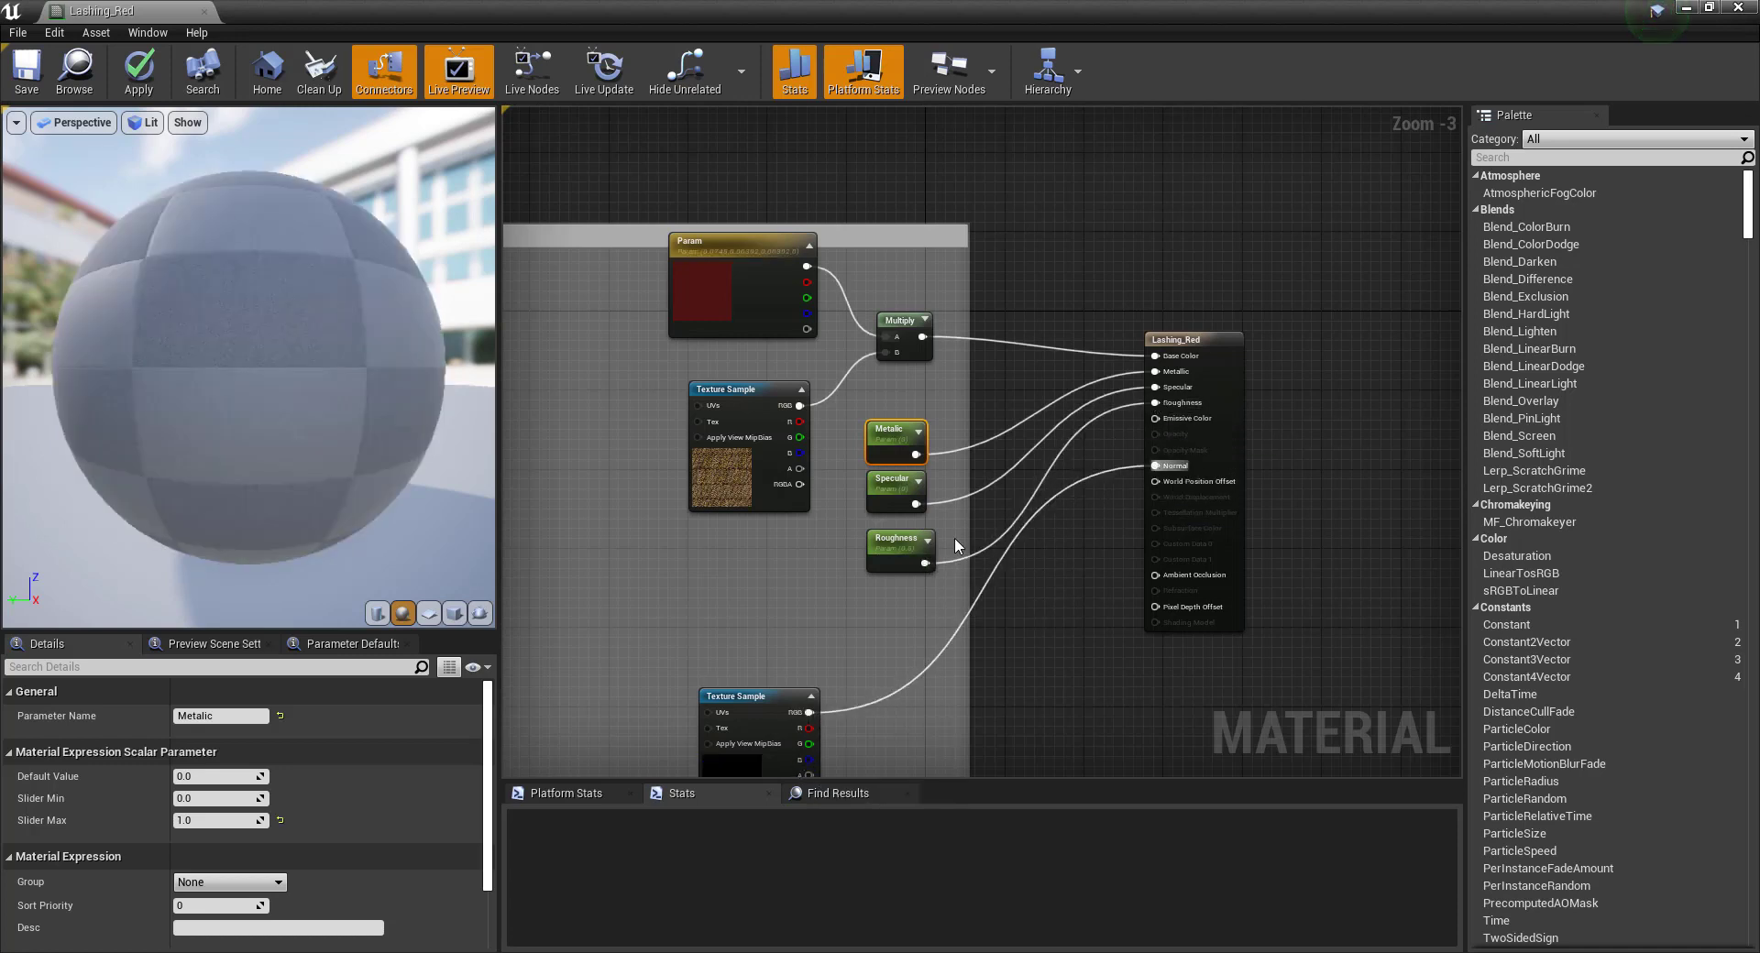
Assign the KB3D_Rope_DiffuseRed texture to the colour Texture Sample and inspect the result on the preview sphere.
scroll(636, 400, up, 3)
click(729, 440)
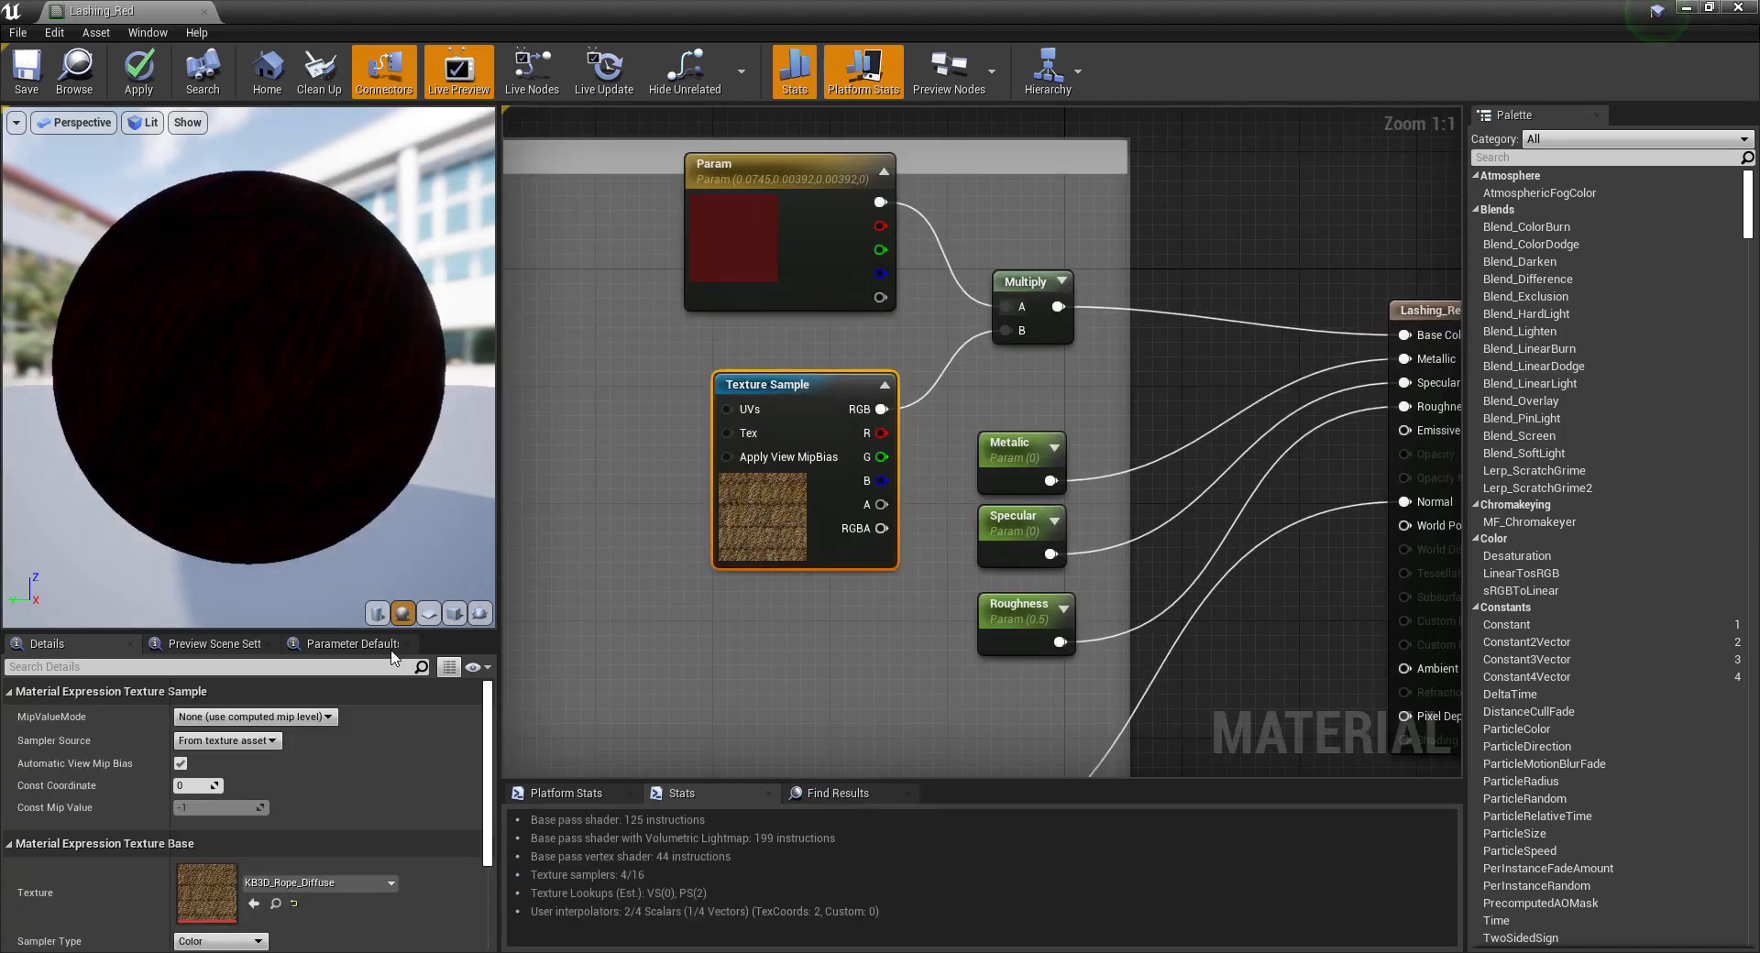
click(287, 878)
click(333, 770)
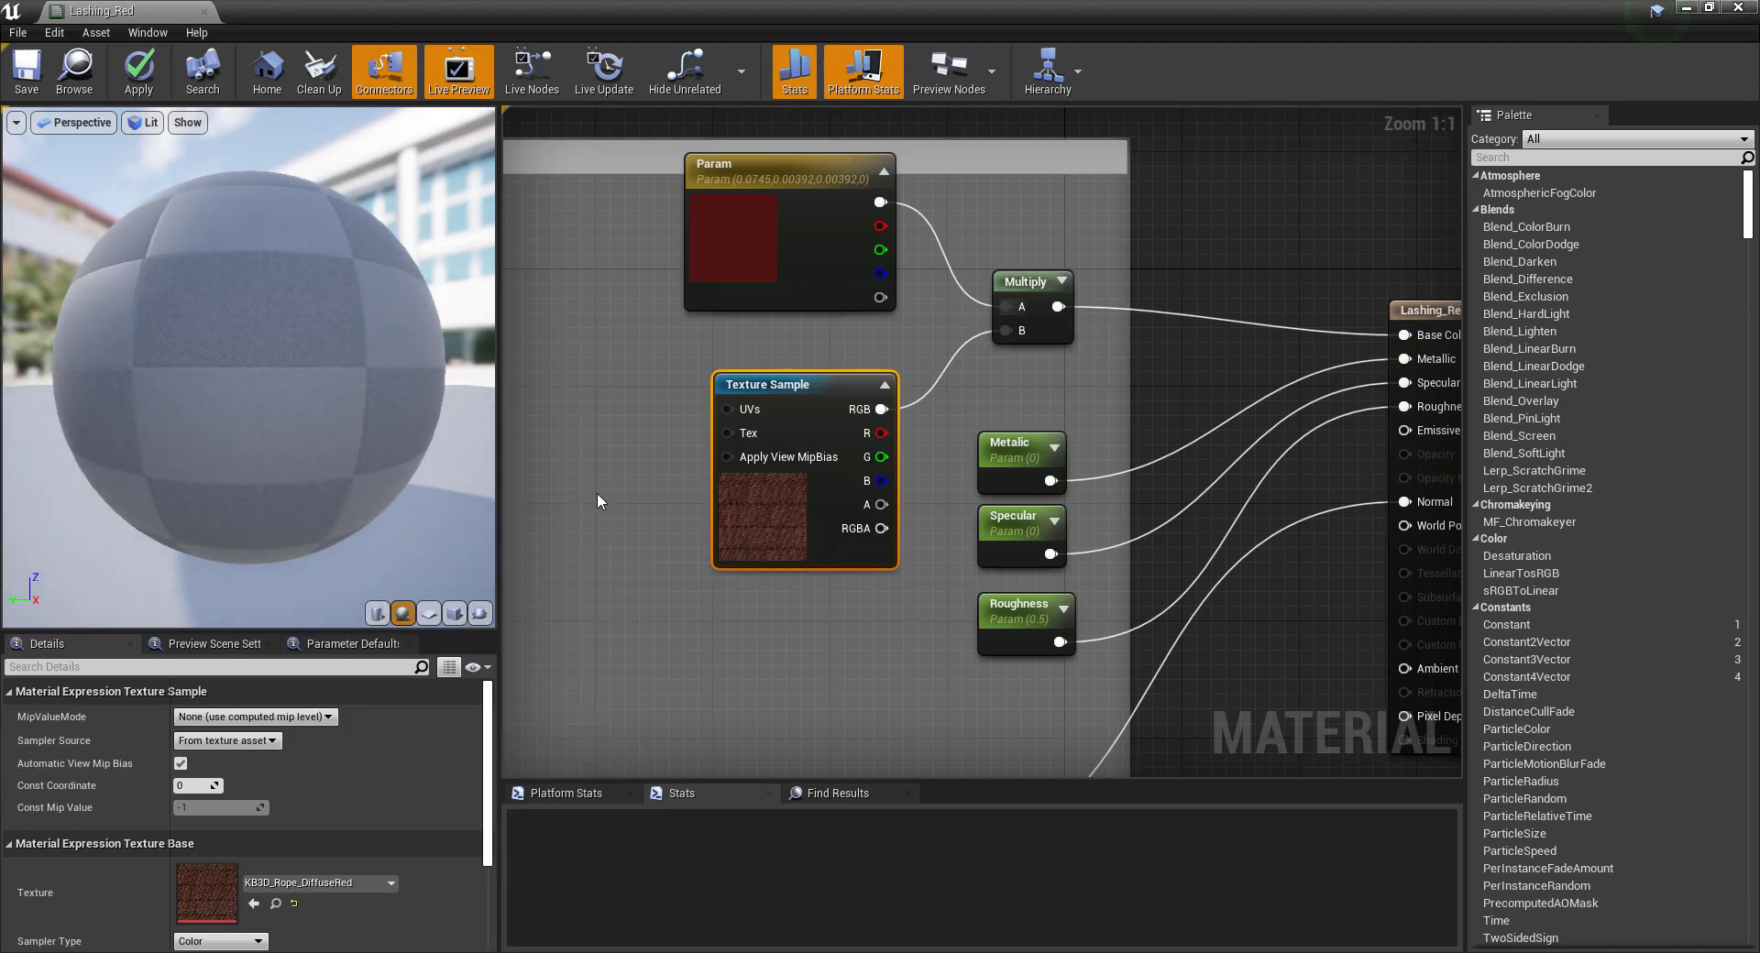
drag(338, 394, 329, 395)
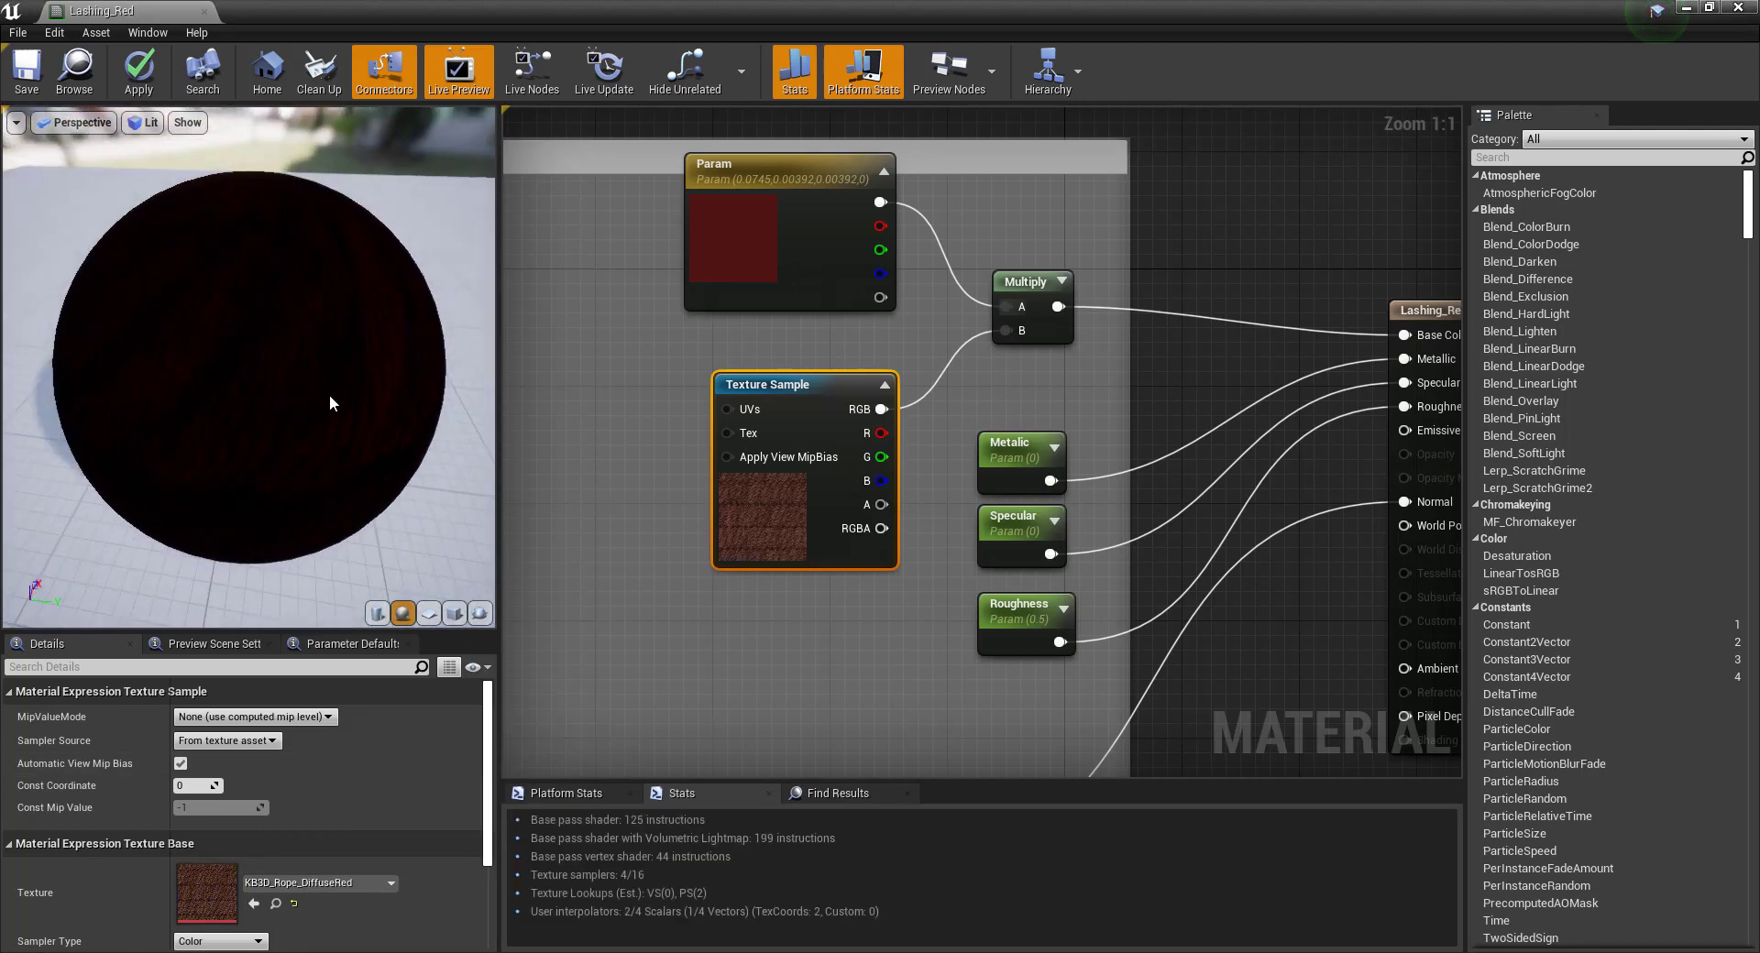
Delete the Multiply and Param nodes and connect the red rope Texture Sample's RGB output directly to Base Color.
click(1091, 311)
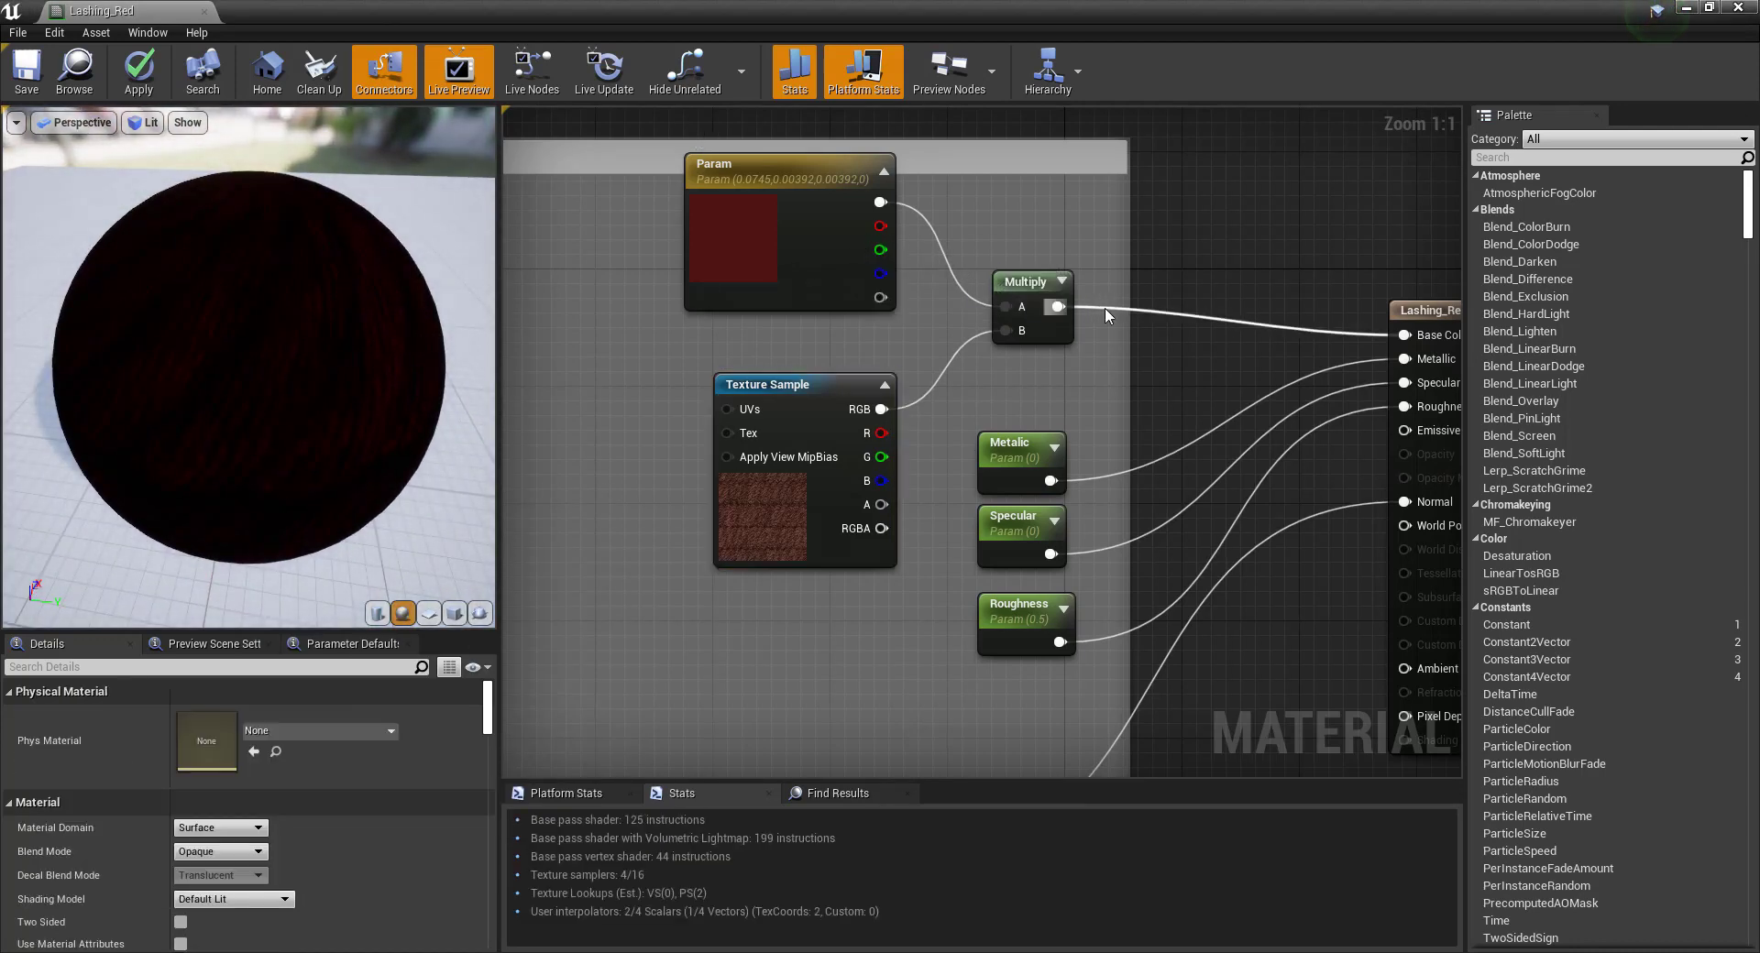
click(1028, 284)
key(Delete)
click(871, 262)
key(Delete)
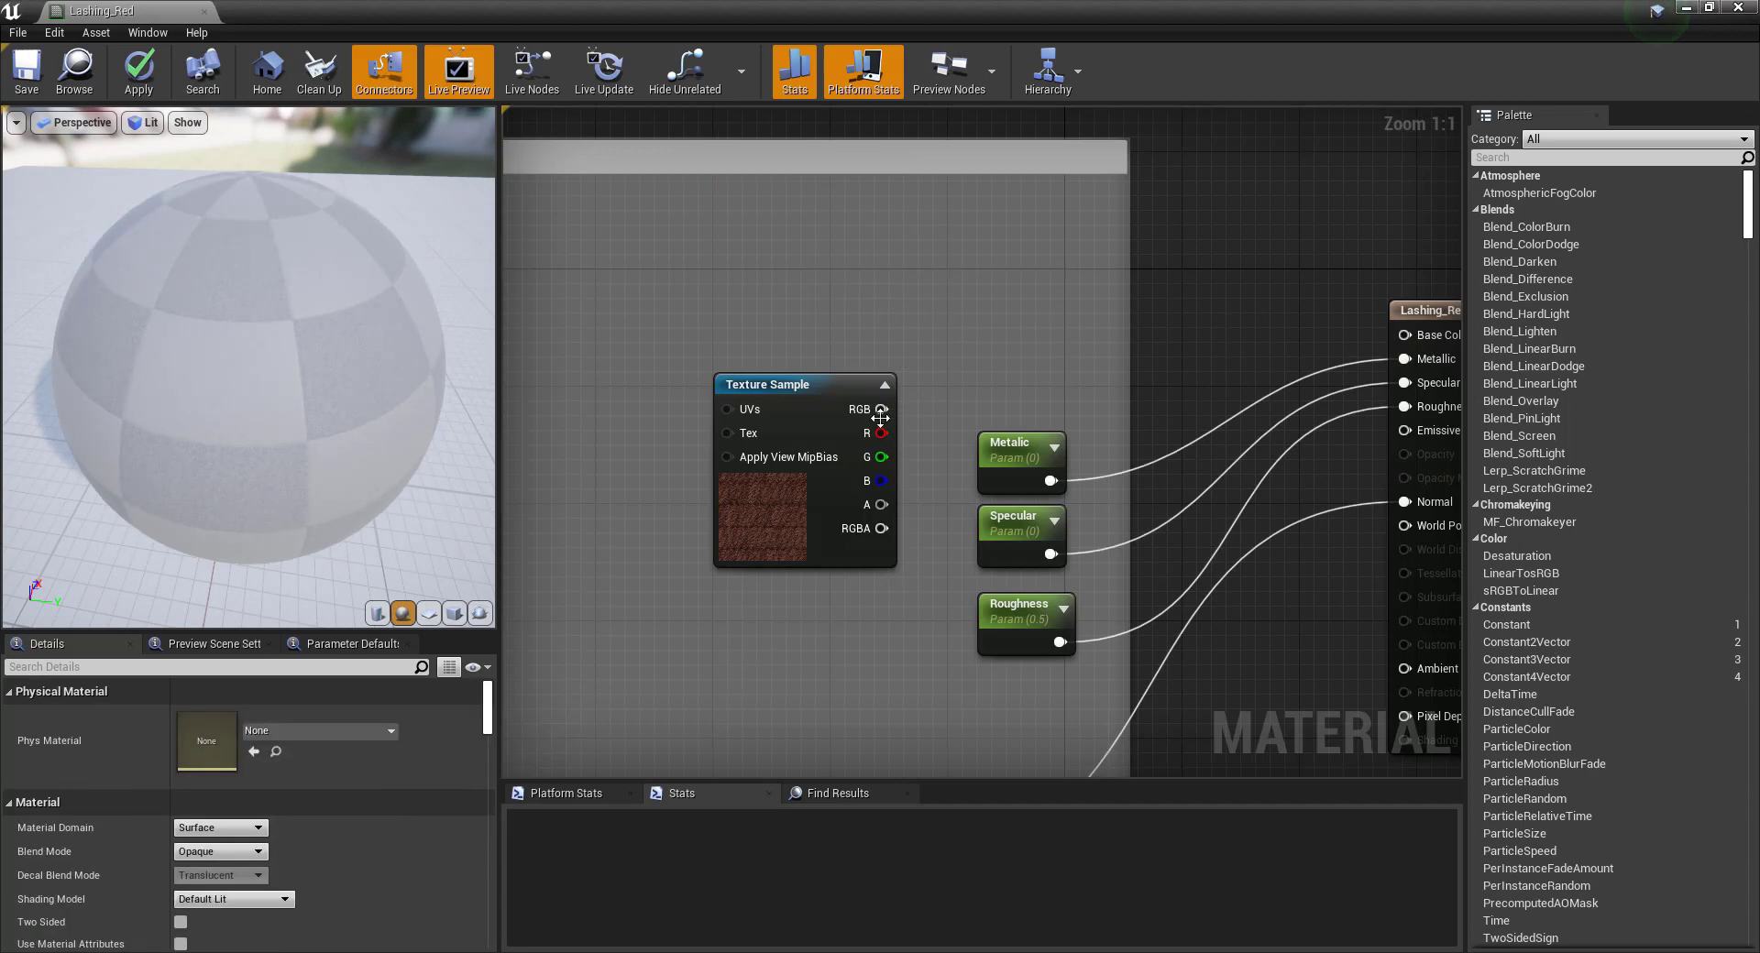
drag(881, 411, 1402, 336)
drag(814, 398, 976, 236)
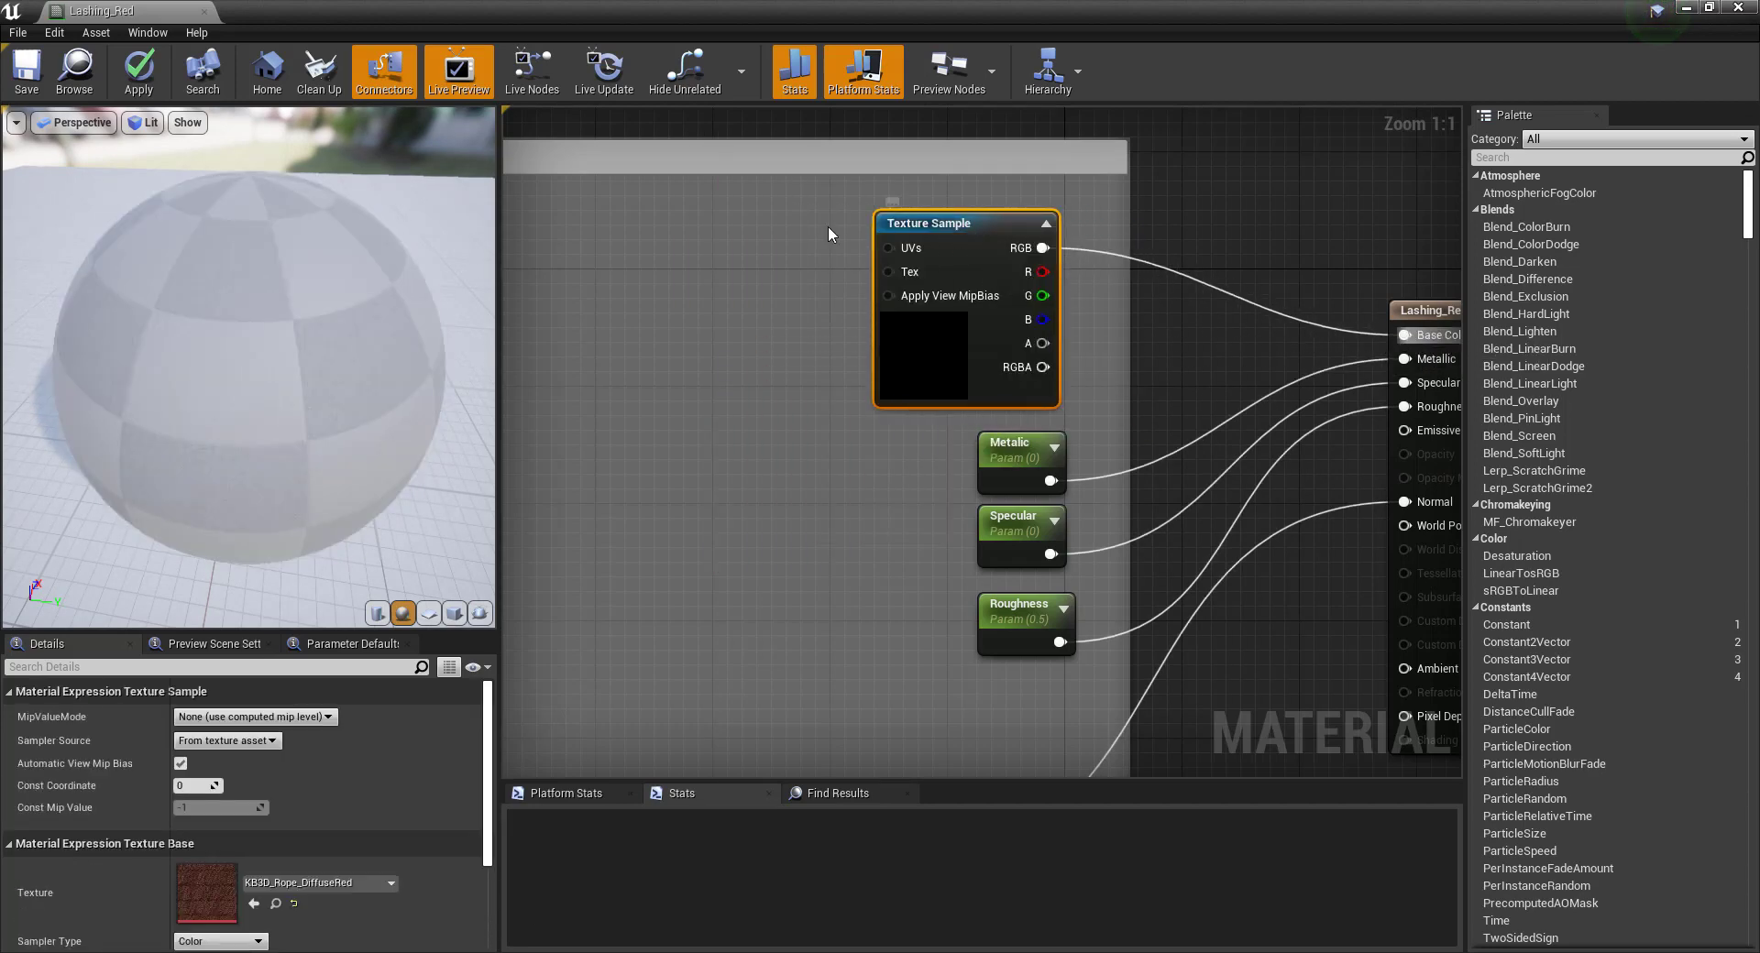
drag(337, 333, 303, 304)
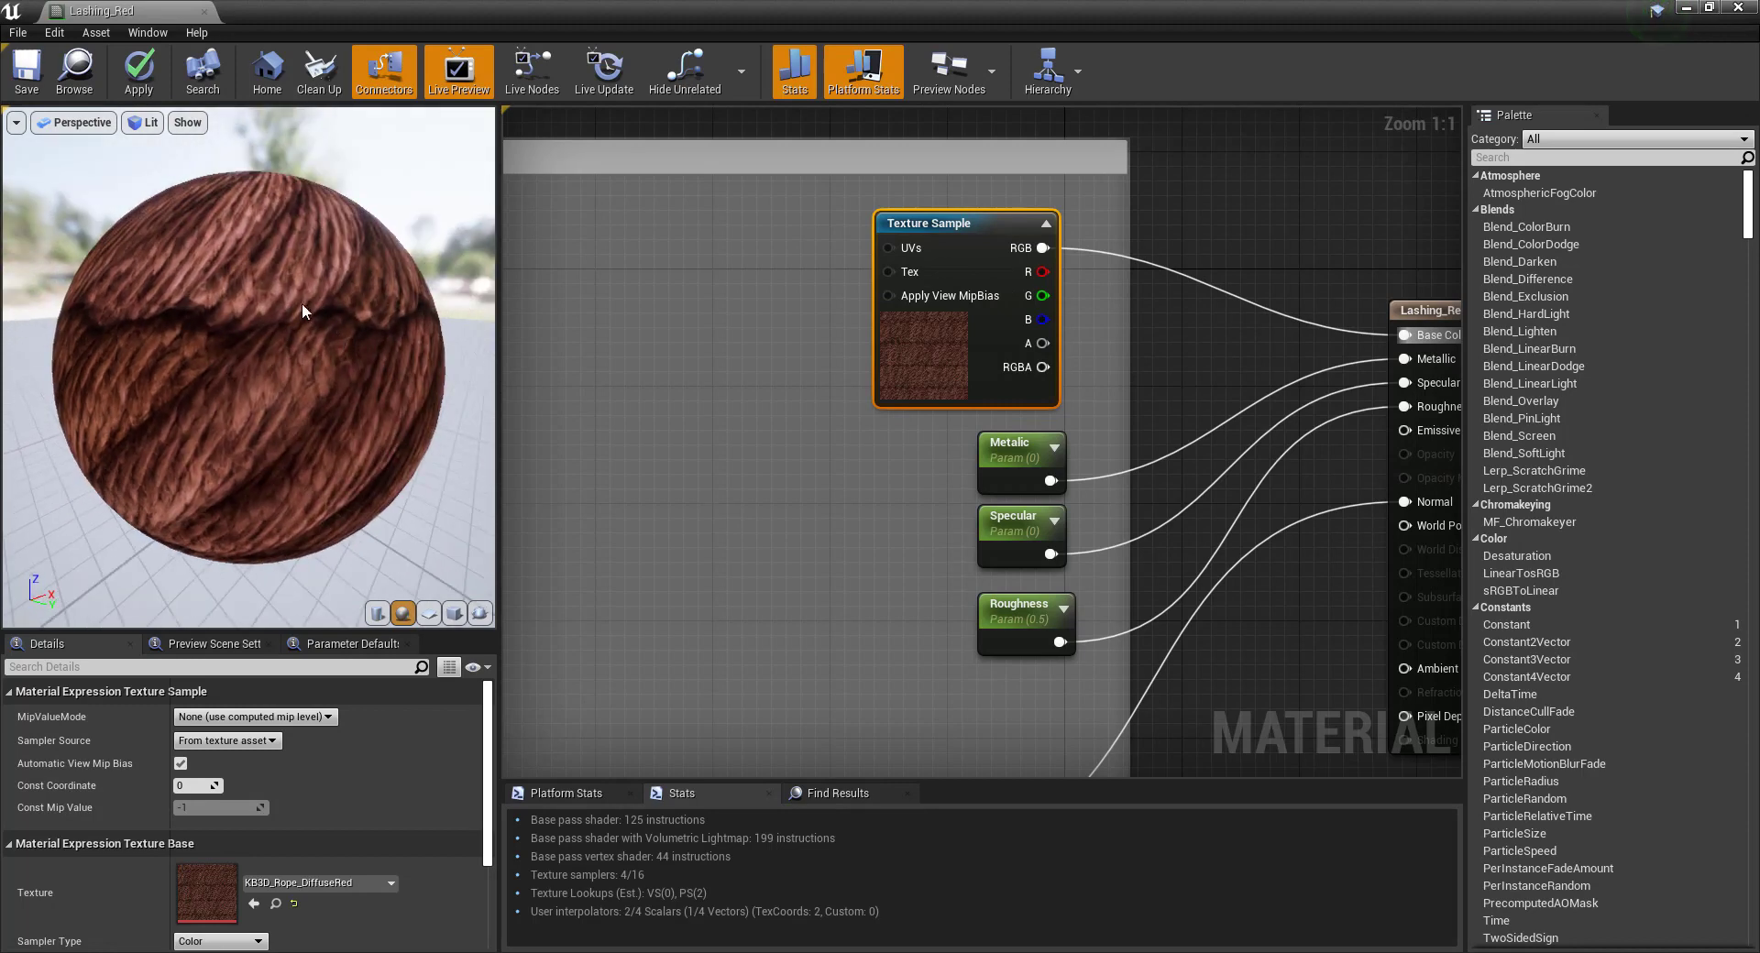
Apply and save the Lashing_Red material, and reposition its colour Texture Sample inside the Texture_Settings group.
click(136, 69)
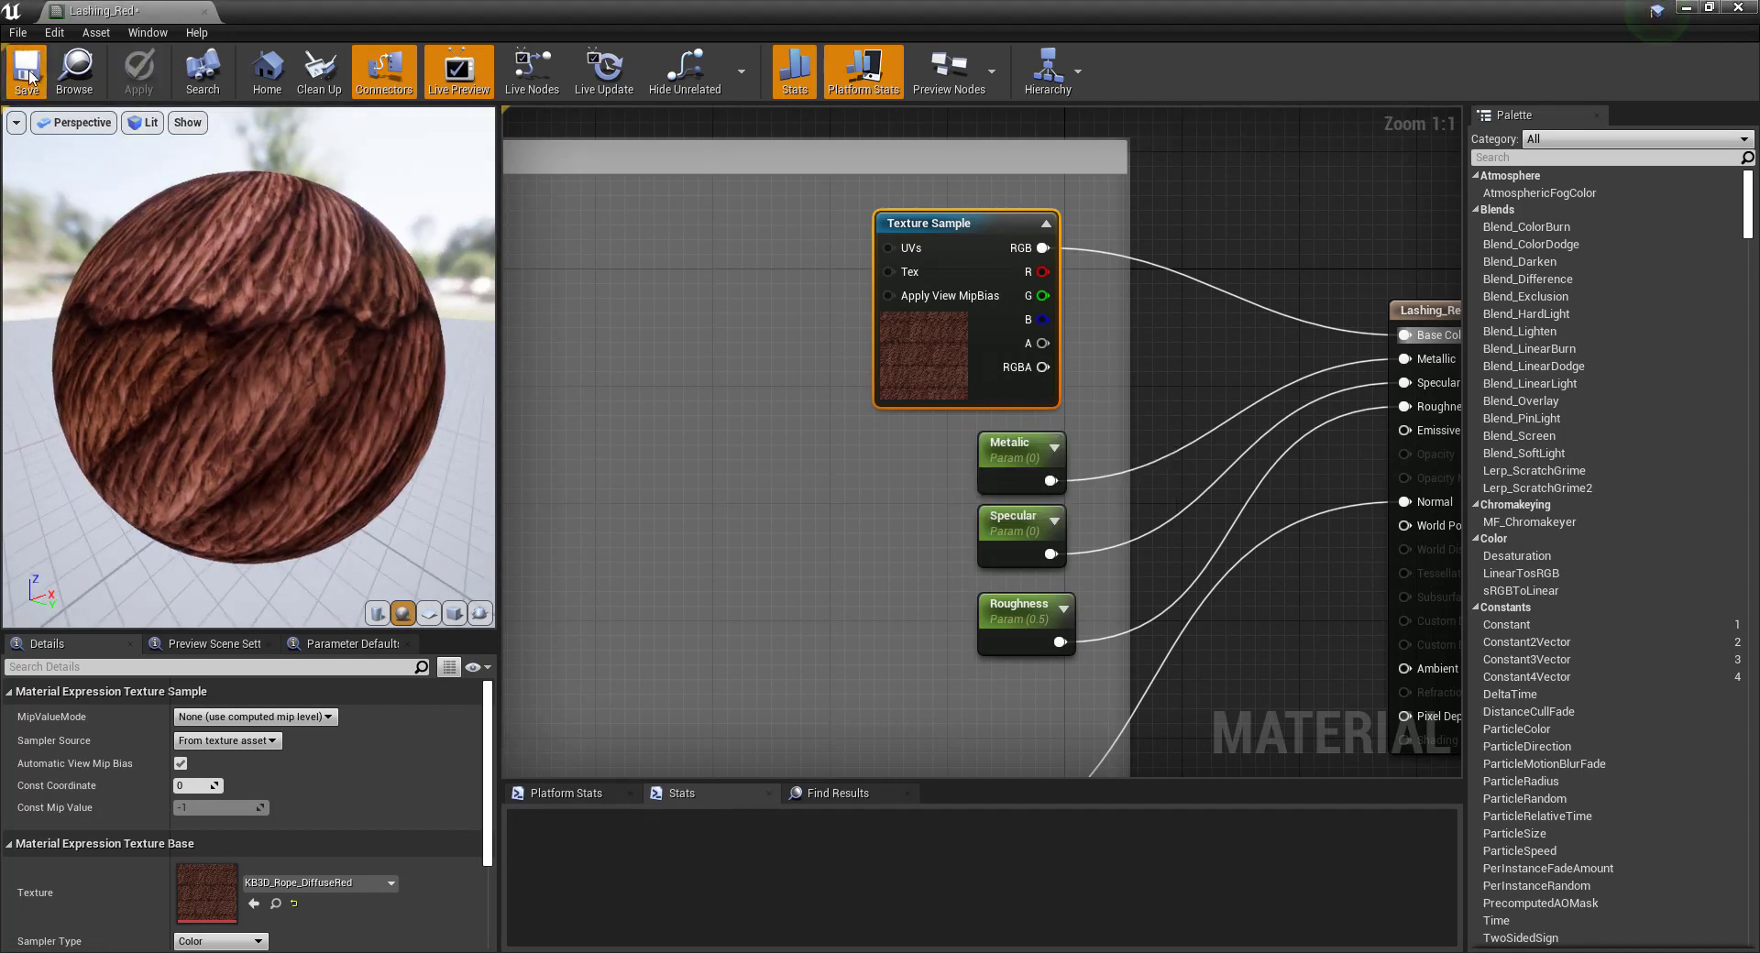
click(28, 73)
scroll(751, 359, down, 2)
drag(872, 311, 730, 332)
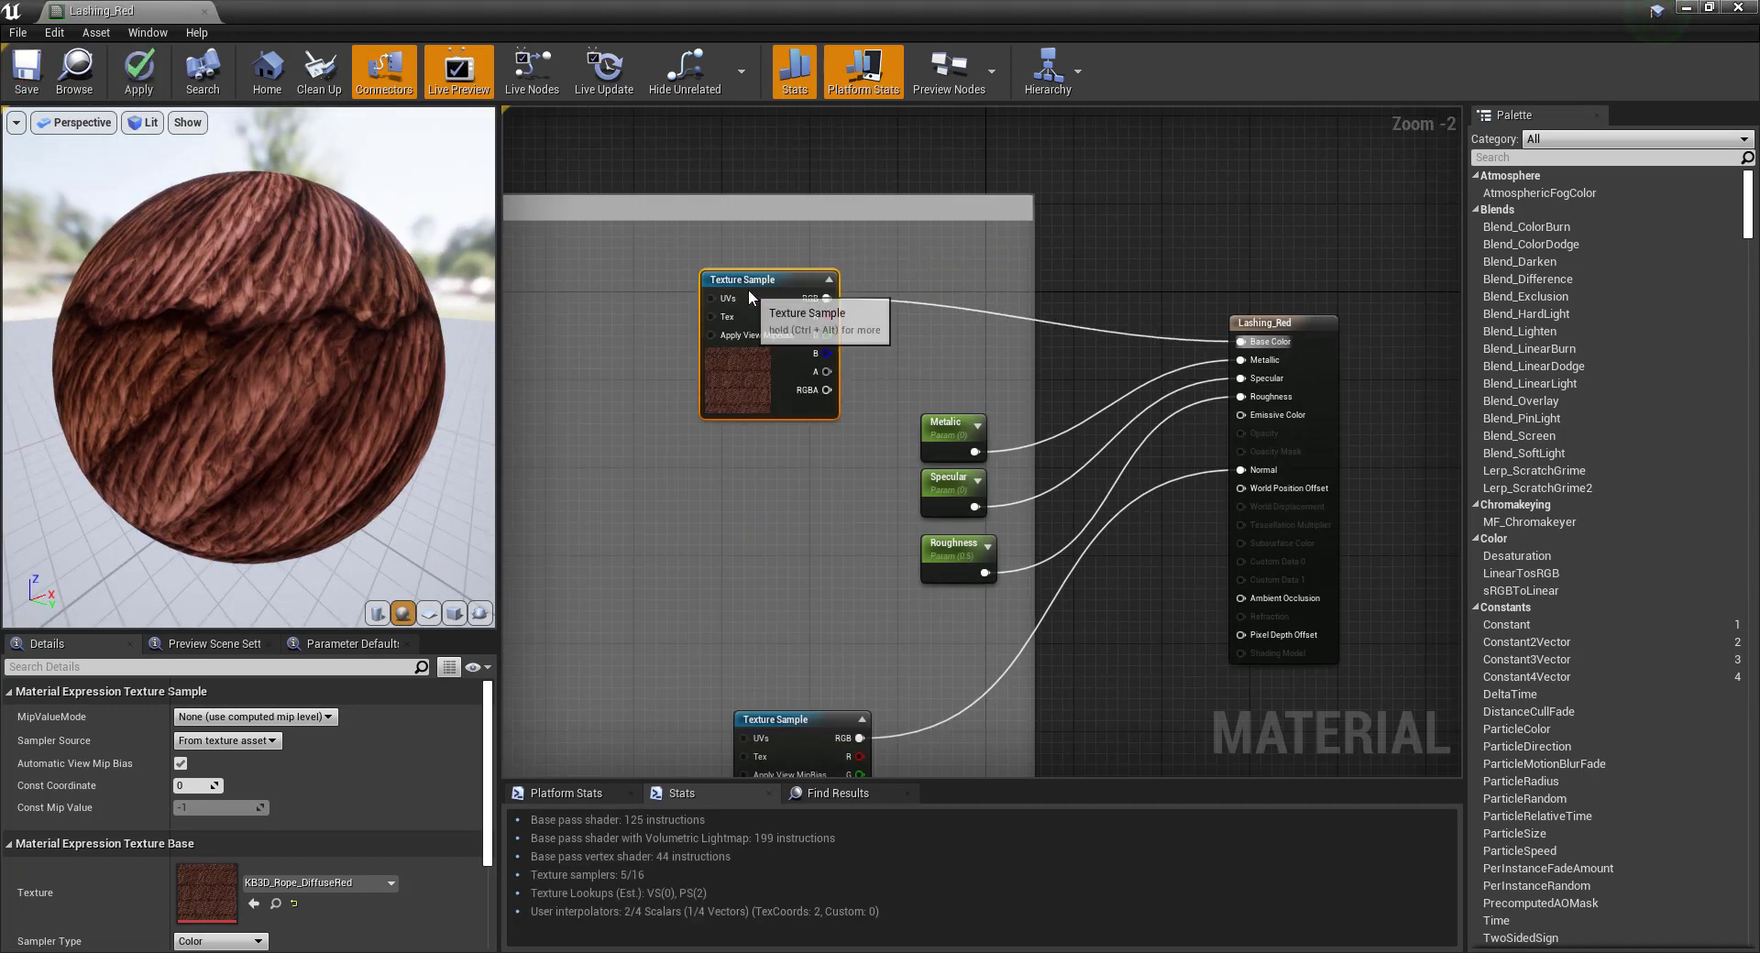
scroll(783, 605, down, 1)
scroll(752, 603, up, 1)
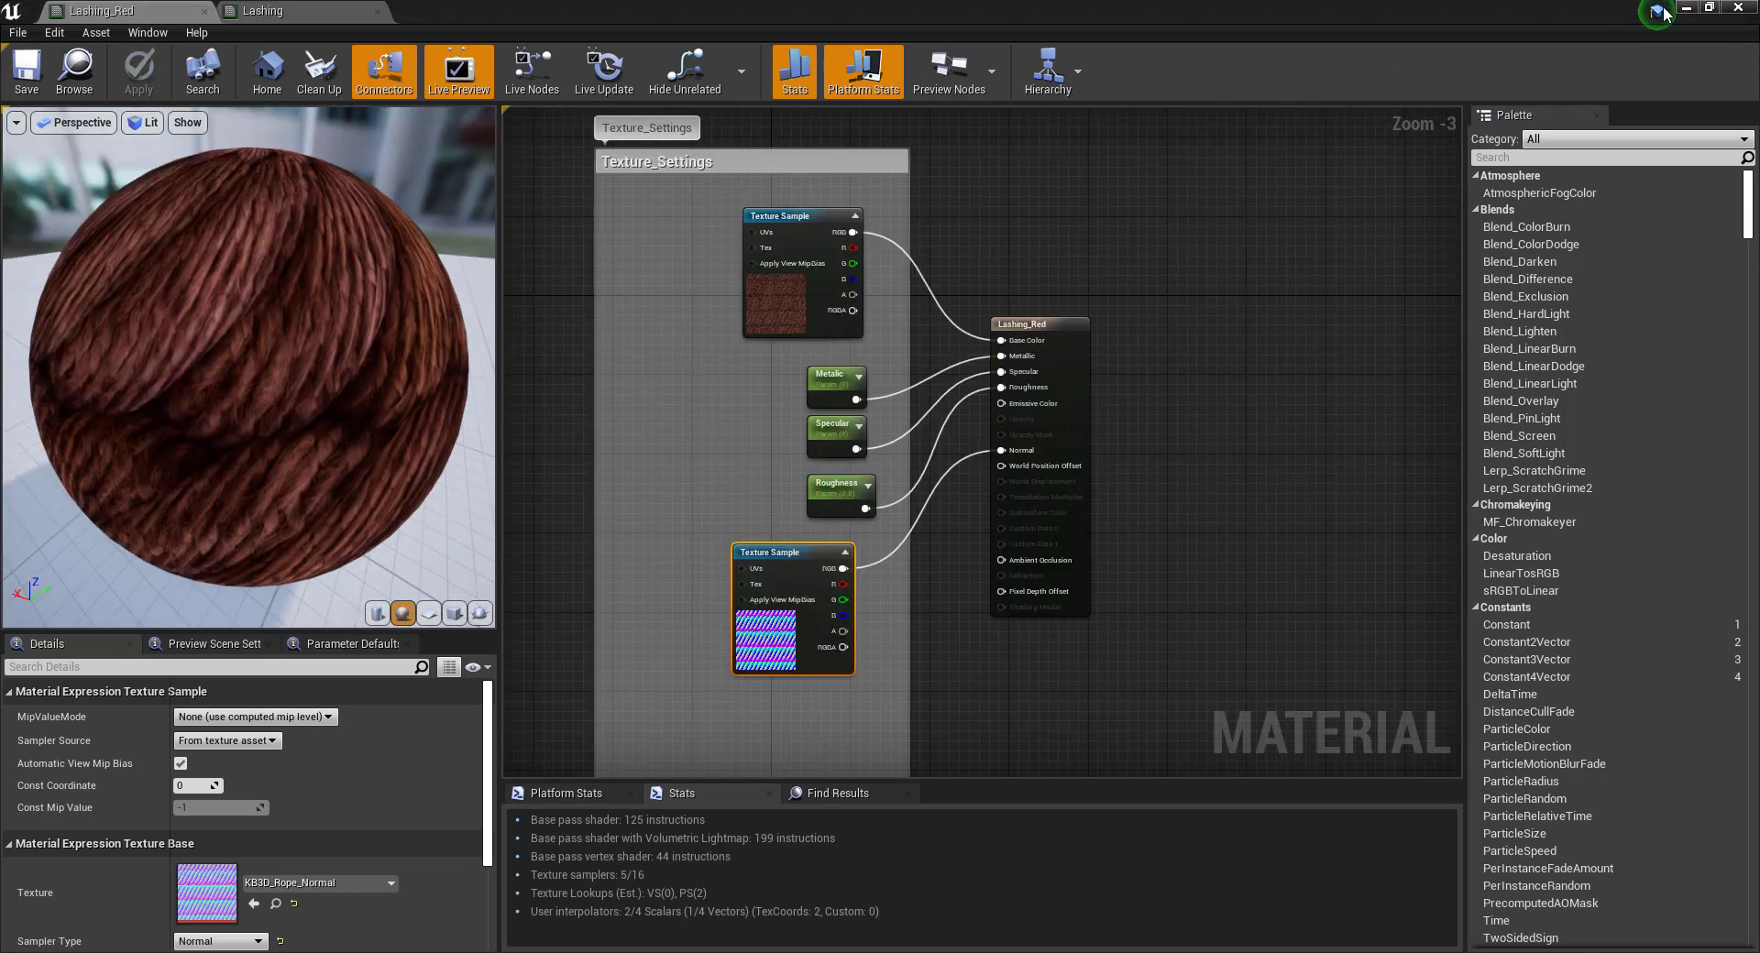
Close the material editor while applying the pending changes to Lashing, and reopen Lashing_Red briefly to check its graph.
click(1740, 8)
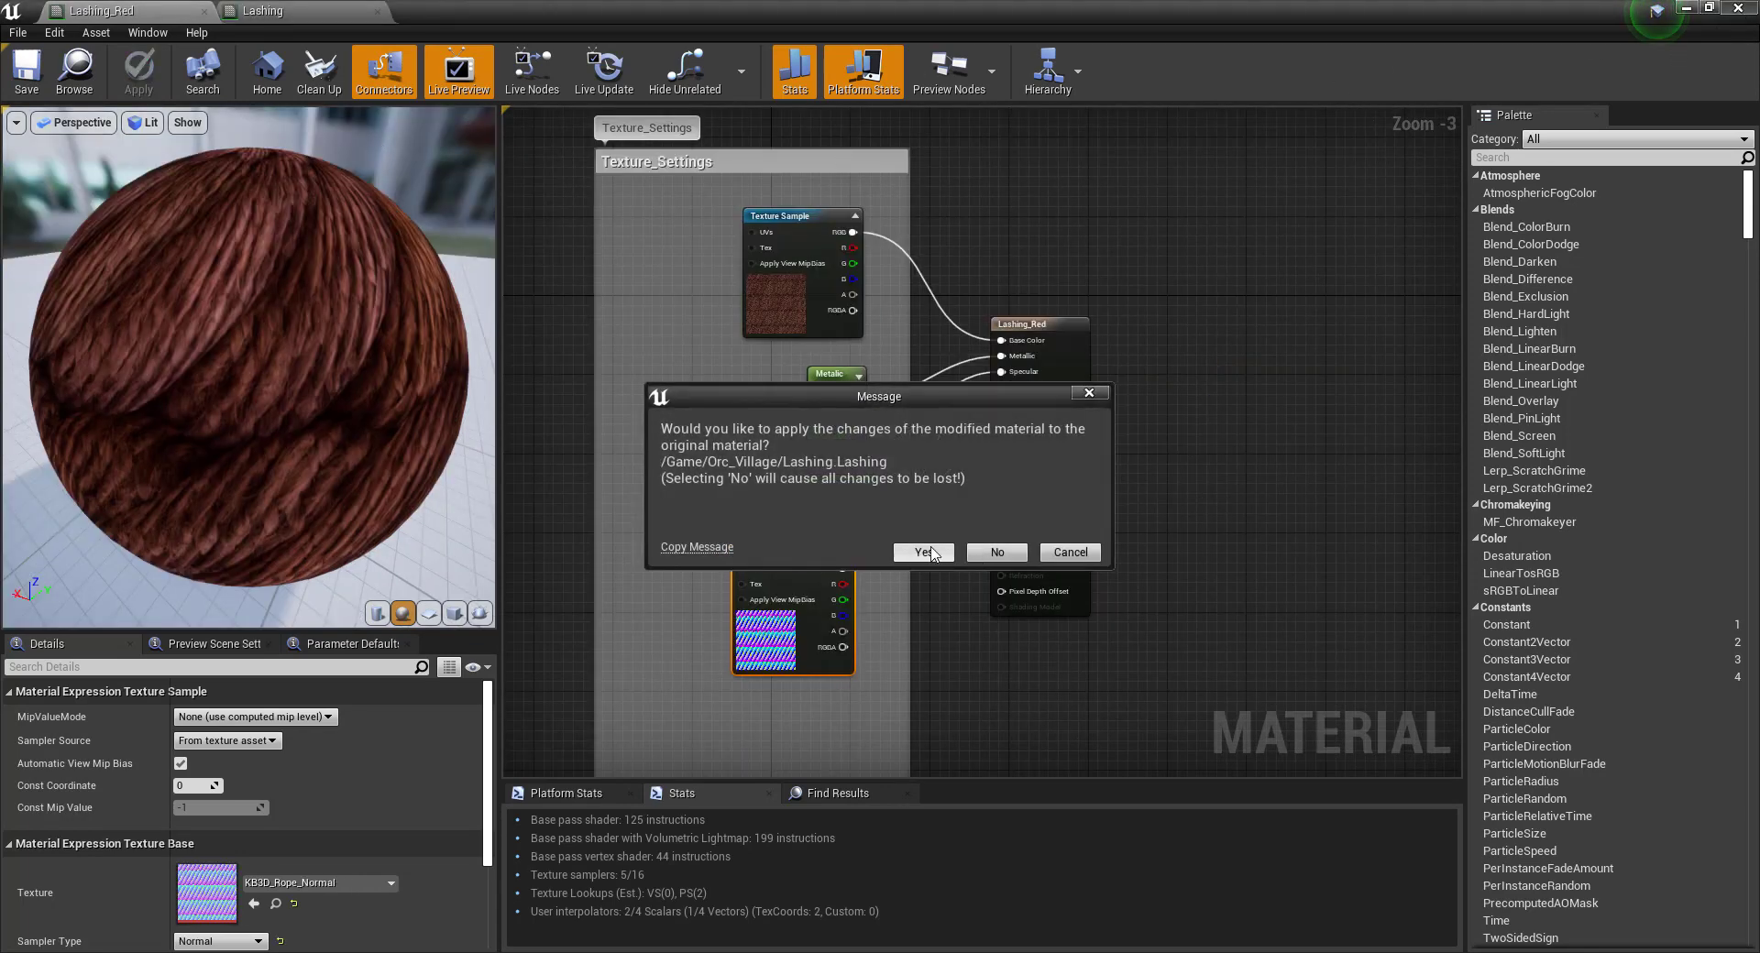
click(923, 552)
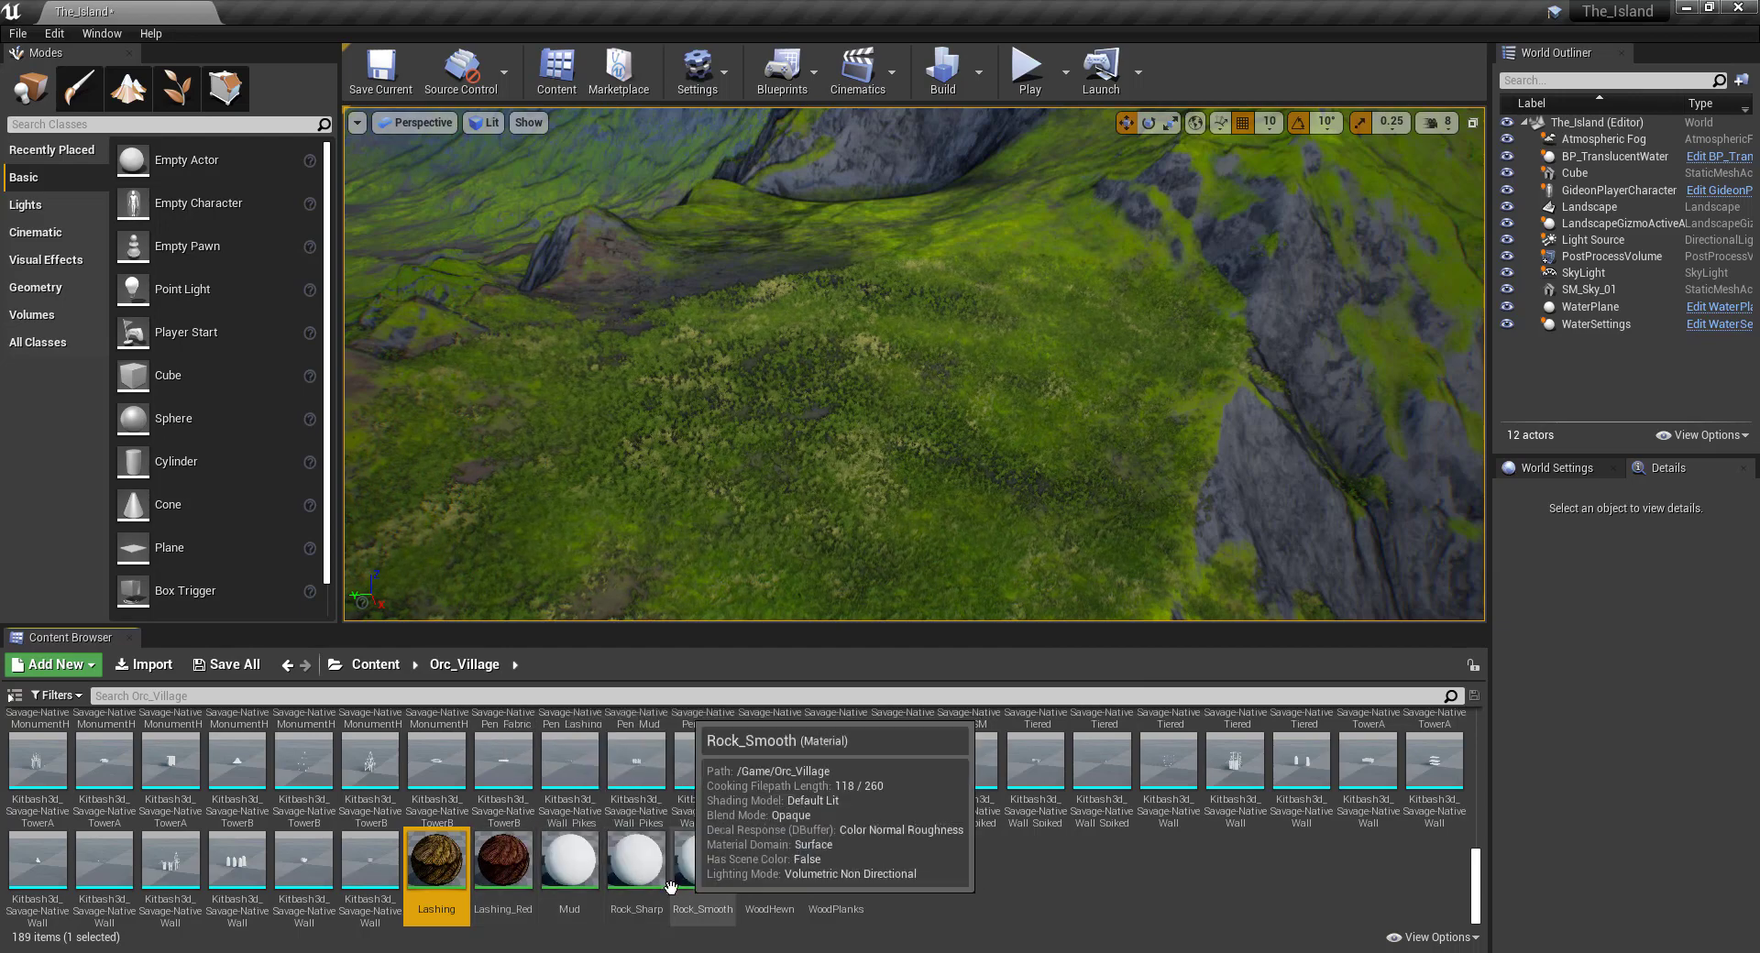
double_click(525, 867)
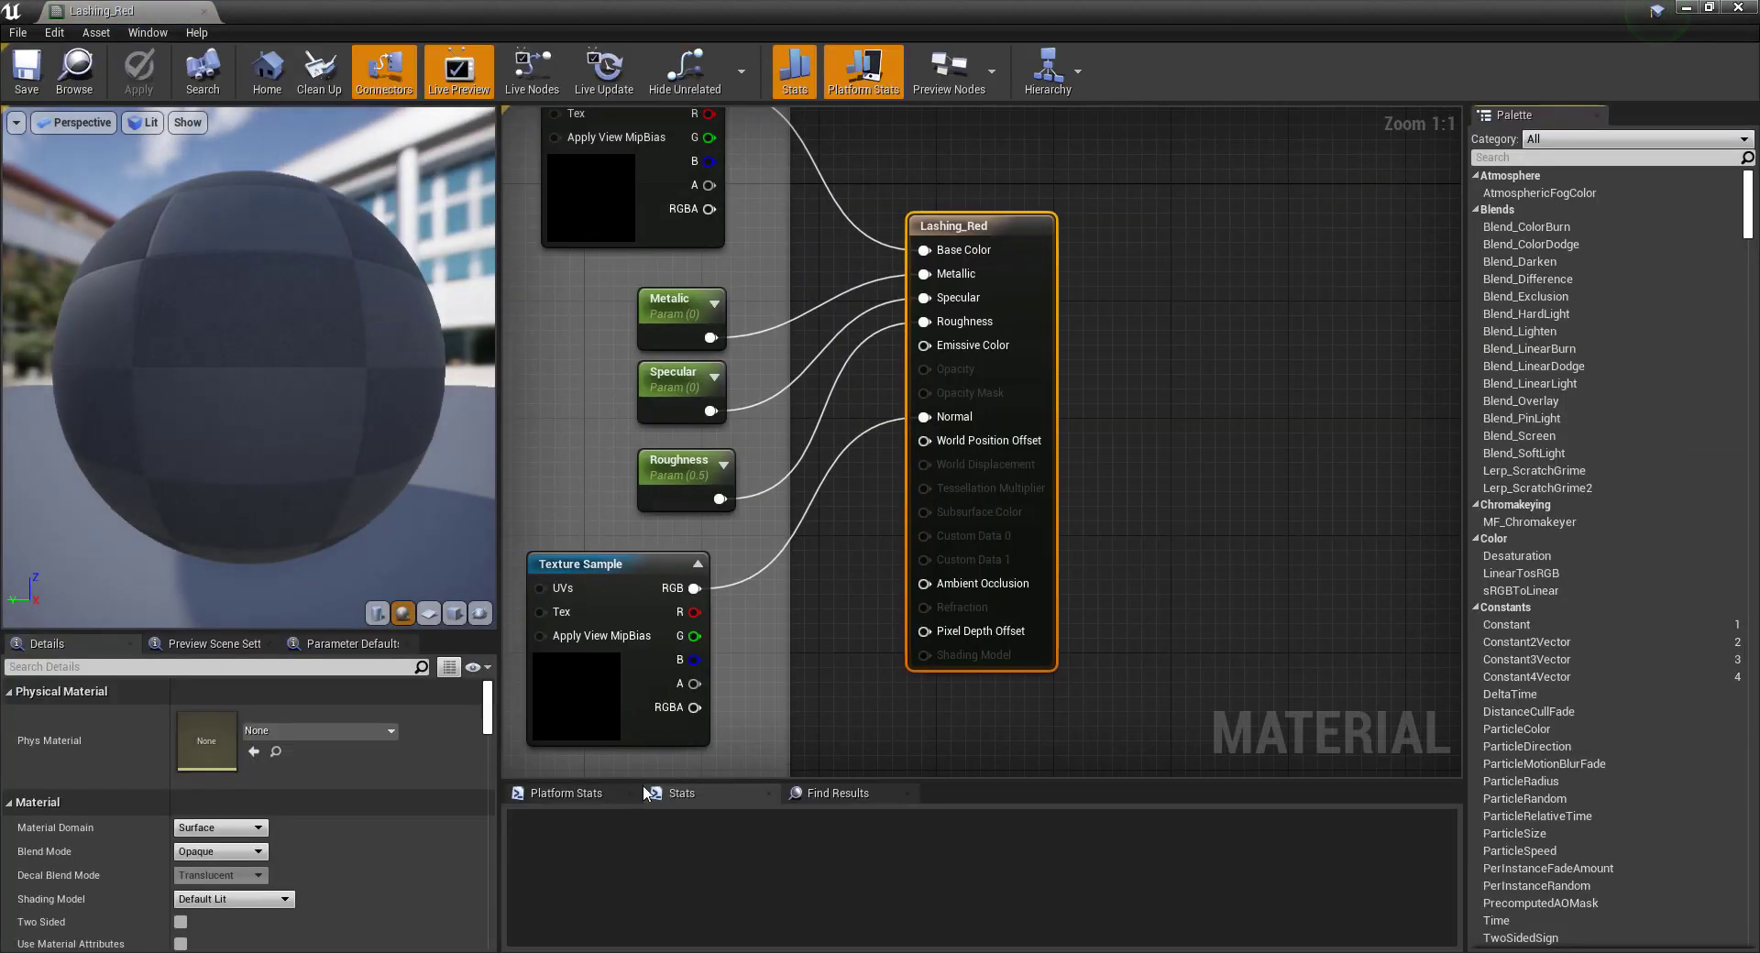
click(1747, 10)
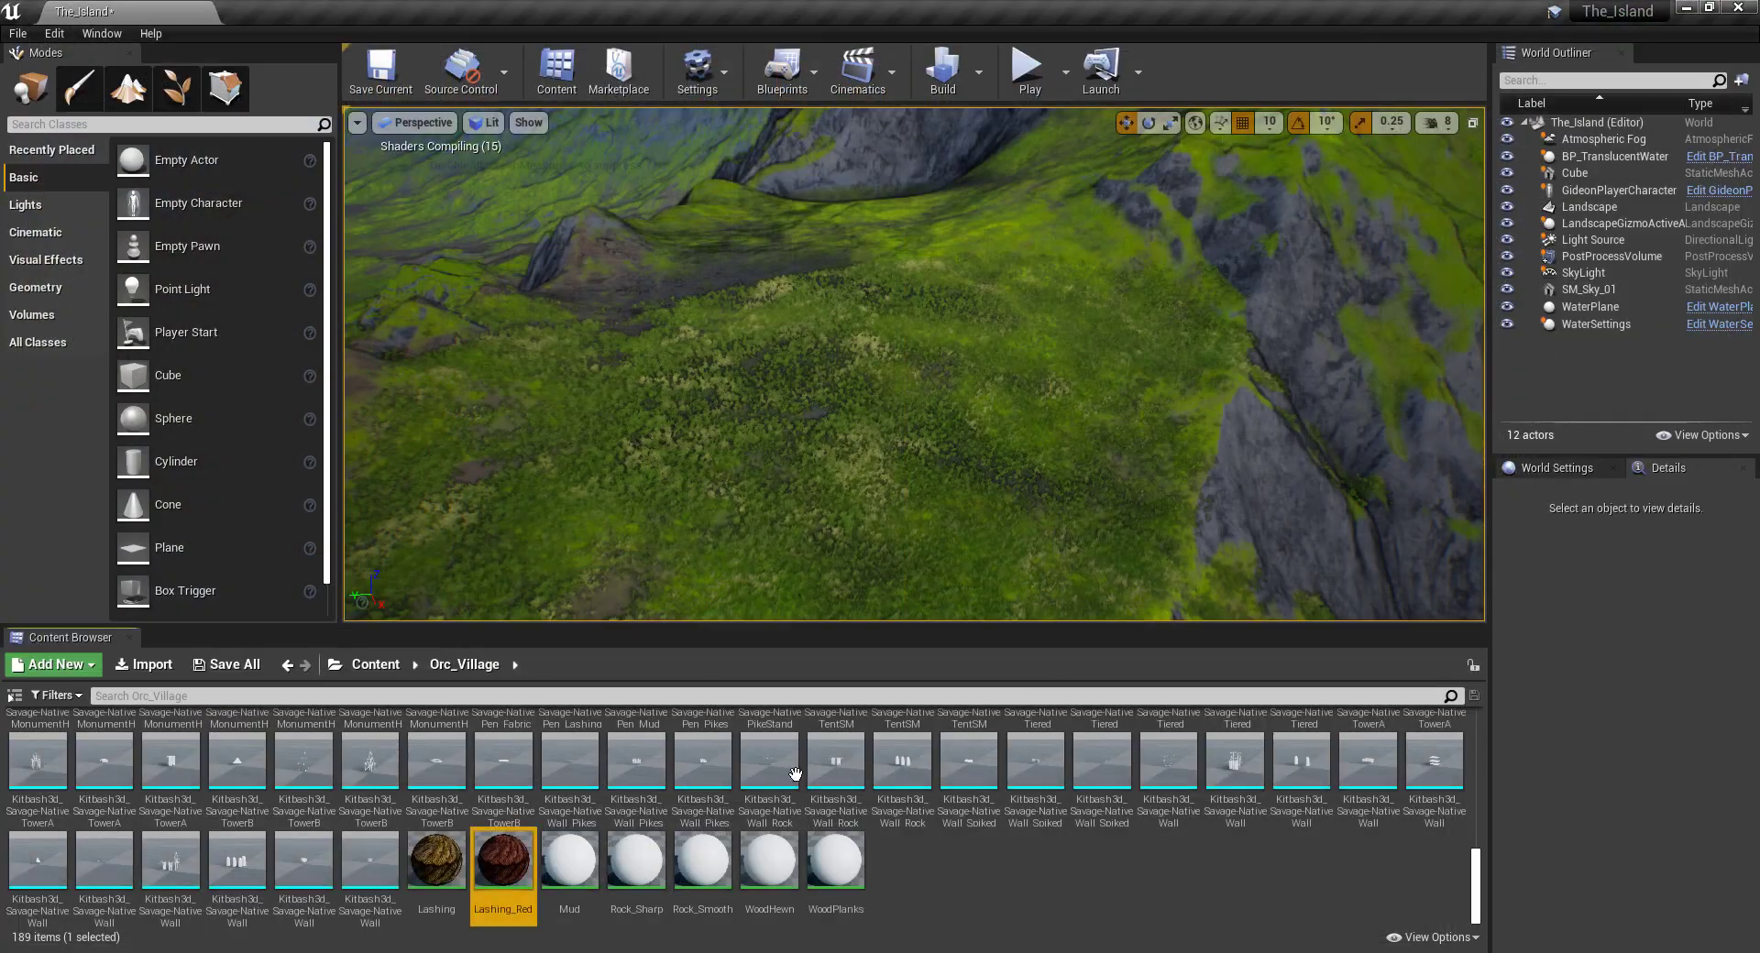
Open the Mud material from the Orc_Village folder and move its result node clear of the Param node.
click(560, 878)
double_click(560, 880)
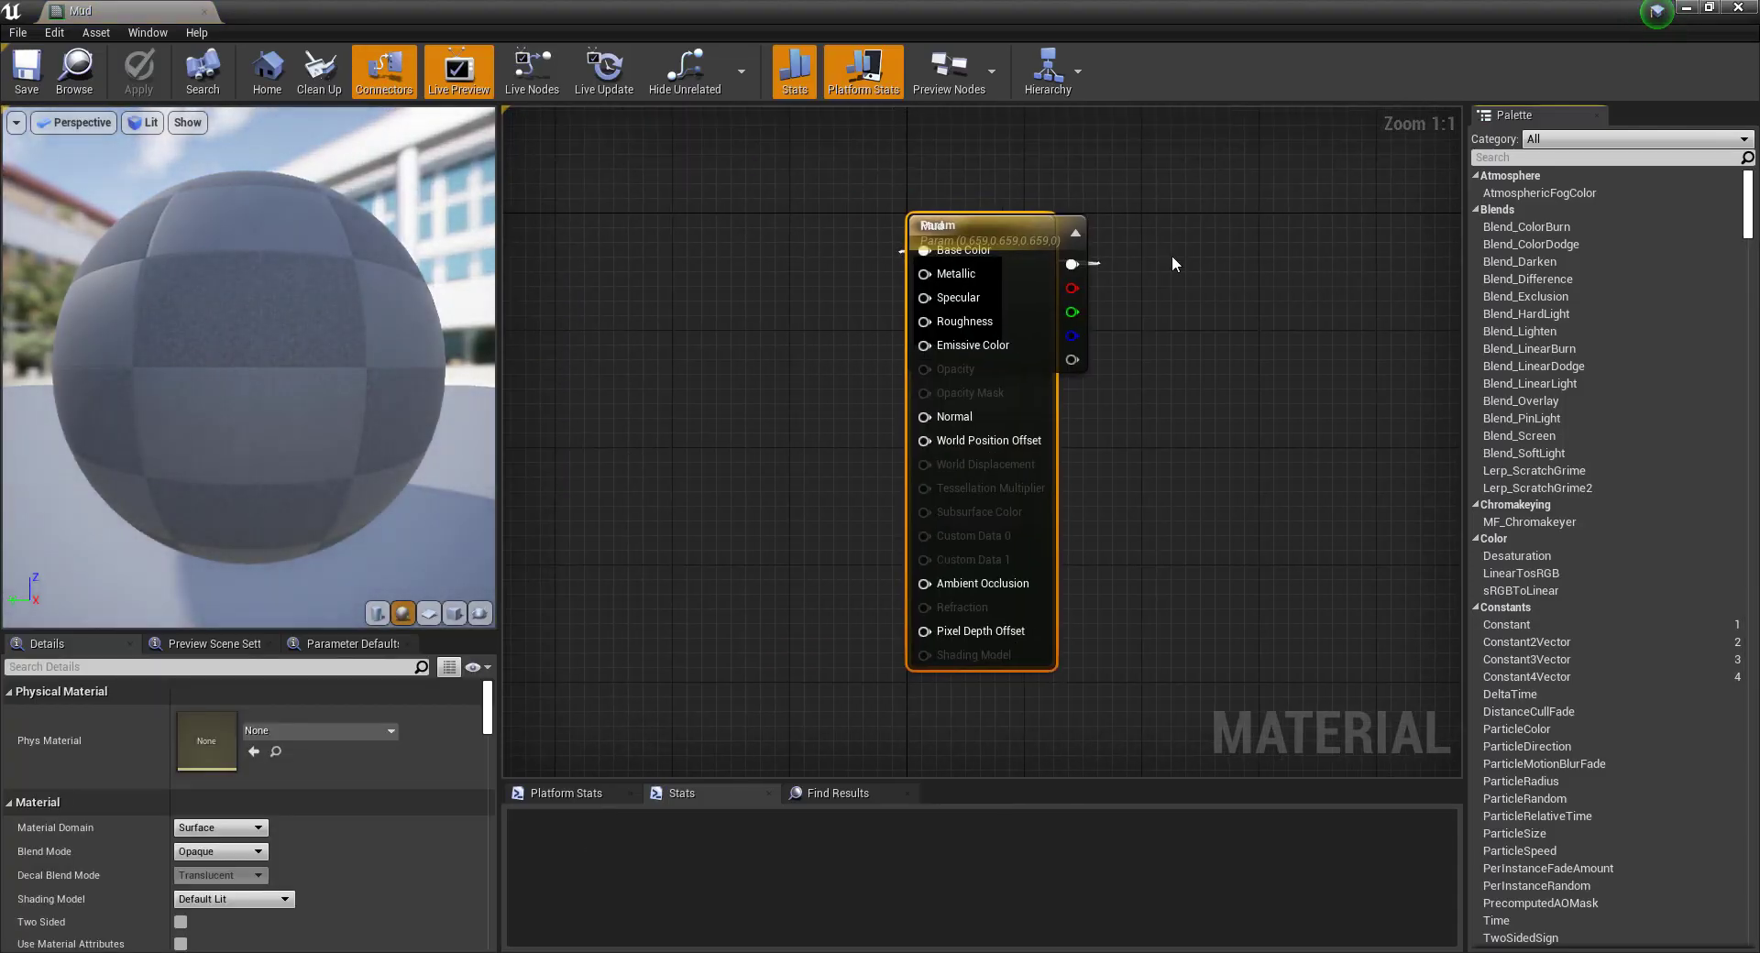
drag(944, 237, 1252, 251)
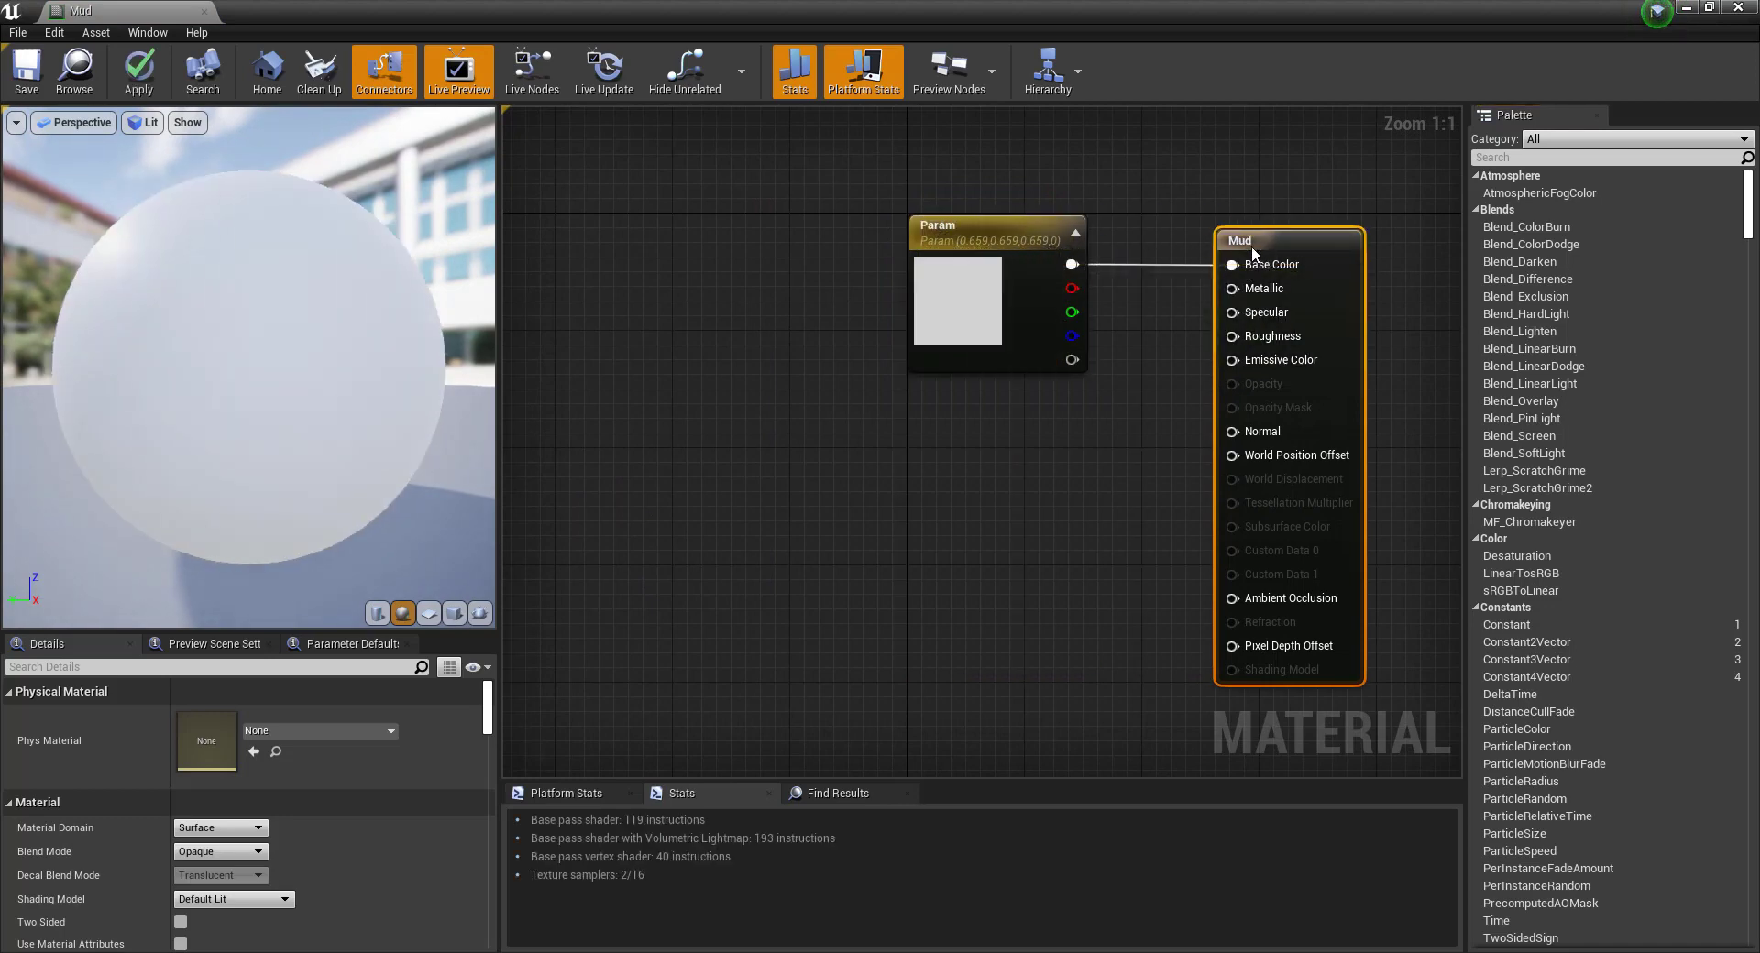
Open the BarkCharred material from the Orc_Village folder and copy its whole Texture_Settings node group.
click(1688, 7)
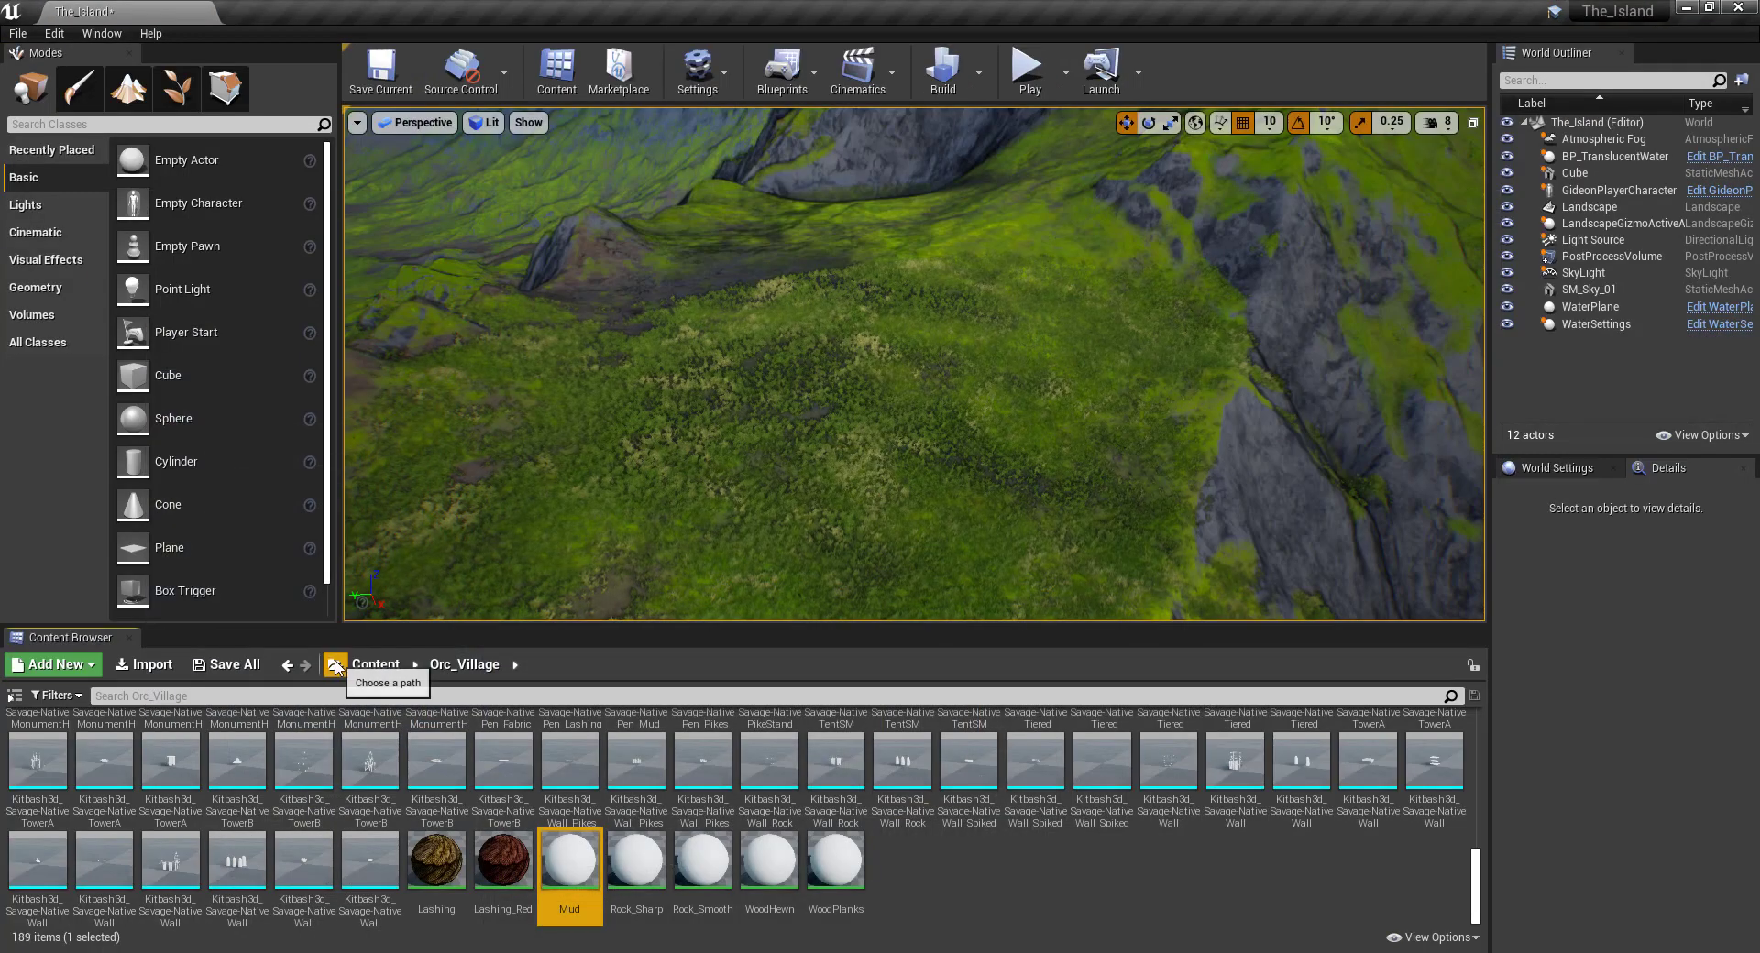
scroll(122, 743, up, 10)
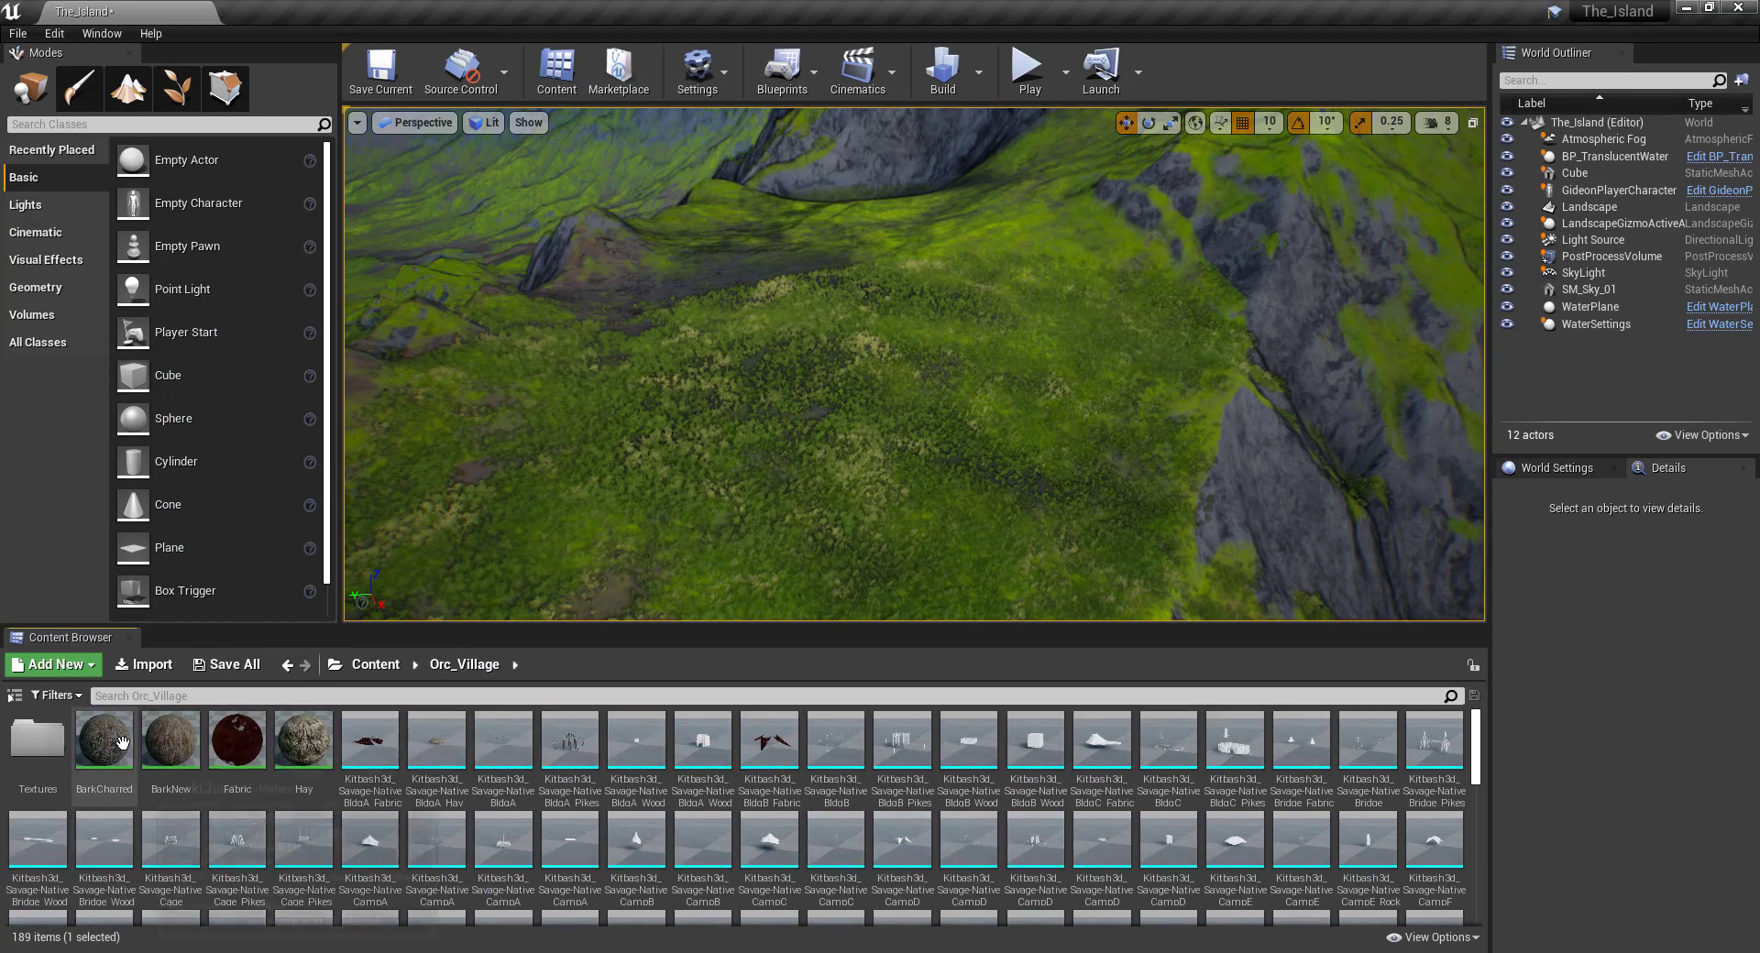
double_click(122, 743)
scroll(841, 321, down, 8)
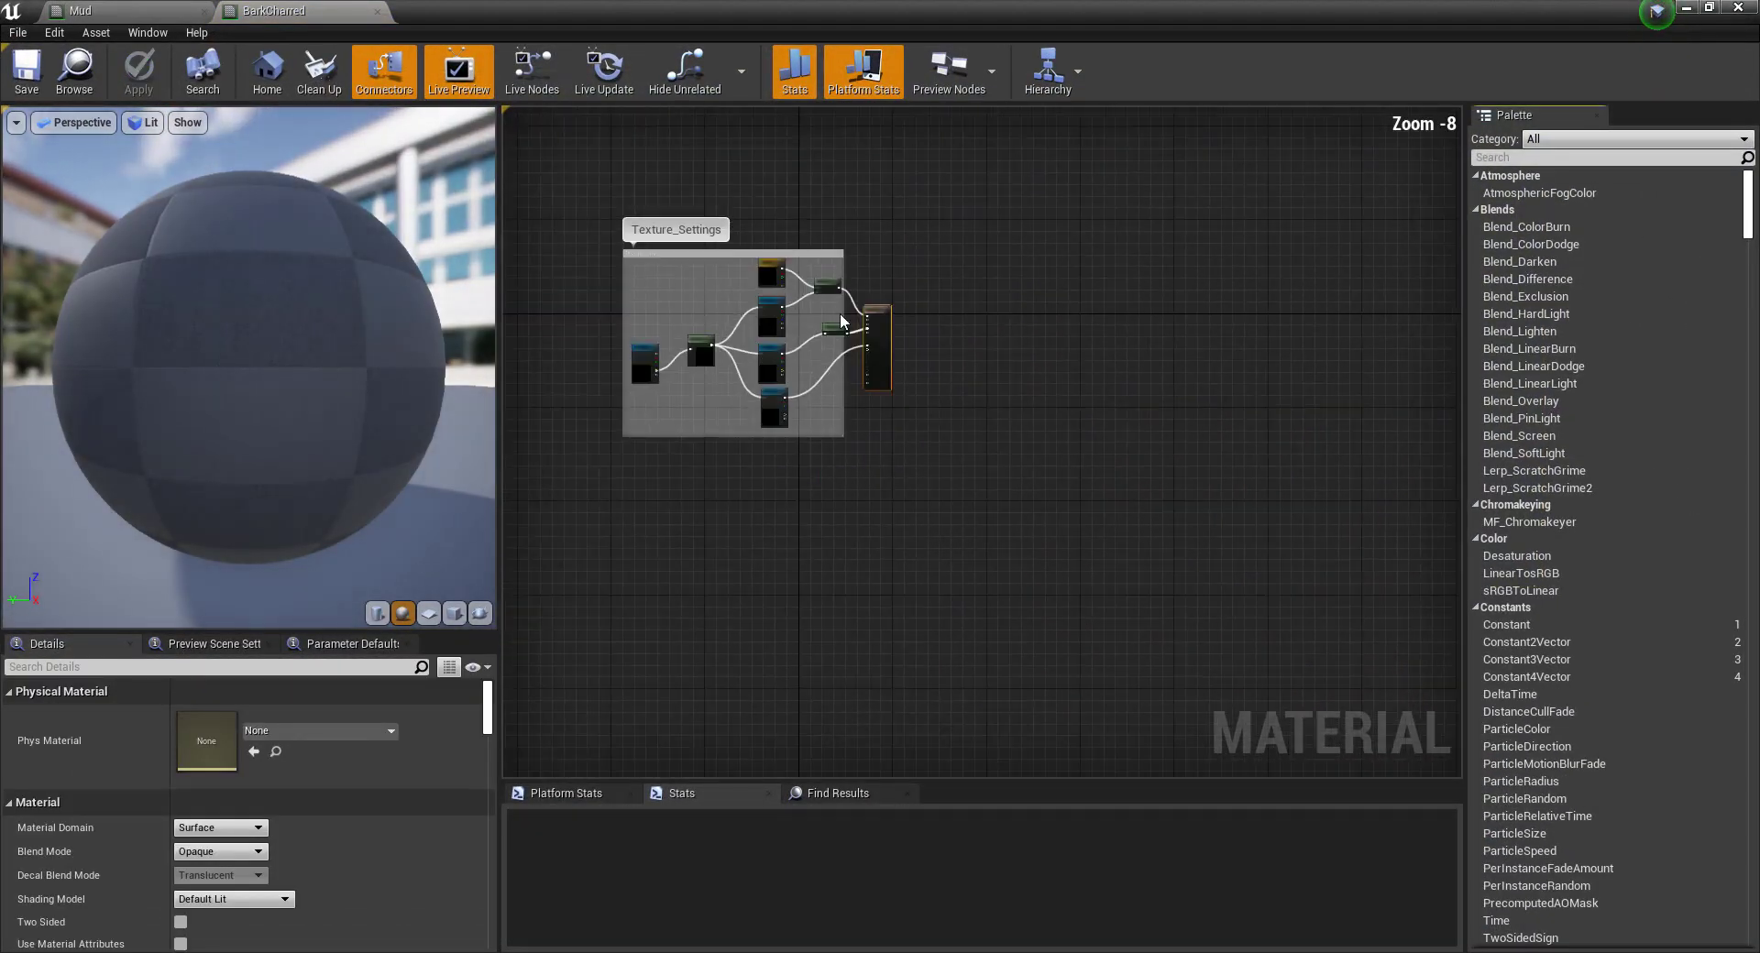
drag(857, 206, 535, 549)
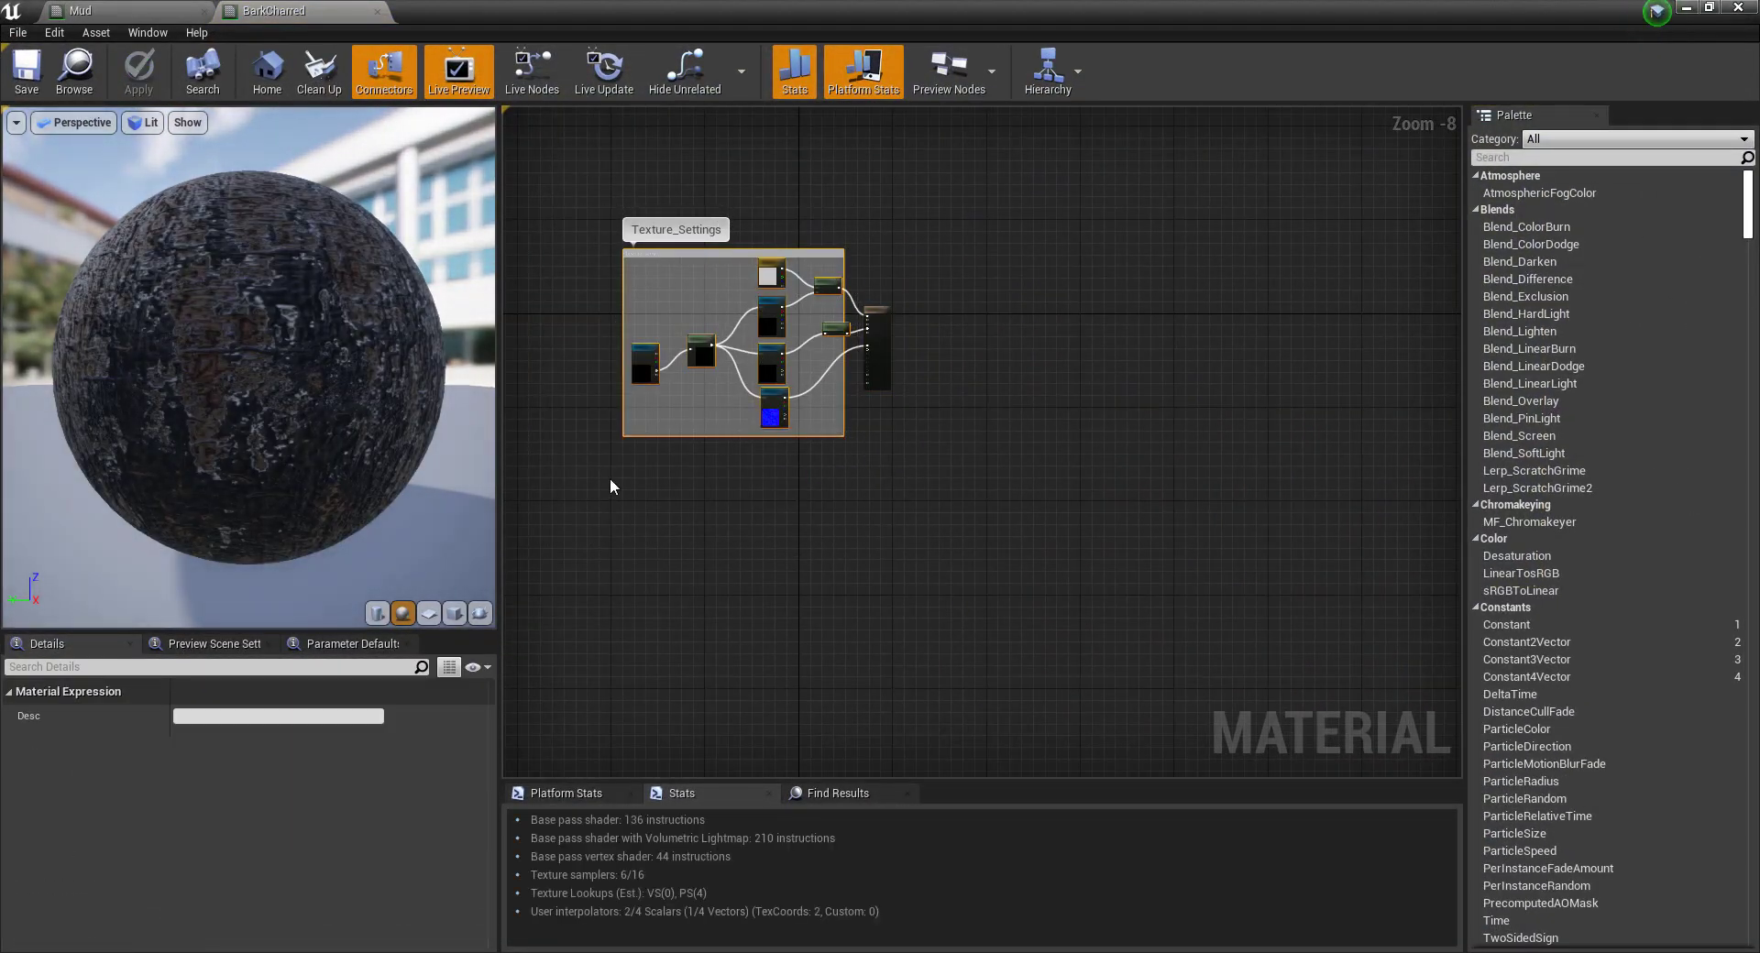
Replace the Param node in the Mud material with the copied Texture_Settings group and place the Mud result node beside it.
click(121, 13)
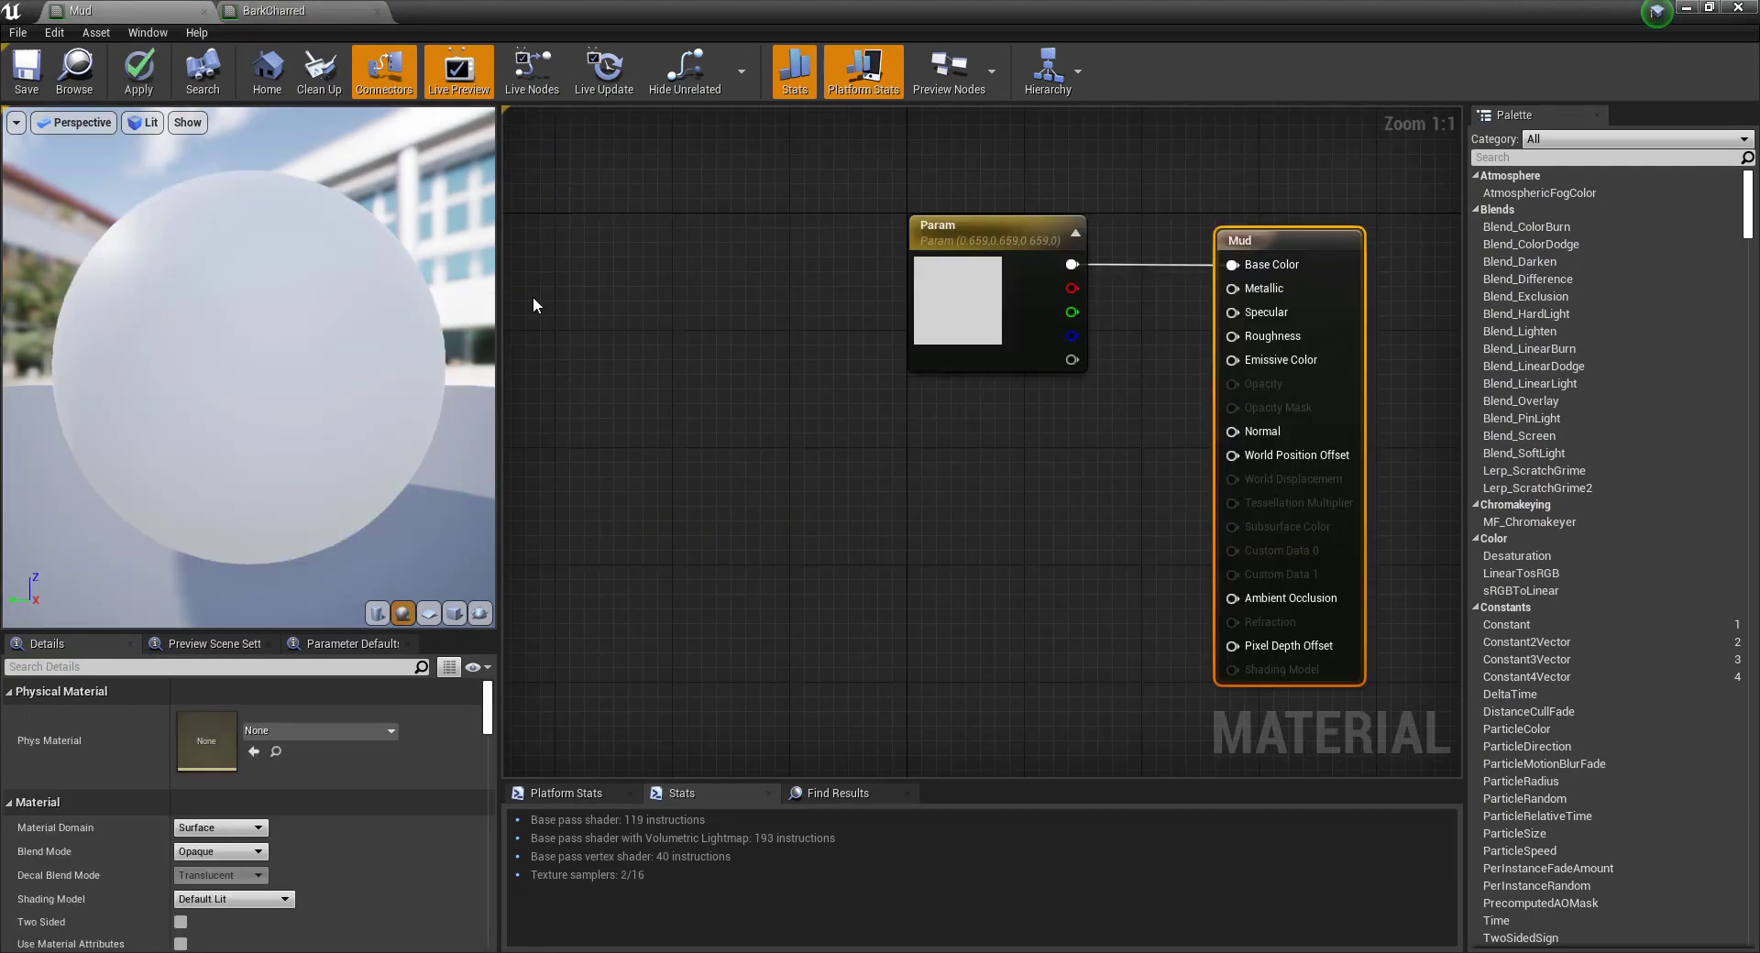
click(938, 238)
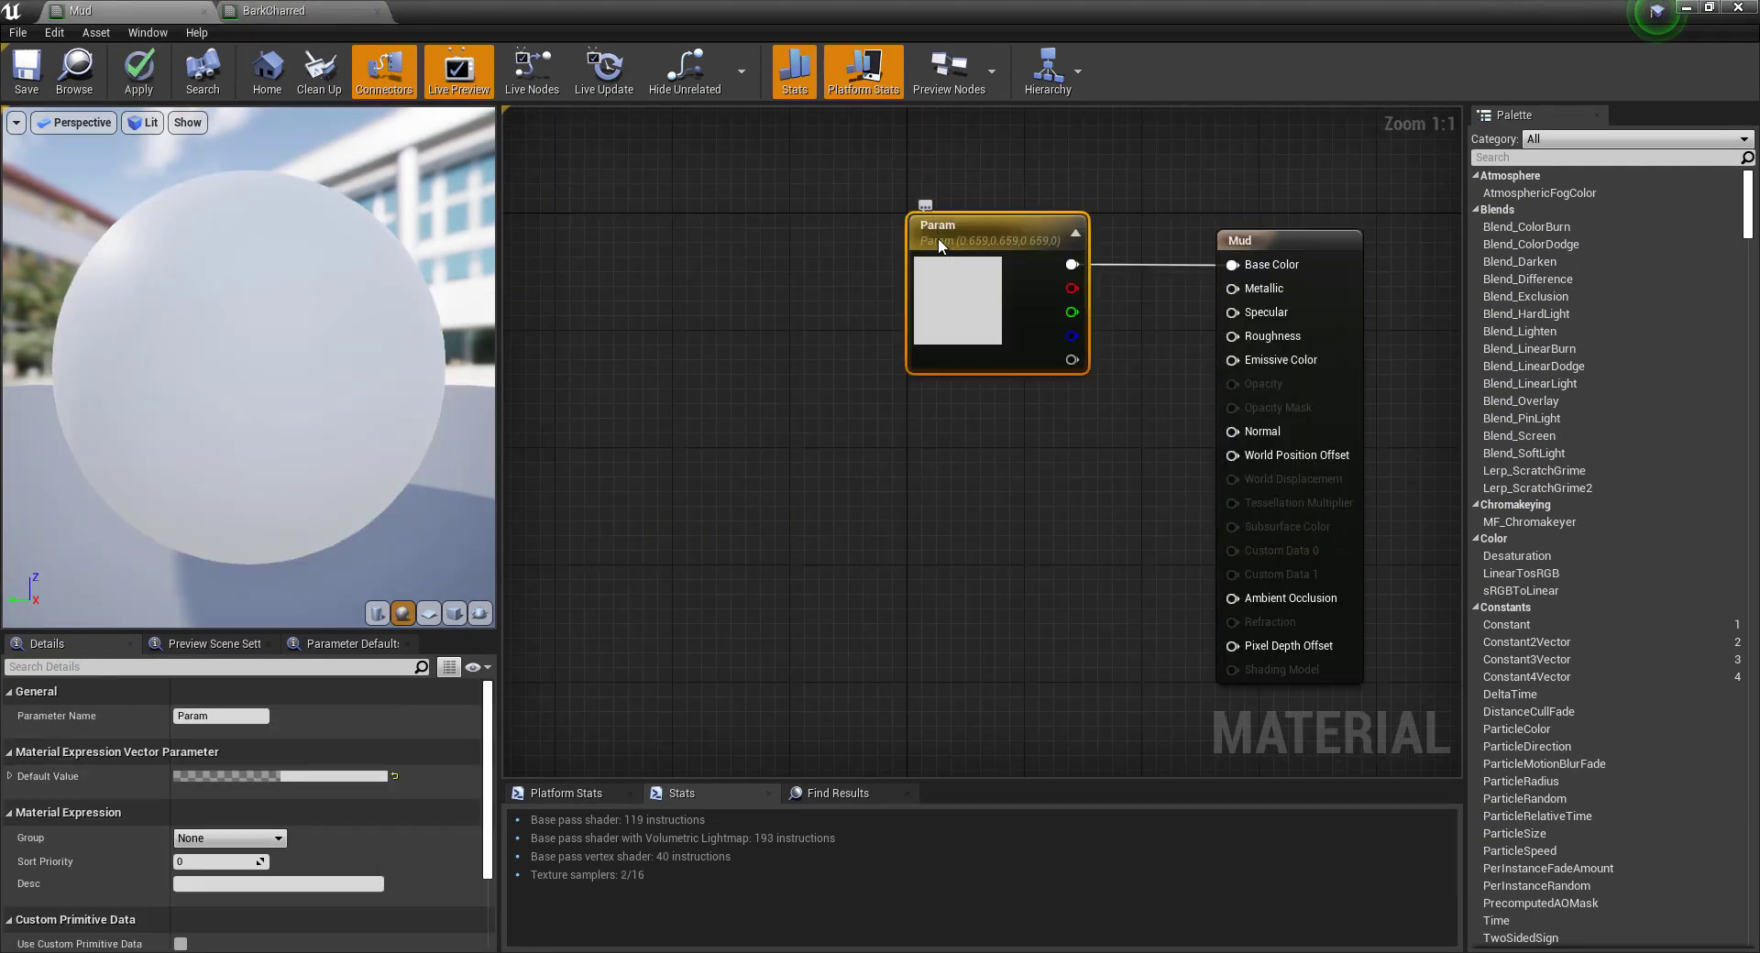
key(Delete)
key(ctrl+v)
scroll(931, 252, down, 5)
drag(1074, 251, 1172, 223)
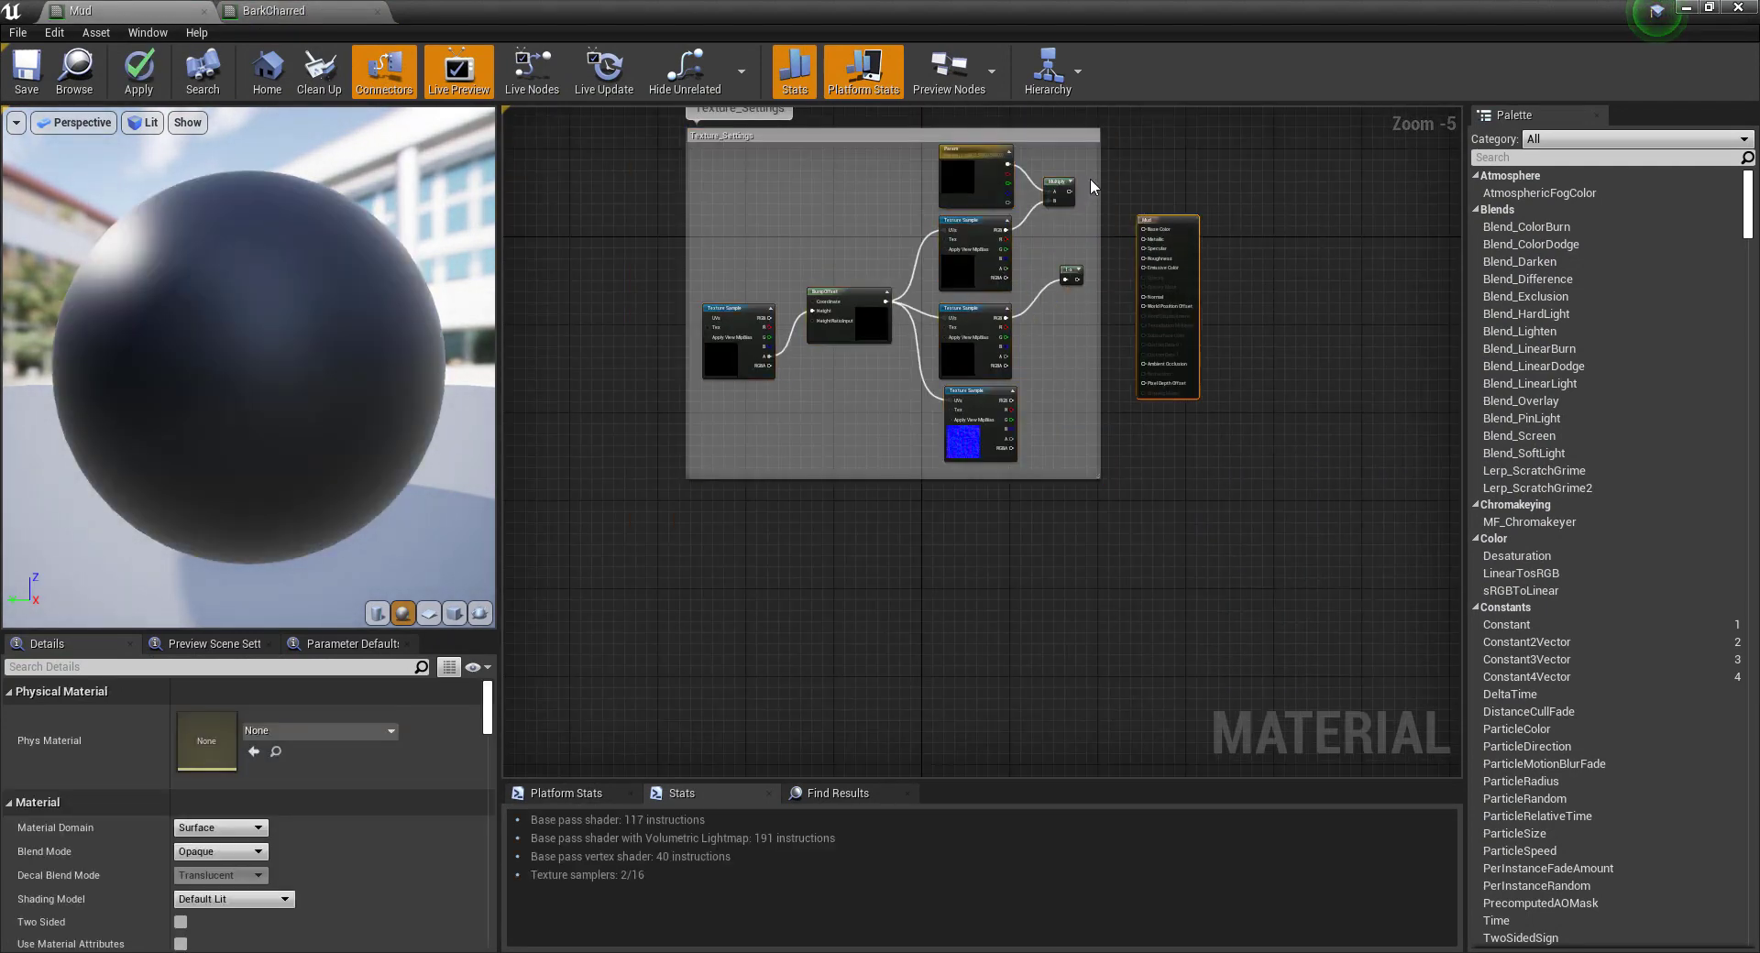
Connect Multiply to Base Color, the 1-x node to Roughness, and the normal Texture Sample to Normal on the Mud node.
scroll(1090, 178, up, 5)
drag(1033, 211, 1235, 315)
drag(1056, 445, 1234, 384)
drag(870, 768, 1235, 449)
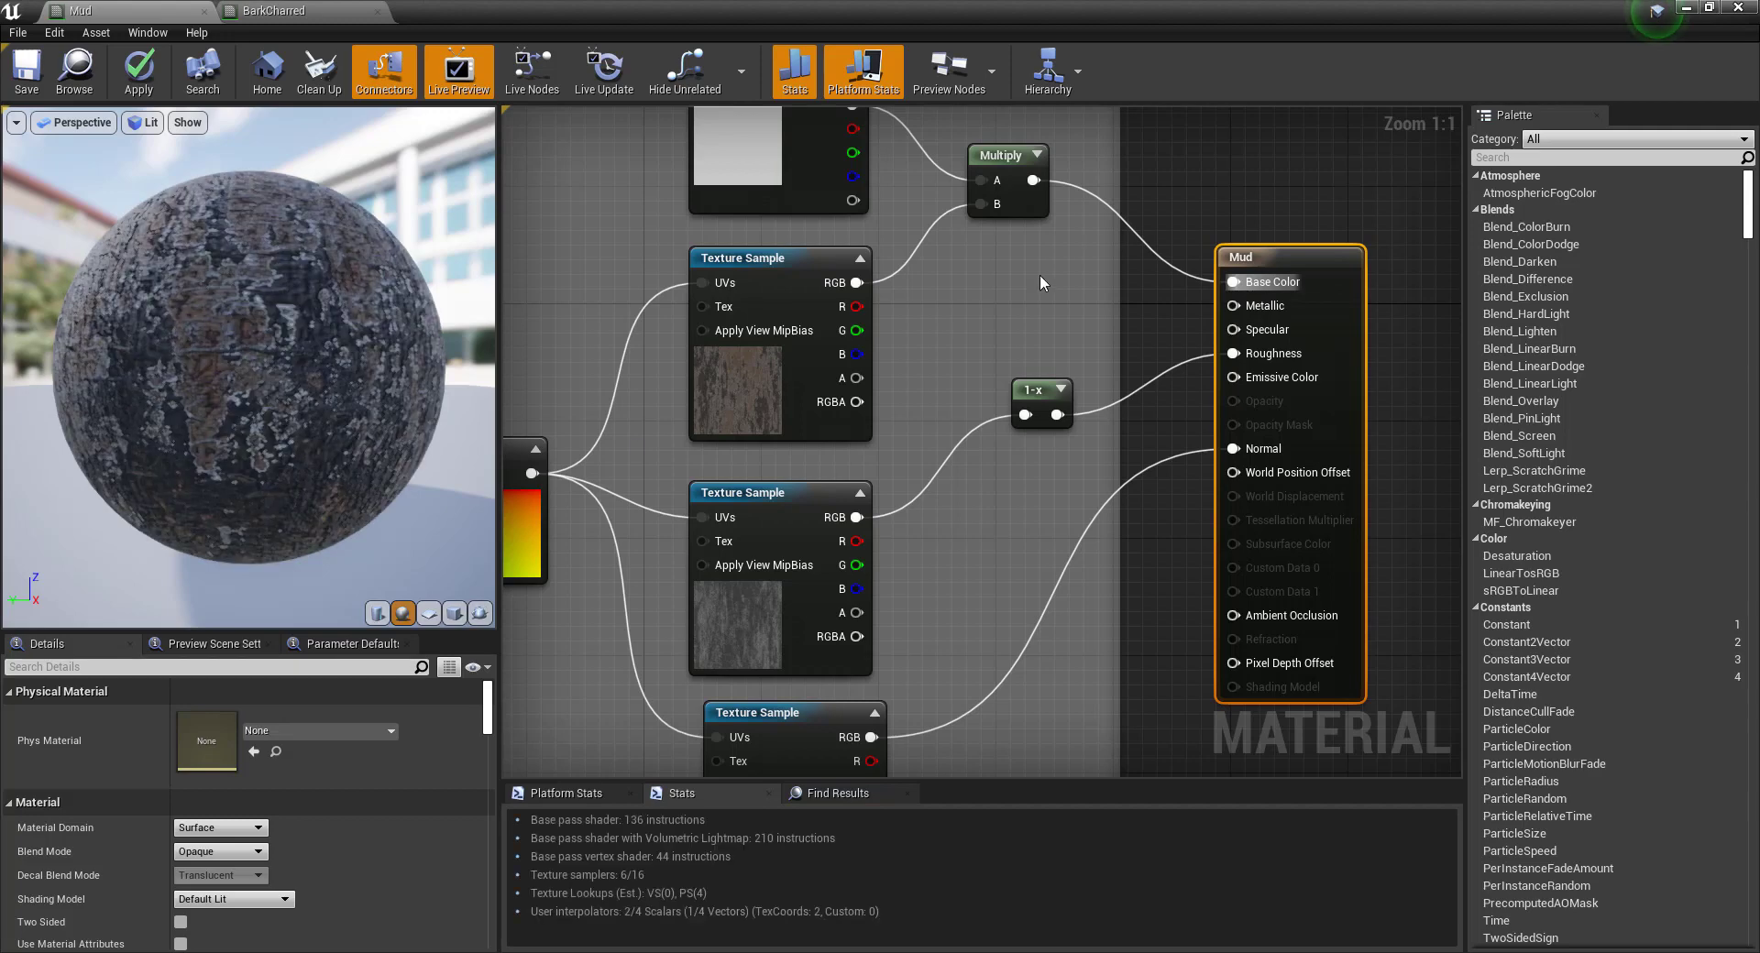
Copy the name of the KB3D_MudRocky_Diffuse texture from the Orc_Village Textures folder and return to the Mud material.
click(1685, 13)
double_click(38, 745)
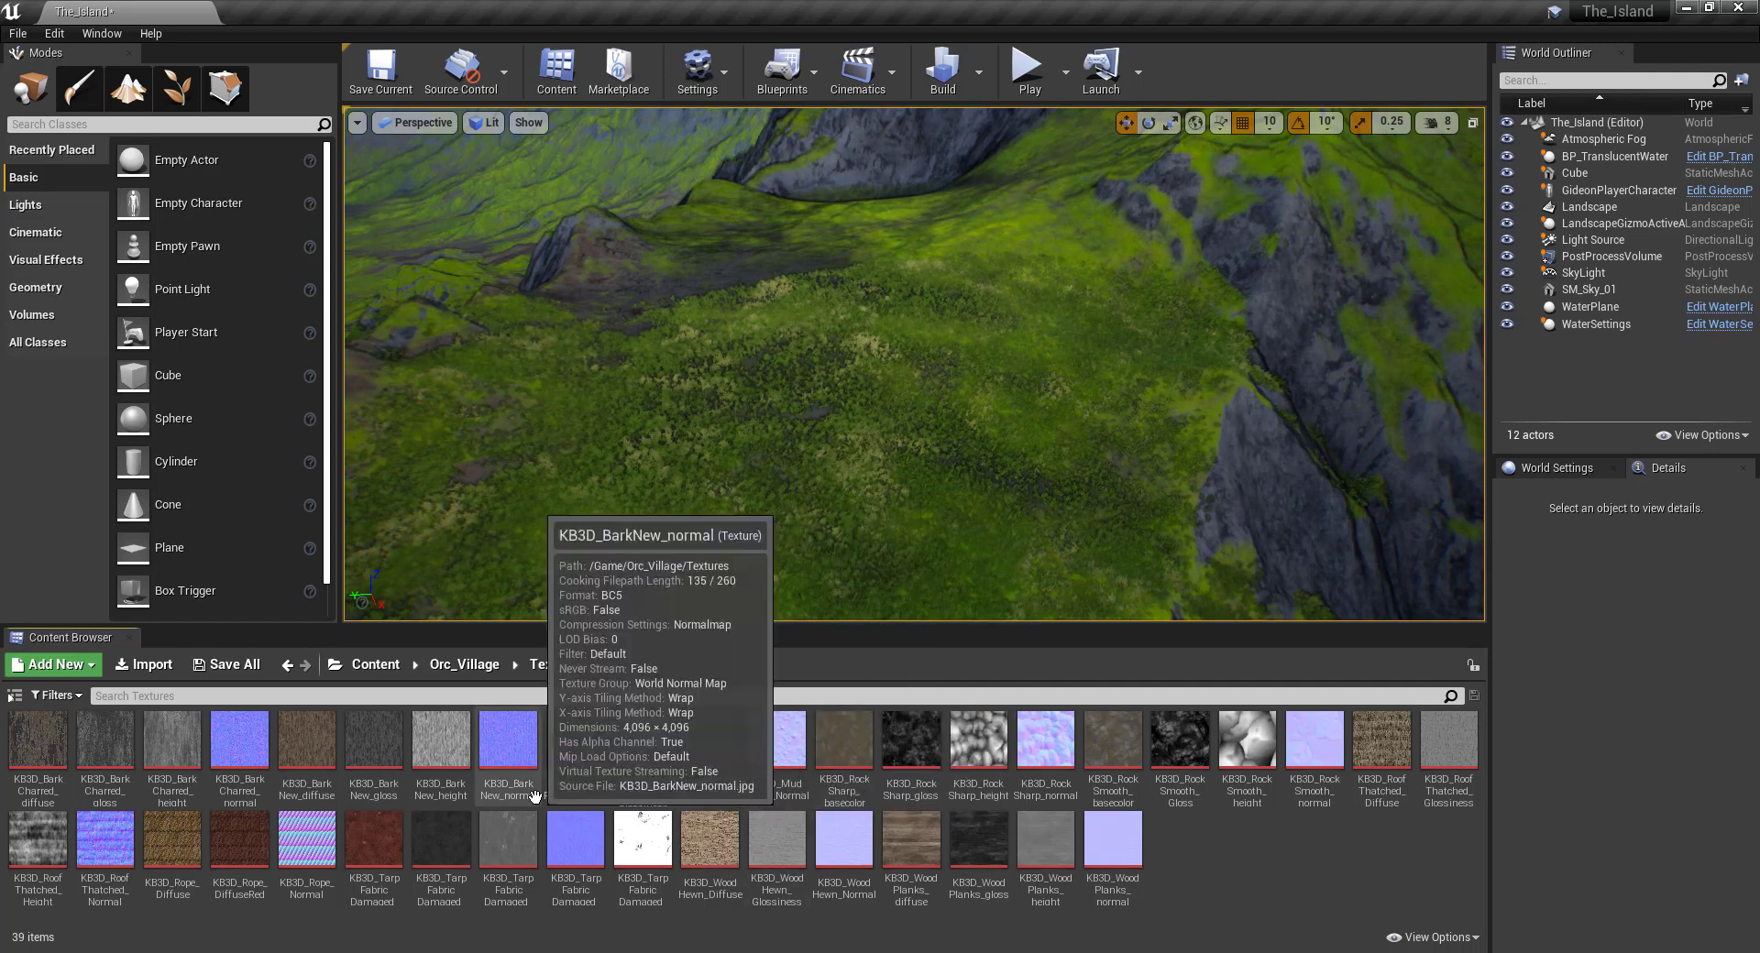
click(597, 794)
click(595, 794)
key(ctrl+c)
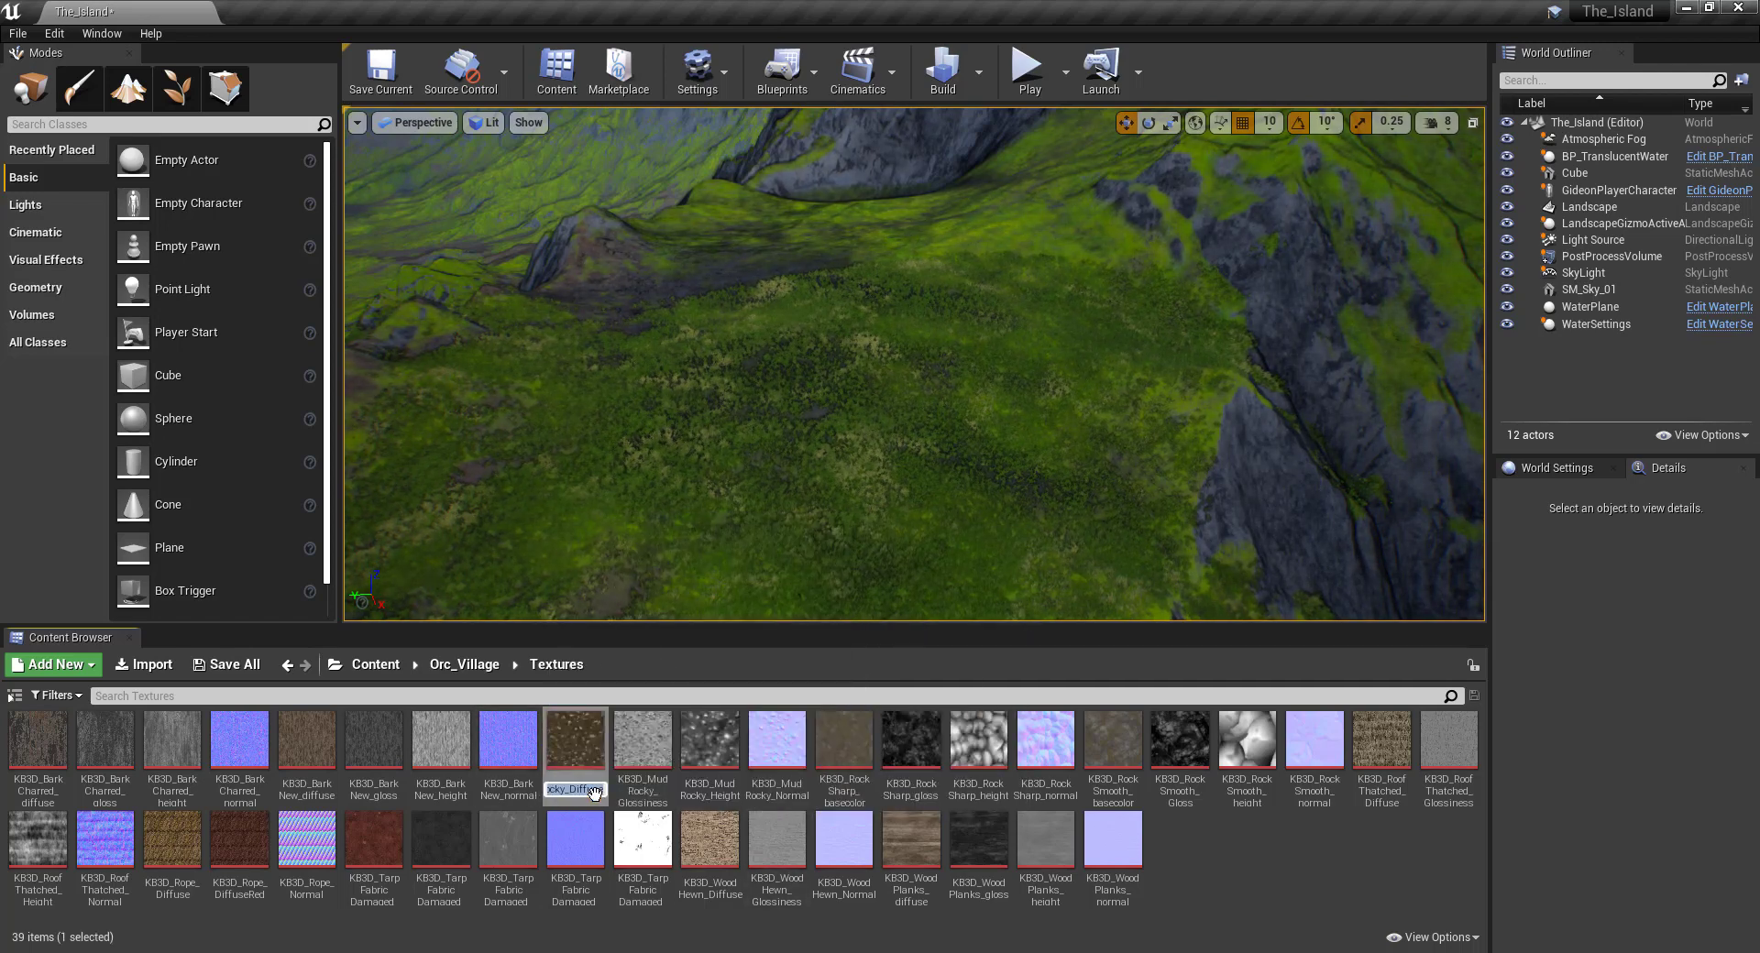
click(1317, 900)
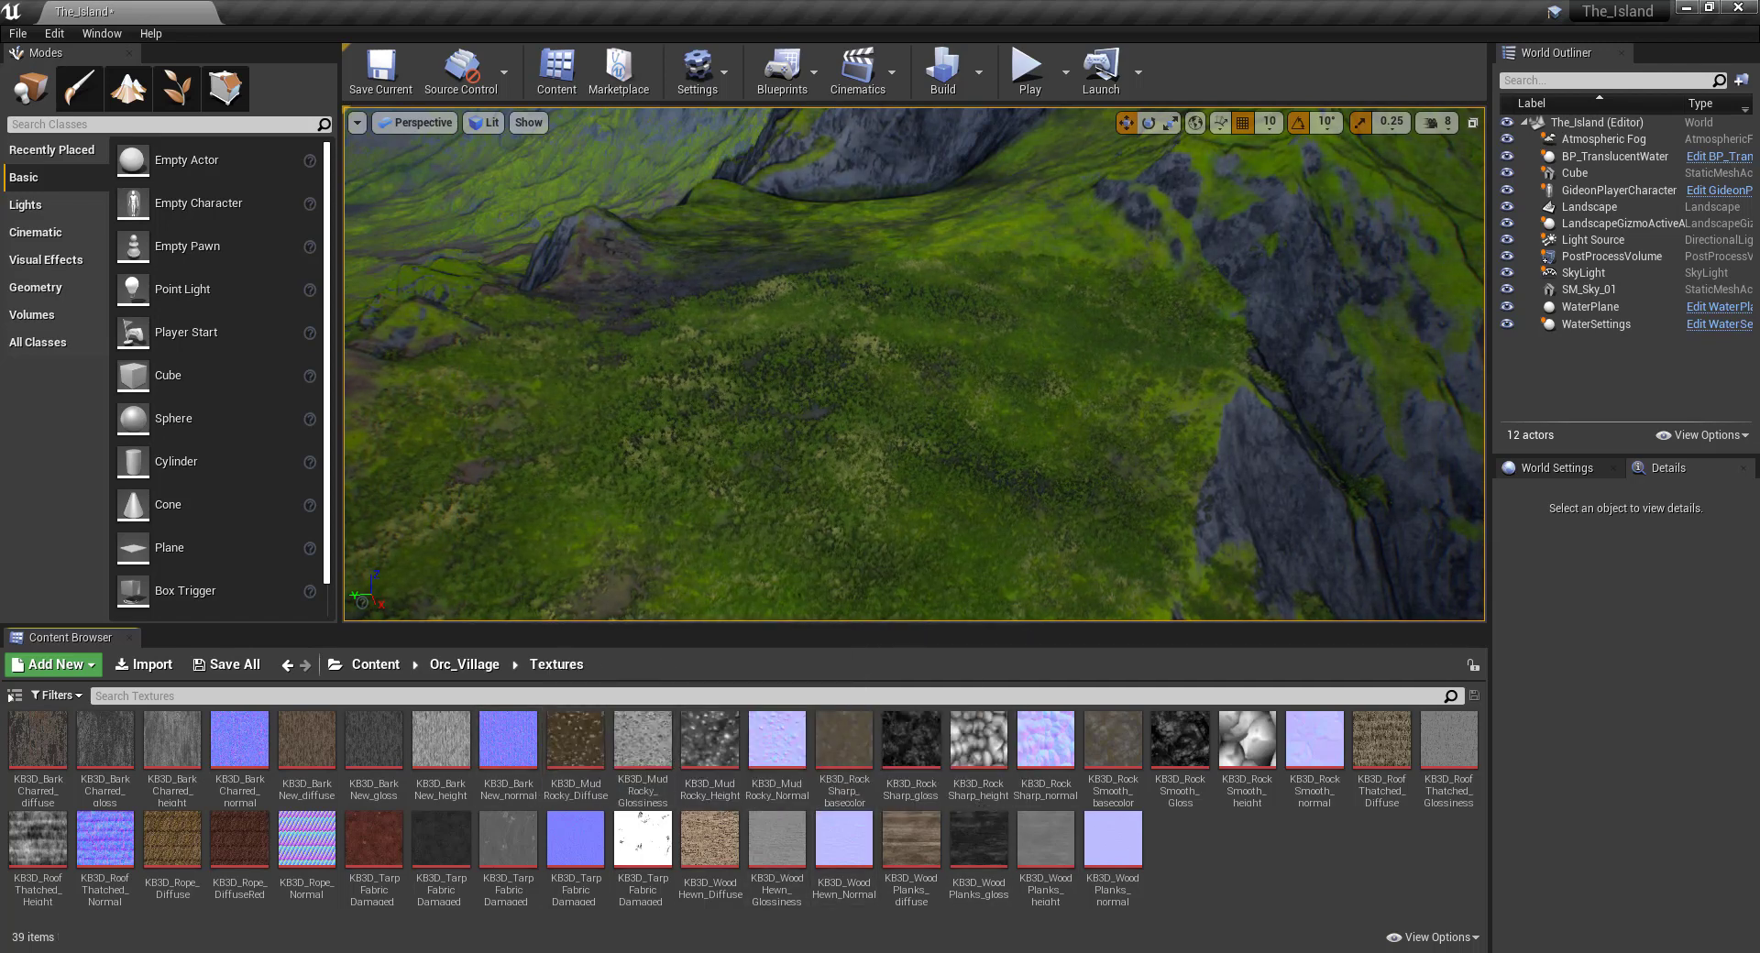
click(476, 951)
click(645, 900)
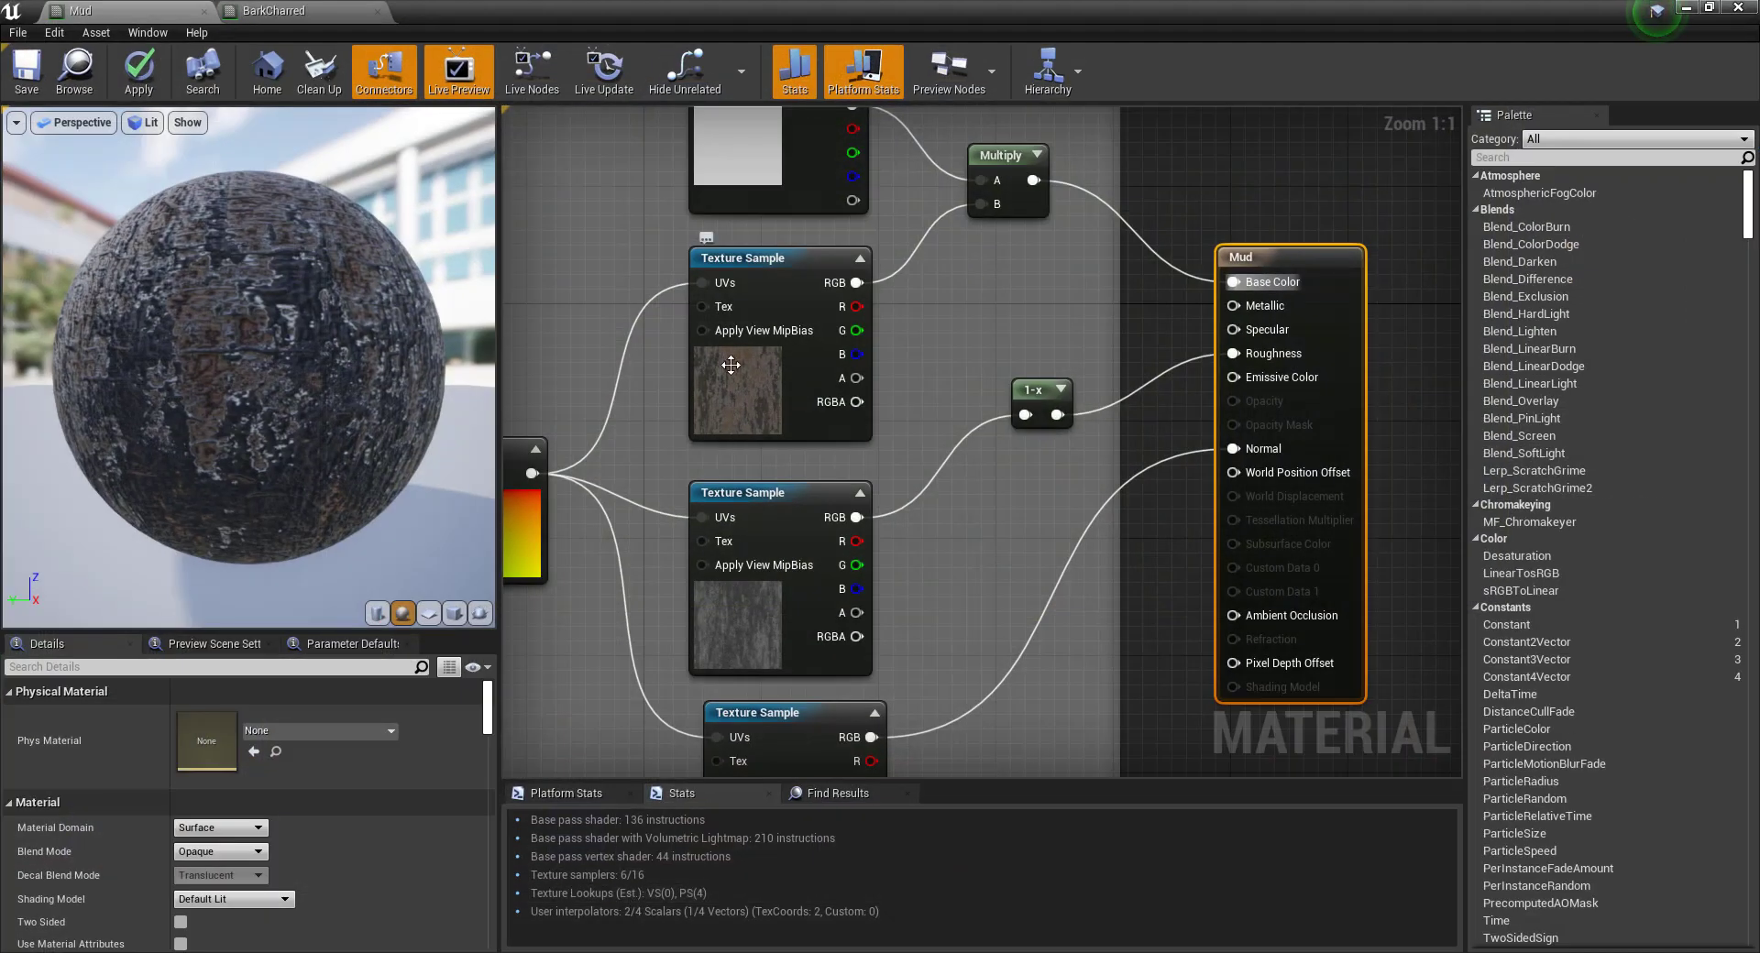
Assign the KB3D_MudRocky_Diffuse texture to the colour Texture Sample that feeds Multiply in the Mud material.
click(711, 252)
click(320, 883)
click(339, 603)
key(ctrl+v)
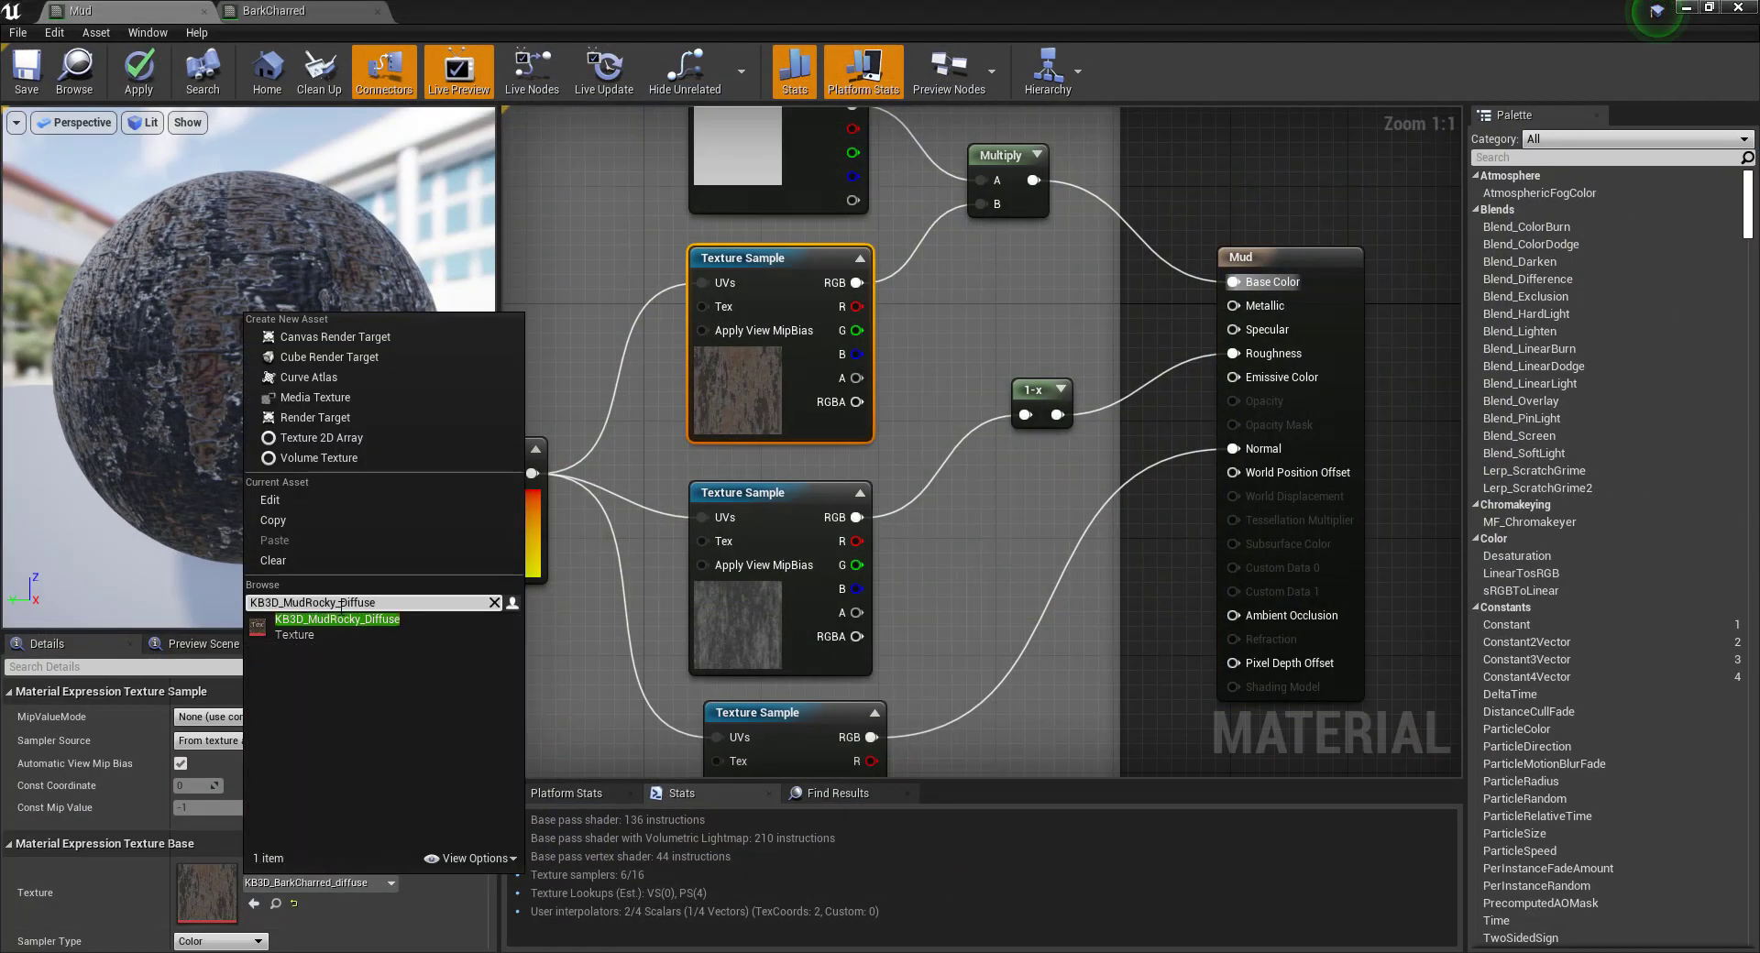
click(421, 625)
scroll(761, 710, down, 1)
right_drag(761, 710, 765, 414)
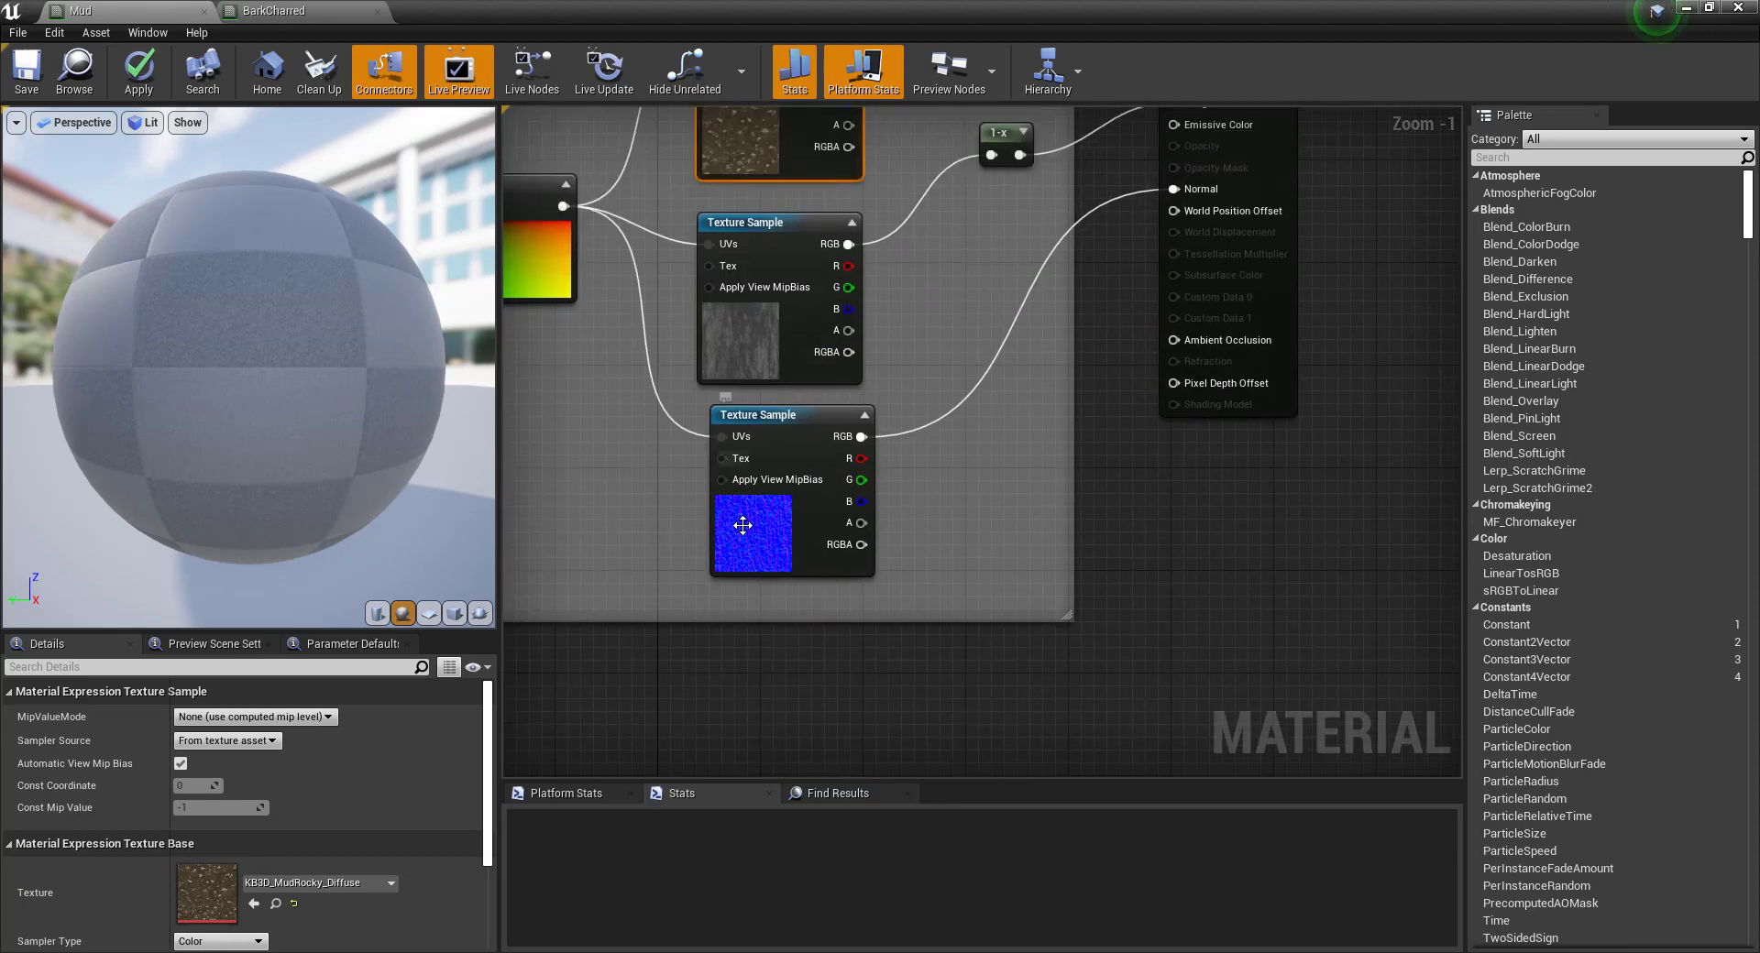
Assign the KB3D_MudRocky_Normal texture to the normal Texture Sample in the Mud material.
click(746, 526)
click(318, 882)
key(ctrl+v)
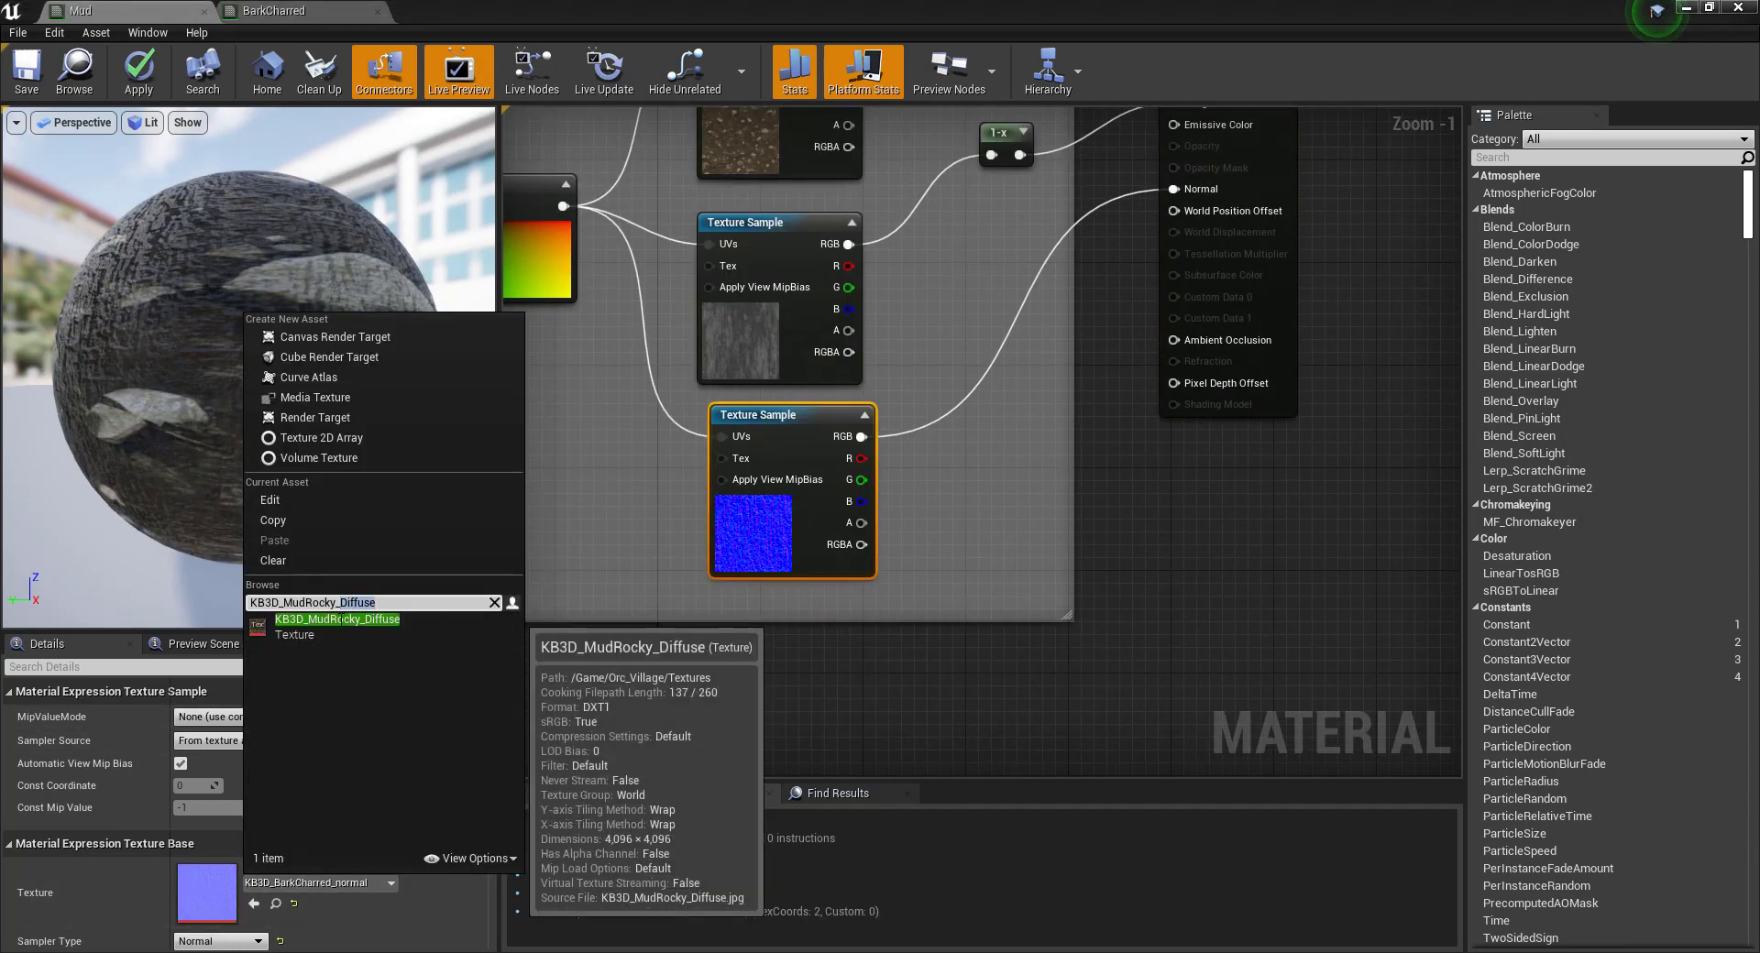
text(normal)
click(344, 625)
Assign the KB3D_MudRocky_Glossiness texture to the Texture Sample that feeds the 1-x node.
right_drag(546, 447, 672, 542)
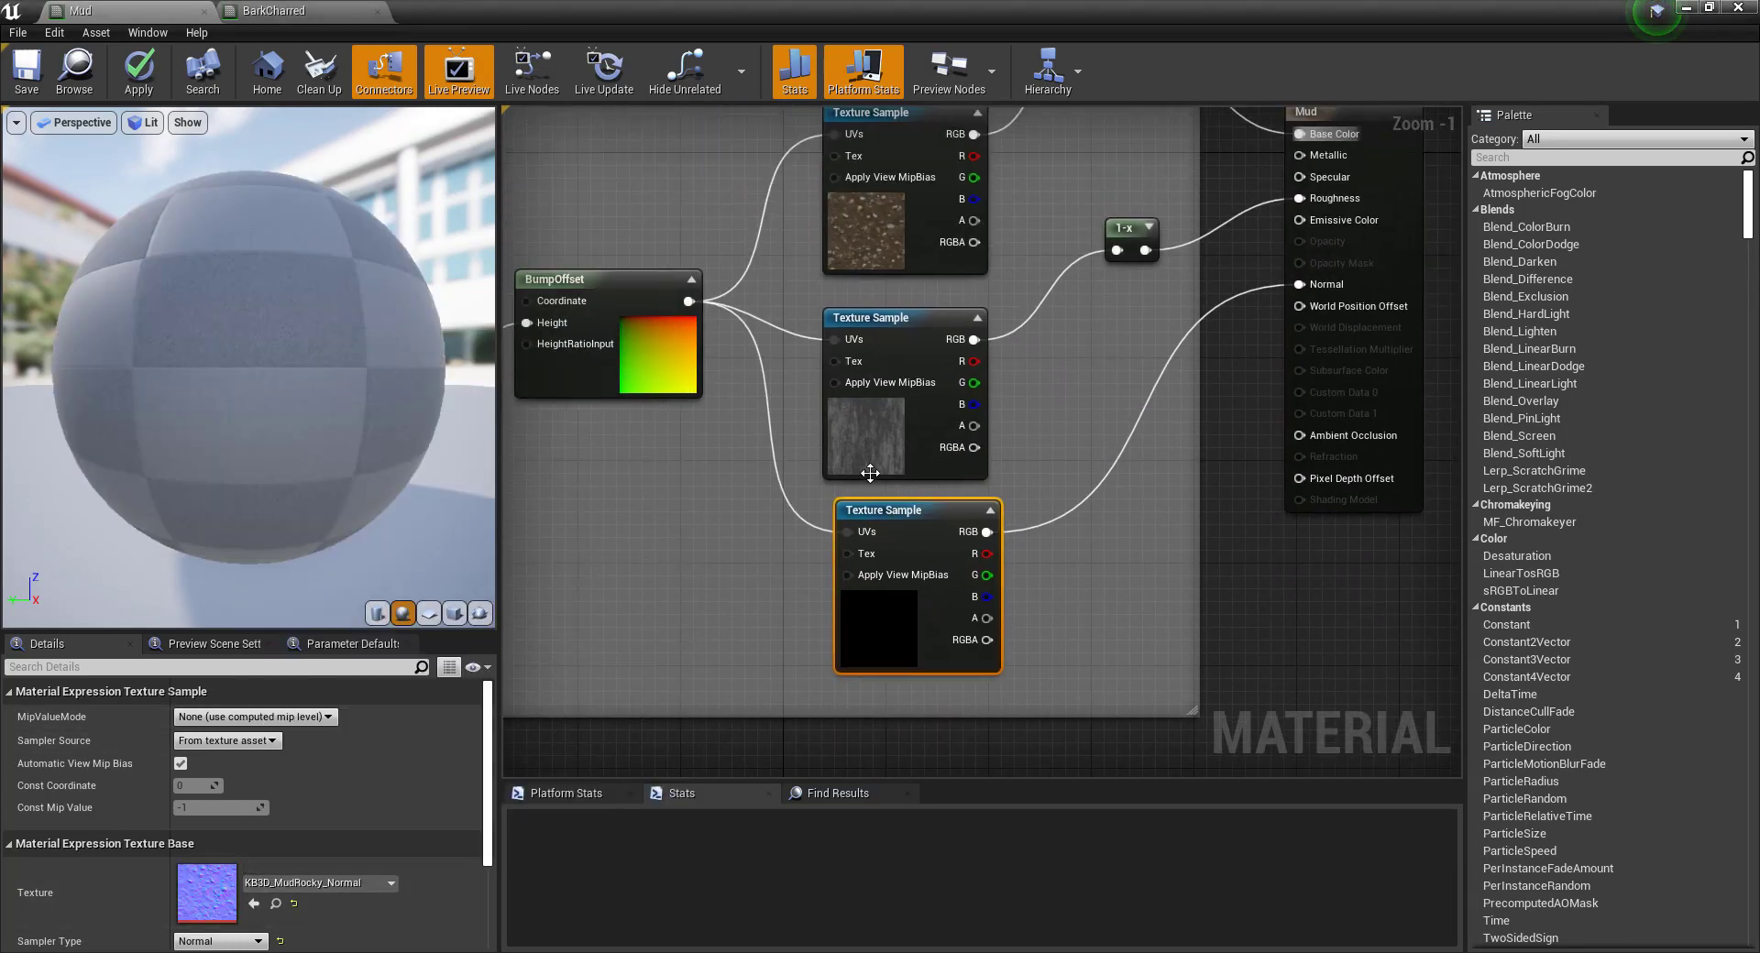
click(868, 469)
click(317, 885)
text(KB3D_MudRocky_Diff)
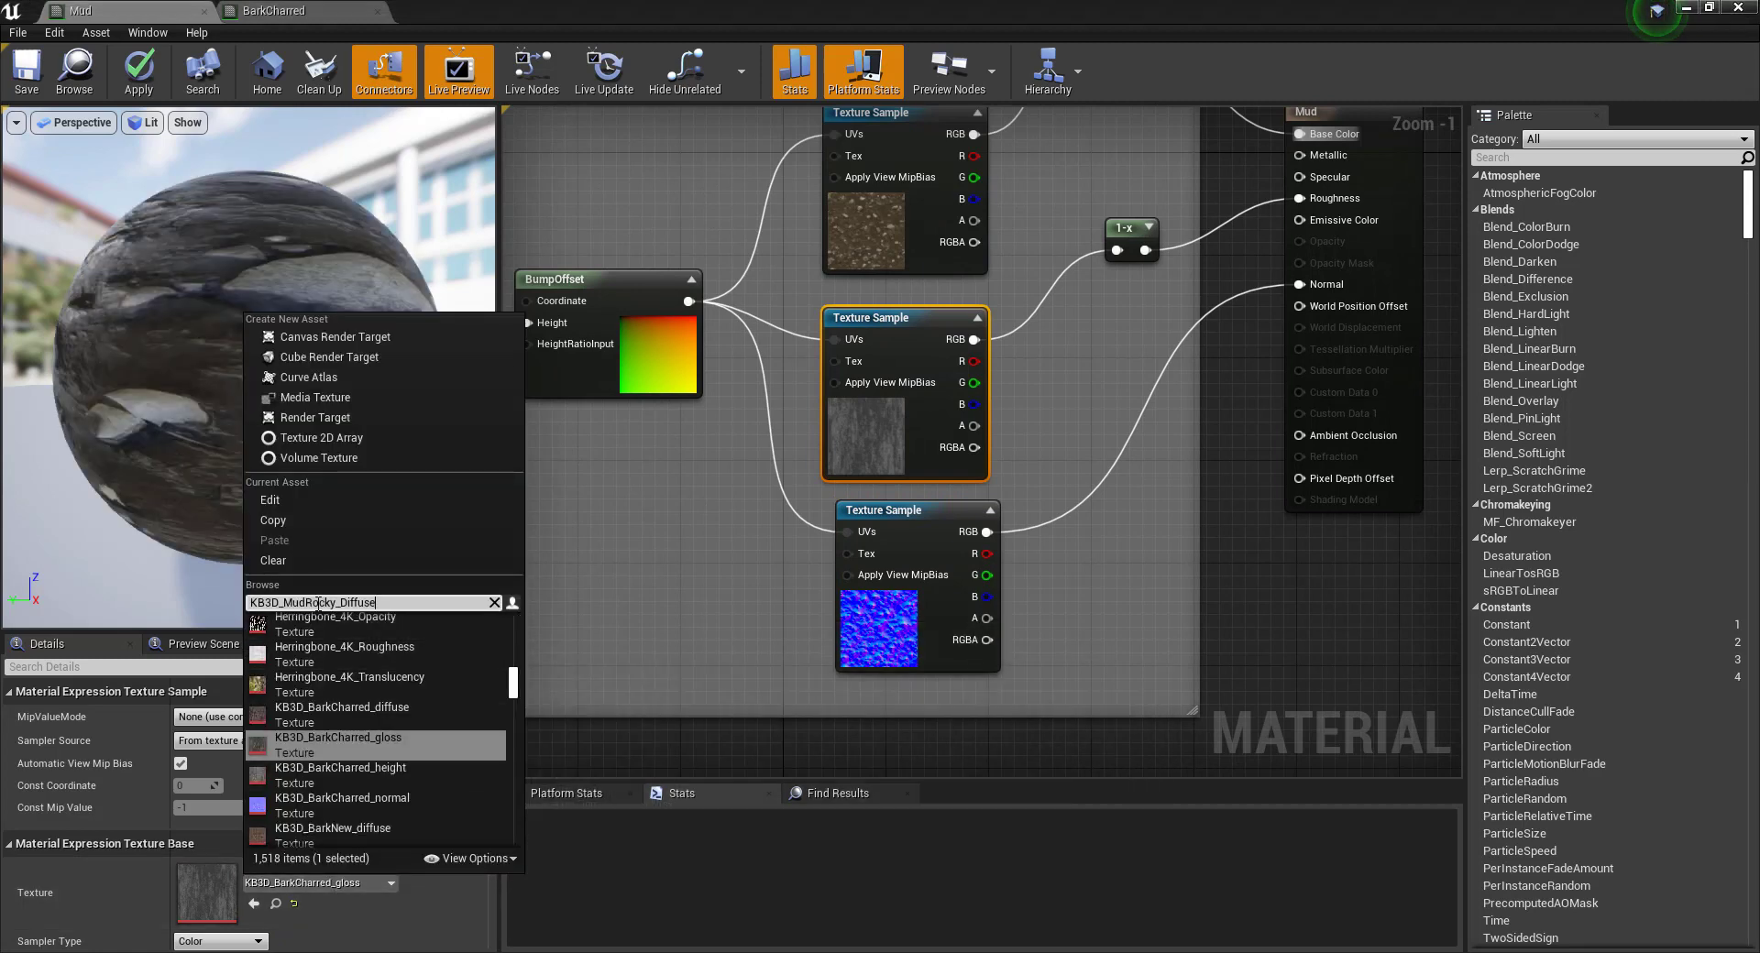
key(BackSpace)
key(BackSpace)
key(BackSpace)
key(BackSpace)
text(G)
click(338, 619)
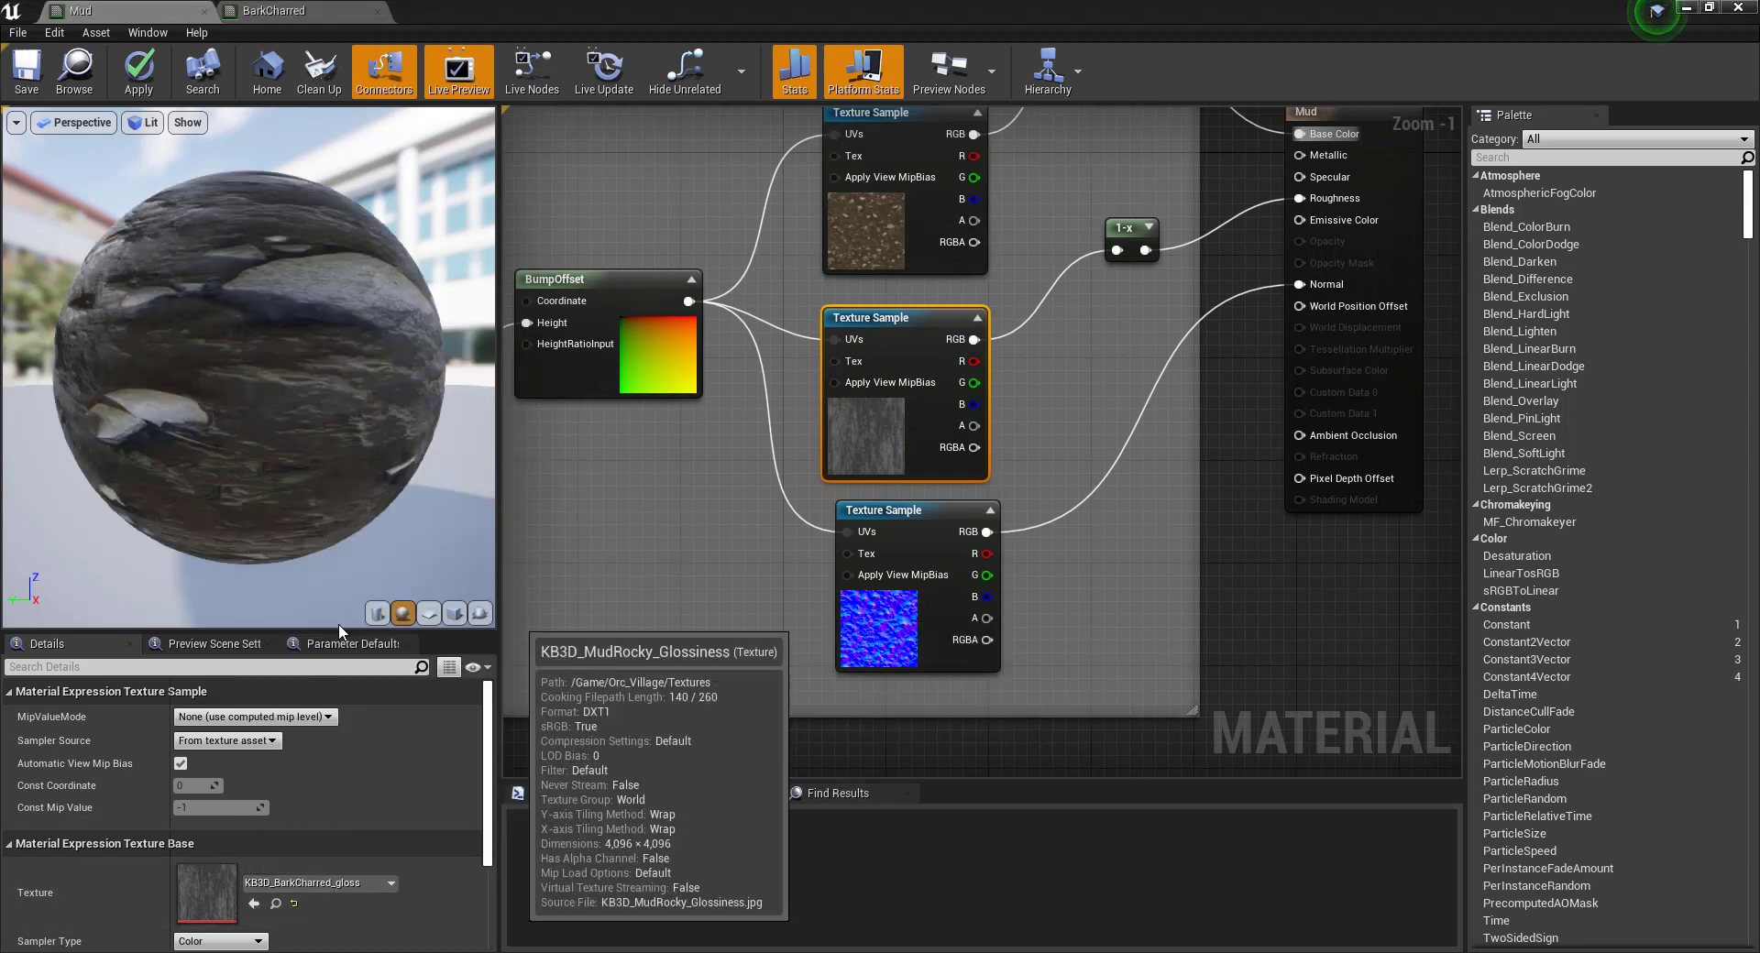
Assign the KB3D_MudRocky_Height texture to the Texture Sample that feeds the Height input of BumpOffset.
right_drag(604, 449, 975, 514)
click(703, 514)
click(349, 880)
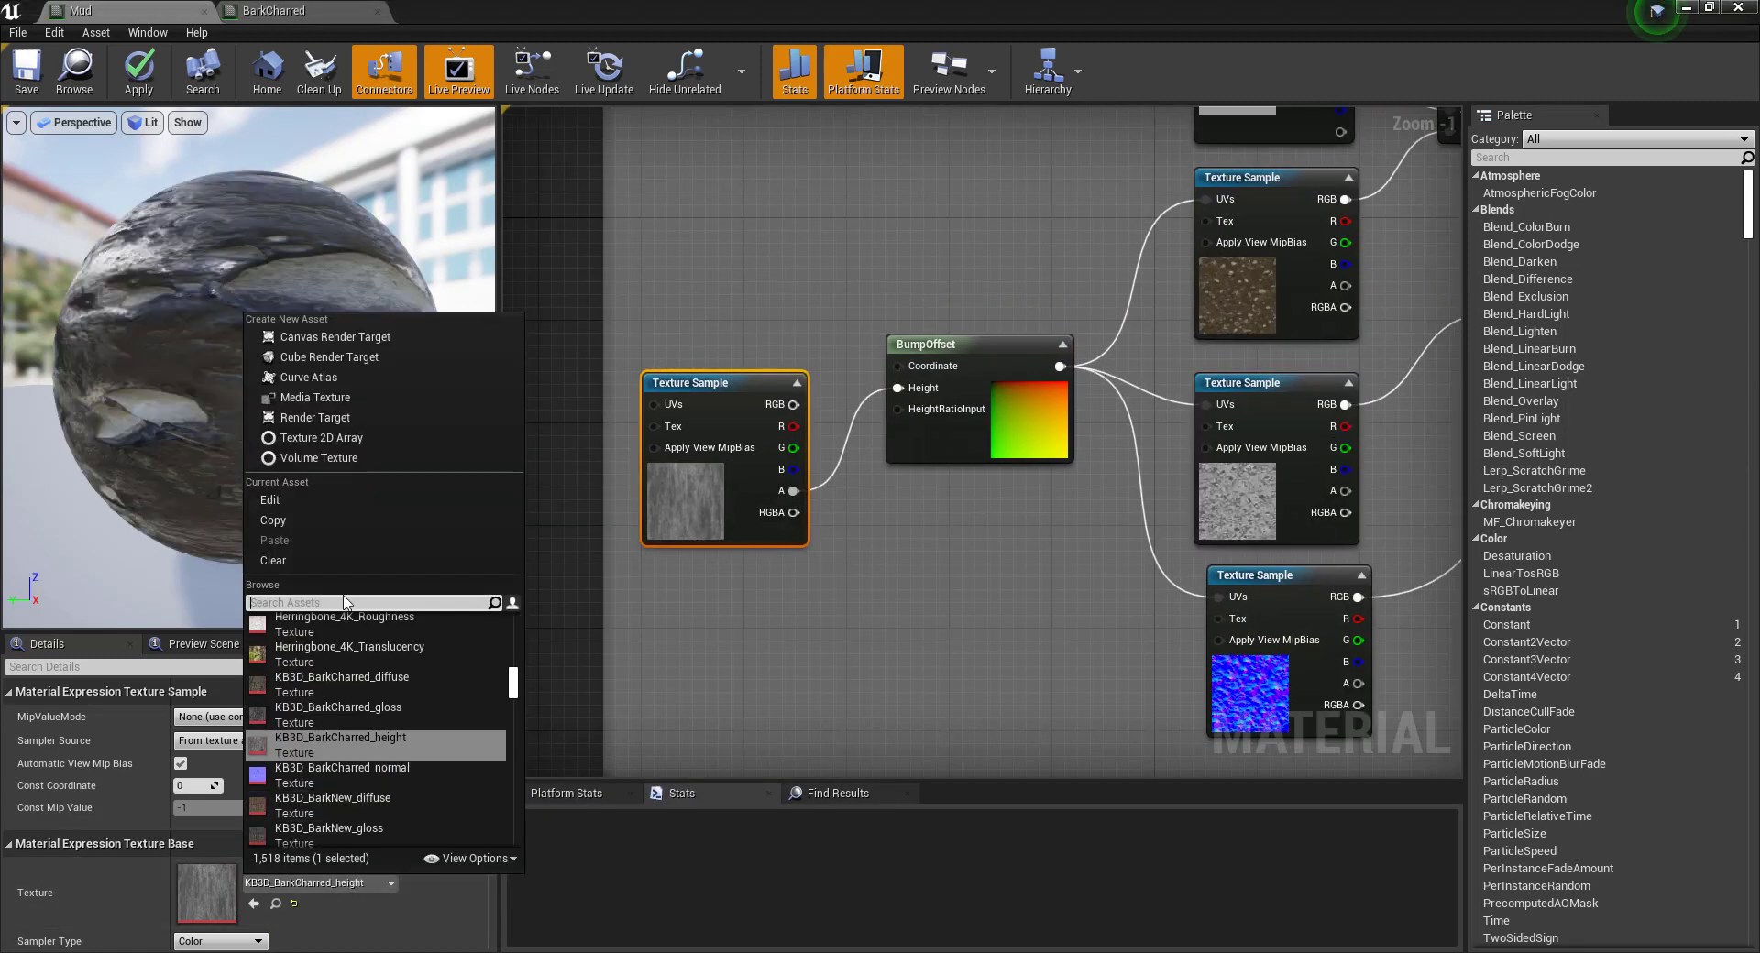
text(KB3D_MudRocky_Diffuse)
key(BackSpace)
key(BackSpace)
key(BackSpace)
key(BackSpace)
key(BackSpace)
key(BackSpace)
key(BackSpace)
click(356, 687)
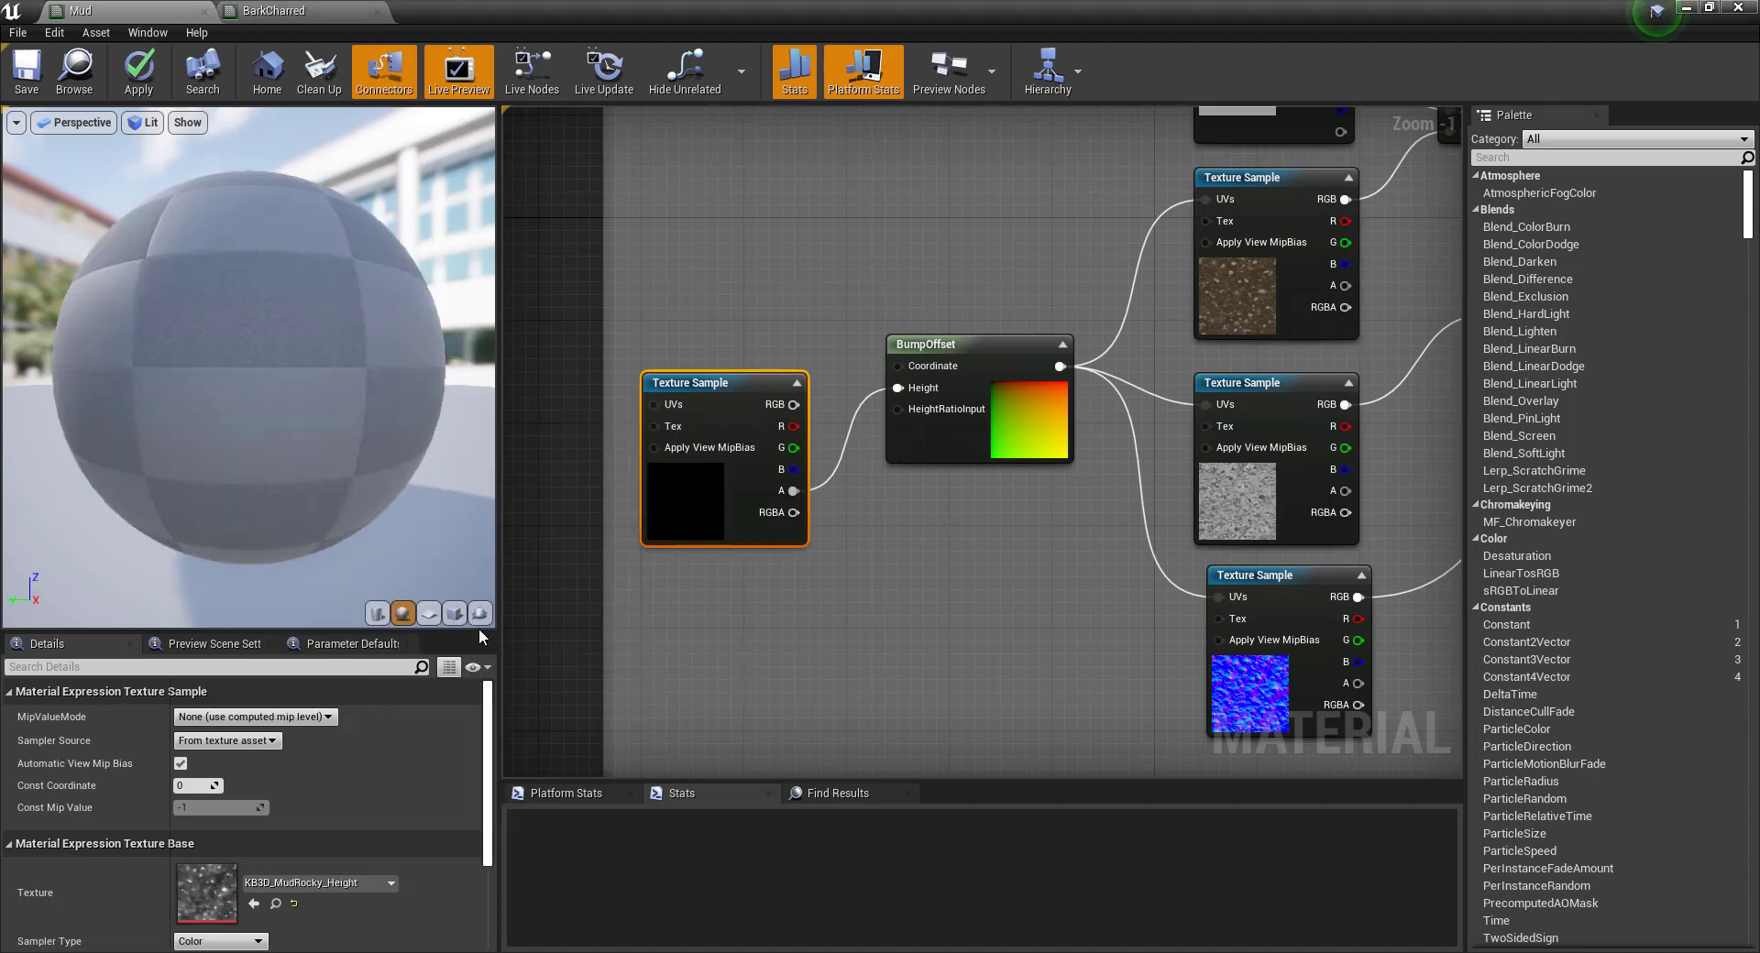
Set the Mud preview mesh to a plane and examine the mud surface up close.
right_drag(939, 550, 658, 633)
scroll(658, 631, down, 1)
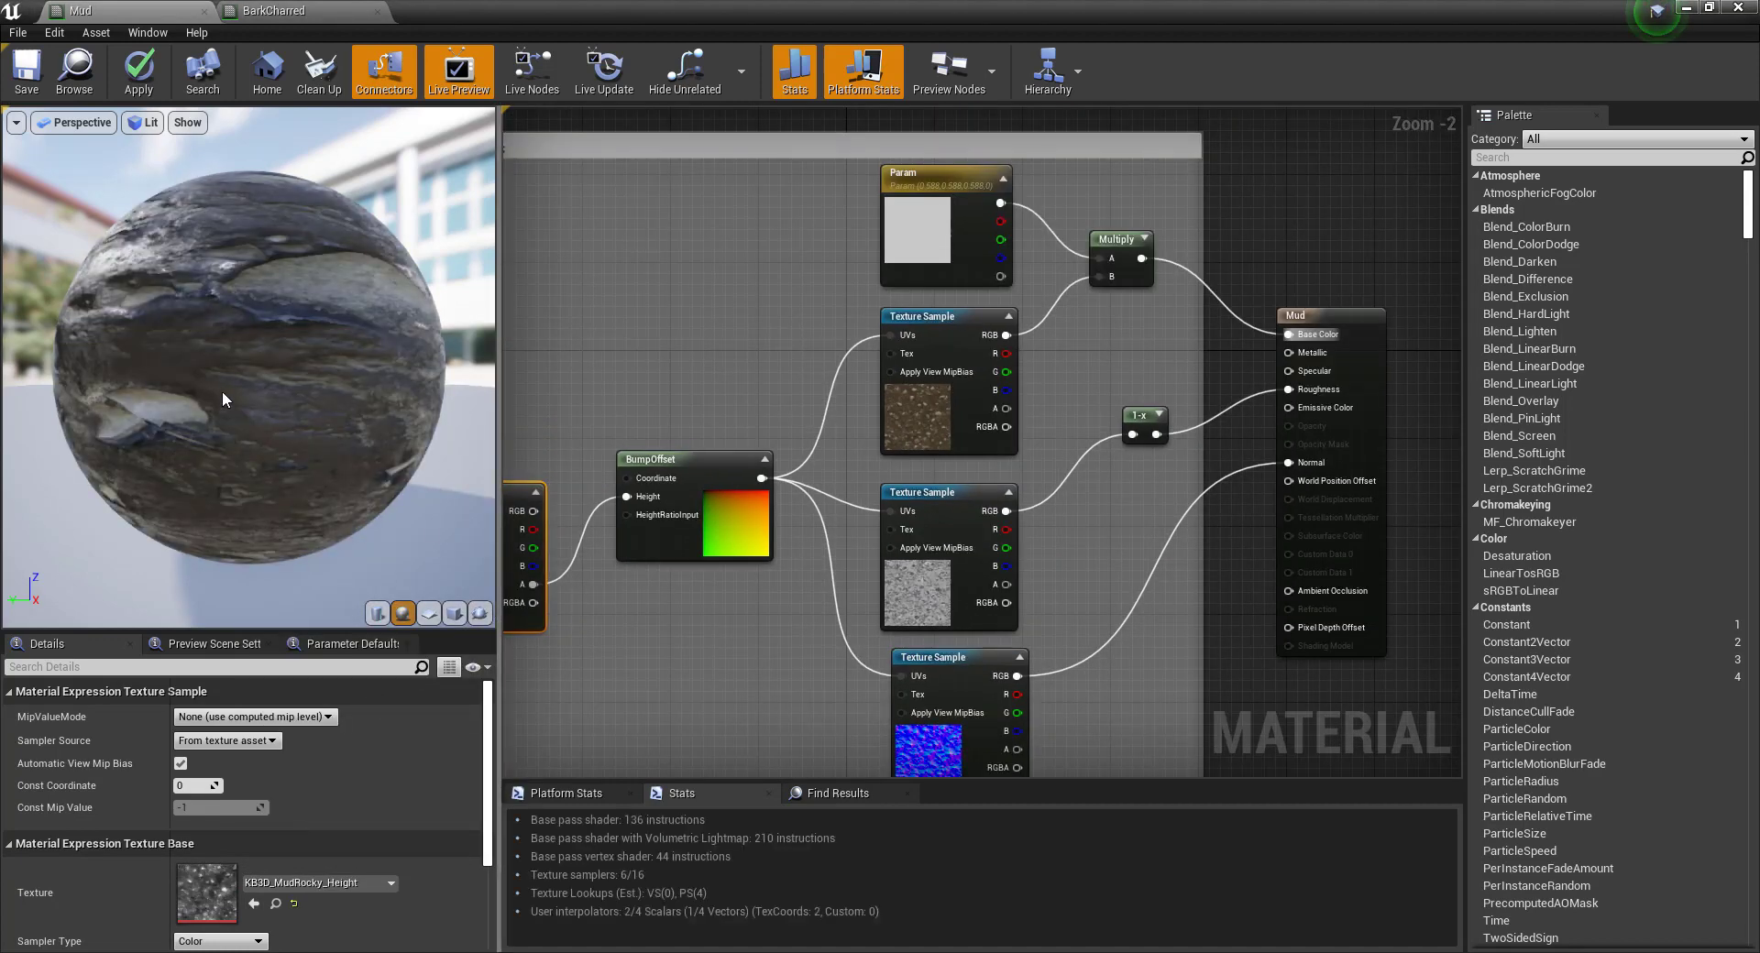
right_drag(222, 390, 247, 422)
drag(239, 394, 345, 541)
click(428, 612)
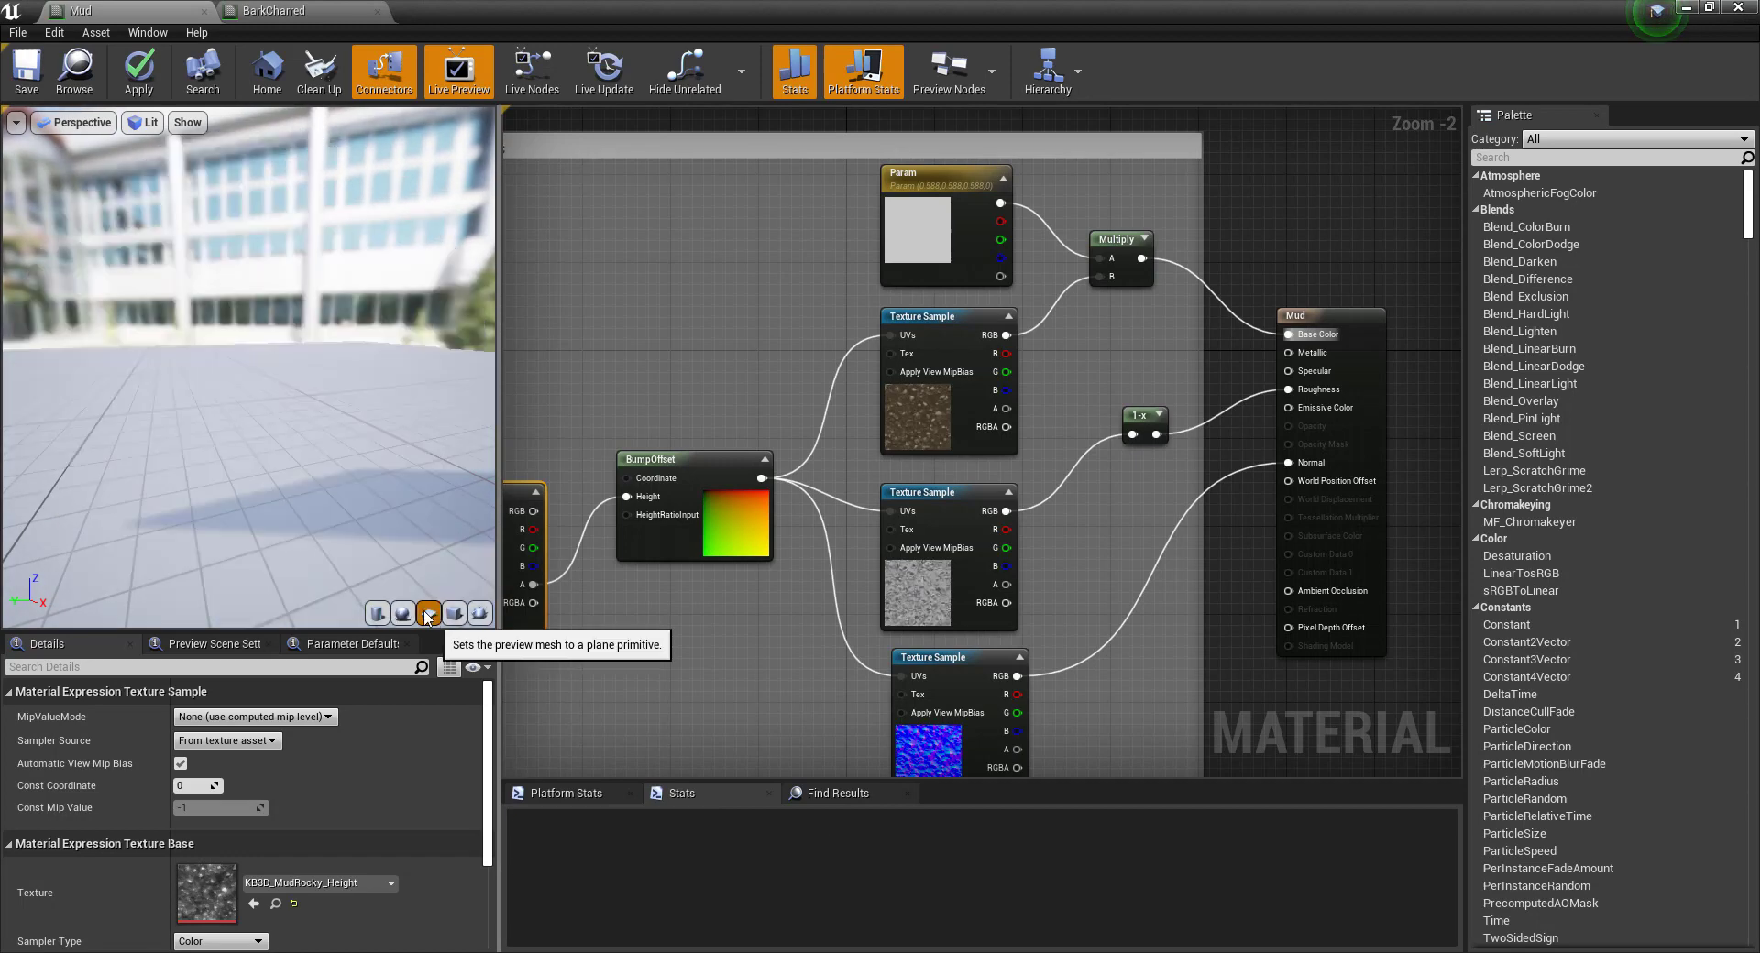
drag(301, 426, 277, 345)
scroll(189, 364, up, 8)
Add a ScalarParameter named Metalic connected to the Mud node's Metallic input and place it below Multiply.
drag(1278, 354, 1171, 359)
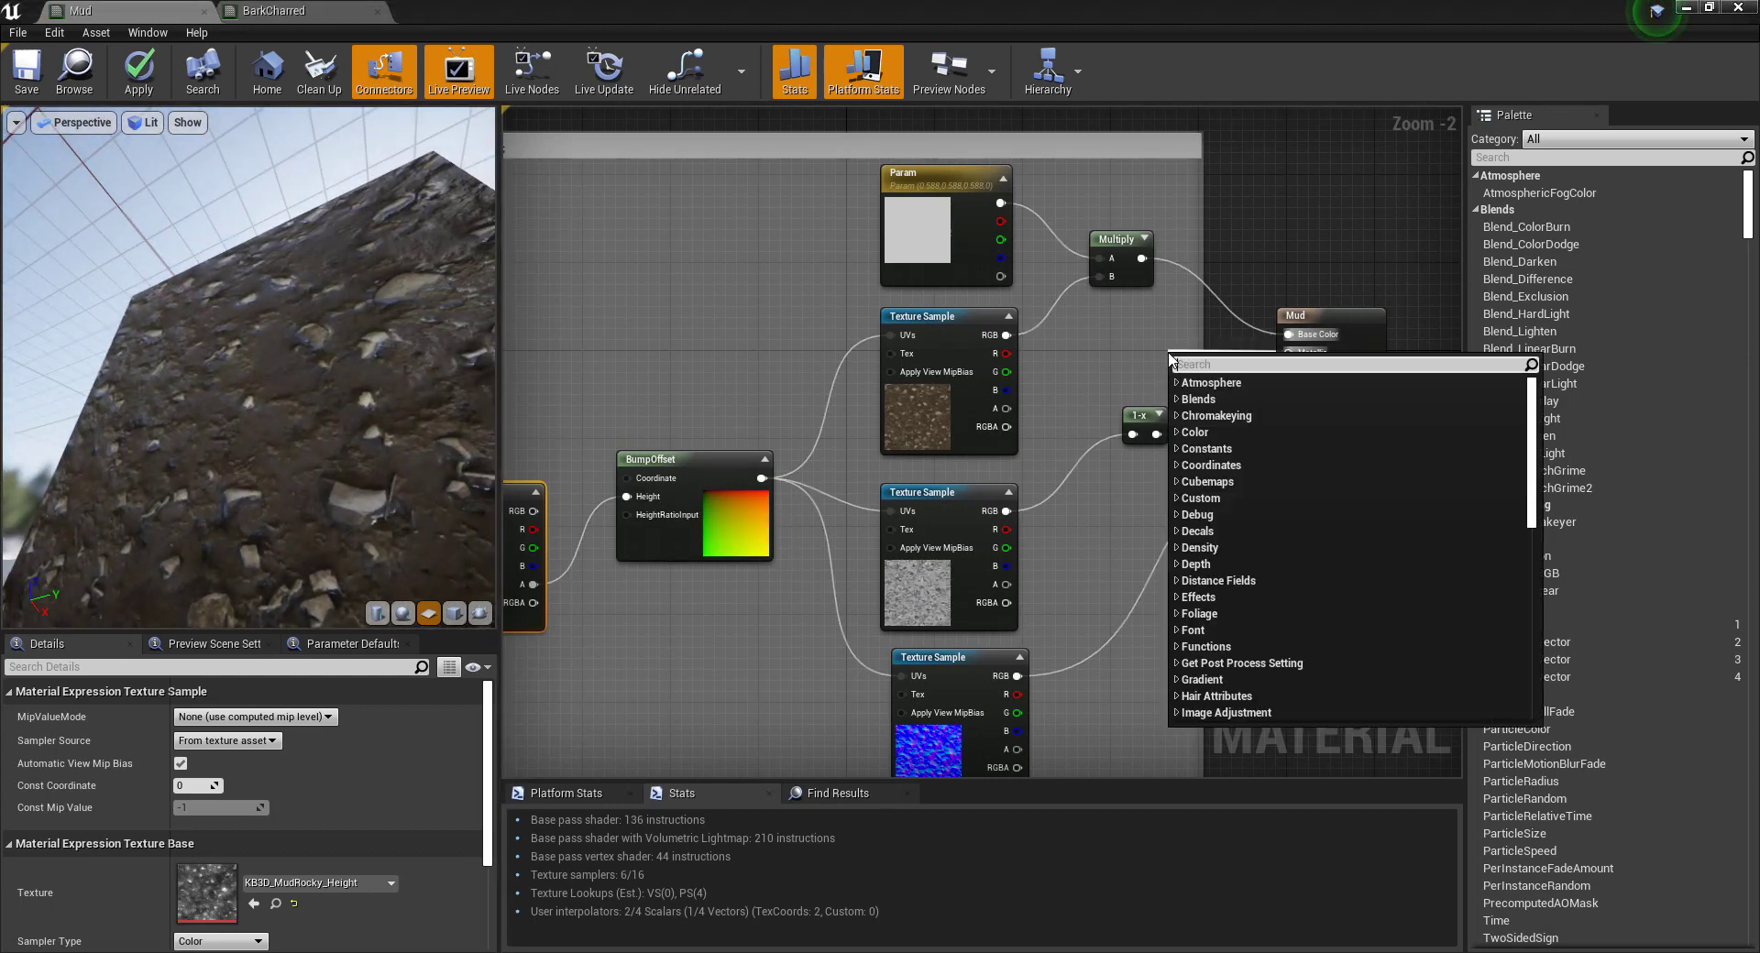
text(specu)
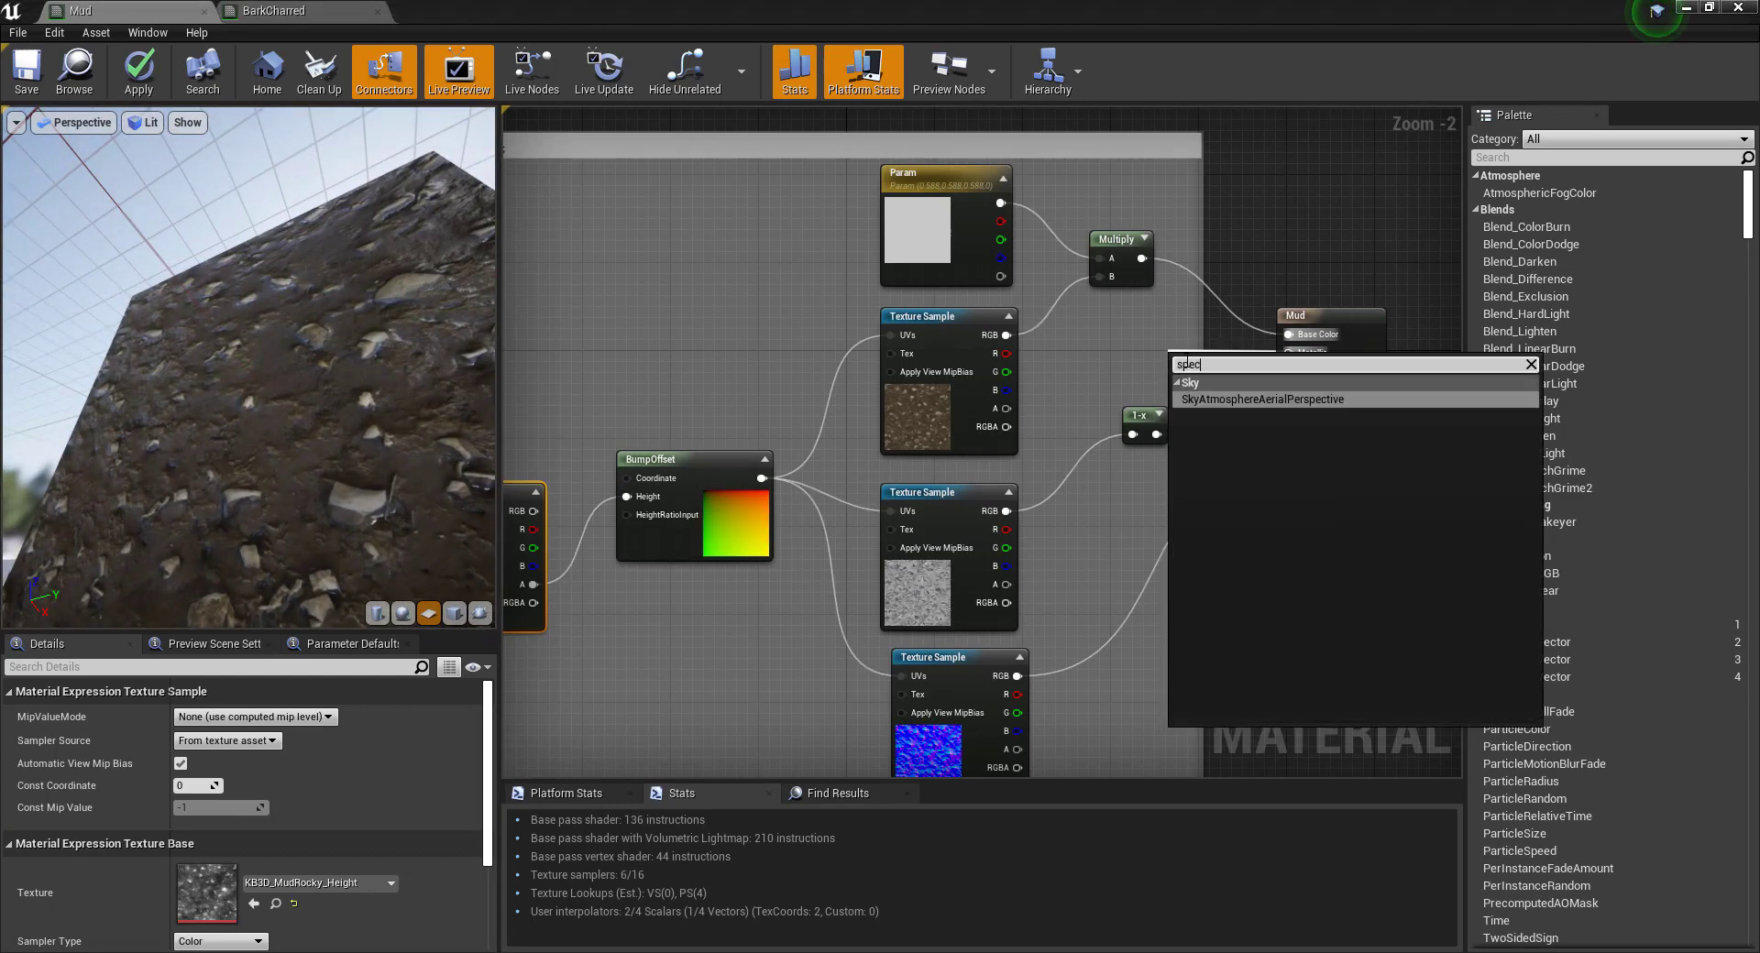
key(BackSpace)
key(BackSpace)
key(BackSpace)
key(BackSpace)
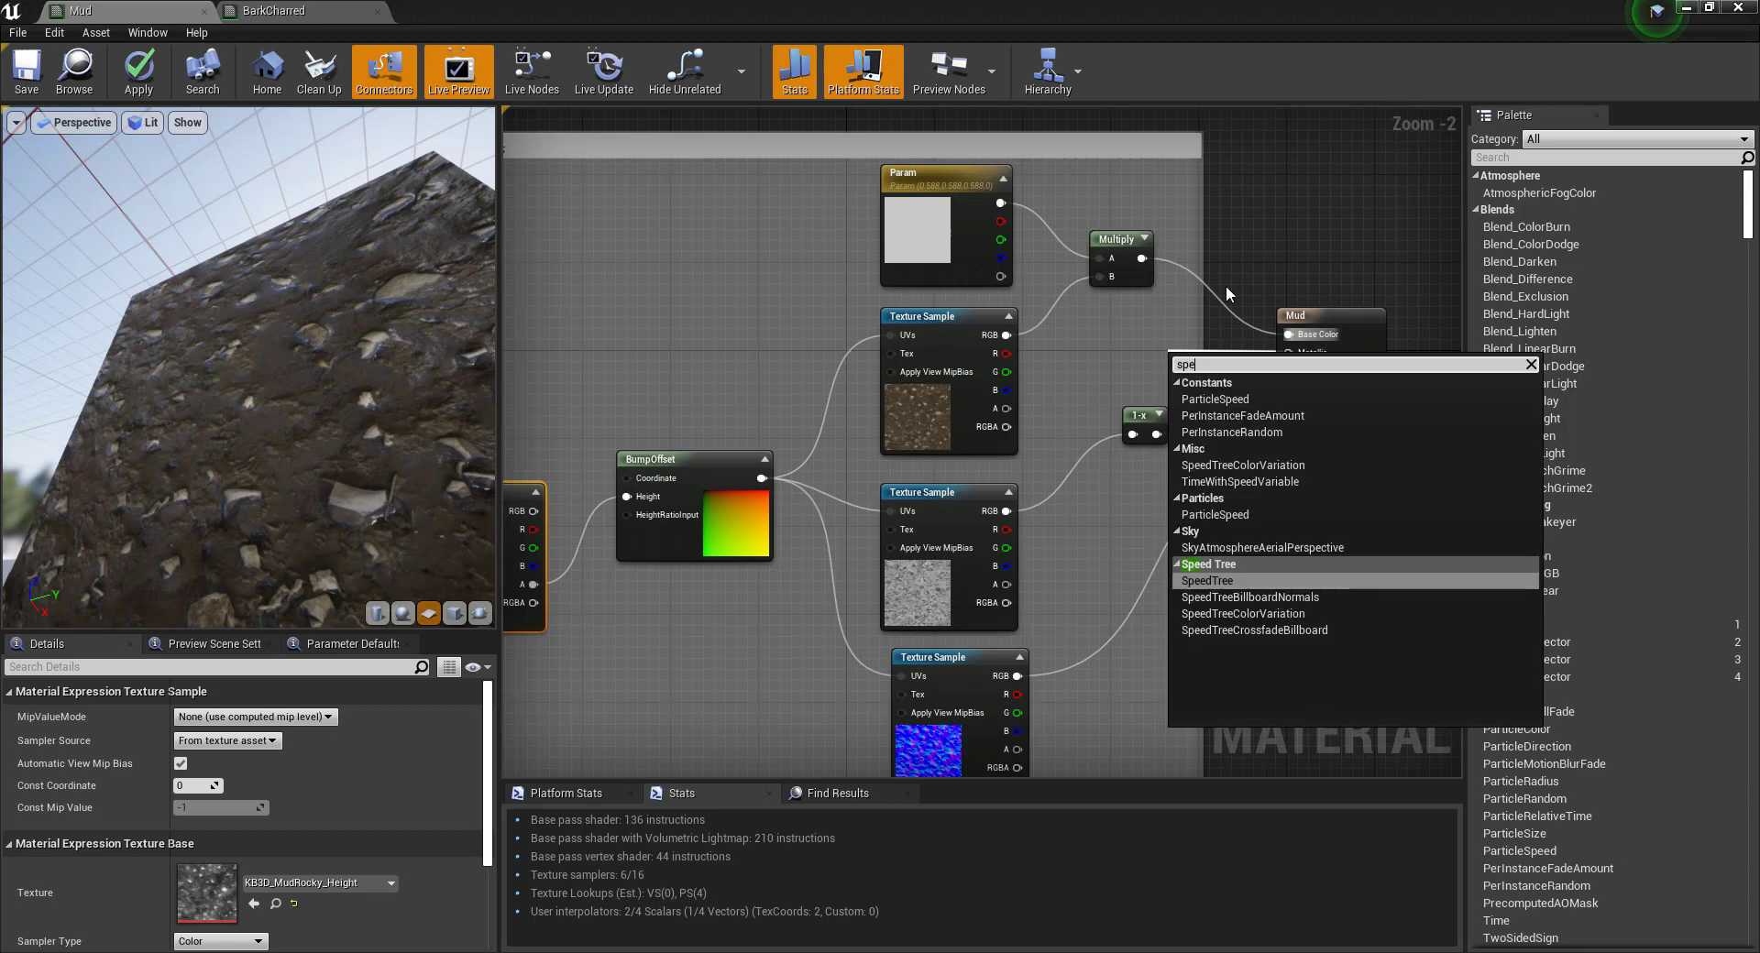
text(call)
key(BackSpace)
text(a)
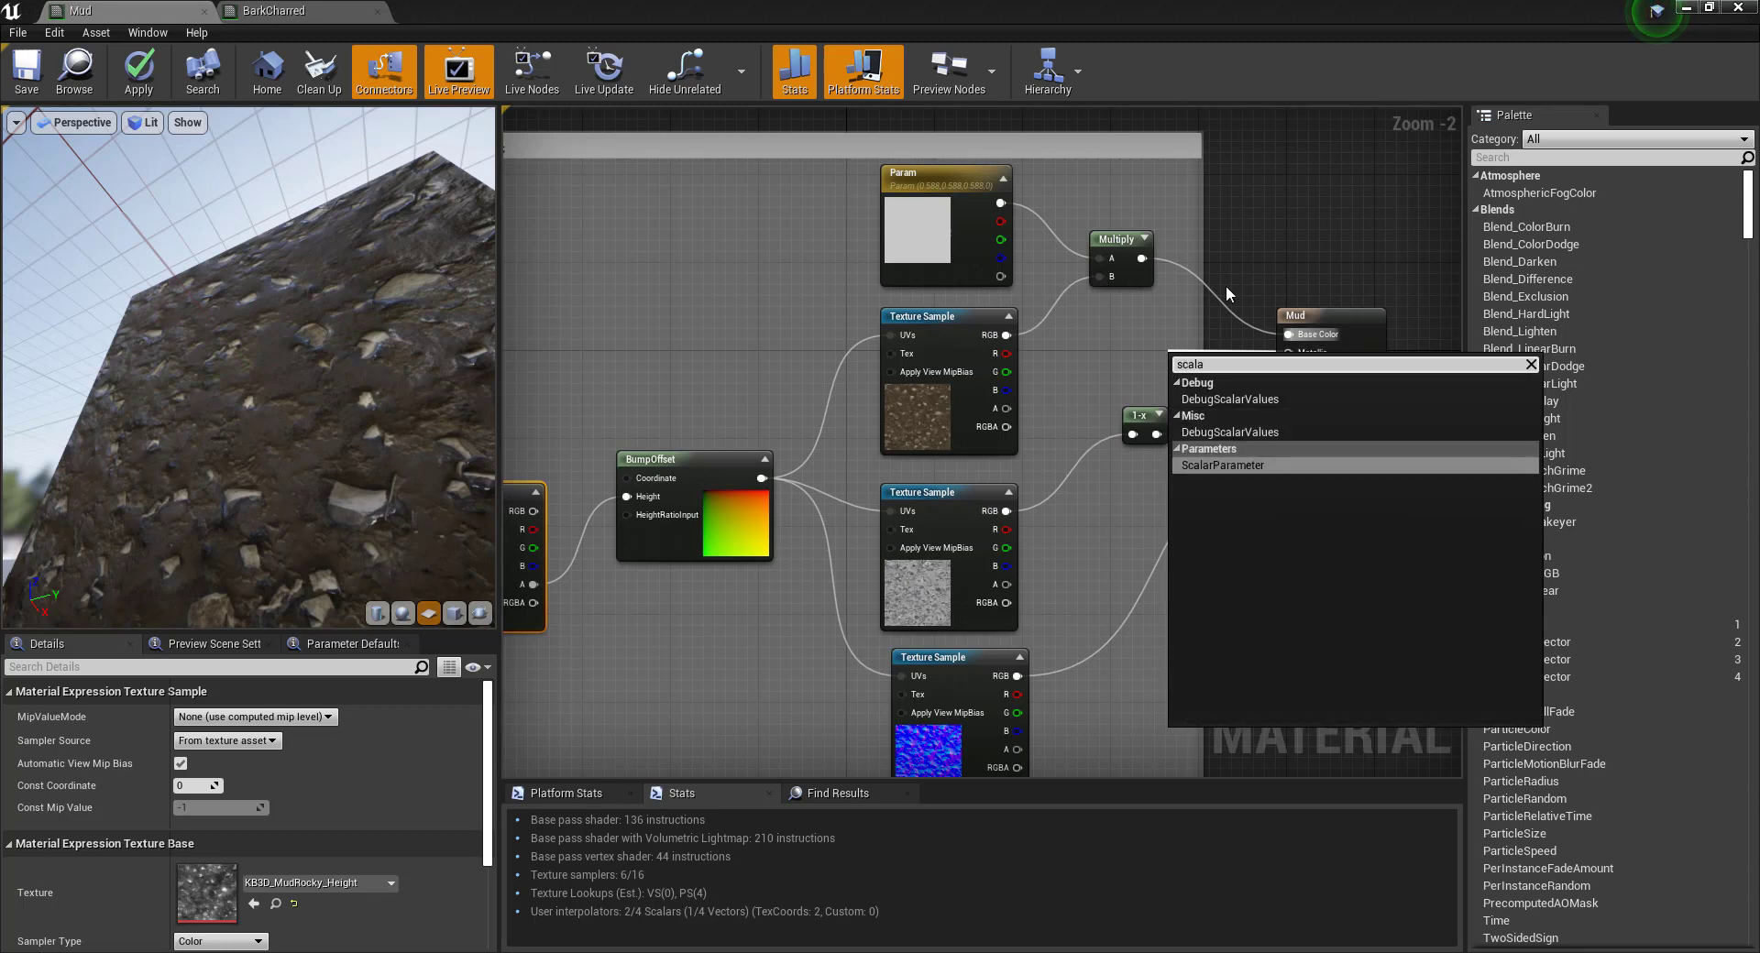
click(1246, 456)
click(1227, 466)
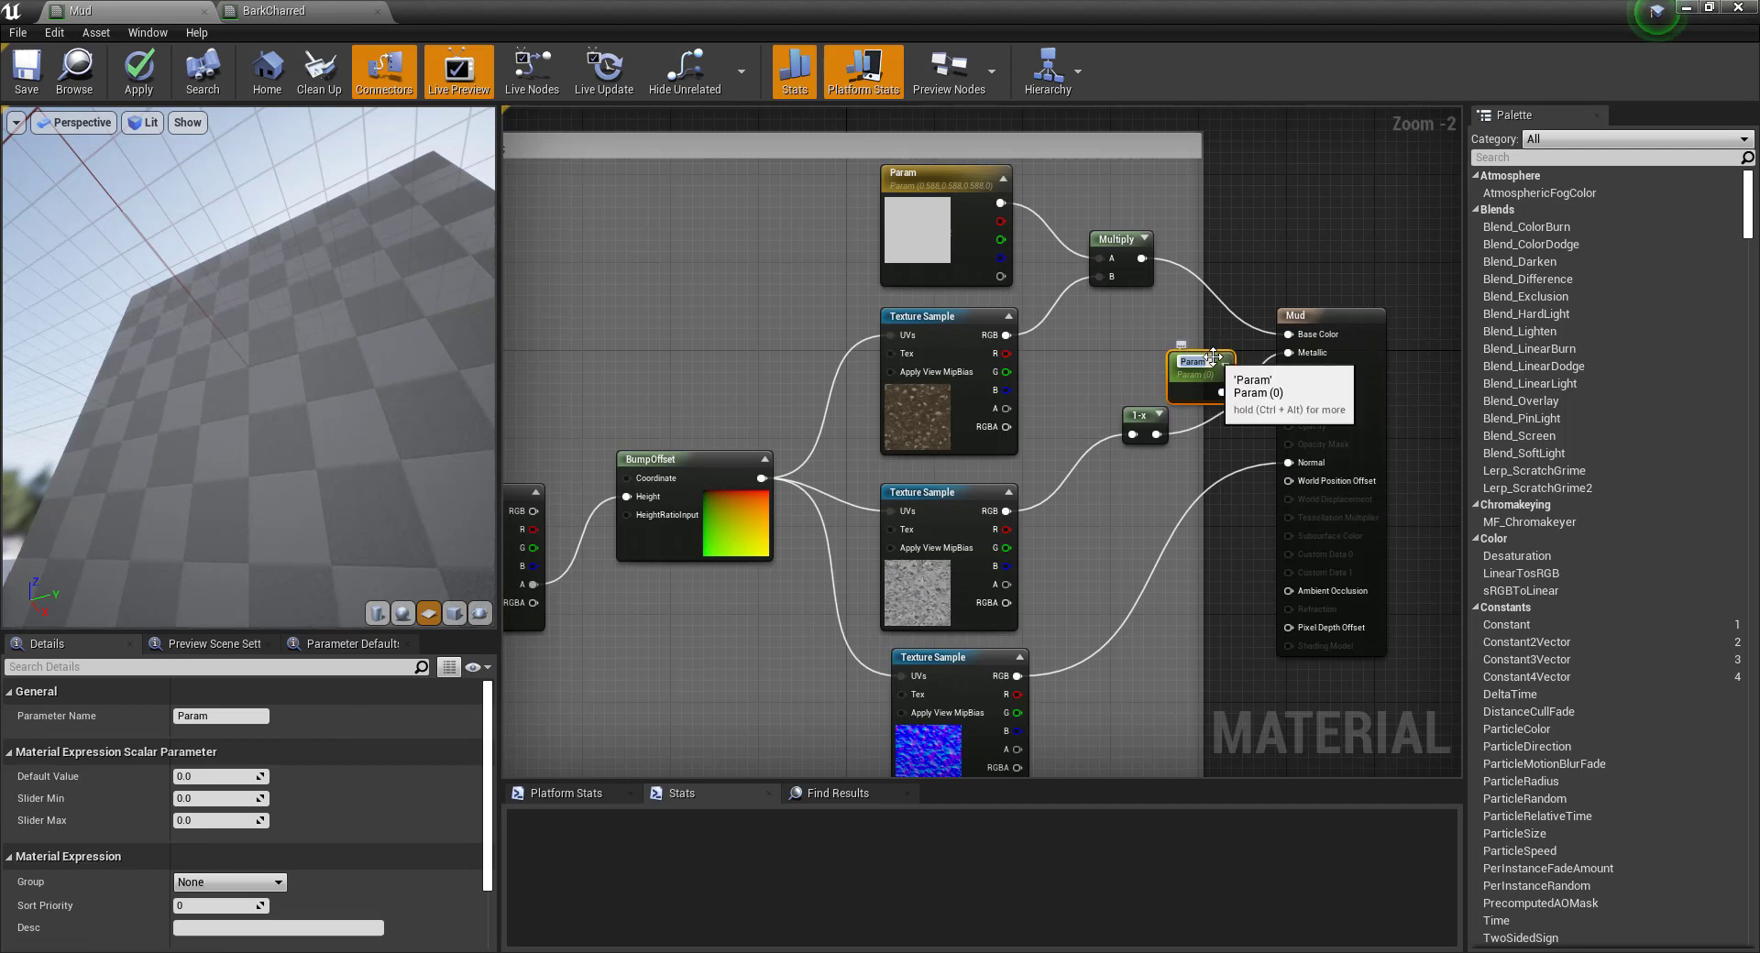
drag(1213, 356, 1129, 327)
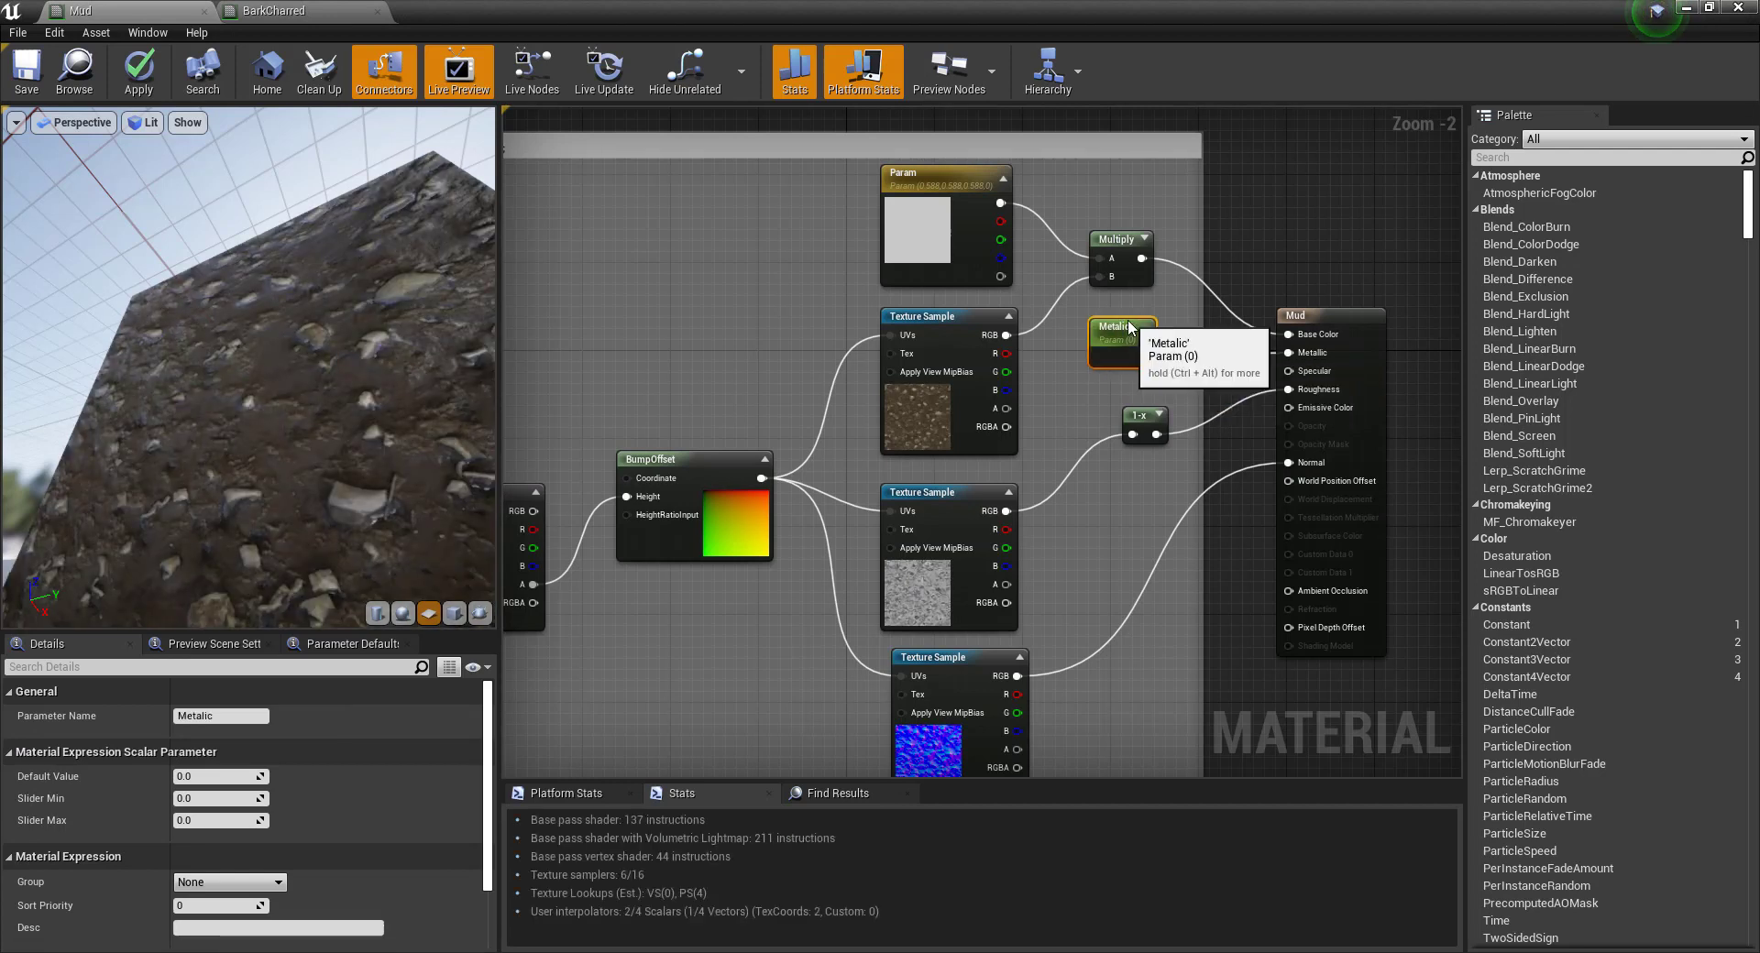
Set the Metalic parameter's Slider Max to 1.
click(219, 820)
text(1)
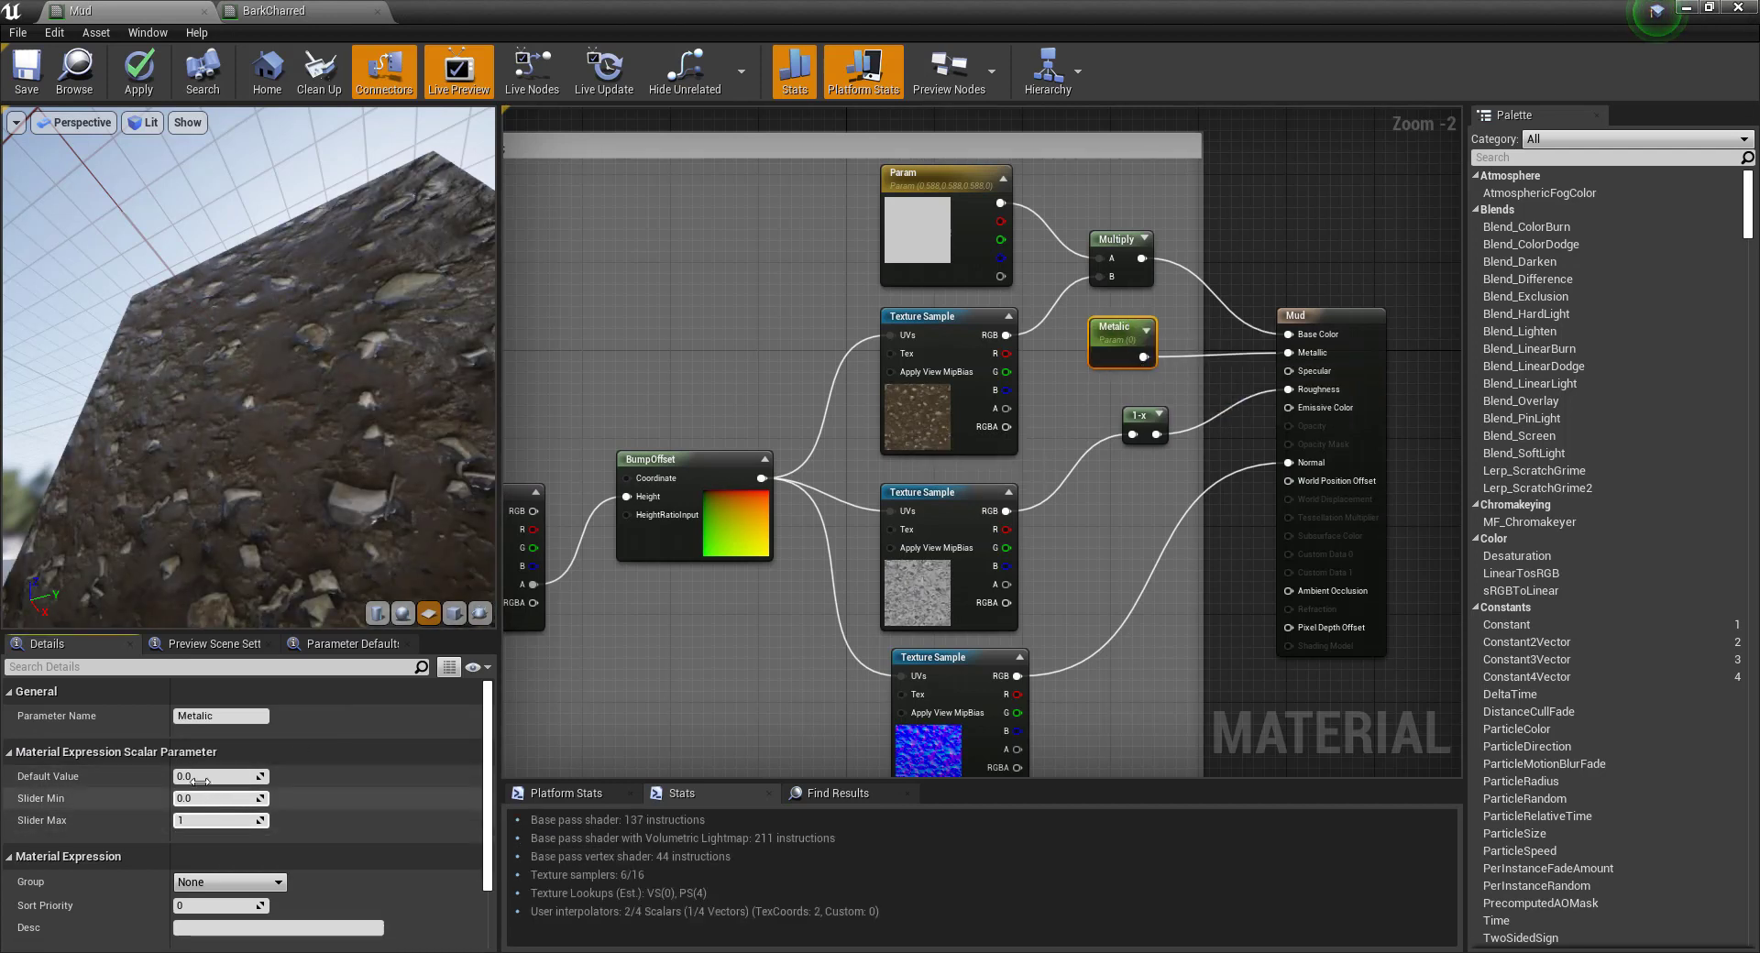
click(201, 777)
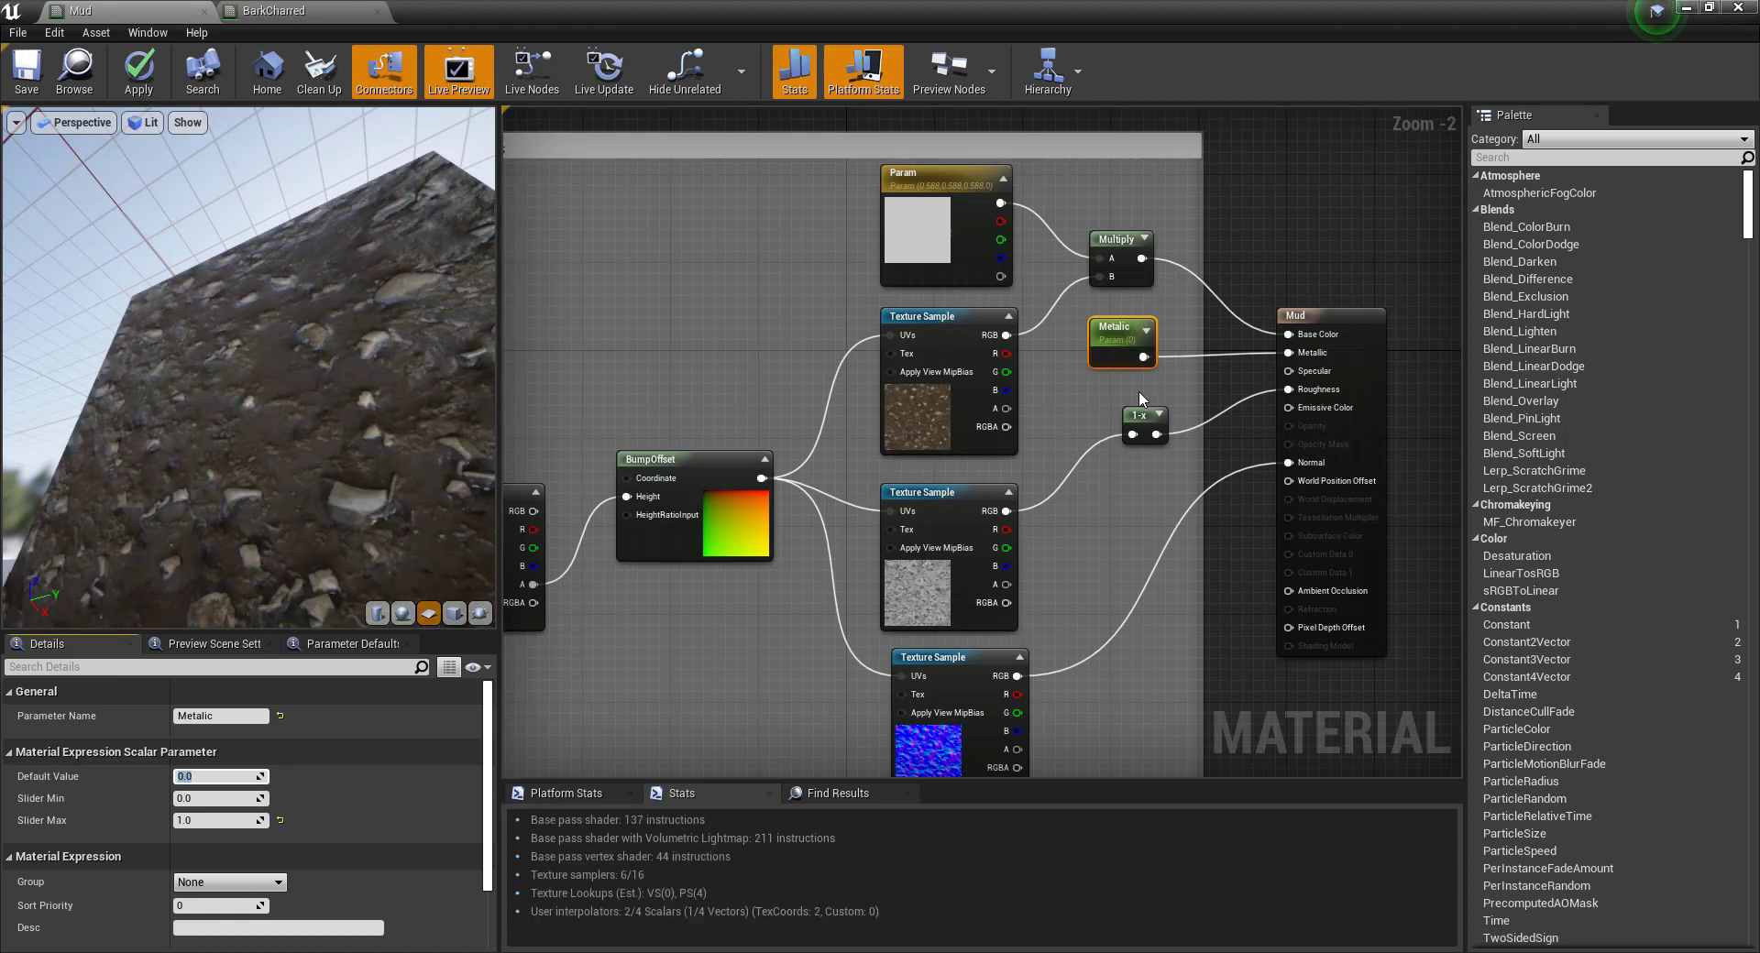
Duplicate the Metalic parameter, stack the two nodes, and connect the copy to the Mud node's Specular input.
click(1131, 351)
key(ctrl+w)
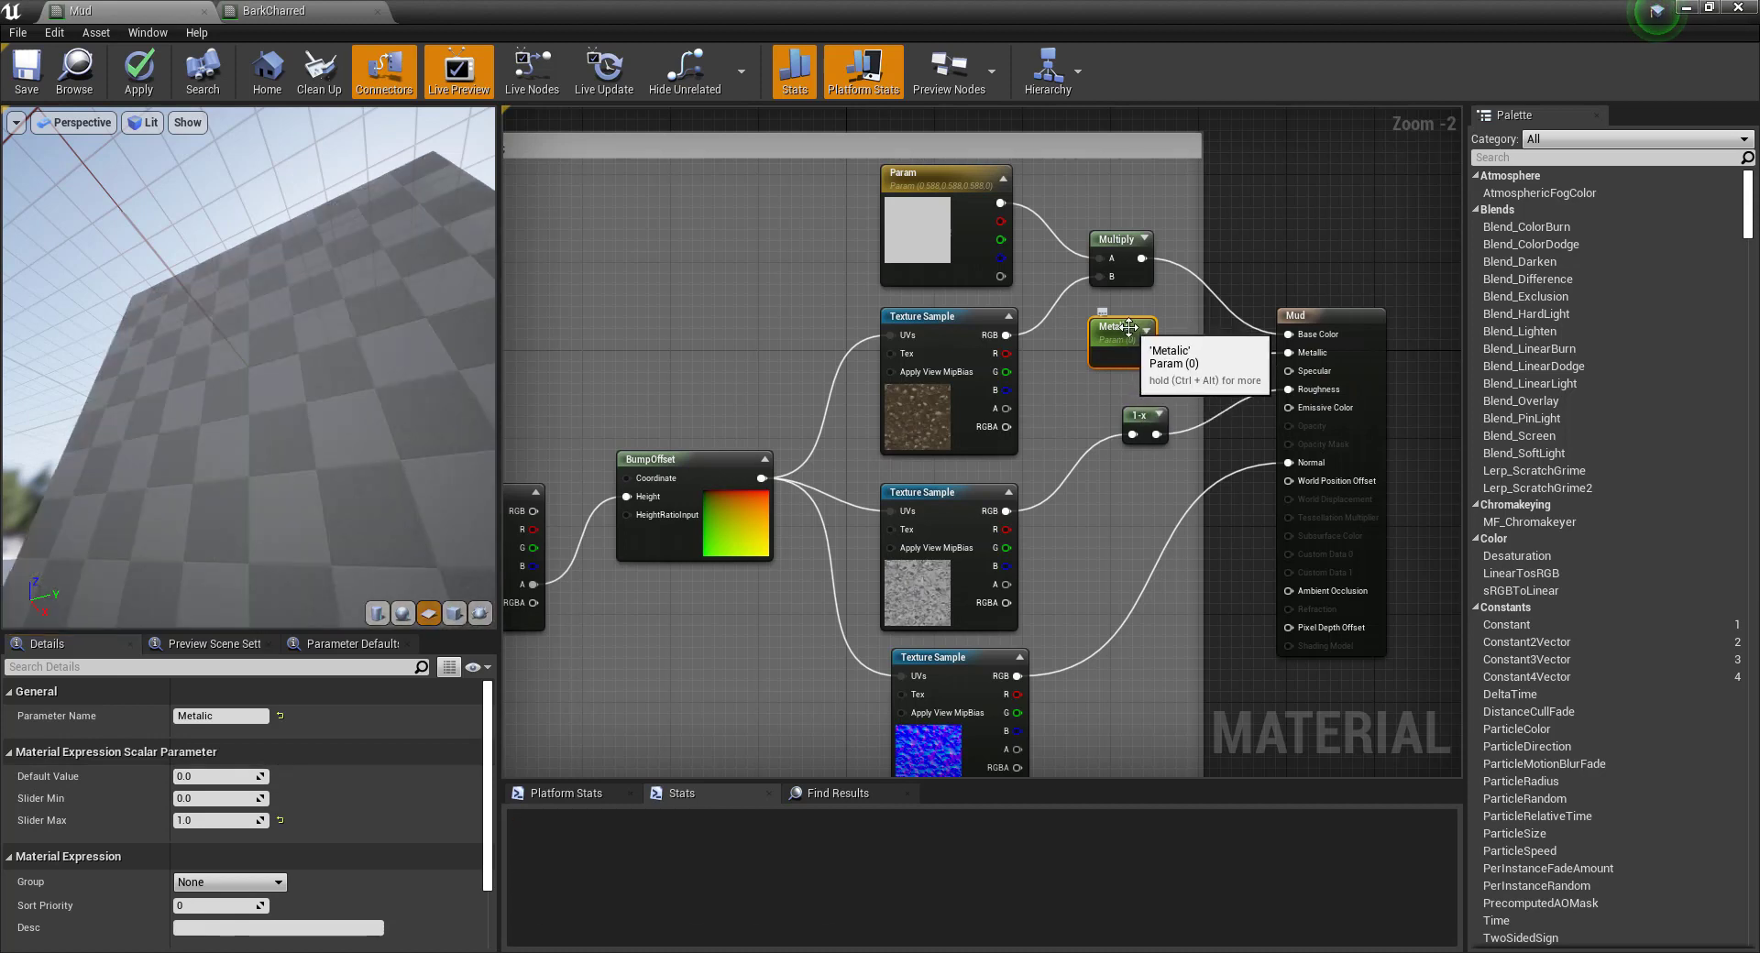
mouse_move(1137, 331)
mouse_down()
mouse_move(1168, 345)
mouse_move(1108, 380)
mouse_move(1110, 310)
mouse_up()
drag(1107, 381, 1107, 360)
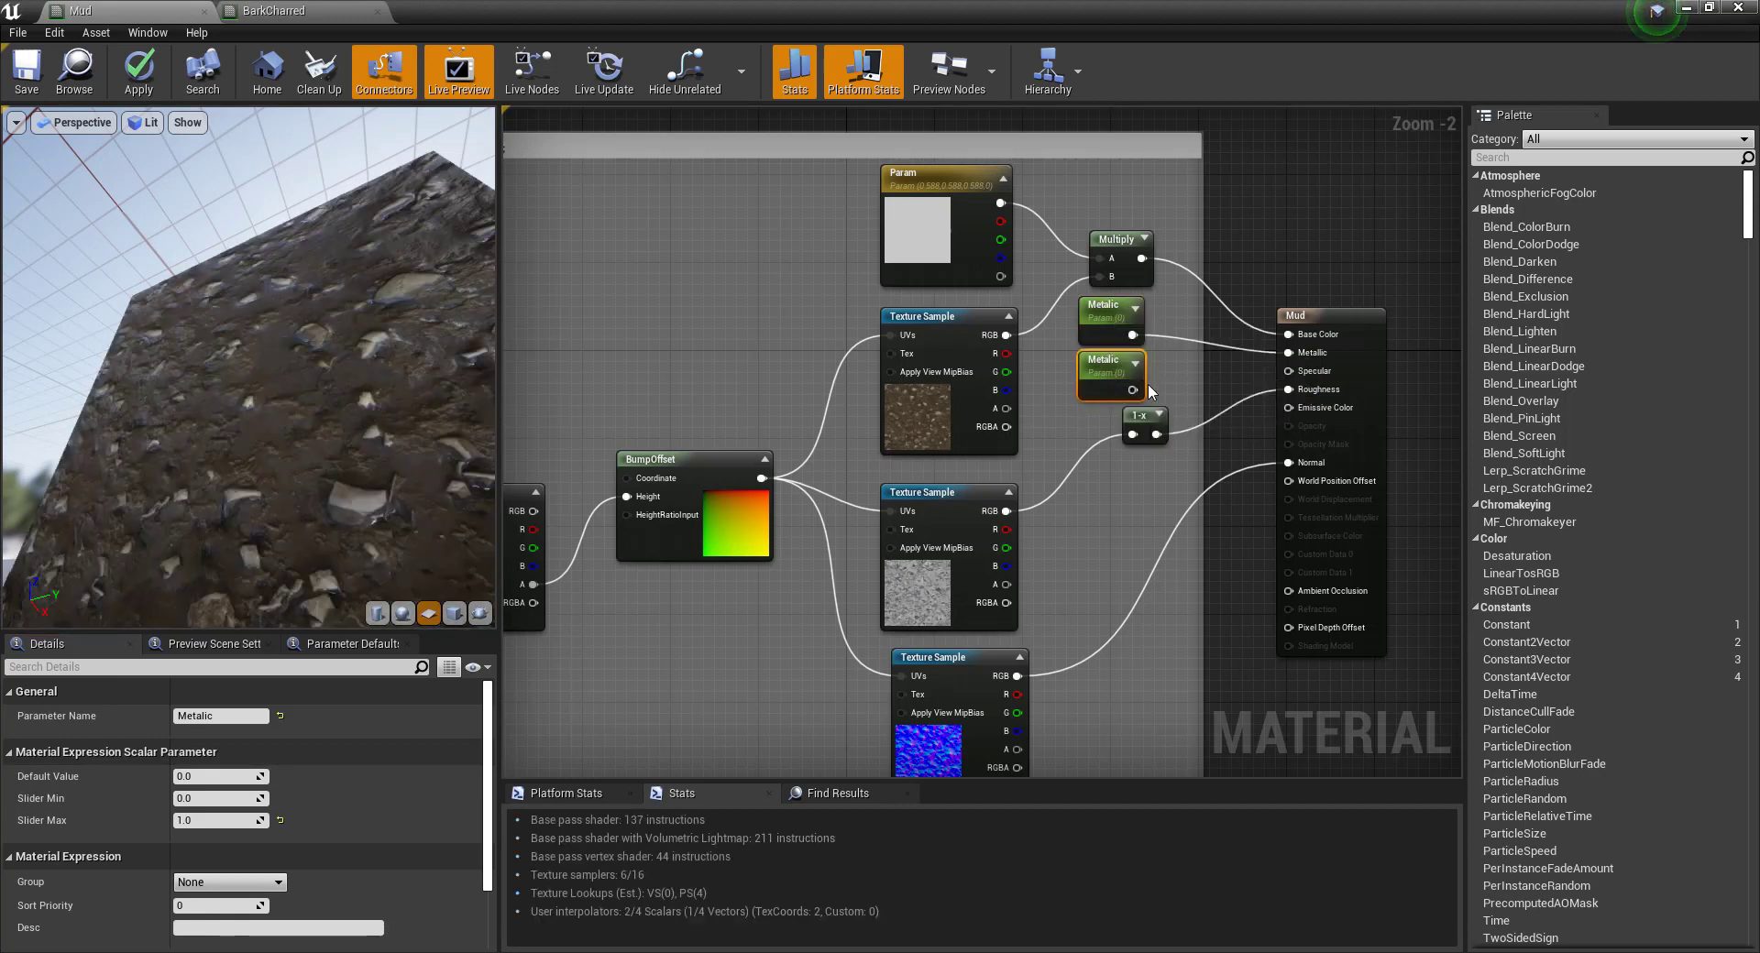
drag(1302, 378, 1300, 372)
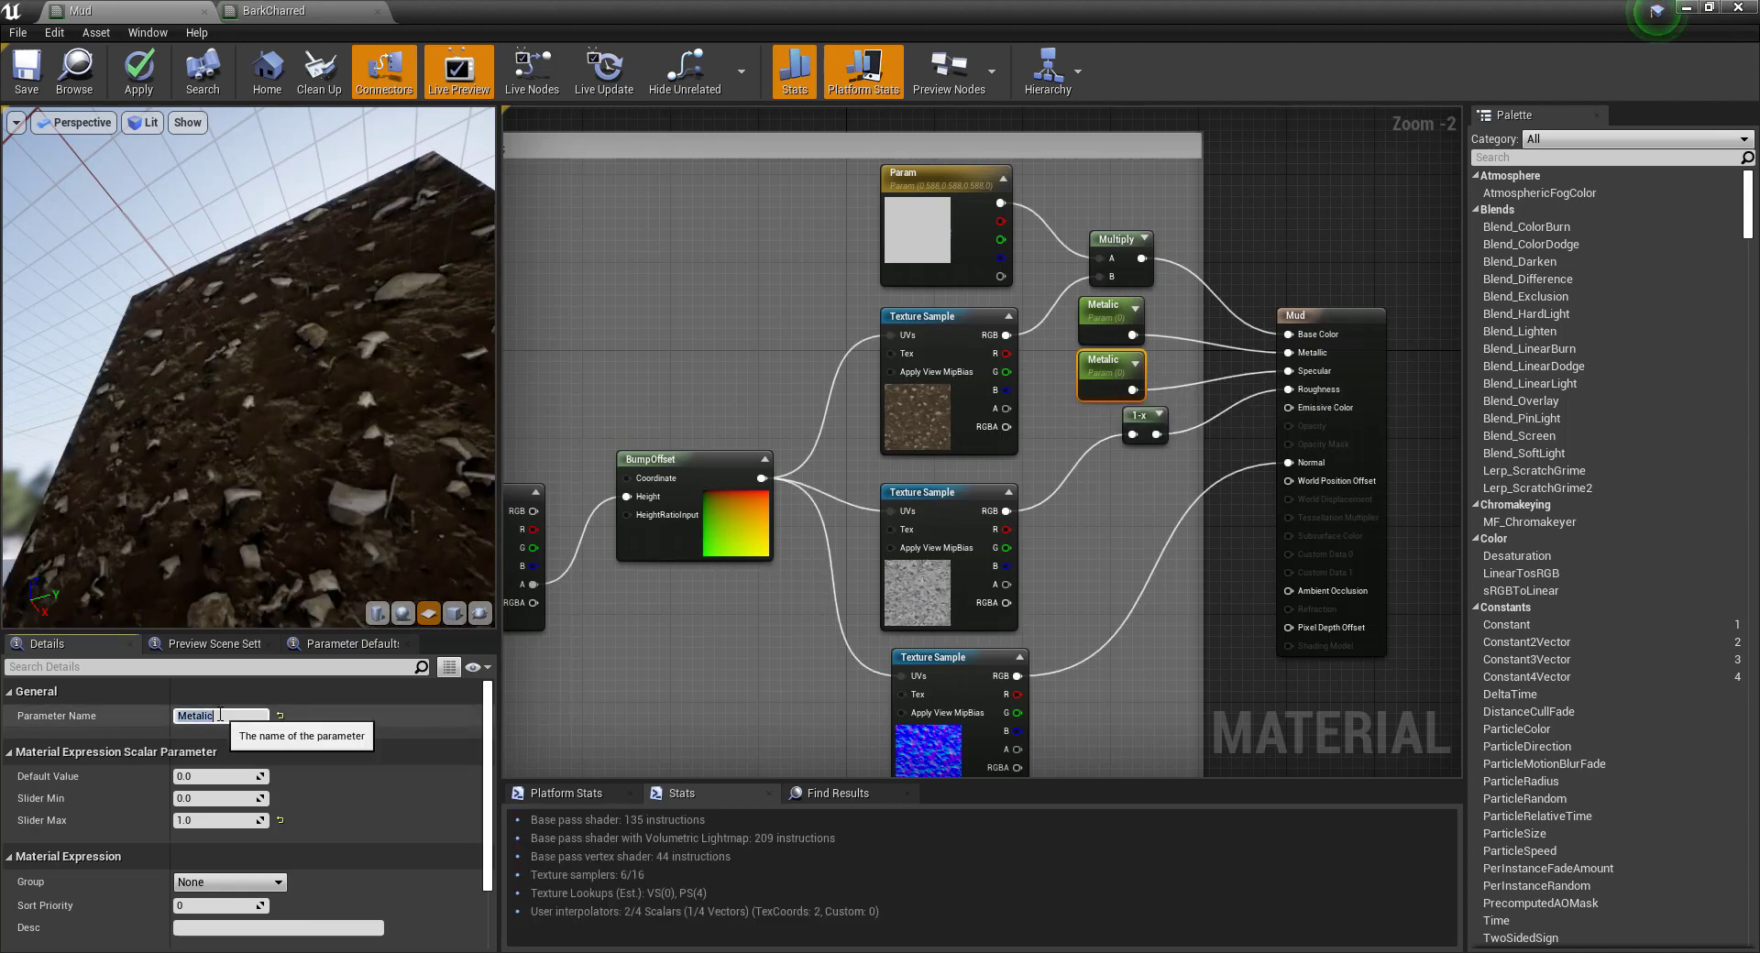
Rename the duplicated scalar parameter as Specular.
click(220, 714)
text(Specular)
key(Return)
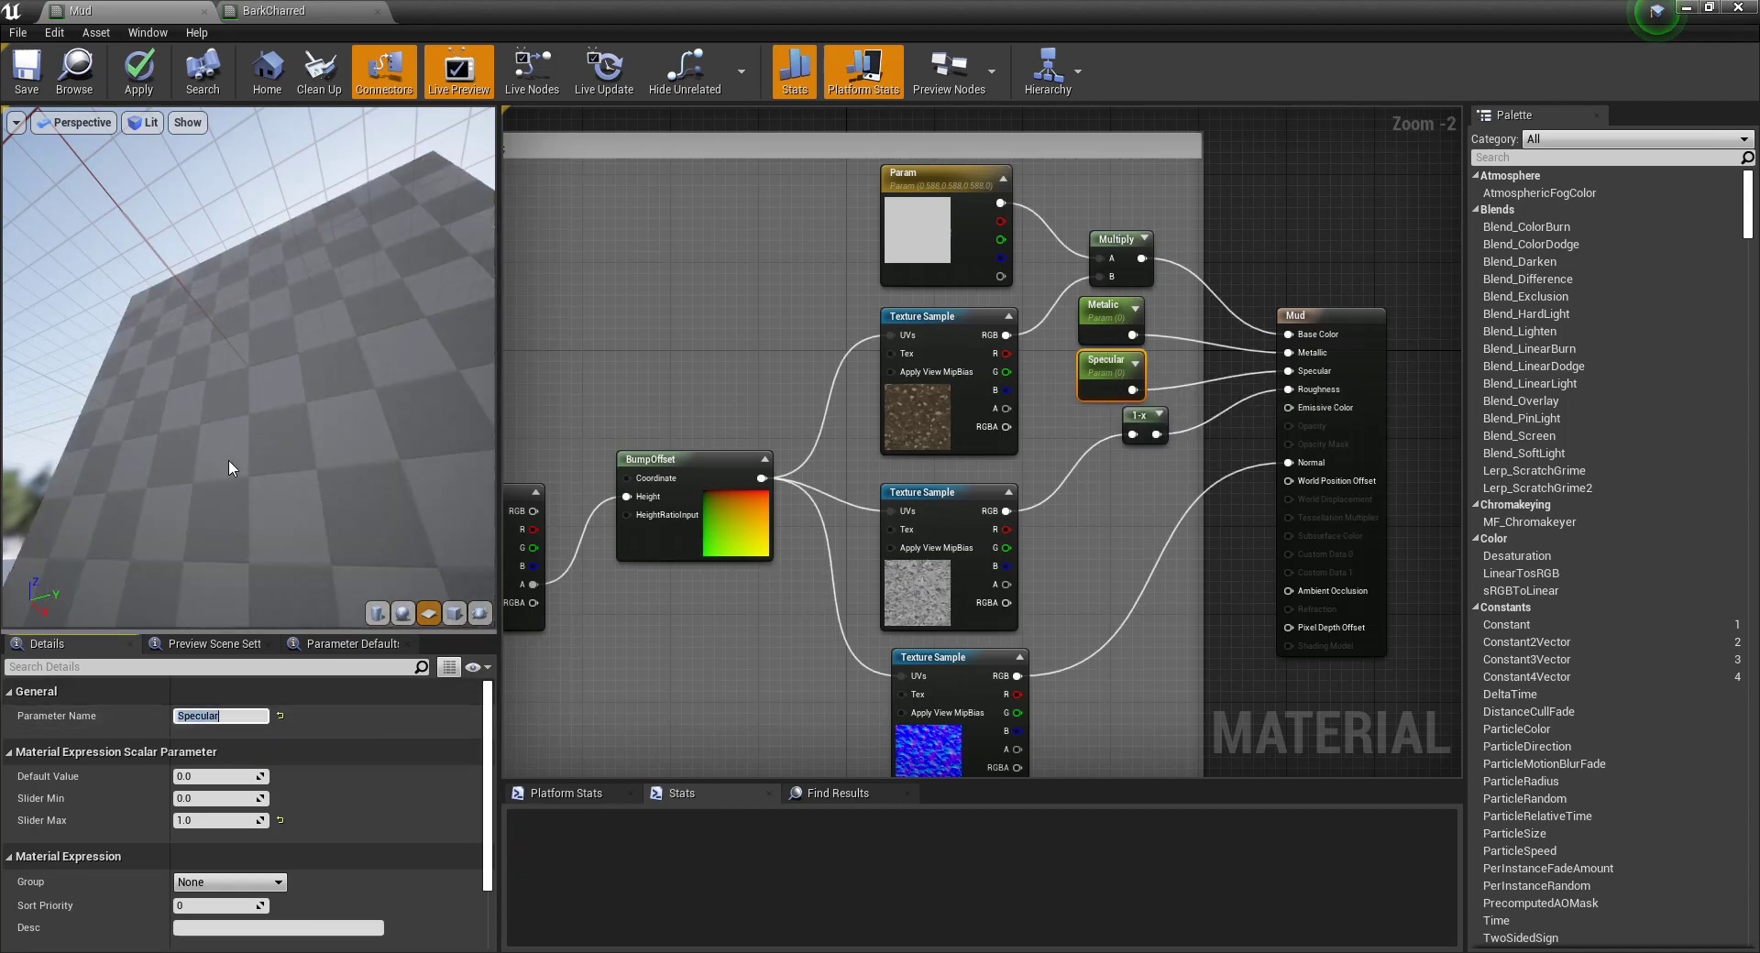
Check the plane preview, apply the Mud material changes, and save the material.
scroll(343, 389, down, 5)
drag(343, 387, 321, 380)
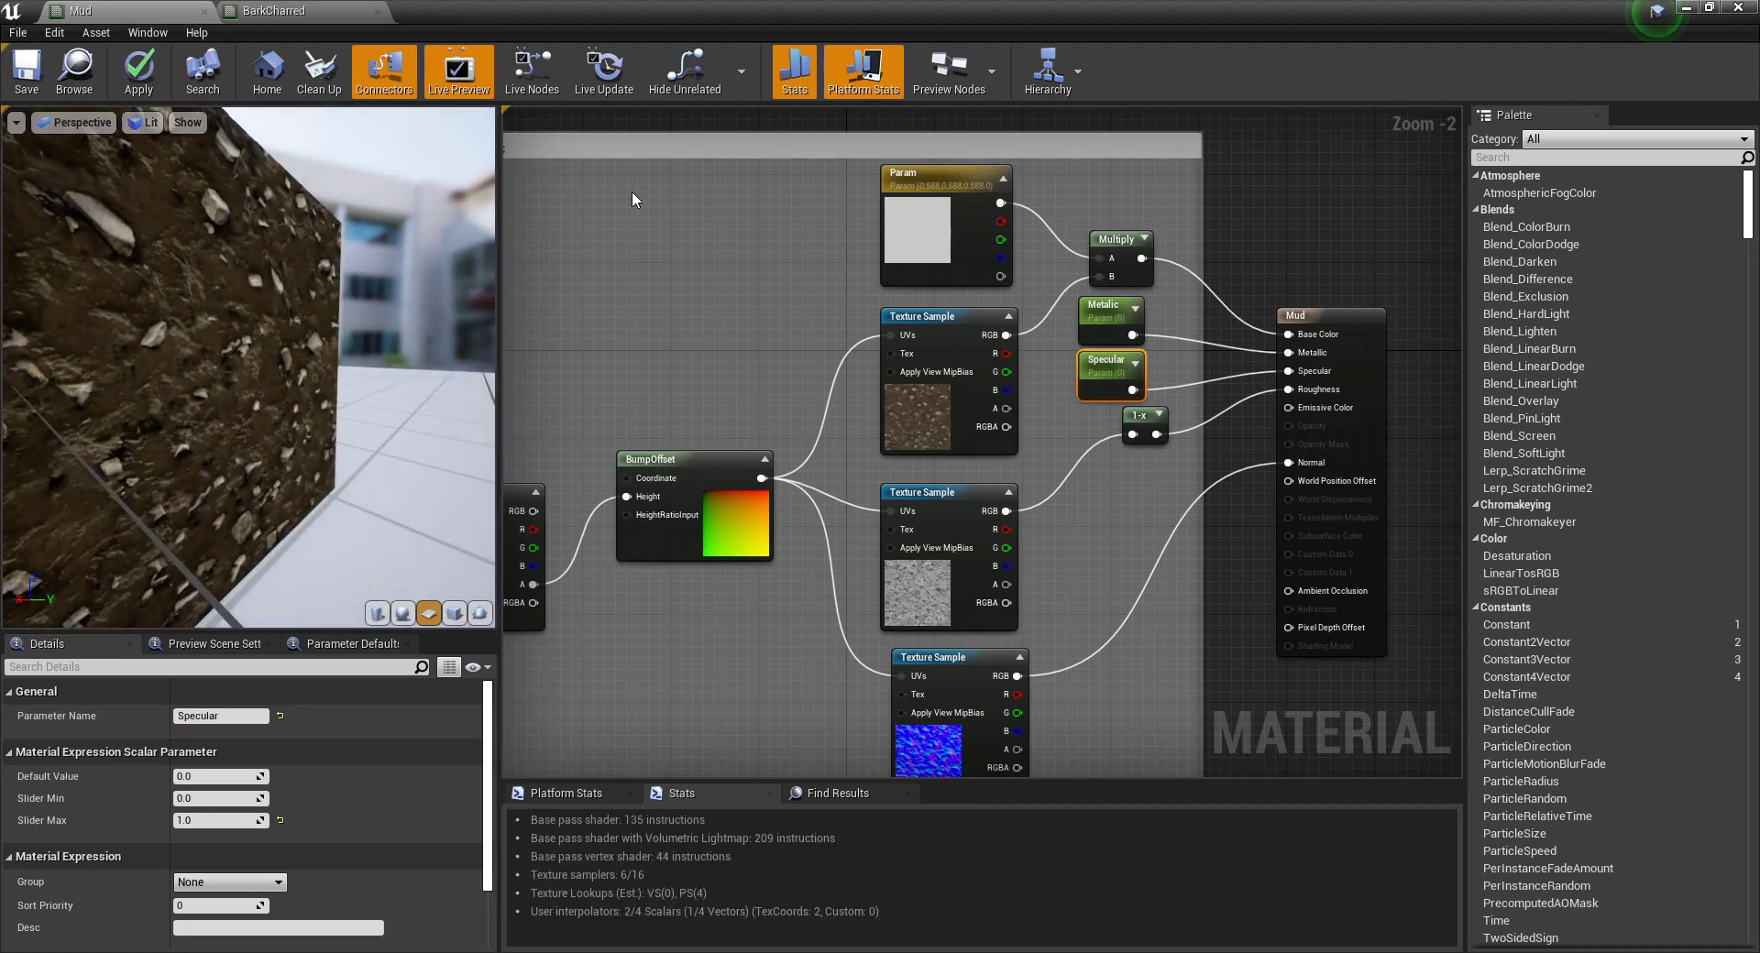
click(139, 72)
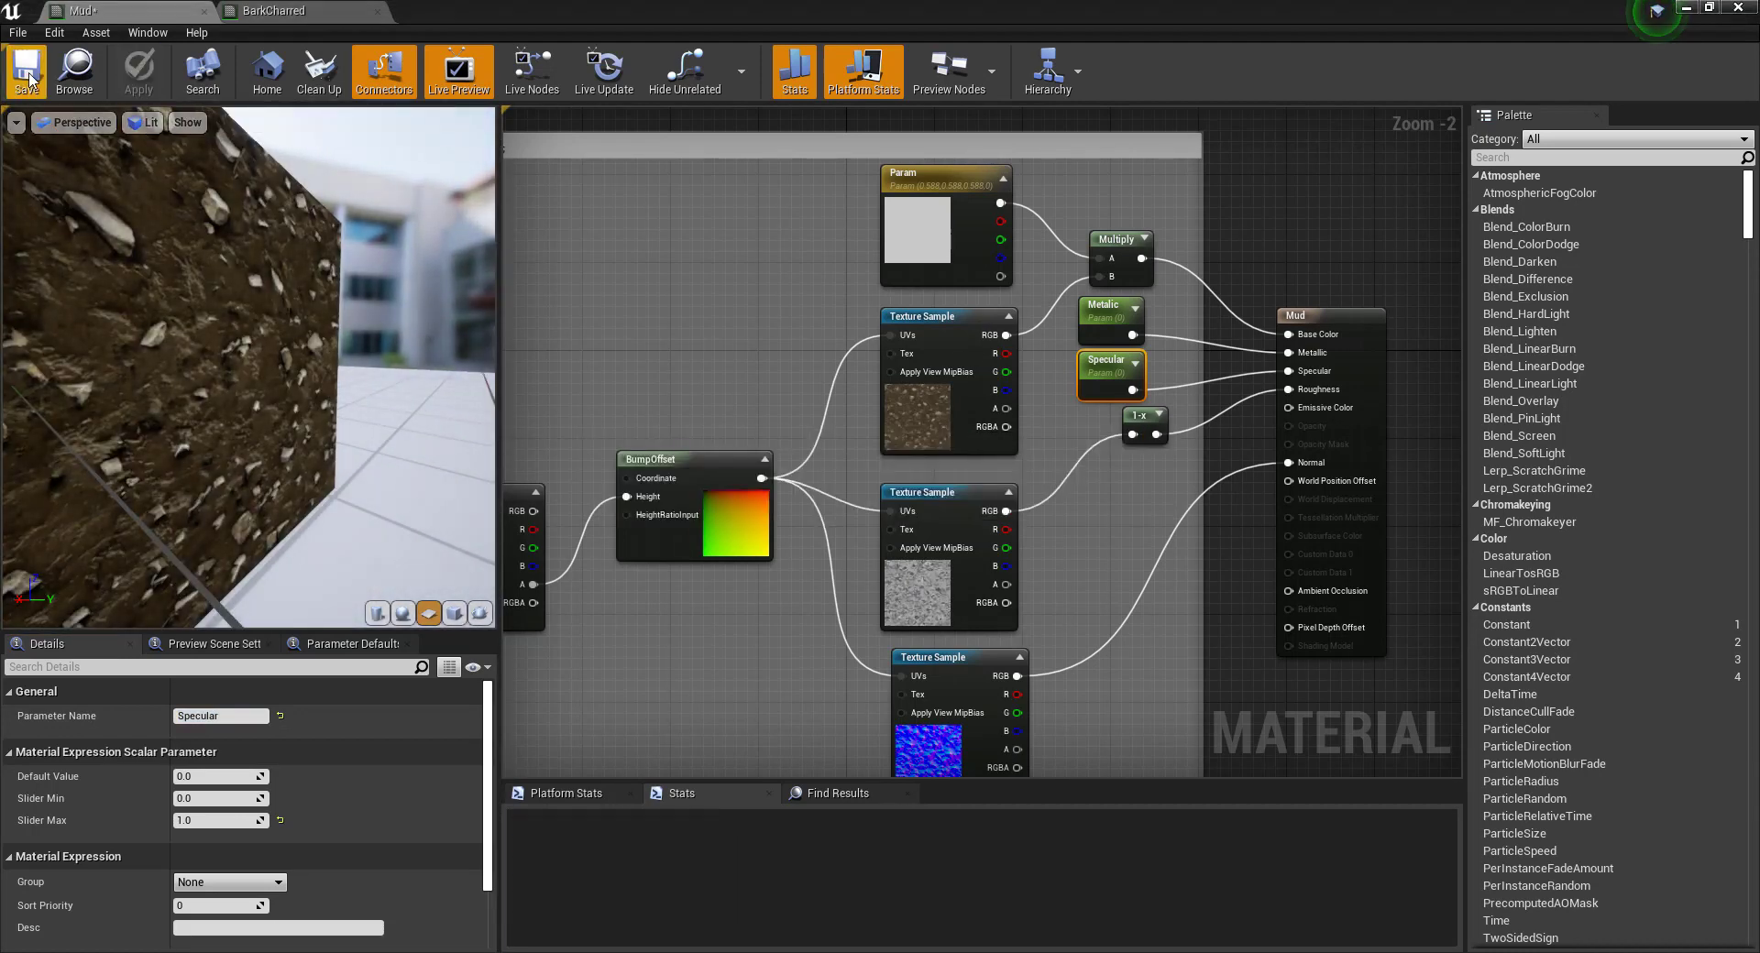
click(28, 73)
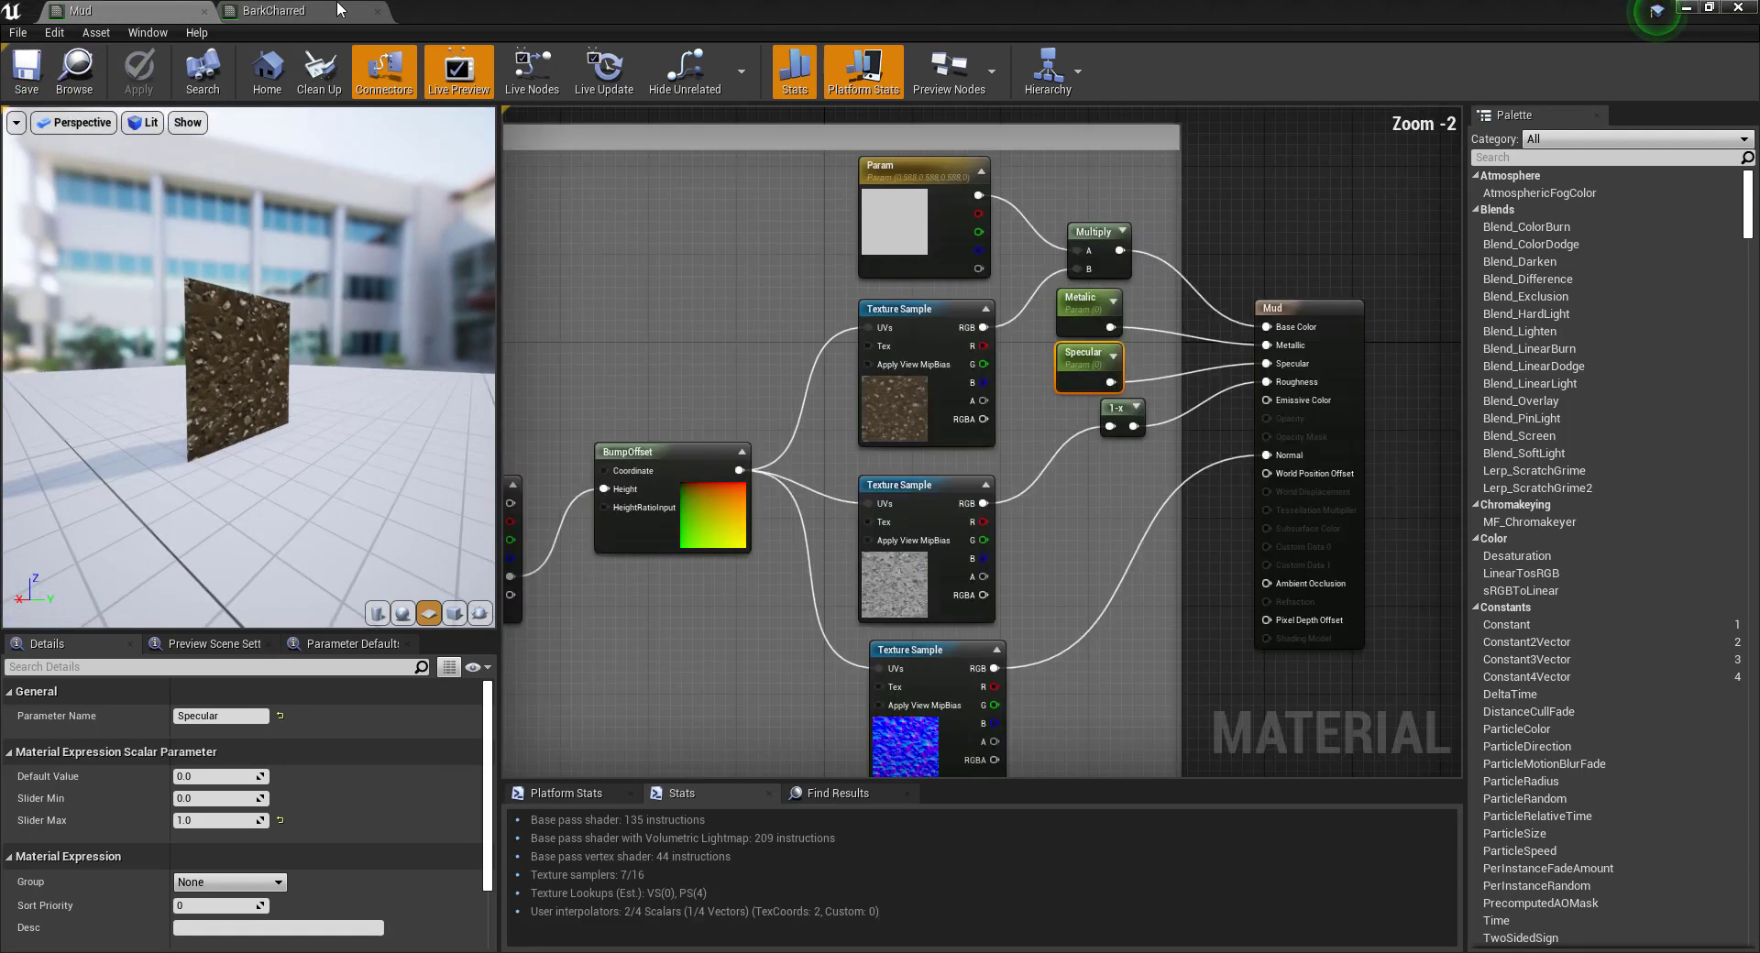
Examine the BarkCharred material's sphere preview and its node connections.
click(337, 9)
scroll(270, 321, up, 8)
drag(270, 321, 422, 357)
scroll(270, 320, down, 8)
scroll(271, 319, up, 8)
scroll(271, 319, down, 9)
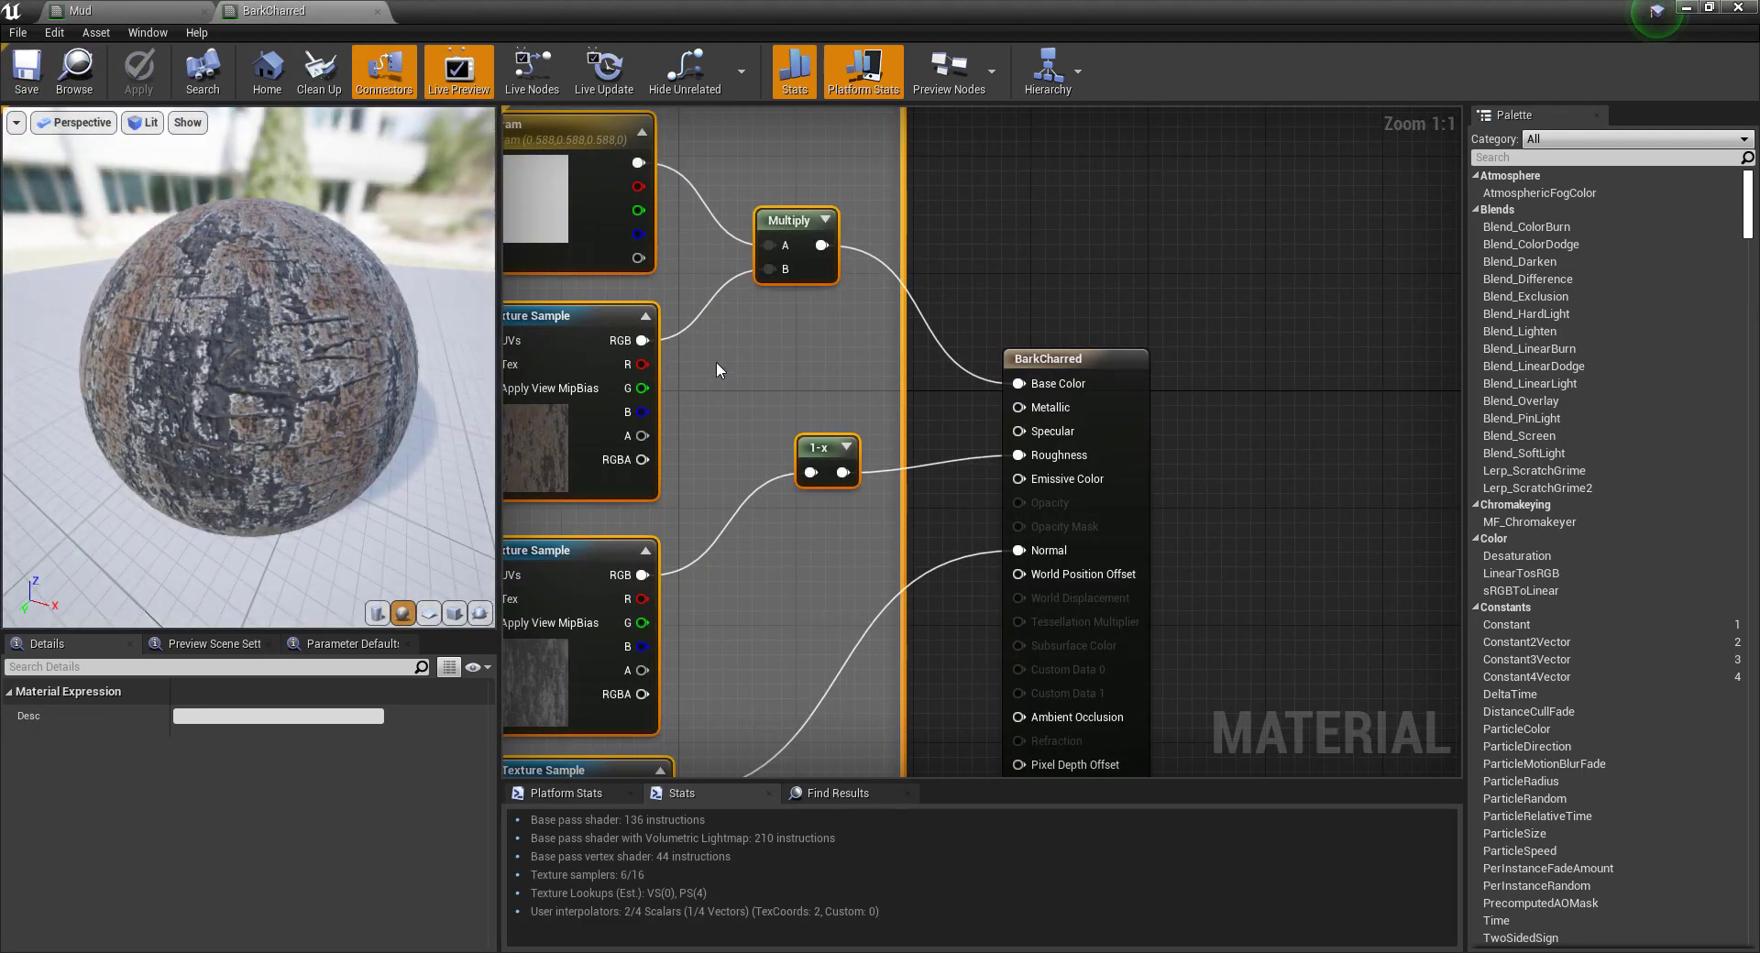
Return to the level editor and open the Rock_Sharp material from the Orc_Village folder.
click(1686, 8)
click(464, 664)
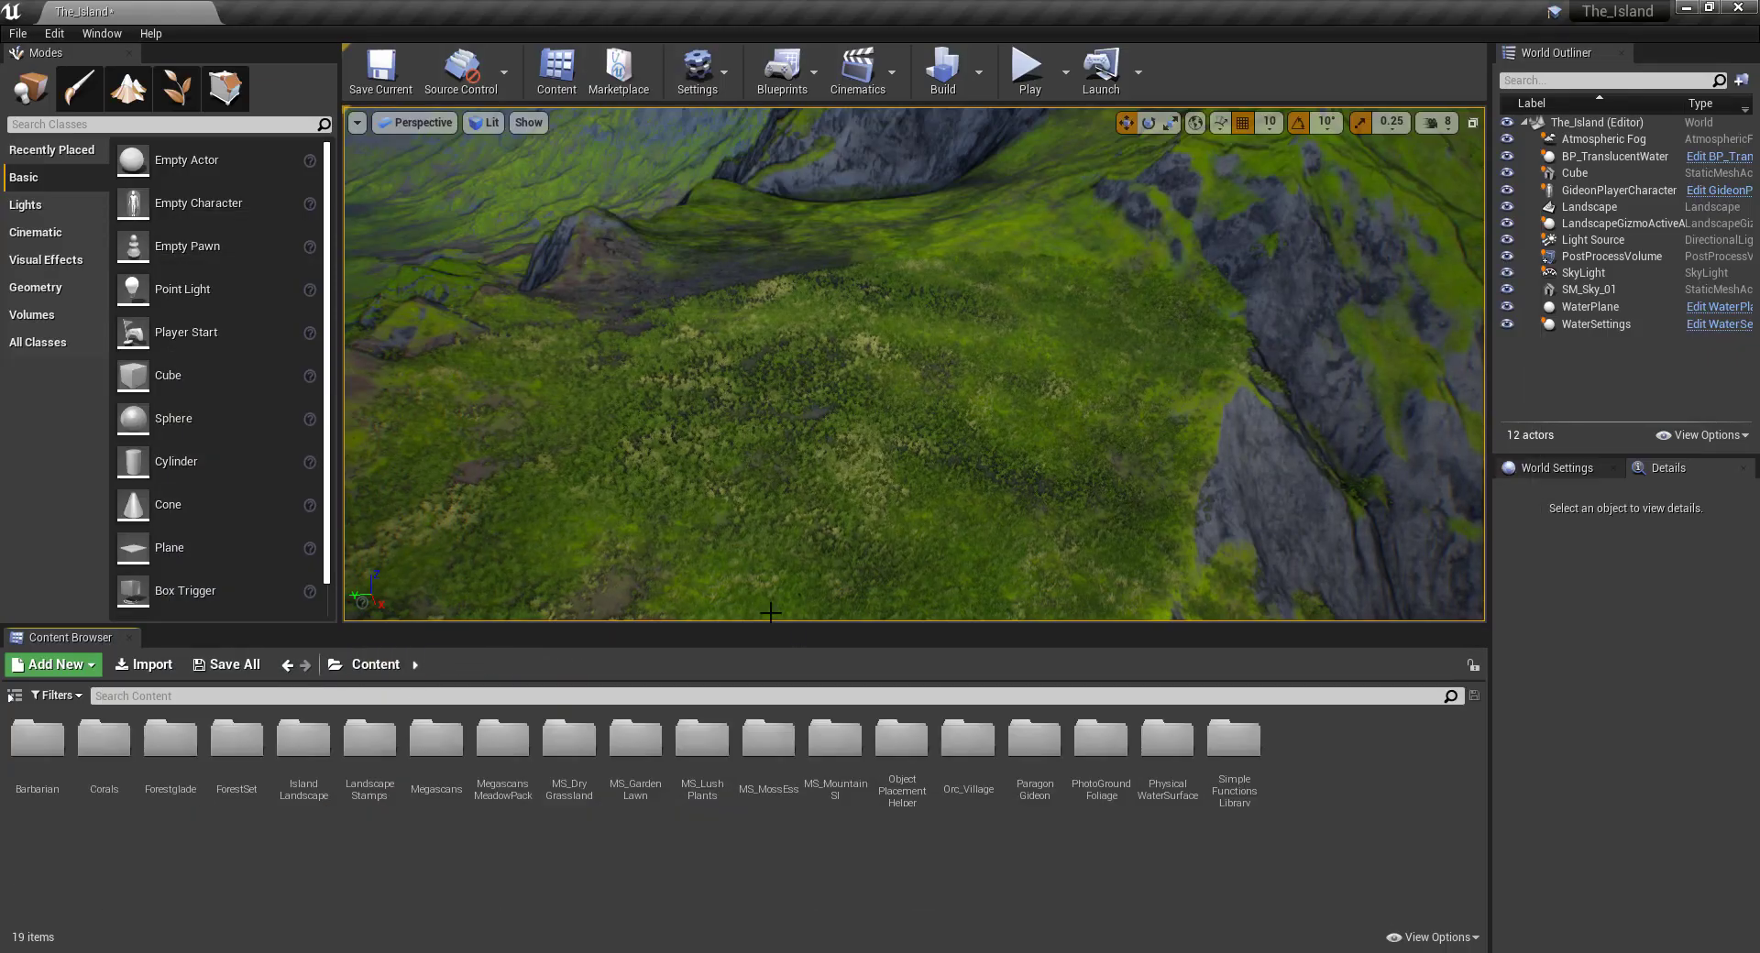
scroll(825, 807, down, 6)
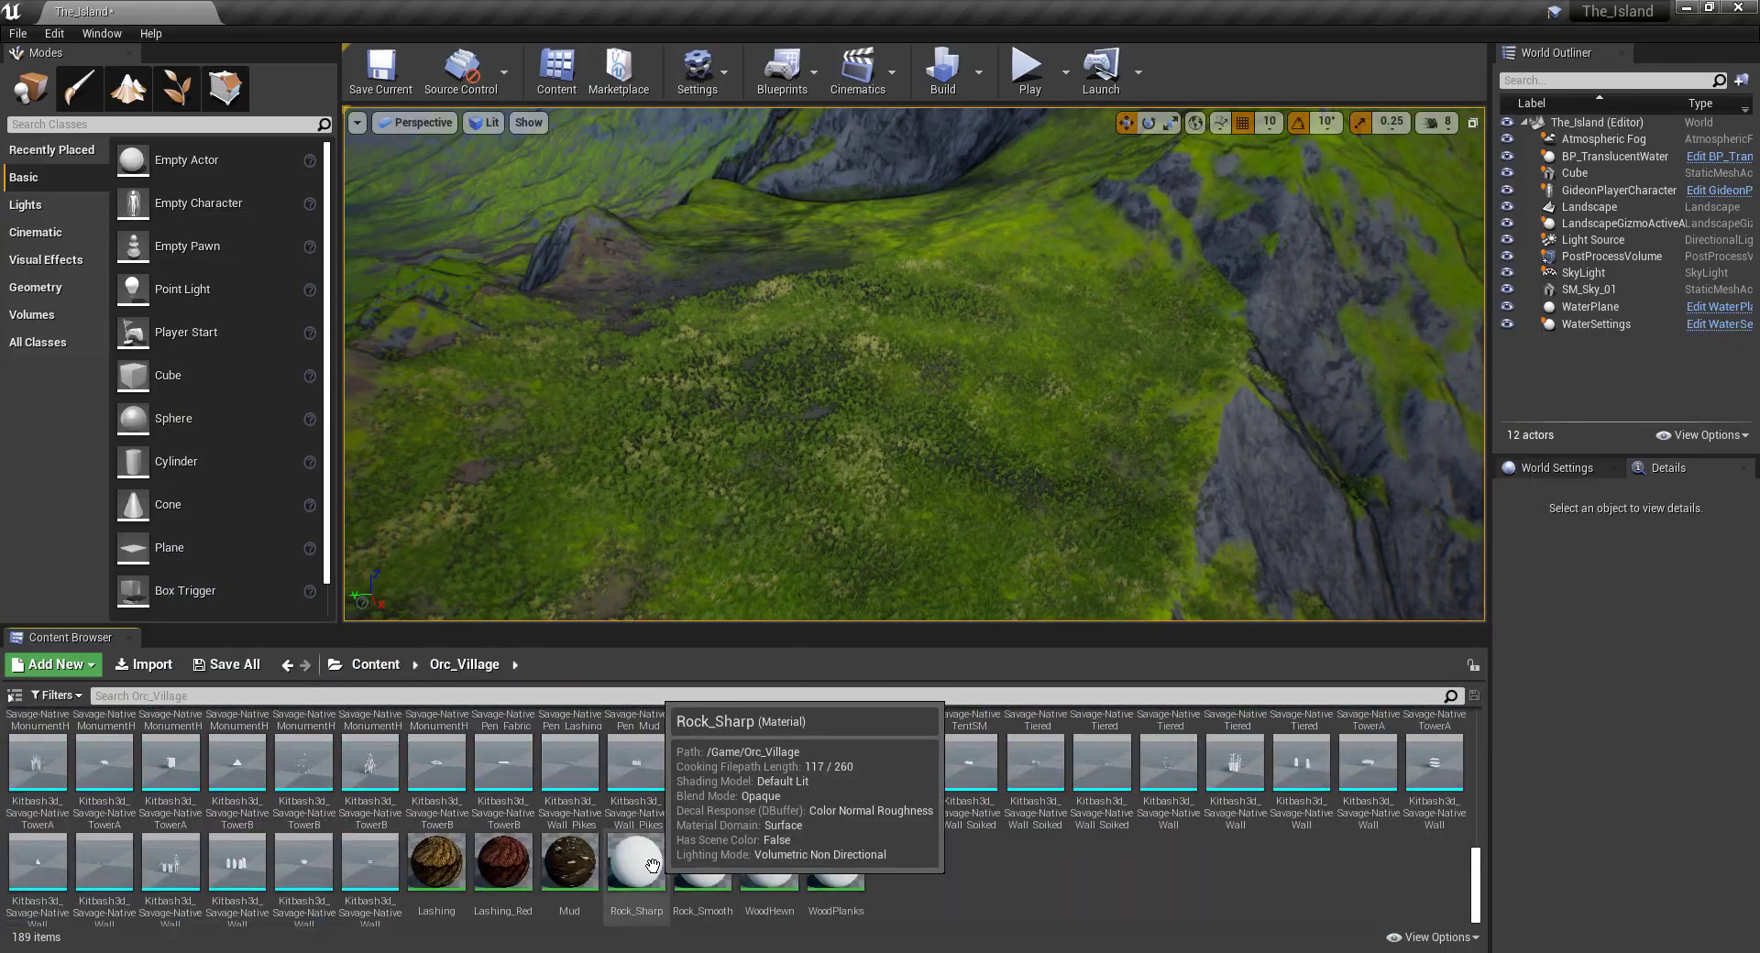
double_click(651, 865)
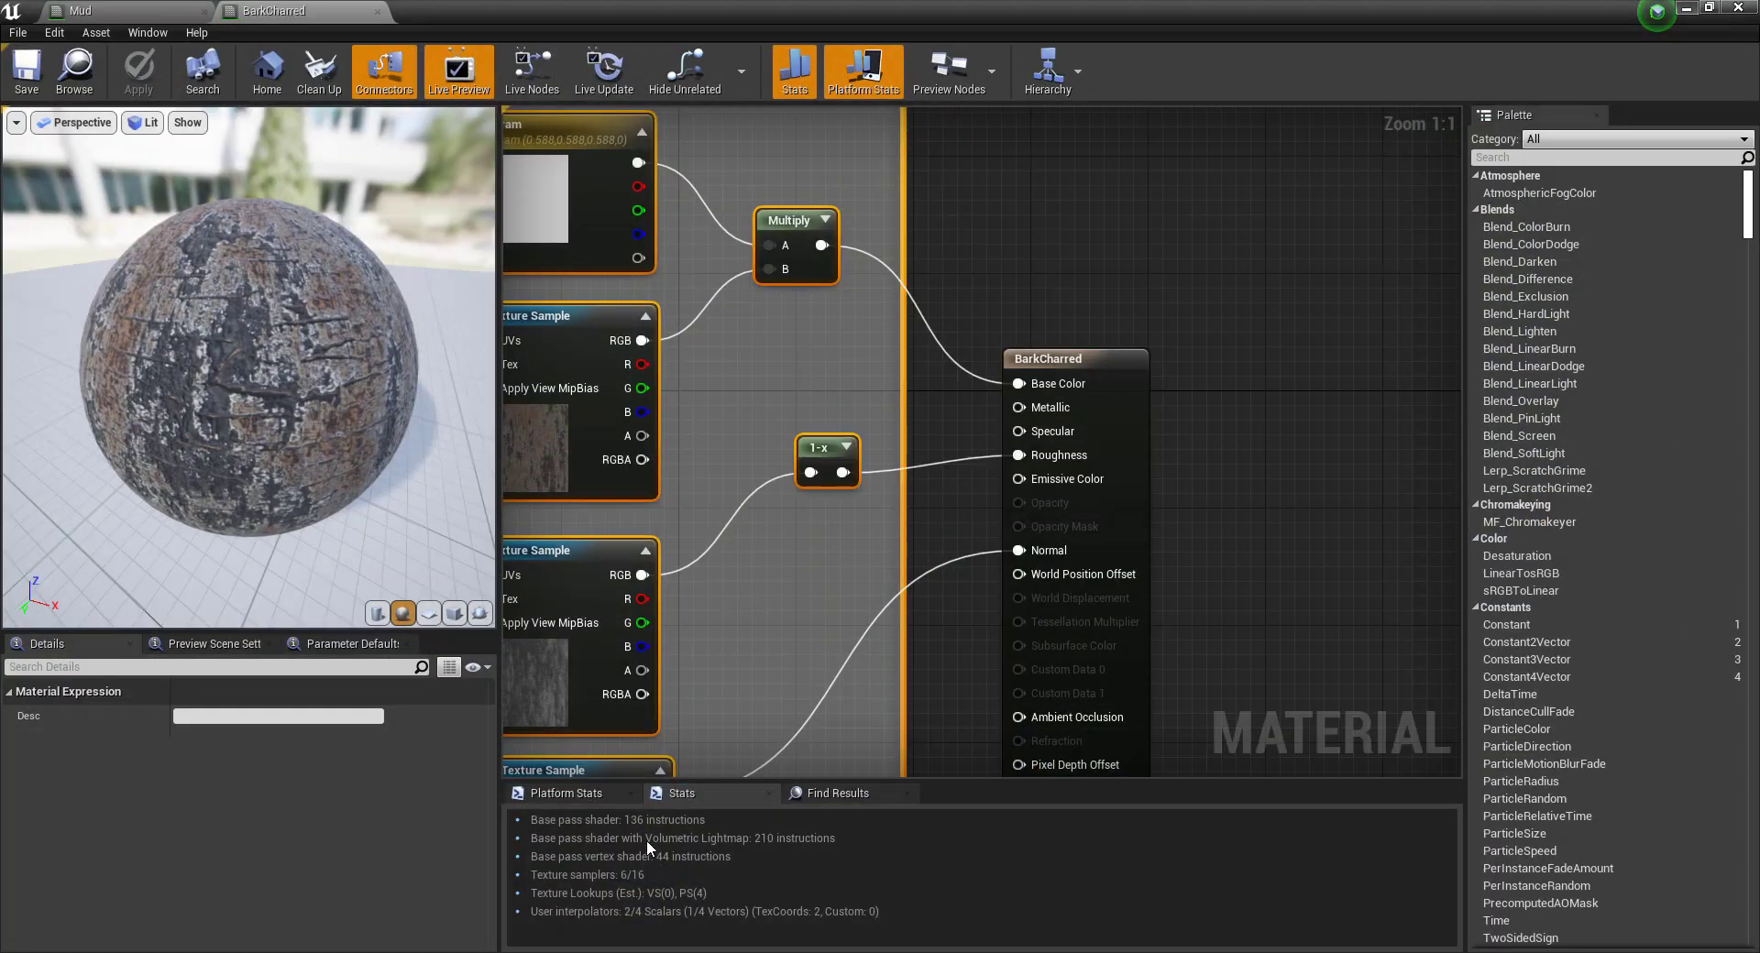
click(902, 250)
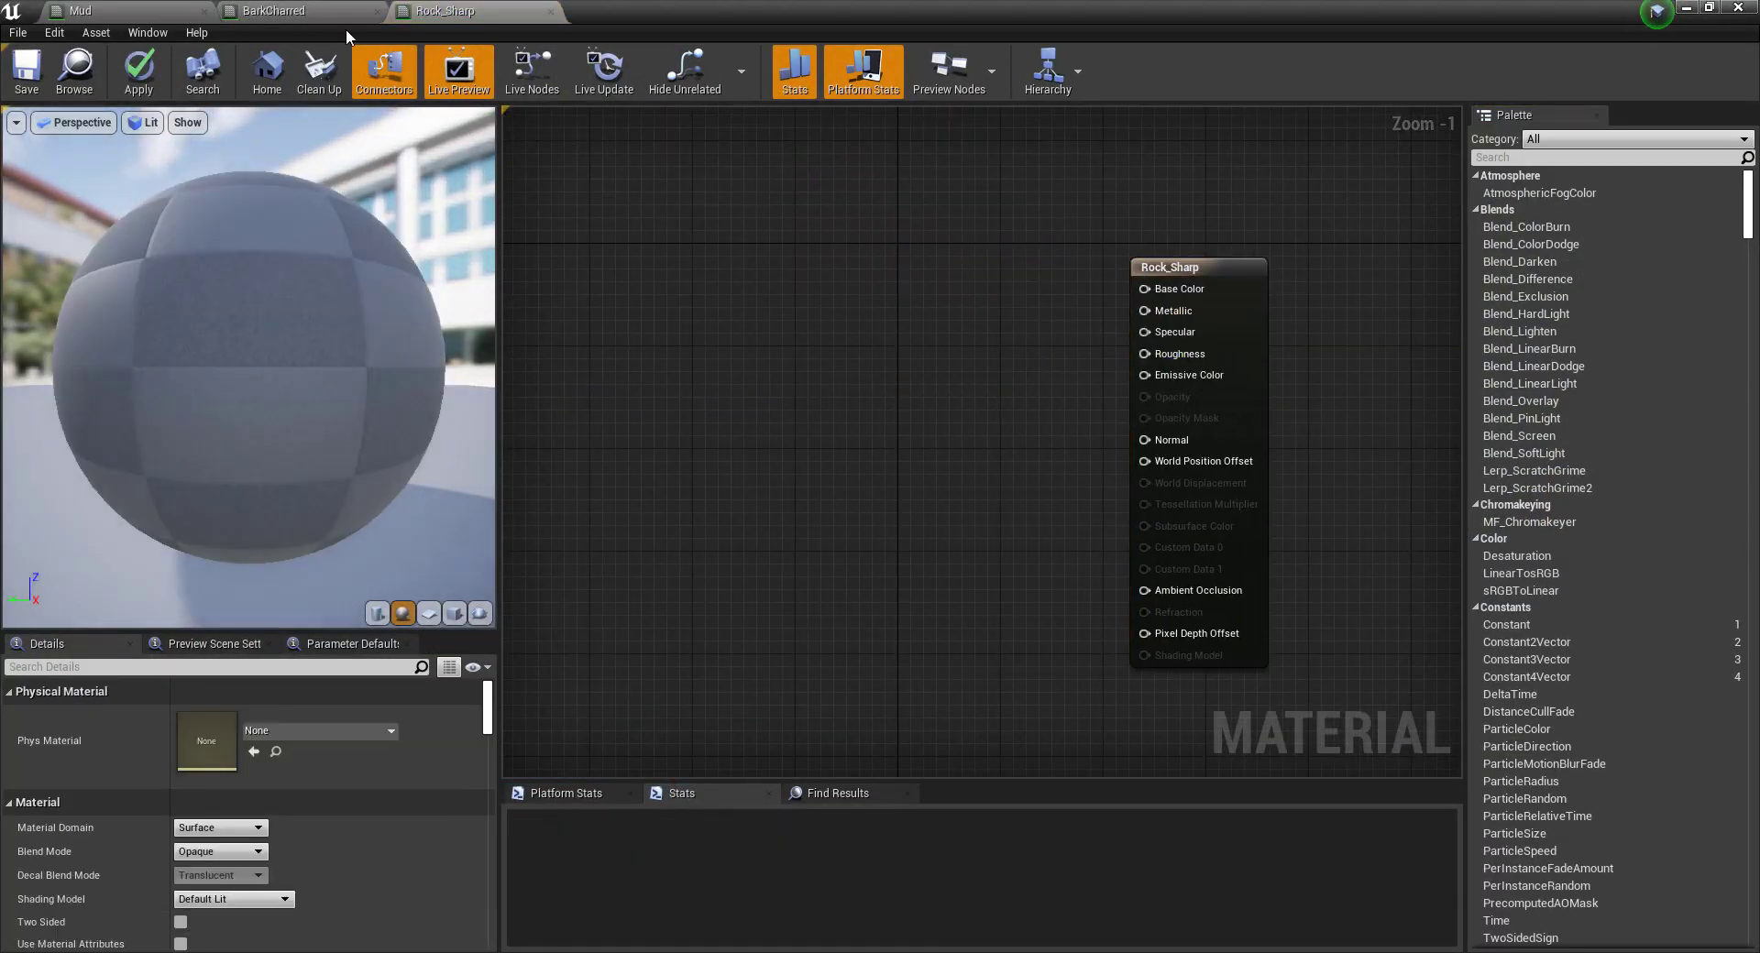
Close the BarkCharred material and copy the Texture_Settings group from Mud into the Rock_Sharp material.
click(367, 13)
click(377, 12)
scroll(695, 244, down, 5)
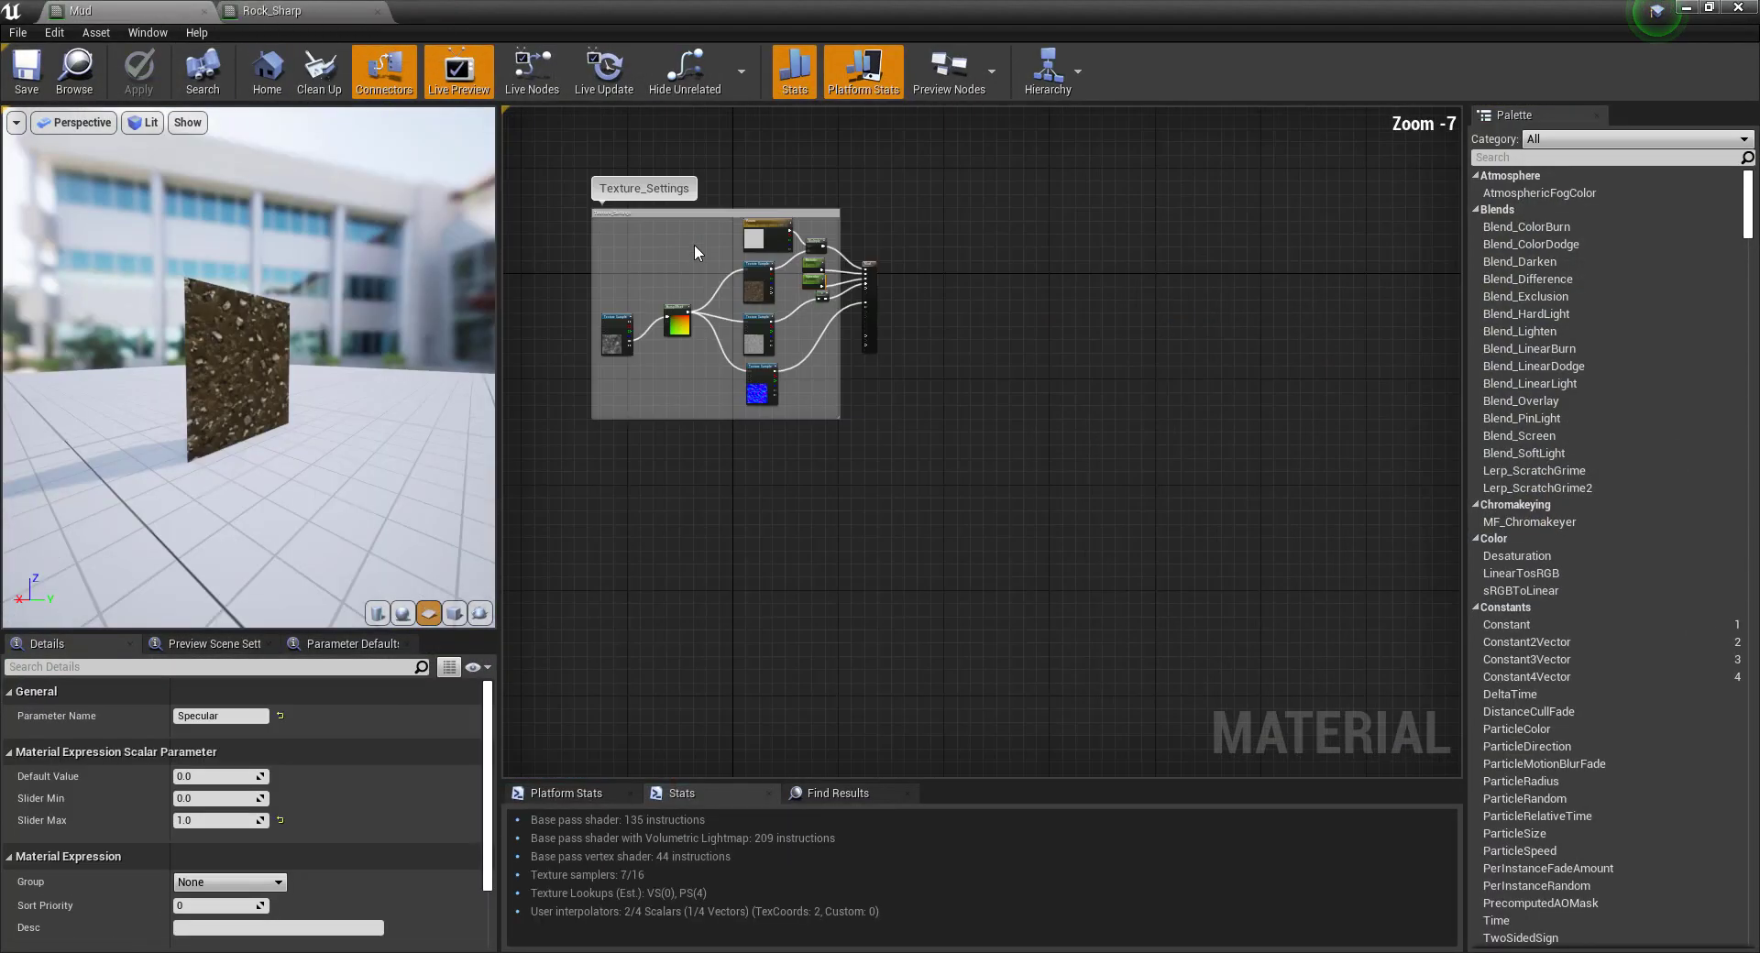
drag(667, 462, 559, 447)
click(362, 11)
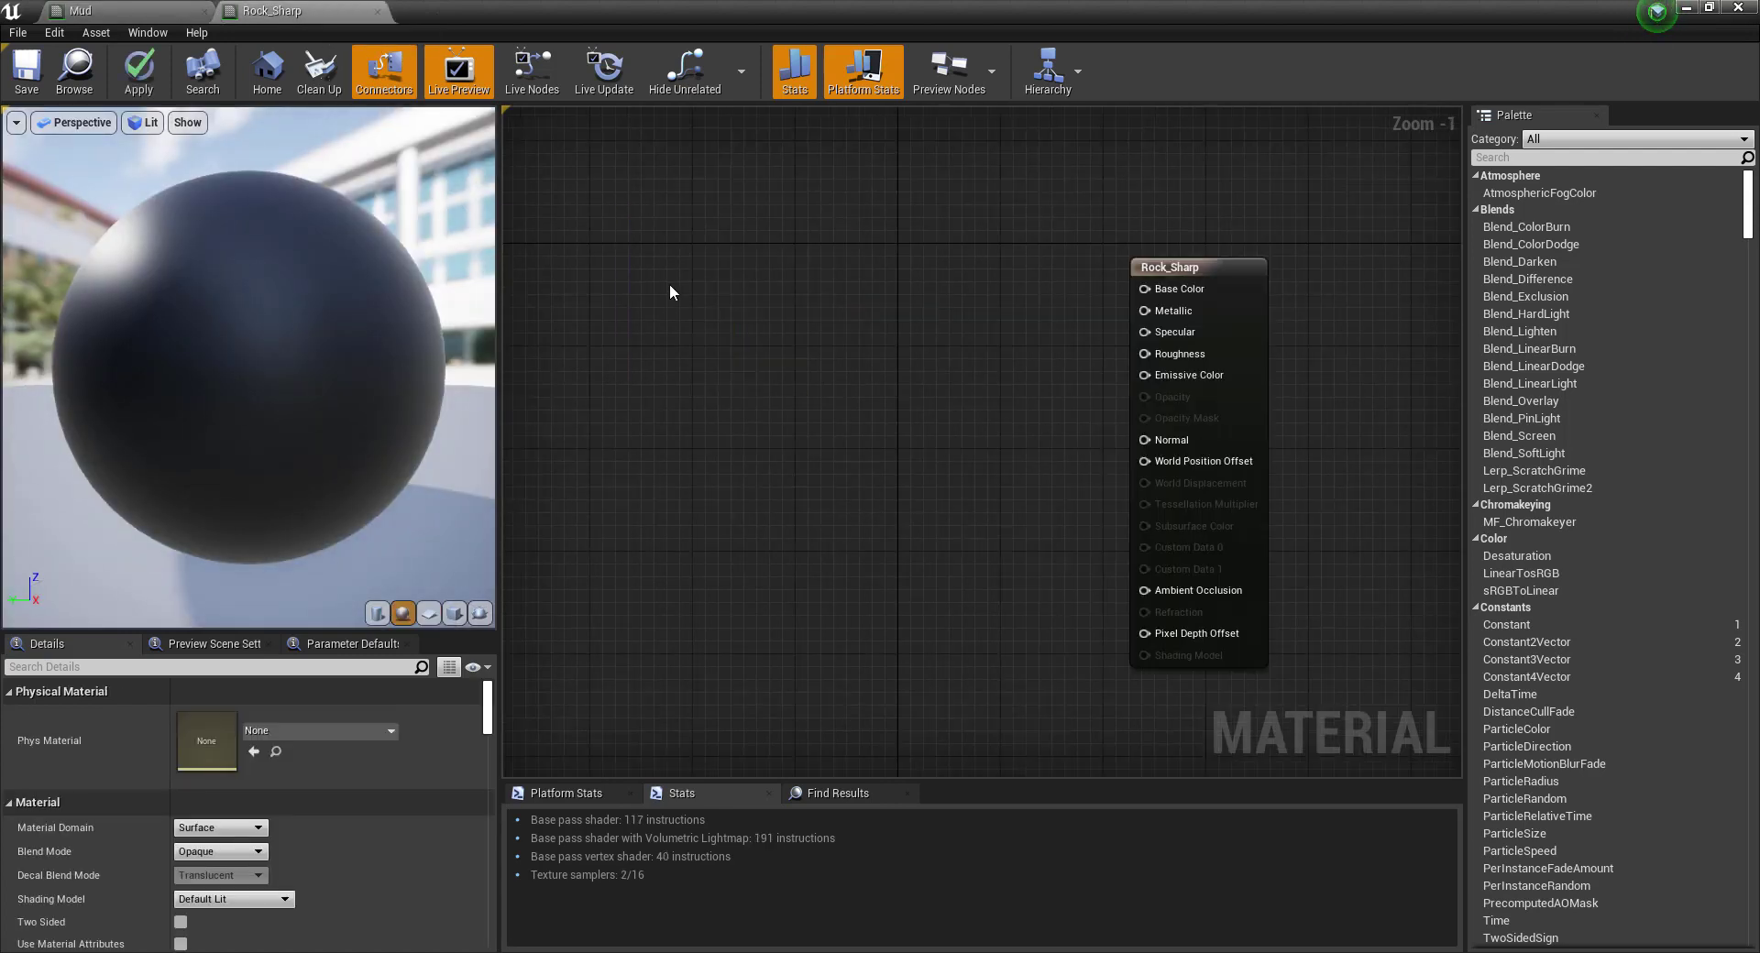
key(ctrl+v)
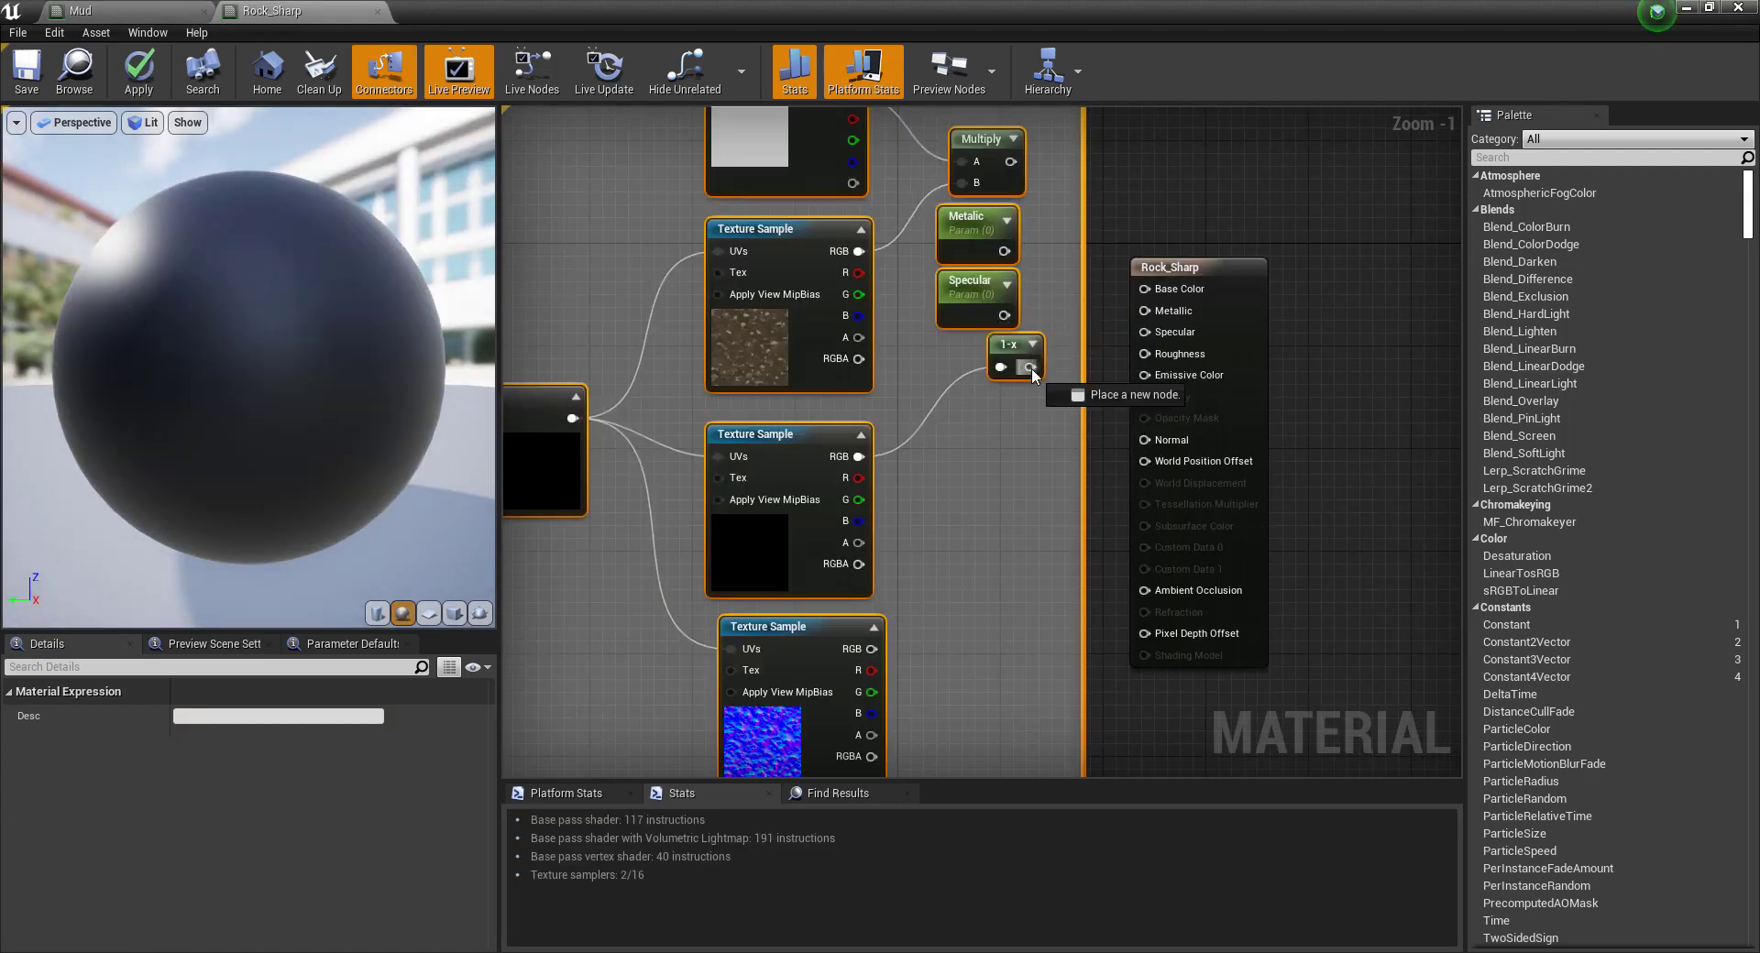
Connect Multiply to Base Color, 1-x to Roughness, and the normal Texture Sample to Normal on the Rock_Sharp node.
scroll(1066, 207, down, 1)
drag(1015, 164, 1130, 274)
drag(1007, 241, 1131, 296)
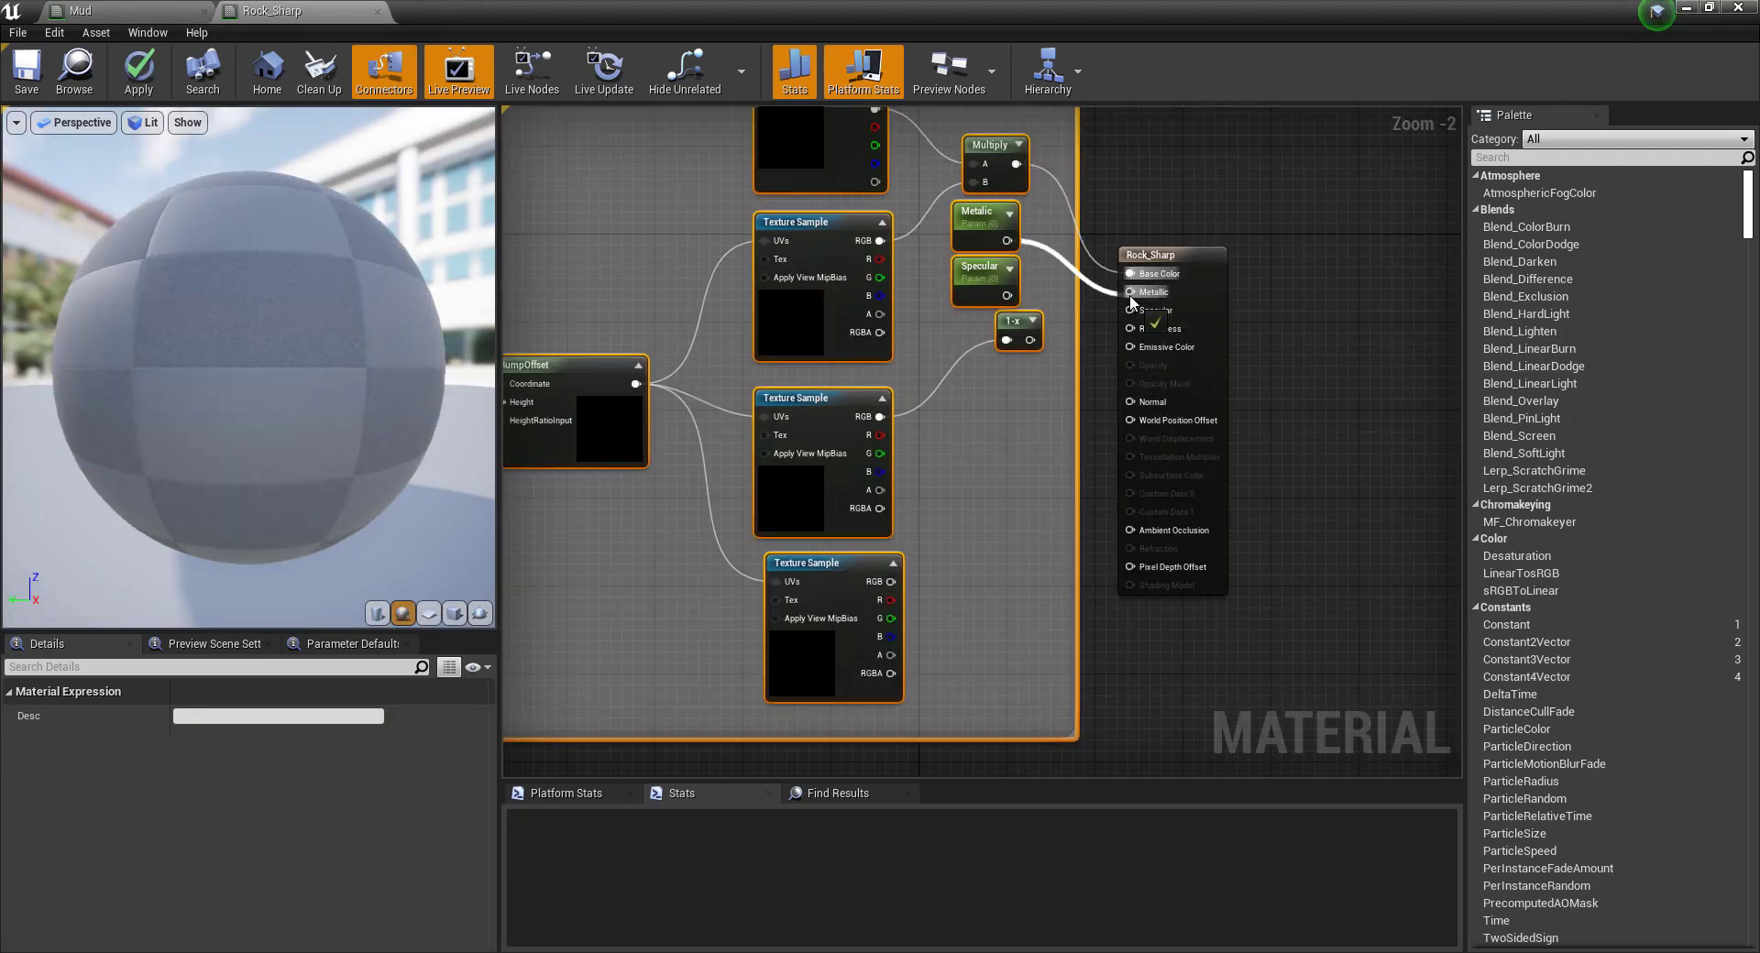
key(ctrl+z)
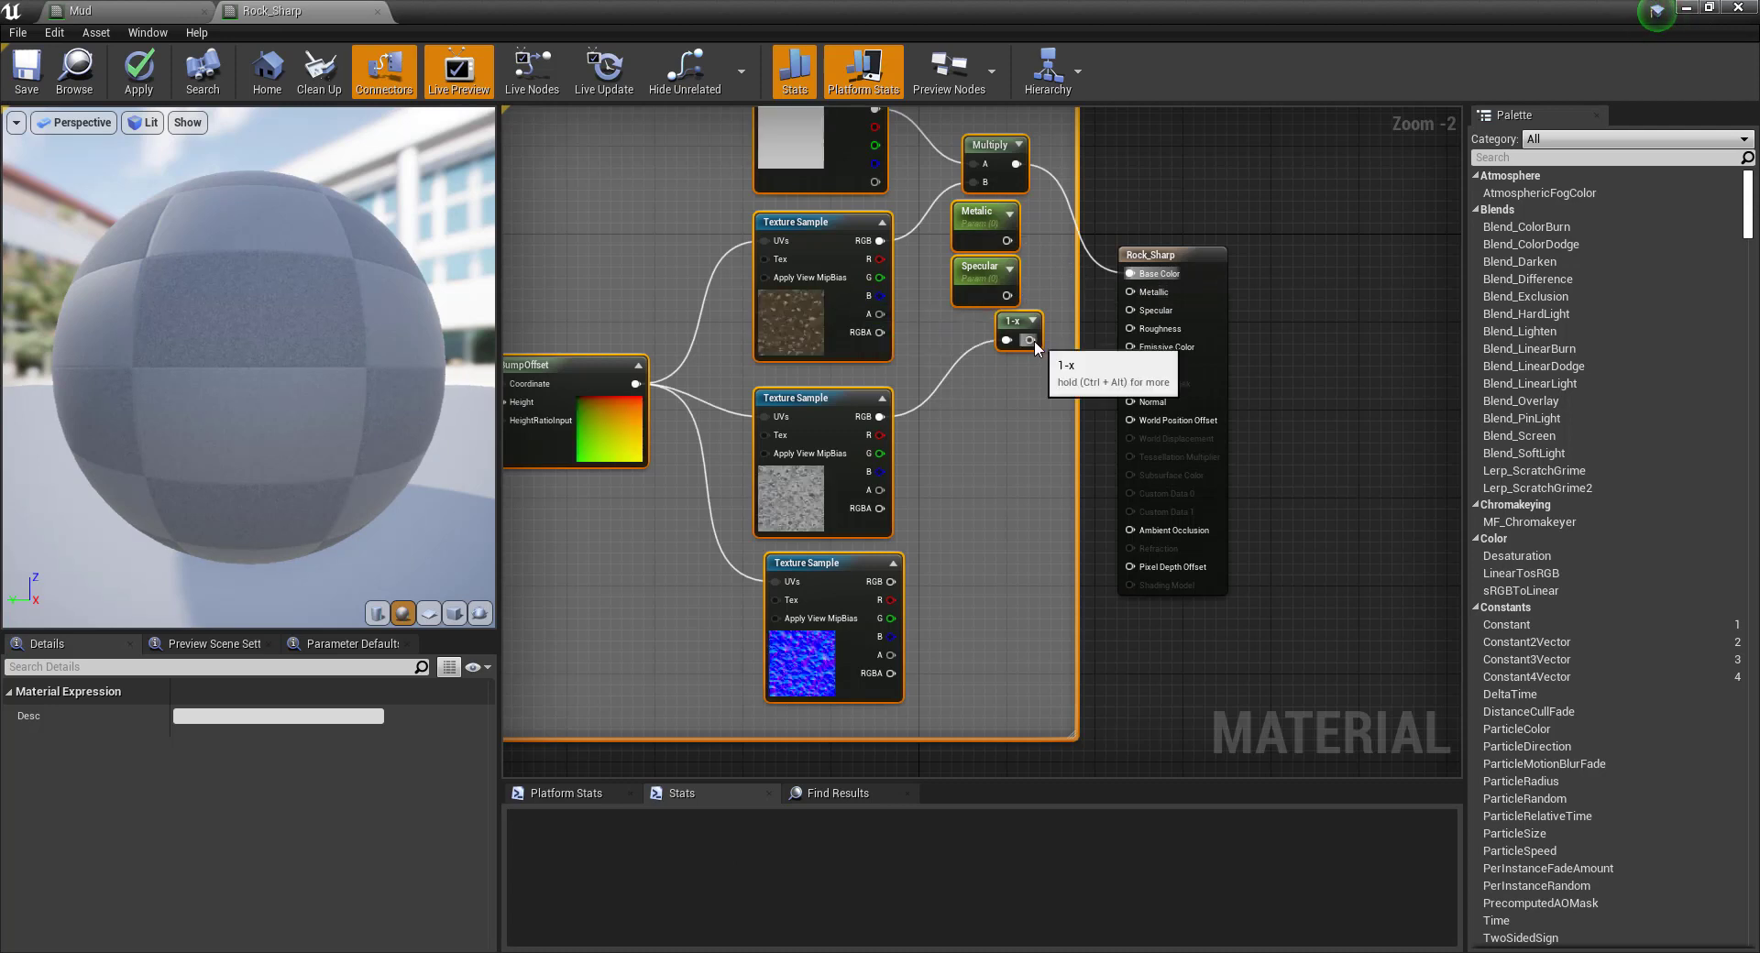
drag(1030, 340, 1130, 328)
drag(891, 582, 1130, 401)
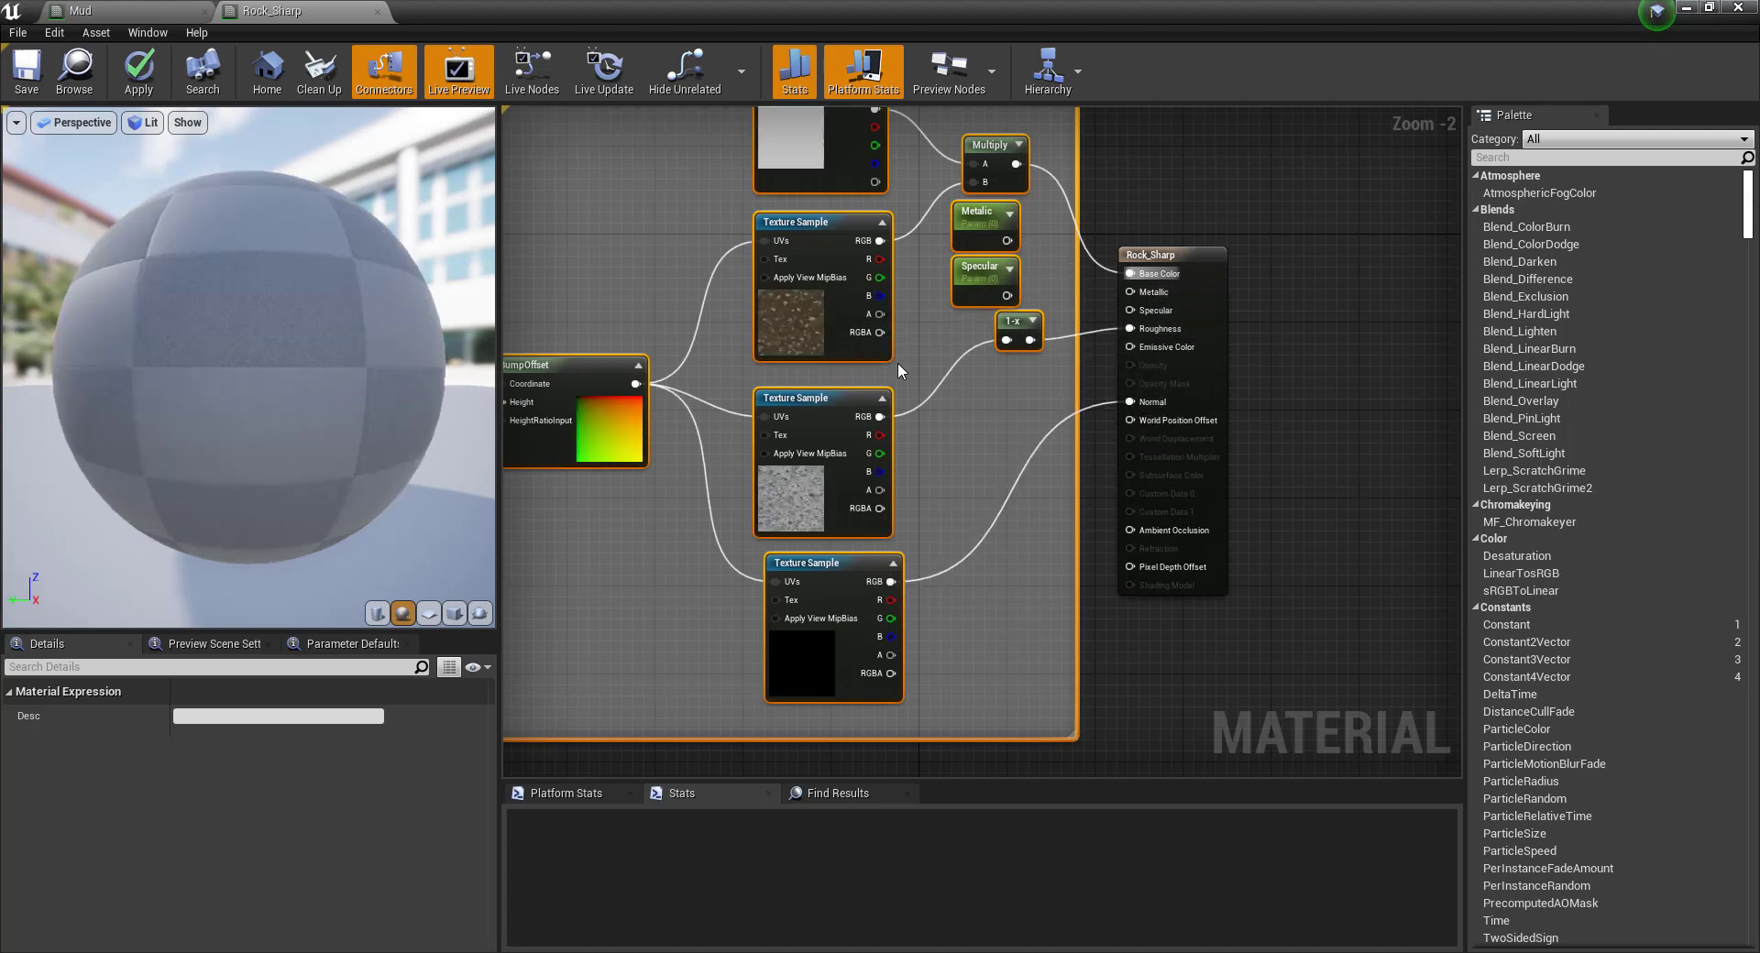
Copy the KB3D_RockSharp_ name prefix from the sharp rock's base color texture in the Orc_Village Textures folder.
click(825, 341)
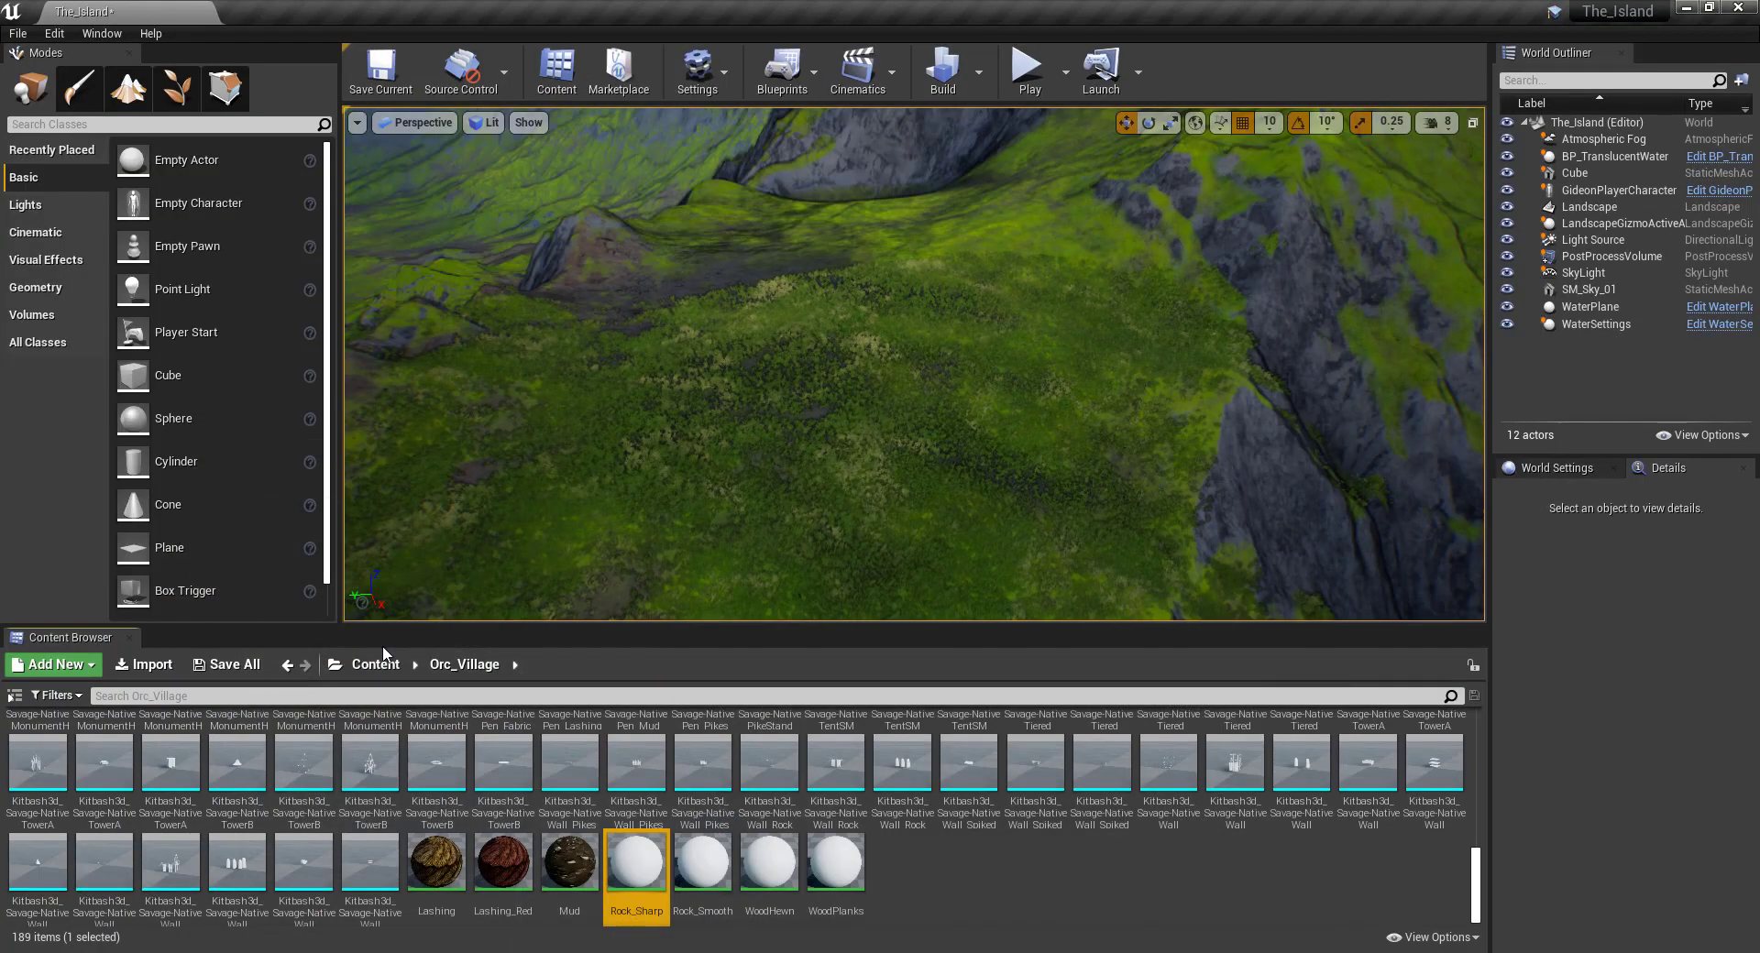
scroll(383, 779, up, 10)
double_click(36, 738)
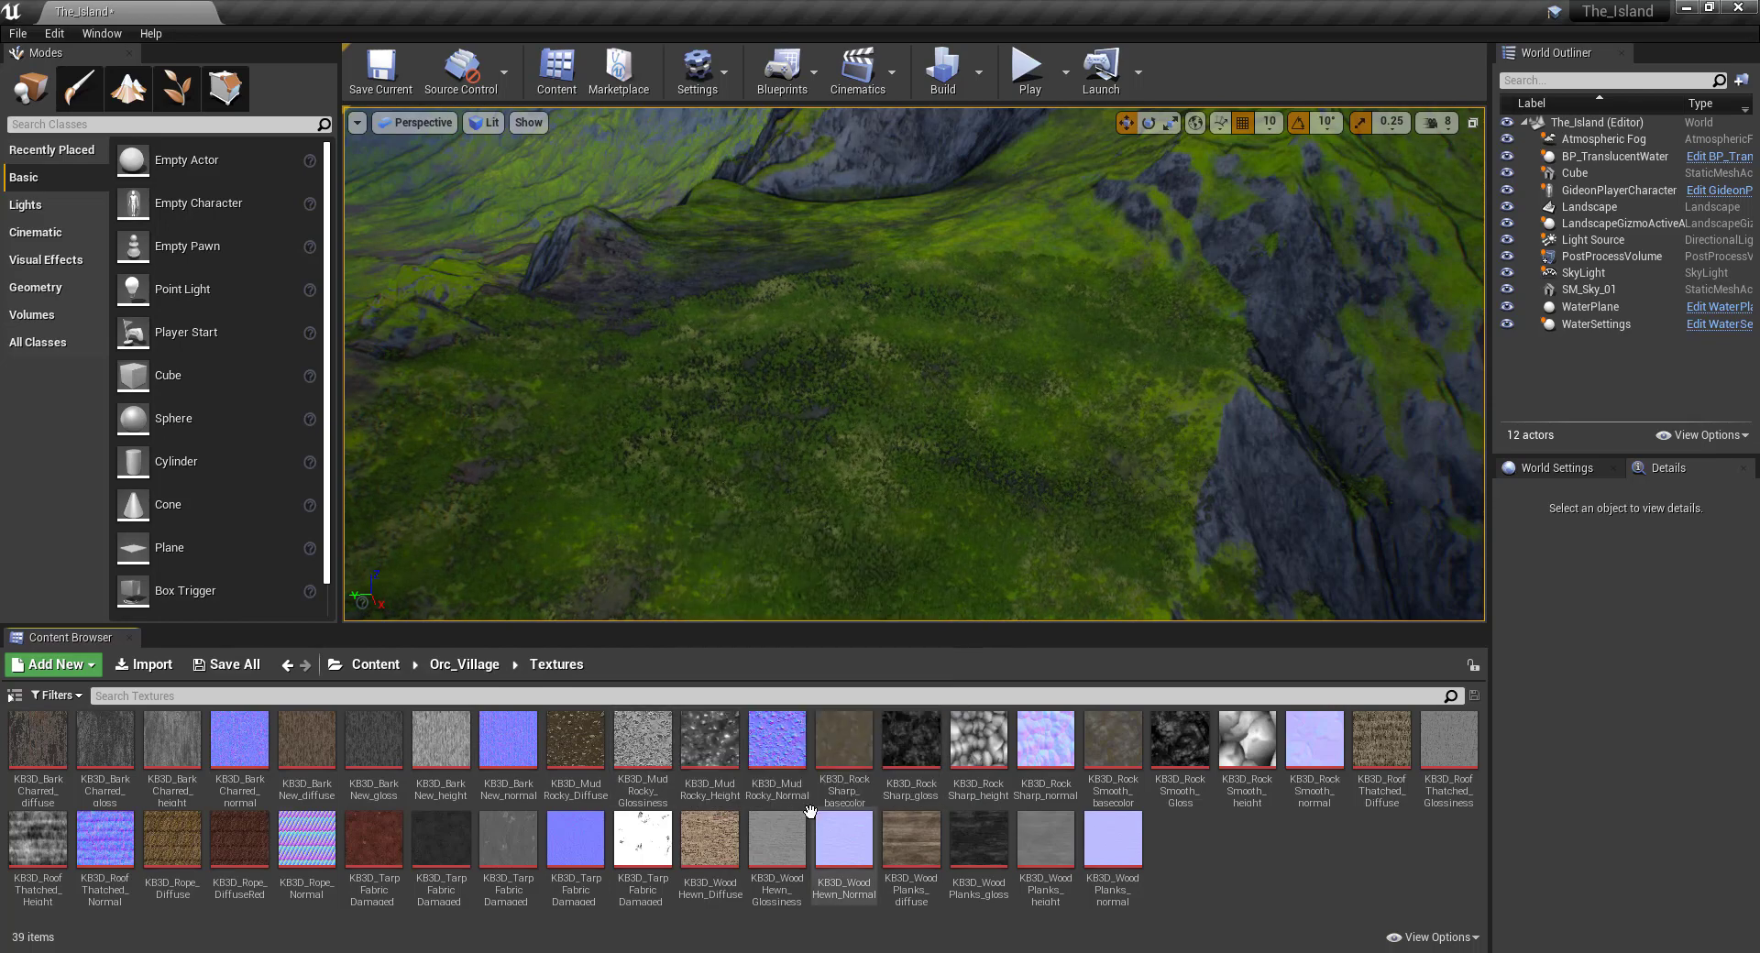
click(841, 747)
key(F2)
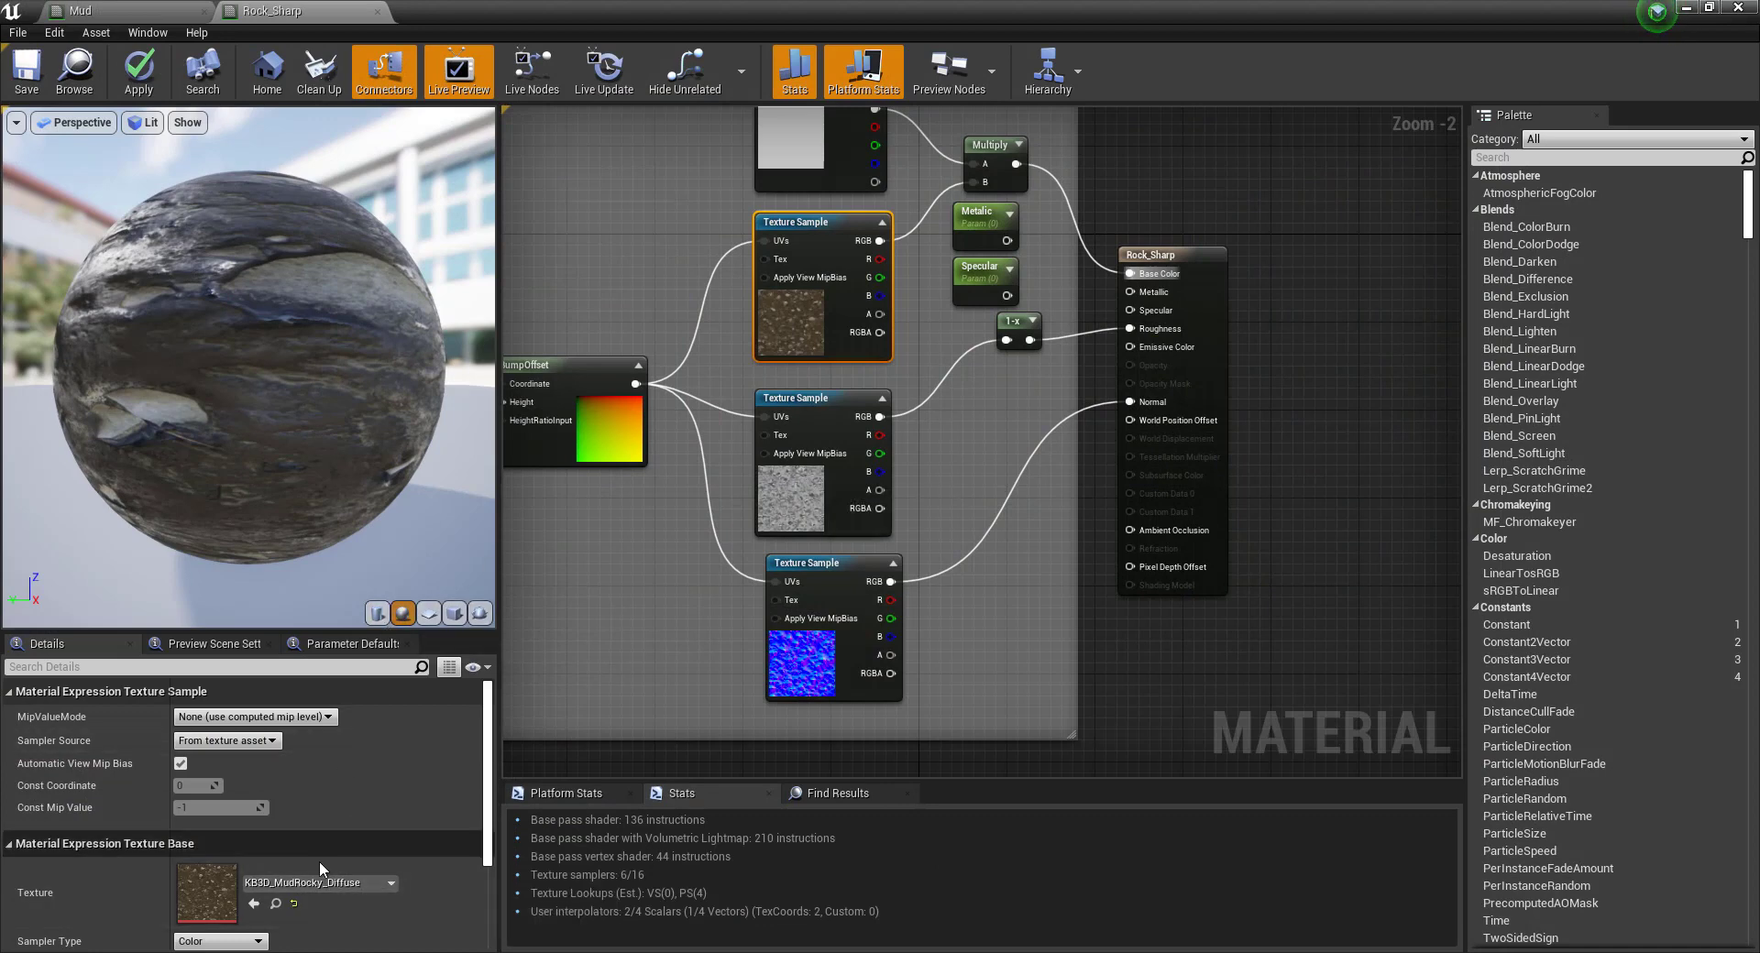
Assign KB3D_RockSharp_basecolor to the Texture Sample feeding Multiply in the Rock_Sharp material.
click(316, 883)
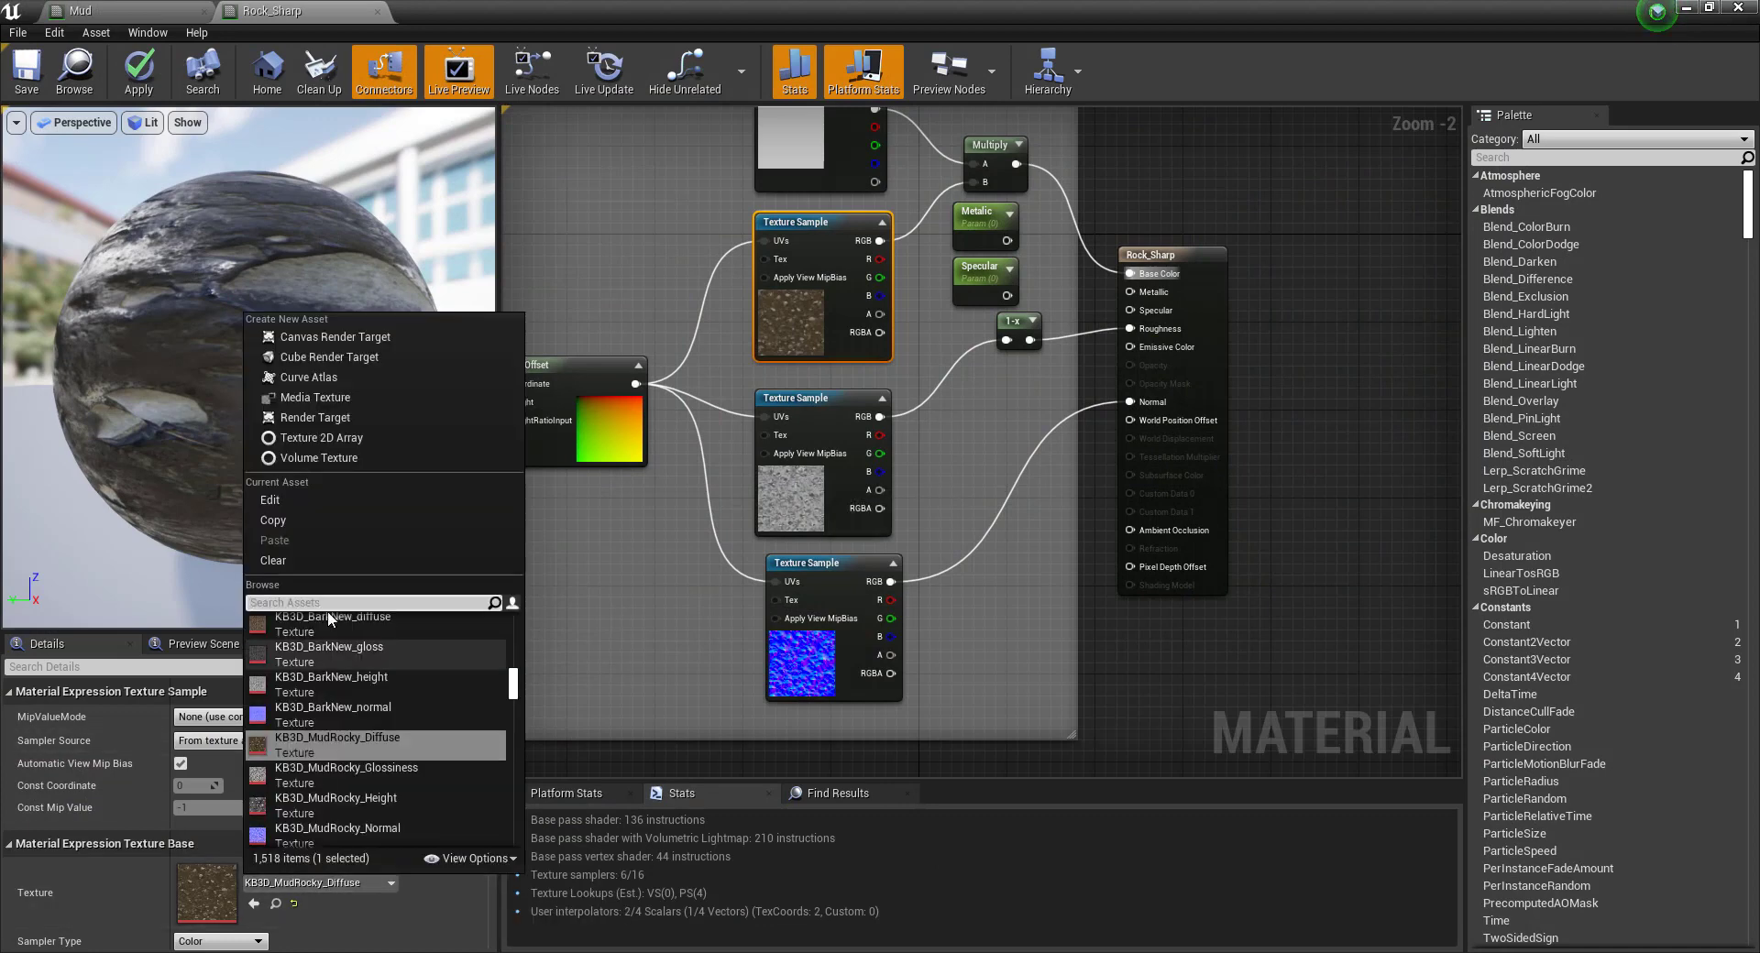
text(KB3D_RockSharp_basecolor)
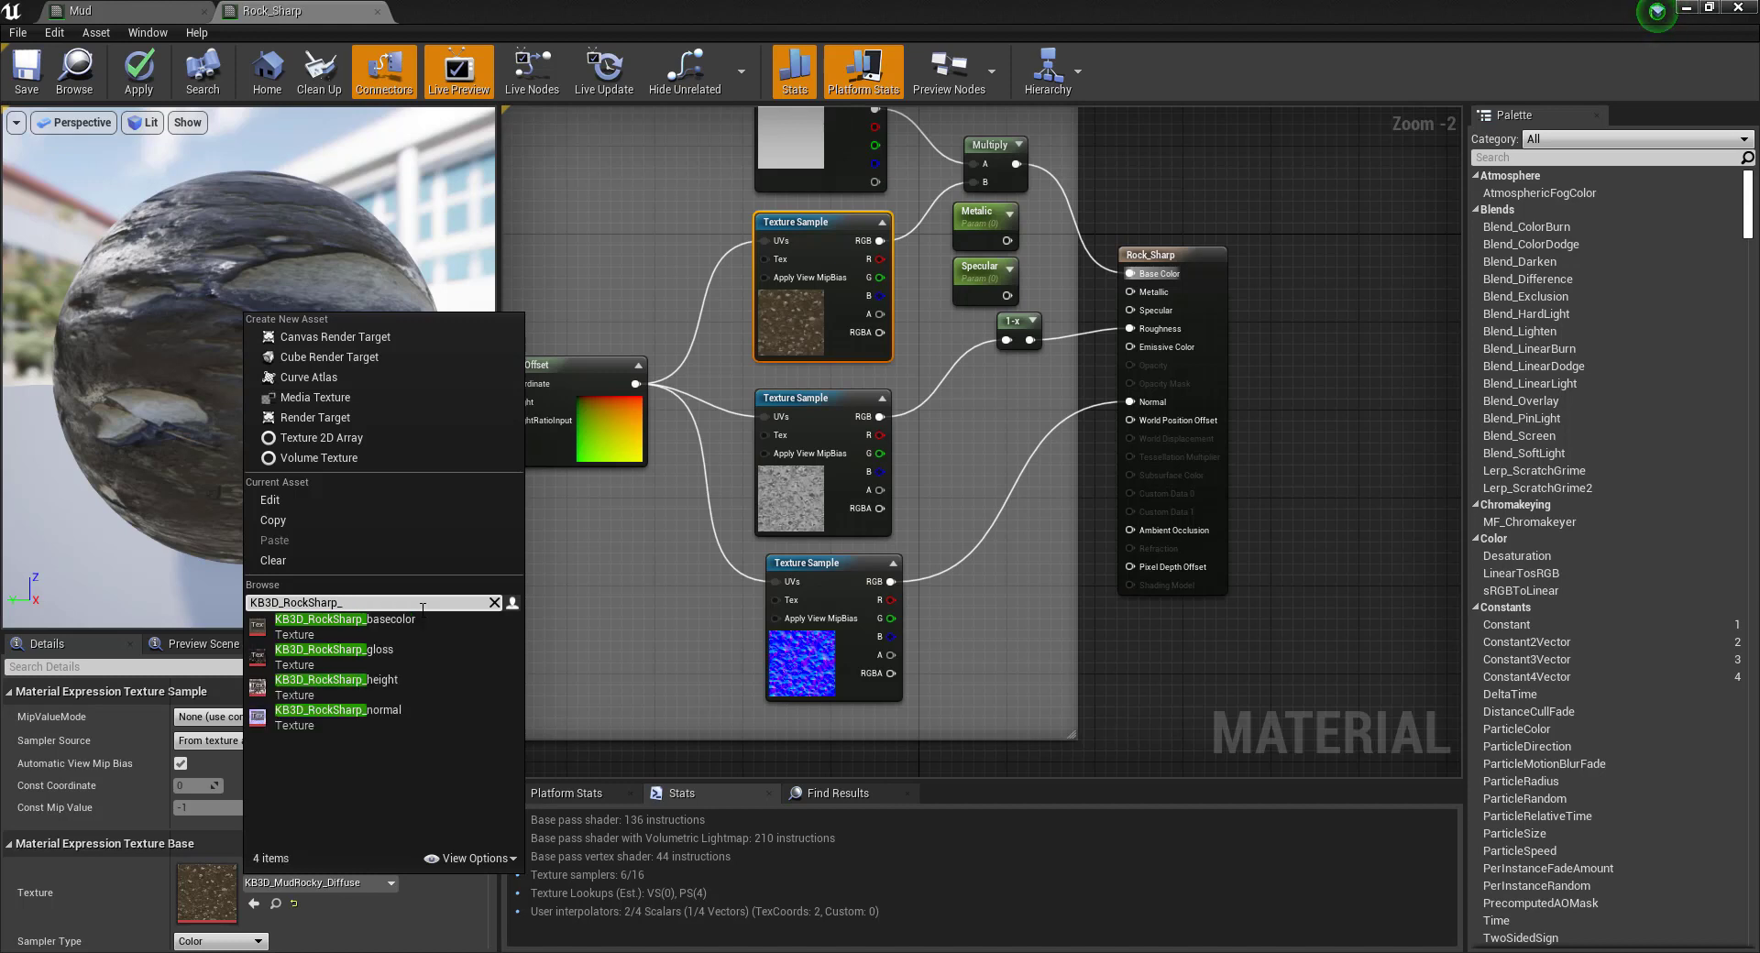
click(418, 620)
Replace the texture of the Texture Sample feeding Normal with KB3D_RockSharp_normal.
click(744, 689)
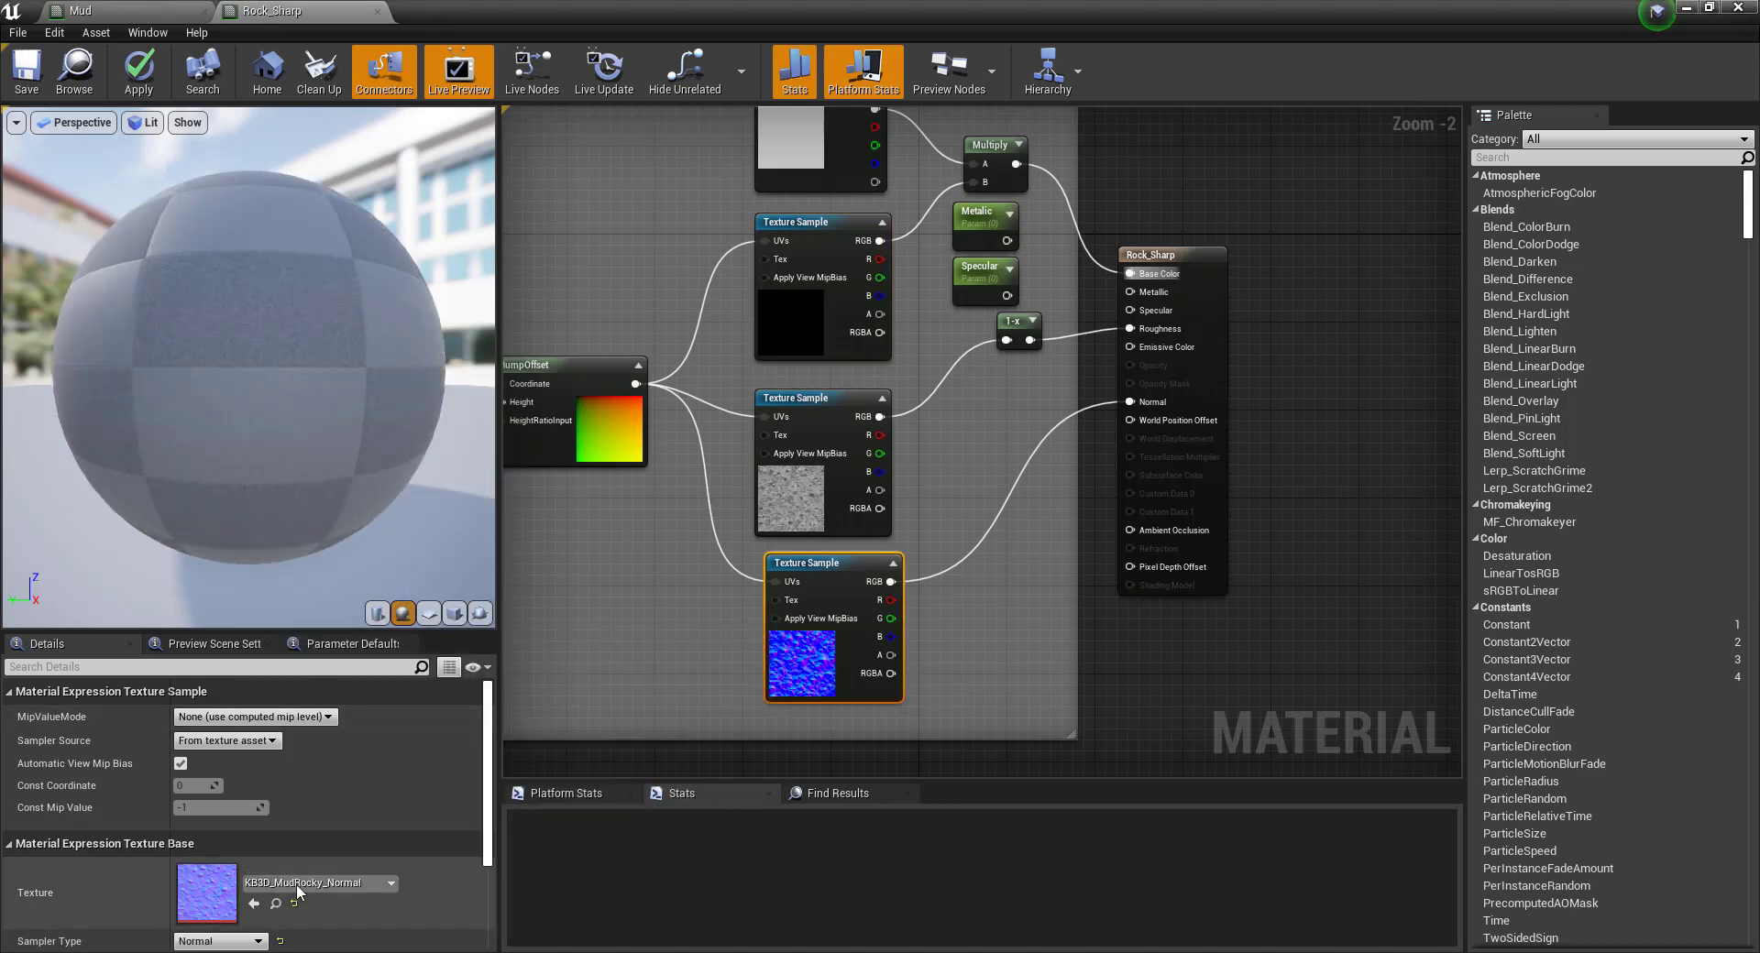
click(316, 883)
text(KB3D_RockSharp_basecolor)
drag(392, 602, 343, 602)
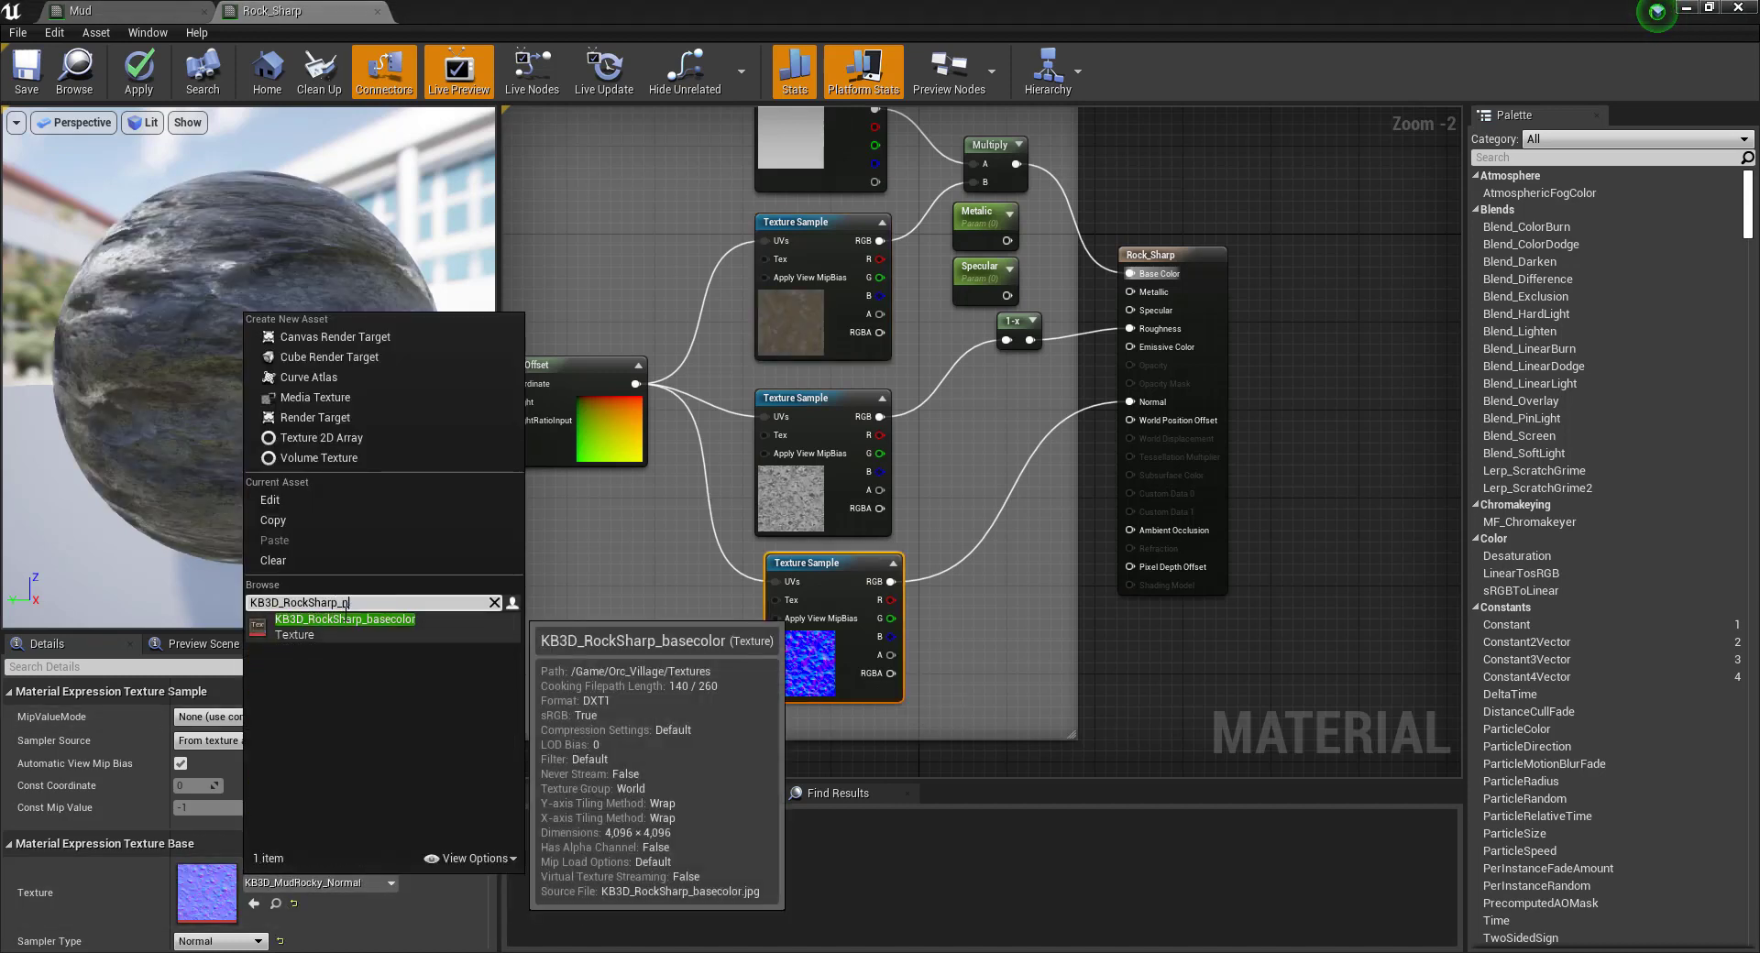
click(355, 619)
Replace the texture of the Texture Sample feeding the 1-x node with KB3D_RockSharp_gloss.
click(770, 506)
click(316, 882)
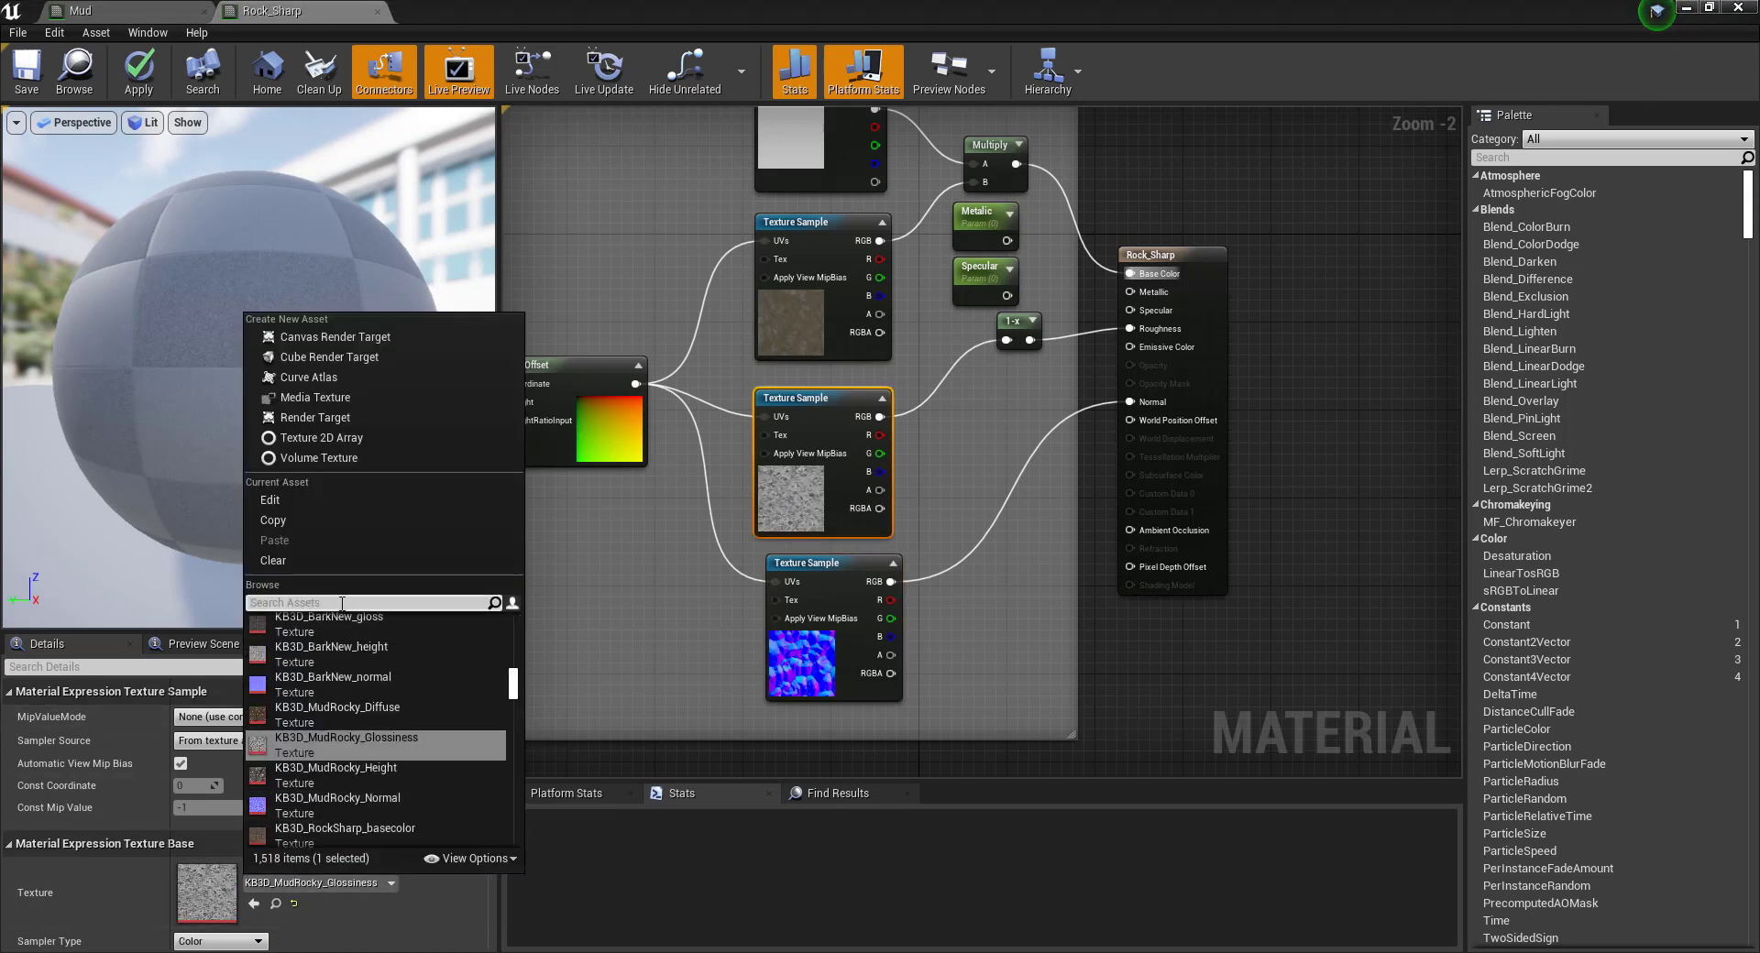
text(KB3D_RockSharp_basecolor)
text(g)
click(377, 625)
Replace the texture of the Texture Sample feeding the BumpOffset height with KB3D_RockSharp_height.
right_drag(613, 539, 1048, 545)
click(779, 515)
click(360, 871)
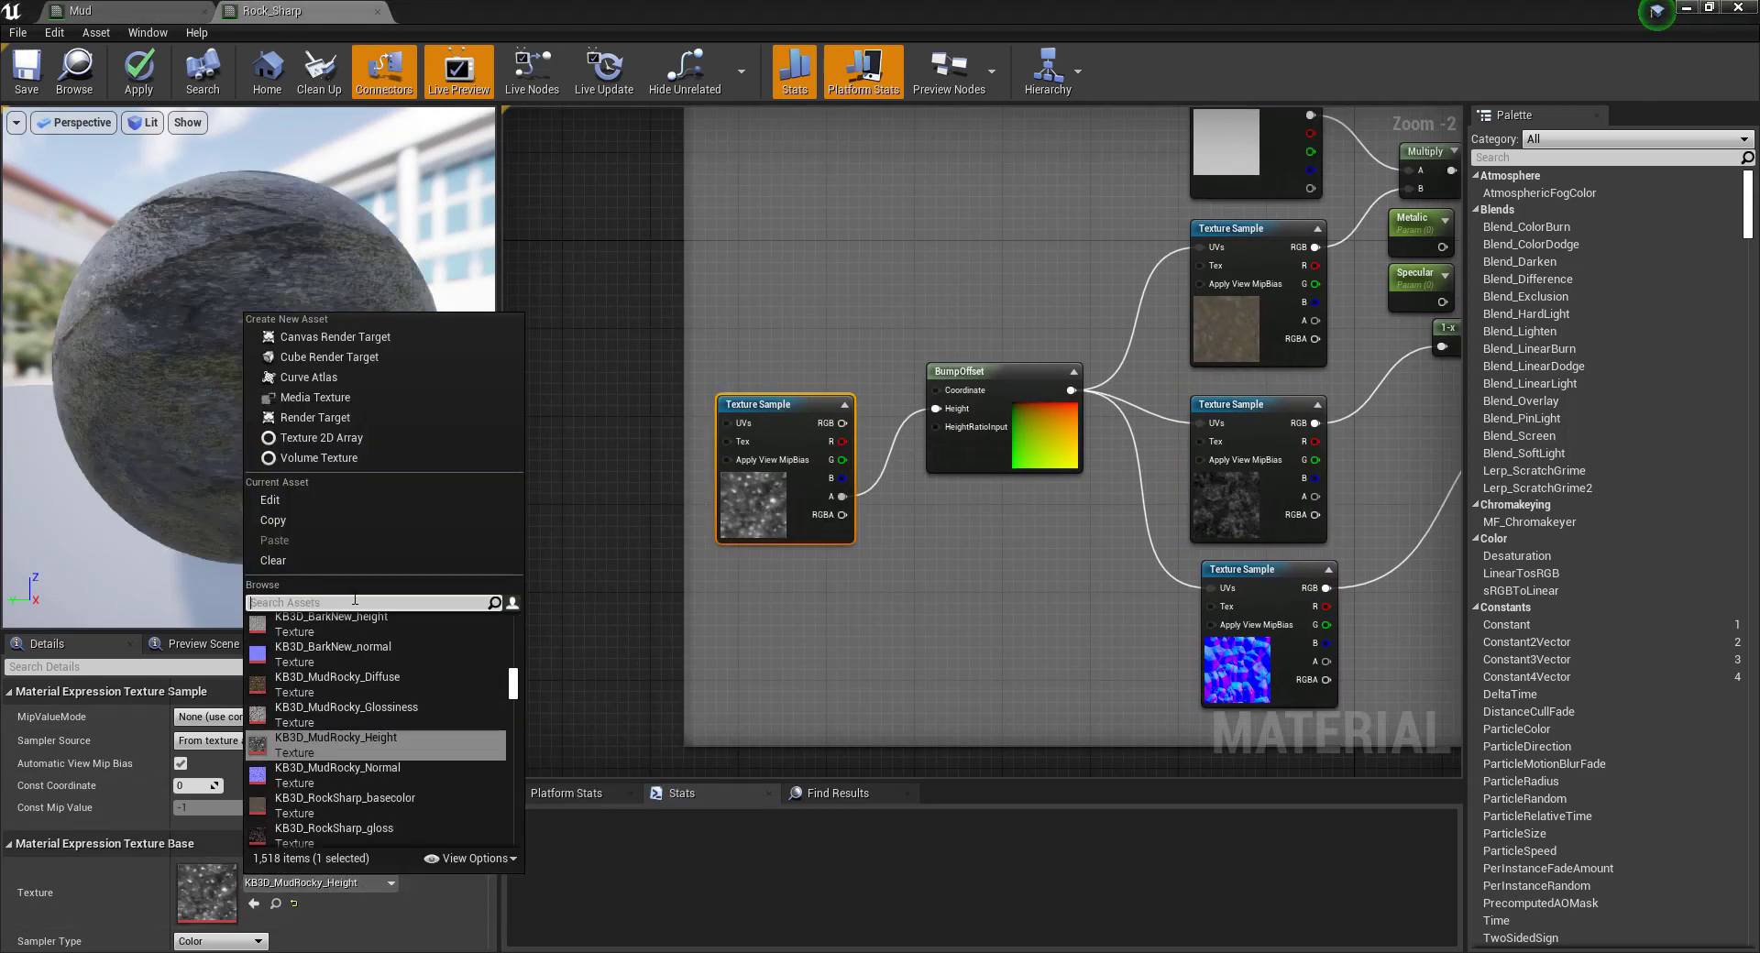
text(KB3D_RockSharp_basecolor)
click(335, 686)
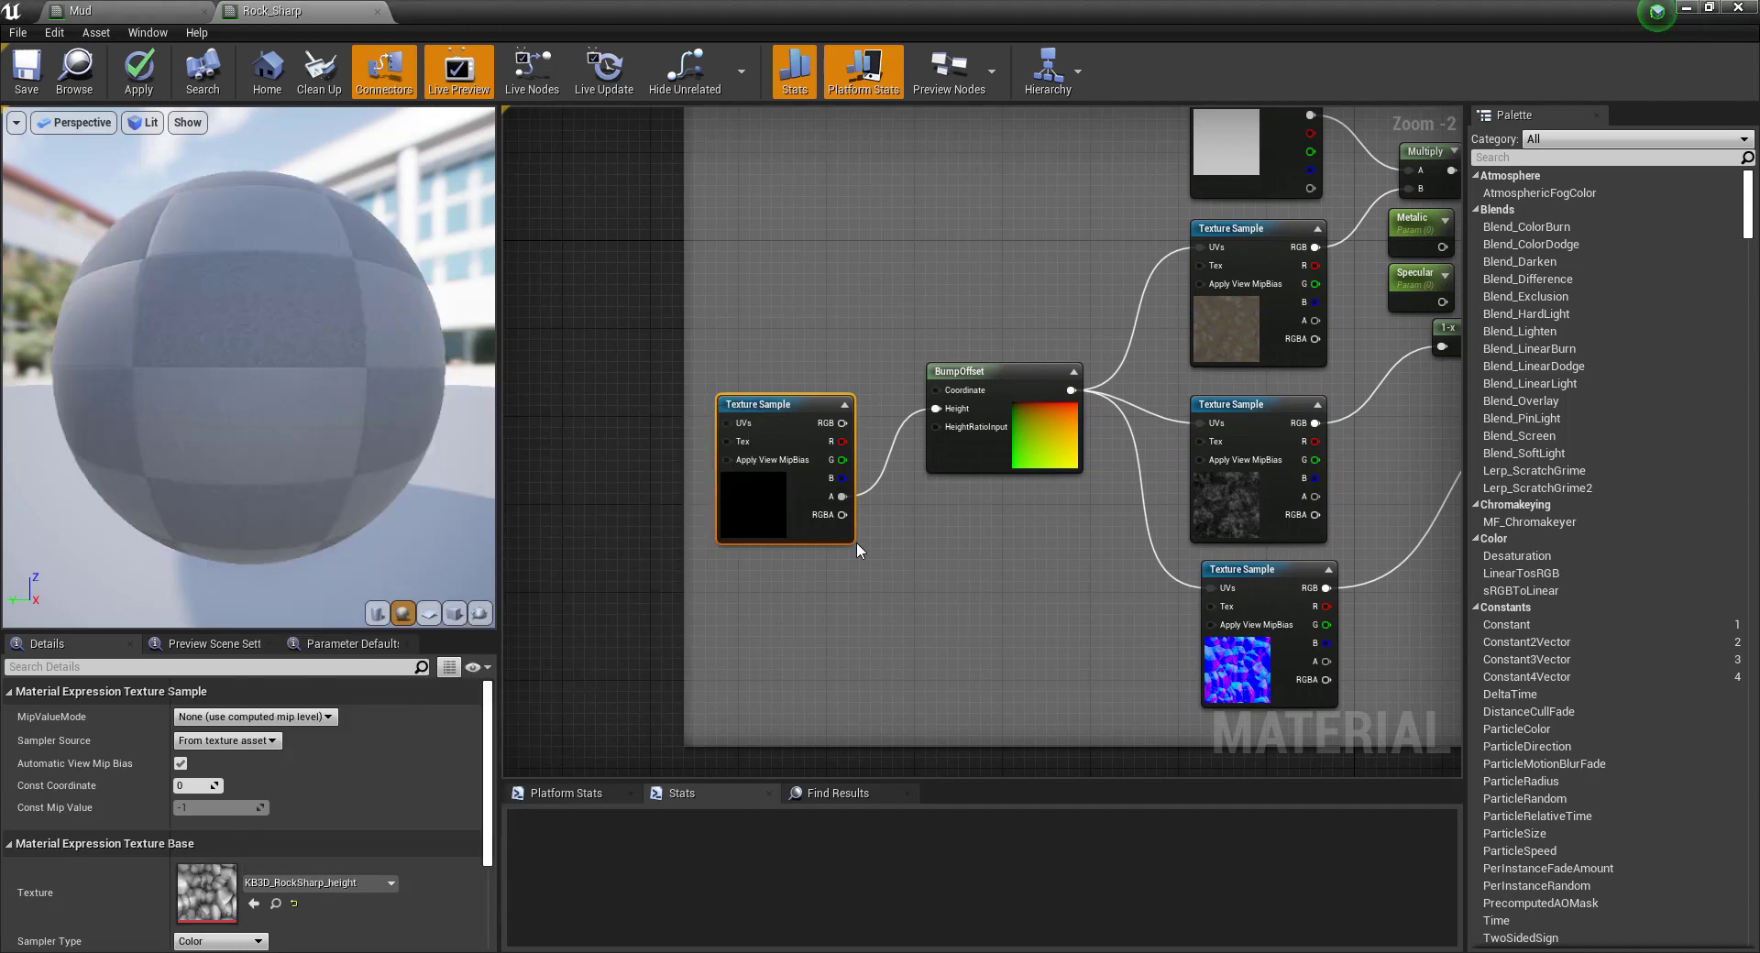
Connect the Metalic and Specular parameters to the Metallic and Specular inputs of the Rock_Sharp node.
right_drag(1145, 383, 703, 485)
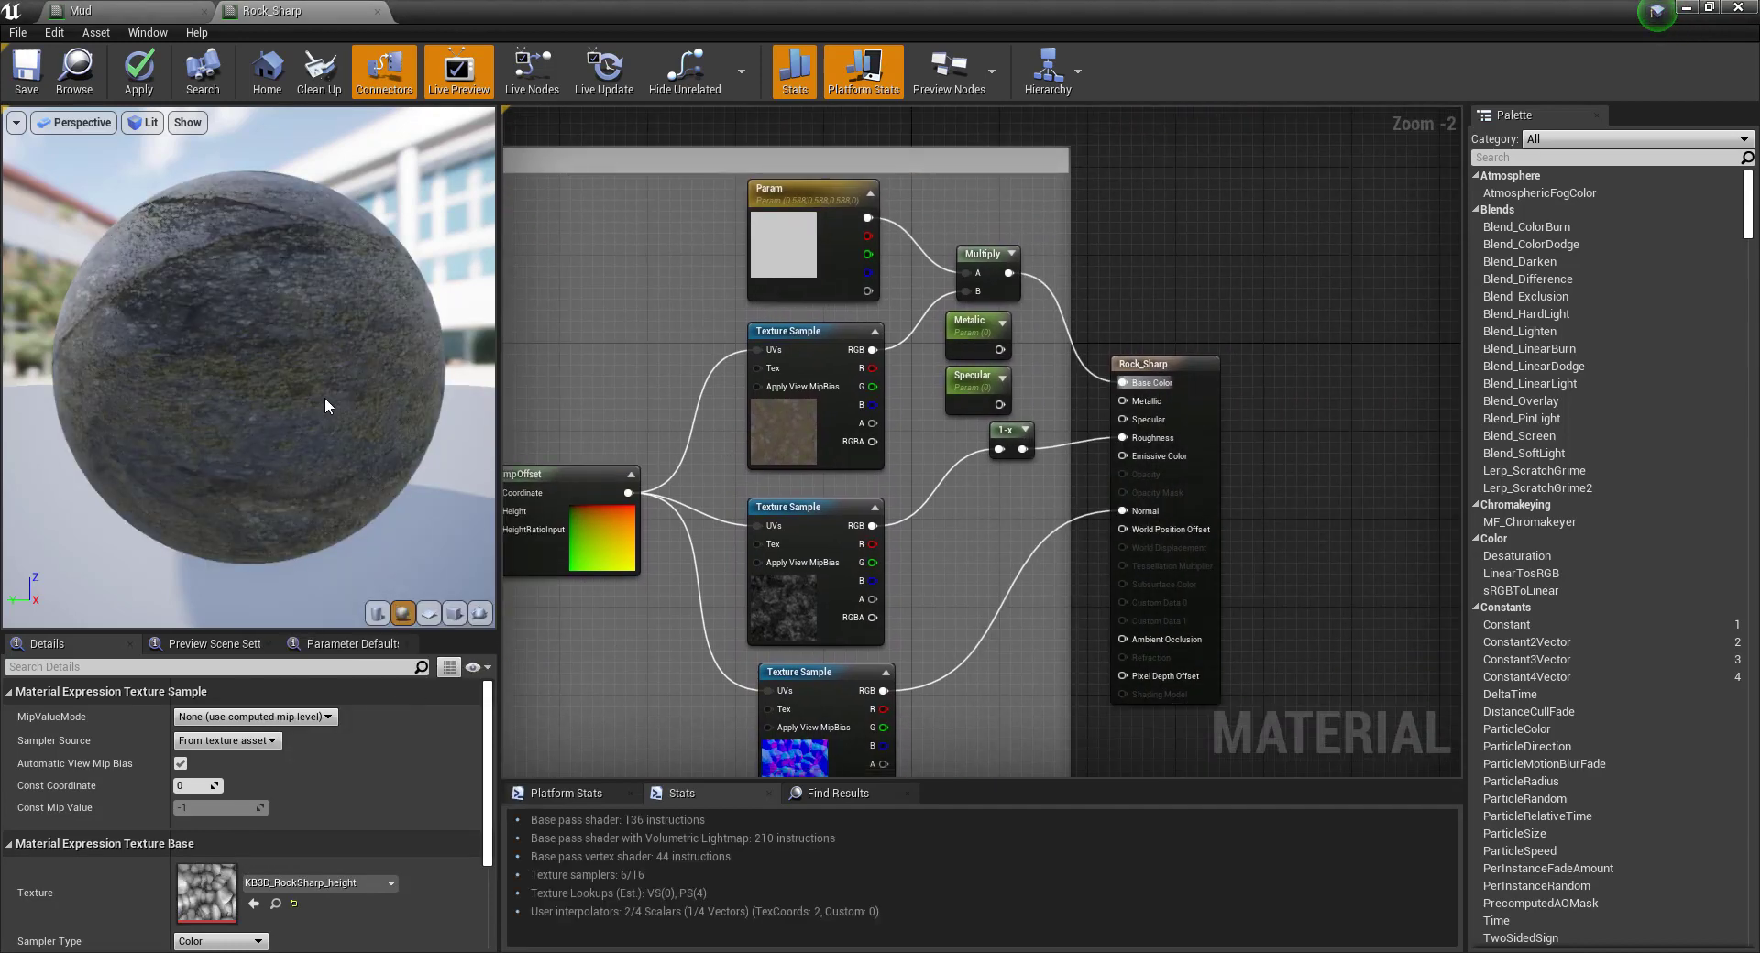
drag(257, 263, 323, 290)
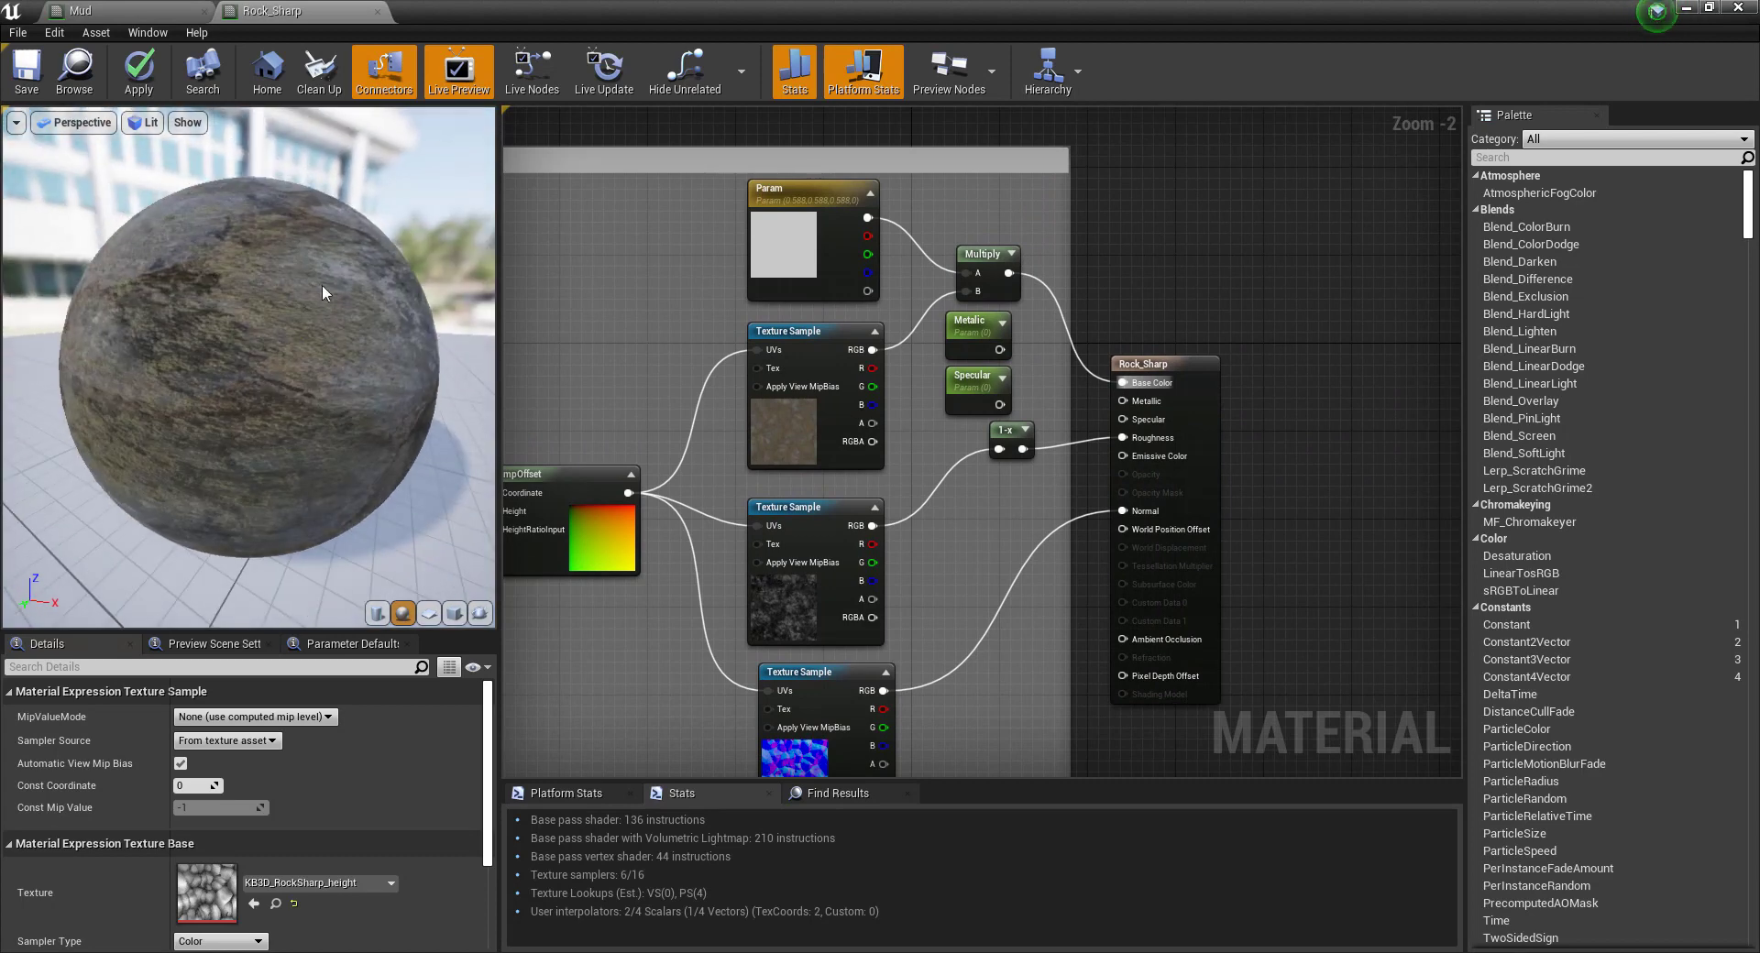
scroll(1059, 364, up, 1)
drag(993, 348, 1136, 417)
drag(994, 412, 1135, 429)
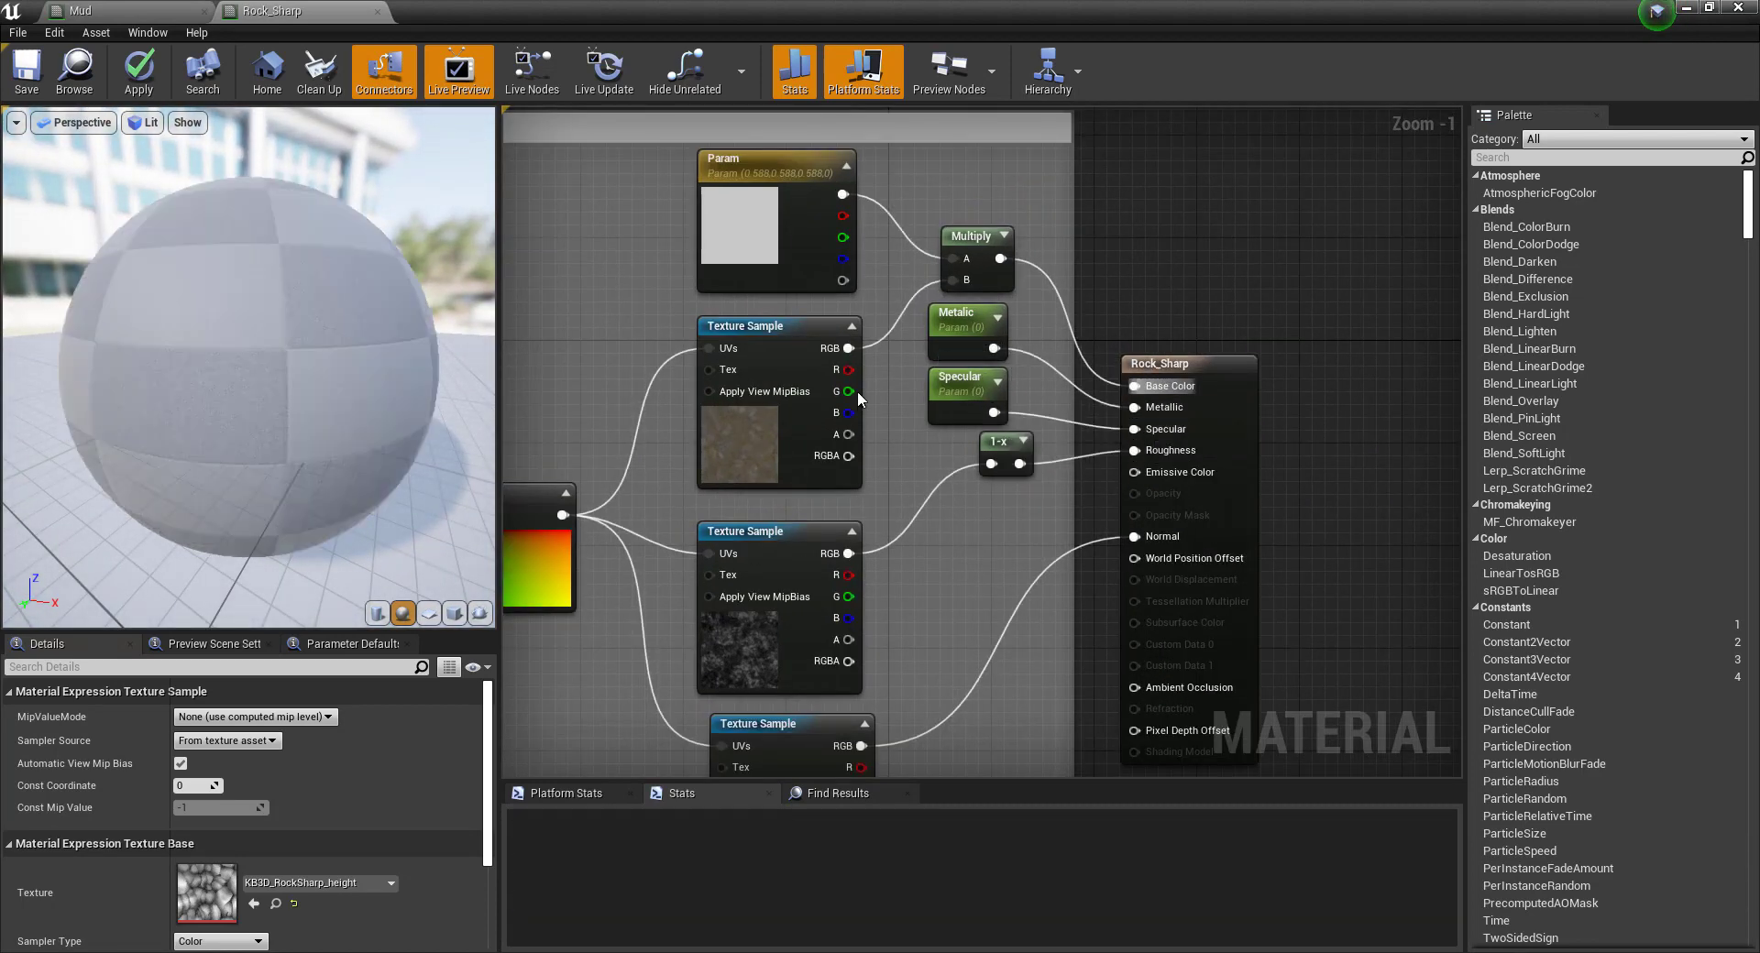
Apply the changes to the Rock_Sharp material and save the asset.
click(955, 390)
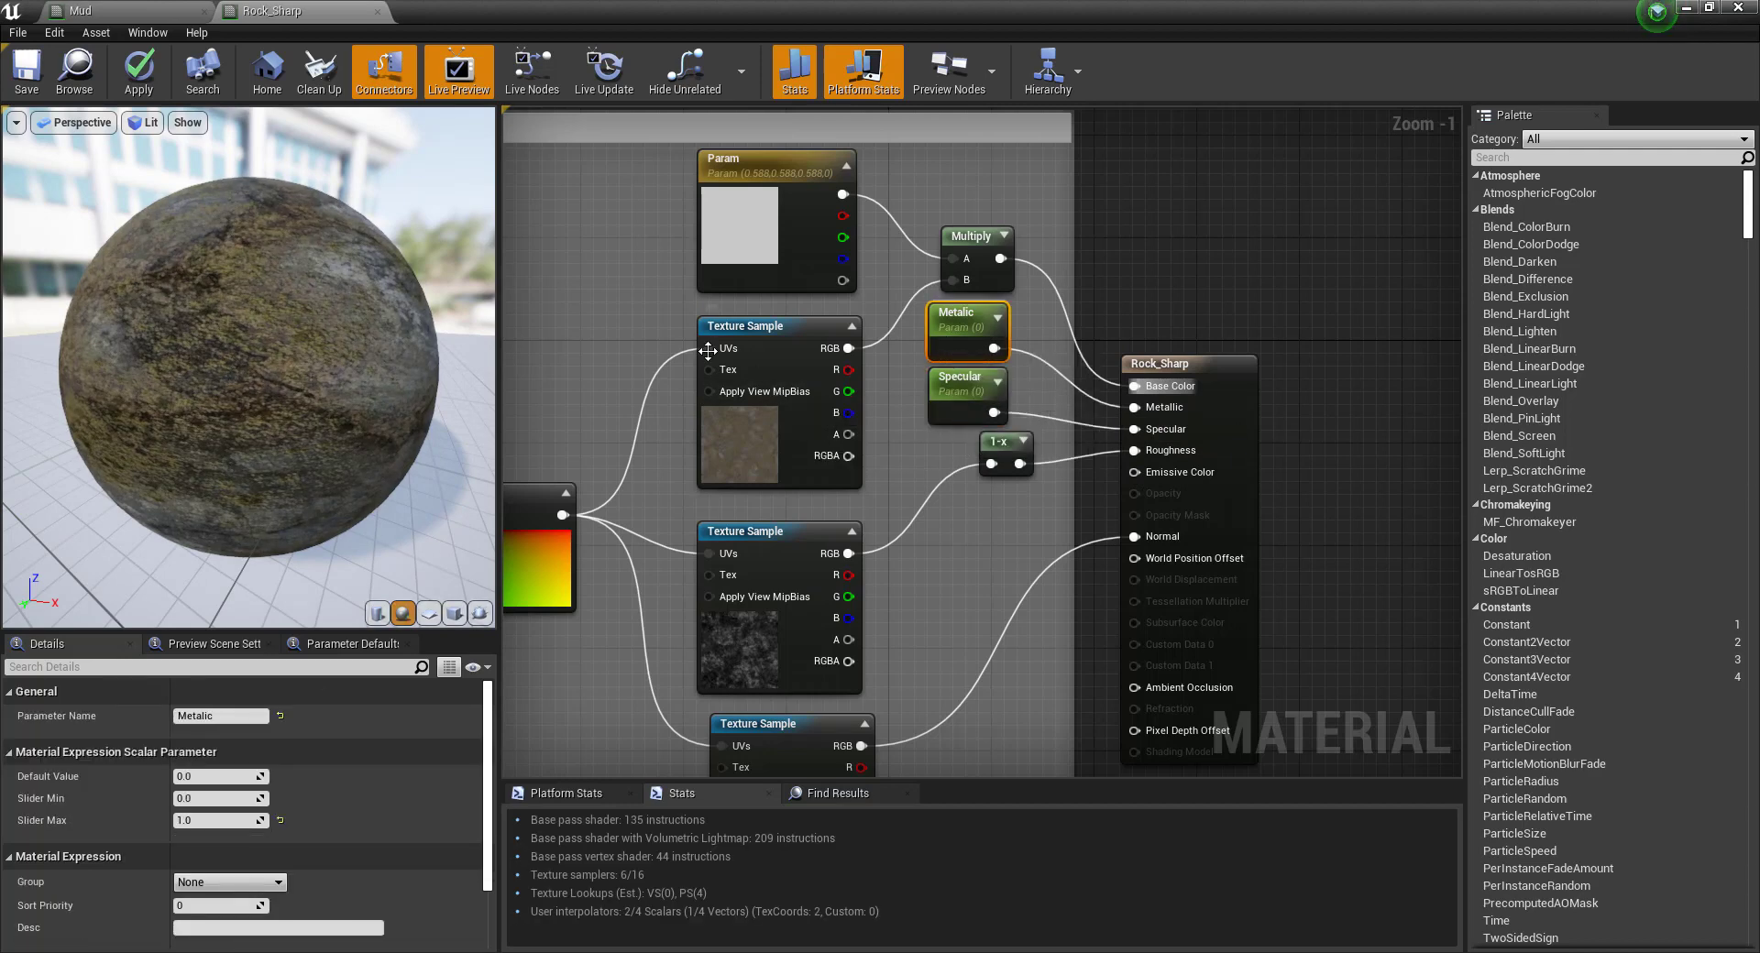
scroll(594, 295, down, 3)
right_drag(594, 295, 904, 315)
click(140, 92)
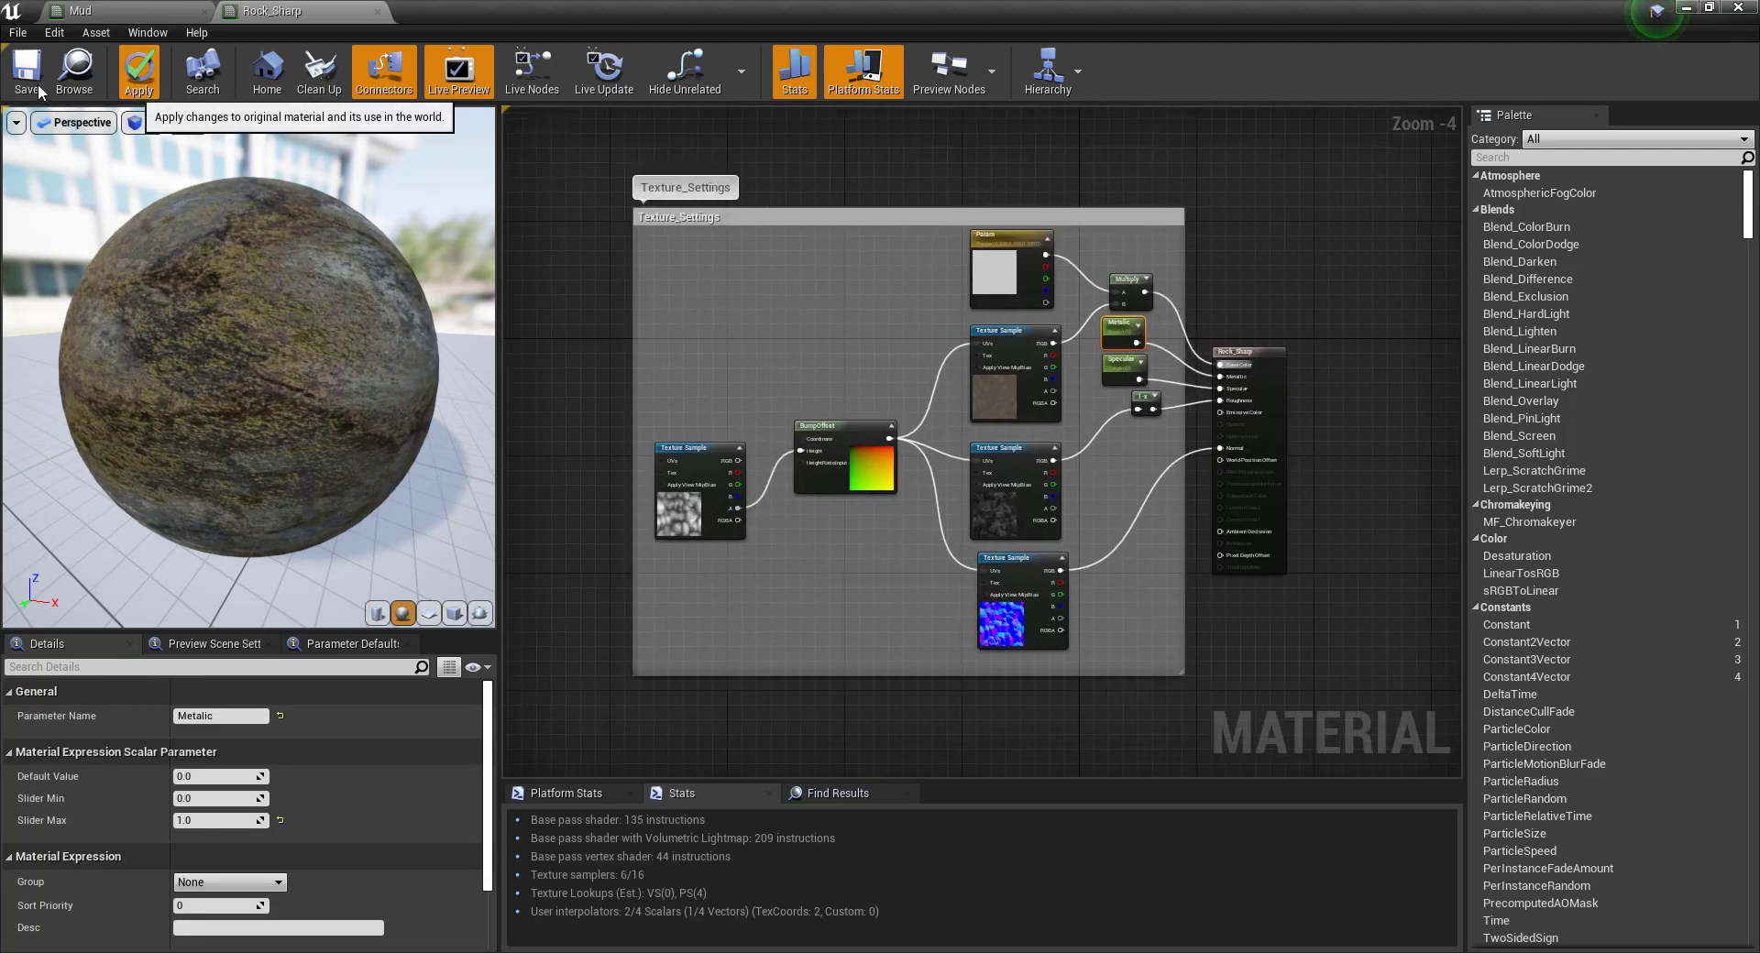
key(ctrl+s)
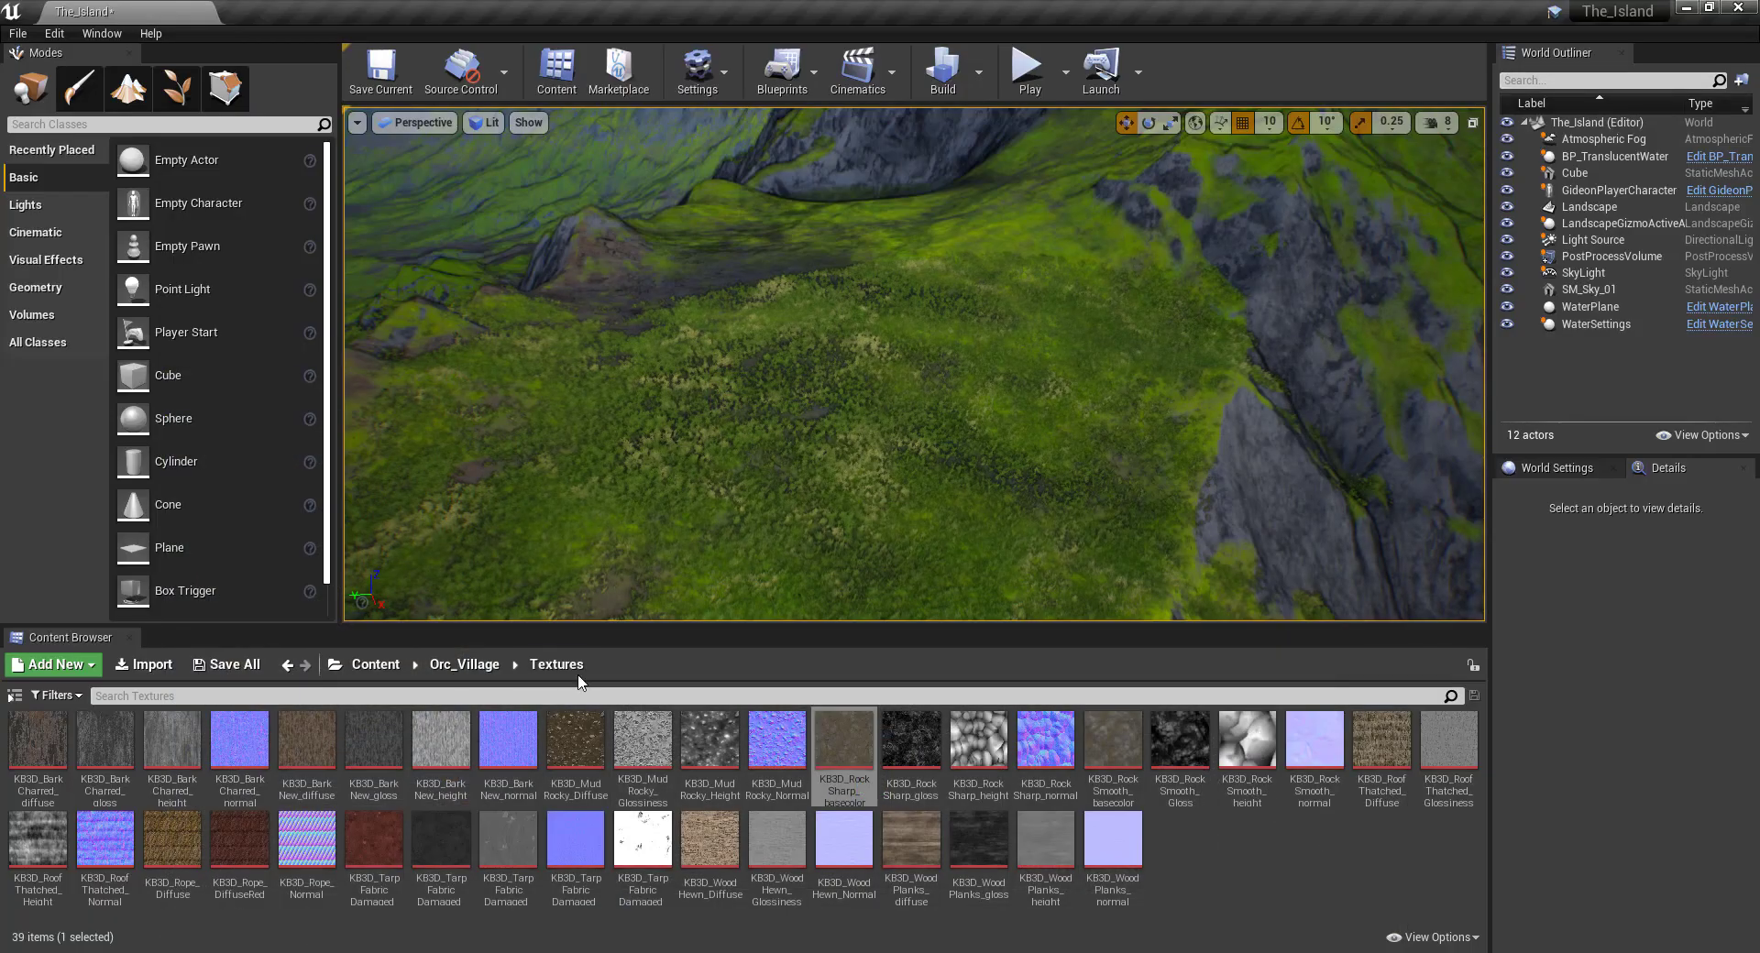
Open the Rock_Smooth material from the Orc_Village folder and delete its default Param node.
click(465, 665)
scroll(805, 801, down, 3)
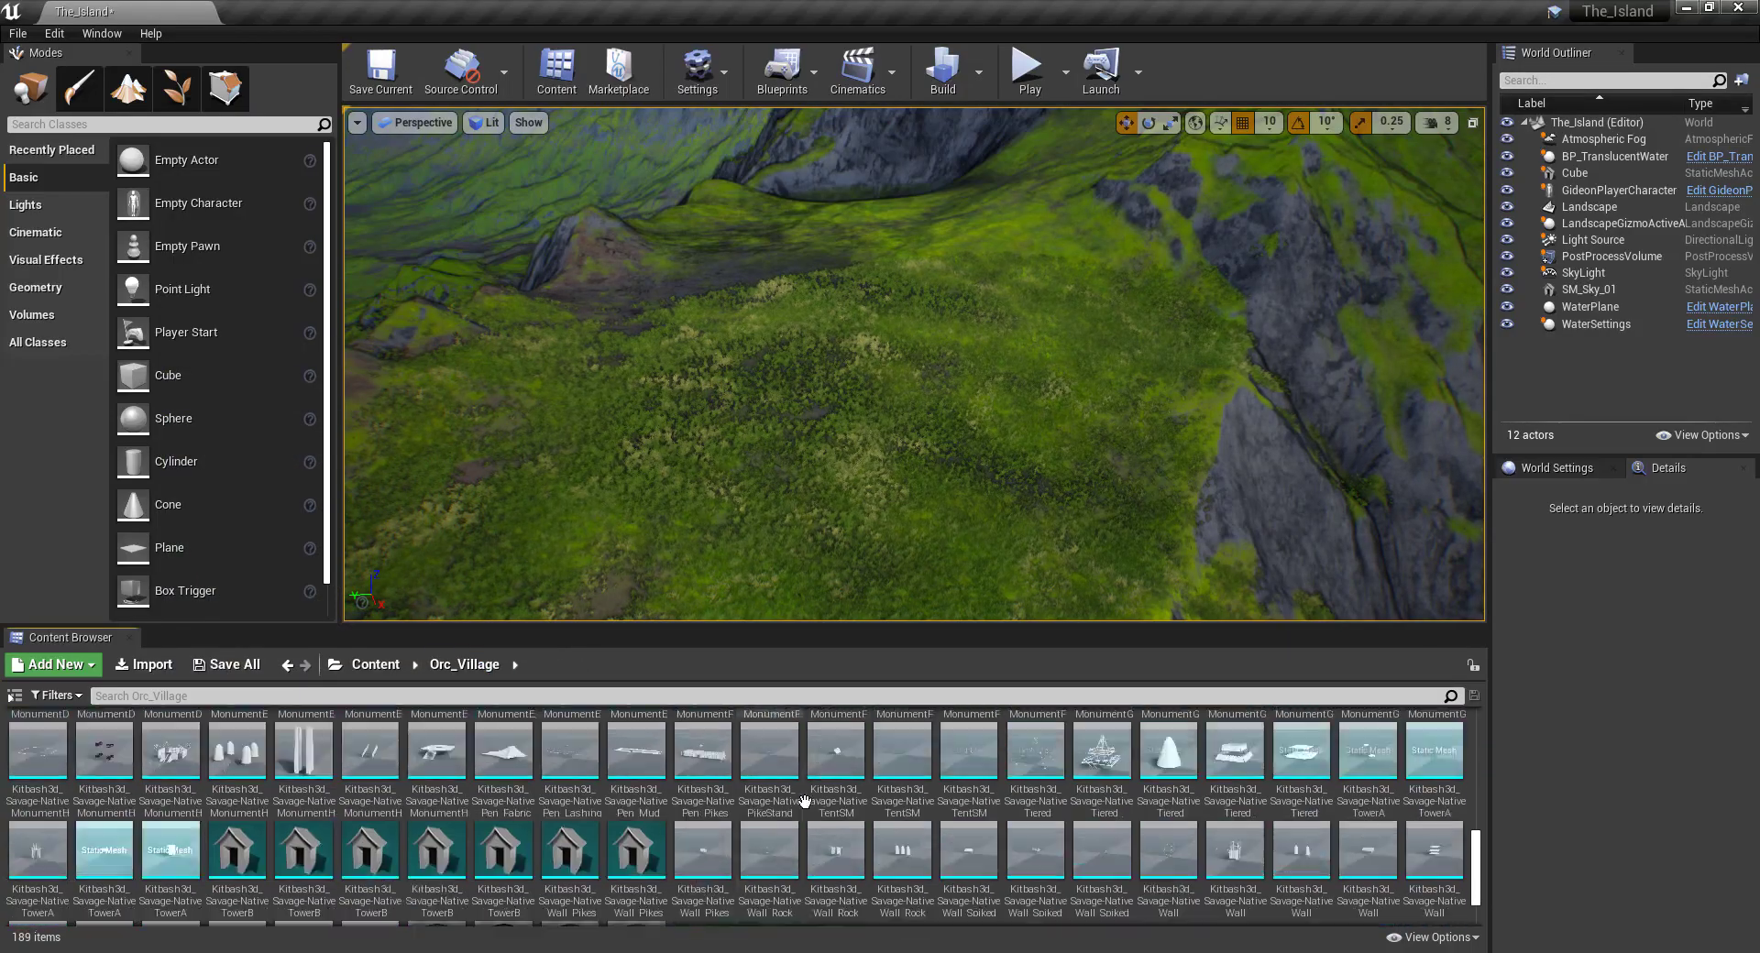
scroll(805, 802, down, 2)
double_click(722, 867)
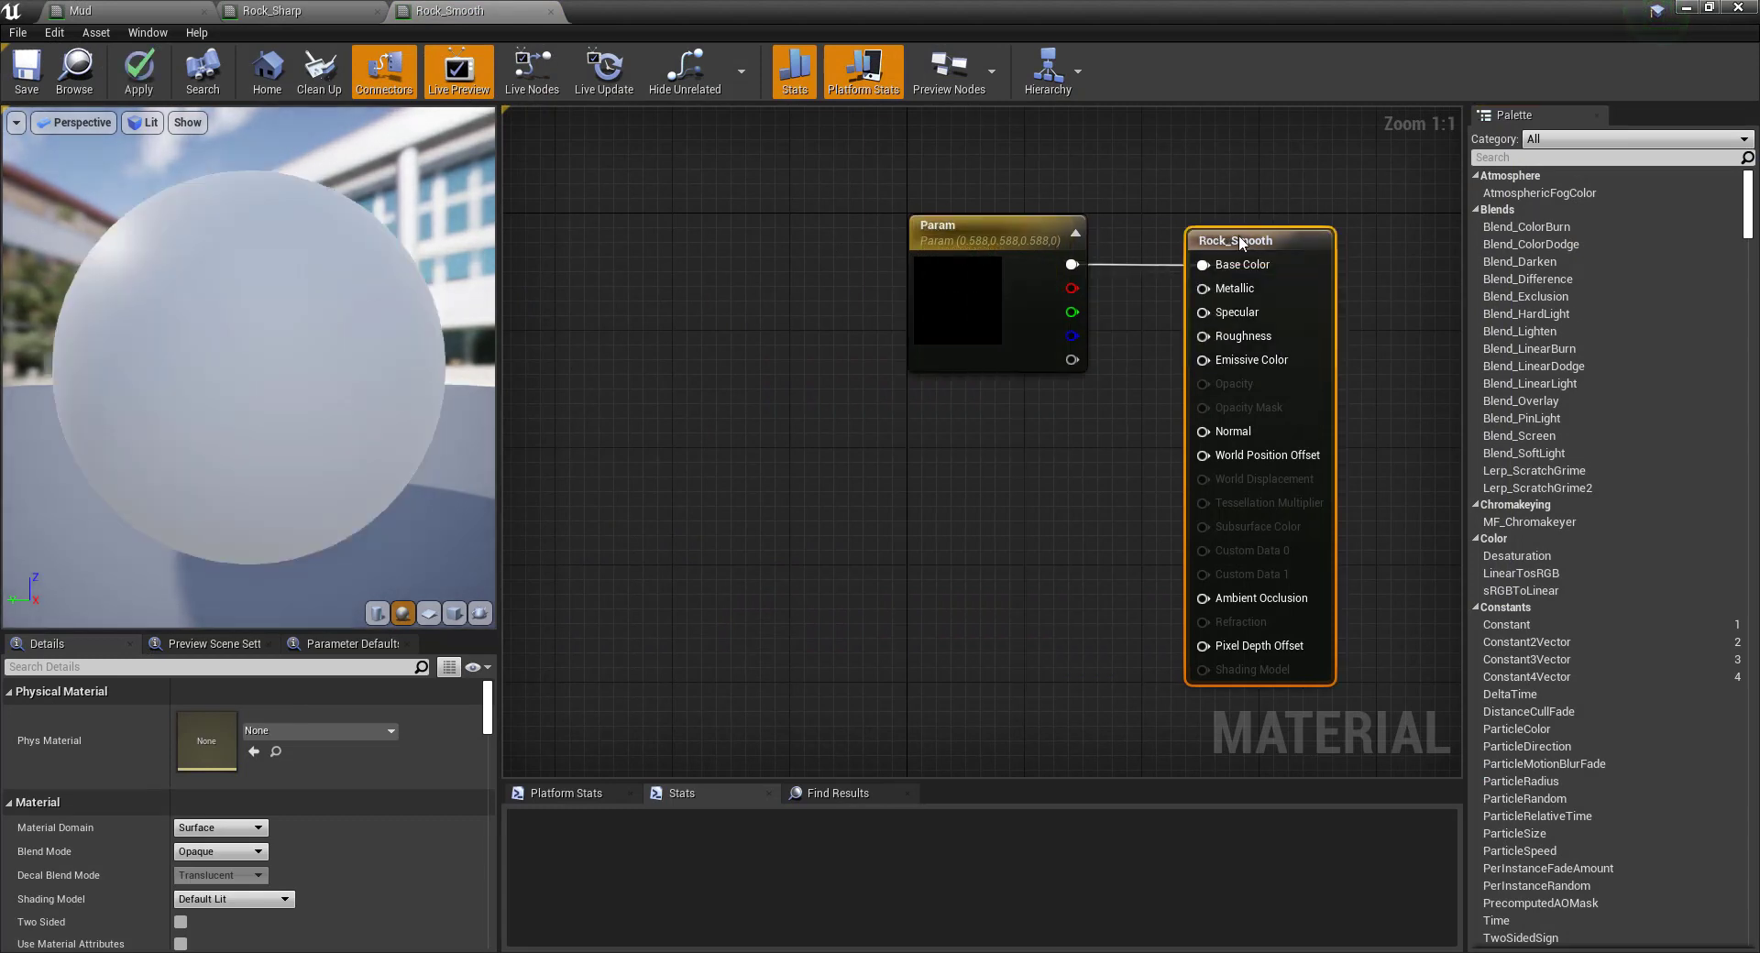
click(972, 229)
key(Delete)
scroll(766, 260, down, 3)
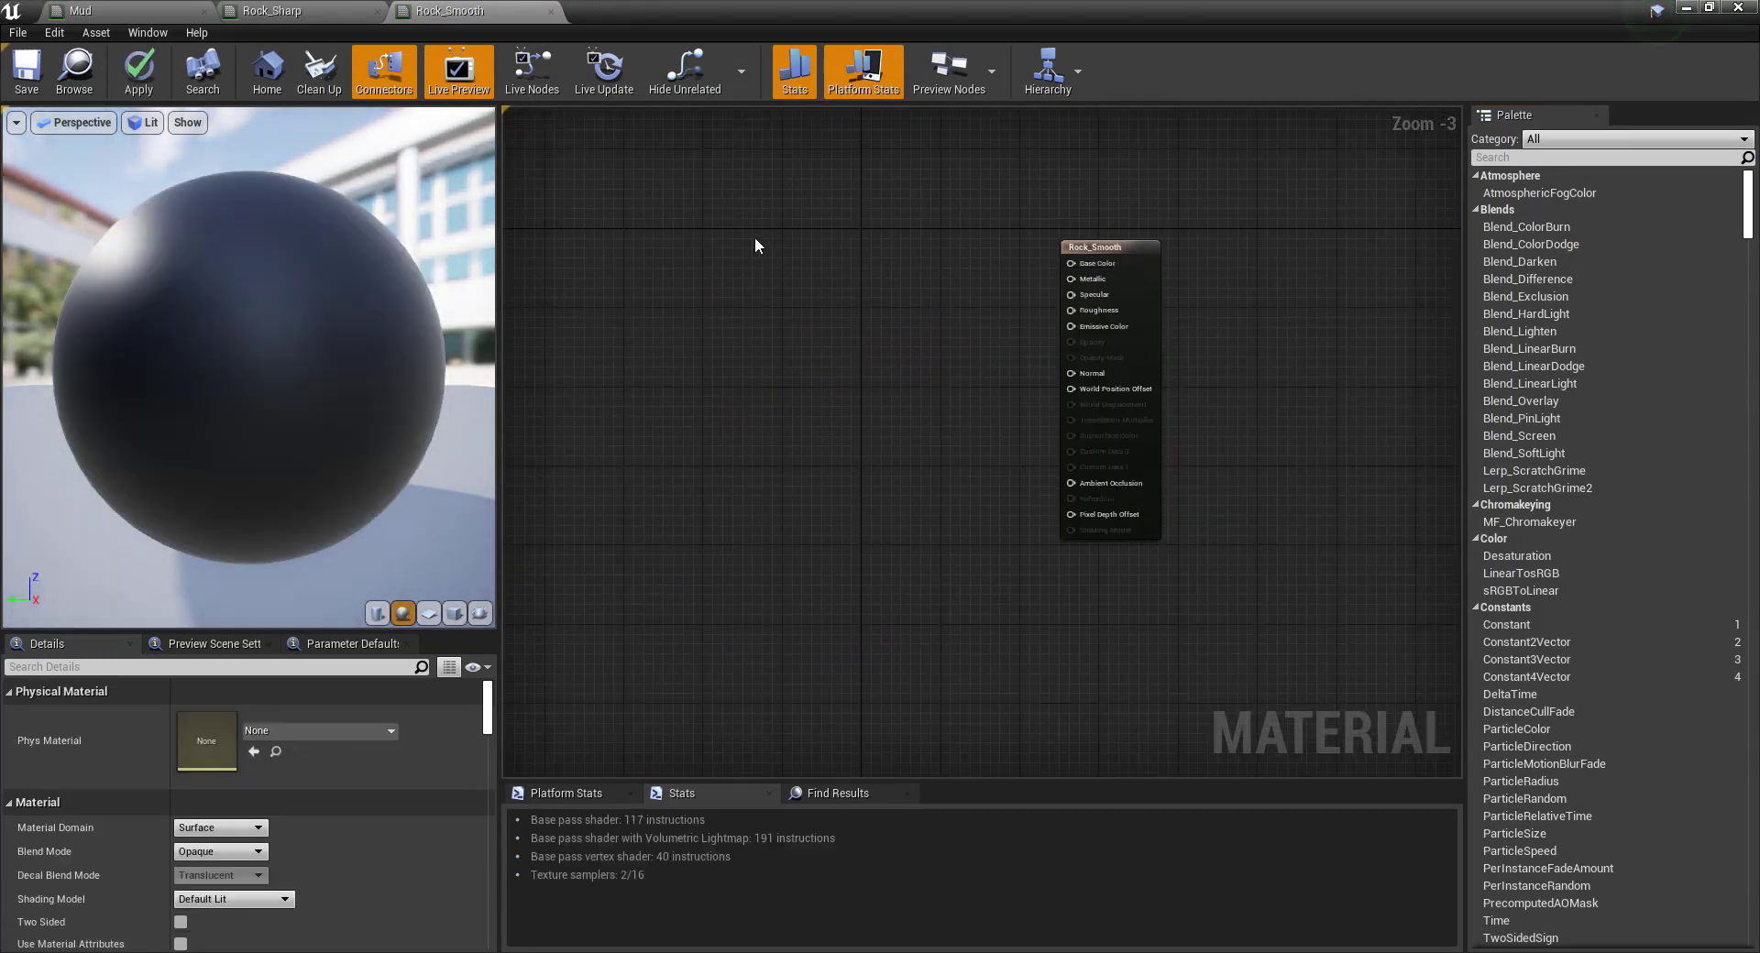
Copy the whole Texture_Settings node group from Rock_Sharp into the Rock_Smooth graph.
click(331, 19)
click(1153, 662)
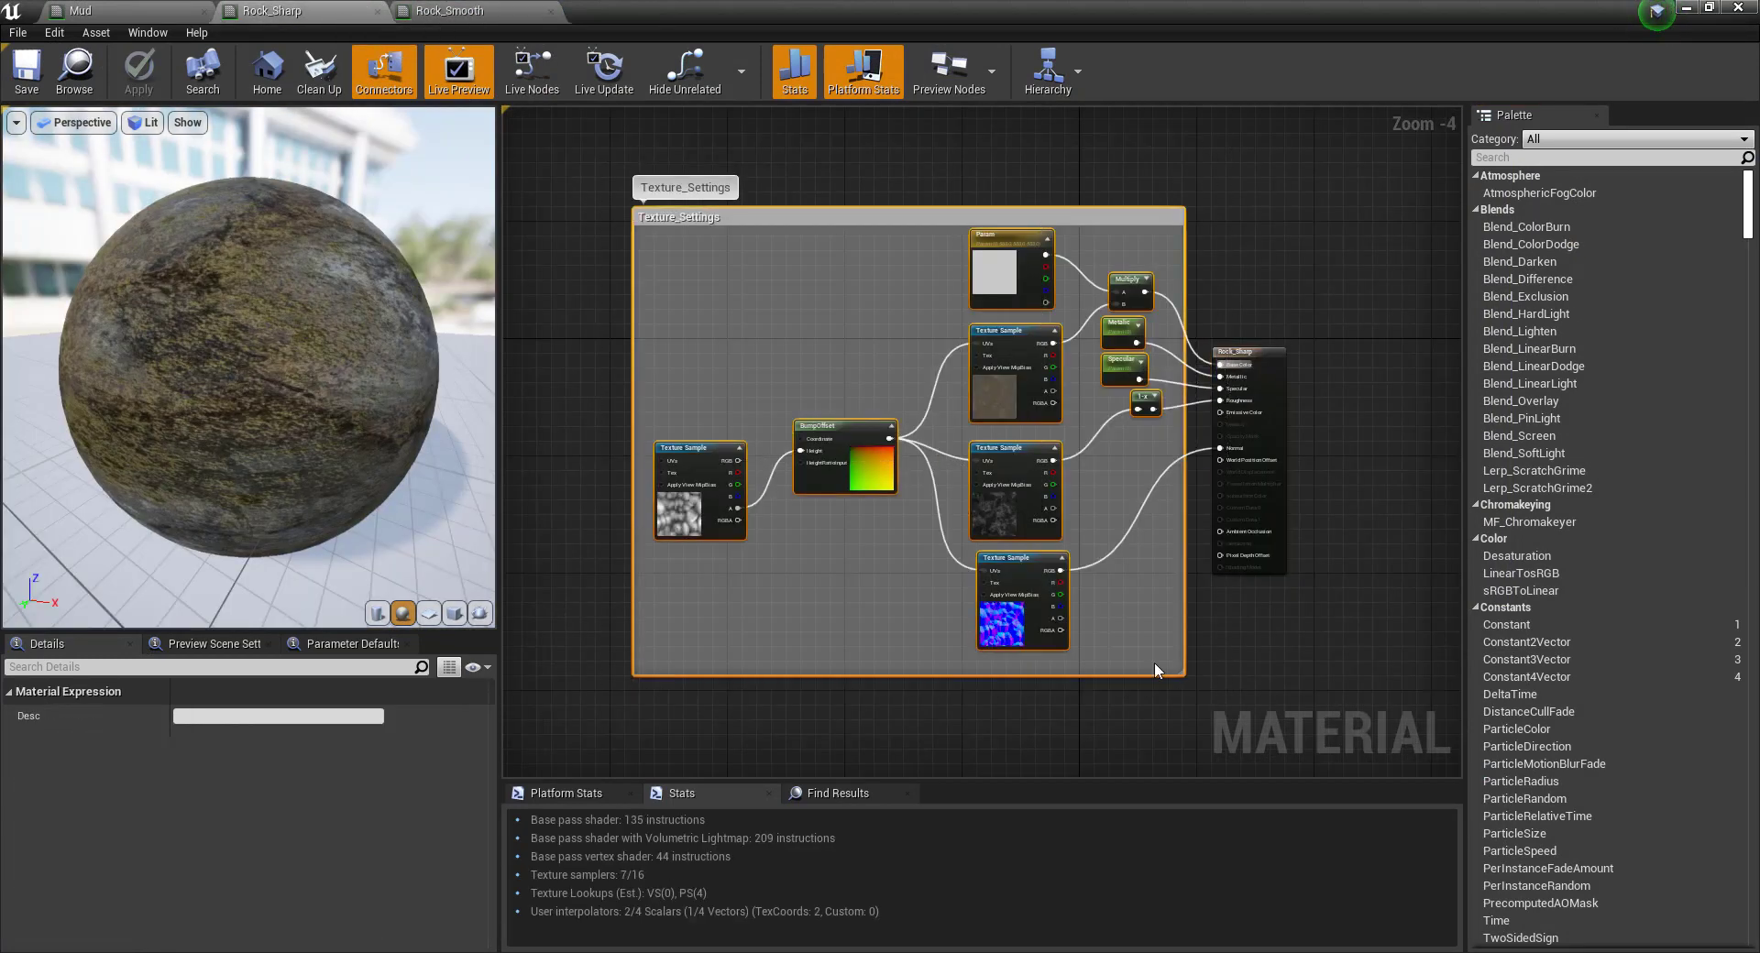
click(484, 11)
key(ctrl+v)
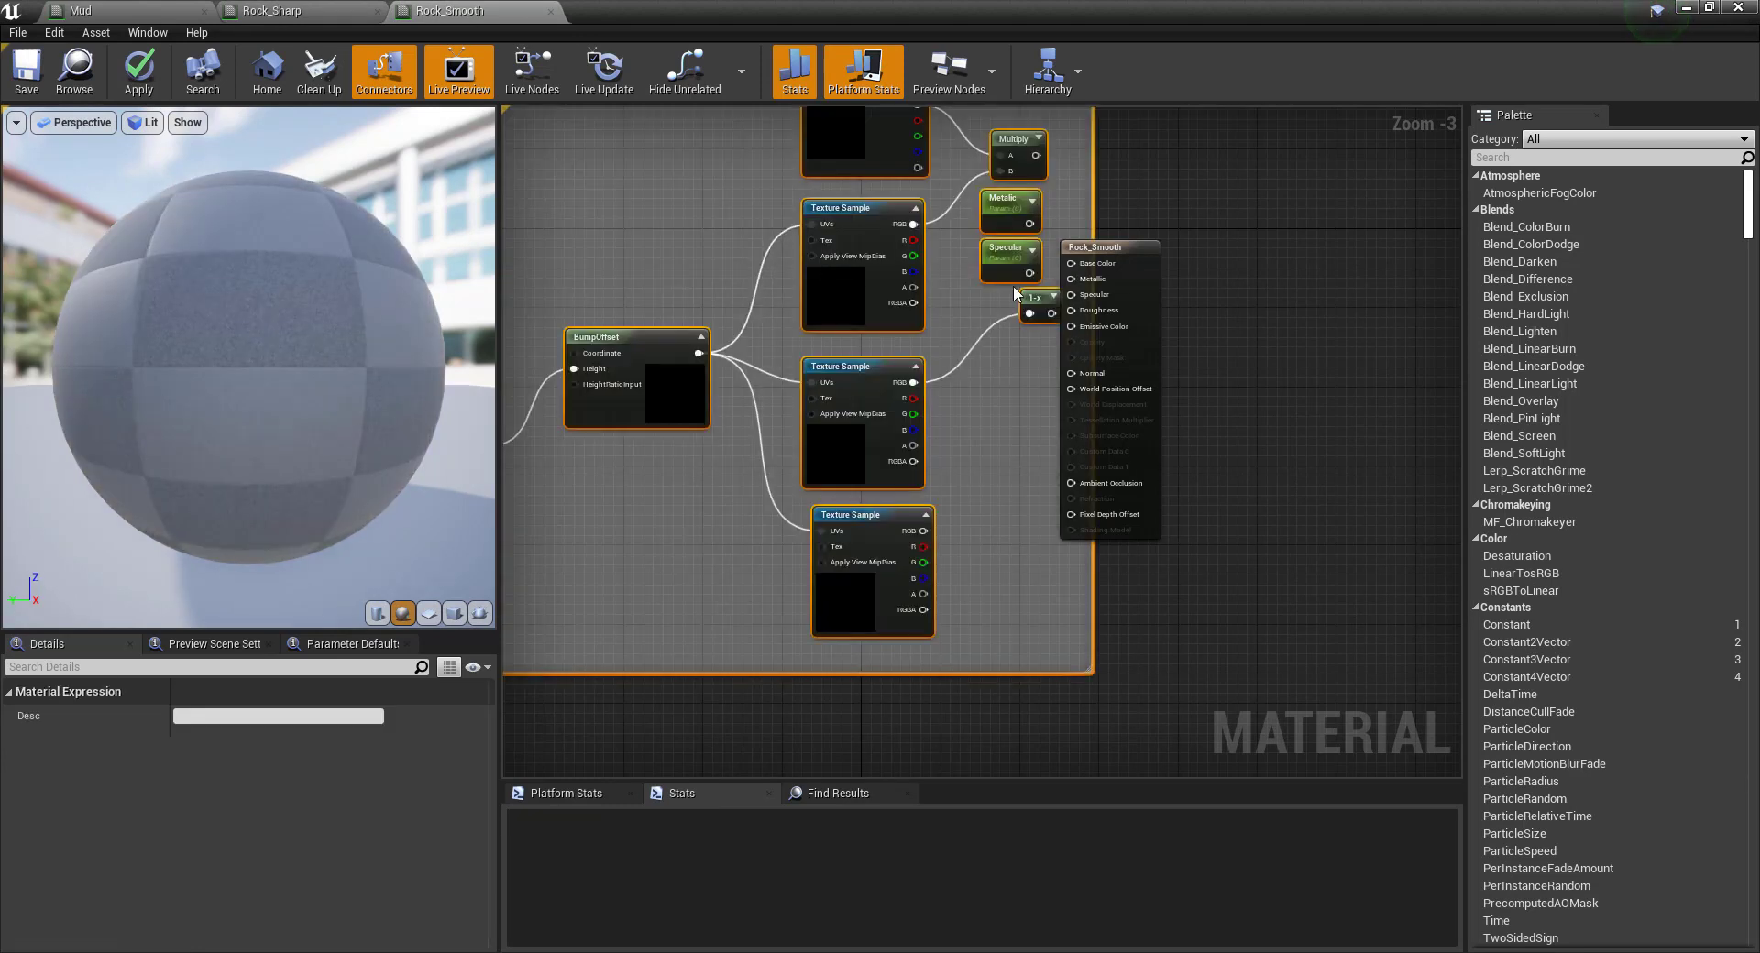
Connect Multiply, Metalic, Specular, 1-x and the normal Texture Sample to Rock_Smooth's Base Color, Metallic, Specular, Roughness and Normal inputs.
drag(1099, 248, 1178, 238)
drag(1036, 155, 1144, 263)
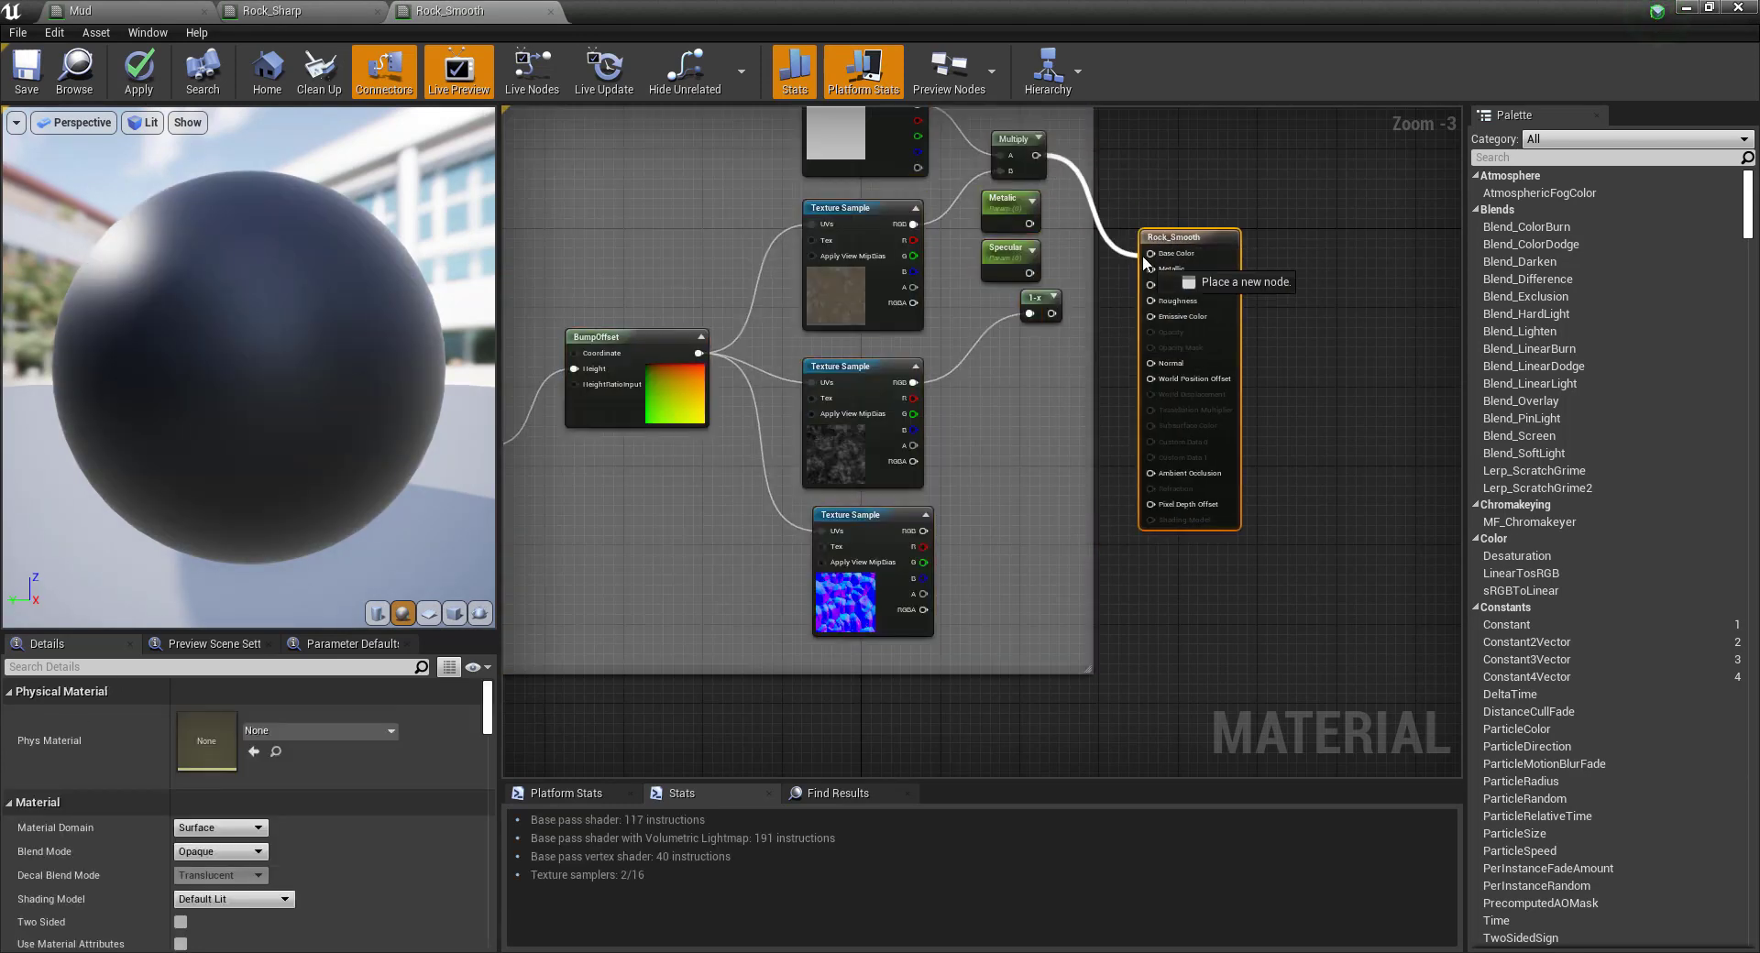
drag(1030, 223, 1150, 300)
drag(1150, 364, 1150, 365)
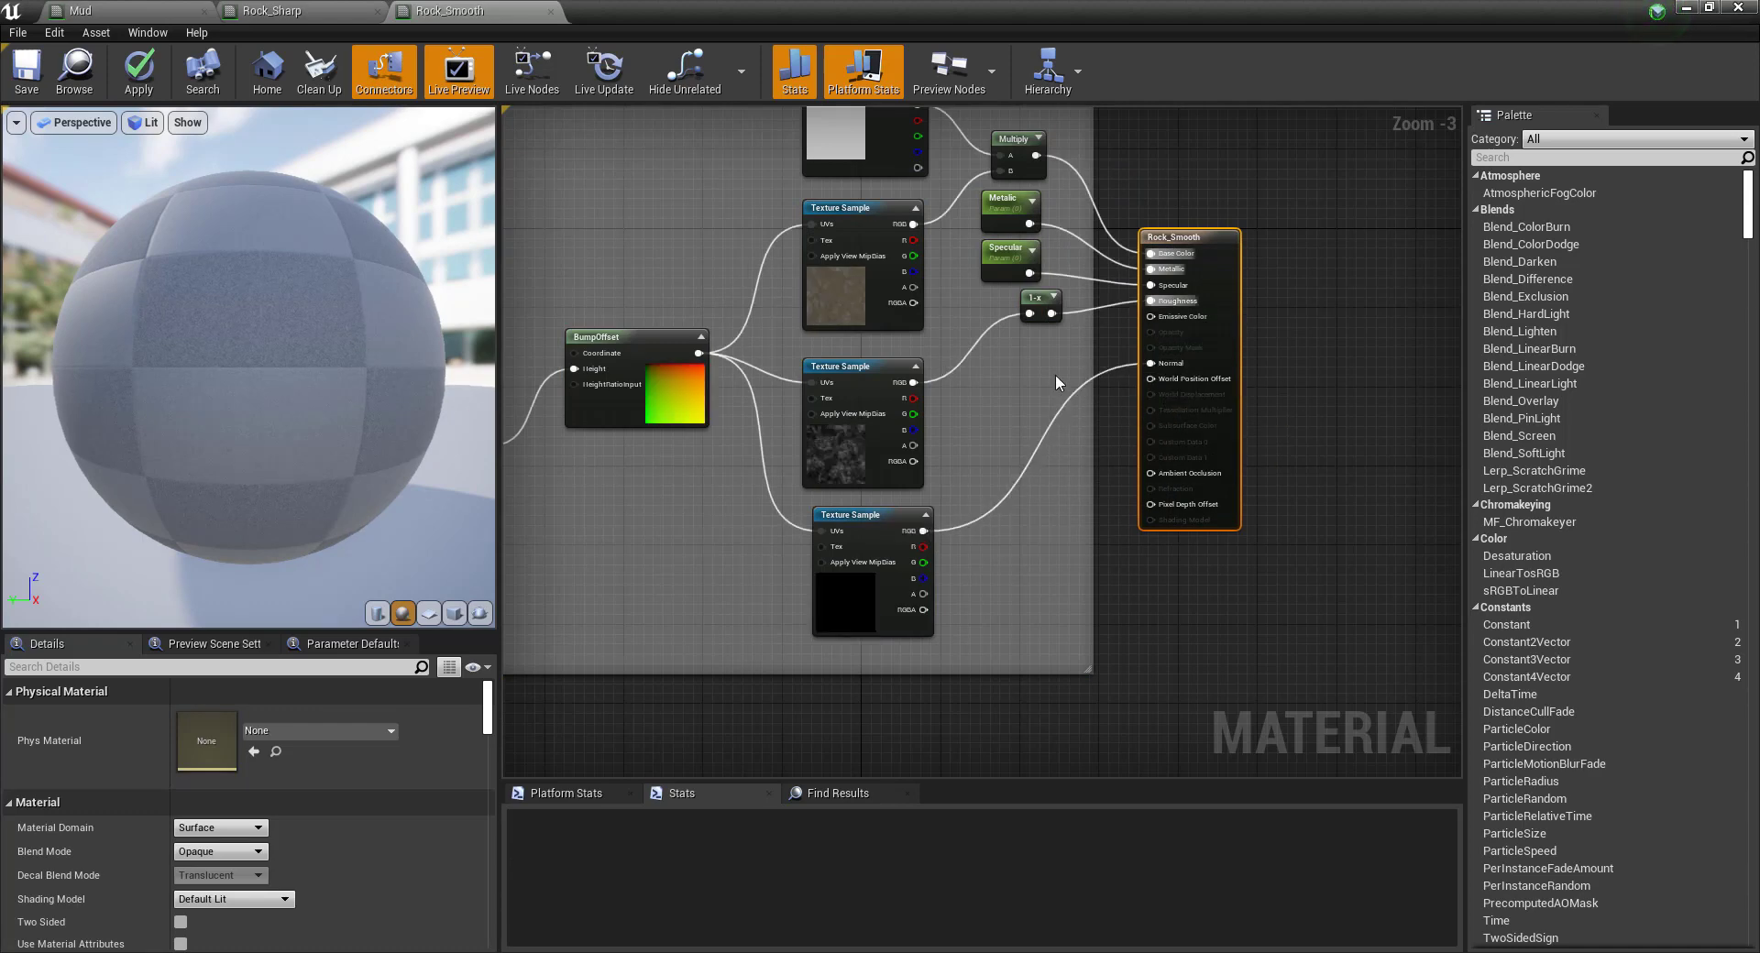
Select the Texture Sample feeding Multiply and copy the name of KB3D_RockSmooth_basecolor from the Orc_Village Textures folder.
right_drag(1020, 359, 1079, 370)
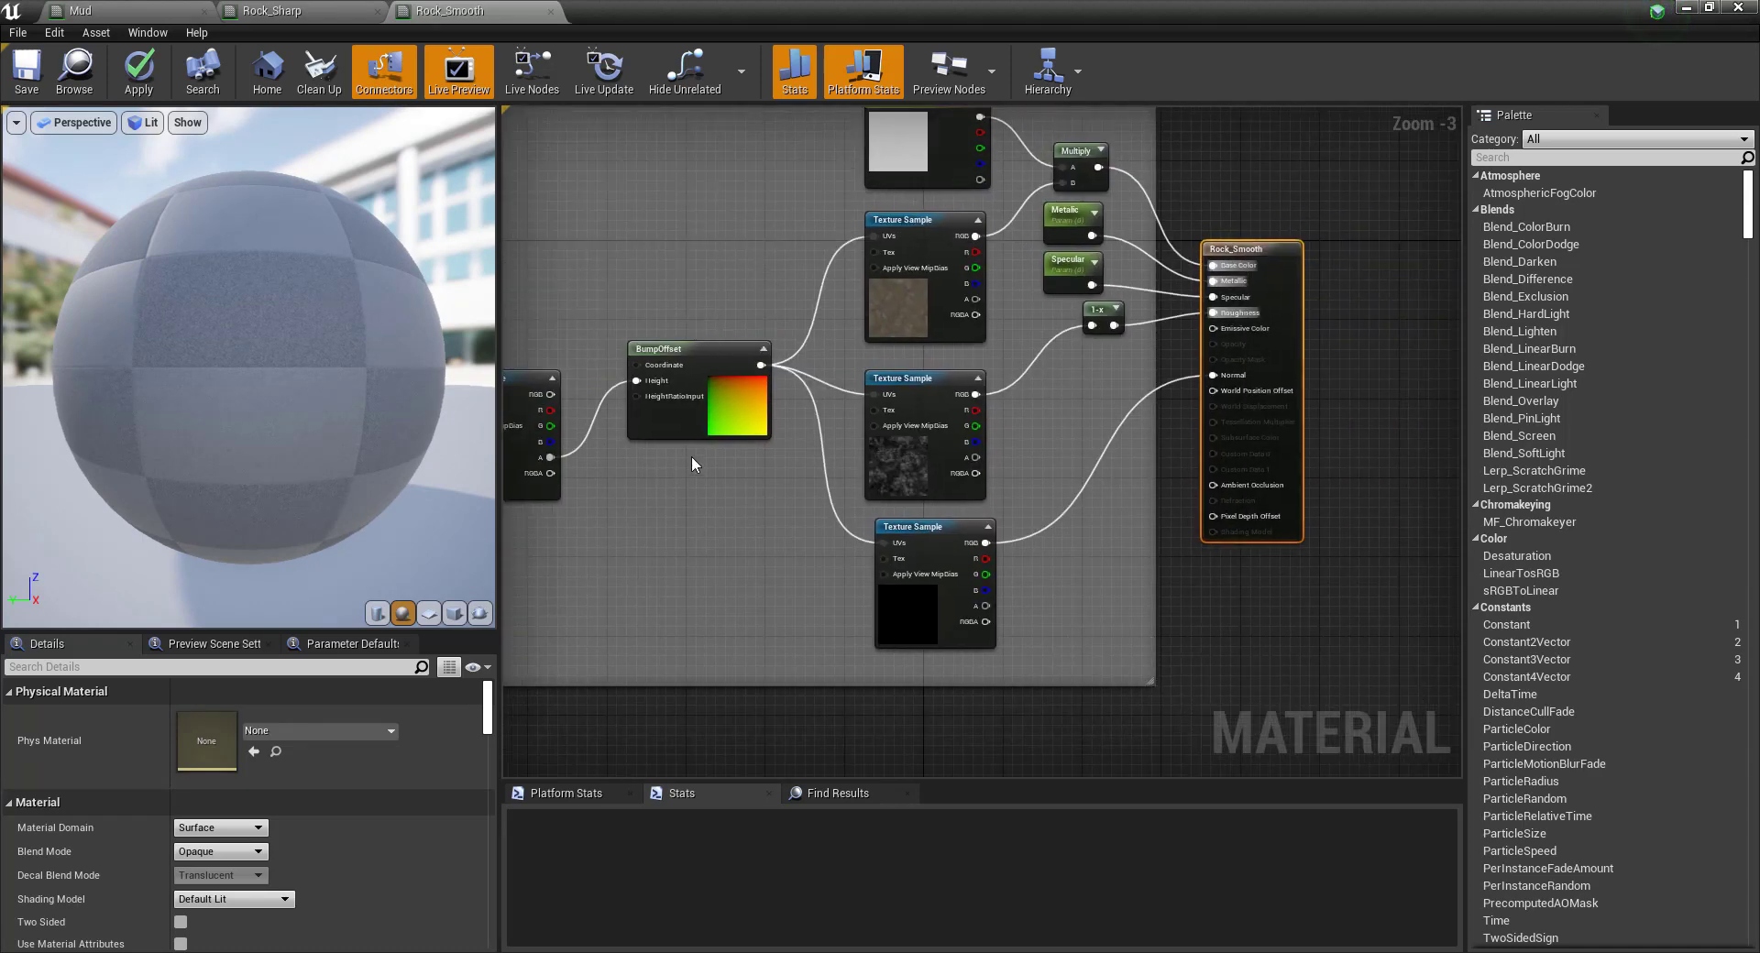
click(904, 292)
click(1687, 8)
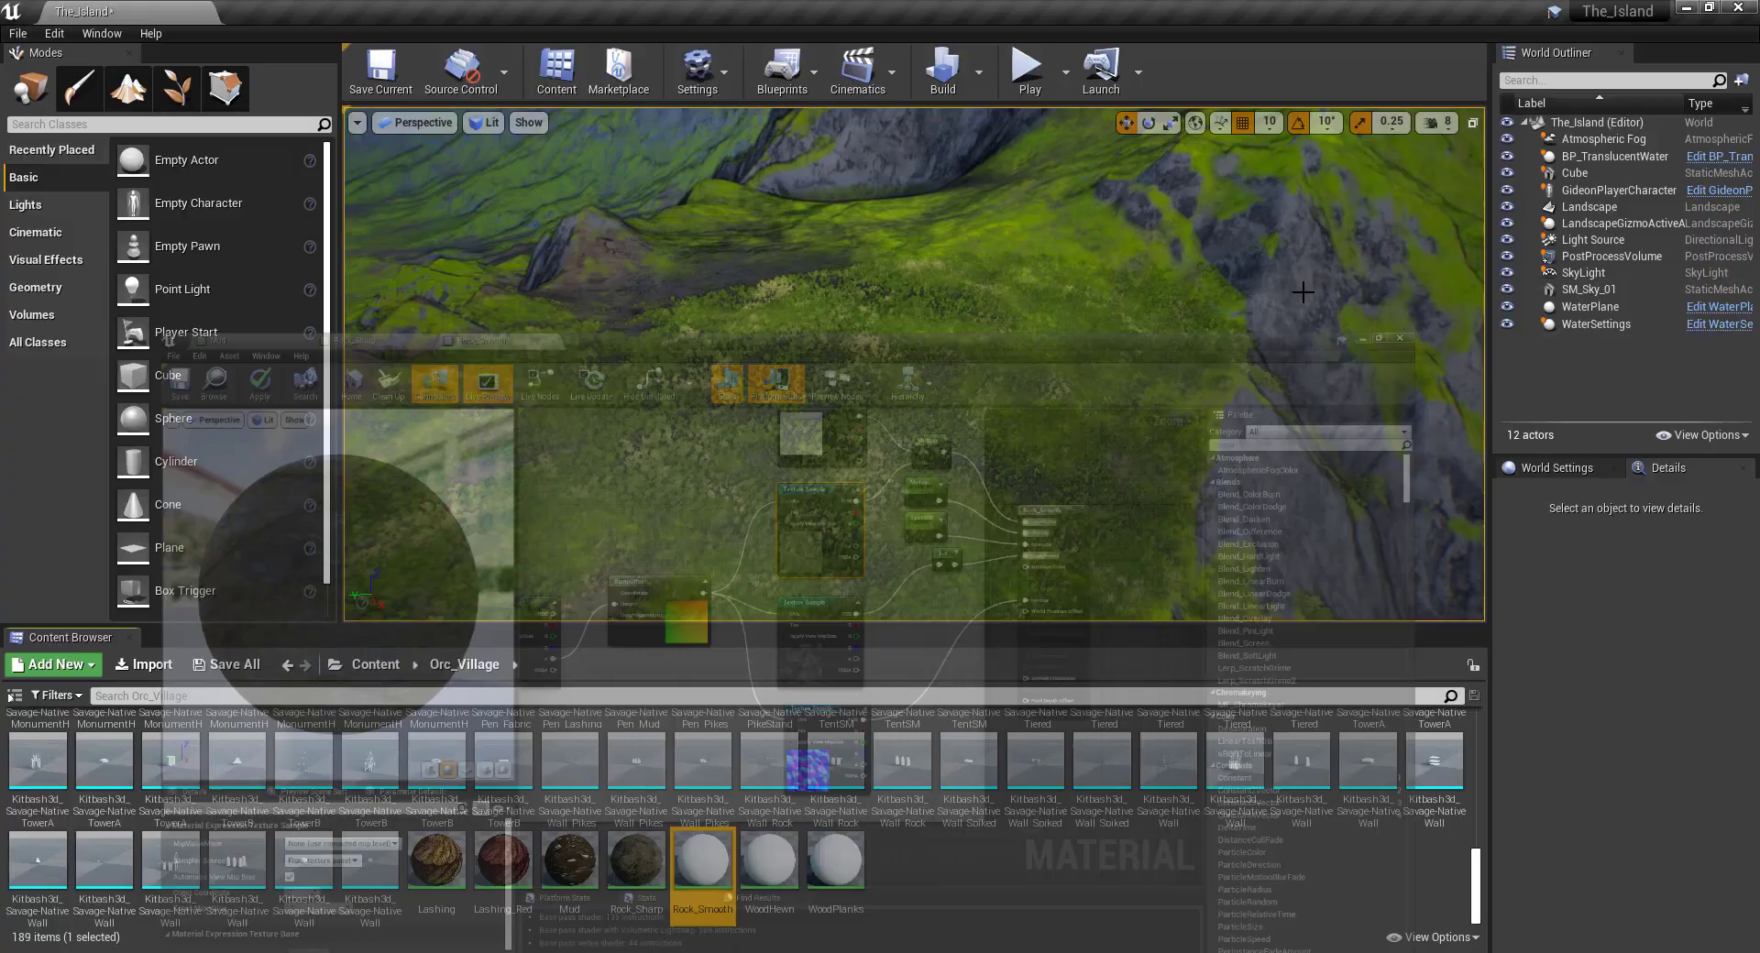
scroll(171, 775, up, 10)
double_click(42, 760)
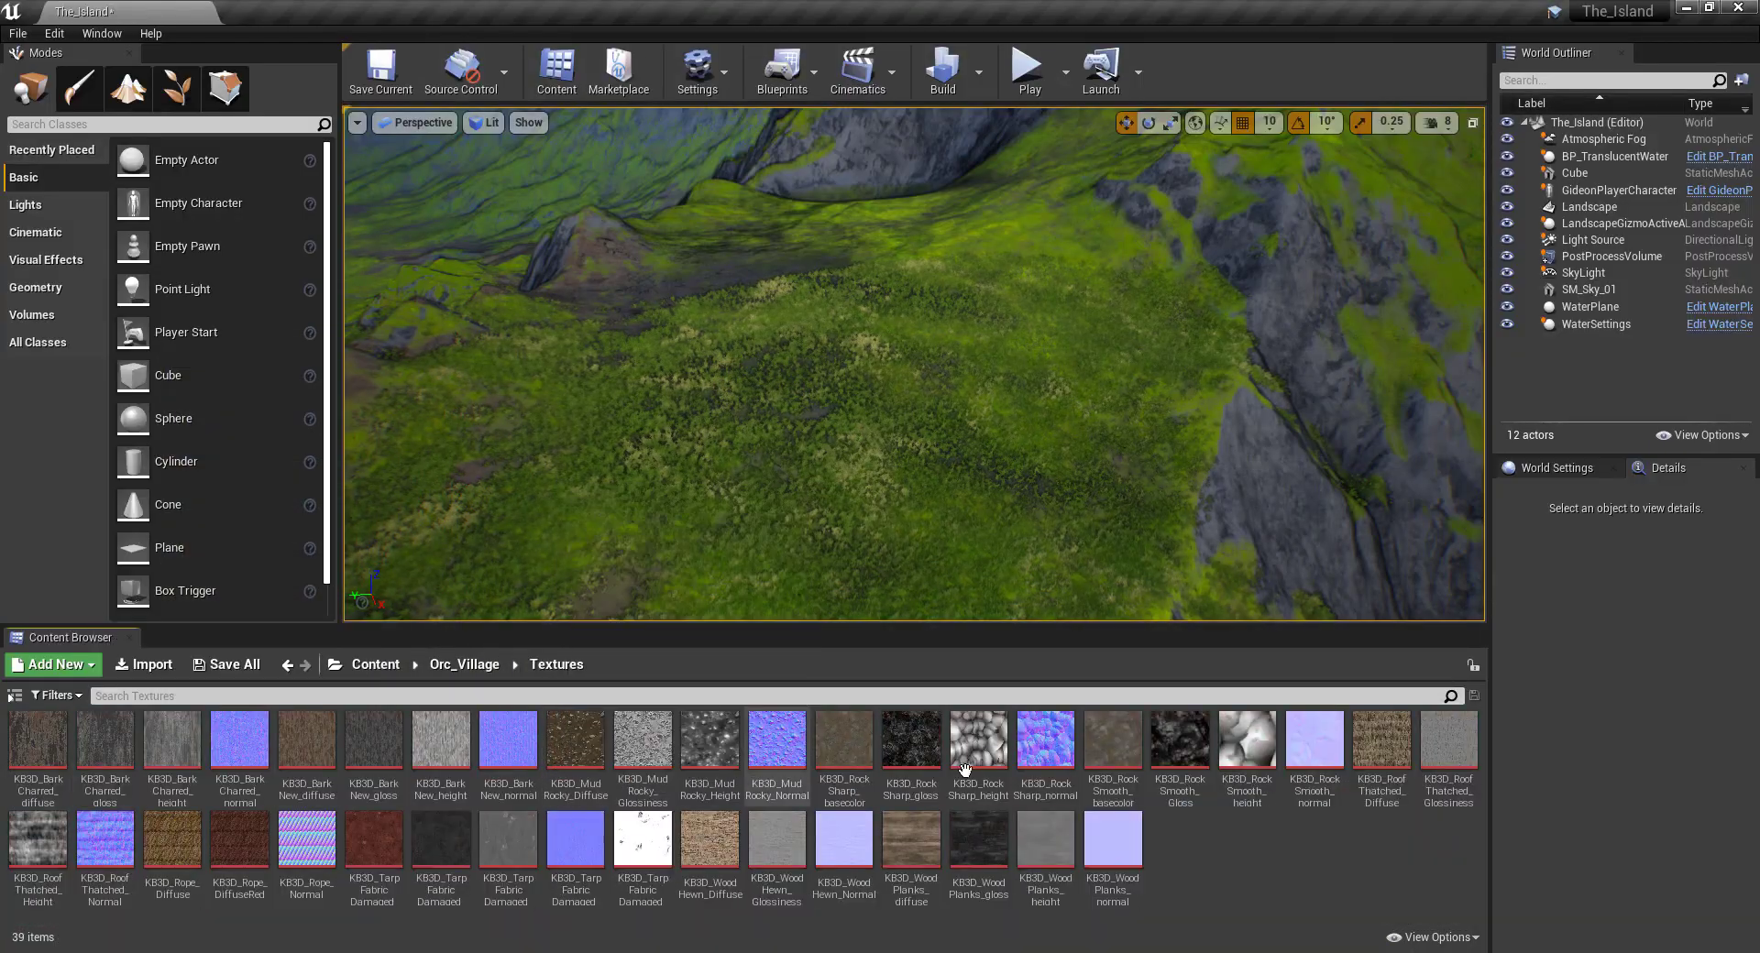
click(1130, 751)
key(F2)
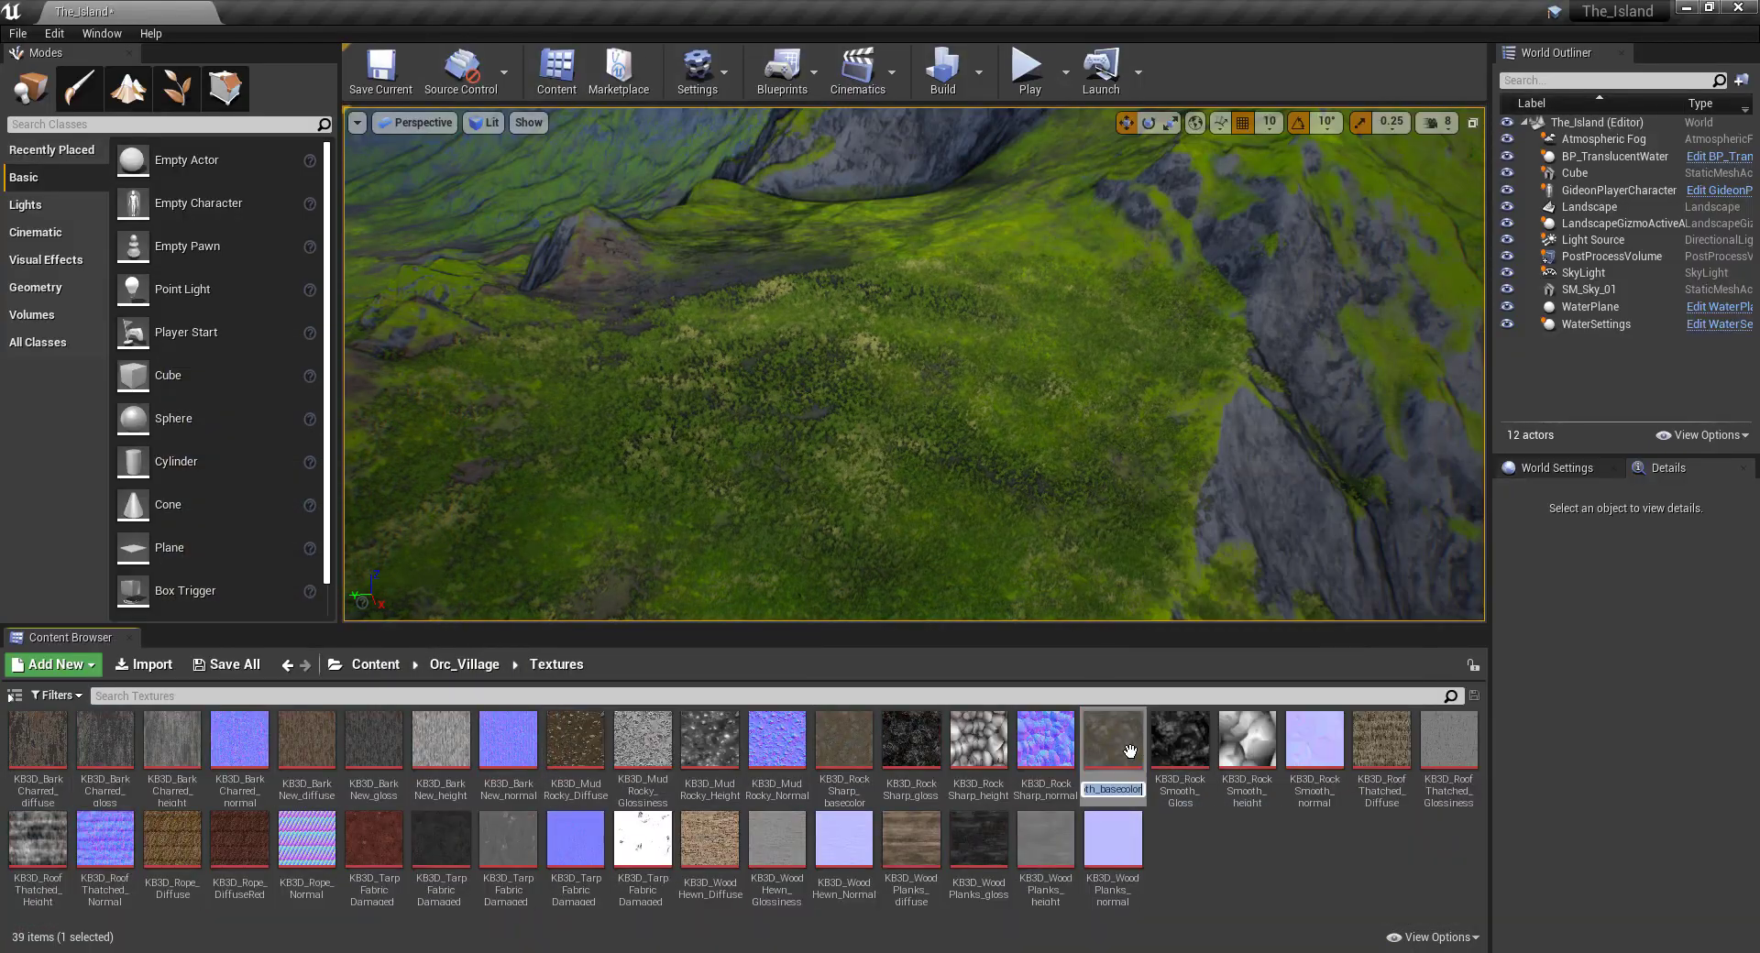
mouse_move(549, 944)
click(648, 884)
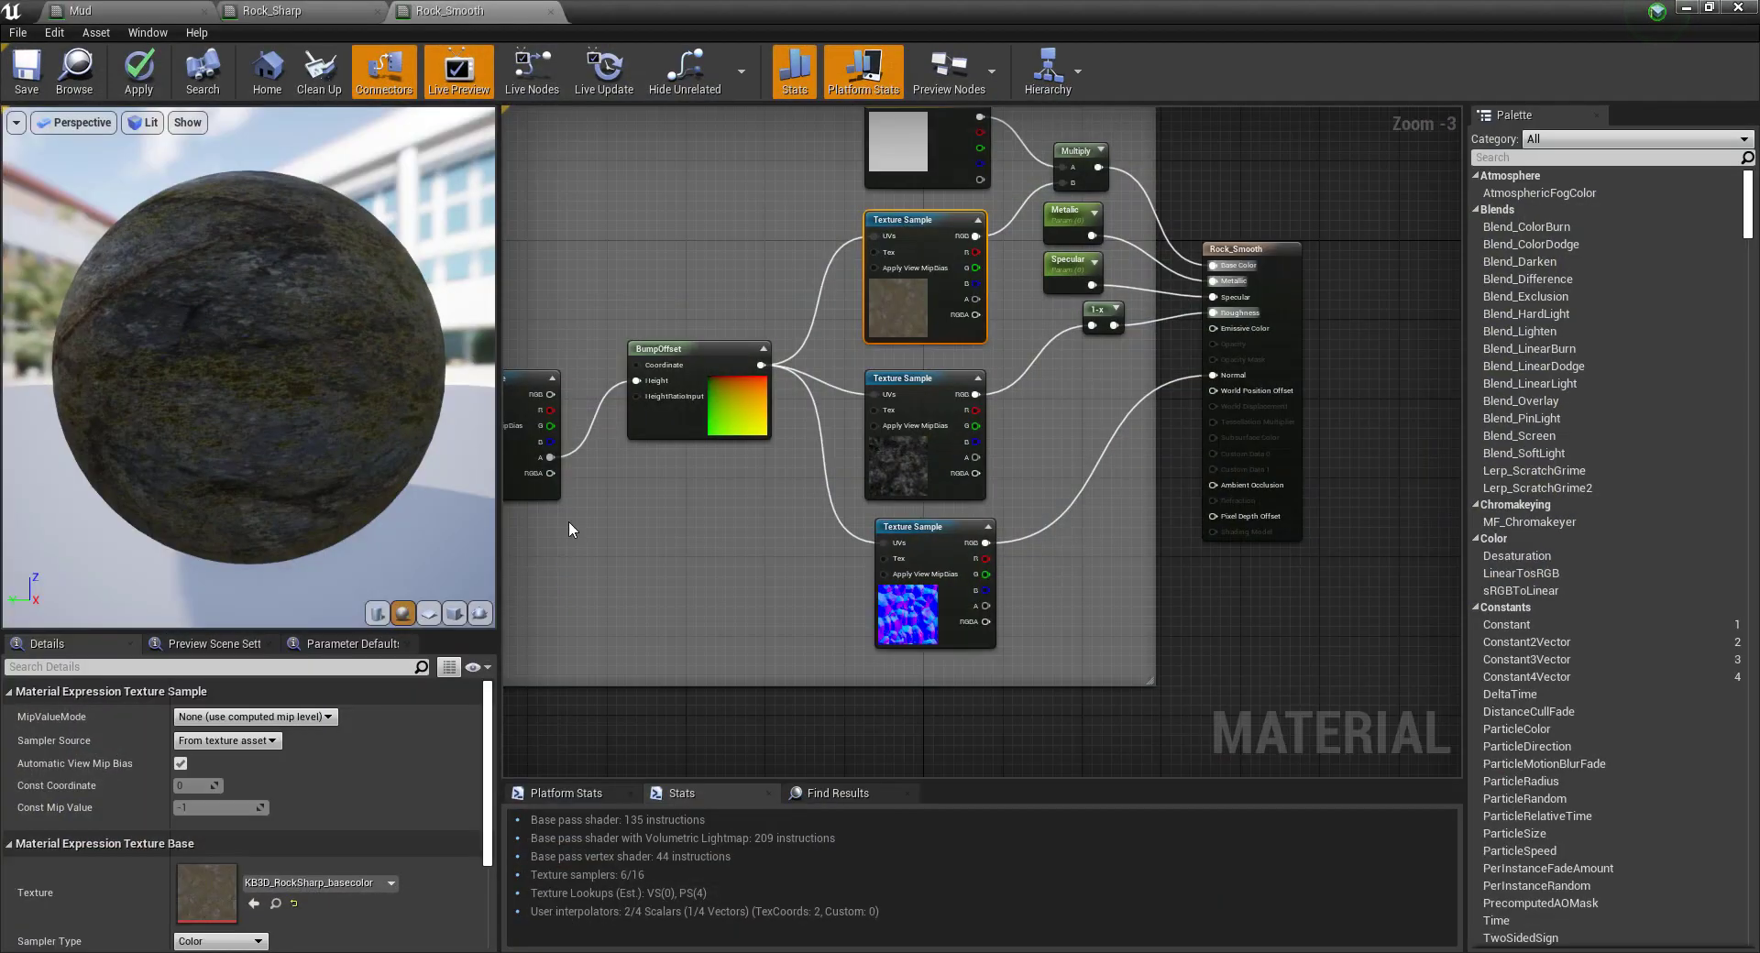
Replace the texture of the Texture Sample feeding Multiply with KB3D_RockSmooth_basecolor.
click(316, 882)
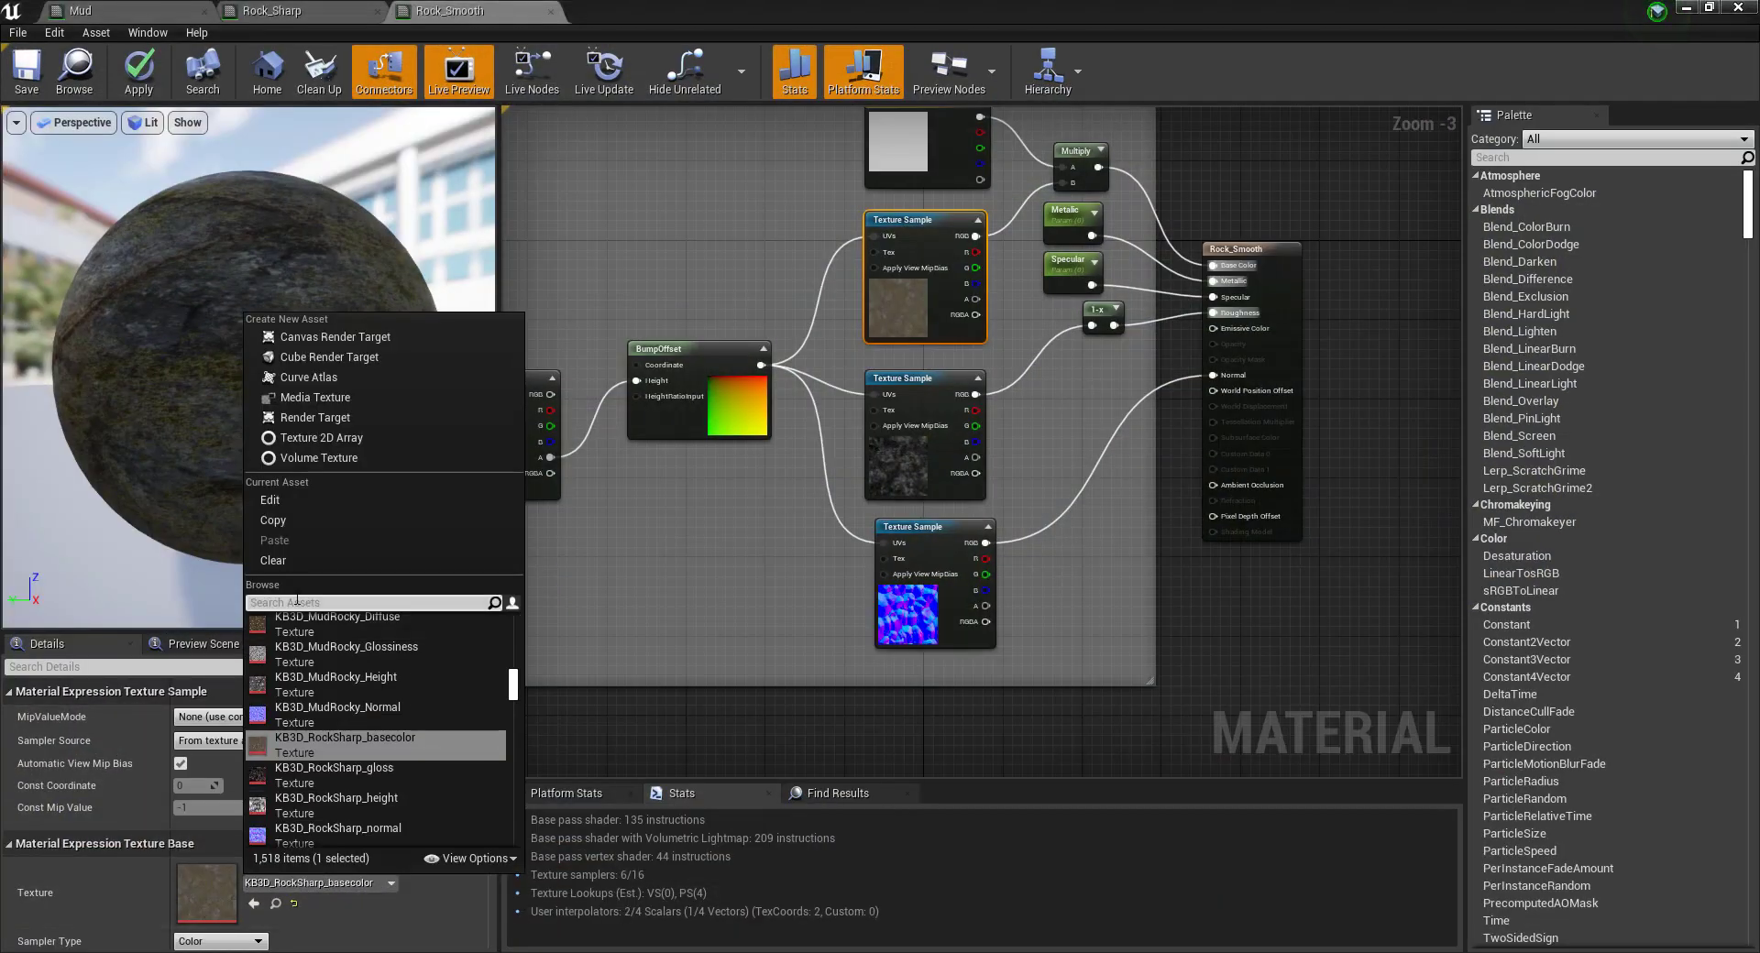
text(KB3D_RockSmooth_basecolor)
click(361, 631)
Replace the texture of the Texture Sample feeding the 1-x node with KB3D_RockSmooth_Gloss.
click(921, 493)
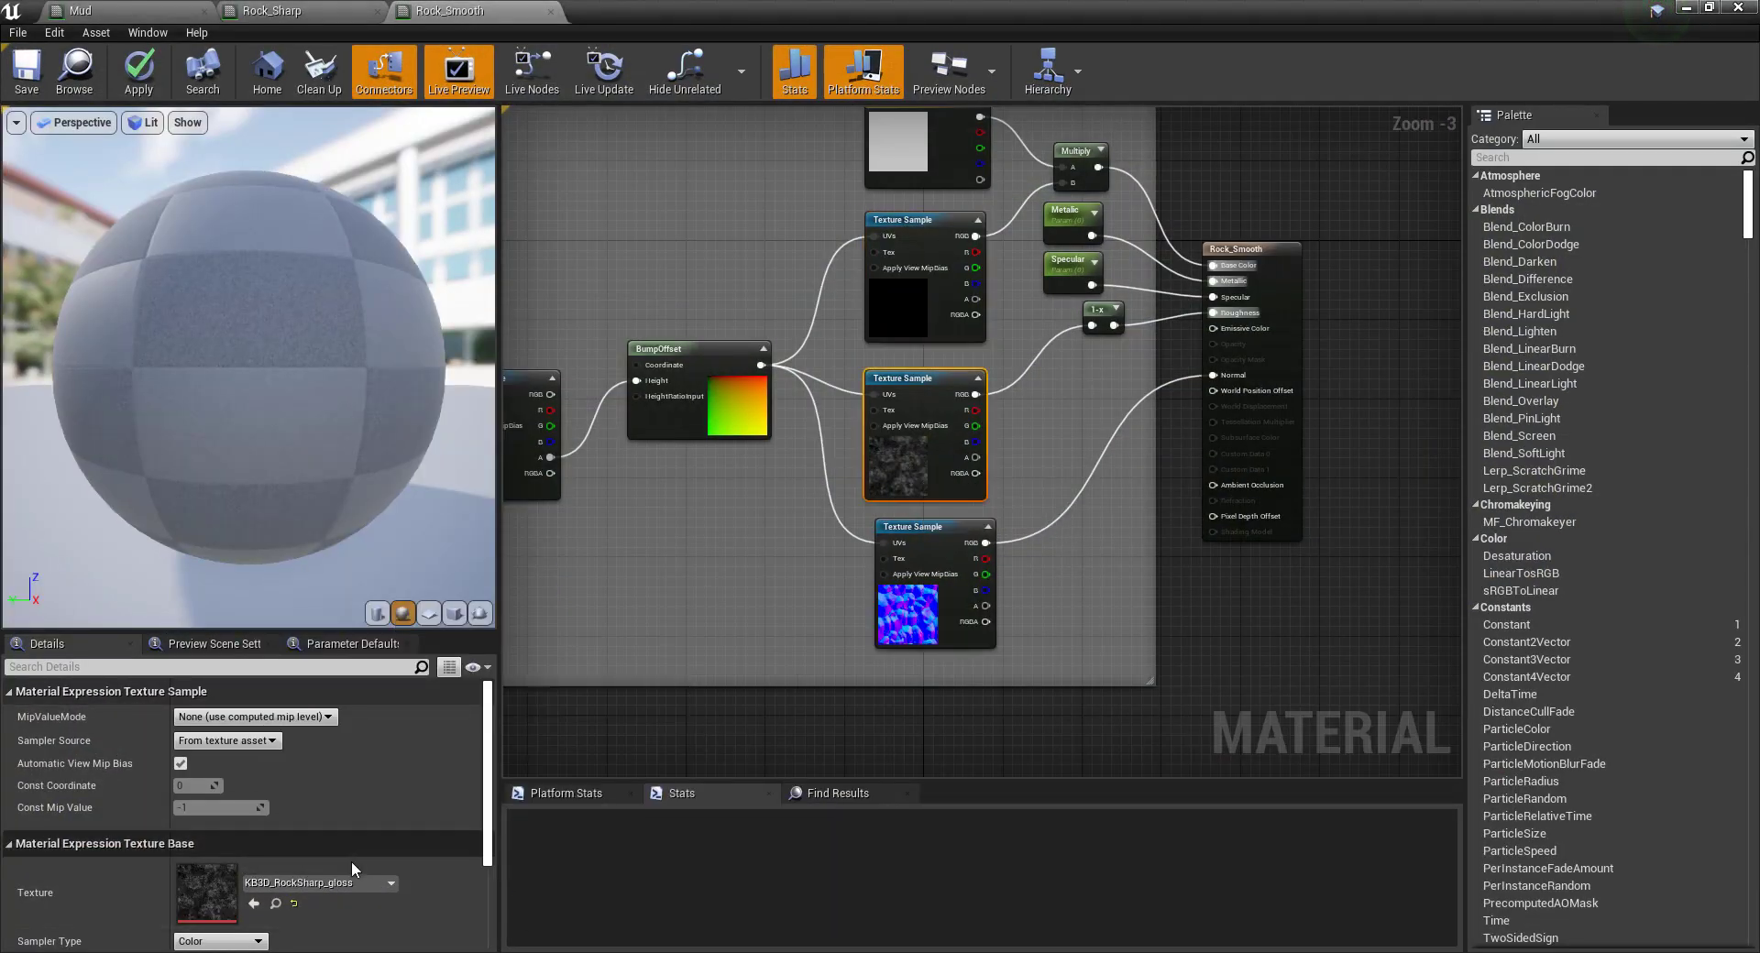
click(321, 881)
text(KB3D_RockSmooth_basecolor)
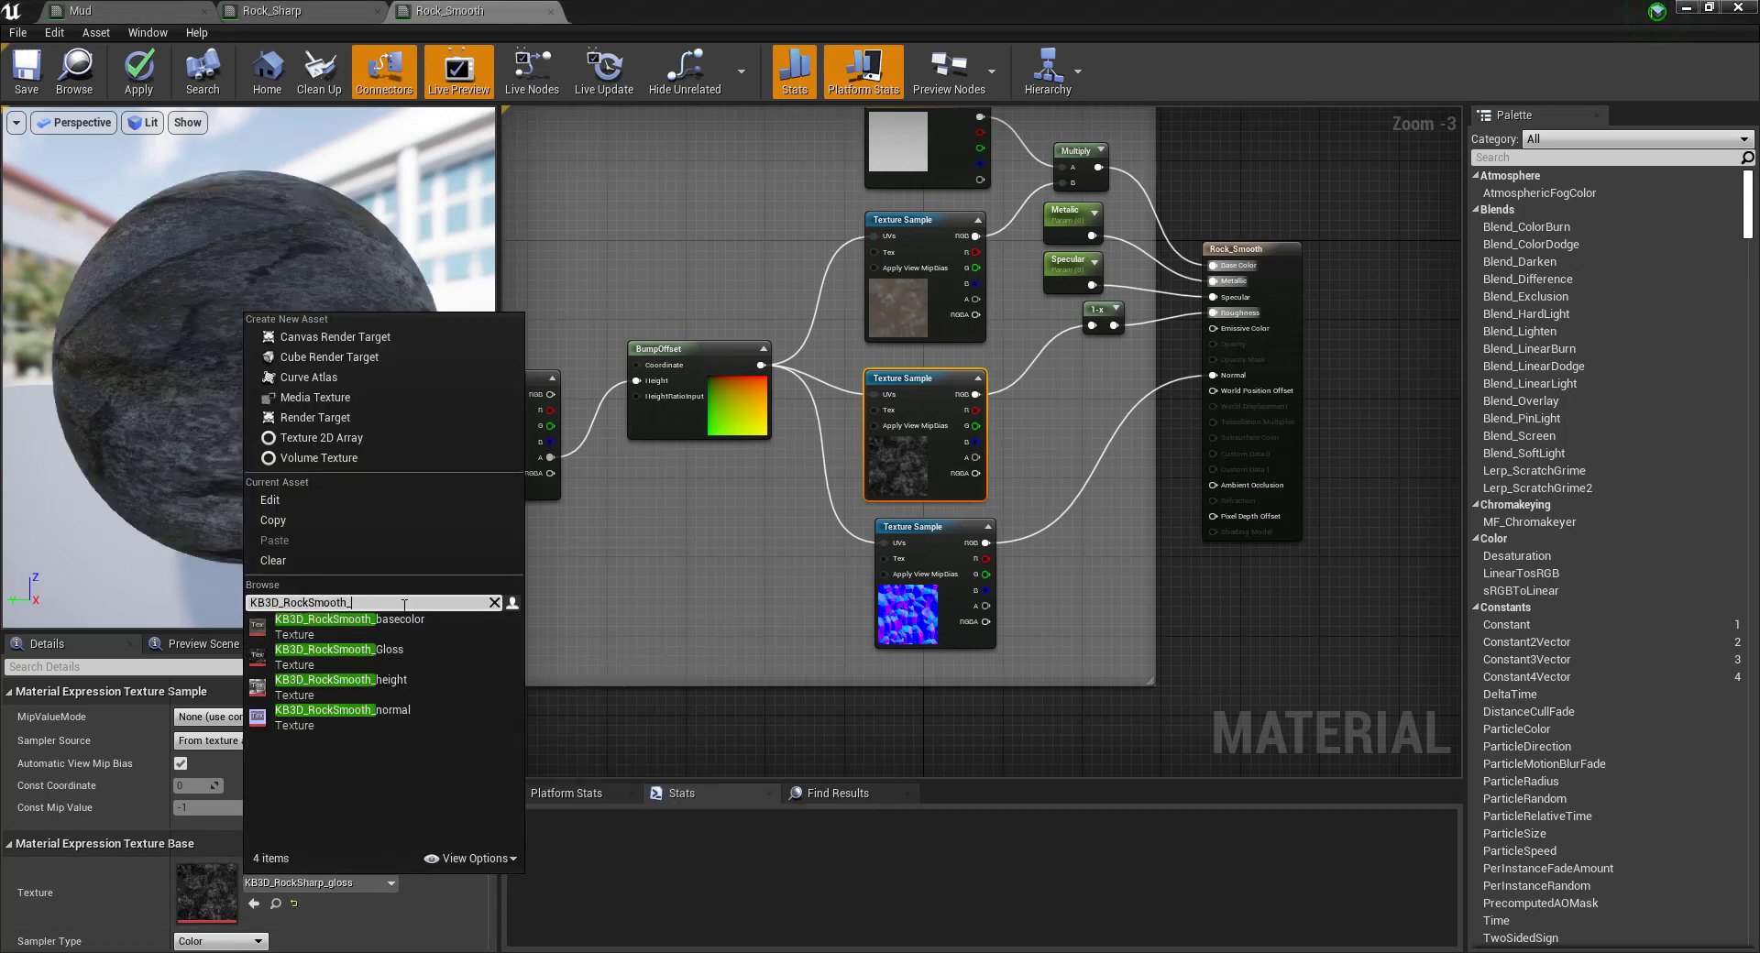
click(393, 650)
Replace the texture of the Texture Sample feeding Normal with KB3D_RockSmooth_normal.
click(959, 616)
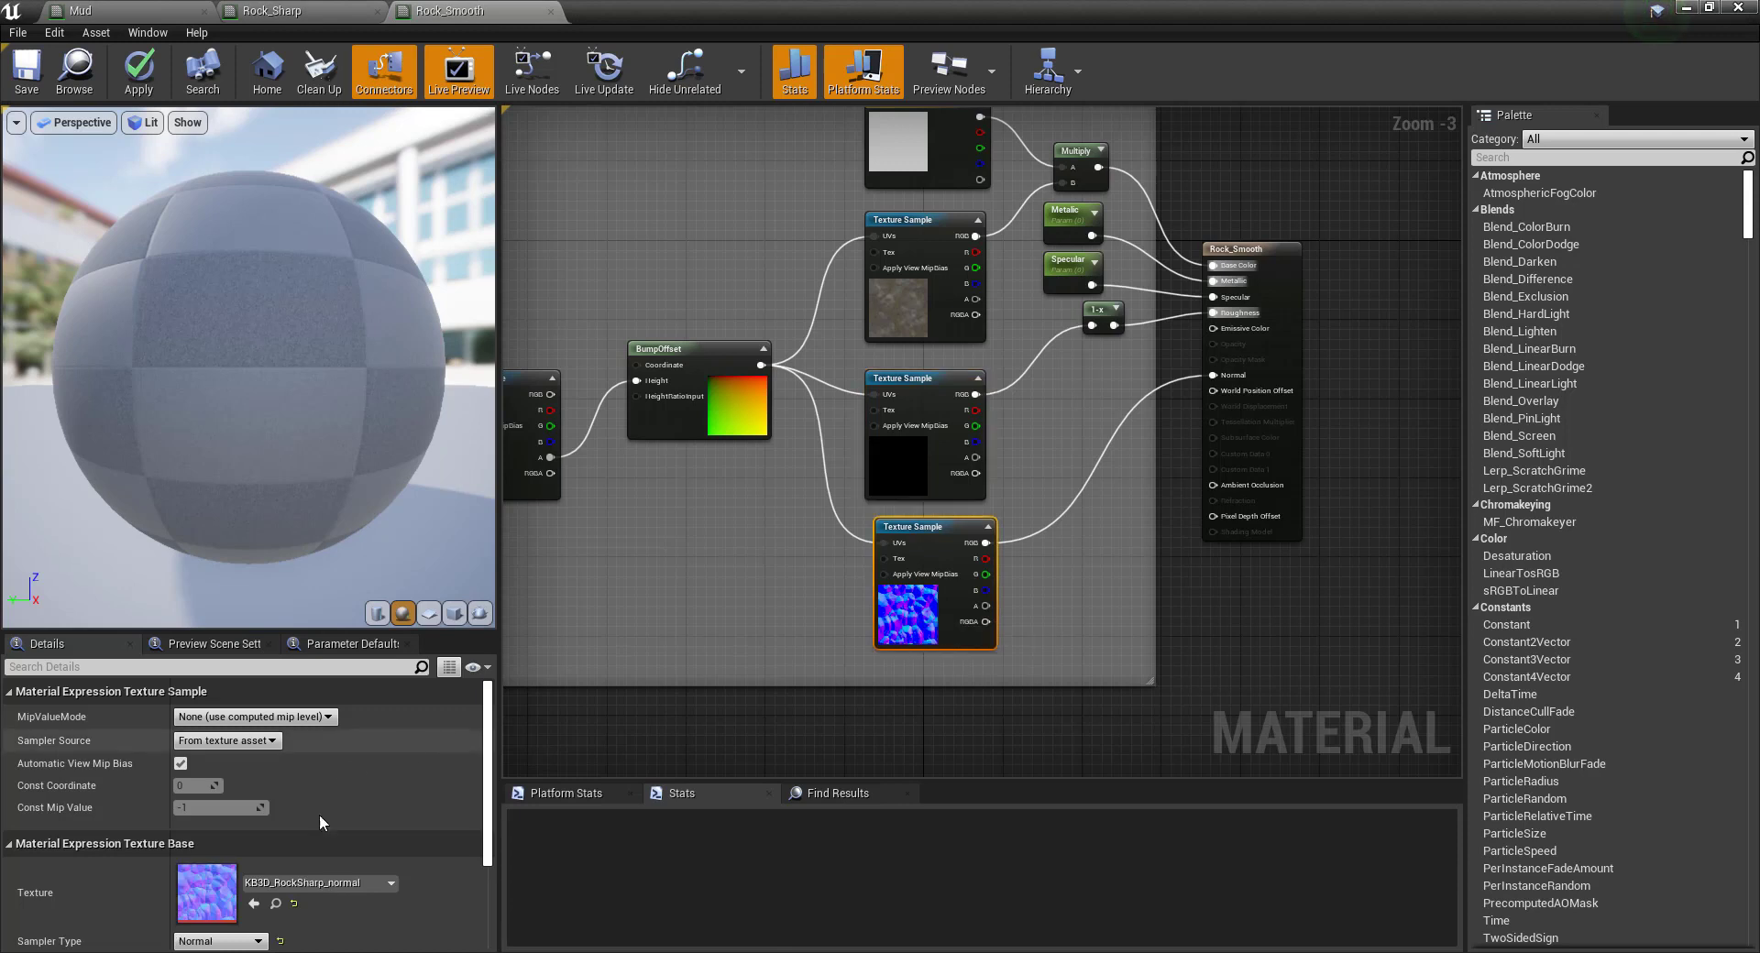
click(367, 883)
text(KB3D_RockSmooth_basecolor)
drag(401, 603, 353, 603)
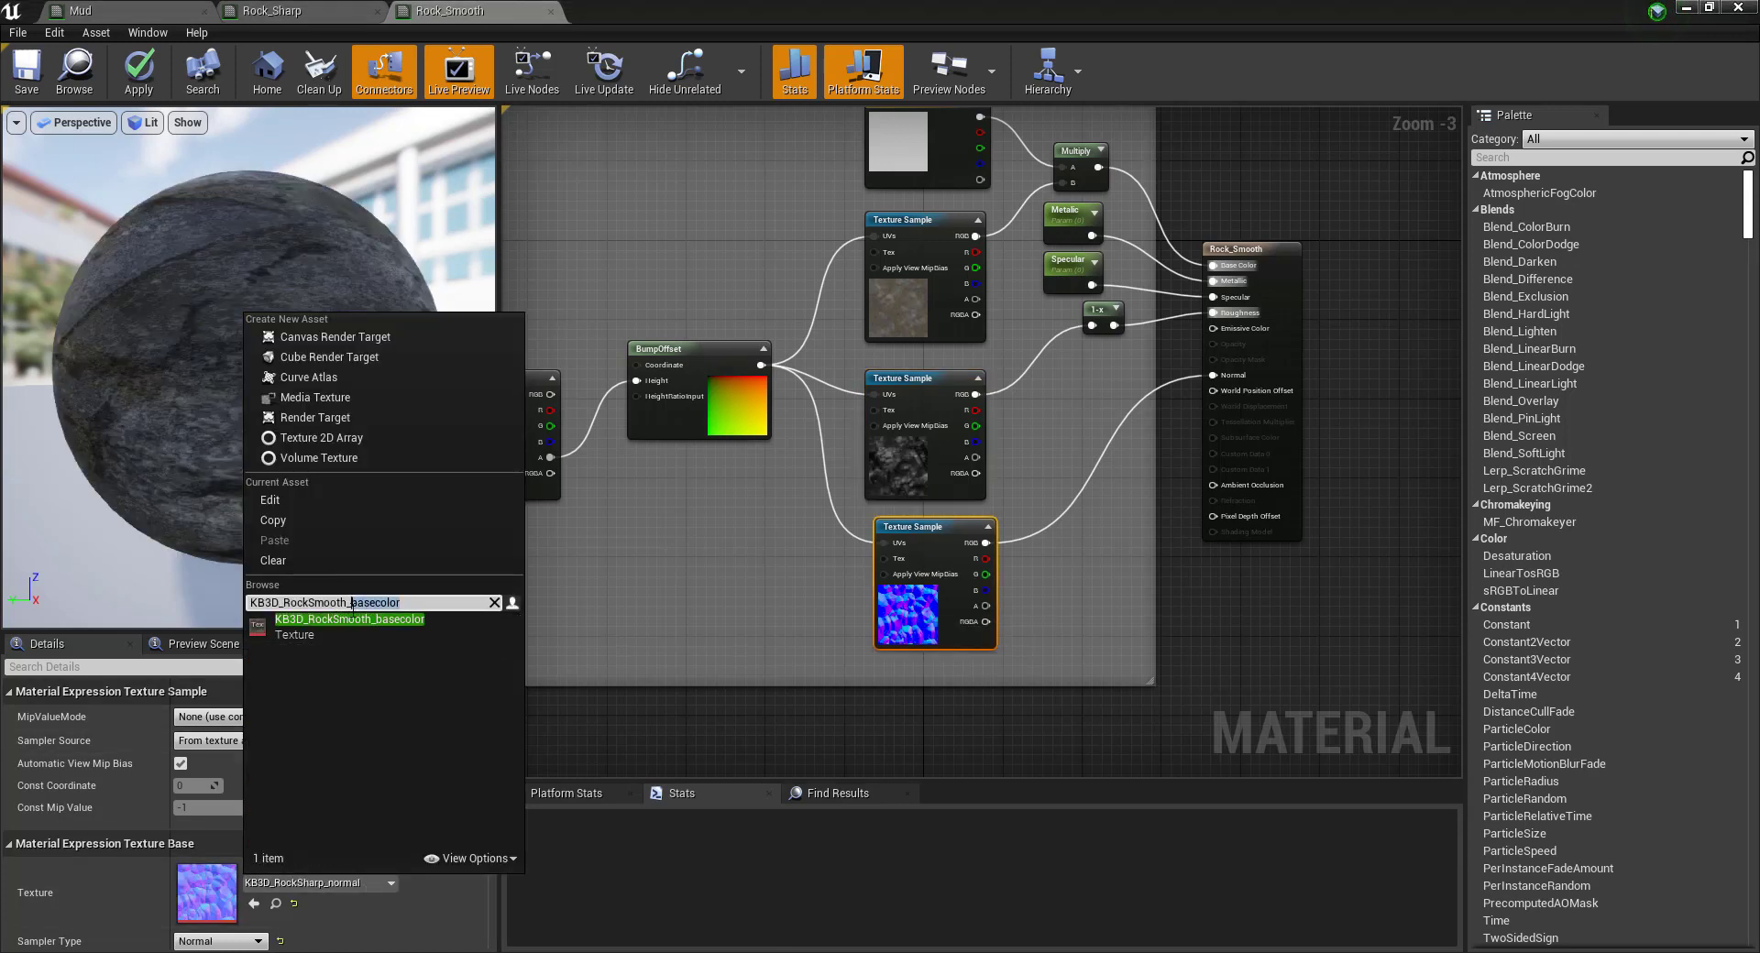
text(norm)
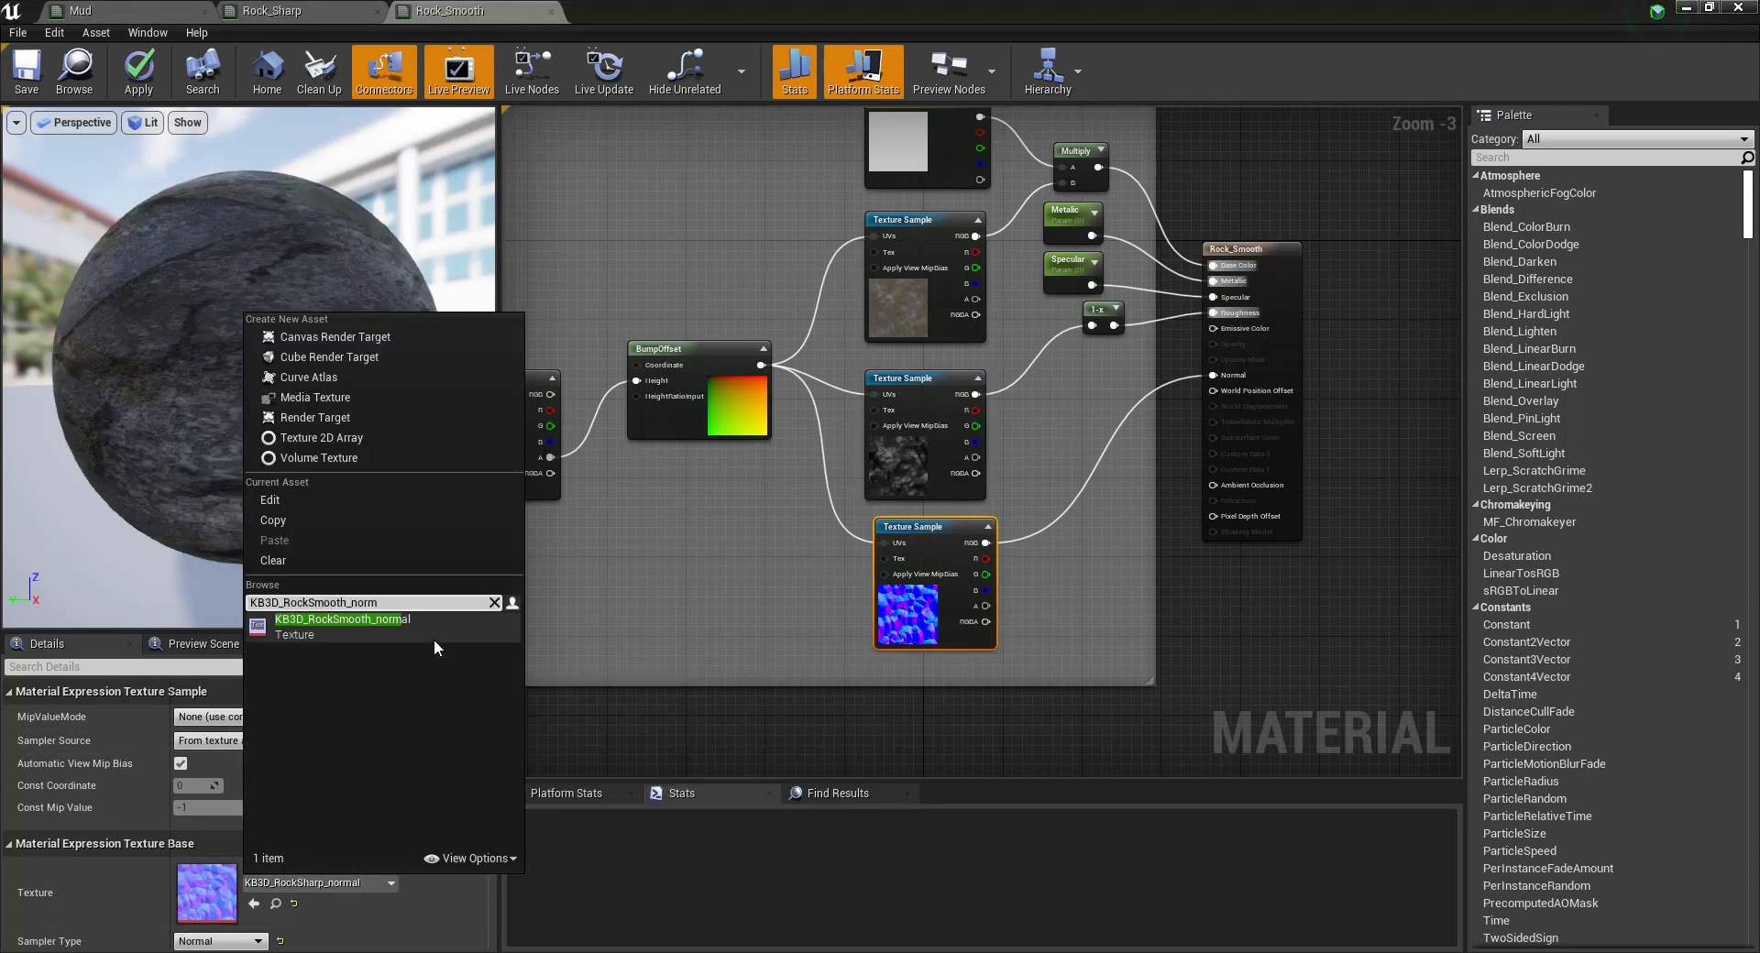
click(435, 641)
Replace the texture of the Texture Sample feeding the BumpOffset height with KB3D_RockSmooth_height.
right_drag(563, 469, 761, 477)
click(715, 481)
click(321, 882)
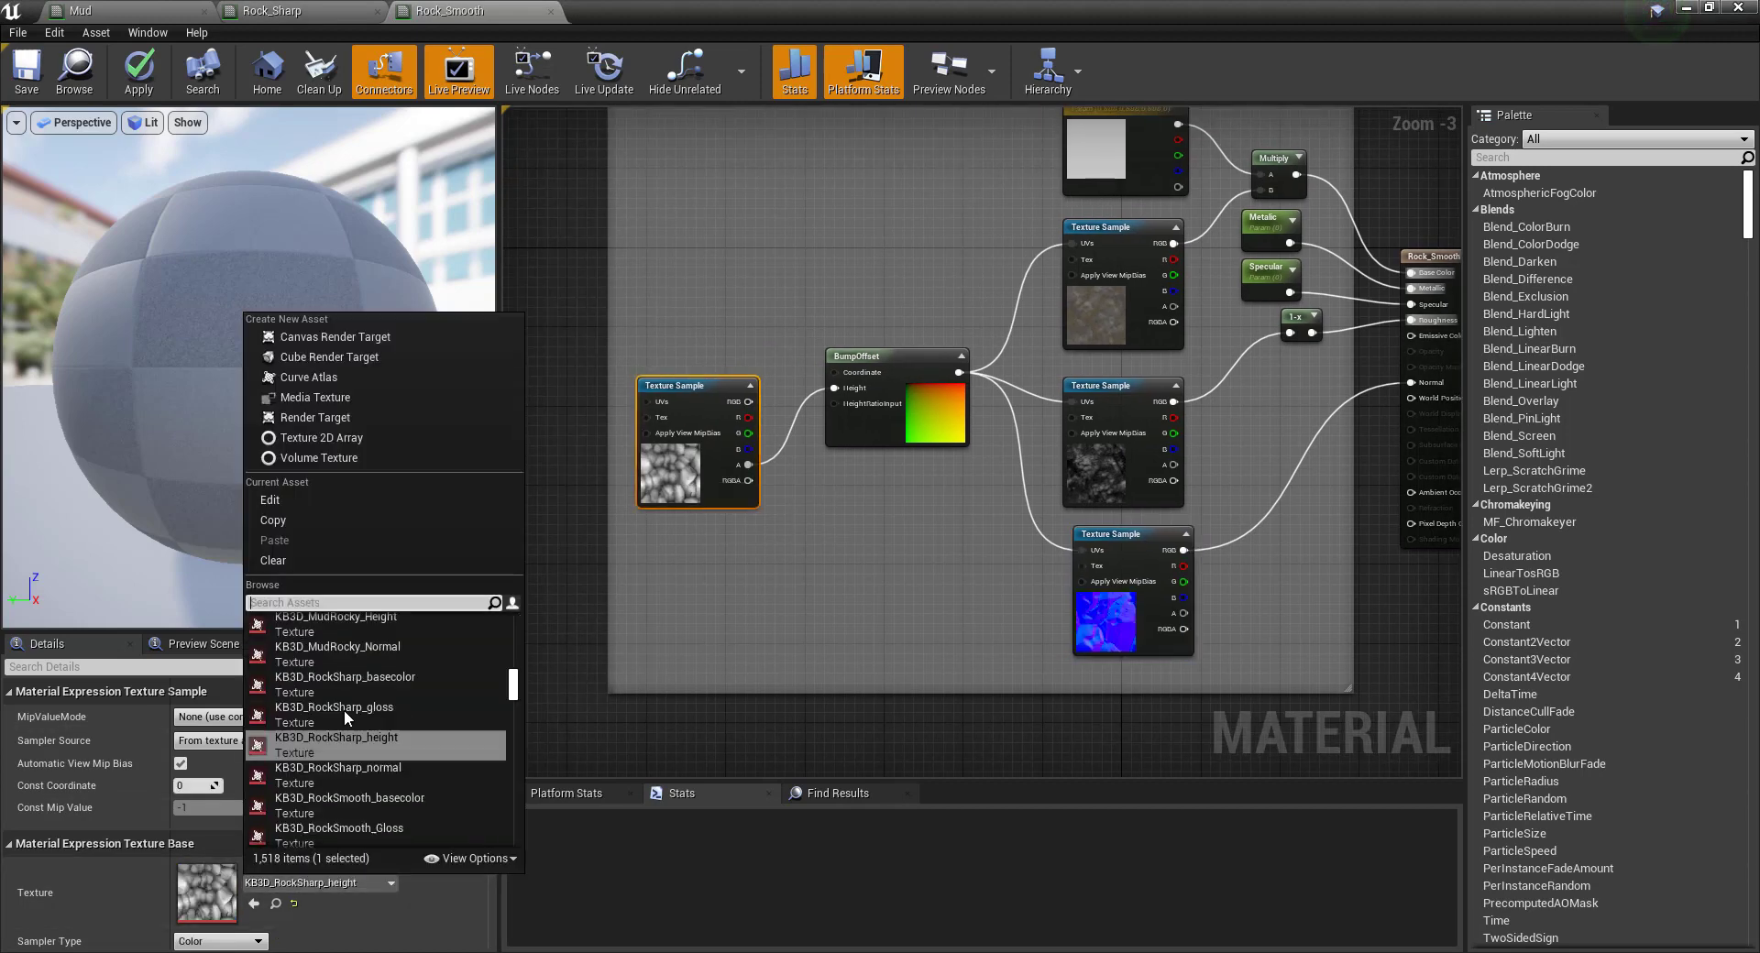
text(KB3D_RockSmooth_basecolor)
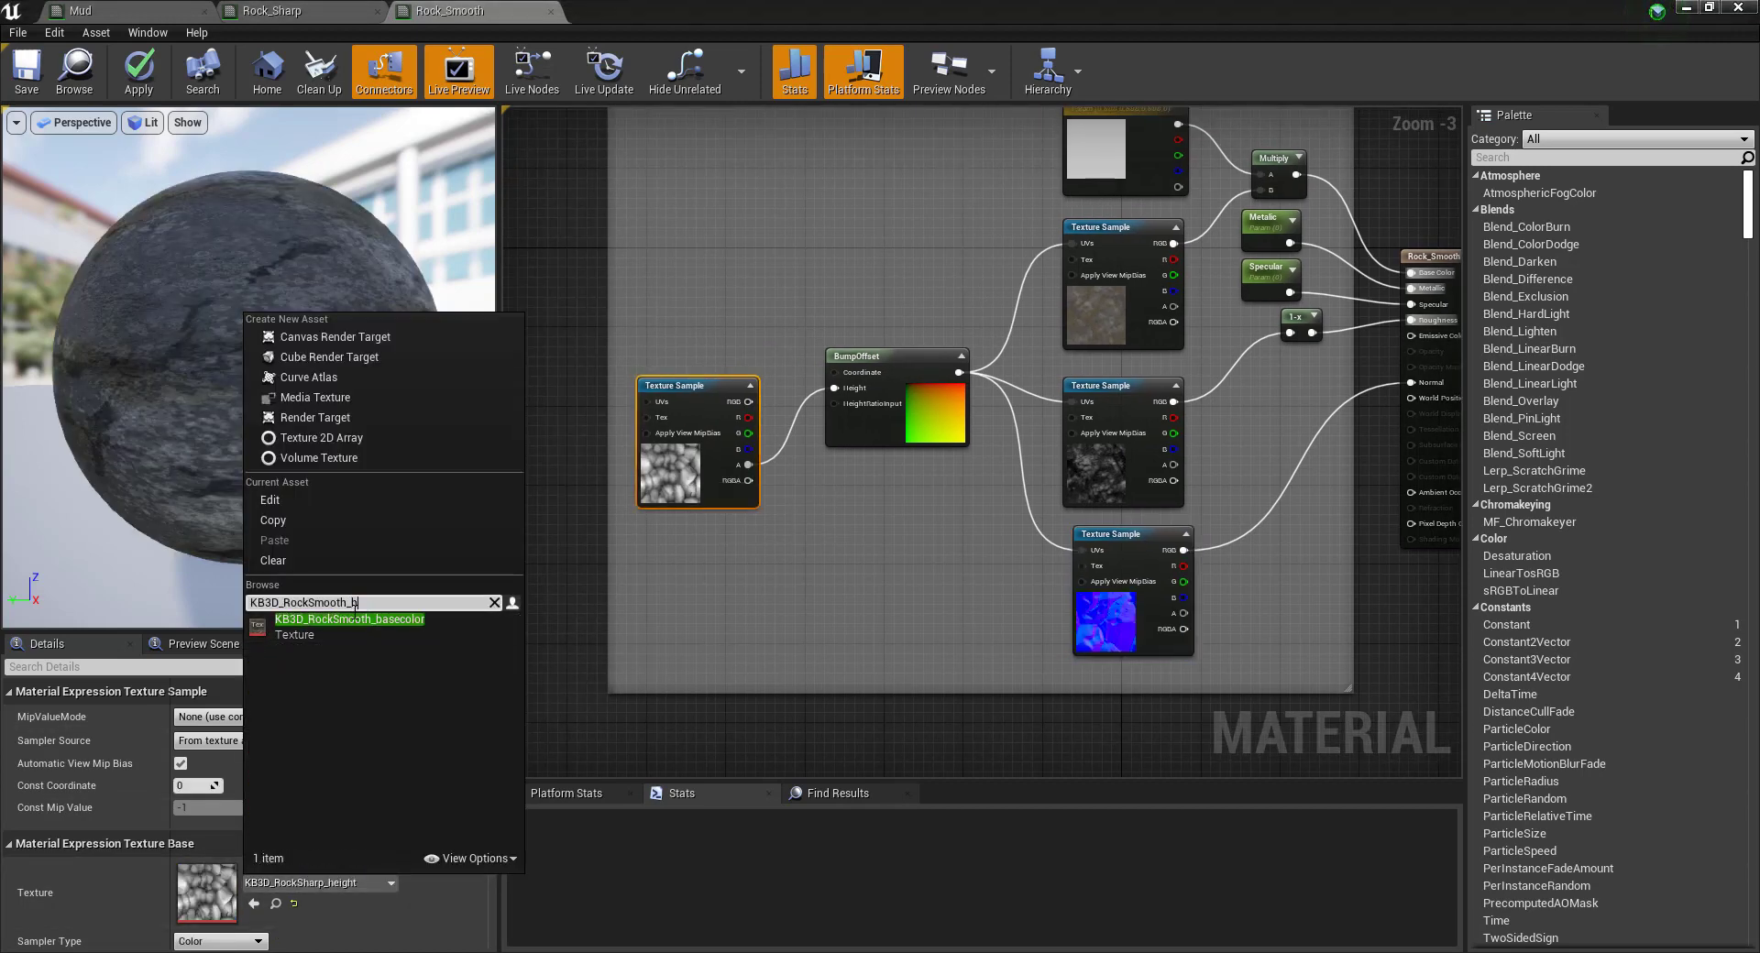
key(BackSpace)
text(h)
click(358, 623)
Apply the changes to the Rock_Smooth material and save the asset.
right_drag(888, 518, 745, 525)
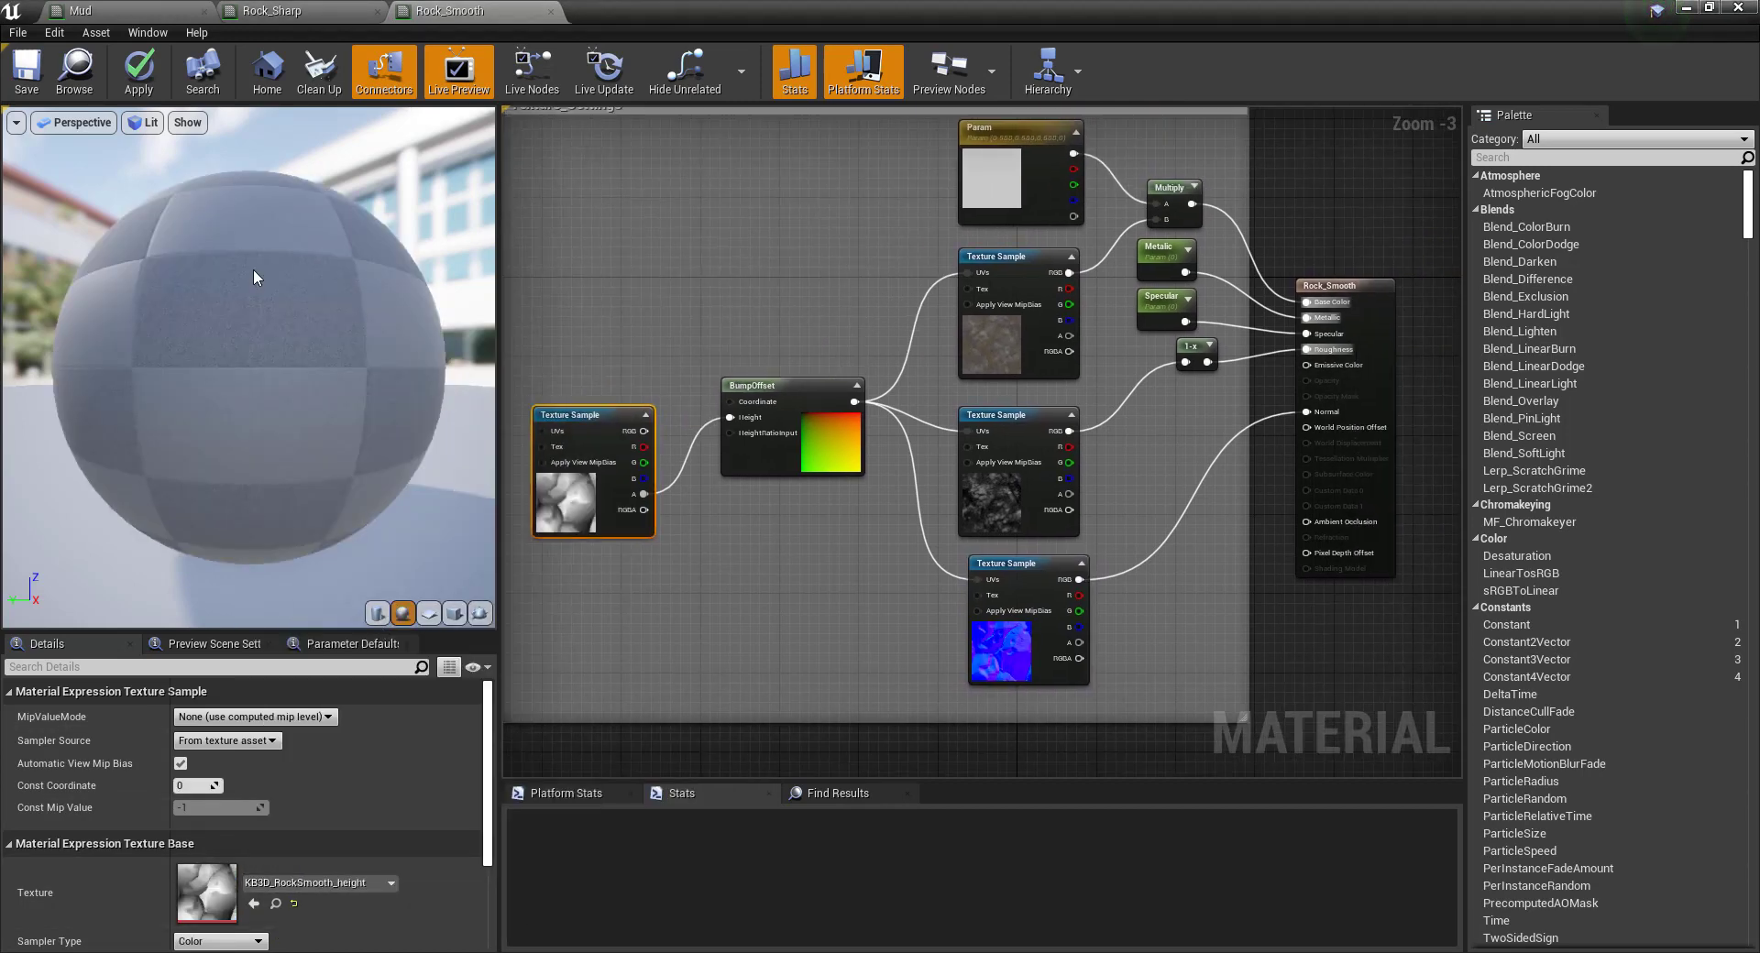
click(139, 73)
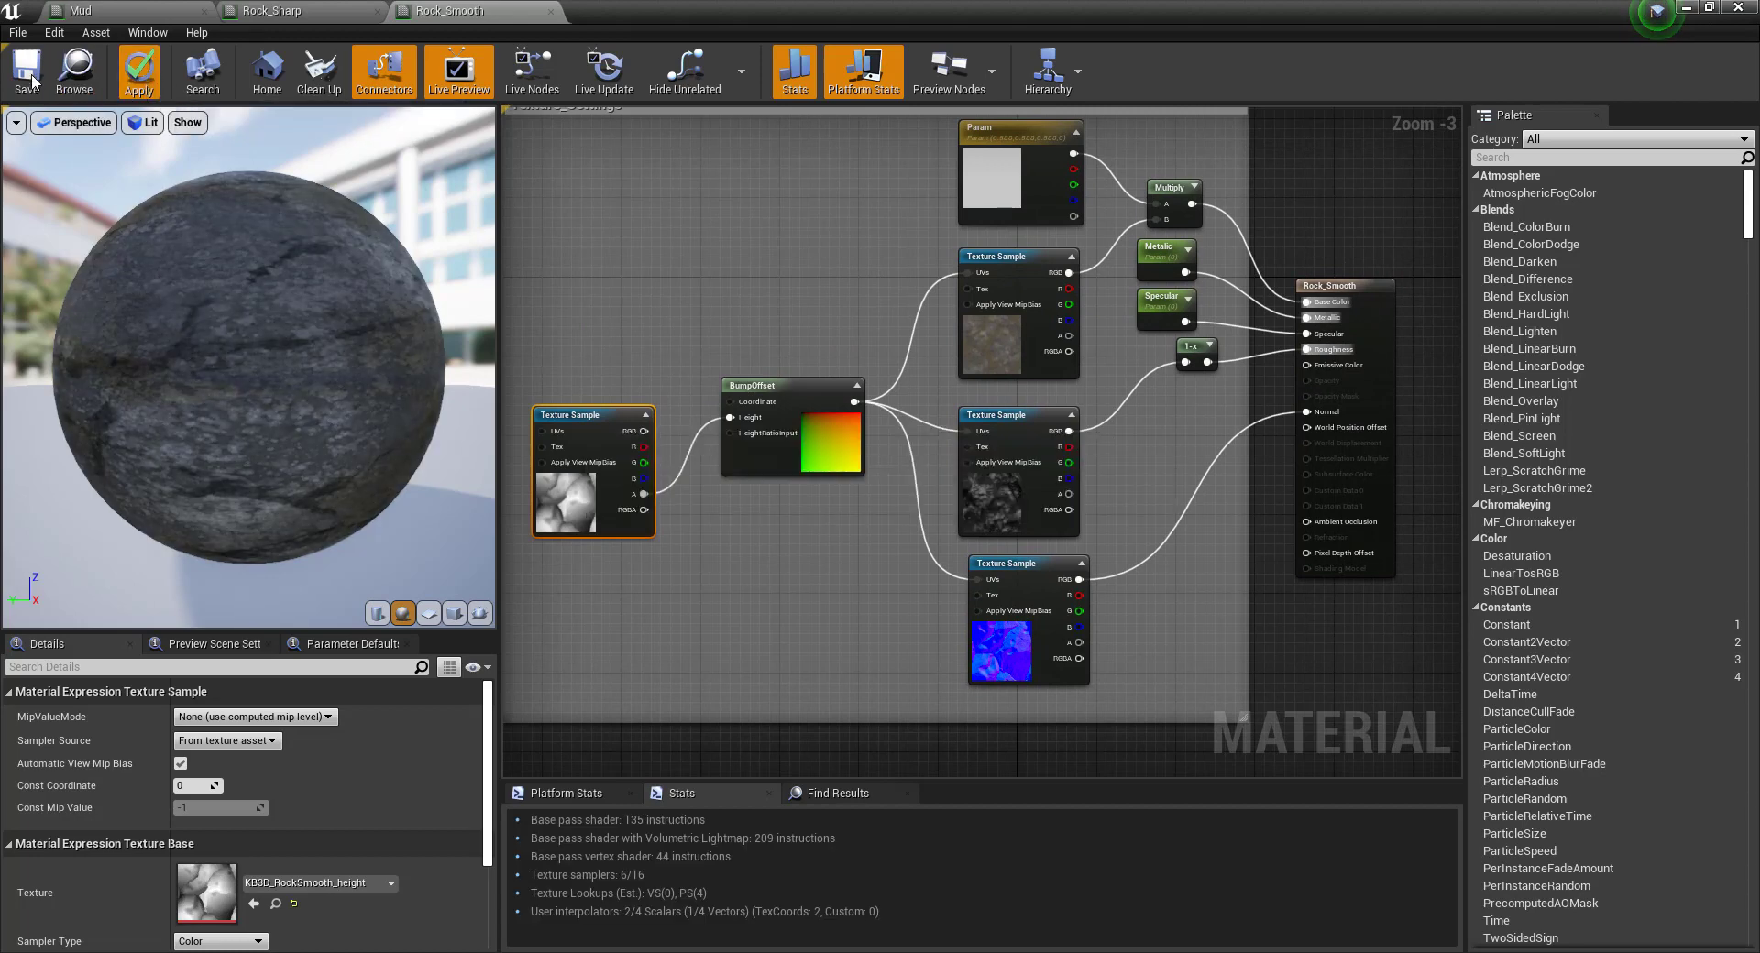
key(ctrl+s)
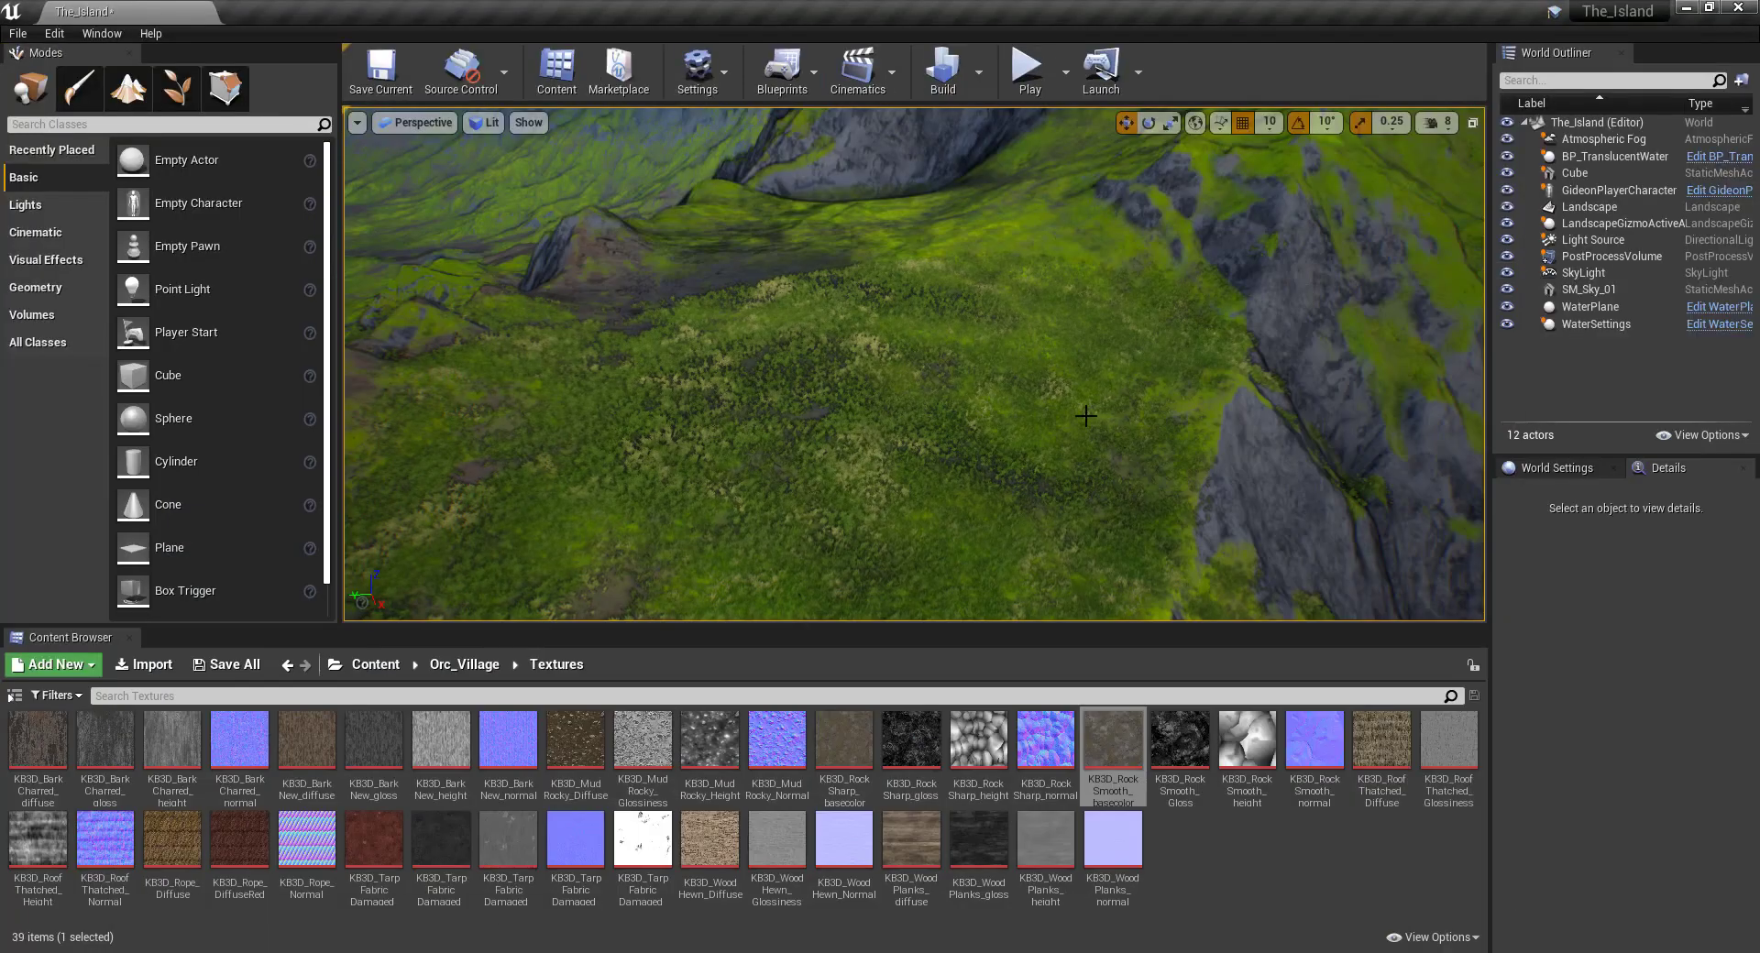
Open the WoodHewn material from the Orc_Village folder and delete its default Param node.
click(466, 666)
scroll(715, 853, down, 12)
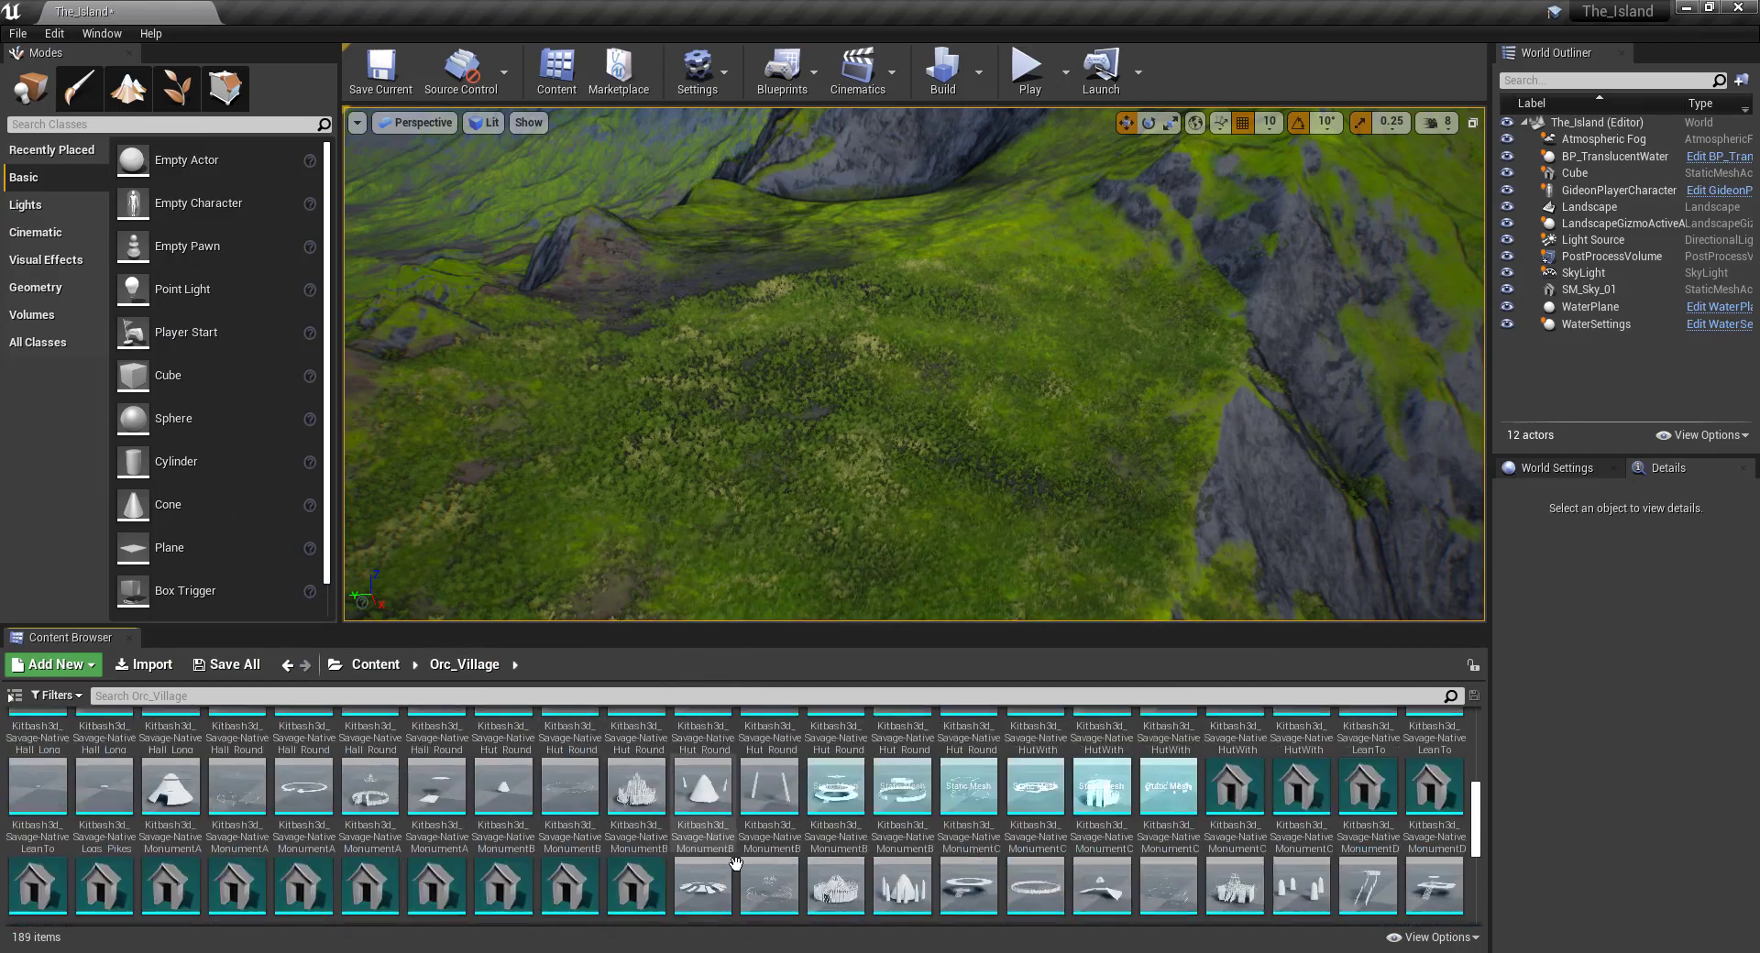
click(773, 870)
double_click(773, 870)
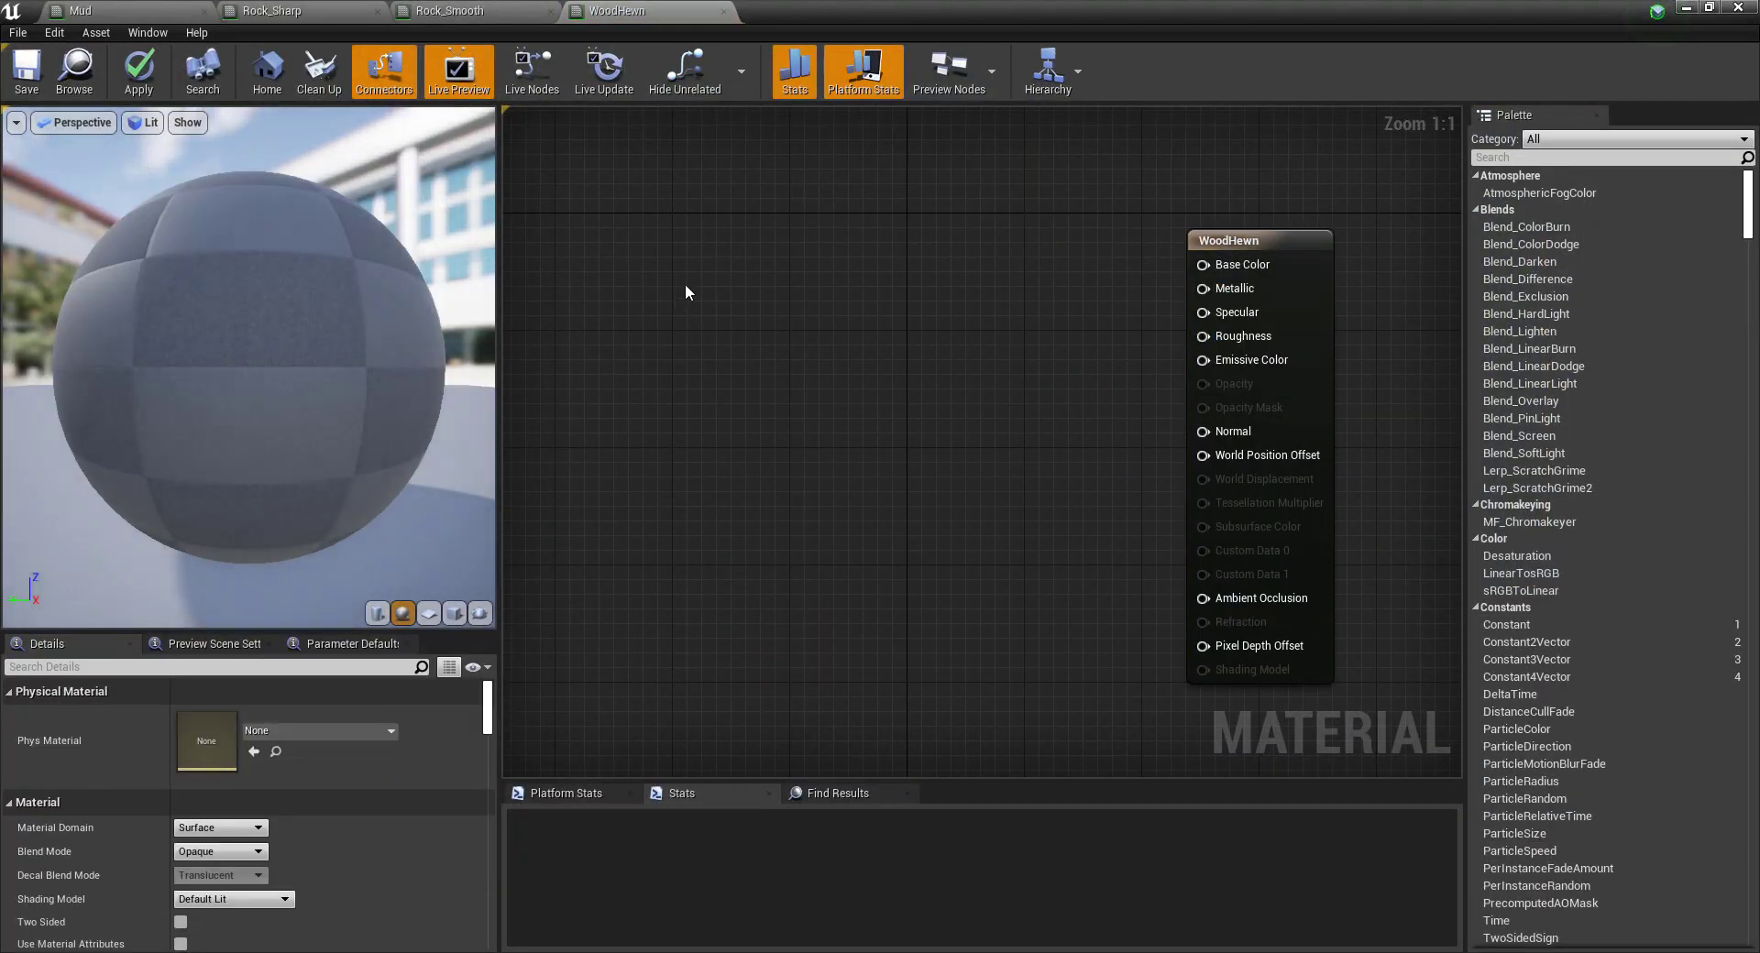
scroll(685, 280, down, 2)
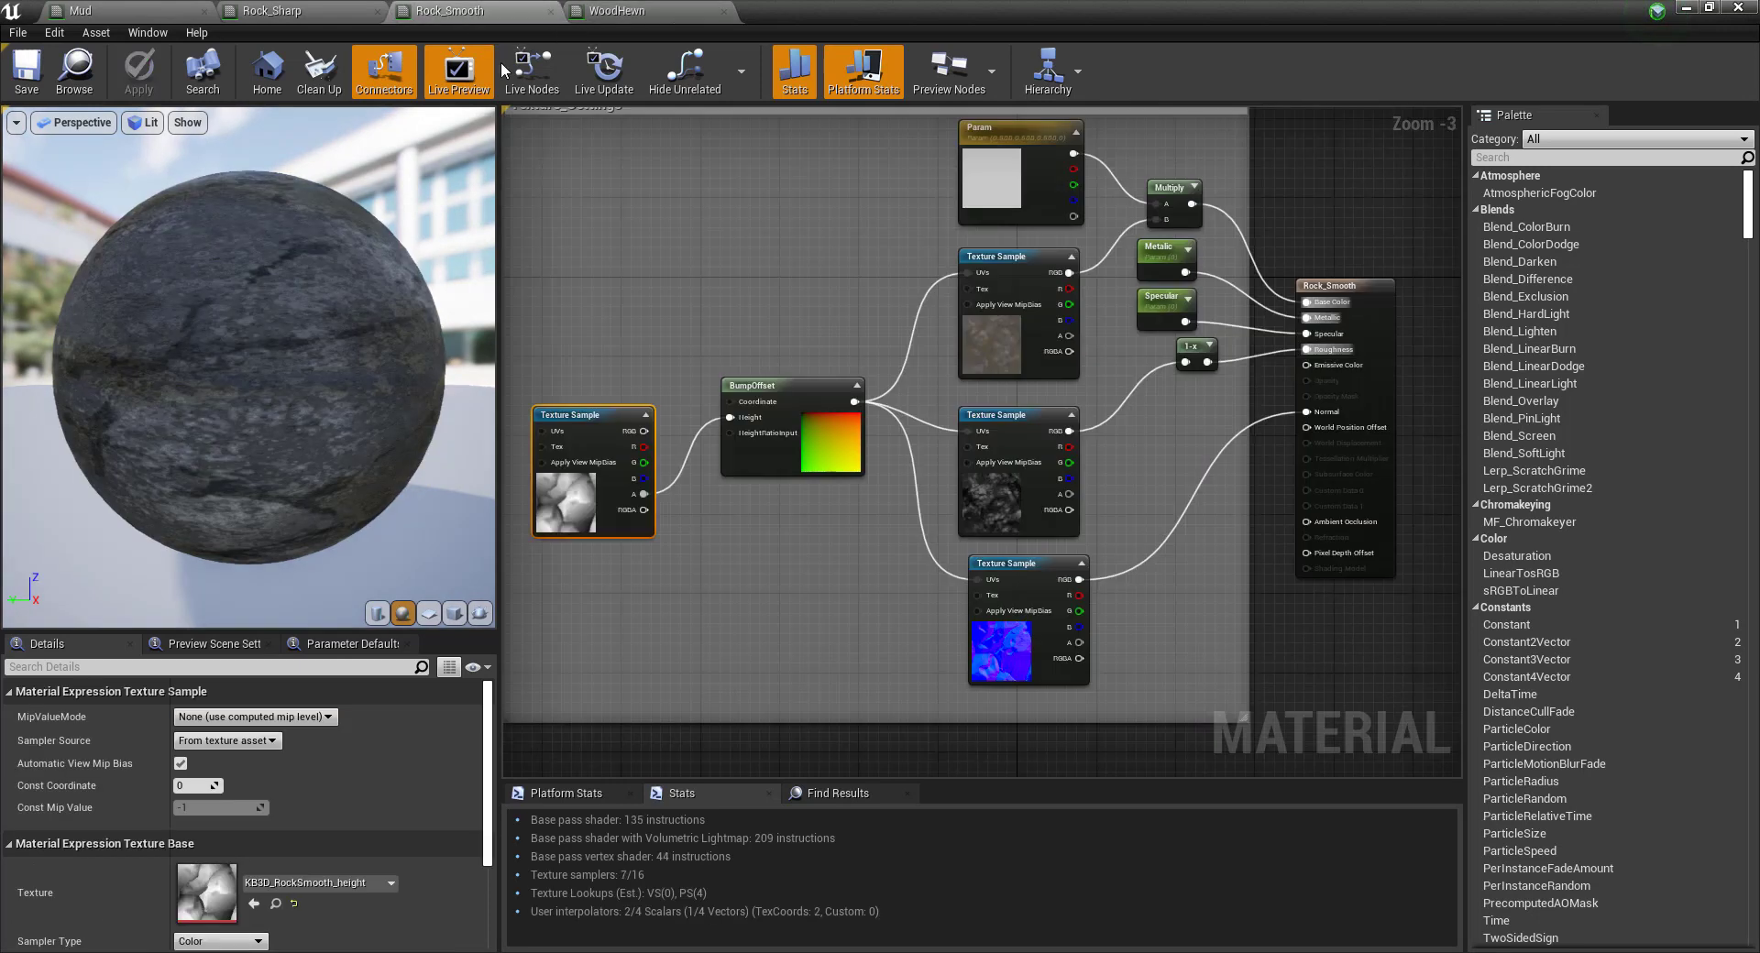
Copy the whole Texture_Settings node group from Rock_Smooth into the WoodHewn graph.
scroll(736, 337, down, 4)
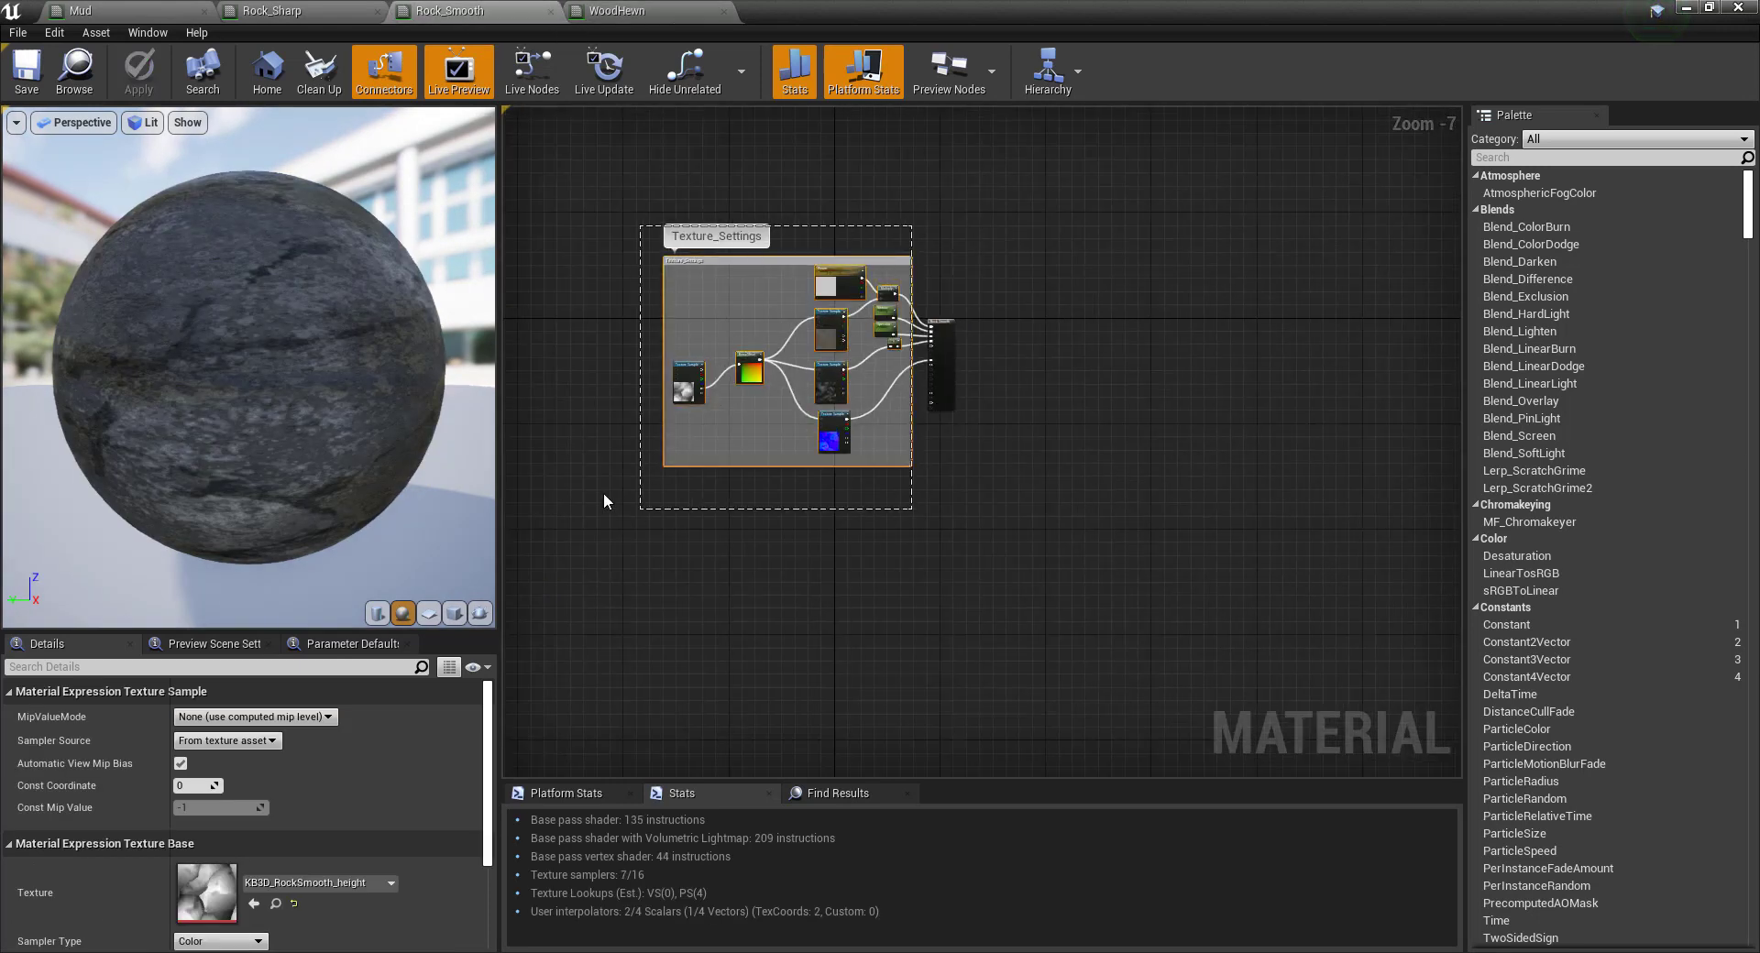
click(616, 11)
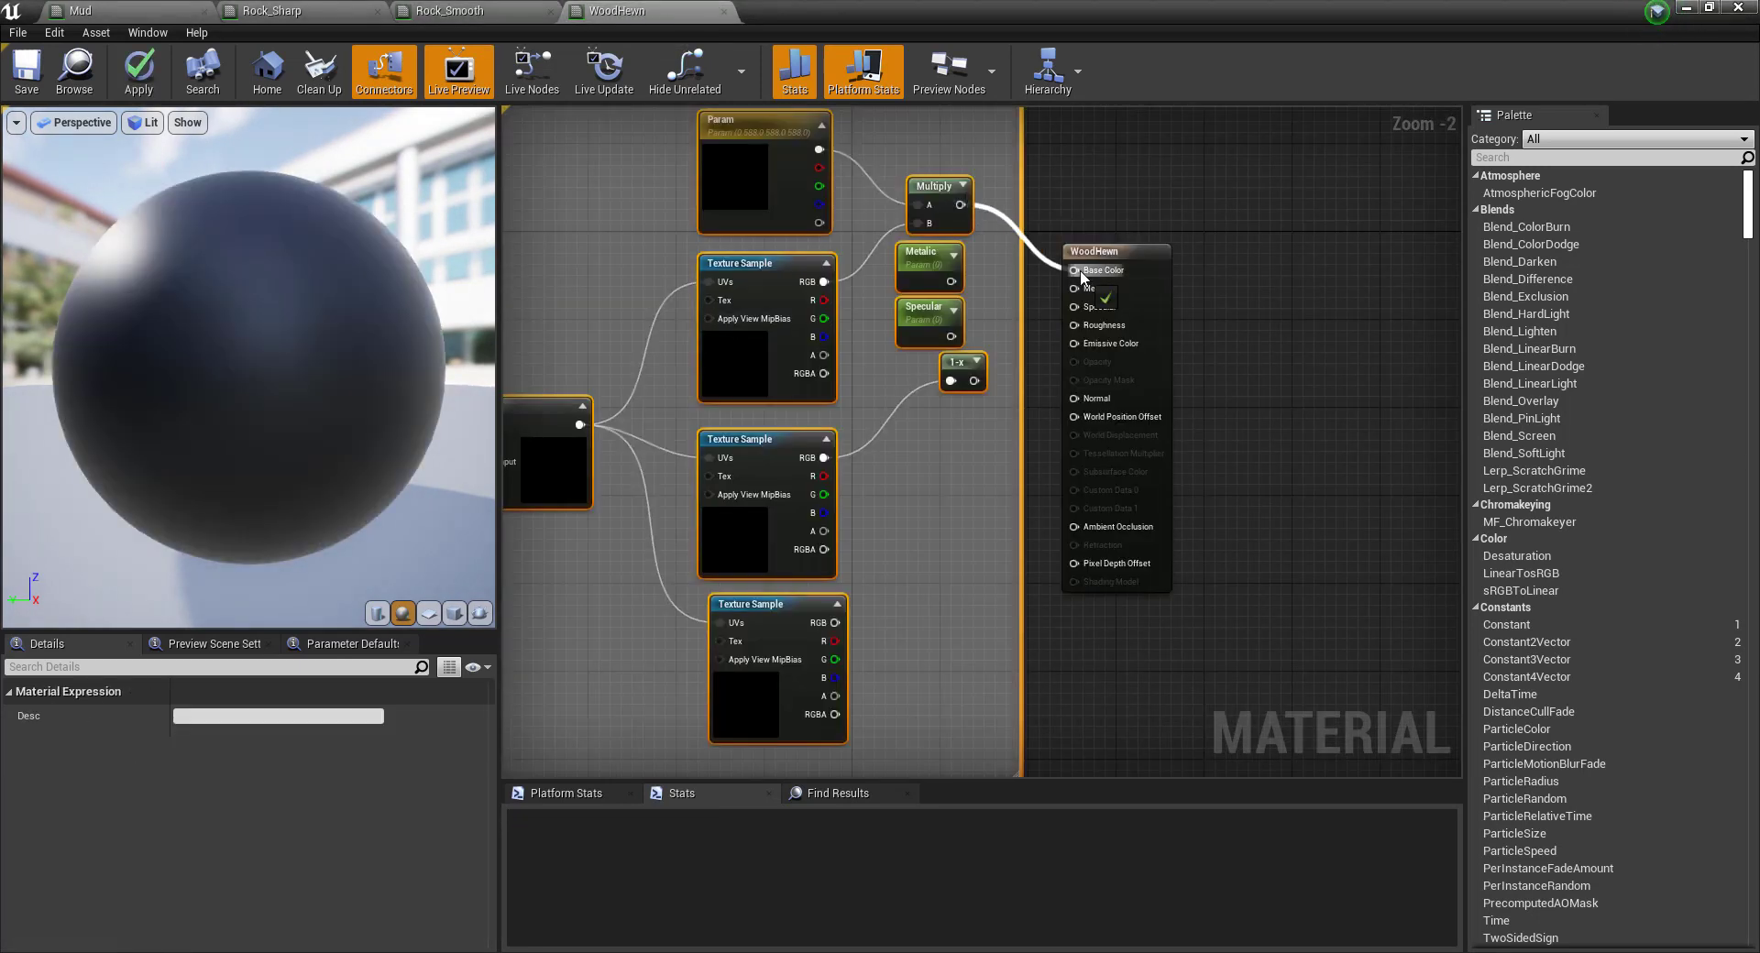
Connect Multiply, Metalic, Specular, 1-x and the normal Texture Sample to WoodHewn's Base Color, Metallic, Specular, Roughness and Normal inputs.
drag(1074, 270, 1074, 306)
drag(974, 381, 1069, 335)
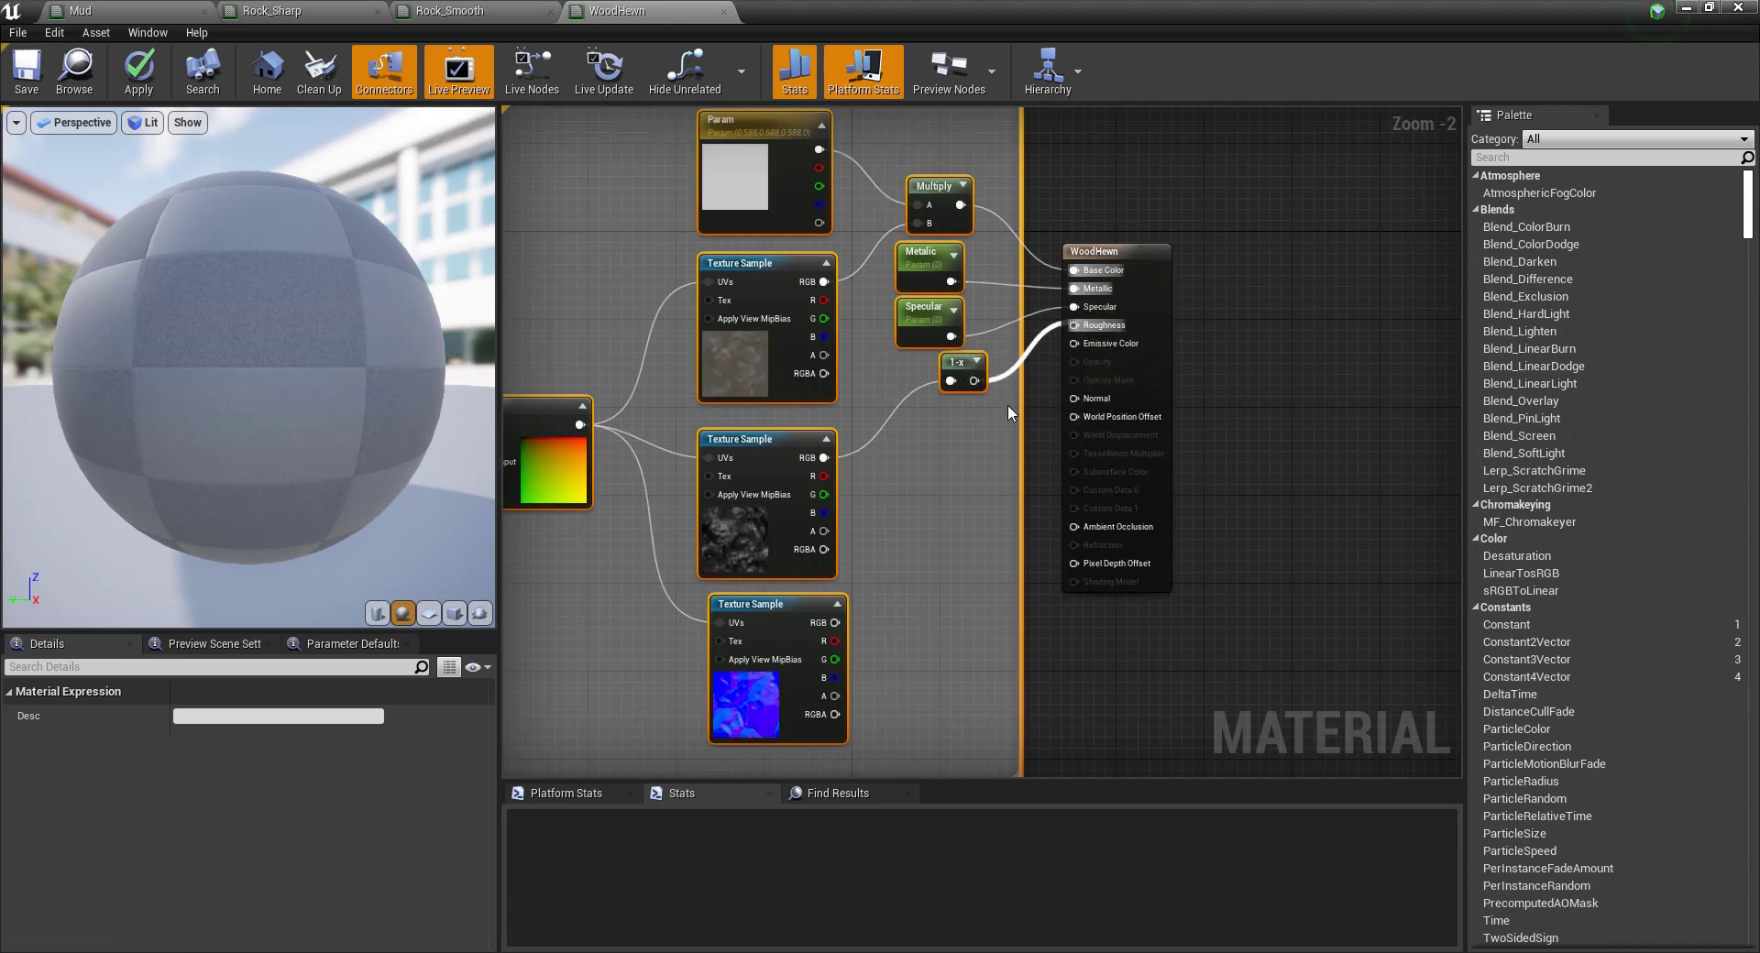
drag(835, 622, 1075, 400)
Copy the name of the hewn wood diffuse texture and assign KB3D_WoodHewn_Diffuse to WoodHewn's color Texture Sample.
right_drag(893, 453, 1150, 462)
right_drag(870, 526, 793, 657)
click(1686, 8)
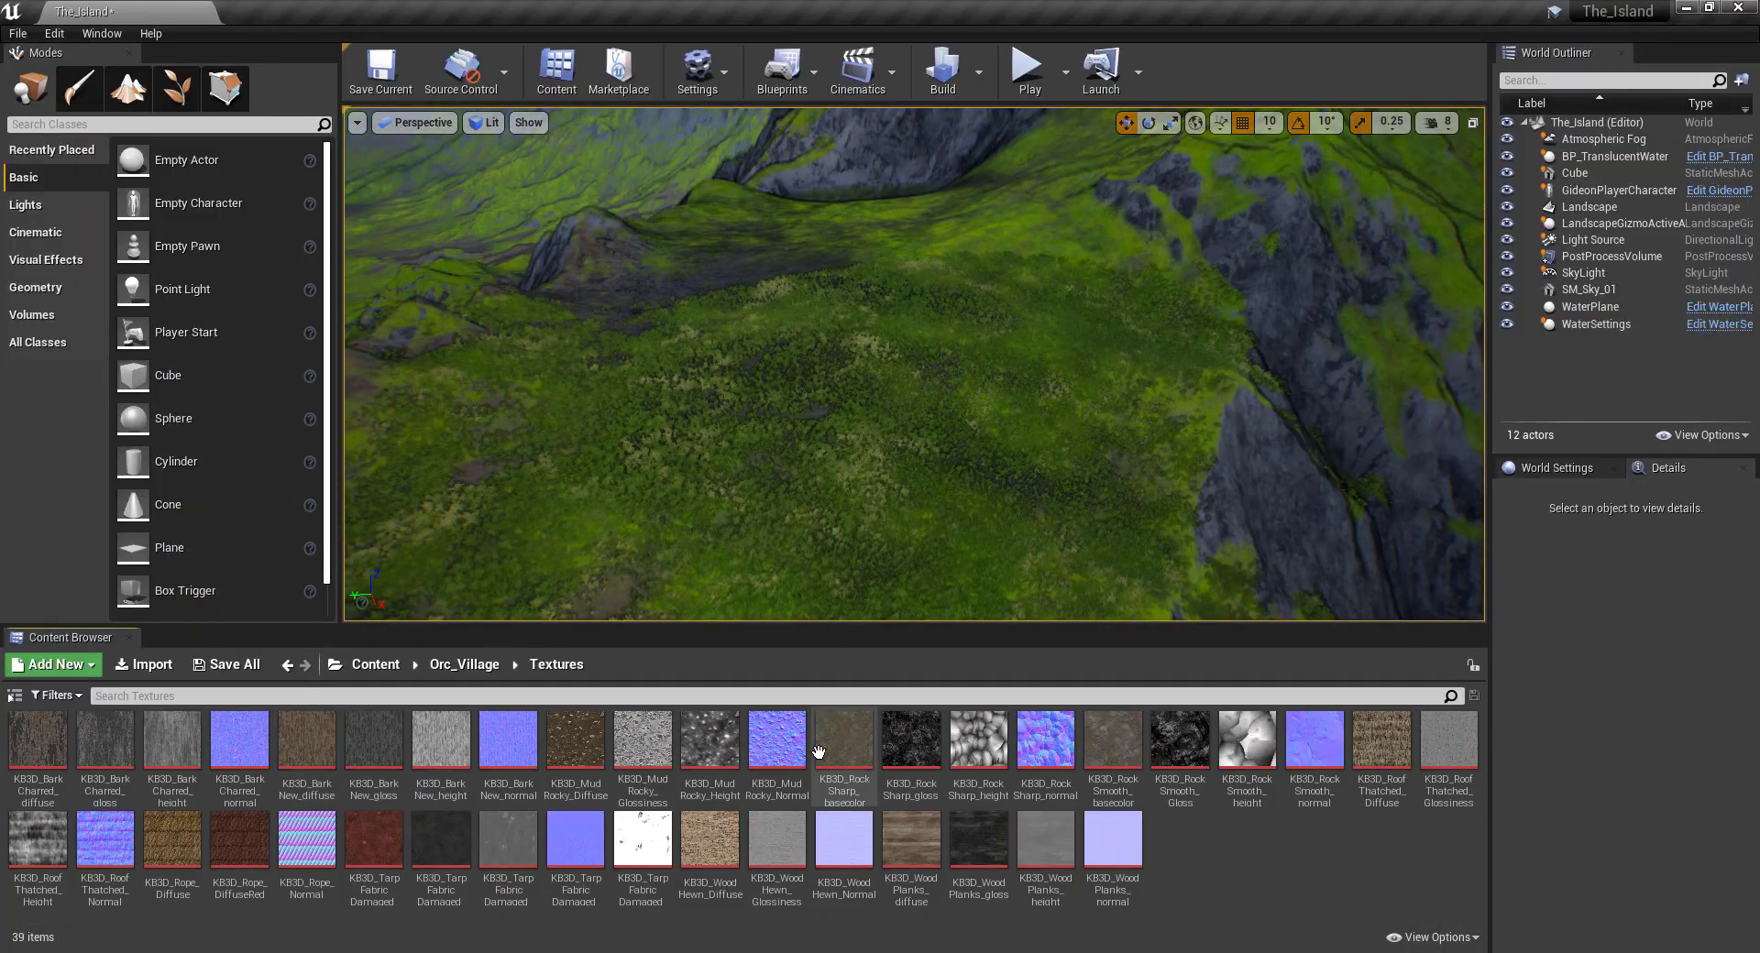
mouse_move(854, 829)
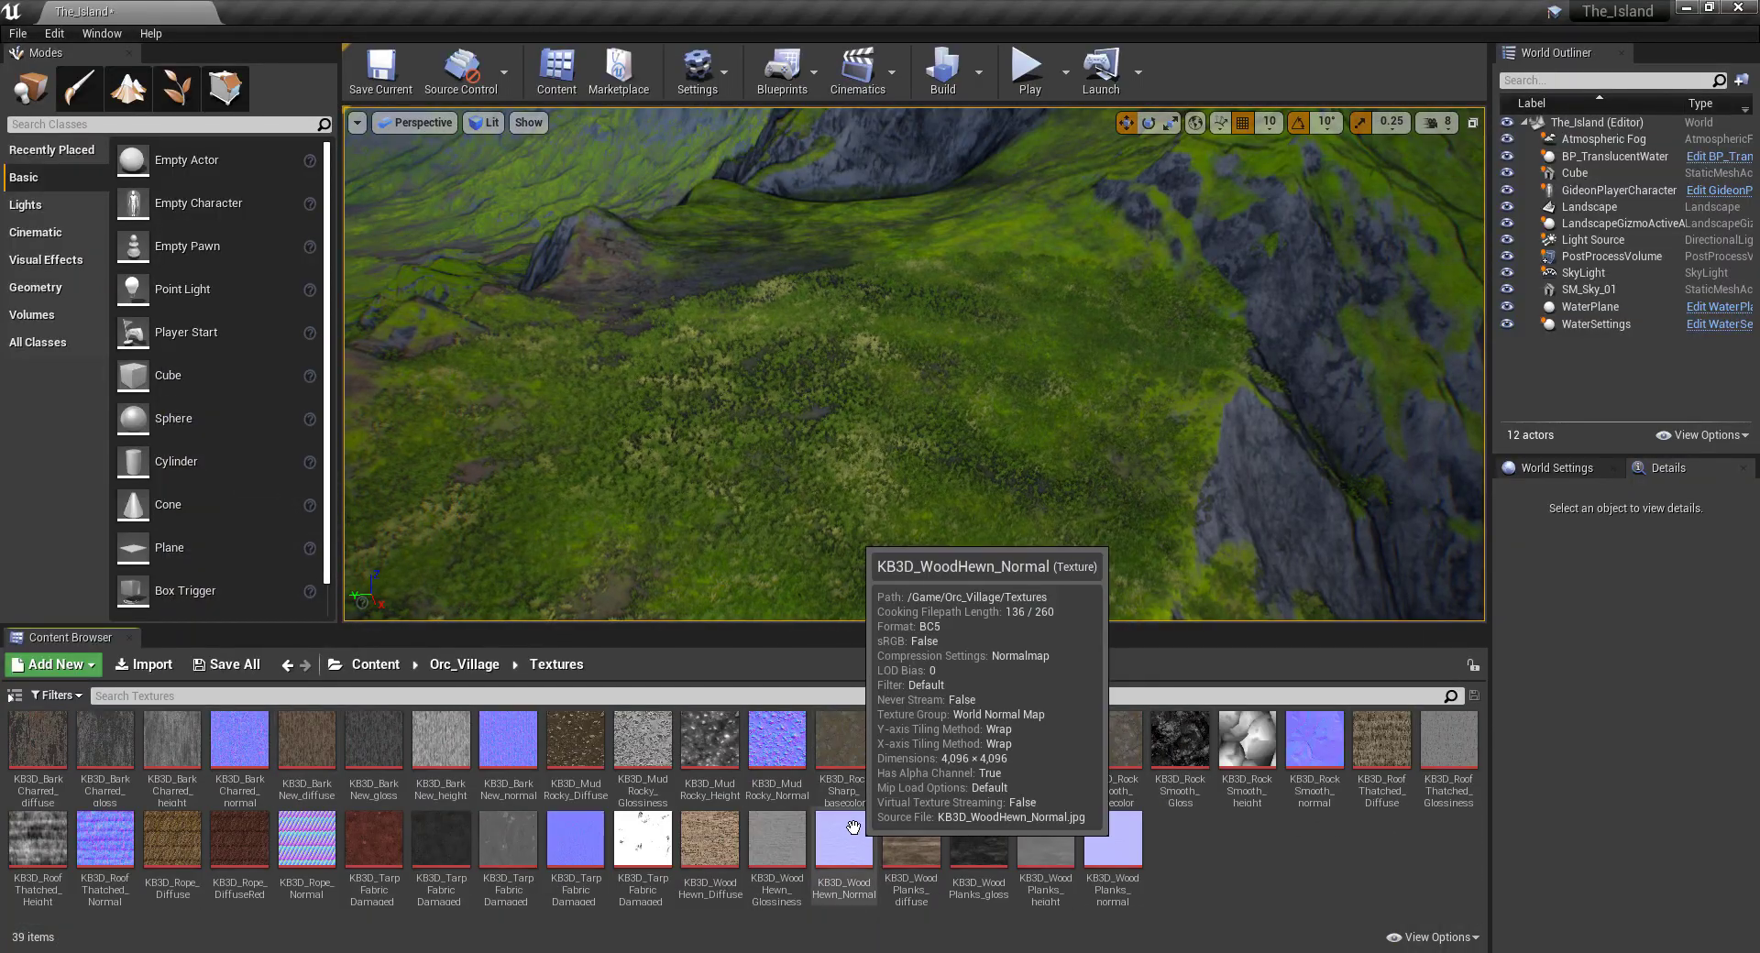
mouse_move(712, 841)
key(F2)
key(ctrl+c)
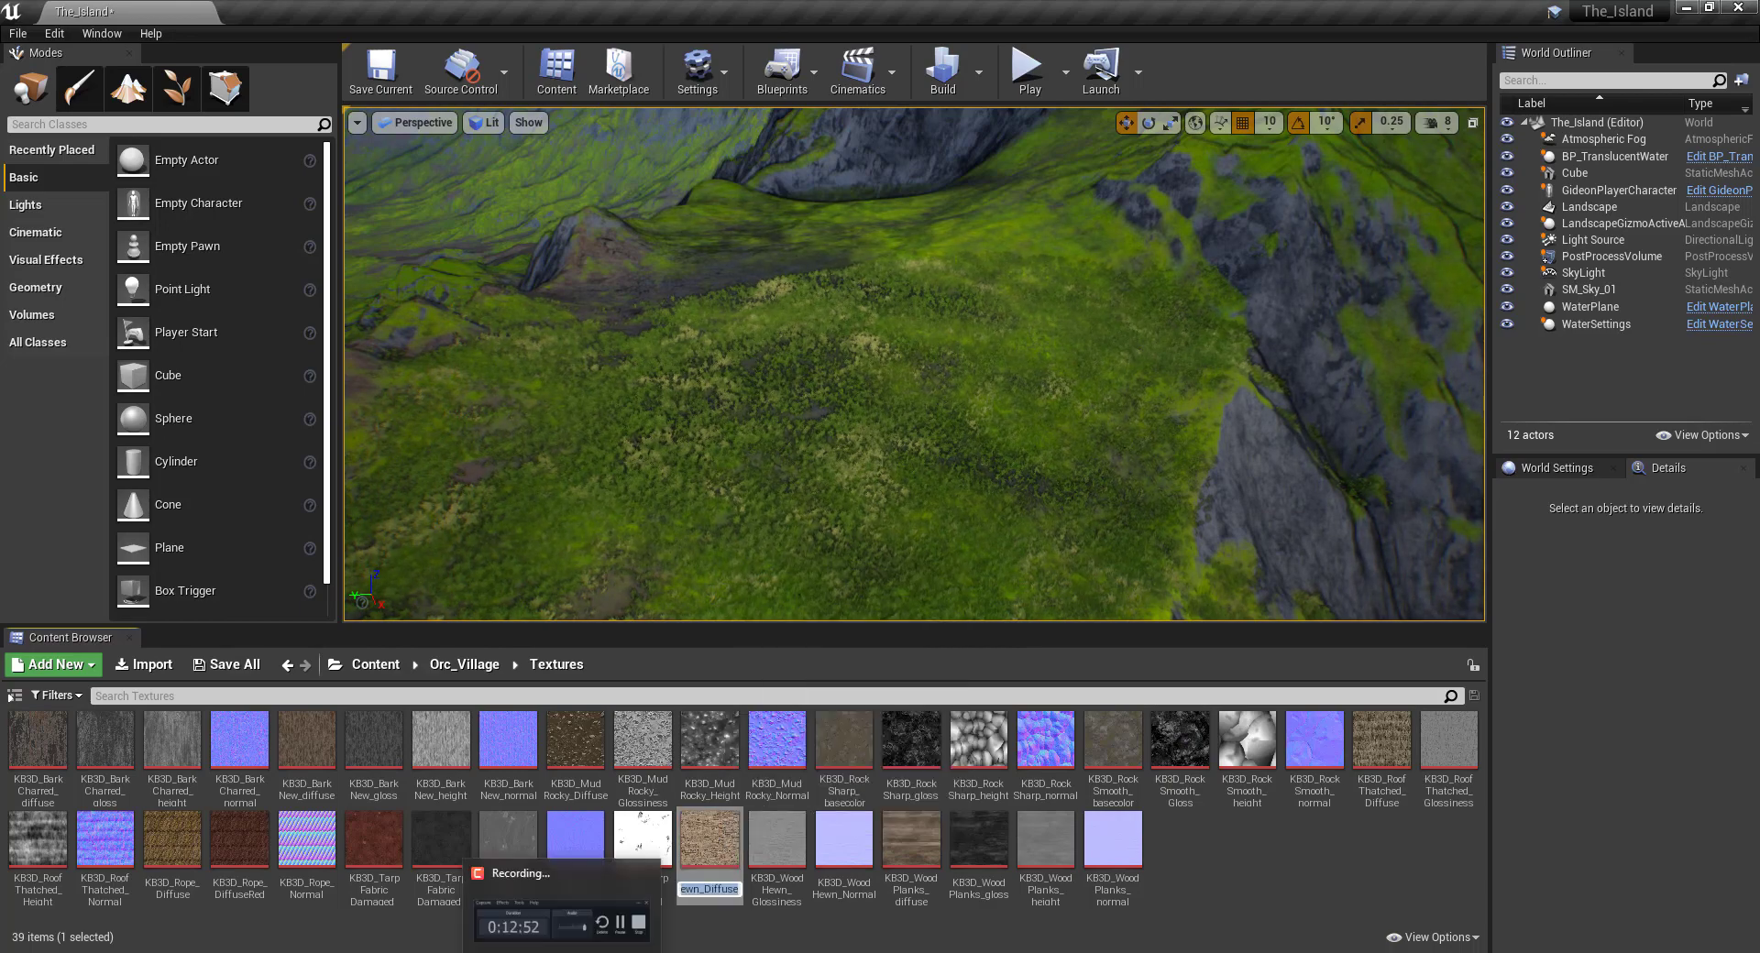
mouse_move(476, 952)
click(680, 862)
click(913, 506)
click(343, 883)
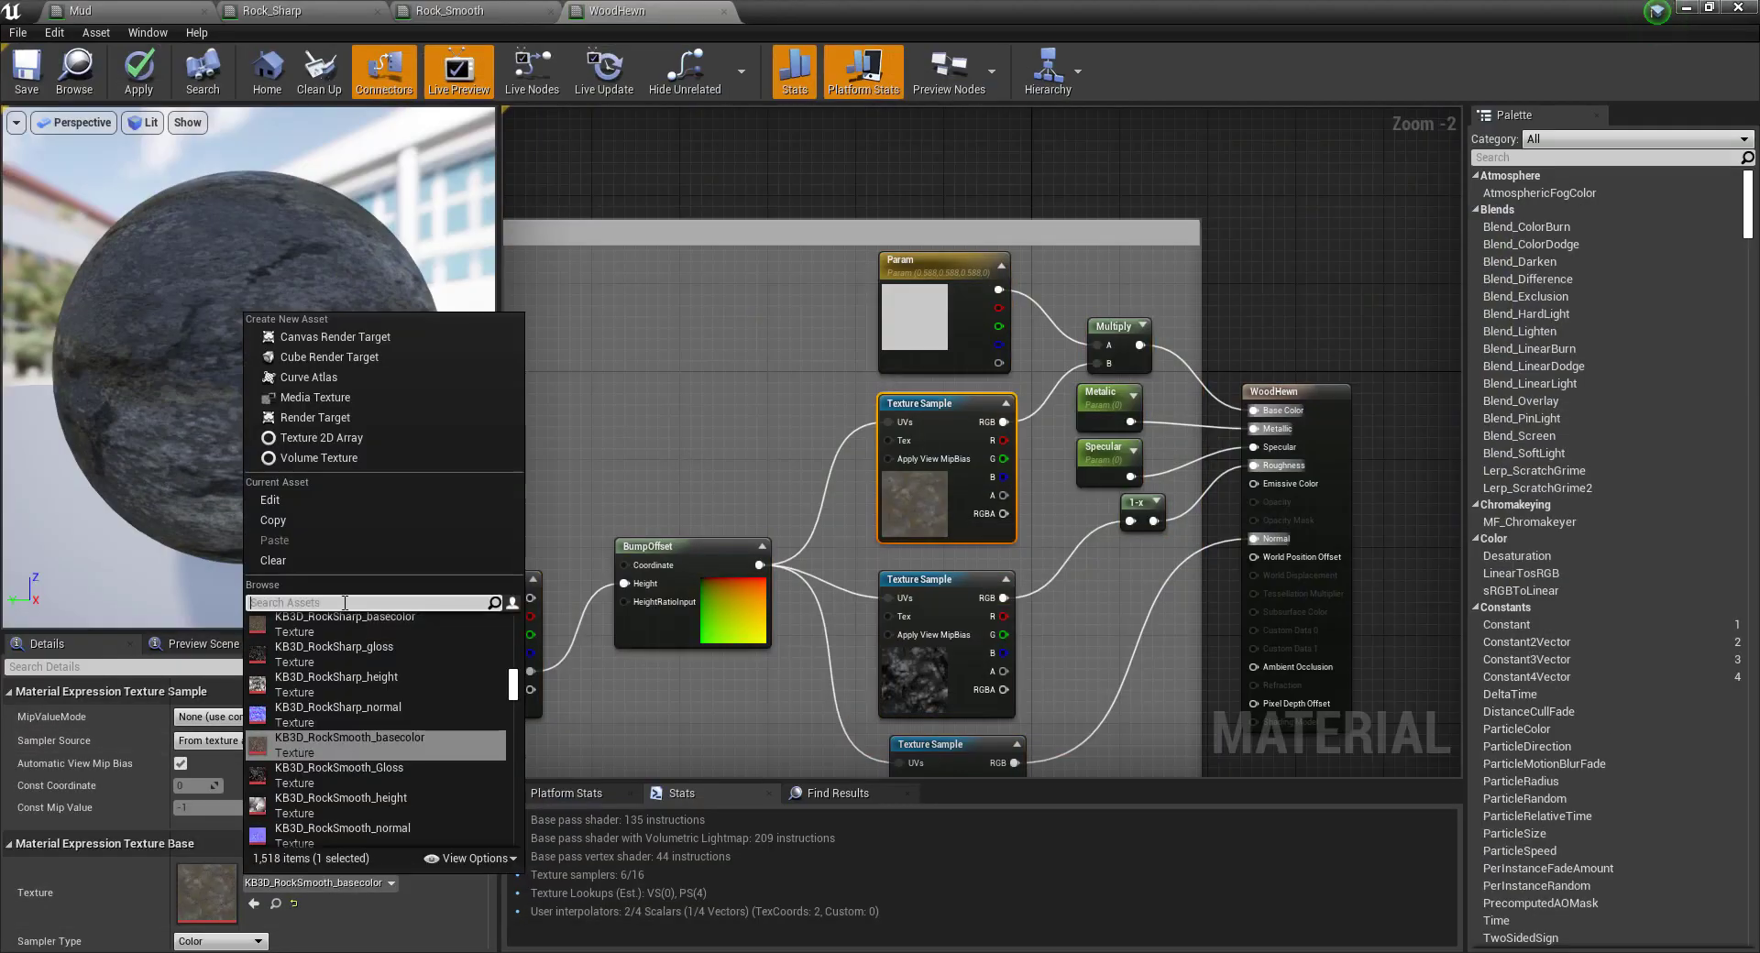
key(ctrl+v)
click(353, 625)
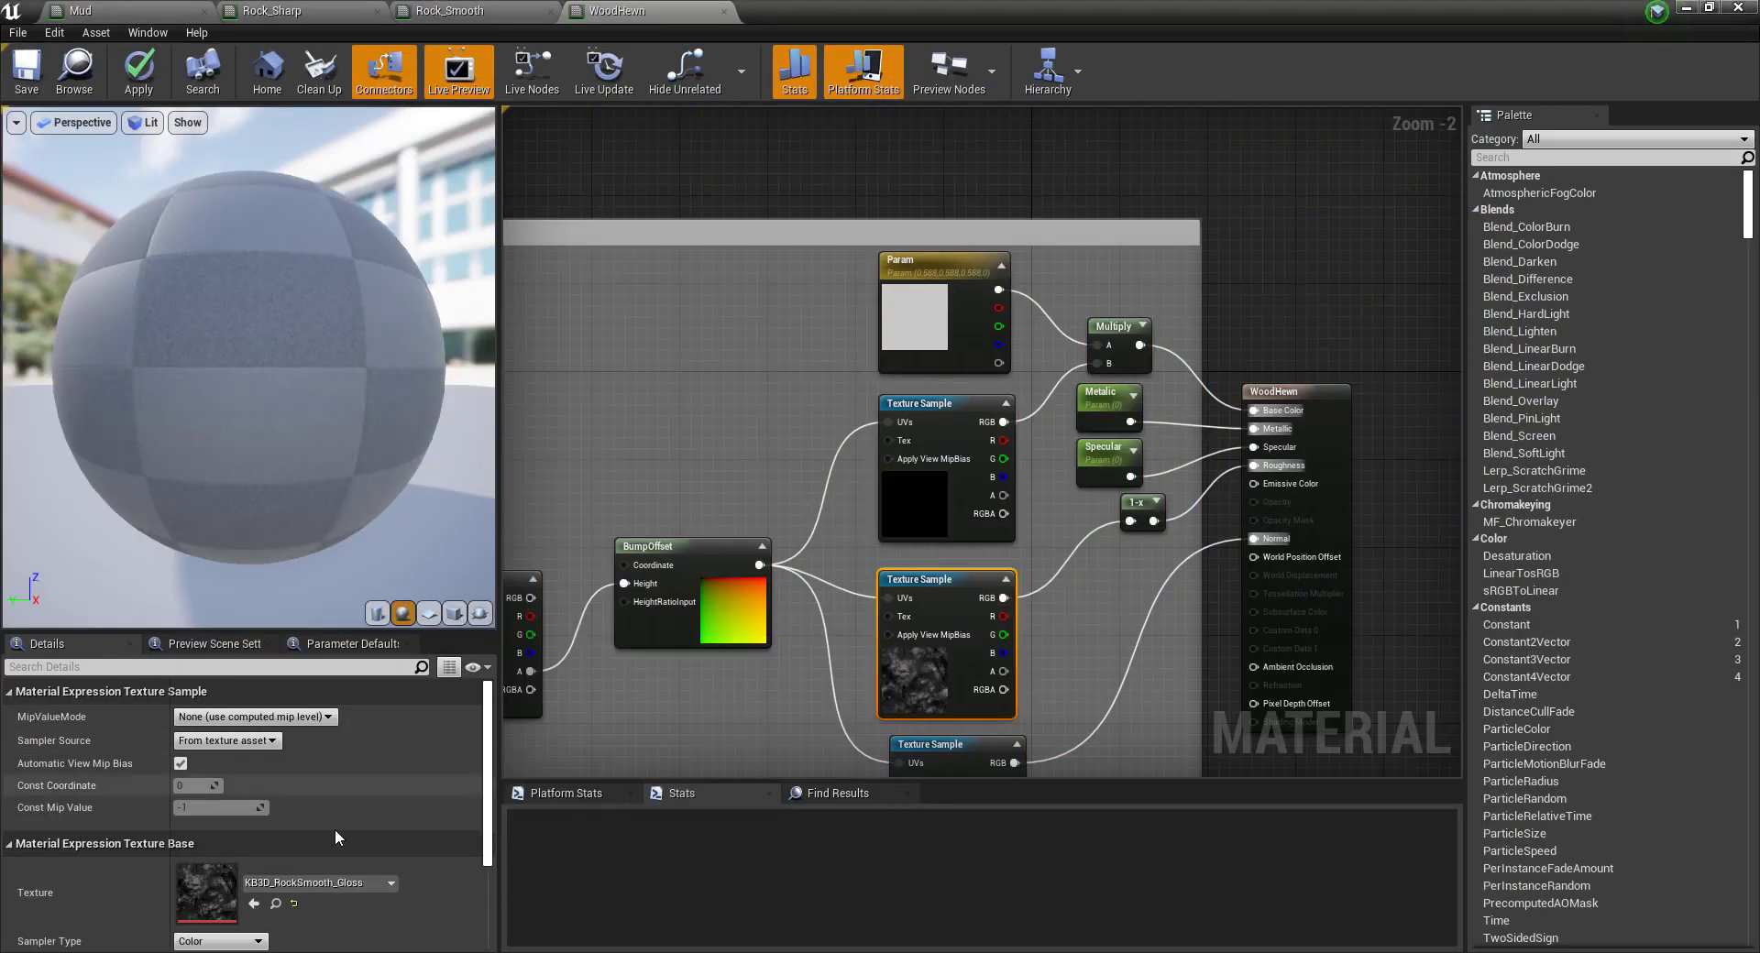
Assign KB3D_WoodHewn_Glossiness to the Texture Sample that feeds the 1-x node in WoodHewn.
click(331, 883)
key(ctrl+v)
drag(400, 604, 349, 609)
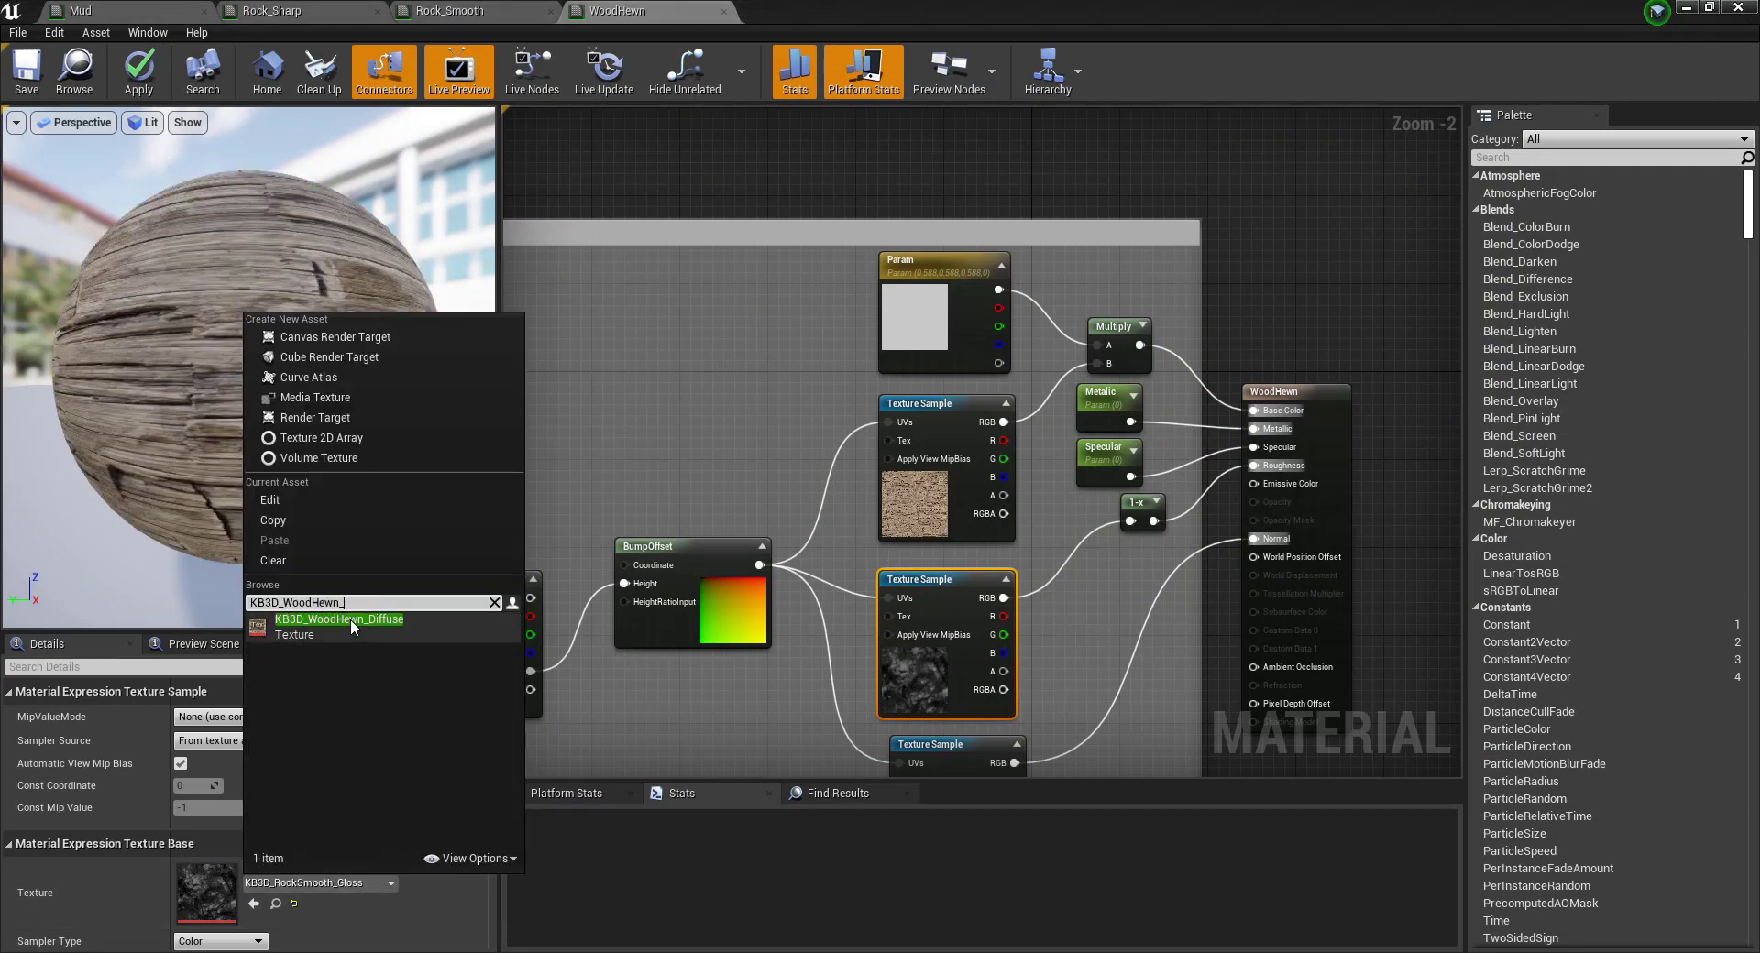
click(339, 645)
Assign KB3D_WoodHewn_Normal to the Texture Sample connected to WoodHewn's Normal input.
right_drag(813, 656, 729, 372)
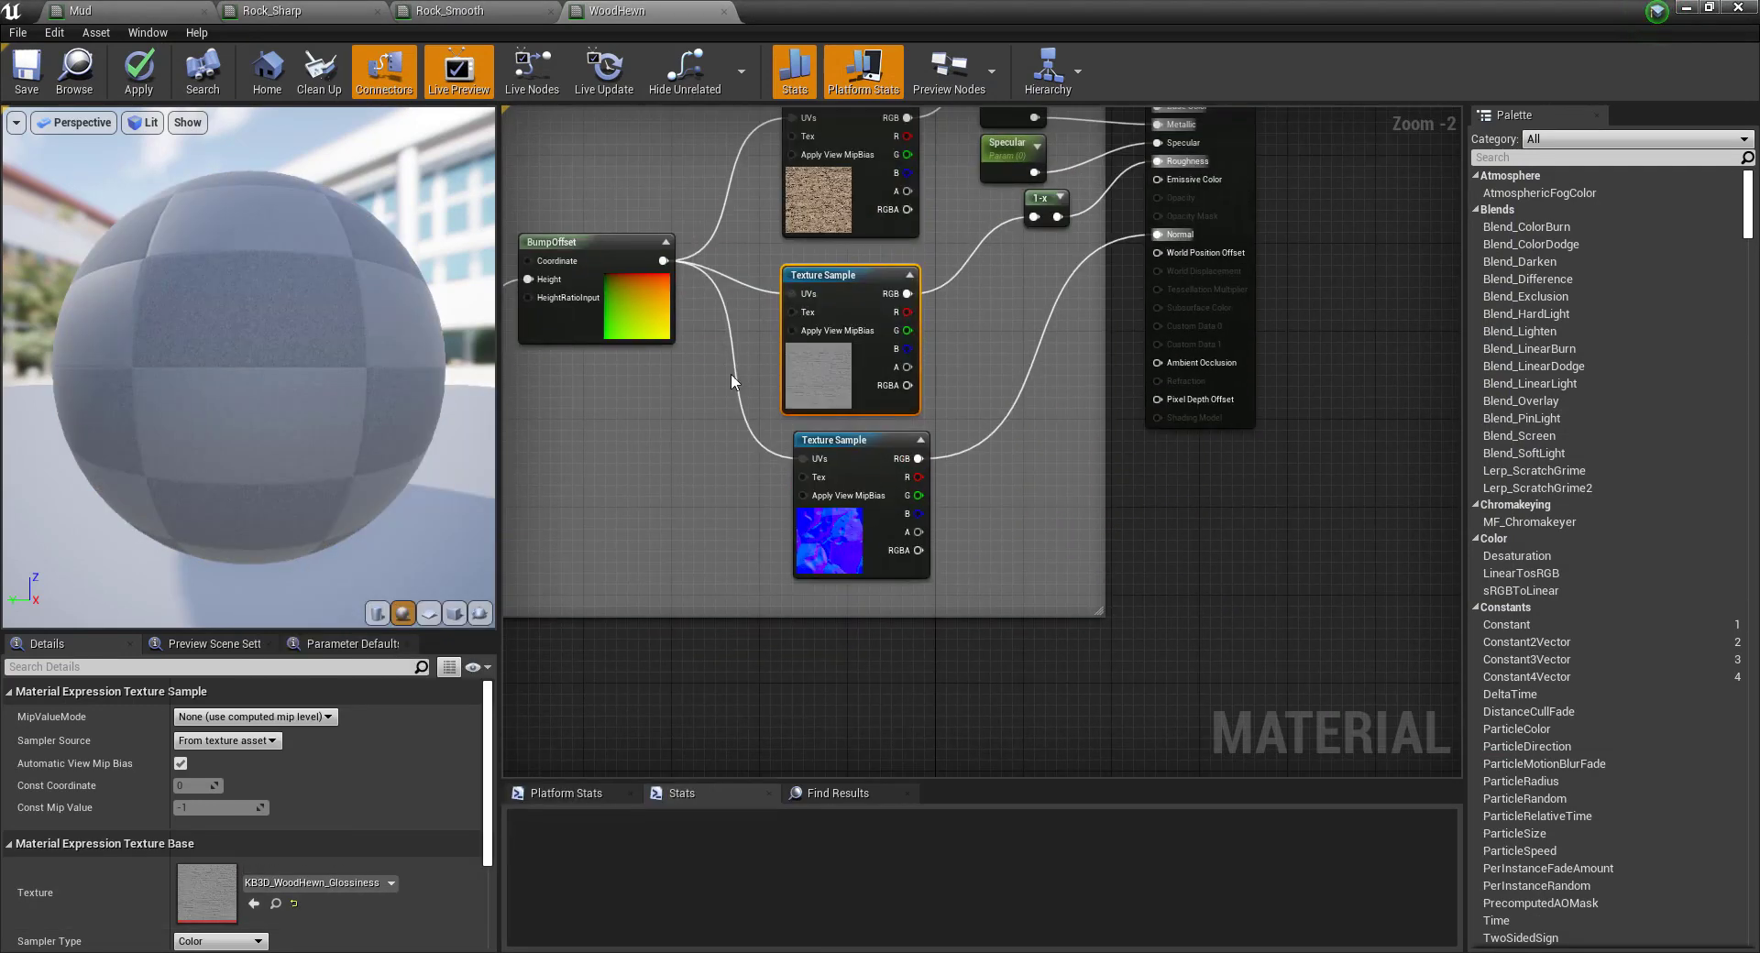
click(821, 513)
click(341, 876)
key(ctrl+v)
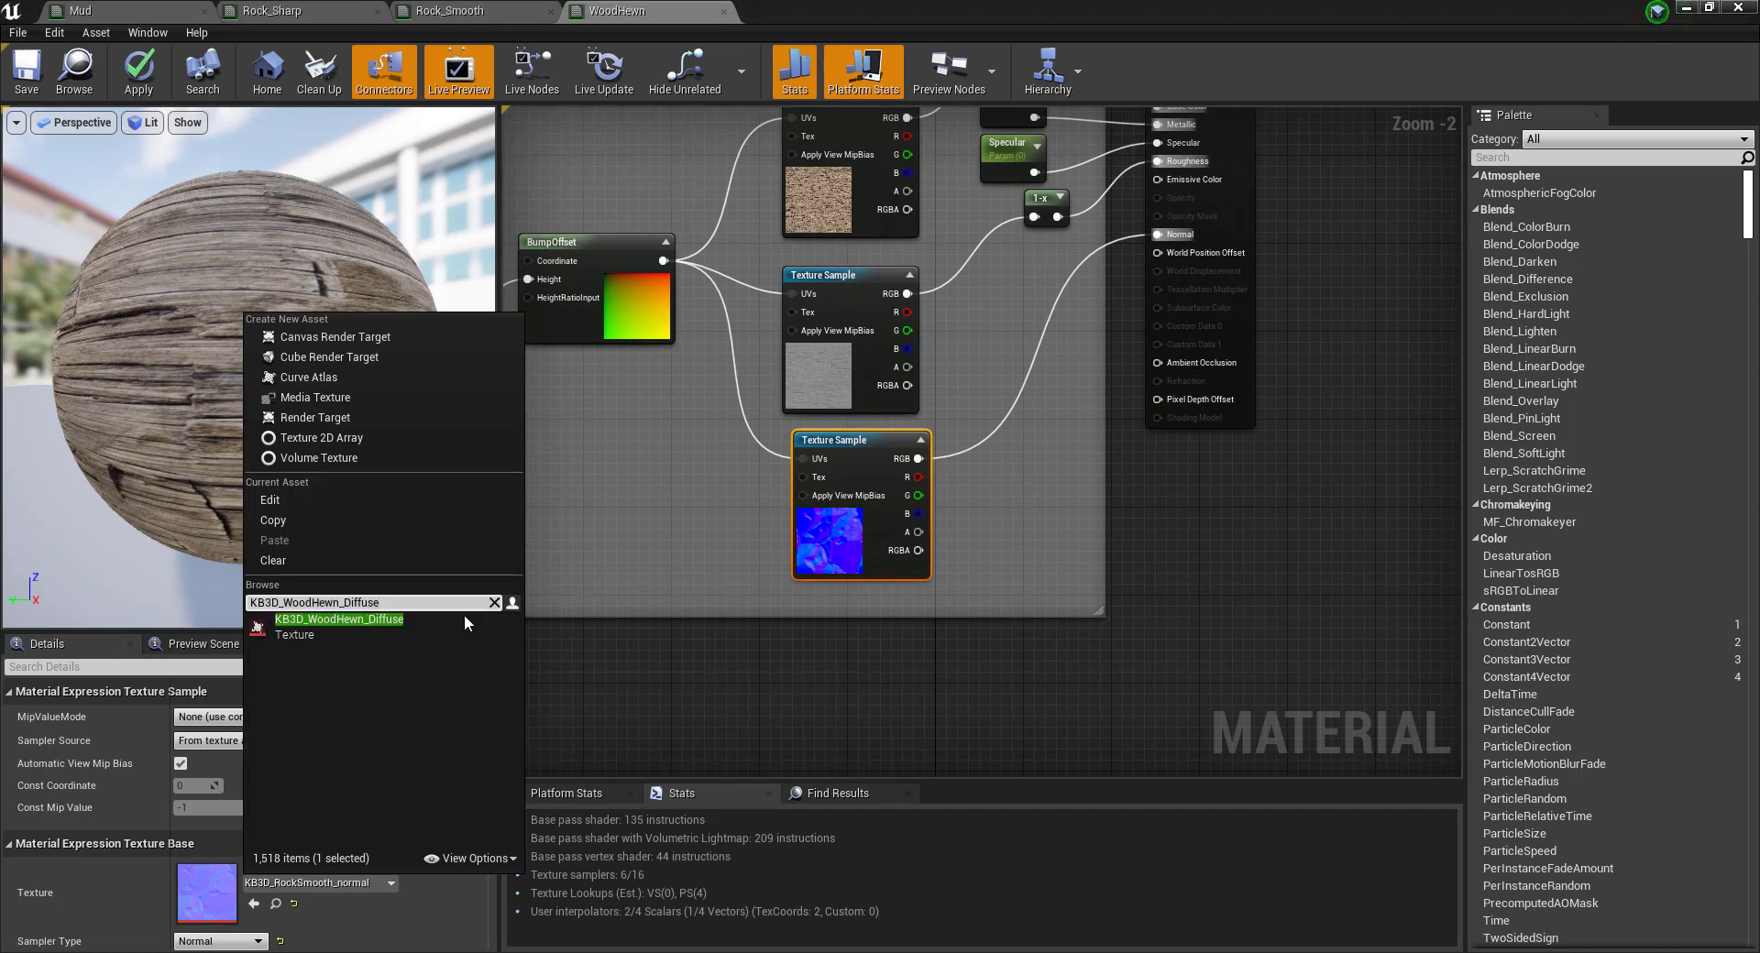
click(339, 620)
Delete the BumpOffset node and its height Texture Sample from the WoodHewn graph.
right_drag(574, 404, 836, 573)
click(774, 463)
key(Delete)
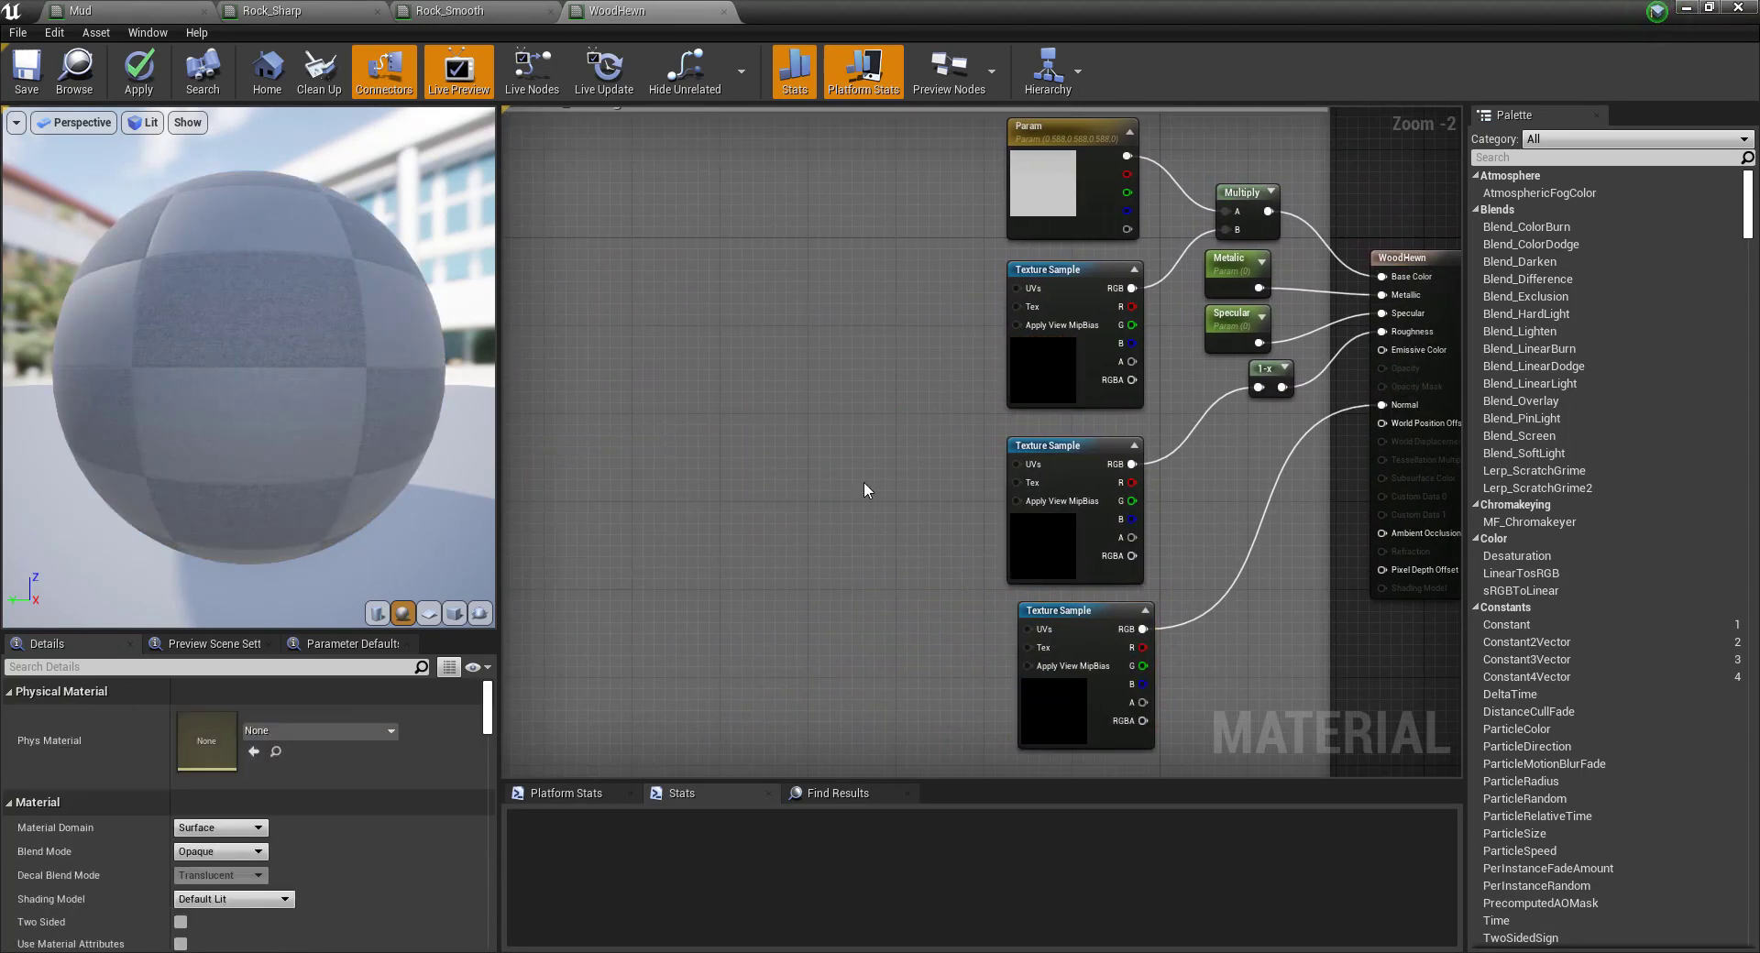
right_drag(864, 481, 763, 522)
scroll(652, 488, down, 1)
drag(581, 486, 981, 504)
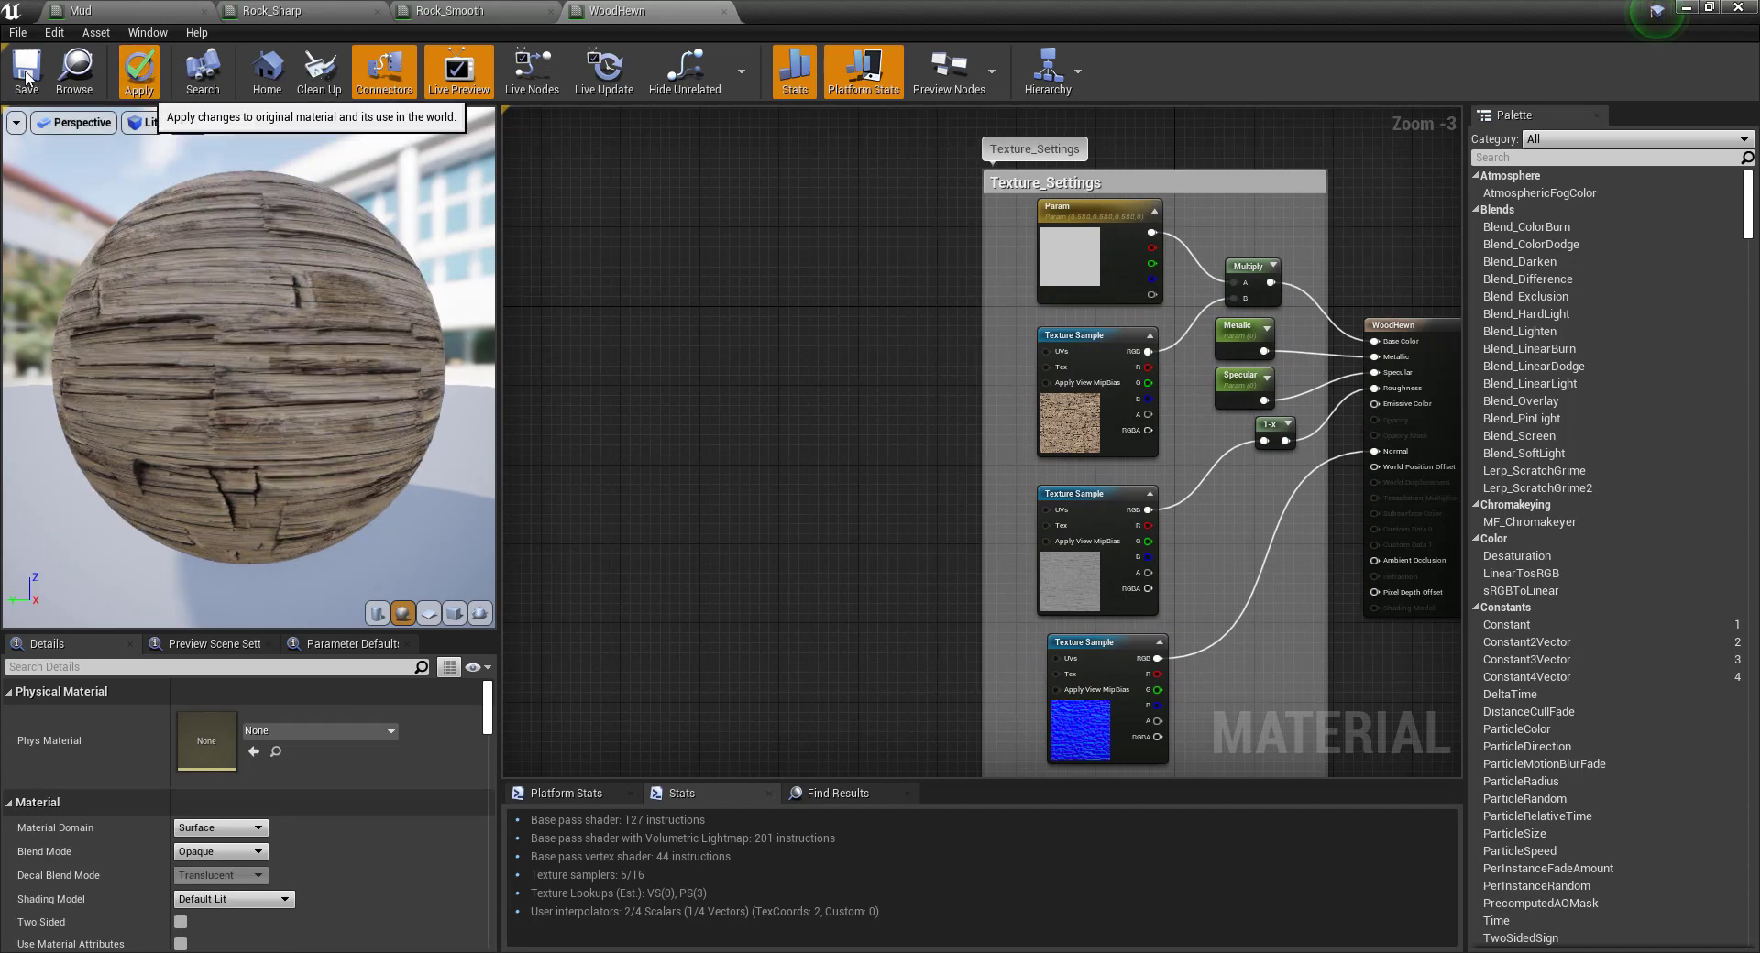
Apply the changes to the WoodHewn material and save the asset.
click(130, 81)
key(ctrl+s)
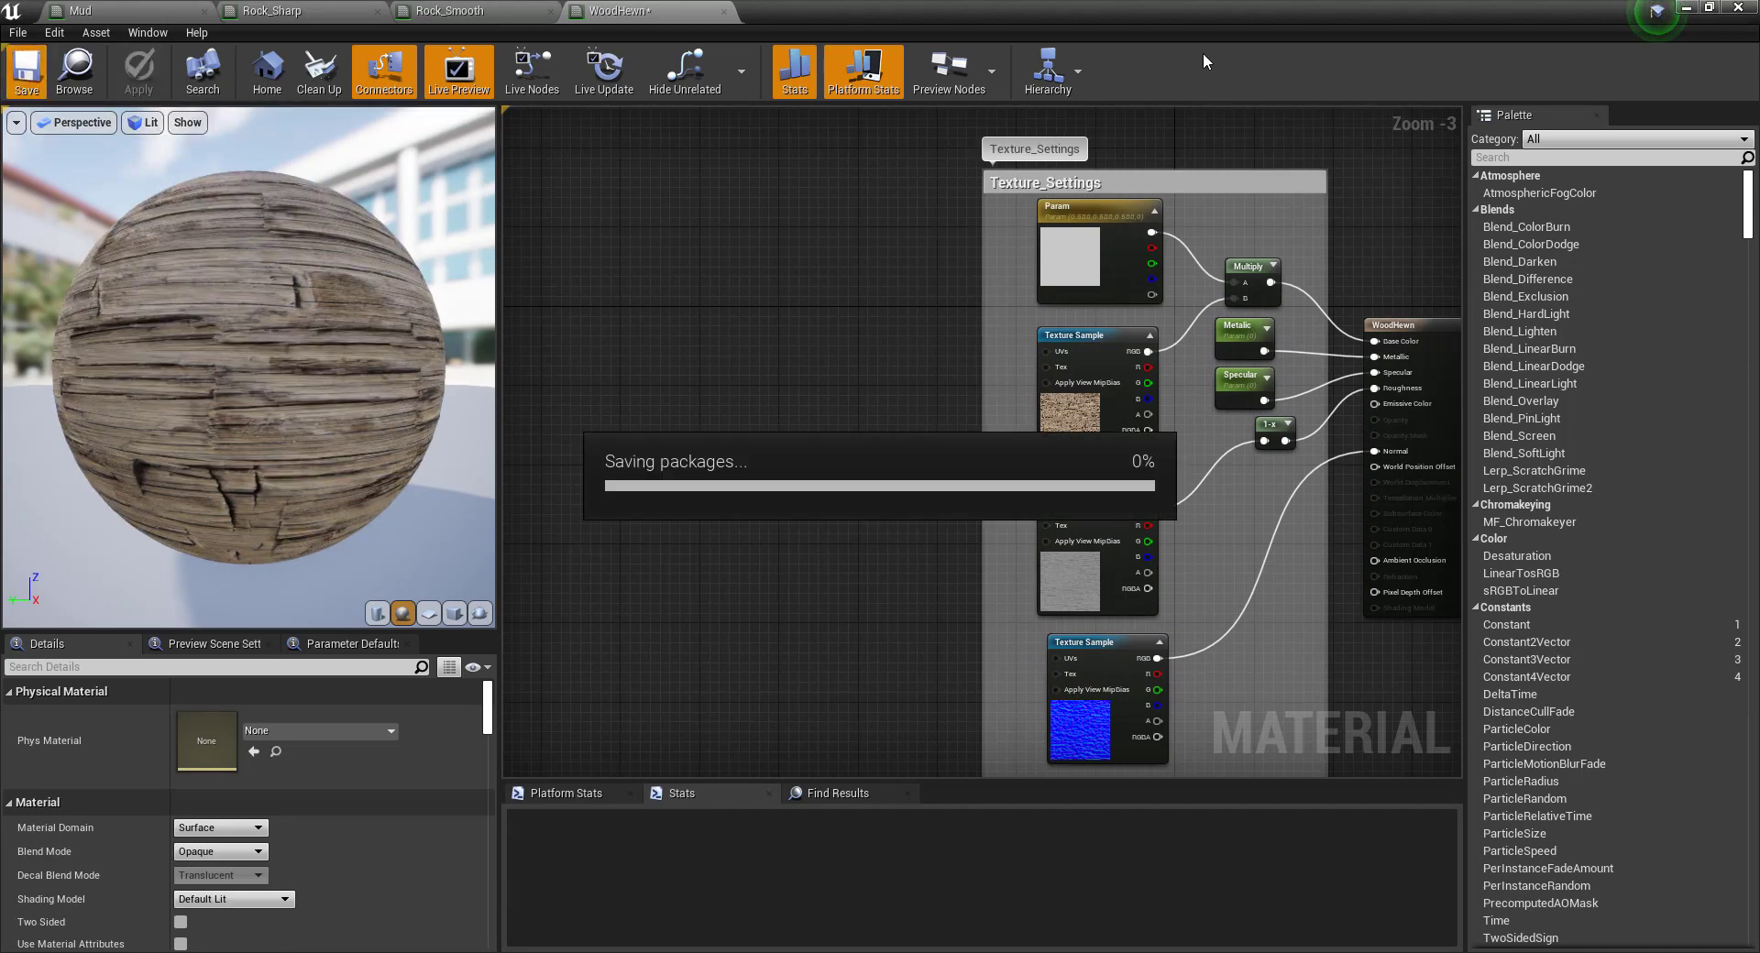
Open the WoodPlanks material from the Orc_Village folder and delete its default Param node.
click(1687, 9)
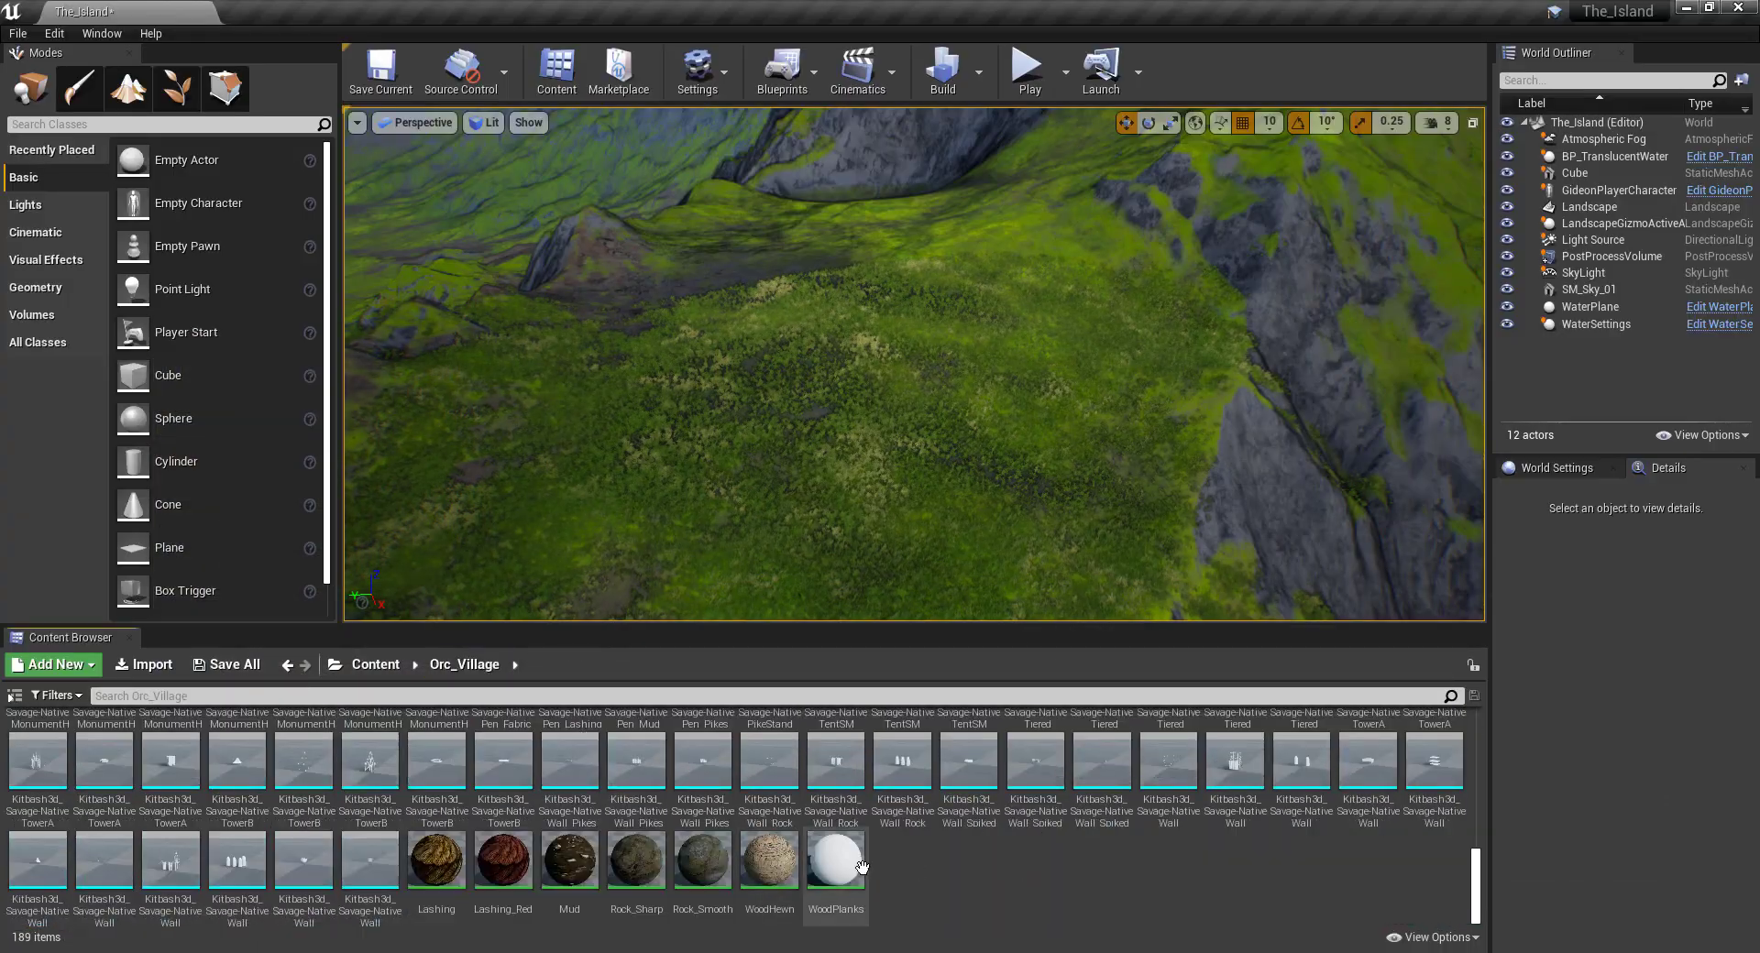
double_click(835, 861)
click(1013, 242)
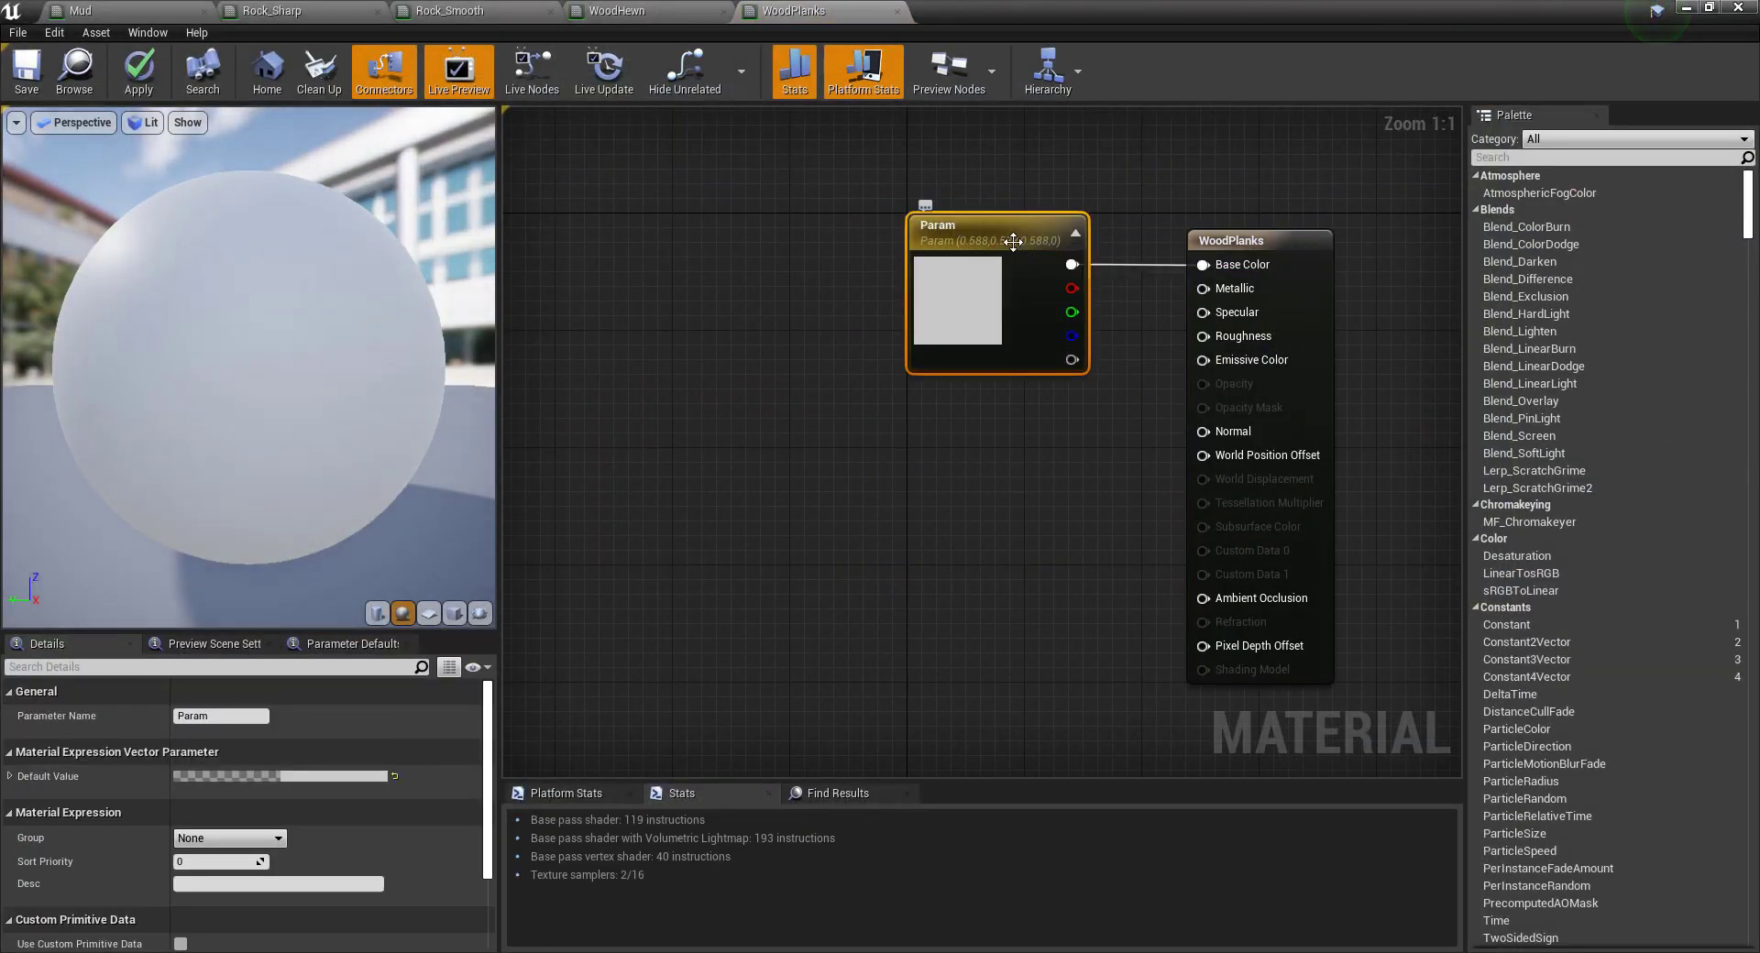
key(Delete)
click(445, 11)
click(812, 16)
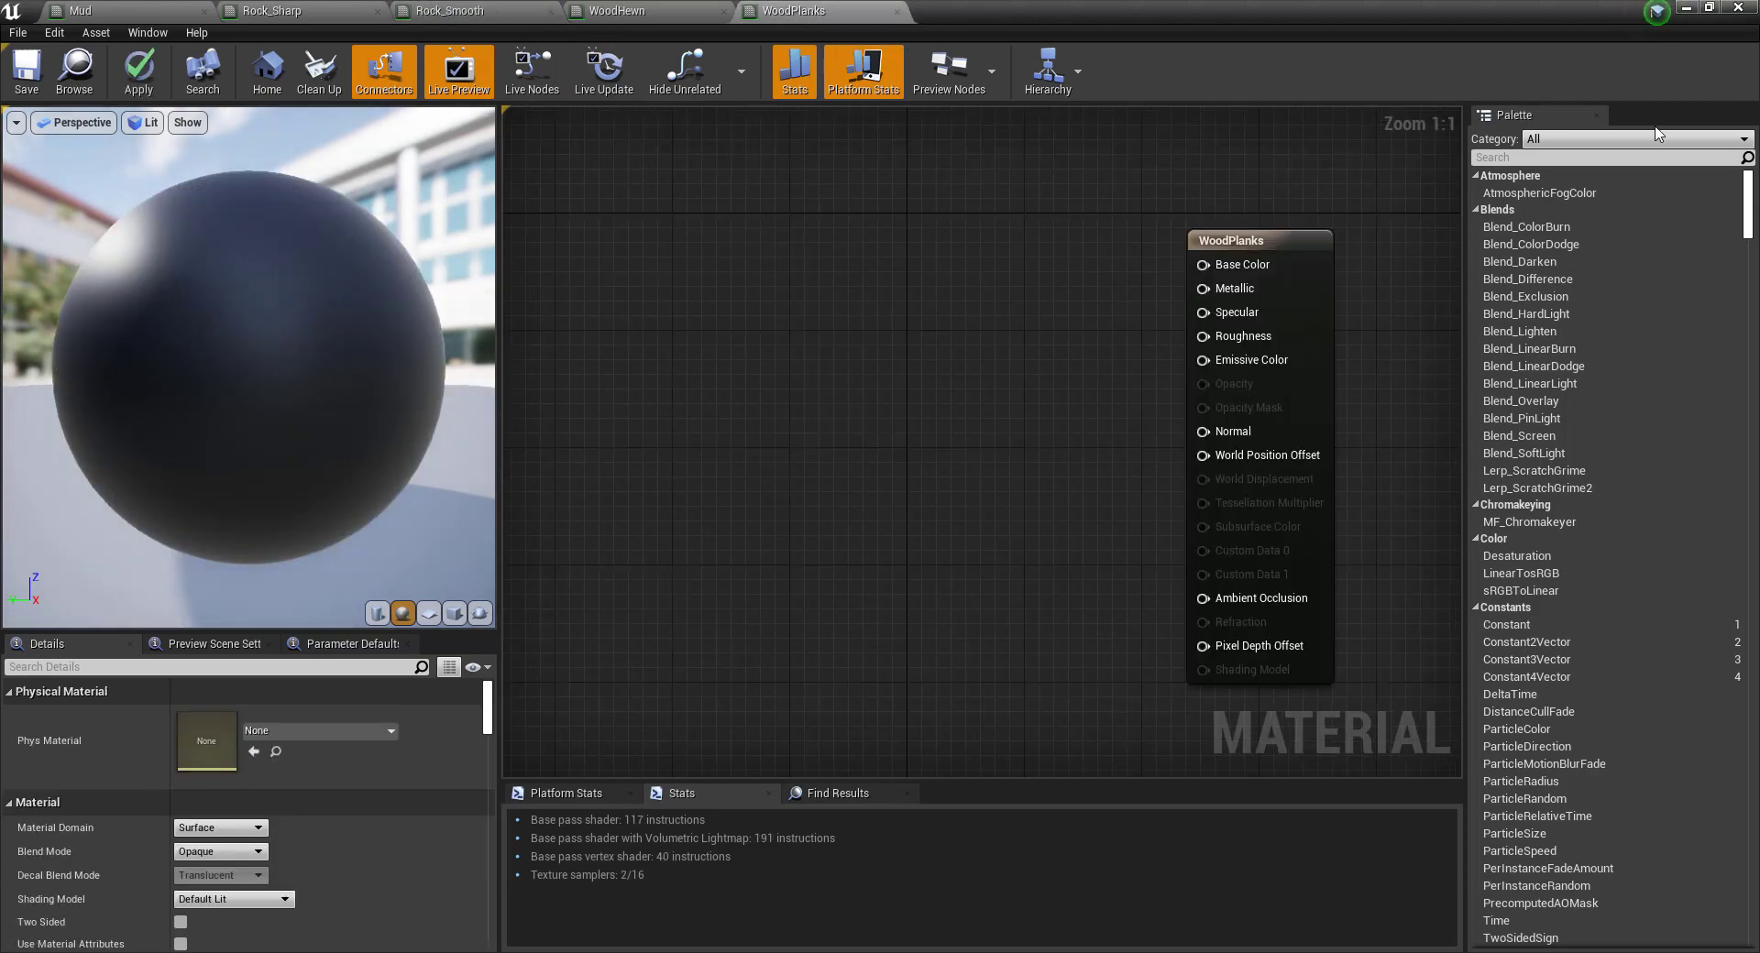
Open the Textures folder inside Orc_Village in the main editor.
click(1686, 9)
scroll(472, 806, up, 10)
double_click(47, 751)
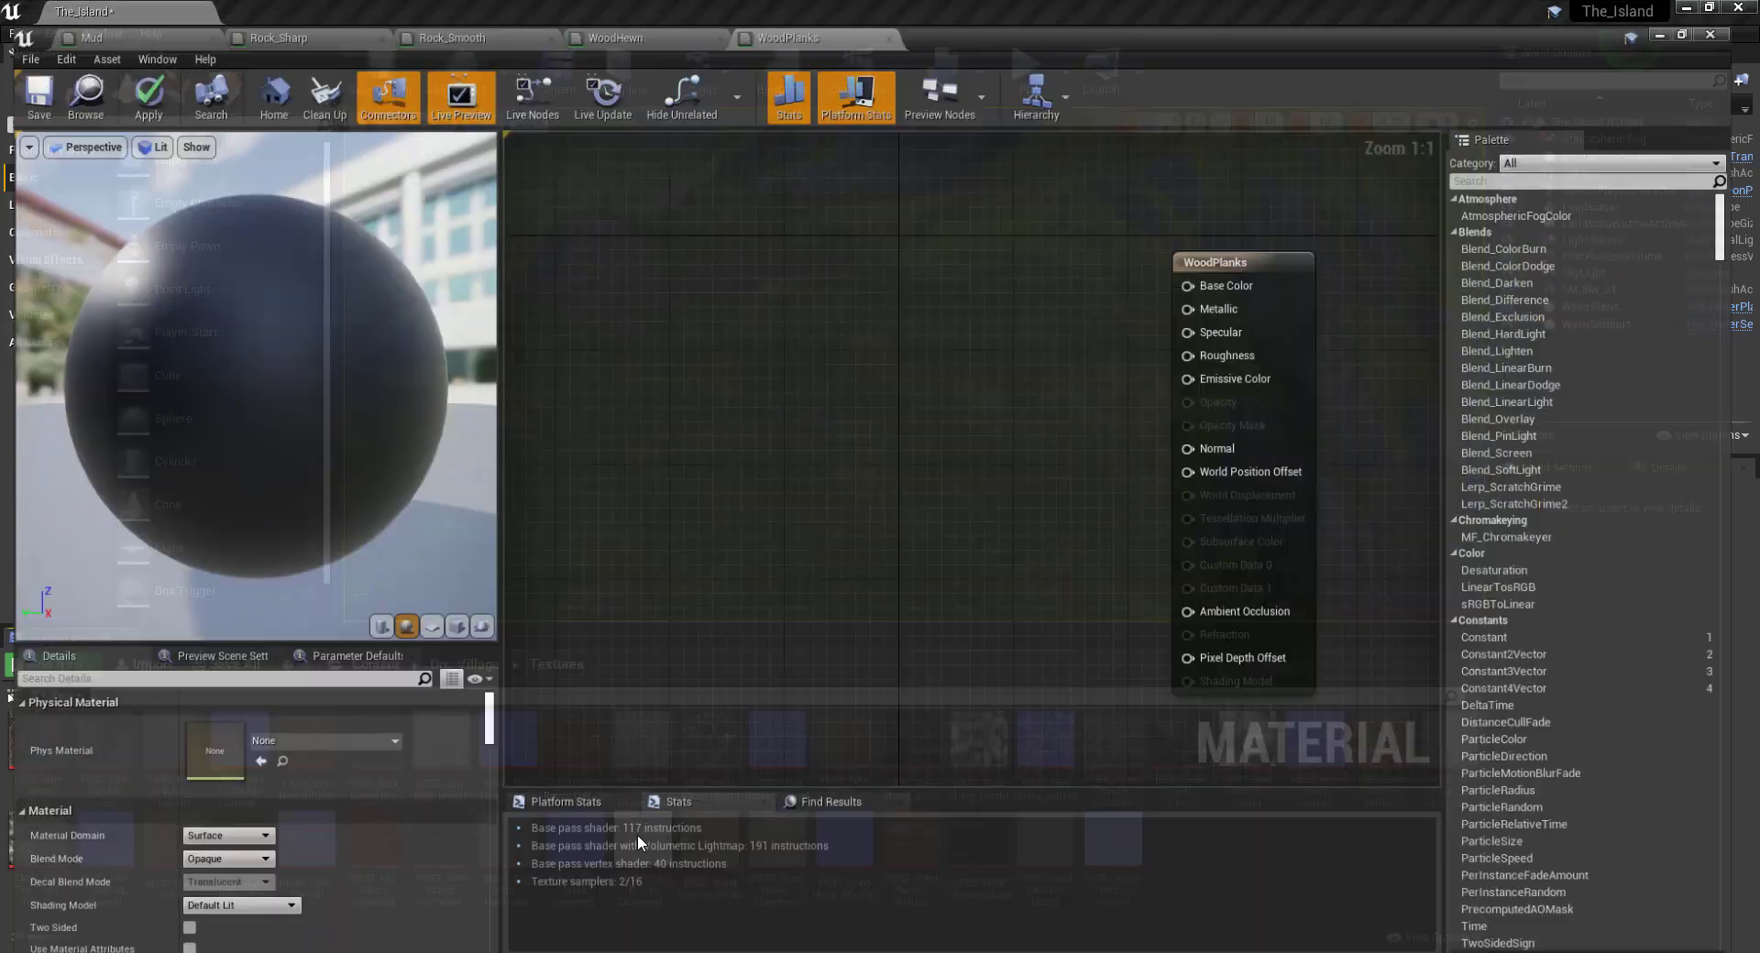
Copy the Texture_Settings node group from Rock_Smooth into the WoodPlanks graph.
click(449, 10)
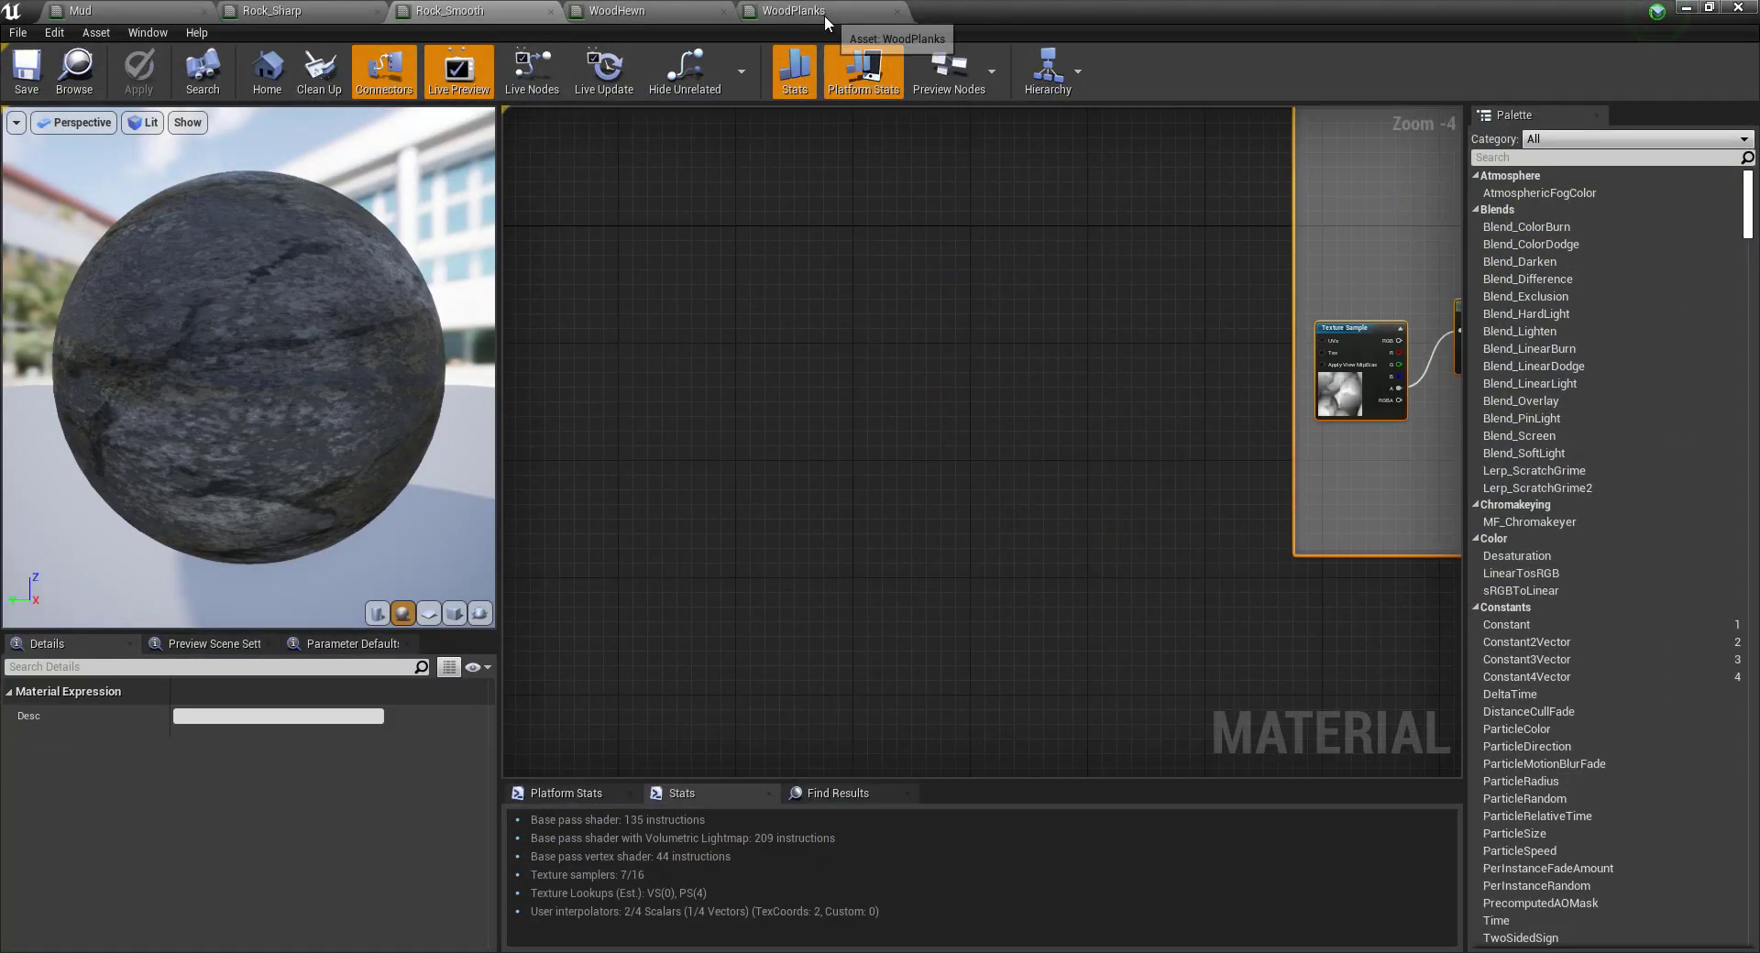
click(793, 10)
key(ctrl+v)
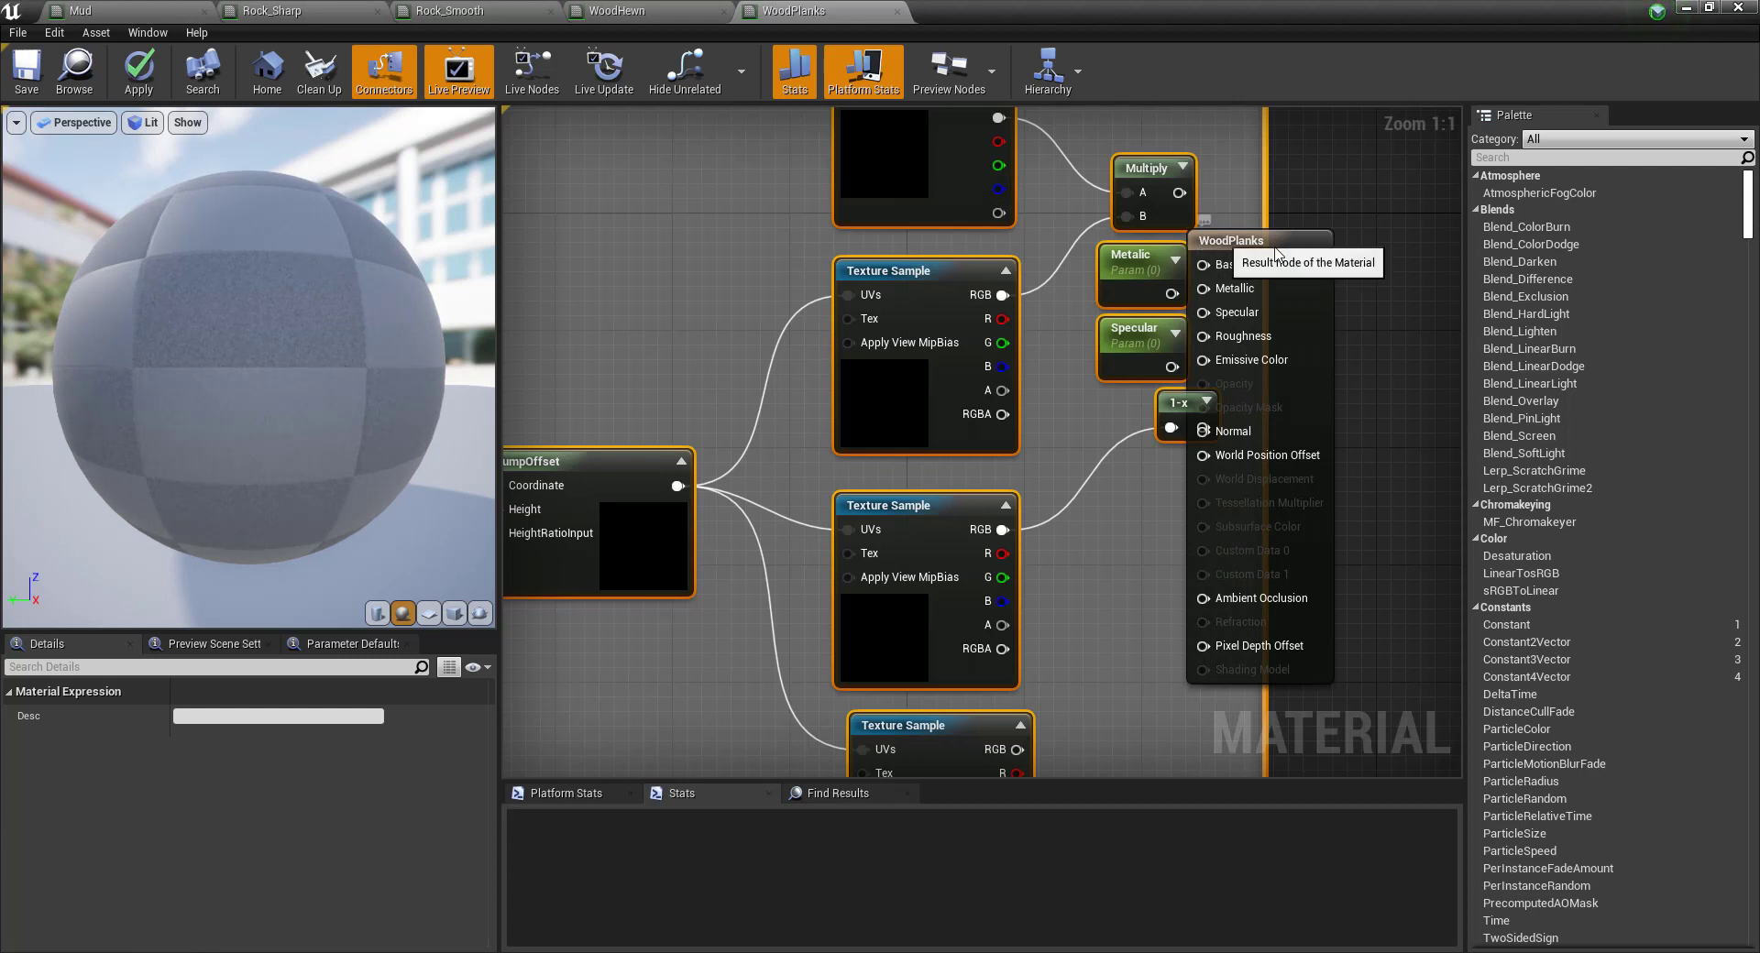
Move the WoodPlanks result node clear and connect Multiply, Metalic, Specular, 1-x and the normal Texture Sample to its matching inputs.
drag(1277, 255, 1344, 284)
drag(1171, 293, 1325, 305)
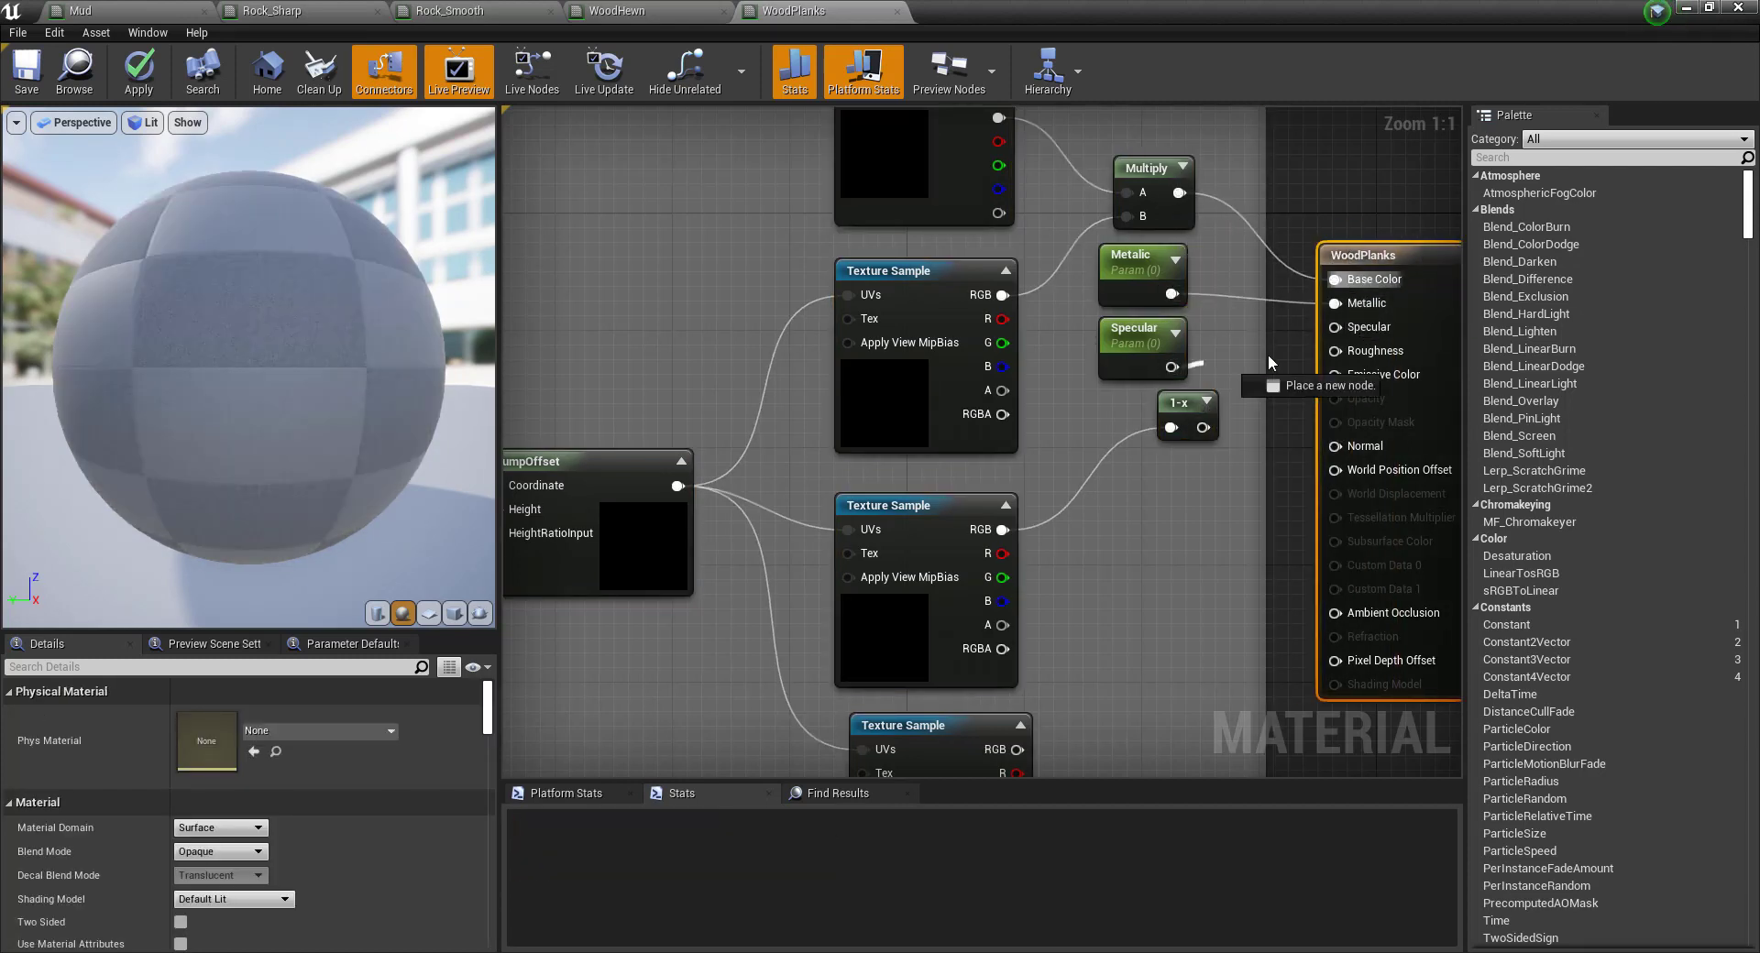
drag(1016, 749, 1338, 446)
Copy the name of the wood planks diffuse texture and assign KB3D_WoodPlanks_diffuse to WoodPlanks' color Texture Sample.
right_drag(1062, 509, 1201, 557)
click(1009, 472)
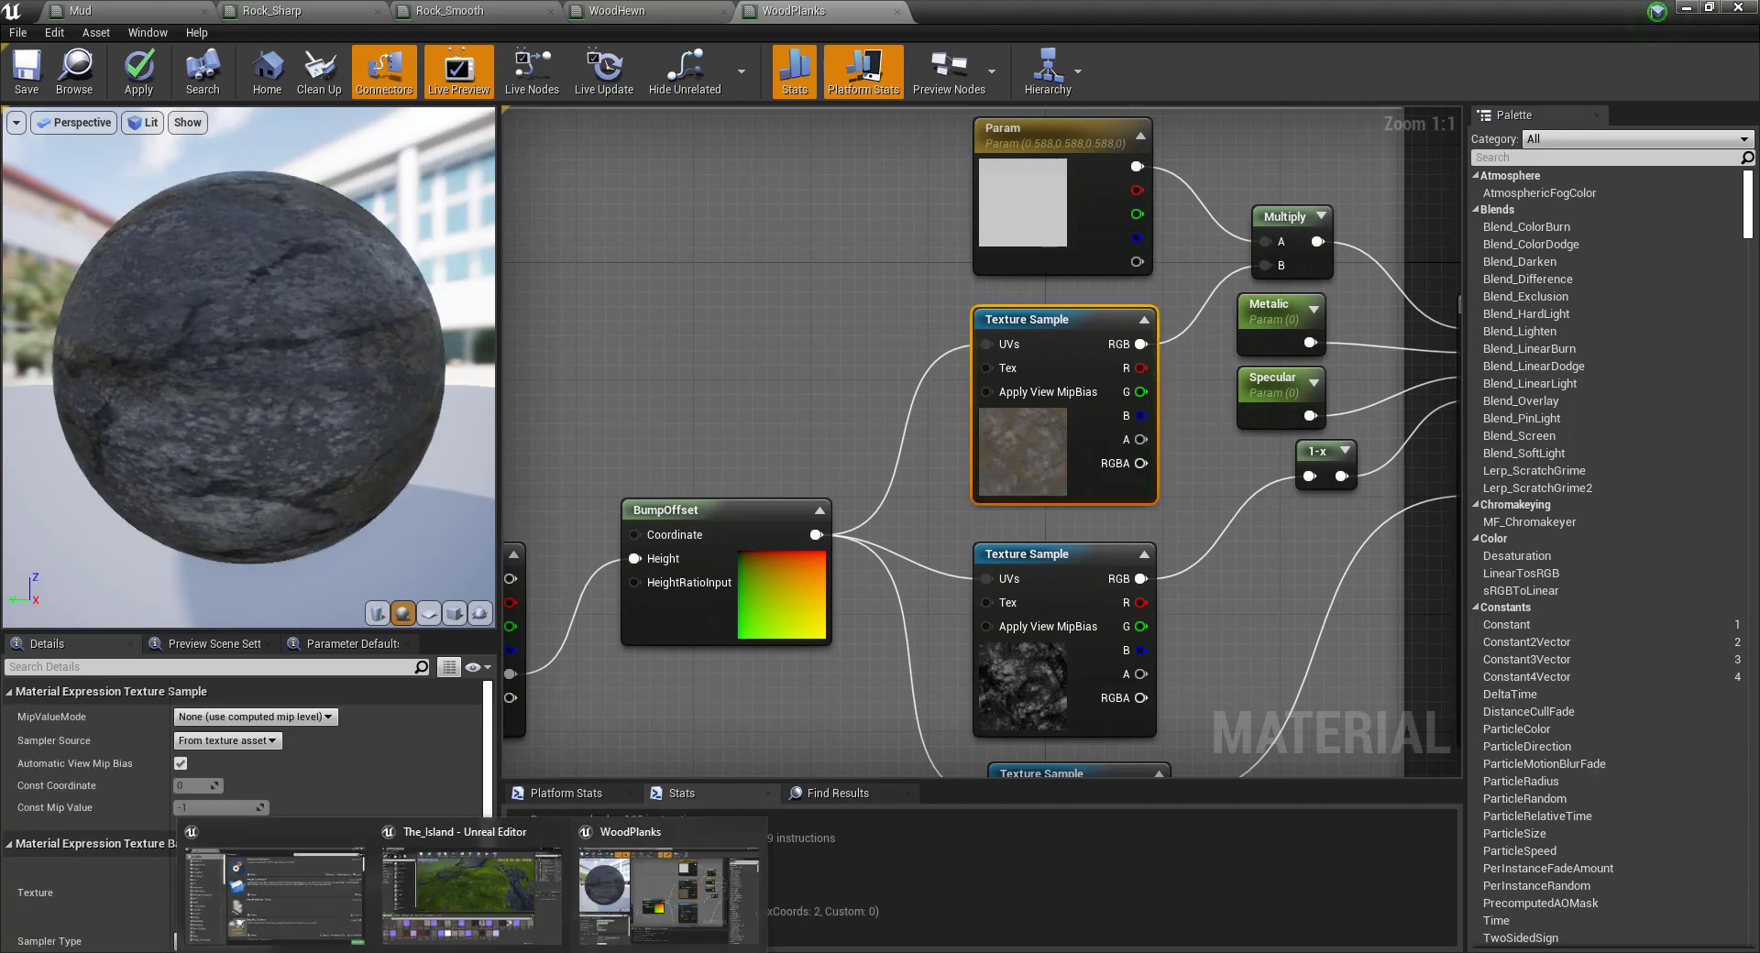
key(alt+Tab)
click(912, 845)
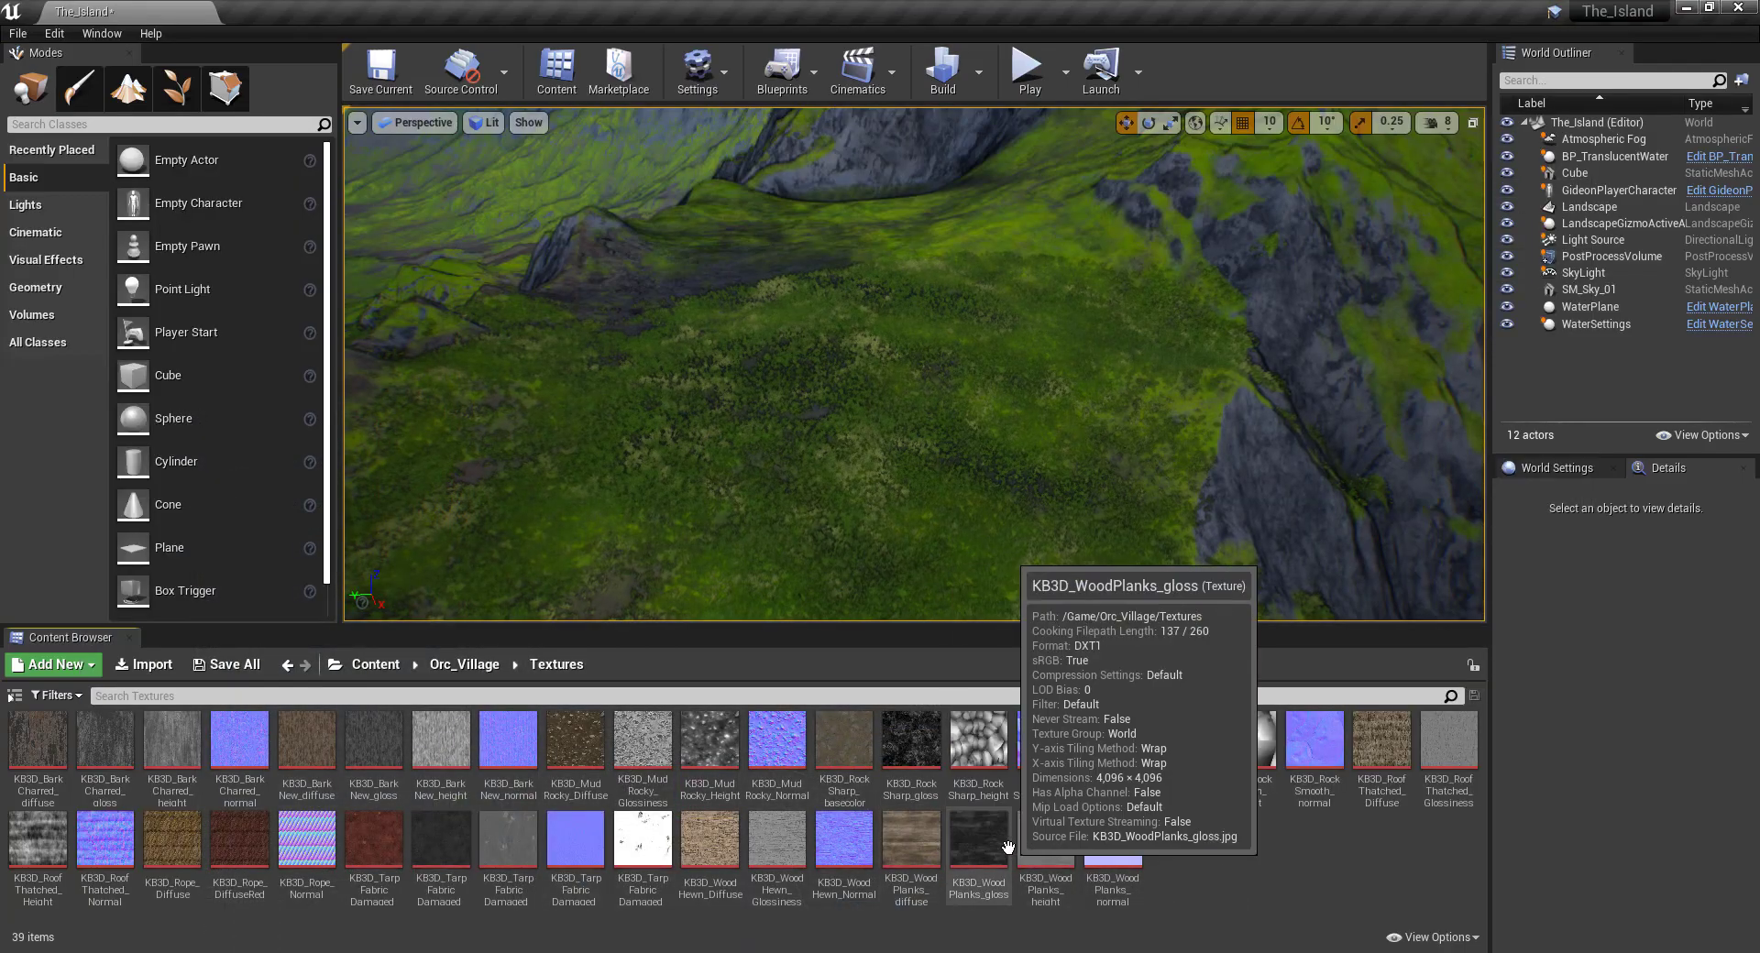
click(888, 871)
key(ctrl+c)
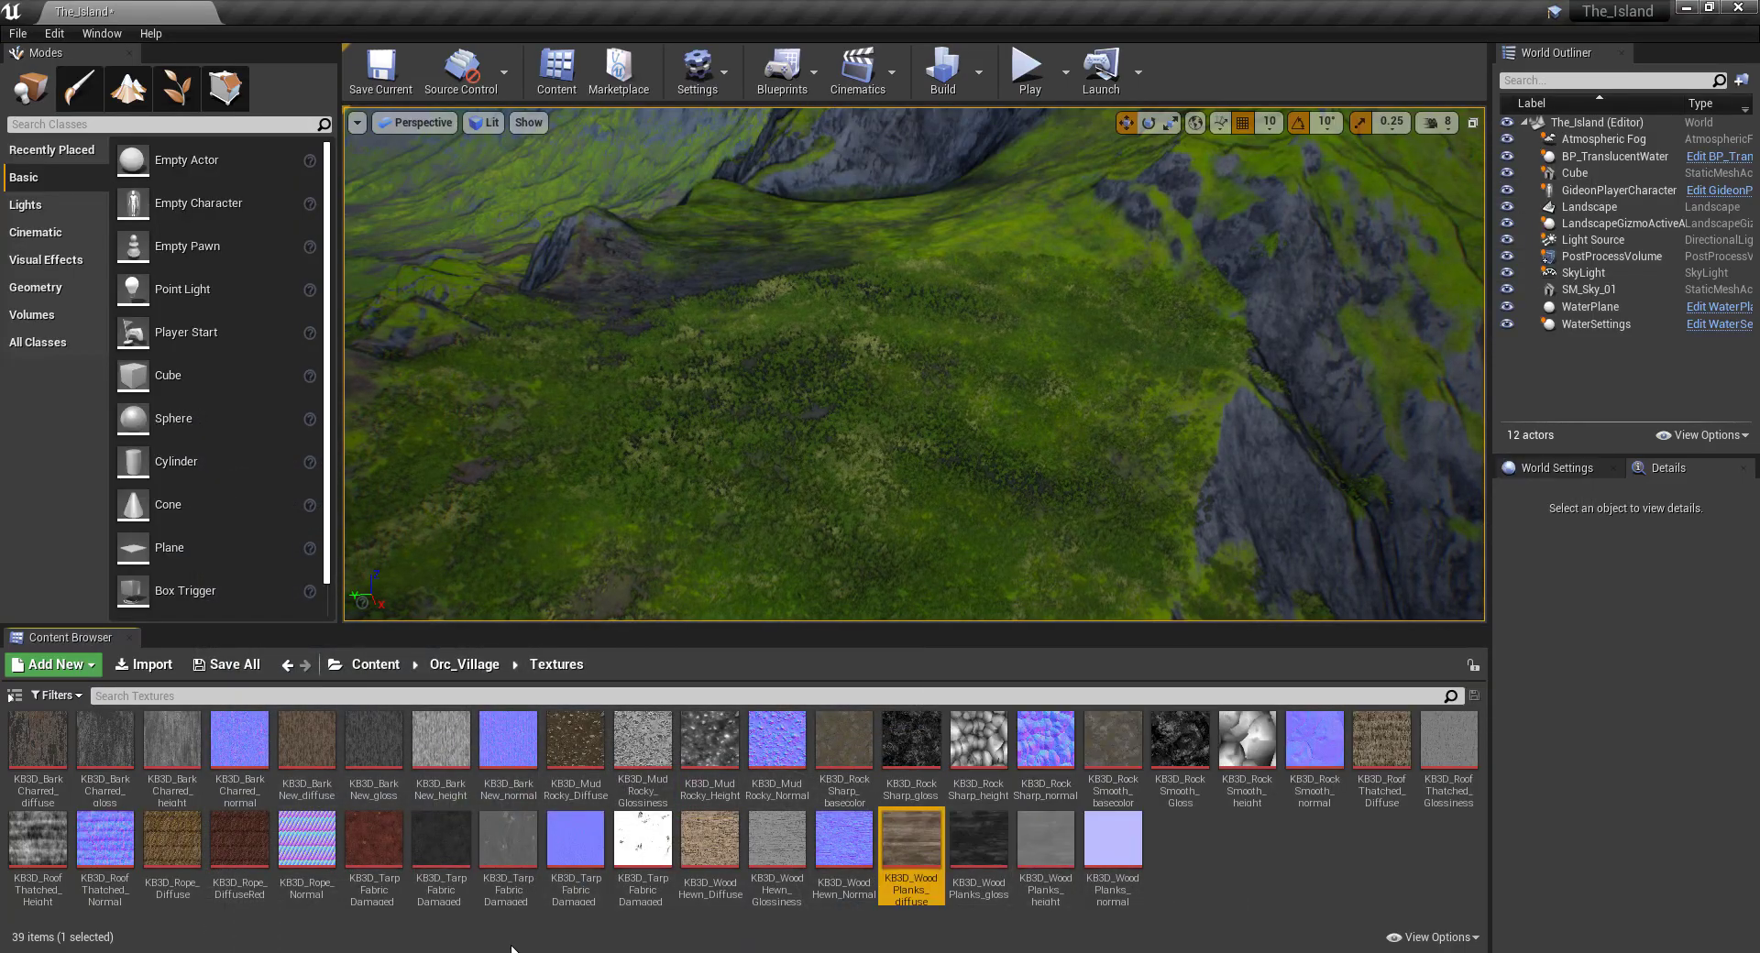
mouse_move(511, 950)
click(660, 895)
click(319, 883)
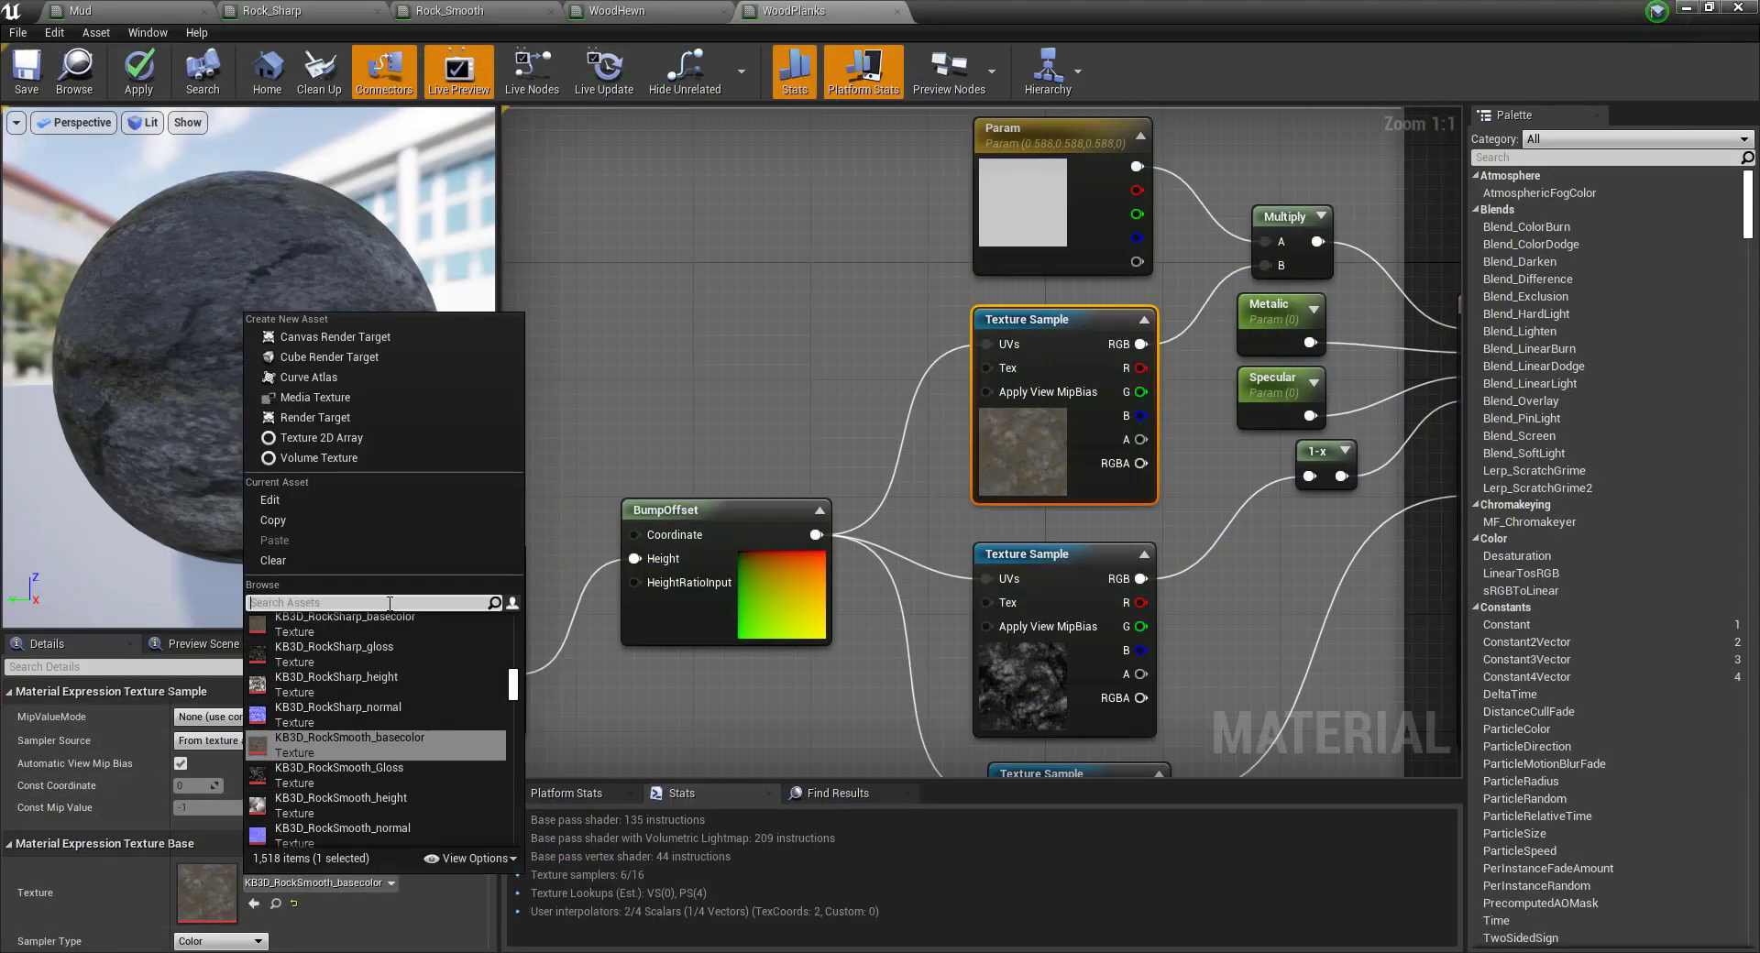
key(ctrl+v)
click(389, 632)
Assign KB3D_WoodPlanks_gloss to the Texture Sample that feeds the 1-x node in WoodPlanks.
click(1037, 683)
click(372, 883)
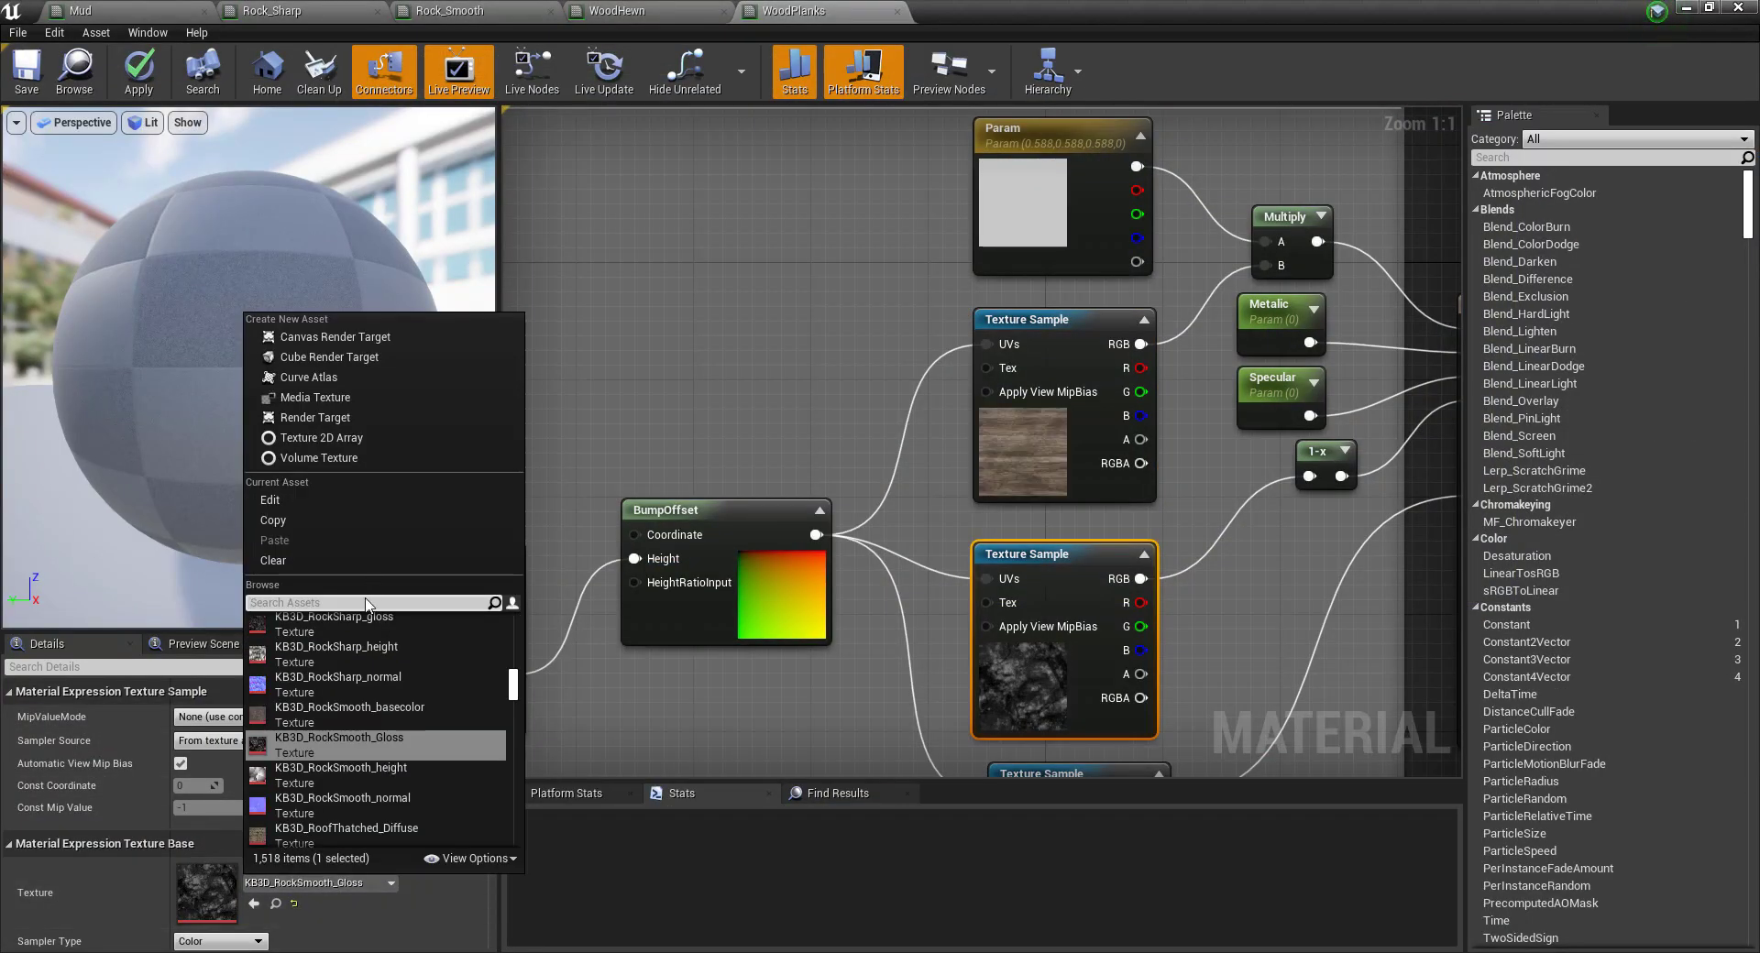
key(ctrl+v)
drag(389, 603, 353, 614)
key(BackSpace)
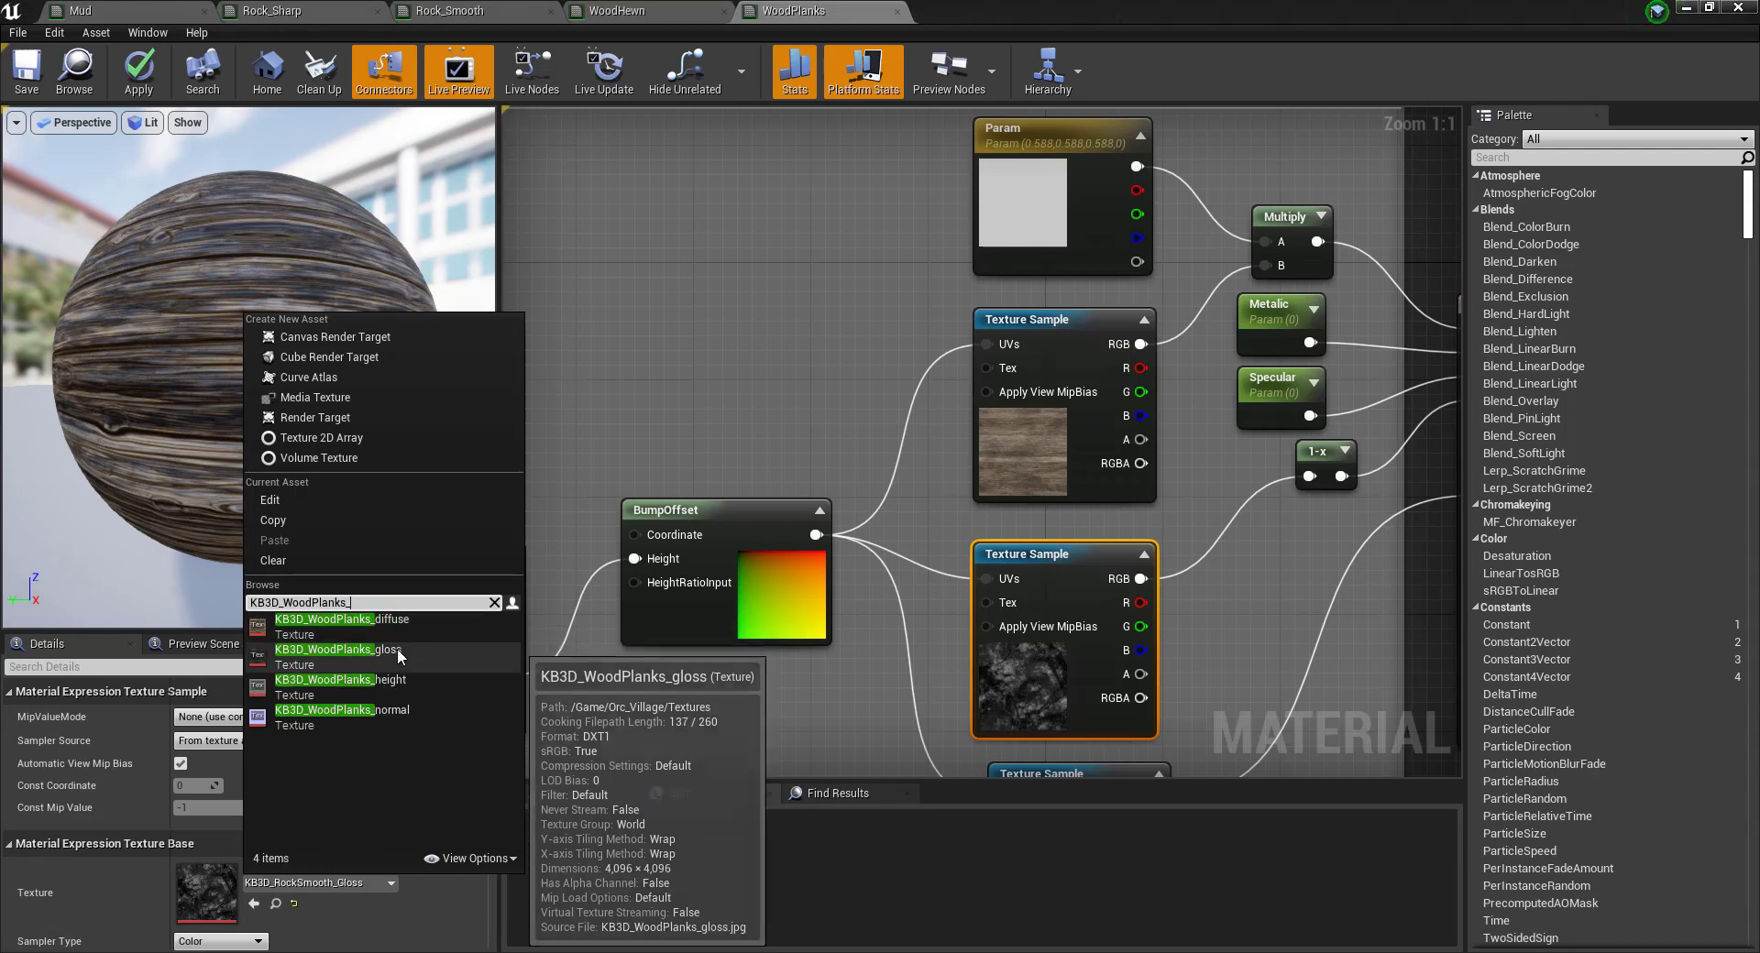
click(397, 647)
Assign KB3D_WoodPlanks_normal to the Texture Sample connected to WoodPlanks' Normal input.
key(Home)
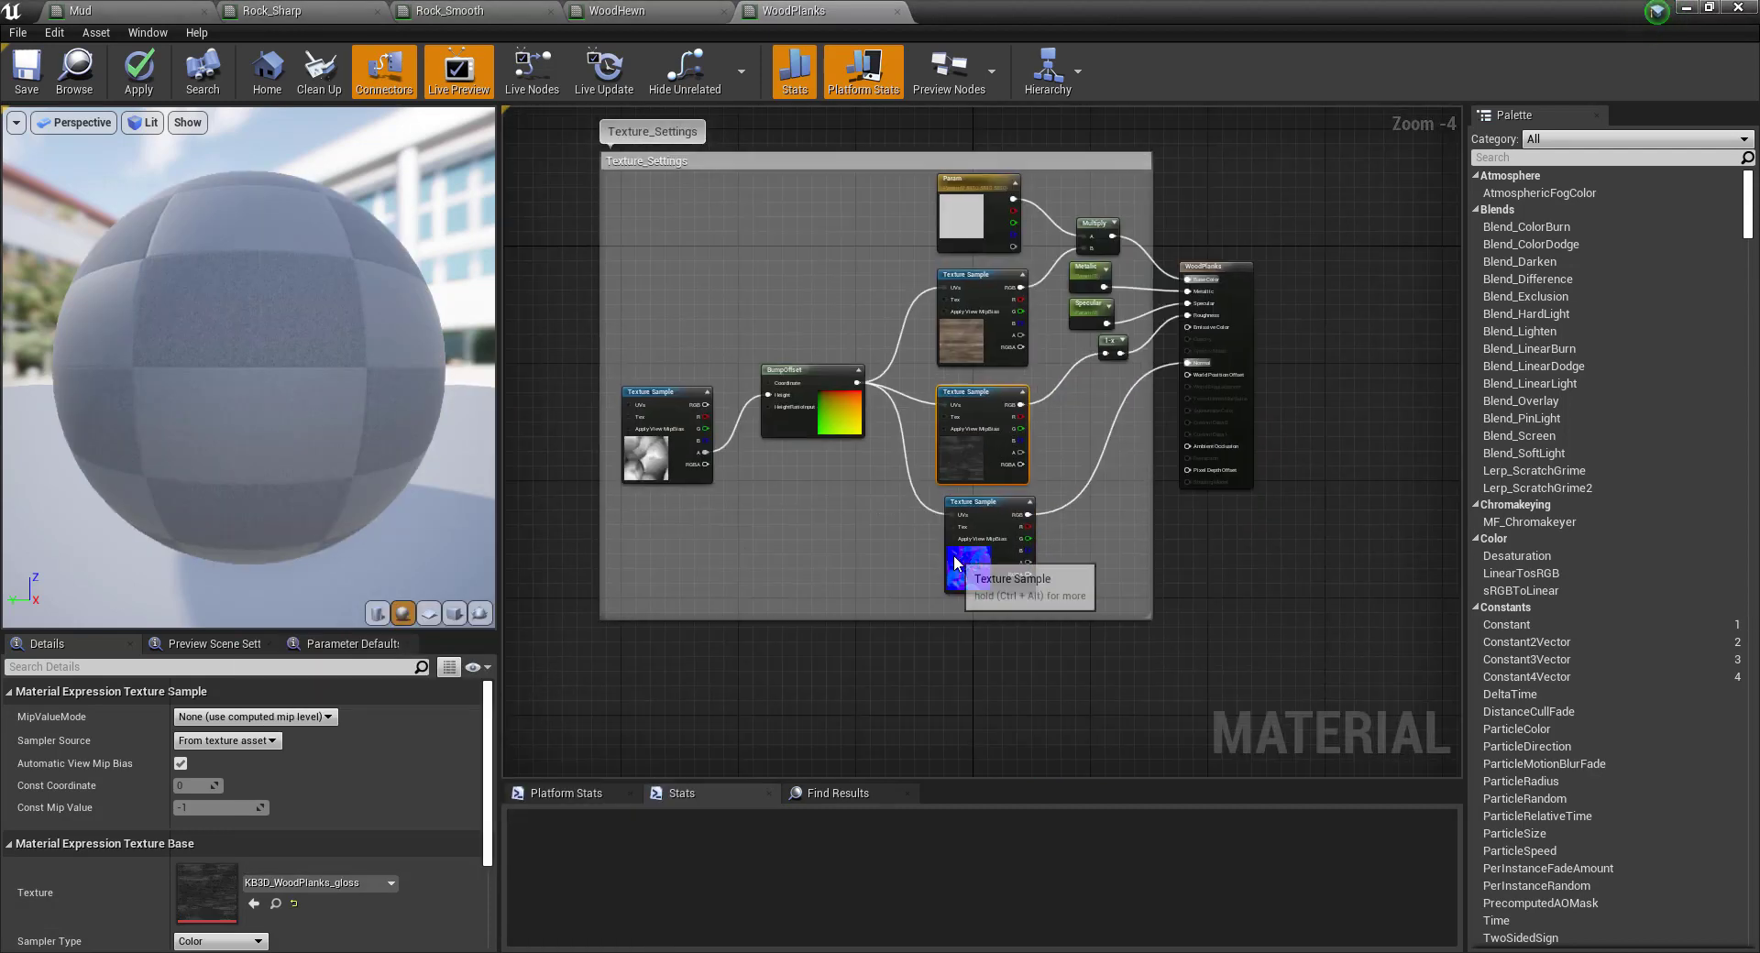
click(955, 563)
click(318, 882)
key(ctrl+v)
drag(384, 603, 347, 603)
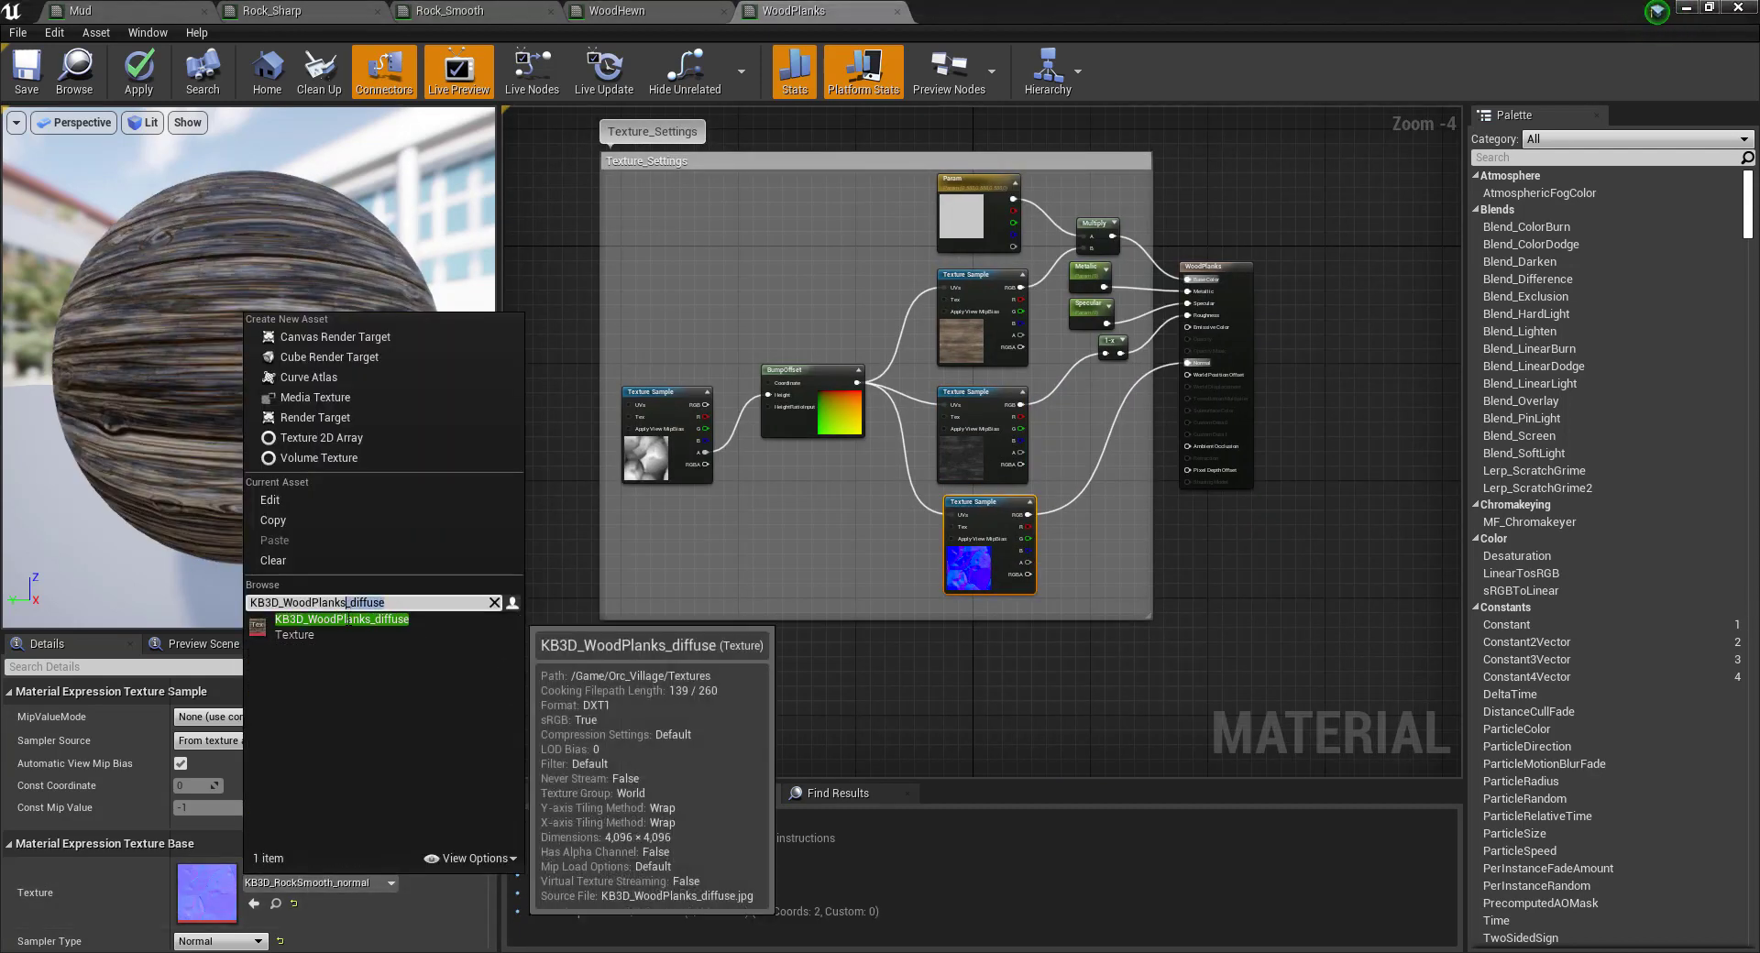
click(349, 624)
Assign KB3D_WoodPlanks_height to the Texture Sample that feeds the BumpOffset node's Height input.
click(664, 430)
click(319, 883)
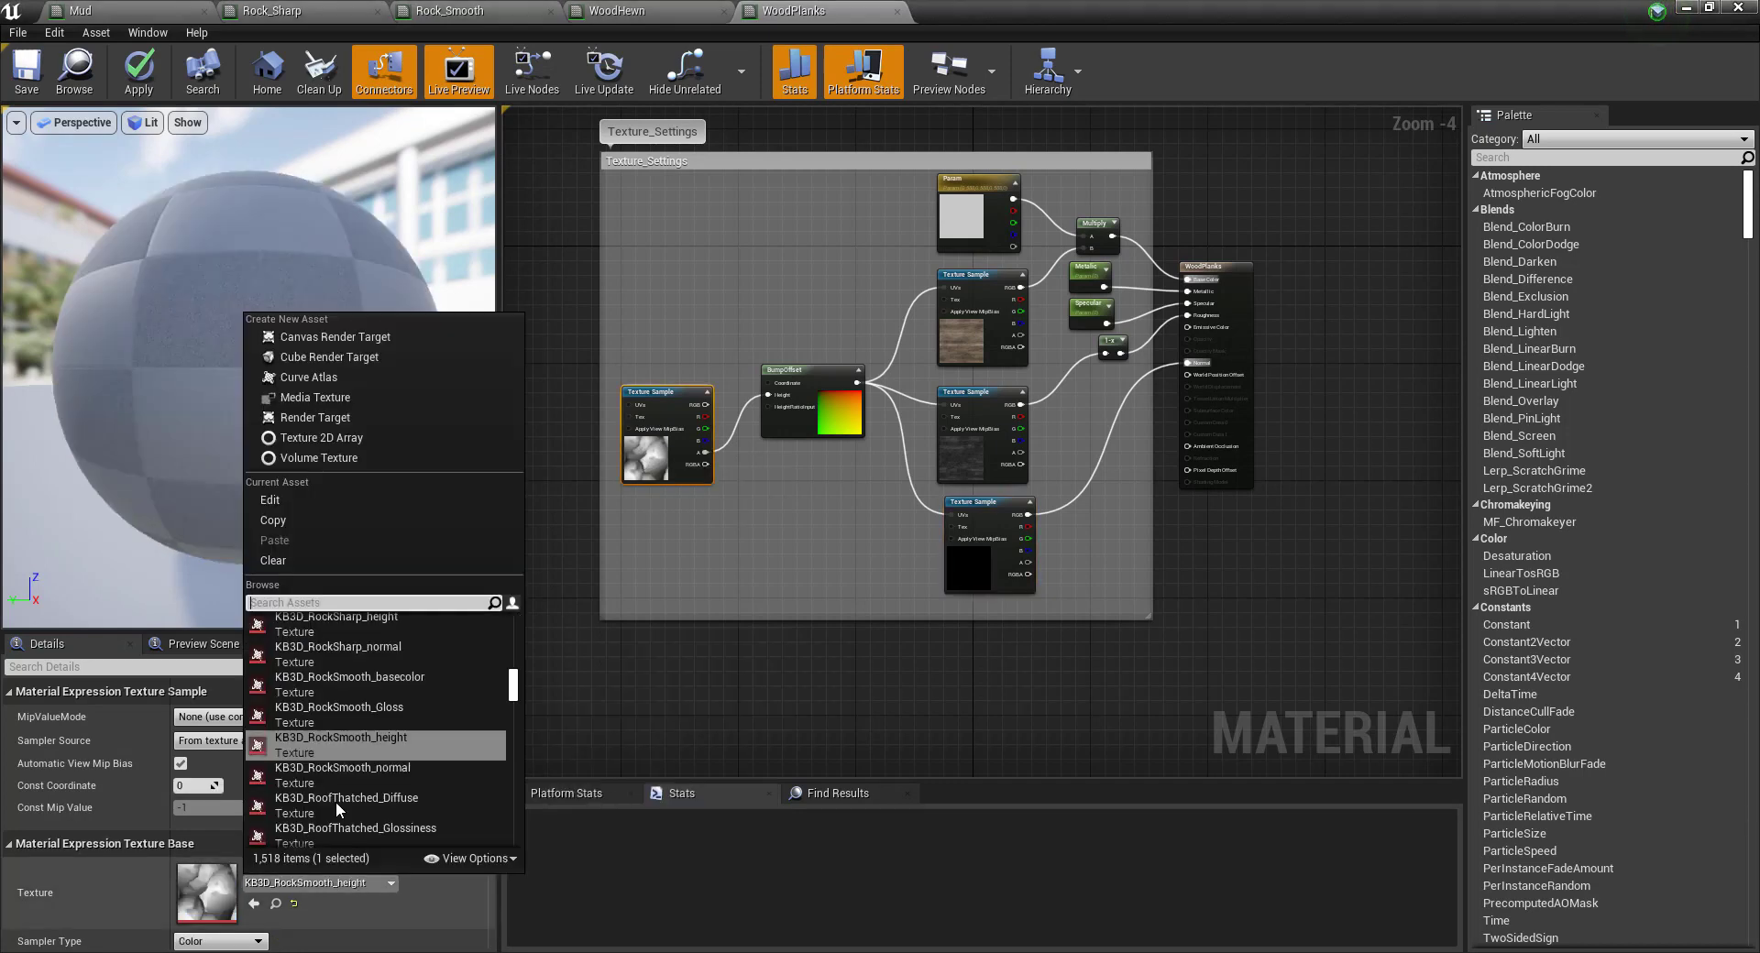
text(KB3D_WoodPlanks_diffuse)
key(BackSpace)
key(BackSpace)
key(BackSpace)
key(BackSpace)
key(BackSpace)
key(BackSpace)
key(BackSpace)
text(hi)
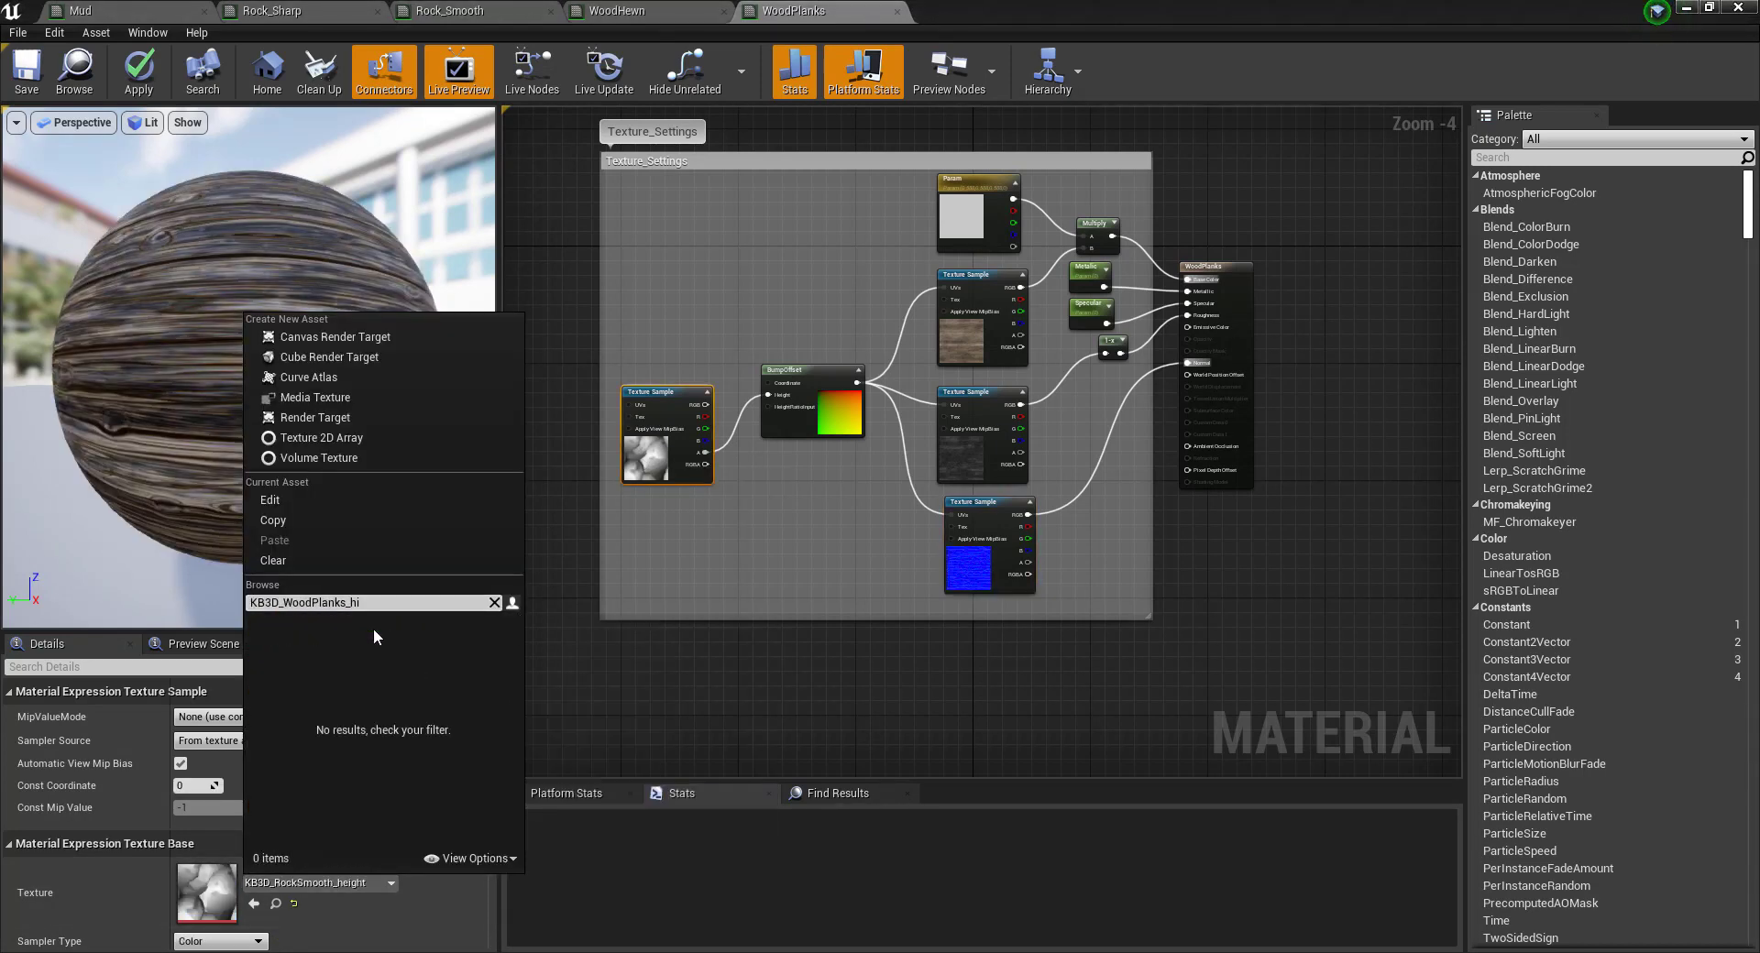
click(403, 690)
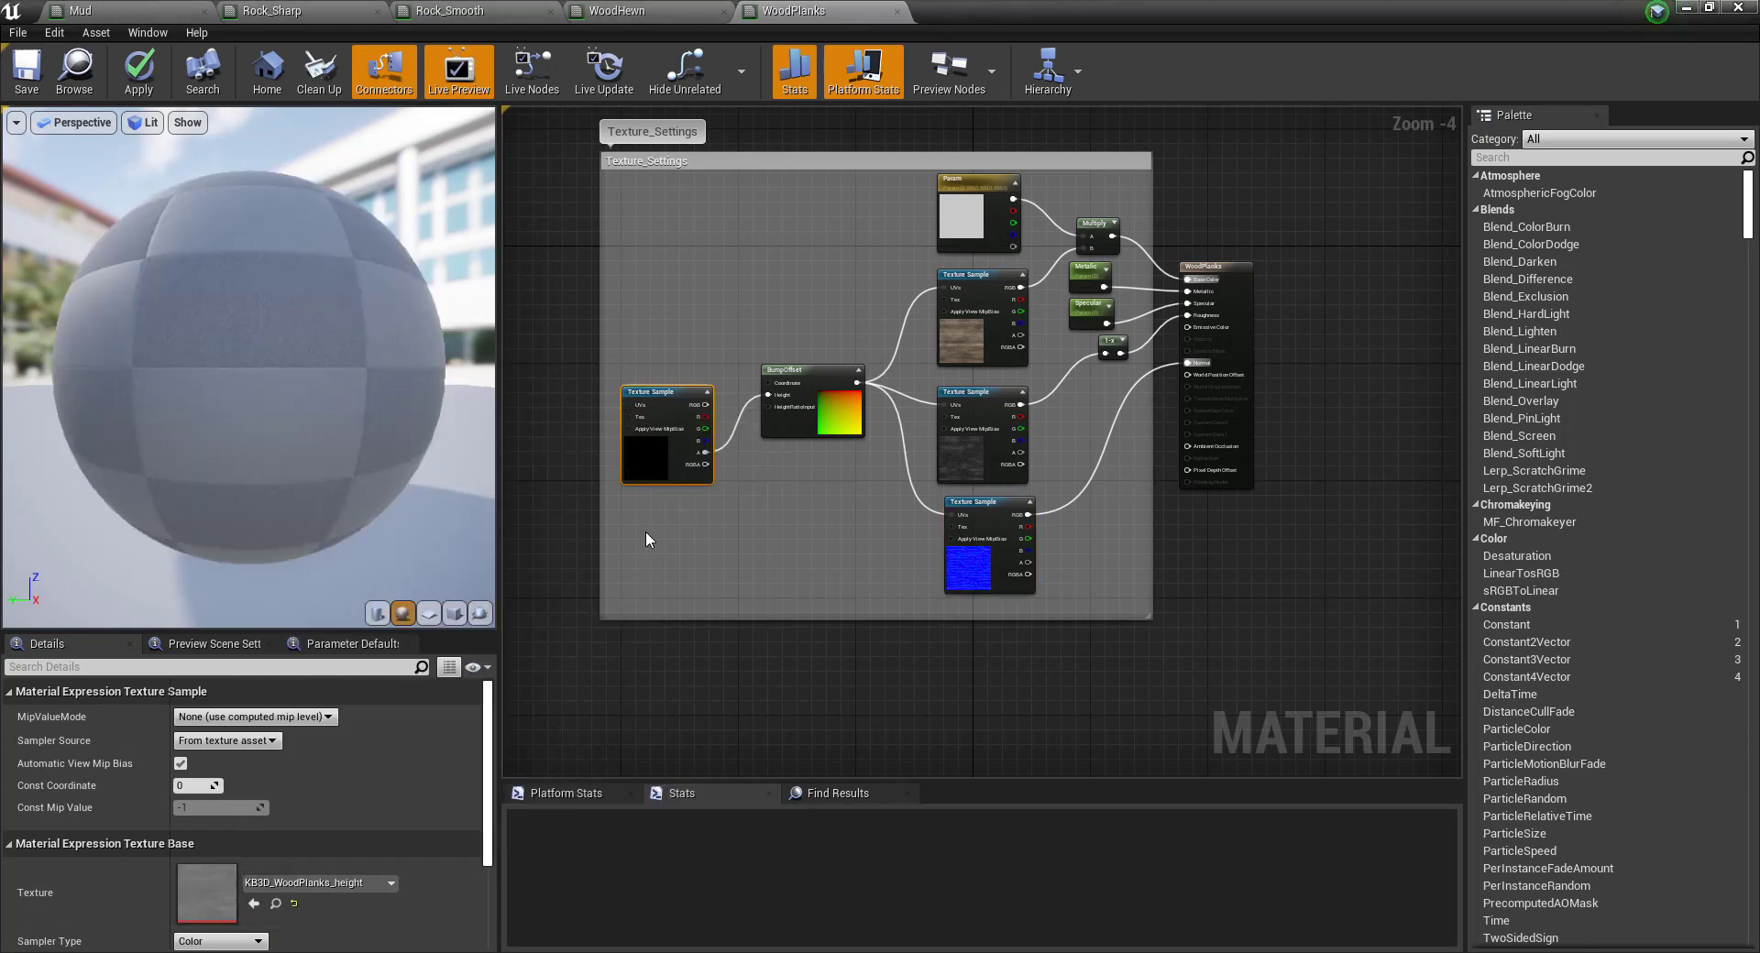
Apply the changes to the WoodPlanks material and save the asset.
scroll(896, 377, up, 2)
right_drag(811, 306, 1059, 342)
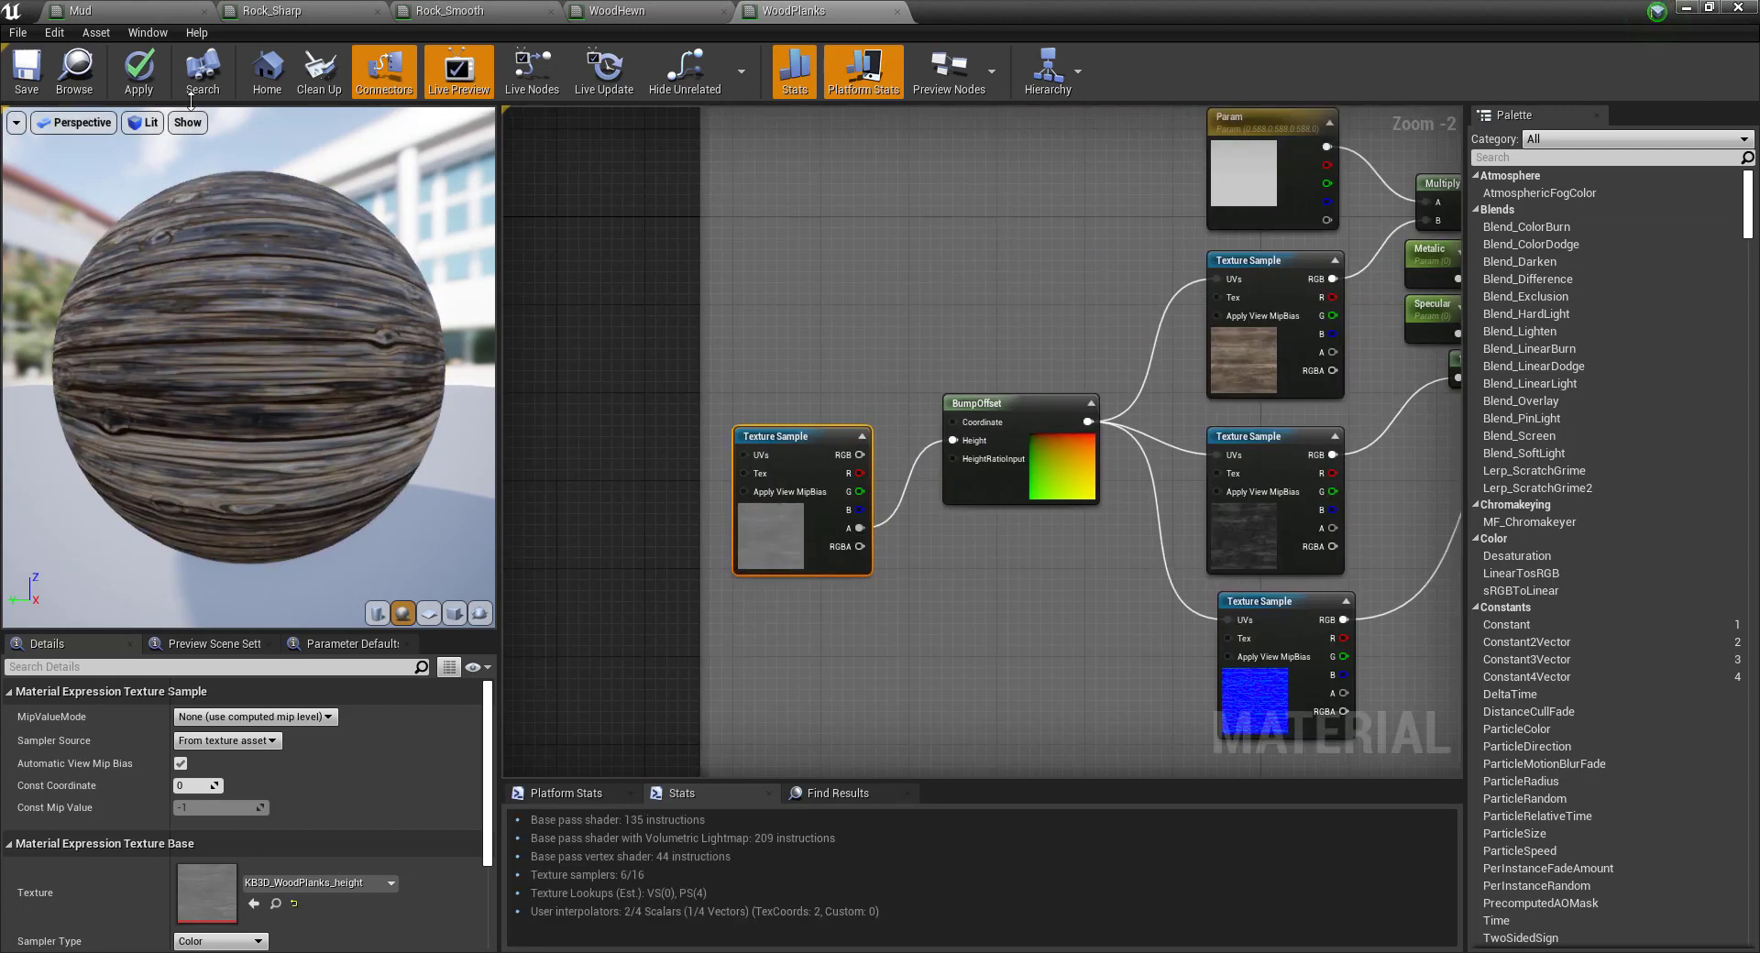
click(135, 75)
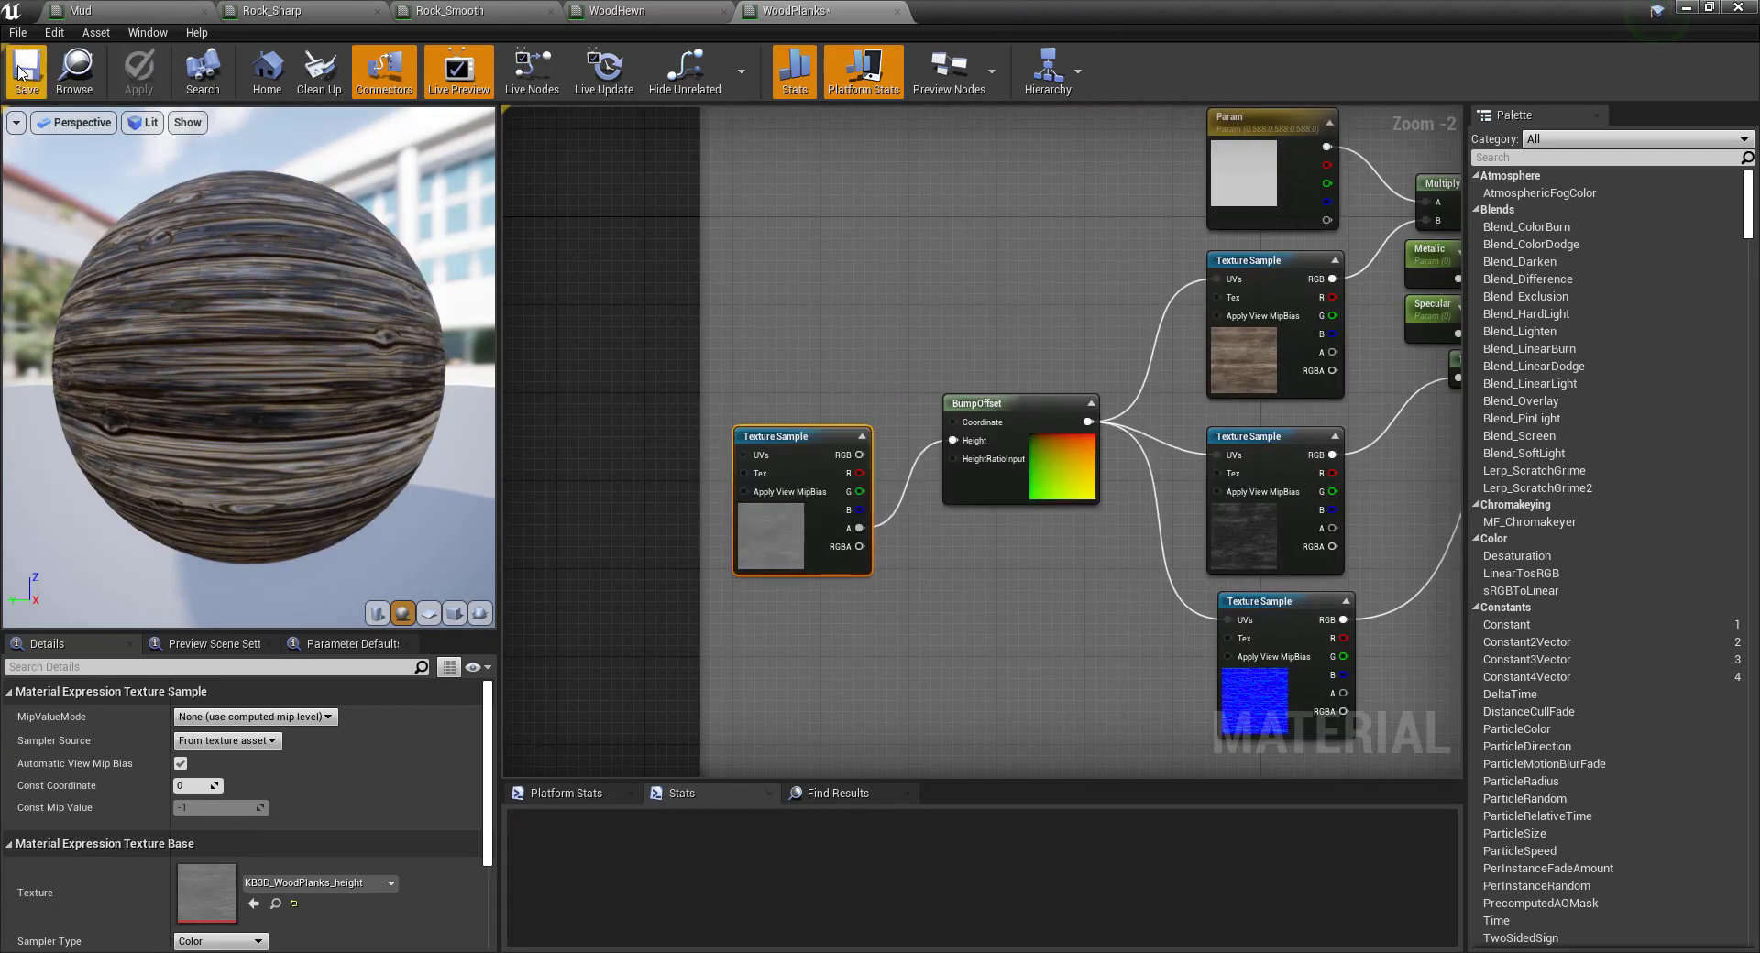
click(25, 72)
Return to the Orc_Village folder and look over its meshes and the set of finished materials.
click(1686, 8)
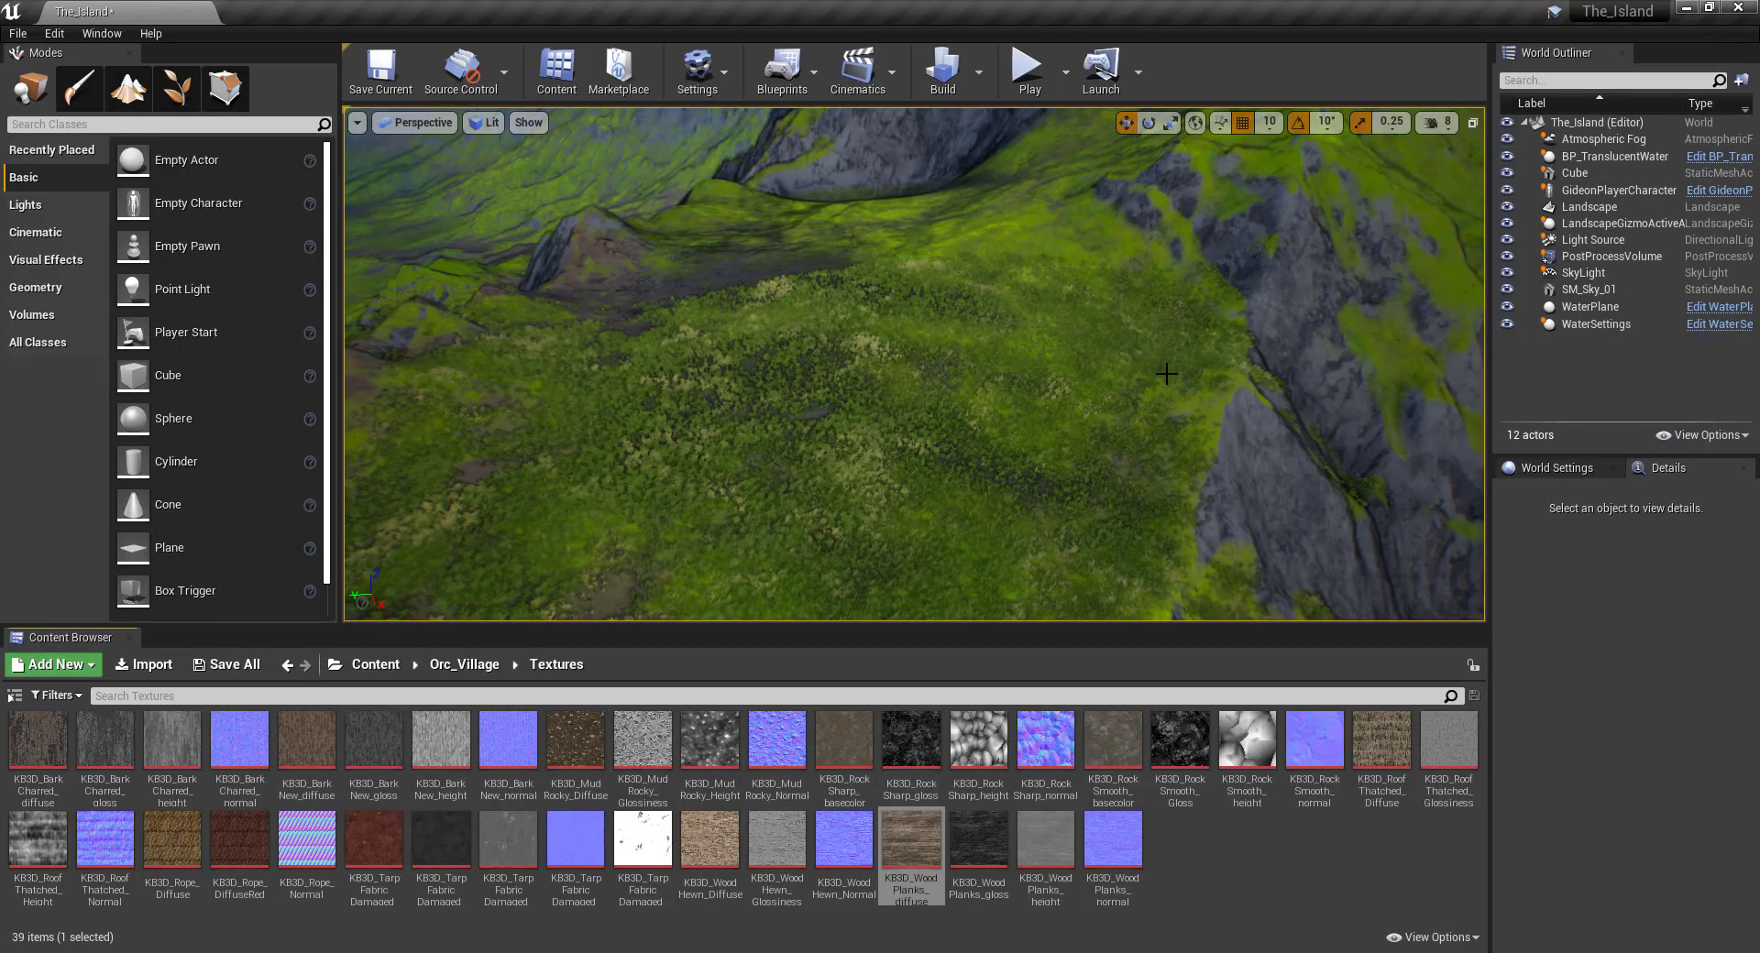
click(464, 665)
scroll(550, 825, down, 8)
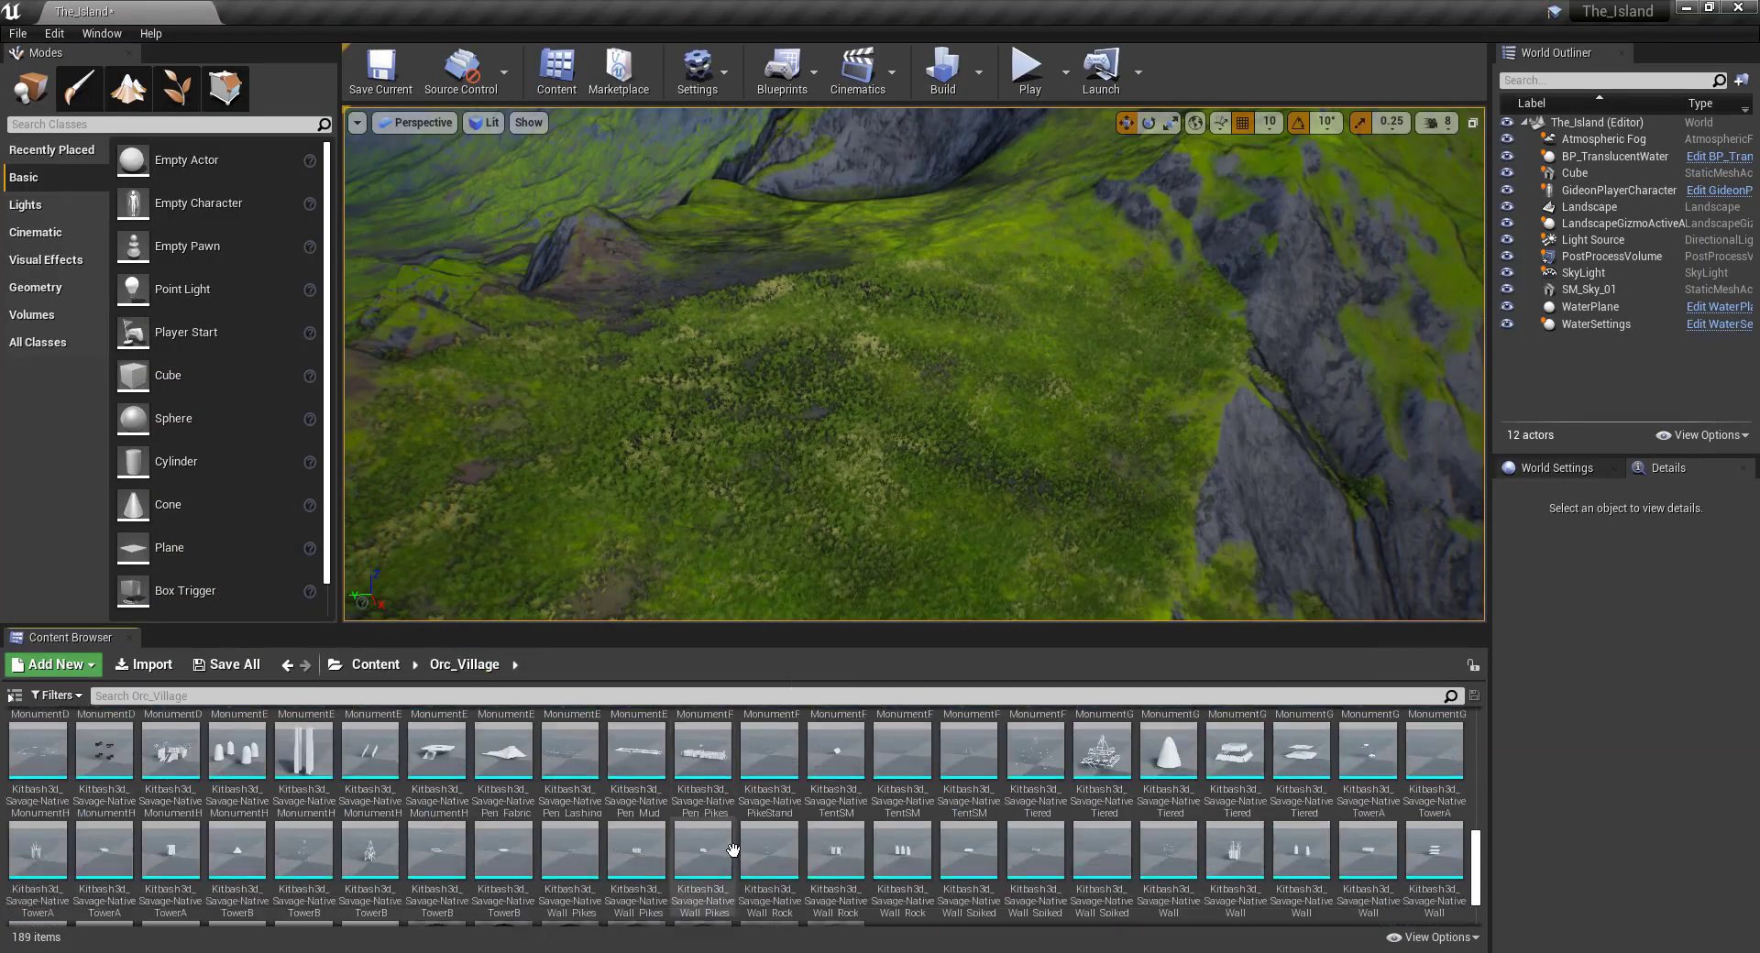
scroll(577, 807, up, 2)
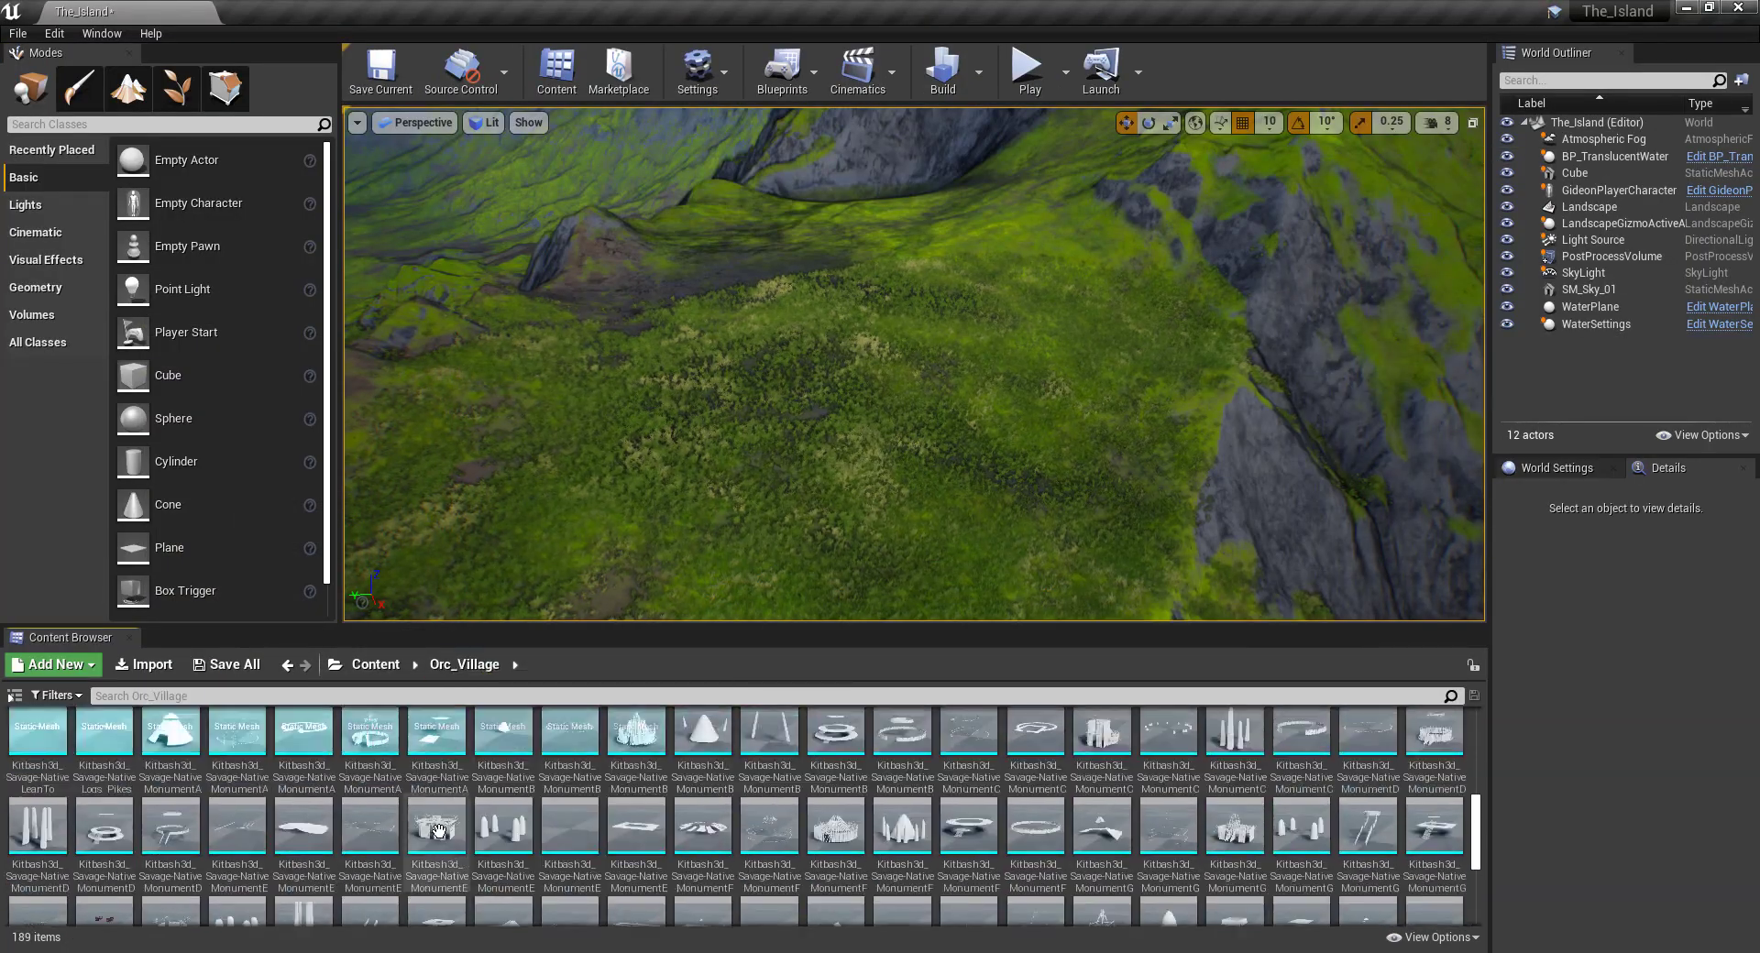
scroll(609, 765, down, 2)
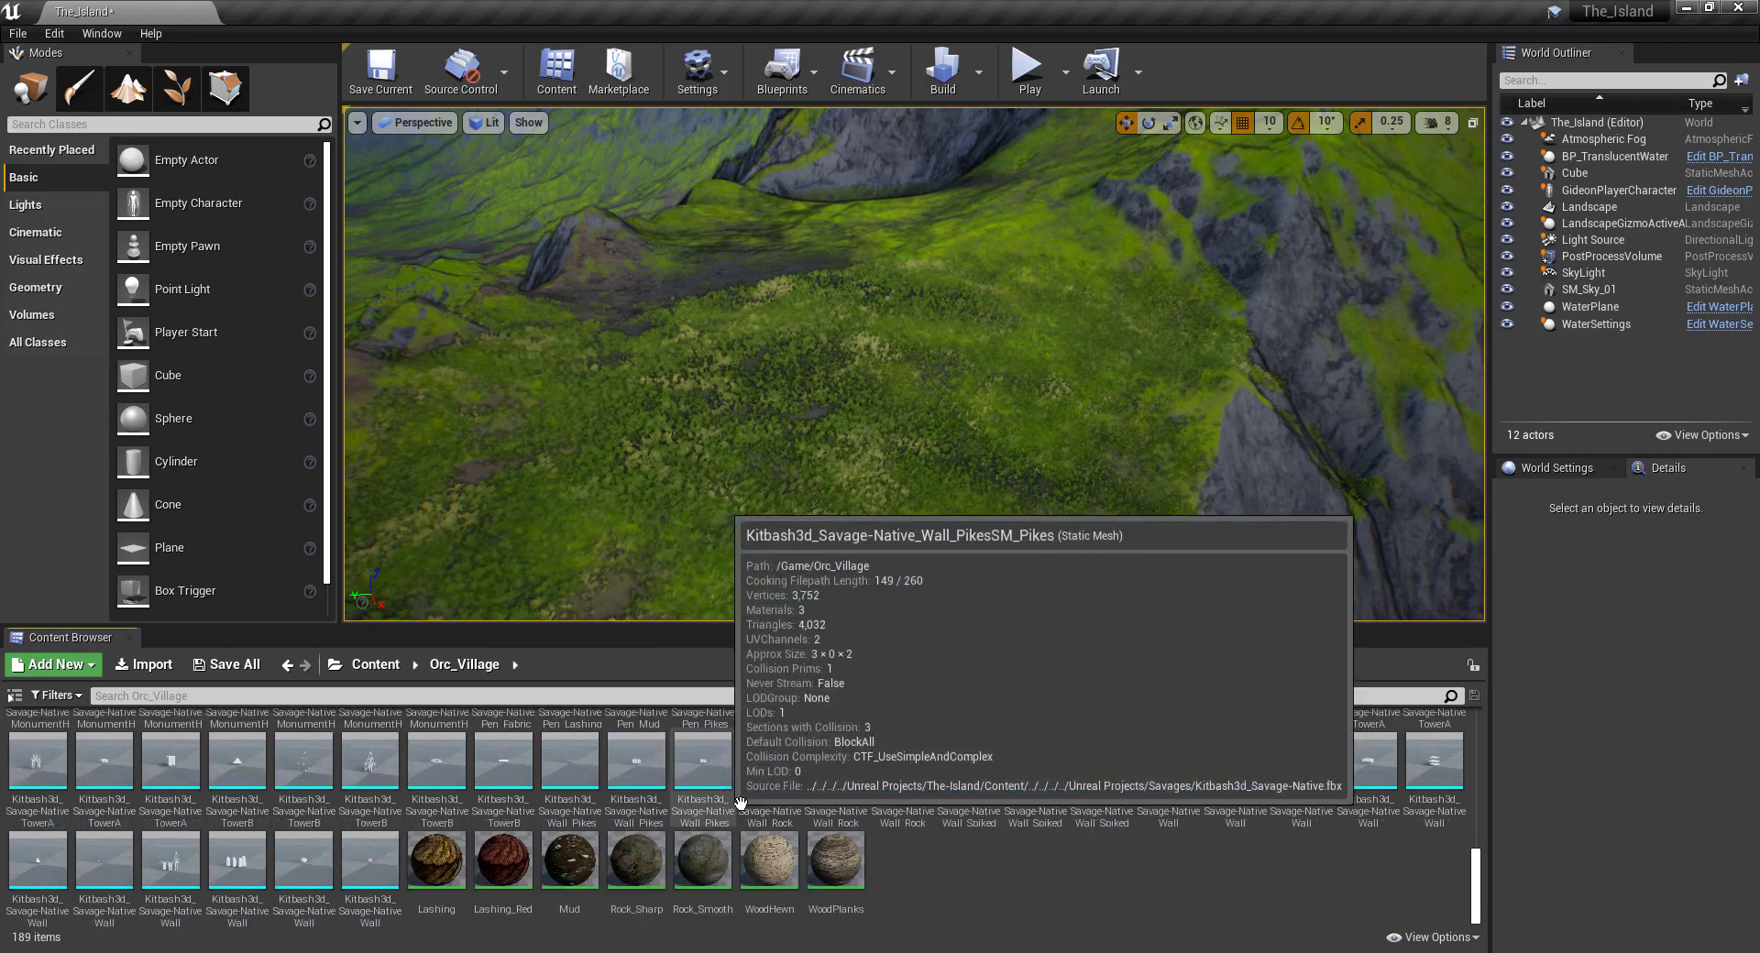
right_click(960, 872)
click(866, 850)
right_click(917, 862)
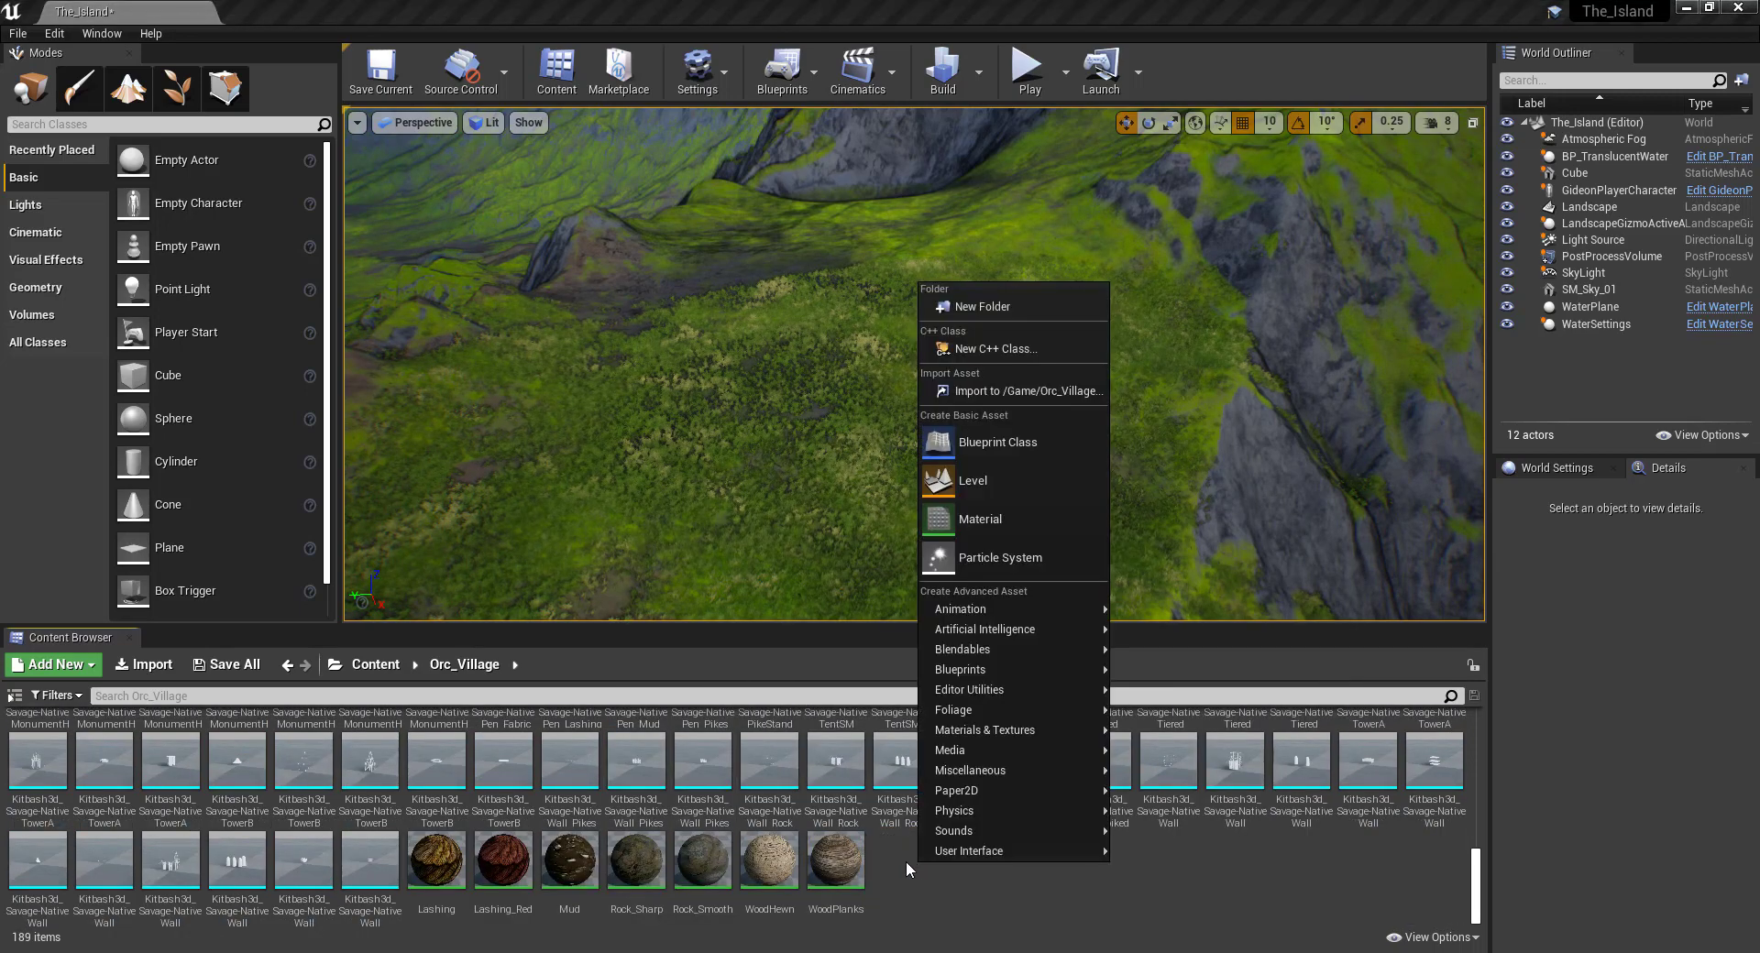
click(904, 862)
Open the BldgA wood mesh that uses WoodPlanks, inspect it up close, and close the mesh and material editors.
scroll(587, 806, up, 10)
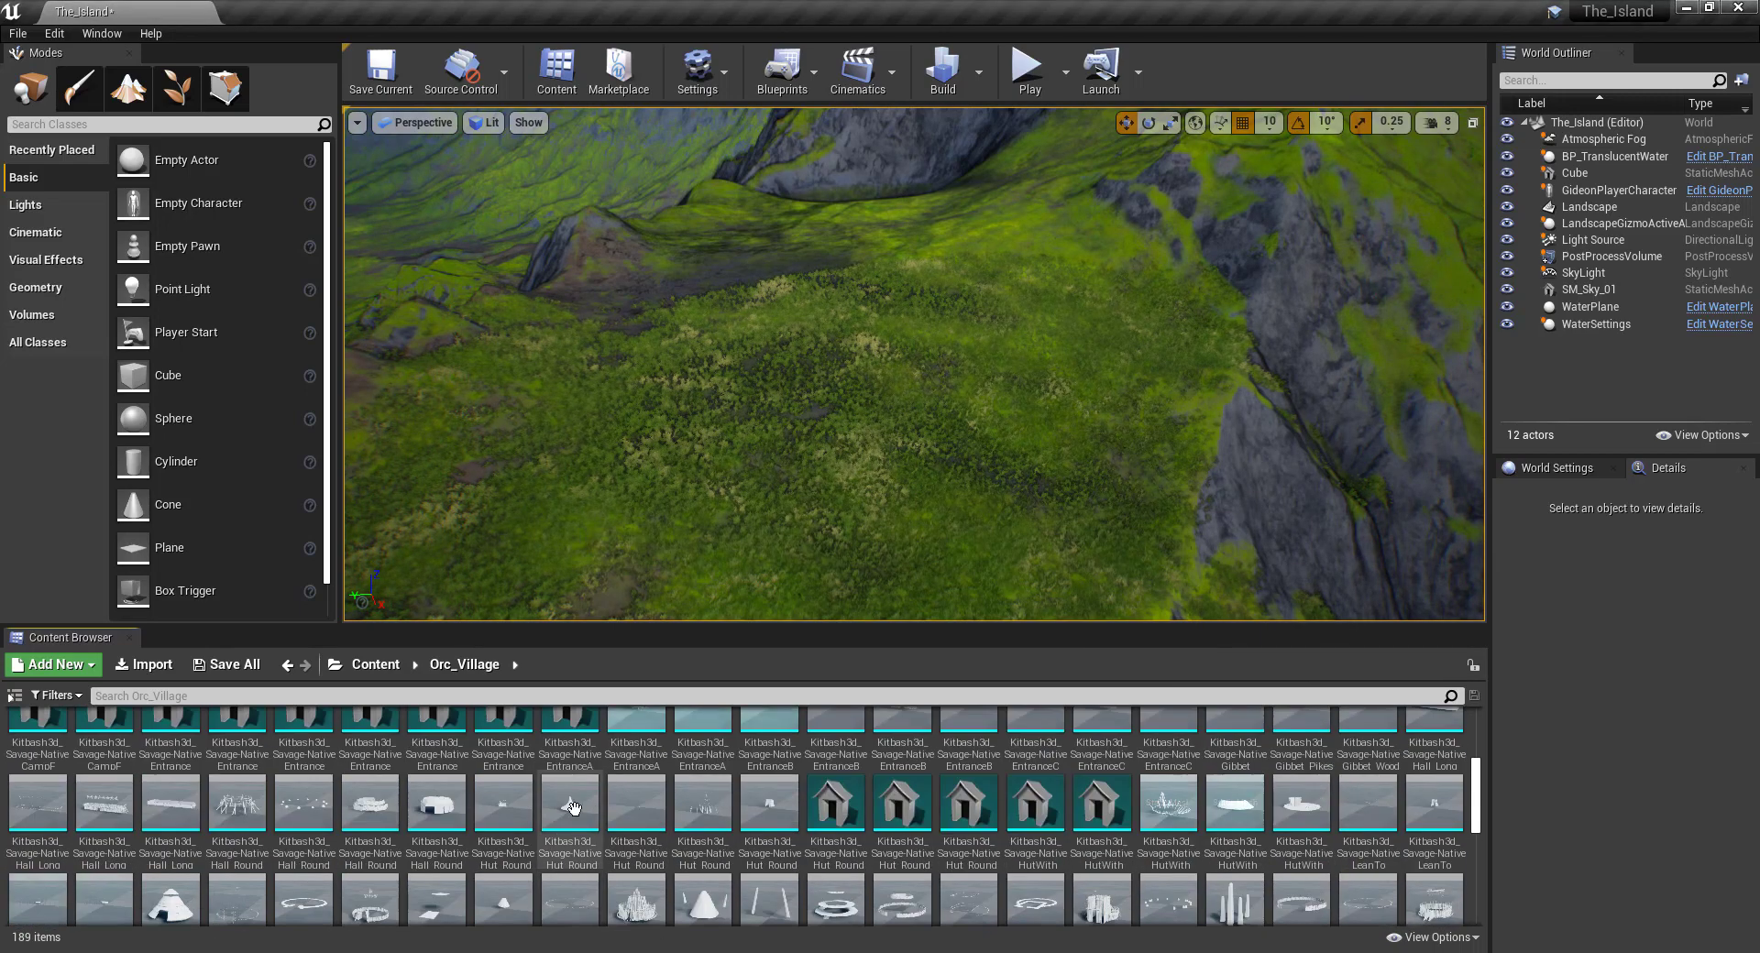
scroll(529, 793, up, 2)
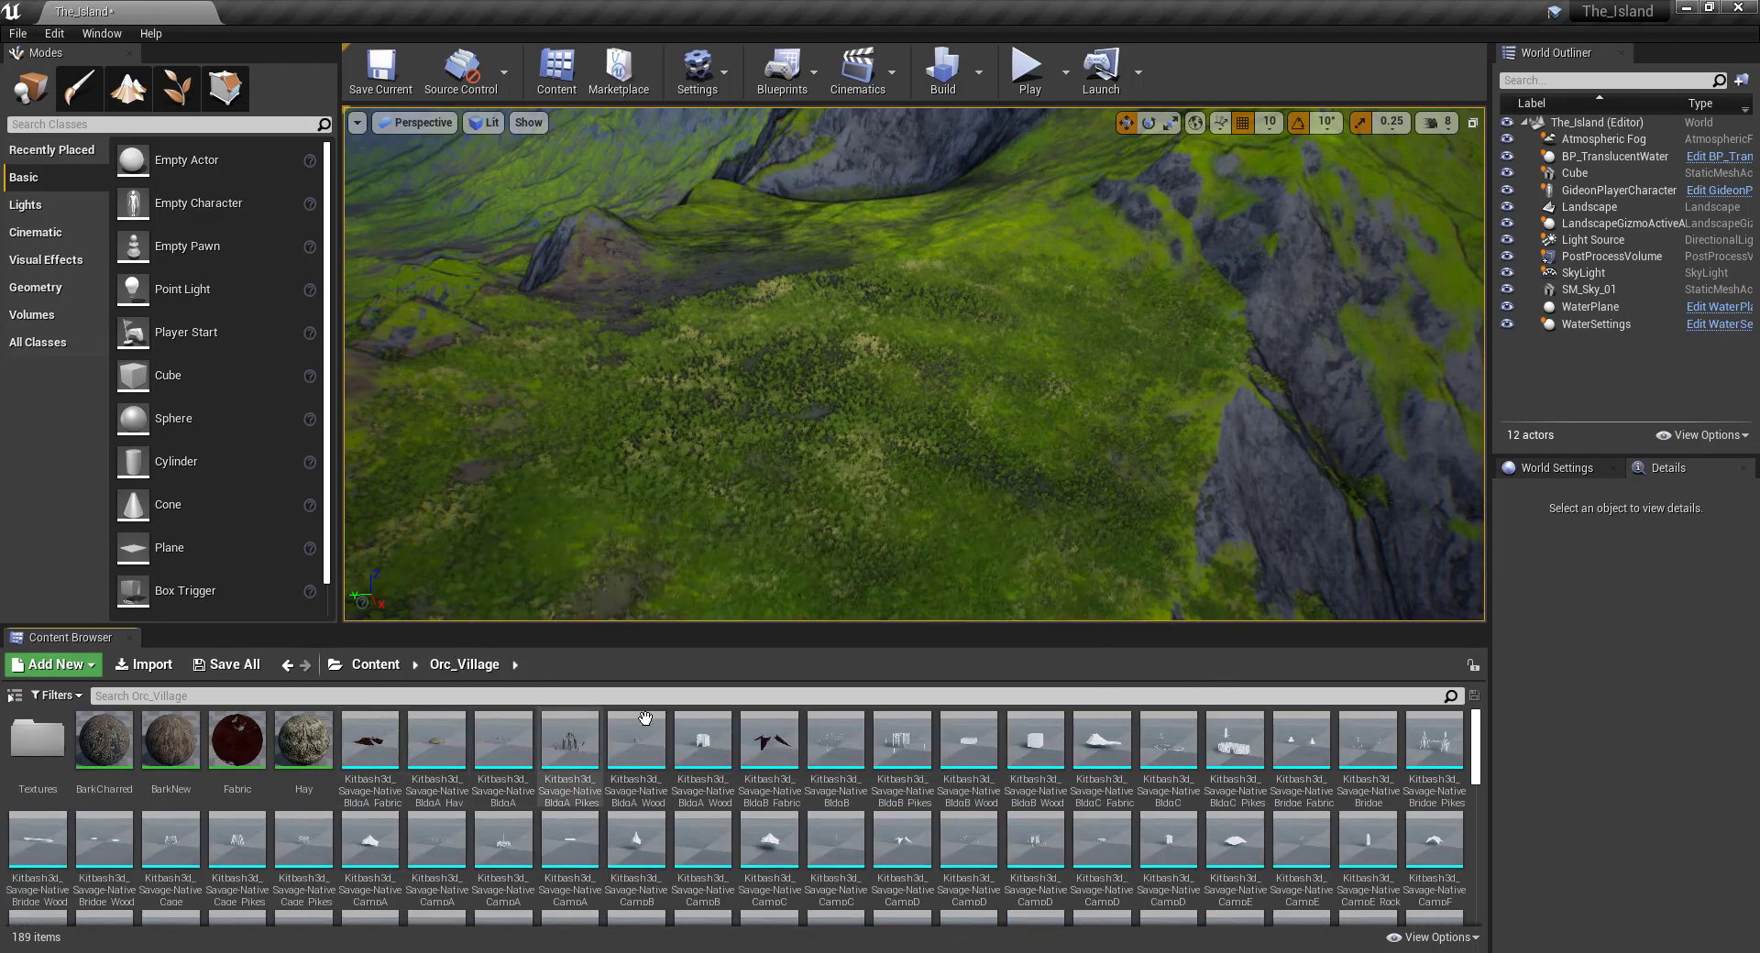
double_click(703, 741)
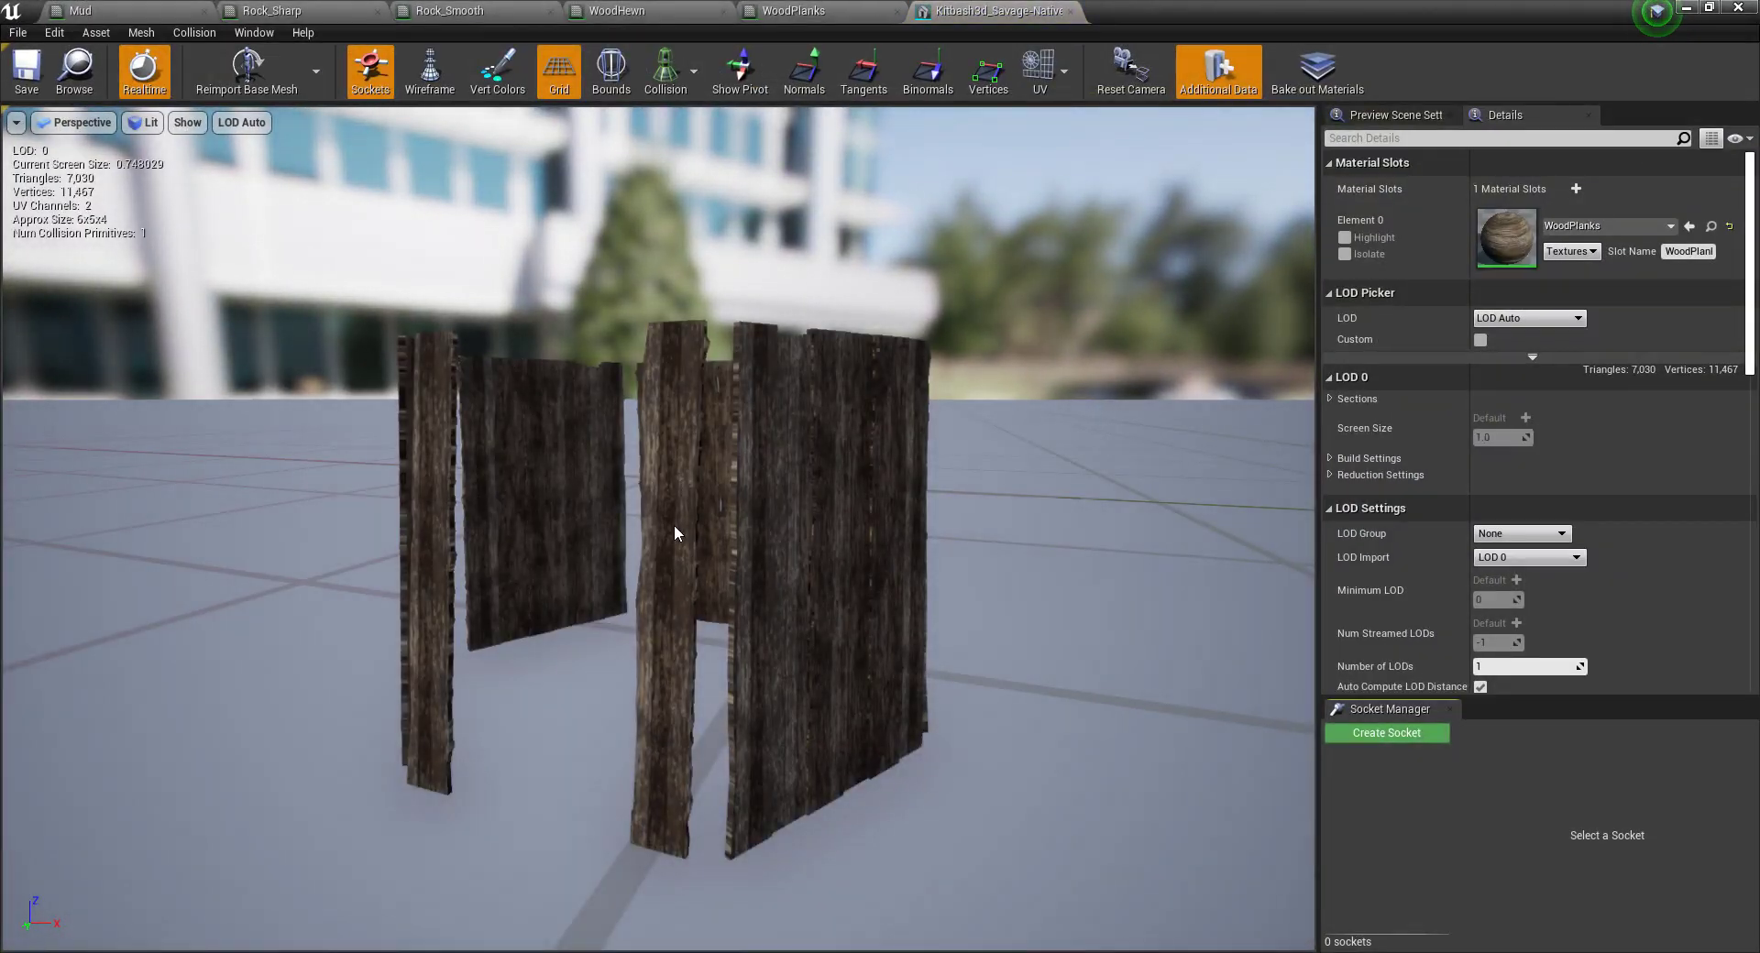
mouse_move(614, 510)
right_down()
mouse_move(733, 546)
mouse_move(612, 506)
mouse_move(724, 449)
mouse_move(550, 440)
mouse_move(618, 509)
right_up()
key(w)
scroll(619, 511, down, 10)
scroll(621, 511, up, 10)
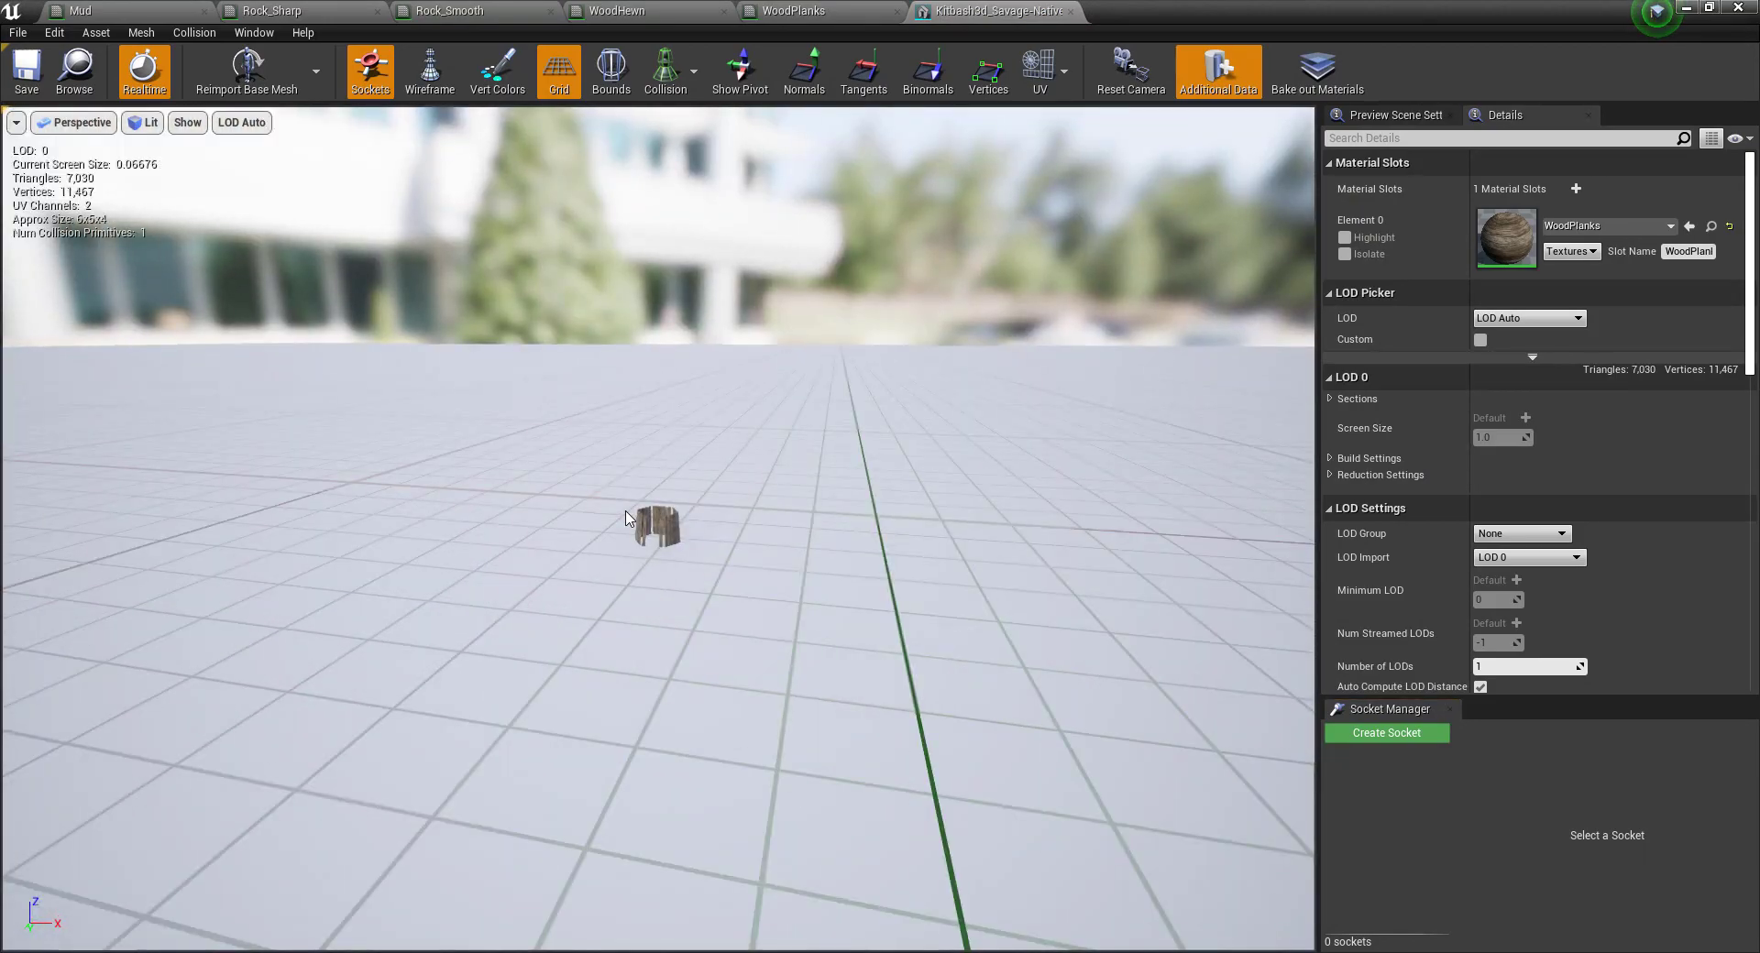
scroll(626, 511, down, 8)
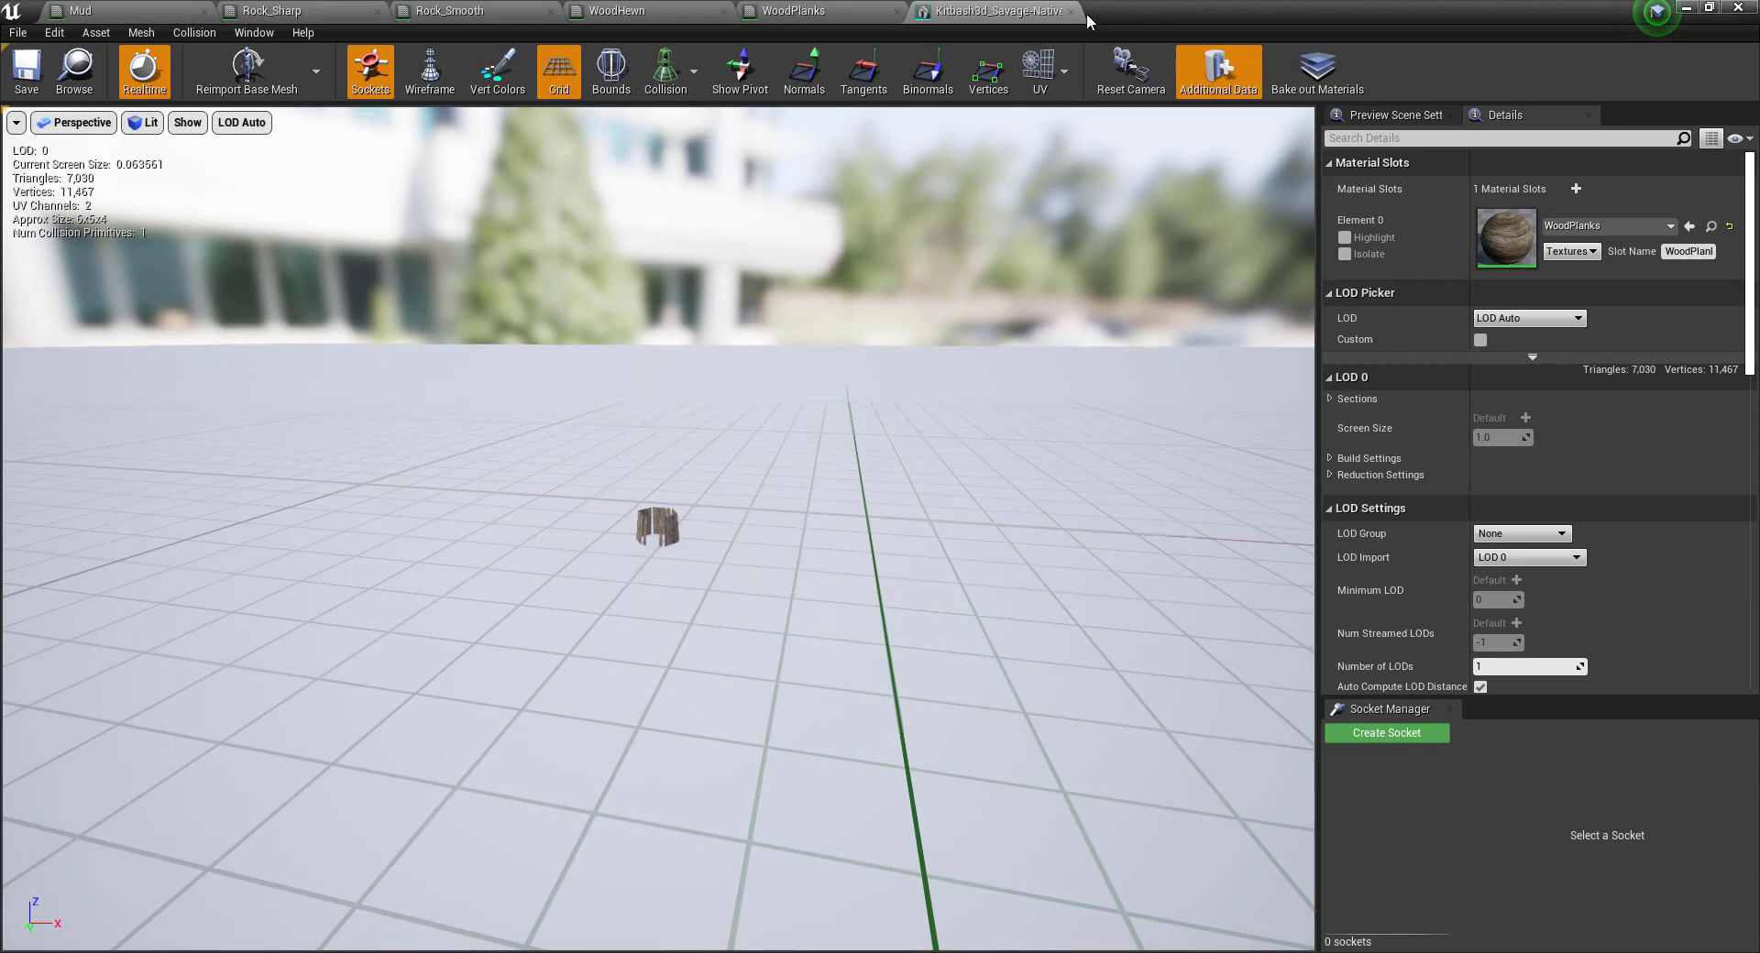
key(ctrl+F4)
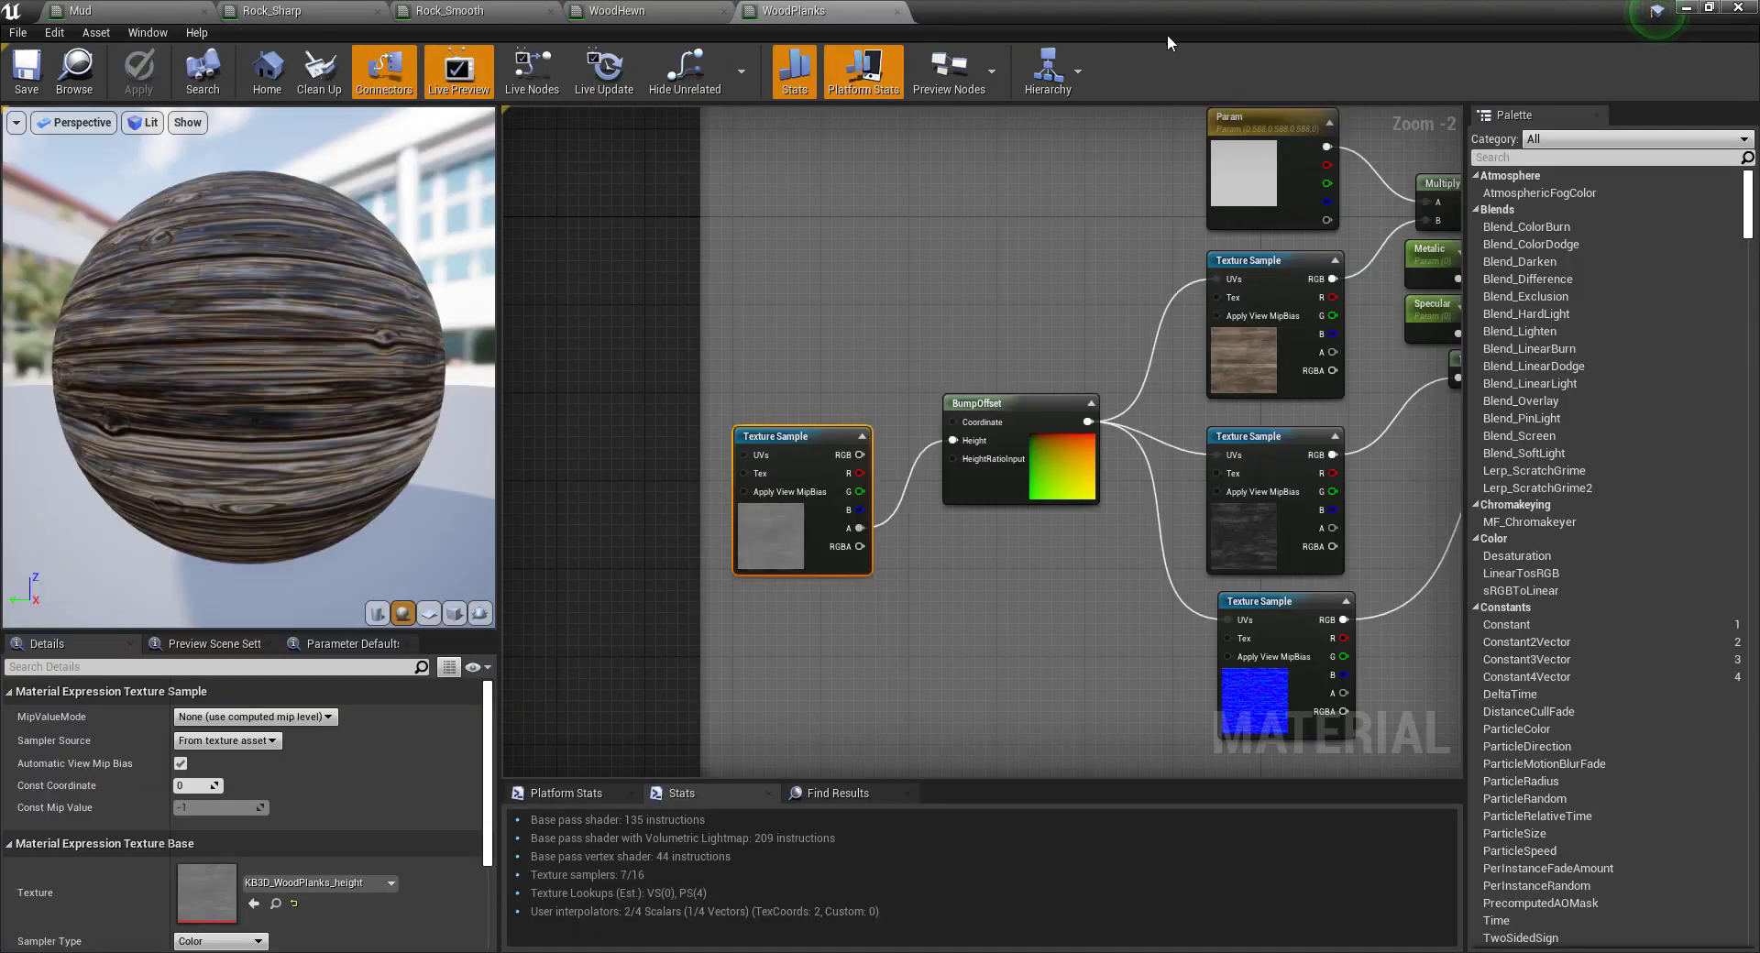
click(1737, 7)
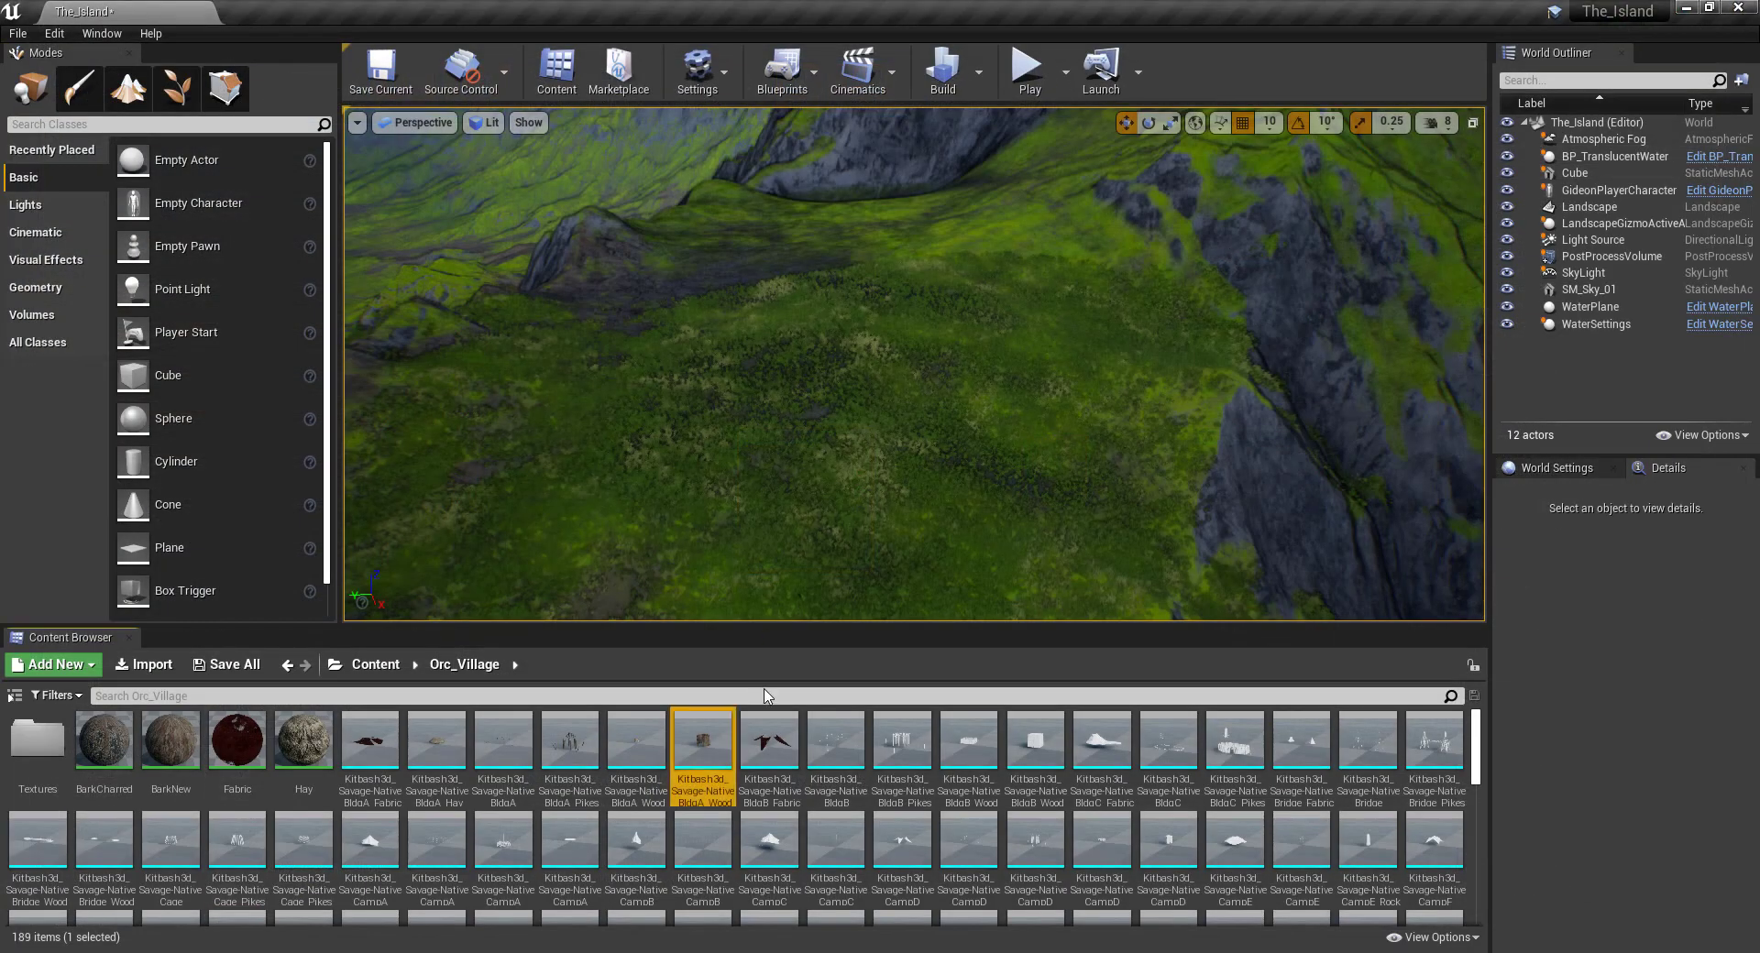
Open the BldgB lashing mesh, examine its ropes with the Lashing material from close range, and close its editor.
double_click(829, 750)
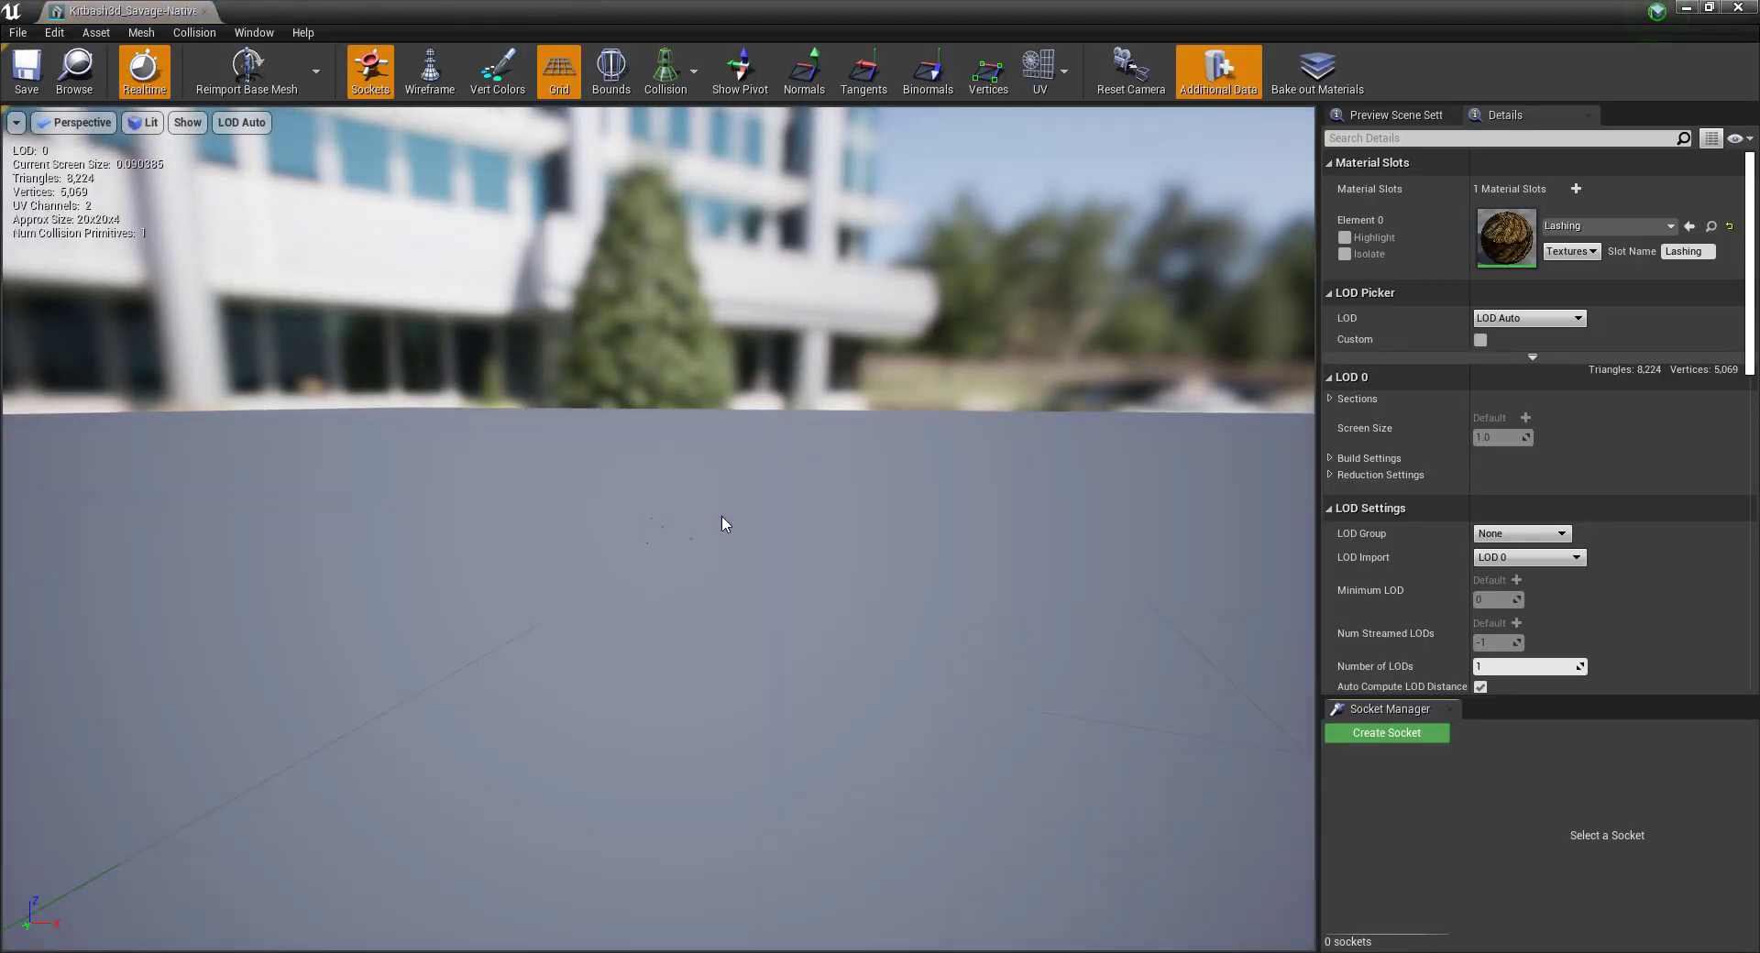
scroll(709, 524, down, 5)
scroll(707, 525, up, 10)
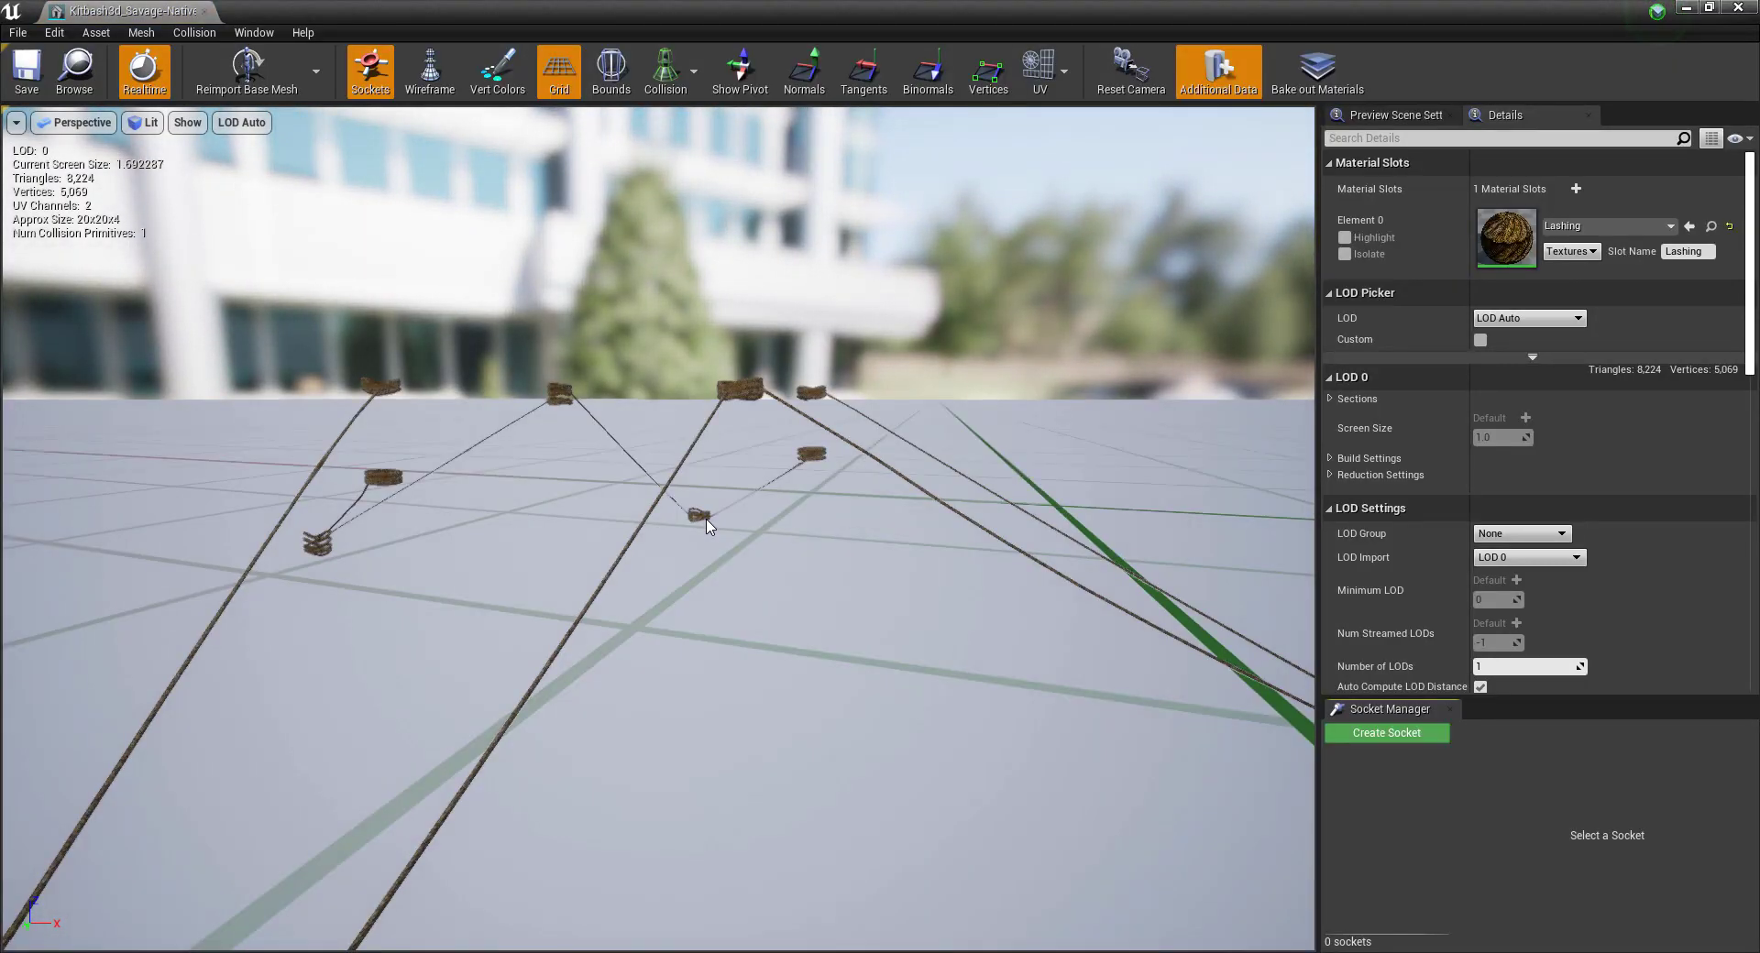
drag(707, 527, 712, 527)
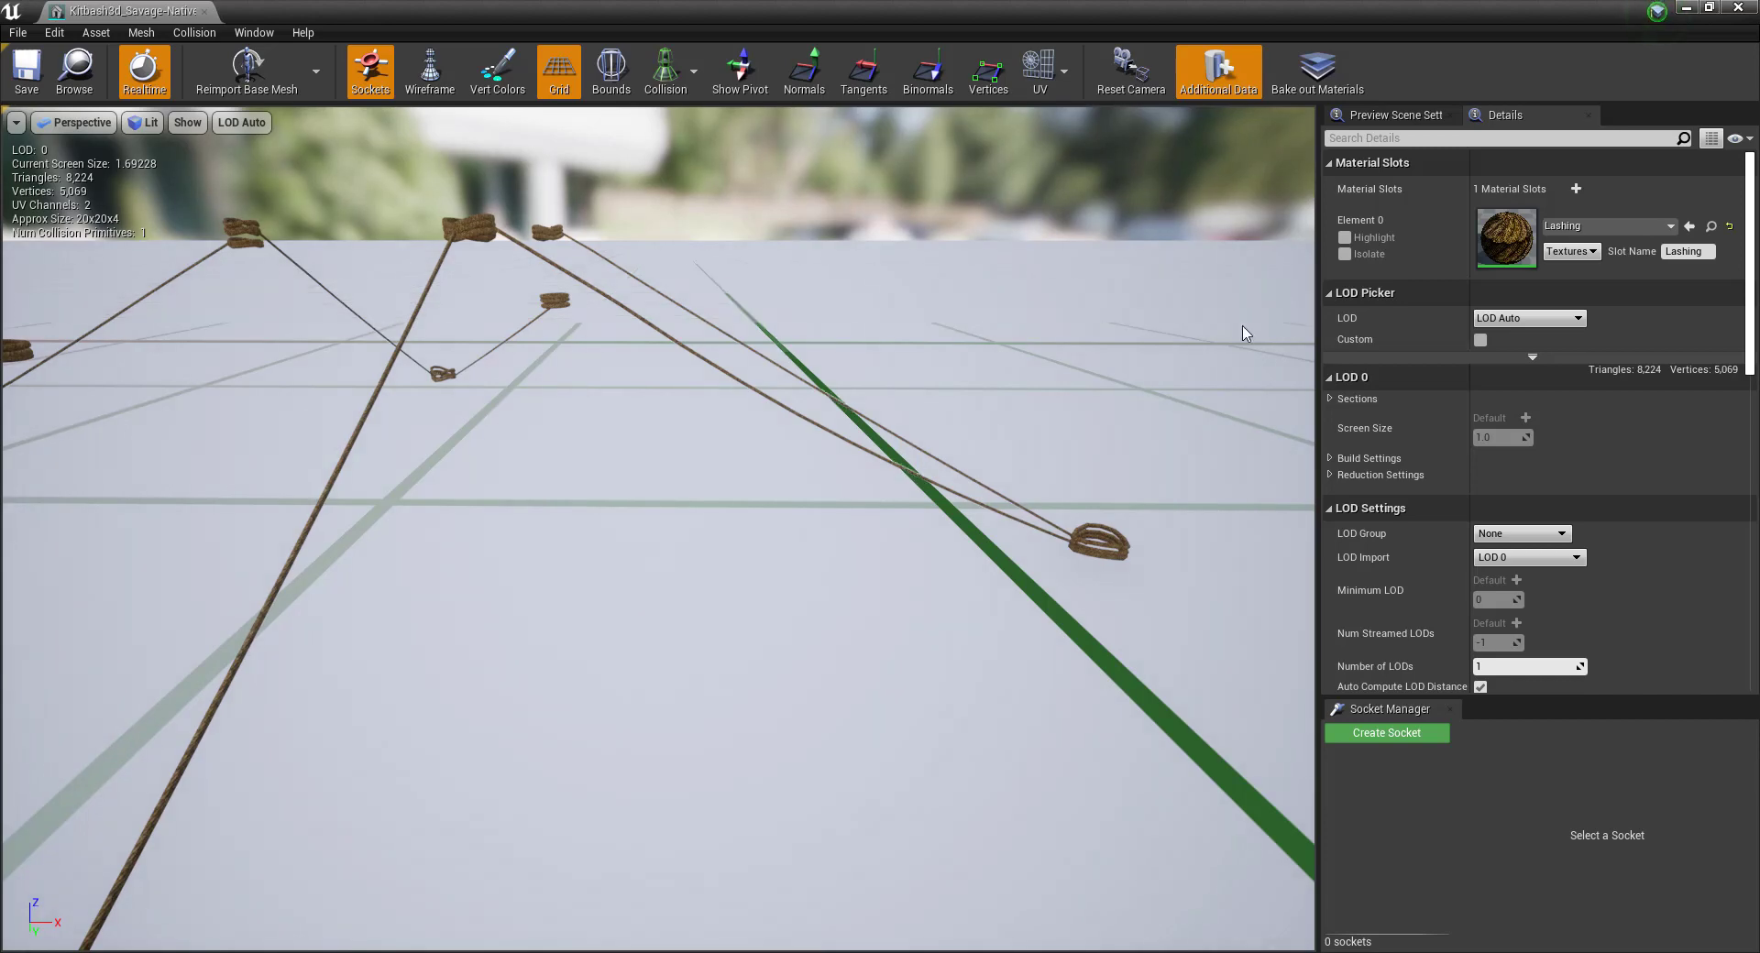
click(1740, 11)
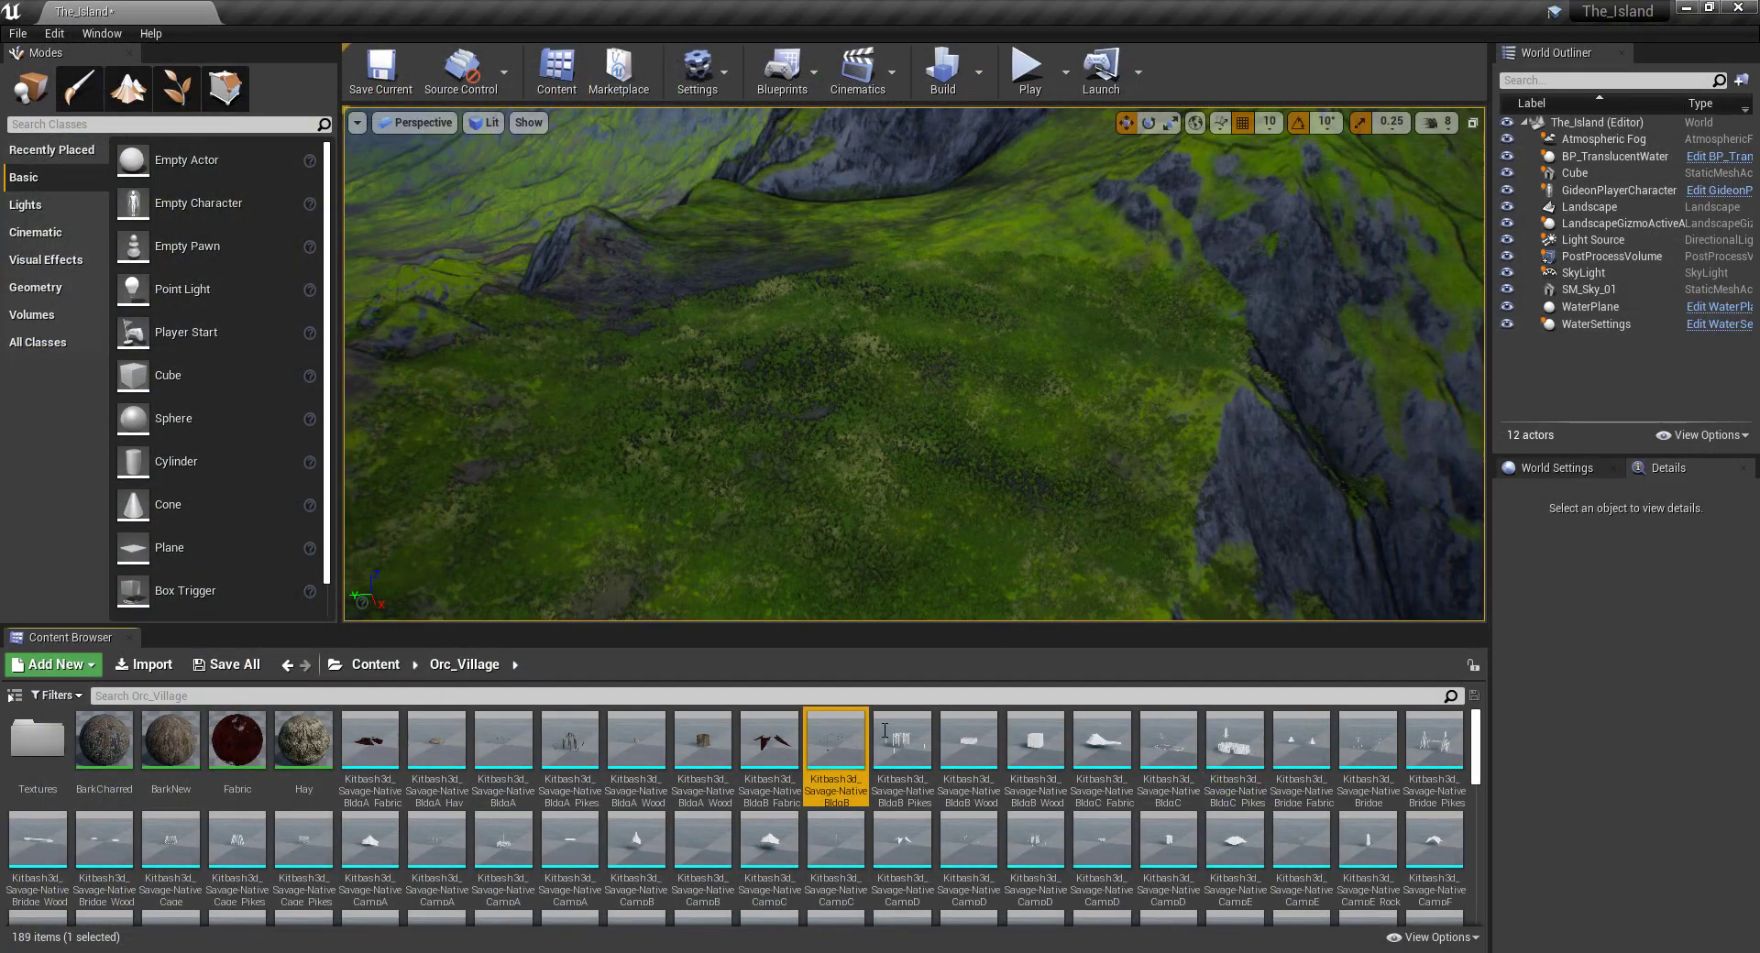
Open the BldgB pikes mesh, examine its WoodHewn, BarkCharred and BarkNew materials up close, and close its editor.
double_click(886, 733)
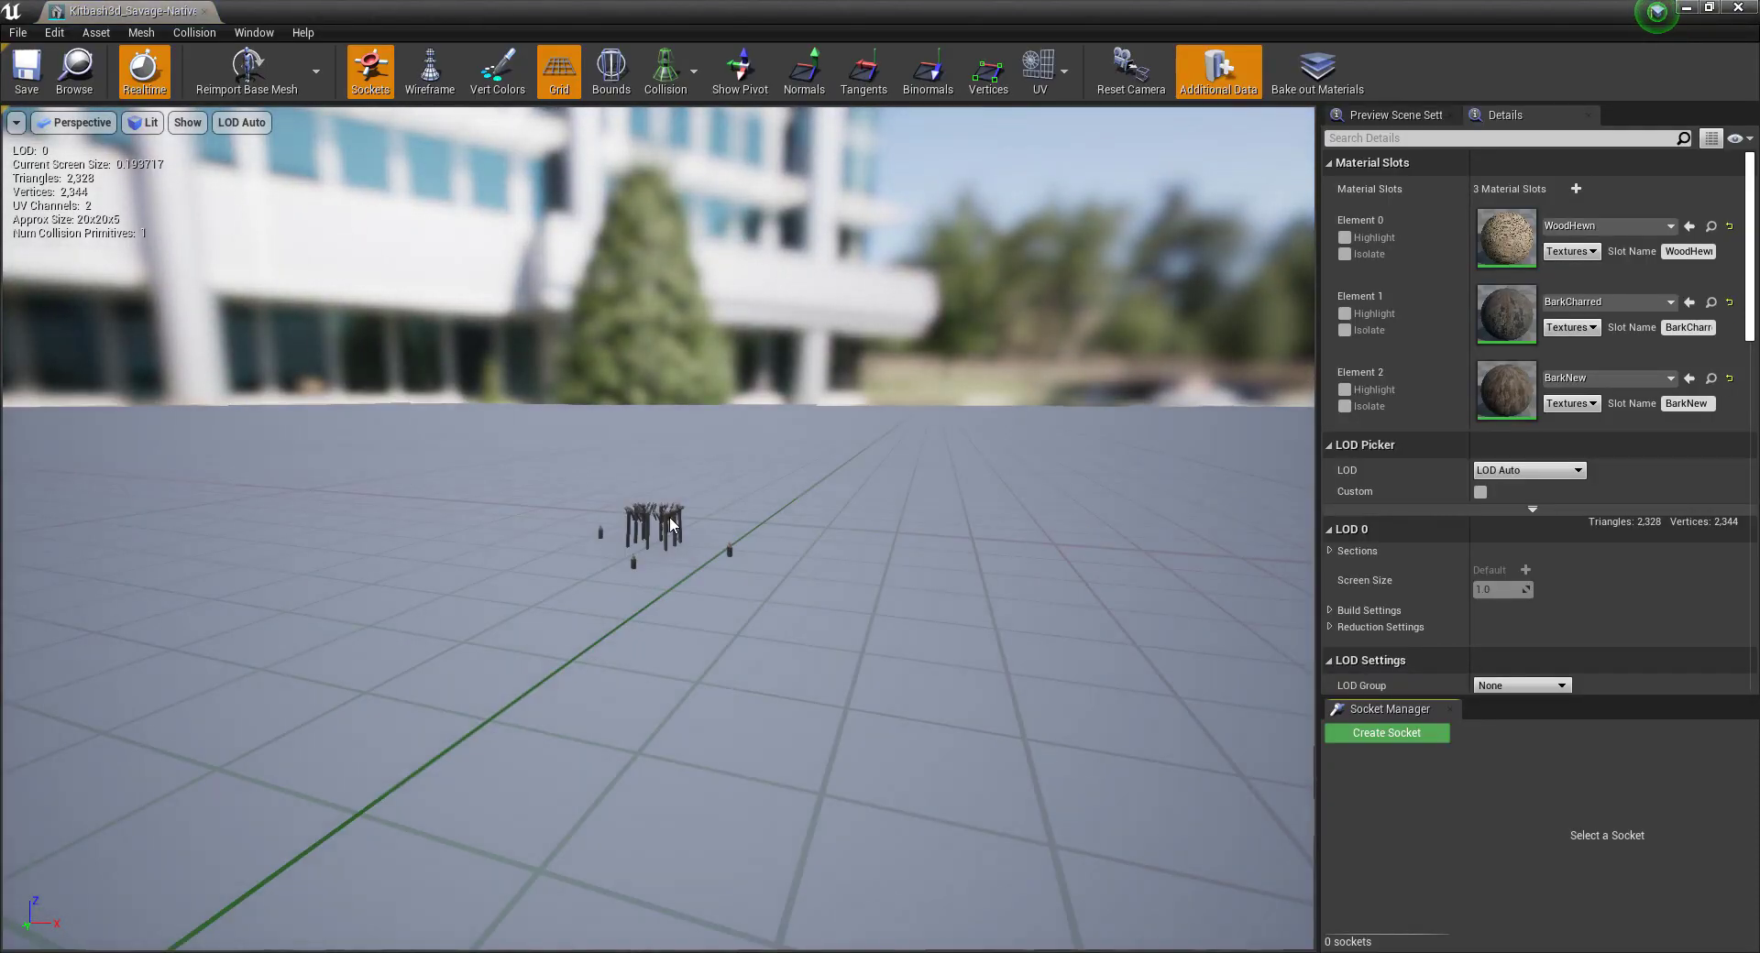
scroll(669, 522, up, 8)
right_drag(670, 522, 671, 536)
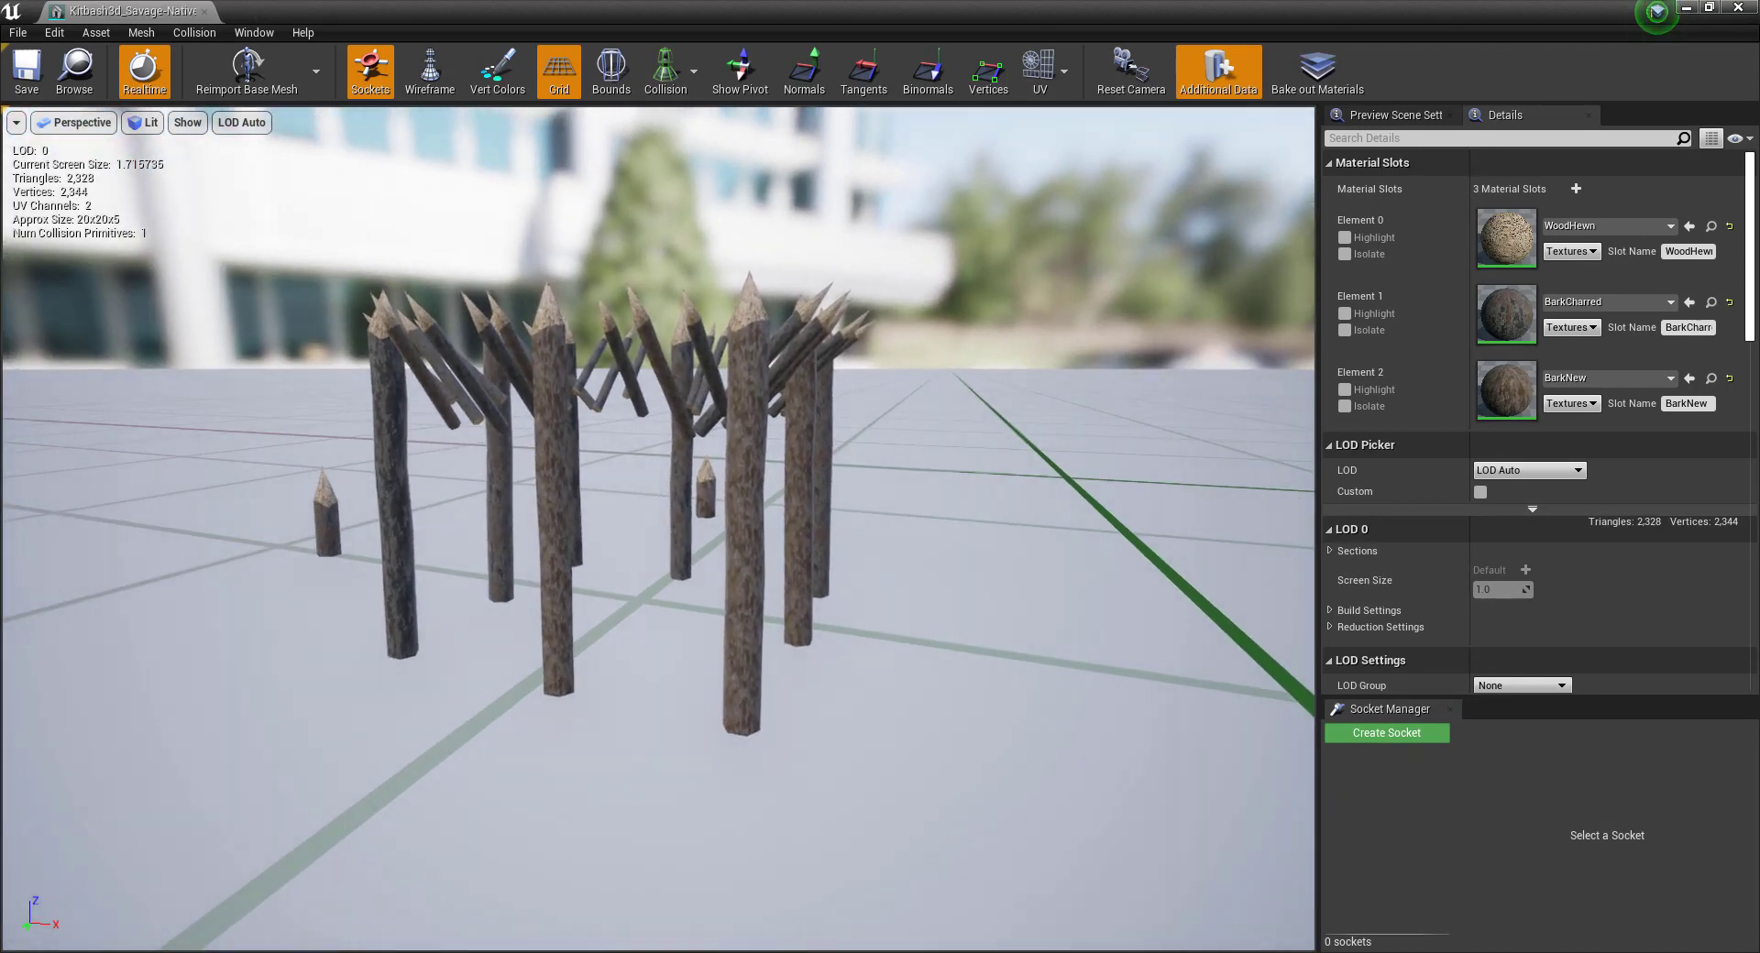
drag(677, 524, 676, 525)
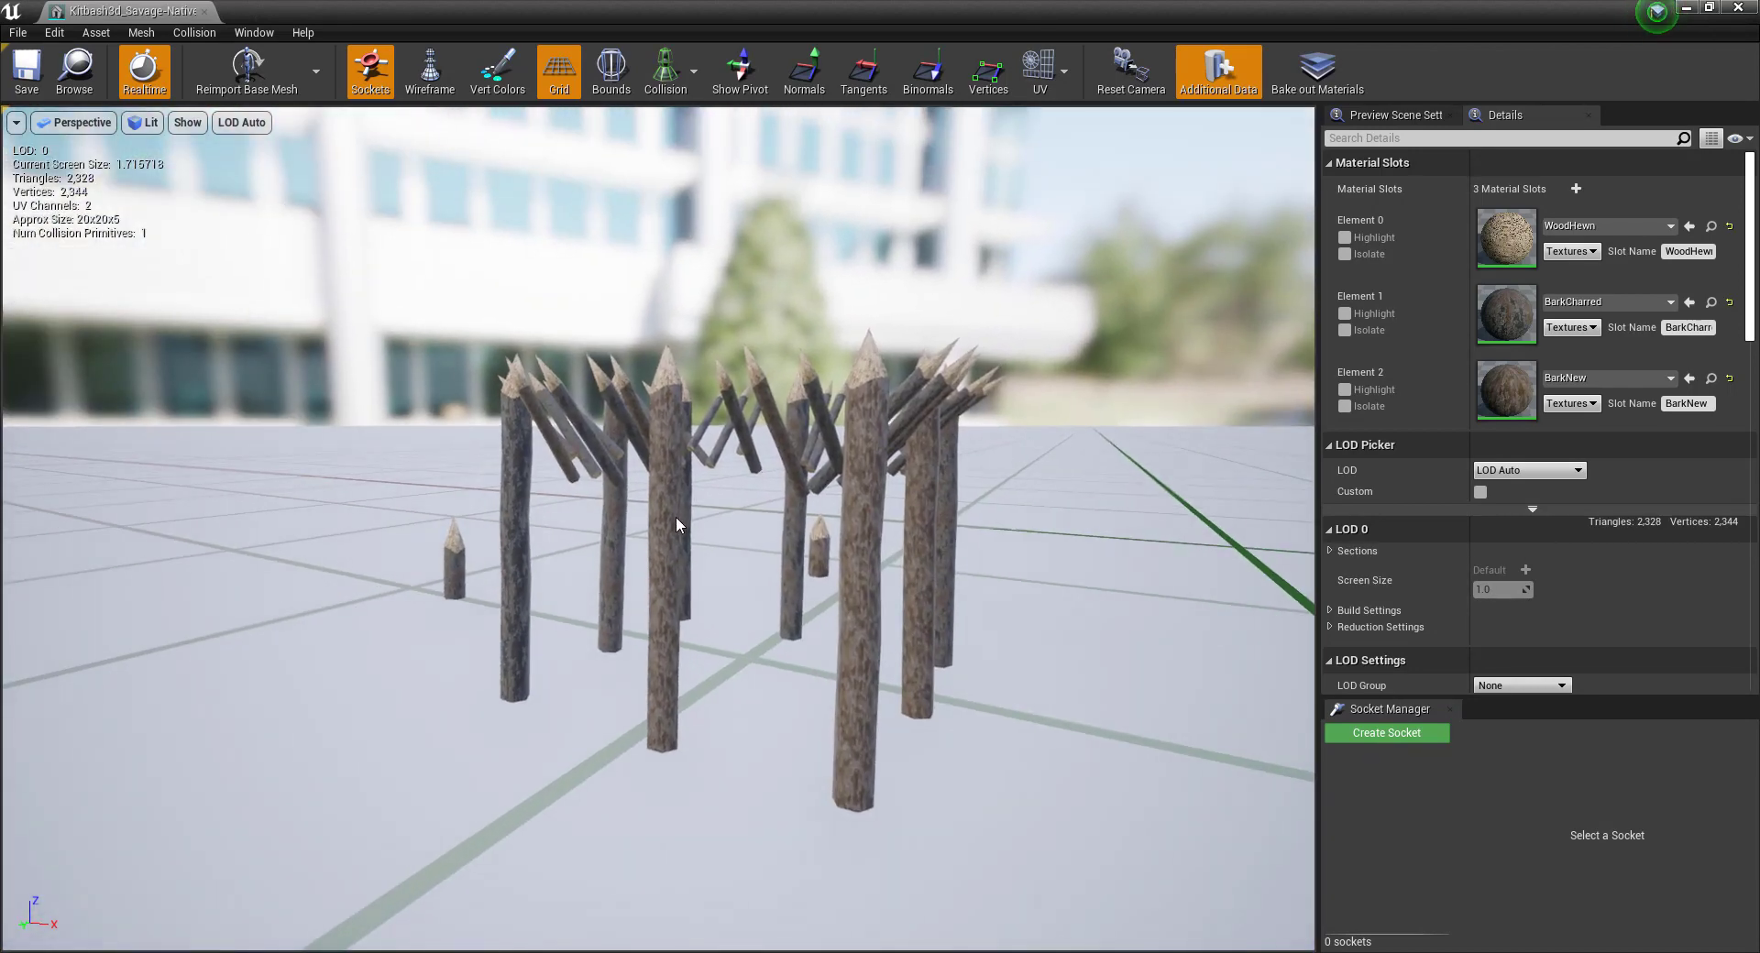
click(1736, 6)
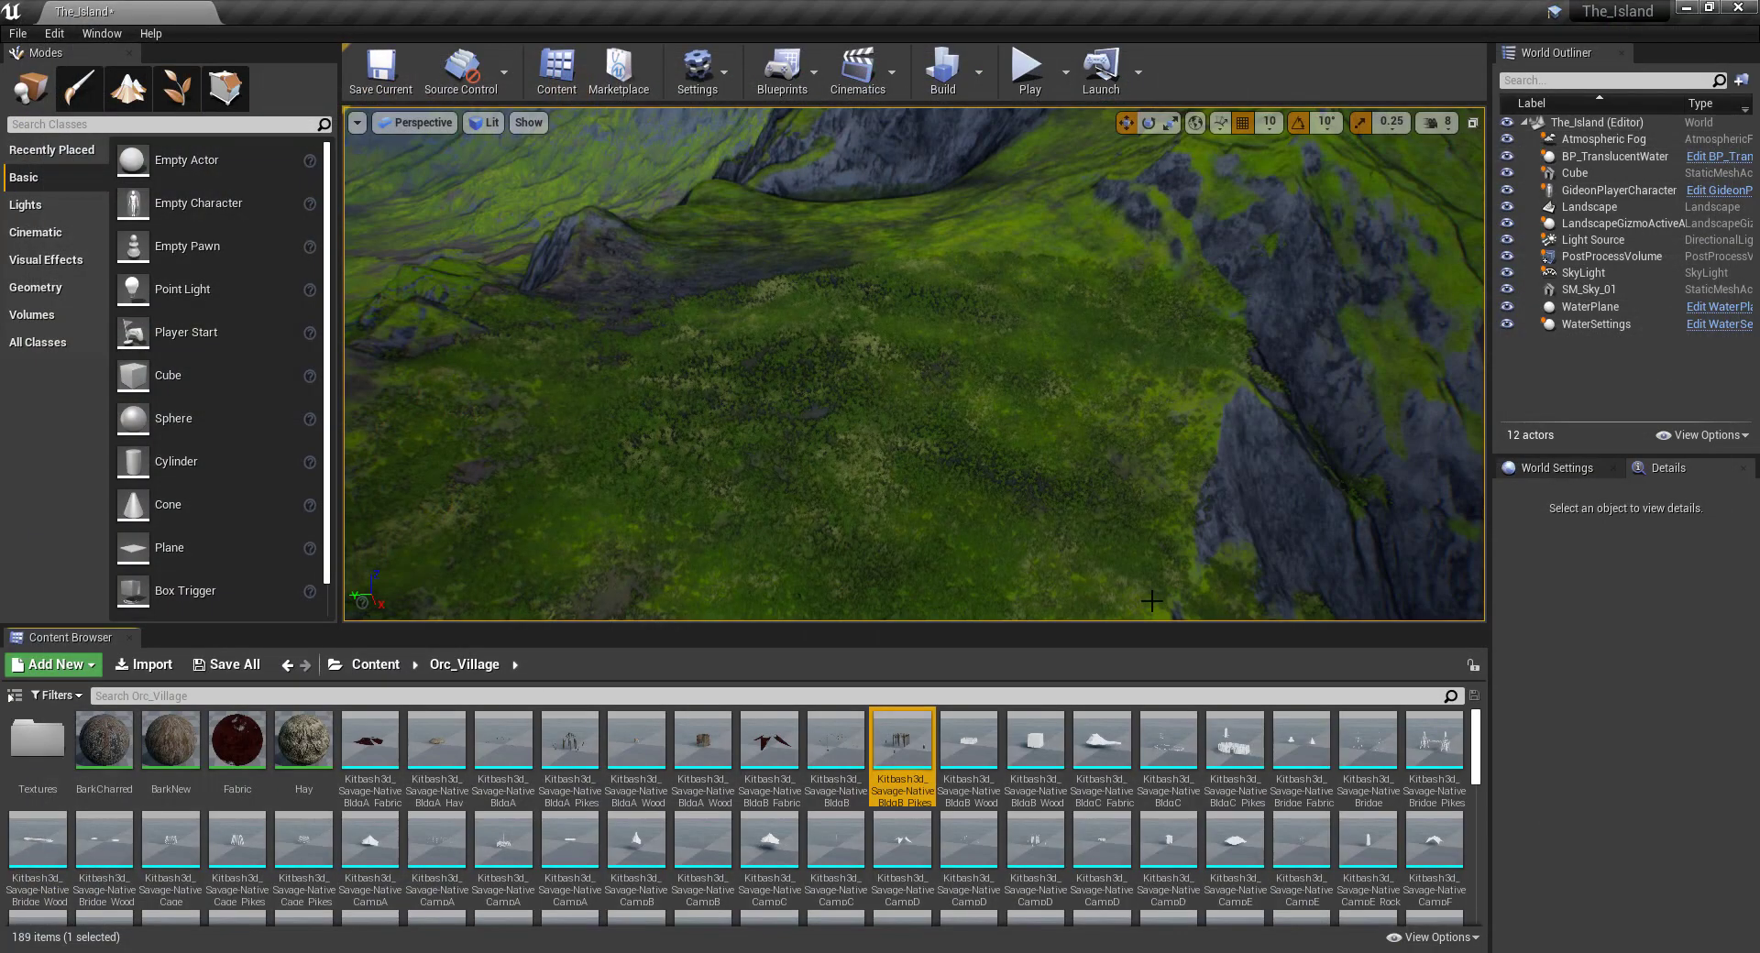
Inspect the two BldgB wood meshes, one using WoodHewn and the other WoodPlanks, closing each editor after viewing.
double_click(958, 764)
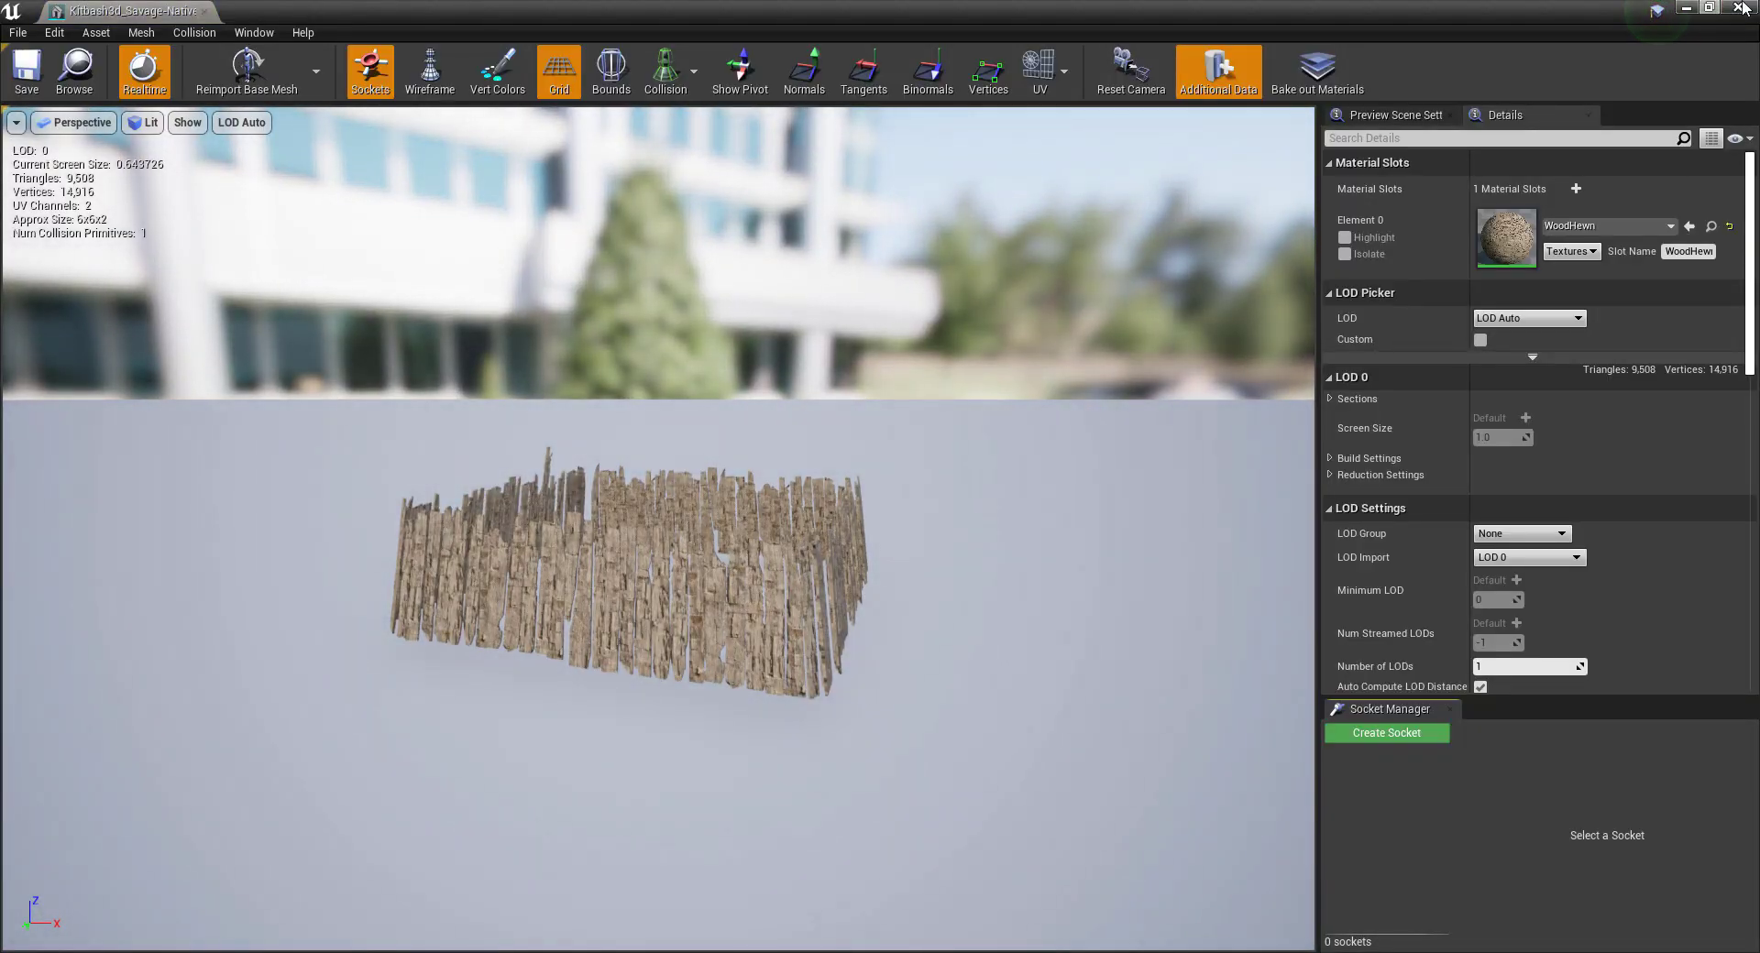
click(1737, 6)
double_click(1037, 747)
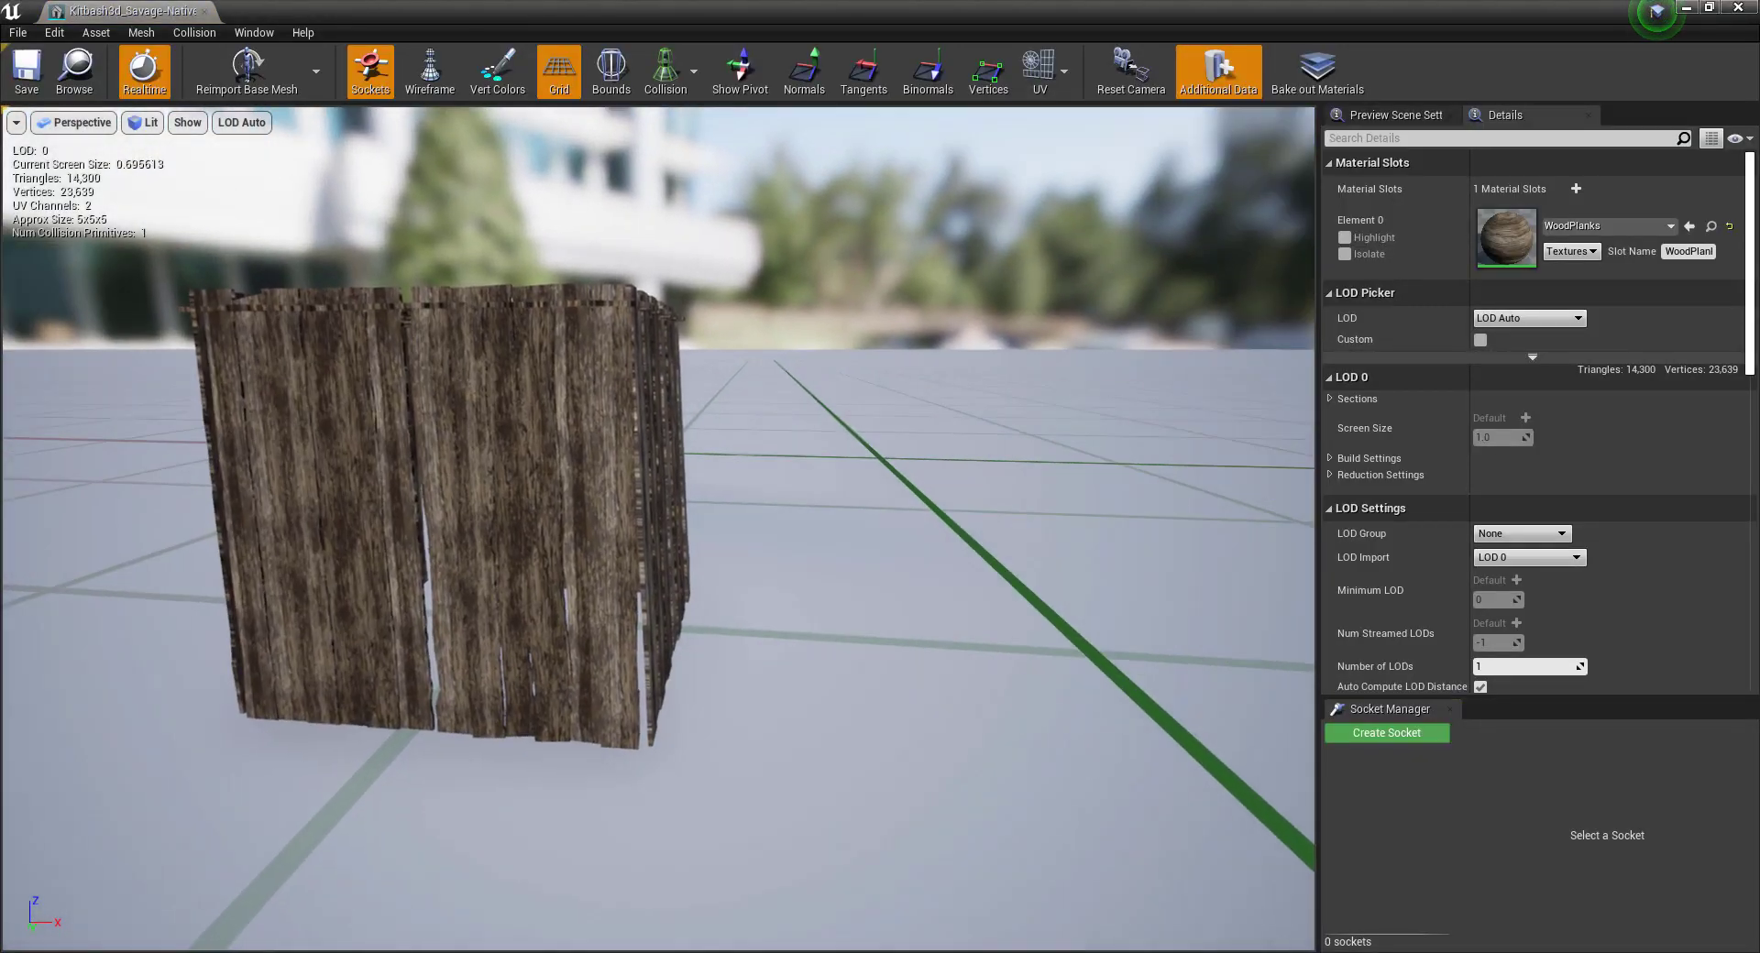
right_drag(659, 528, 641, 642)
key(w)
key(w)
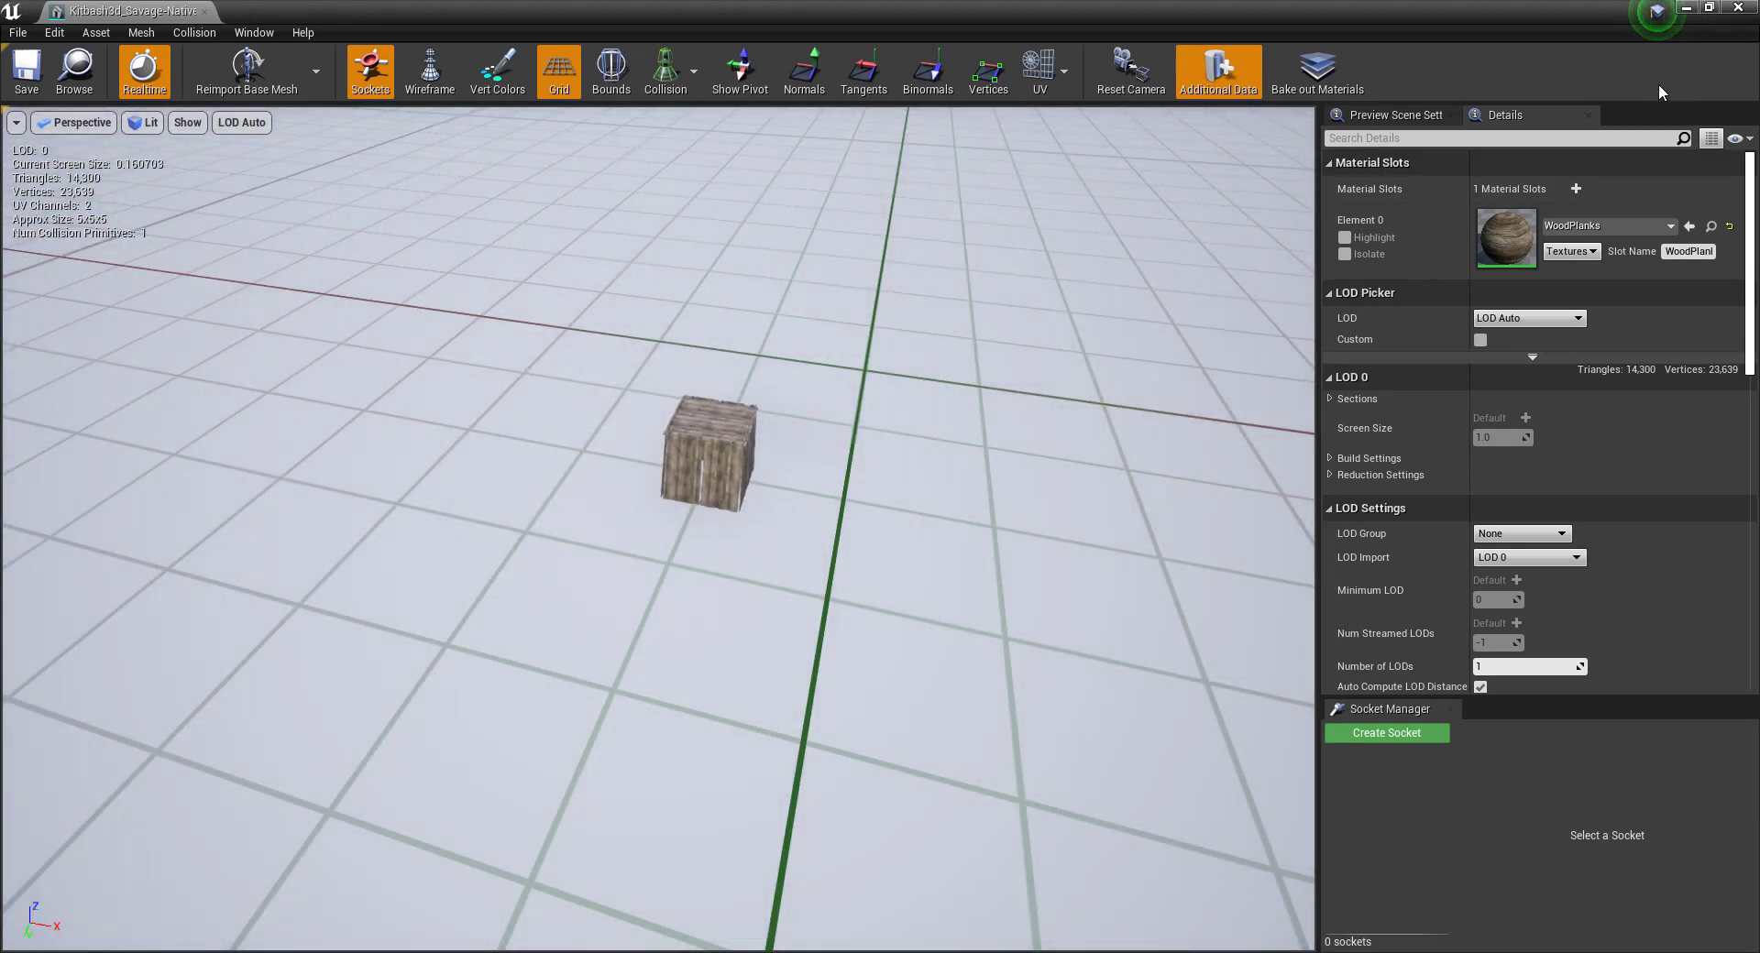
click(1738, 9)
Set the level viewport's camera speed to 4 and inspect the BldgC fabric mesh in its own editor.
click(1439, 123)
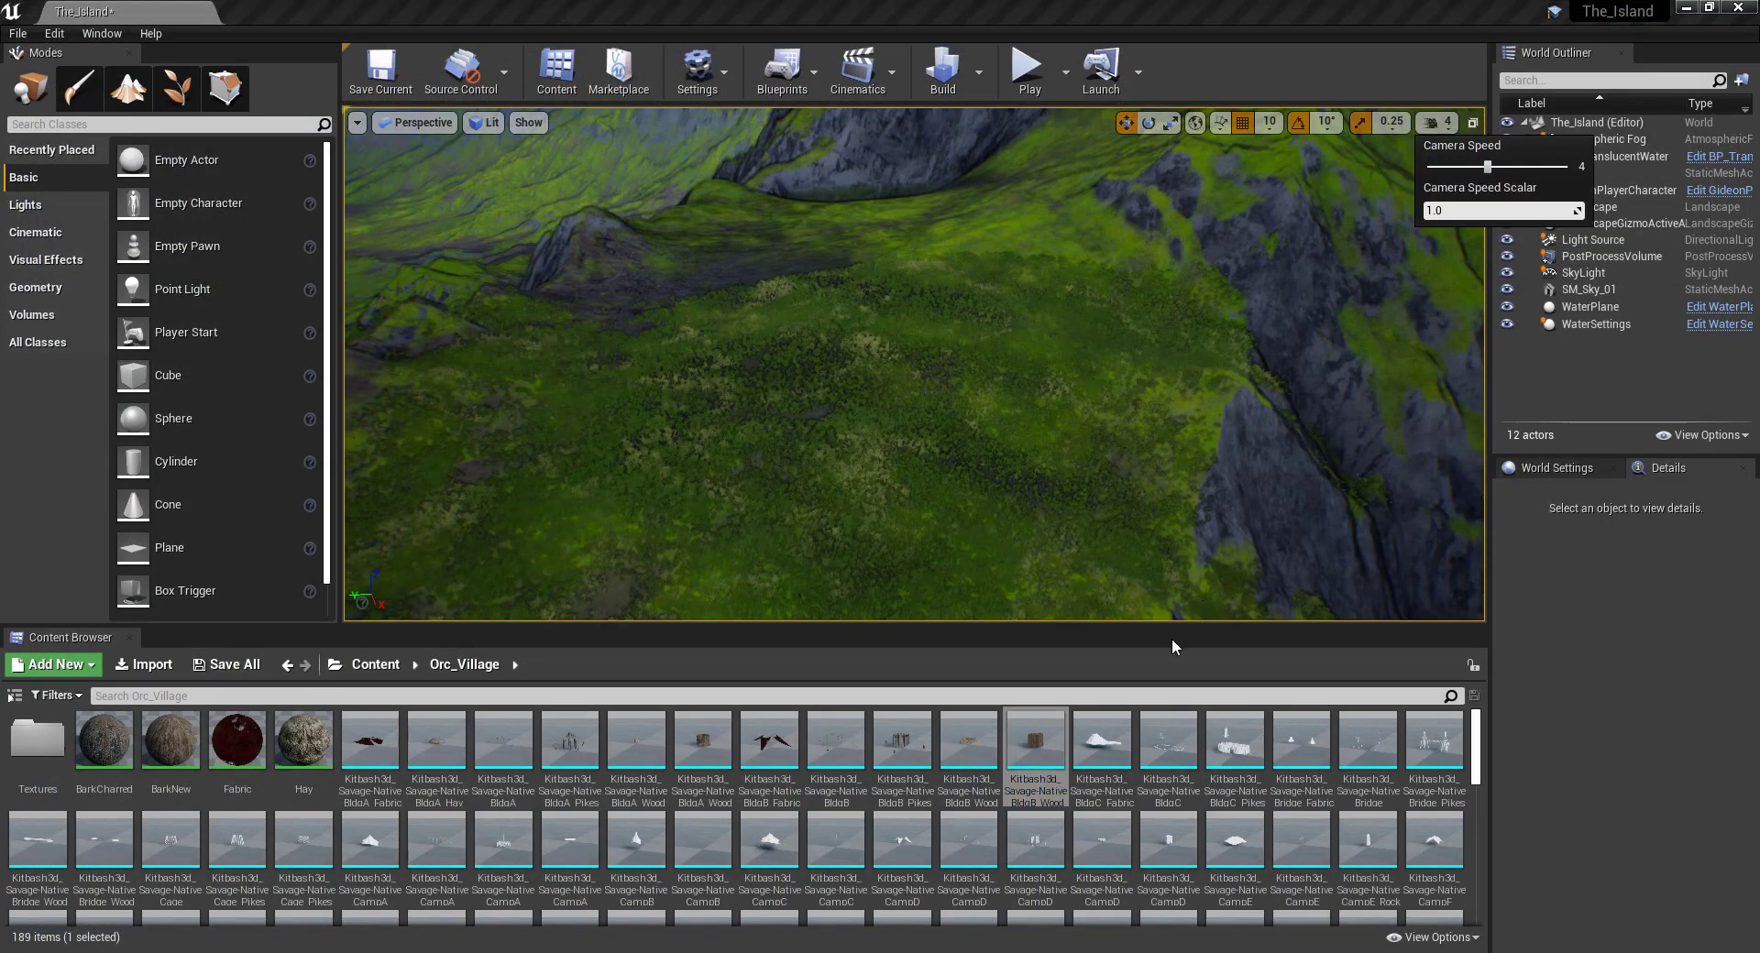
double_click(1102, 740)
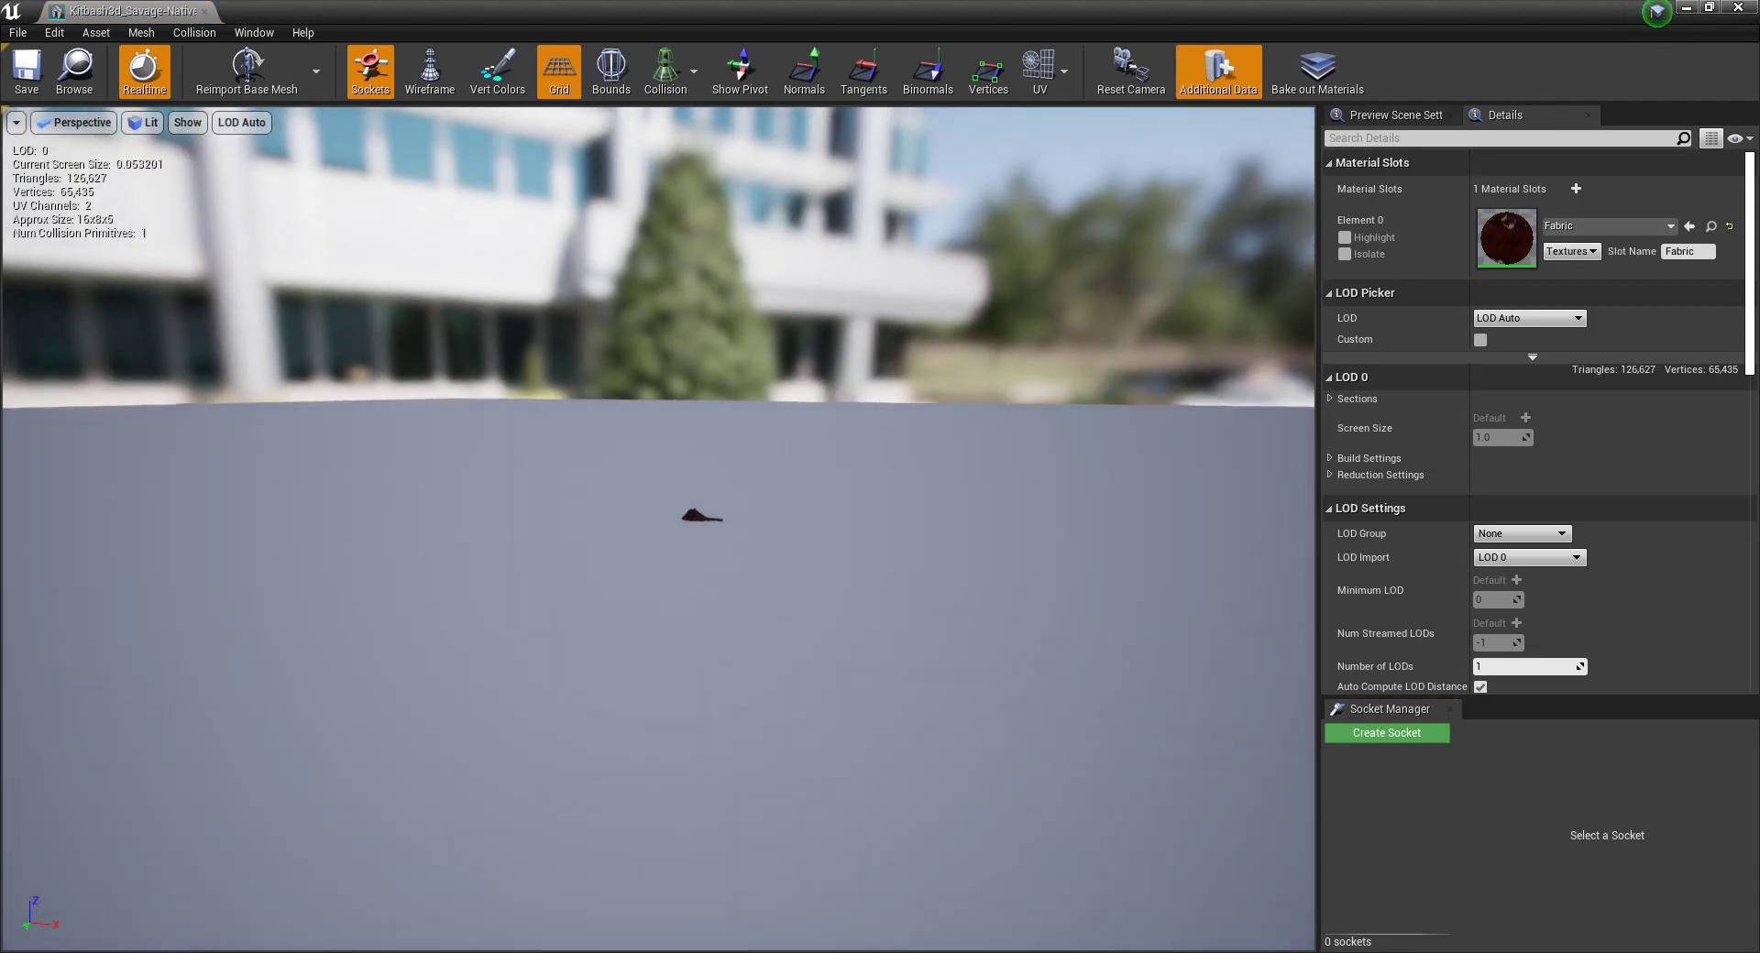
key(w)
mouse_move(882, 255)
right_down()
mouse_move(838, 257)
mouse_move(885, 255)
right_up()
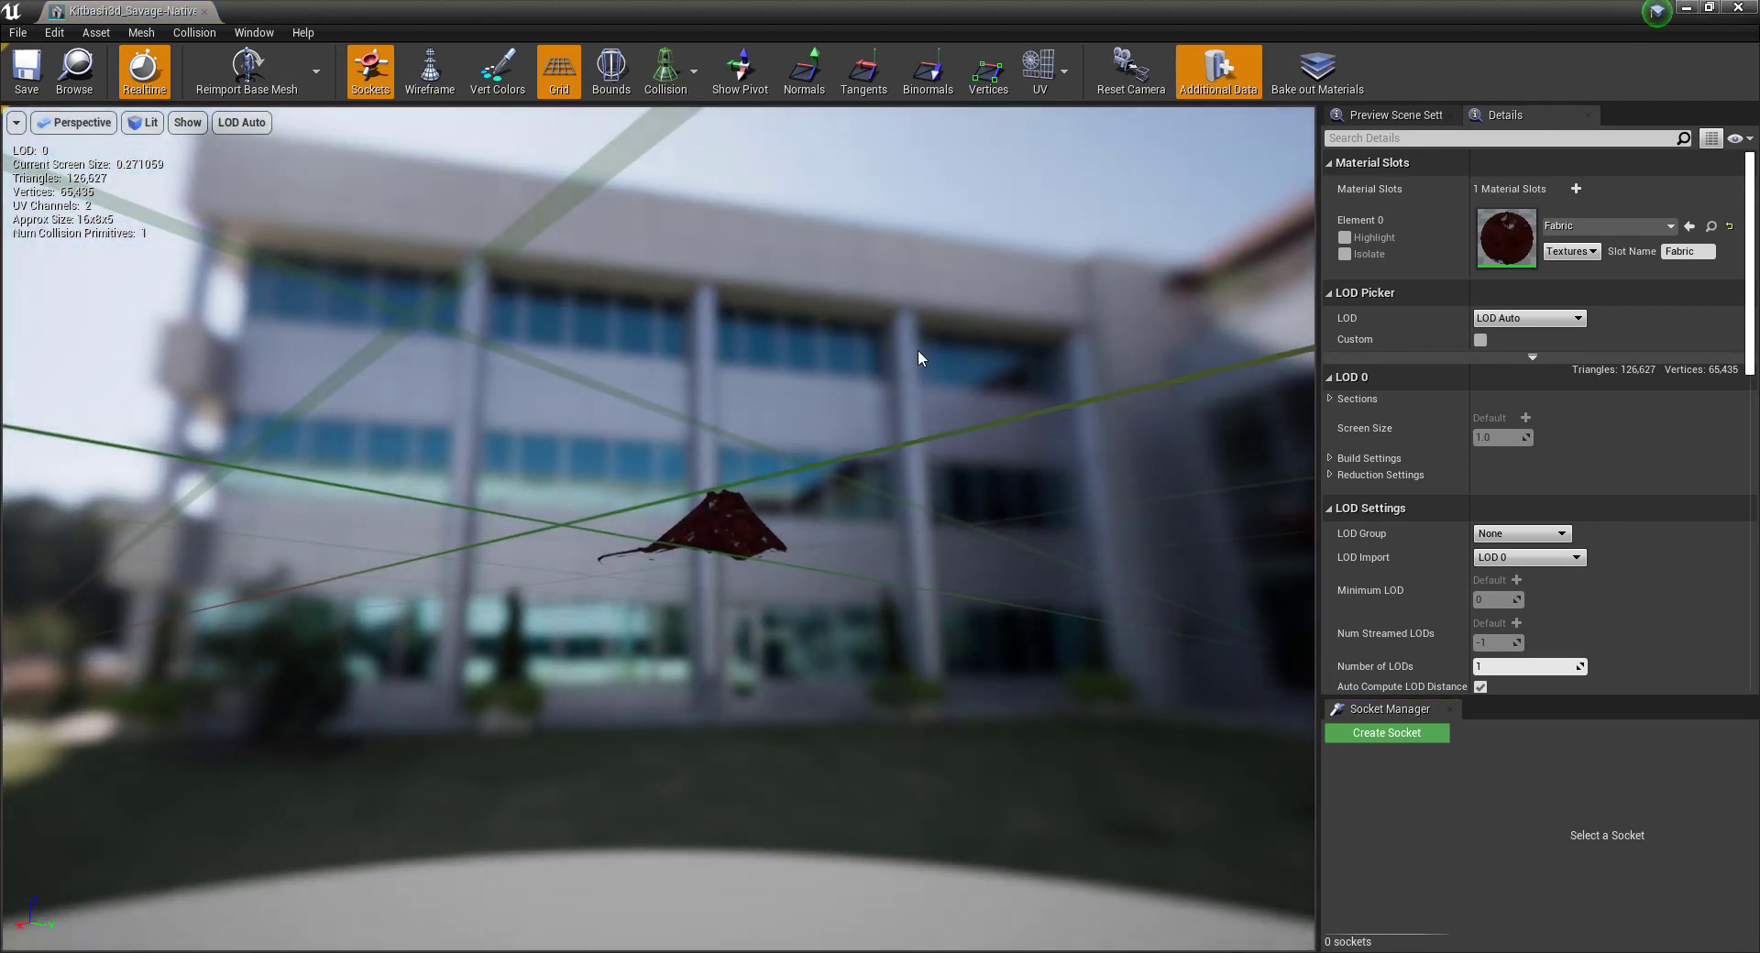
click(1737, 9)
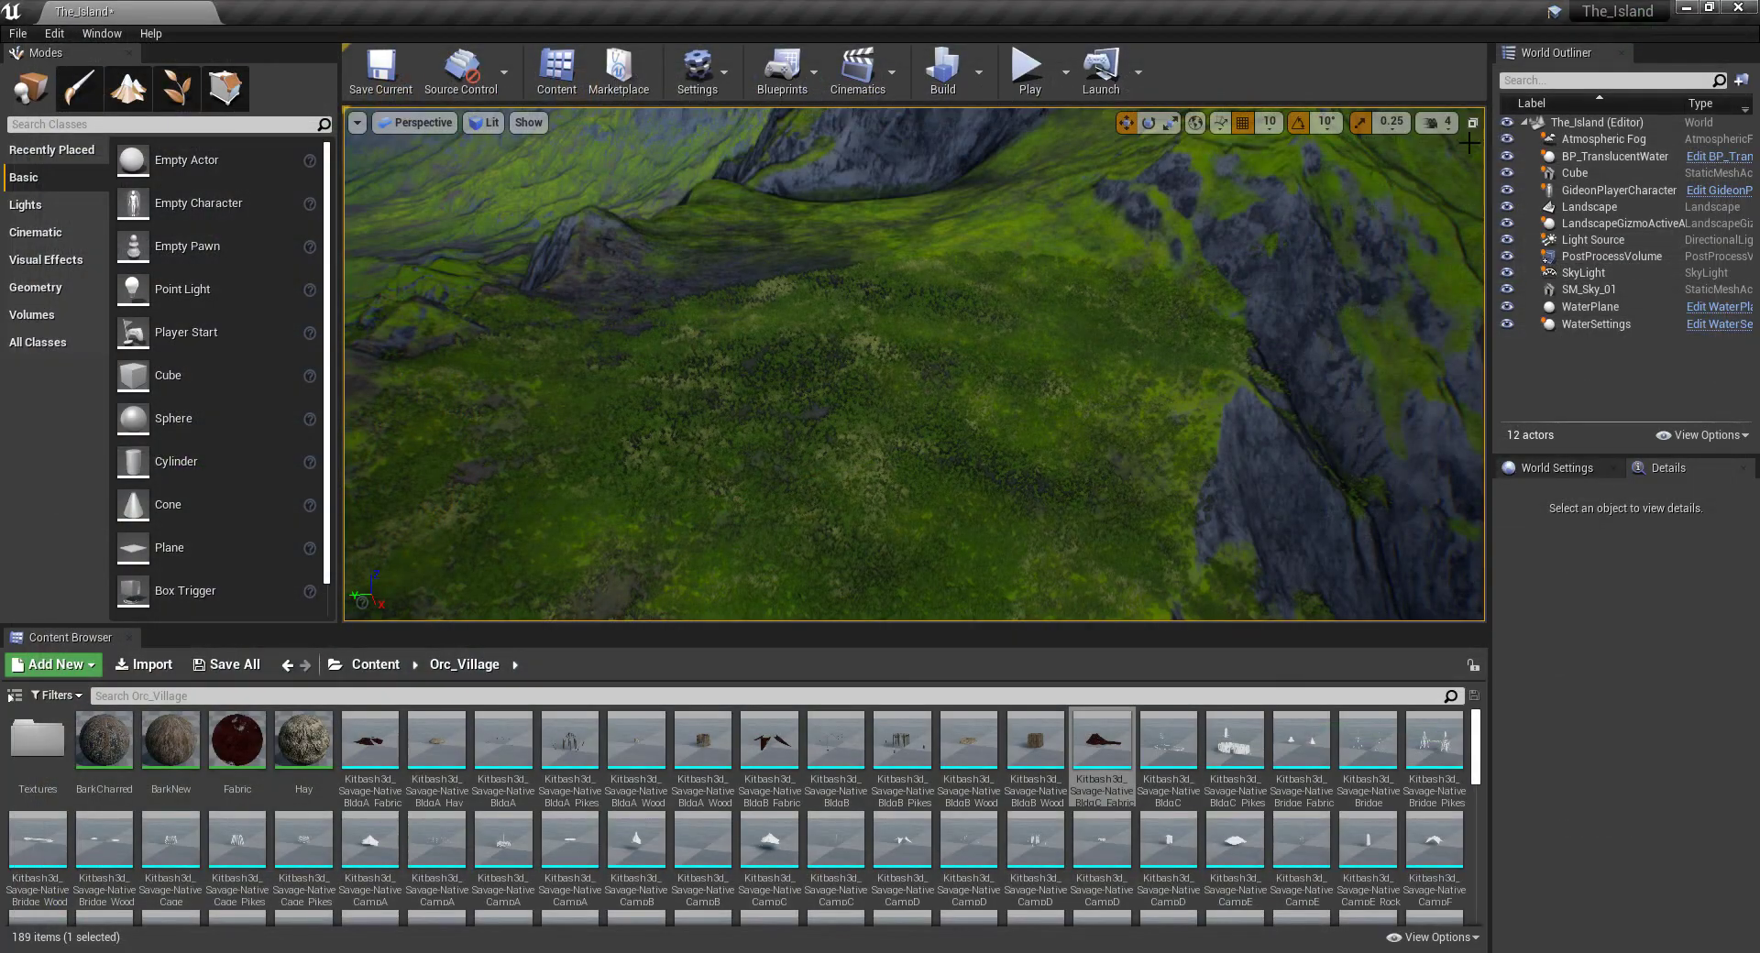
Set the level viewport's camera speed to 2 and inspect the BldgC lashing mesh in its own editor.
click(1441, 124)
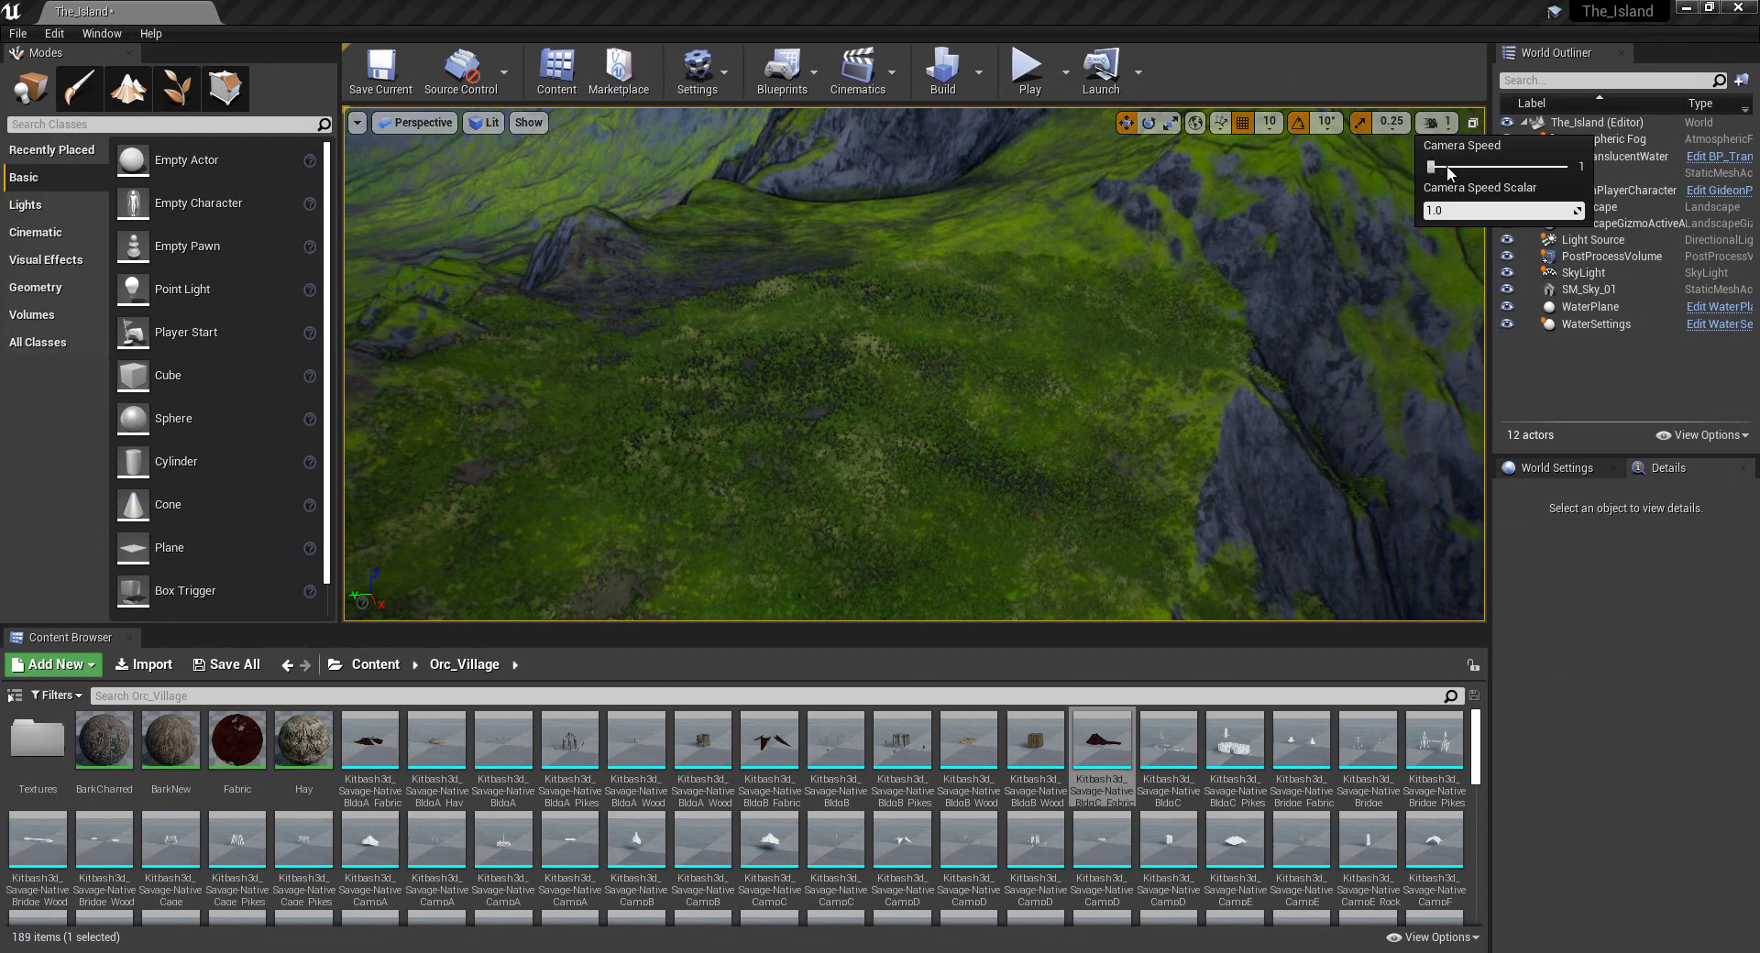
drag(1446, 165, 1459, 165)
double_click(1154, 733)
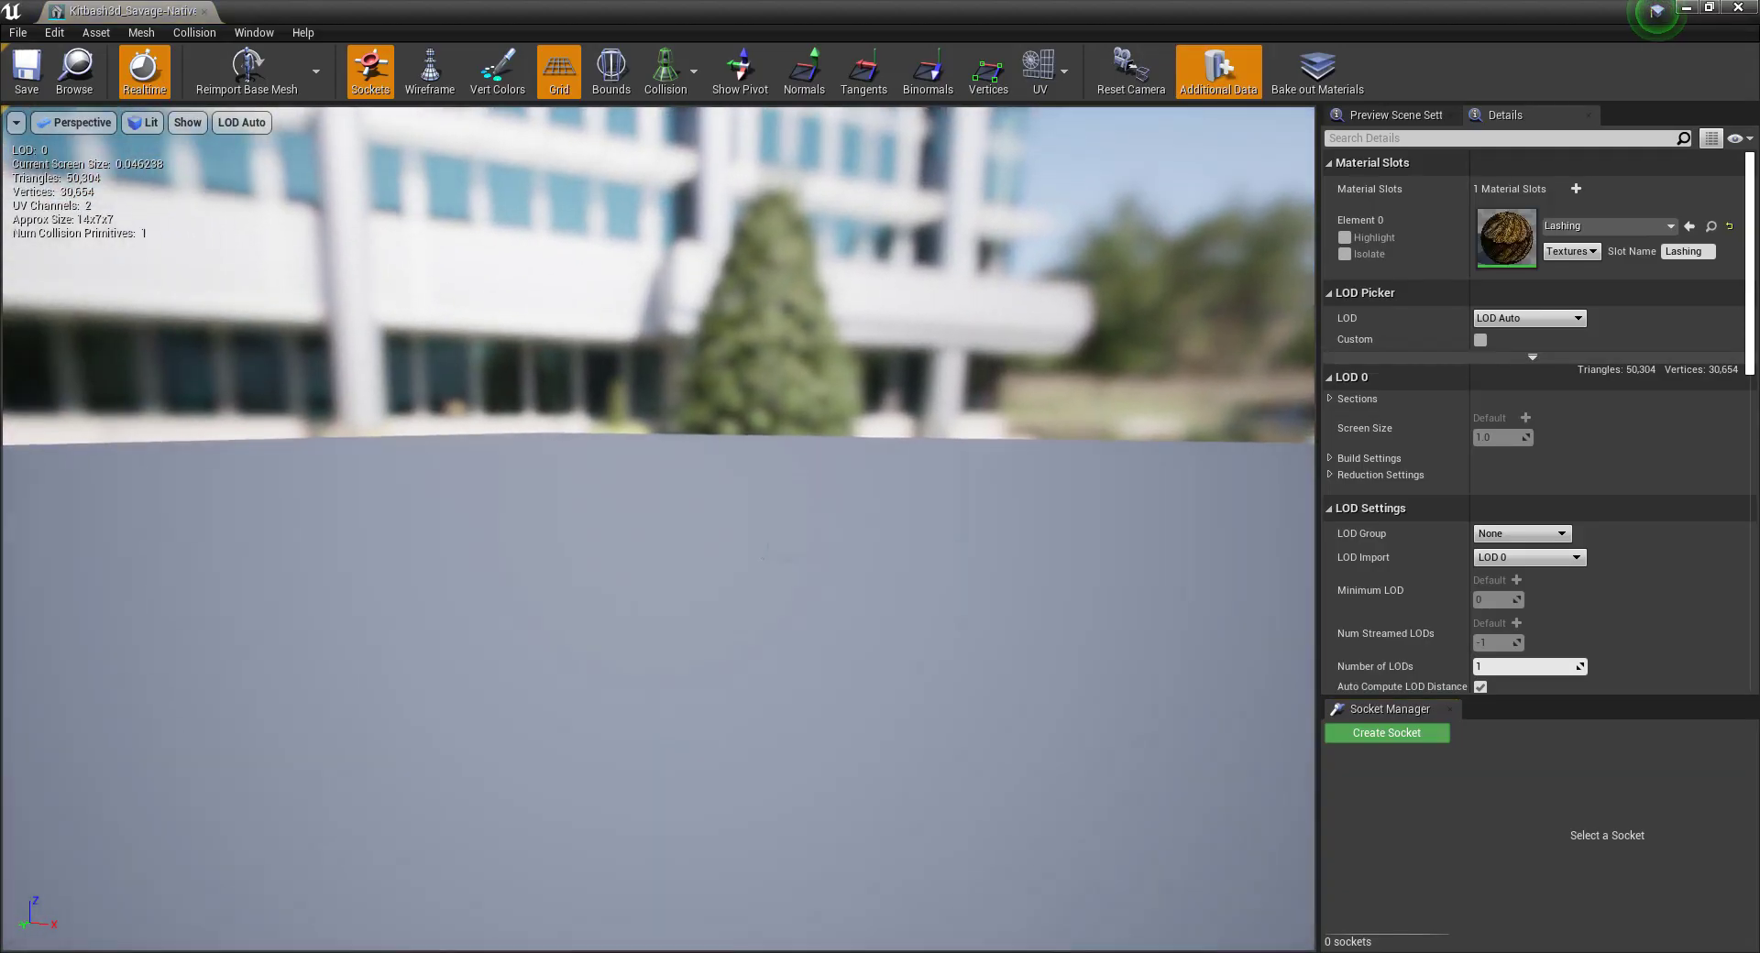
key(w)
right_drag(812, 472, 705, 559)
scroll(812, 472, up, 2)
scroll(812, 472, down, 1)
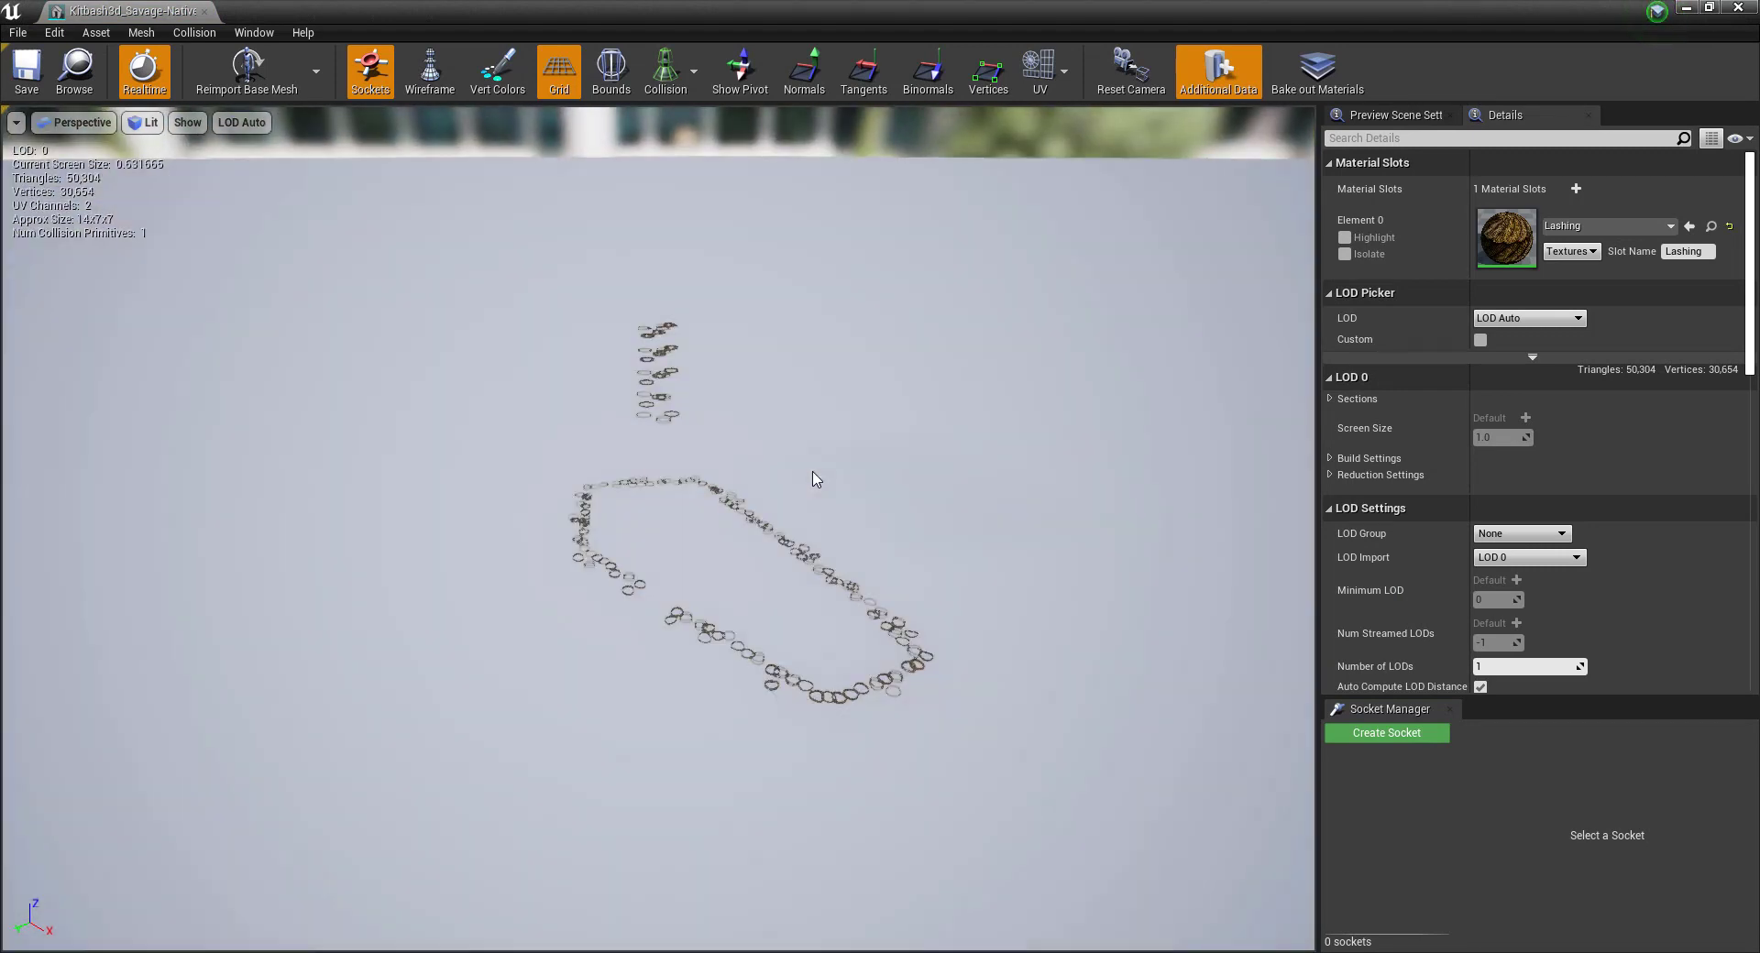
drag(793, 500, 793, 499)
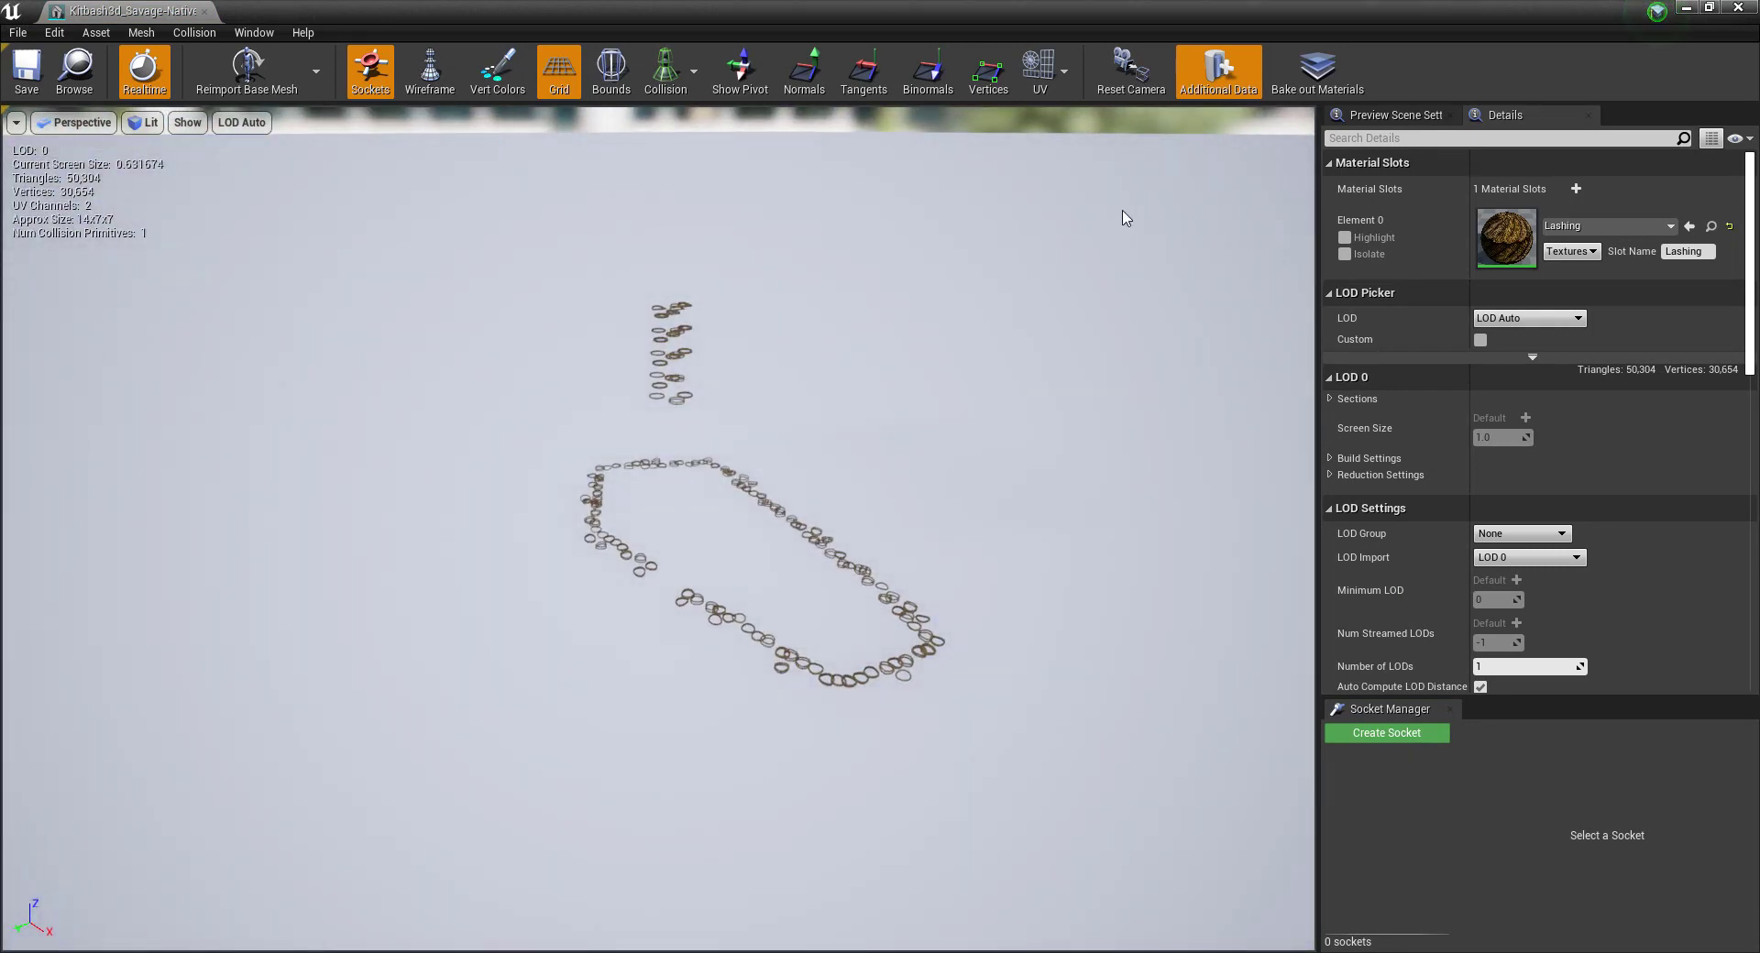
click(1739, 7)
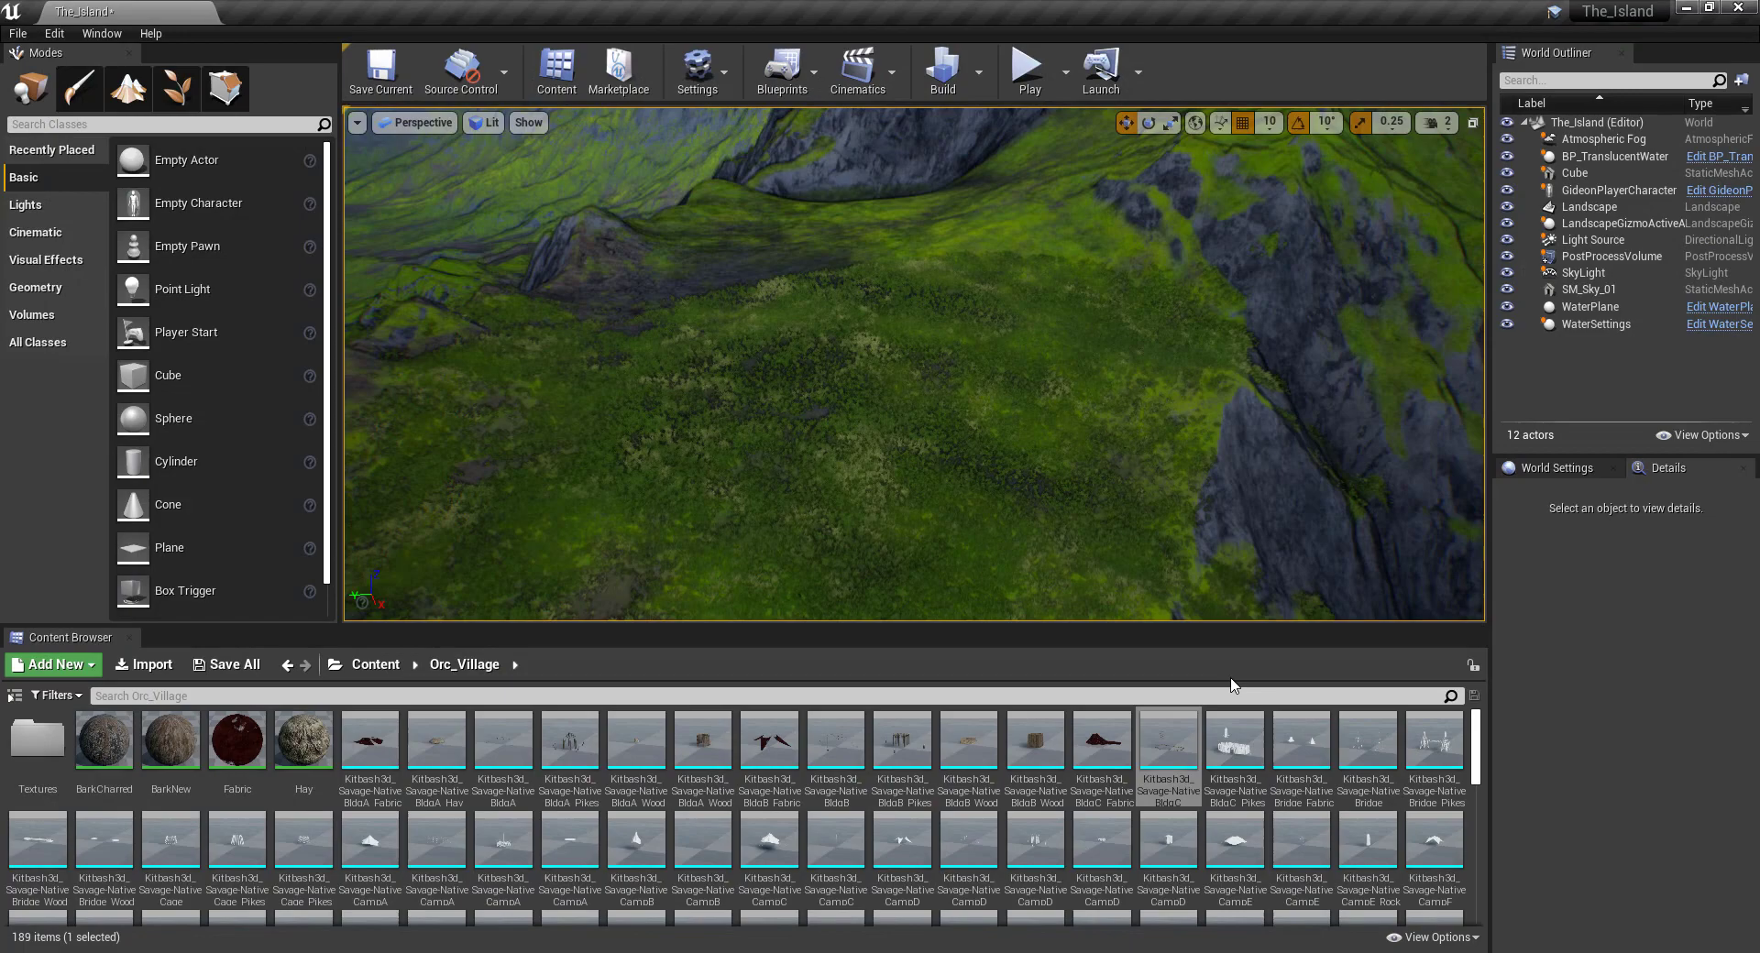
Open the BldgC pikes mesh, examine the palisade's wood and bark materials up close, and close its editor.
double_click(1208, 739)
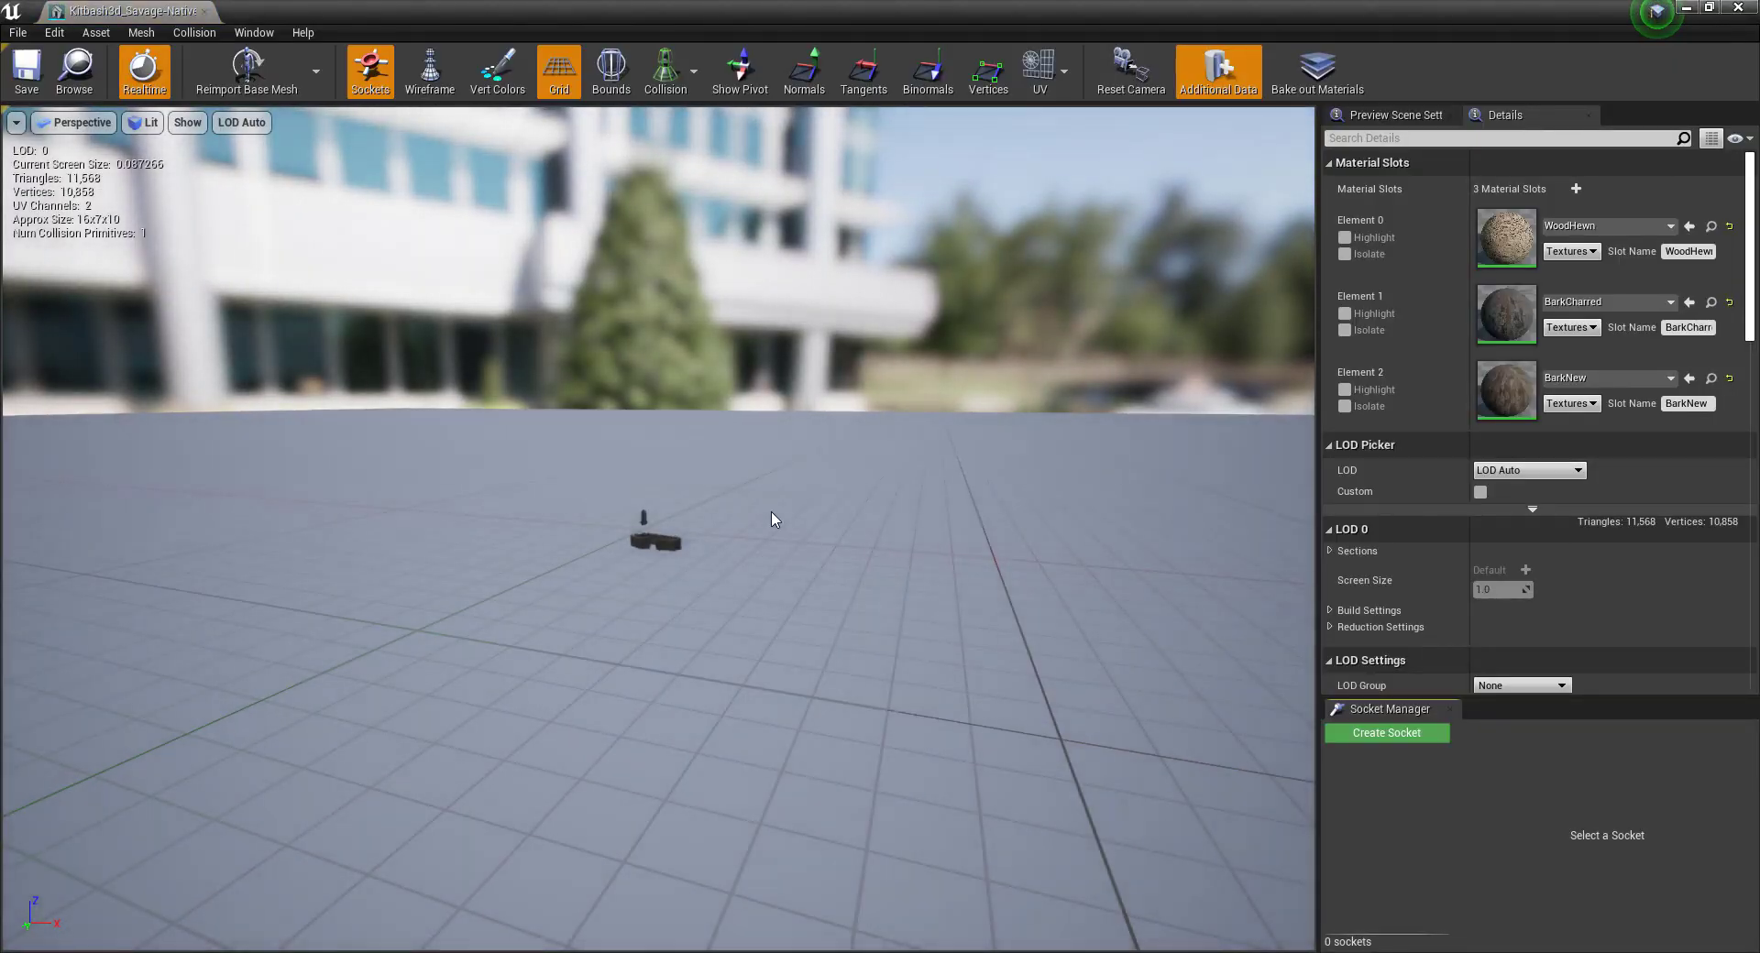
scroll(774, 519, up, 10)
right_drag(774, 520, 760, 520)
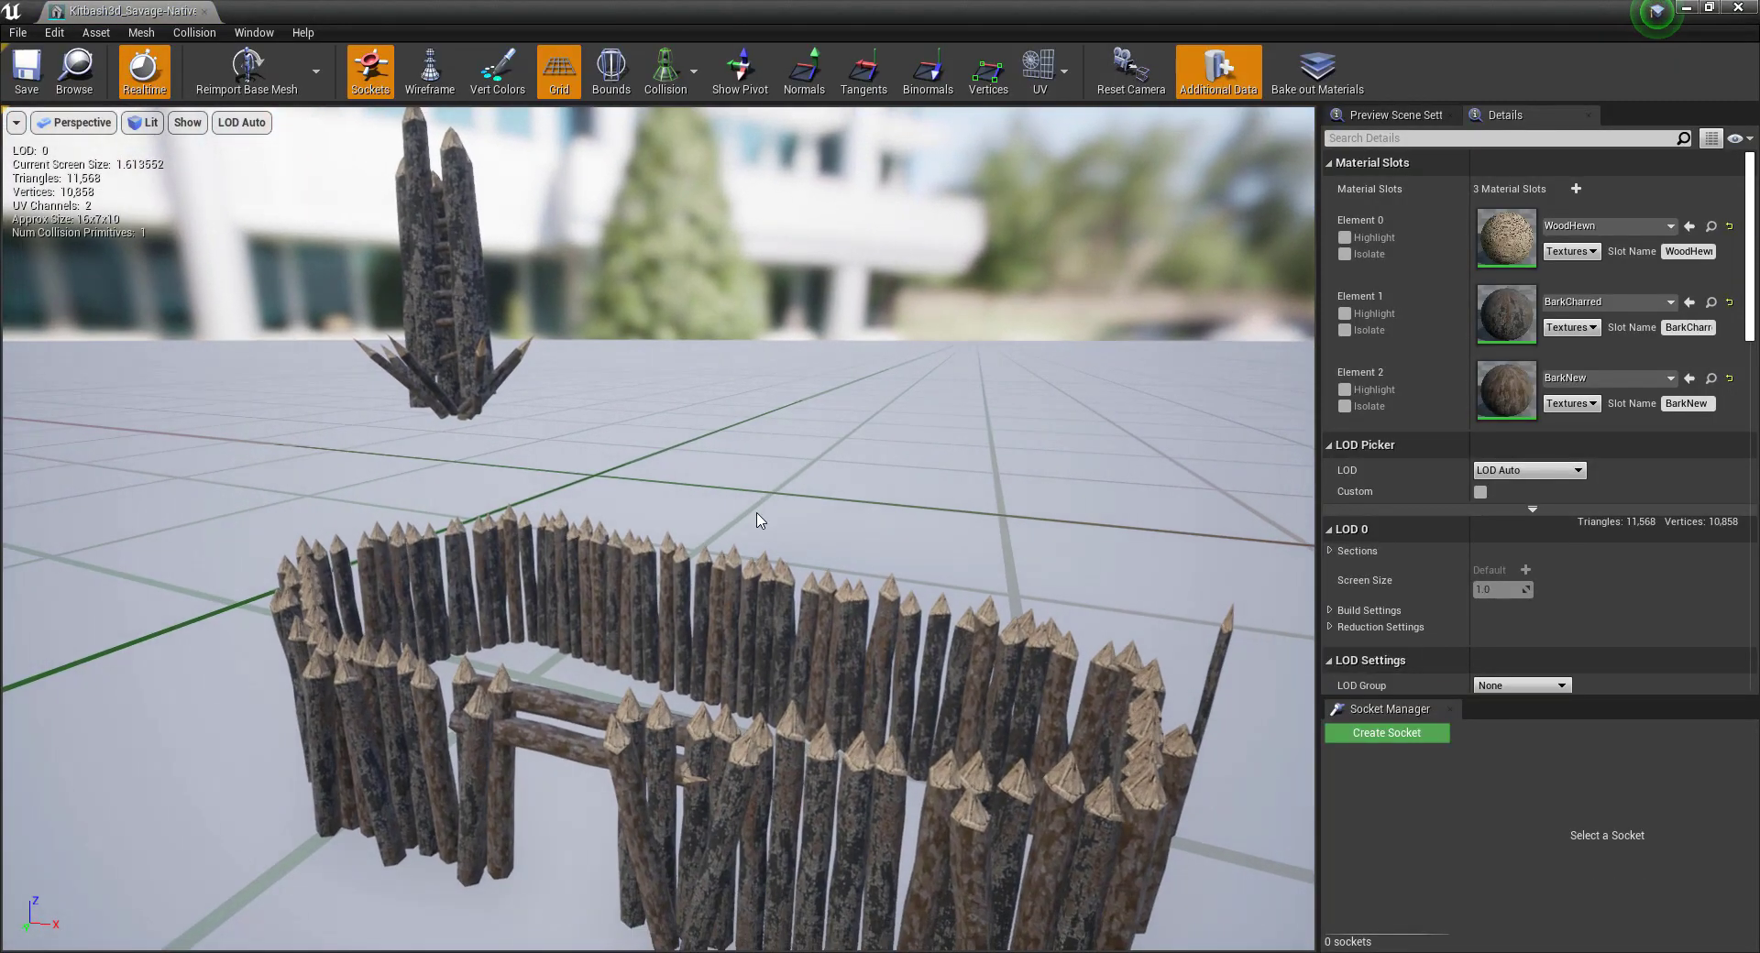
click(1738, 8)
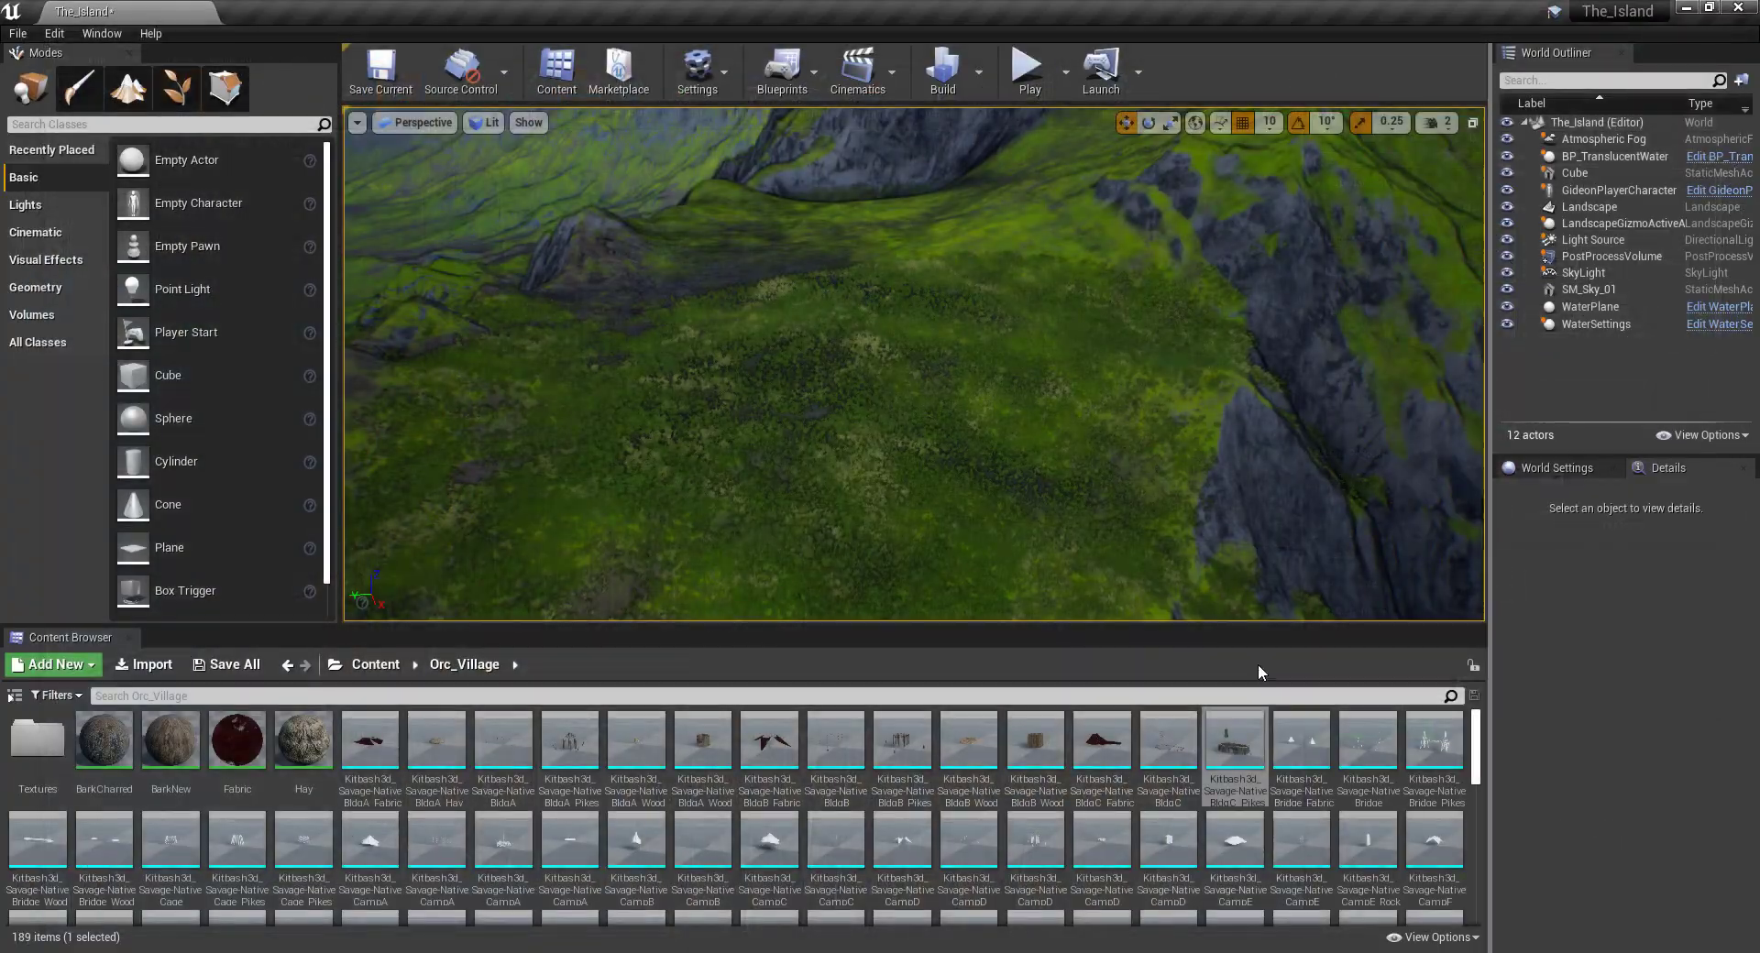
Open the Bridge fabric mesh, examine the Fabric material on the cloth up close, and close its editor.
double_click(1285, 736)
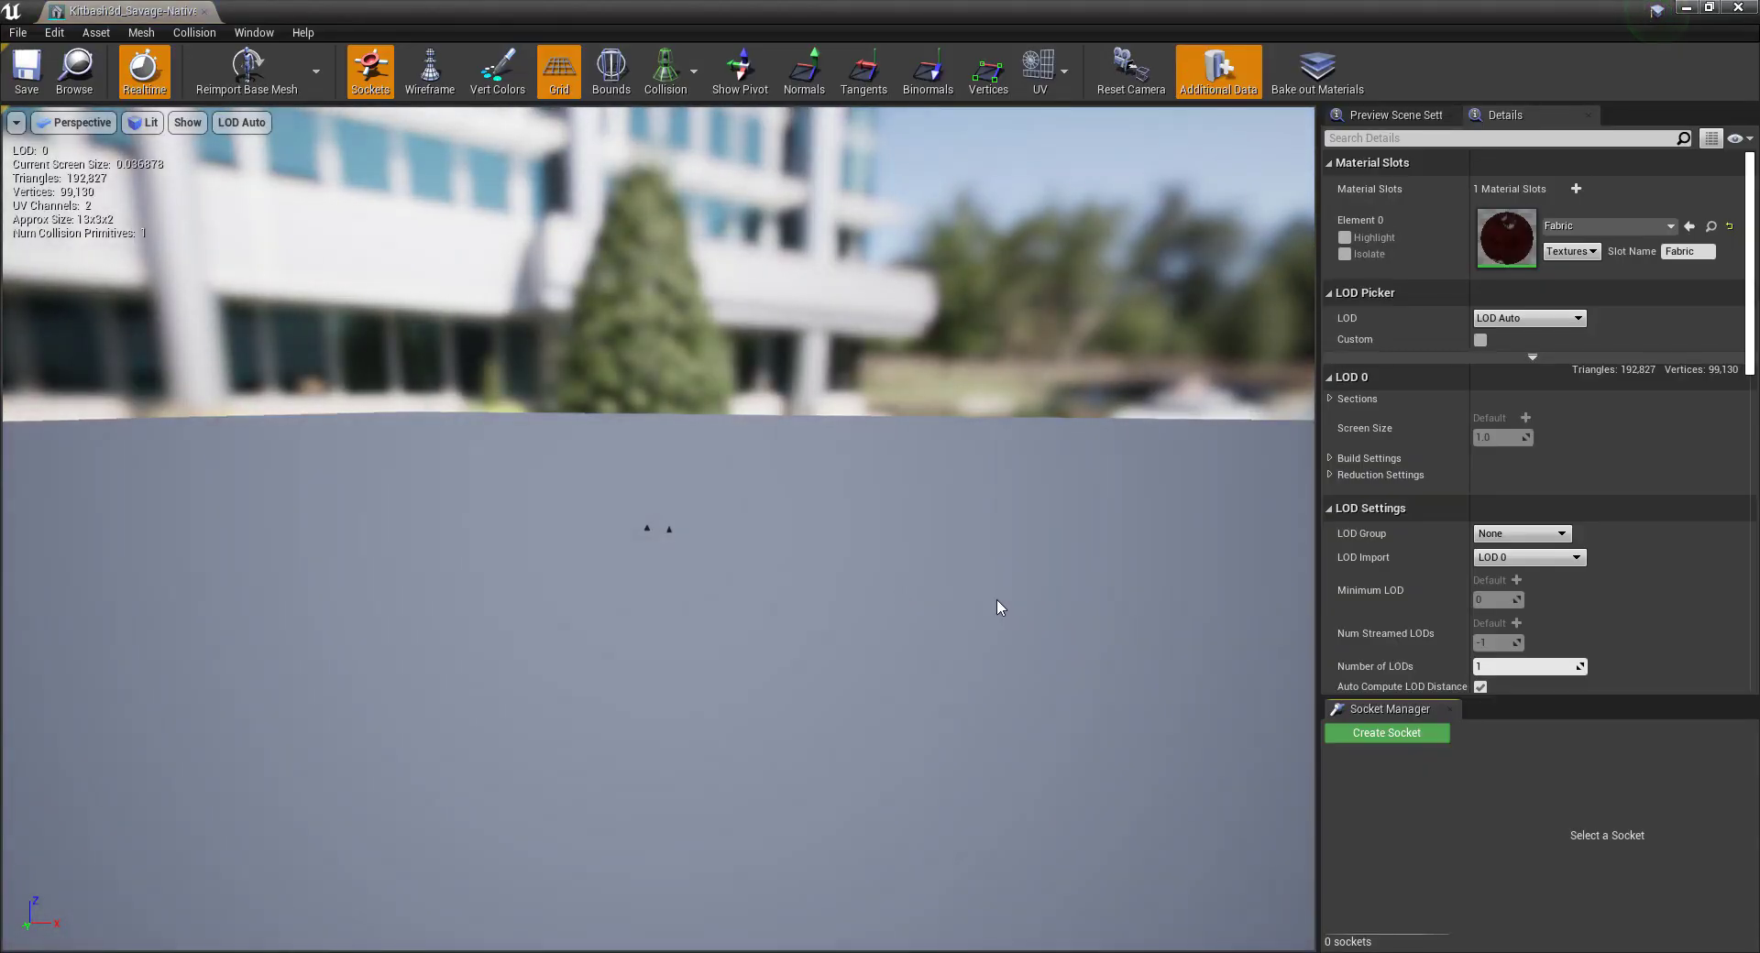
scroll(744, 572, up, 10)
right_drag(743, 573, 848, 586)
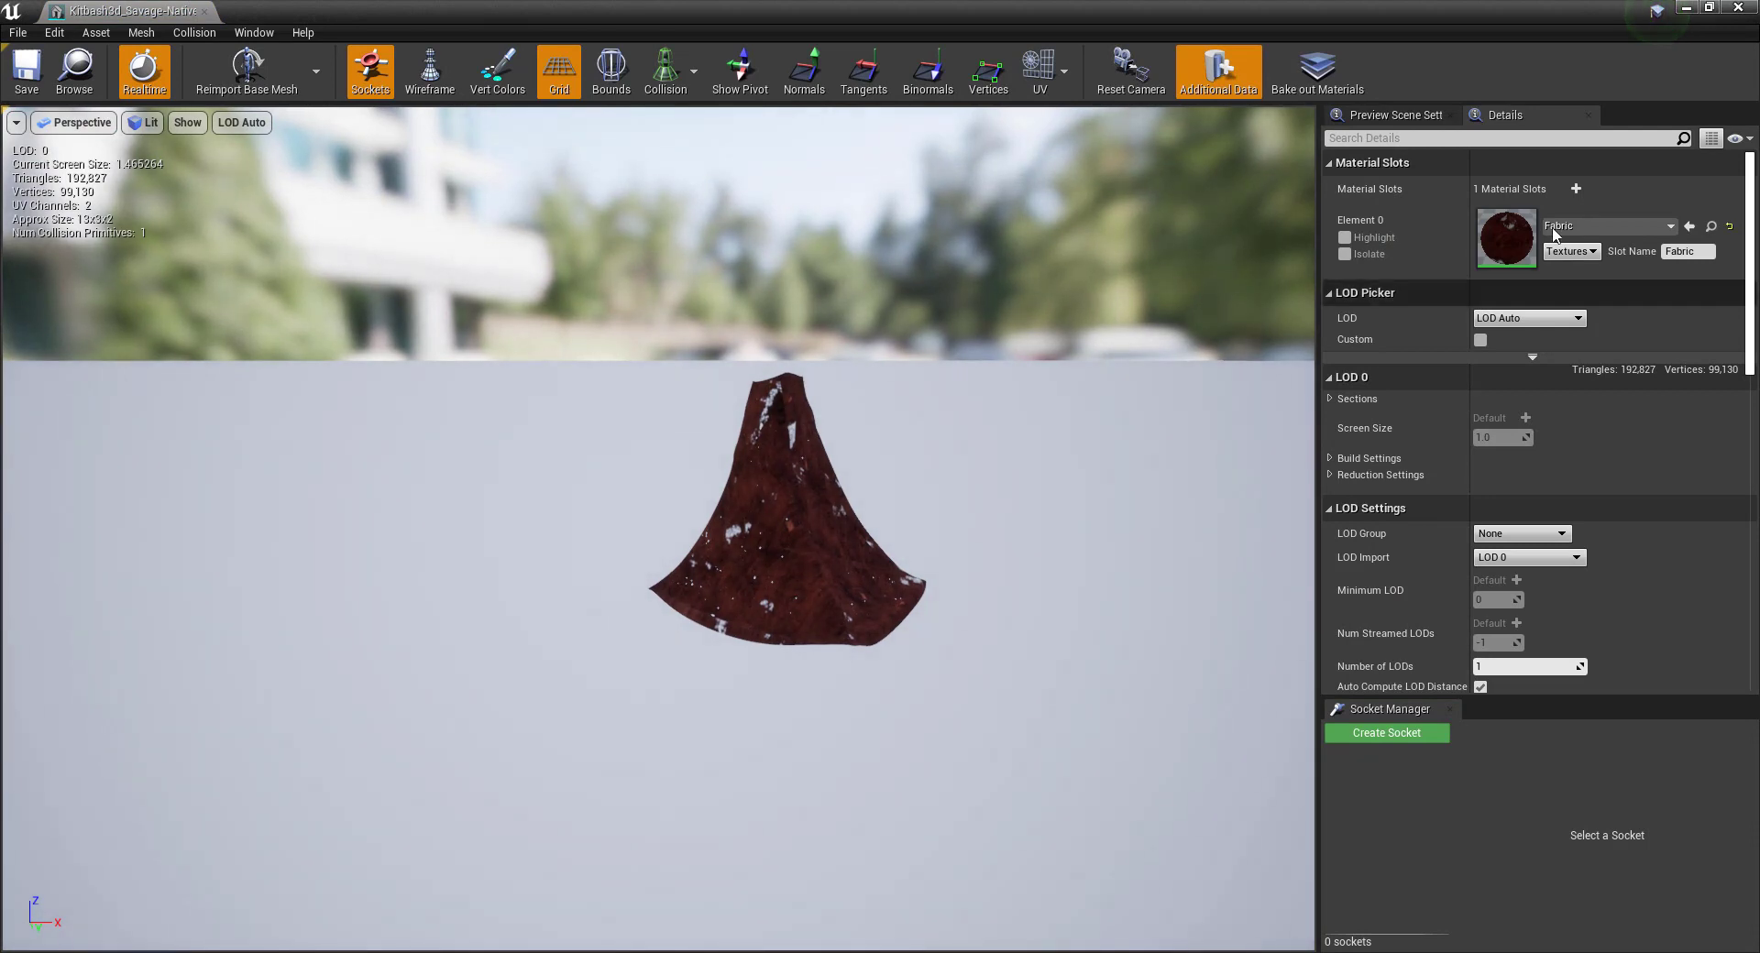
click(1739, 8)
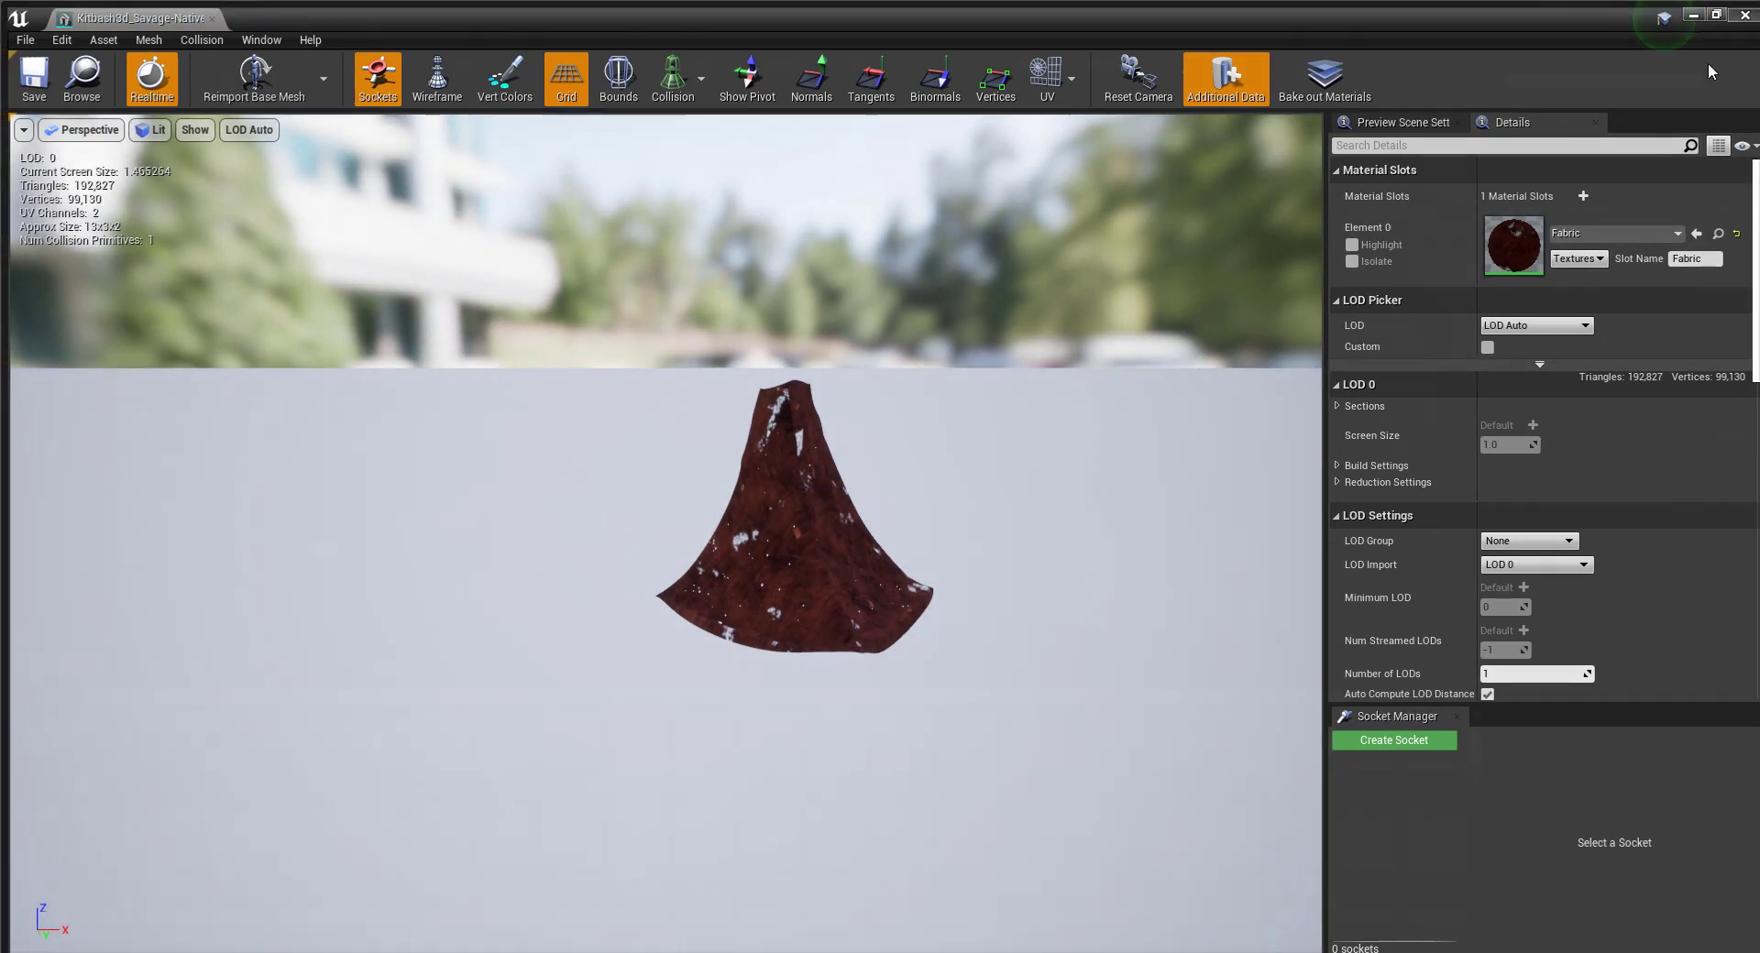
Check the Lashing material on the Bridge lashing mesh, close its editor, and open the Bridge pikes mesh.
click(1375, 756)
double_click(1377, 759)
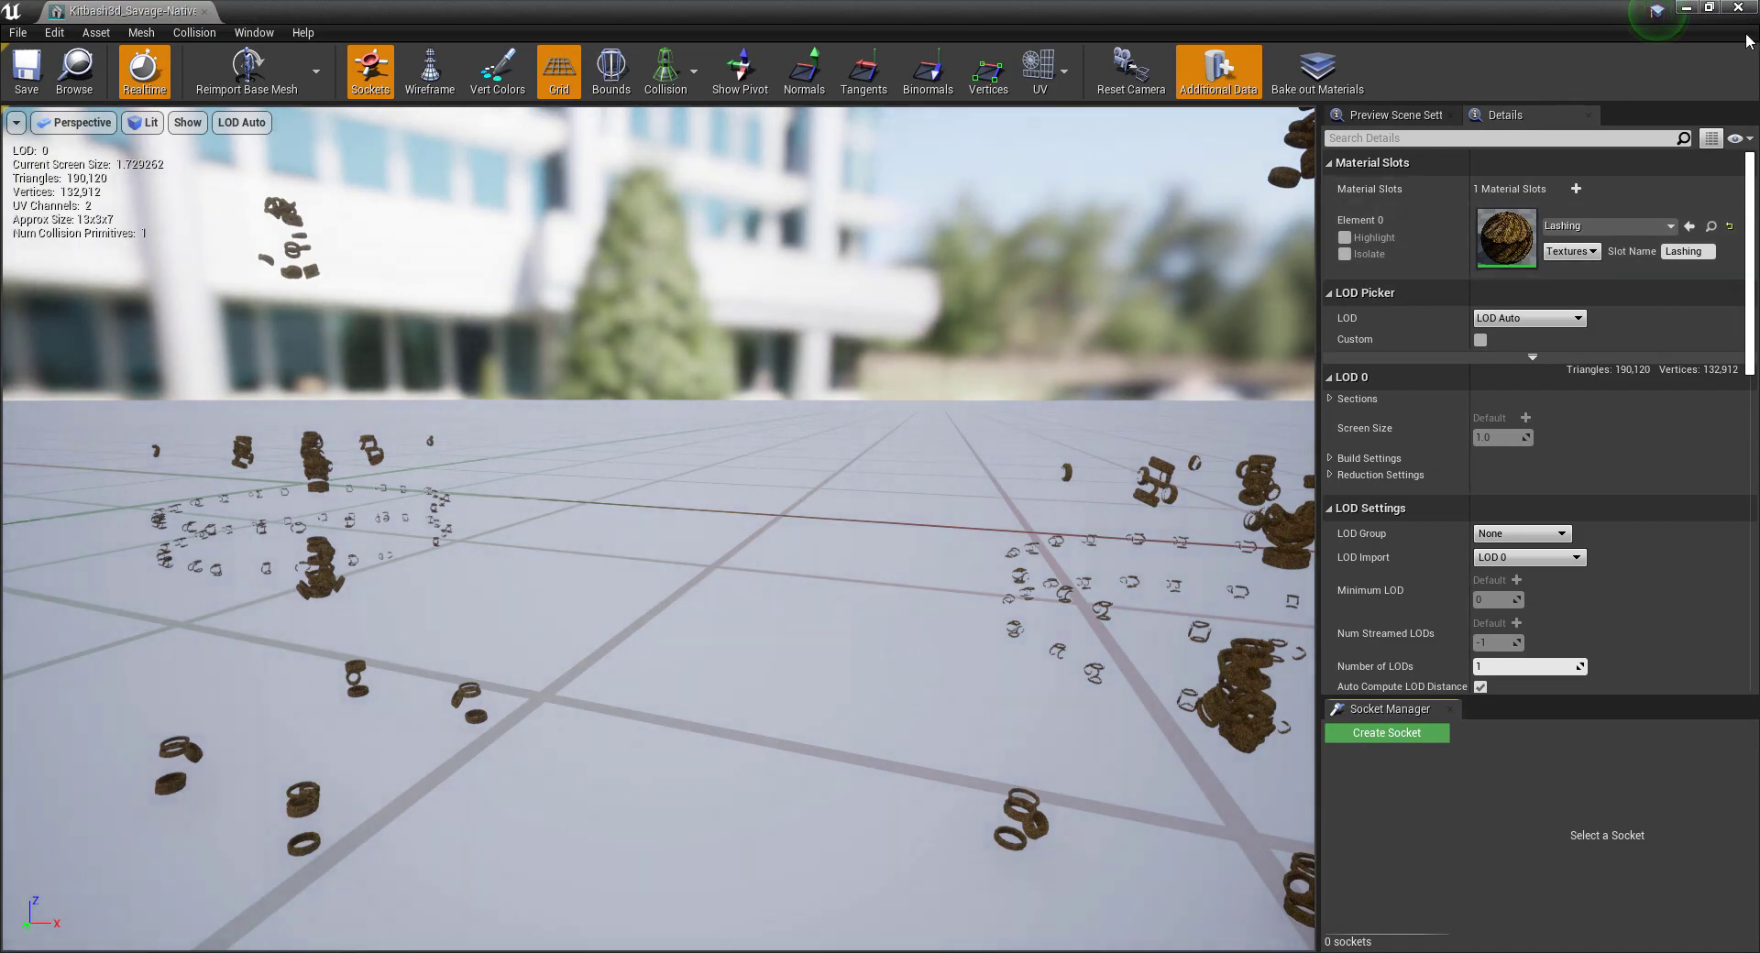
click(1739, 8)
double_click(1424, 758)
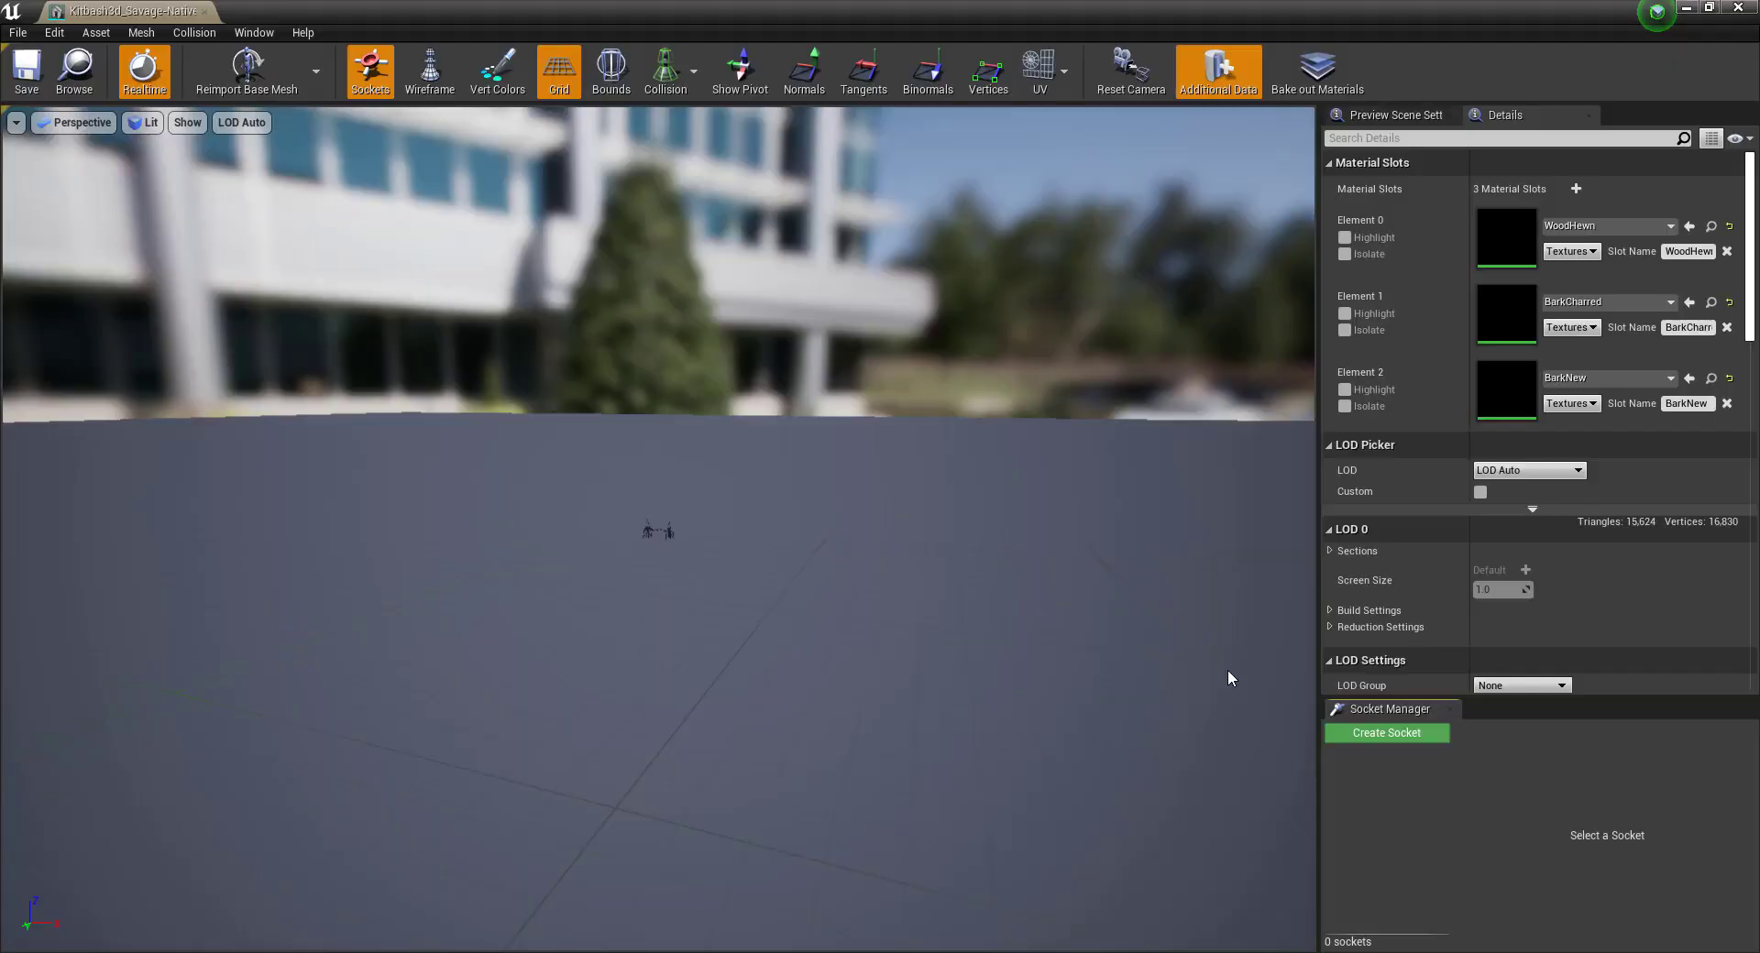
Examine the WoodHewn, BarkCharred and BarkNew materials on the Bridge pikes mesh from different angles and close its editor.
scroll(725, 557, up, 5)
scroll(721, 558, up, 3)
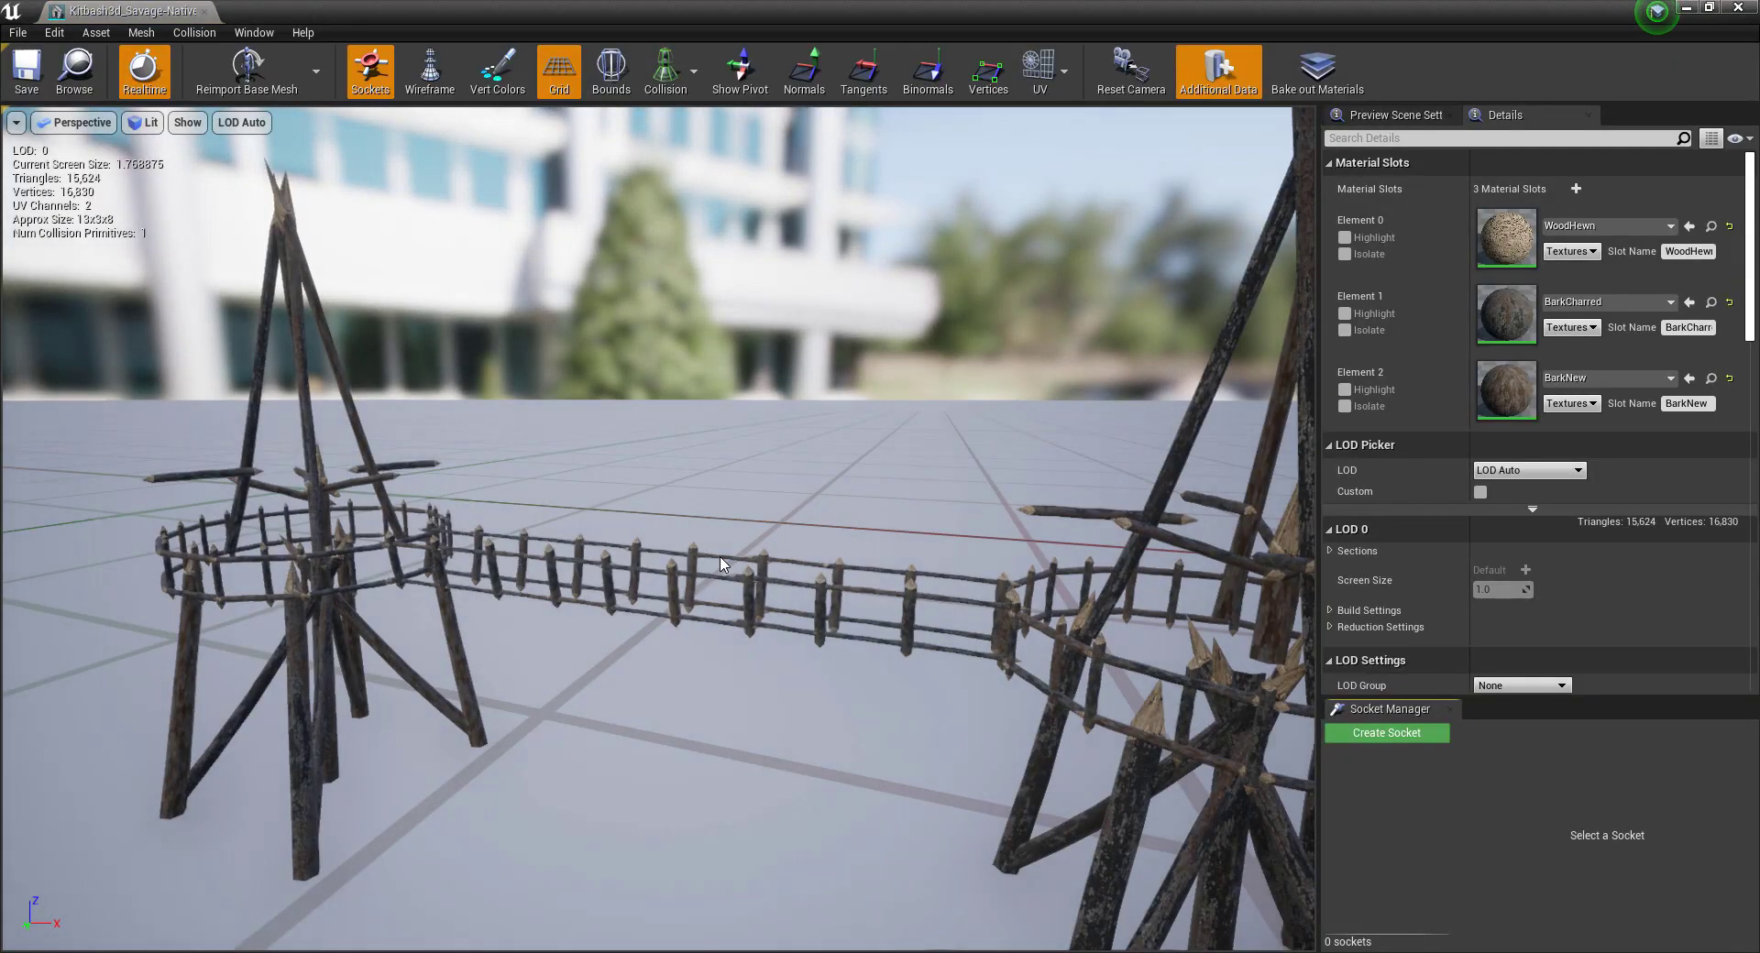
right_drag(721, 559, 829, 583)
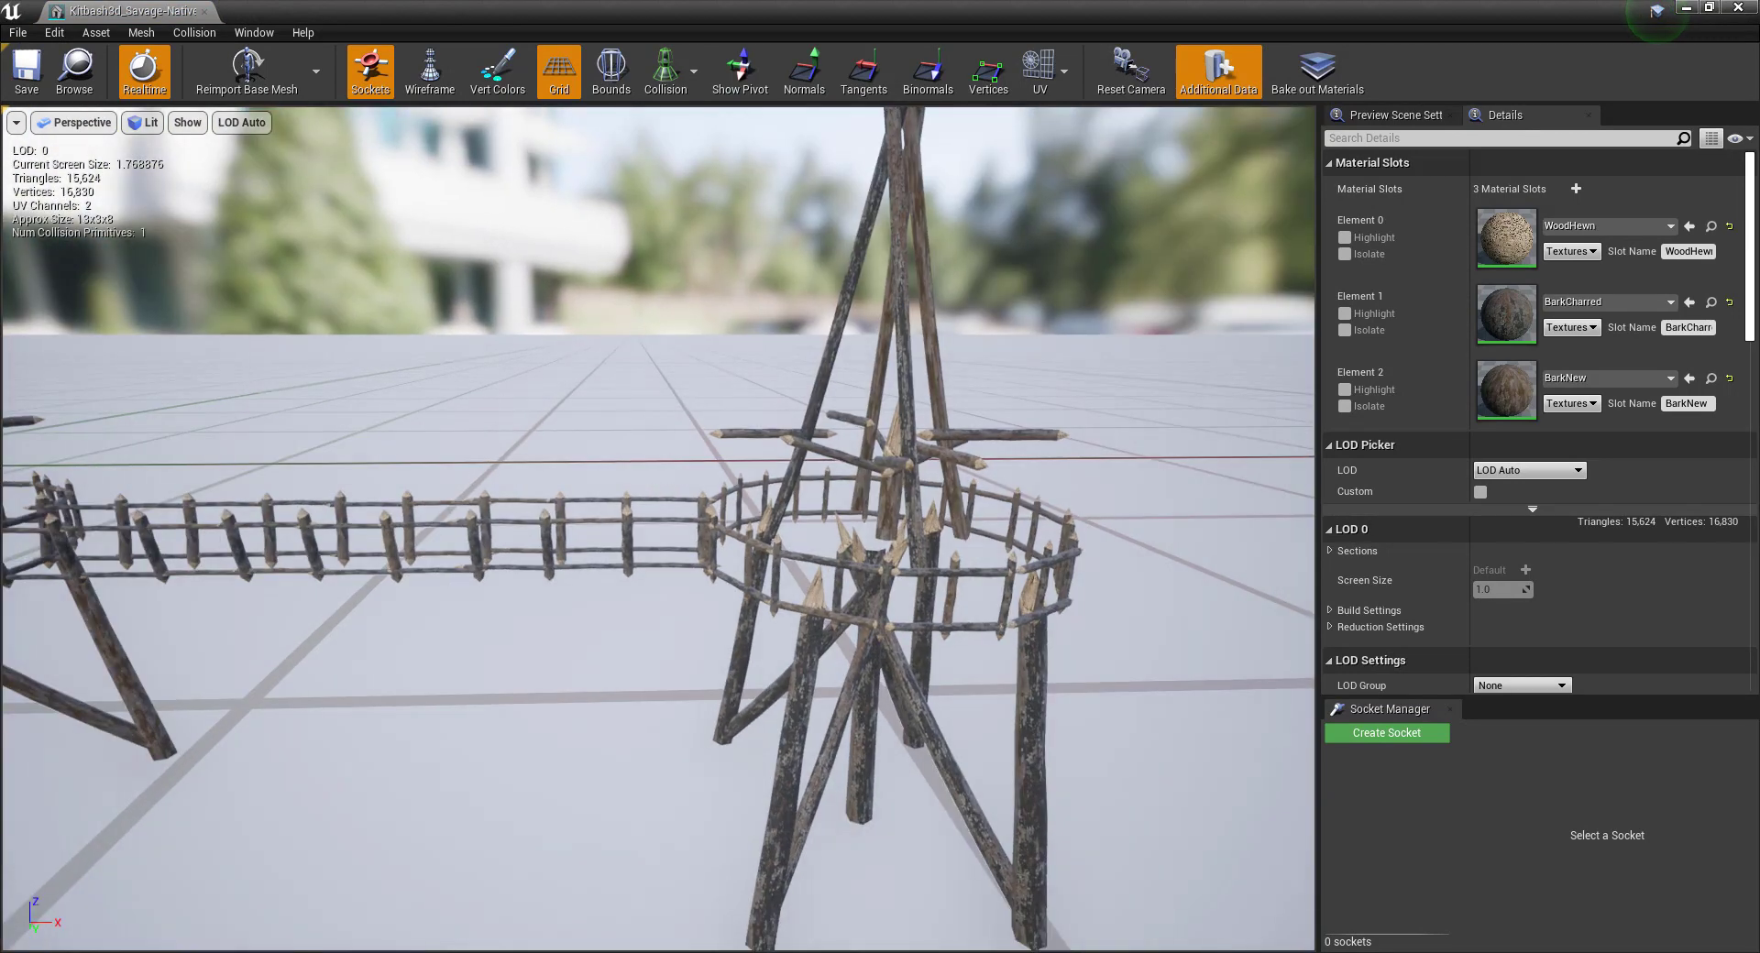
click(1737, 8)
Open the MonumentF pikes mesh, examine its wood and bark materials up close, and close its editor.
scroll(694, 835, down, 2)
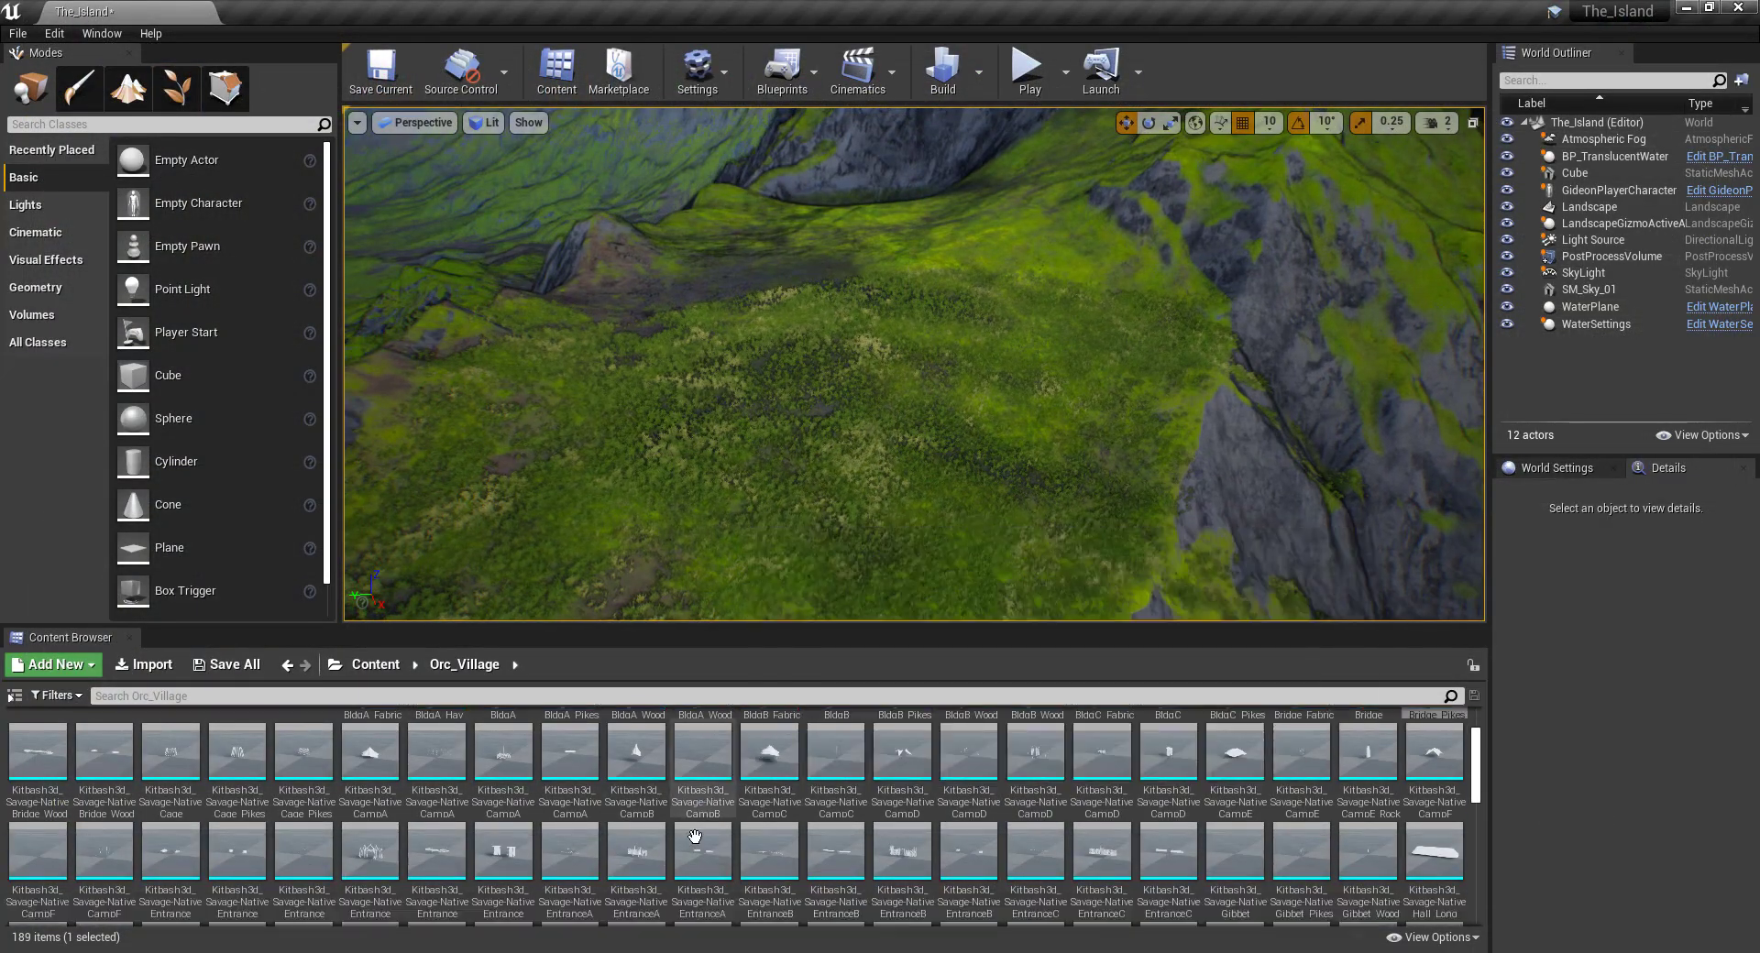
scroll(695, 835, down, 3)
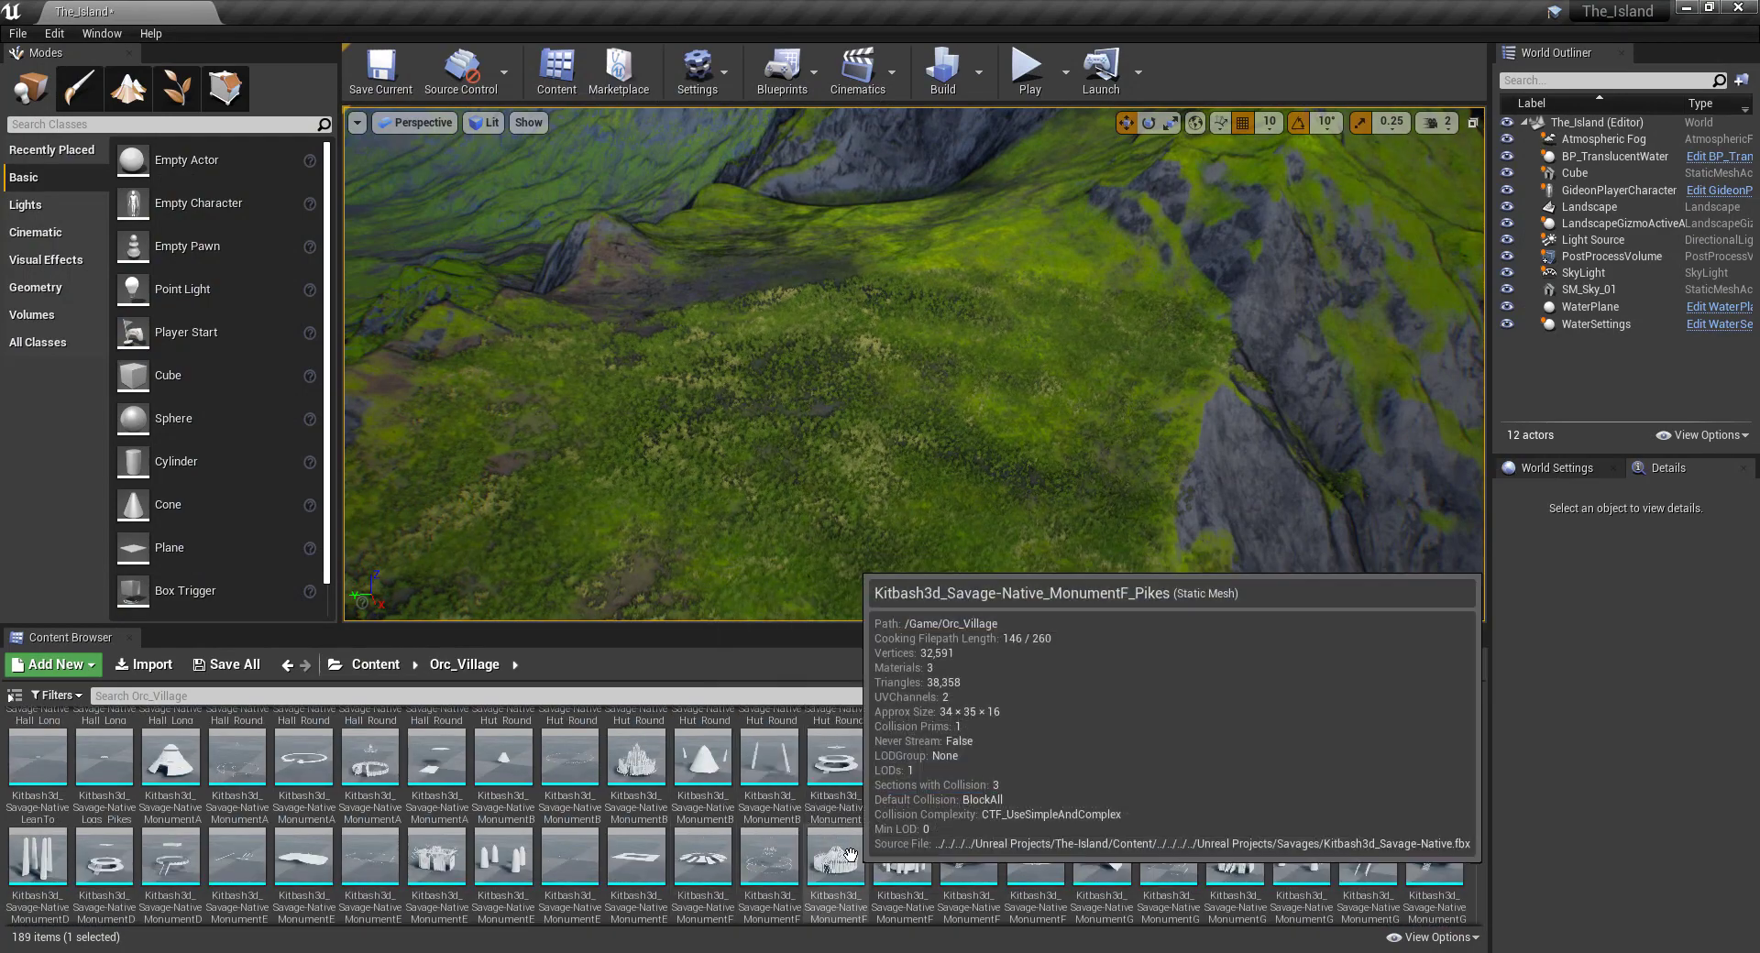
double_click(849, 855)
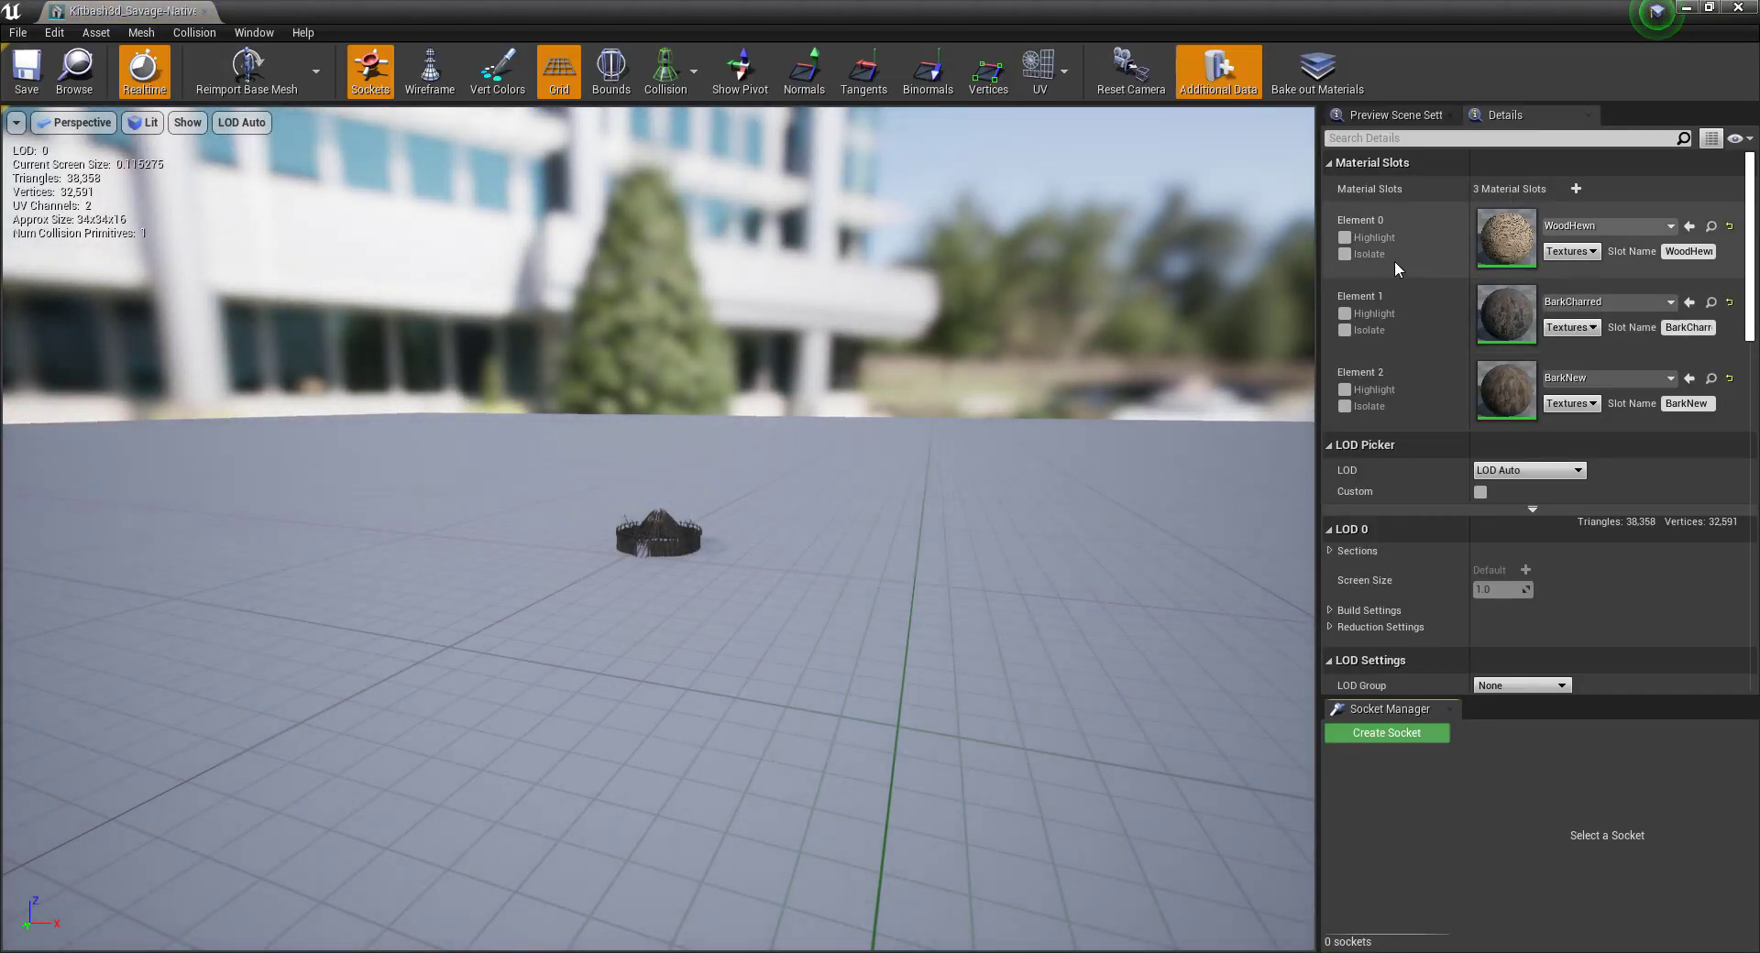
scroll(1535, 240, down, 2)
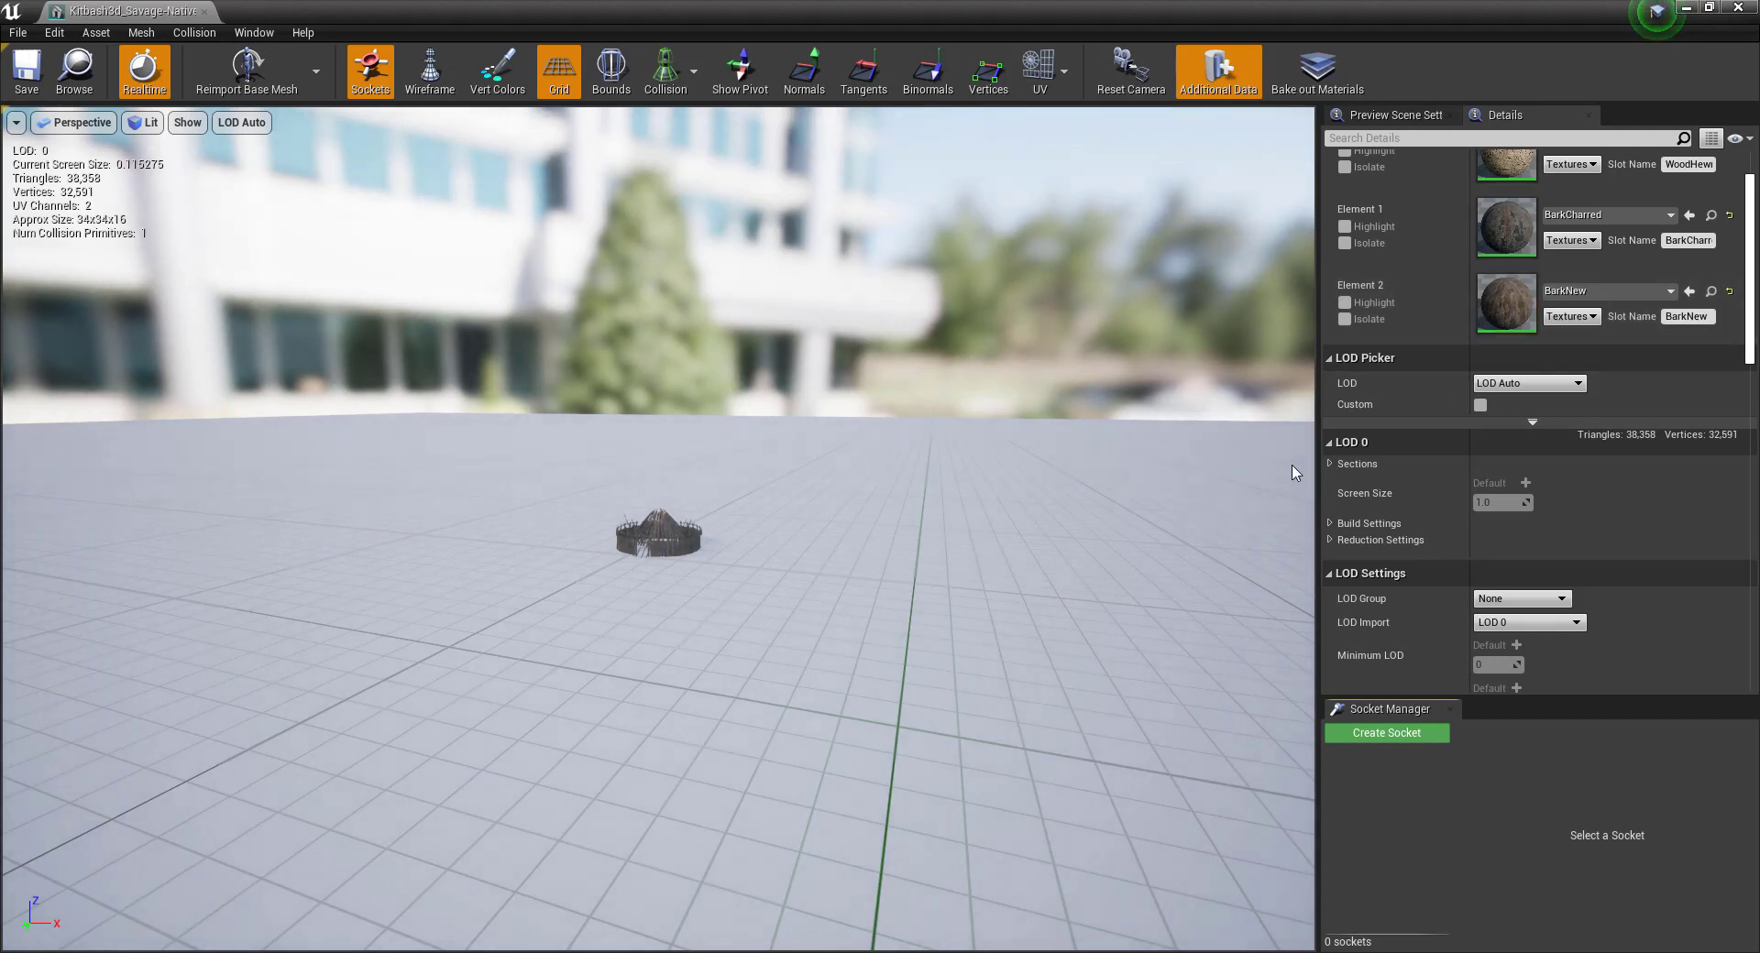
scroll(726, 513, up, 8)
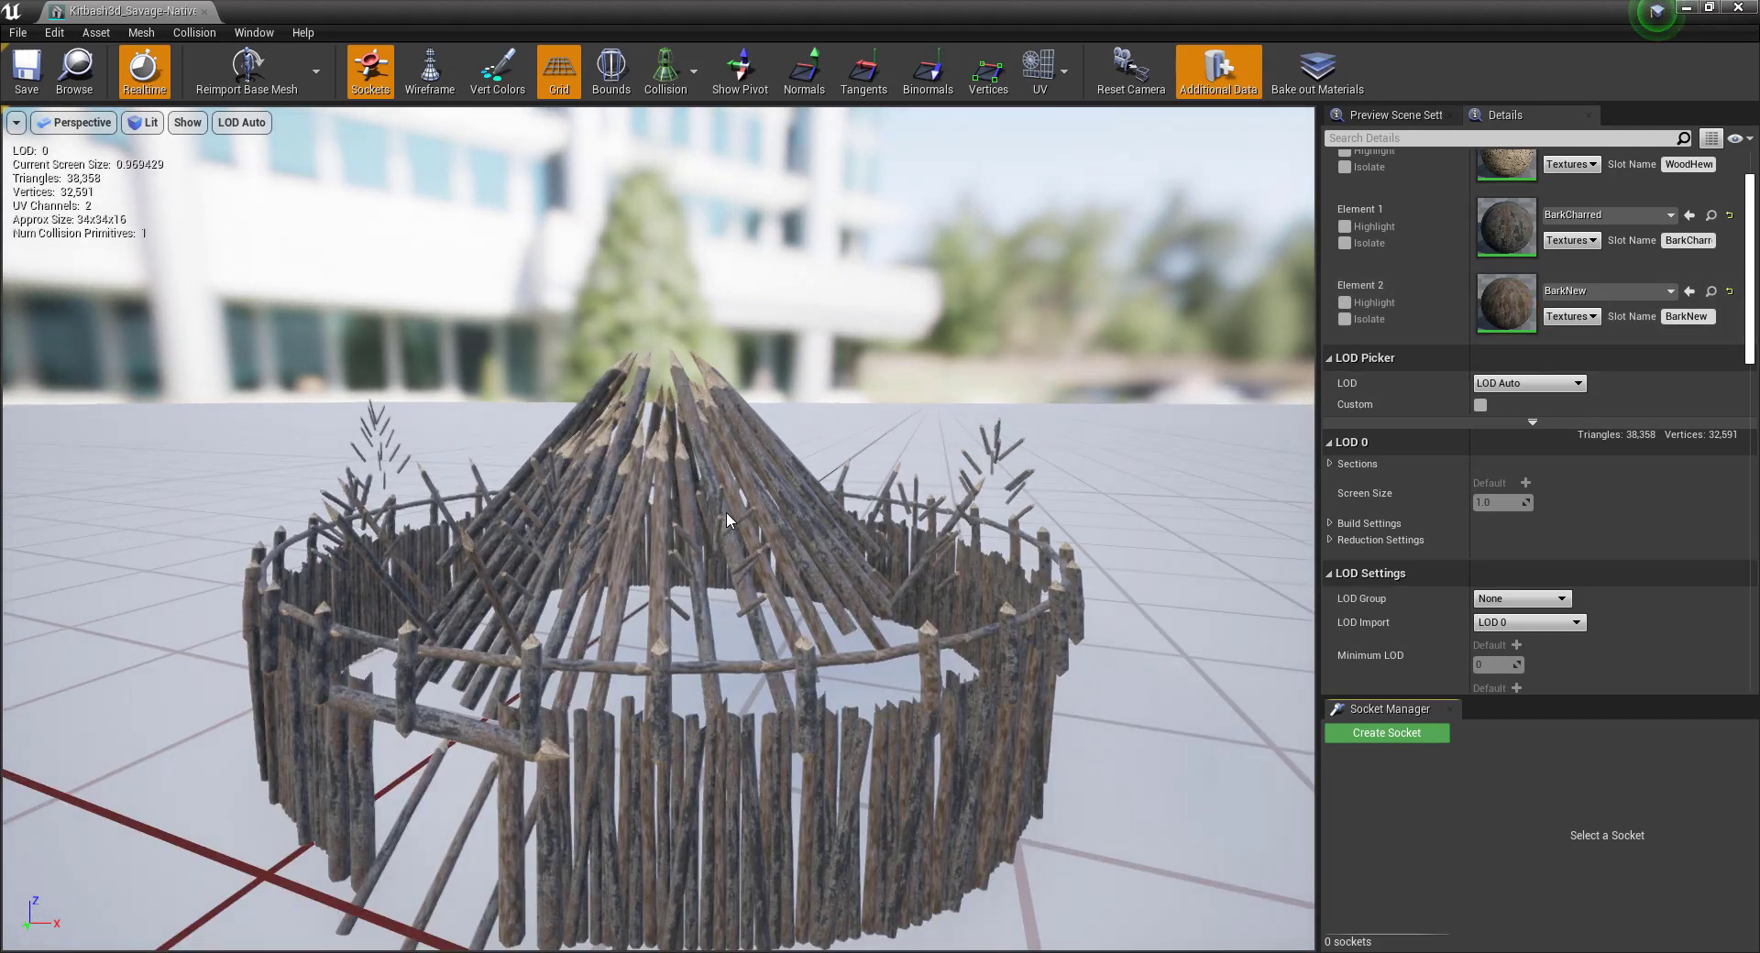
click(1735, 9)
Open the Hall_Long mesh that uses WoodHewn, BarkCharred and BarkNew, check its materials, and close its editor.
scroll(889, 766, down, 2)
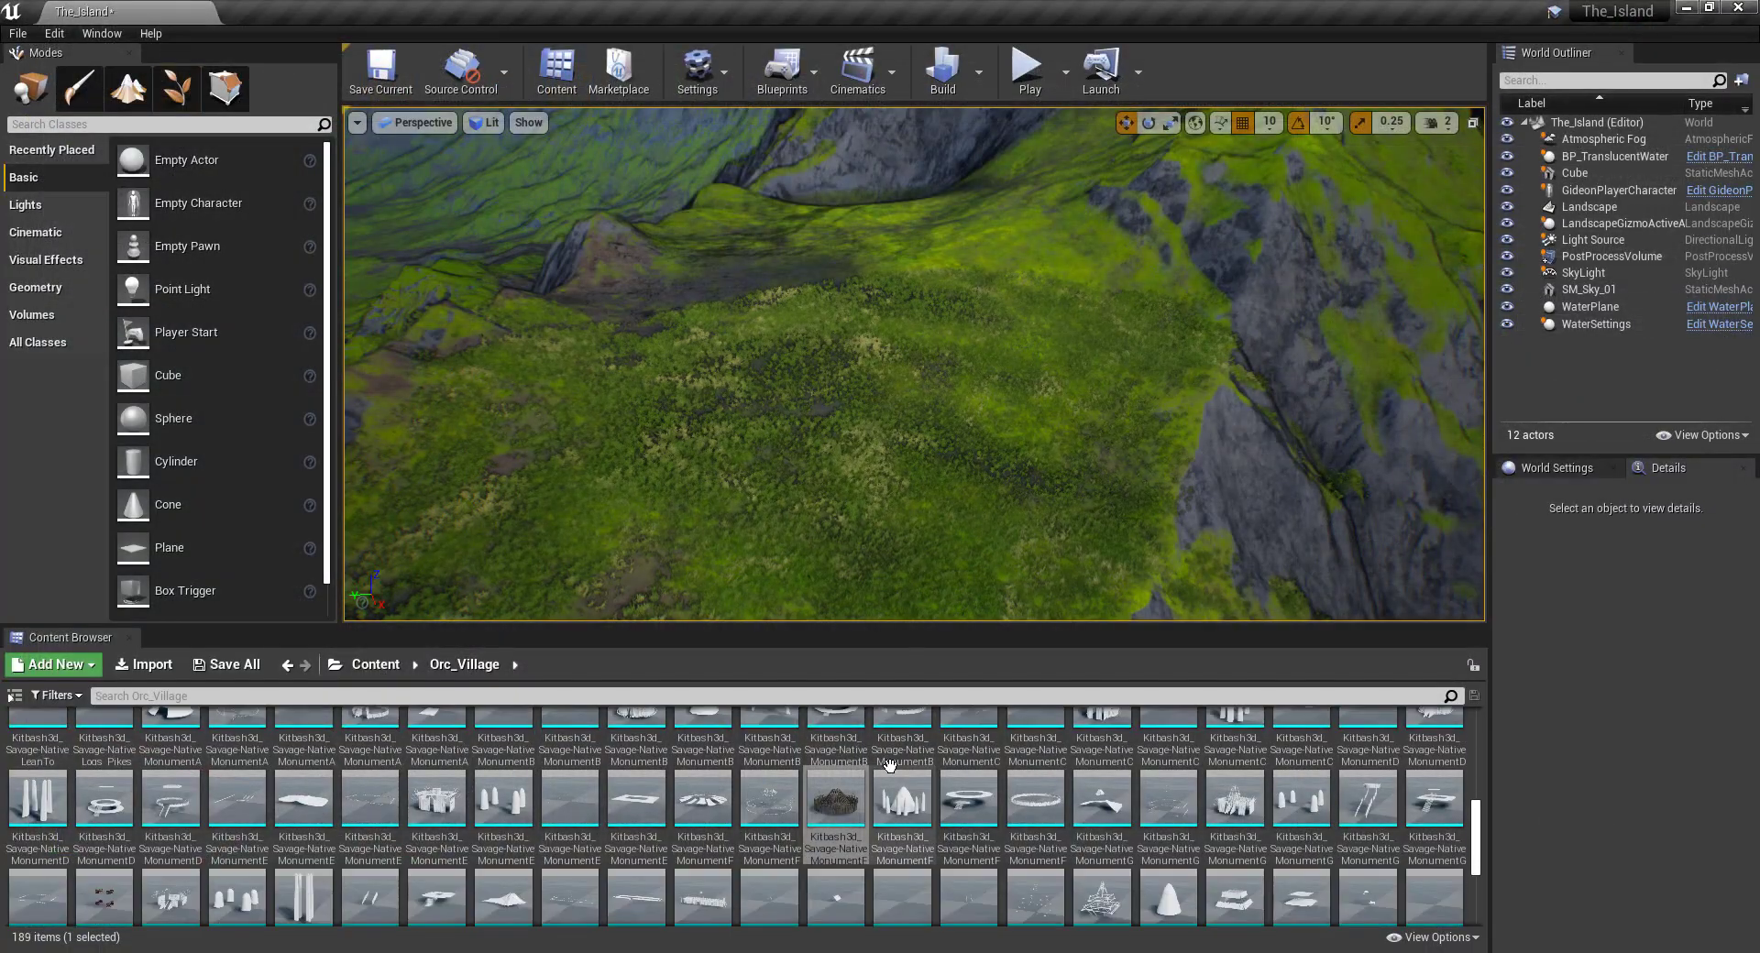
scroll(889, 766, down, 2)
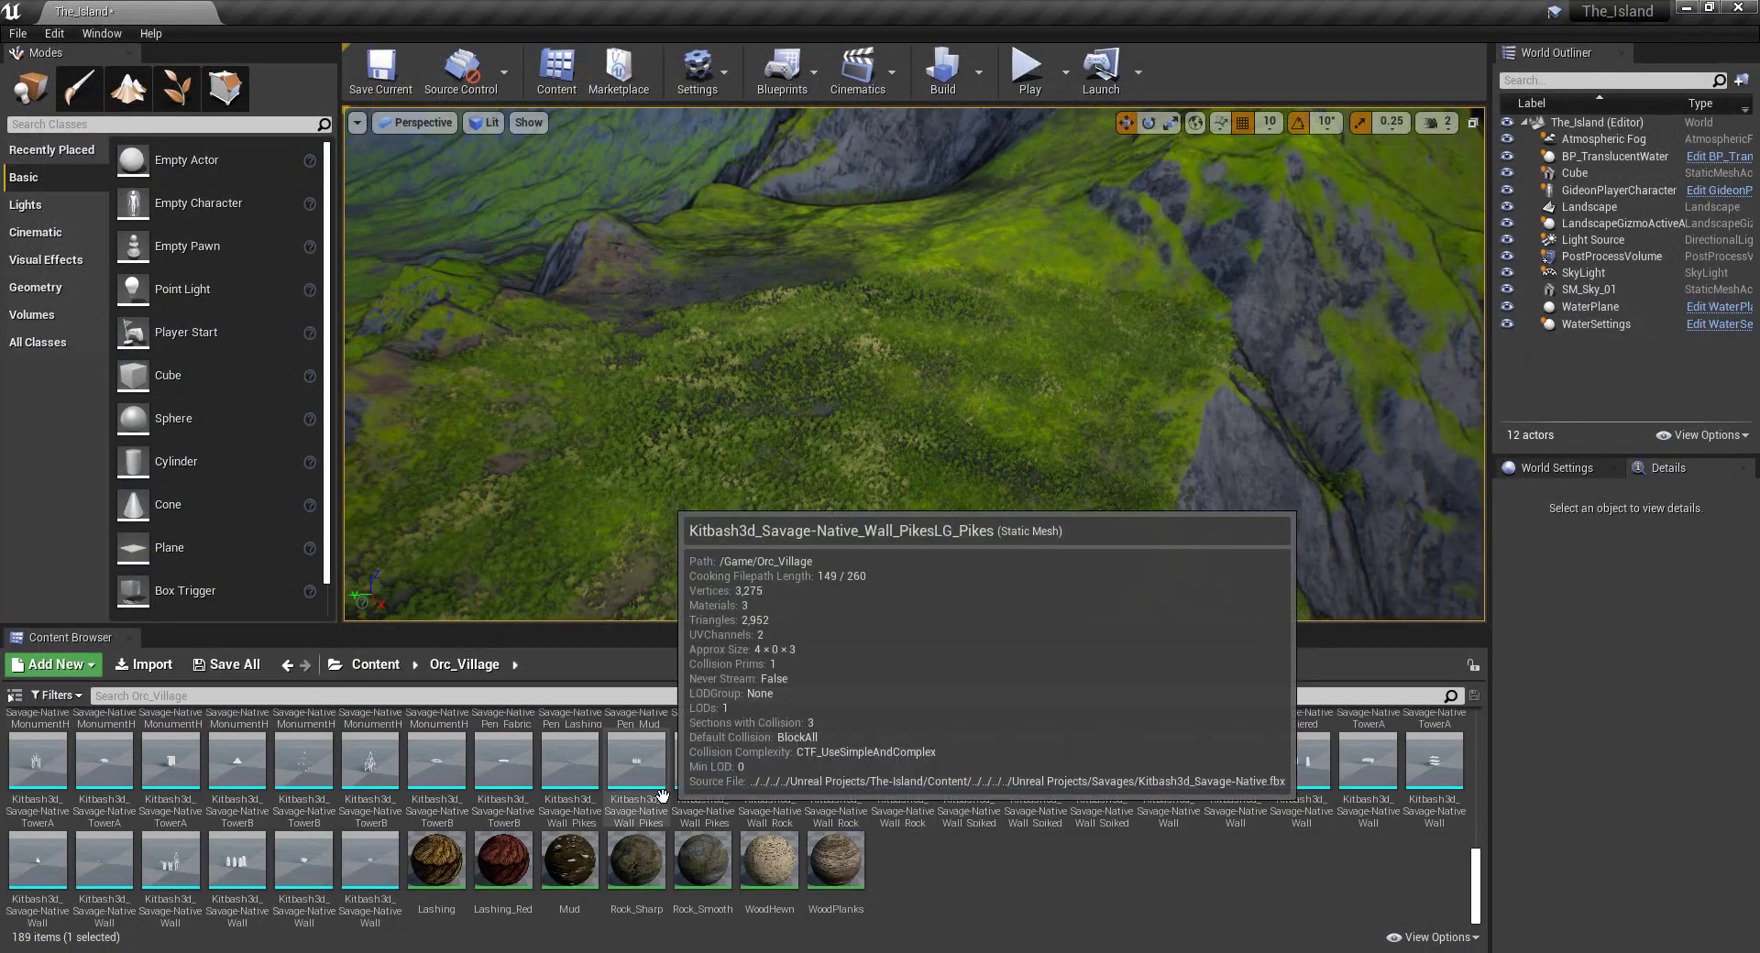
scroll(495, 760, up, 5)
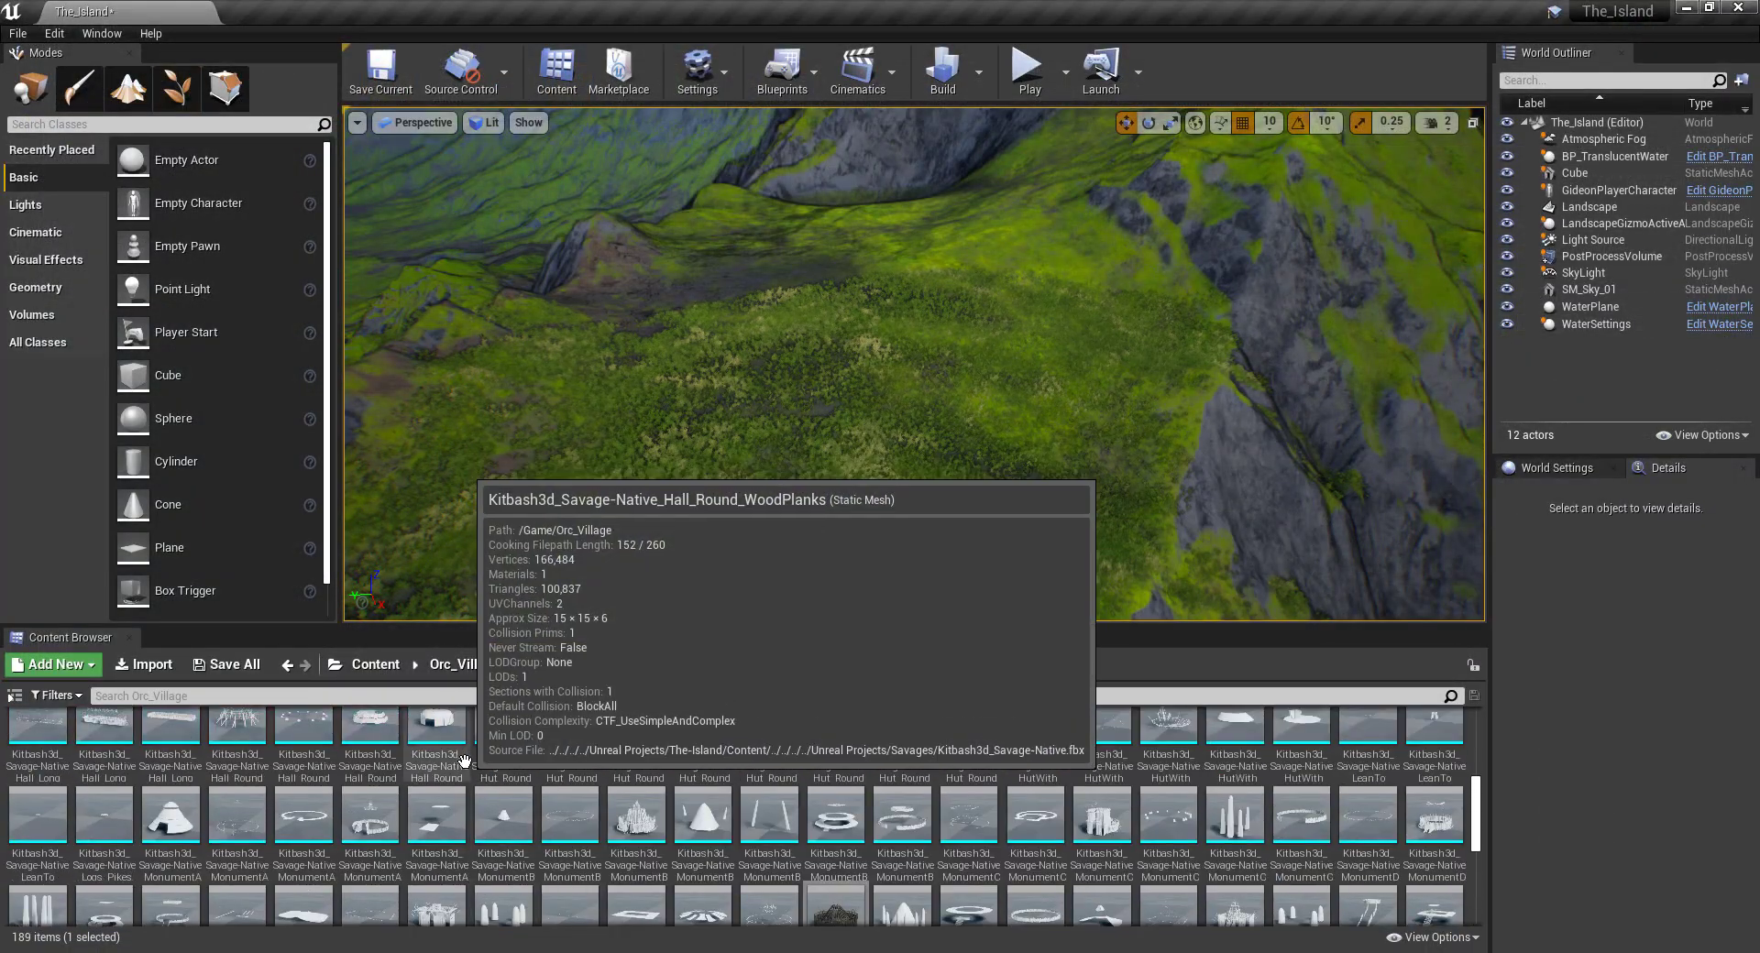
scroll(204, 780, up, 1)
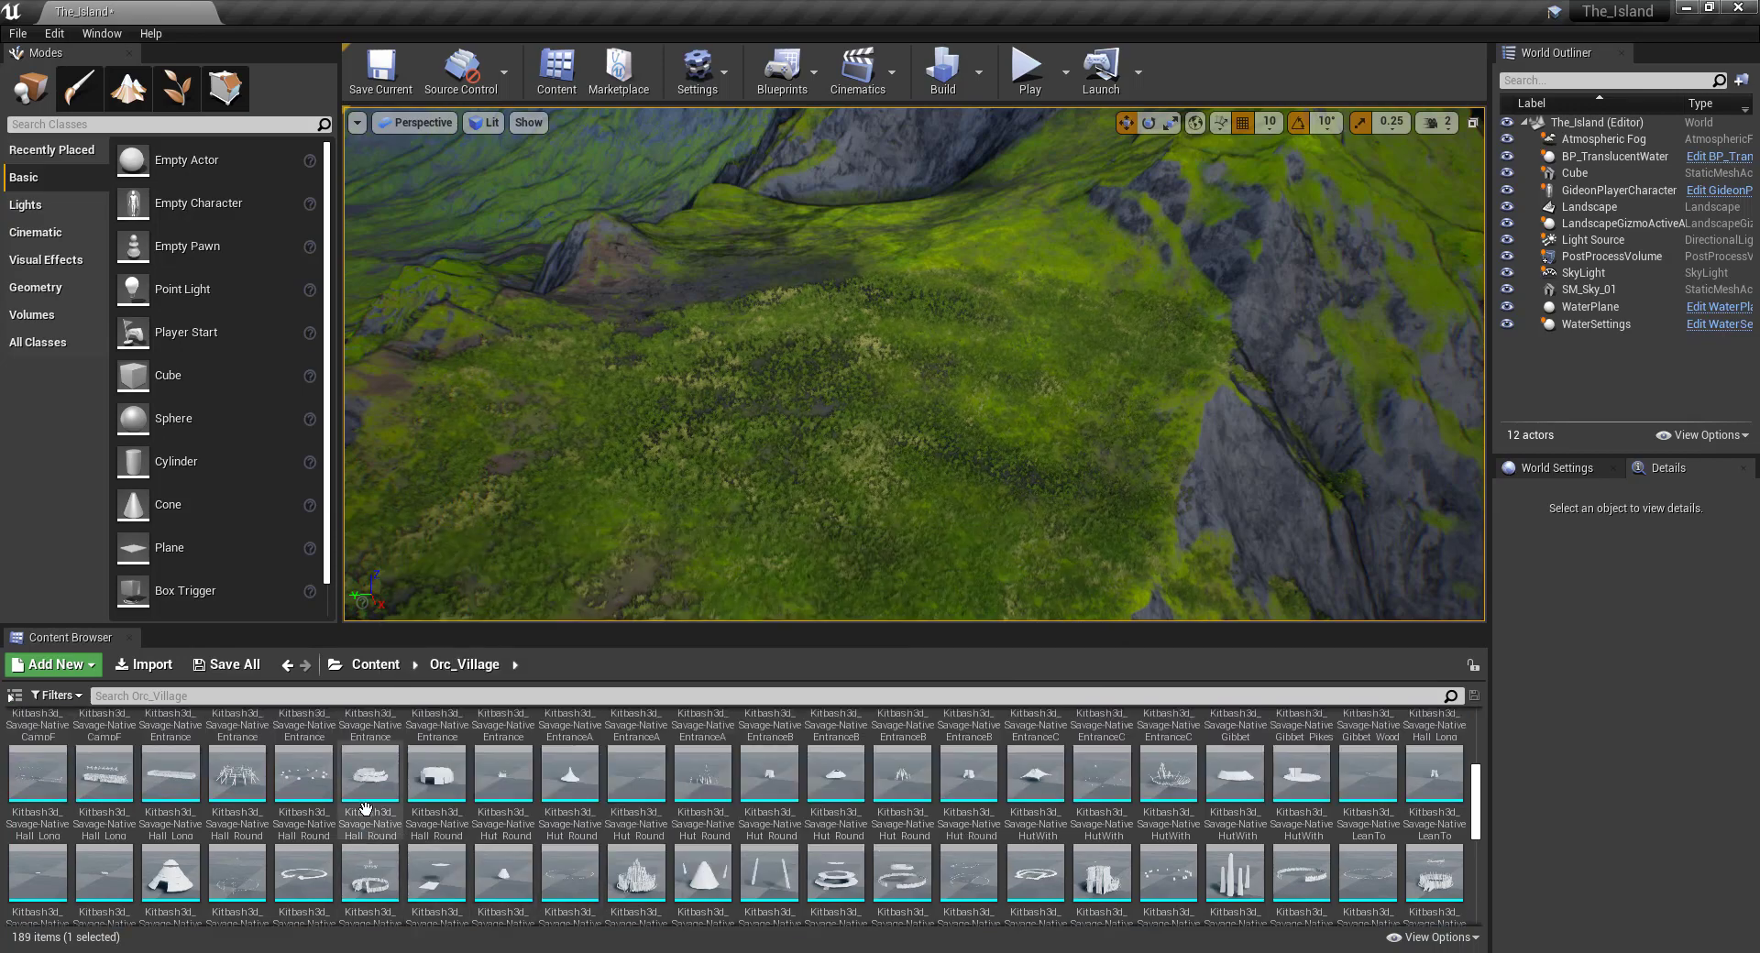
double_click(170, 774)
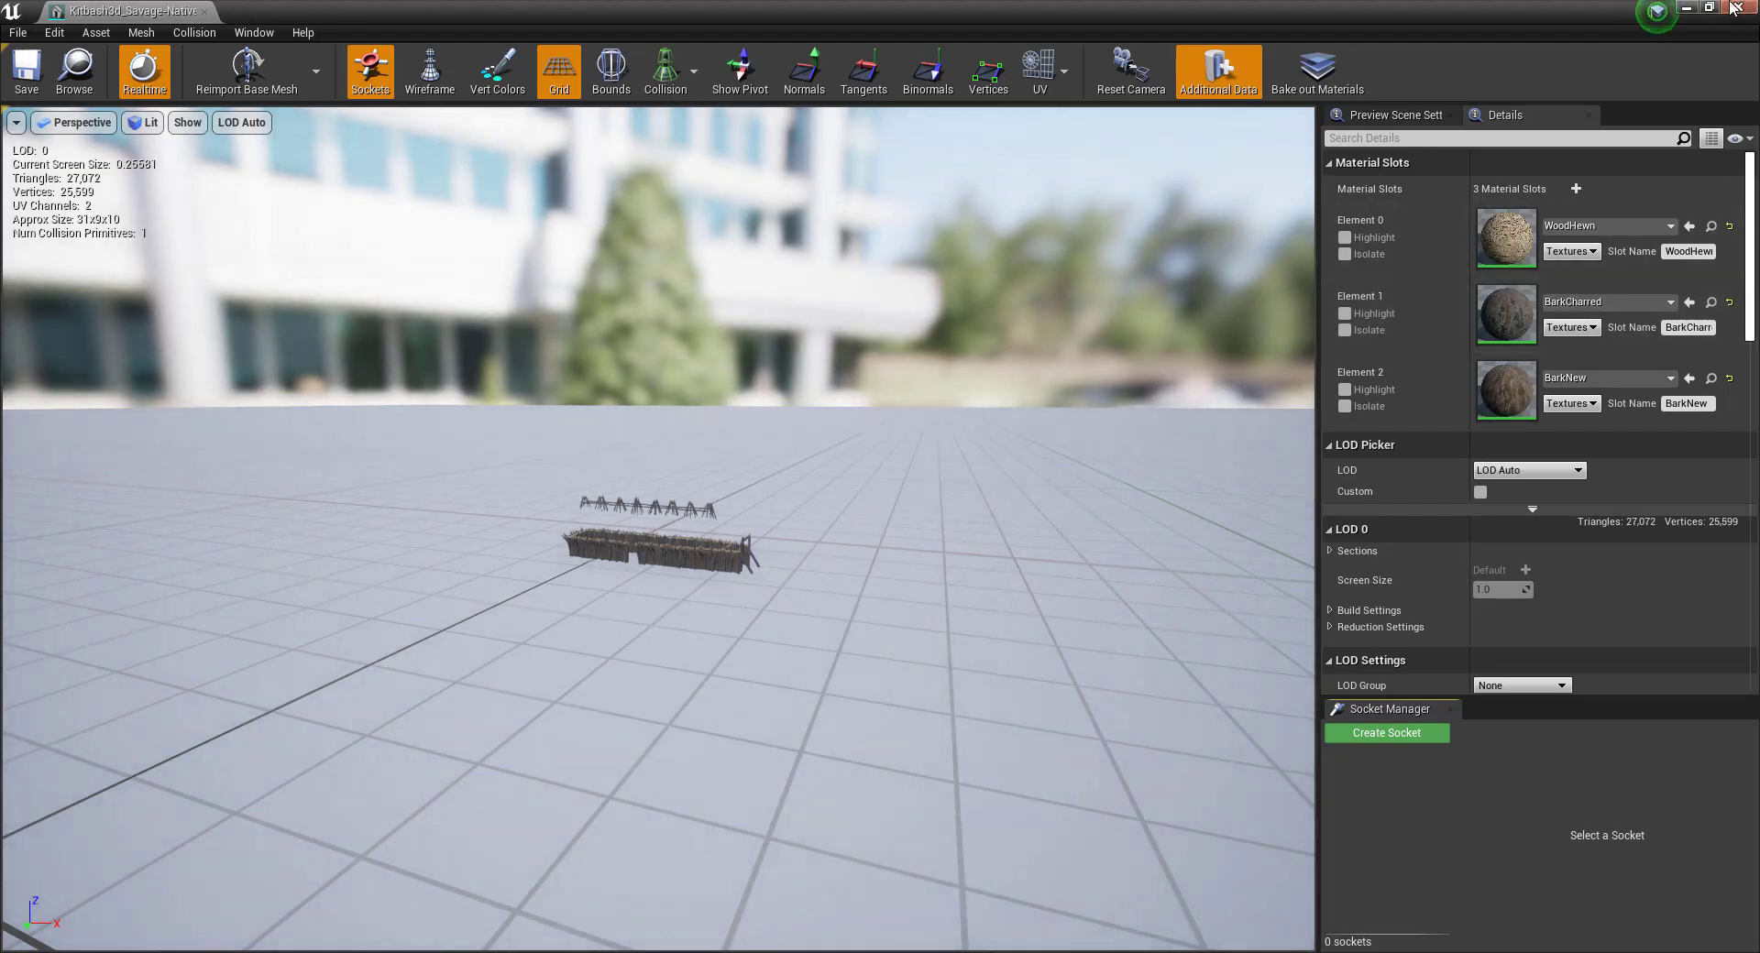
click(1734, 8)
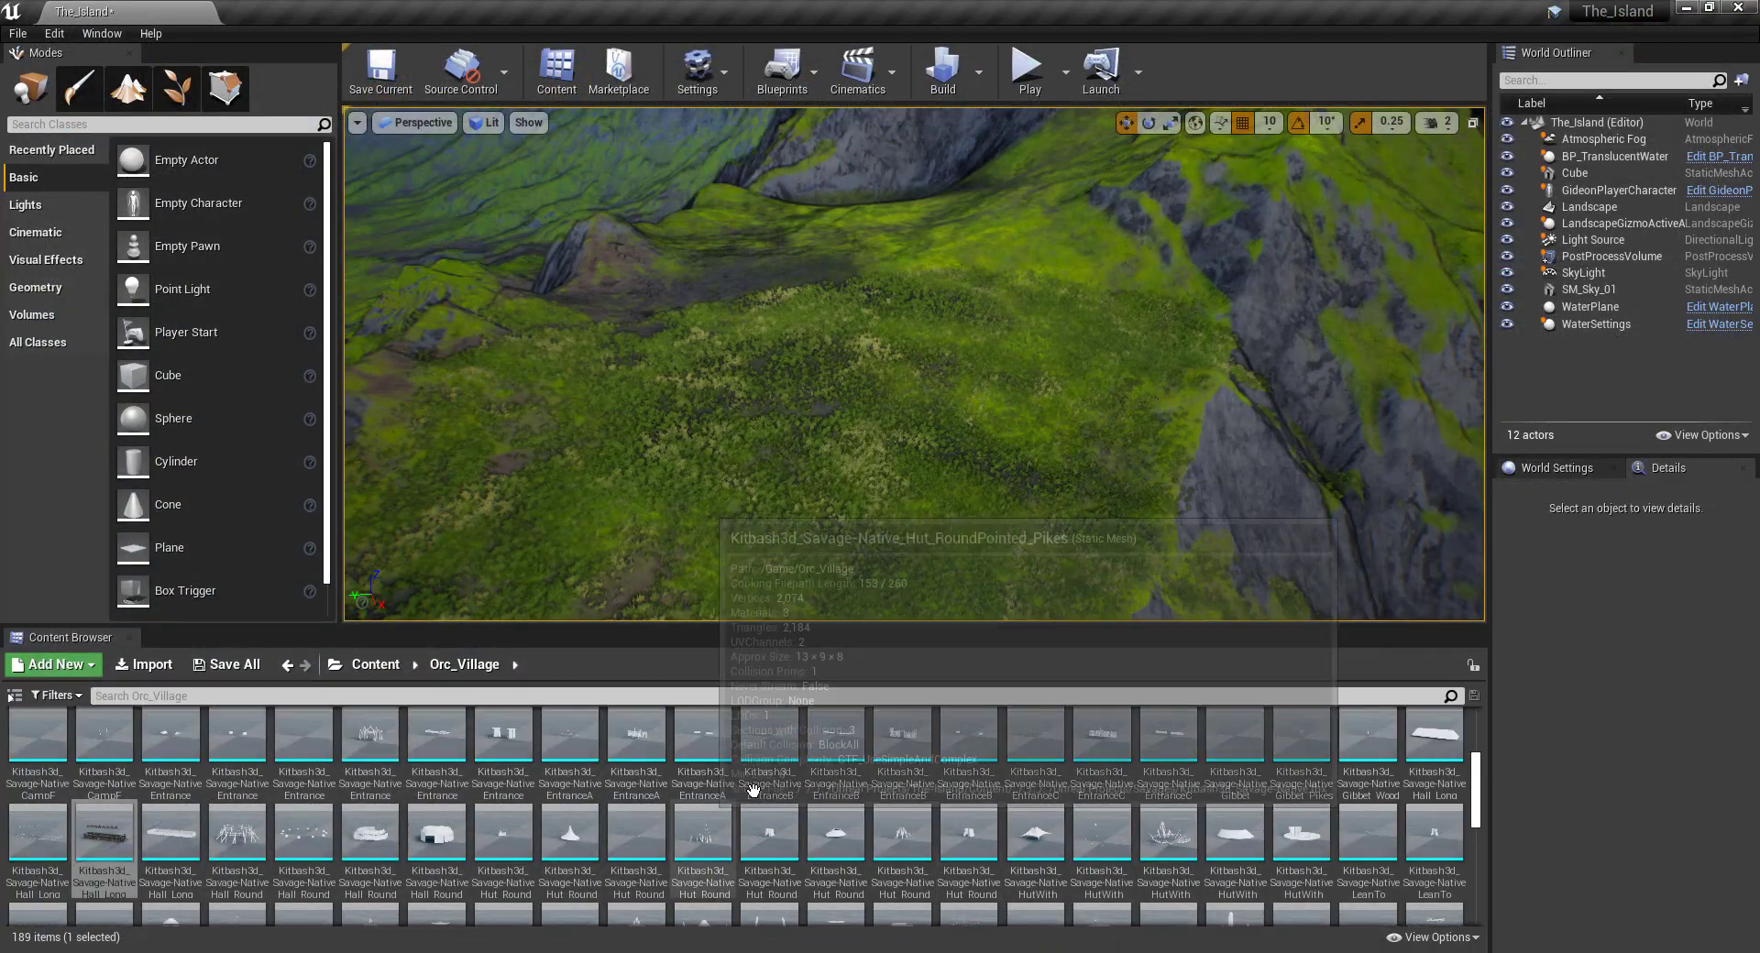
Review the Orc_Village mesh thumbnails from start to end and reduce the selection to the last Wall mesh.
scroll(751, 788, up, 3)
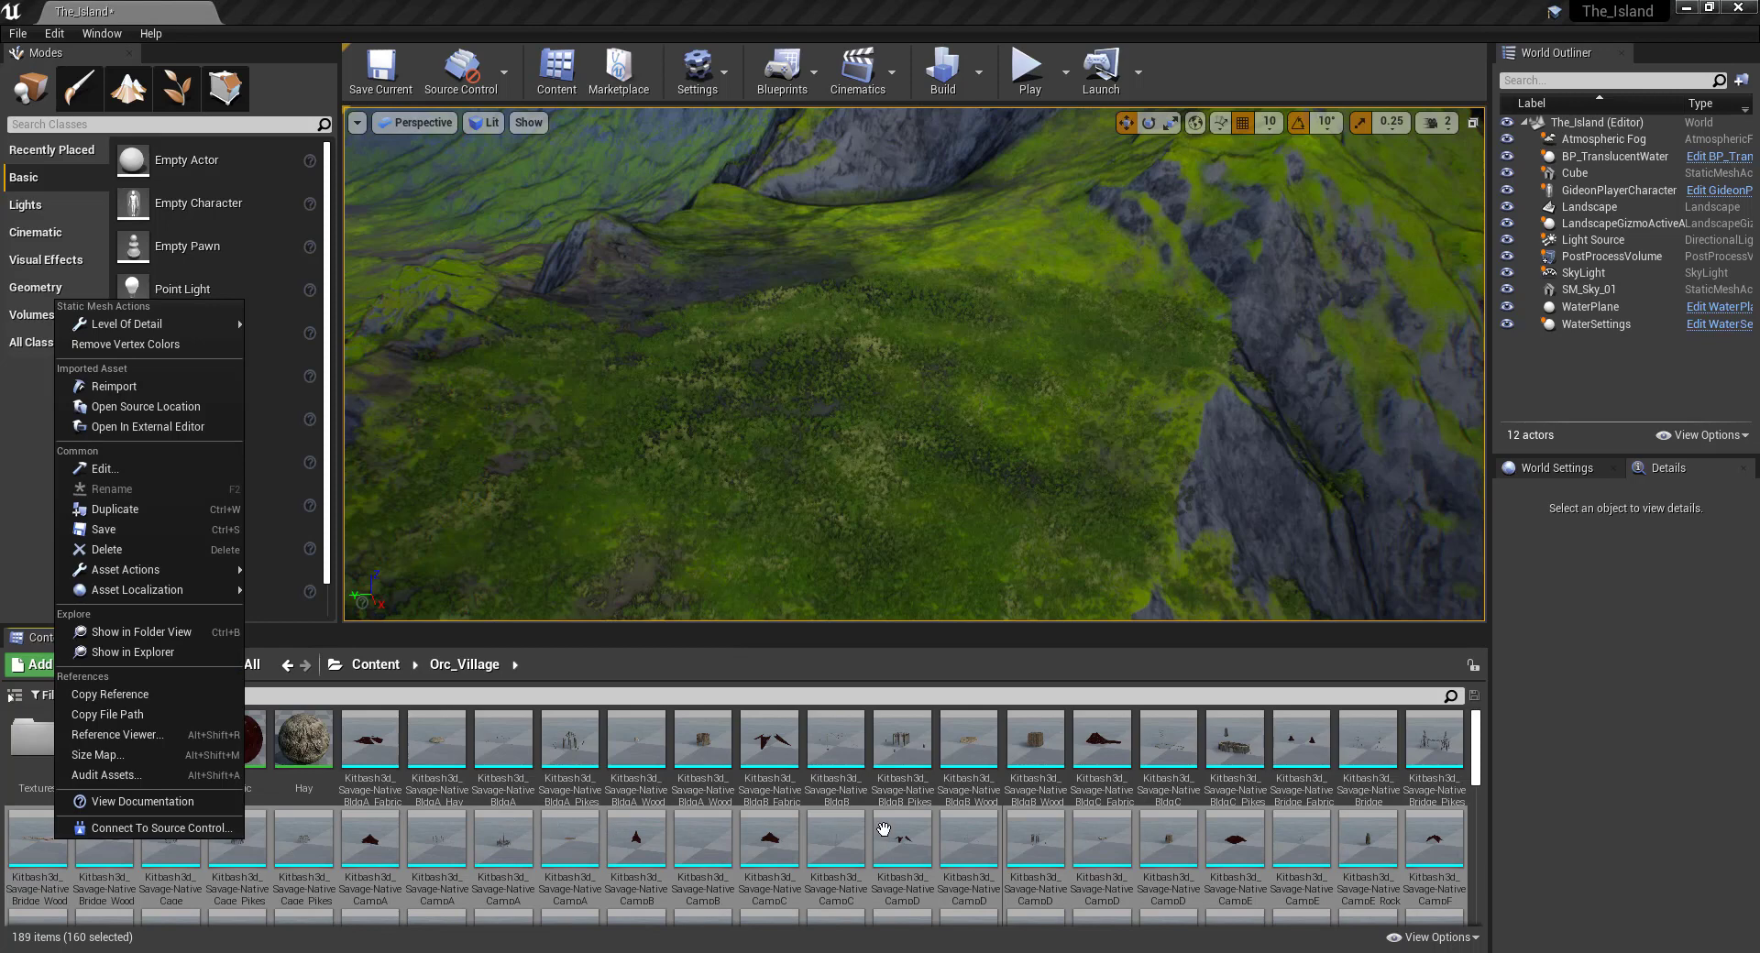
scroll(777, 827, down, 1)
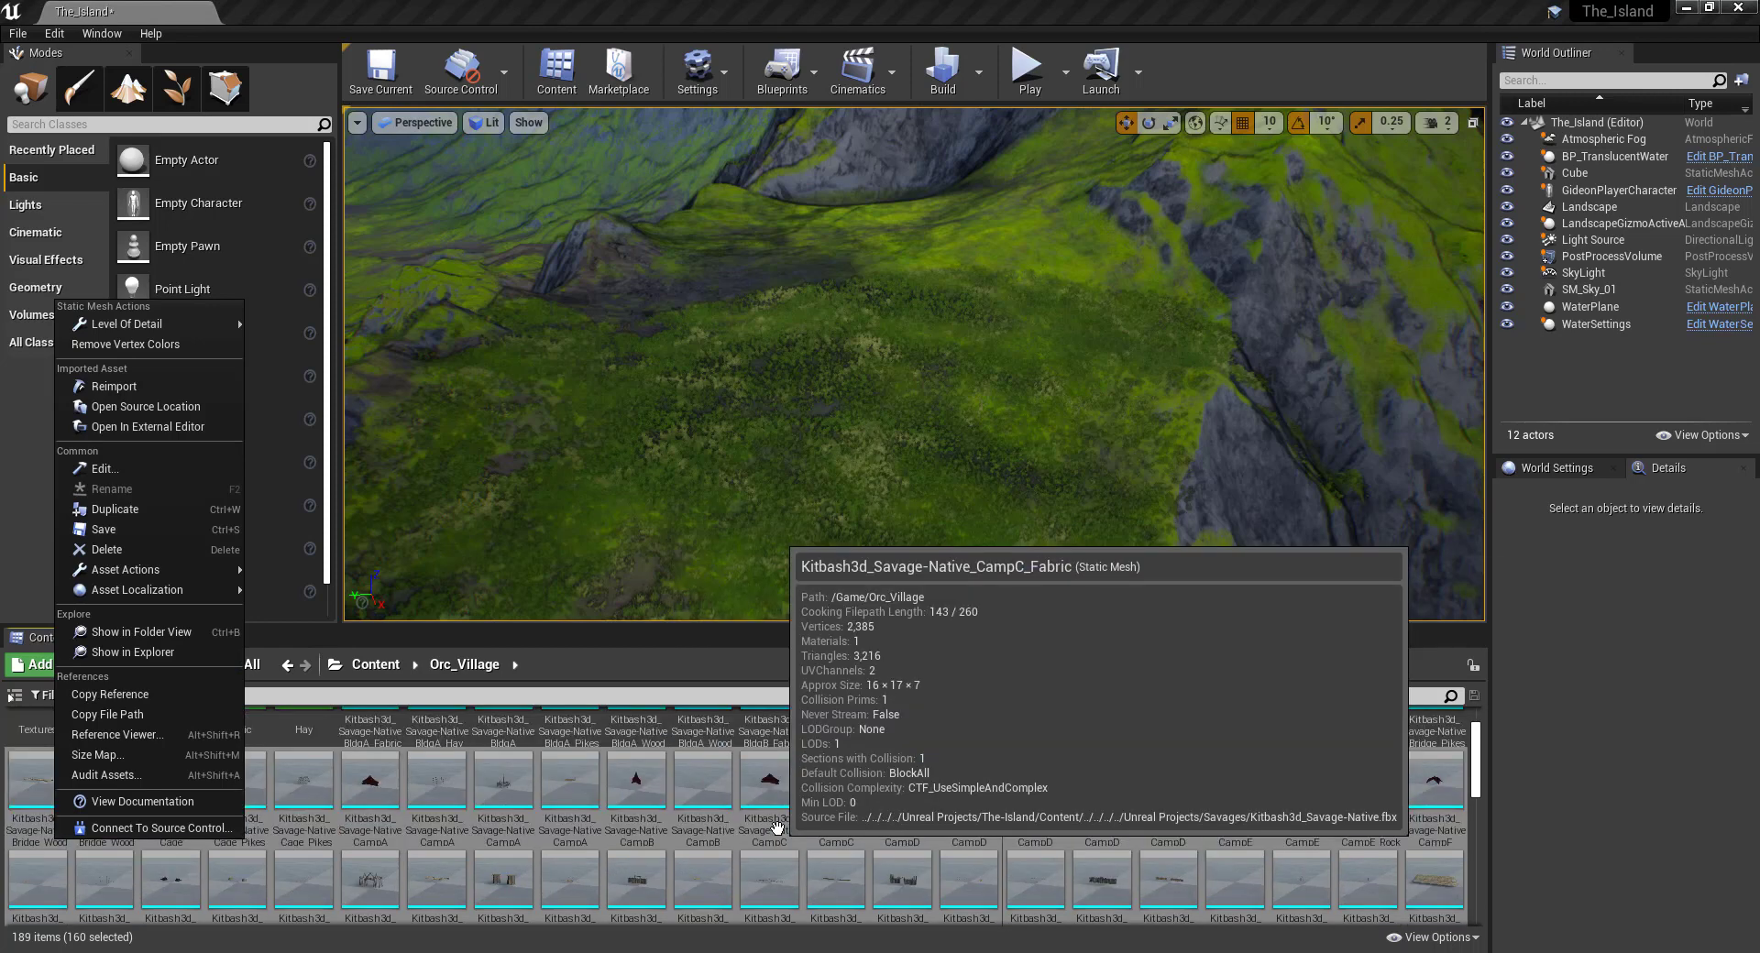
scroll(778, 828, down, 3)
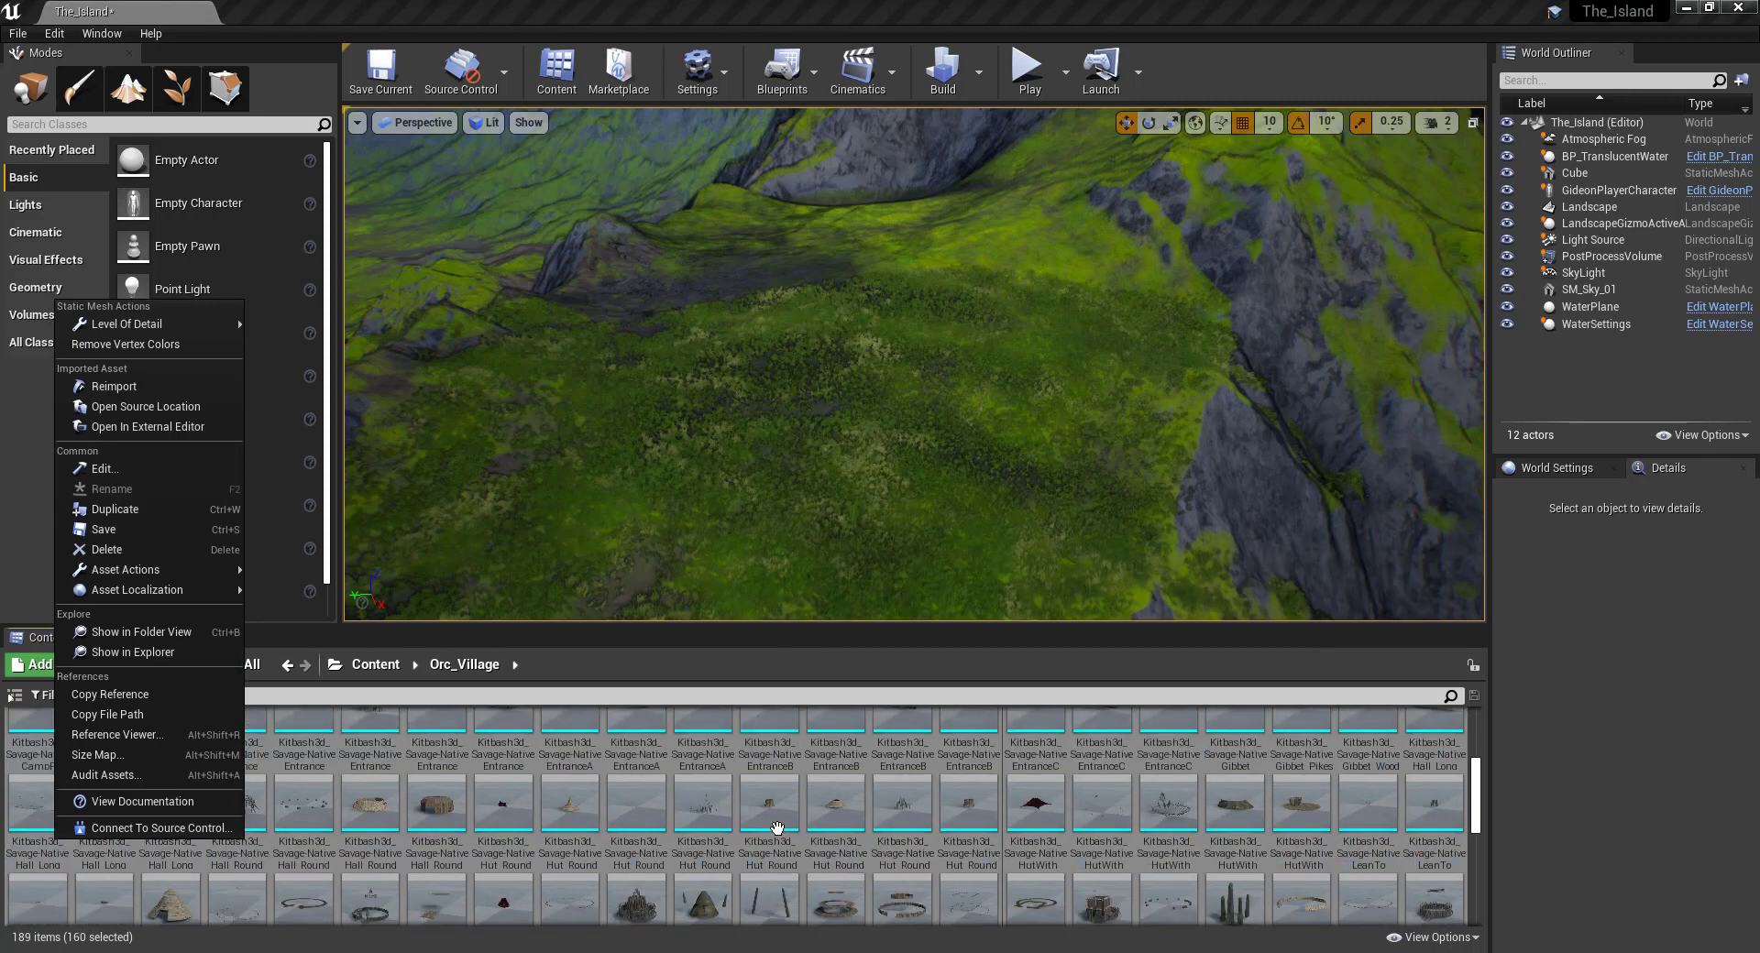
scroll(777, 828, down, 5)
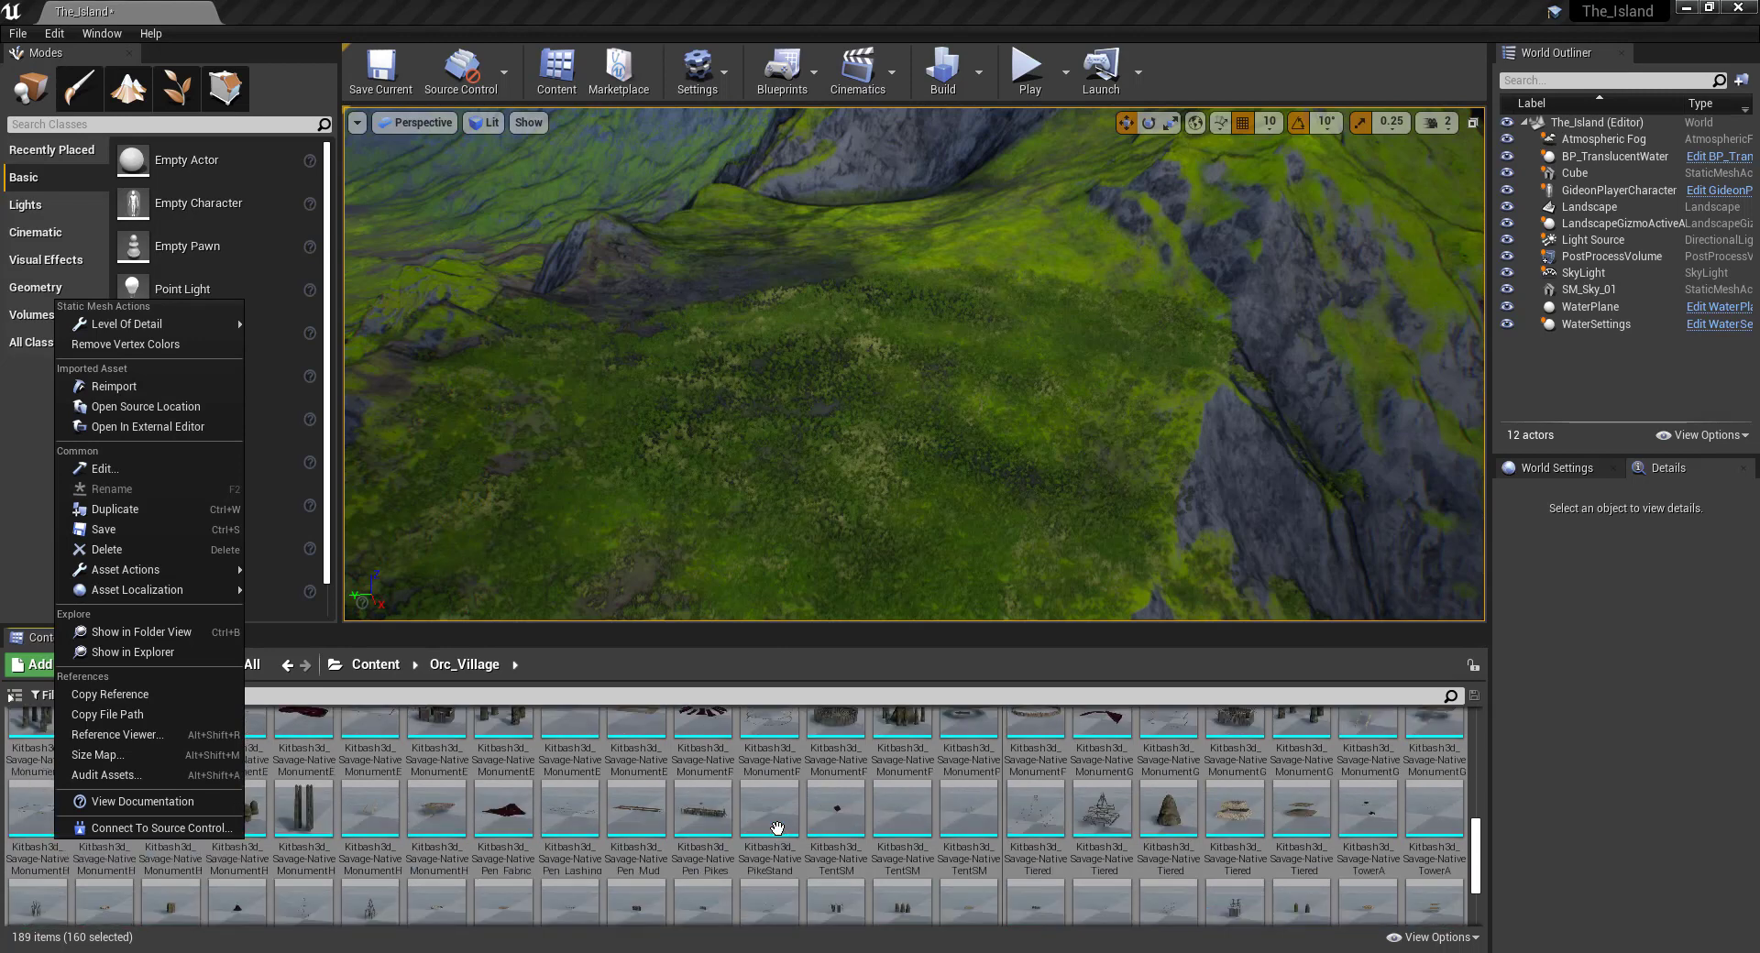
scroll(777, 828, down, 2)
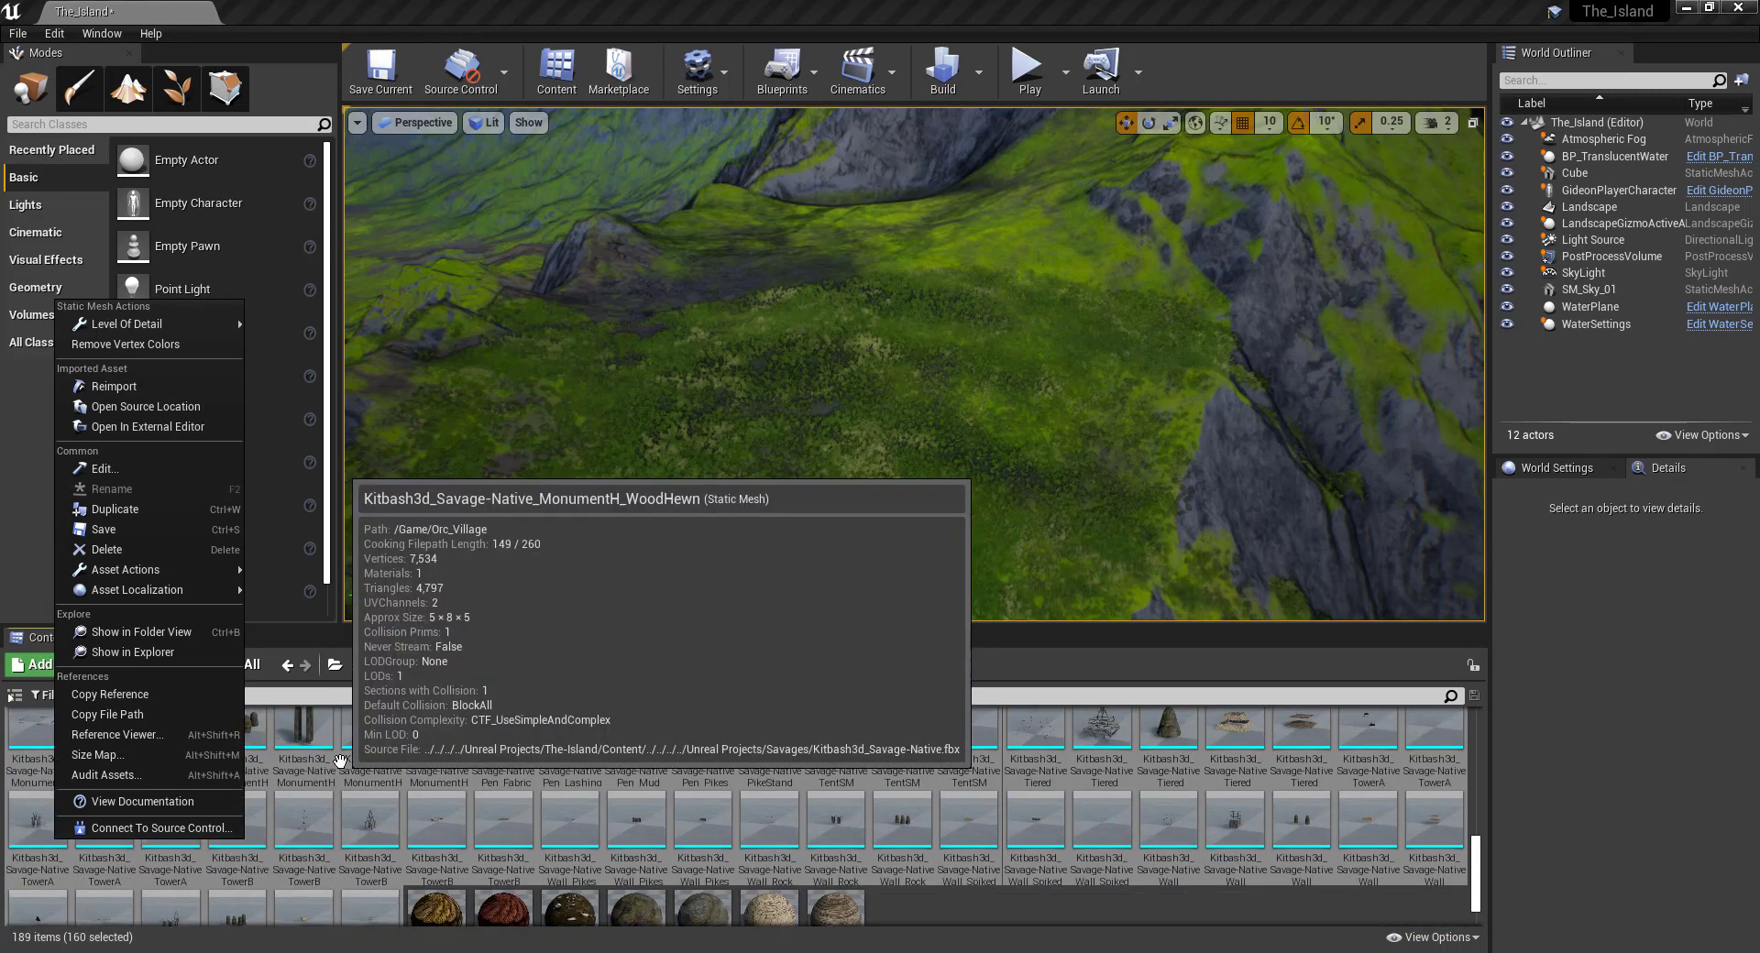
scroll(367, 806, down, 1)
click(355, 857)
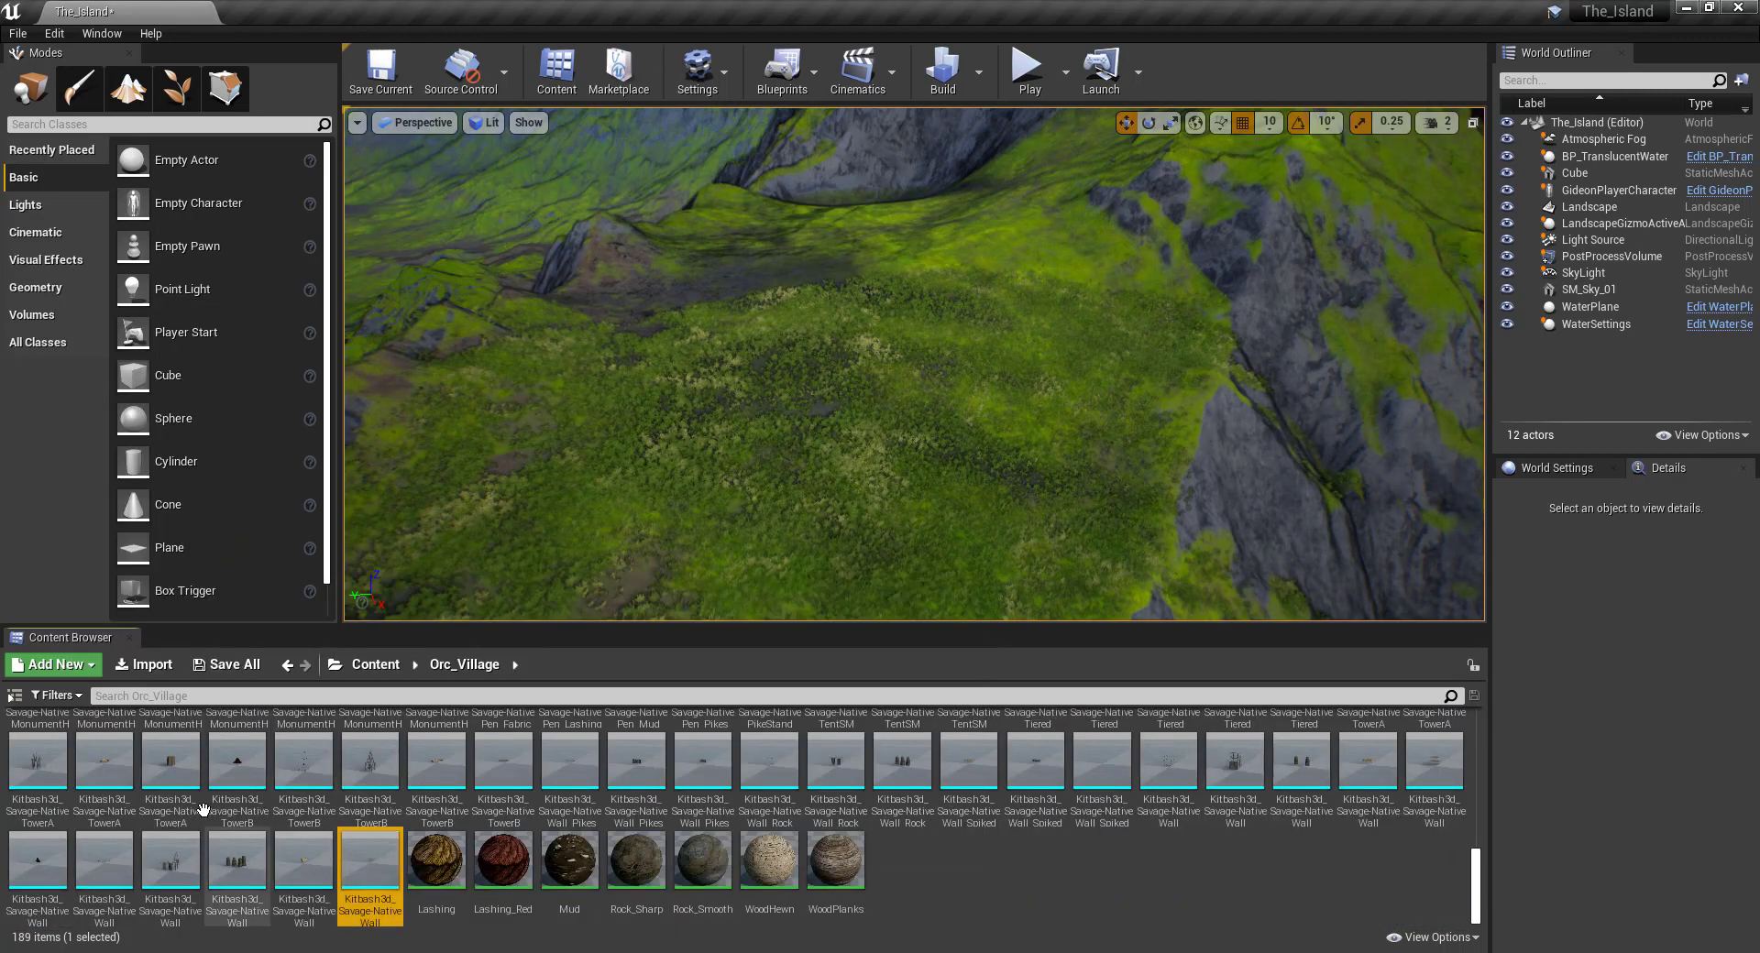
Open the MonumentC mesh of tall stone pillars, examine its Rock_Smooth material up close, and close its editor.
scroll(173, 812, up, 6)
scroll(146, 807, down, 4)
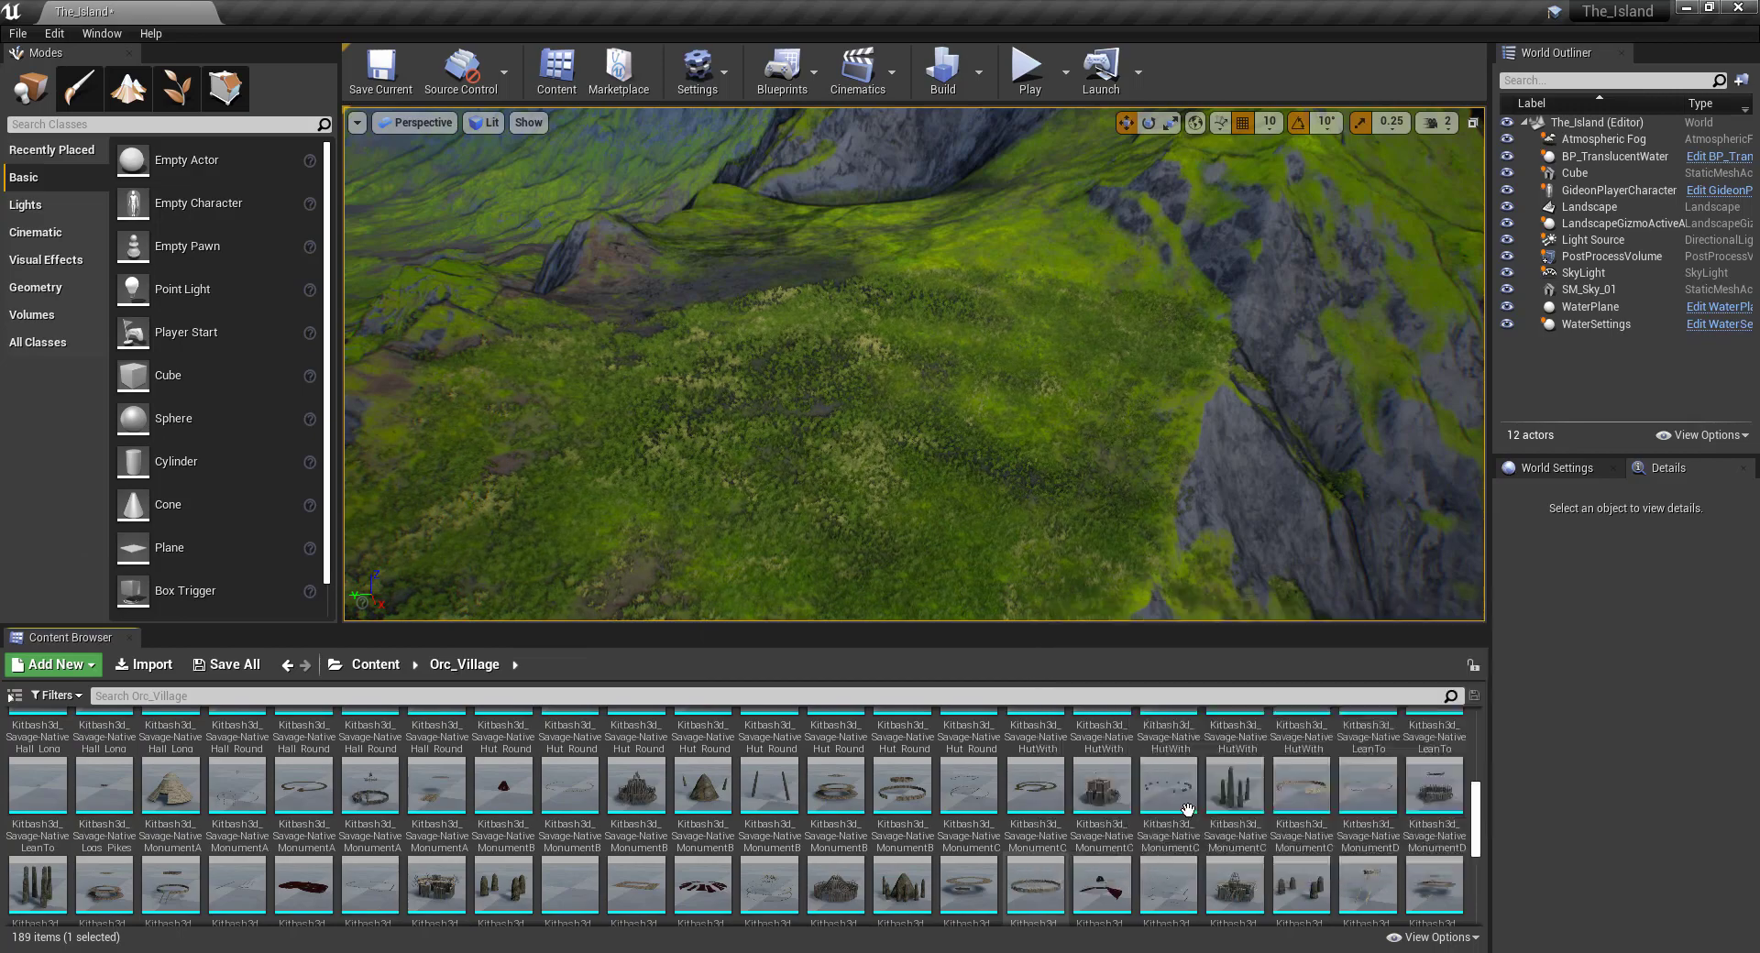
double_click(1256, 779)
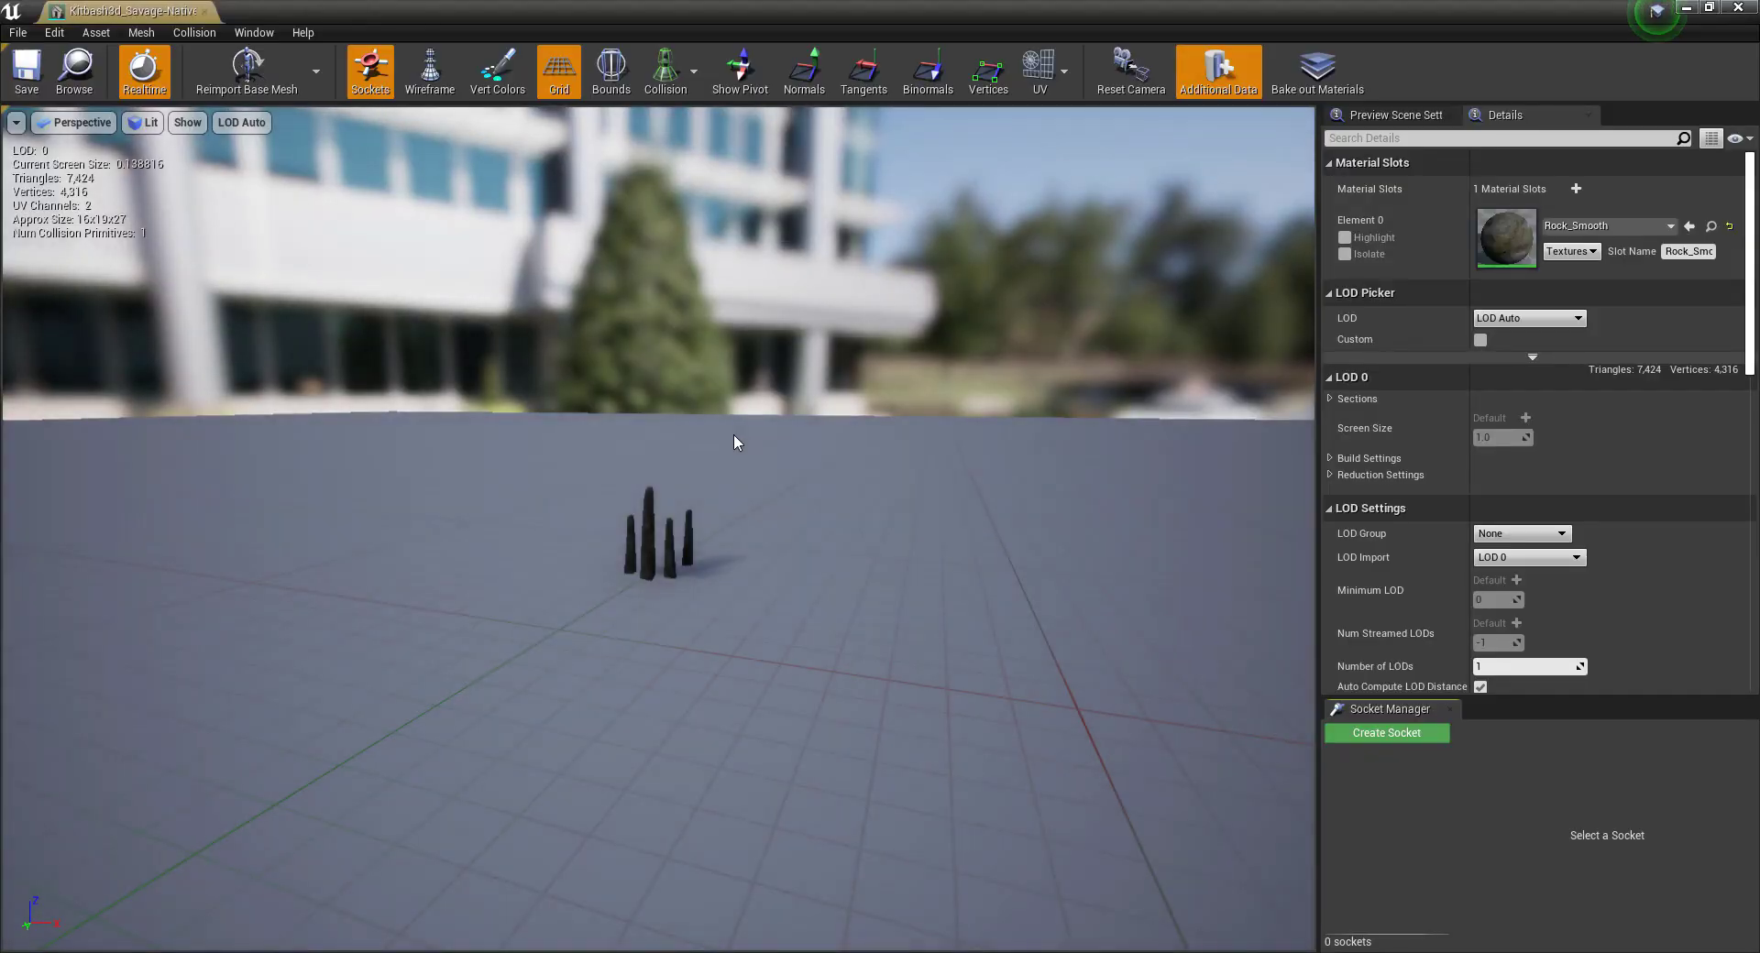
scroll(719, 476, up, 5)
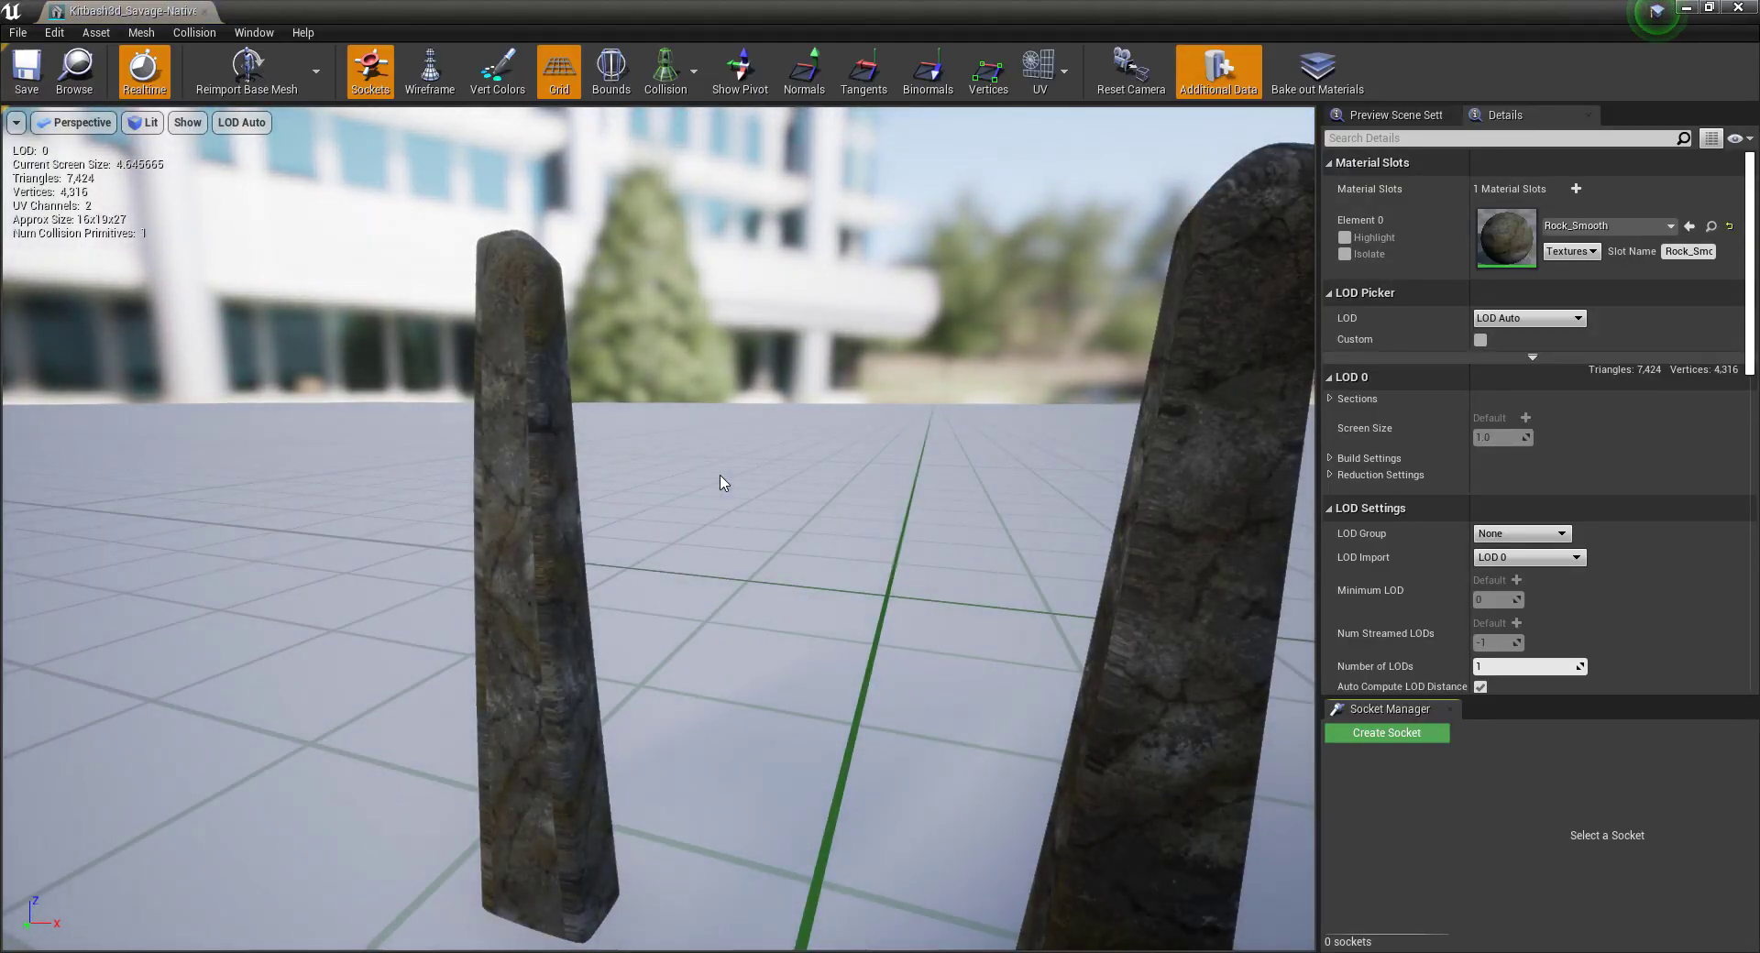
mouse_move(720, 475)
mouse_down()
mouse_move(830, 632)
mouse_move(752, 595)
mouse_move(728, 468)
mouse_up()
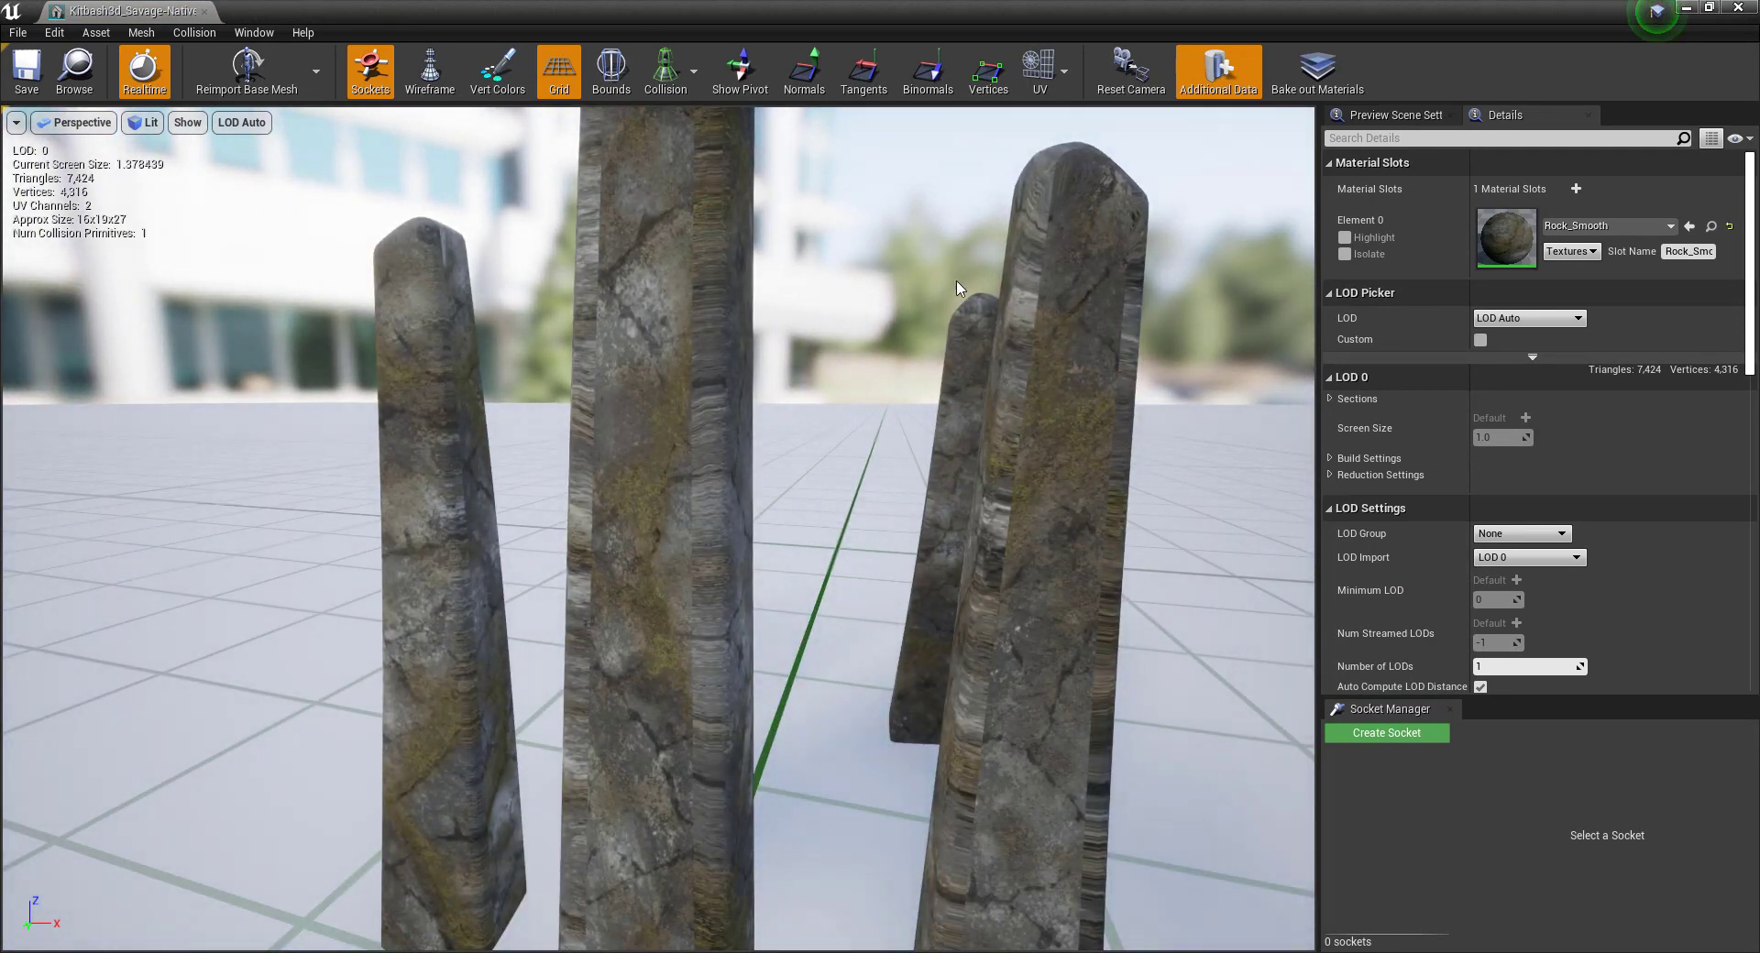
click(205, 12)
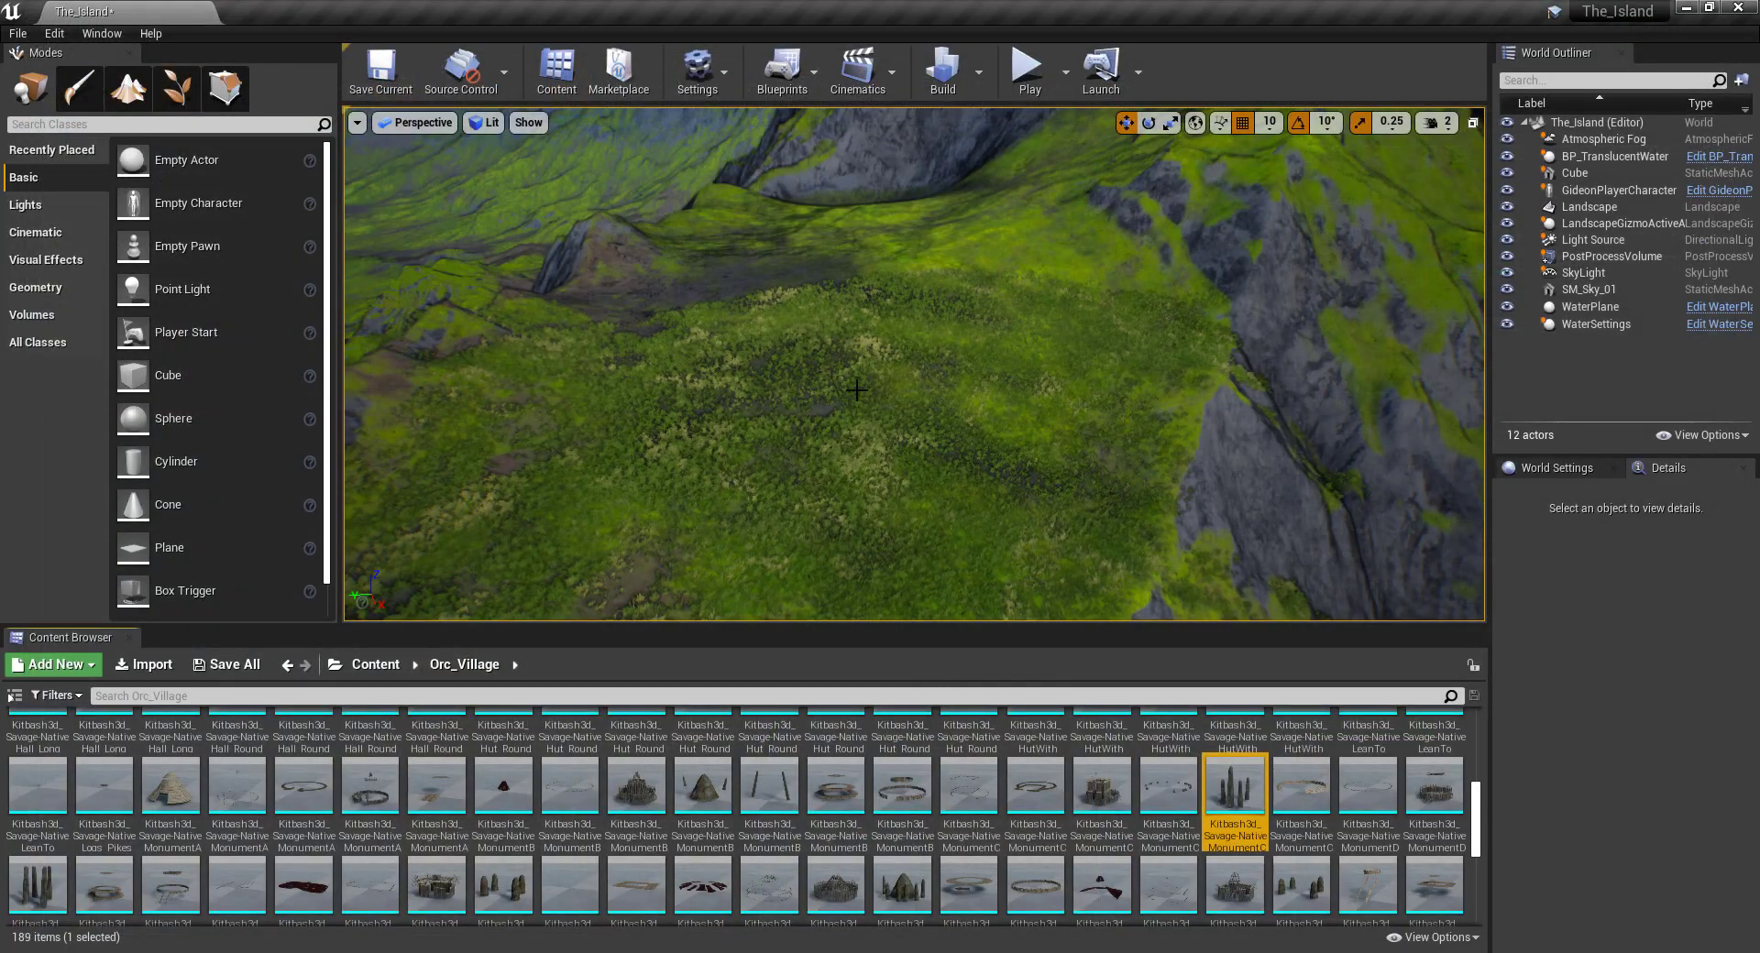
Open the MonumentG standing-stones mesh, examine its Rock_Sharp material up close, and close its editor.
click(1301, 883)
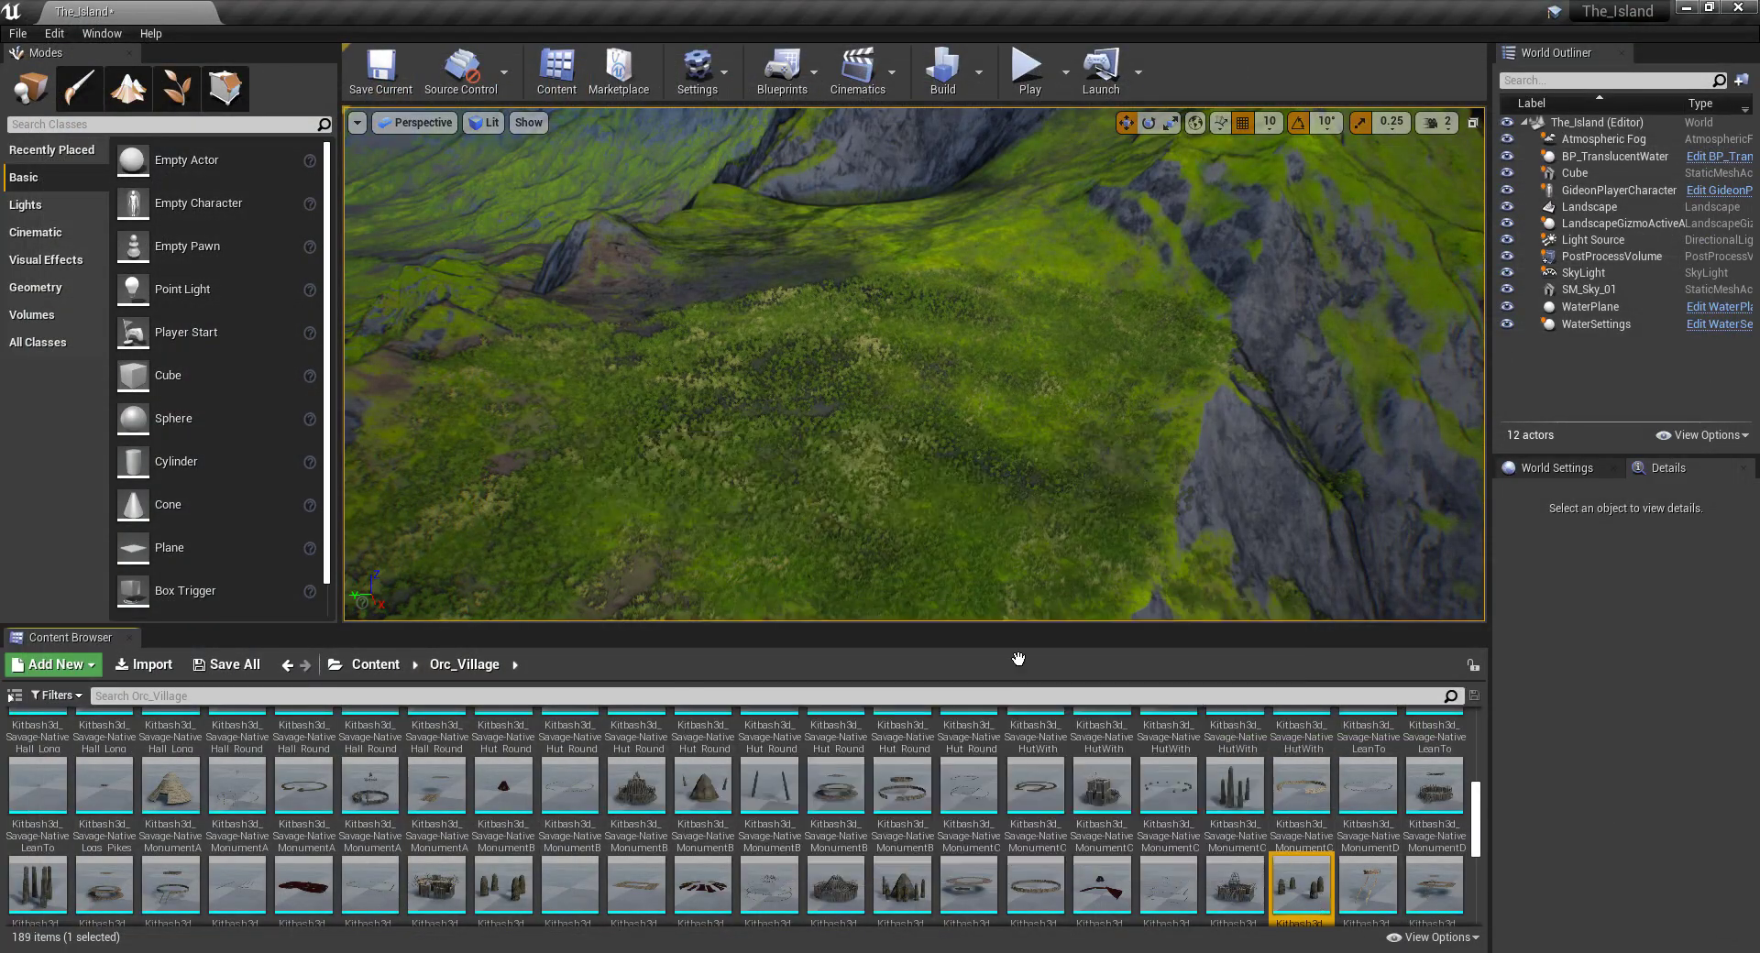
double_click(1301, 883)
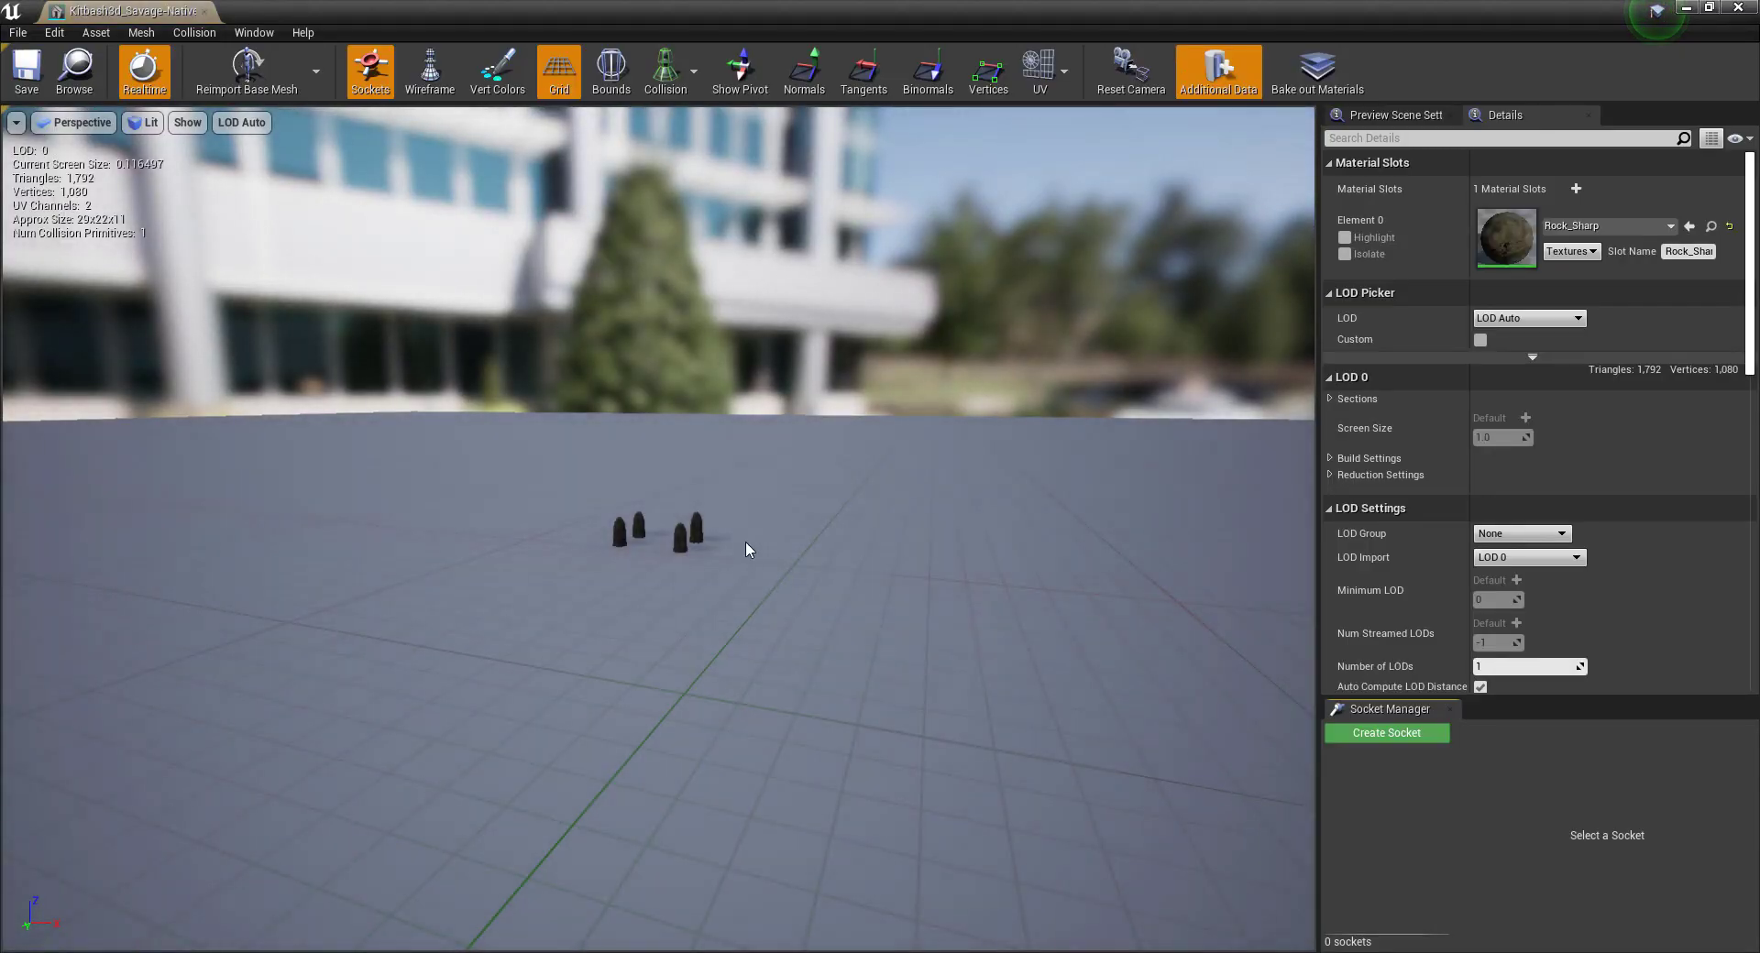
scroll(745, 541, up, 8)
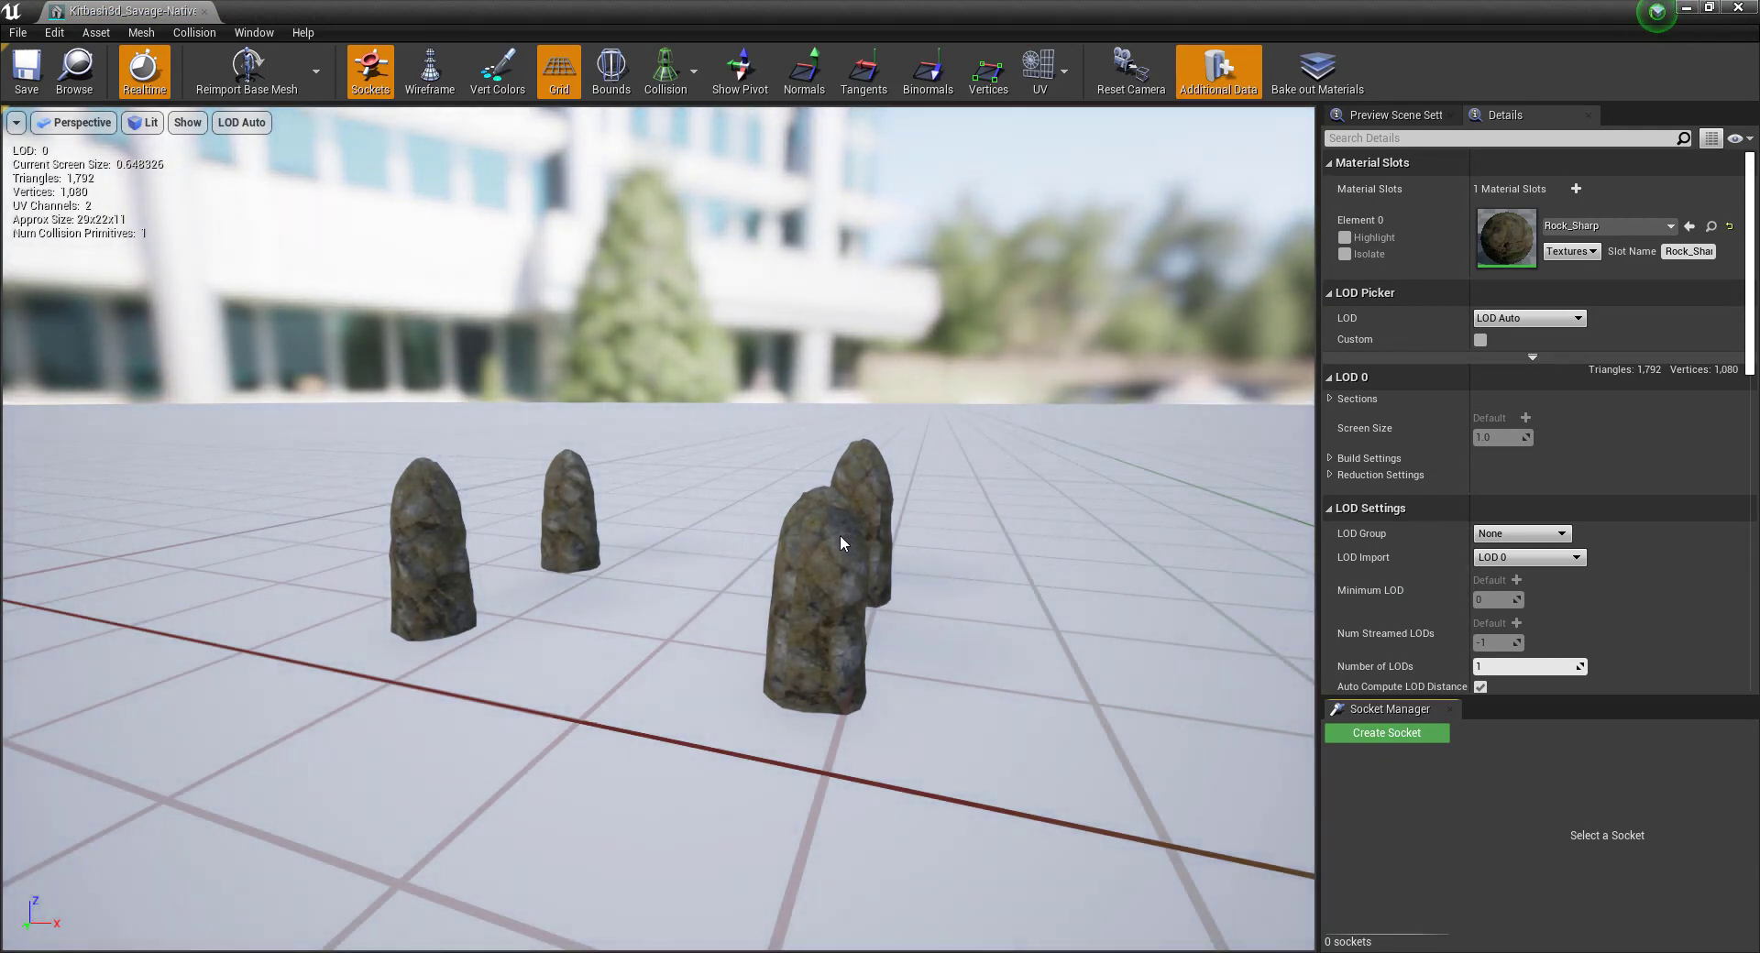
scroll(826, 538, down, 1)
scroll(826, 538, up, 1)
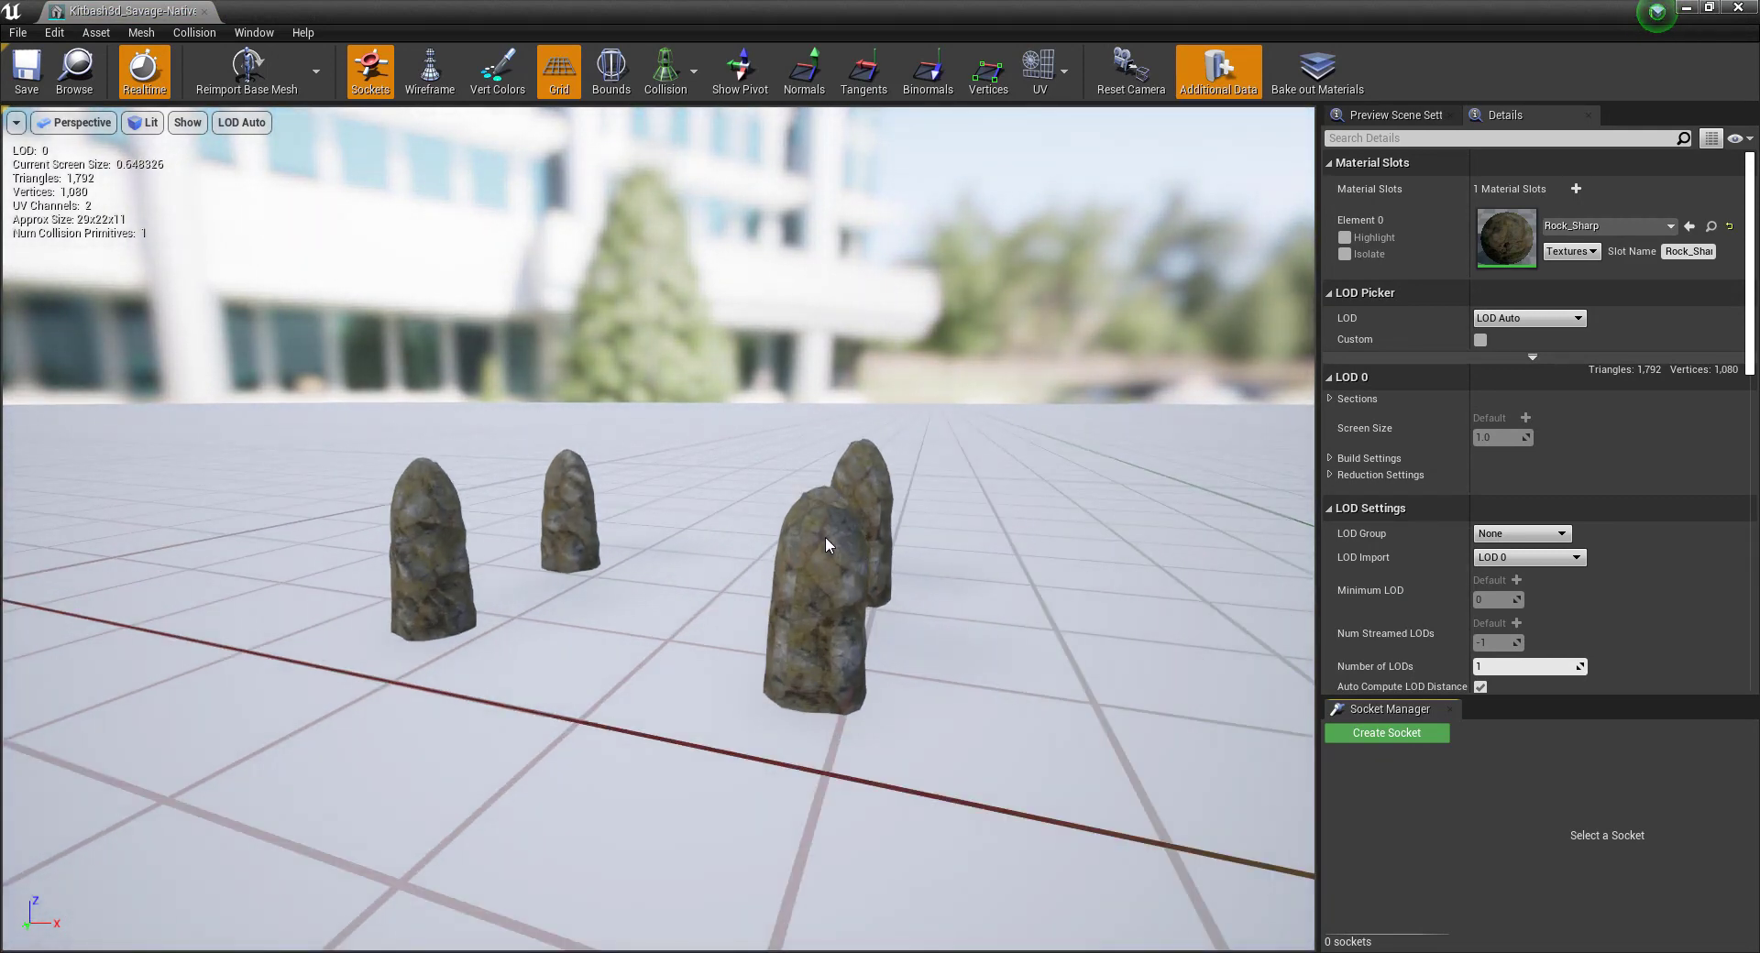
click(204, 12)
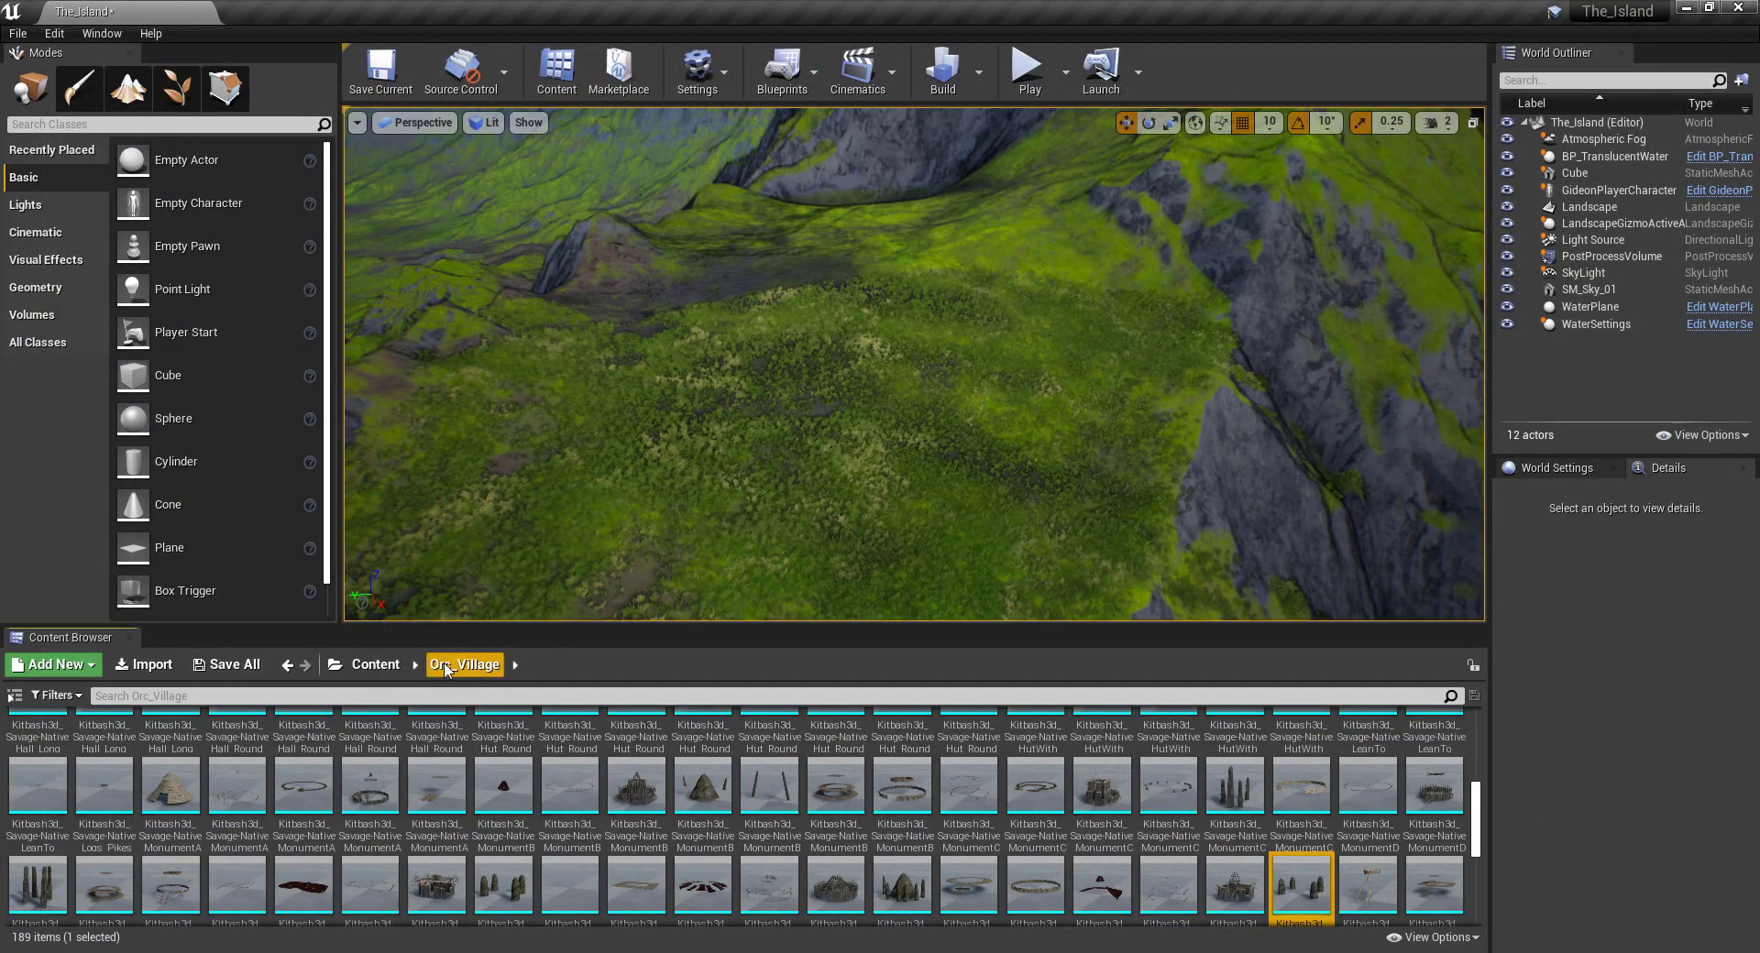
Open the Rock_Sharp material and check the textures assigned to its normal, height and gloss Texture Sample nodes.
scroll(315, 782, up, 10)
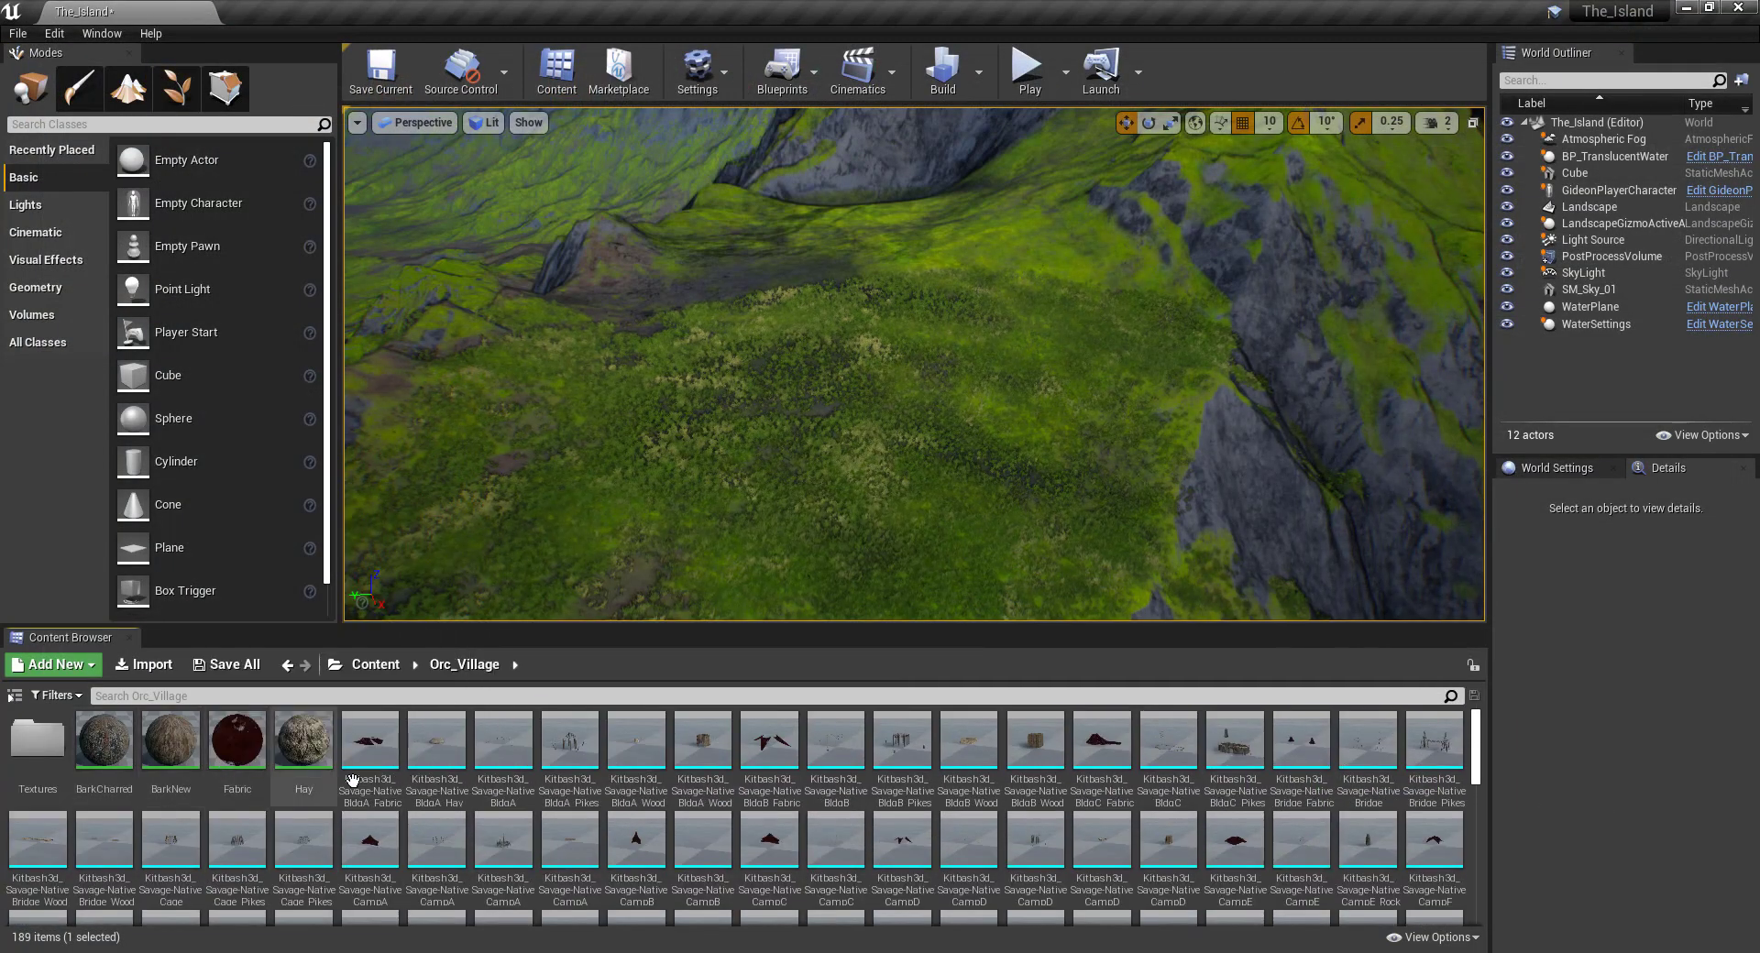
scroll(352, 780, down, 10)
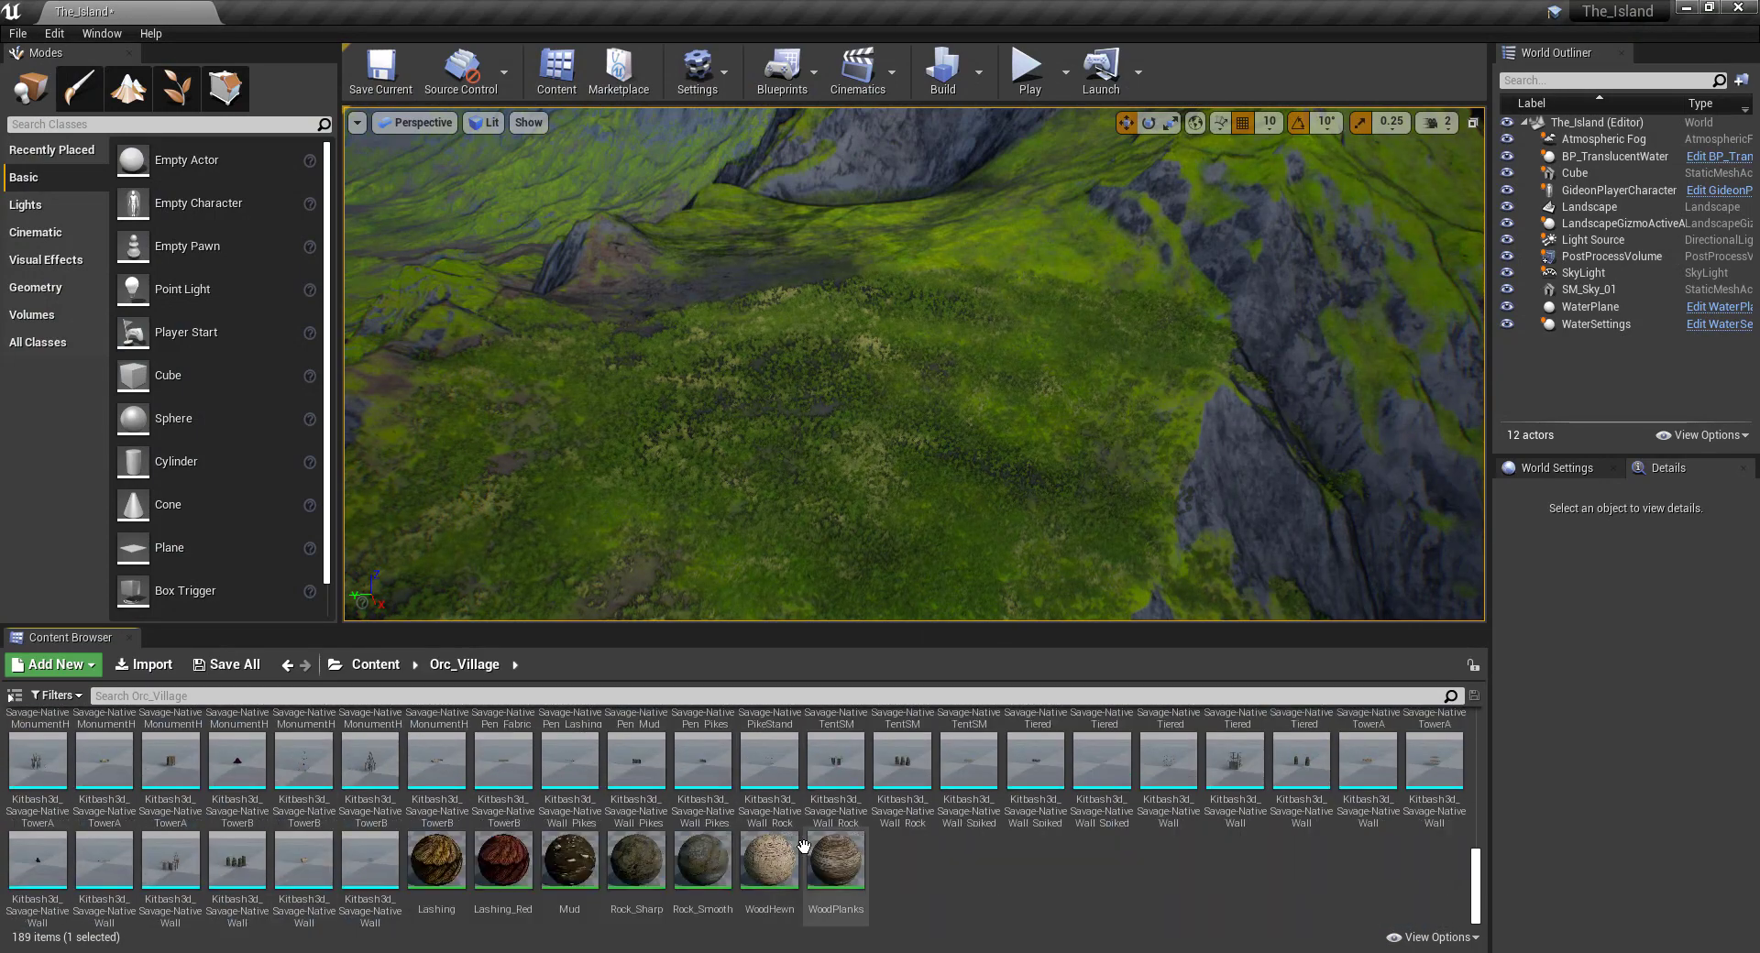
double_click(636, 860)
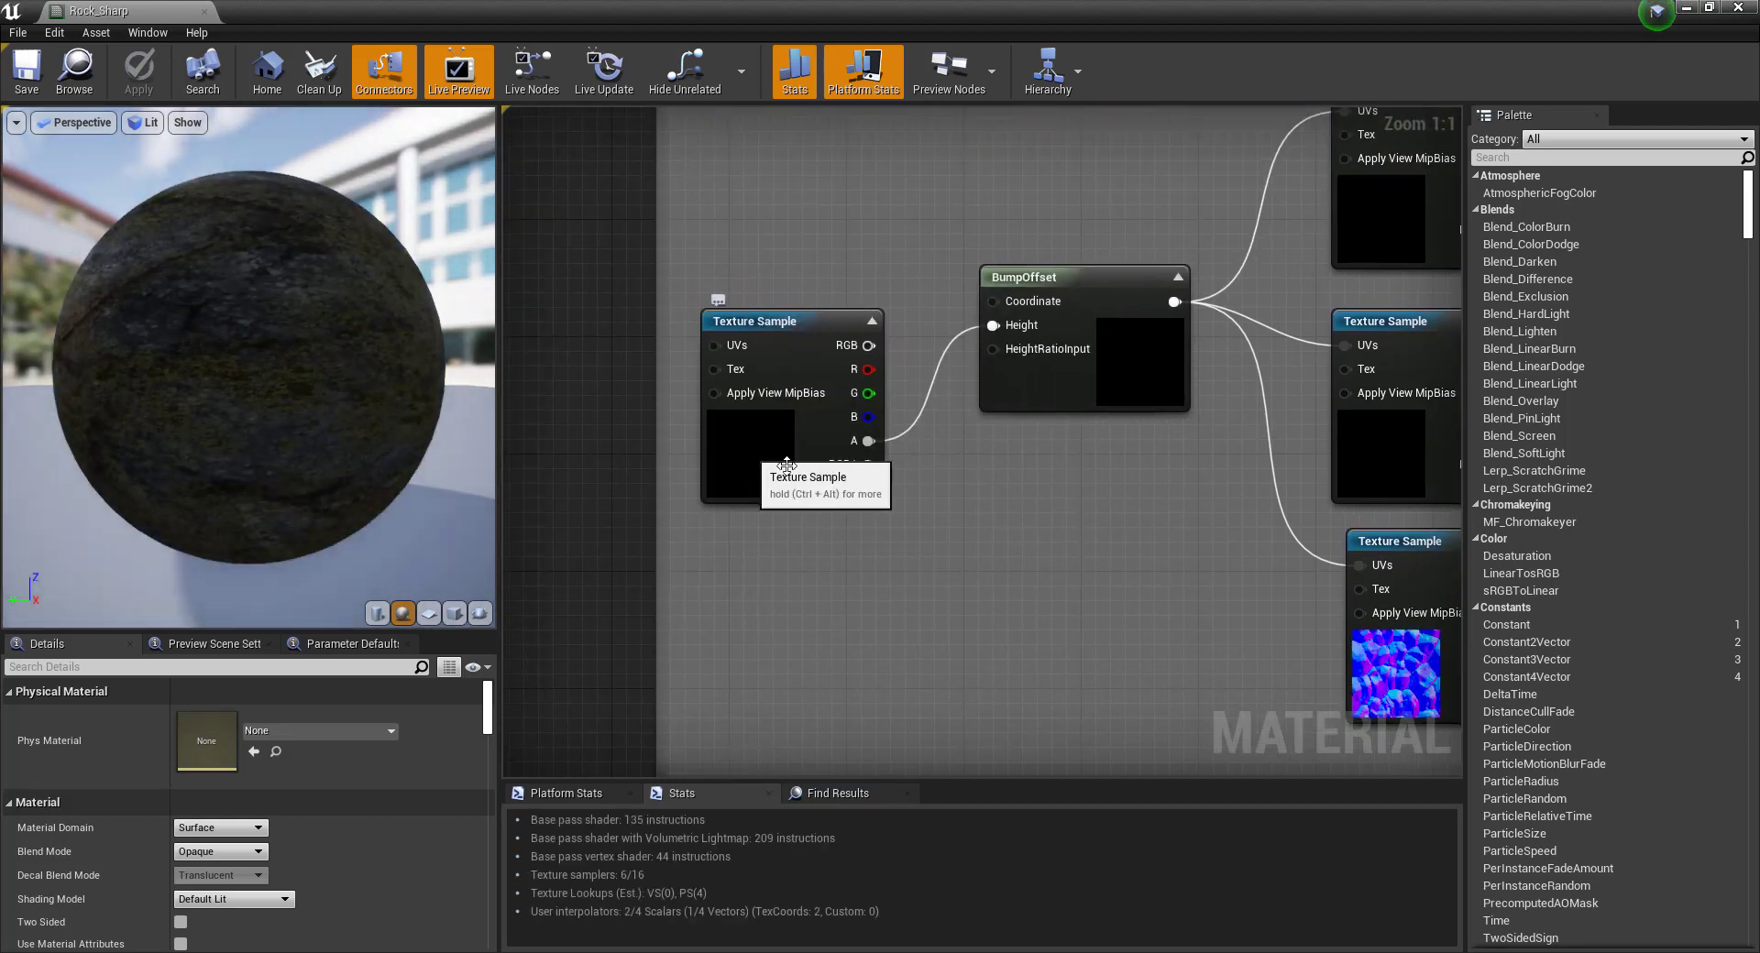
click(997, 530)
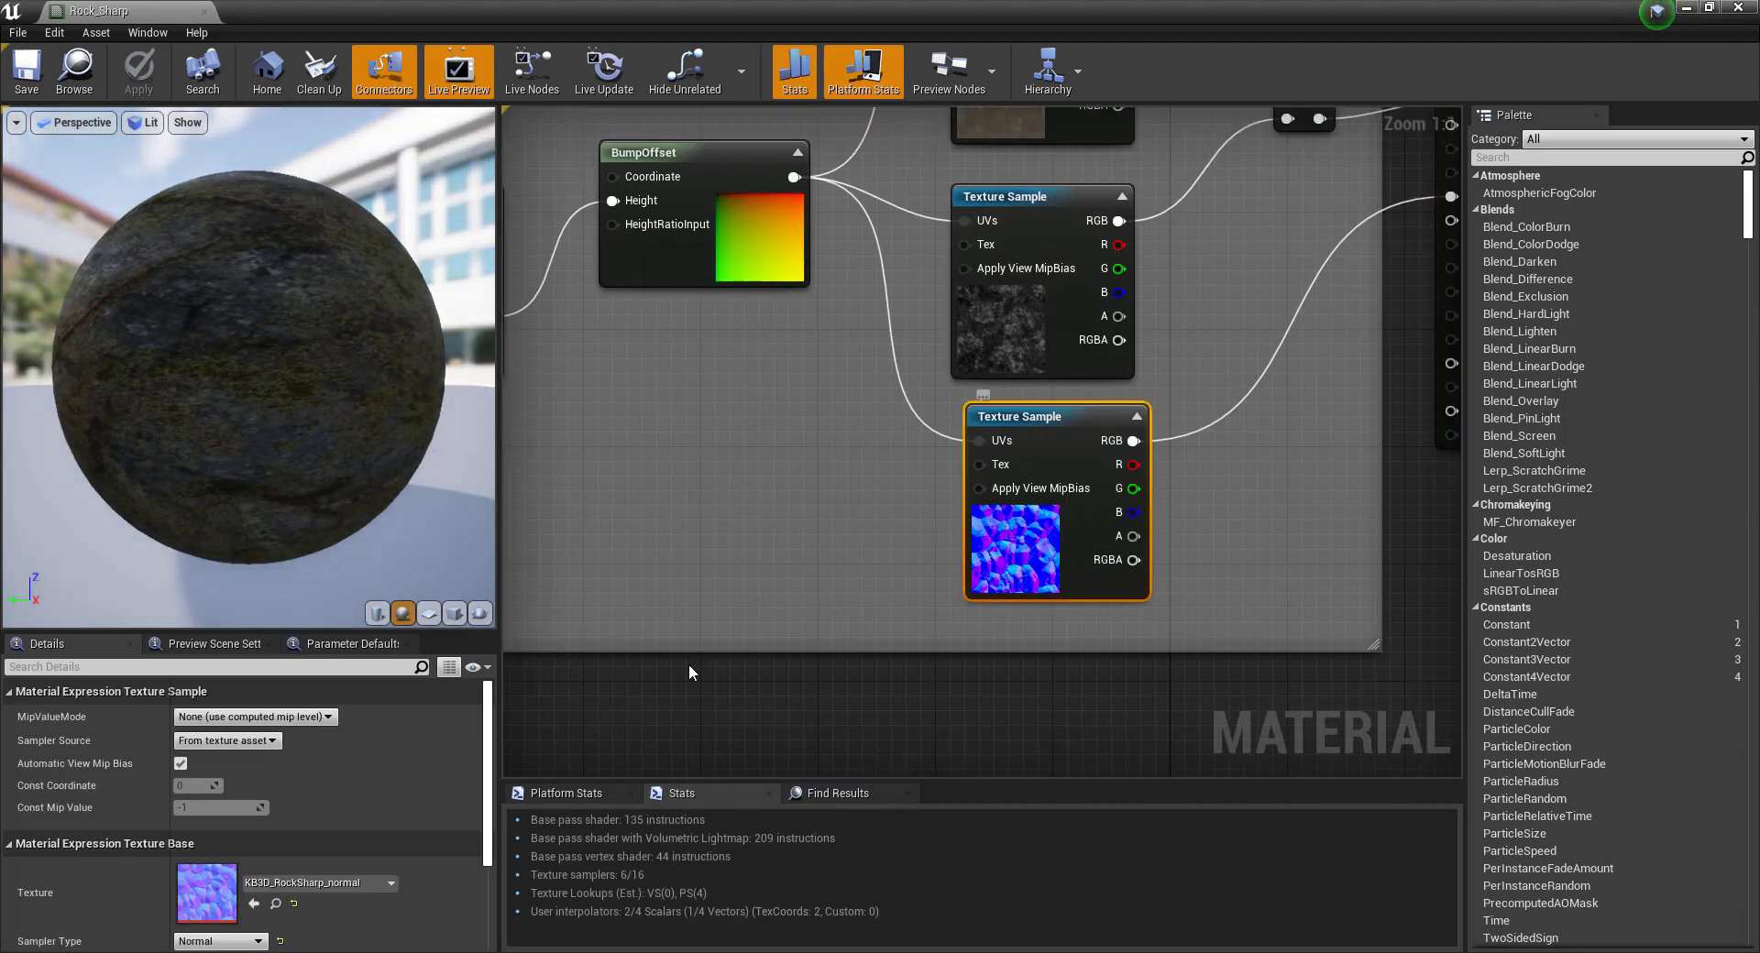
right_drag(710, 466, 906, 506)
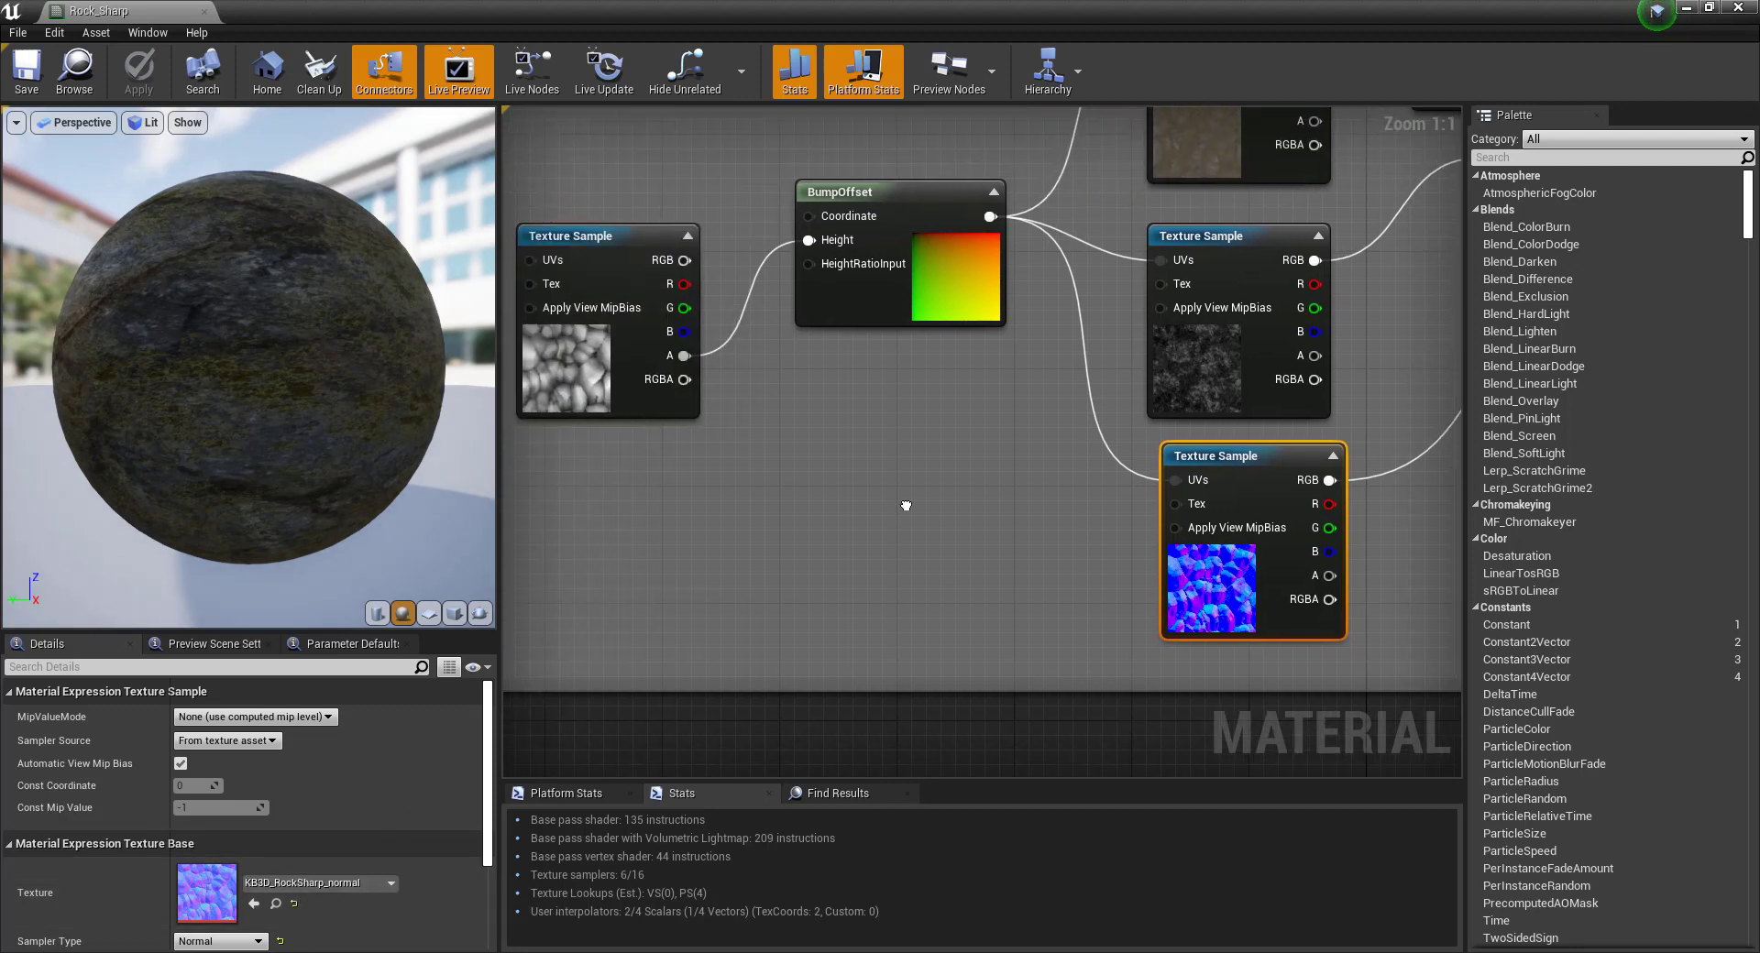
click(577, 390)
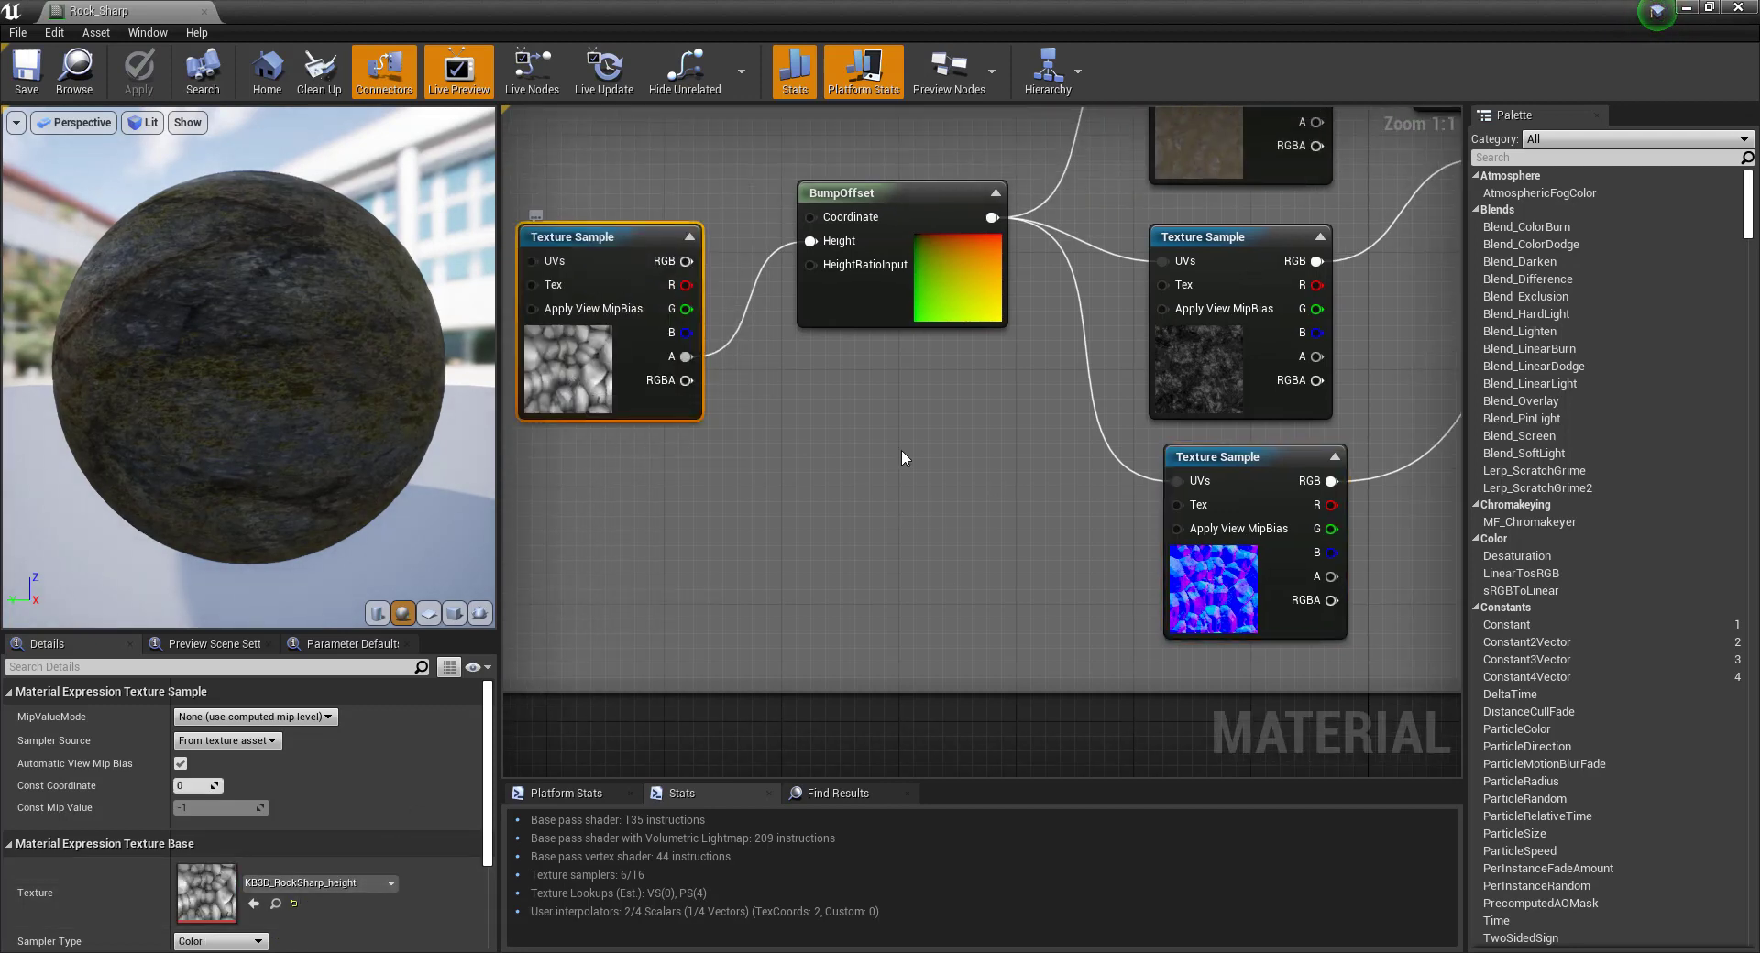
click(1220, 374)
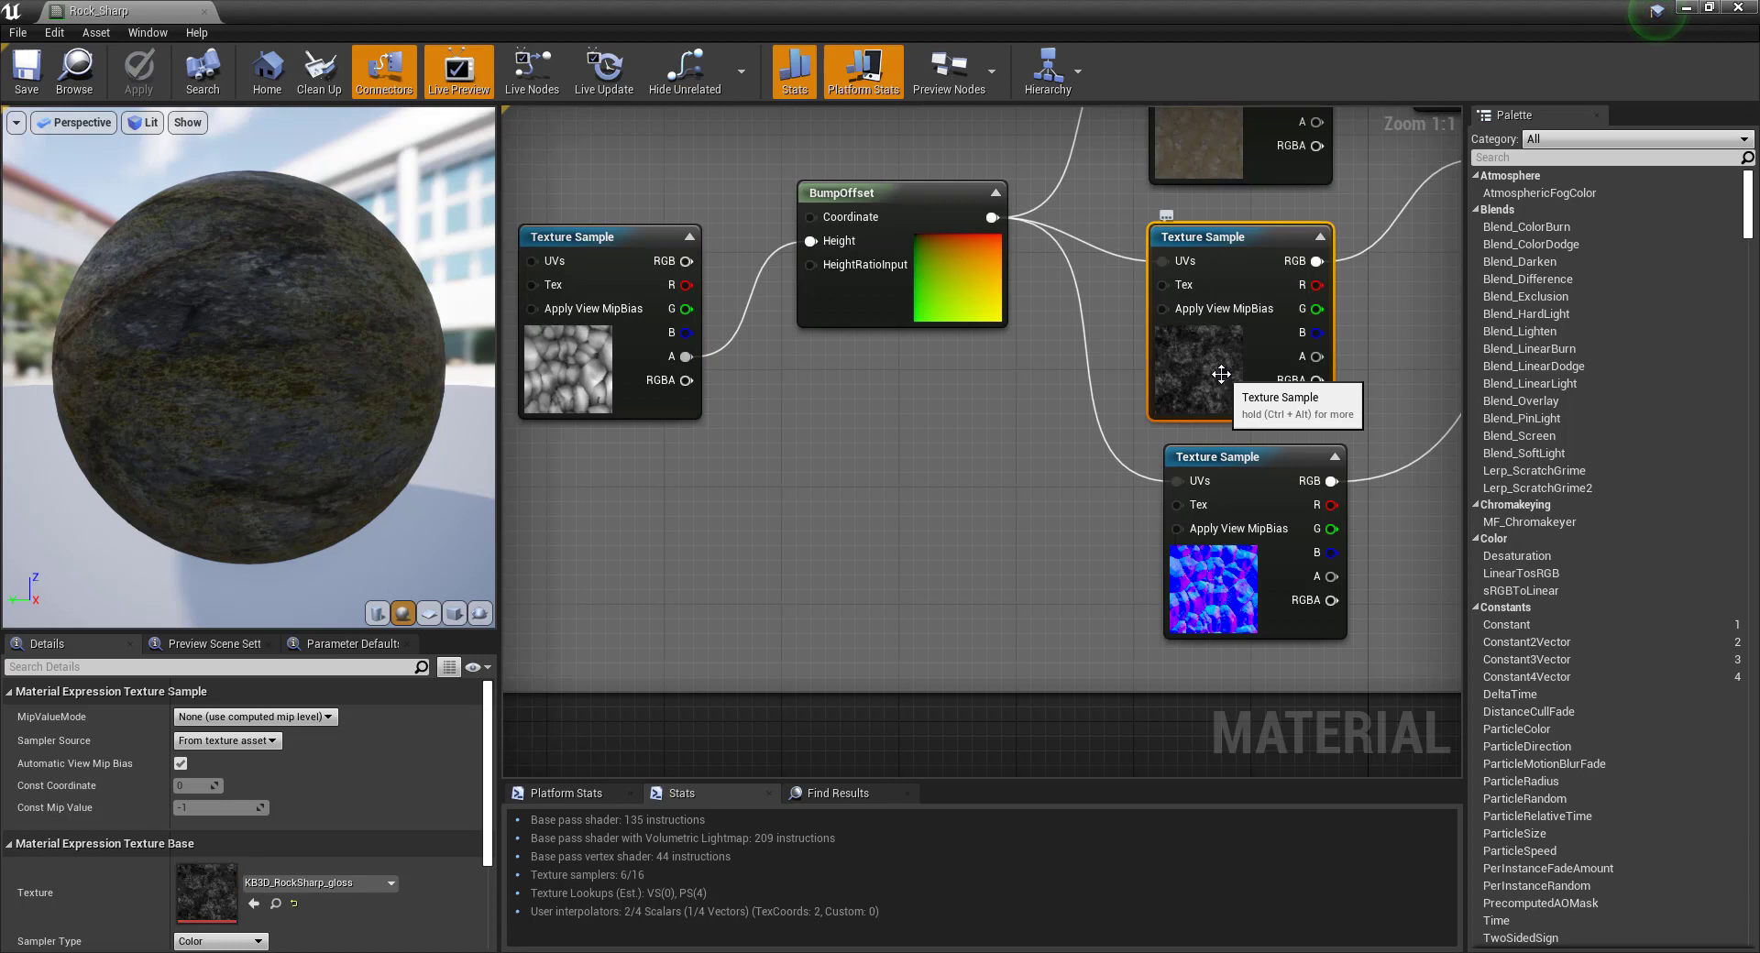
Check the normal texture assigned to Rock_Sharp's Texture Sample node and close the material editor.
click(1201, 600)
click(323, 883)
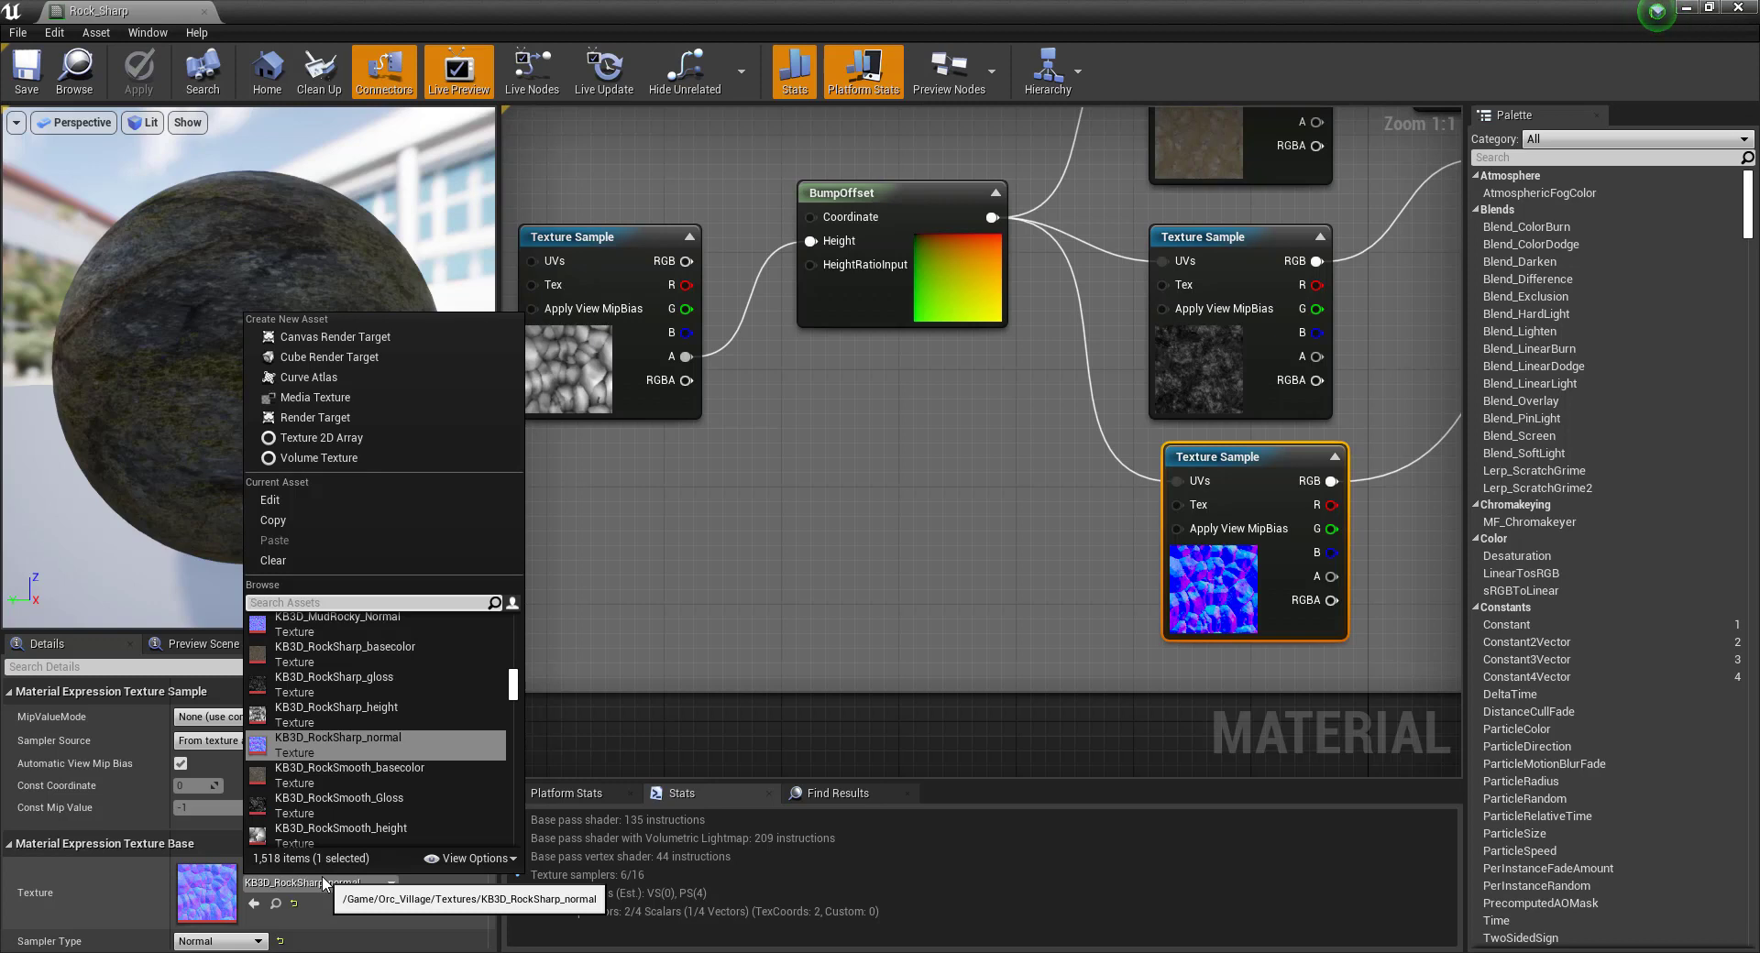
click(322, 883)
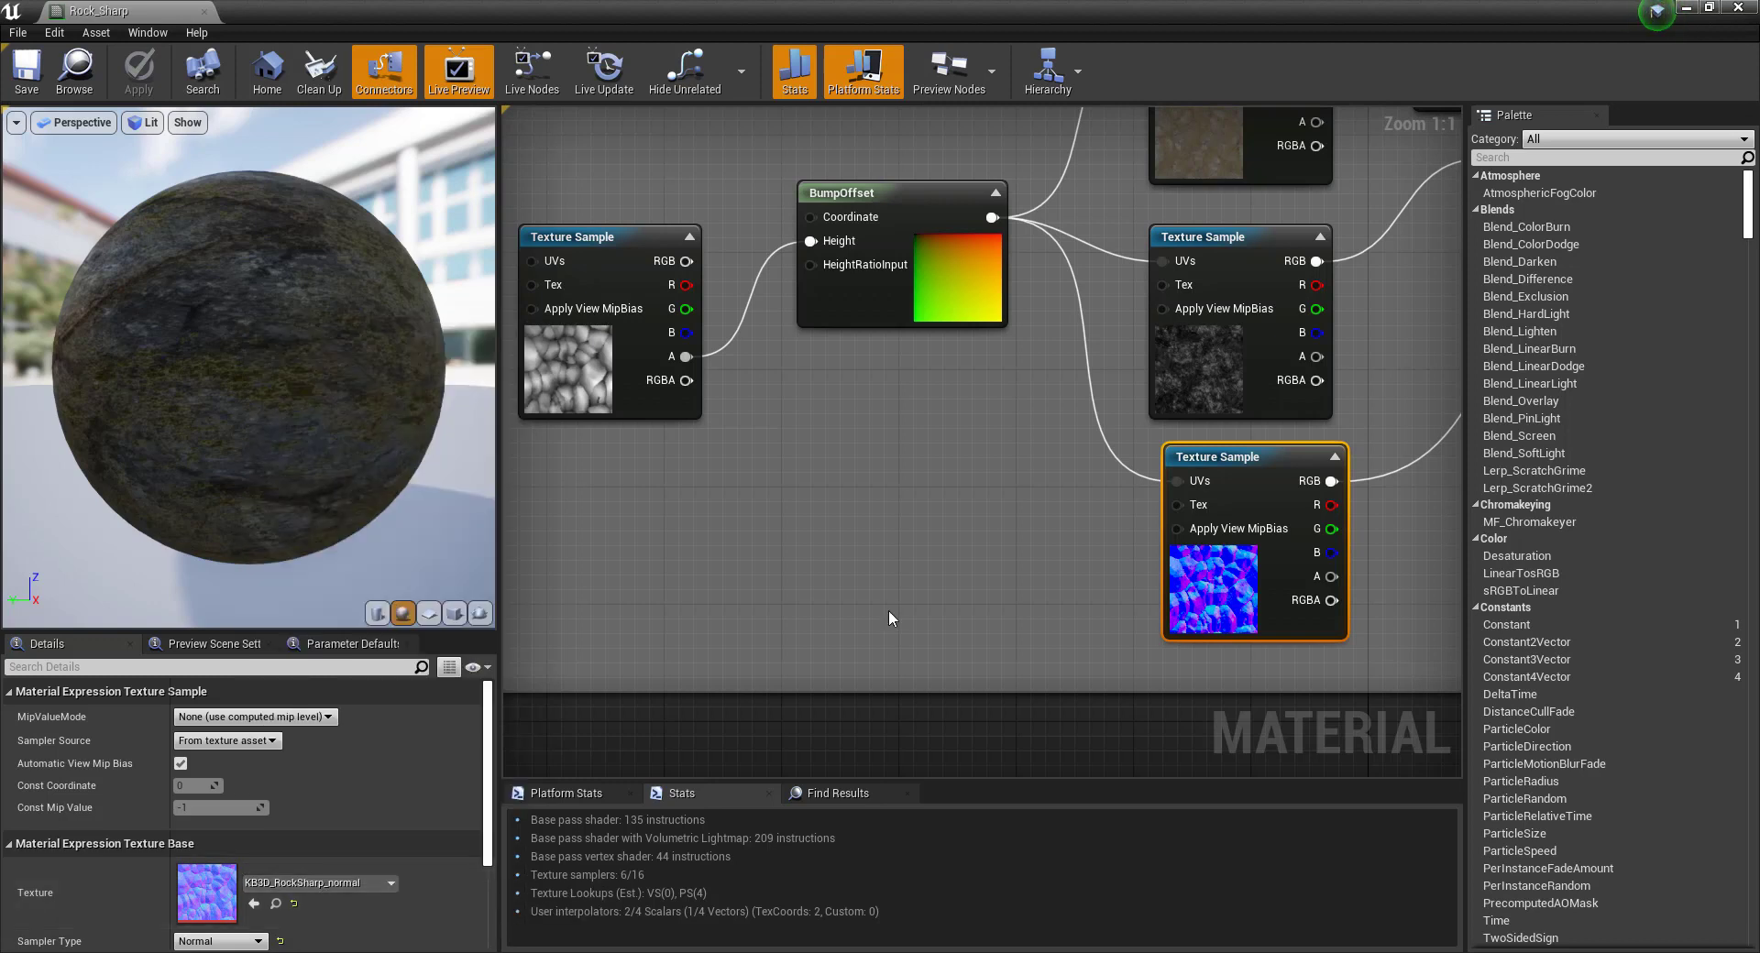
click(1737, 8)
Open the Rock_Smooth material, check the texture on its normal Texture Sample node, and close its editor.
double_click(703, 866)
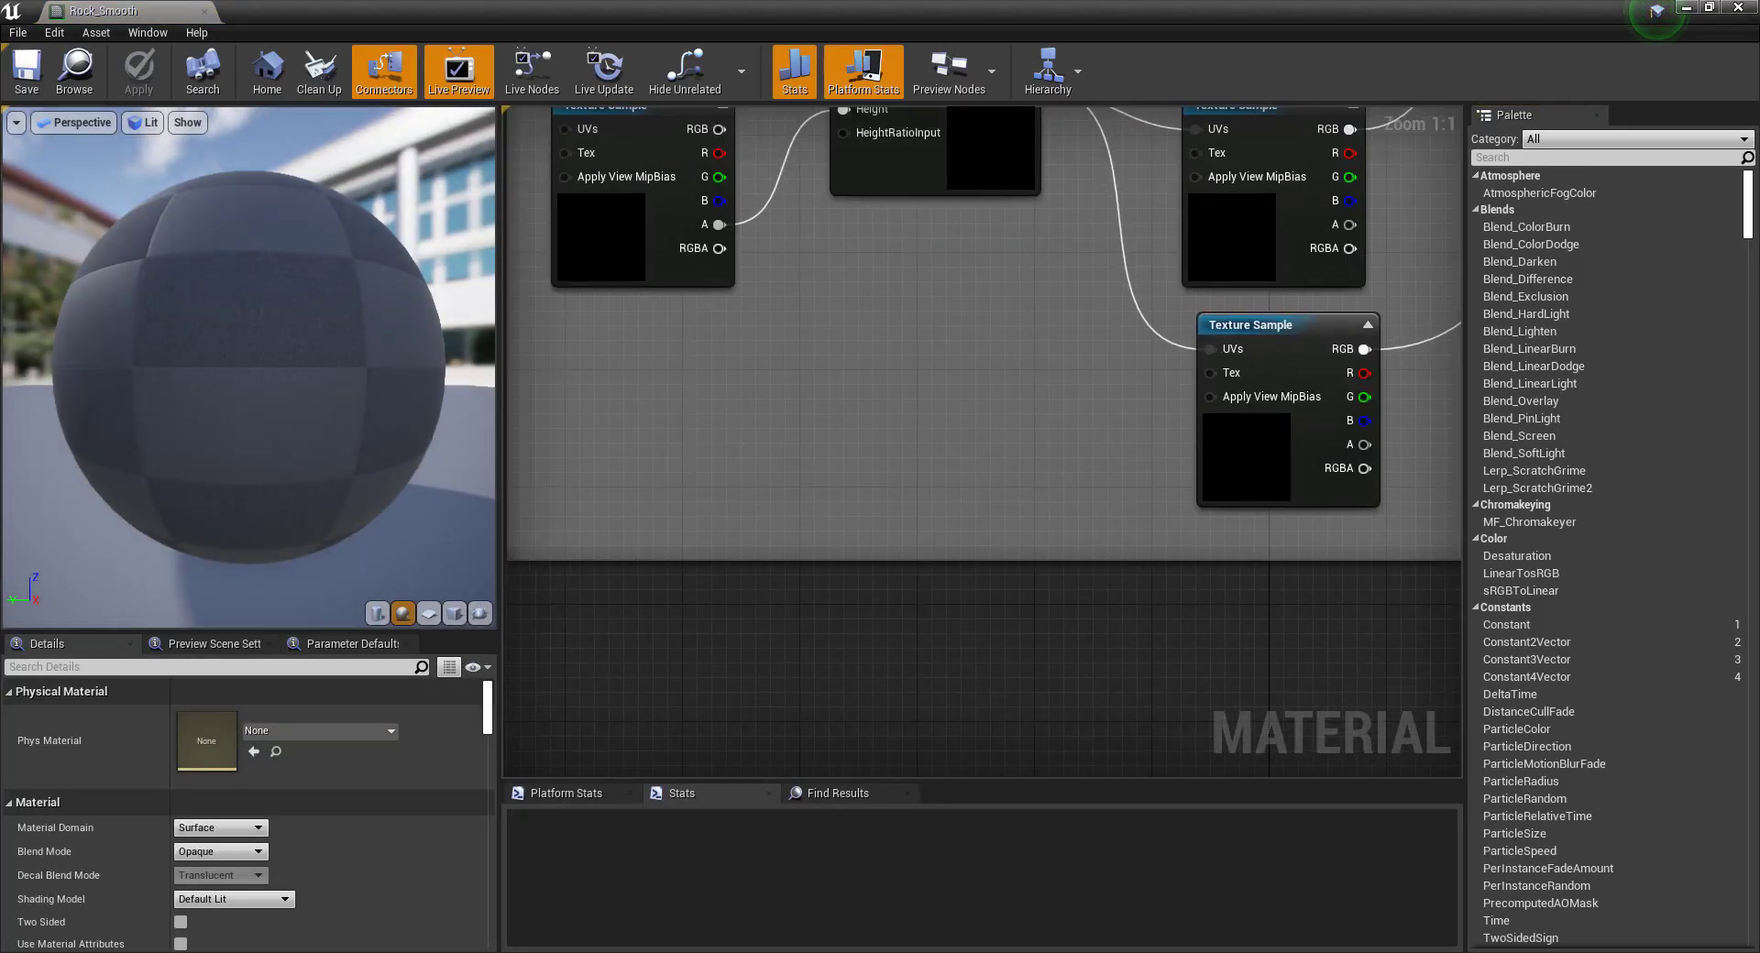
click(1252, 453)
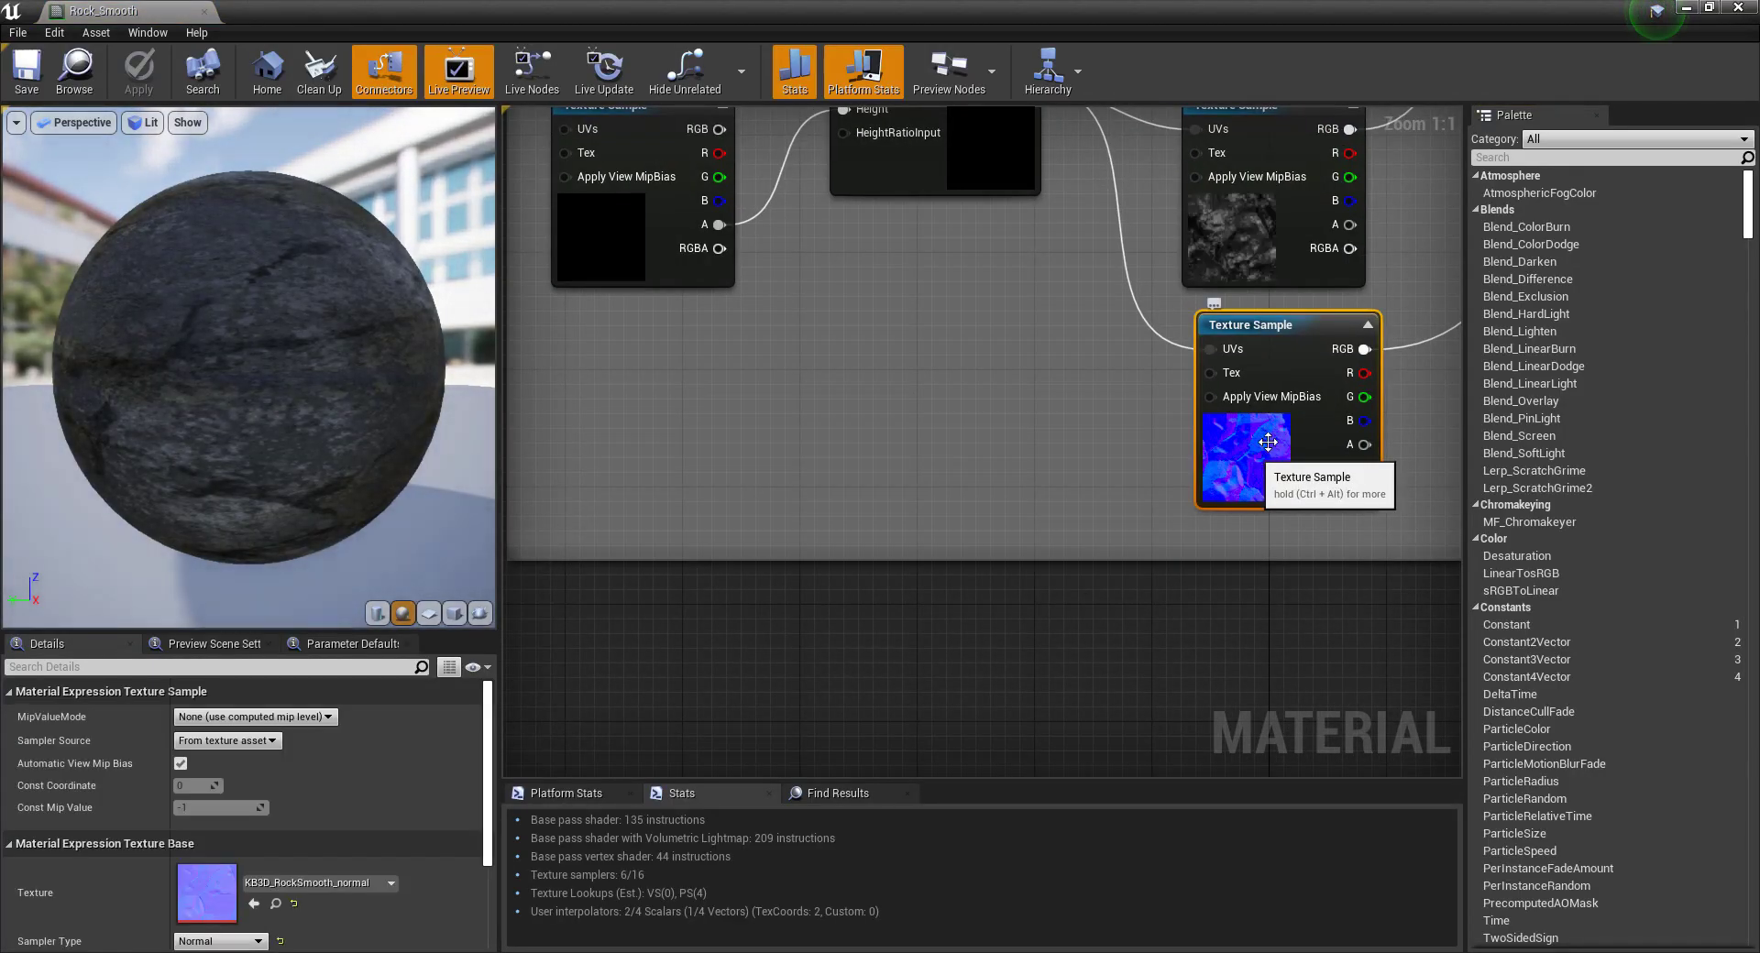
click(1748, 9)
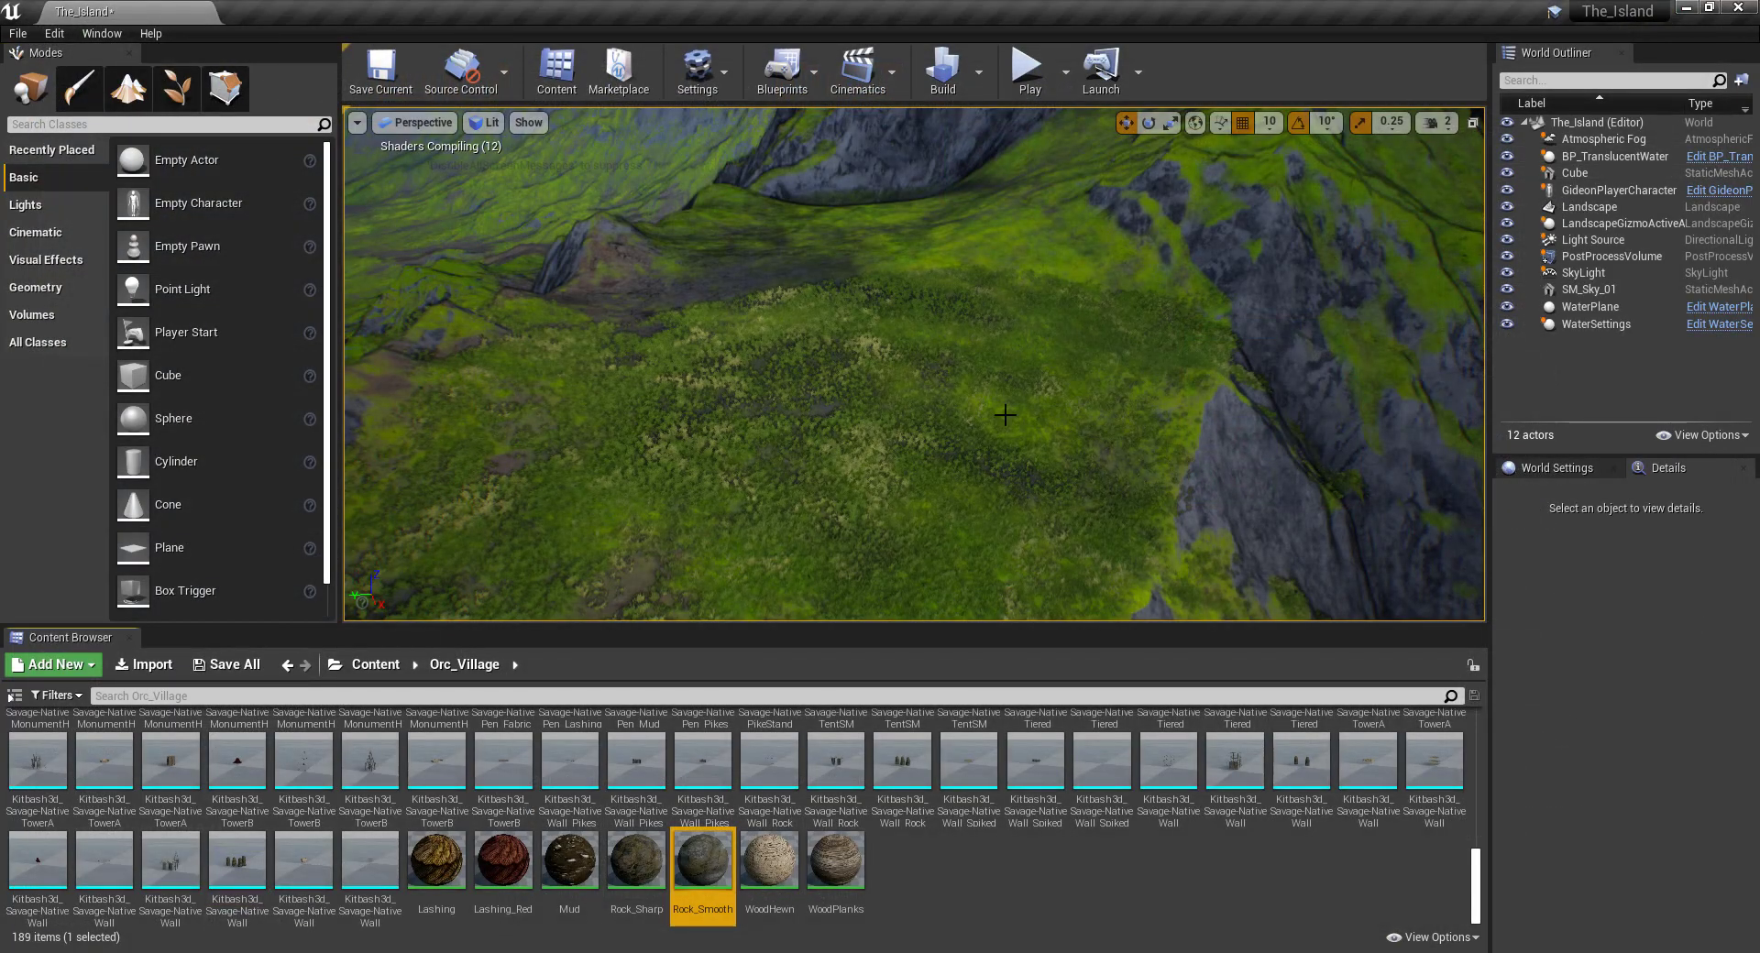
Raise the viewport camera speed to 4 and place the Pen_Pikes mesh on the grassy plateau.
mouse_move(479, 556)
right_down()
mouse_move(614, 550)
mouse_move(367, 486)
mouse_move(458, 517)
mouse_move(440, 519)
mouse_move(479, 556)
right_up()
click(1435, 121)
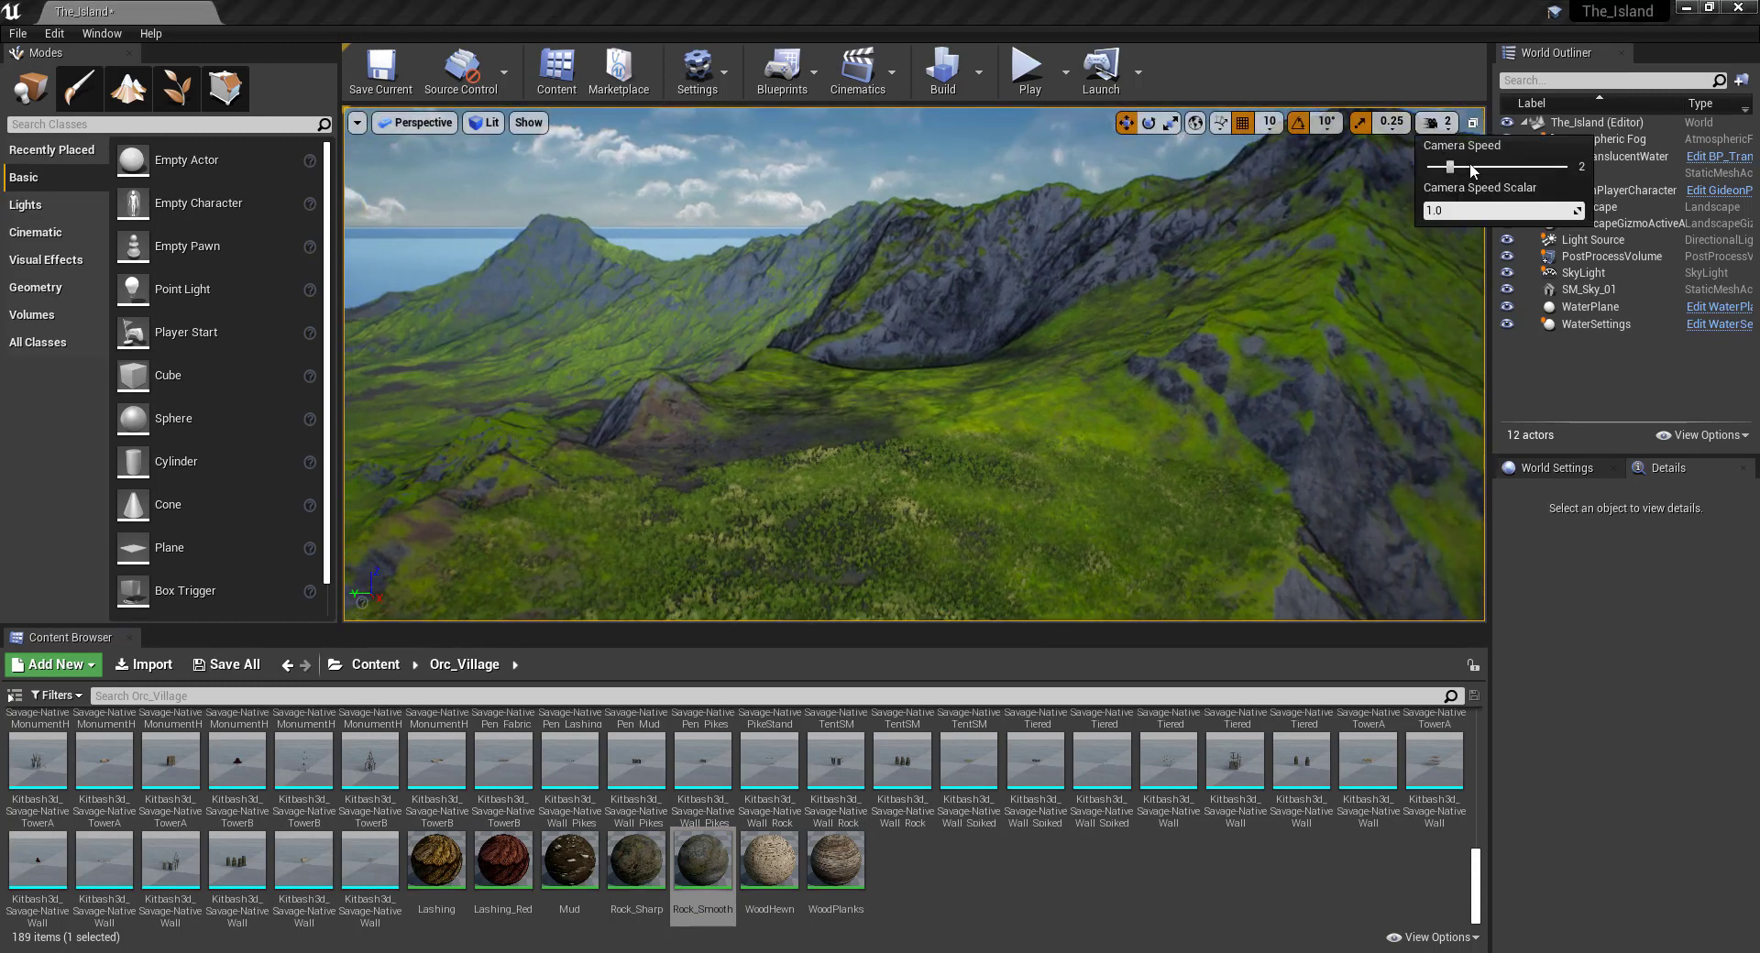
right_drag(1057, 336, 1056, 335)
key(w)
right_drag(1357, 275, 1356, 275)
scroll(827, 736, up, 1)
scroll(826, 736, up, 1)
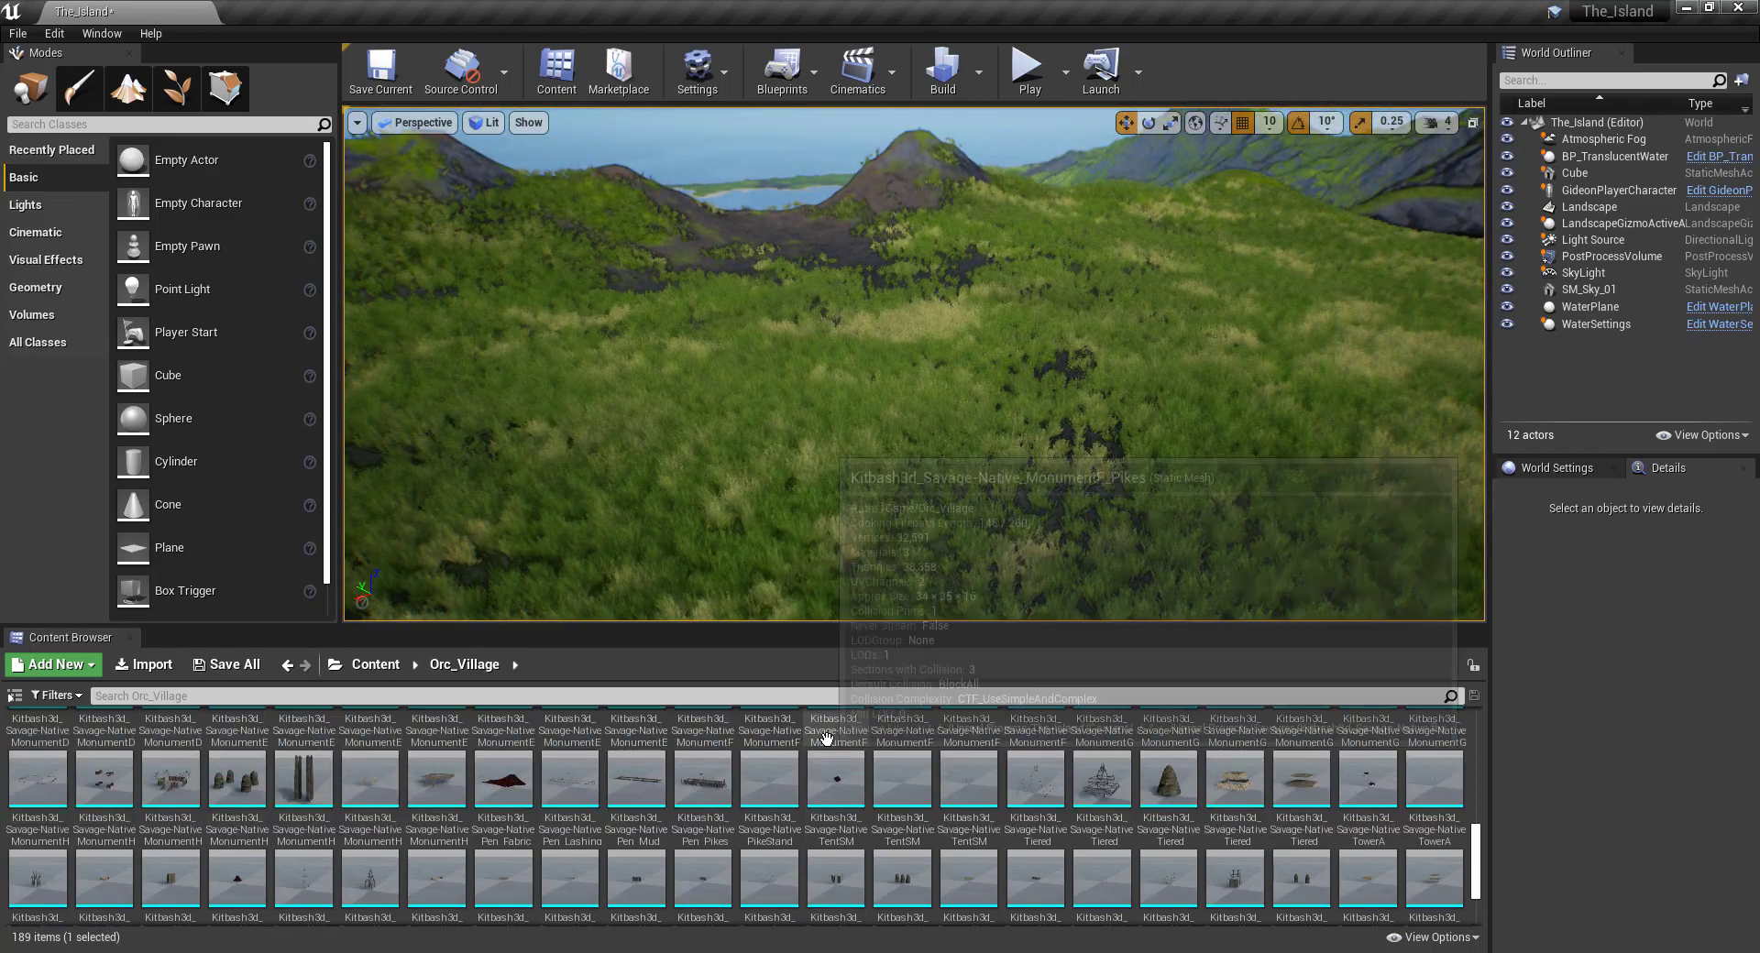
drag(703, 779, 774, 475)
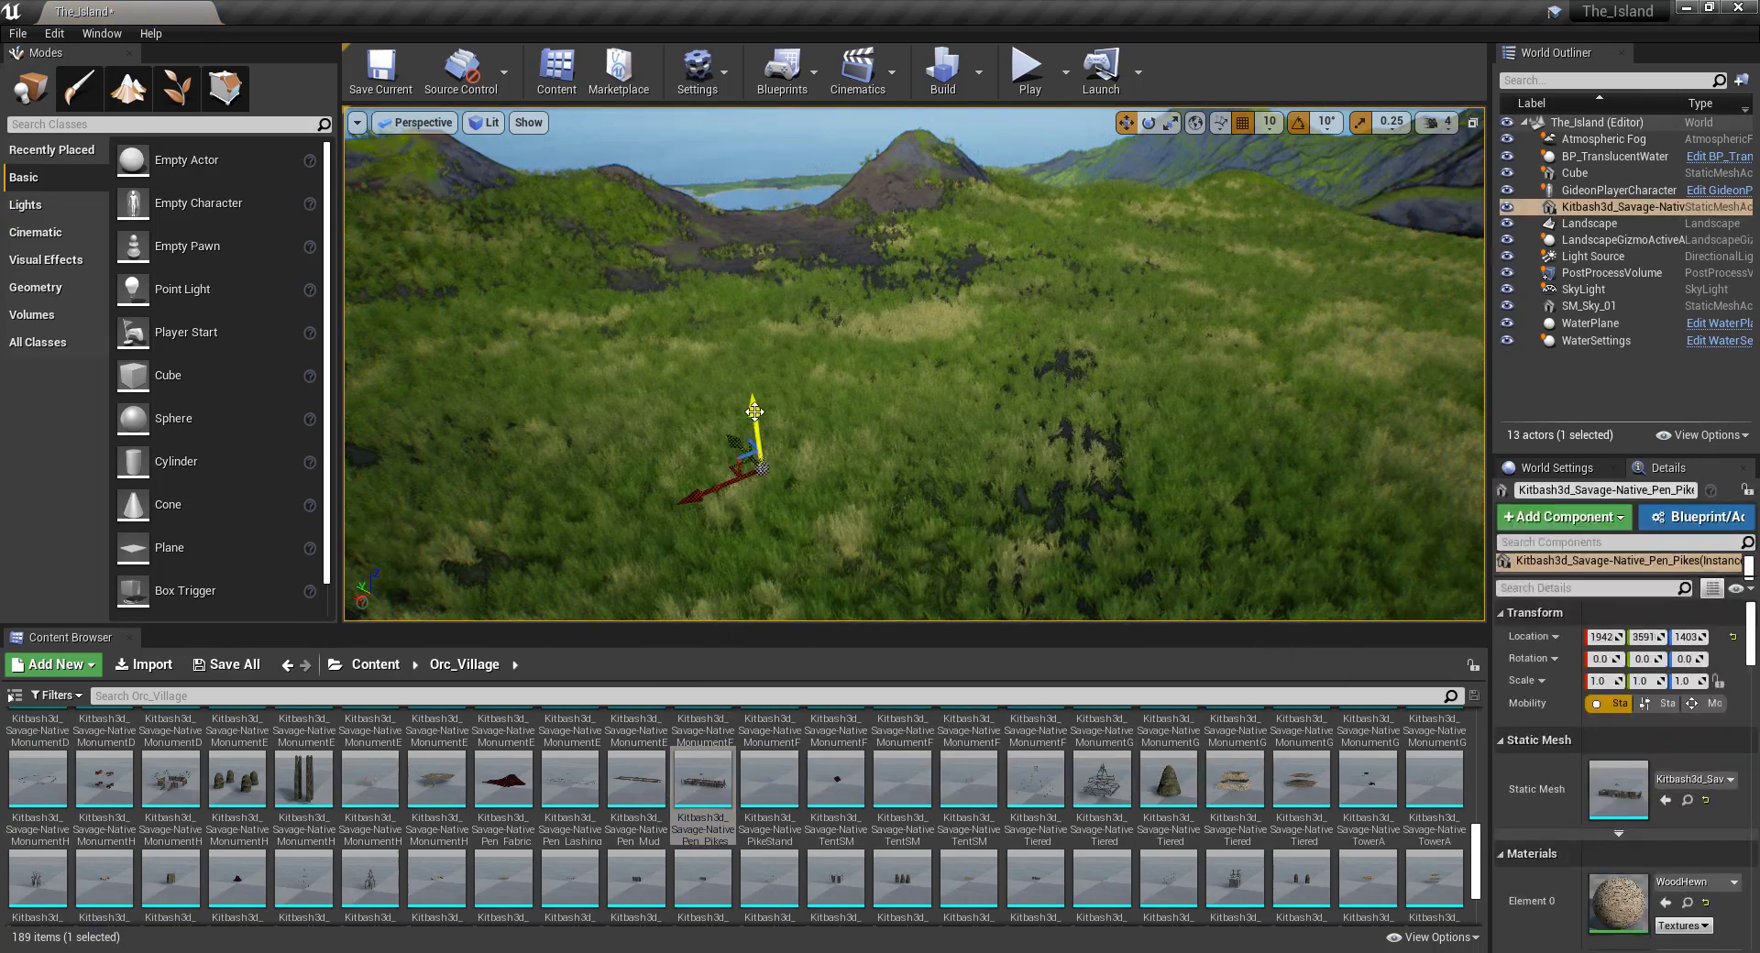
Raise the Pen_Pikes mesh above the grass and set its scale to 100 on all three axes.
right_drag(731, 385, 731, 385)
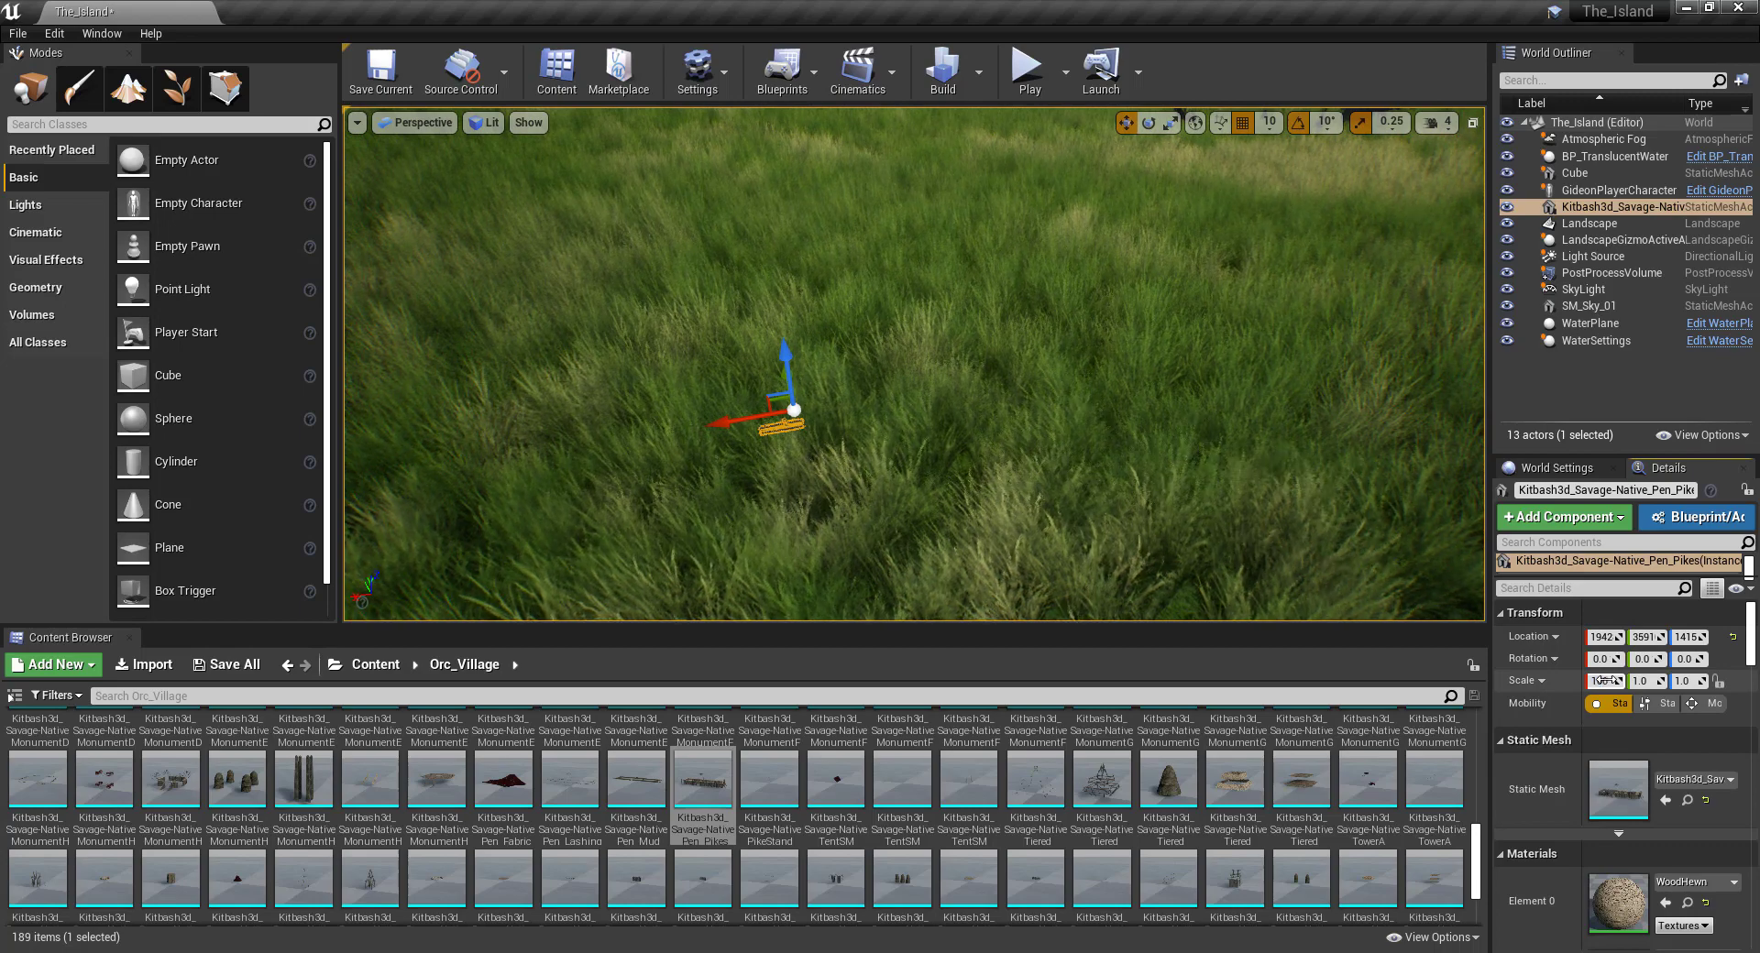
click(1647, 681)
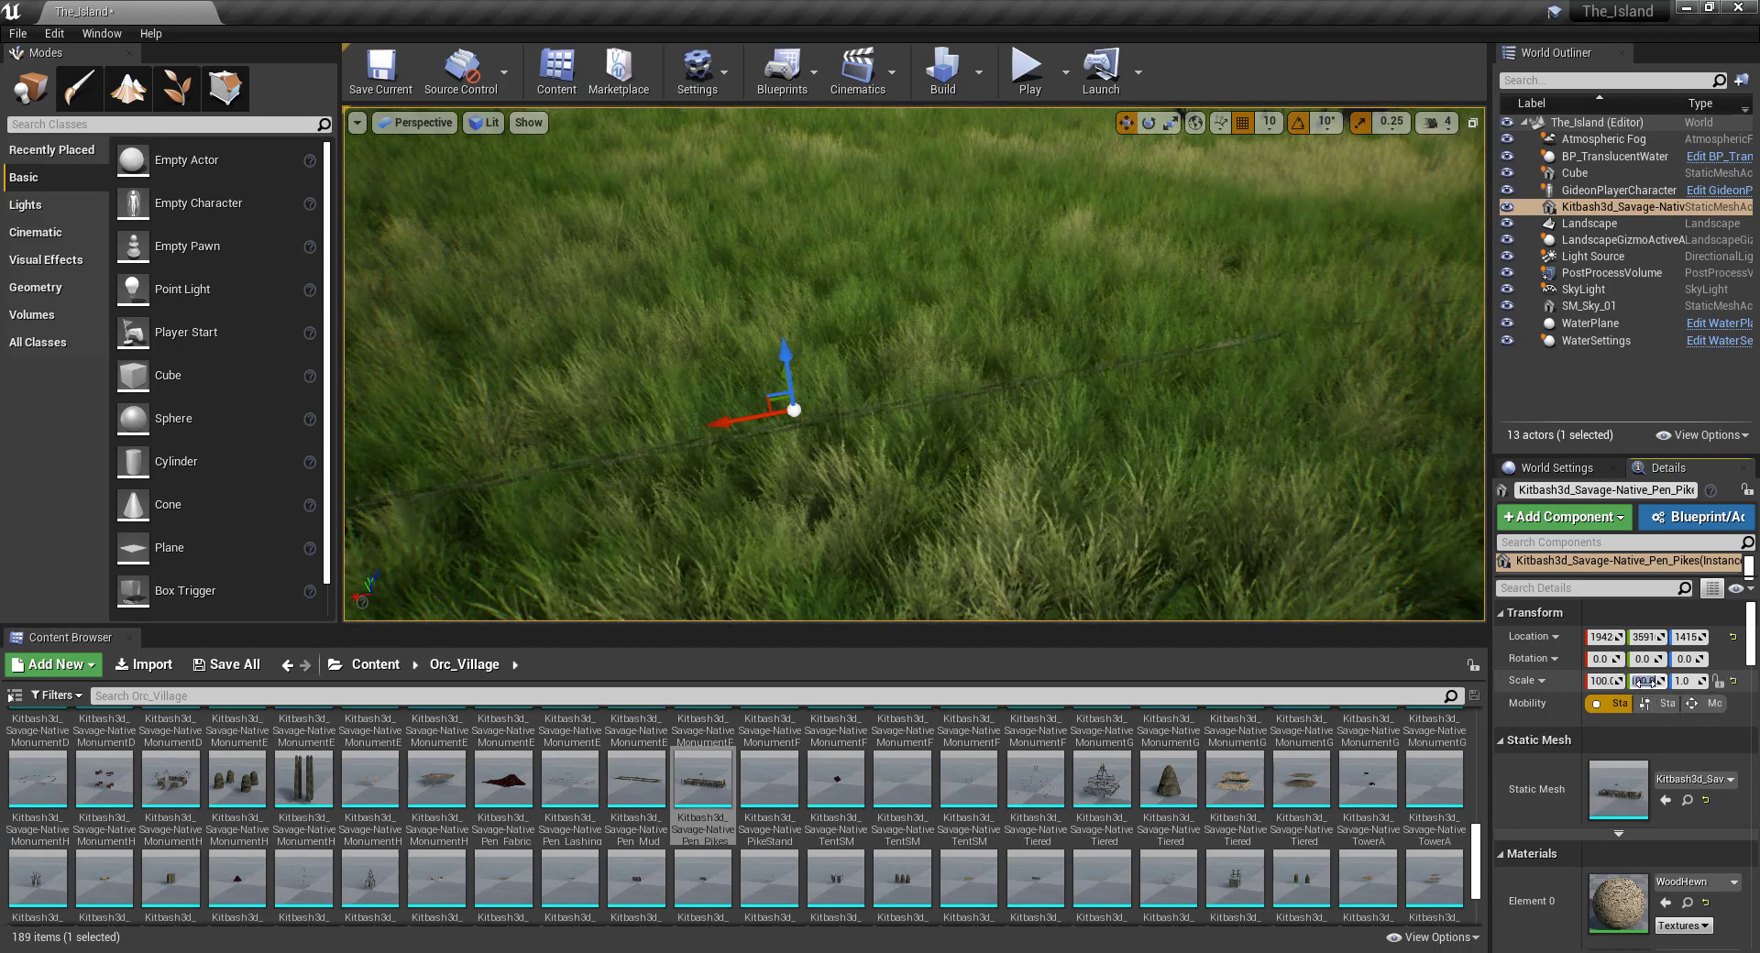
click(1686, 681)
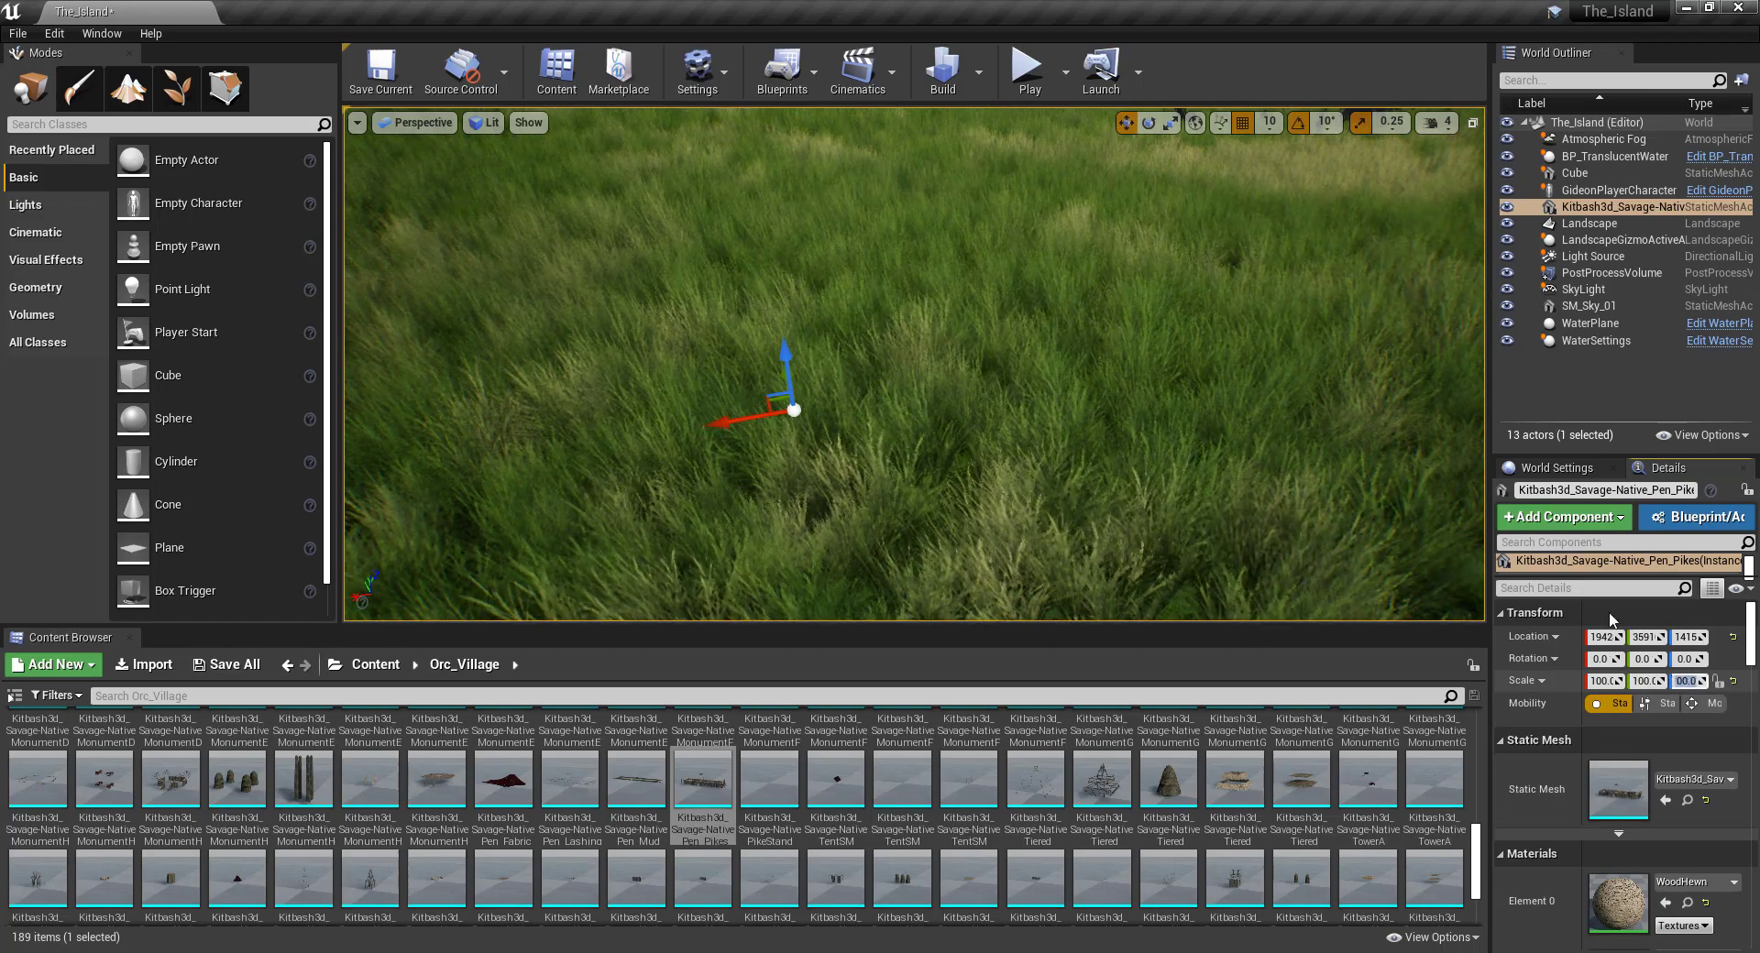
right_drag(1091, 404, 1384, 366)
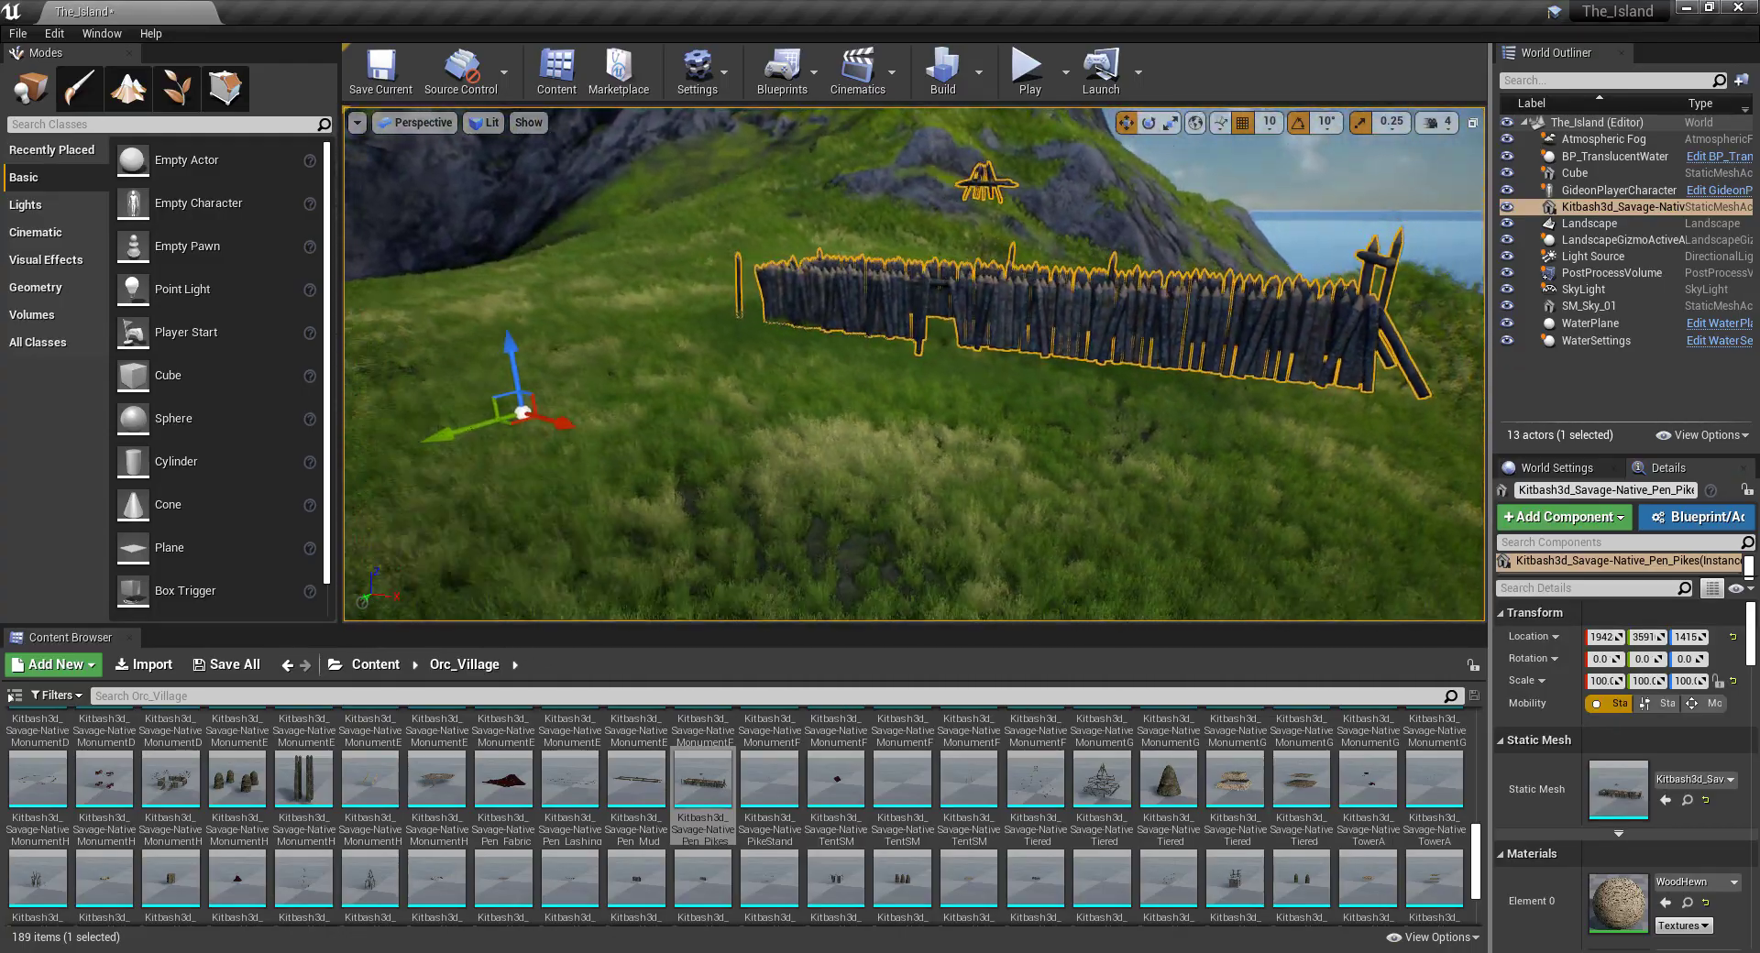
Rotate the Pen_Pikes fence -40 degrees about Z and reposition it on the grass.
right_drag(834, 366, 961, 412)
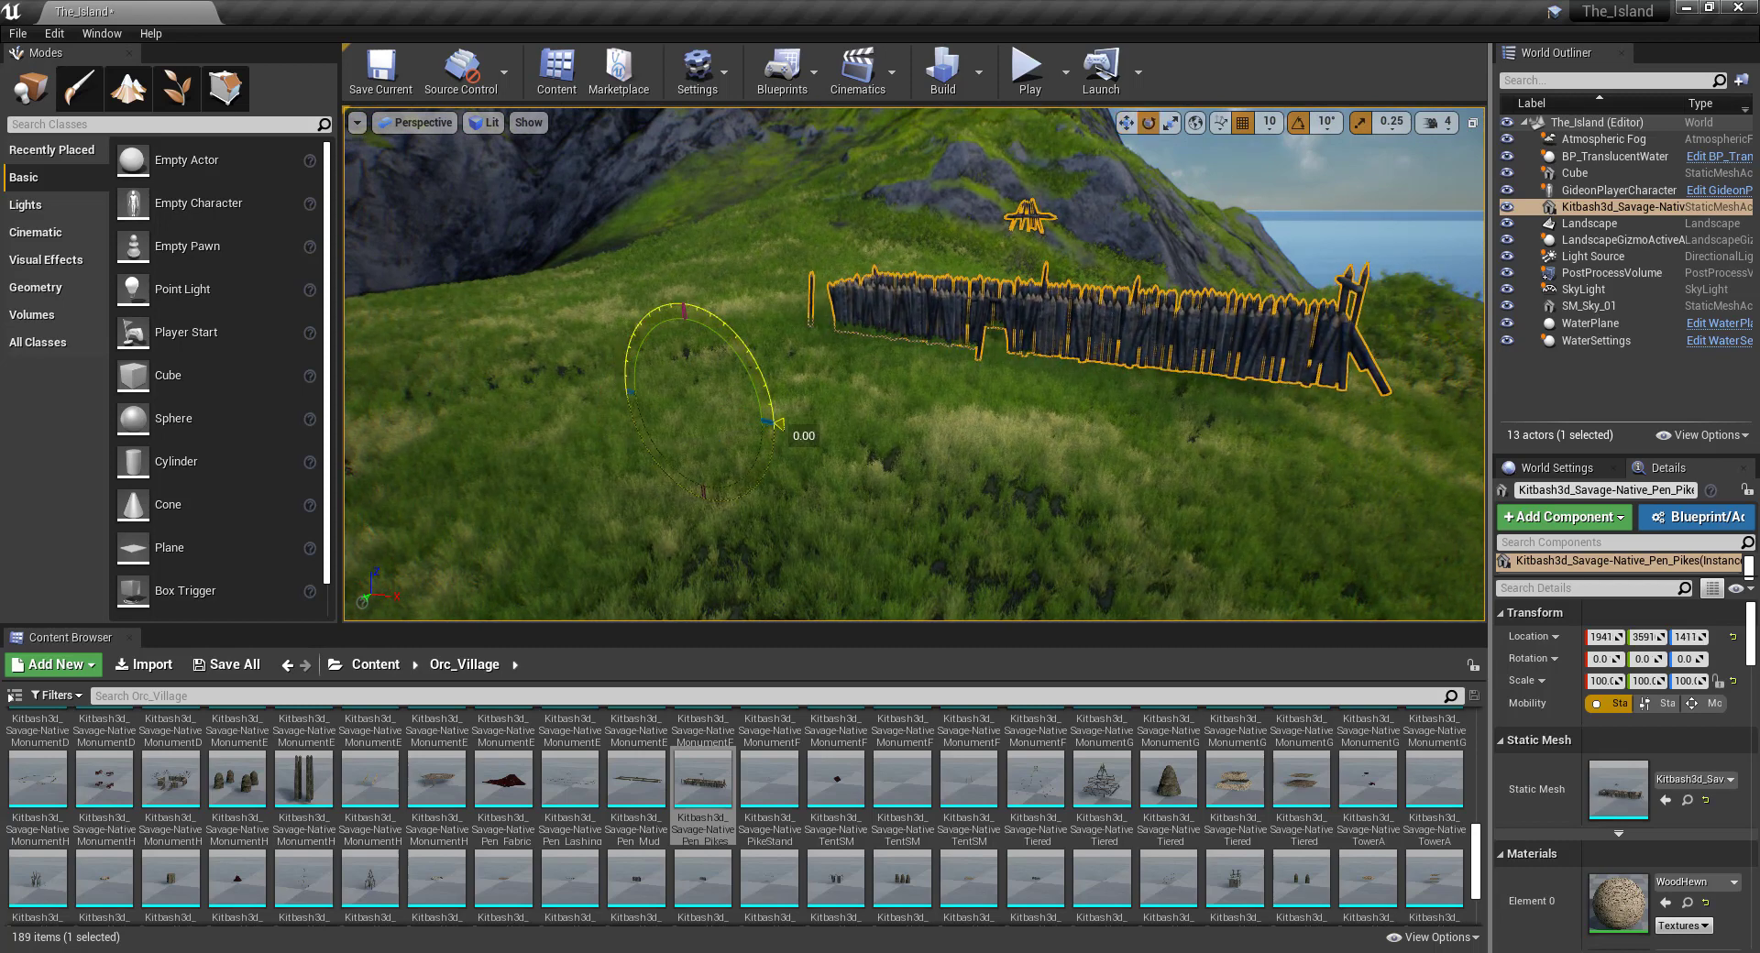
mouse_move(960, 347)
right_down()
mouse_move(825, 376)
mouse_move(696, 371)
mouse_move(733, 335)
mouse_move(948, 352)
mouse_move(926, 354)
right_up()
right_drag(779, 319, 706, 330)
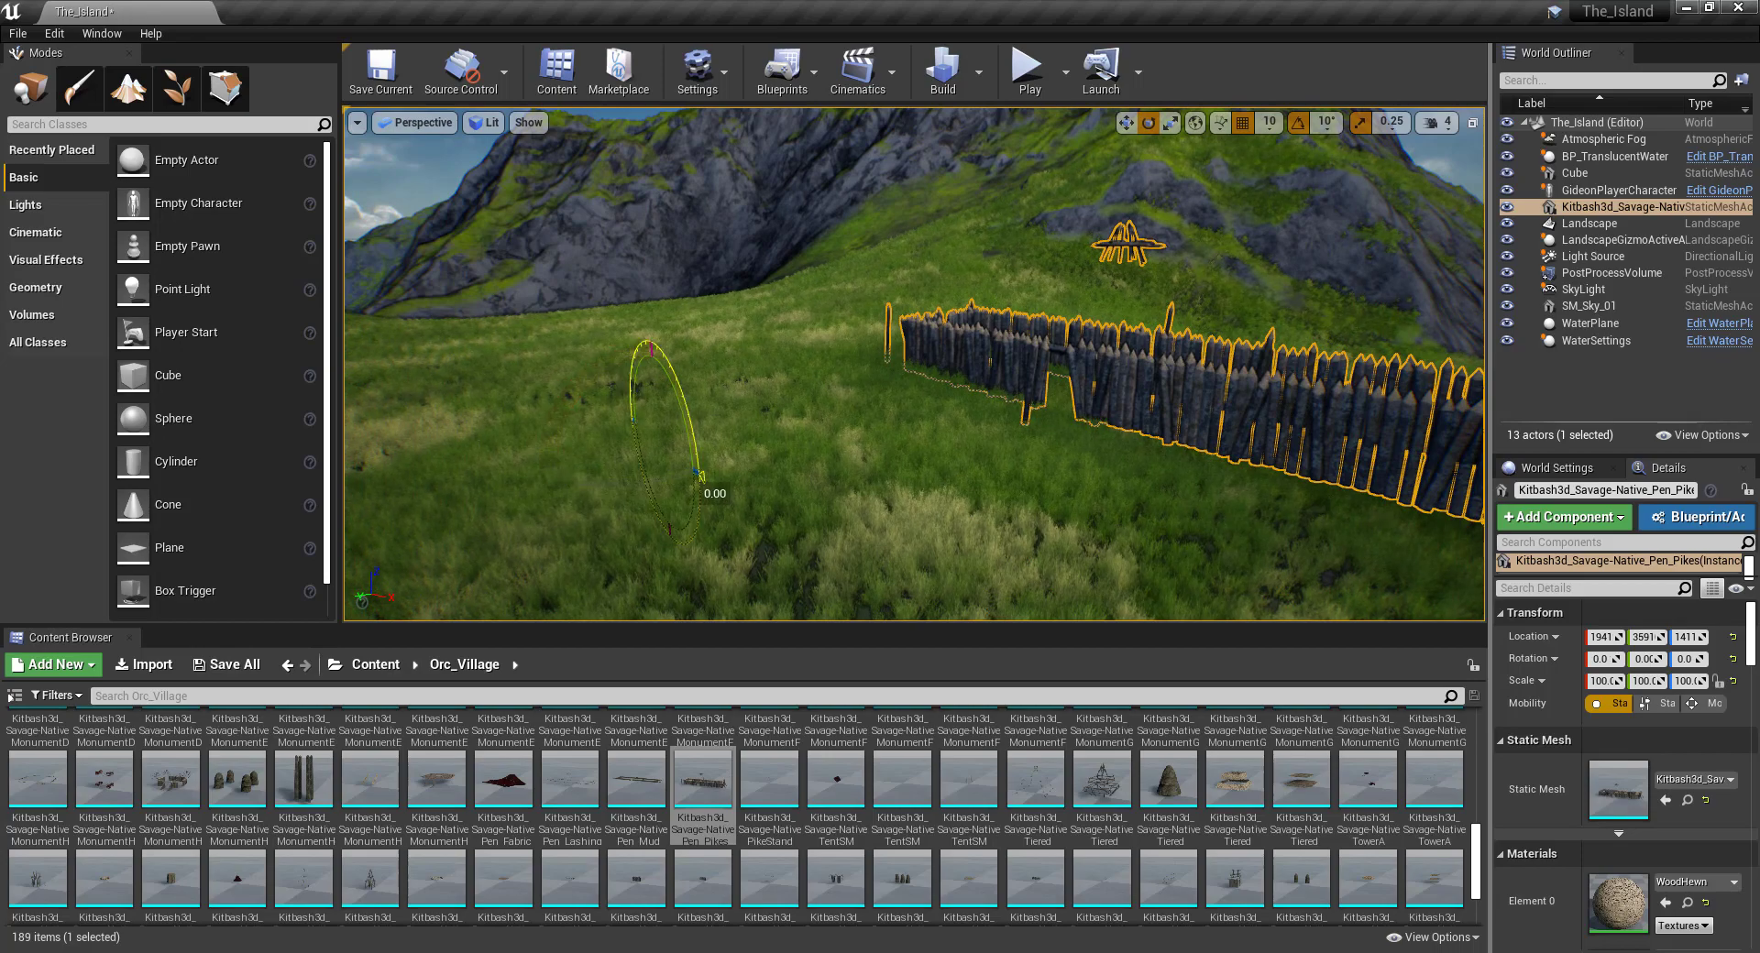
right_drag(825, 349, 863, 358)
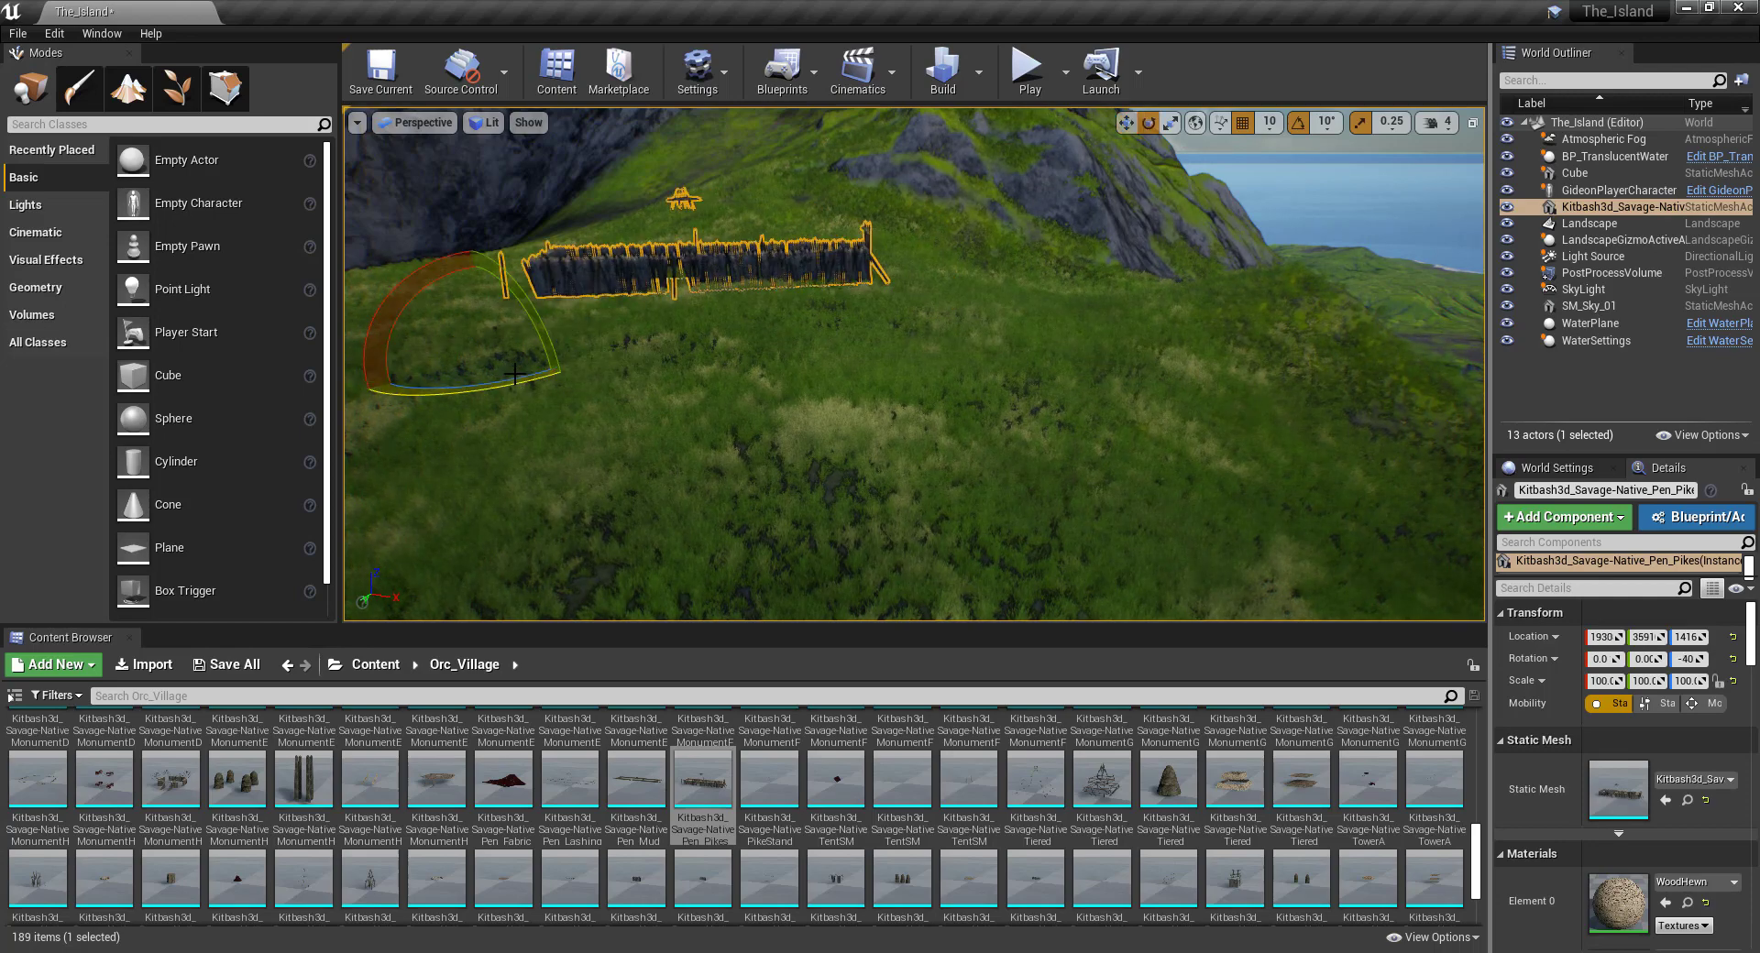
Deselect the pike fence and examine its stakes and how it sits in the grass up close.
click(863, 366)
key(w)
right_drag(864, 366, 879, 330)
key(w)
key(d)
key(w)
right_drag(762, 442, 750, 437)
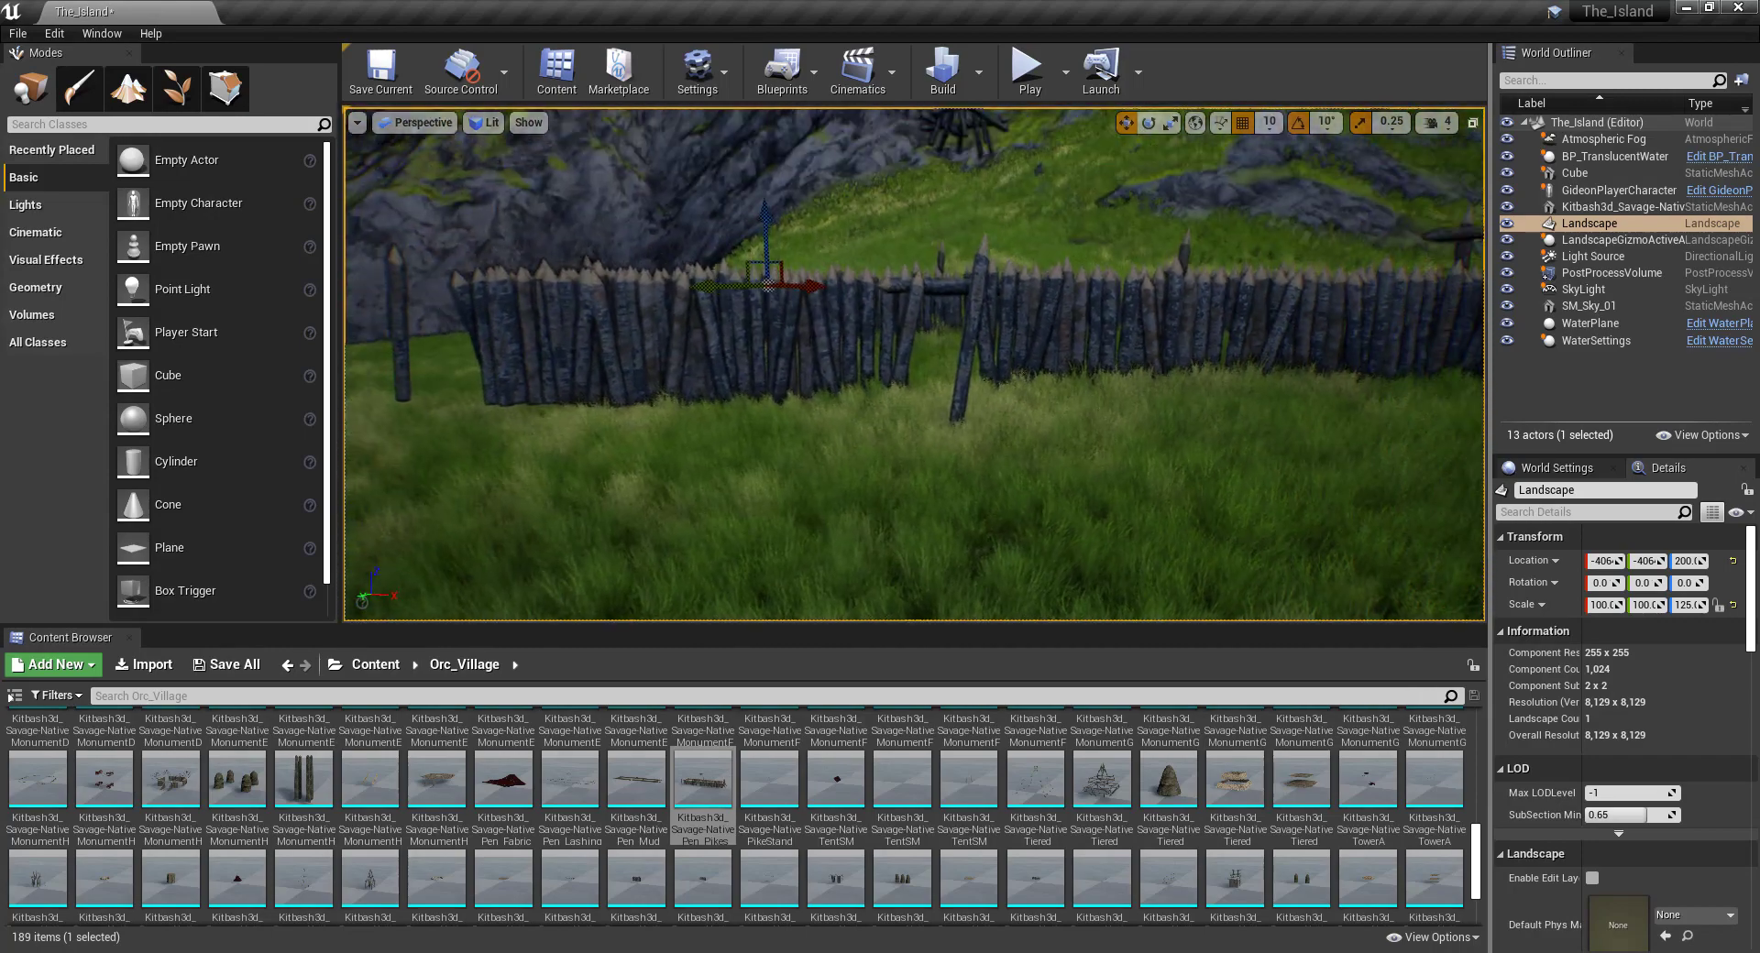
Find the Hall_Long WoodHewn mesh in the Orc_Village folder and place it in front of the pike fence.
scroll(732, 782, up, 2)
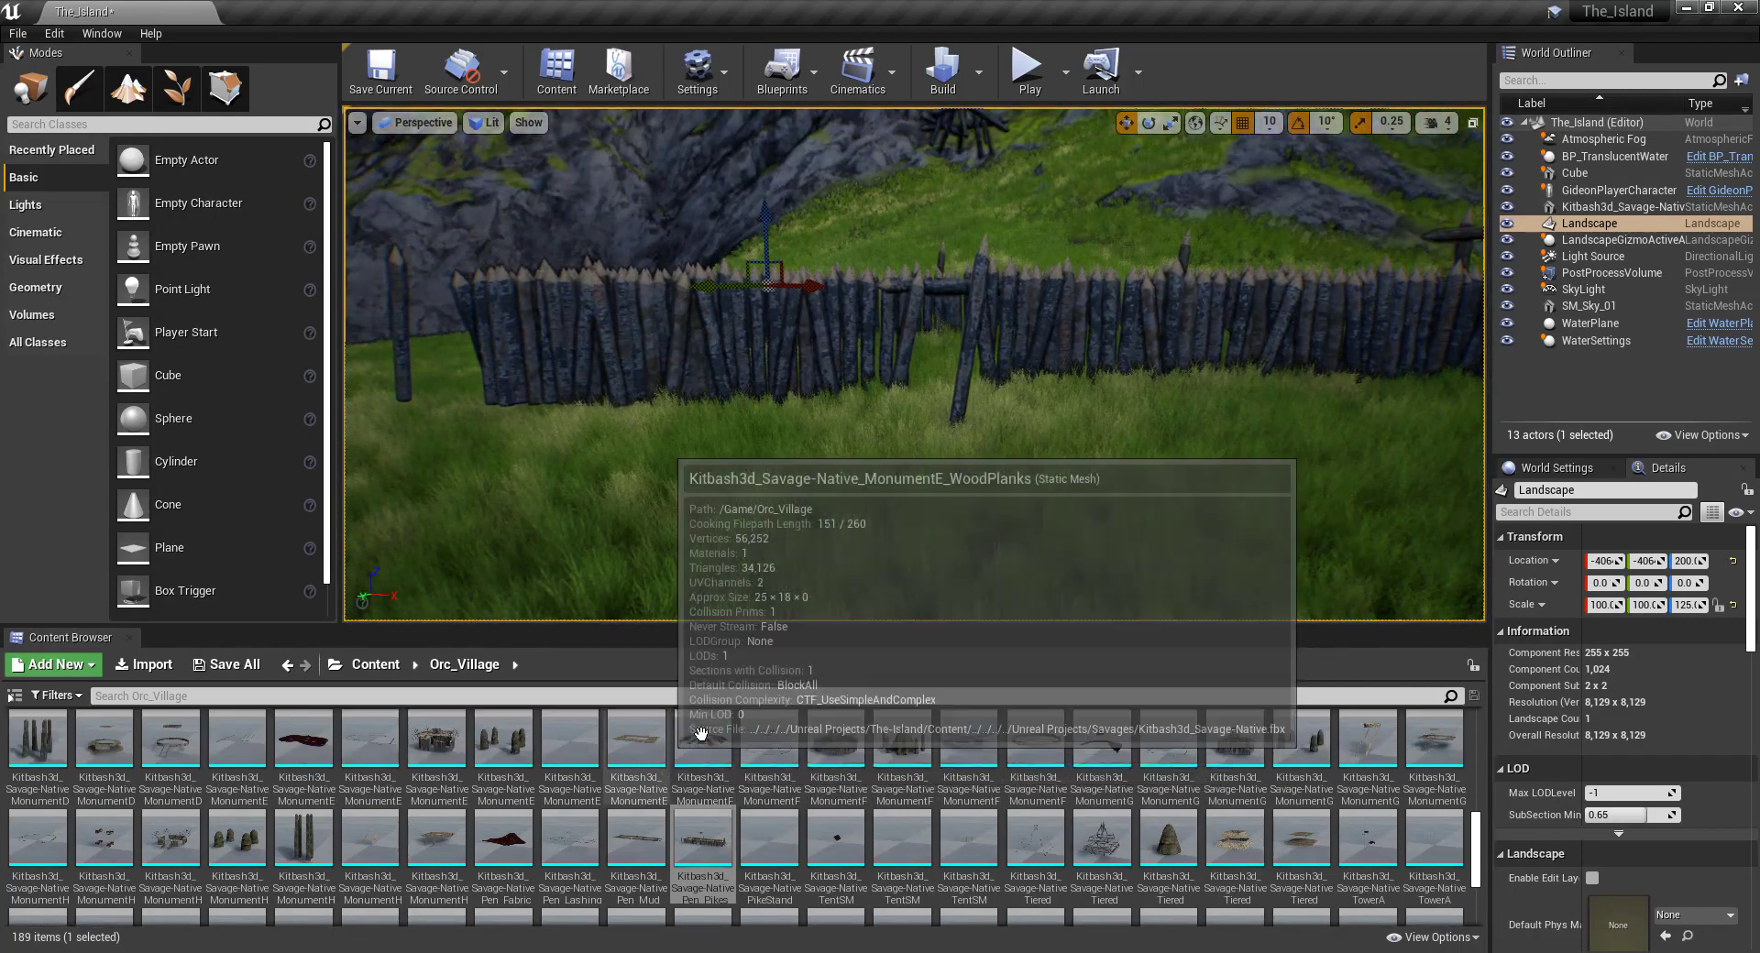
scroll(758, 750, up, 1)
scroll(758, 750, up, 2)
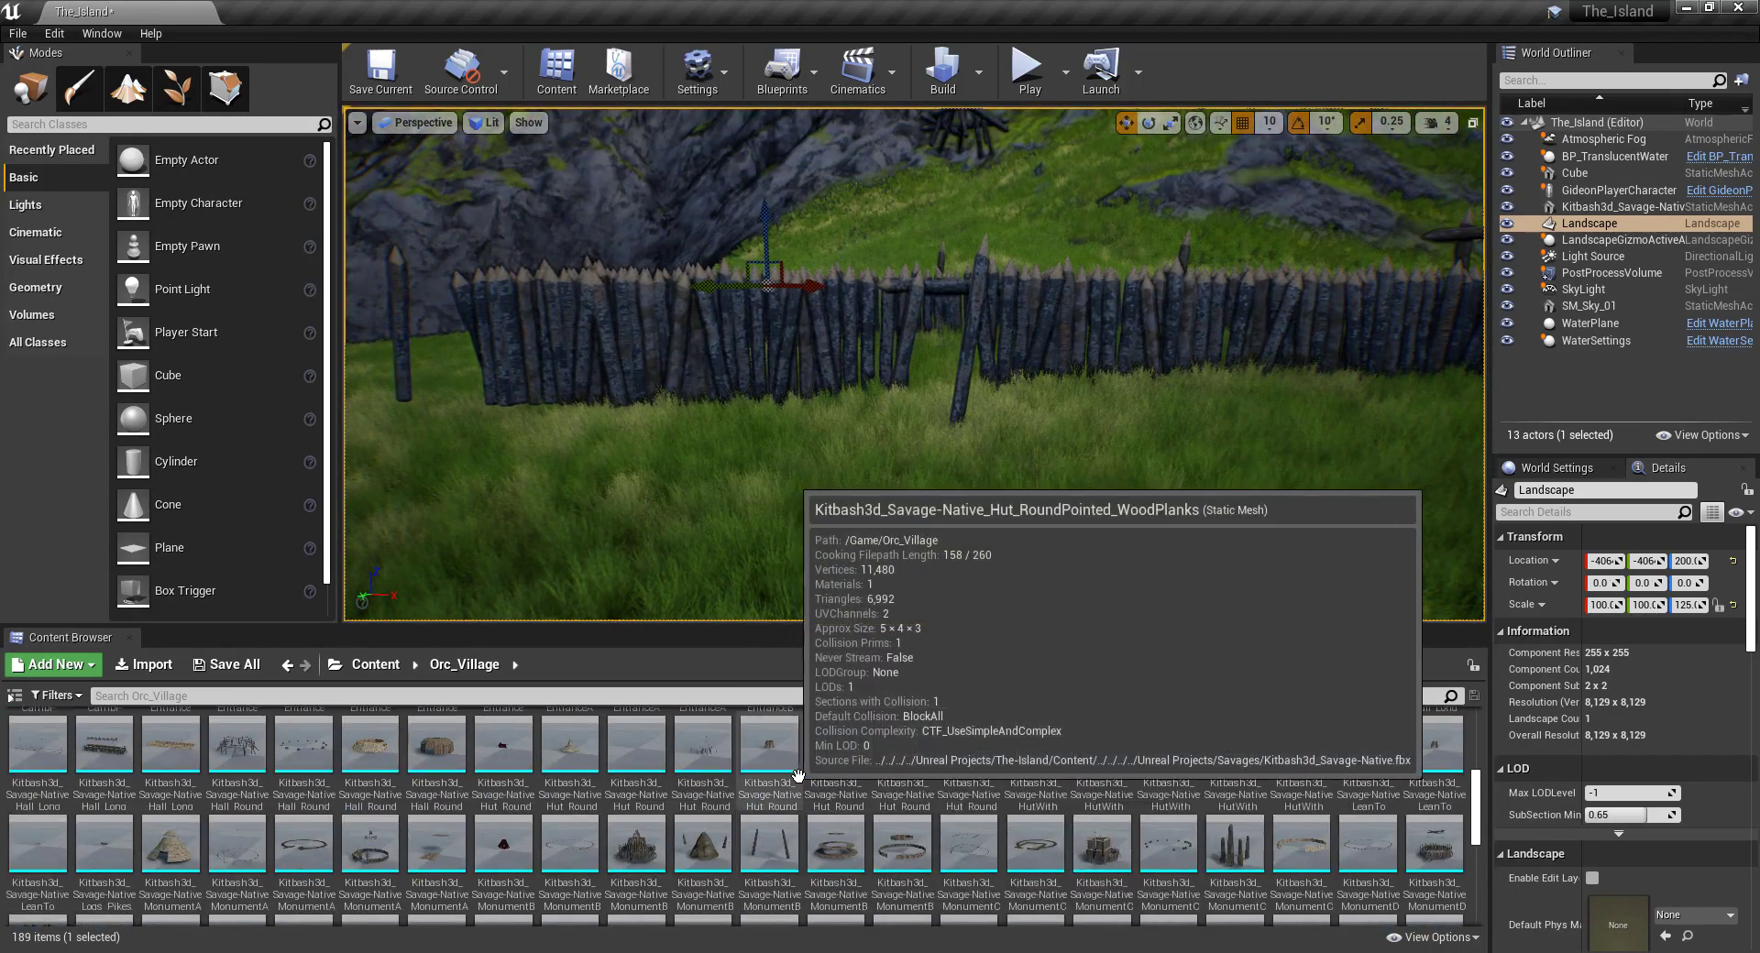
scroll(596, 806, up, 1)
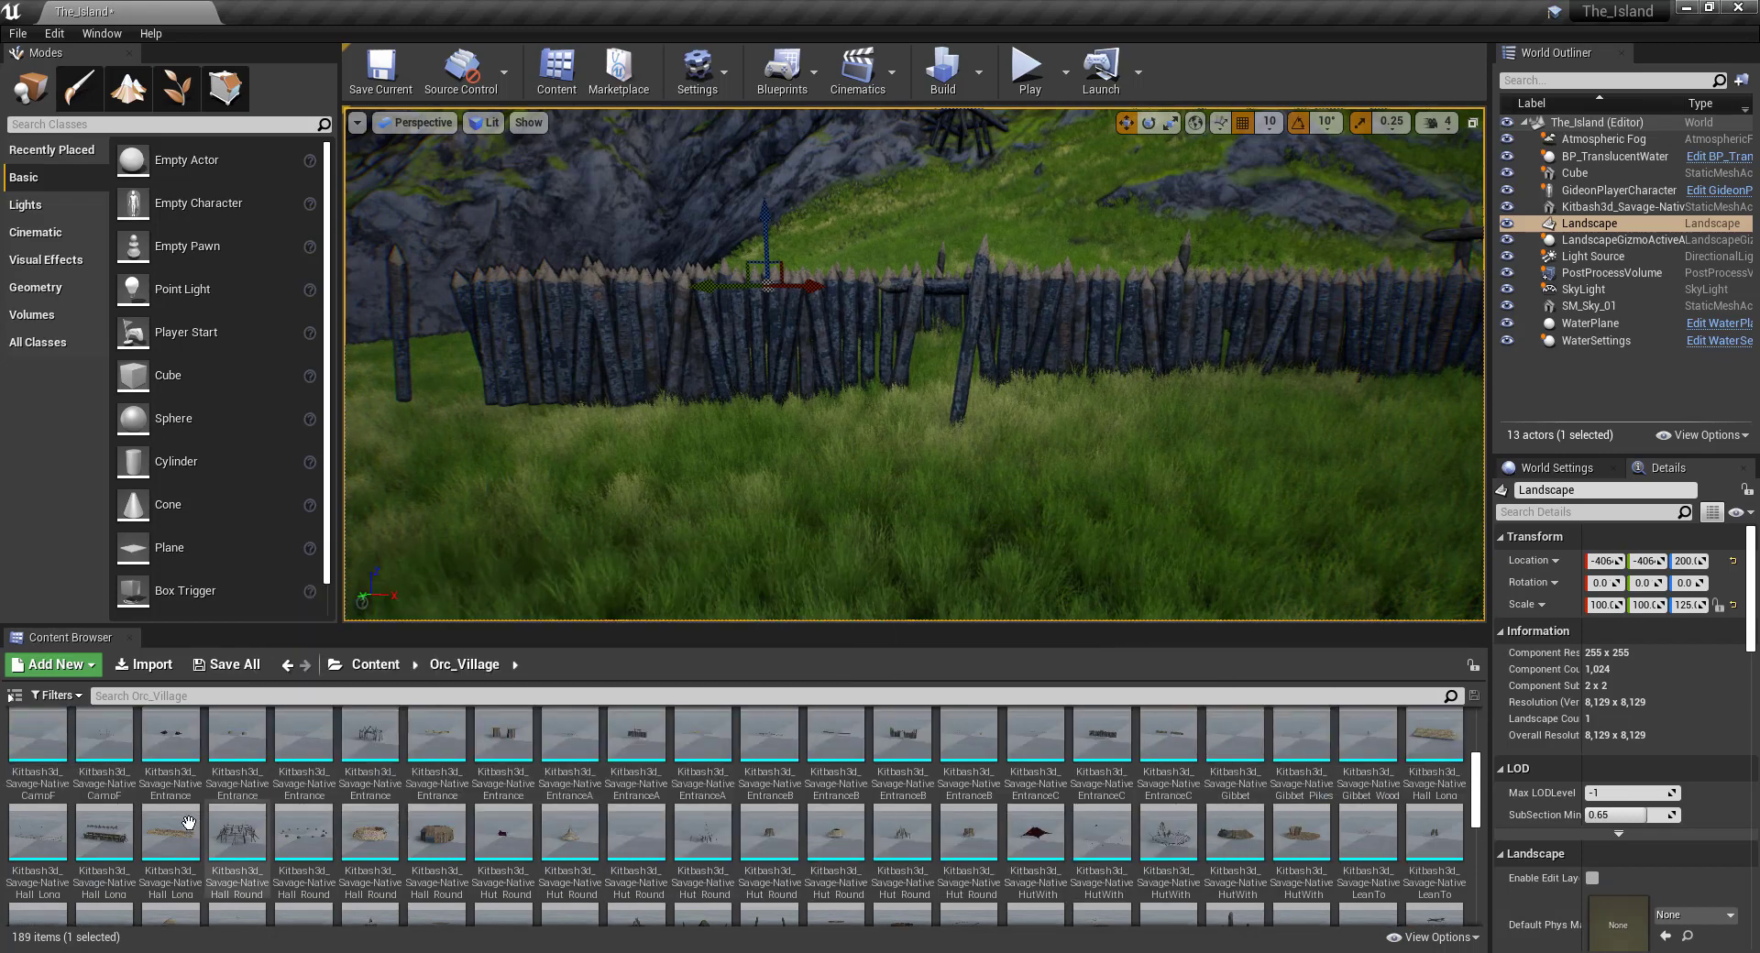
drag(186, 823, 638, 500)
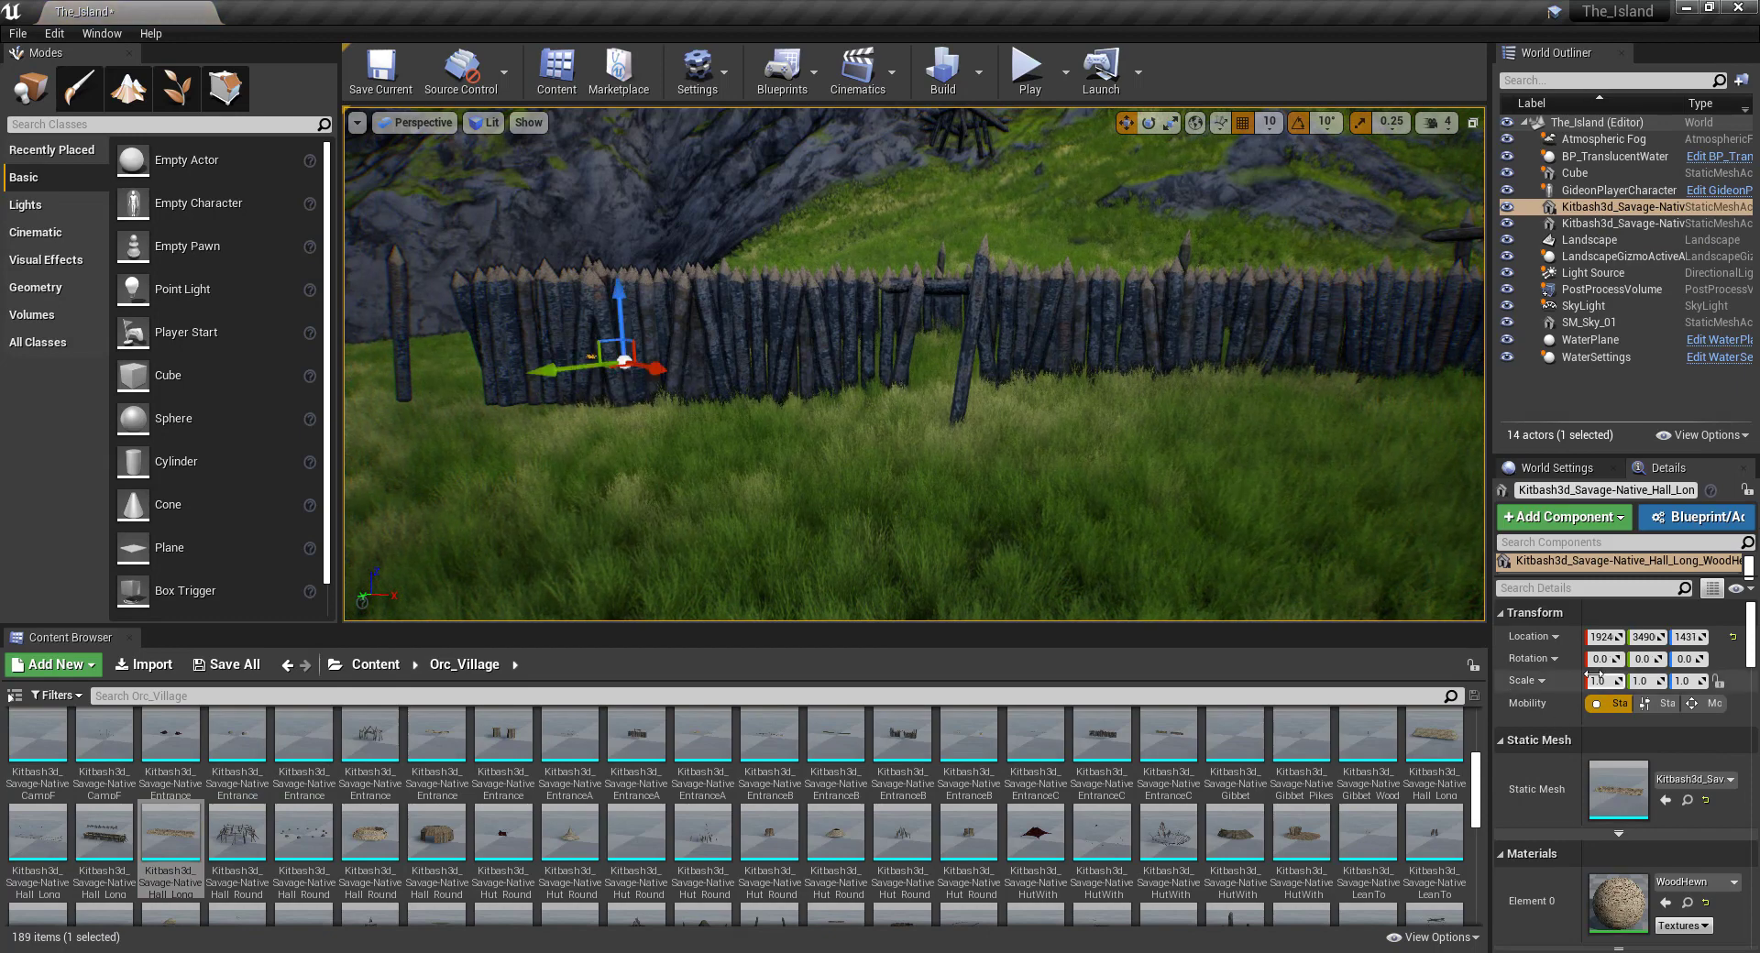
Set the Hall_Long mesh's scale to 100 on all three axes.
click(1646, 681)
text(100)
click(1684, 681)
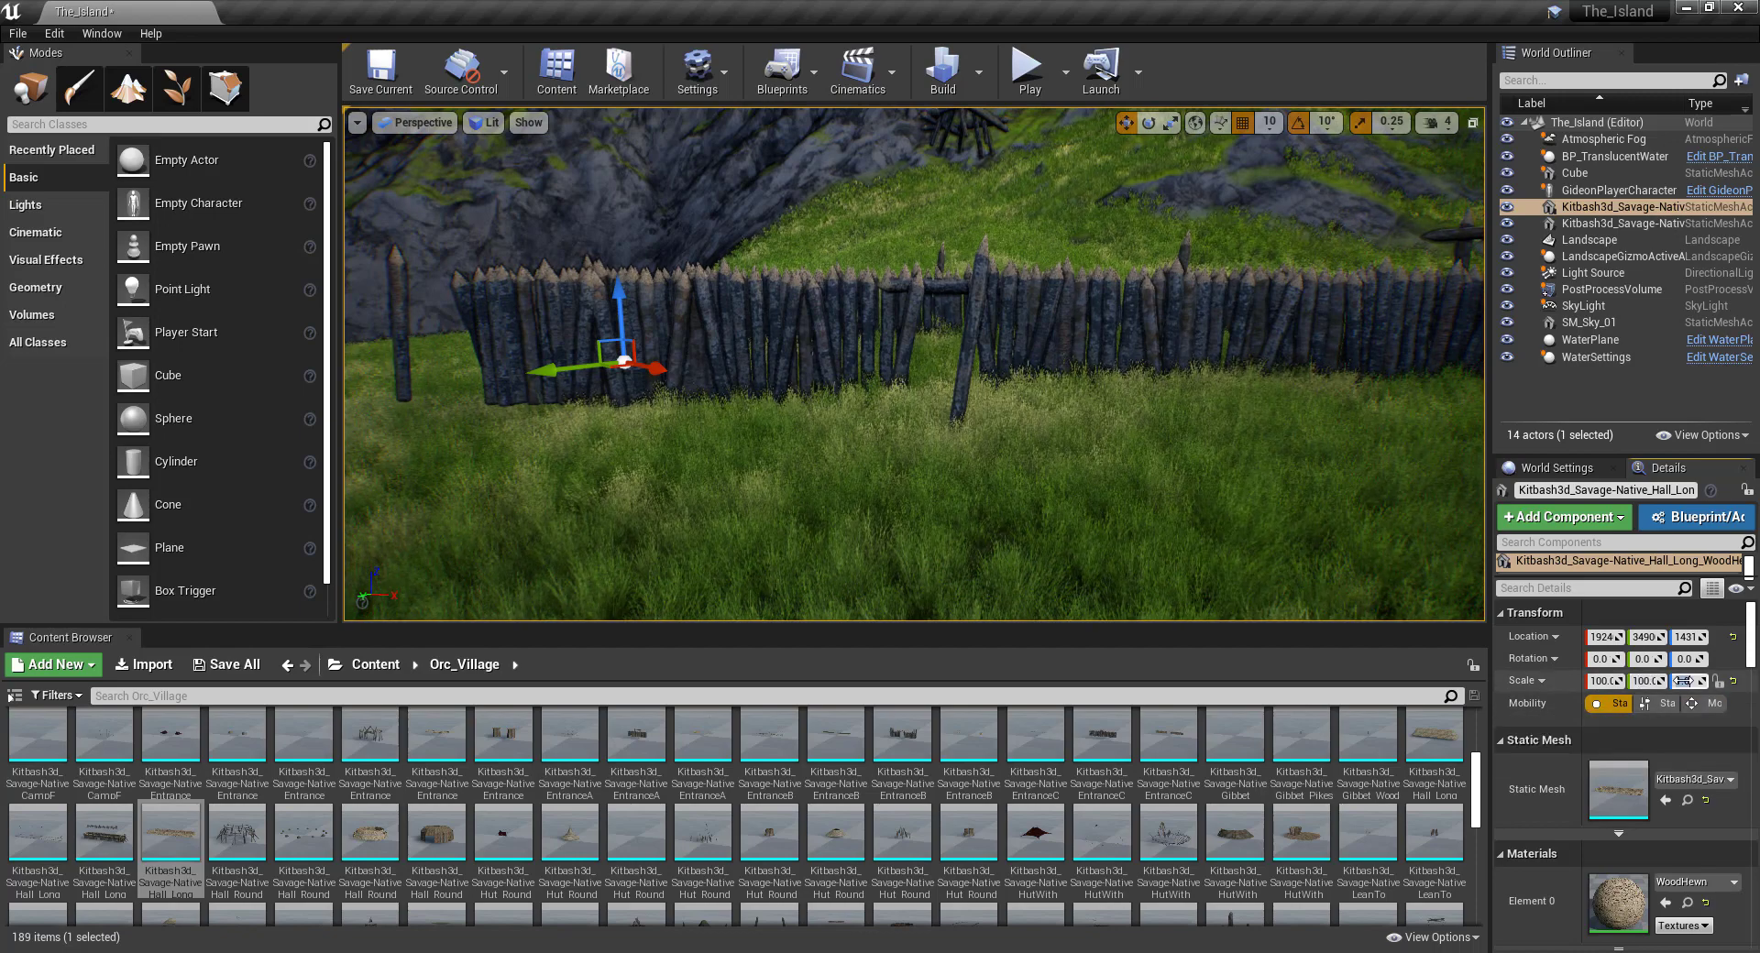
text(100)
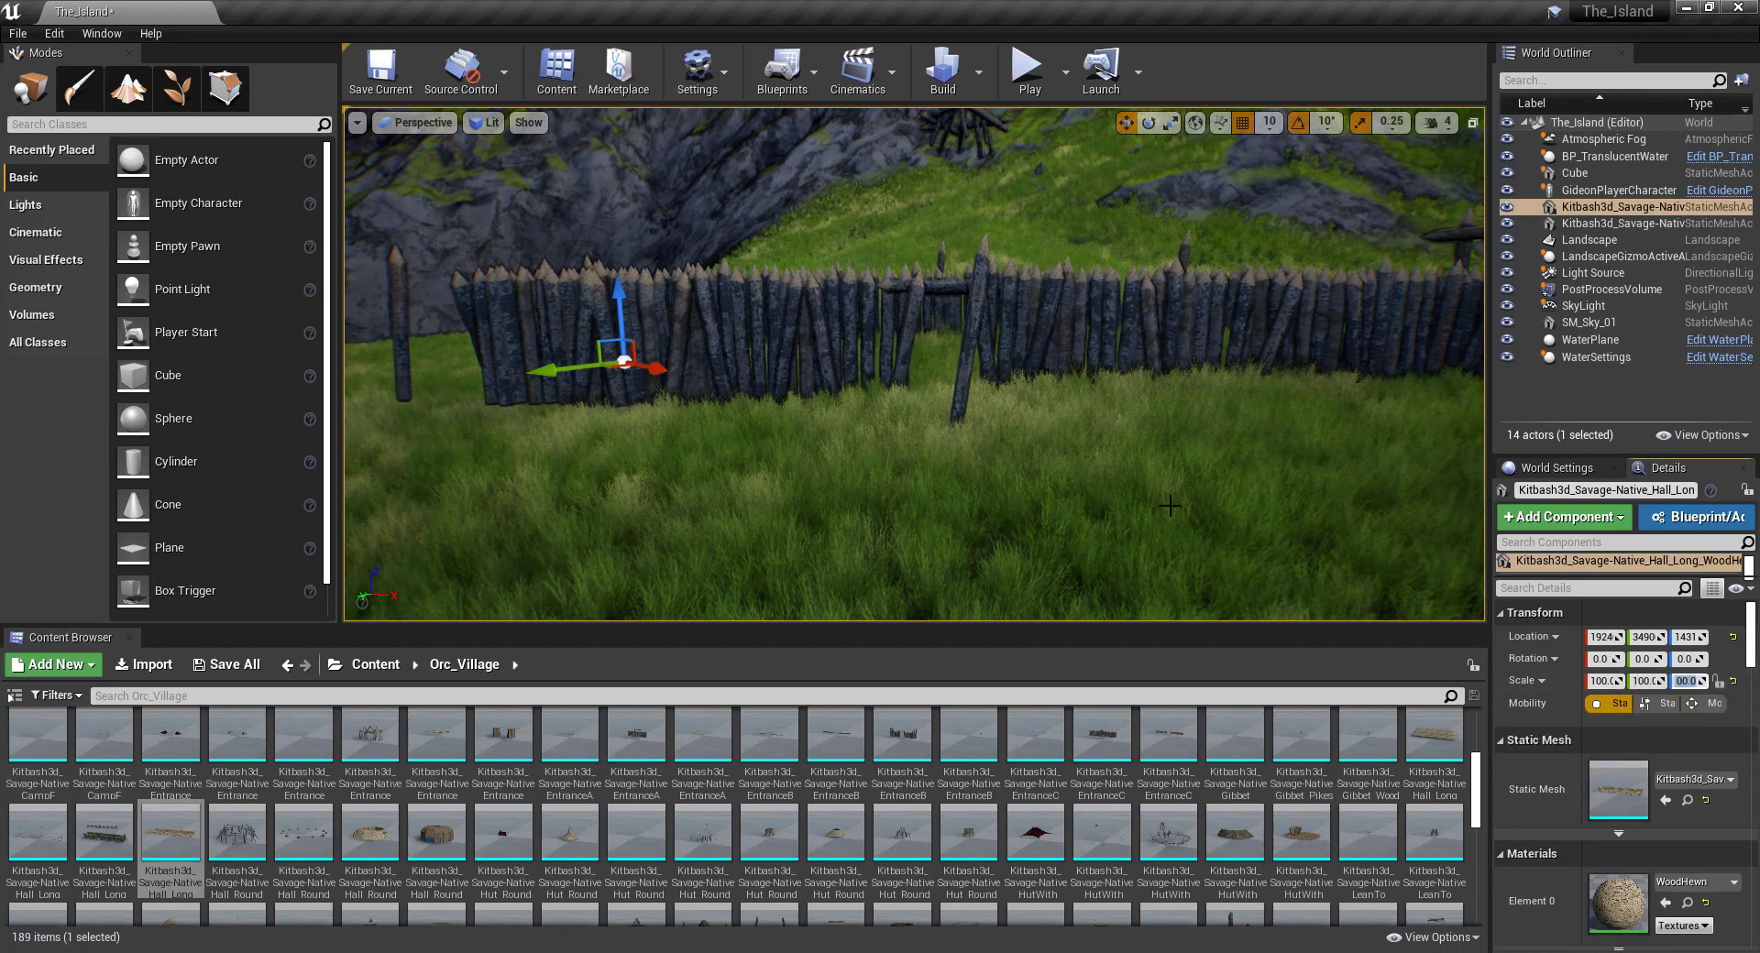
Look for the enlarged hall around the pike fence and select the Hall_Long actor in the scene list.
click(1013, 459)
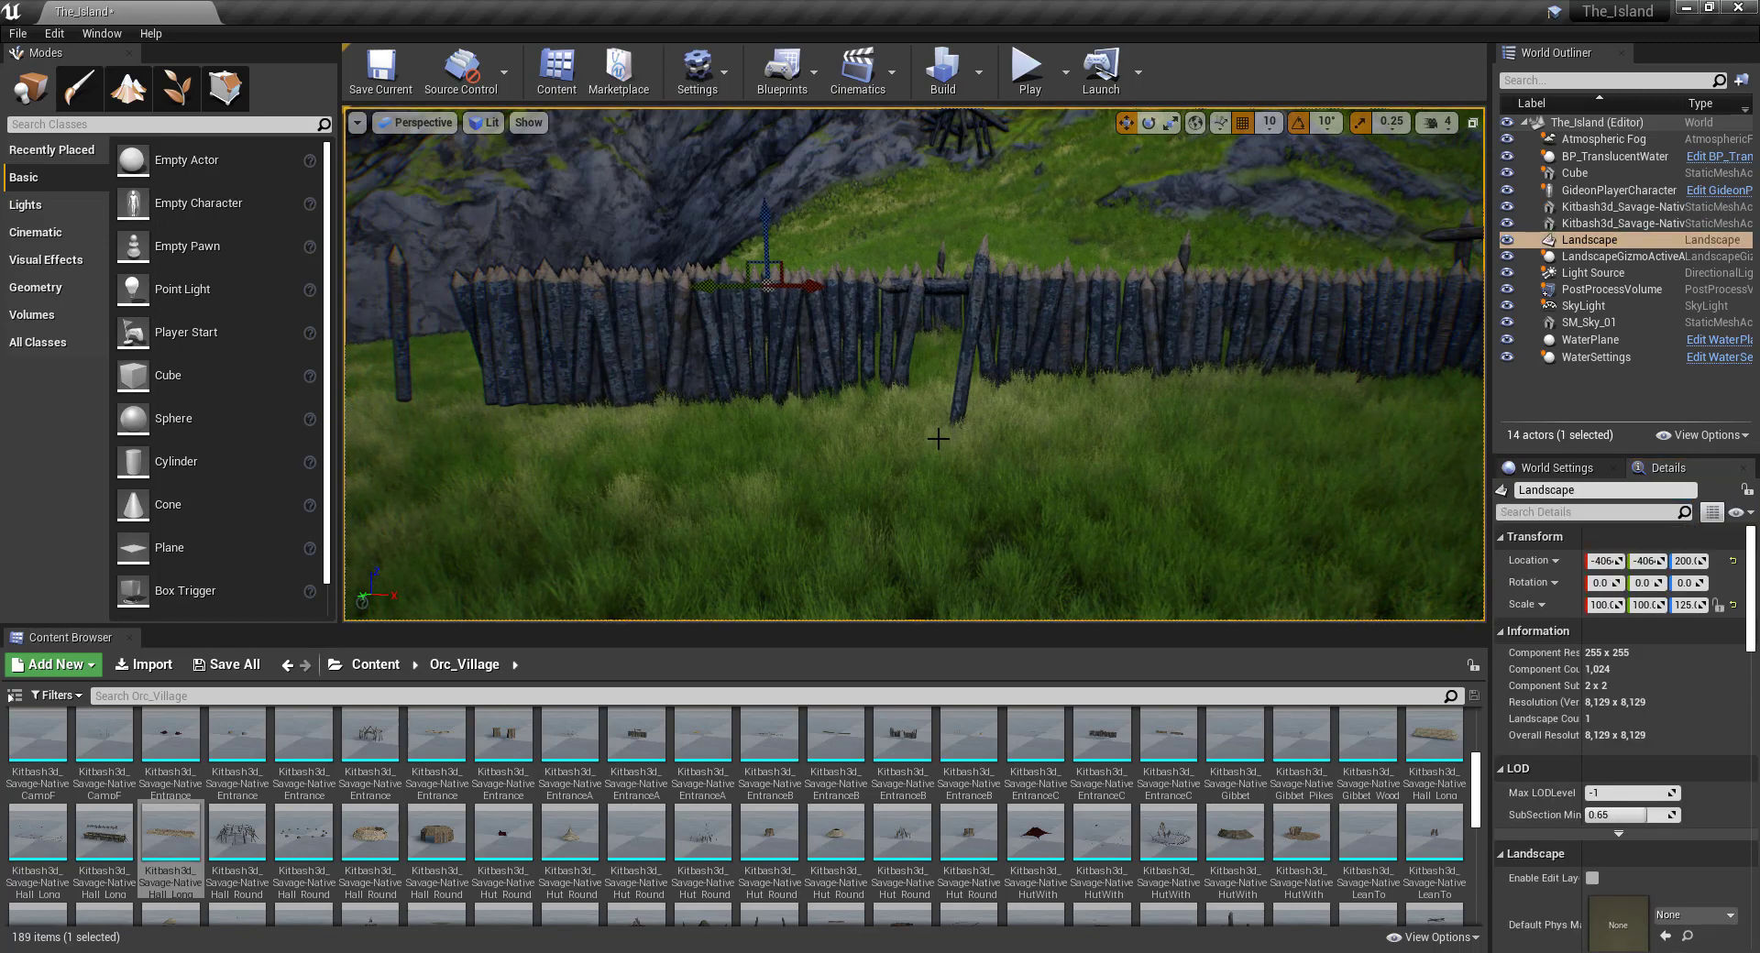
key(s)
right_drag(938, 438, 1008, 533)
key(s)
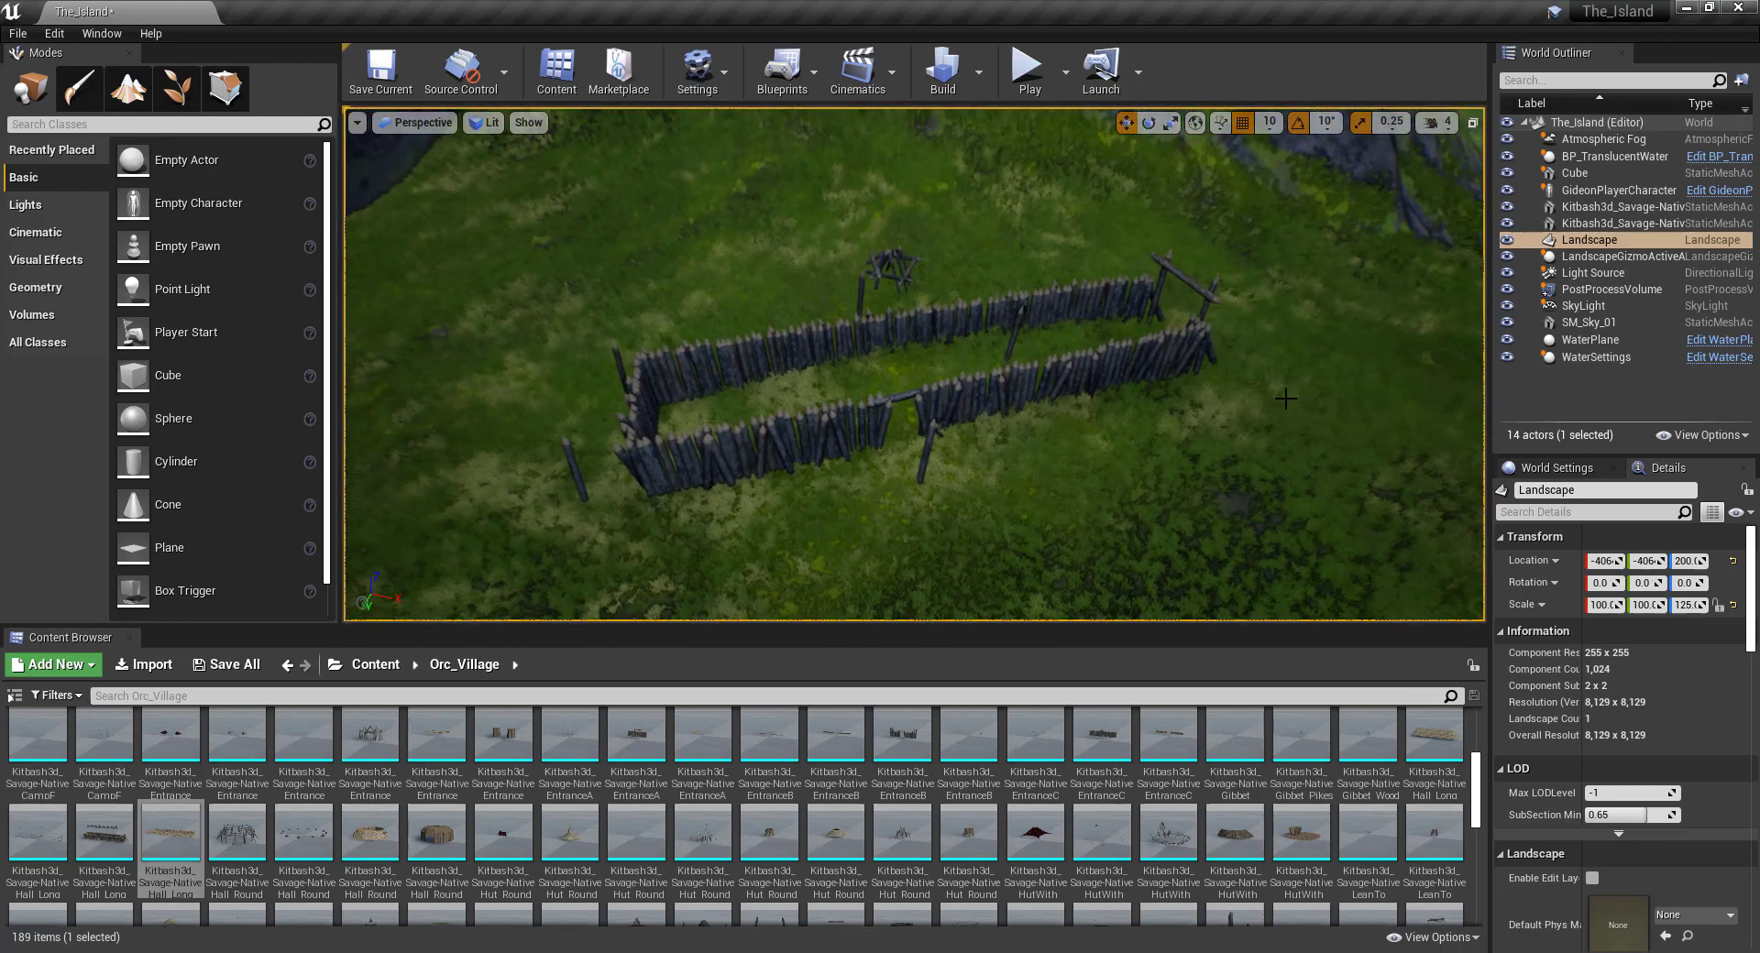
click(1618, 223)
click(1618, 207)
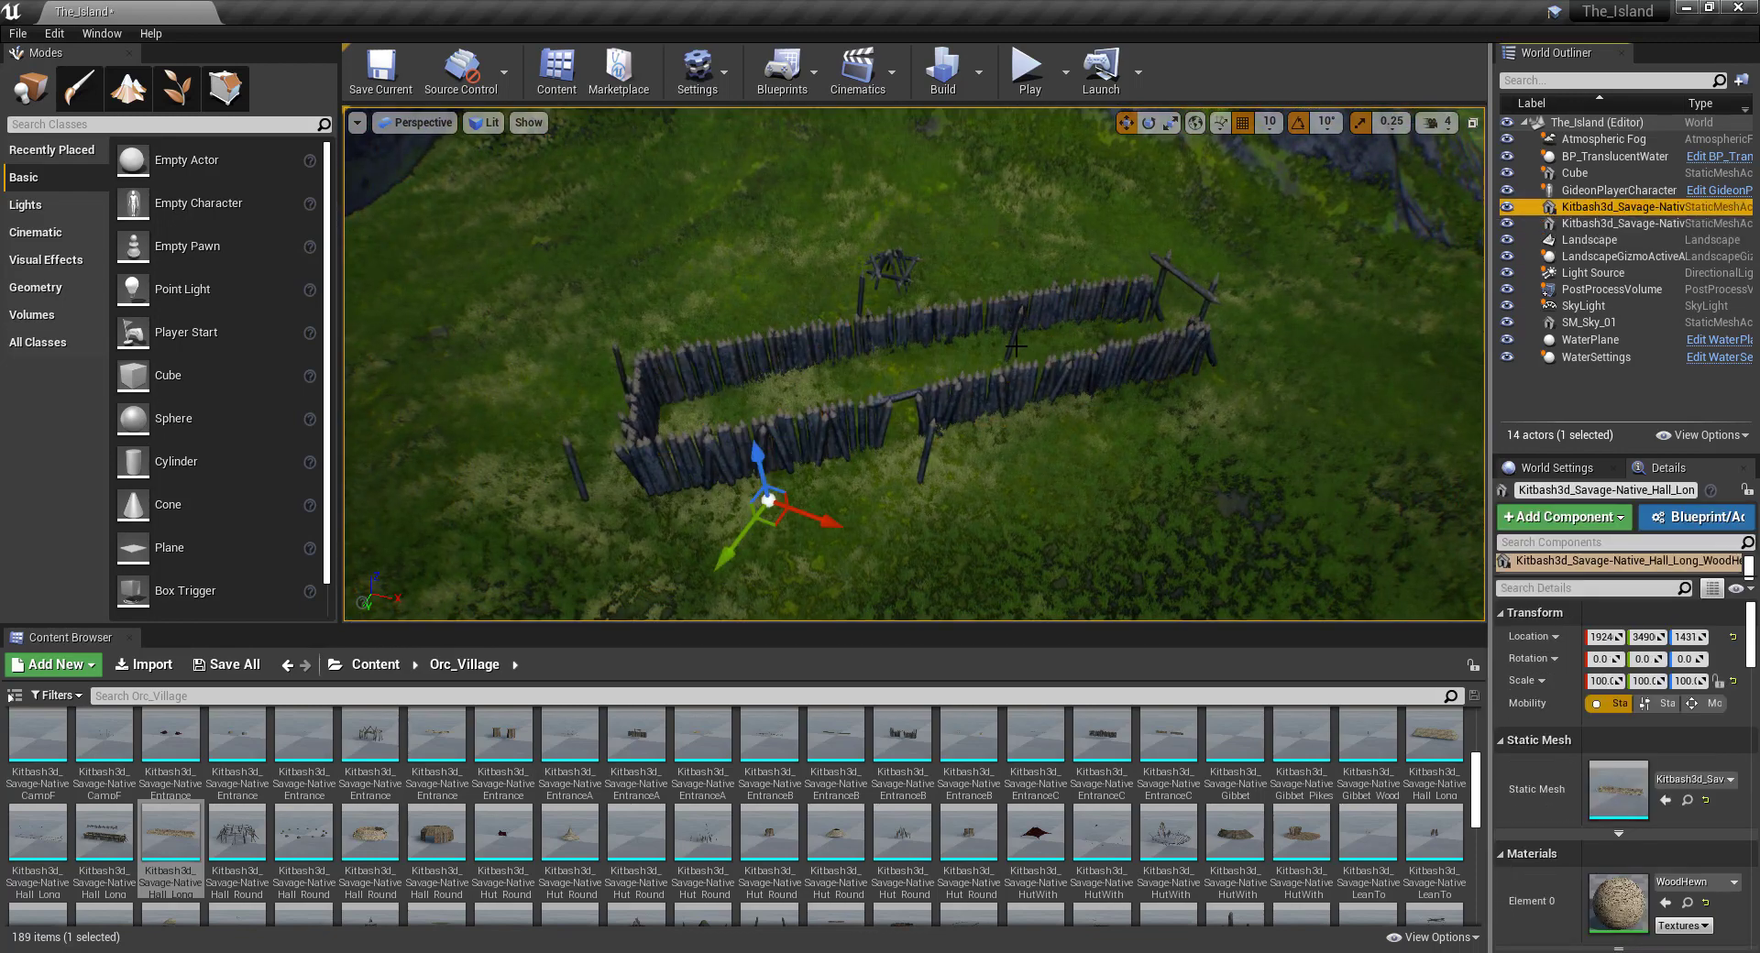
Move the Hall_Long mesh higher and along X while checking where it sits relative to the fence.
right_drag(709, 288, 649, 181)
key(s)
key(d)
key(w)
key(s)
right_drag(815, 267, 653, 321)
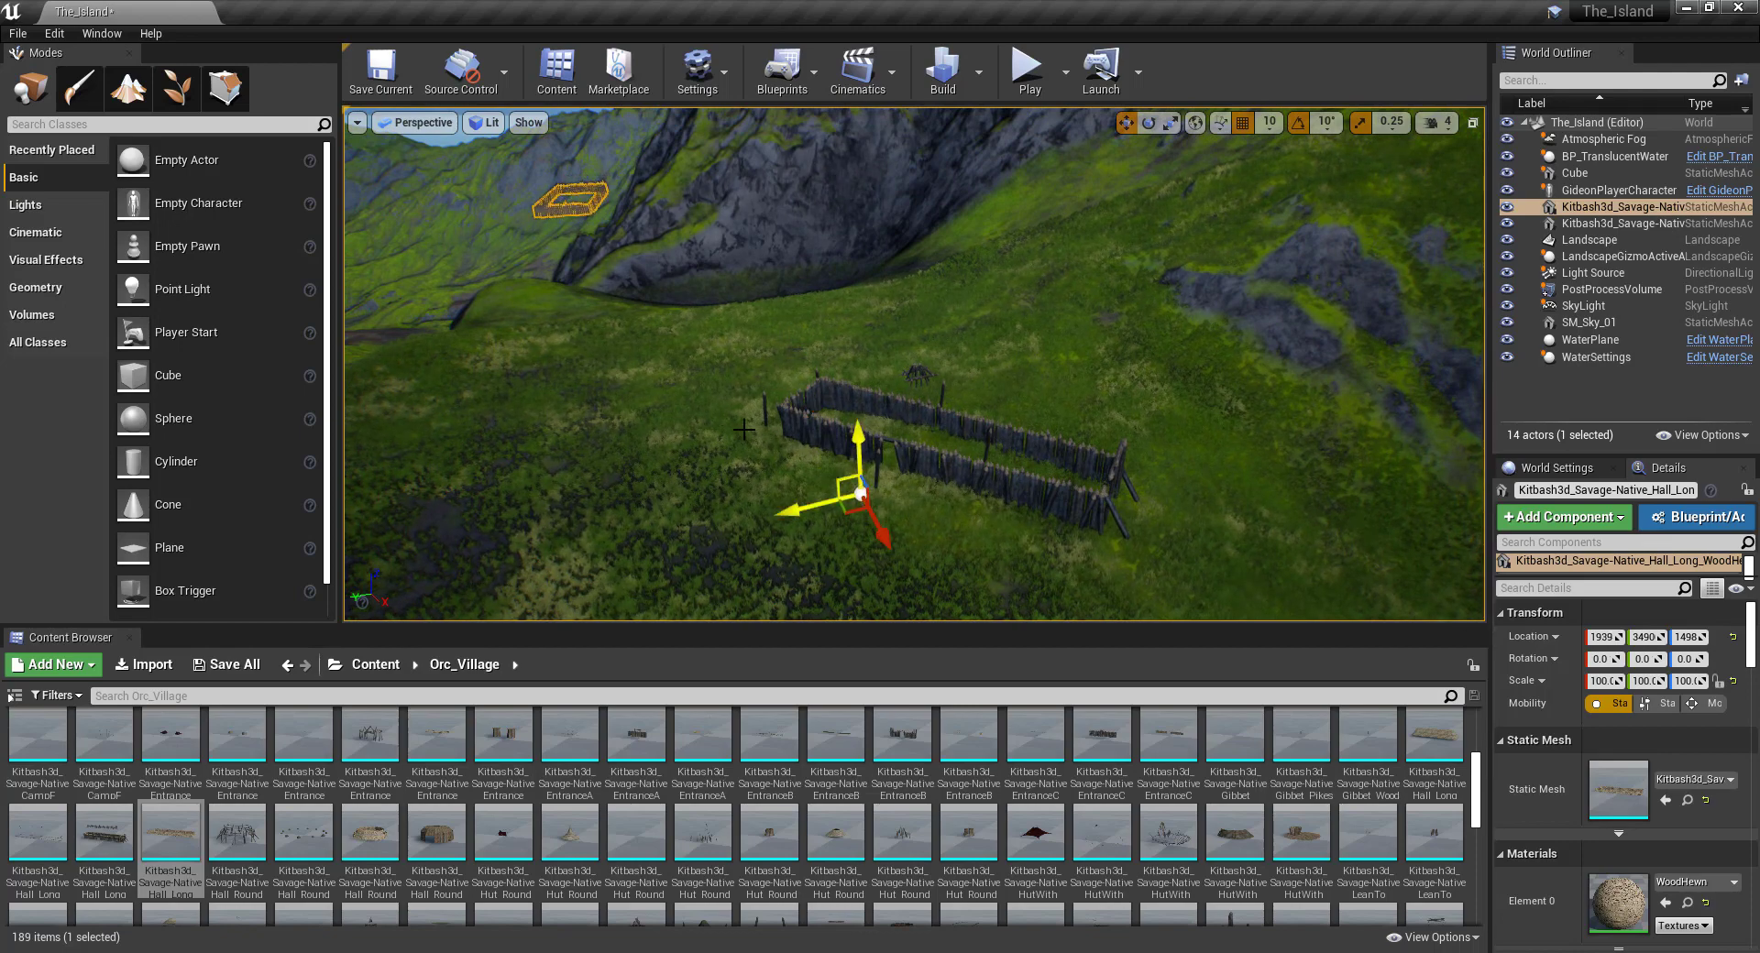
right_drag(655, 373, 898, 426)
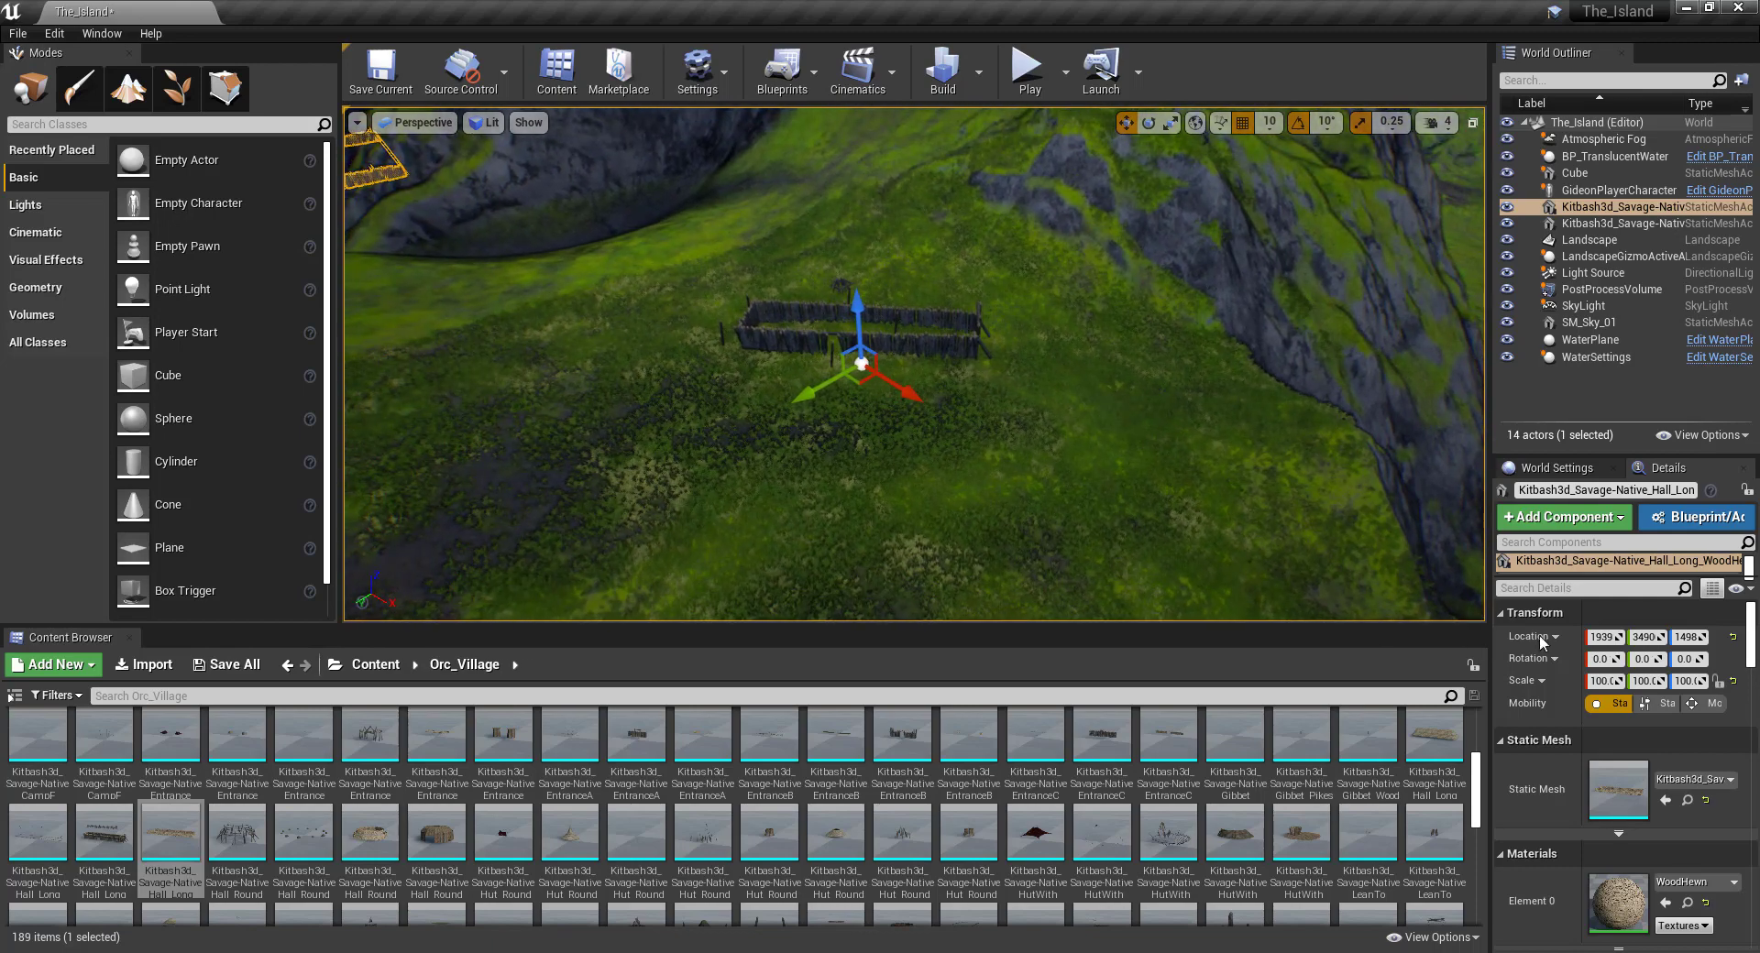
Try the Hall_Long mesh at scale 1 on all three axes.
click(1638, 681)
text(1)
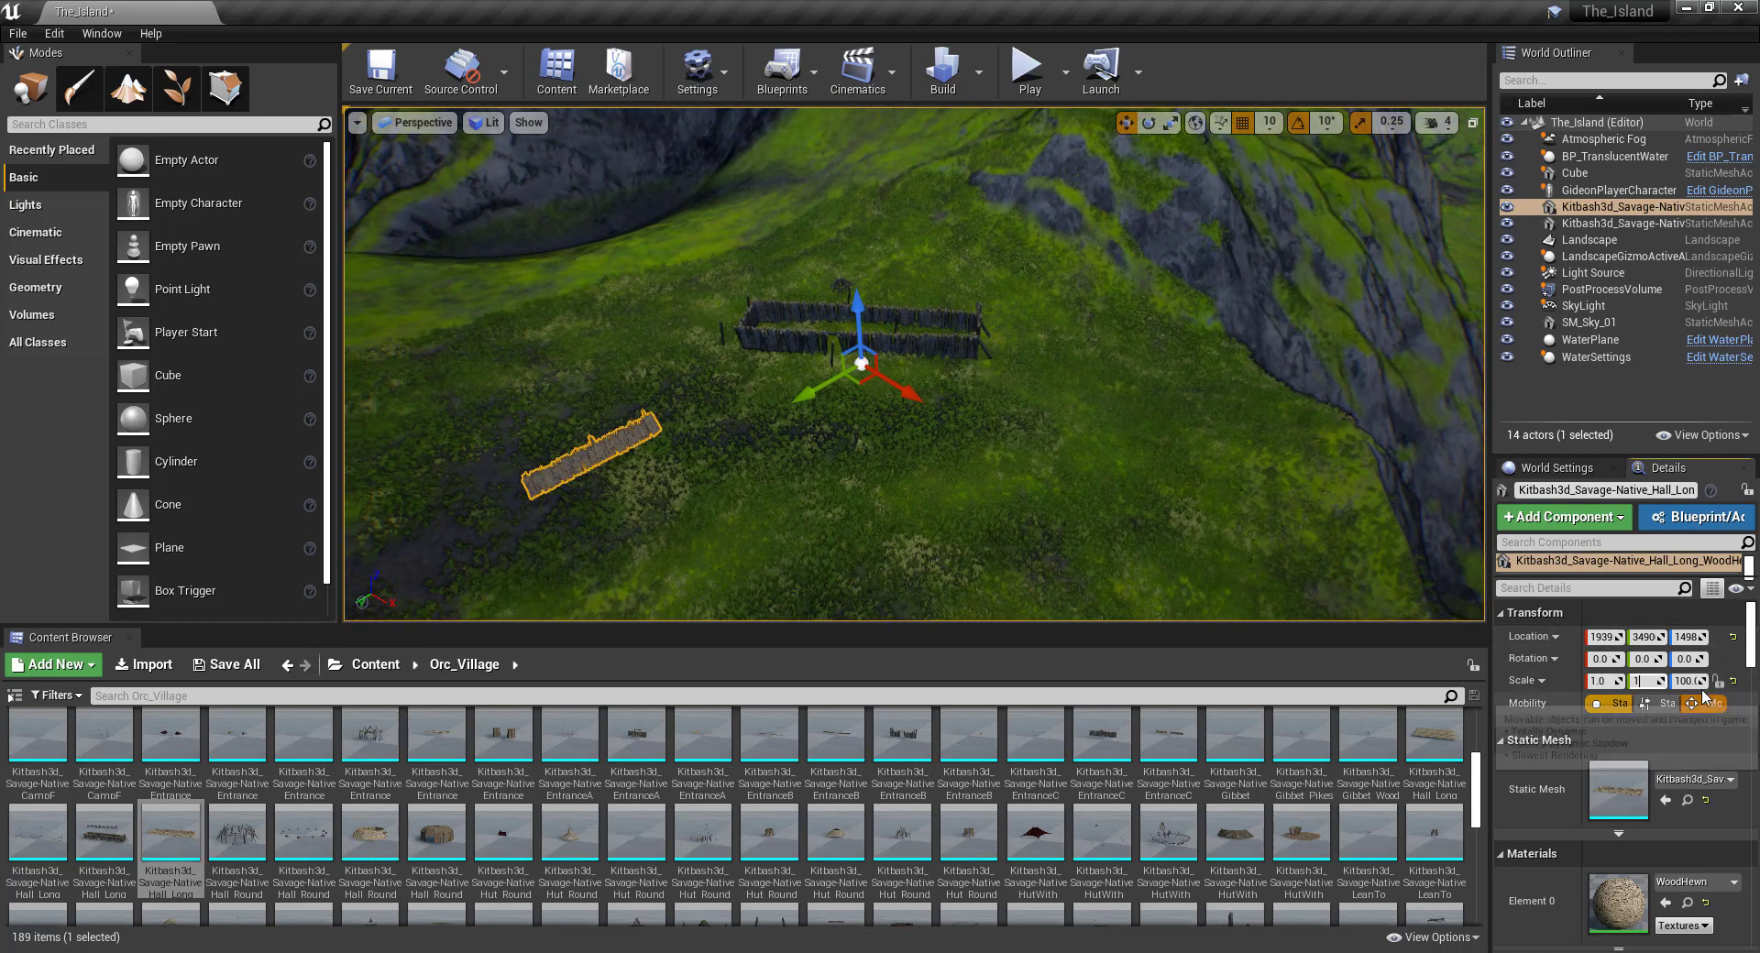
click(1691, 681)
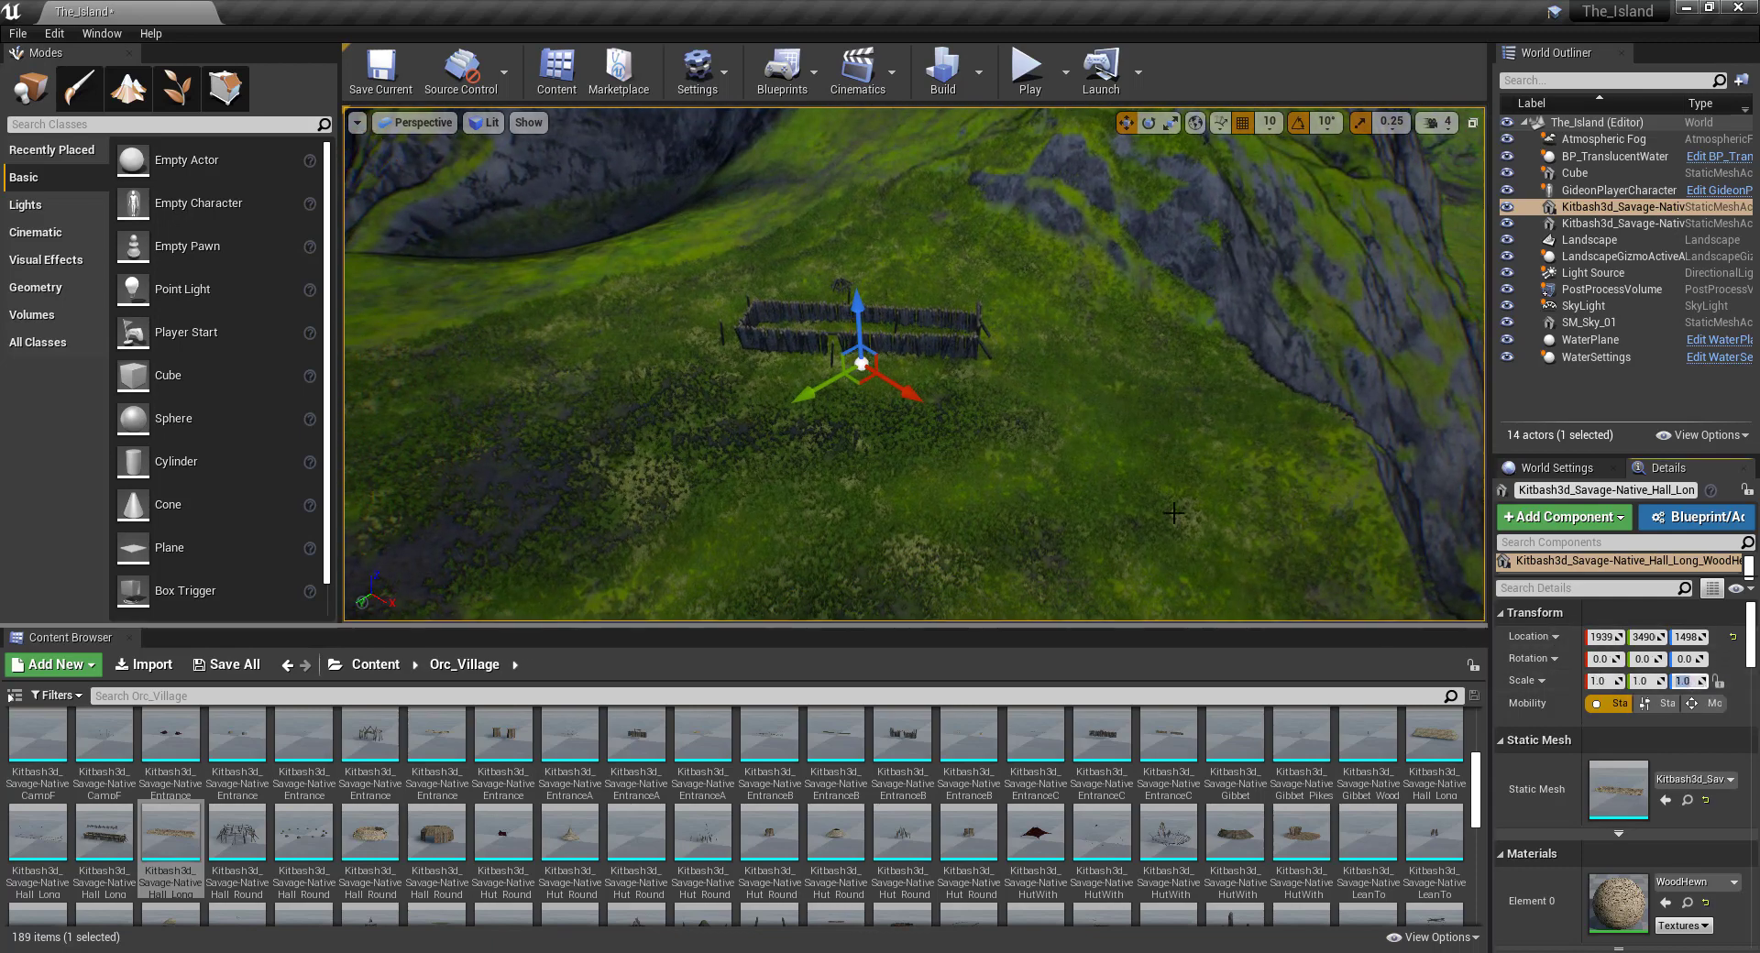
scroll(1038, 441, up, 2)
right_drag(1037, 441, 1032, 389)
right_drag(917, 357, 916, 394)
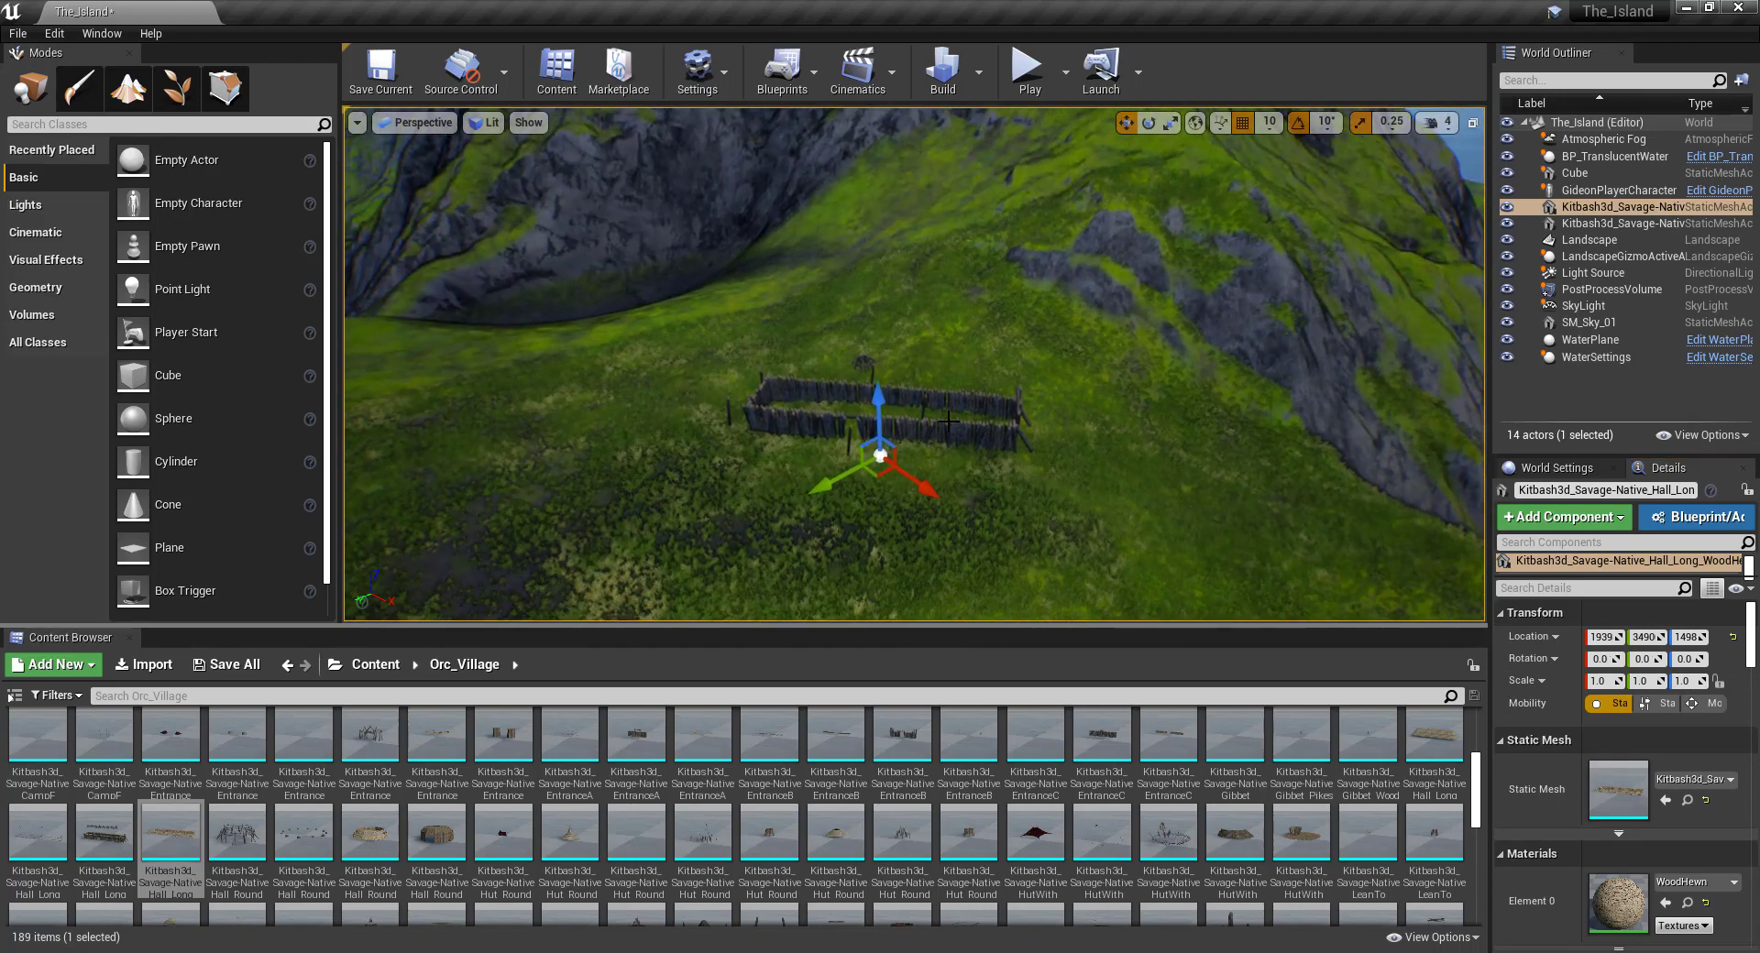
Return the Hall_Long mesh to scale 100 and reposition it with a -20 degree rotation about Z.
click(942, 432)
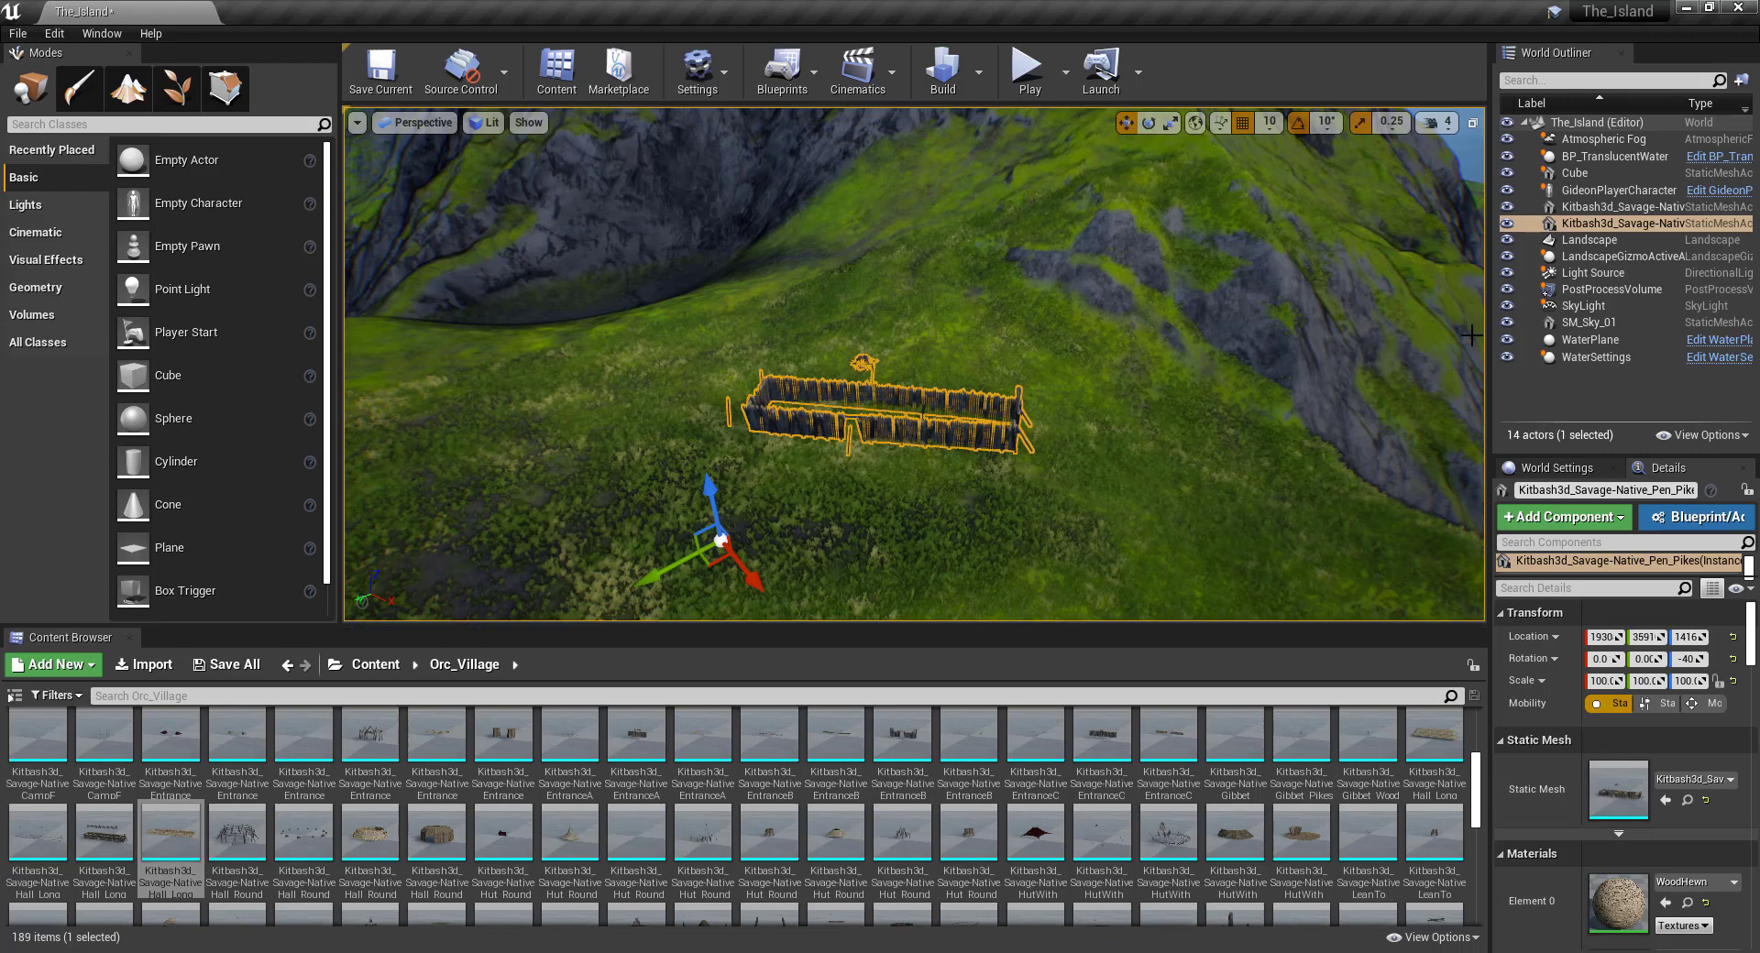
click(1613, 206)
mouse_move(1003, 440)
right_down()
mouse_move(912, 469)
mouse_move(1004, 451)
mouse_move(997, 485)
mouse_move(1005, 444)
right_up()
key(d)
key(w)
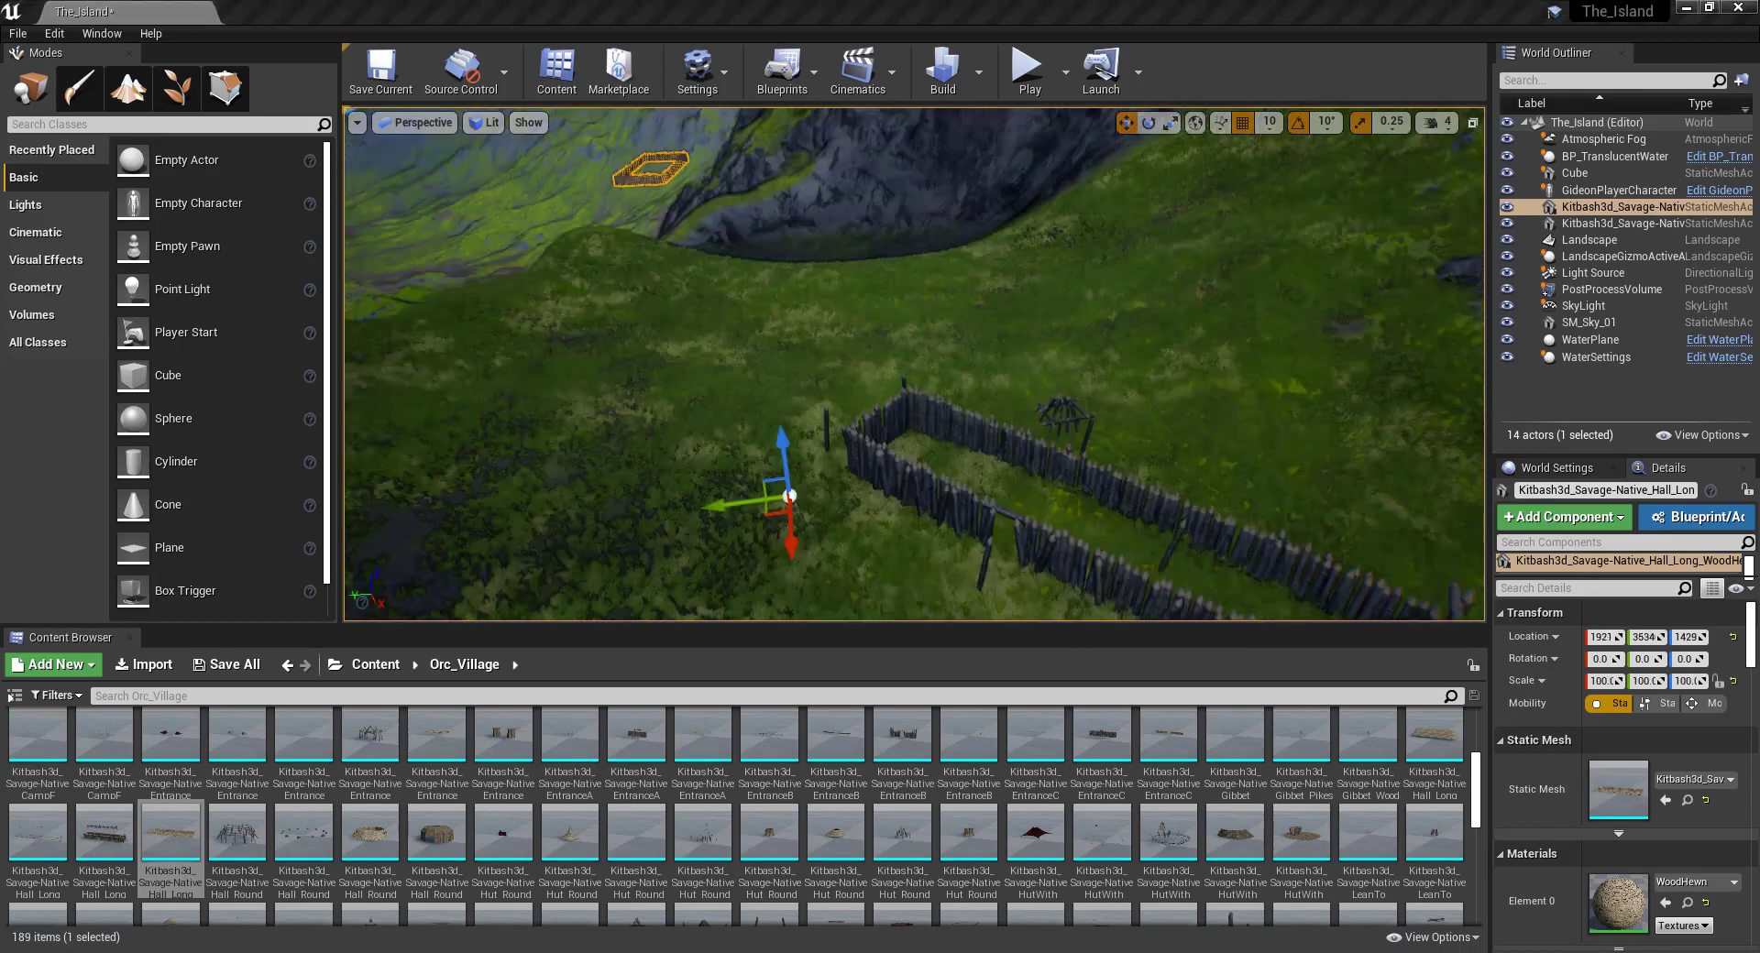
mouse_move(440, 389)
right_down()
mouse_move(541, 388)
mouse_move(394, 354)
mouse_move(430, 366)
right_up()
right_drag(600, 566, 600, 566)
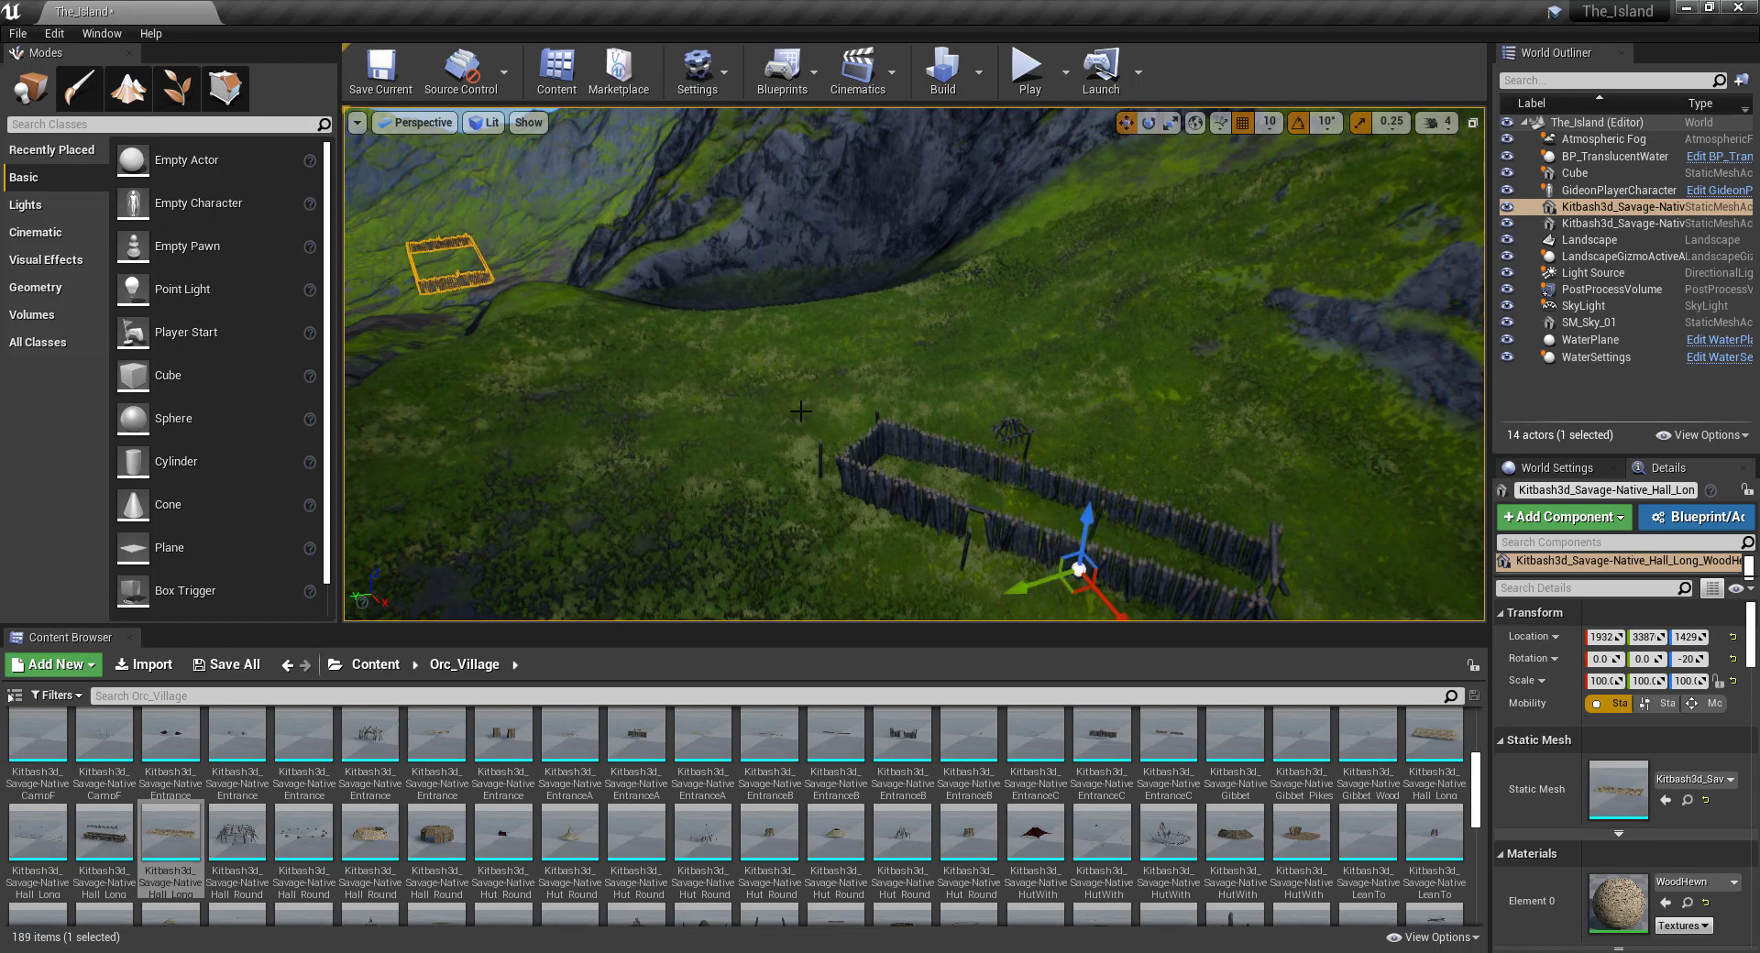
Delete both placed Kitbash3d Savage-Native meshes, the Hall_Long and the pike fence, from the level.
right_drag(800, 411, 800, 411)
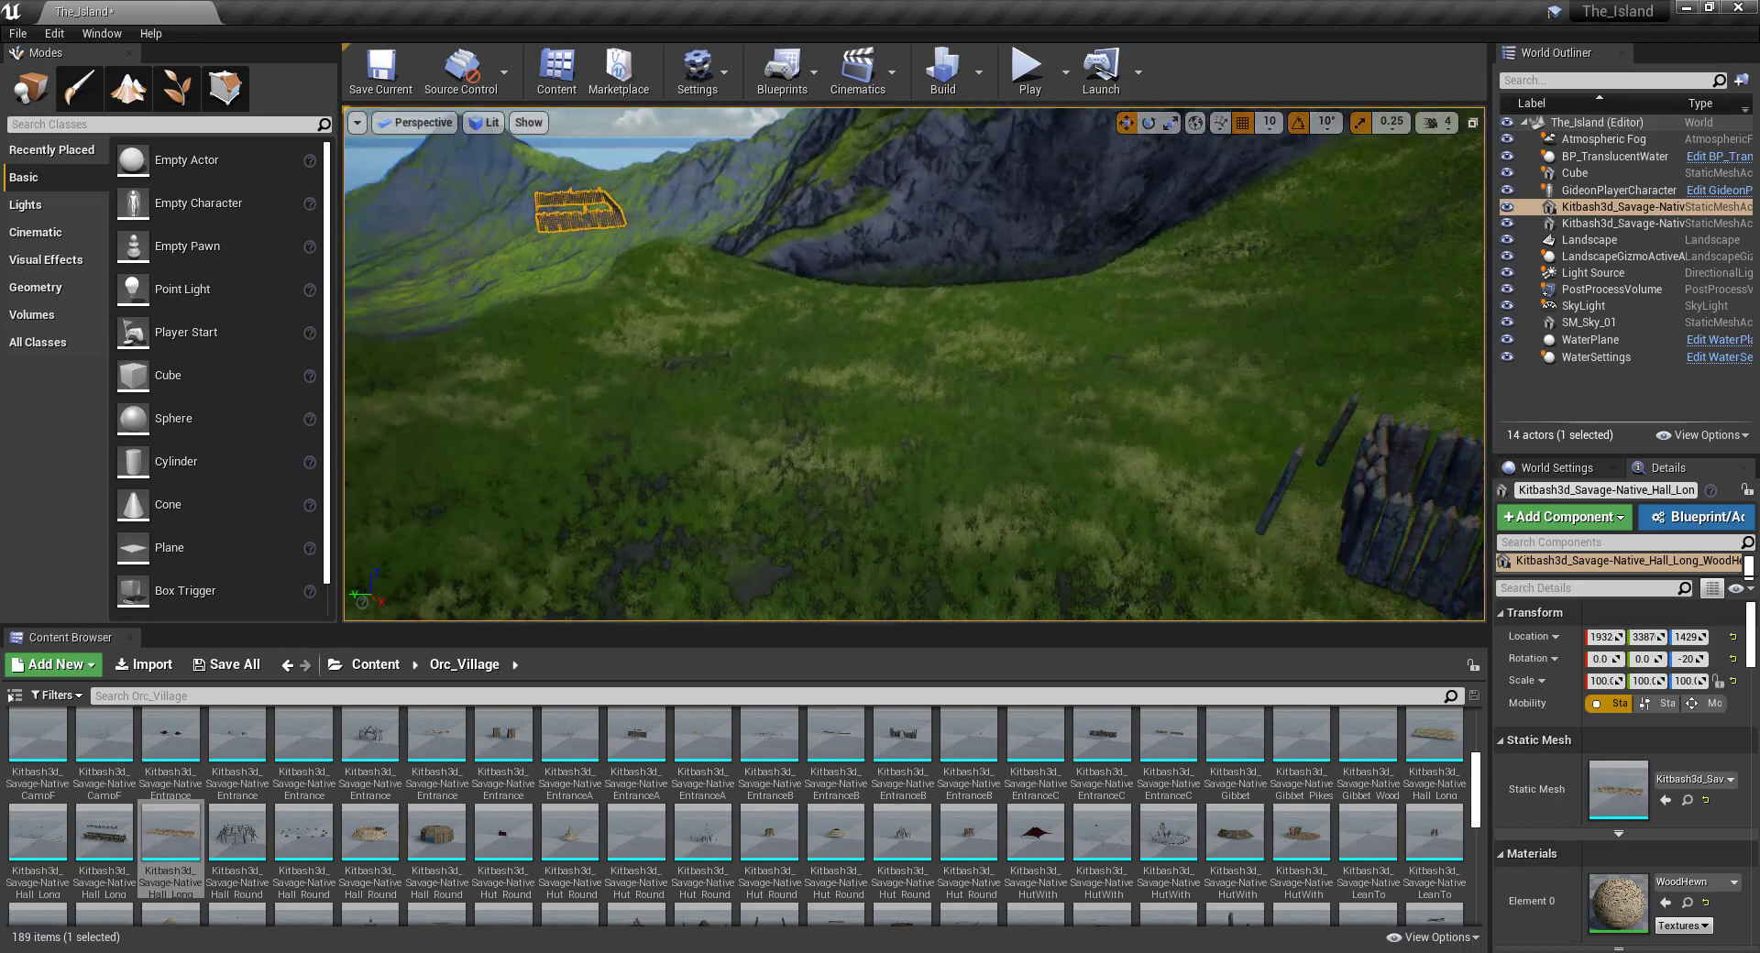
right_drag(1076, 367, 1076, 368)
ctrl+click(1581, 222)
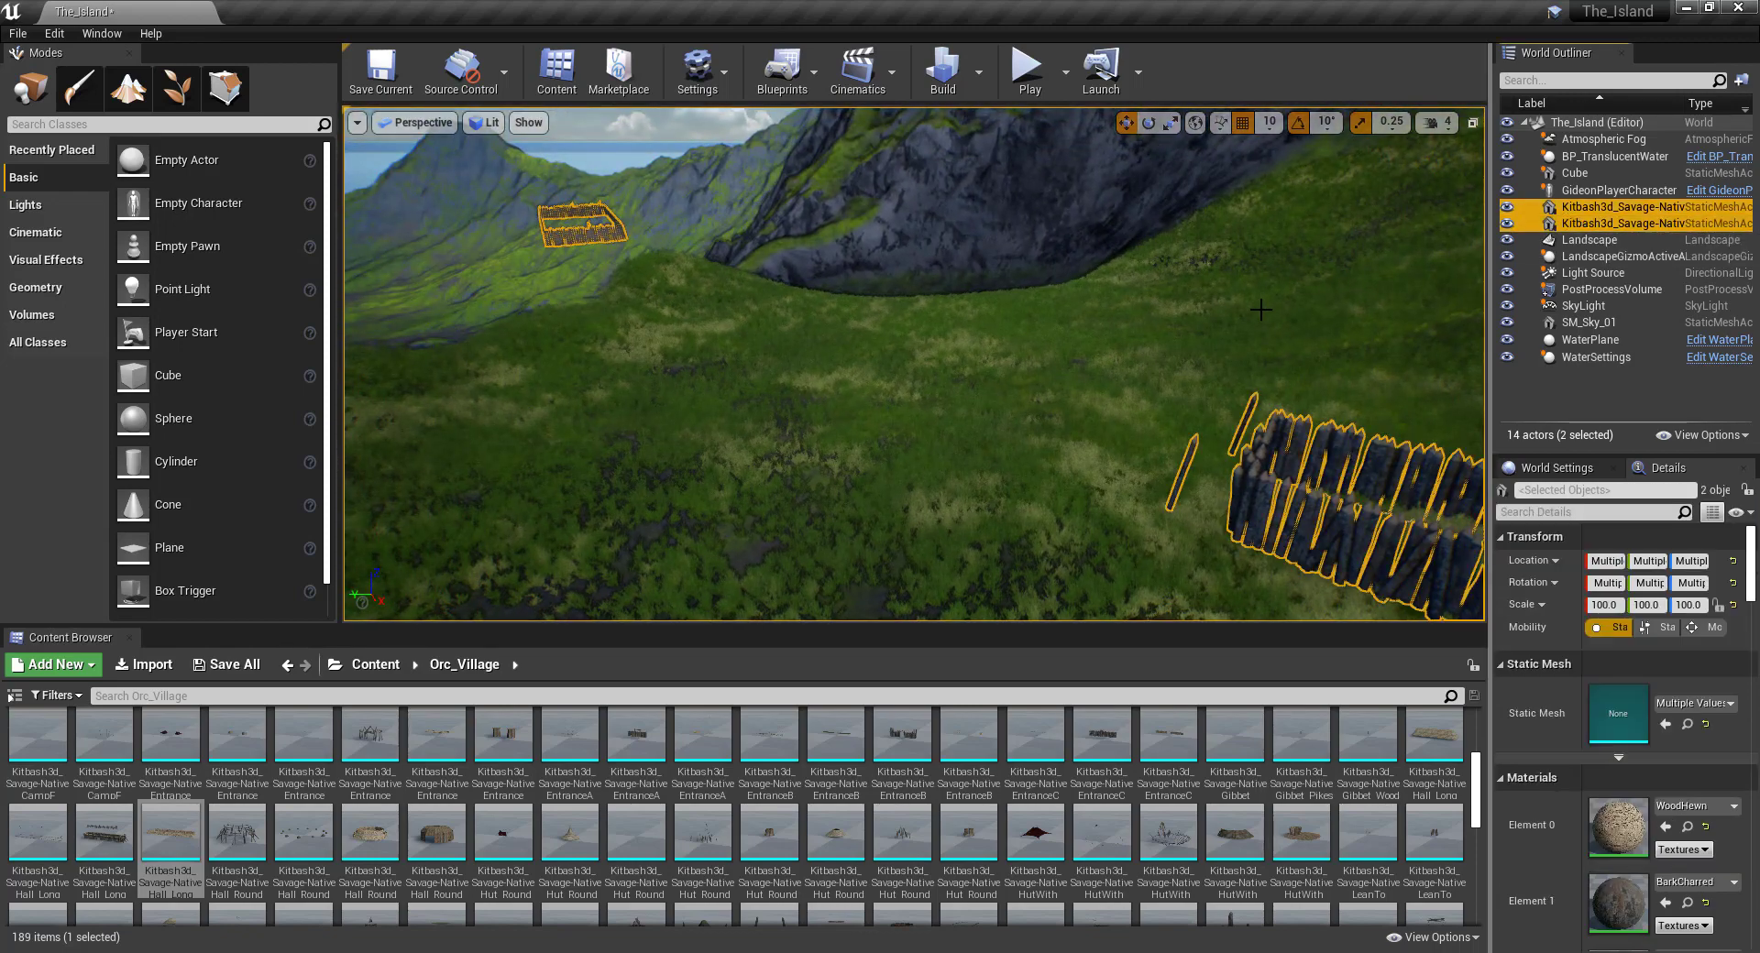
right_drag(1250, 309, 1250, 309)
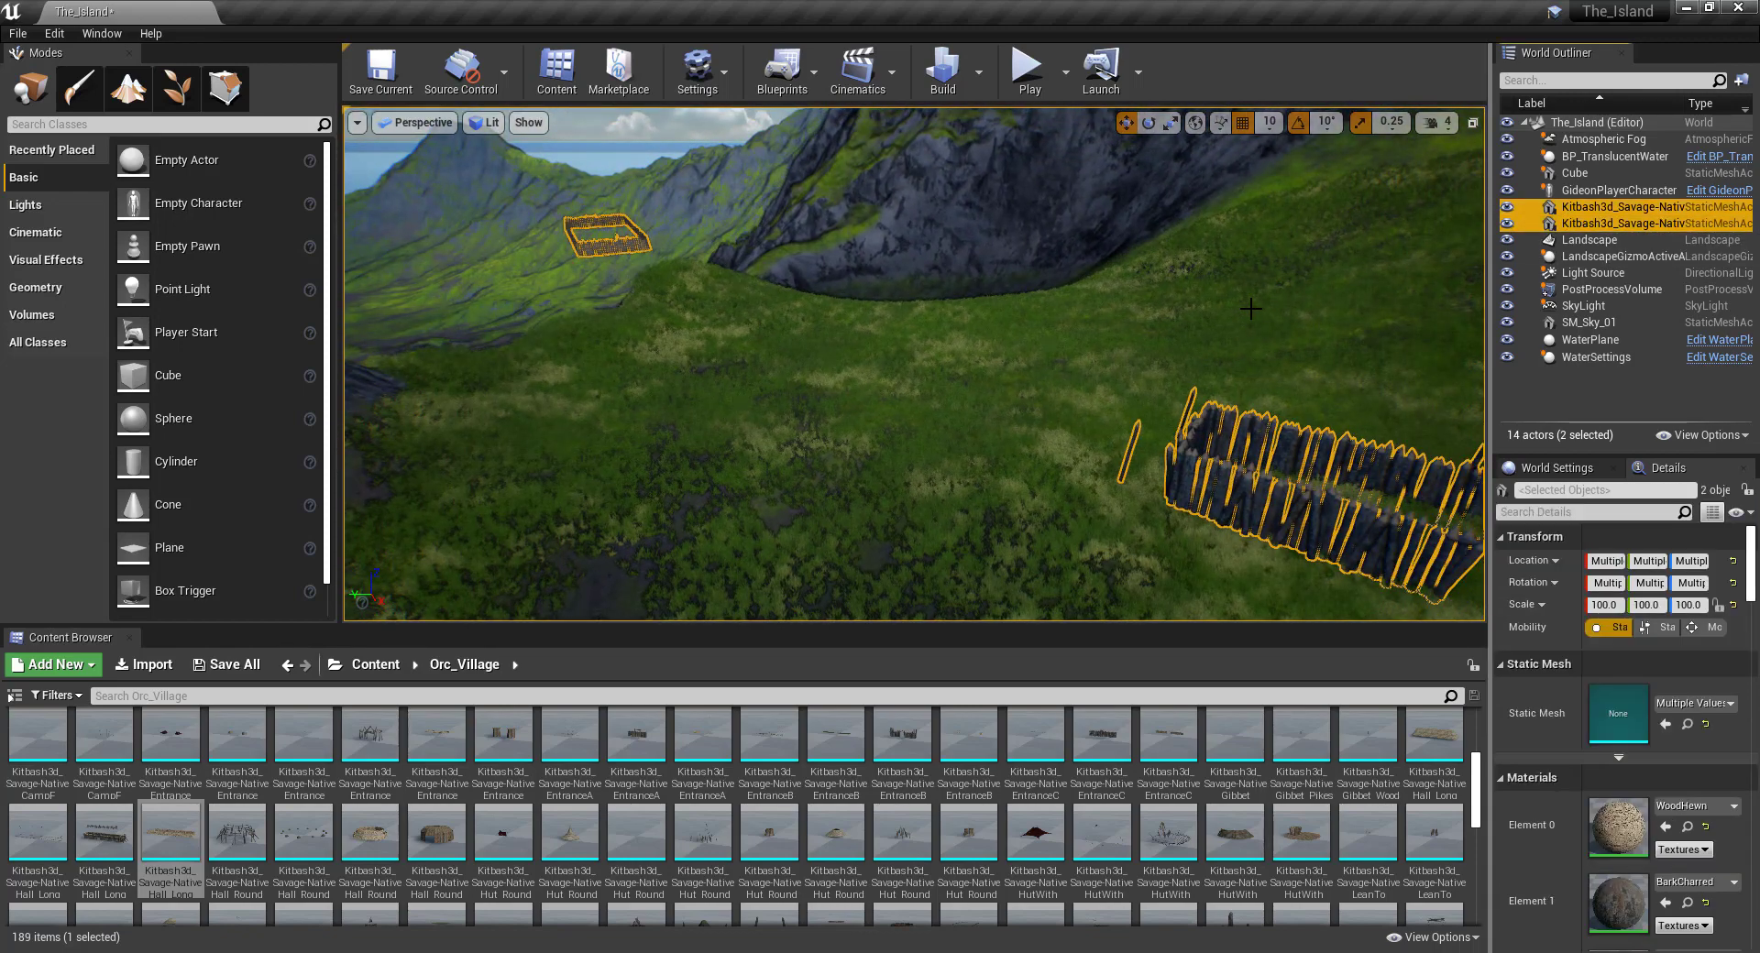
key(Delete)
Create a new folder named Material inside the Orc_Village content folder.
scroll(928, 712, down, 1)
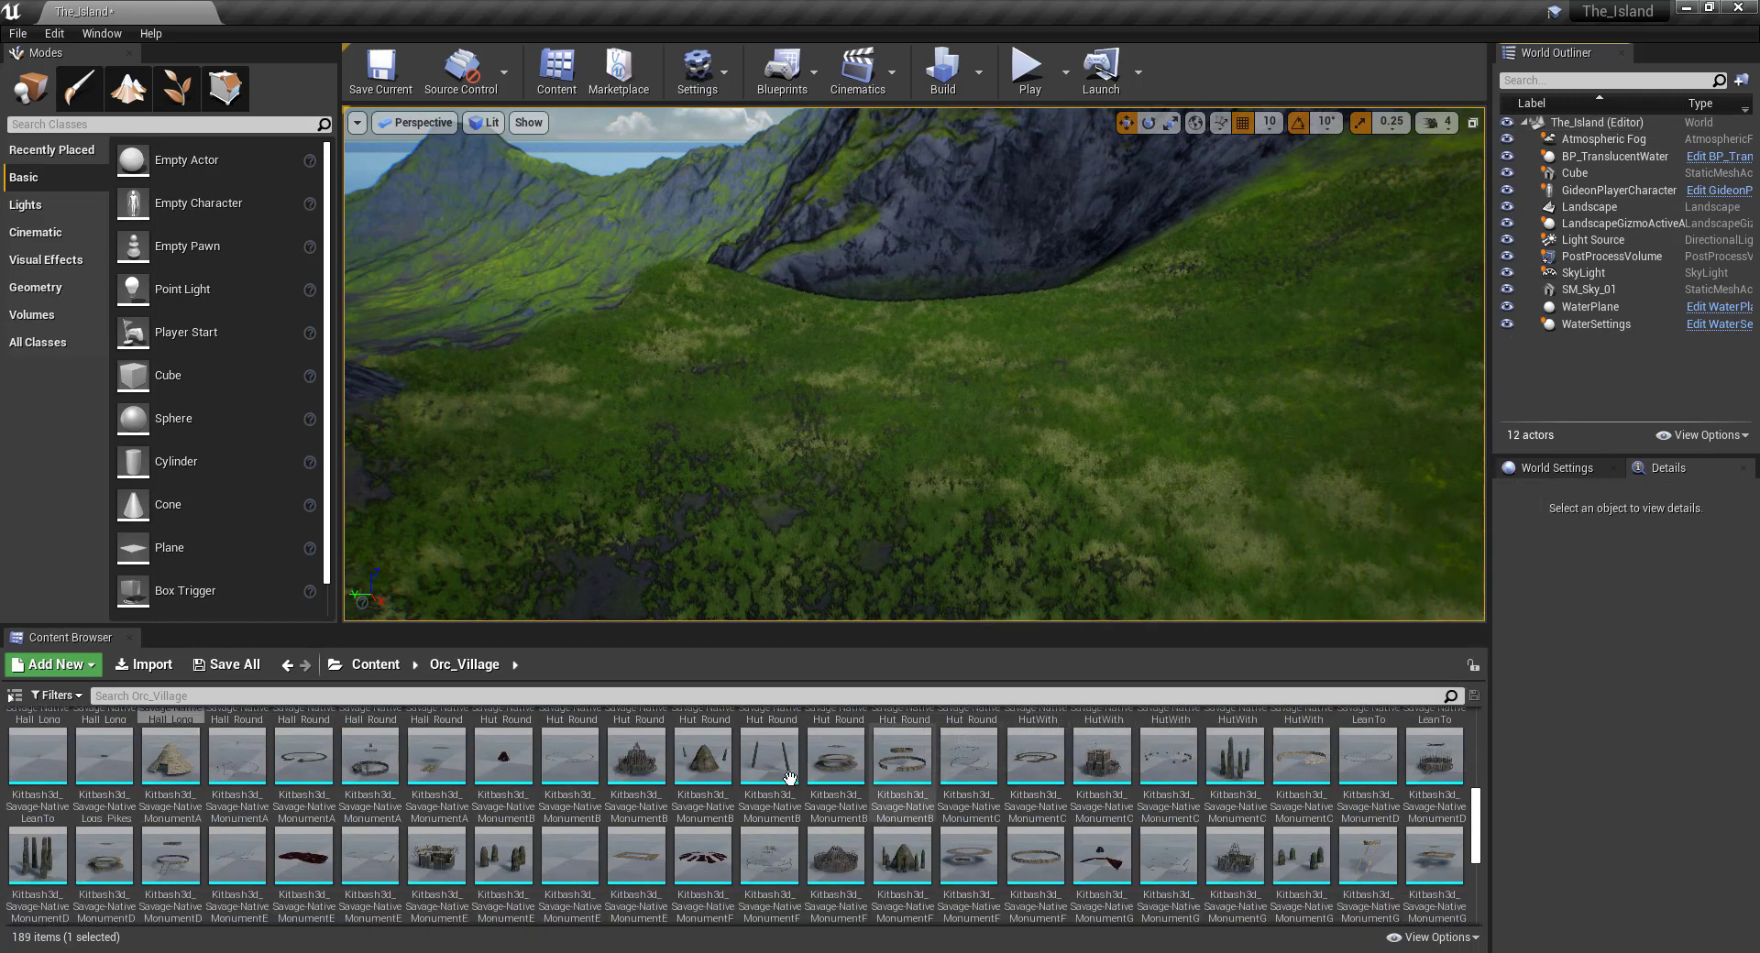
click(393, 672)
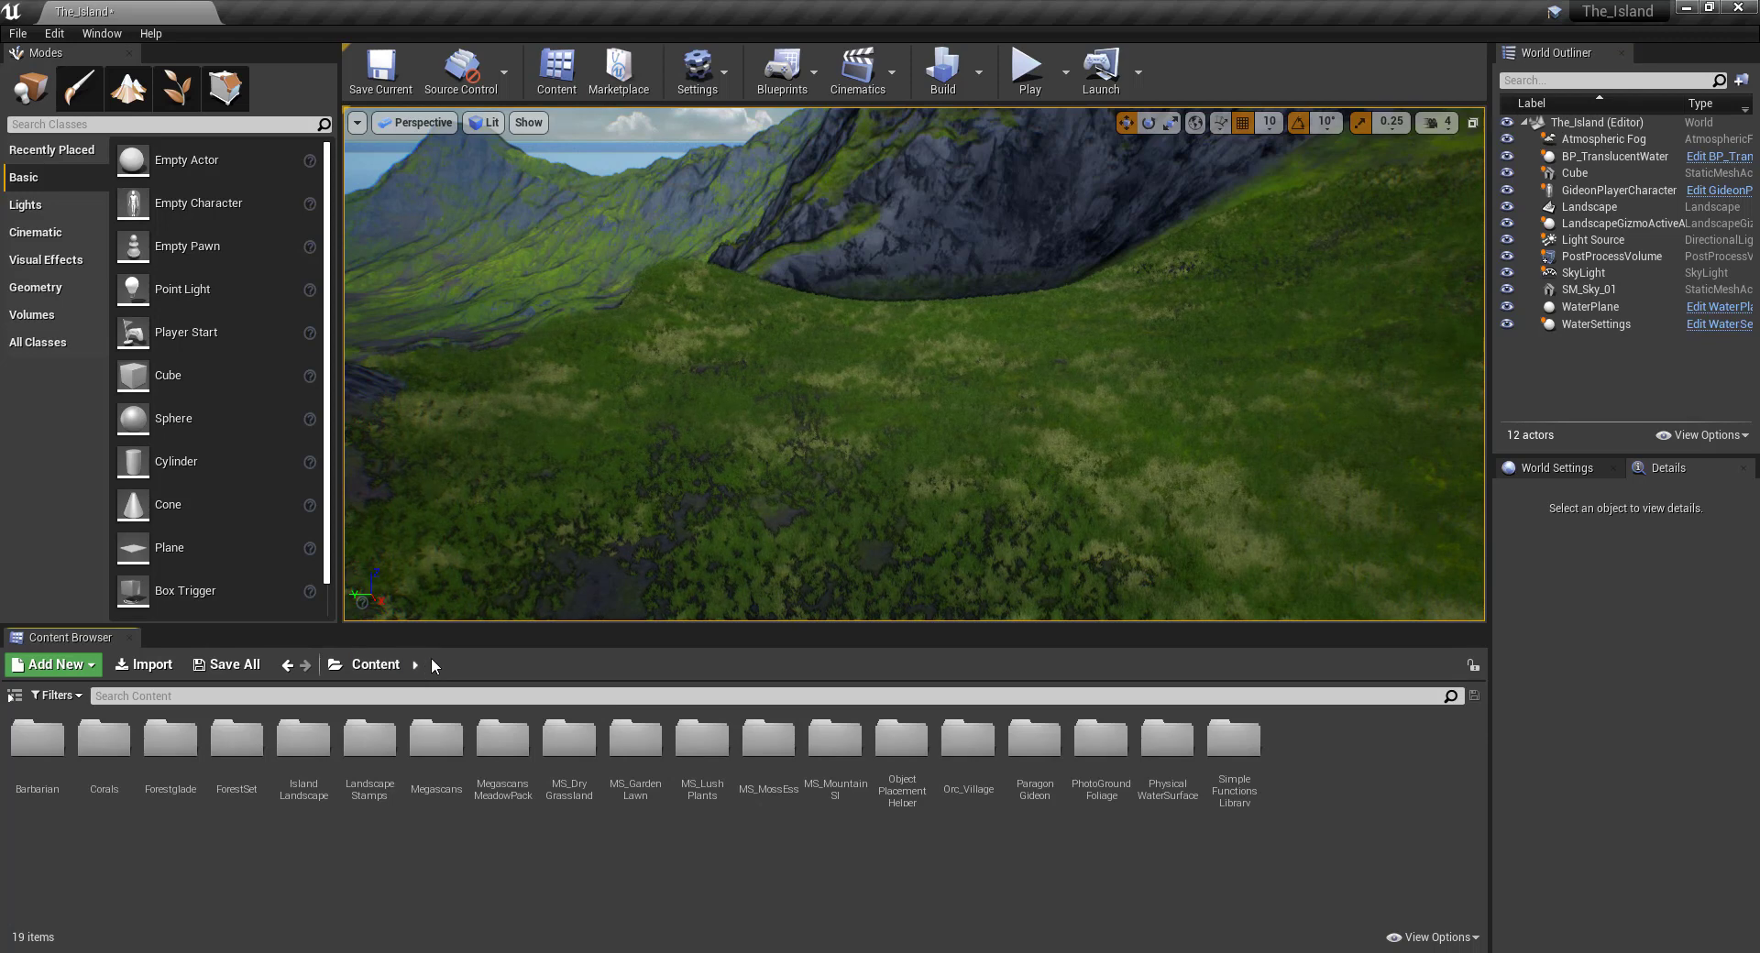
double_click(969, 744)
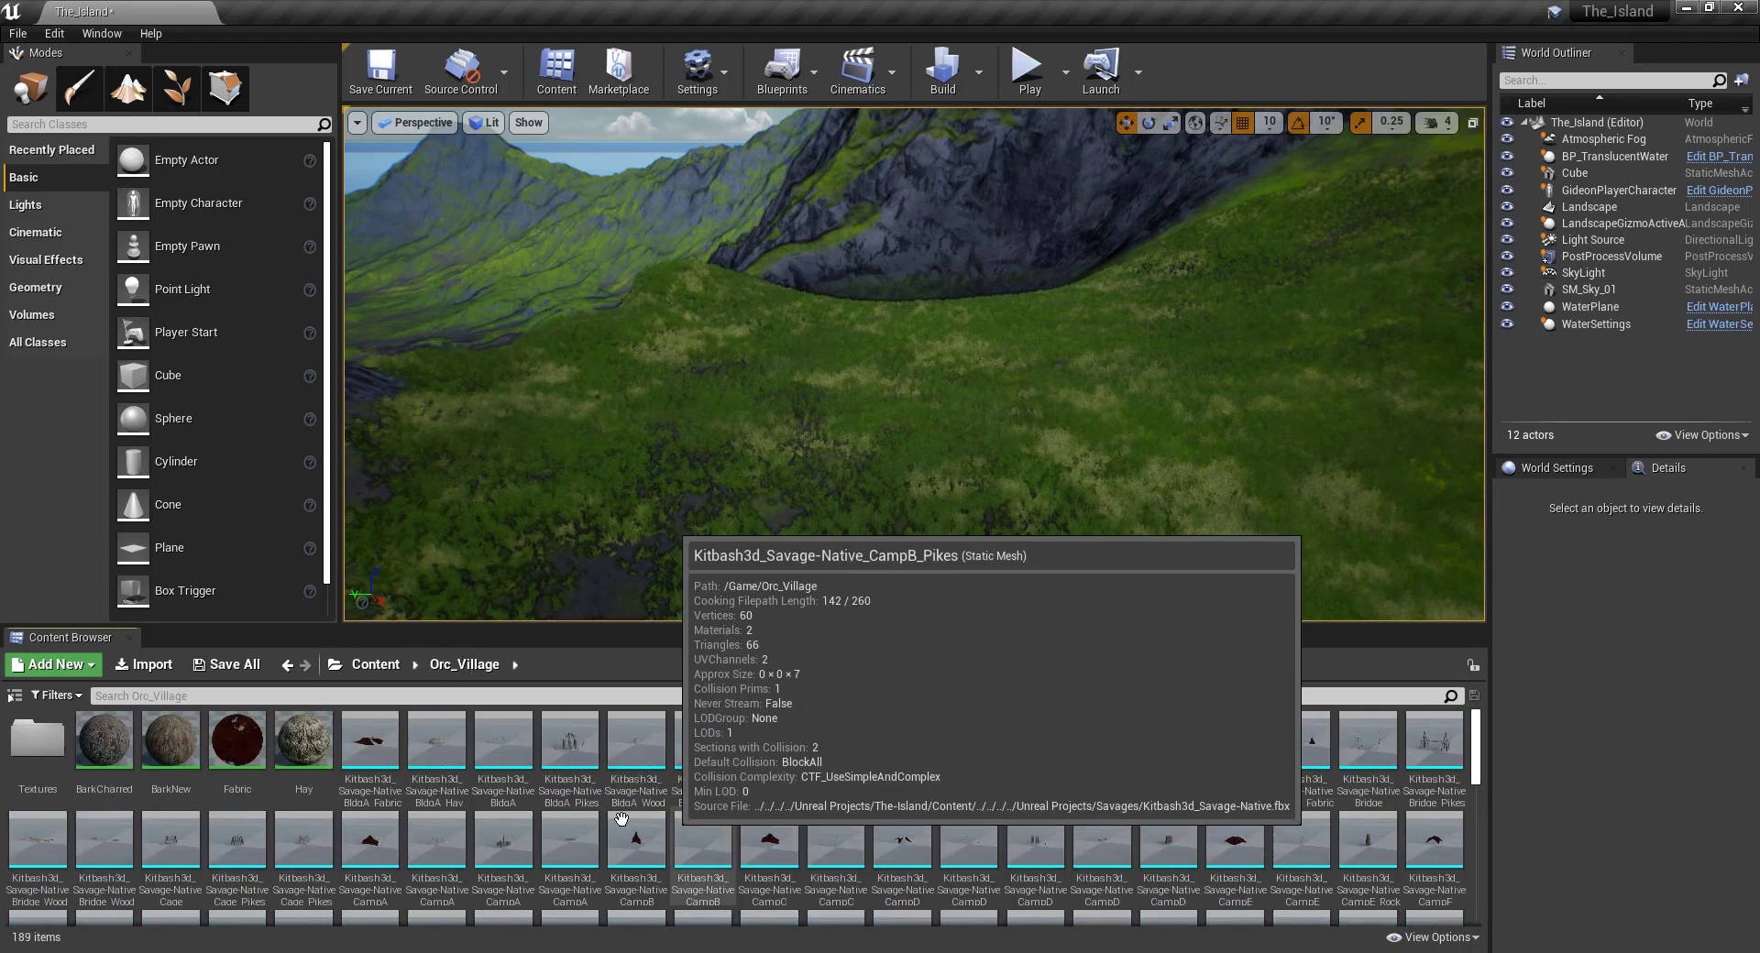
scroll(620, 819, down, 5)
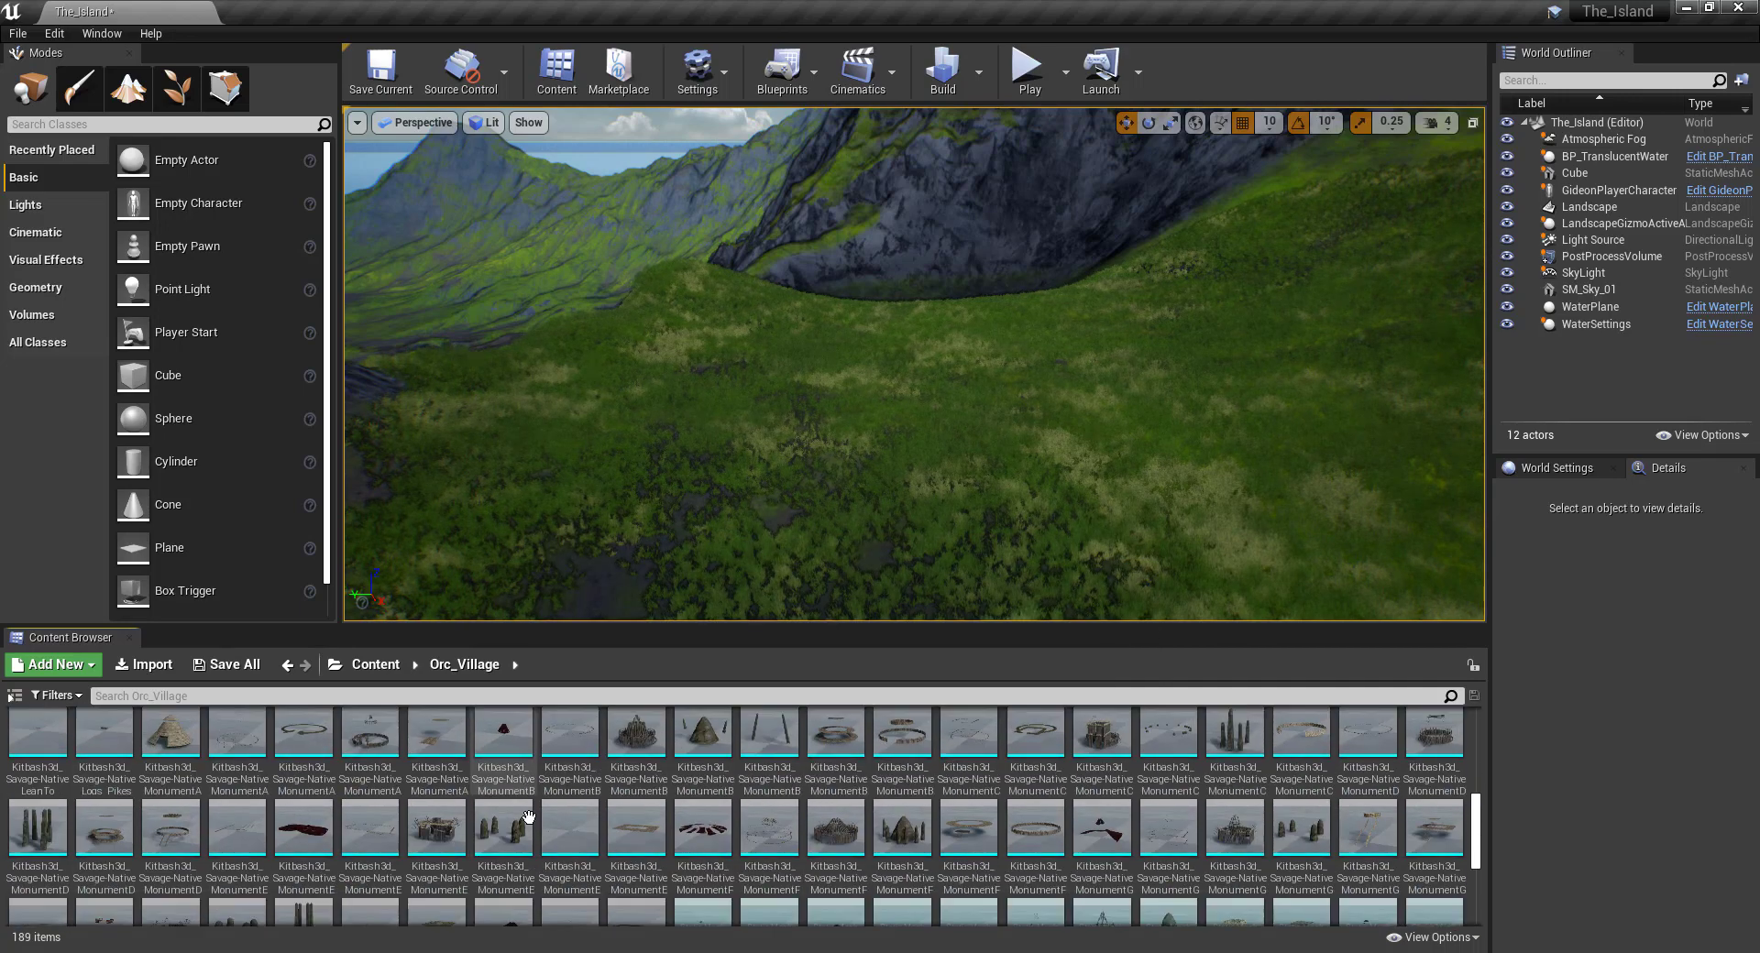
scroll(529, 817, down, 5)
right_click(1003, 873)
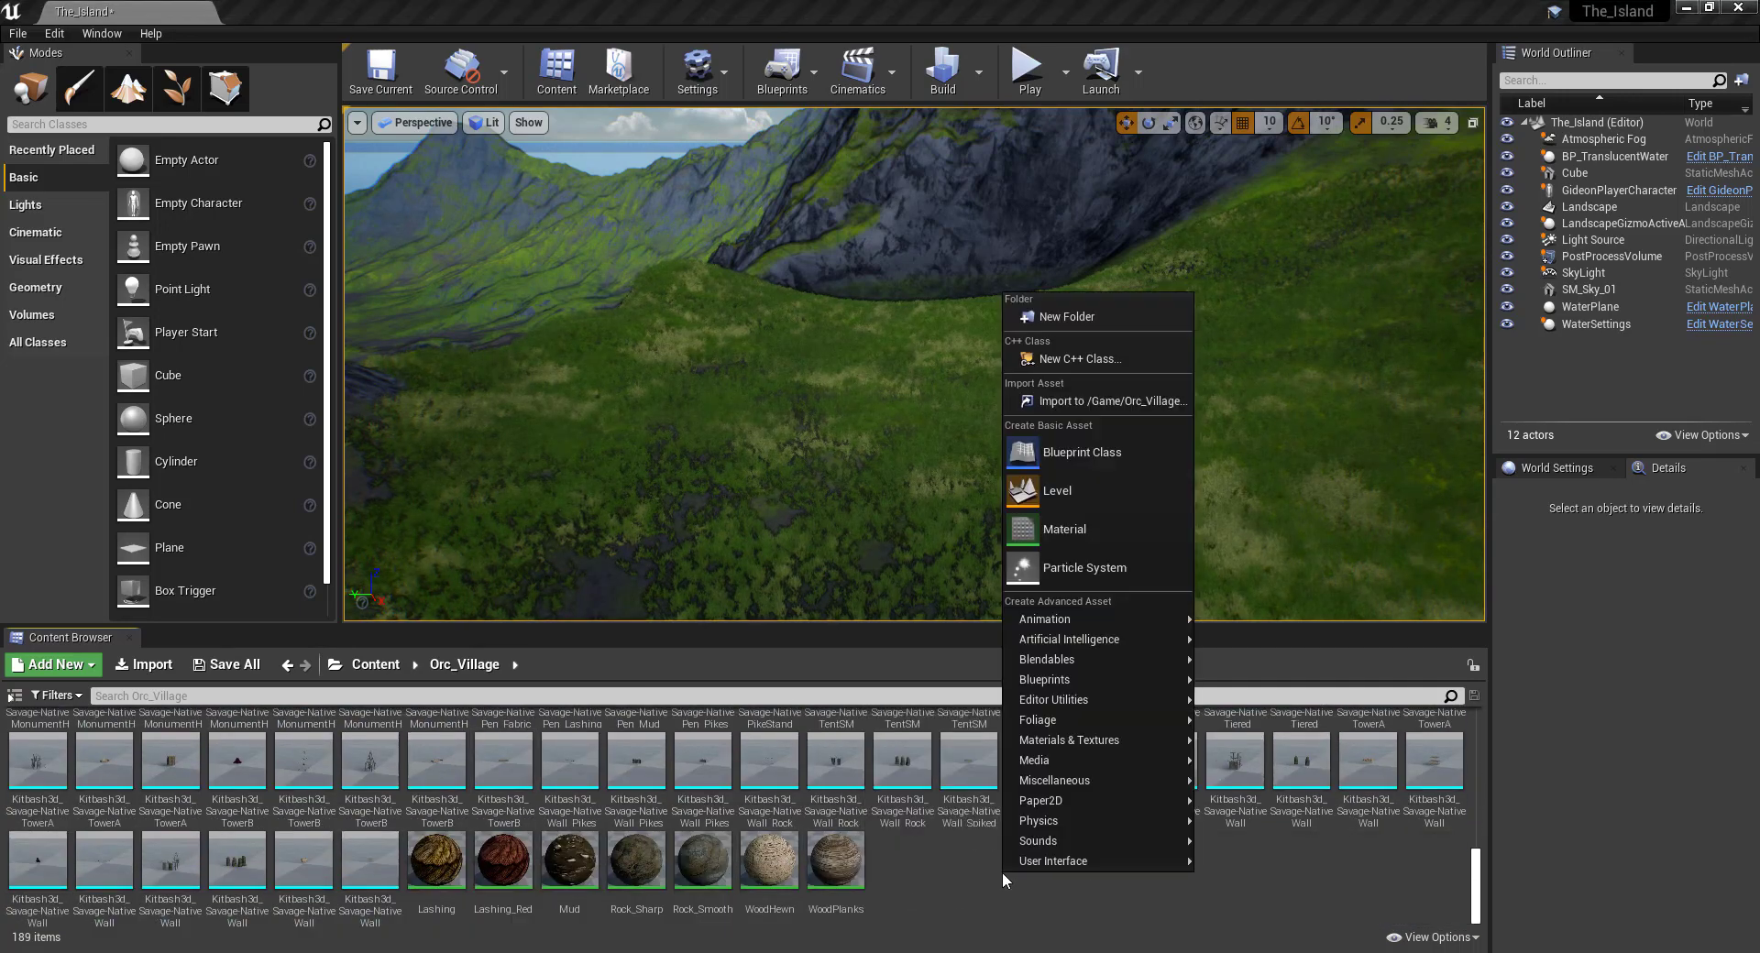
click(1054, 313)
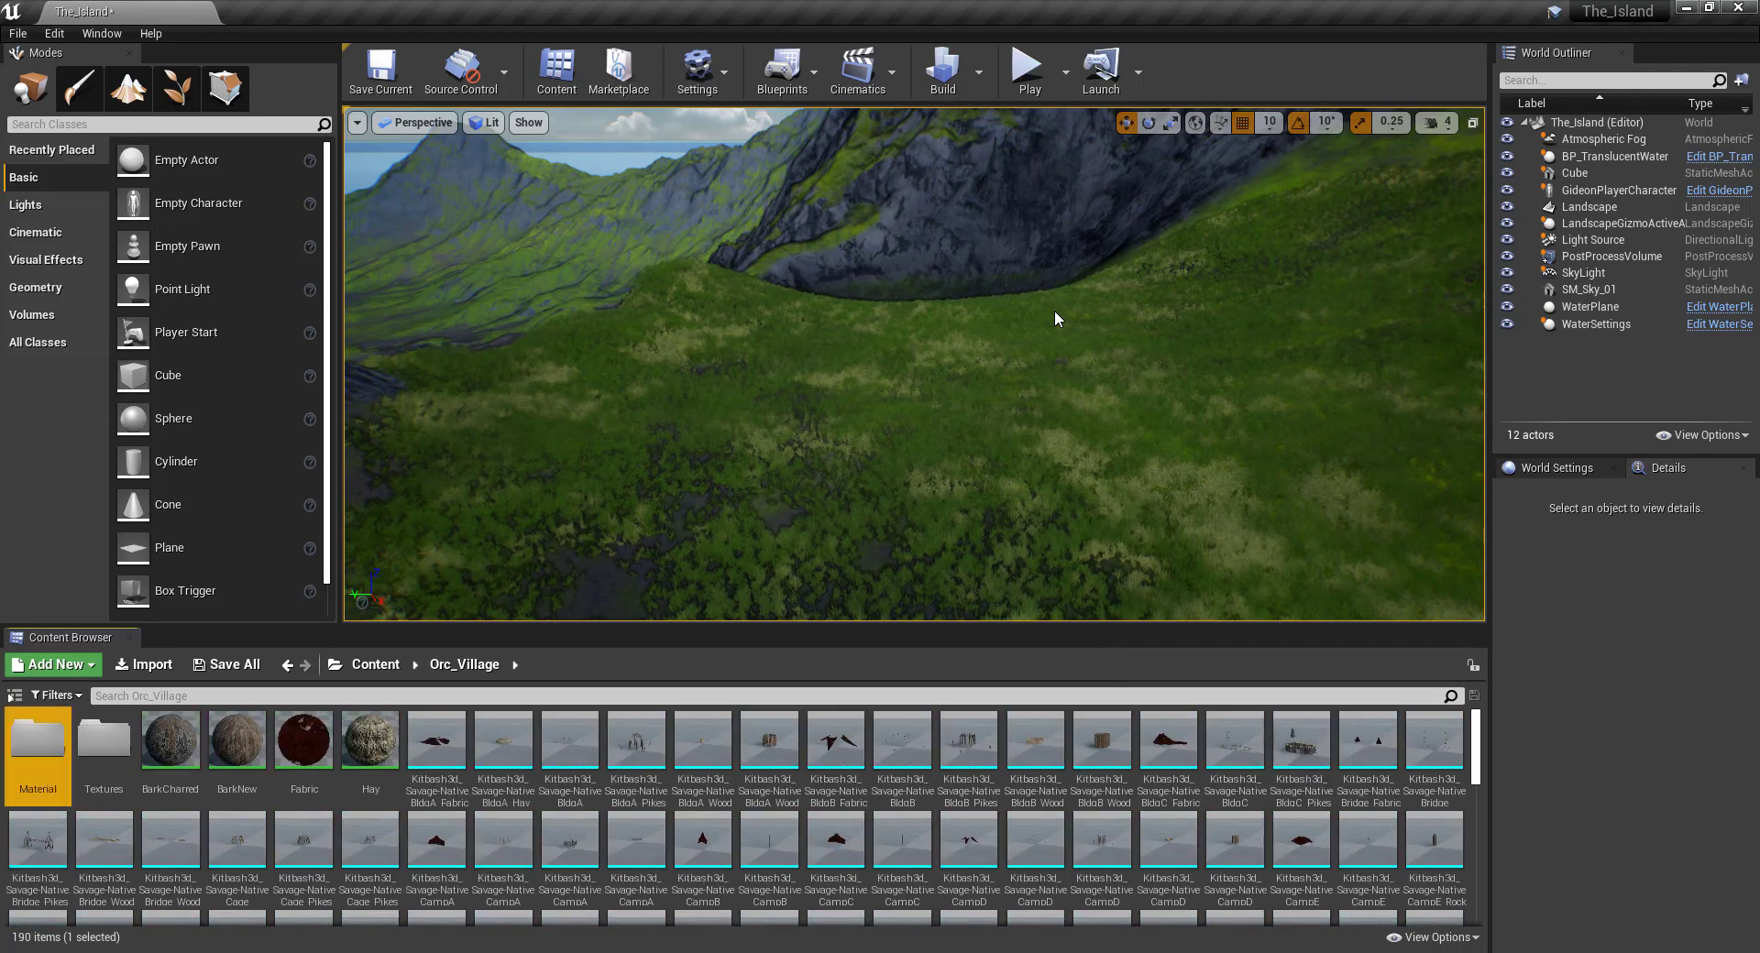
Select all Orc_Village materials, from BarkCharred to Hay and from Lashing to WoodPlanks, and transfer them to the Material folder.
click(365, 756)
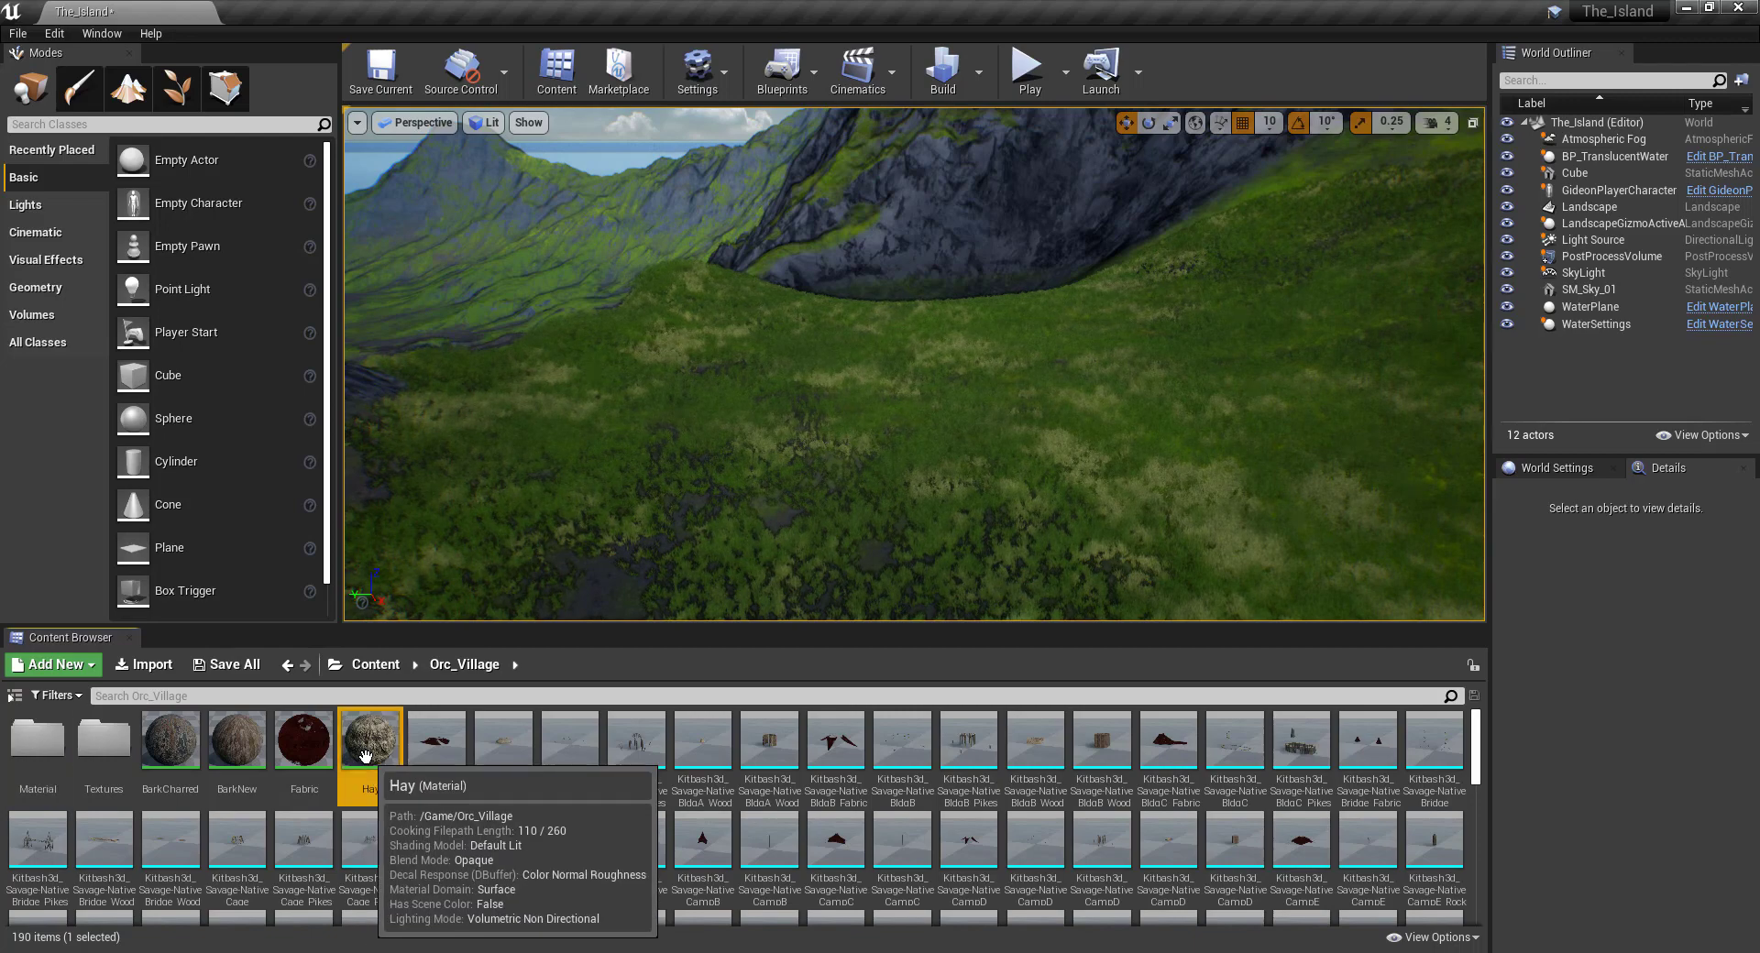
shift+click(170, 741)
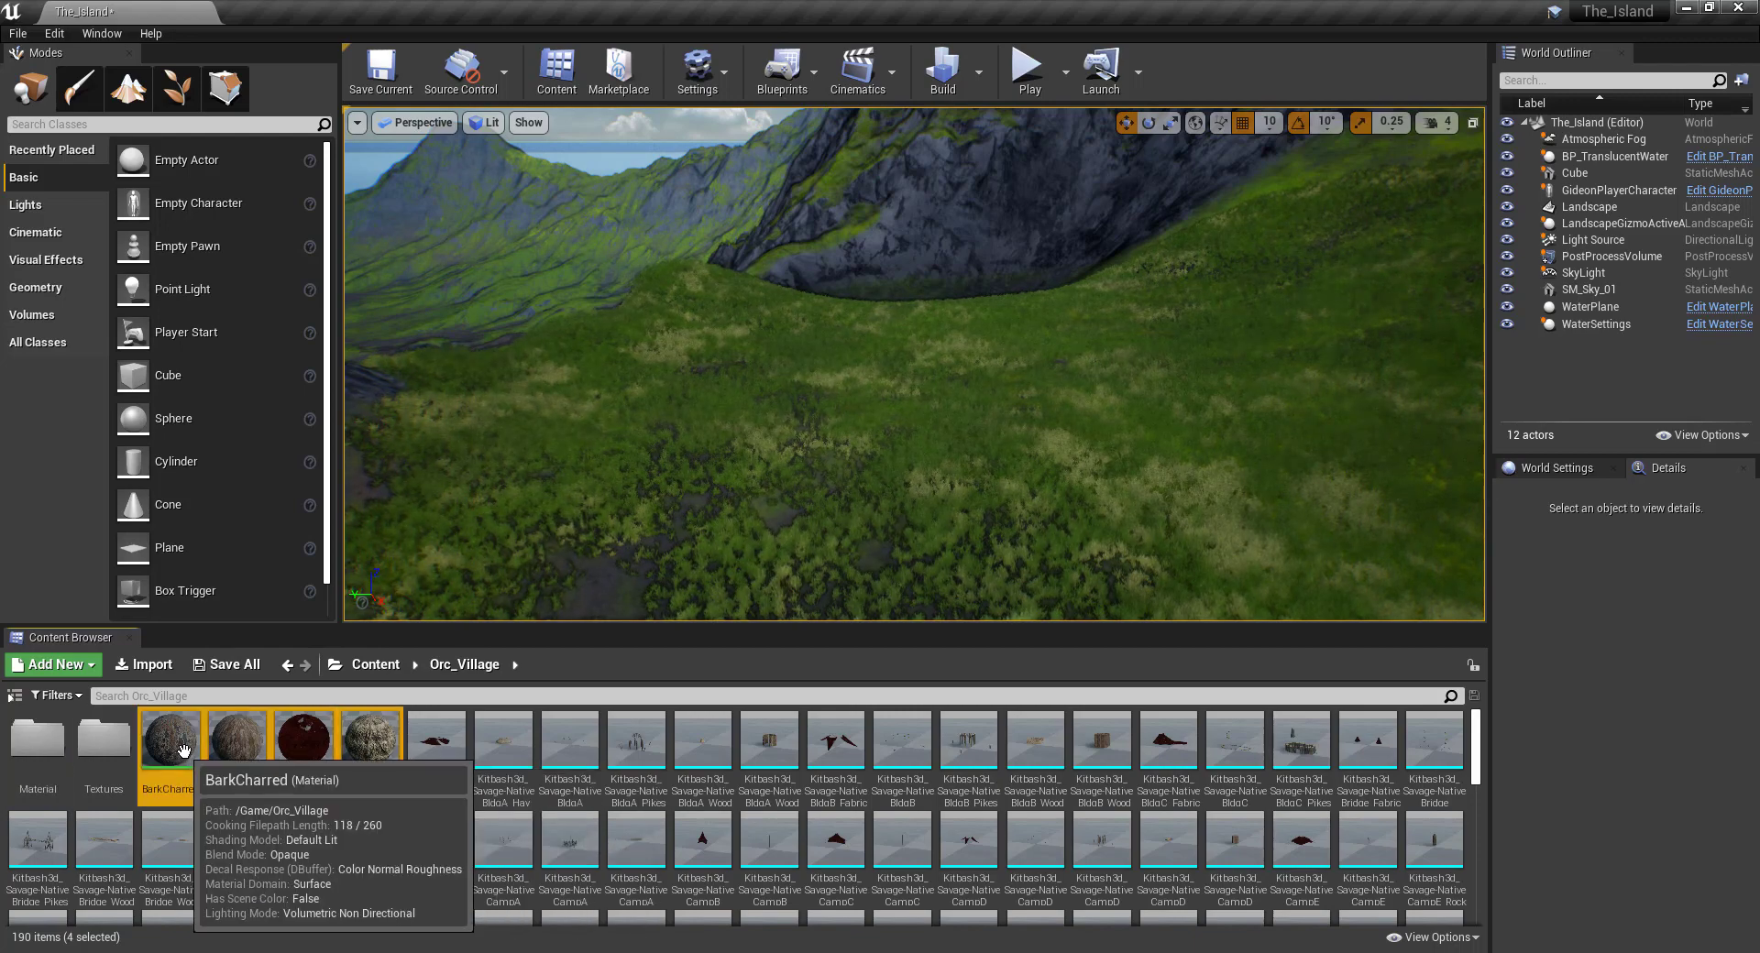
scroll(183, 752, down, 8)
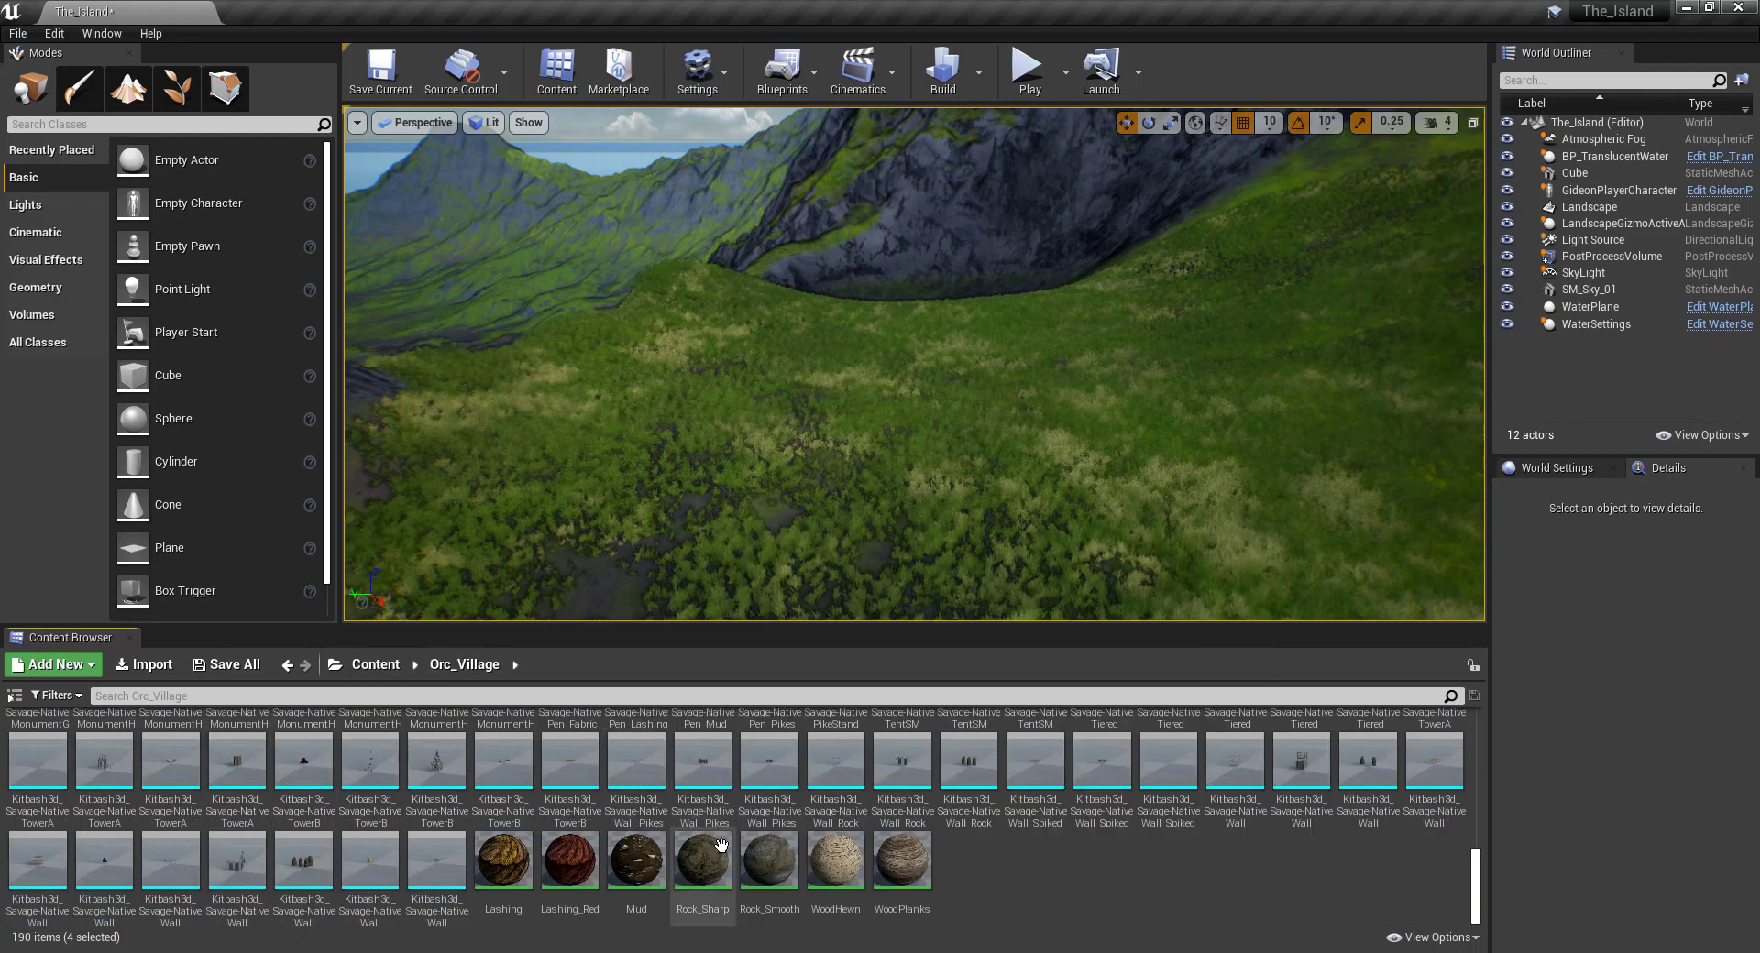
ctrl+click(834, 860)
ctrl+click(901, 861)
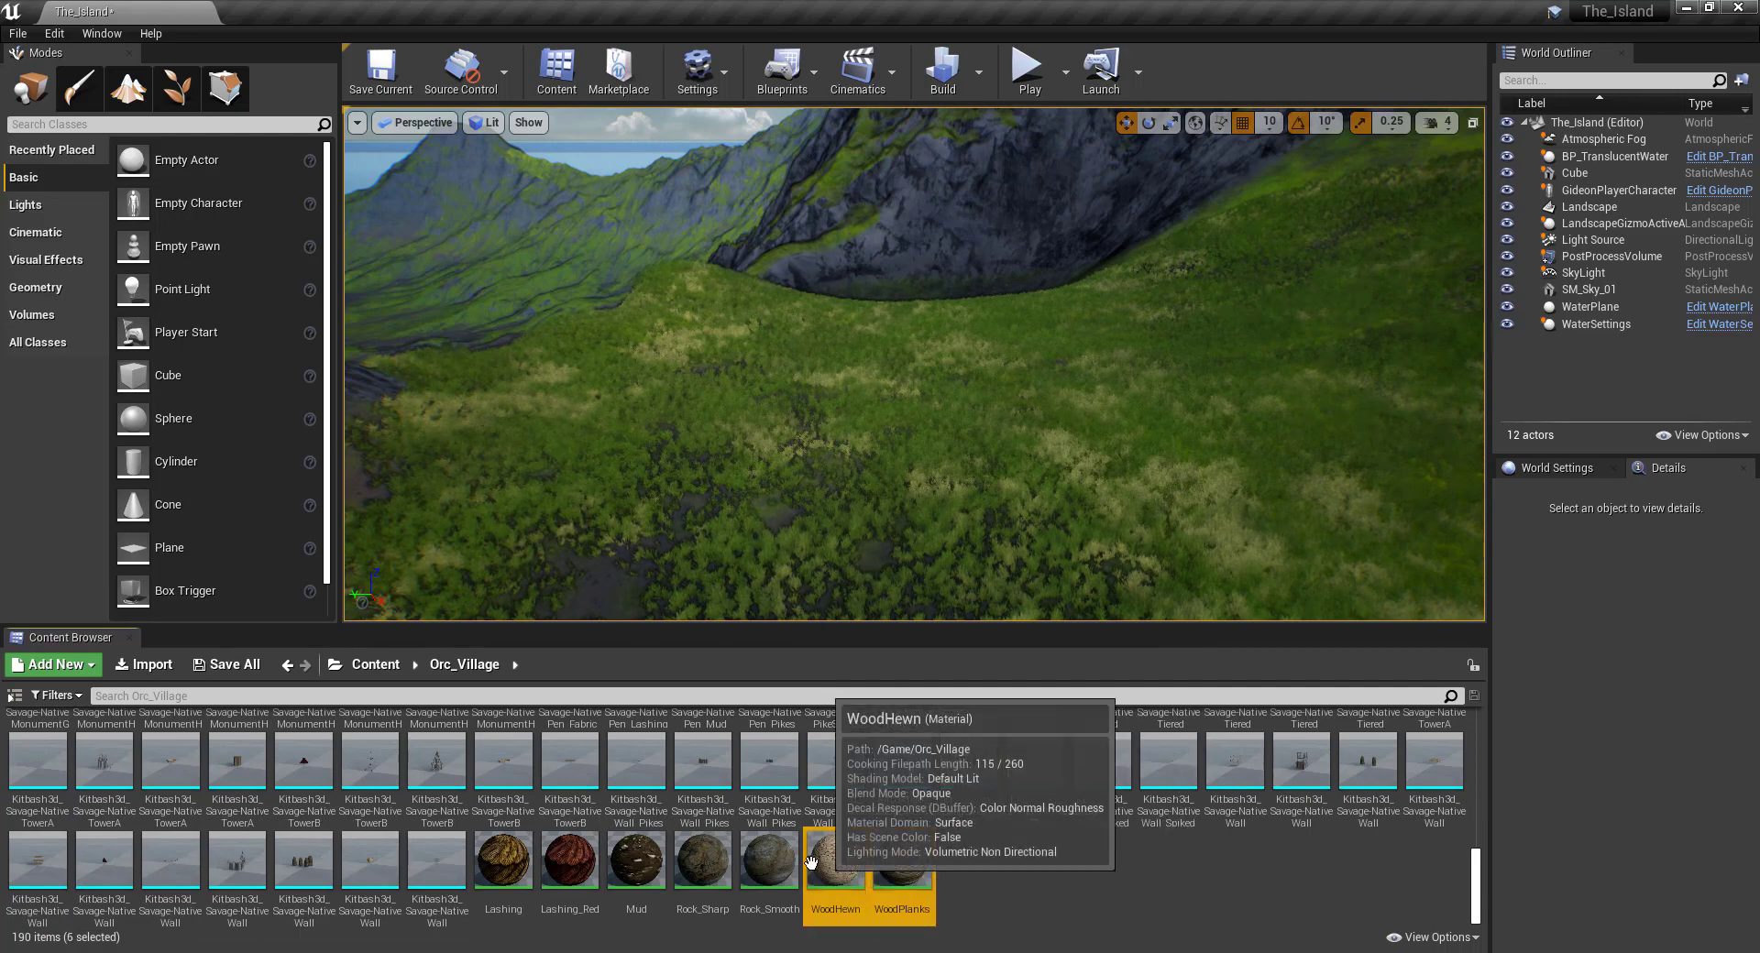
ctrl+click(776, 860)
ctrl+click(712, 858)
ctrl+click(645, 854)
ctrl+click(581, 850)
ctrl+click(524, 846)
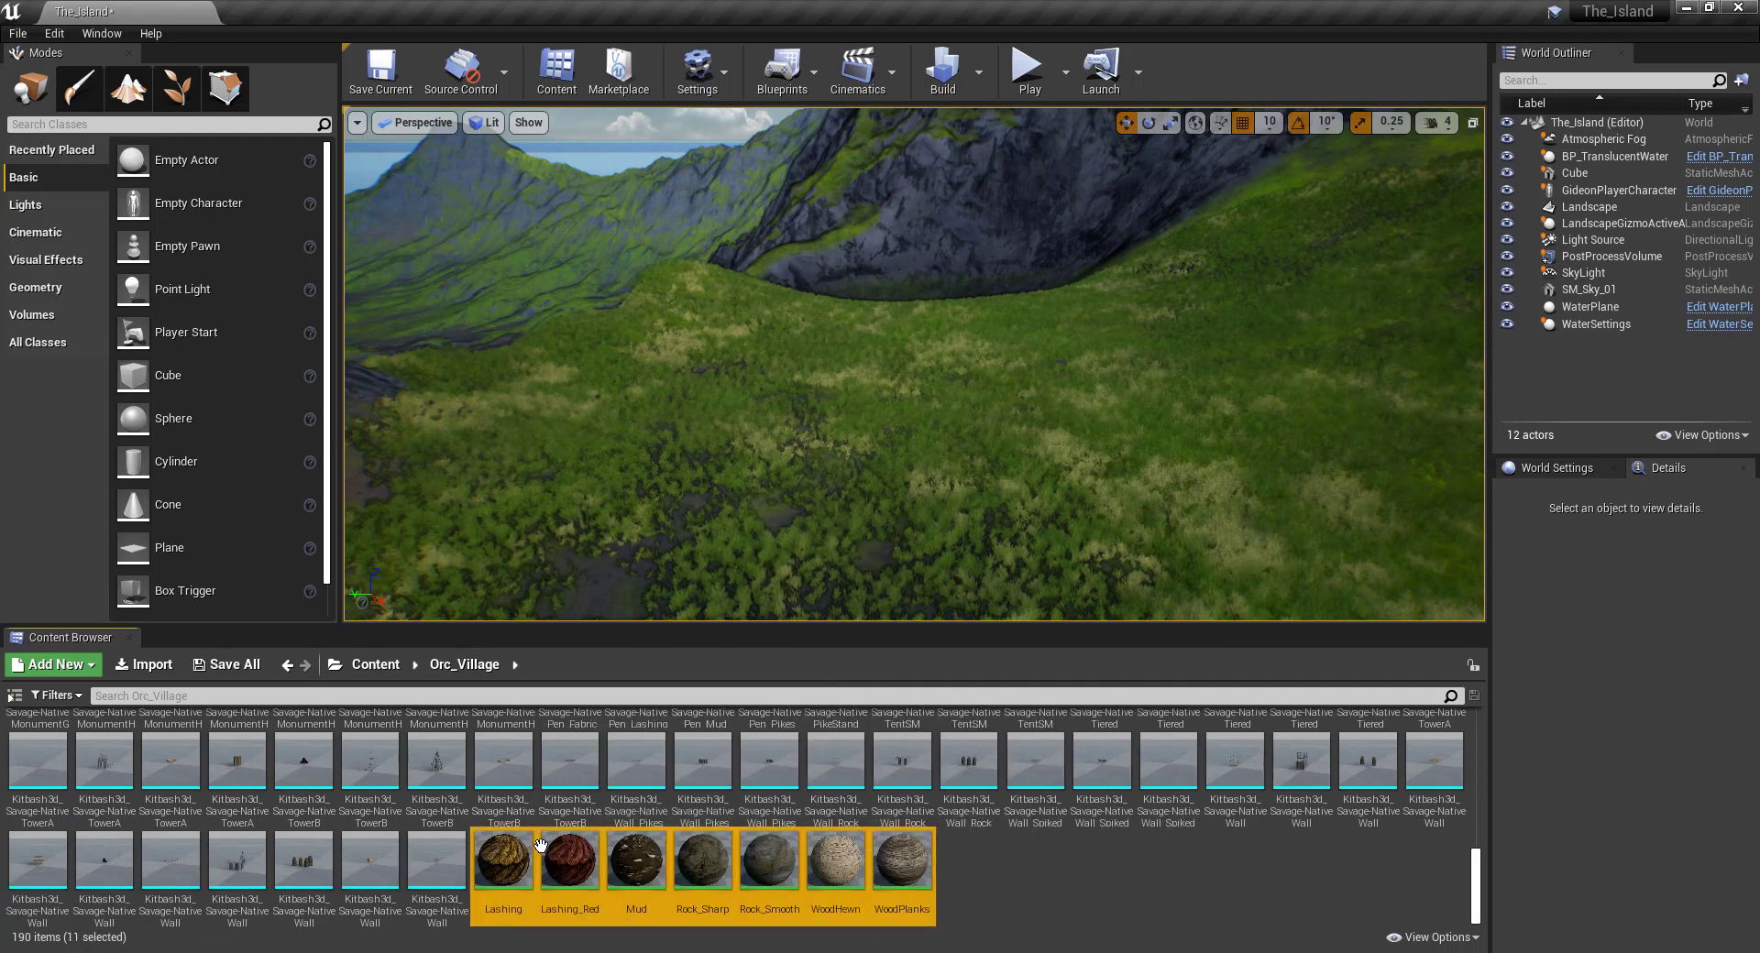
scroll(541, 846, up, 8)
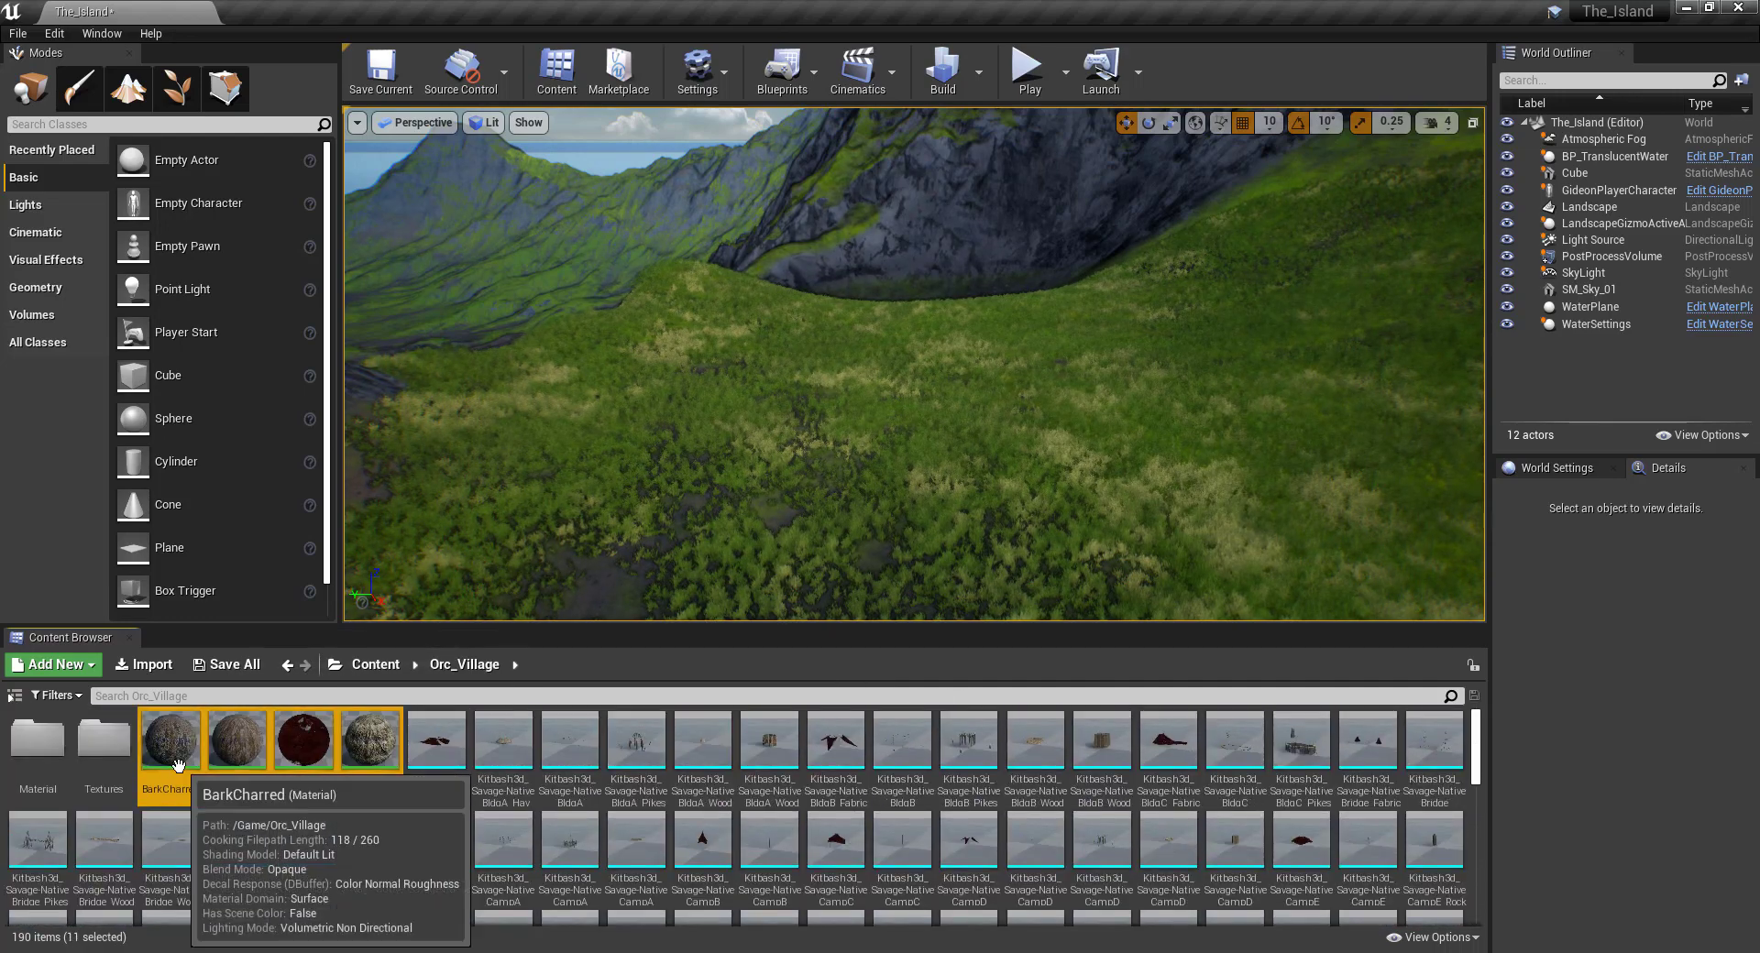
drag(178, 763, 42, 747)
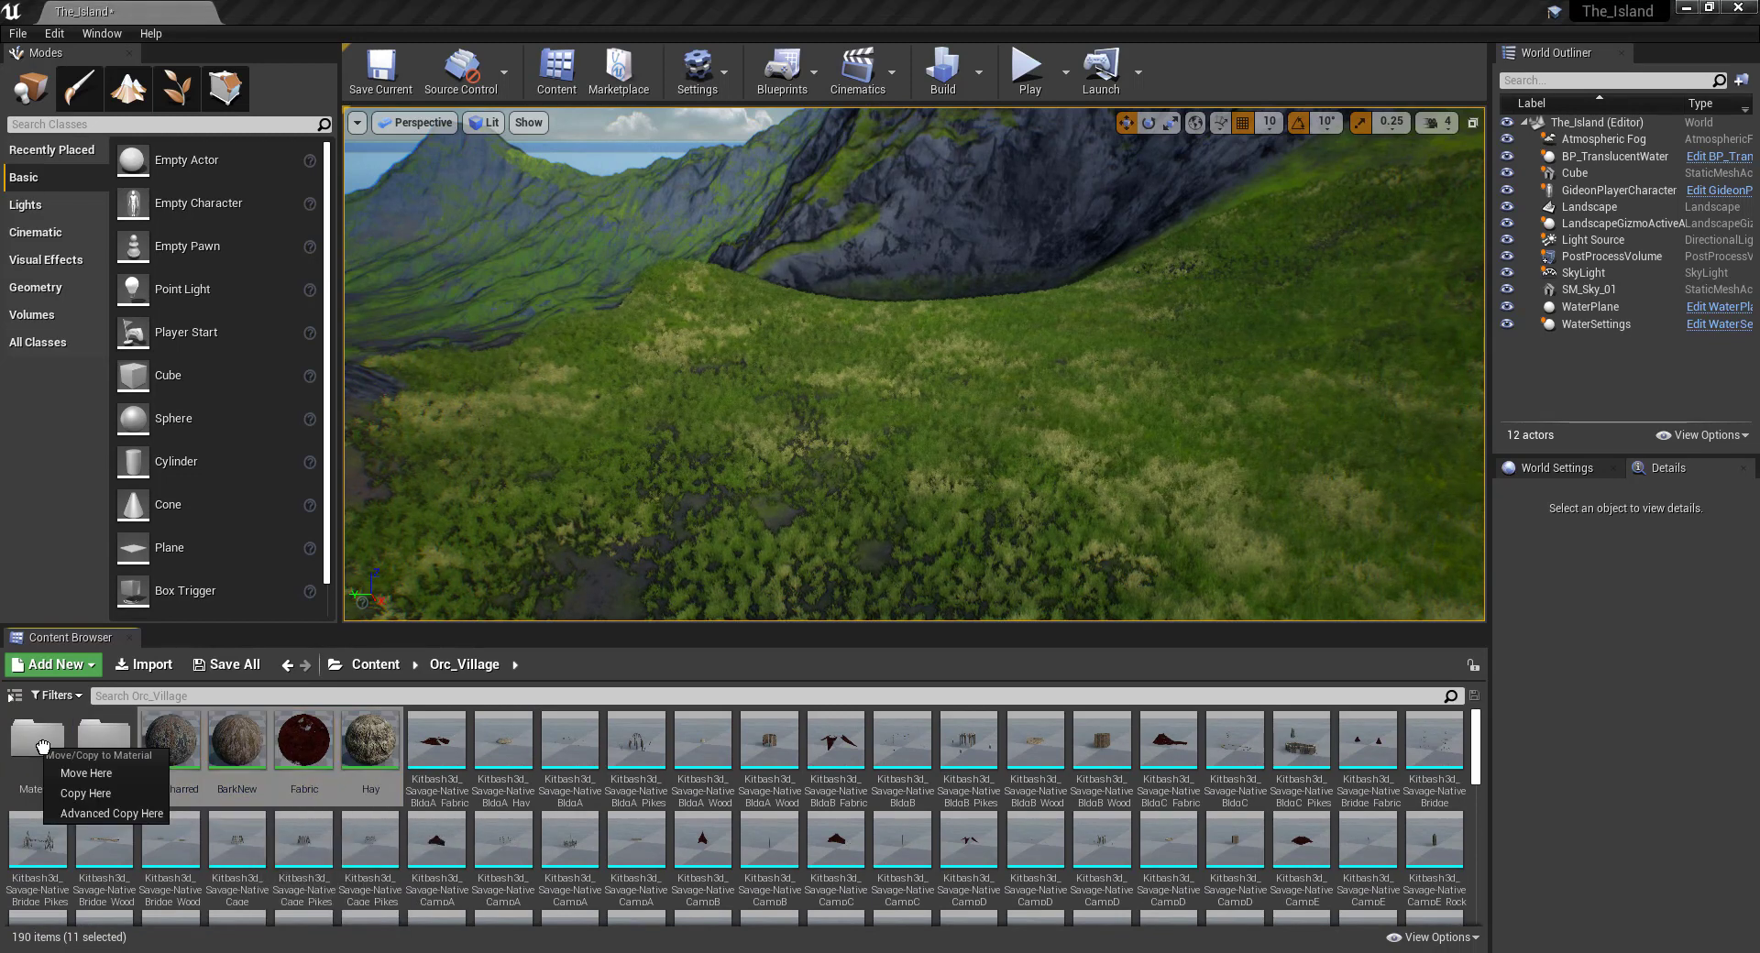